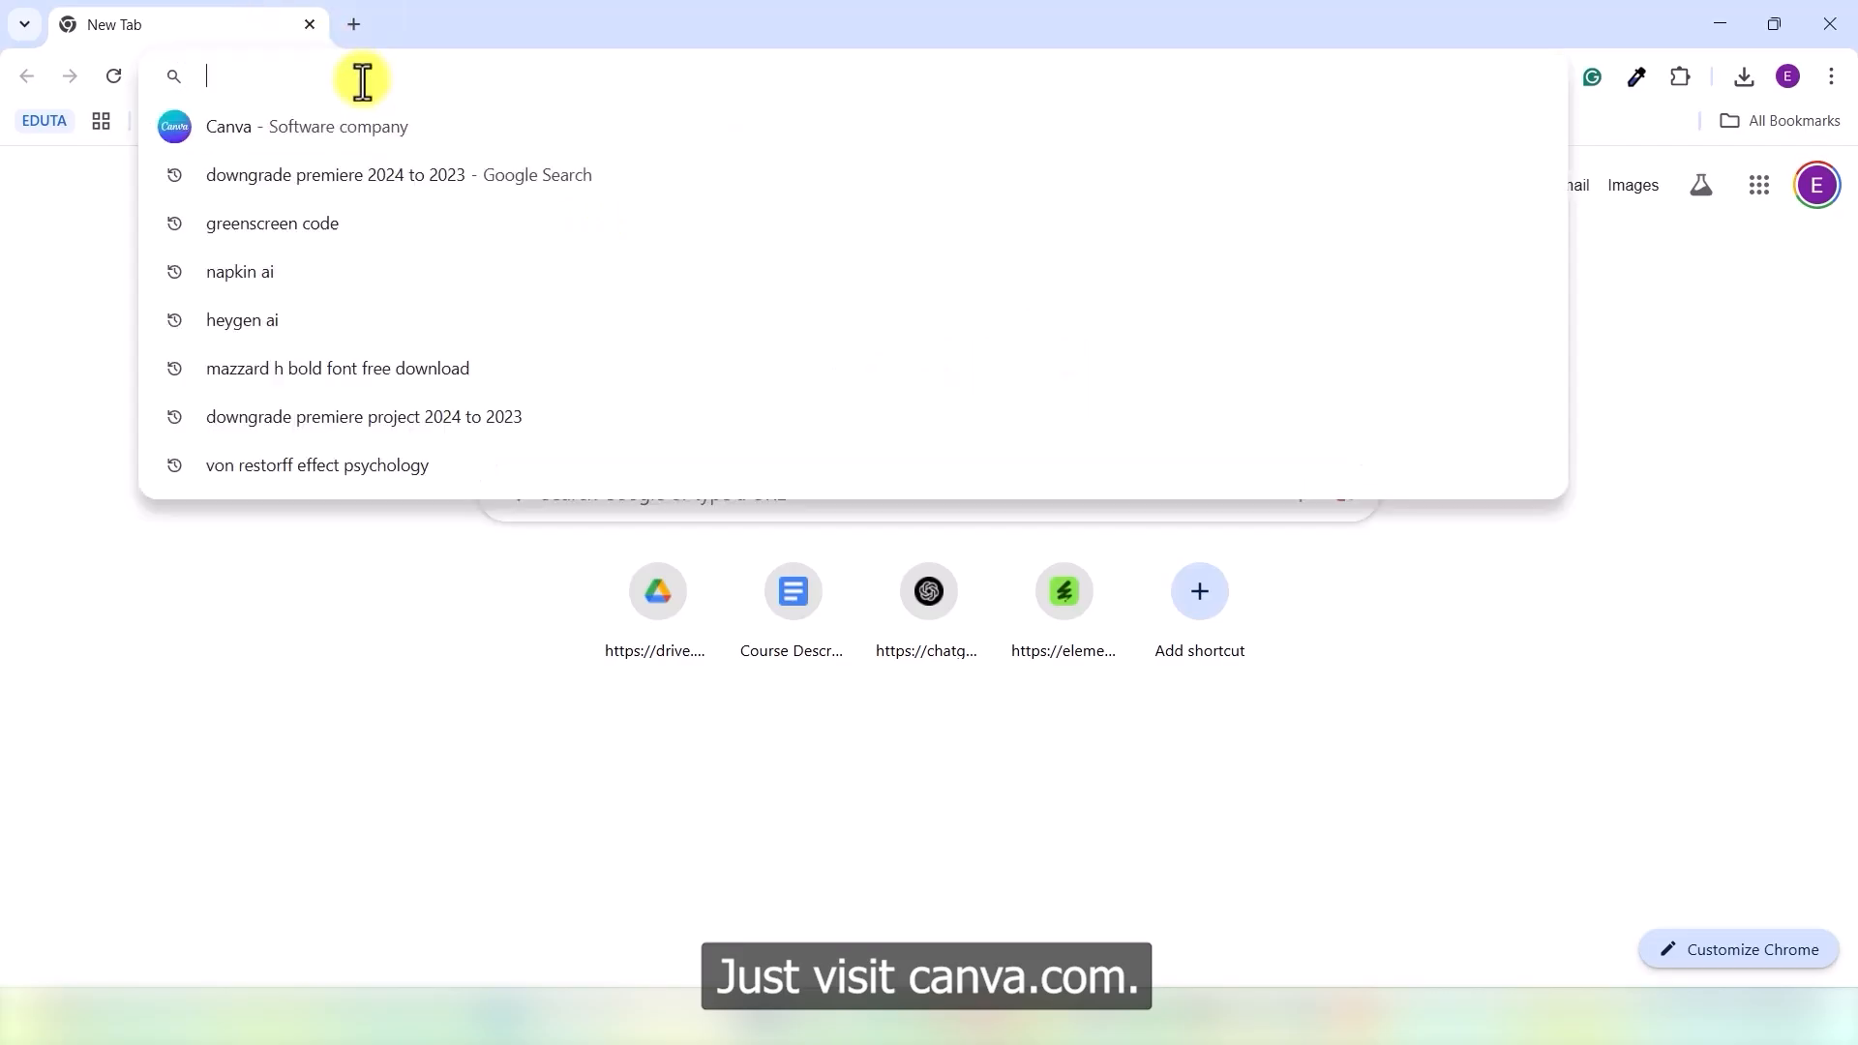
- Search Google for 'canva' and open the 'Canva: Visual Suite for Everyone' result
click(351, 174)
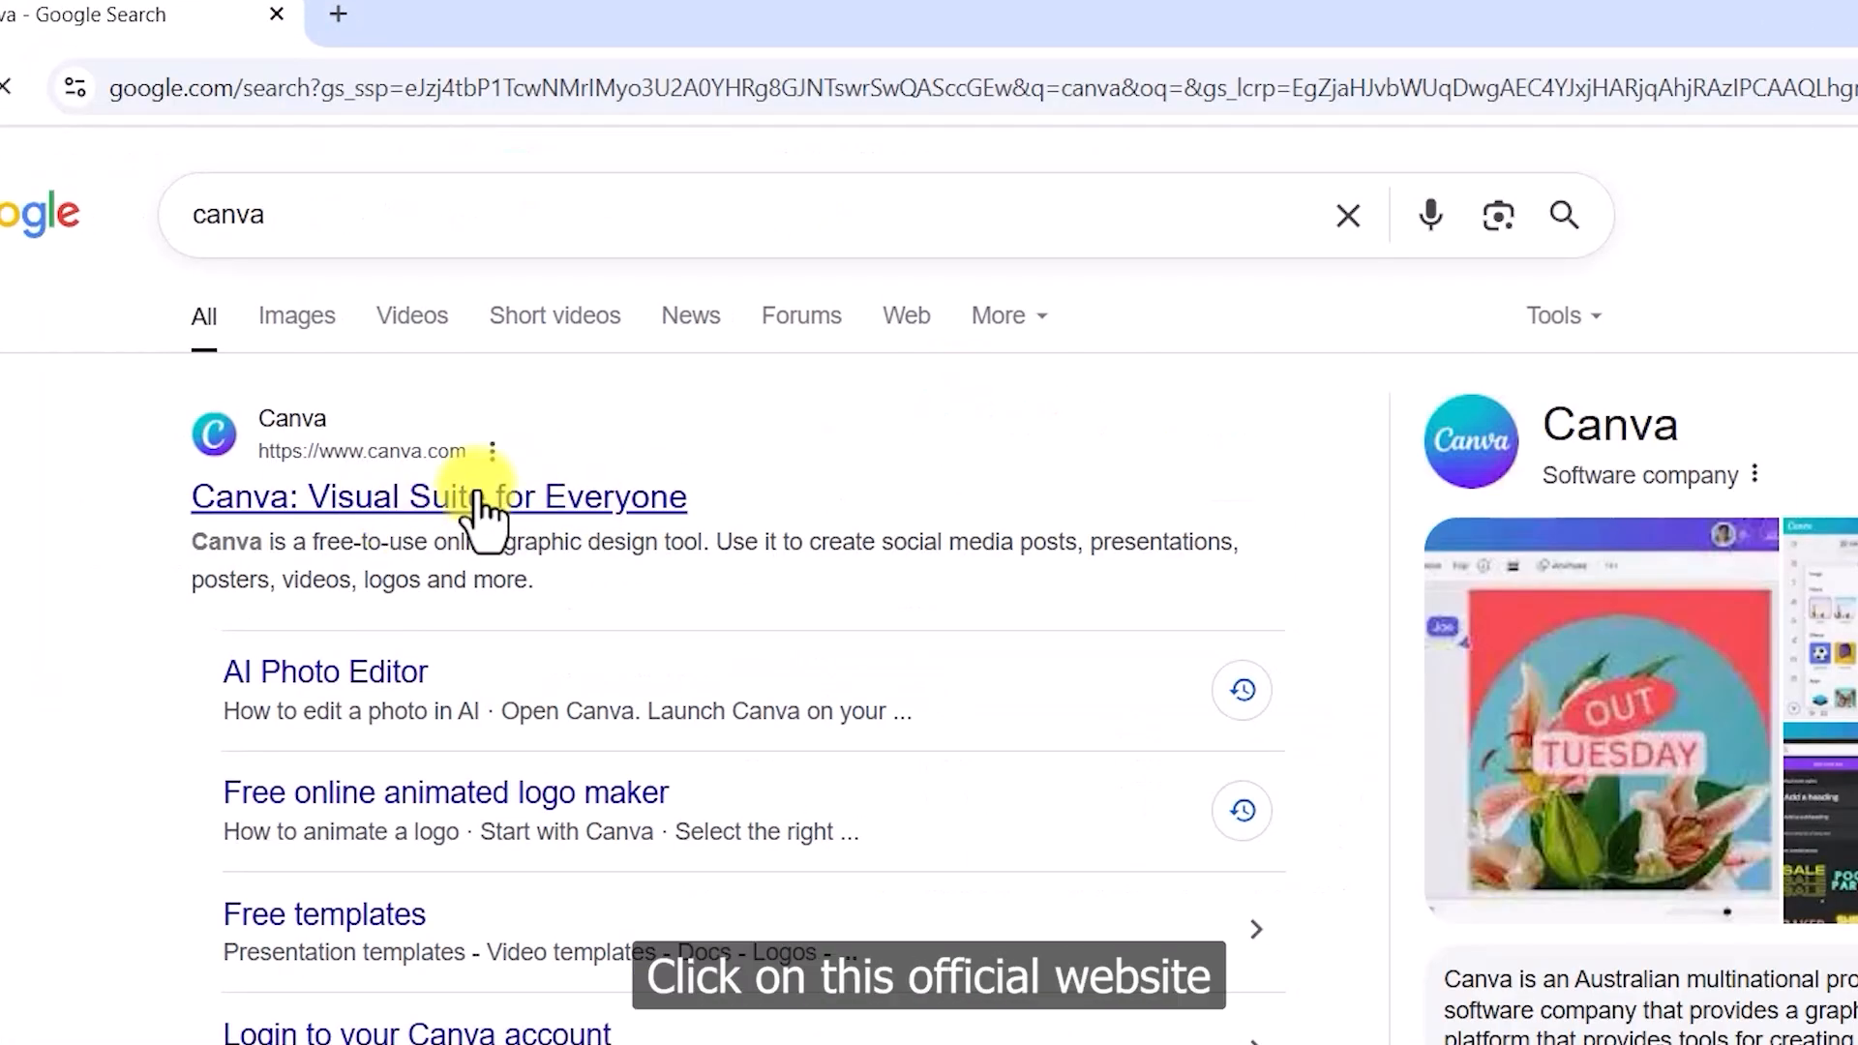
click(421, 504)
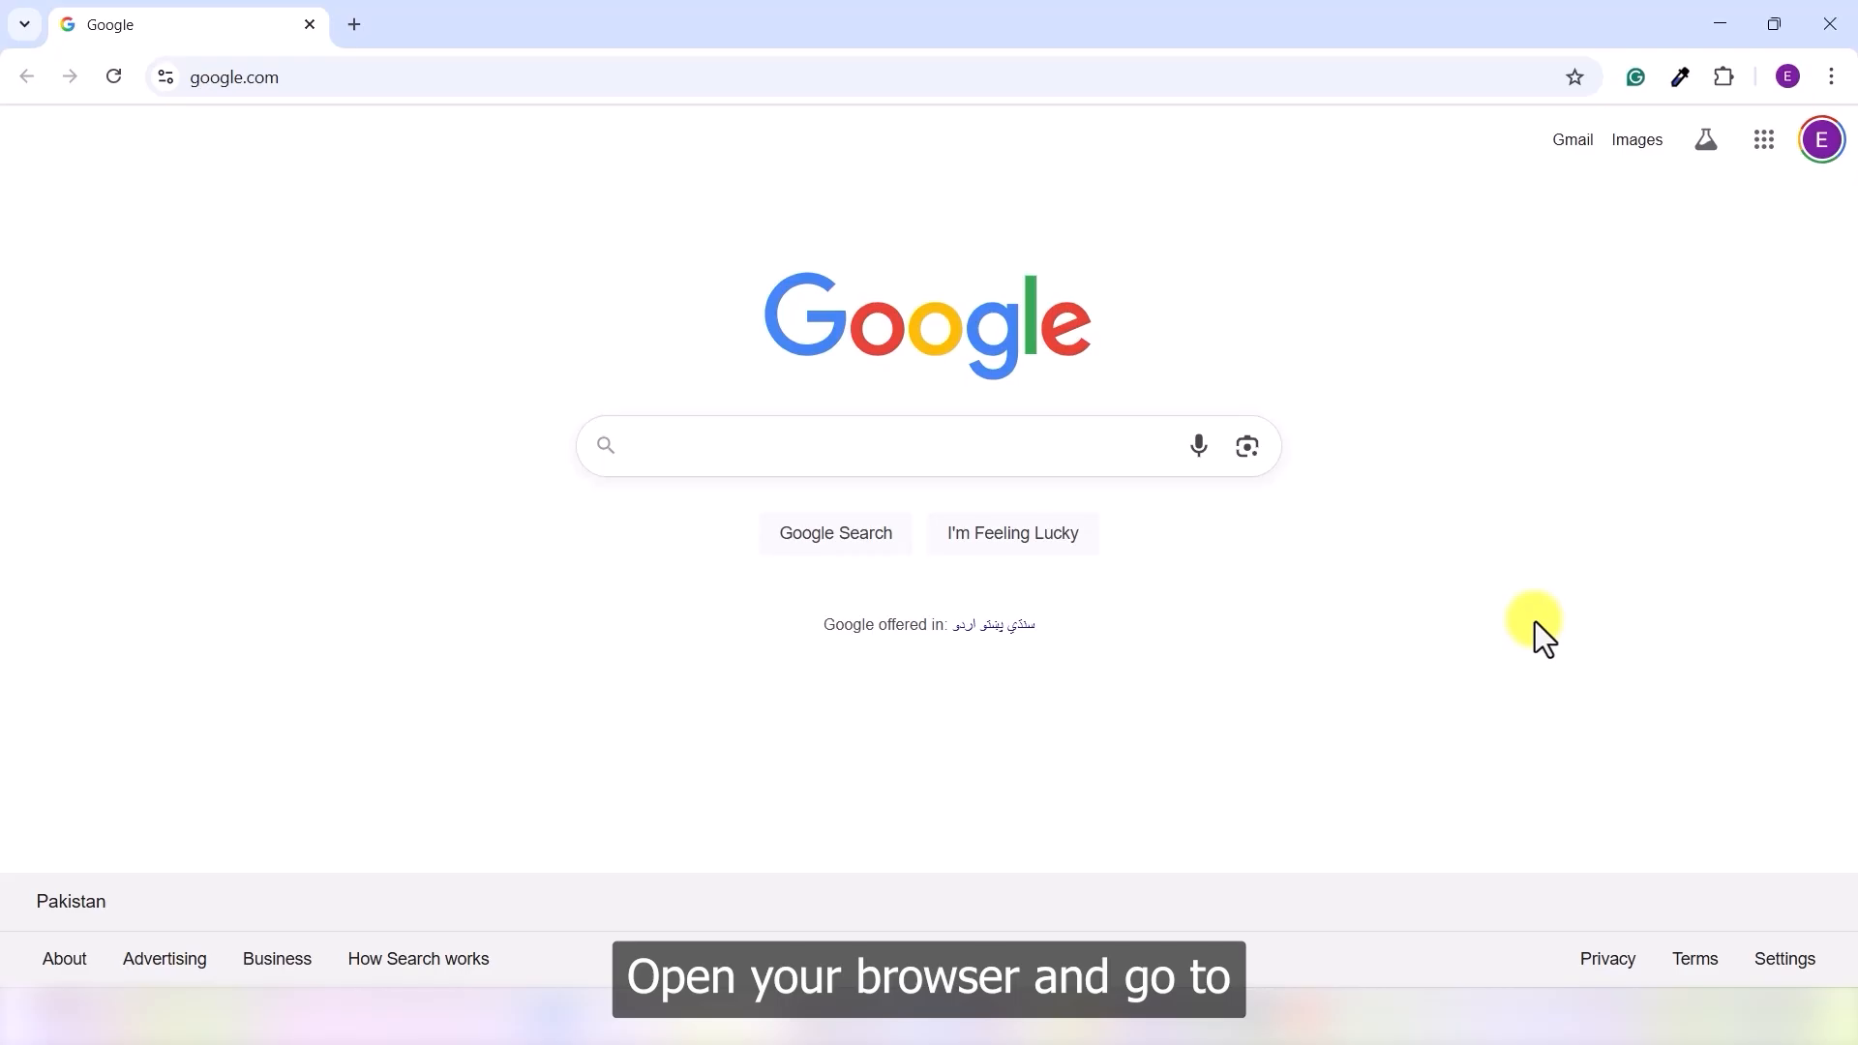
click(765, 475)
text(canva)
key(Return)
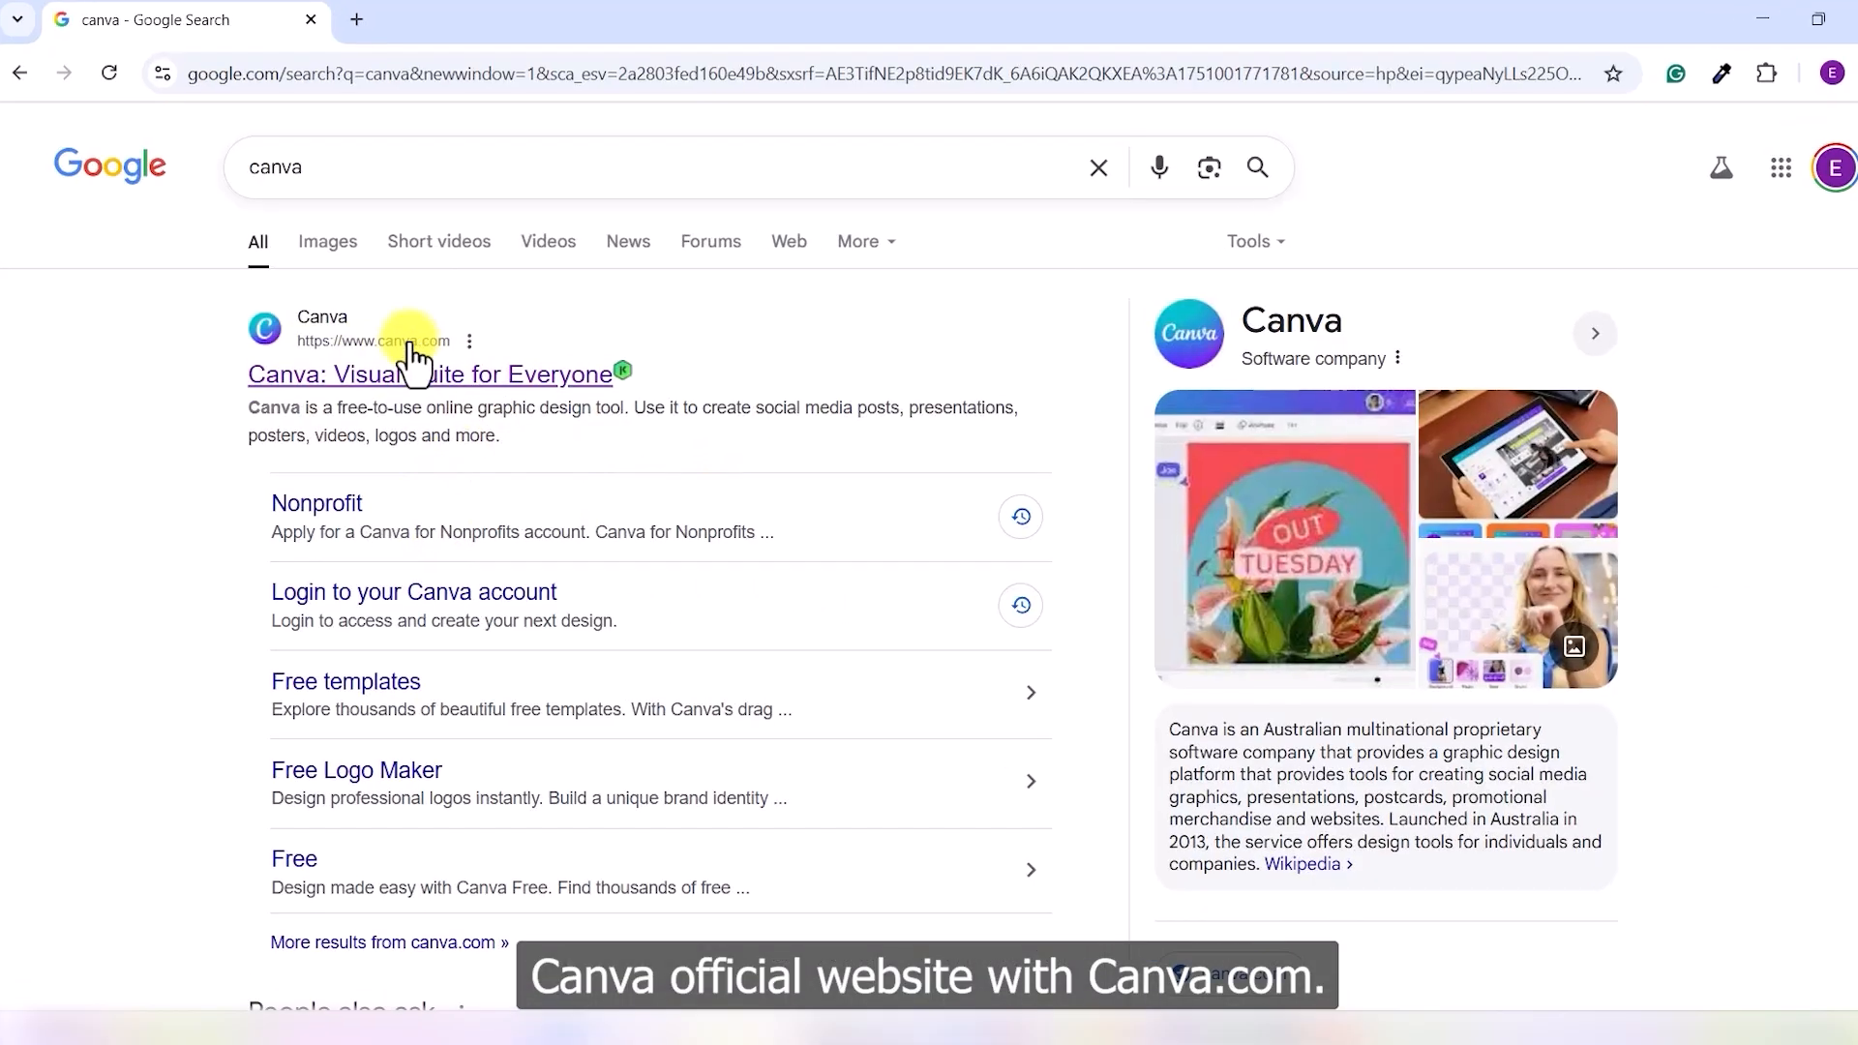
click(385, 411)
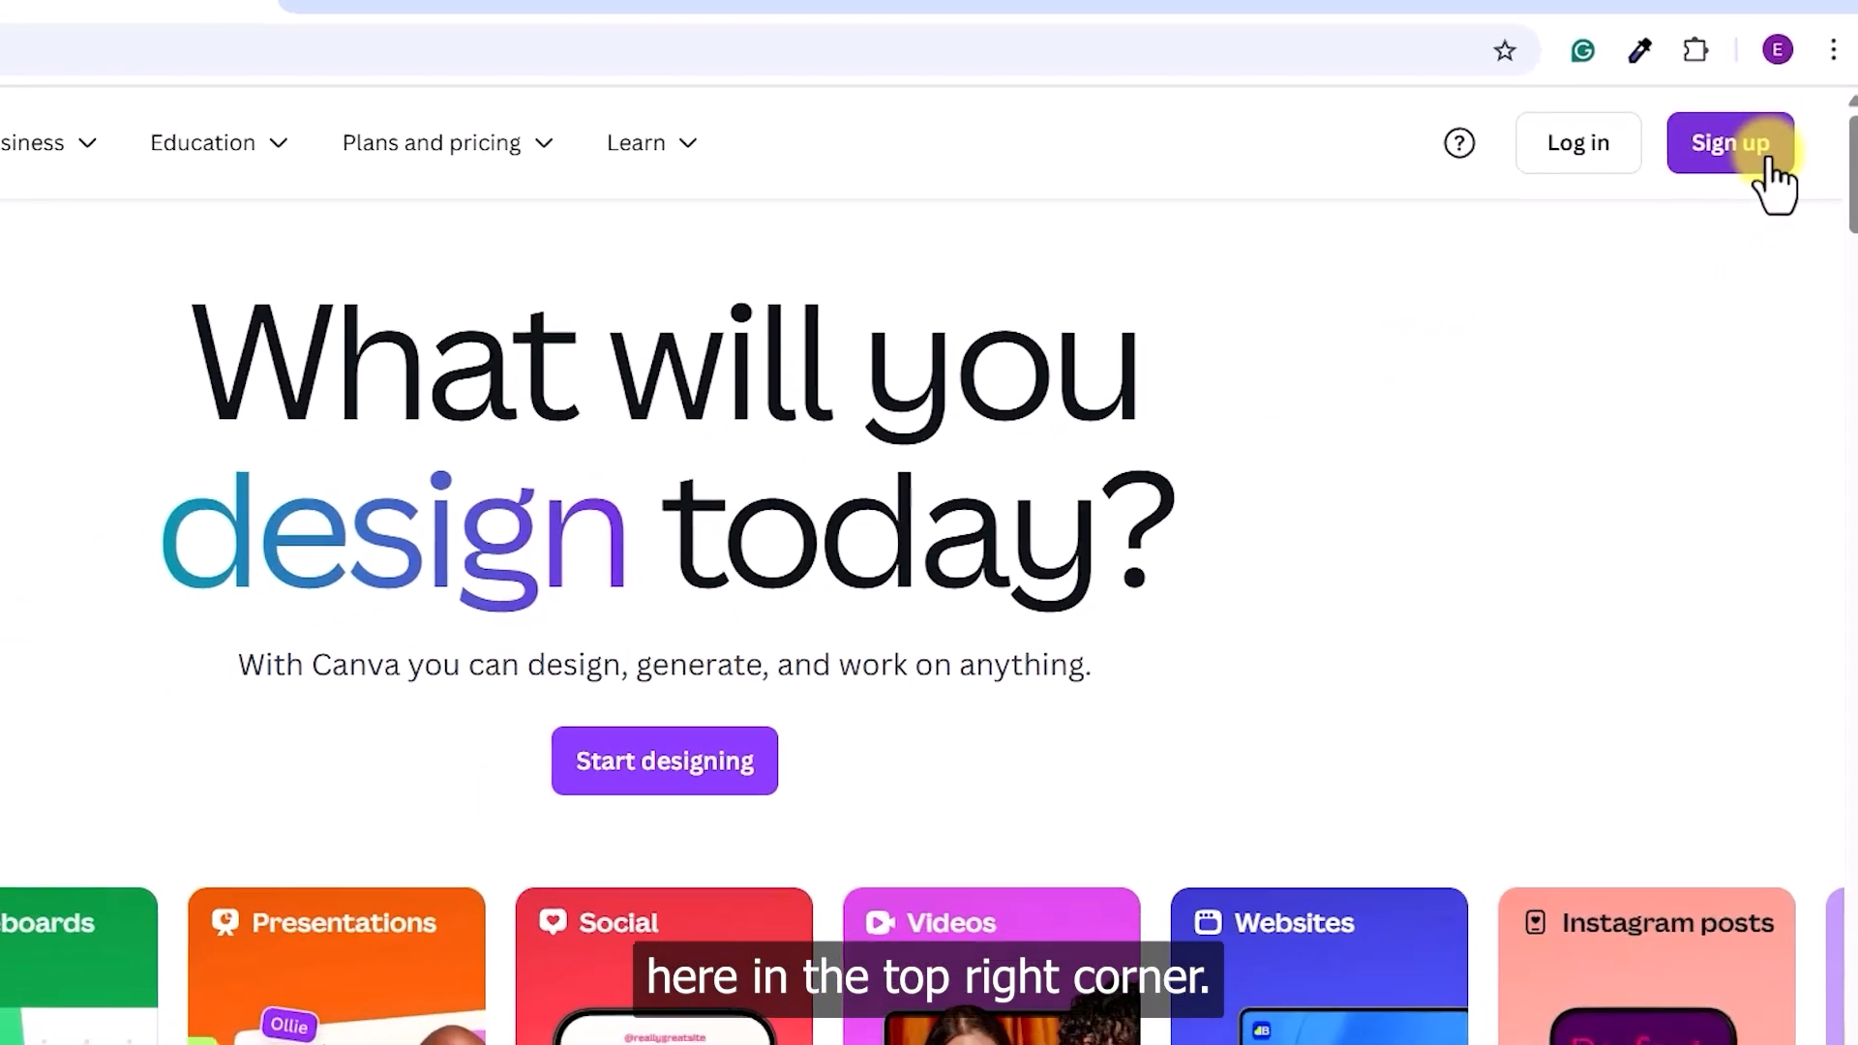
- Start Canva sign-up and choose Continue with Google from the other sign-in options
click(1732, 143)
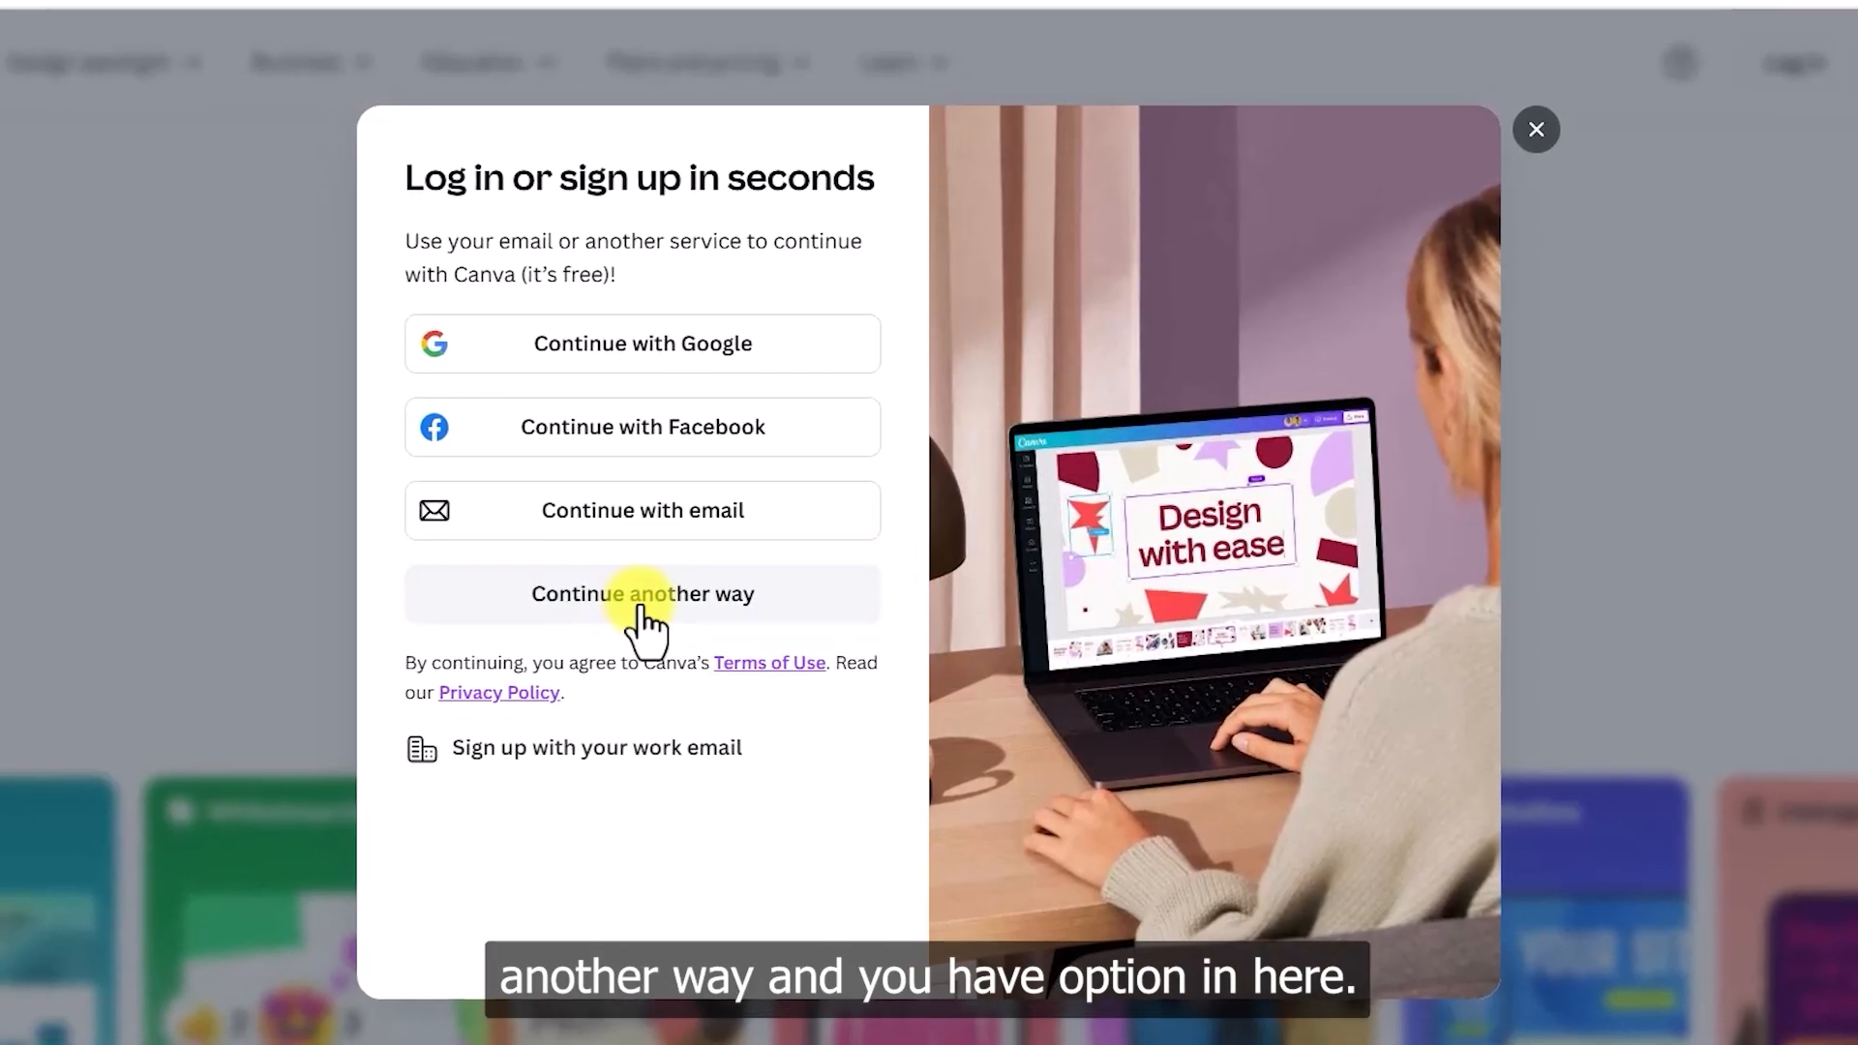
click(640, 606)
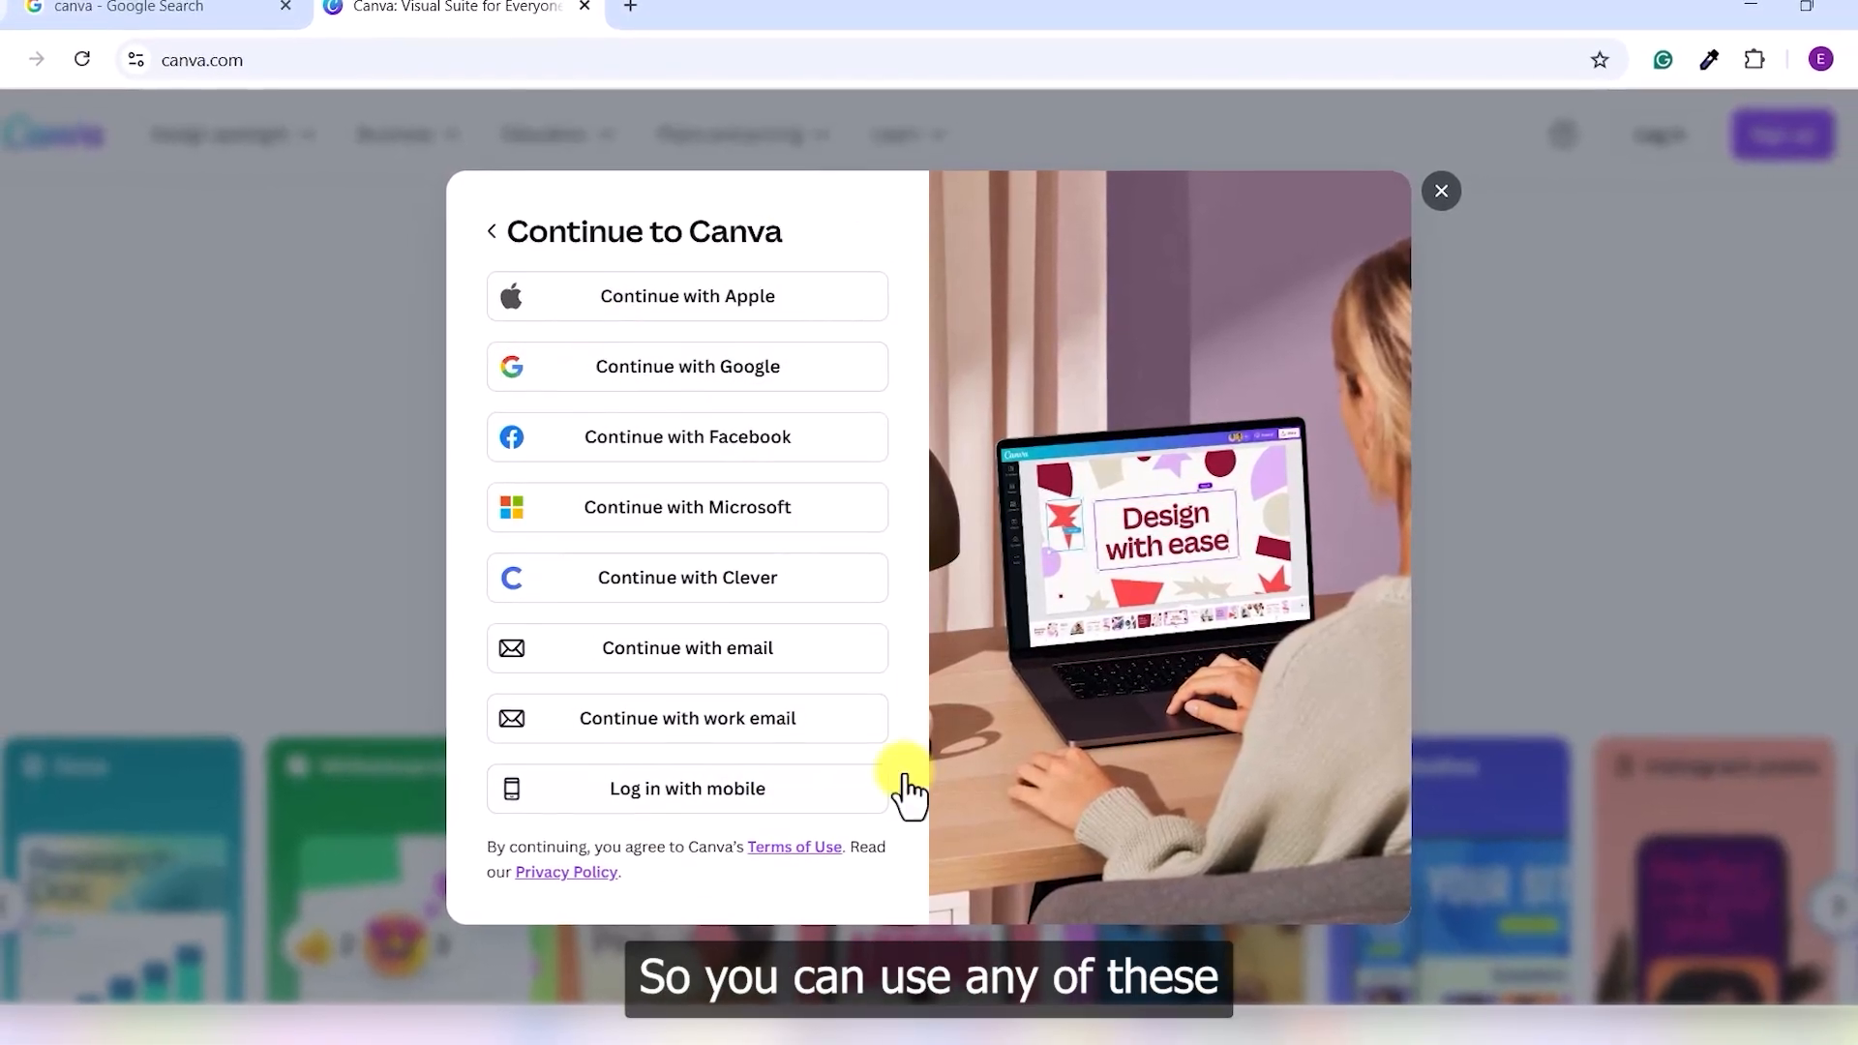
click(760, 374)
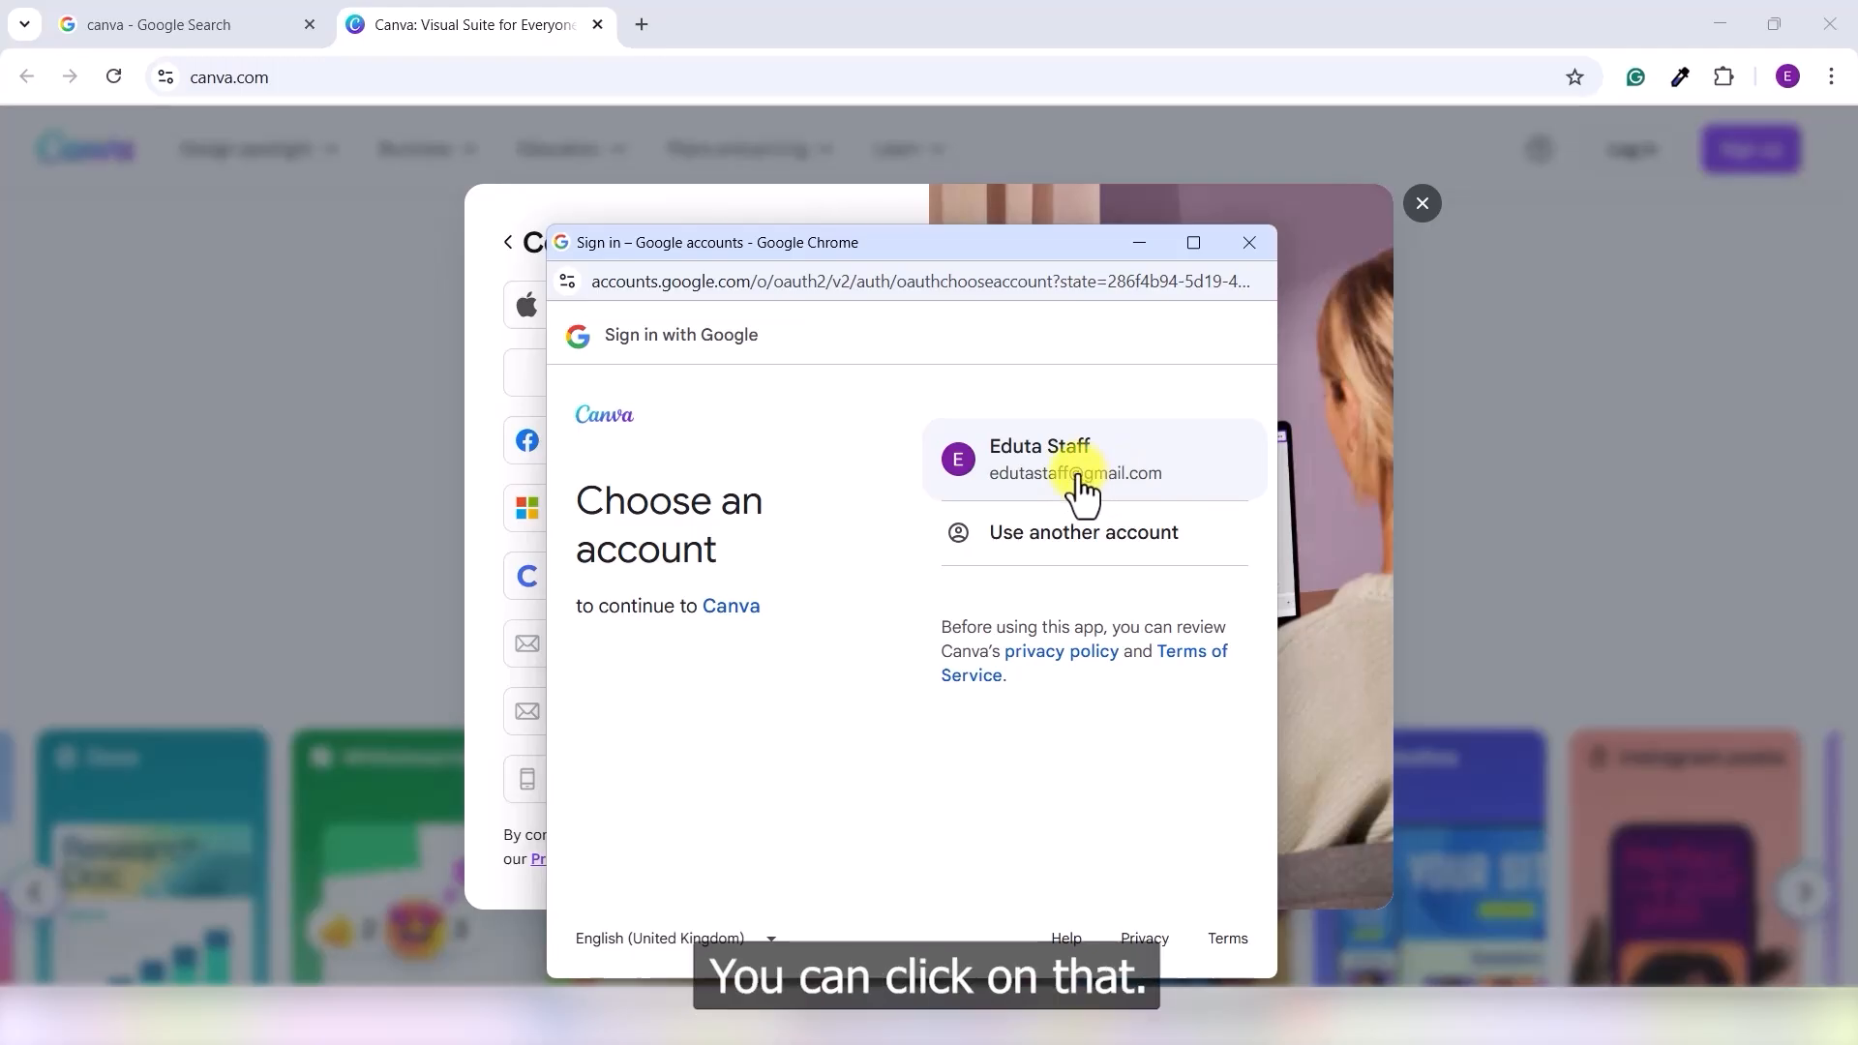
- Pick the Google account in the chooser and confirm continuing to Canva
click(1077, 480)
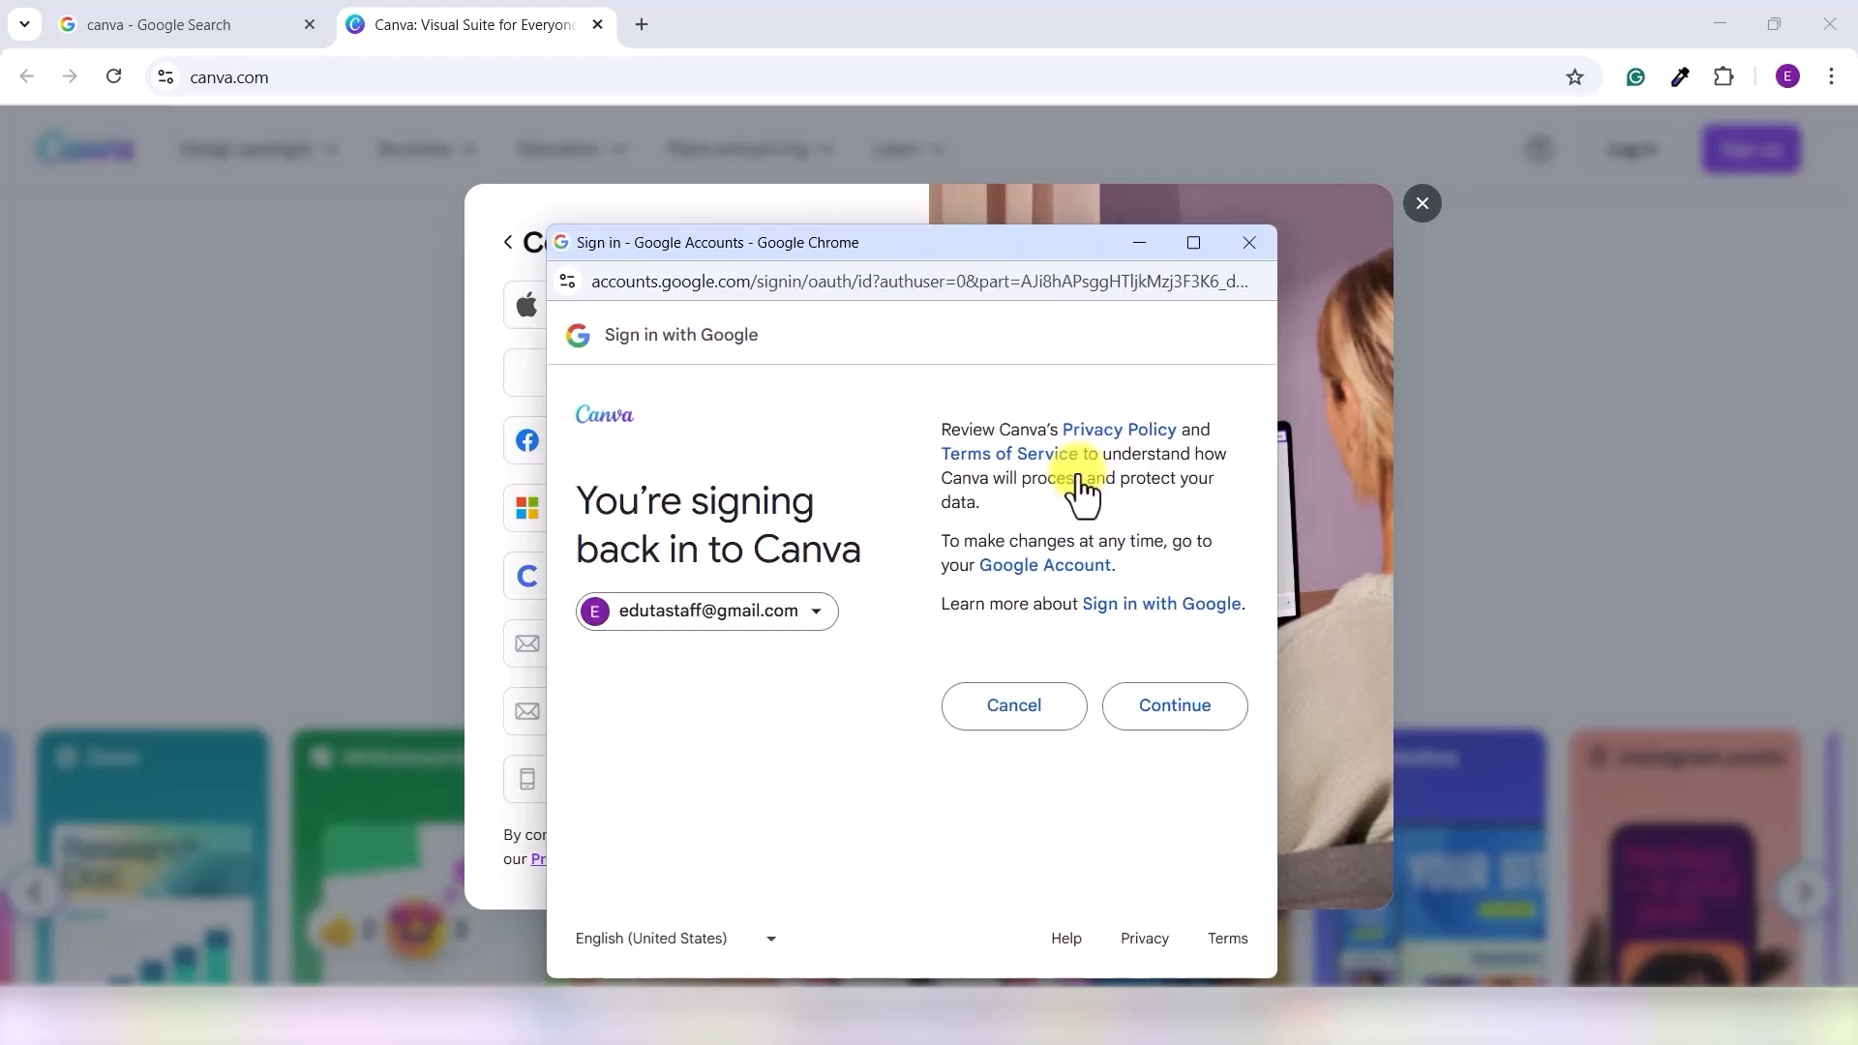
click(1174, 707)
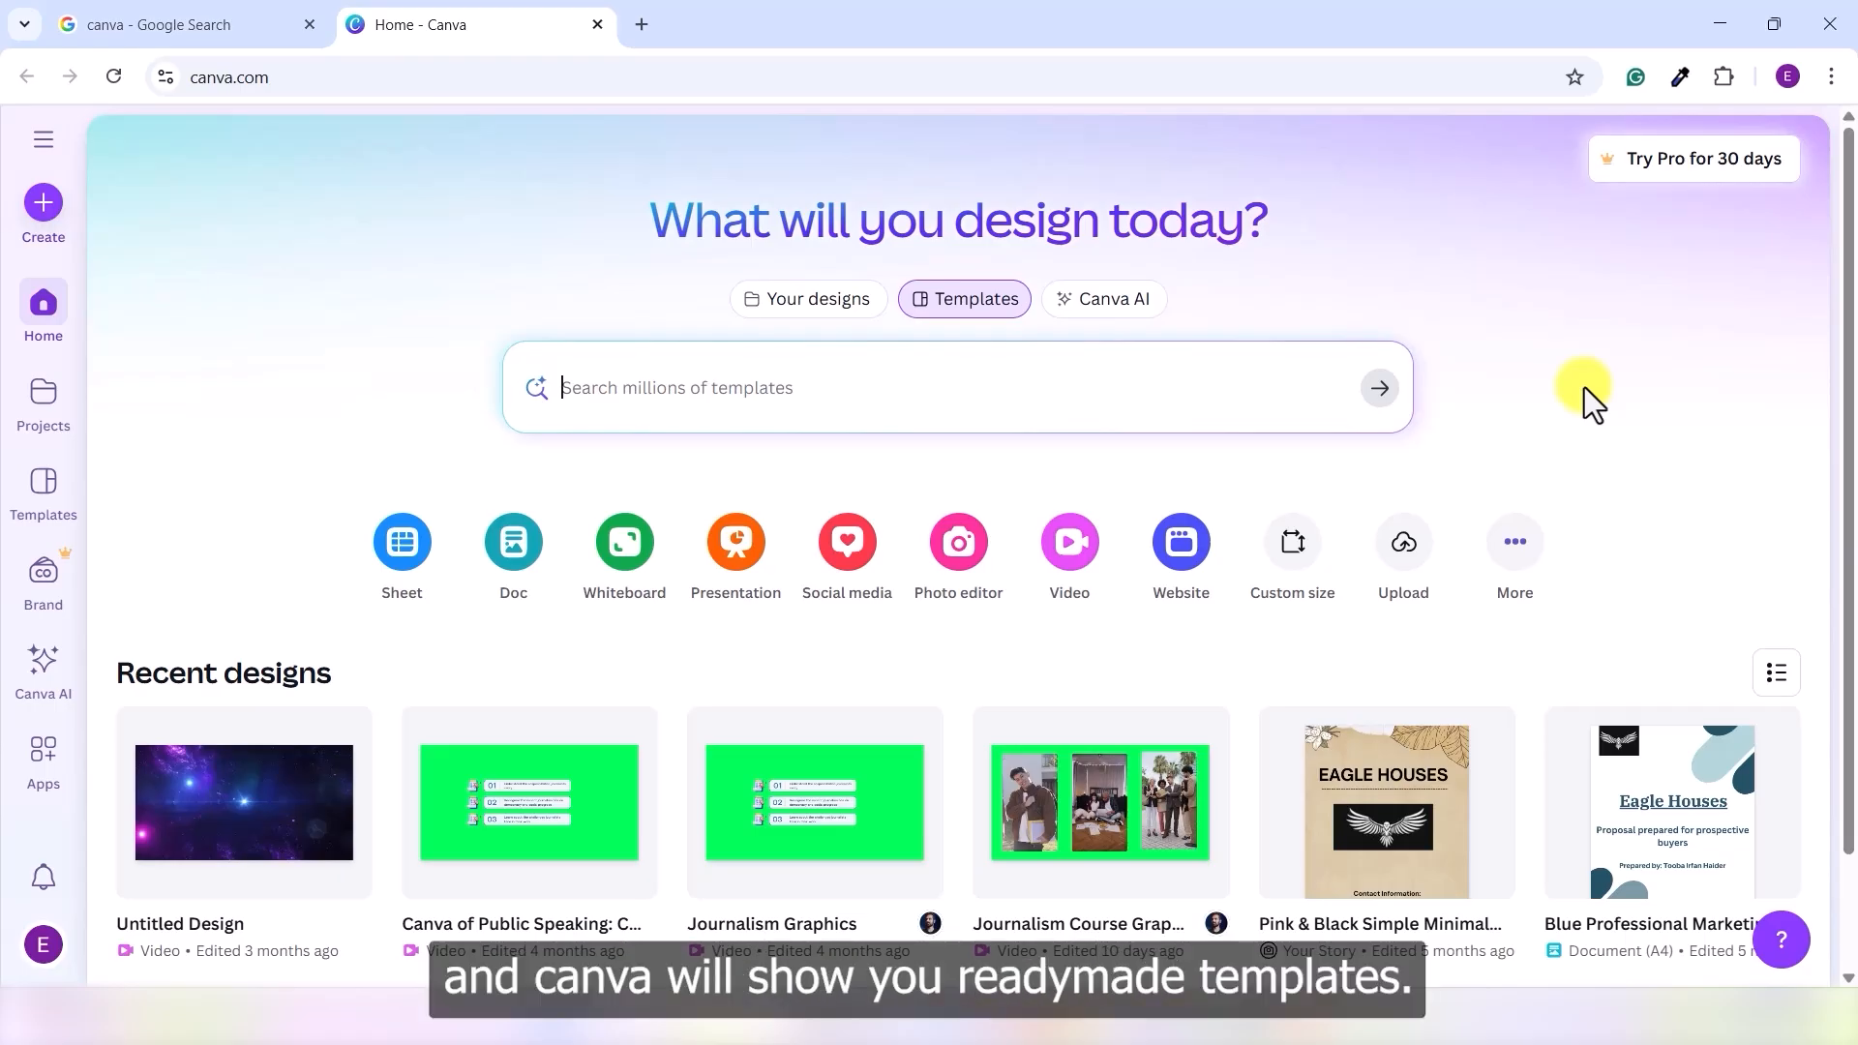
- Search Canva templates for 'Instagram post' and scroll through the matching designs
click(776, 392)
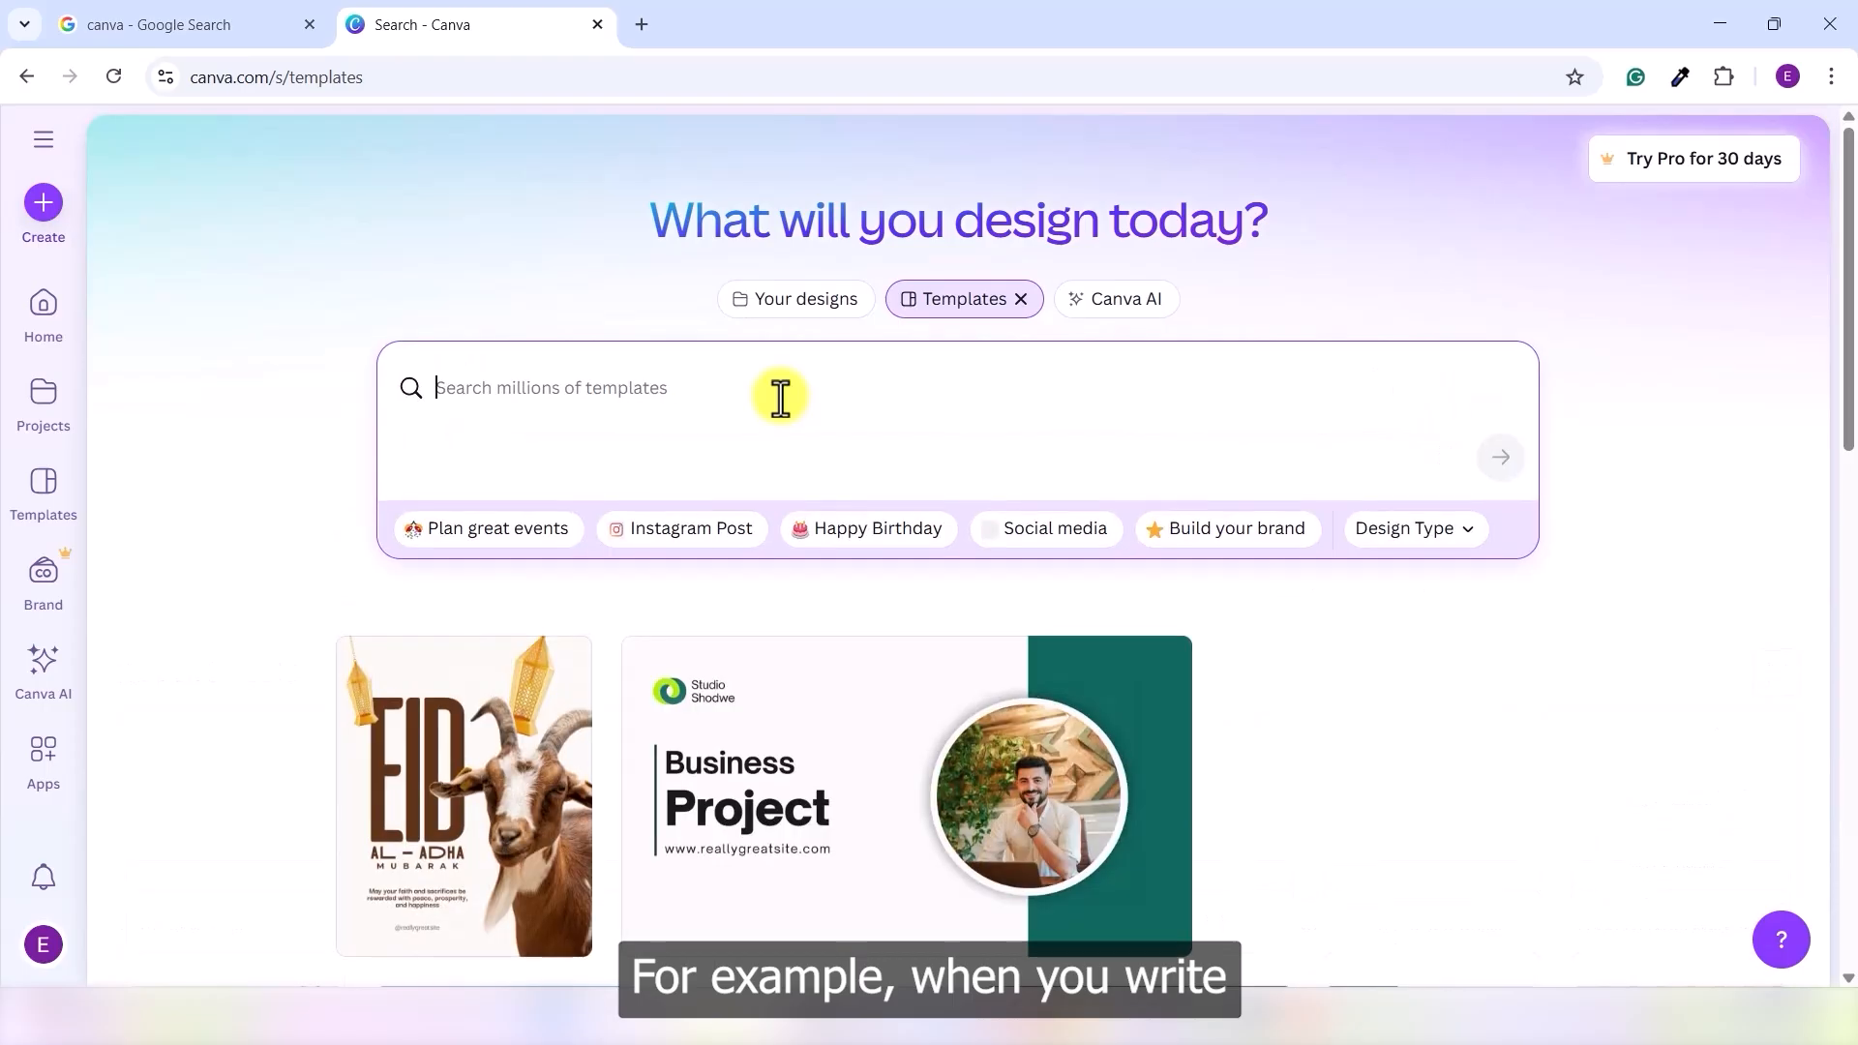
text(In)
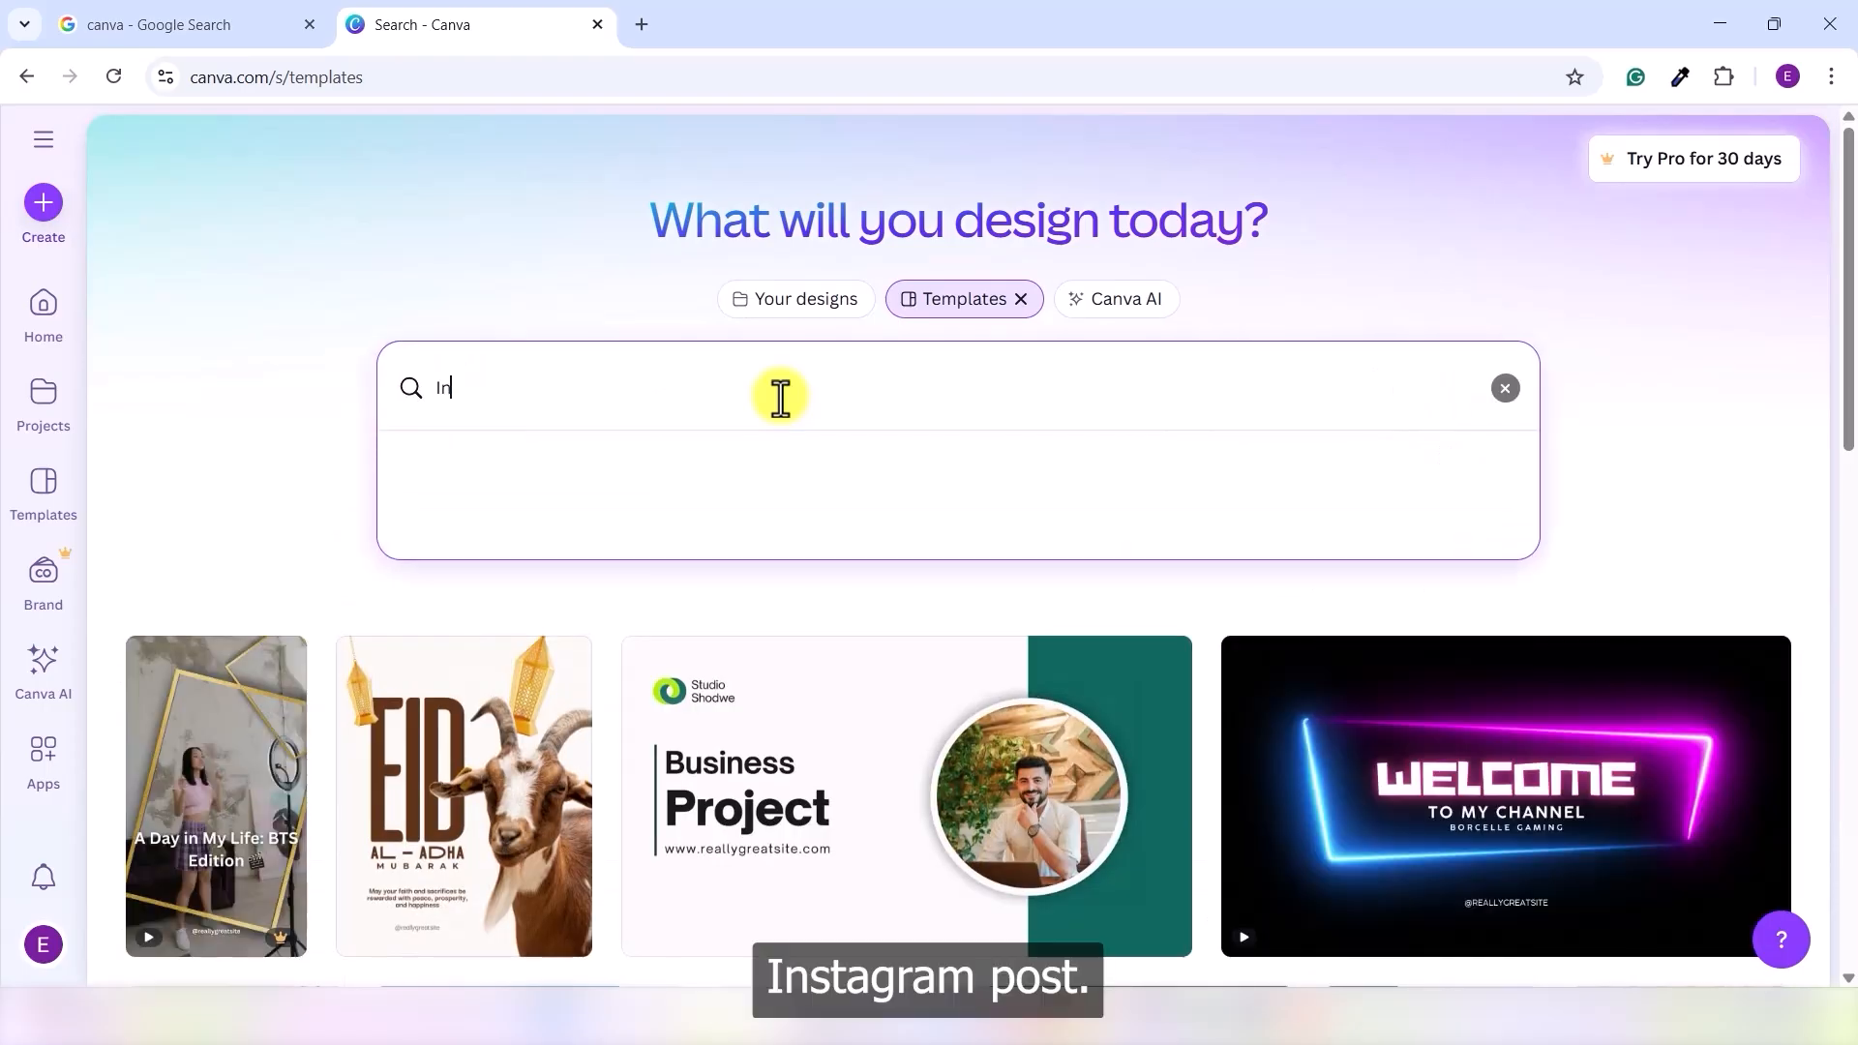
text(stagram post)
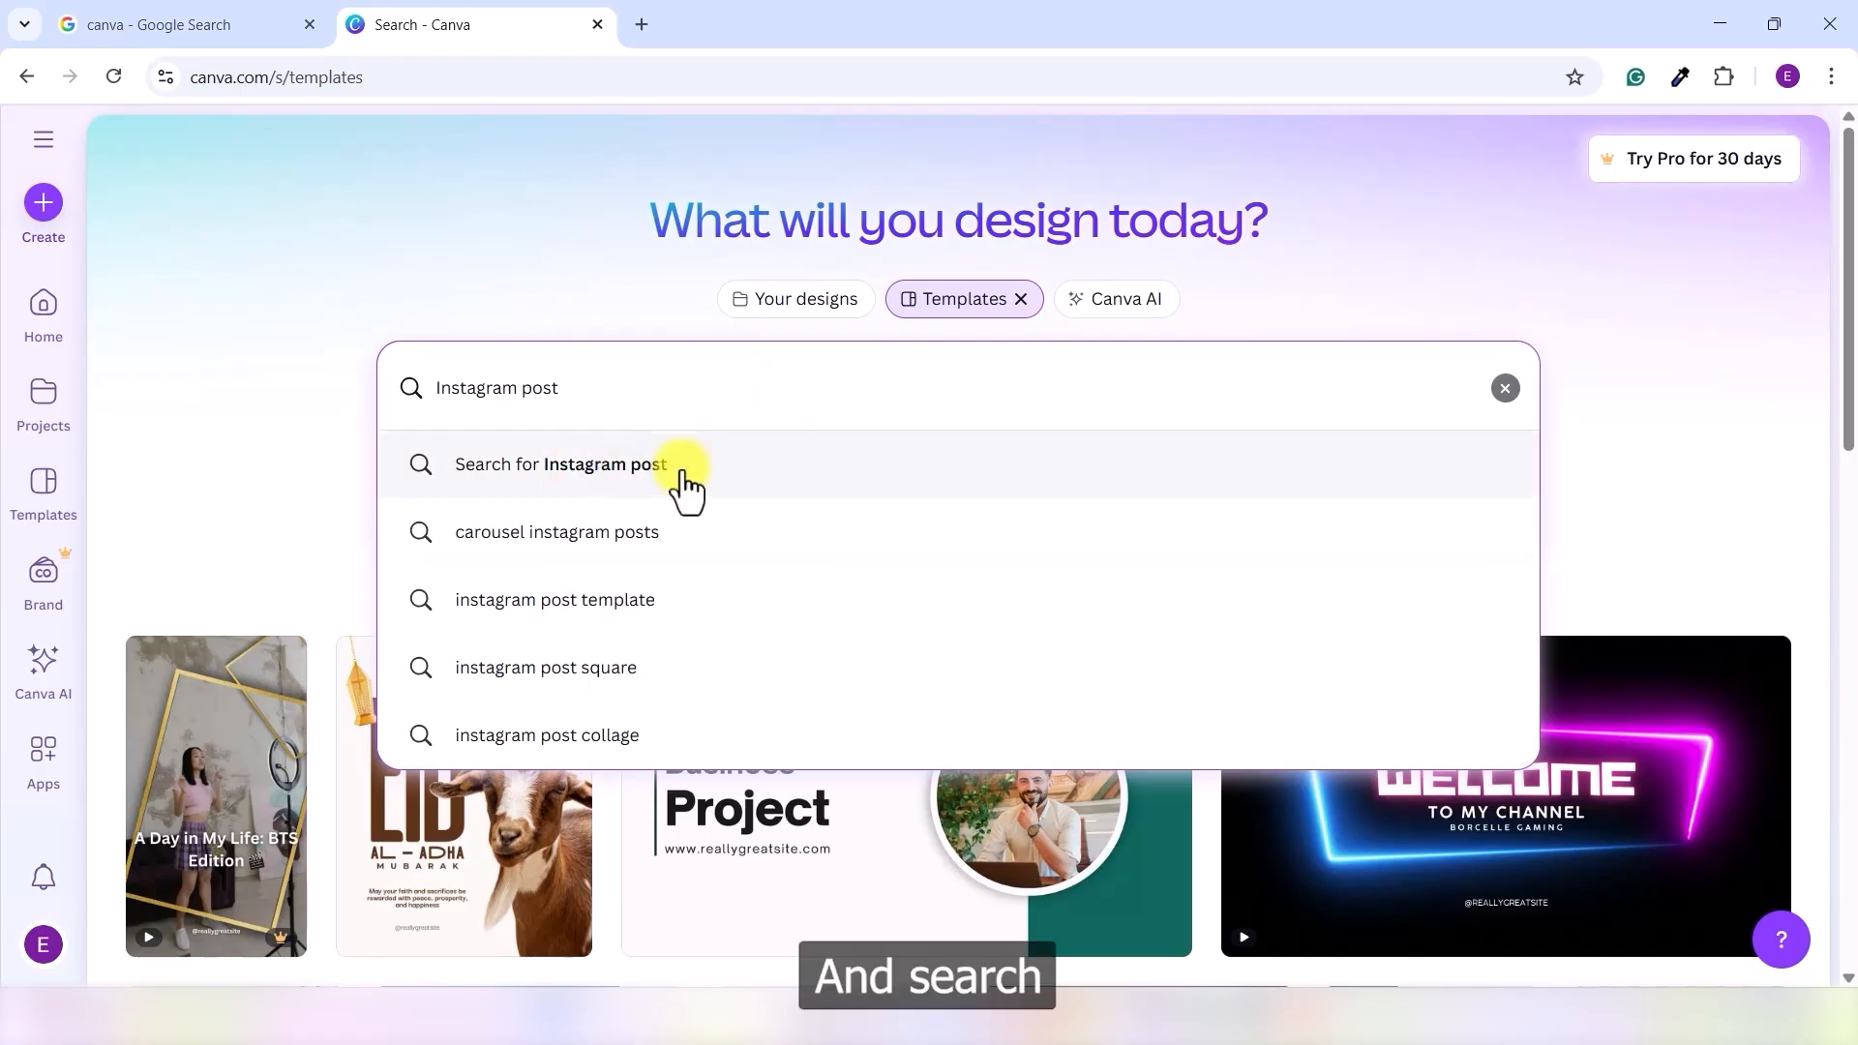
click(610, 477)
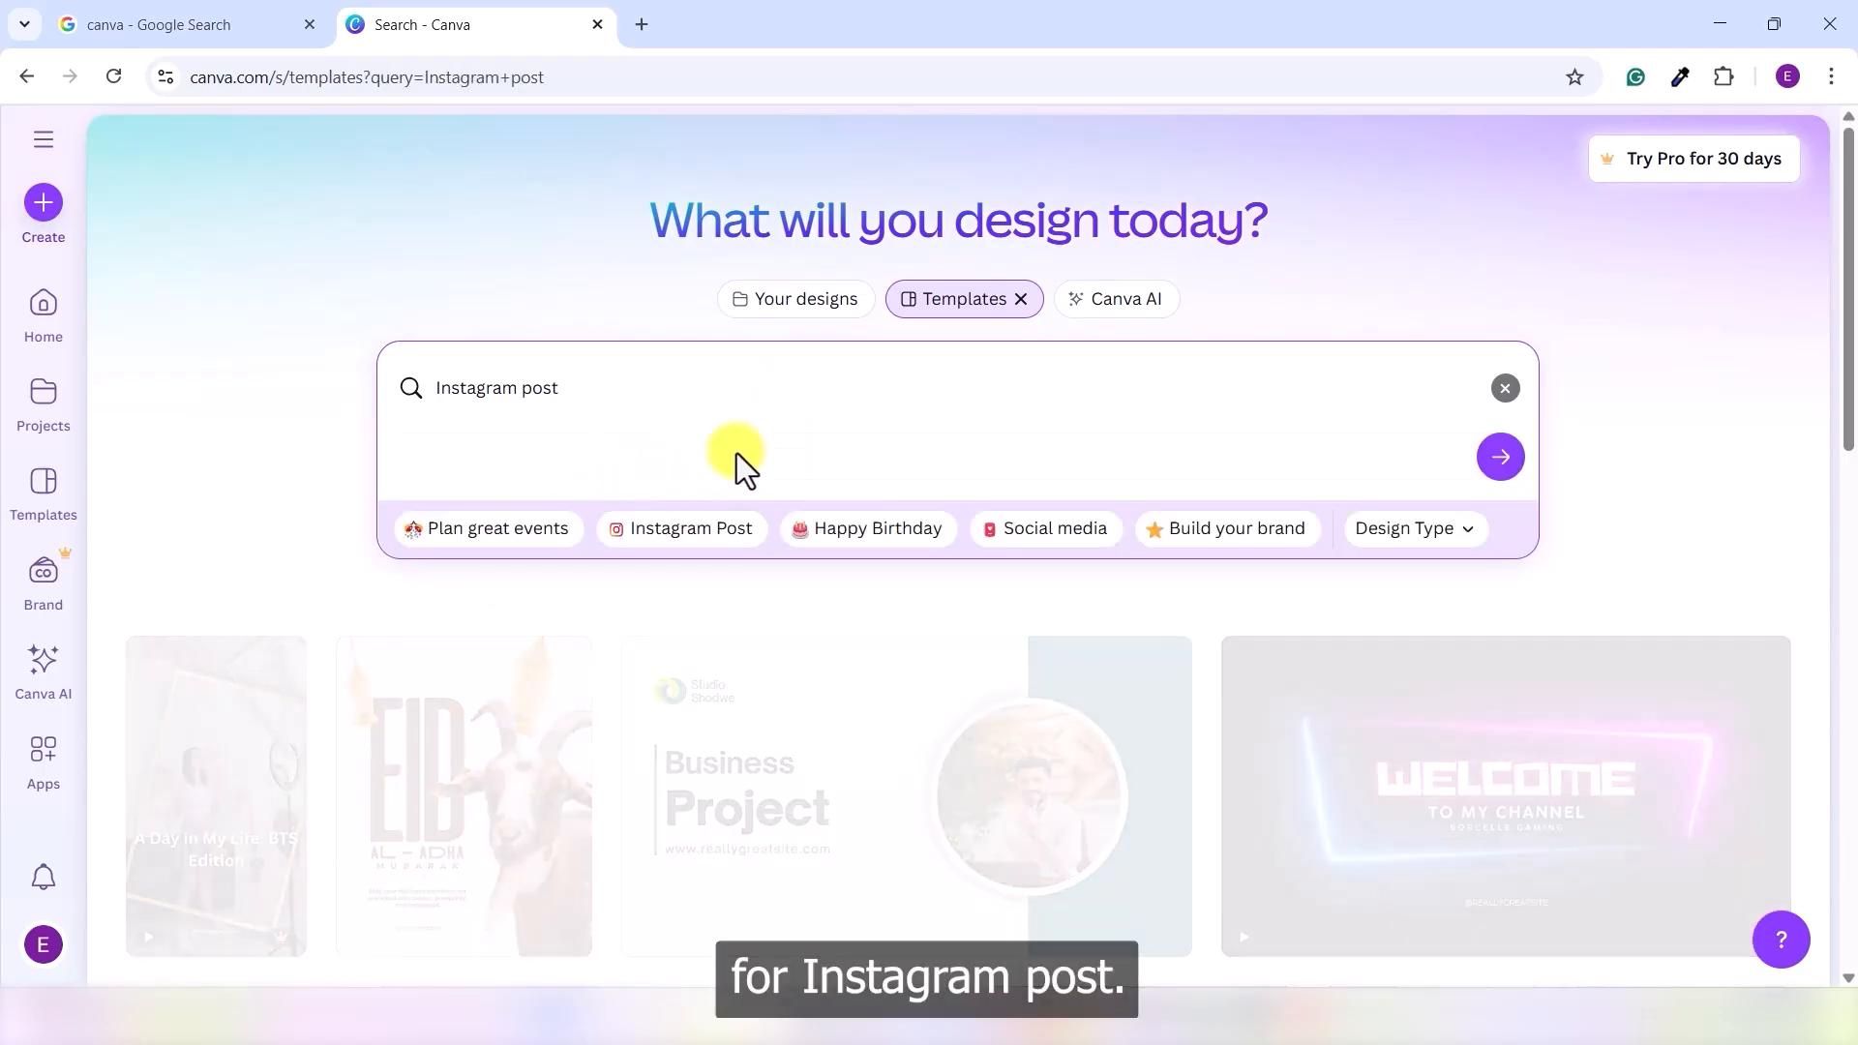
scroll(1000, 510, down, 4)
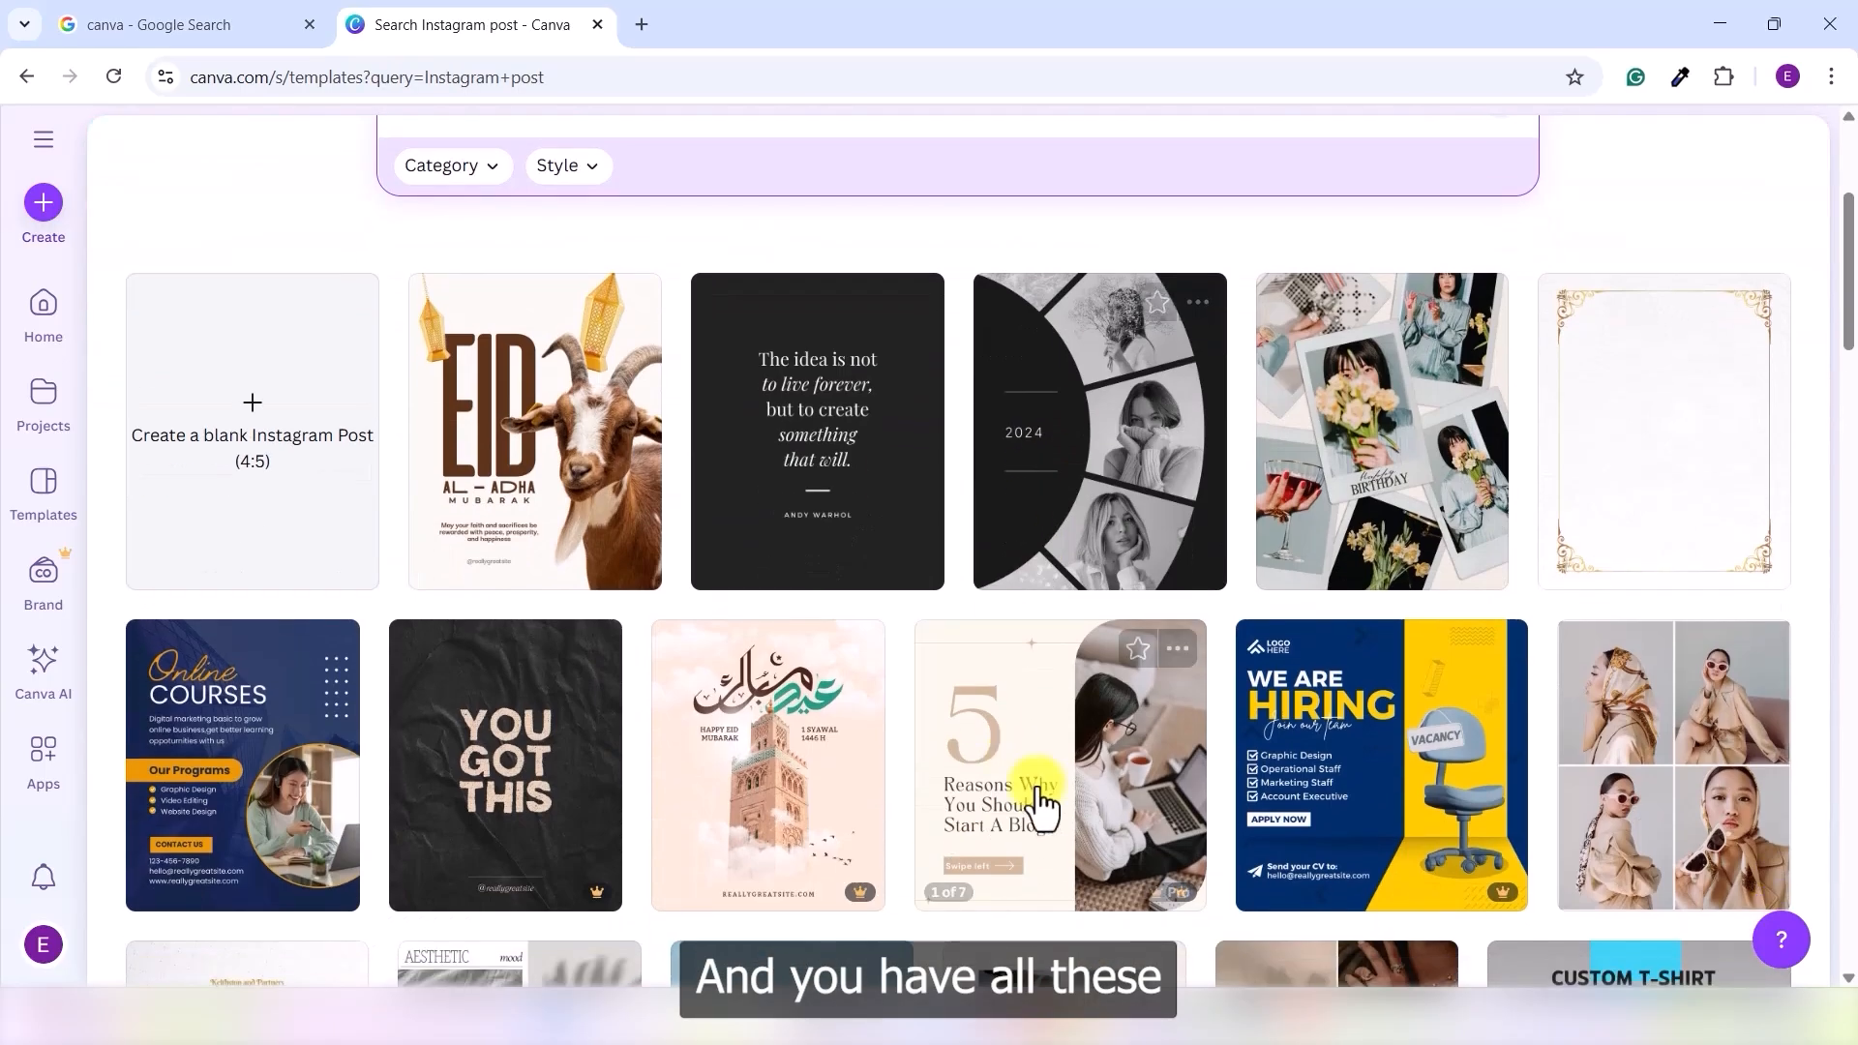
scroll(1128, 726, down, 5)
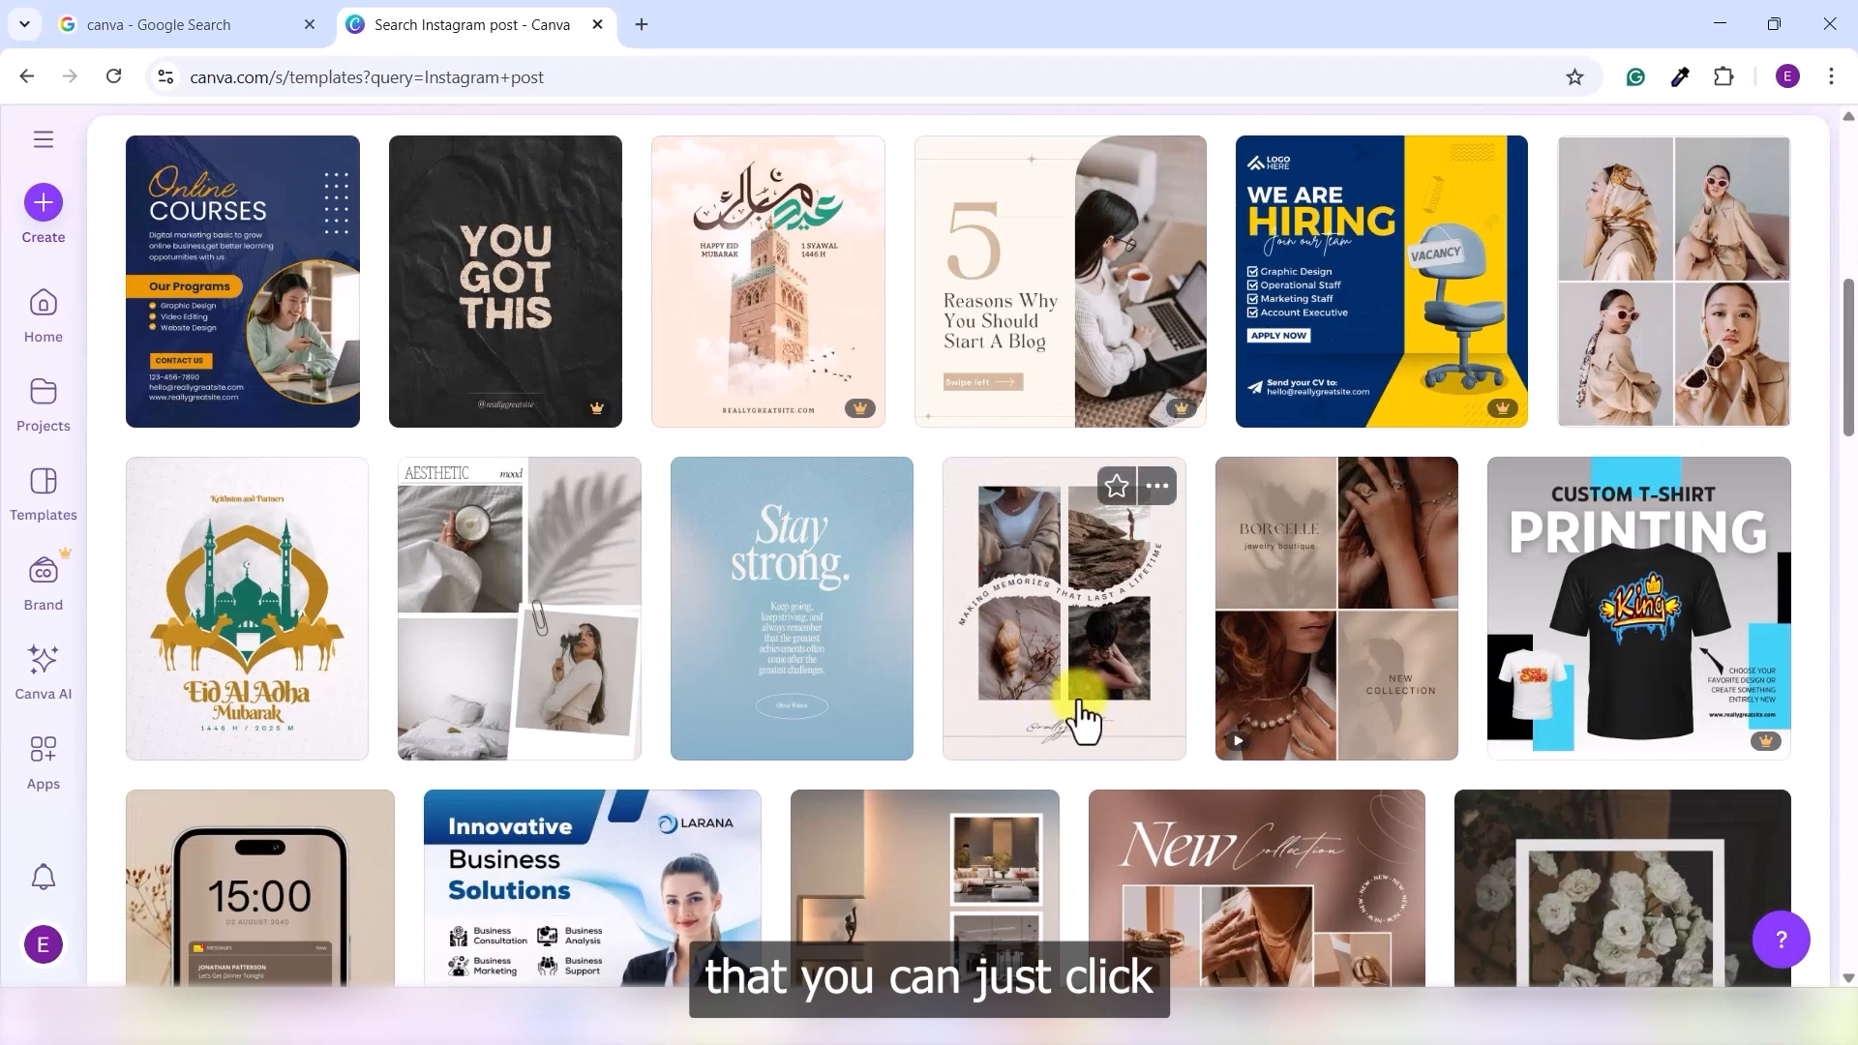
scroll(1045, 677, up, 8)
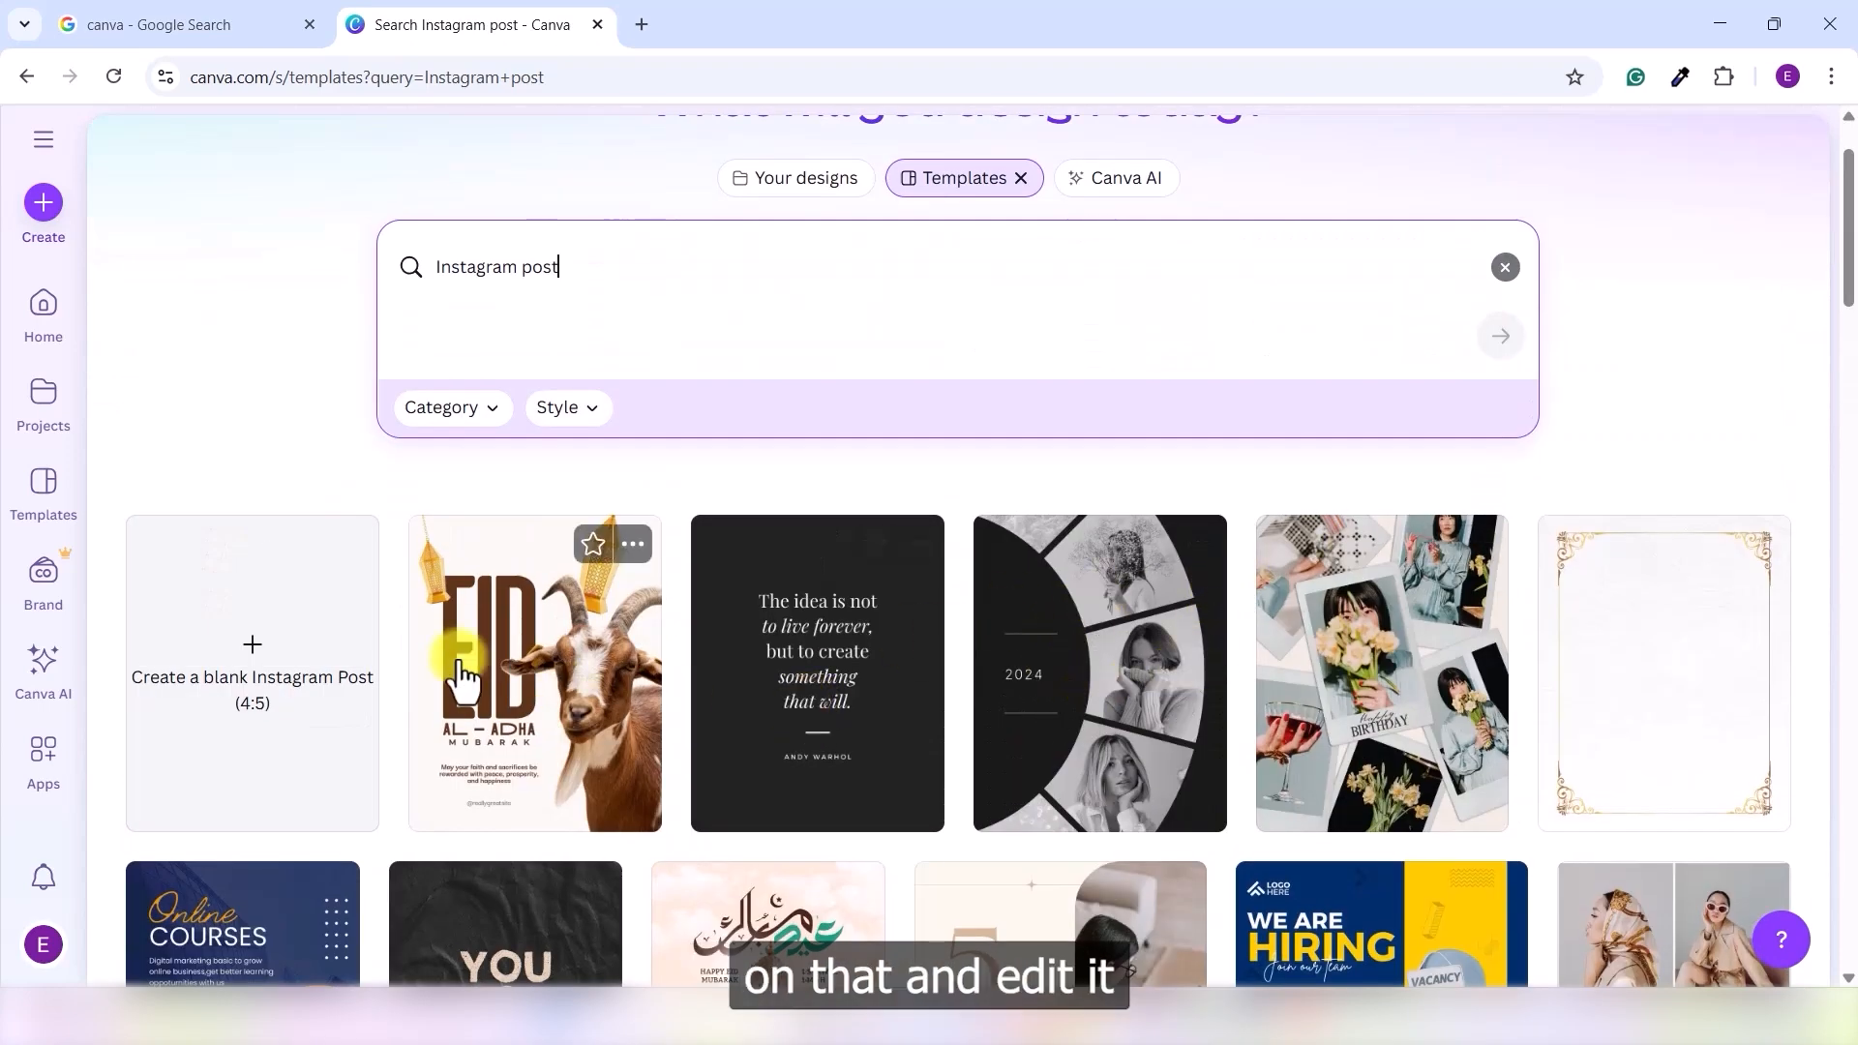
scroll(816, 683, down, 5)
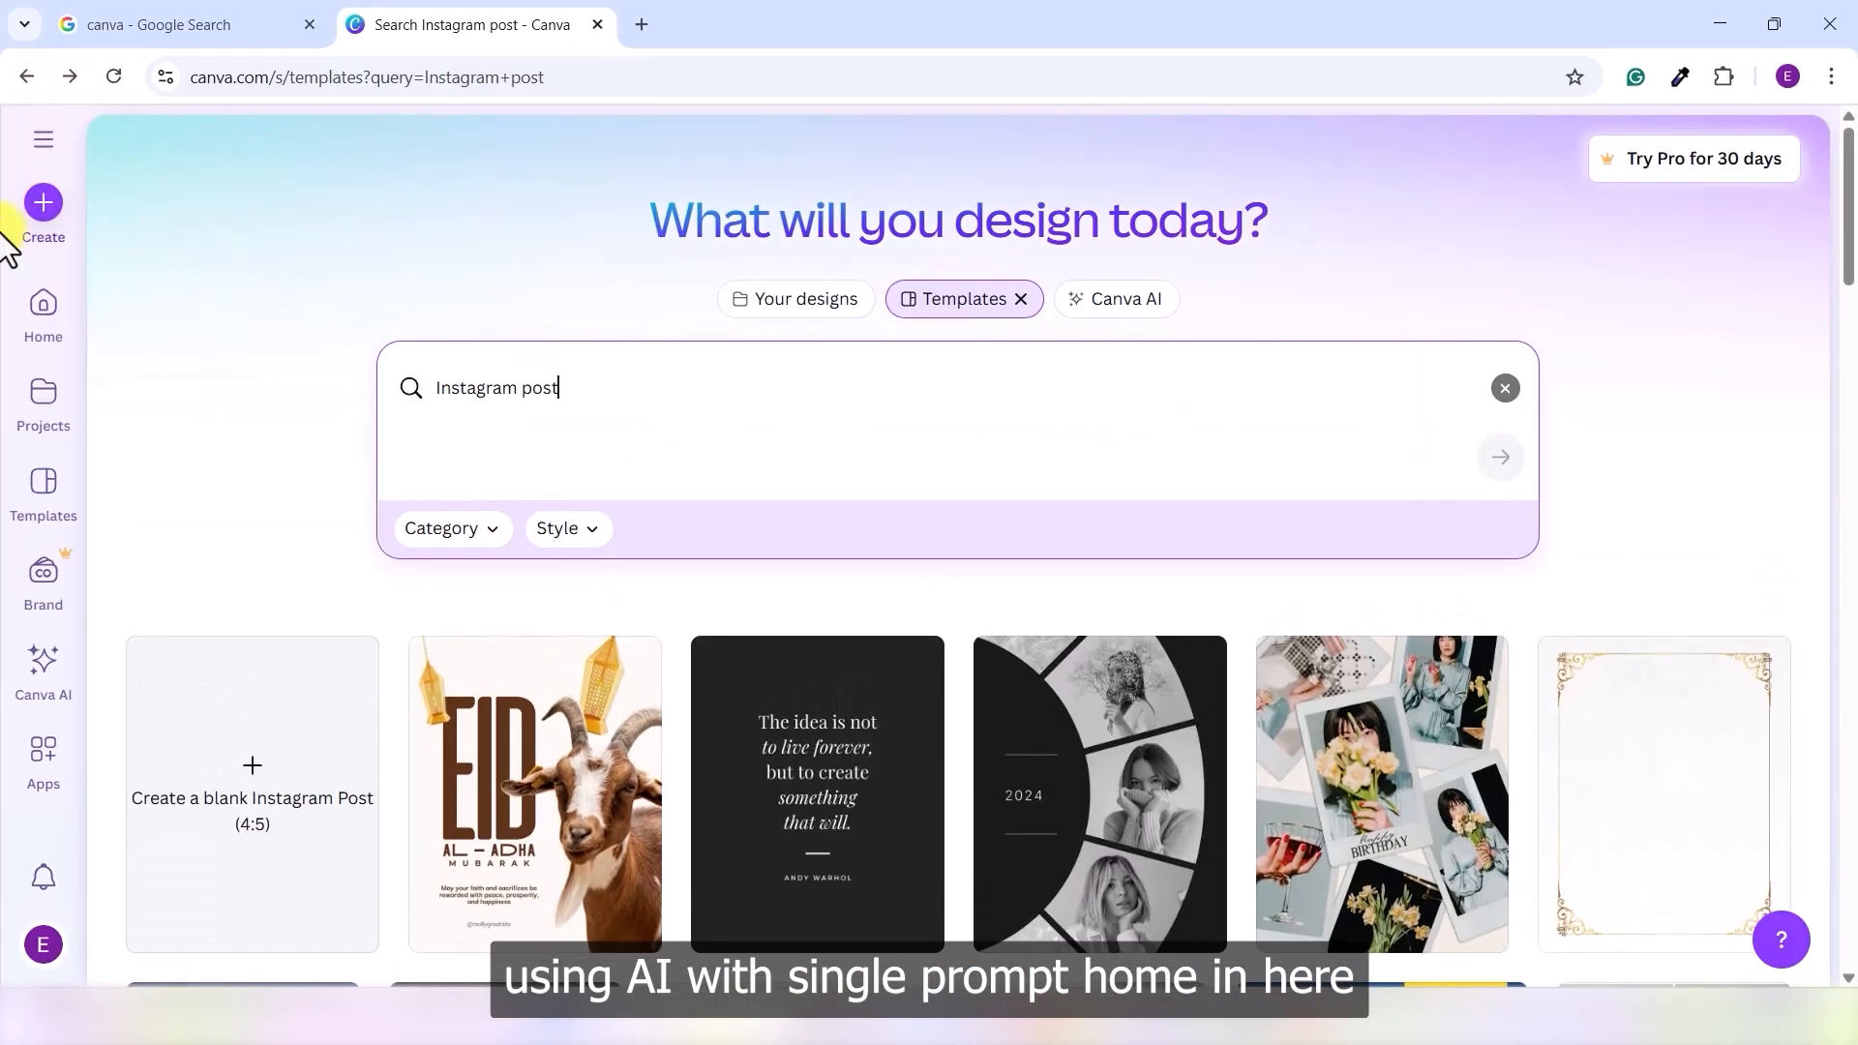
- Return to the Canva home dashboard and bring up the Create a design options
click(43, 307)
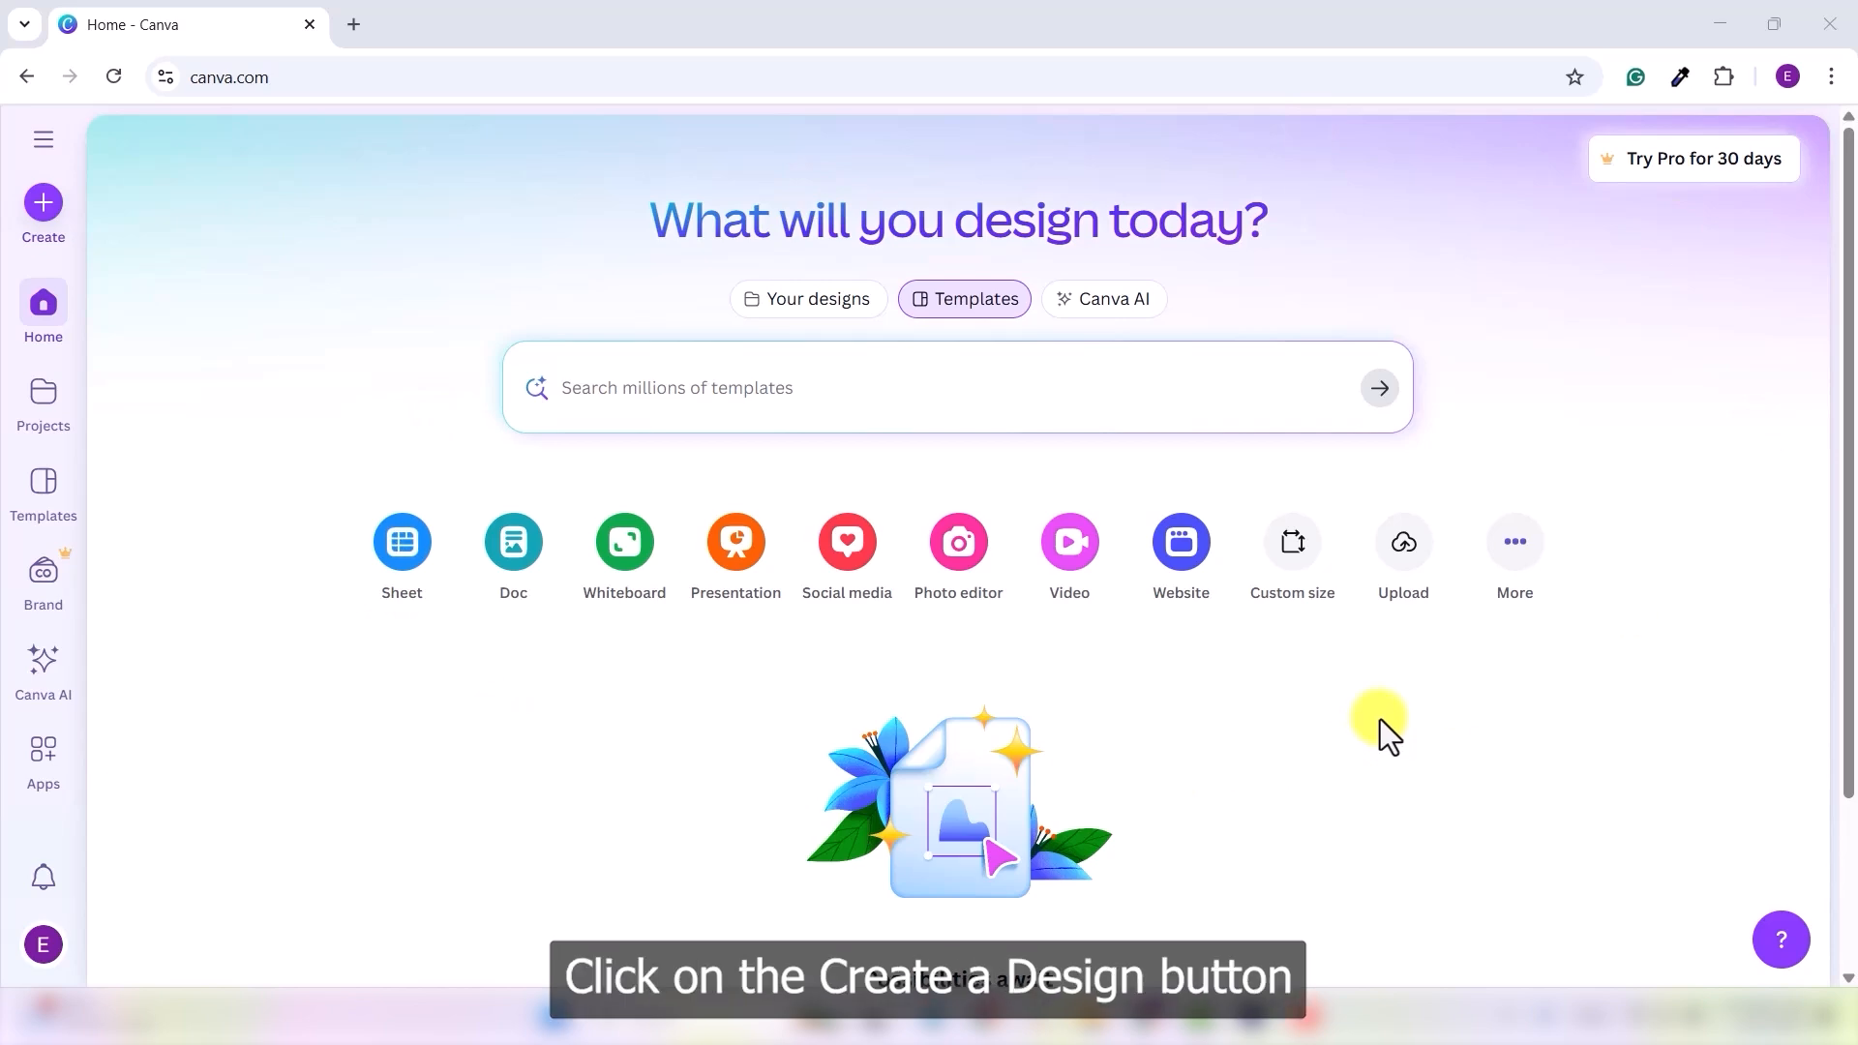
click(43, 205)
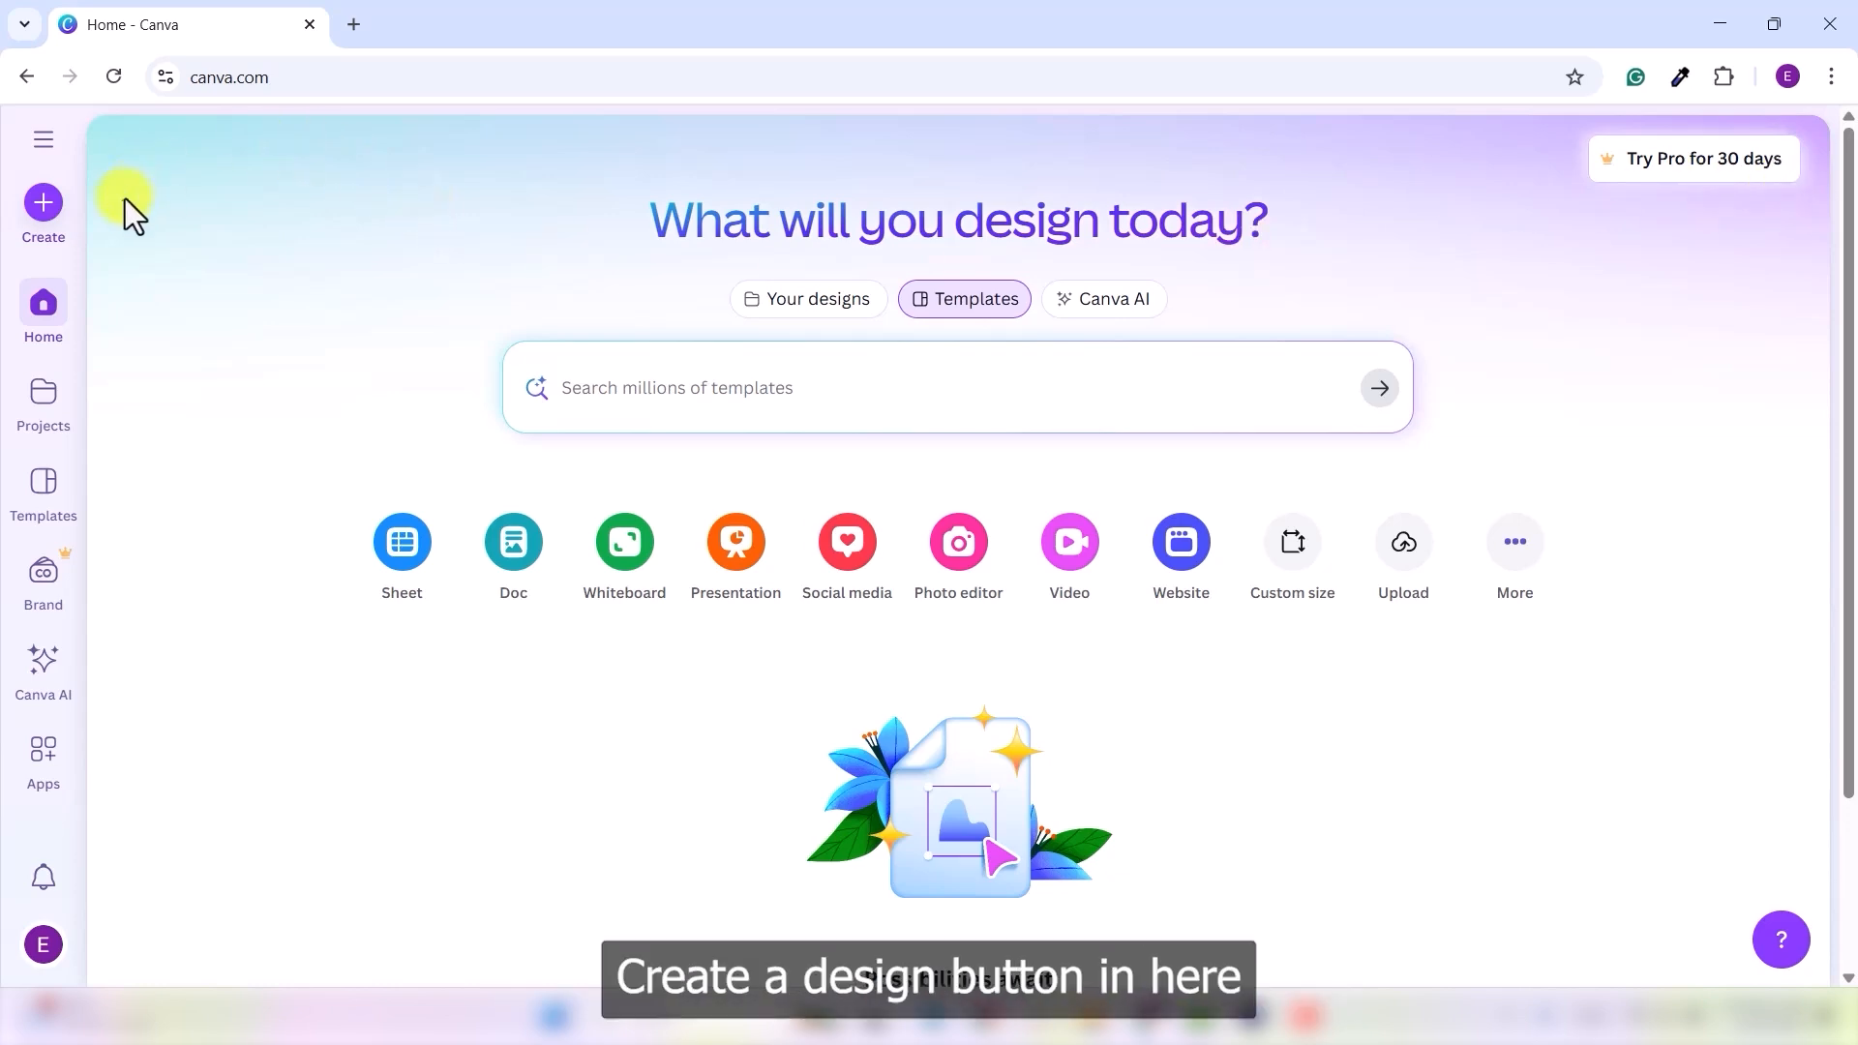
- Create a custom-size design of 2040 × 1426 px, keeping pixels as the unit
click(51, 211)
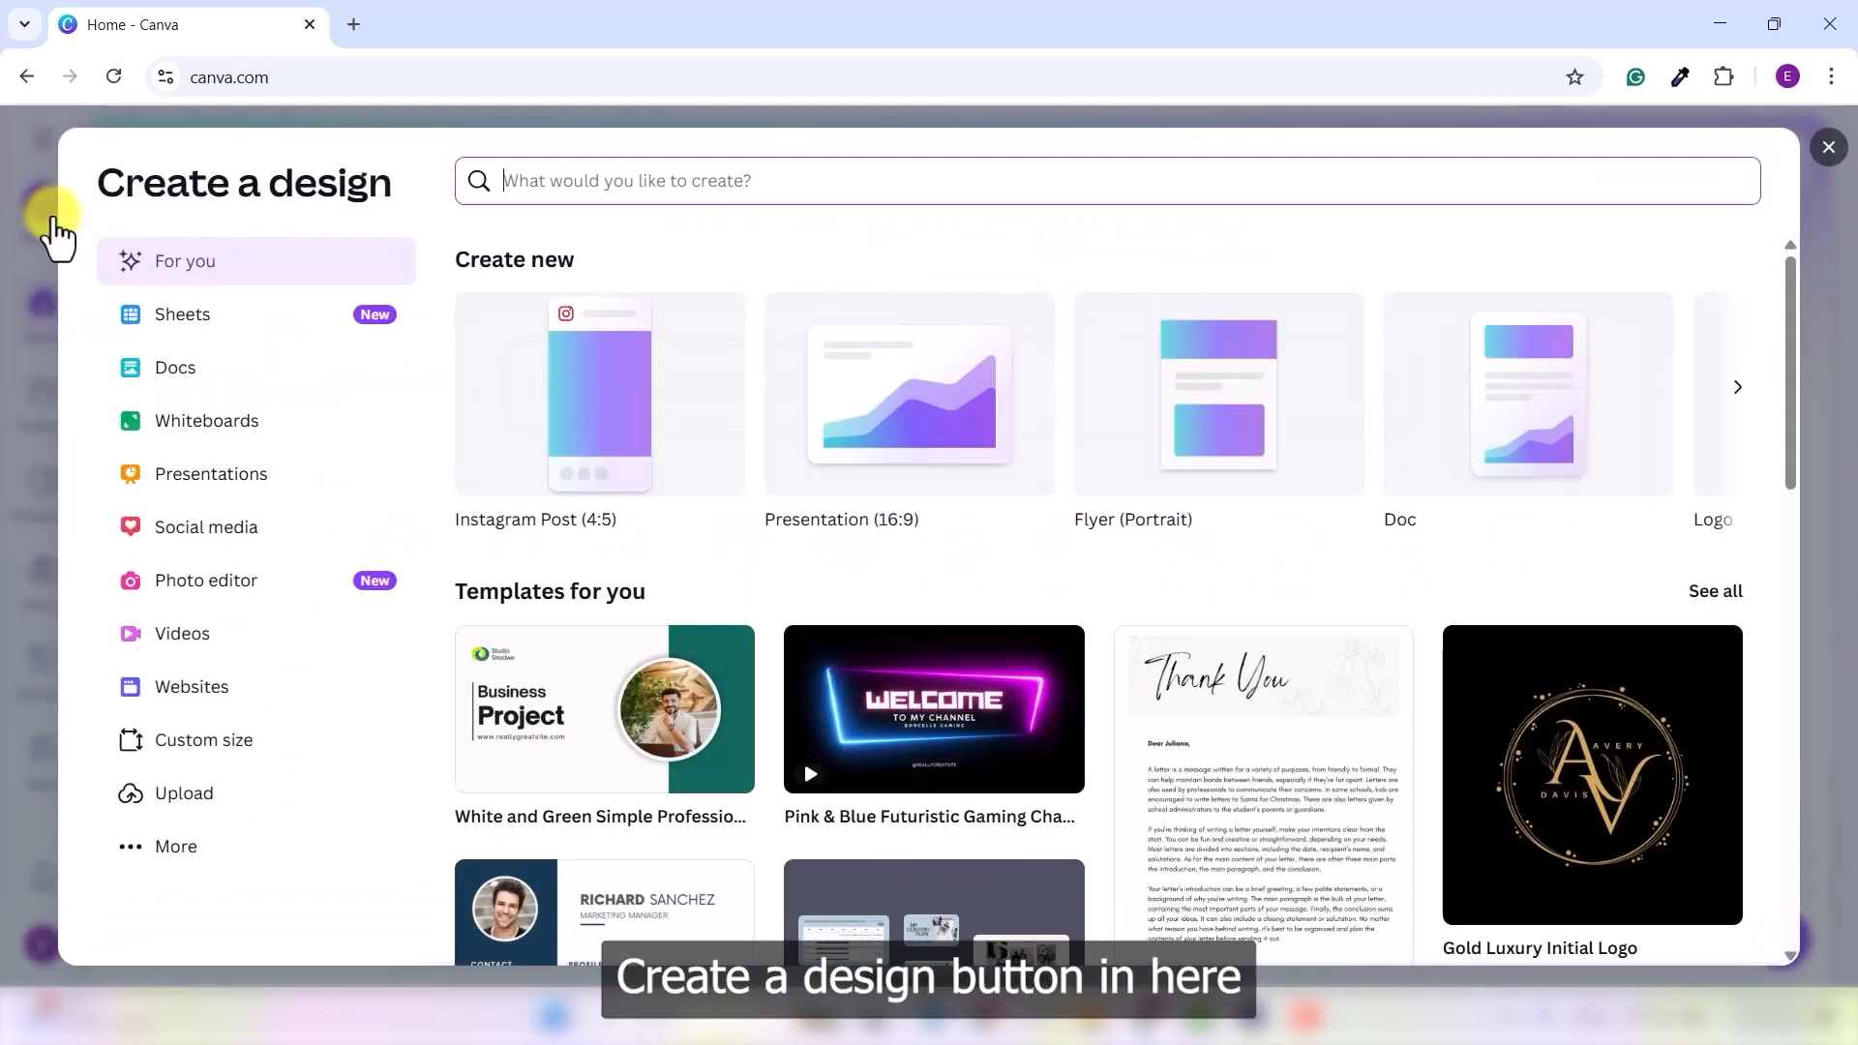
click(217, 749)
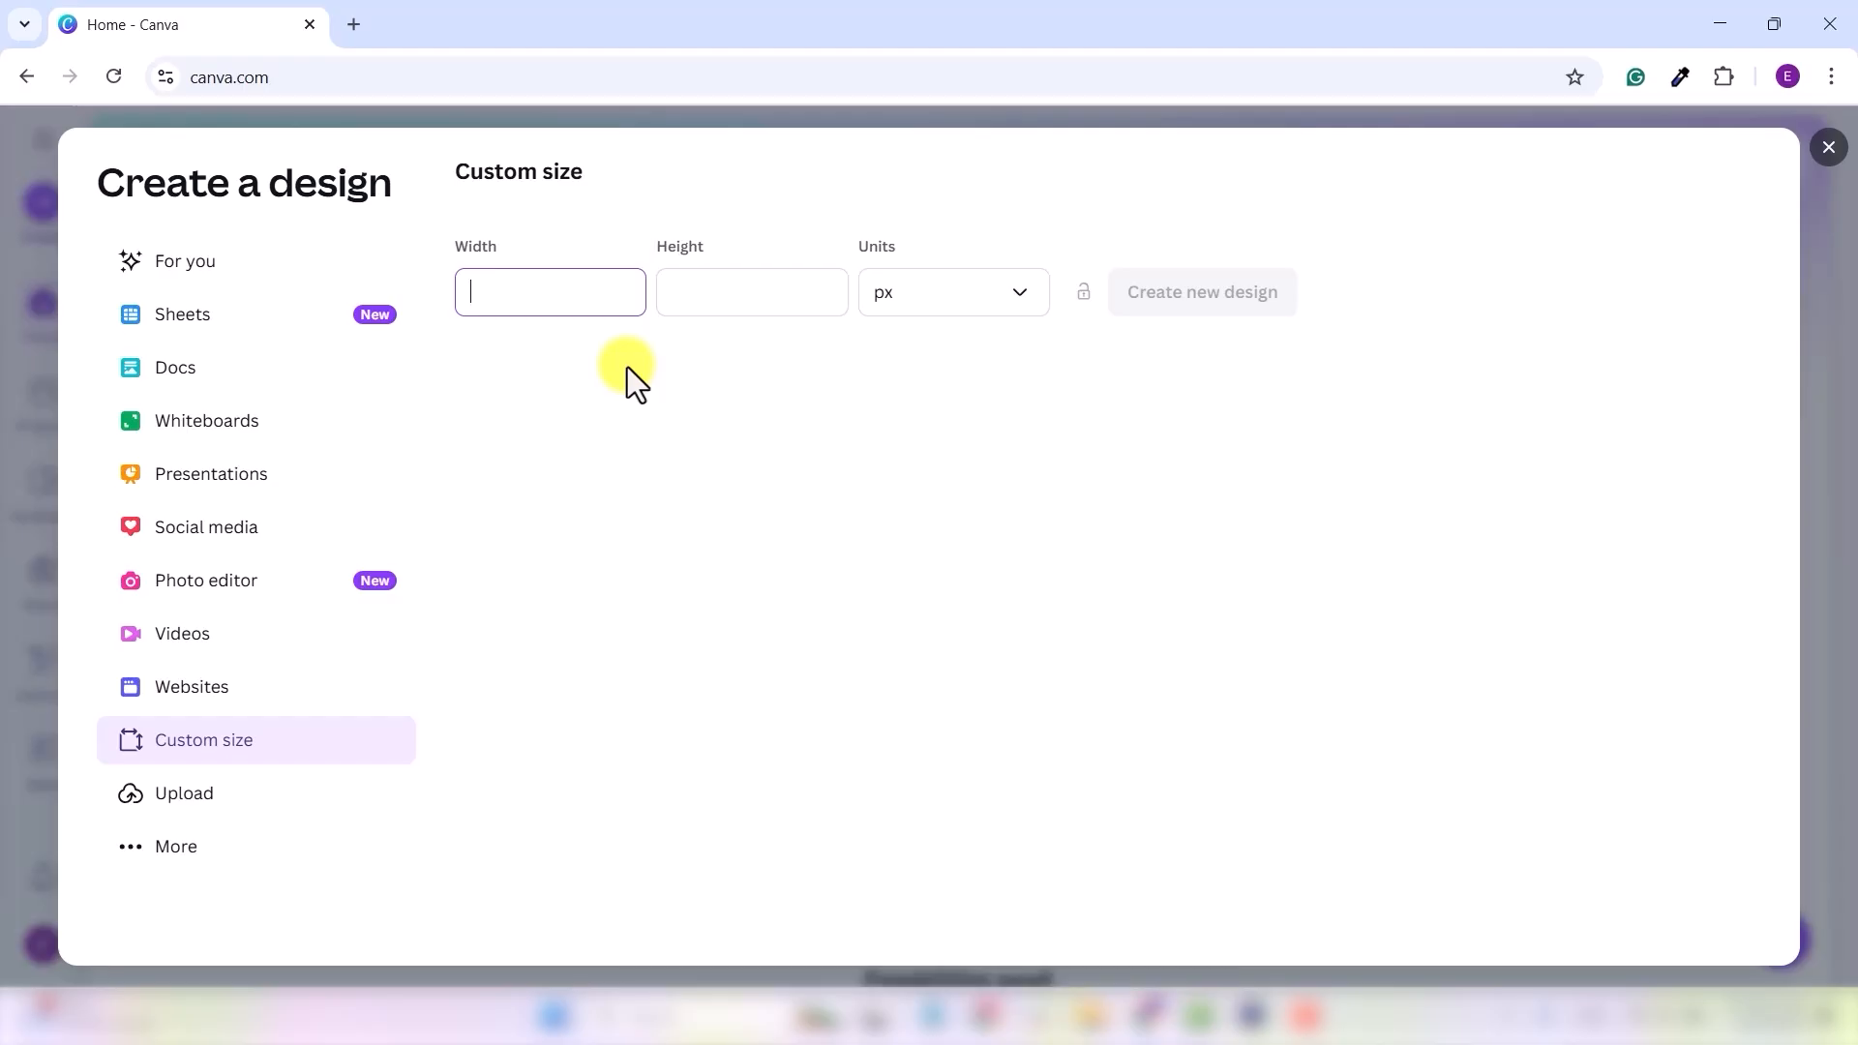
text(2040)
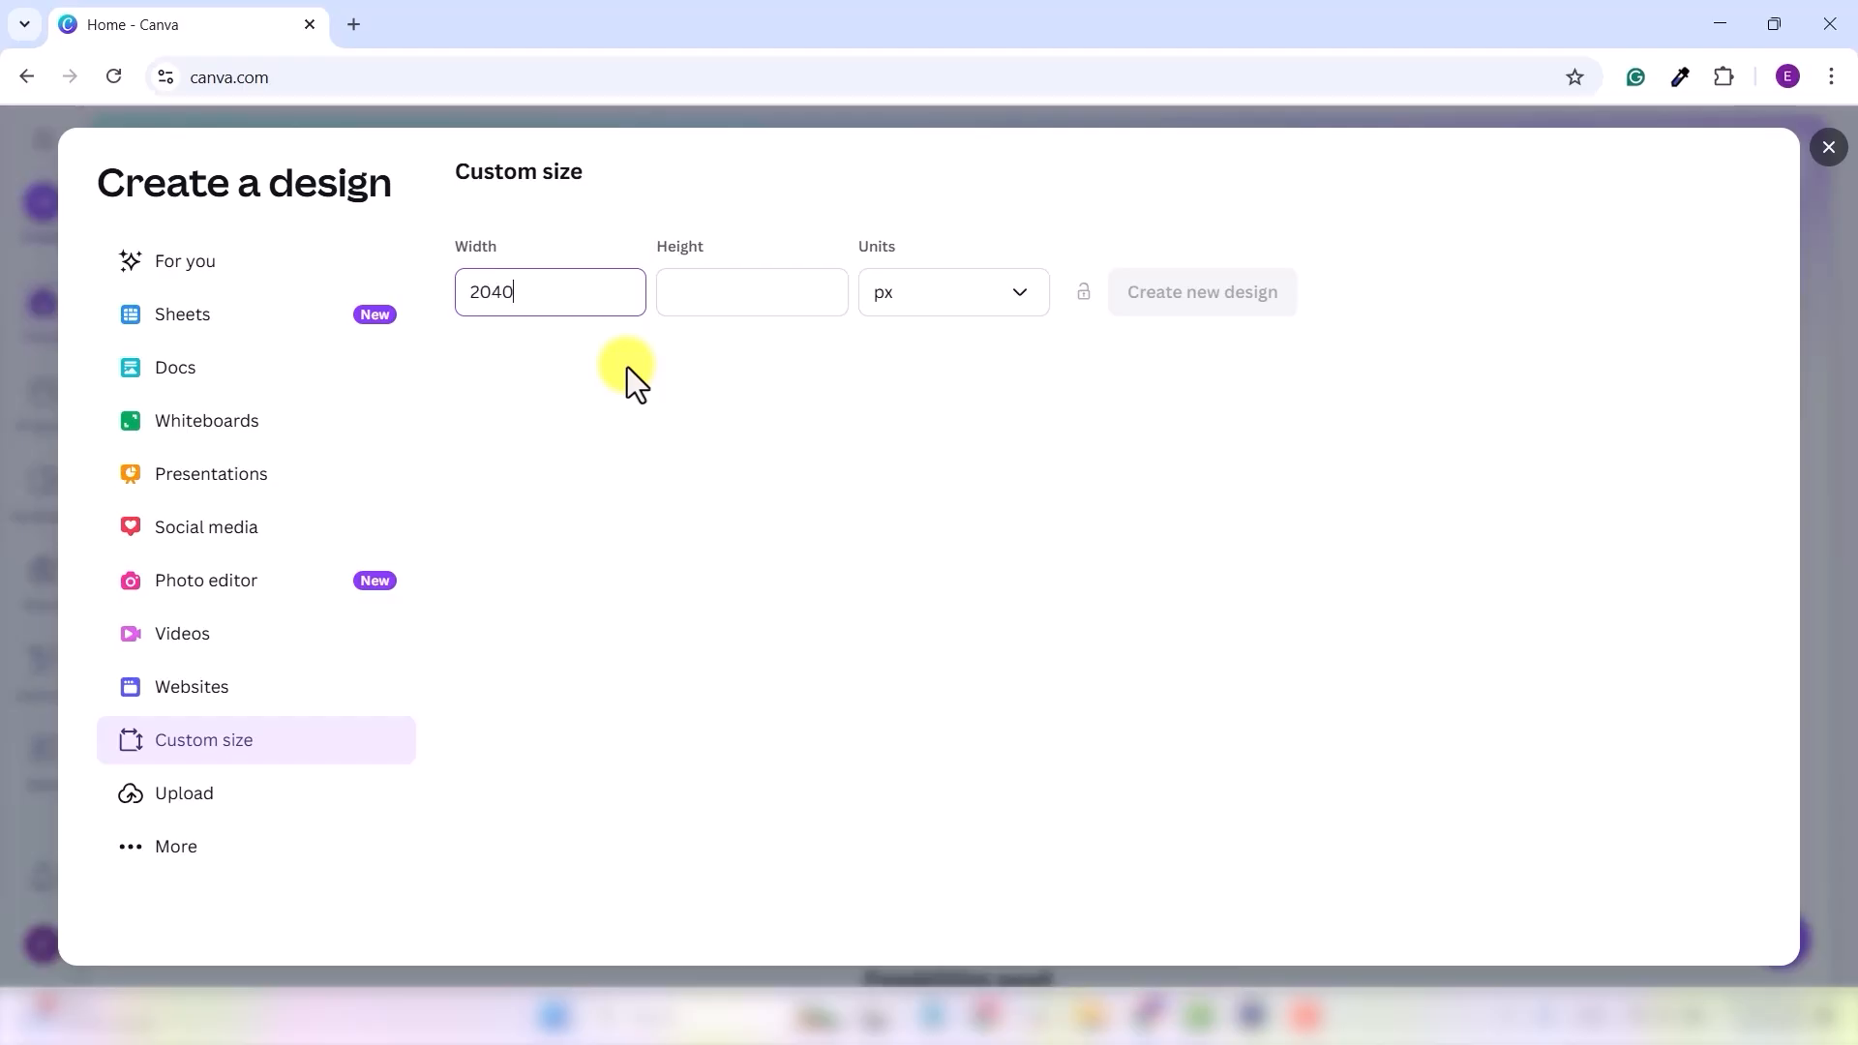
click(746, 291)
text(1426)
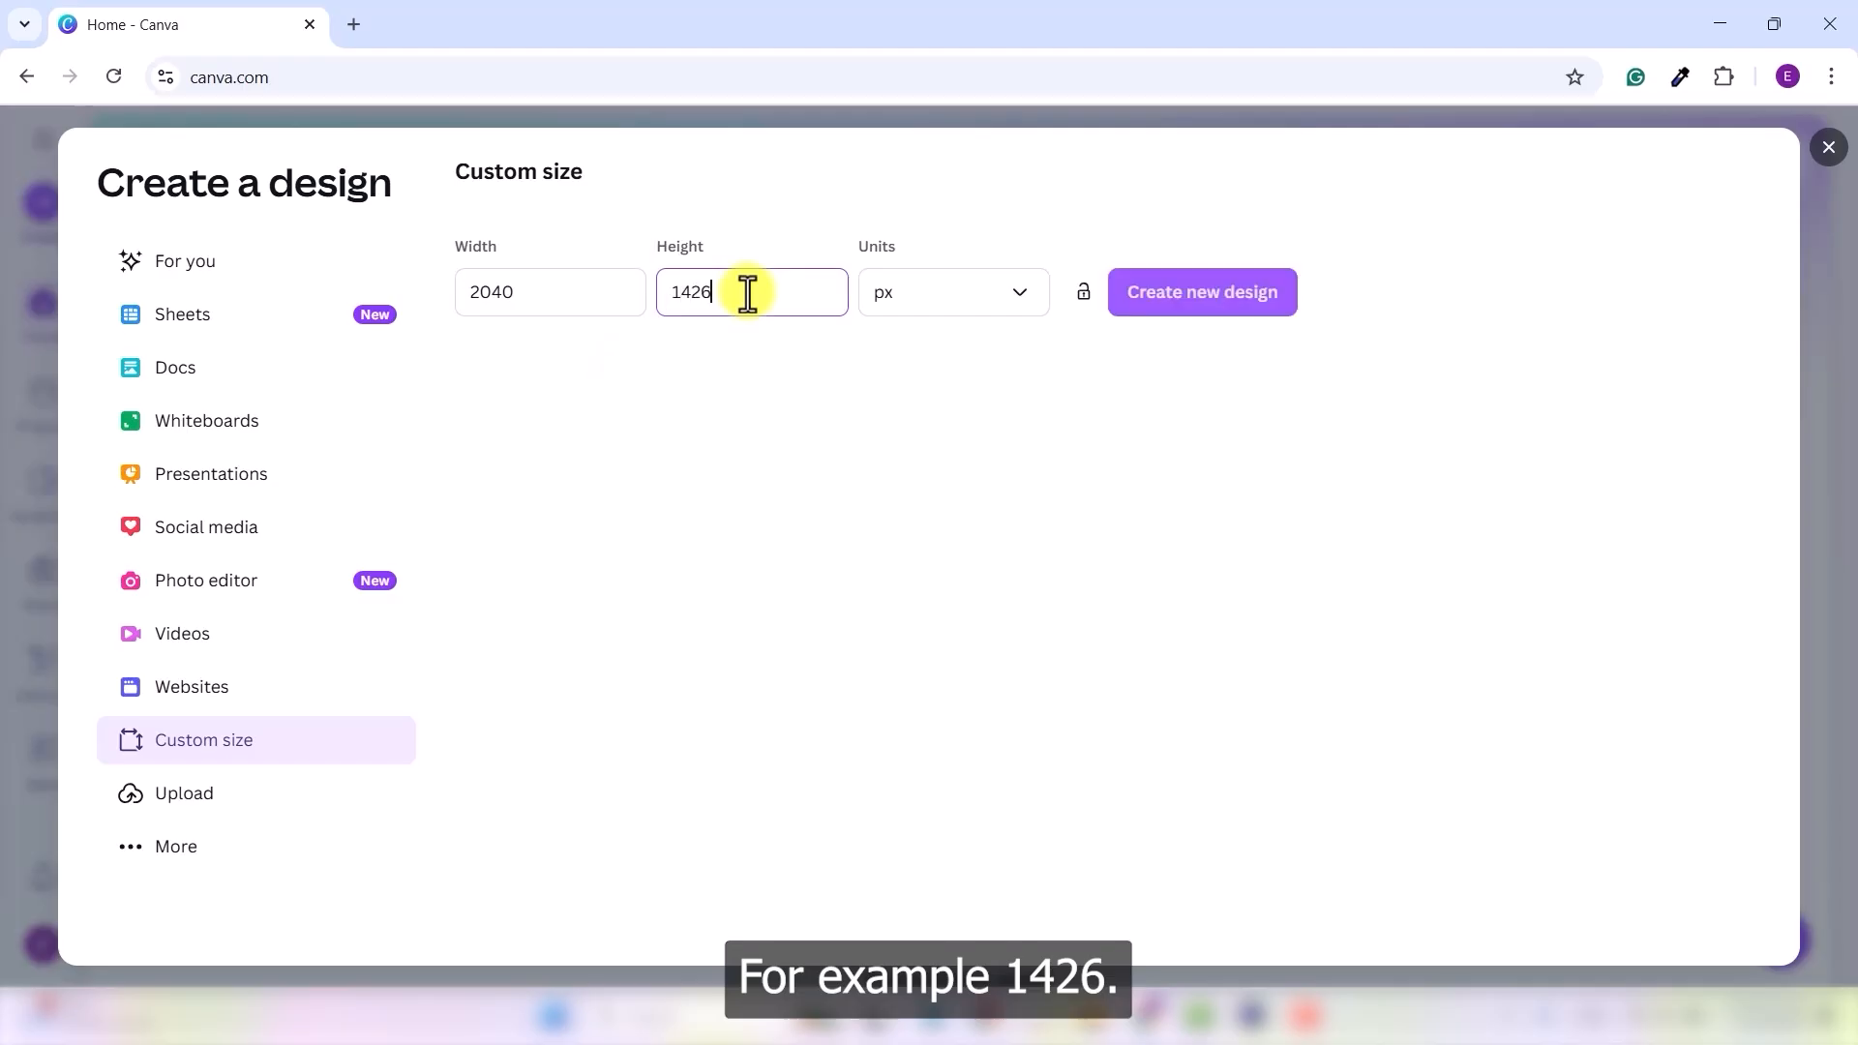
click(1144, 470)
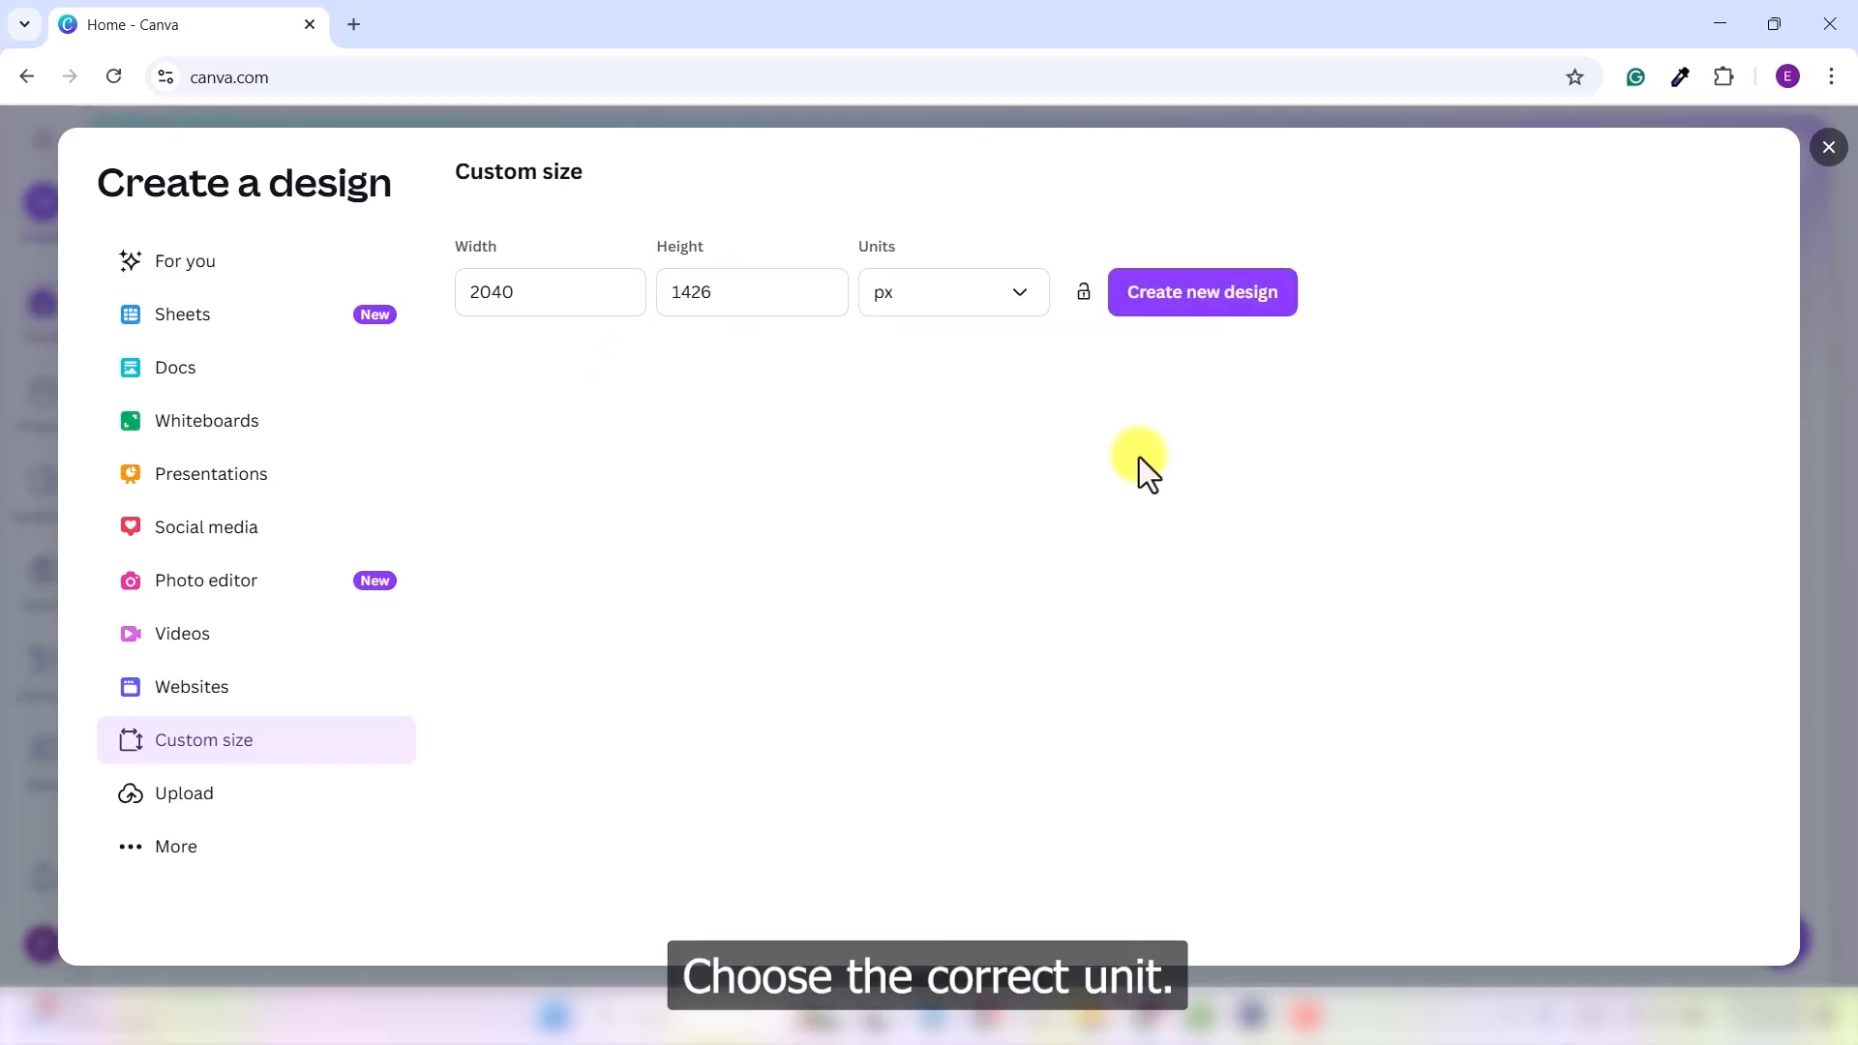
click(1011, 306)
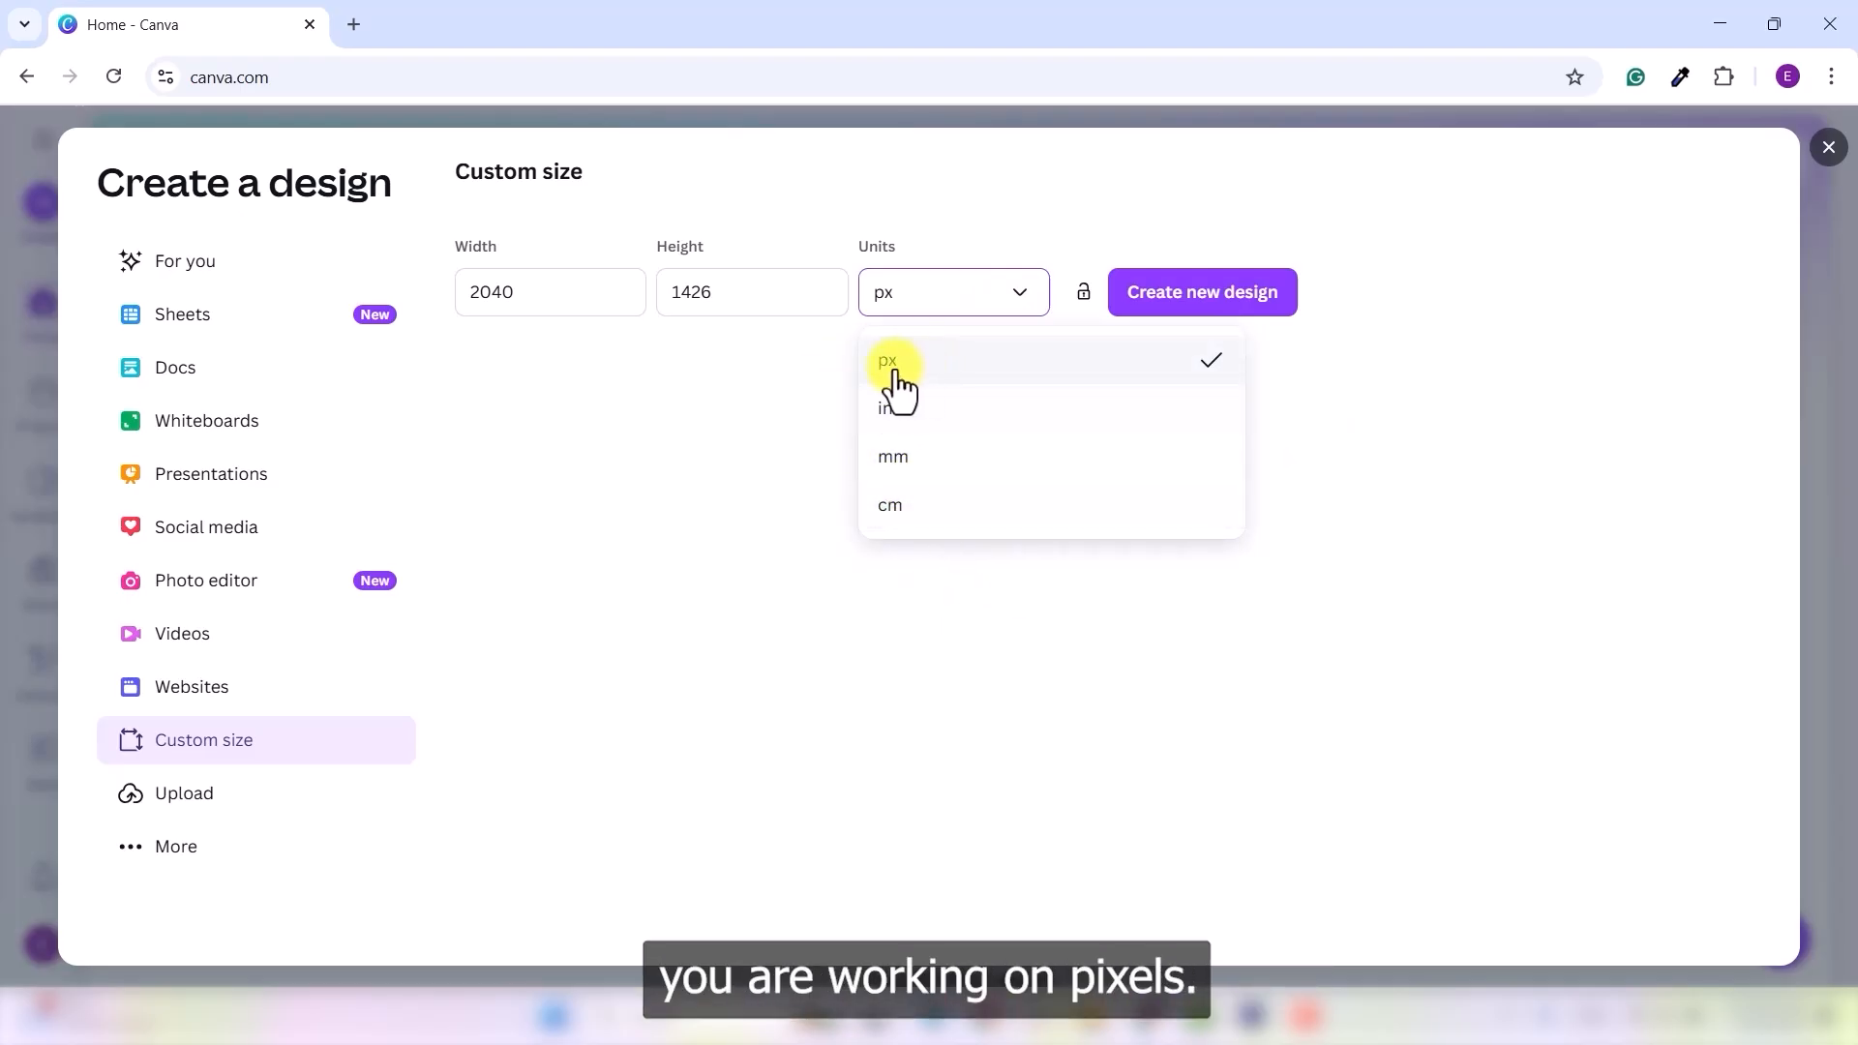
click(947, 366)
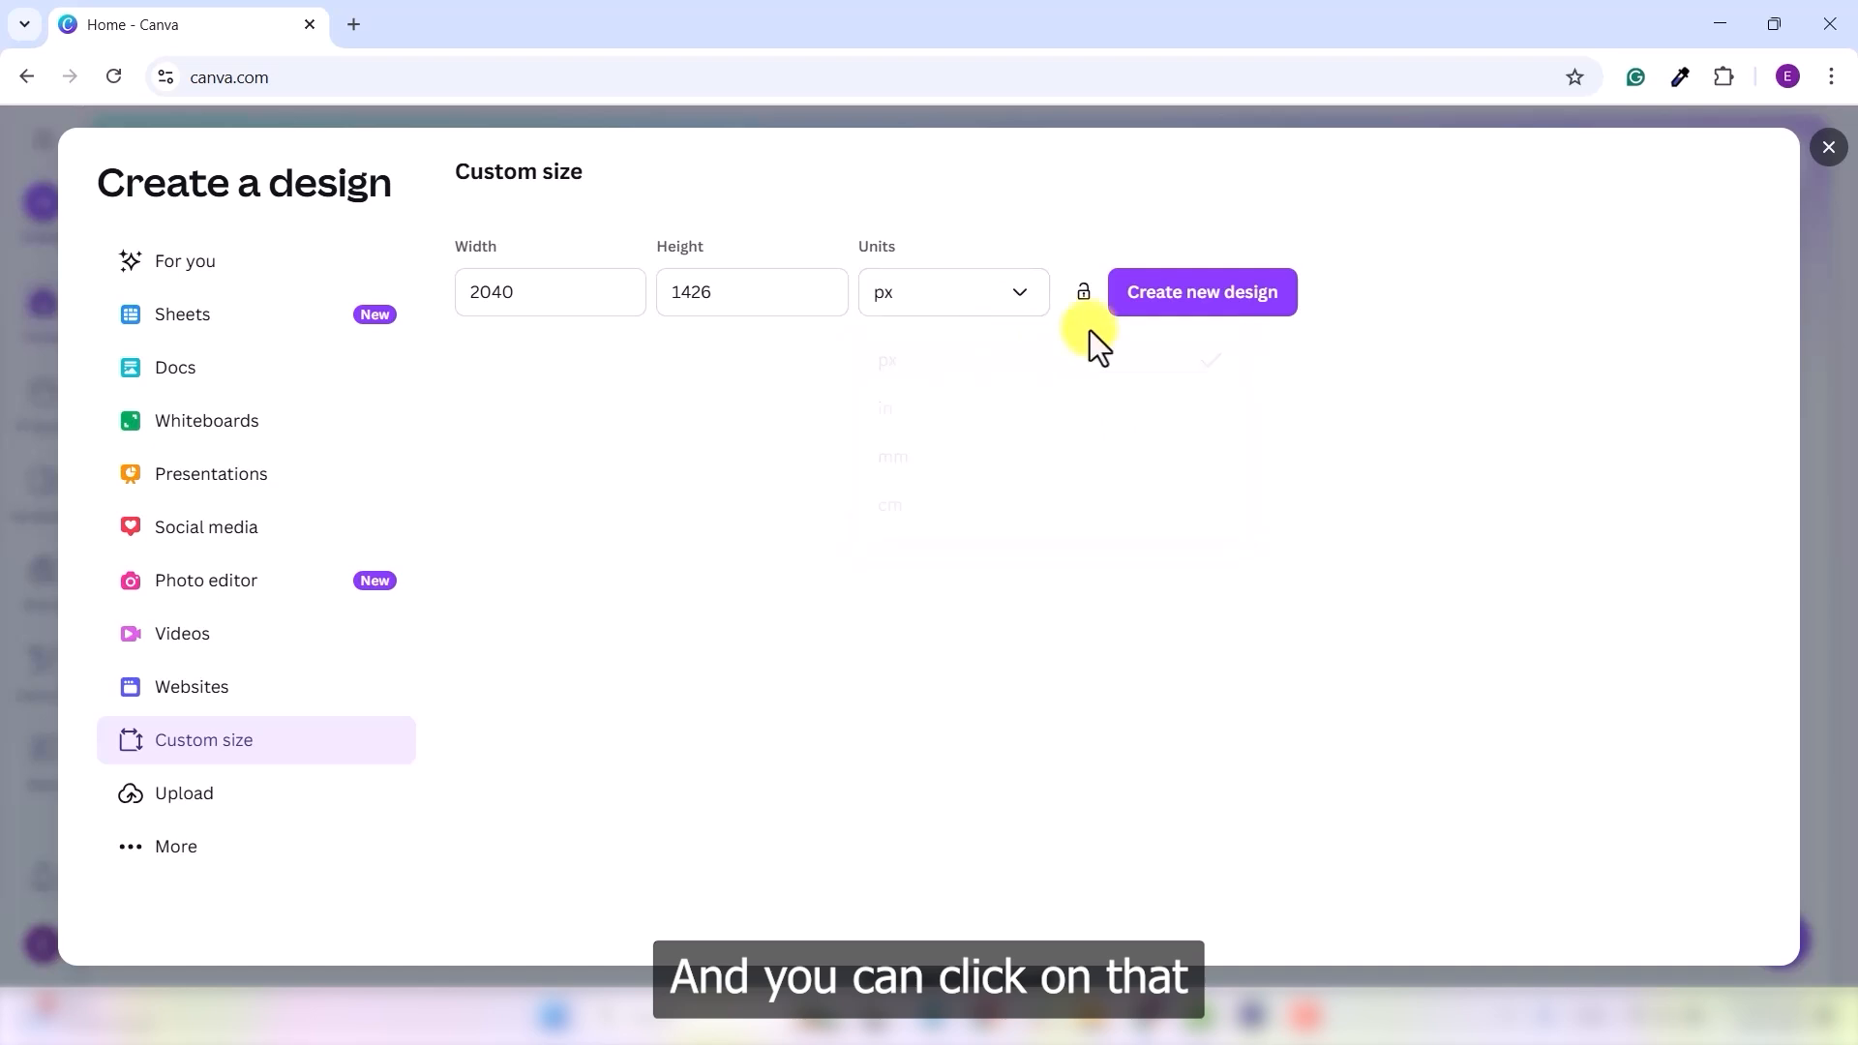
click(1206, 302)
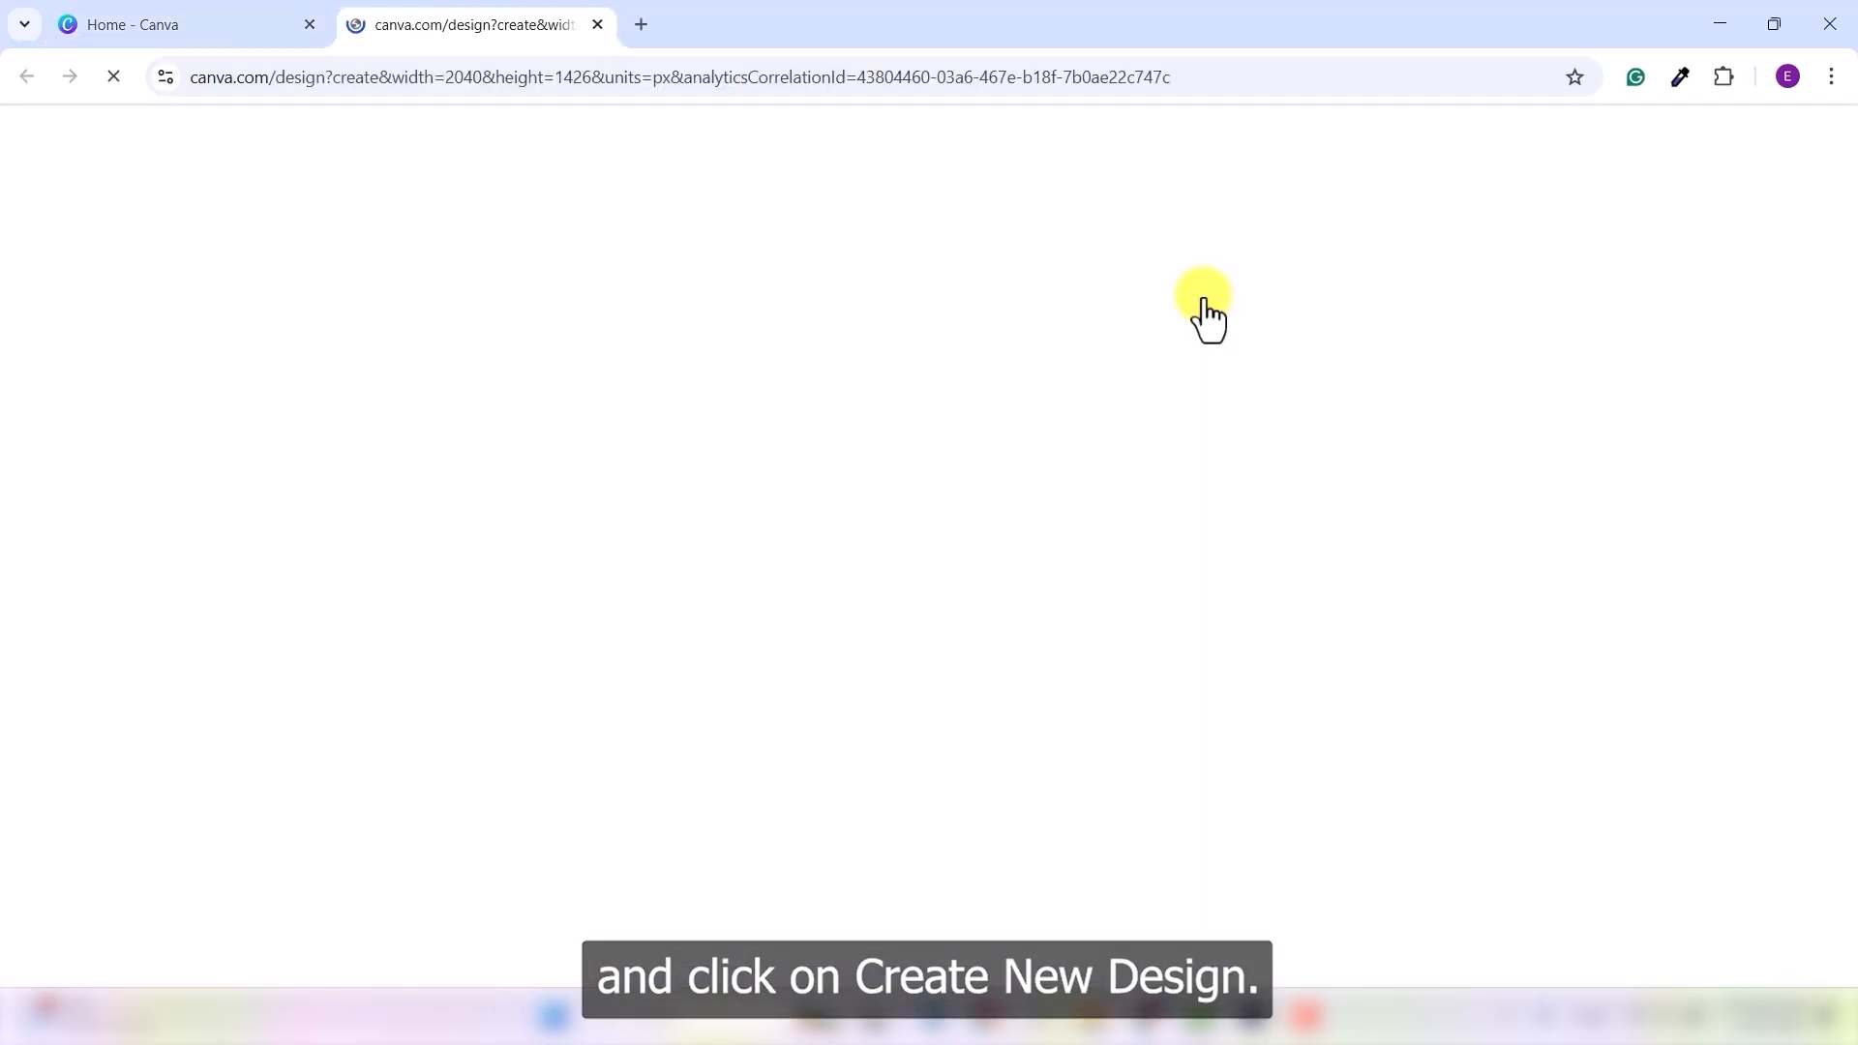
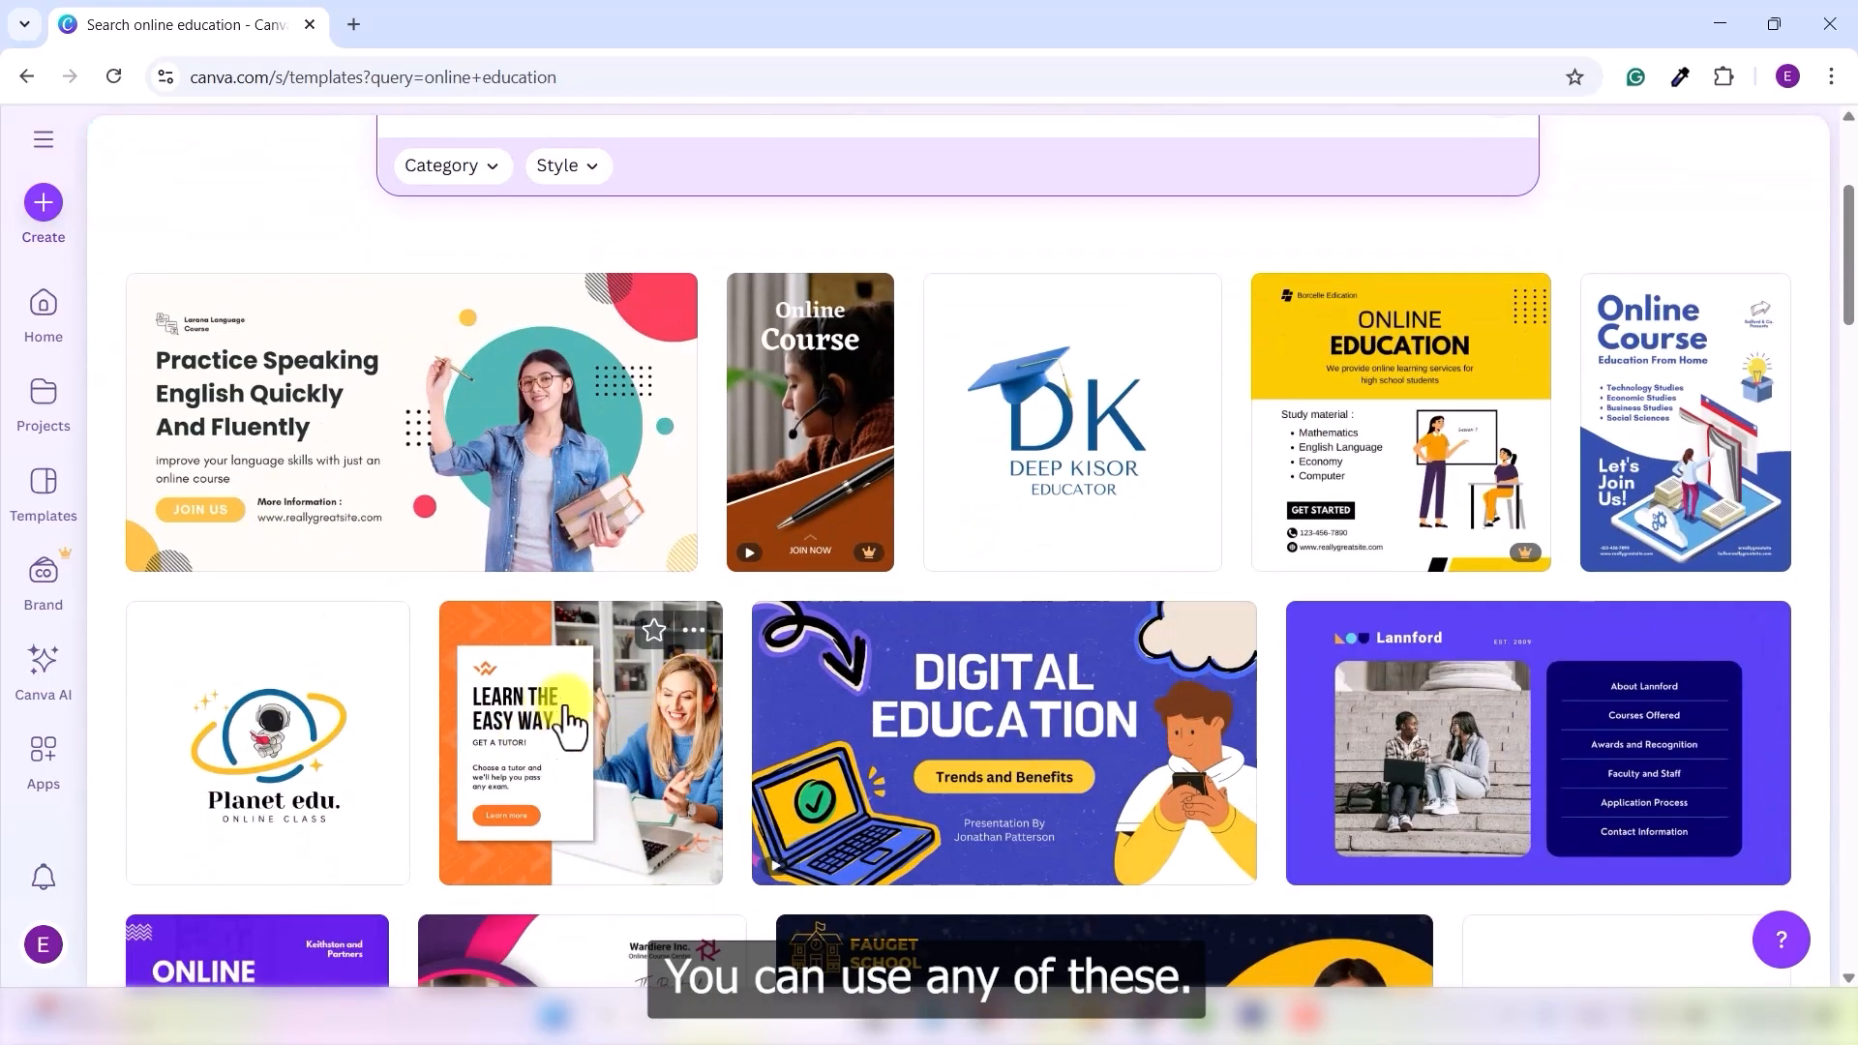
- Open the Blue and Yellow Modern Online Courses Poster template for customizing
click(1684, 448)
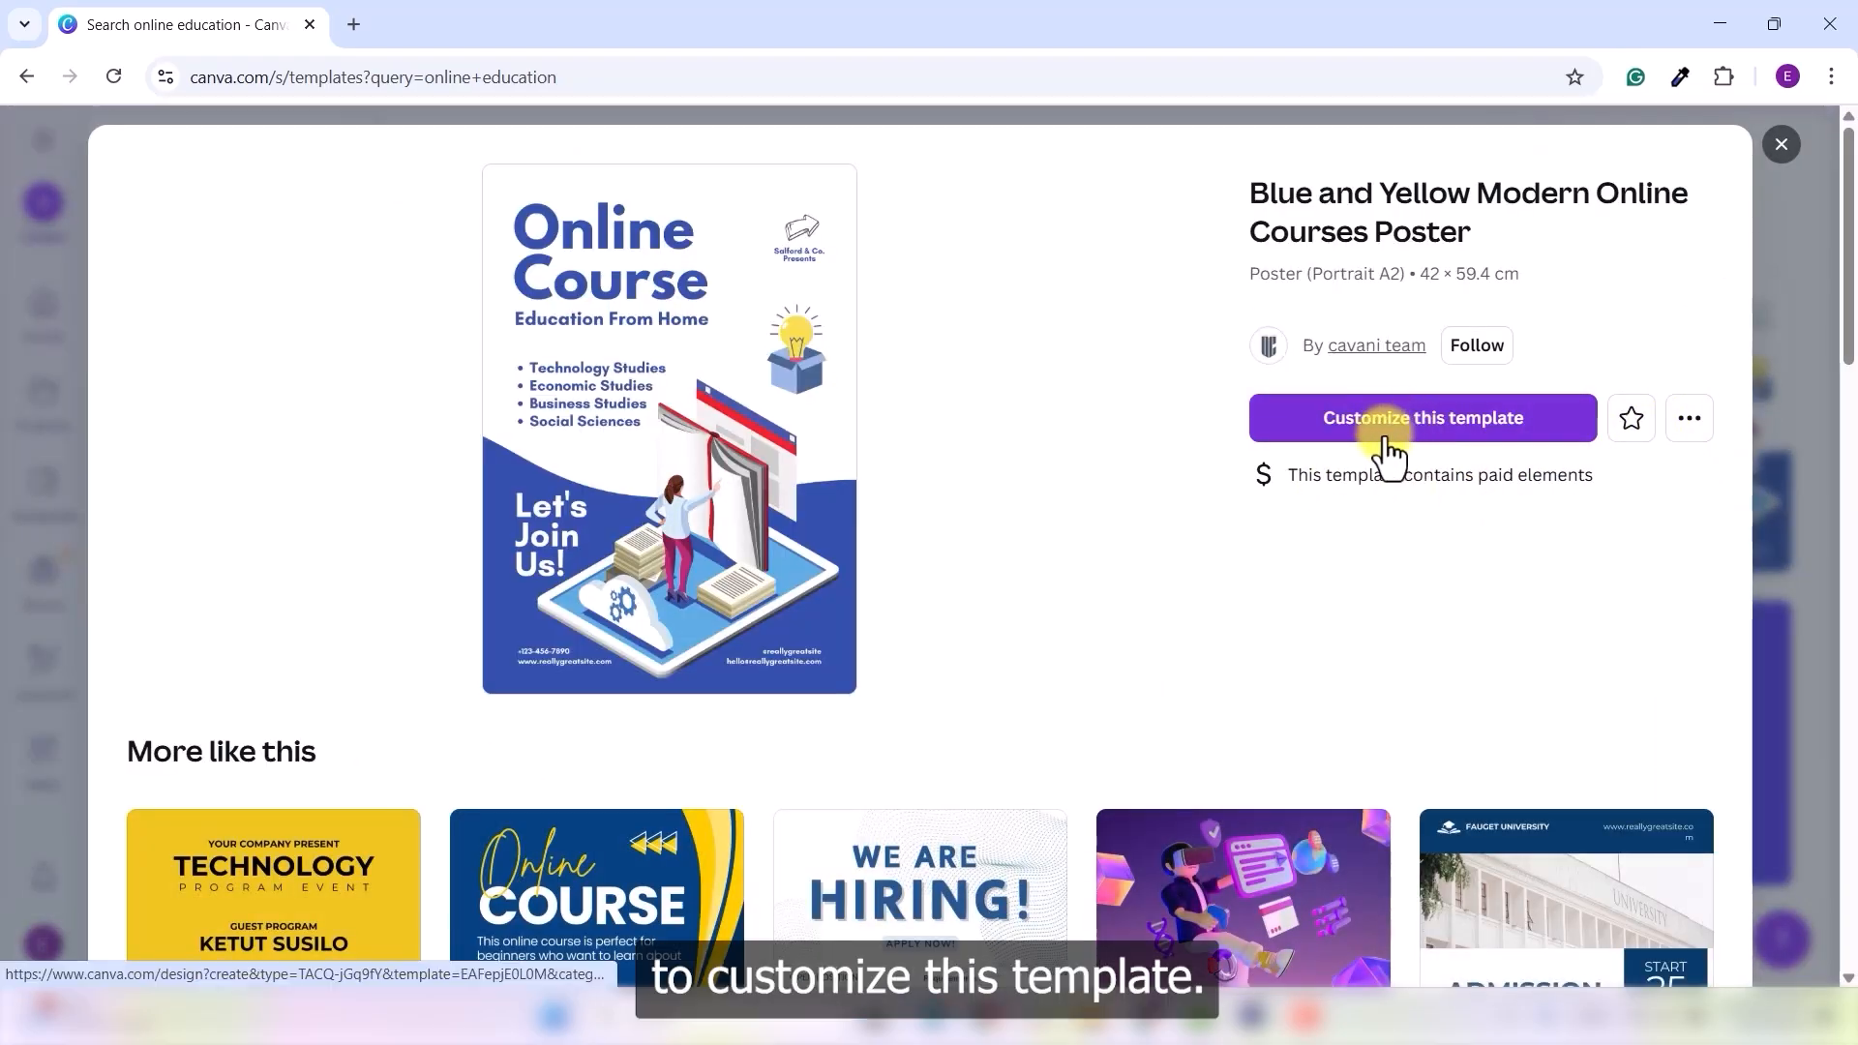
click(1454, 442)
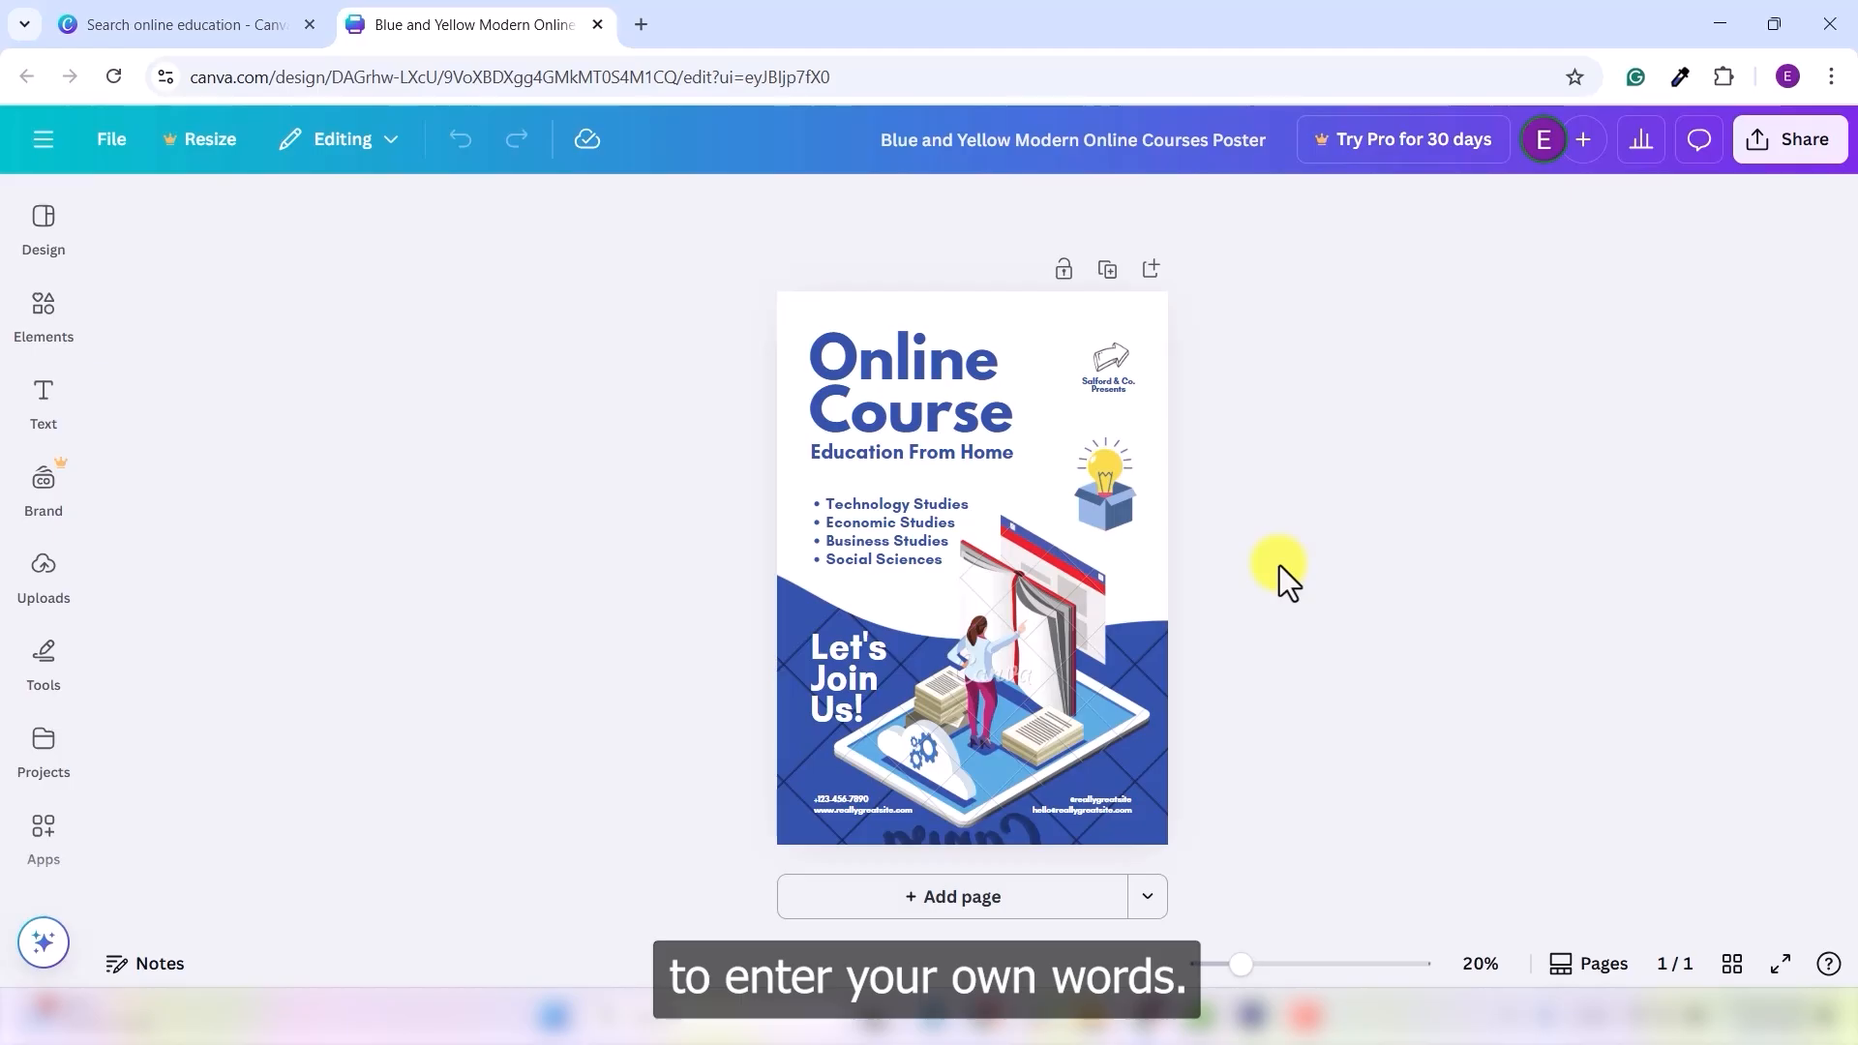
- Change the 'Let's Join Us!' heading to read 'Join US!'
double_click(871, 692)
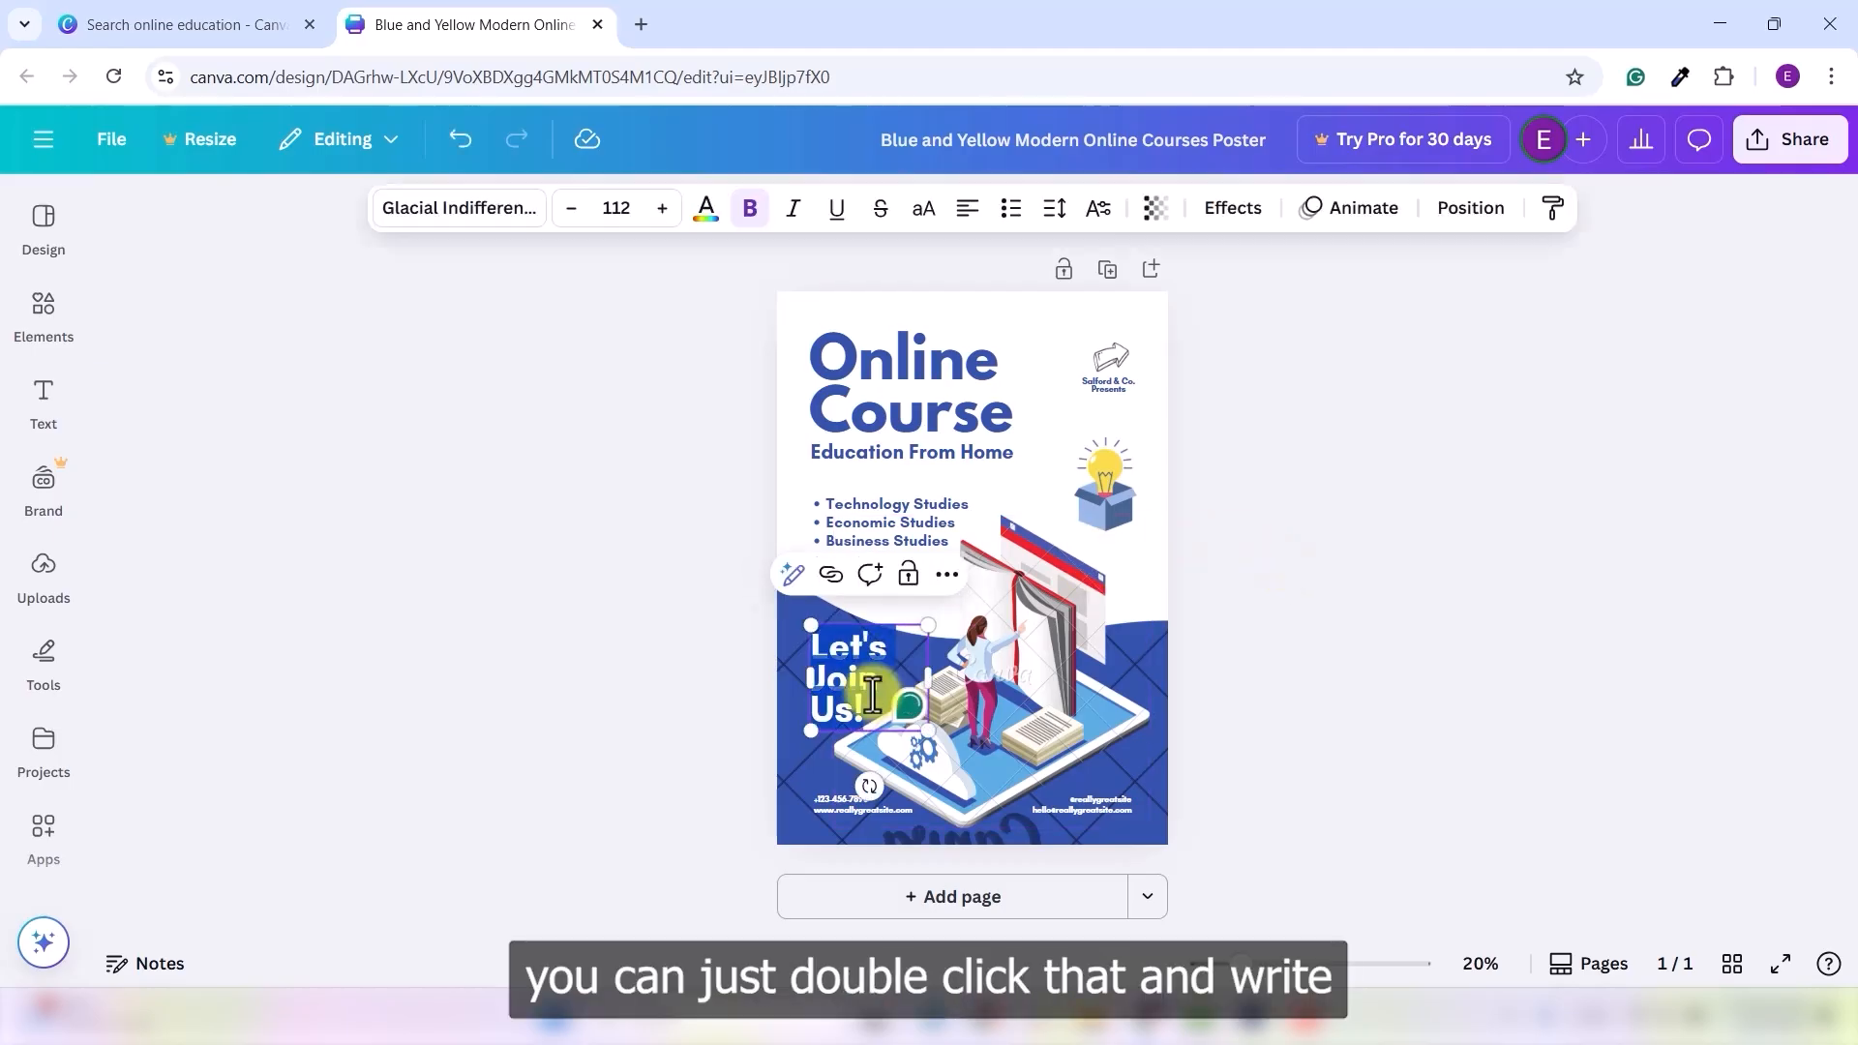
text(Join)
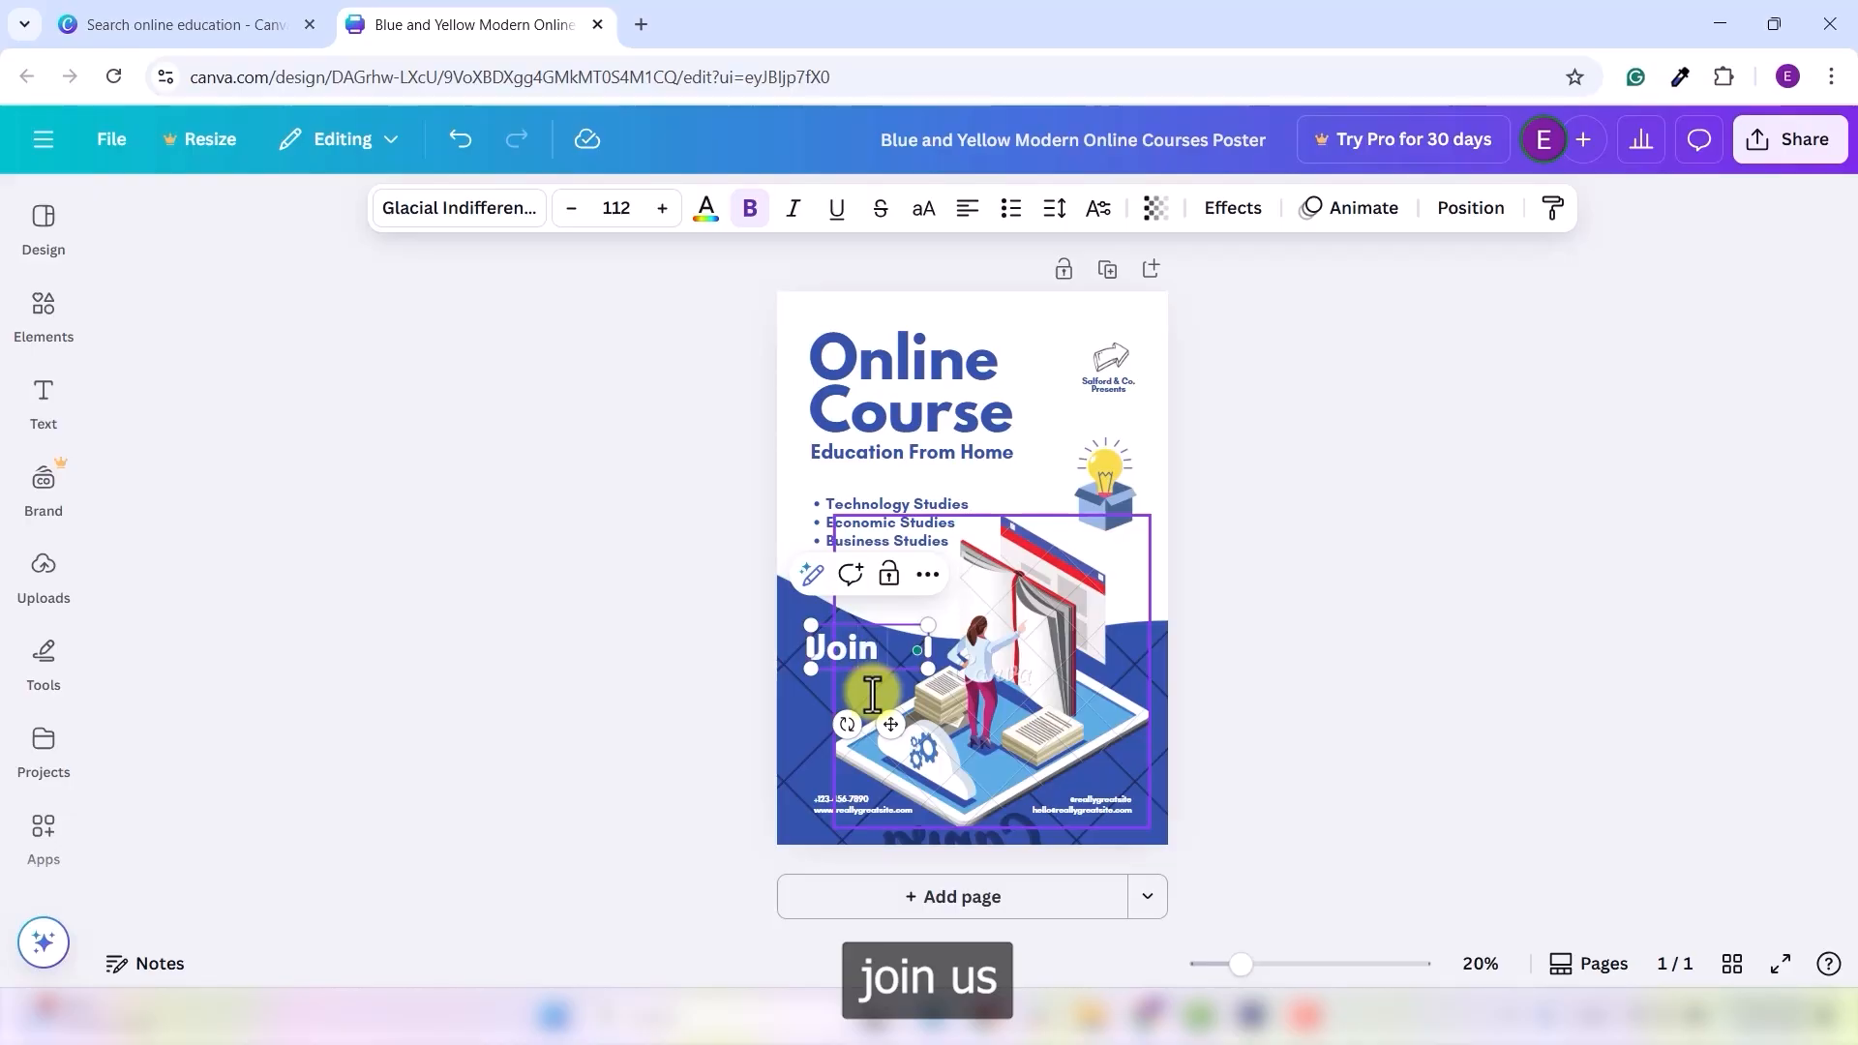
text( US!)
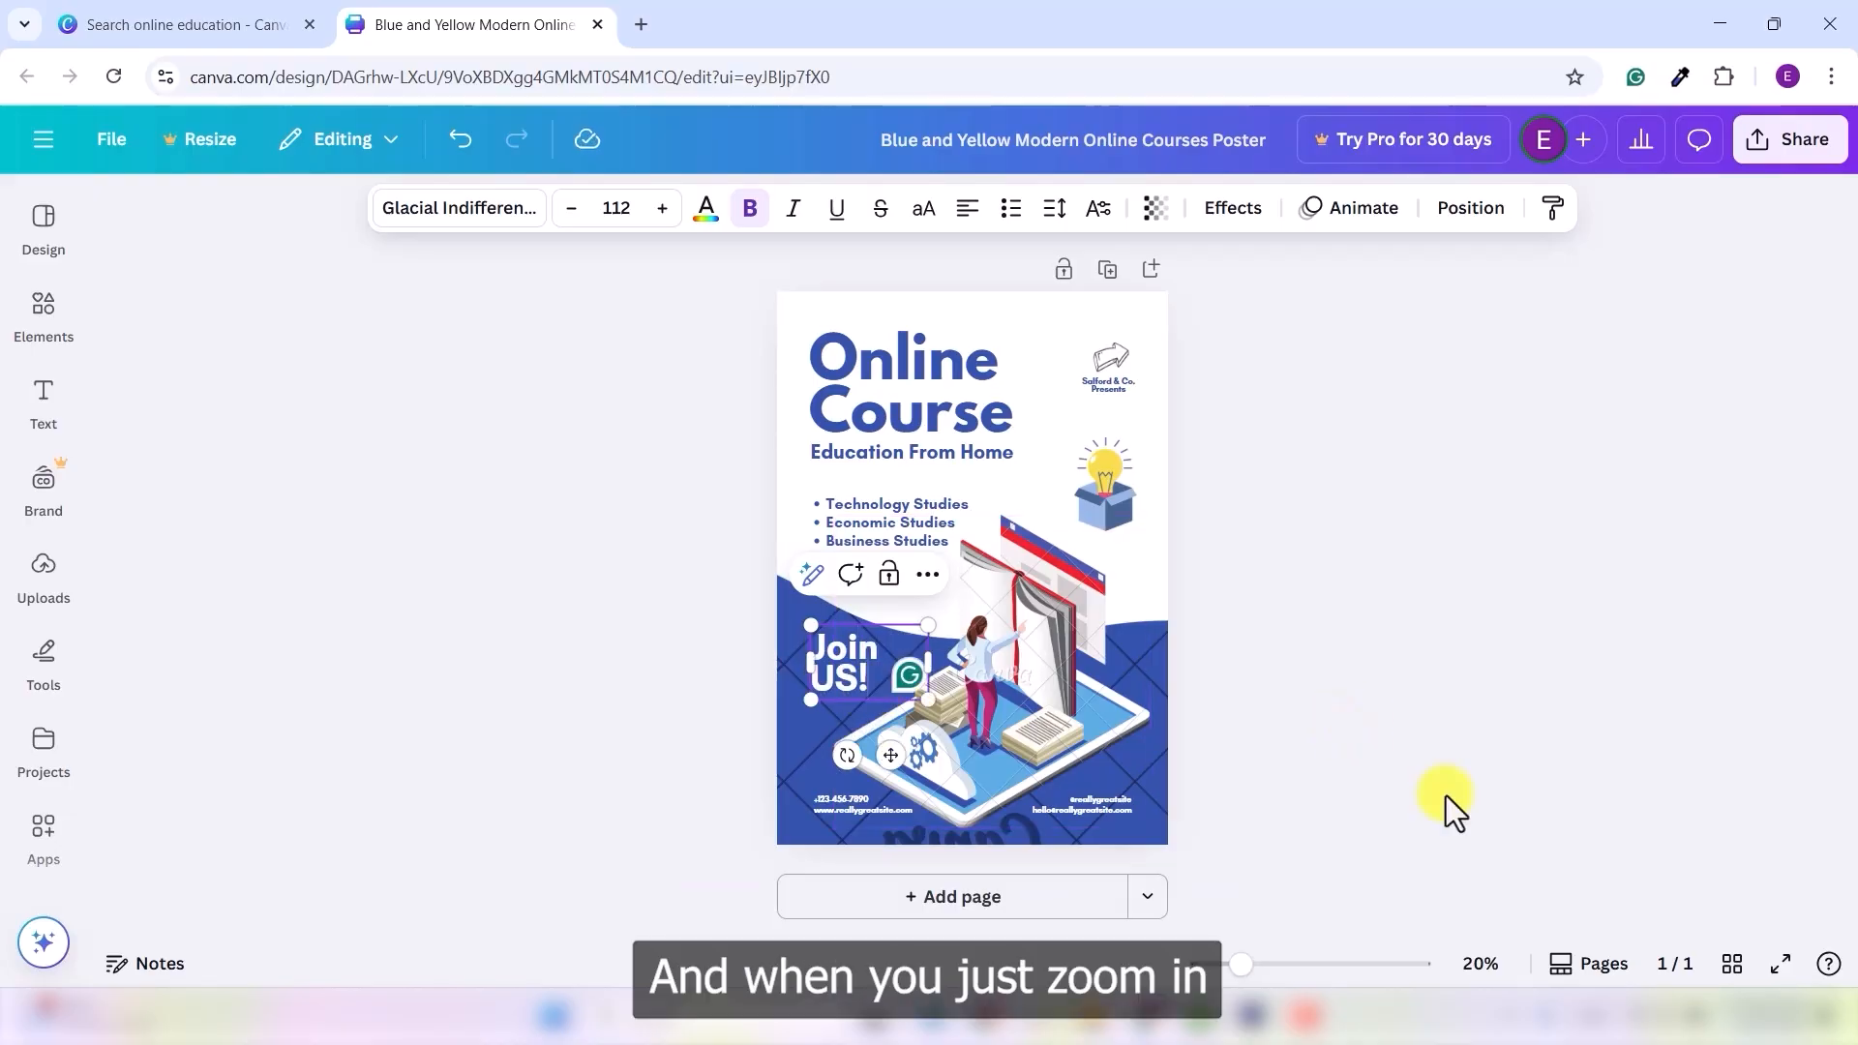
drag(1242, 964, 1331, 964)
scroll(1469, 821, down, 3)
double_click(1623, 662)
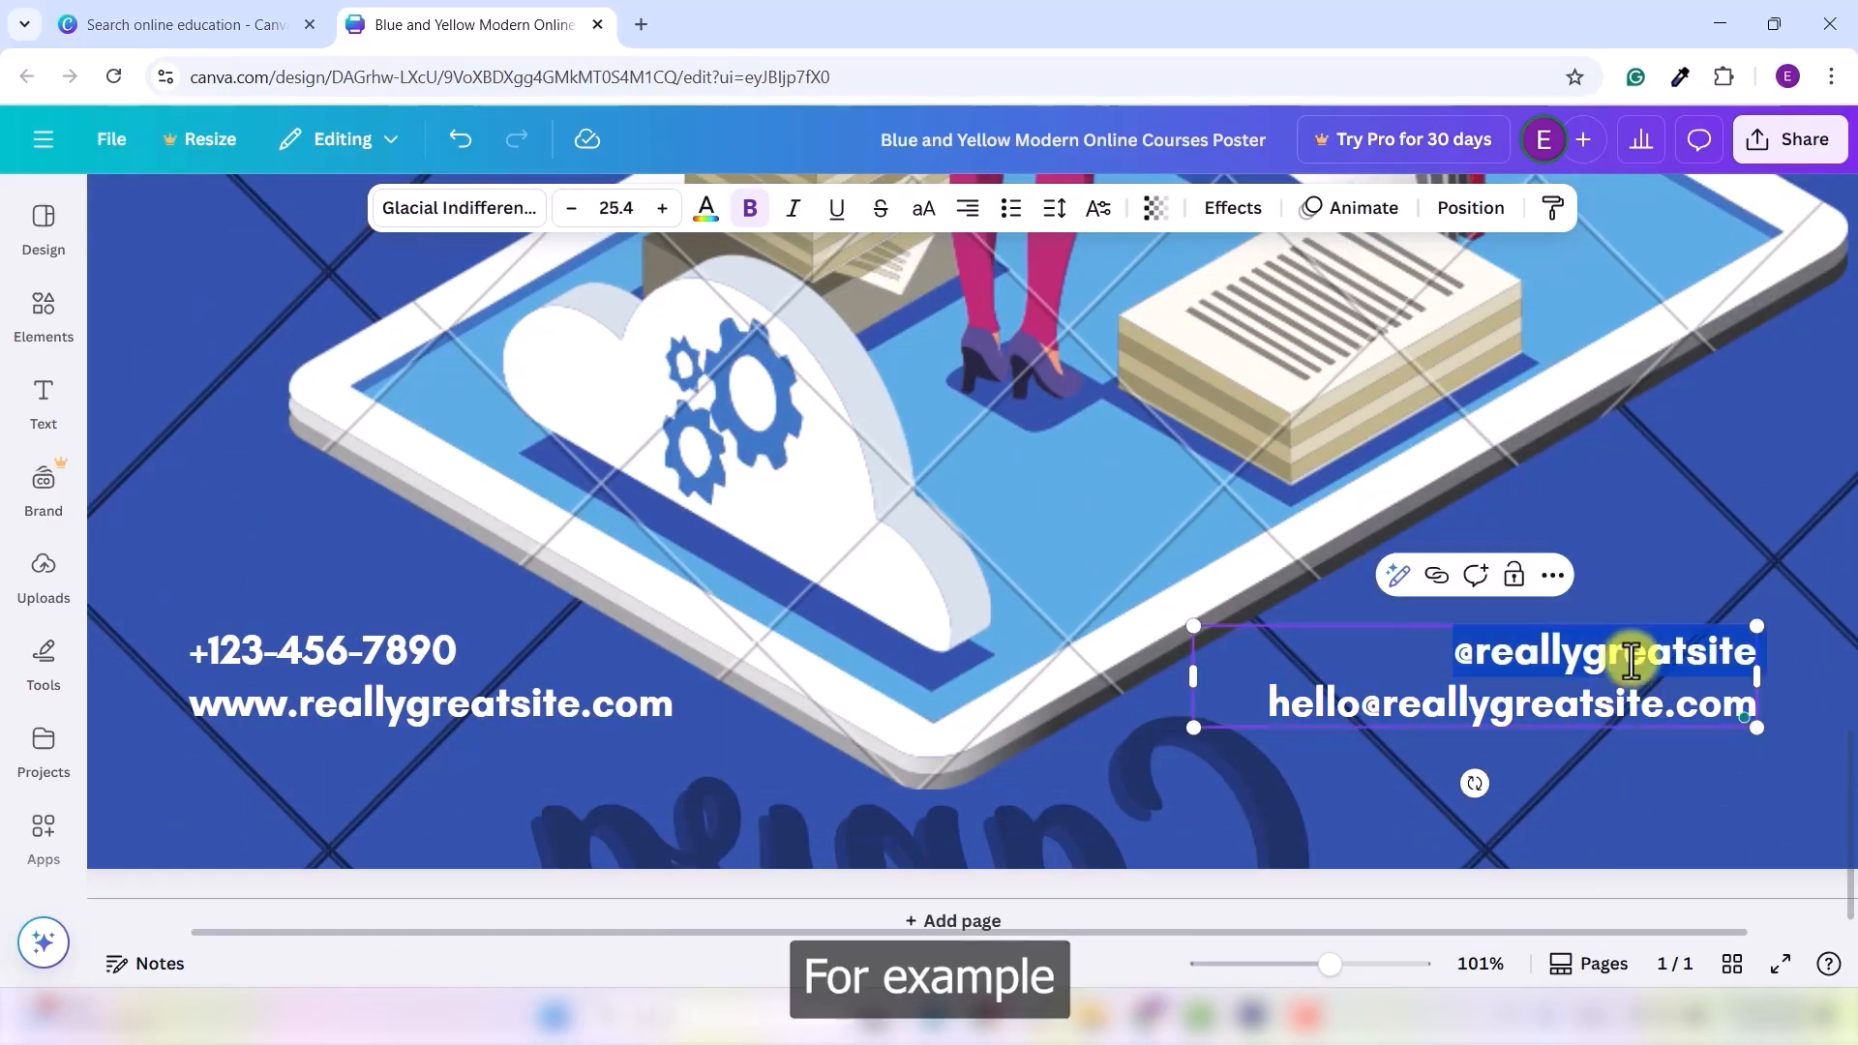
text(@edutahello)
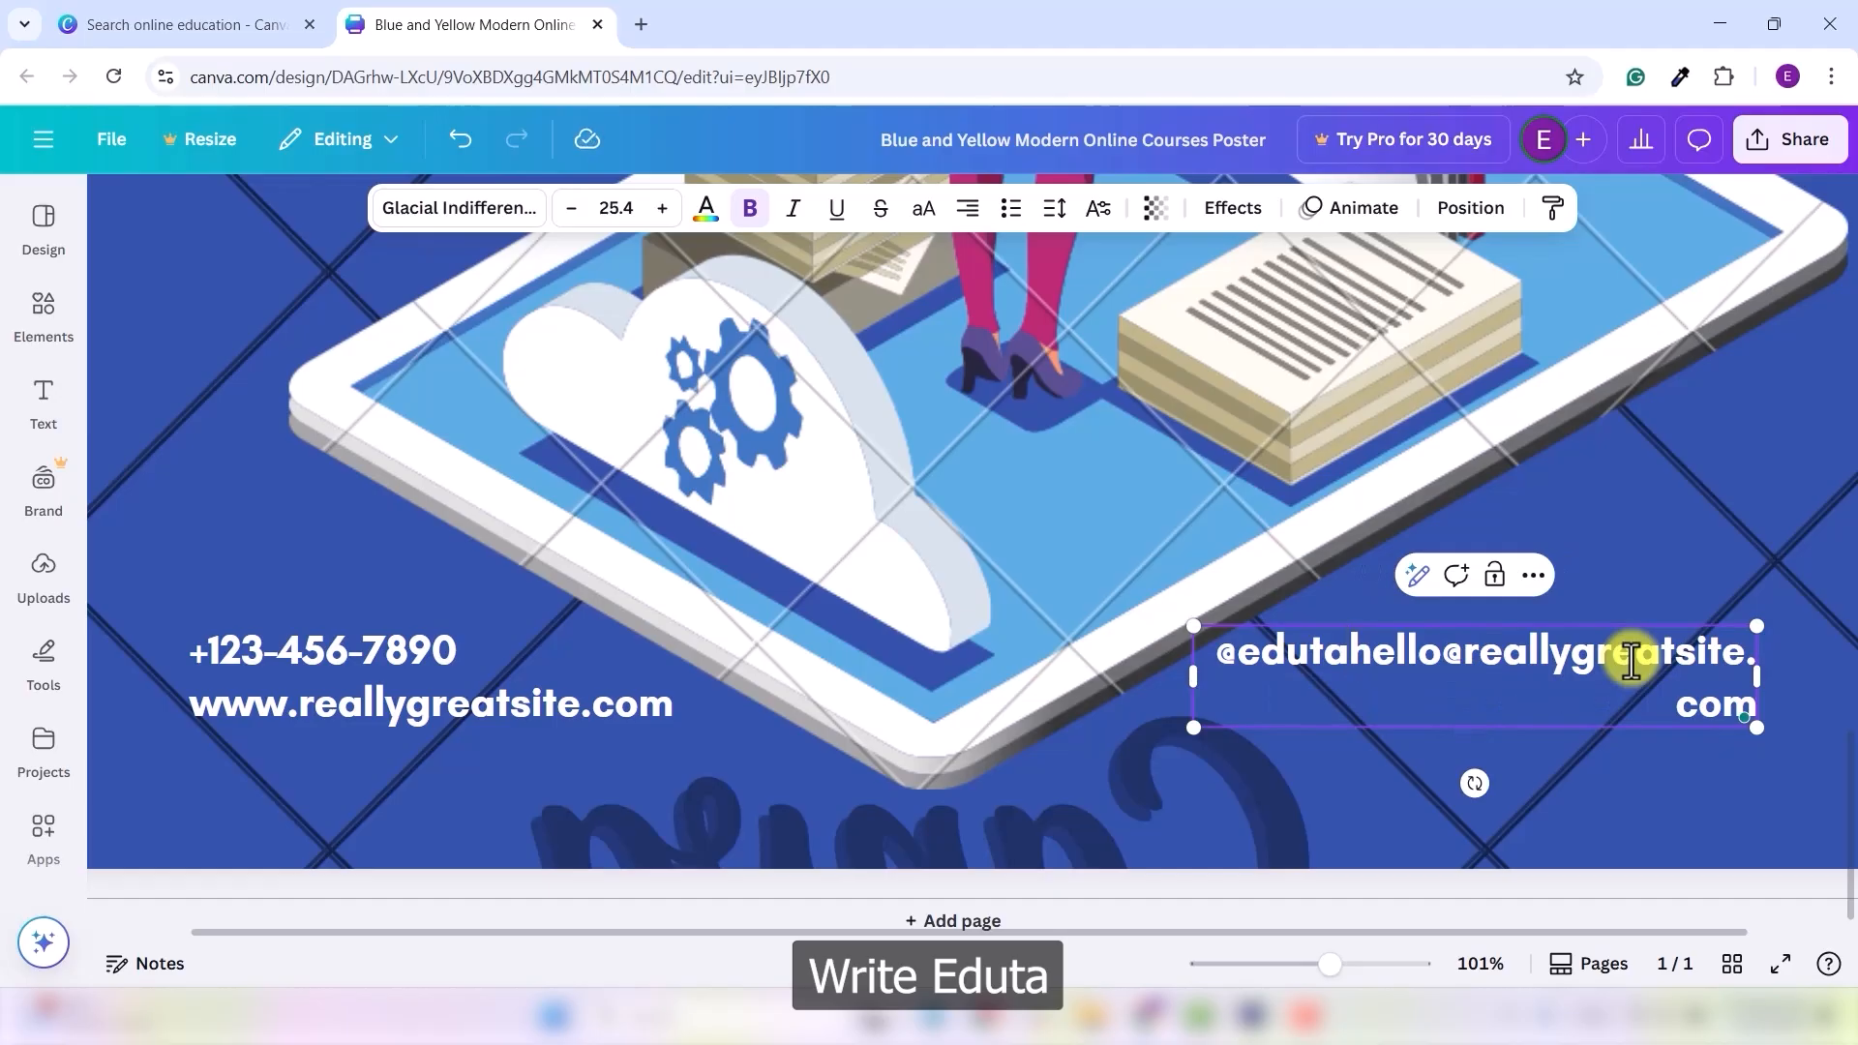
key(Return)
double_click(1623, 701)
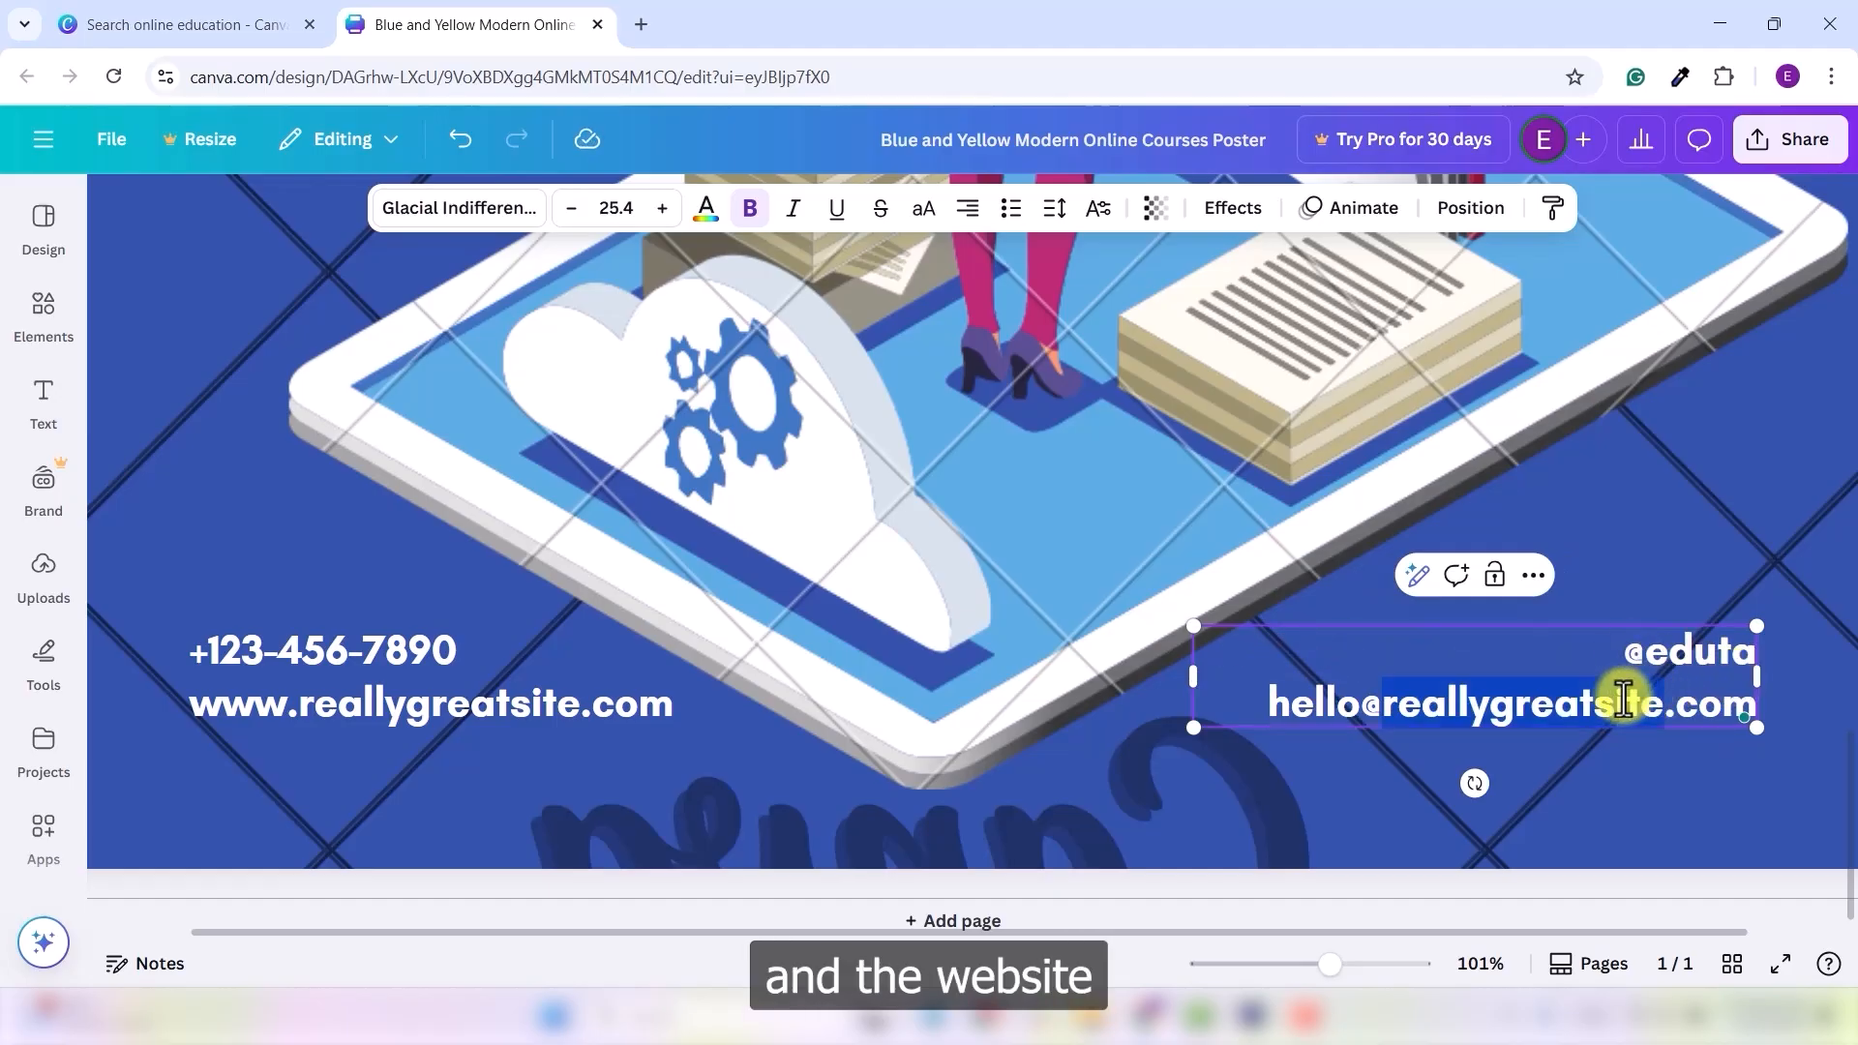
triple_click(1623, 700)
text(eduta)
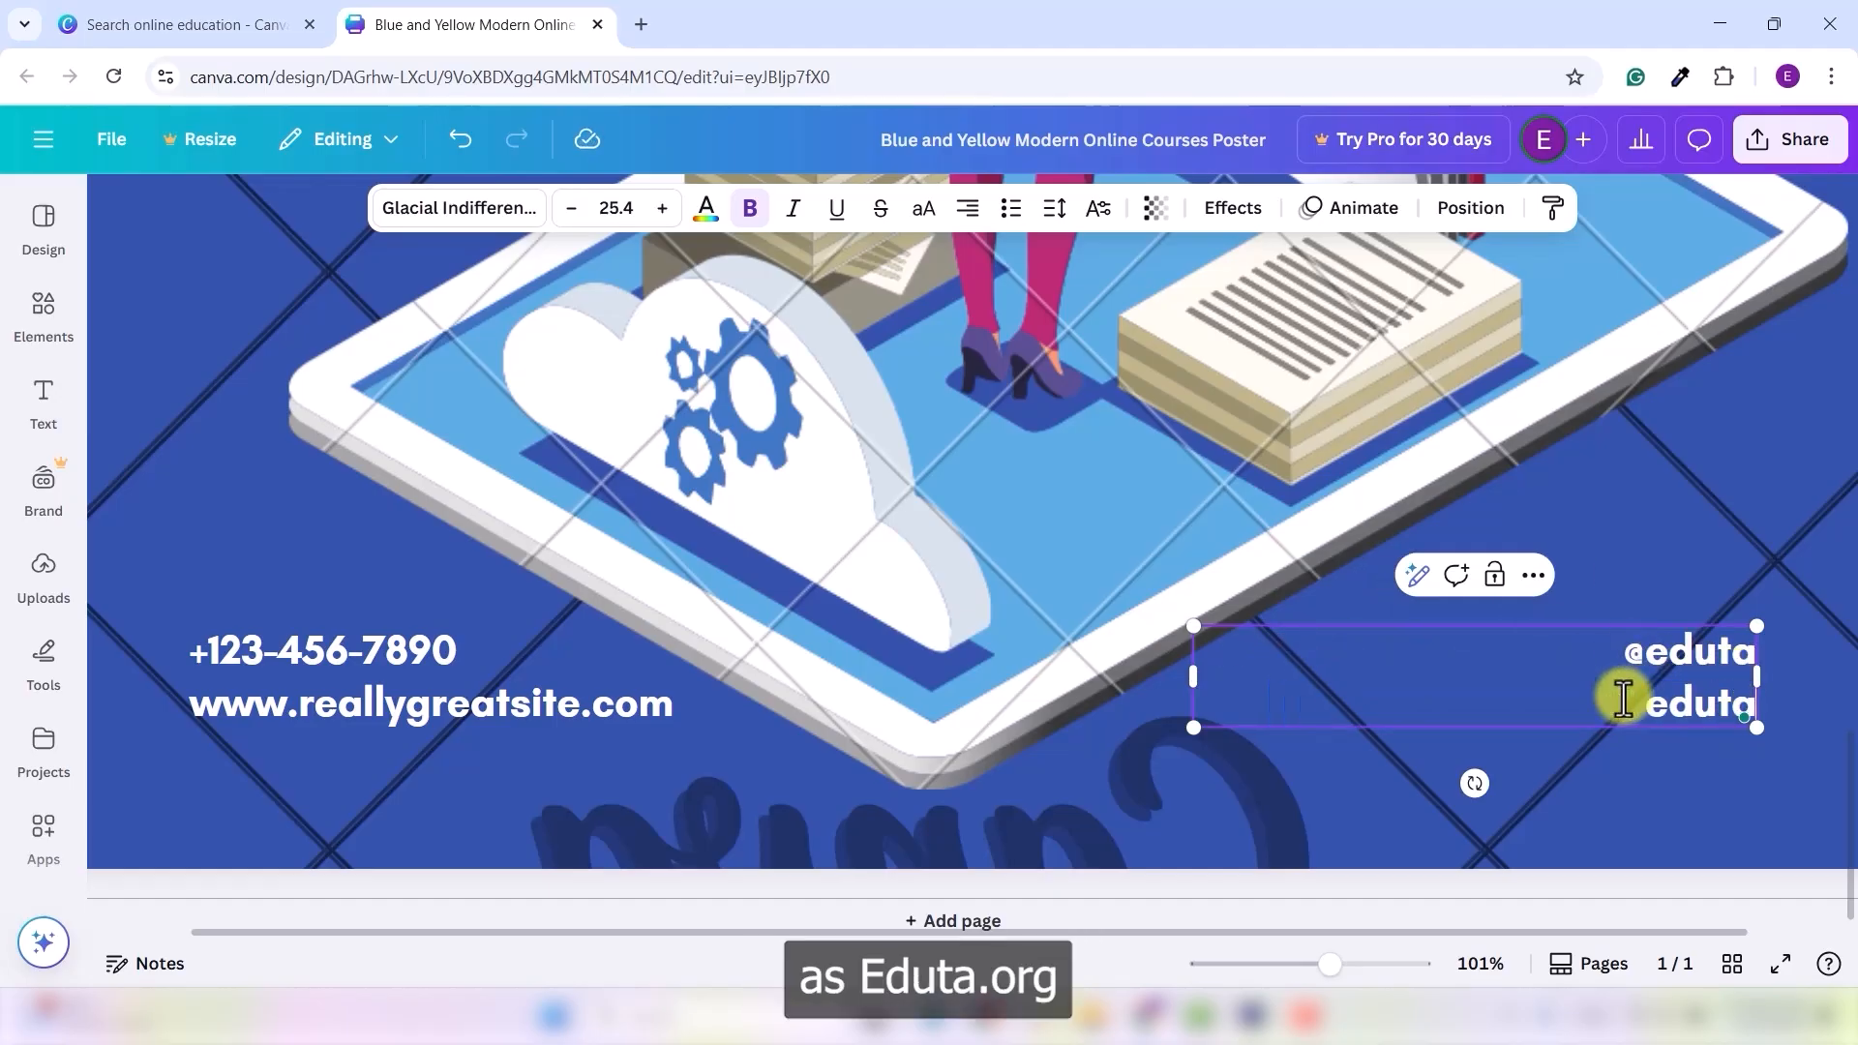
text(.org)
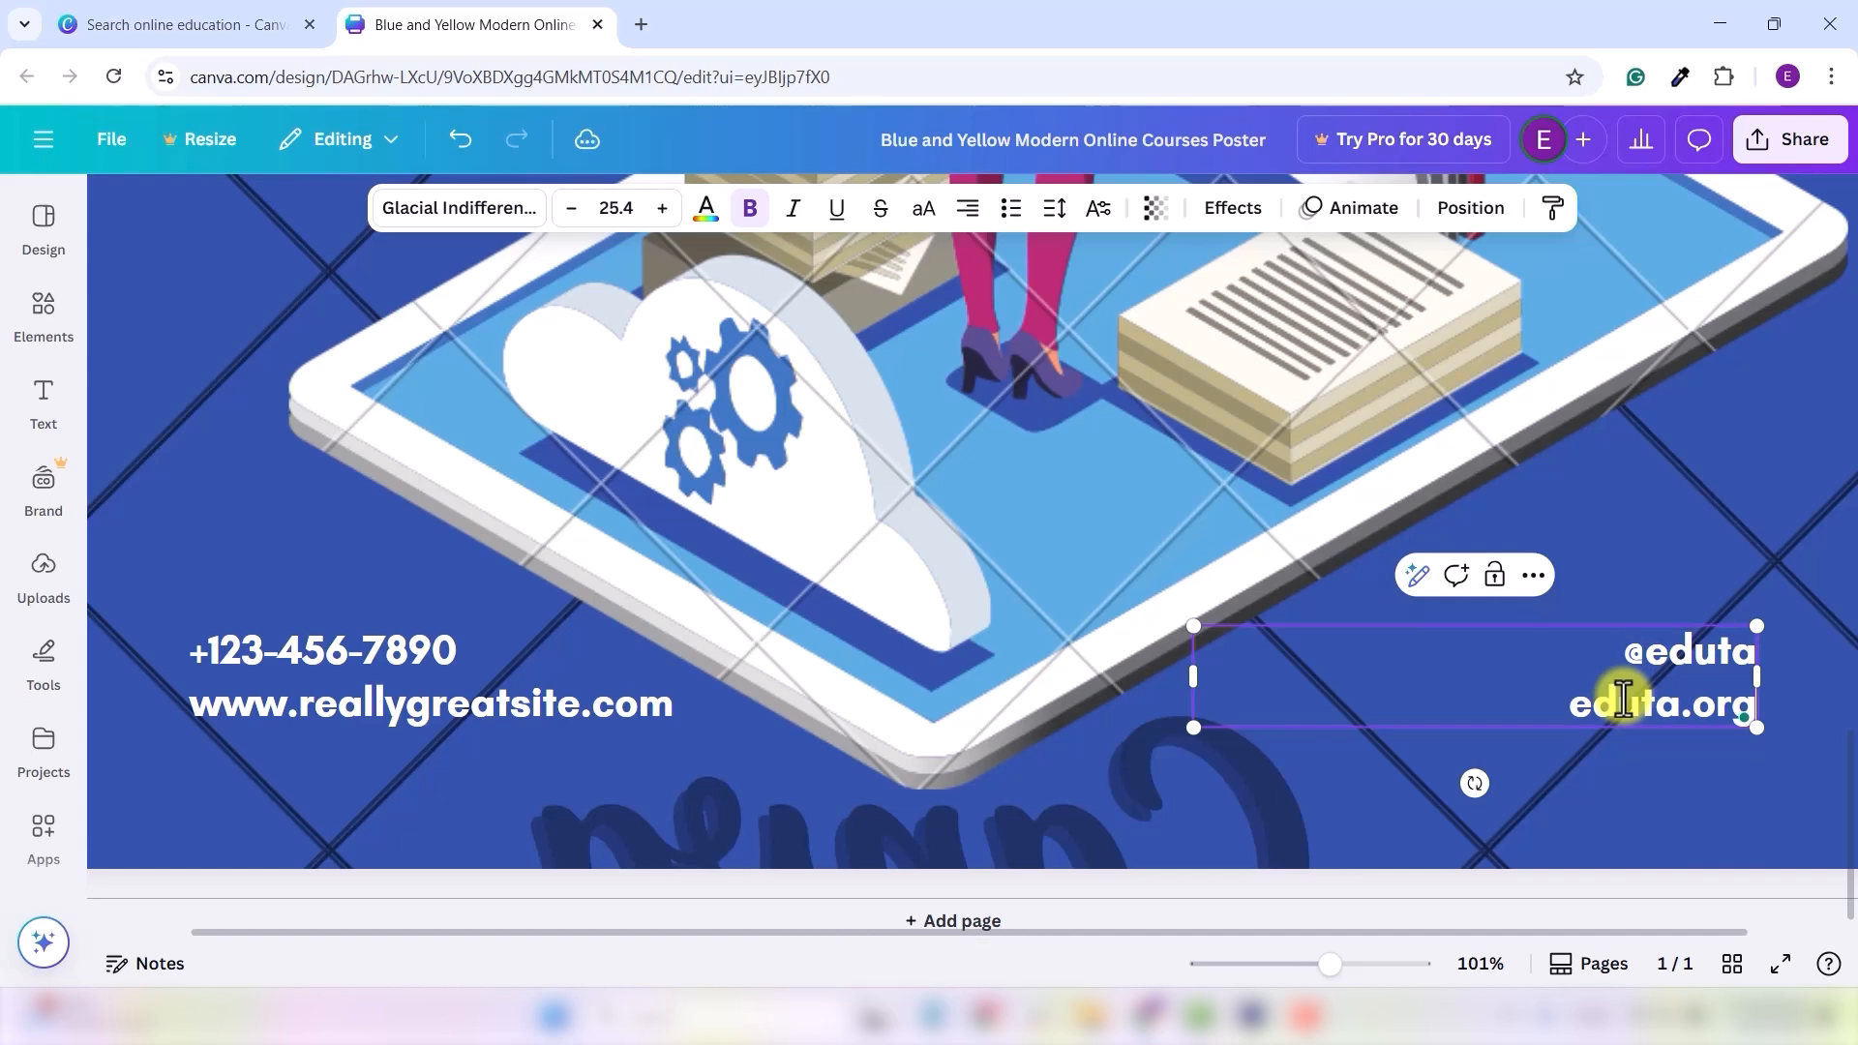
click(1587, 759)
- Replace the 'Salford & Co. Presents' credit at top right with 'Eduta'
drag(1330, 966, 1271, 968)
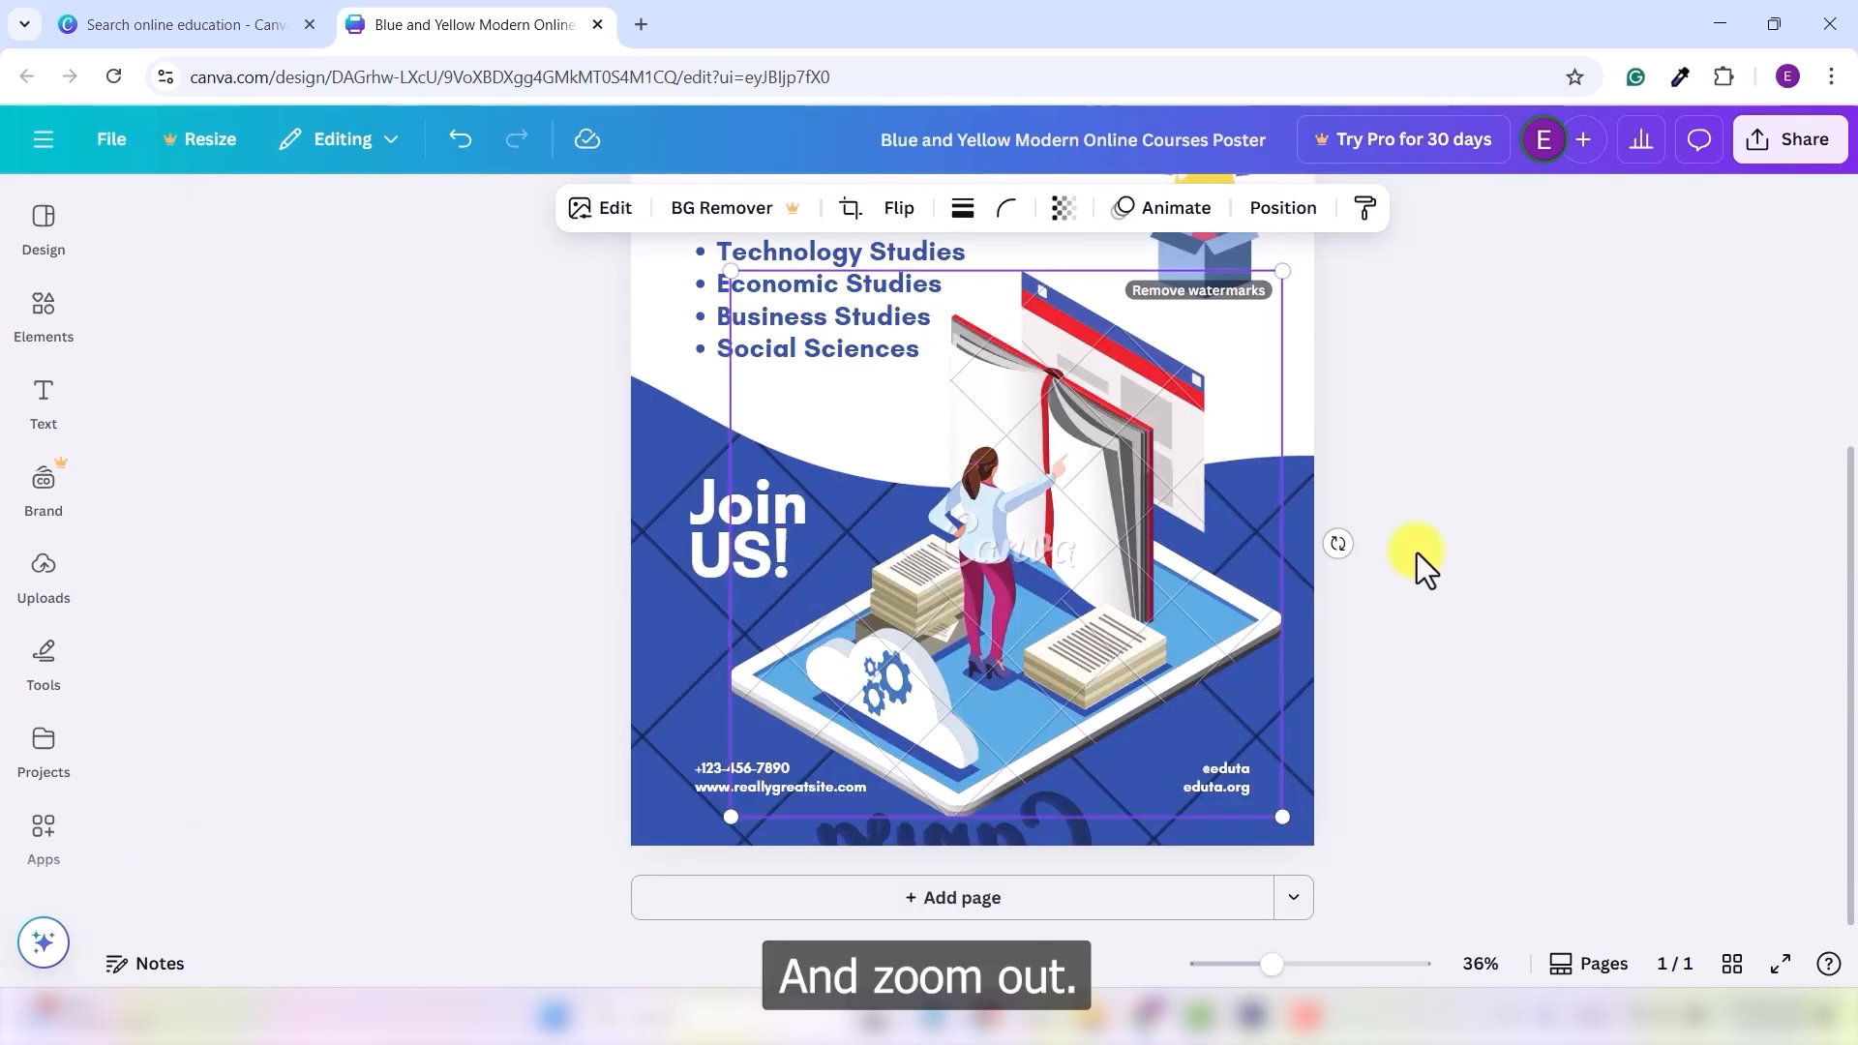
scroll(1419, 548, up, 2)
scroll(1442, 426, up, 2)
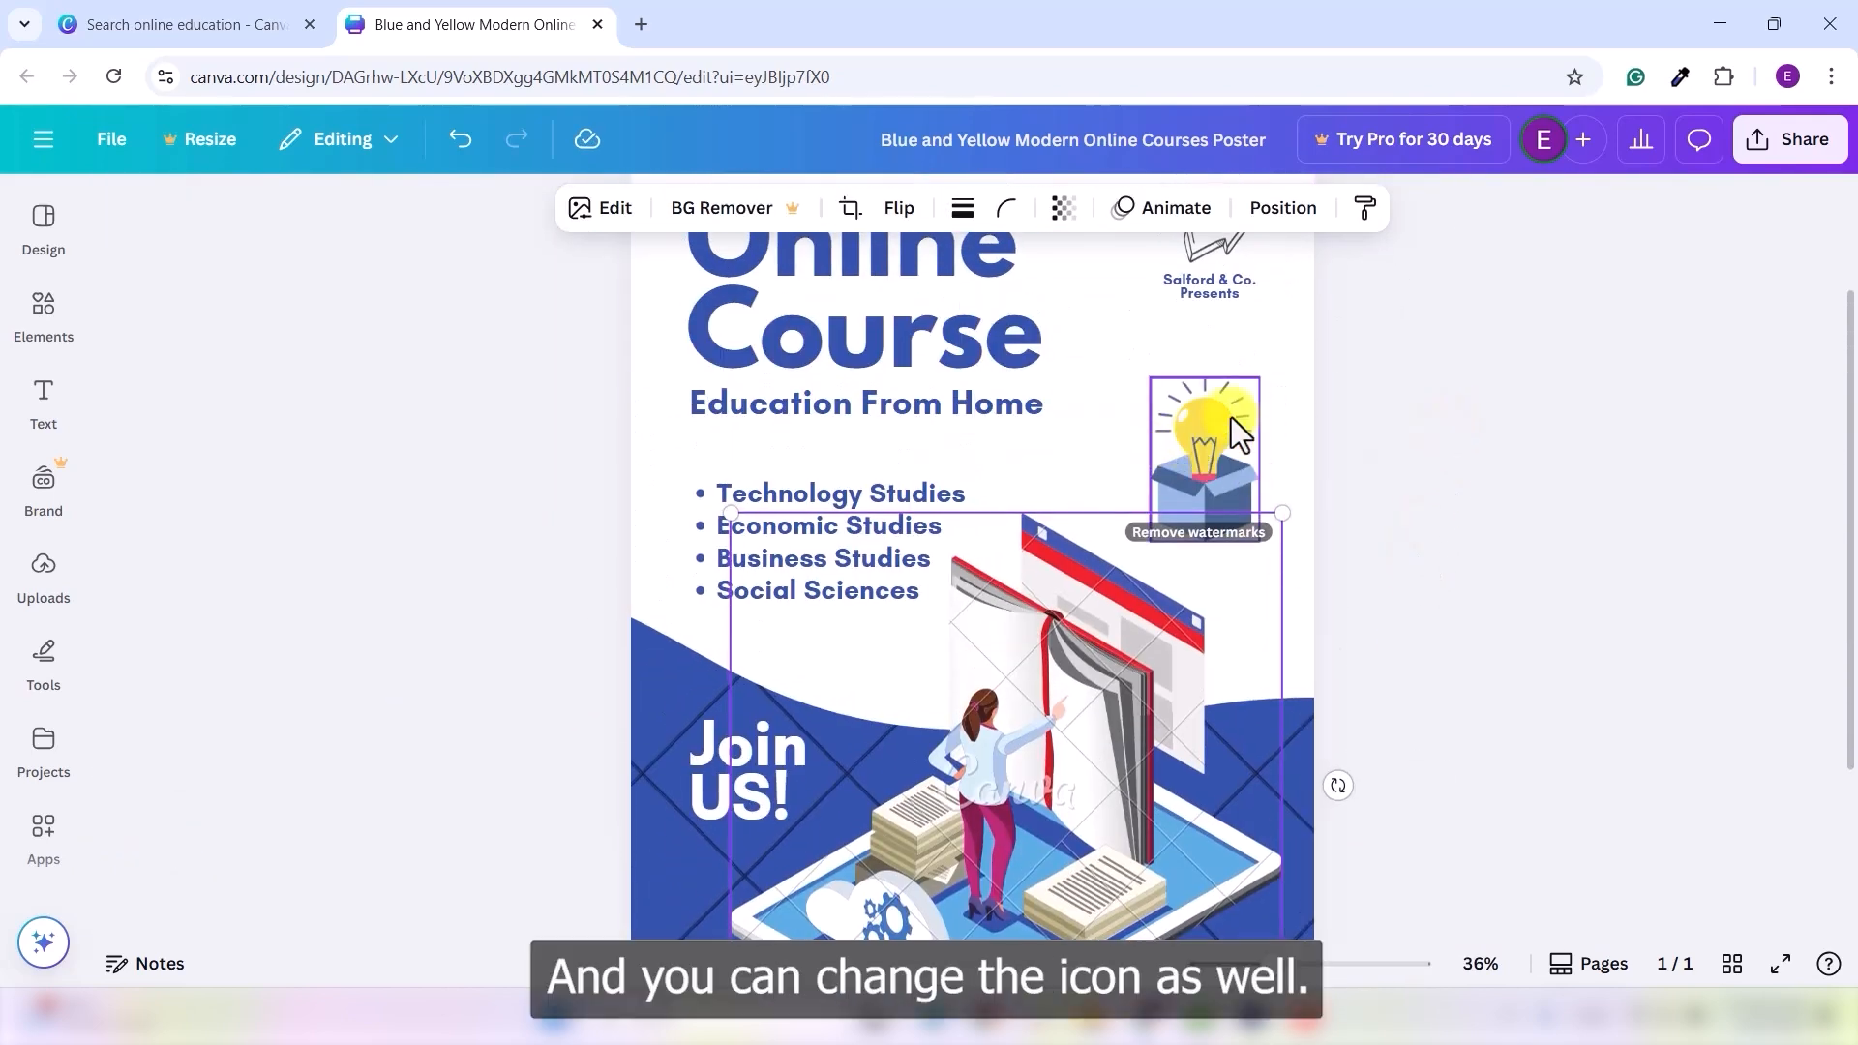
scroll(1243, 407, up, 2)
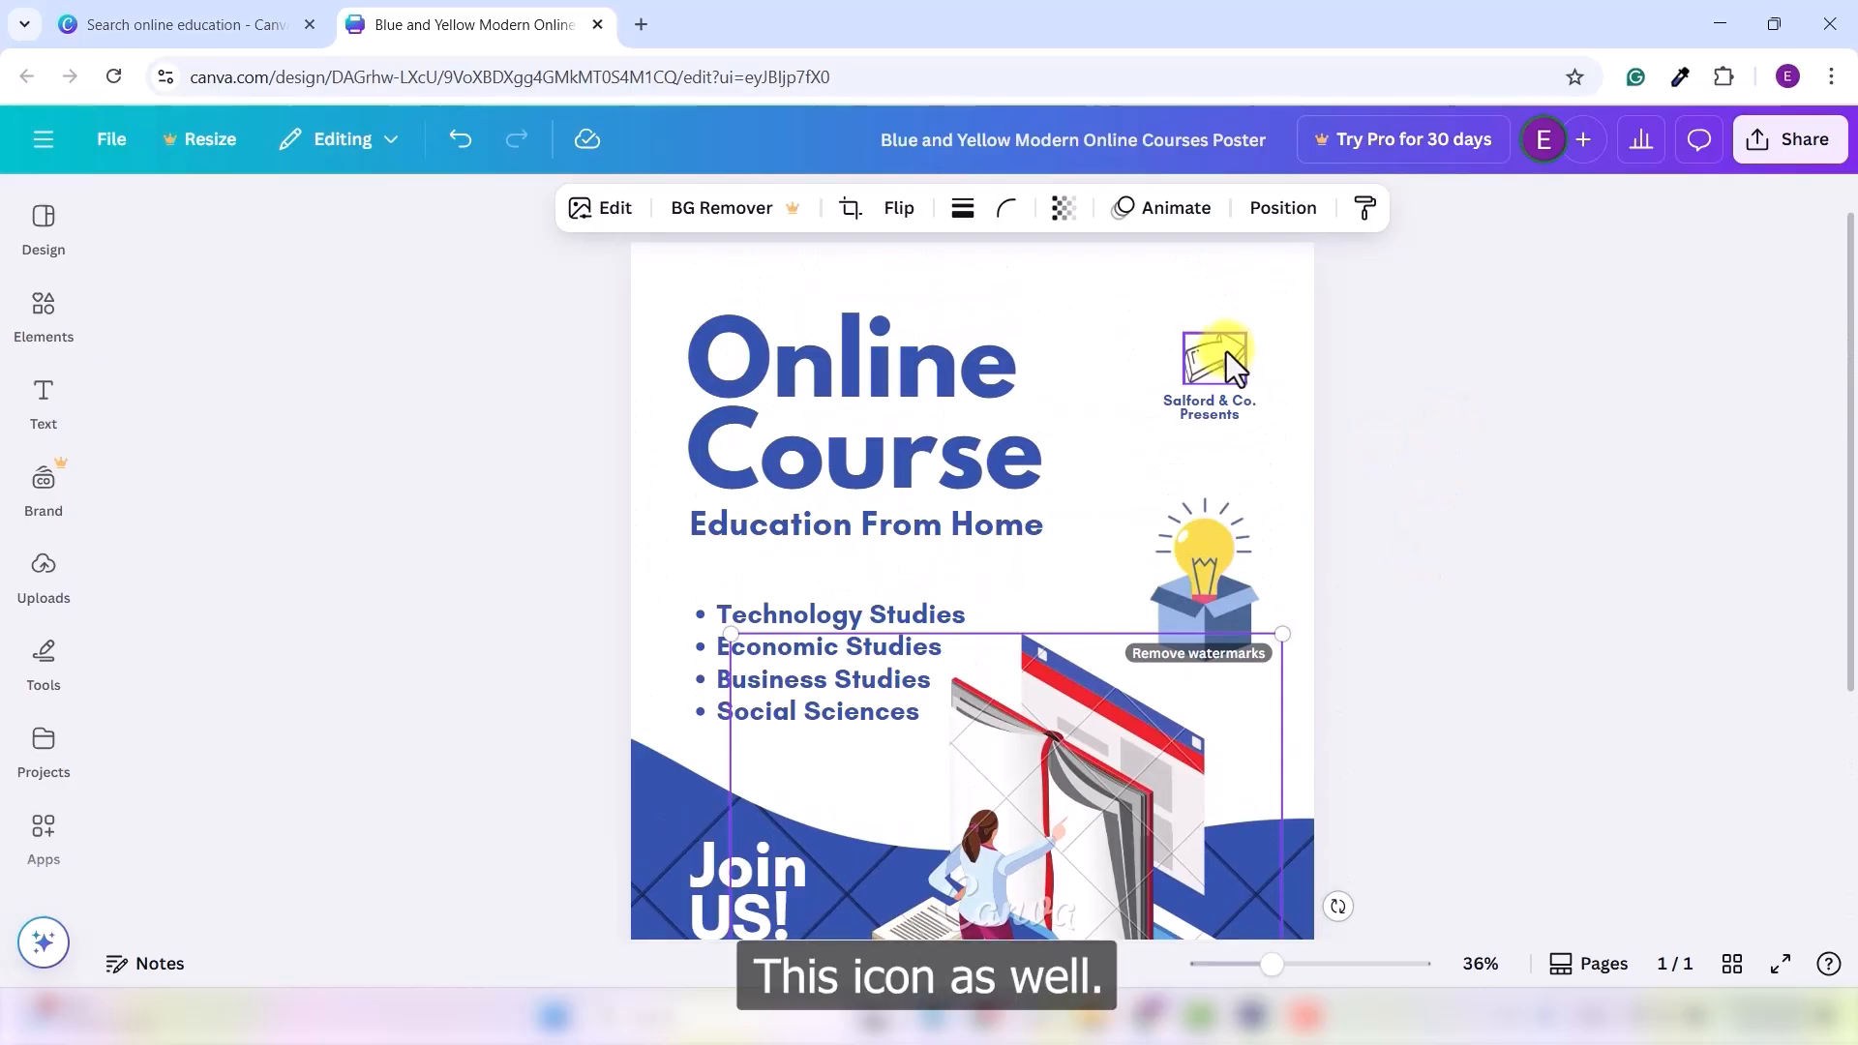
double_click(1219, 402)
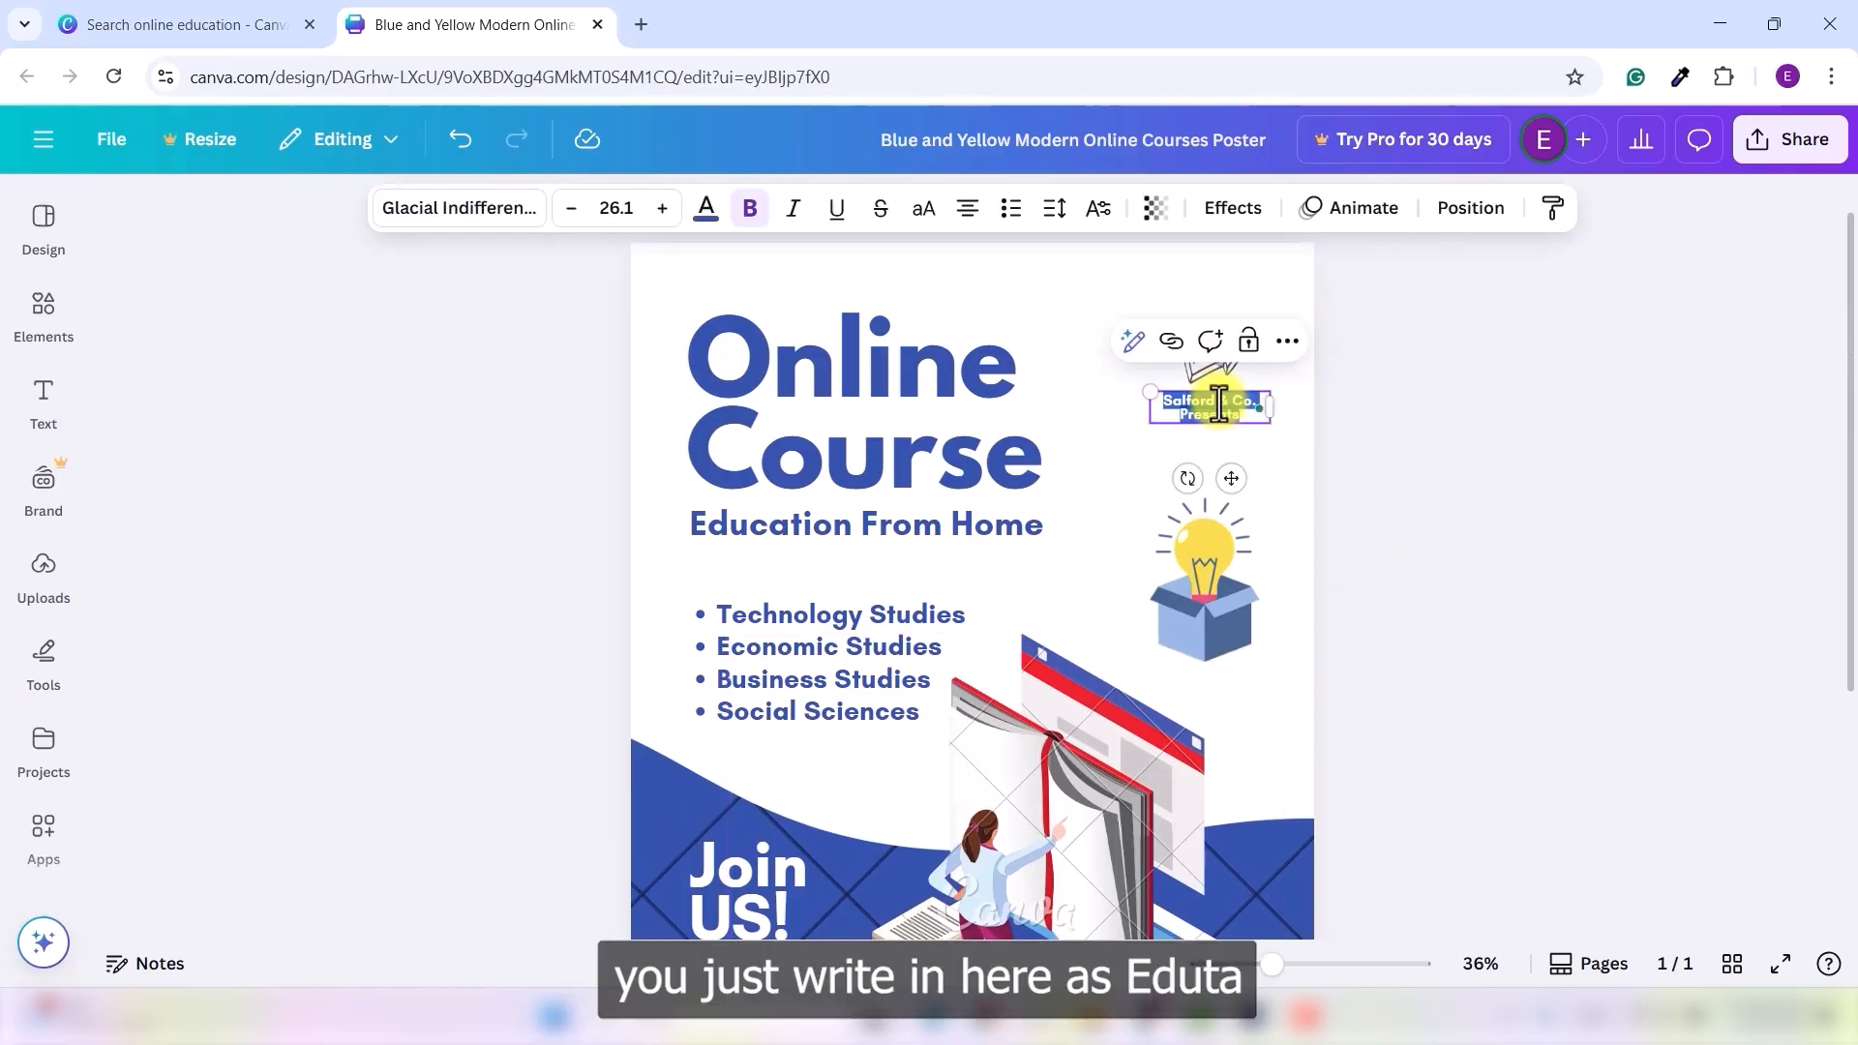
text(Eduta)
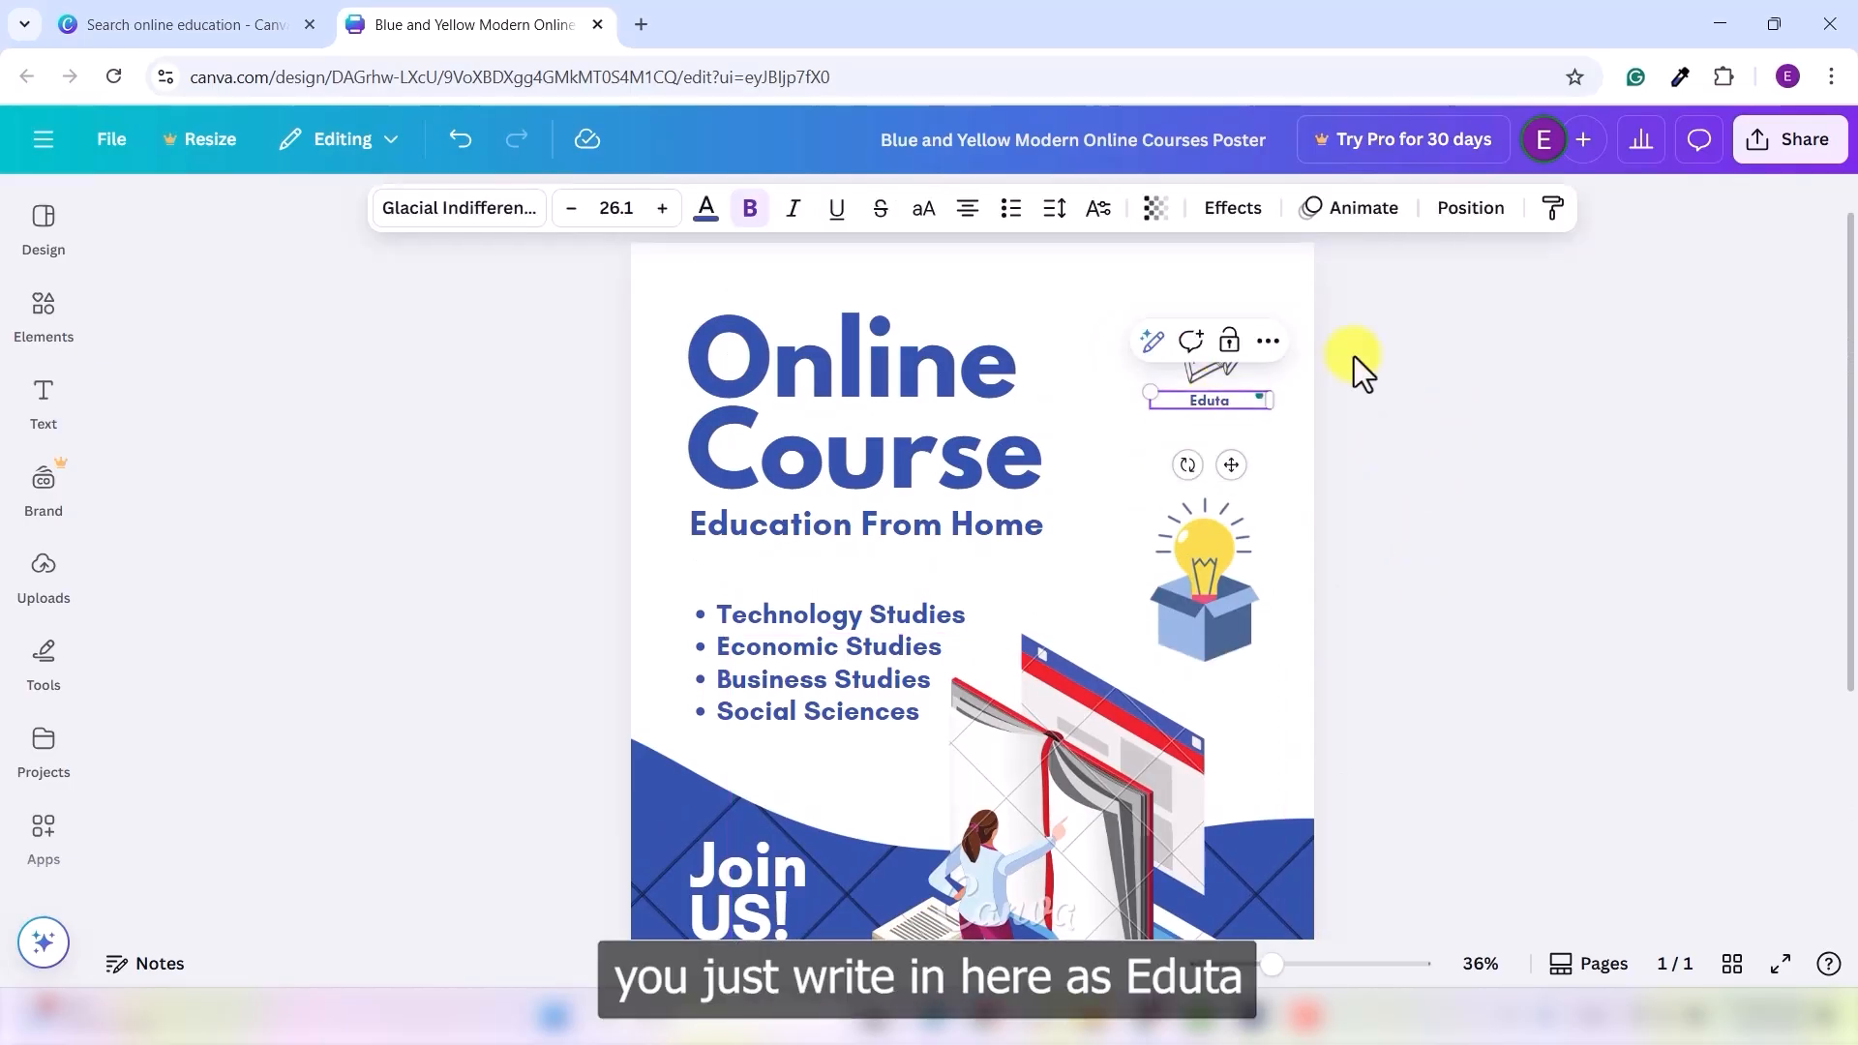
click(1546, 746)
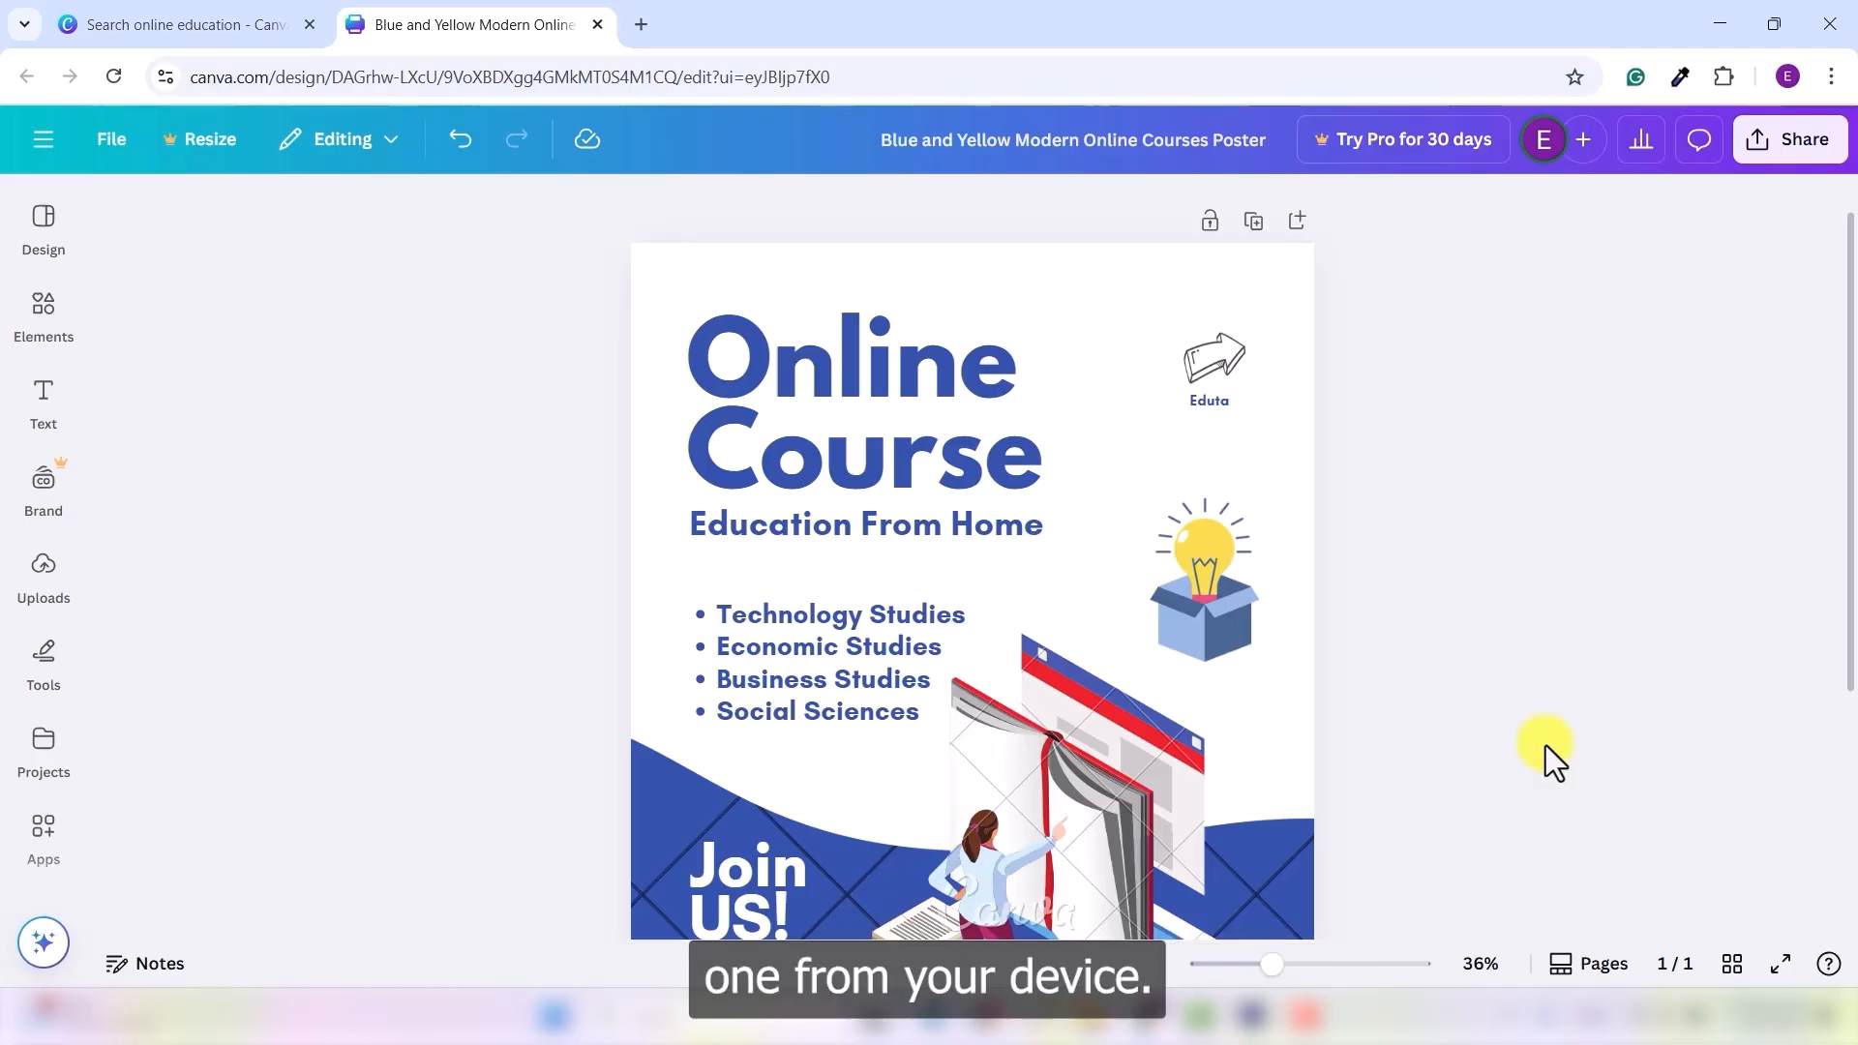
scroll(1446, 613, down, 4)
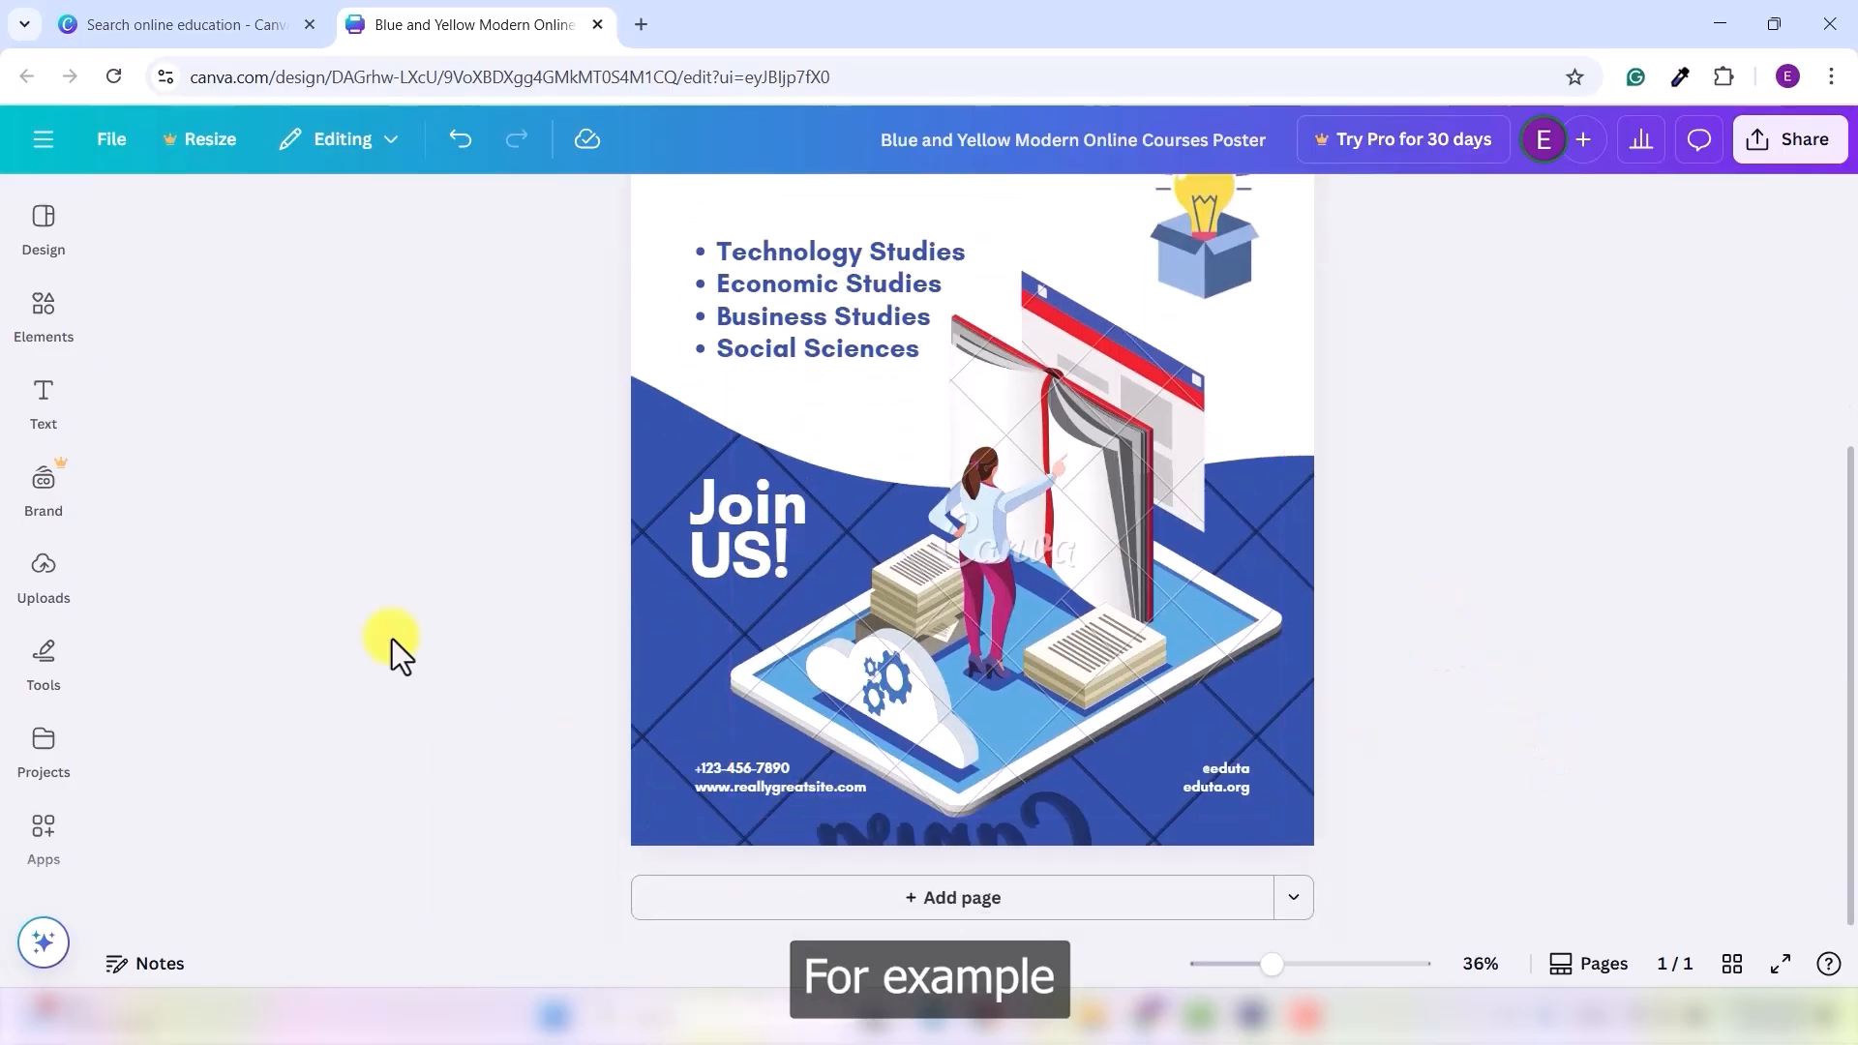
- Add an 'education' desk-study photo and shrink it into the top-right corner beside the title
click(39, 311)
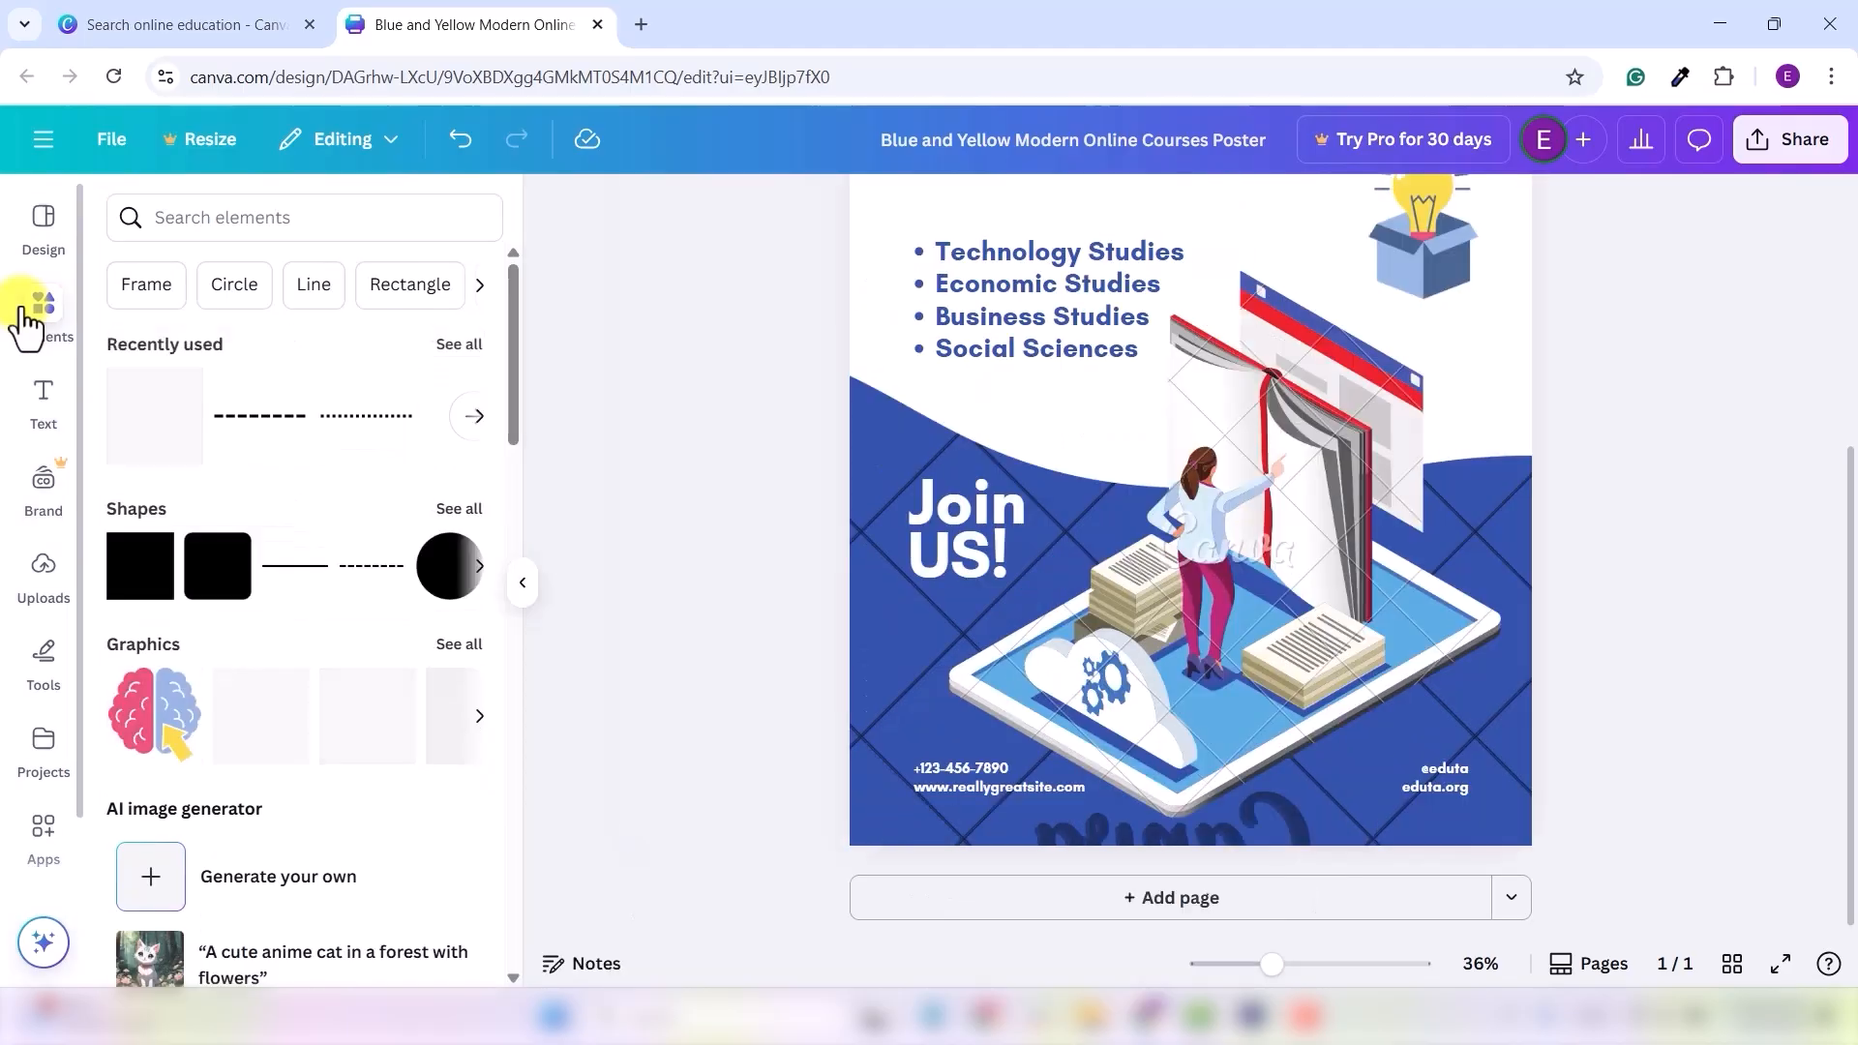
click(211, 220)
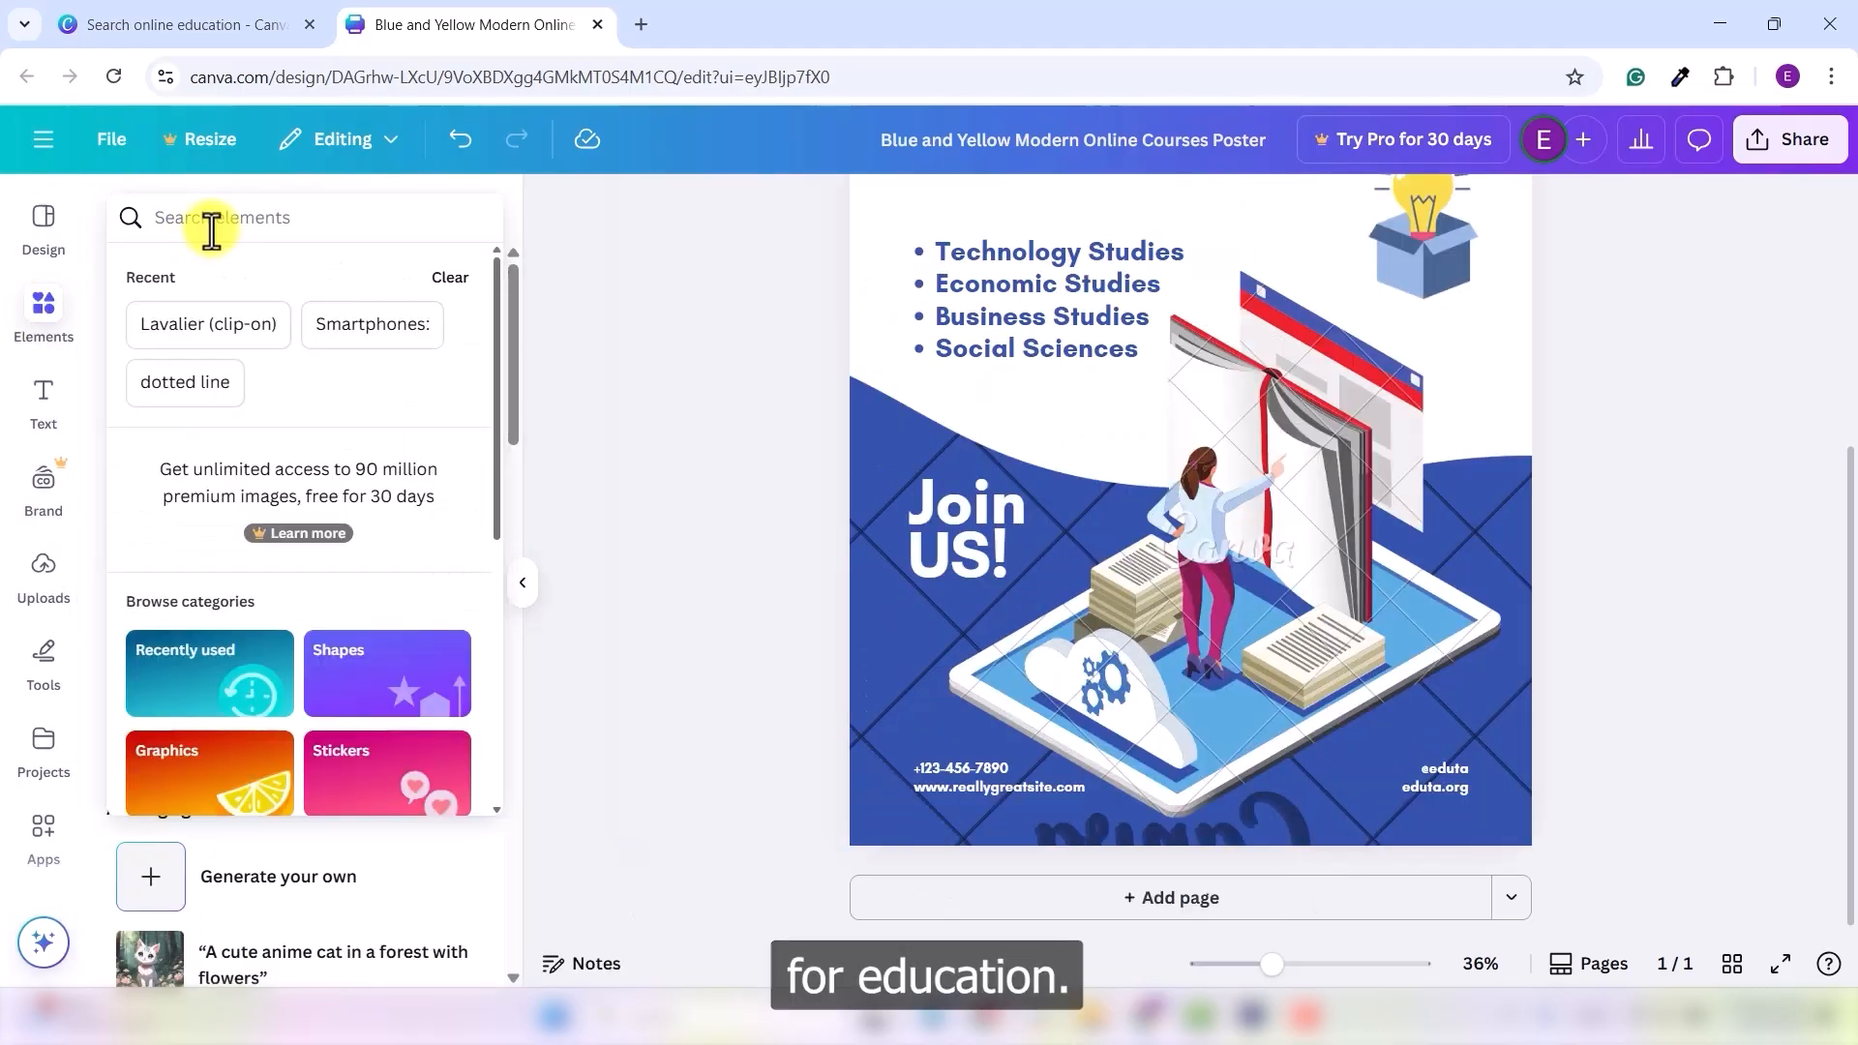
text(education)
key(Return)
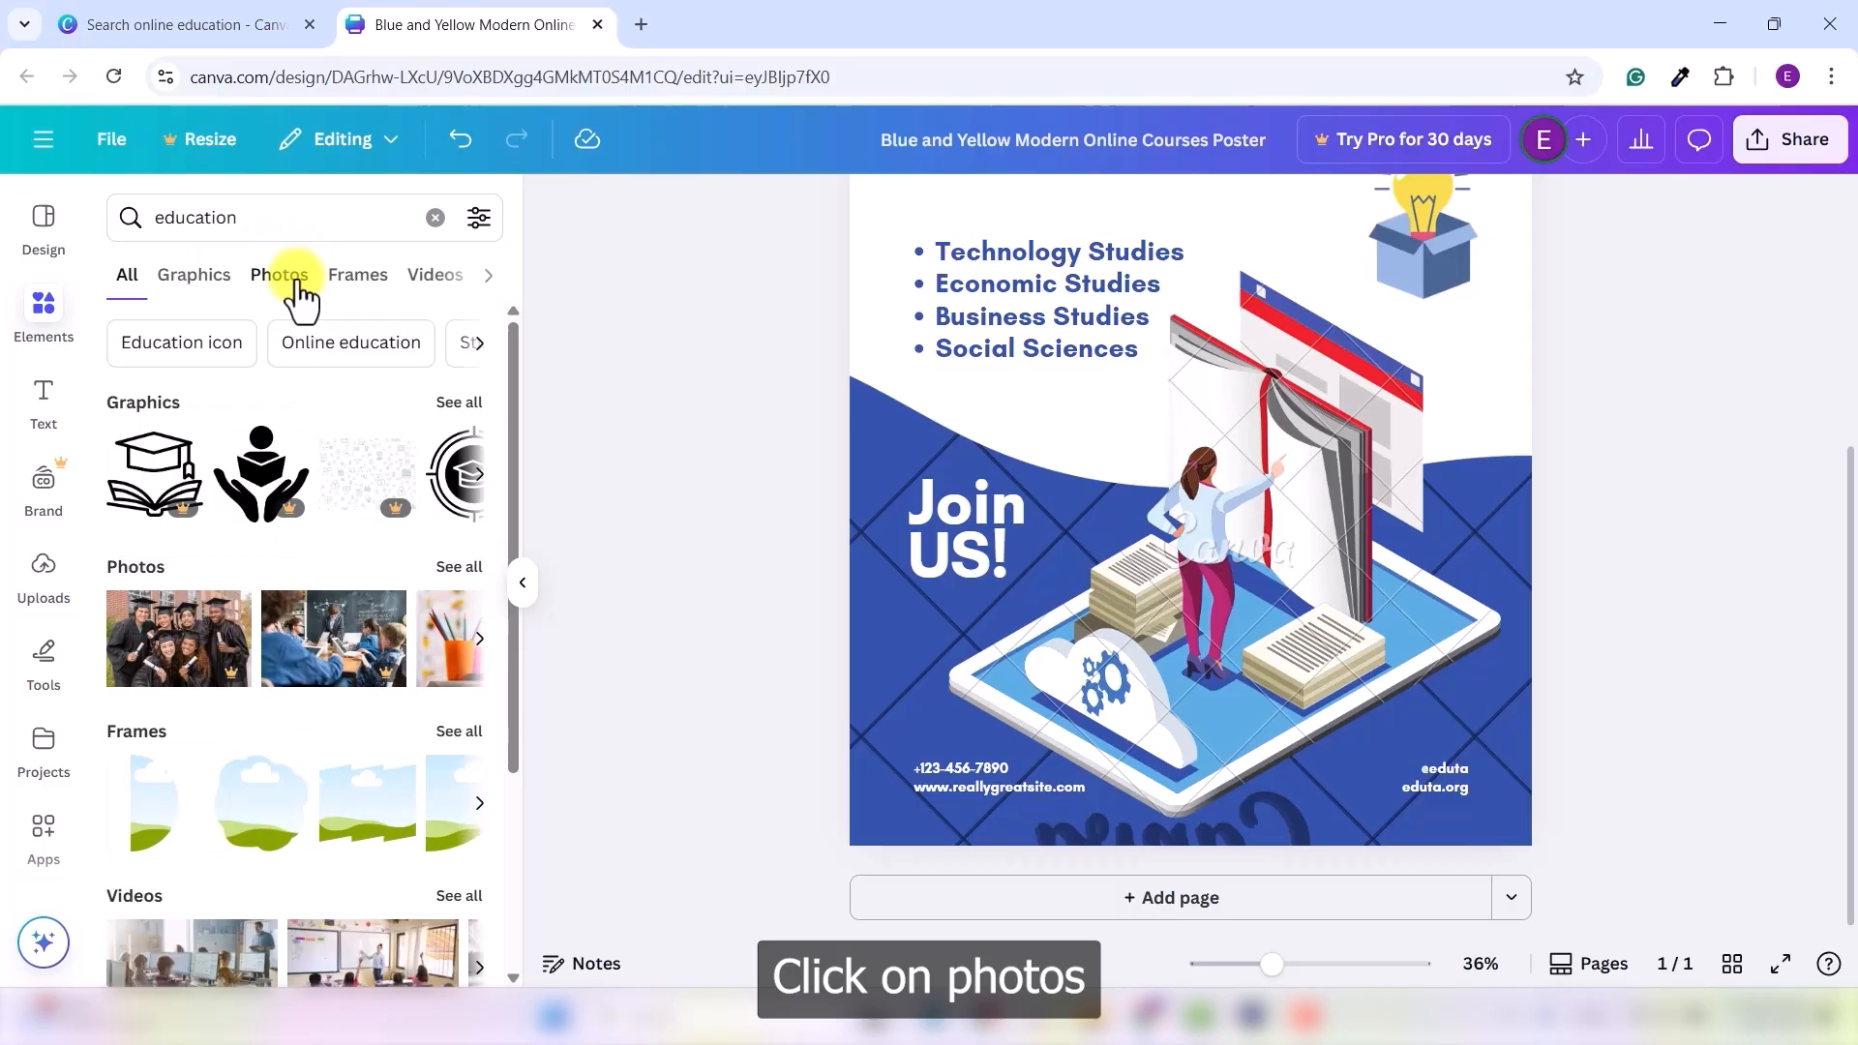
click(281, 275)
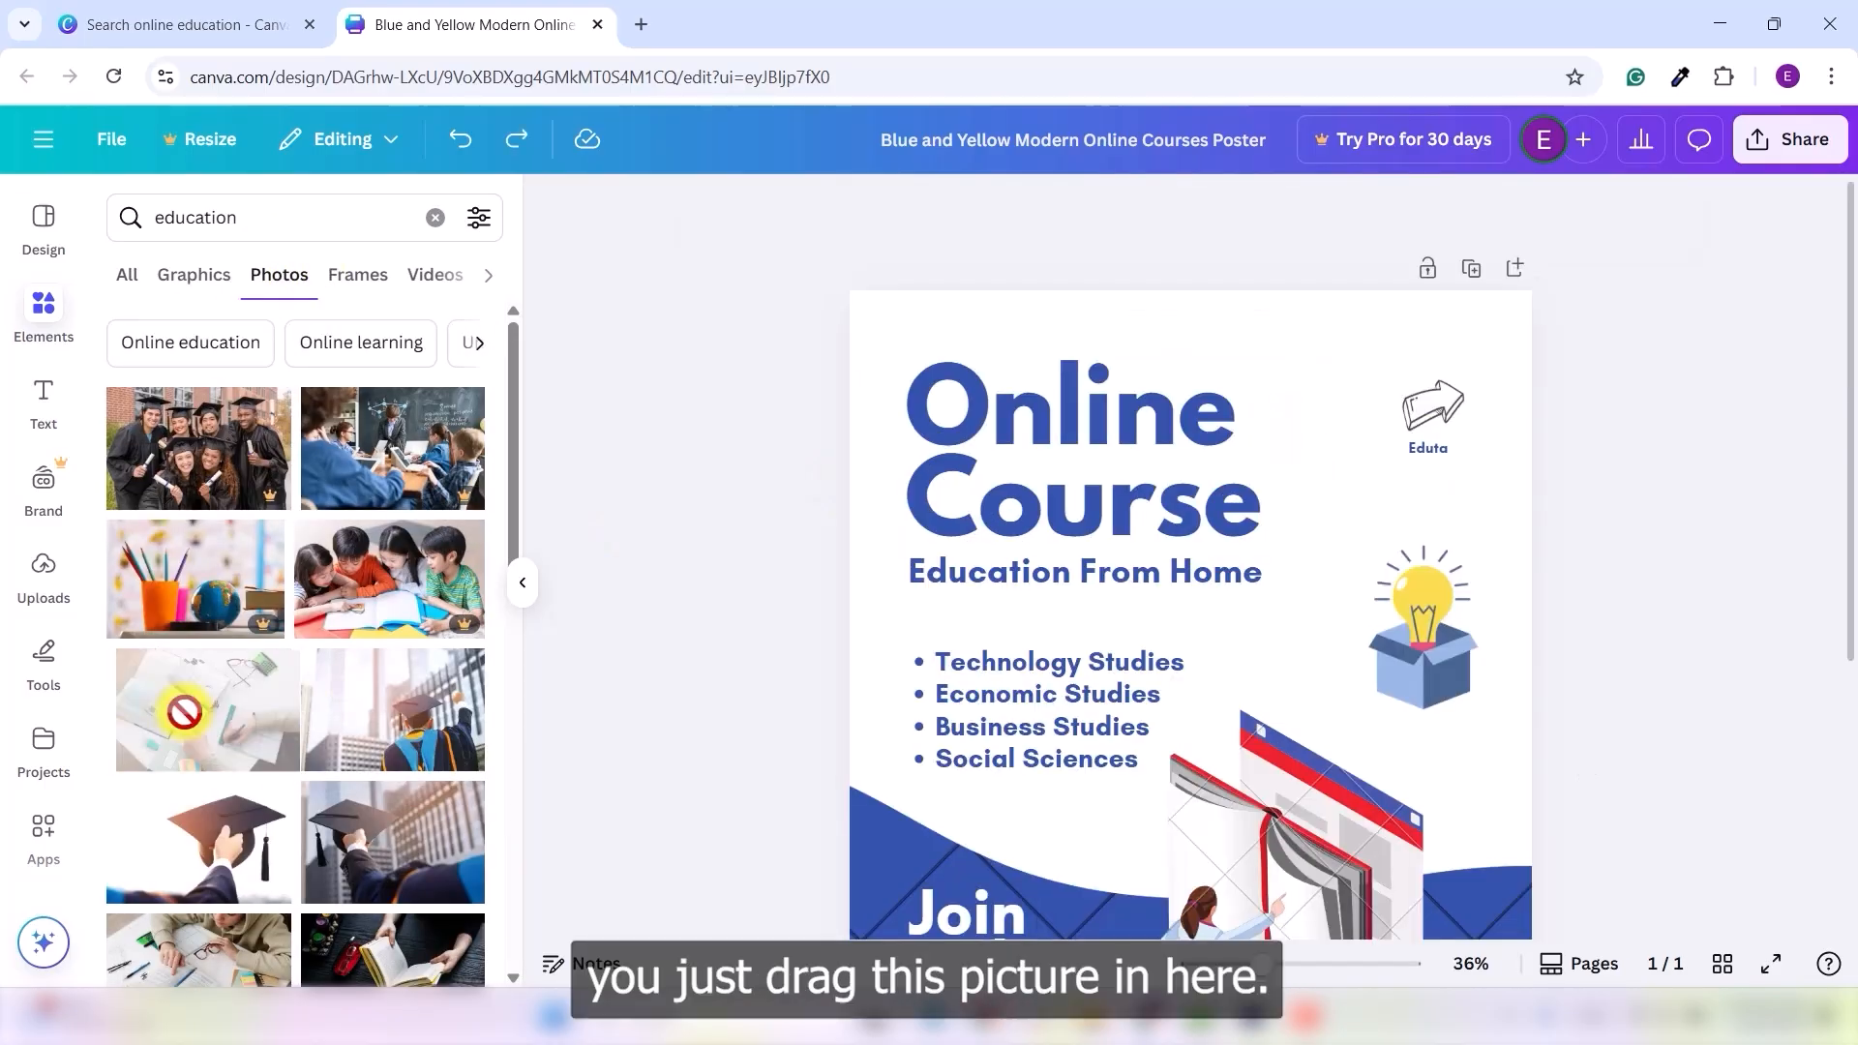
drag(184, 713, 1130, 431)
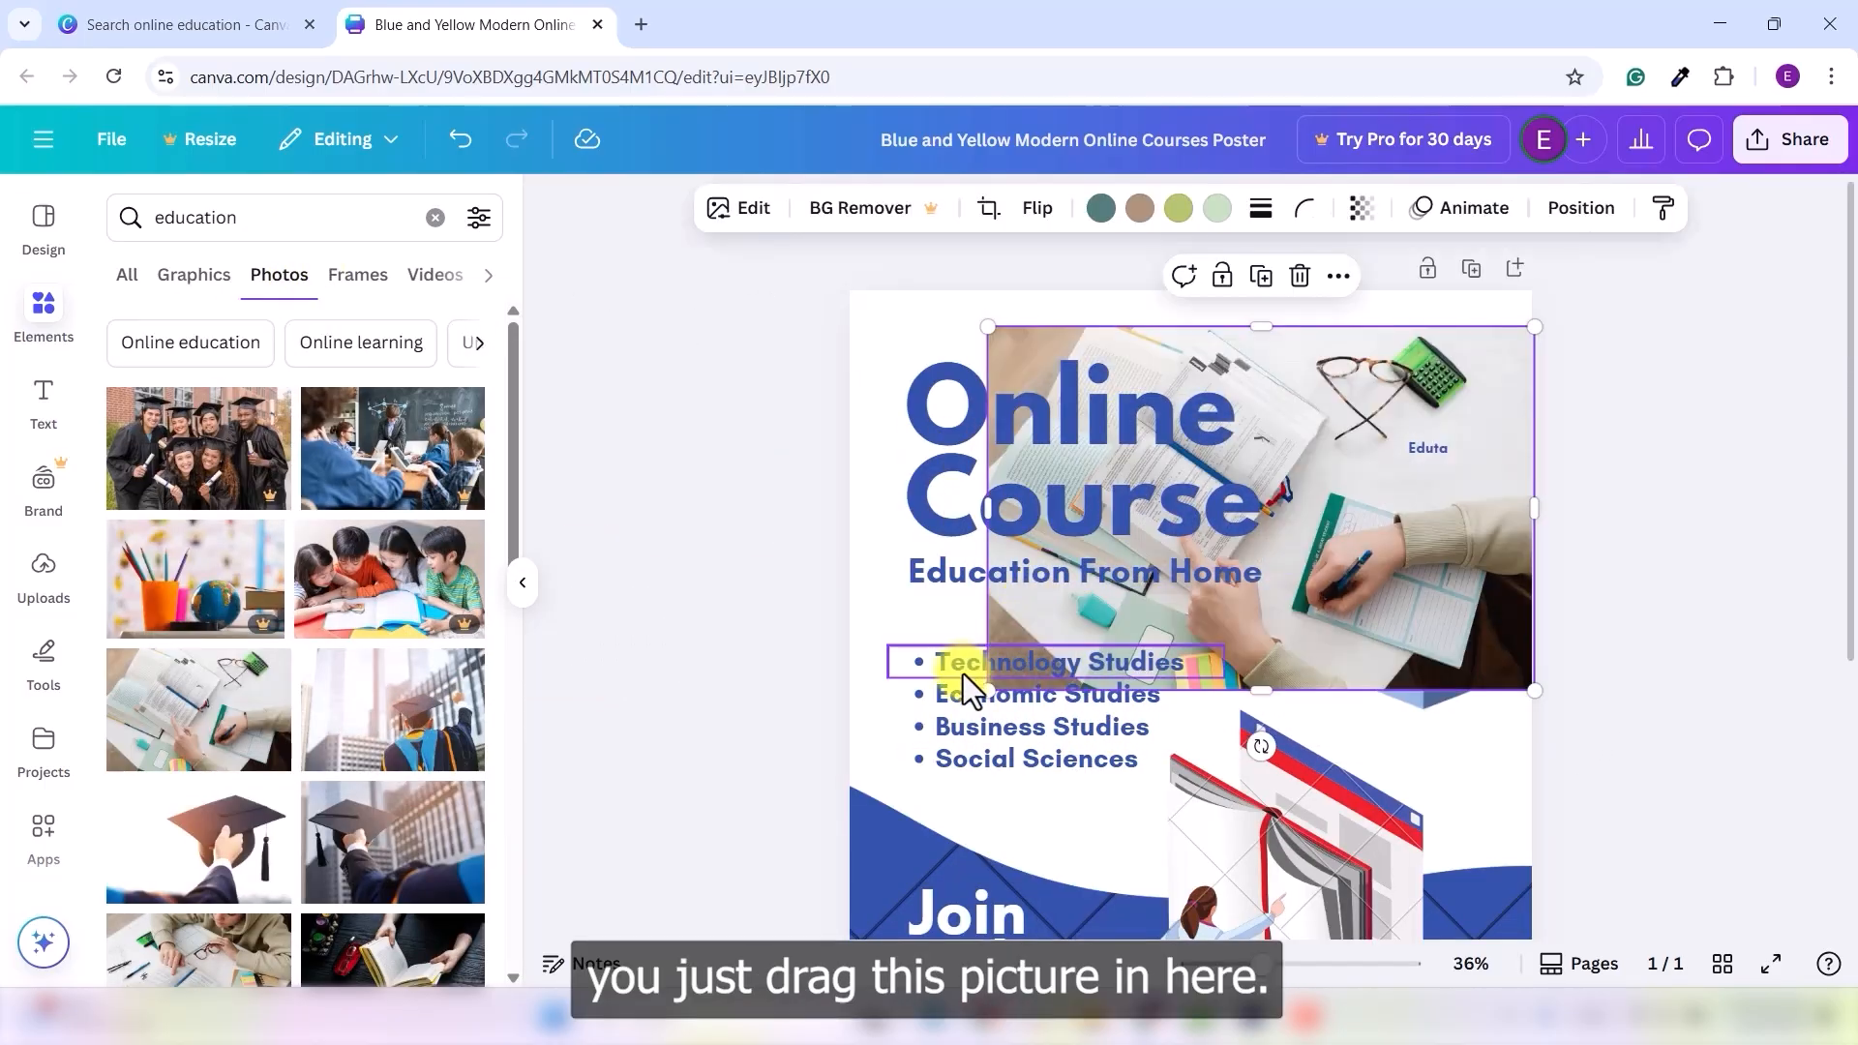
drag(988, 691, 1312, 476)
drag(1461, 394, 1427, 447)
- Set the Eduta label's font size to 50
click(1429, 447)
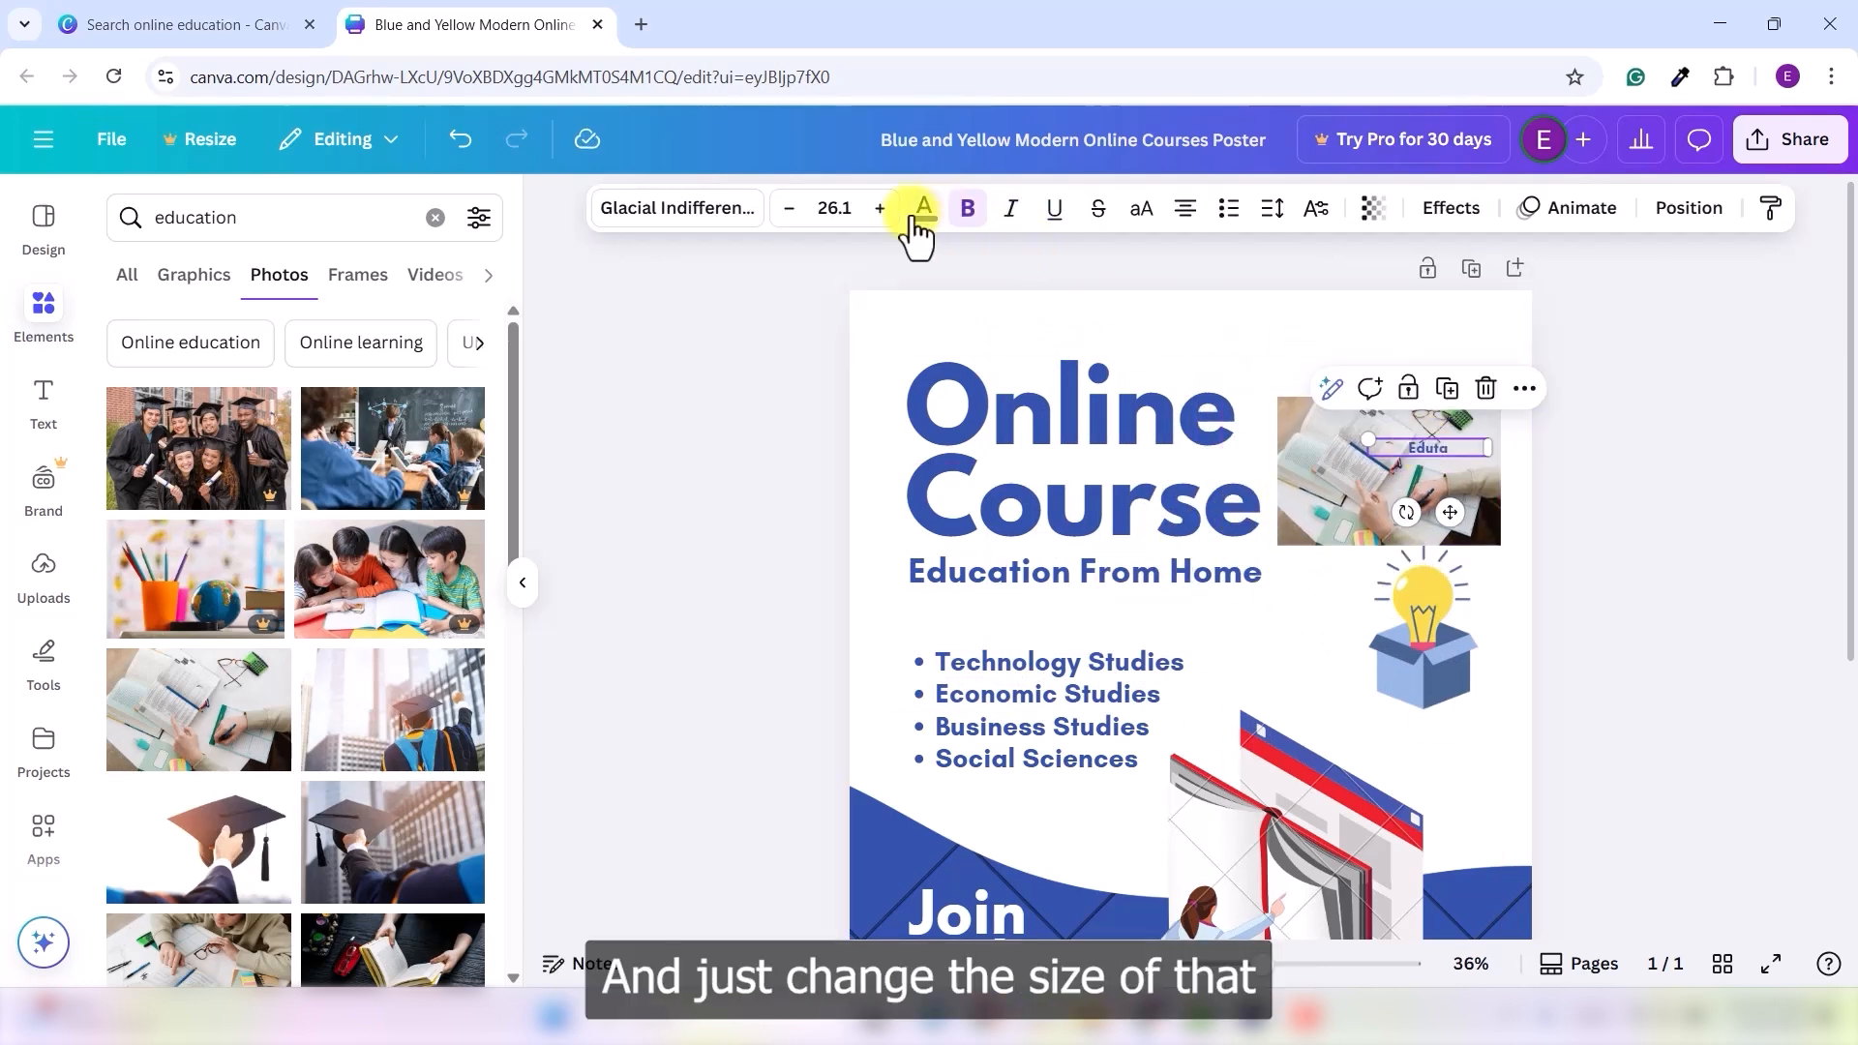
click(879, 208)
click(879, 208)
click(823, 208)
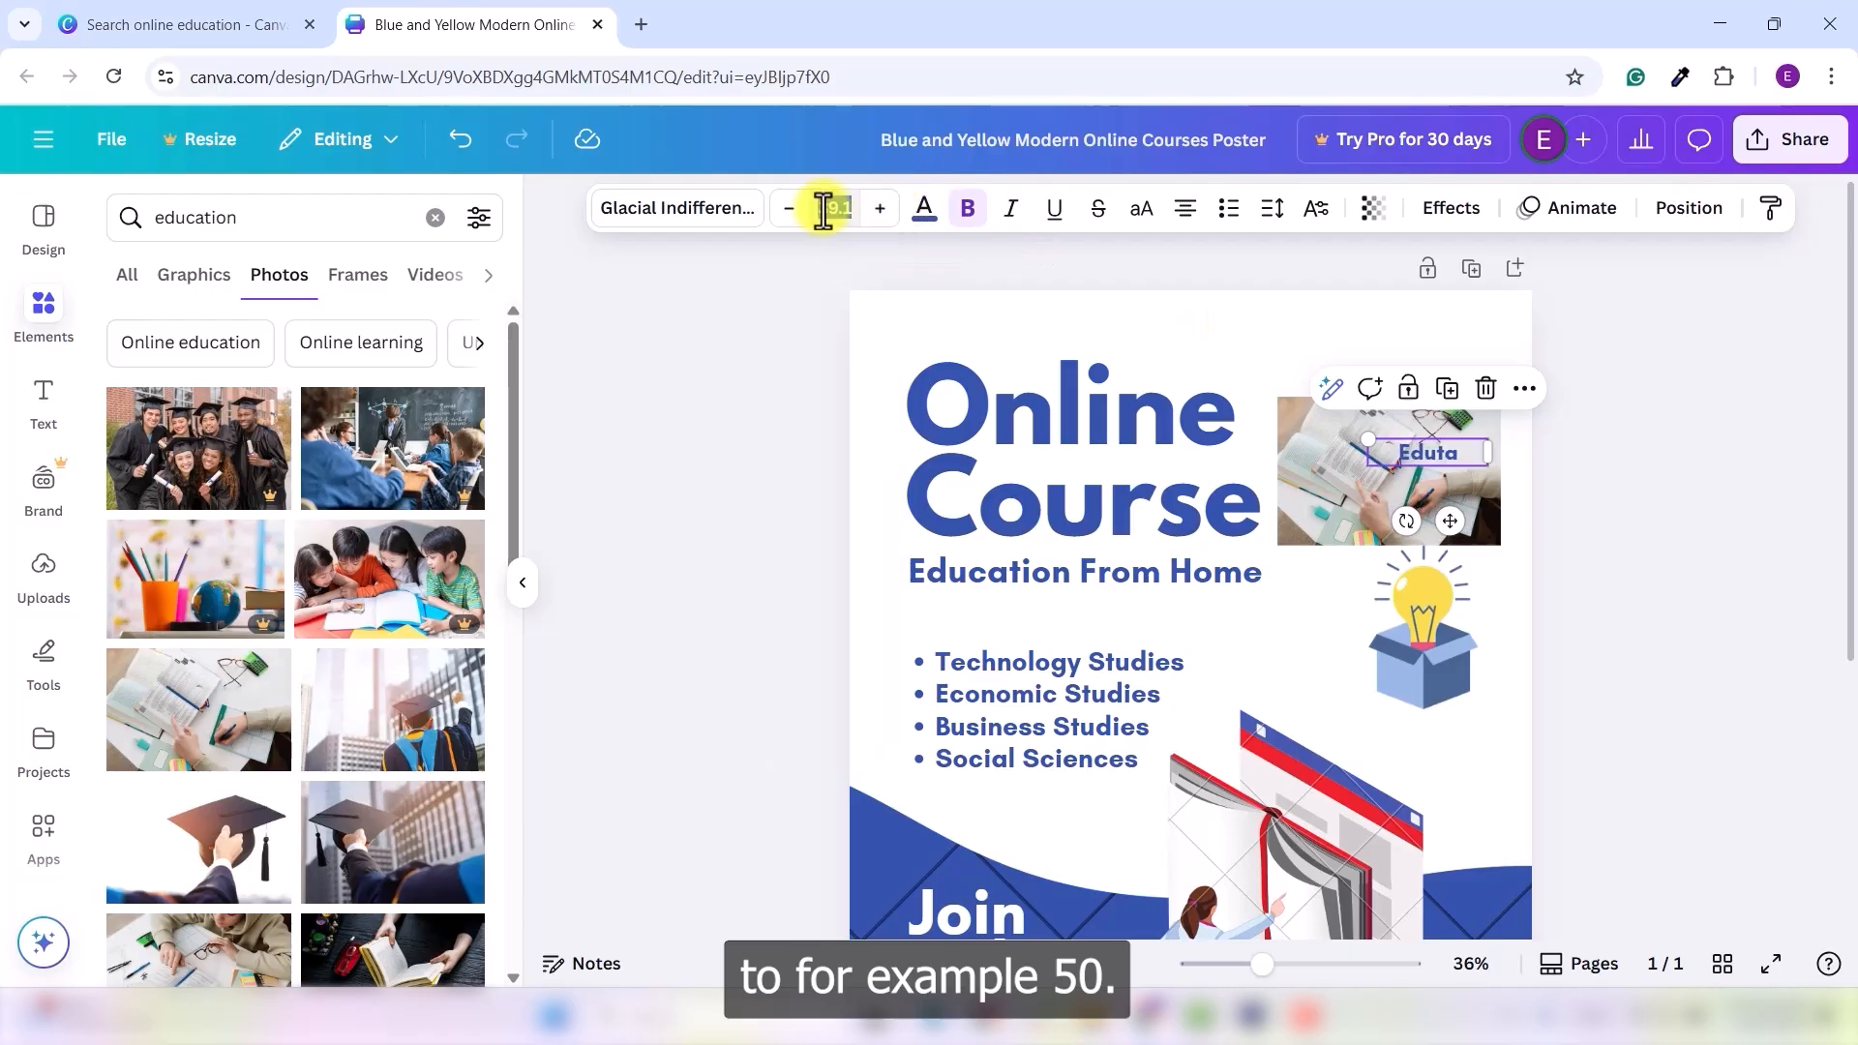
text(50)
key(Return)
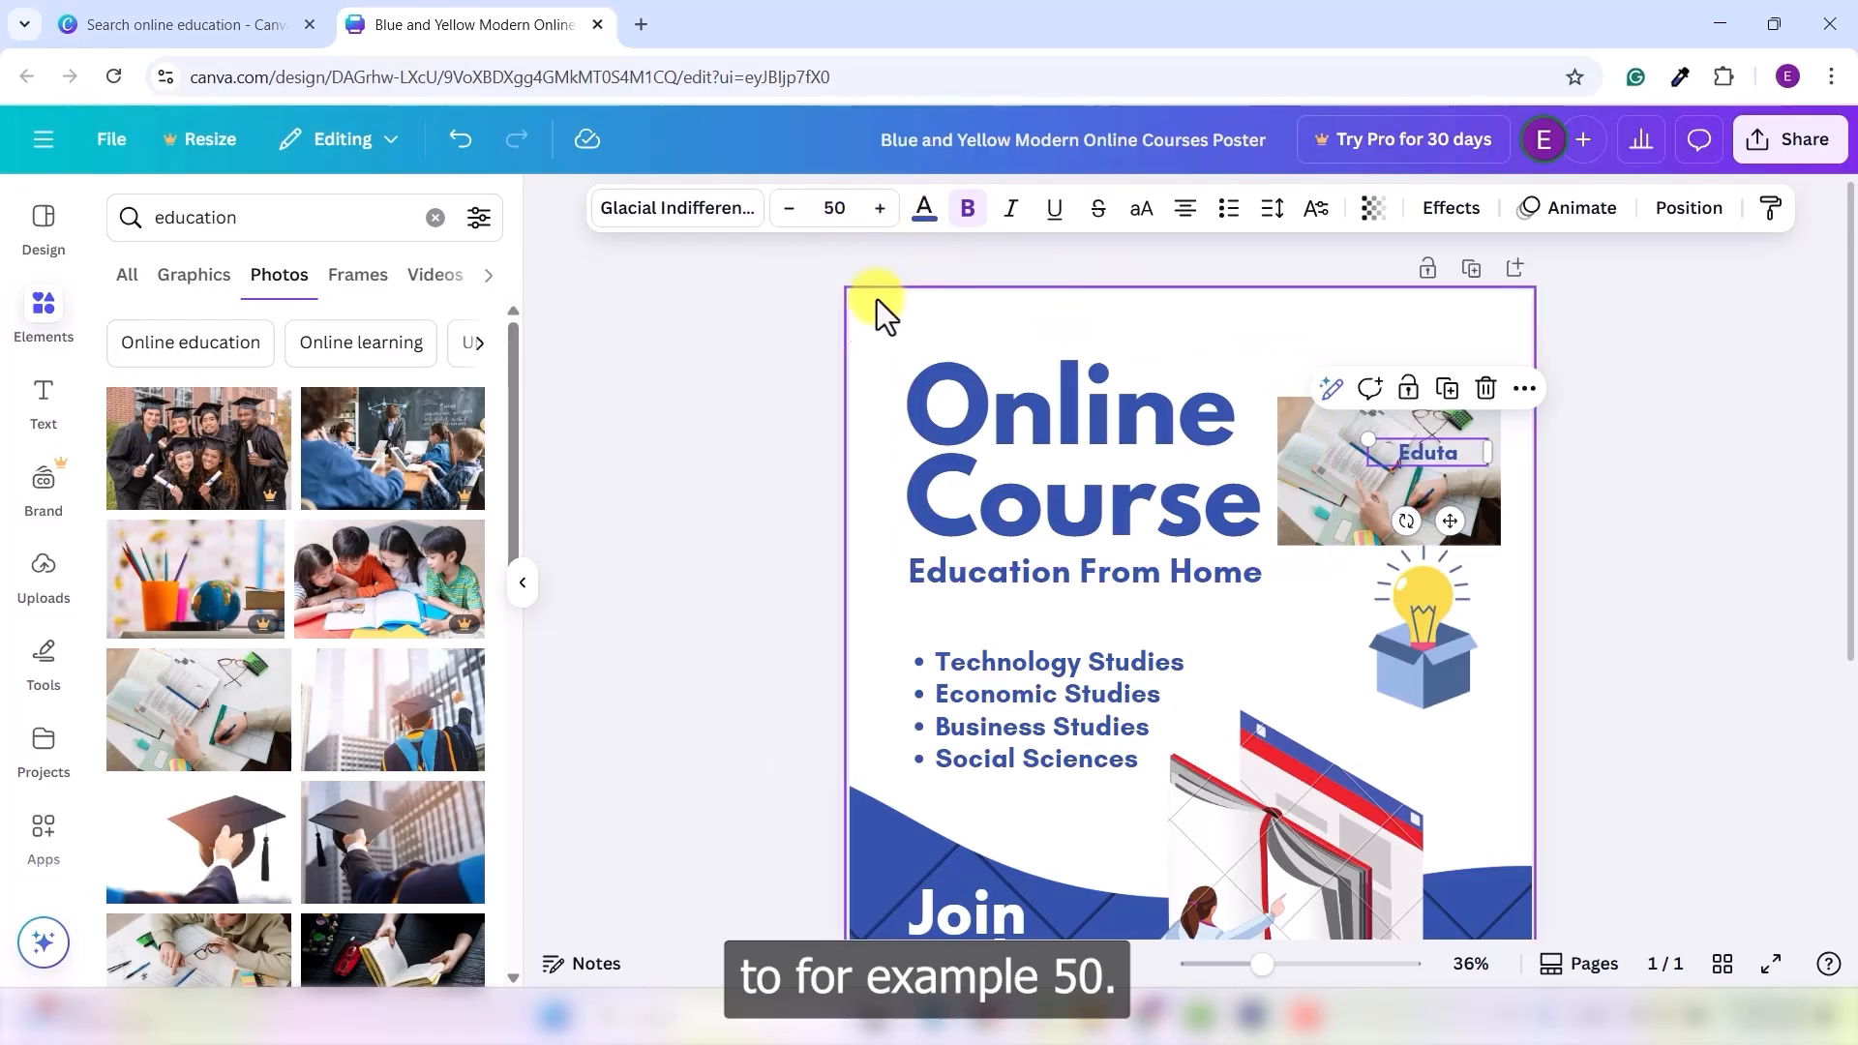
click(1682, 542)
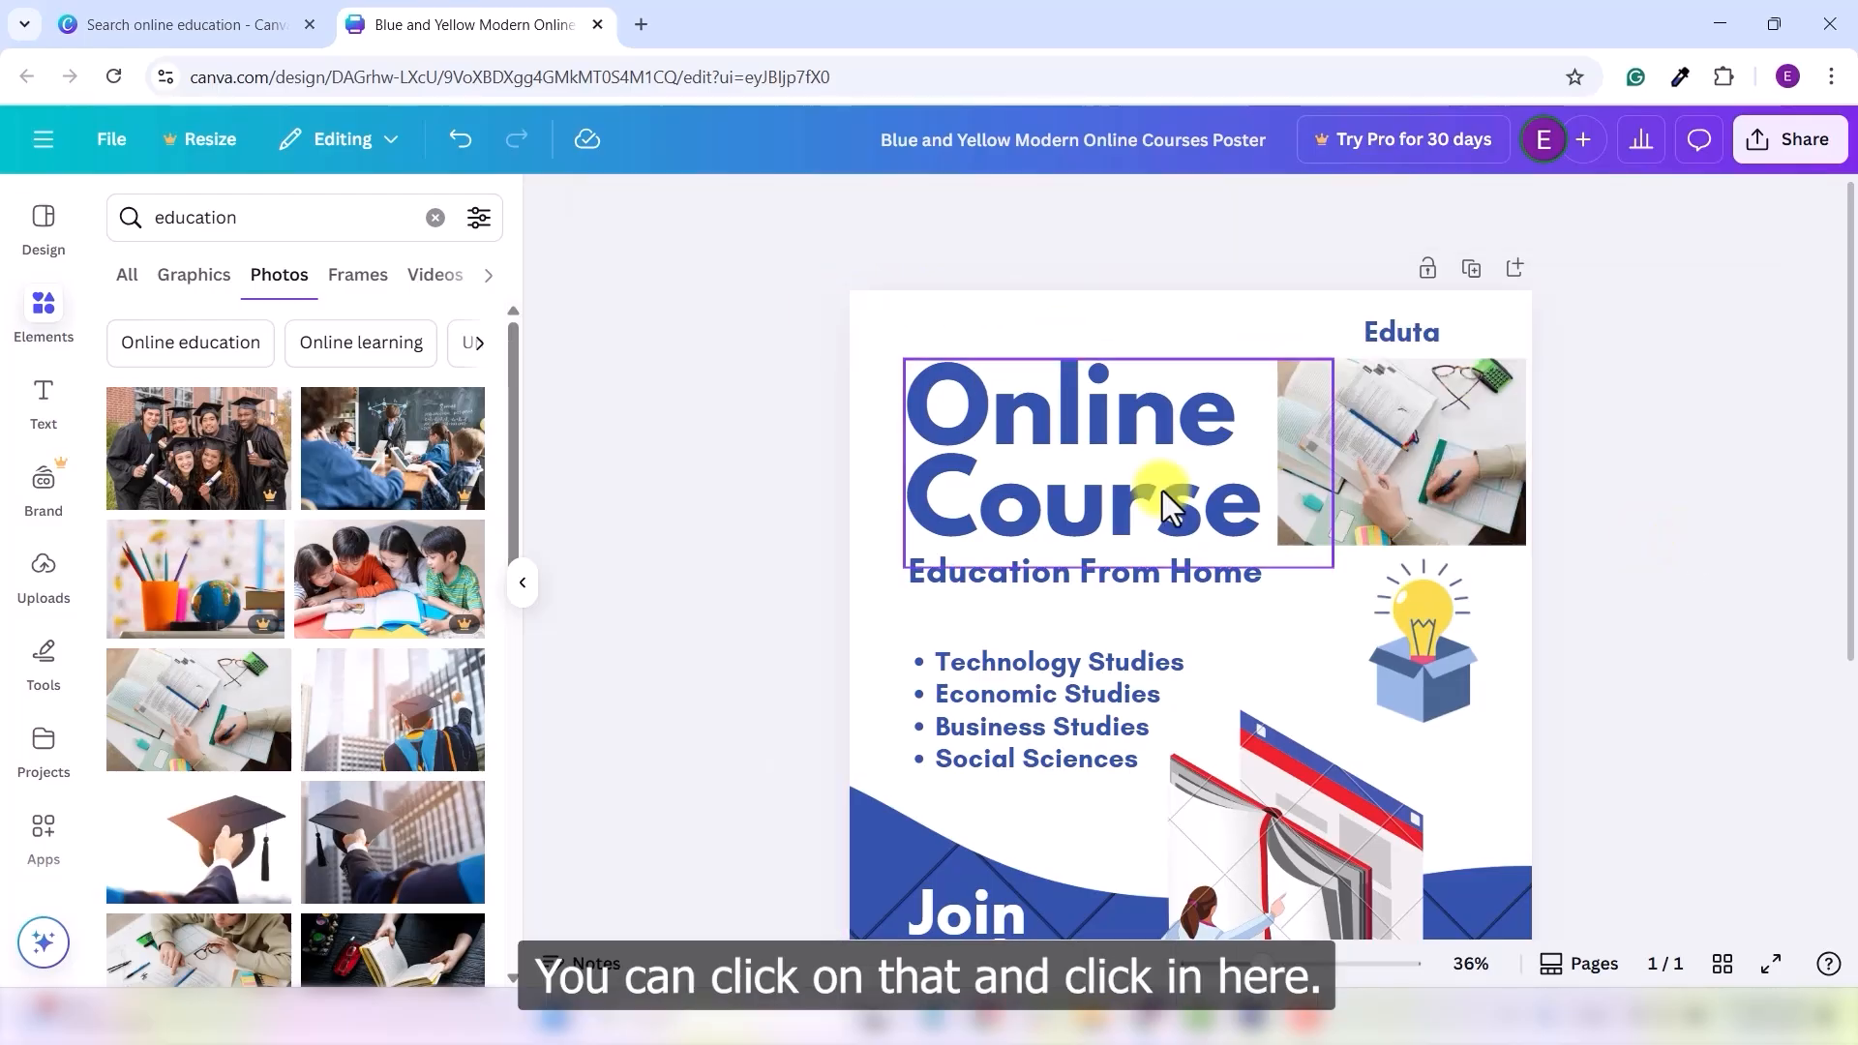
- Recolour the Online Course heading from blue to tan #C5AE90, taken from the photo colours
click(1115, 498)
click(923, 210)
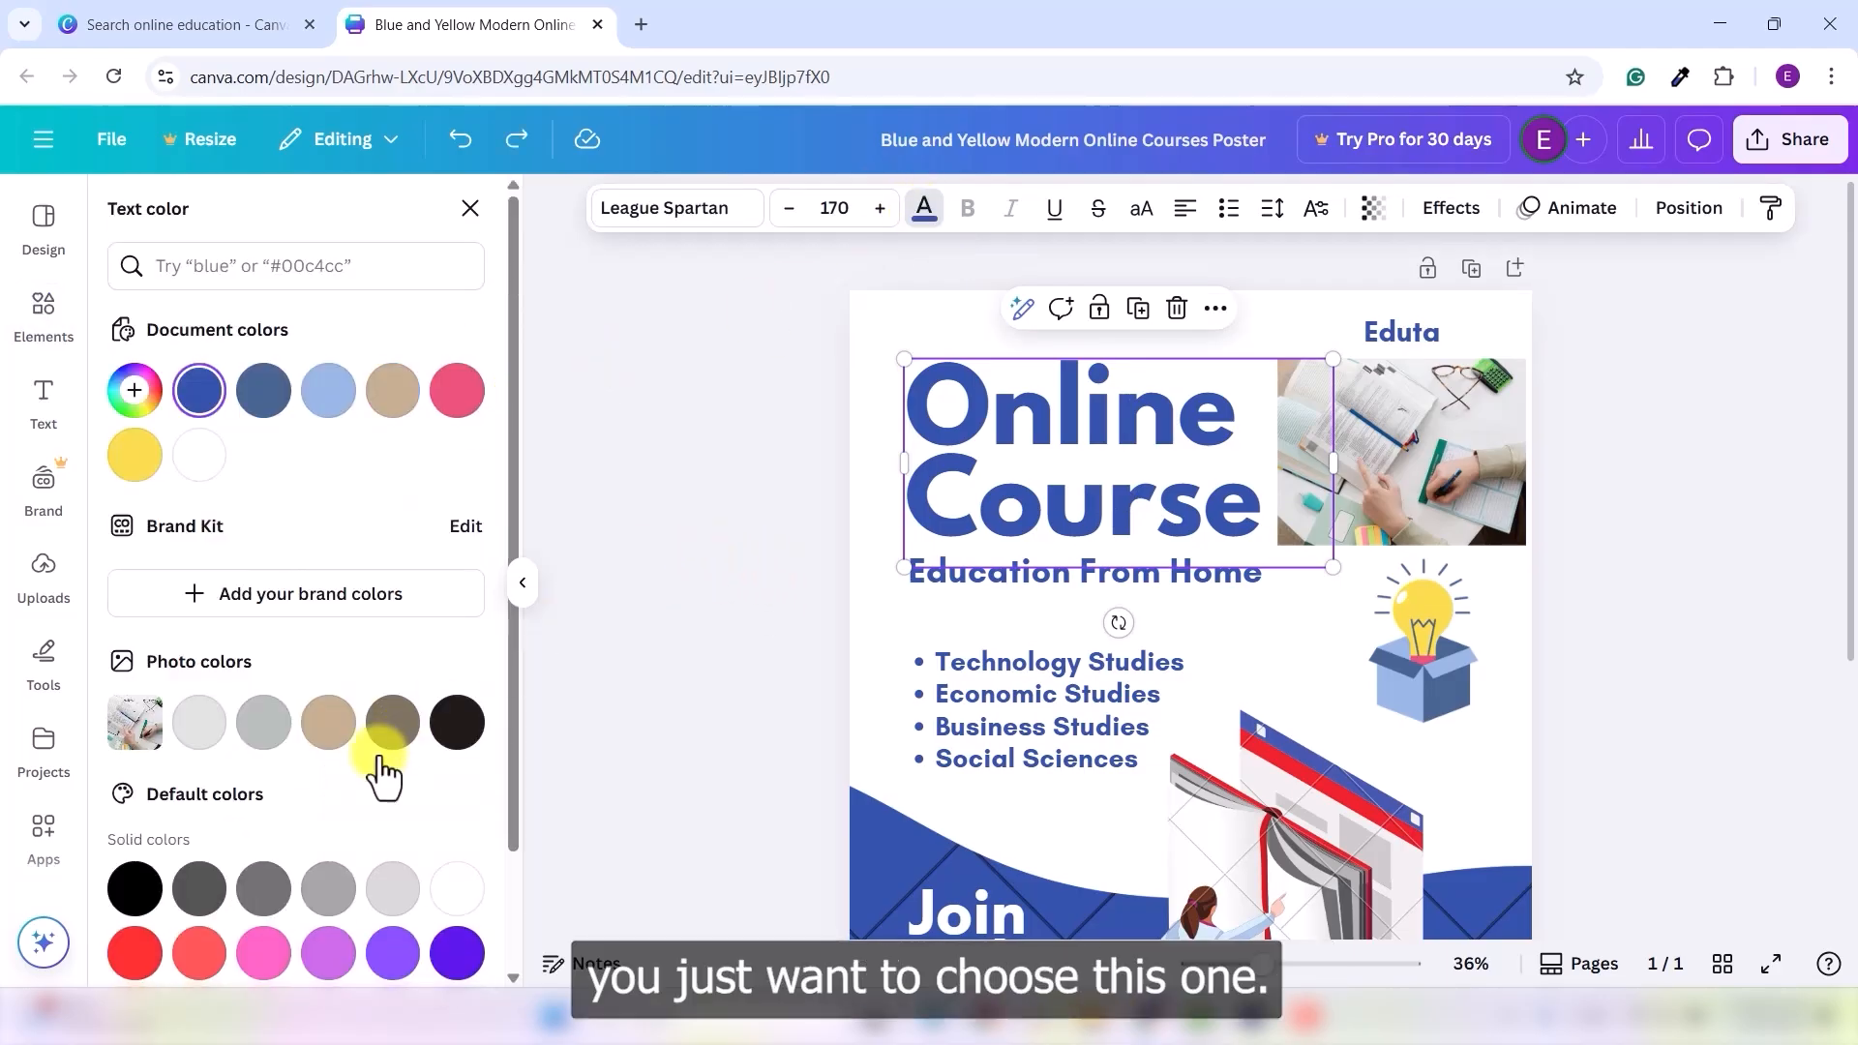
click(392, 728)
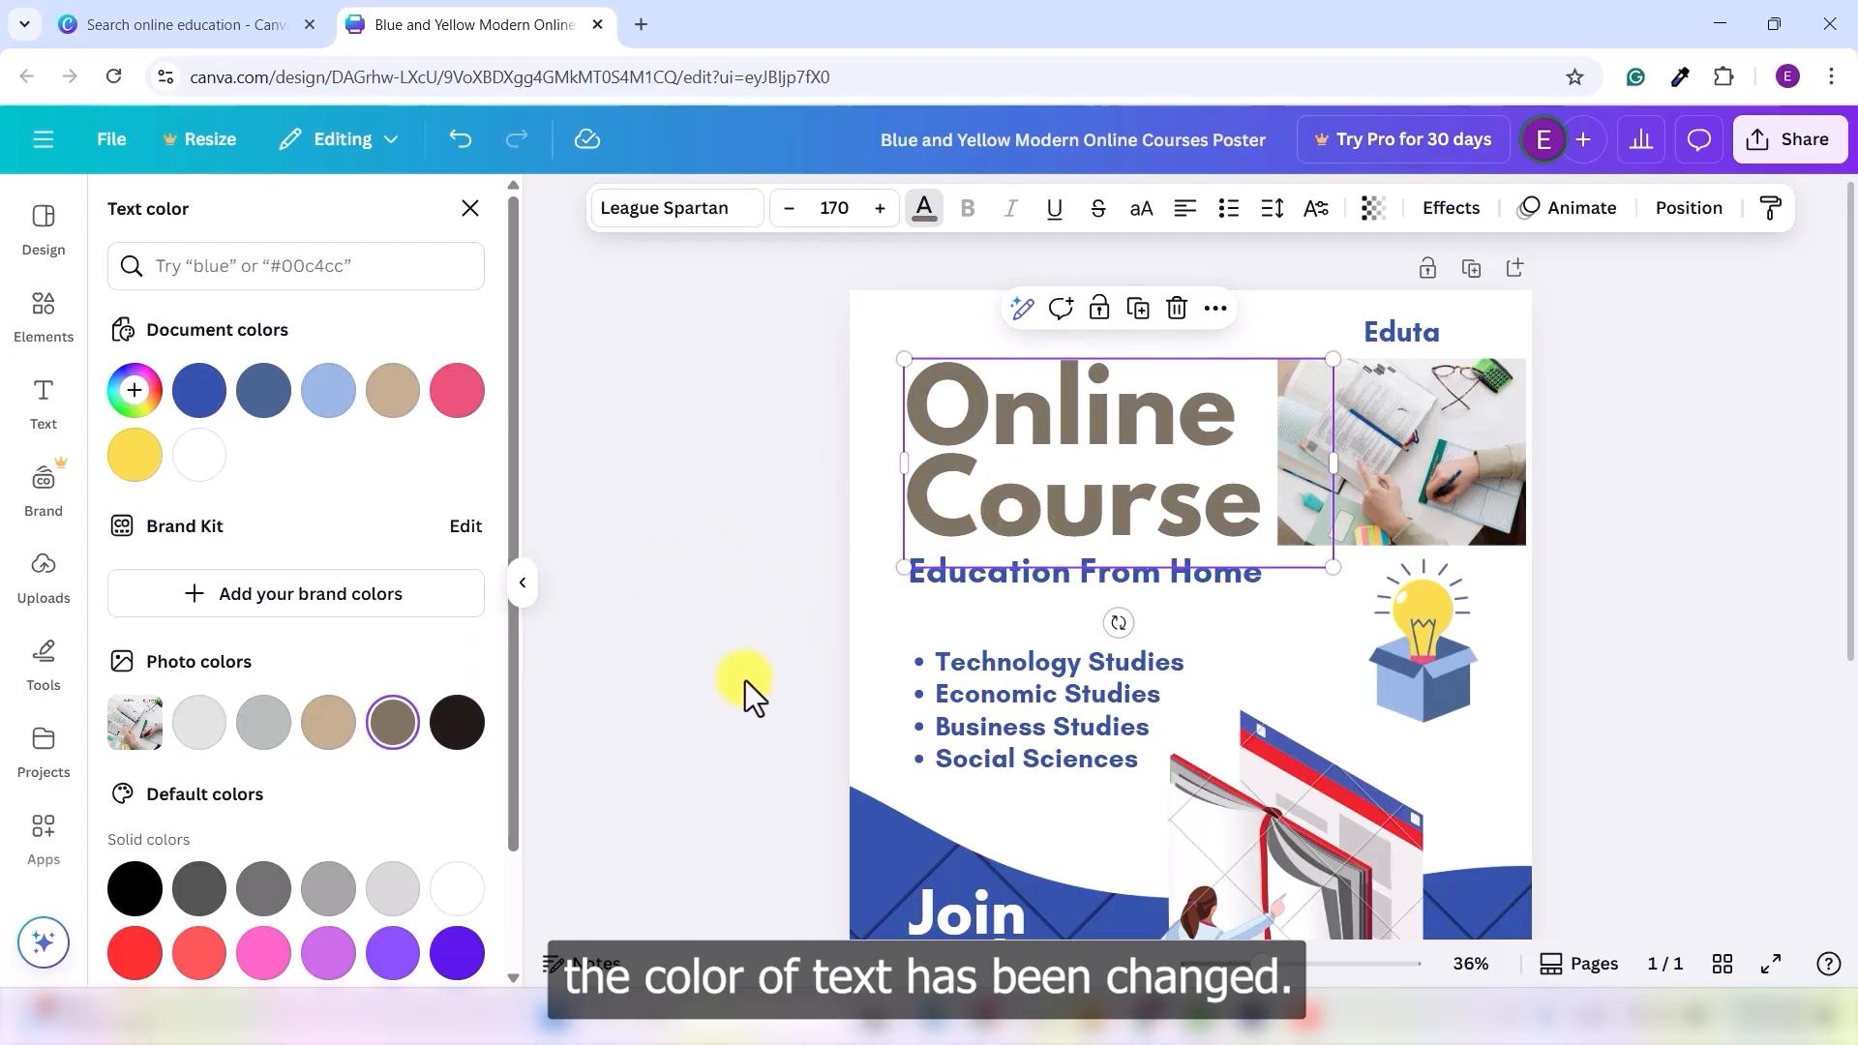
click(329, 726)
click(135, 392)
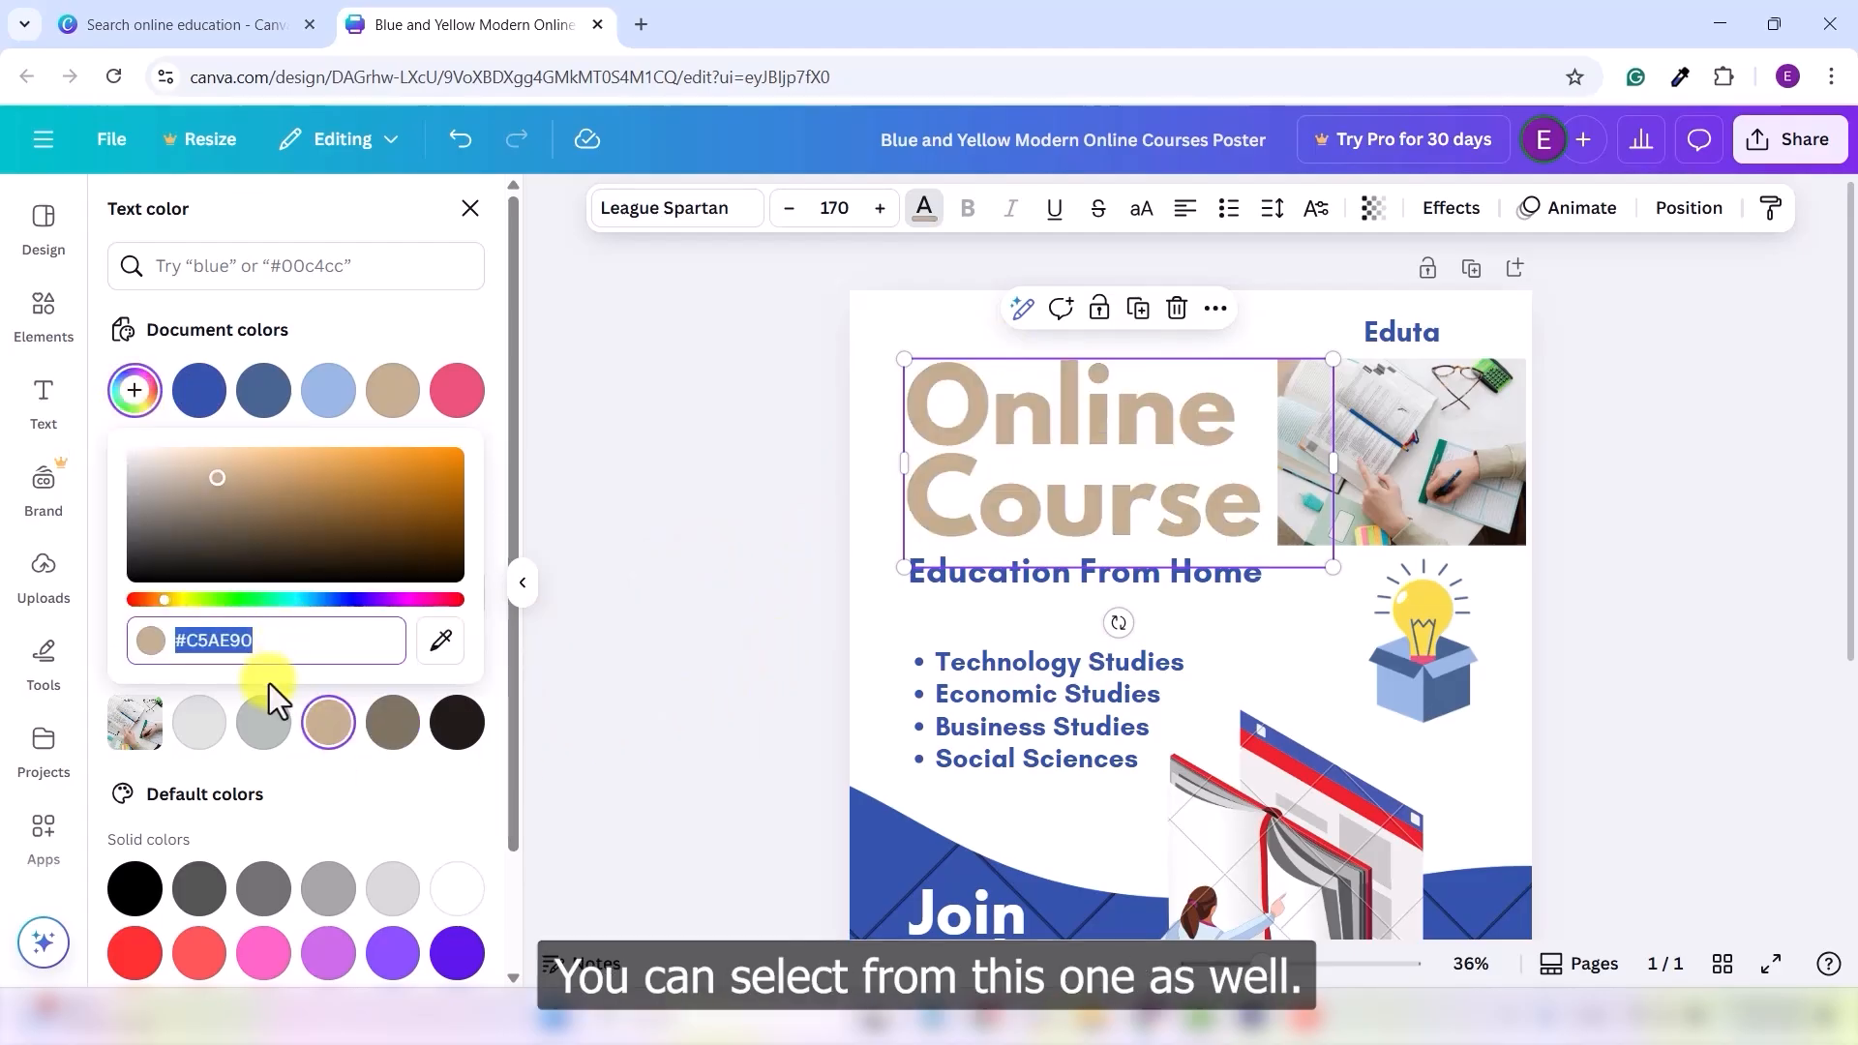
mouse_move(385, 498)
mouse_down()
mouse_move(368, 531)
mouse_move(391, 498)
mouse_move(302, 476)
mouse_up()
click(761, 606)
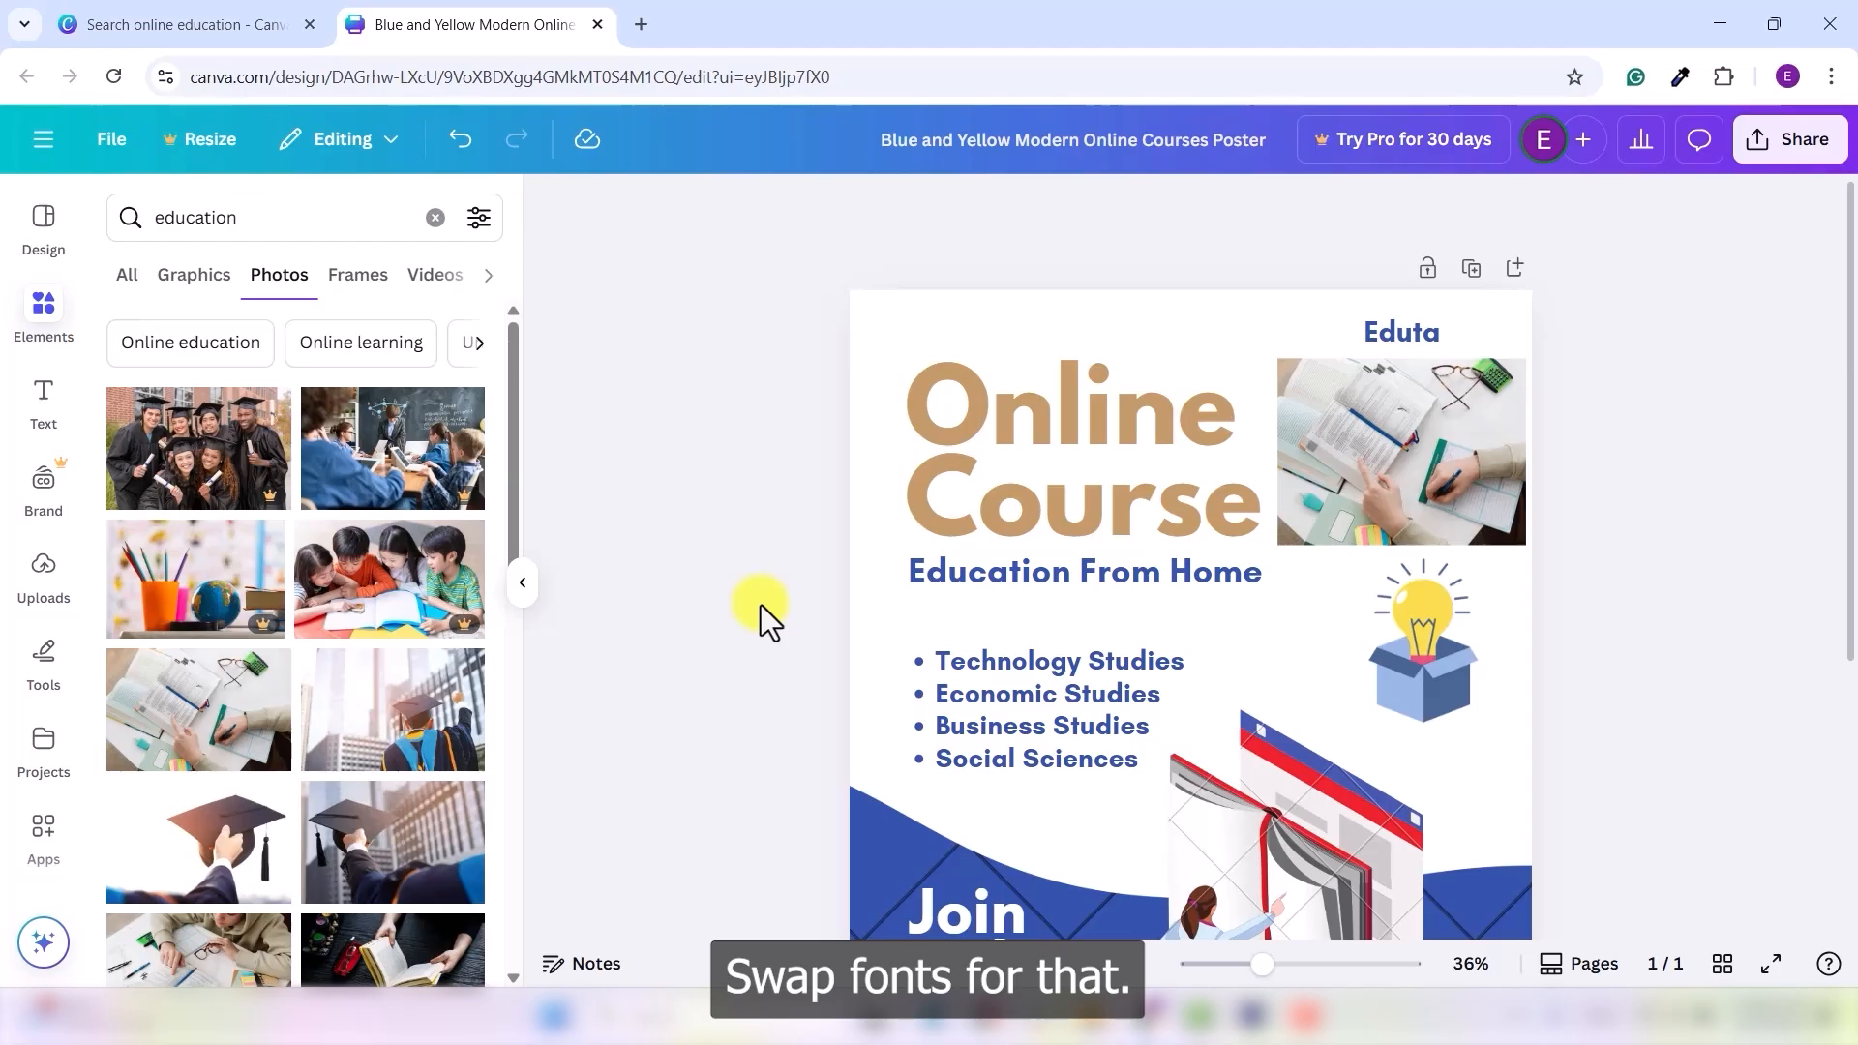
- Change the Education From Home subtitle font to the Brittany script
click(1082, 582)
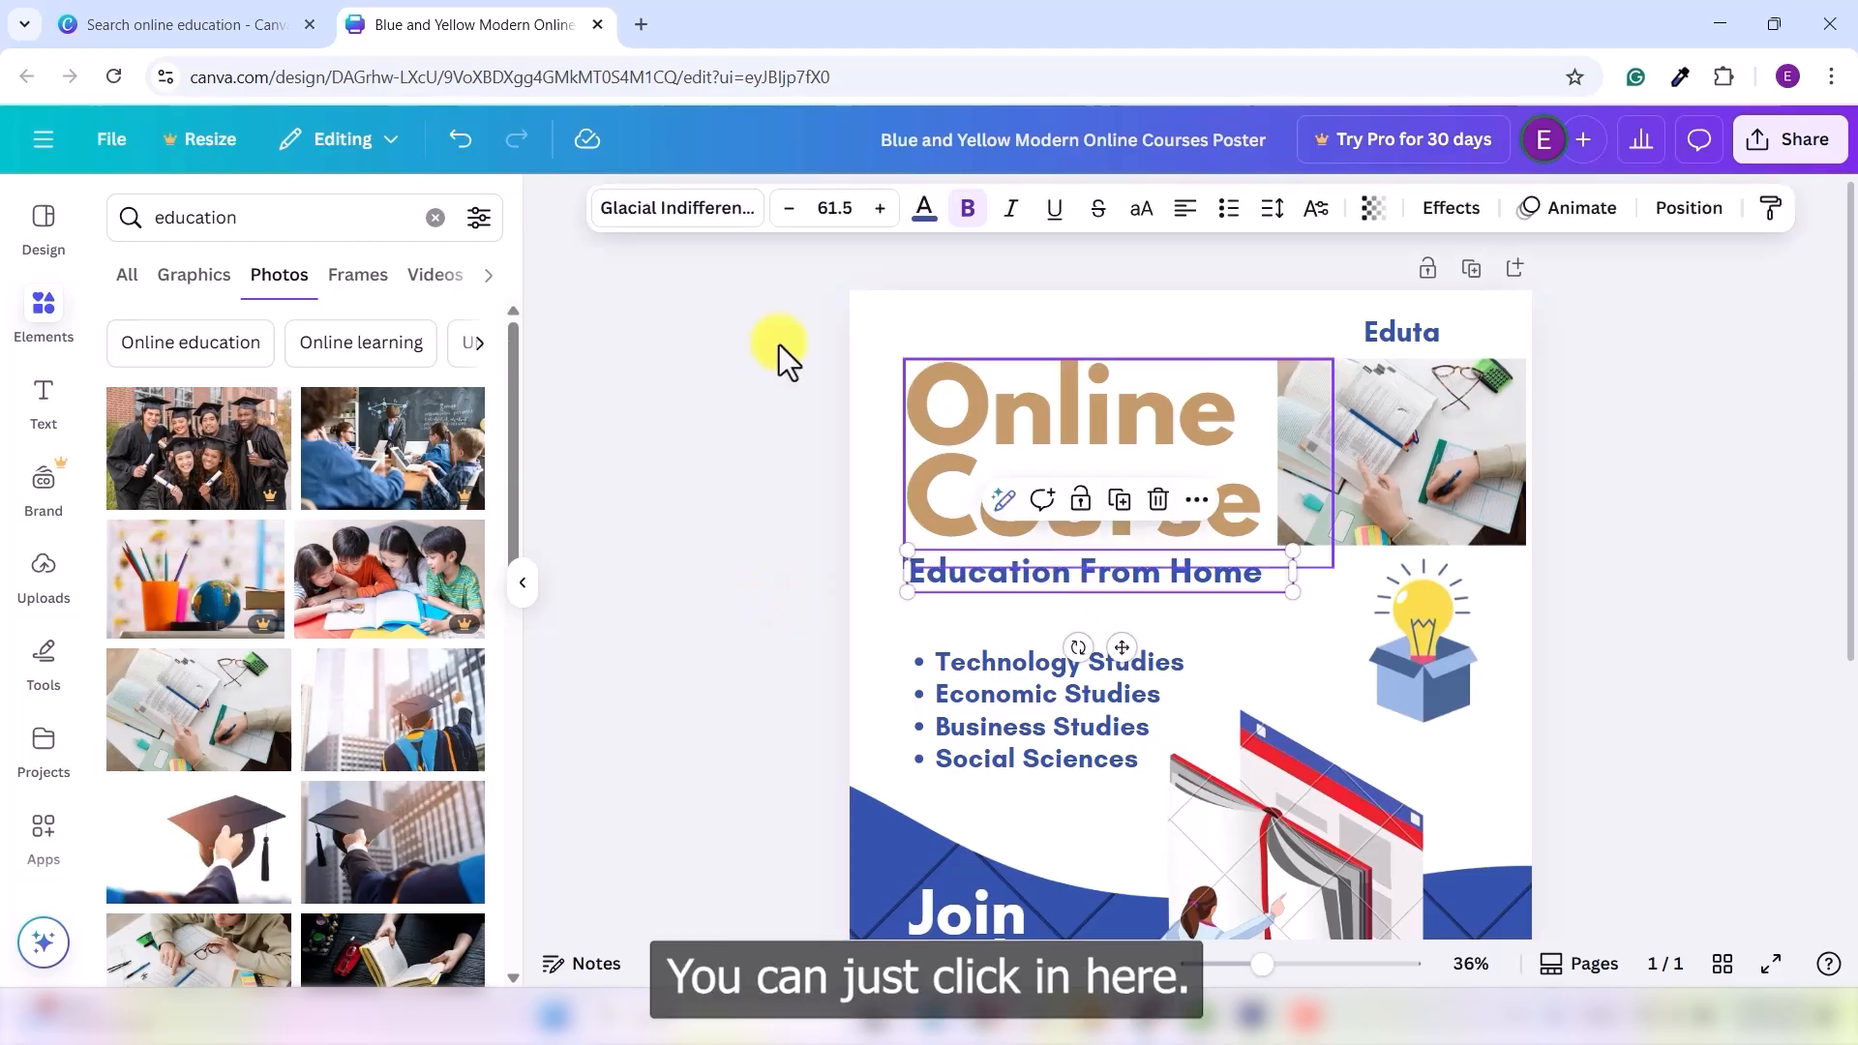
click(724, 215)
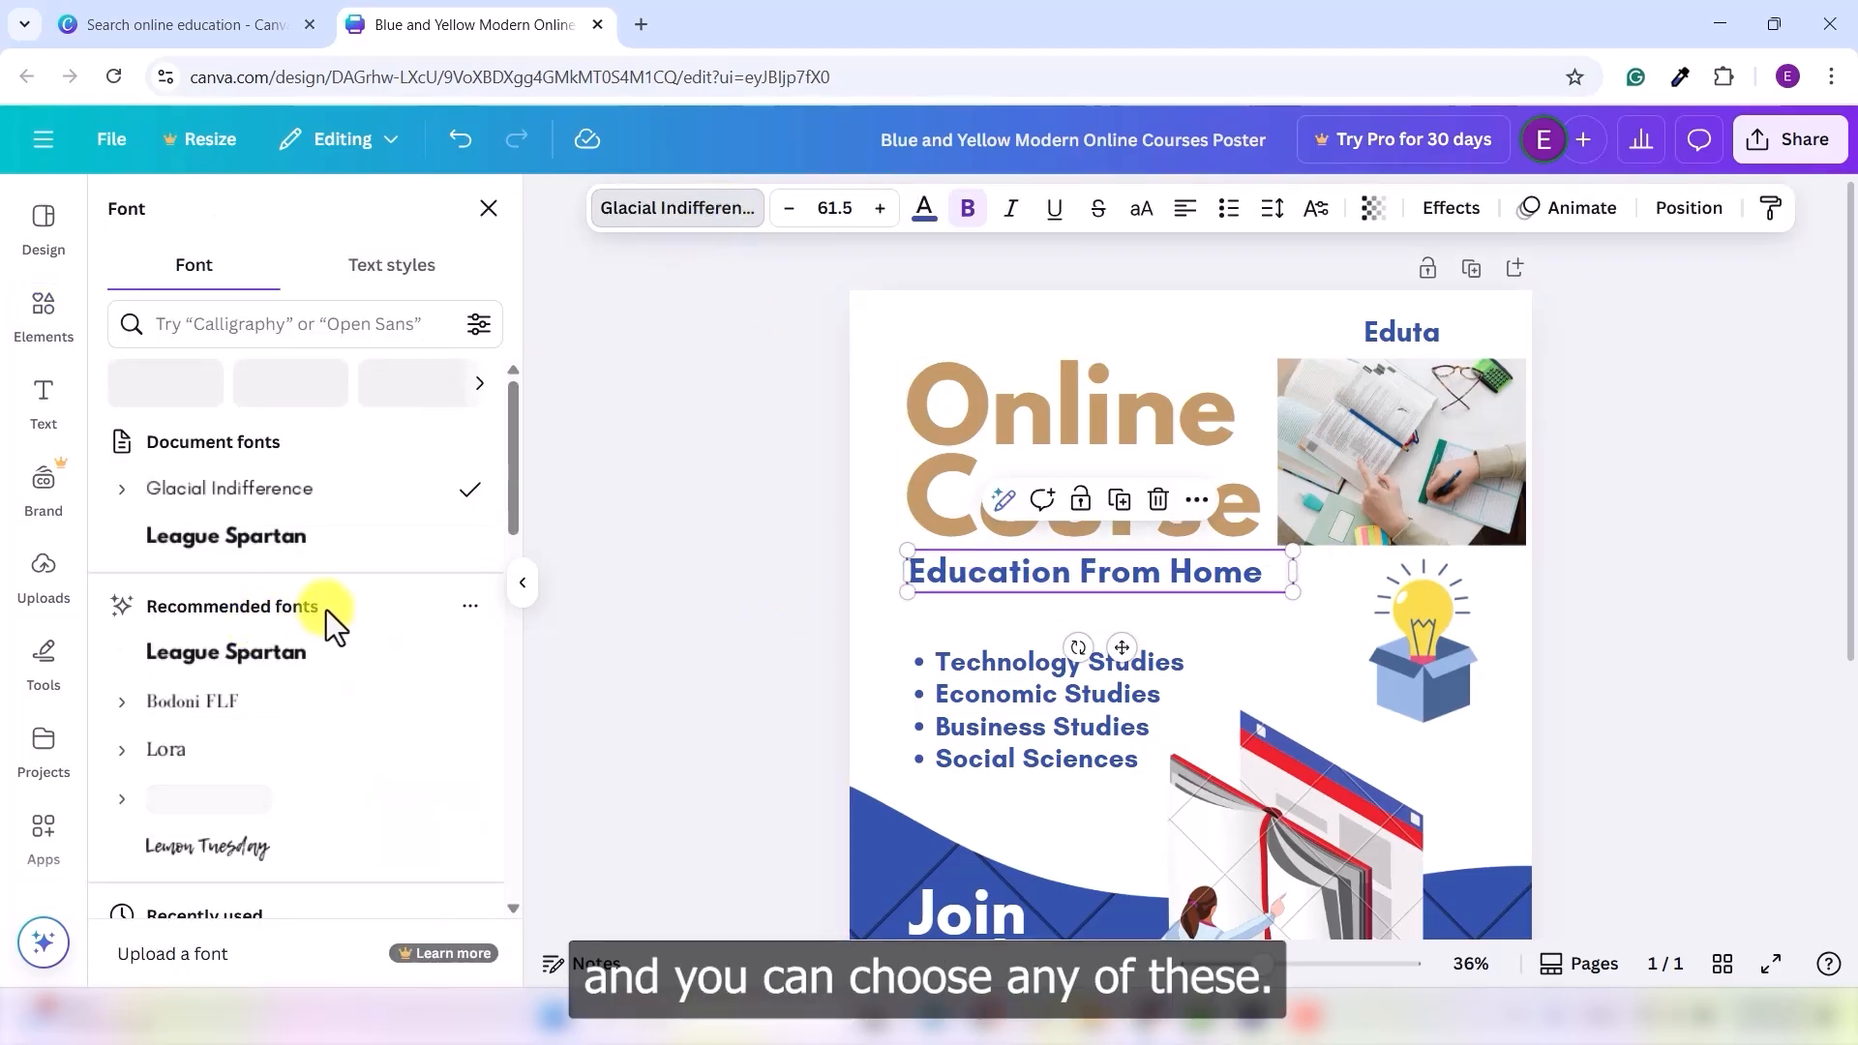
scroll(258, 701, down, 1)
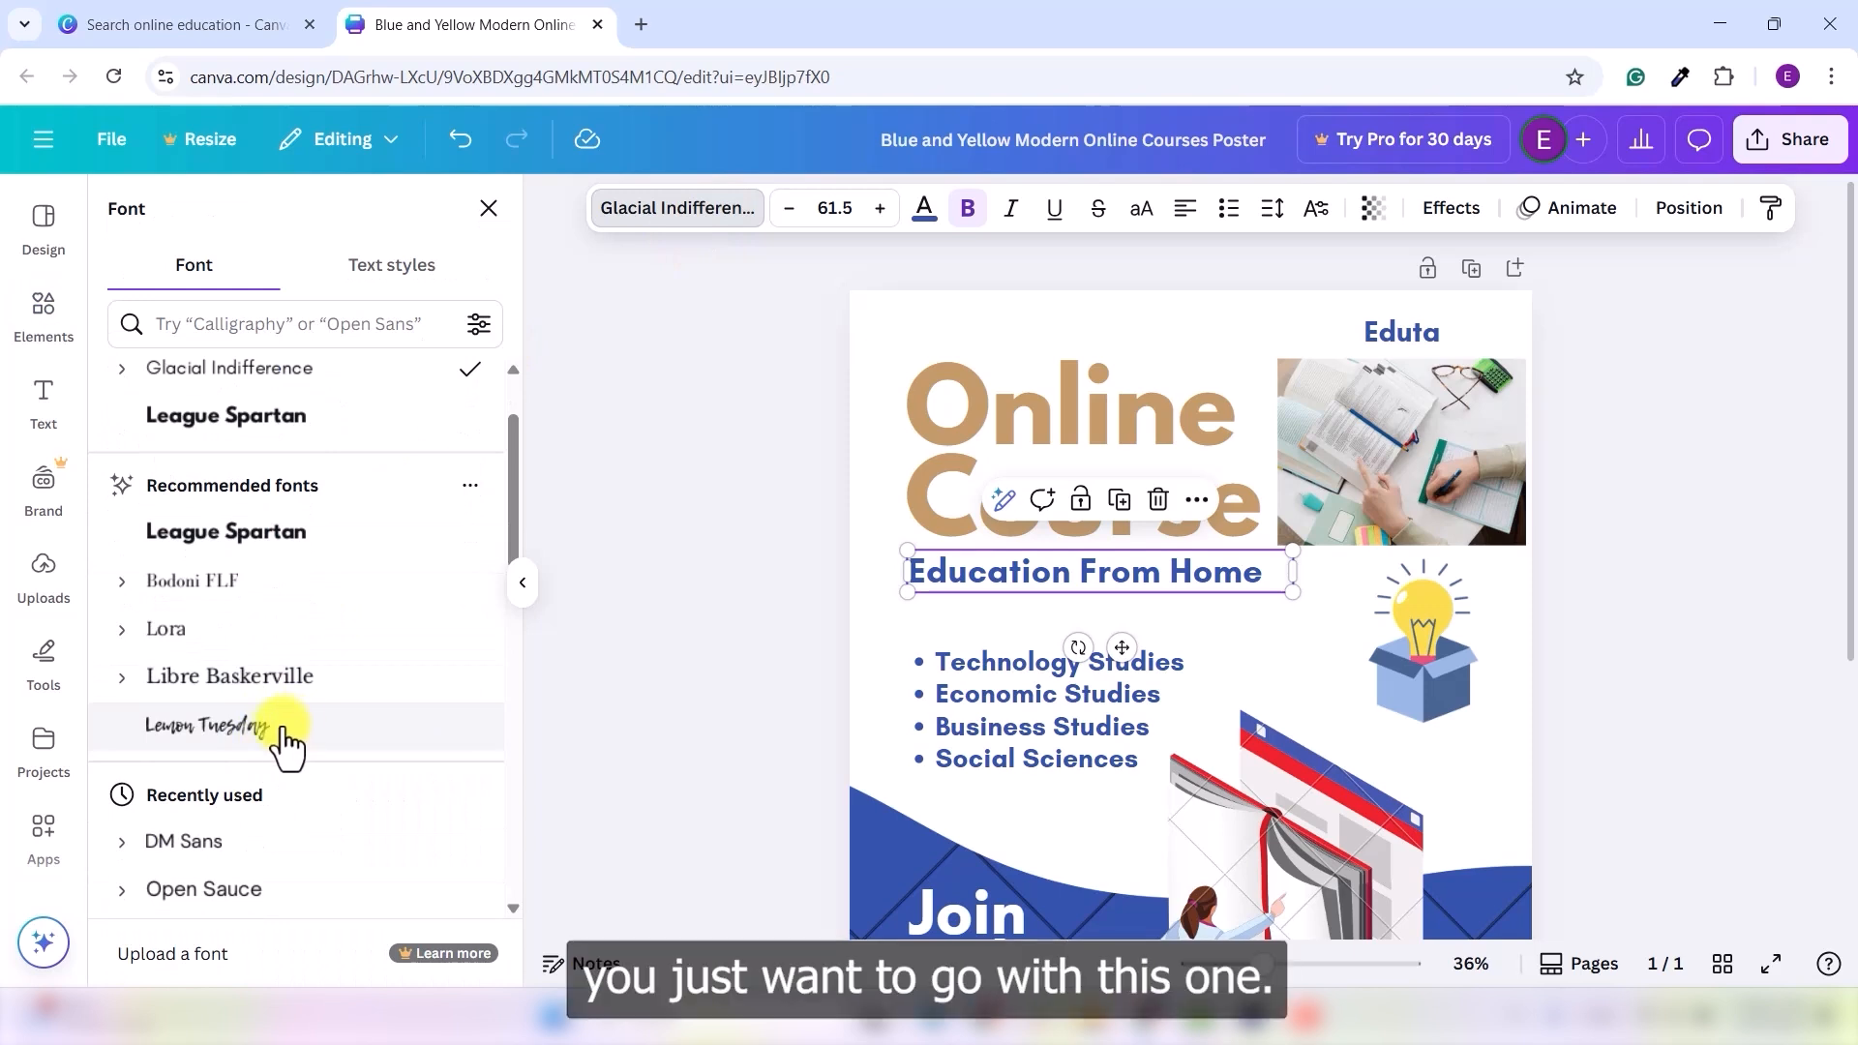
click(276, 733)
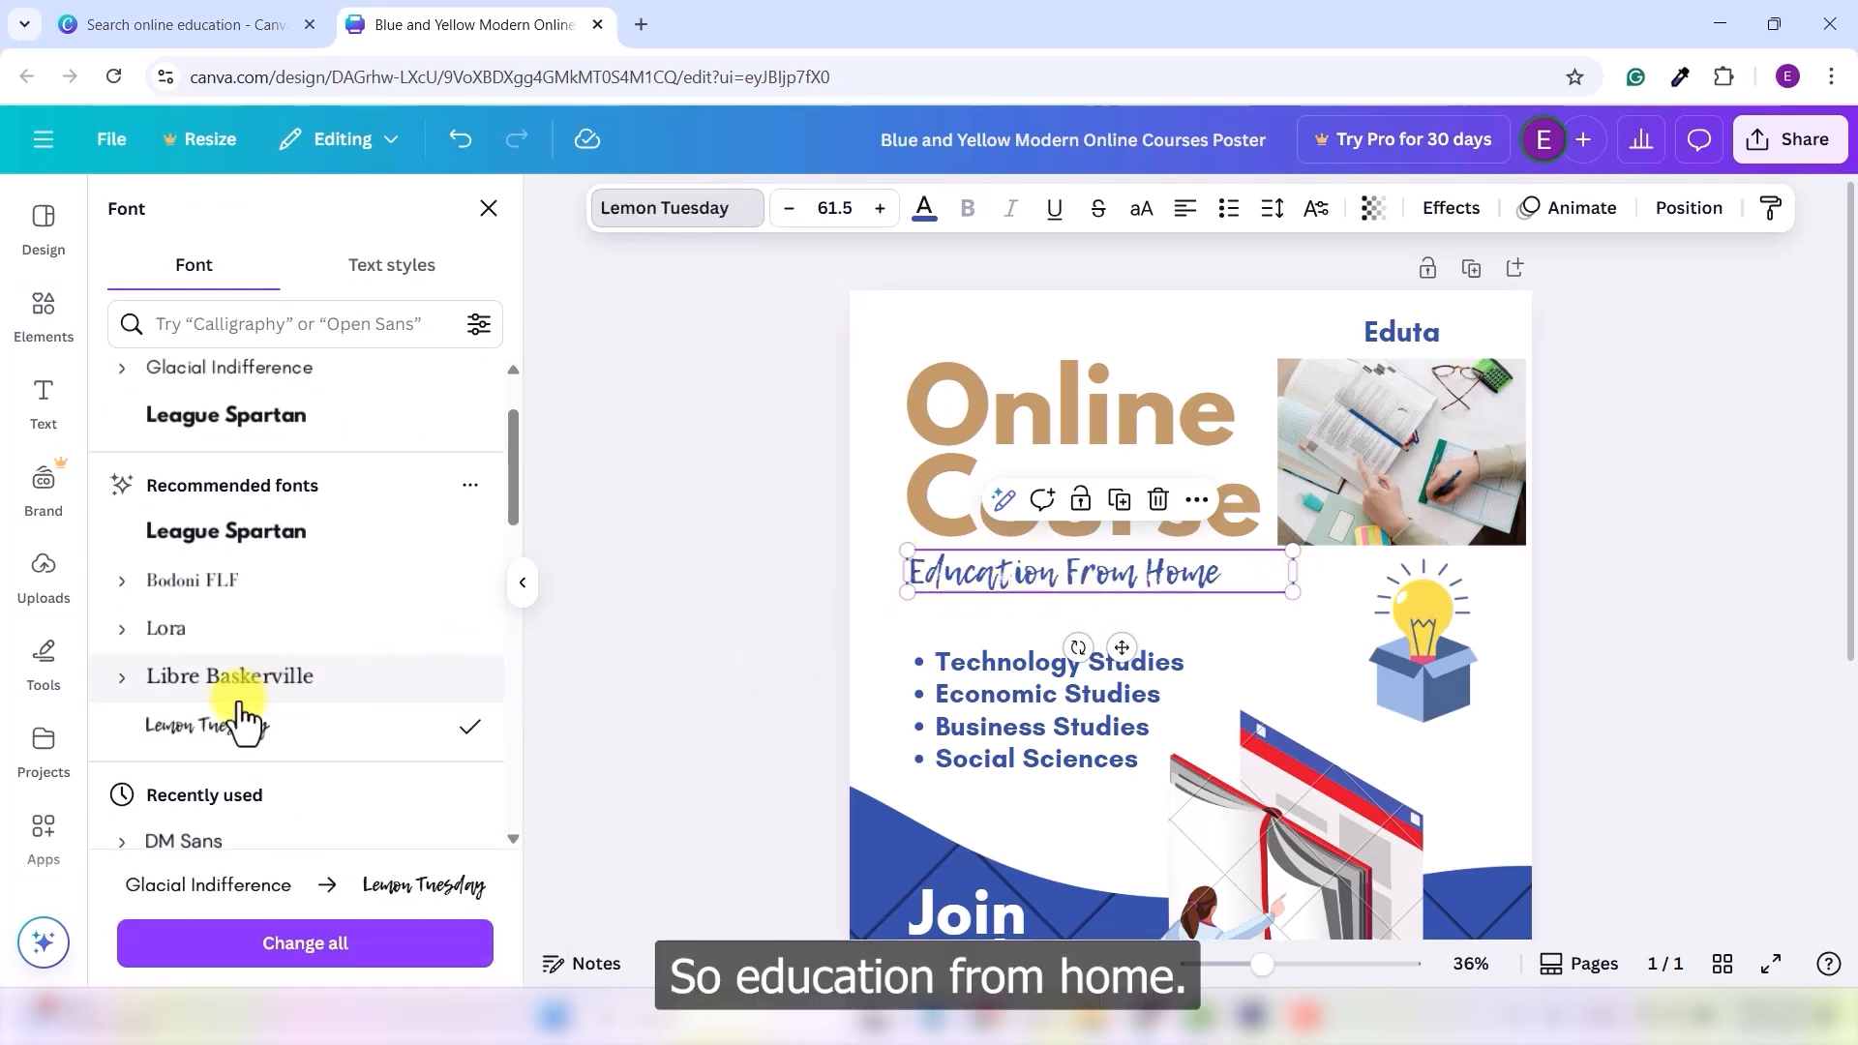
scroll(258, 714, down, 5)
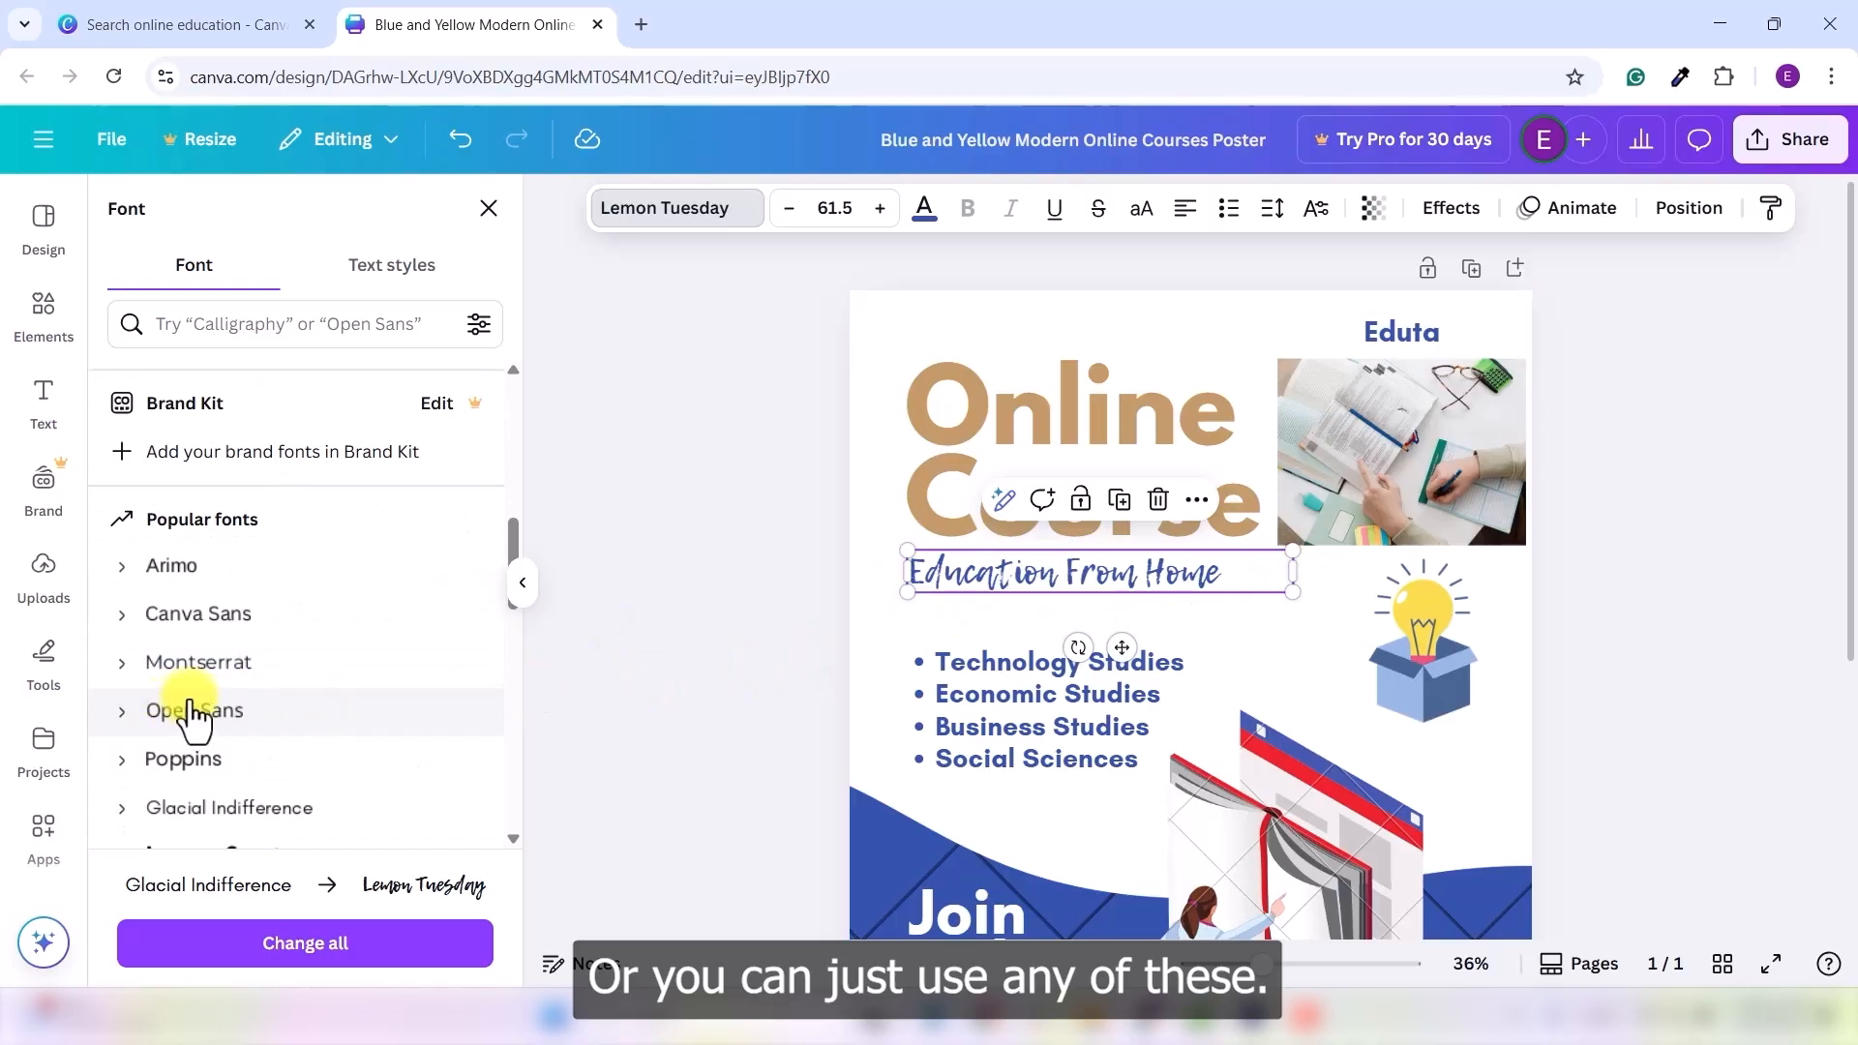
scroll(262, 705, down, 5)
scroll(266, 692, down, 2)
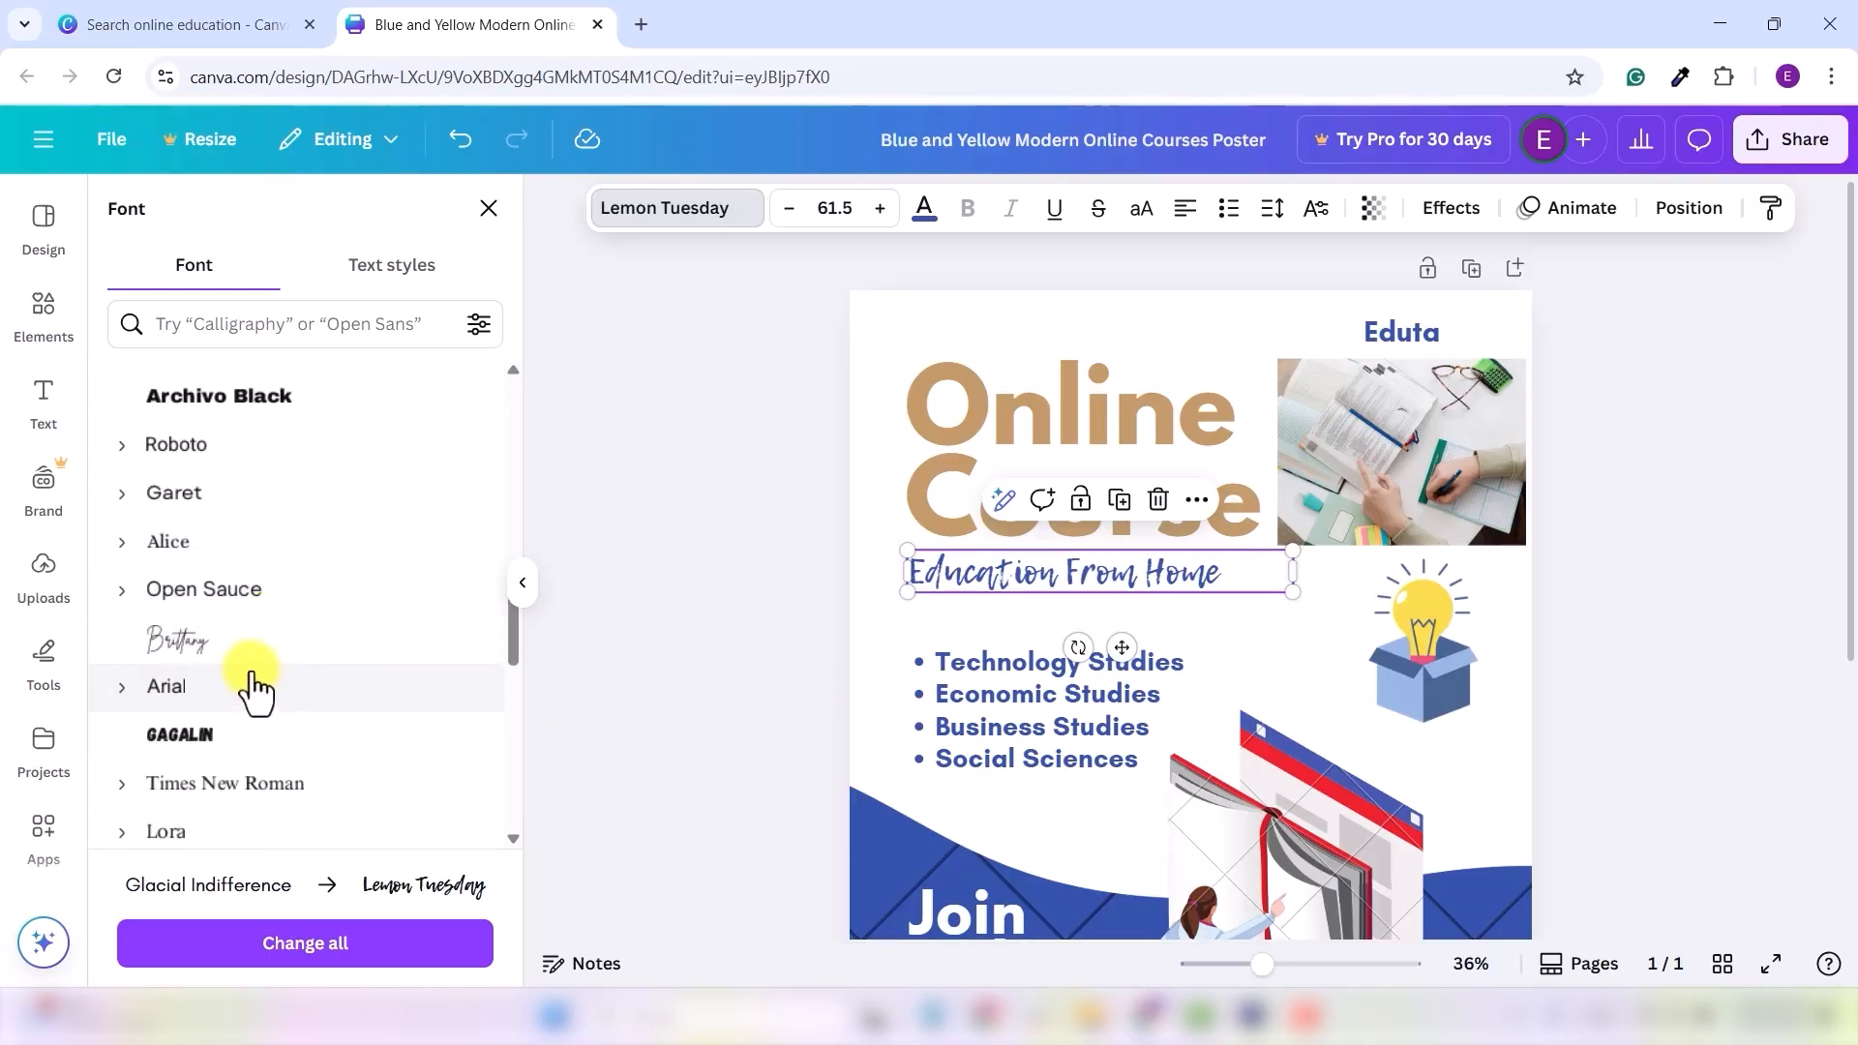
click(240, 644)
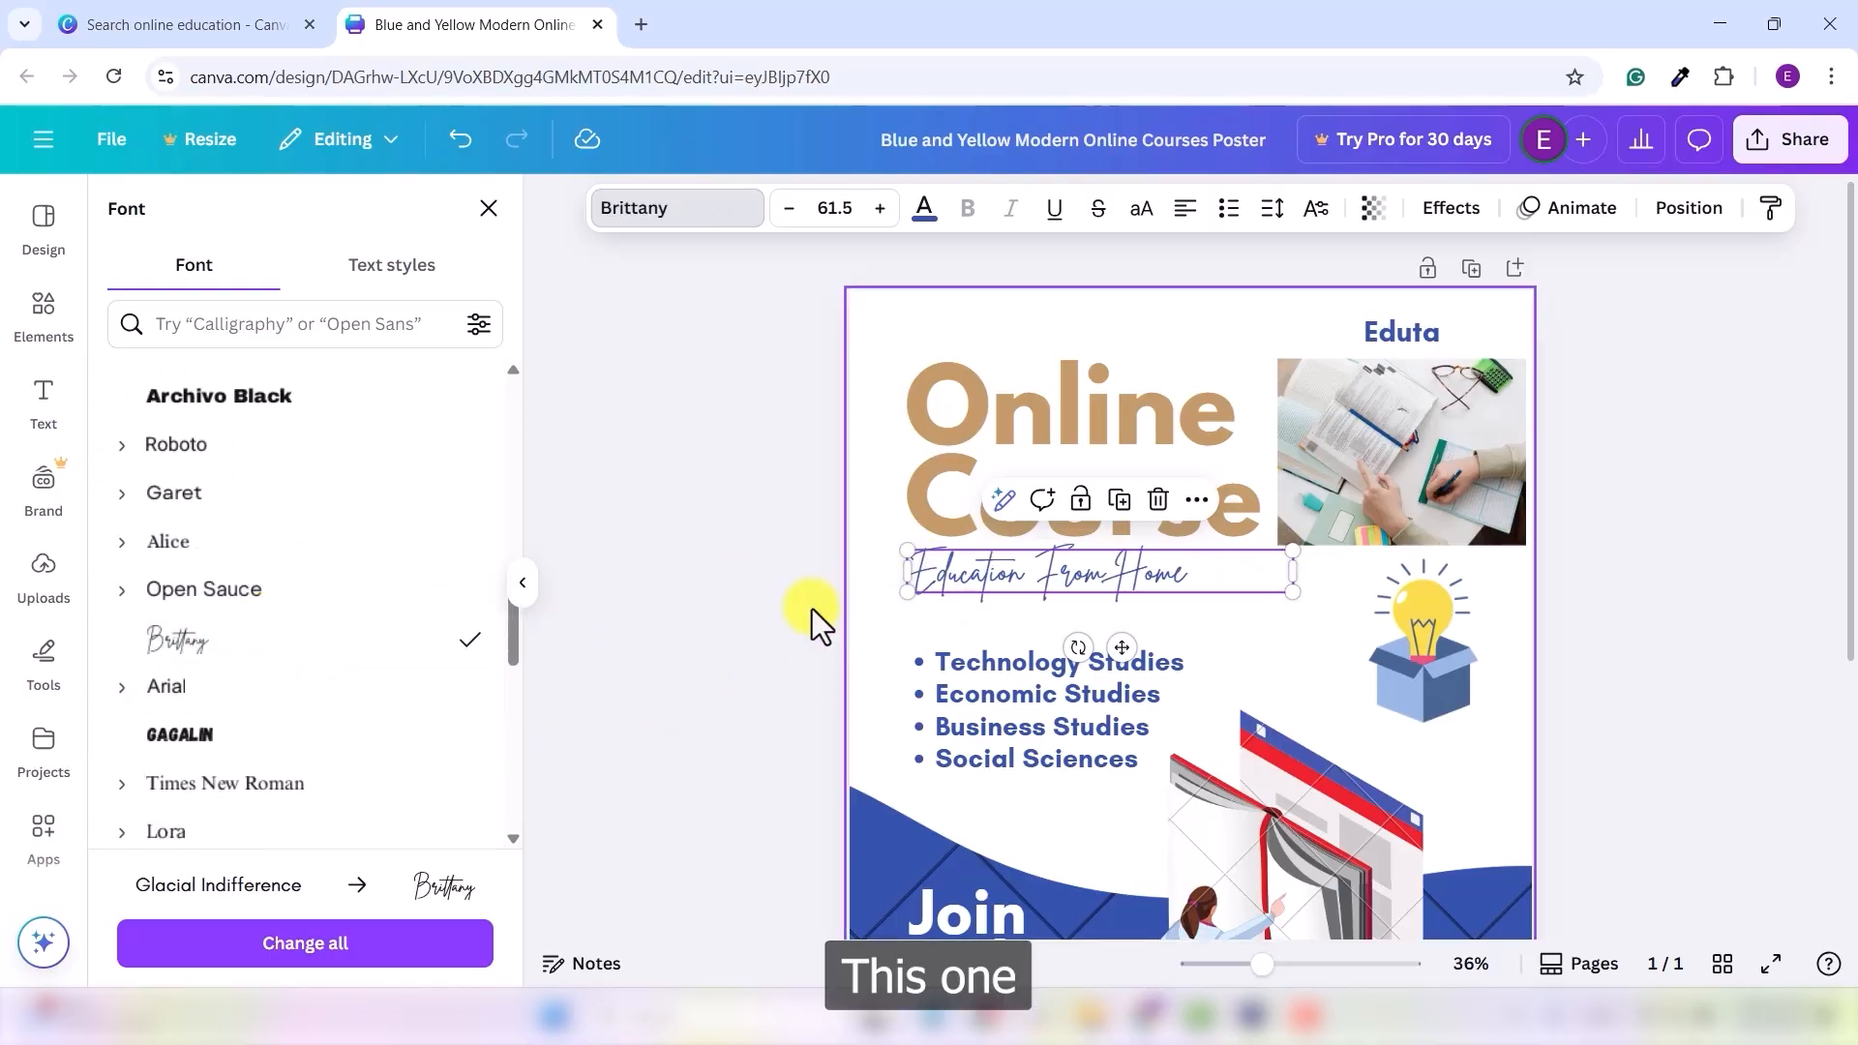
click(724, 637)
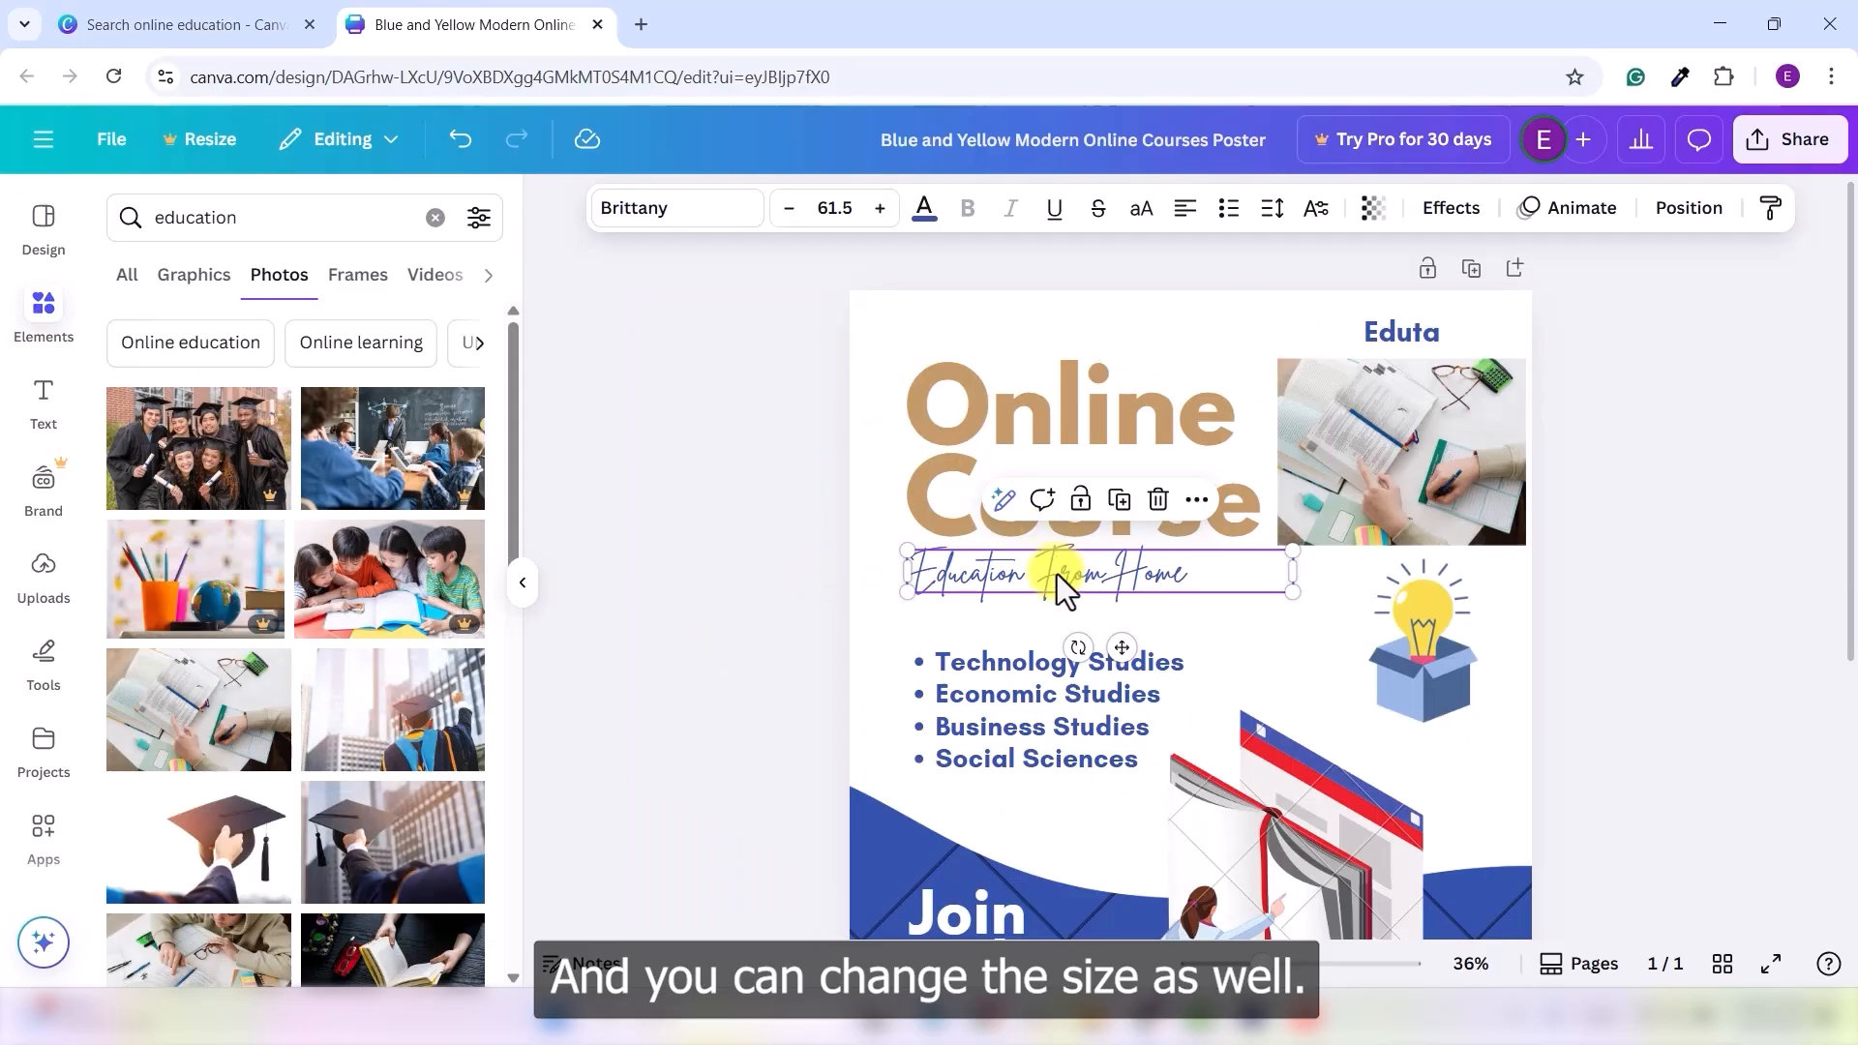
- Set the subtitle size to 65 and centre it under the Online Course heading
click(838, 207)
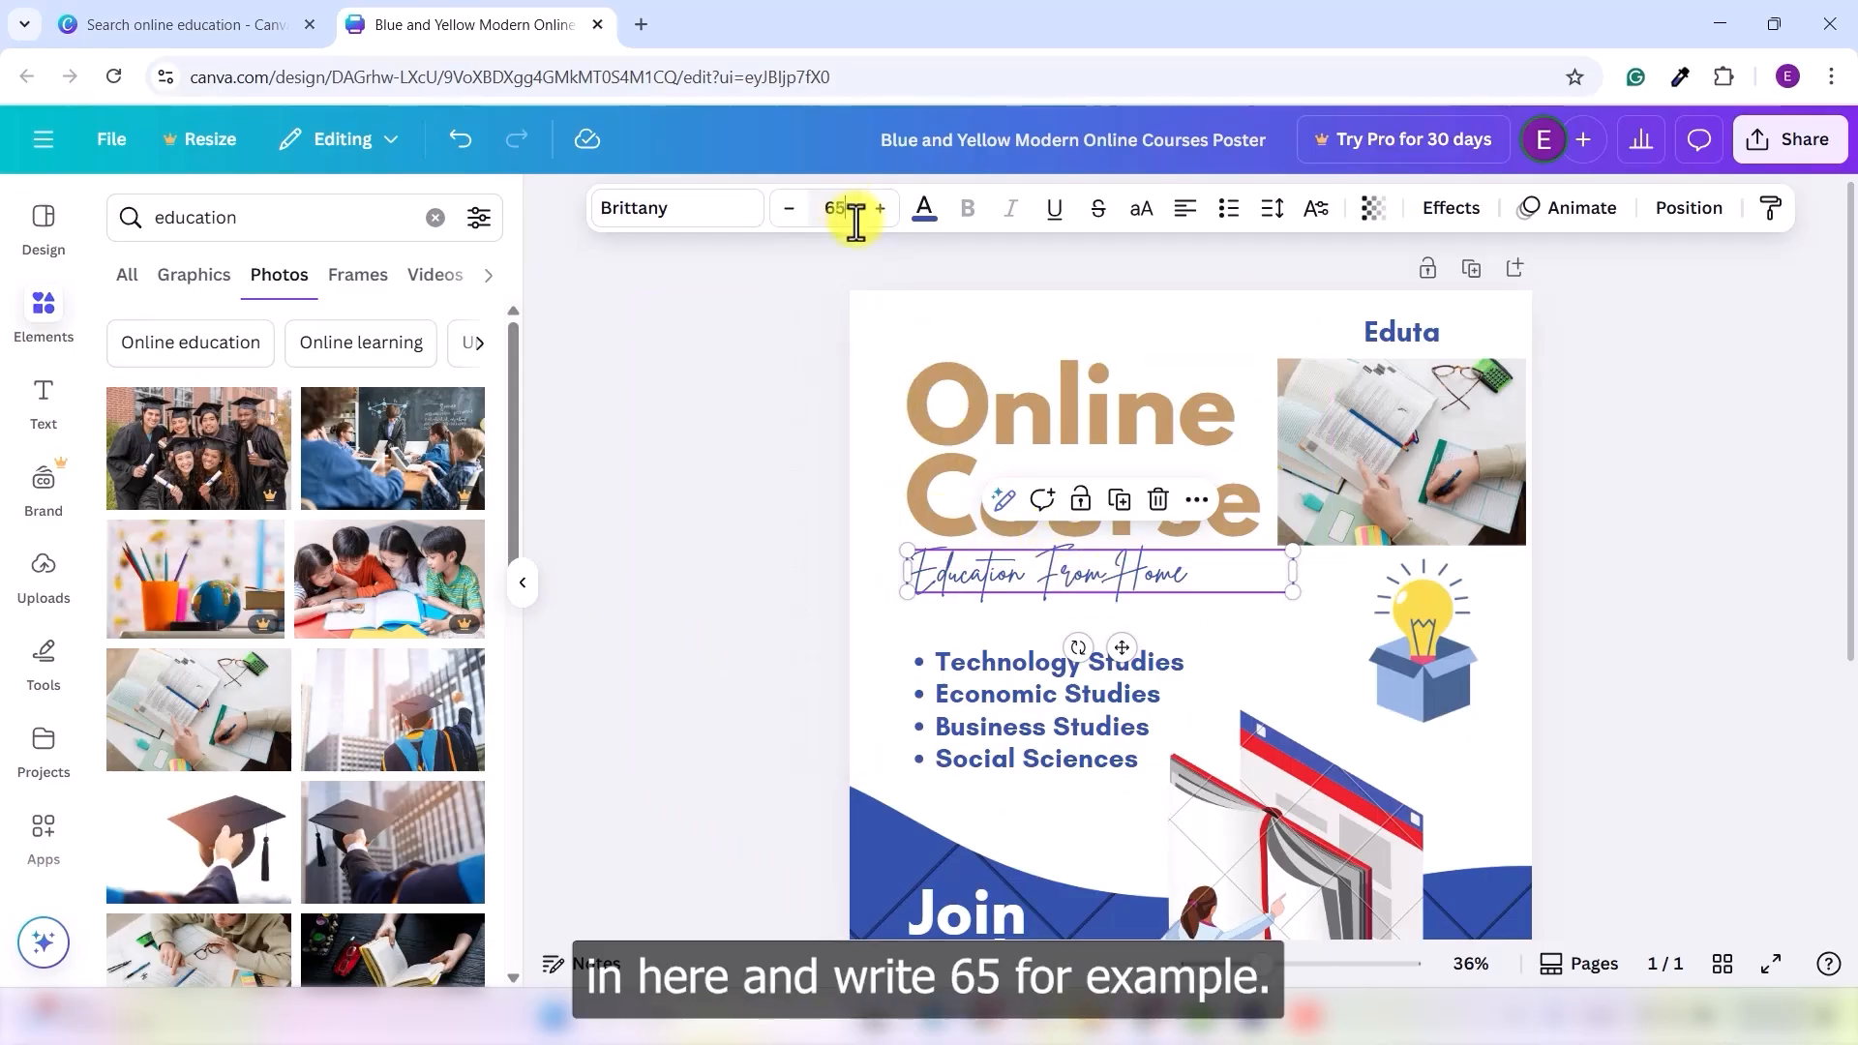
text(65)
key(Return)
click(666, 586)
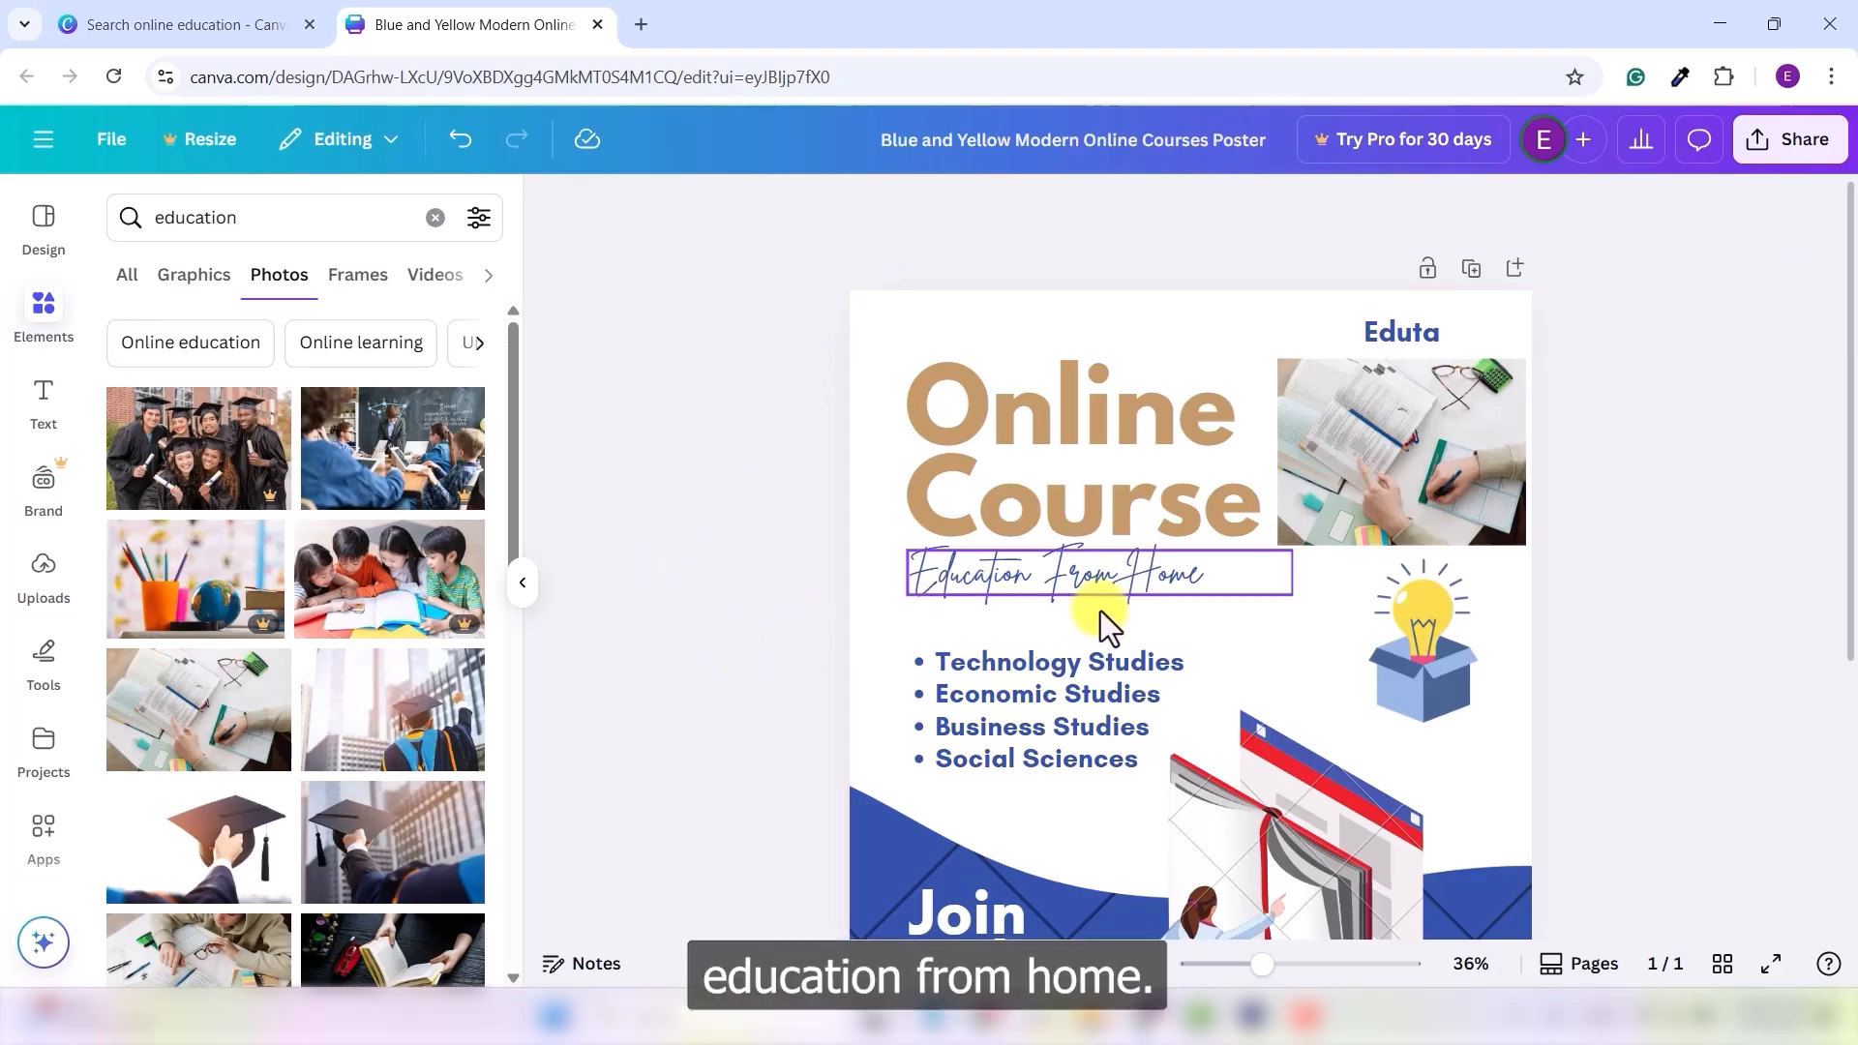
drag(1144, 590, 1107, 599)
- Delete the lightbulb-in-a-box icon from below the desk photo
click(782, 641)
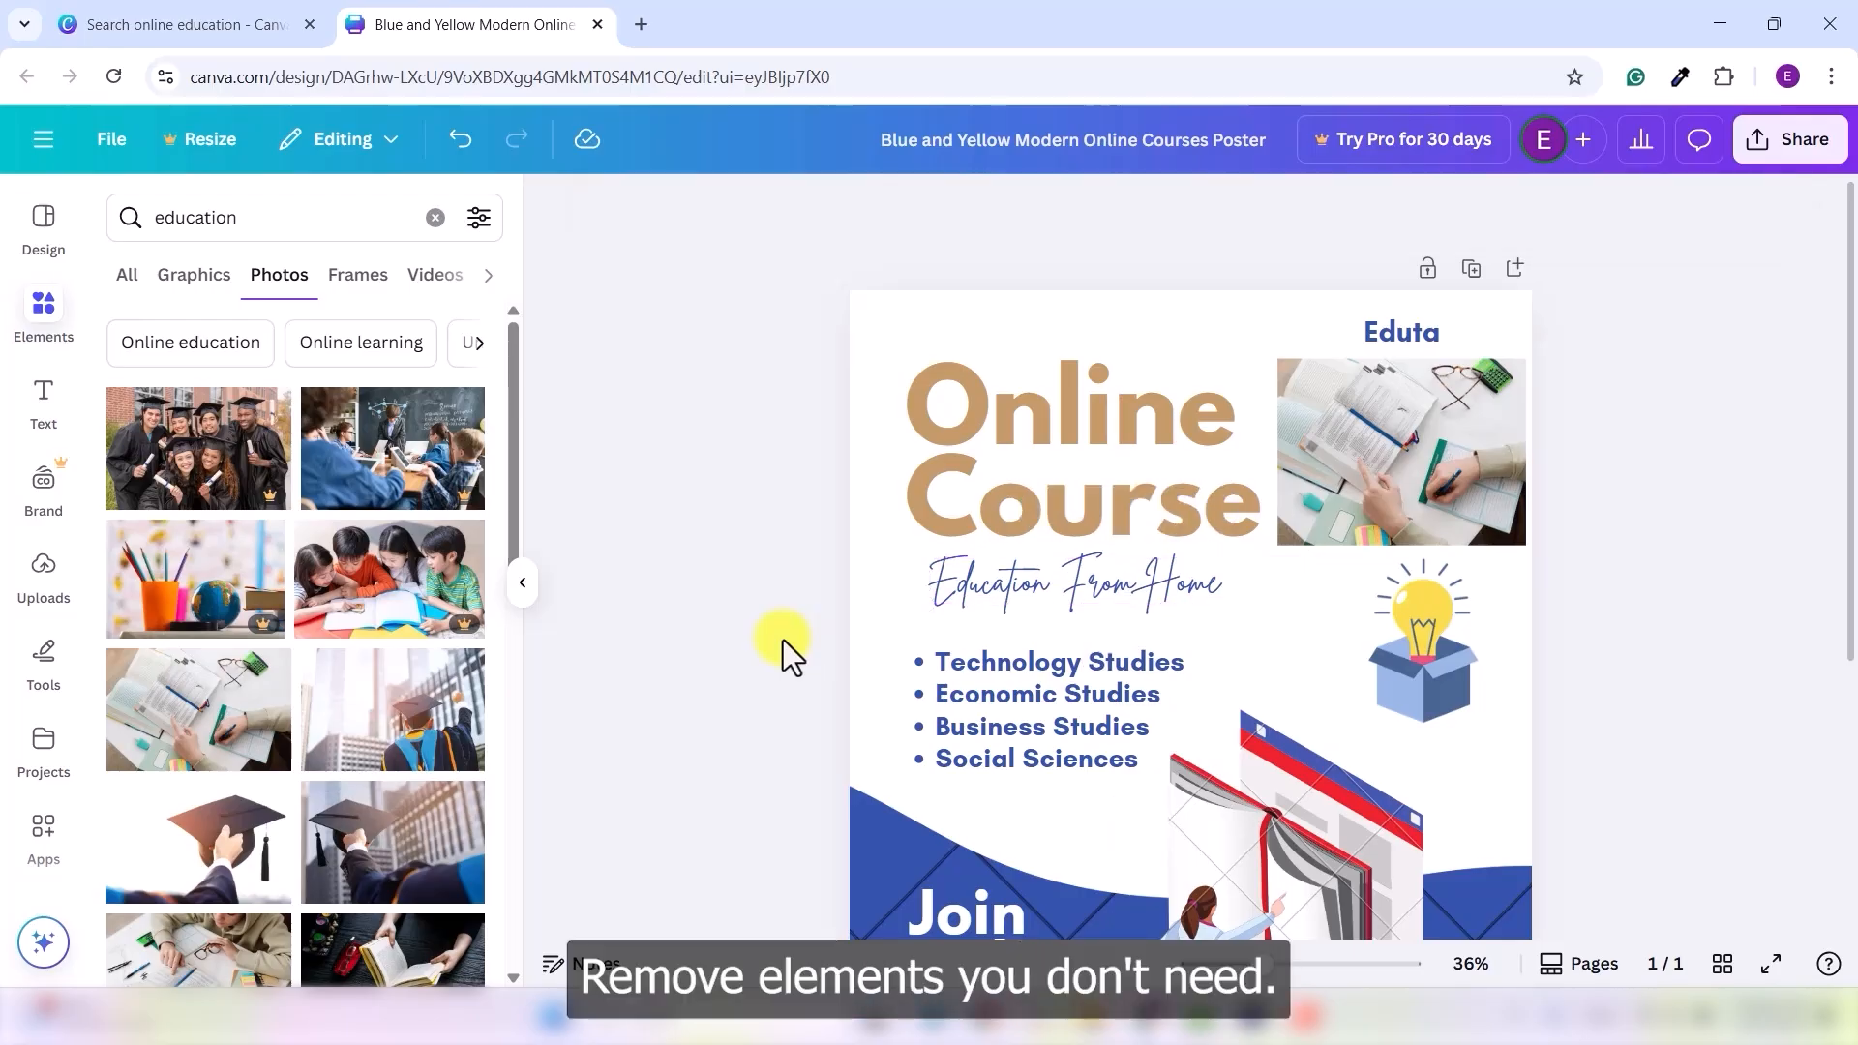
click(1413, 671)
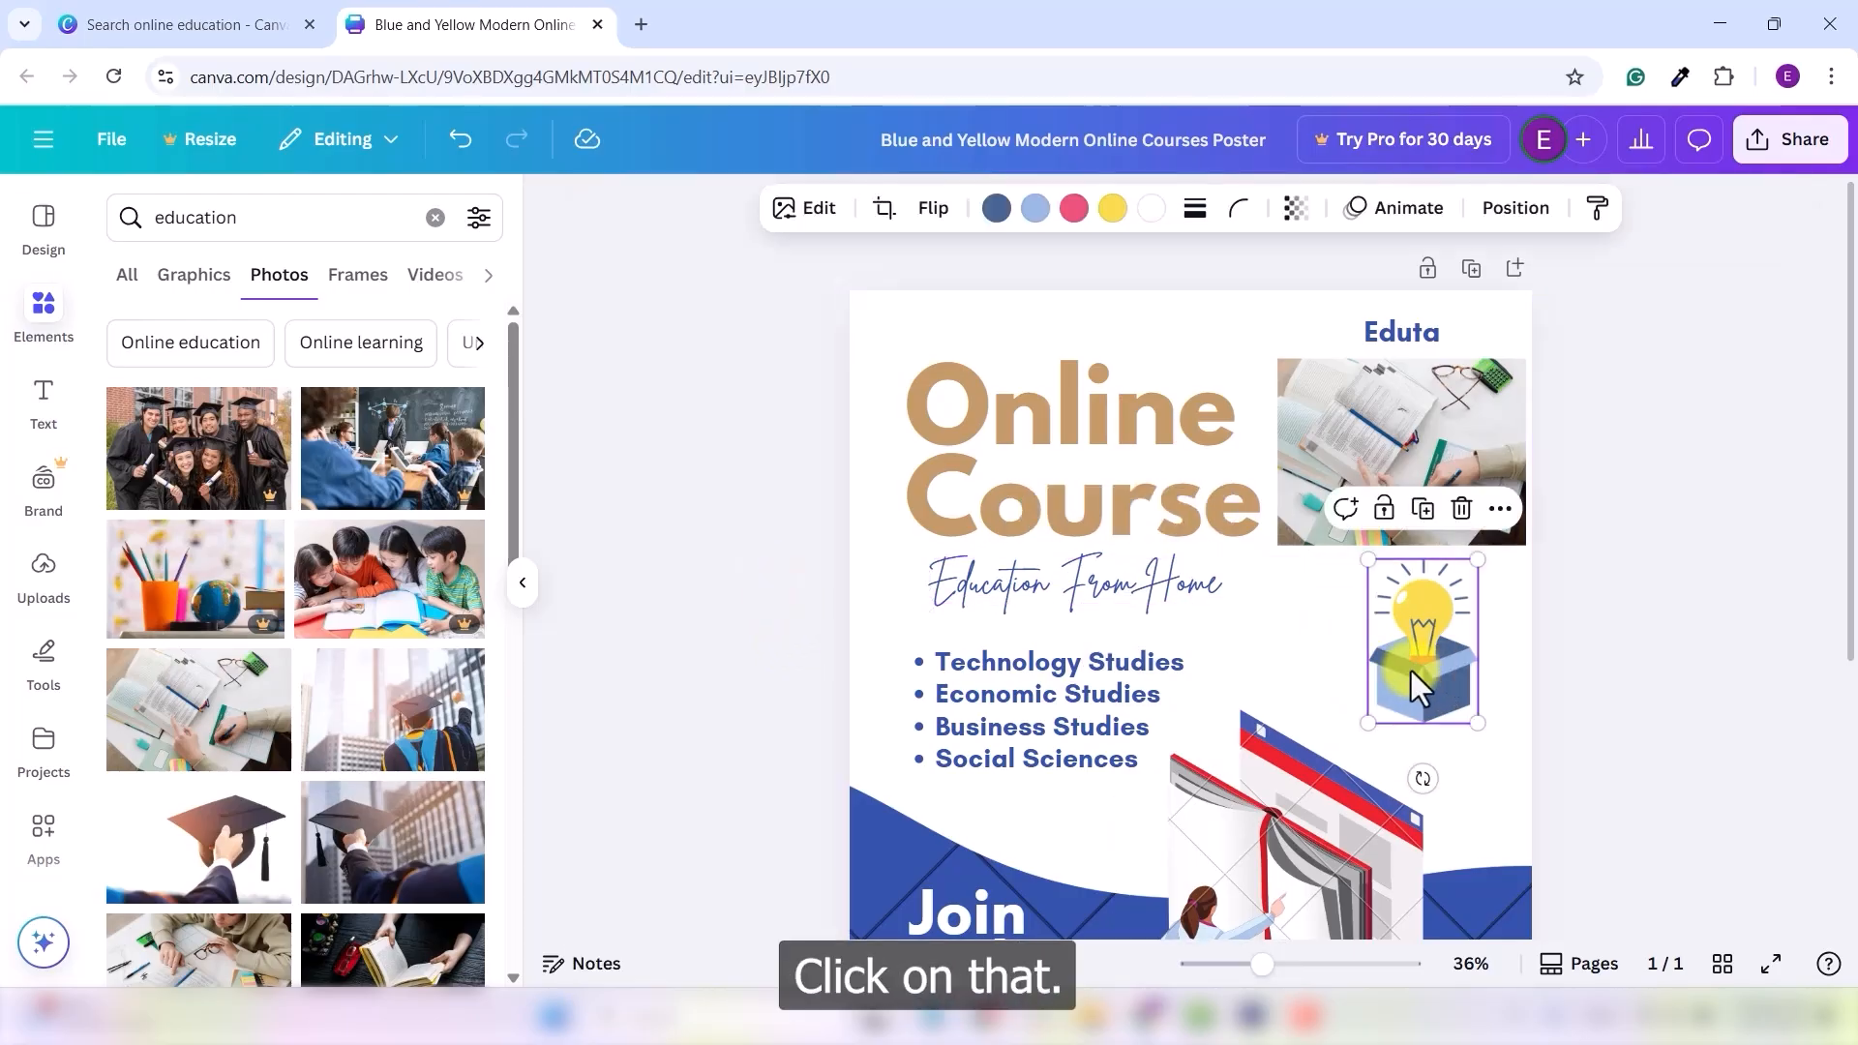
click(1462, 510)
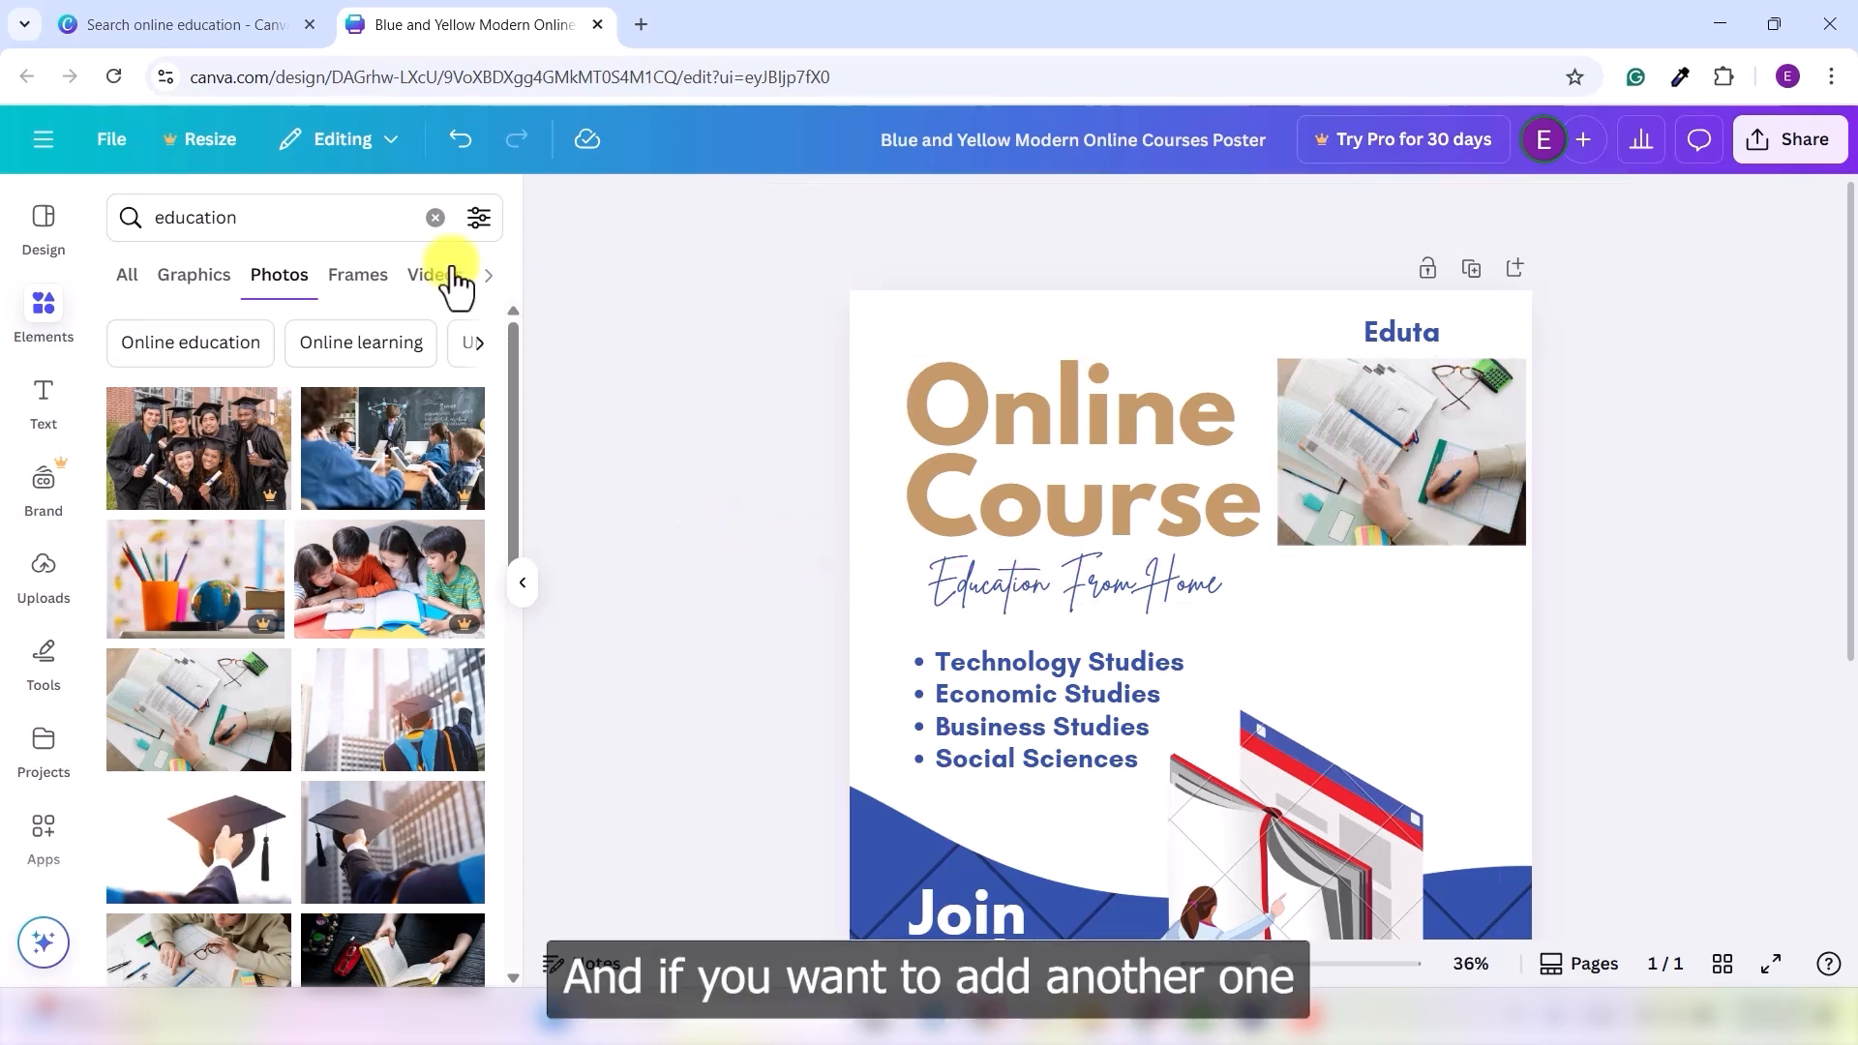
- Add the education cartoon of kids with an easel, shrink it, and place it beside the bullet list
click(184, 288)
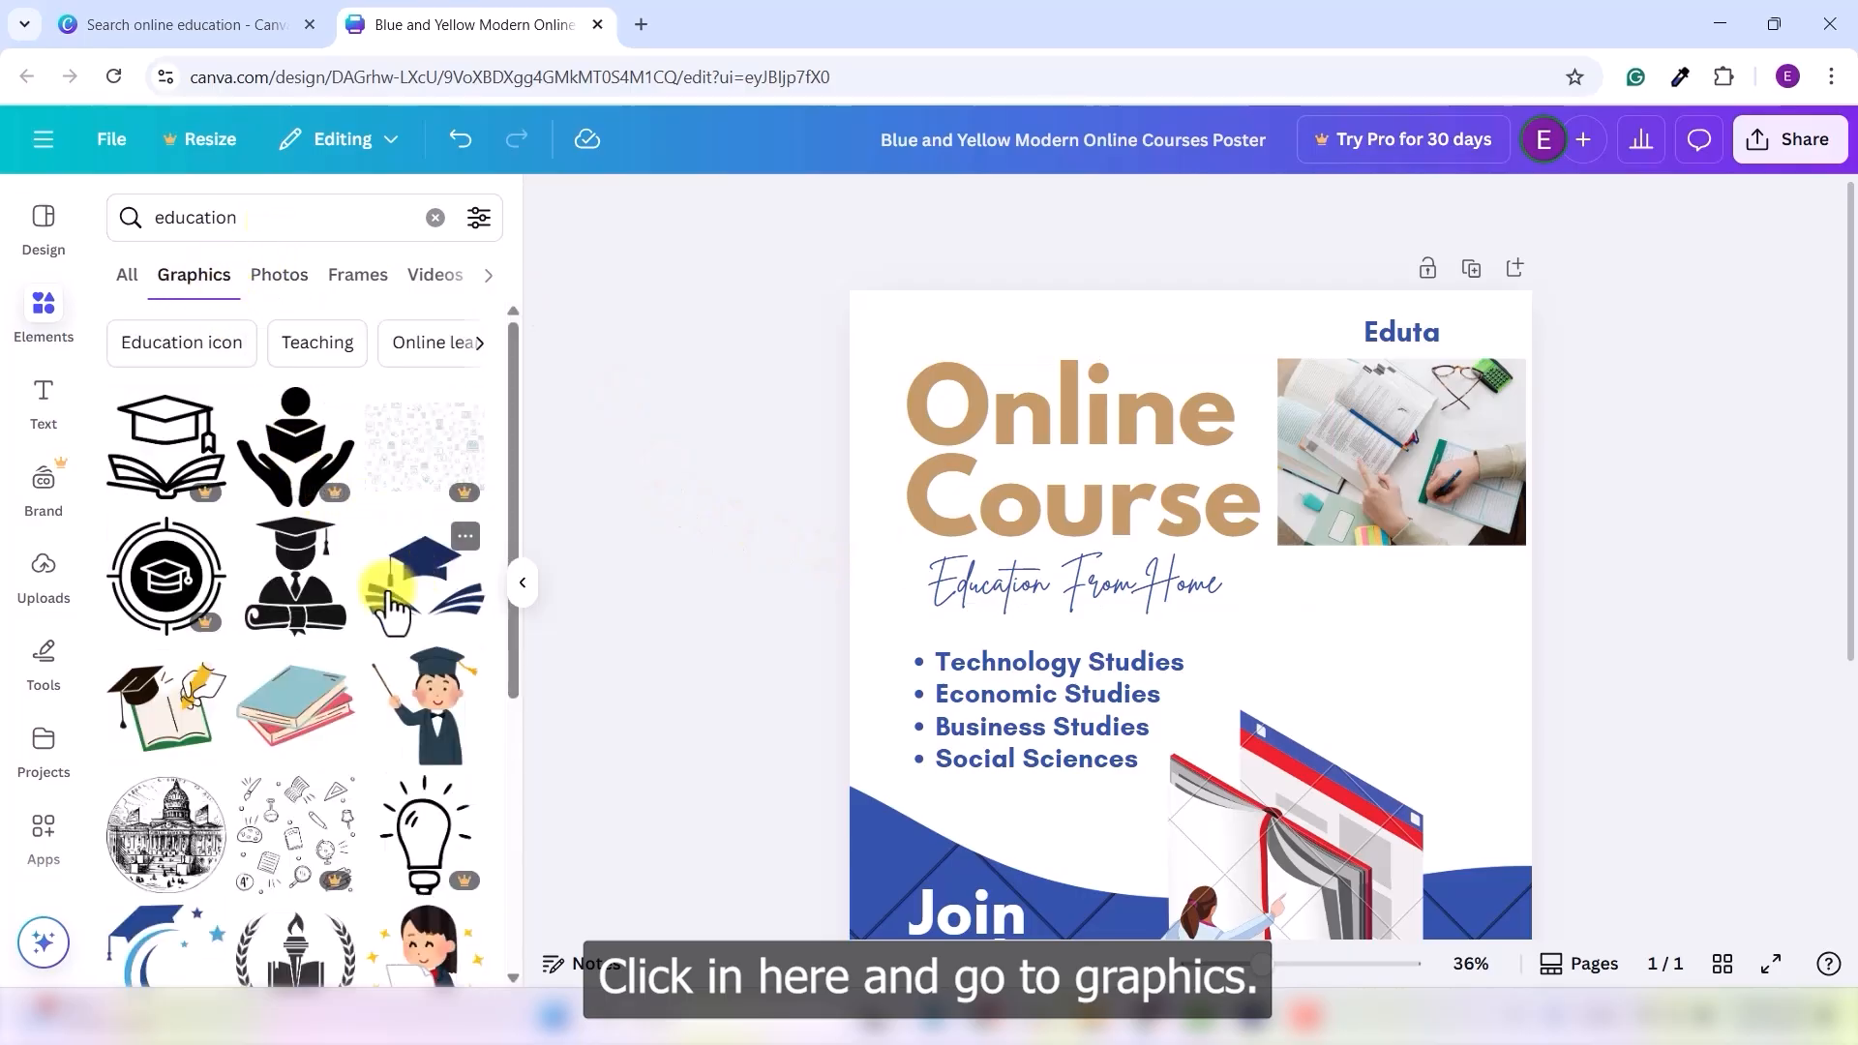
scroll(390, 602, down, 4)
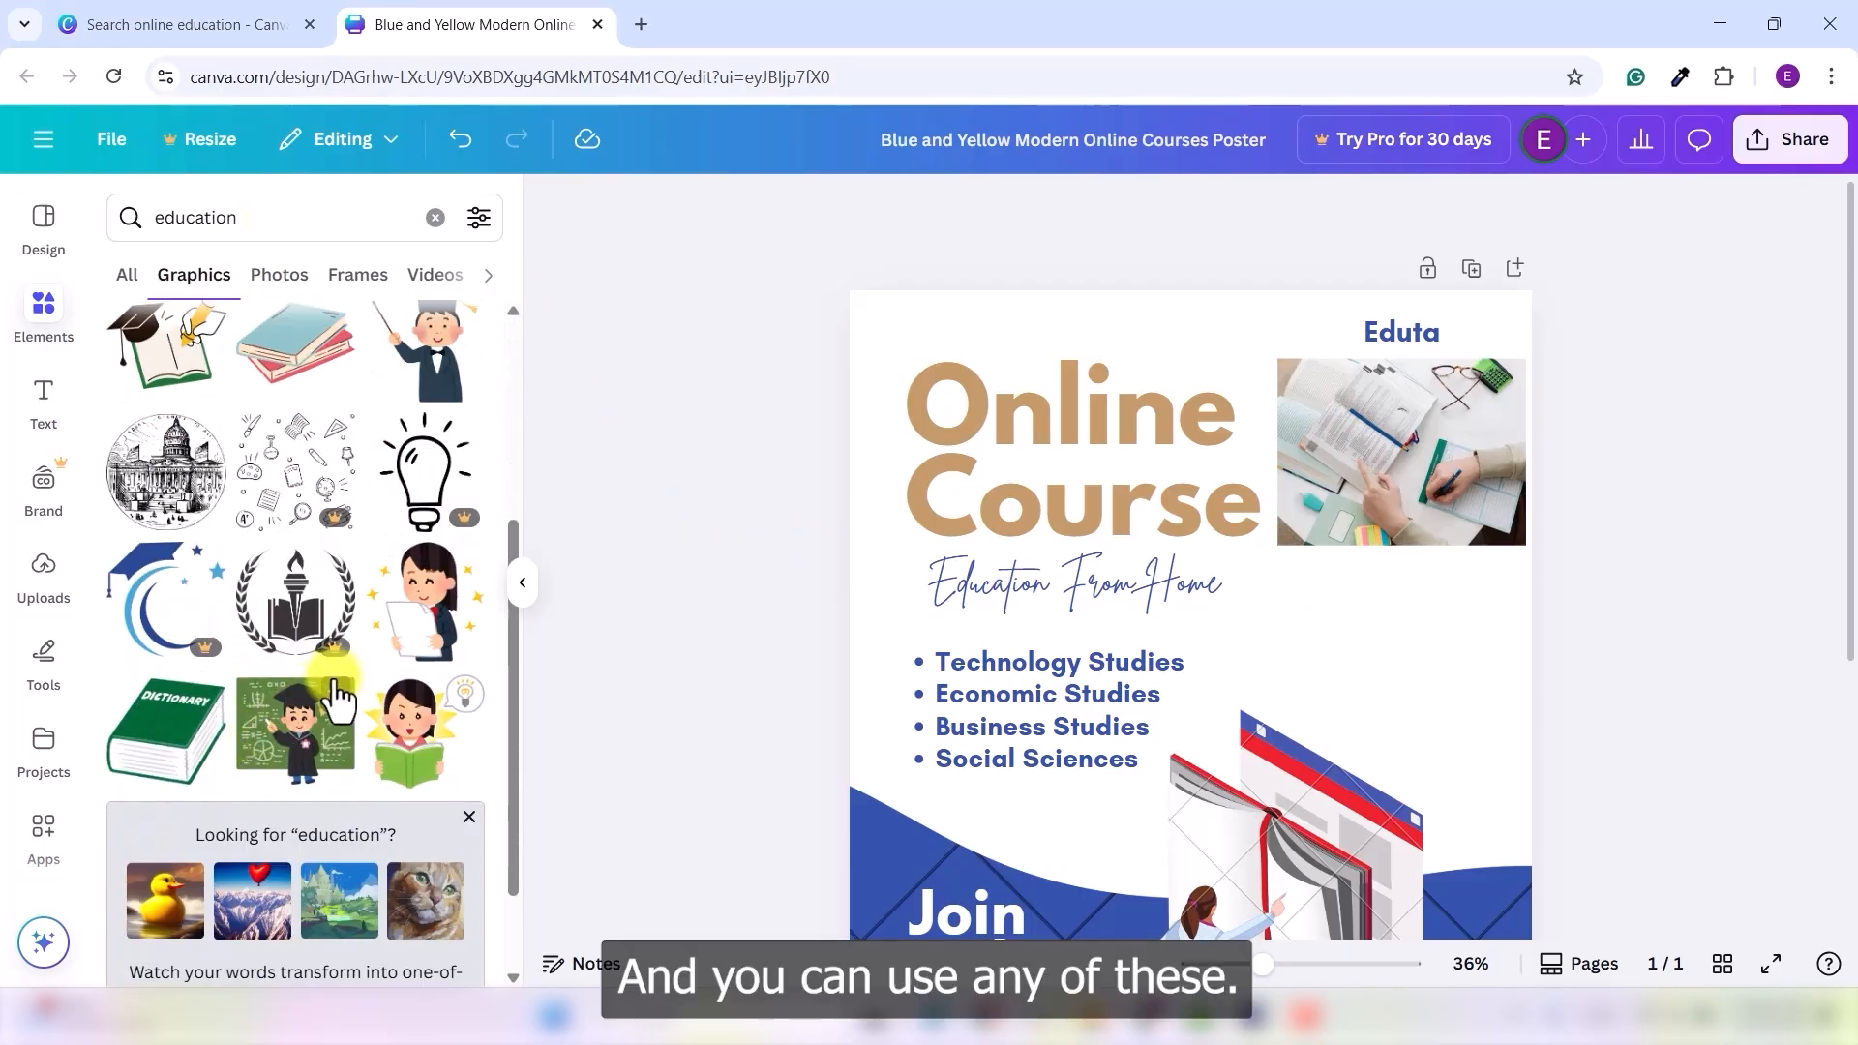
scroll(377, 668, down, 5)
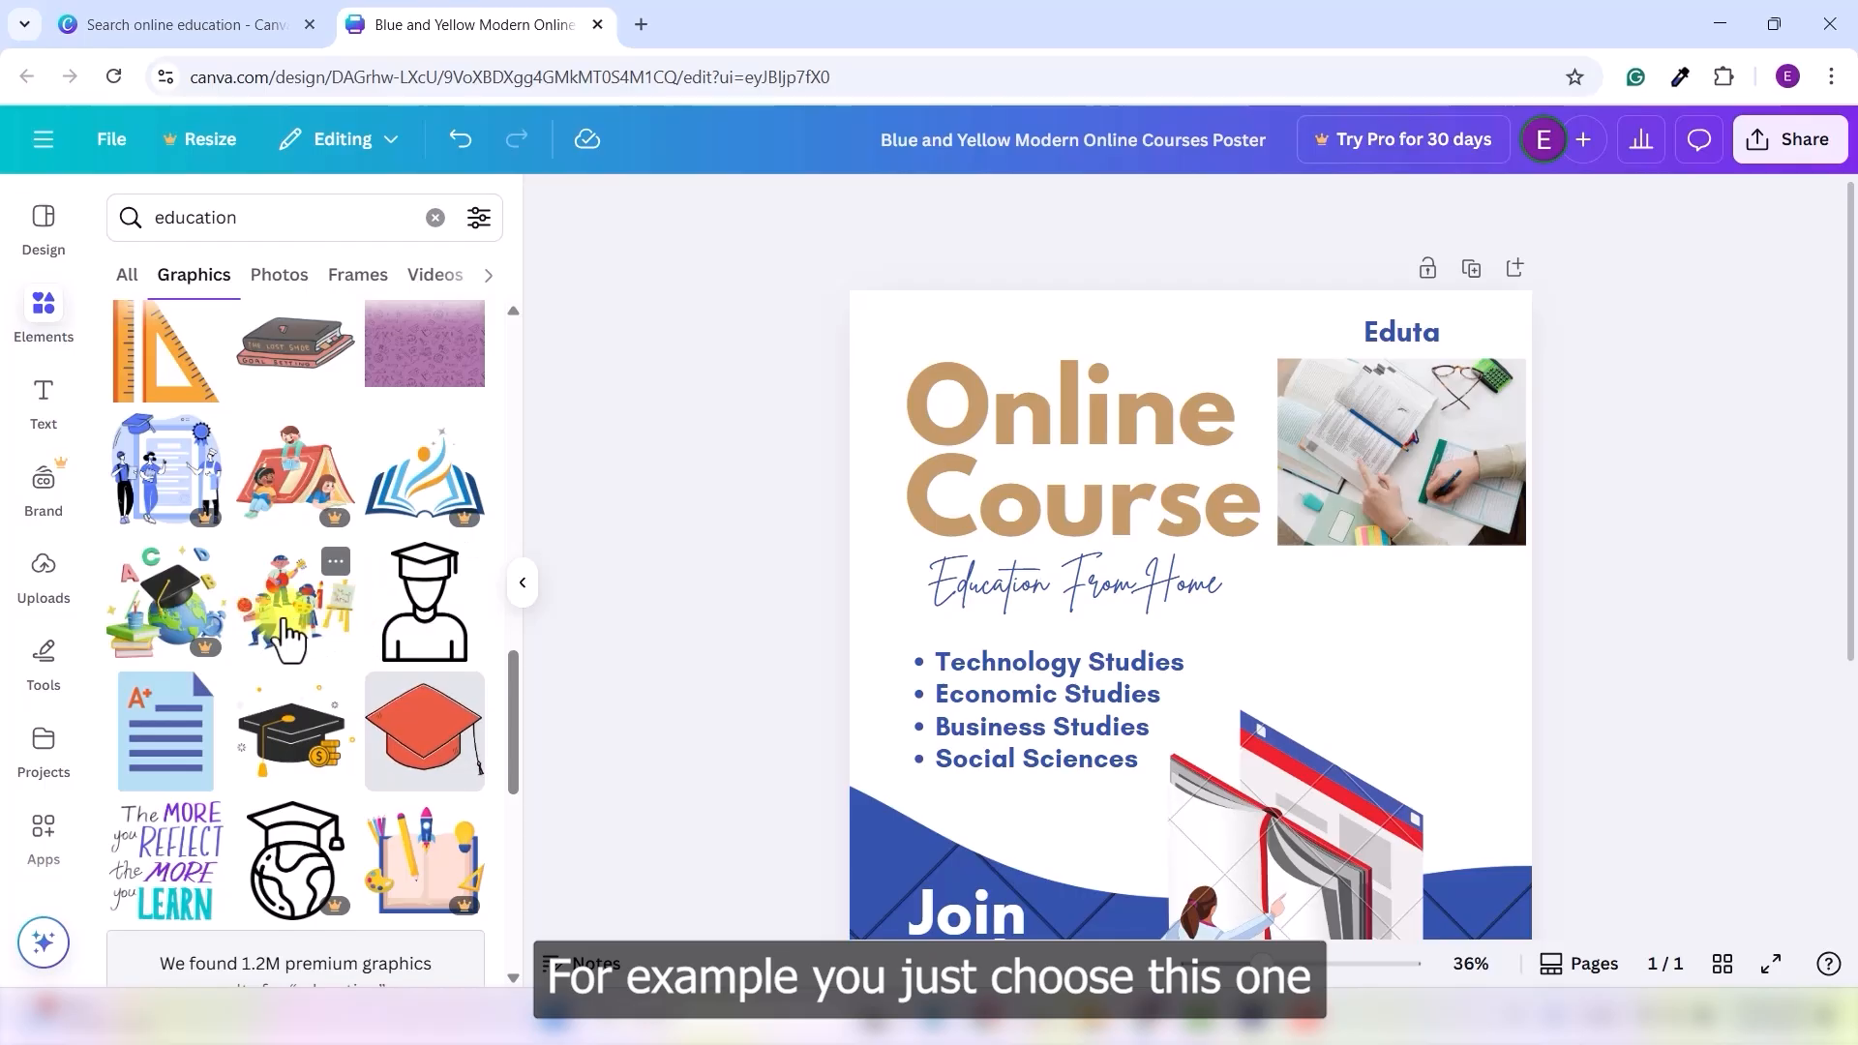
click(301, 639)
drag(1191, 726, 1366, 666)
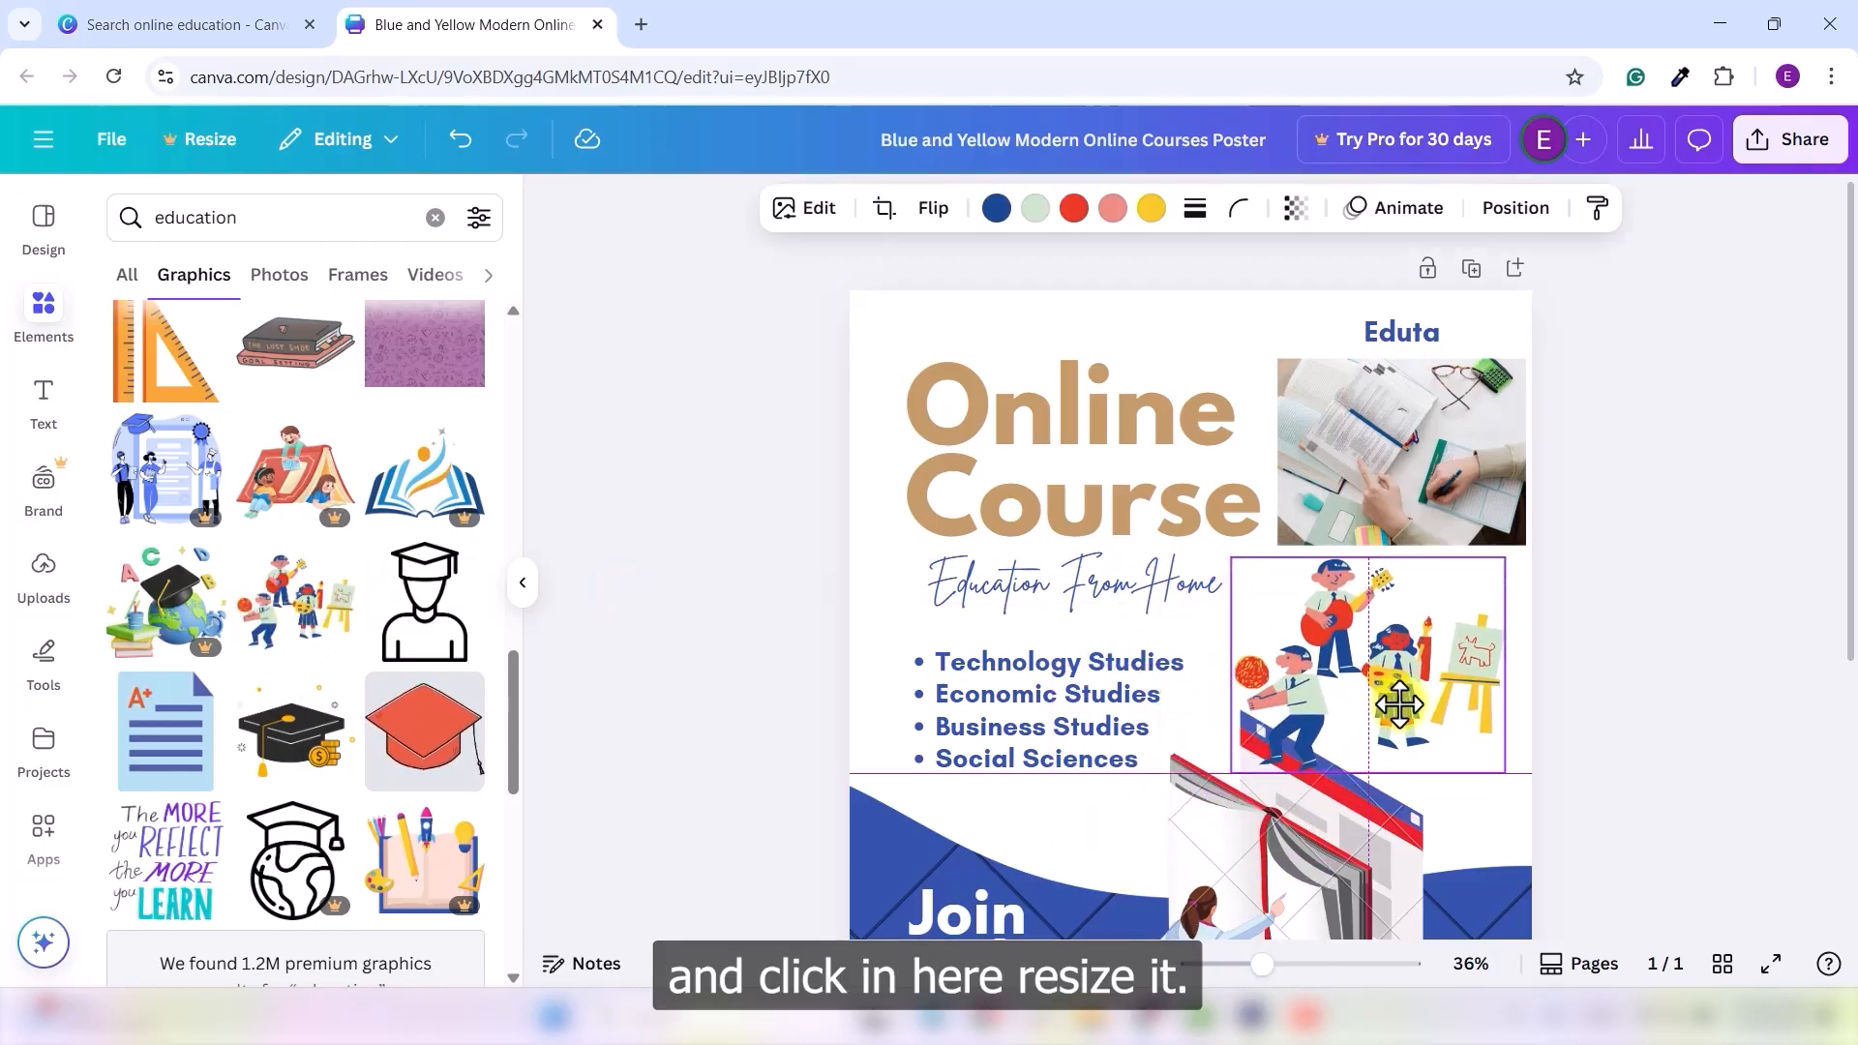
drag(1498, 771, 1384, 679)
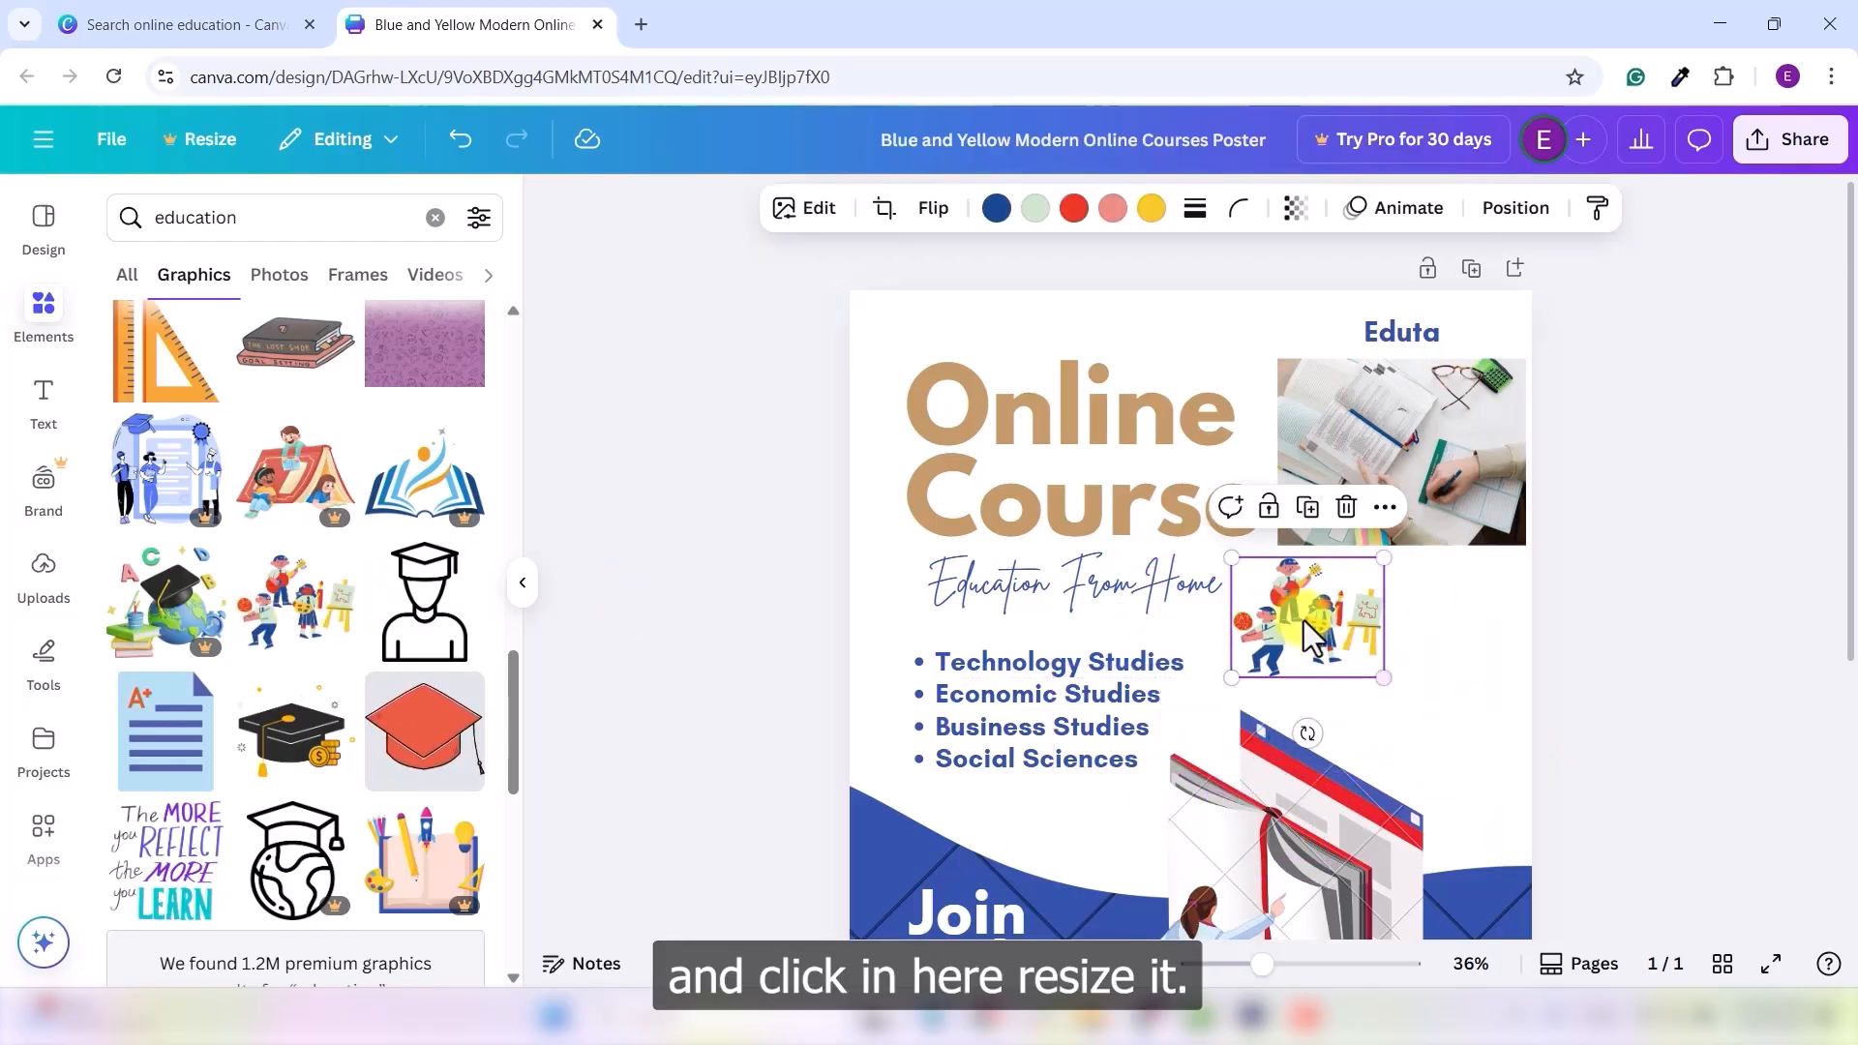
drag(1287, 610, 1365, 656)
click(1629, 656)
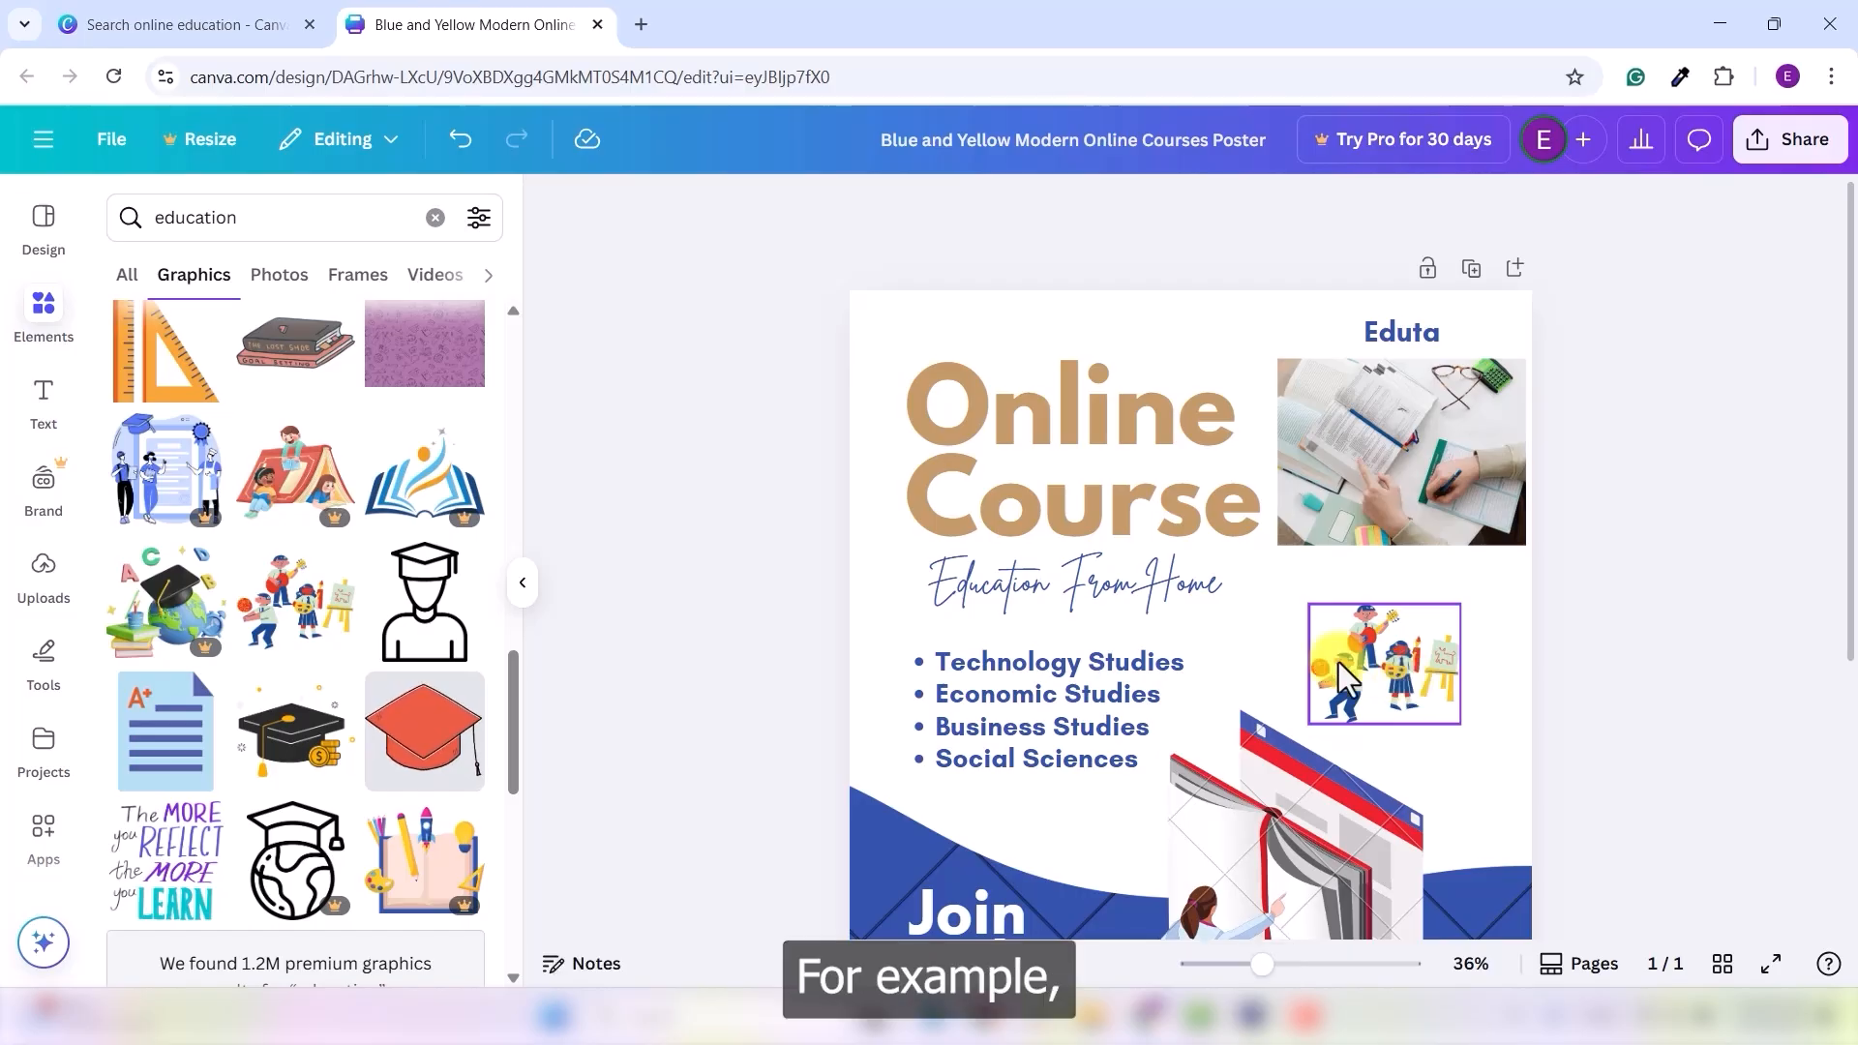
- Browse the education results under Photos, Frames, Videos, Audio, Shapes, Mockups and Charts
click(305, 276)
click(347, 278)
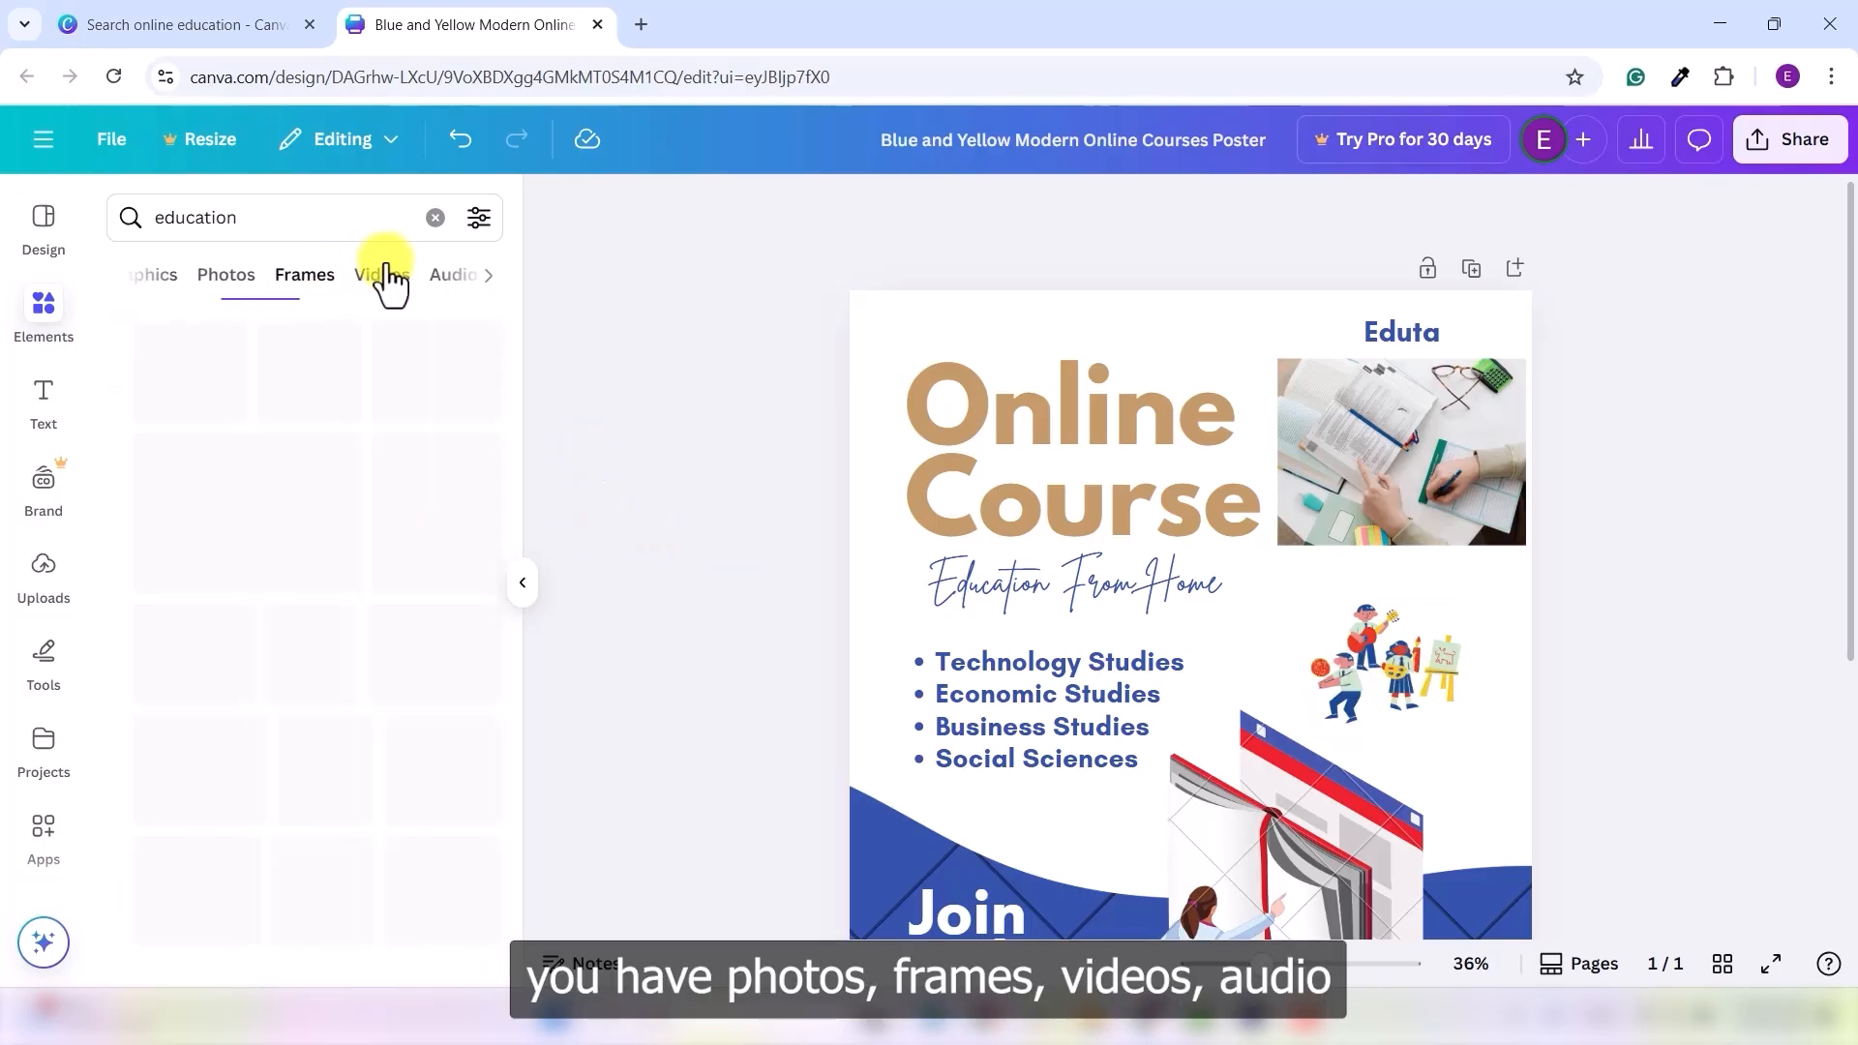
click(383, 278)
click(373, 278)
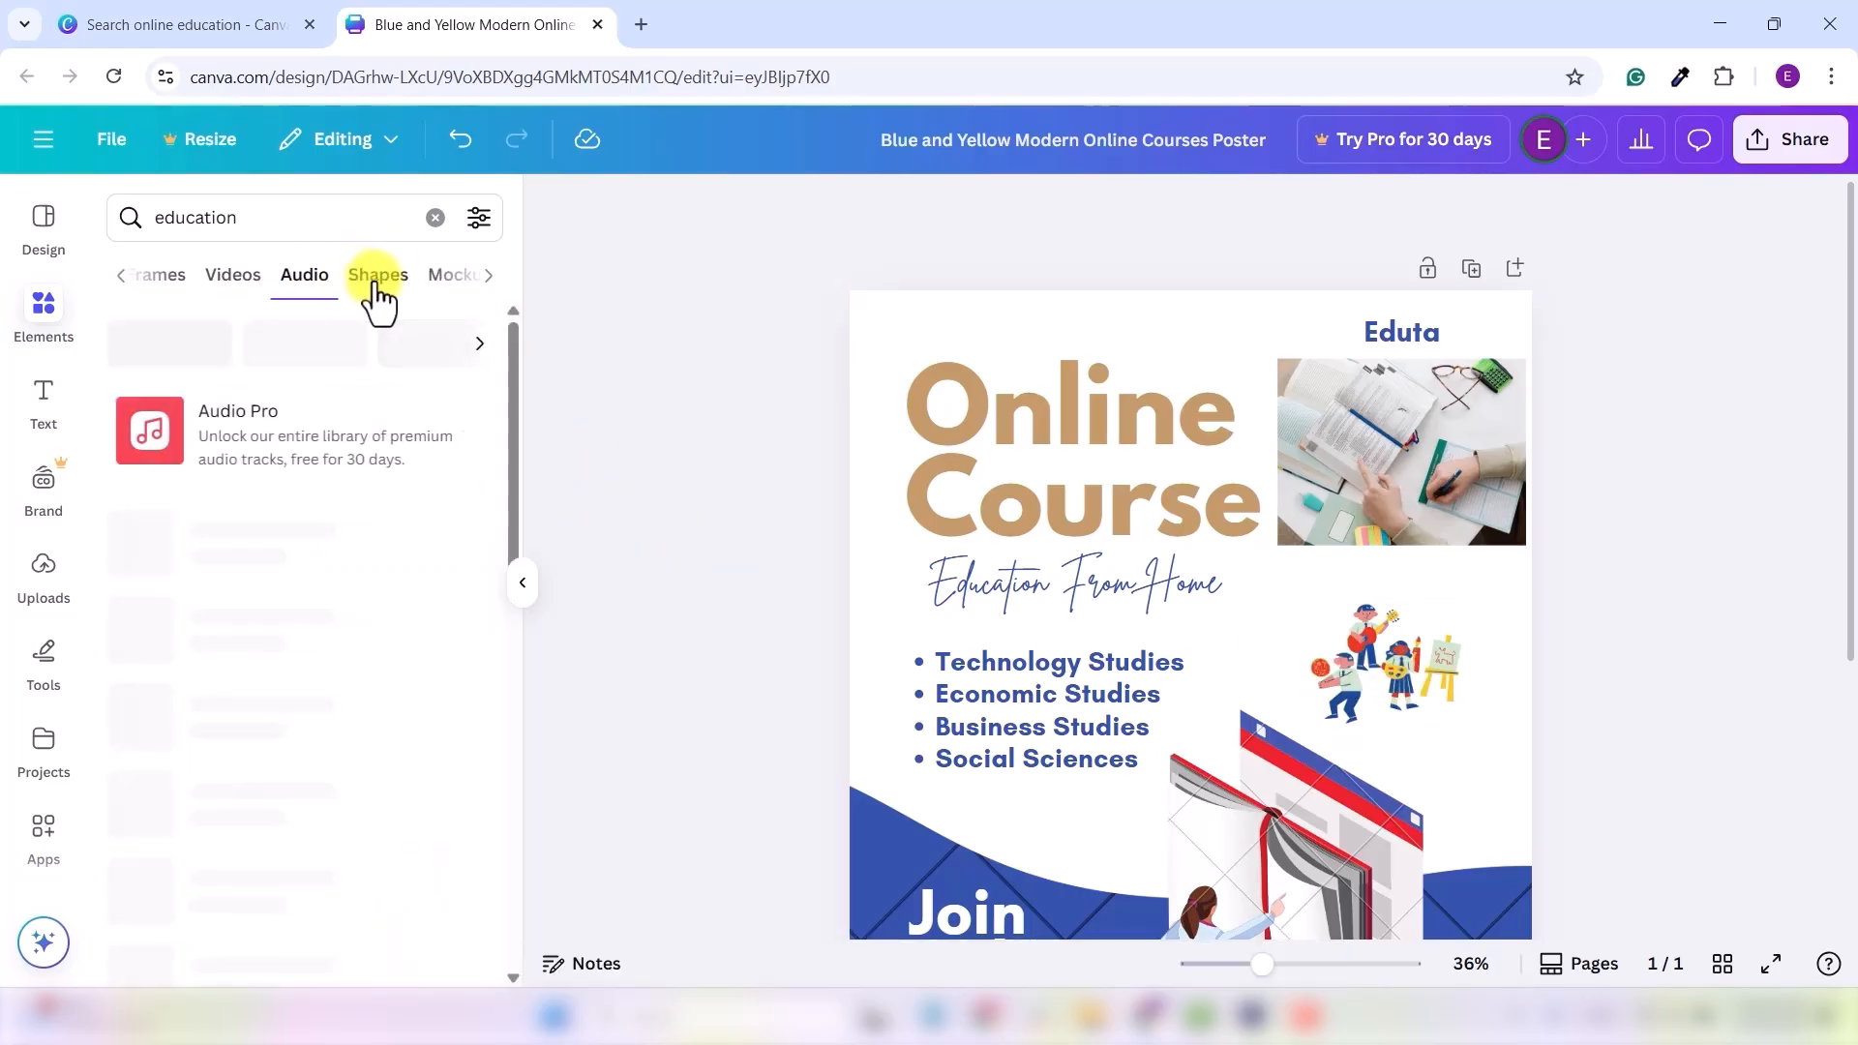
click(377, 279)
click(397, 281)
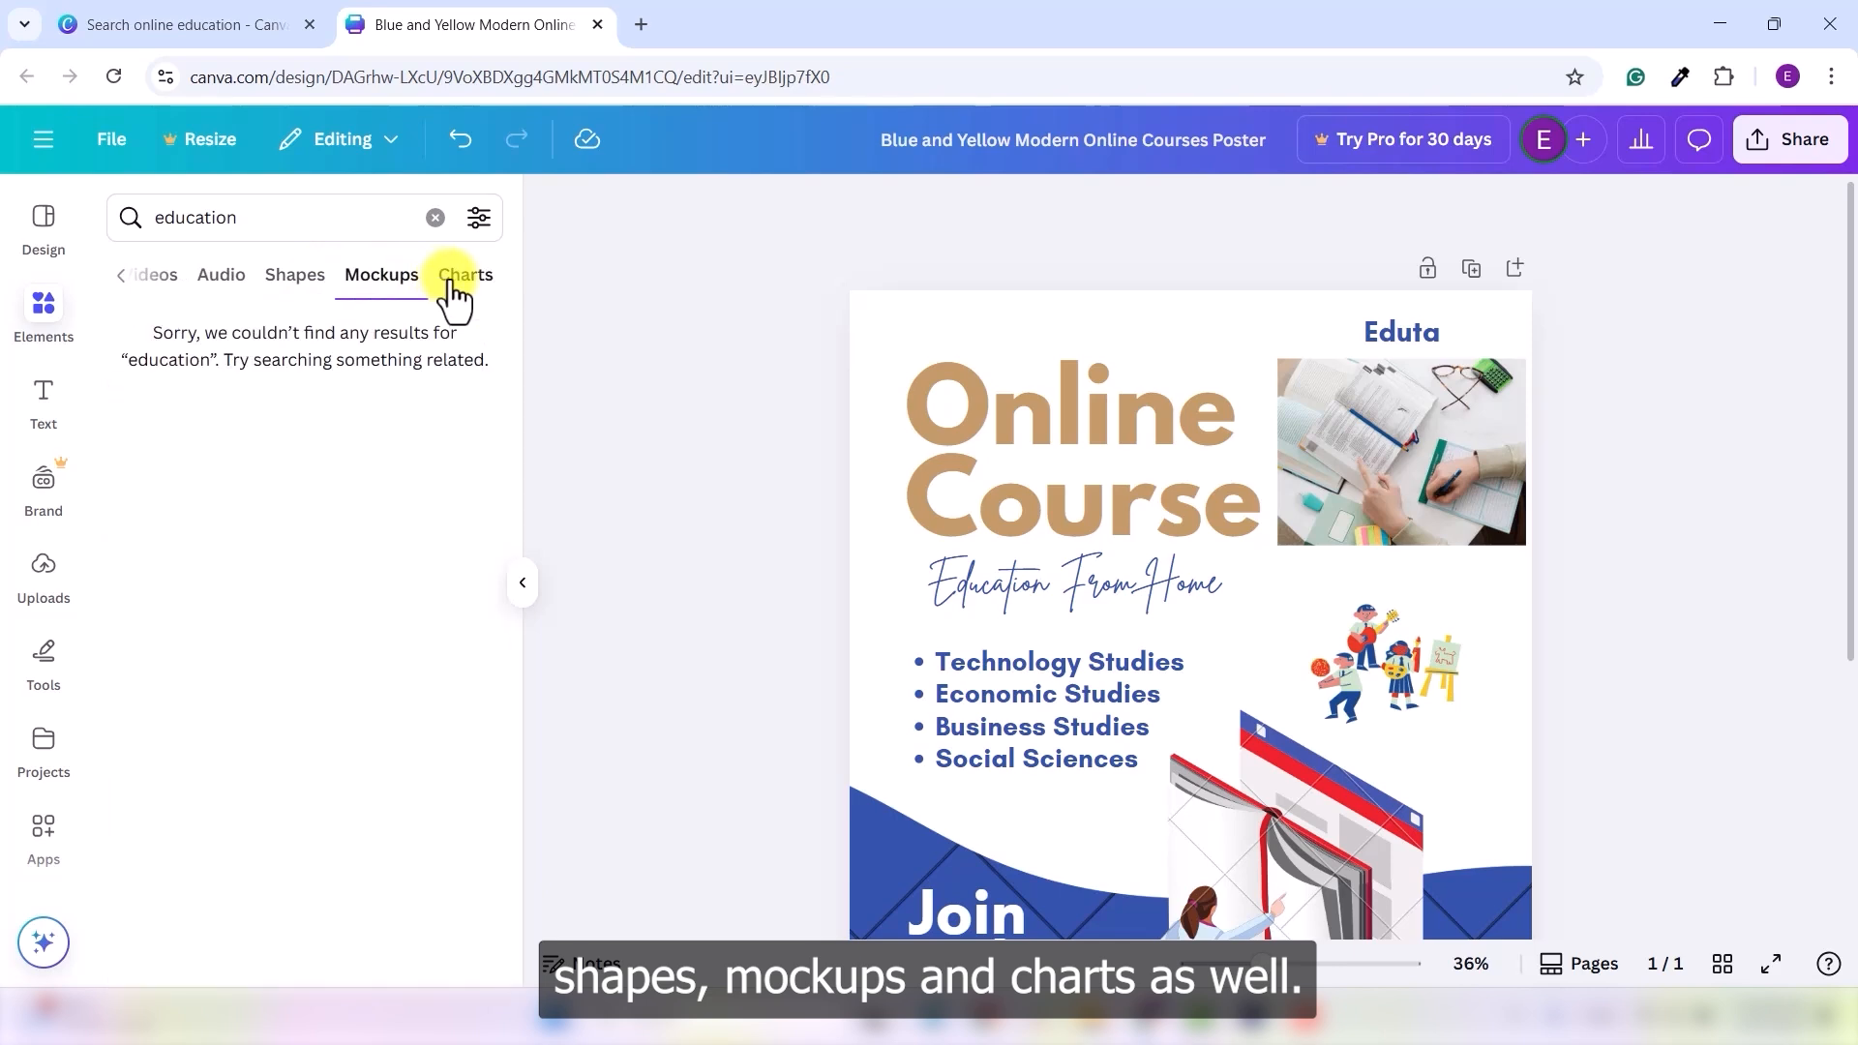
click(457, 288)
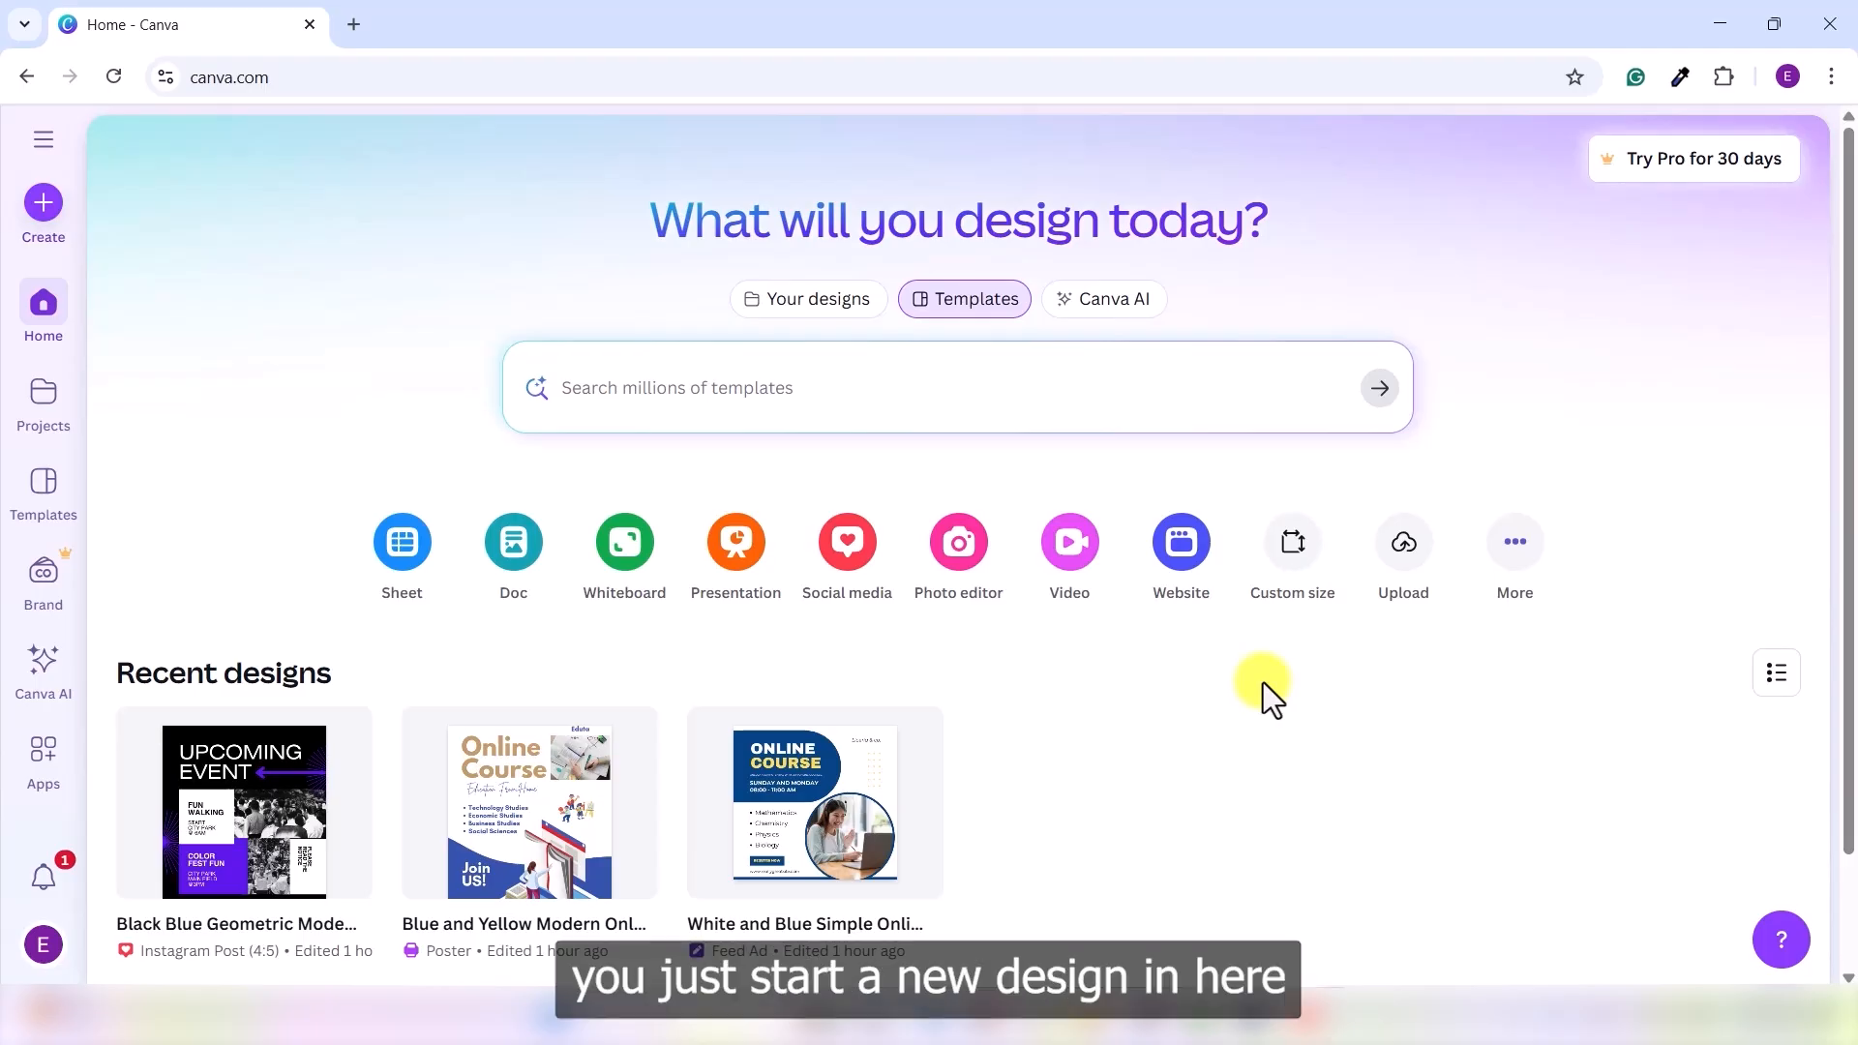
- Create a new custom-size design of 1920 × 1080 px
click(1311, 585)
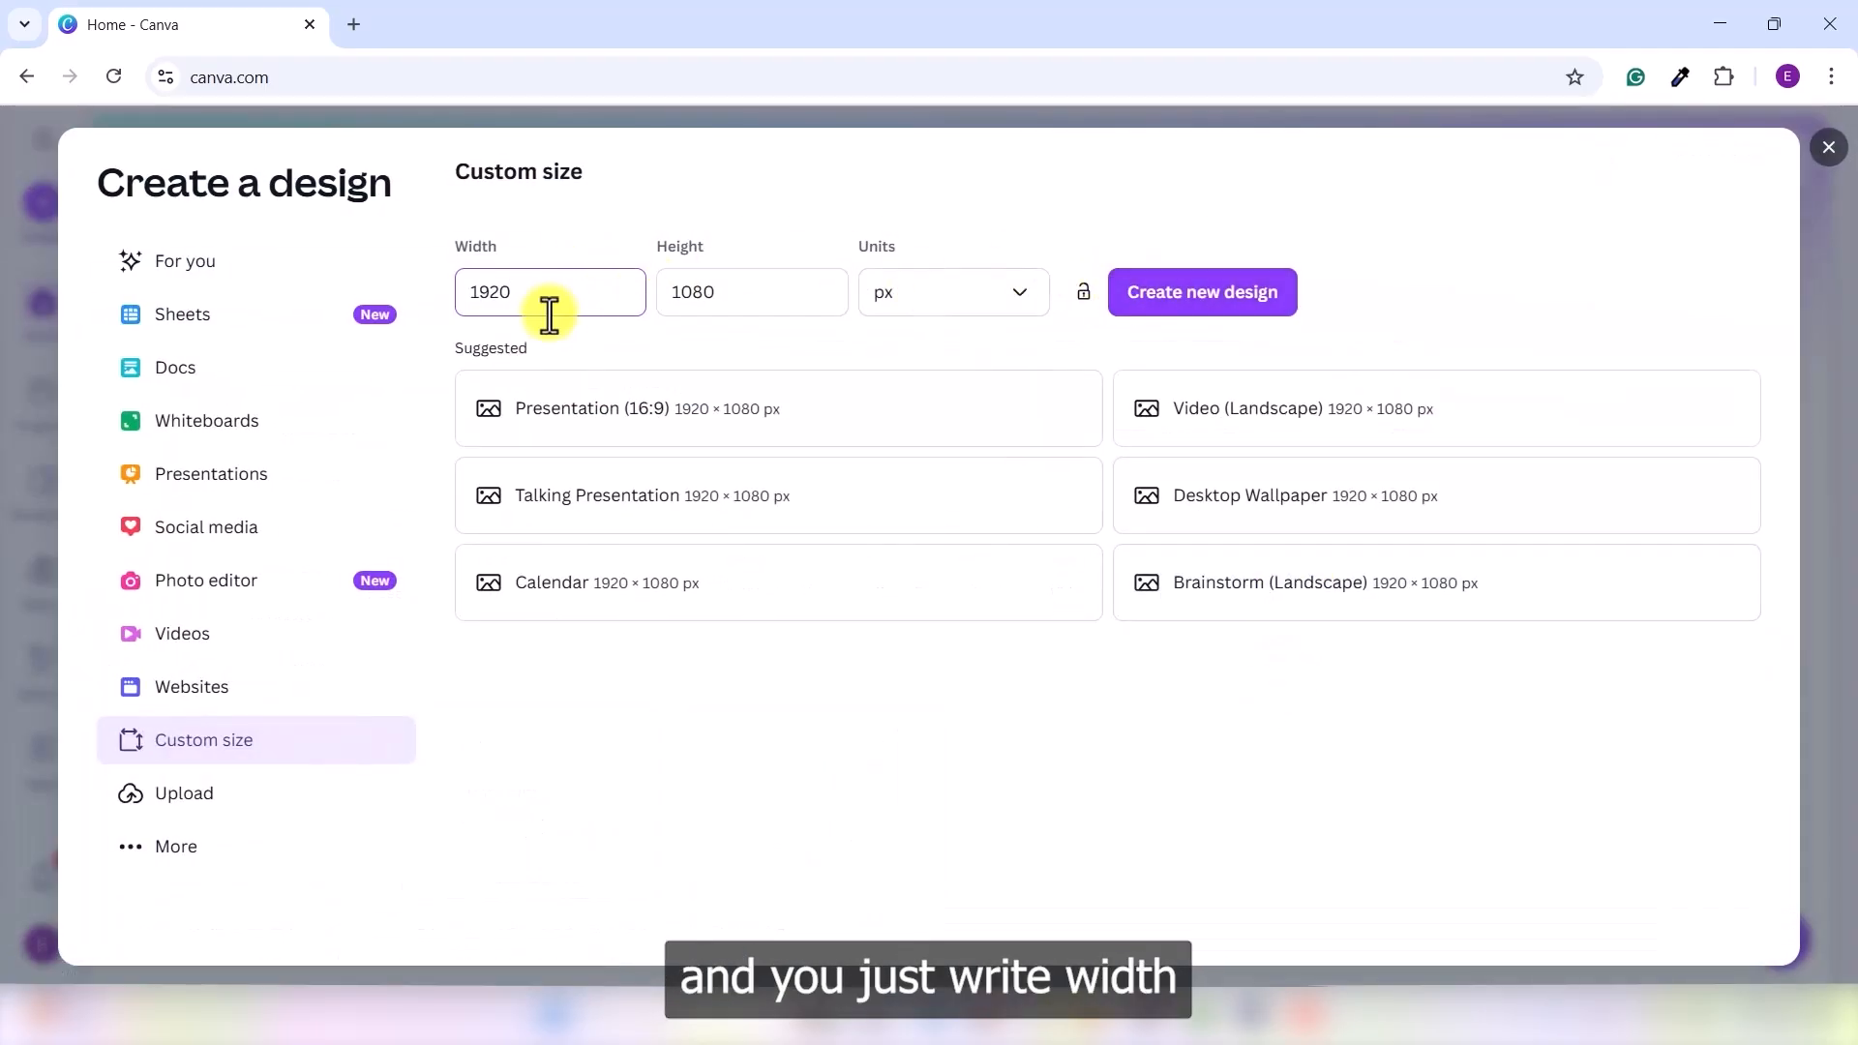
click(756, 287)
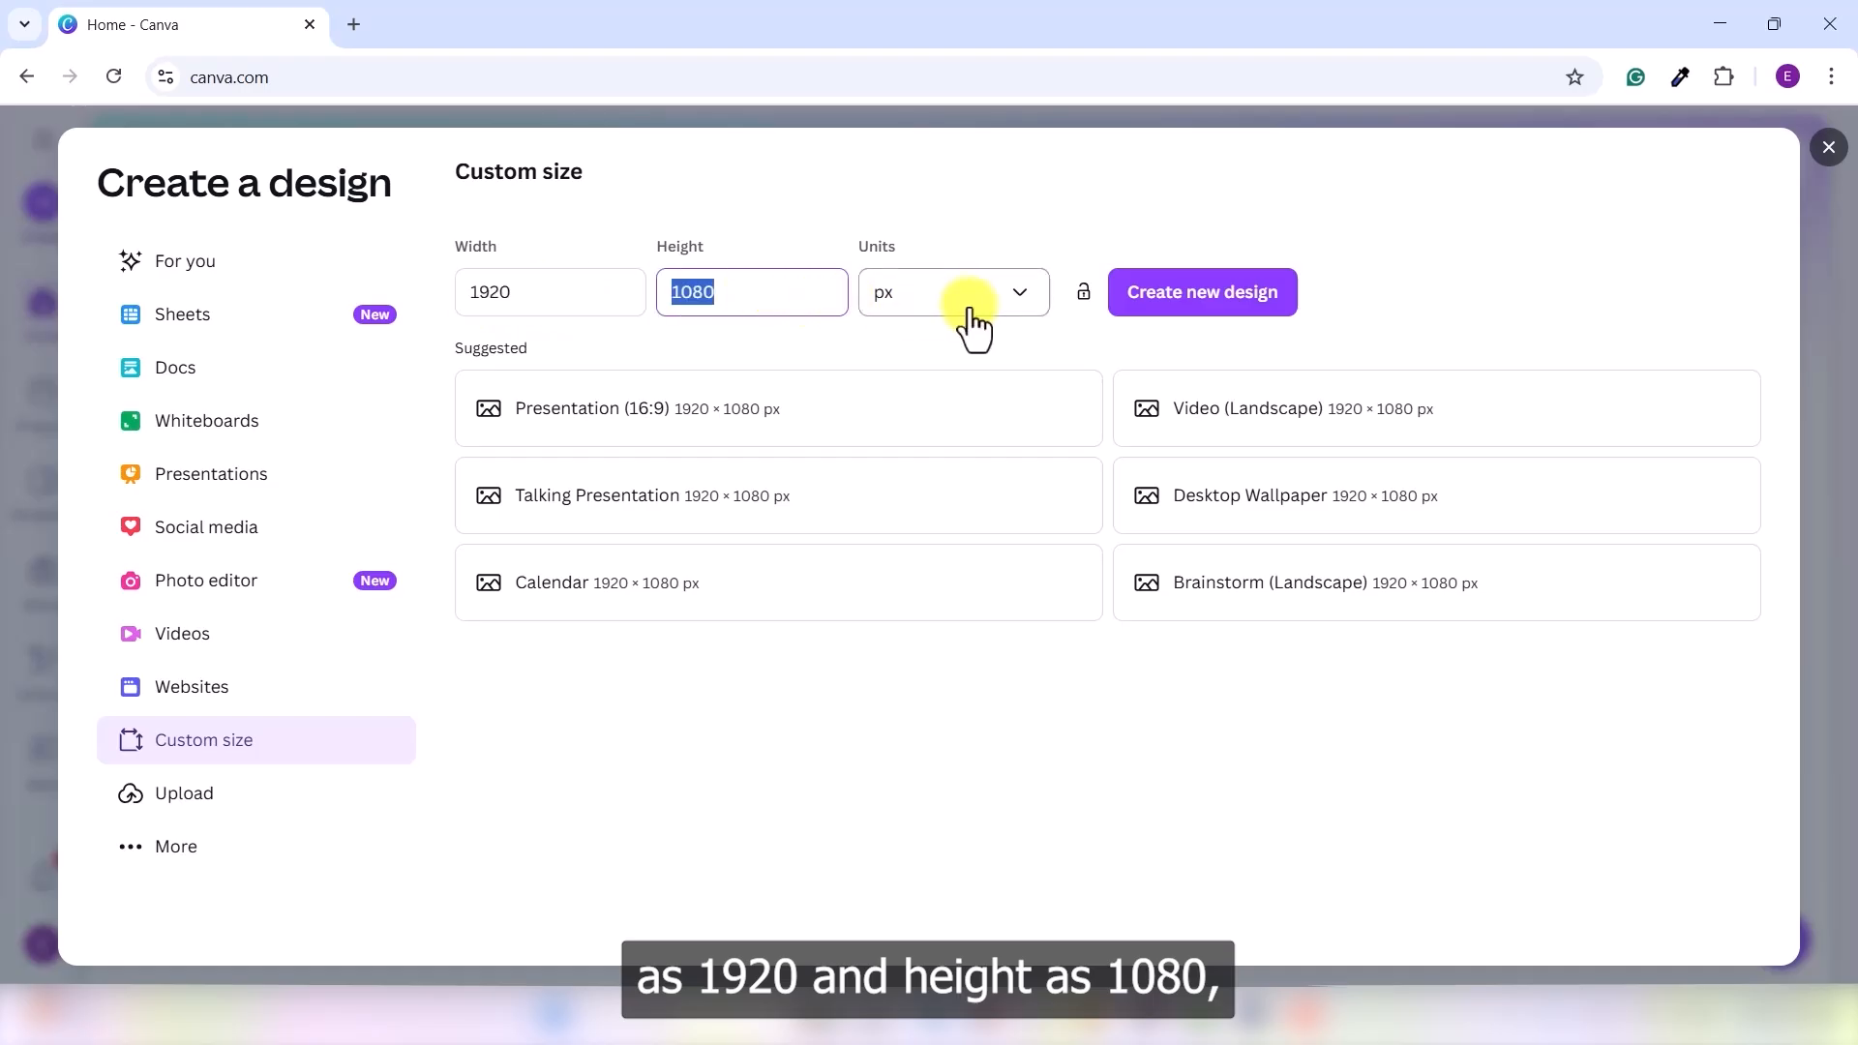
click(1216, 317)
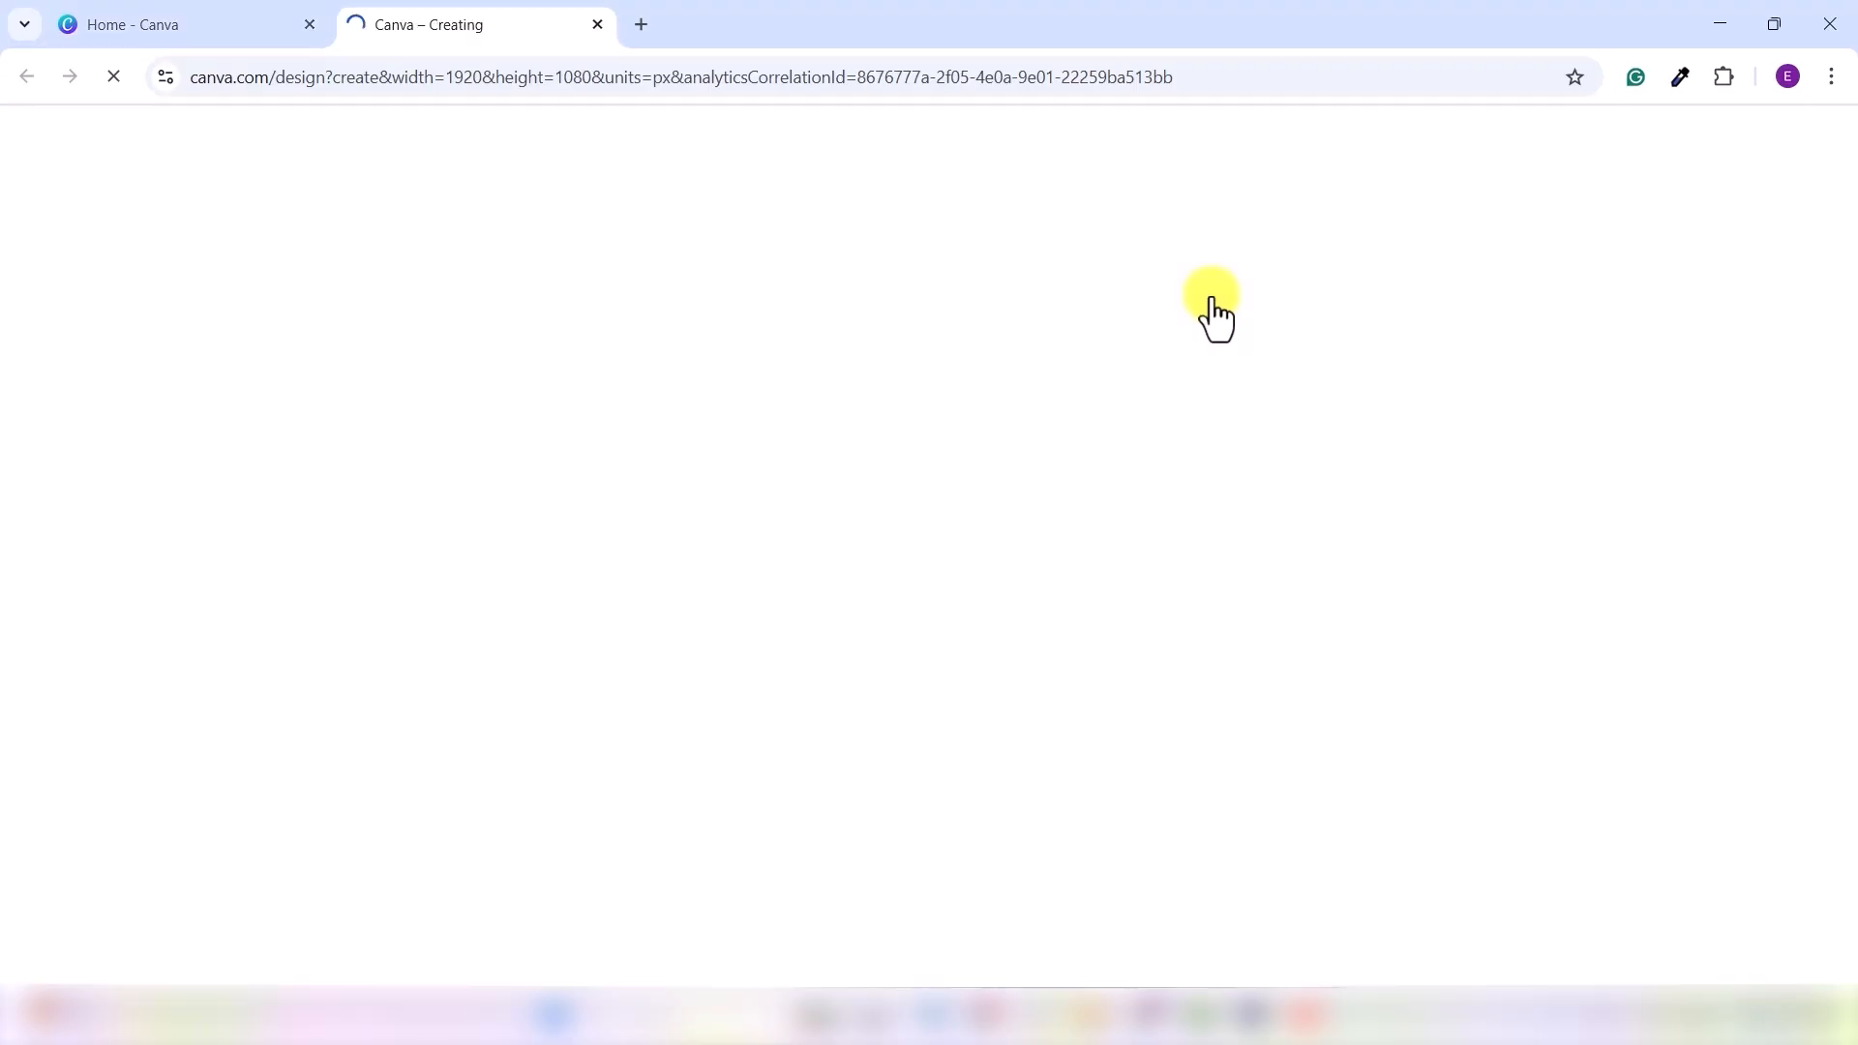
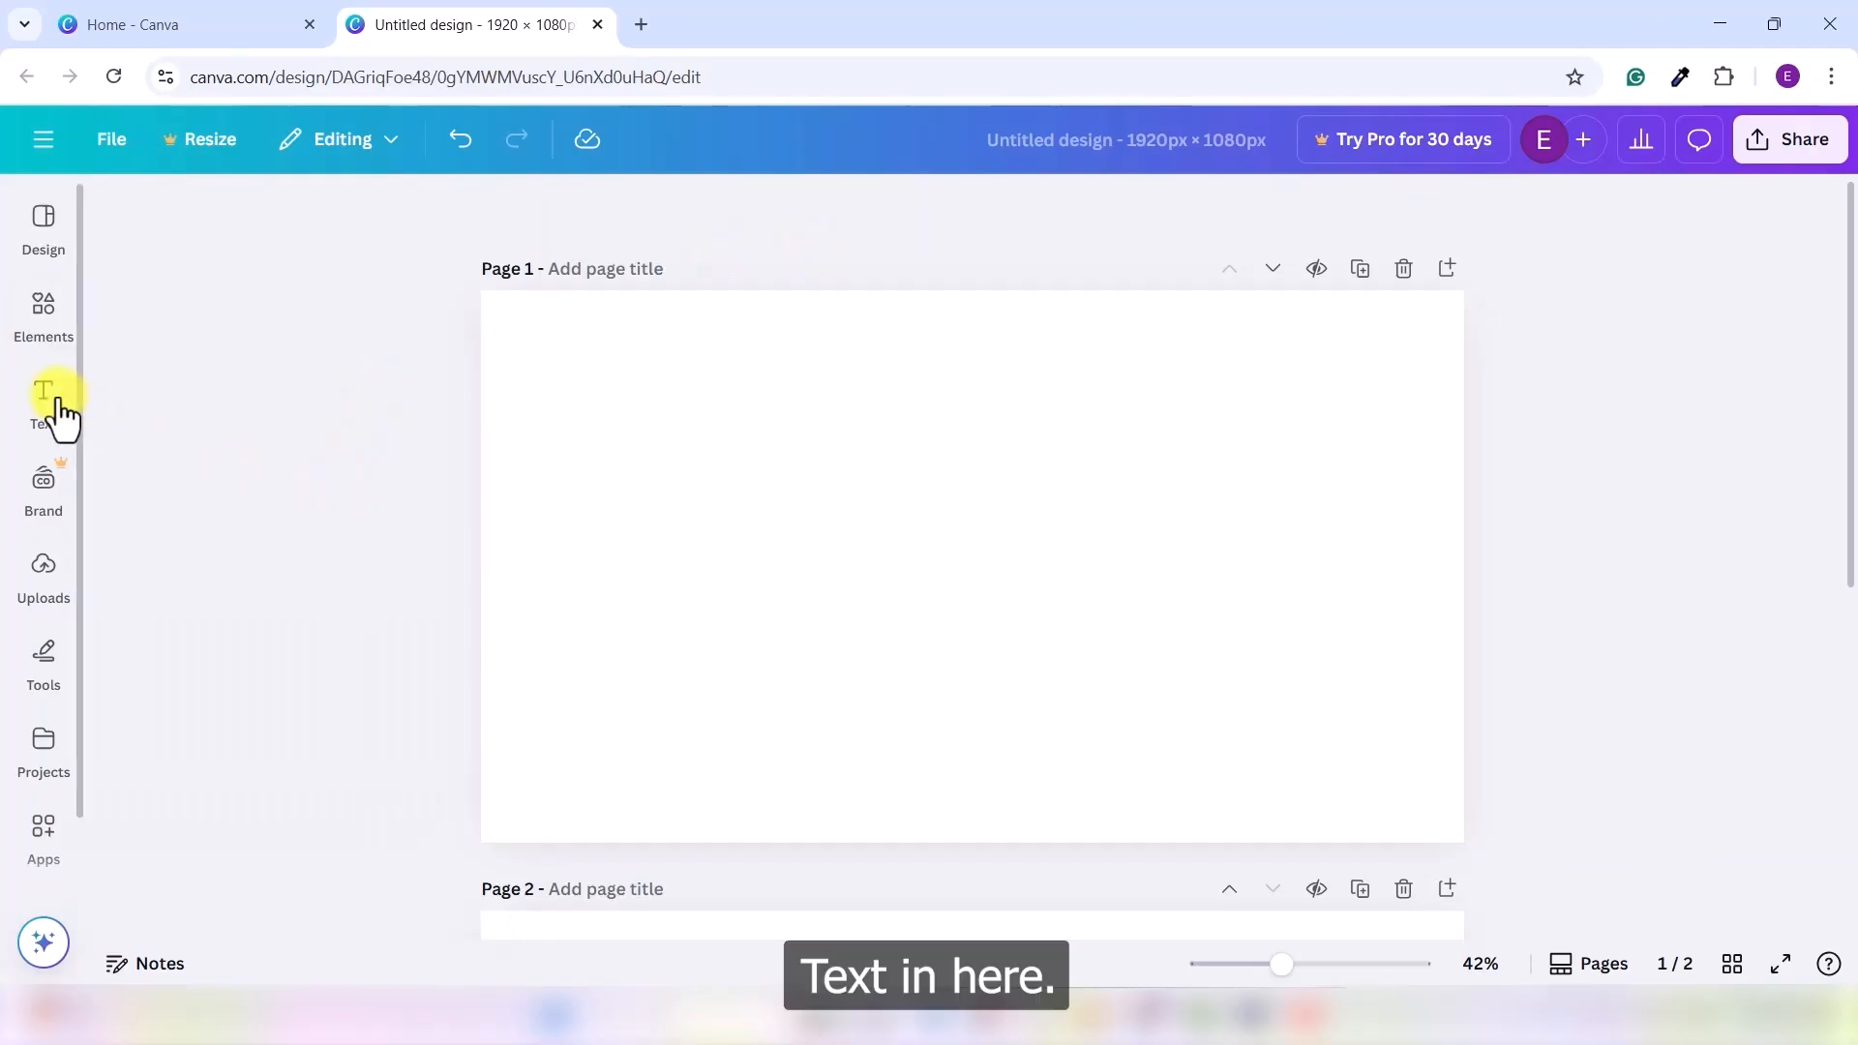
- Look through the Text and Uploads panels, then search Elements for 'fitness'
click(43, 395)
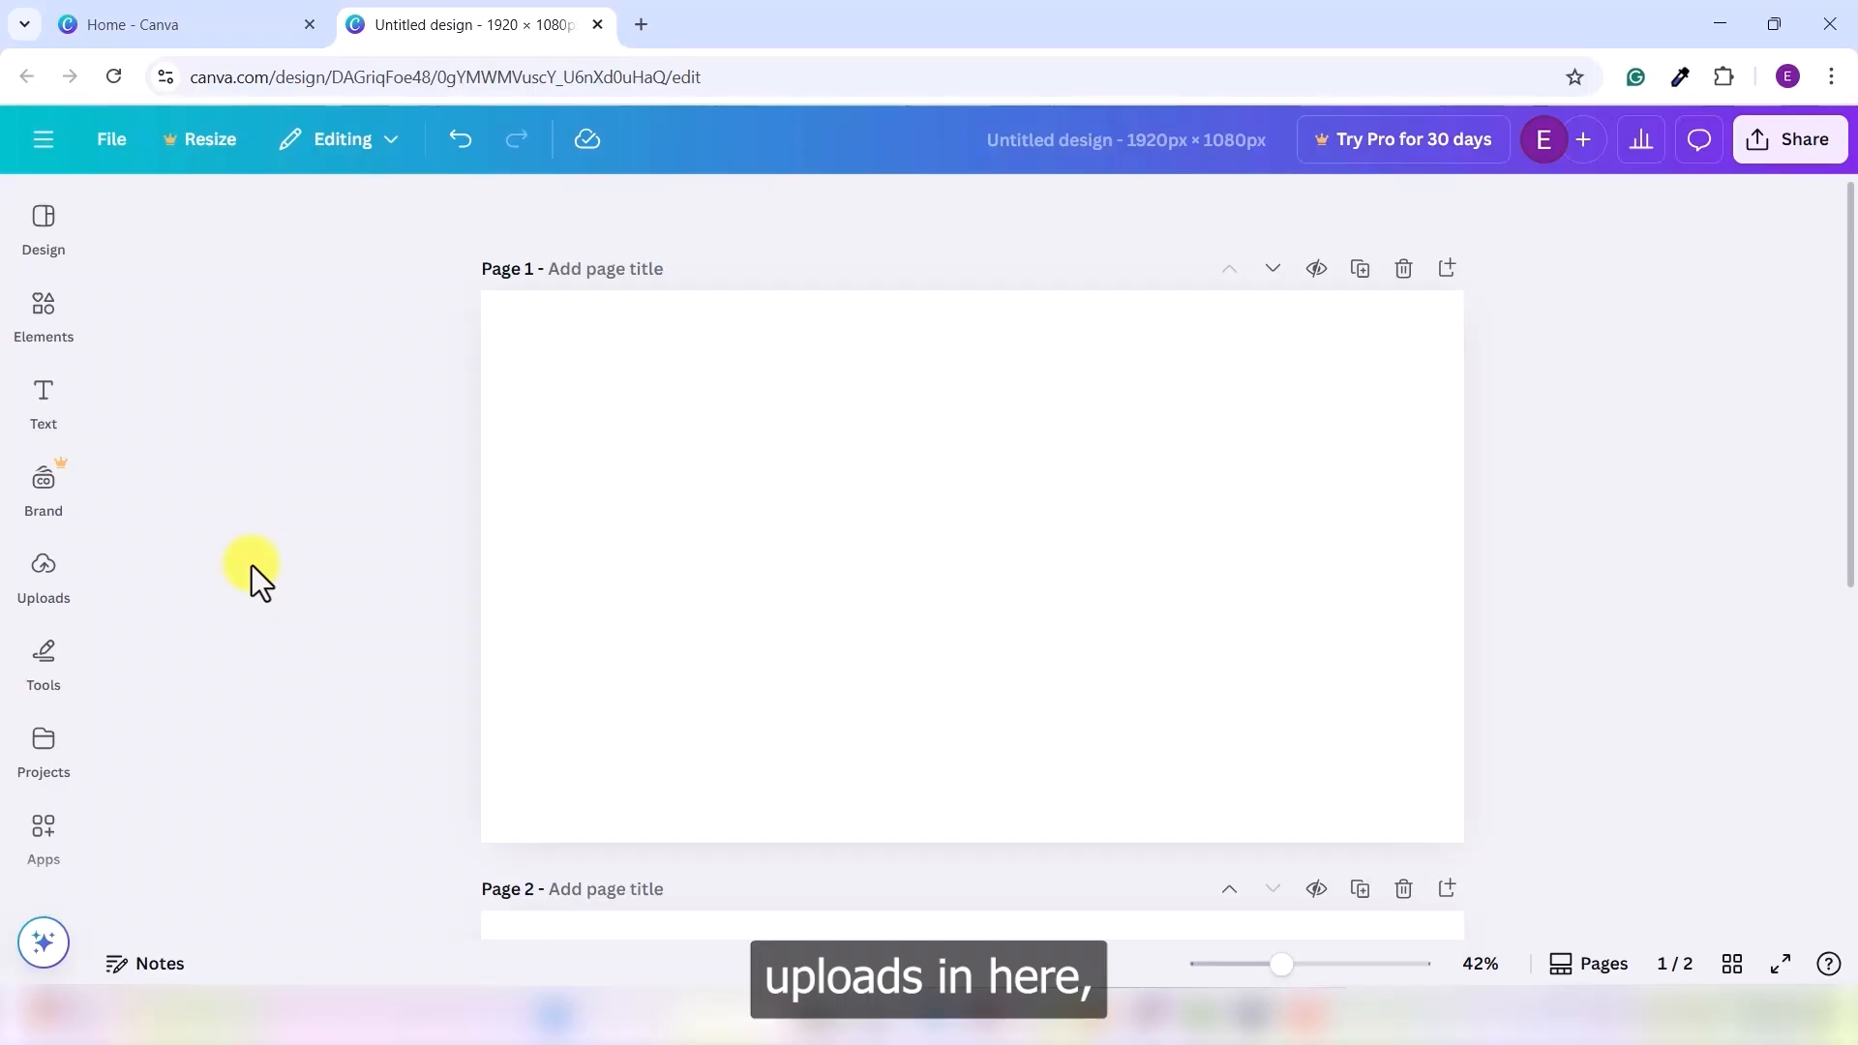
click(42, 569)
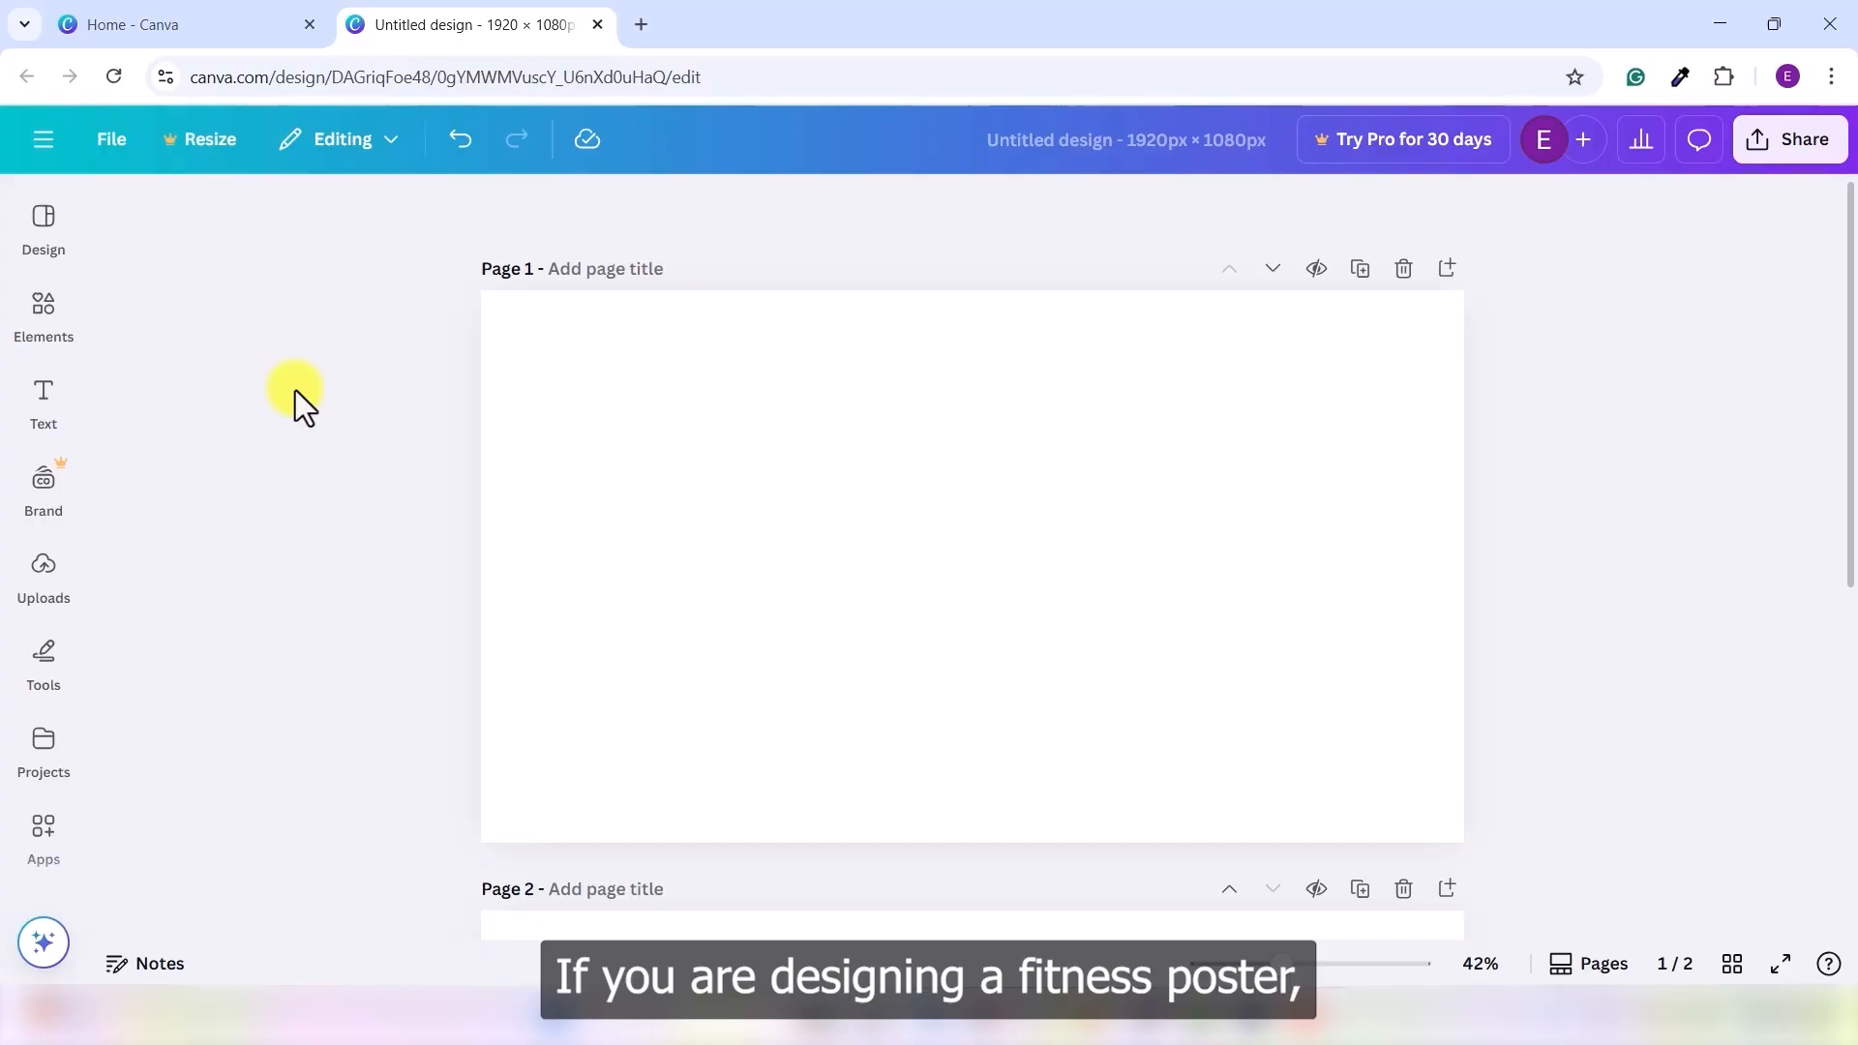
click(46, 314)
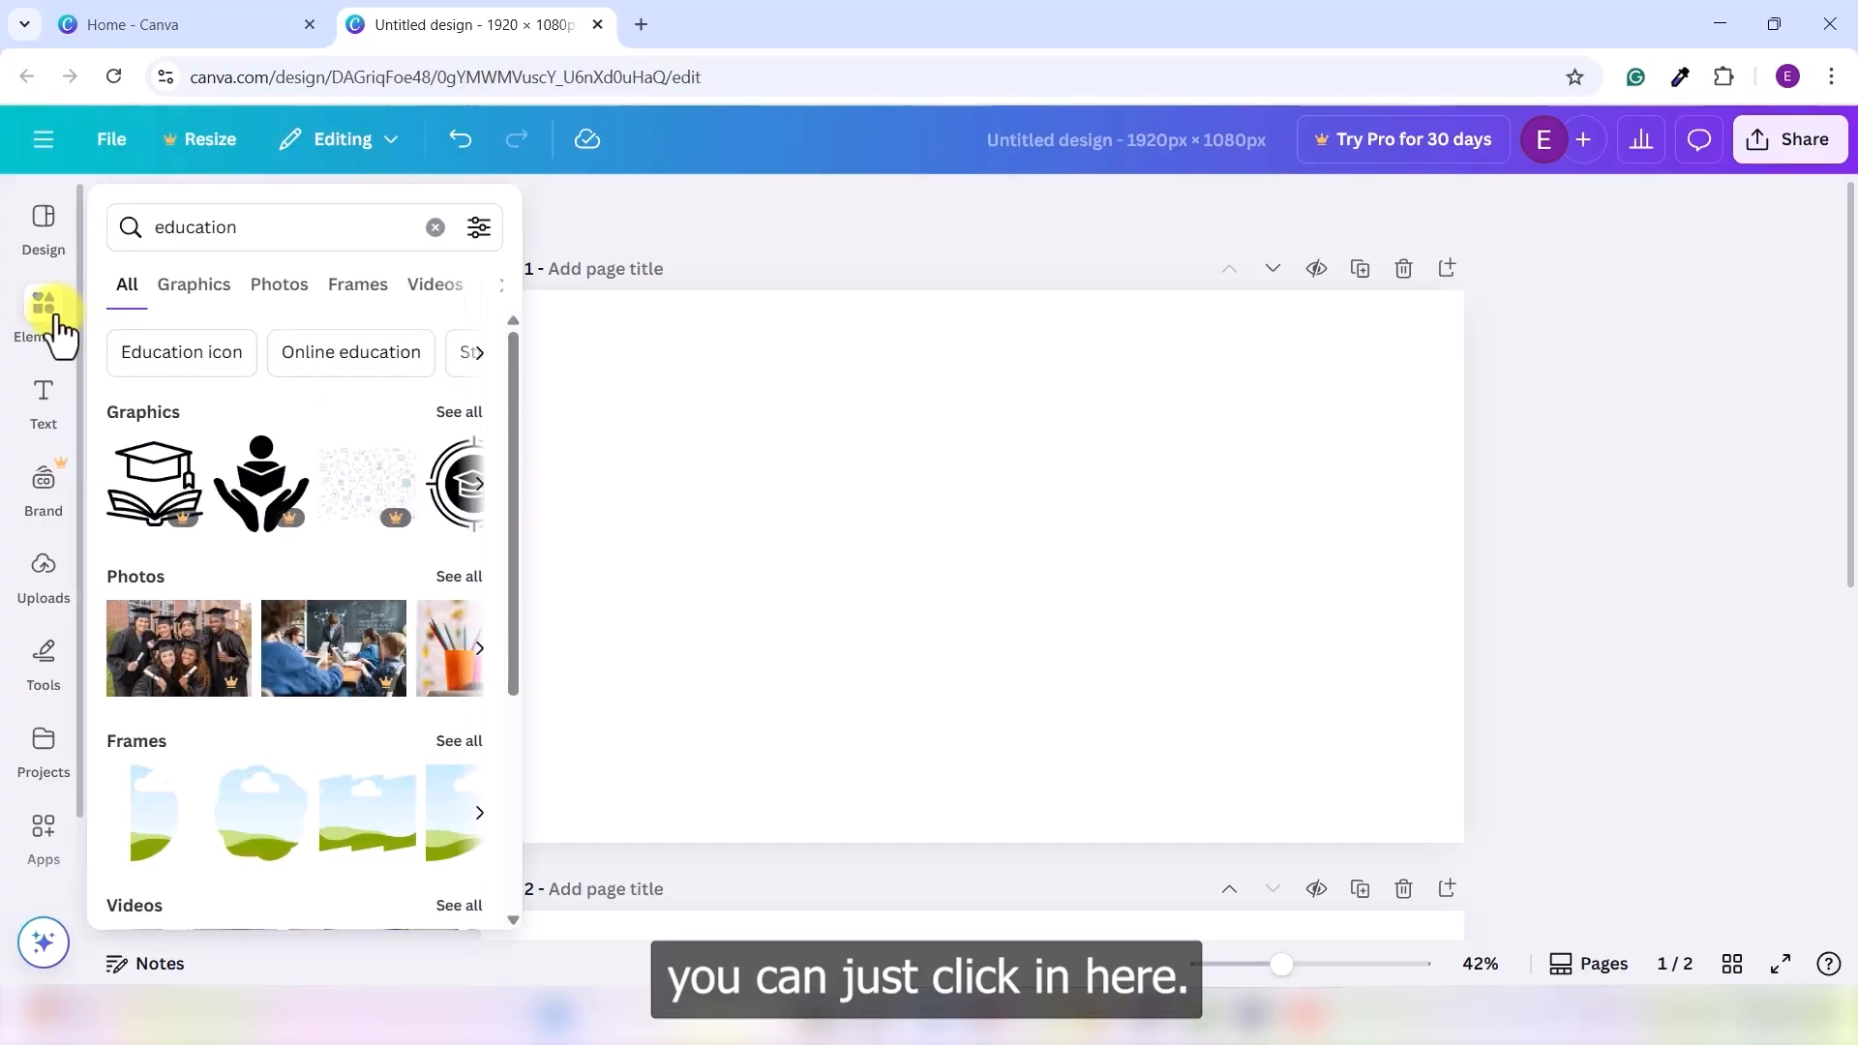
double_click(284, 217)
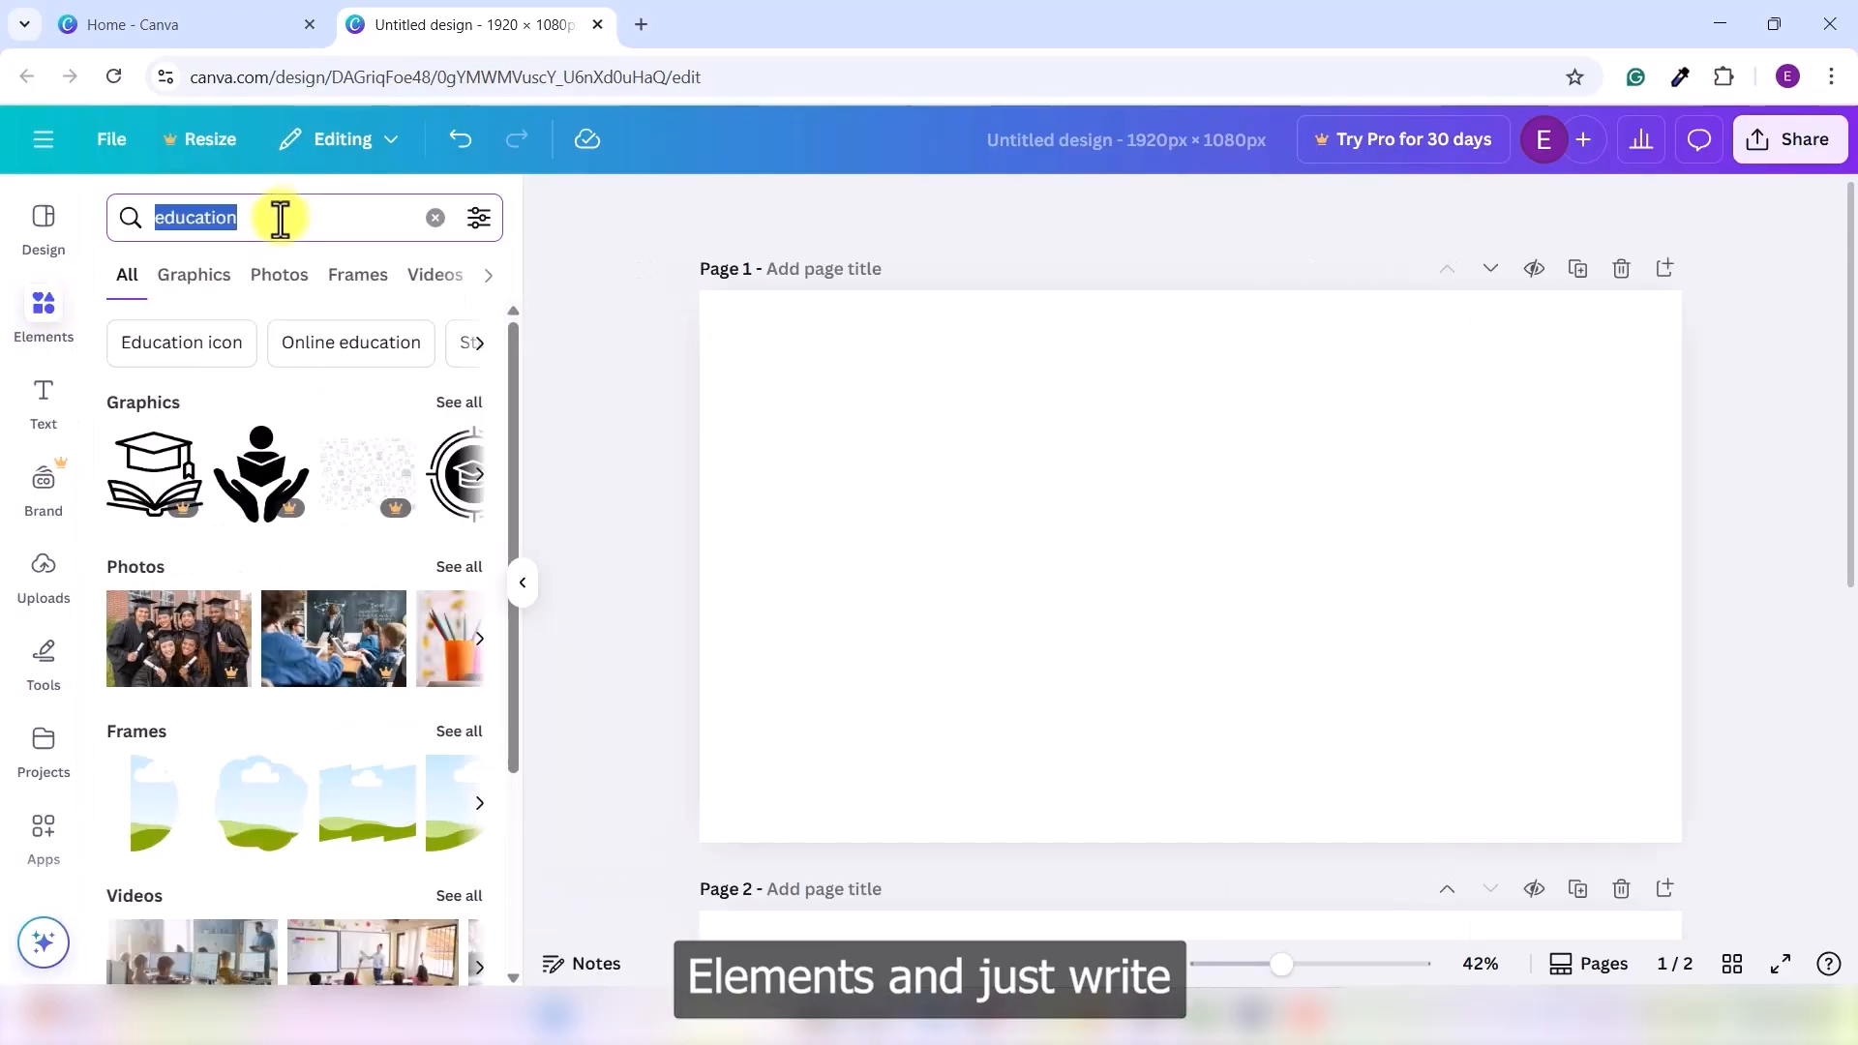
text(fitness)
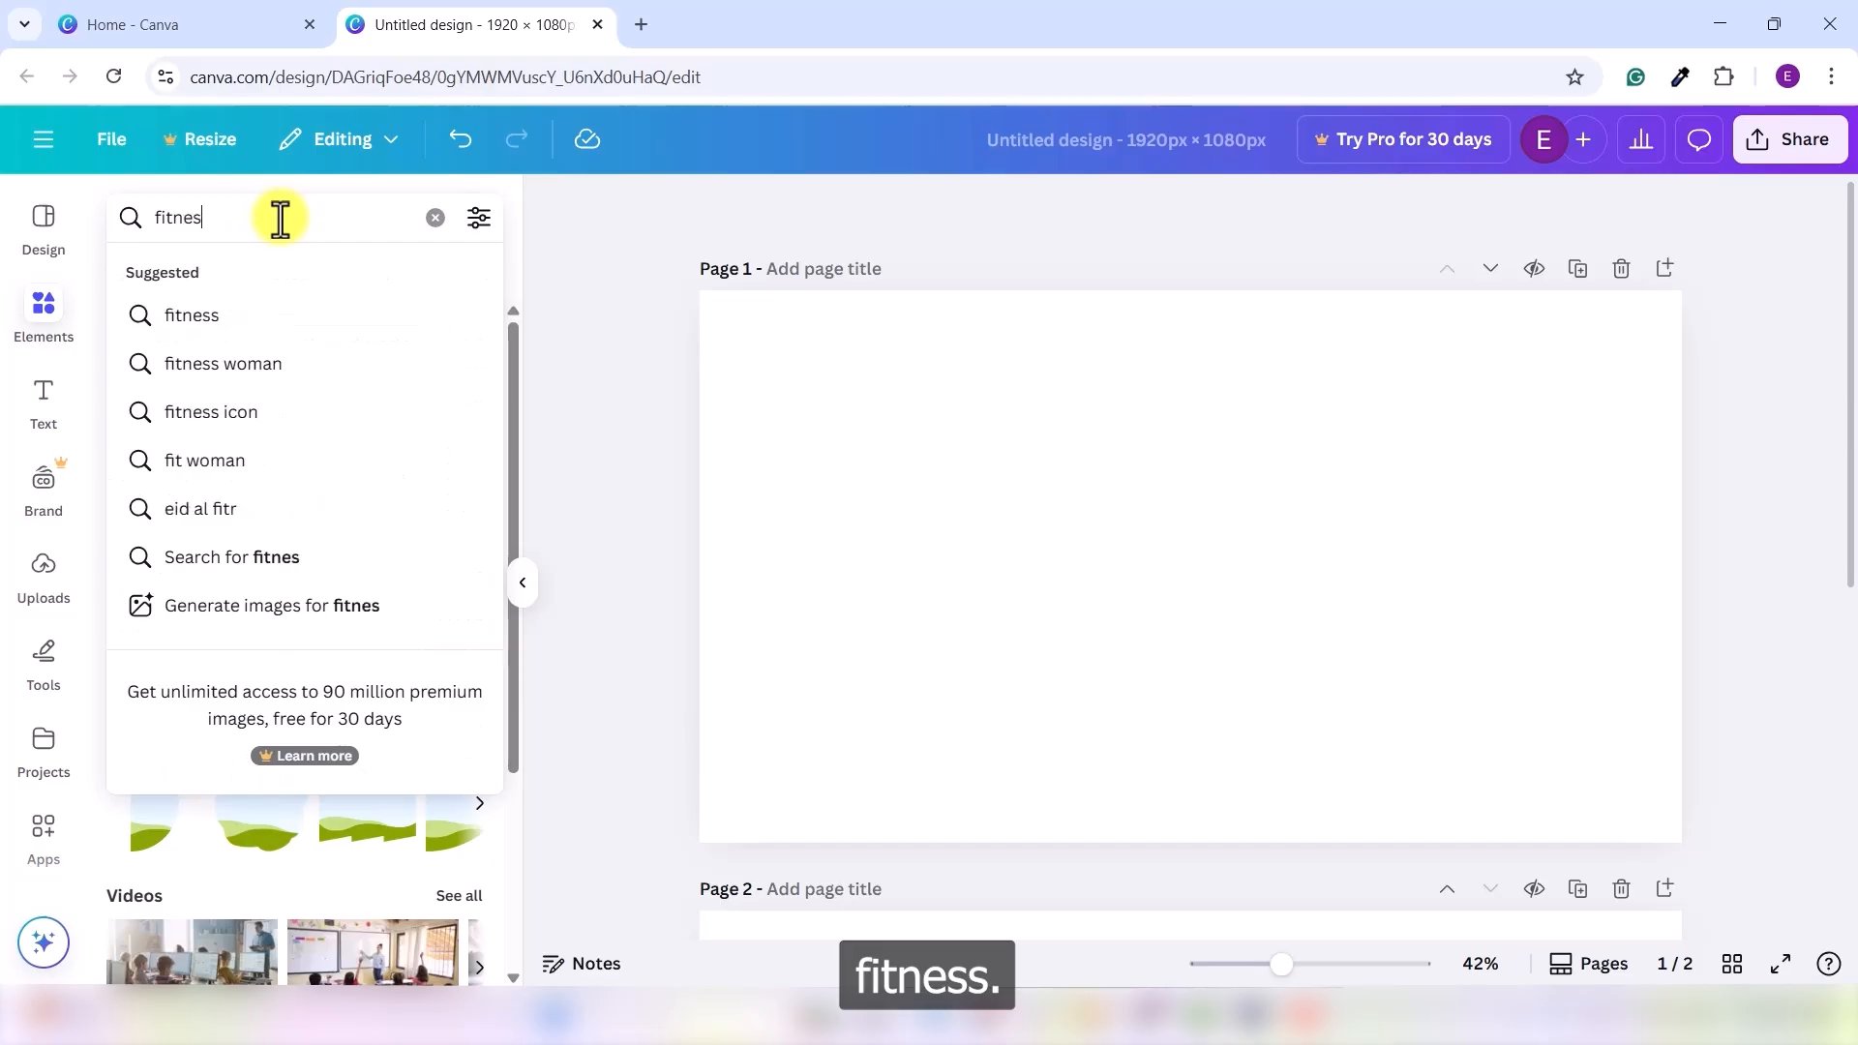
key(Return)
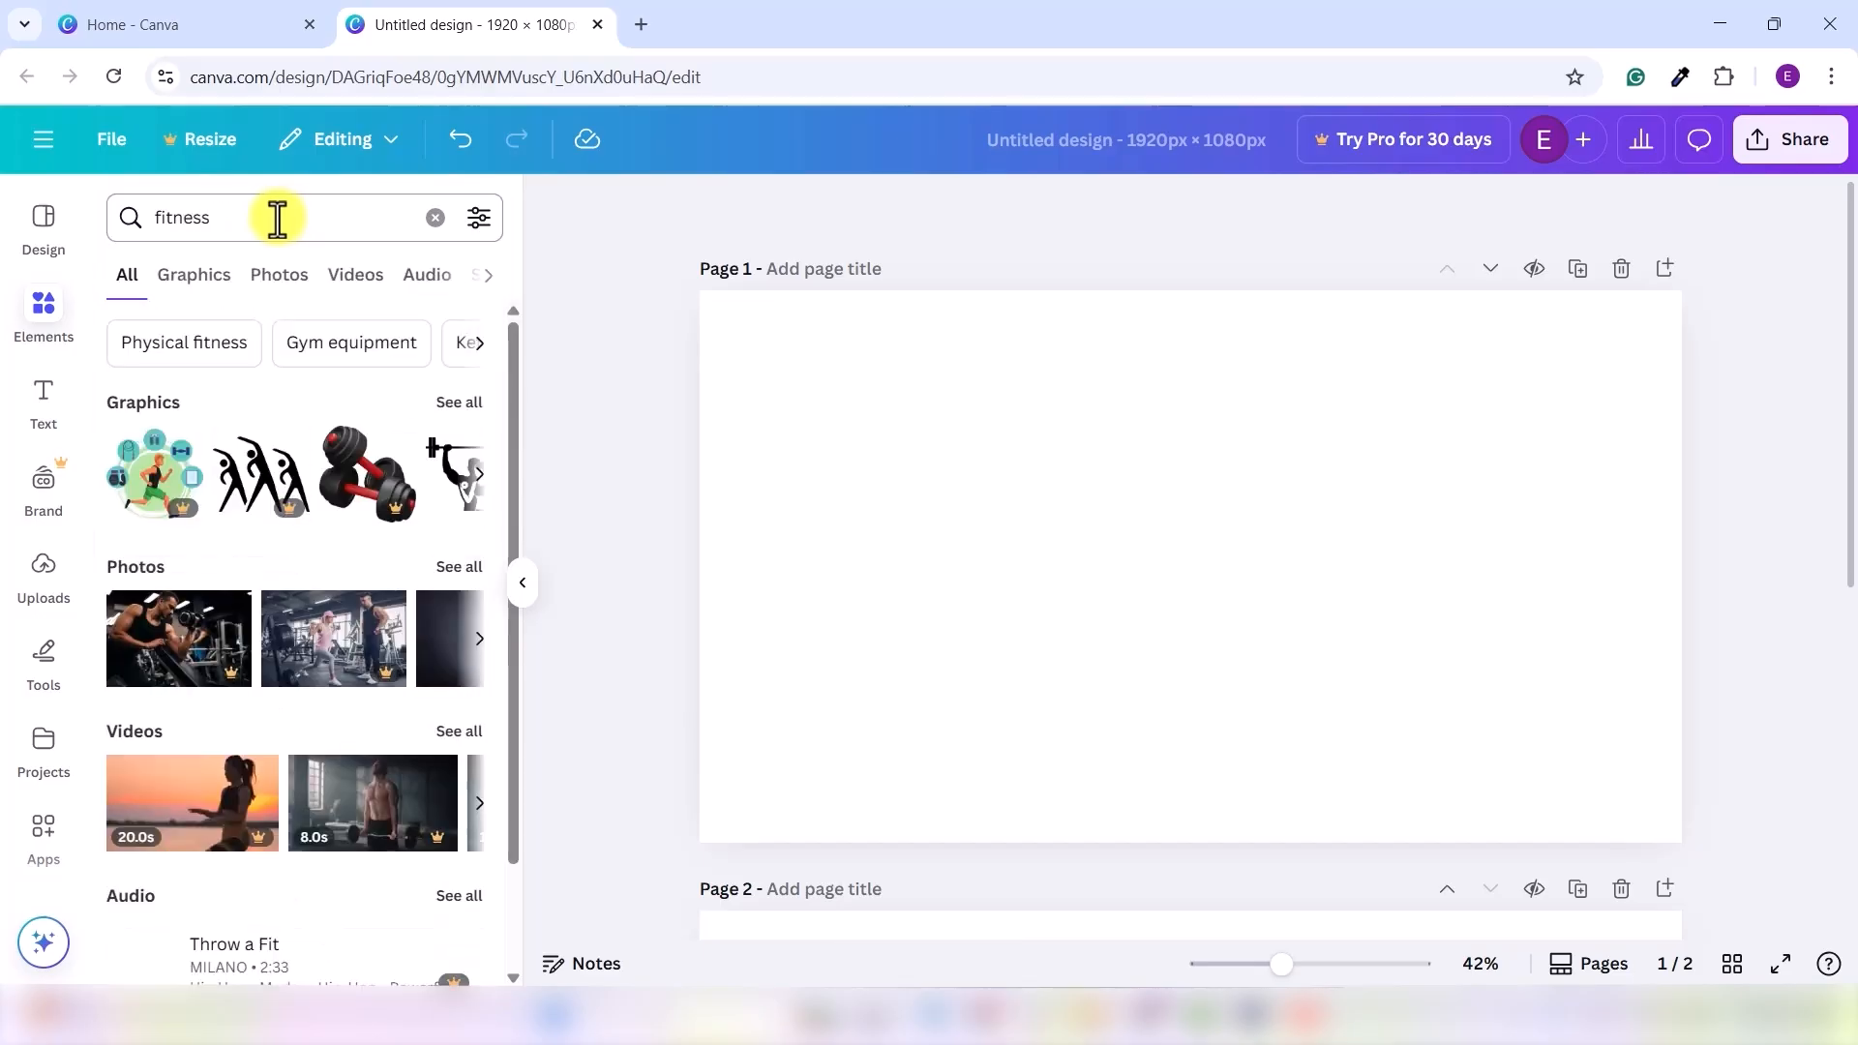
- Drag the photo of a man tying his shoes onto Page 1 and set it as the background
click(277, 281)
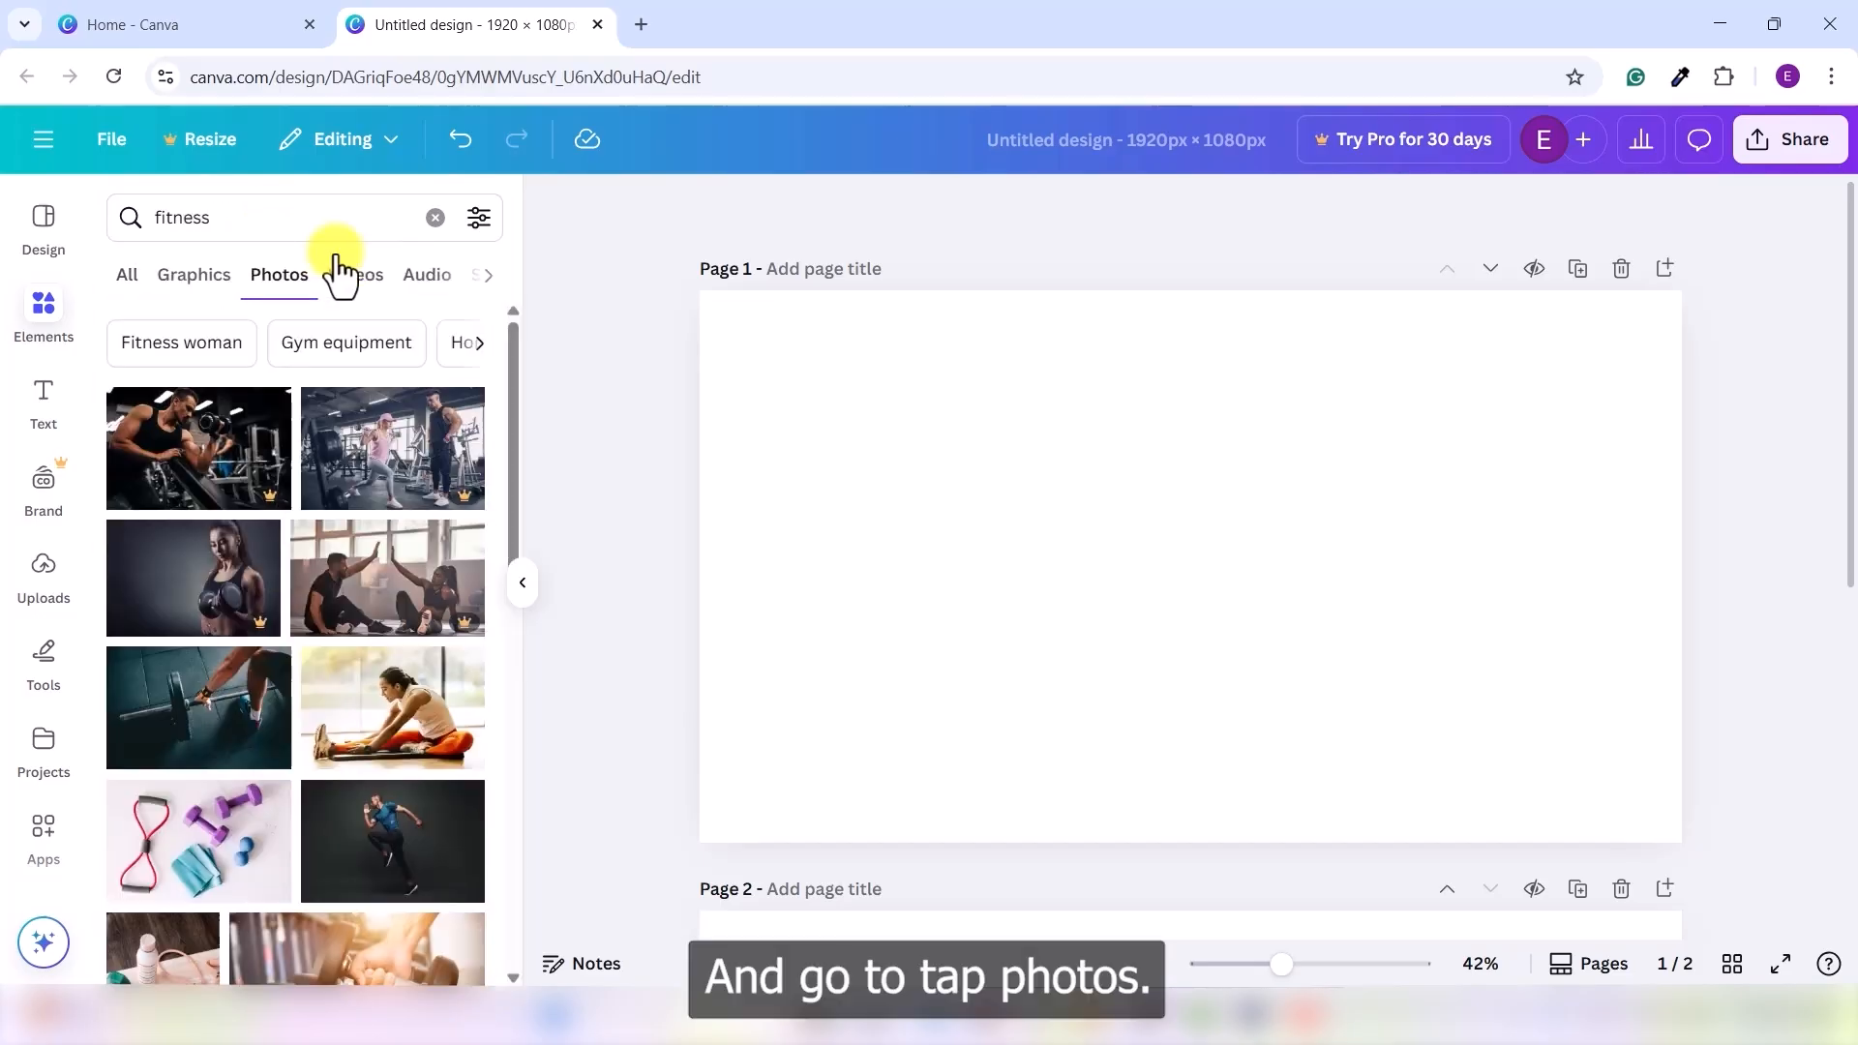
scroll(322, 474, down, 5)
scroll(322, 474, down, 10)
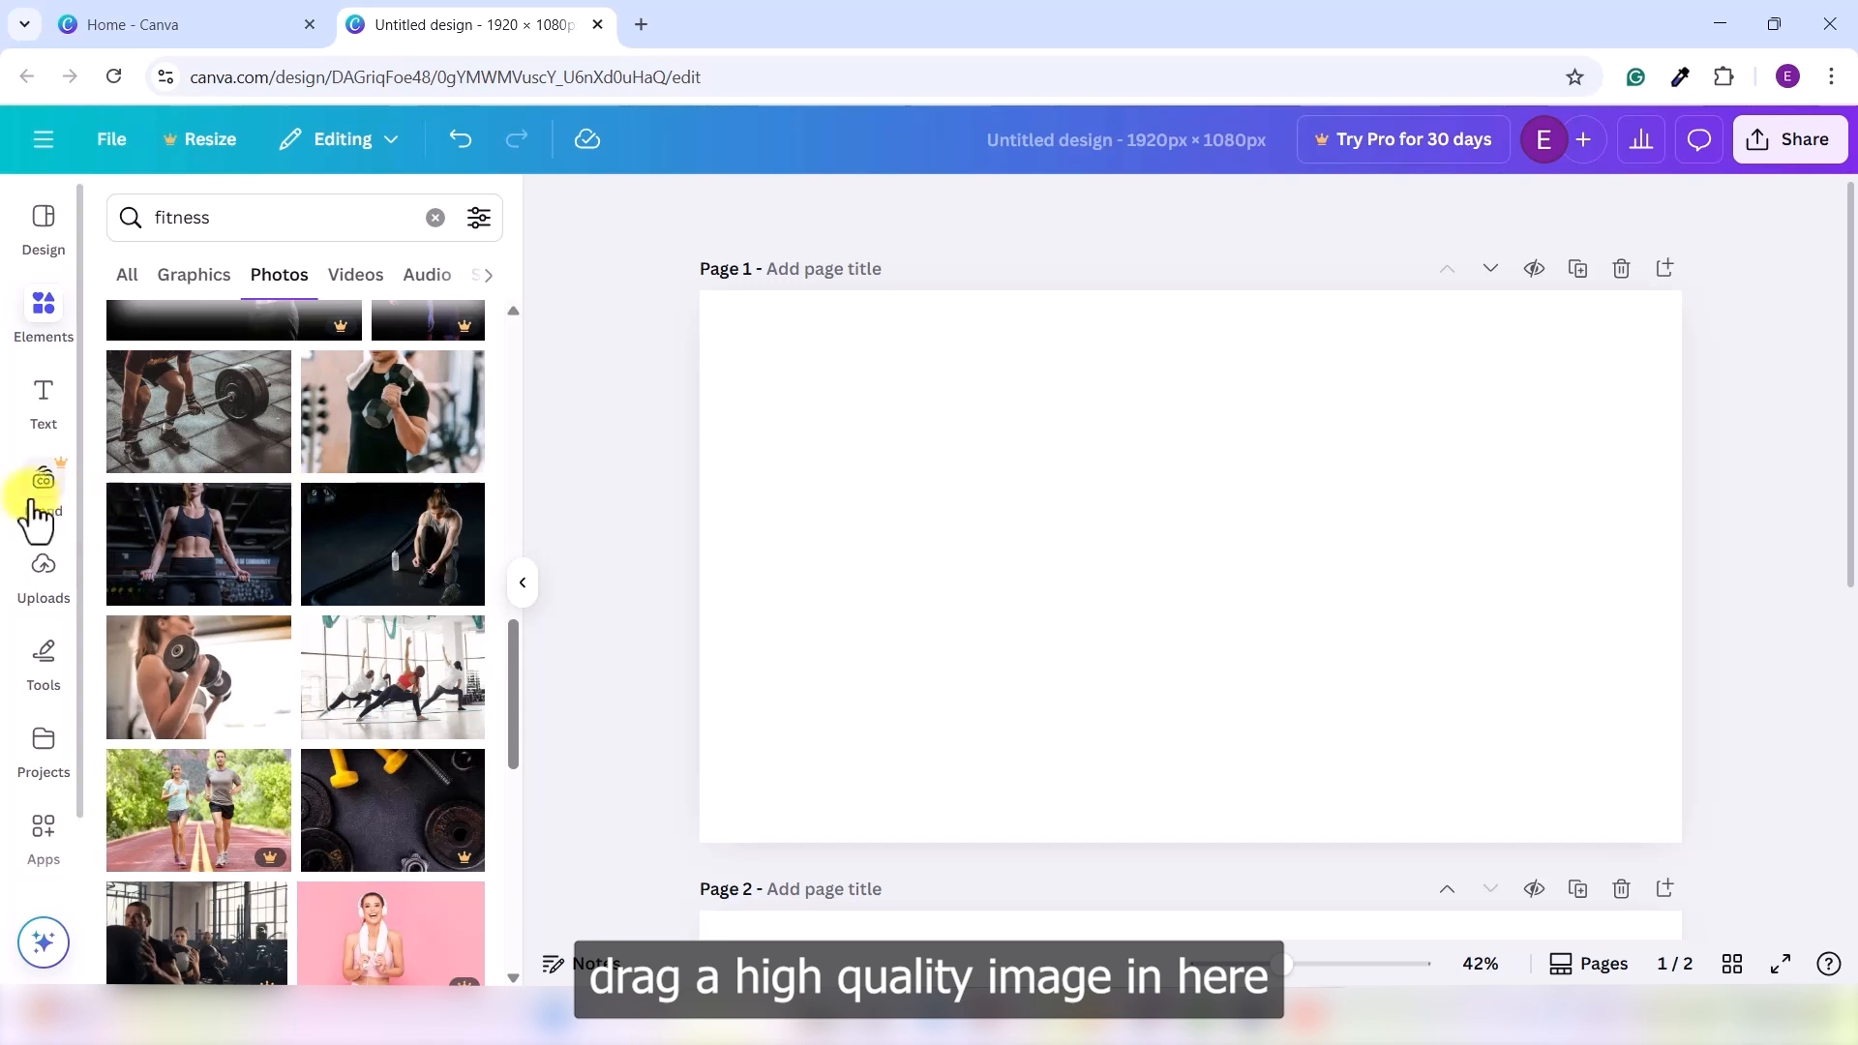
drag(316, 577, 961, 439)
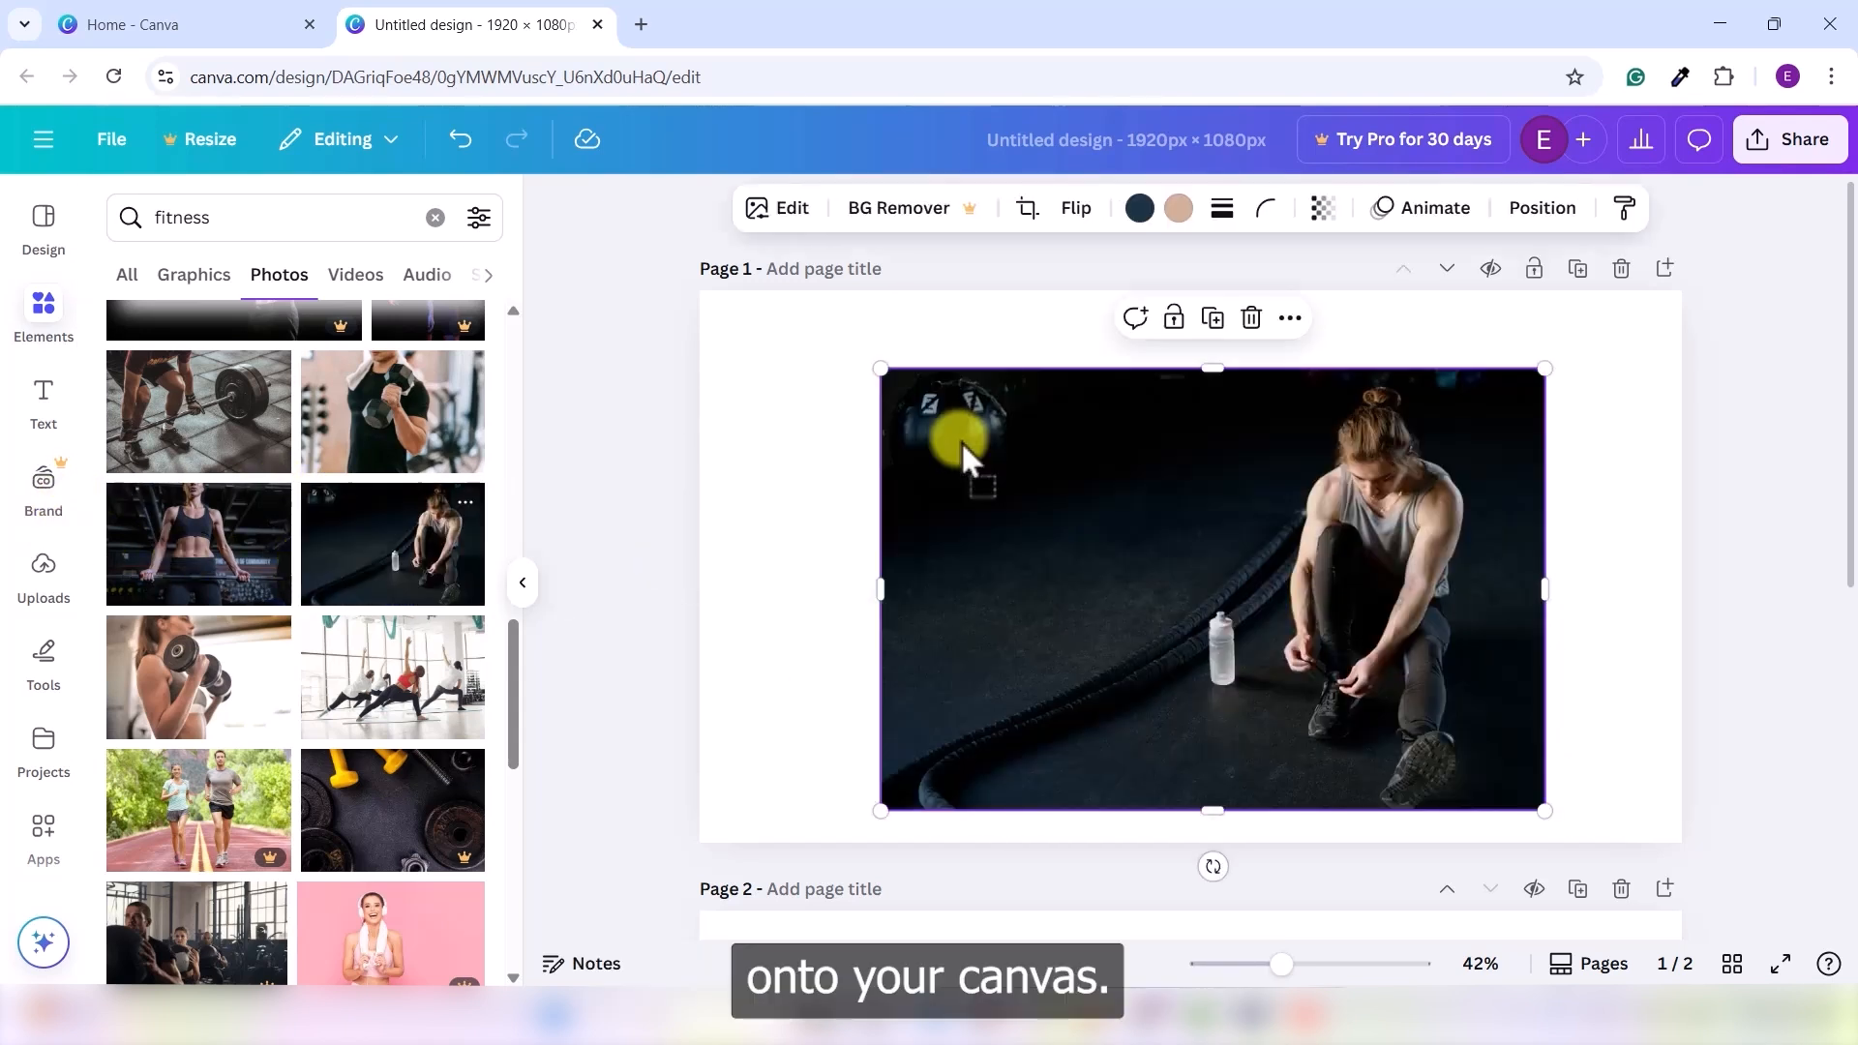
right_click(1079, 516)
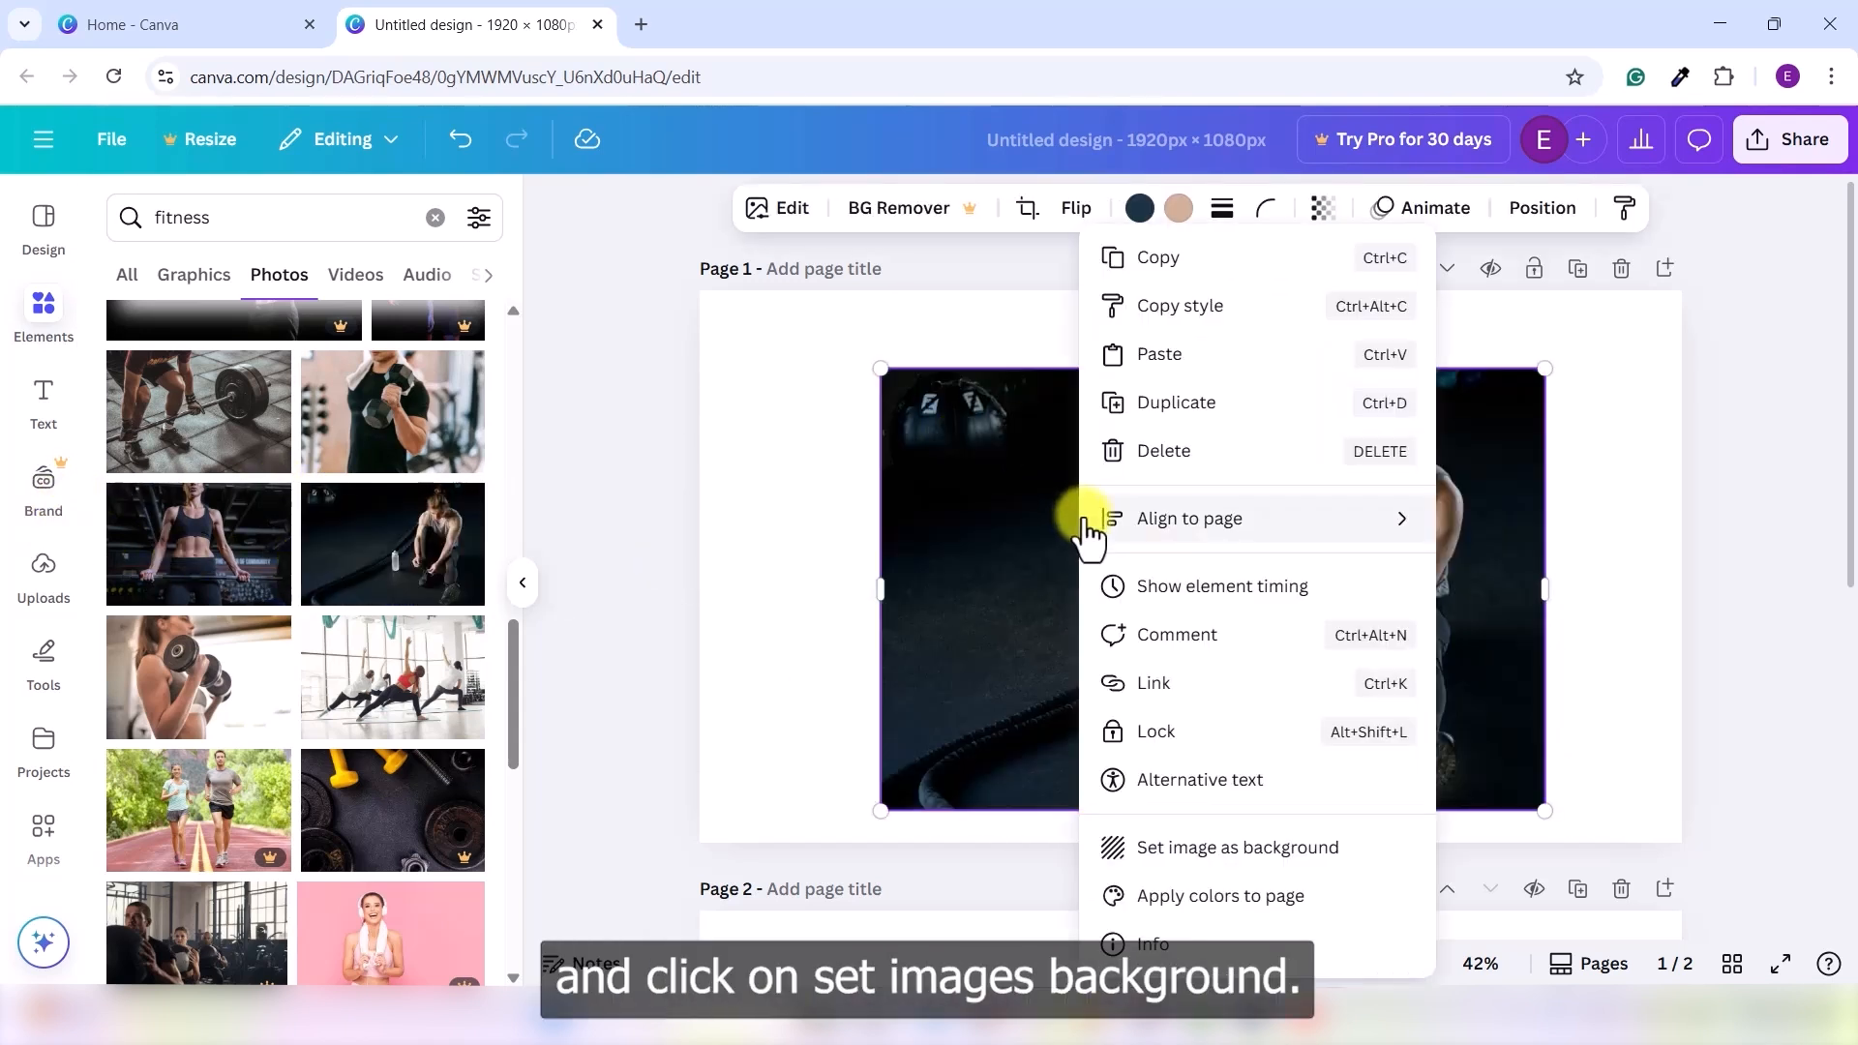
click(1237, 850)
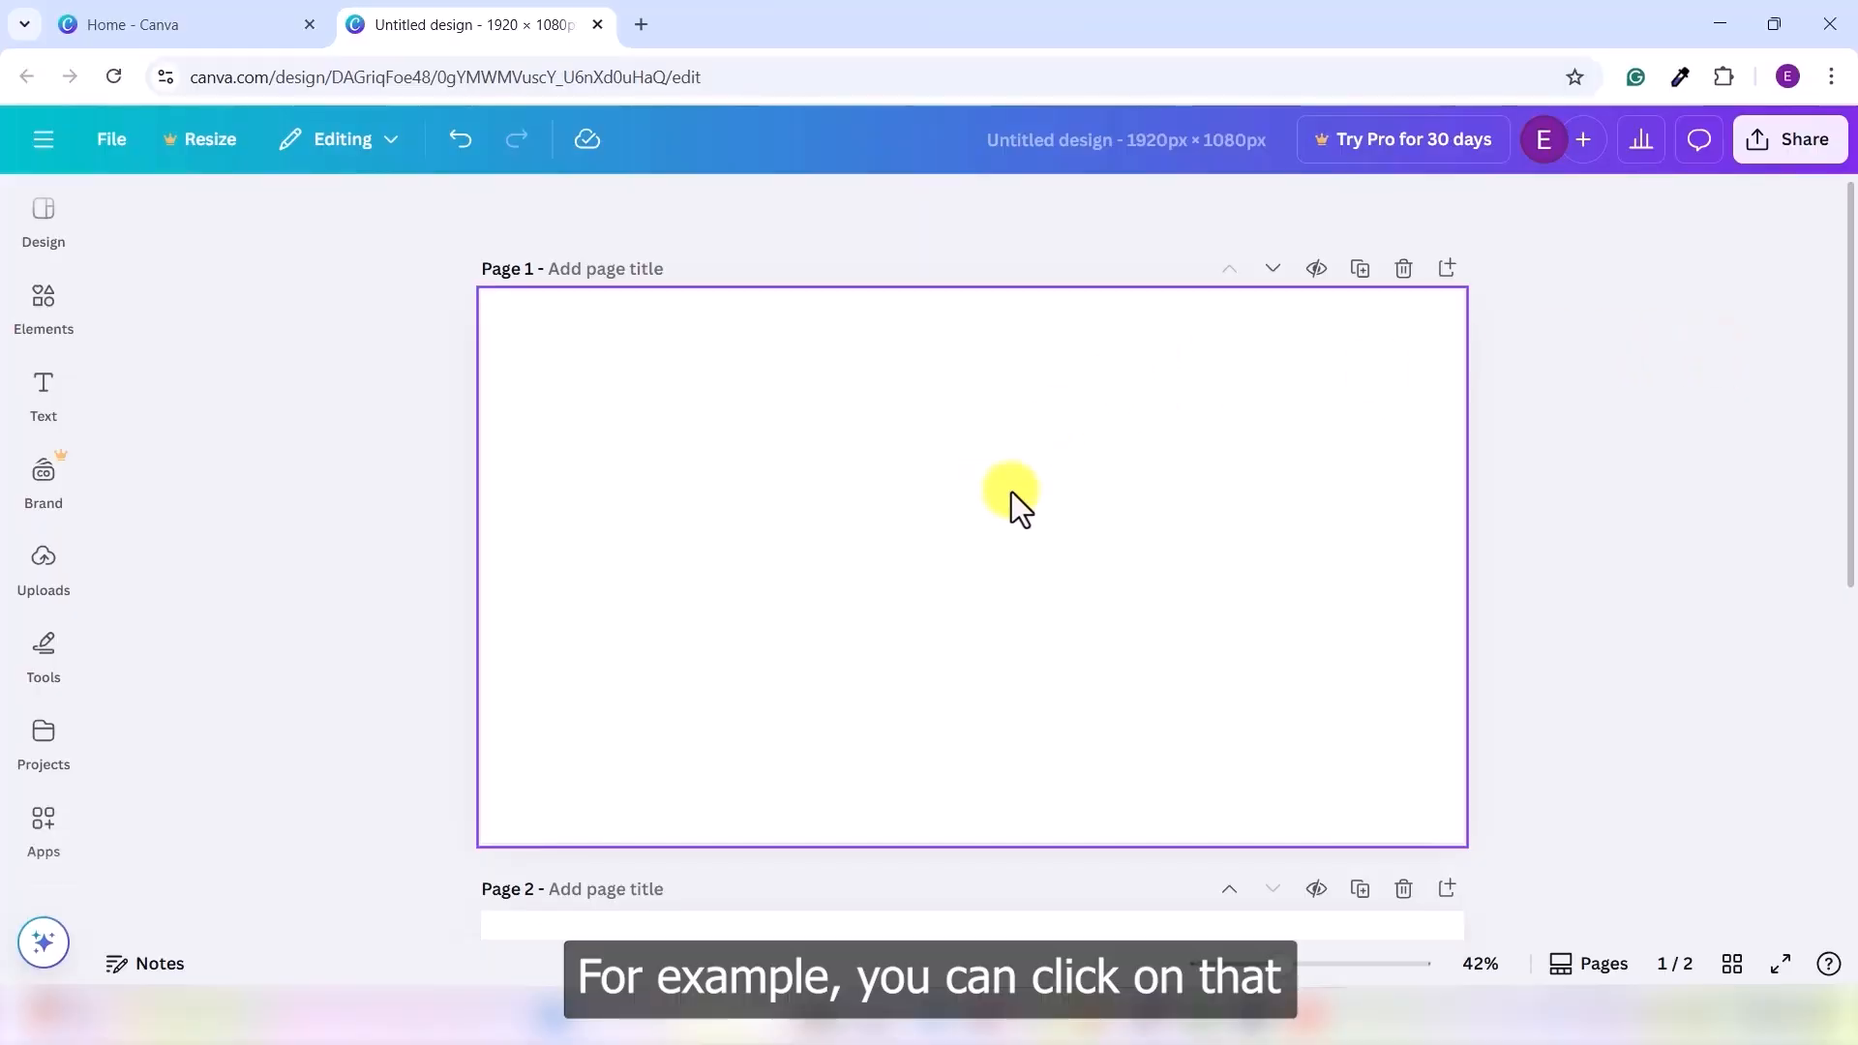
- Try grey, black-grey, black-gold and purple-orange backgrounds, then settle on a black-to-navy gradient
click(1013, 492)
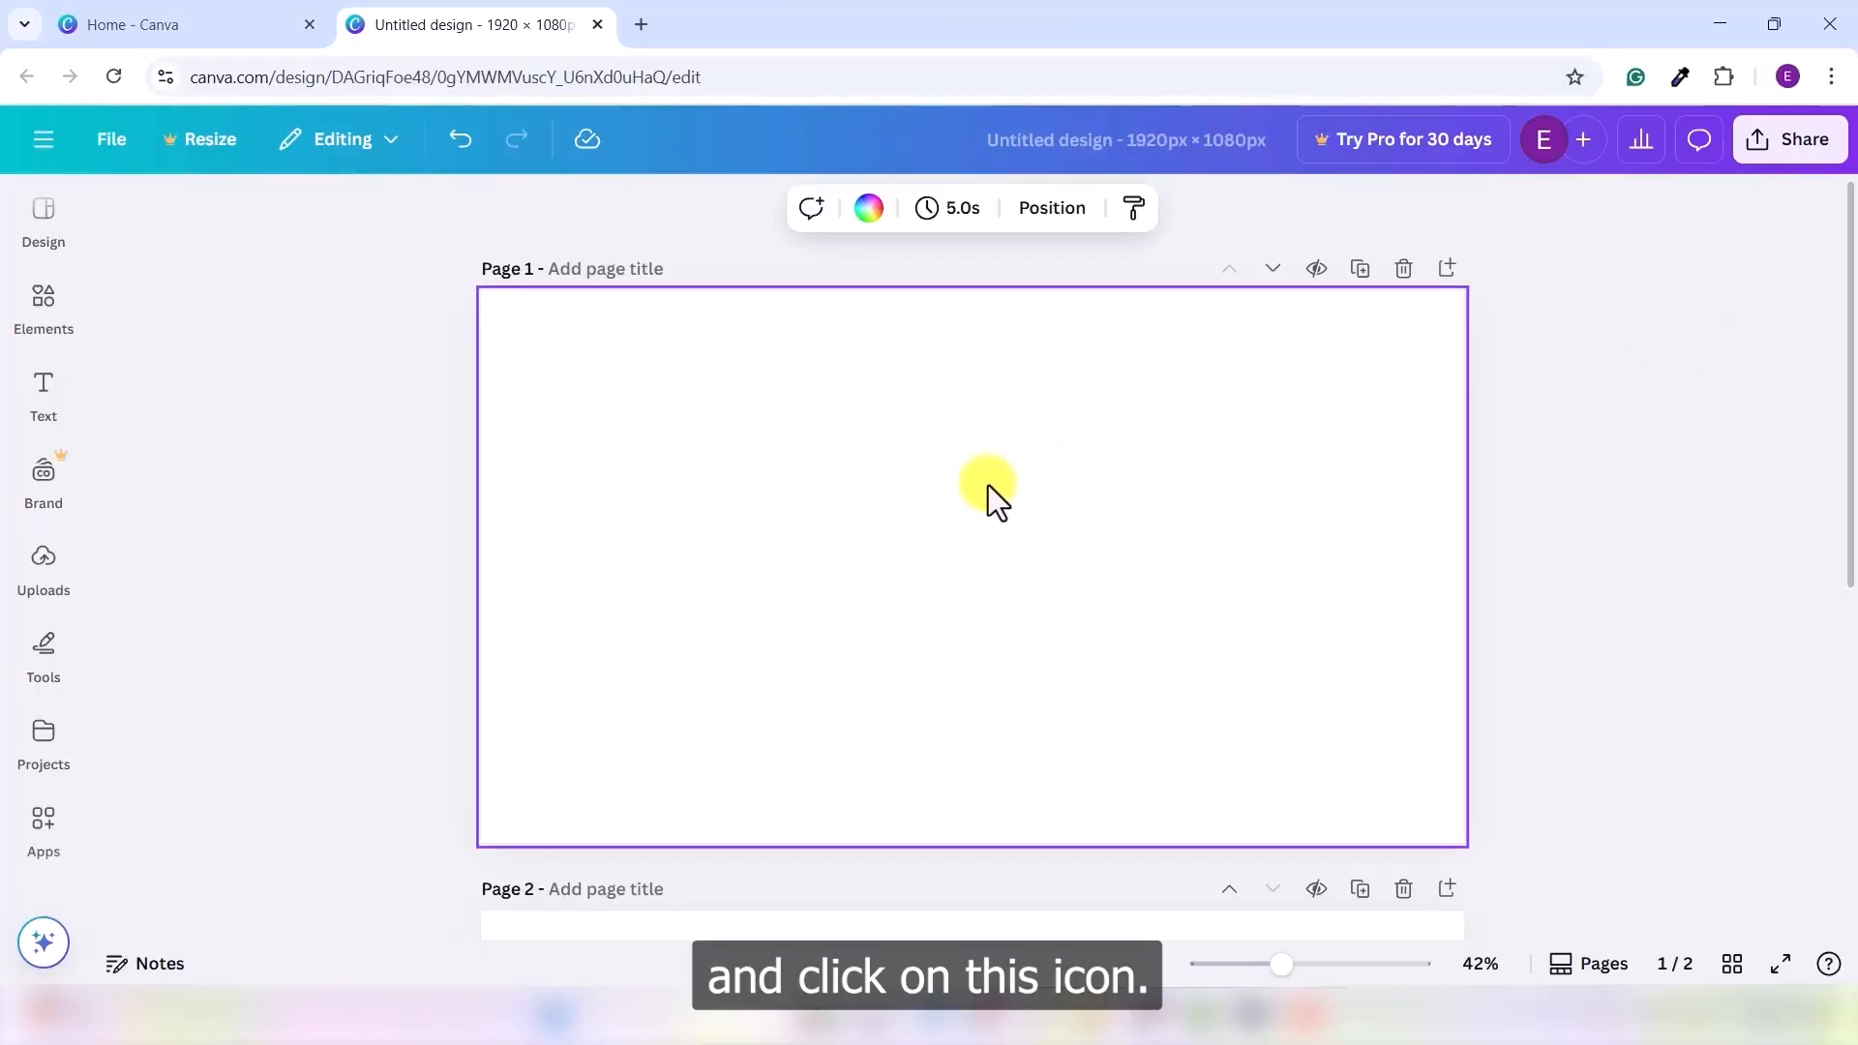
click(871, 215)
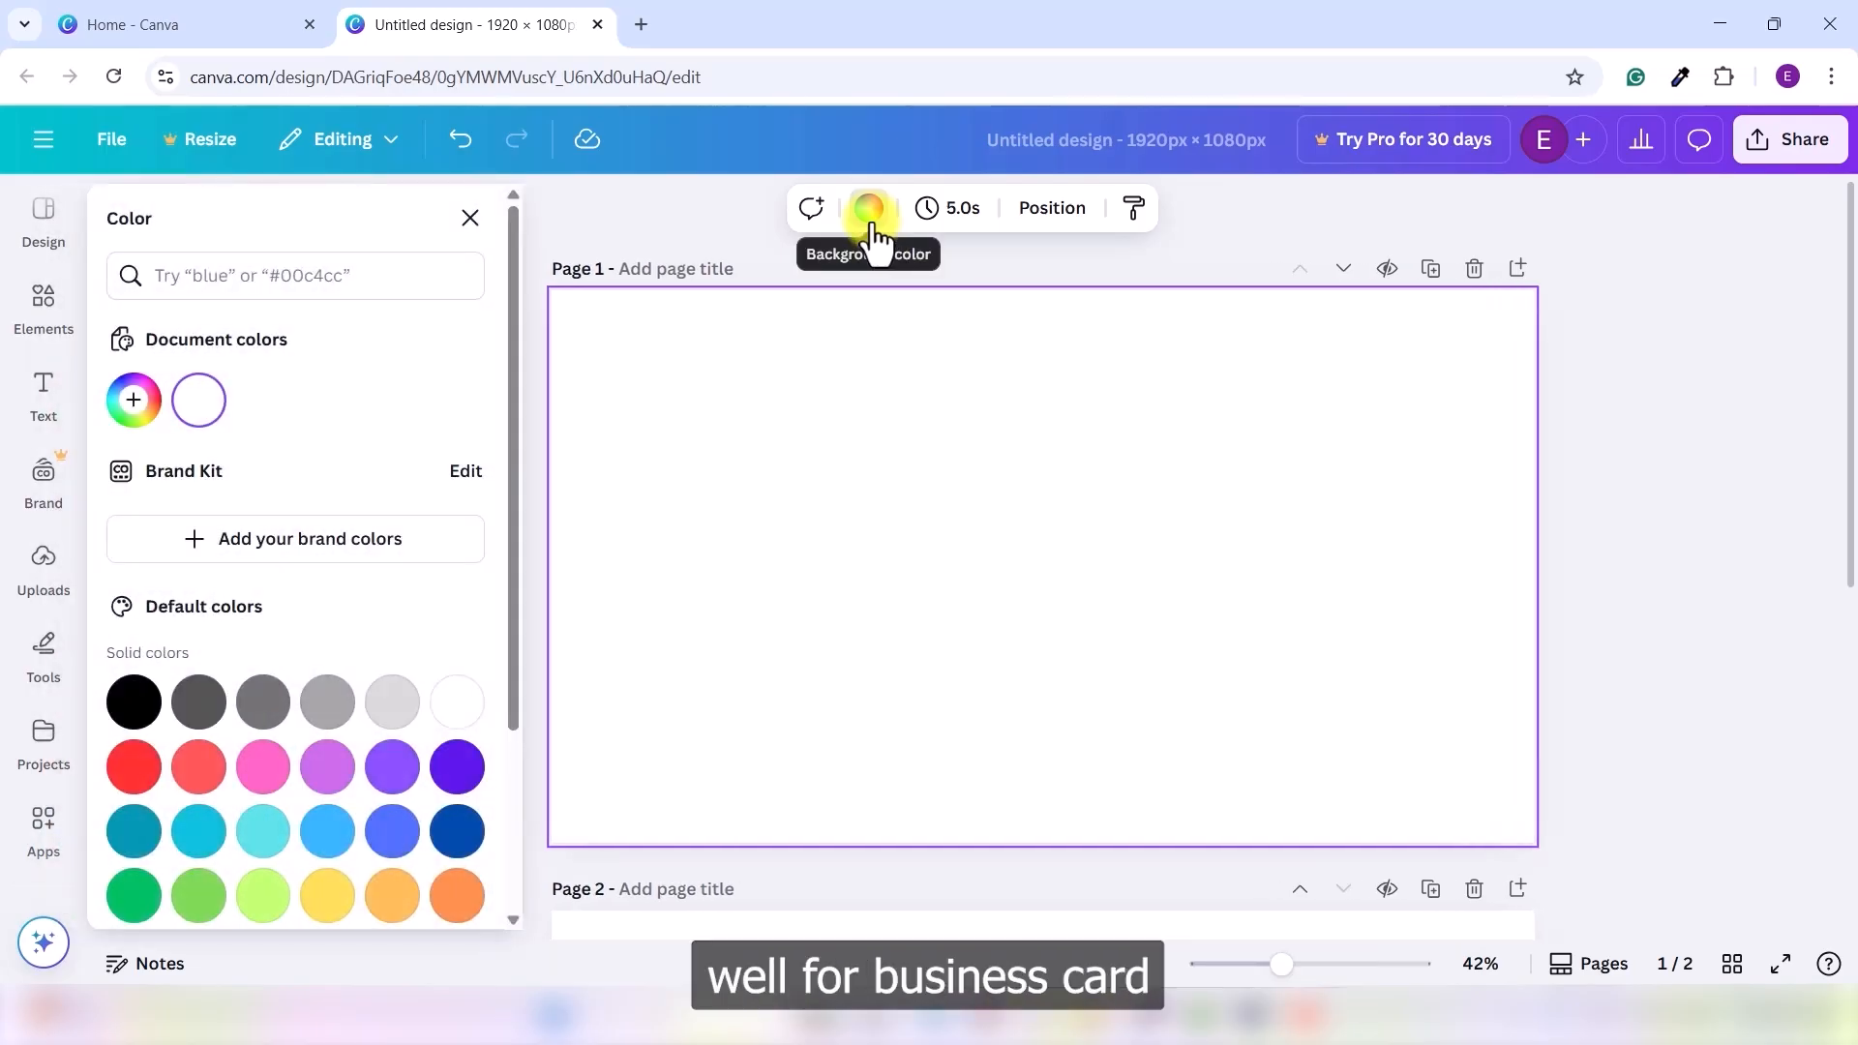
click(327, 703)
scroll(290, 678, down, 3)
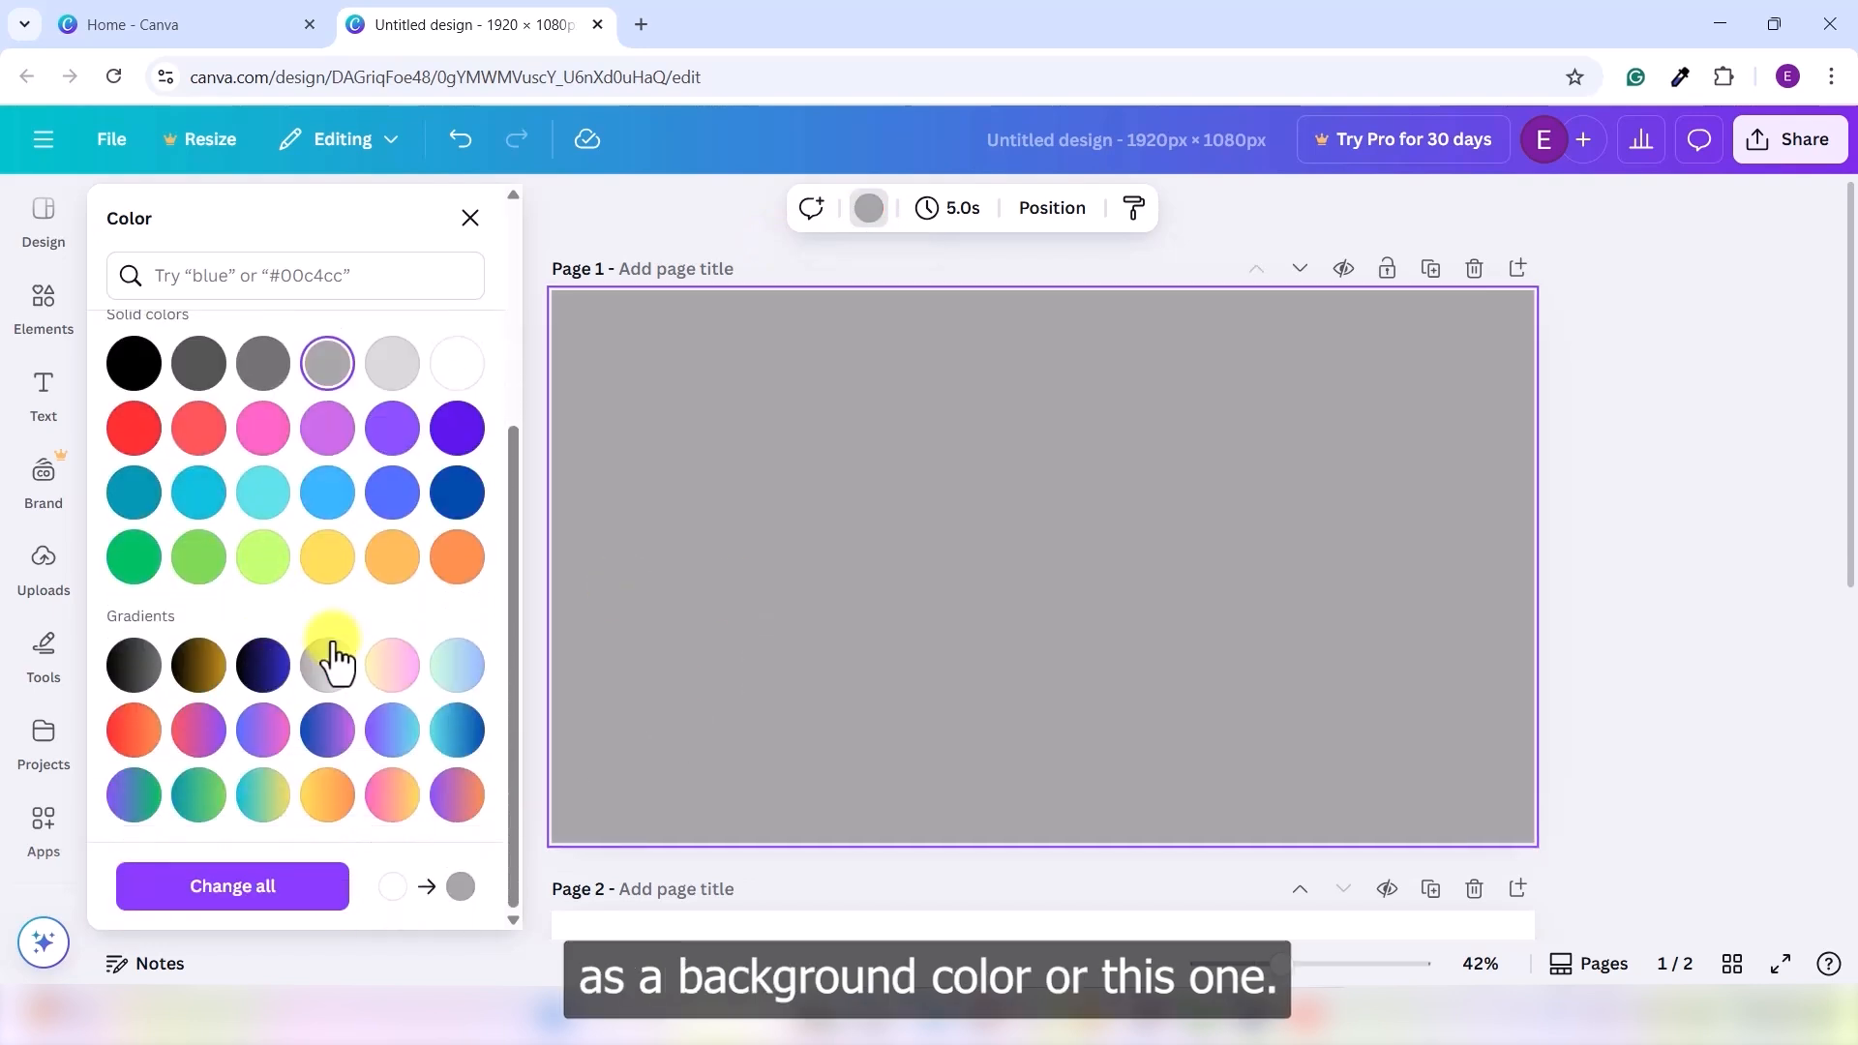
click(147, 681)
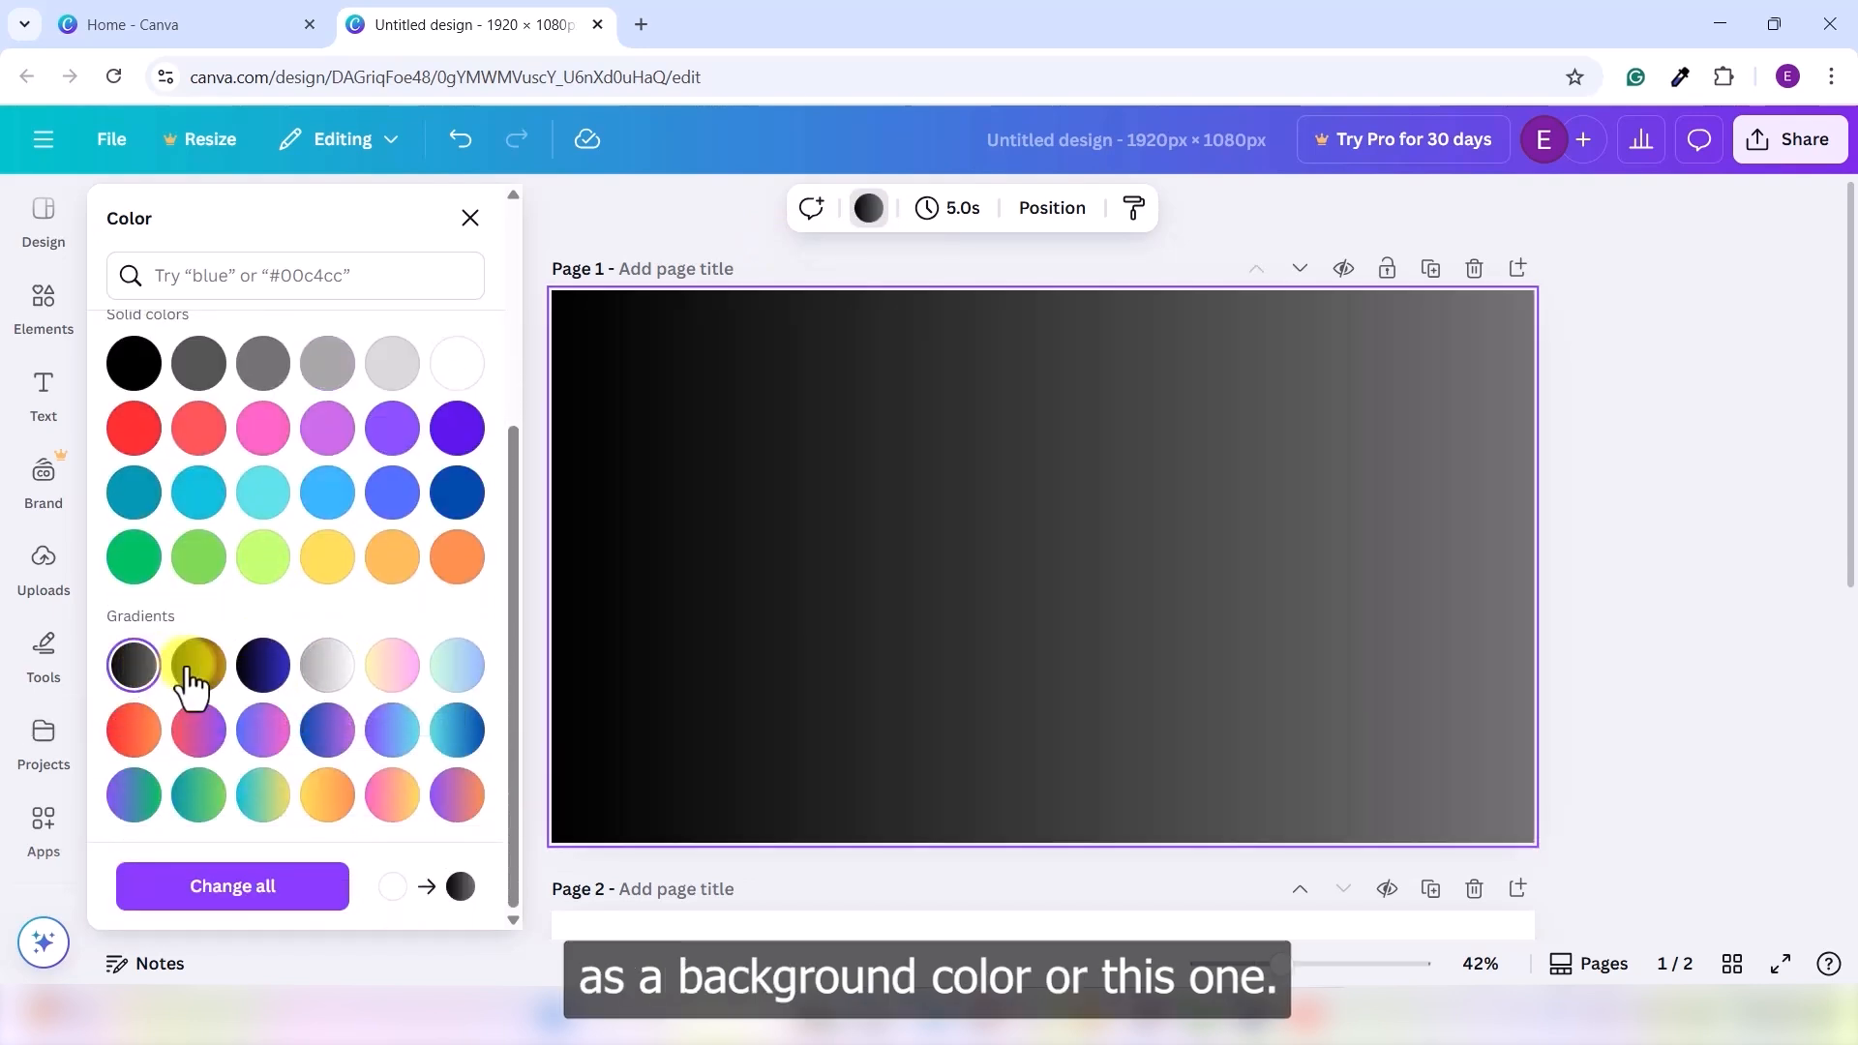
click(205, 682)
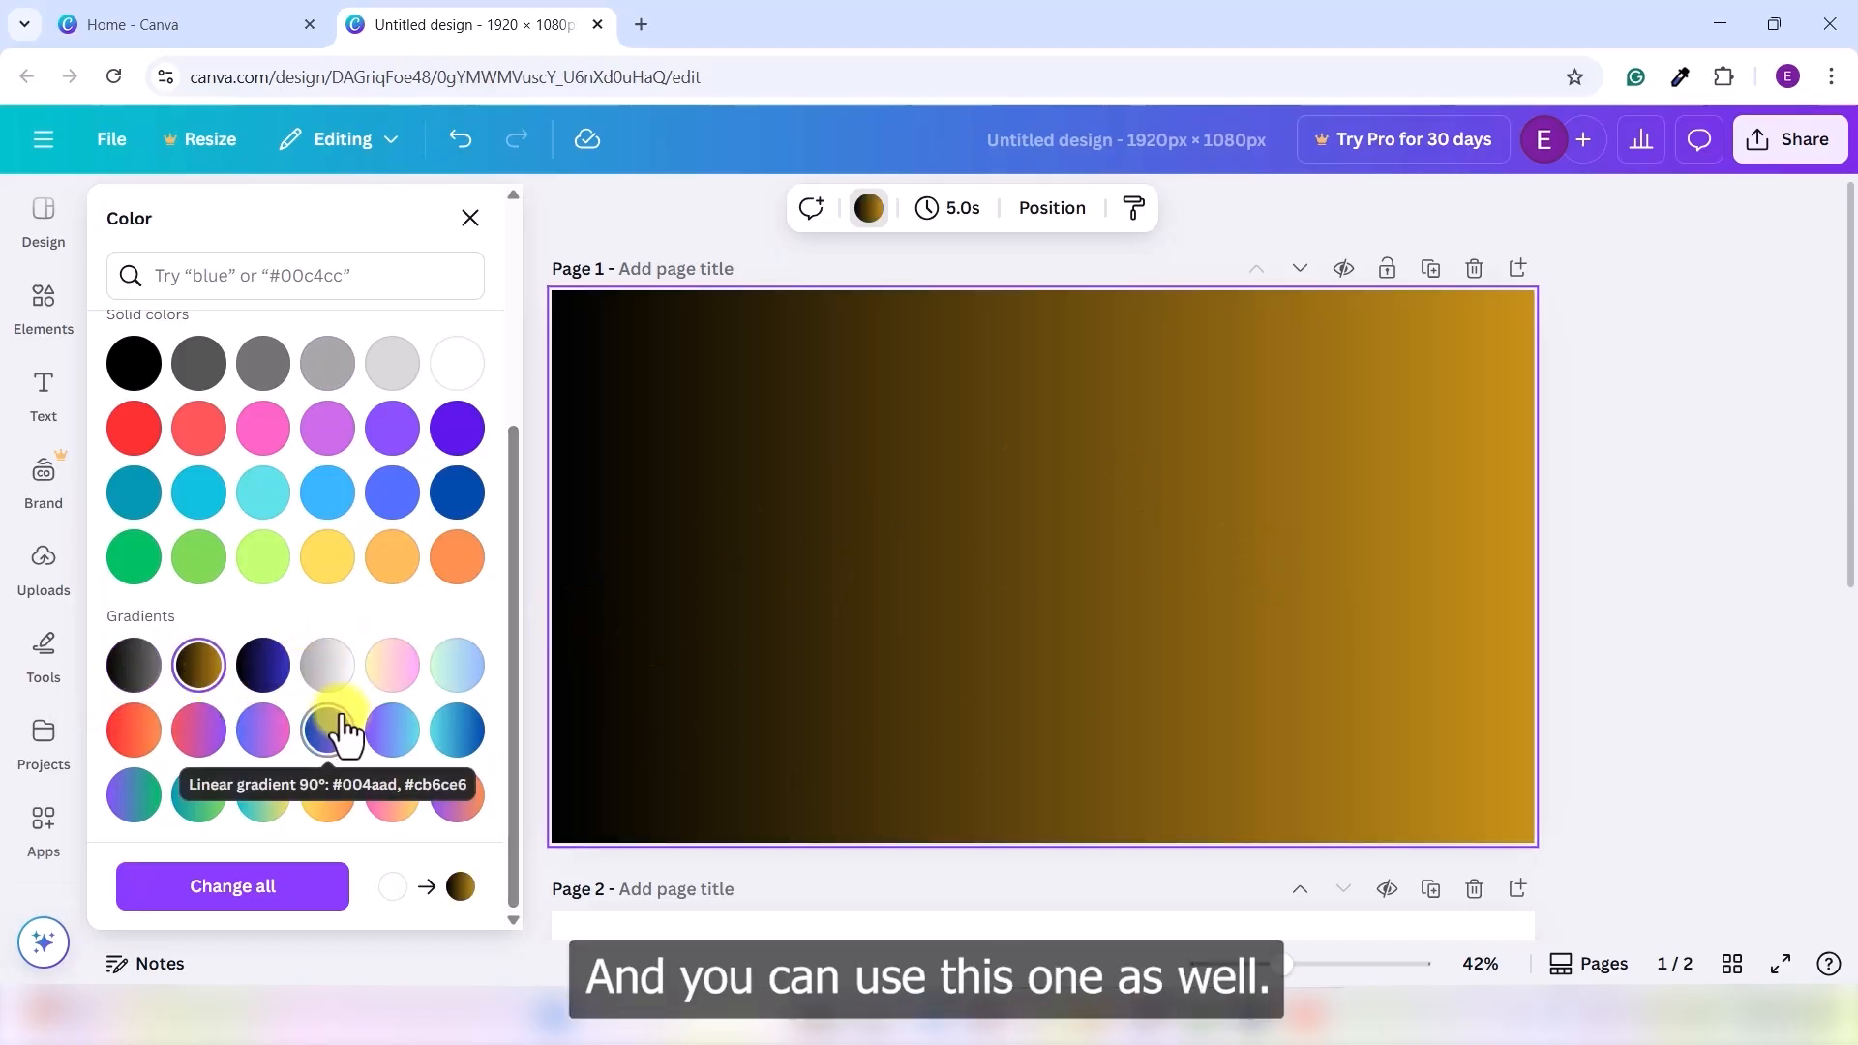
click(464, 801)
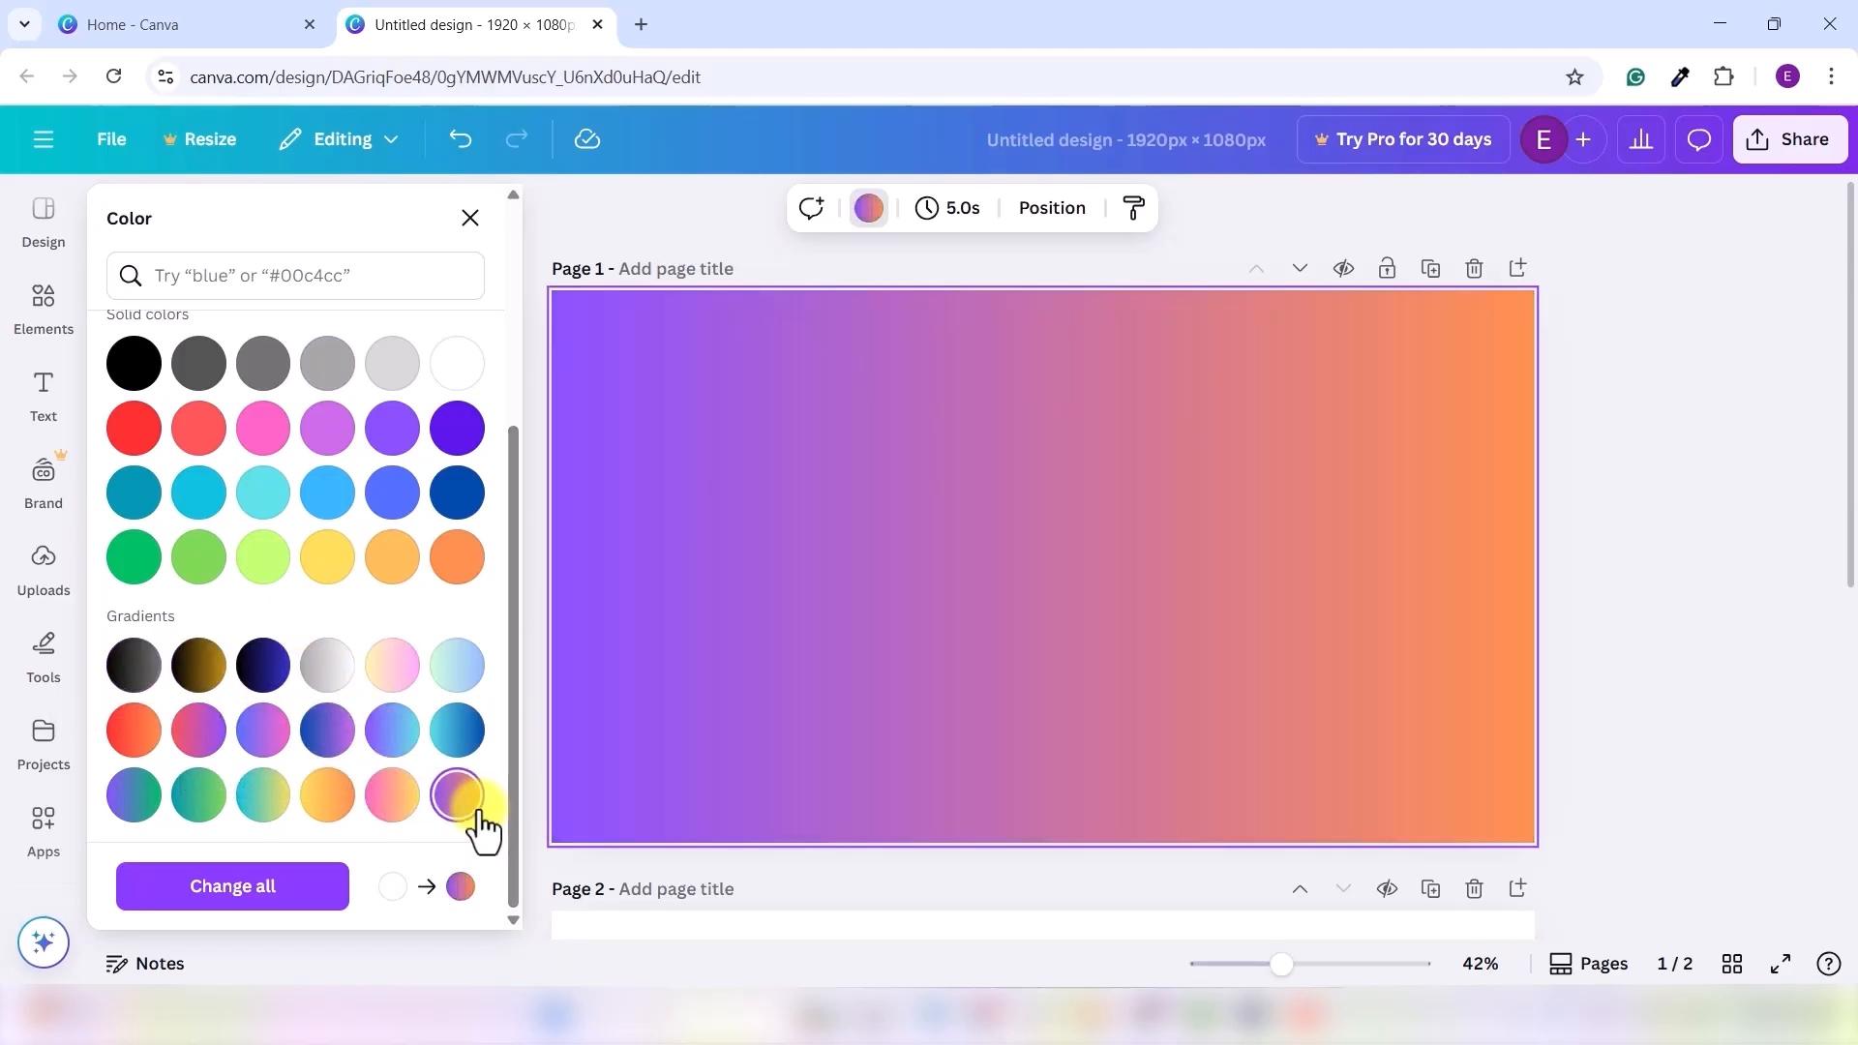
click(269, 677)
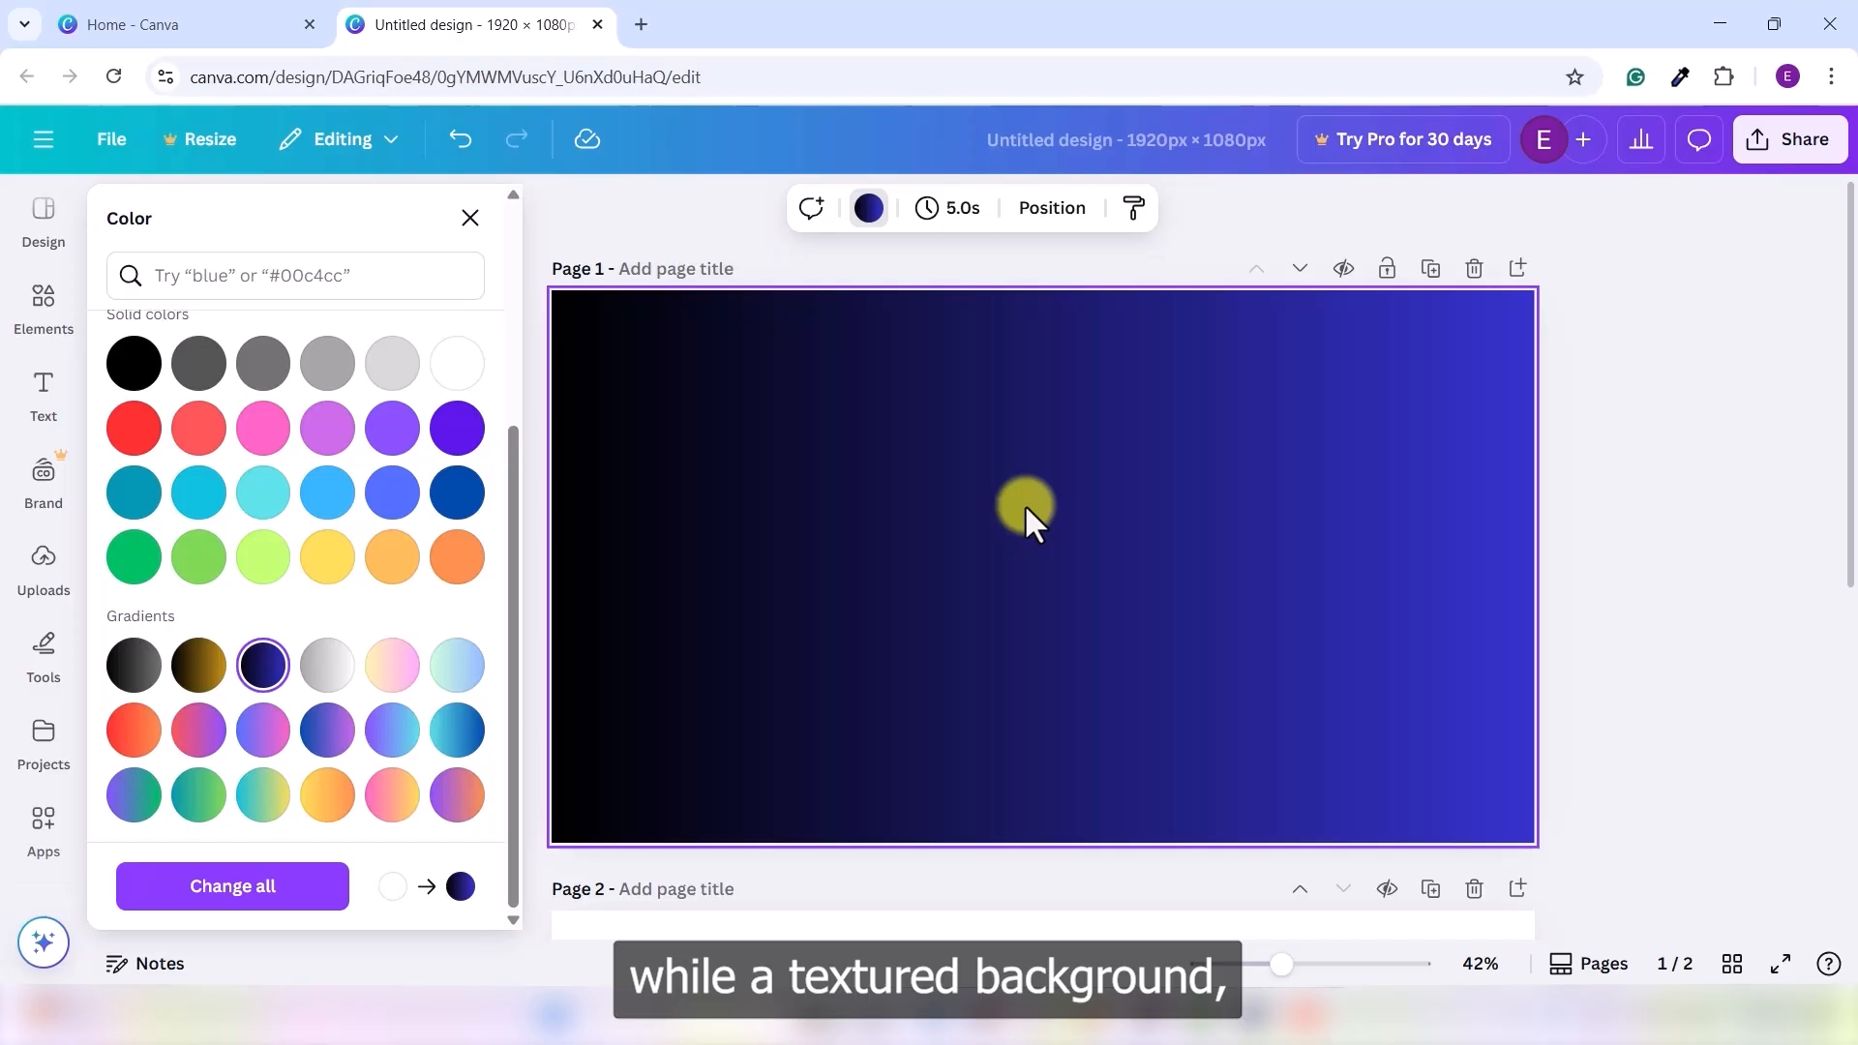
- Search 'texture background' and make the peach marble photo Page 1's background
click(470, 218)
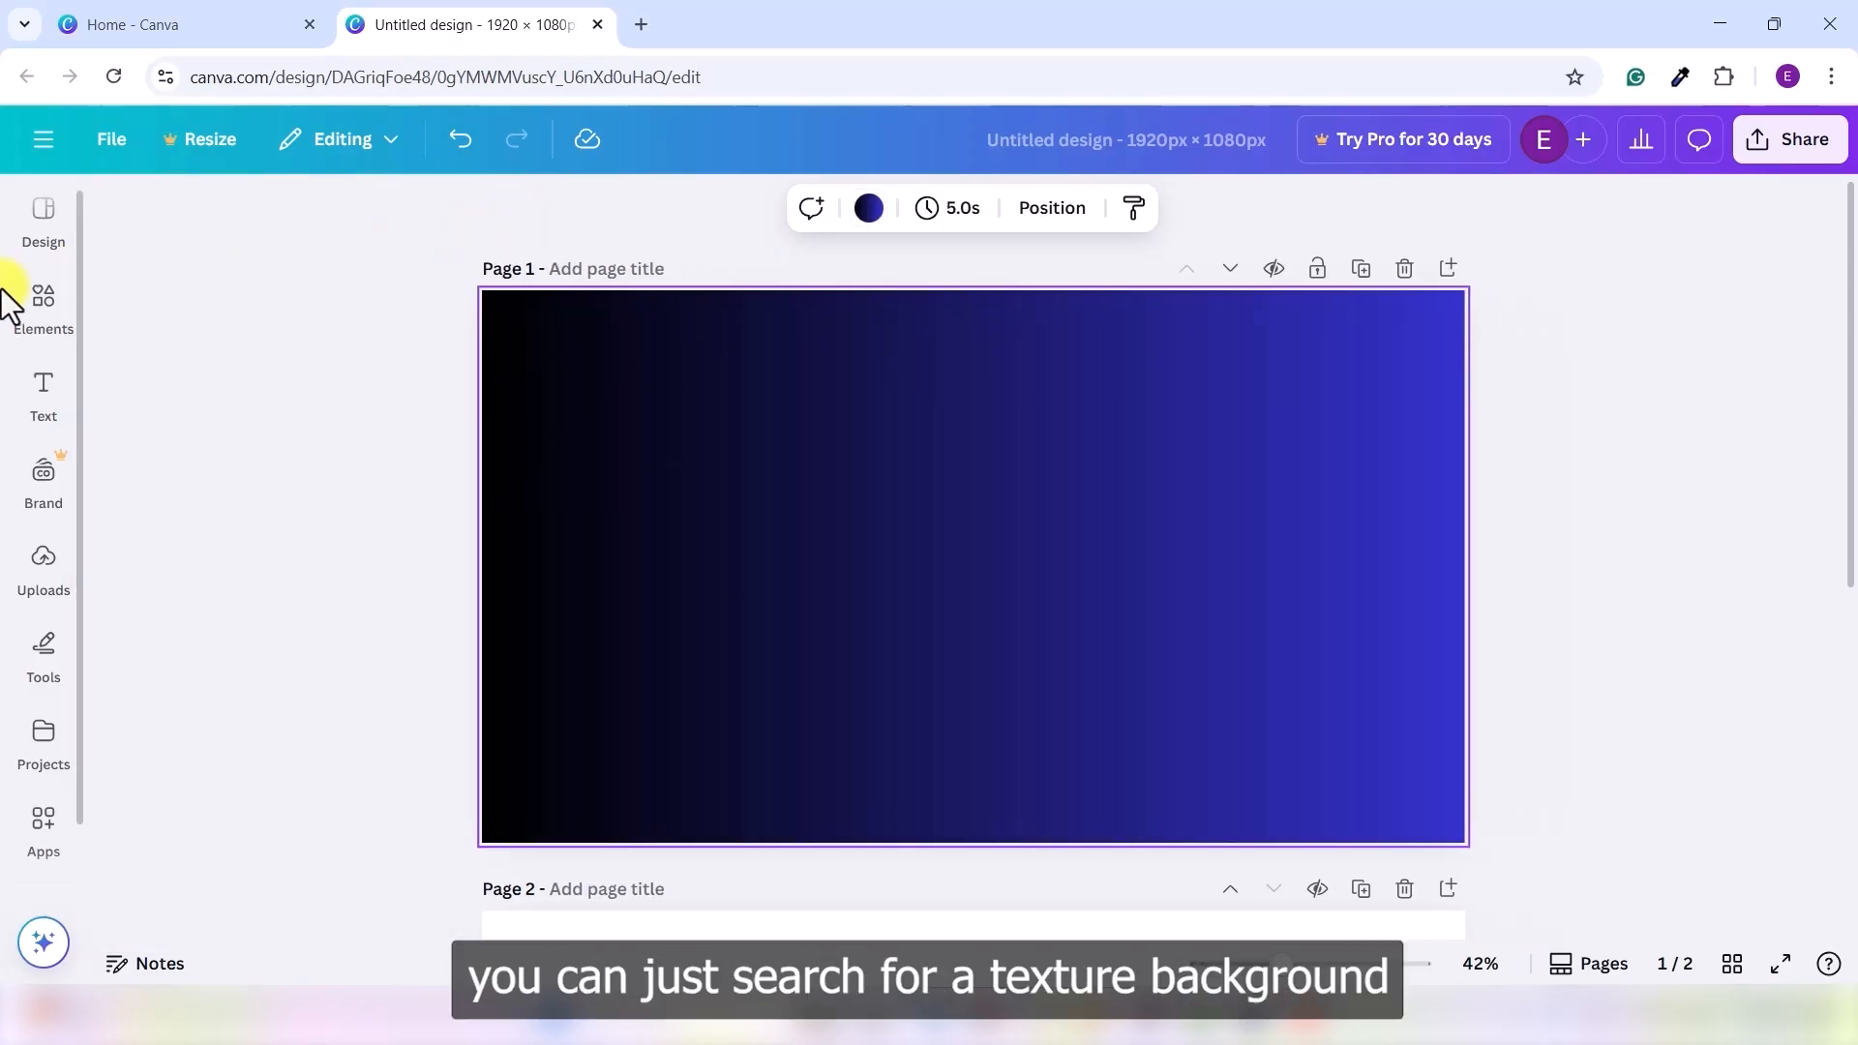
click(14, 300)
text(textu)
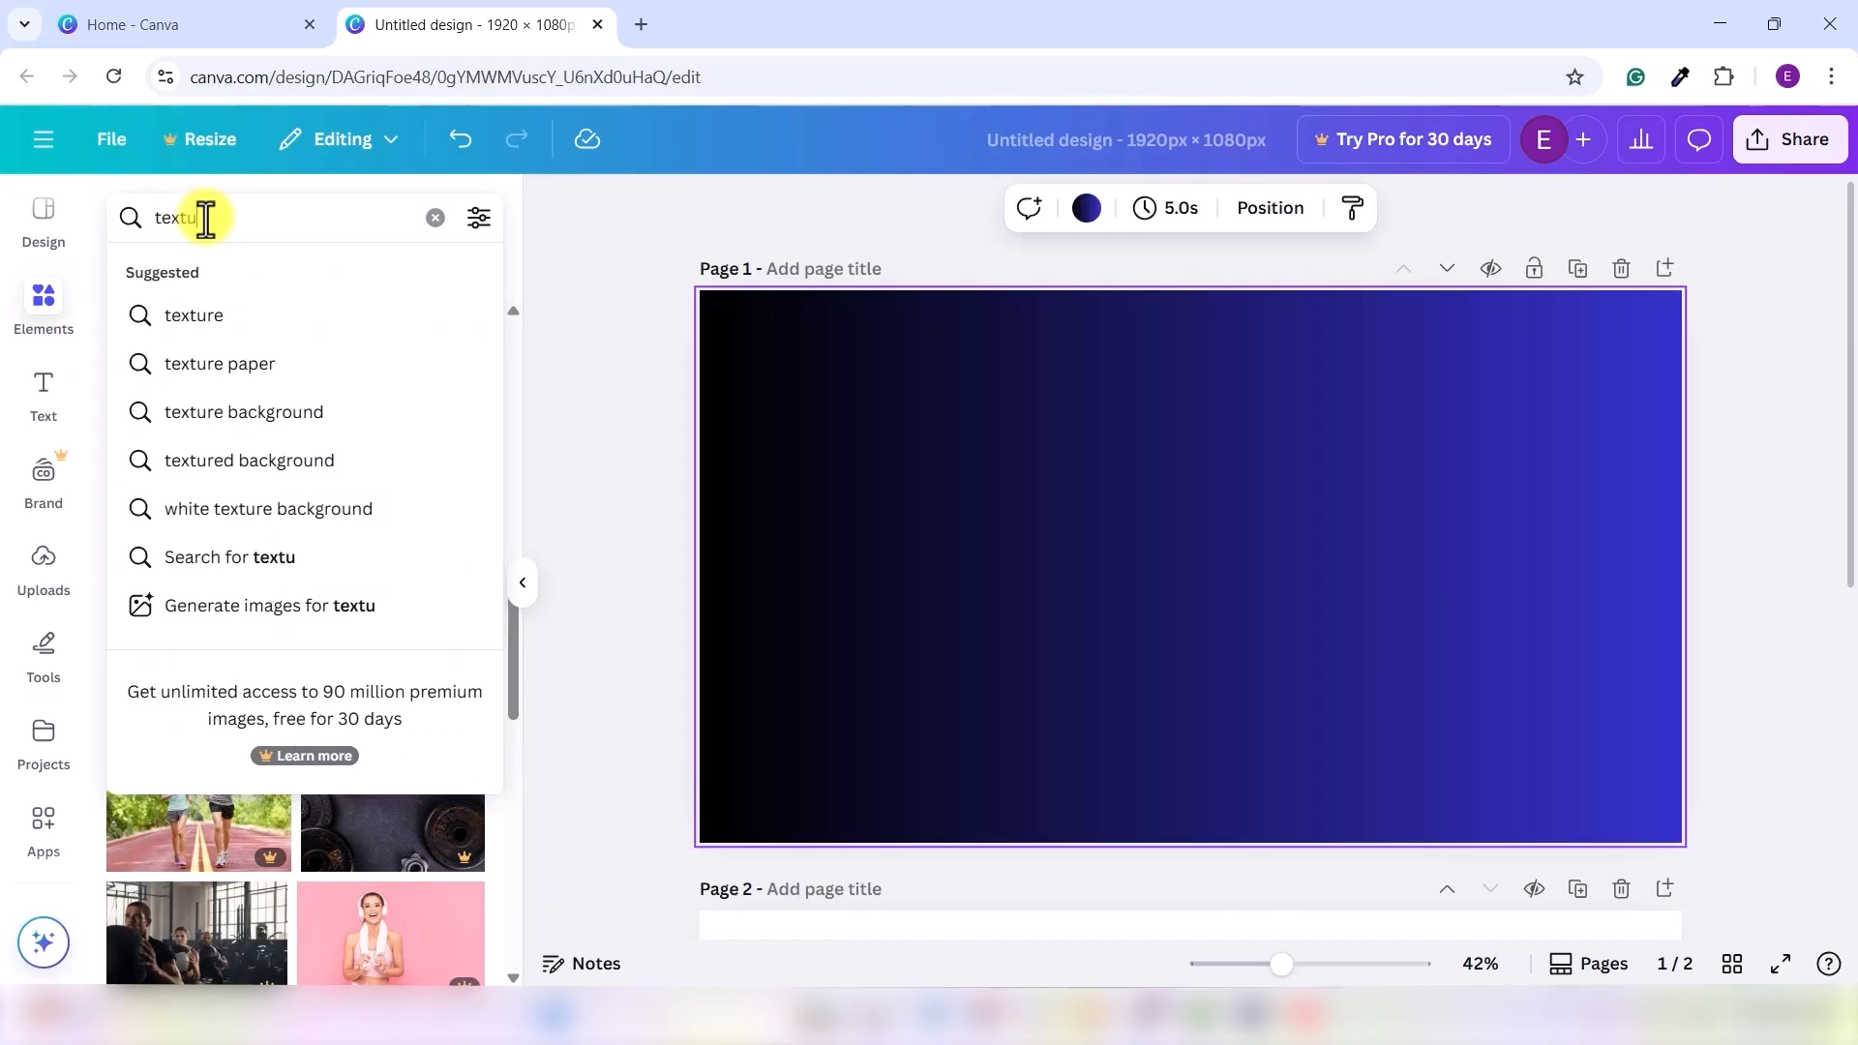
click(228, 420)
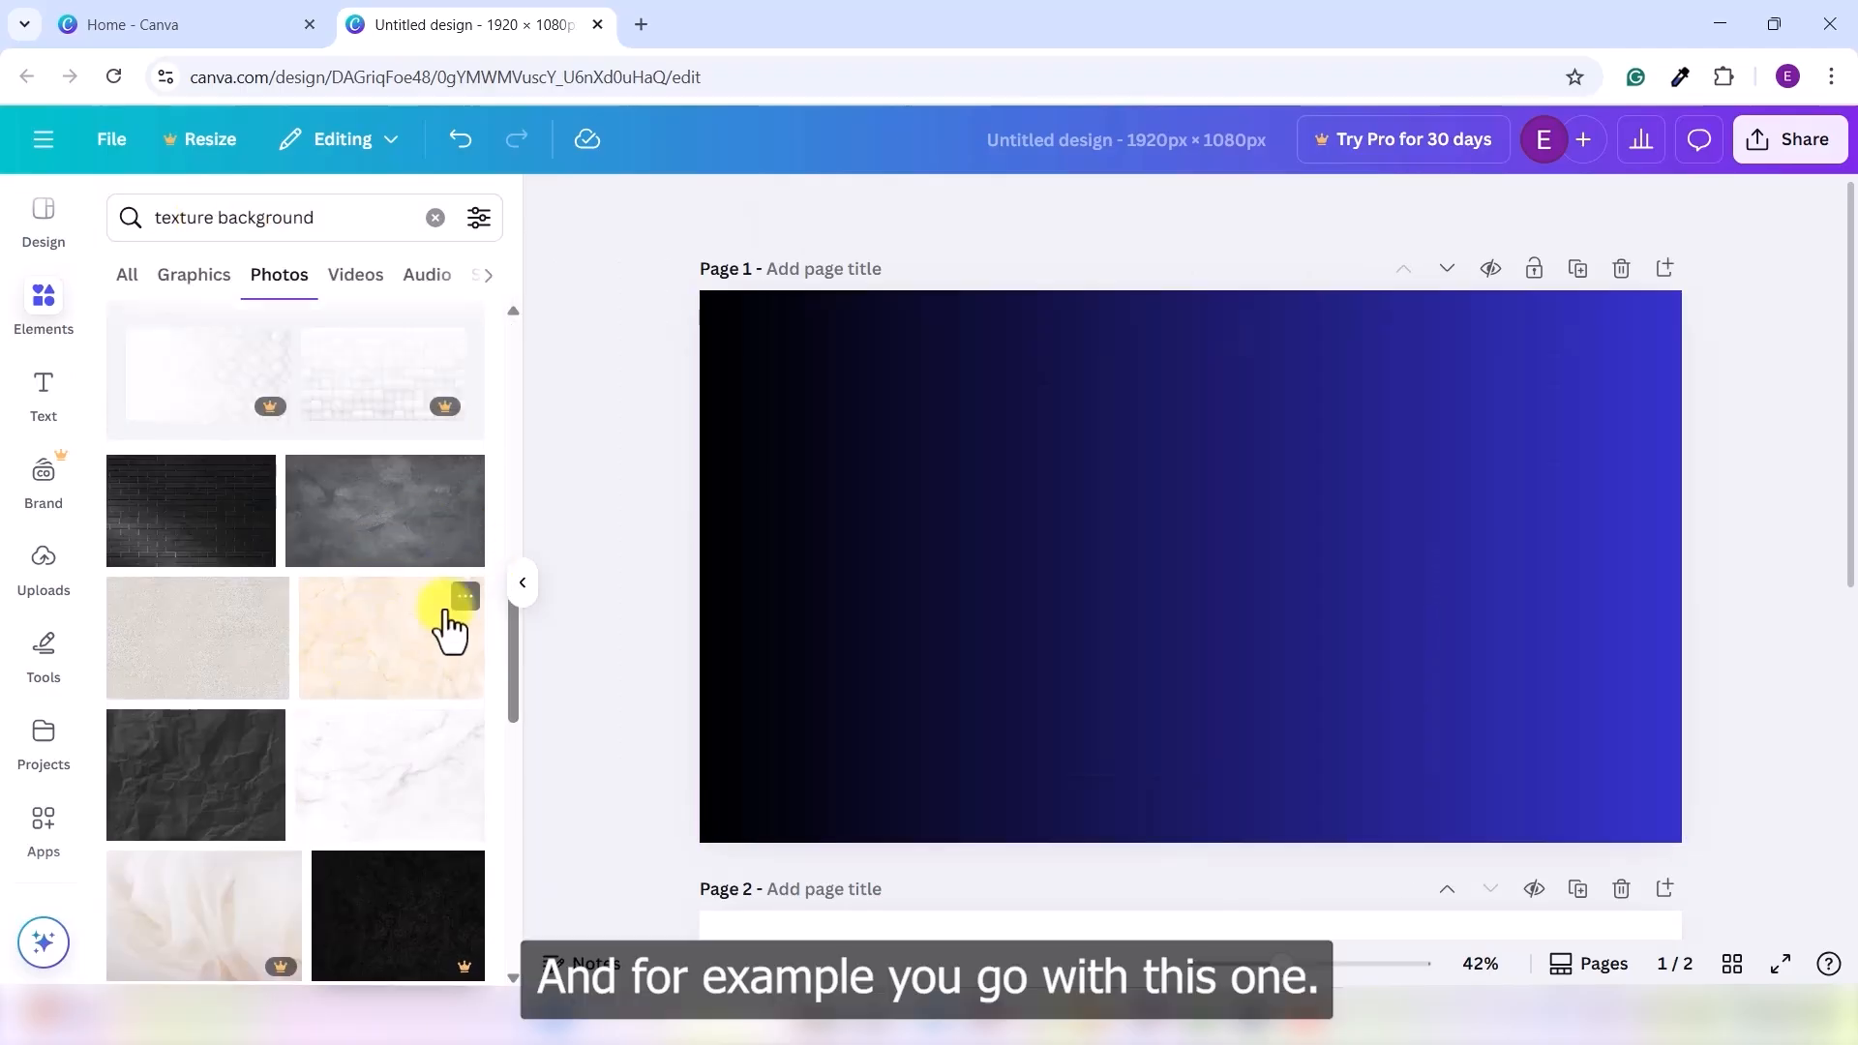
click(379, 658)
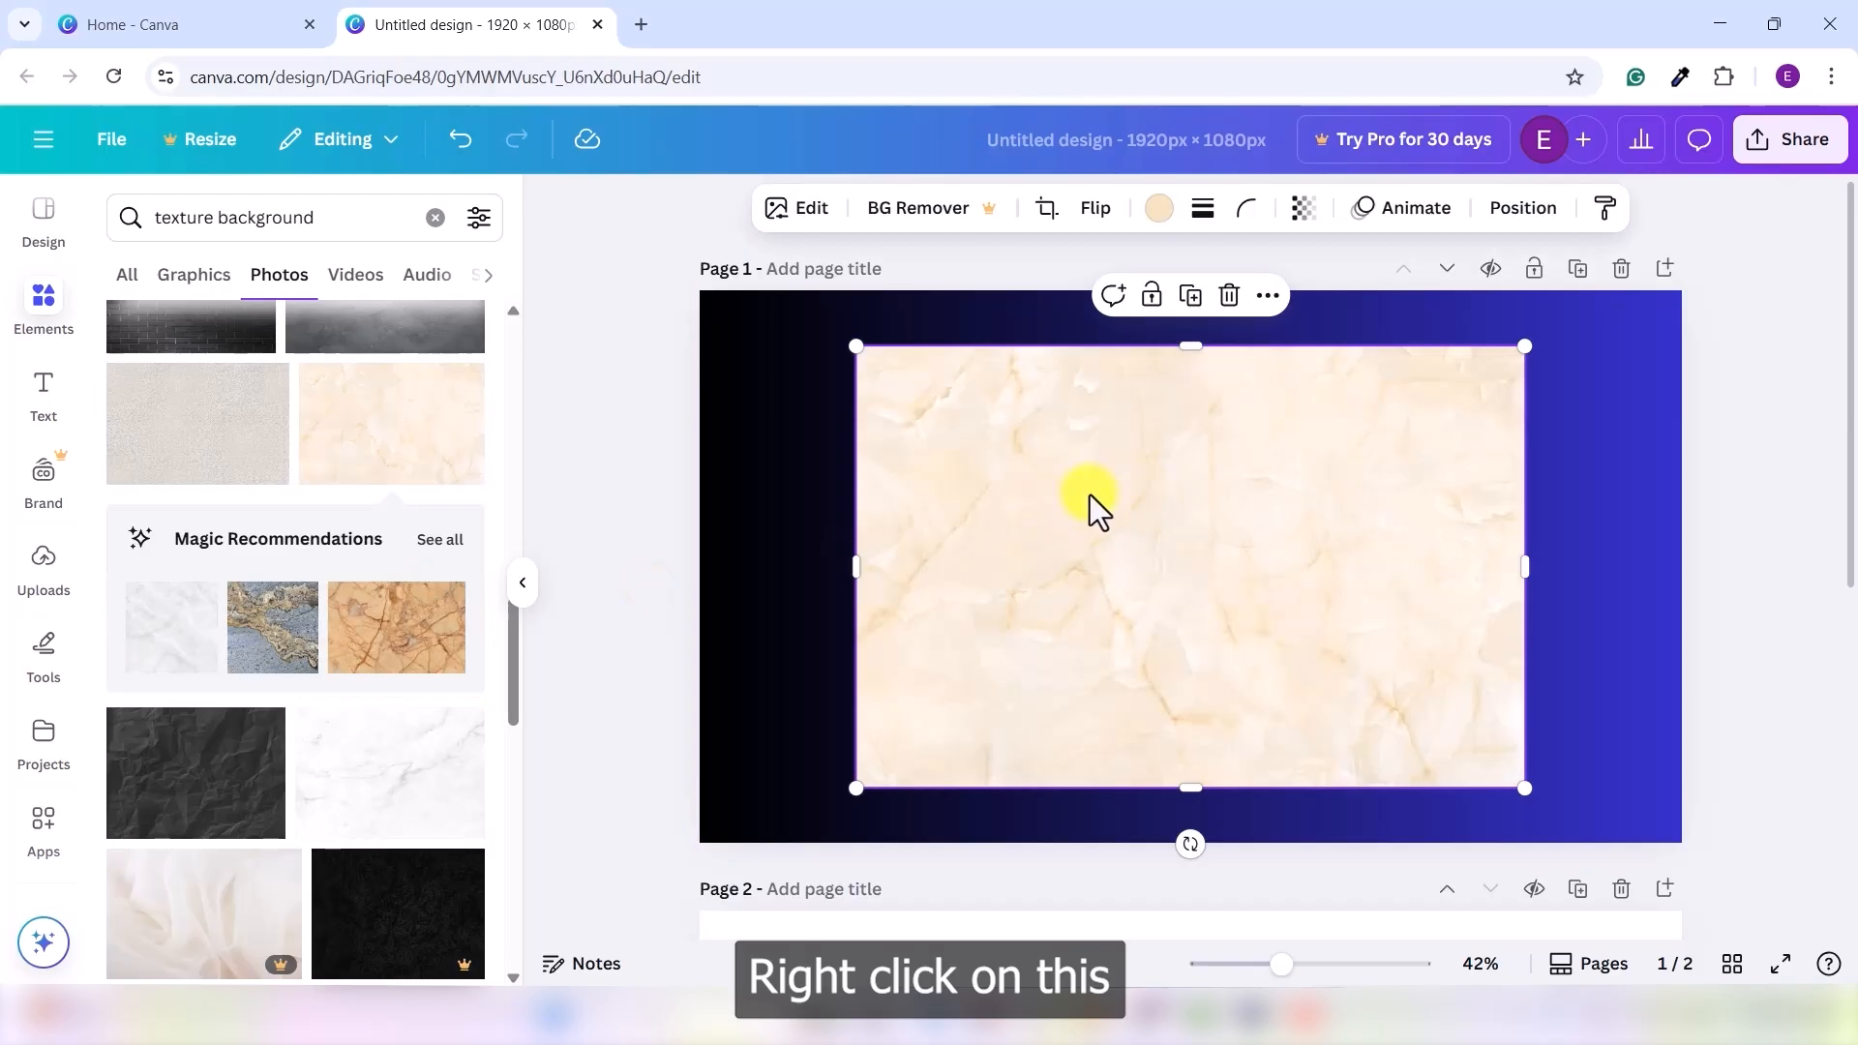
right_click(1090, 495)
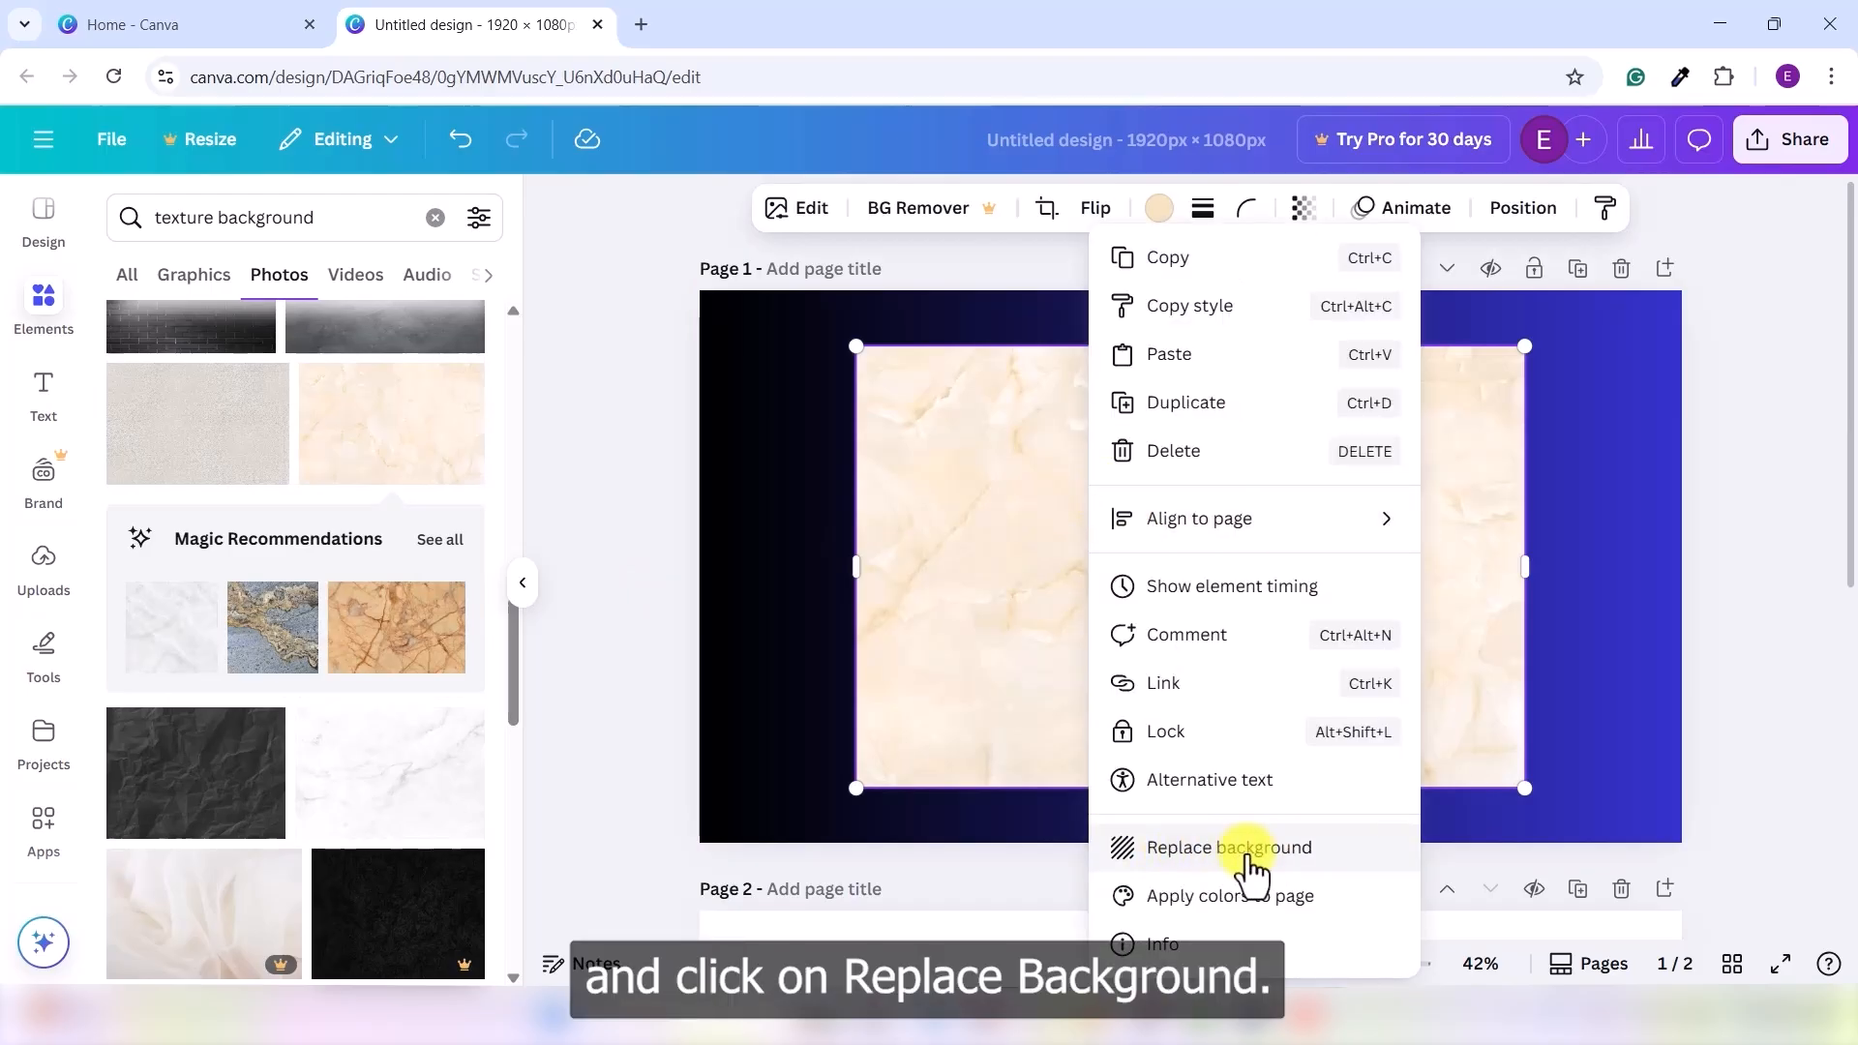
click(1252, 852)
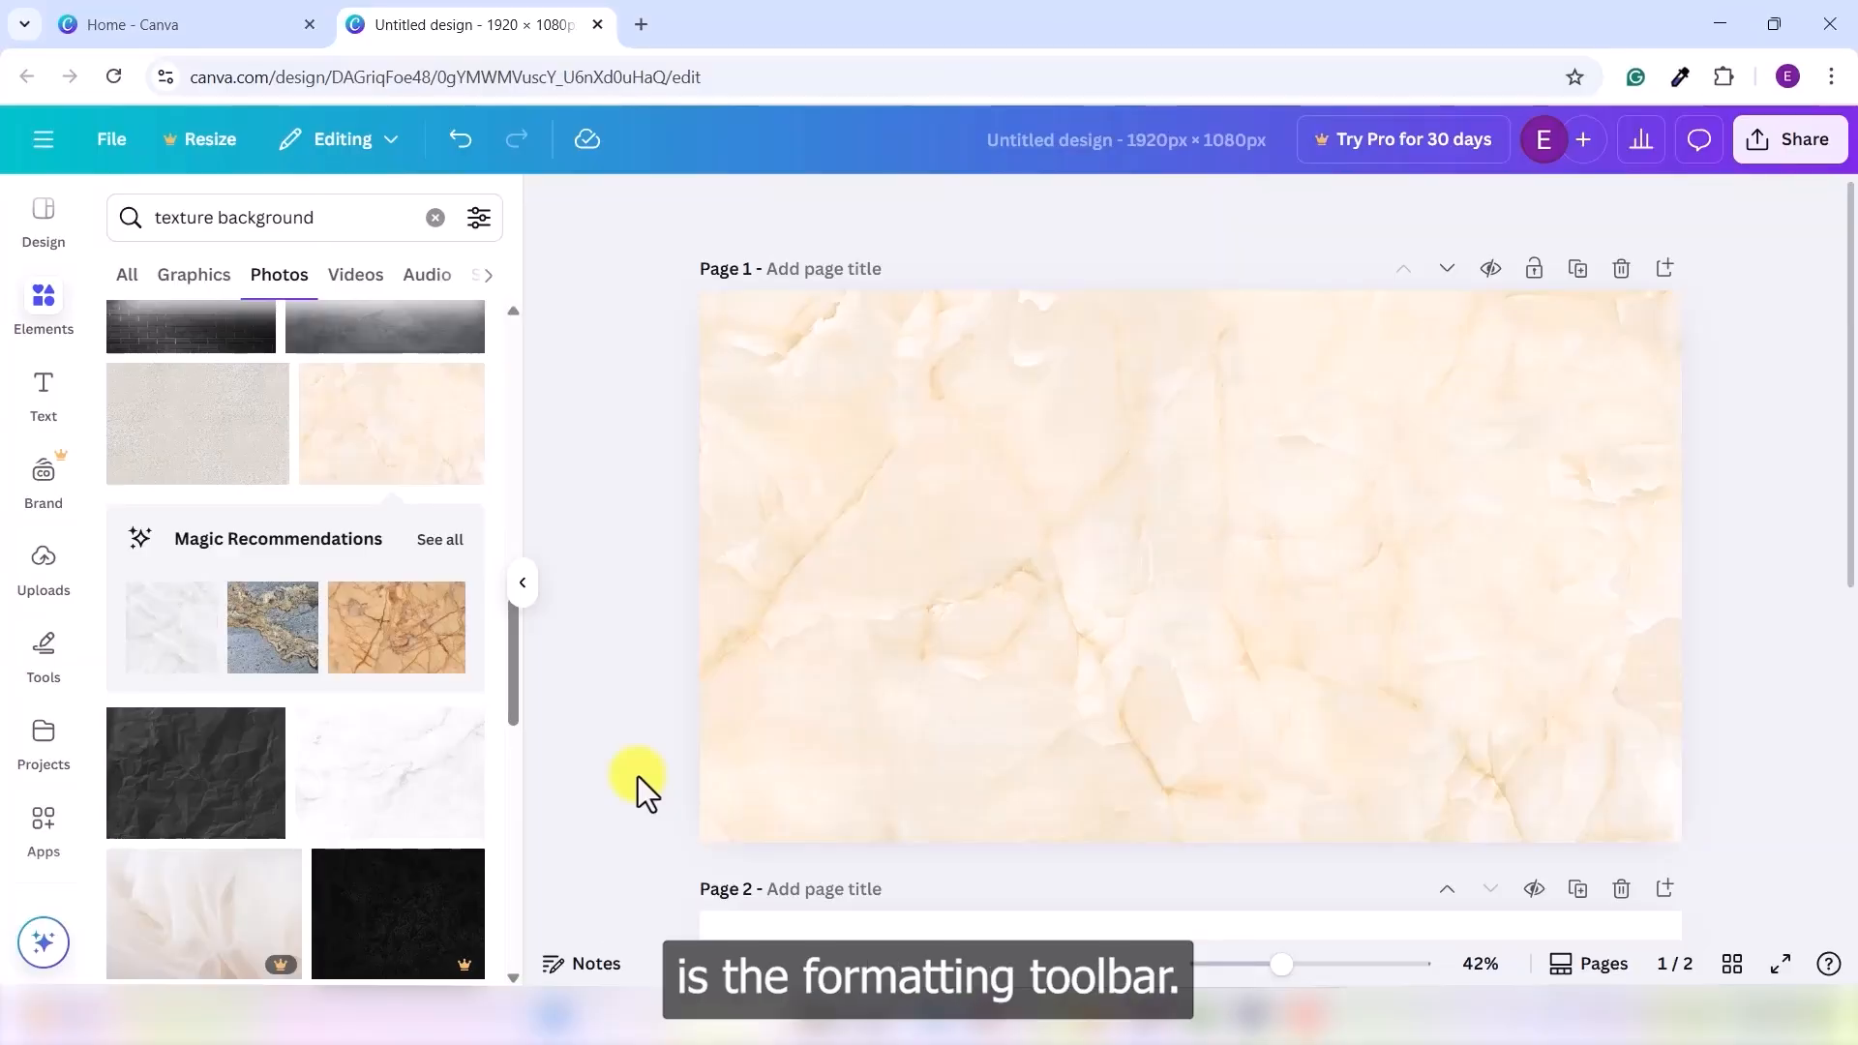
- Flip the marble background image horizontally, then view the Position panel
click(1082, 513)
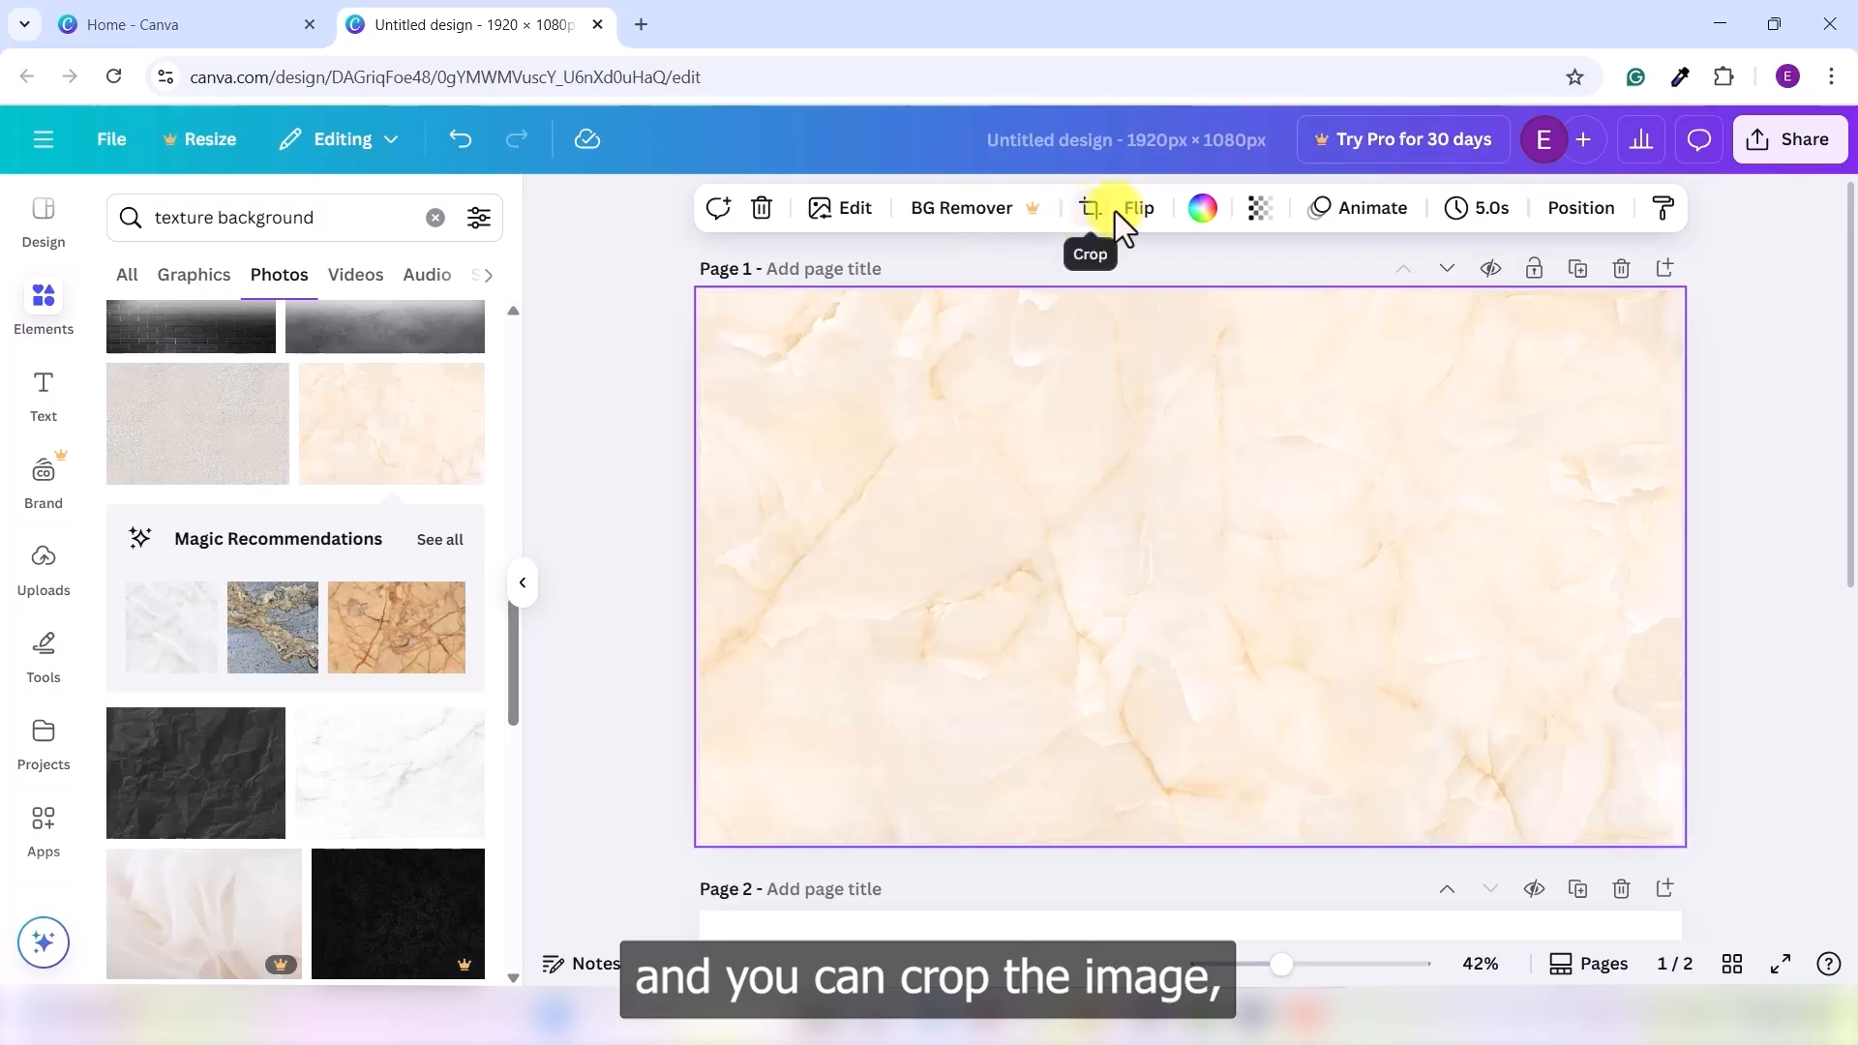
click(1142, 213)
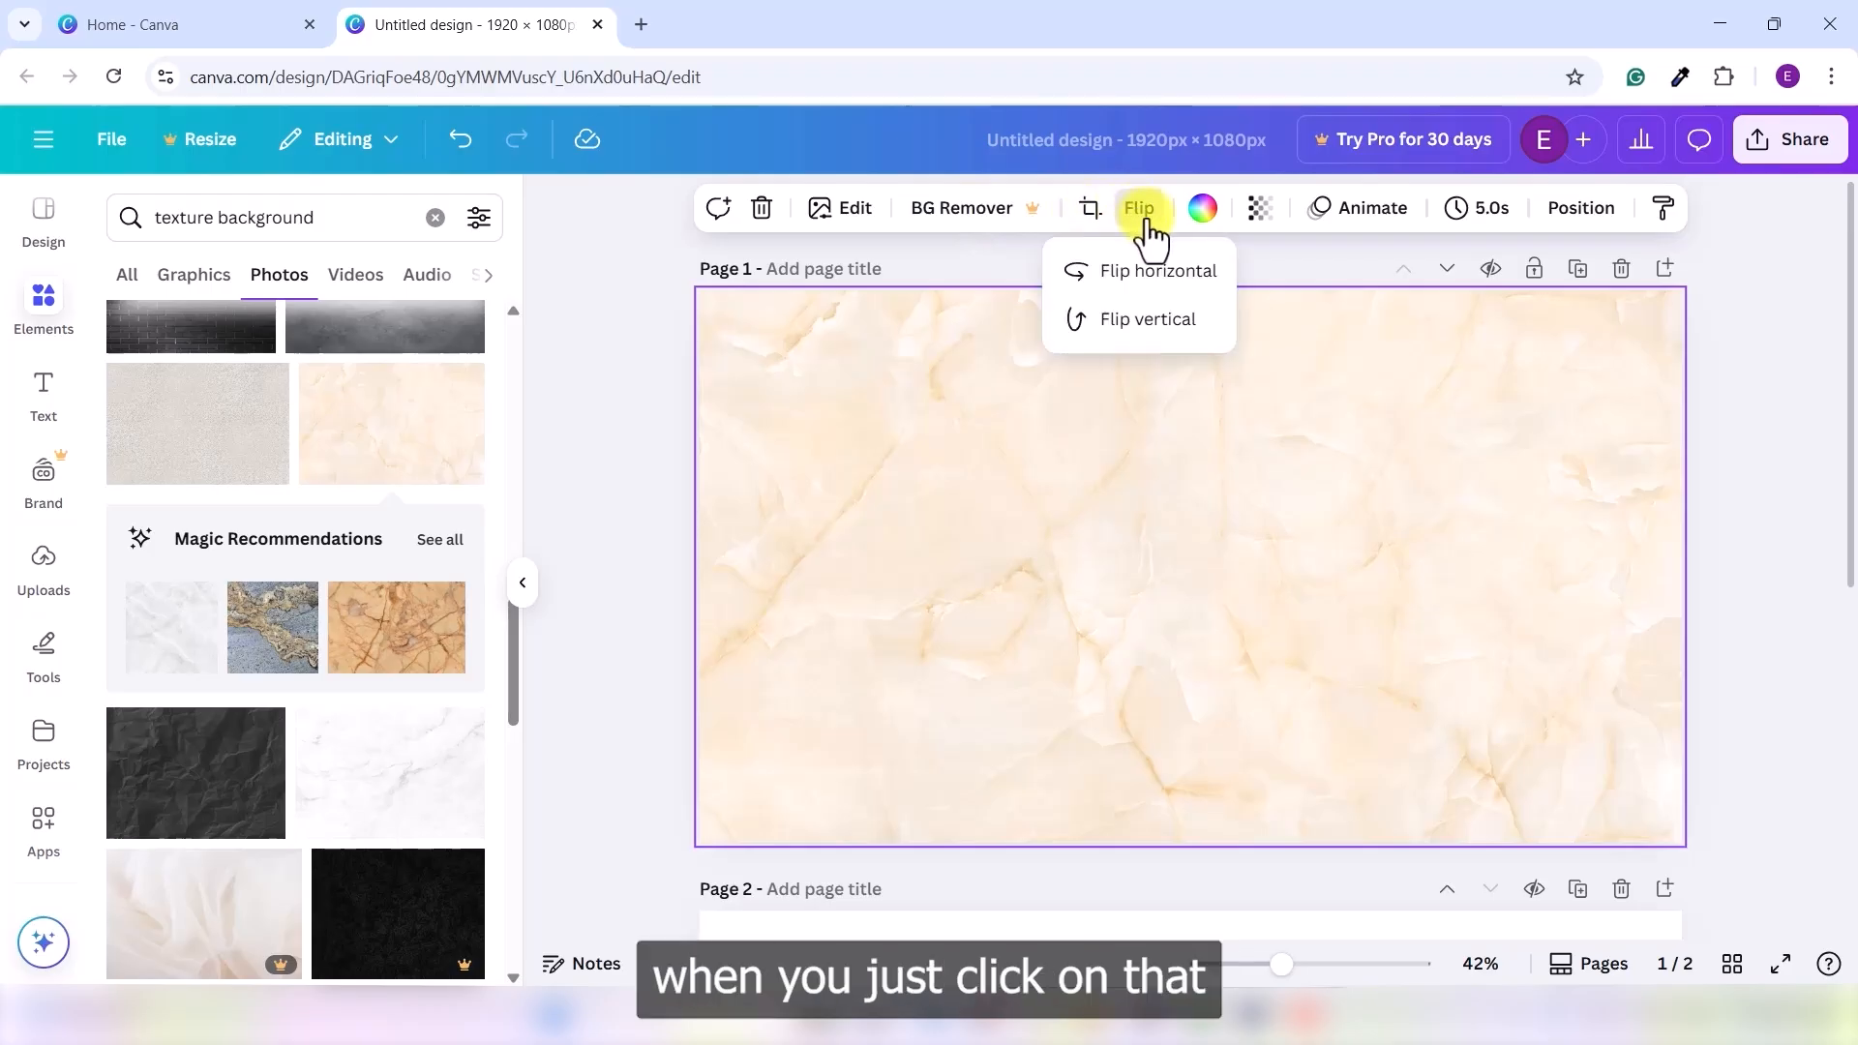
click(1164, 281)
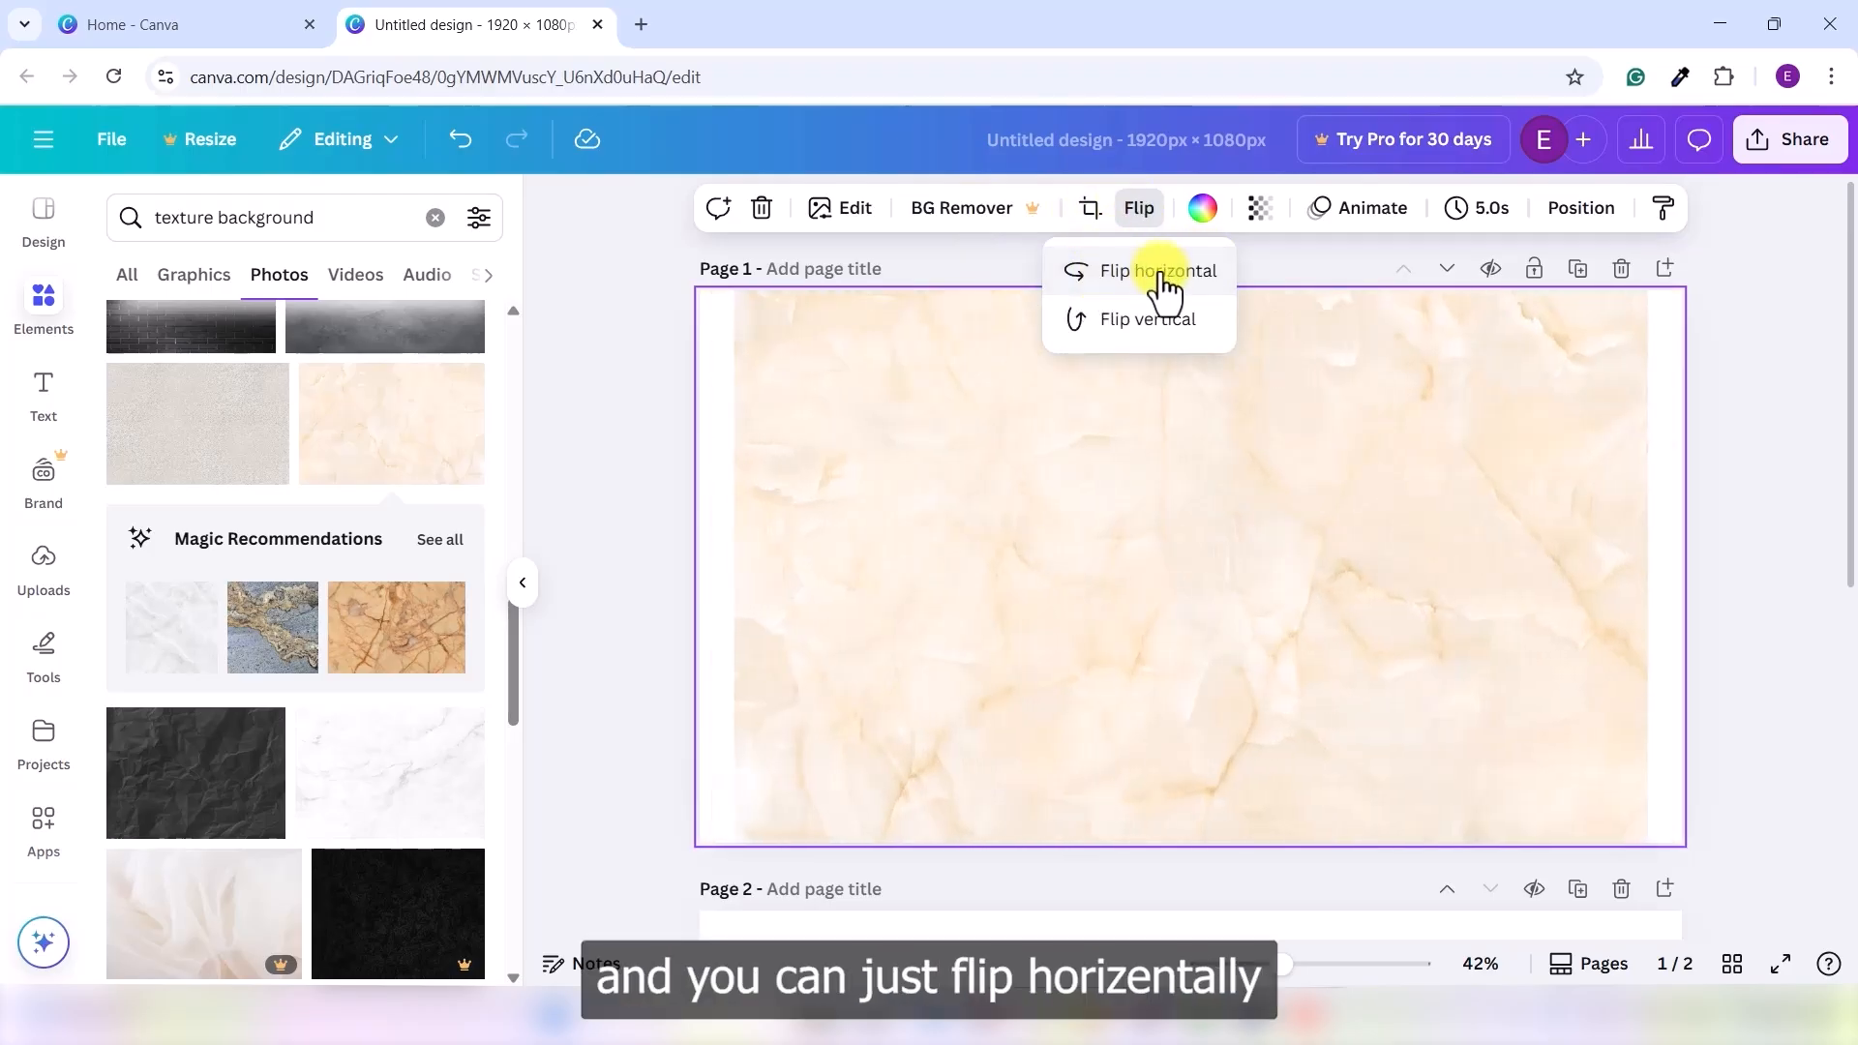
click(1146, 211)
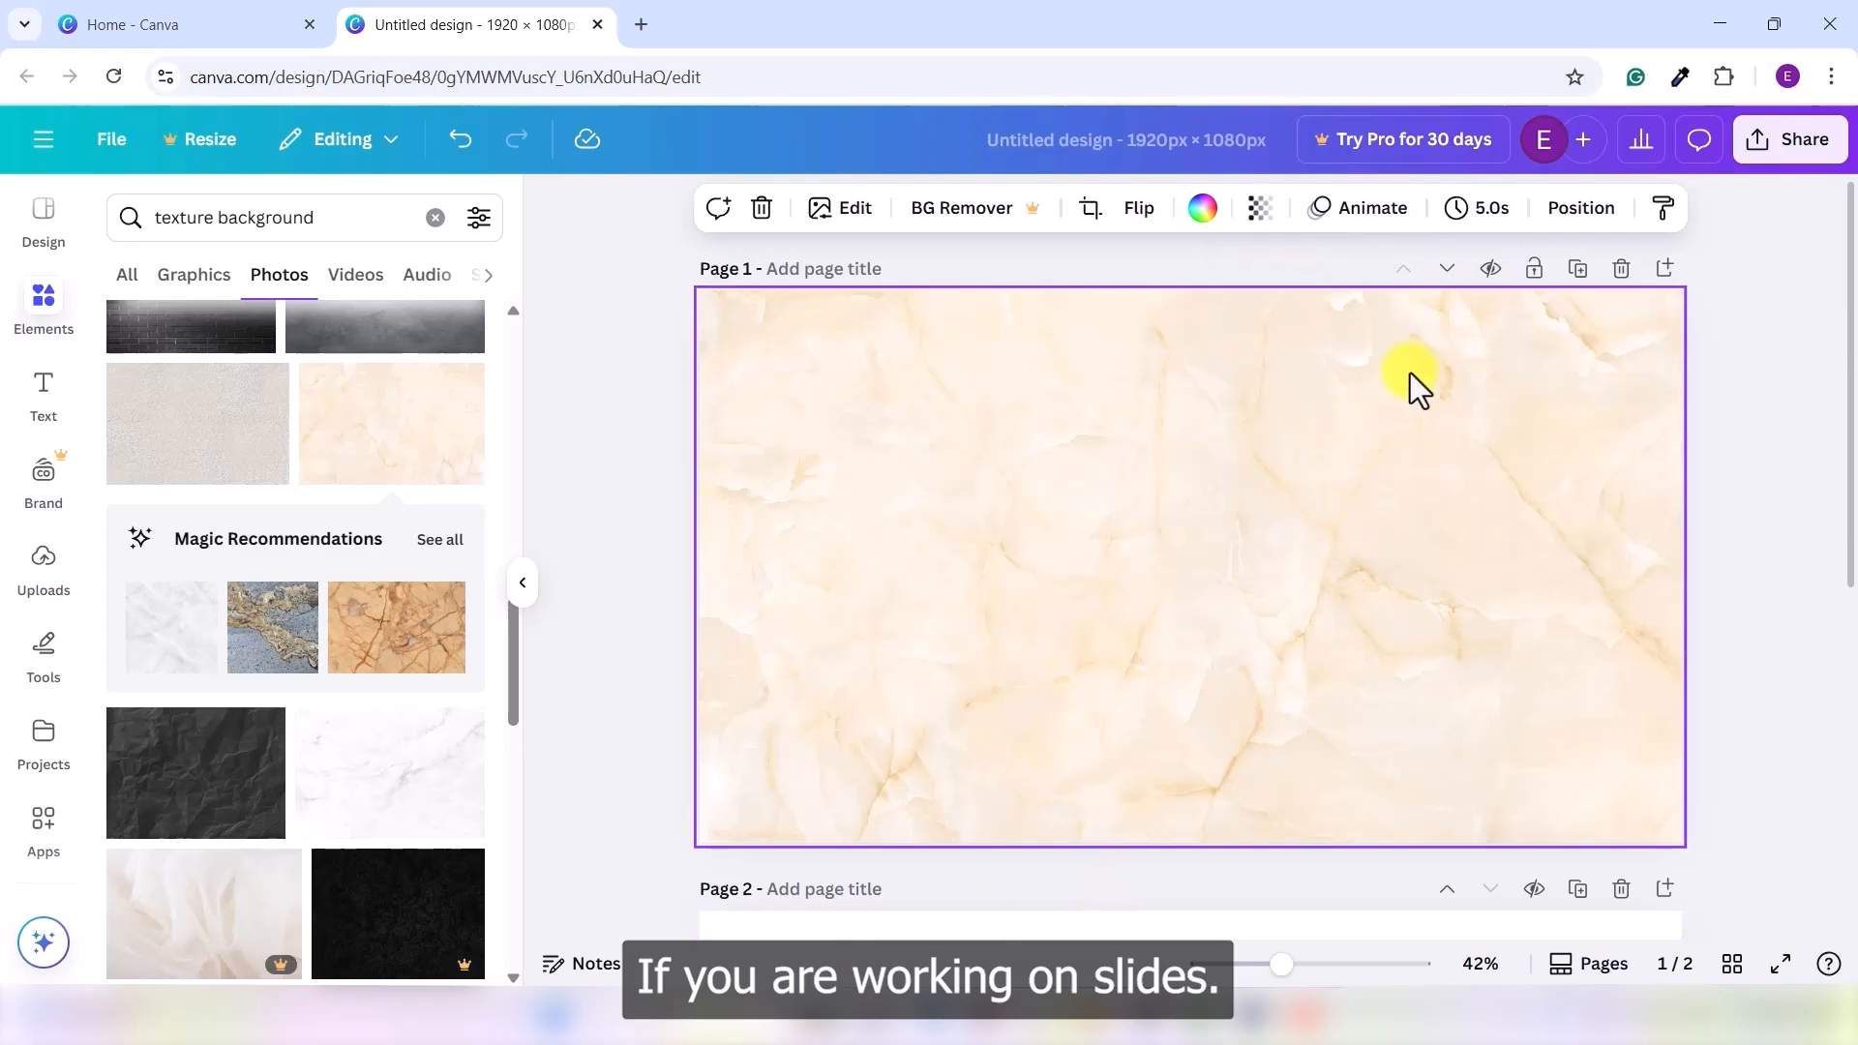
click(1576, 215)
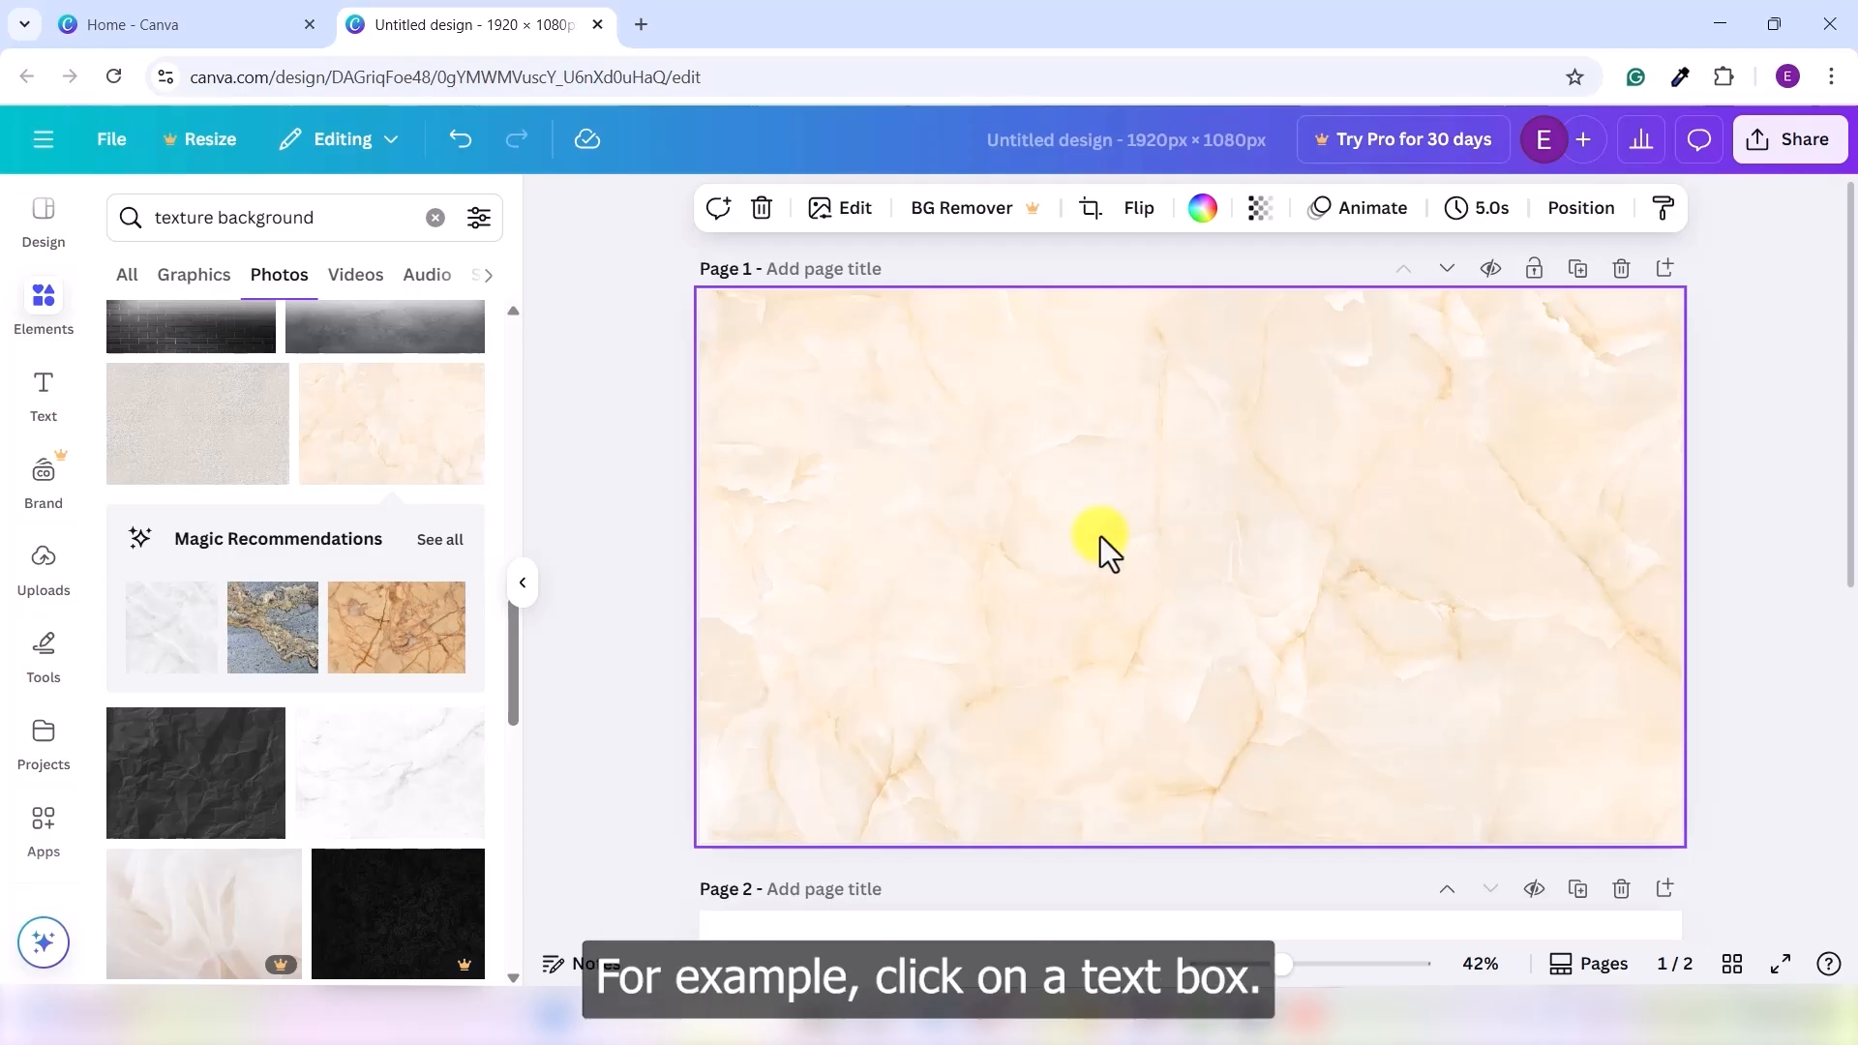
- Add an 'Add a heading' text box to Page 1 and select it
click(42, 402)
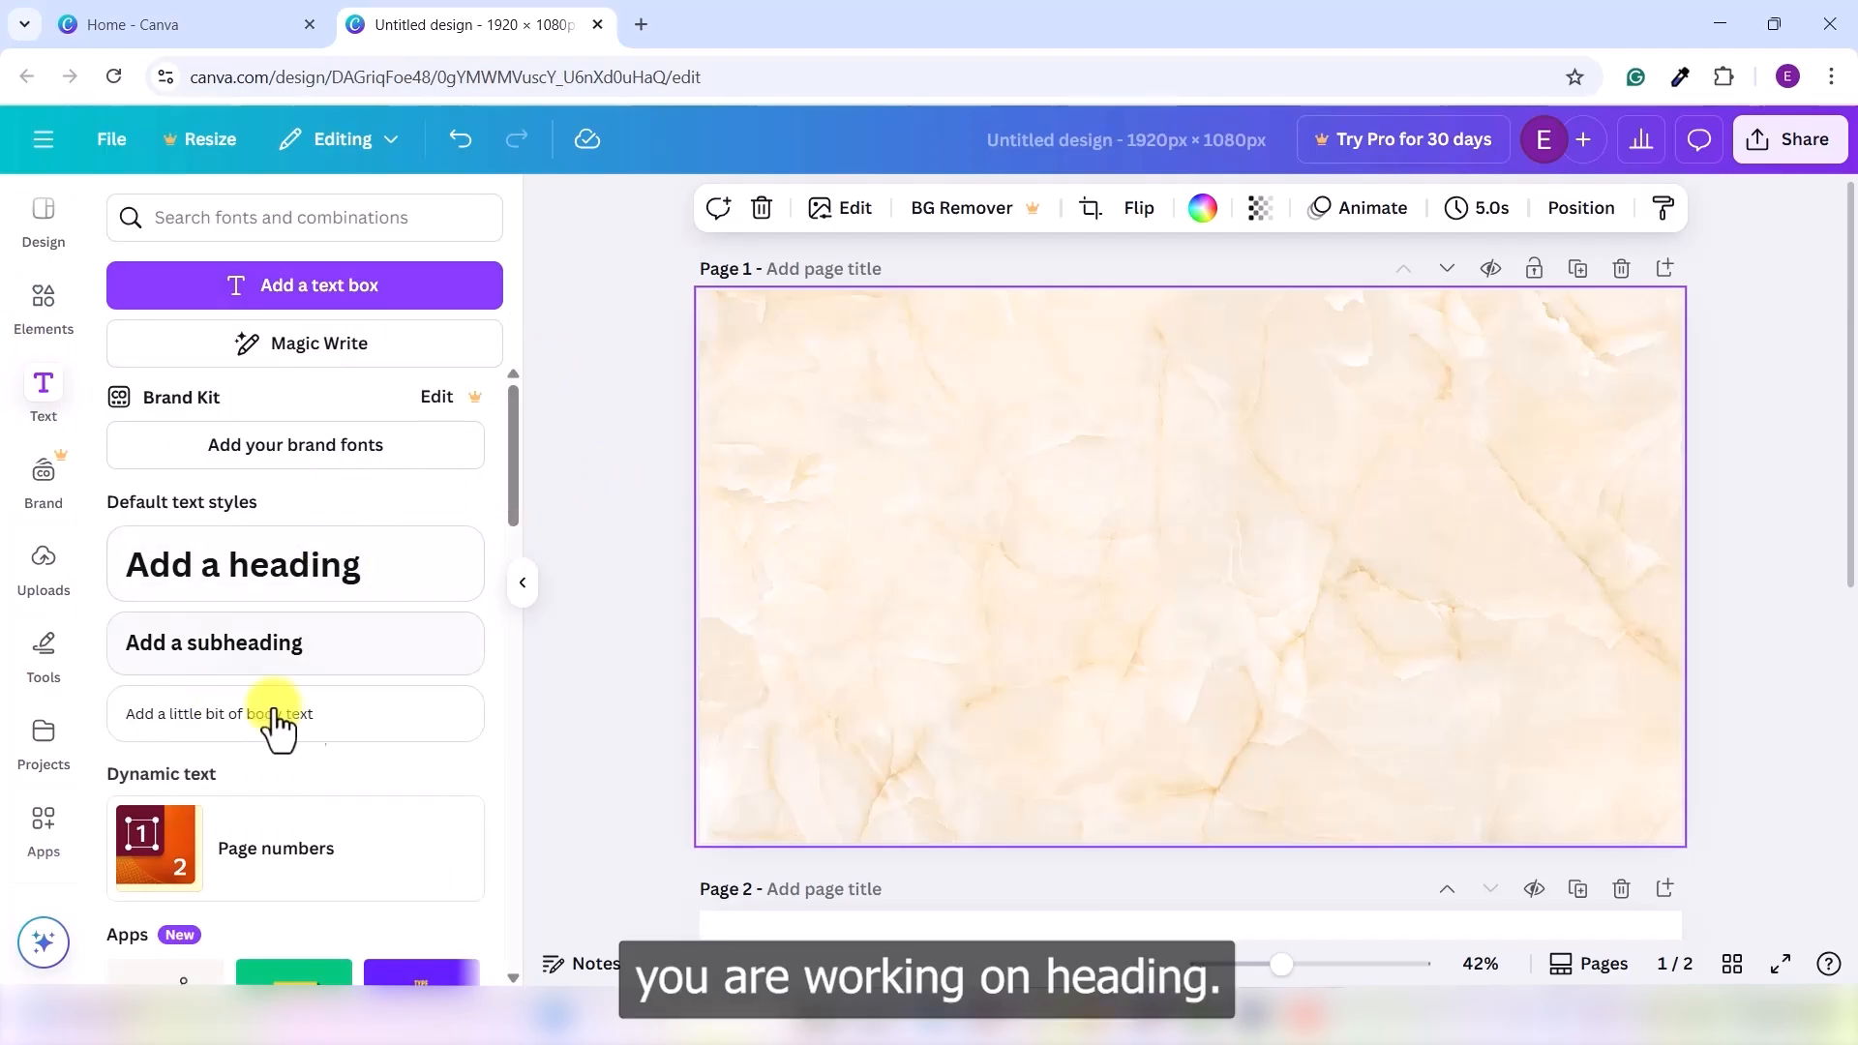
click(311, 594)
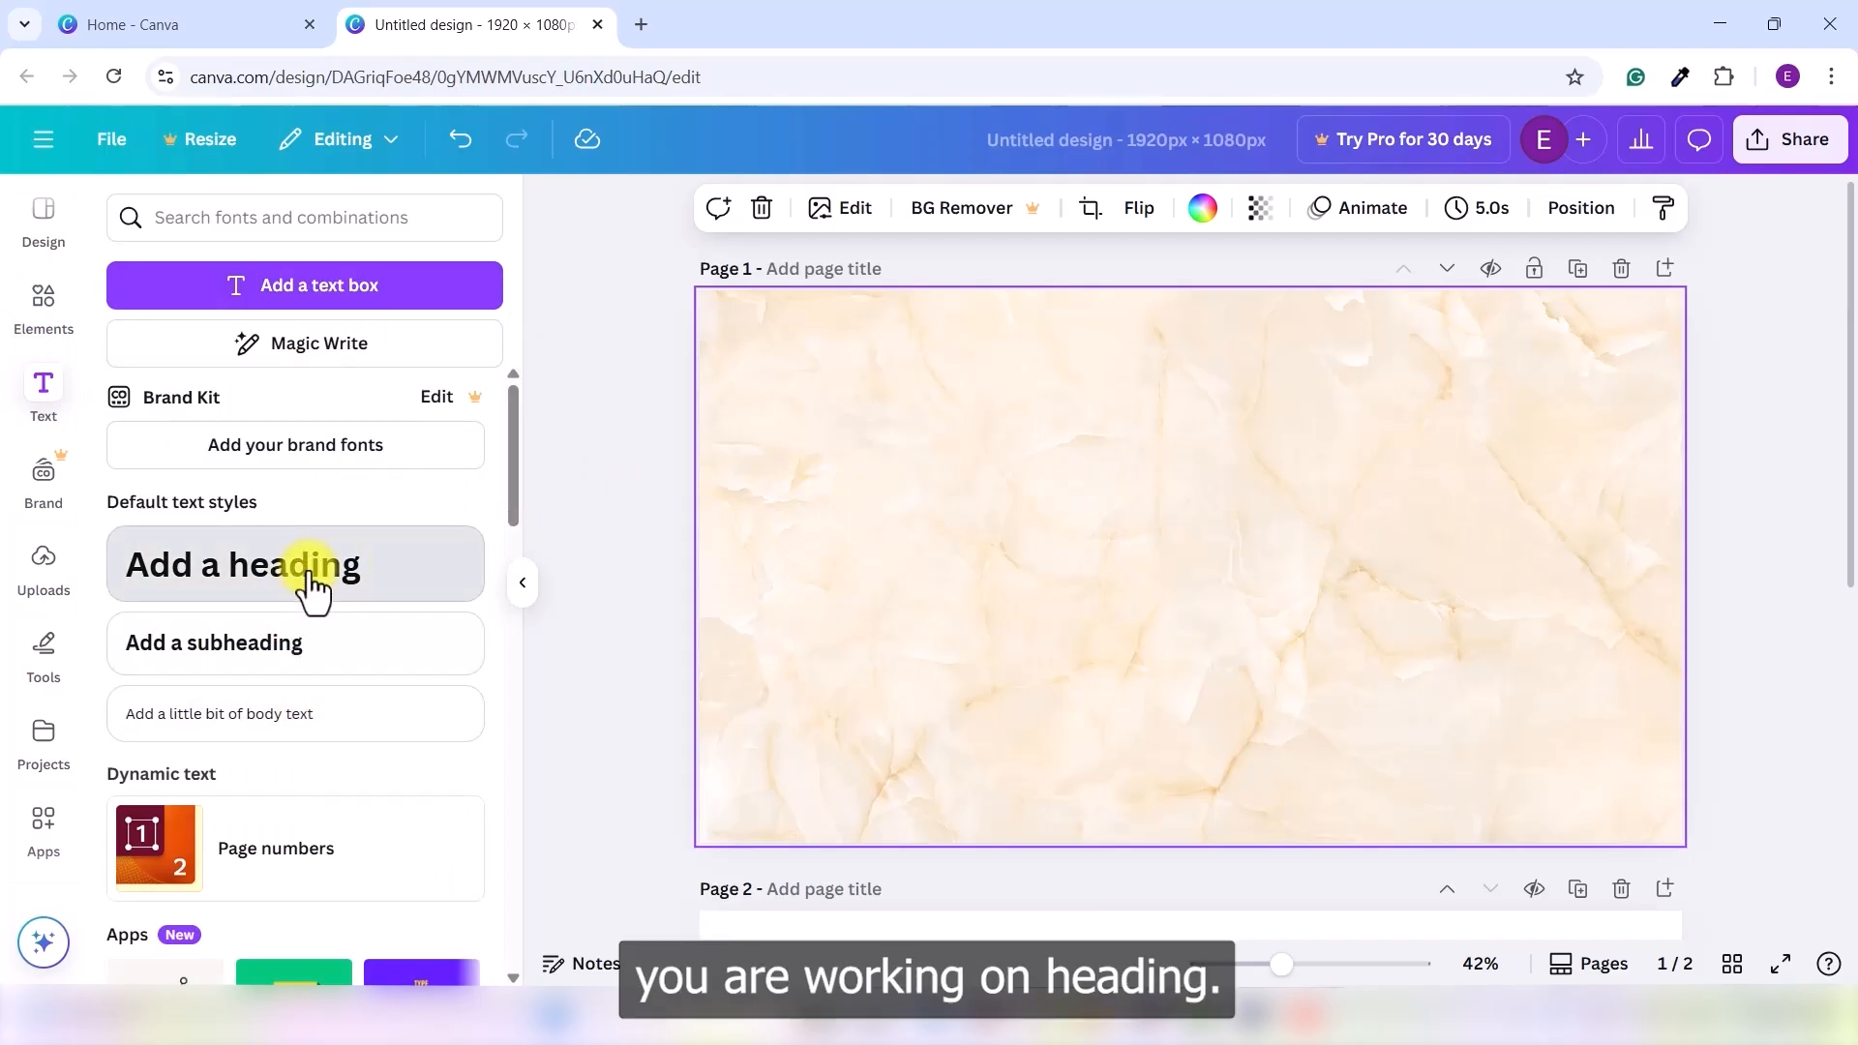
click(1287, 694)
click(1233, 589)
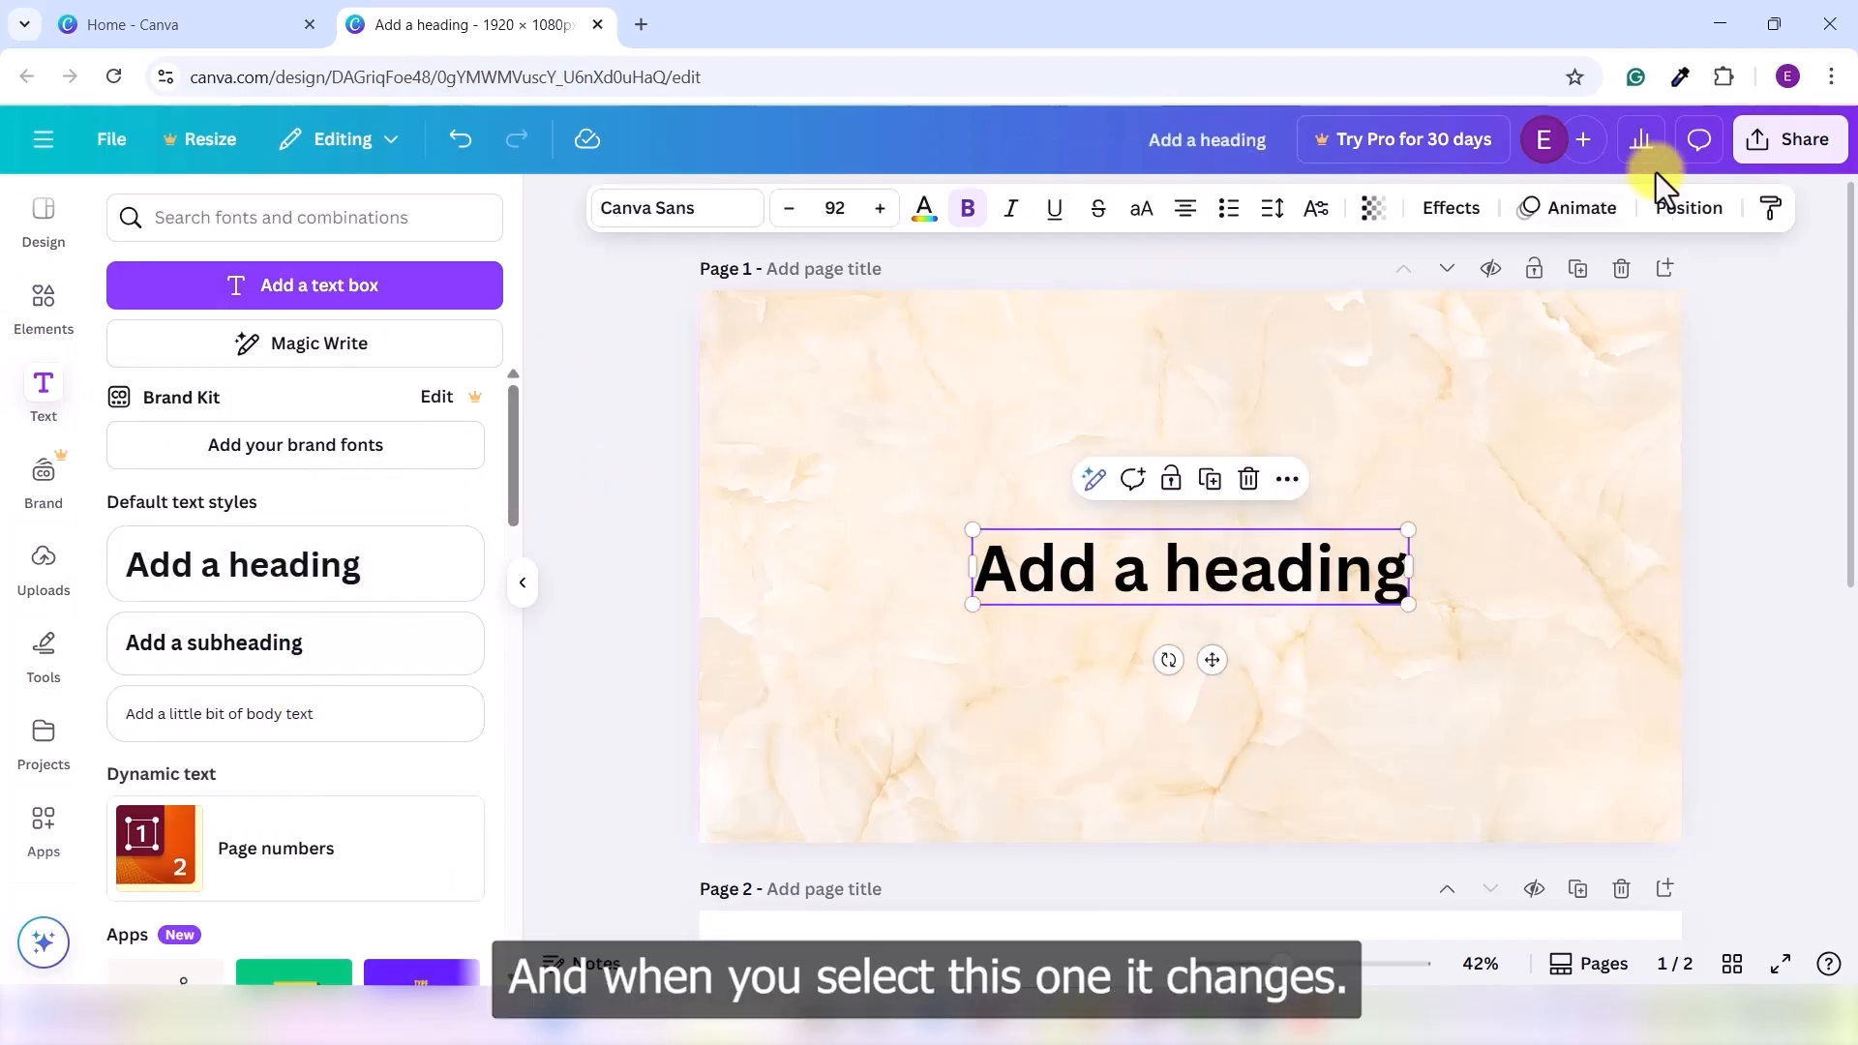
click(937, 381)
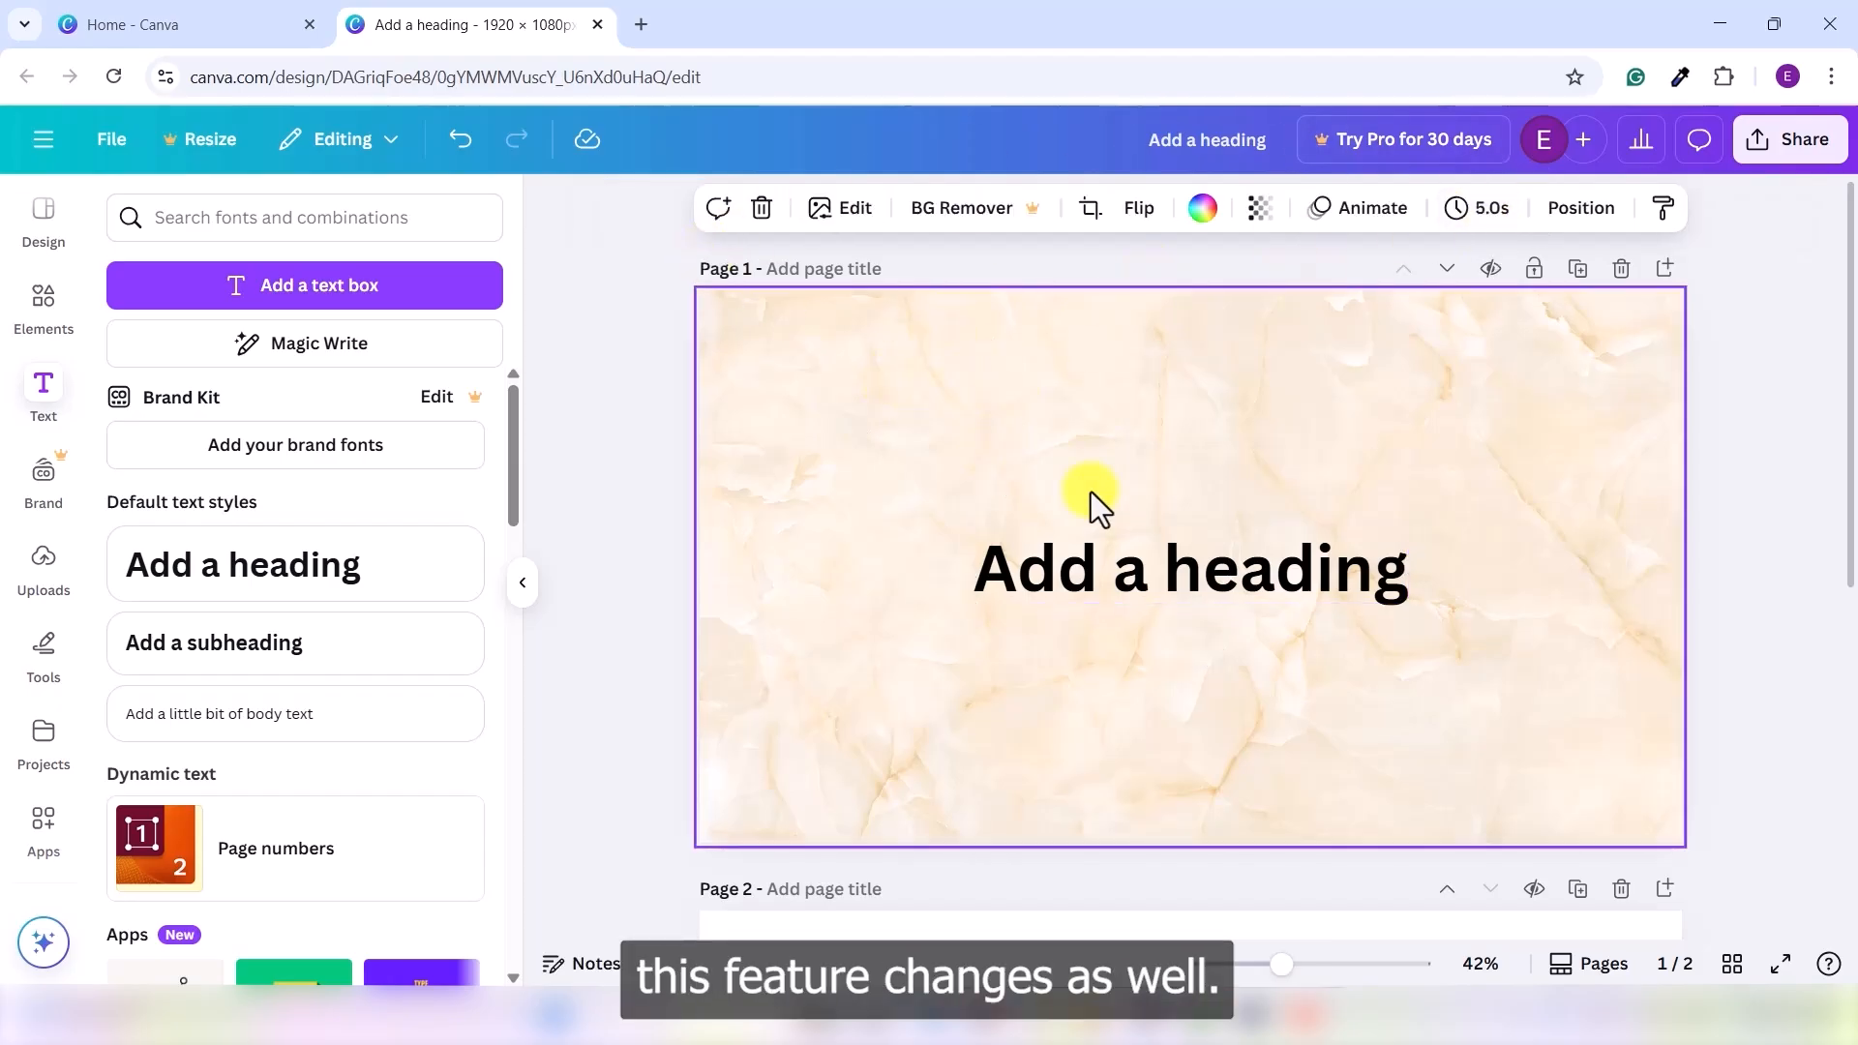
click(1237, 583)
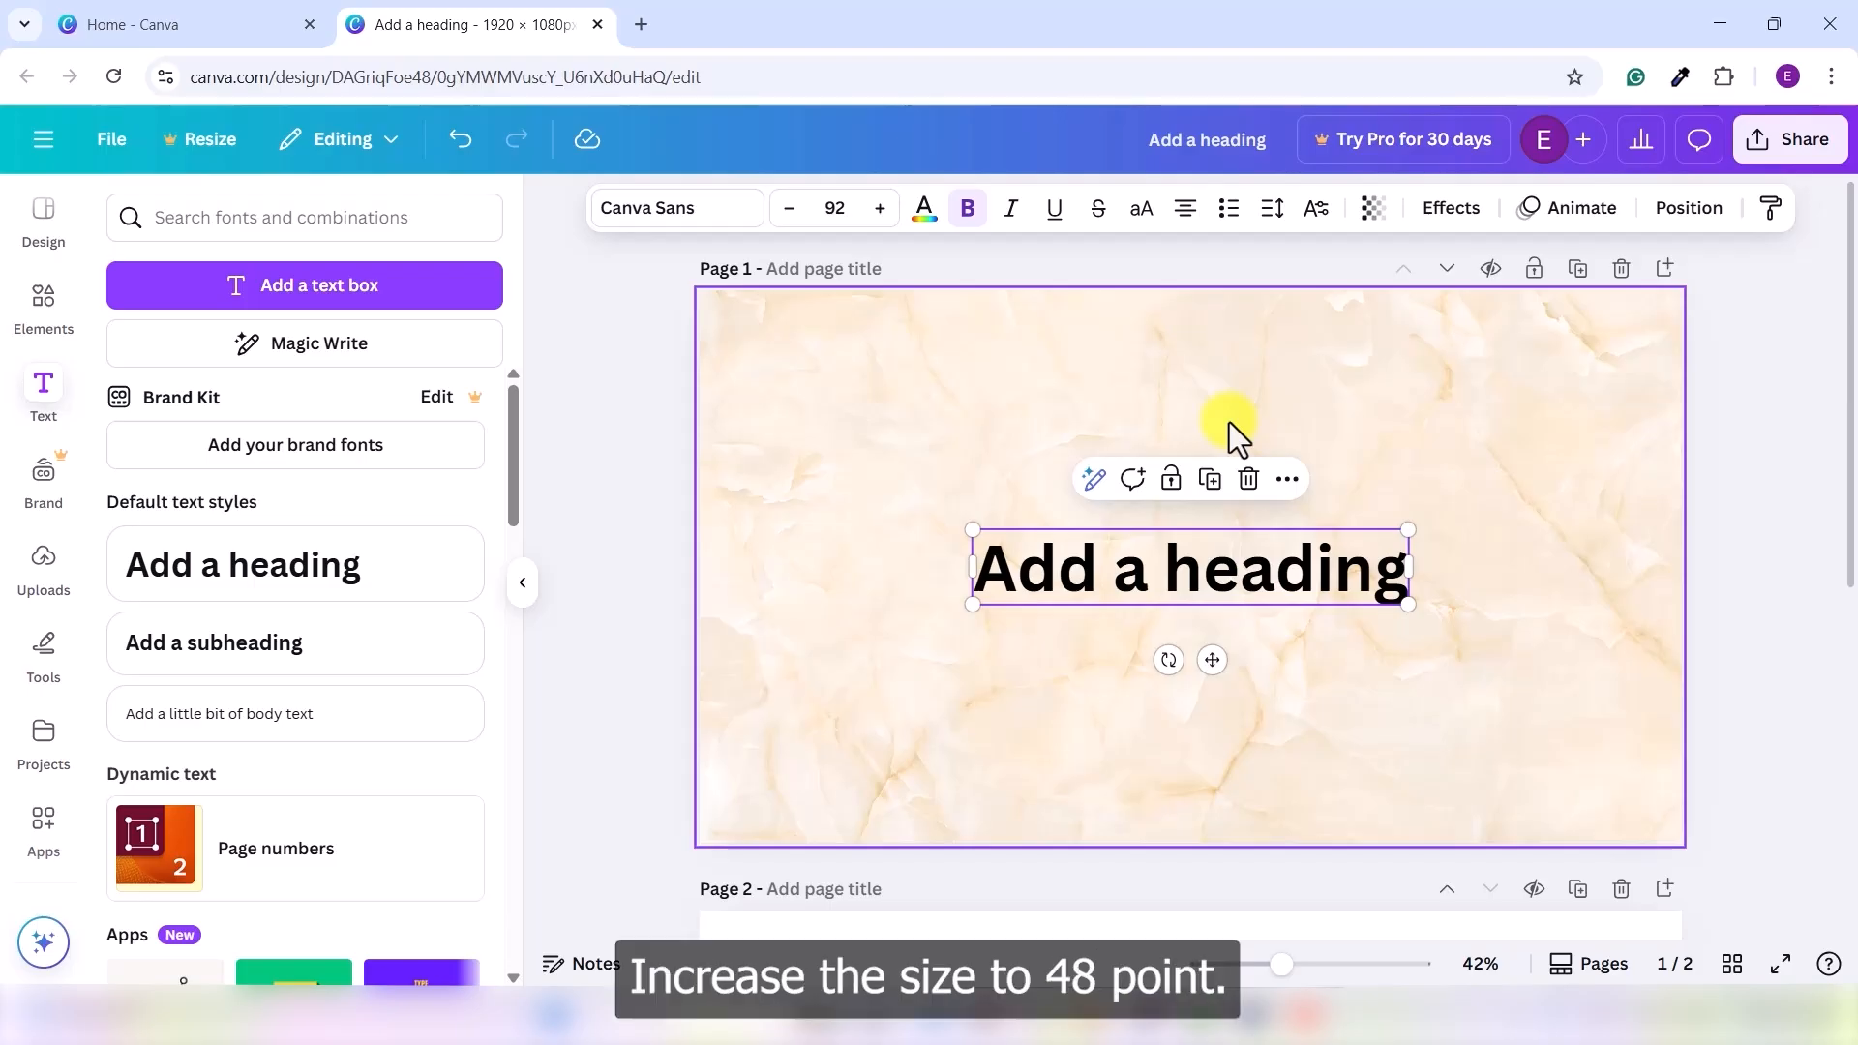
- Set the heading's font size to 48, align it top-centre, and nudge it slightly down
click(1257, 578)
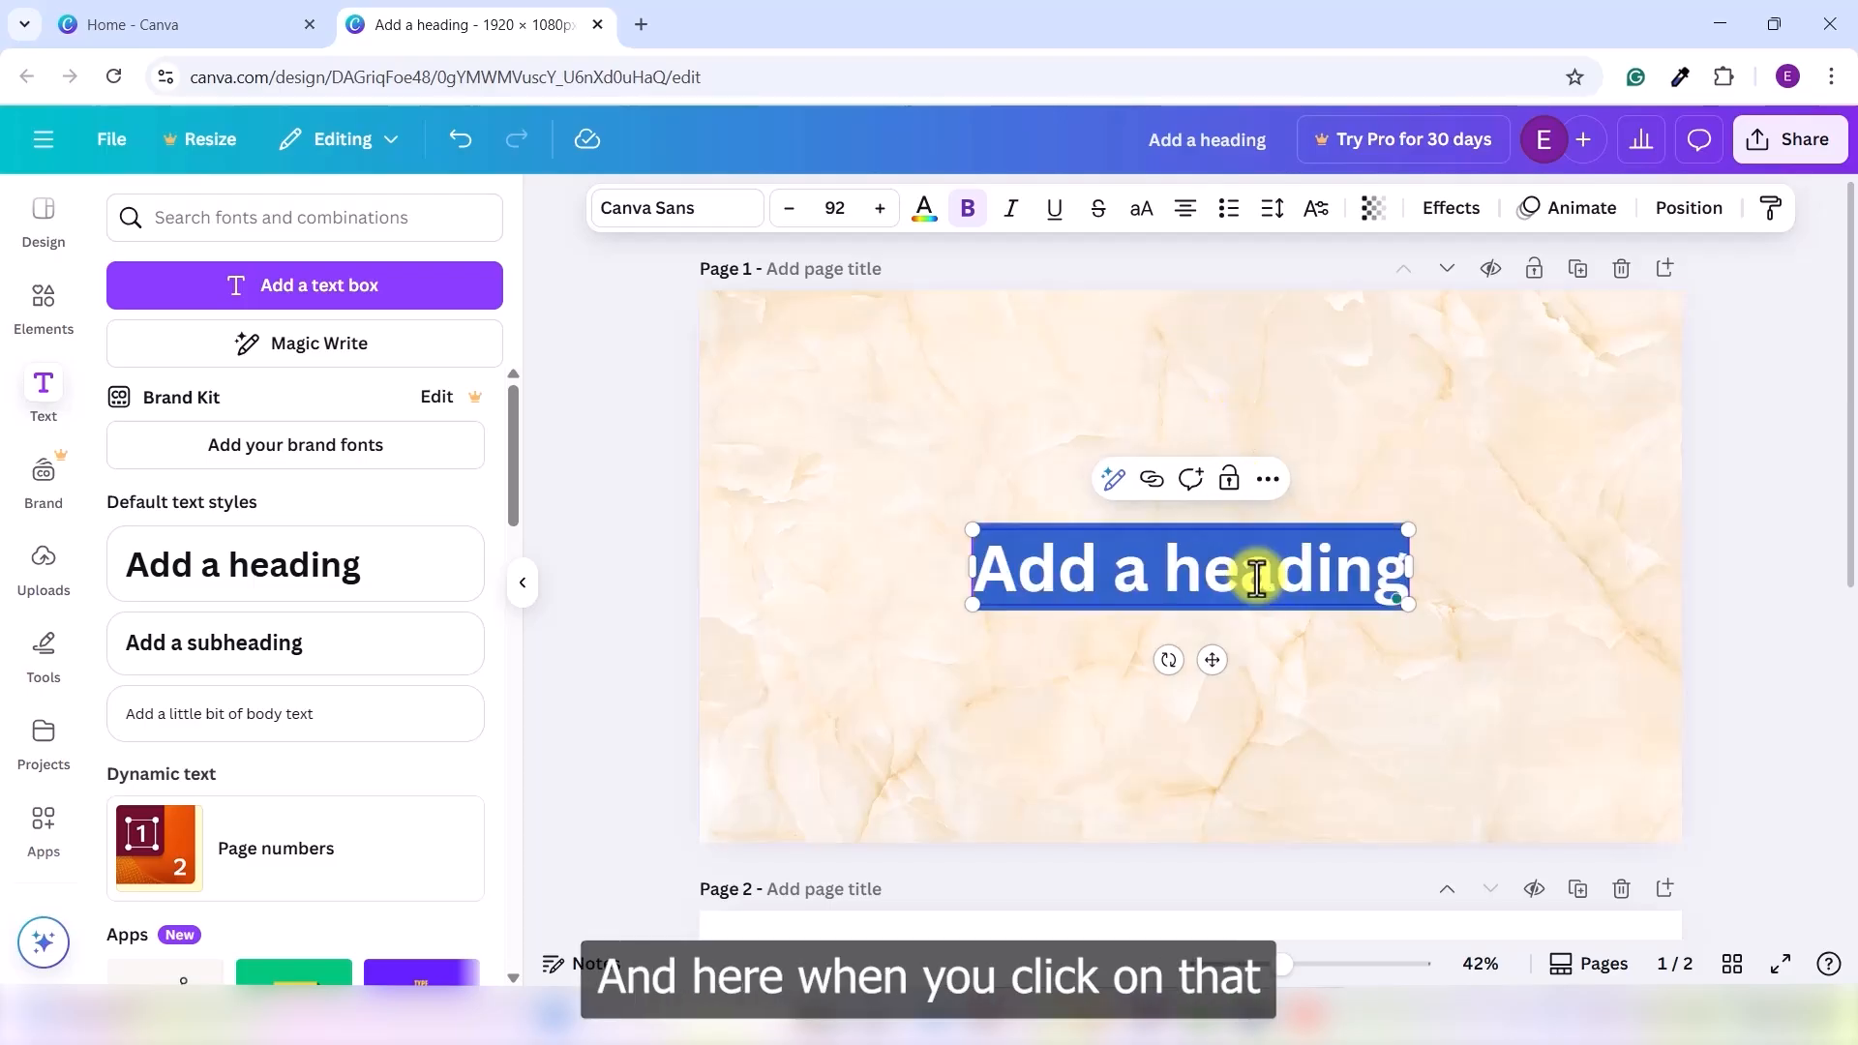
click(840, 208)
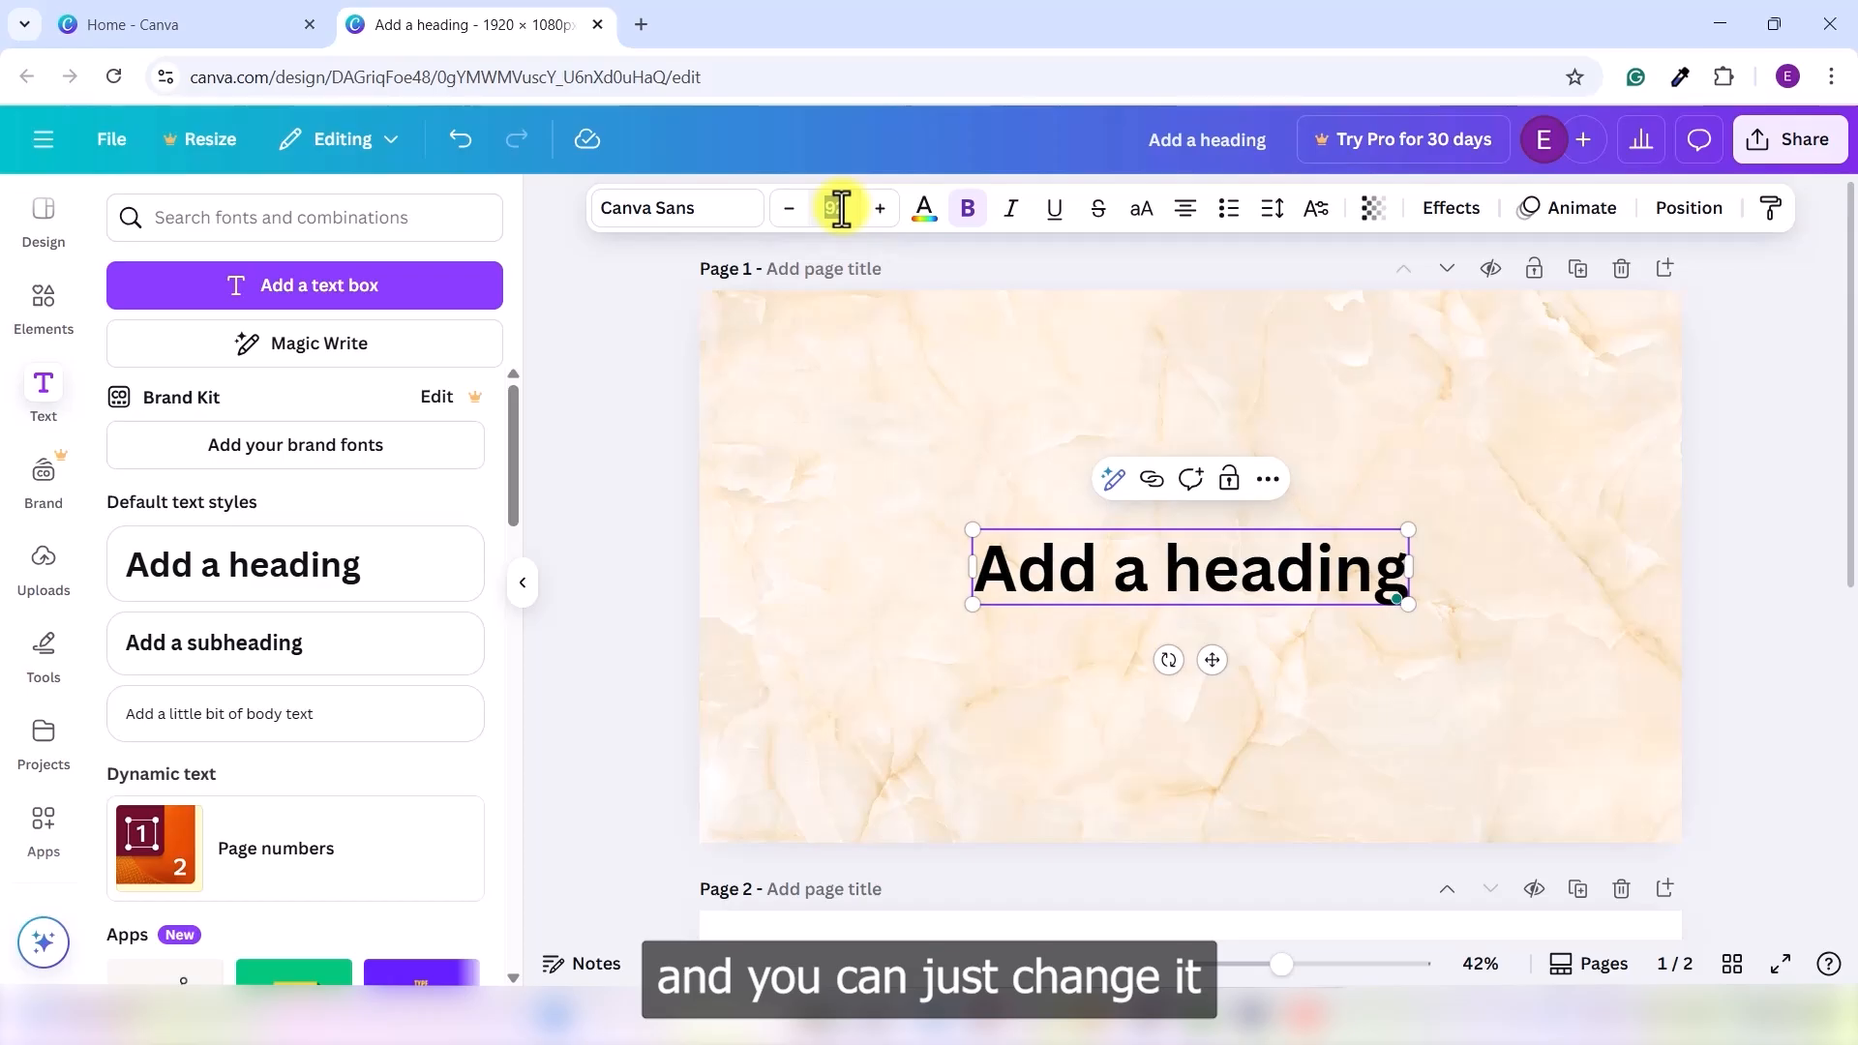
text(48)
key(Return)
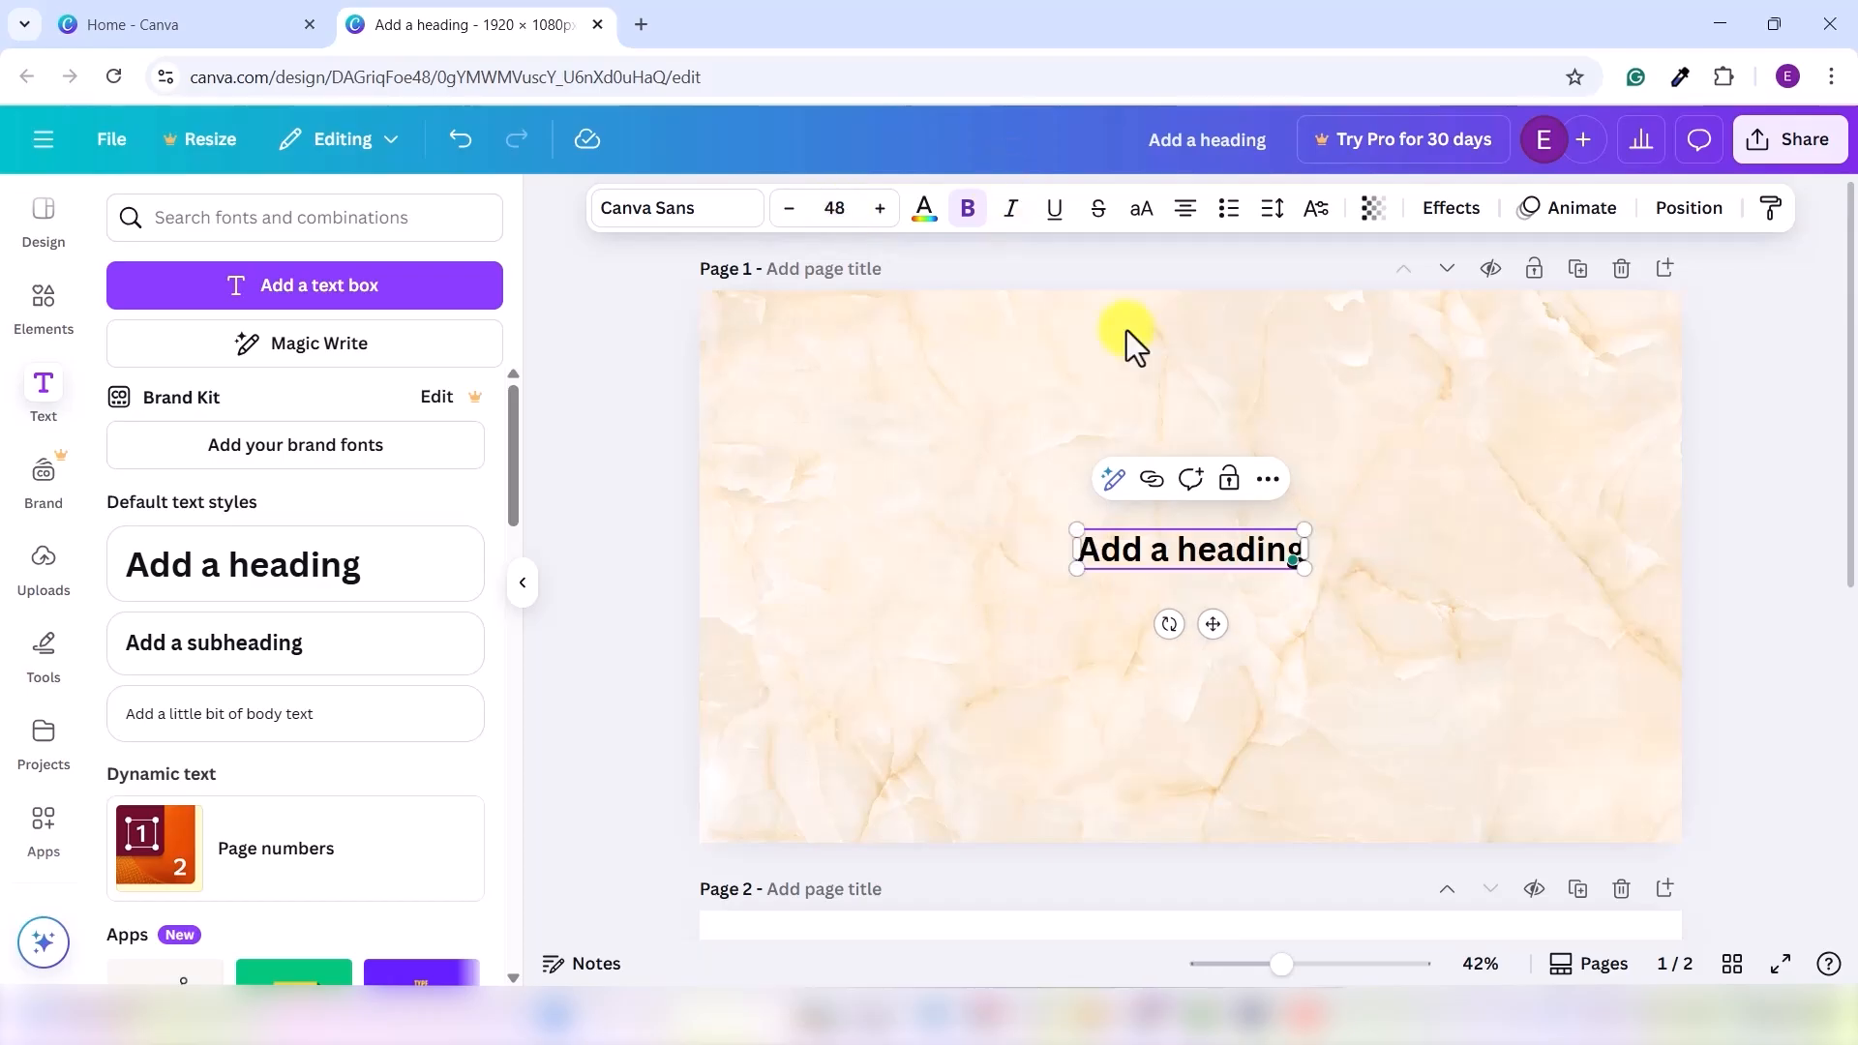
click(1689, 208)
click(246, 573)
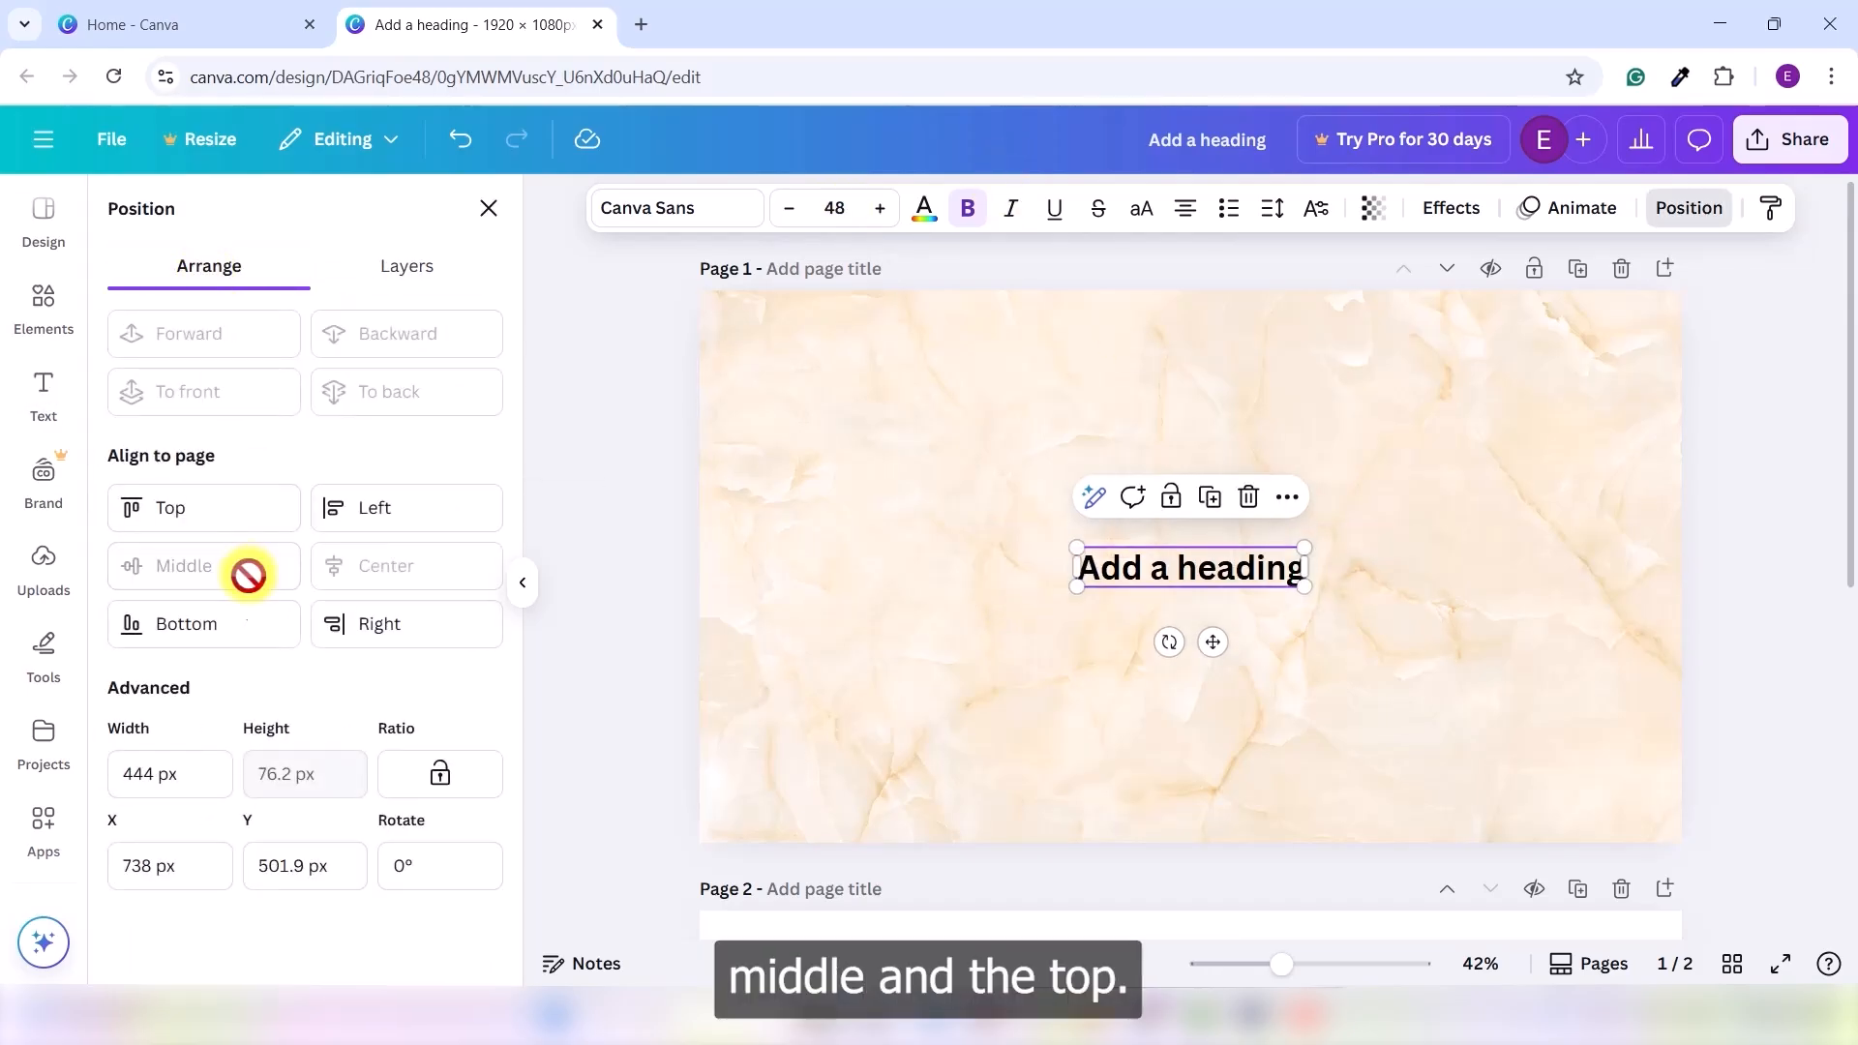
click(263, 542)
click(1020, 537)
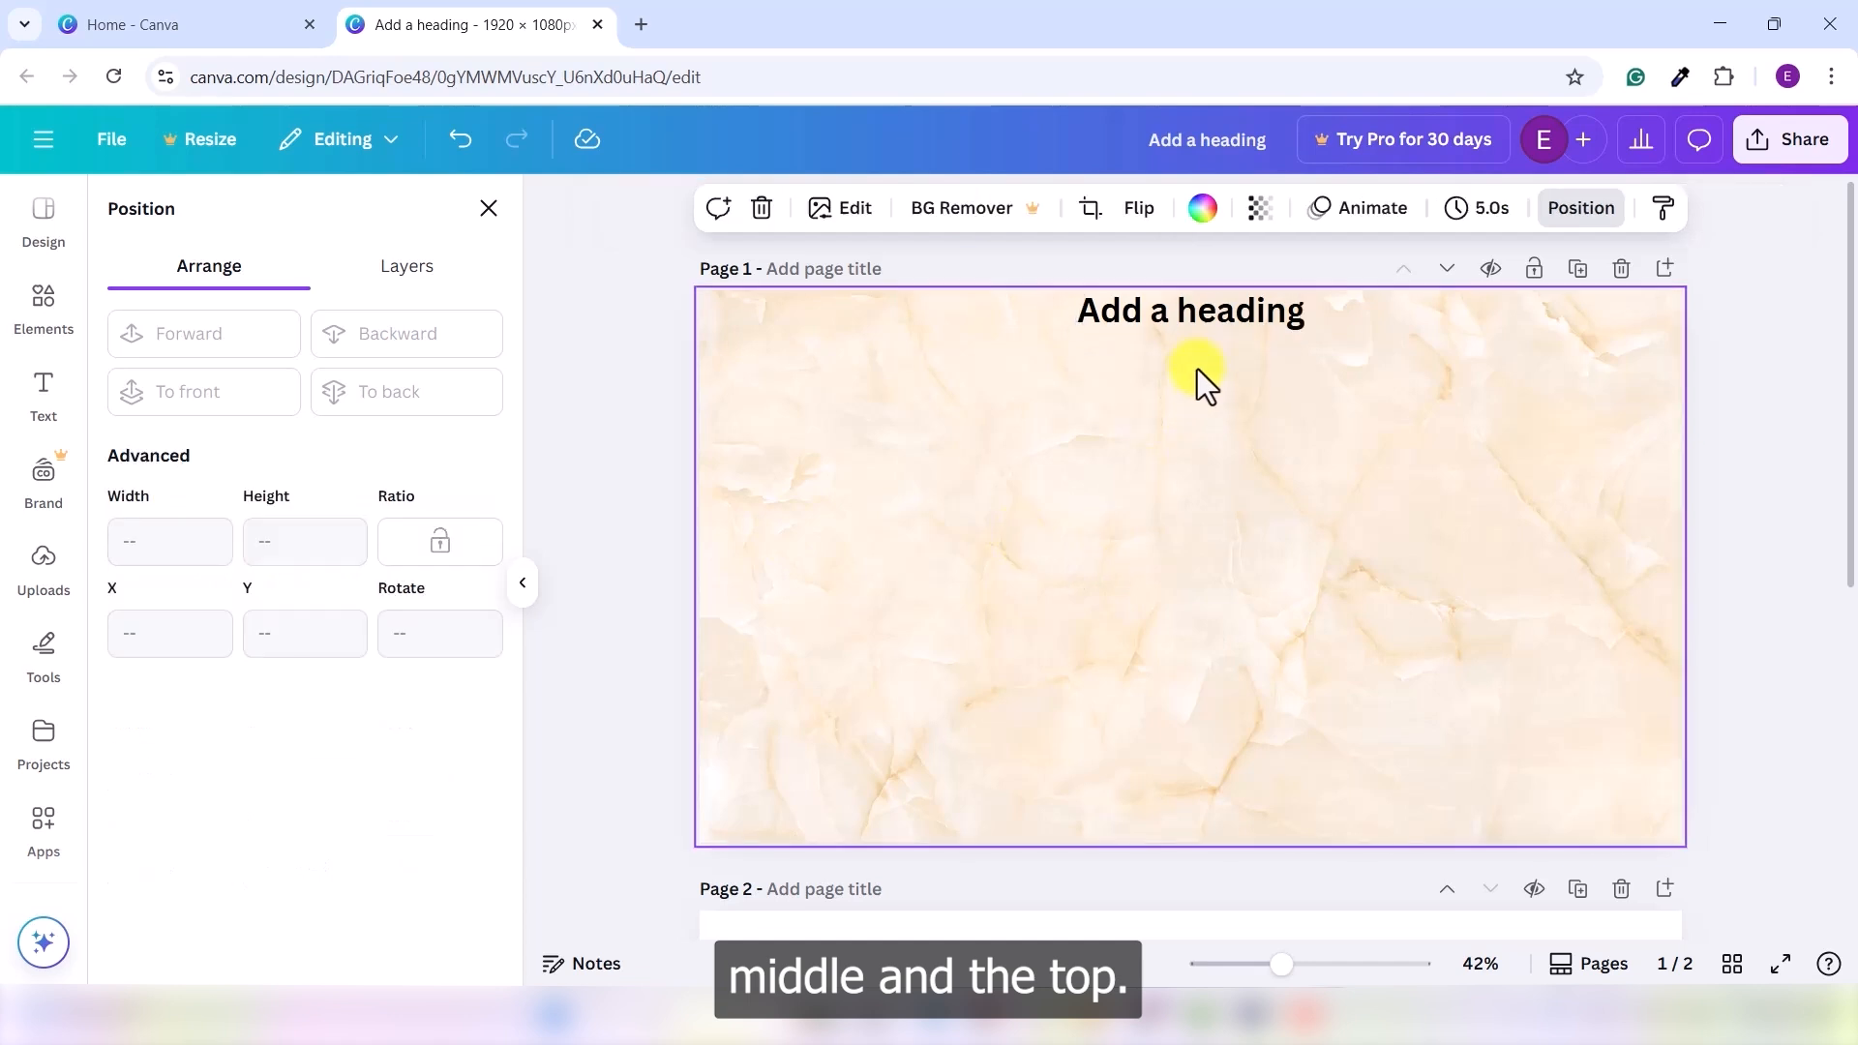
drag(1194, 327, 1200, 373)
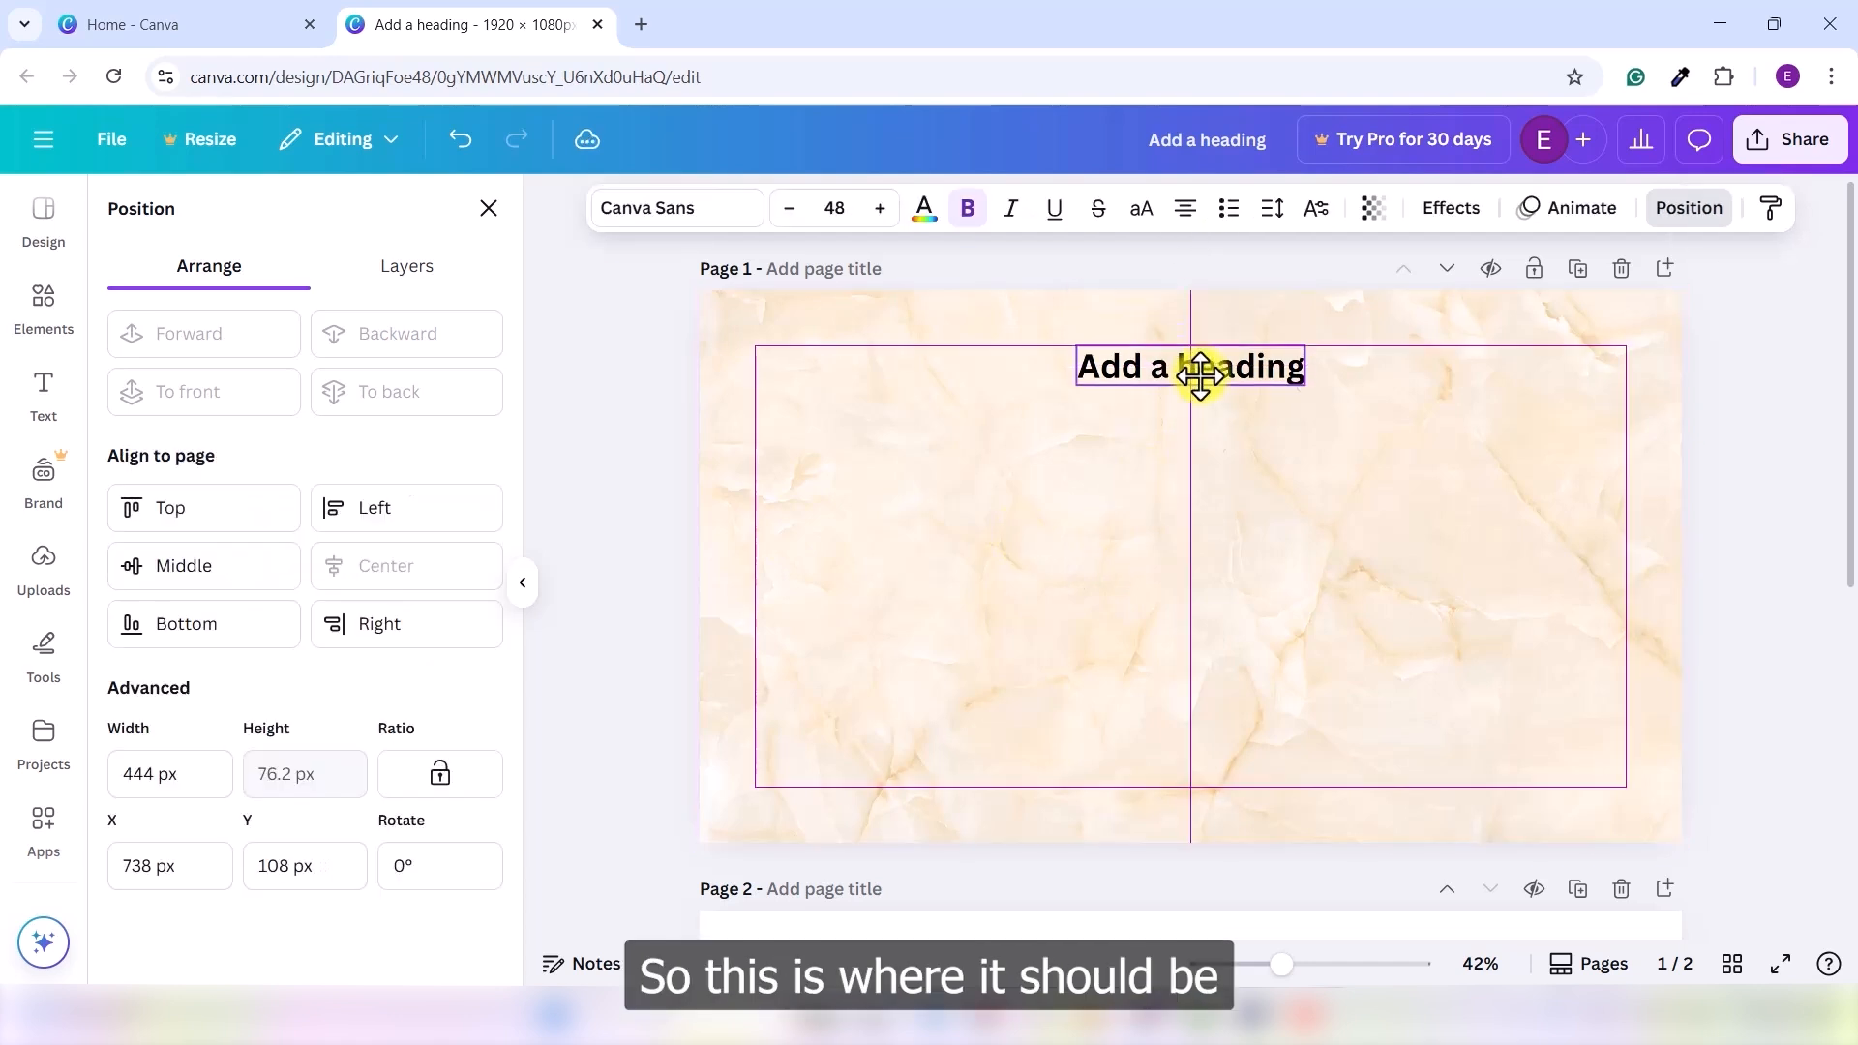
click(1387, 357)
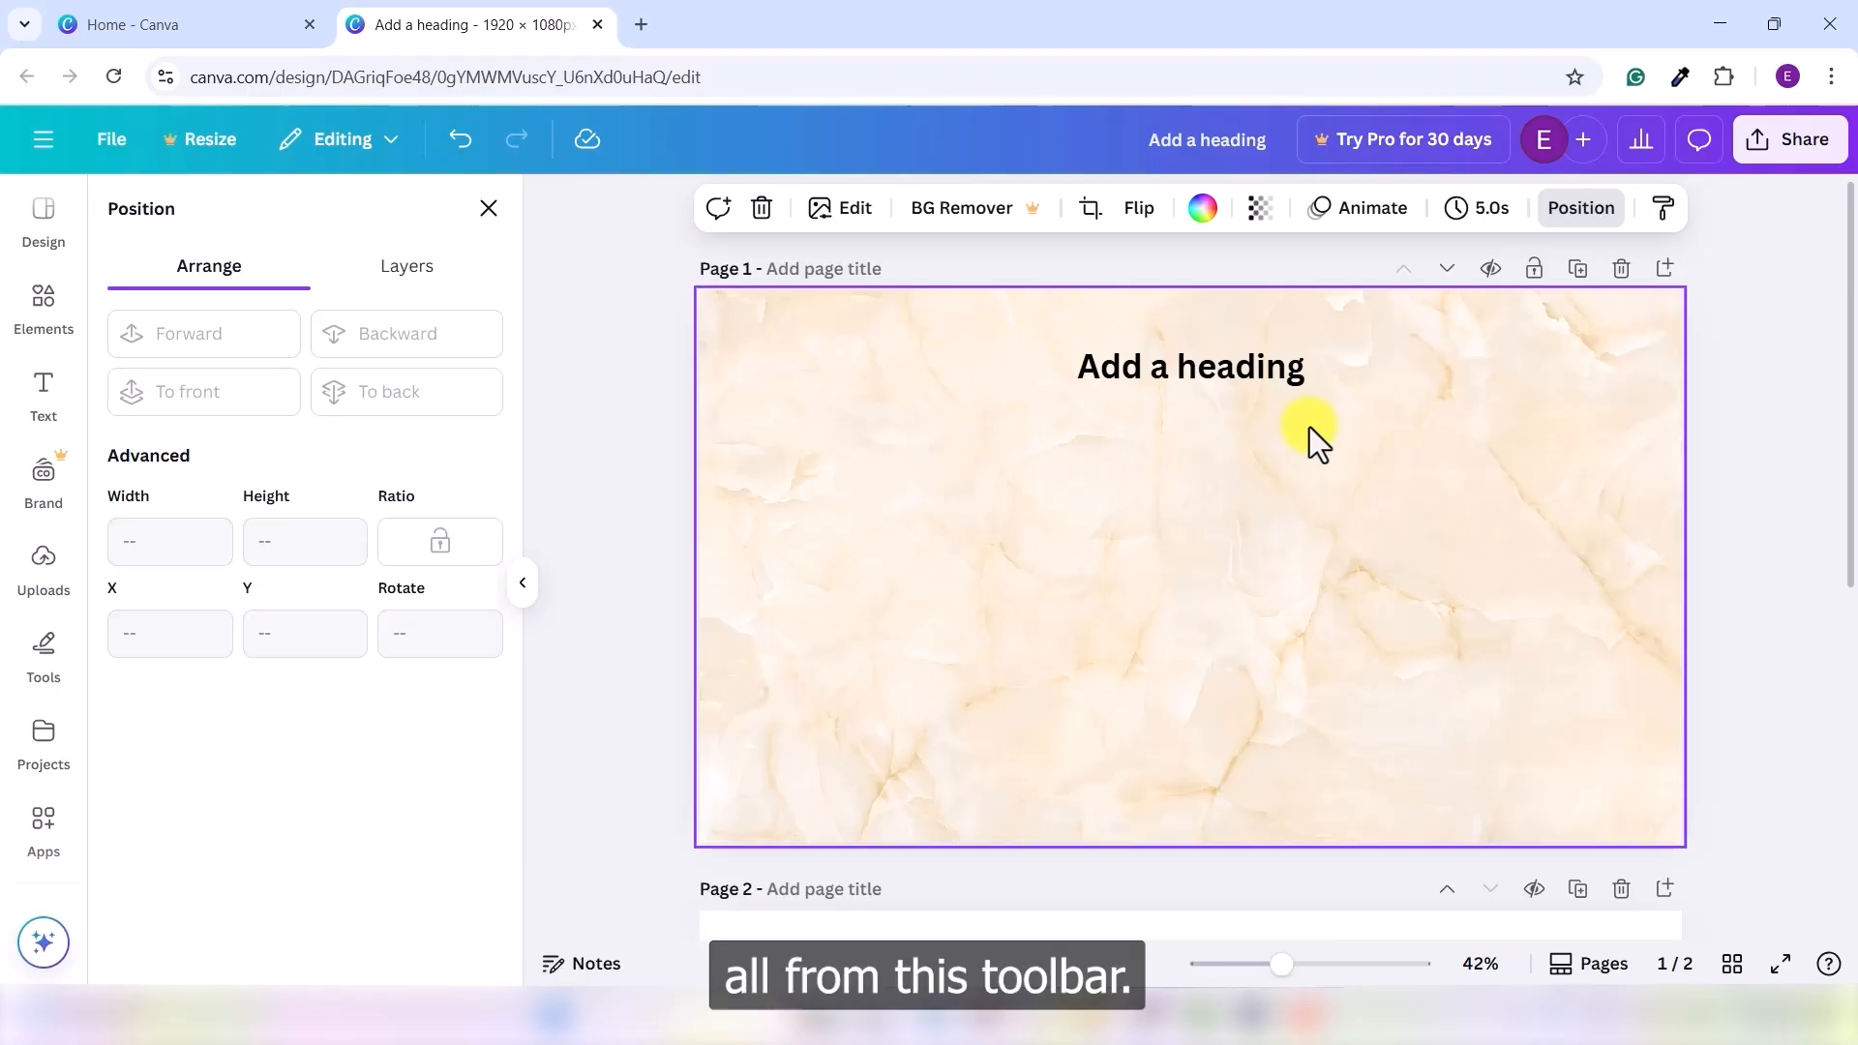
- Give the heading a Shadow effect with offset 94, direction 41, blur 34, transparency 29
click(1229, 373)
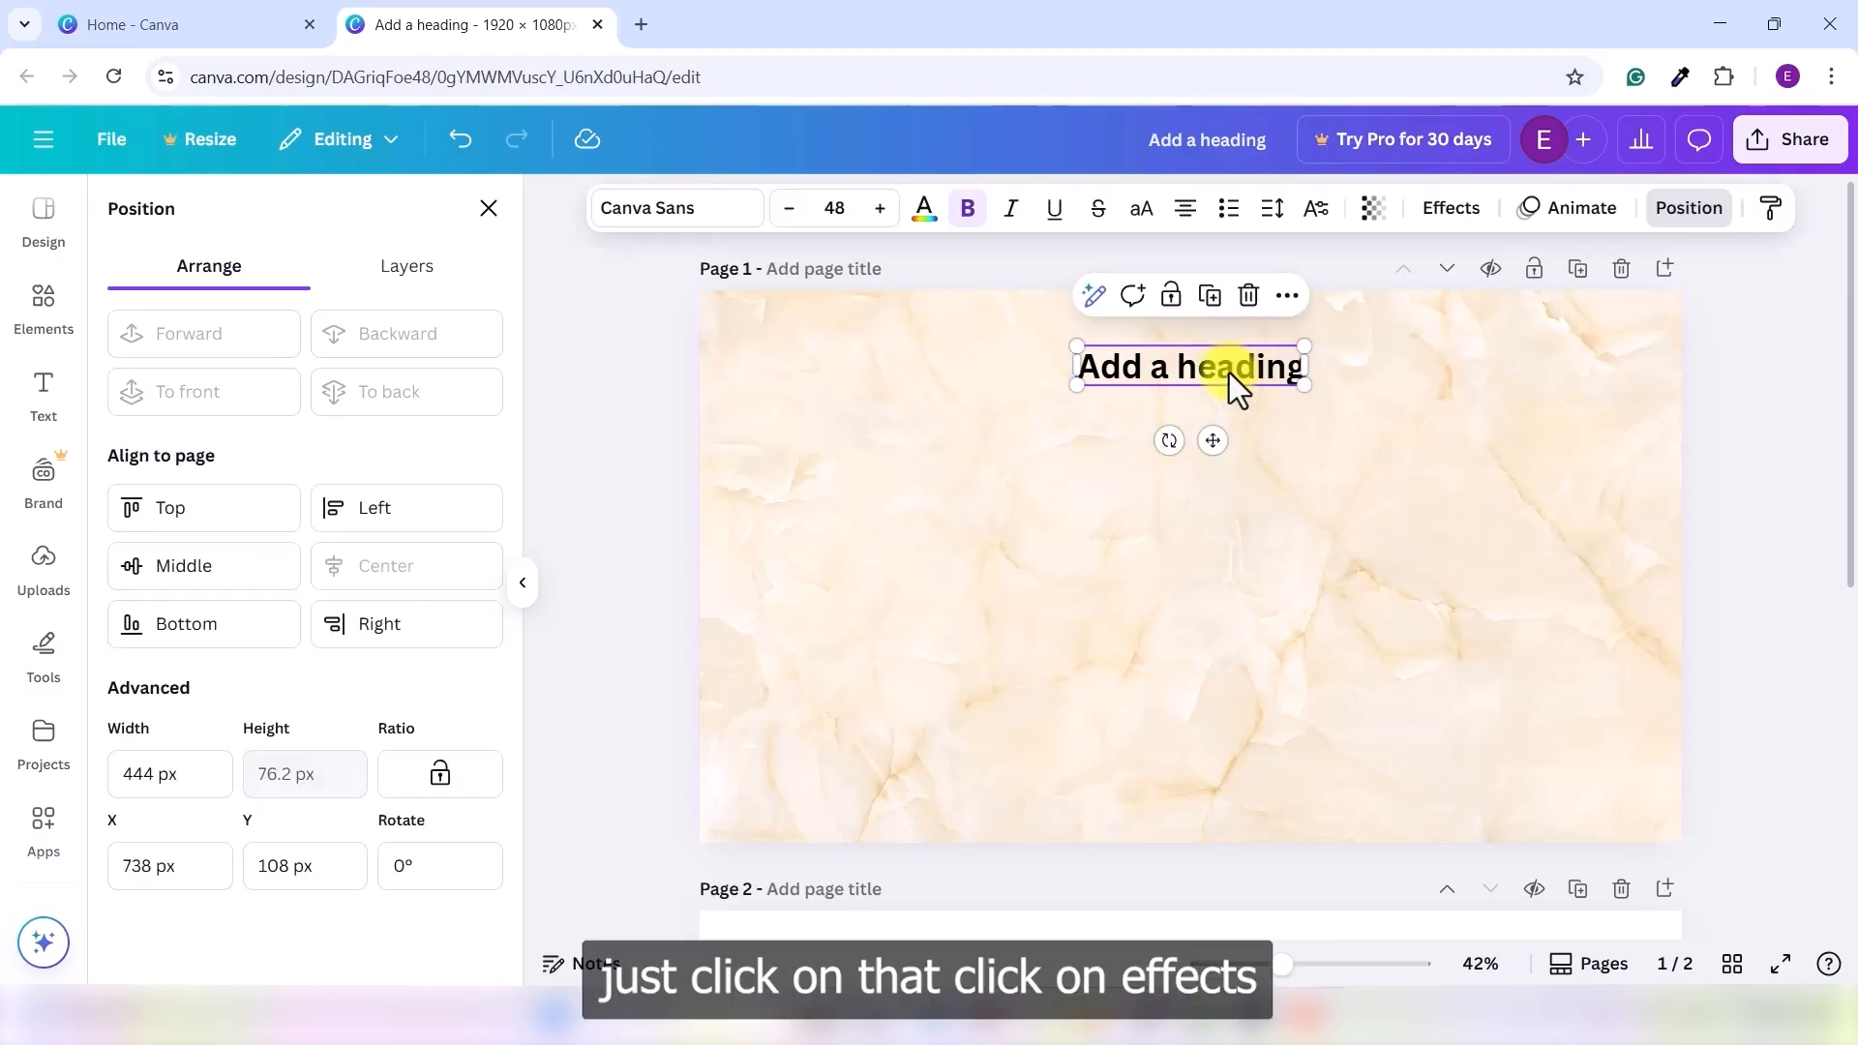
click(1447, 211)
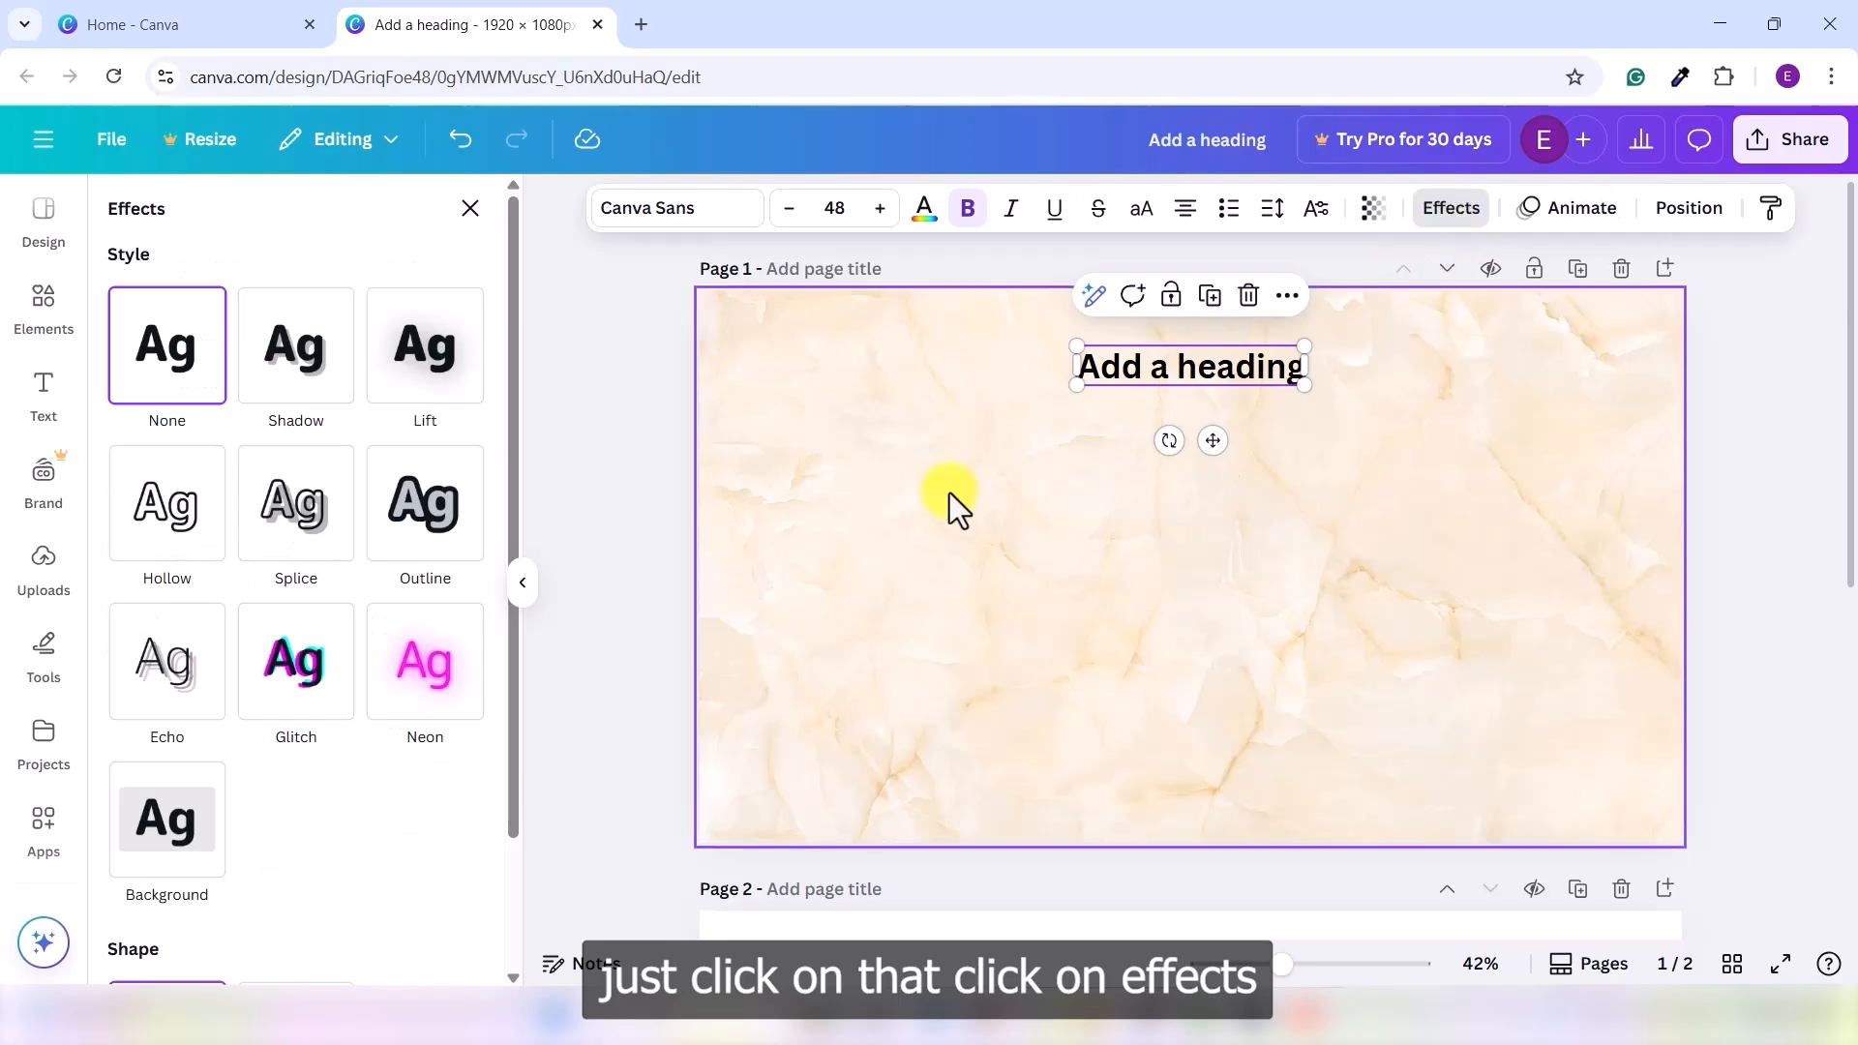
click(305, 367)
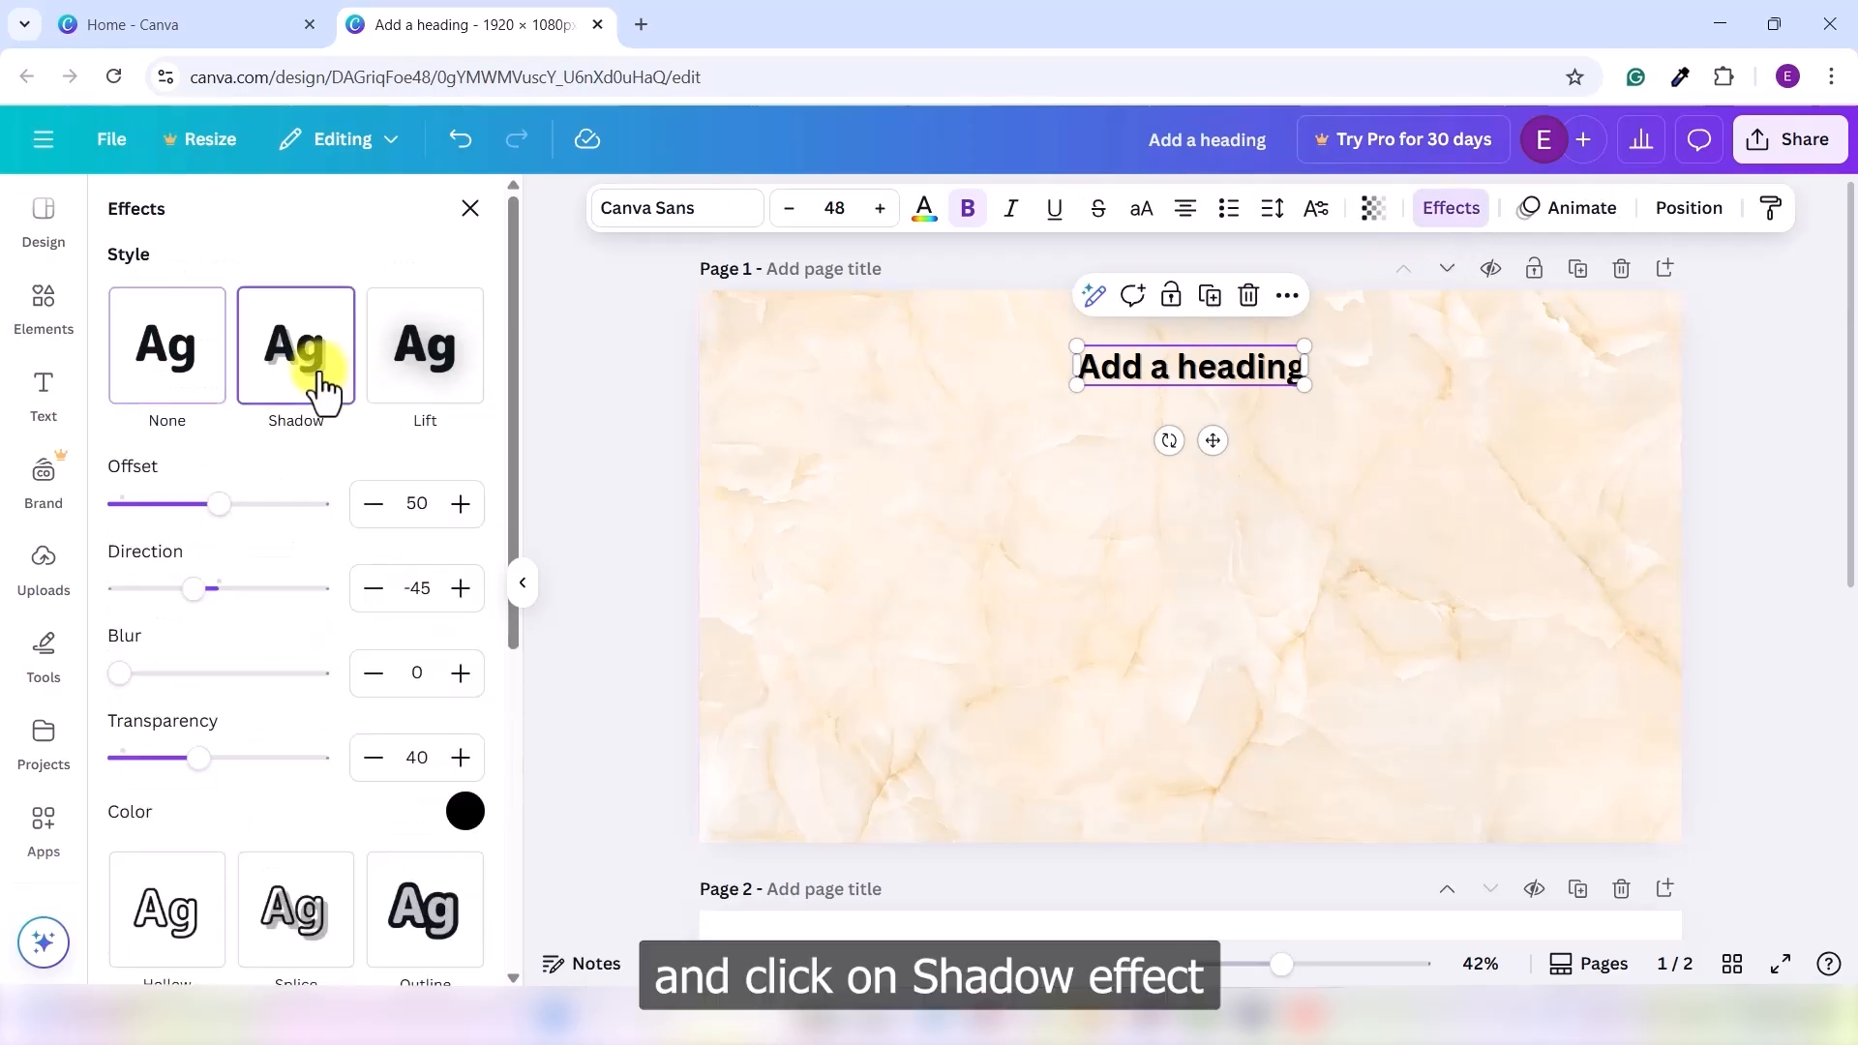
drag(222, 523, 304, 523)
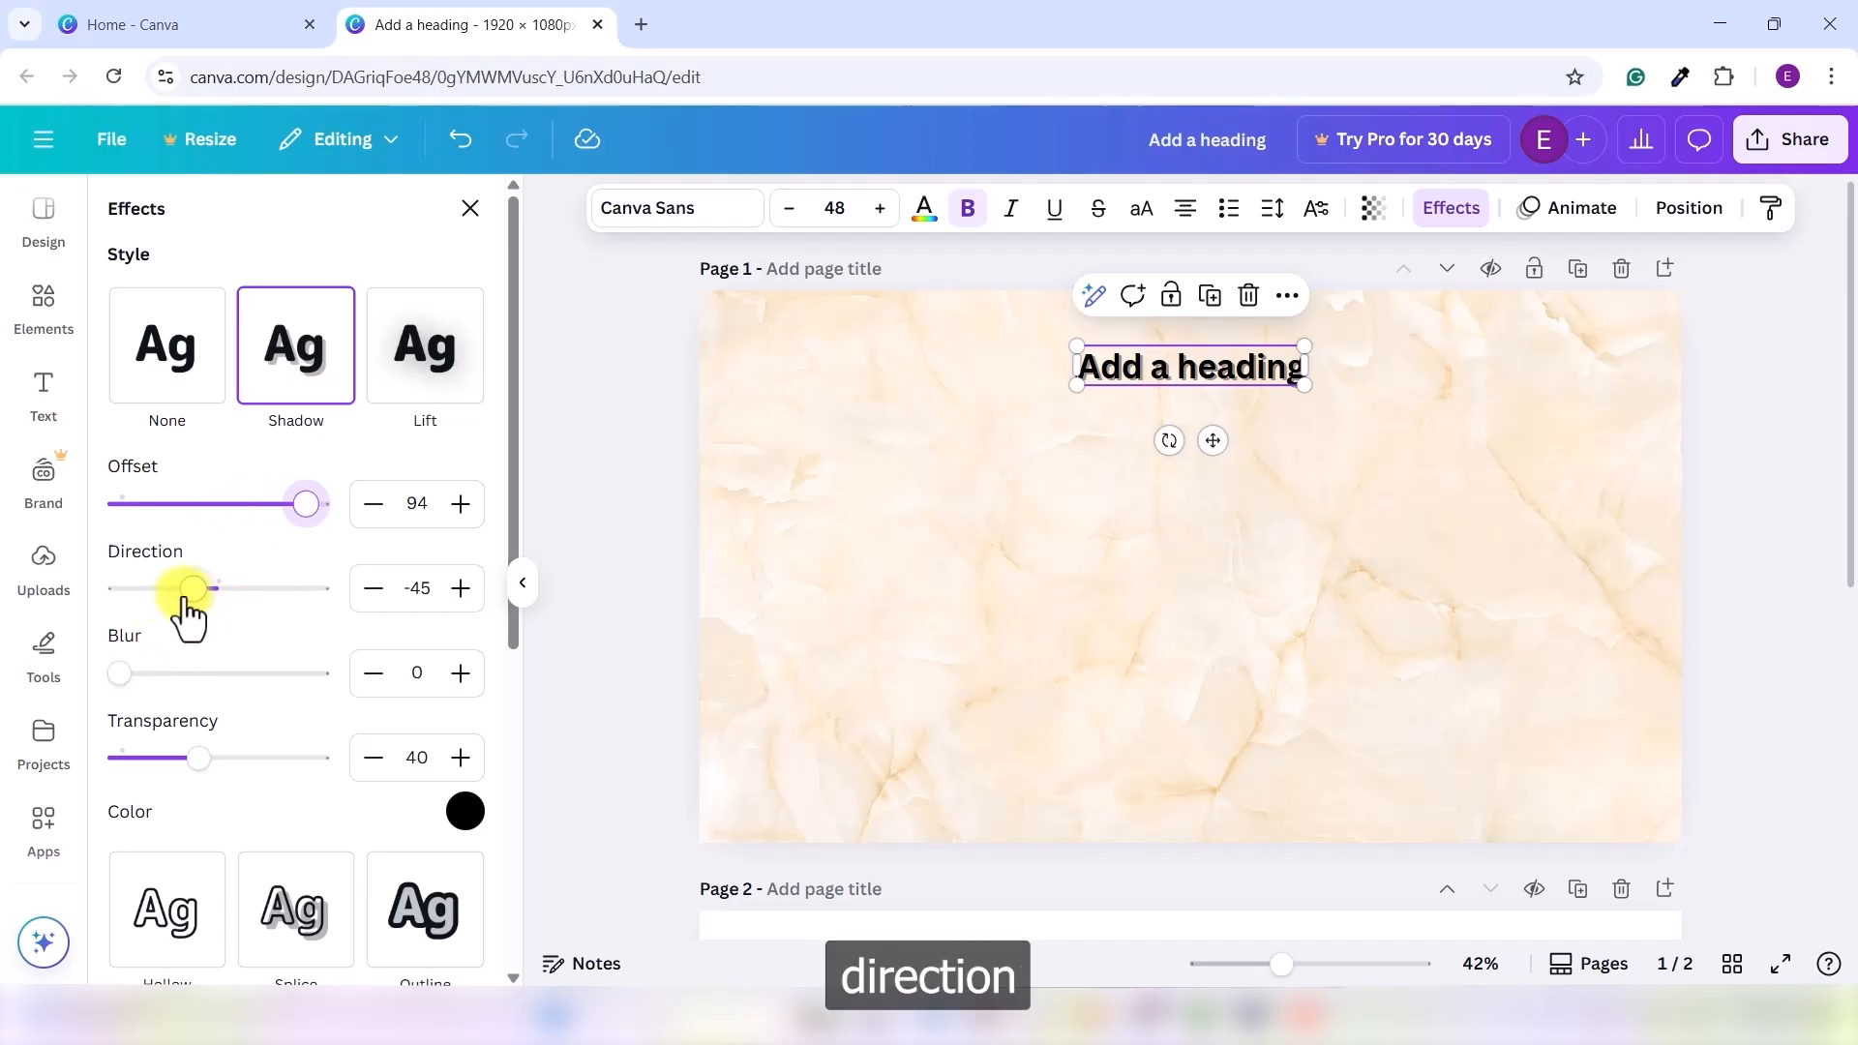
drag(193, 588, 236, 591)
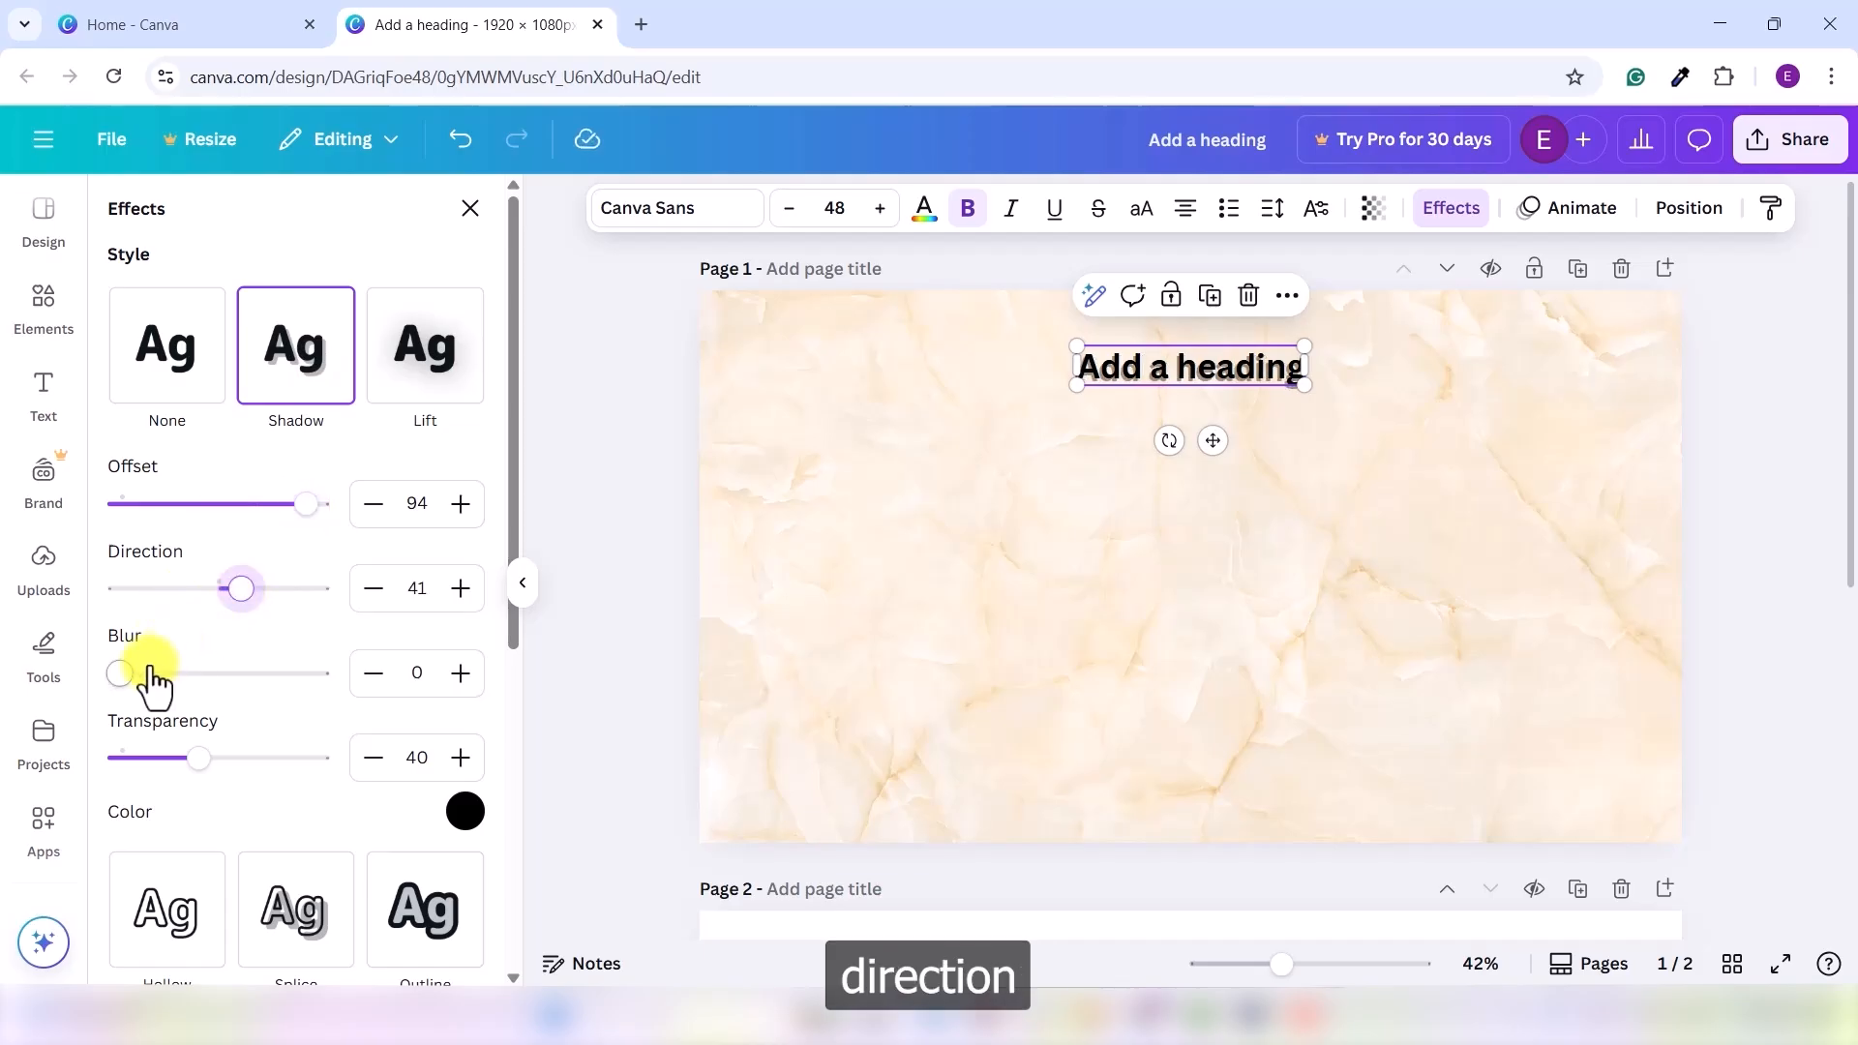
drag(124, 676, 193, 678)
mouse_move(199, 758)
mouse_down()
mouse_move(178, 759)
mouse_move(290, 760)
mouse_move(136, 759)
mouse_move(176, 760)
mouse_up()
scroll(299, 631, down, 3)
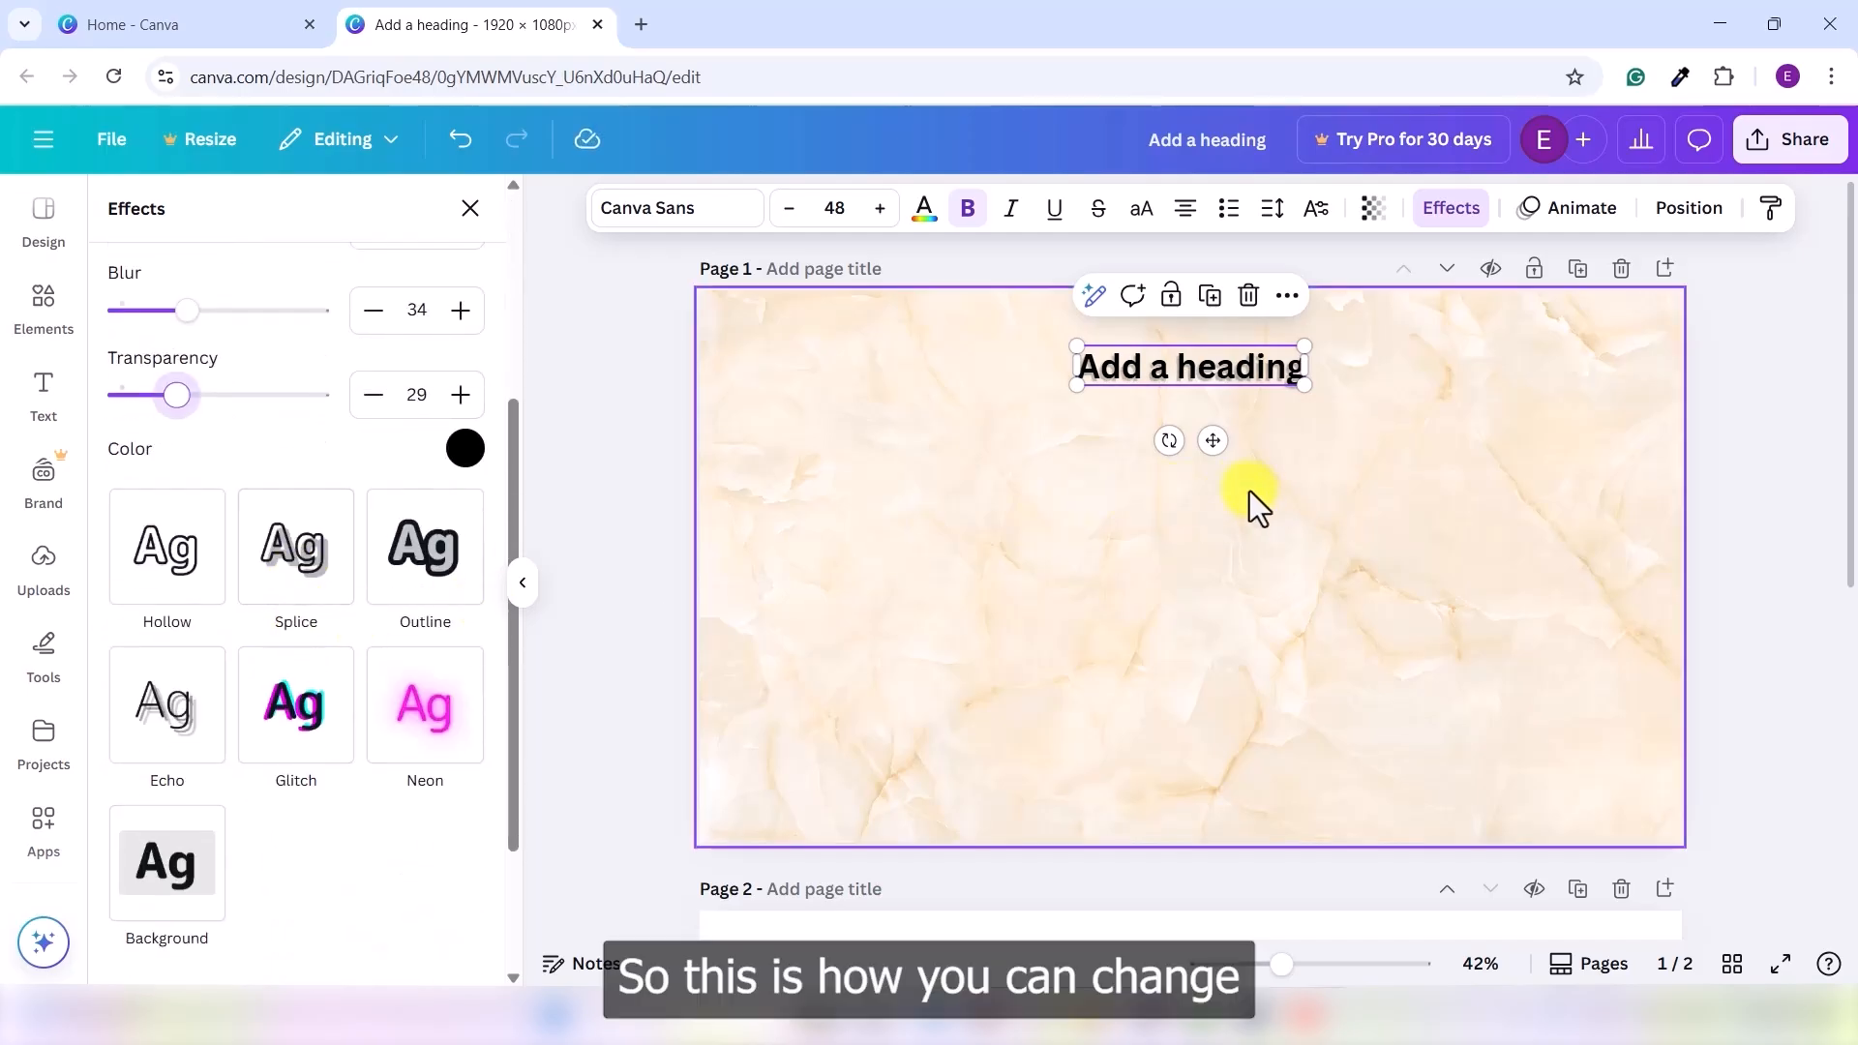
click(1281, 455)
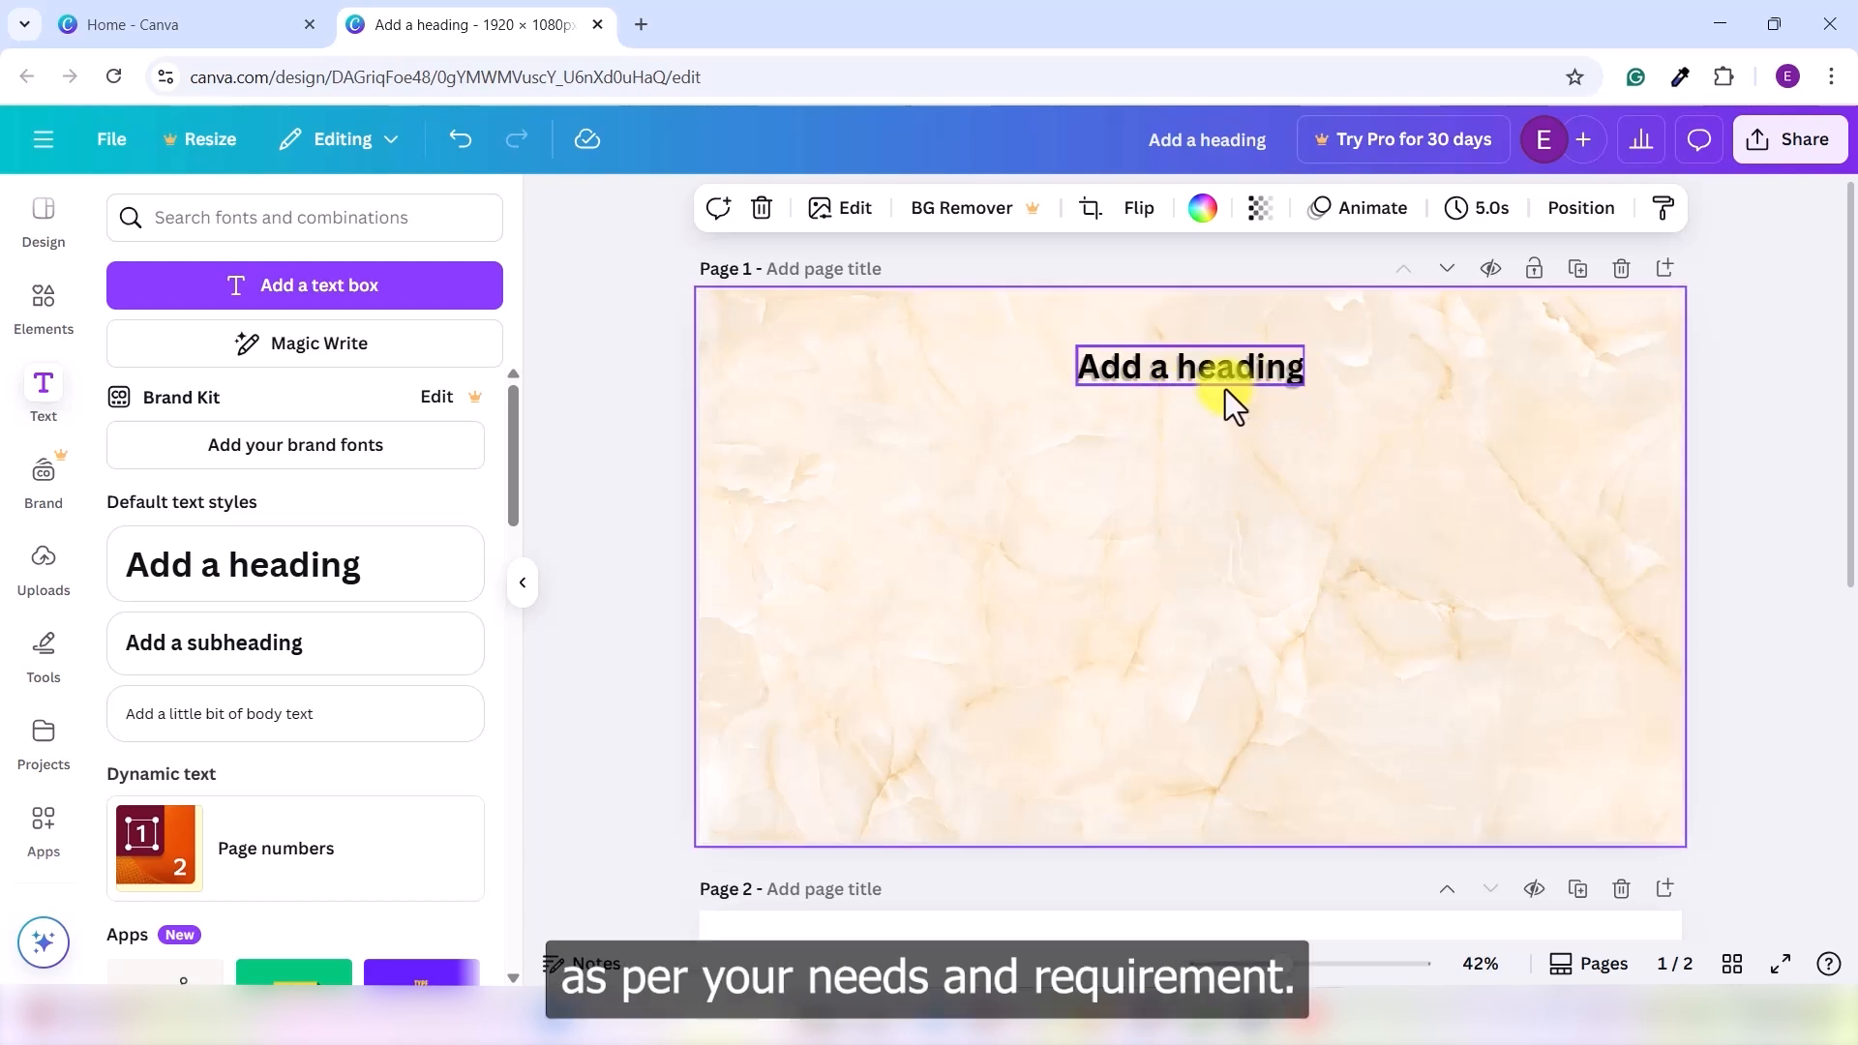
- Try purple on the heading text, then settle on dark grey
click(1241, 370)
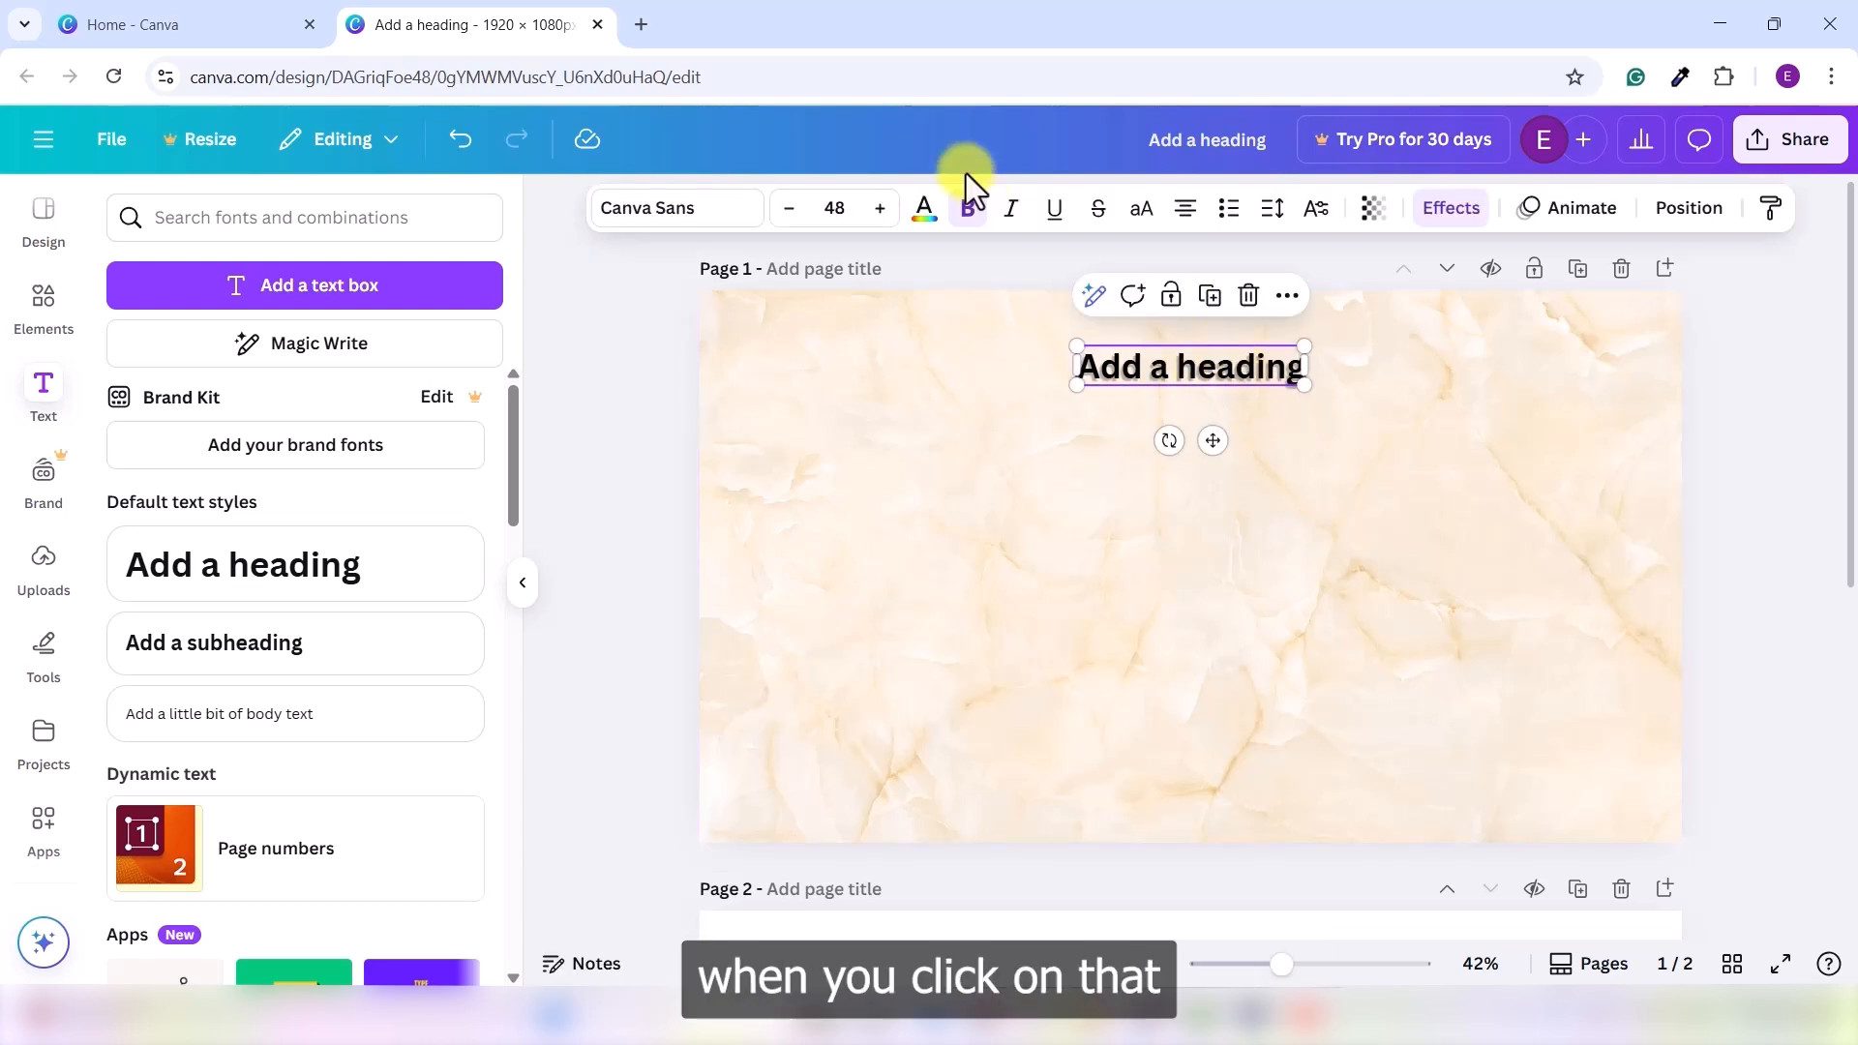
click(925, 208)
scroll(310, 712, down, 1)
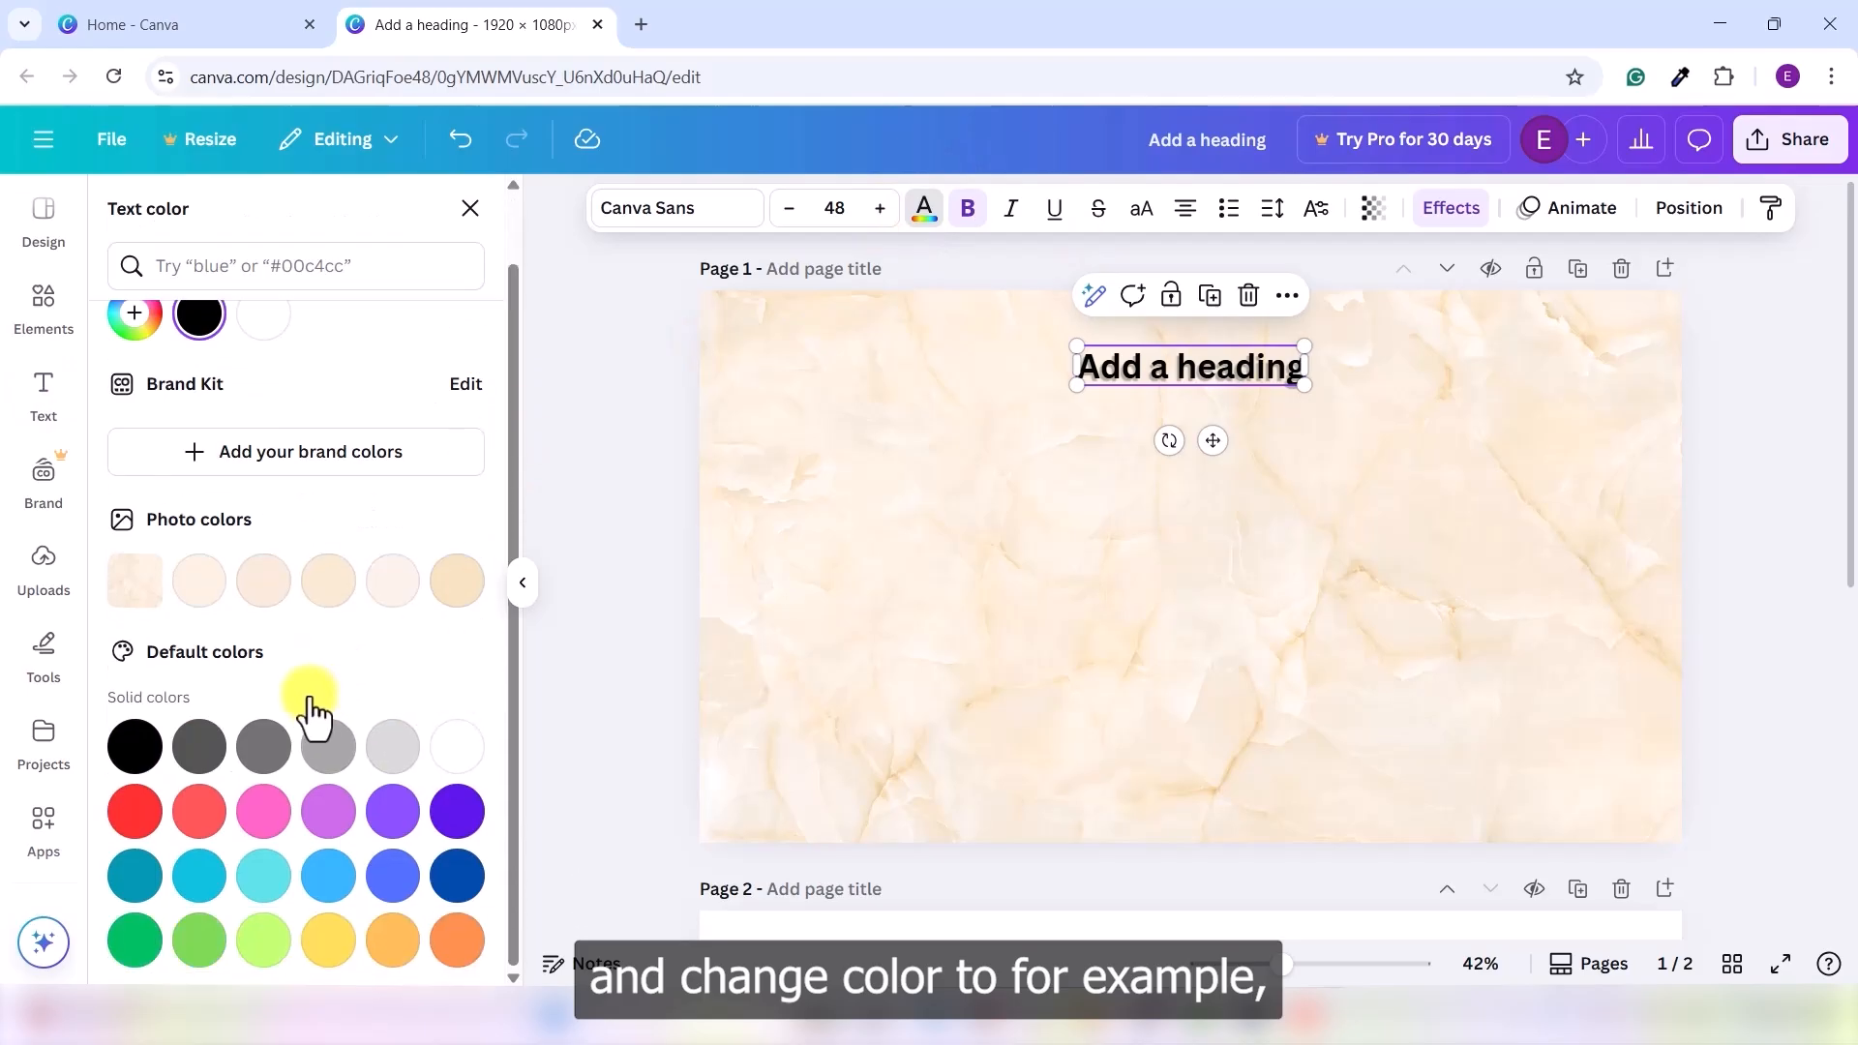
click(328, 813)
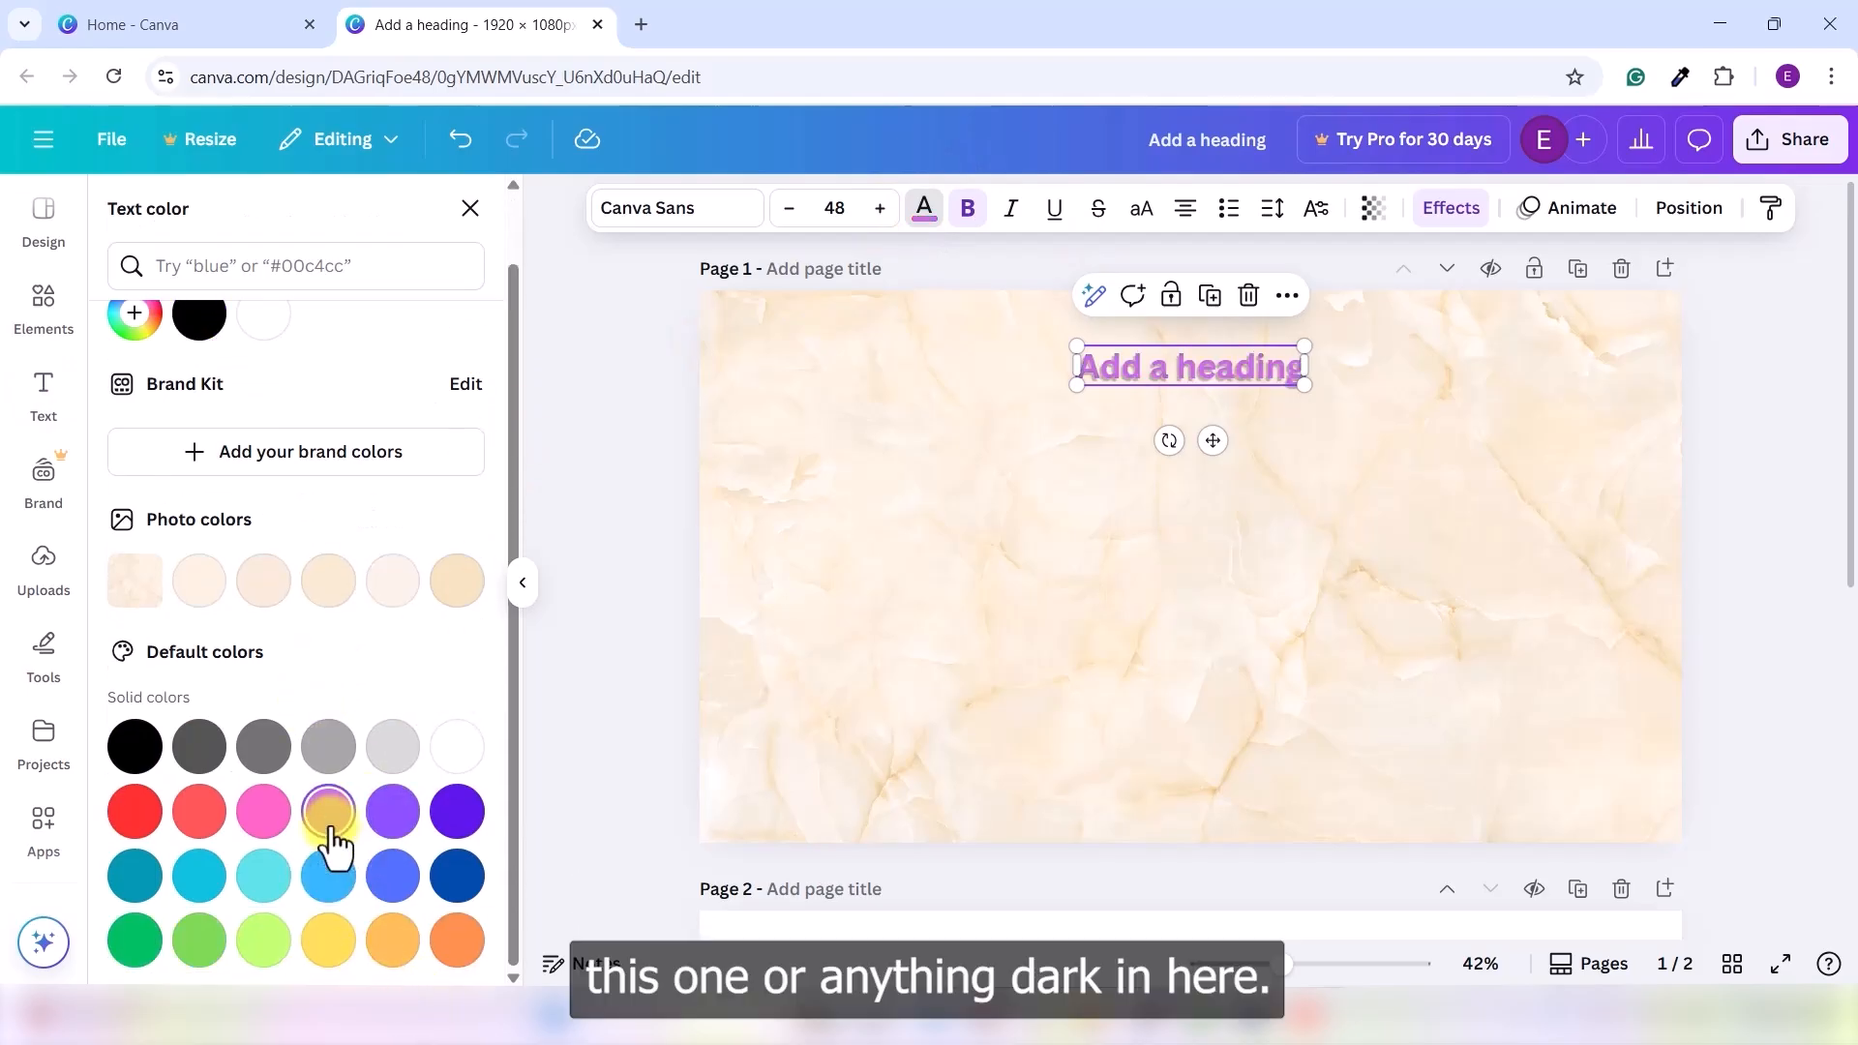
click(200, 747)
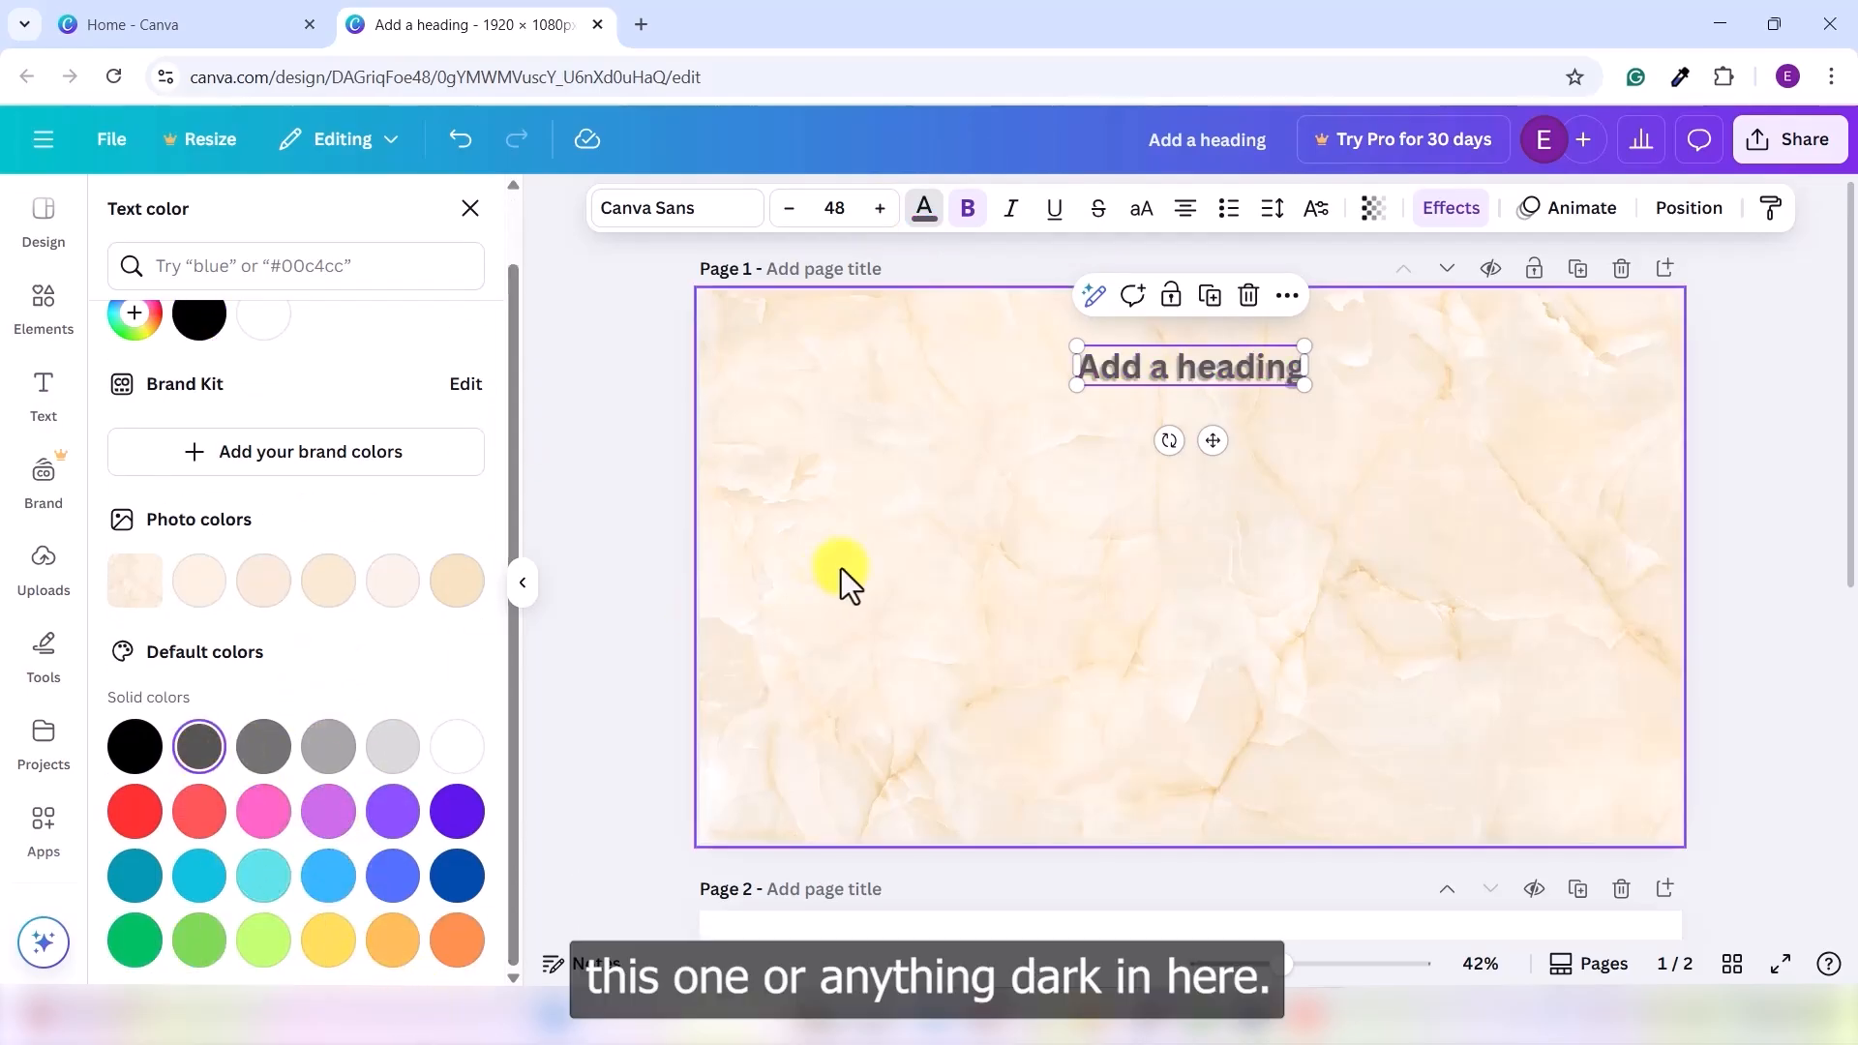
click(842, 567)
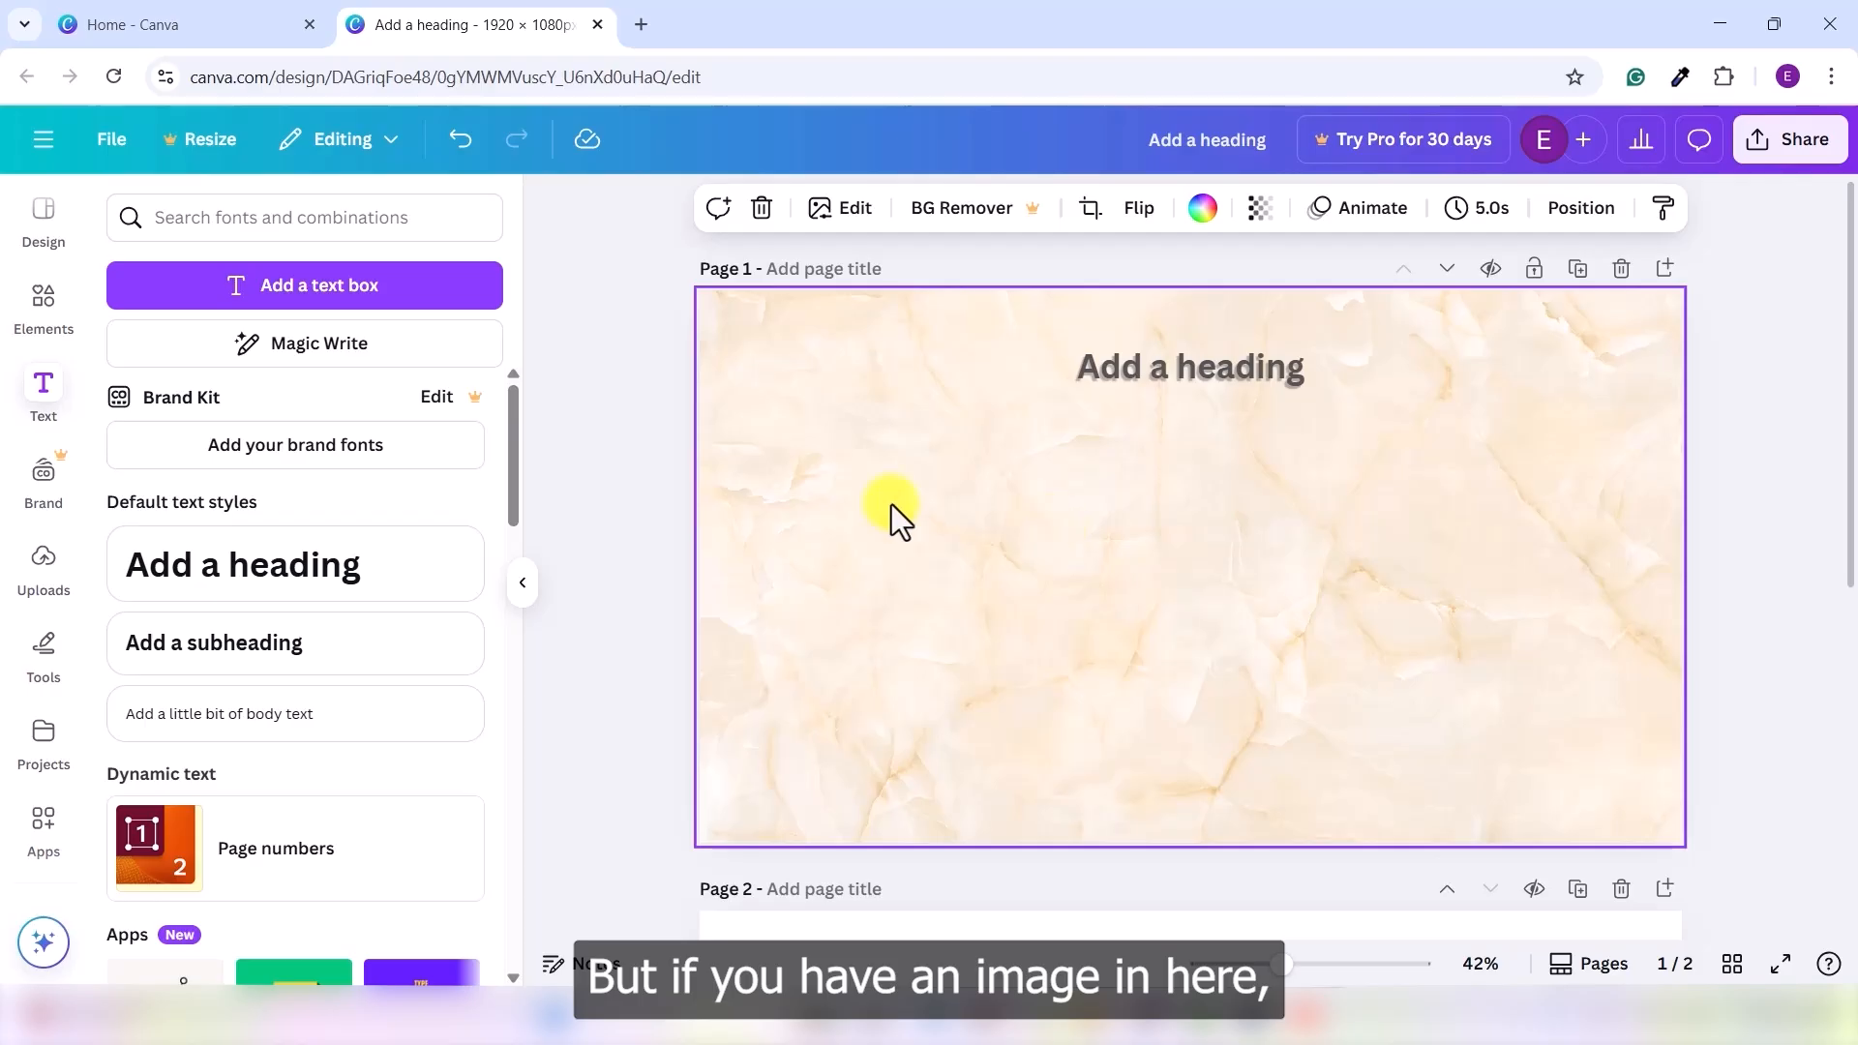
- Search the Elements photos for 'cafe'
click(44, 300)
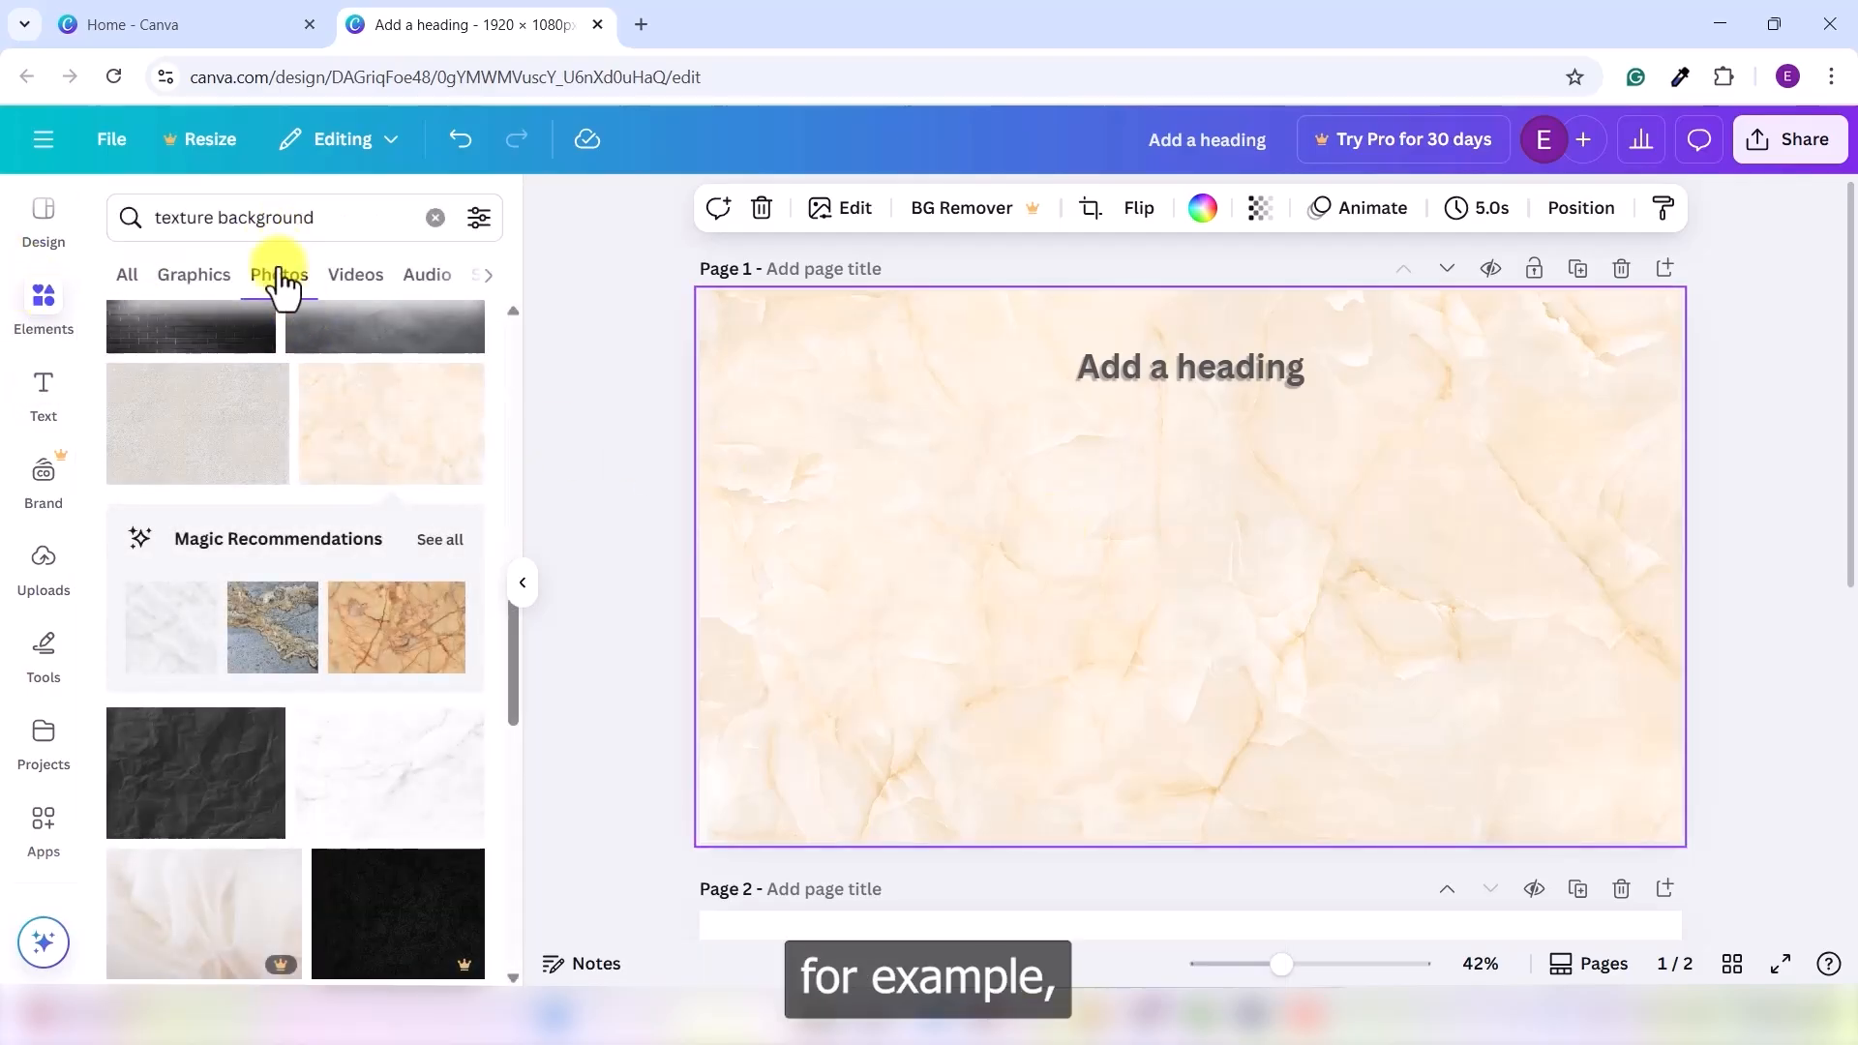
click(278, 273)
double_click(296, 206)
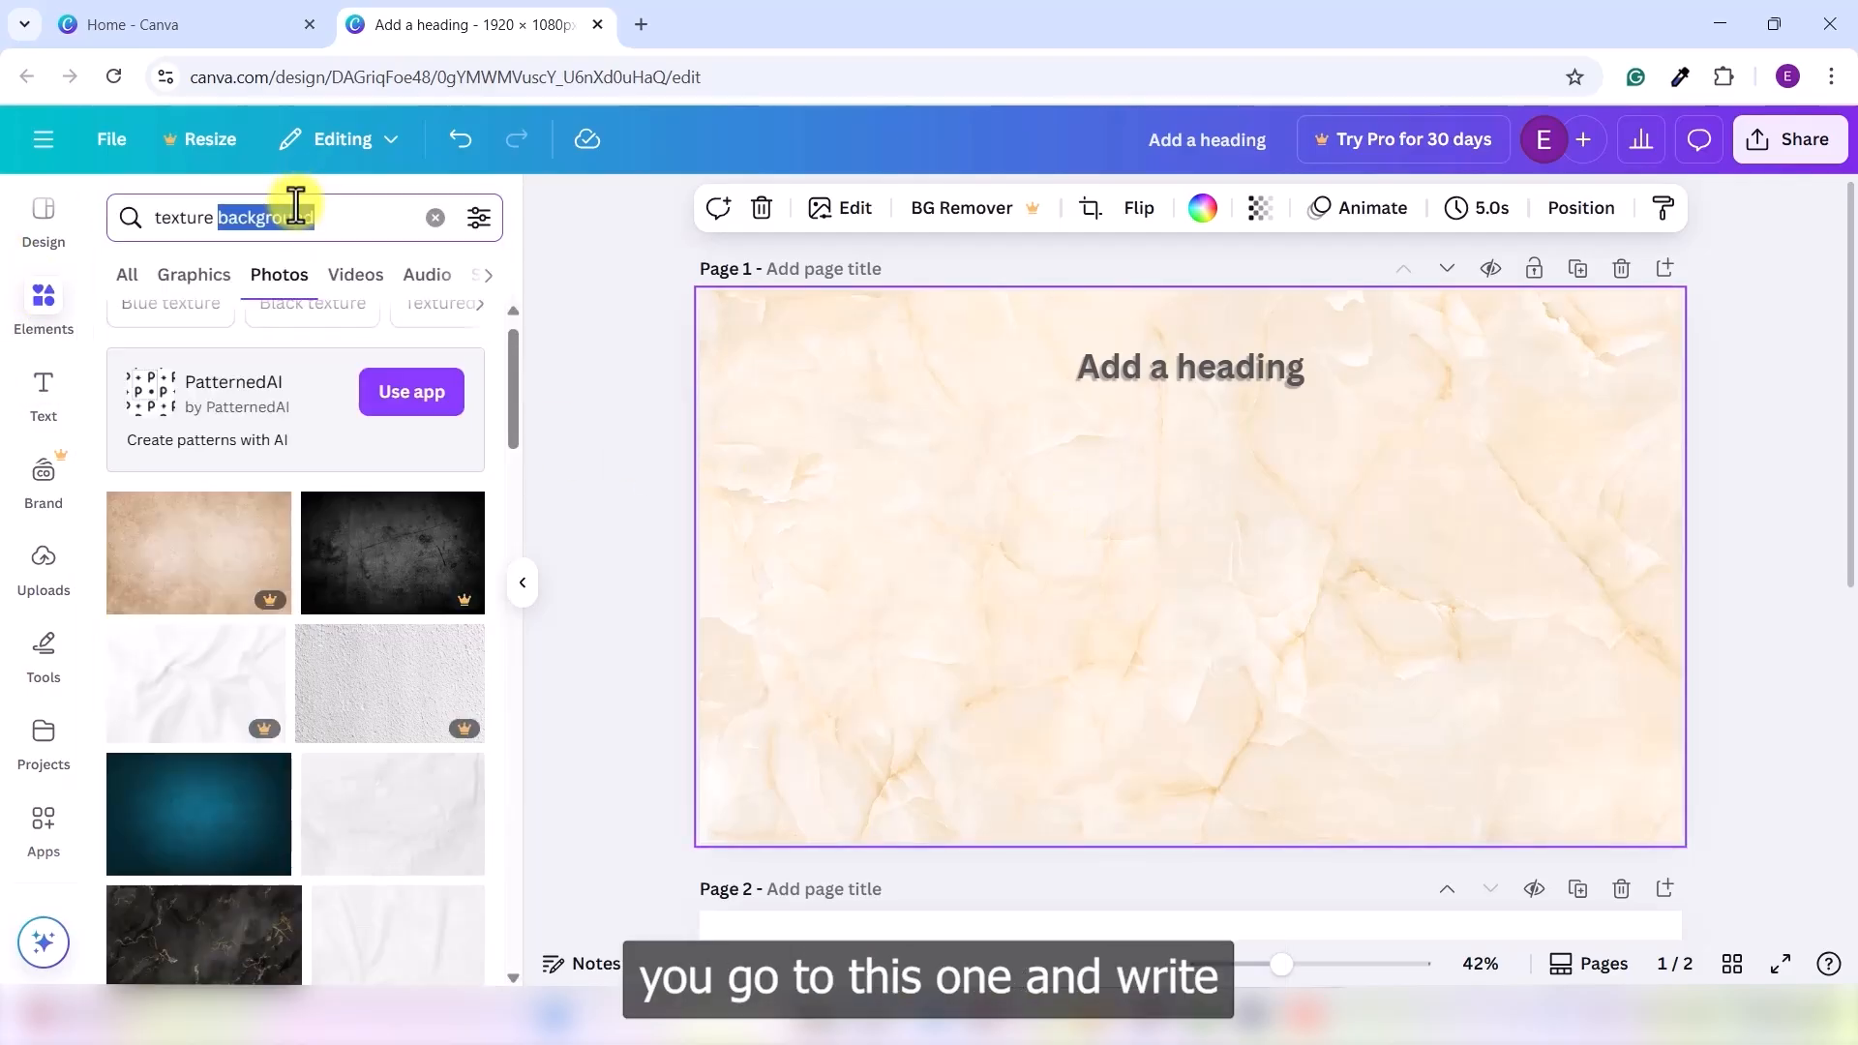
text(cafe)
key(Return)
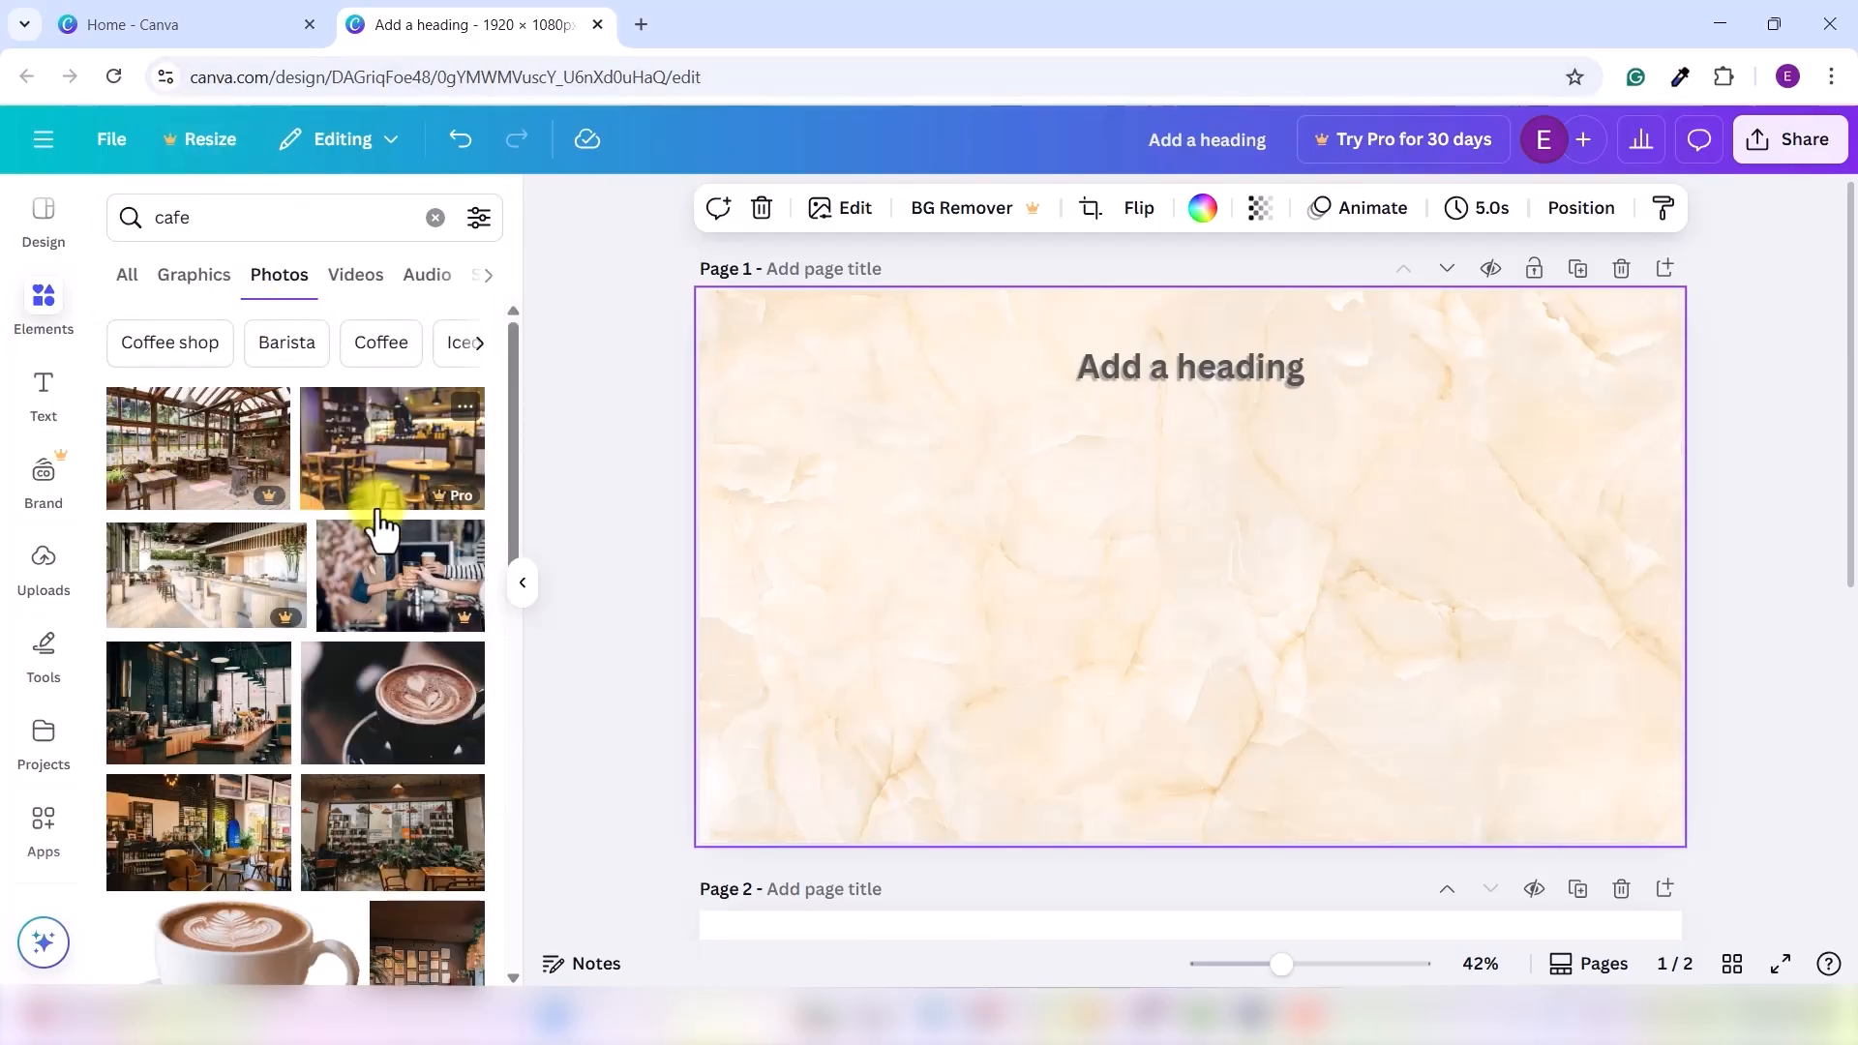
- Add the latte art photo, shrink it, and centre it below the heading
scroll(324, 639, down, 3)
click(415, 489)
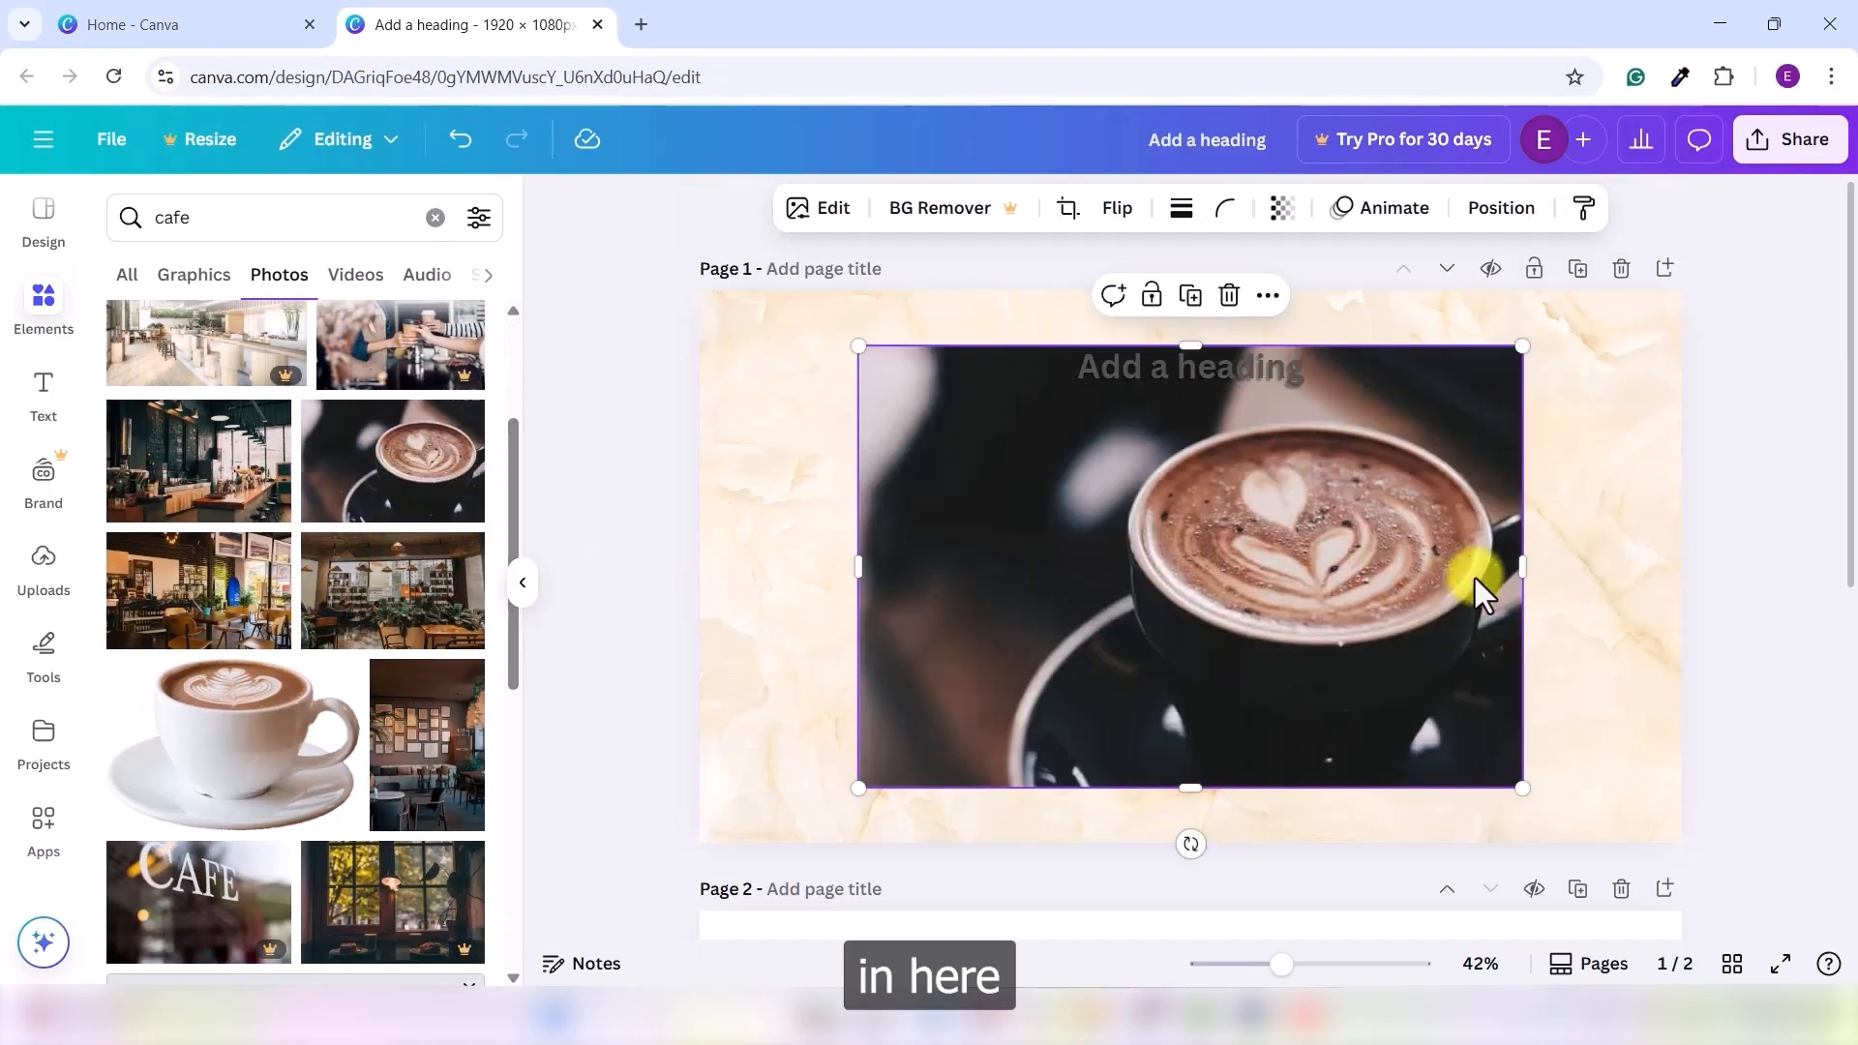
drag(1522, 346, 1282, 506)
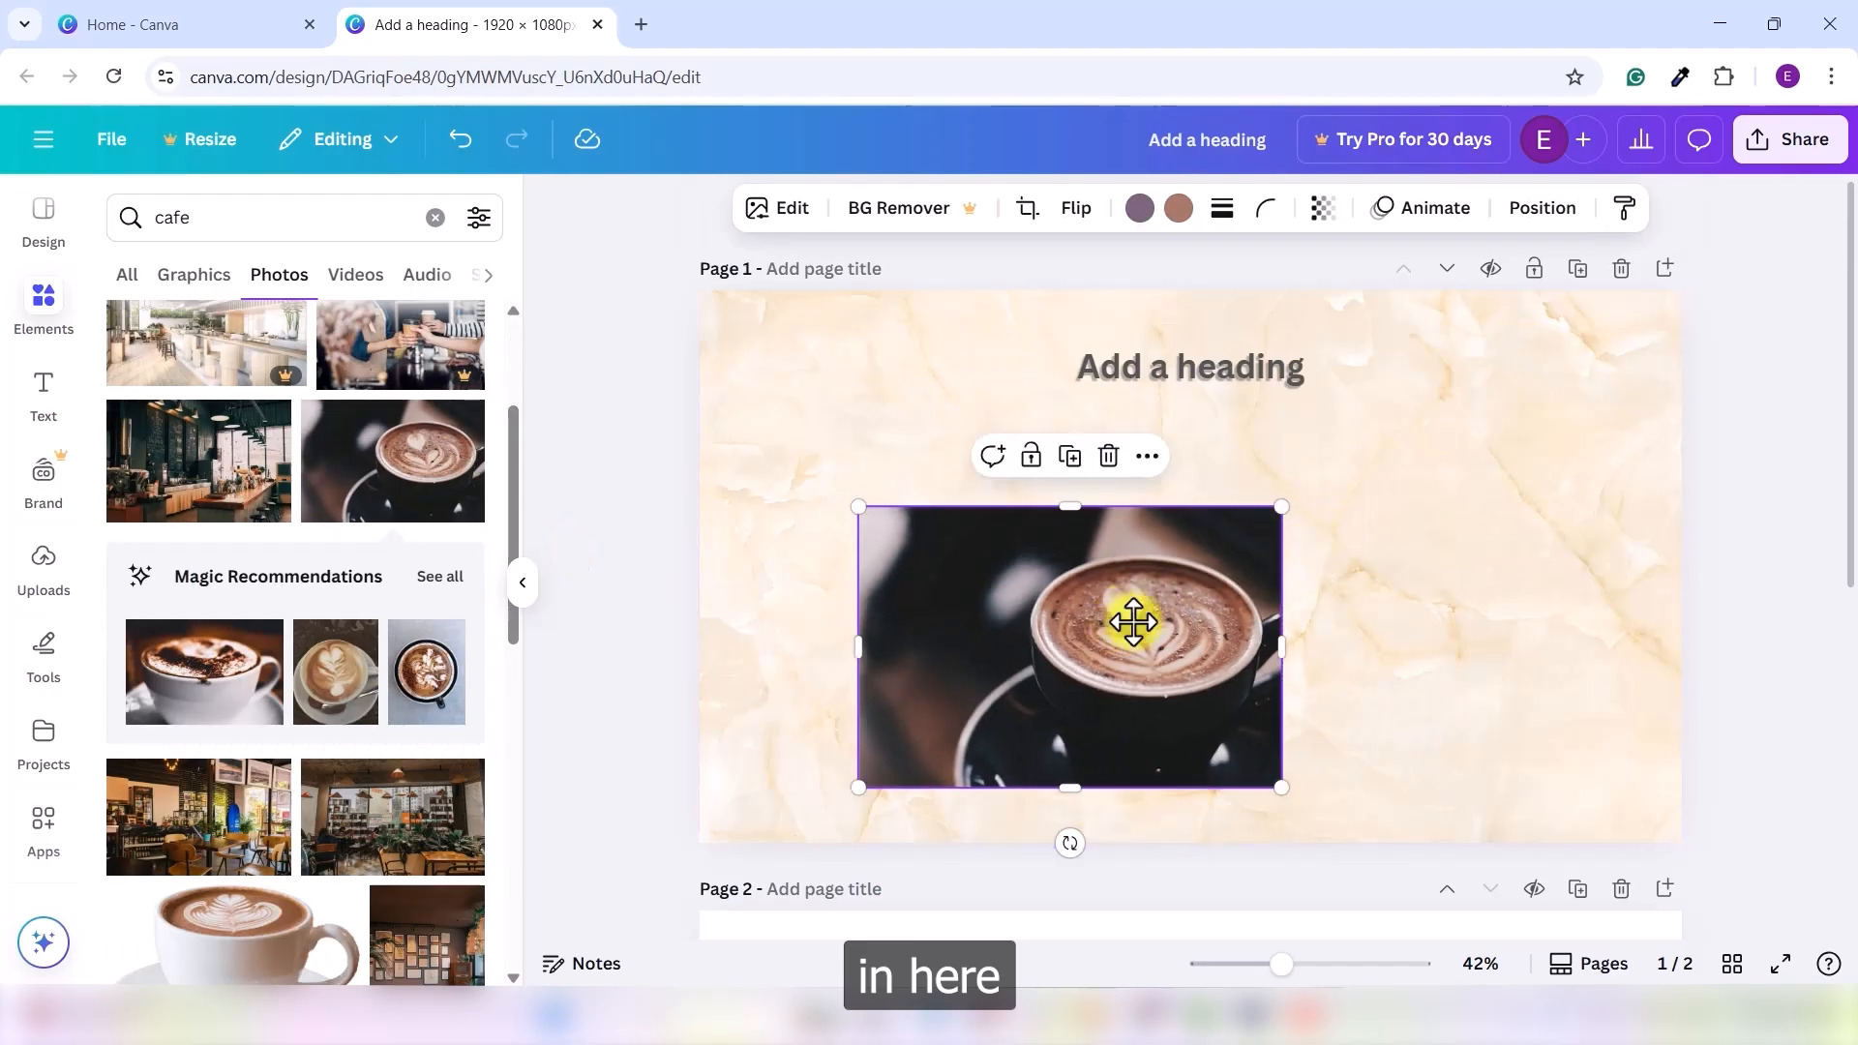
drag(1128, 622, 1244, 625)
click(1495, 605)
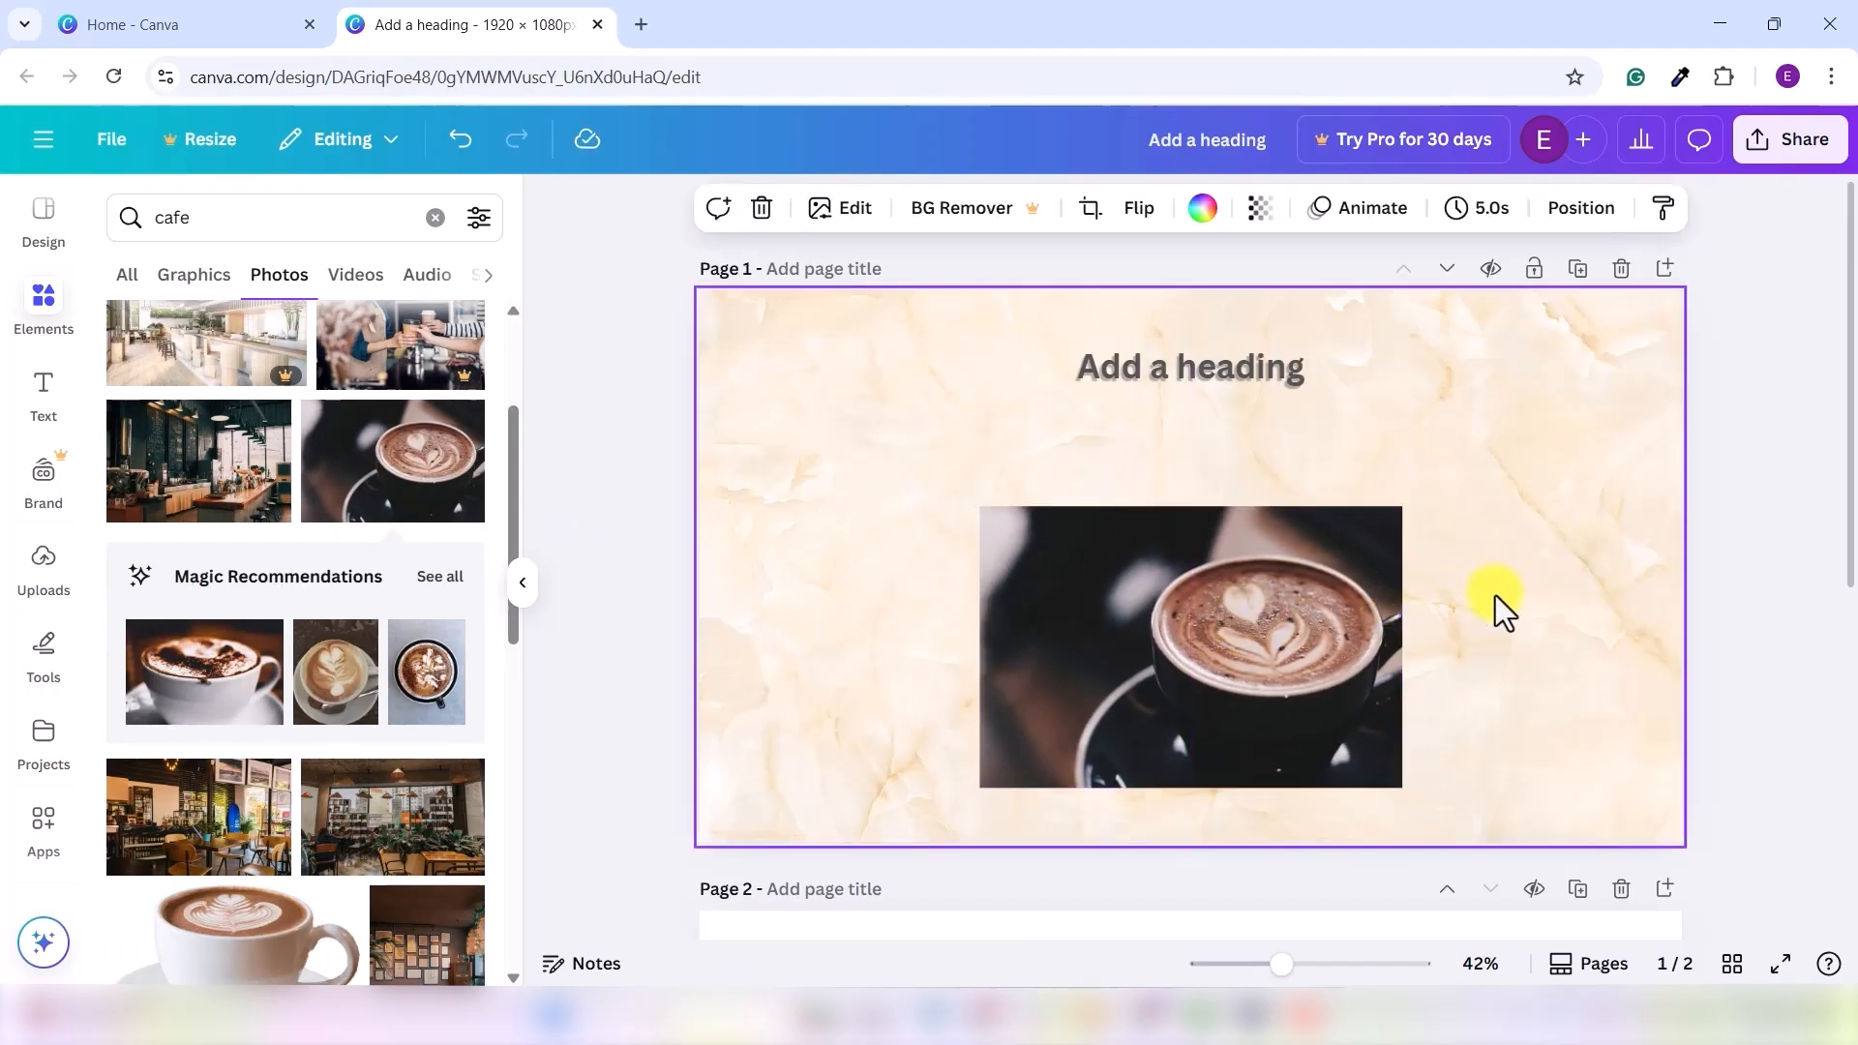
click(1198, 620)
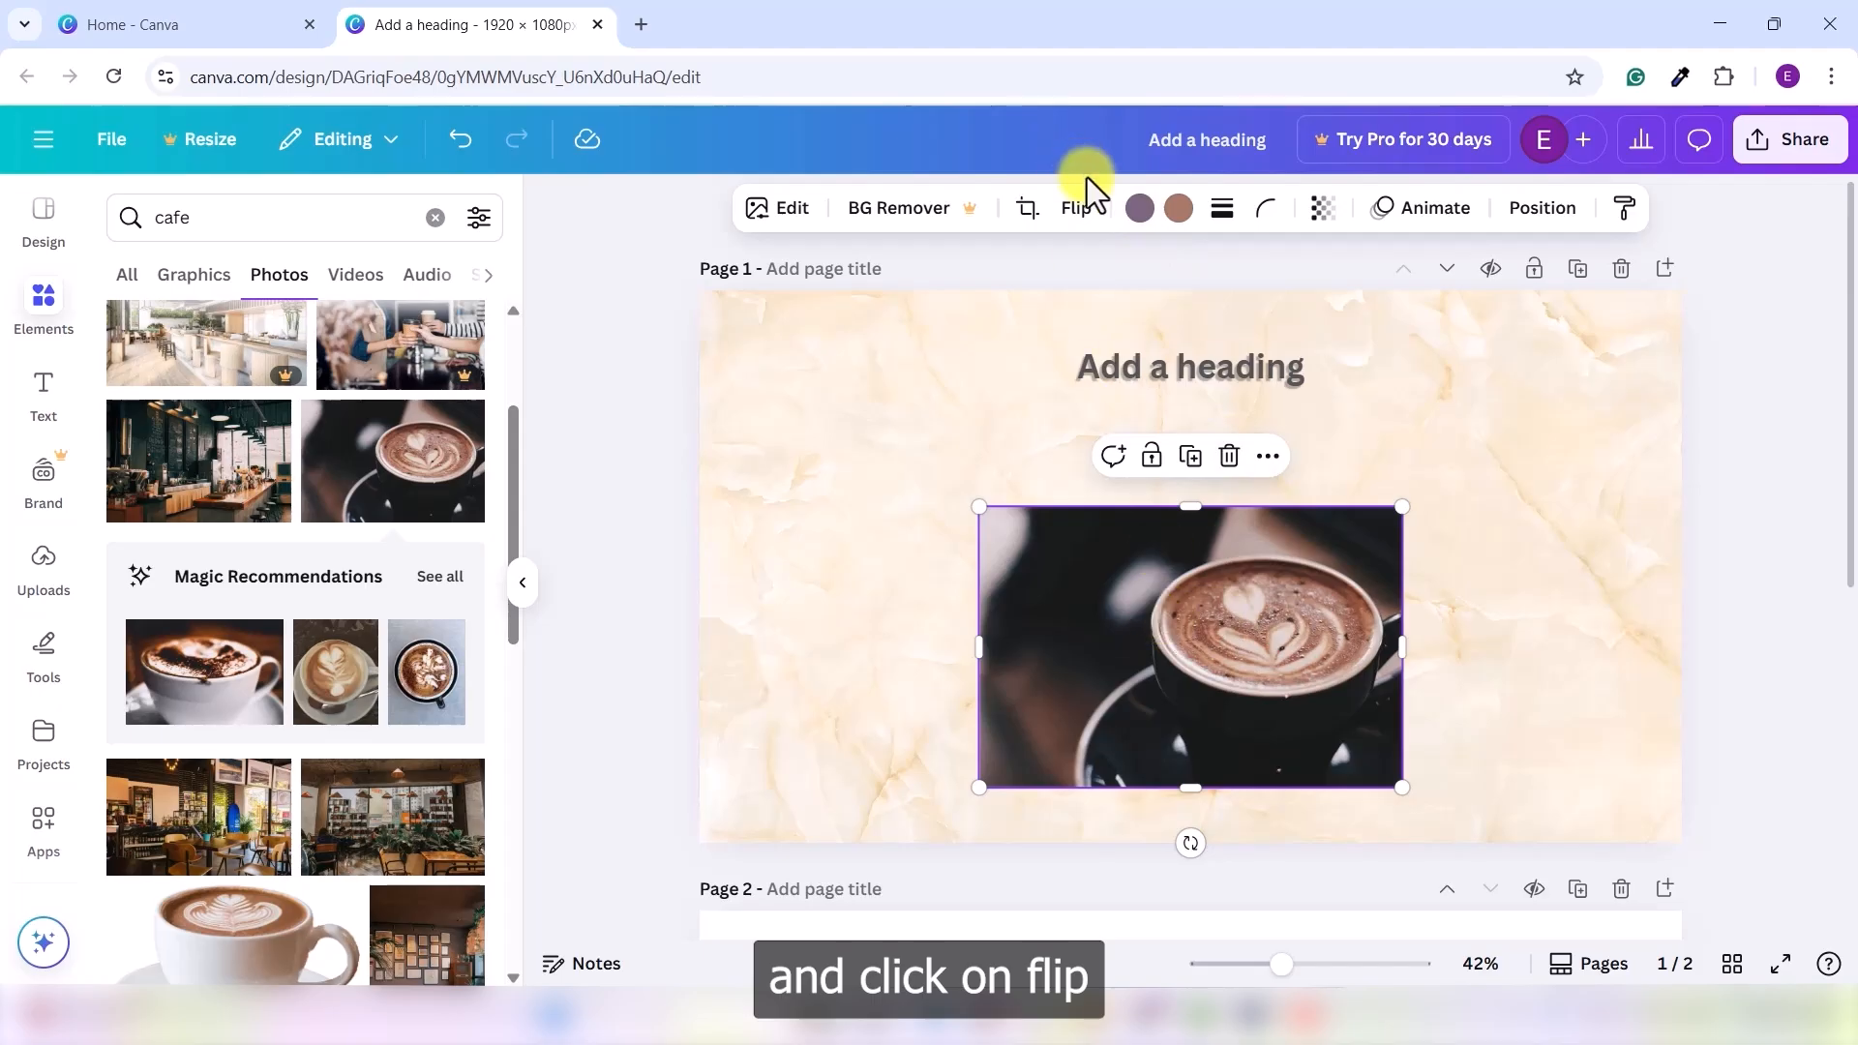
click(1076, 207)
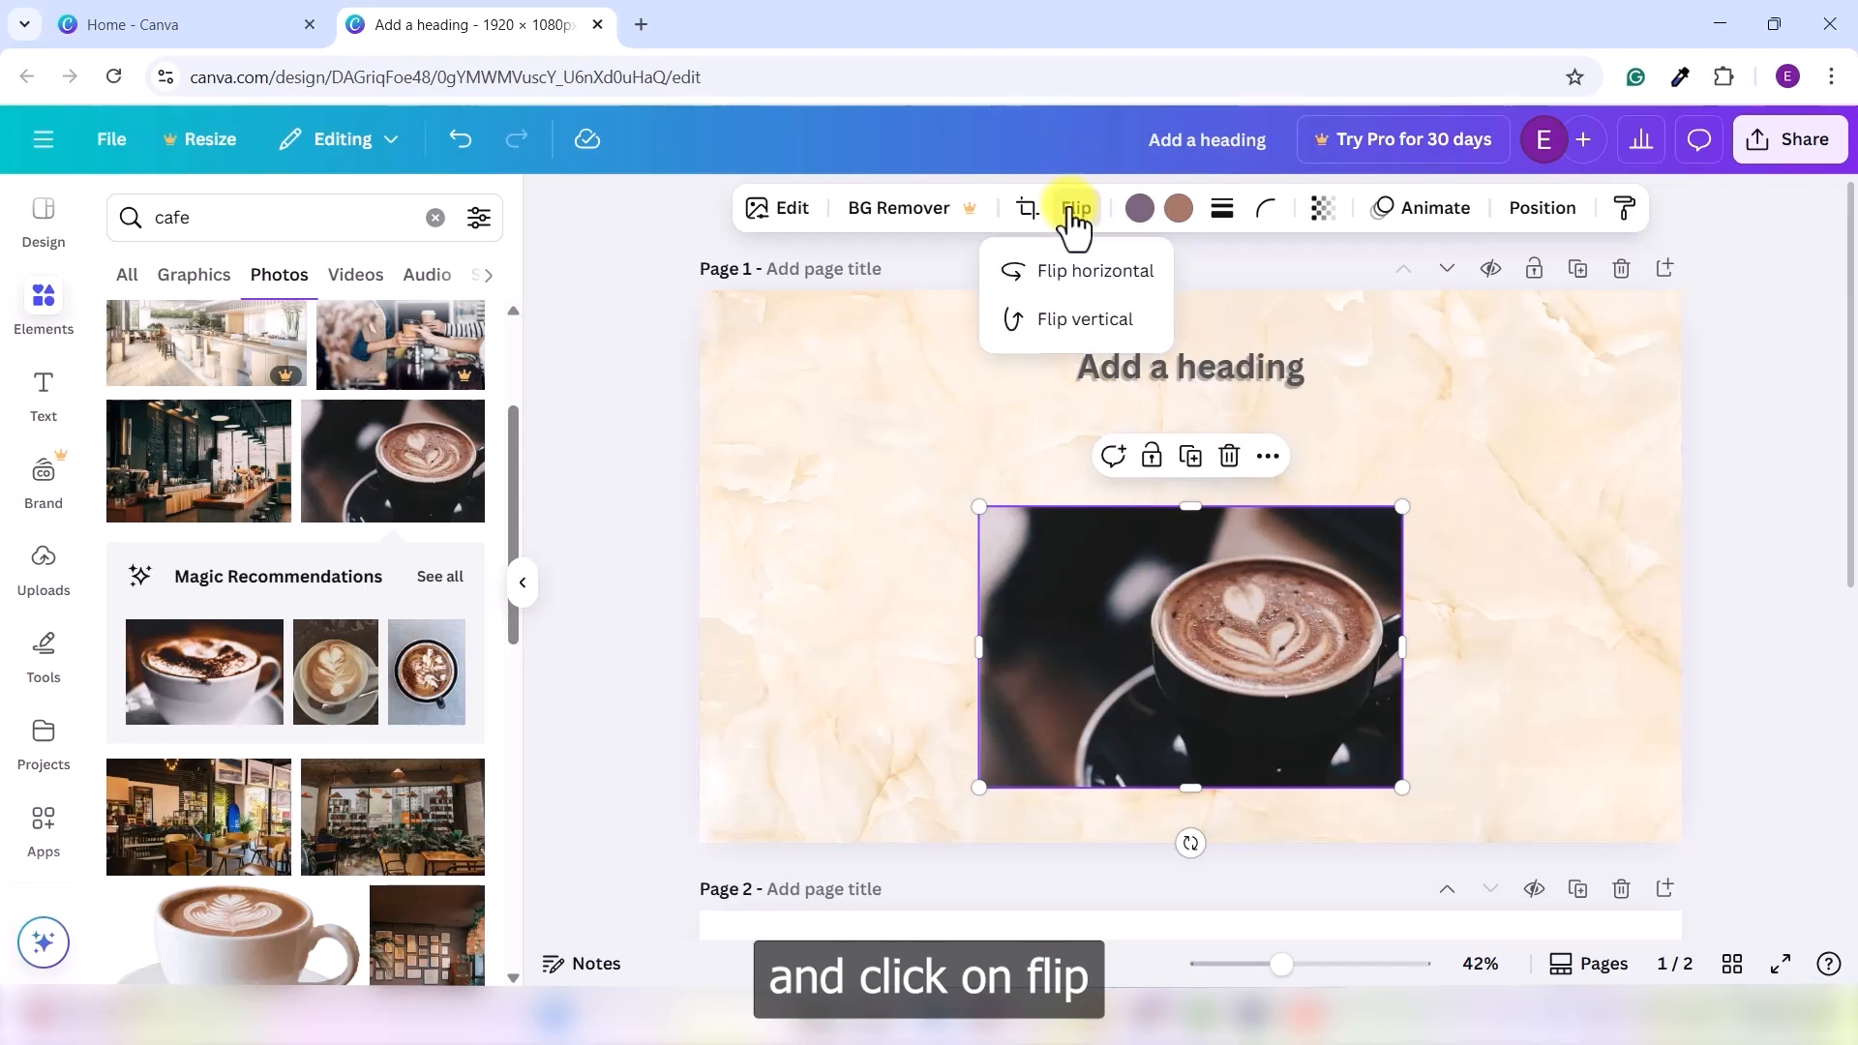
click(1110, 279)
click(1122, 321)
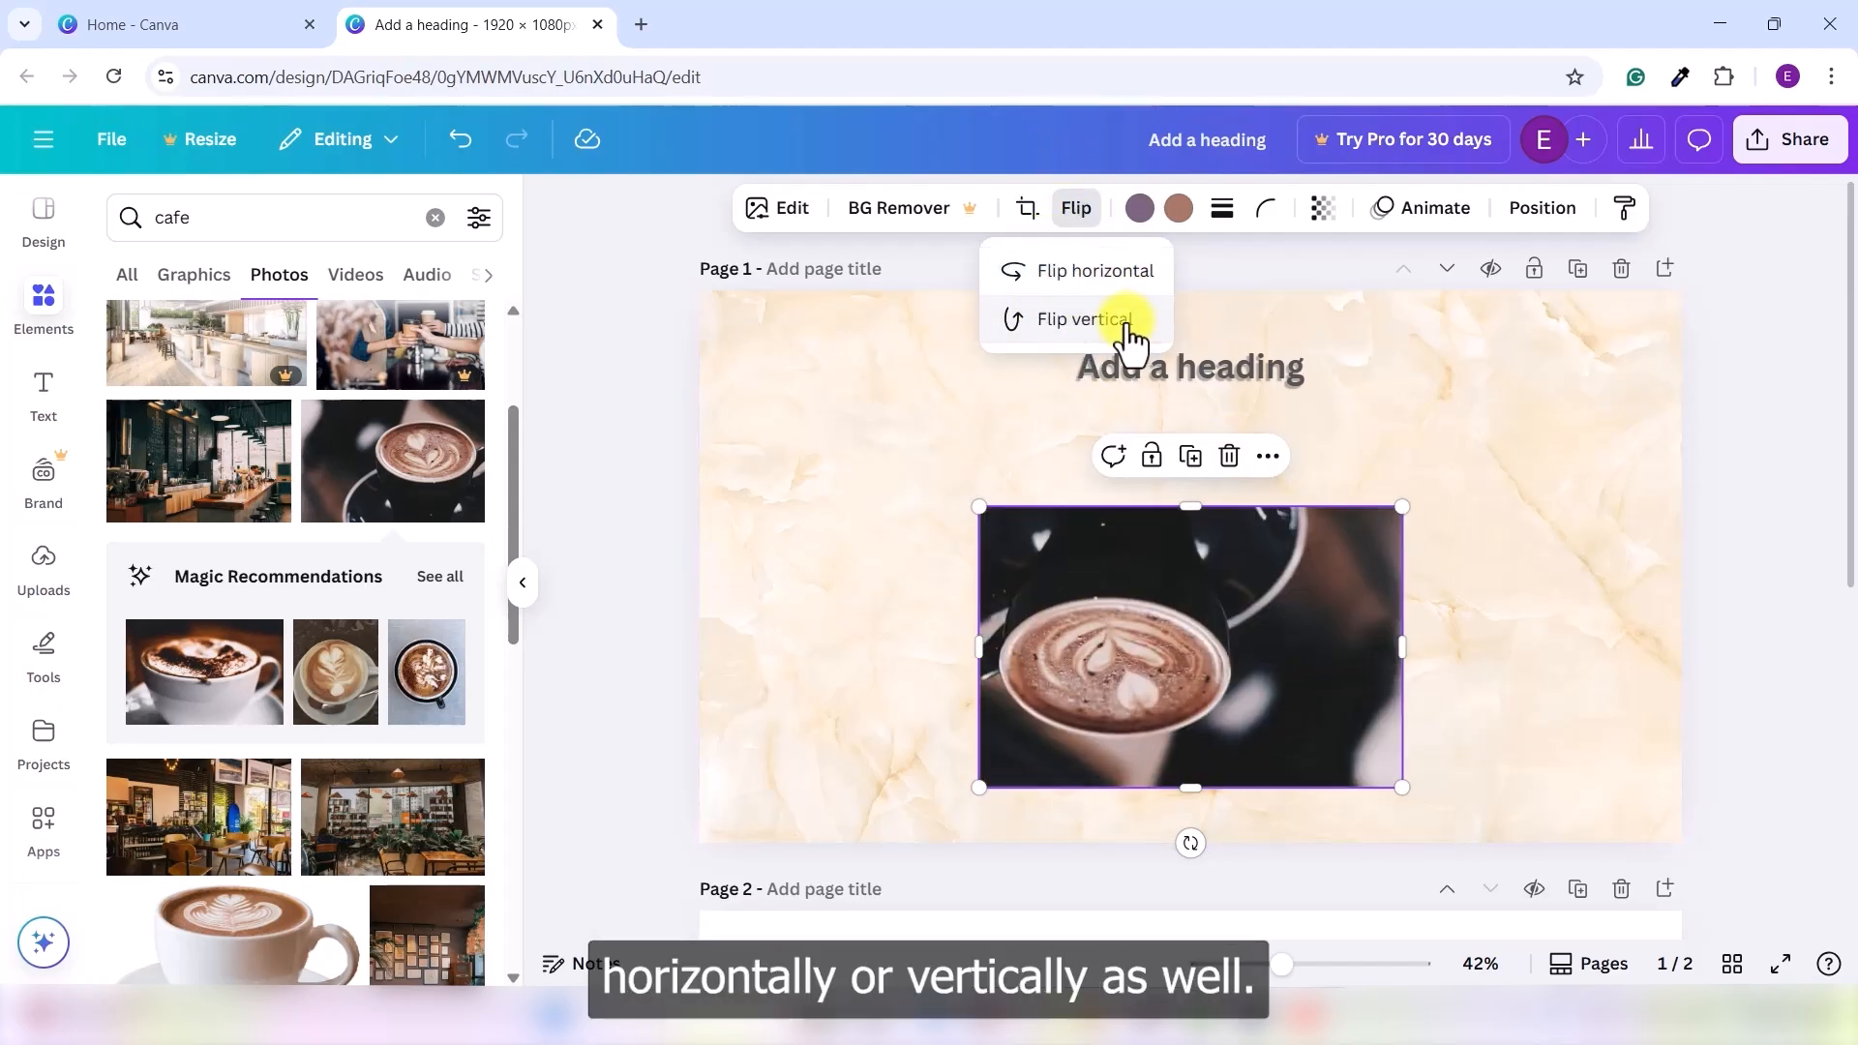
click(1120, 323)
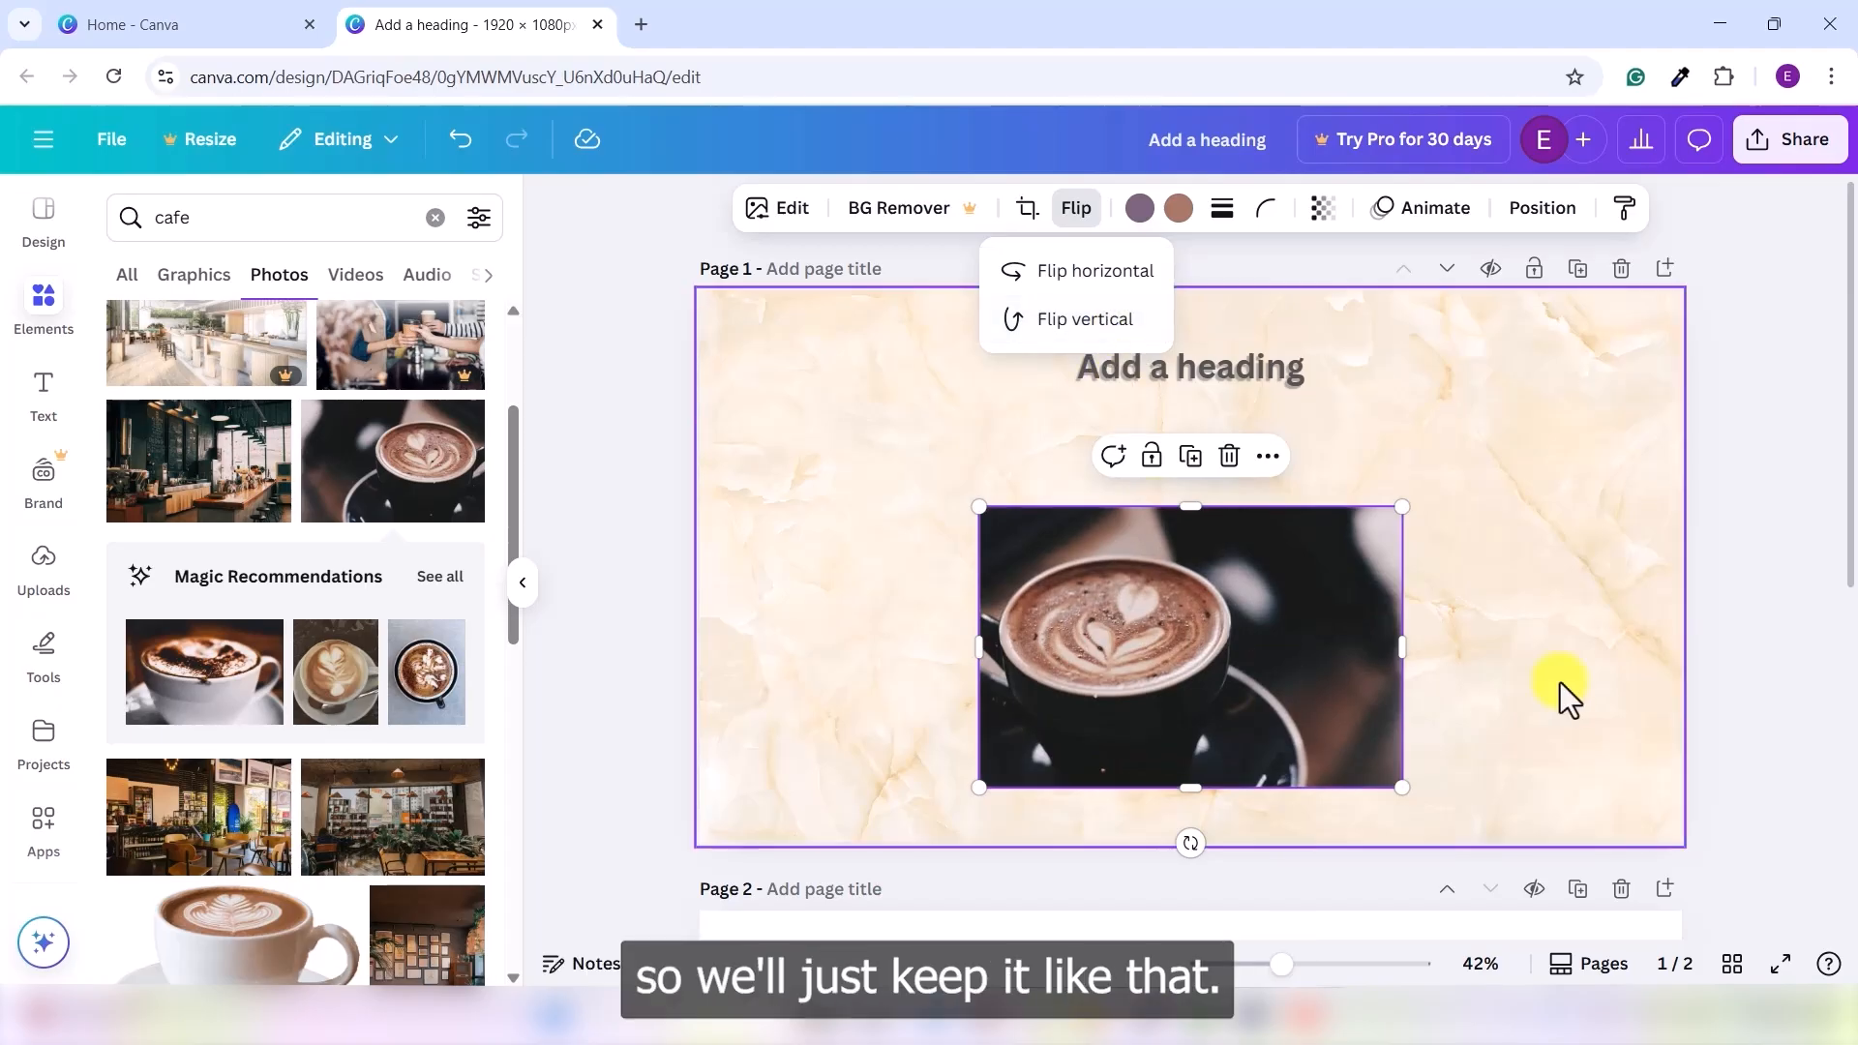
click(1515, 655)
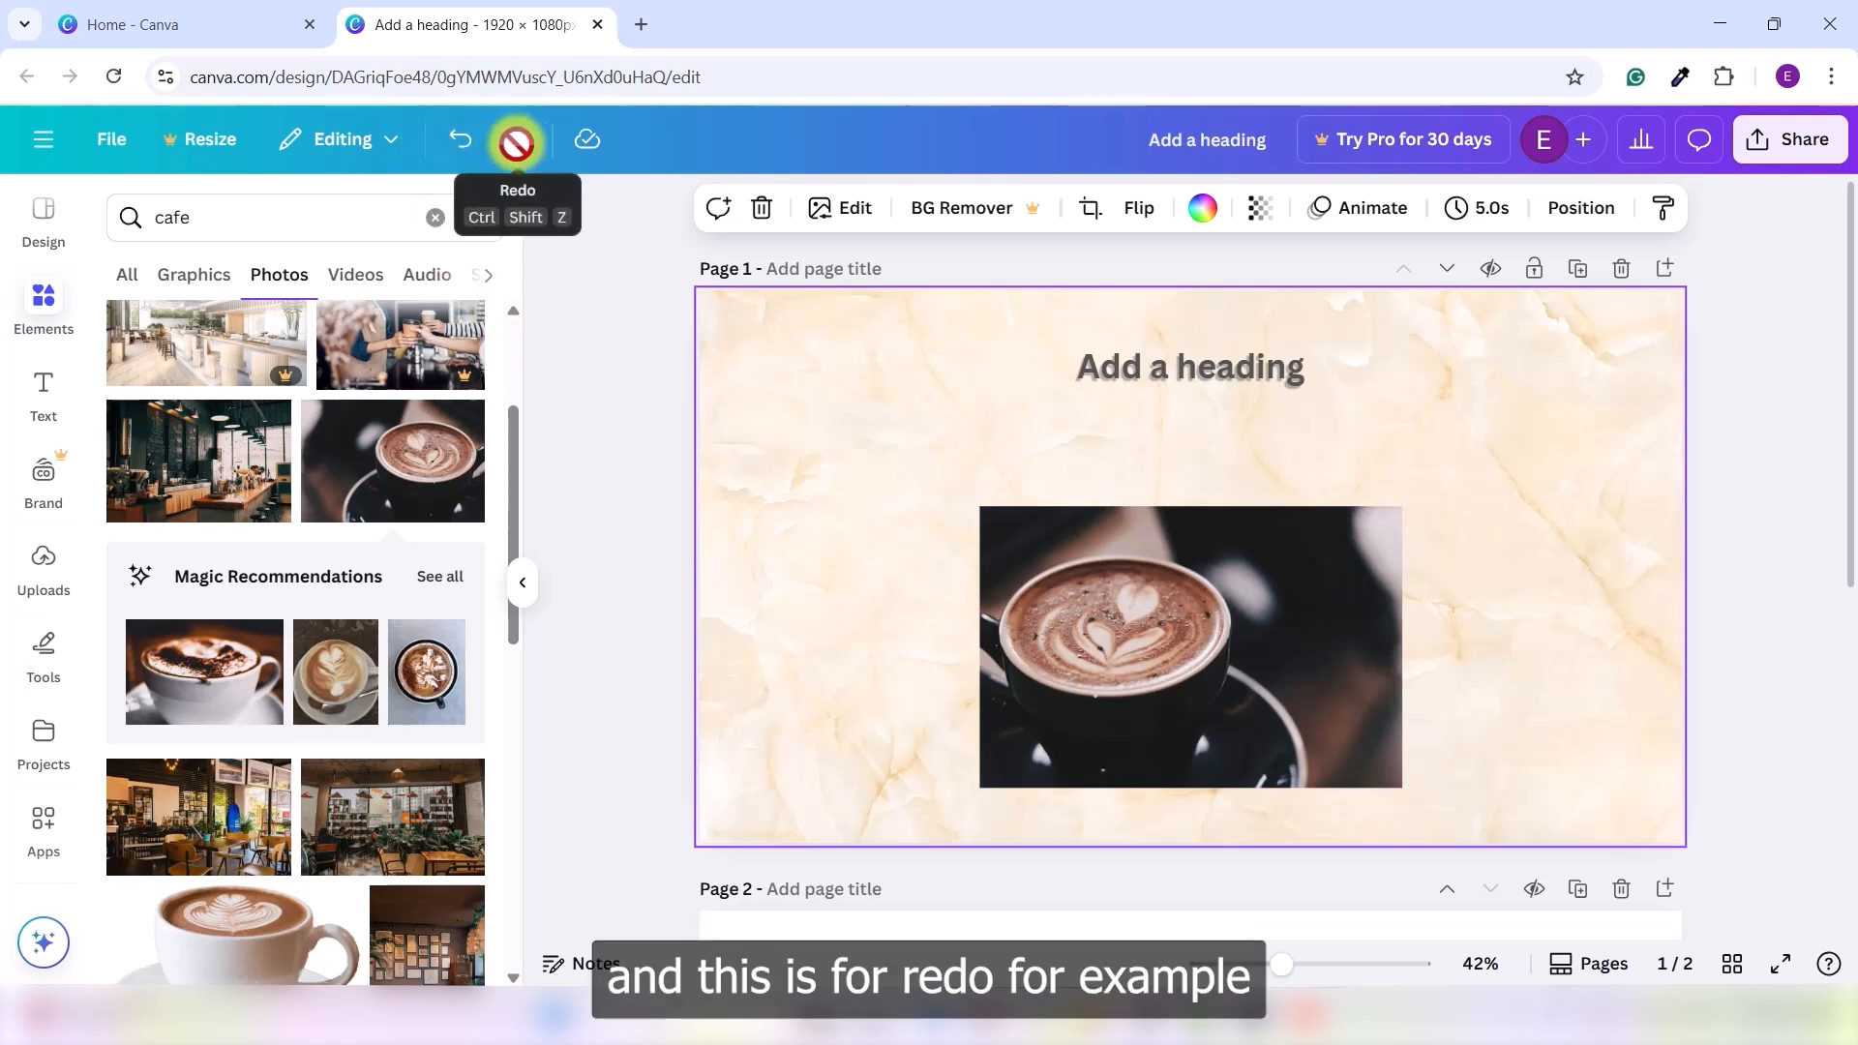
click(461, 146)
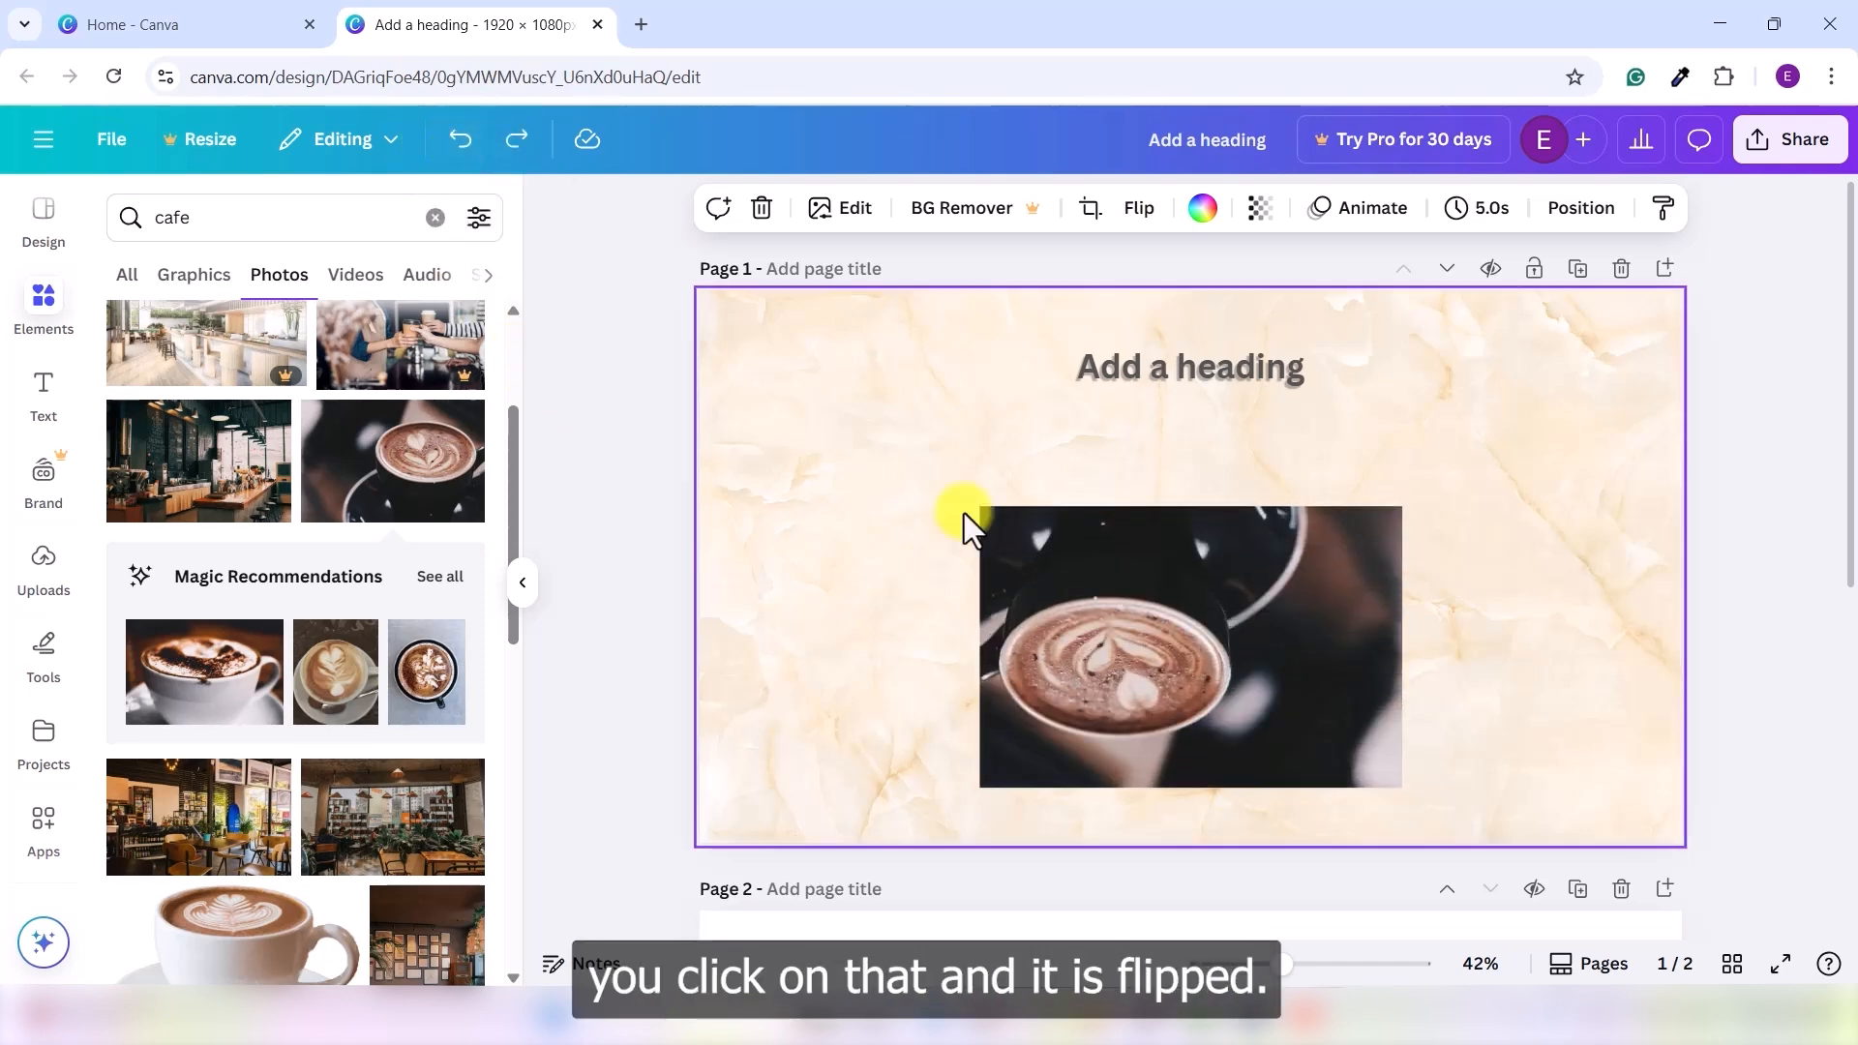
click(517, 144)
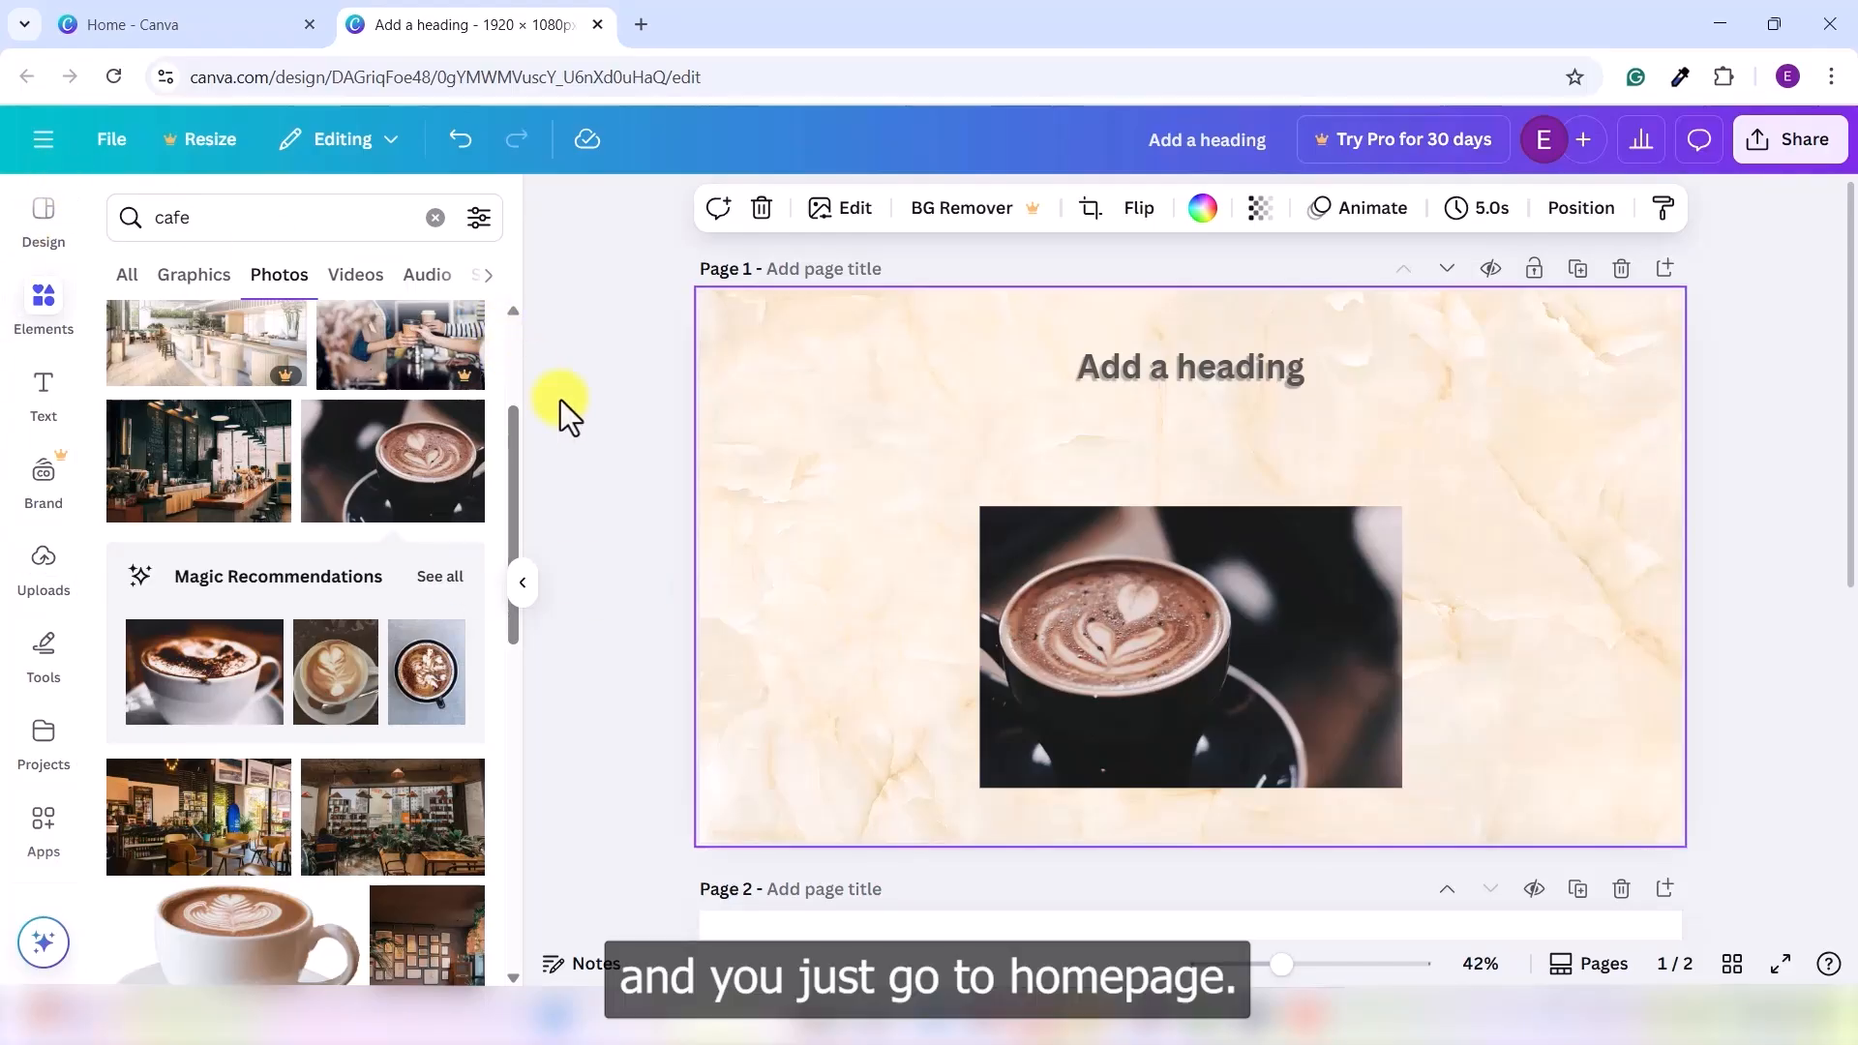
- Reopen the 'Add a heading' design from the recent designs in Canva's menu
click(595, 416)
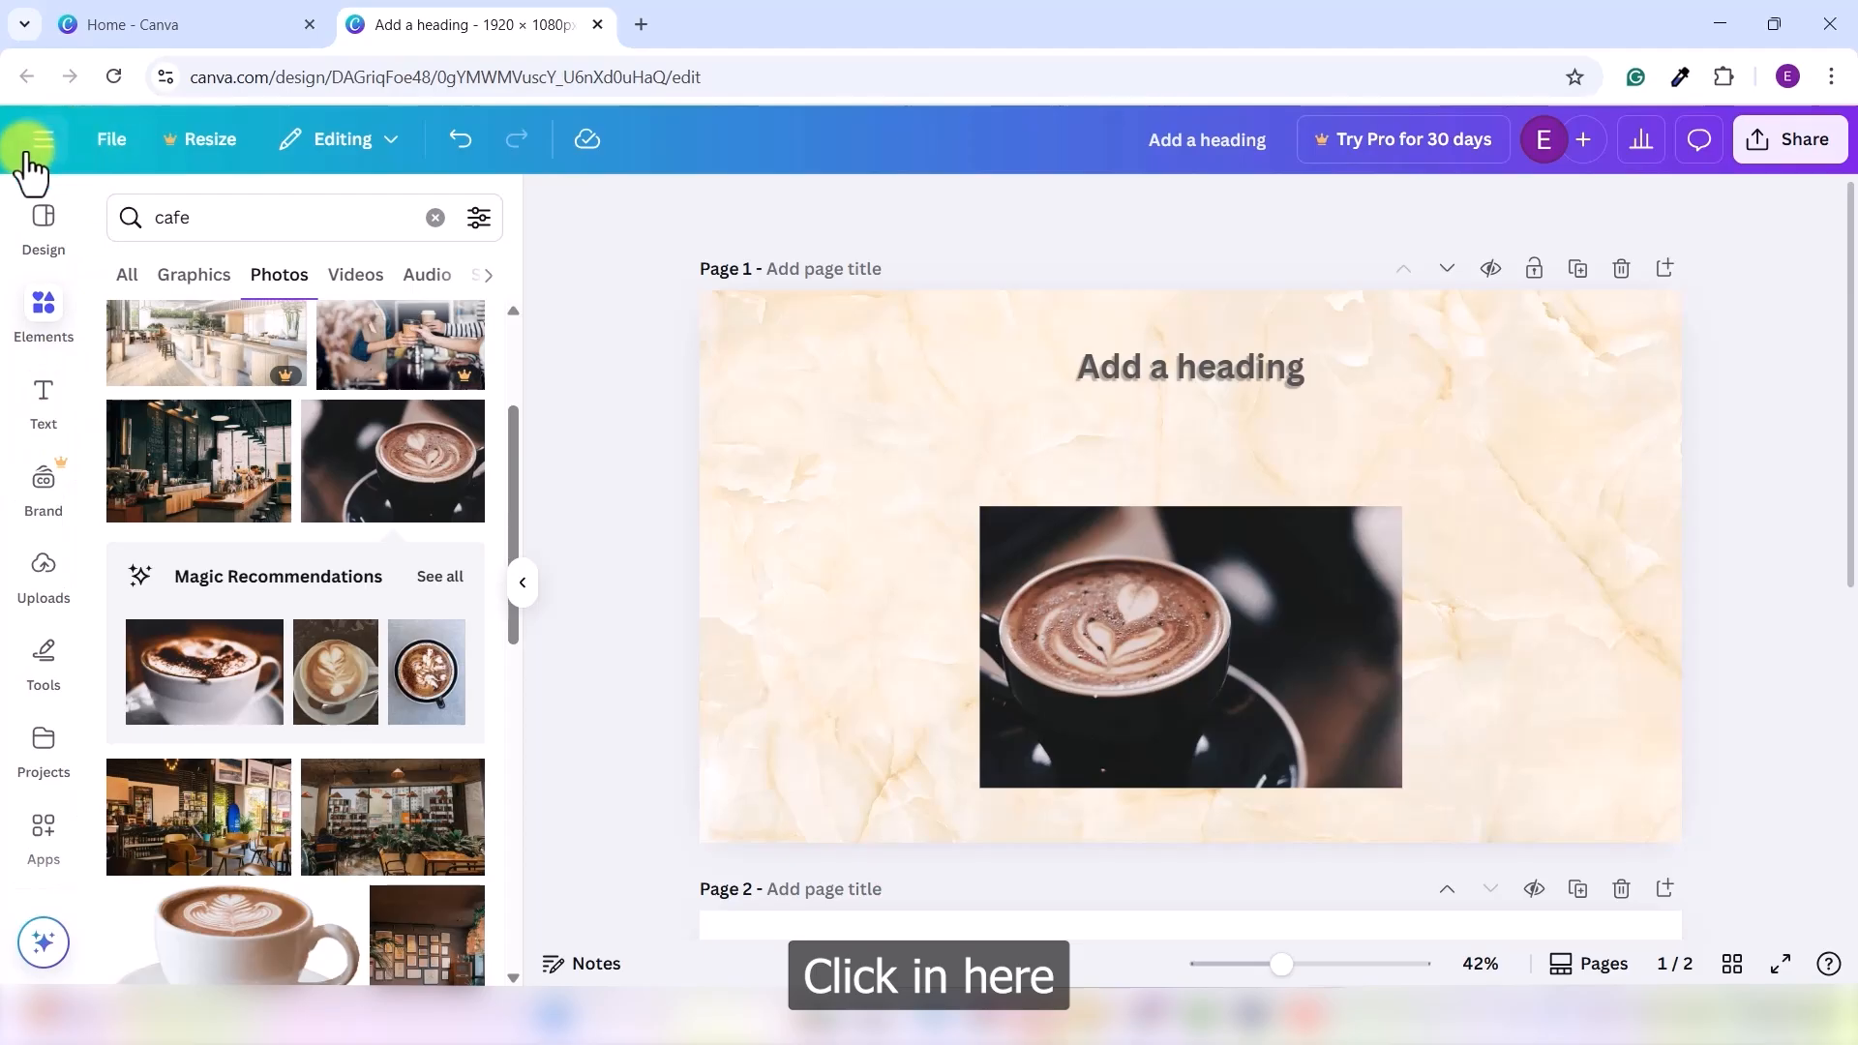
click(37, 146)
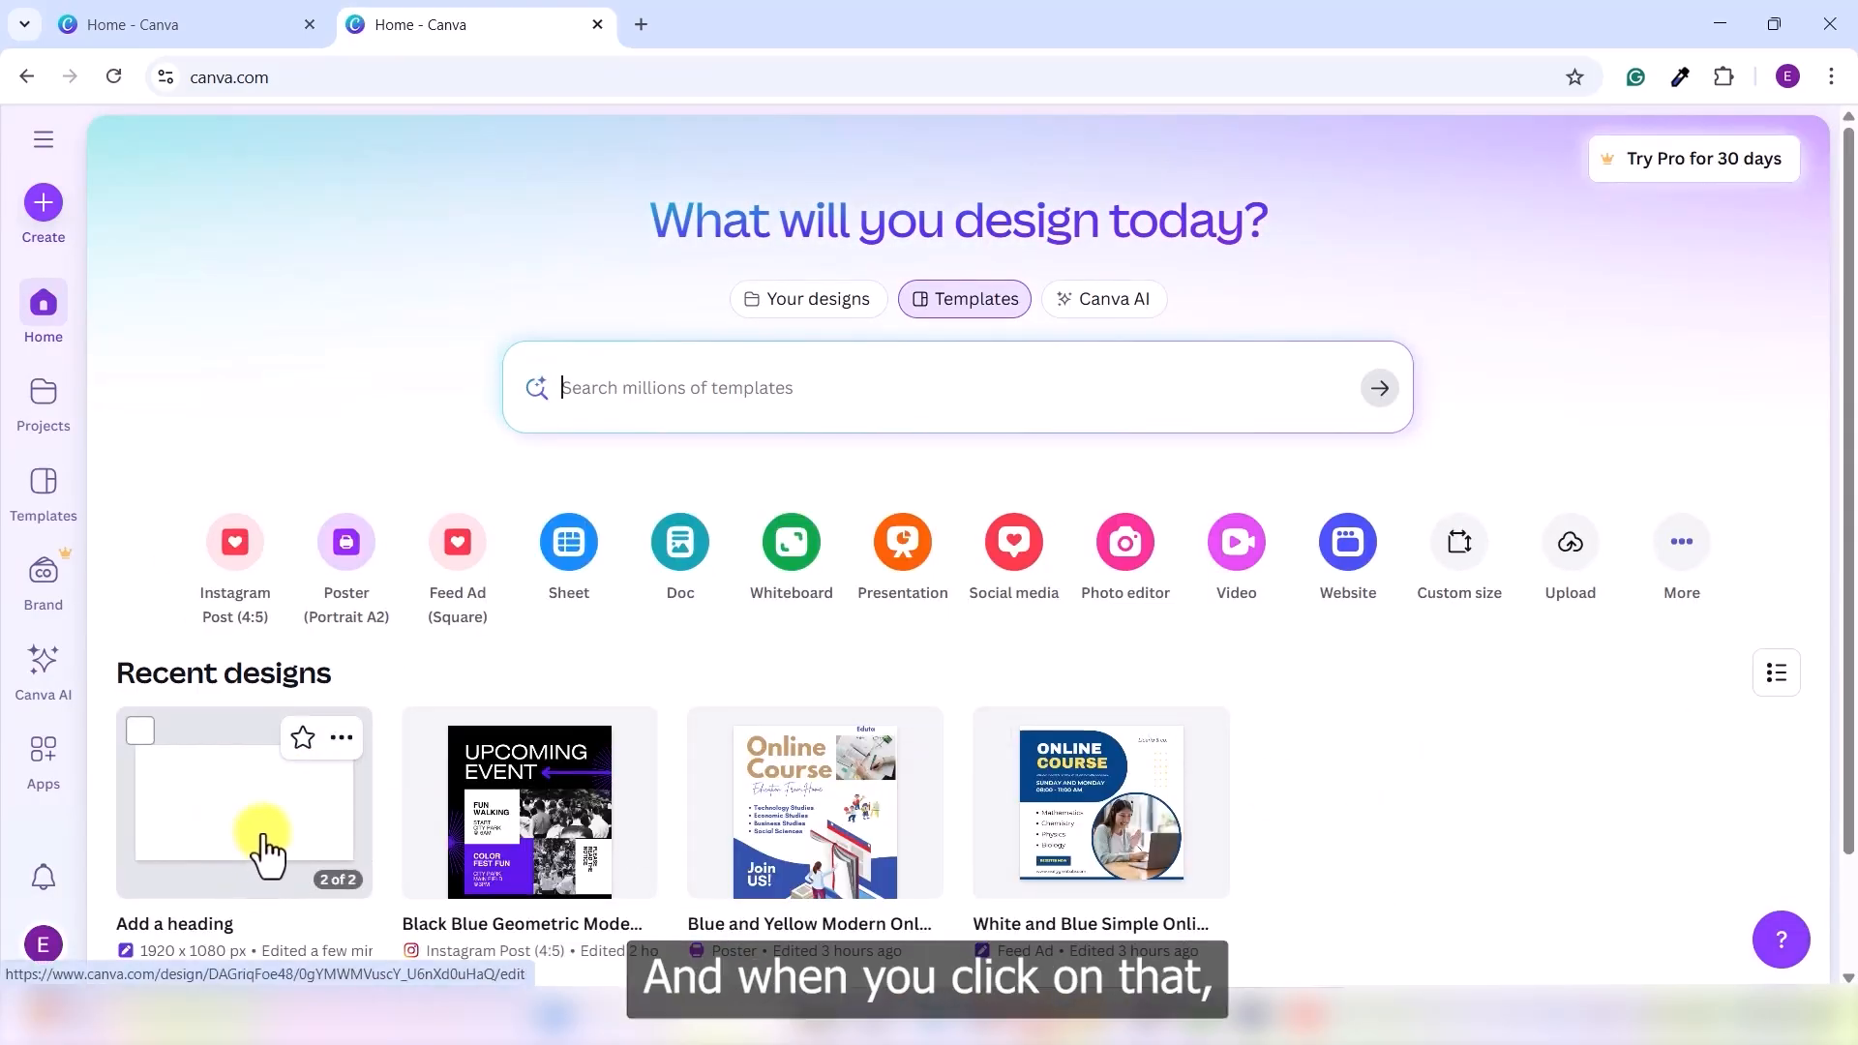
click(262, 840)
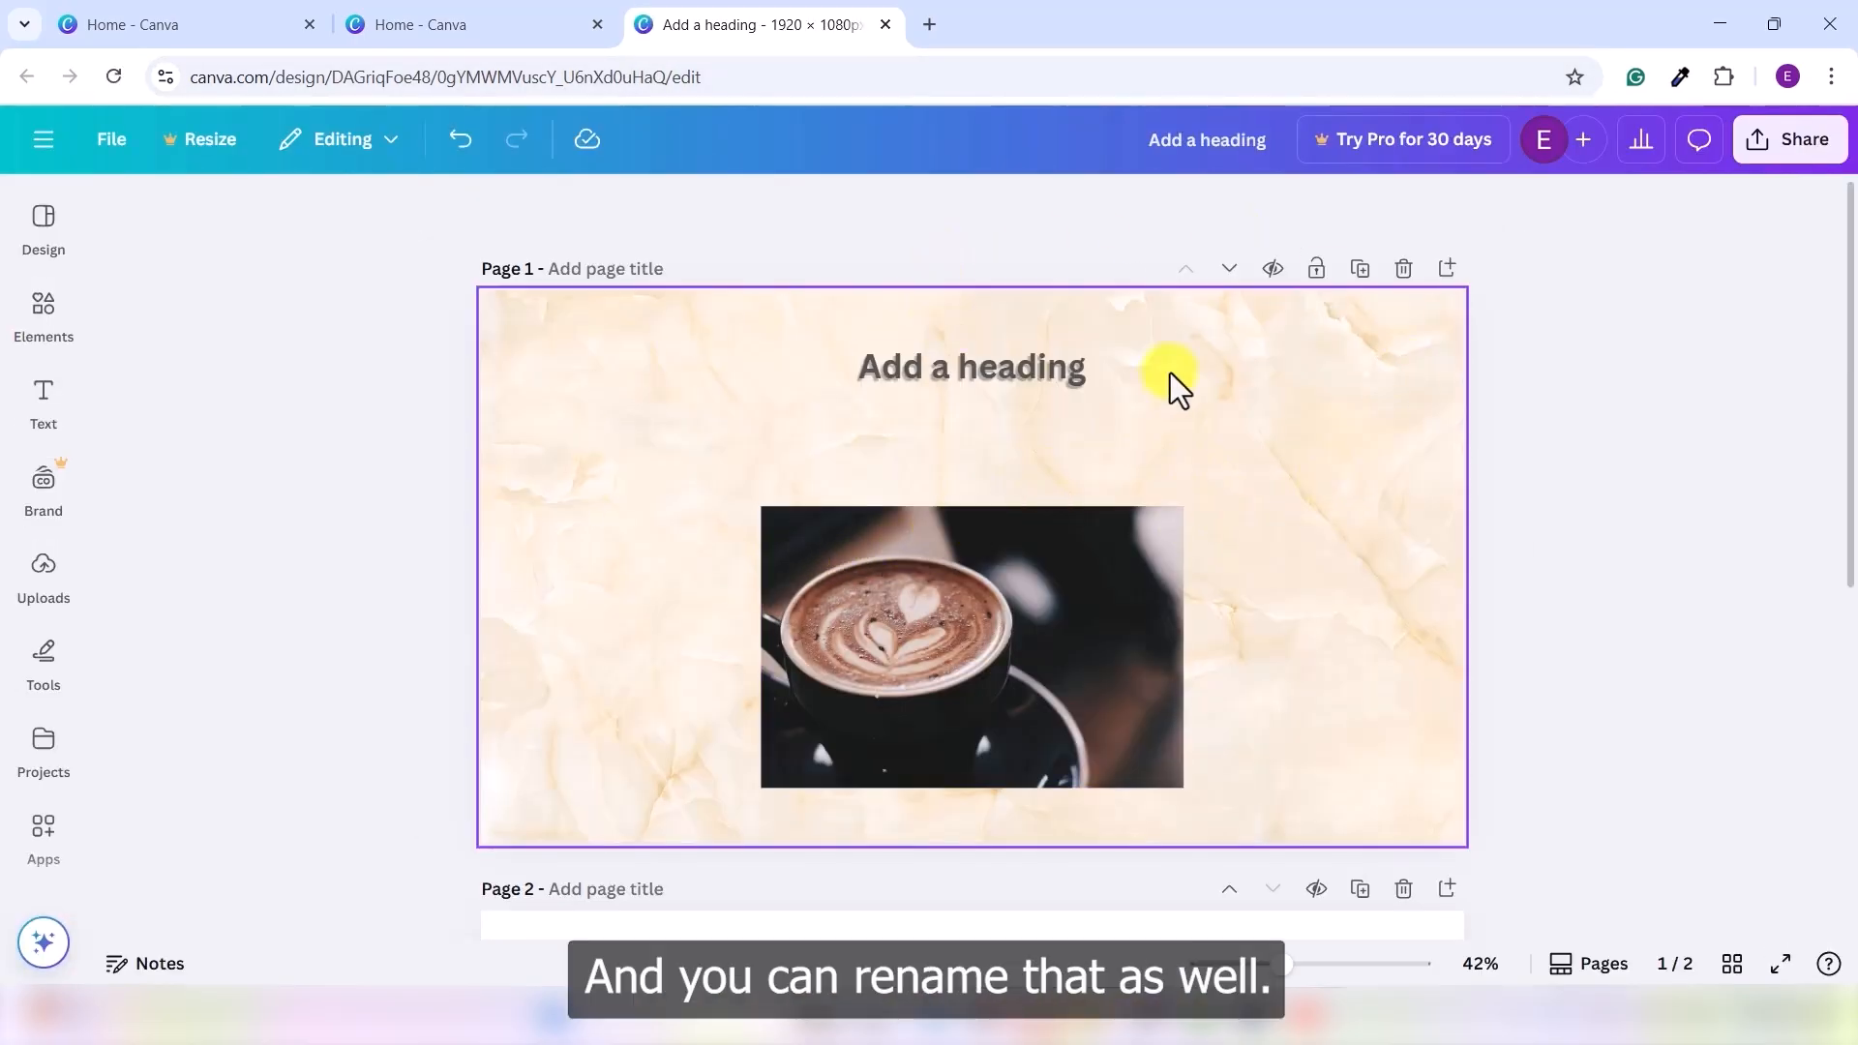
- Rename the design 'Canva for beginners' and confirm the new name on the reloaded home page
double_click(1234, 136)
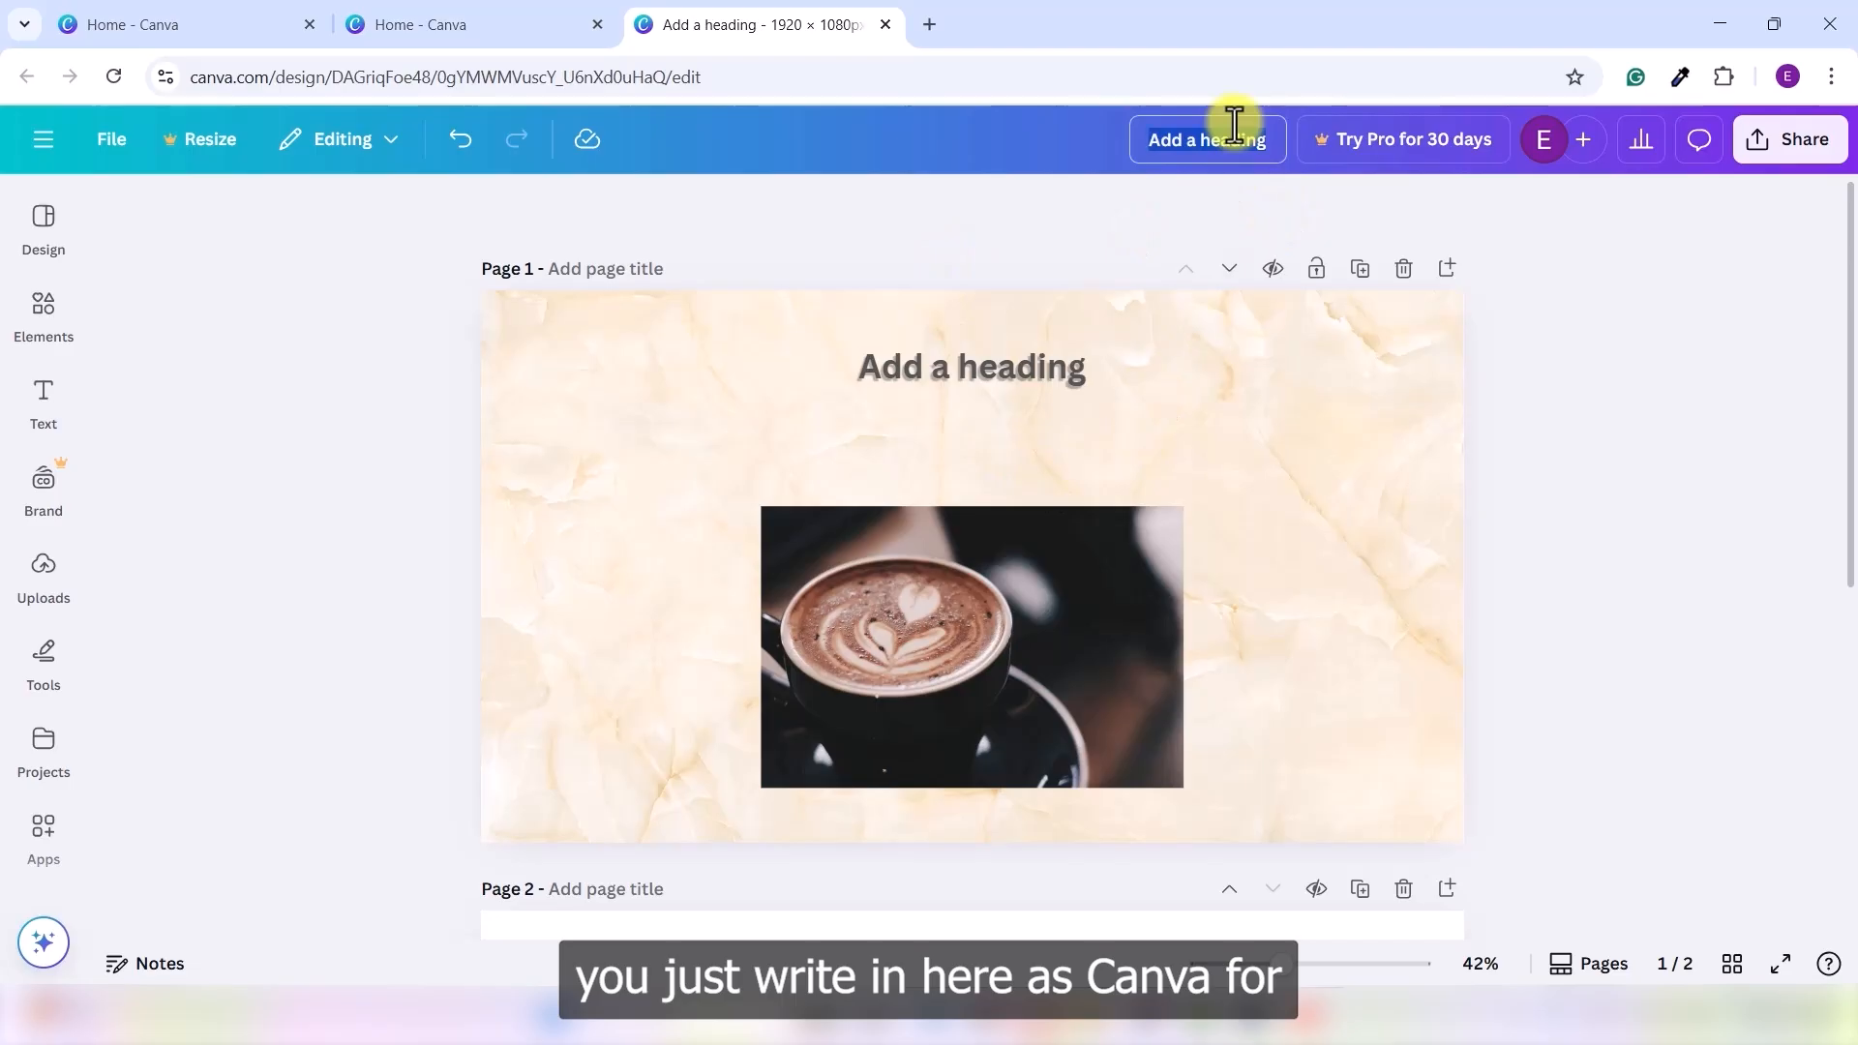
text(Canva fo)
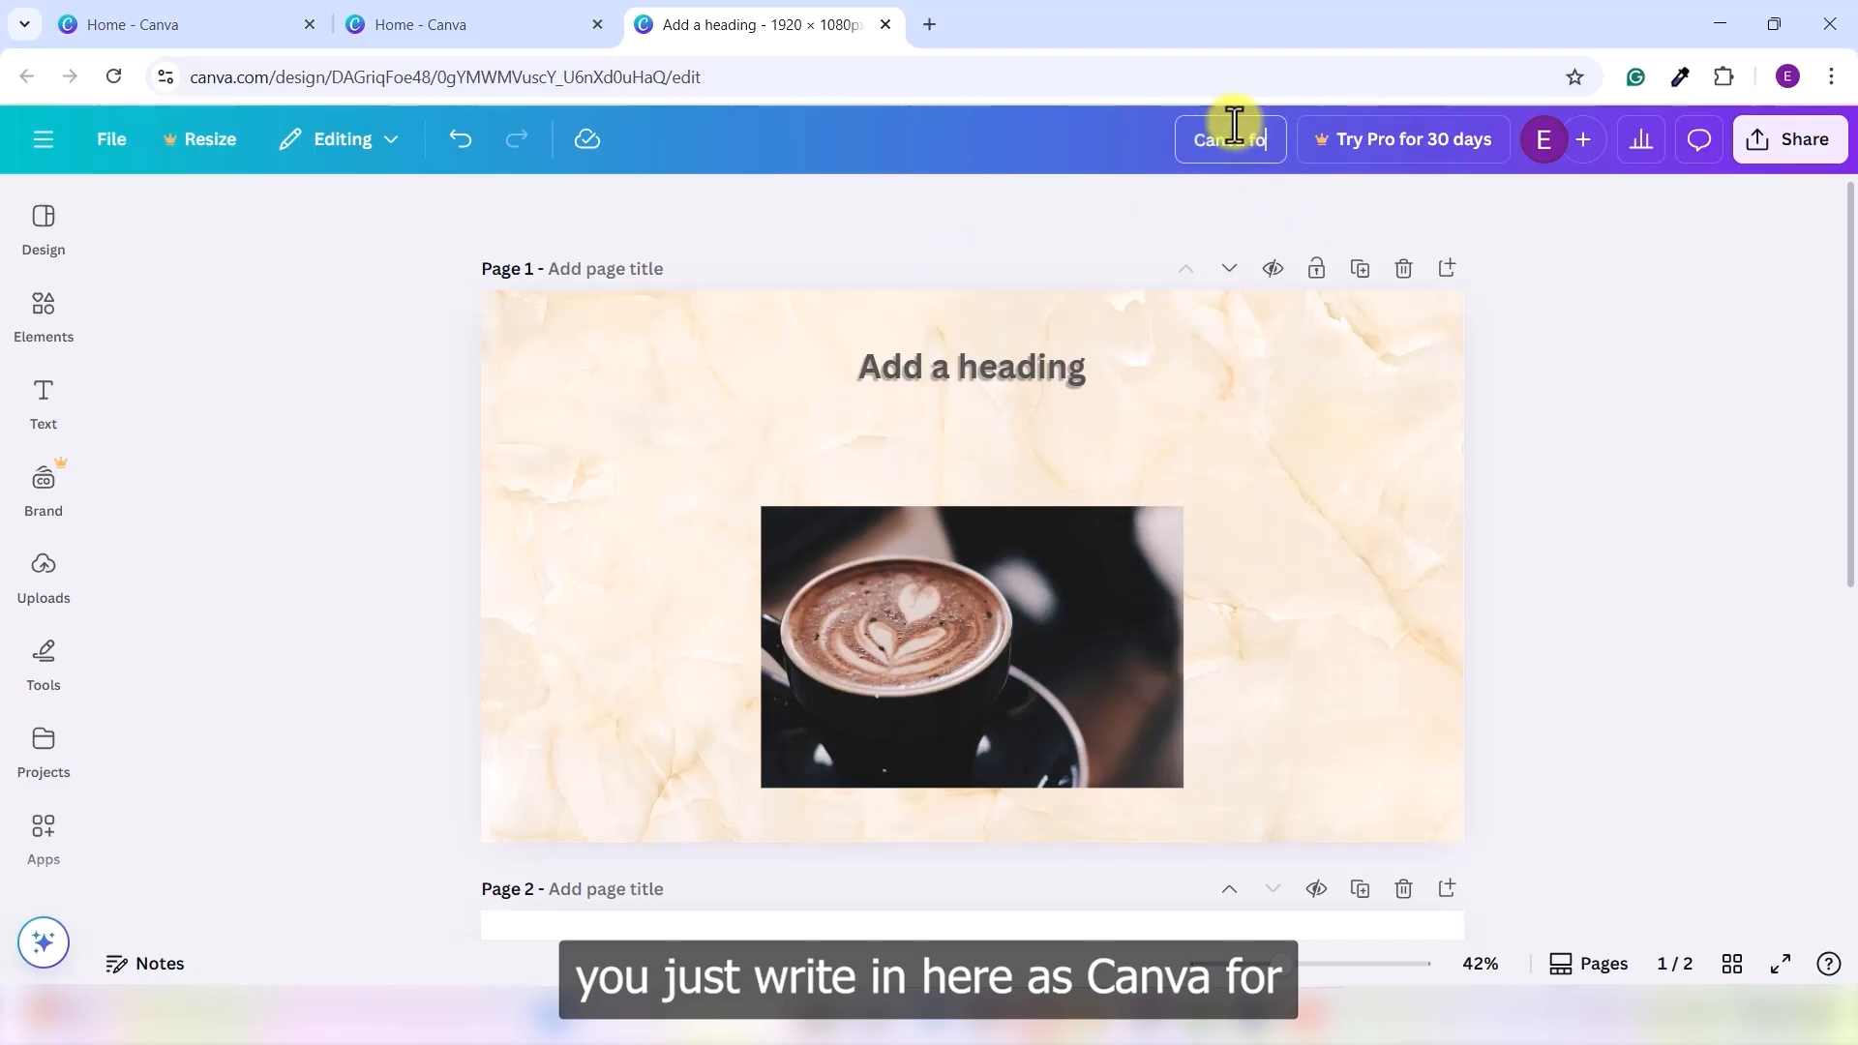
text(r beginners)
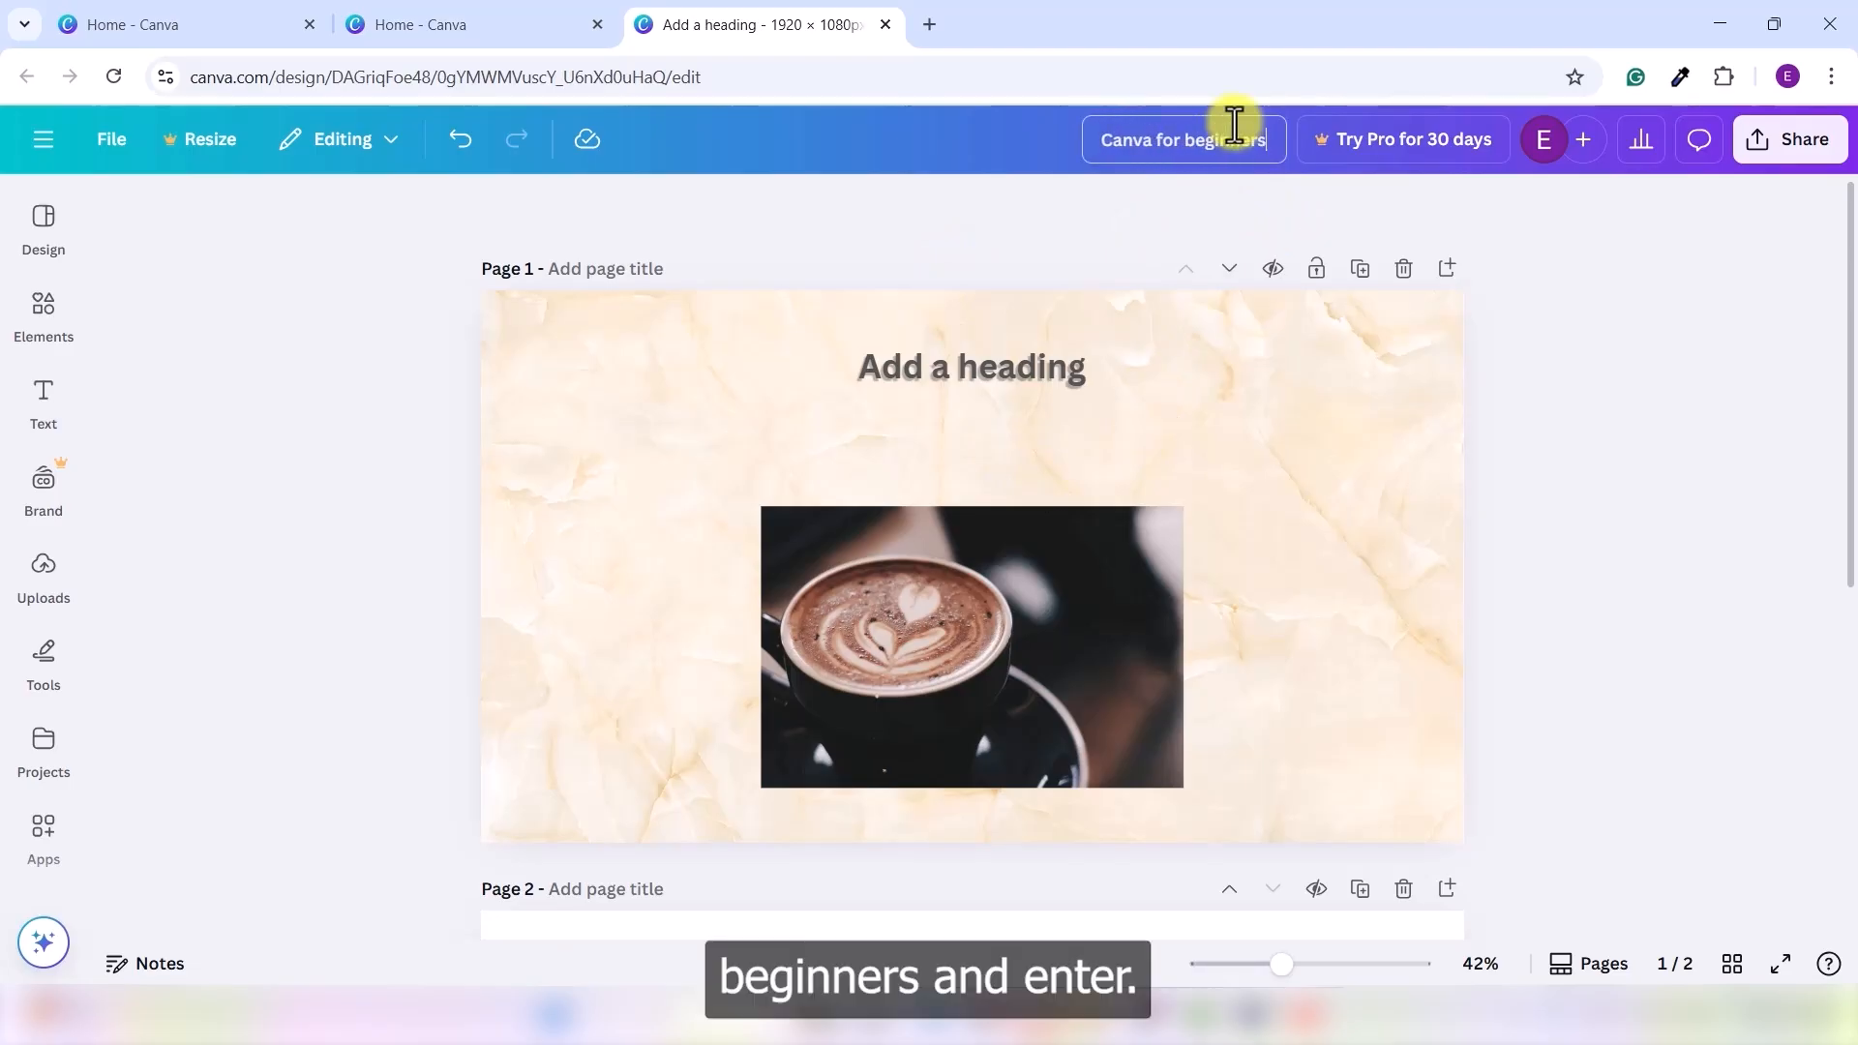
key(Return)
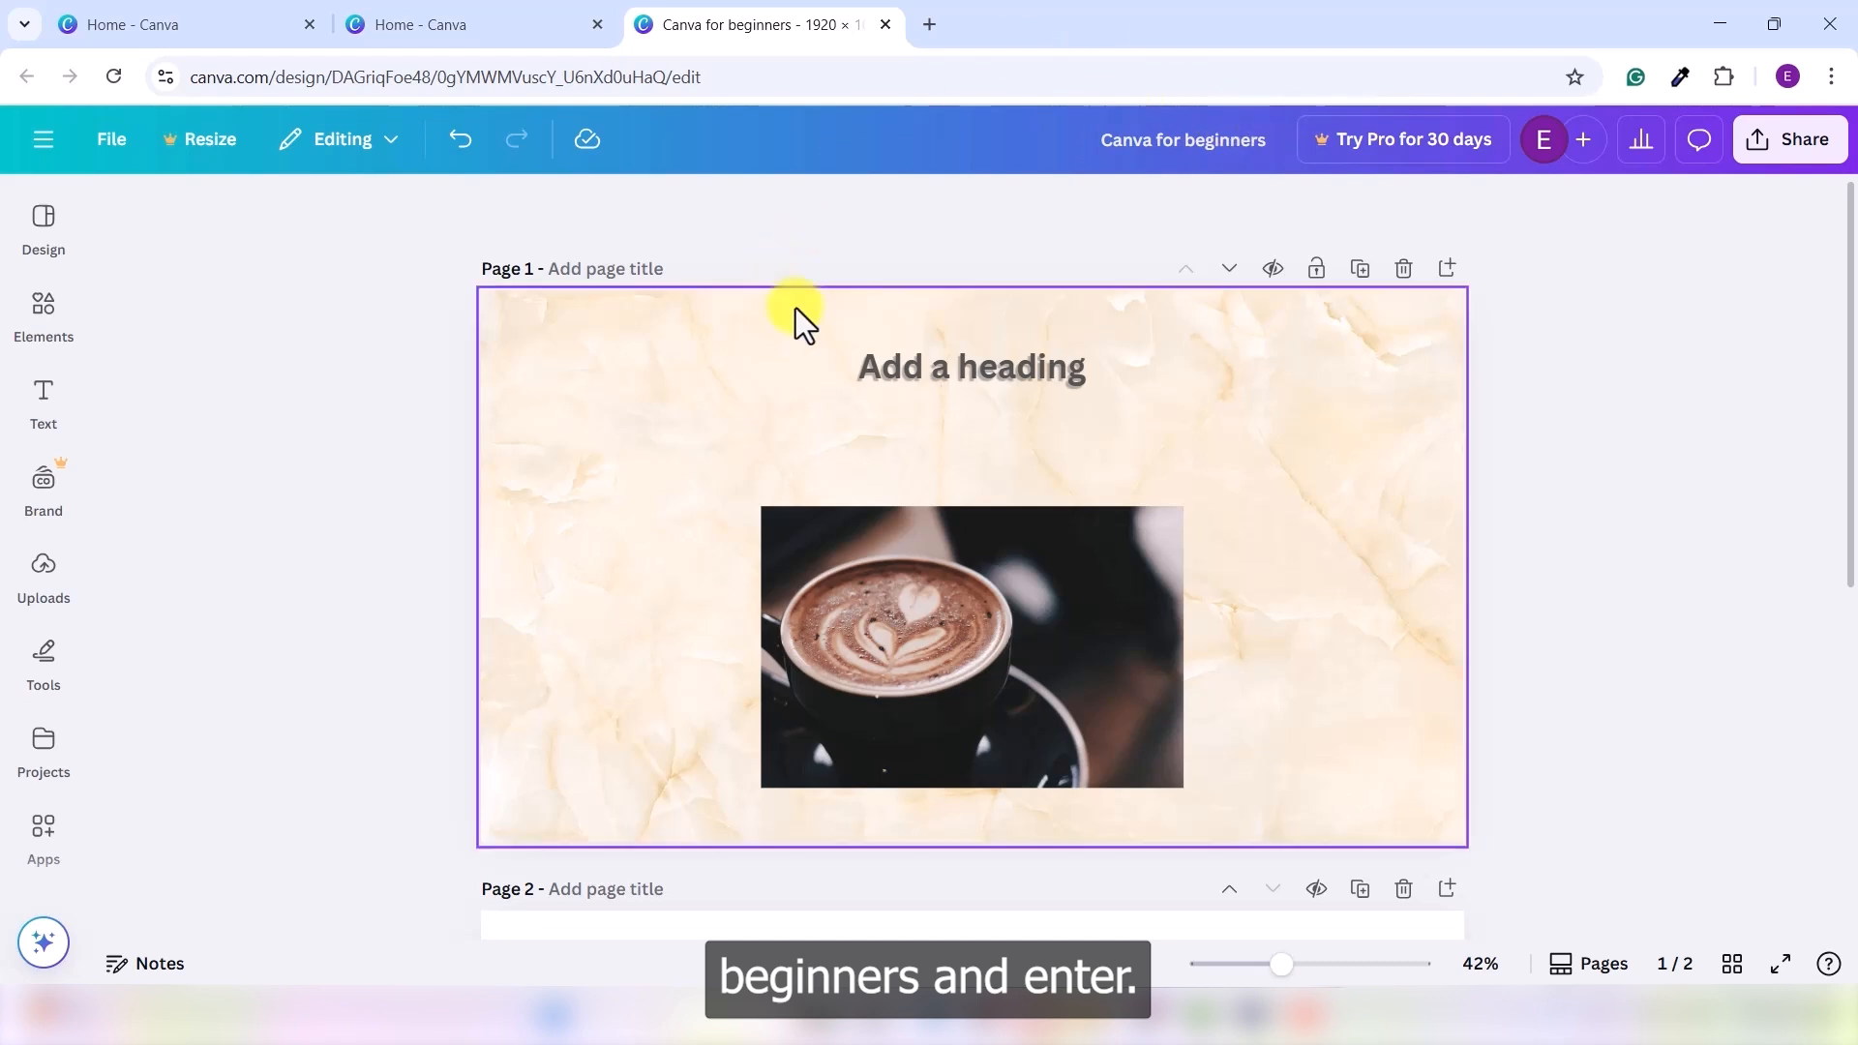
click(503, 24)
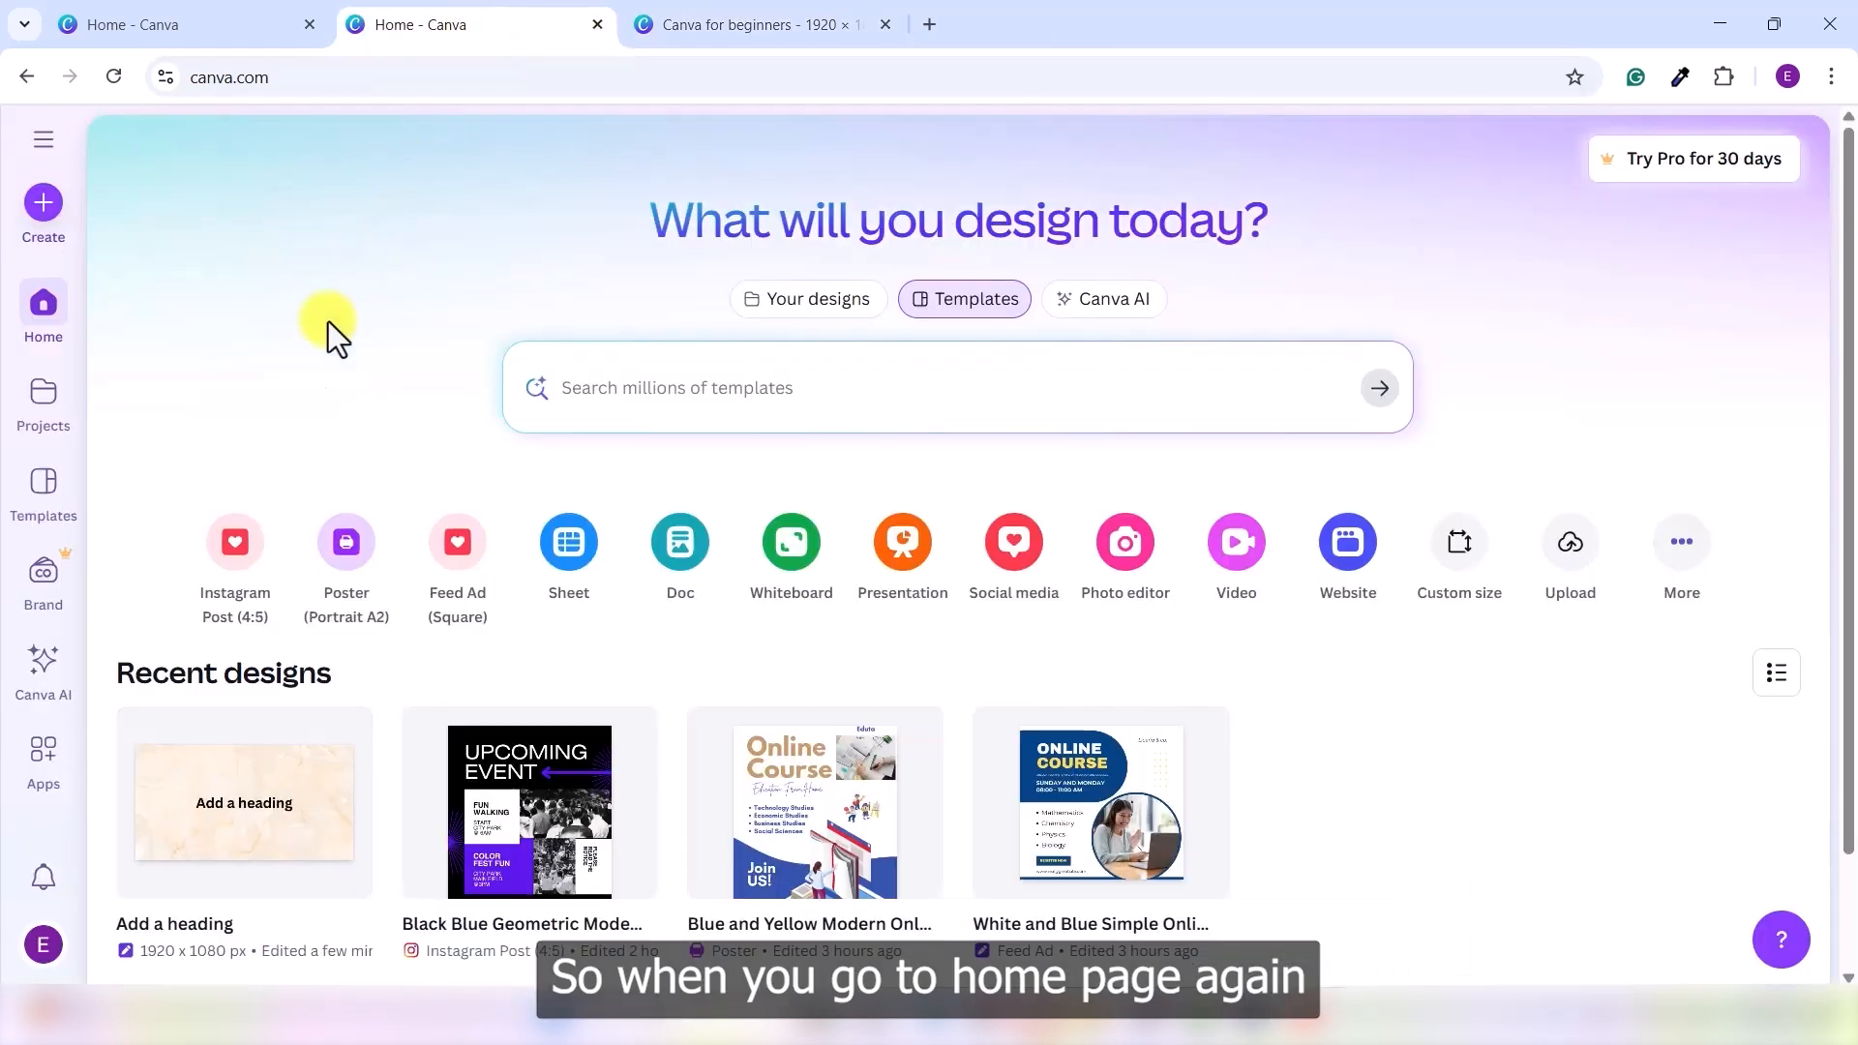
click(113, 78)
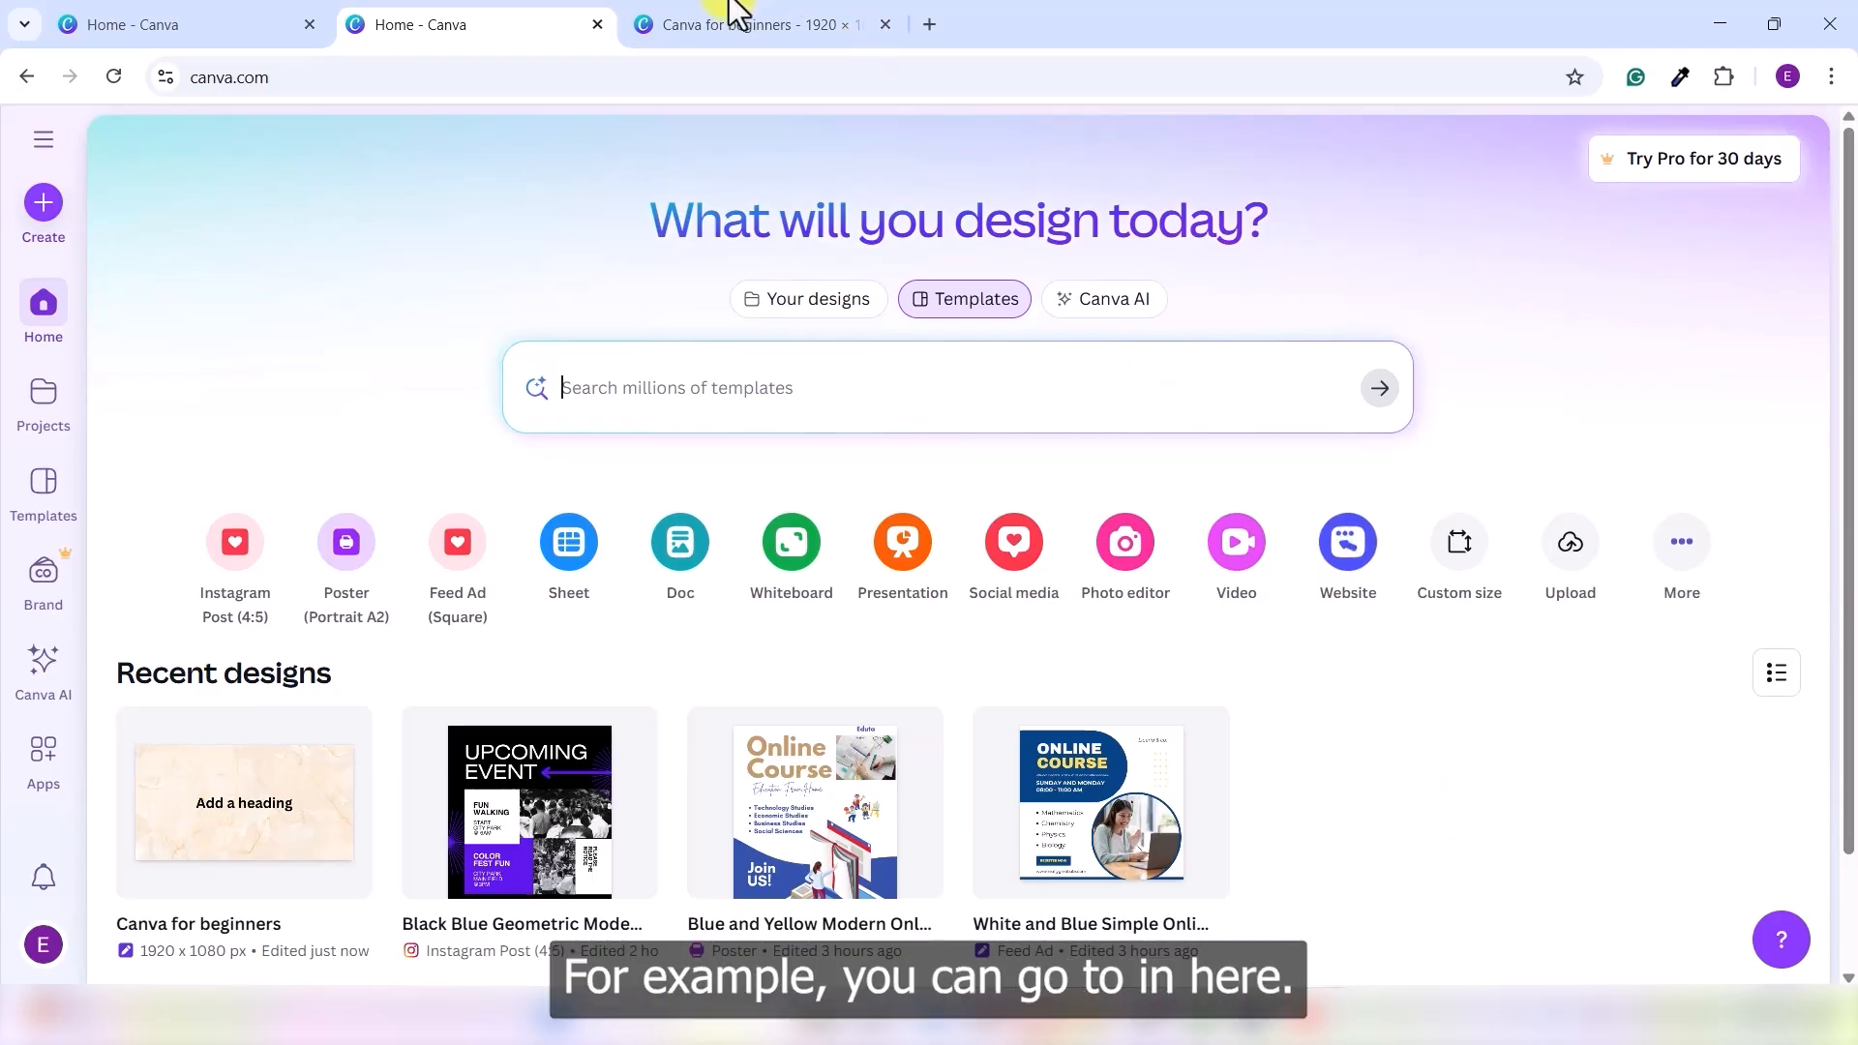
- Return to the design, show the page thumbnails, and select the blank second page
click(681, 17)
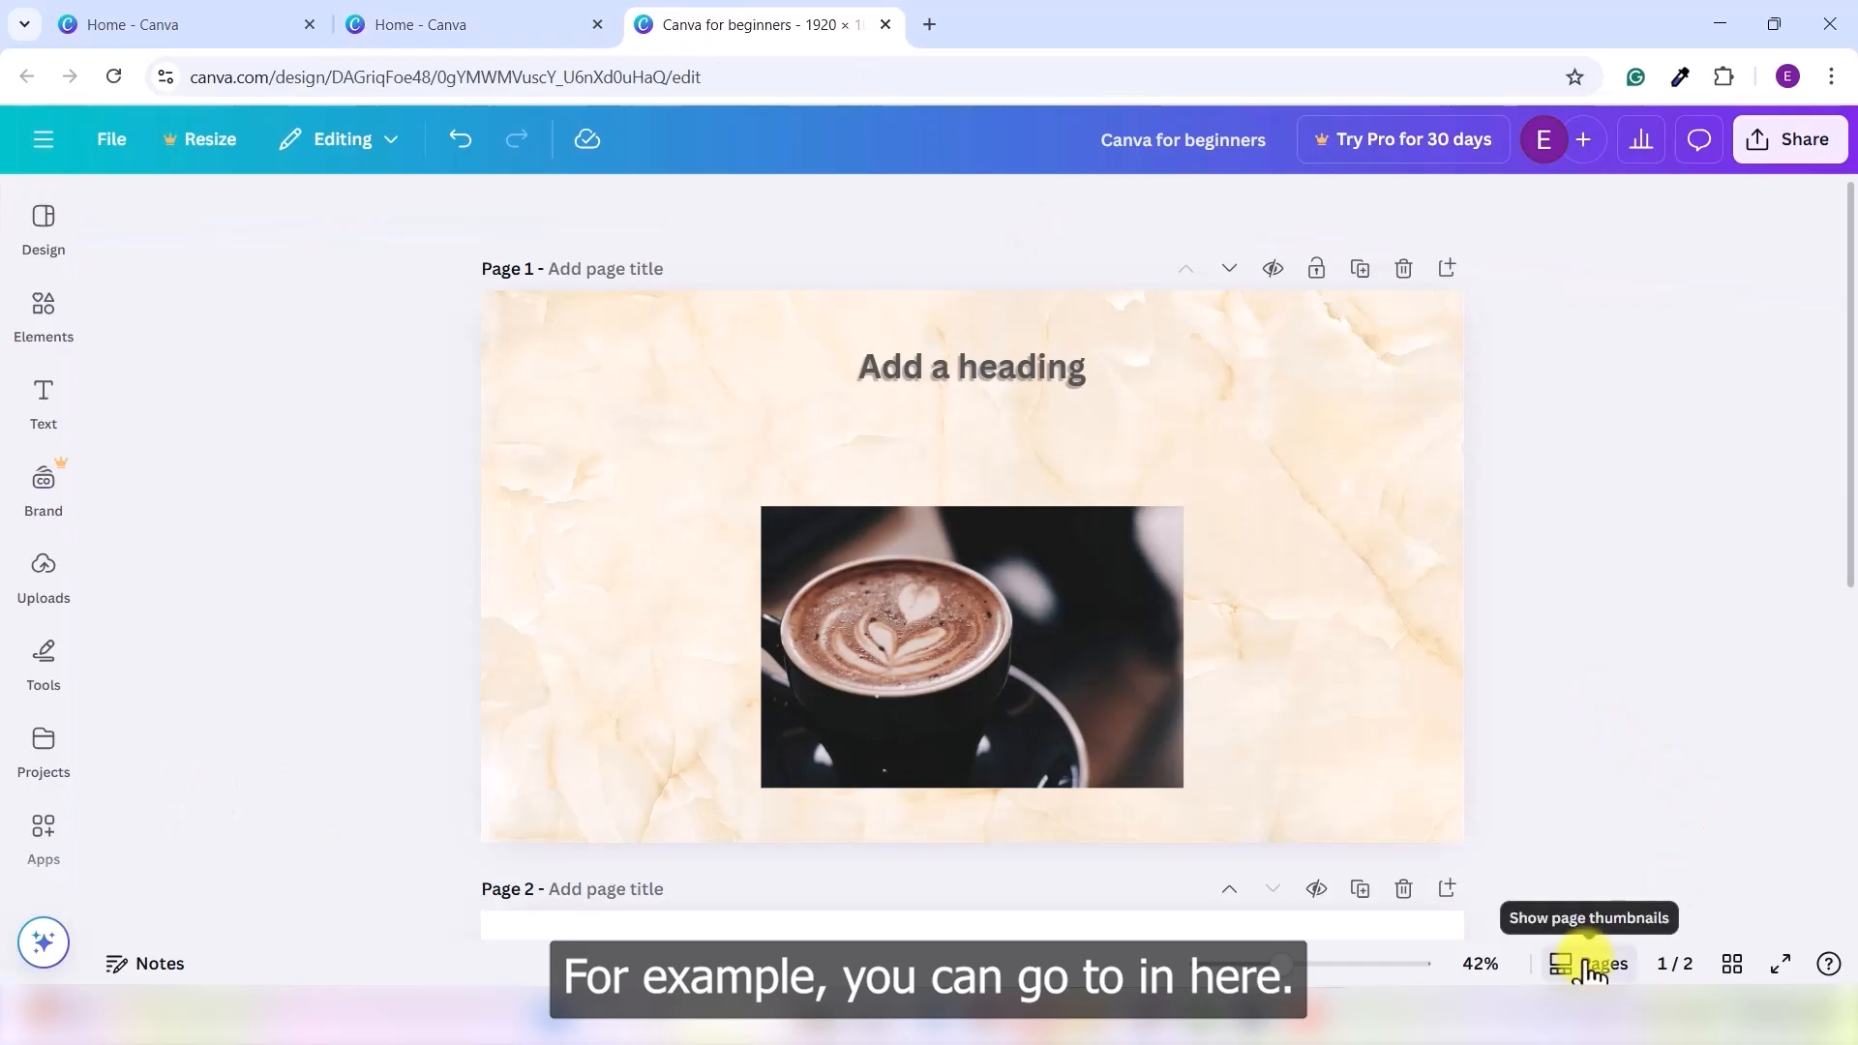
click(1560, 963)
click(954, 908)
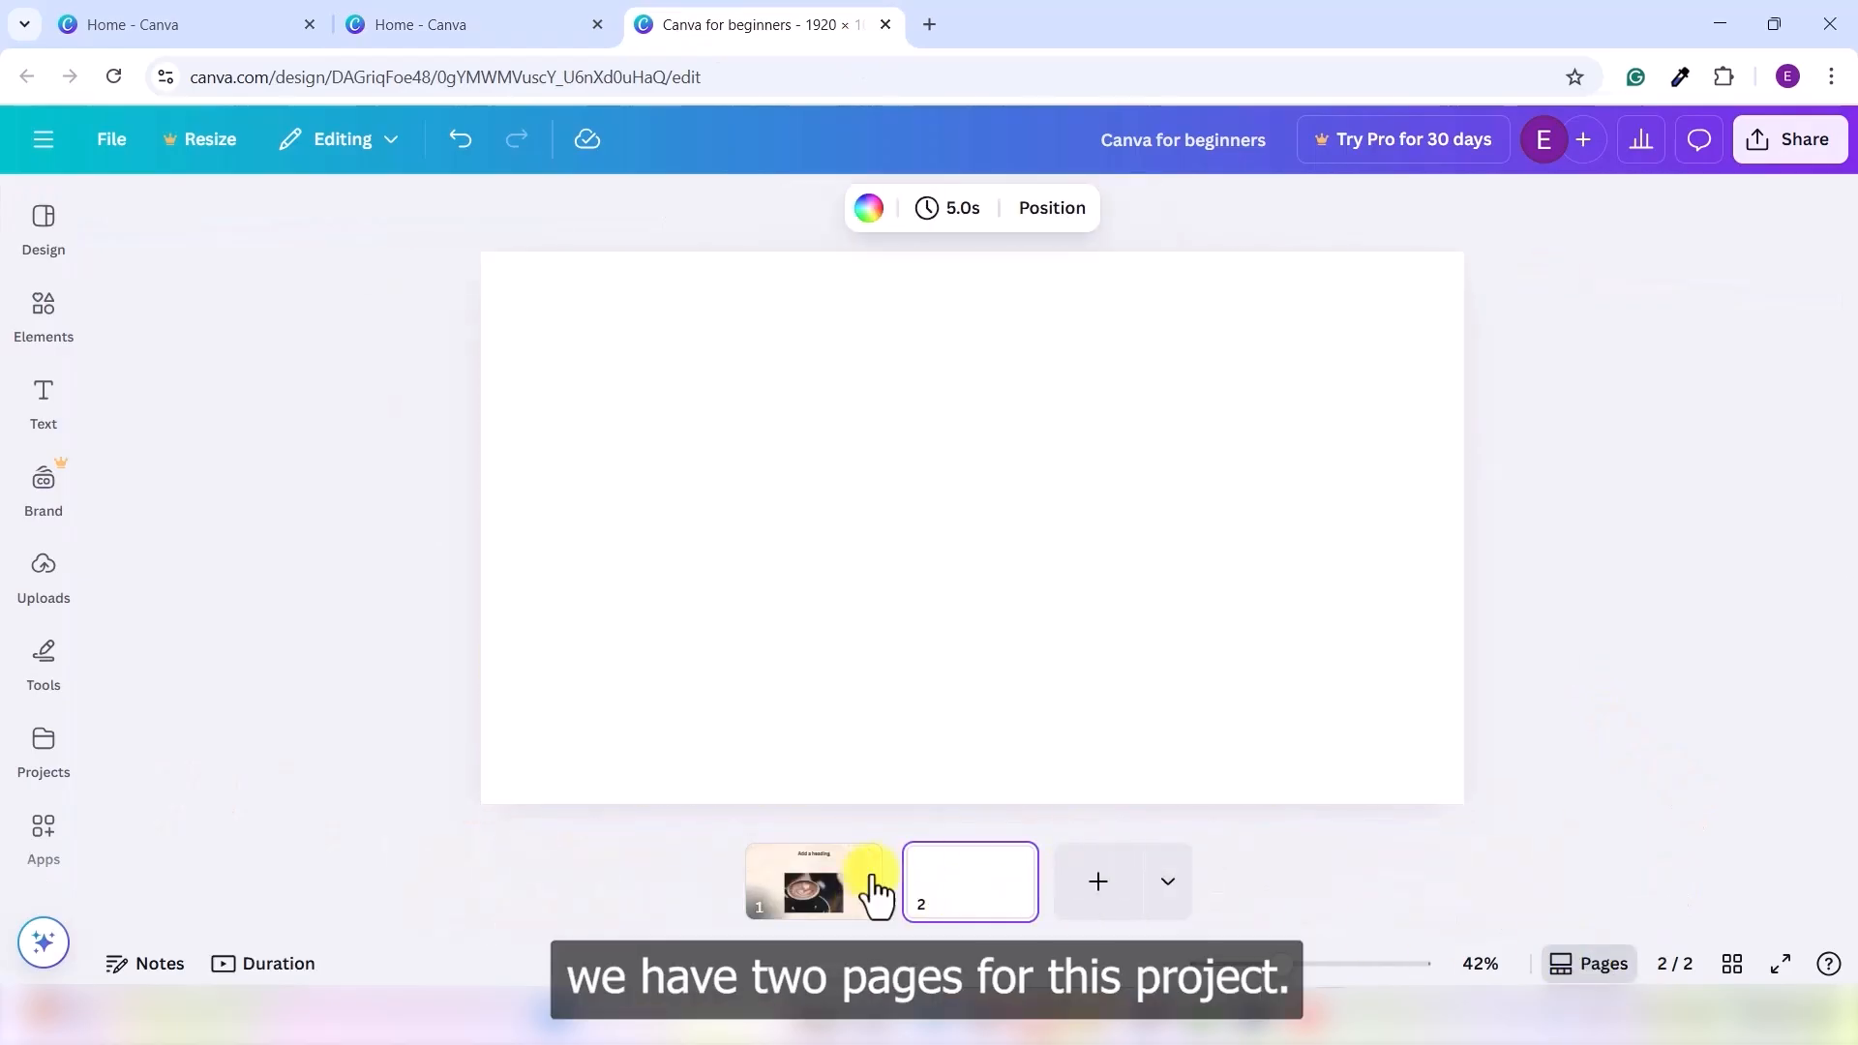
click(823, 895)
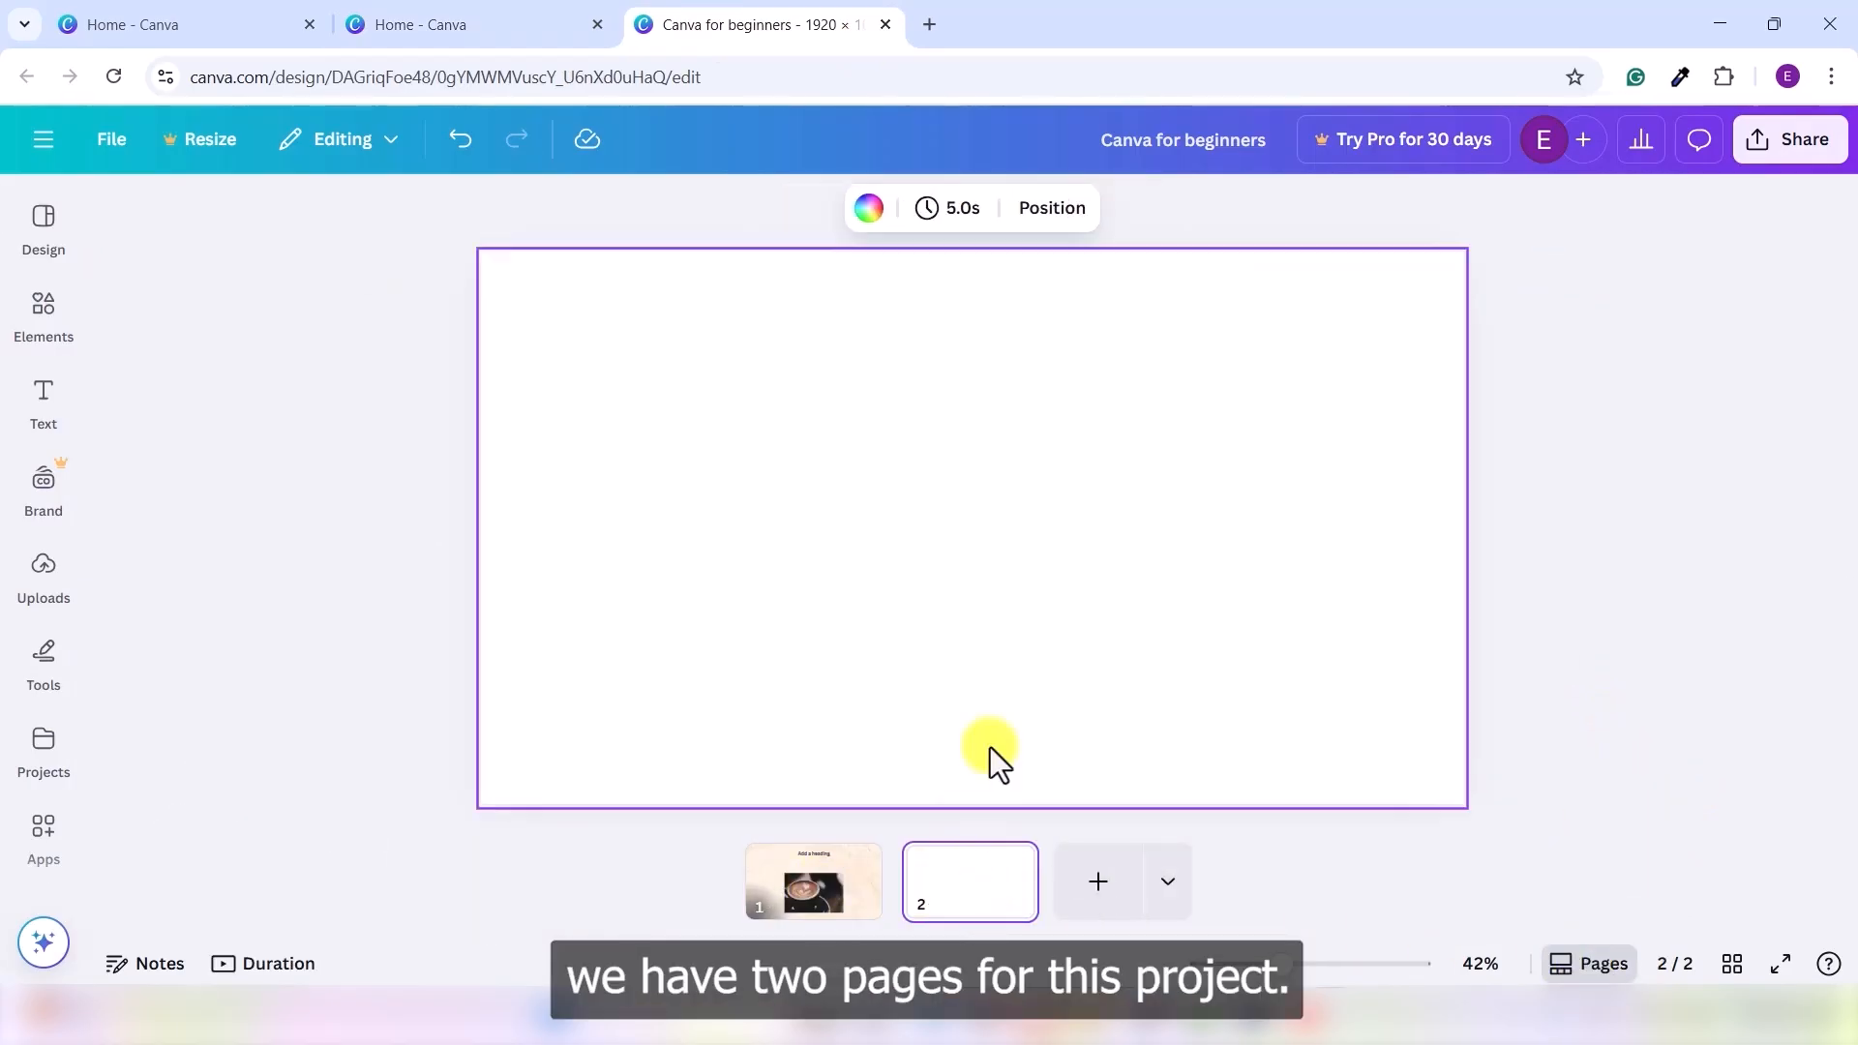
click(800, 900)
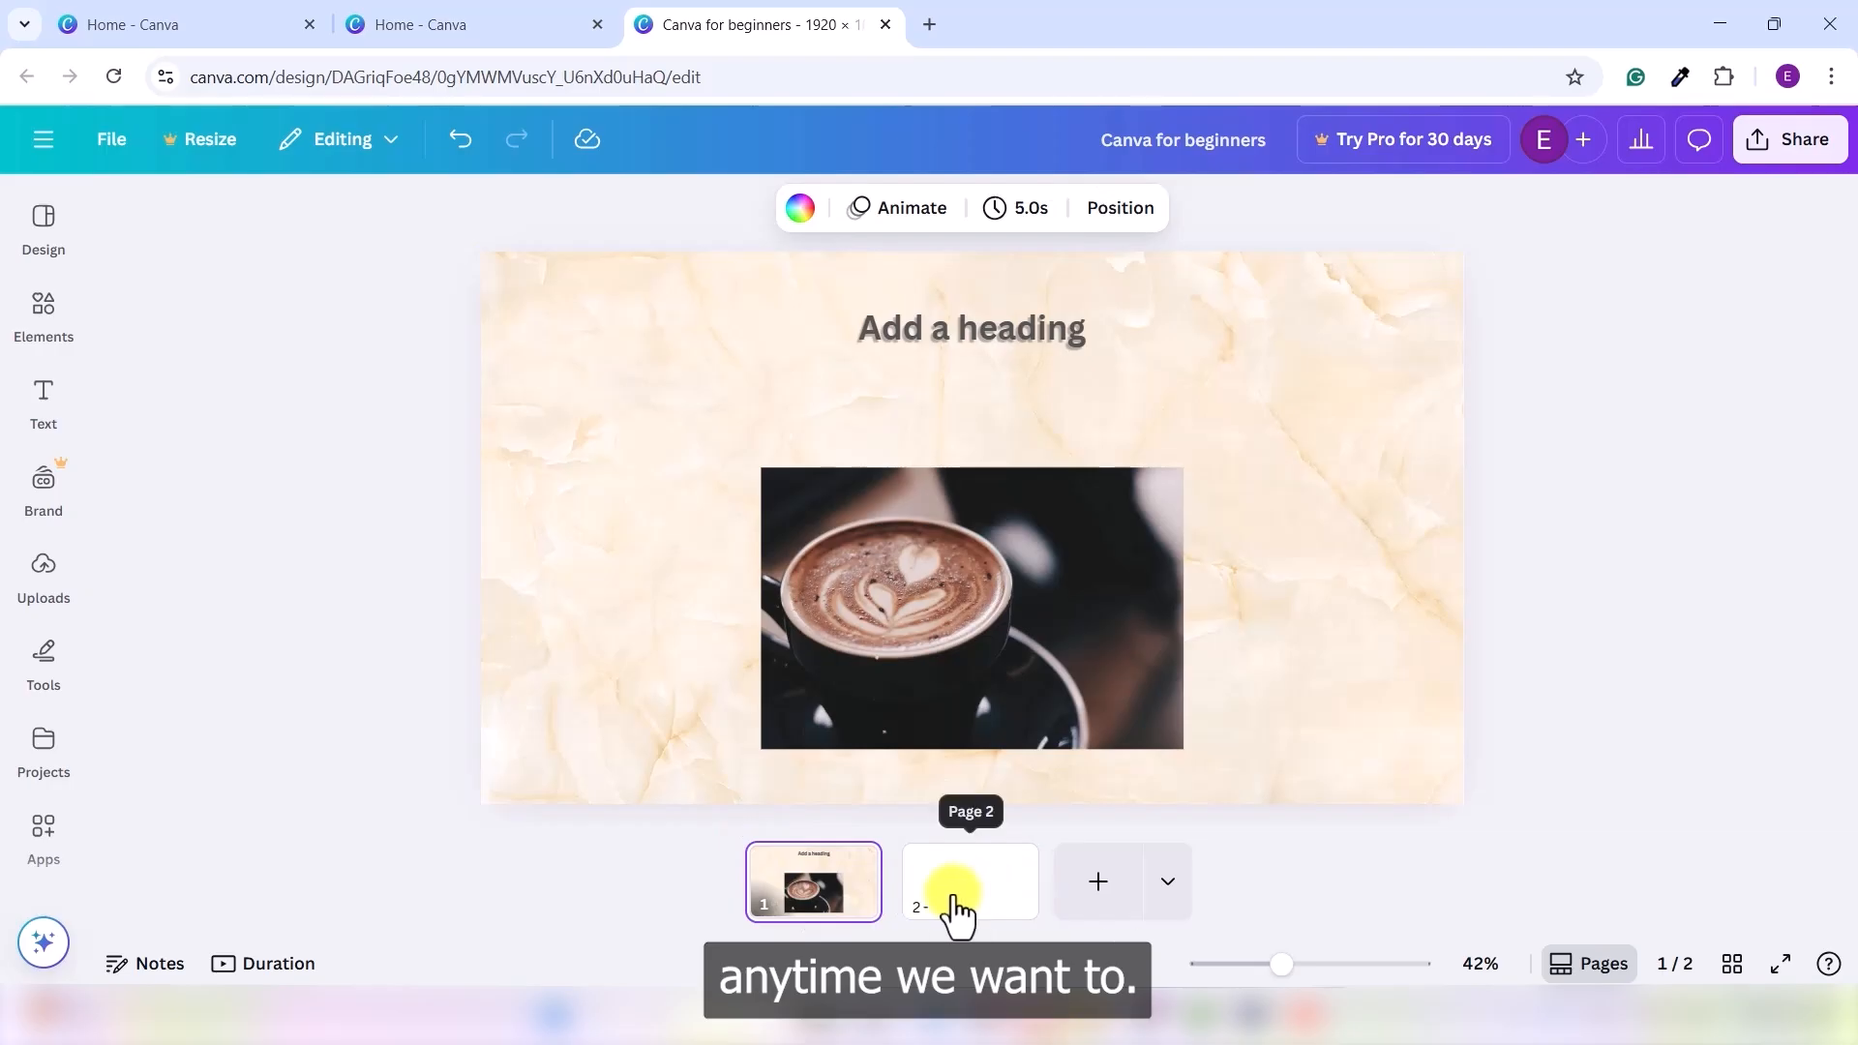
click(960, 892)
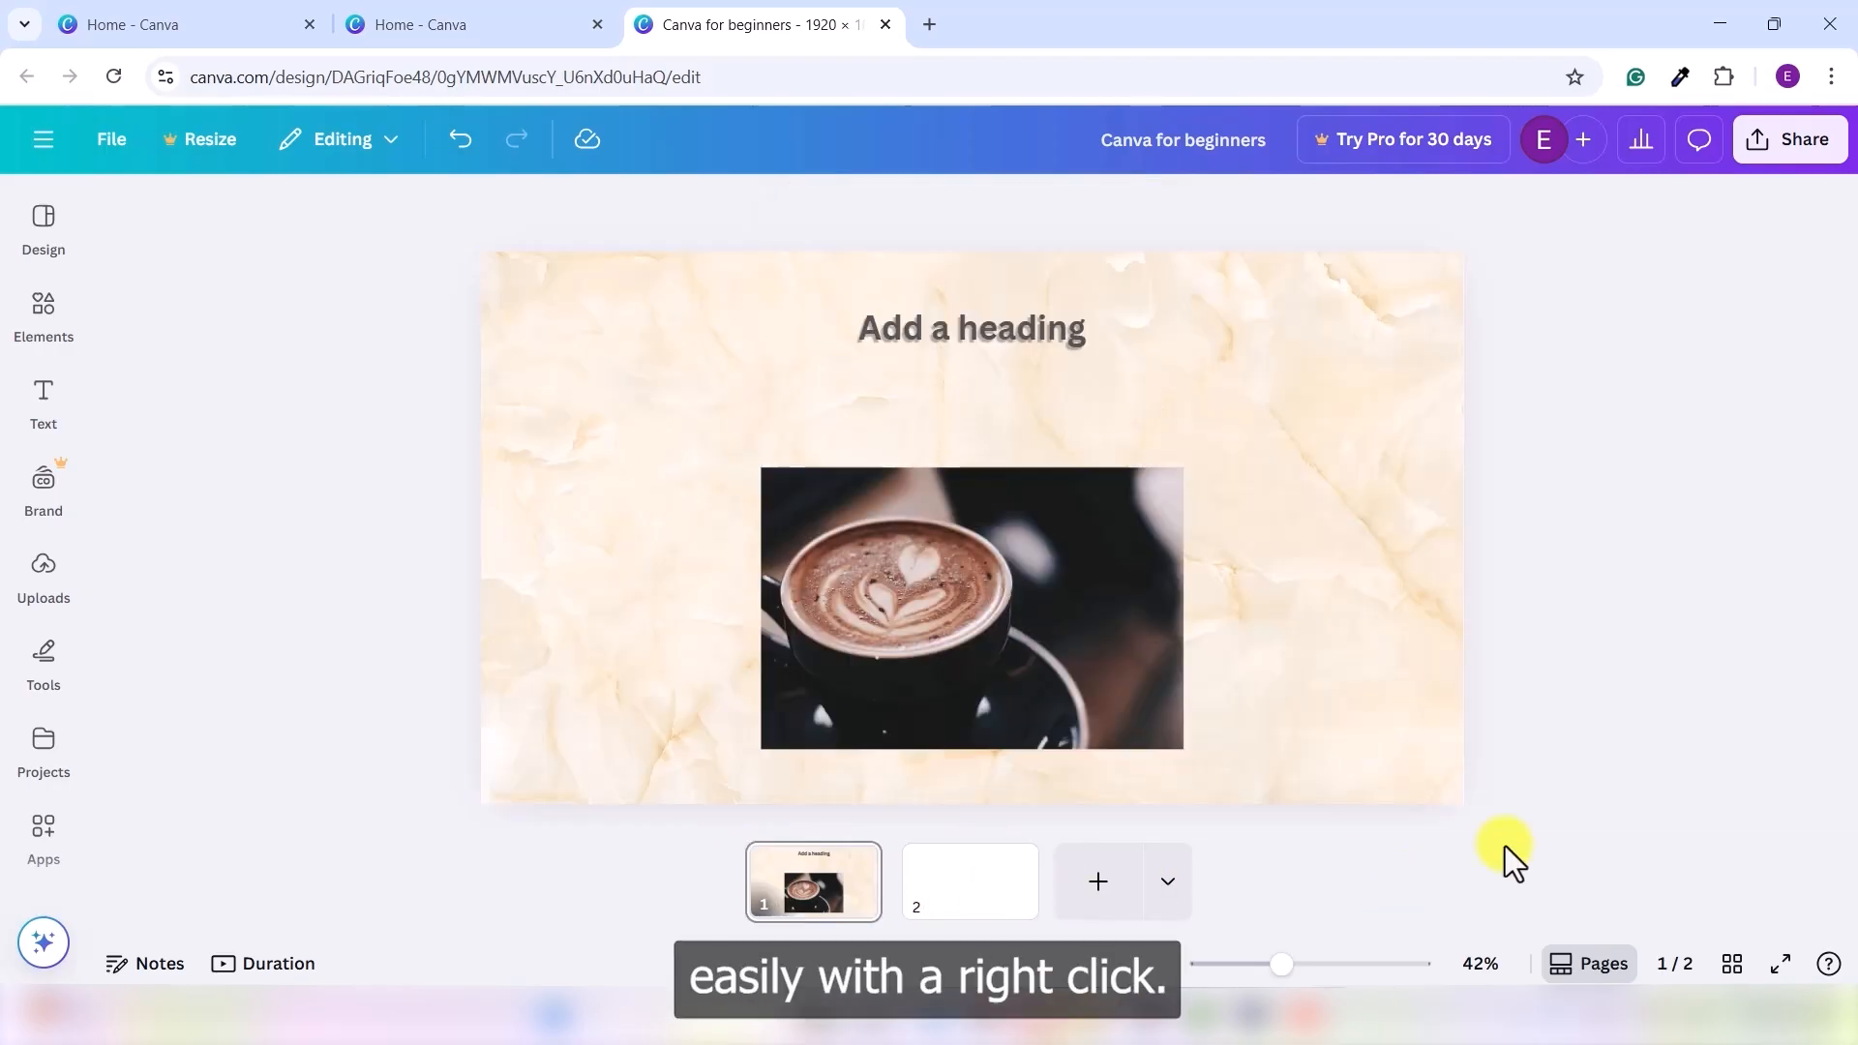
click(997, 909)
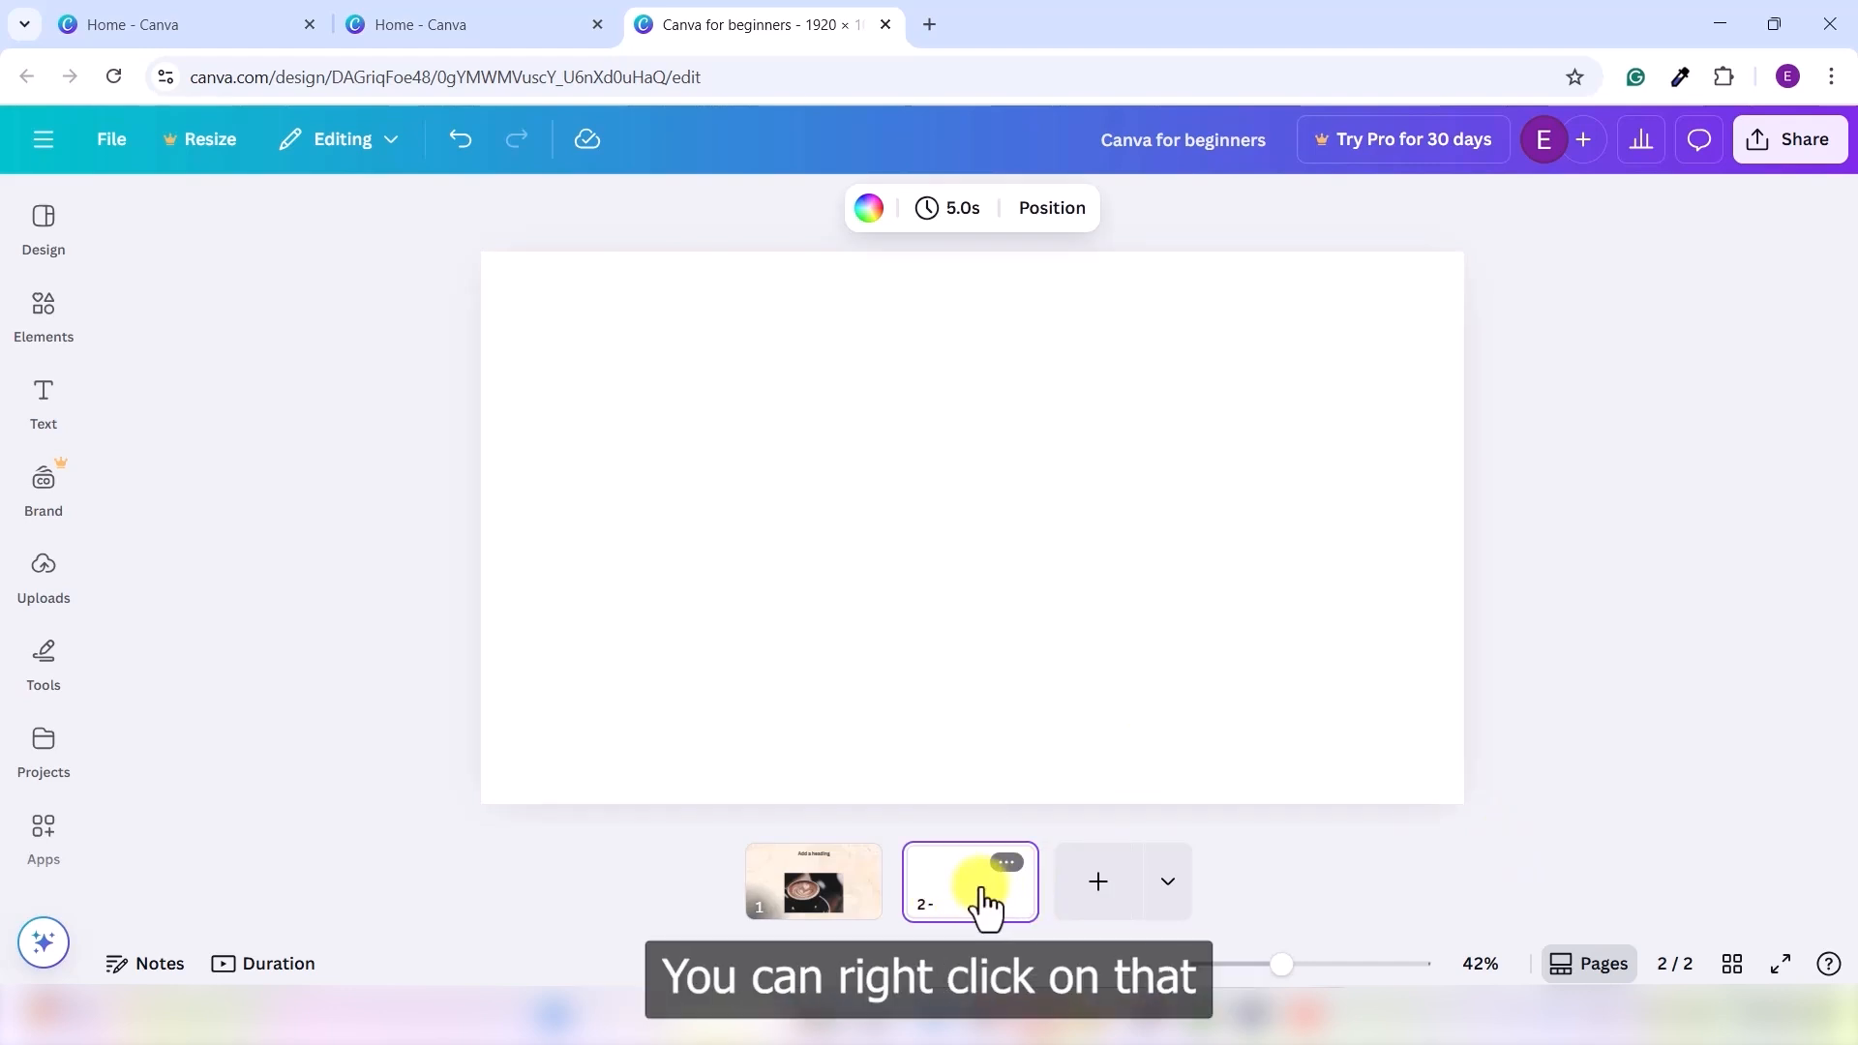
- Delete the blank page 2 and duplicate Page 1 as the new second page
right_click(981, 890)
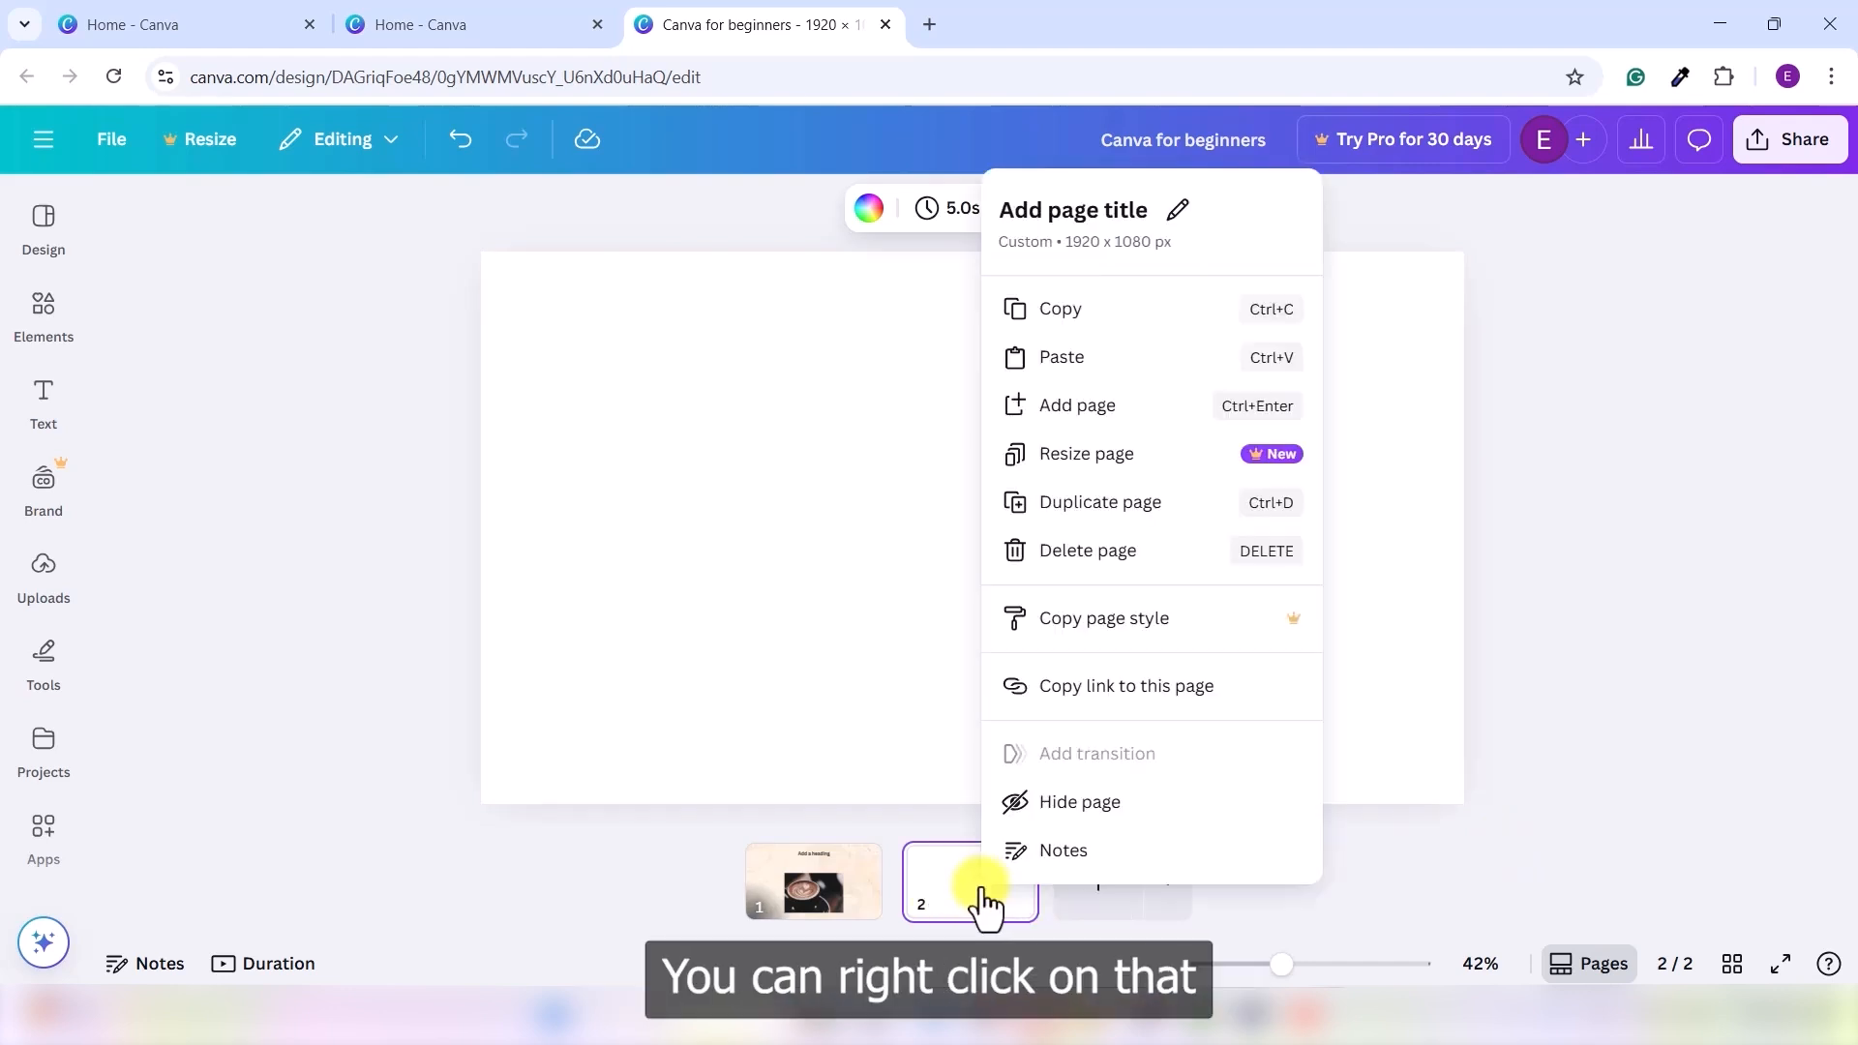
click(1115, 553)
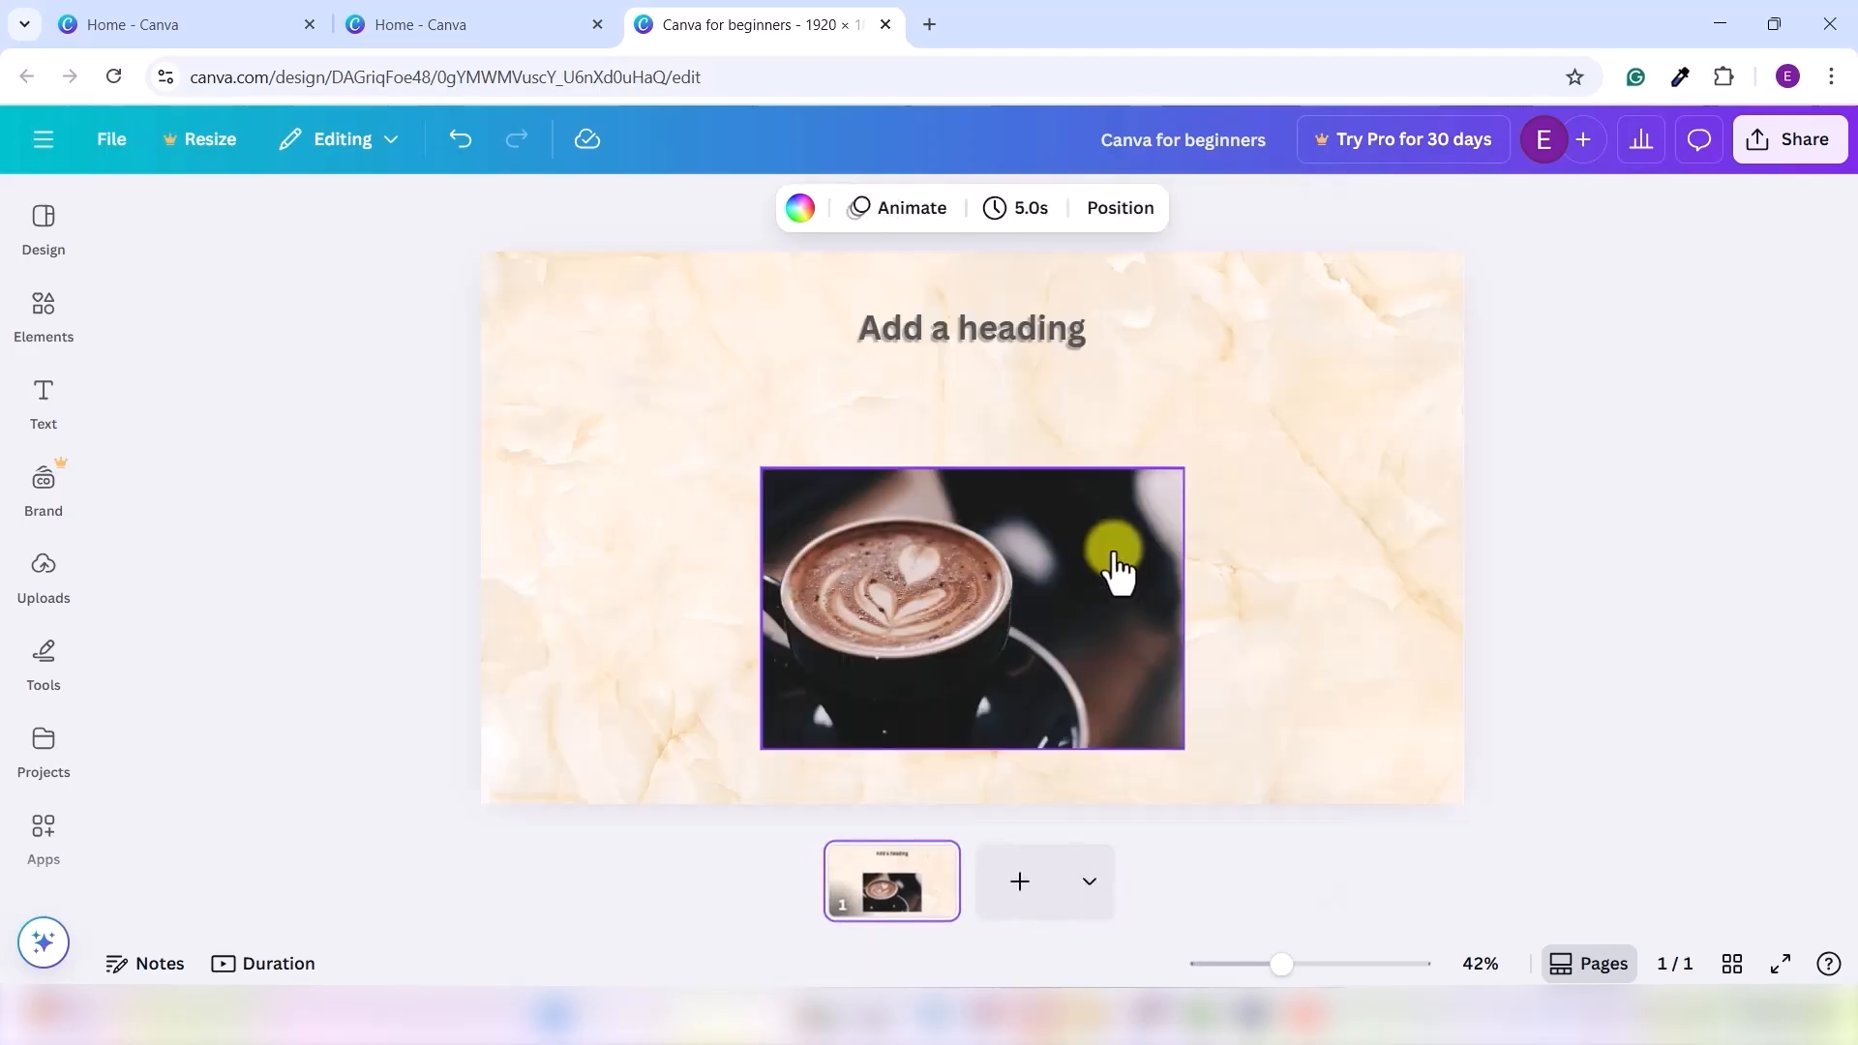
right_click(877, 895)
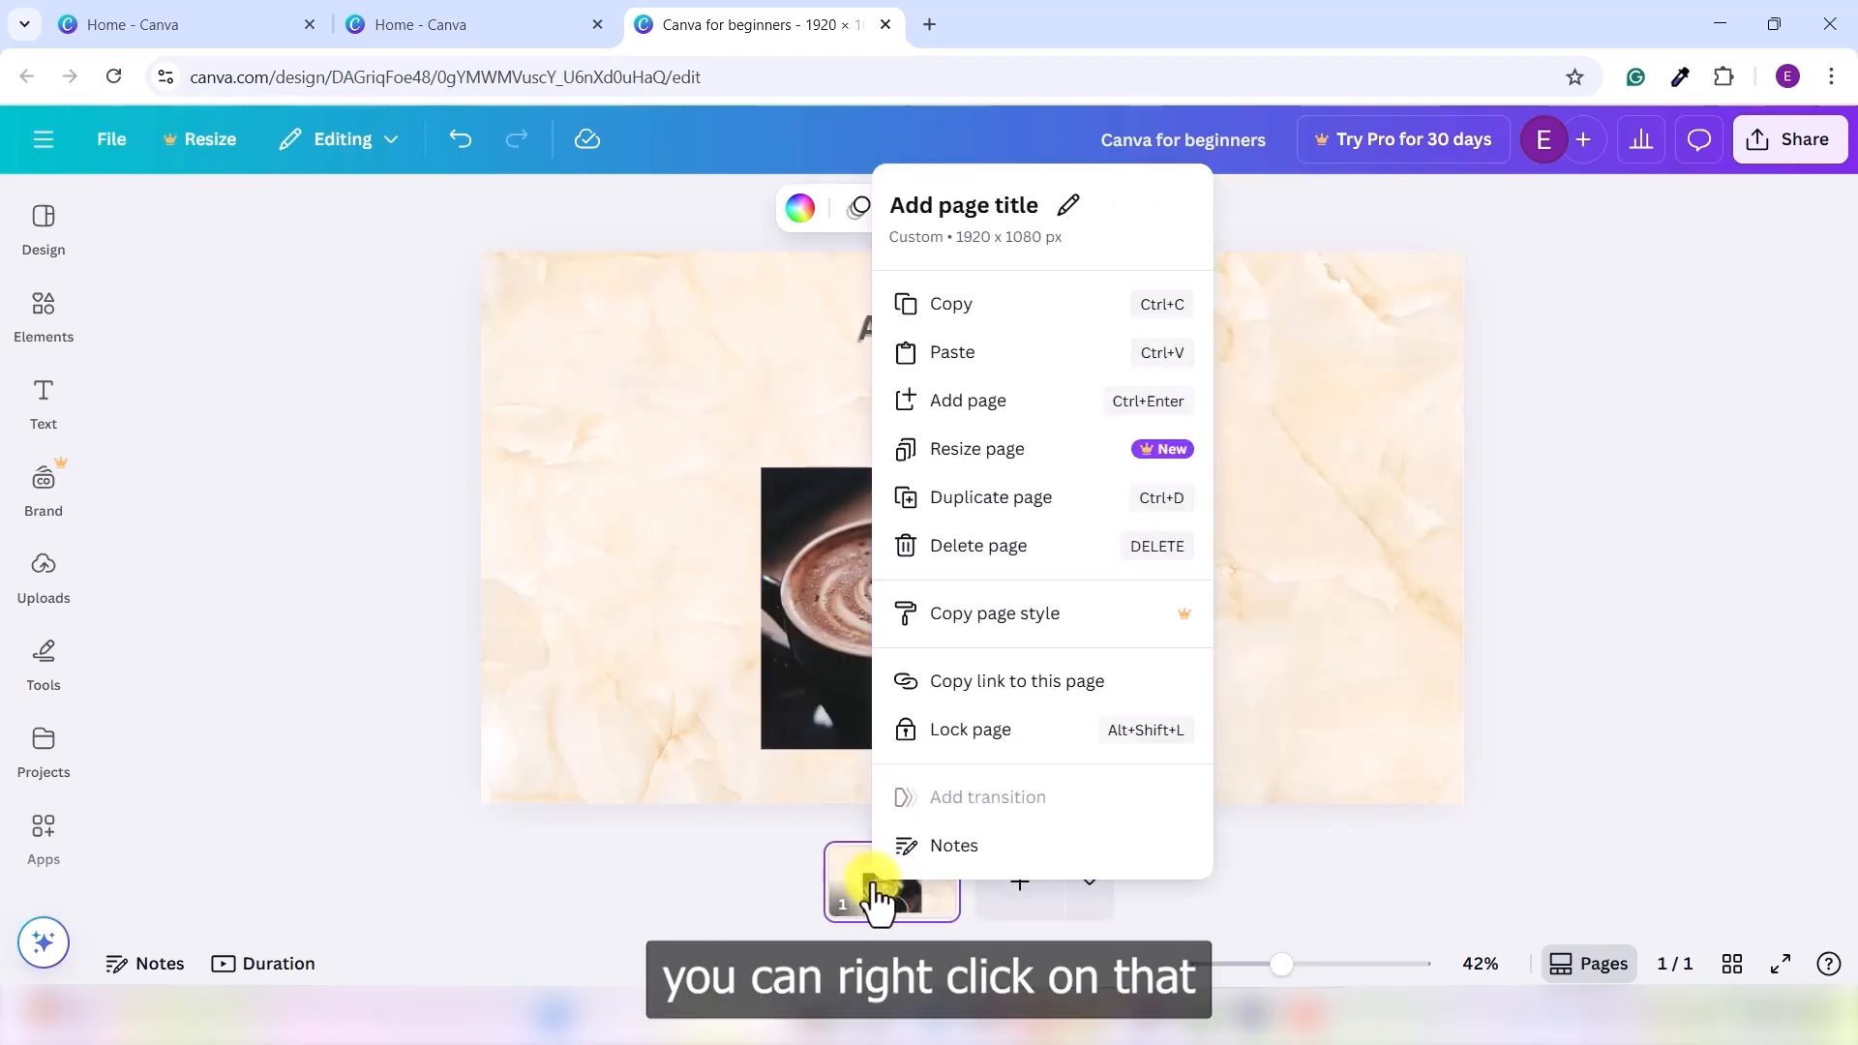
click(992, 500)
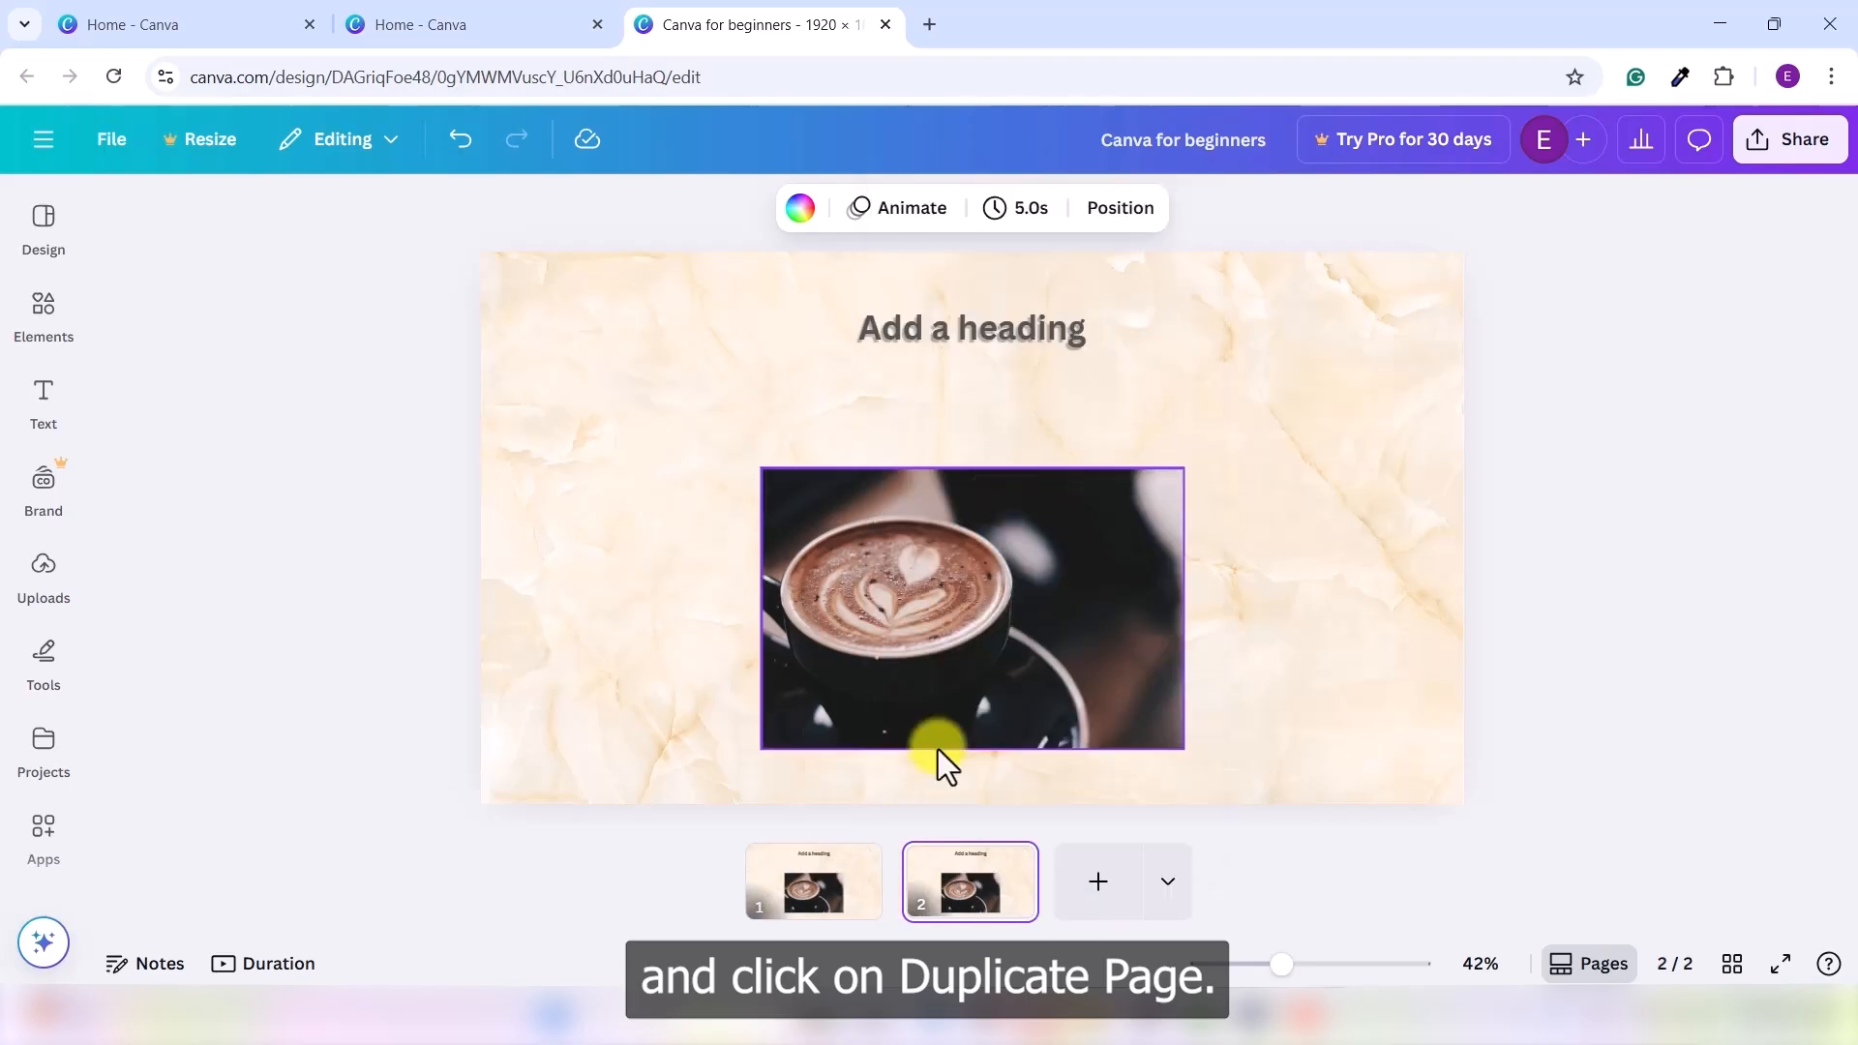
click(817, 886)
click(1008, 896)
- Change the heading on page 2 to read 'Second Page'
click(788, 893)
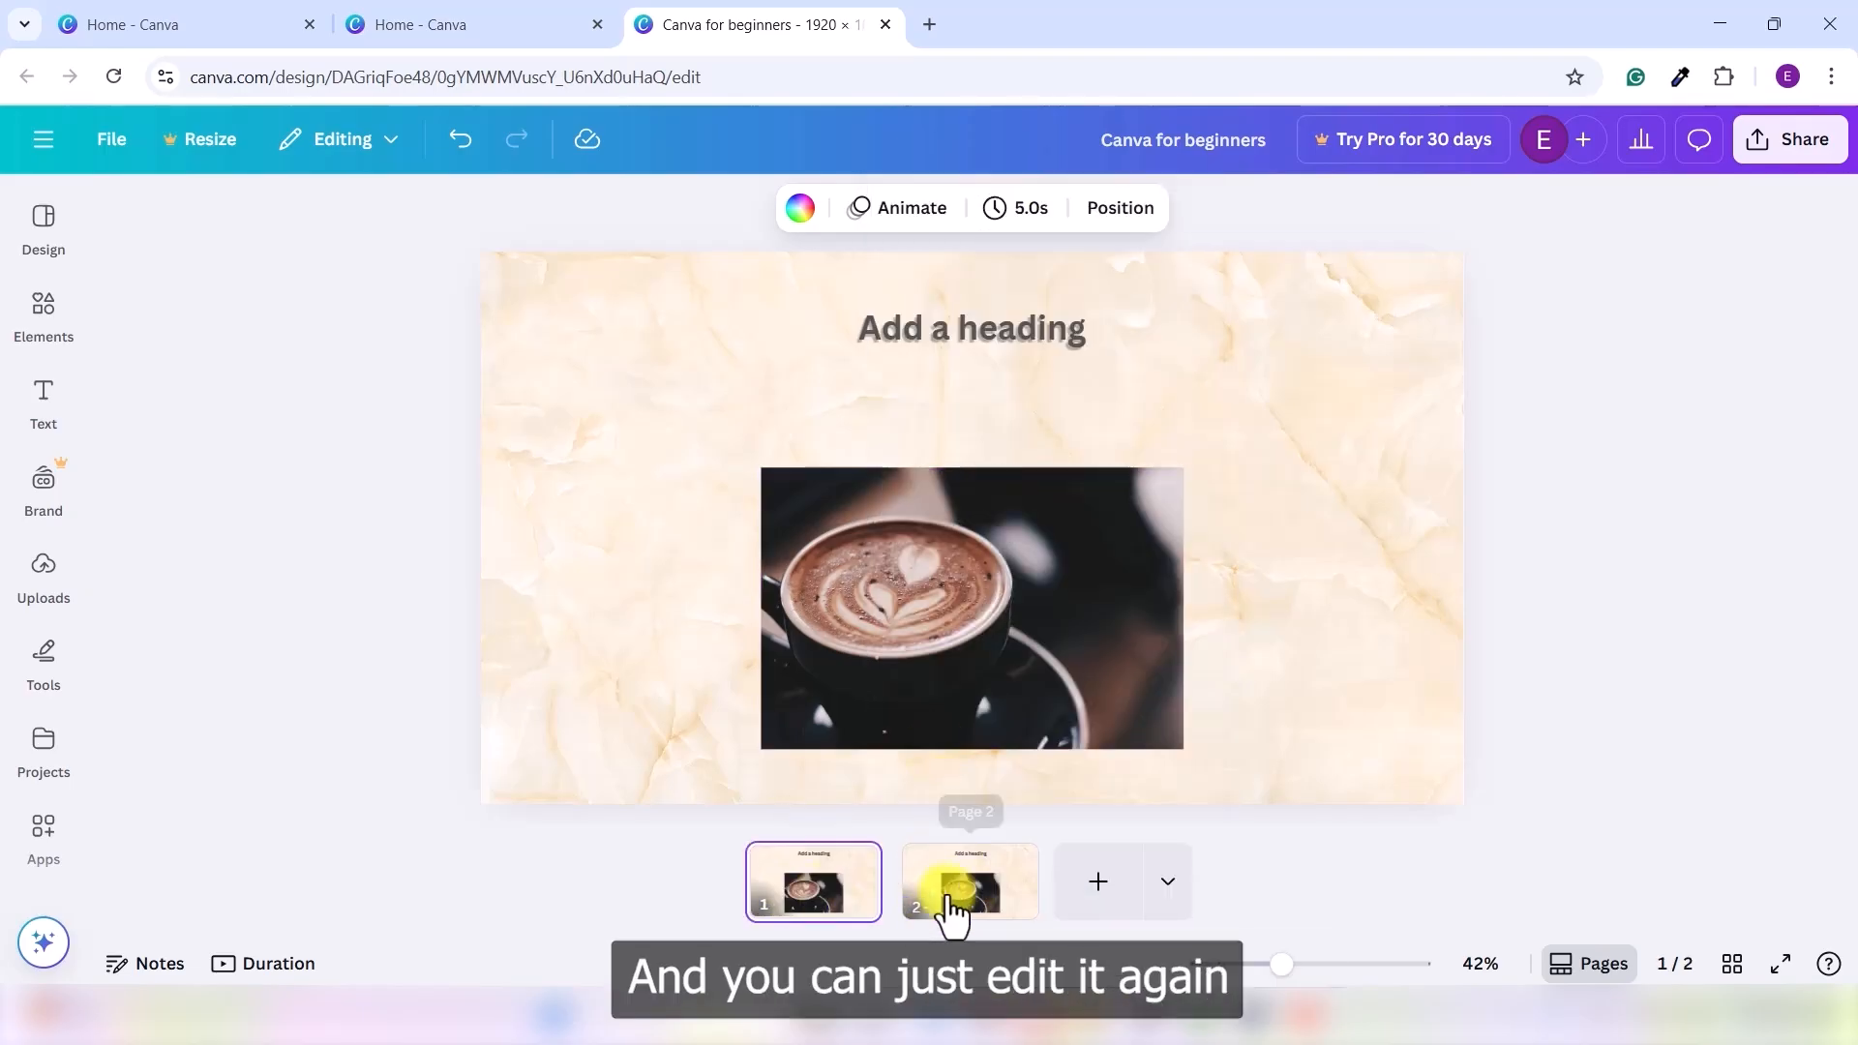
click(954, 909)
double_click(1000, 324)
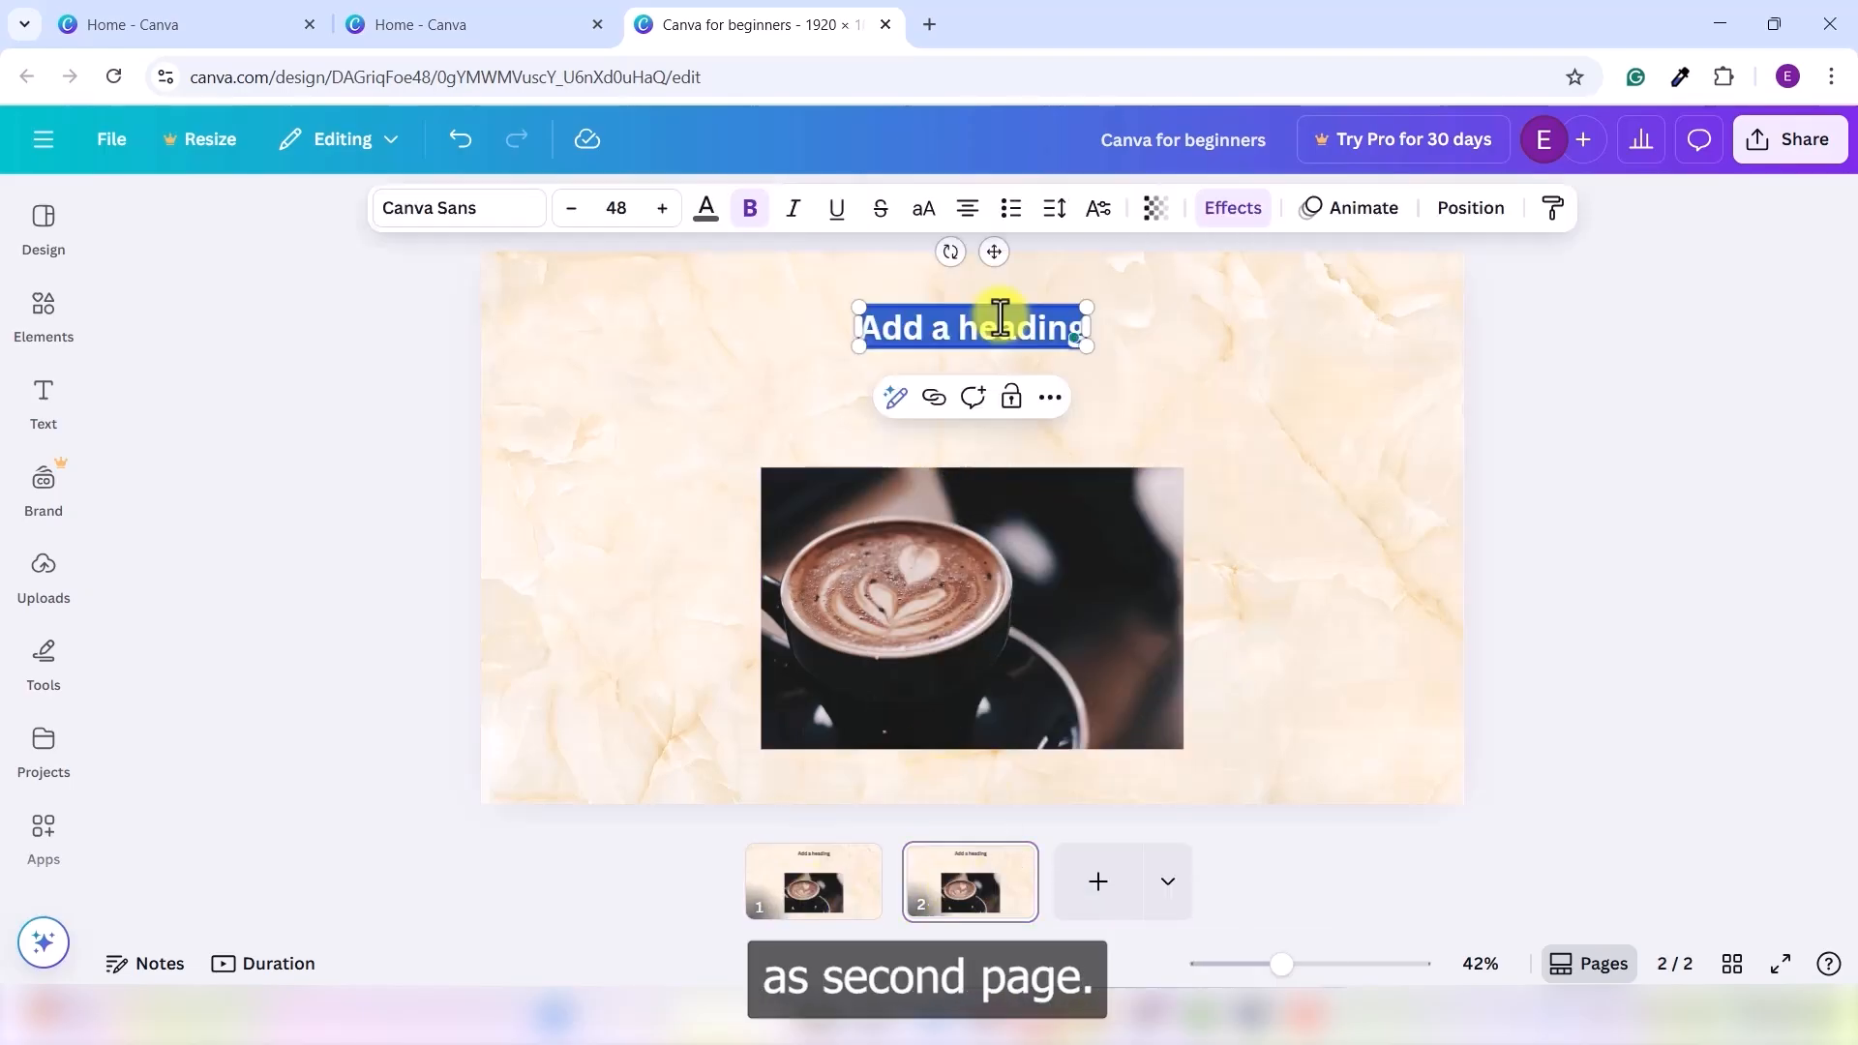
text(Sec)
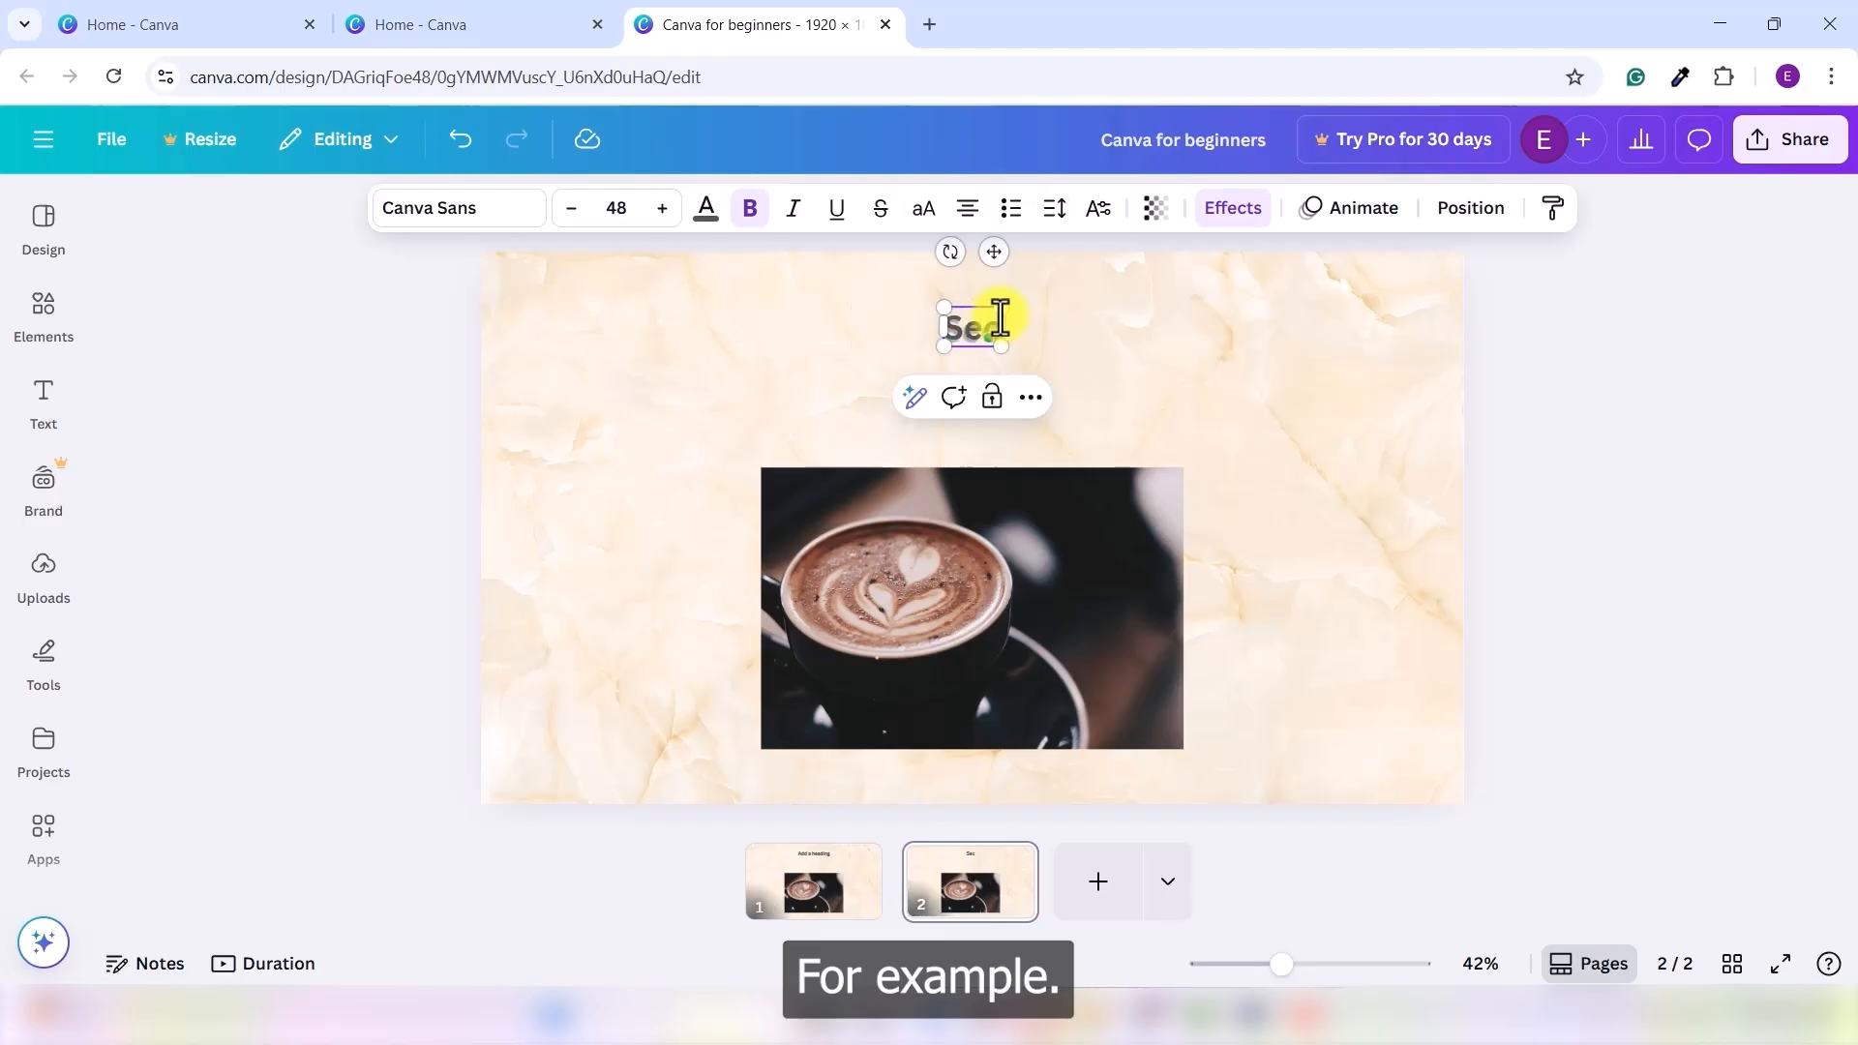
text(ond Pa)
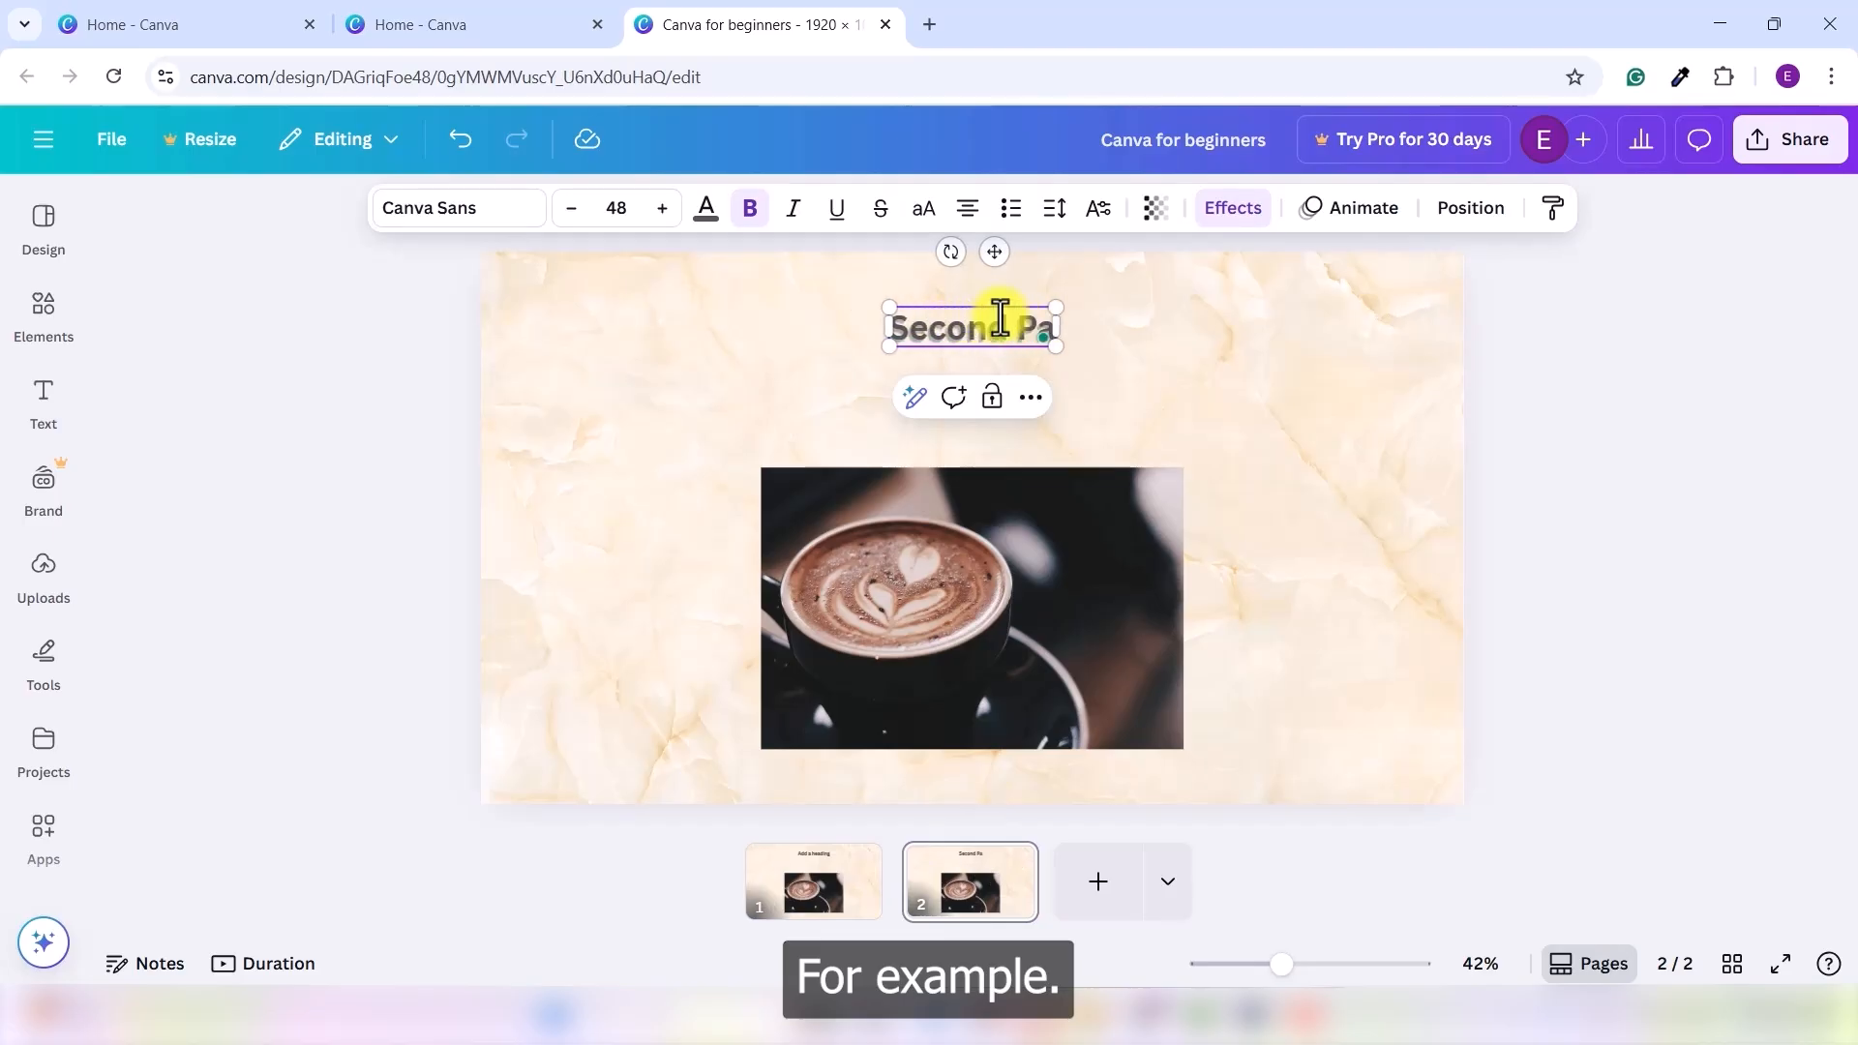
text(ge)
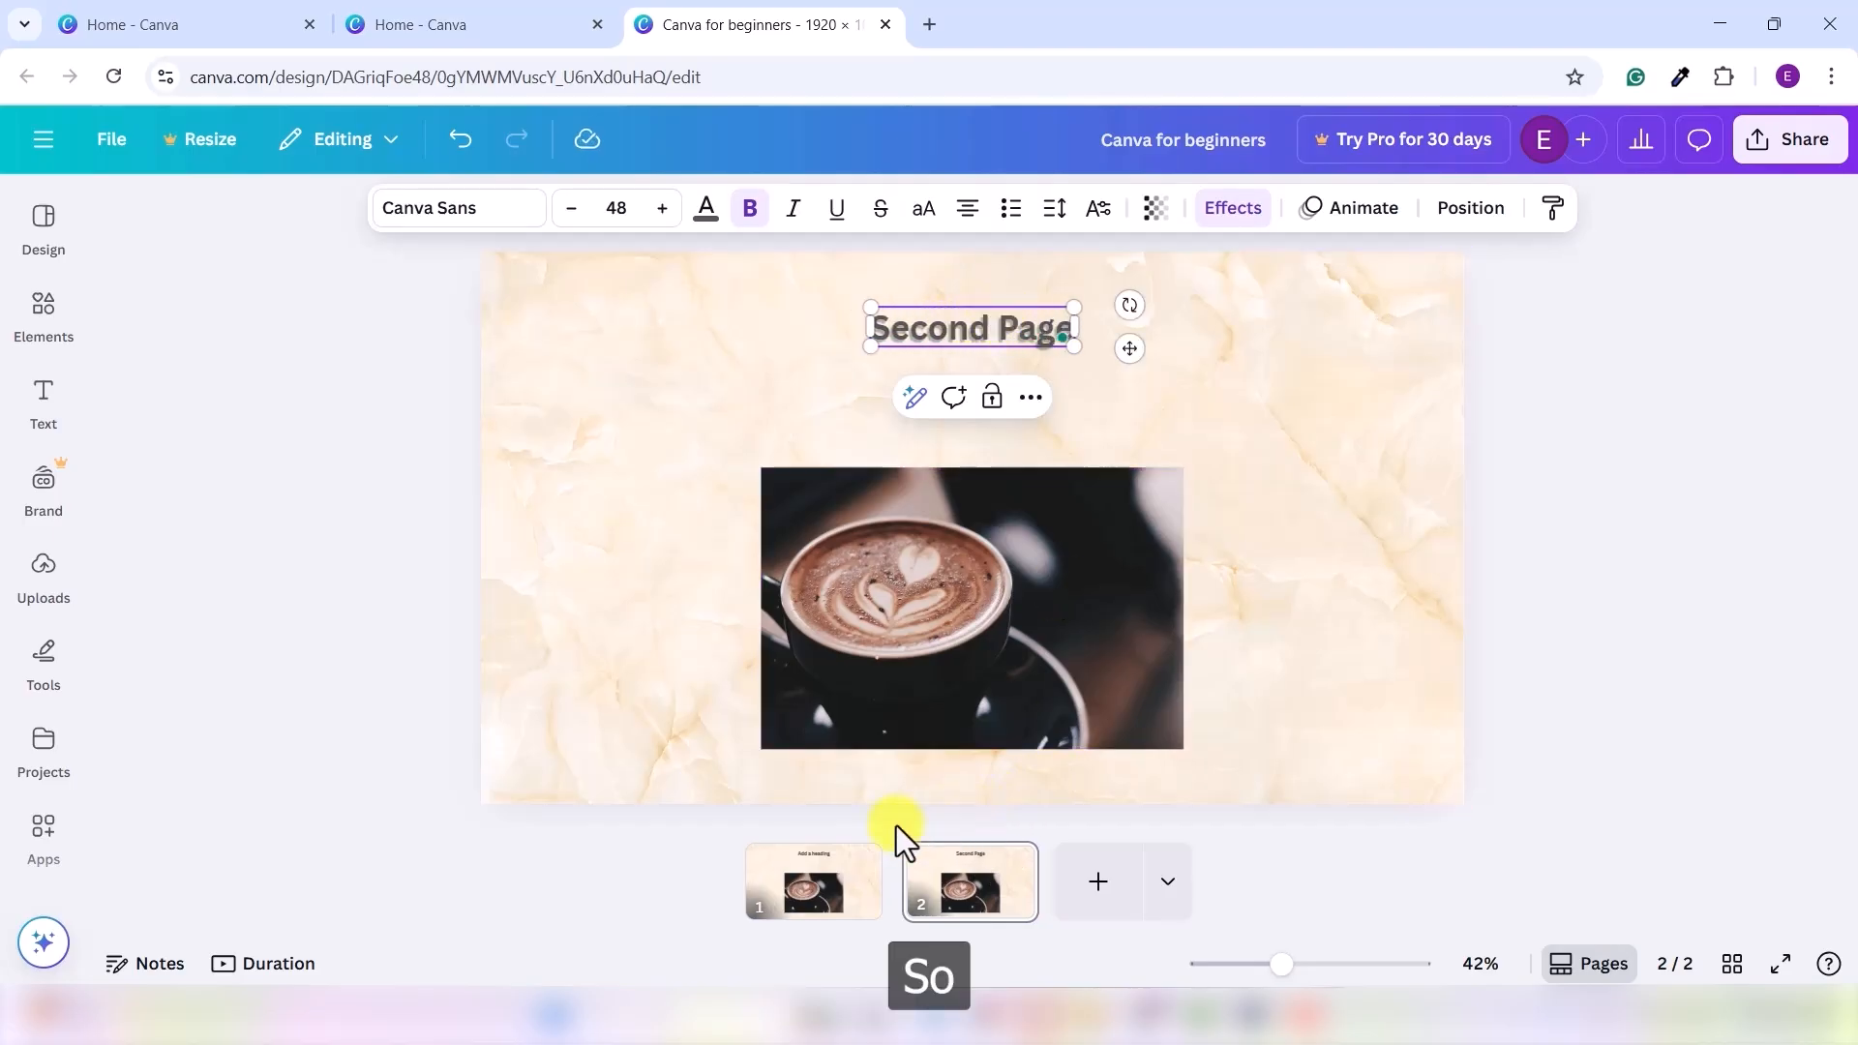
- Change the heading on page 1 to read 'First Page', then return to the second slide
click(802, 905)
double_click(996, 327)
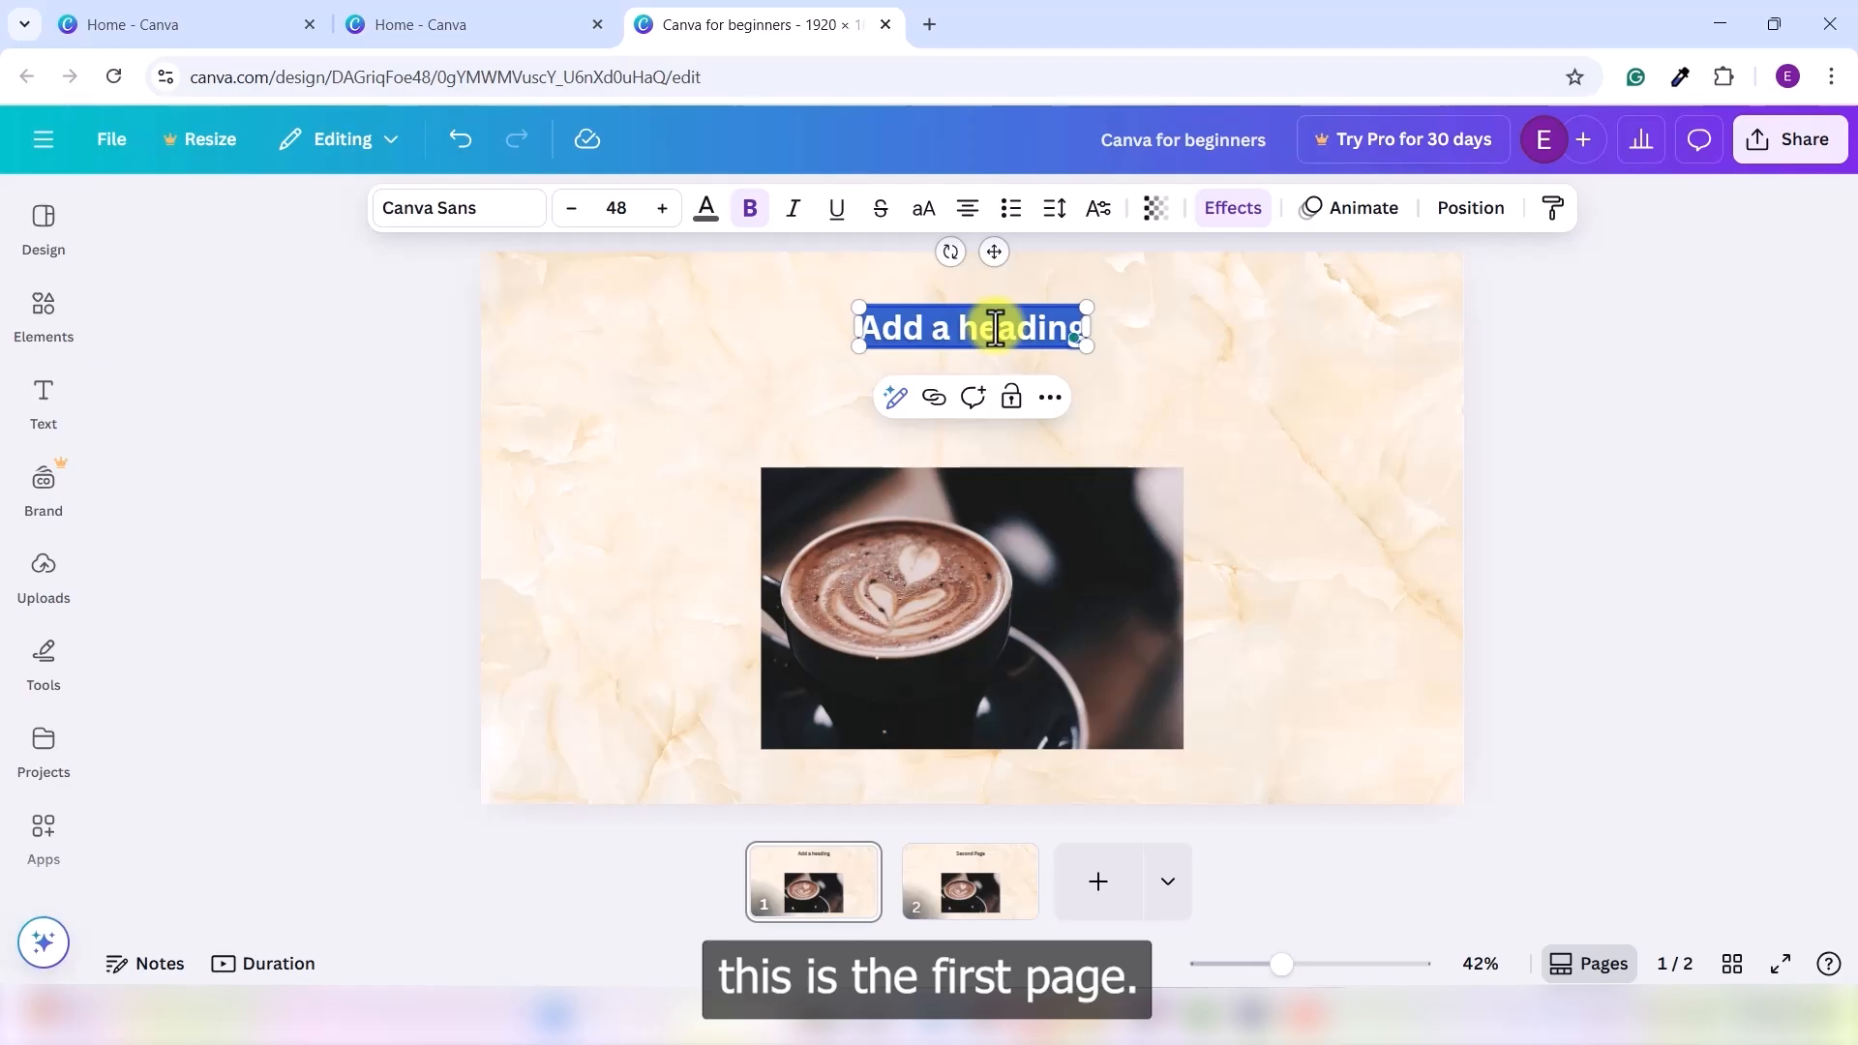
text(First Page)
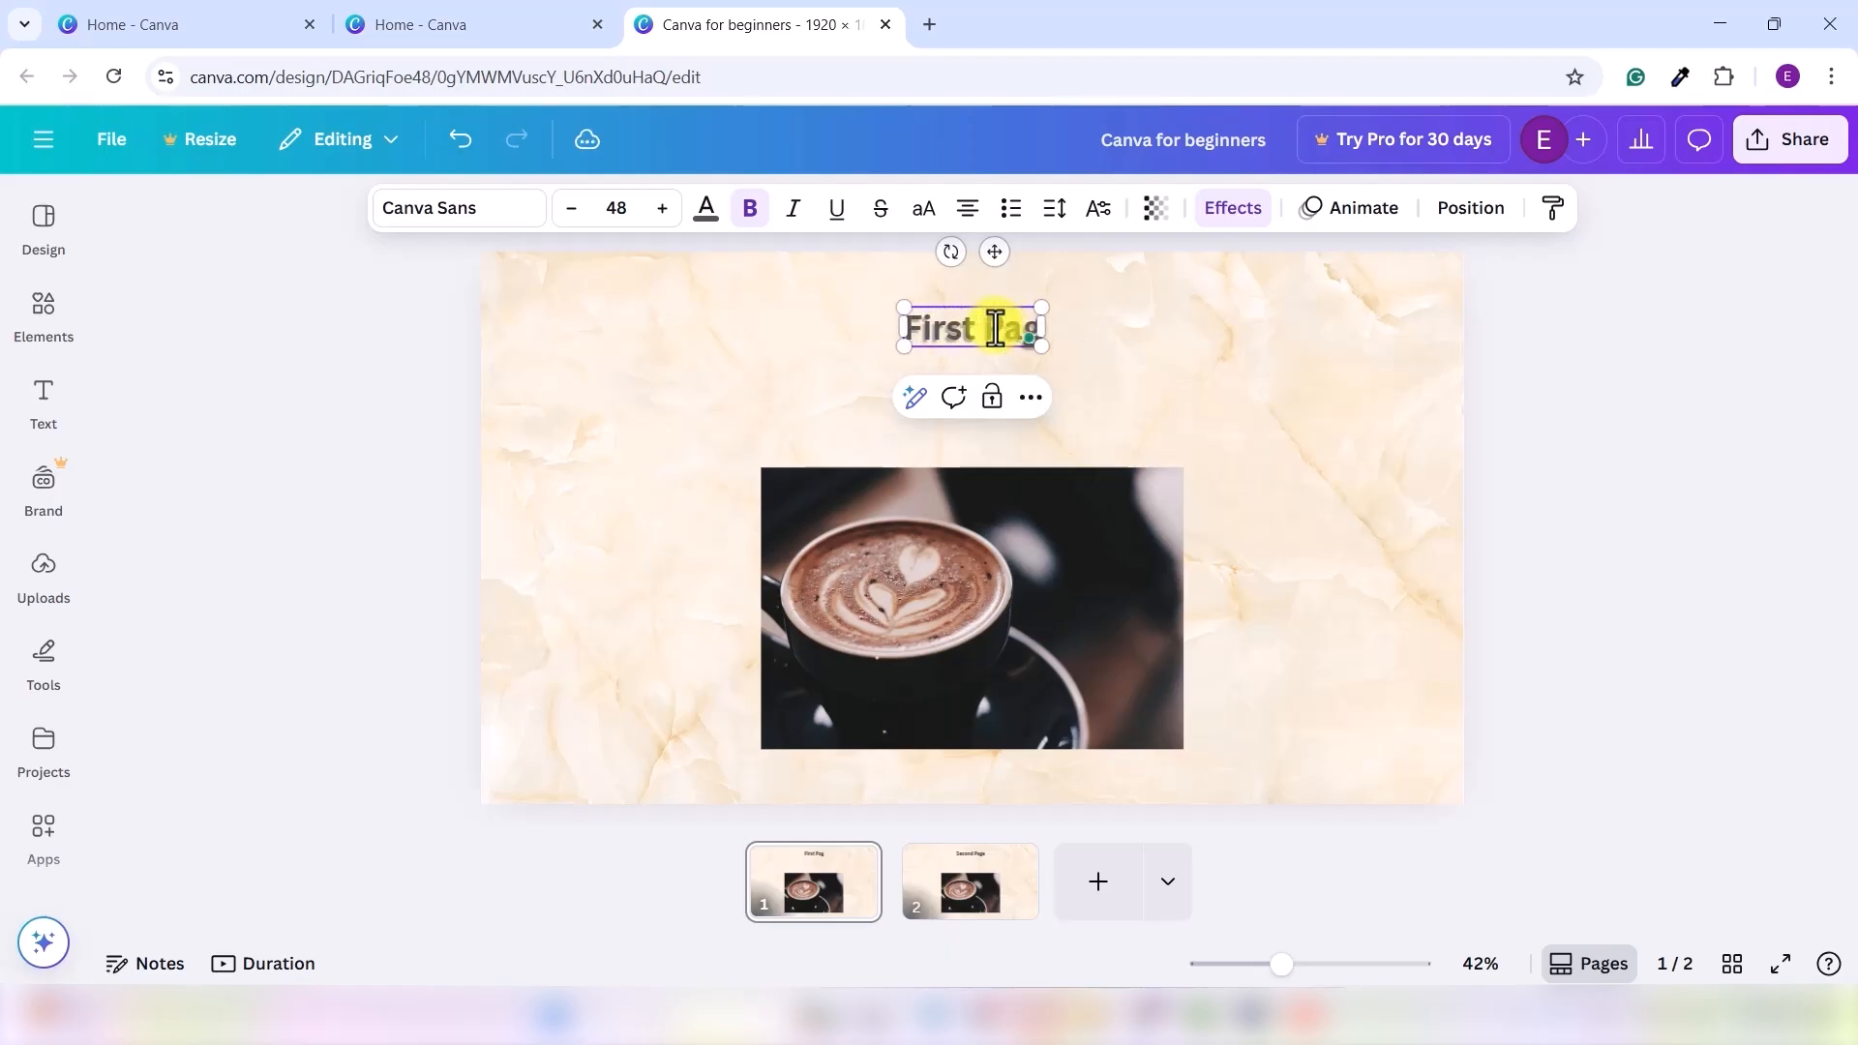
click(910, 399)
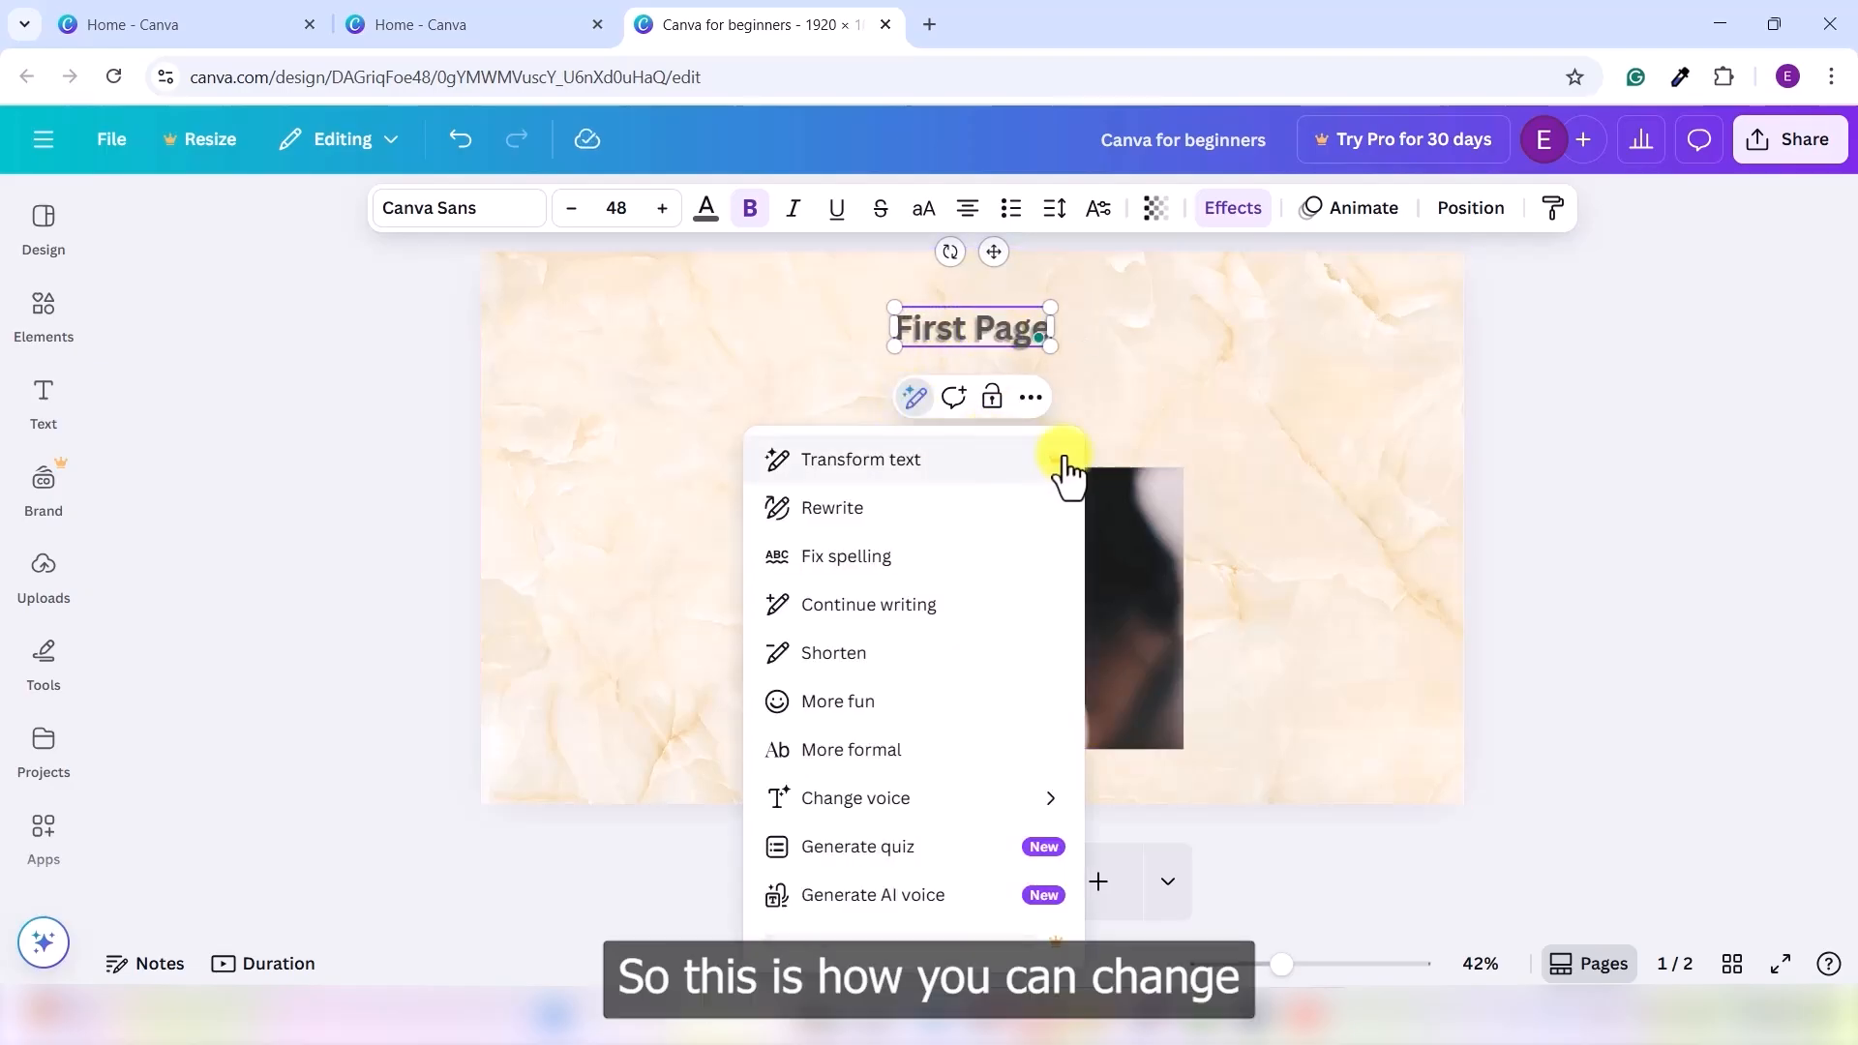
click(1109, 361)
click(948, 882)
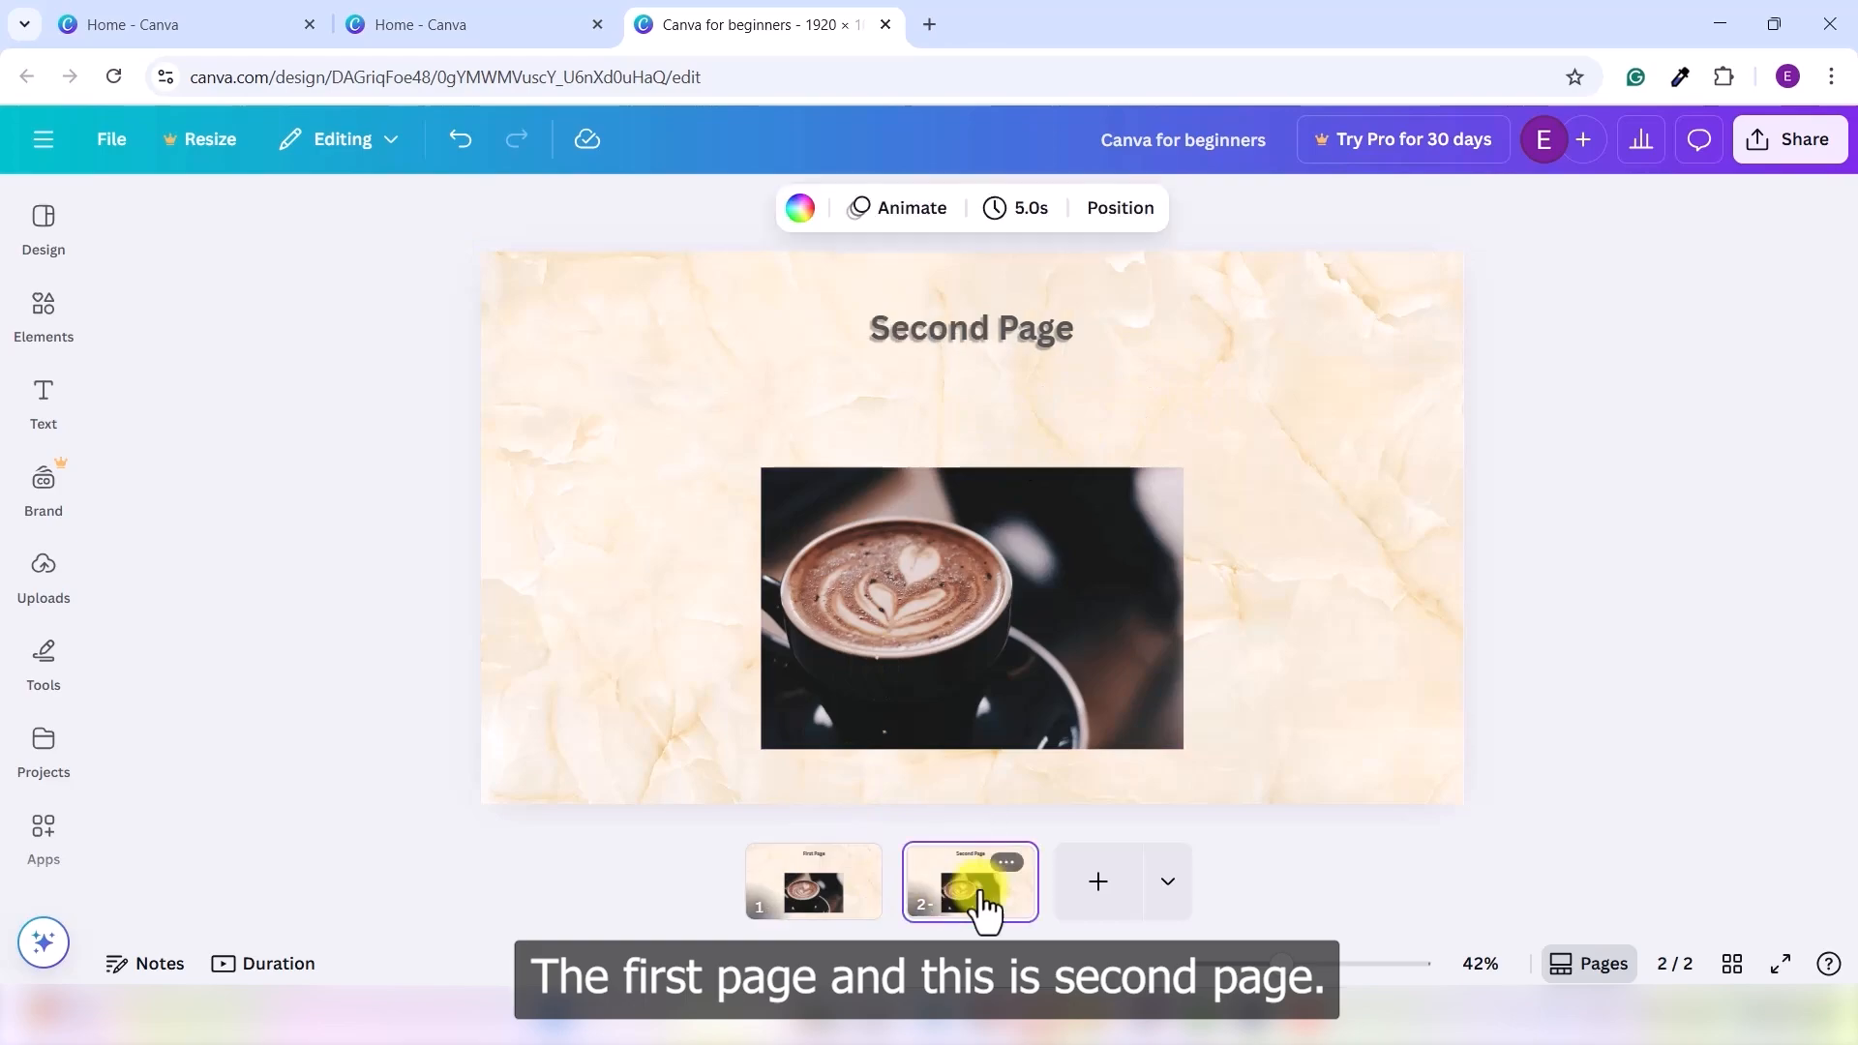
- Insert a new heading reading 'BUSINESS ANALYSIS' and drag it to the top of the slide
click(794, 886)
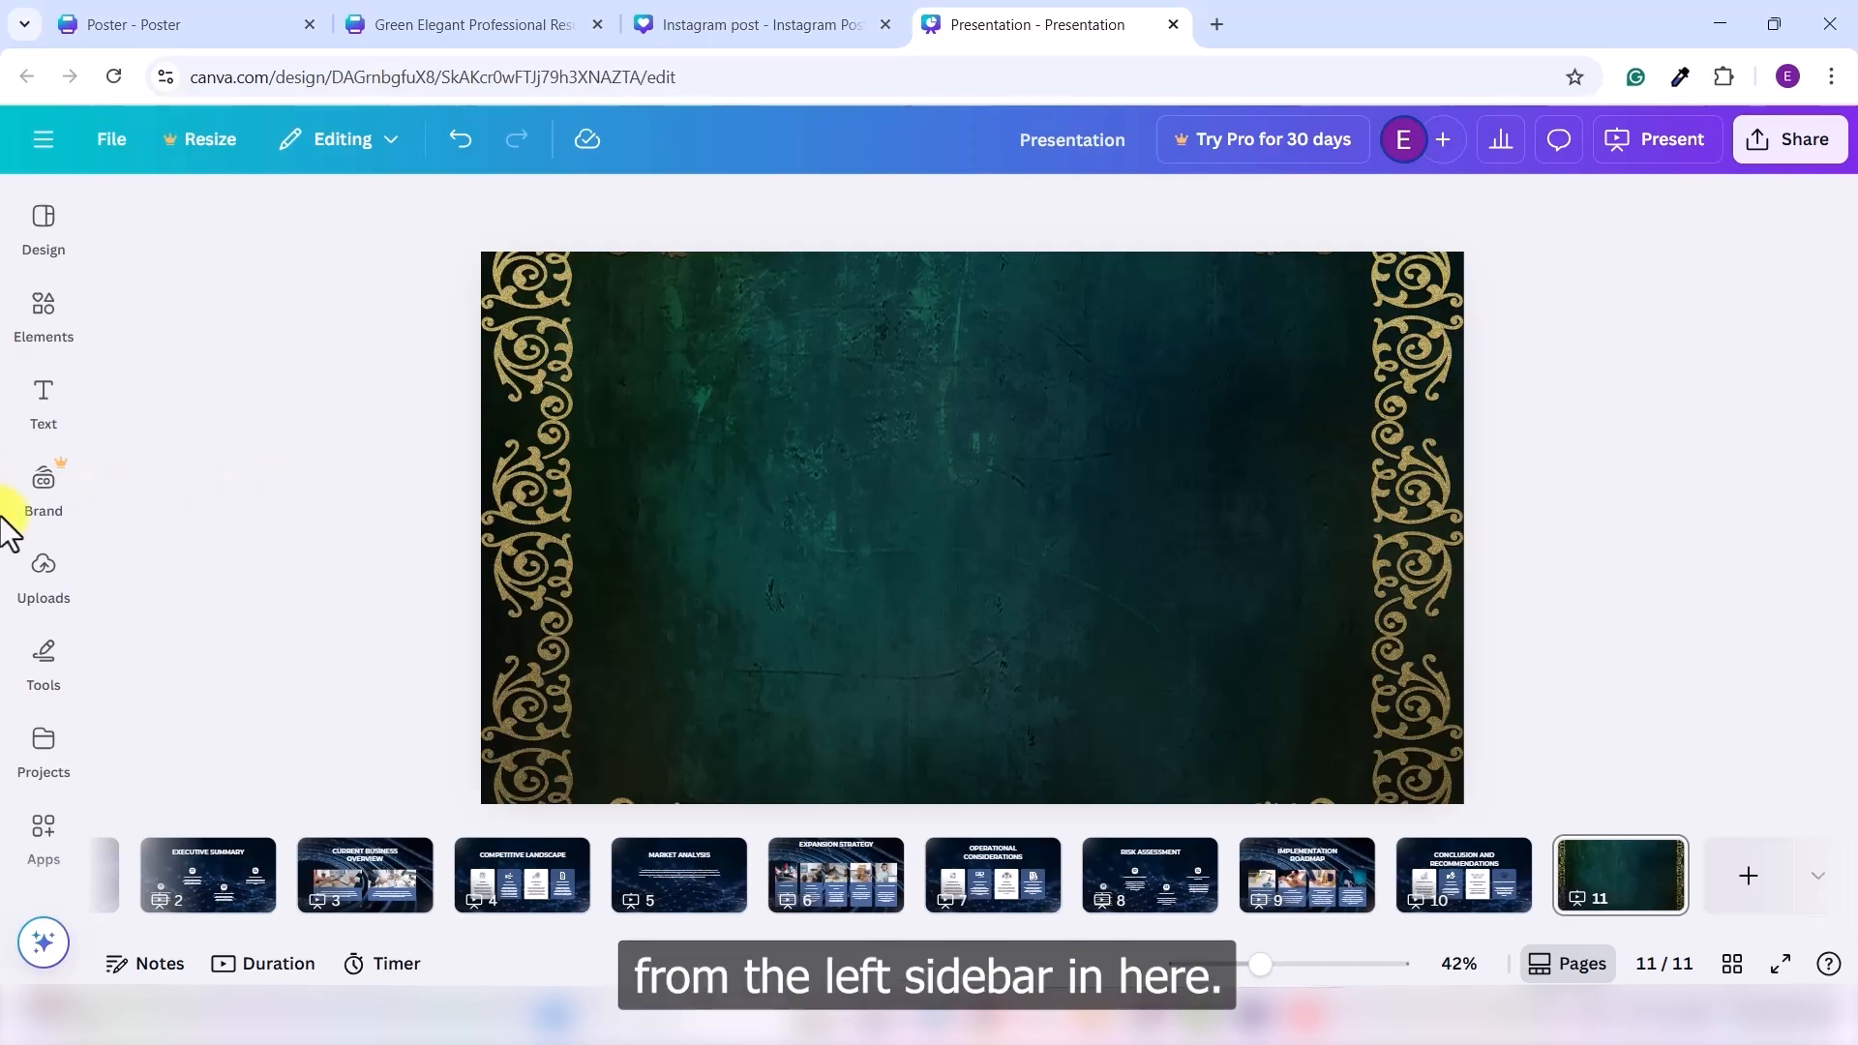
click(43, 397)
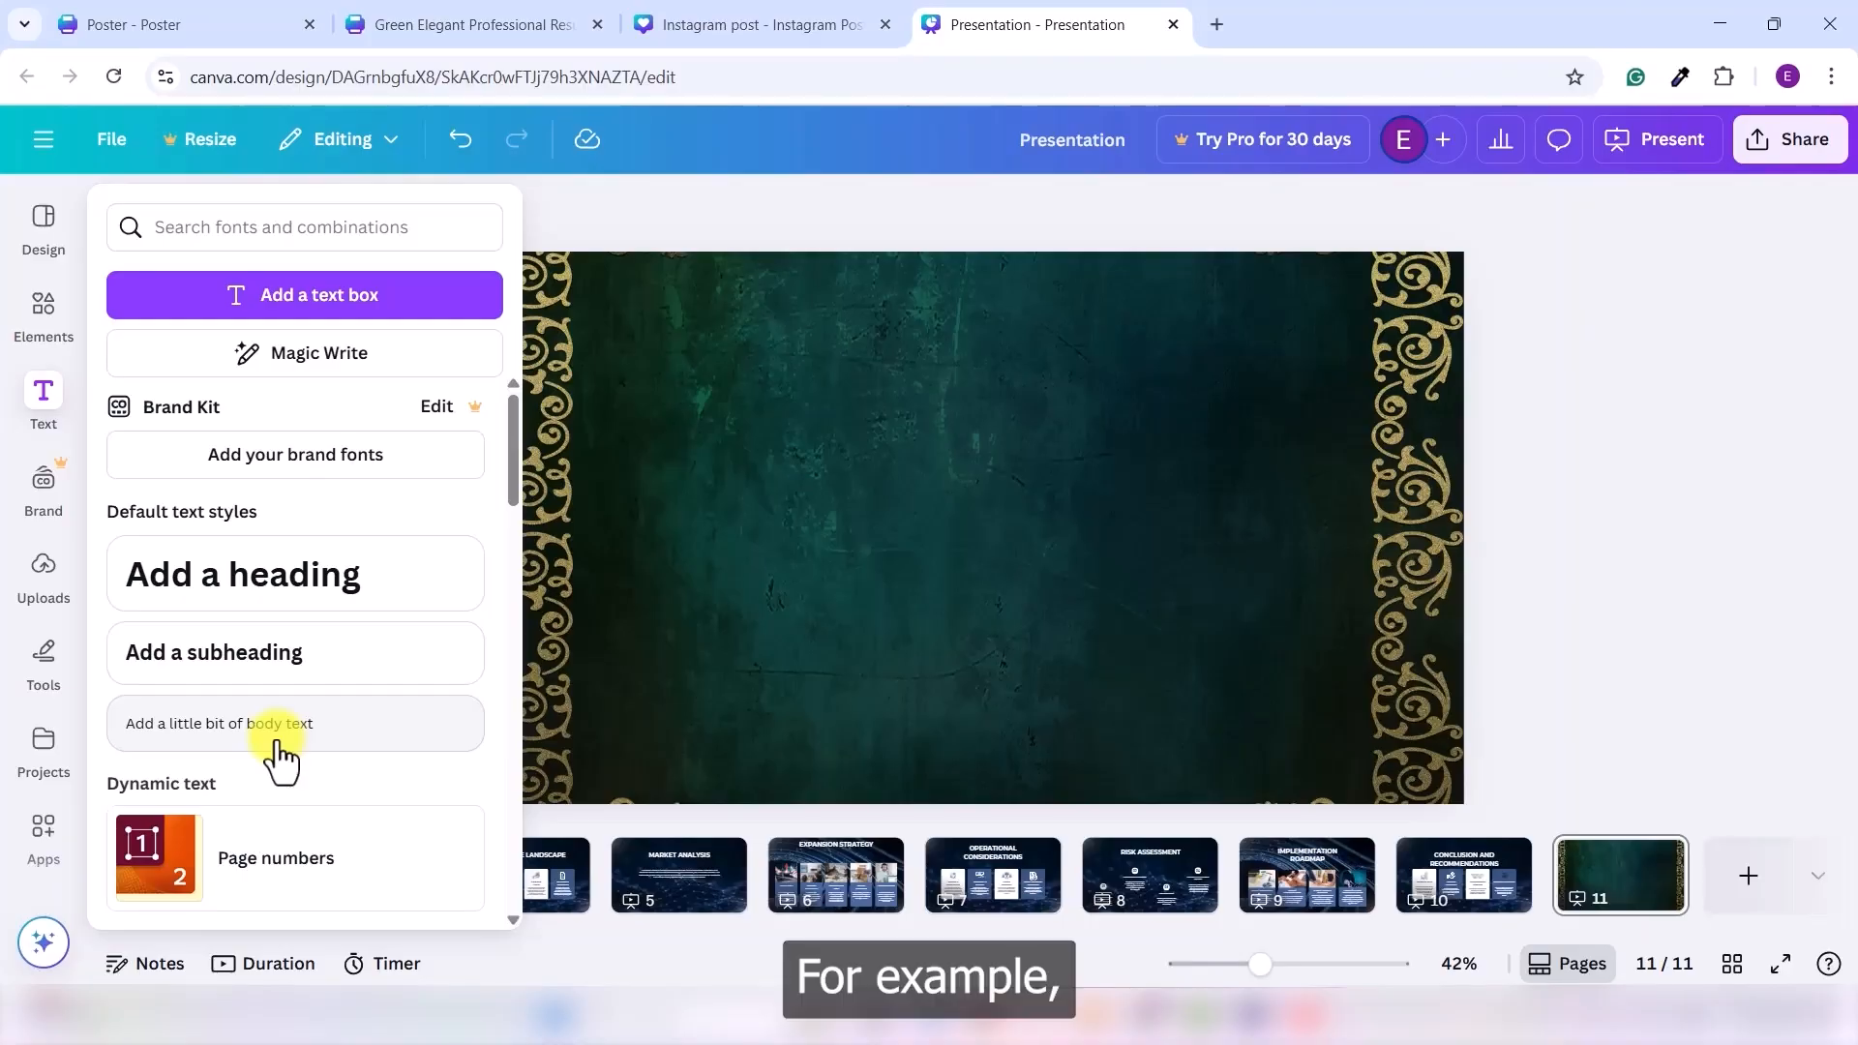
click(283, 605)
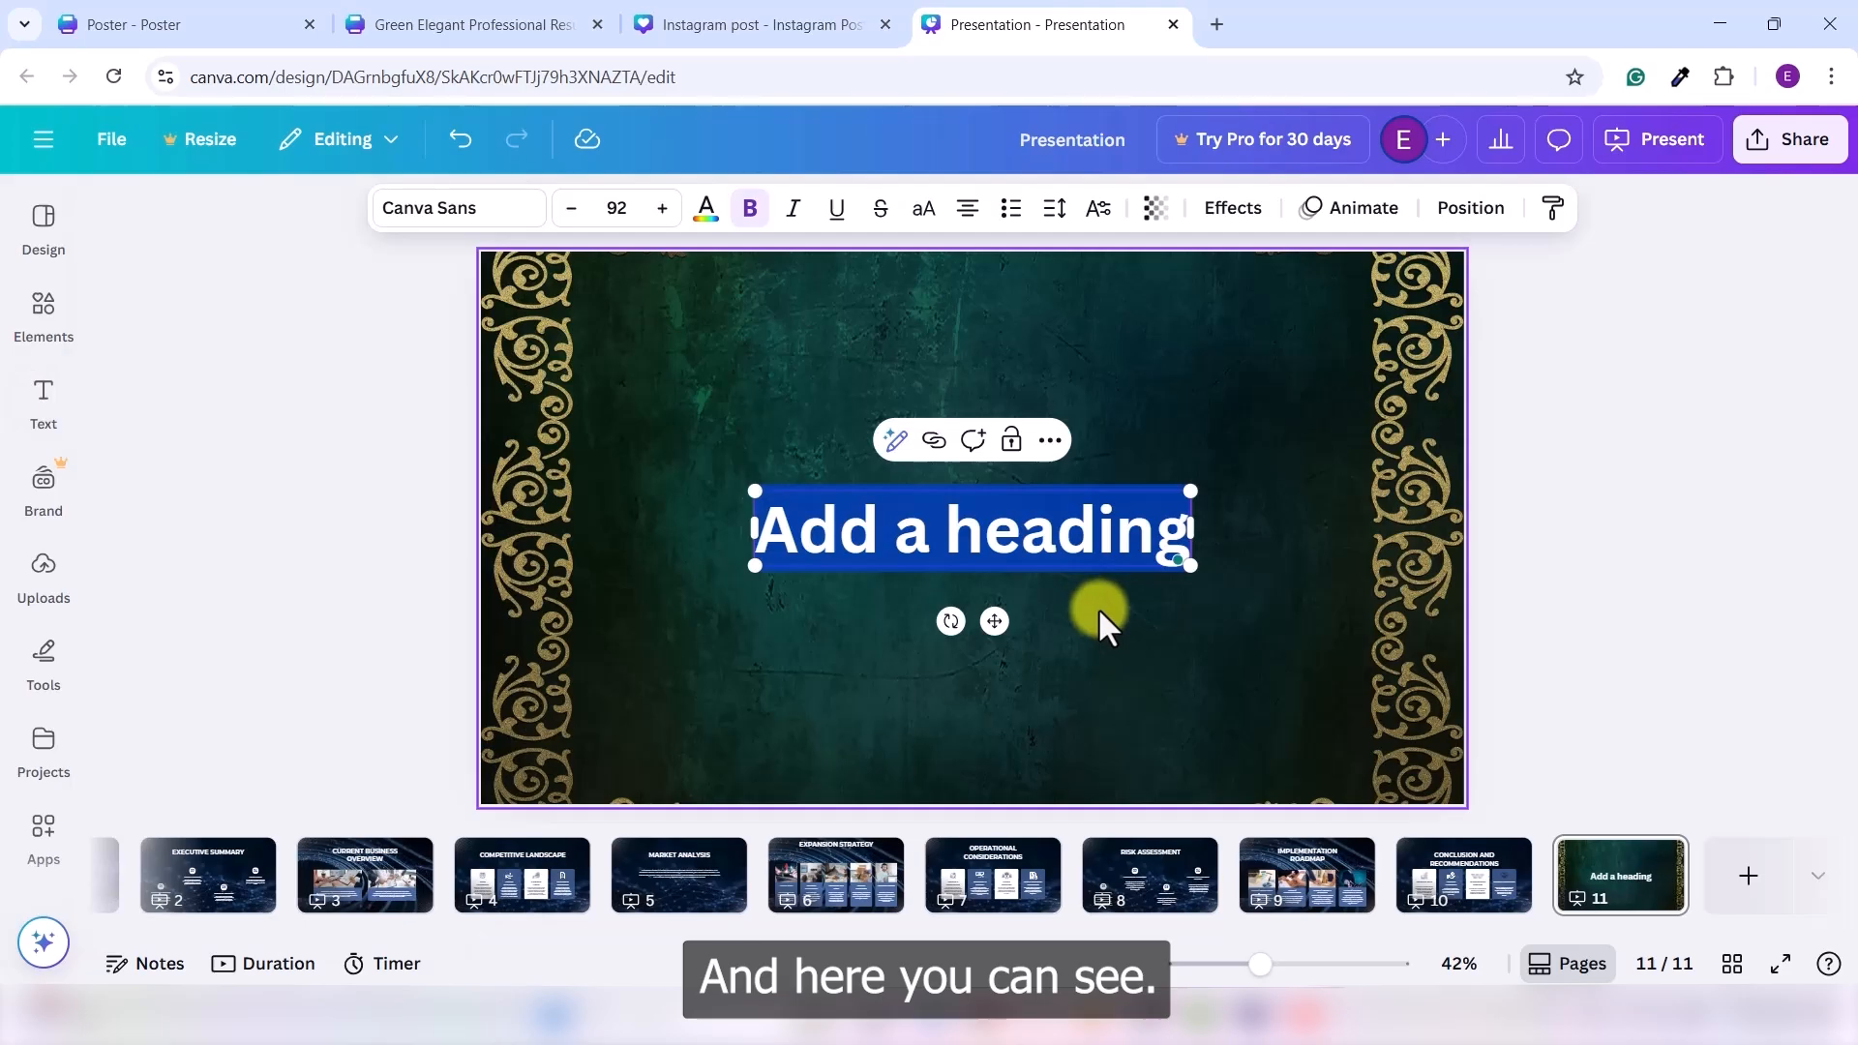
click(1100, 607)
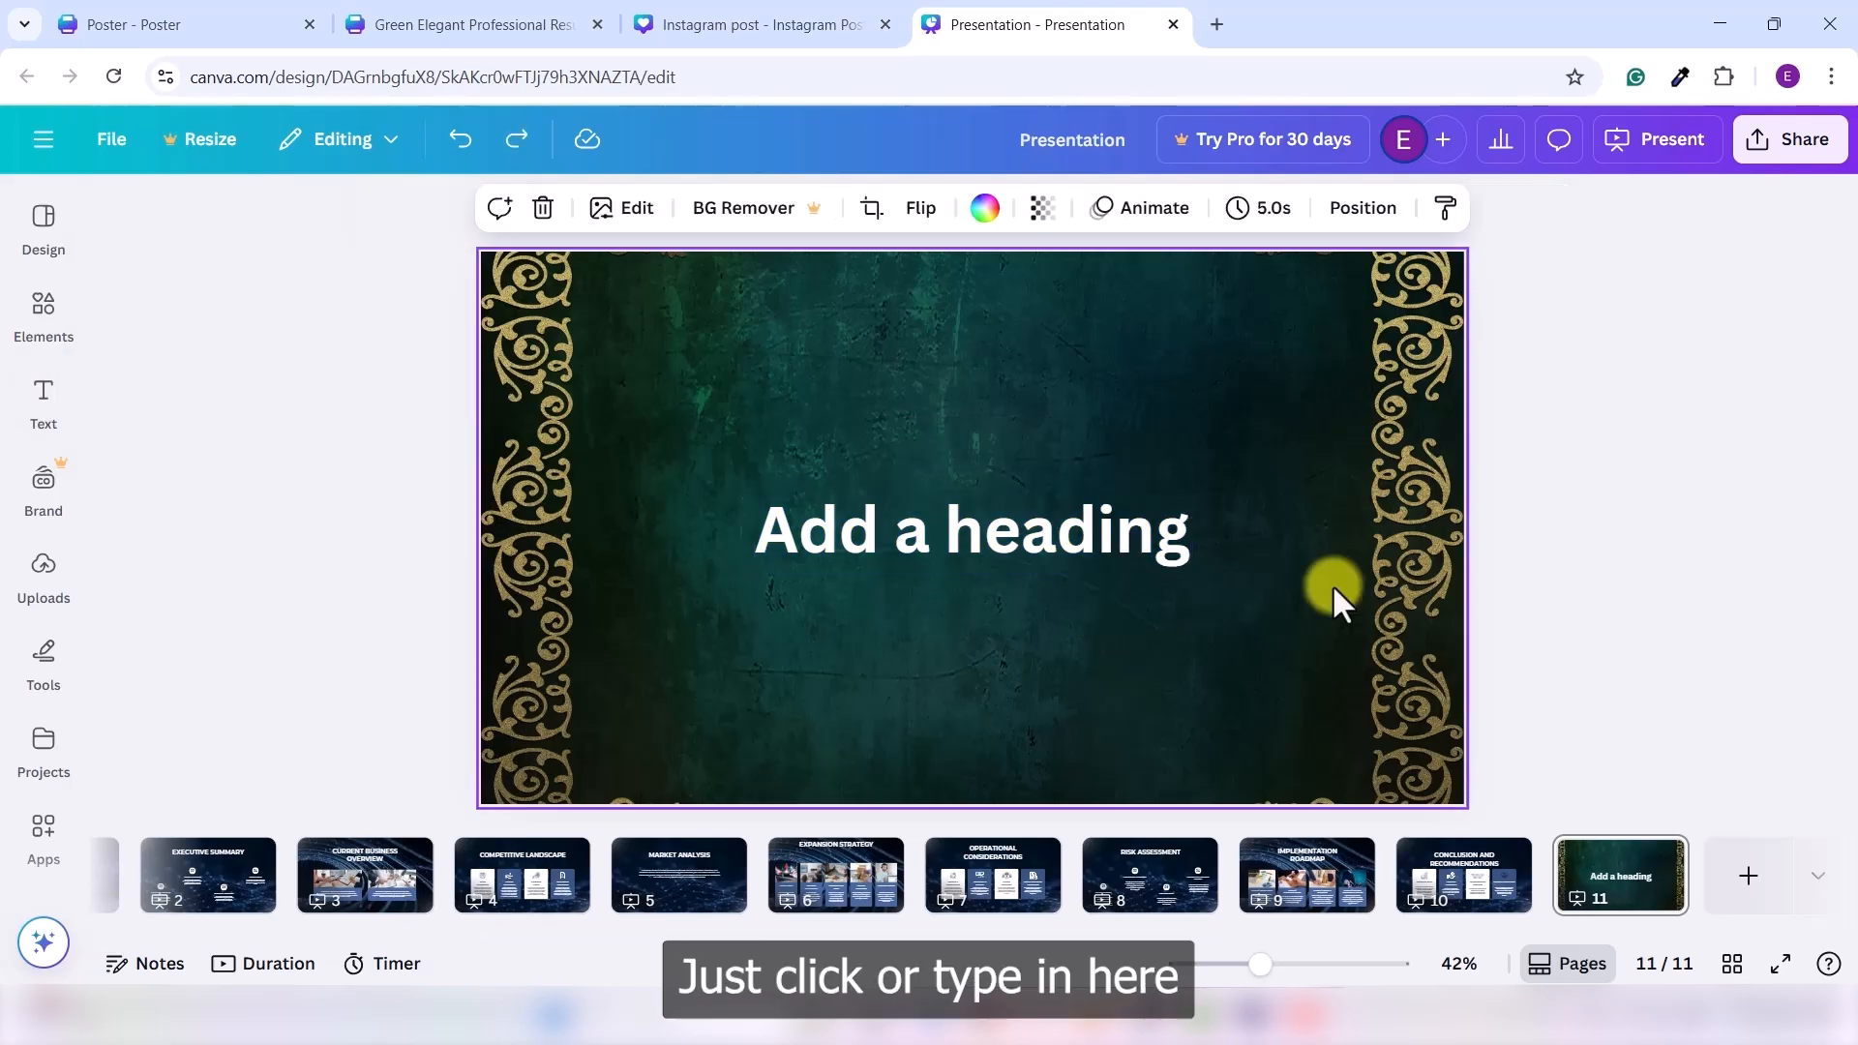
click(1043, 532)
click(1044, 532)
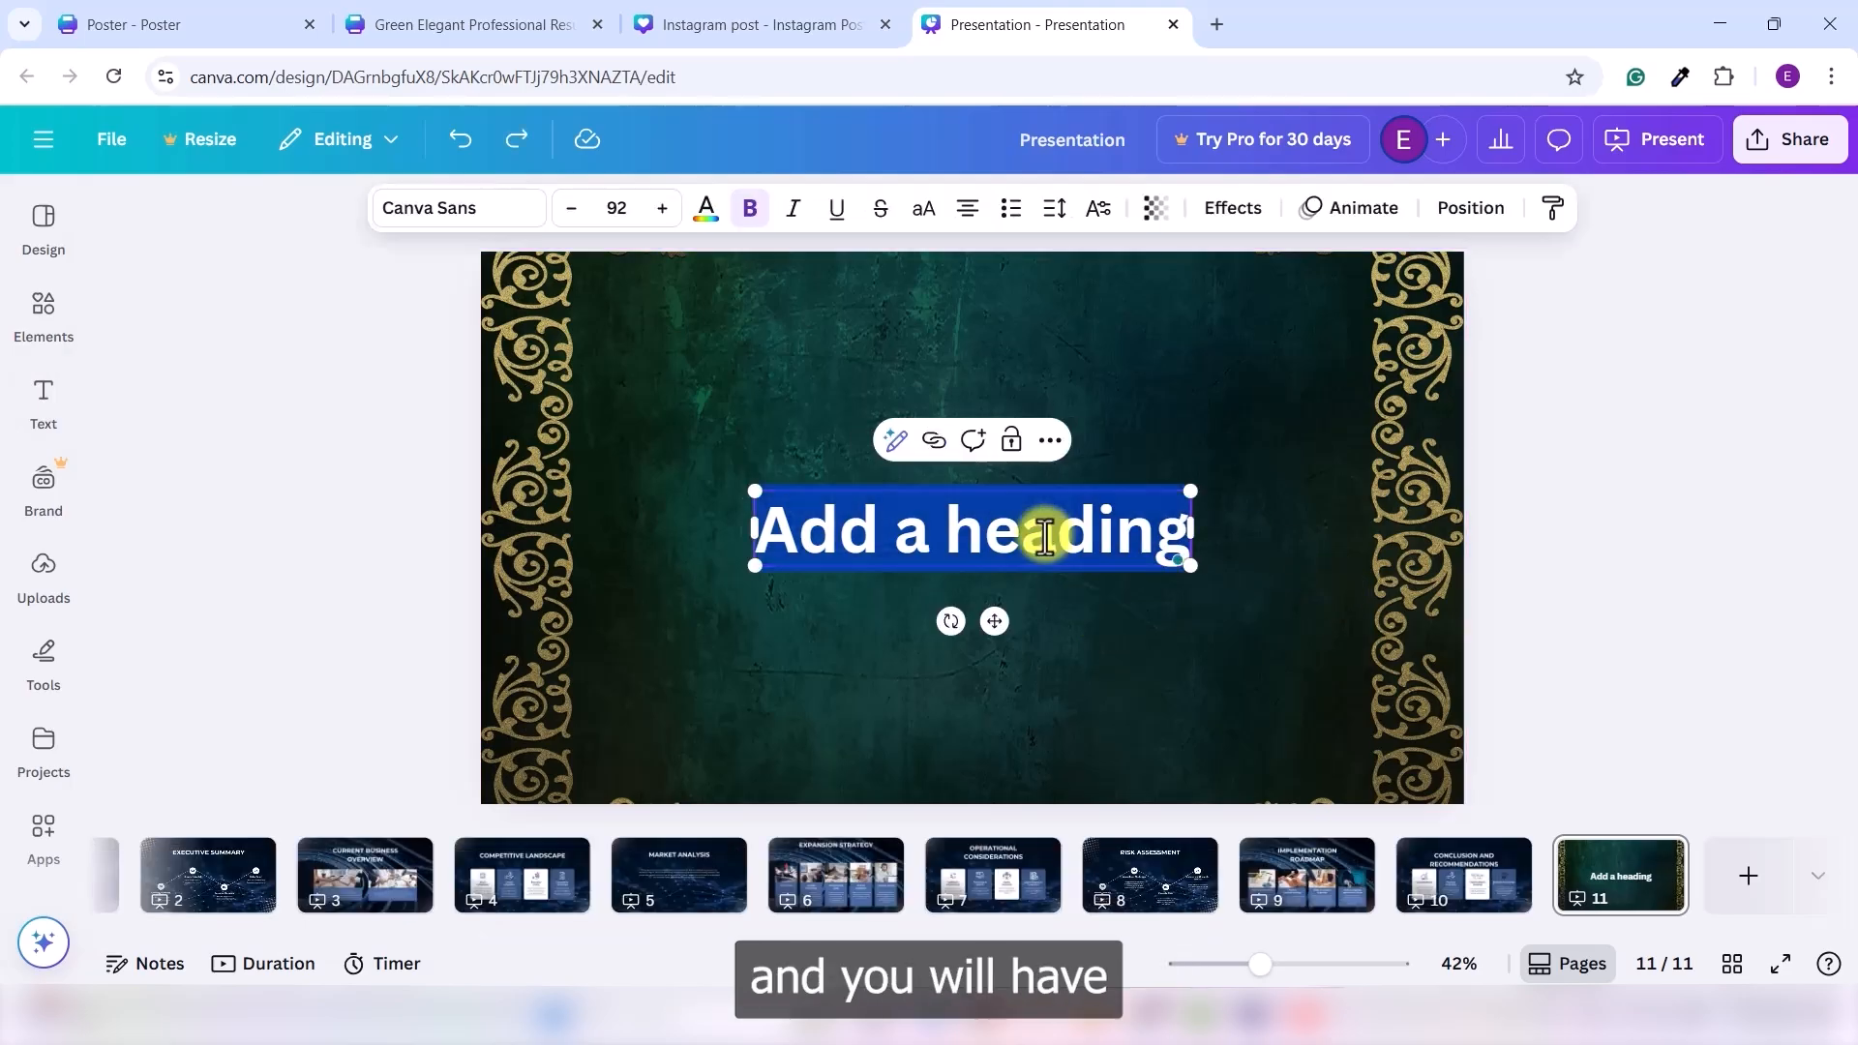
key(BackSpace)
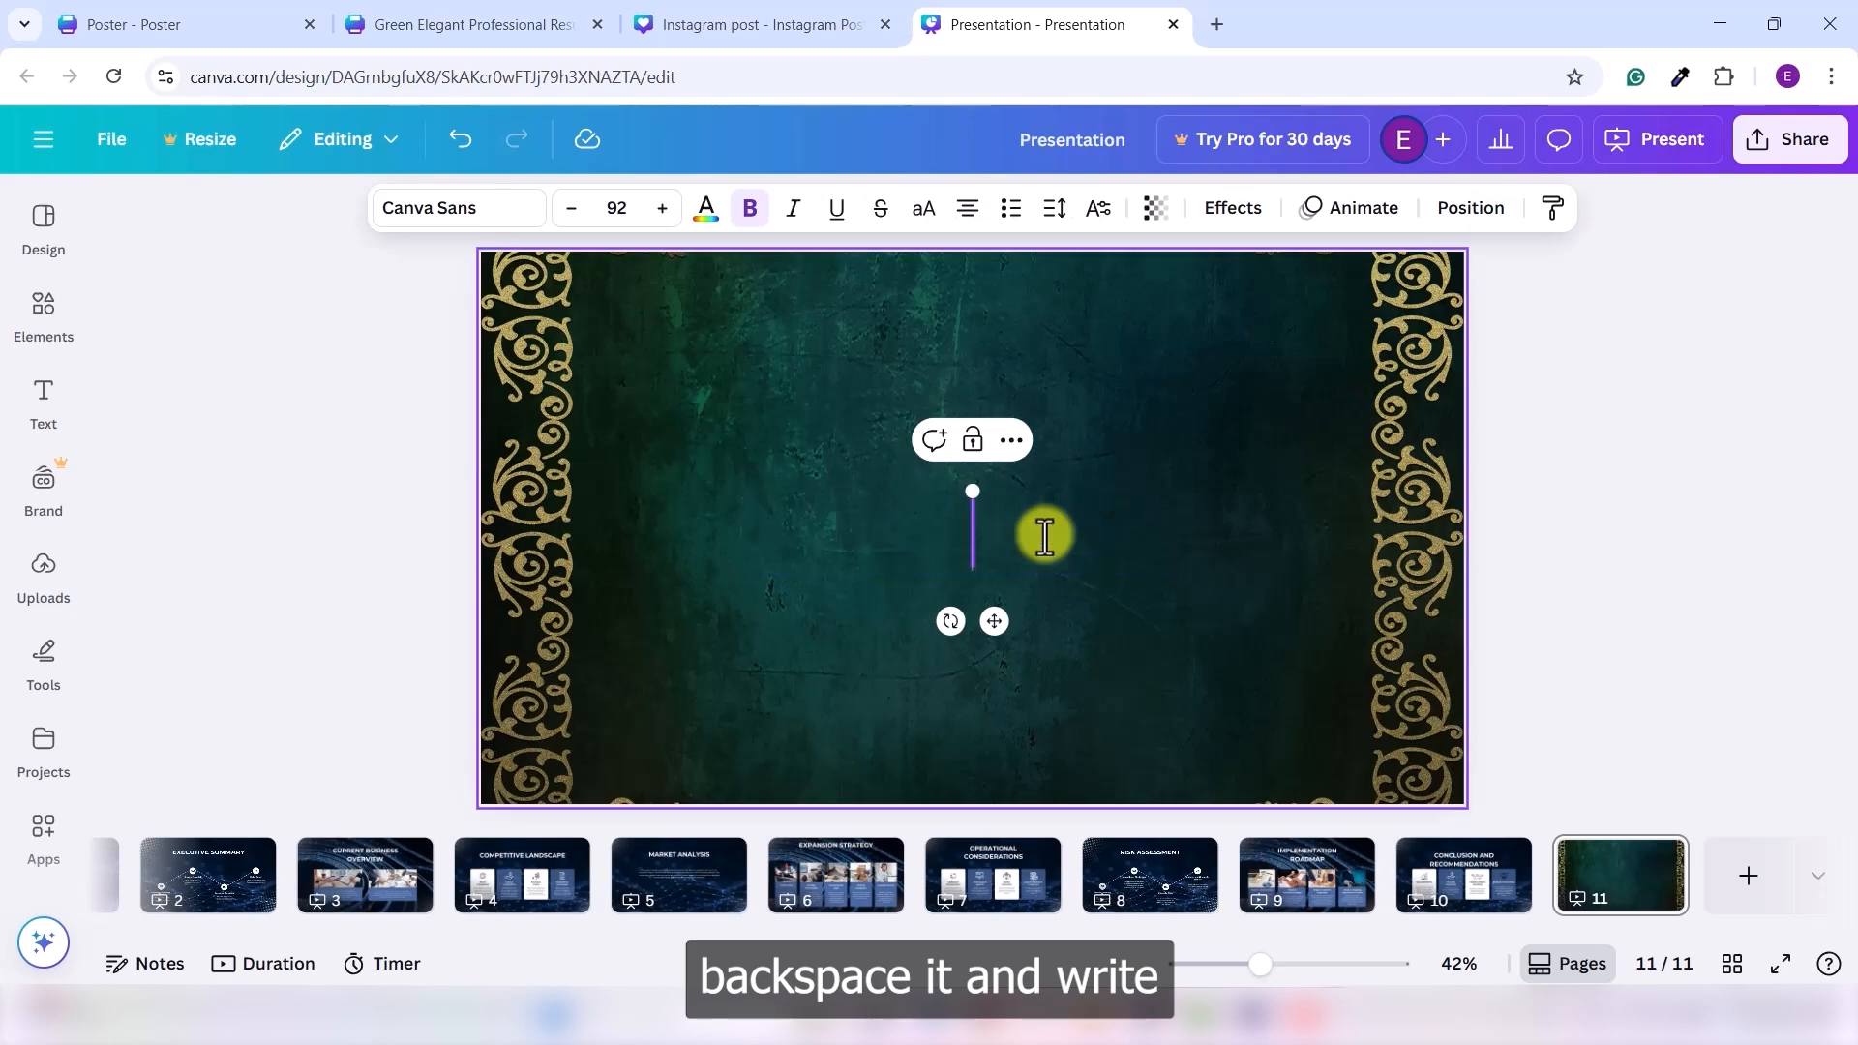
text(BUS)
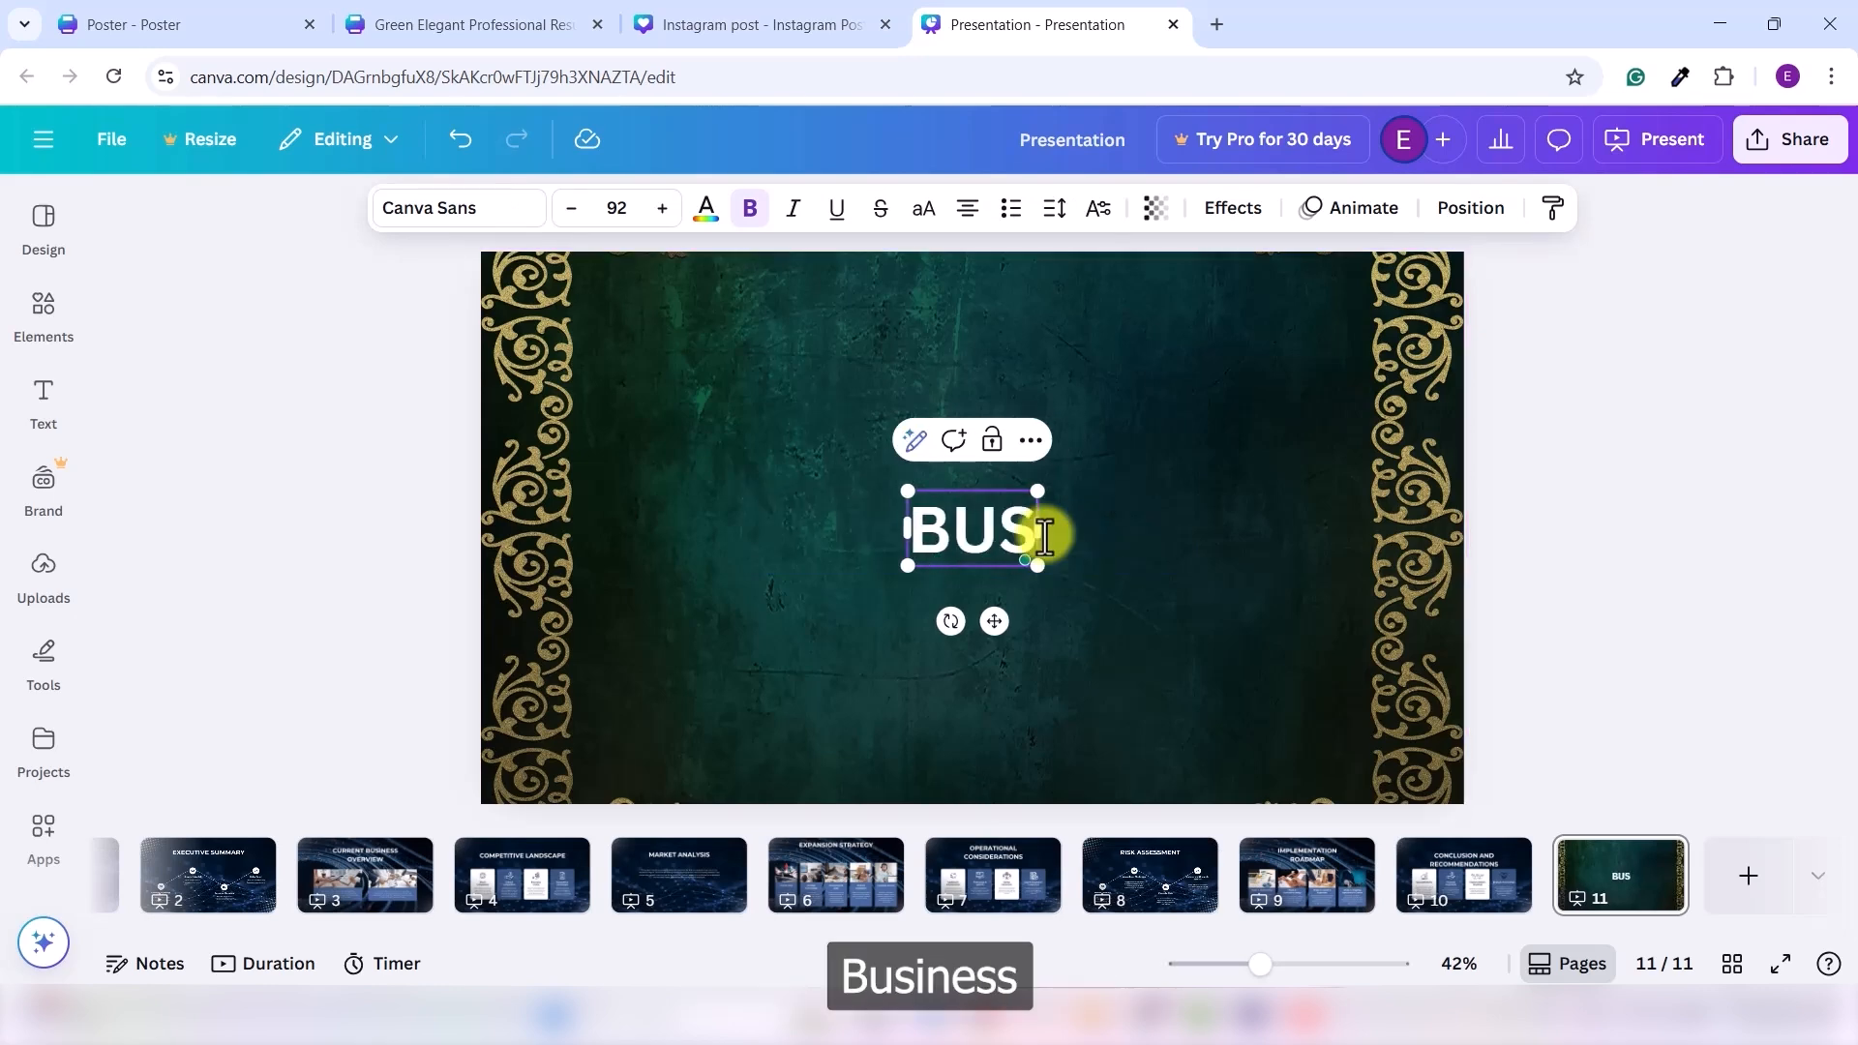
text(INESS)
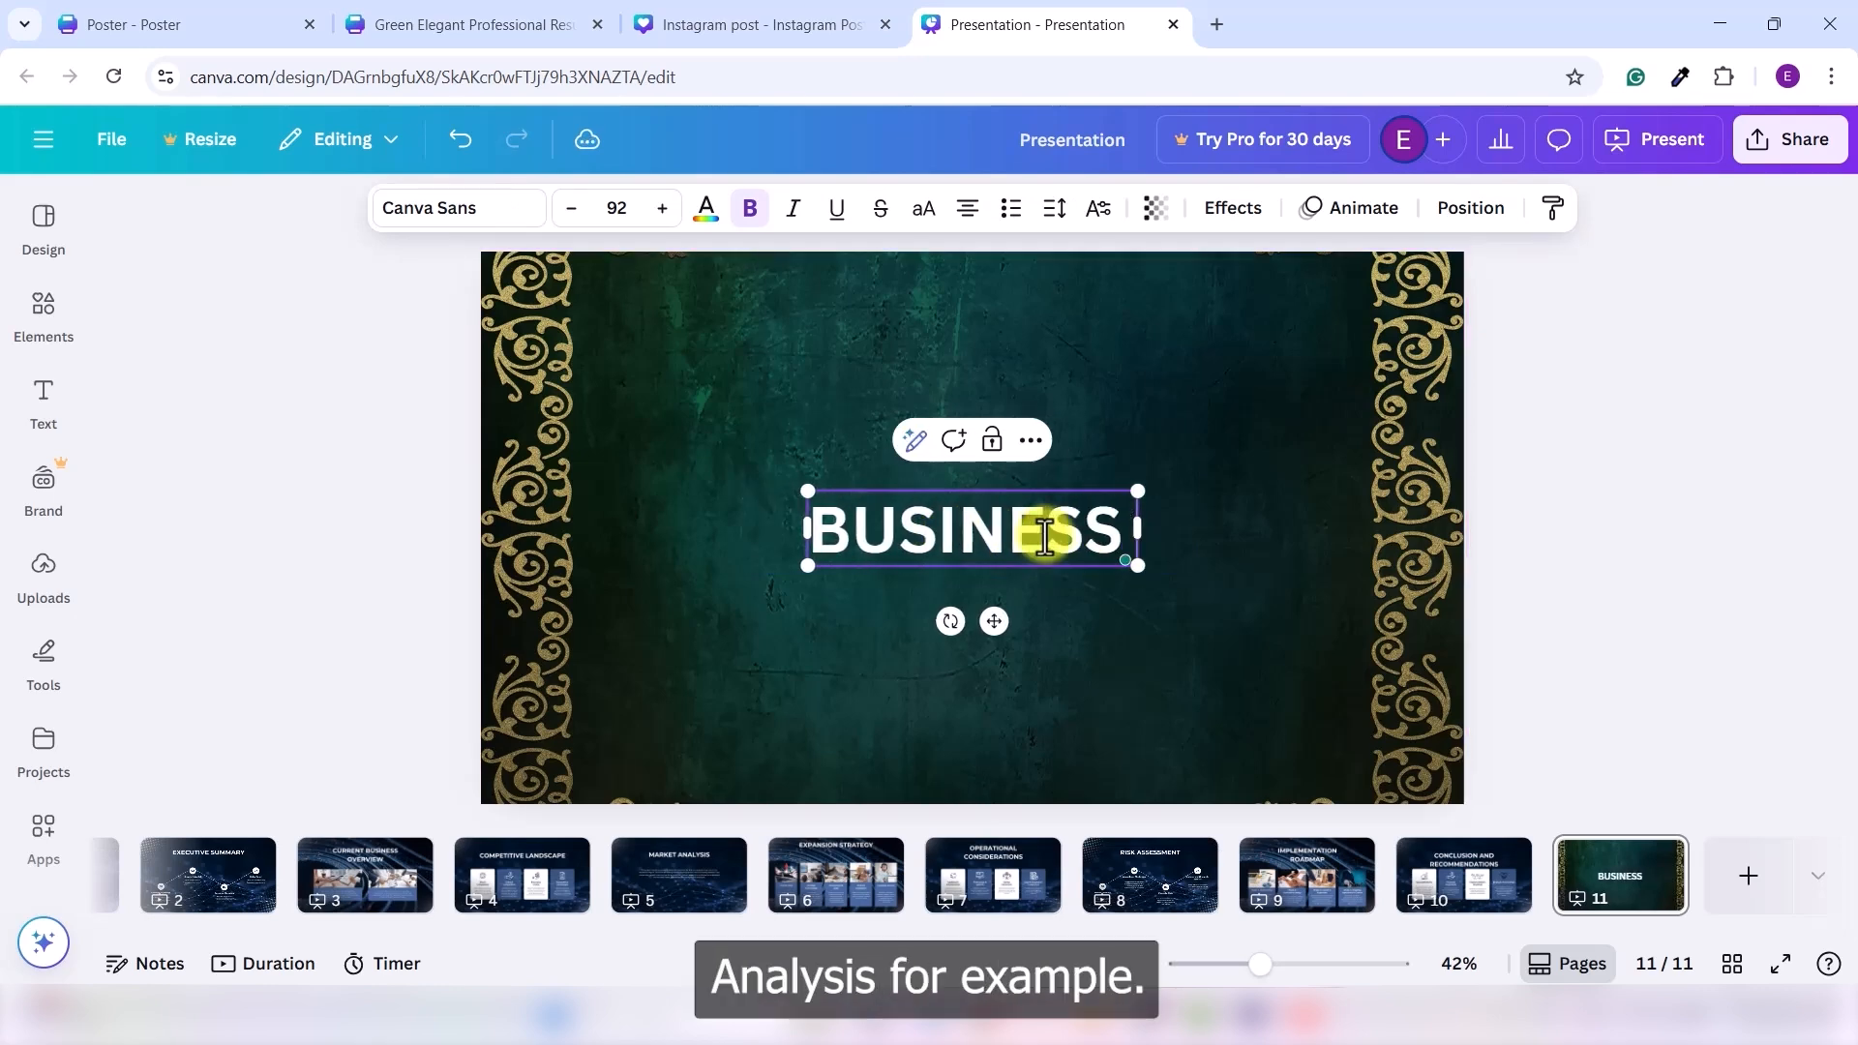
text( ANALYSIS)
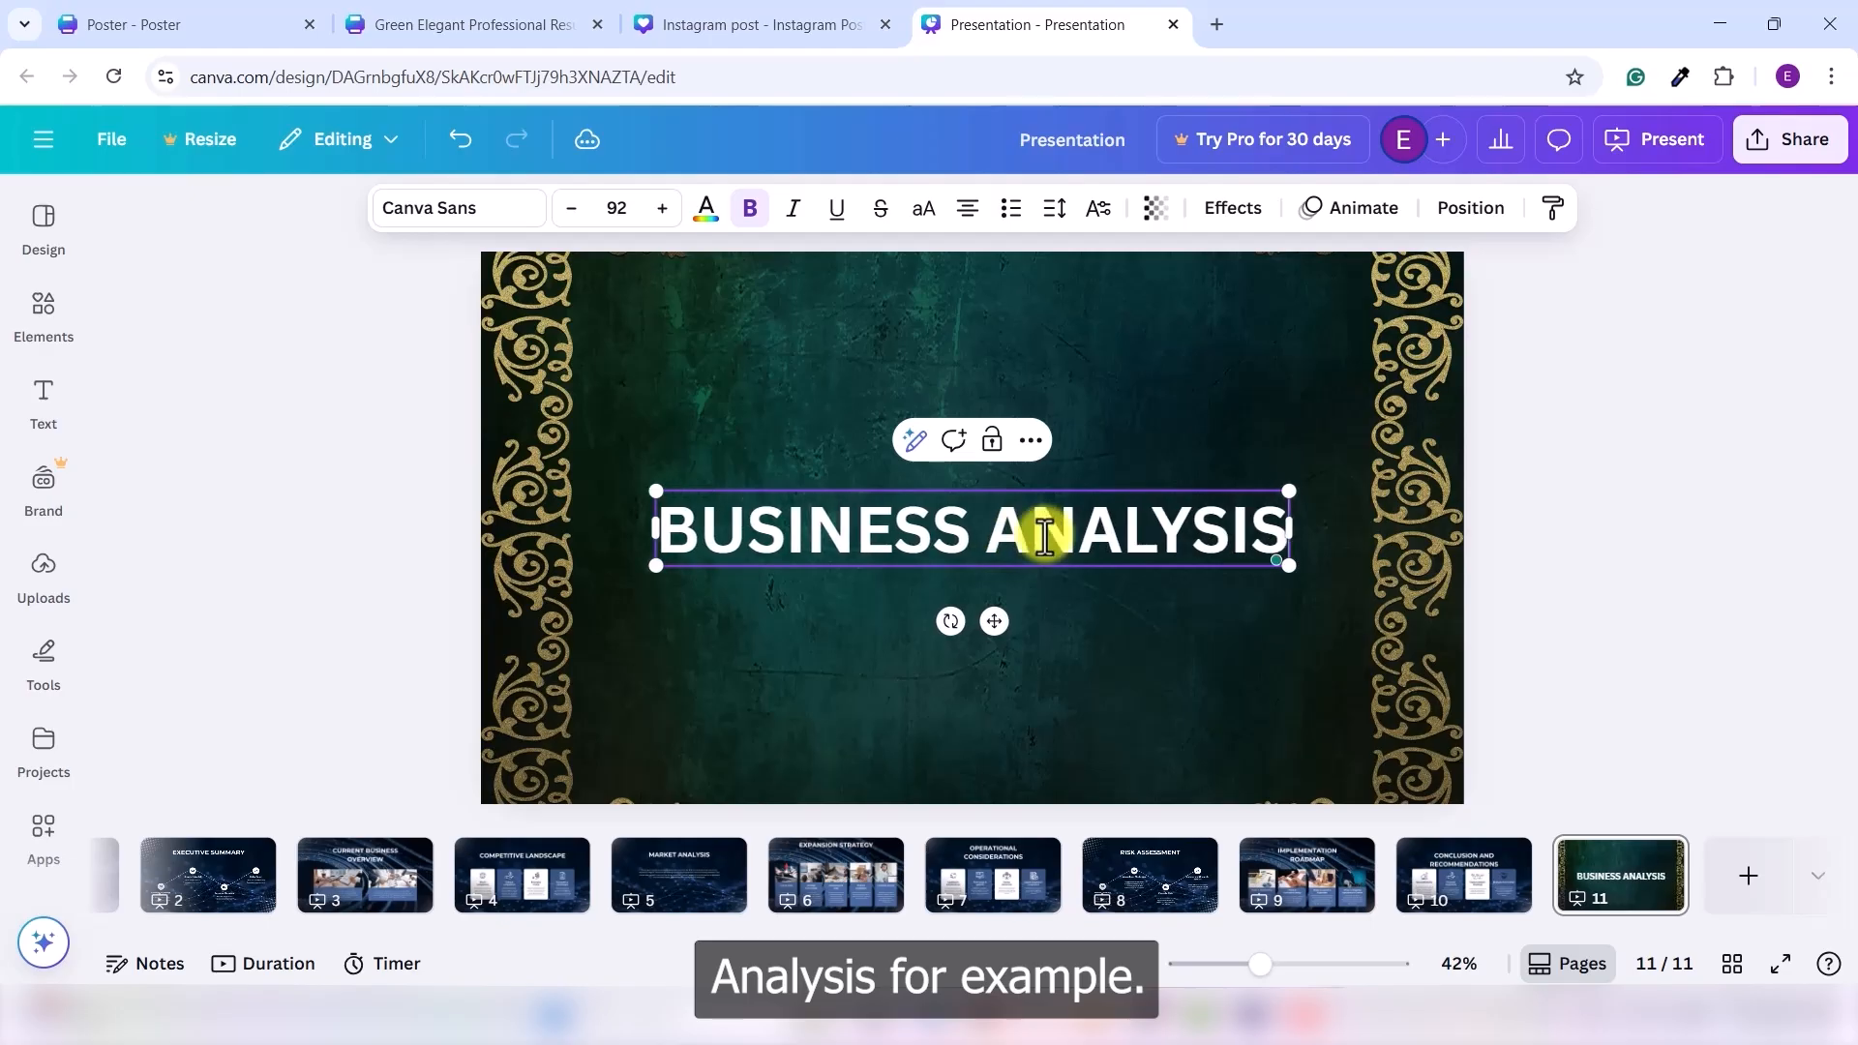
click(1623, 586)
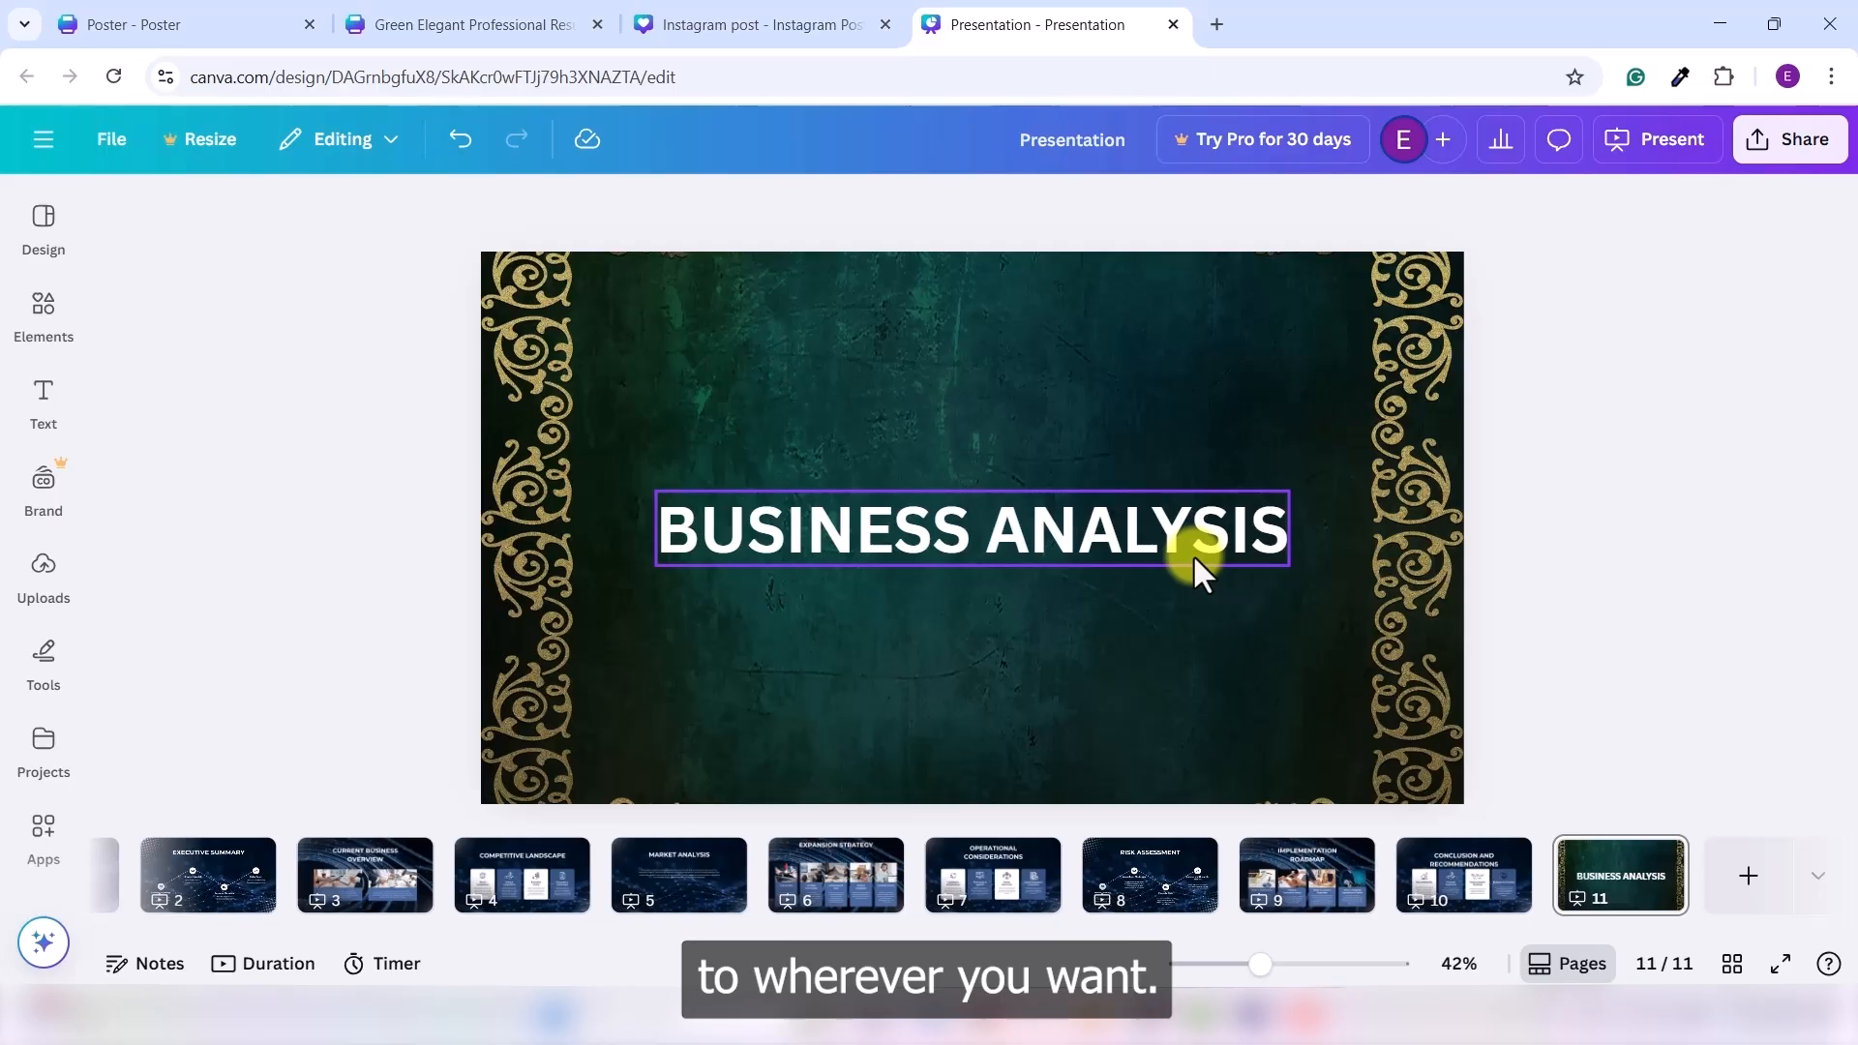
drag(1002, 533, 1003, 346)
click(1080, 604)
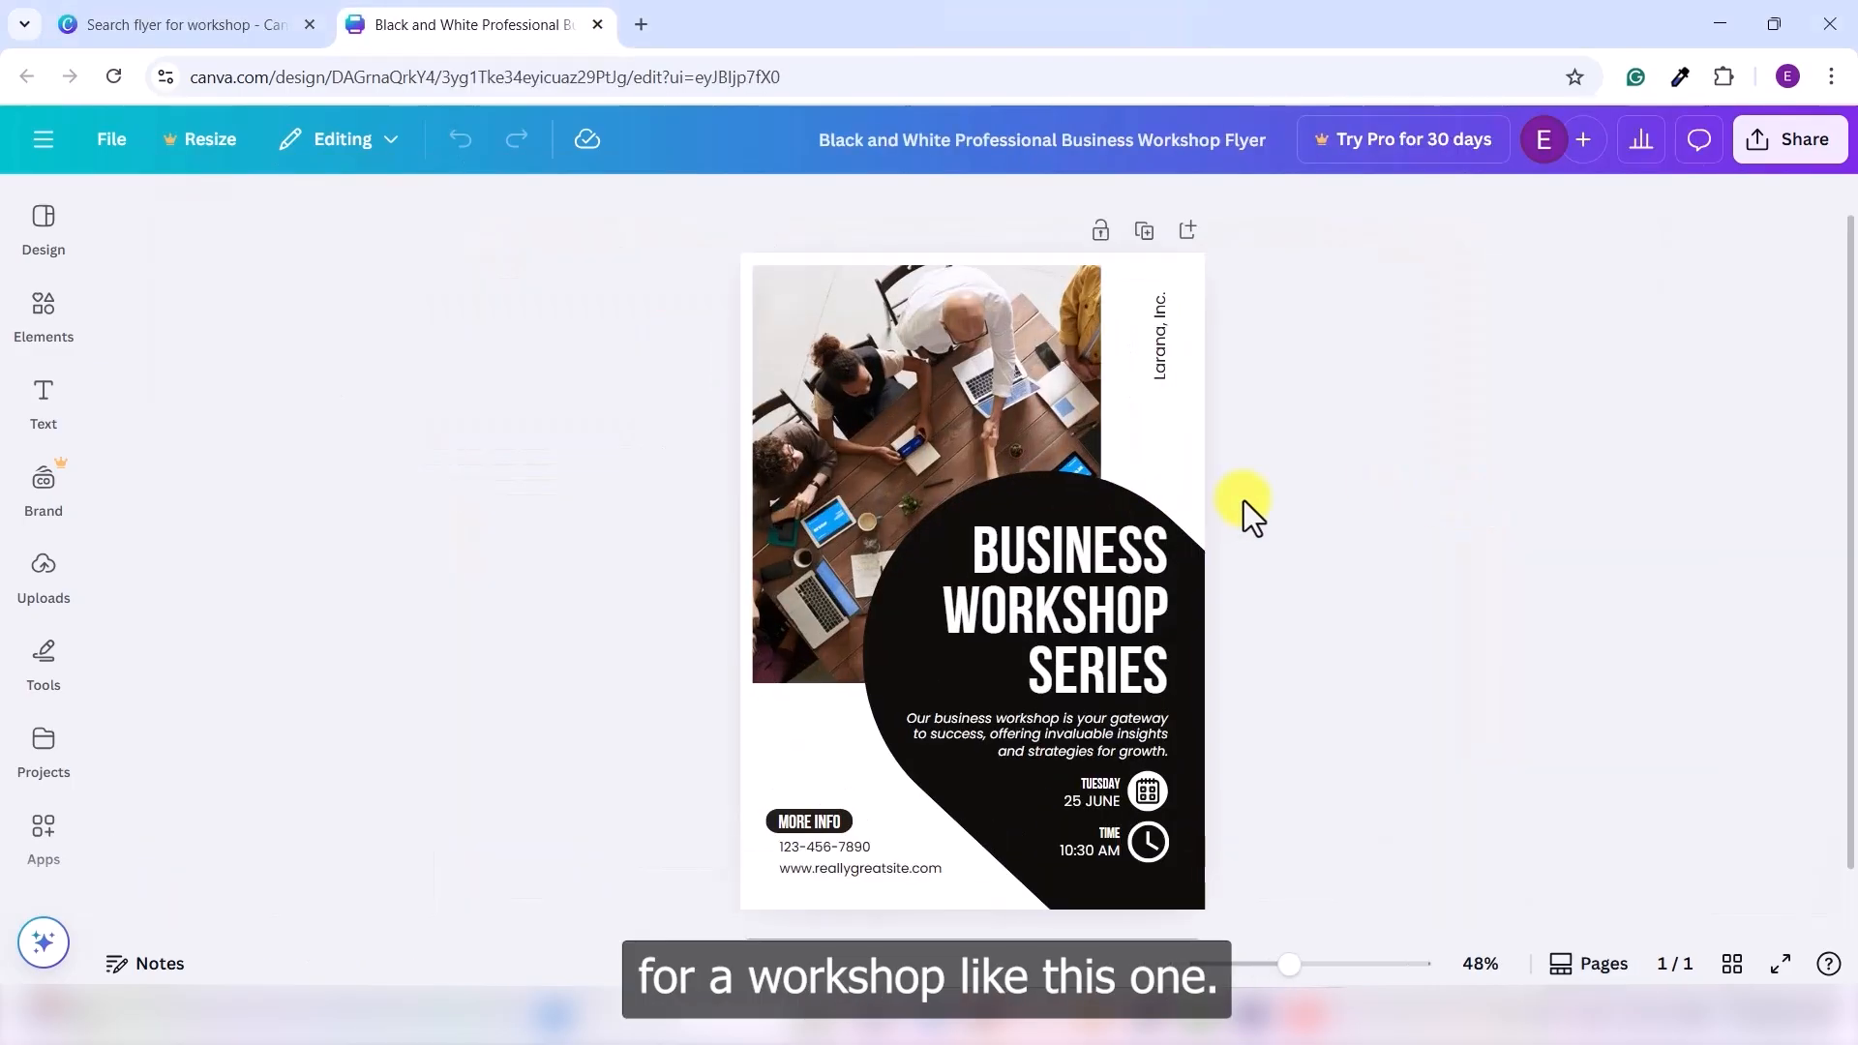
- Set the BUSINESS WORKSHOP SERIES heading's font size to 90
scroll(1244, 501, up, 2)
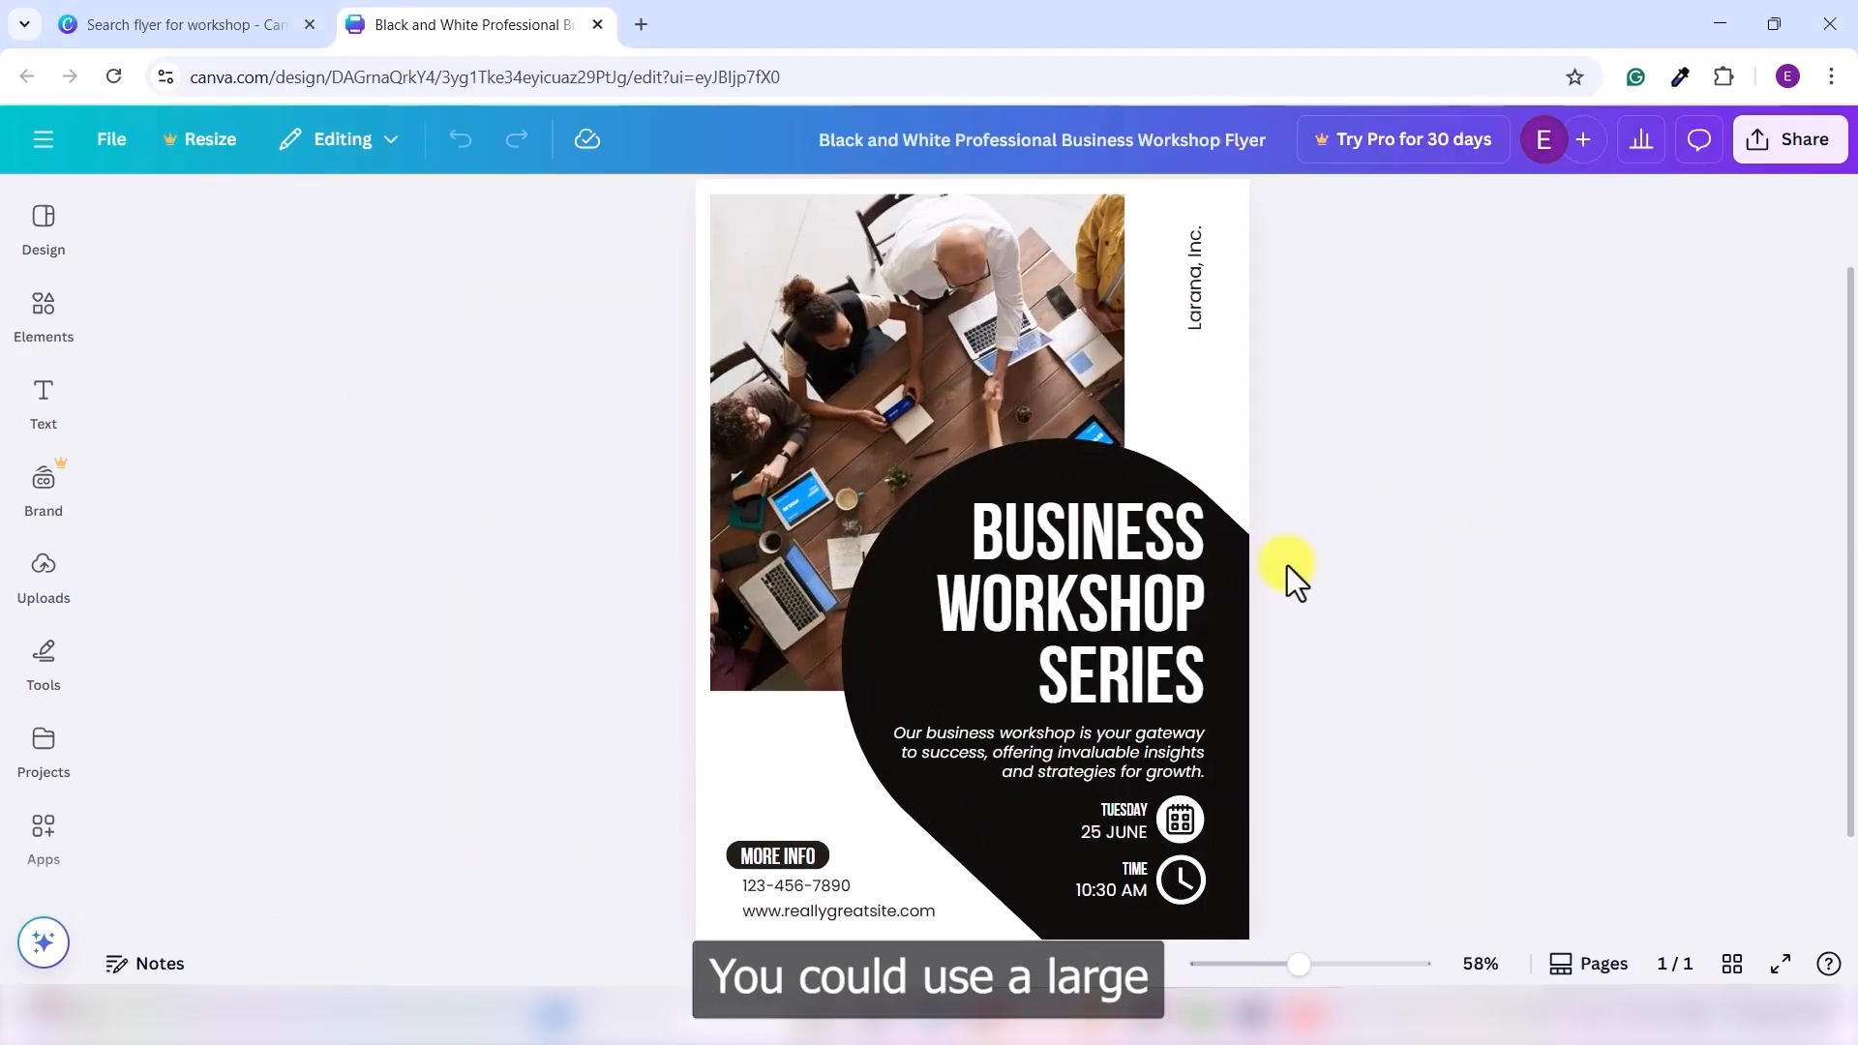
click(1103, 605)
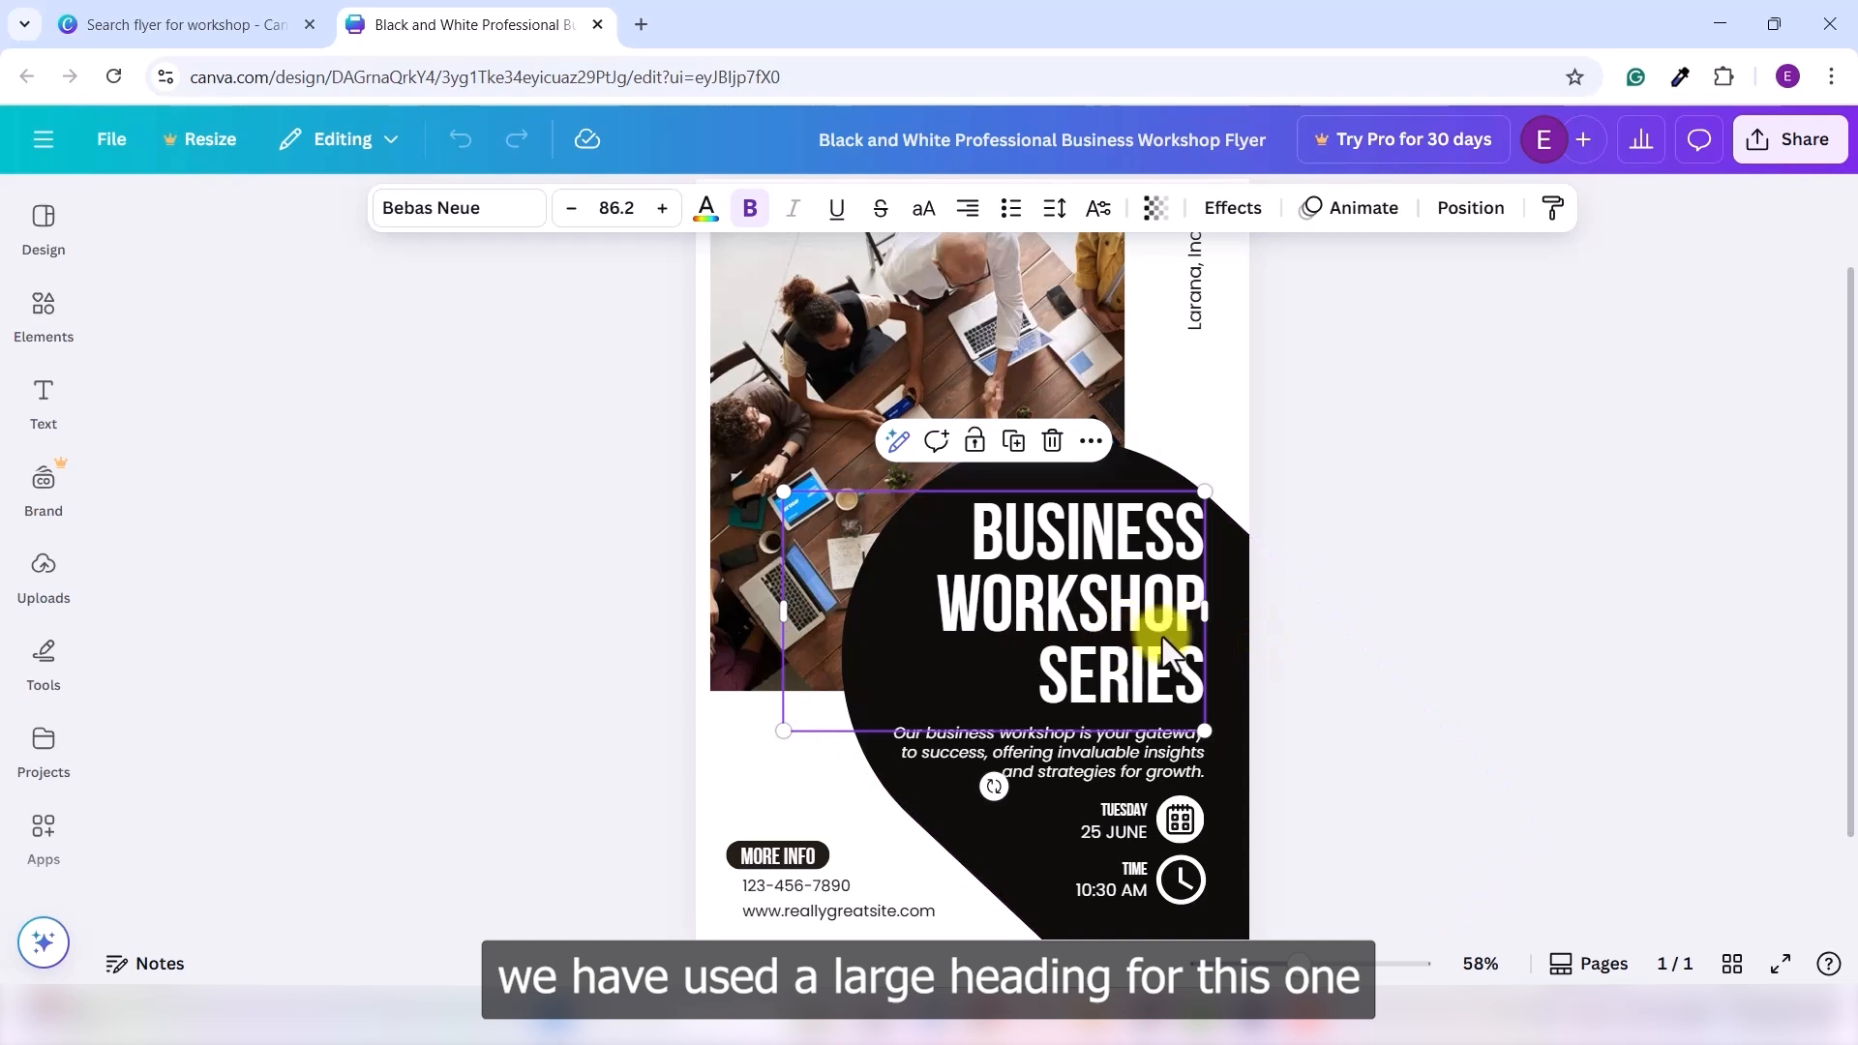
click(613, 207)
click(614, 207)
text(90)
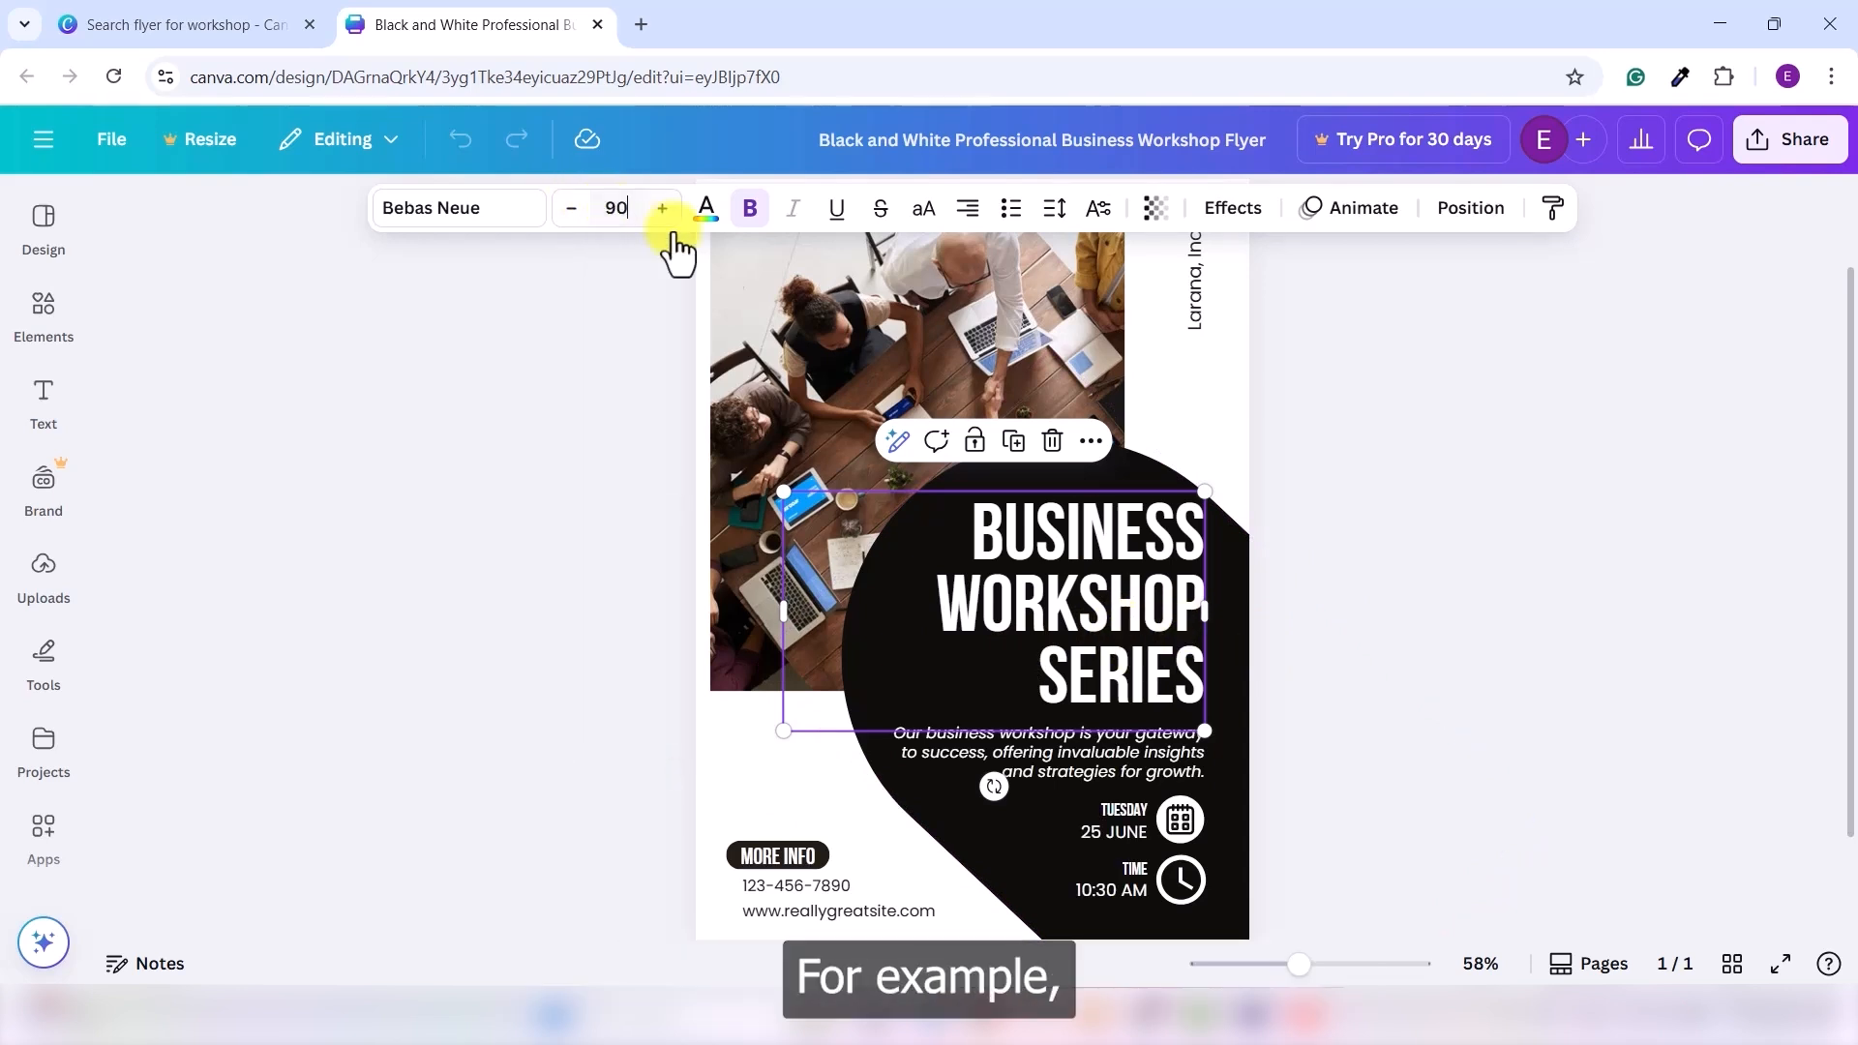
key(Return)
click(1373, 560)
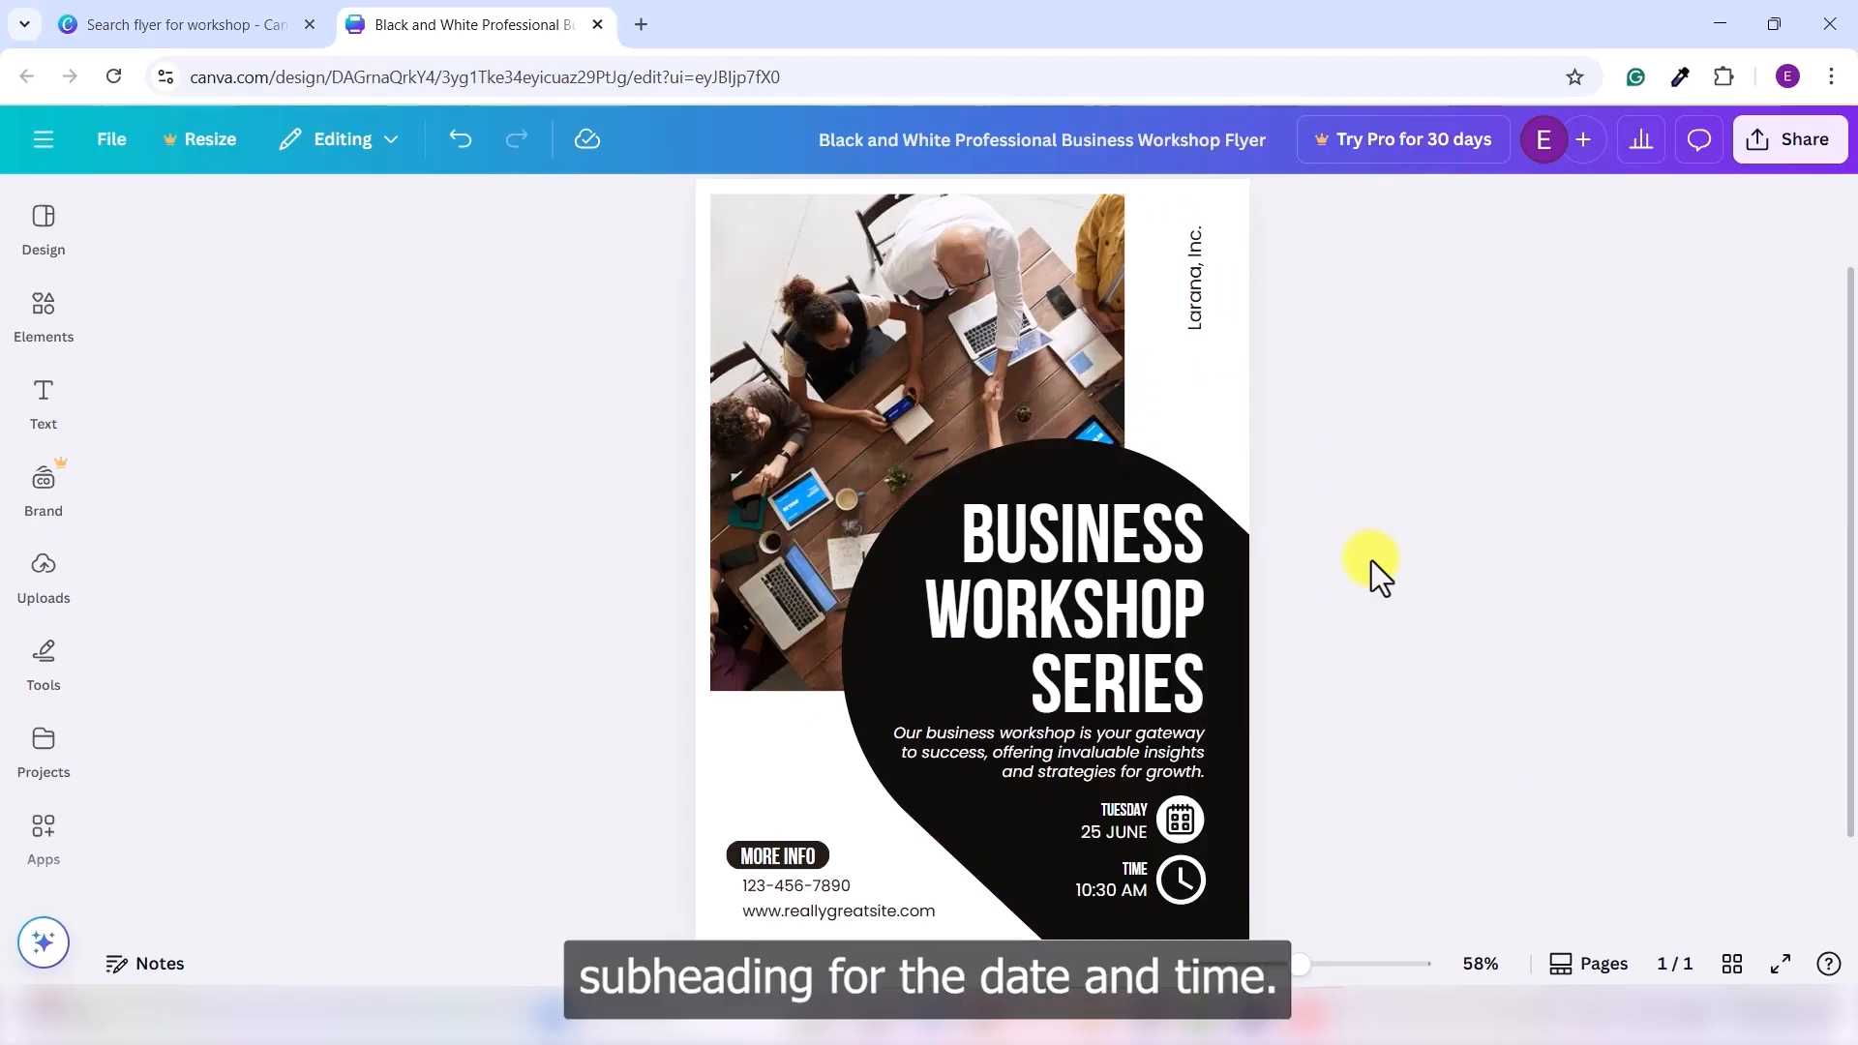
- Select and deselect the 25 JUNE date text and the workshop description text
click(1117, 827)
click(1441, 806)
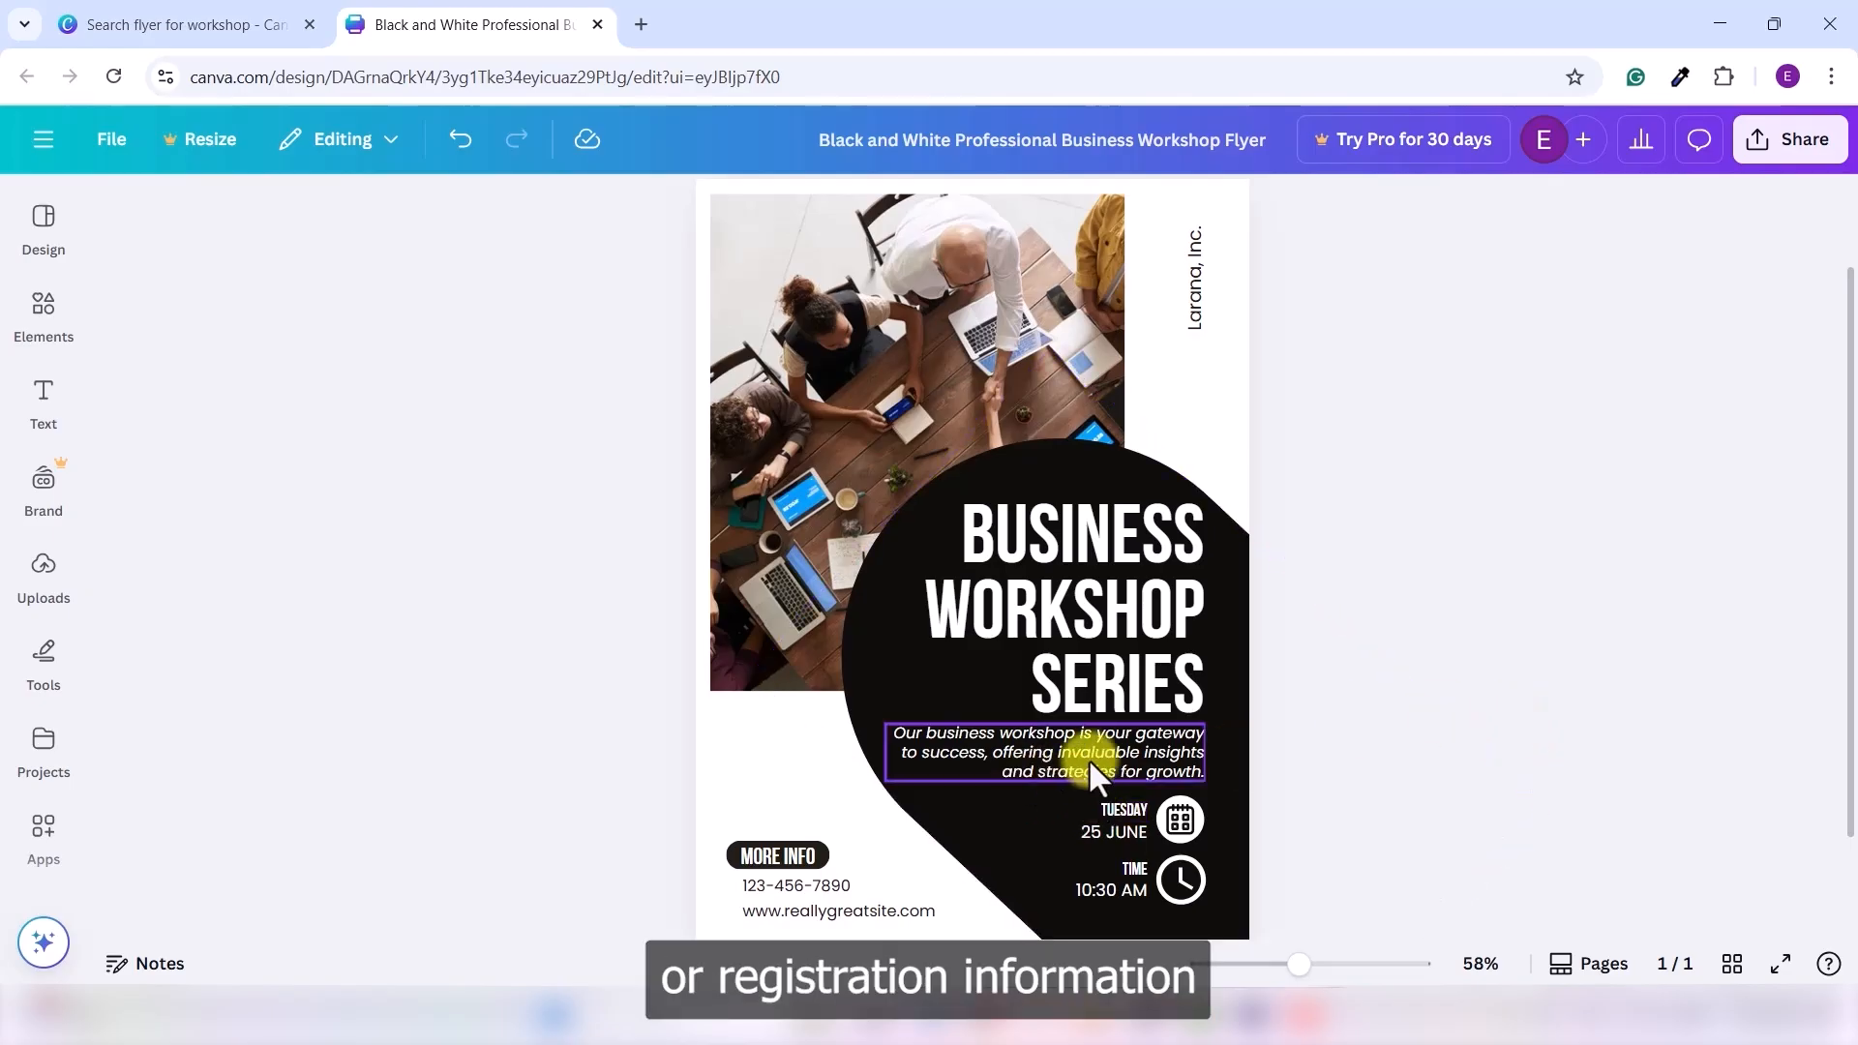
click(1125, 761)
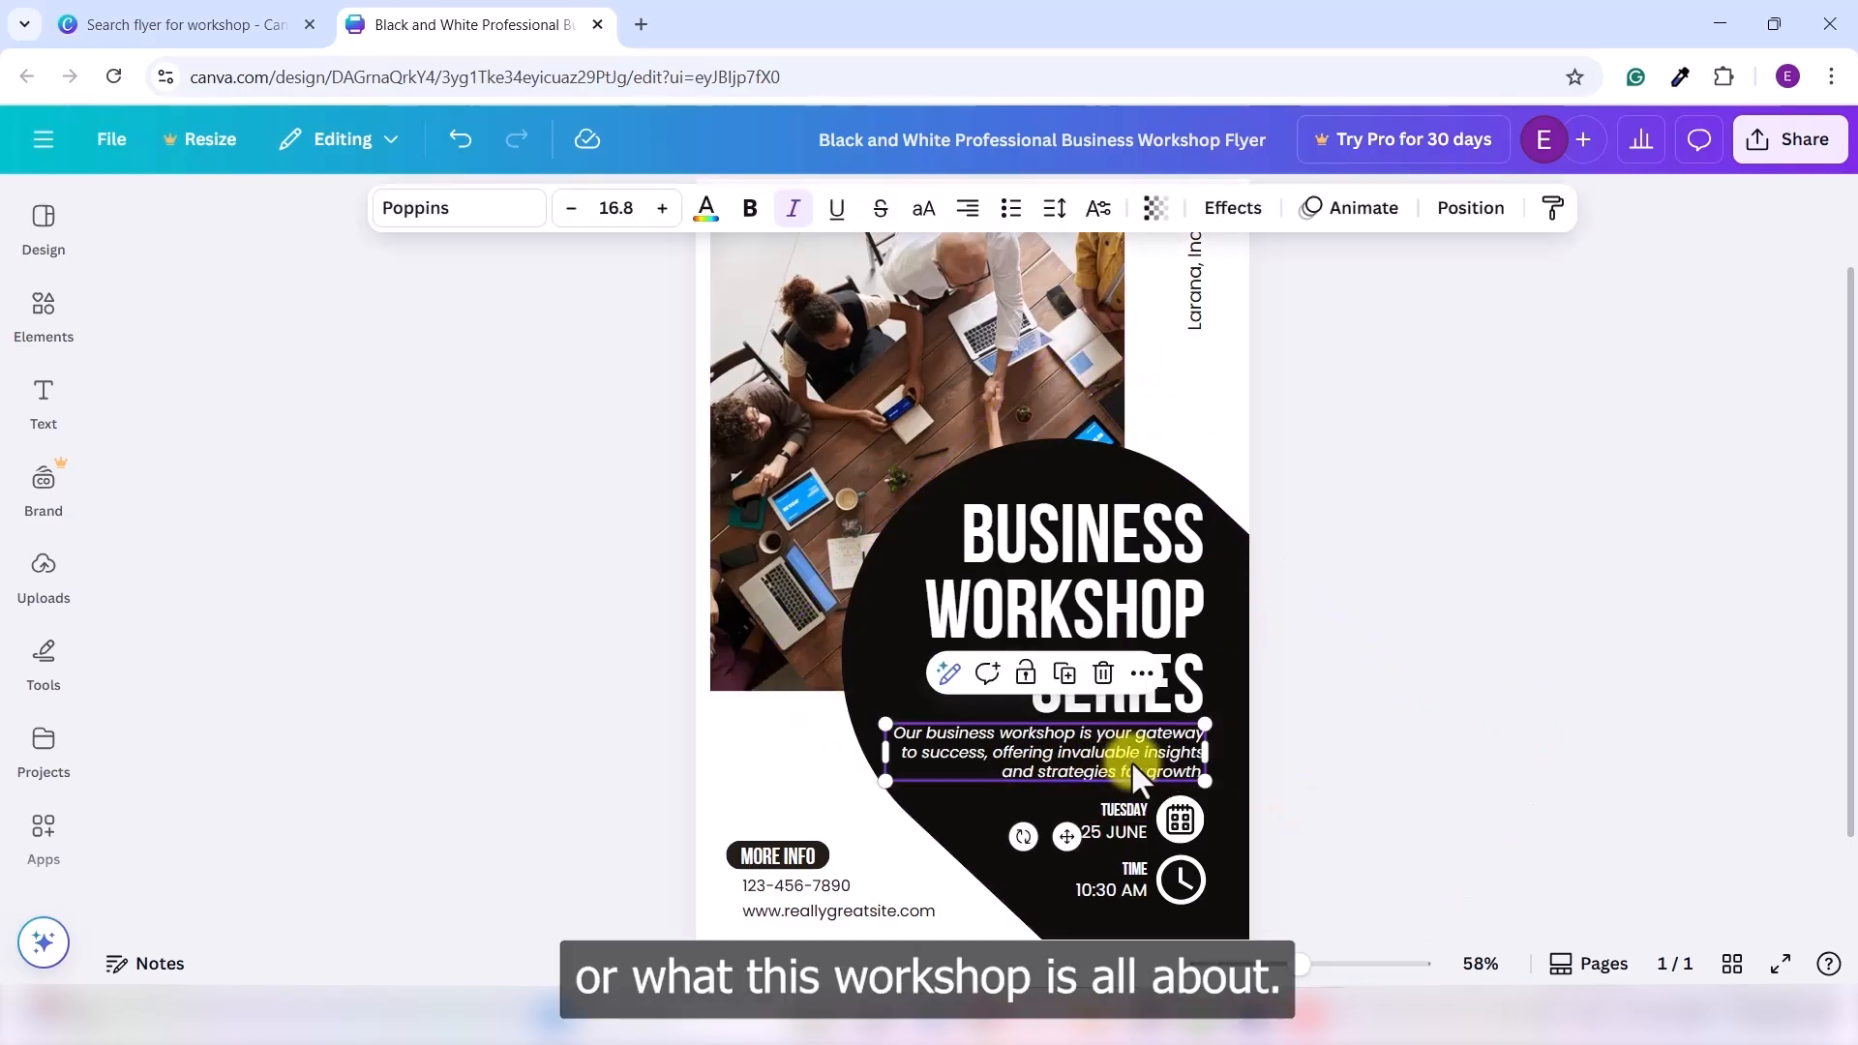
click(1460, 713)
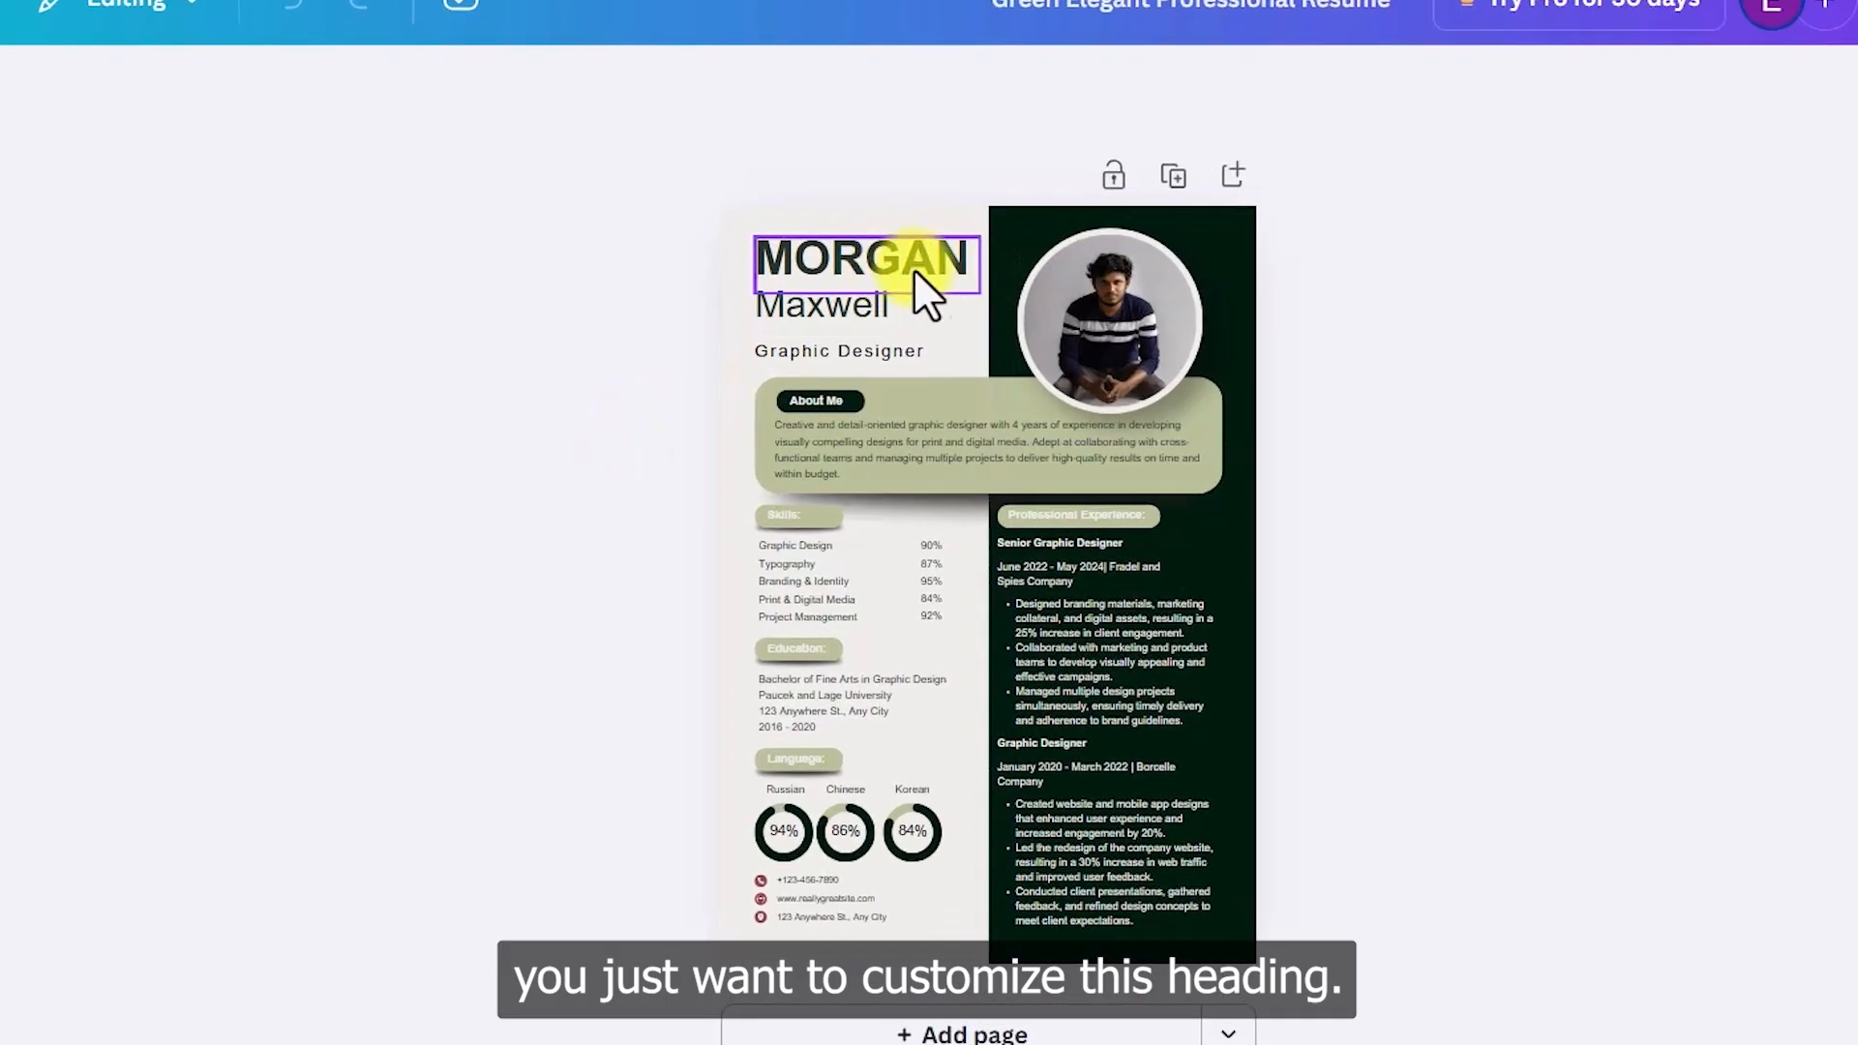
click(921, 269)
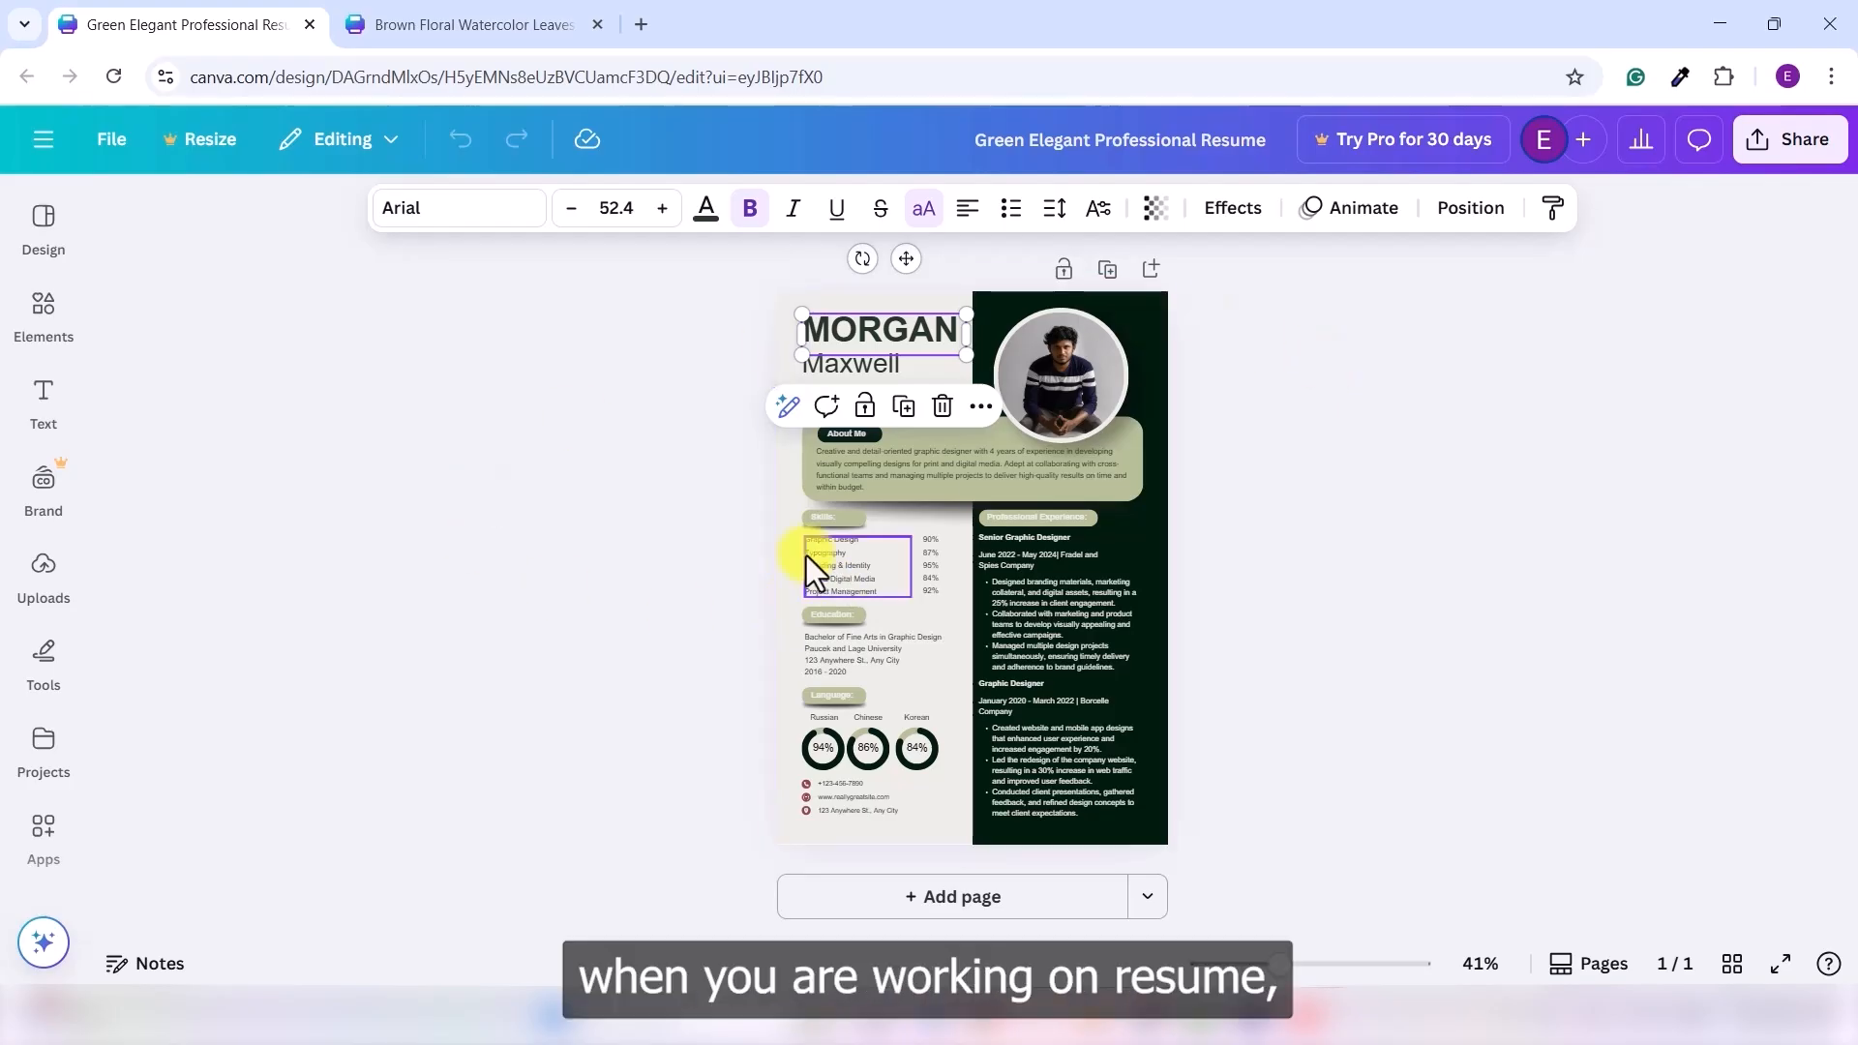
click(1257, 682)
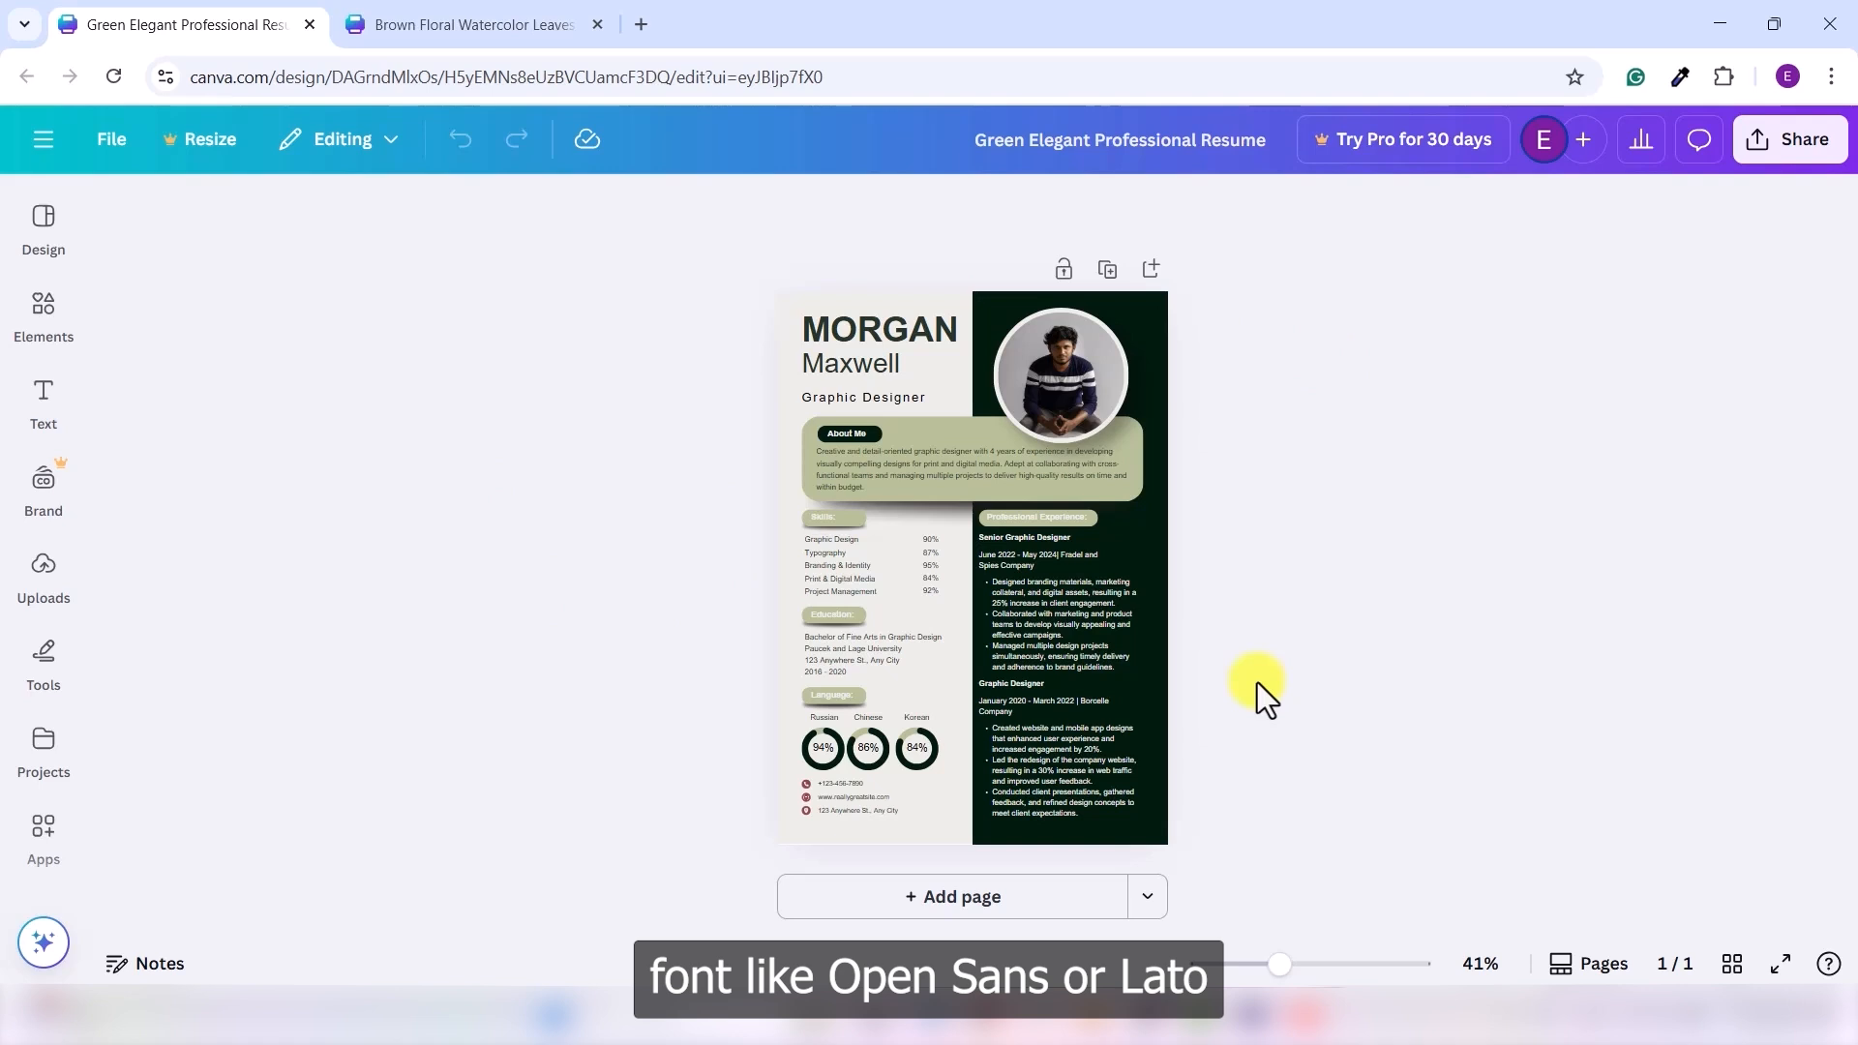
click(916, 329)
- Search for 'lato' and apply the Lato font to the name heading
click(470, 214)
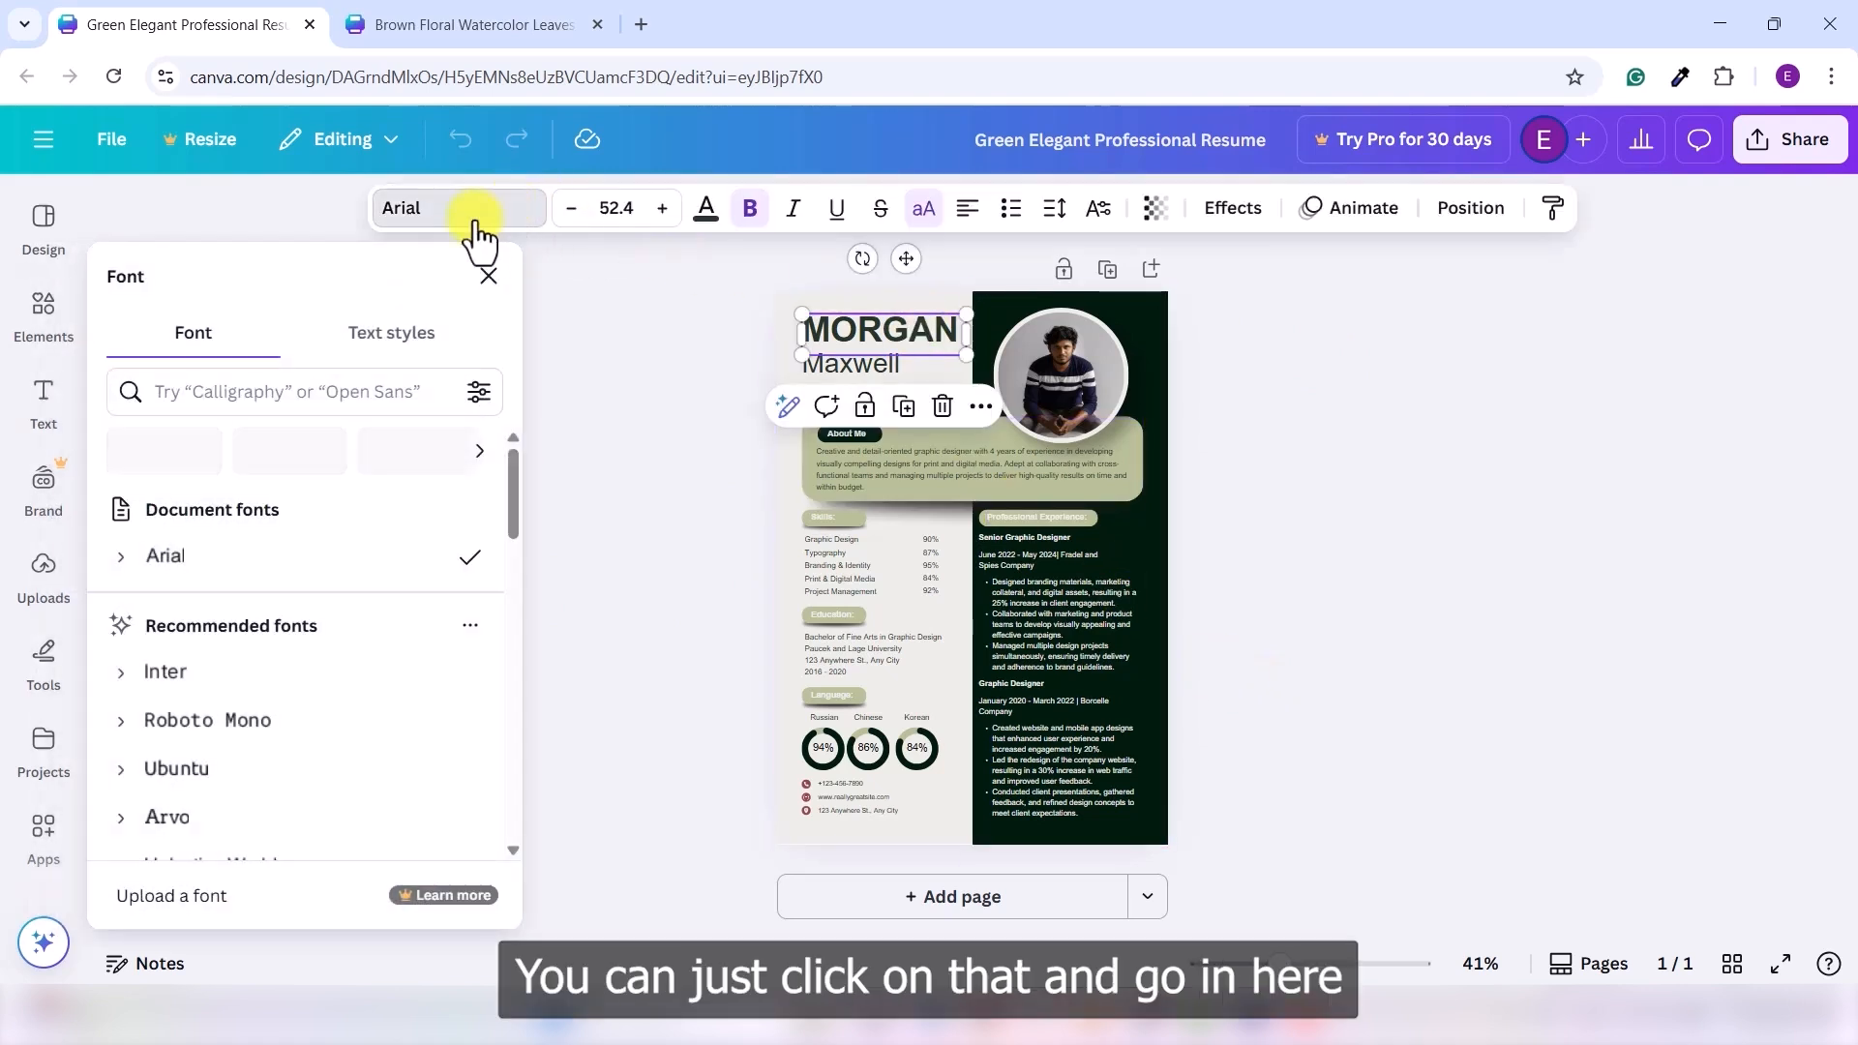
click(274, 392)
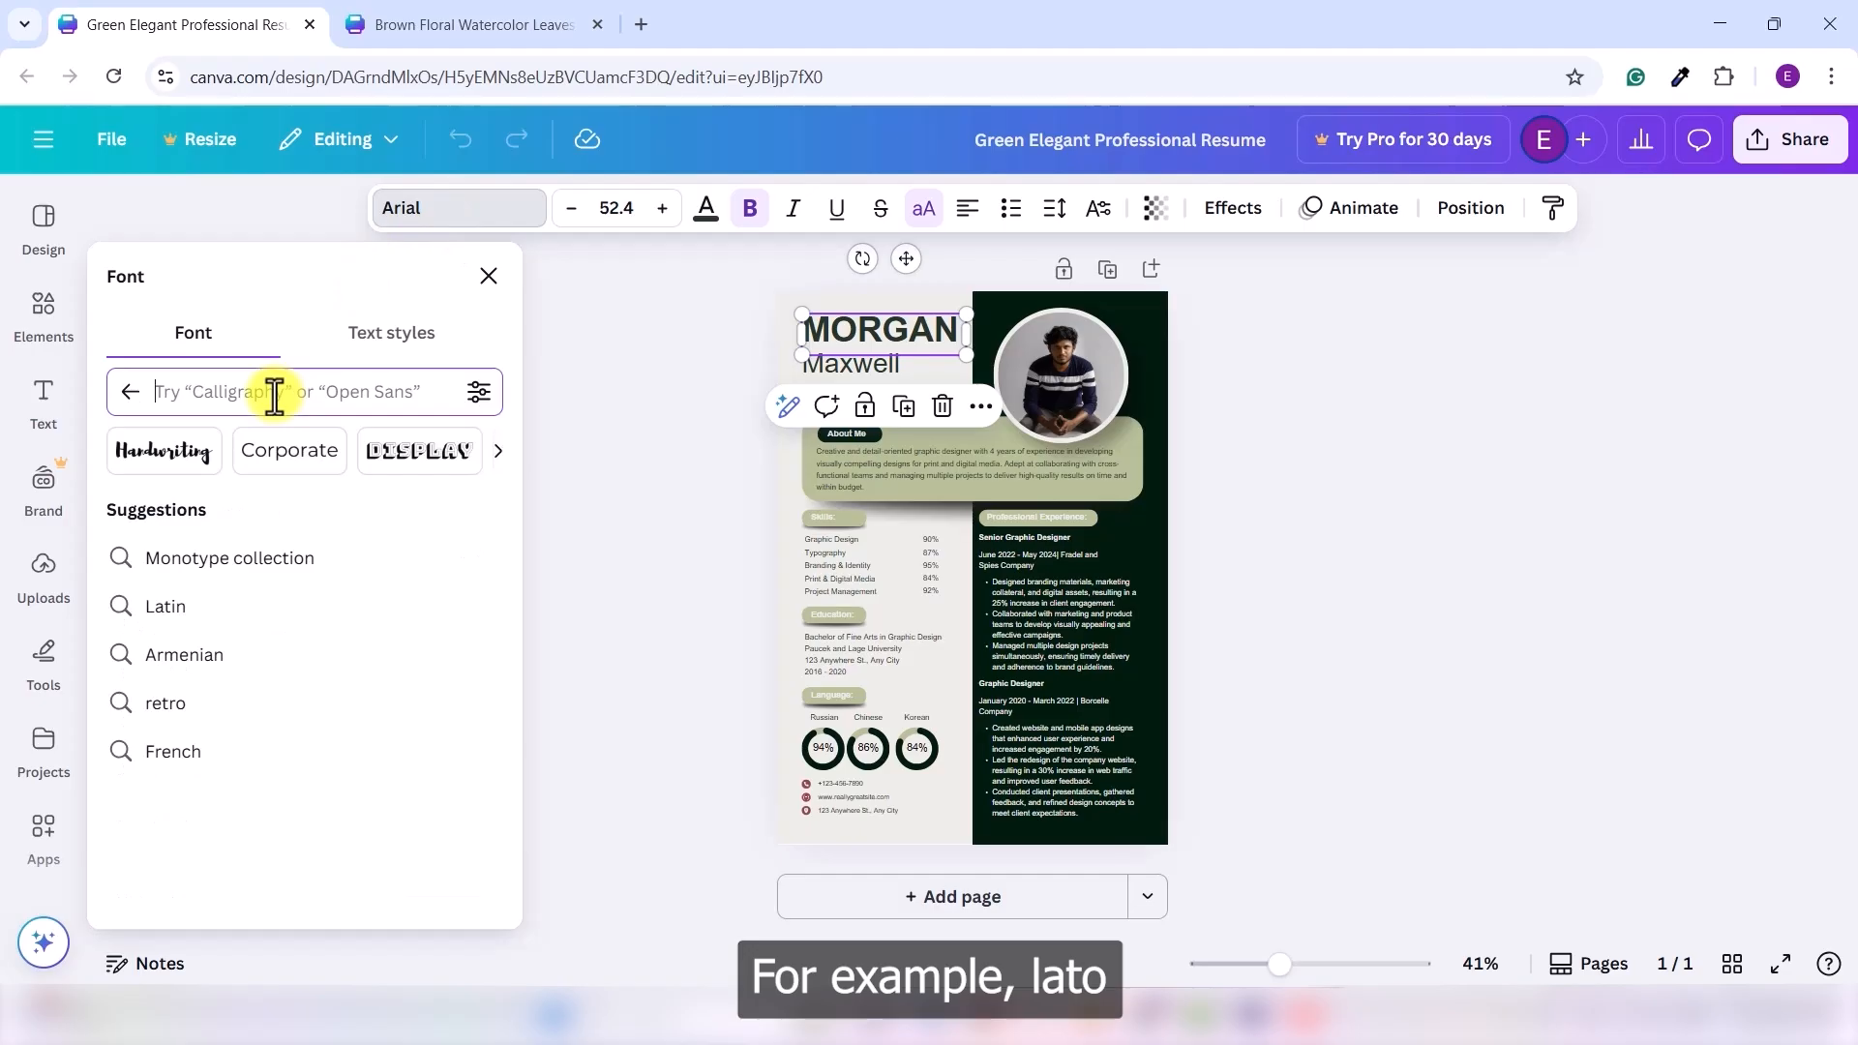
text(lato)
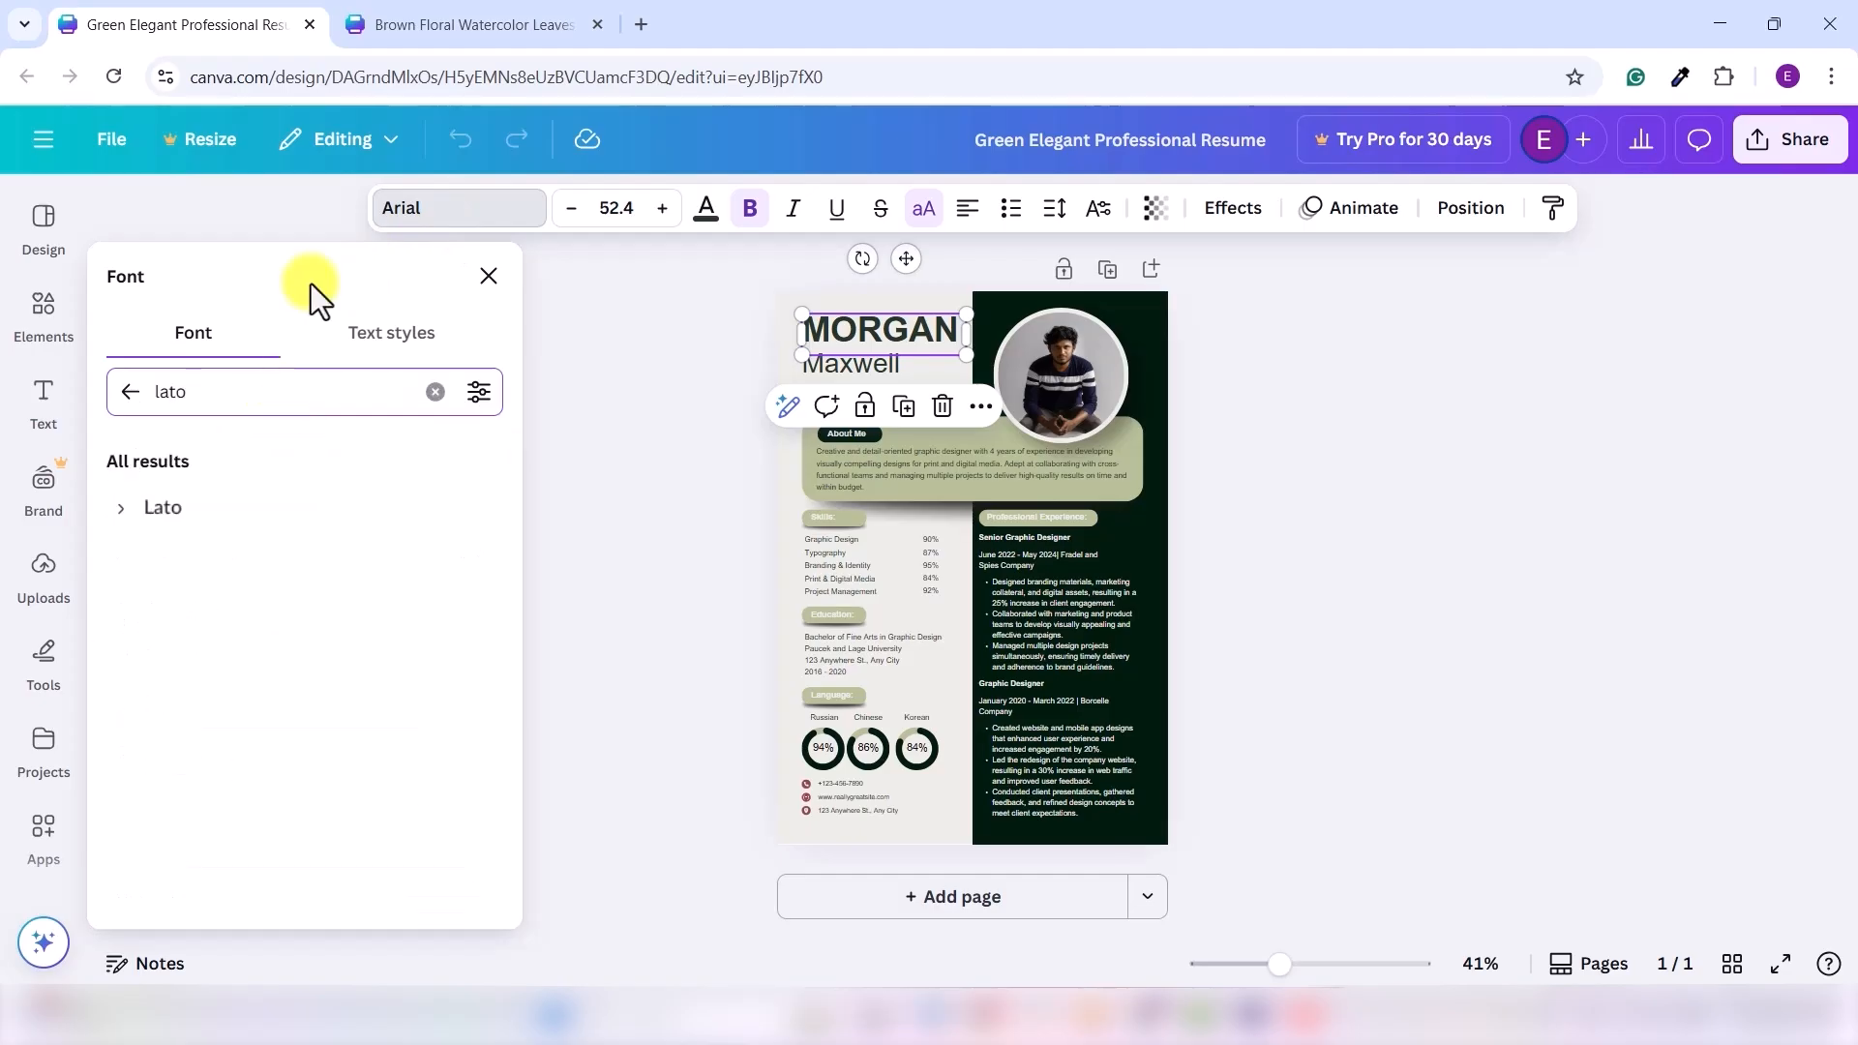
click(250, 517)
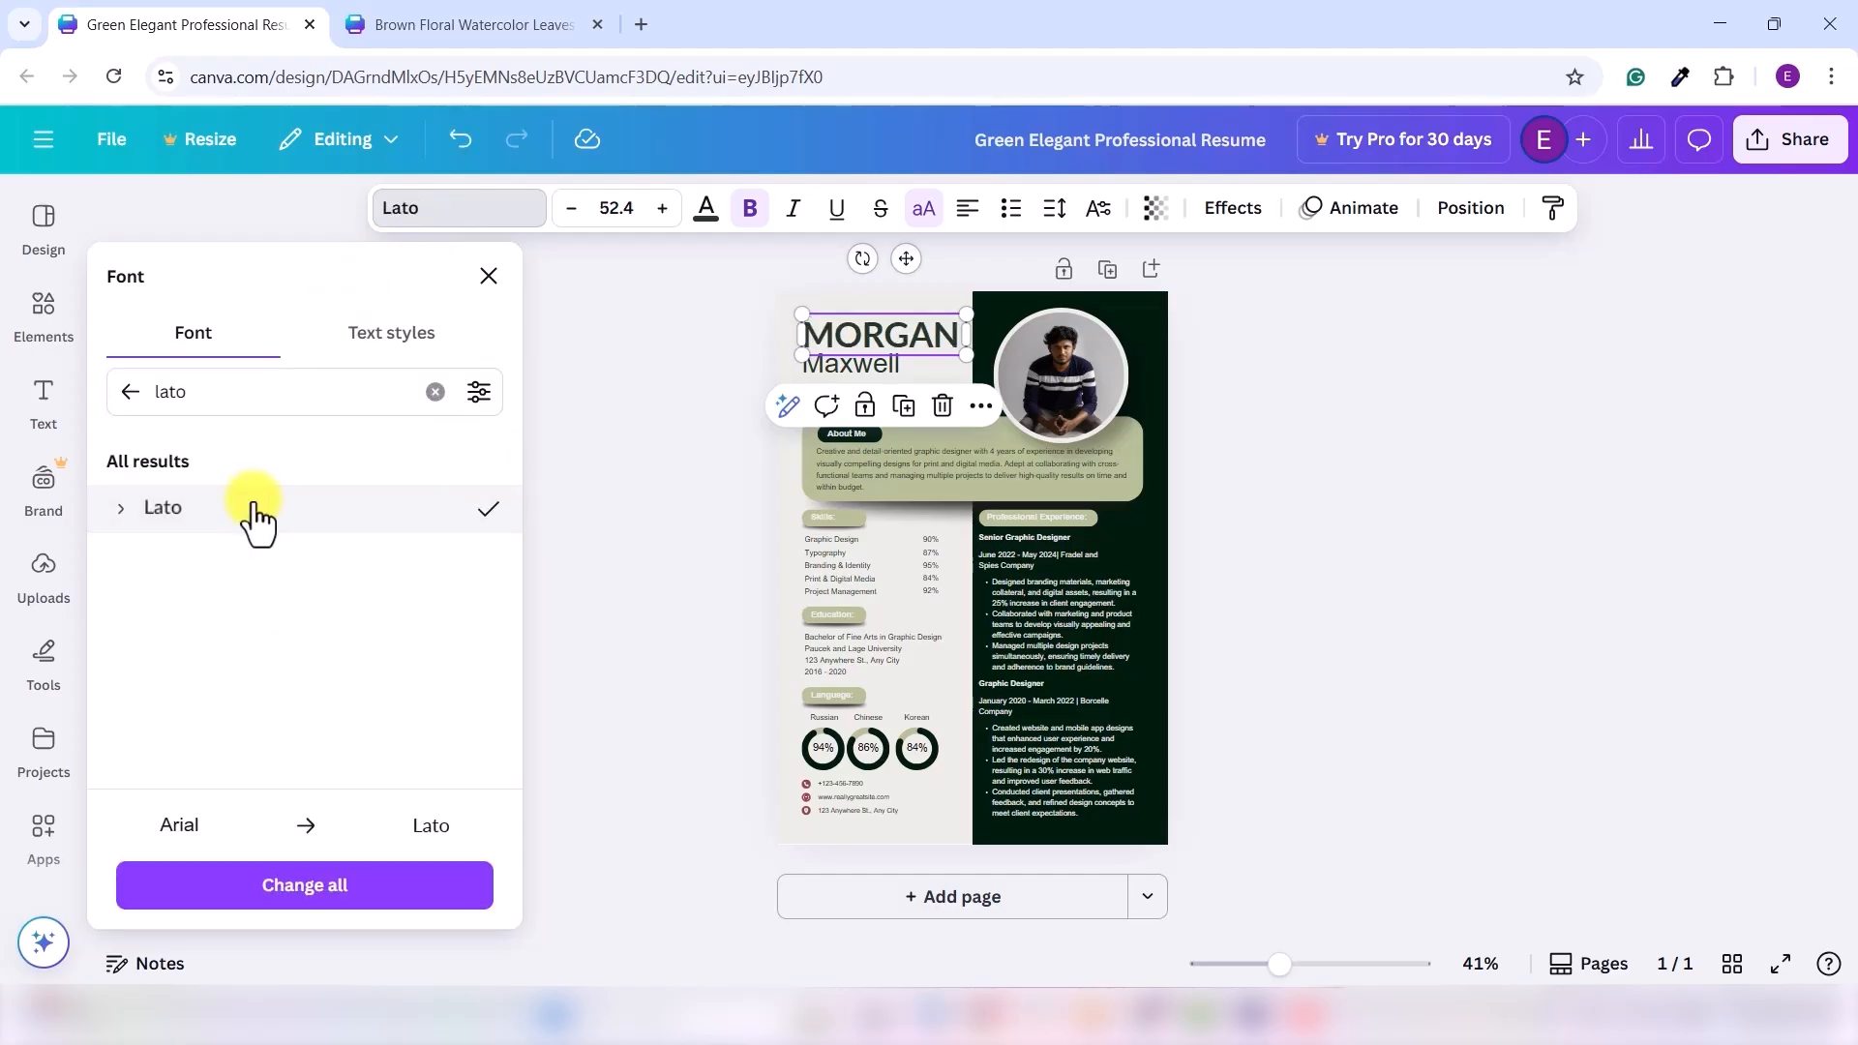
- Search sans serif fonts, try premium Rotis Sans Serif, dismiss the upgrade offer, then open the birthday invitation
double_click(254, 378)
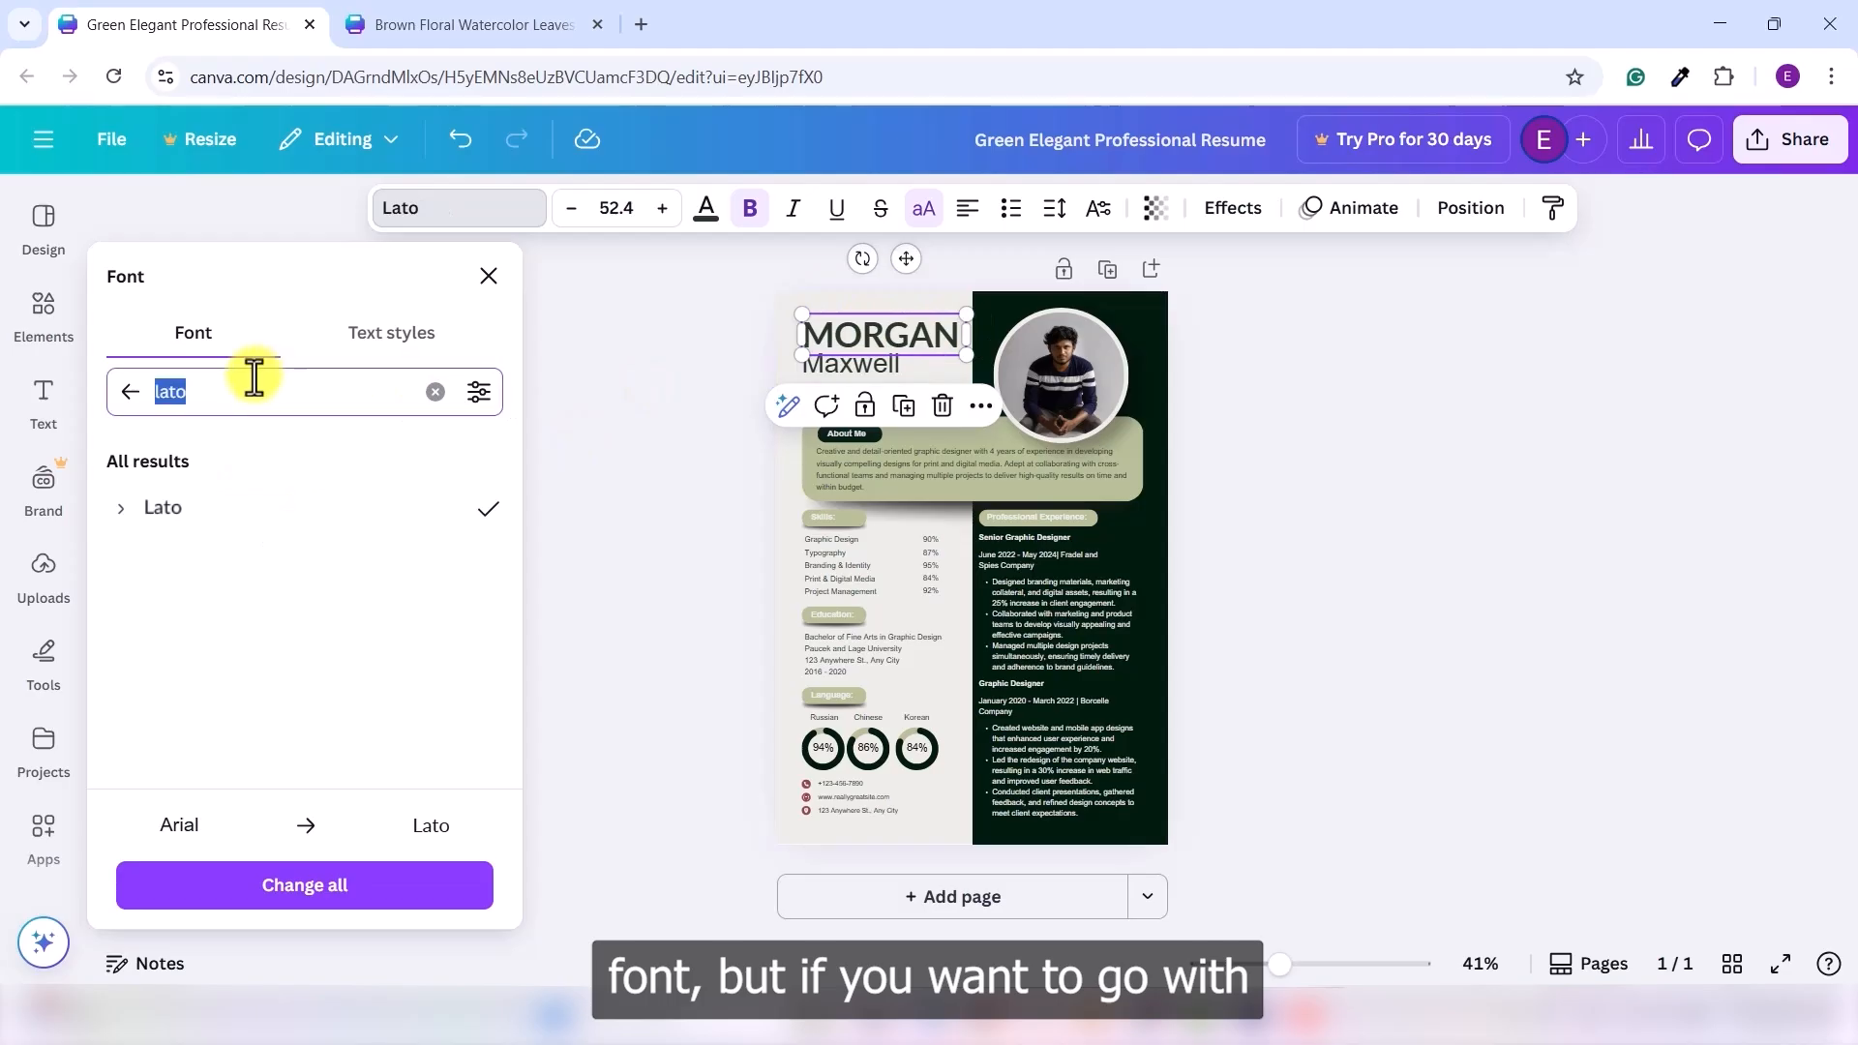
text(opan san)
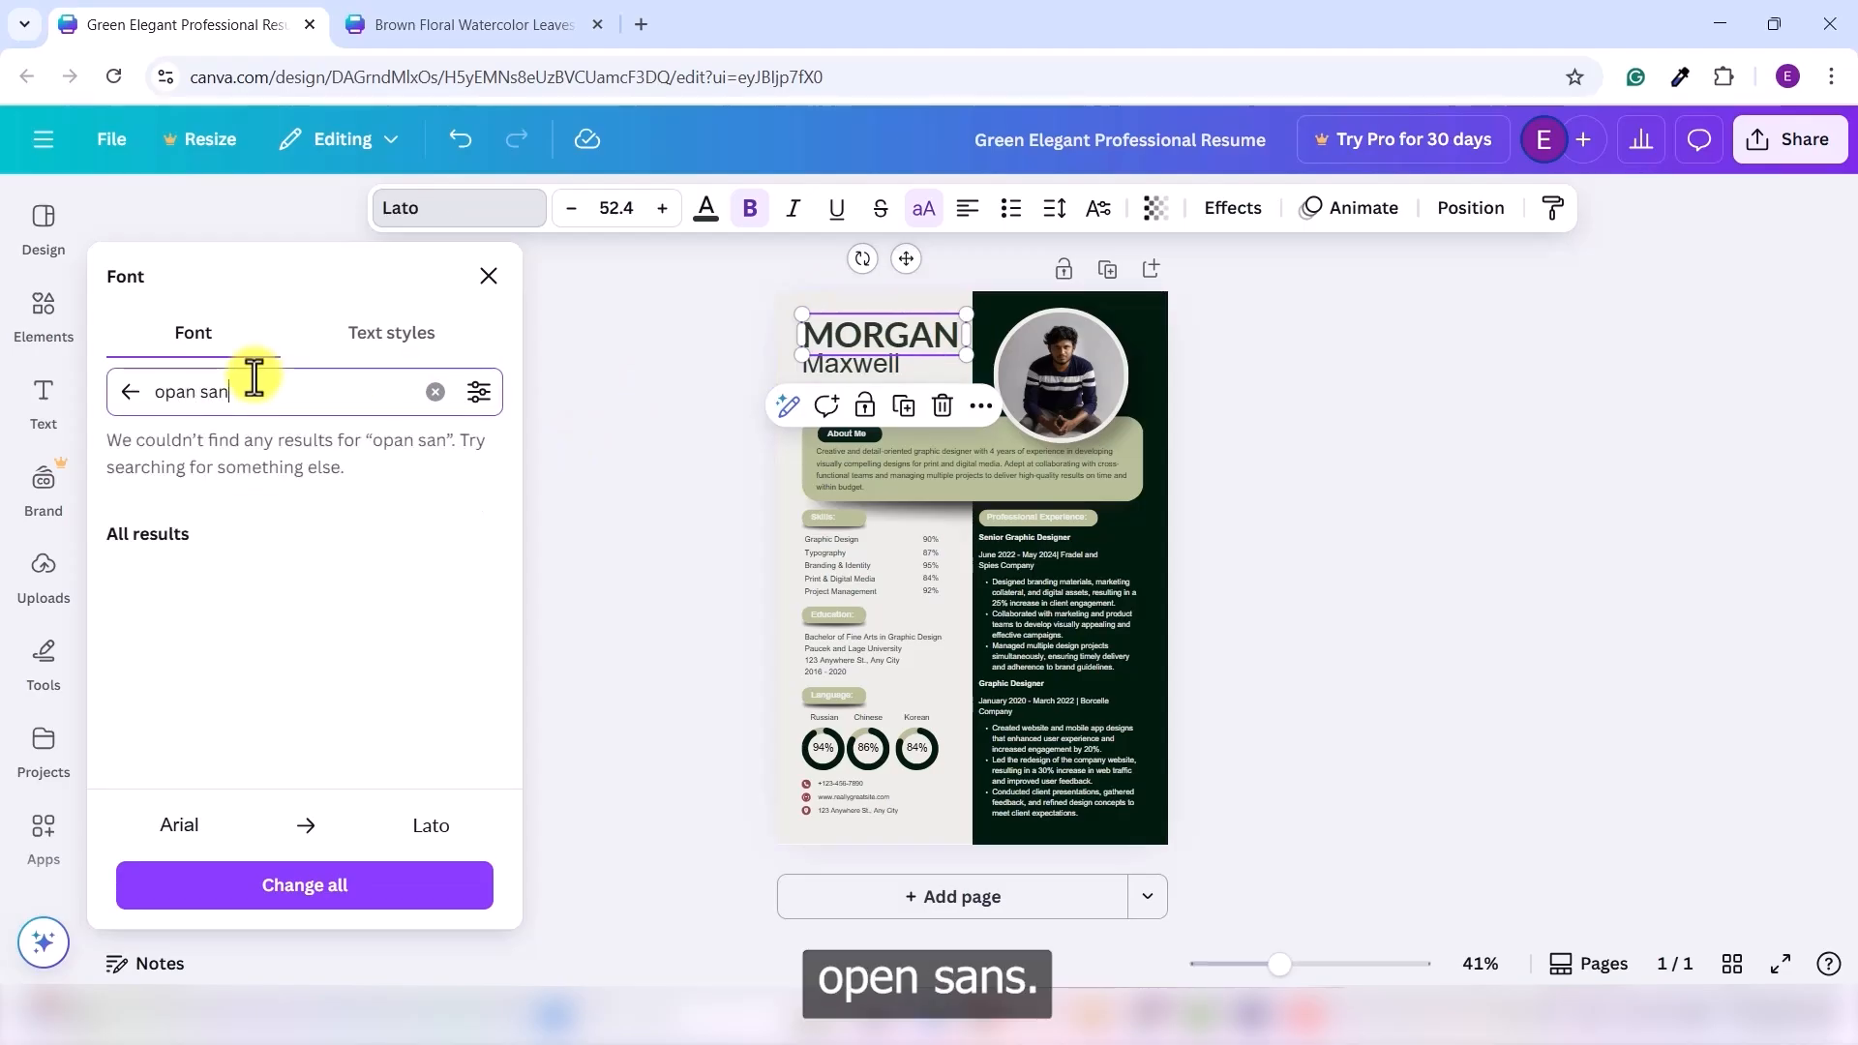
text(s)
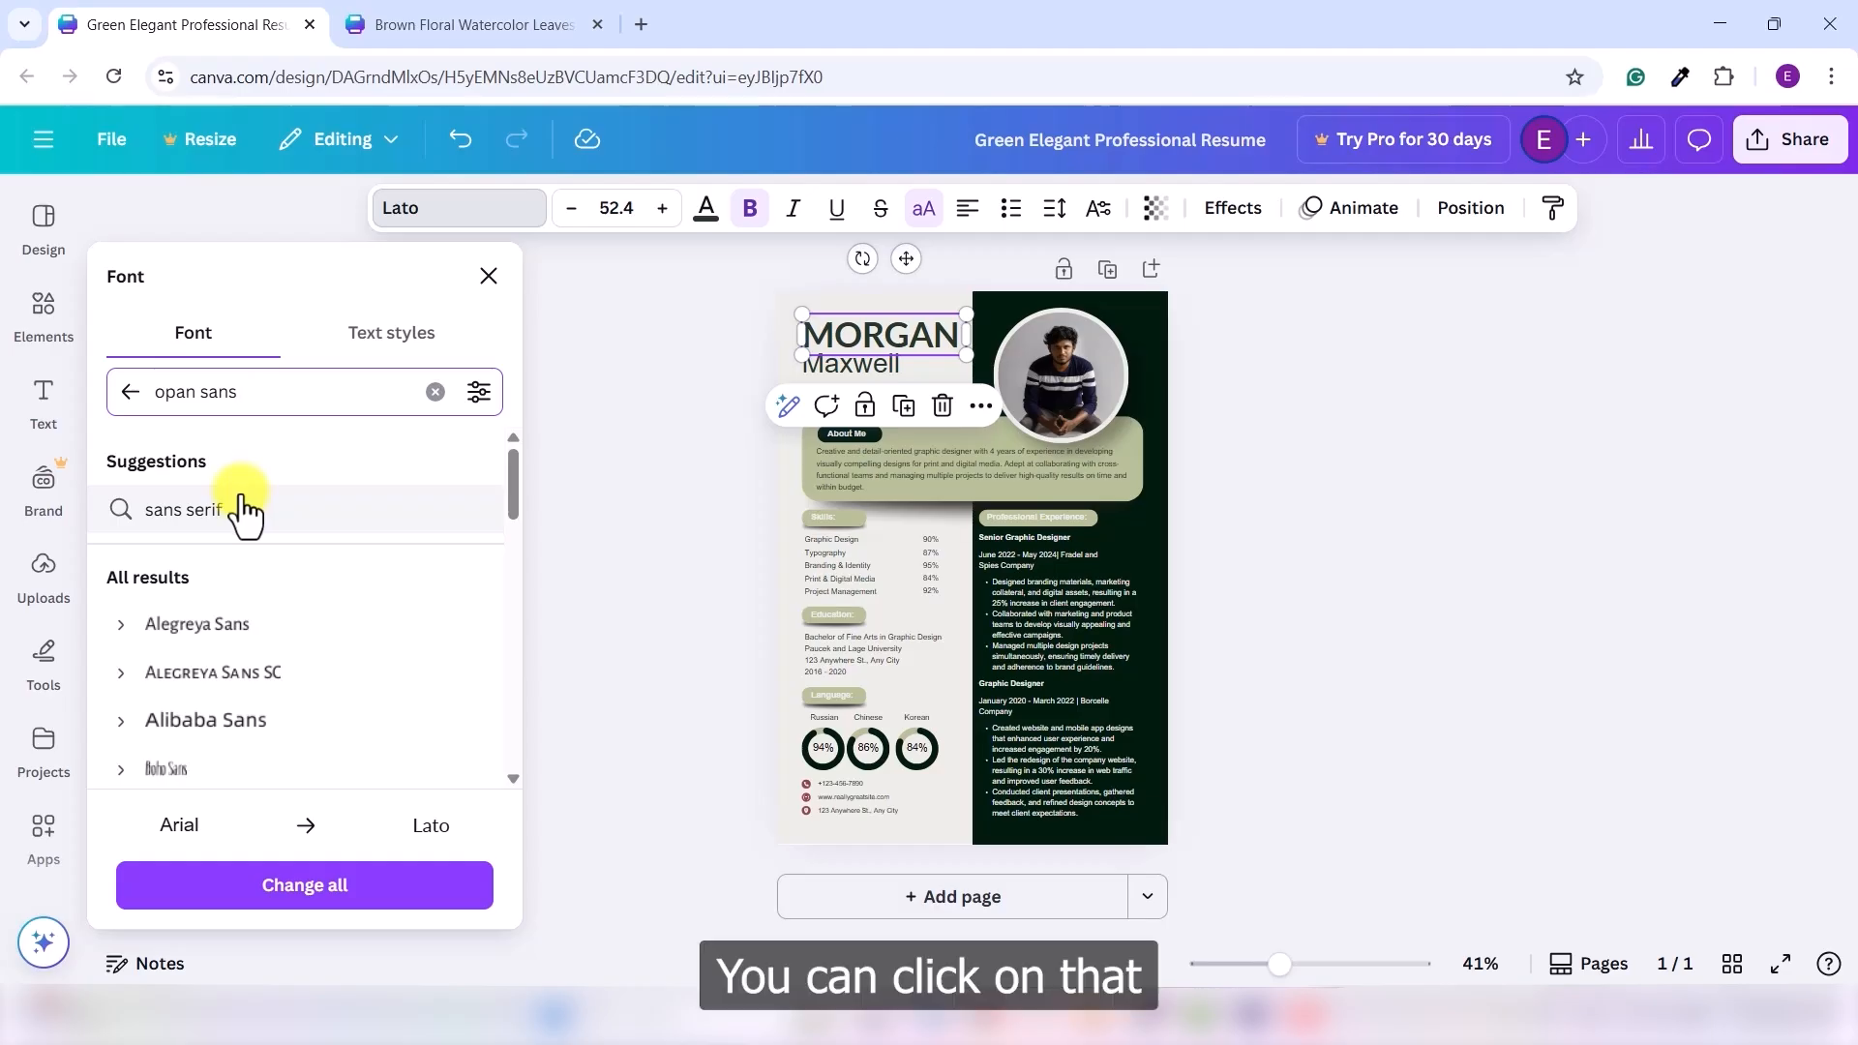
click(257, 515)
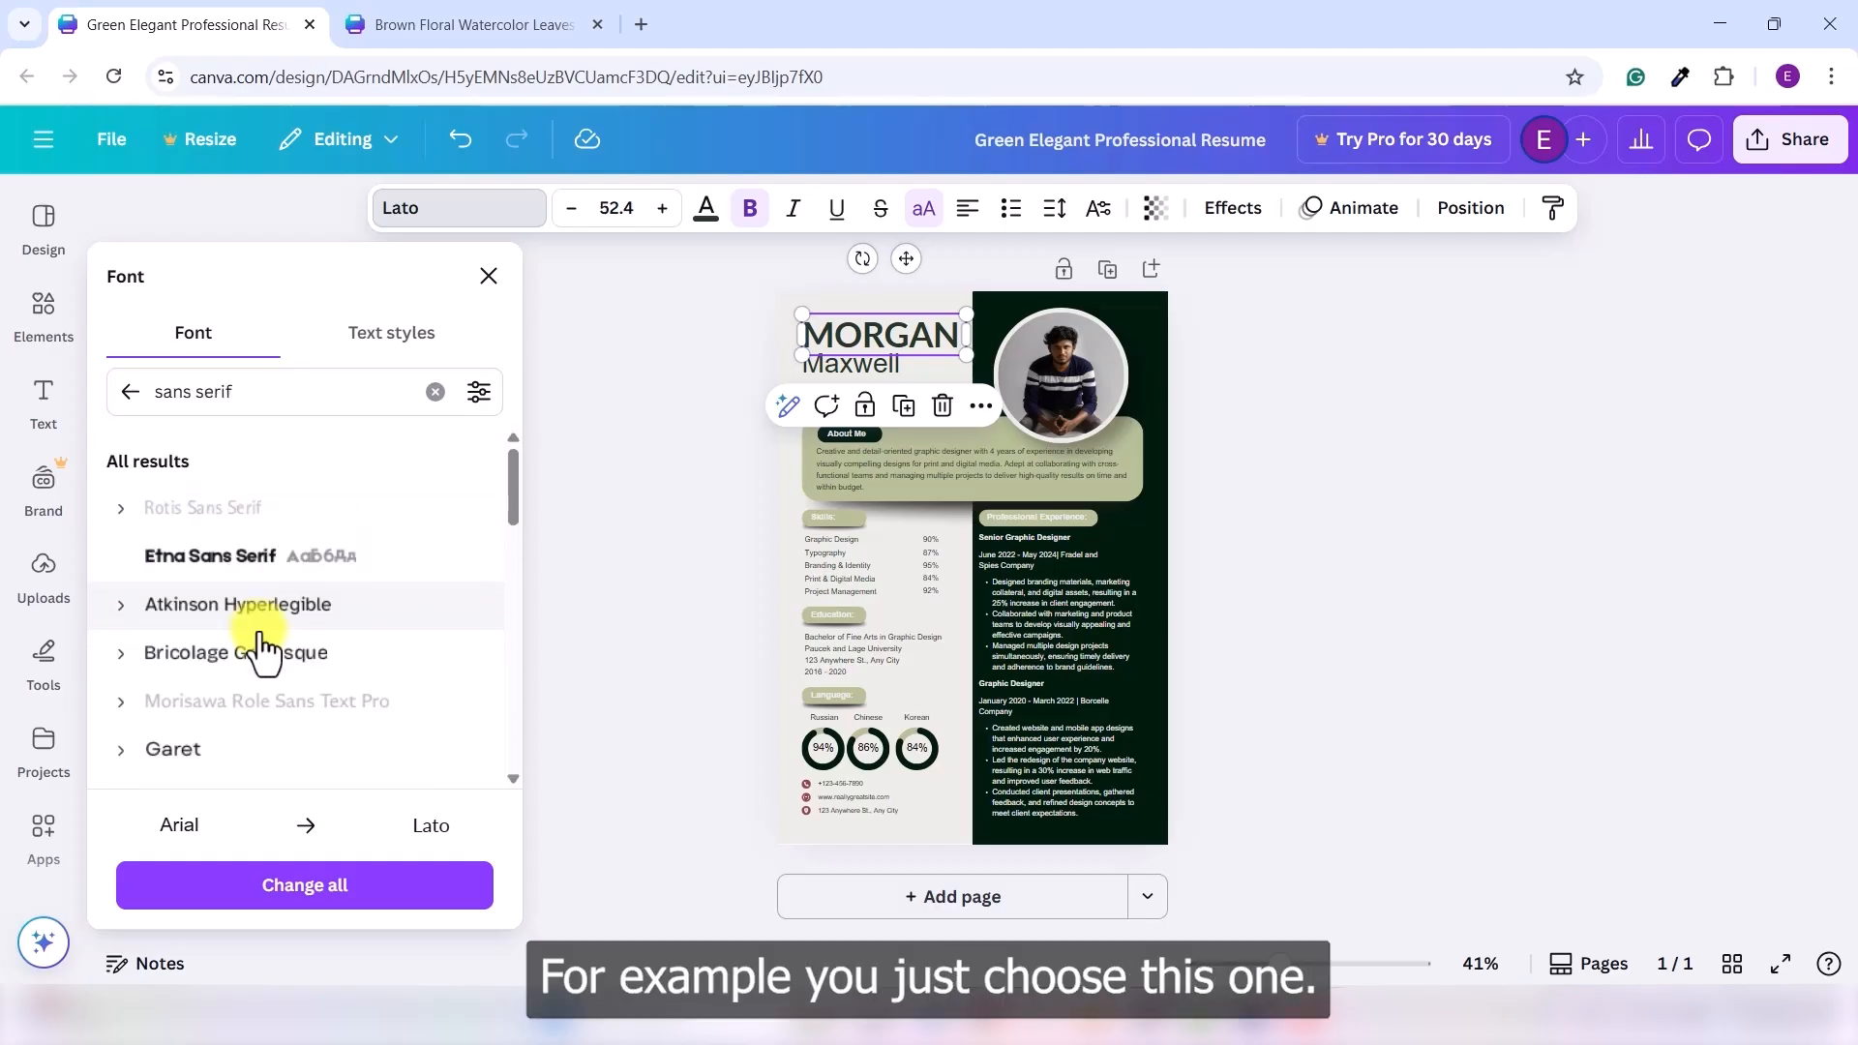
click(180, 509)
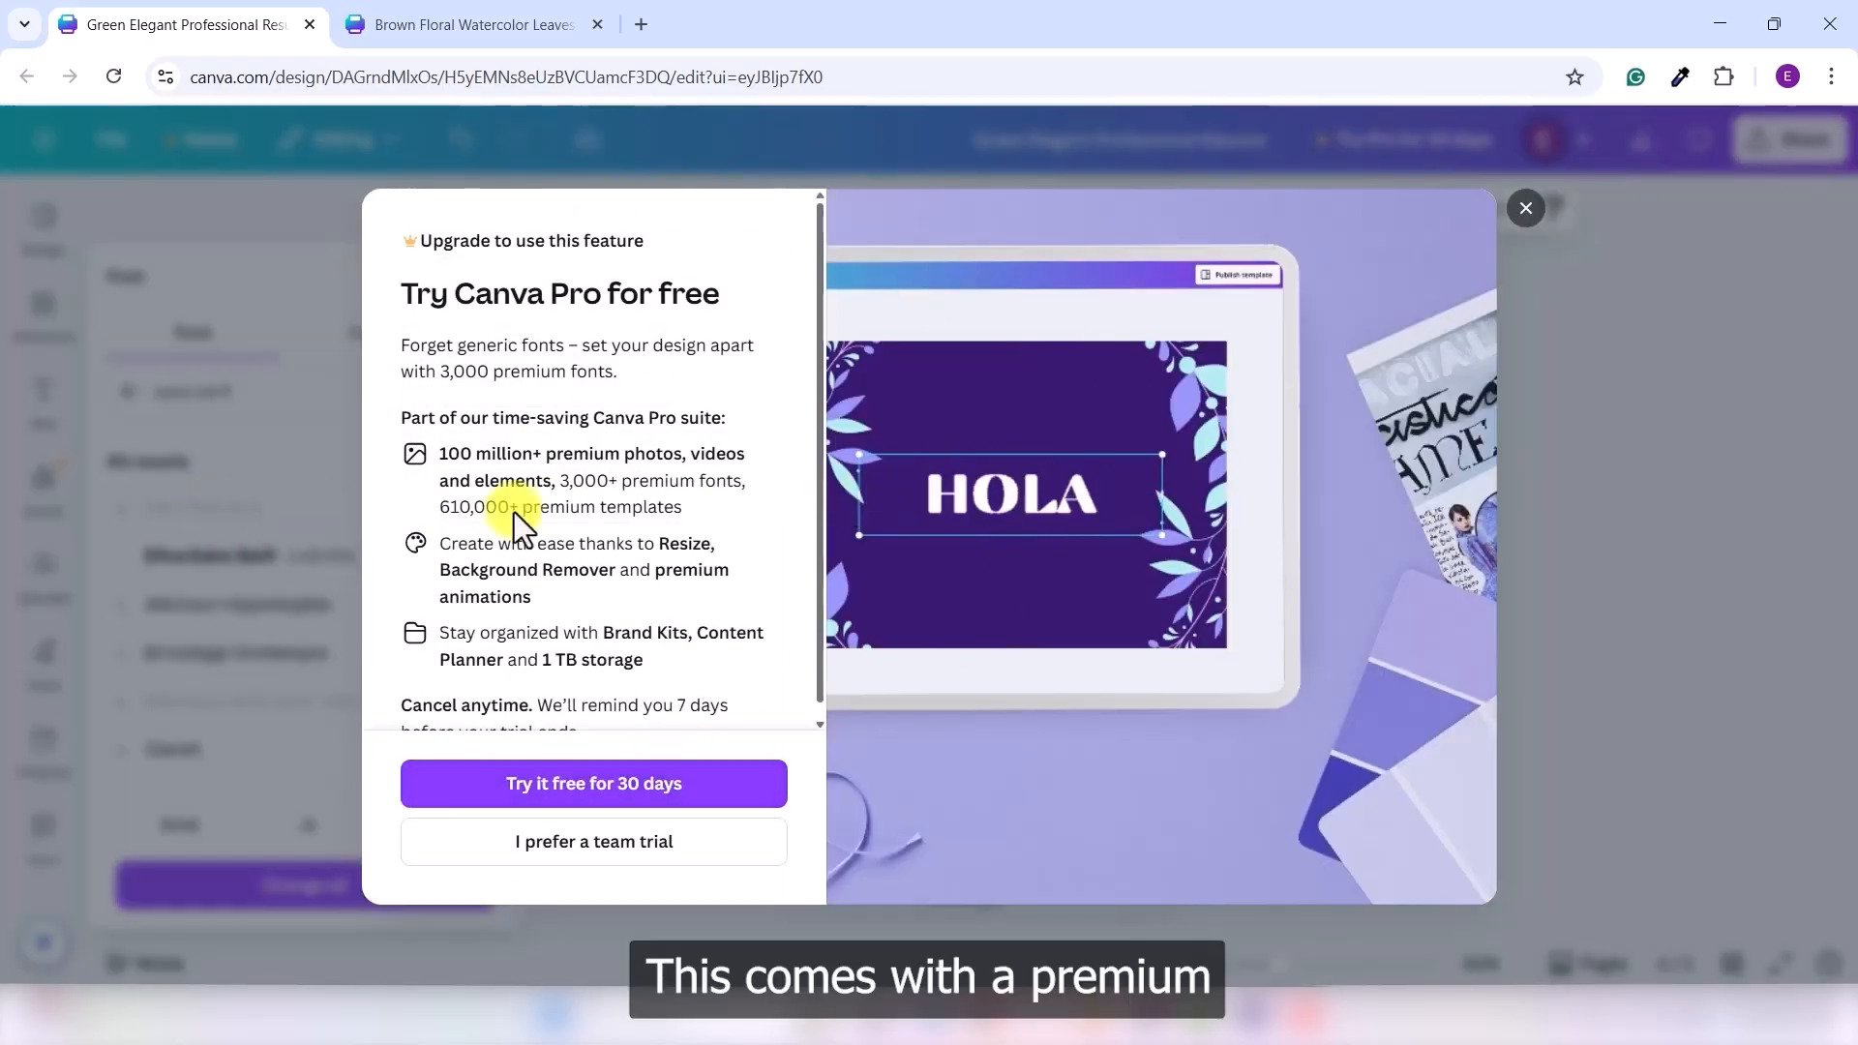
click(1529, 209)
scroll(274, 643, down, 2)
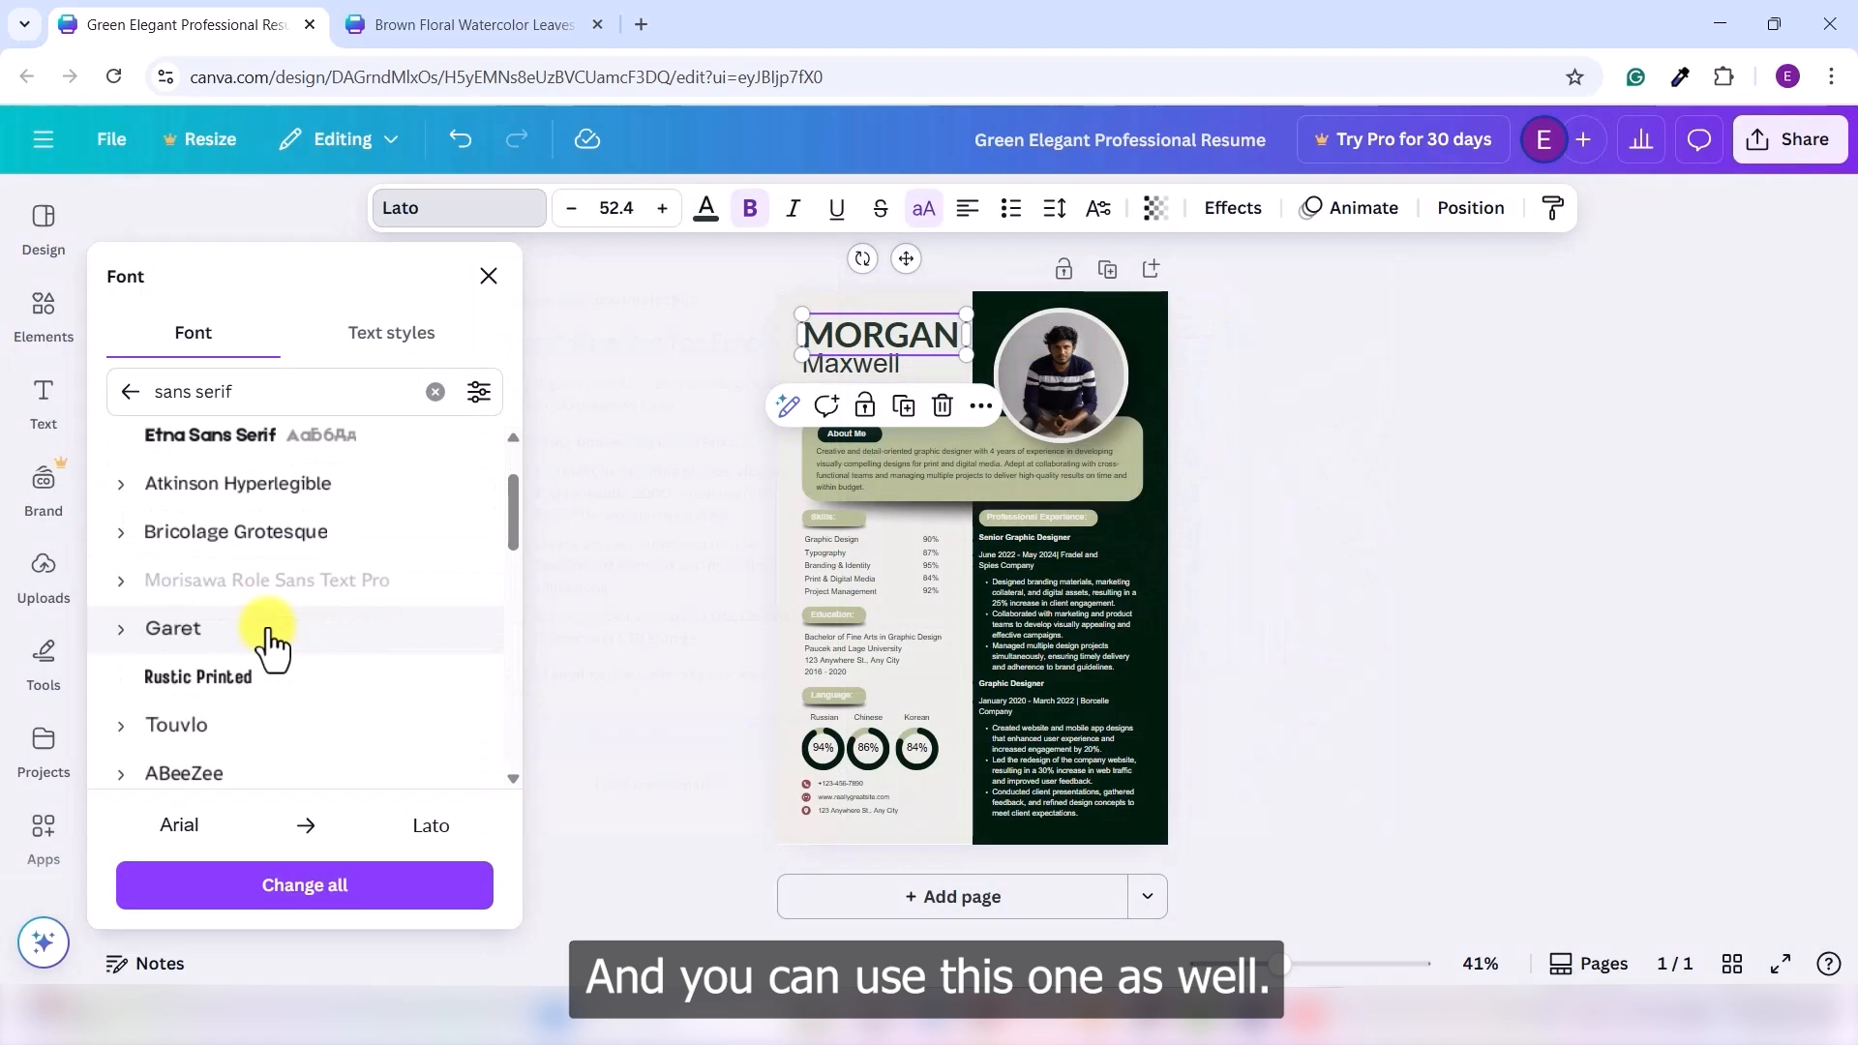
scroll(274, 644, up, 2)
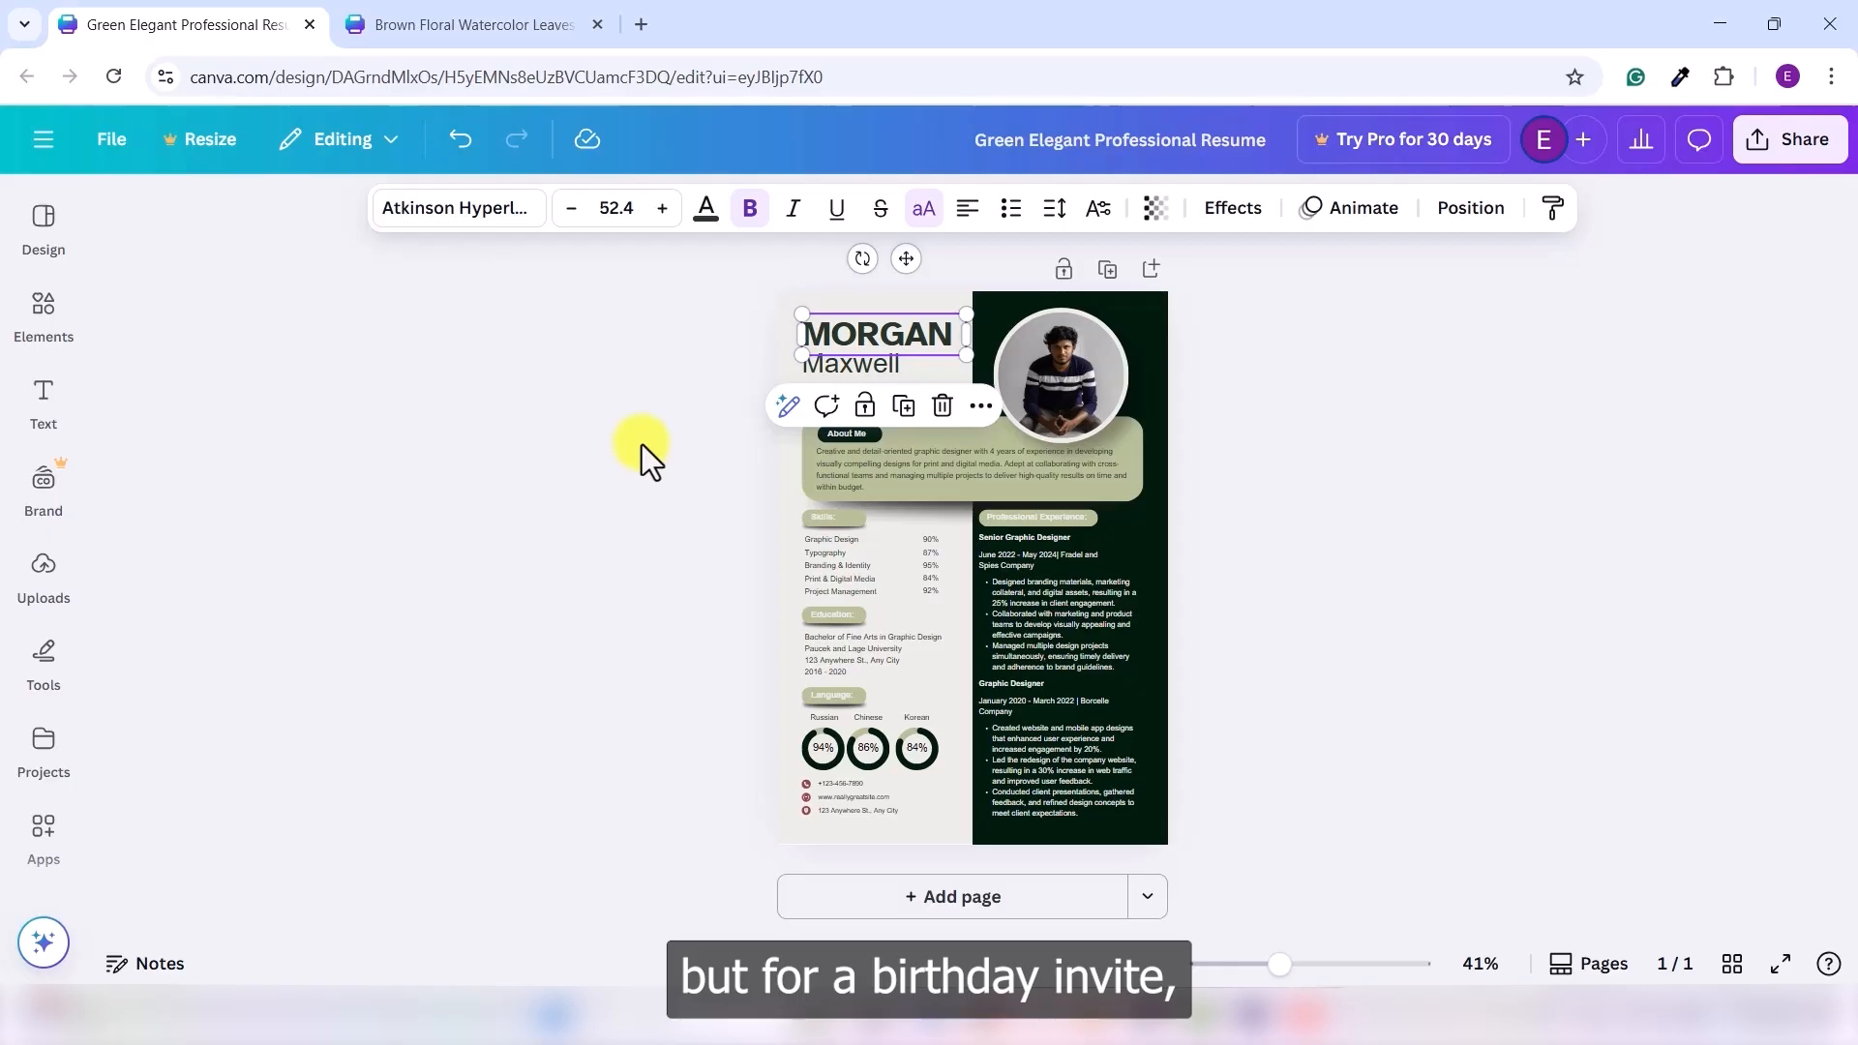
click(523, 22)
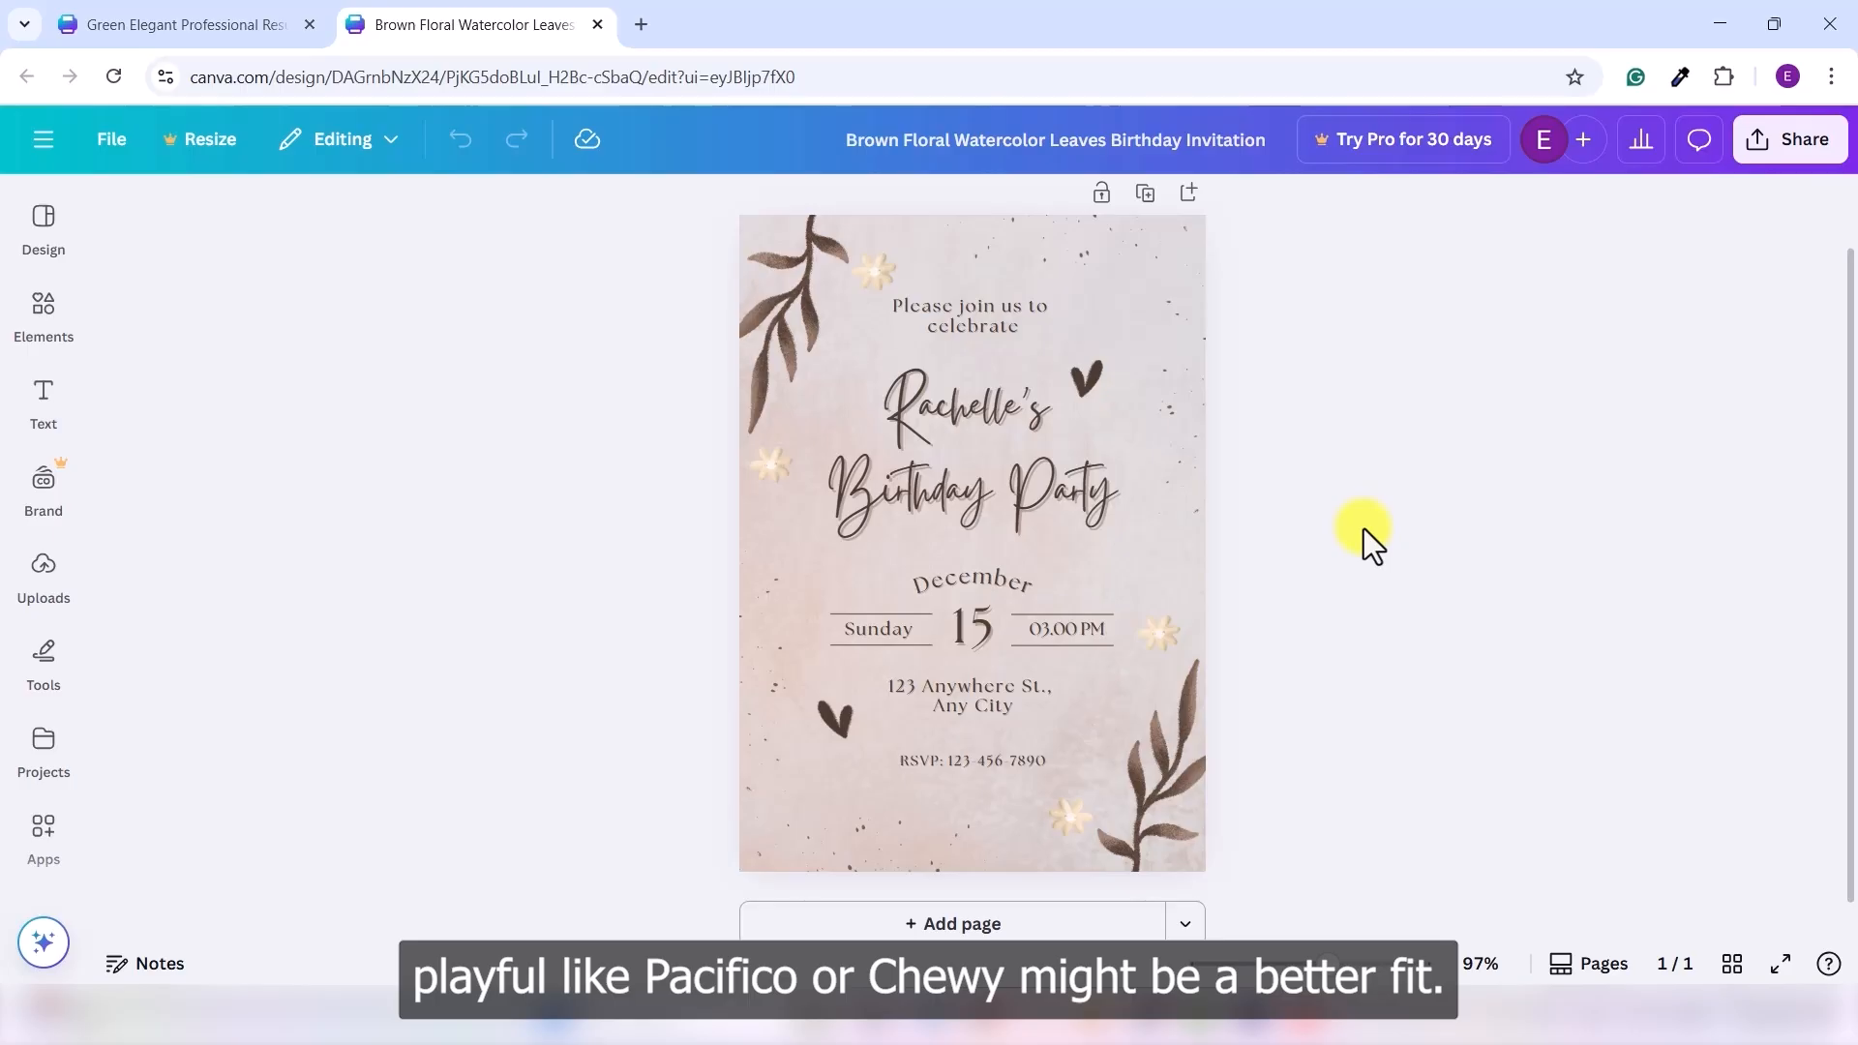
- Apply the Pacifico font to the birthday party title
click(945, 451)
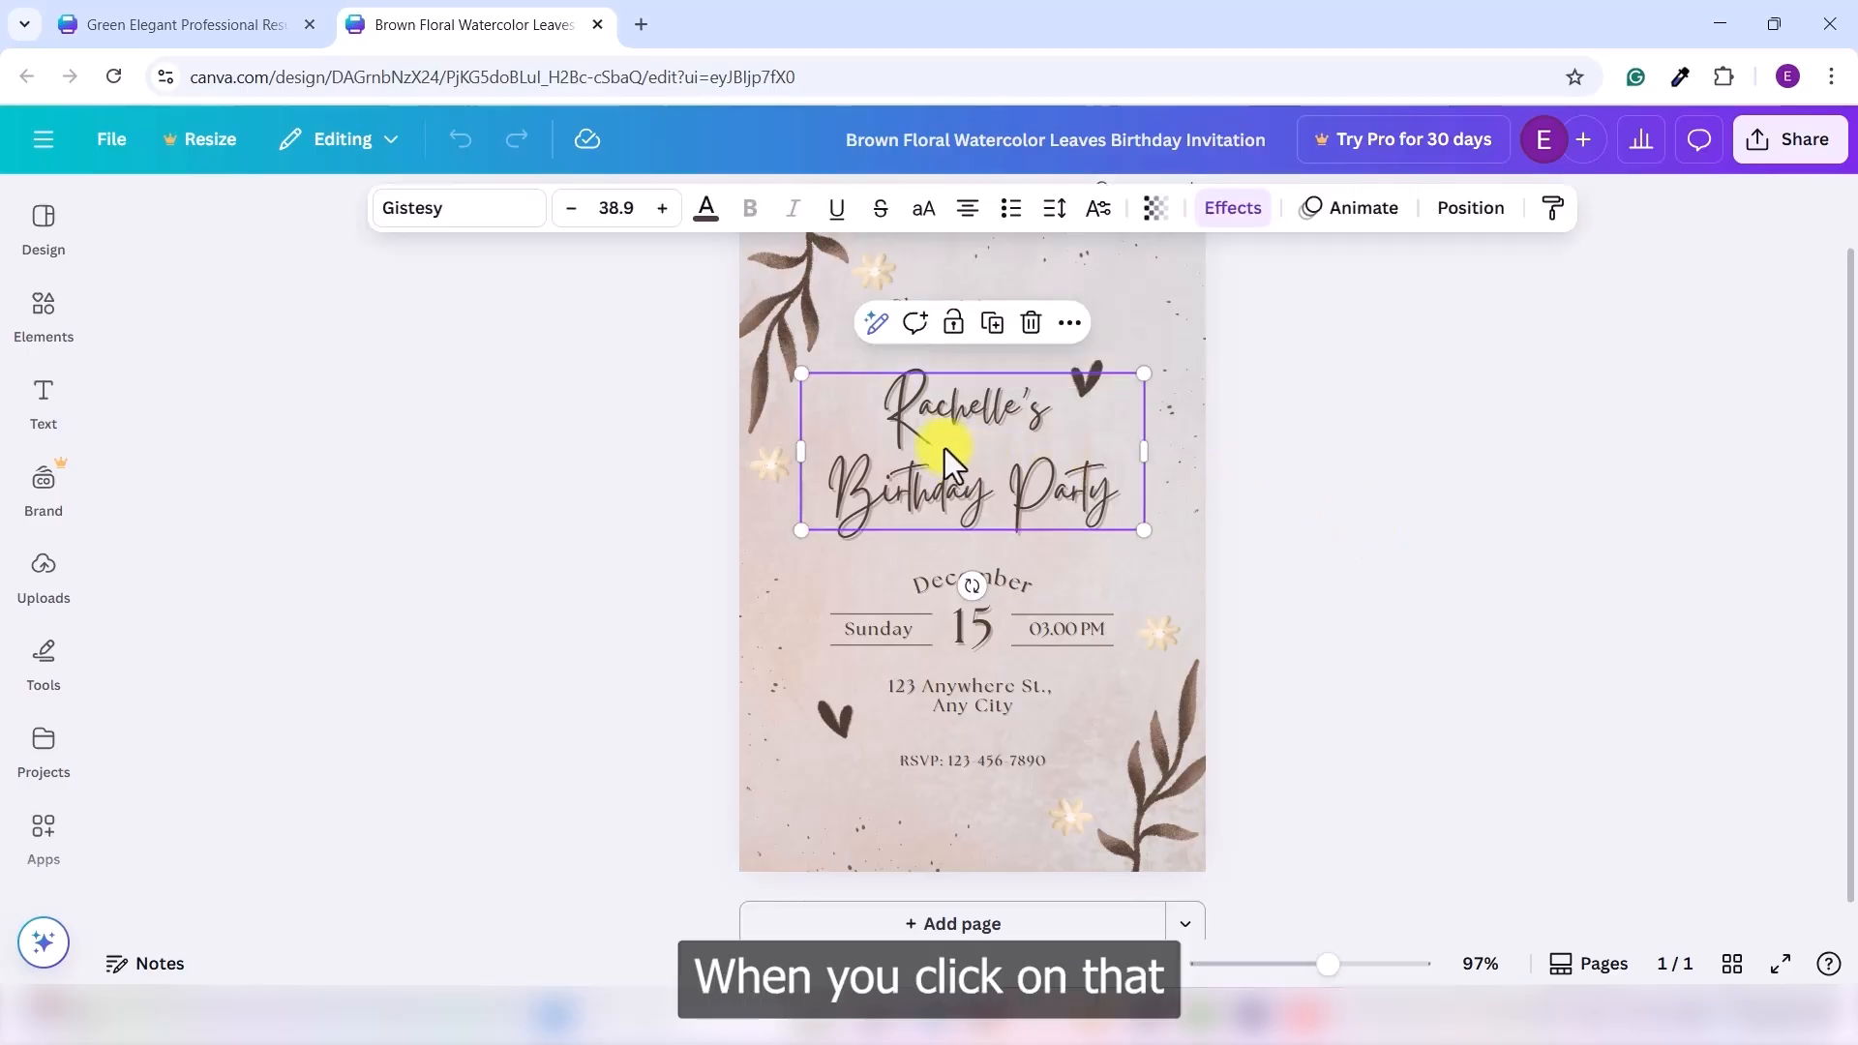
click(463, 220)
click(284, 396)
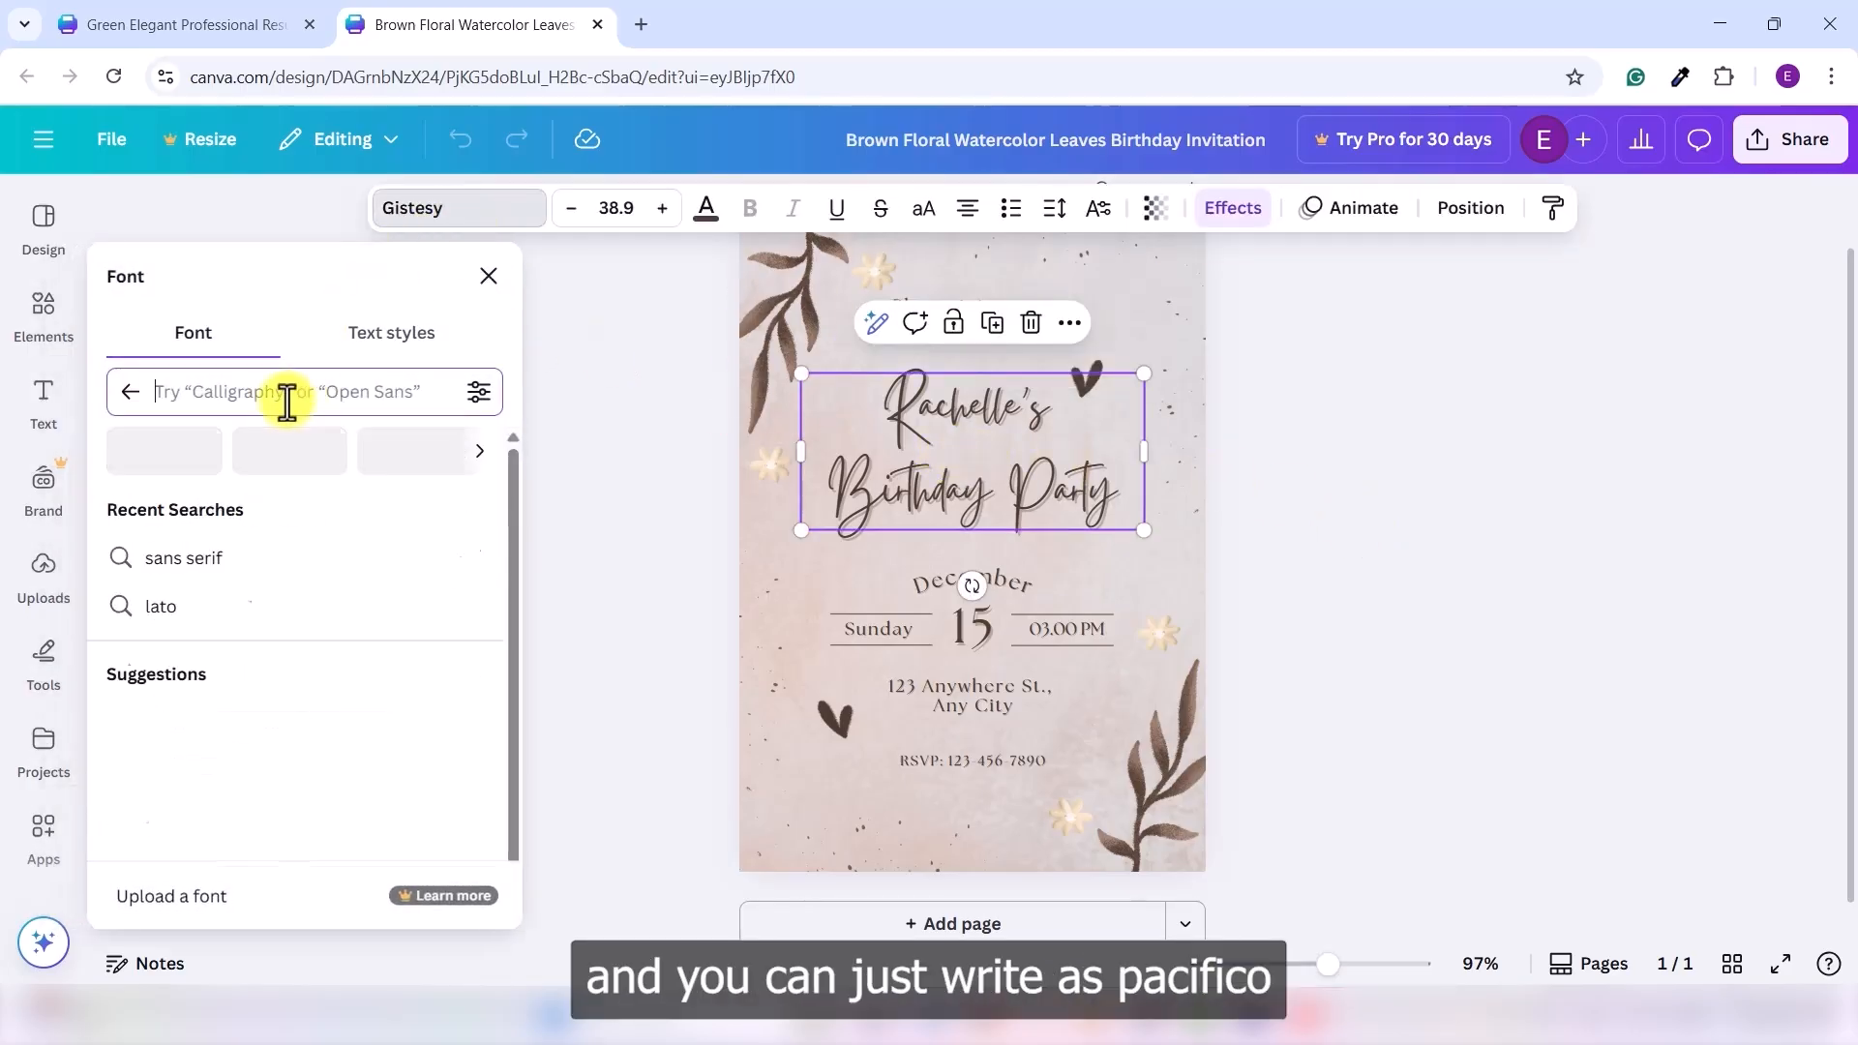
text(pacific)
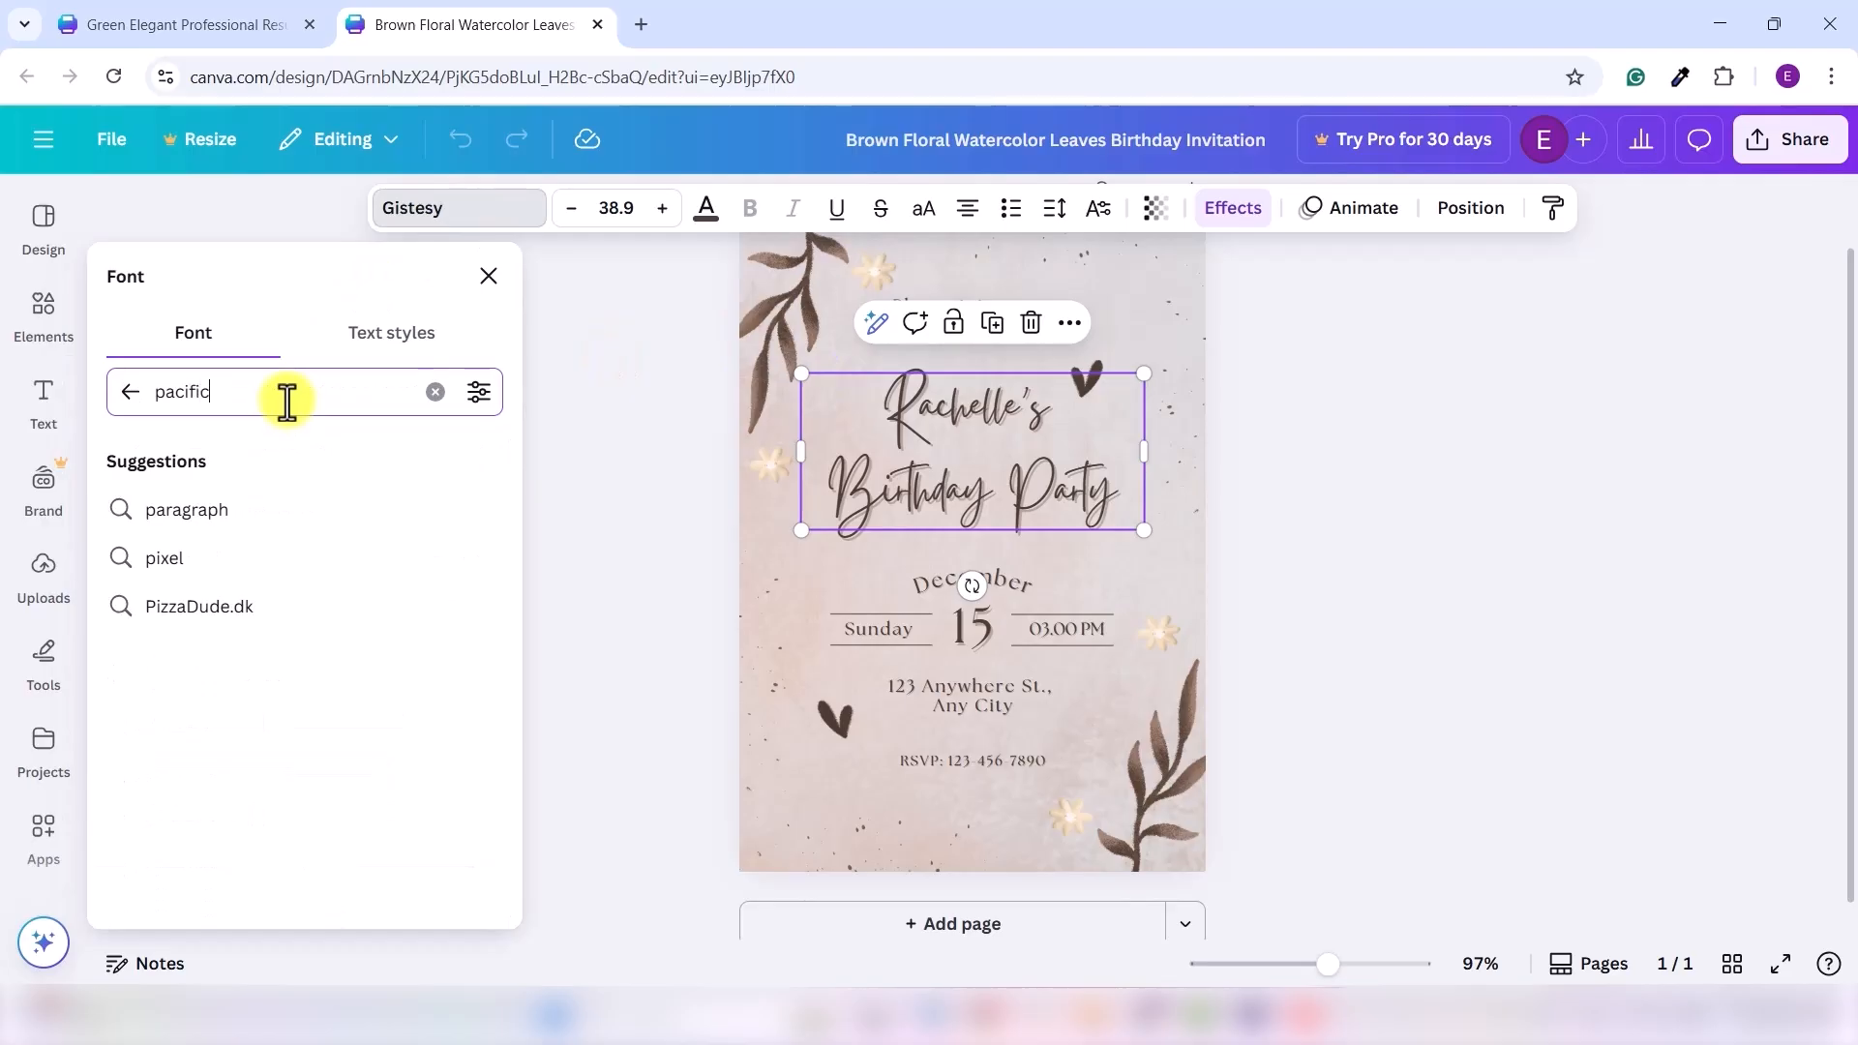
text(o)
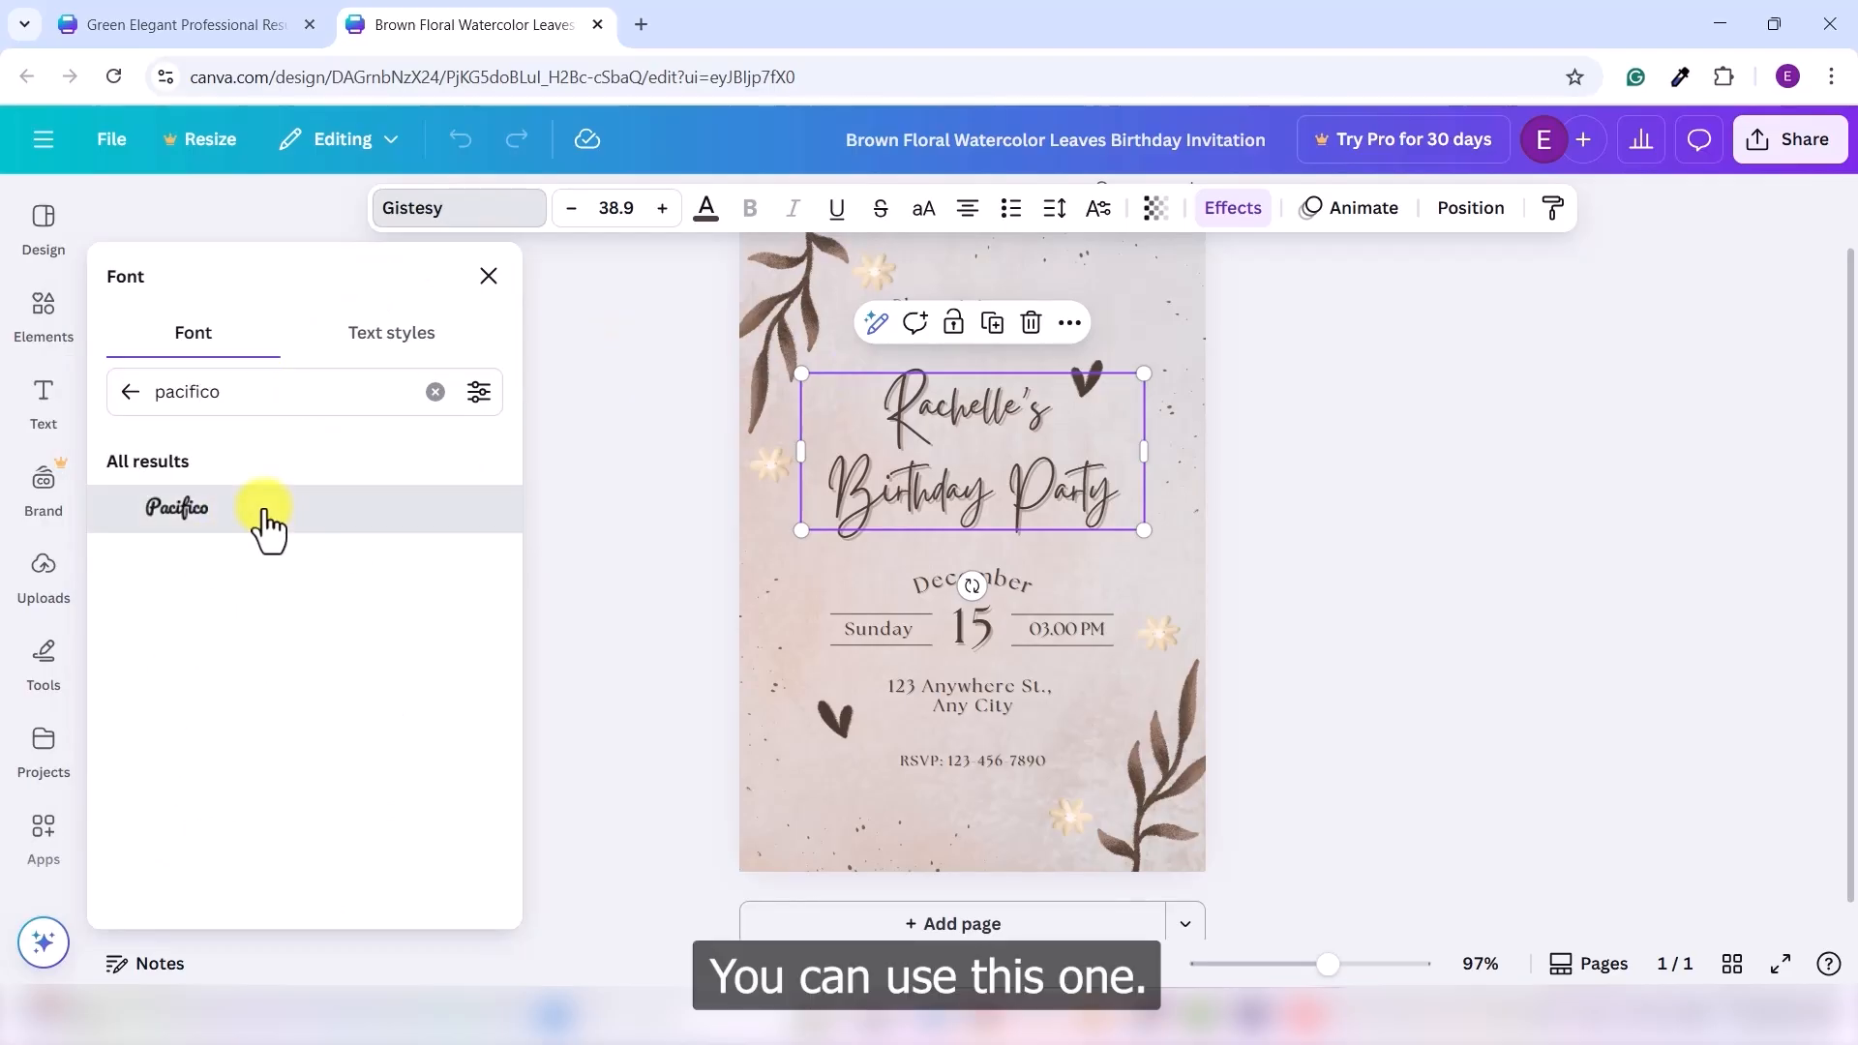
click(264, 523)
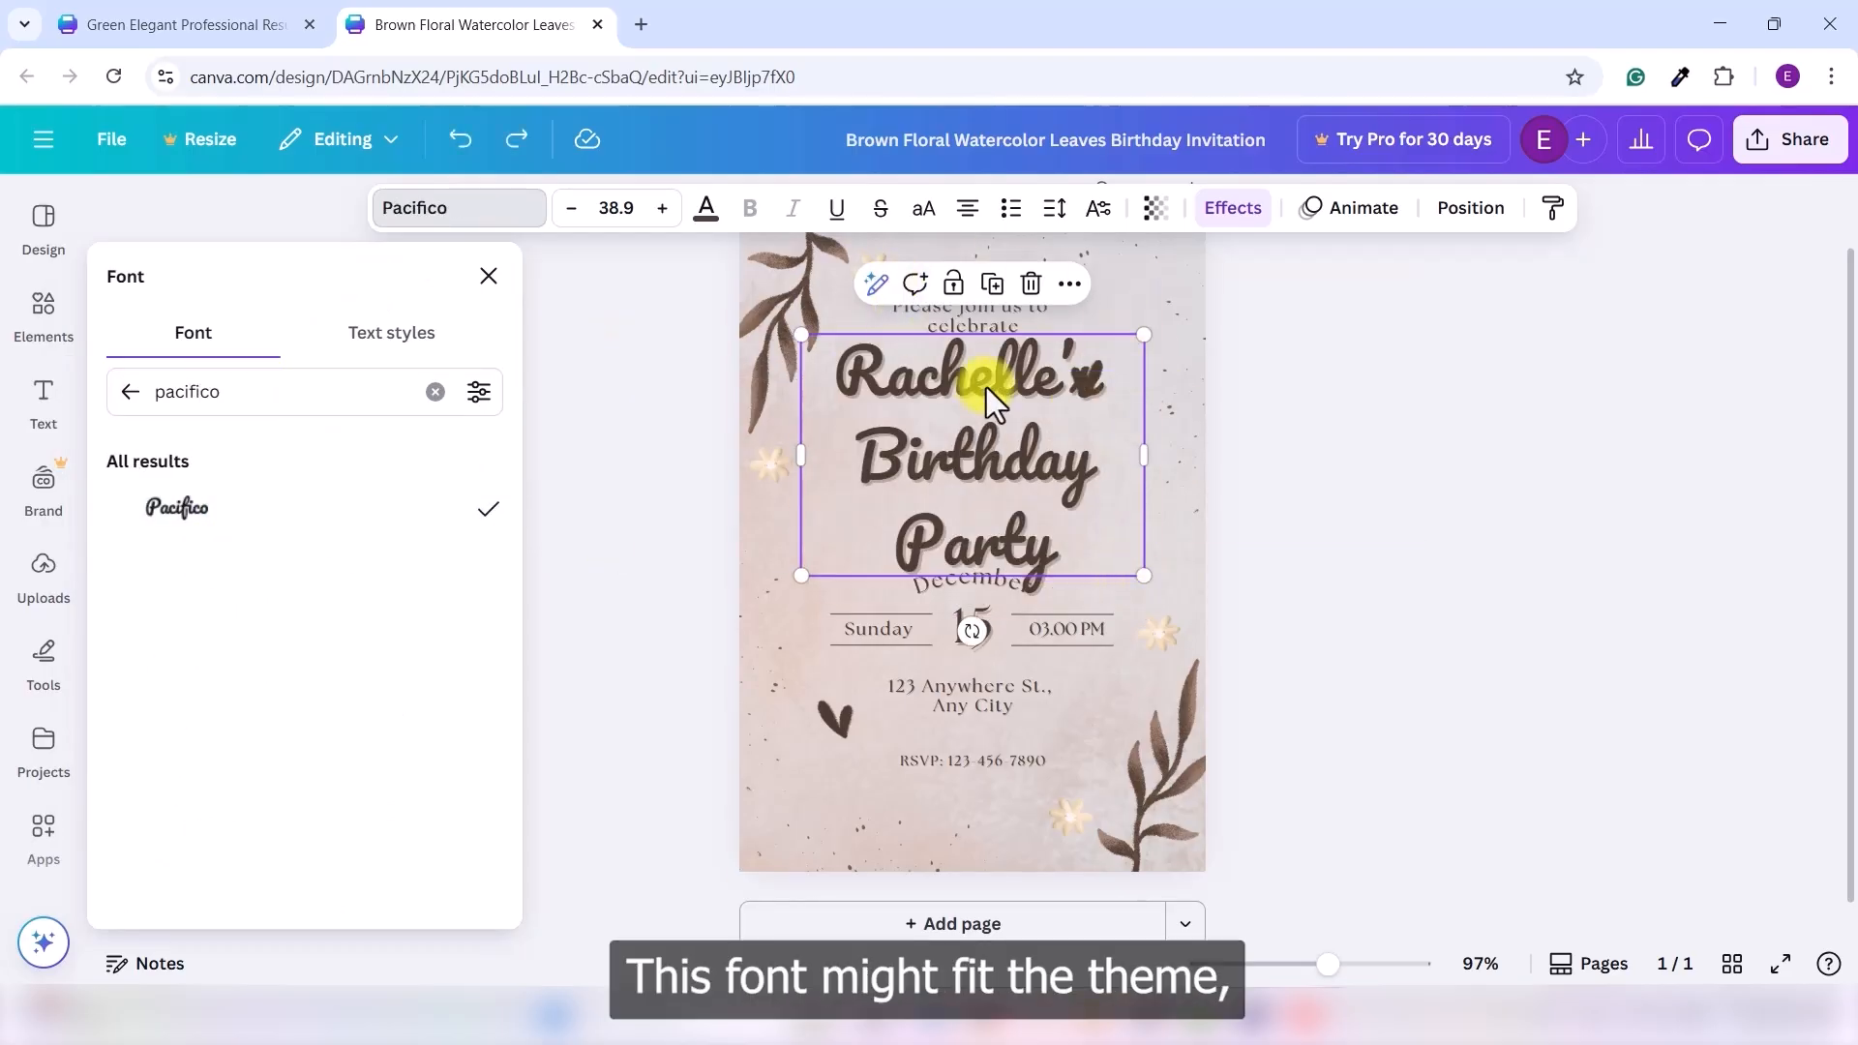
- Shrink the title's text box, move it lower, and centre it horizontally on the page
drag(1145, 572, 1067, 519)
drag(938, 454, 968, 489)
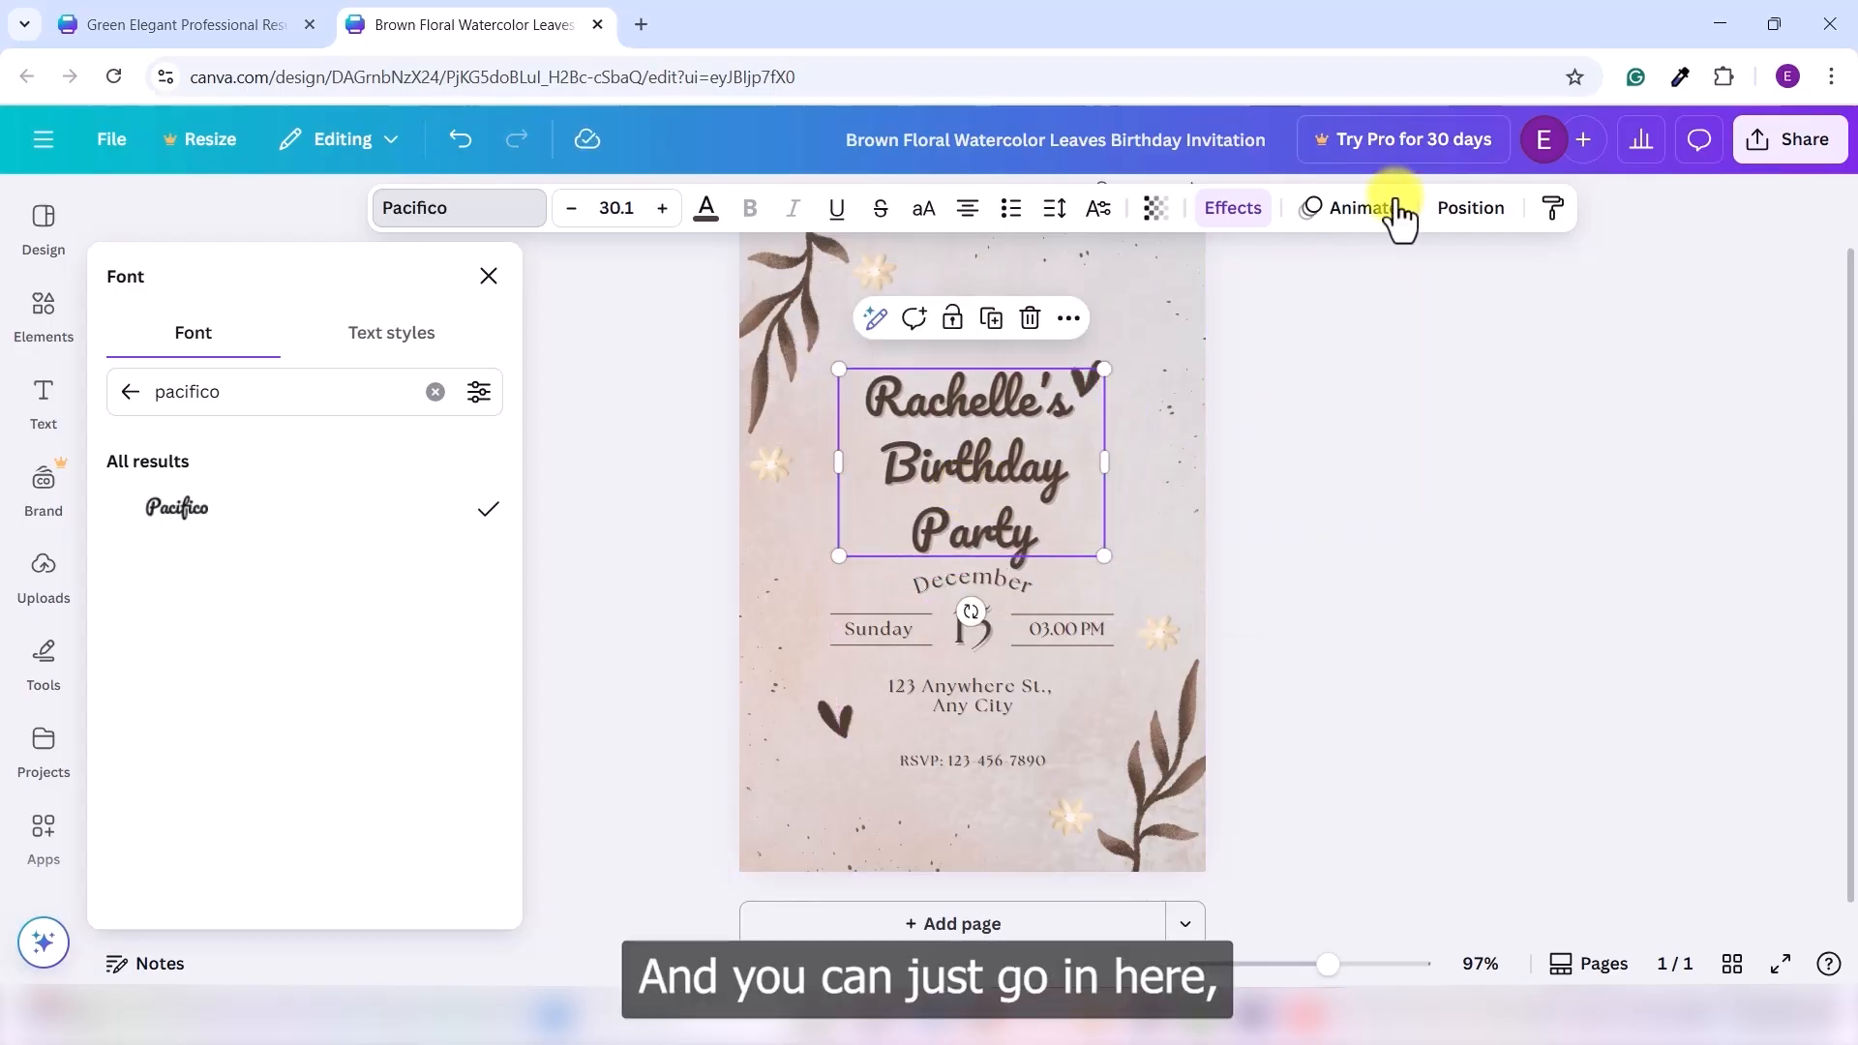
click(1471, 212)
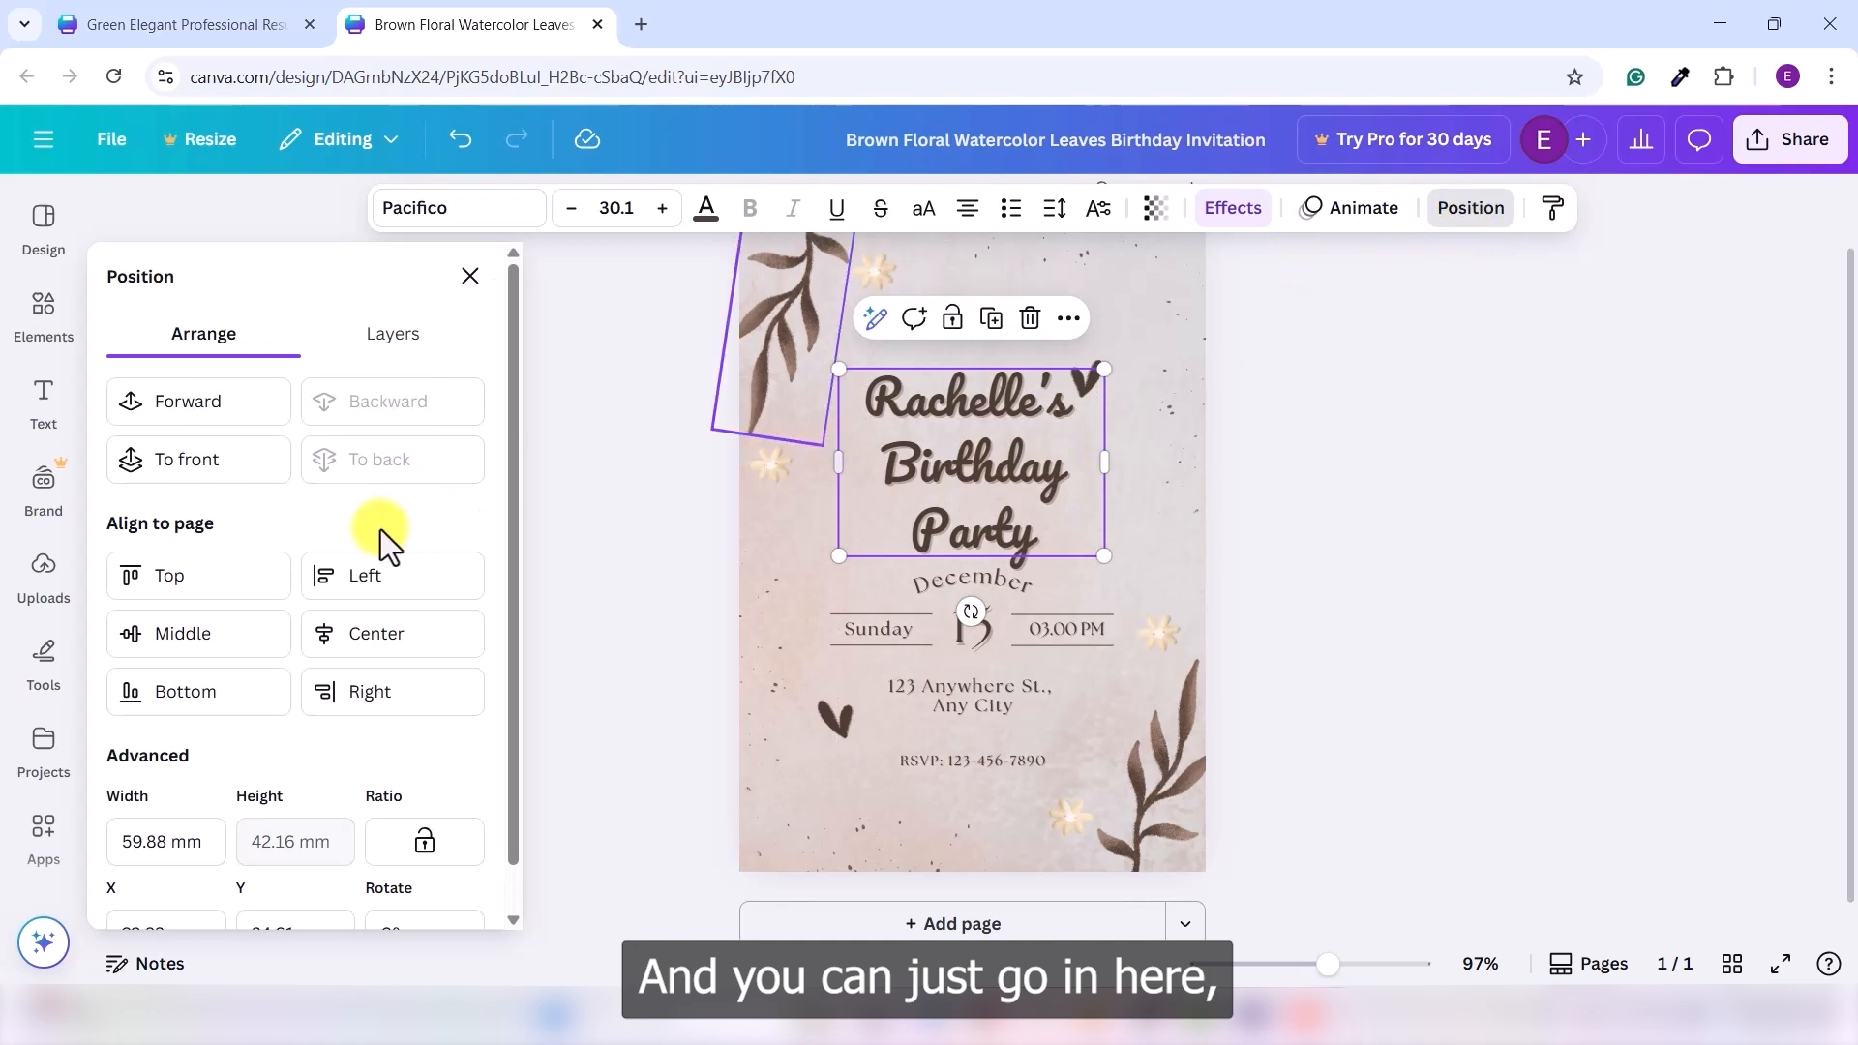
click(353, 631)
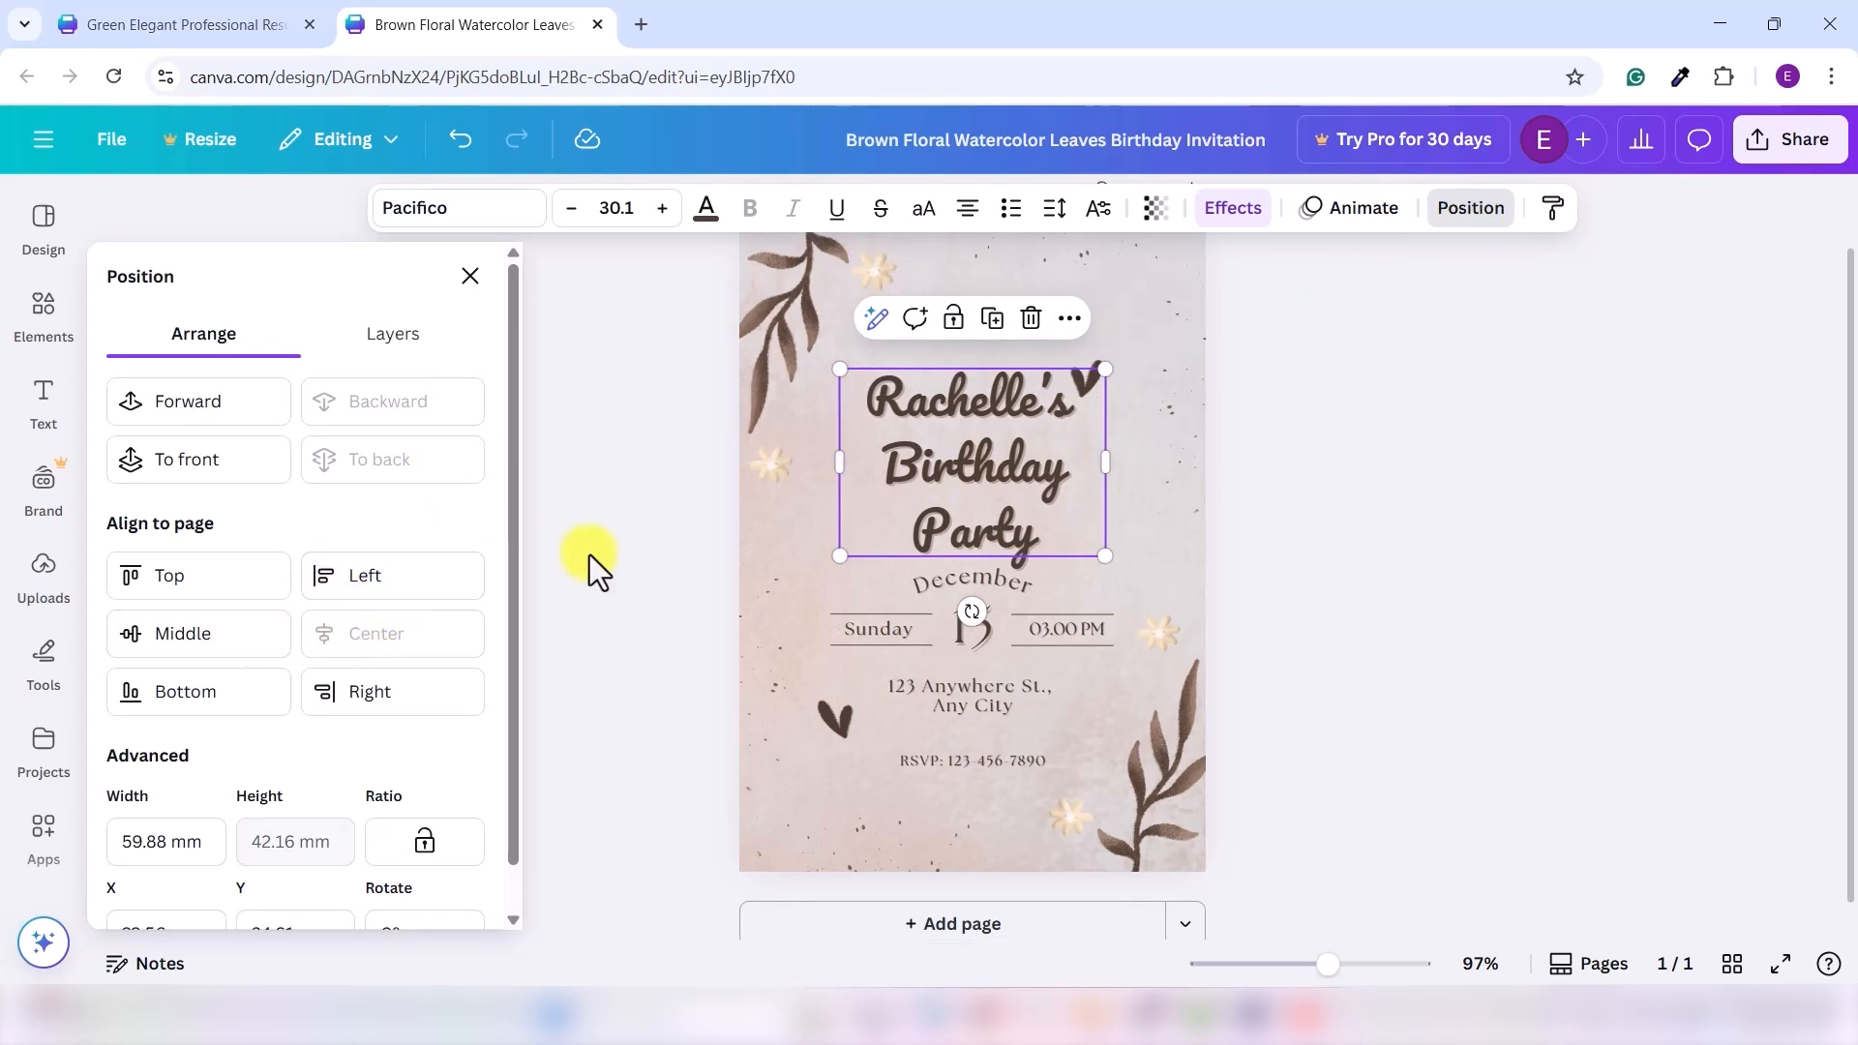
drag(1162, 270, 1418, 531)
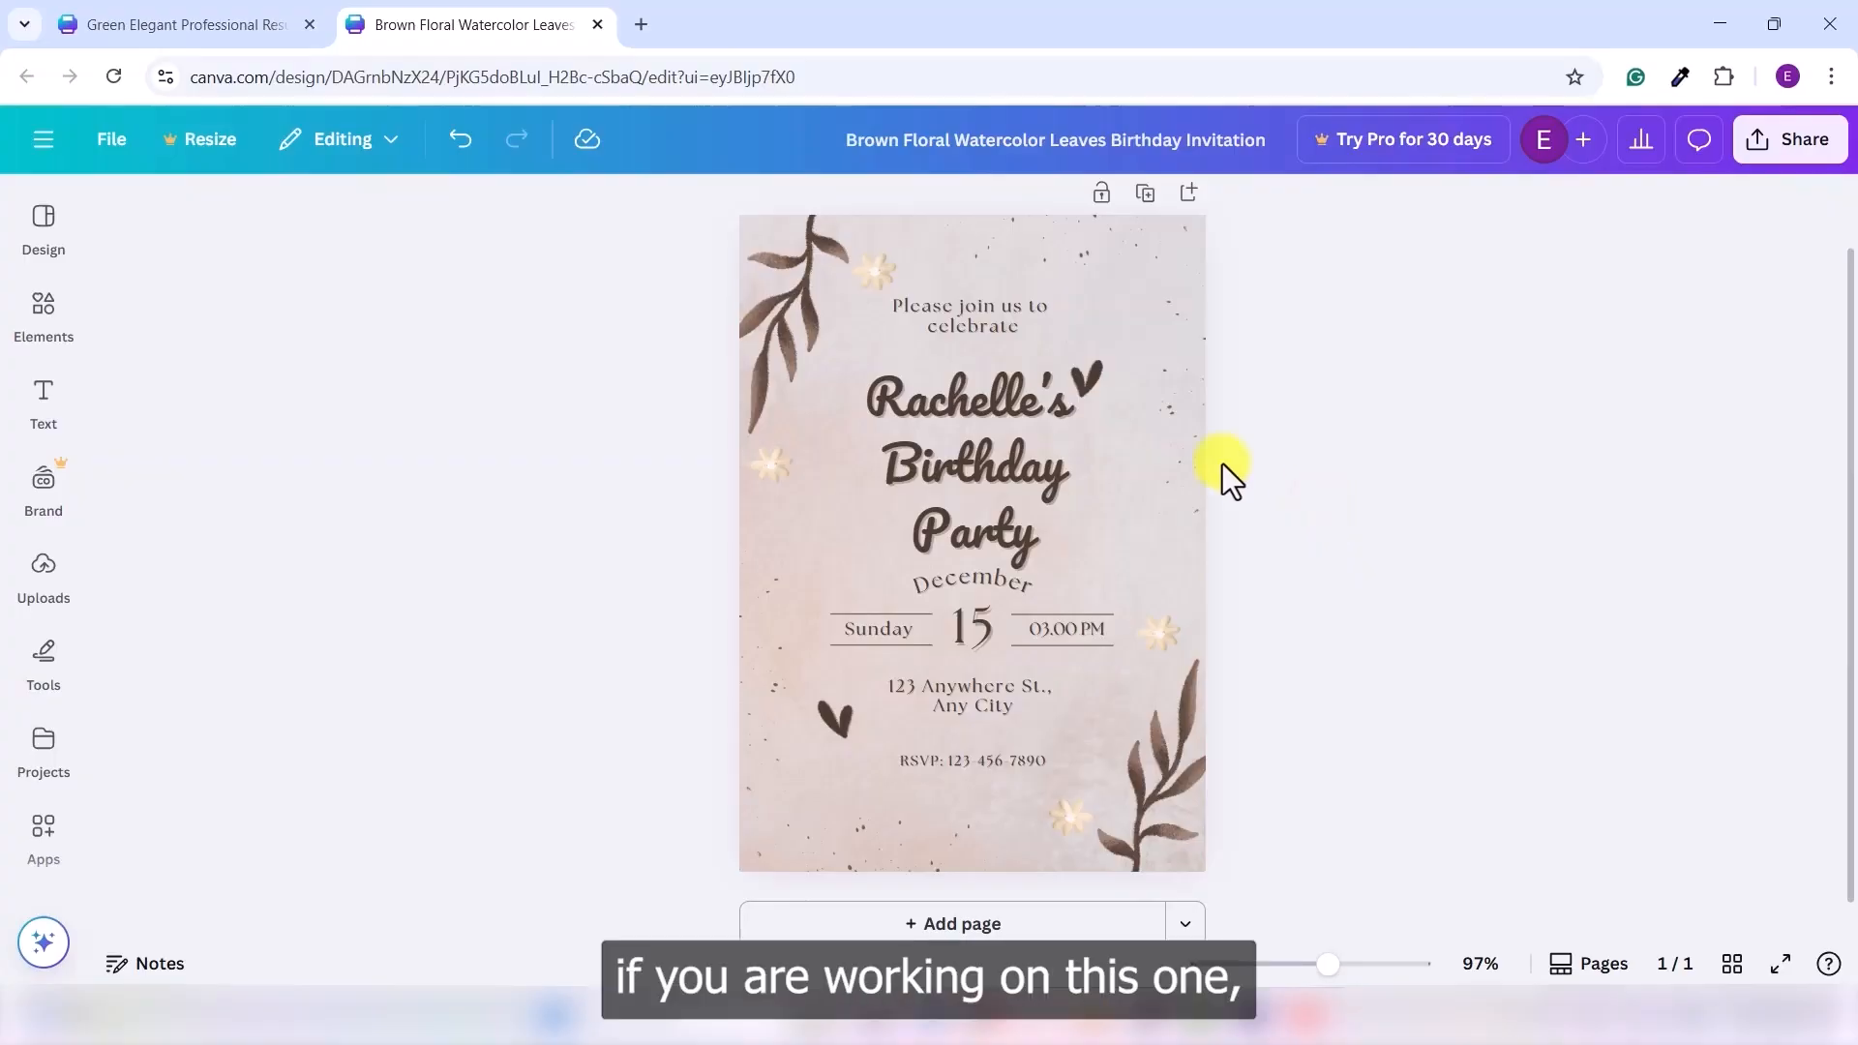
click(274, 16)
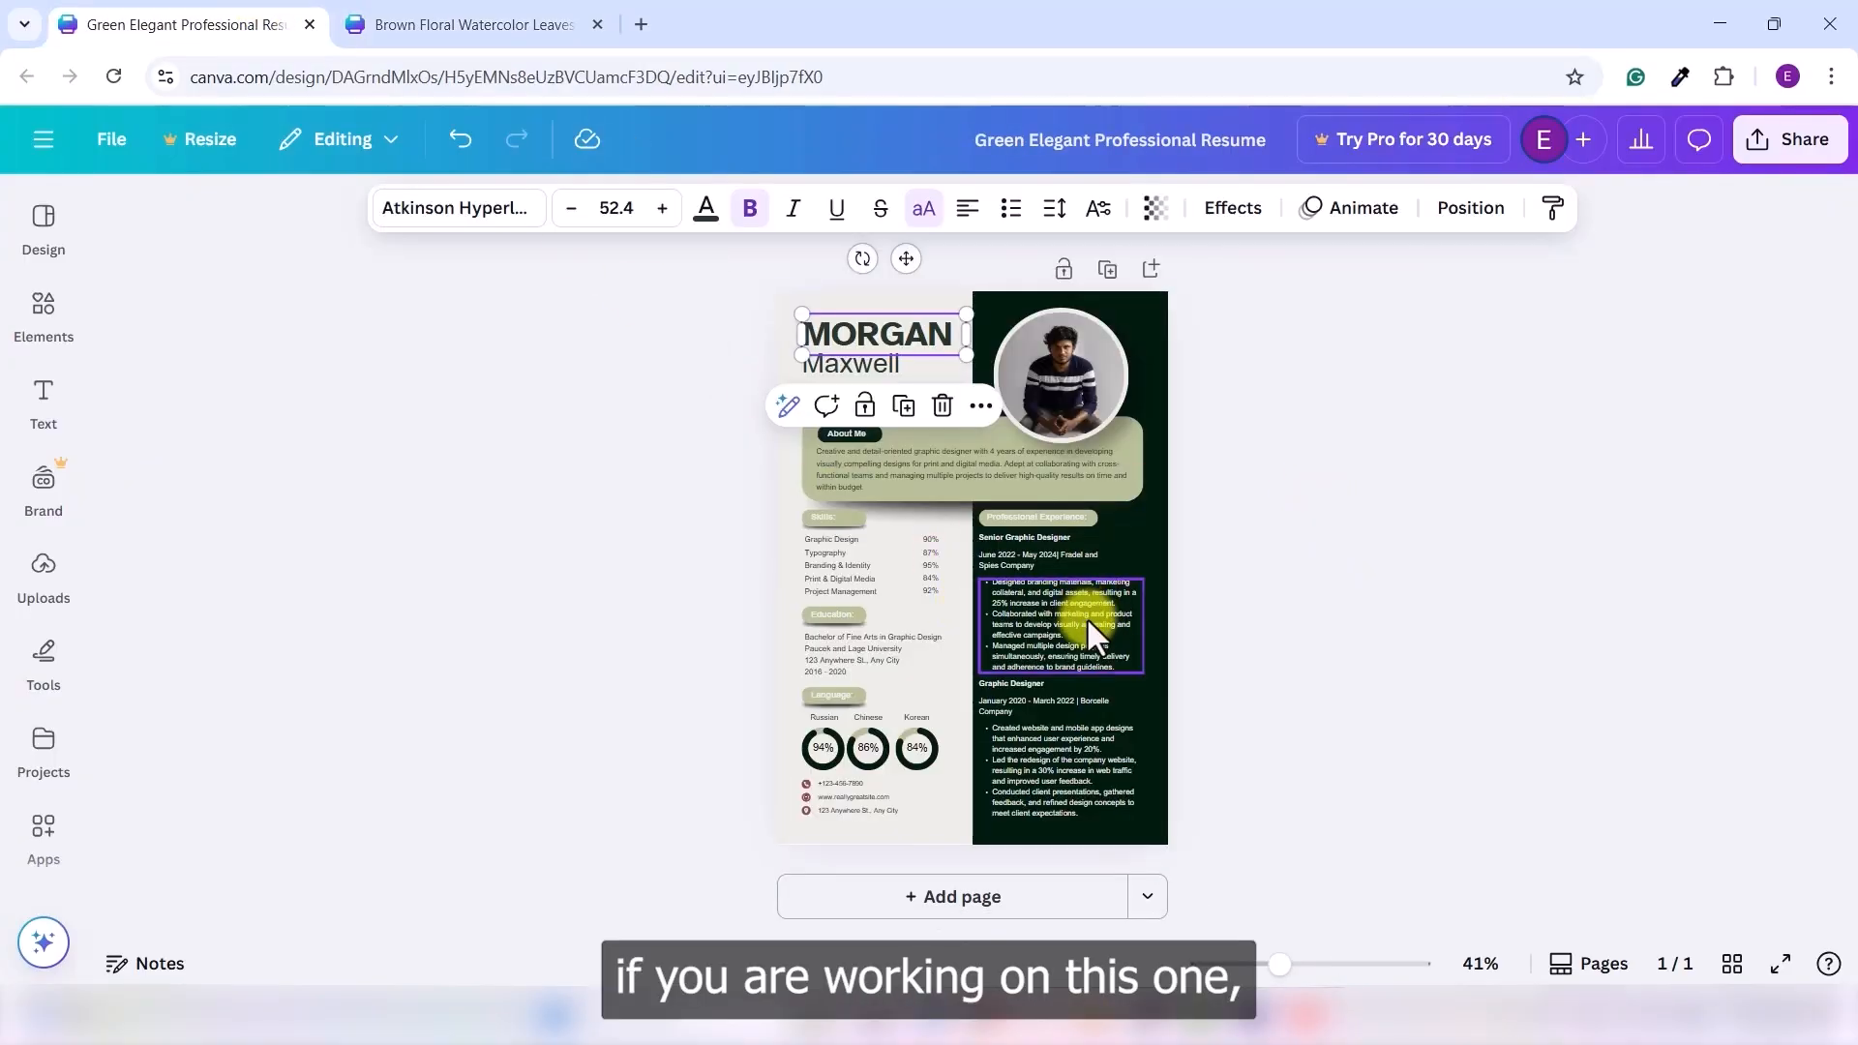
ctrl+scroll(1088, 618, up, 10)
scroll(1169, 617, down, 5)
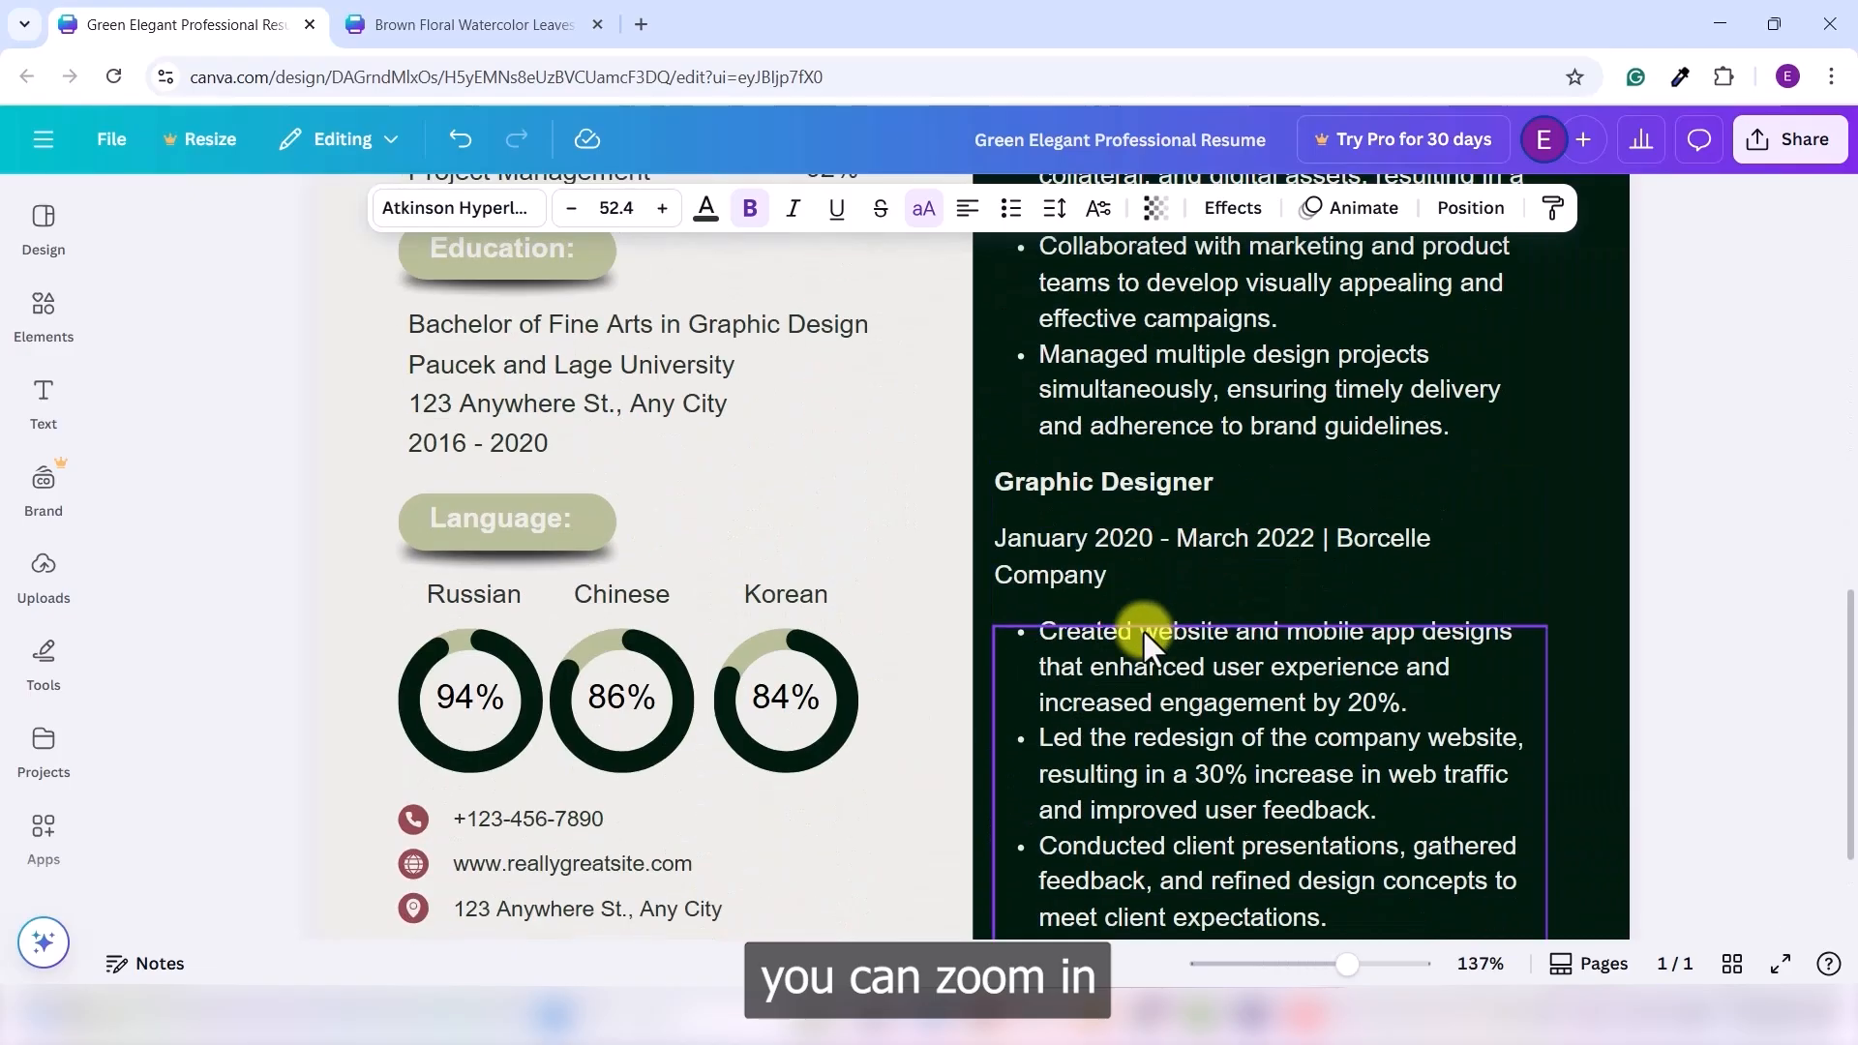
scroll(1144, 631, up, 4)
click(1266, 518)
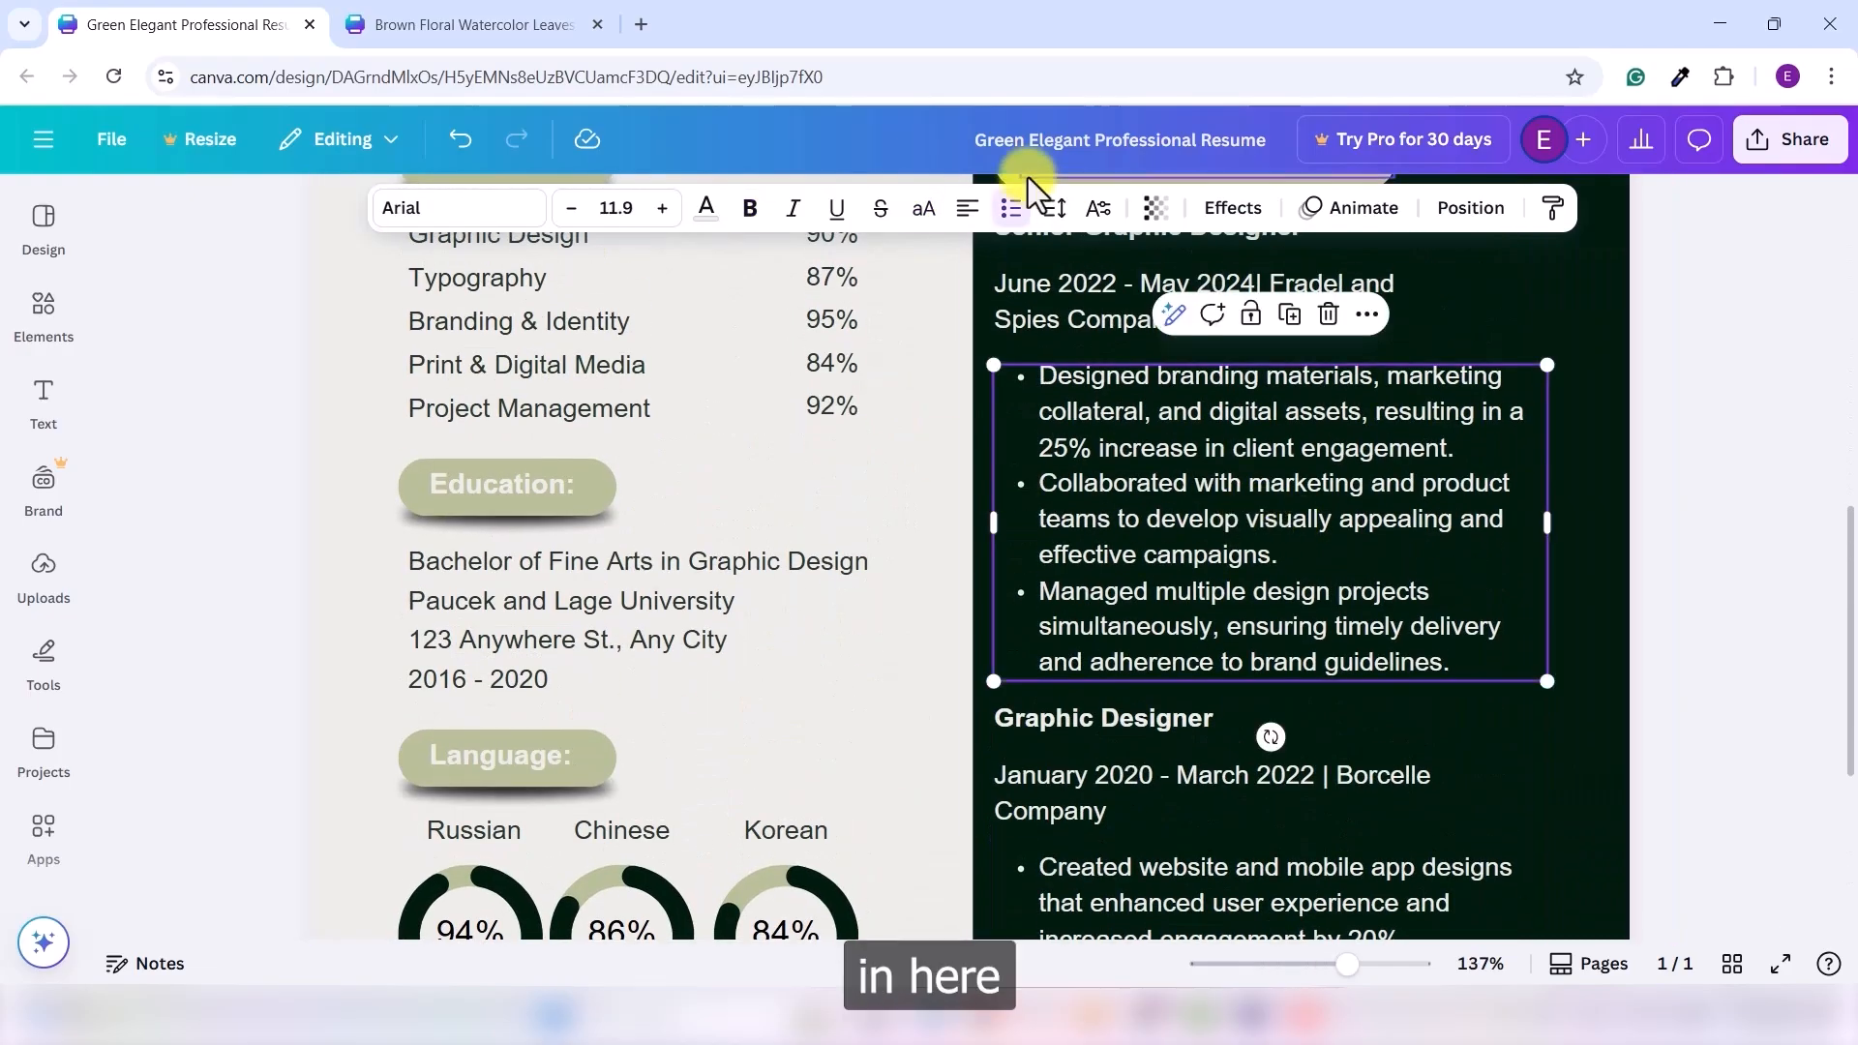
click(1058, 221)
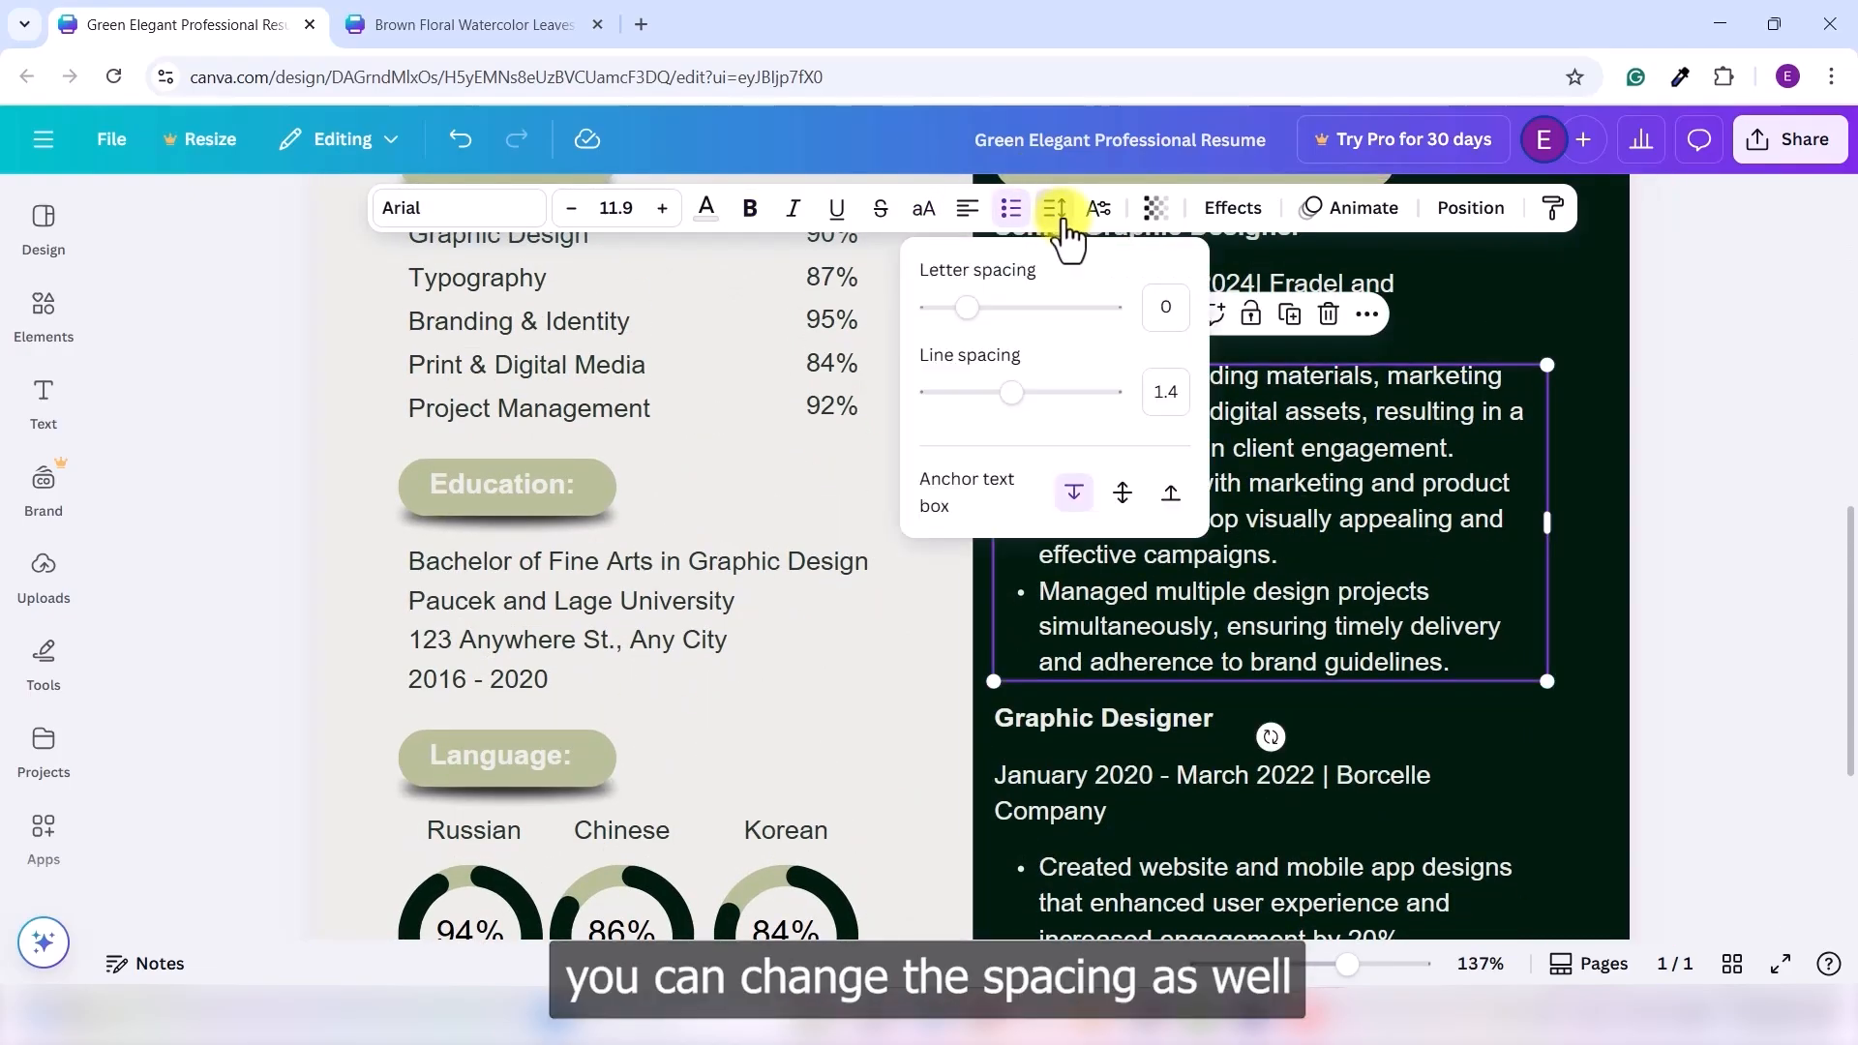
mouse_move(967, 320)
mouse_down()
mouse_move(997, 319)
mouse_move(958, 316)
mouse_up()
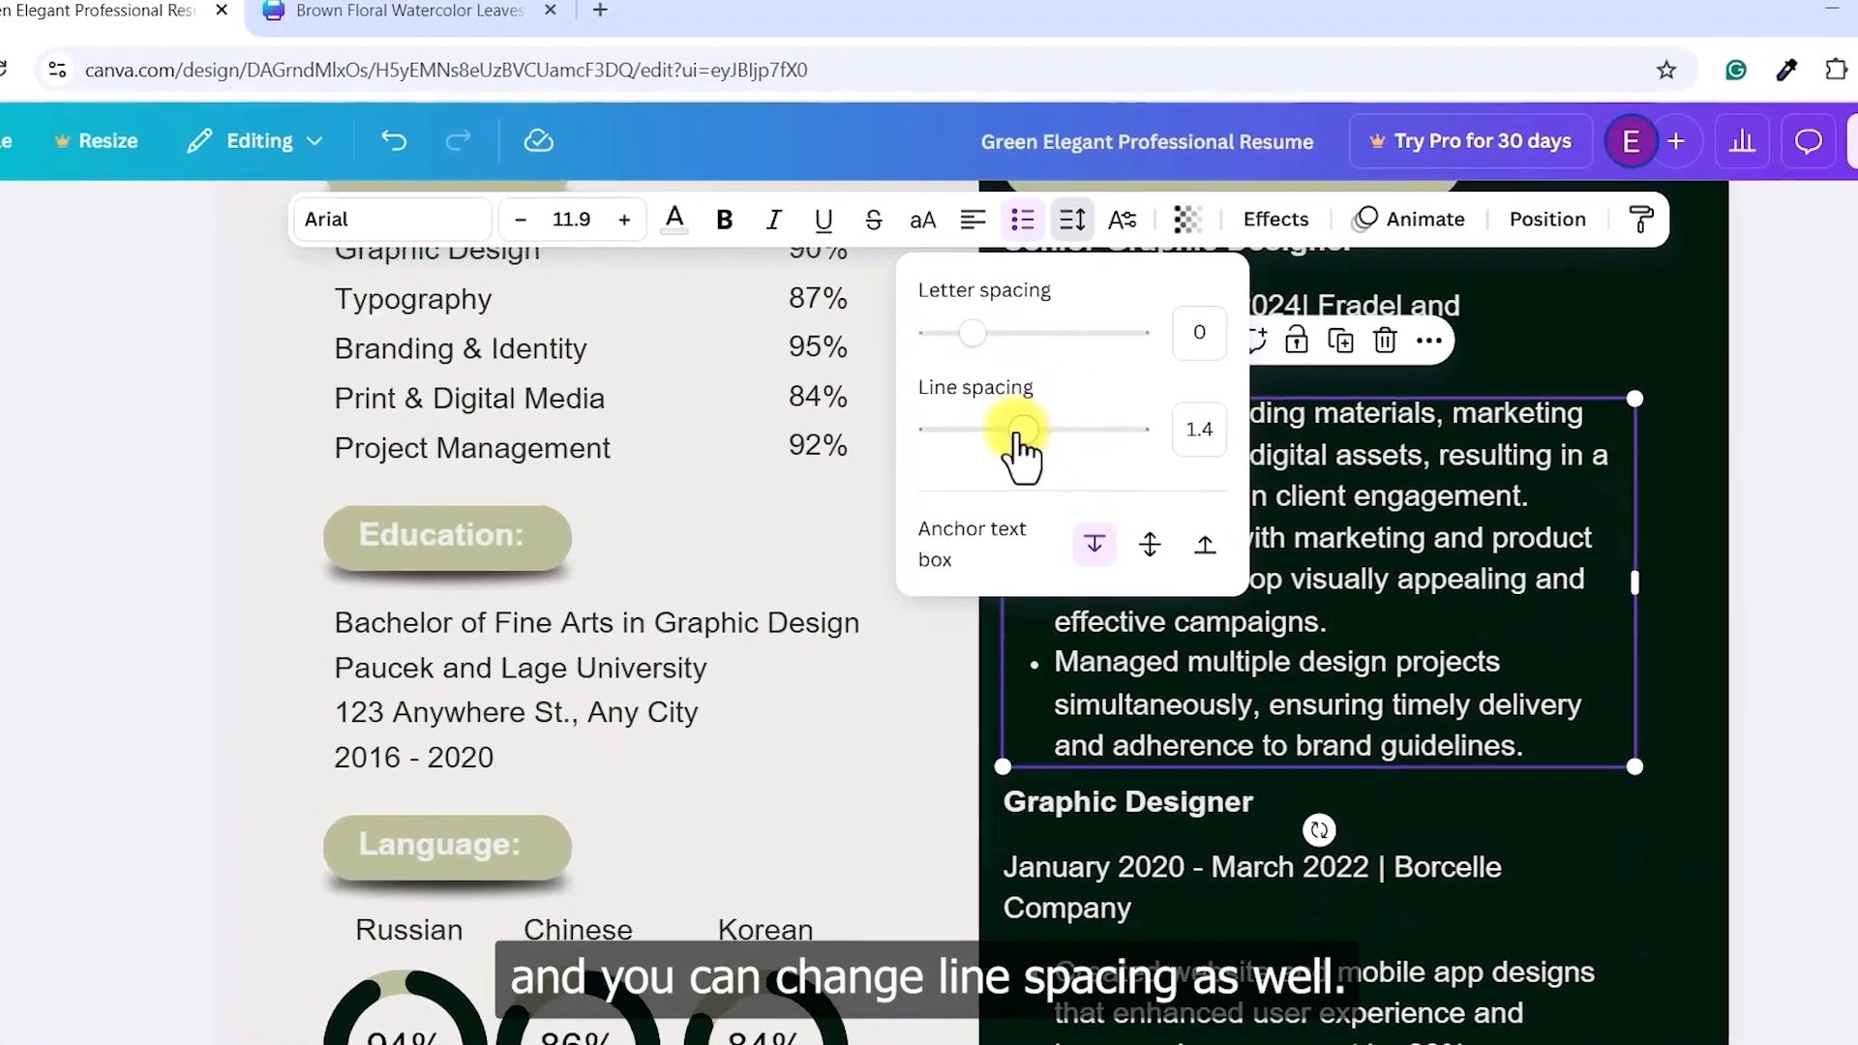
mouse_move(1021, 433)
mouse_down()
mouse_move(1128, 459)
mouse_move(1031, 459)
mouse_up()
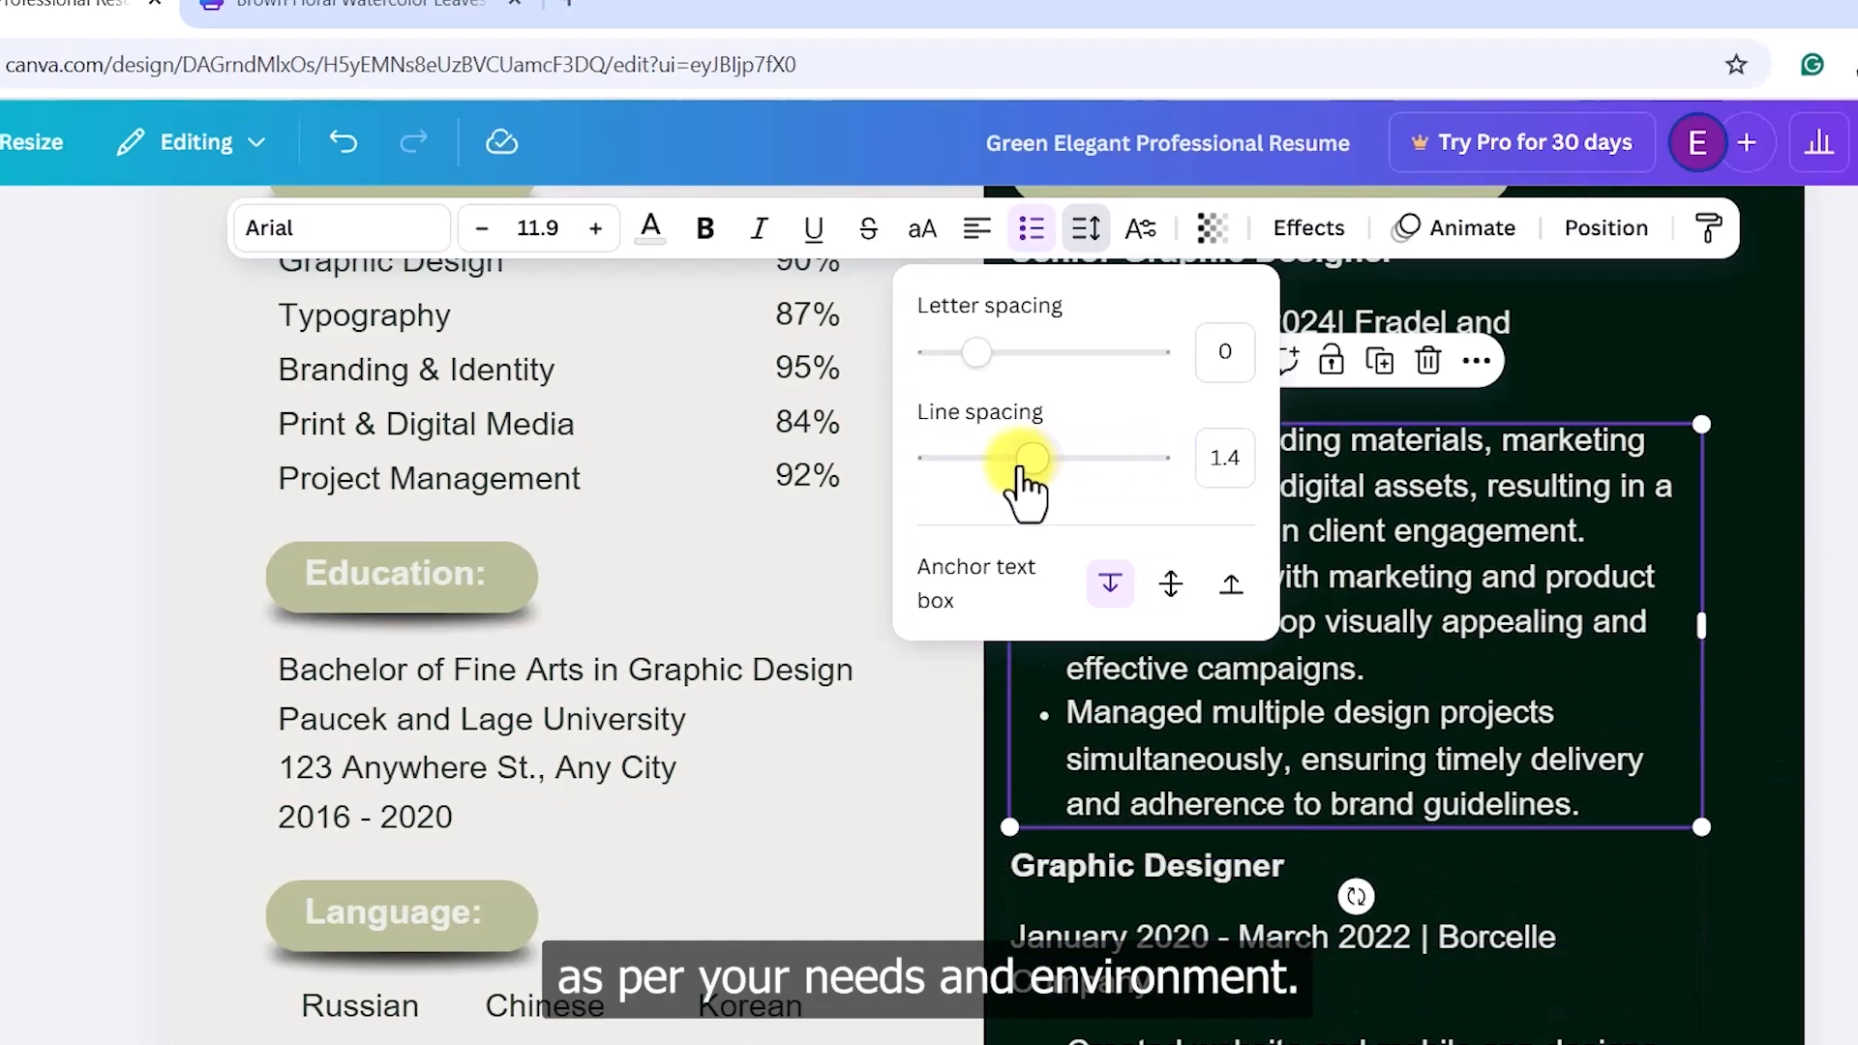
click(1839, 581)
click(1853, 571)
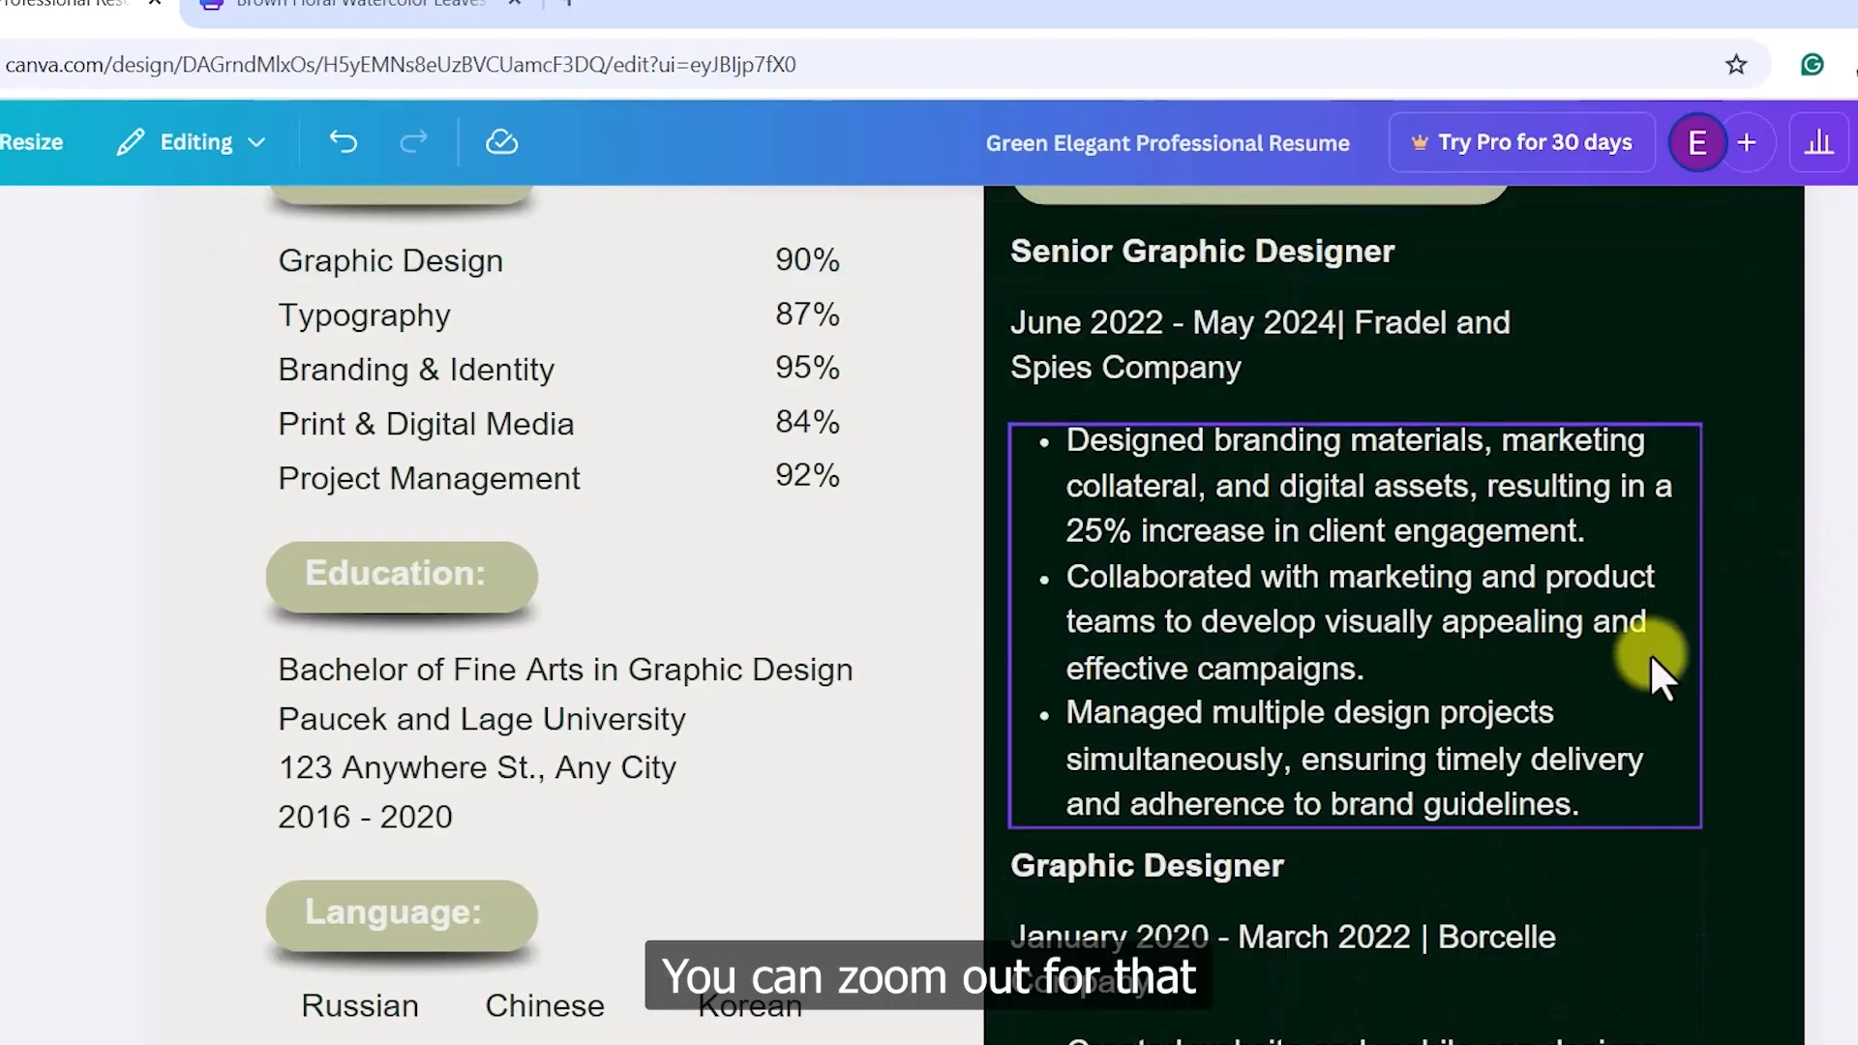
scroll(1659, 660, down, 4)
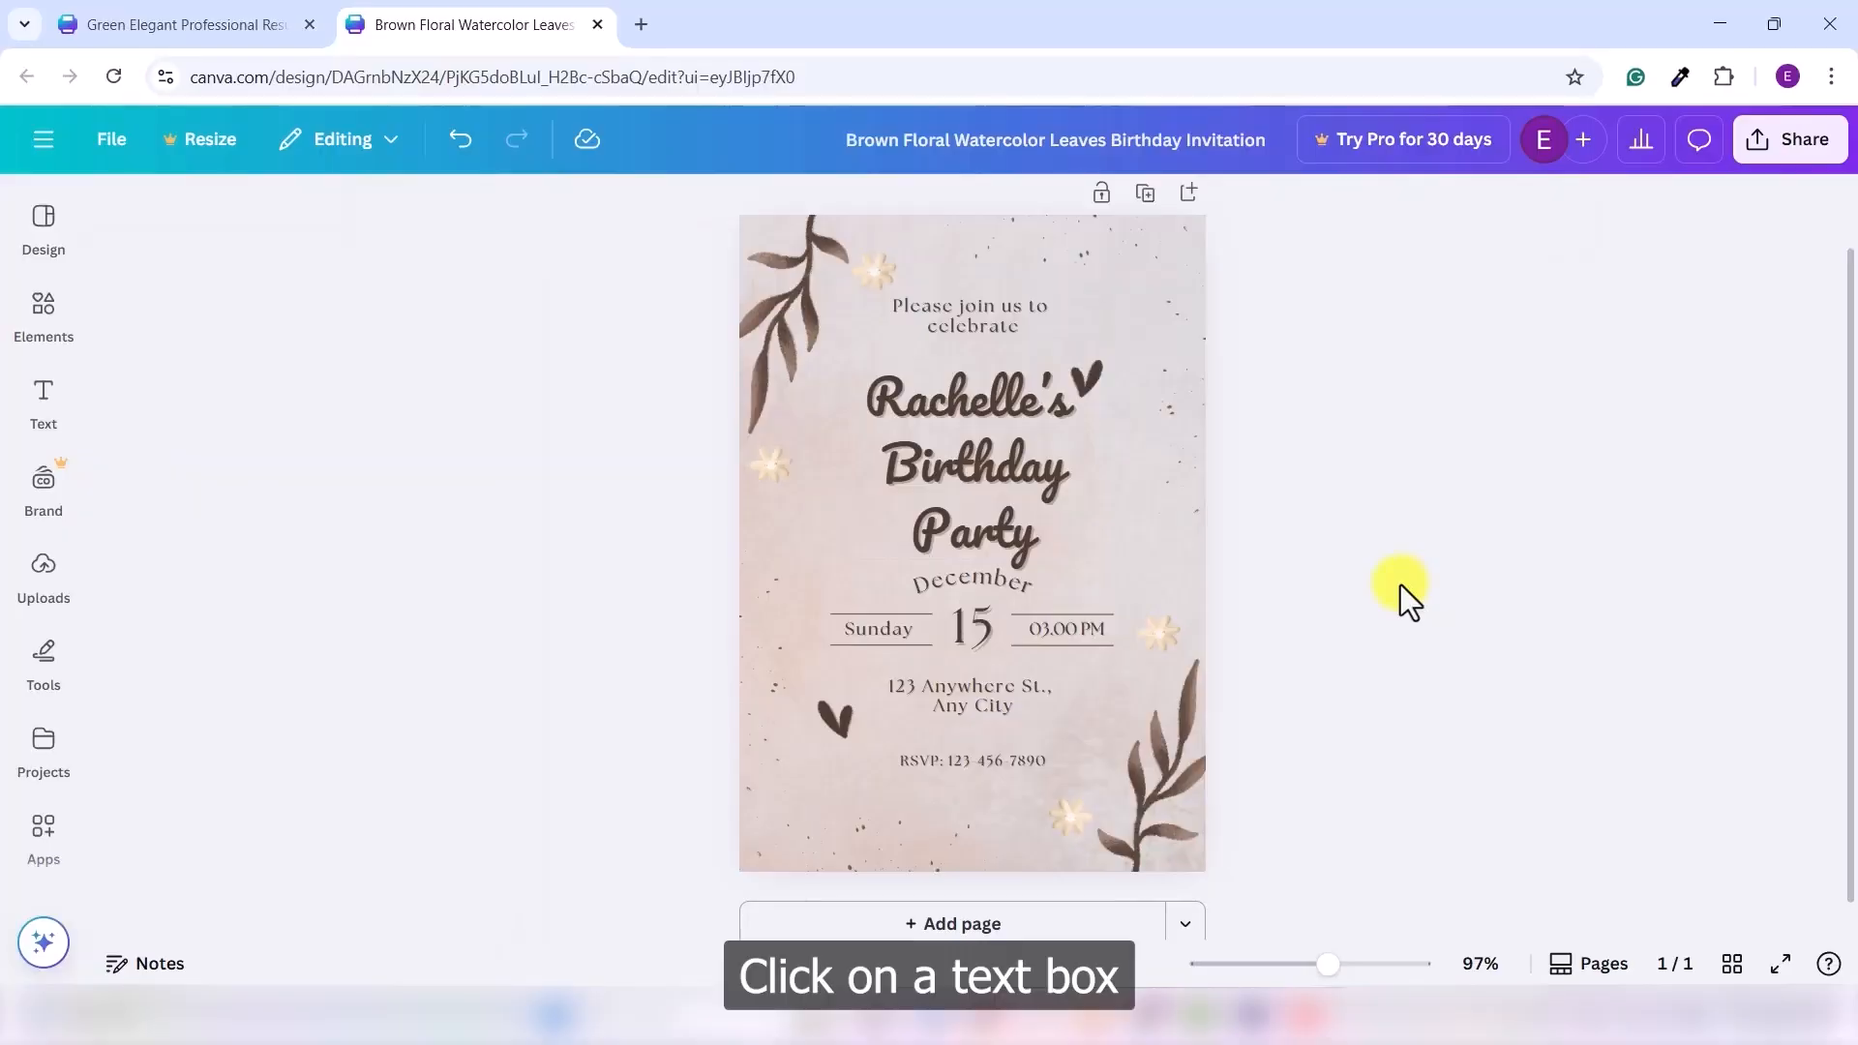
click(979, 485)
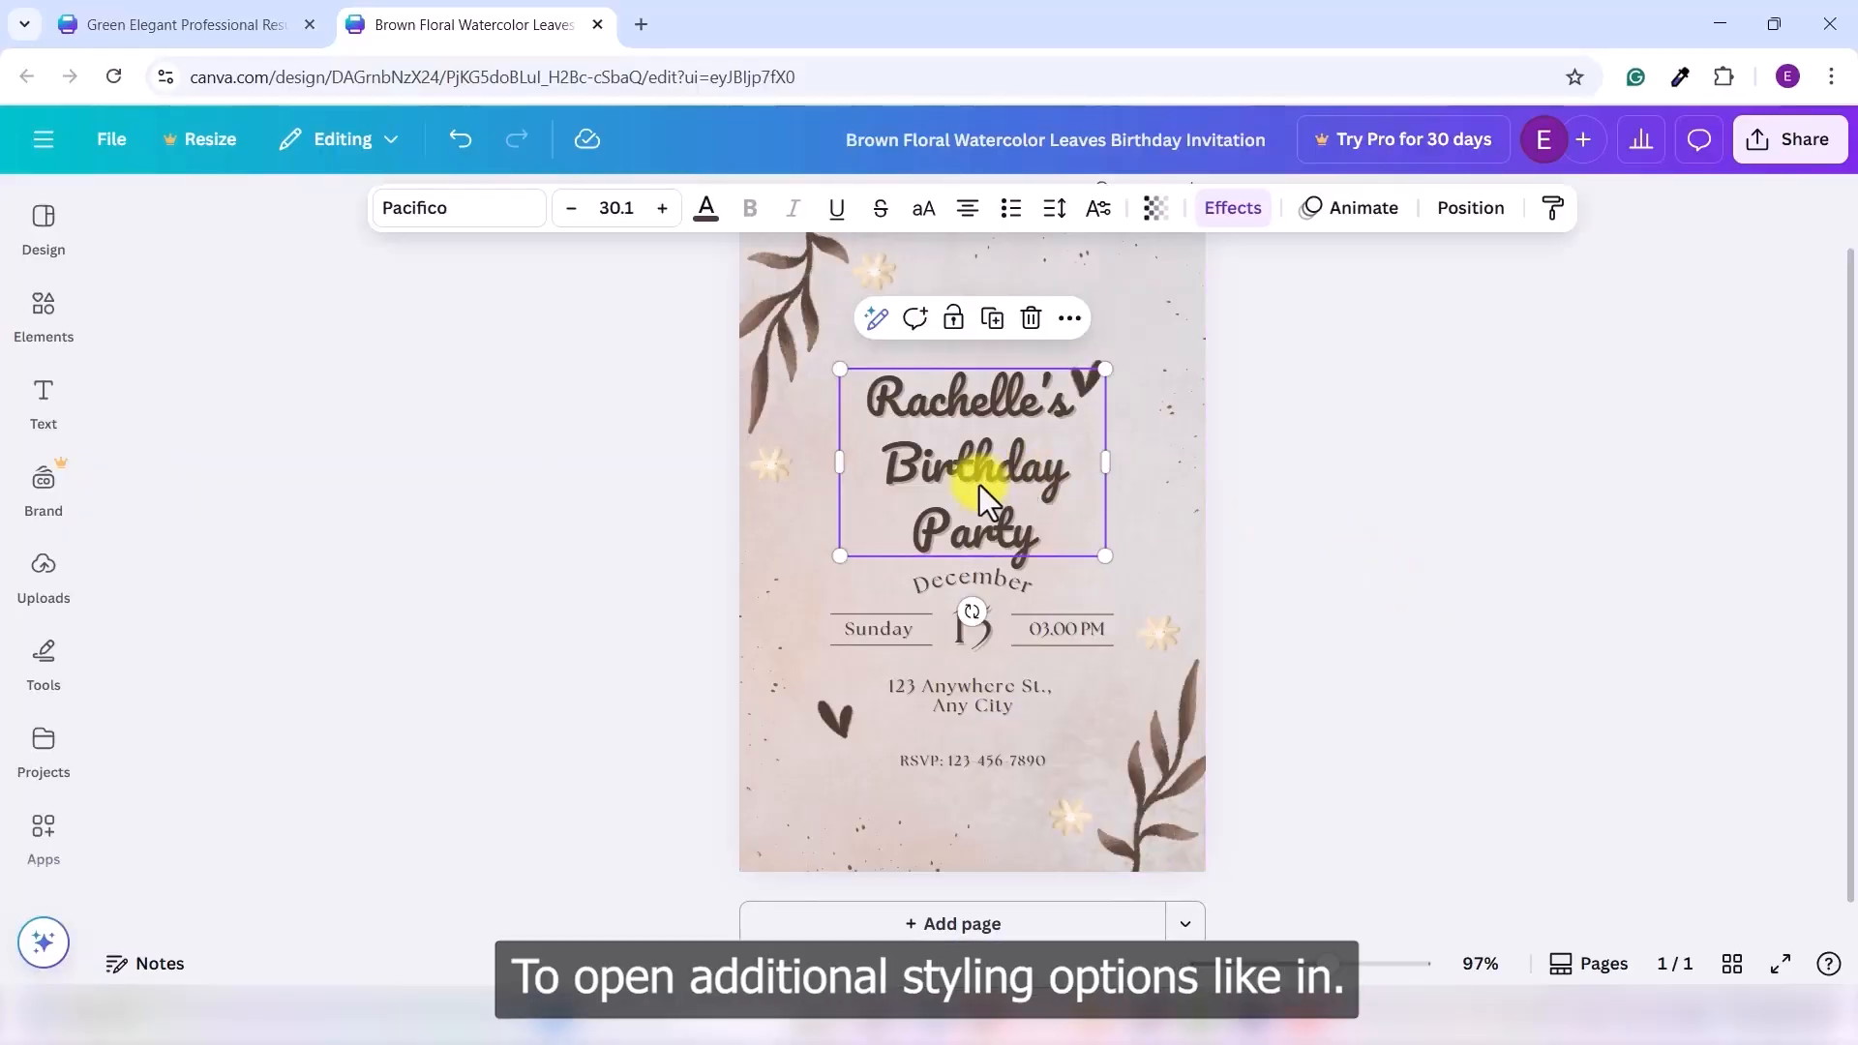
- Scroll through the heading's text effect styles in the Effects panel
click(1239, 207)
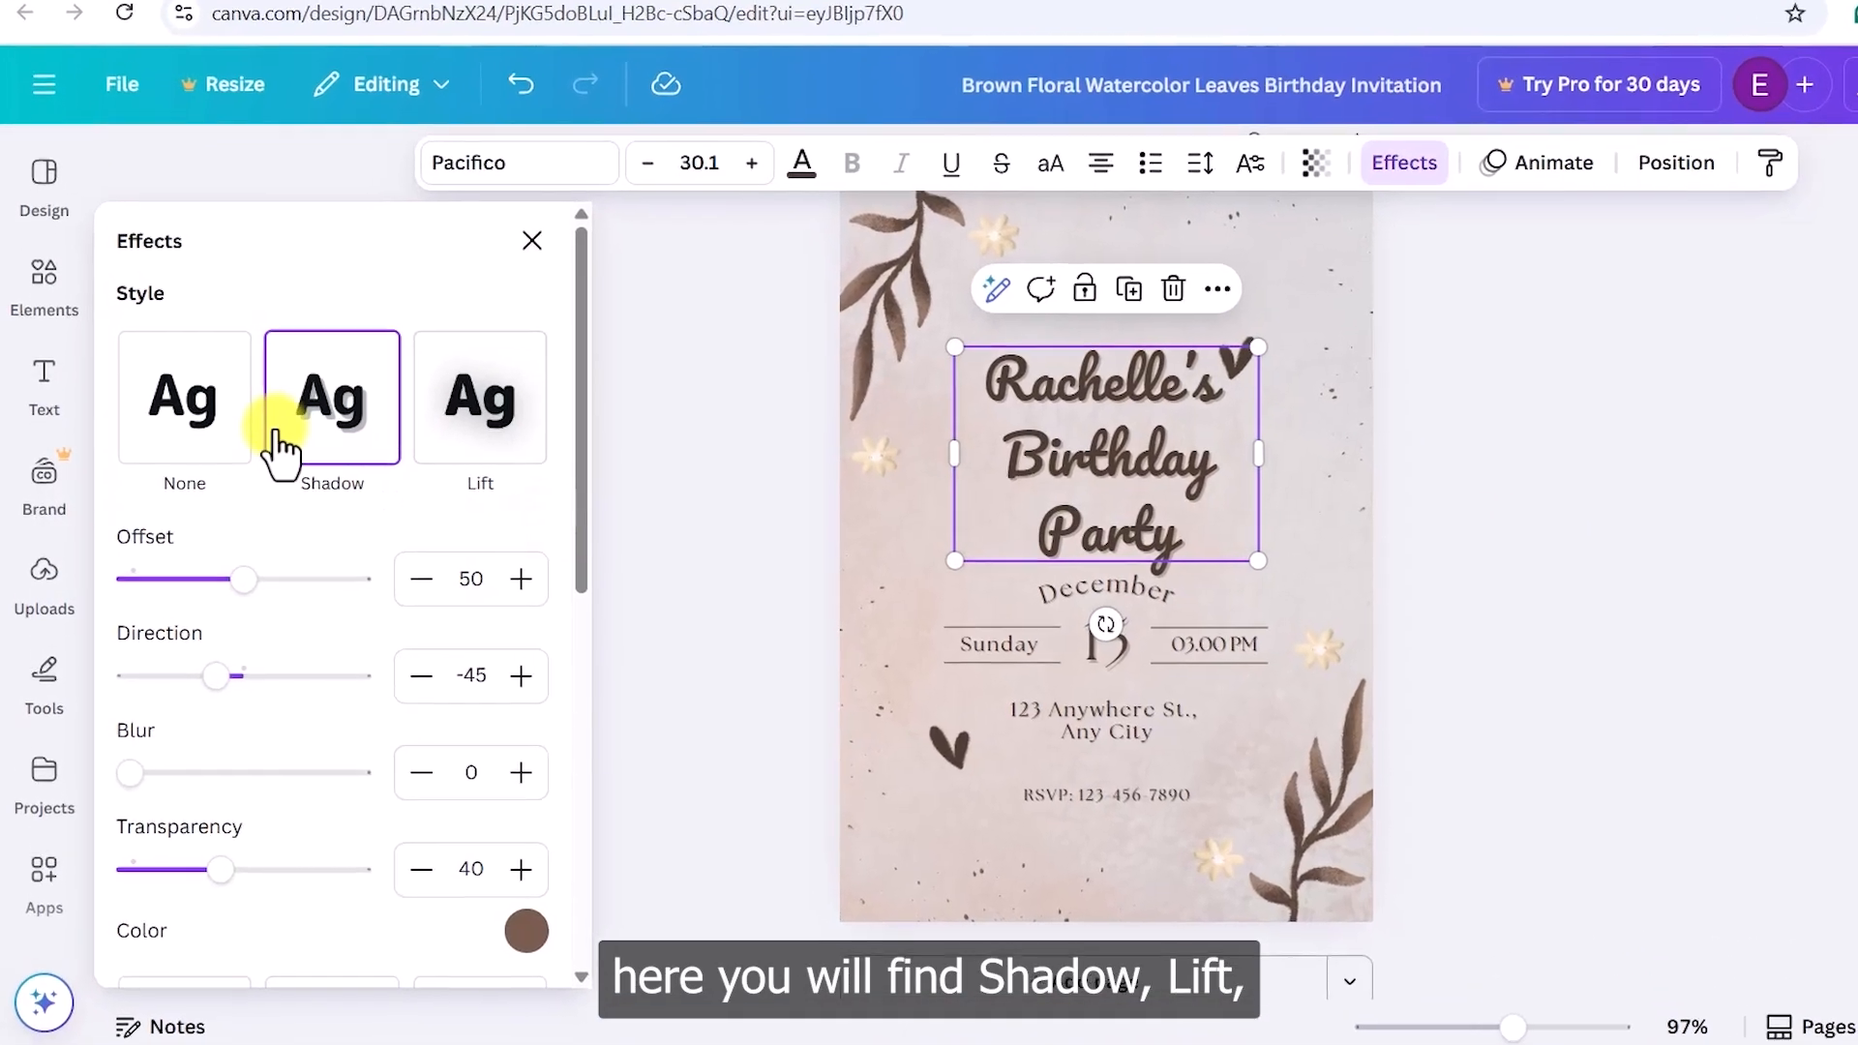
scroll(495, 479, down, 2)
scroll(581, 455, down, 6)
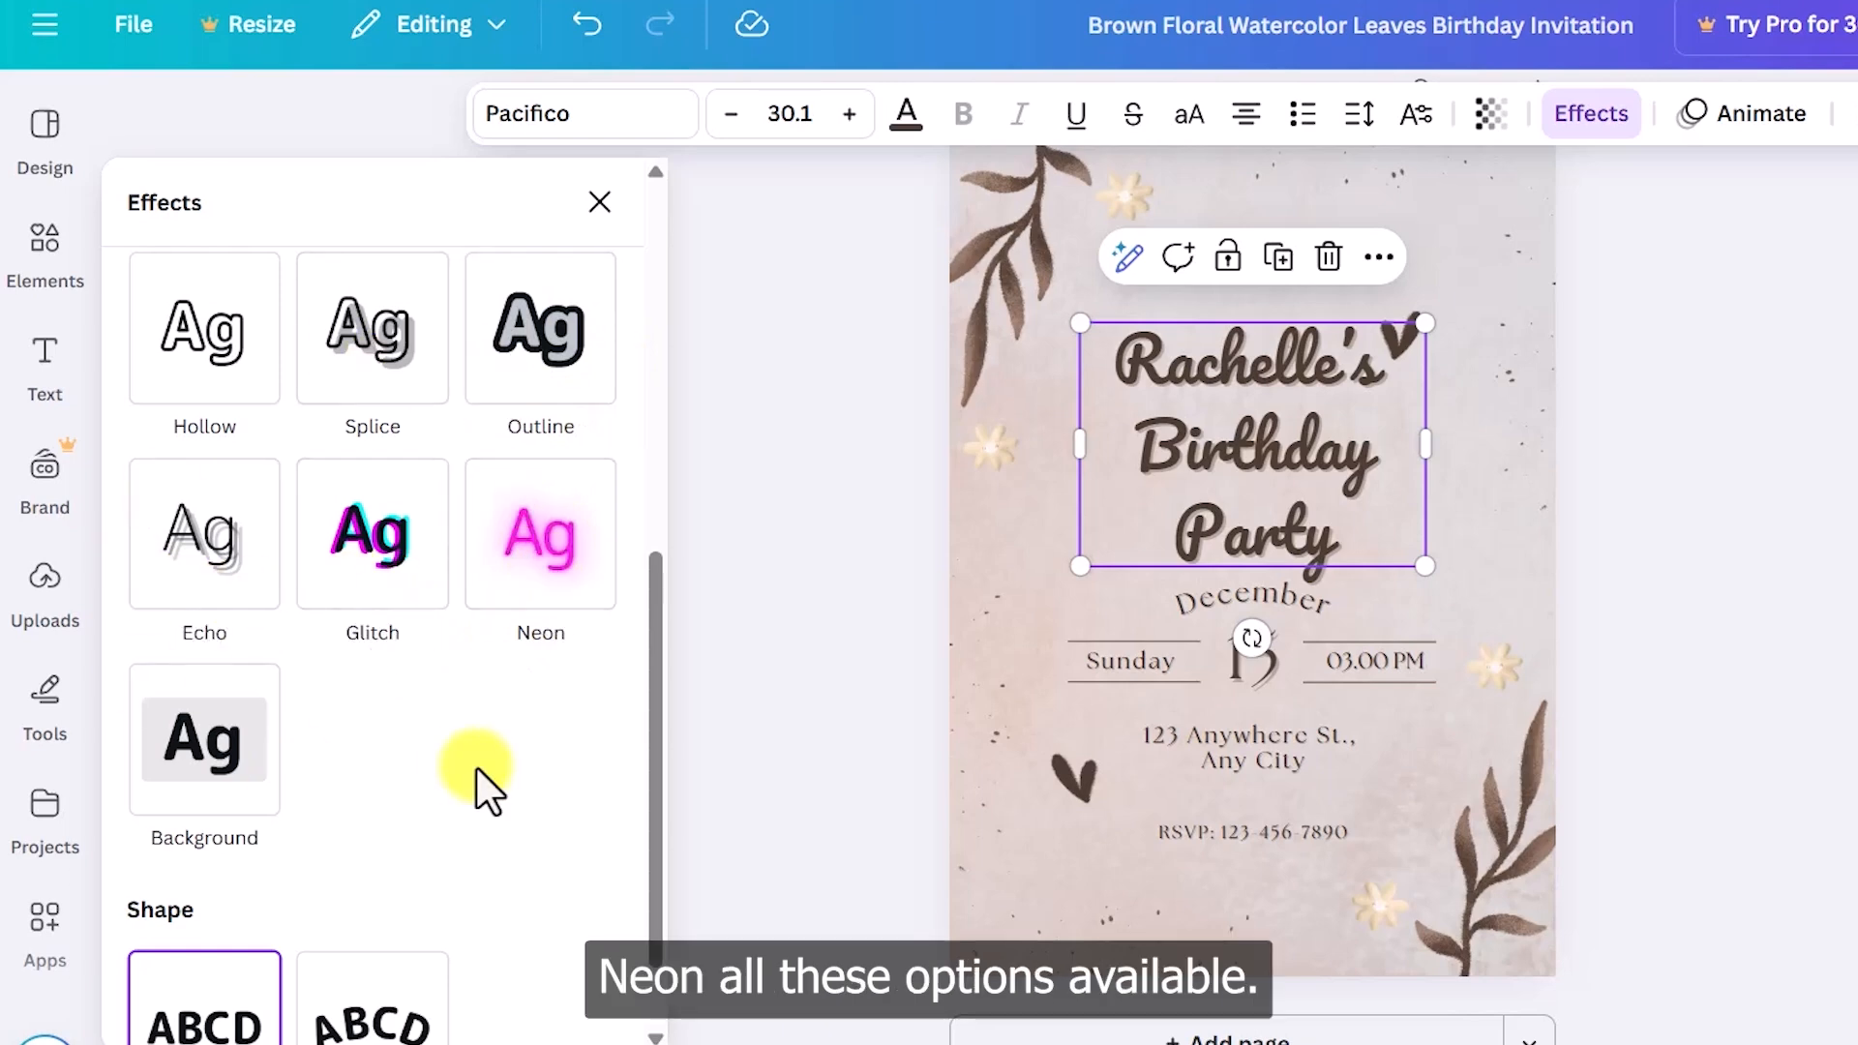
scroll(425, 801, down, 2)
scroll(490, 784, up, 7)
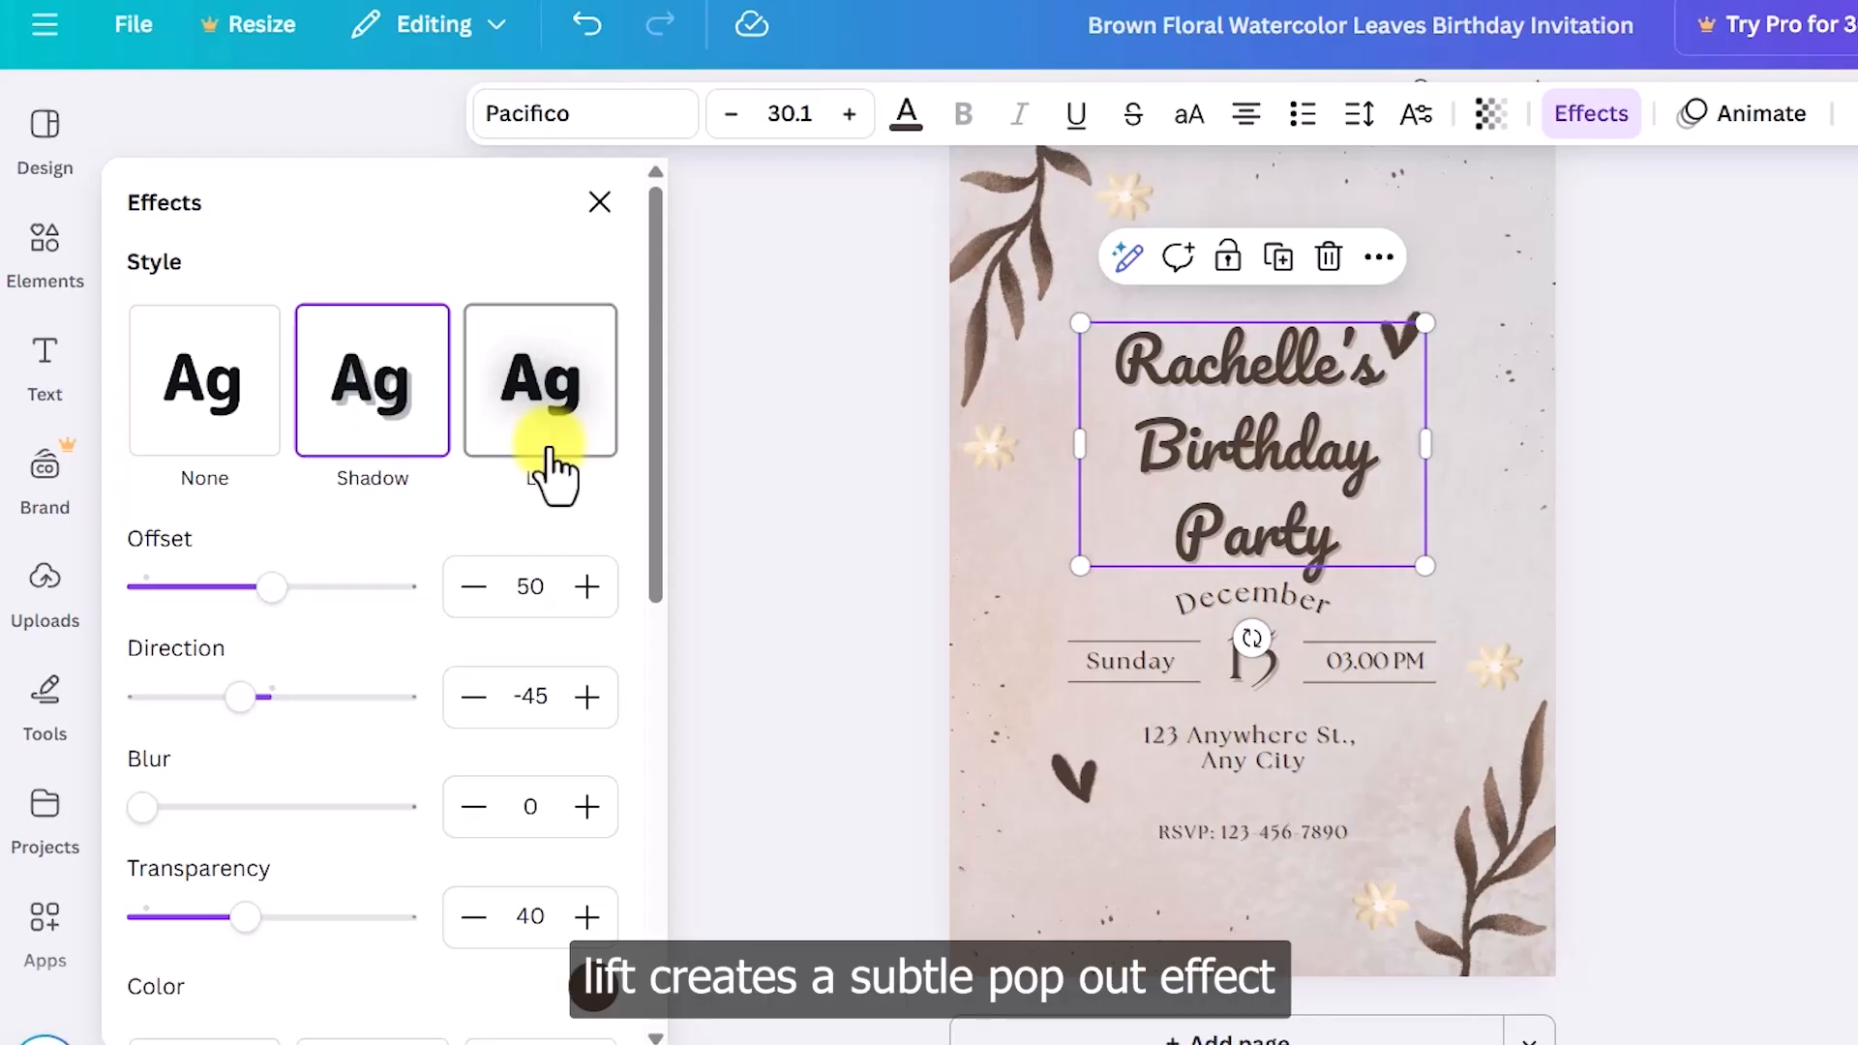
scroll(571, 484, down, 6)
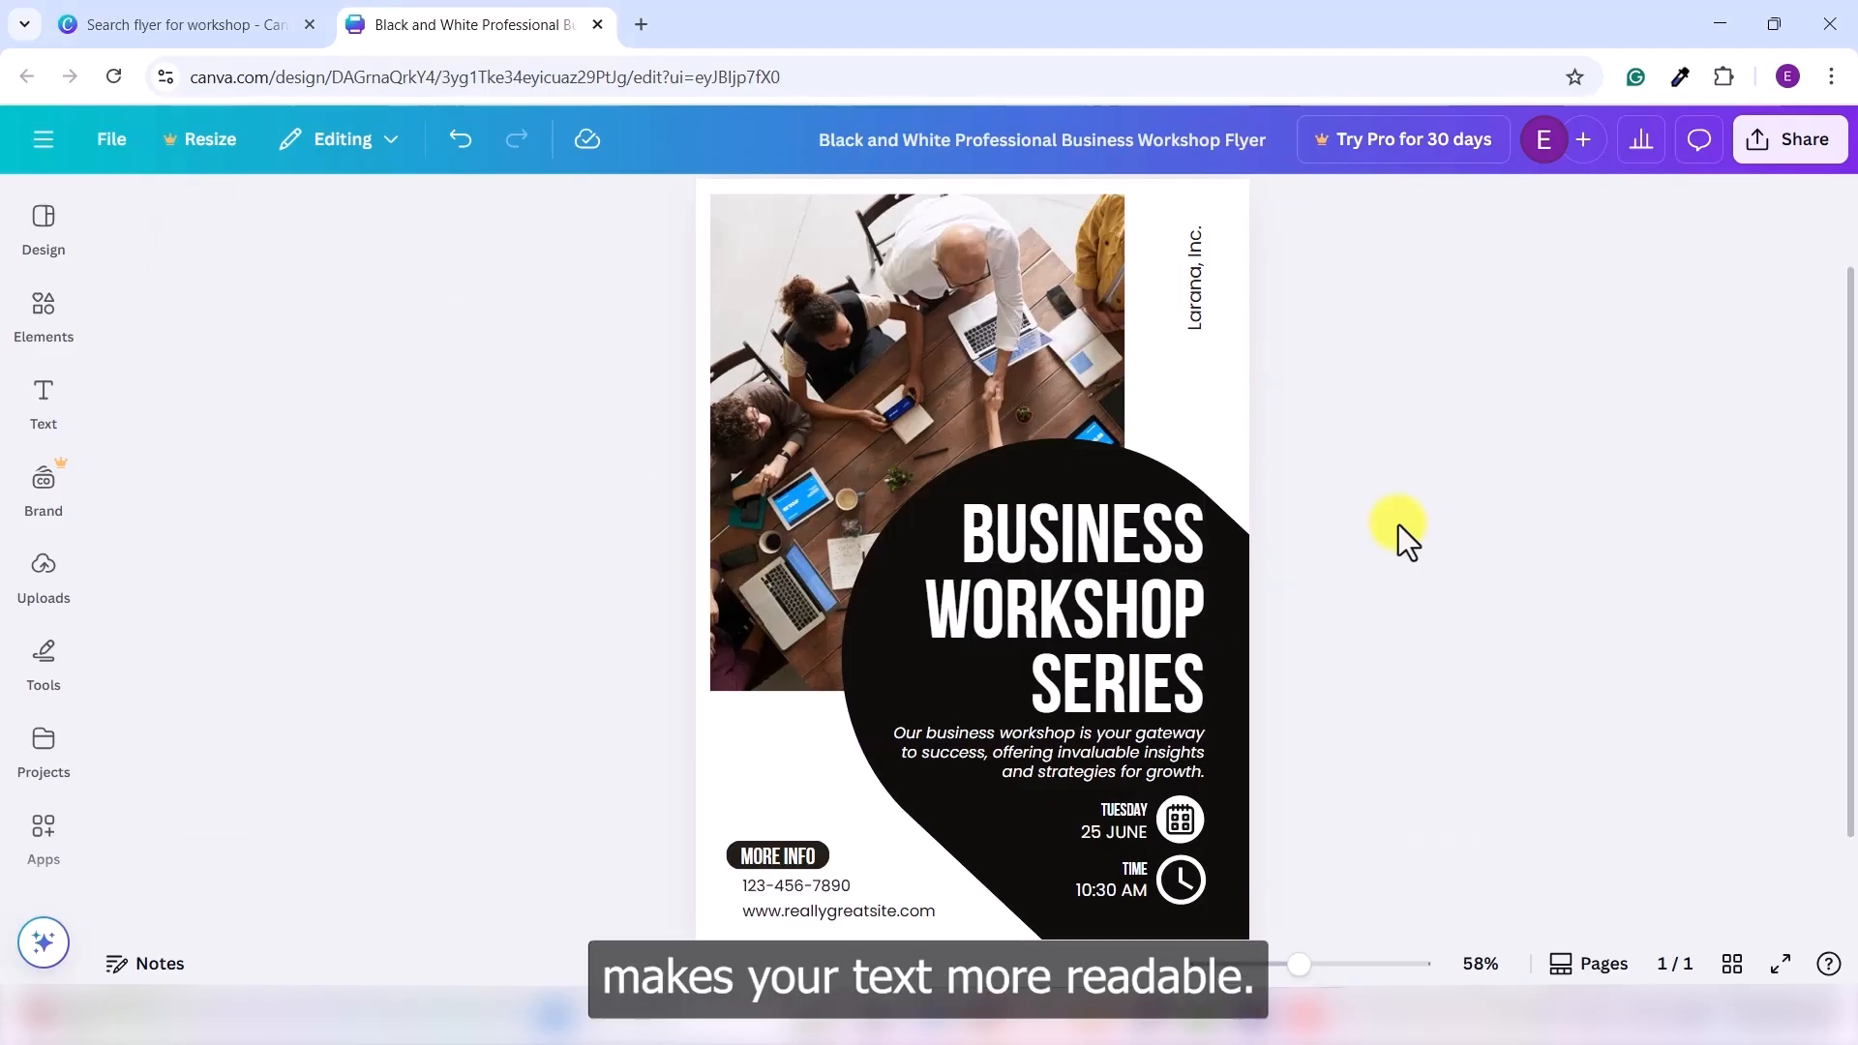
- Select the black diamond shape behind the flyer headline, then deselect it
click(1078, 459)
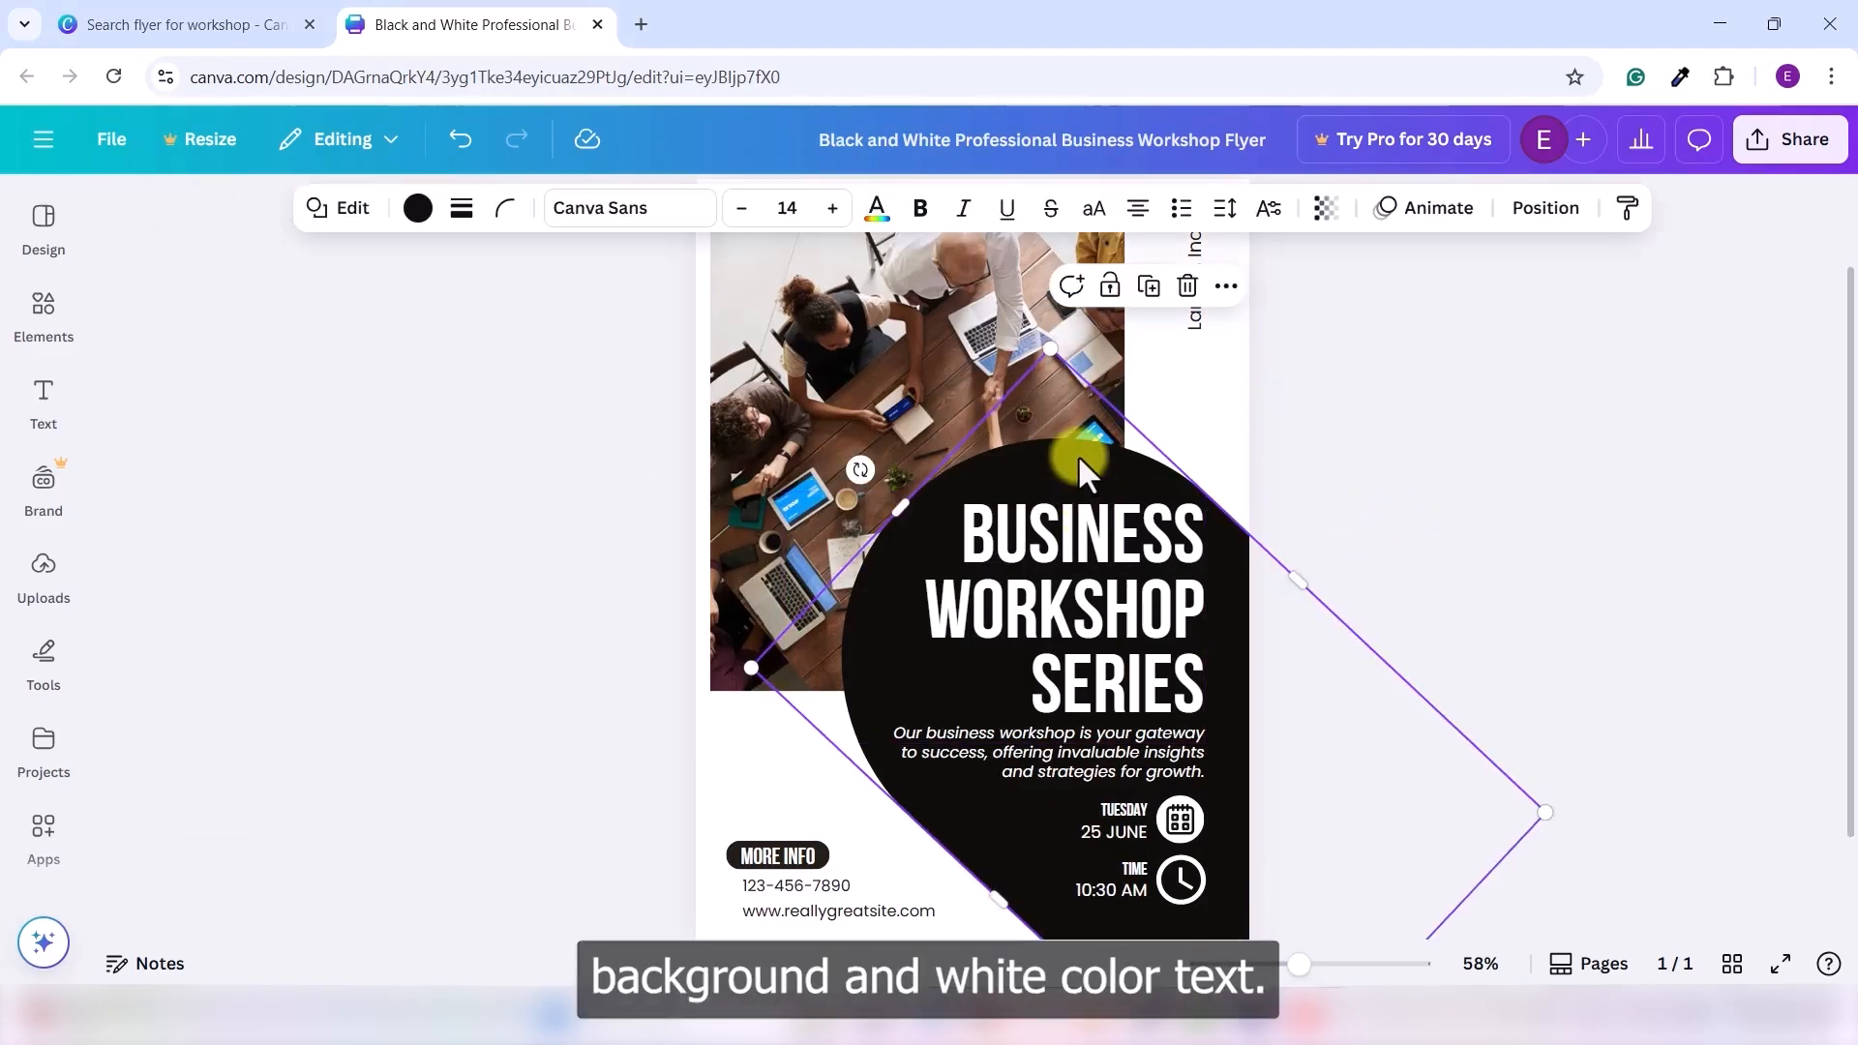
click(1519, 536)
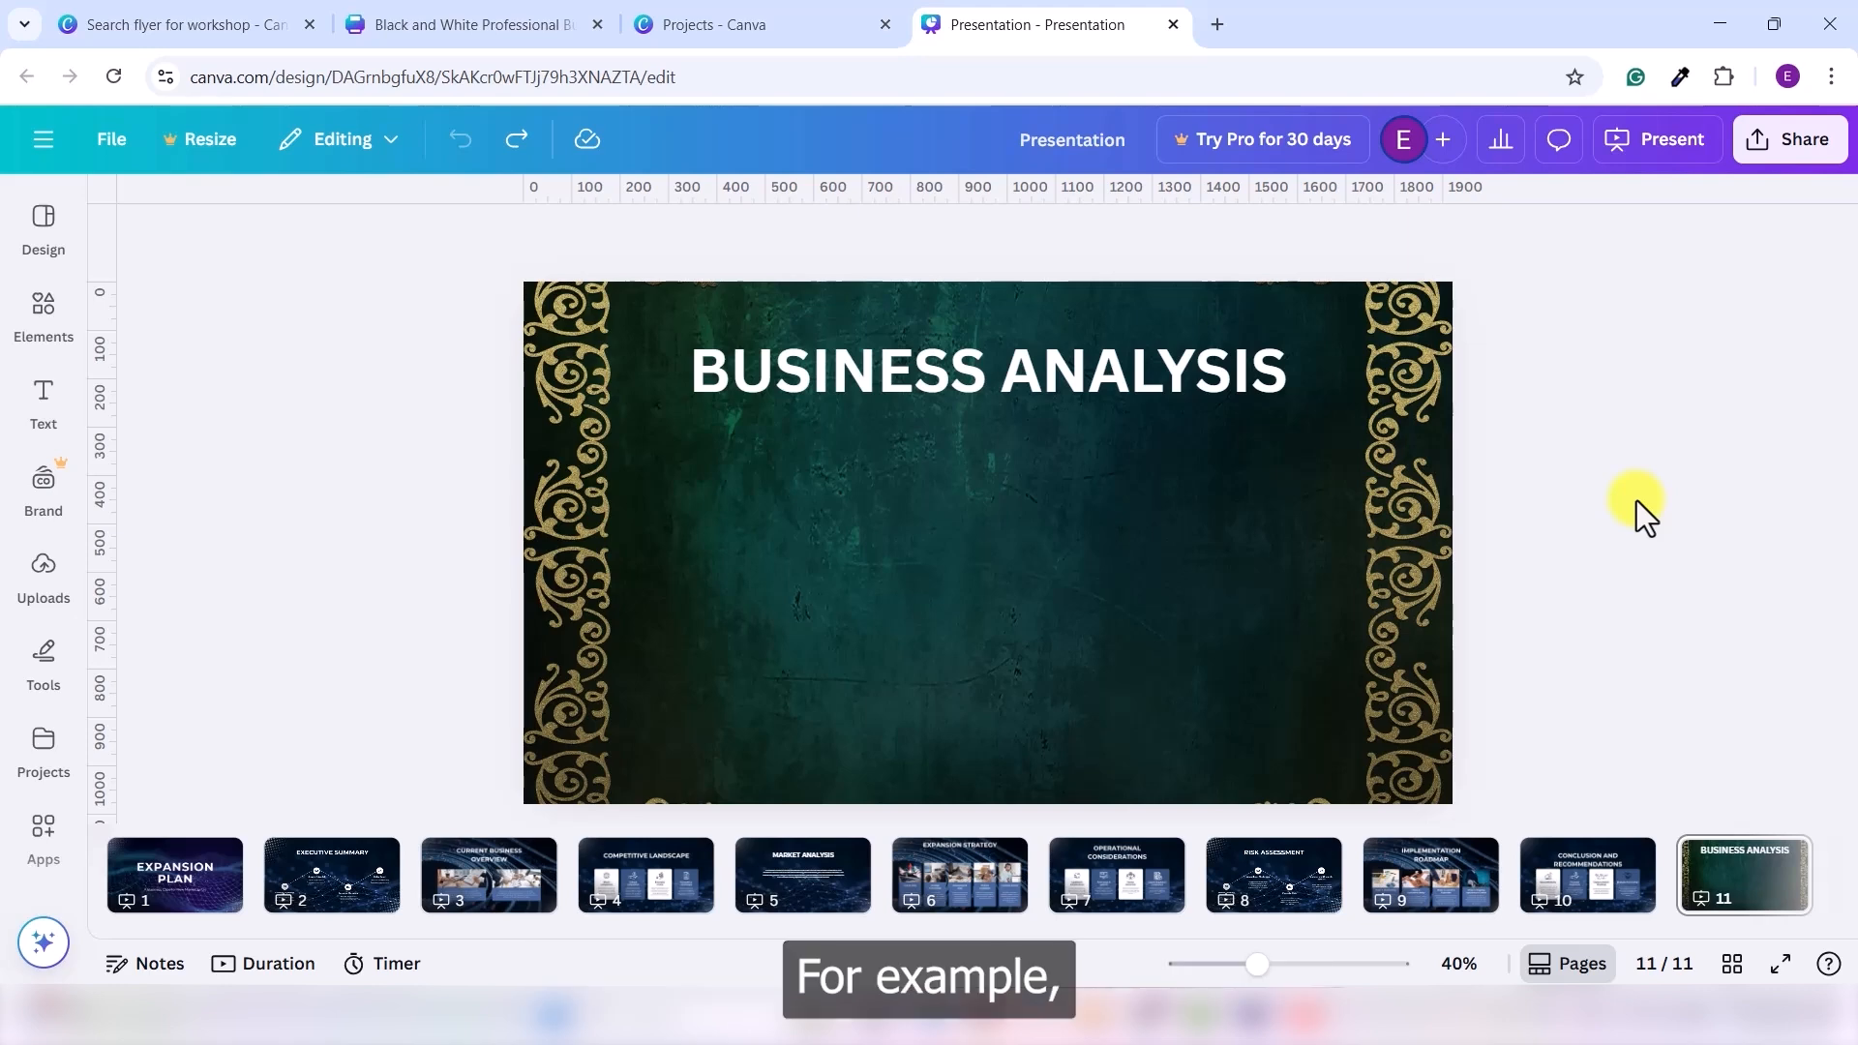
- Add a 3x3 grid of layout guides to the slide through the design settings
click(871, 525)
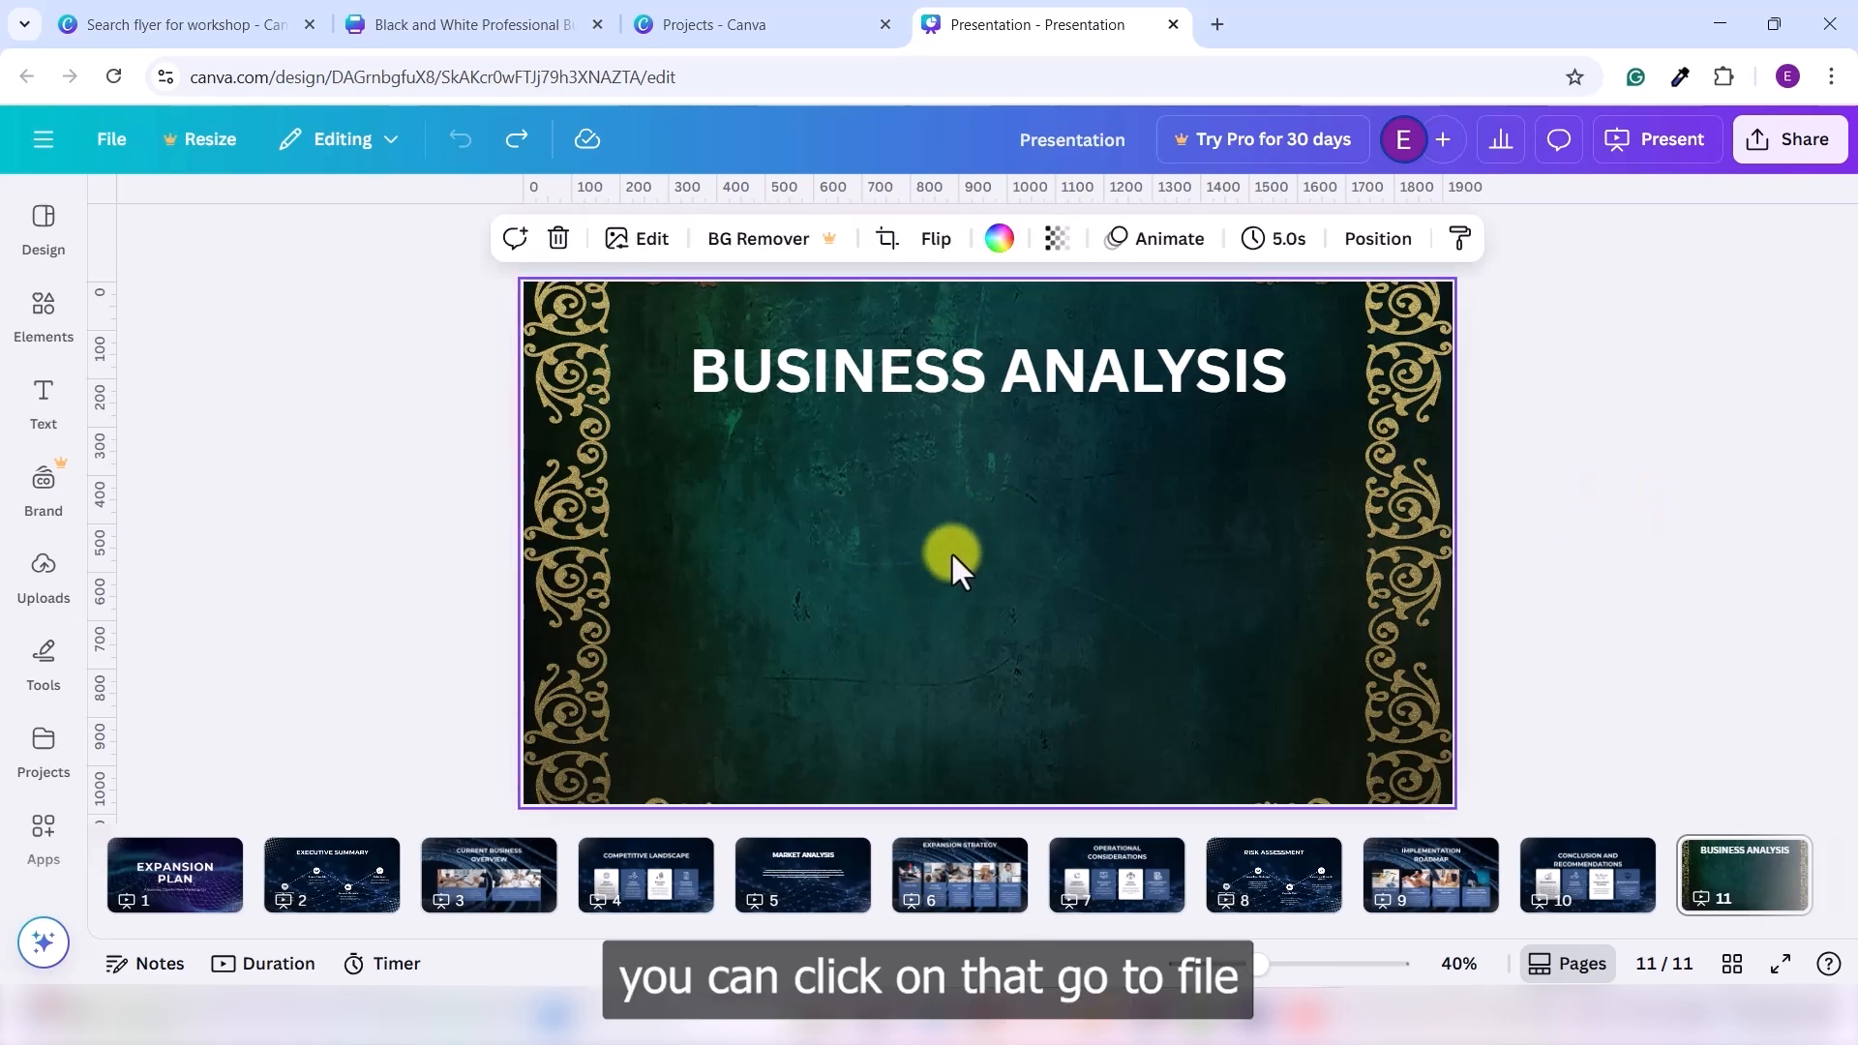
click(105, 142)
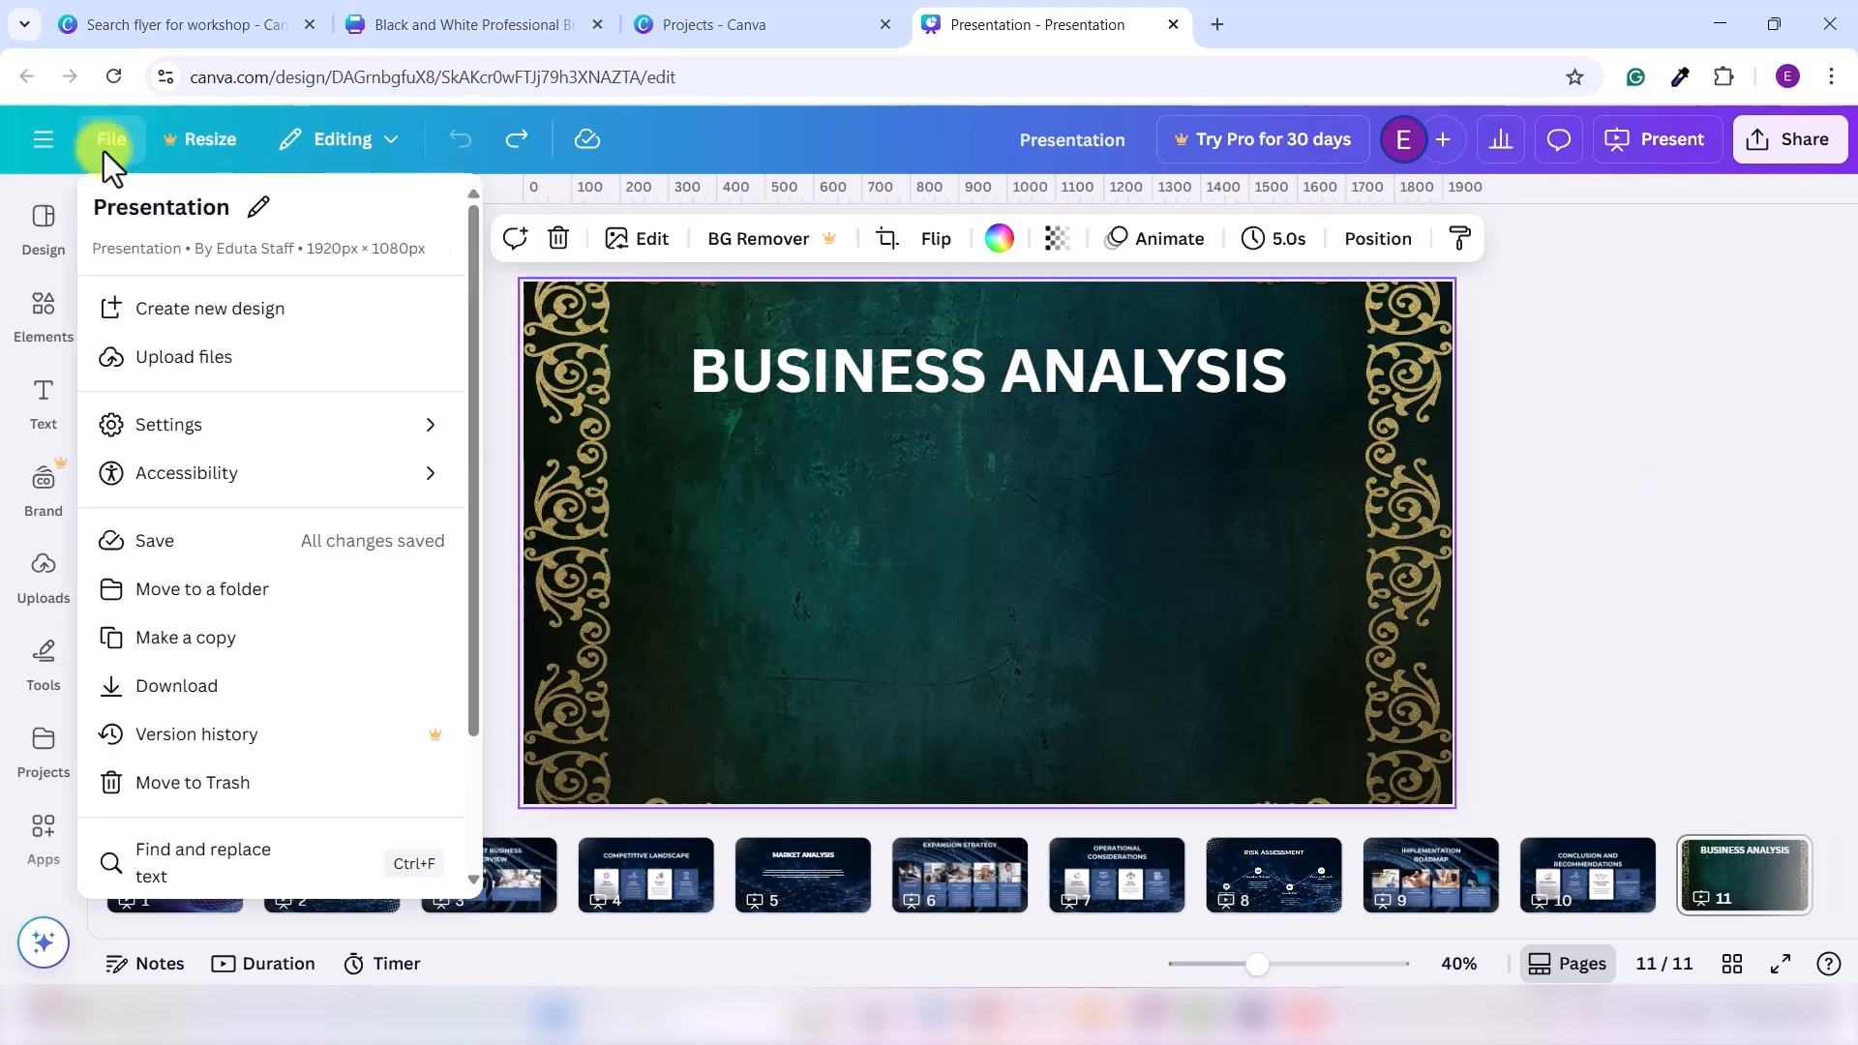
click(207, 424)
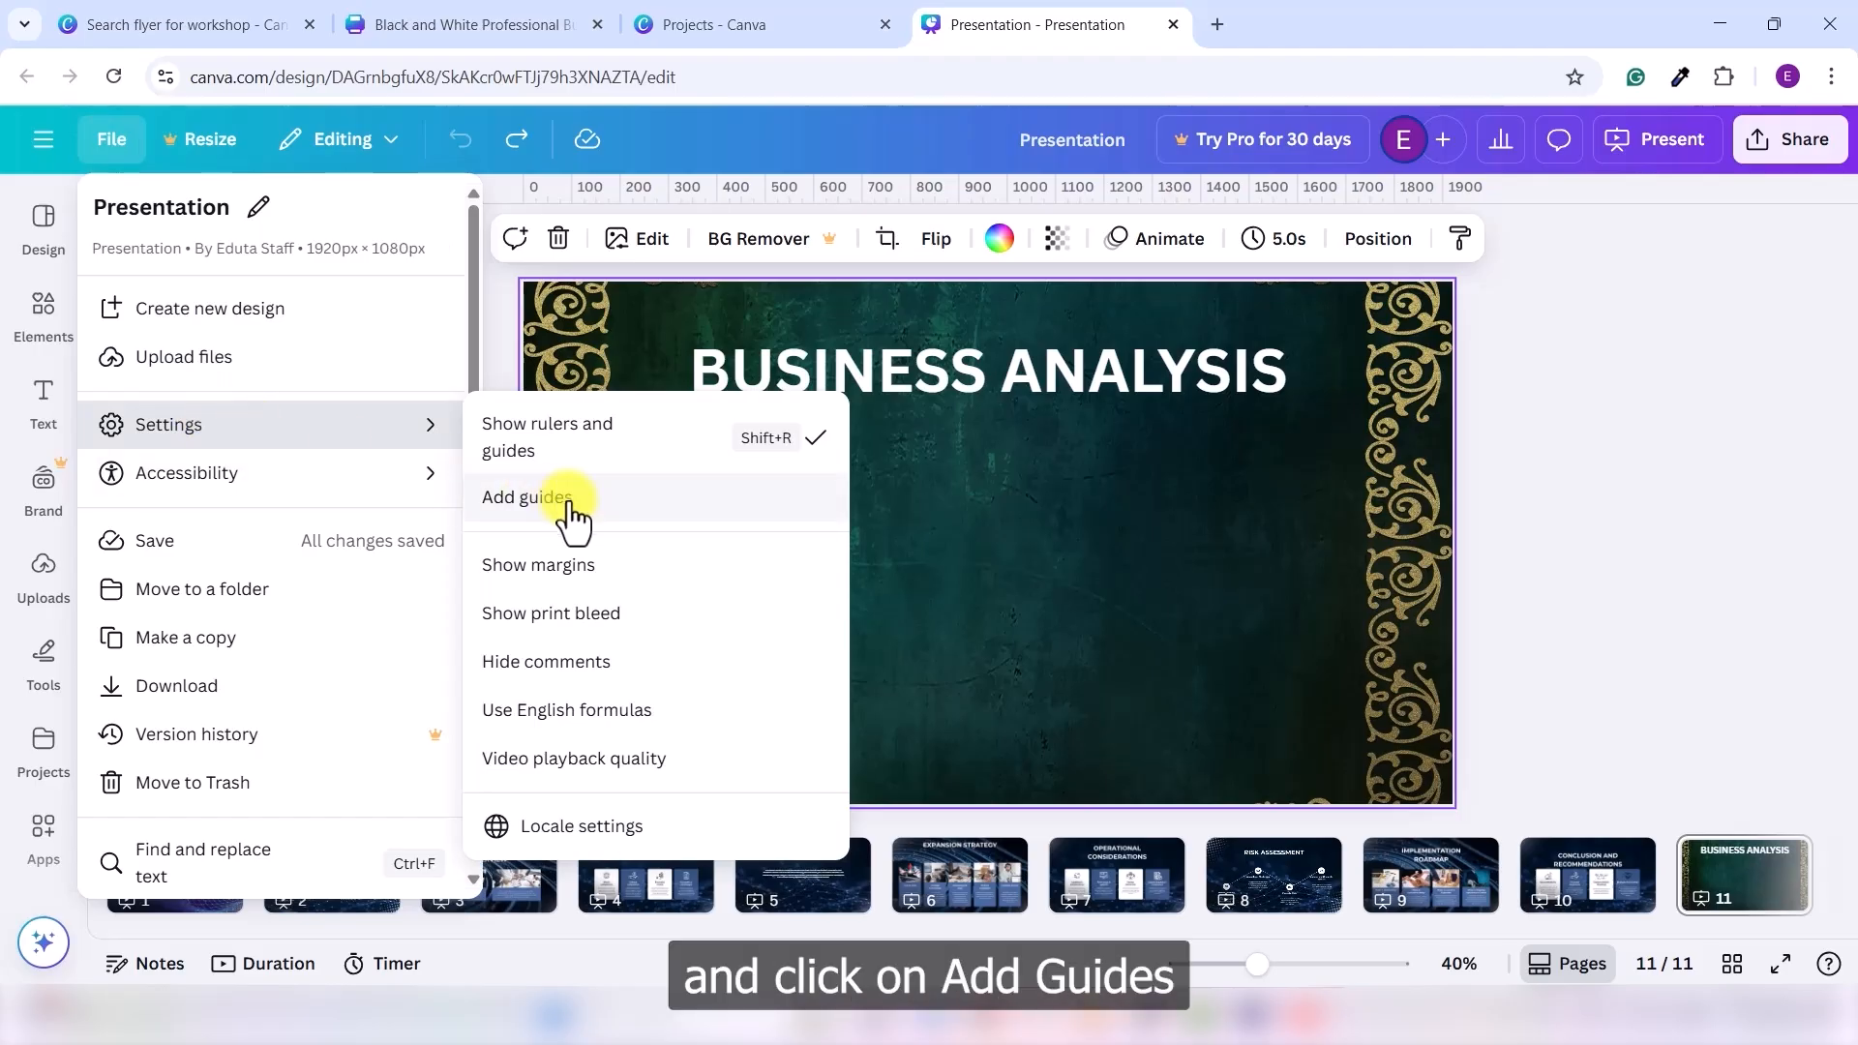
click(612, 506)
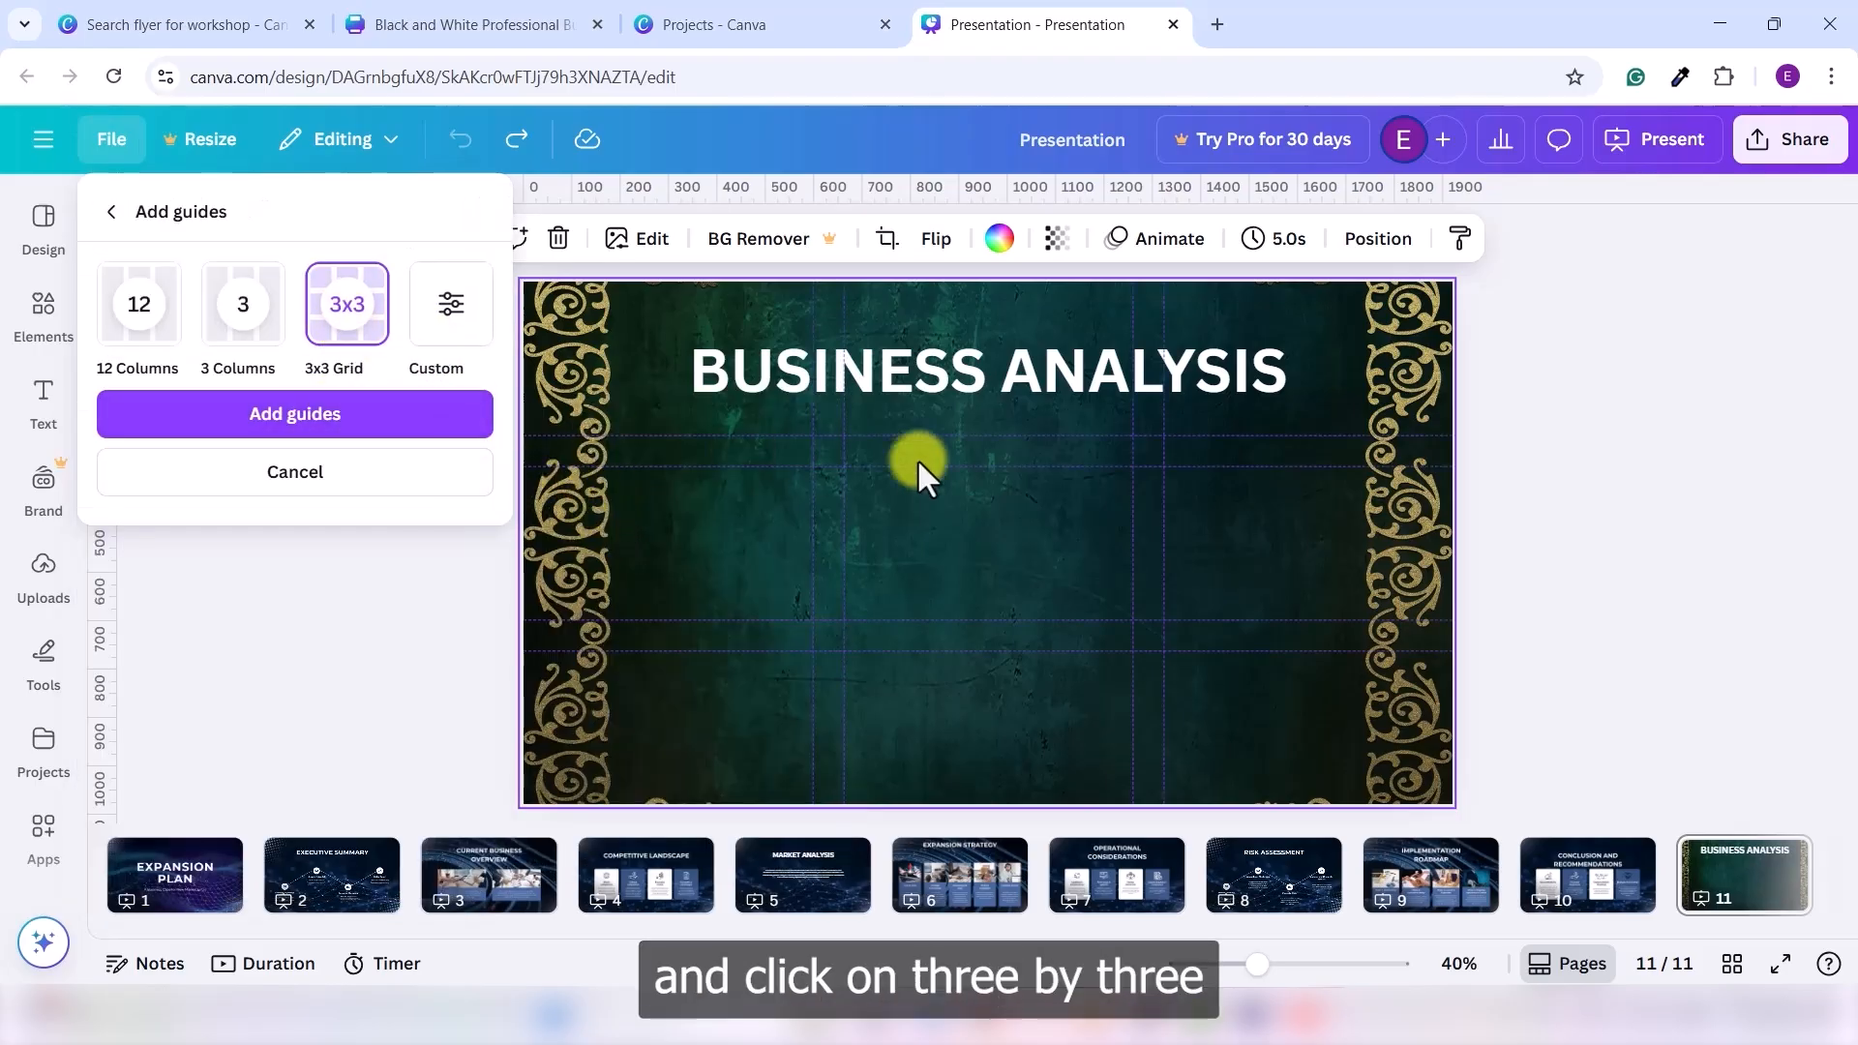
click(343, 421)
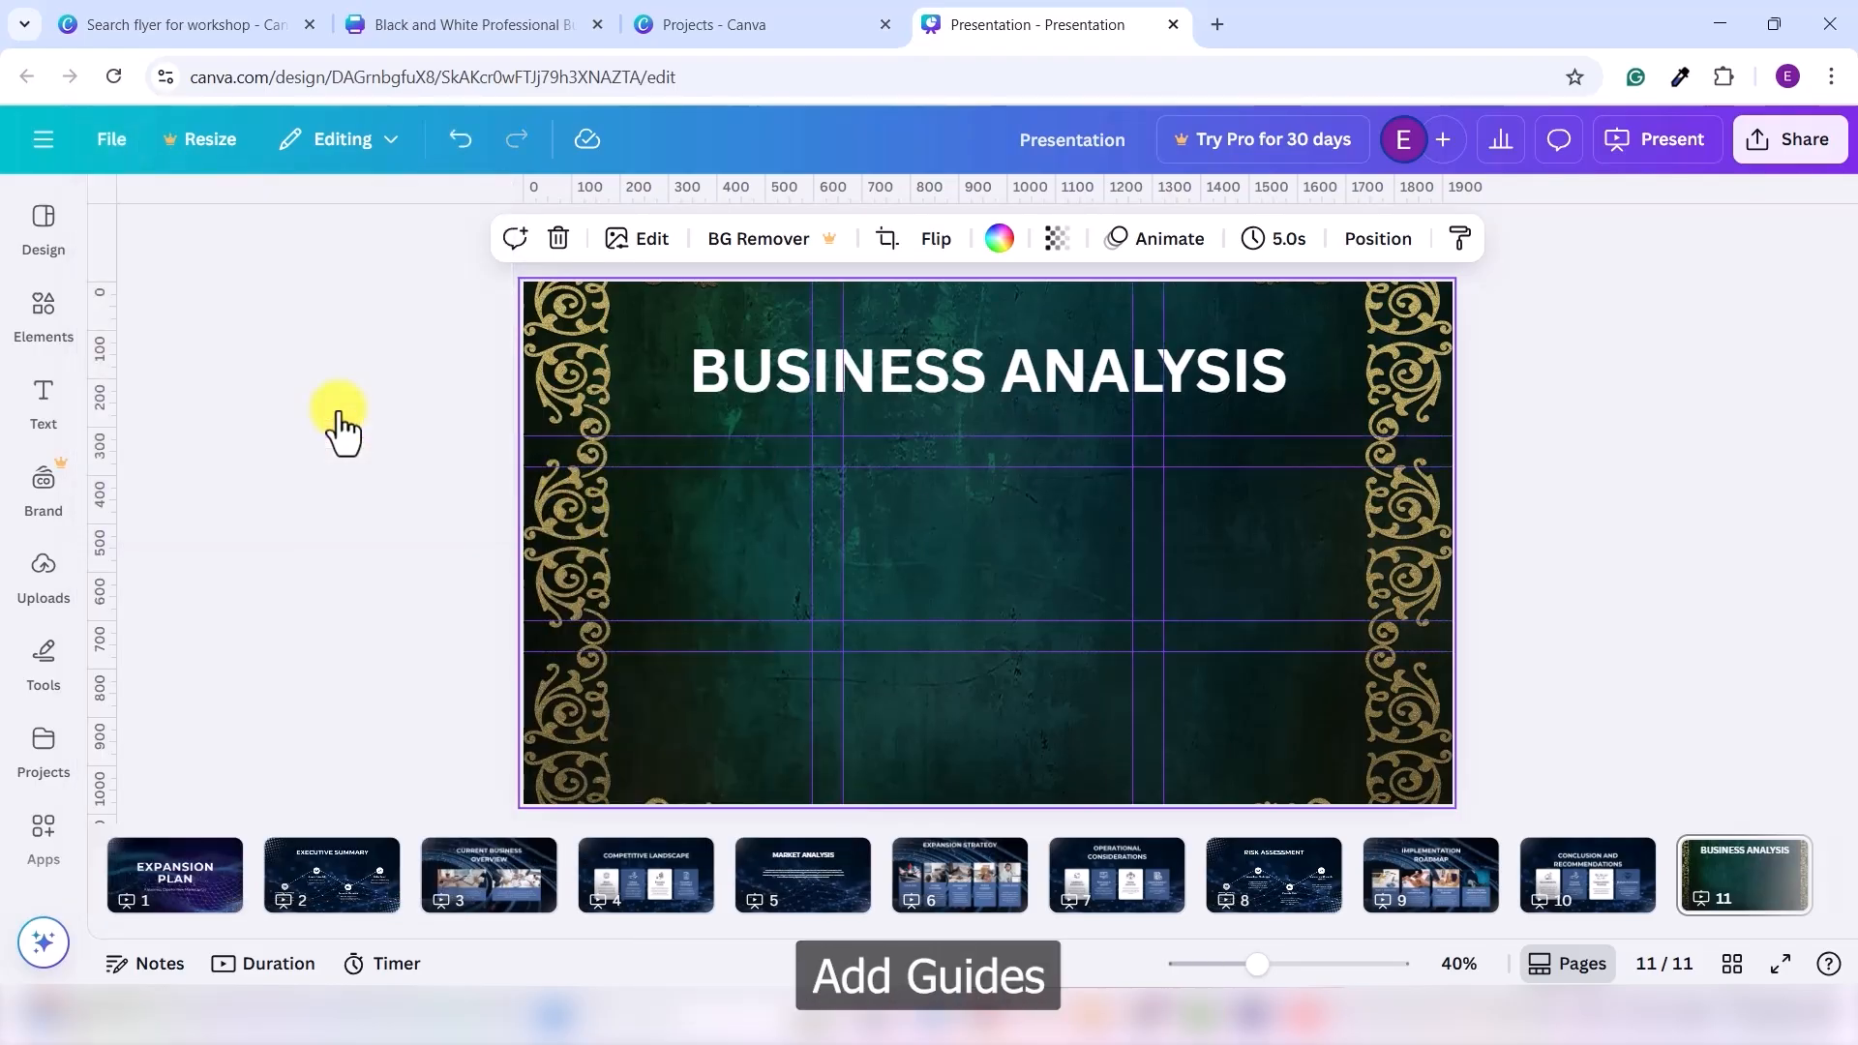
- Turn on Show margins for the slide in the design settings
click(112, 138)
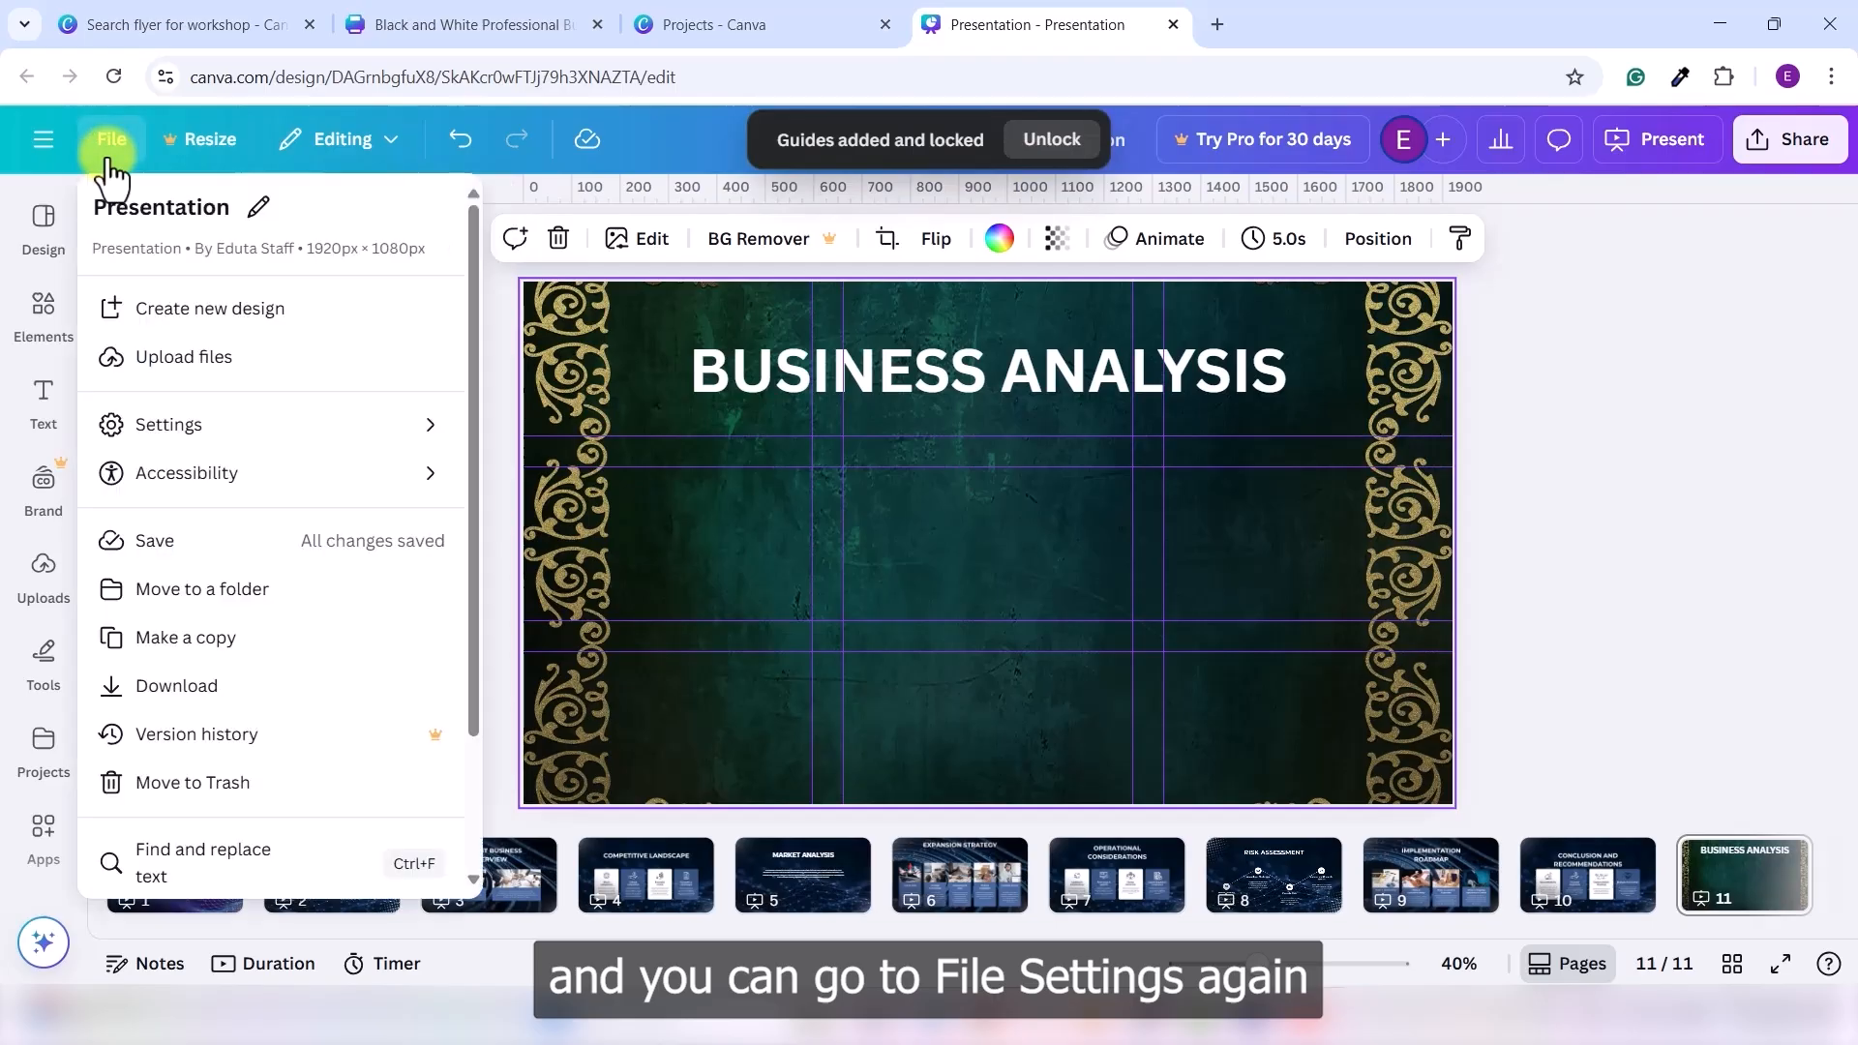
click(182, 425)
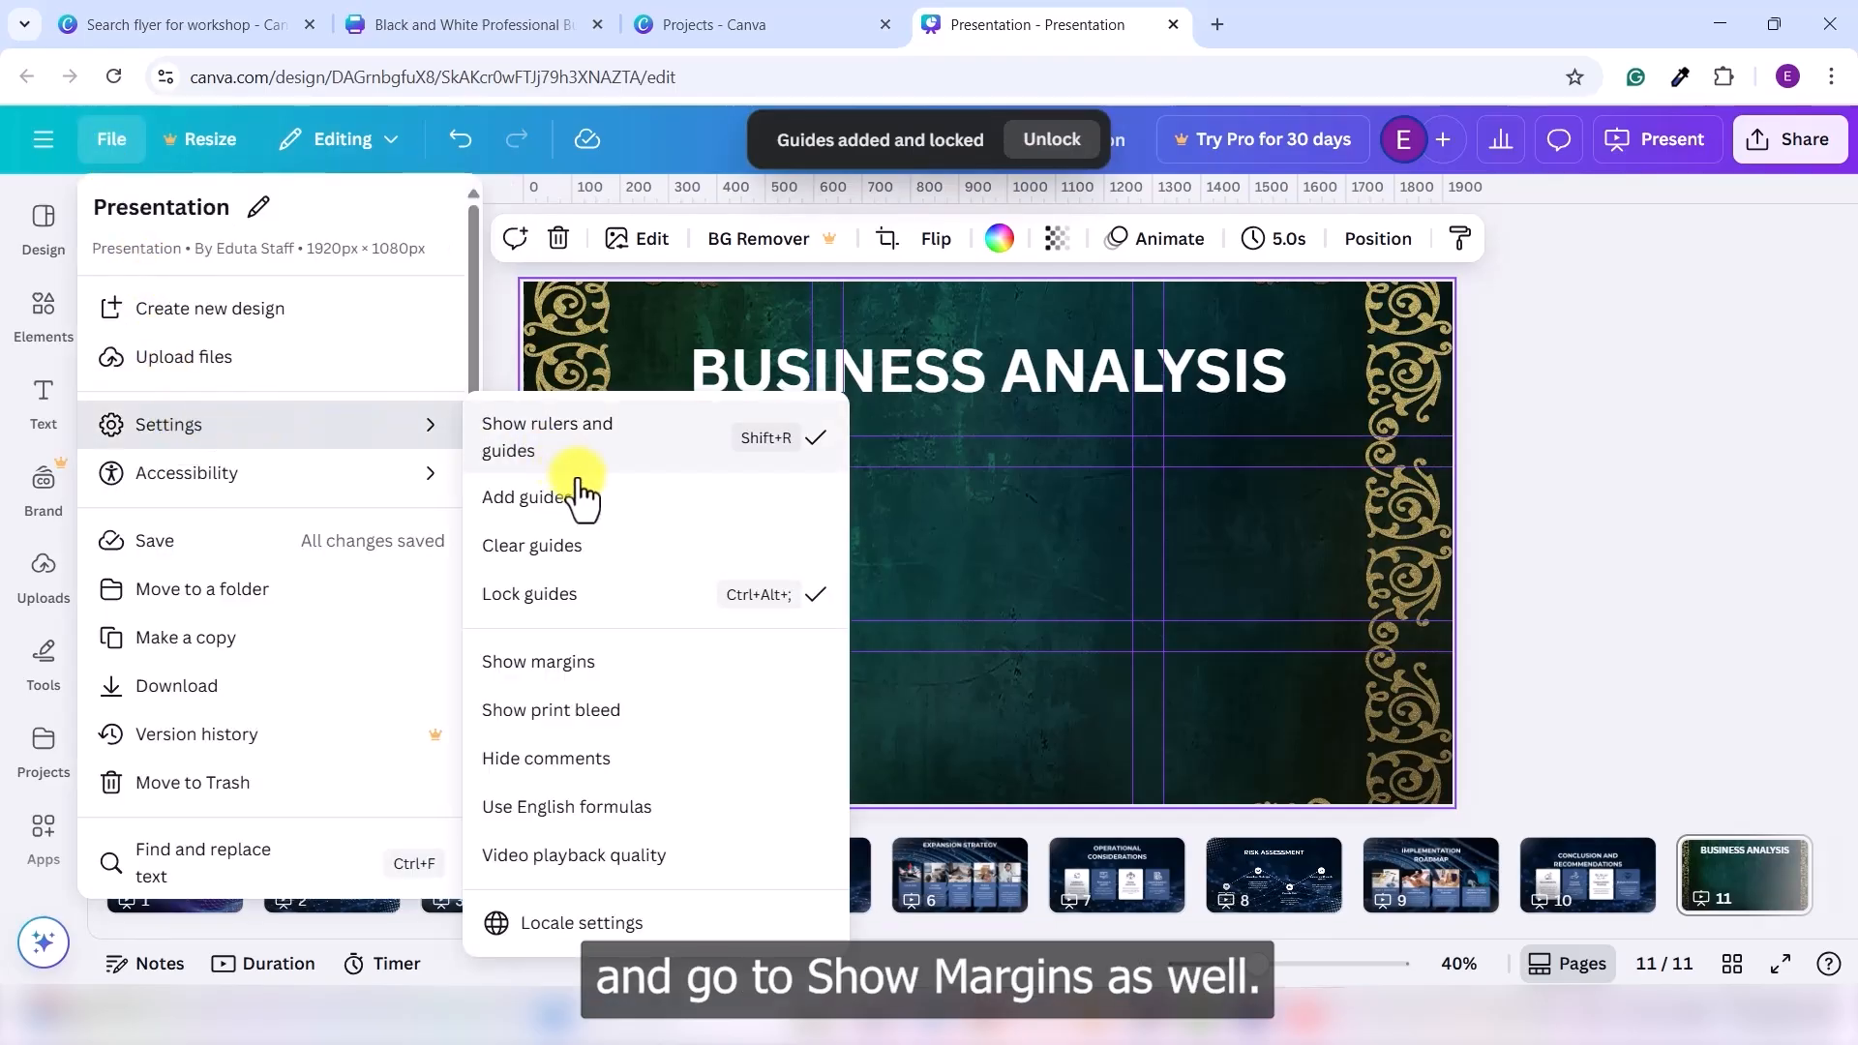
click(607, 664)
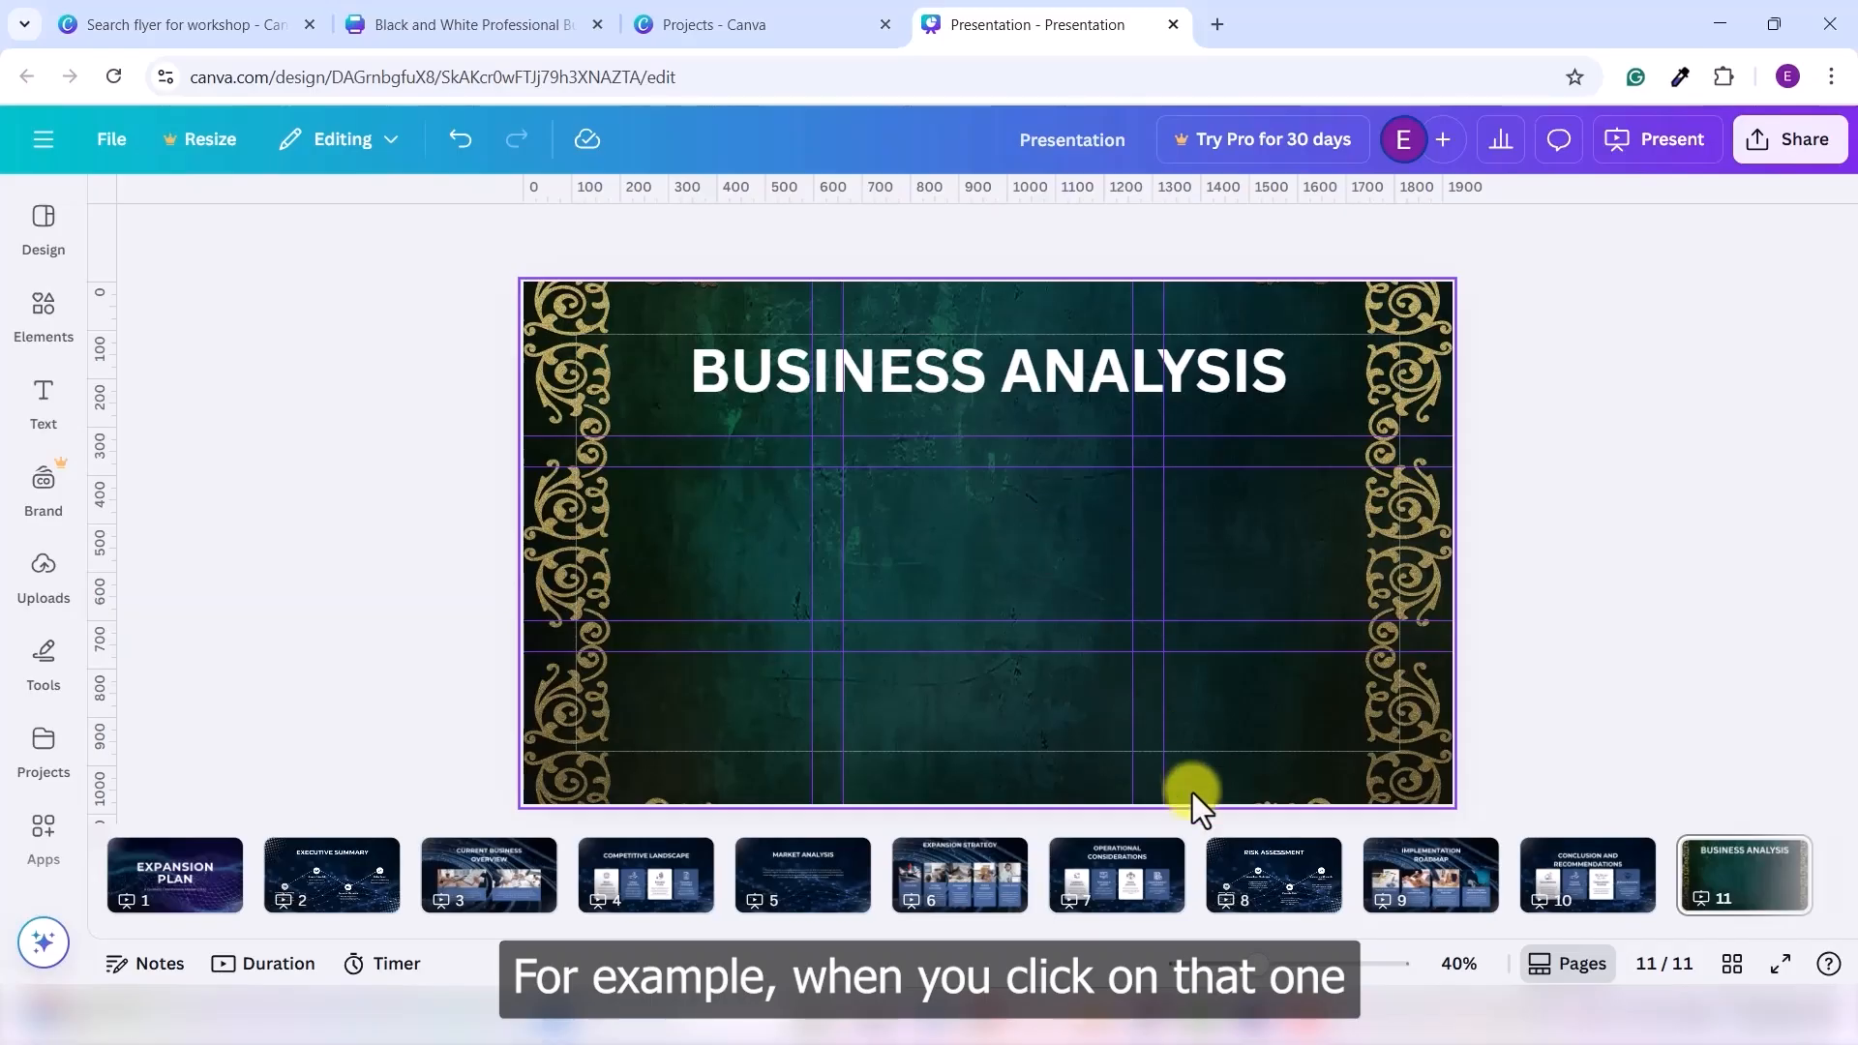
- On slide 7, drag the OPERATIONAL CONSIDERATIONS title off-centre to the right
click(1136, 883)
click(991, 383)
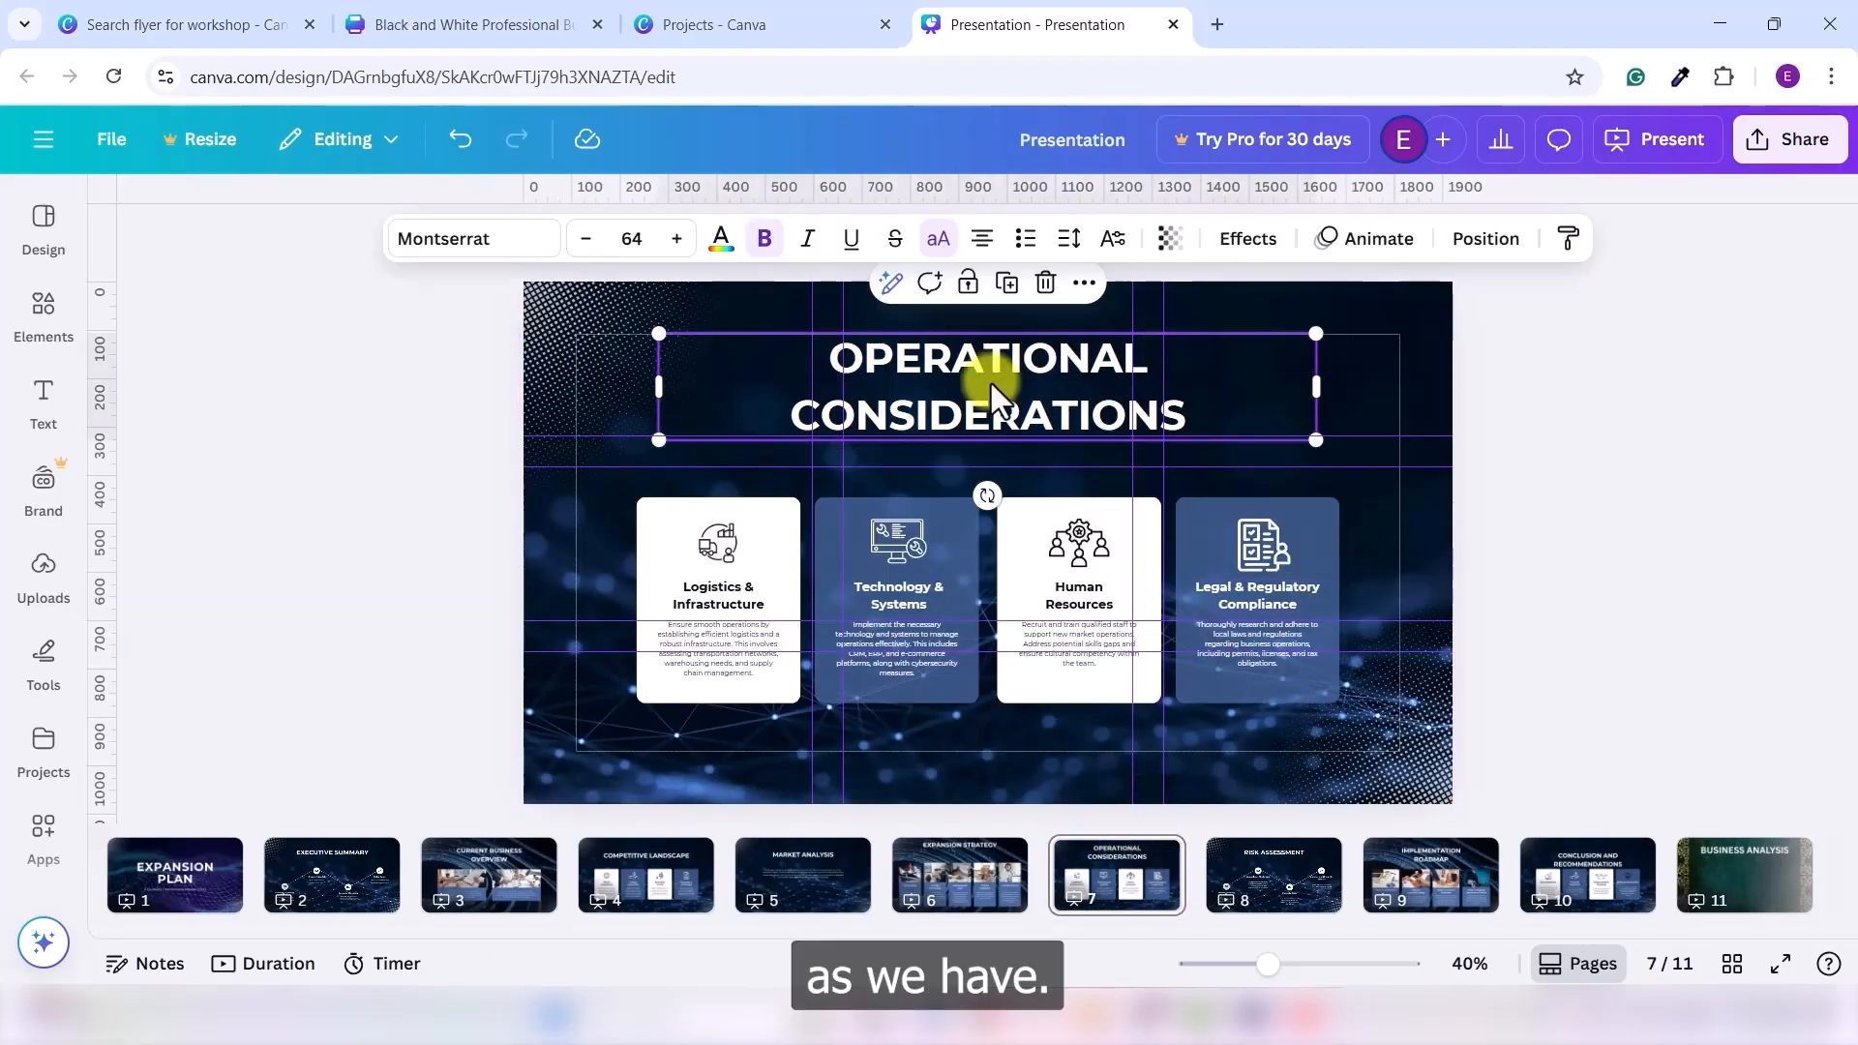
click(1495, 242)
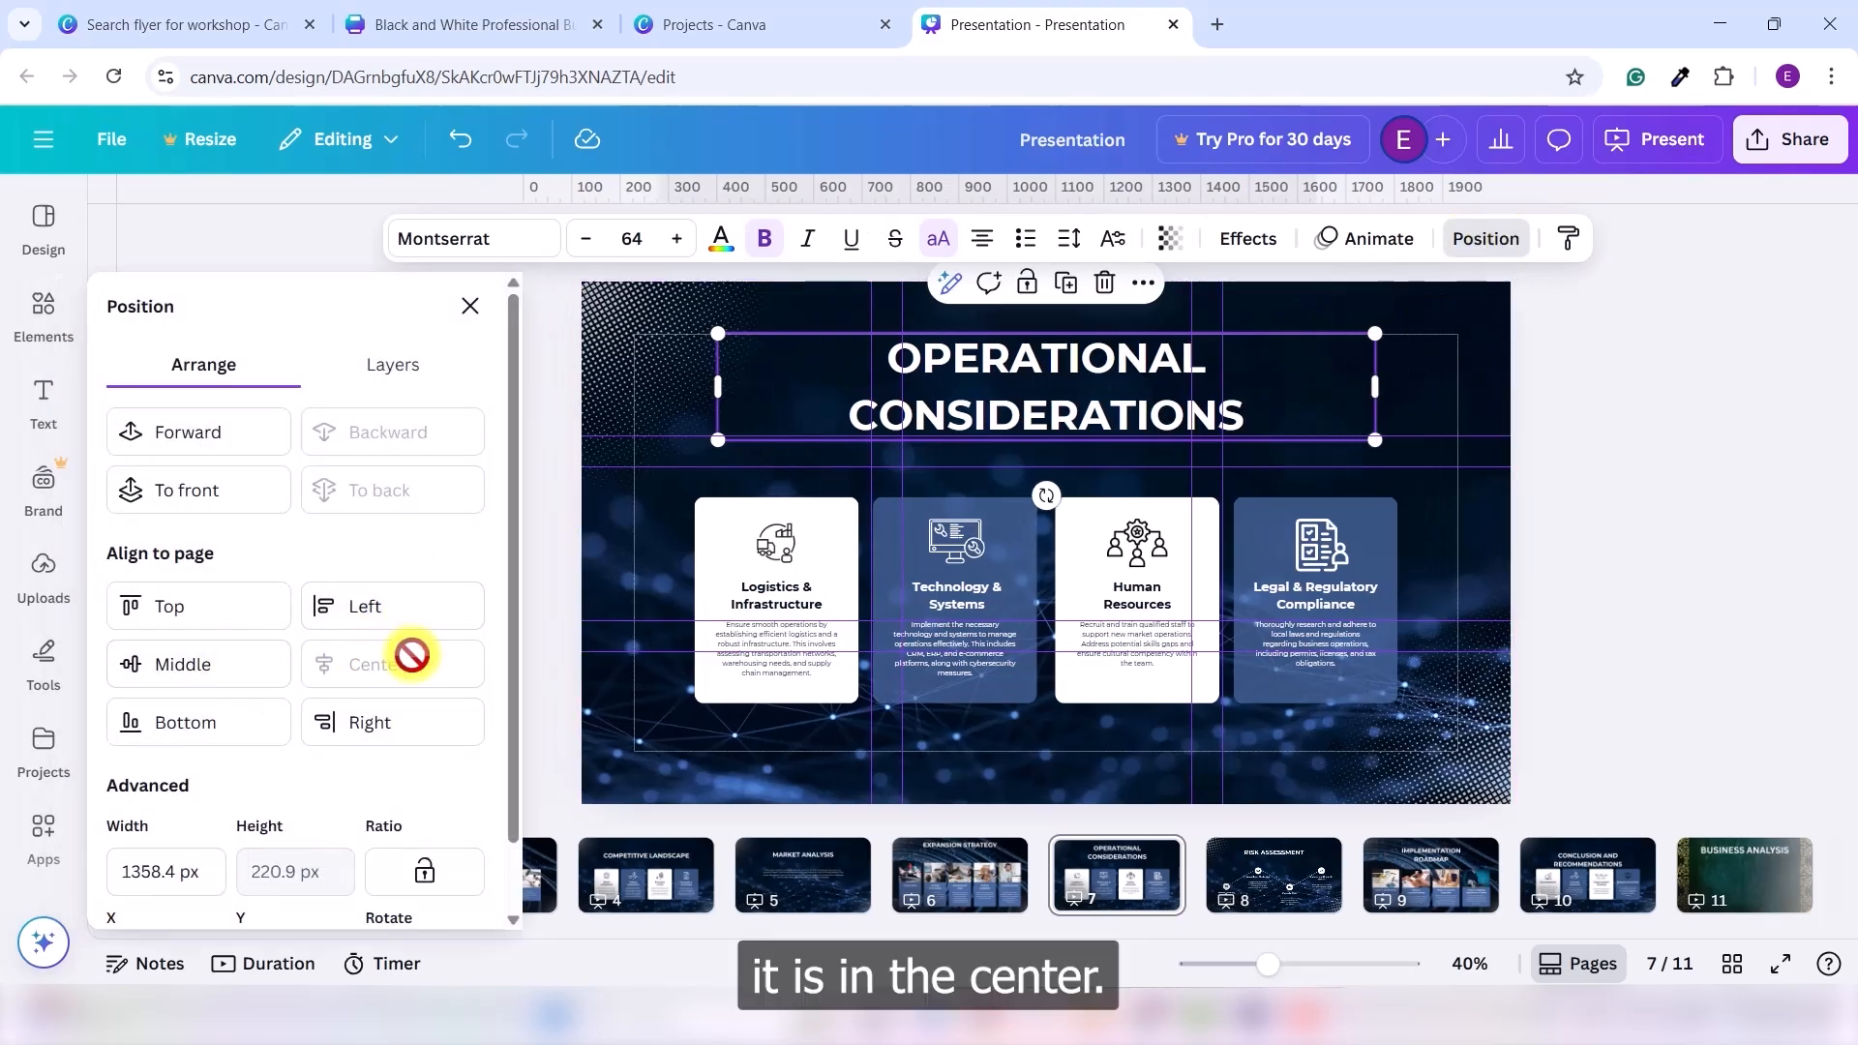
click(1607, 456)
click(1658, 424)
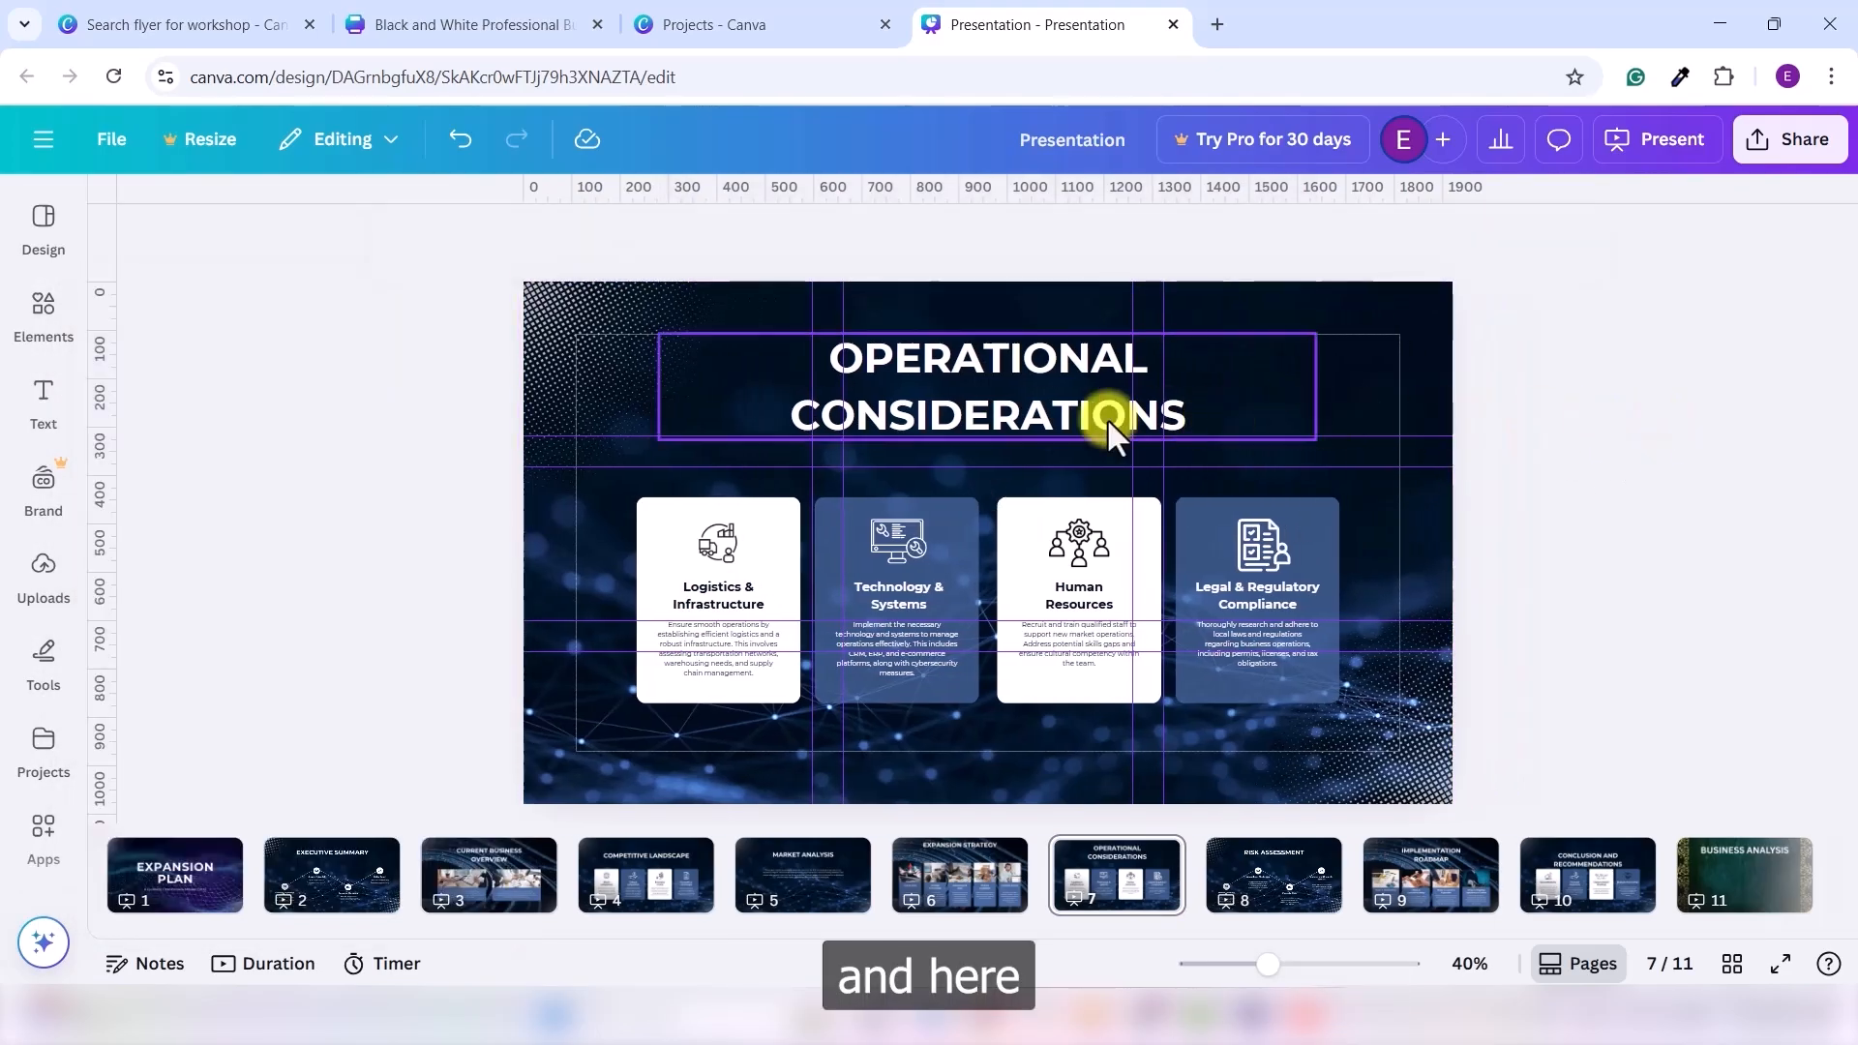
drag(986, 405, 1064, 401)
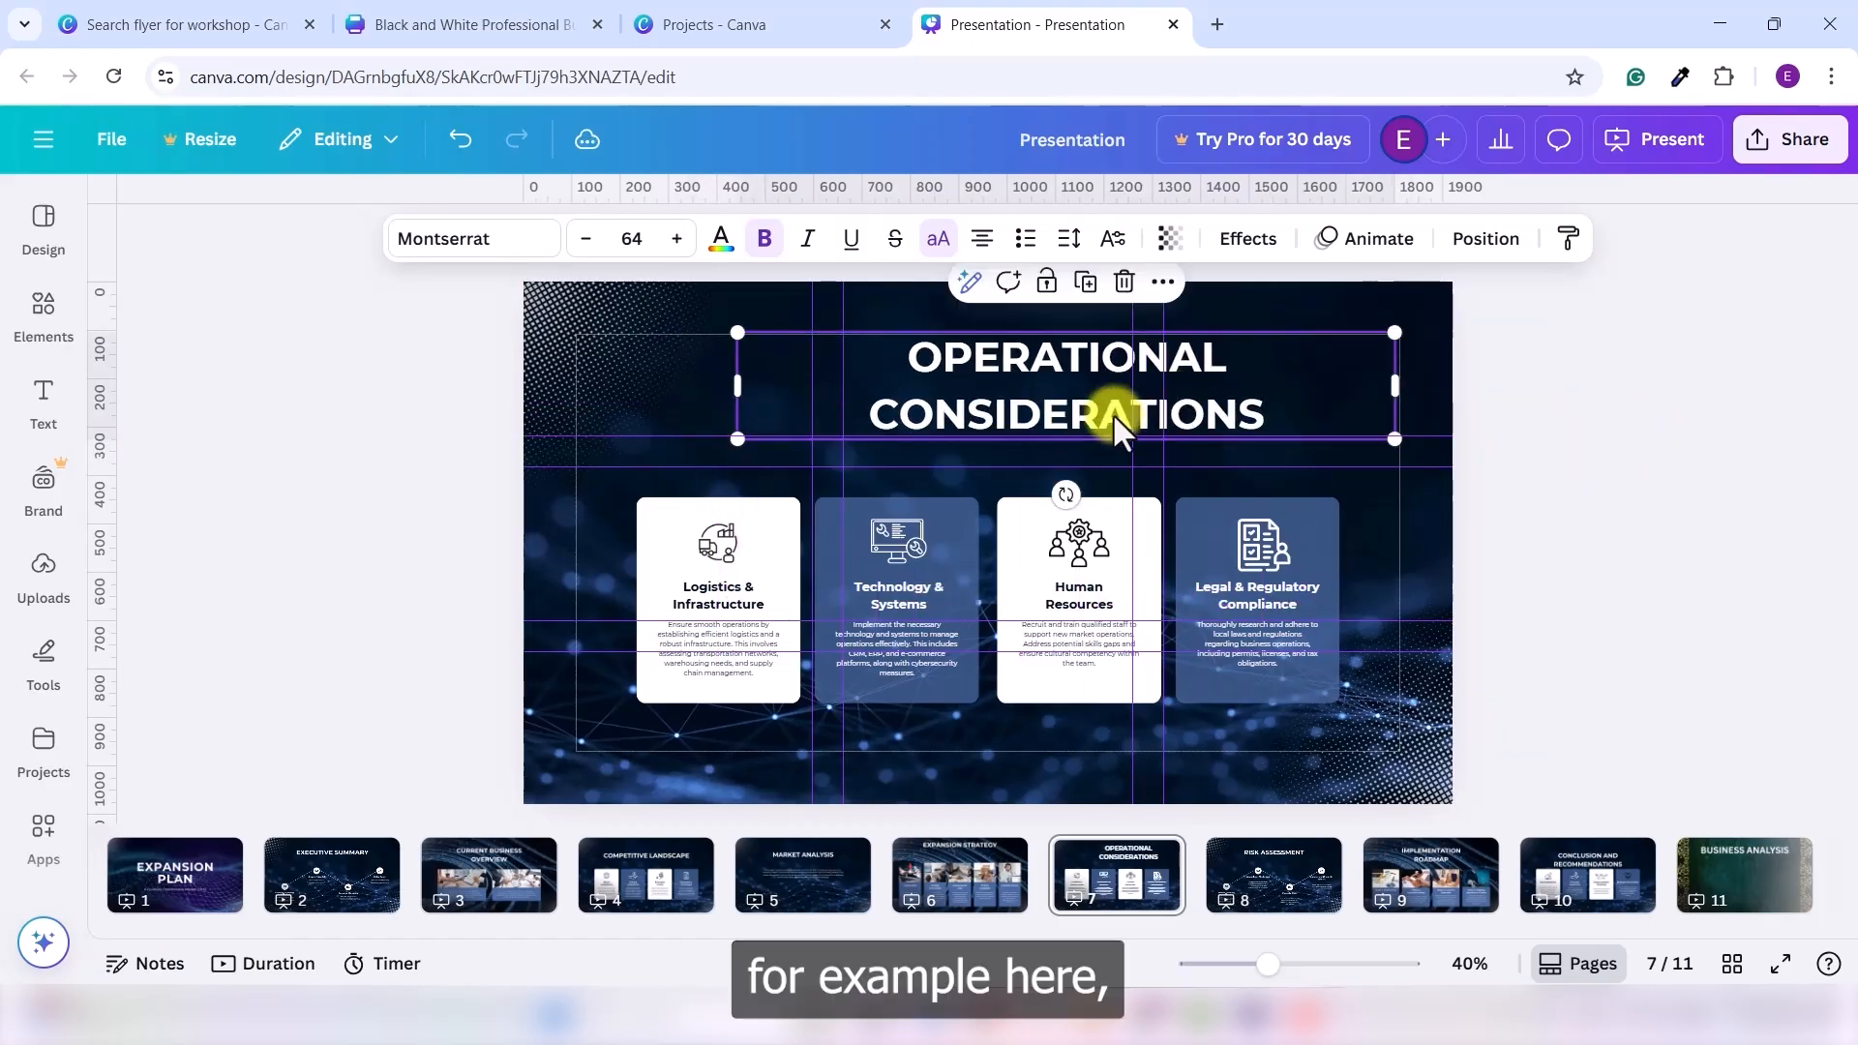
click(1465, 455)
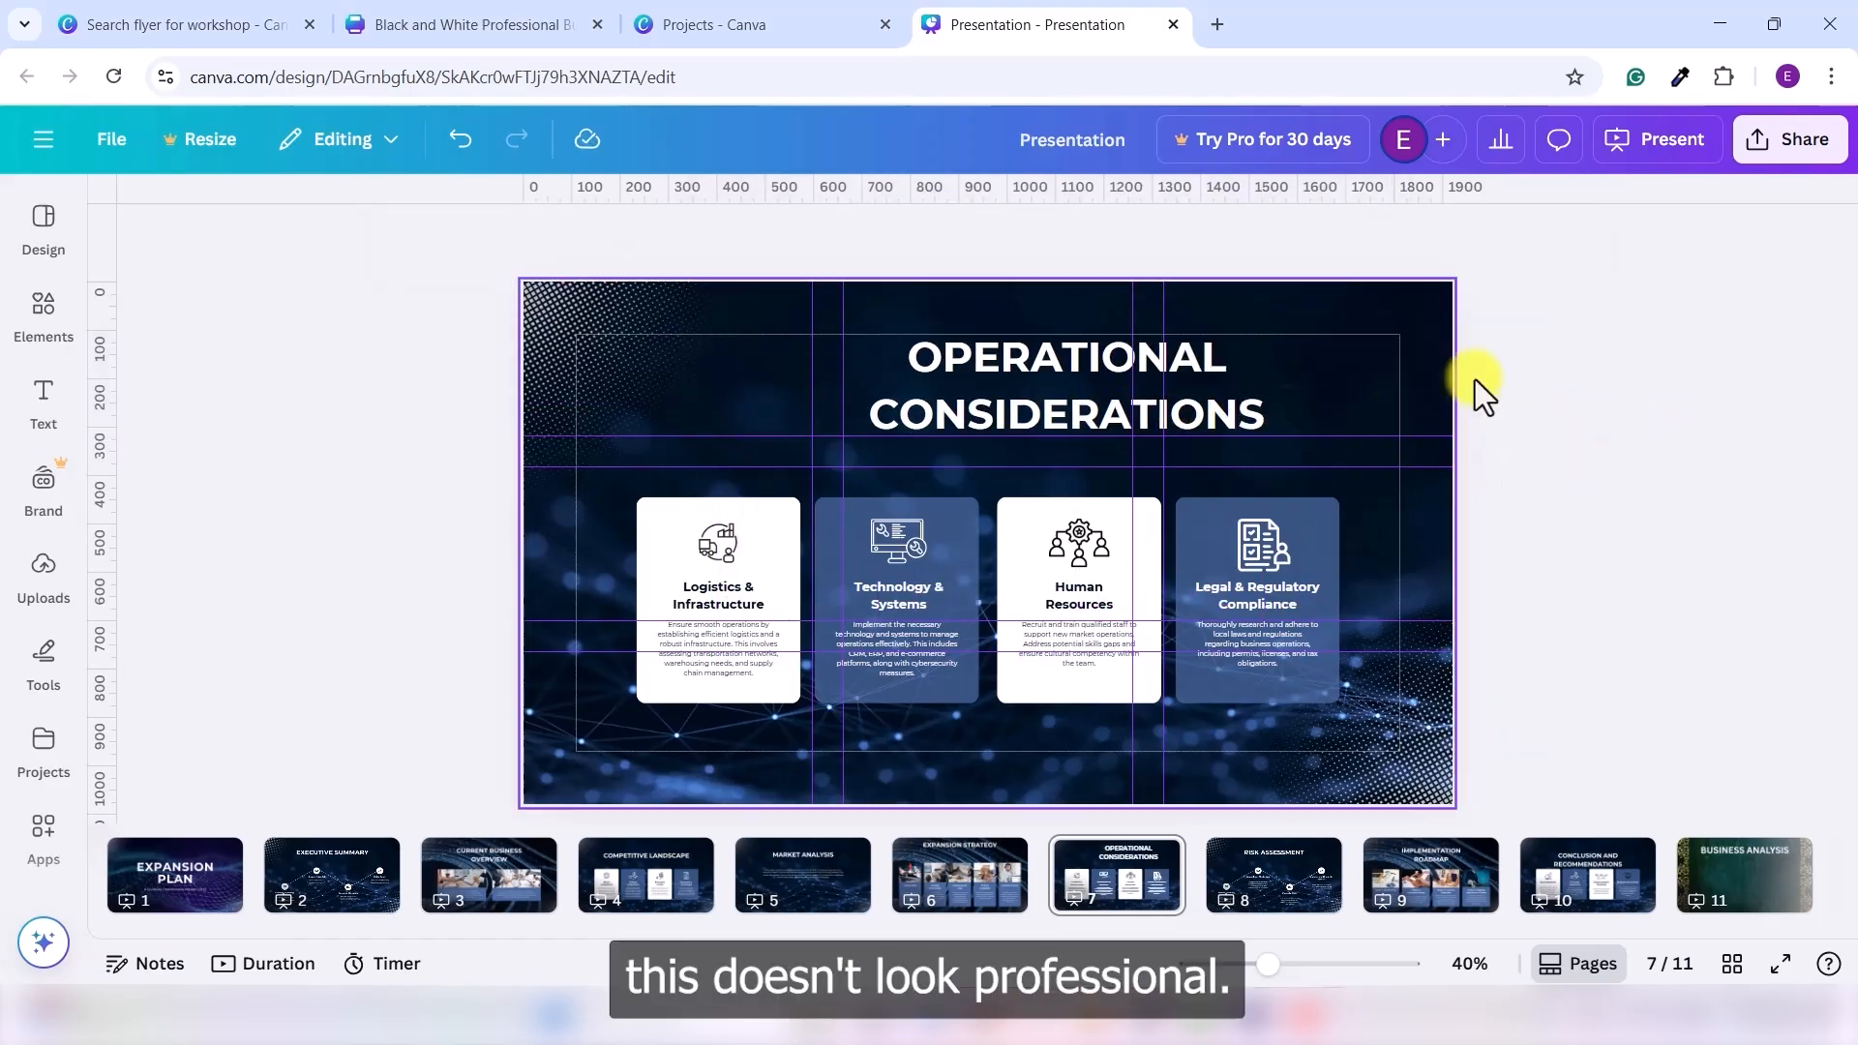
- Re-centre the OPERATIONAL CONSIDERATIONS title horizontally on the page using Position
click(1194, 394)
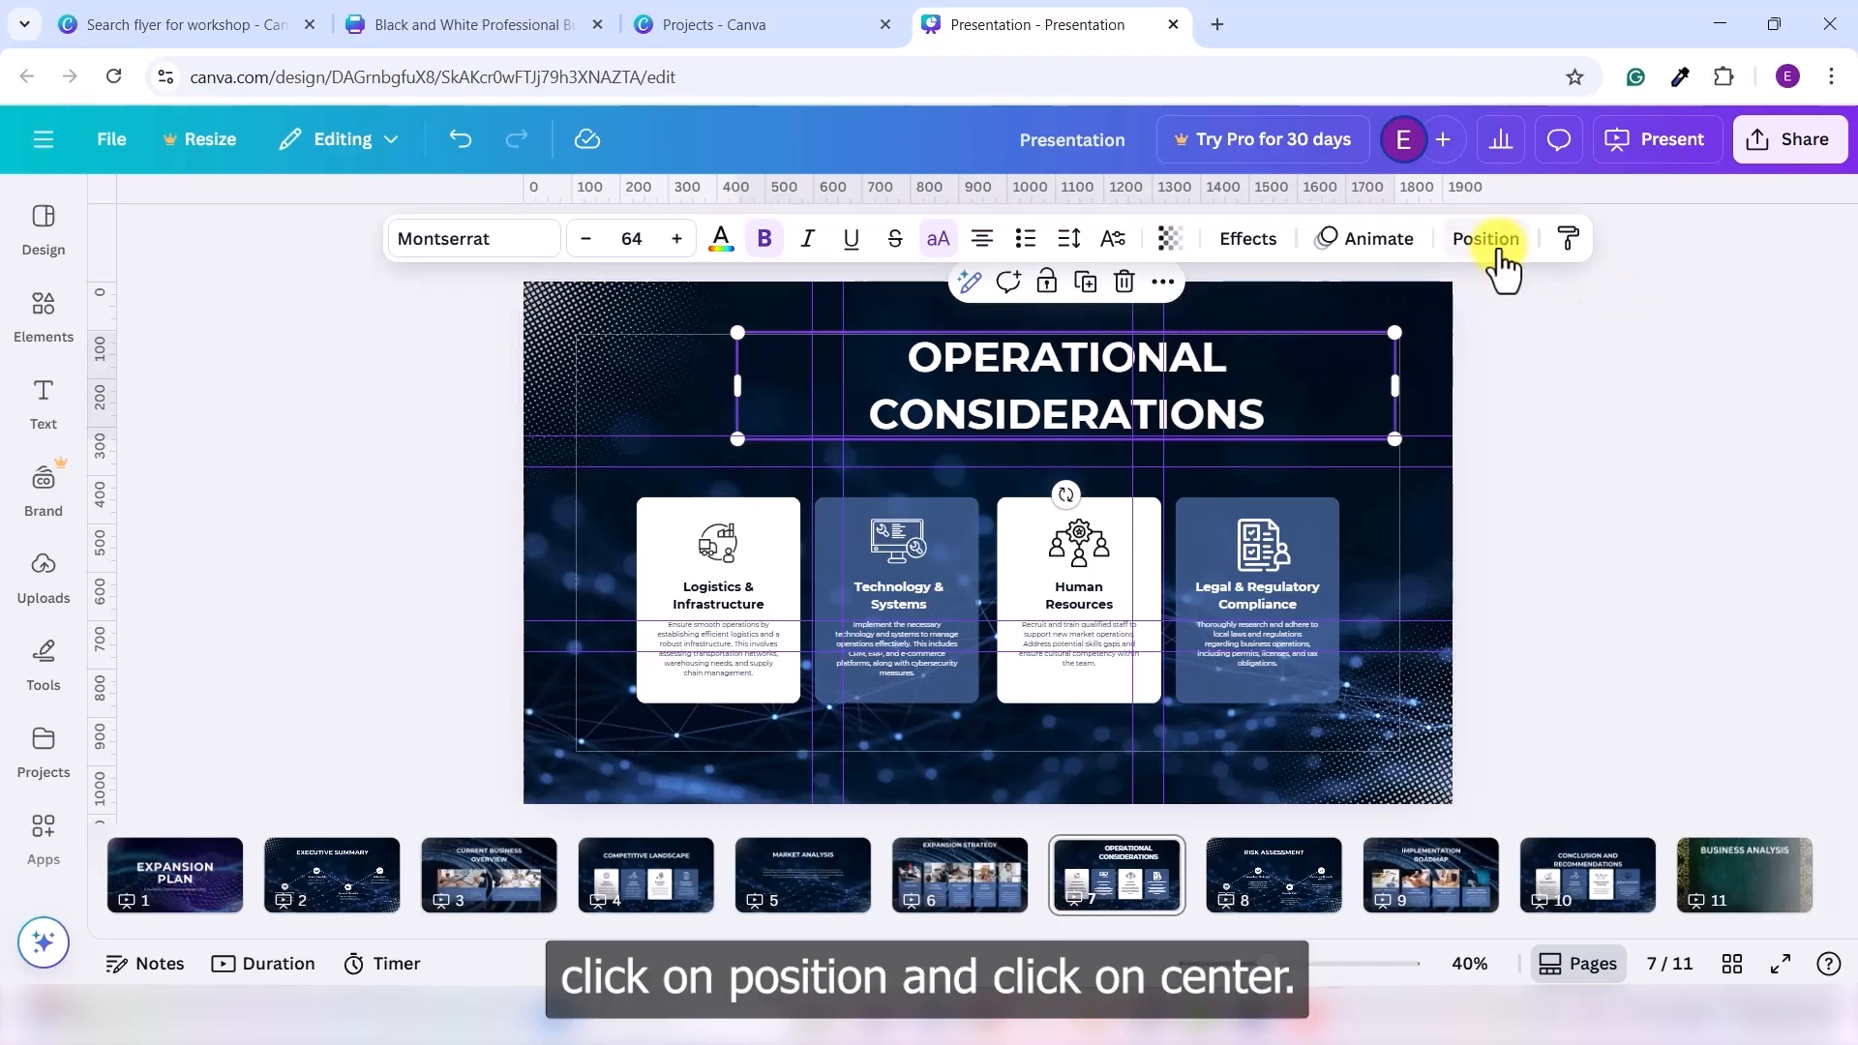
click(1499, 254)
click(404, 672)
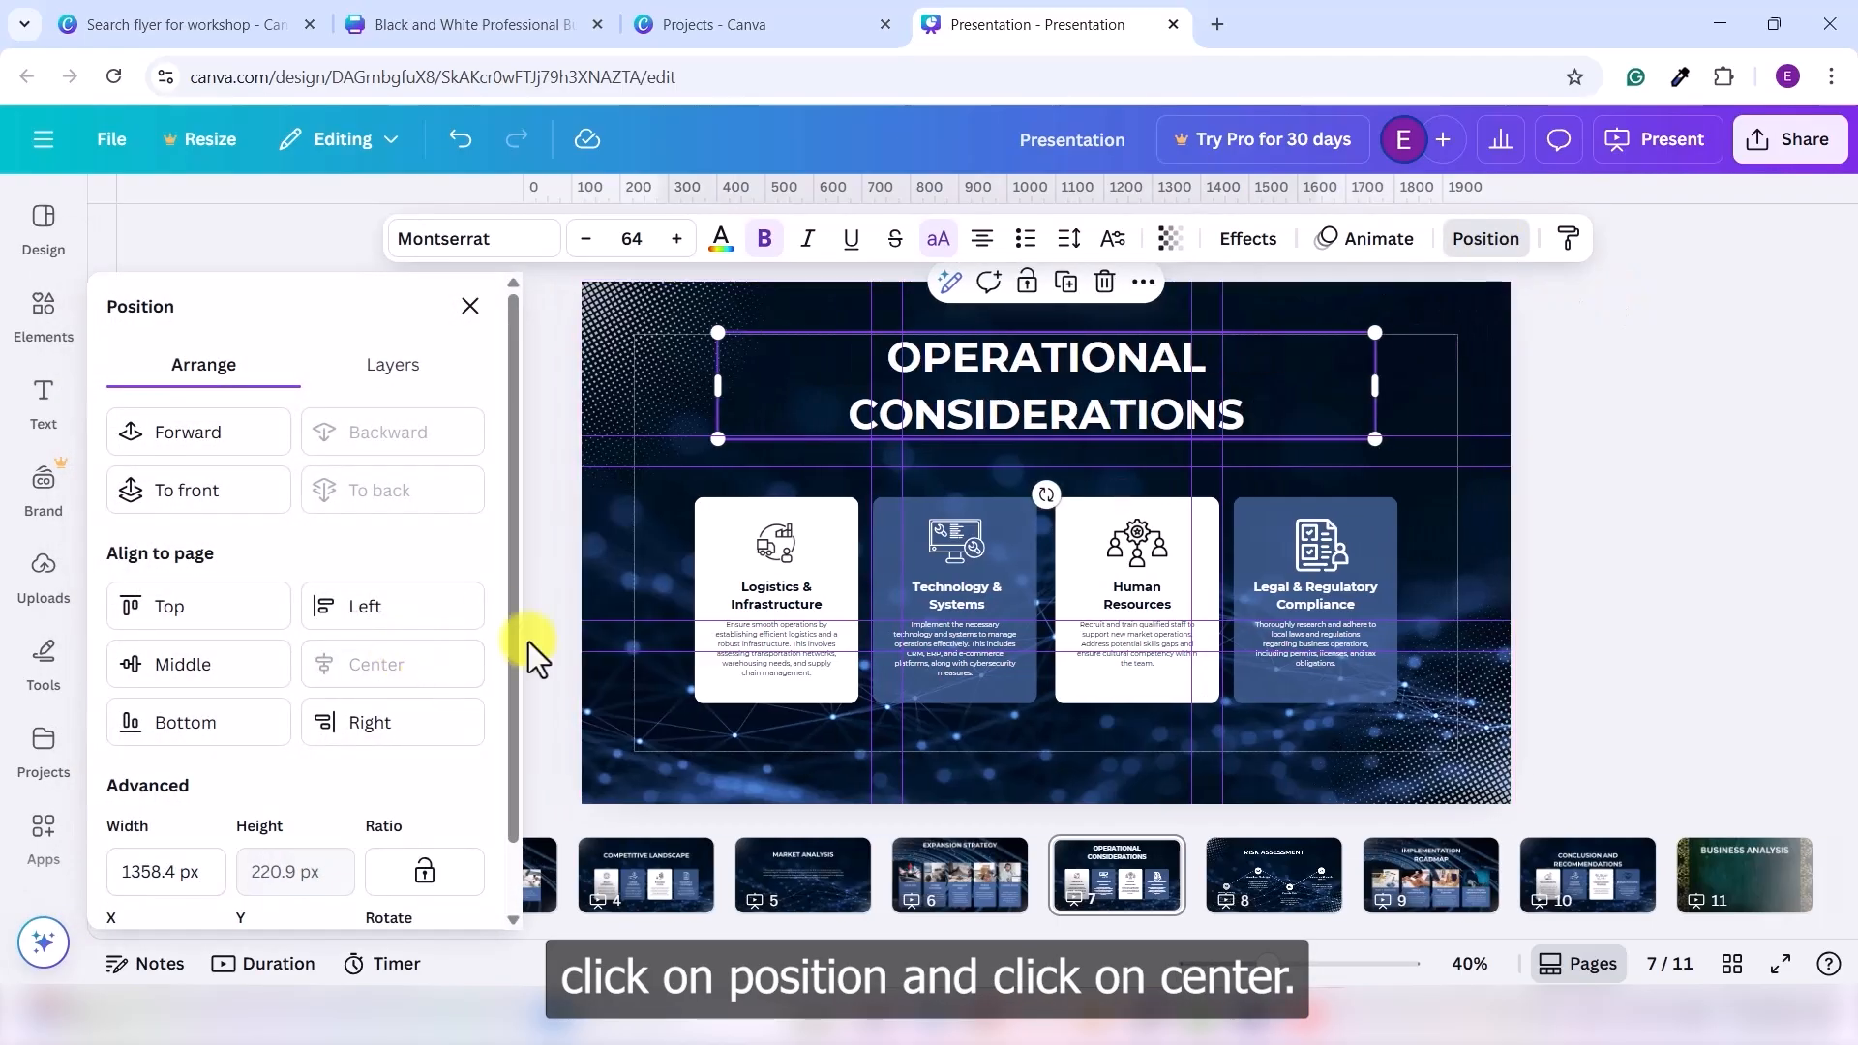
click(1639, 405)
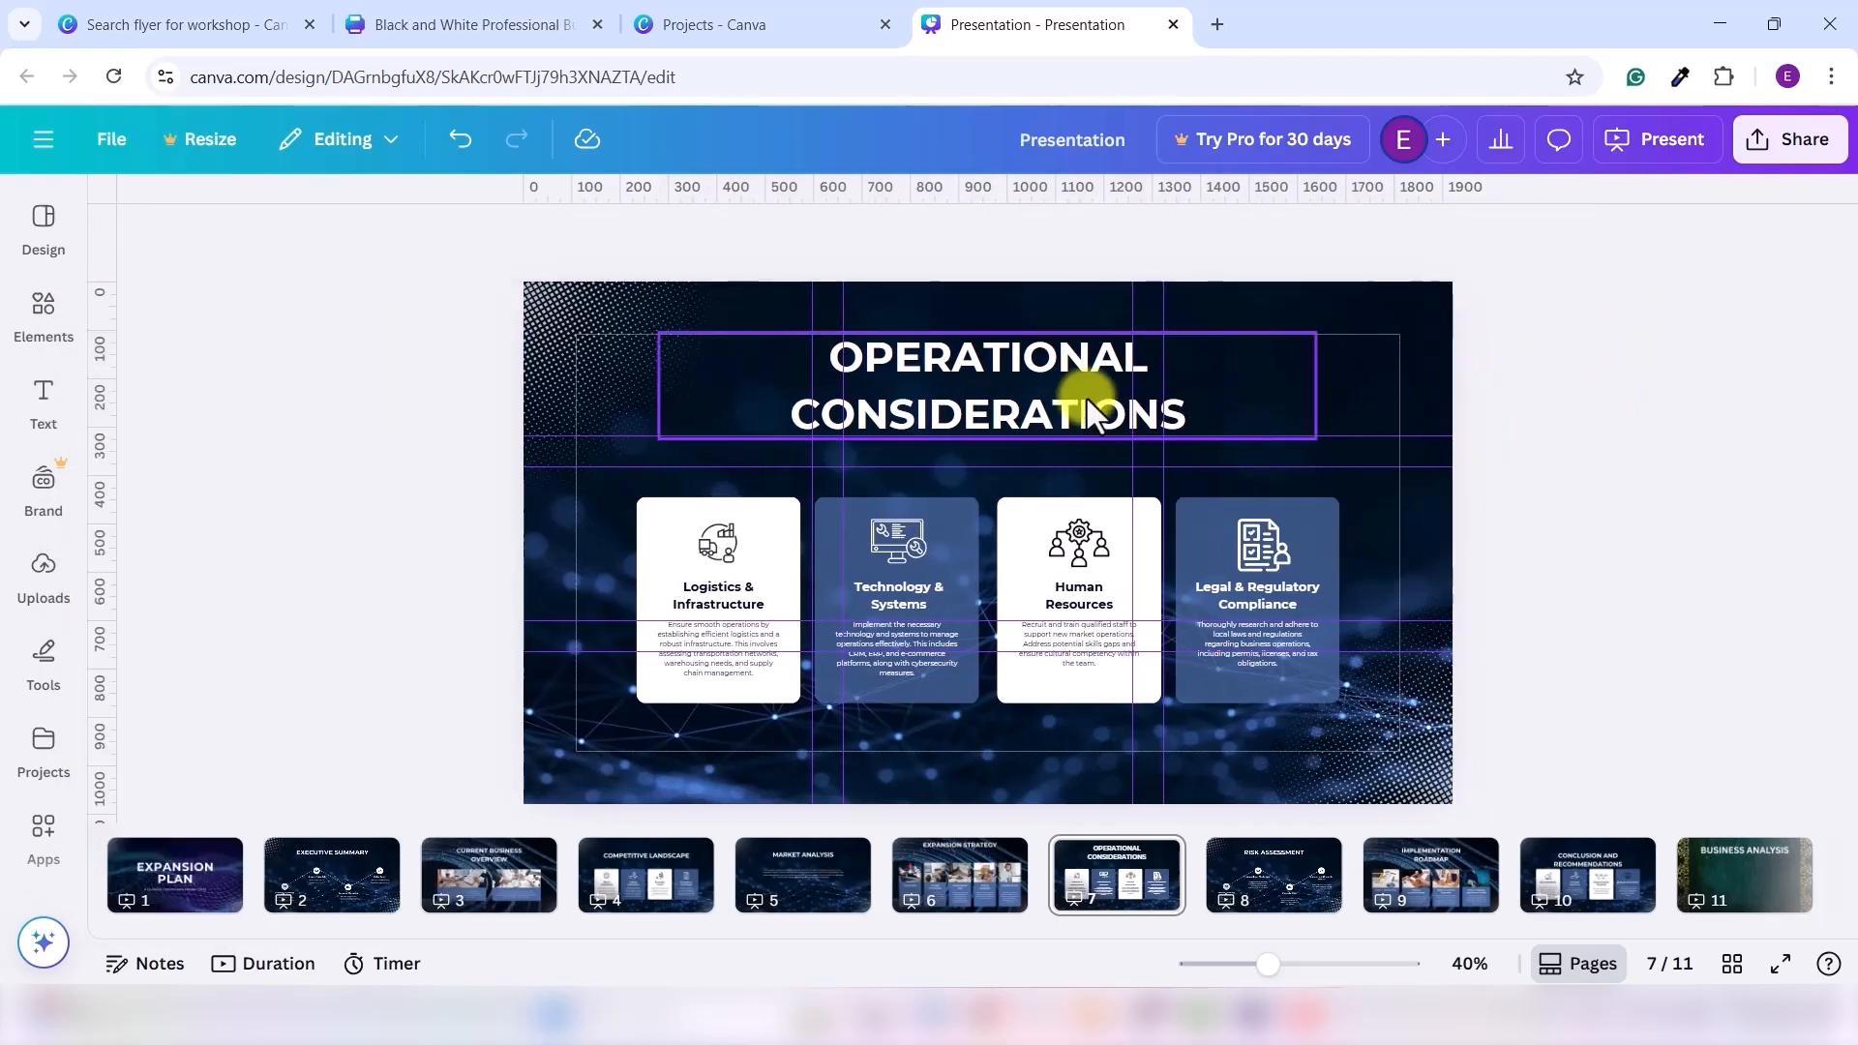
click(1067, 413)
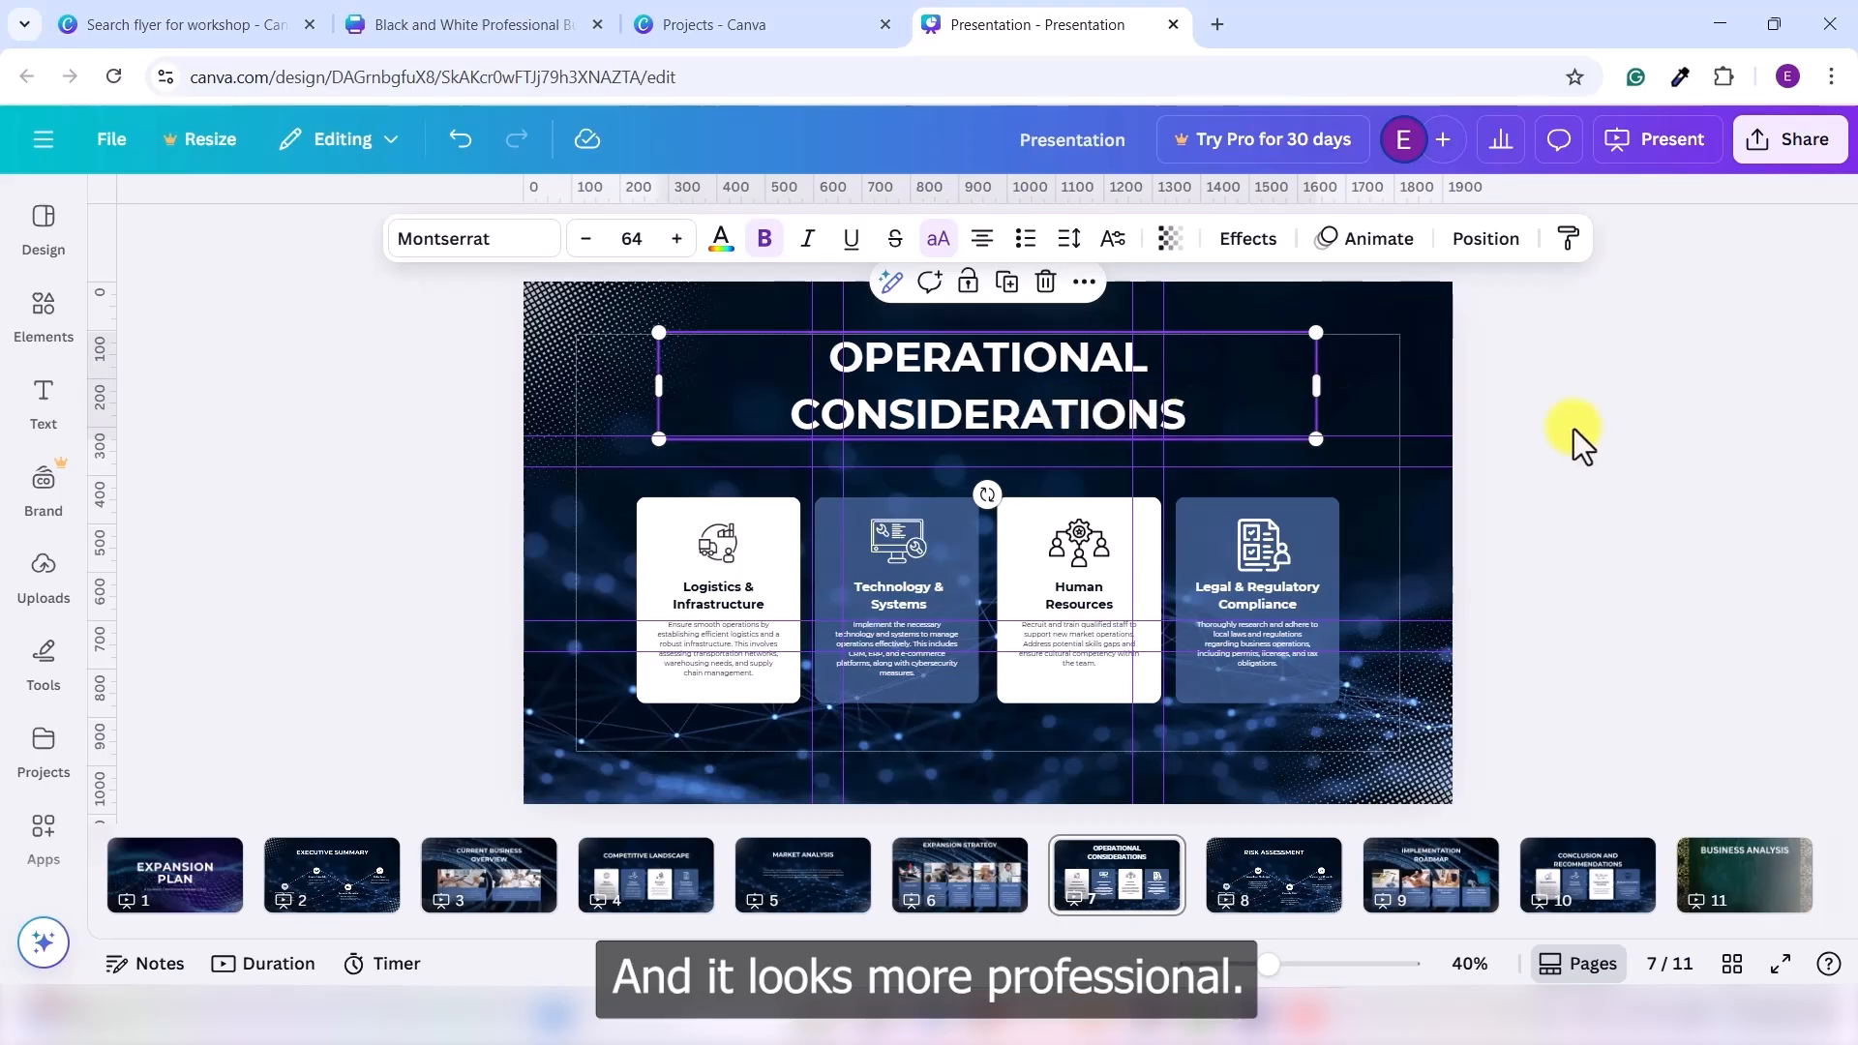
click(1521, 450)
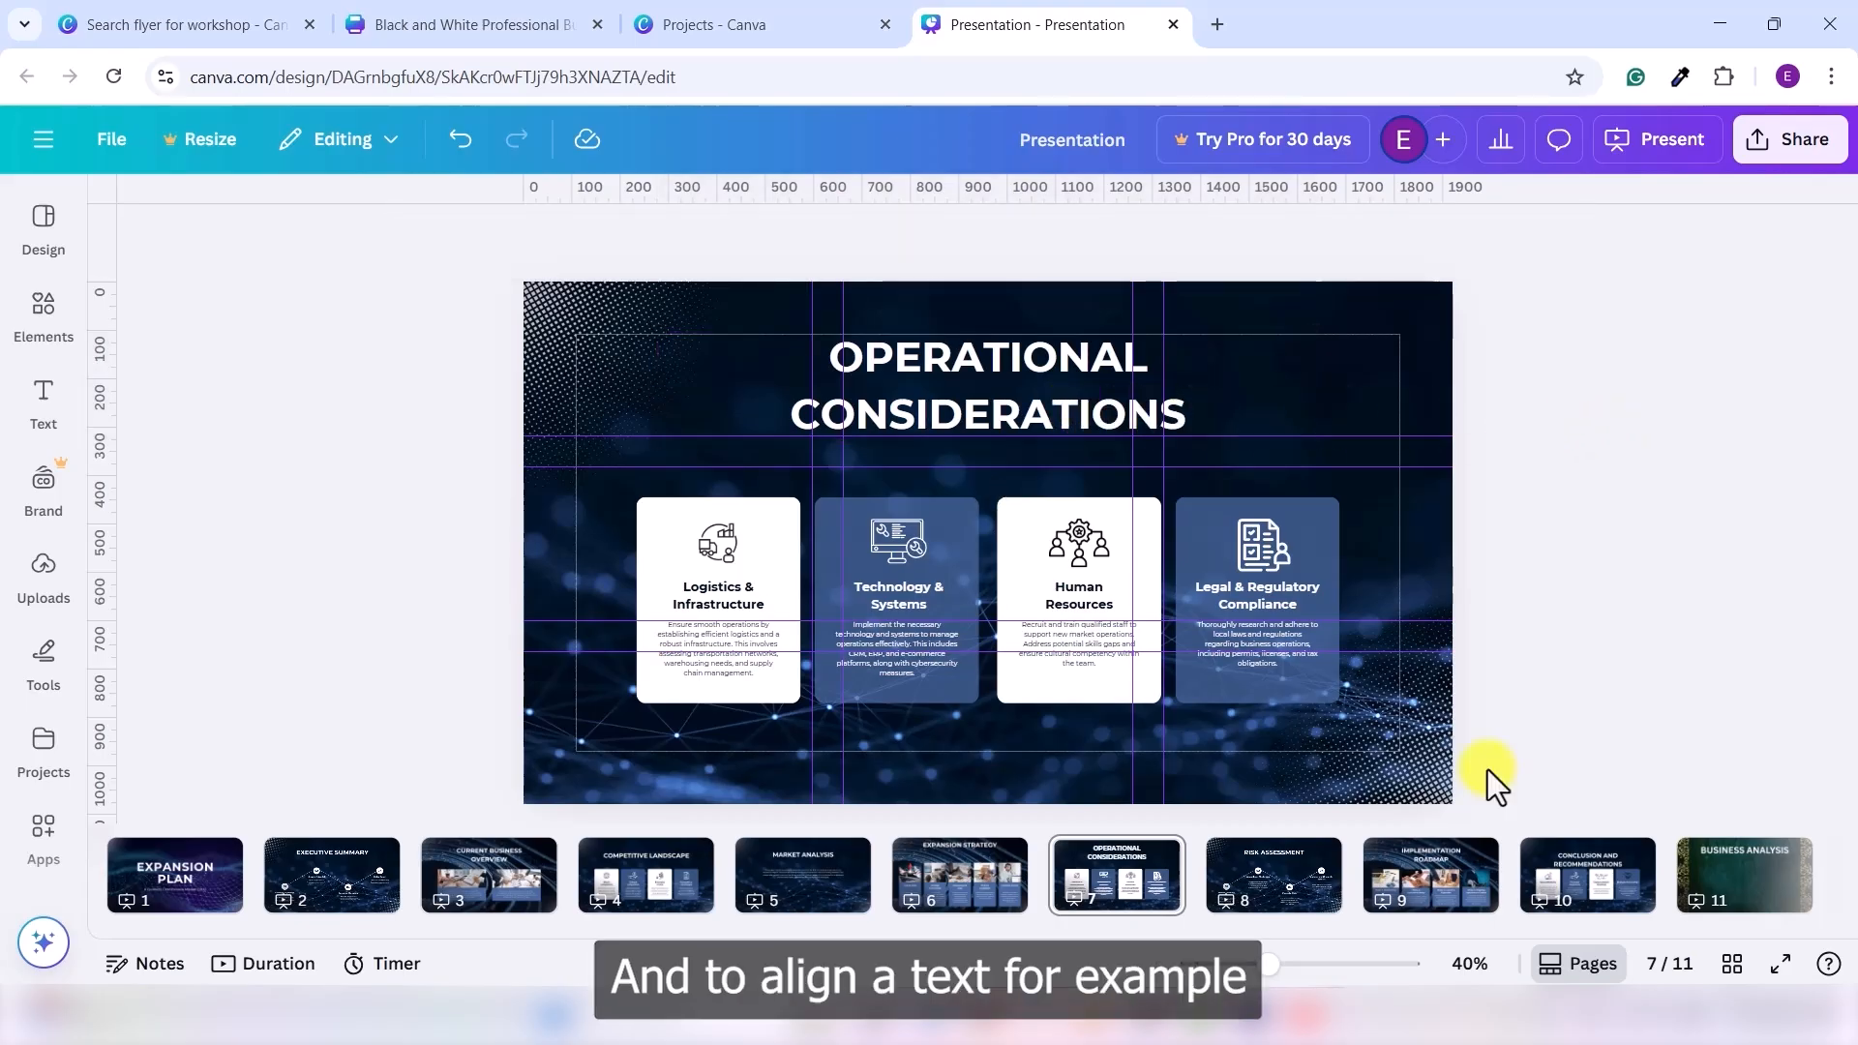
- Paste the target-market paragraph onto the BUSINESS ANALYSIS slide in Prata at size 25
click(1752, 886)
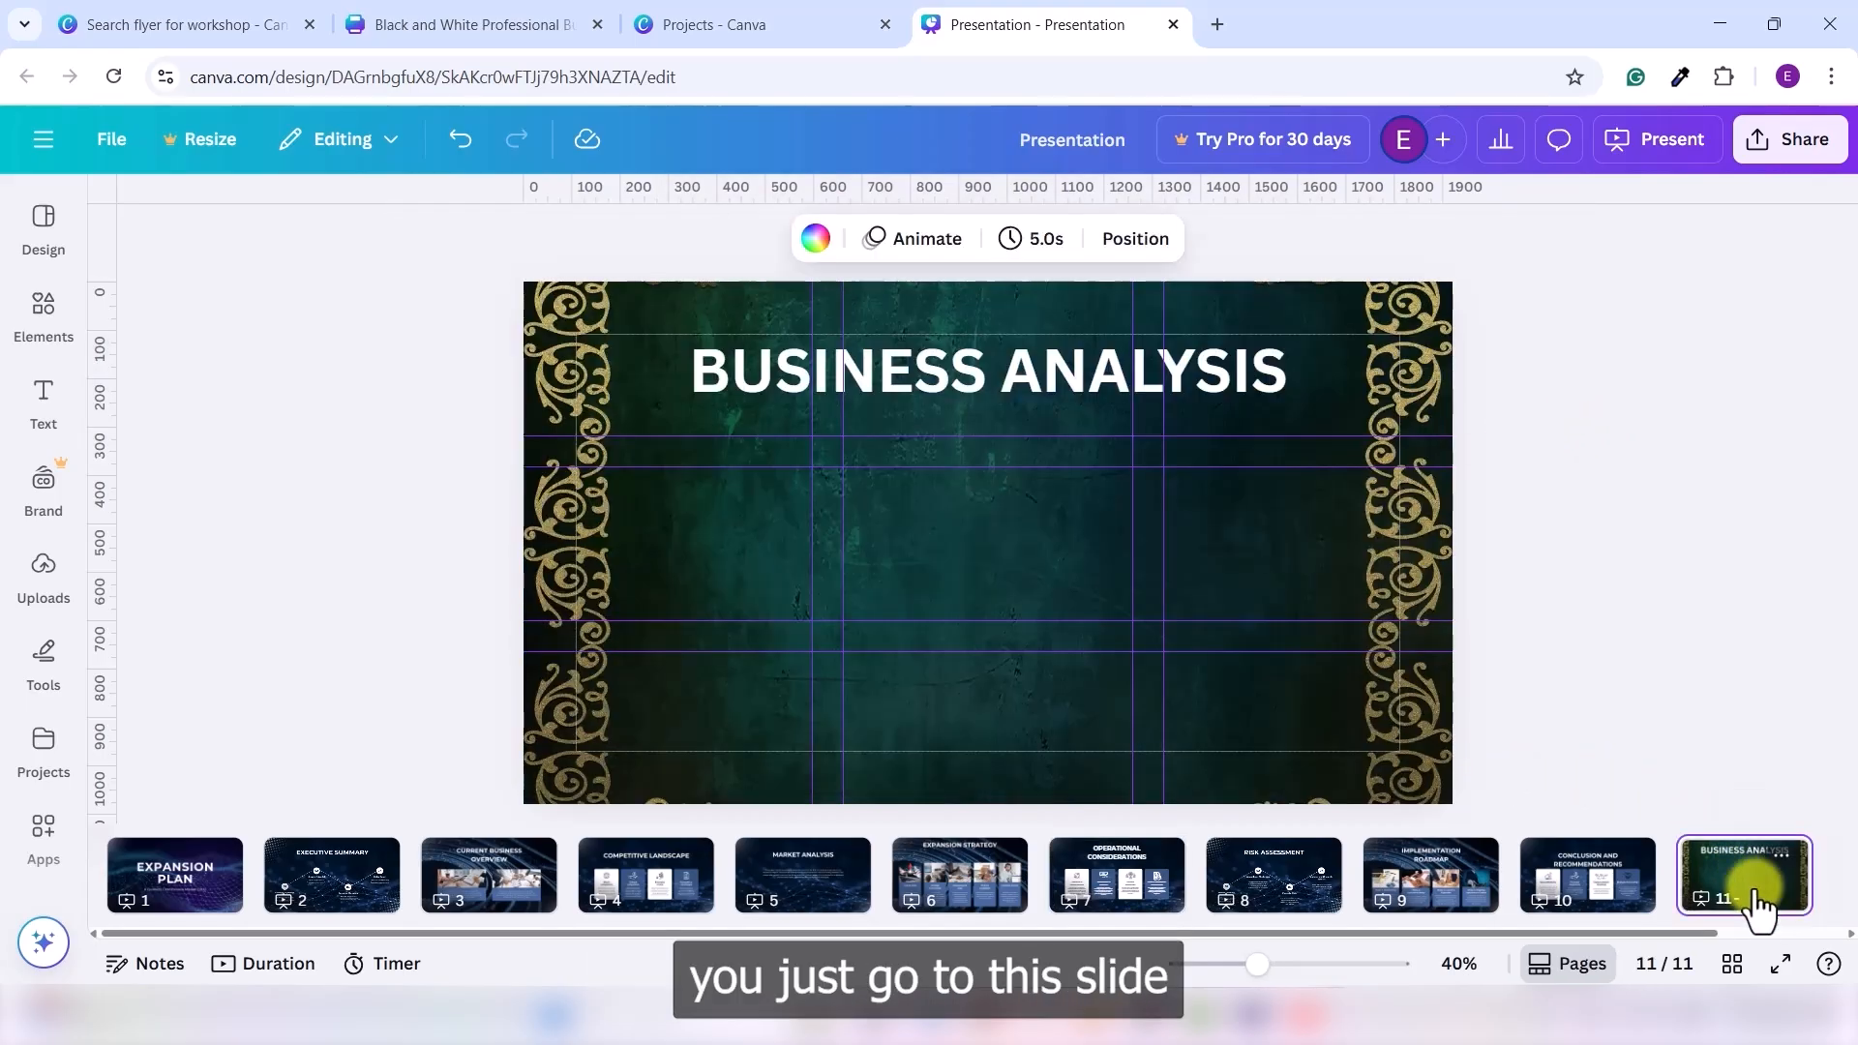
click(46, 401)
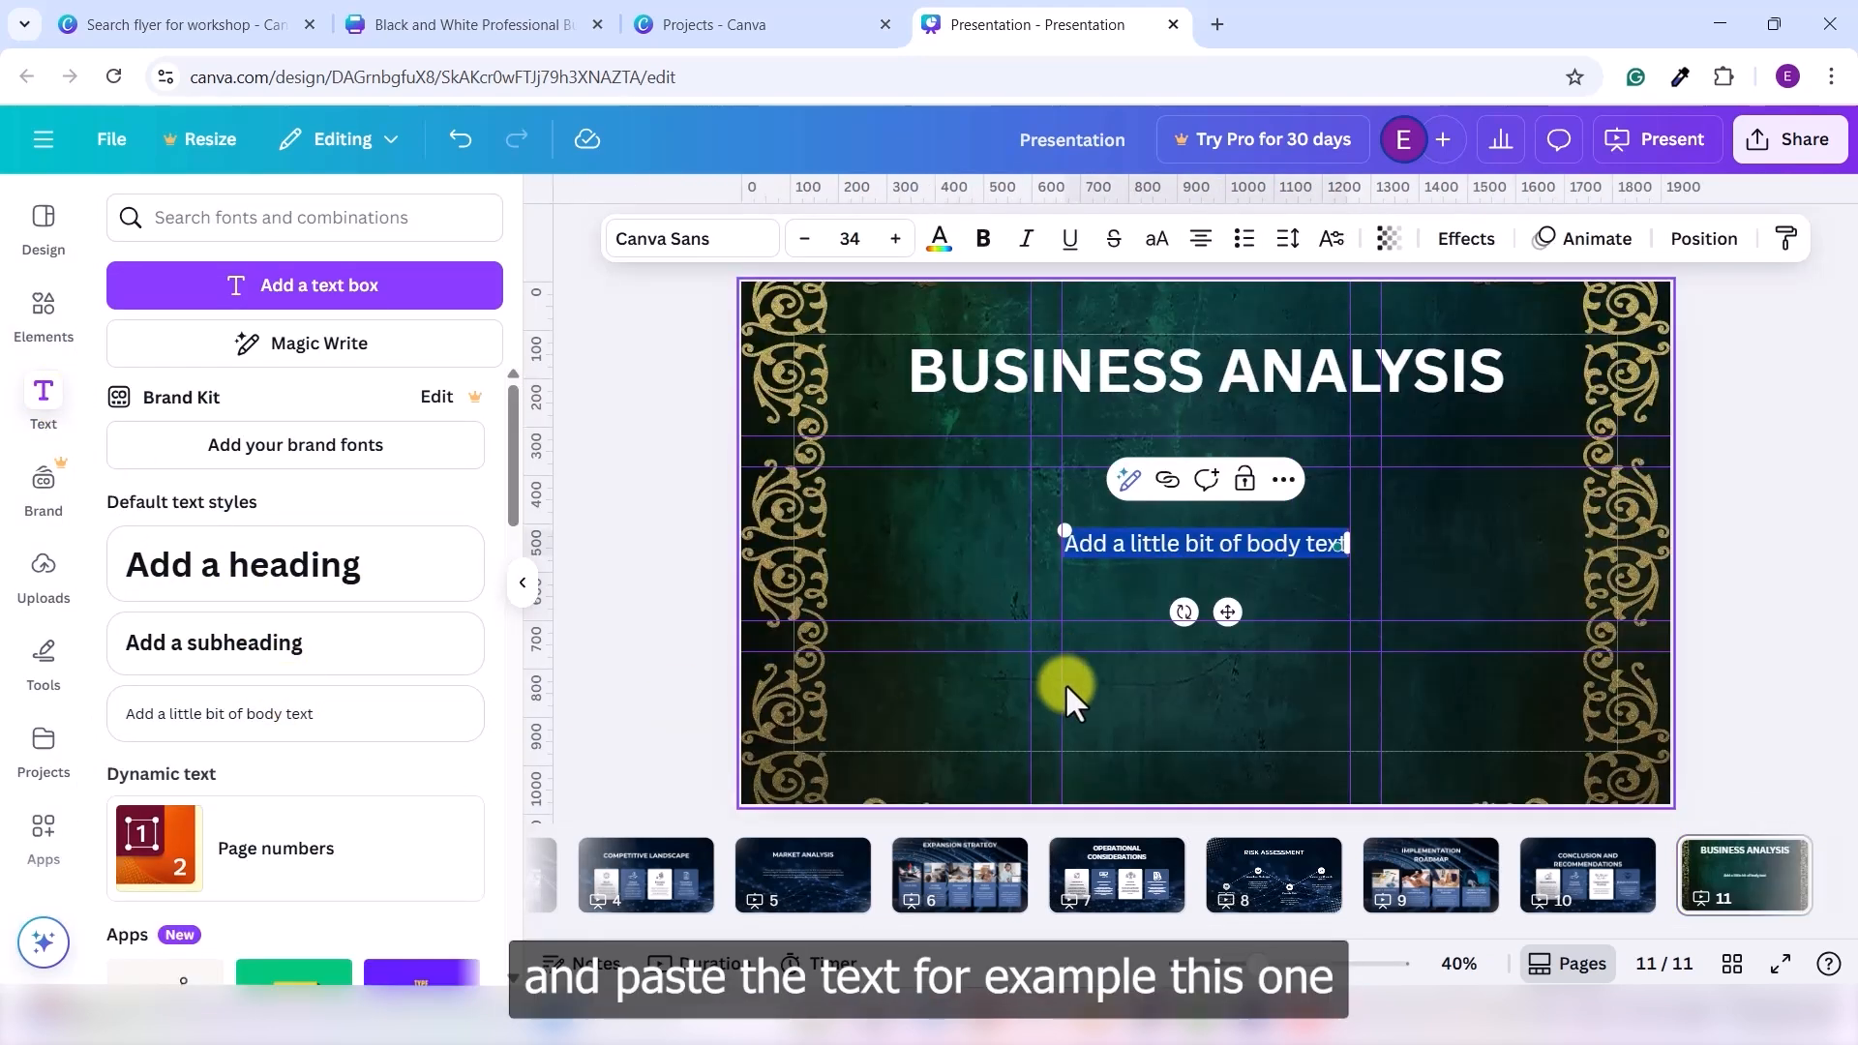
text(The target market is a group of potential customers for the new product or service in the expansion region. This includes demographics, psychographics, and purchasing behavior. The market size, growth rate, and trends are analyzed. Market research is conducted to understand the market's needs, preferences, and competitive landscape)
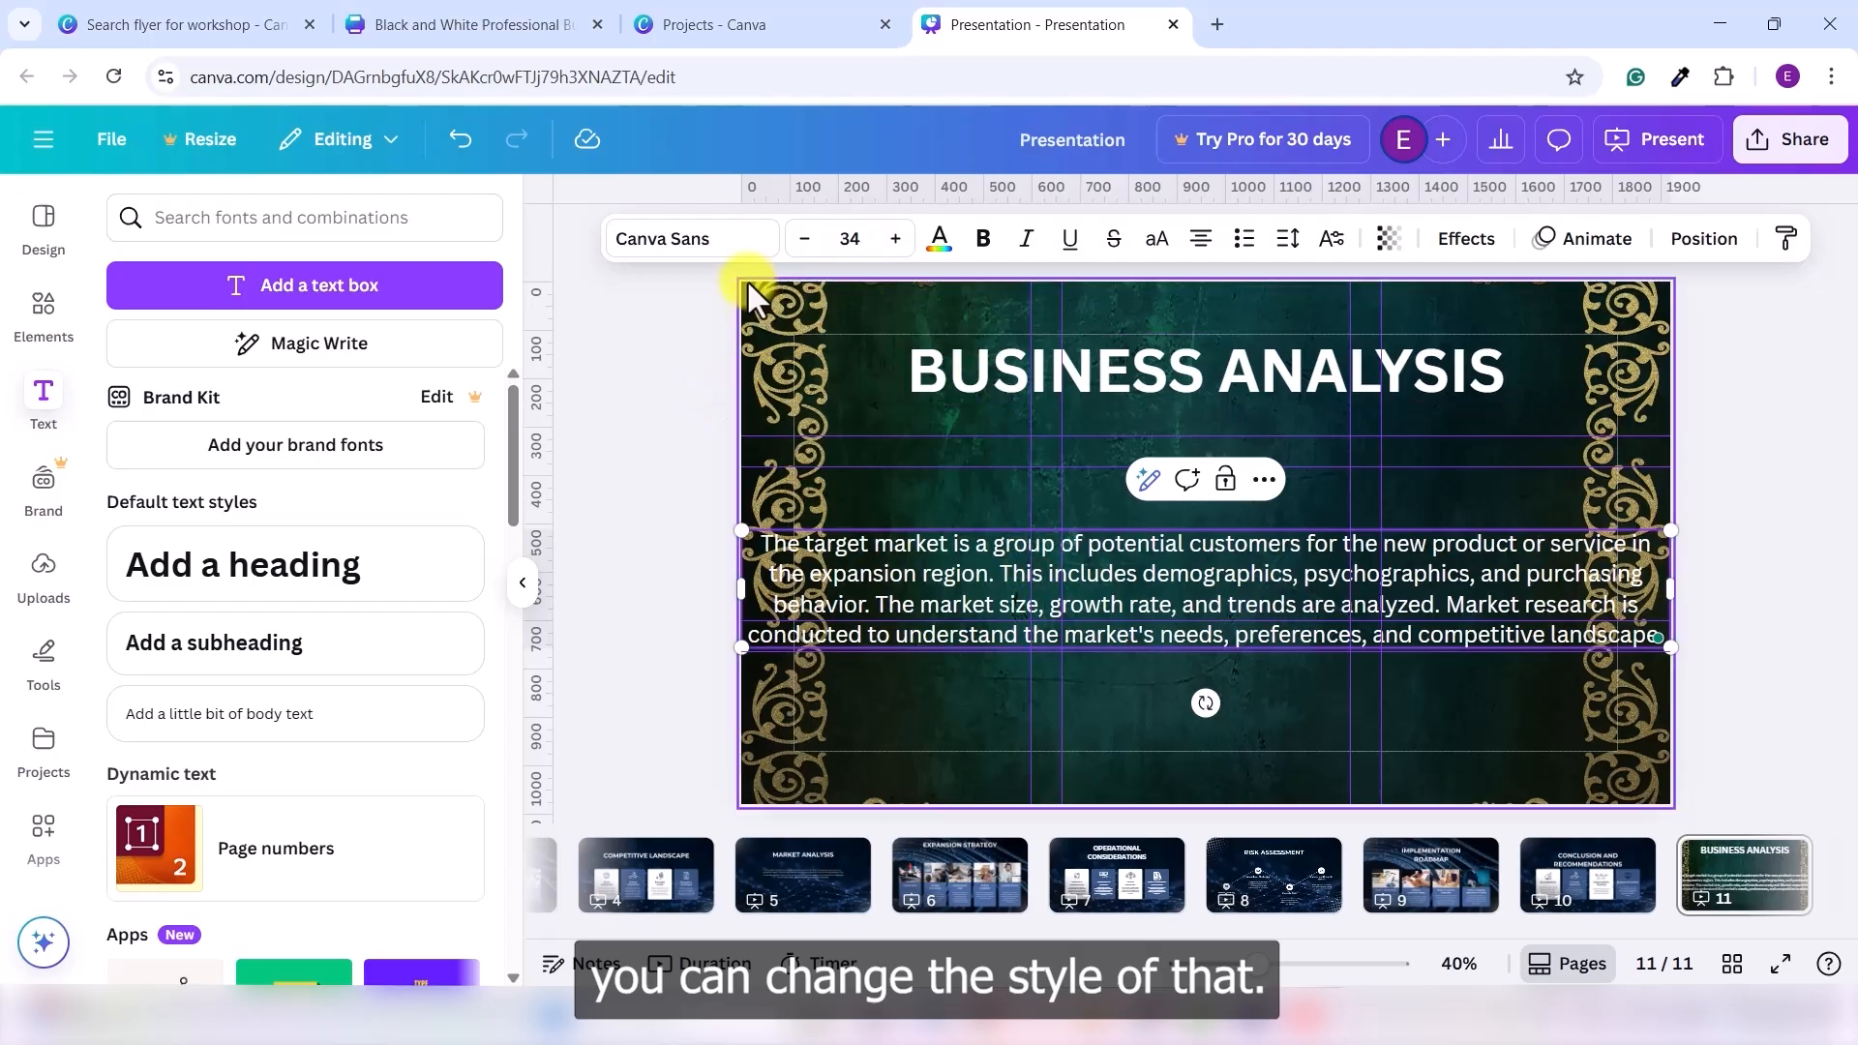
click(733, 242)
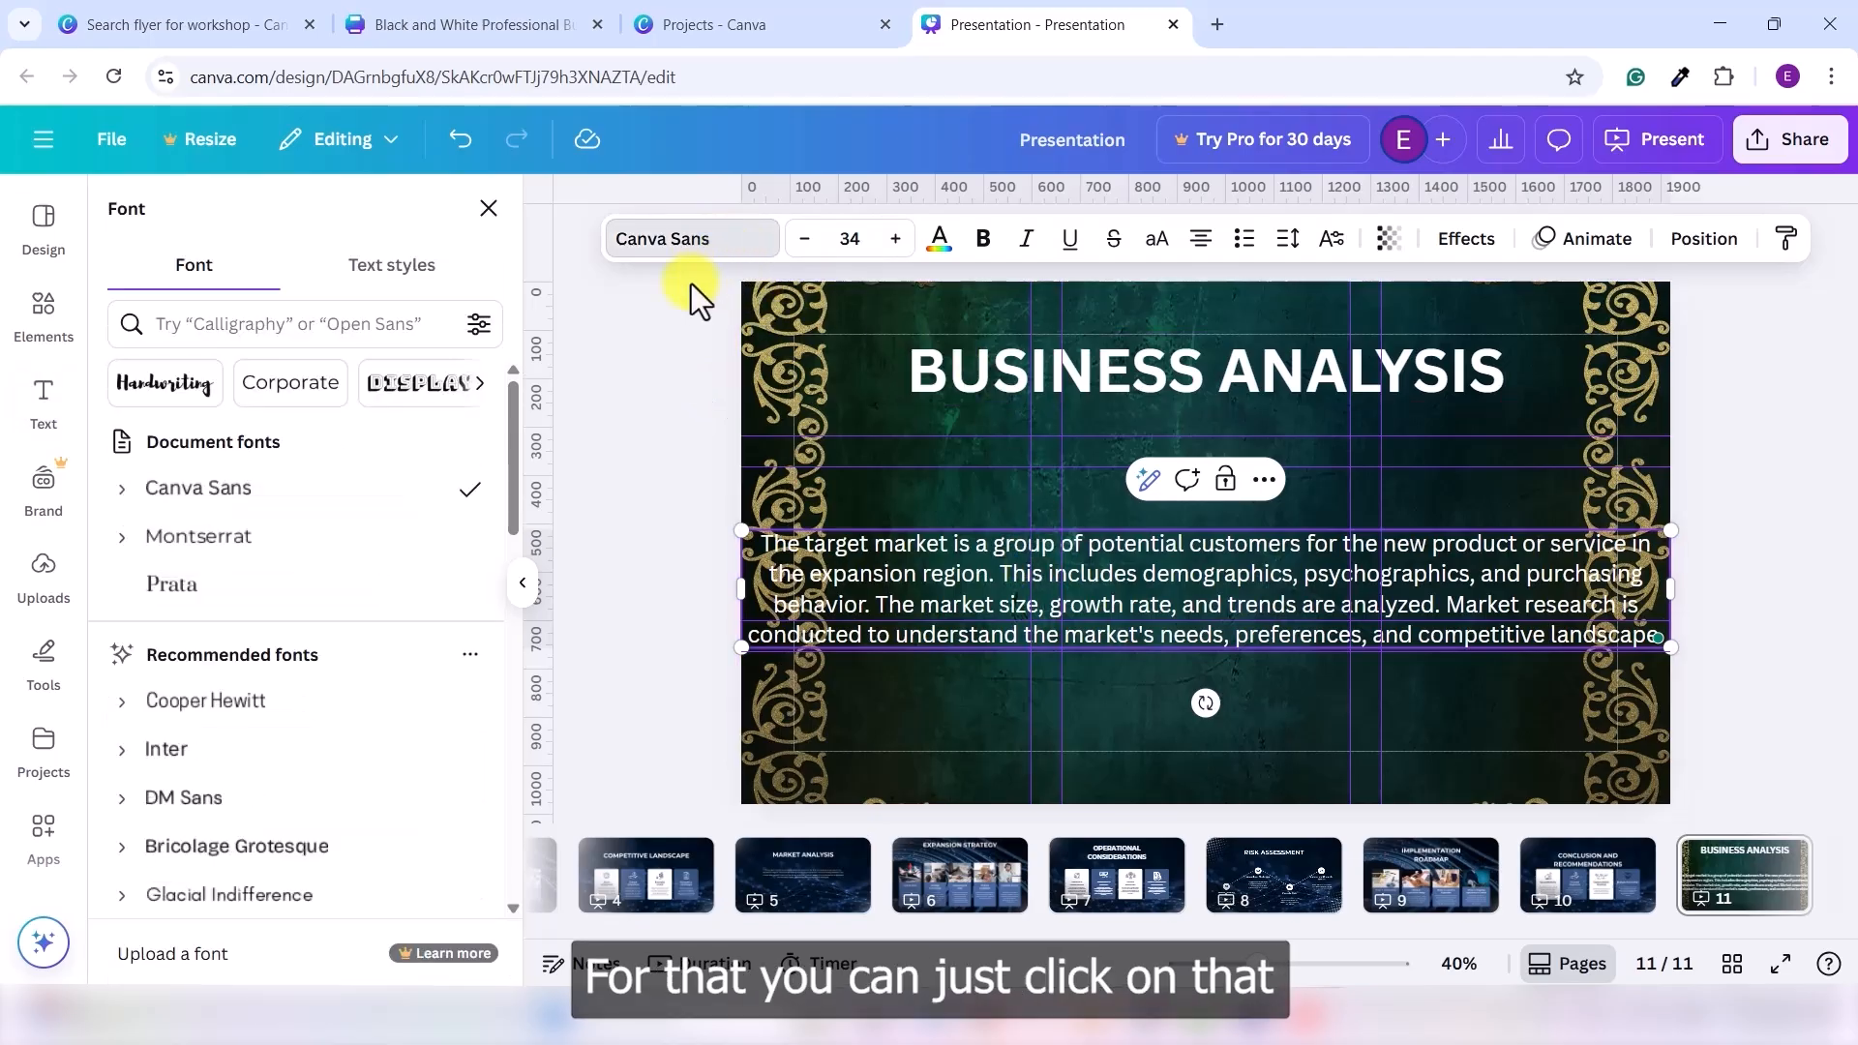
click(324, 586)
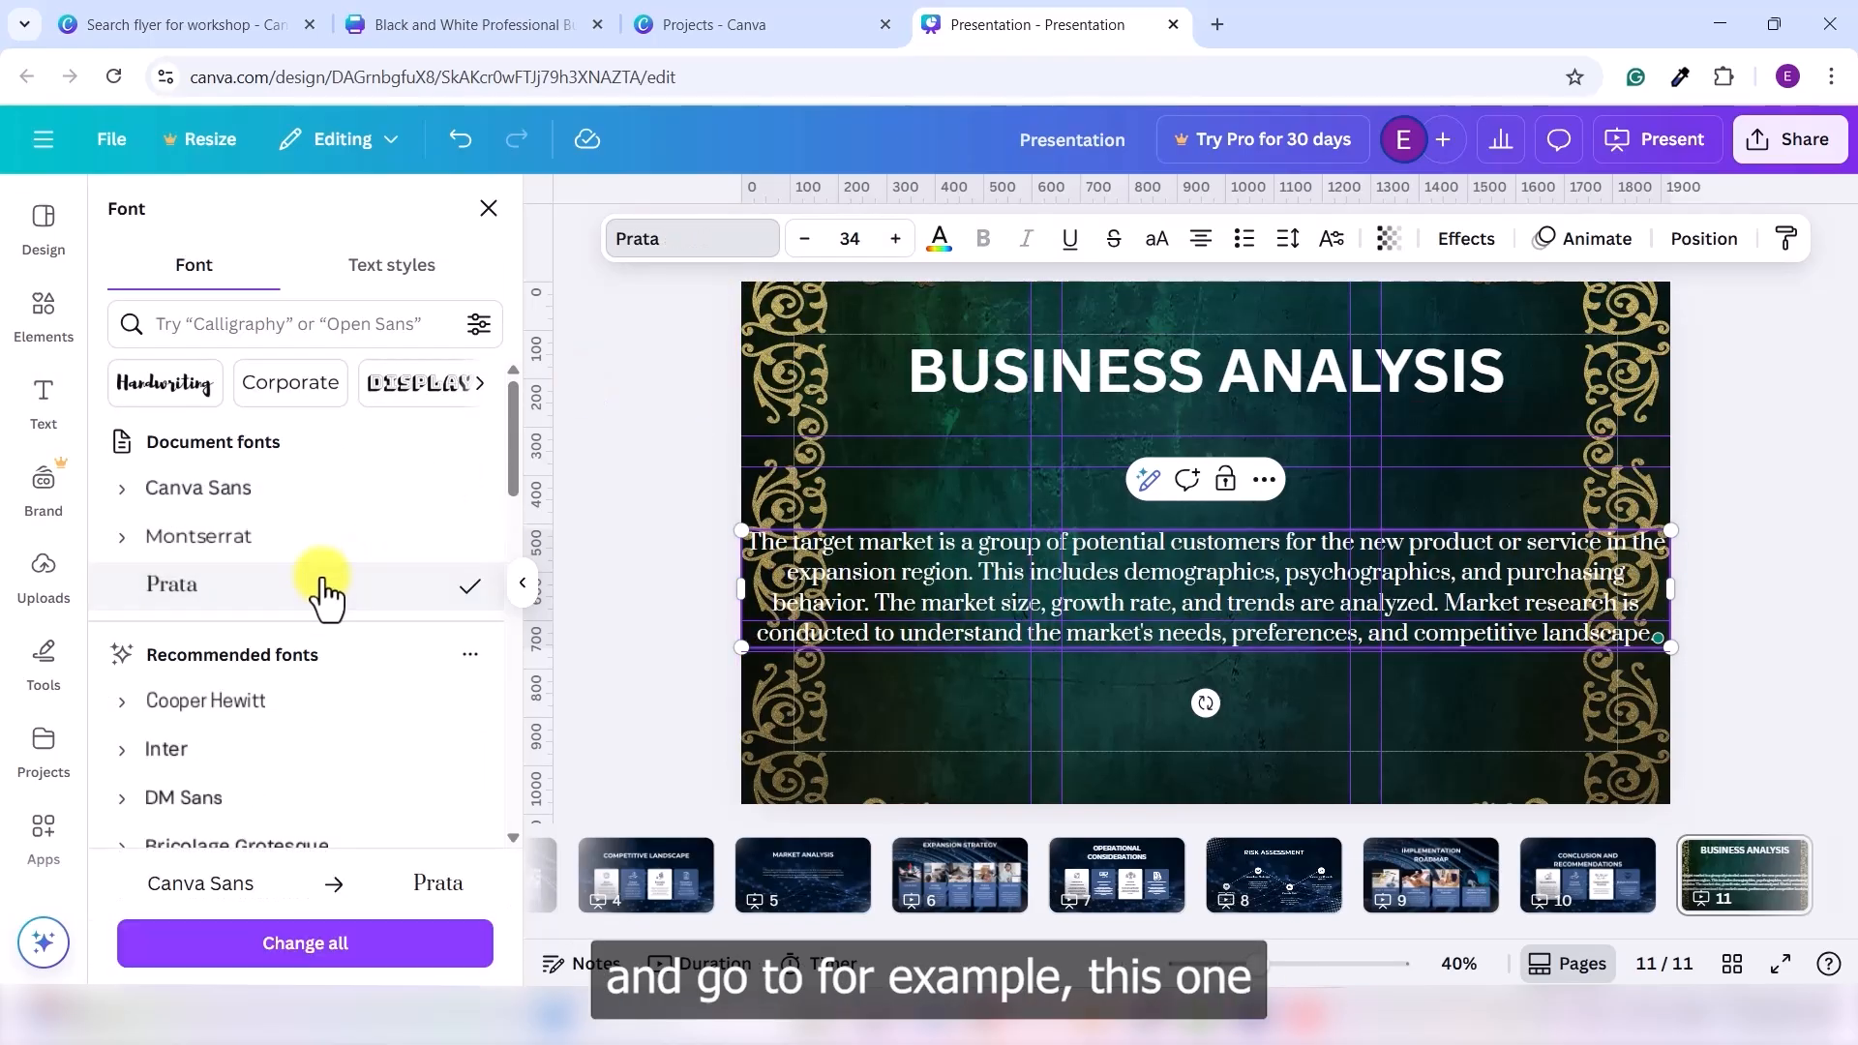
double_click(852, 248)
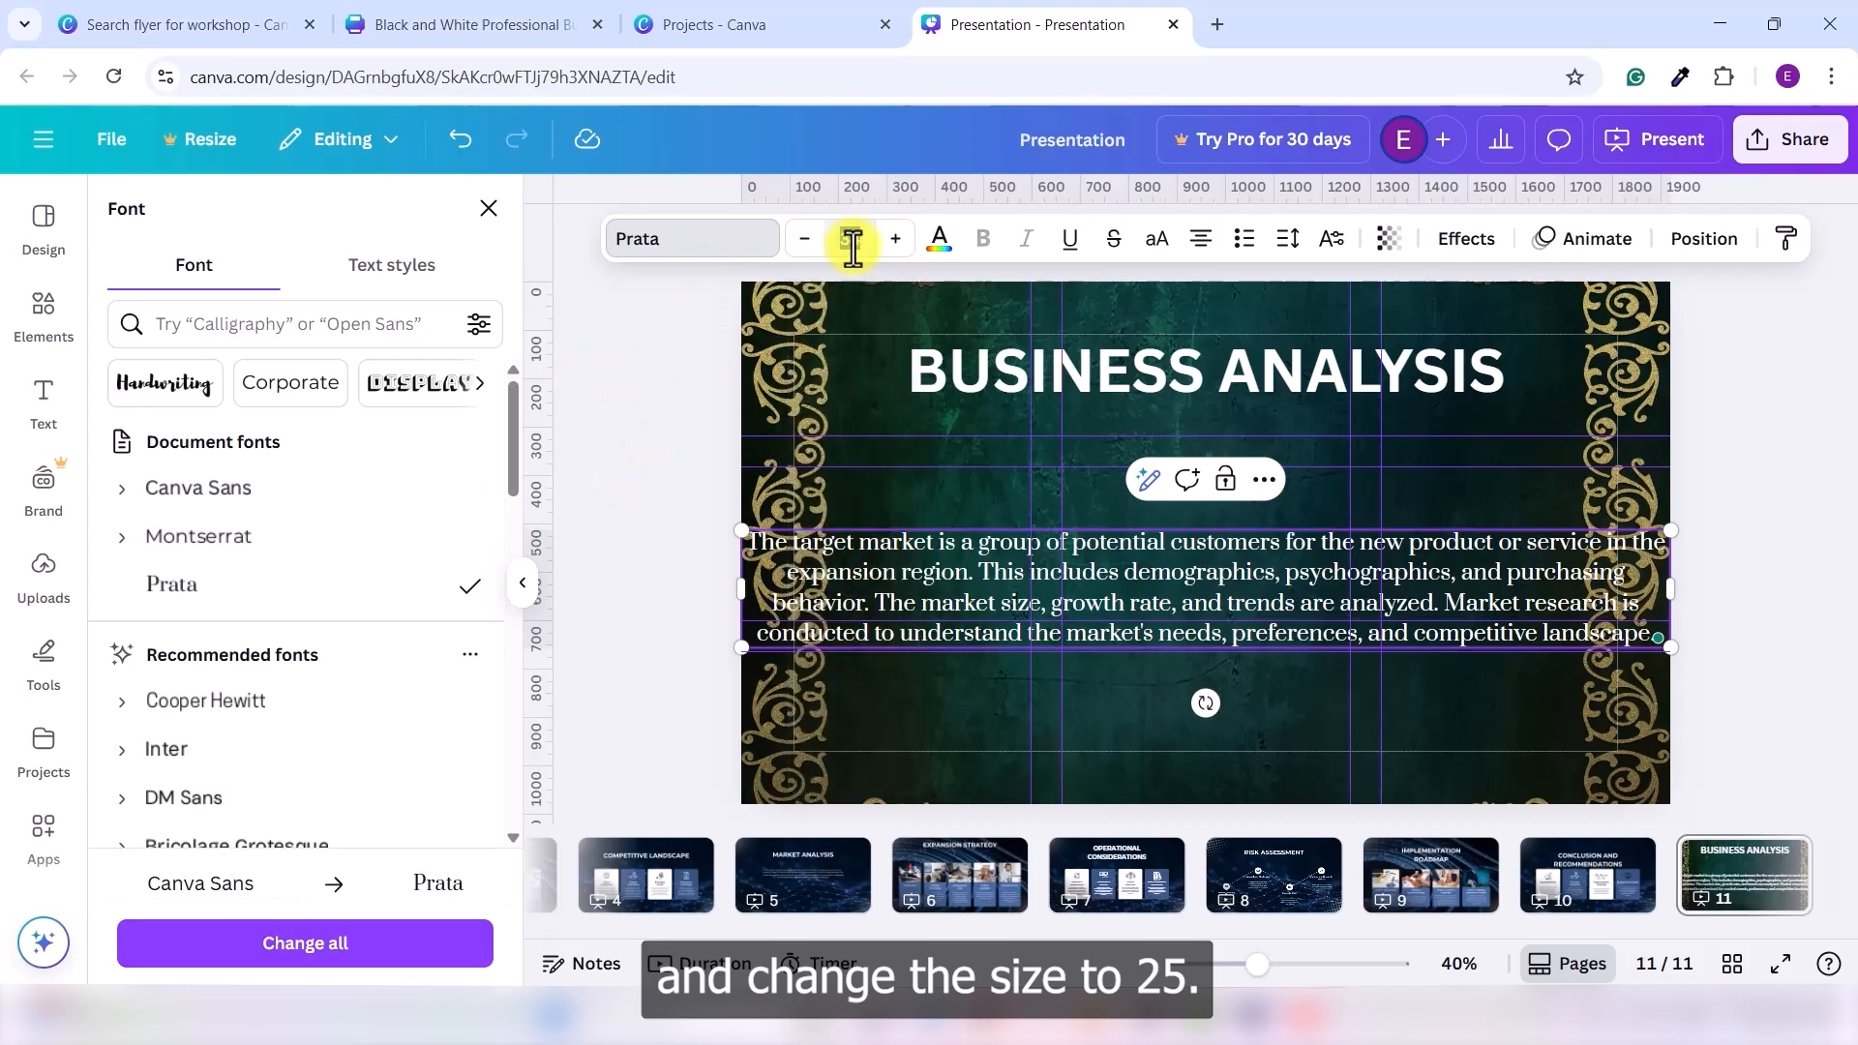
text(25)
key(Return)
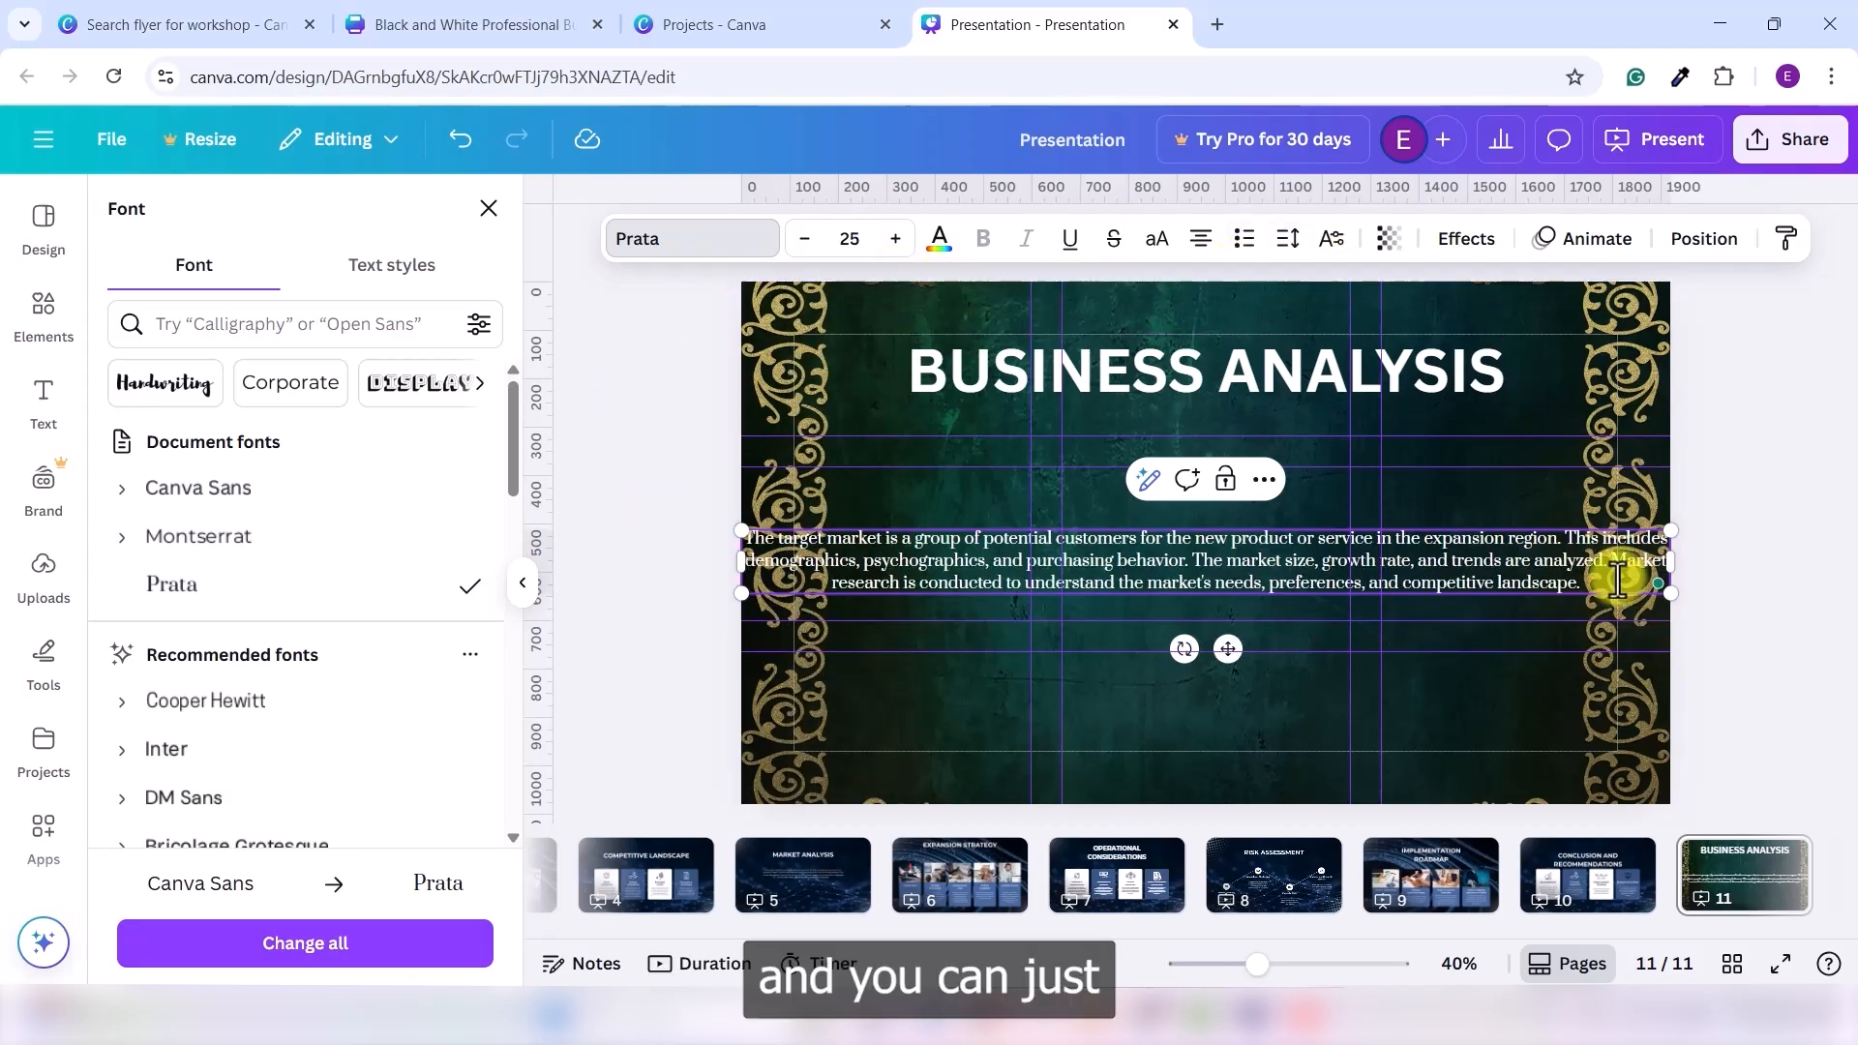
- Narrow the paragraph box and centre it horizontally and vertically on the page
drag(1675, 572, 1251, 590)
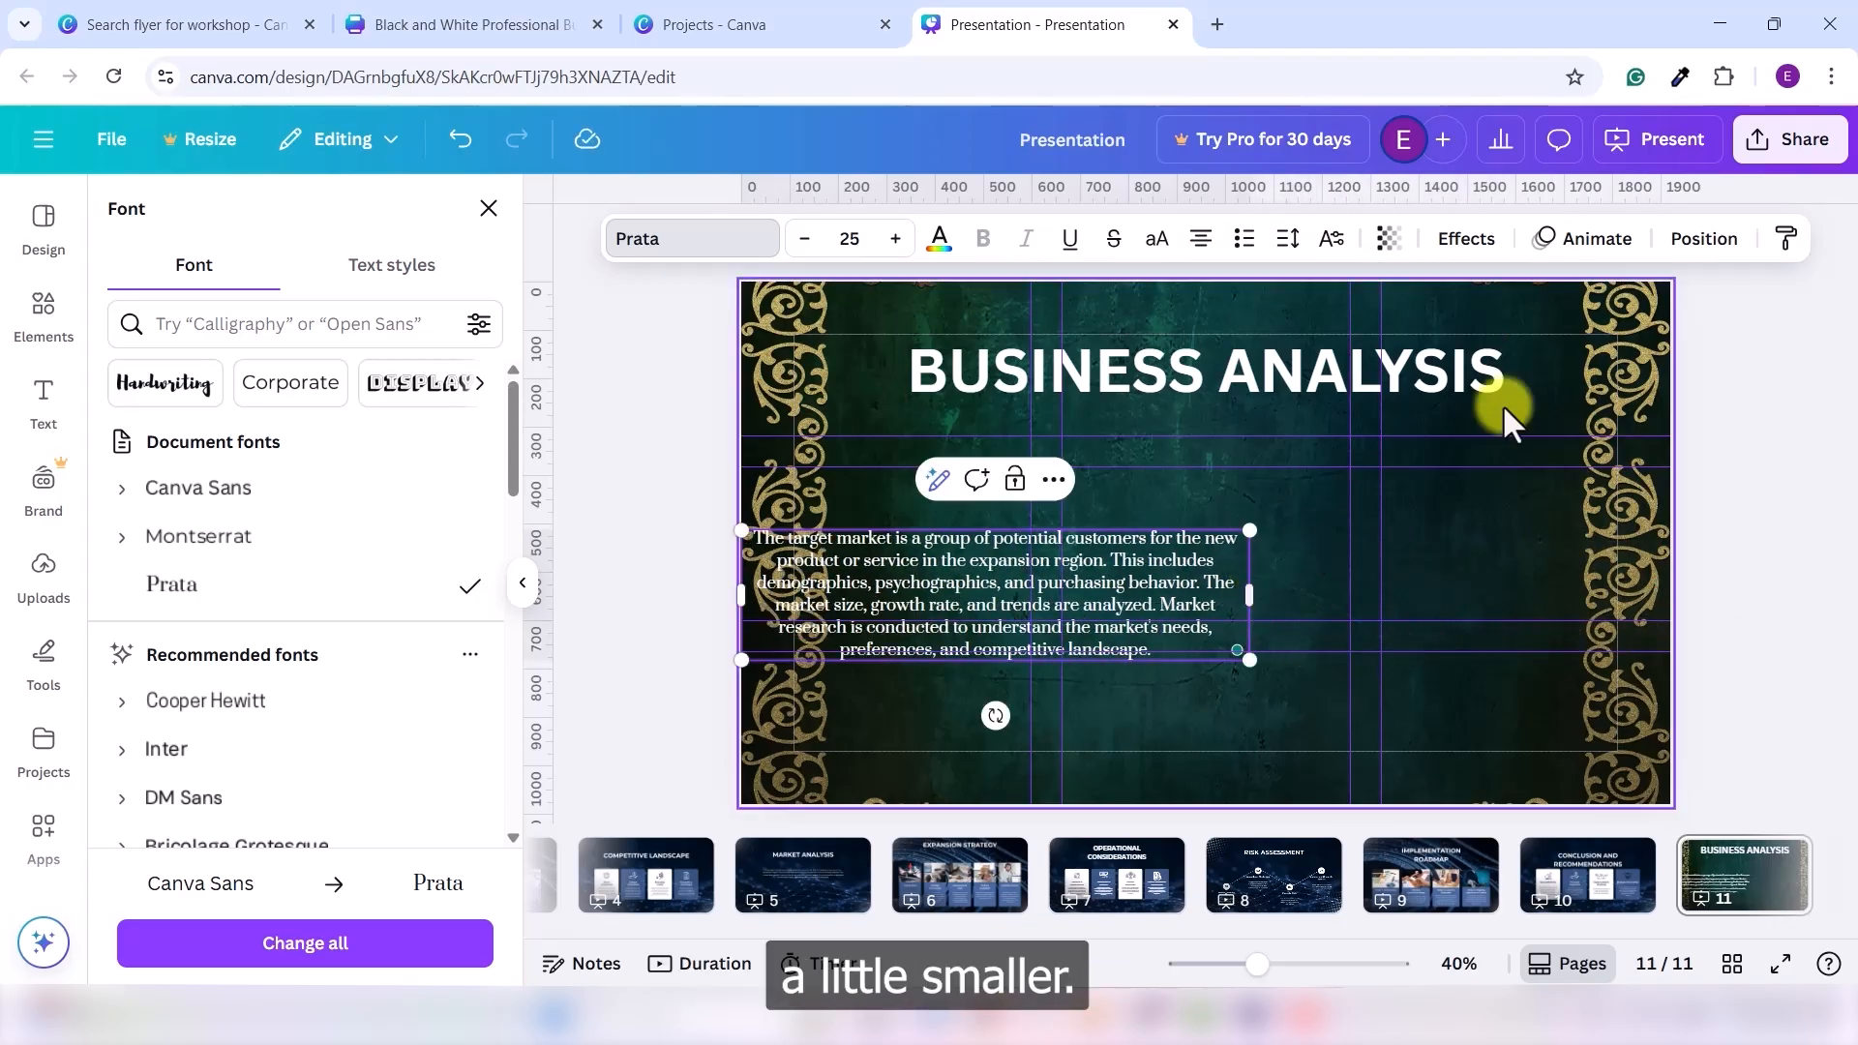
click(1704, 239)
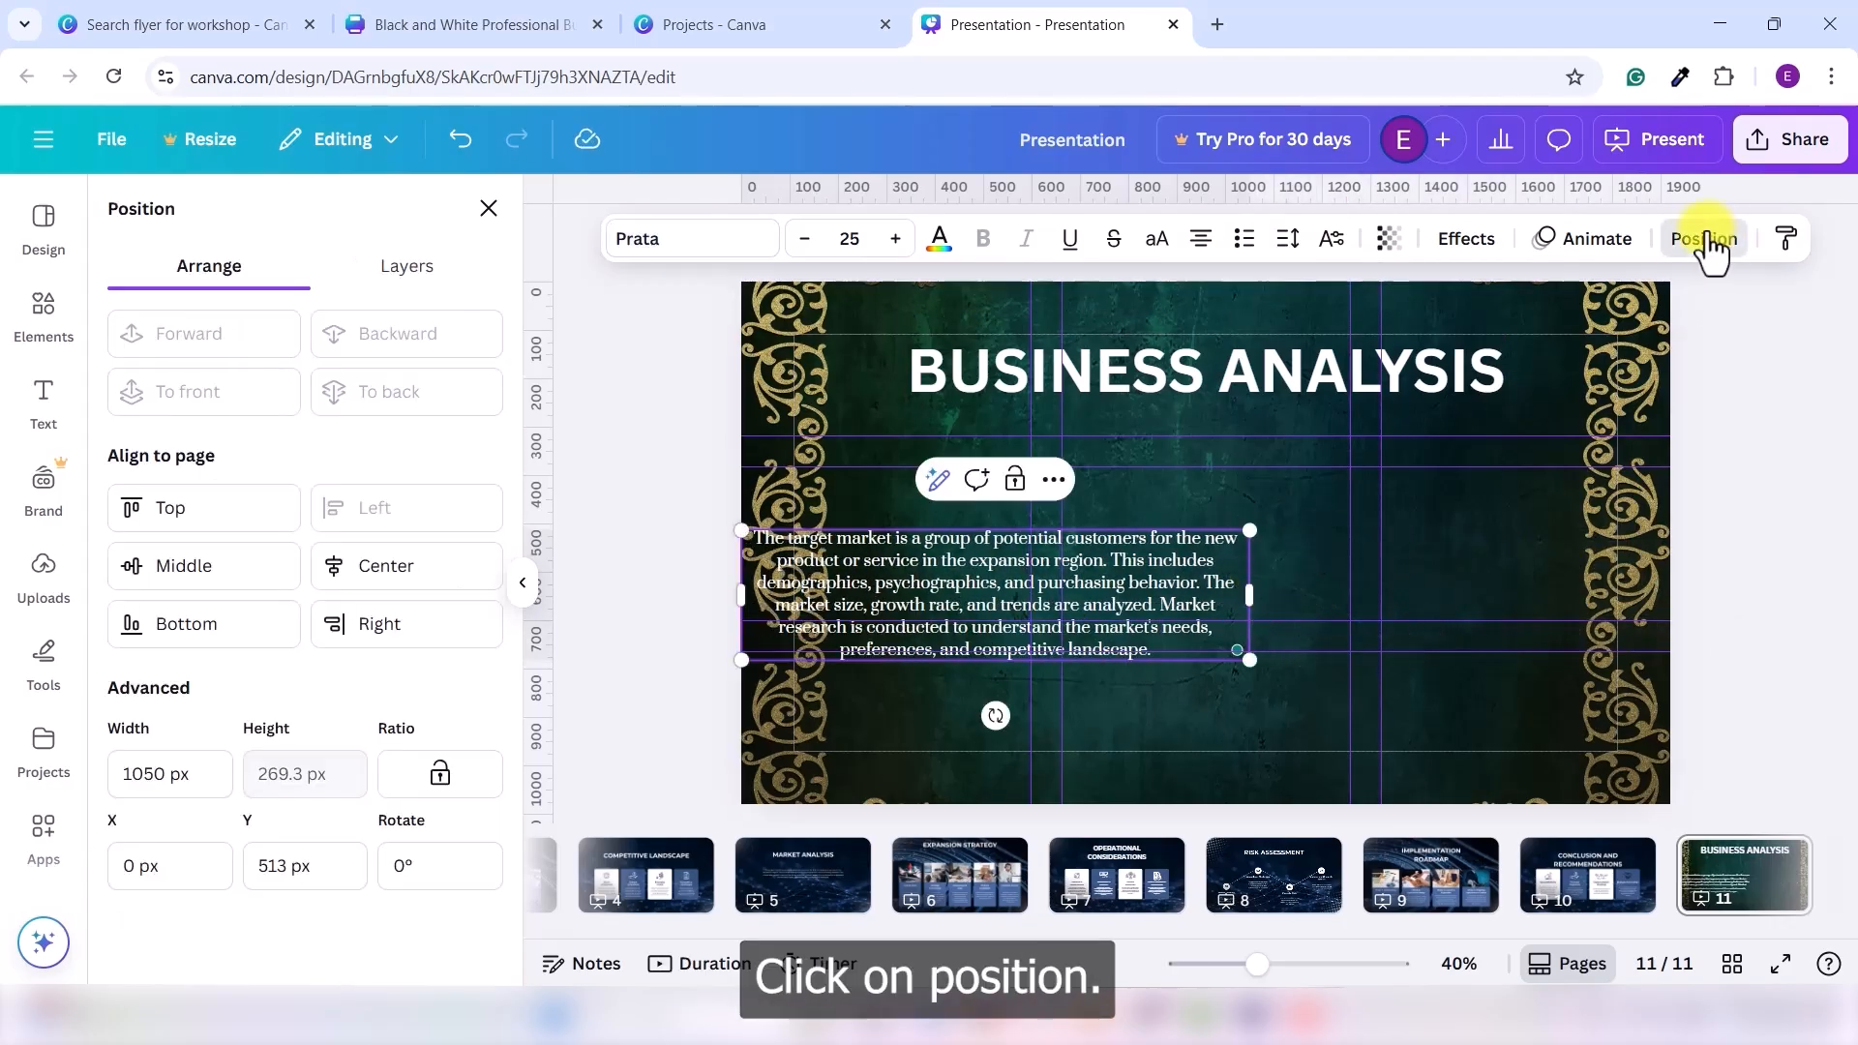
click(368, 566)
click(238, 571)
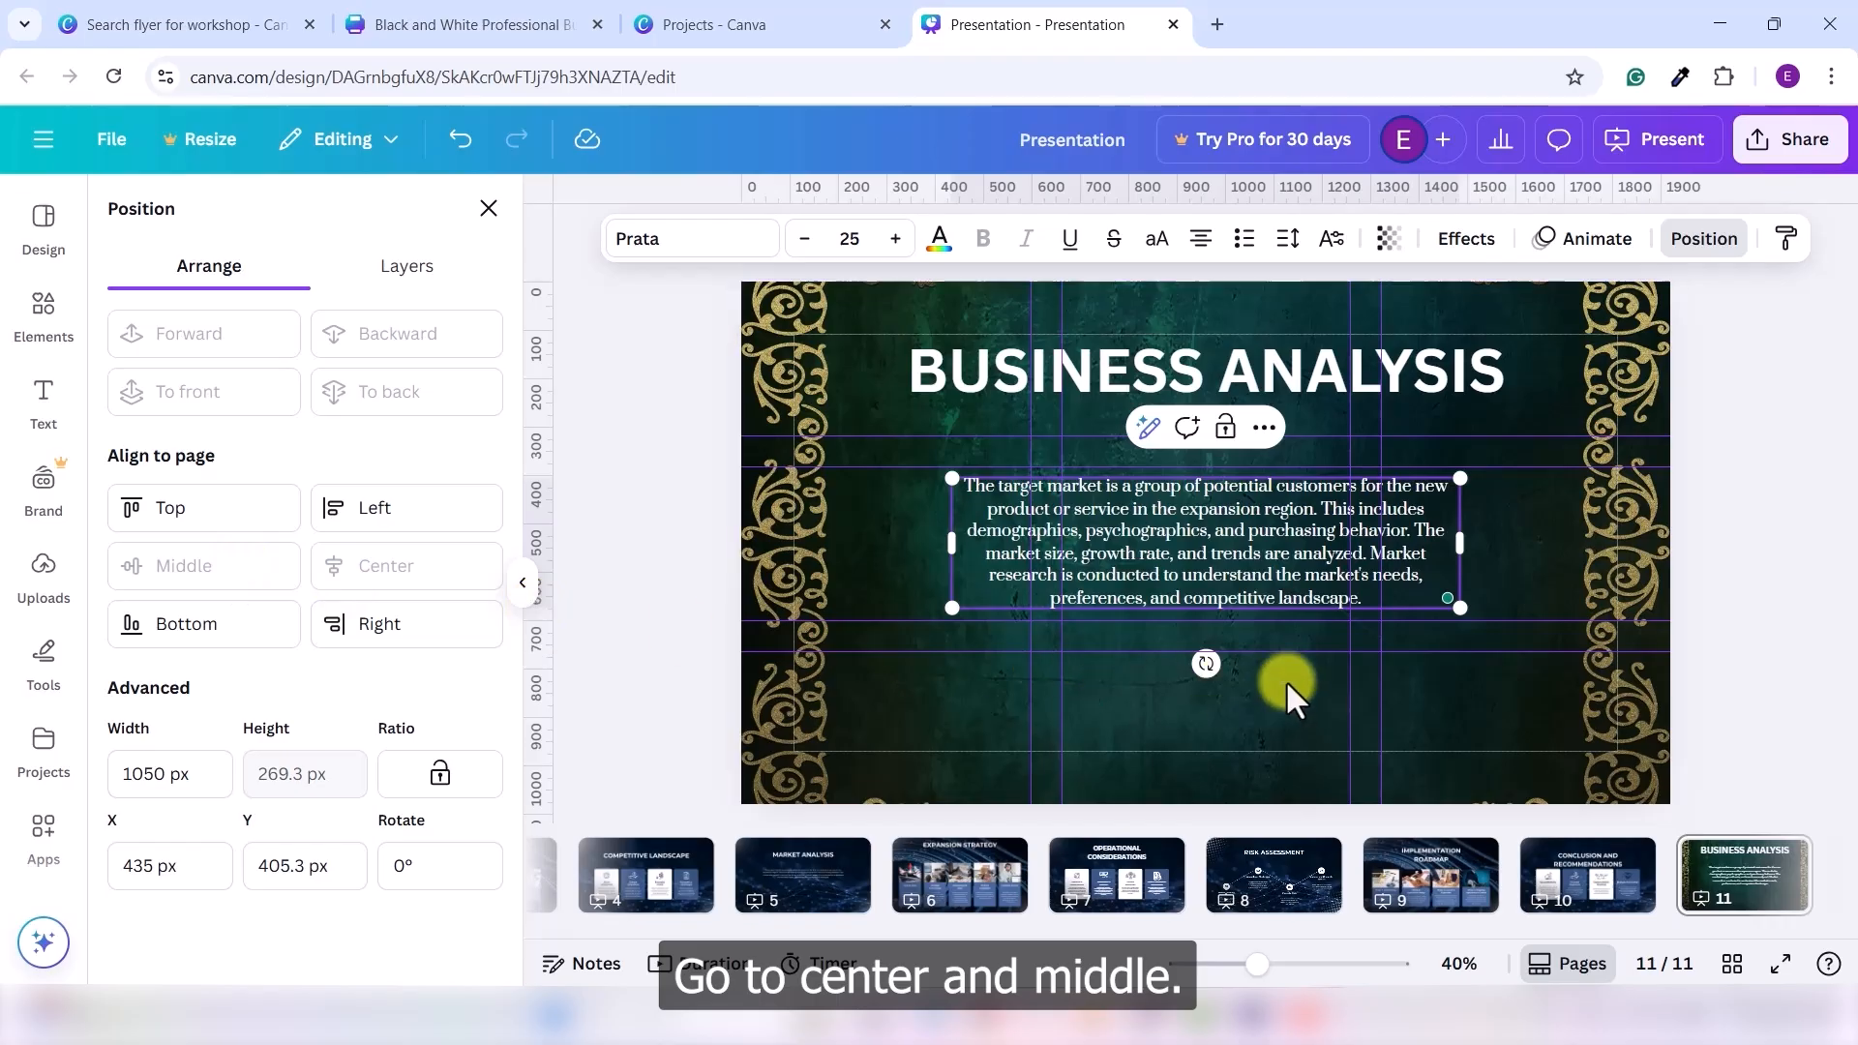
click(1501, 653)
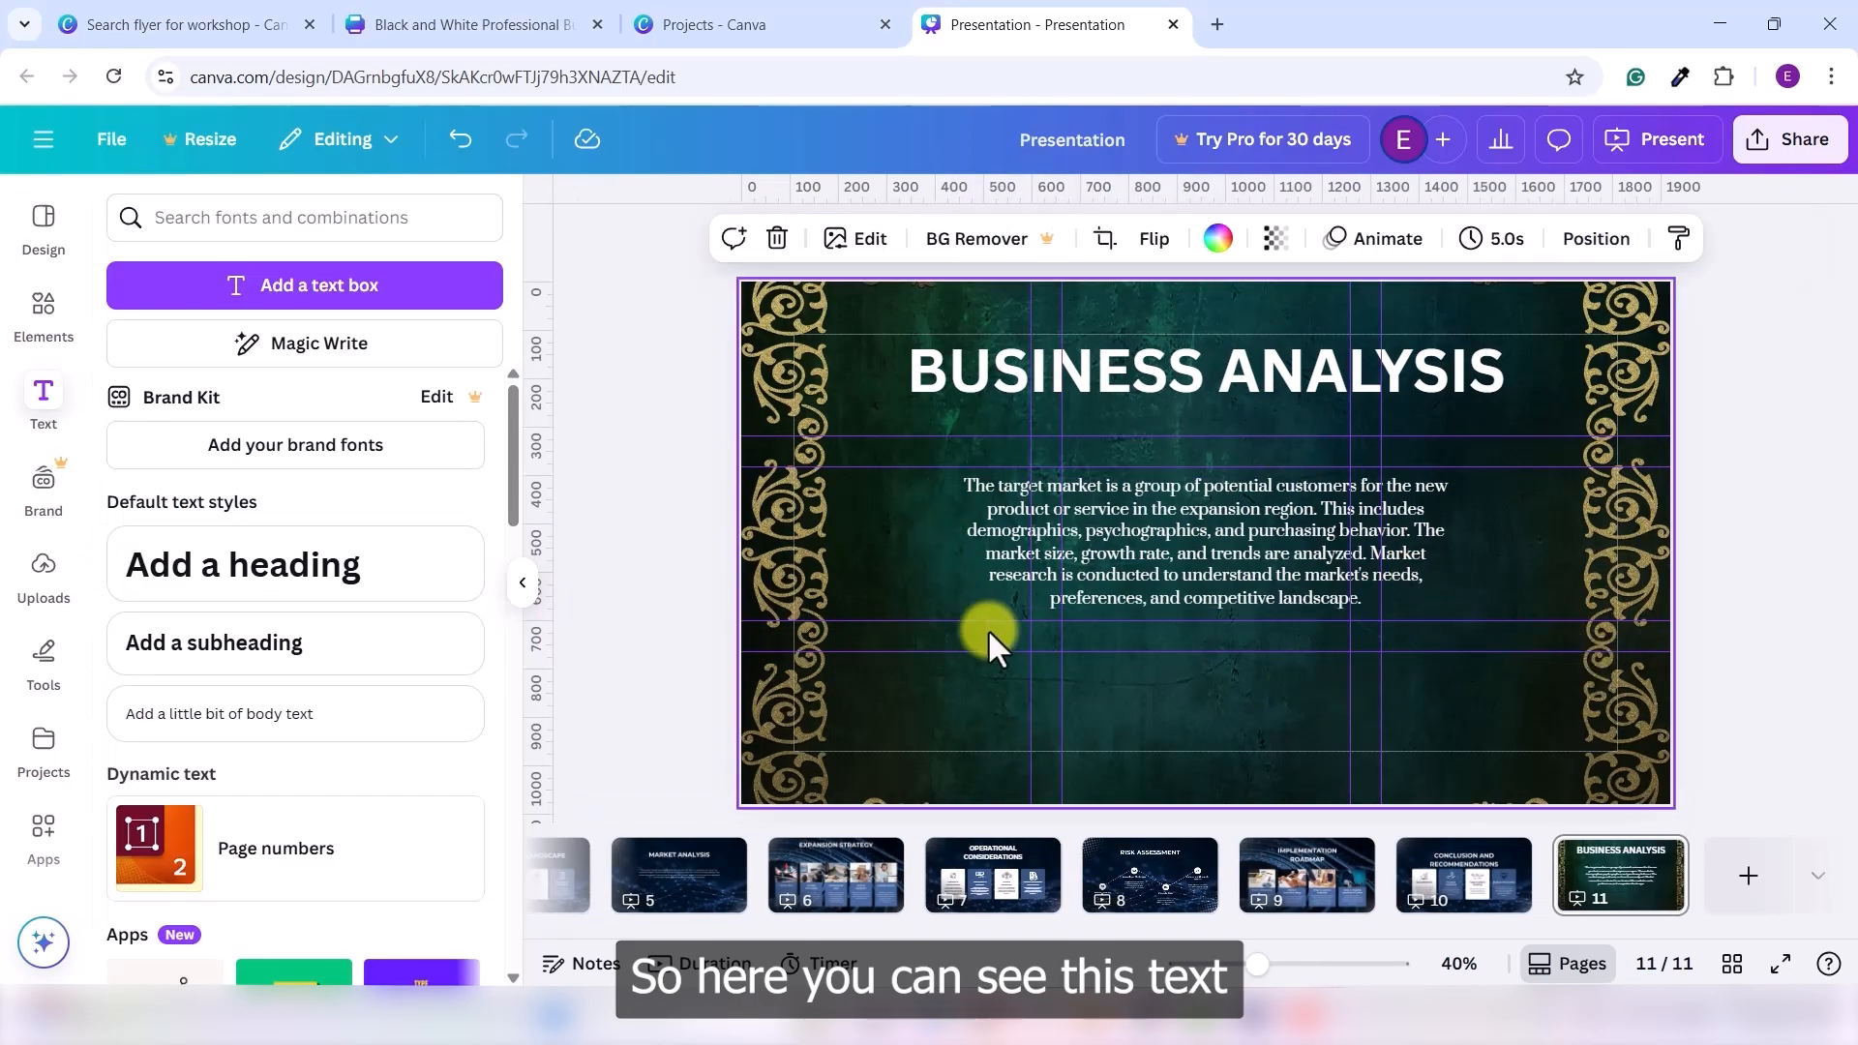
- Cycle the target-market paragraph through left, justified and right alignment, ending centred
click(1325, 586)
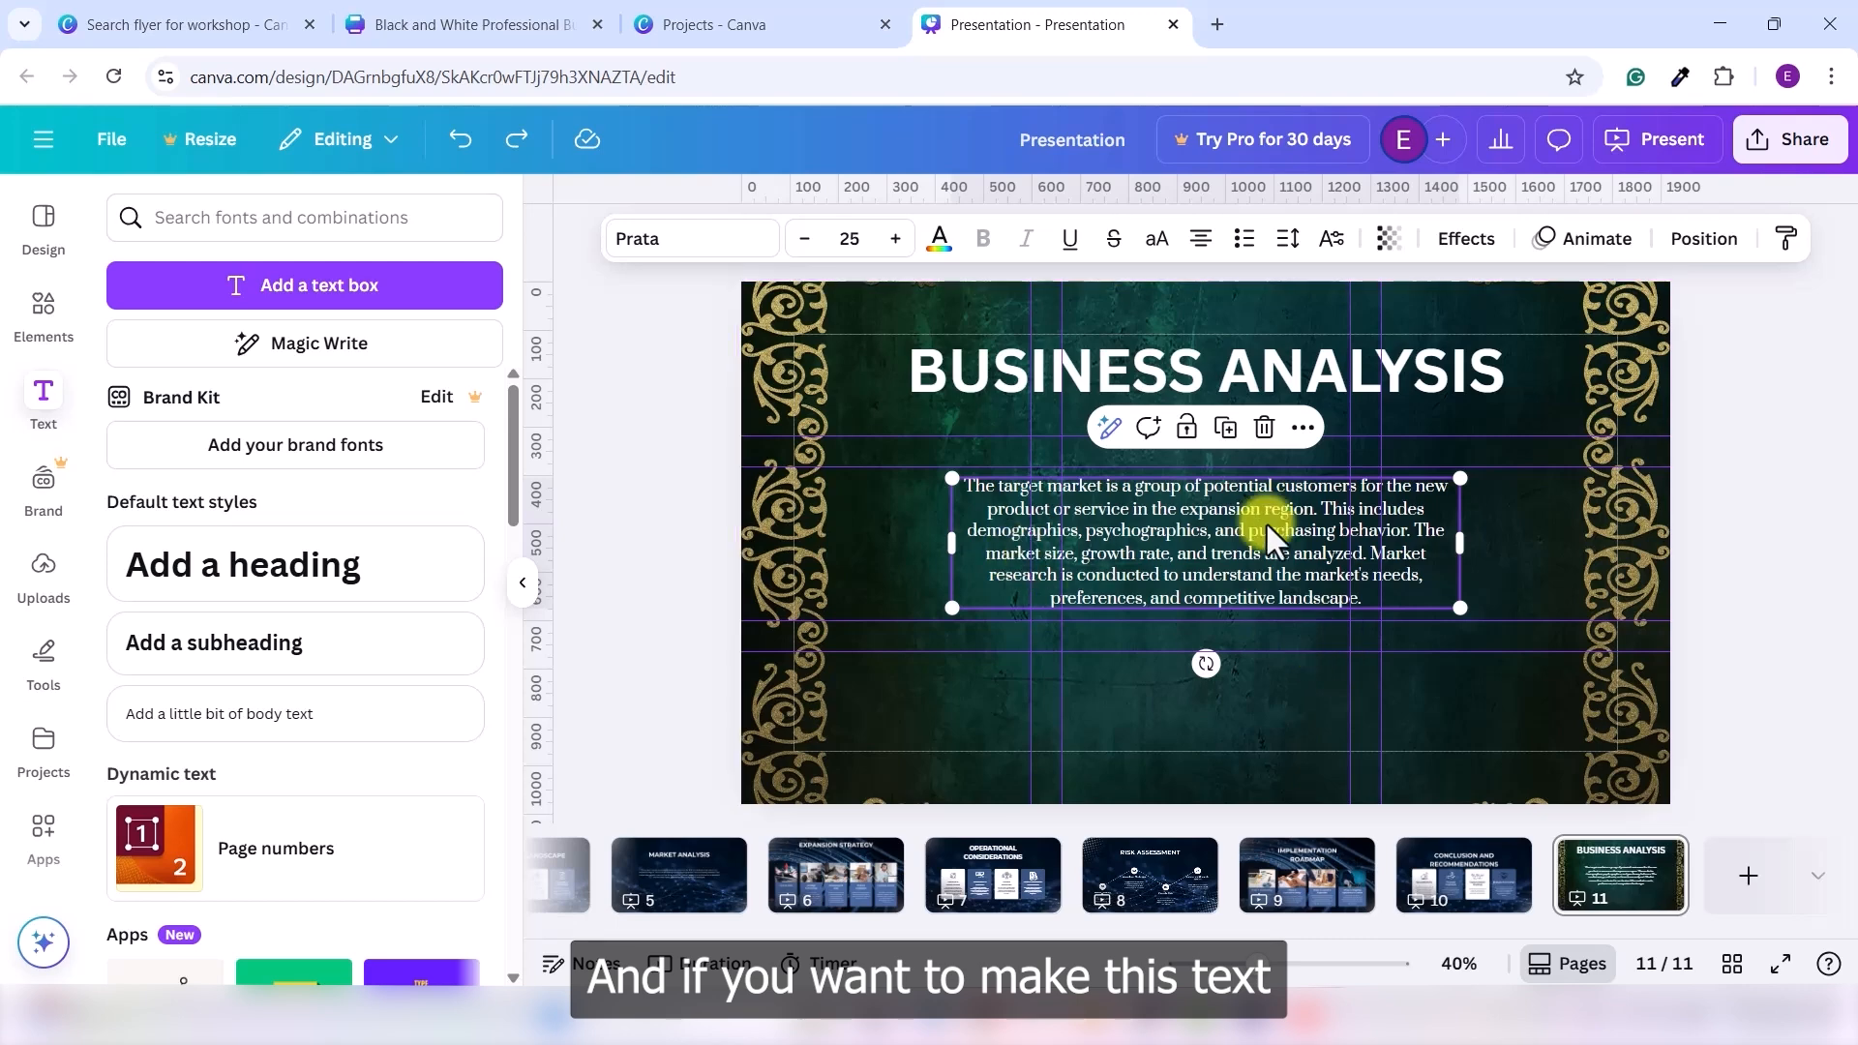
click(1292, 673)
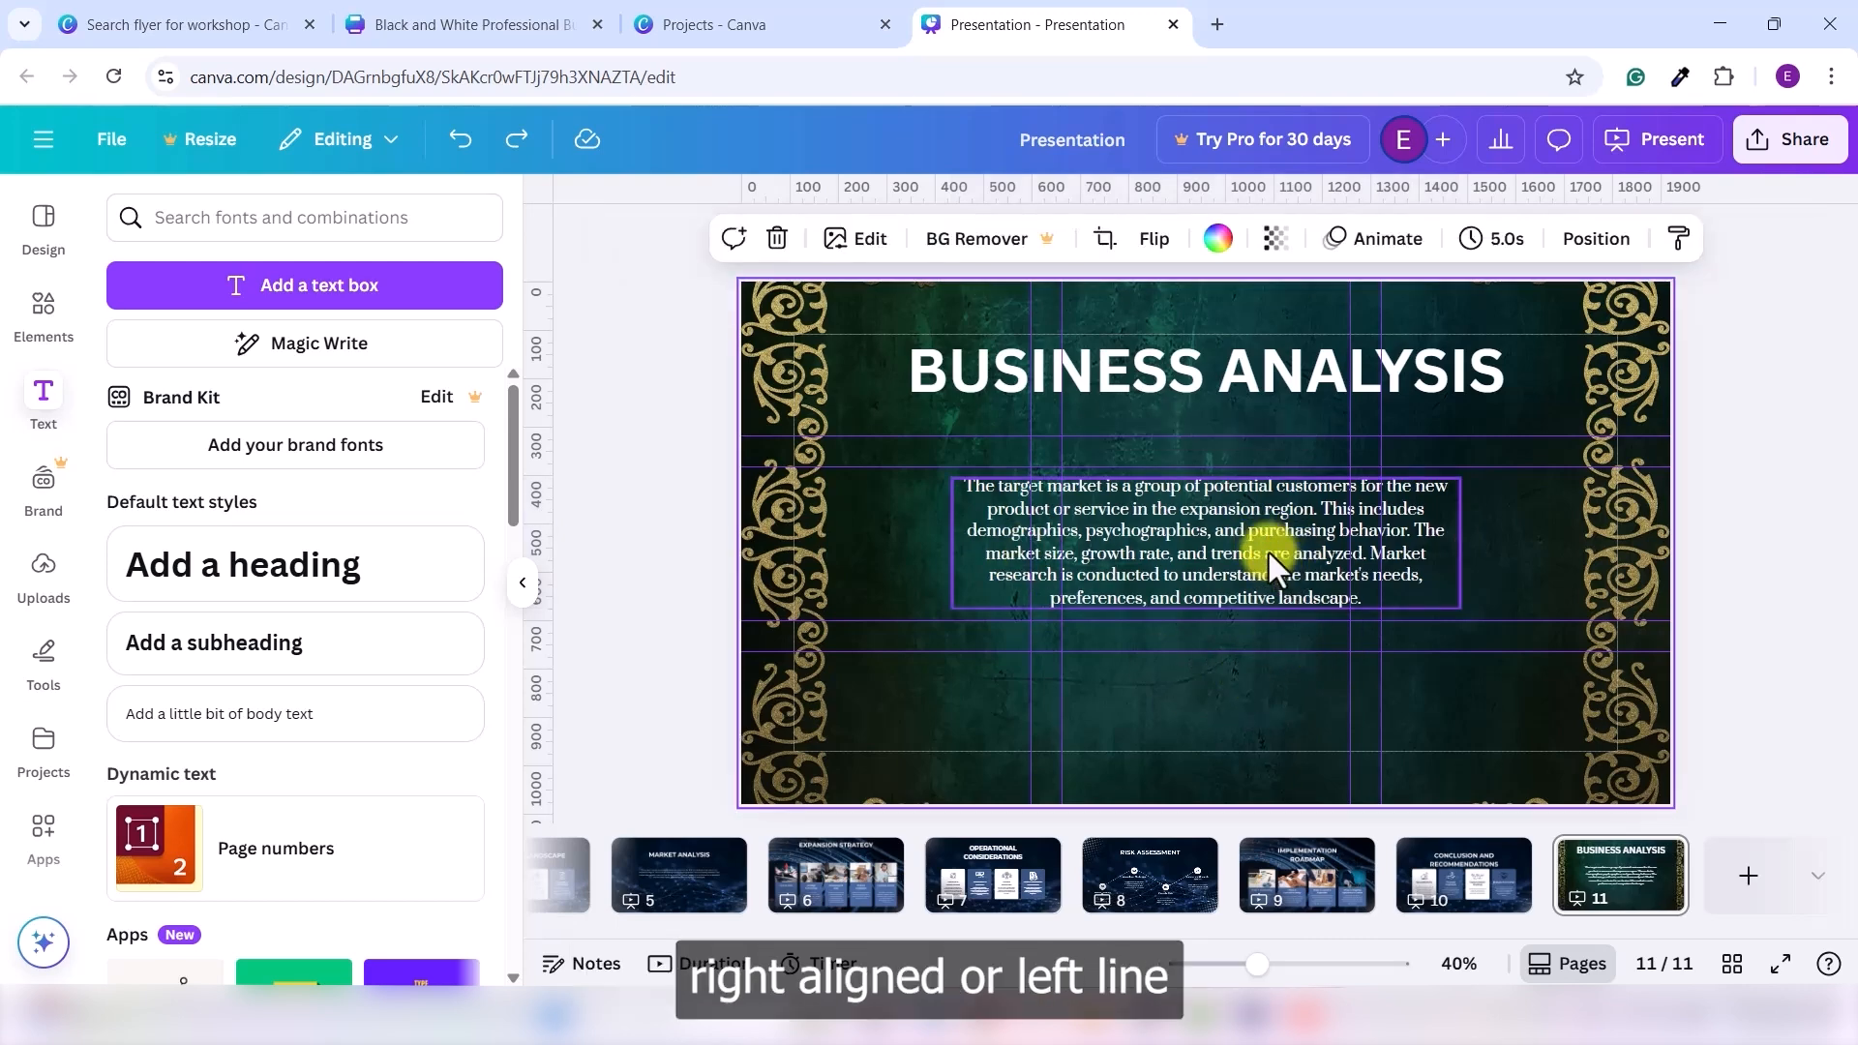
click(1264, 560)
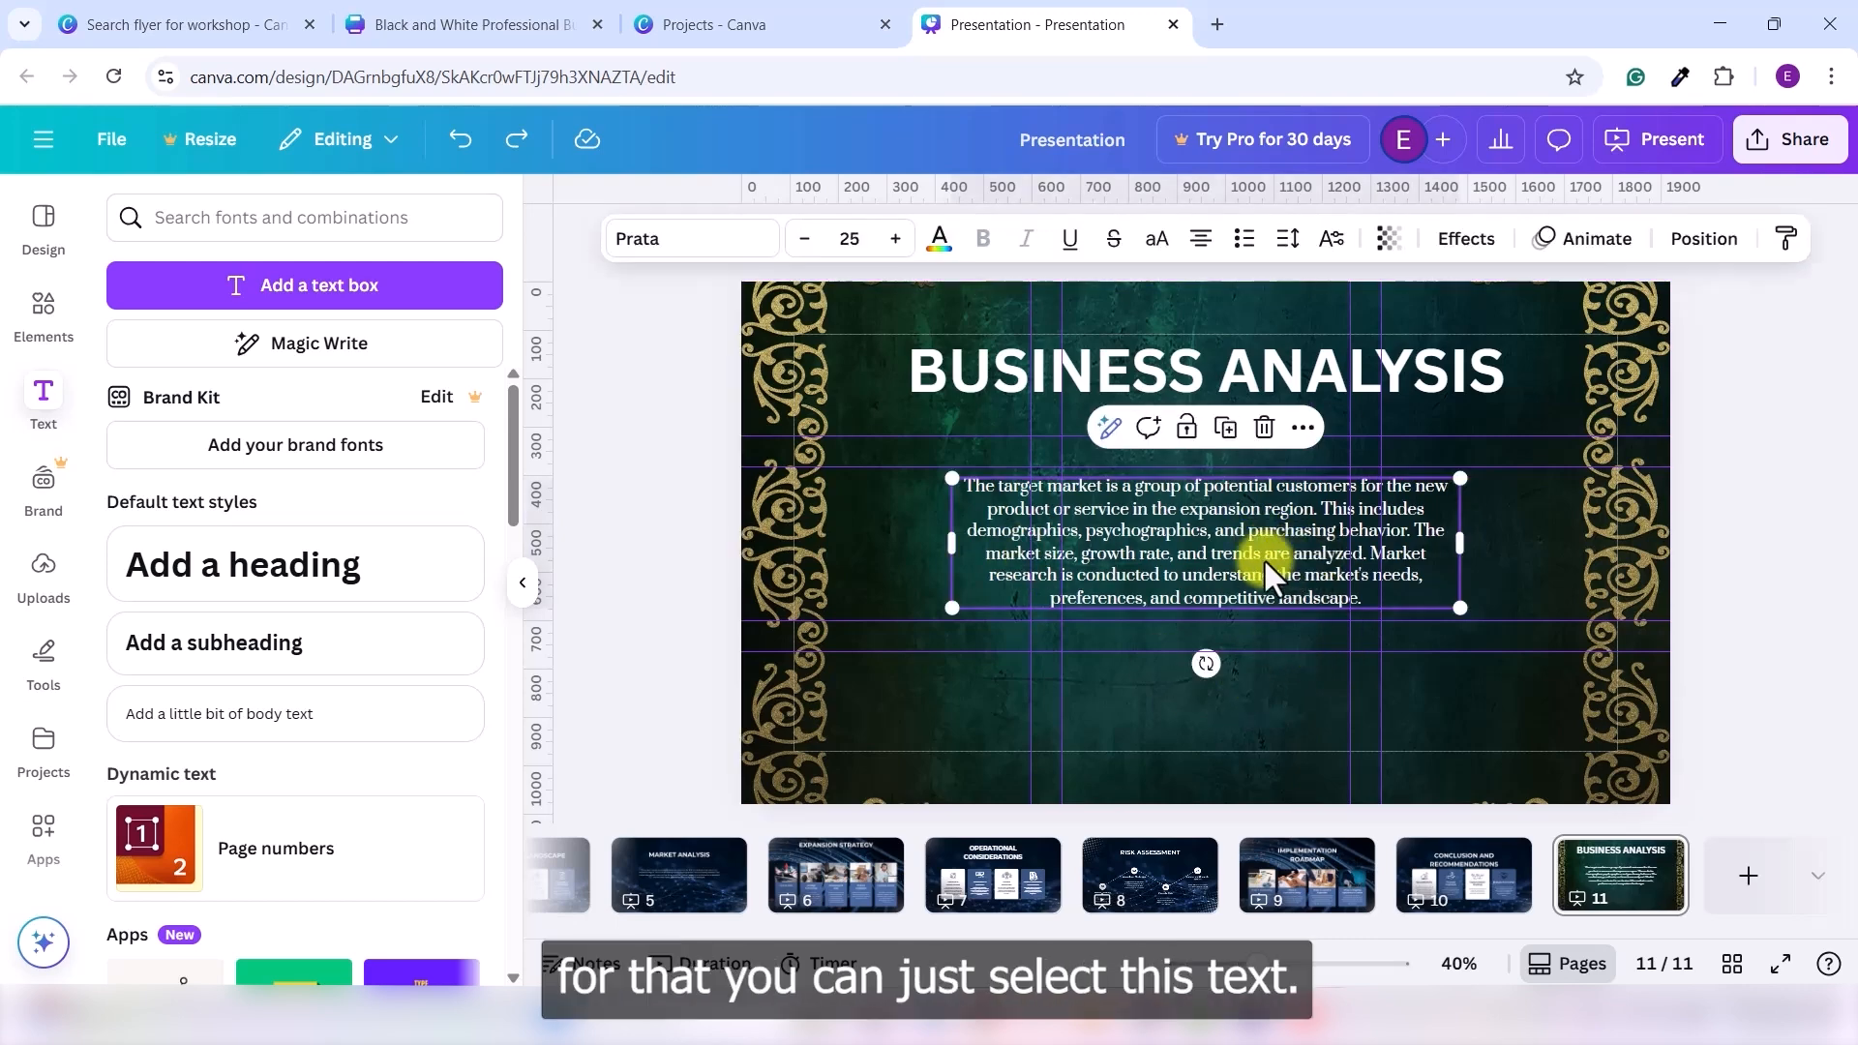
click(1200, 242)
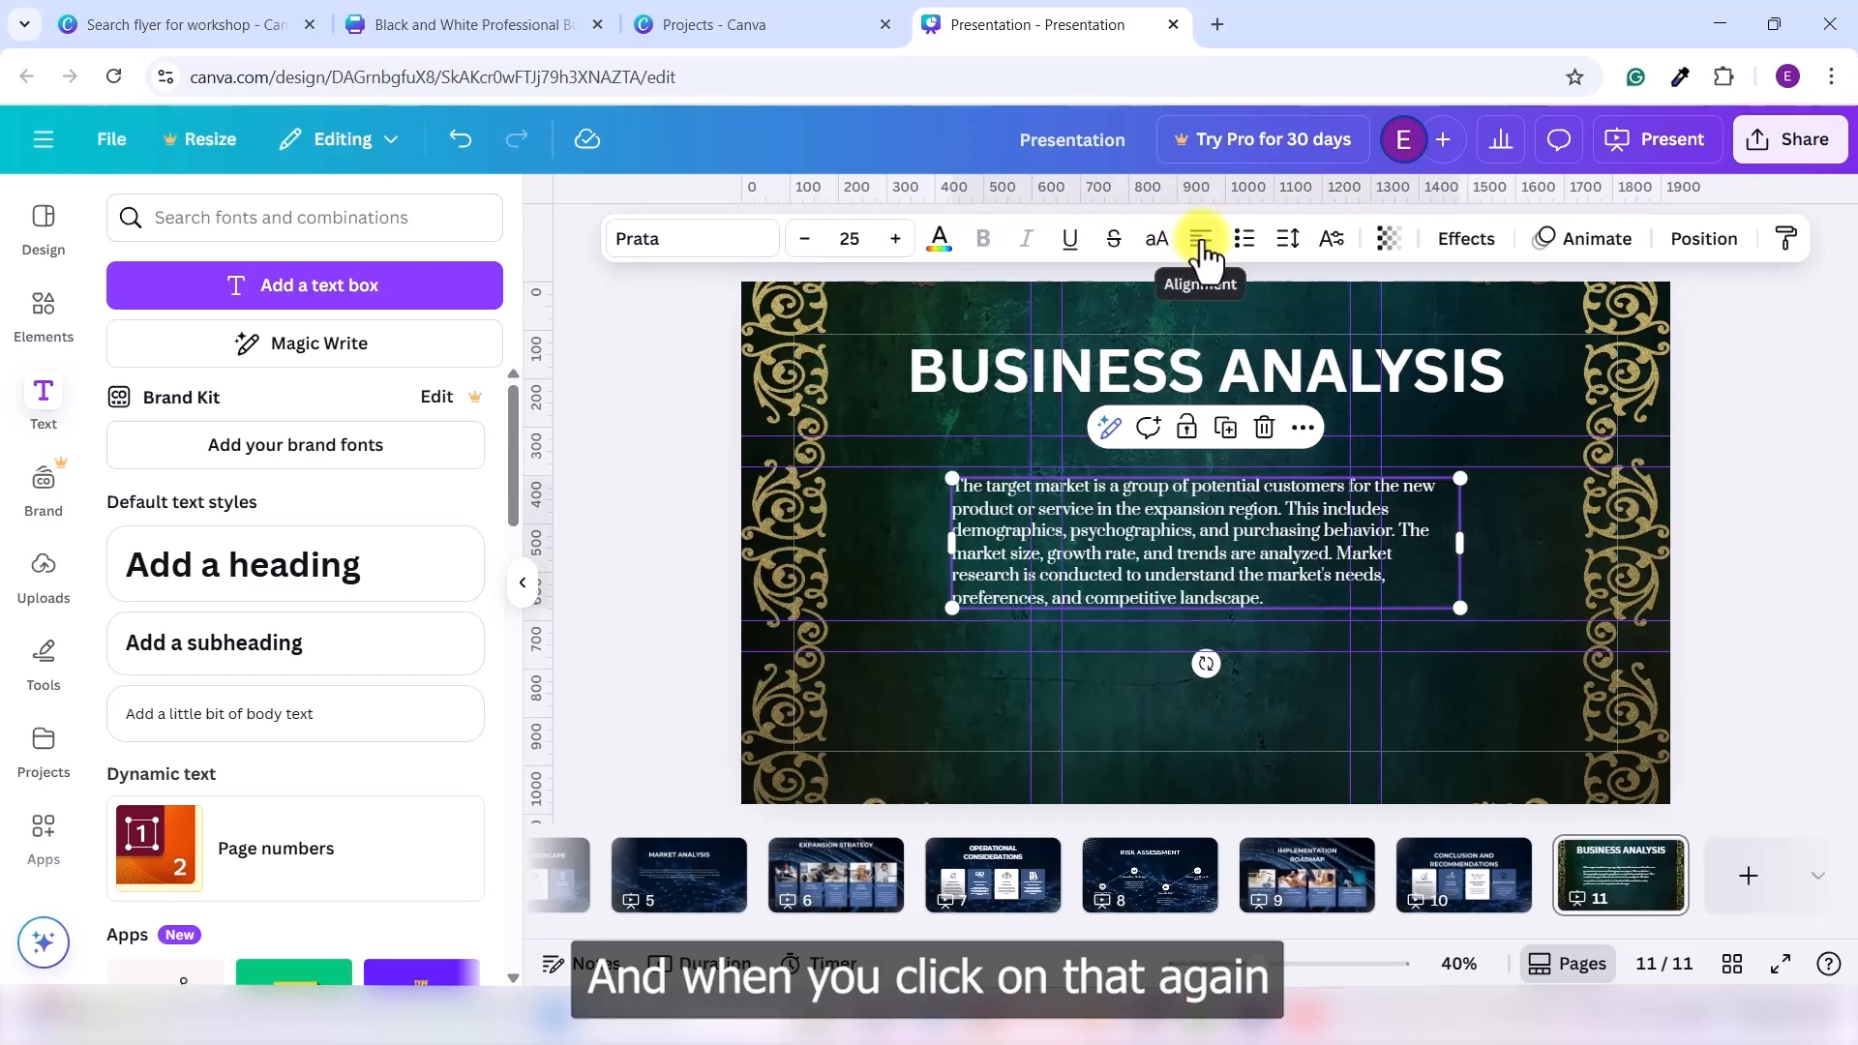
click(1201, 242)
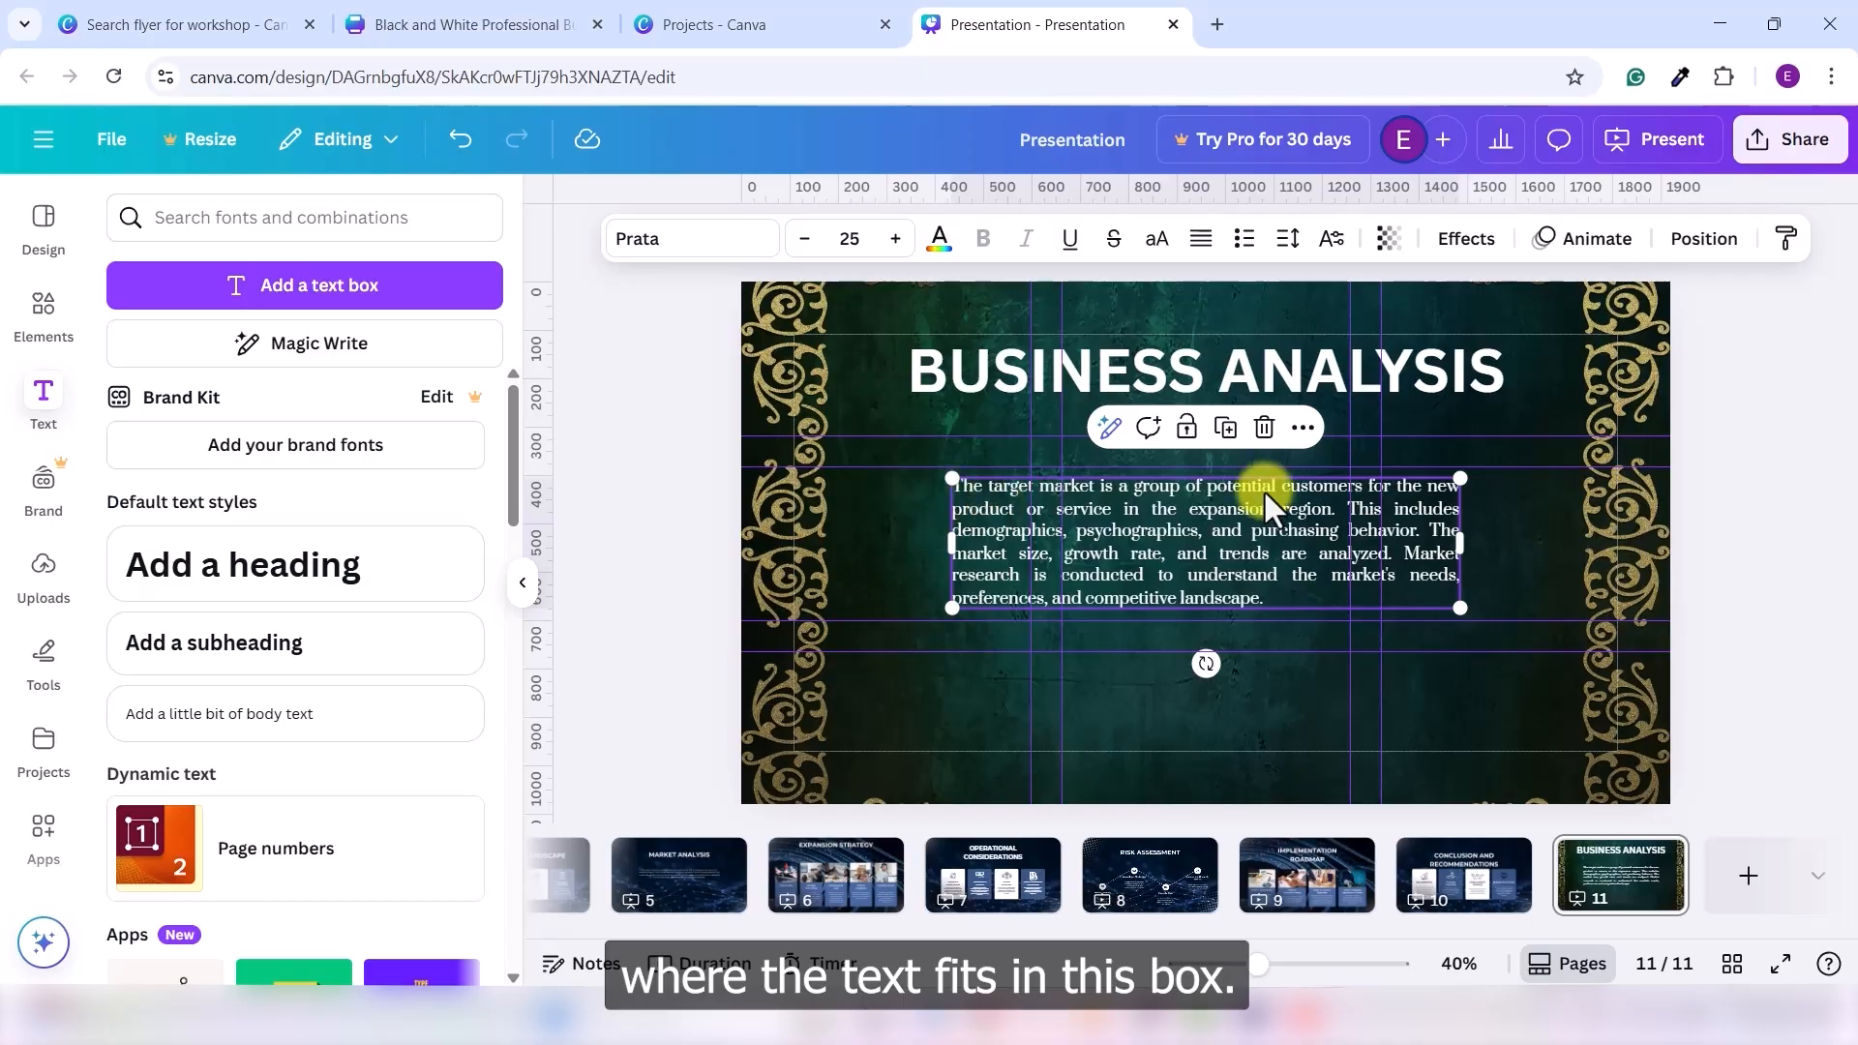
click(1201, 242)
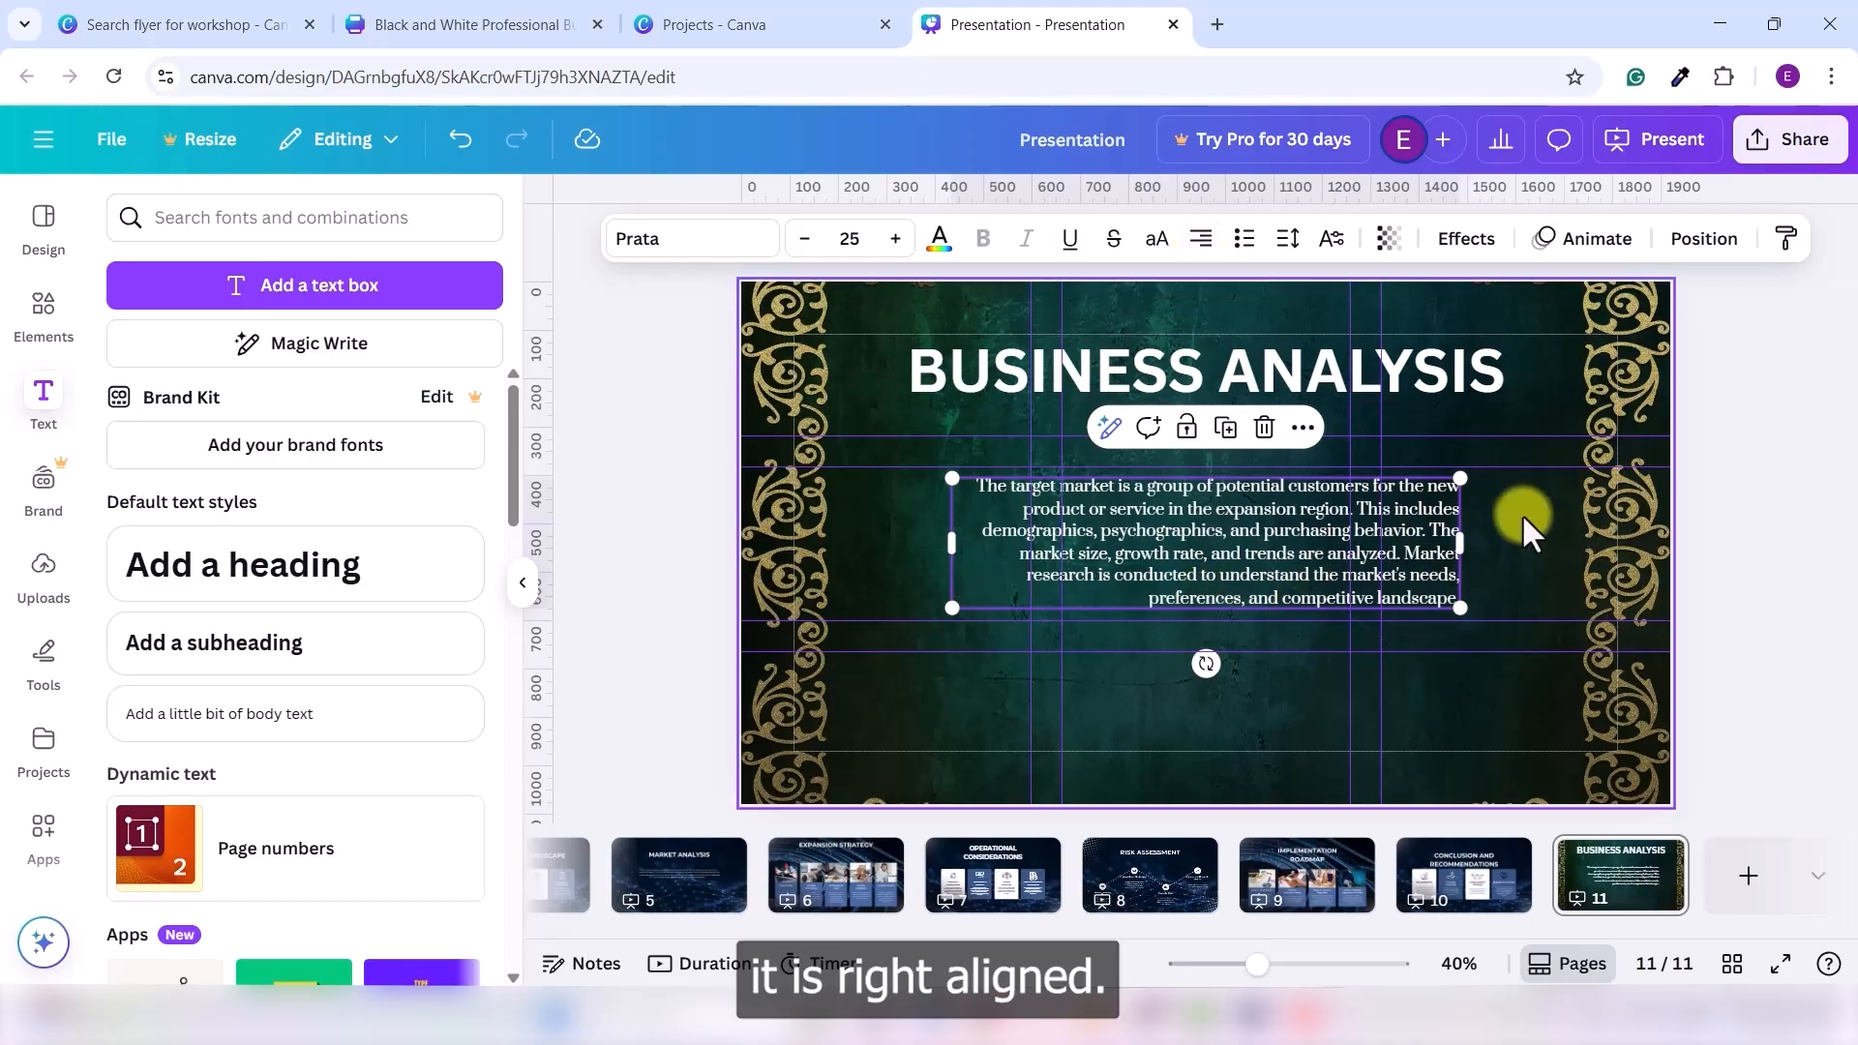
click(1203, 242)
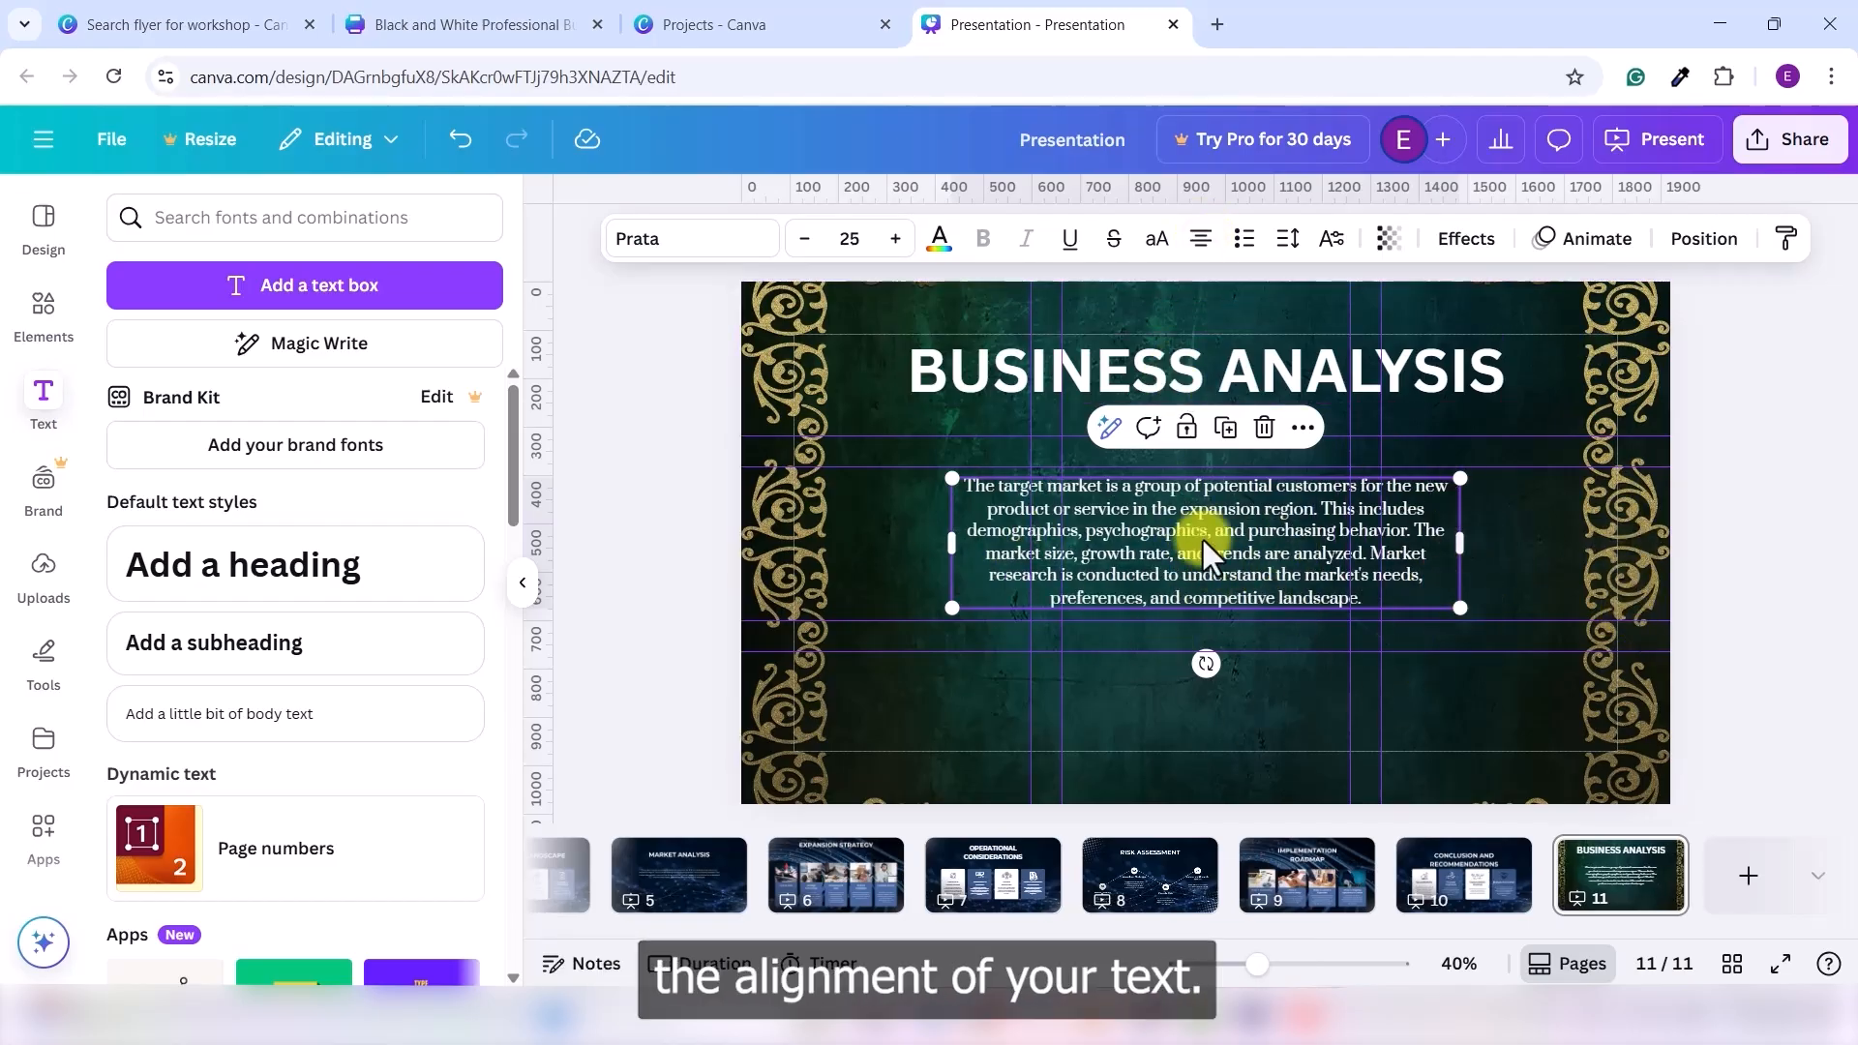
click(1490, 536)
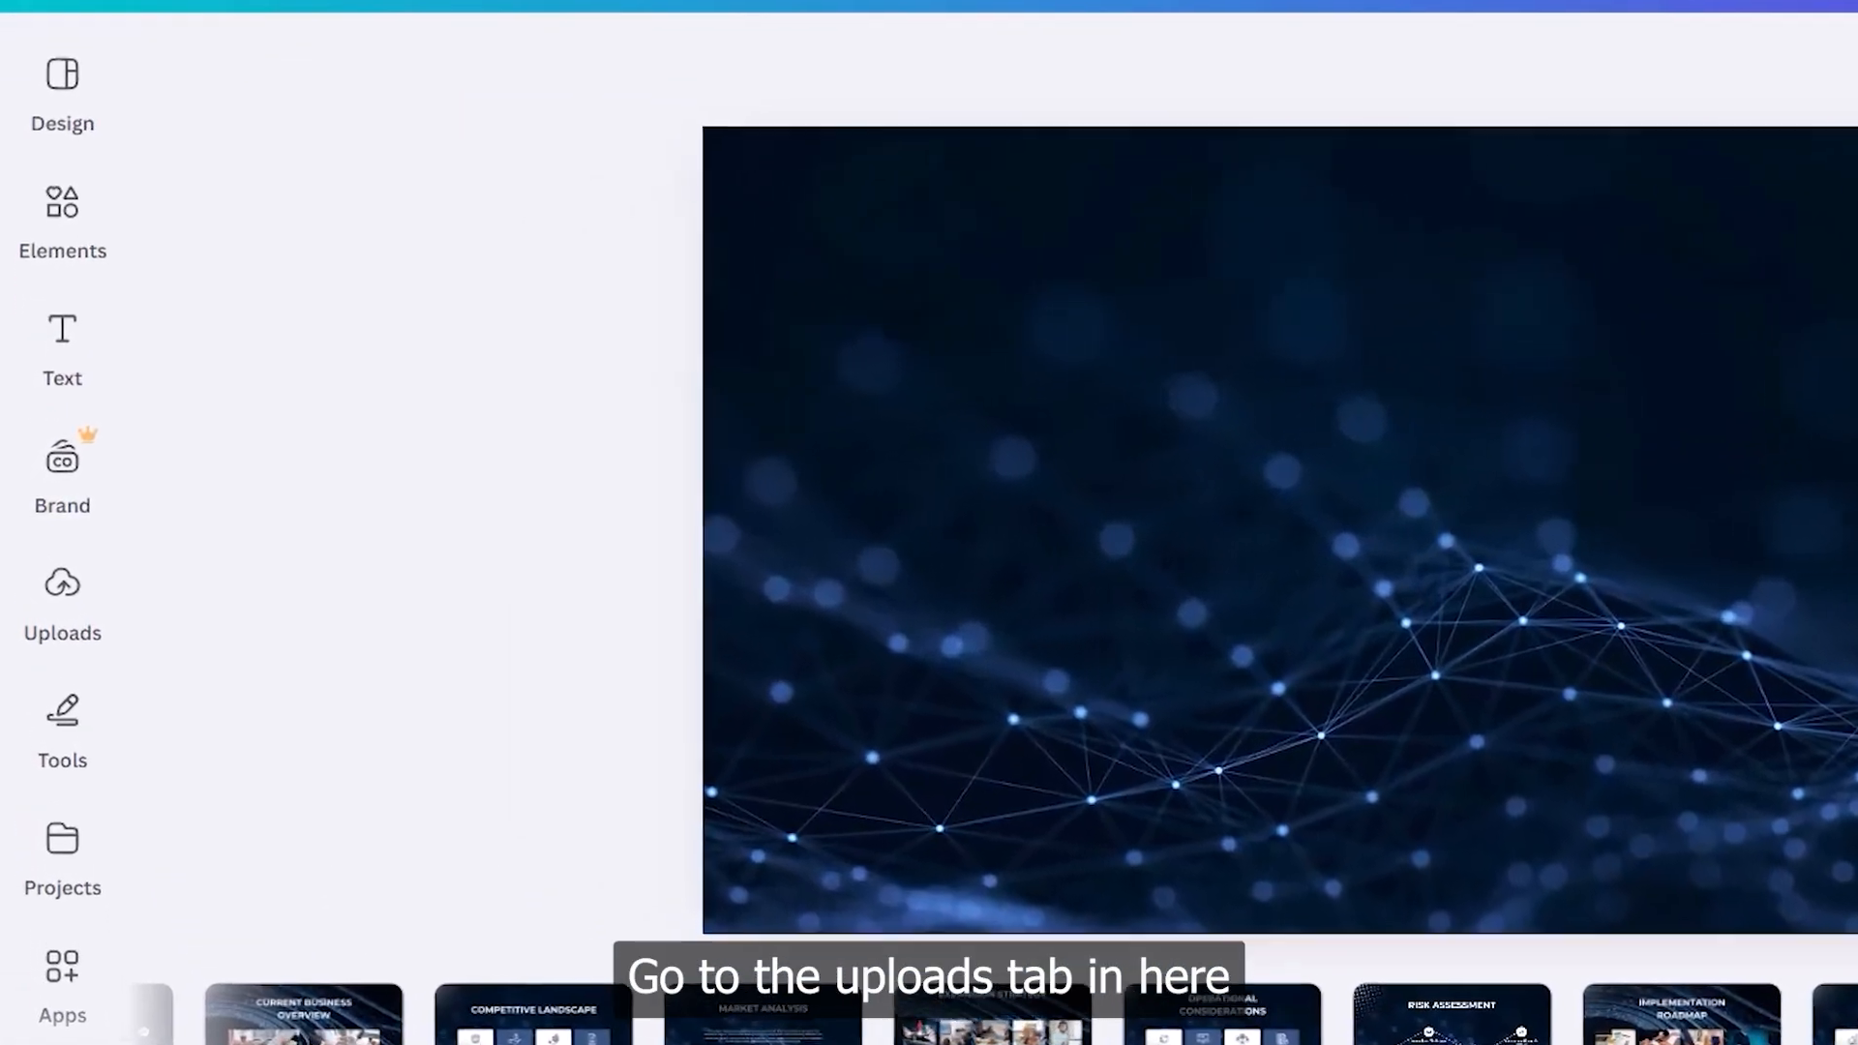
- Upload all four JPG photos from the Desktop Photos folder to Canva
click(49, 589)
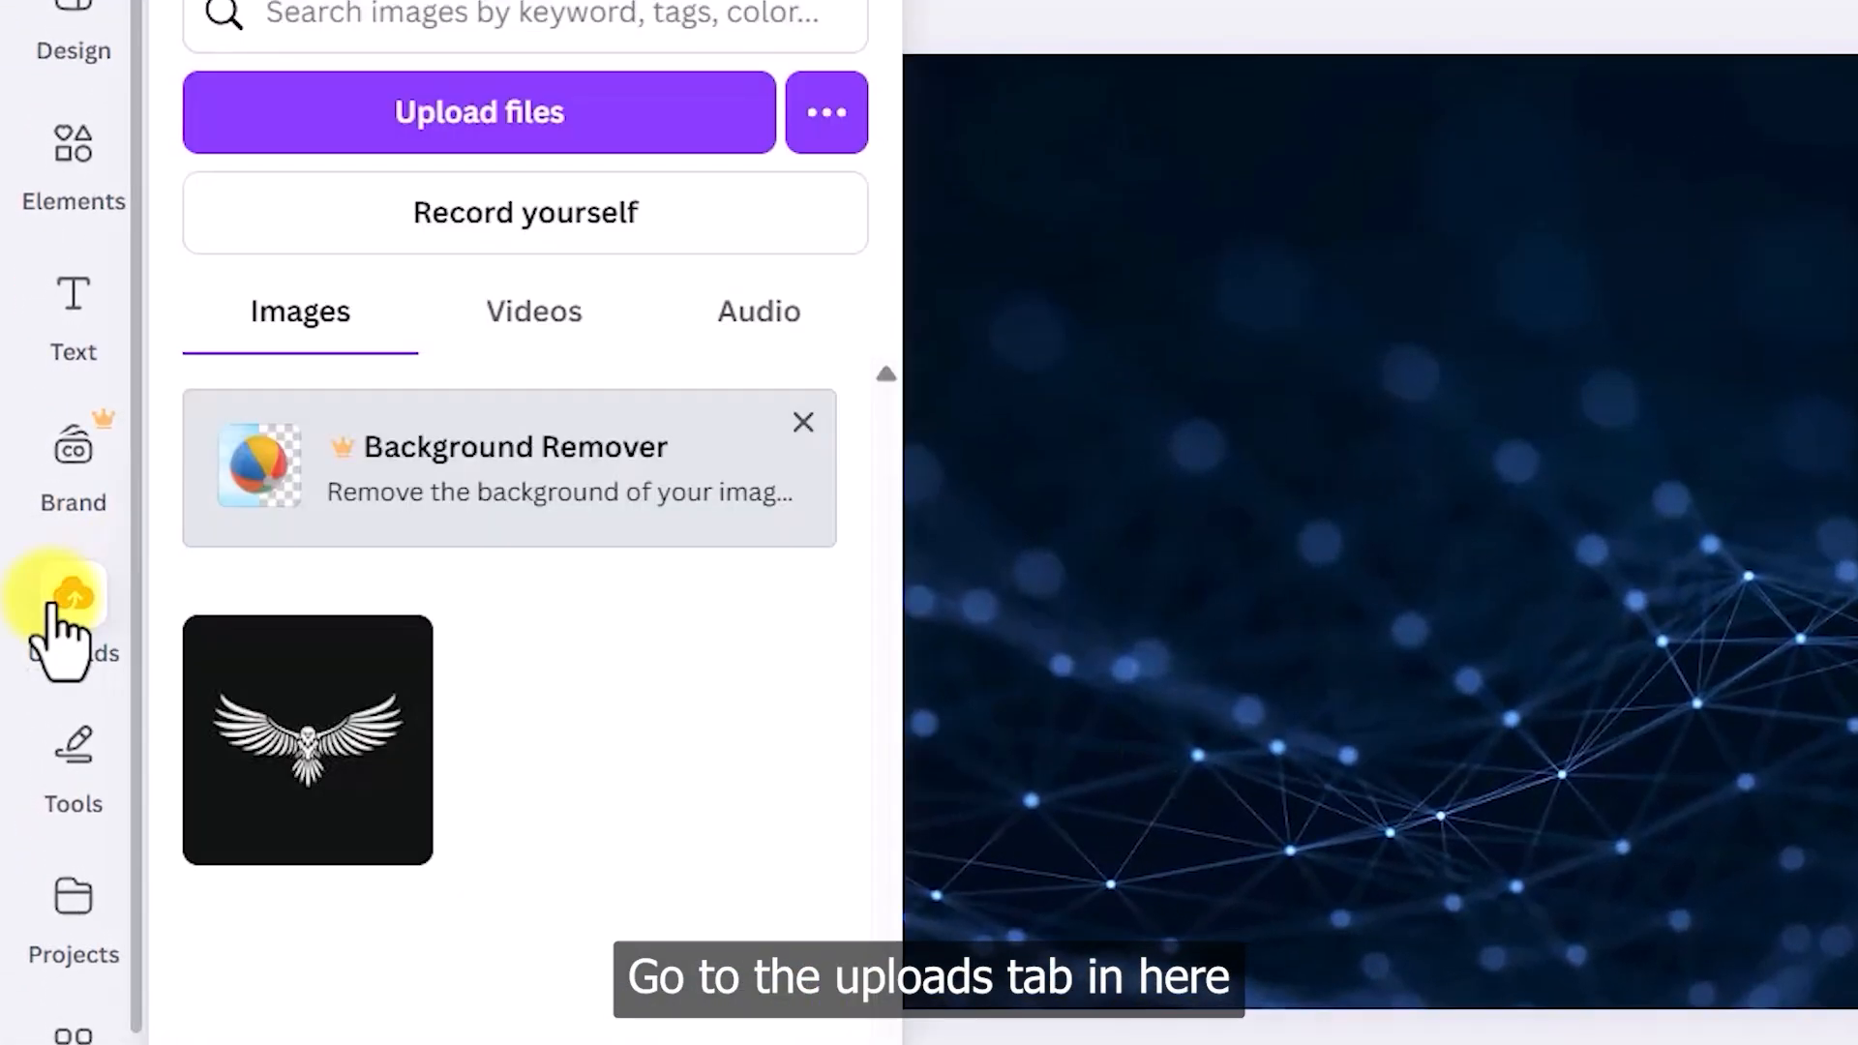
click(545, 155)
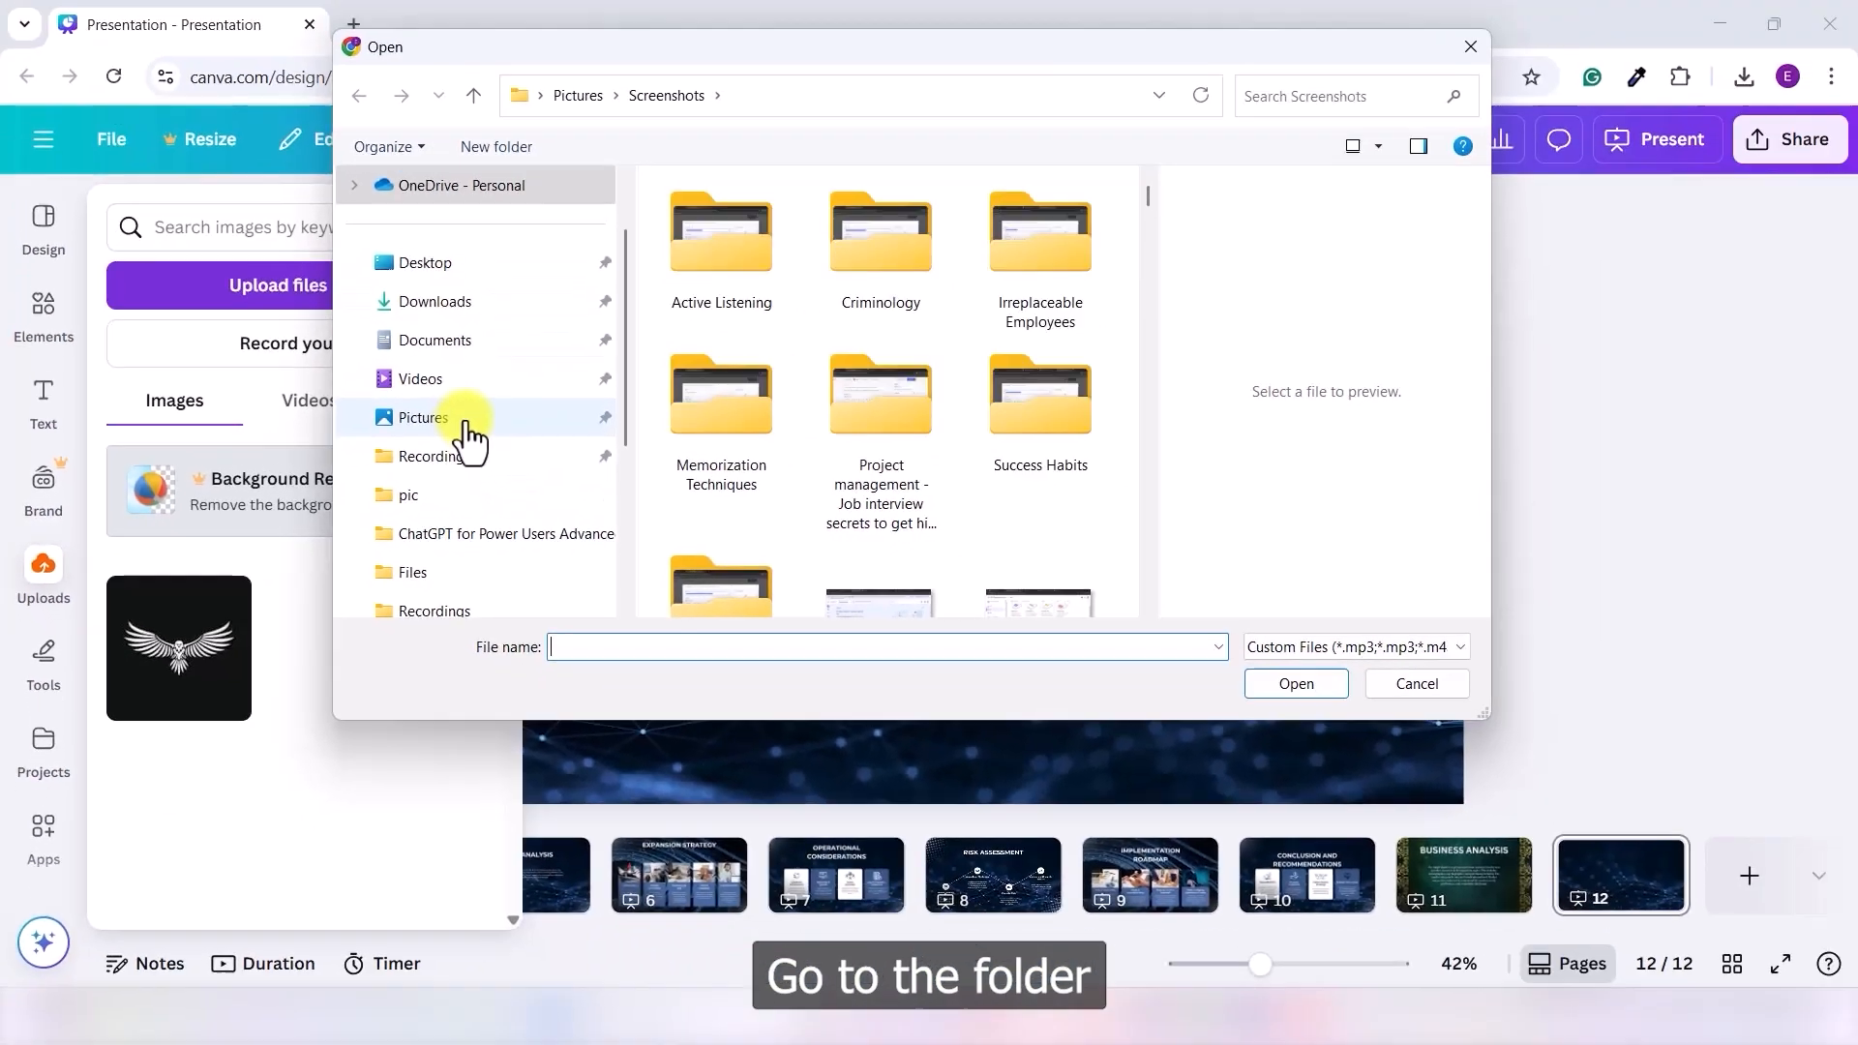
click(468, 271)
double_click(867, 566)
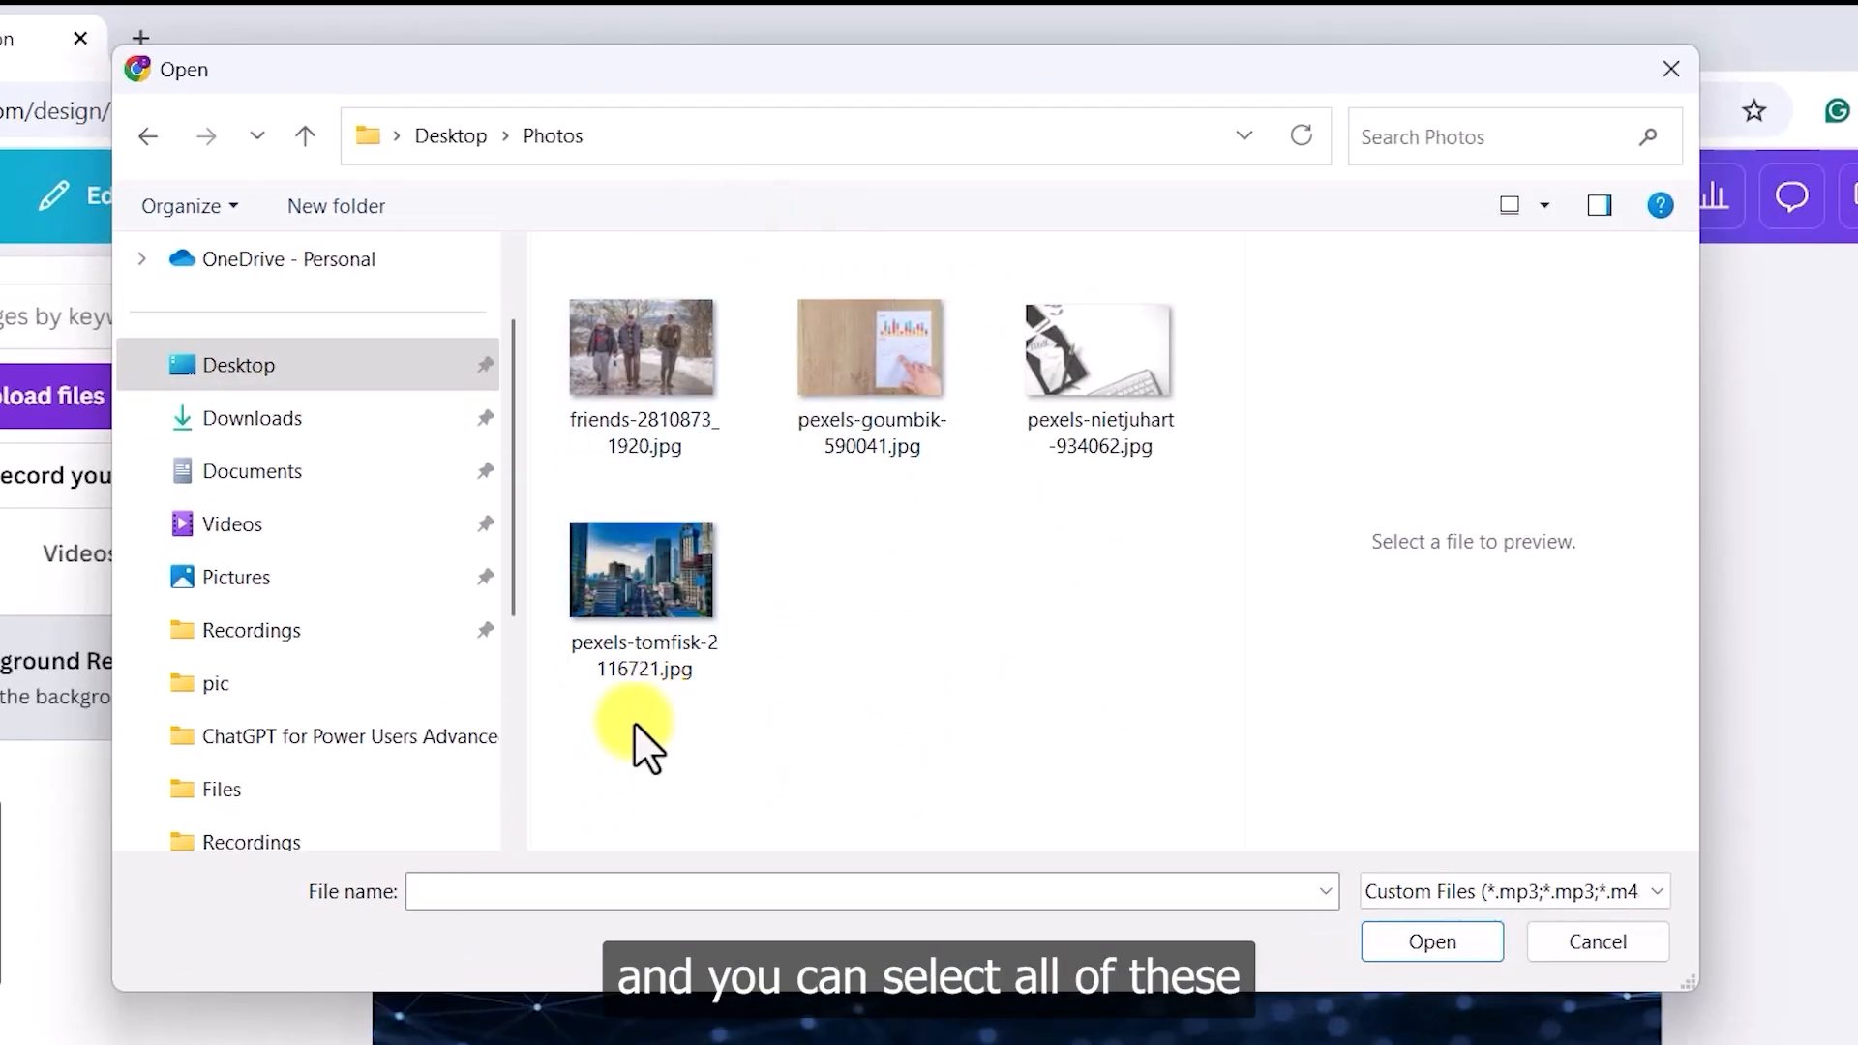
drag(635, 726, 1041, 361)
click(1111, 368)
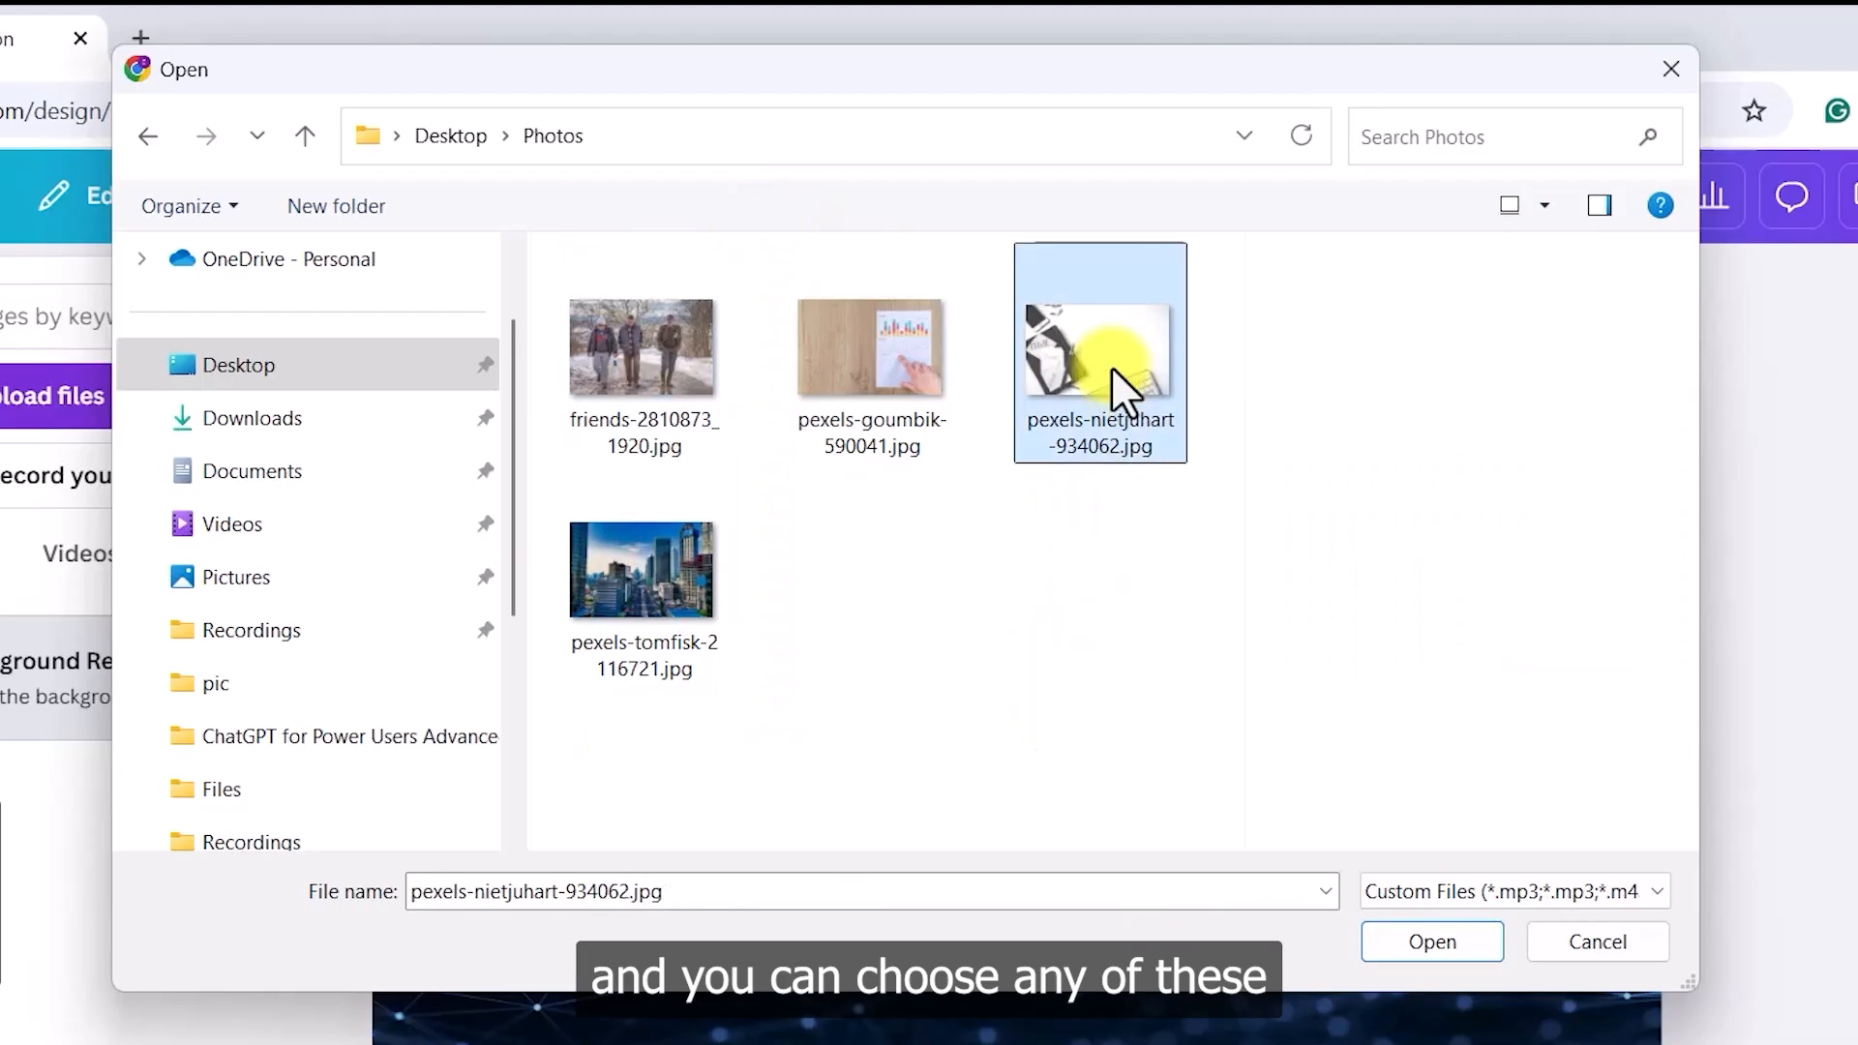
click(967, 518)
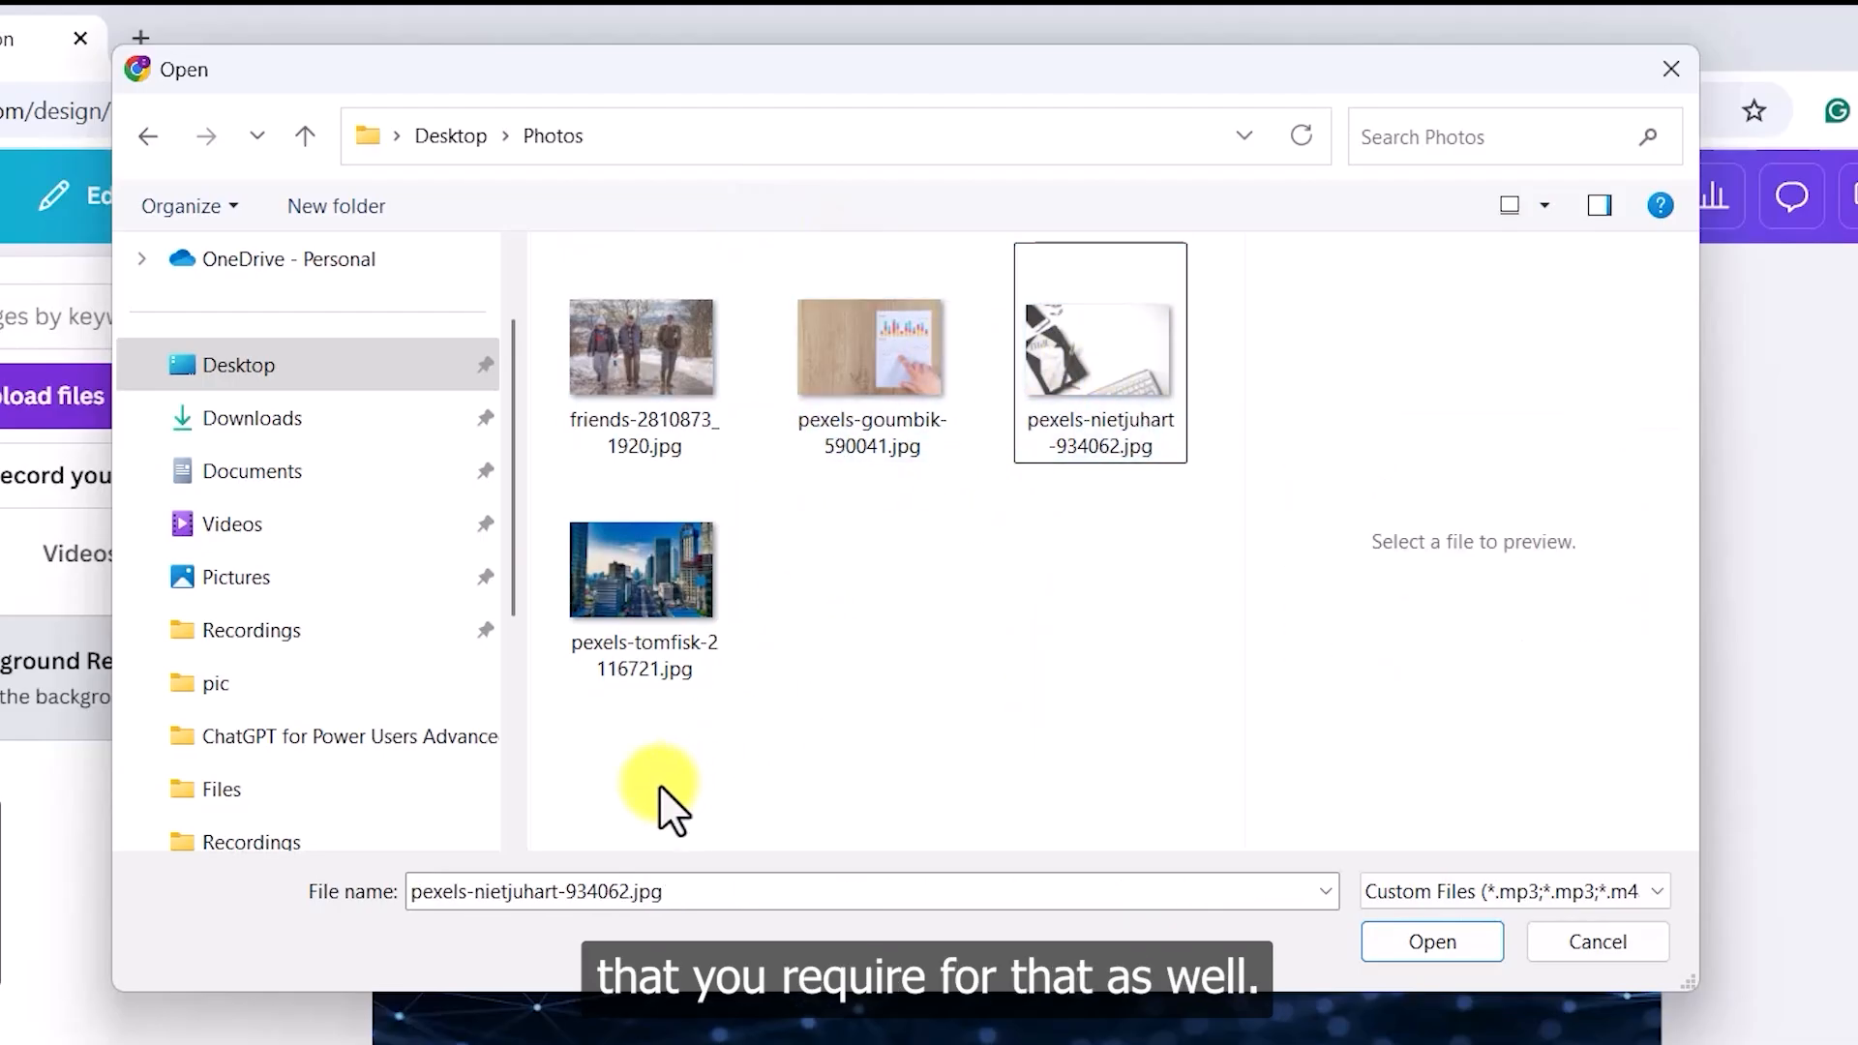
drag(636, 743, 1104, 288)
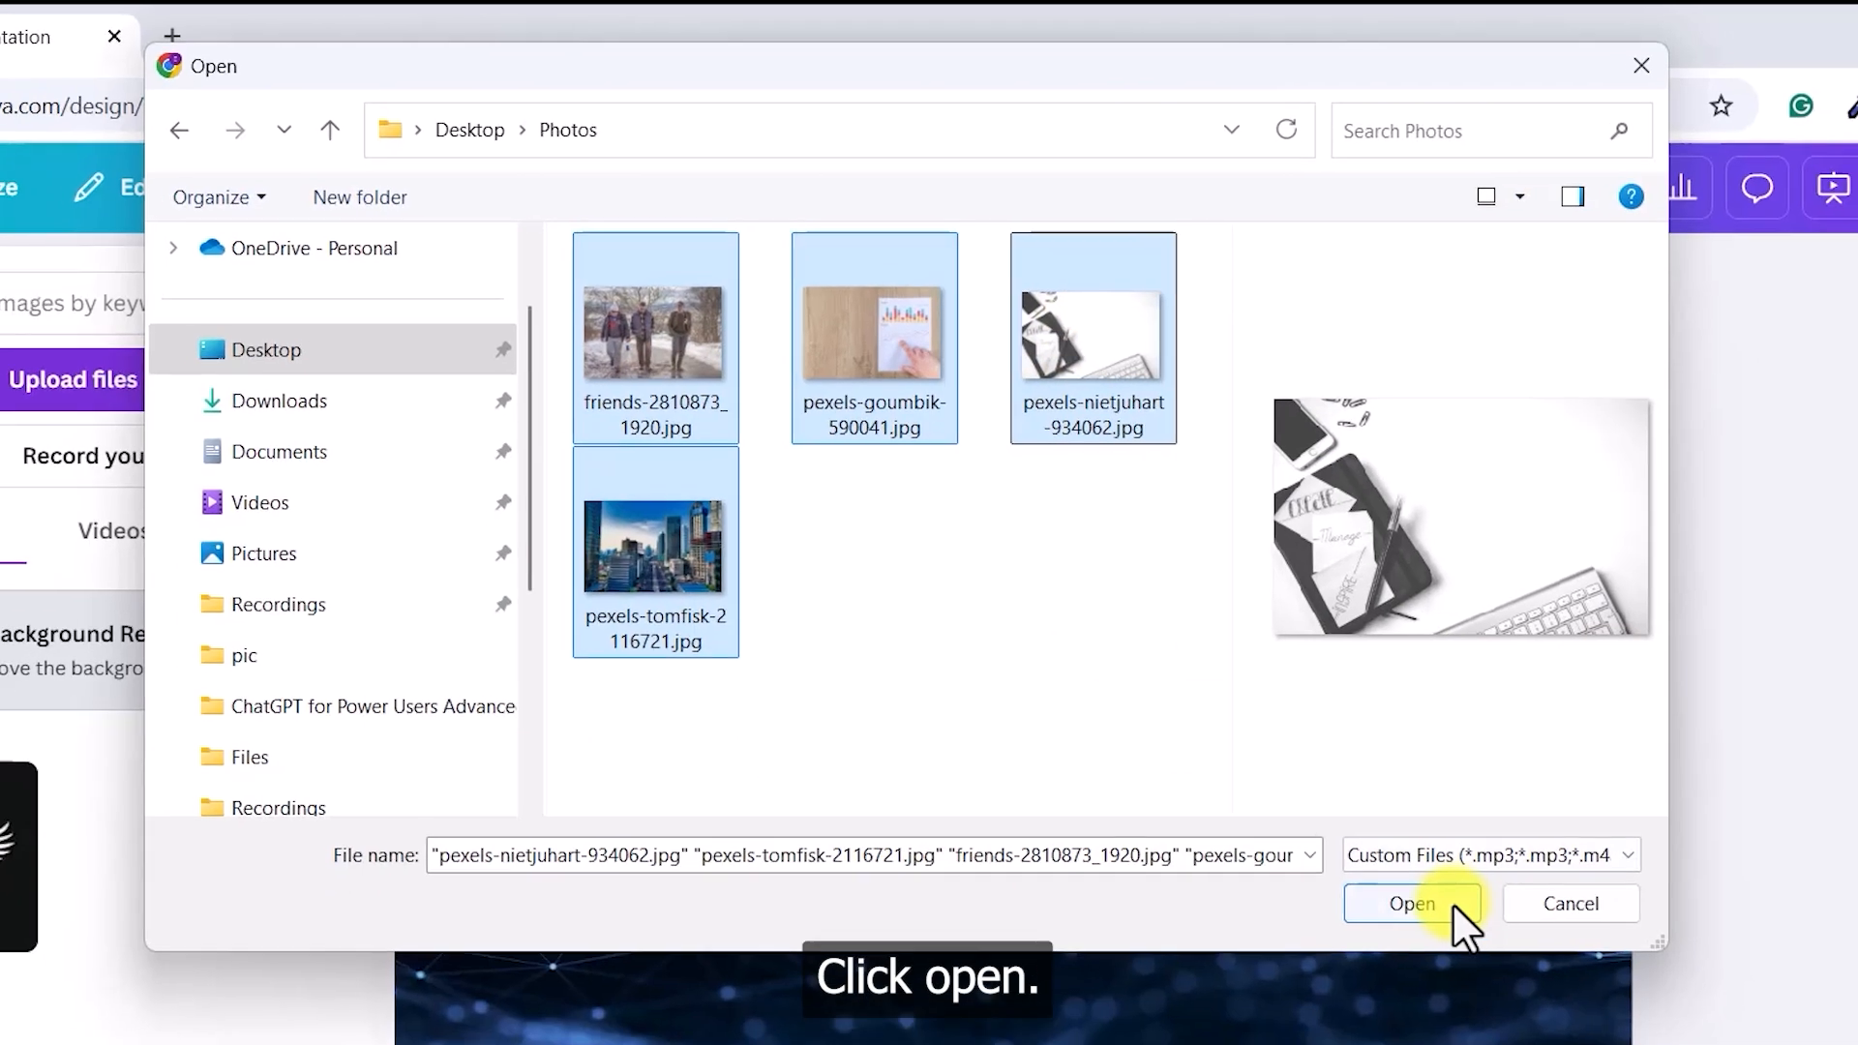
click(1446, 942)
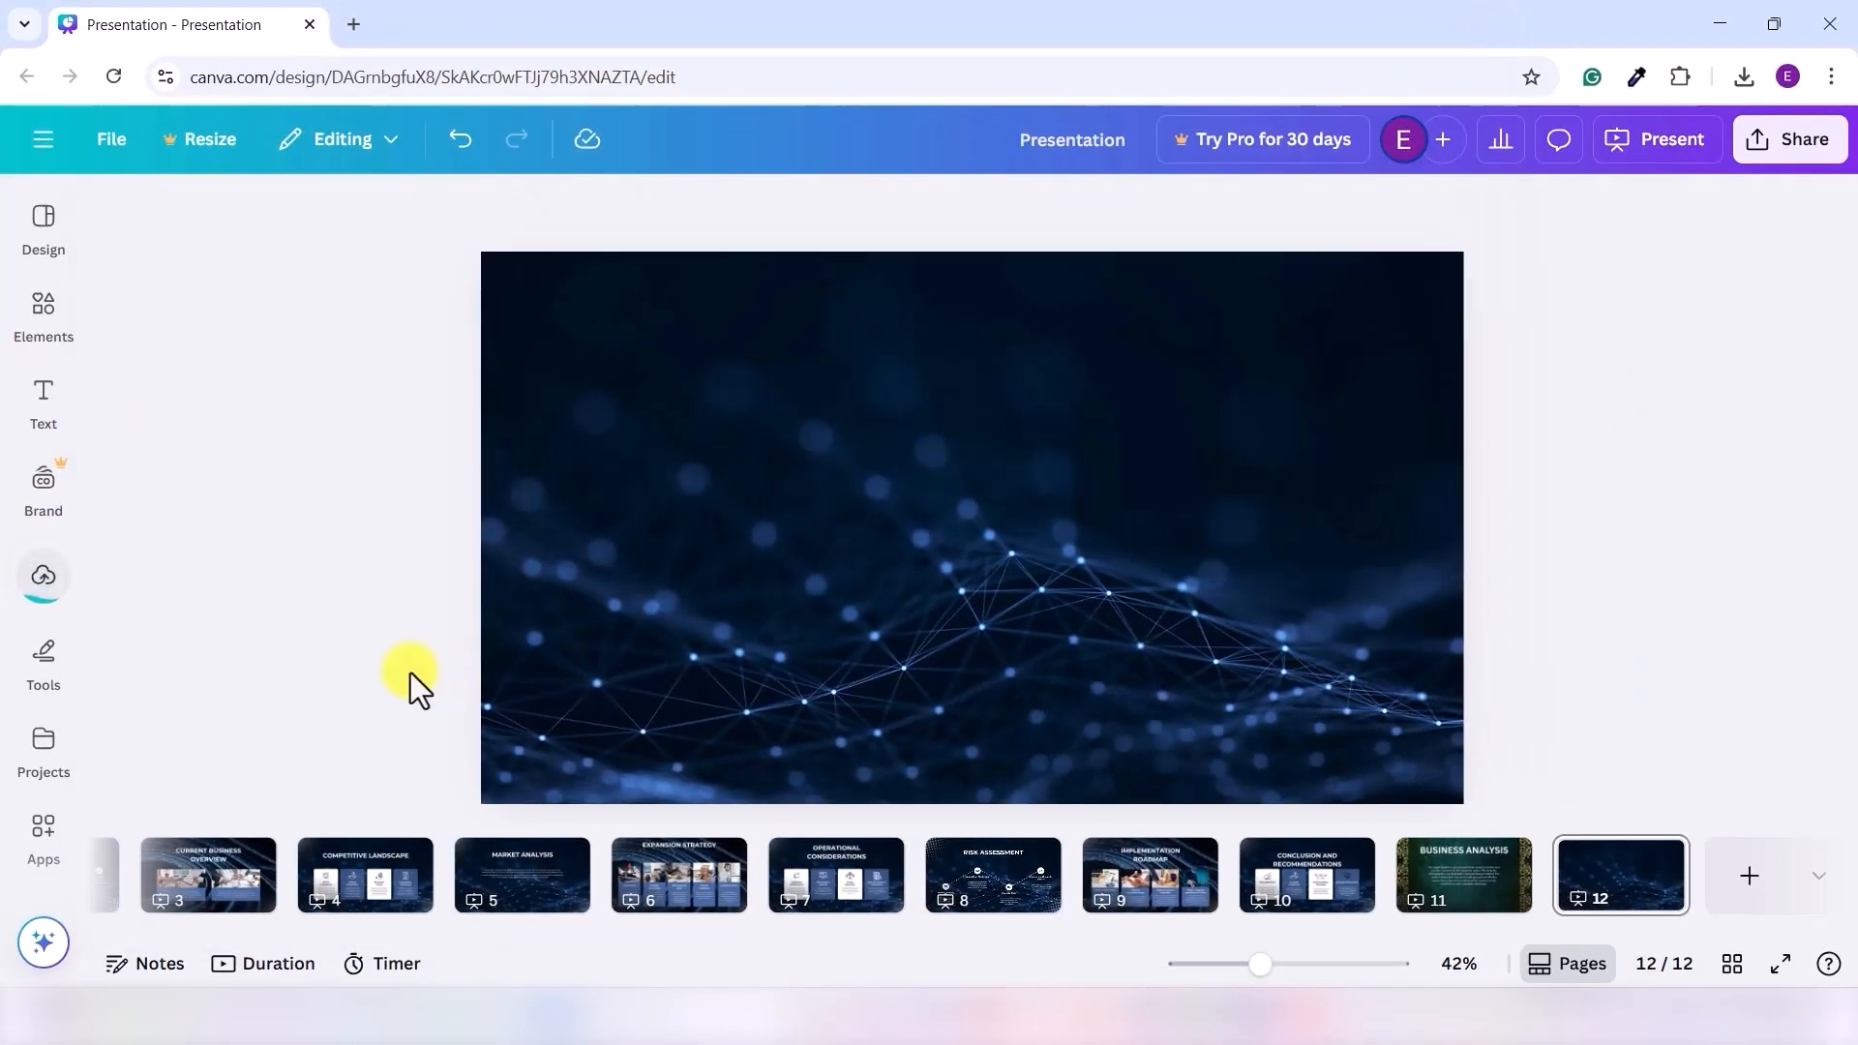
- Add the wood-and-chart photo from Uploads to slide 12
click(42, 576)
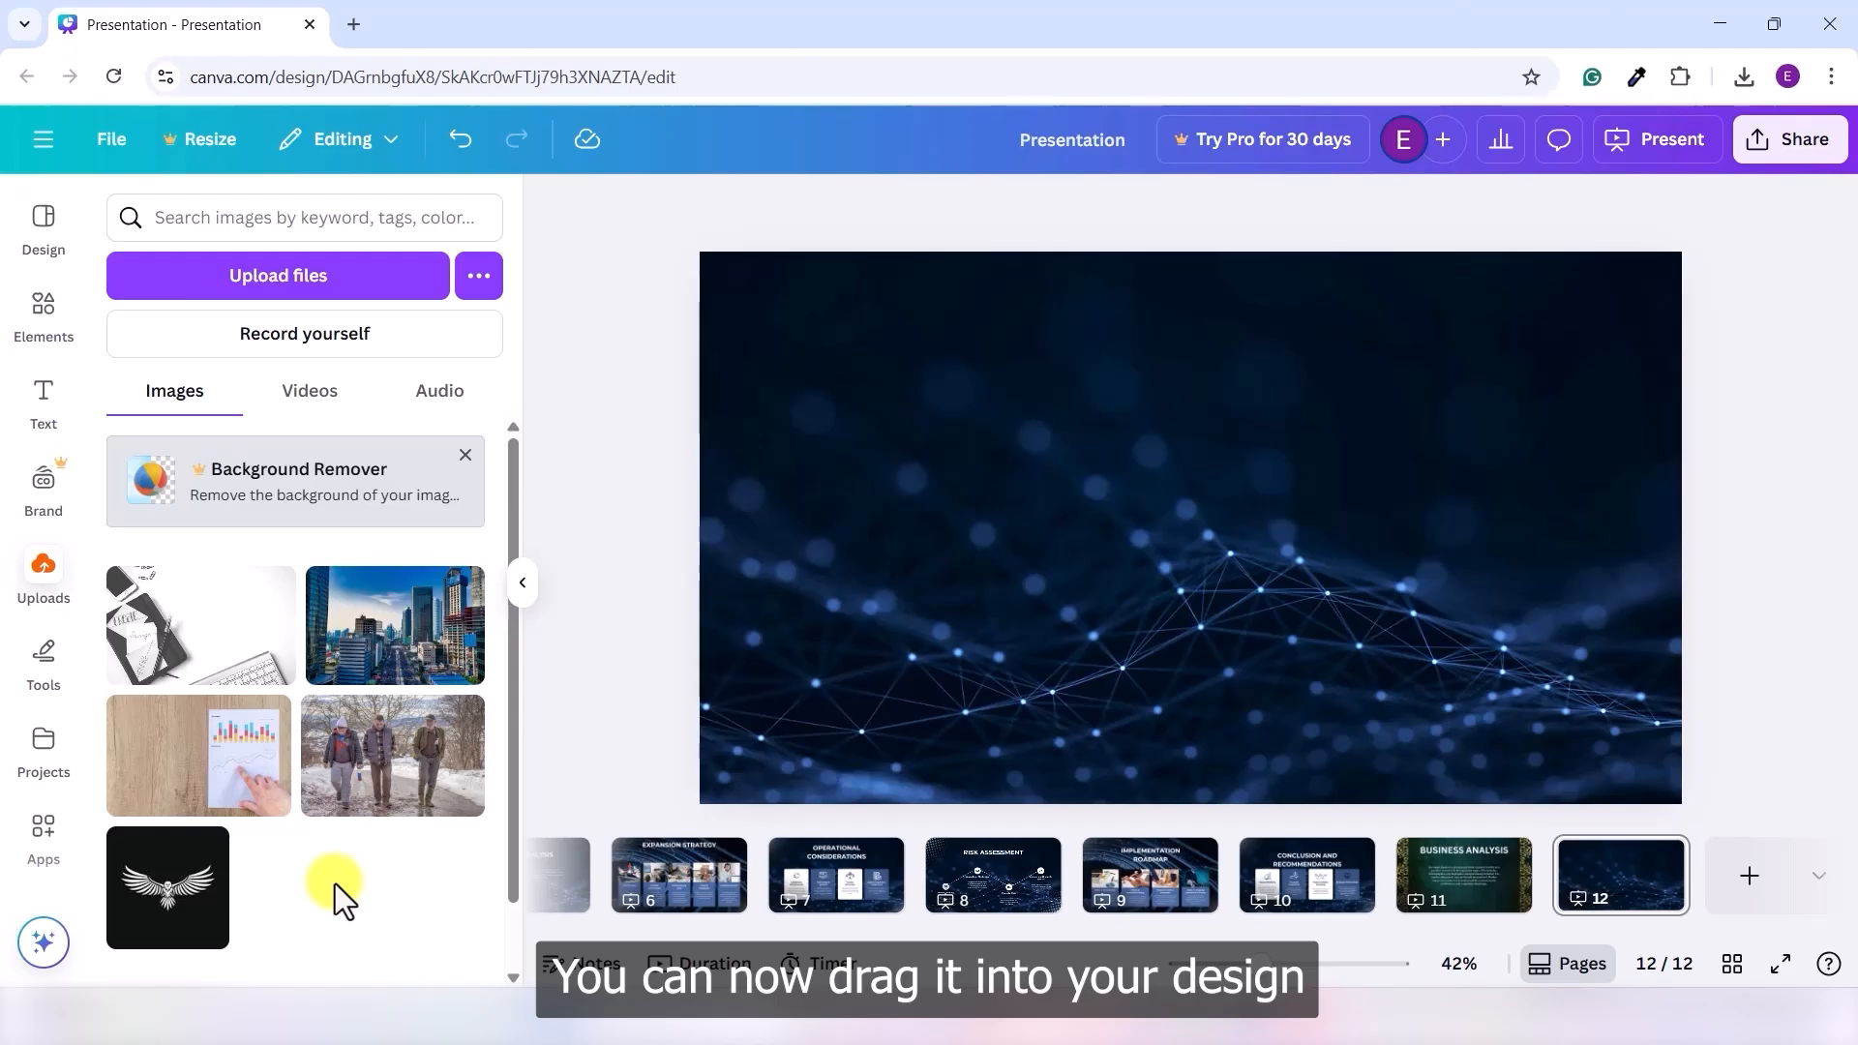
click(198, 755)
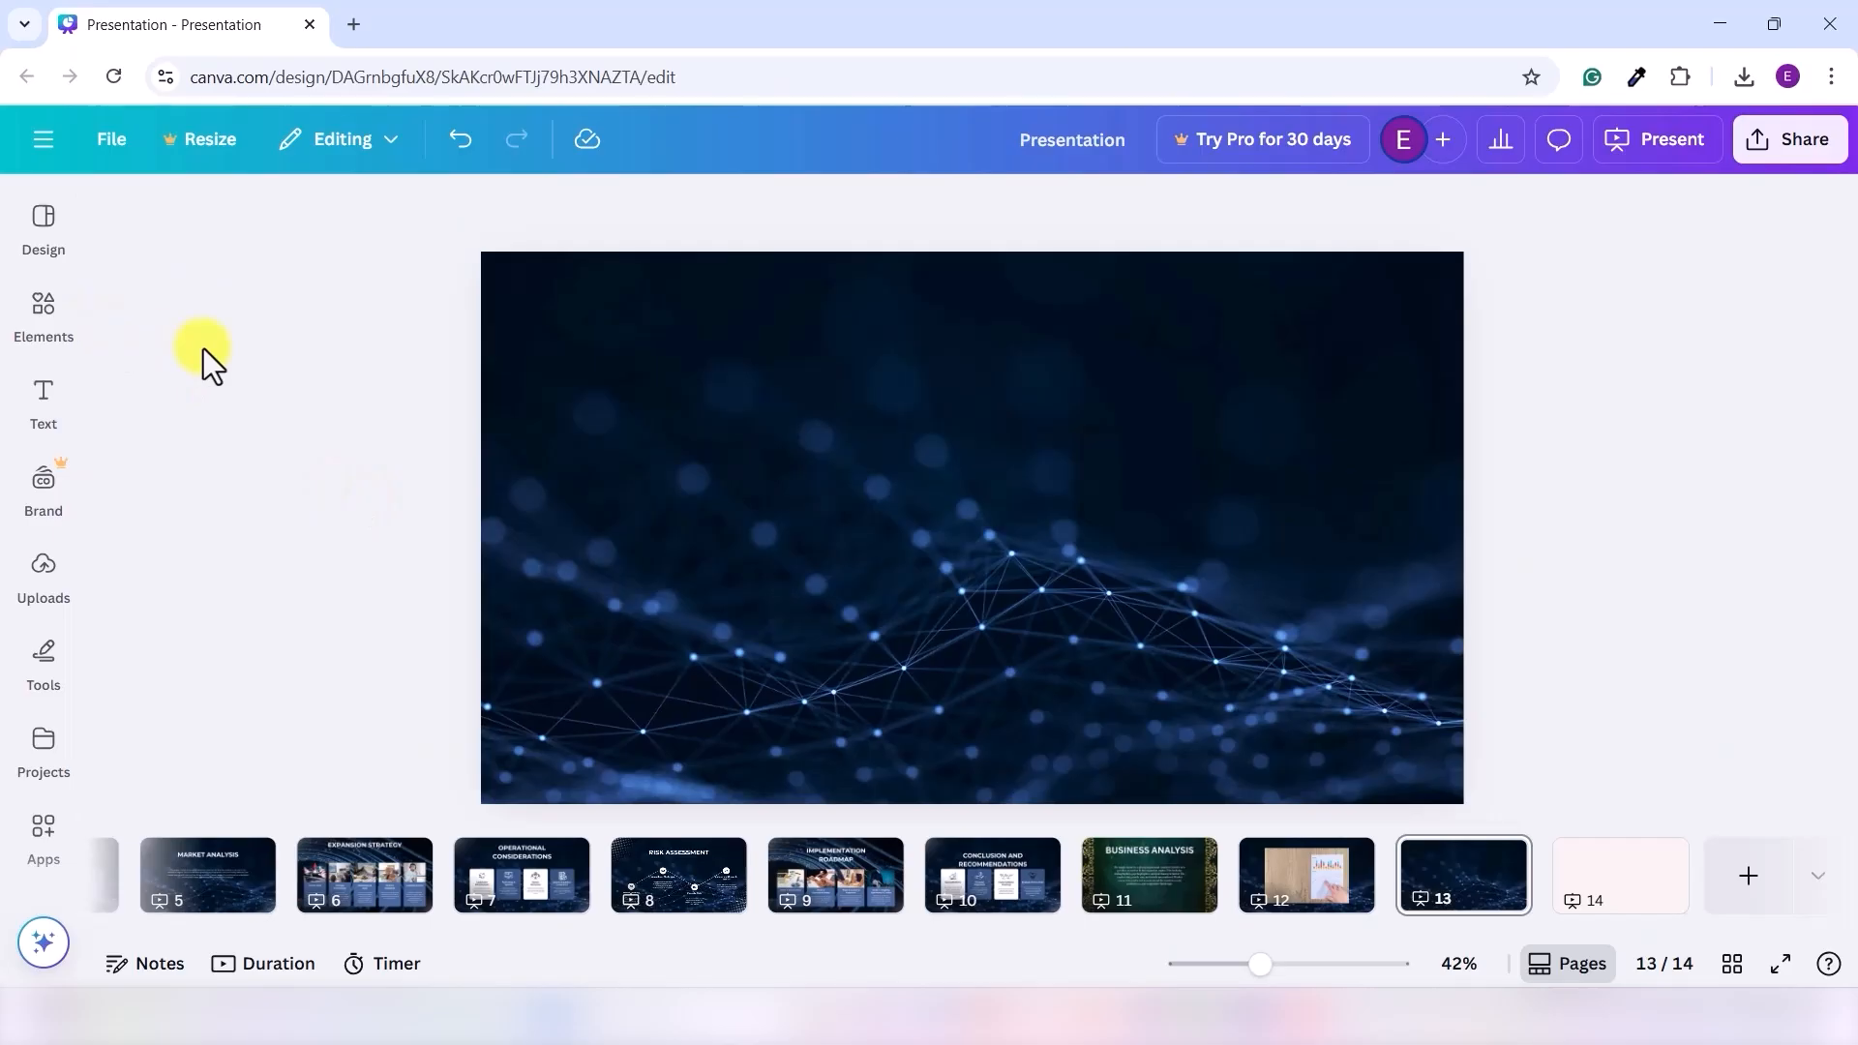
- Search Elements photos for 'teamwork' and add the office meeting photo to the slide
click(49, 319)
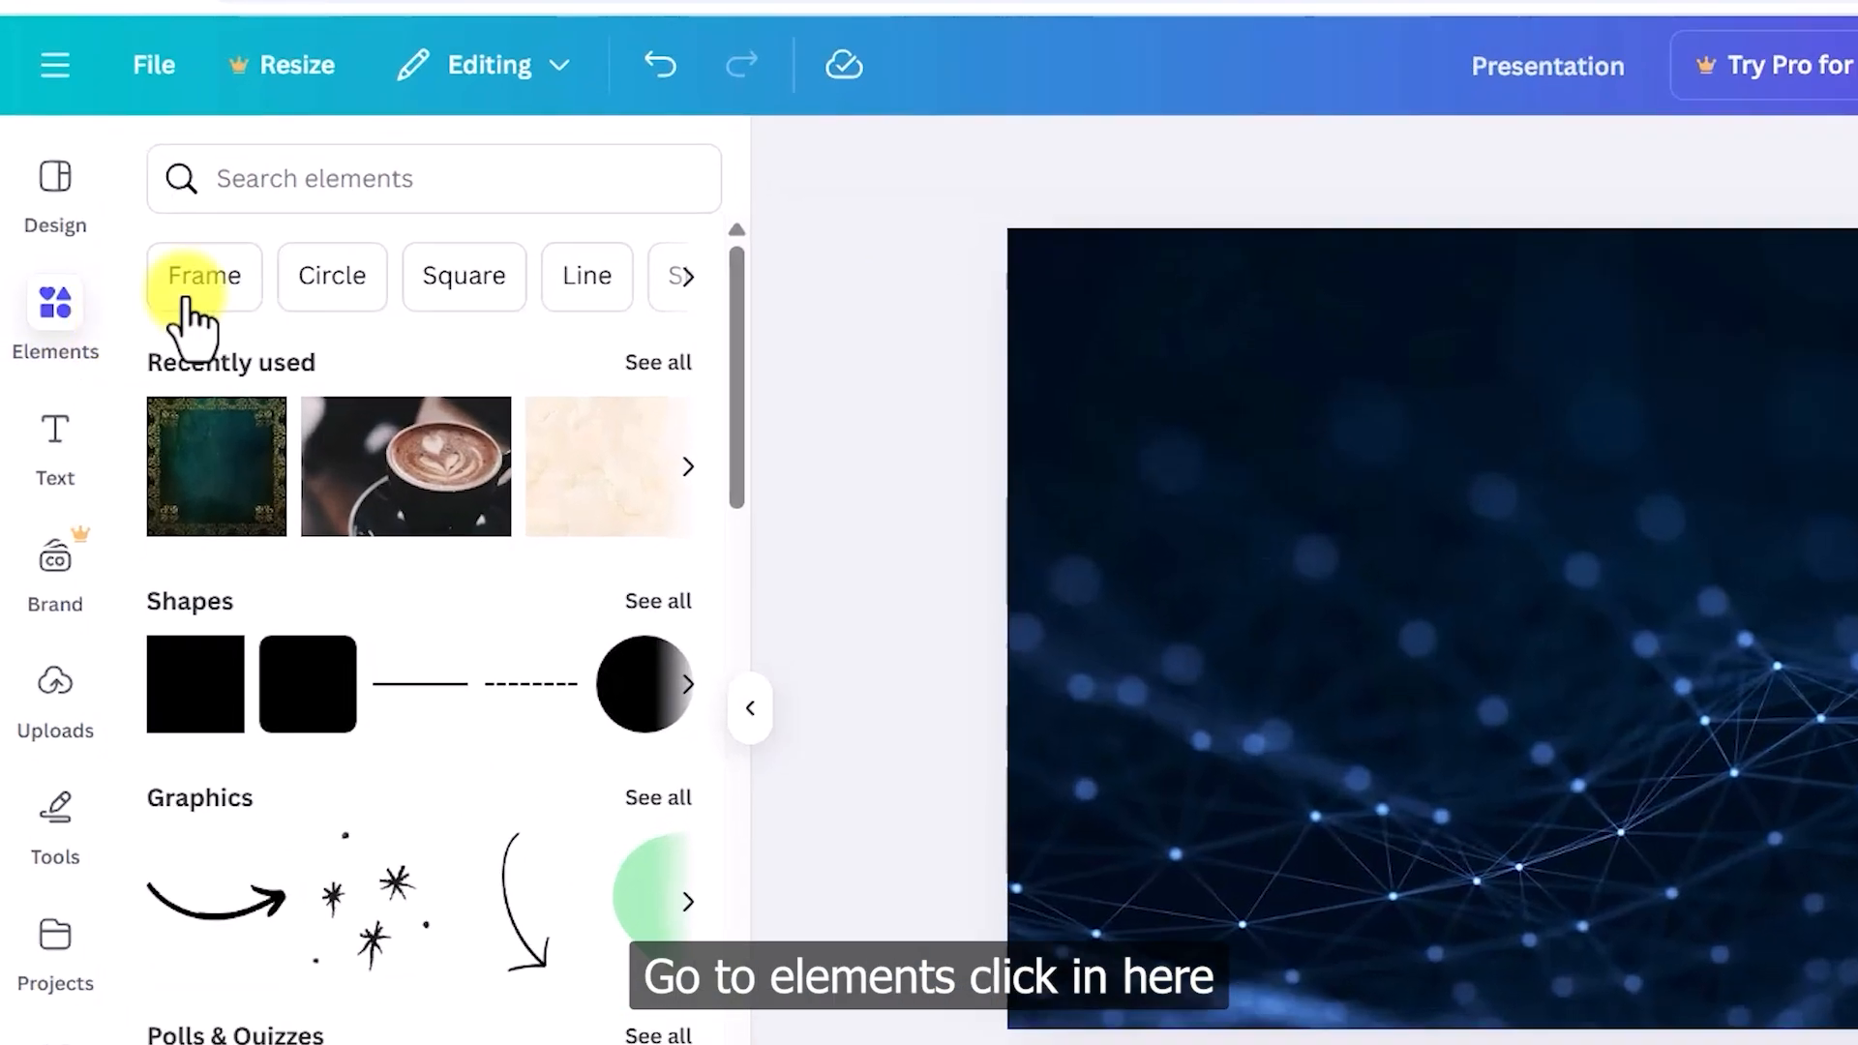
click(251, 240)
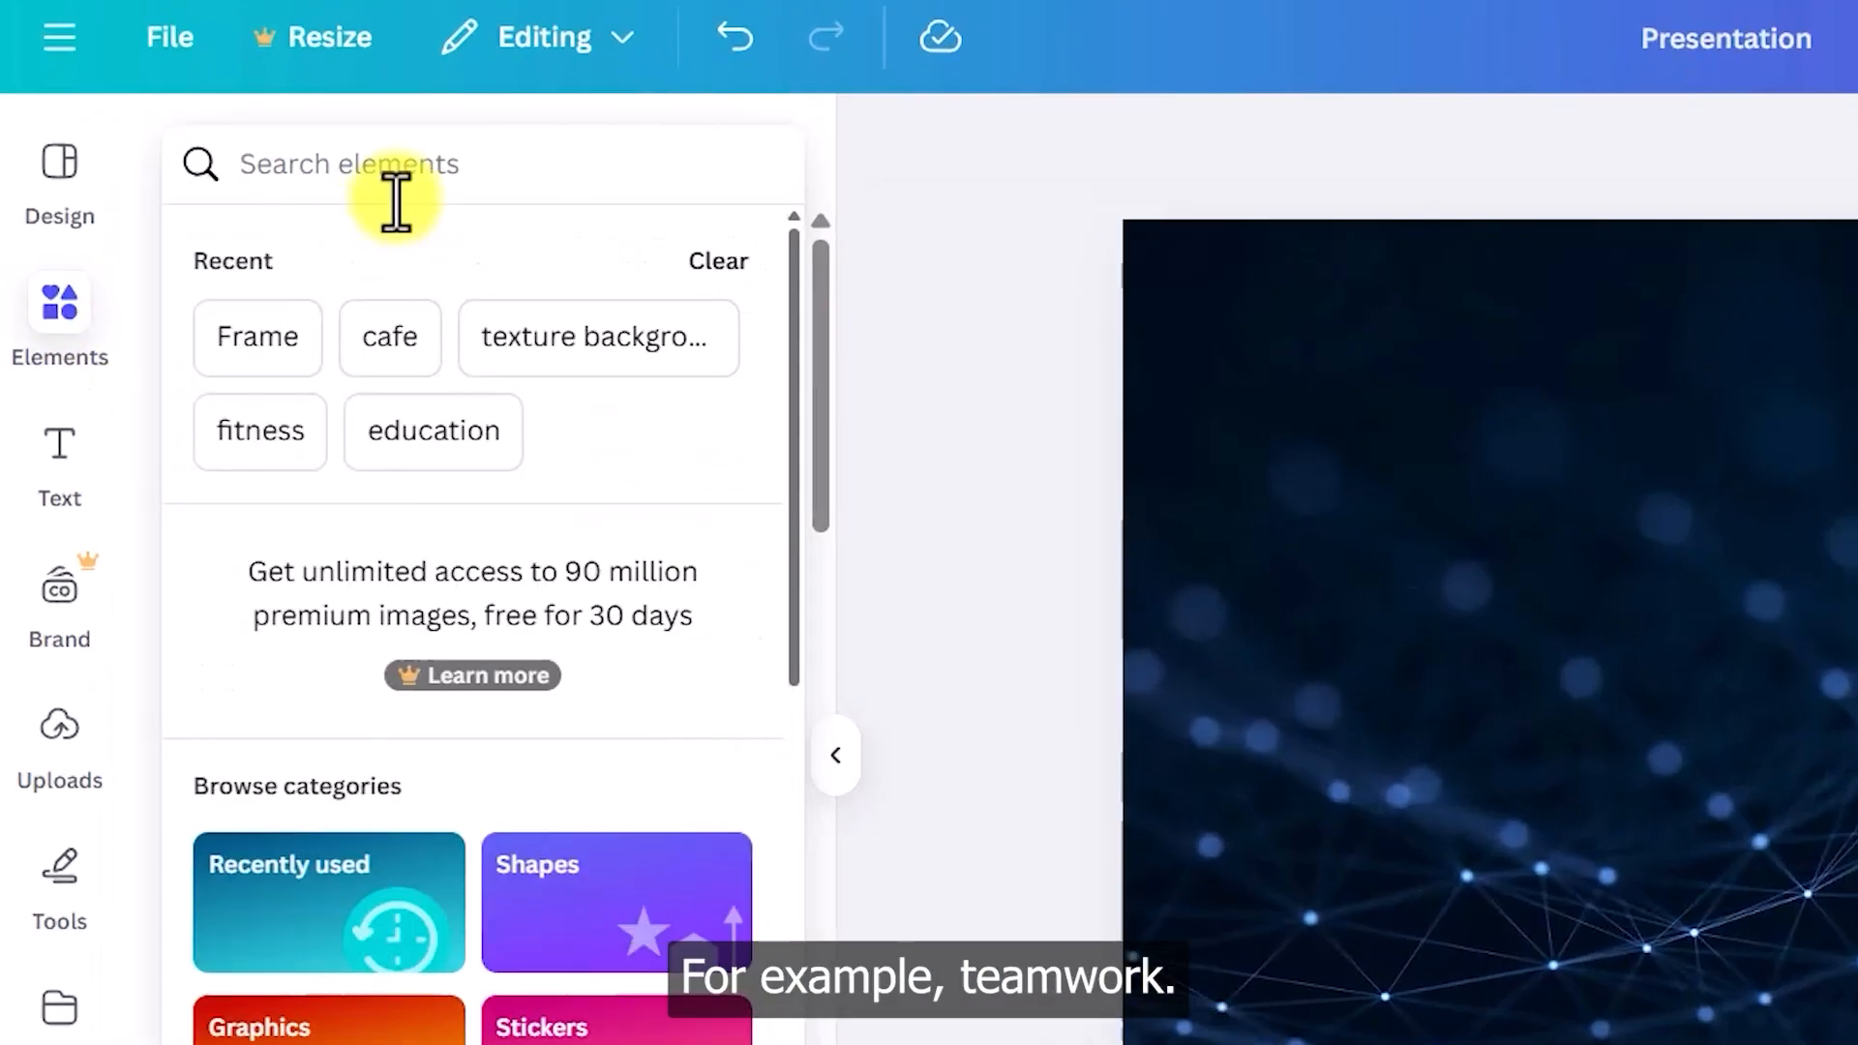
text(teamwork)
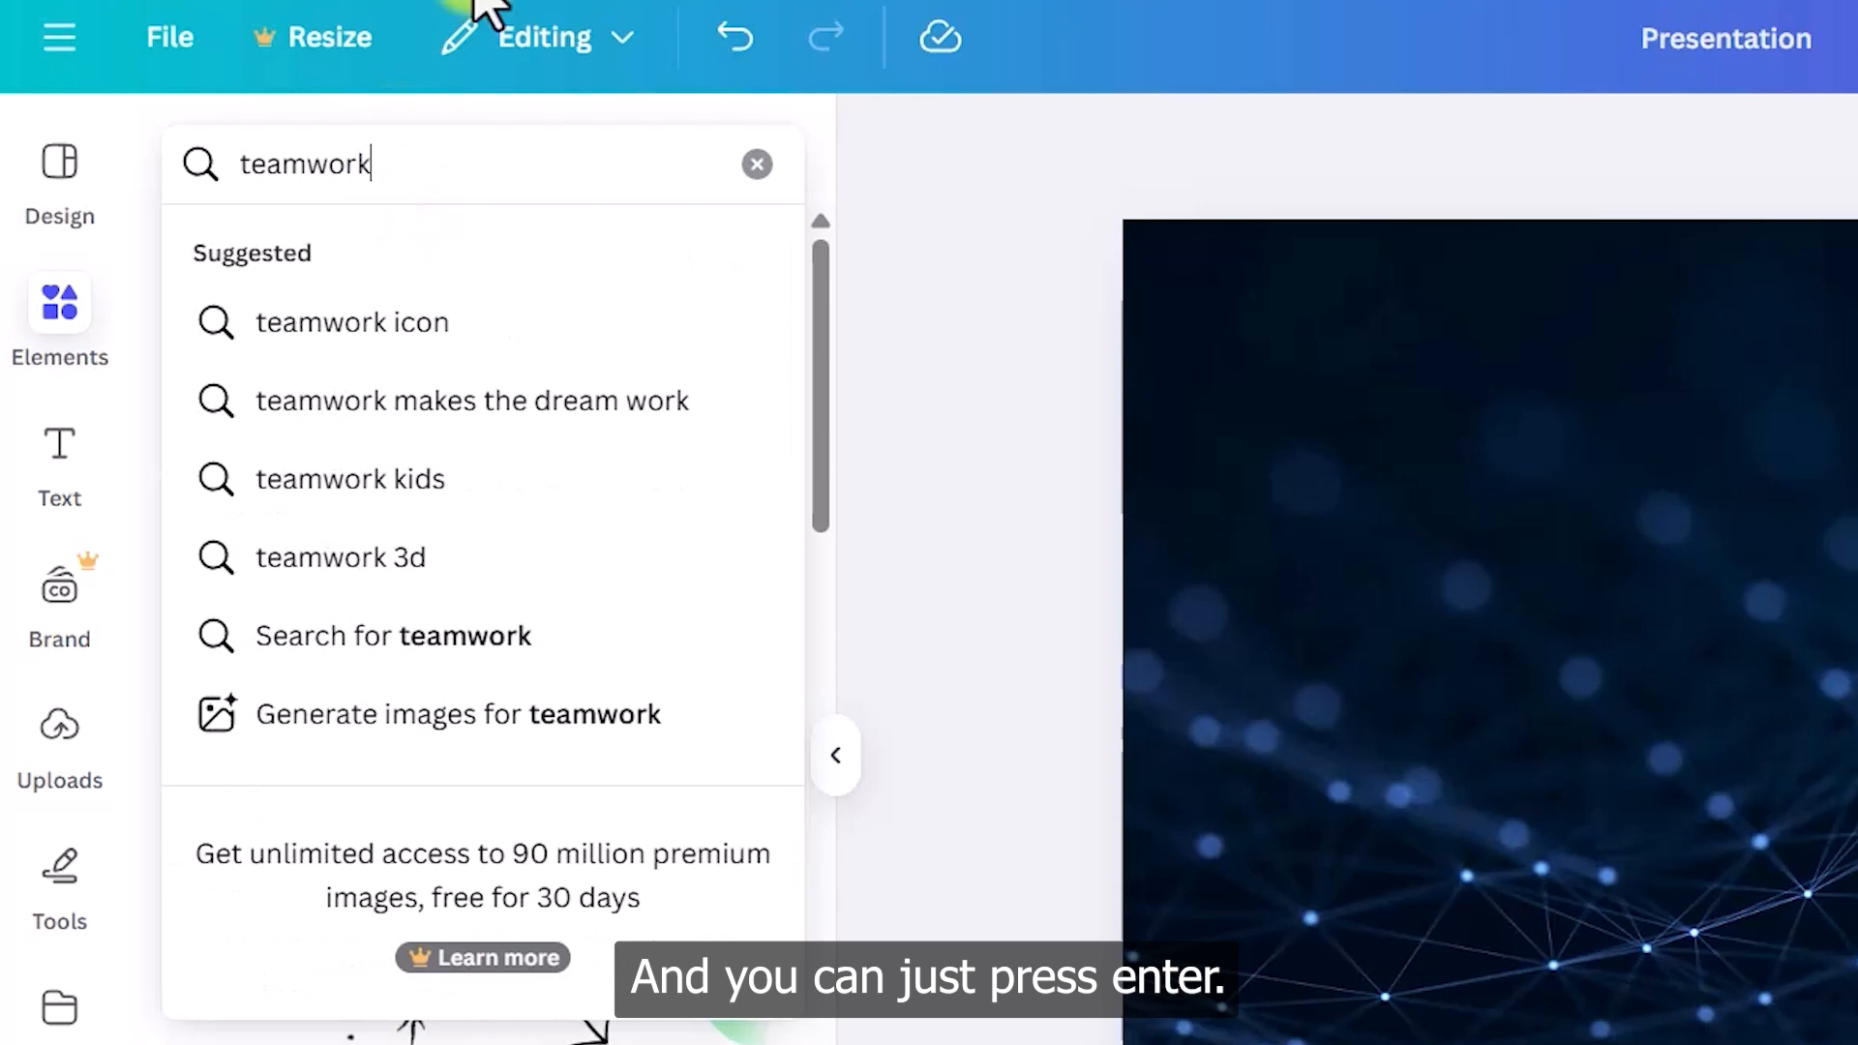
key(Return)
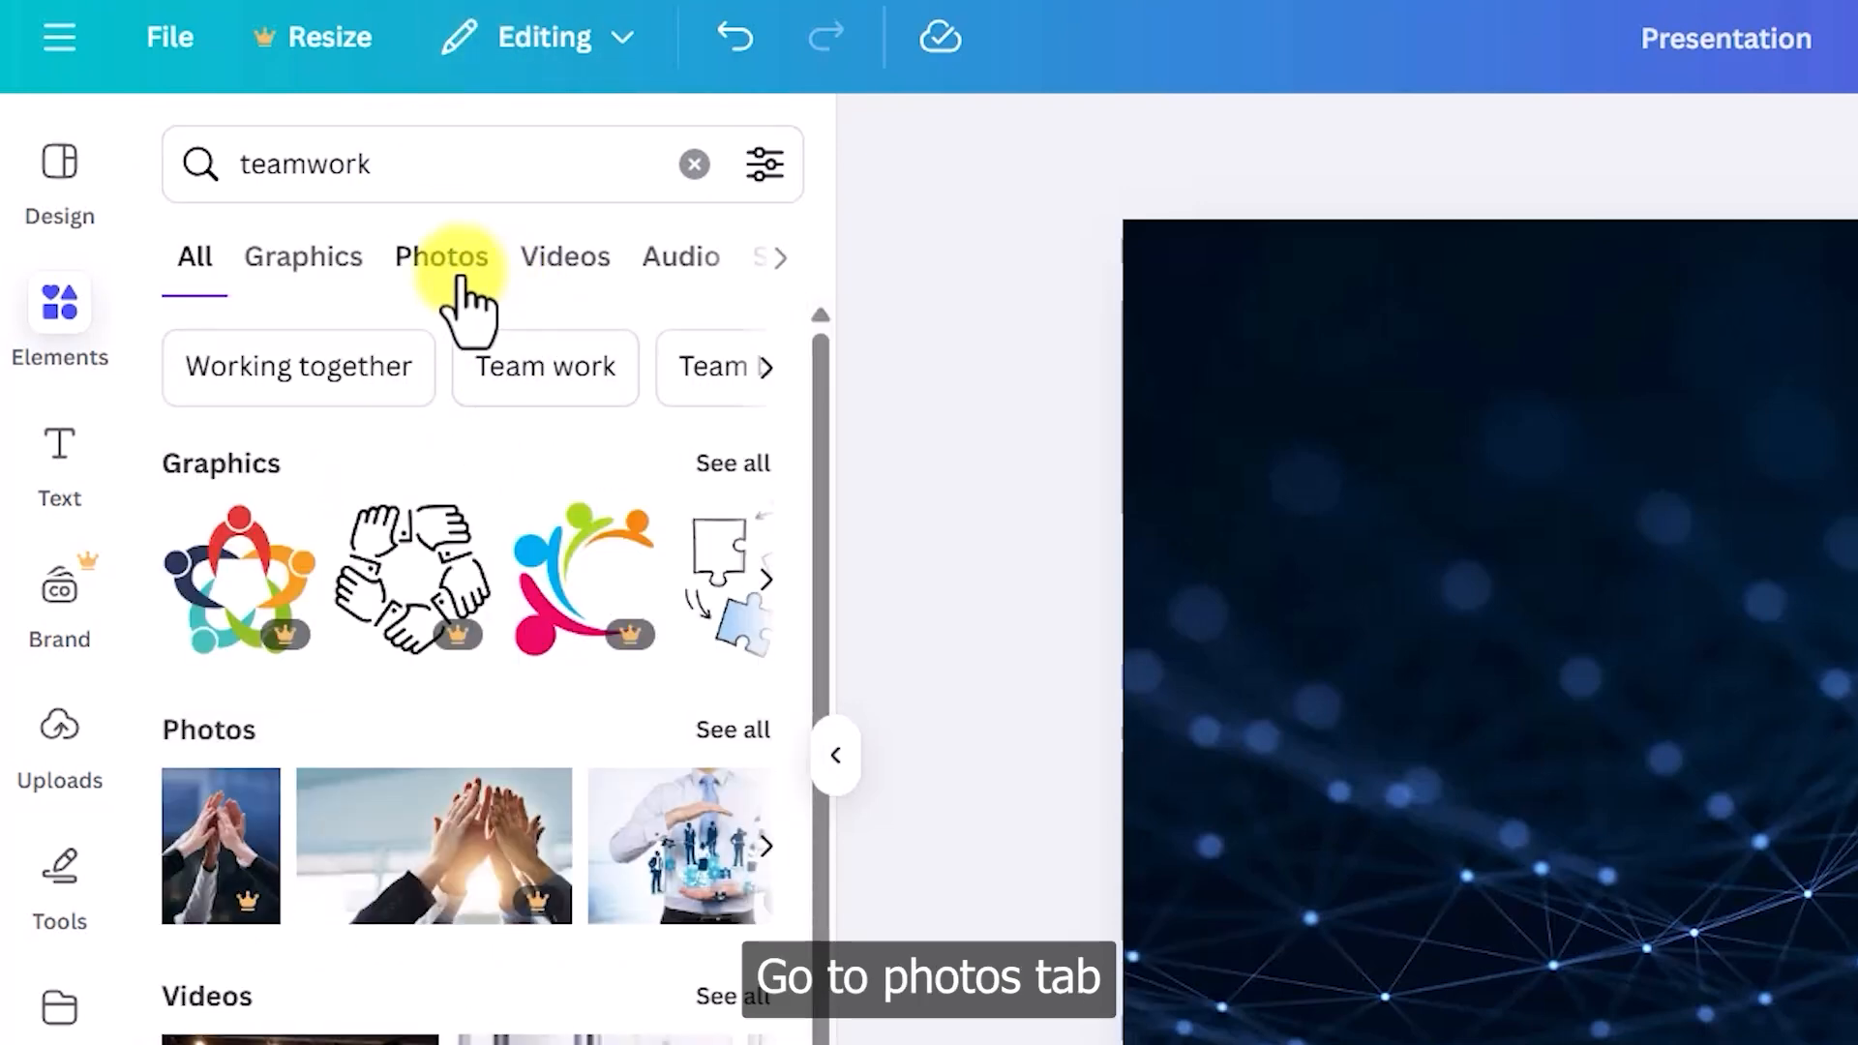
click(455, 286)
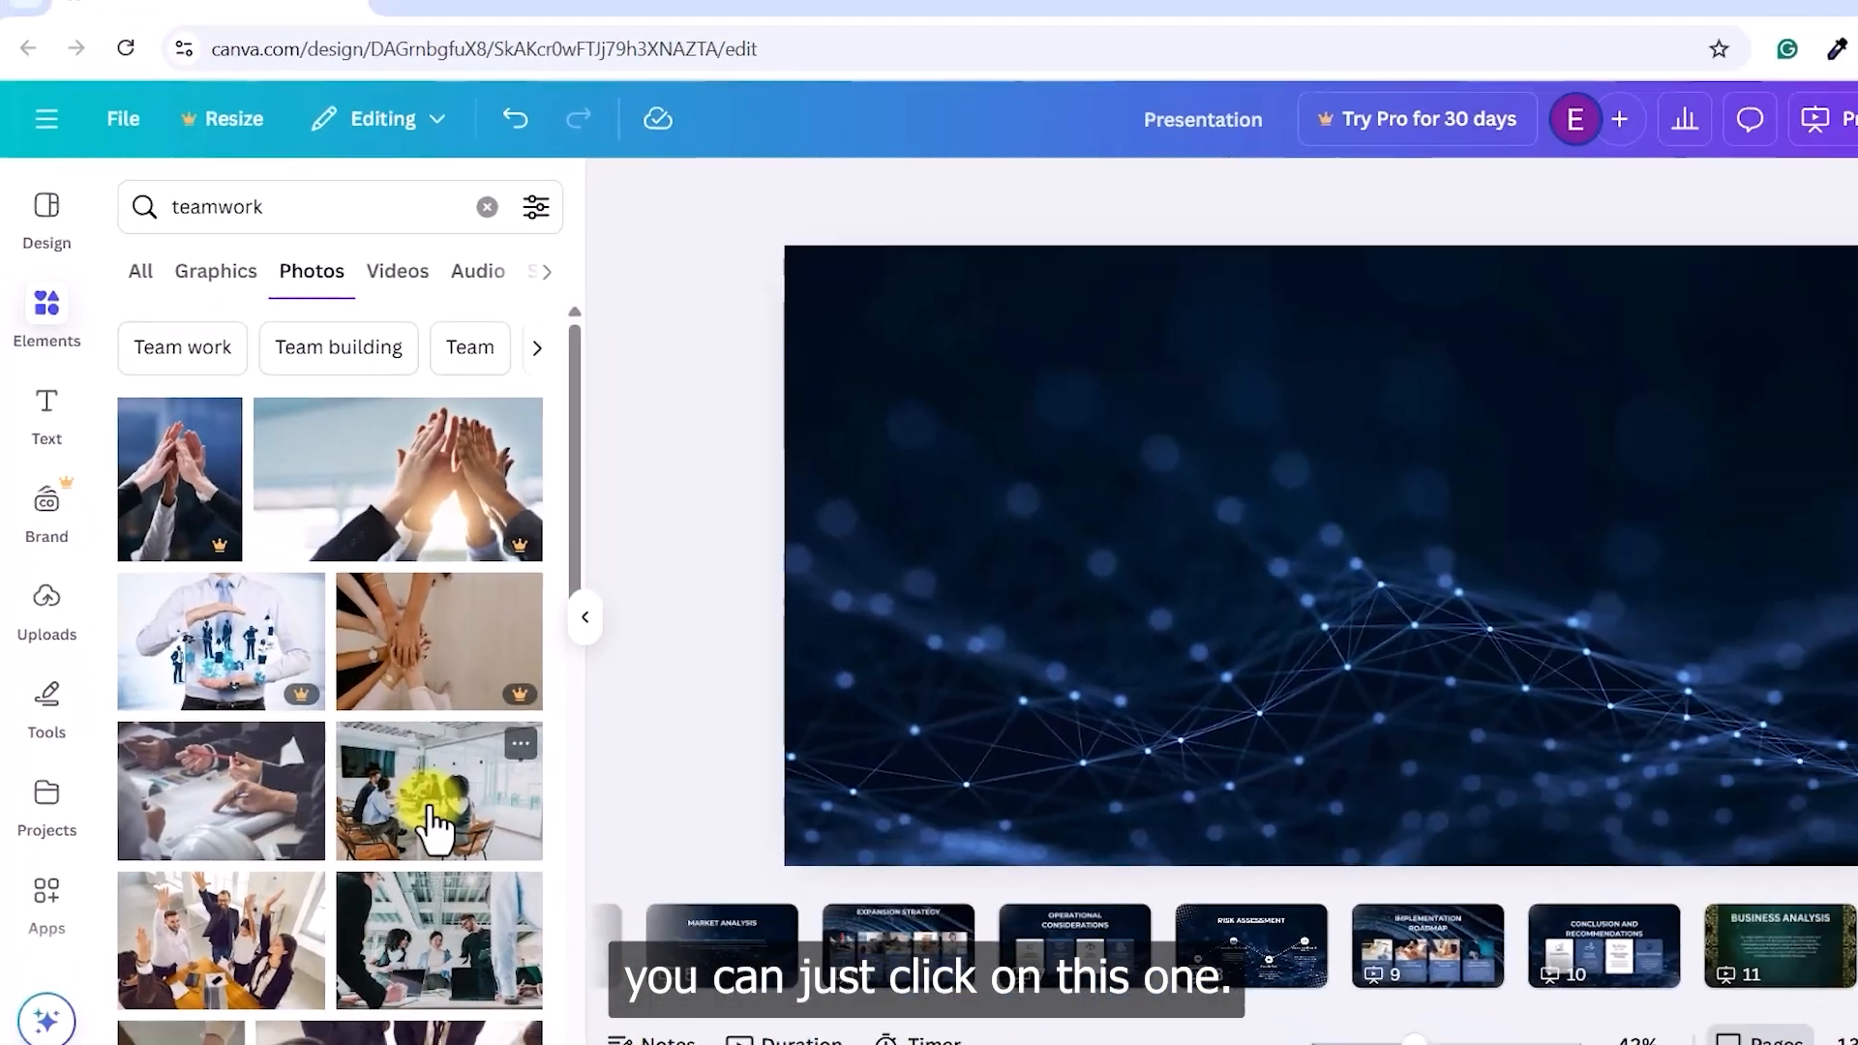
click(431, 822)
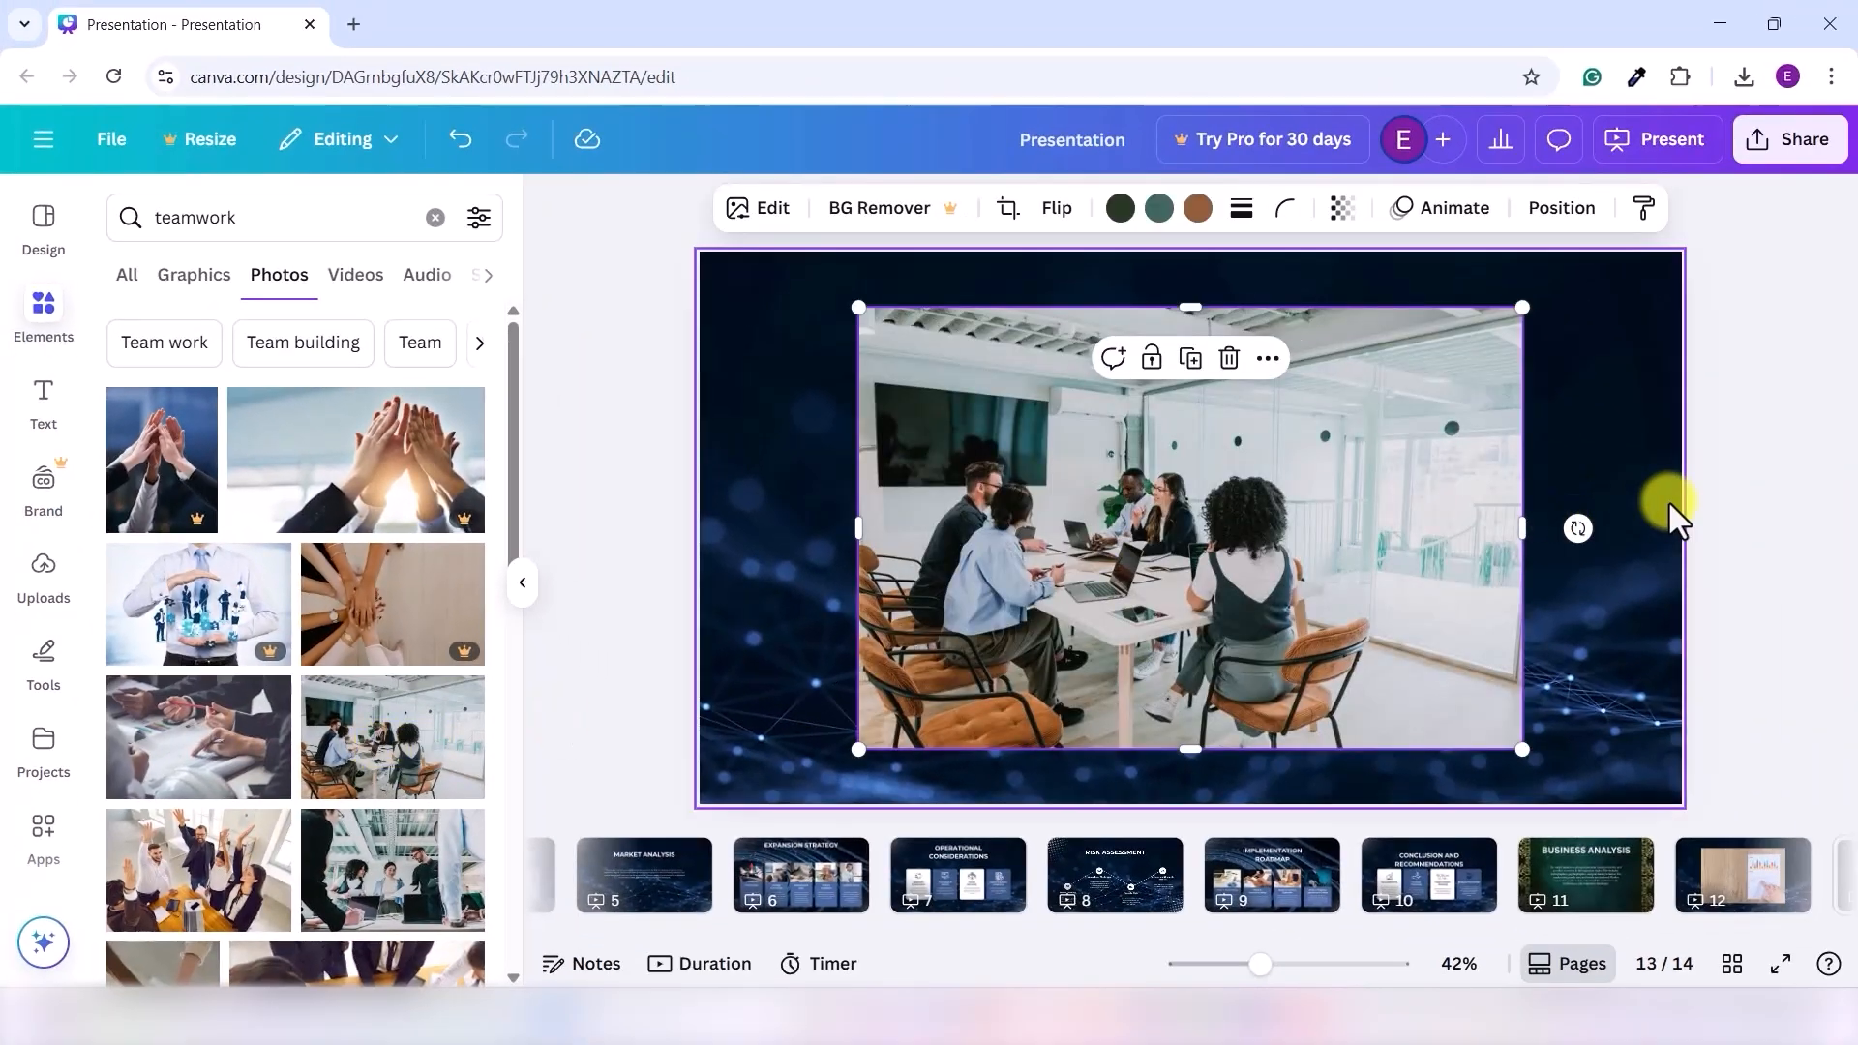
- Shrink the office meeting photo and move it to the top-left corner
drag(1709, 801, 1653, 763)
drag(1474, 714, 1146, 542)
drag(1045, 427, 941, 415)
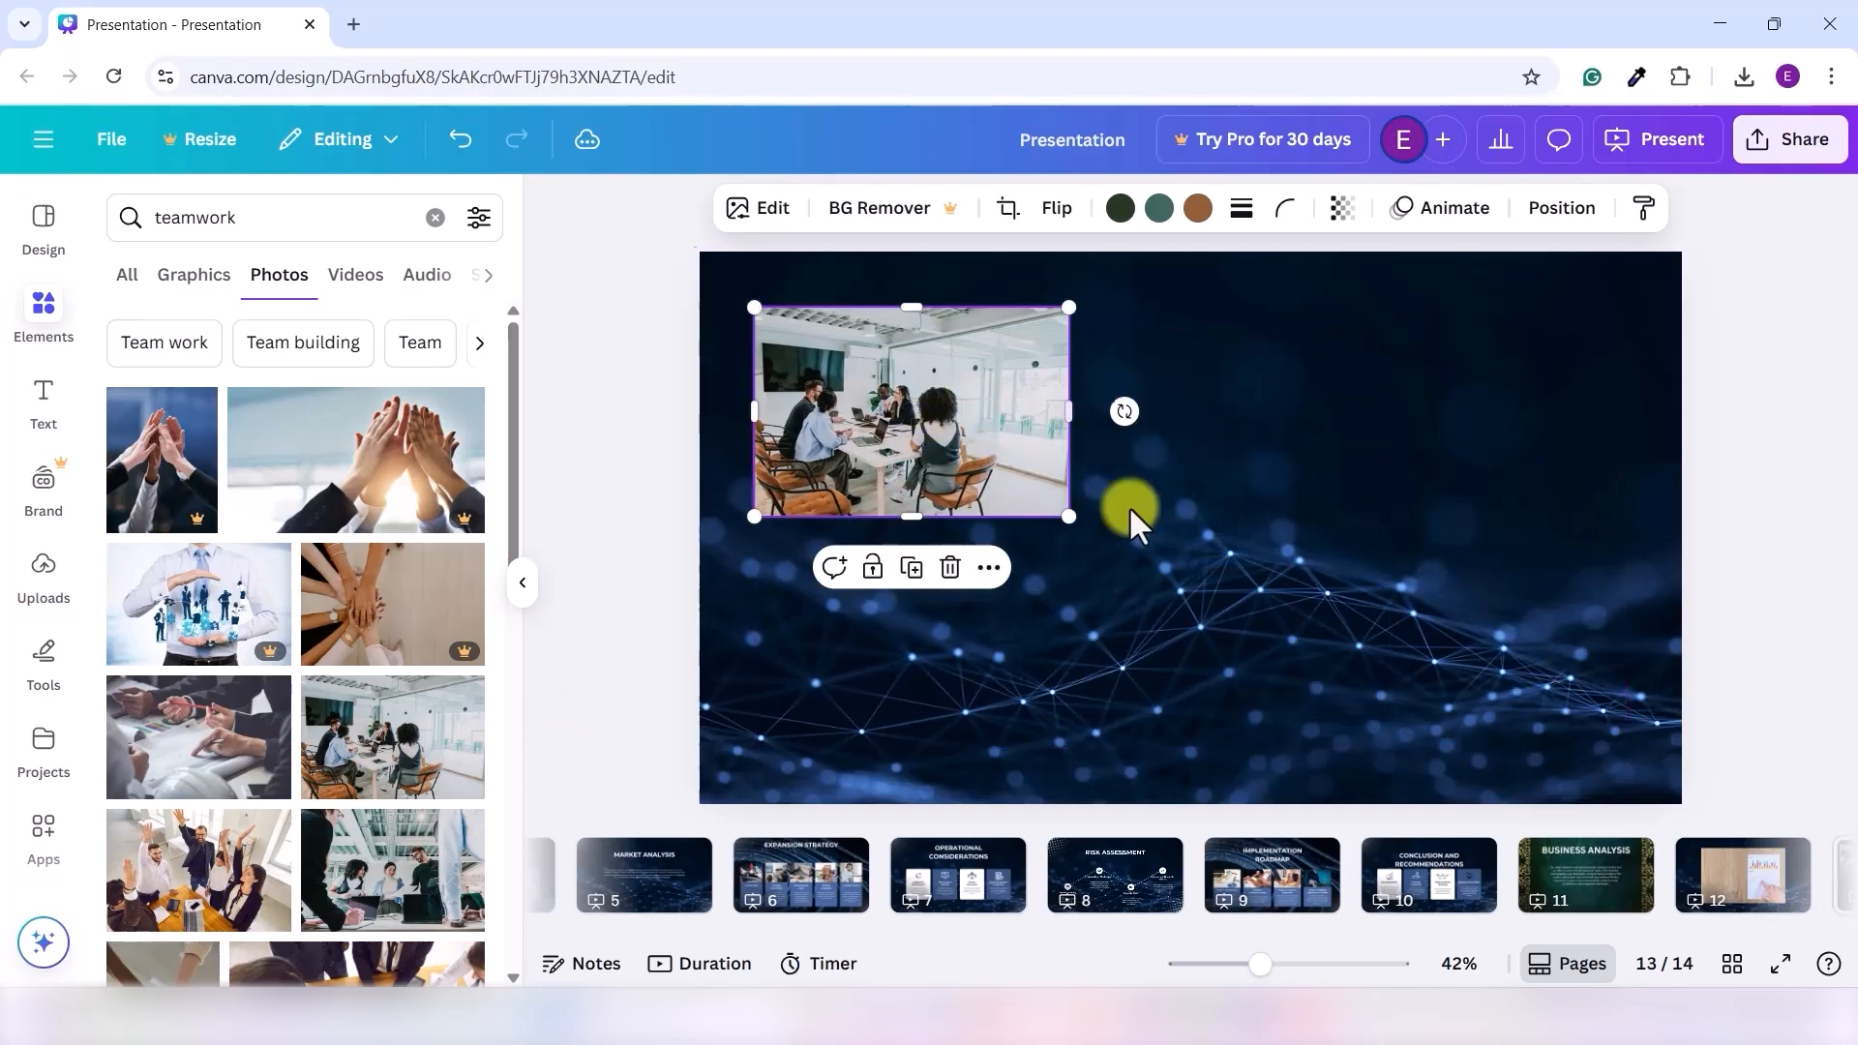
click(1252, 542)
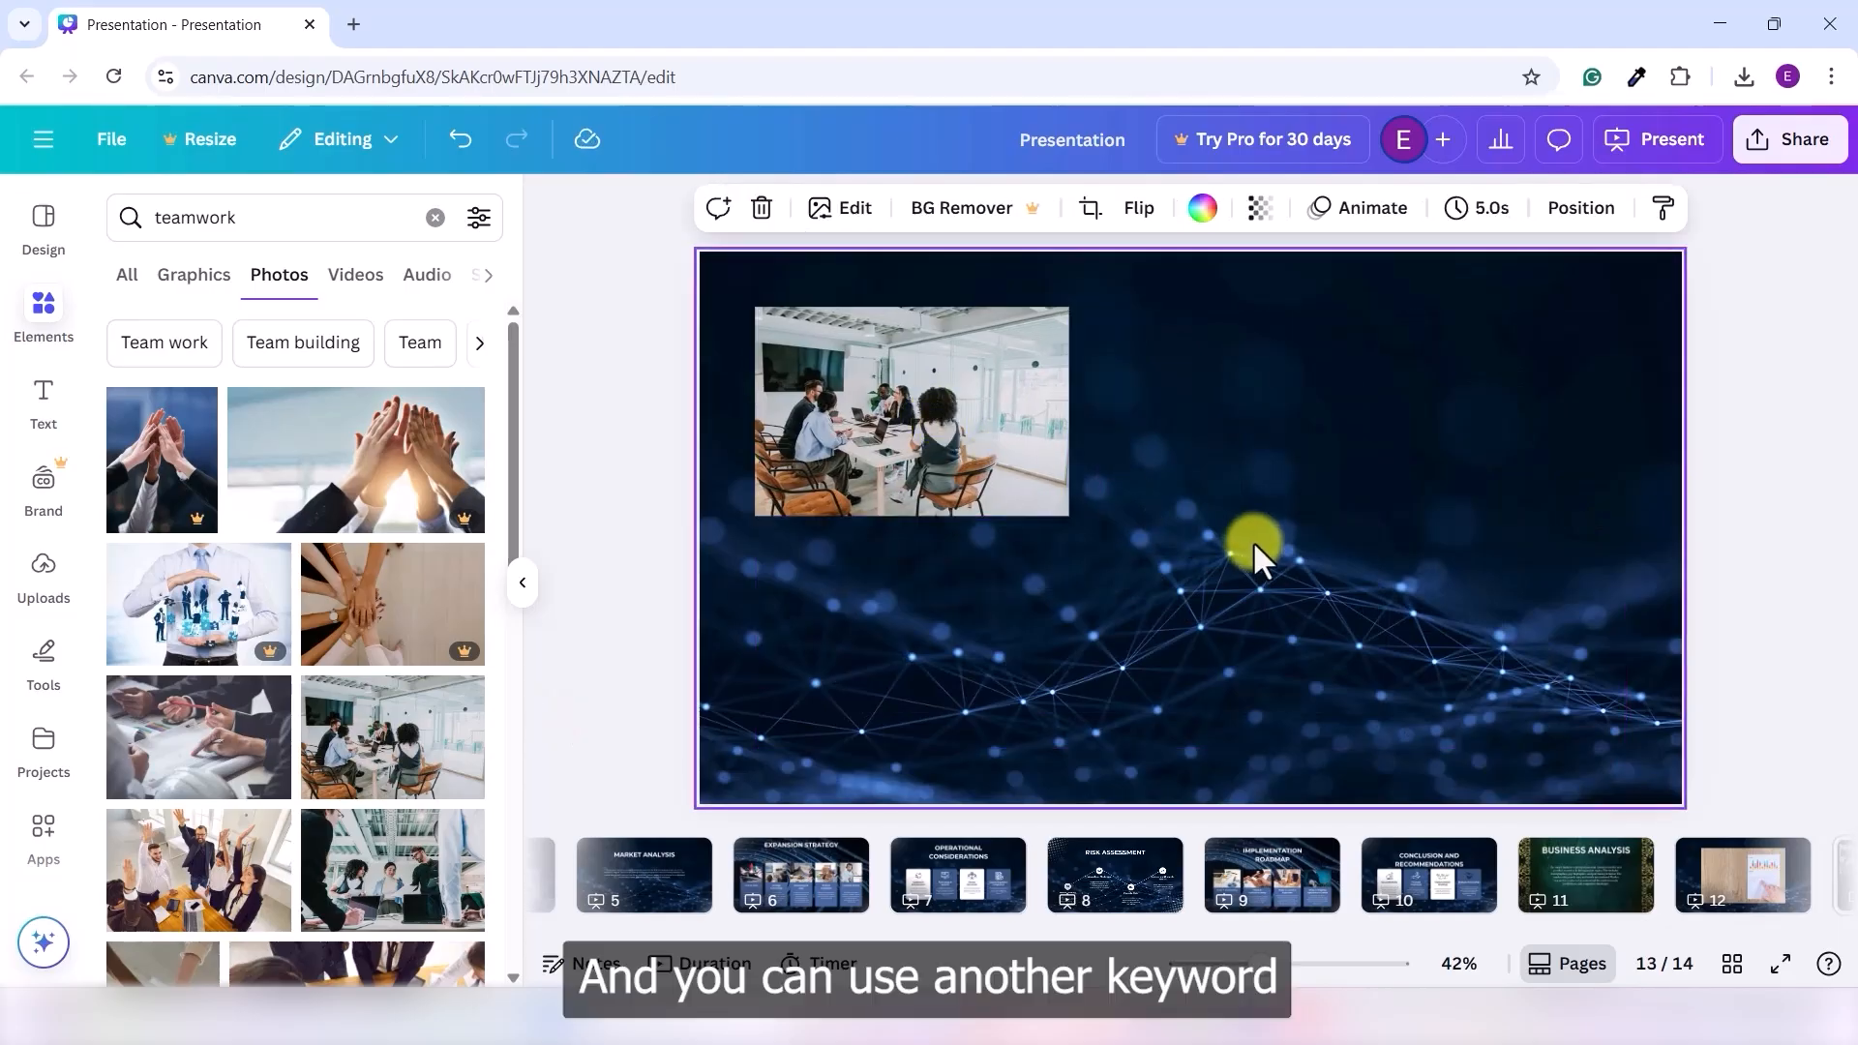
- Search for 'nature' and place a shrunk forest path photo at the top right
click(300, 229)
double_click(300, 228)
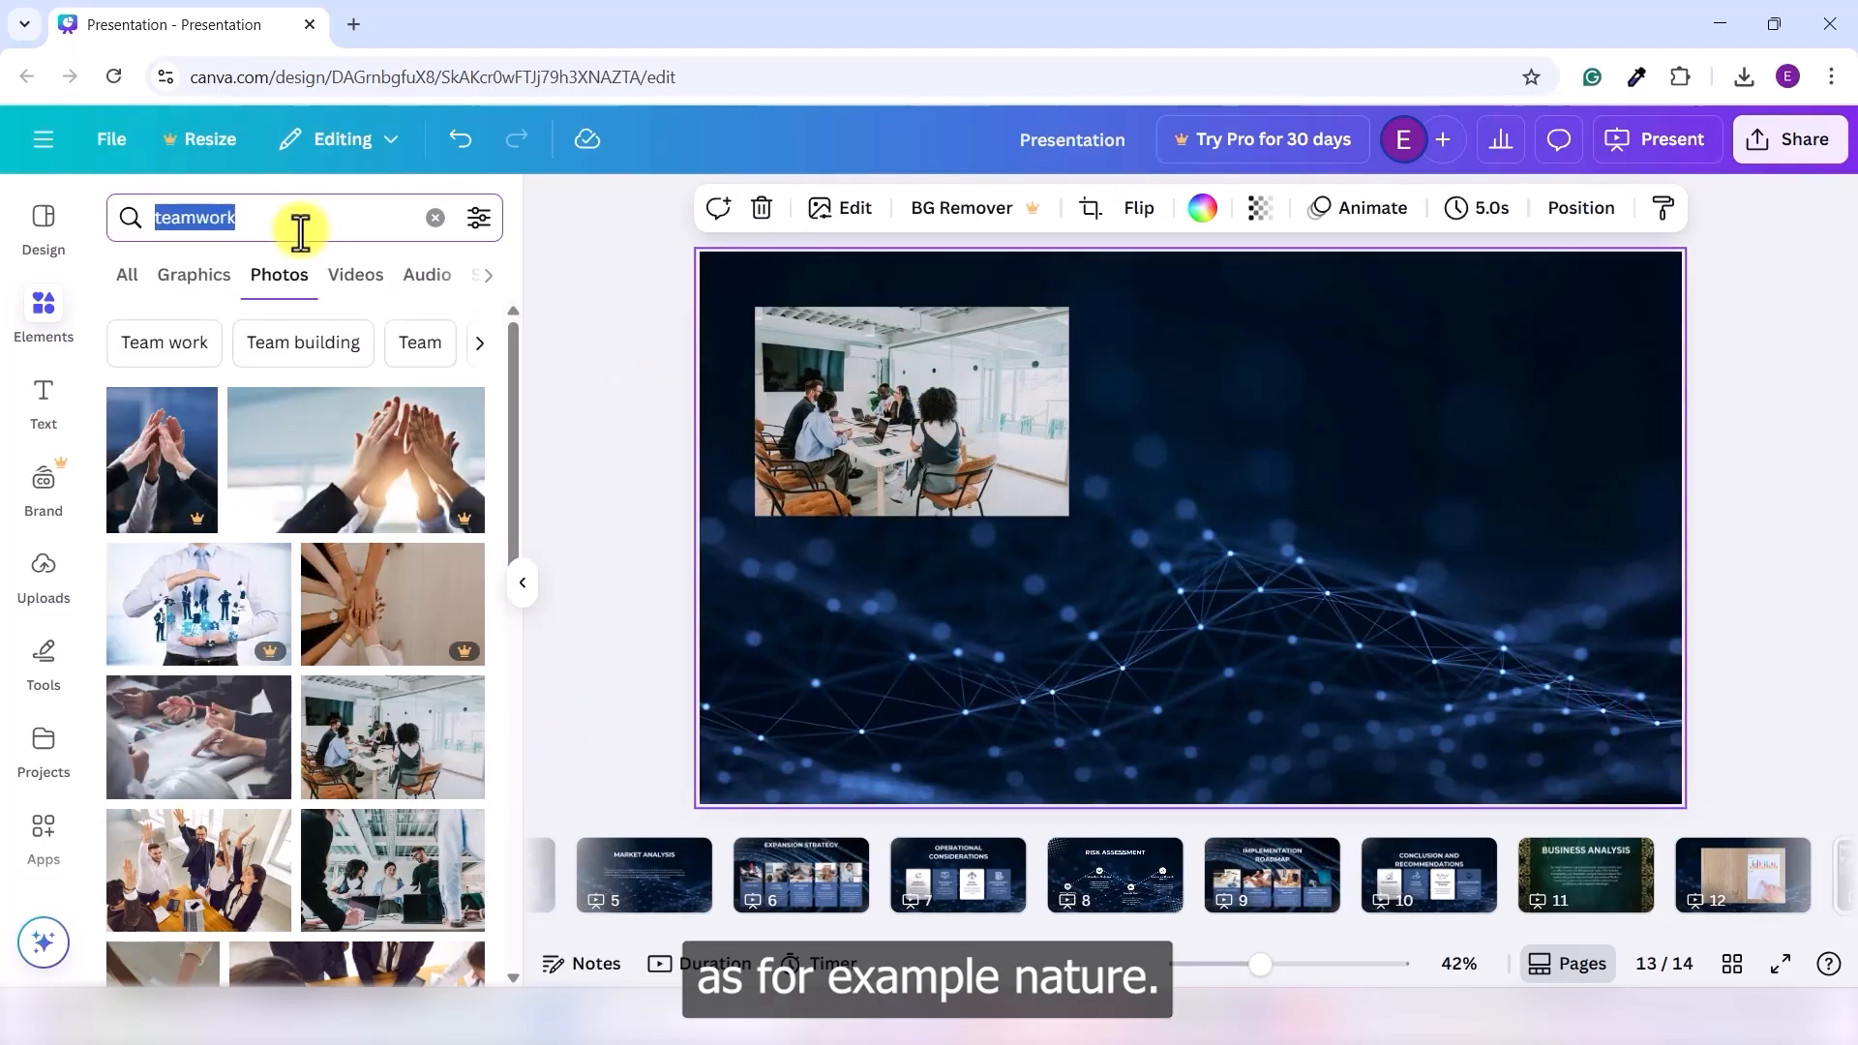
text(nature)
key(Return)
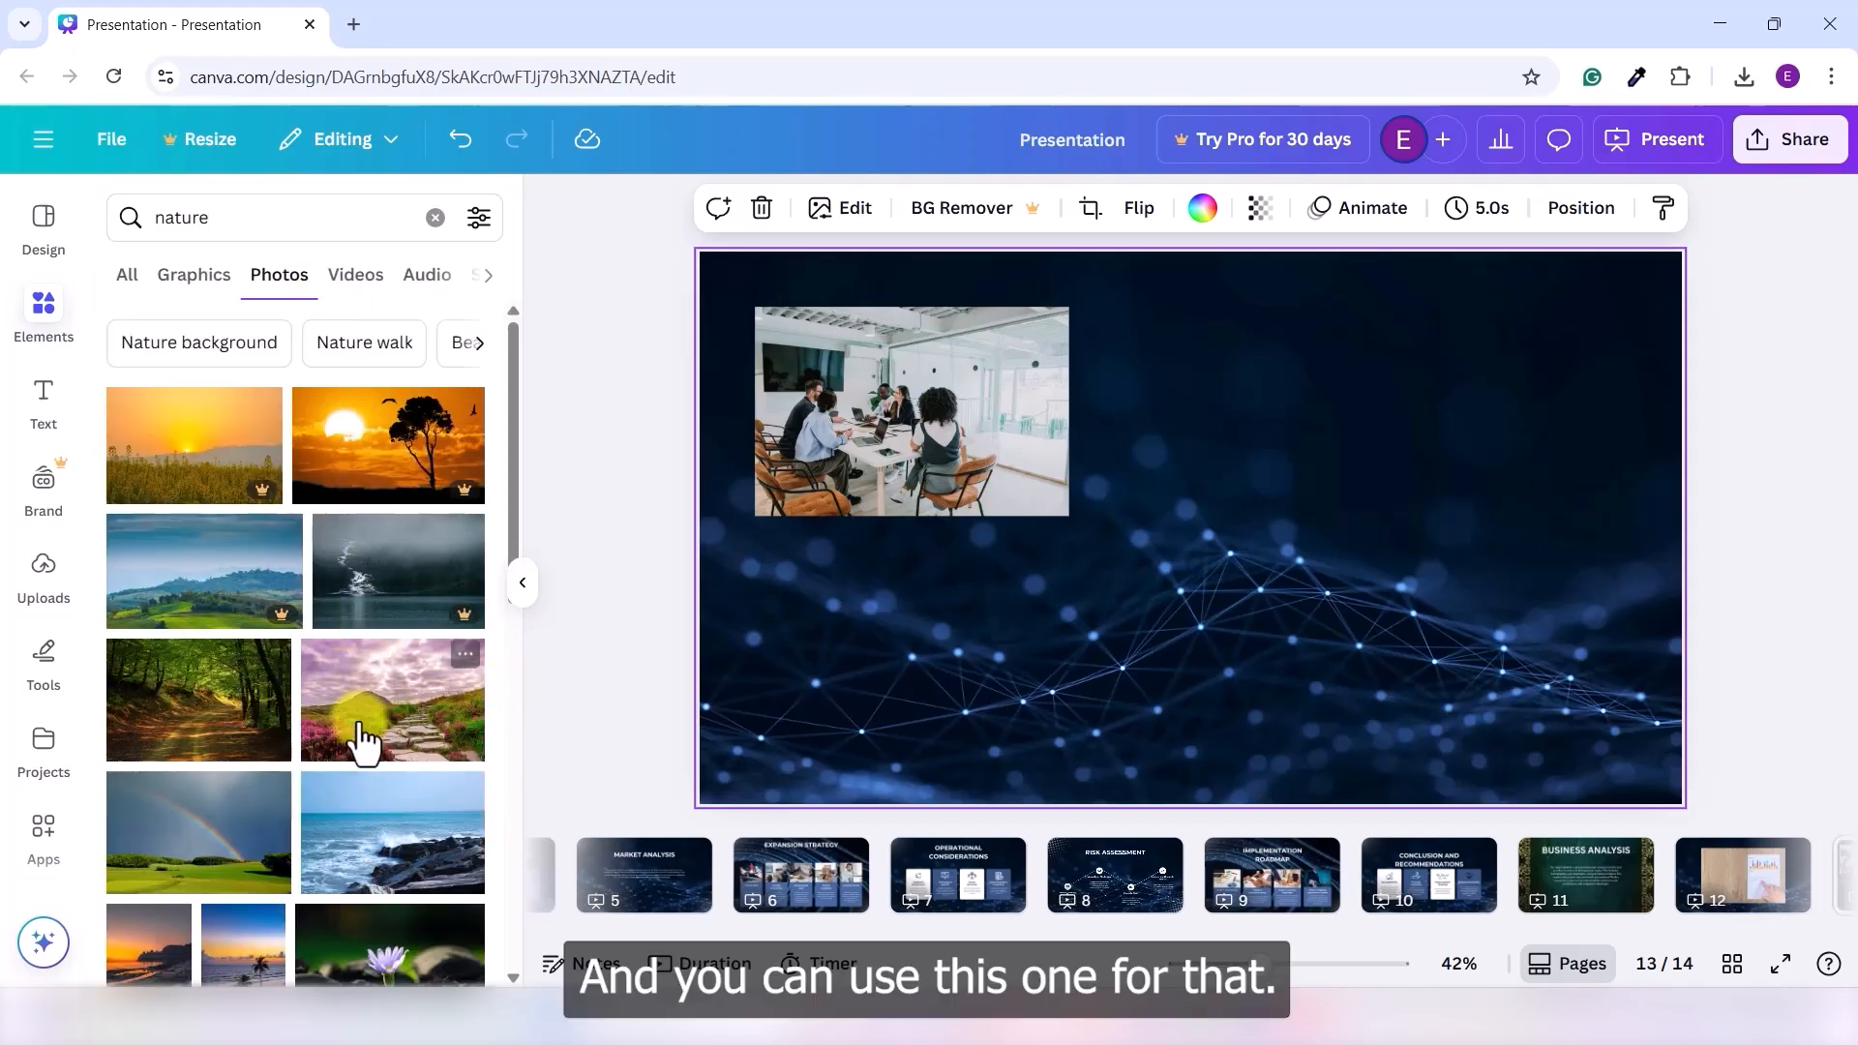
click(190, 735)
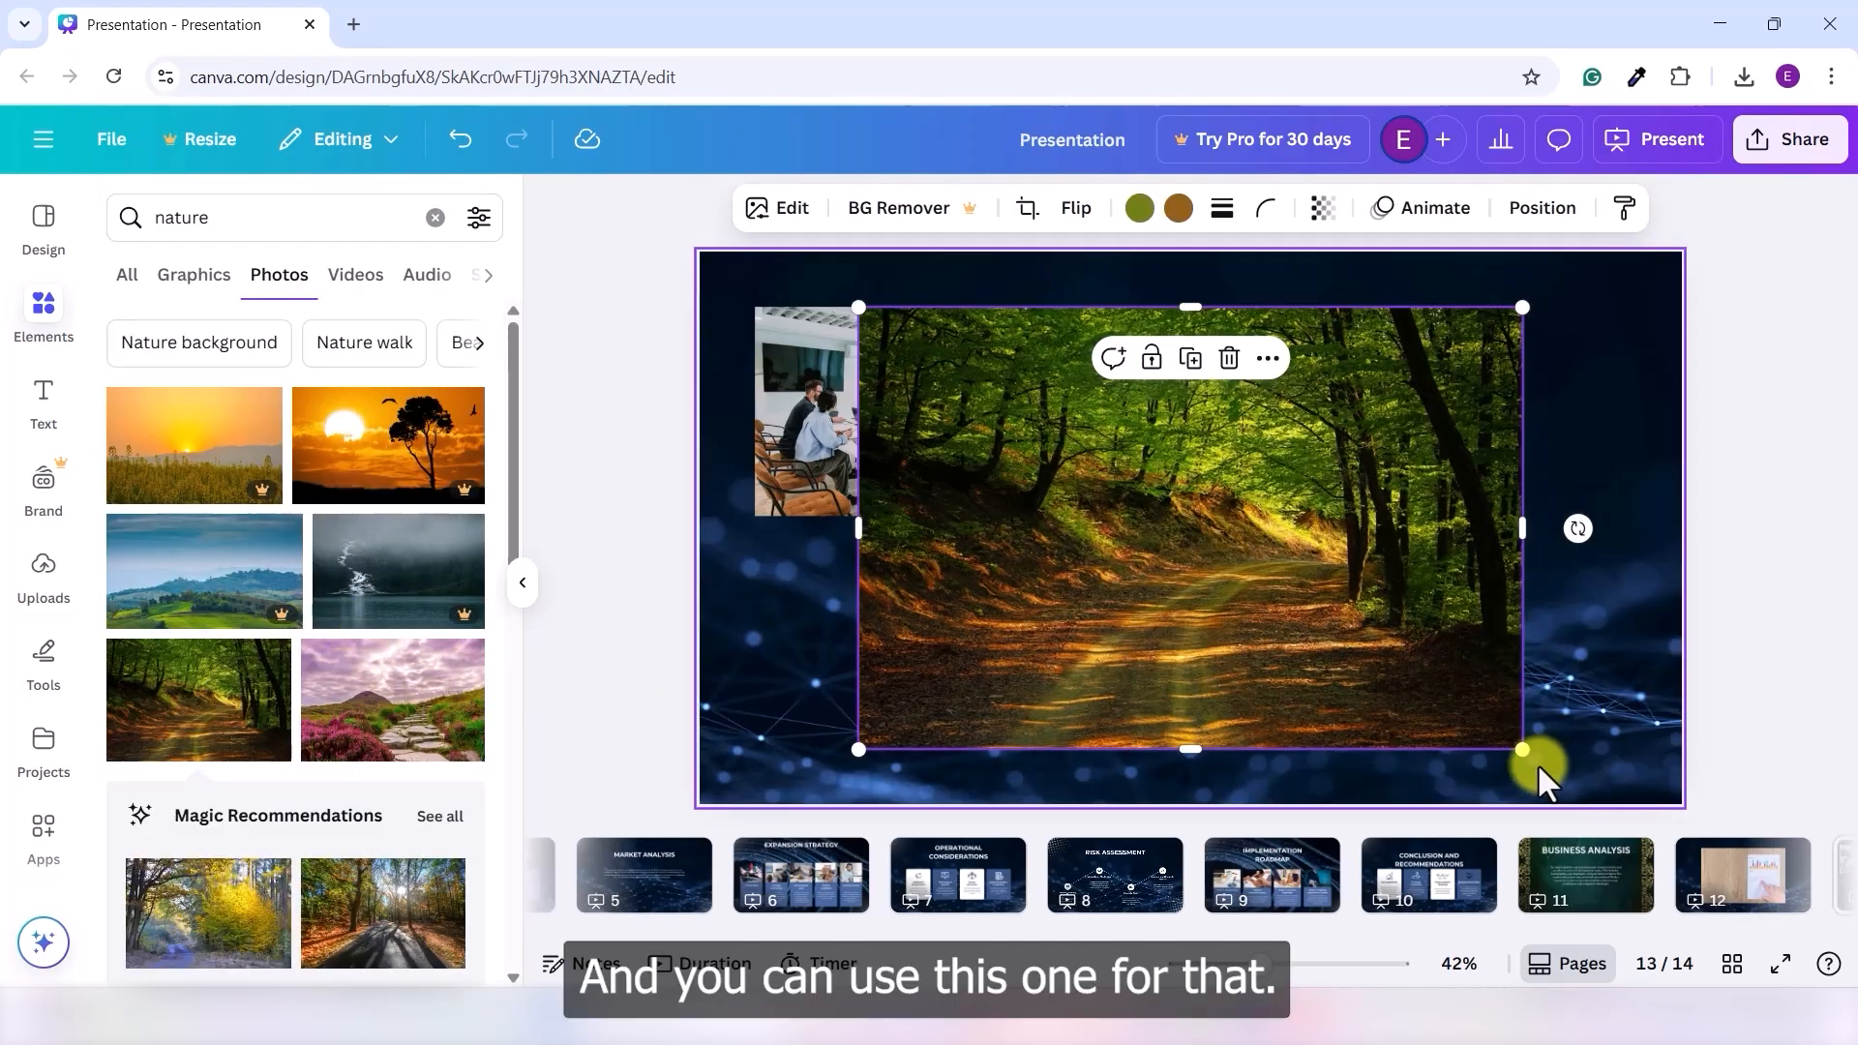
drag(1518, 746, 1085, 615)
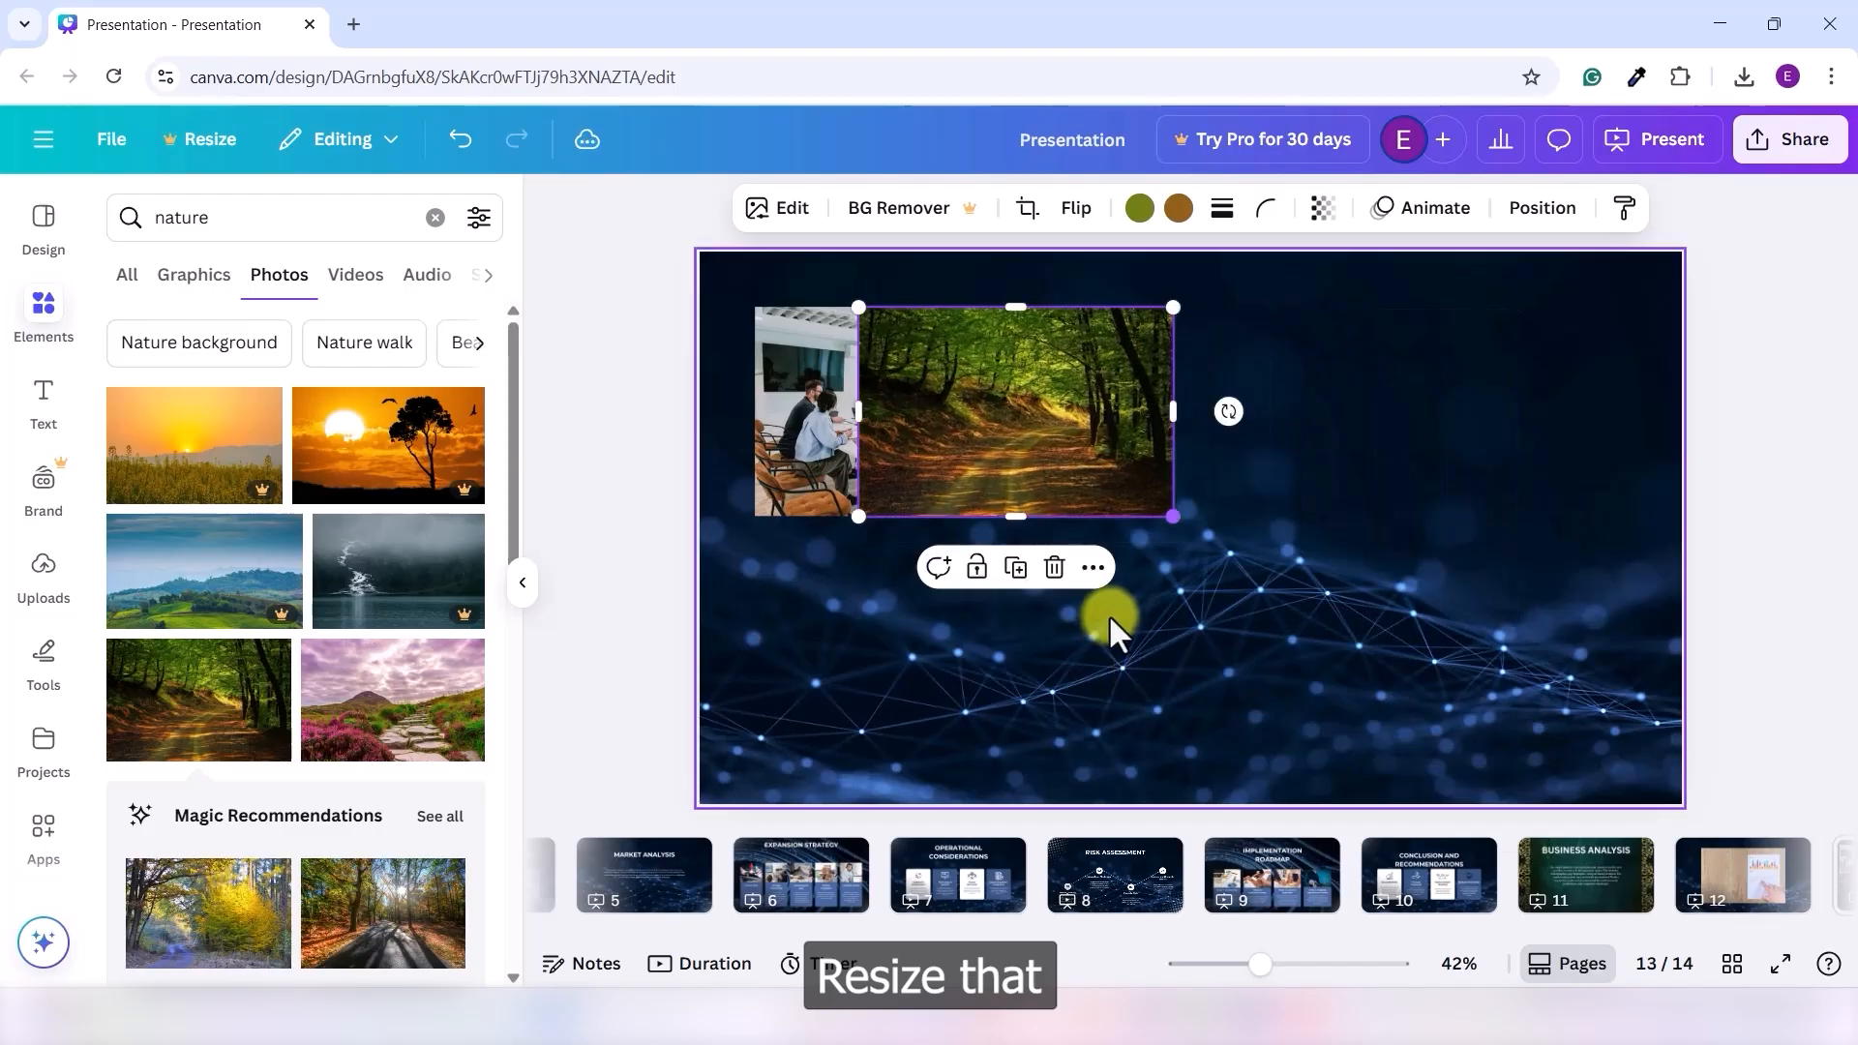
drag(1045, 423, 1473, 419)
click(1414, 612)
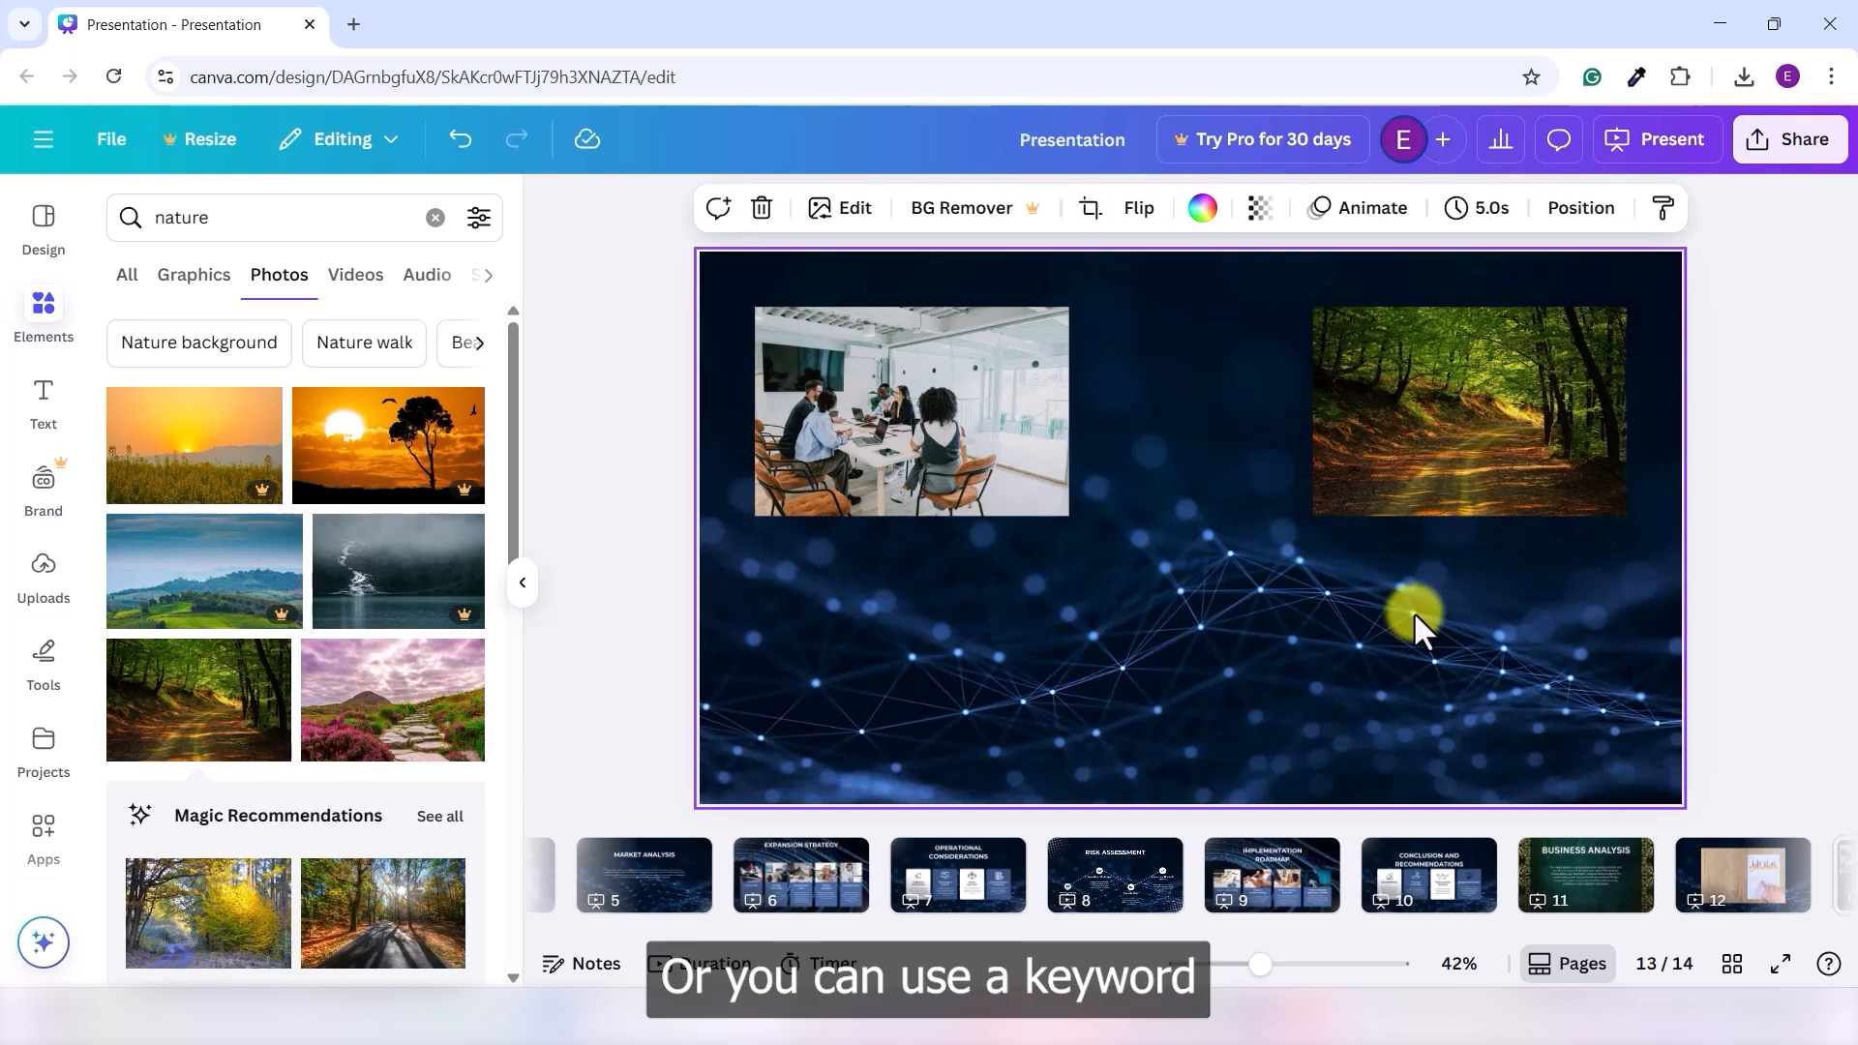
- Search for 'coffee' and place a shrunk coffee cup photo centred below
double_click(256, 219)
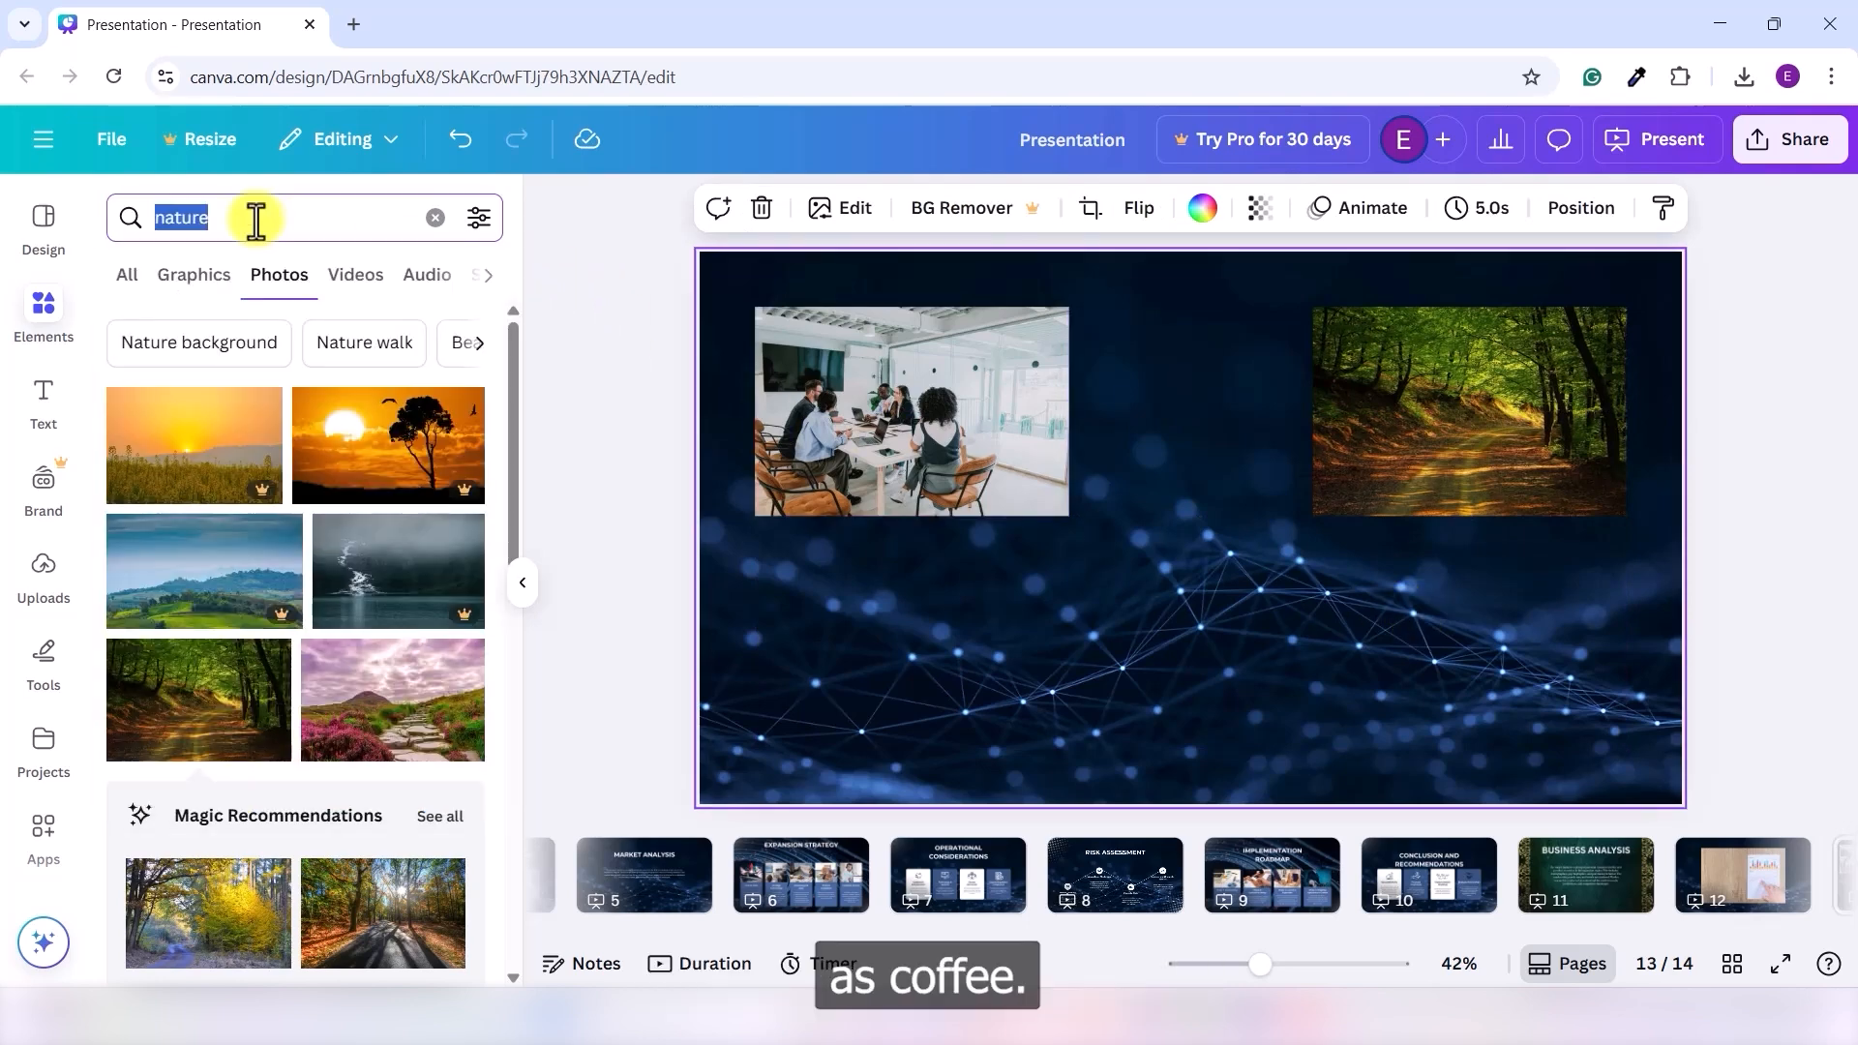
text(coffee)
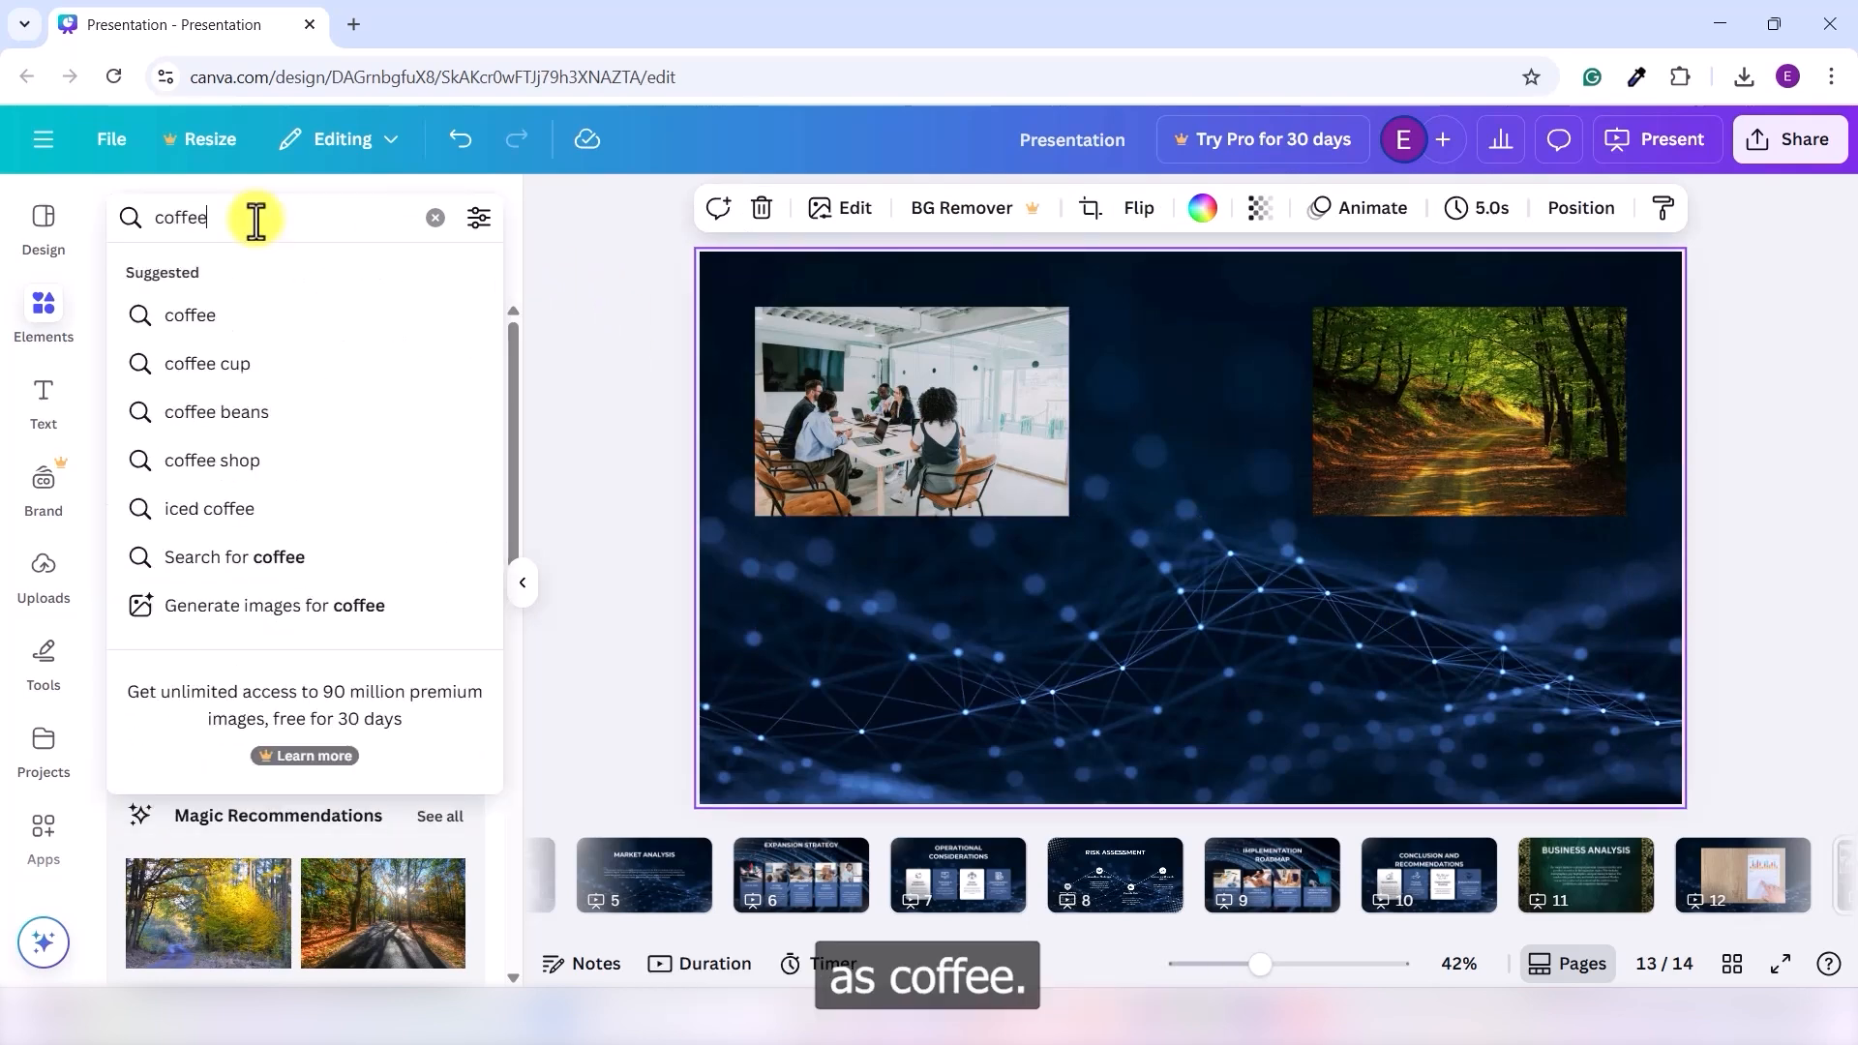
key(Return)
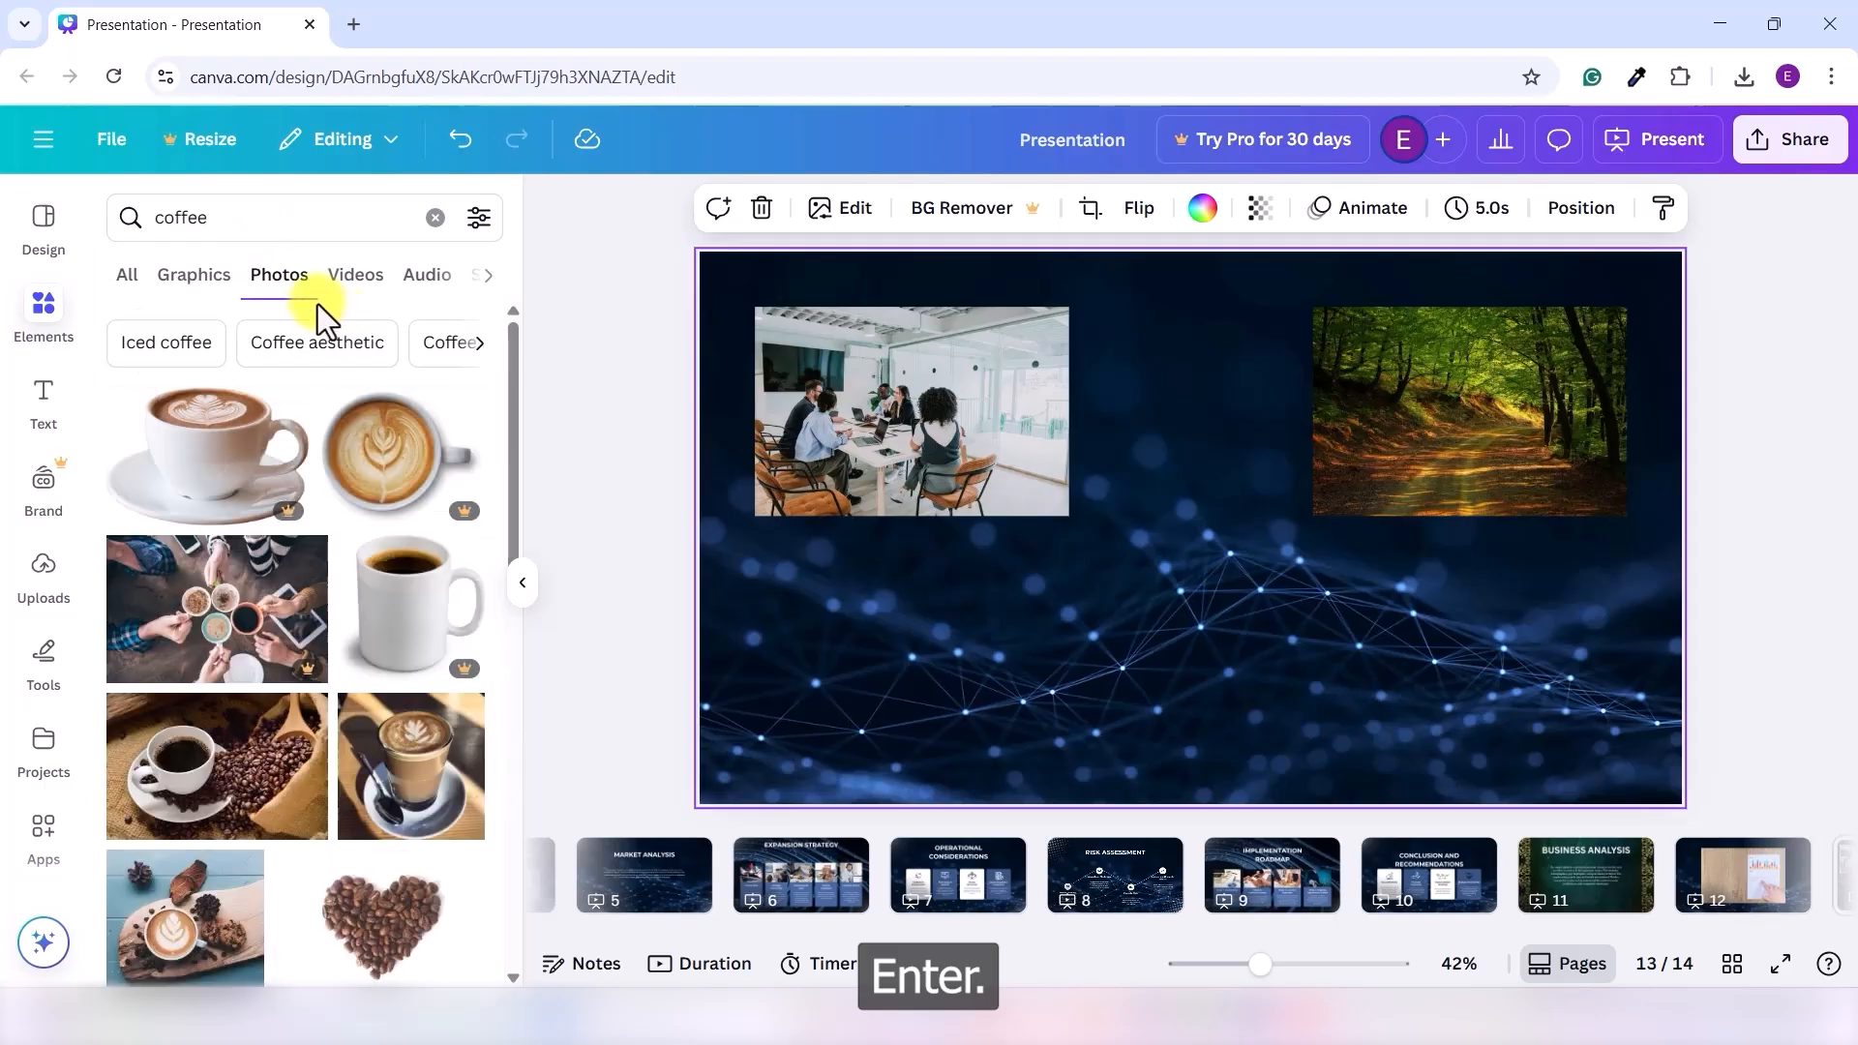
scroll(269, 600, down, 3)
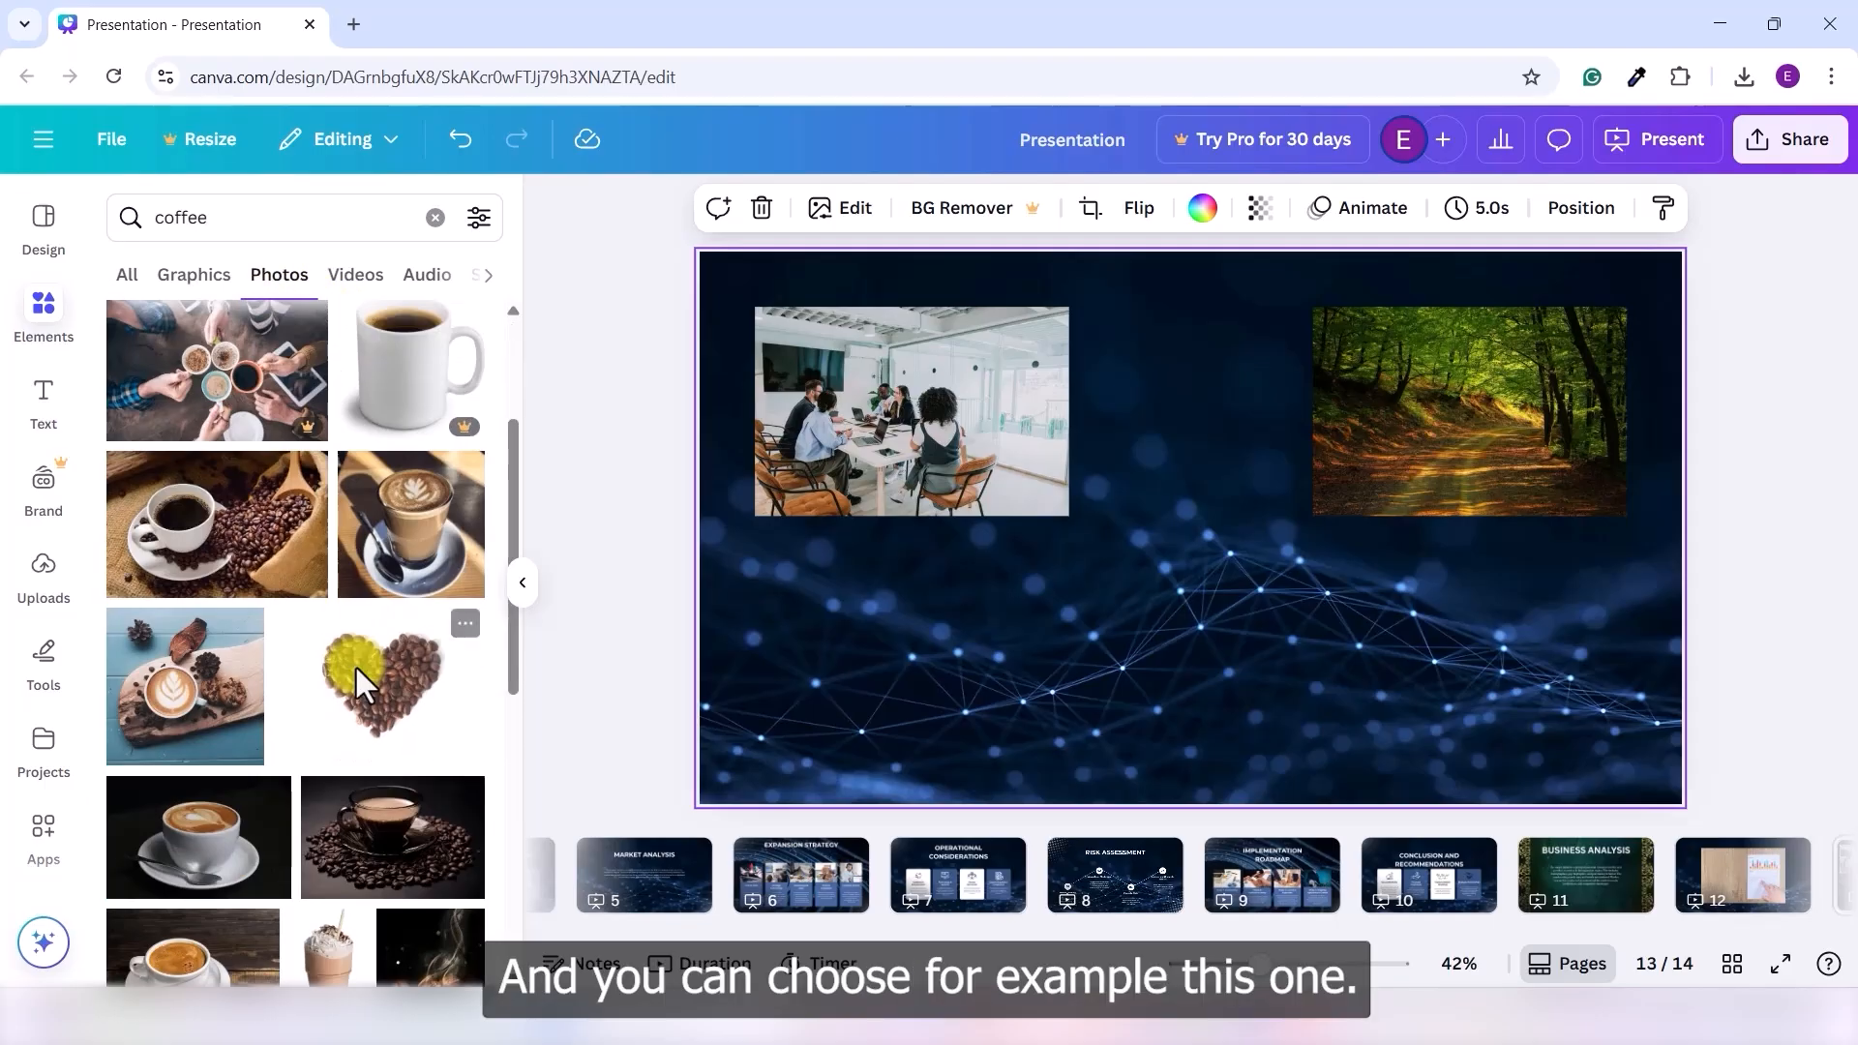
click(225, 556)
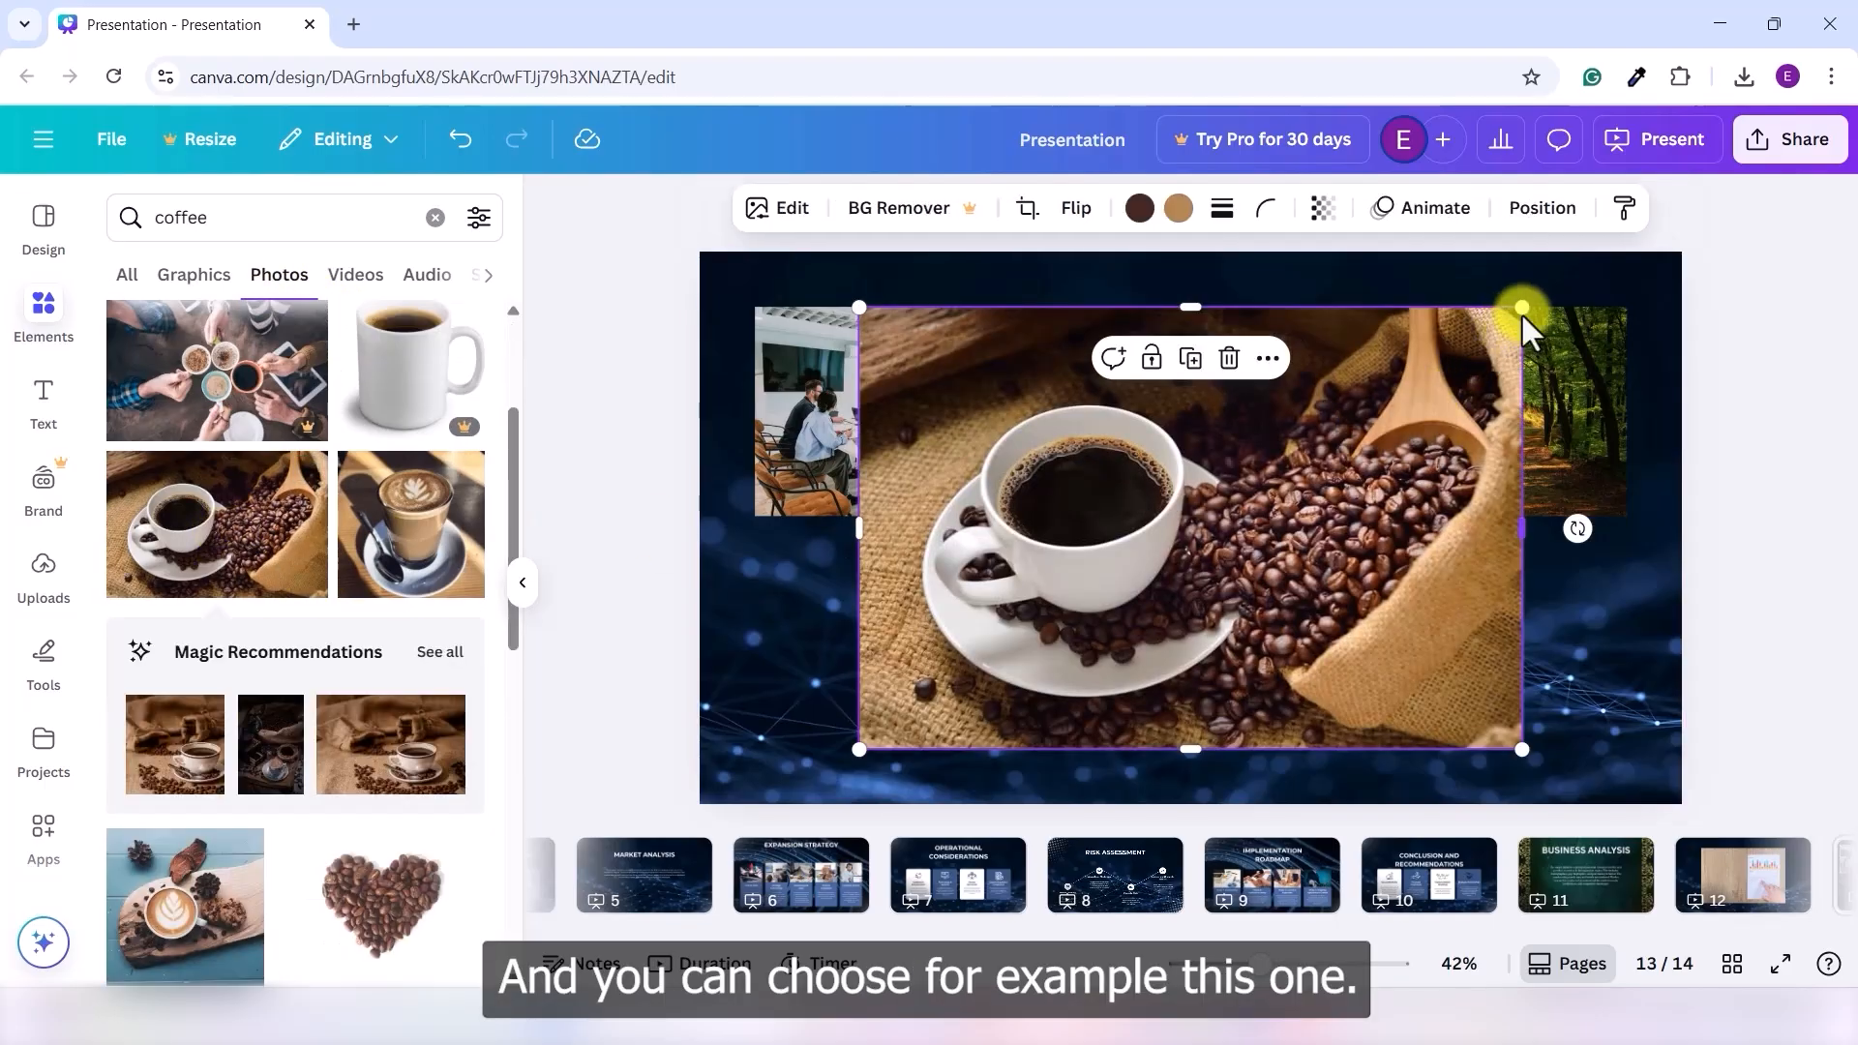
drag(1522, 308, 1203, 539)
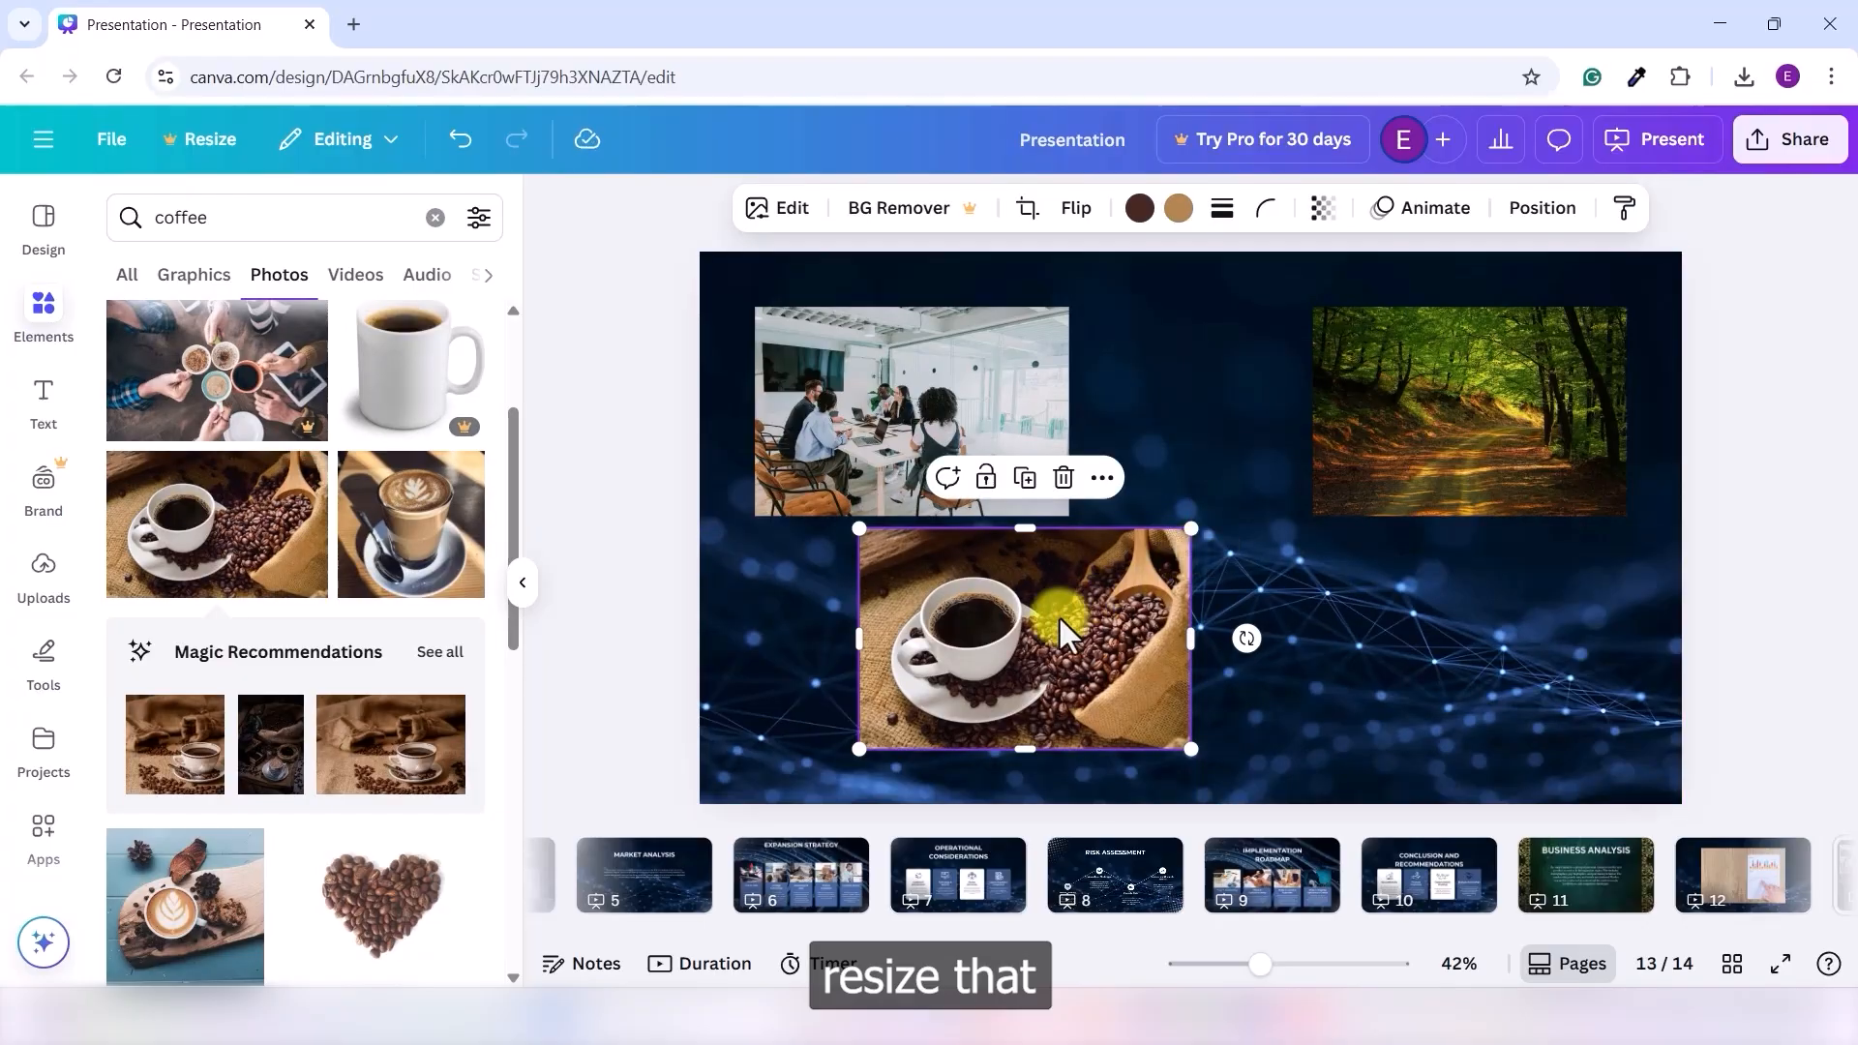
drag(1062, 613, 1227, 625)
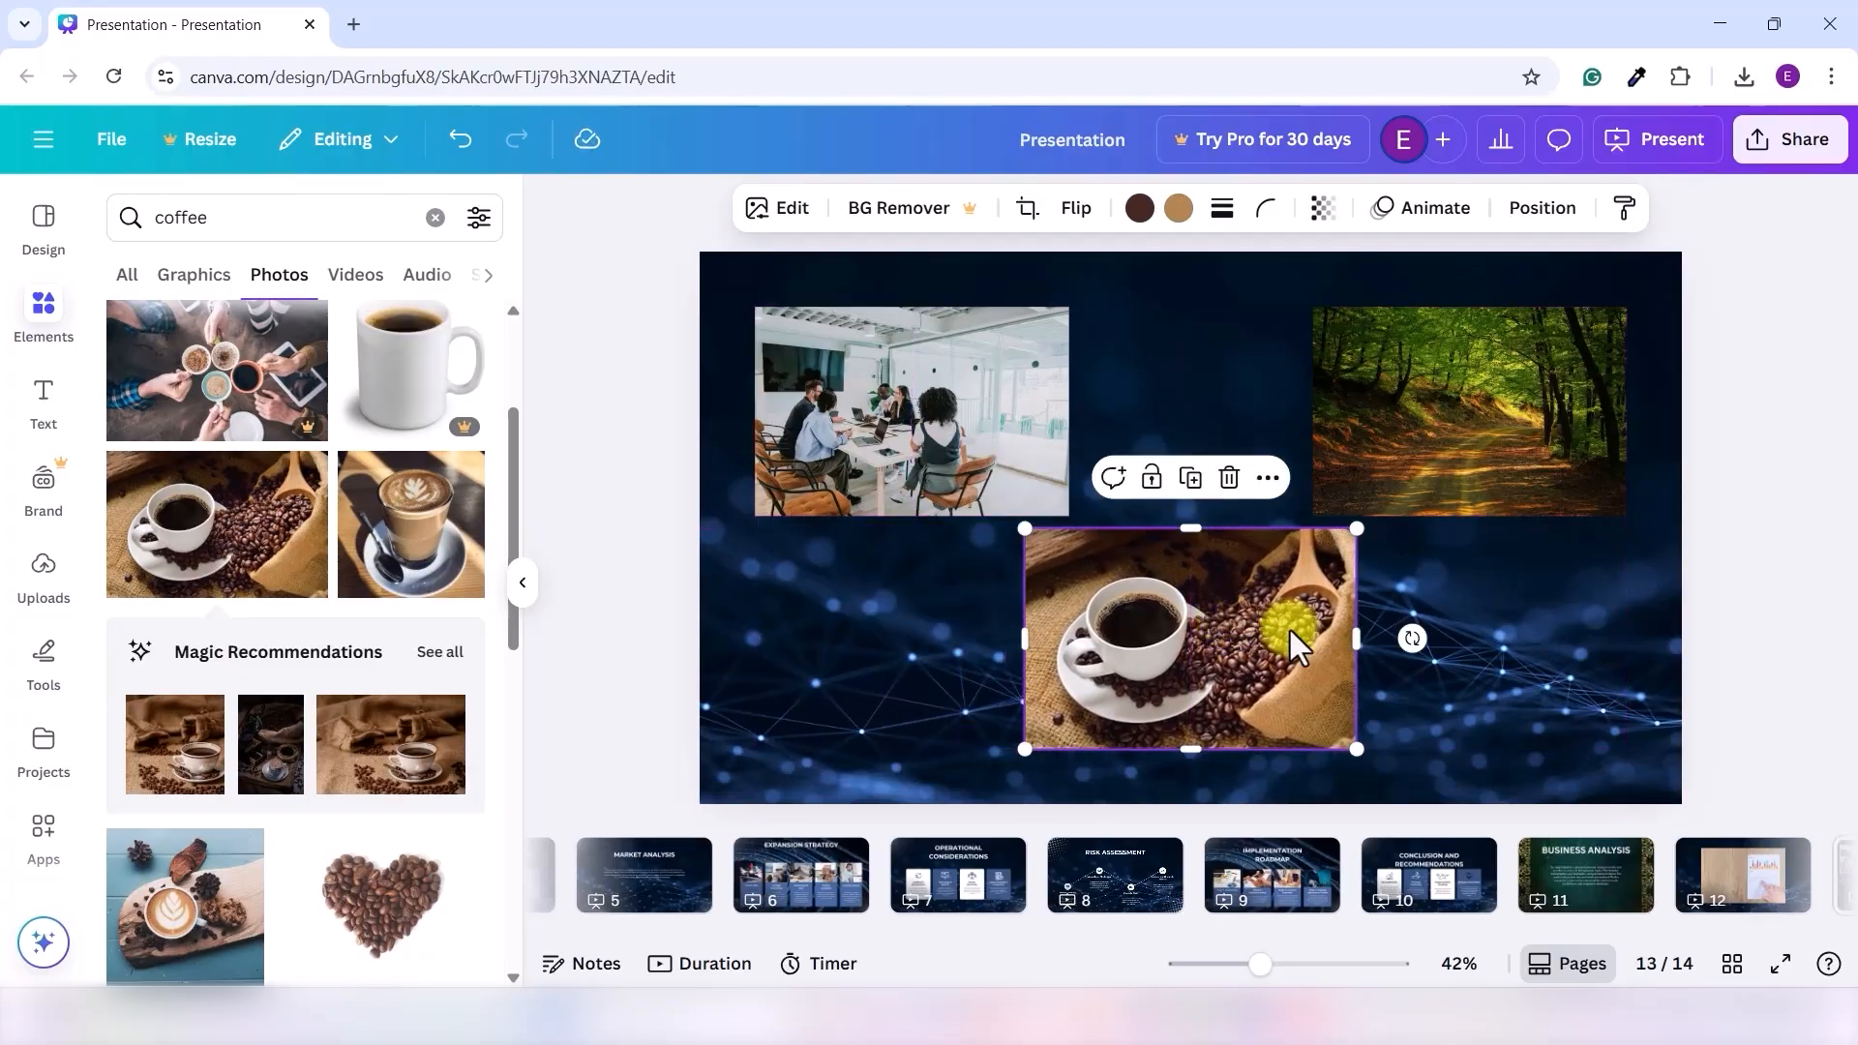
click(1458, 659)
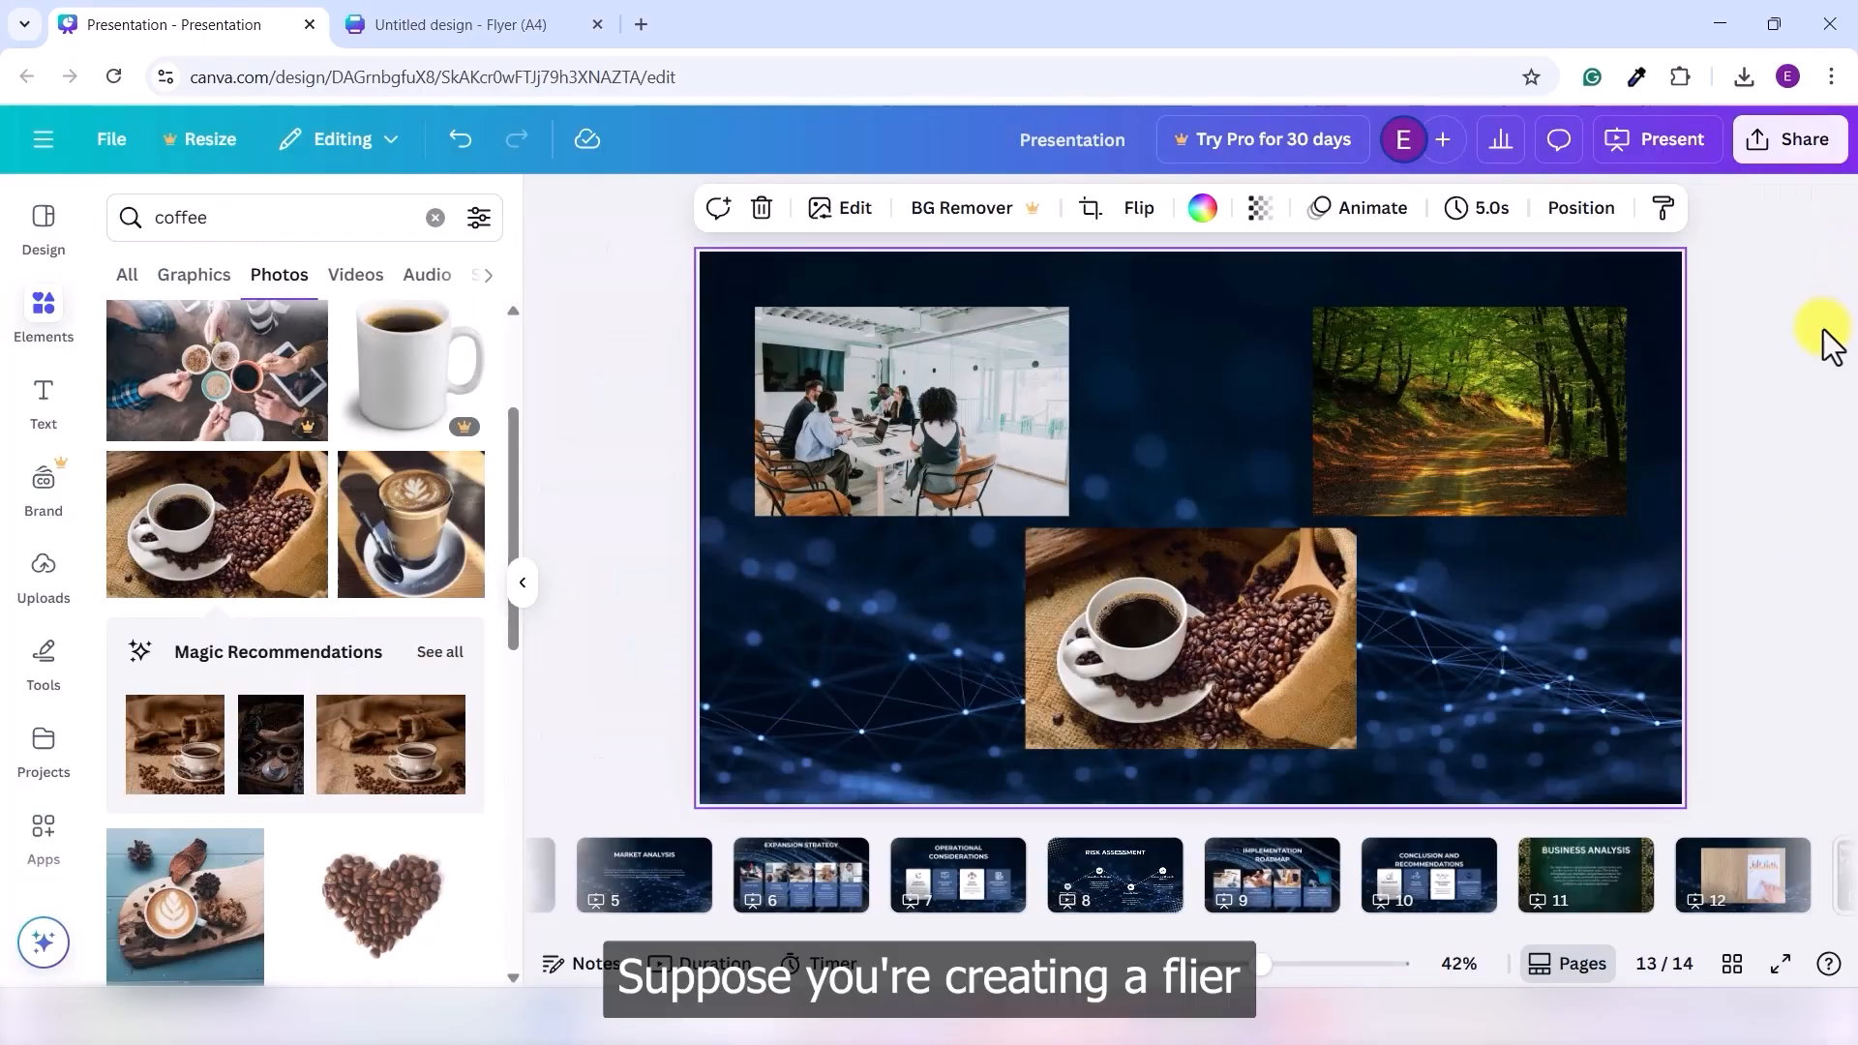
- In the yoga flyer, drop a 'meditation' photo of a woman into the sky frame
click(455, 24)
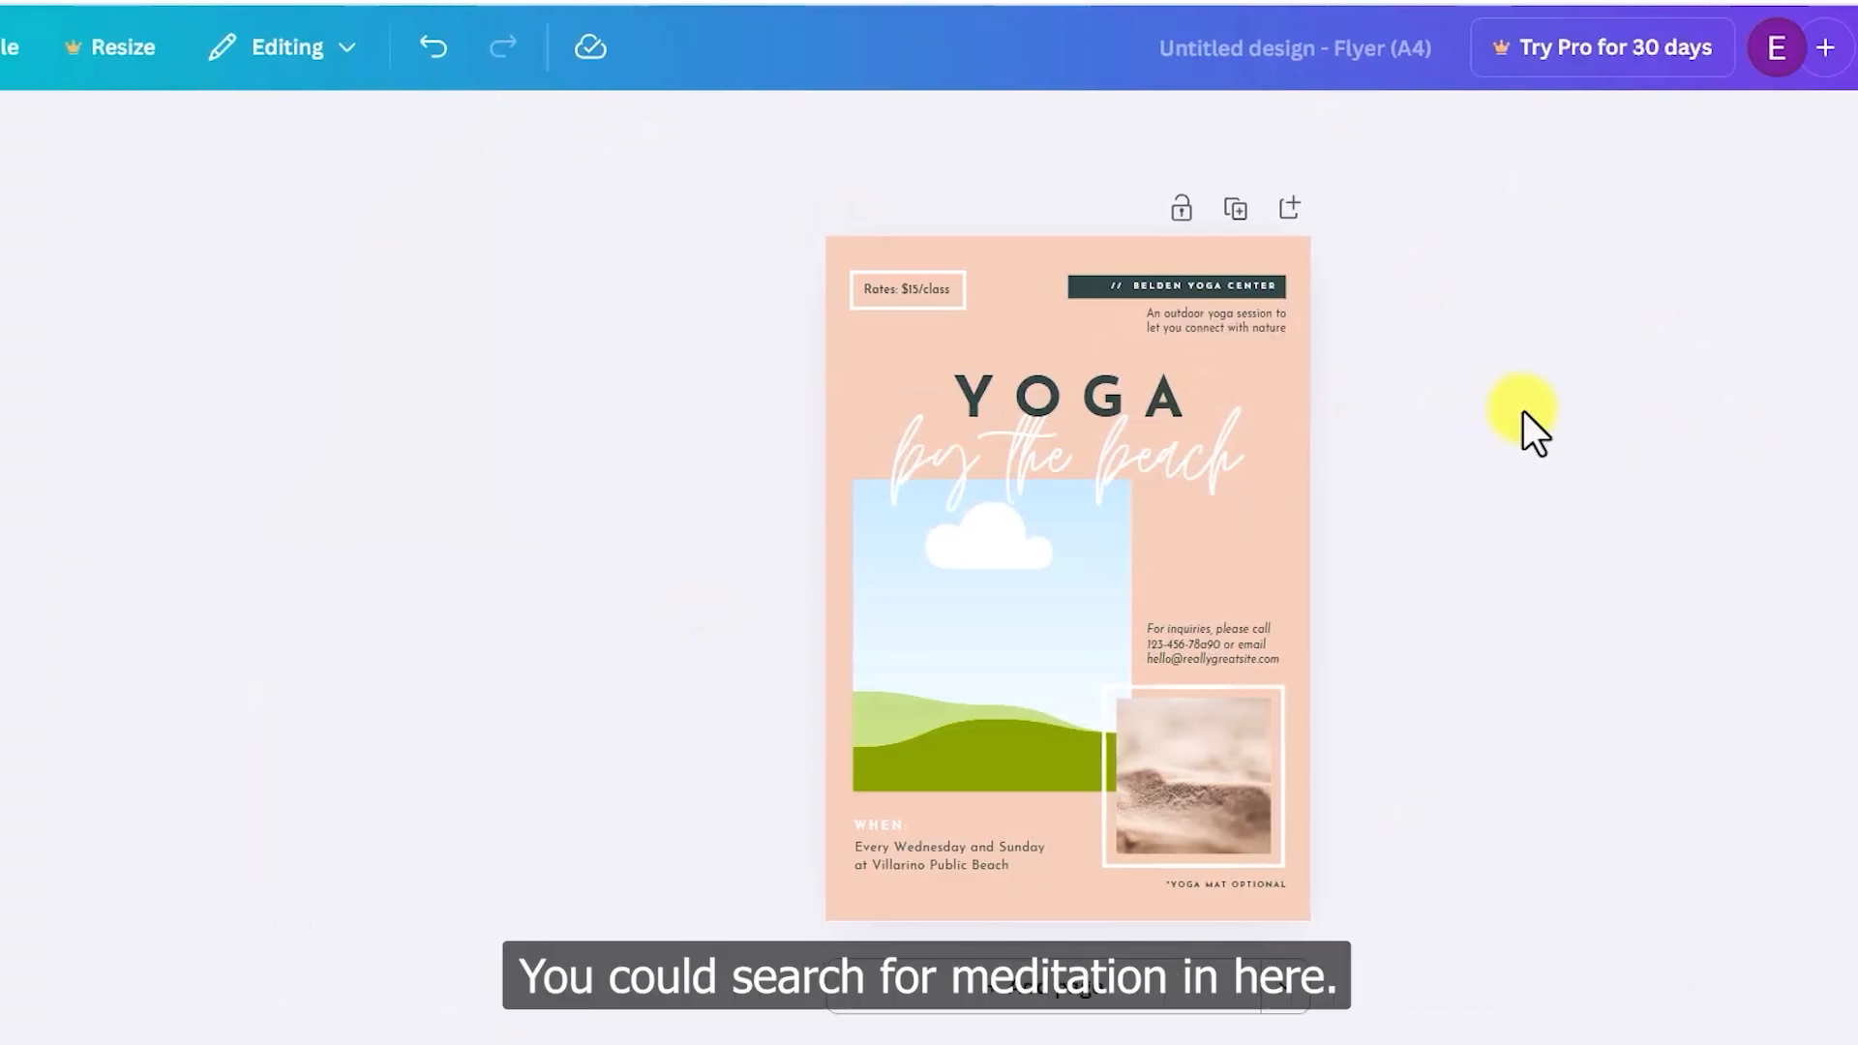
click(11, 276)
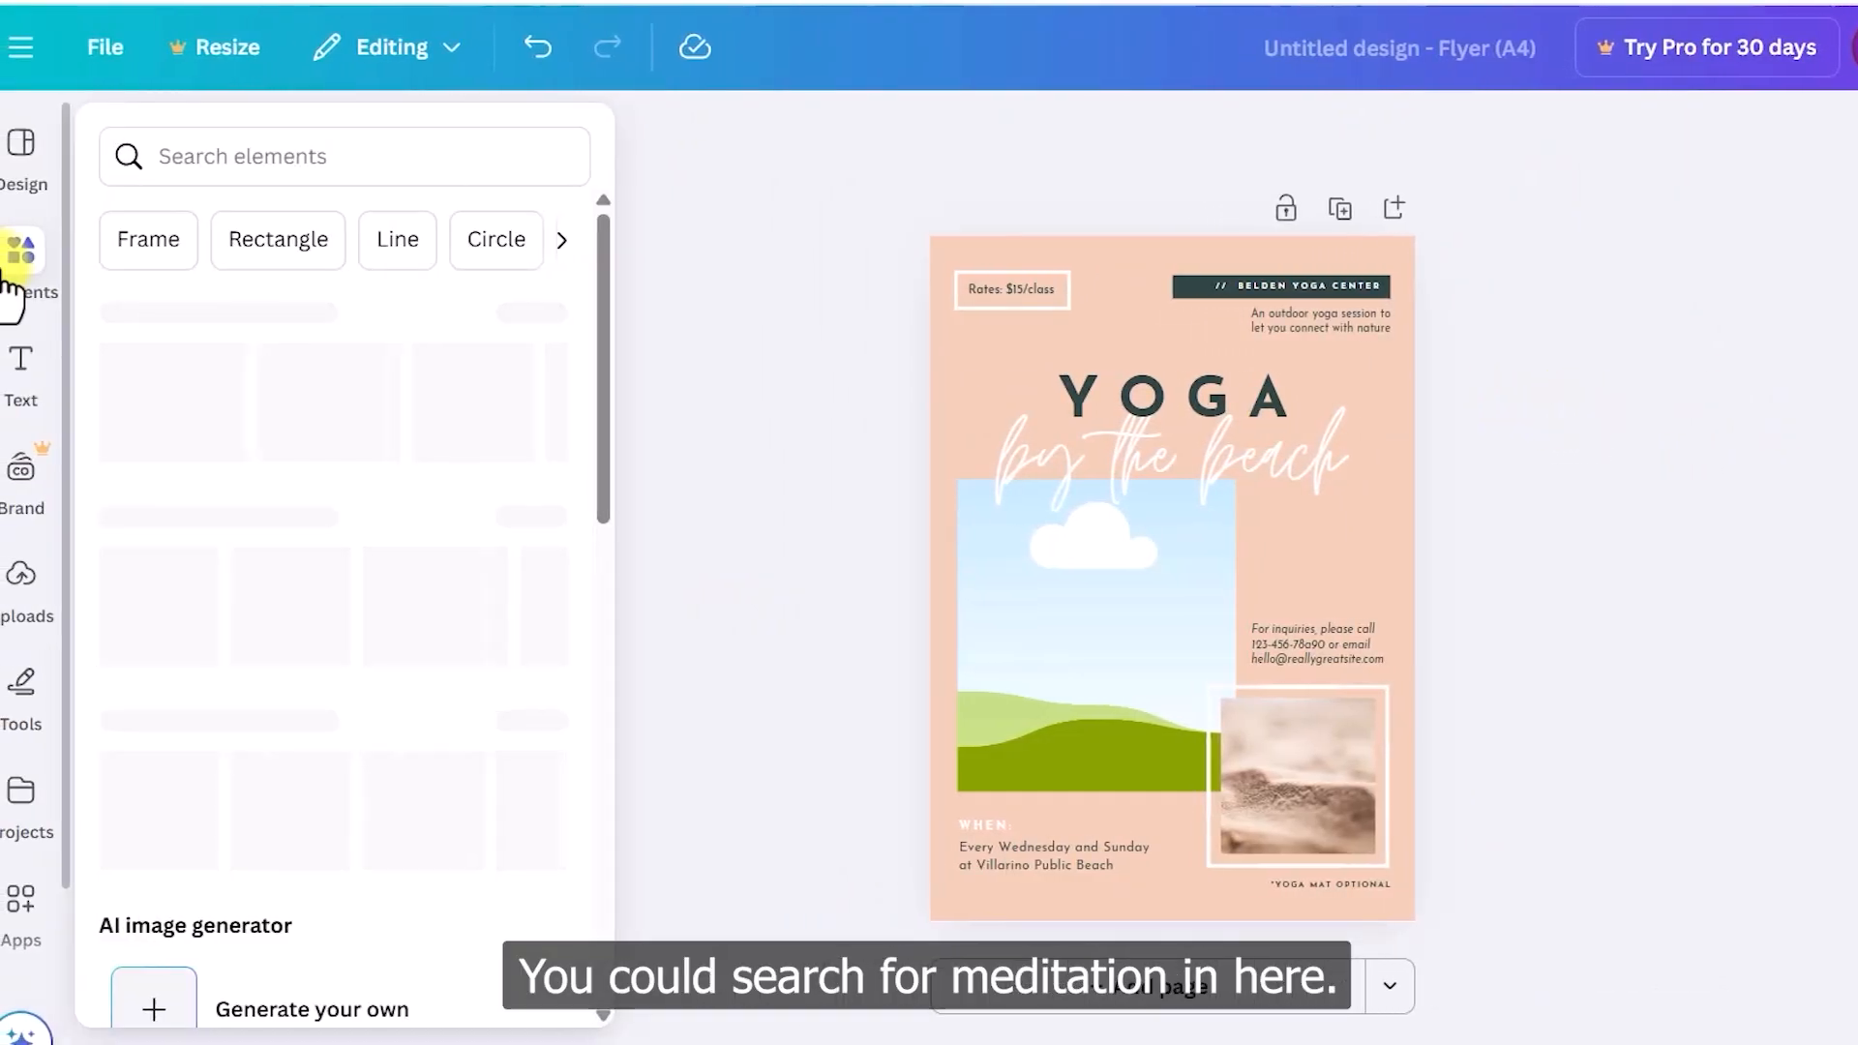
click(254, 158)
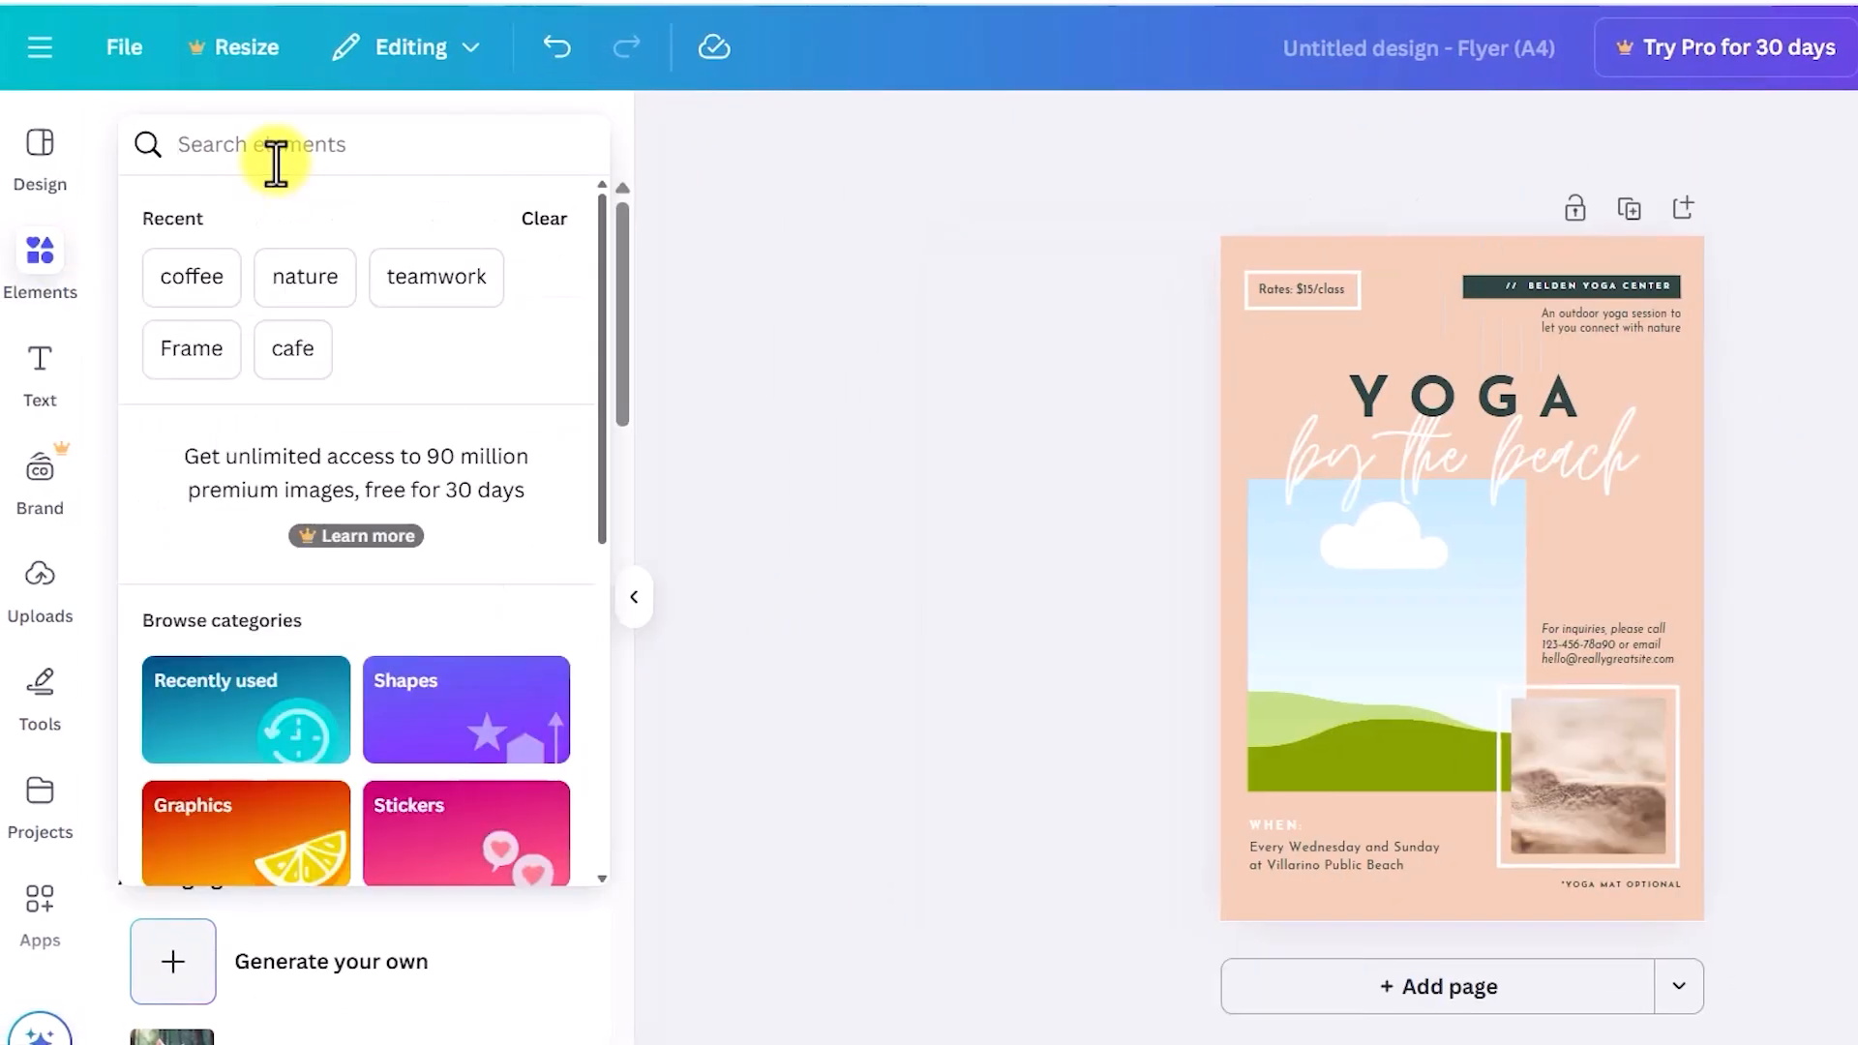
text(medi)
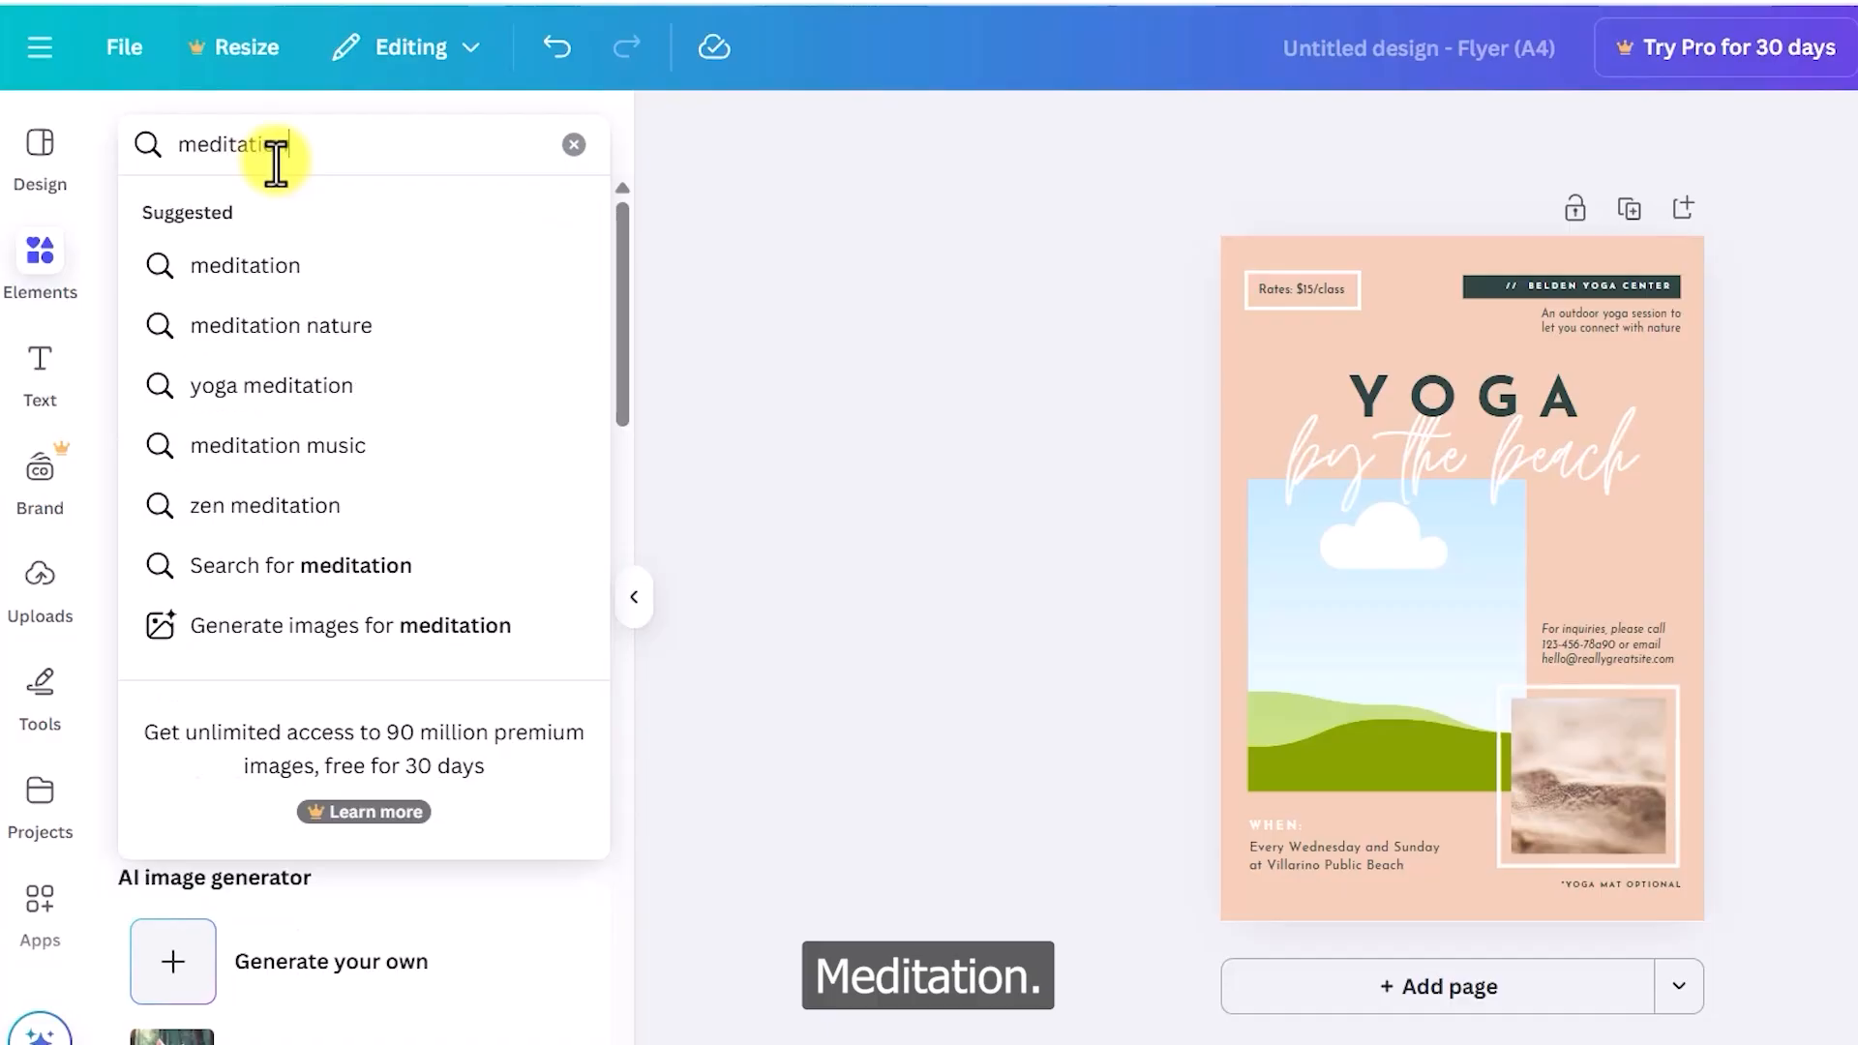
text(tation)
key(Return)
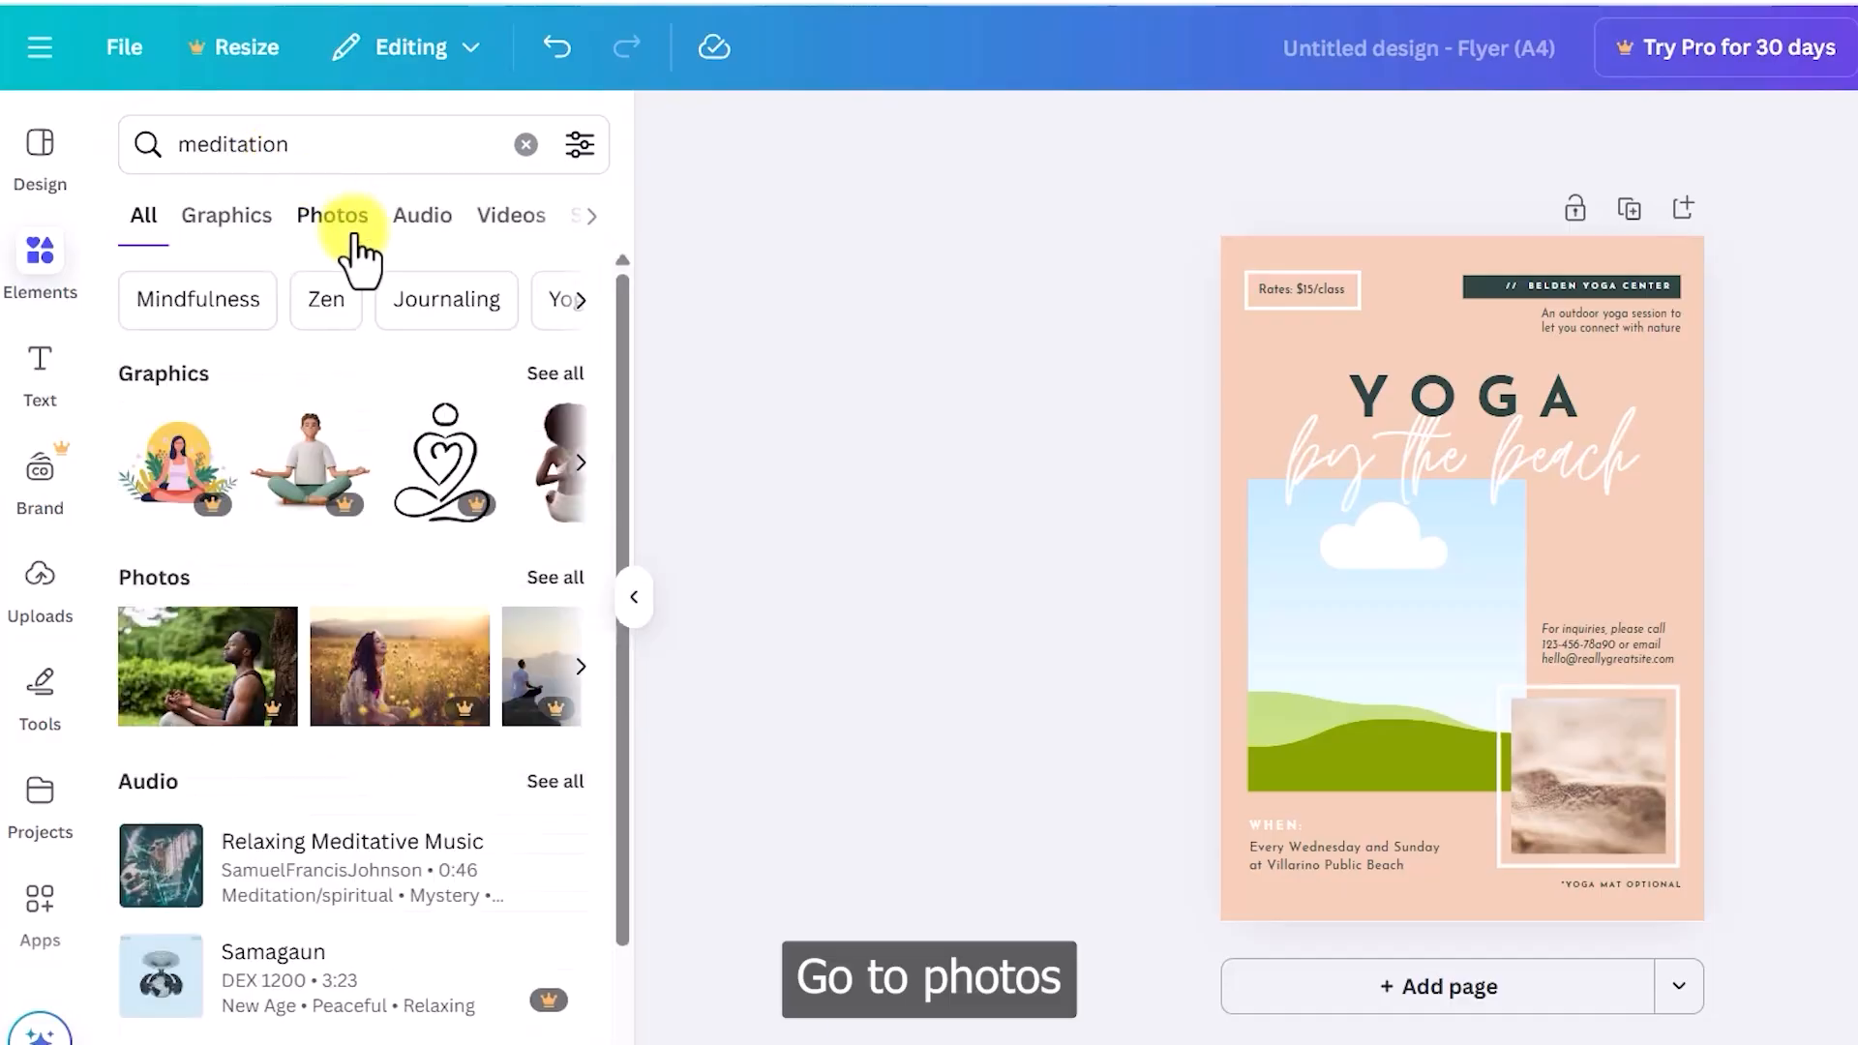
click(354, 237)
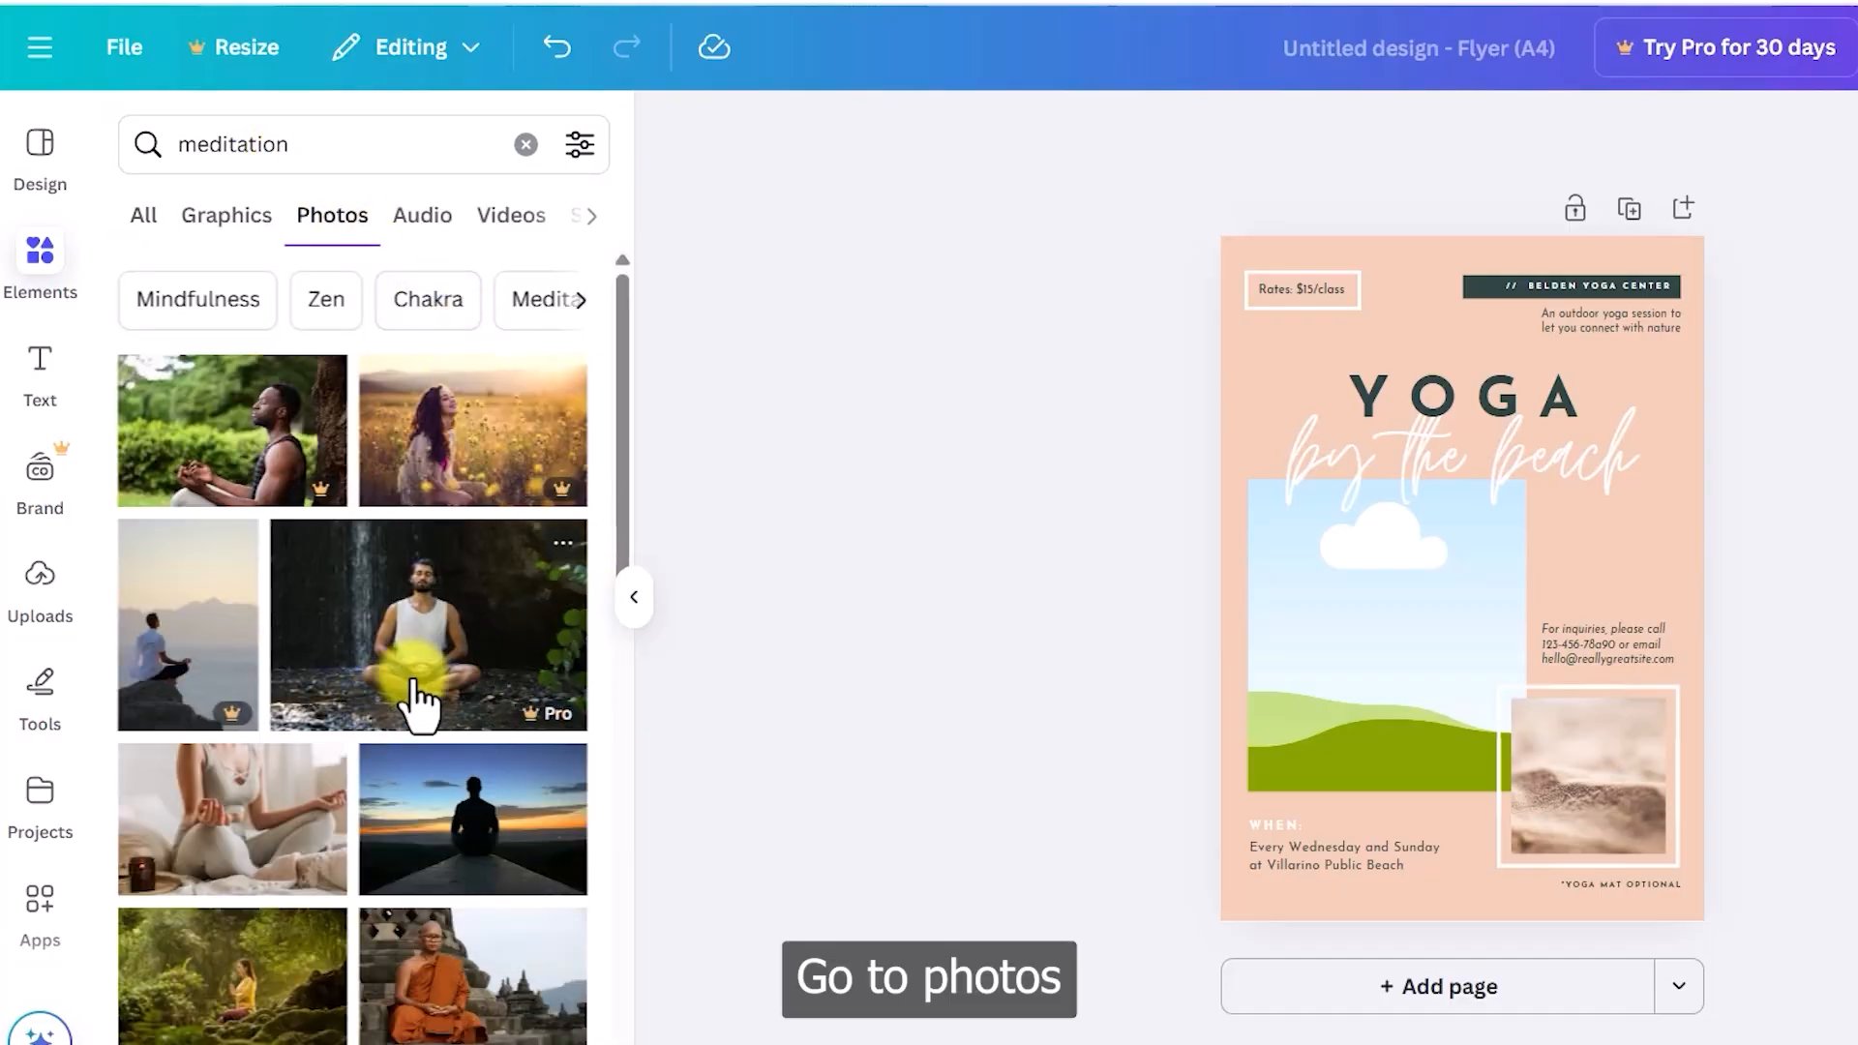
scroll(431, 677, down, 5)
scroll(403, 642, down, 6)
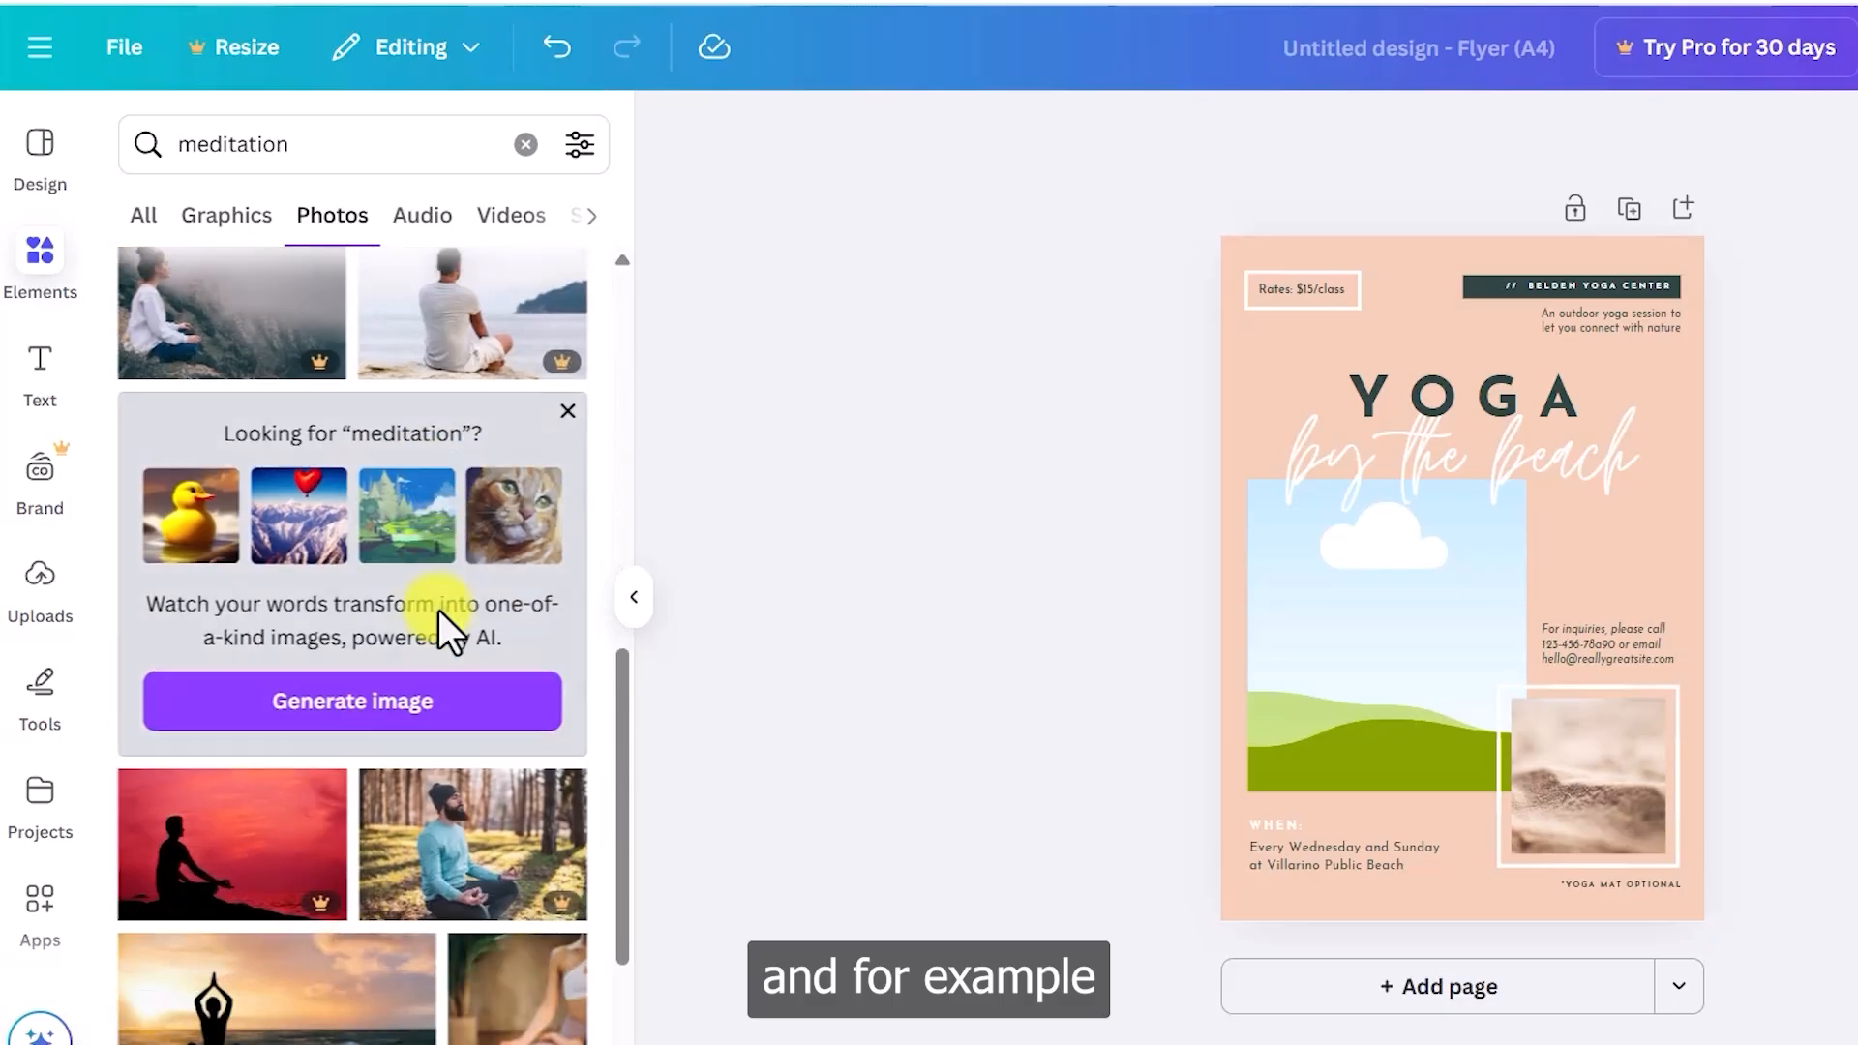
scroll(443, 631, down, 3)
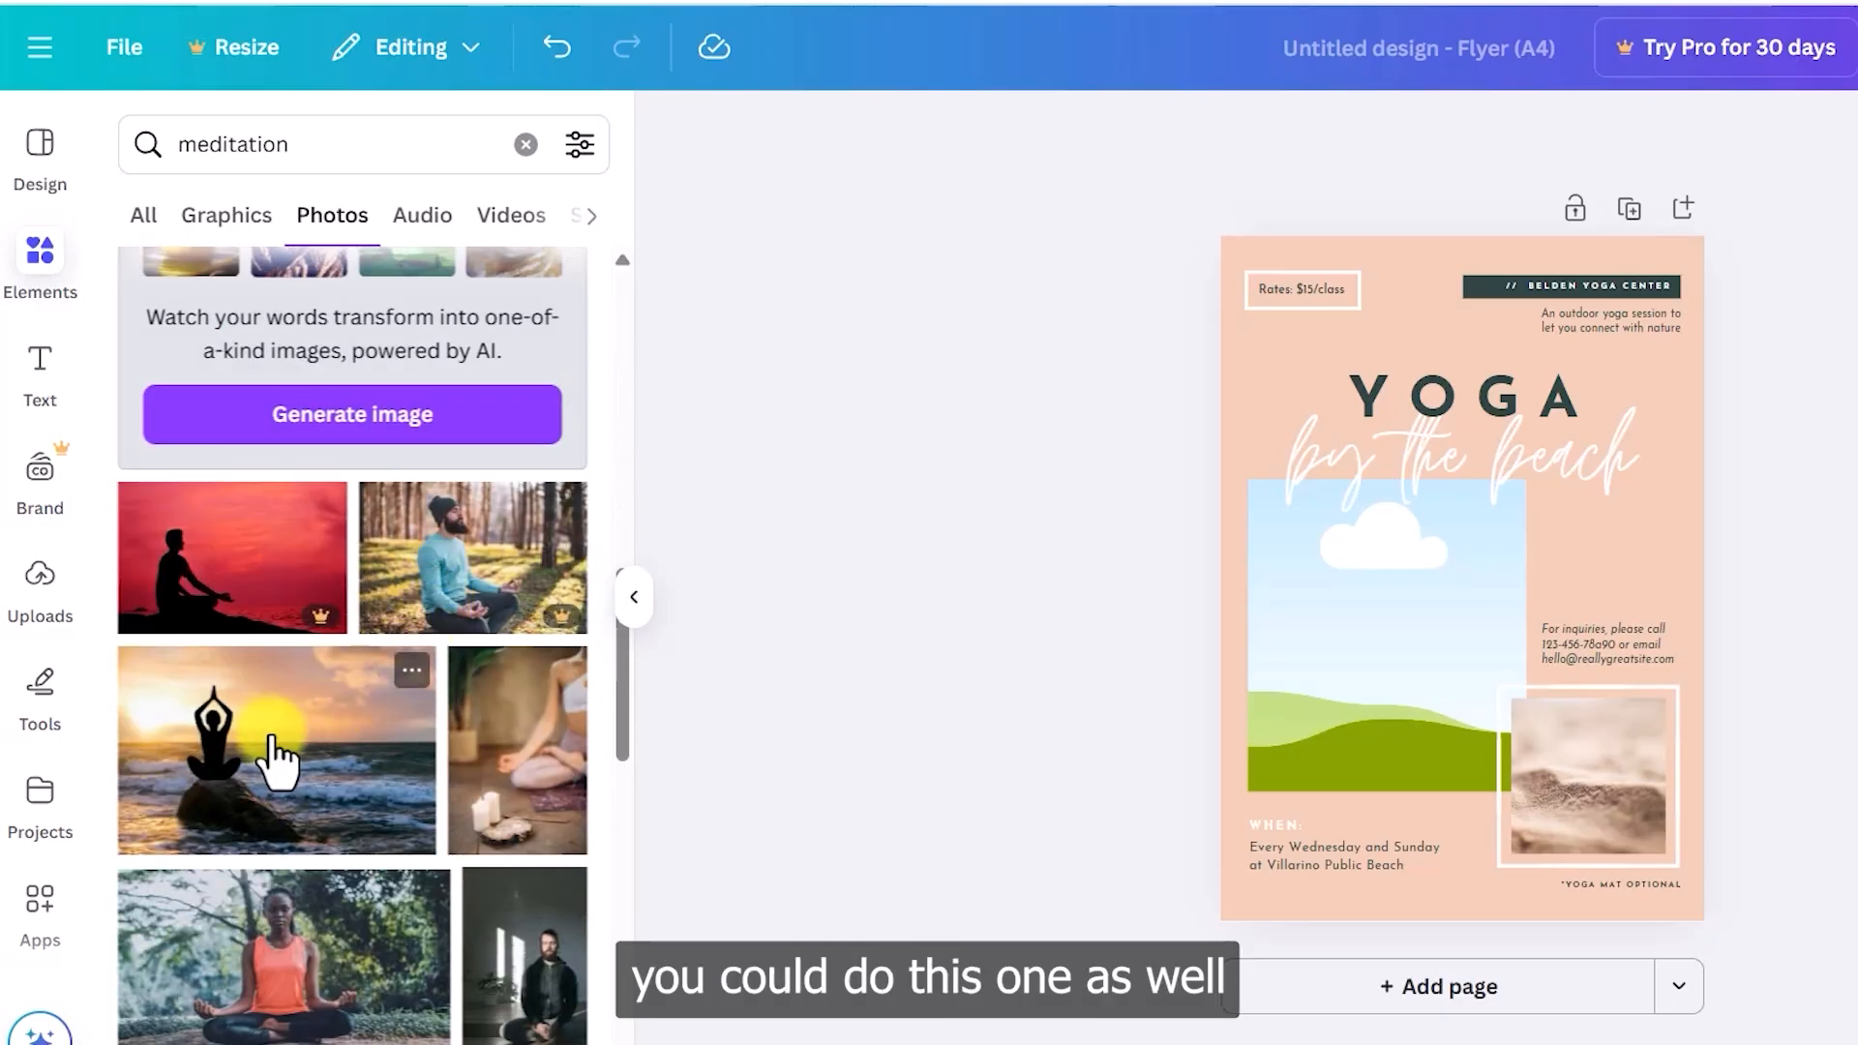
scroll(290, 745, down, 6)
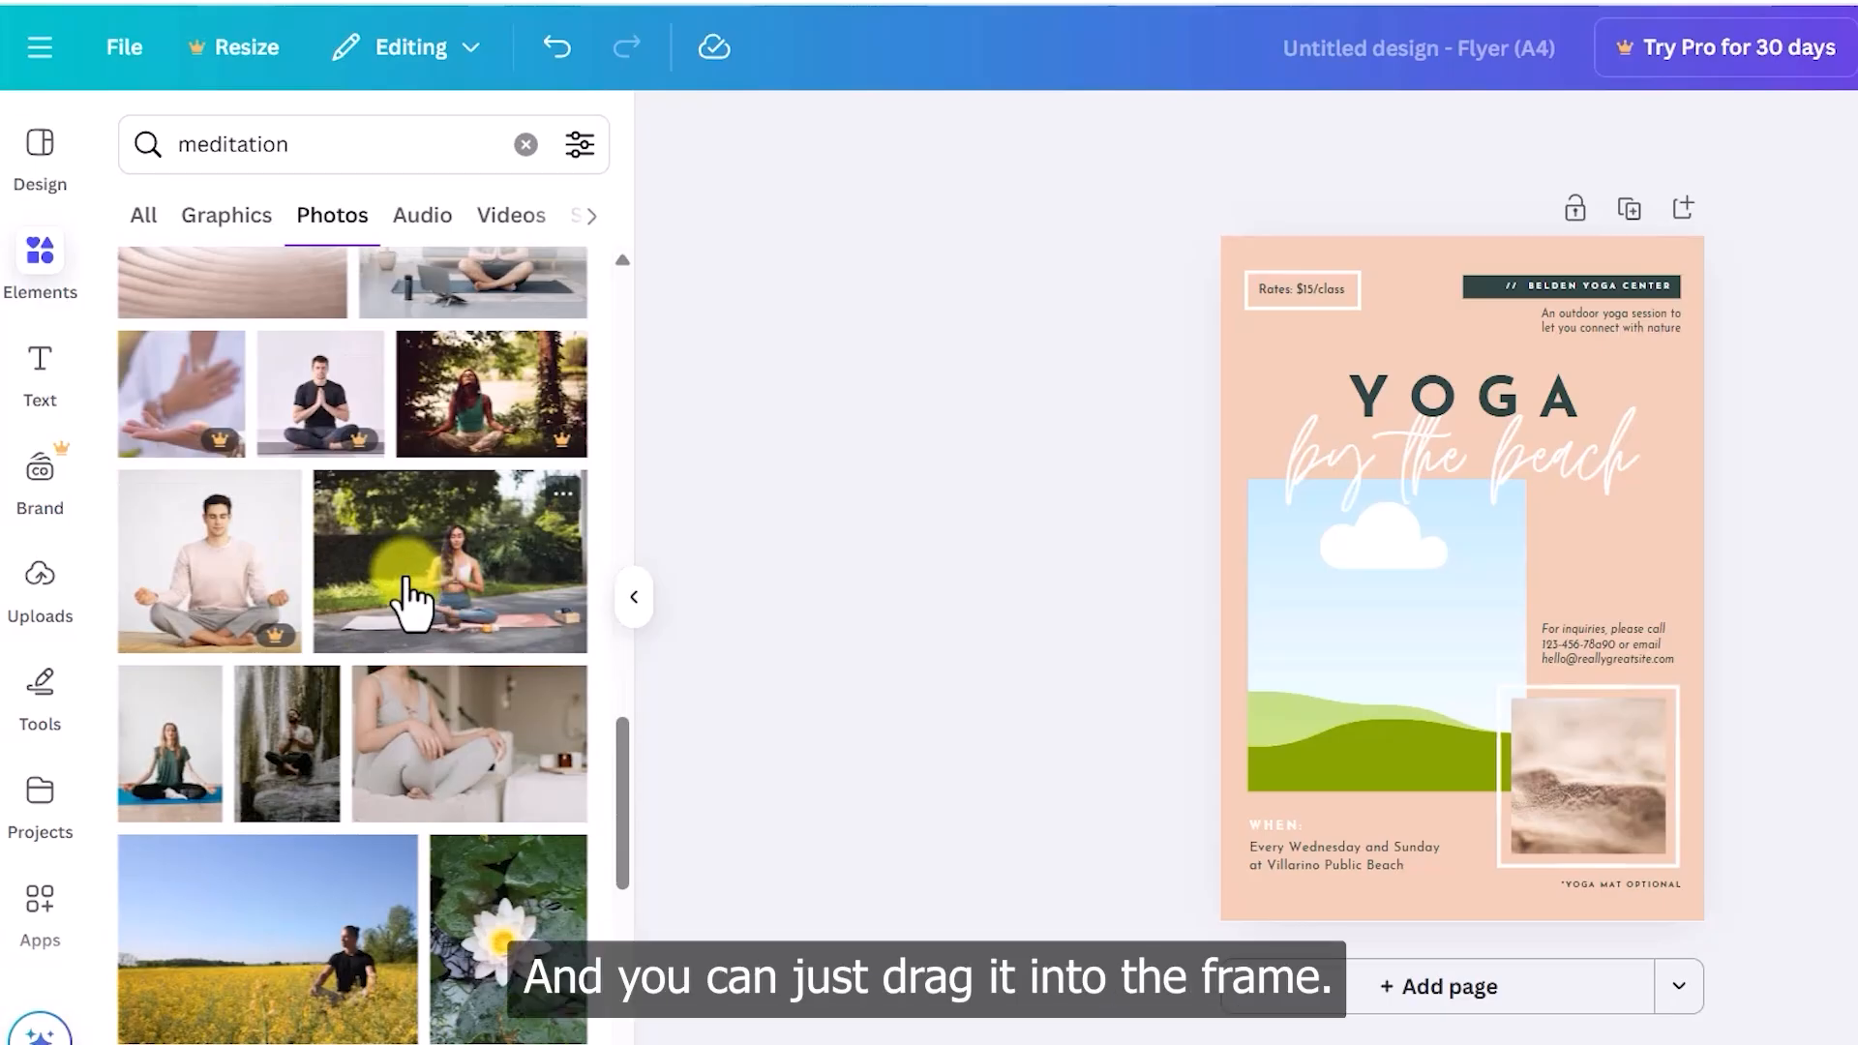
drag(407, 601, 1293, 602)
click(1384, 694)
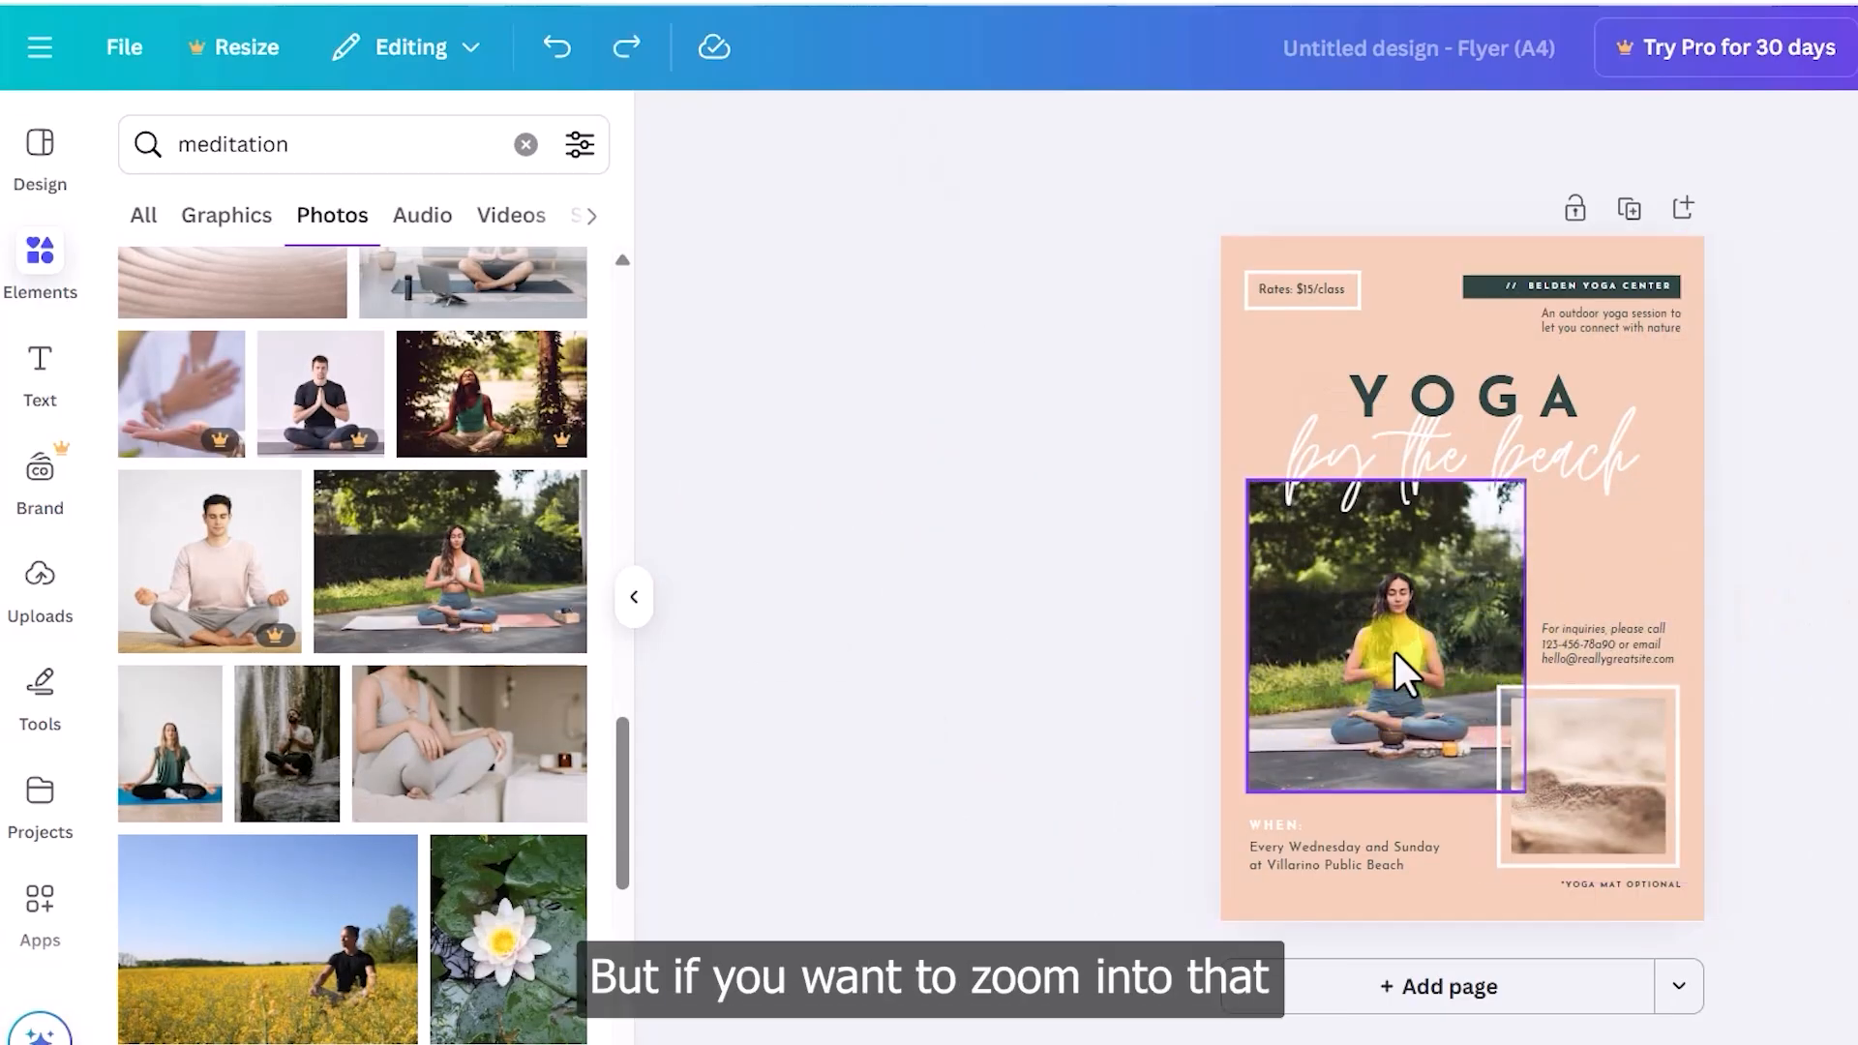
- Zoom the meditation photo in within its frame and shift it upward
double_click(1359, 647)
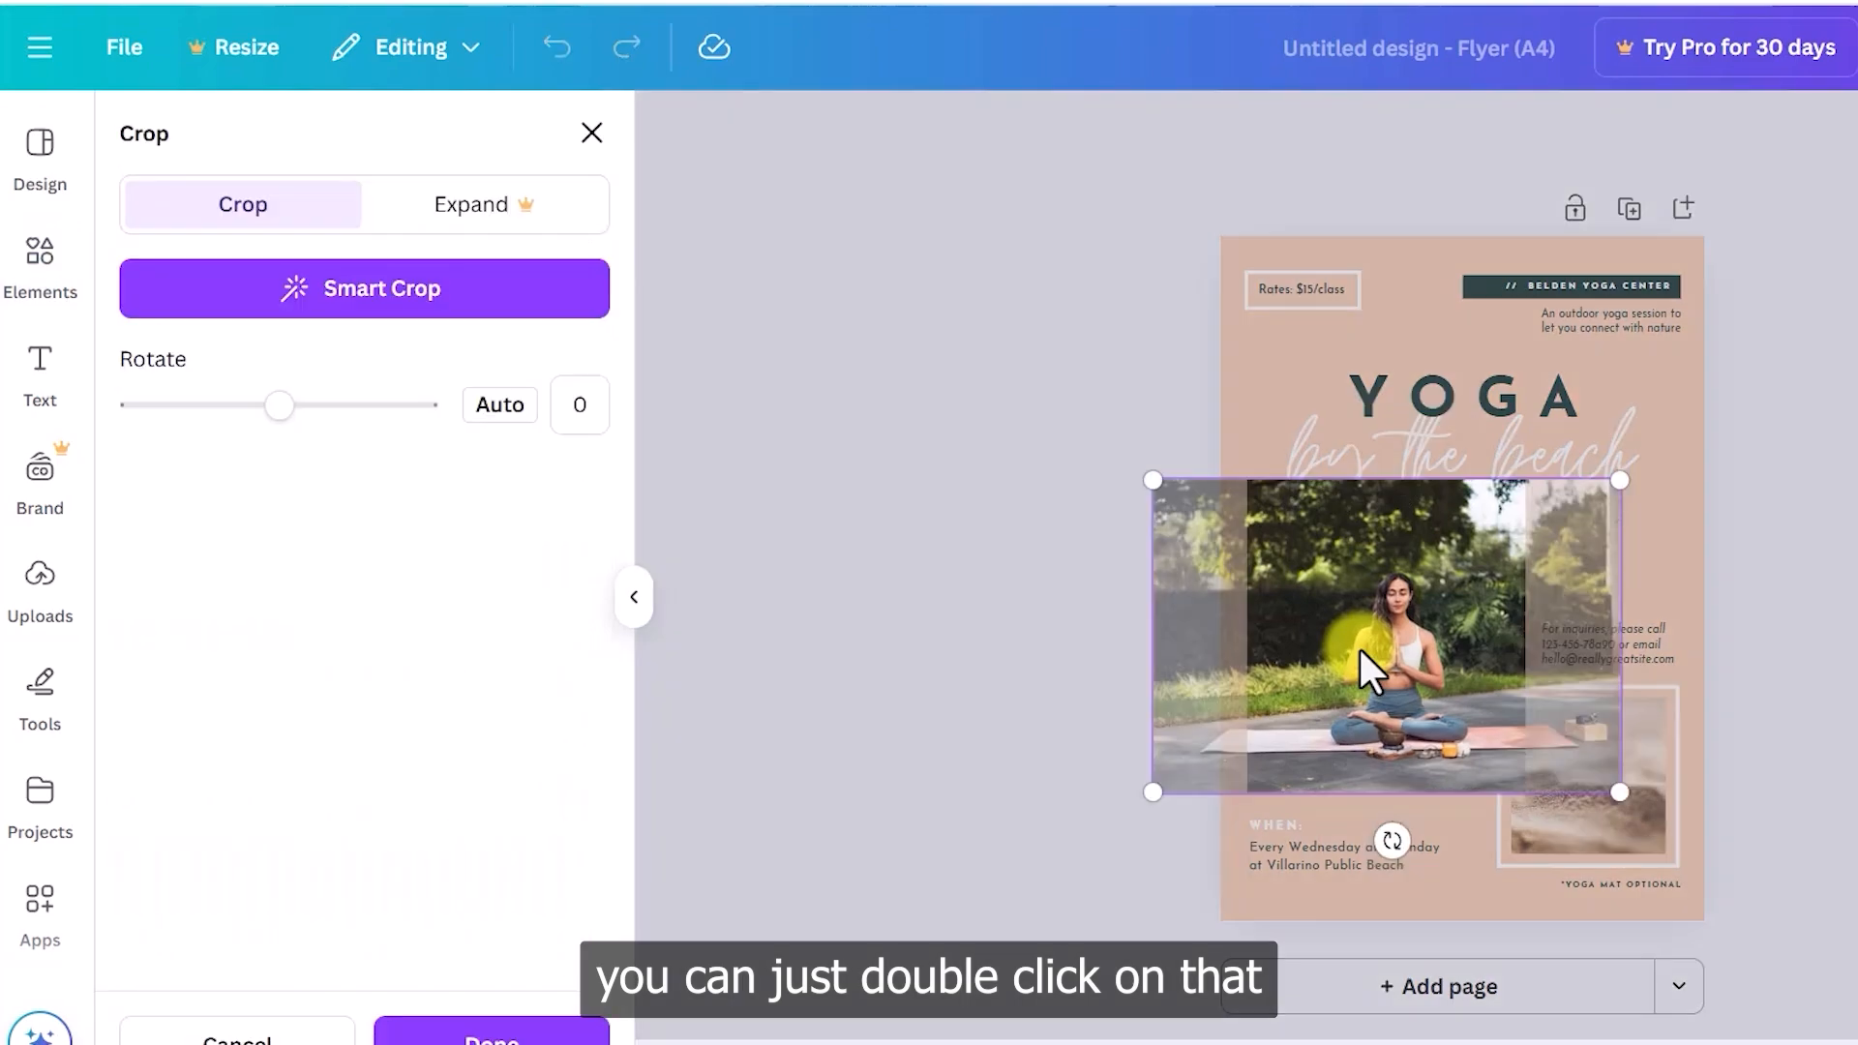
drag(1622, 470, 1737, 401)
drag(1156, 788, 1022, 828)
click(1005, 829)
click(1839, 585)
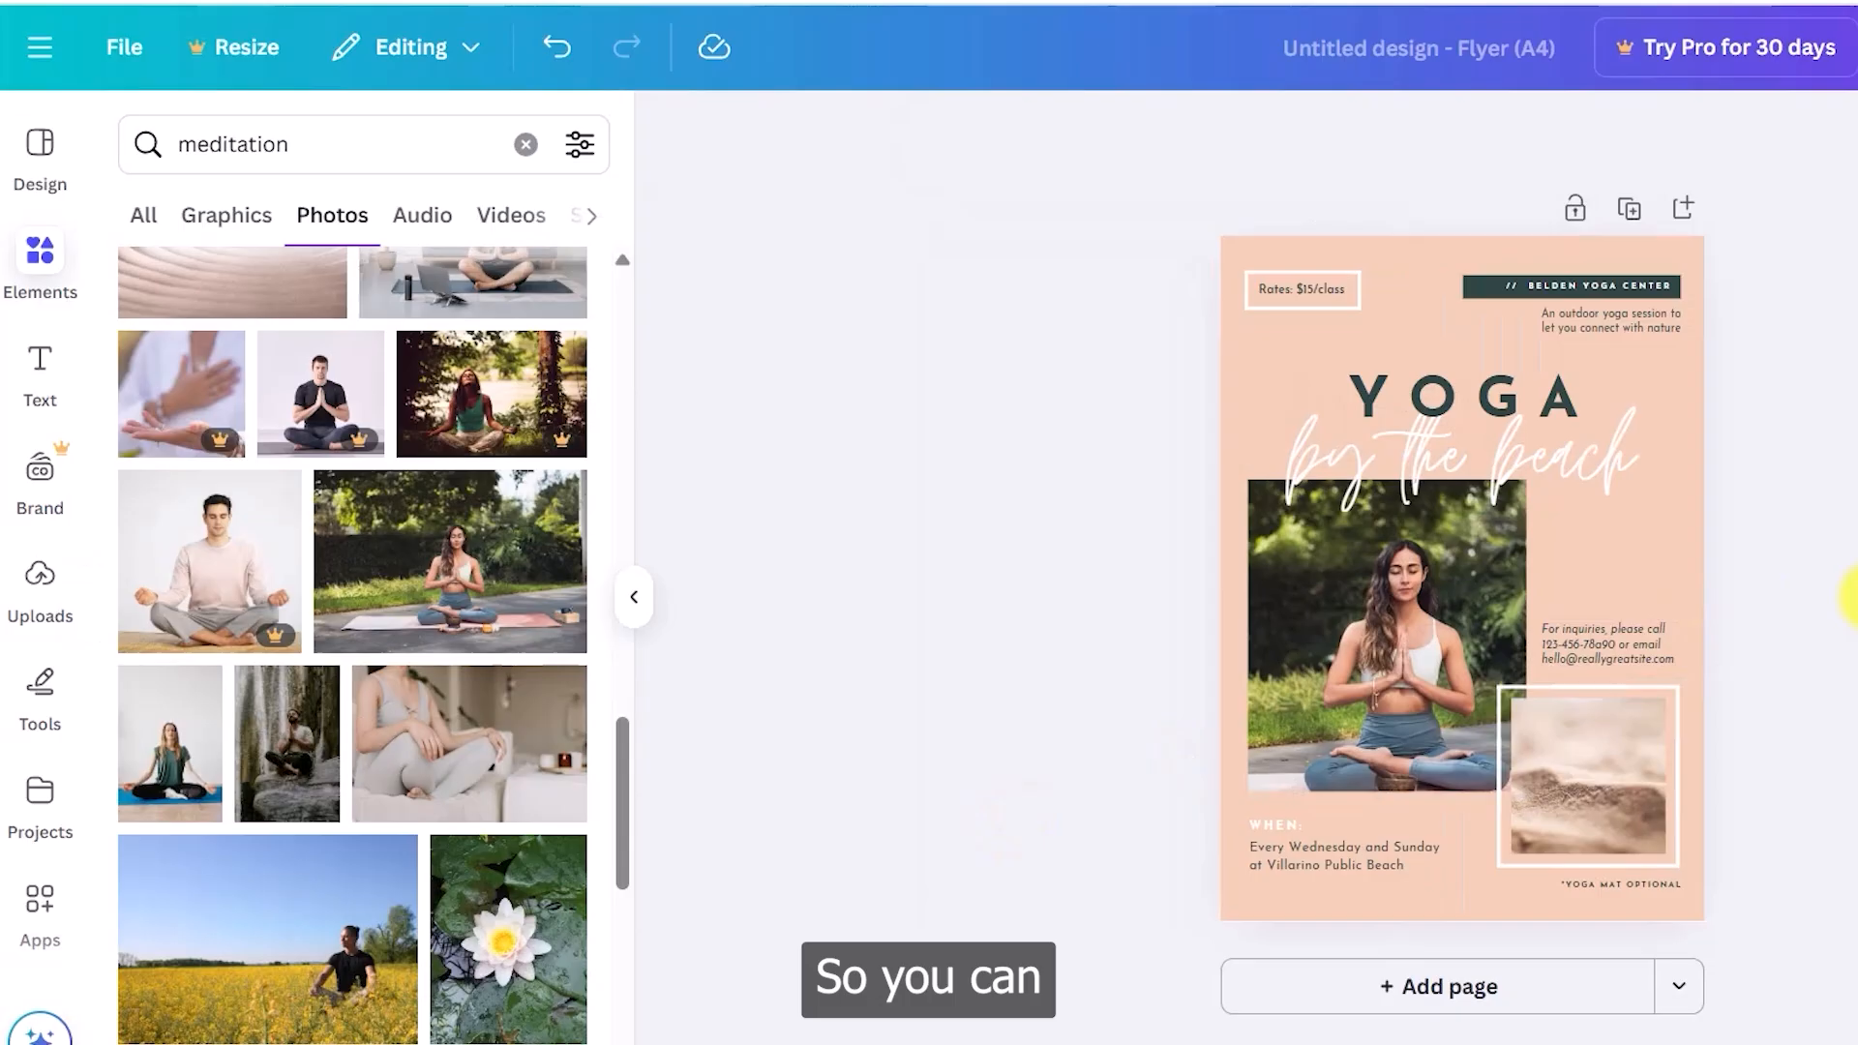
double_click(1392, 716)
drag(1394, 689, 1397, 630)
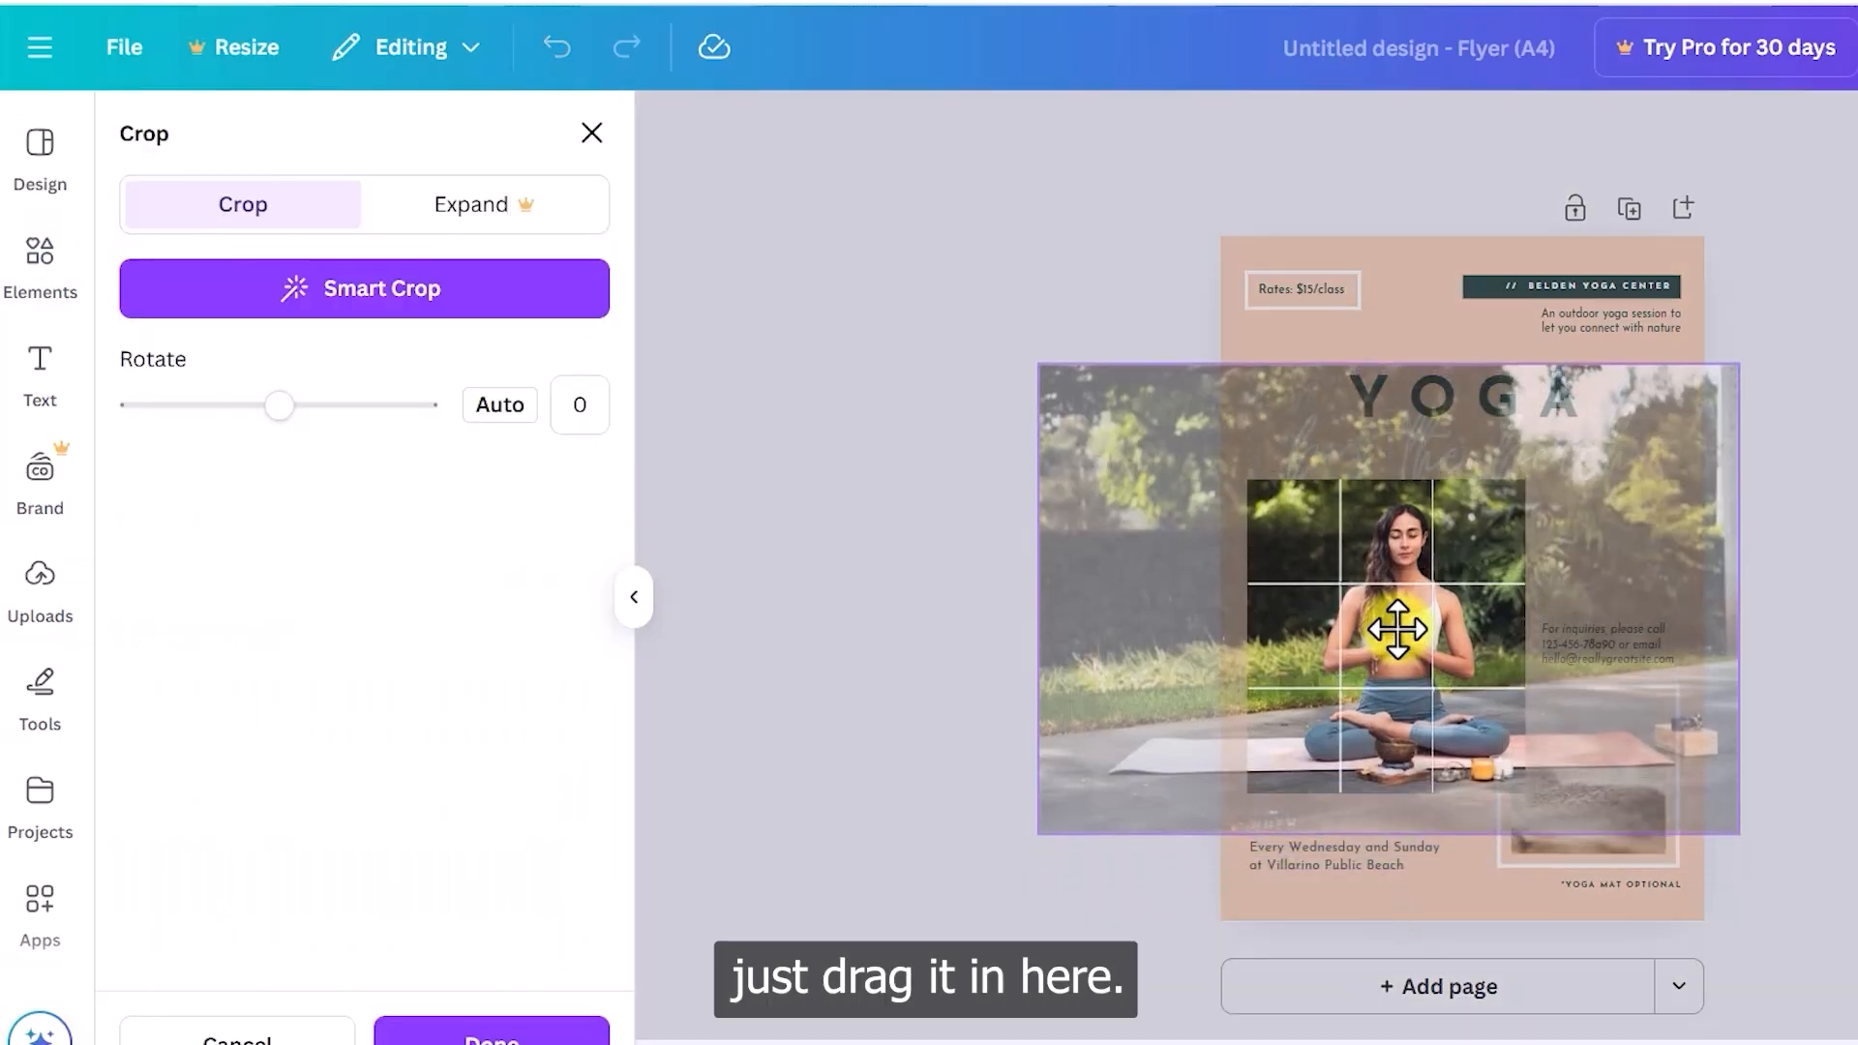
click(1835, 641)
click(1835, 634)
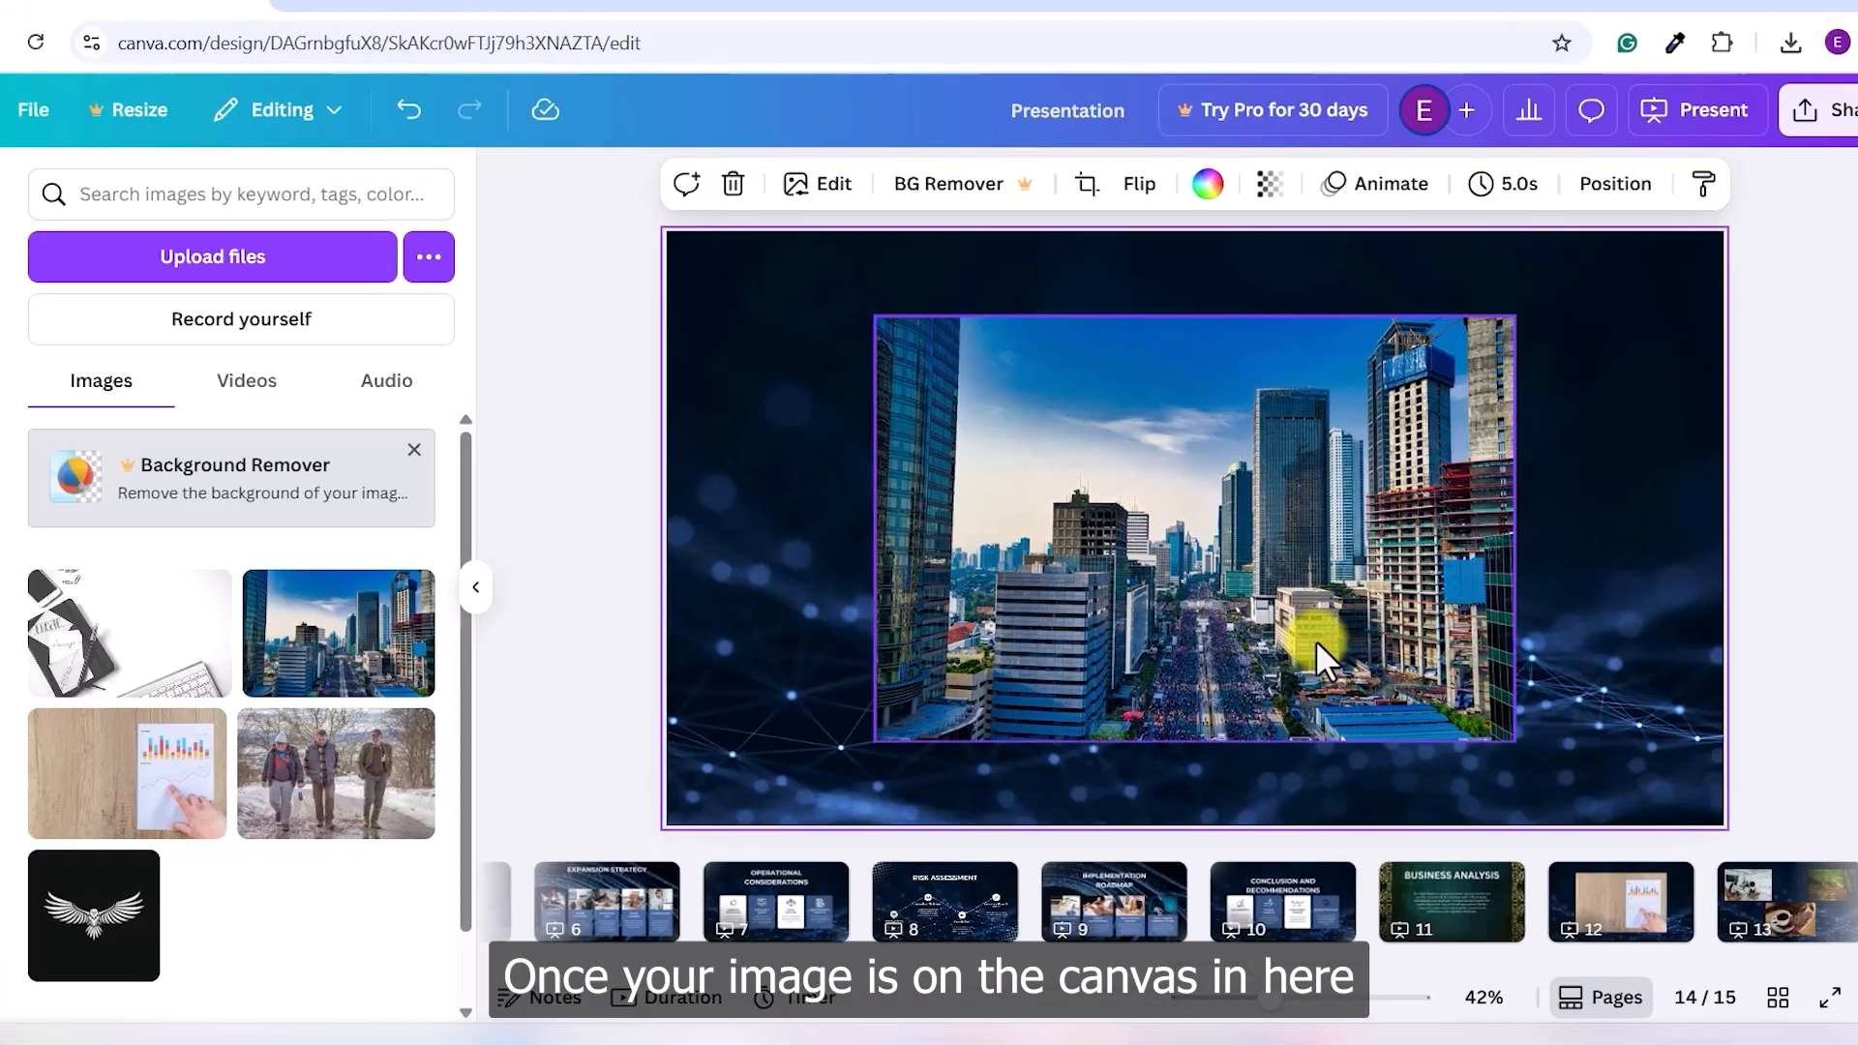
- Resize the city skyline photo to about 1175 by 782 and centre it on the slide
click(1297, 615)
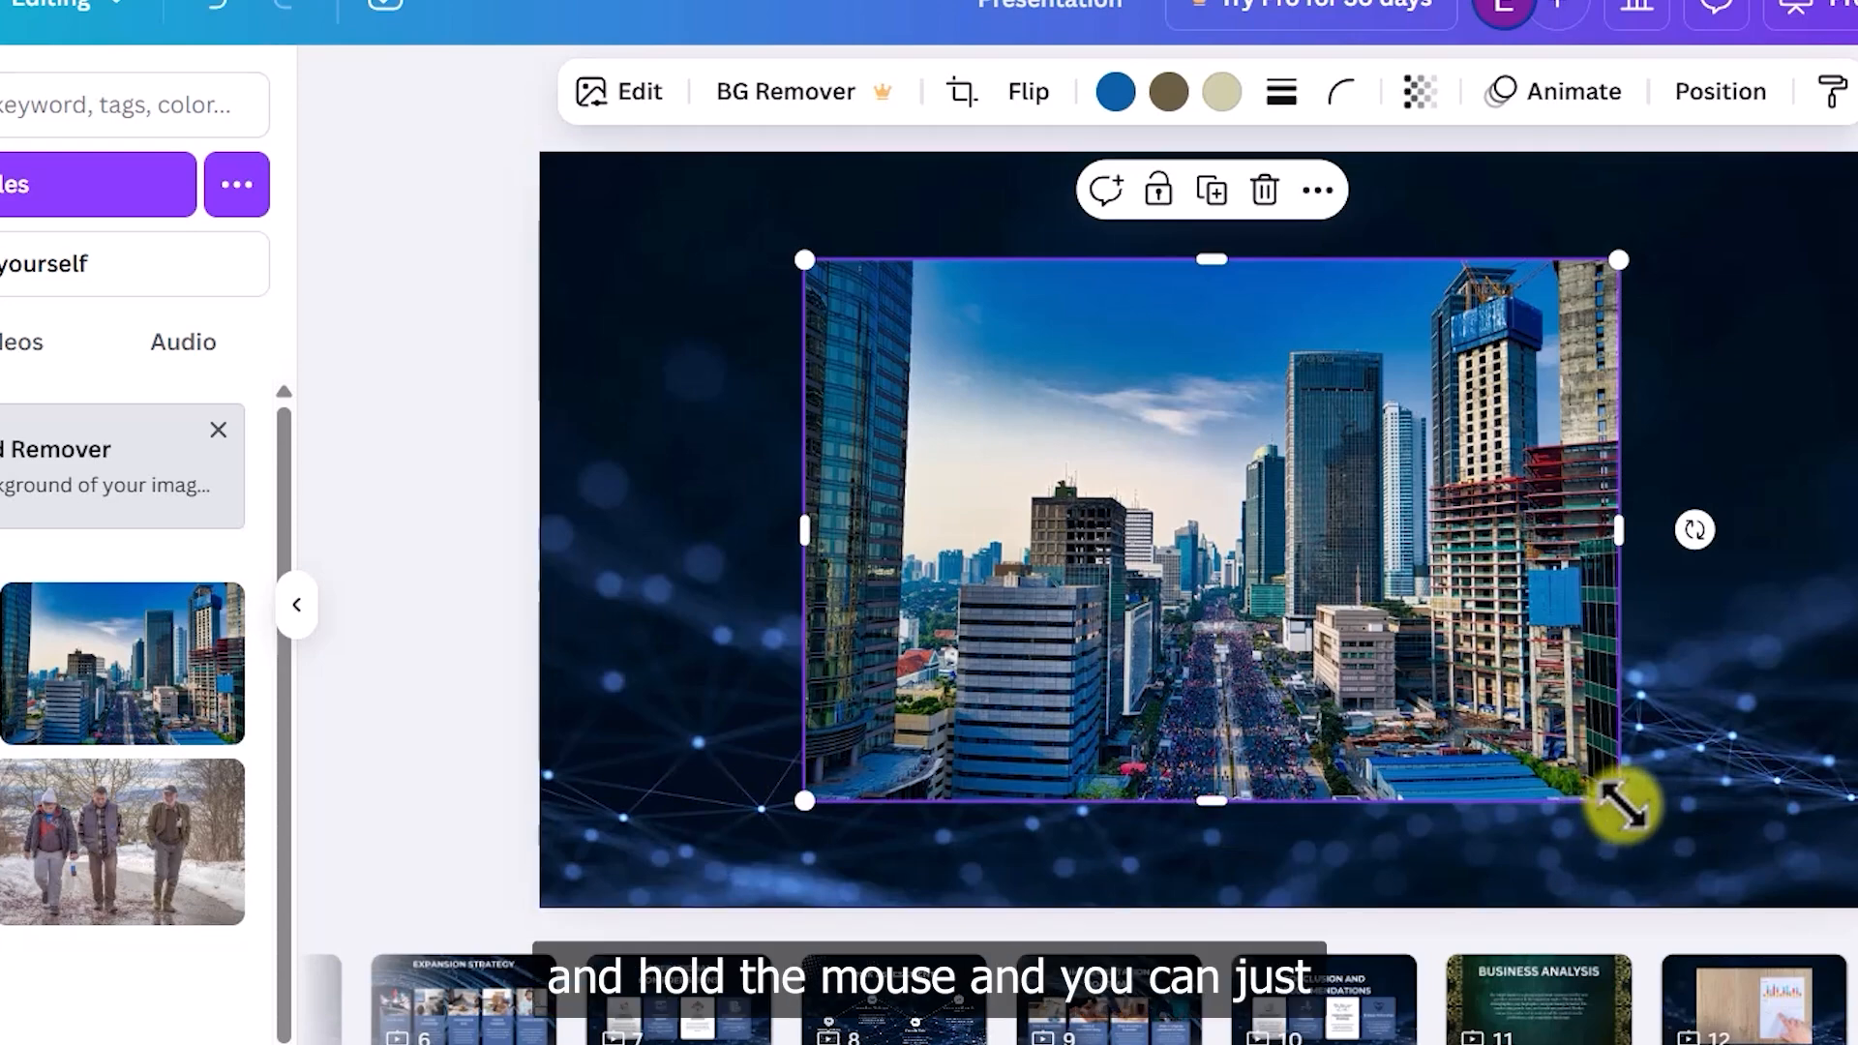
drag(1619, 804, 1659, 755)
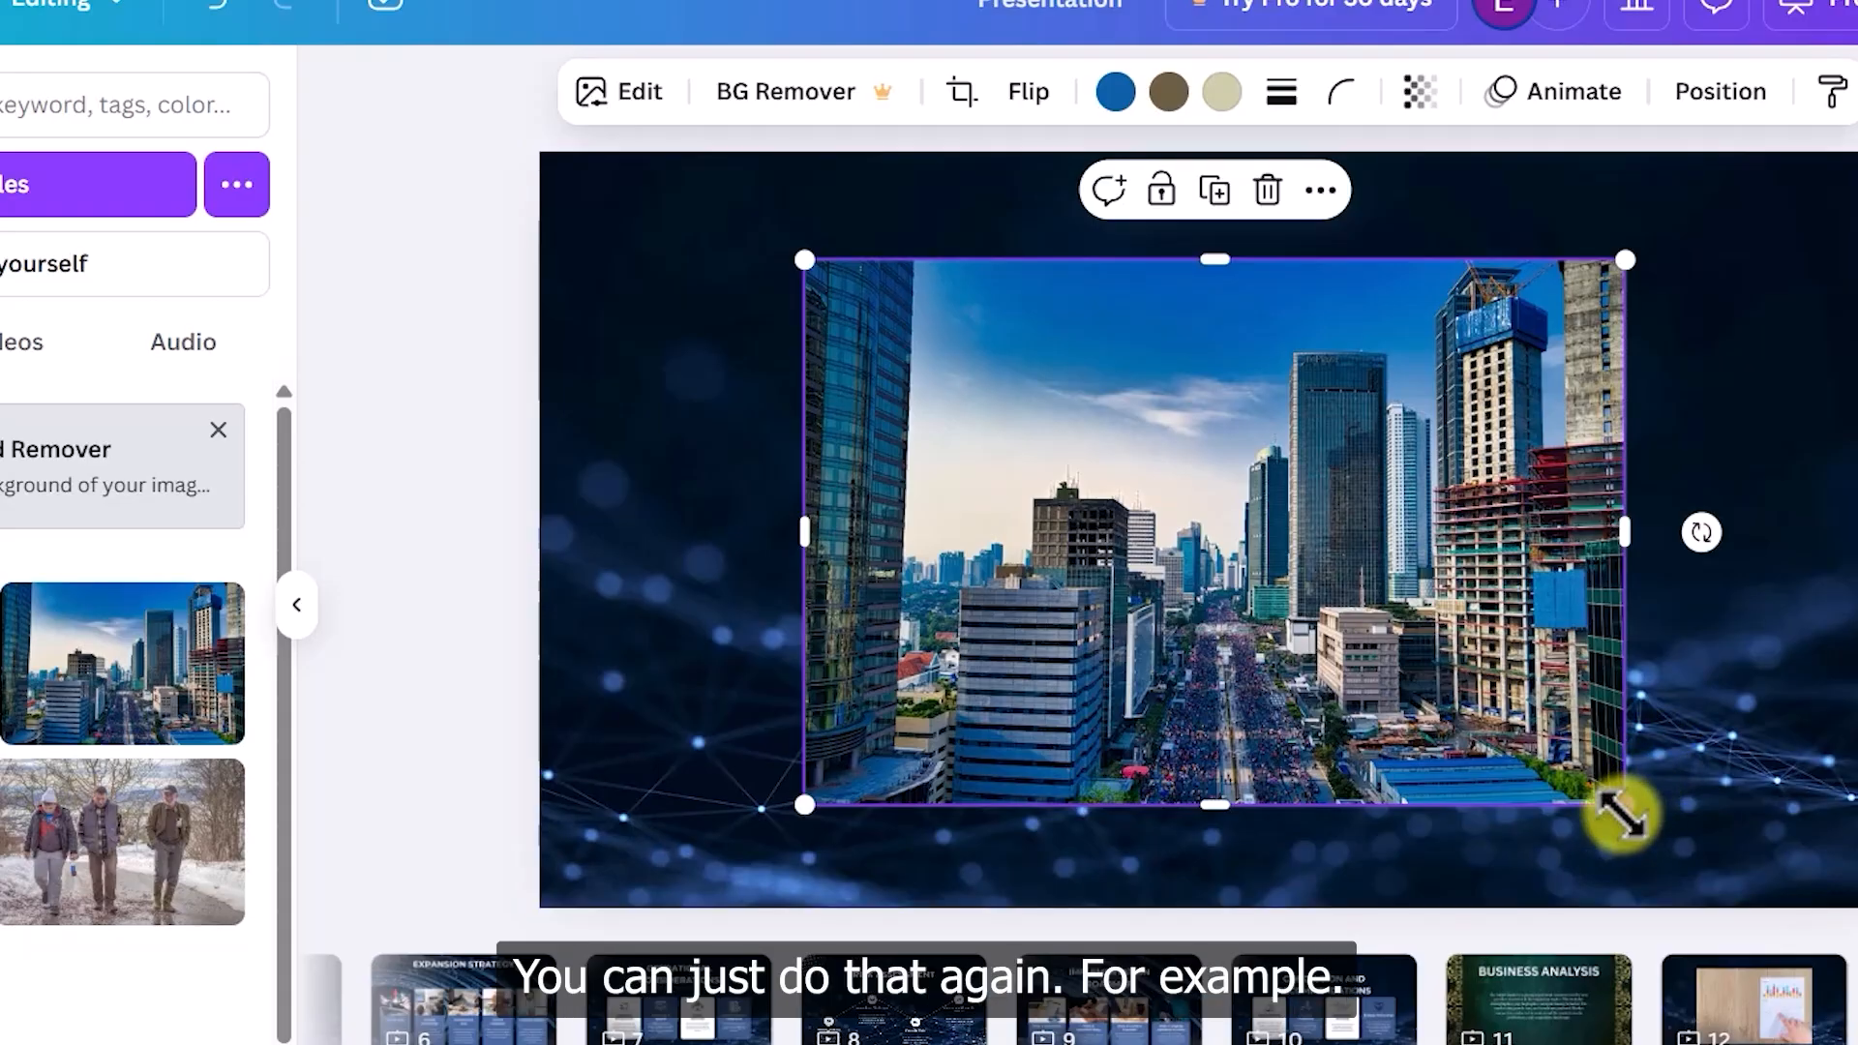
drag(1622, 813, 1665, 842)
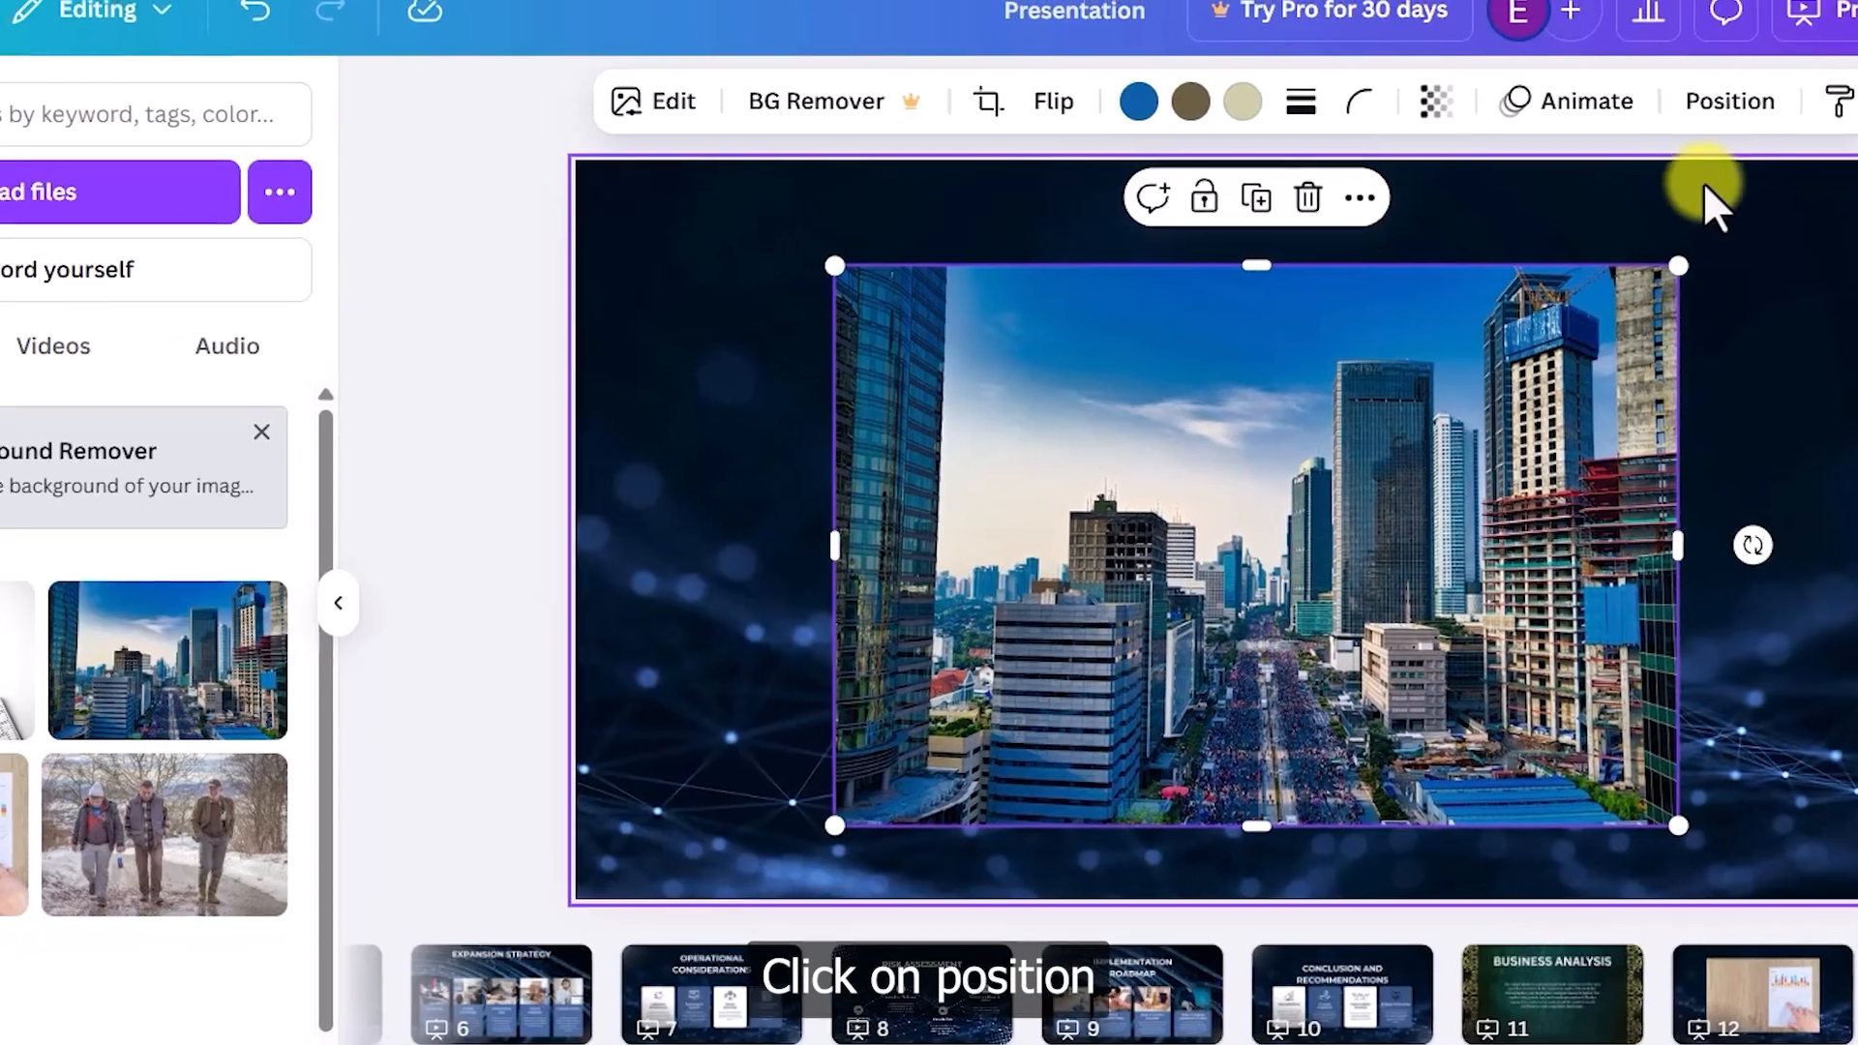
click(1730, 100)
click(246, 569)
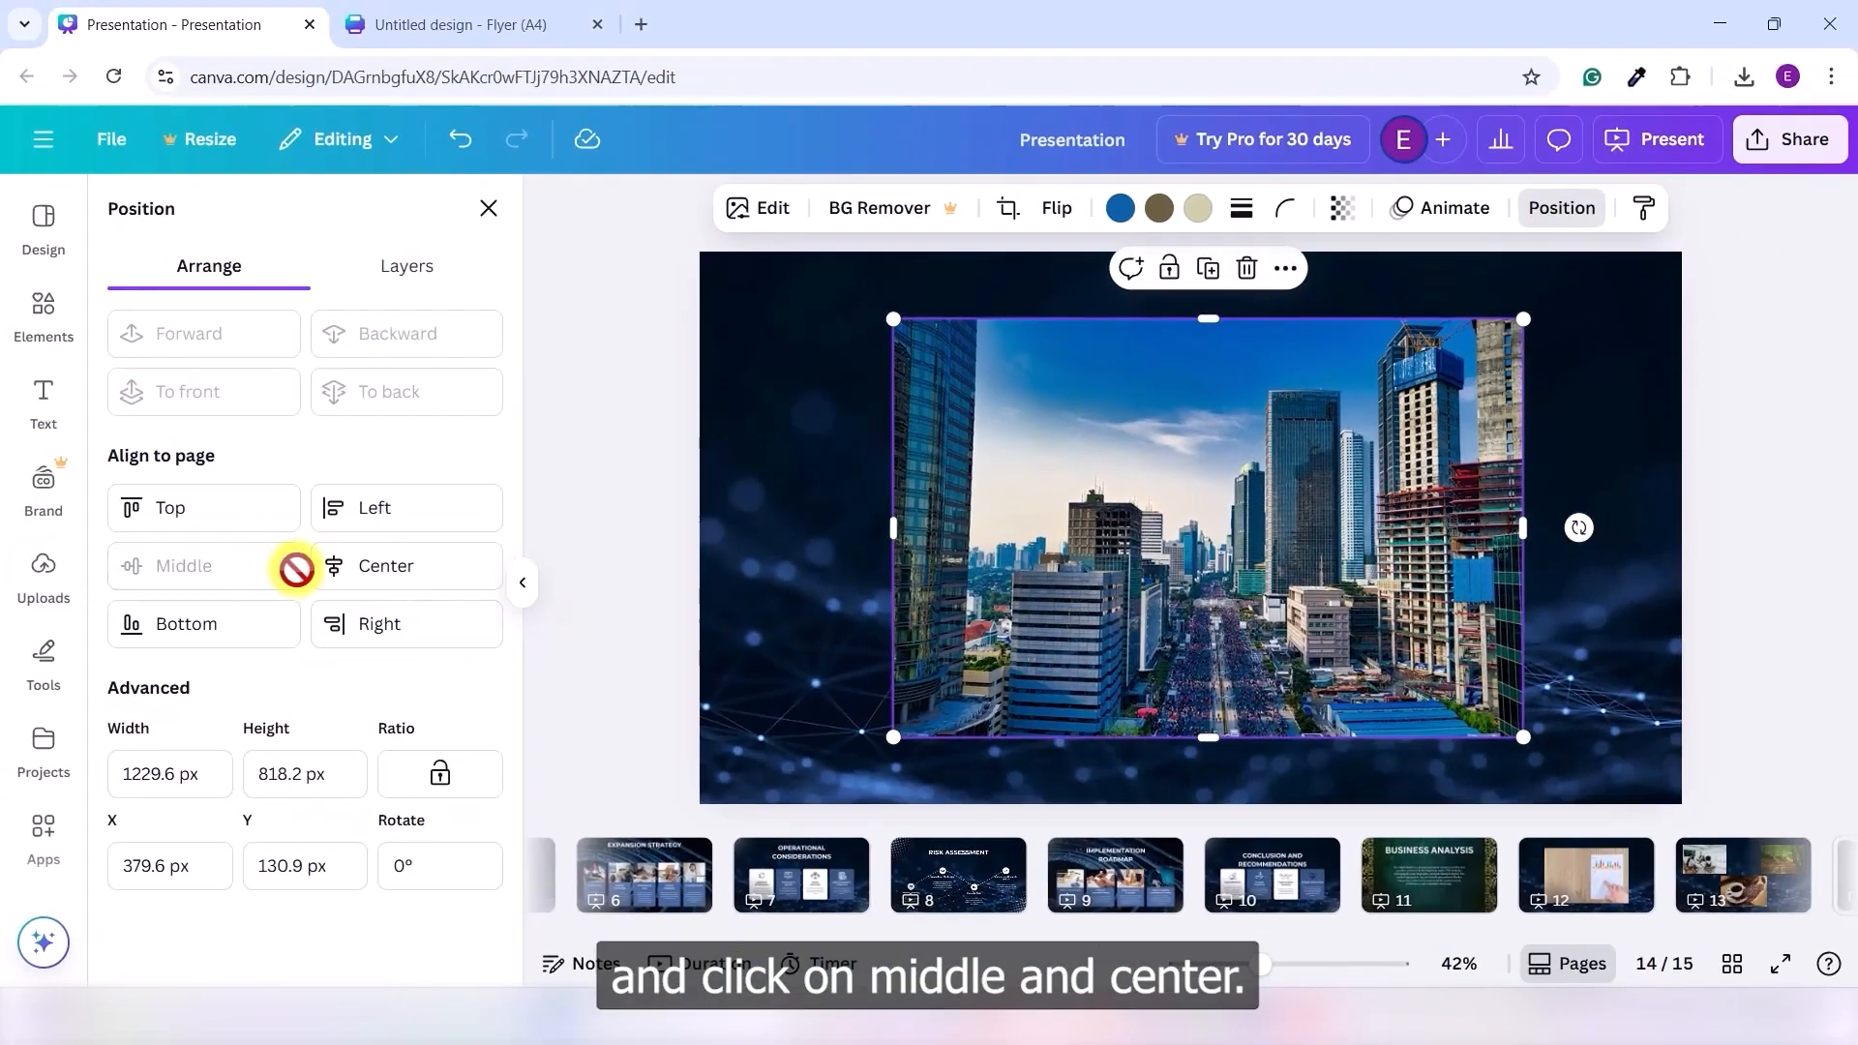
click(374, 571)
click(1568, 625)
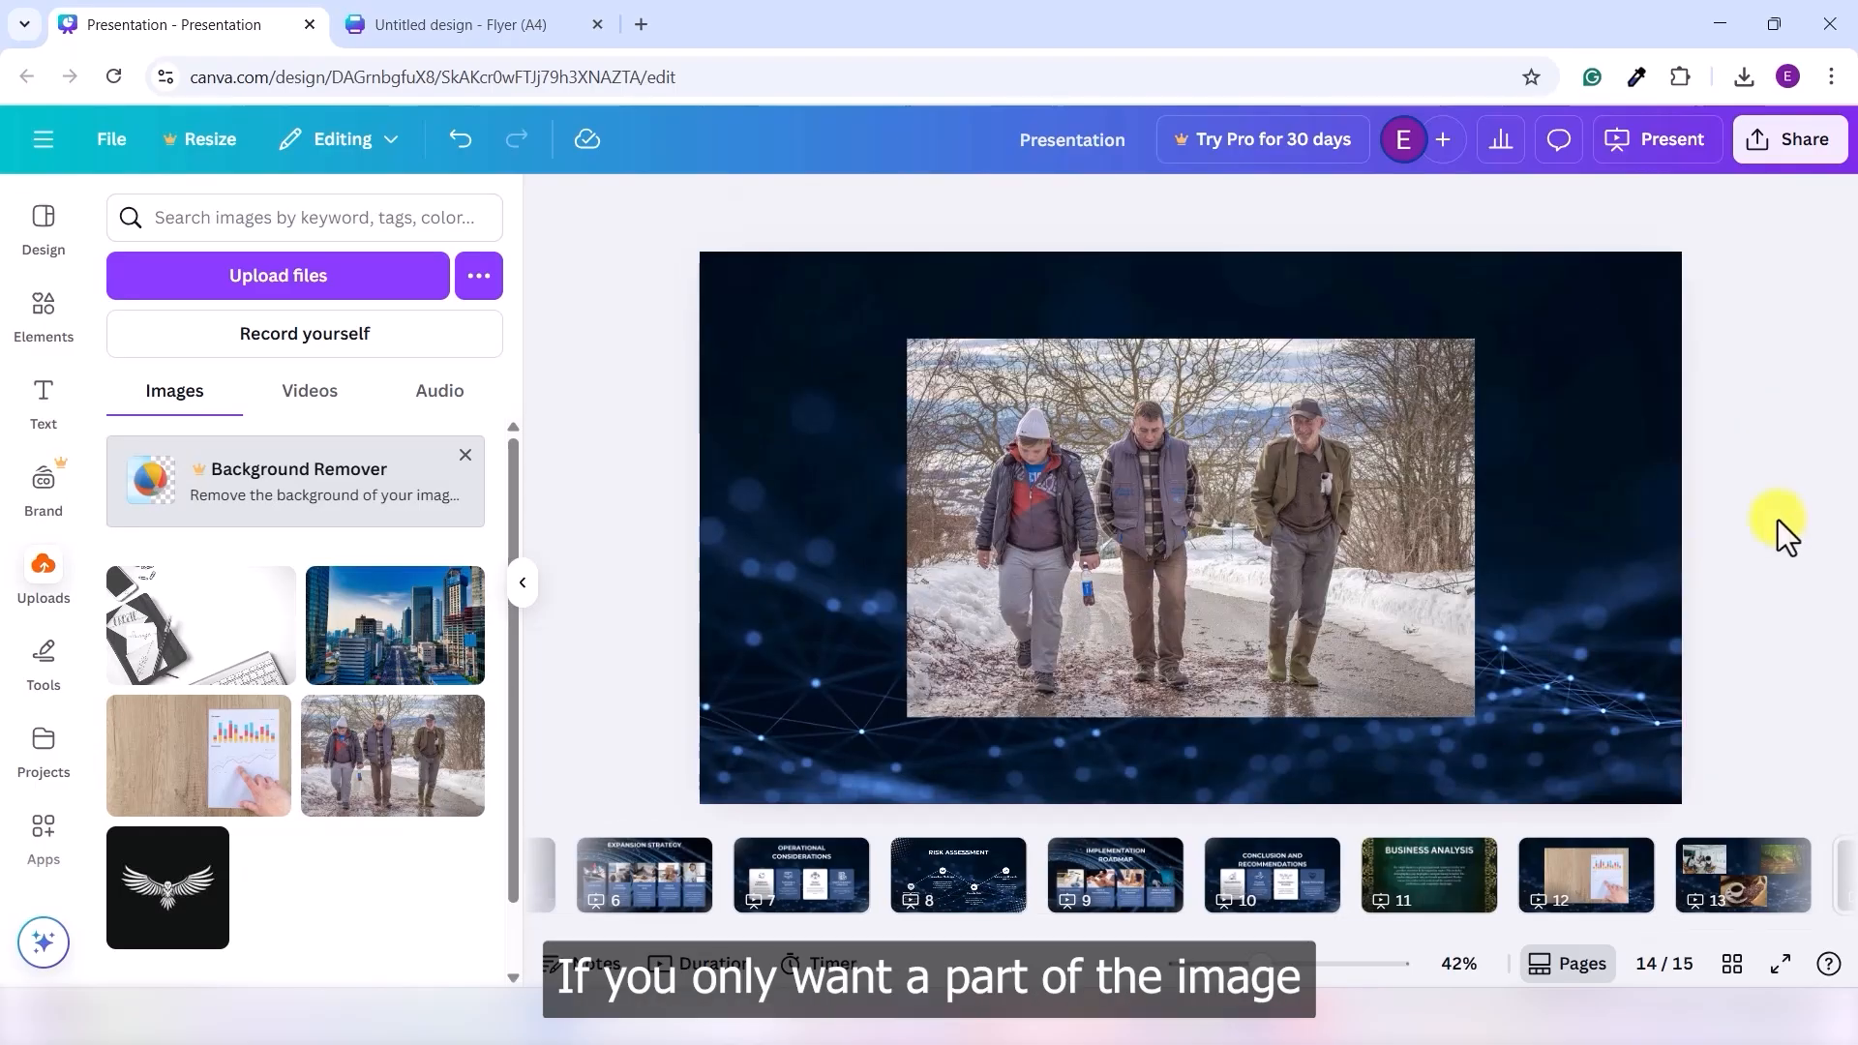
- Try a 9:16 crop on the three-men photo, then undo it
double_click(1069, 515)
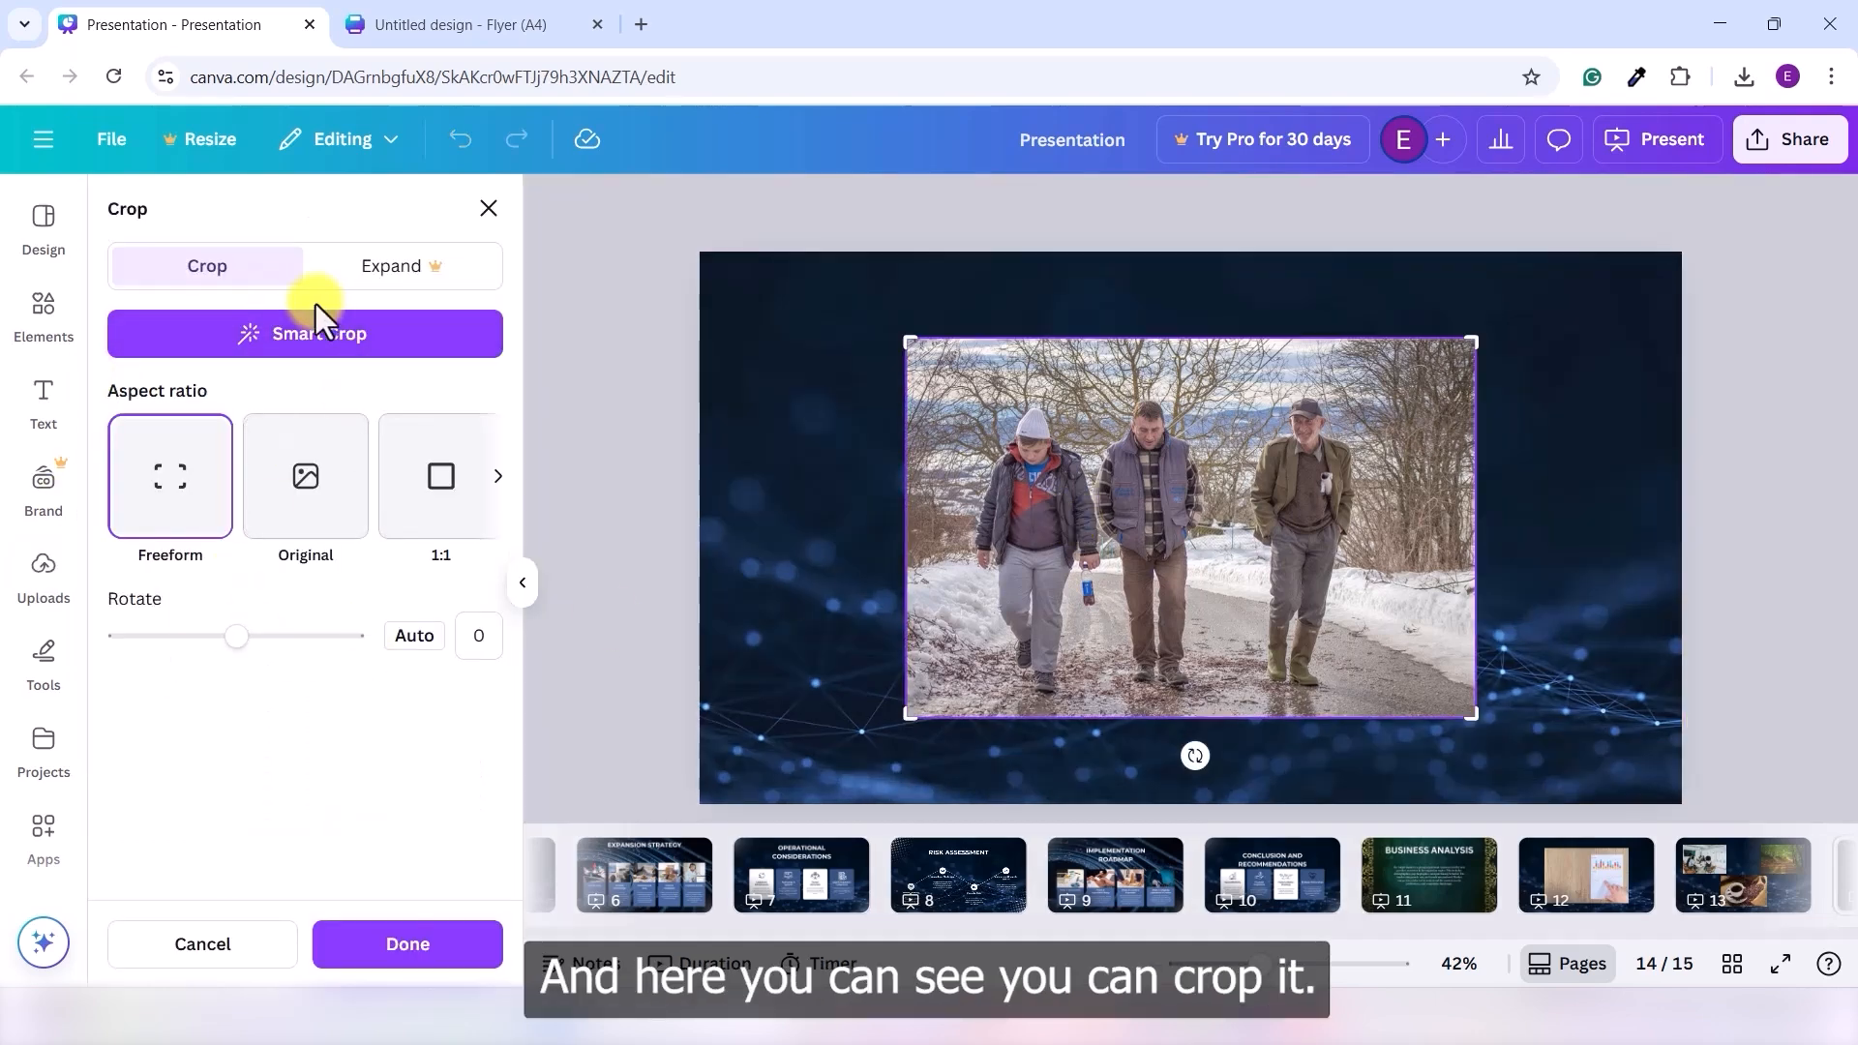
click(497, 479)
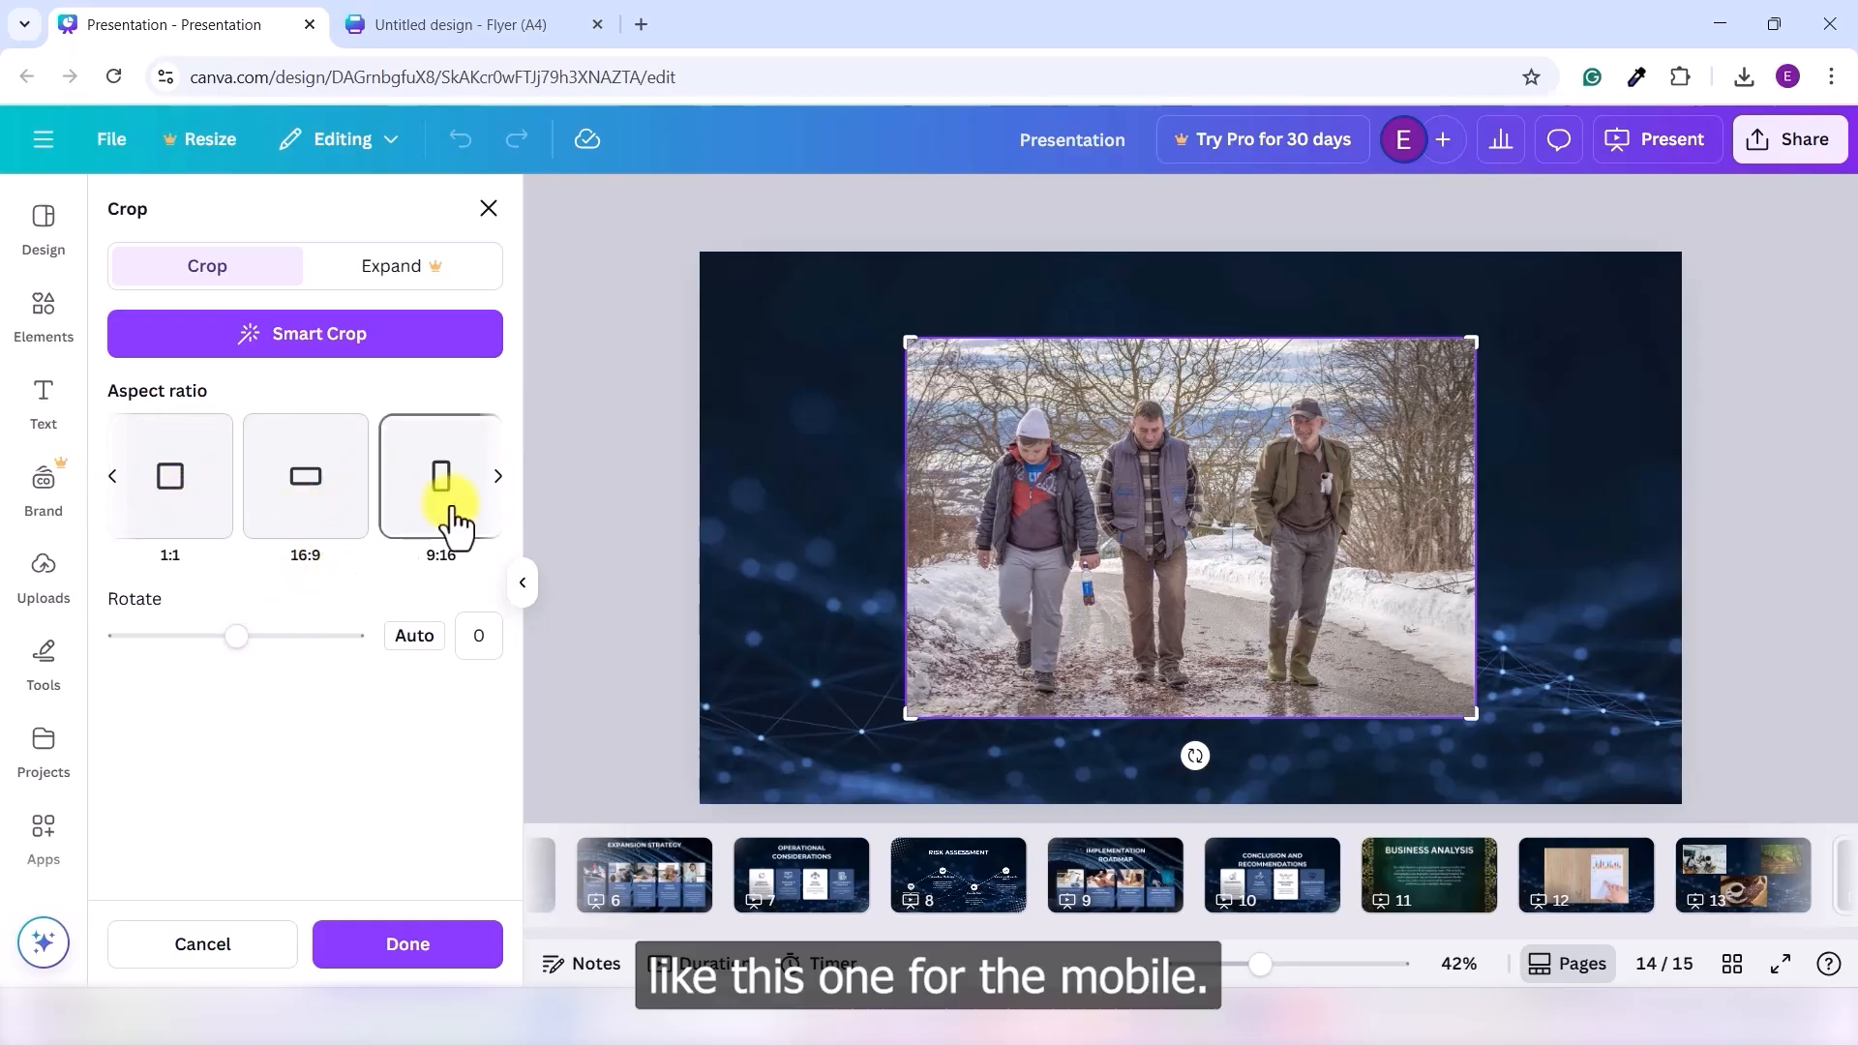
click(492, 482)
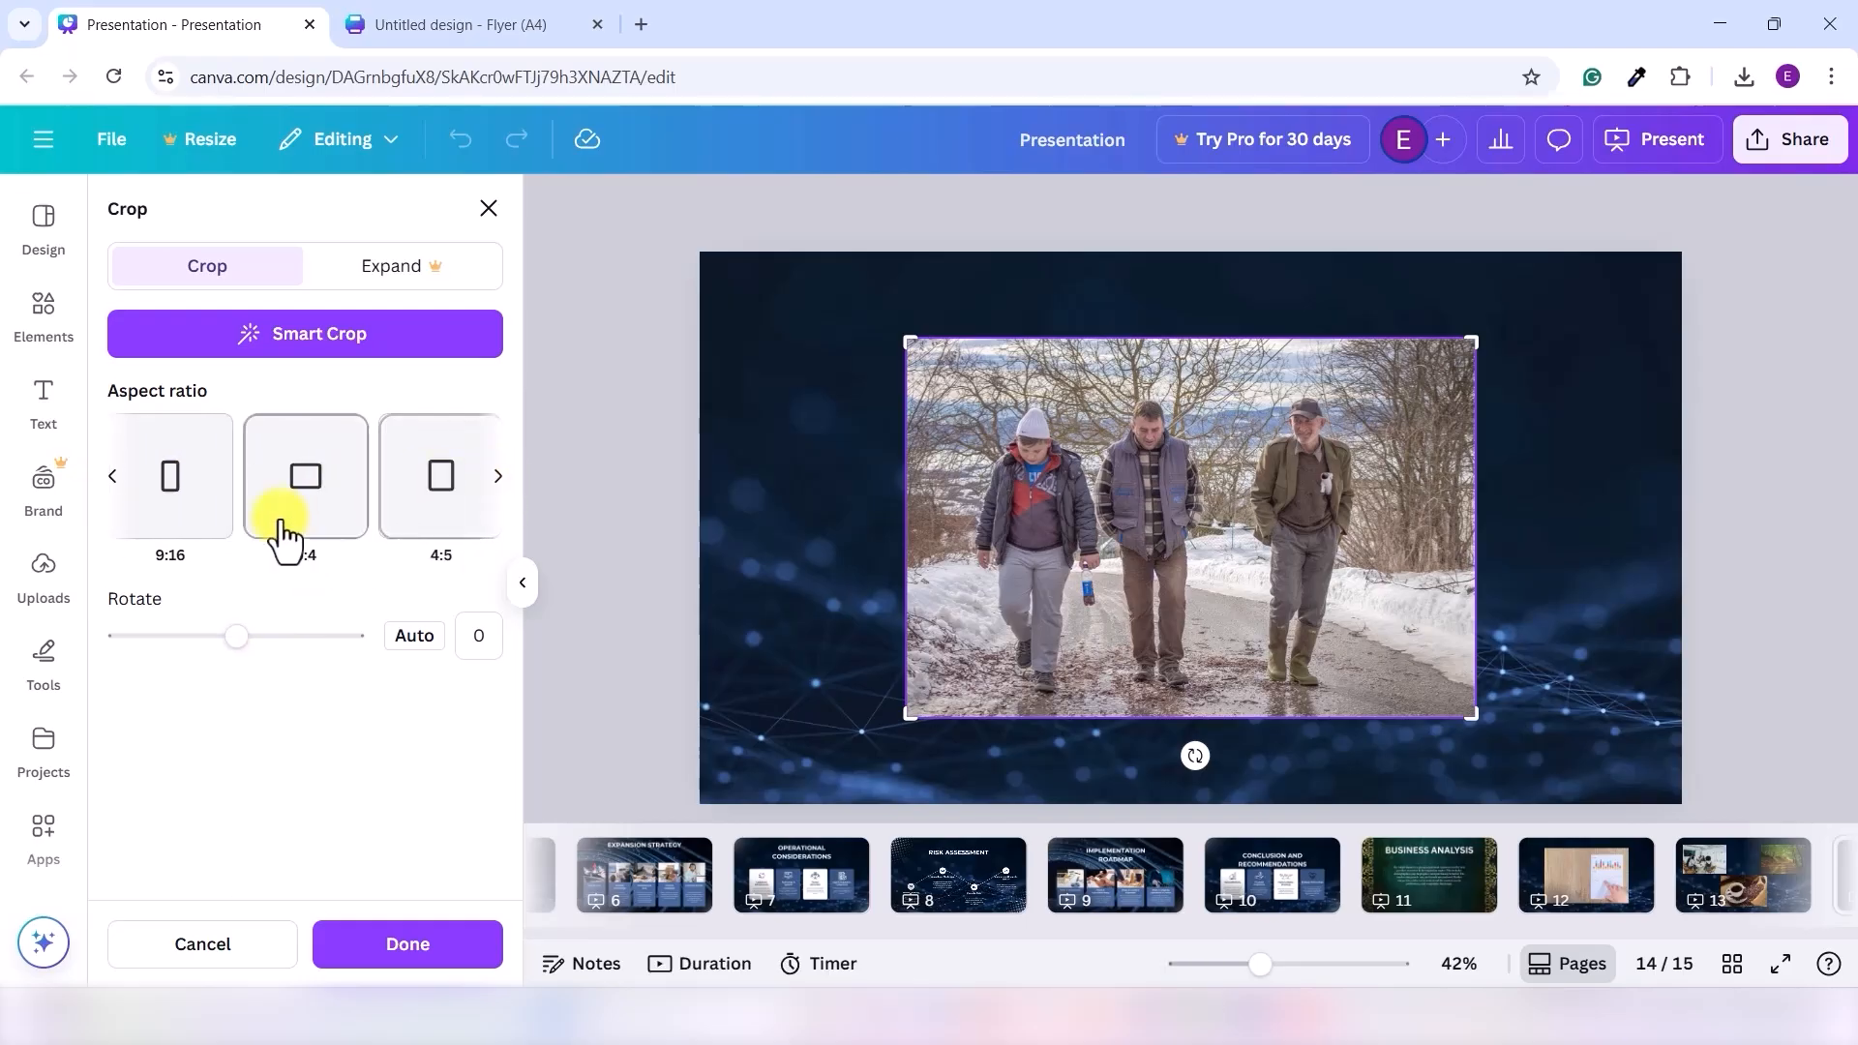
click(189, 505)
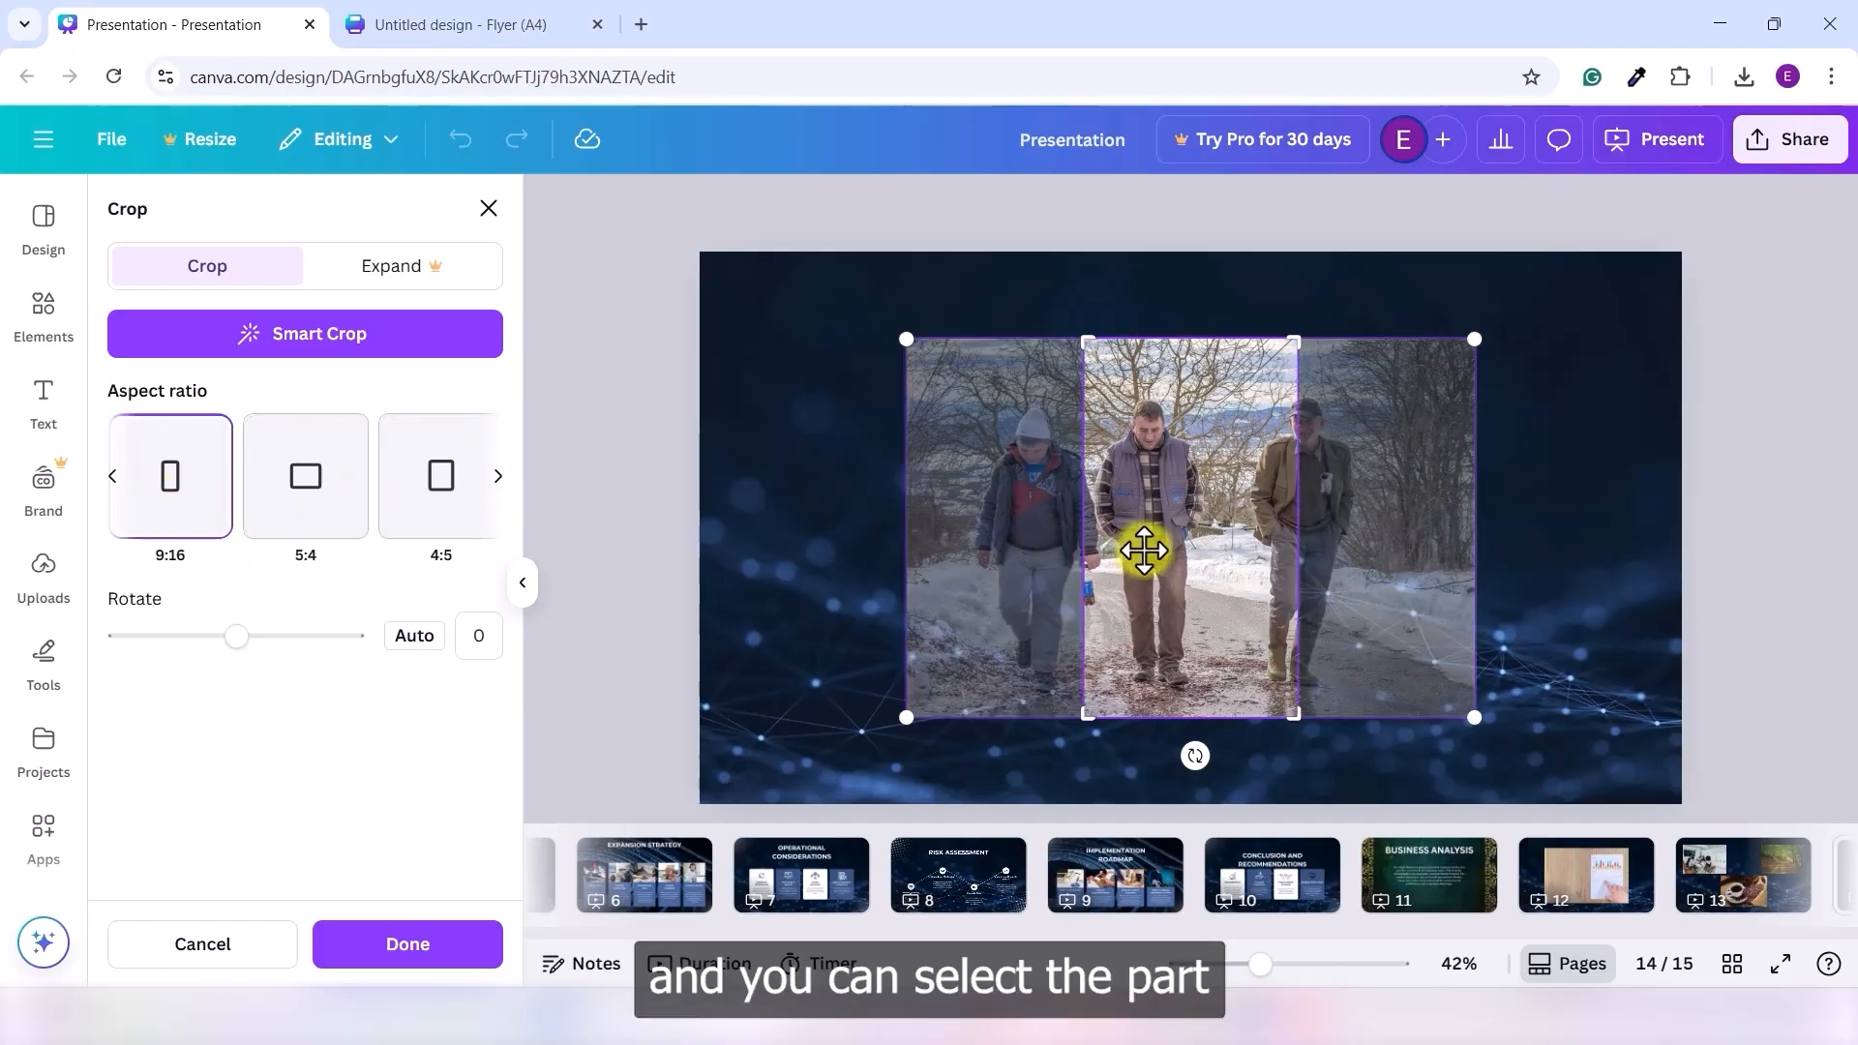
drag(1144, 550, 1246, 545)
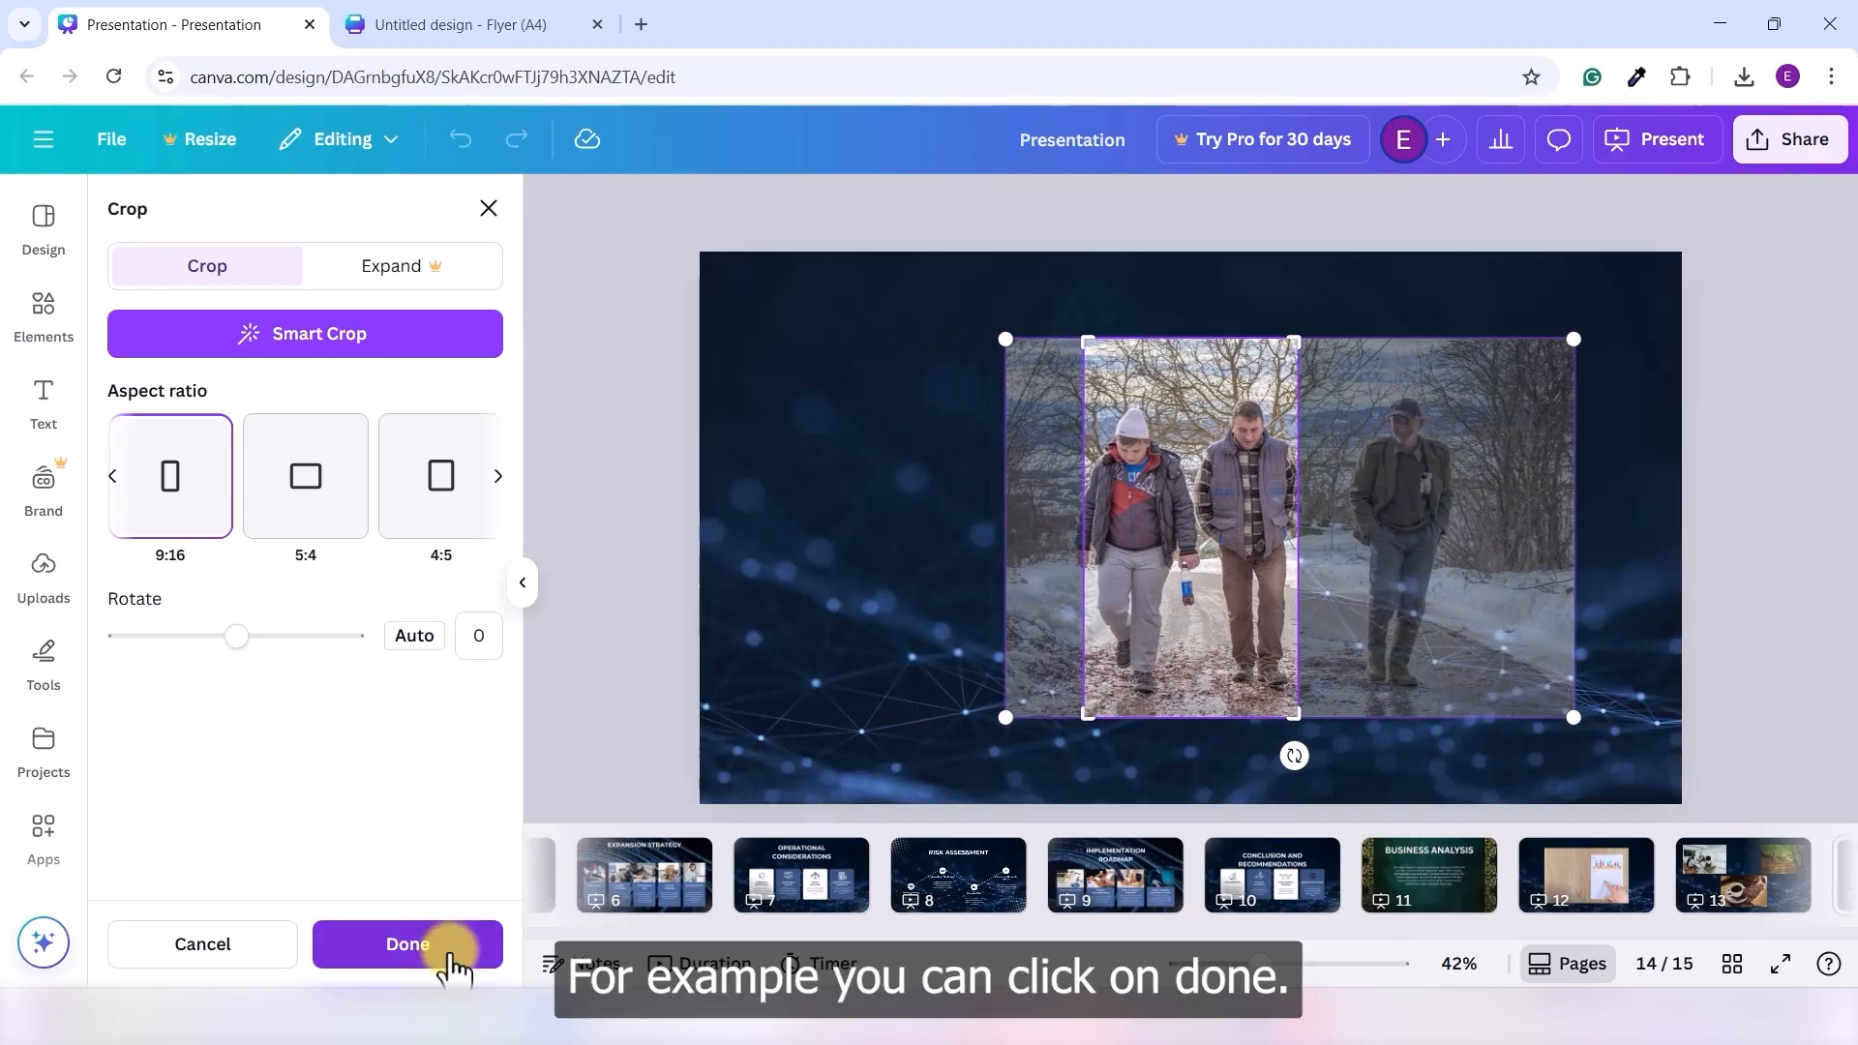
click(407, 944)
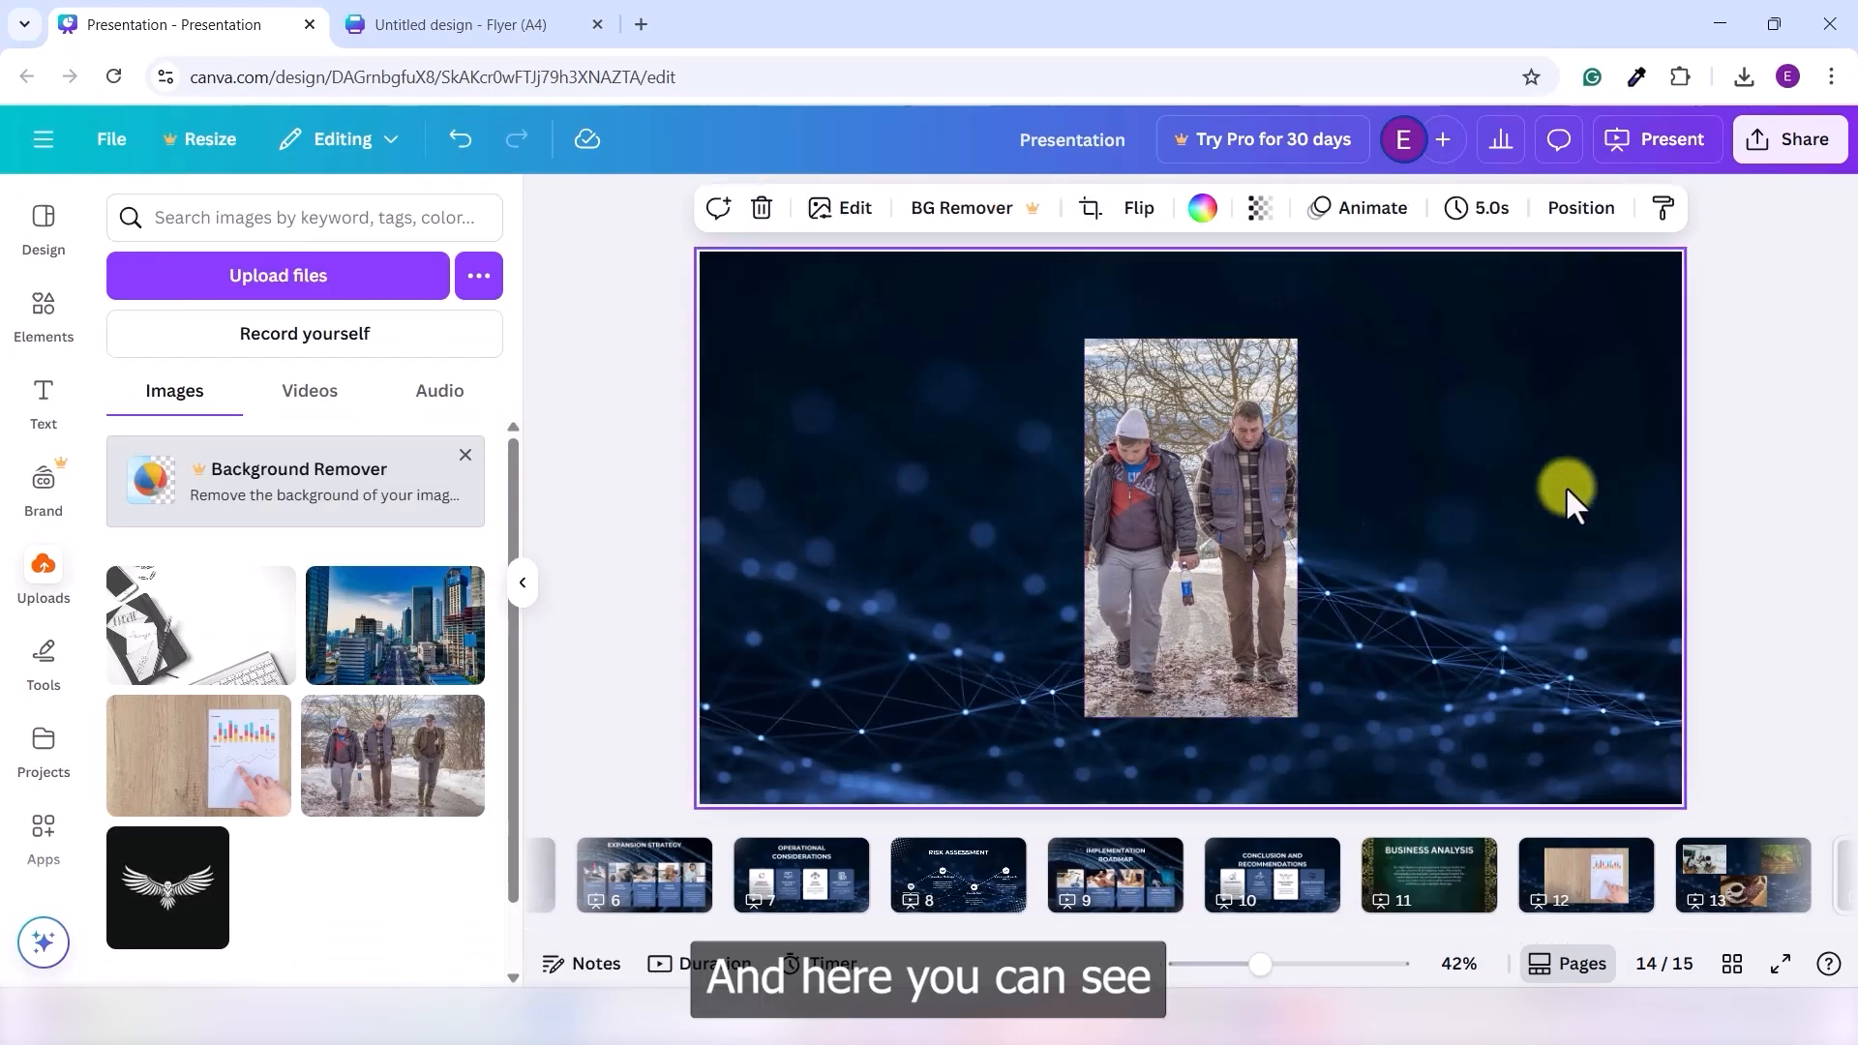
click(1370, 484)
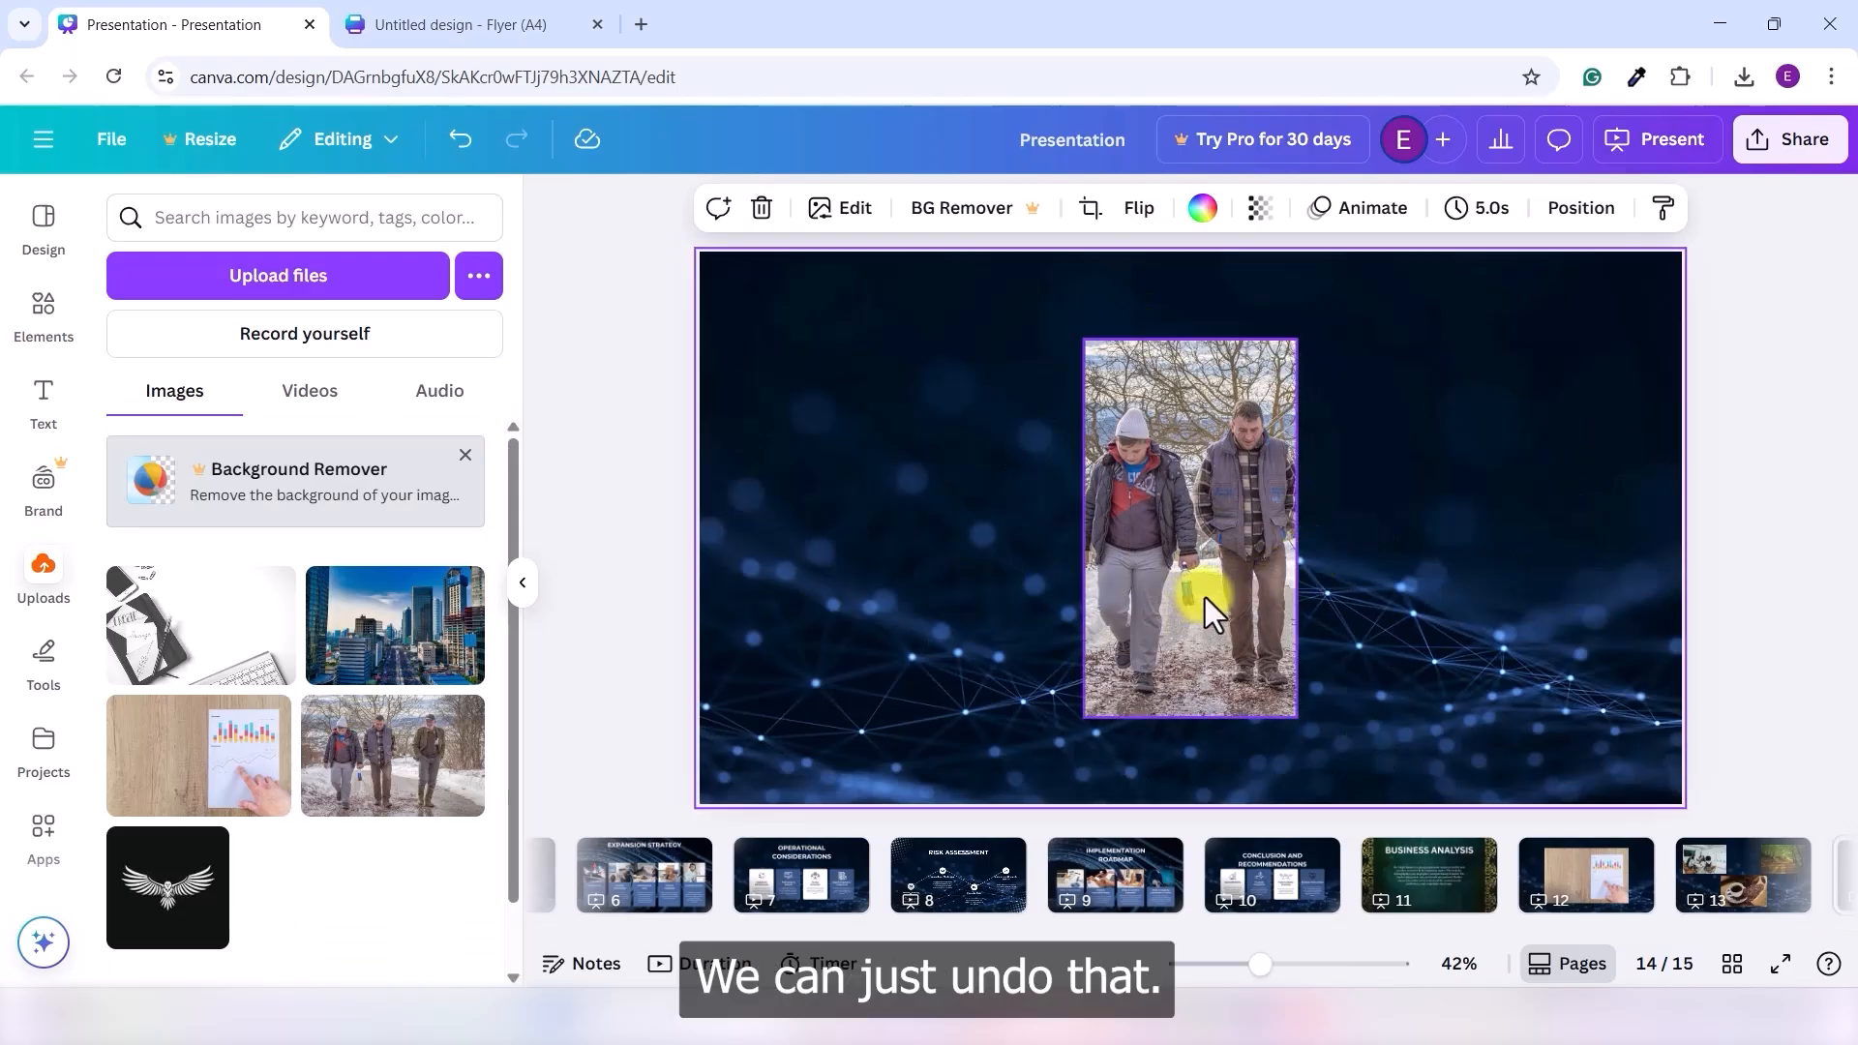
key(ctrl+z)
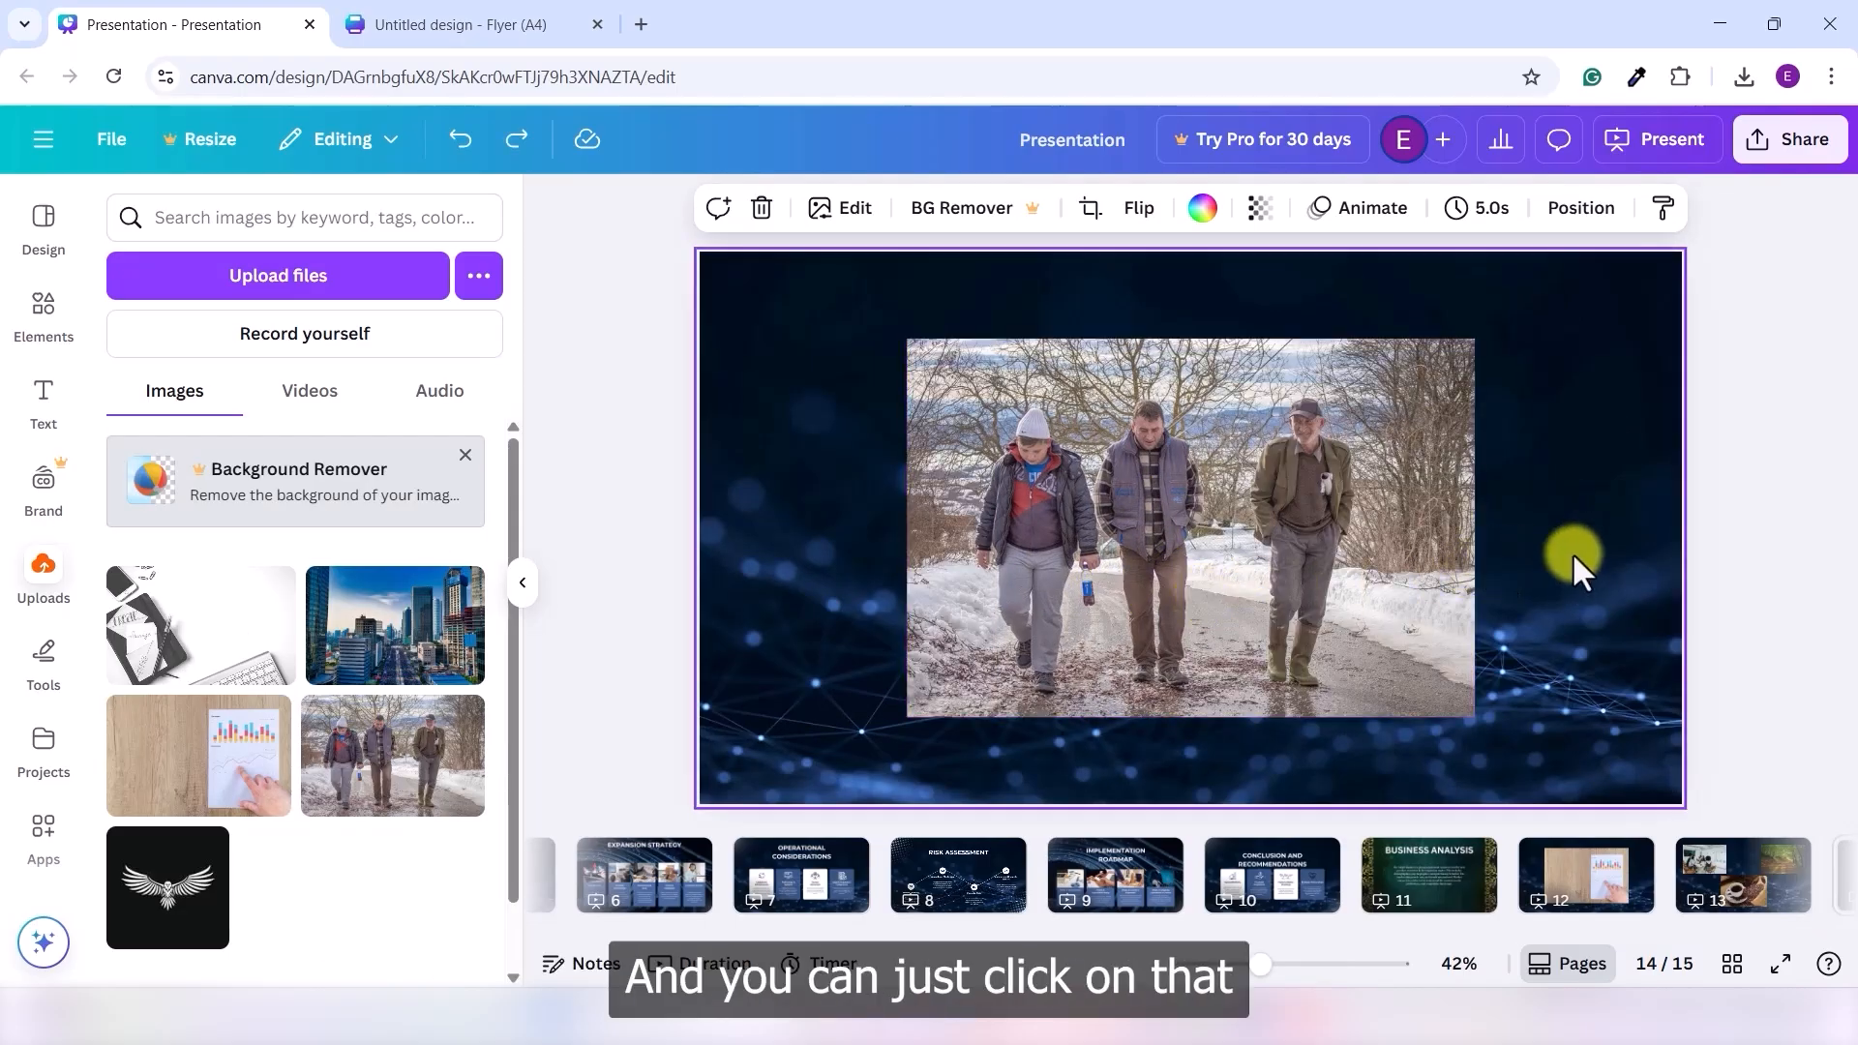
- Crop the photo's edges to only the right-hand man and move it to the slide centre
click(1242, 517)
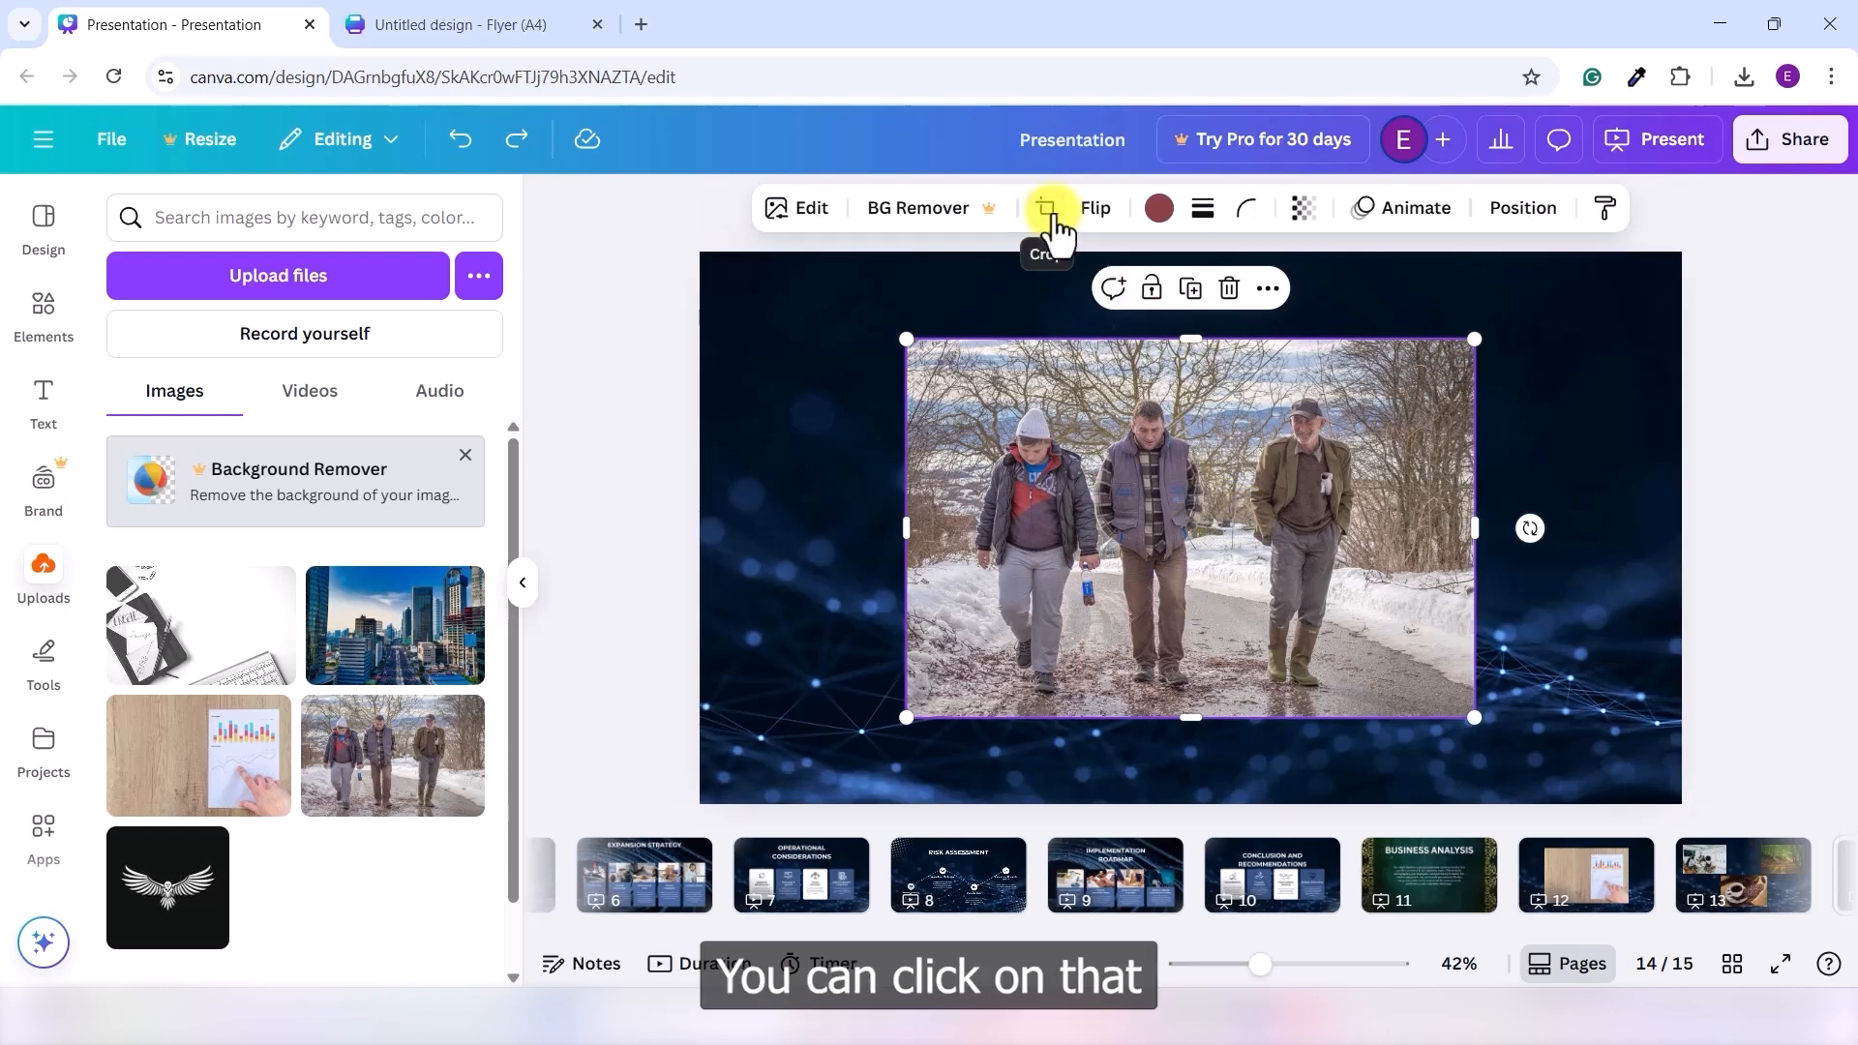
click(1051, 211)
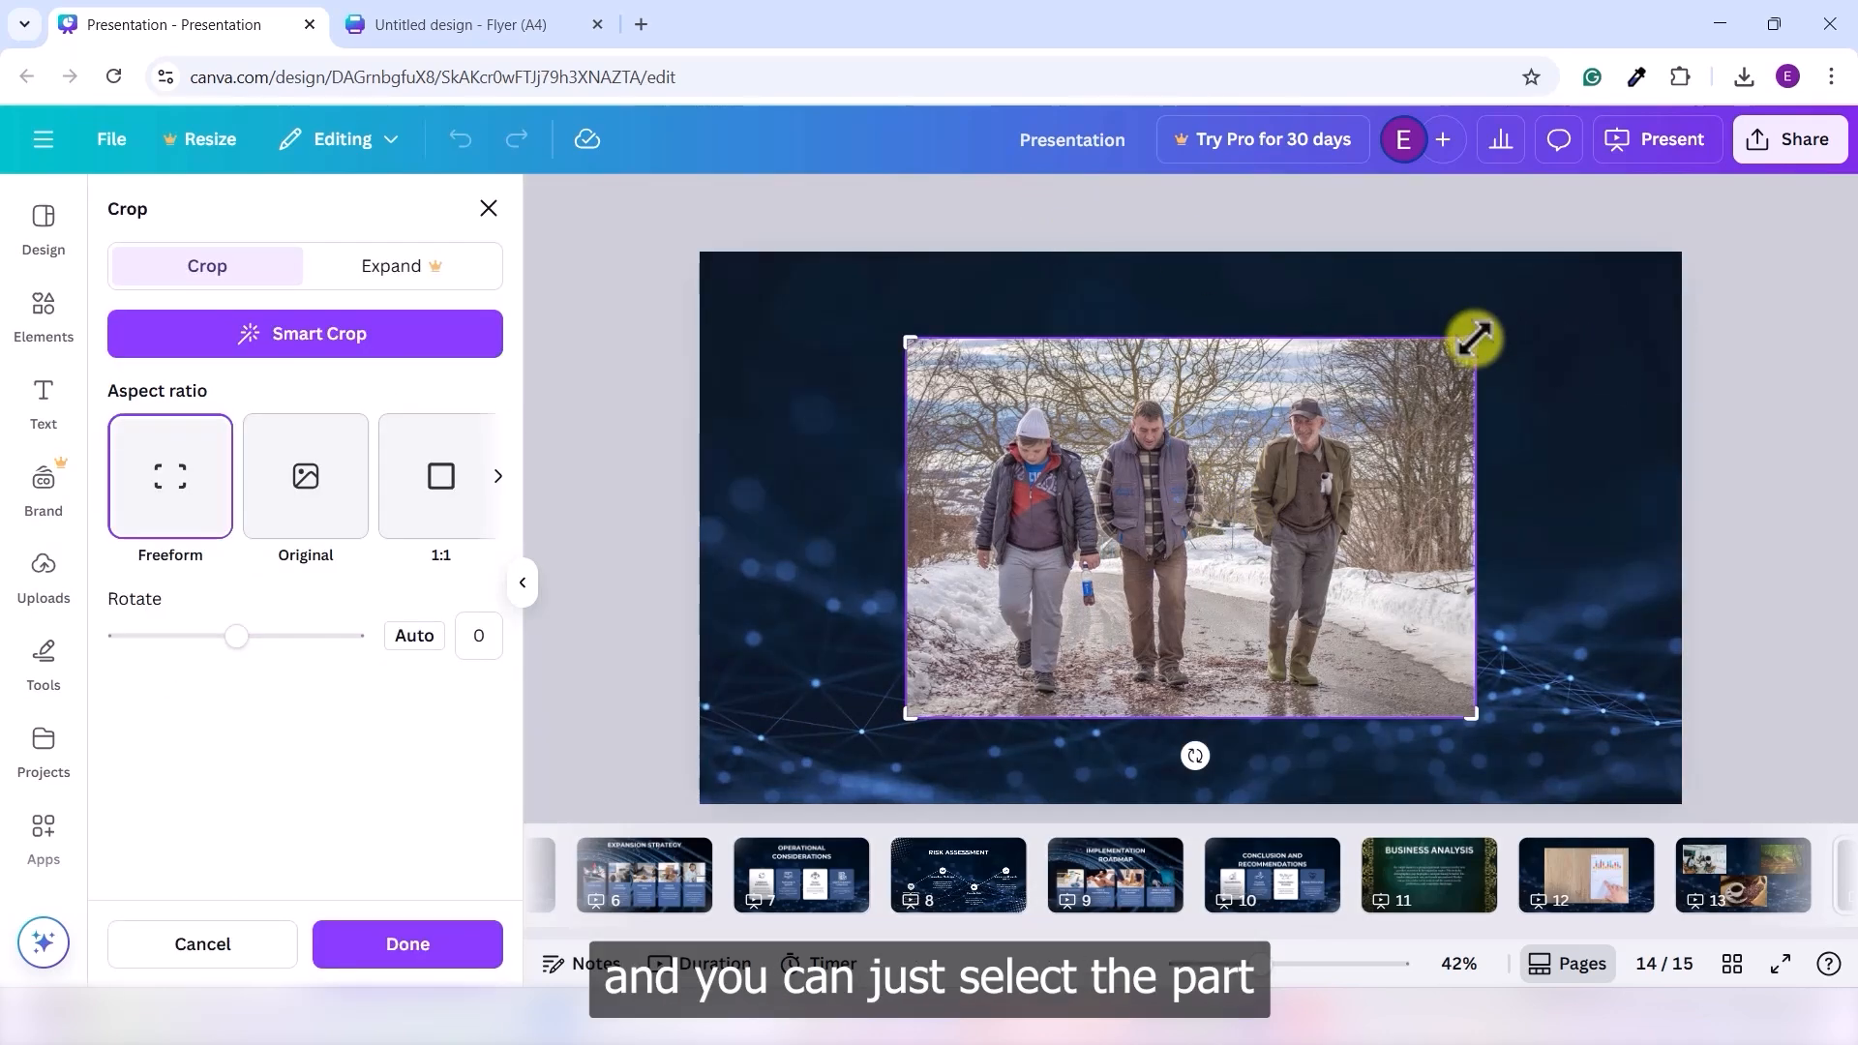
drag(1474, 338, 1384, 341)
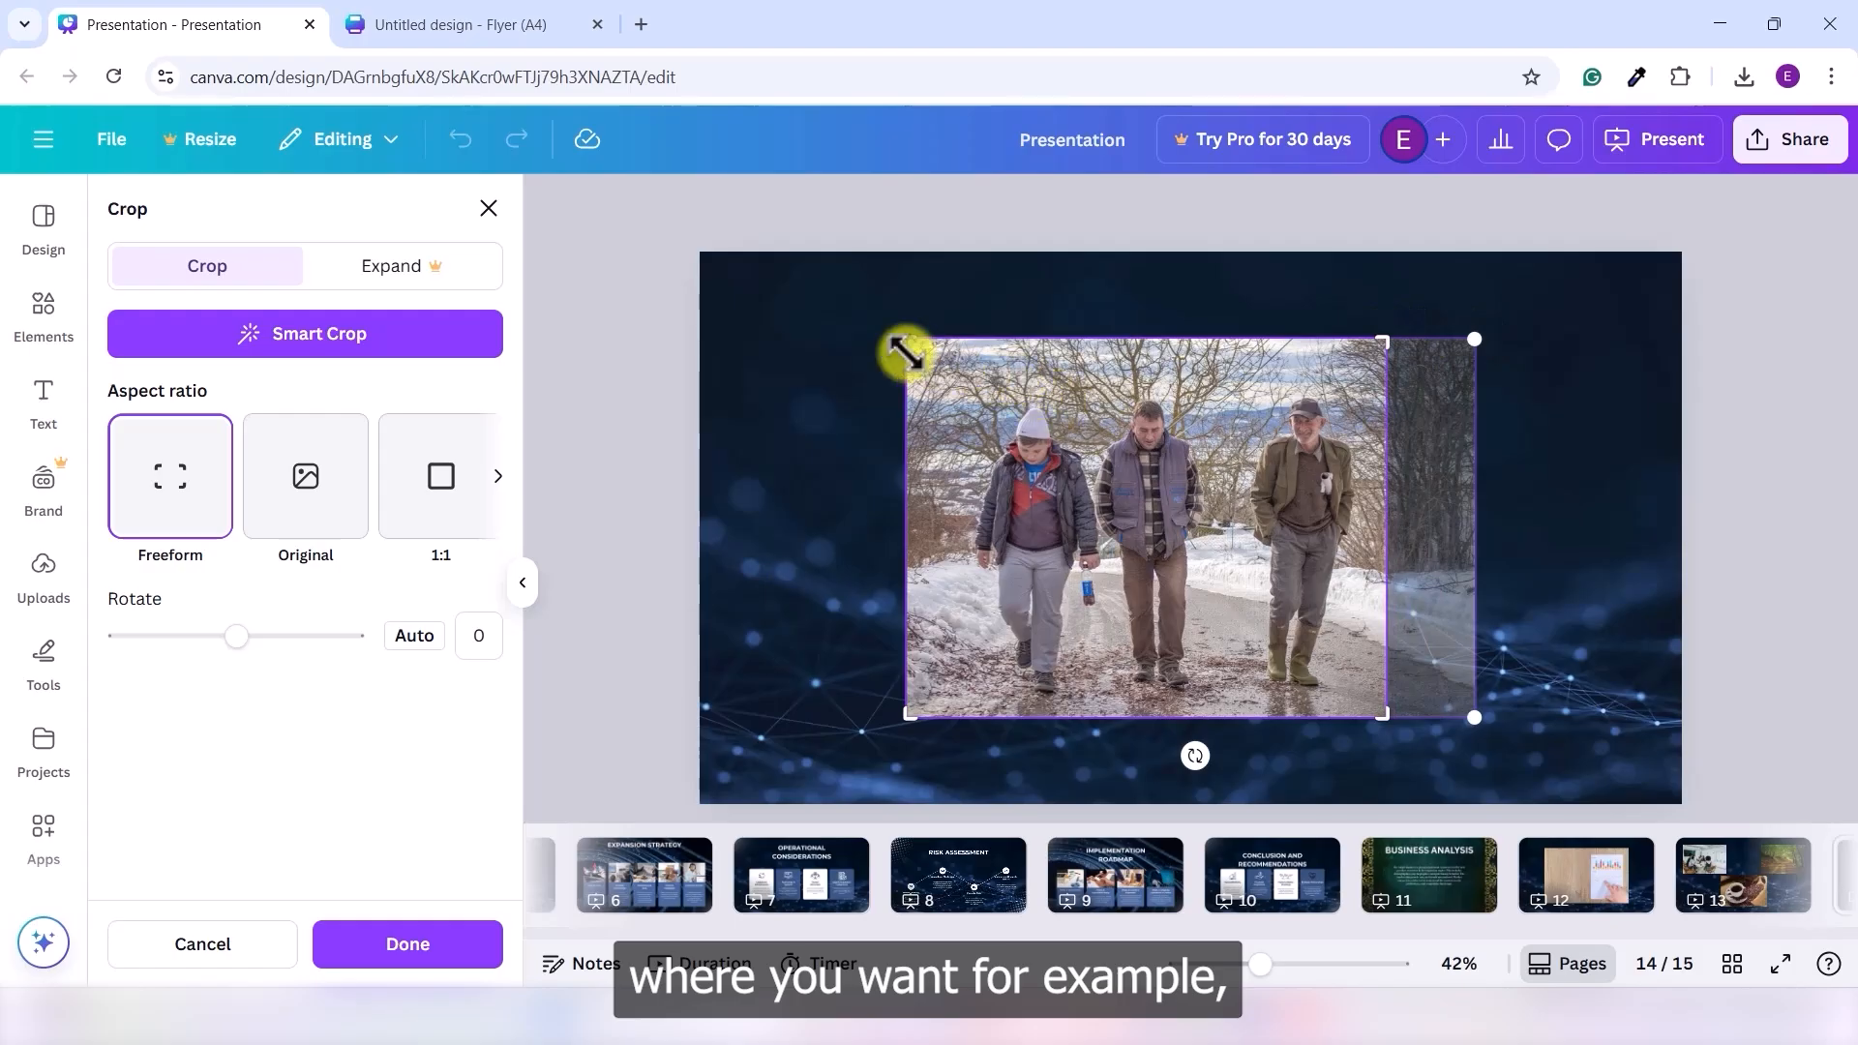
drag(917, 340, 1218, 338)
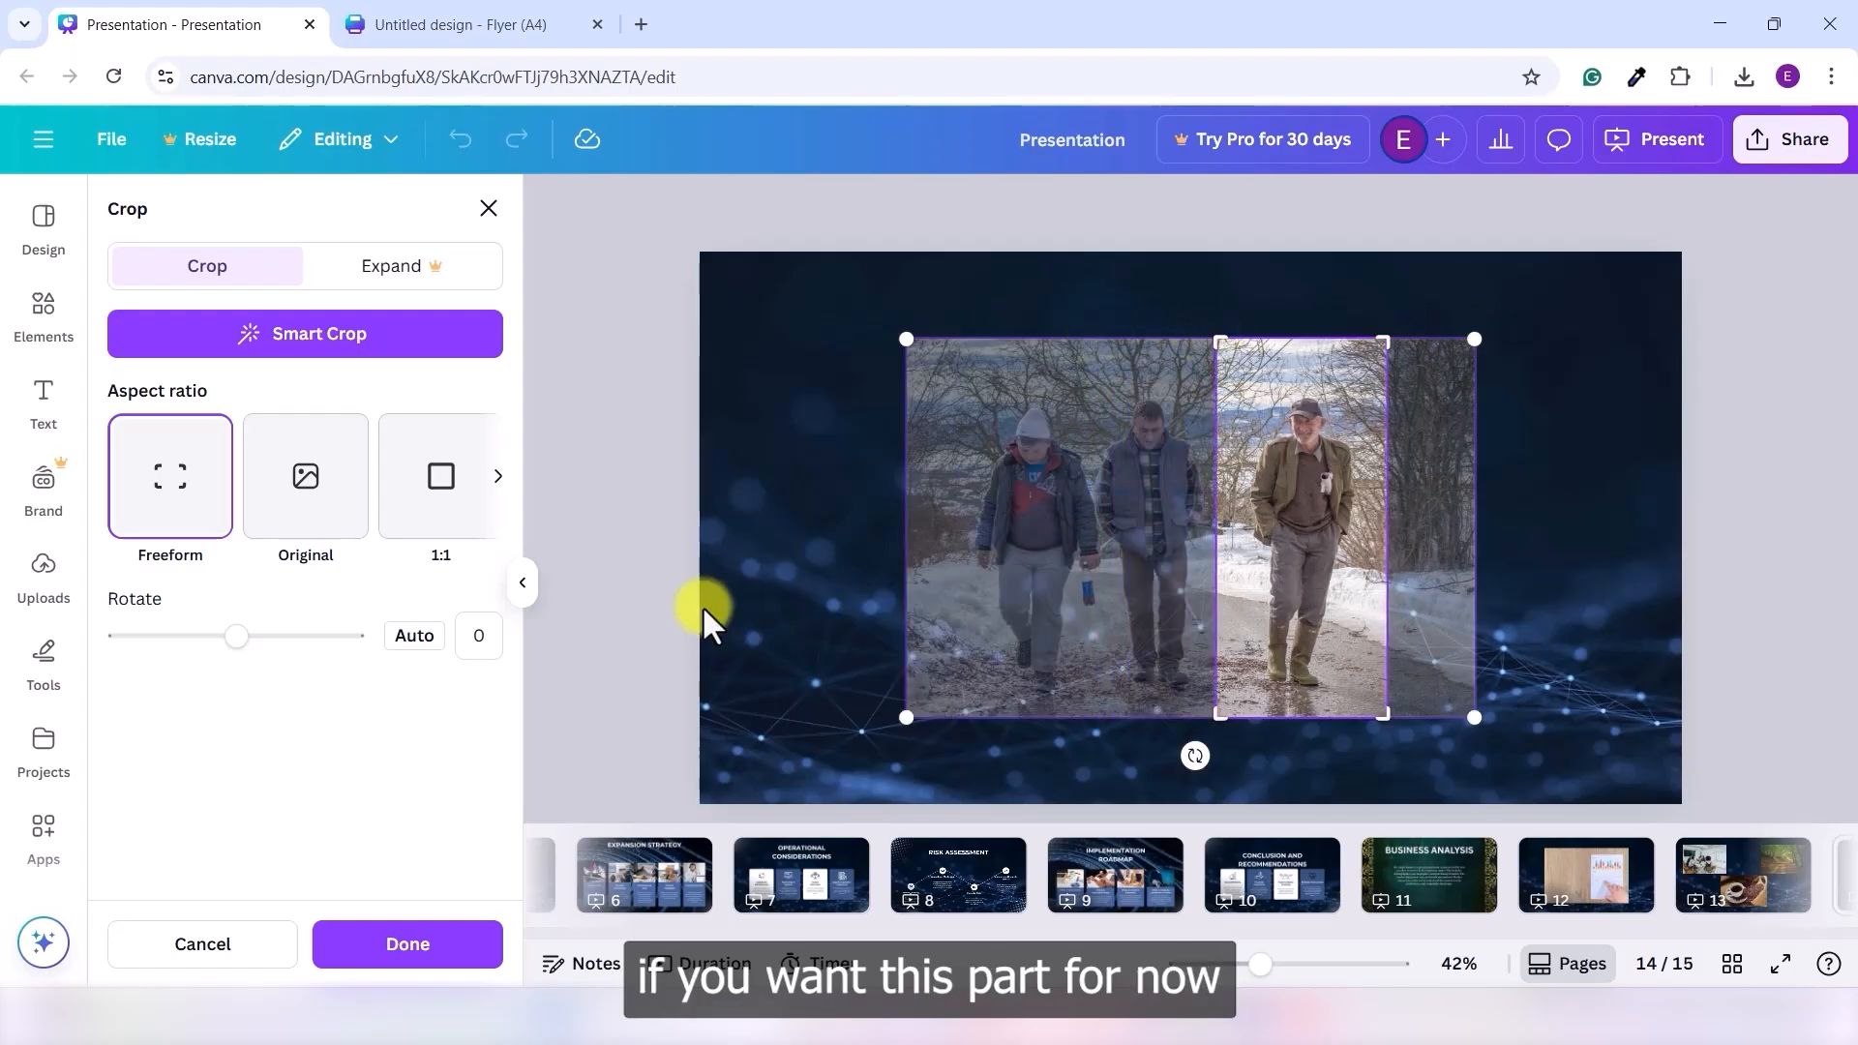
click(450, 956)
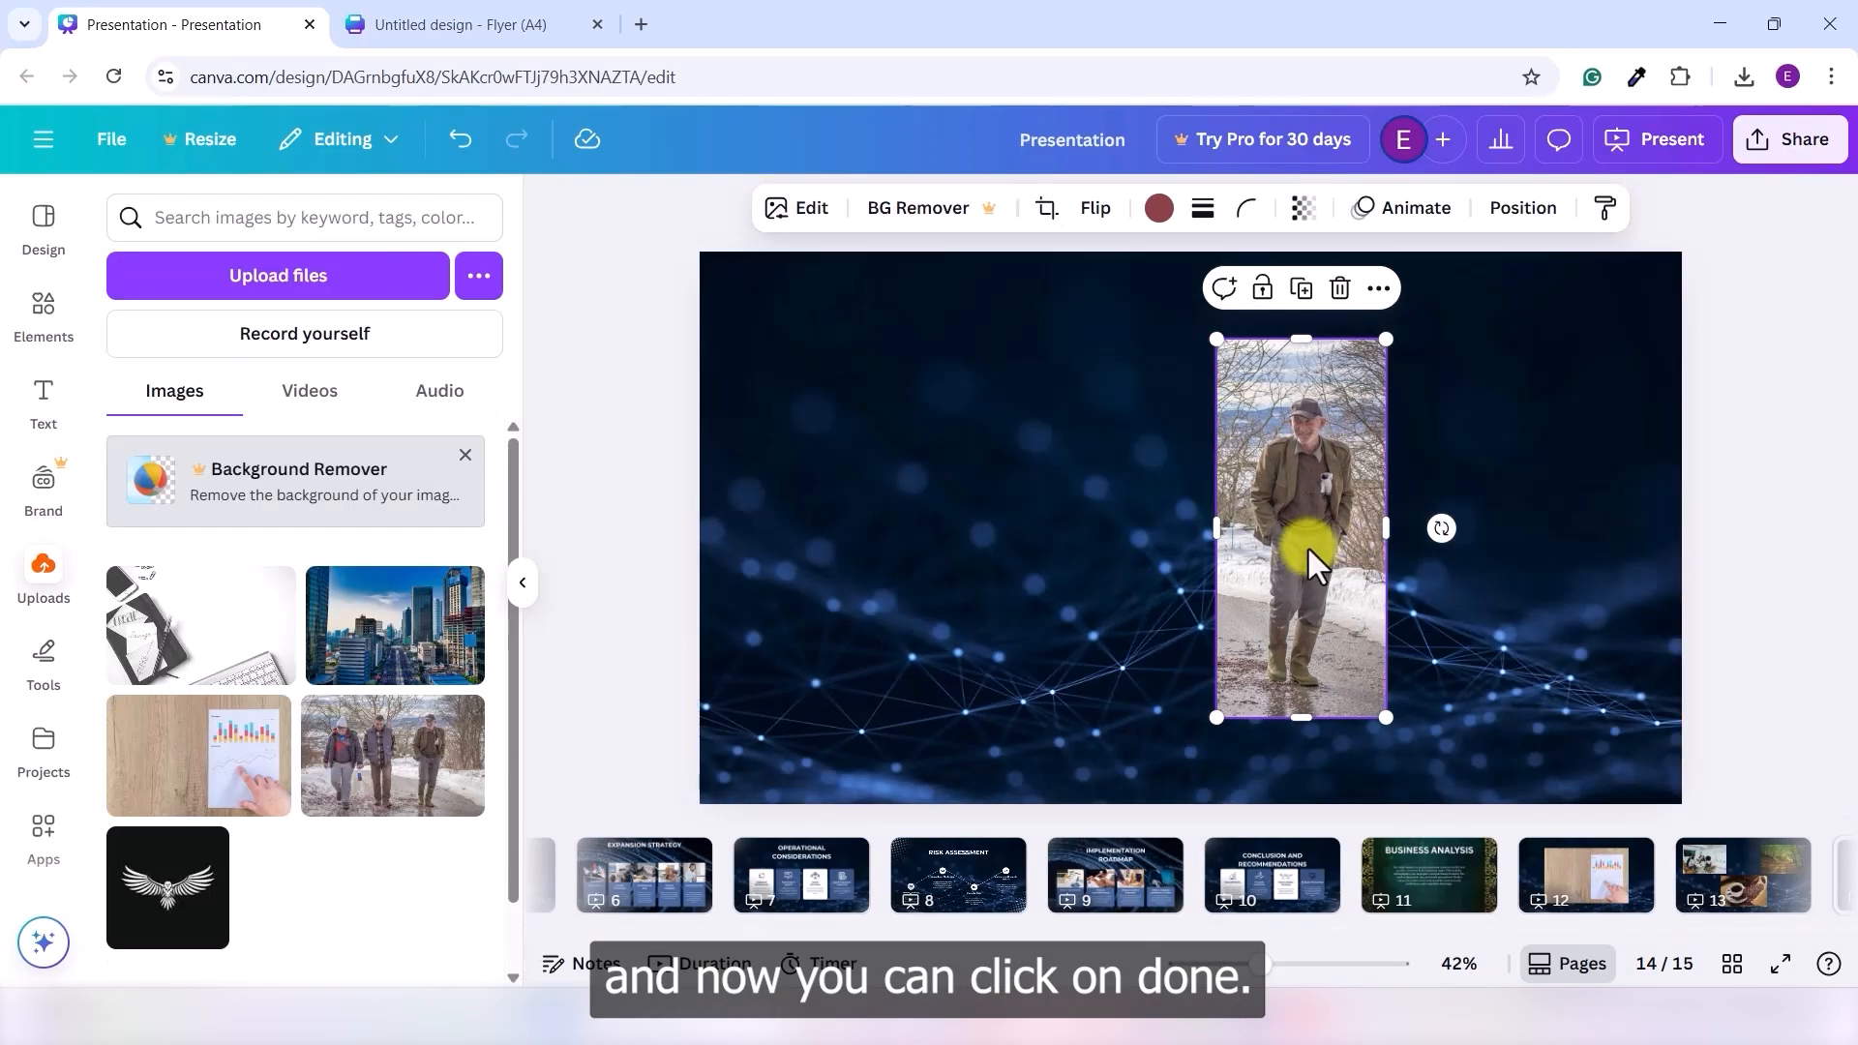
drag(1298, 542, 1190, 551)
click(1436, 554)
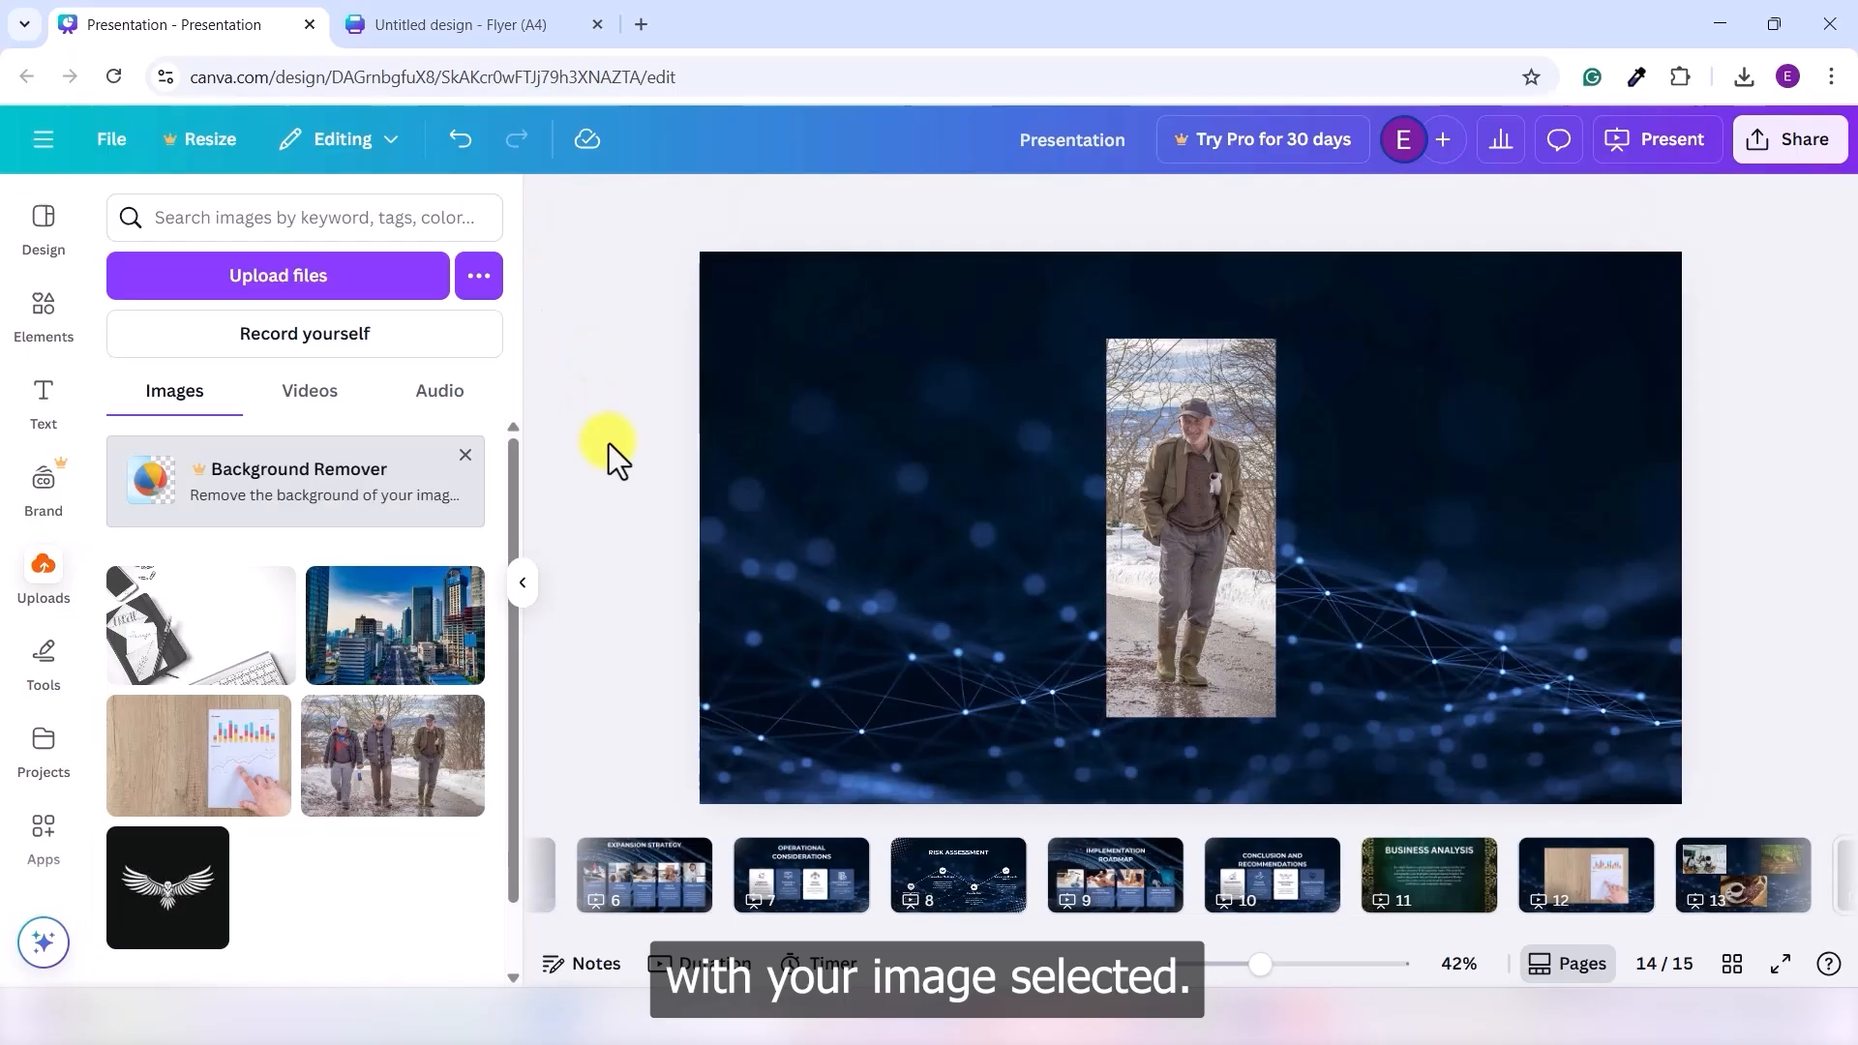
click(1202, 465)
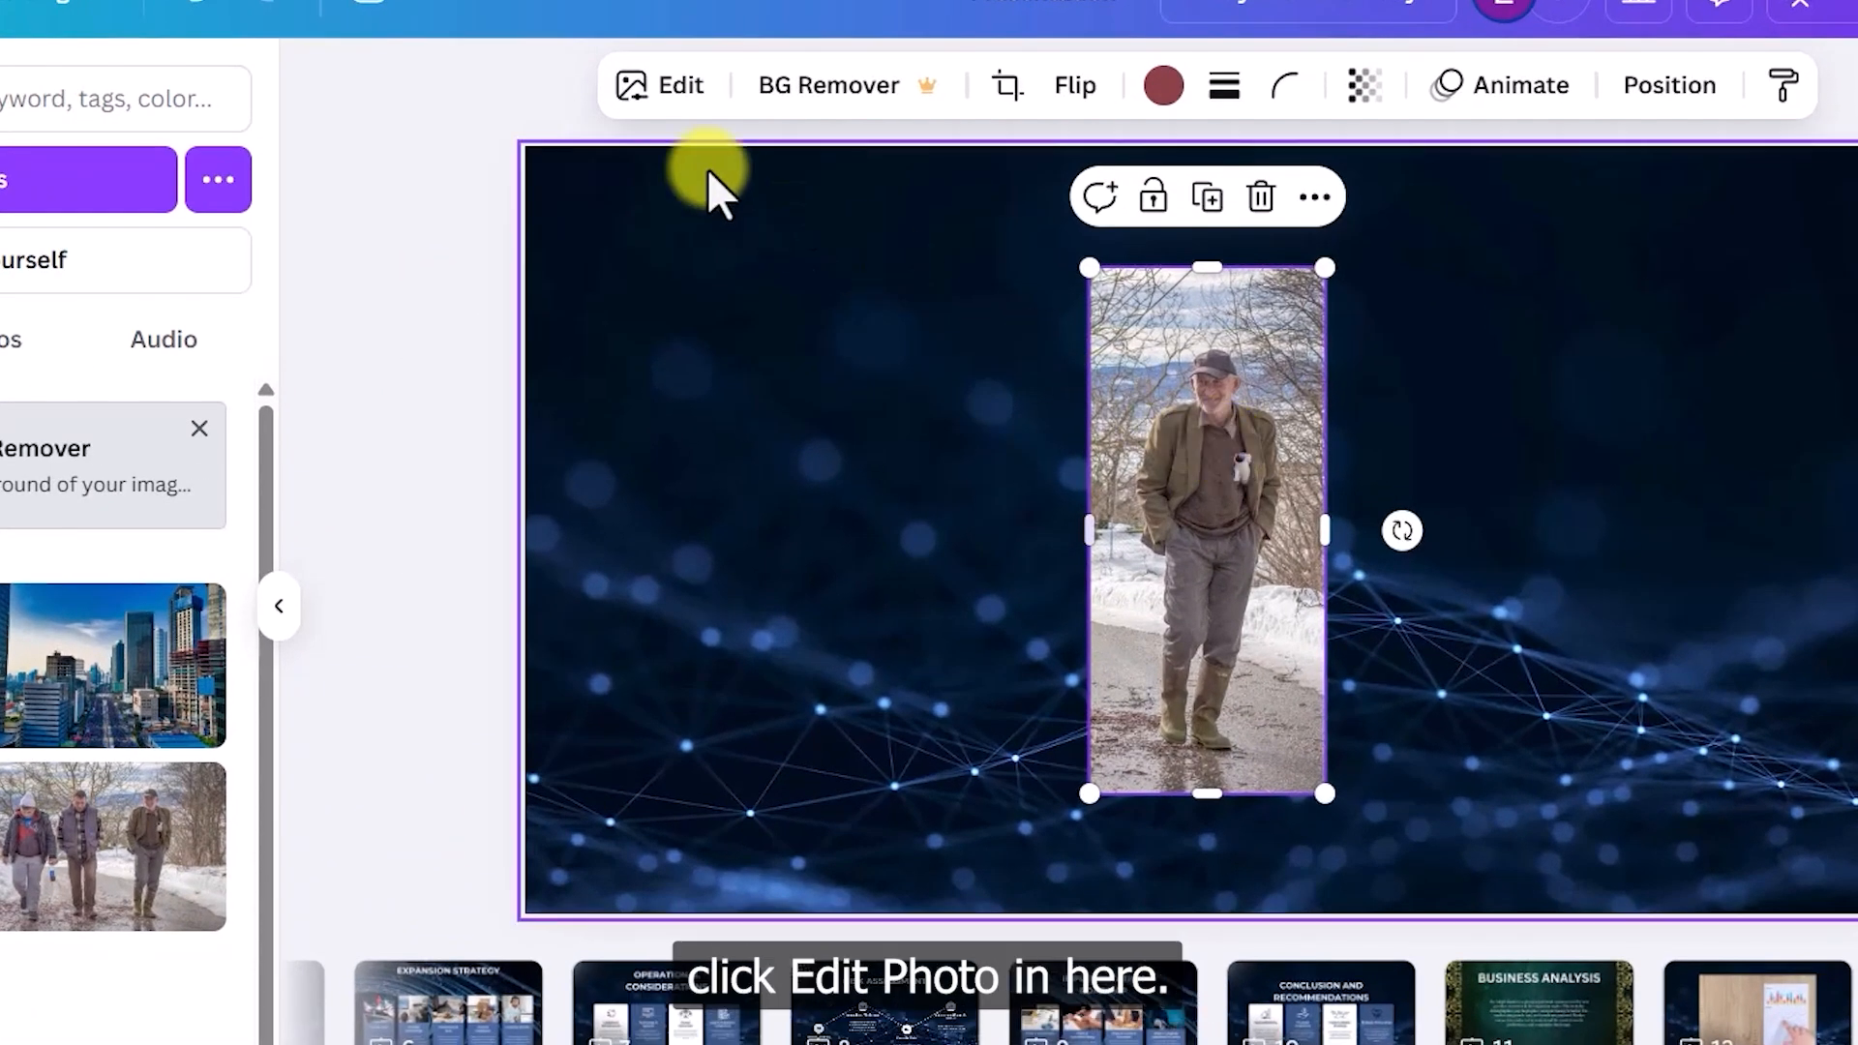
click(662, 89)
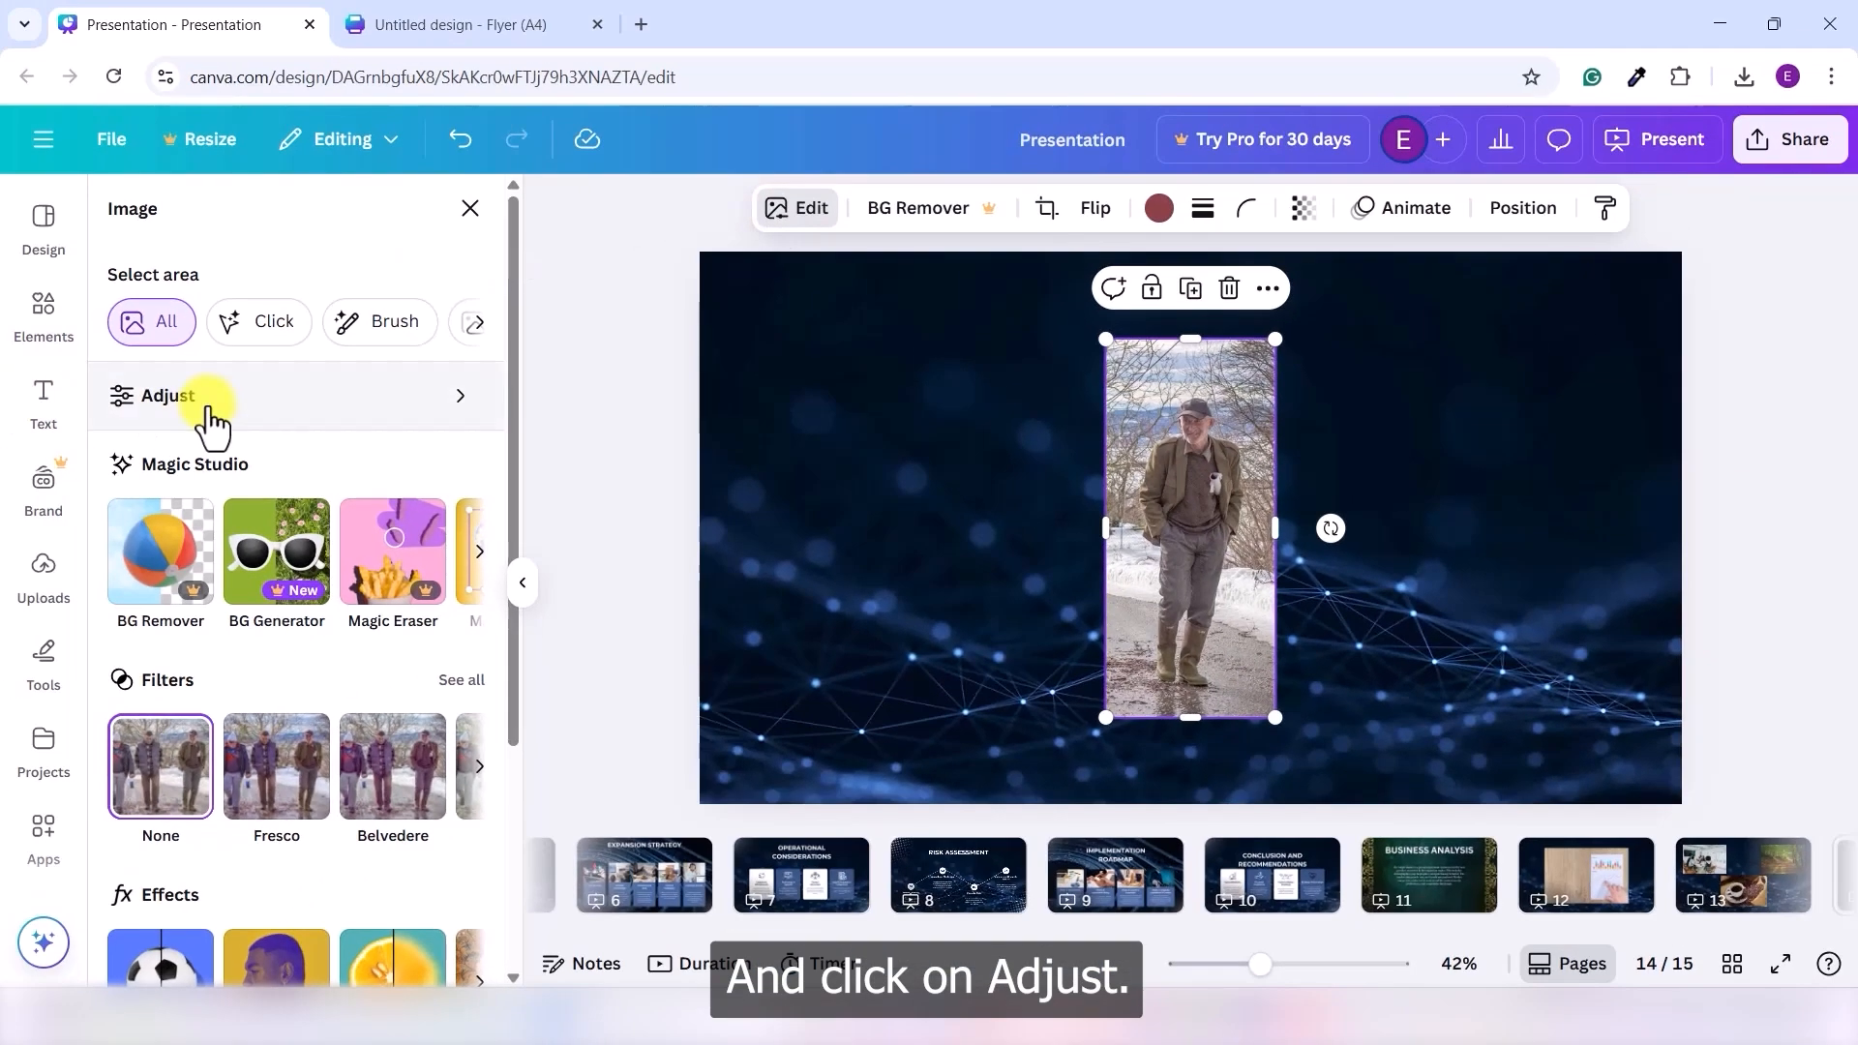
click(210, 416)
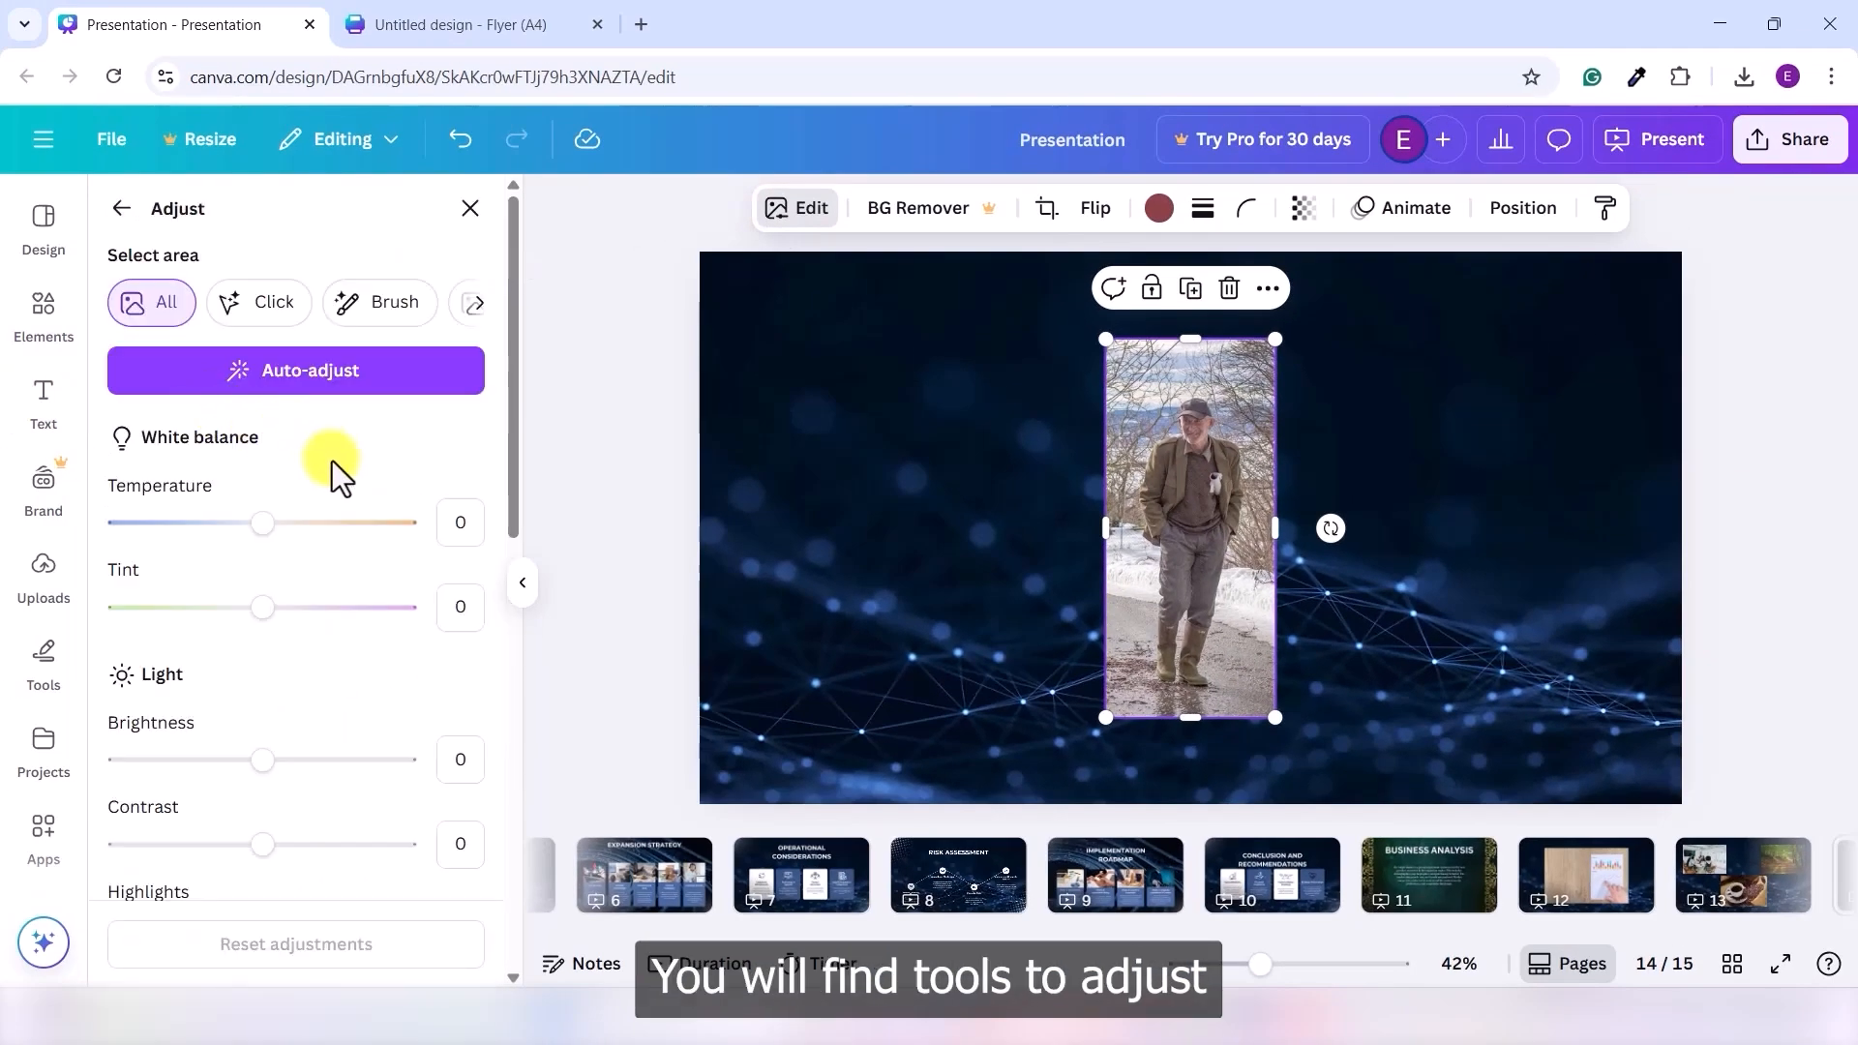
scroll(311, 559, down, 3)
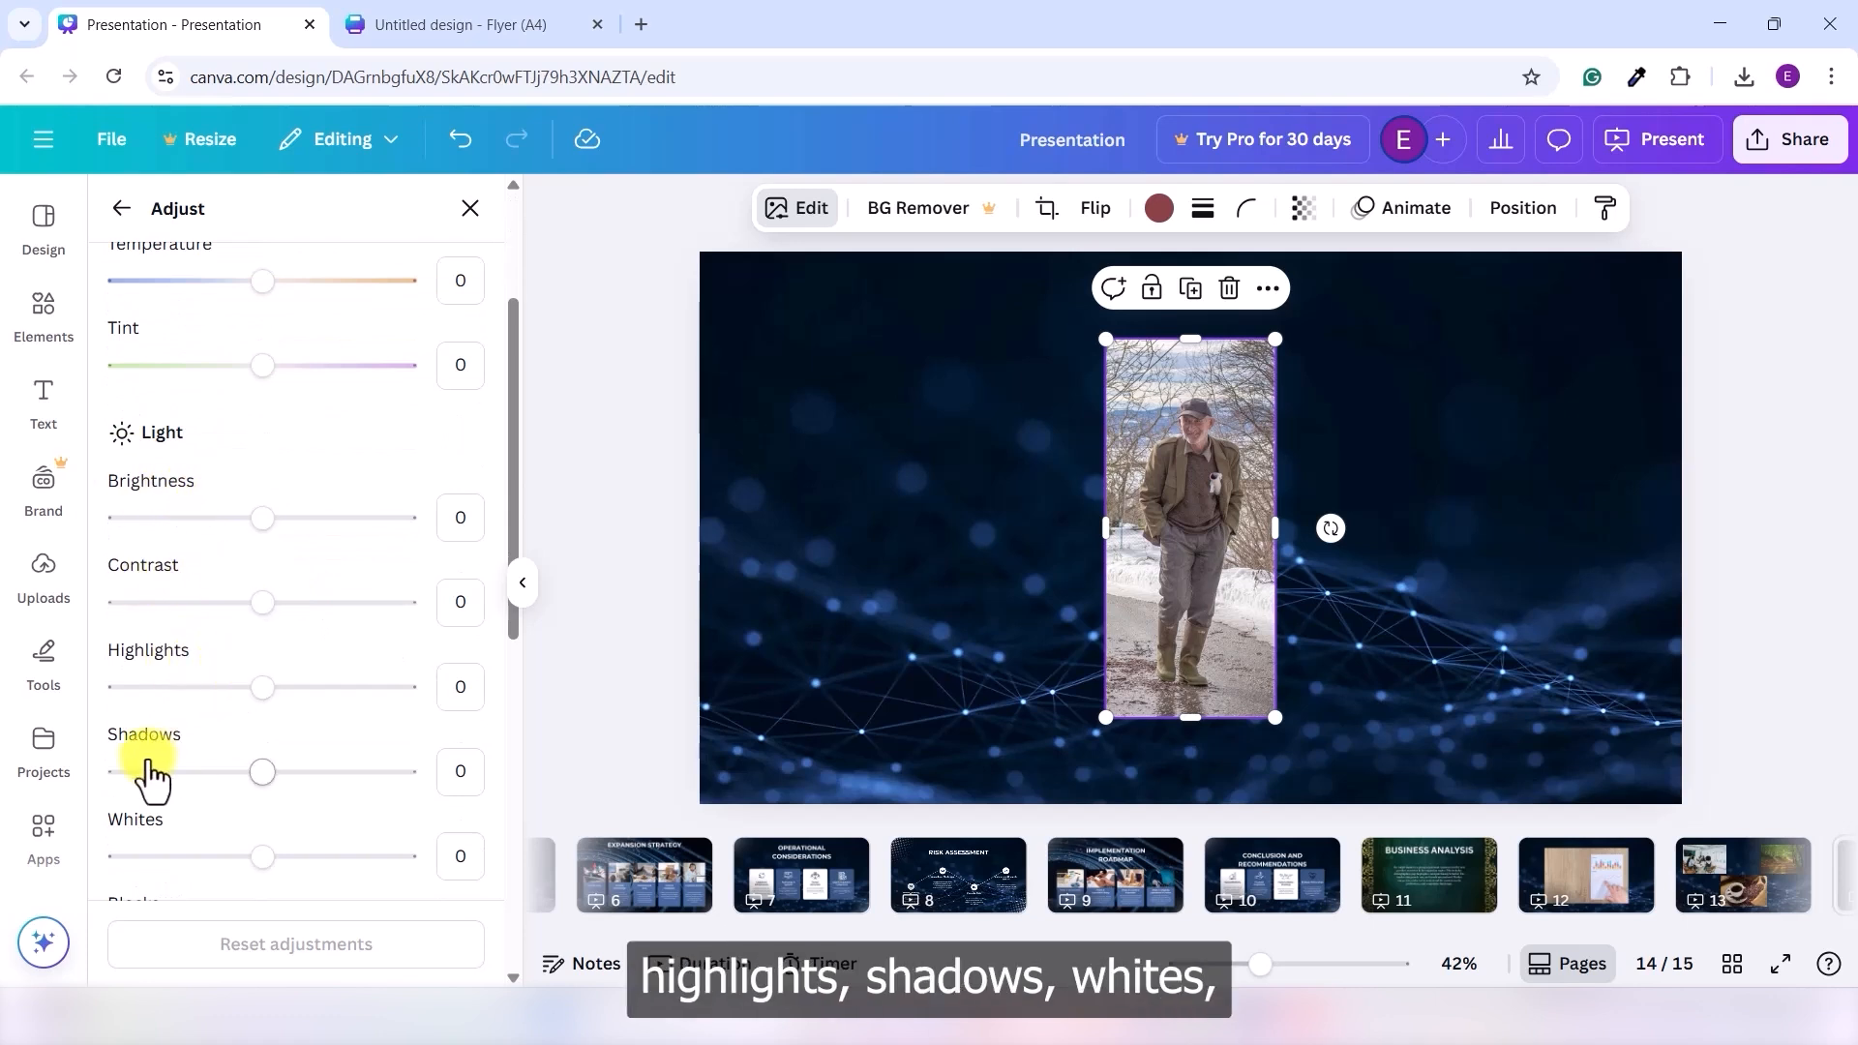
scroll(194, 755, down, 3)
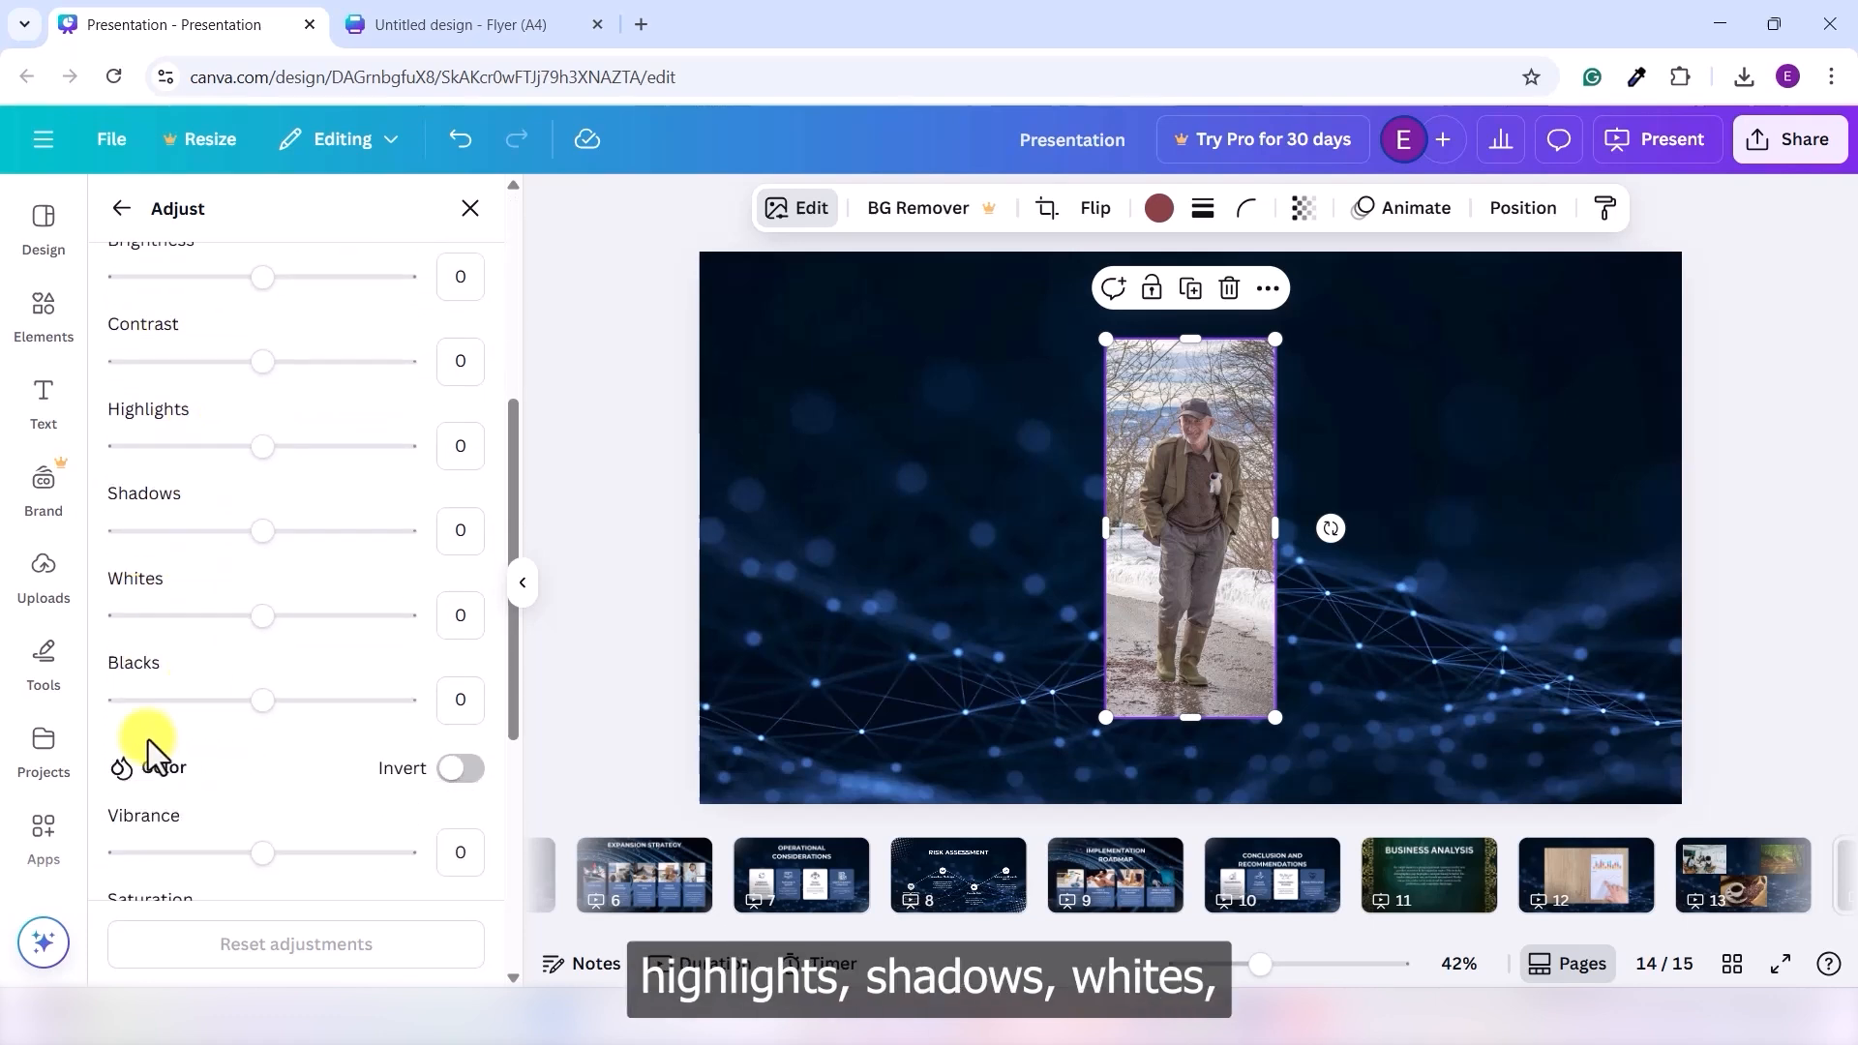
scroll(222, 726, down, 3)
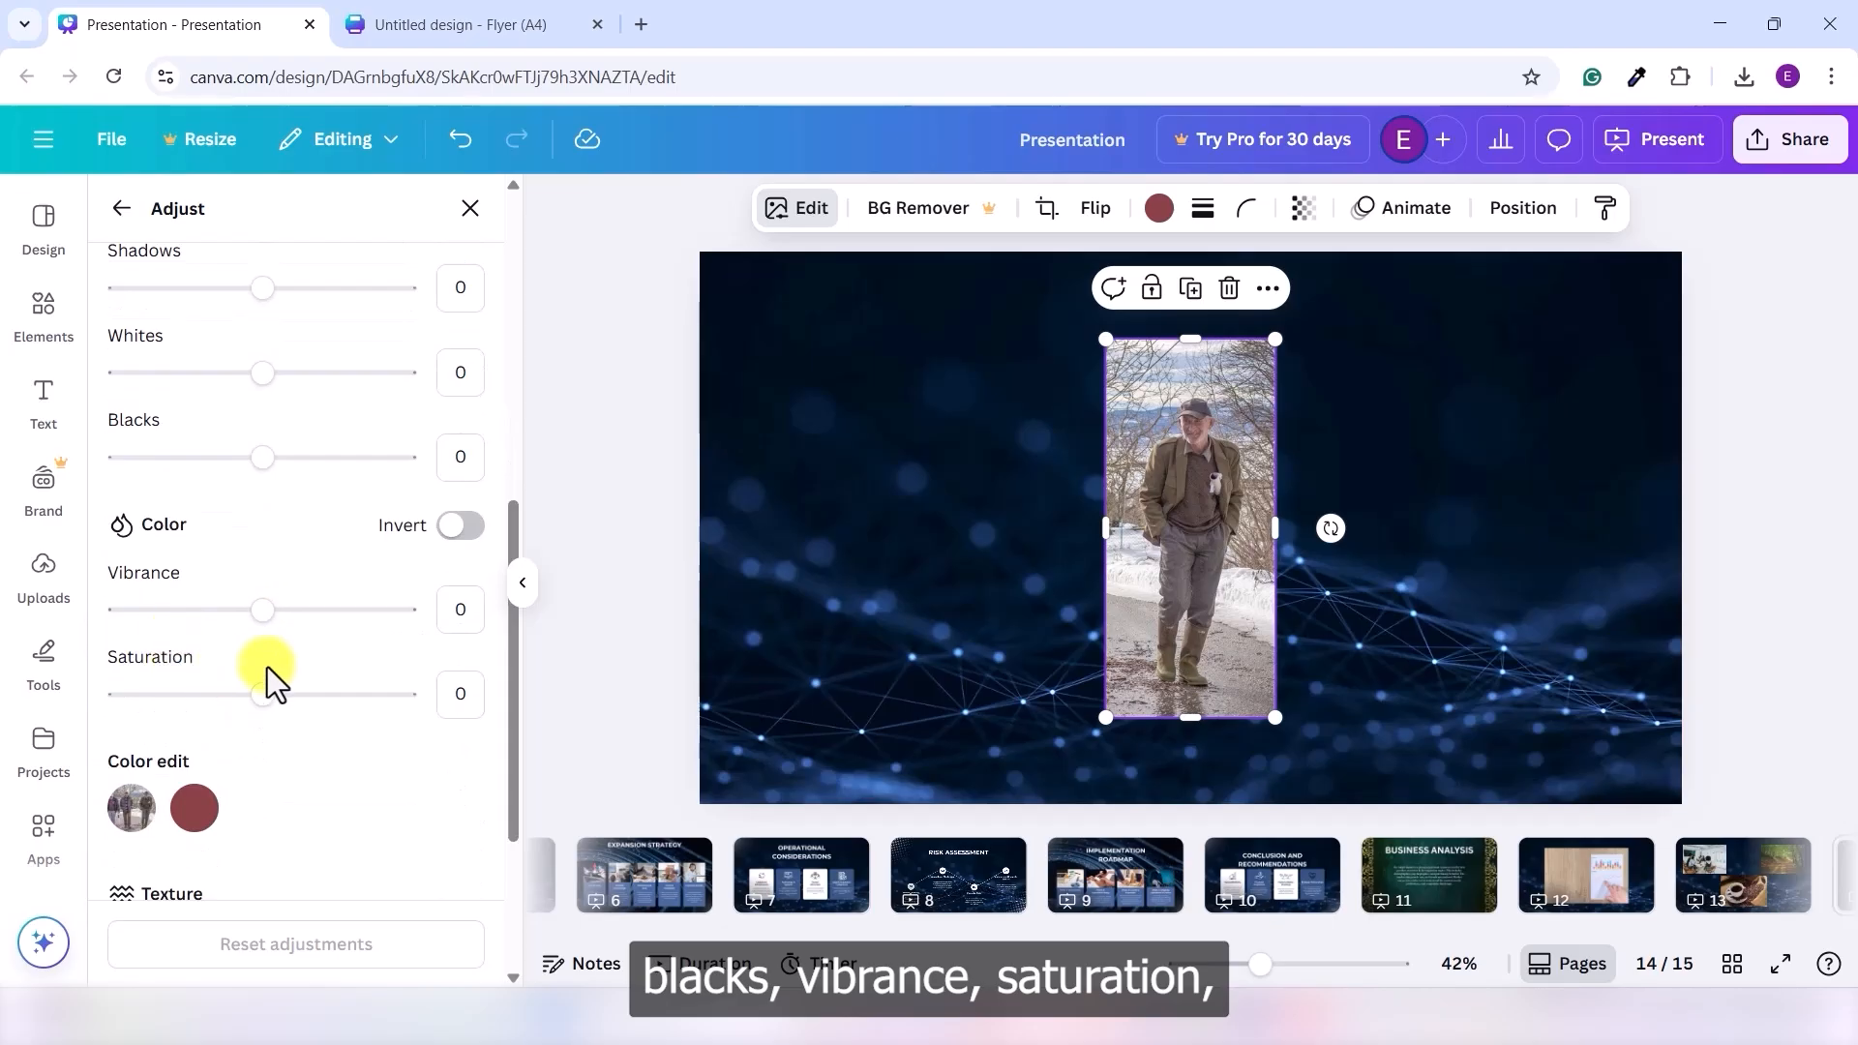
scroll(274, 701, down, 3)
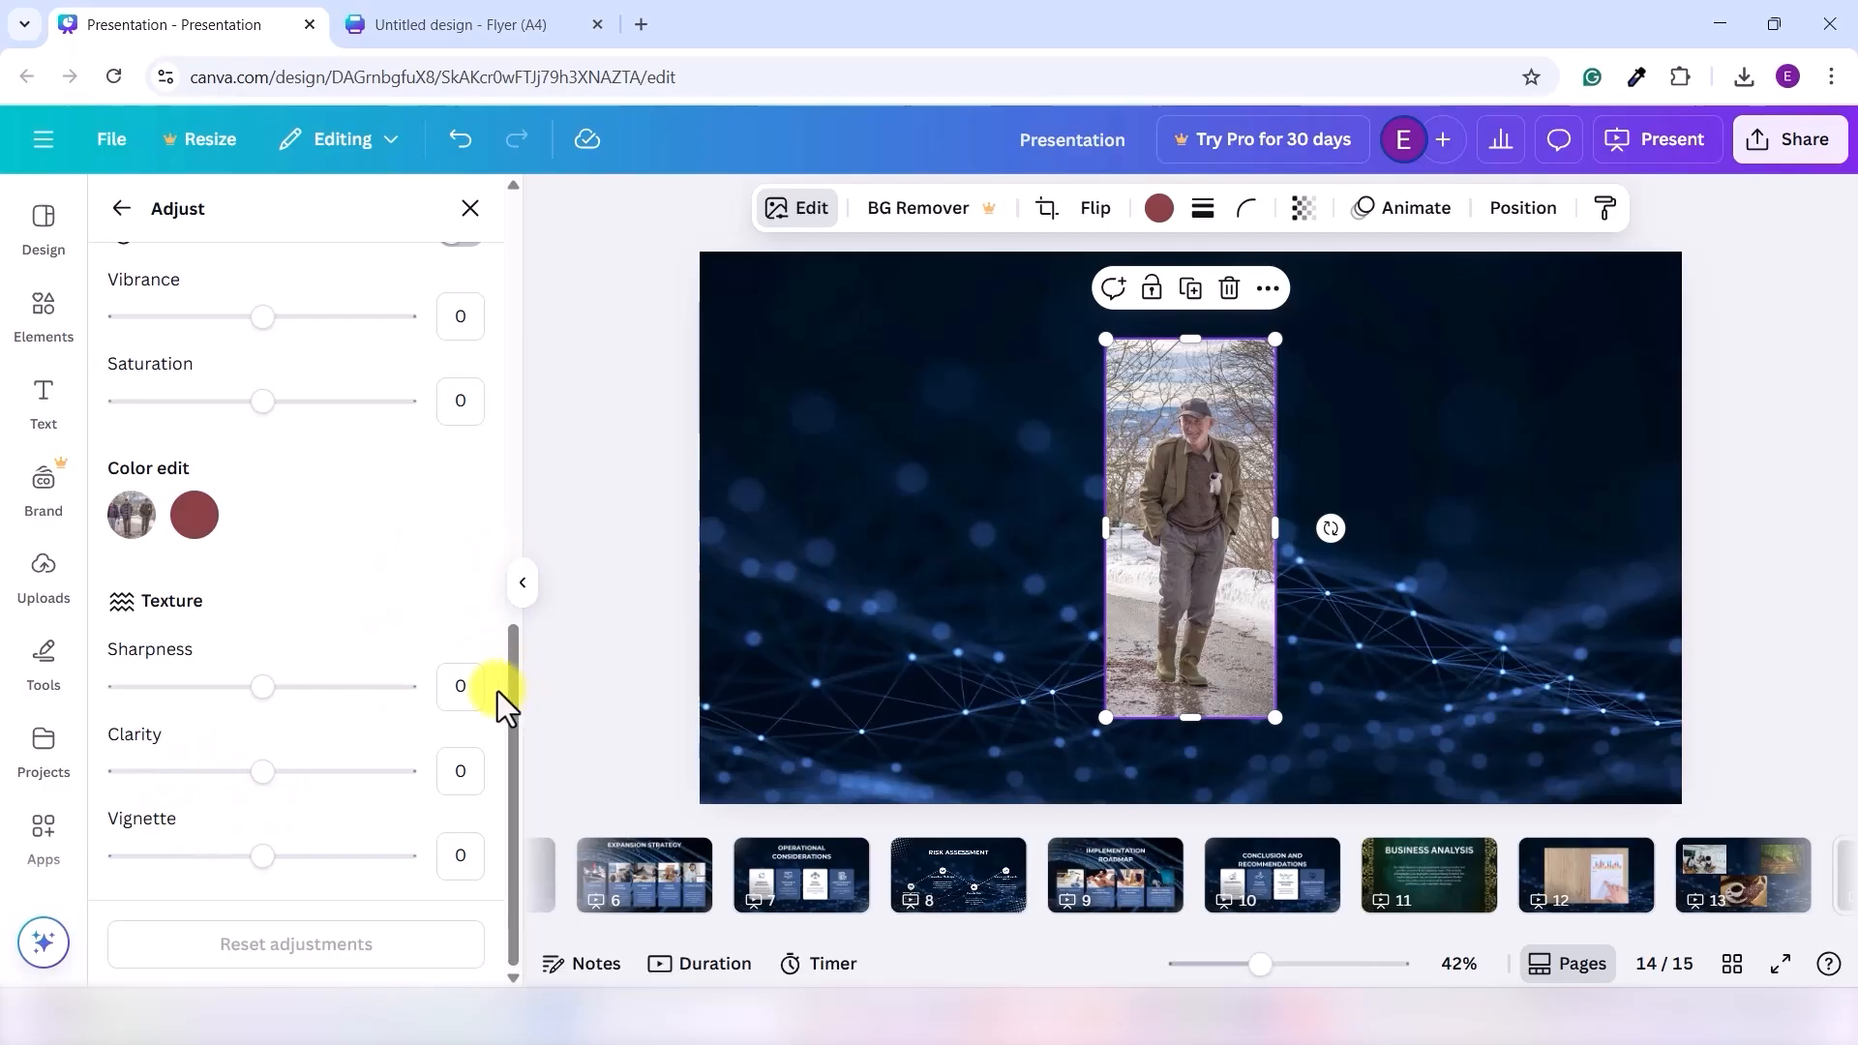
drag(508, 687, 507, 245)
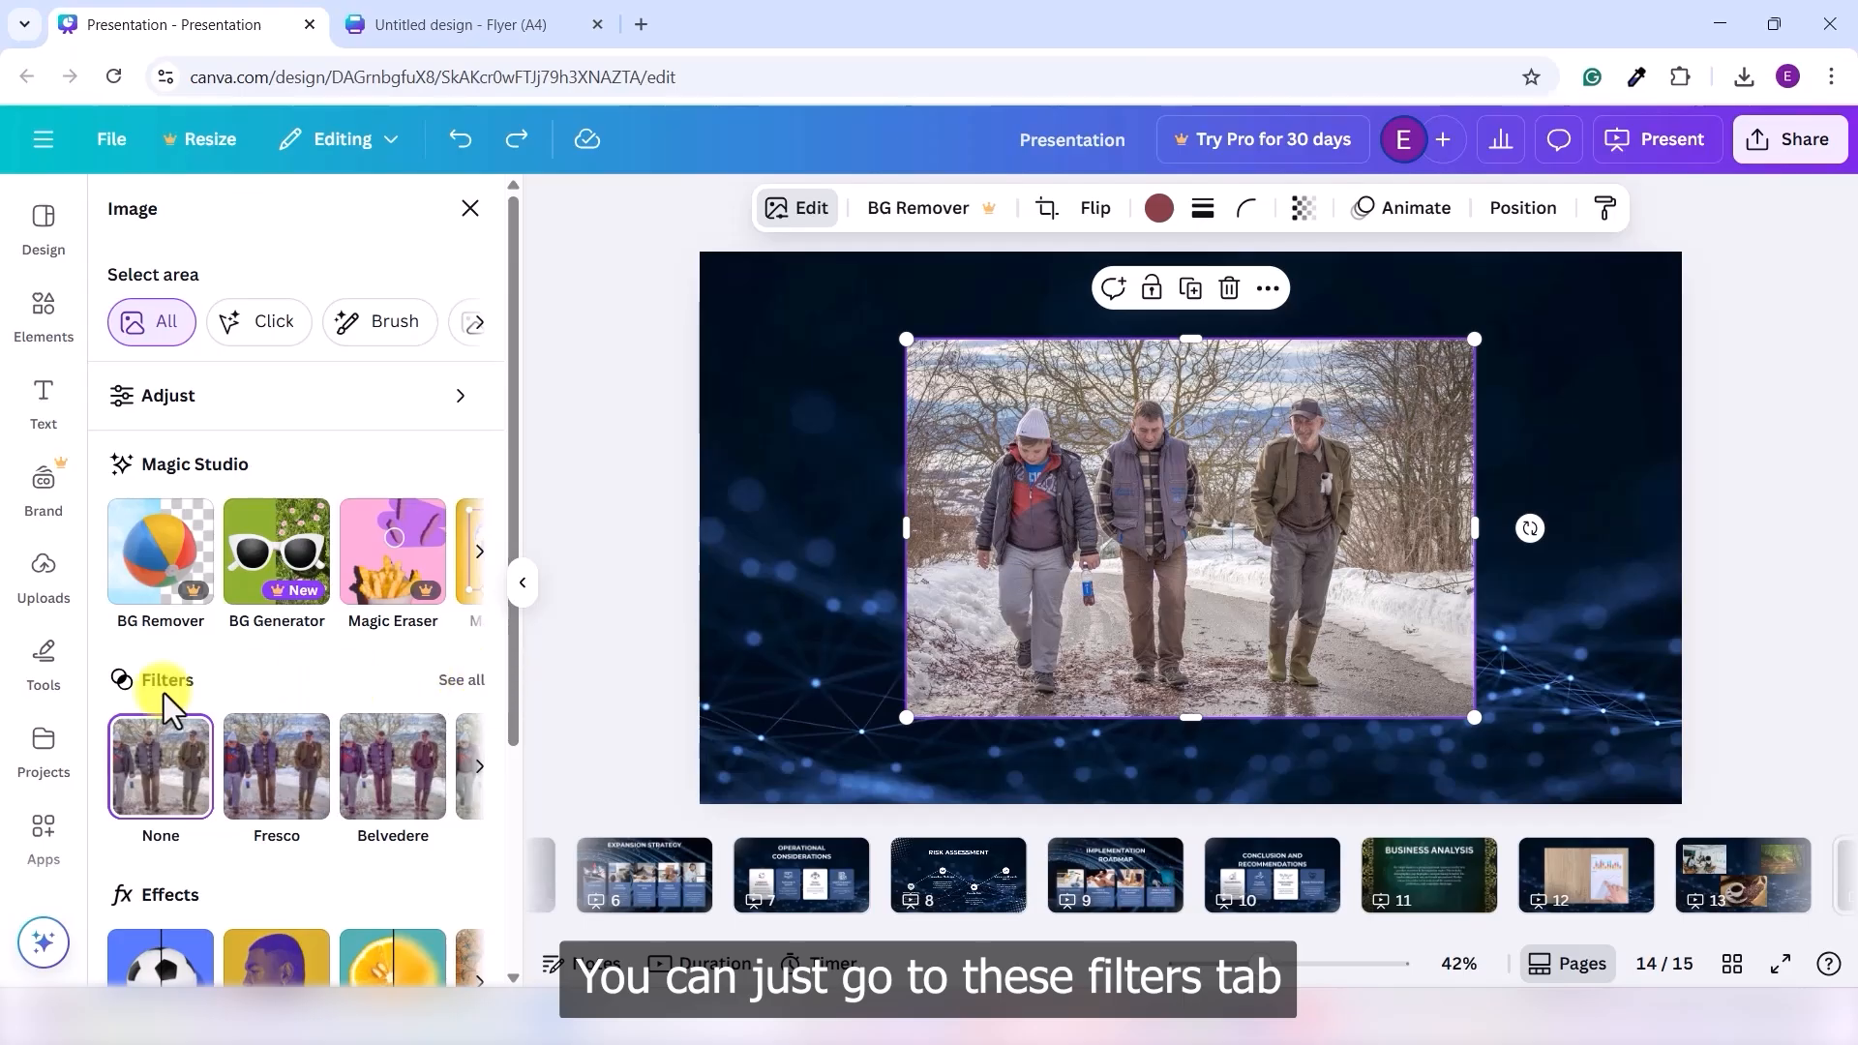
- Try the Belvedere, Myst, Sandi, Tundra and Aria filters on the photo
click(462, 681)
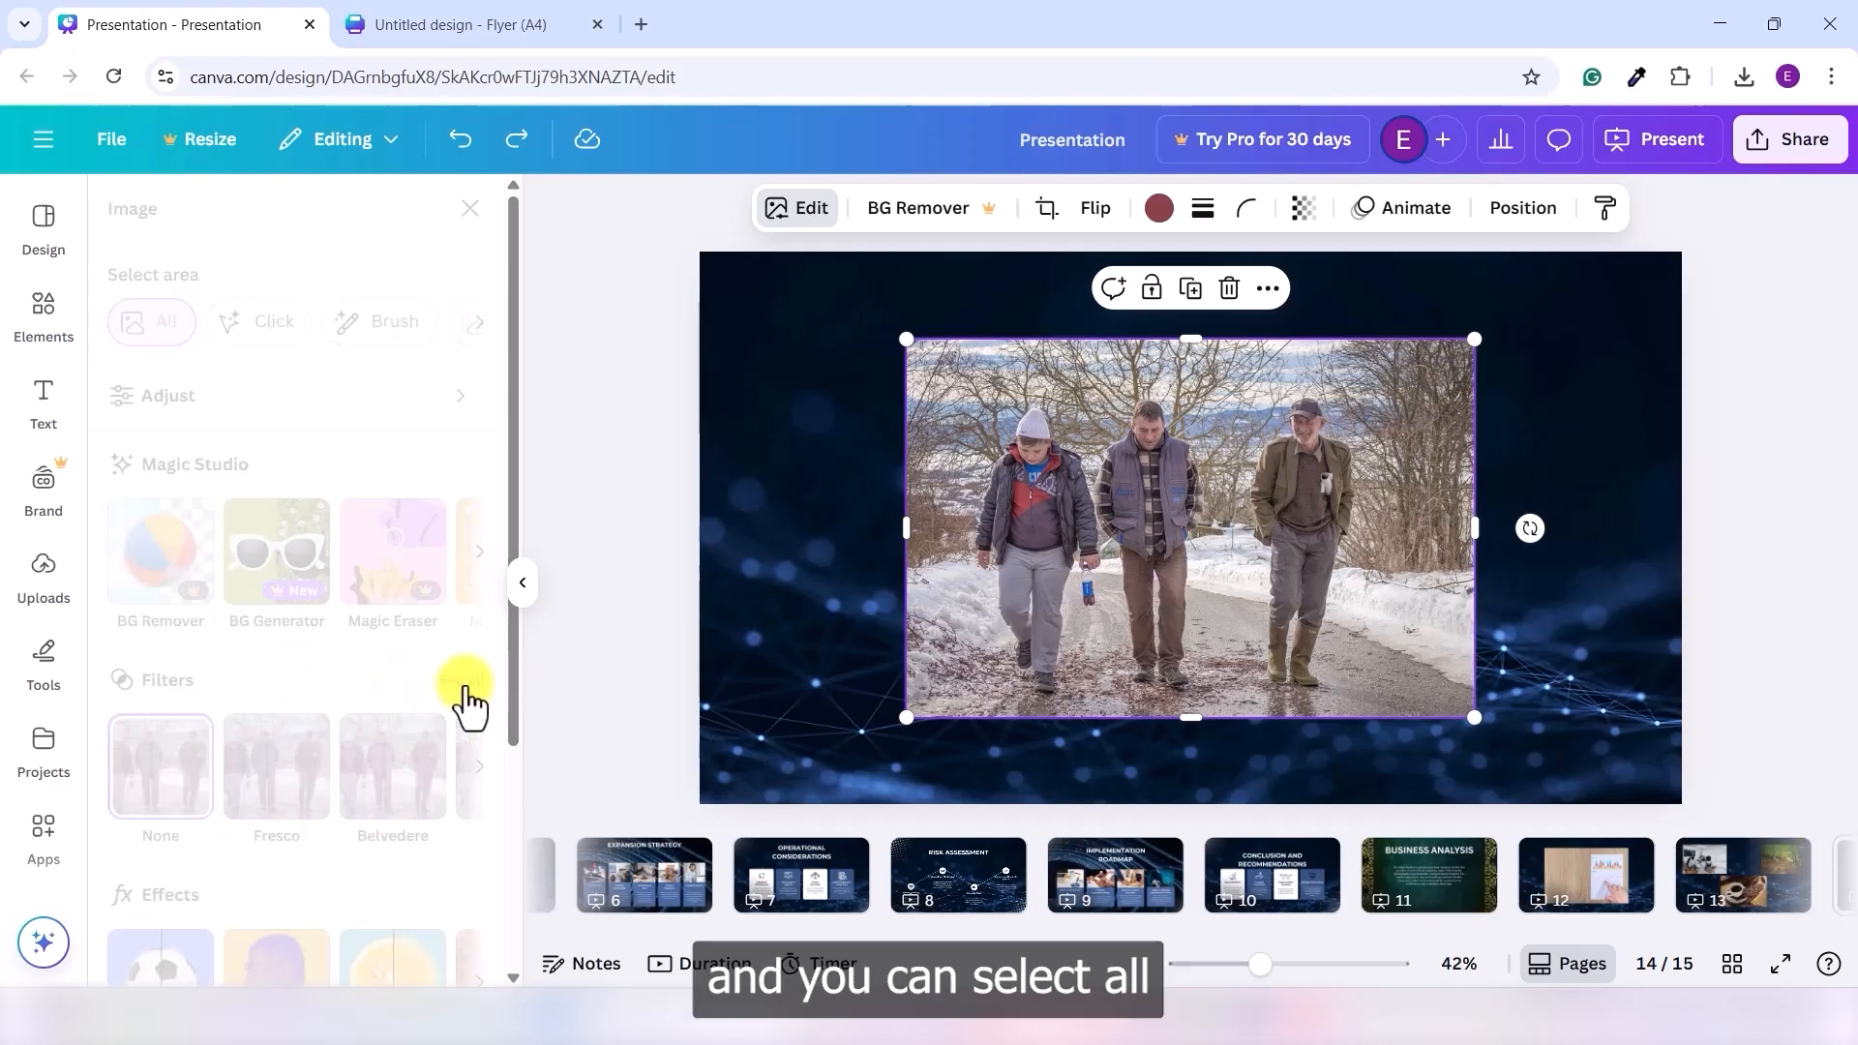
click(327, 578)
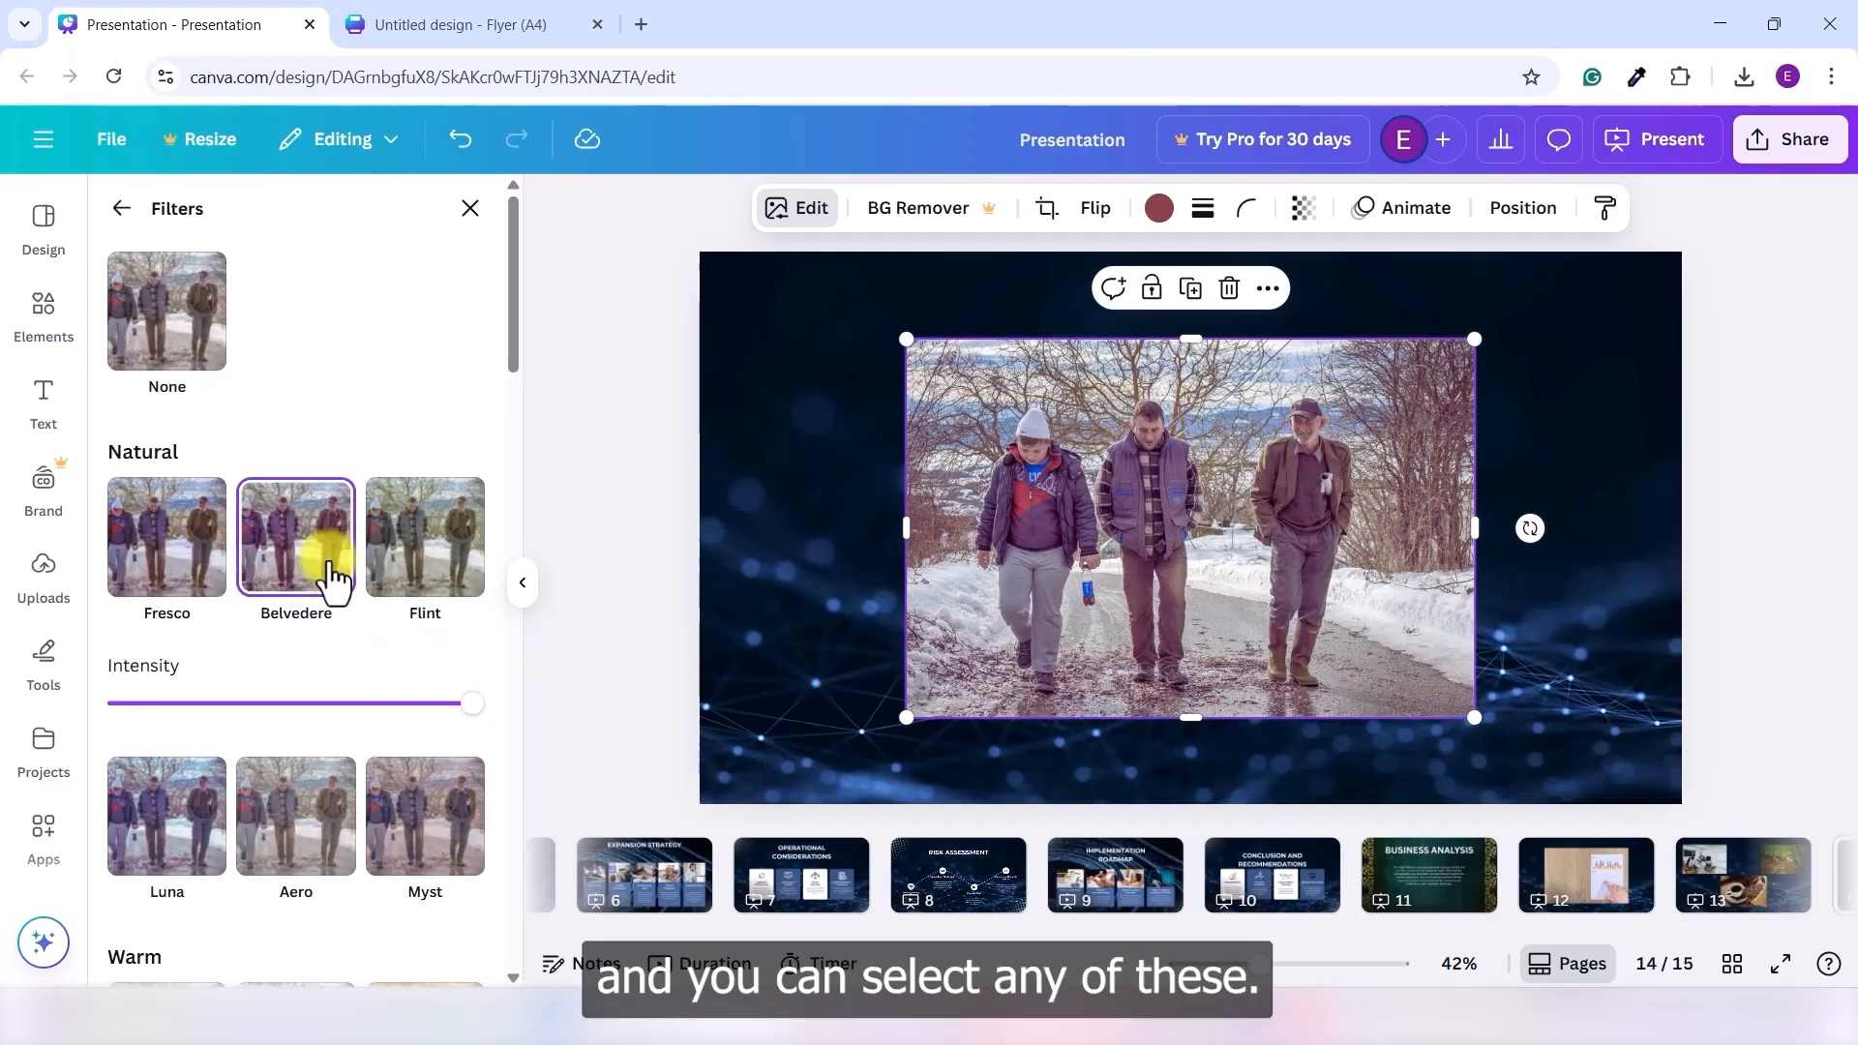
click(412, 823)
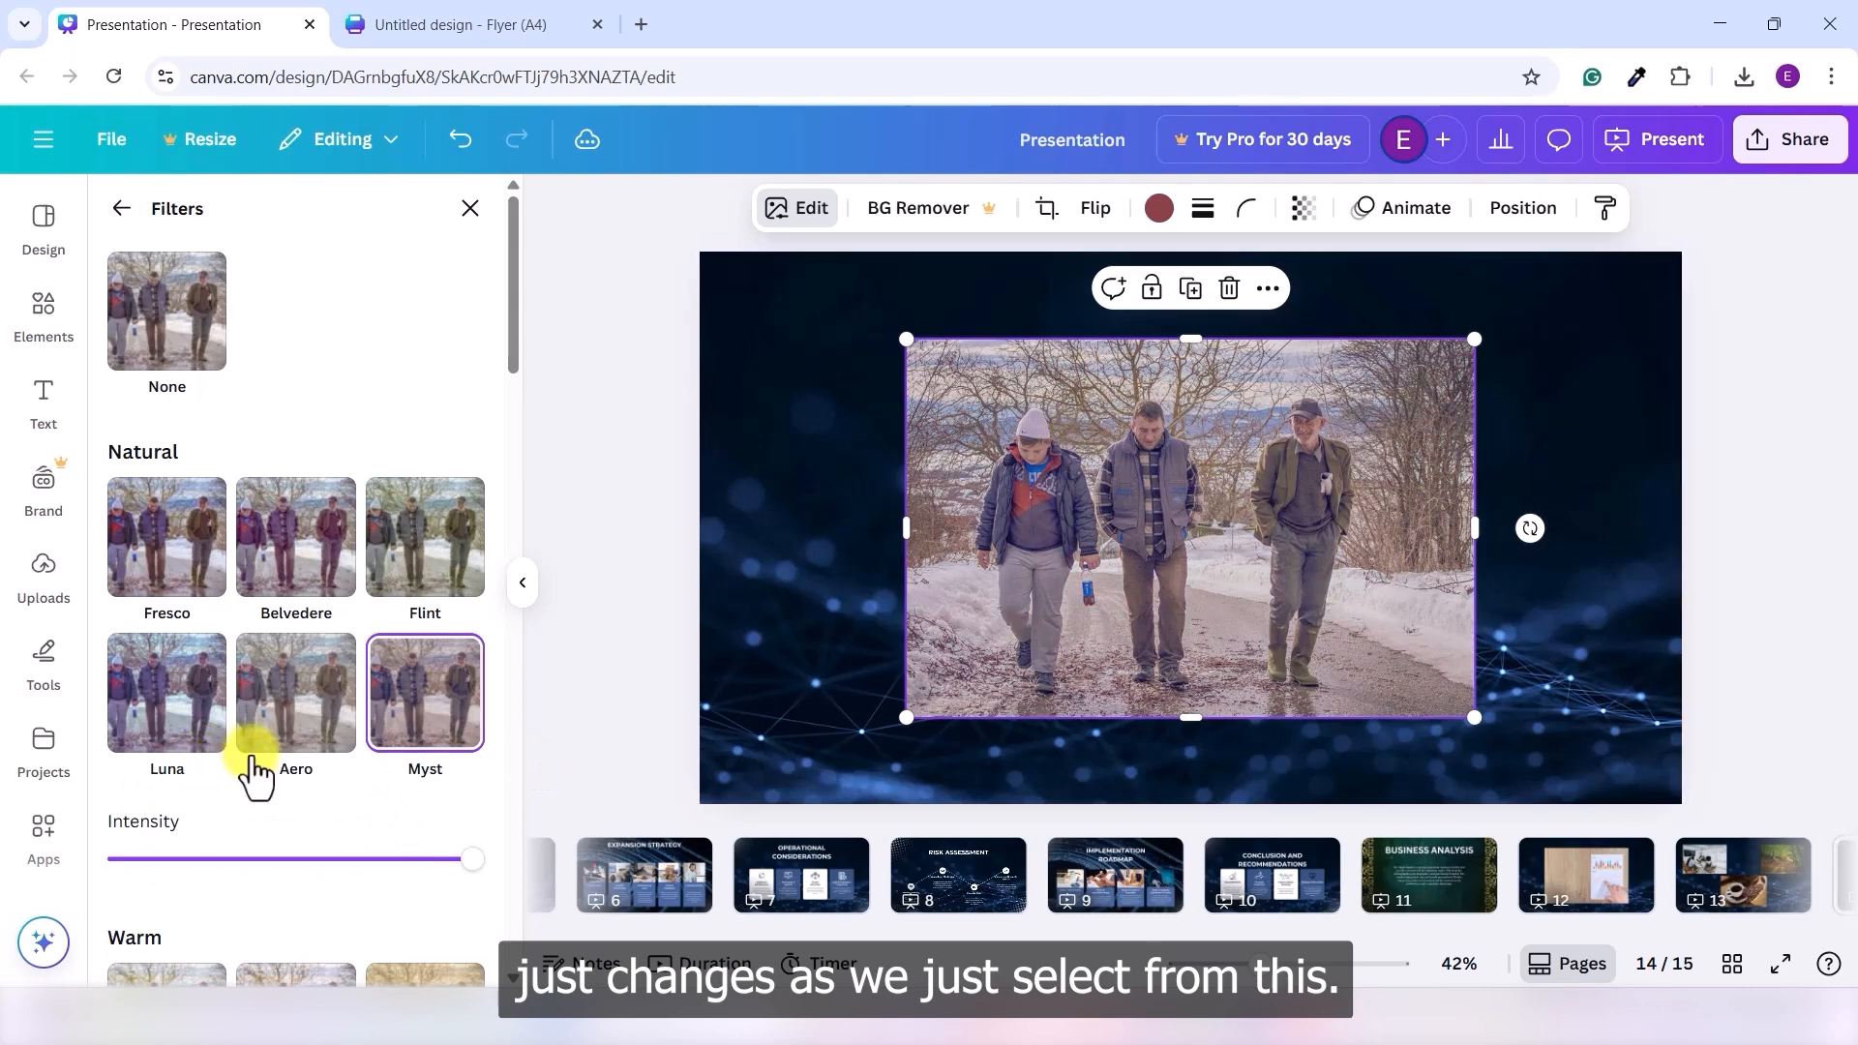
scroll(256, 774, down, 5)
click(290, 721)
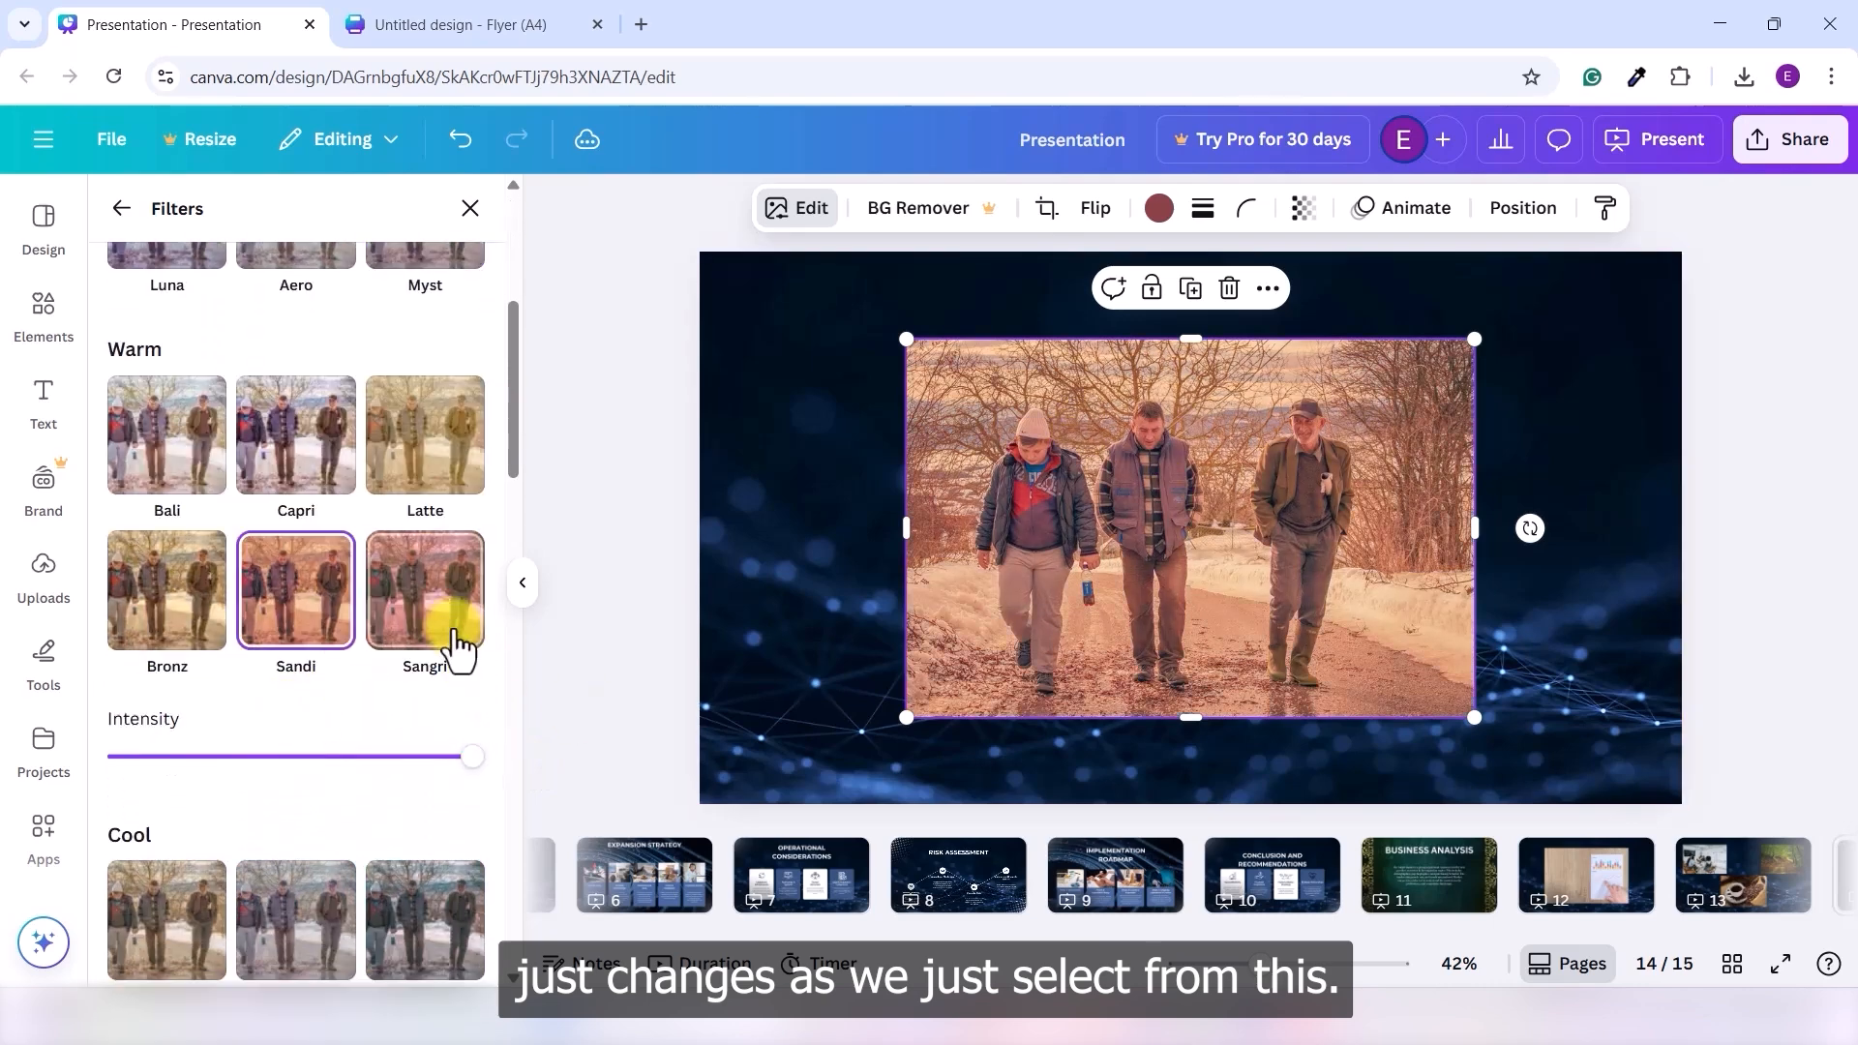
scroll(276, 646, down, 4)
click(394, 740)
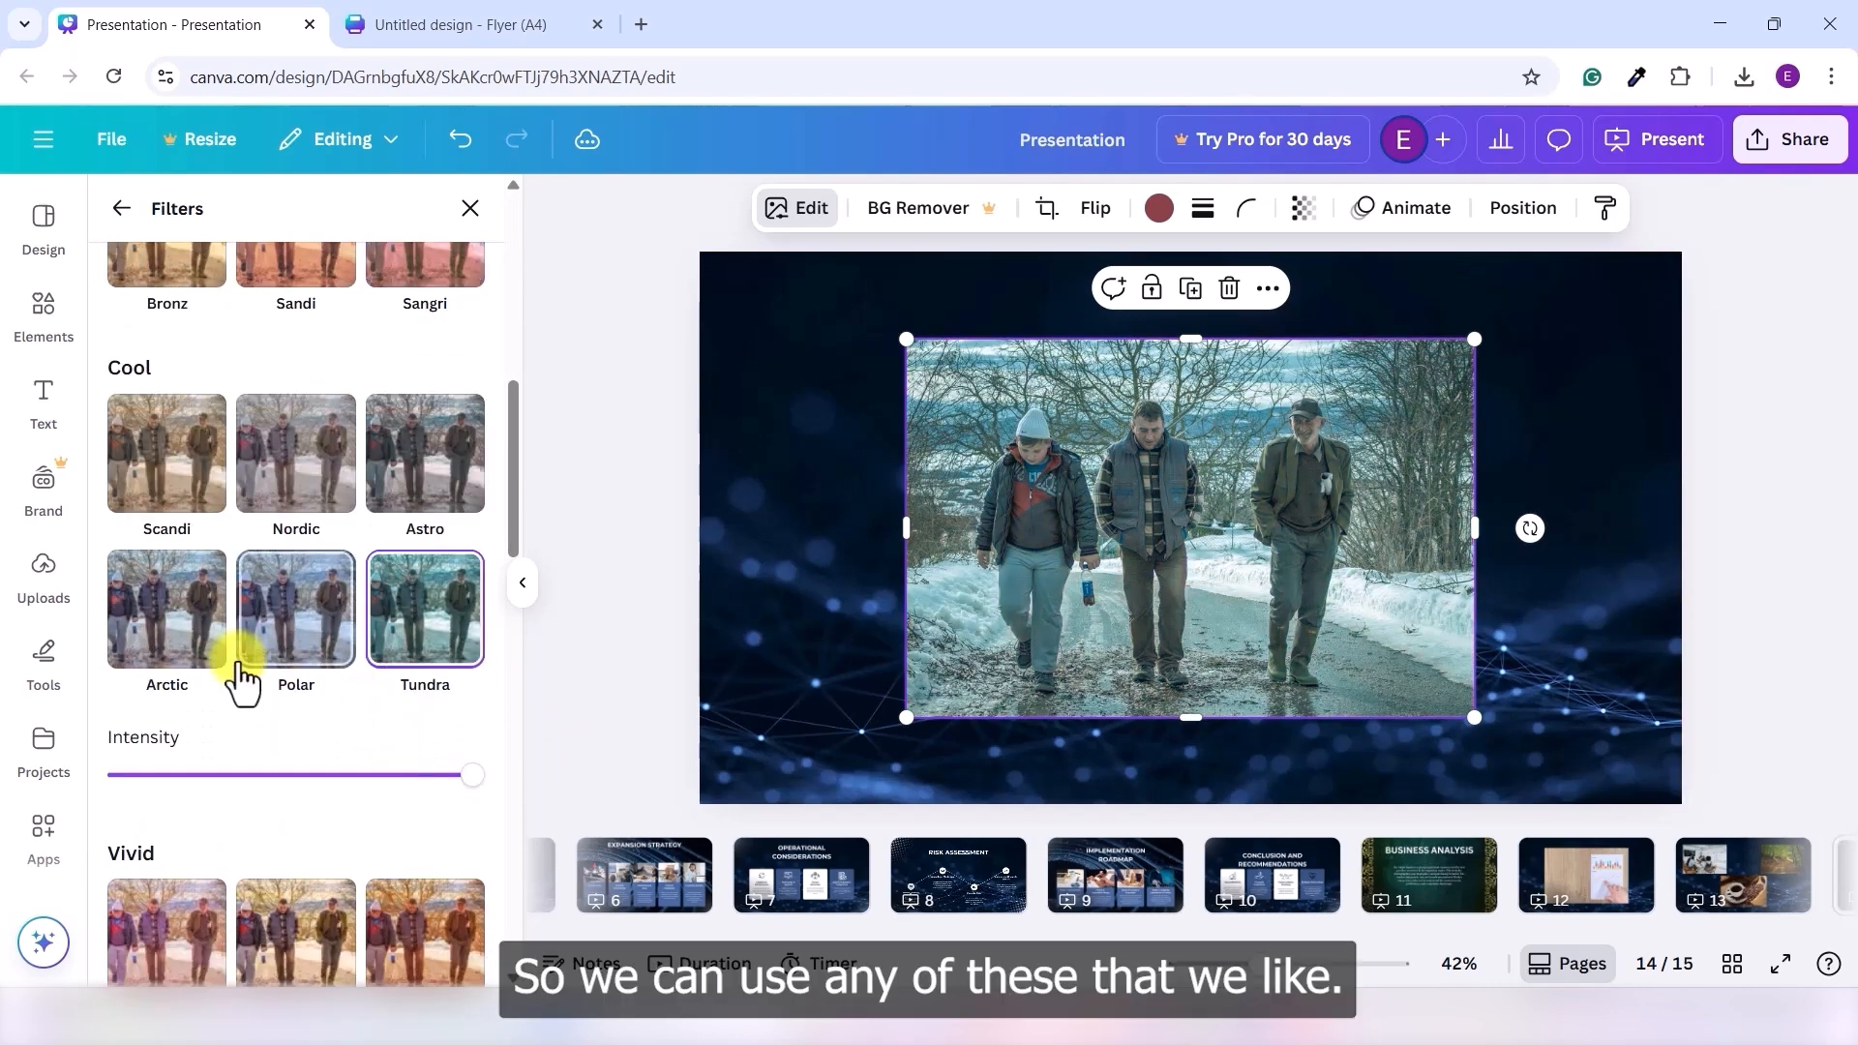
scroll(242, 678, down, 3)
click(302, 755)
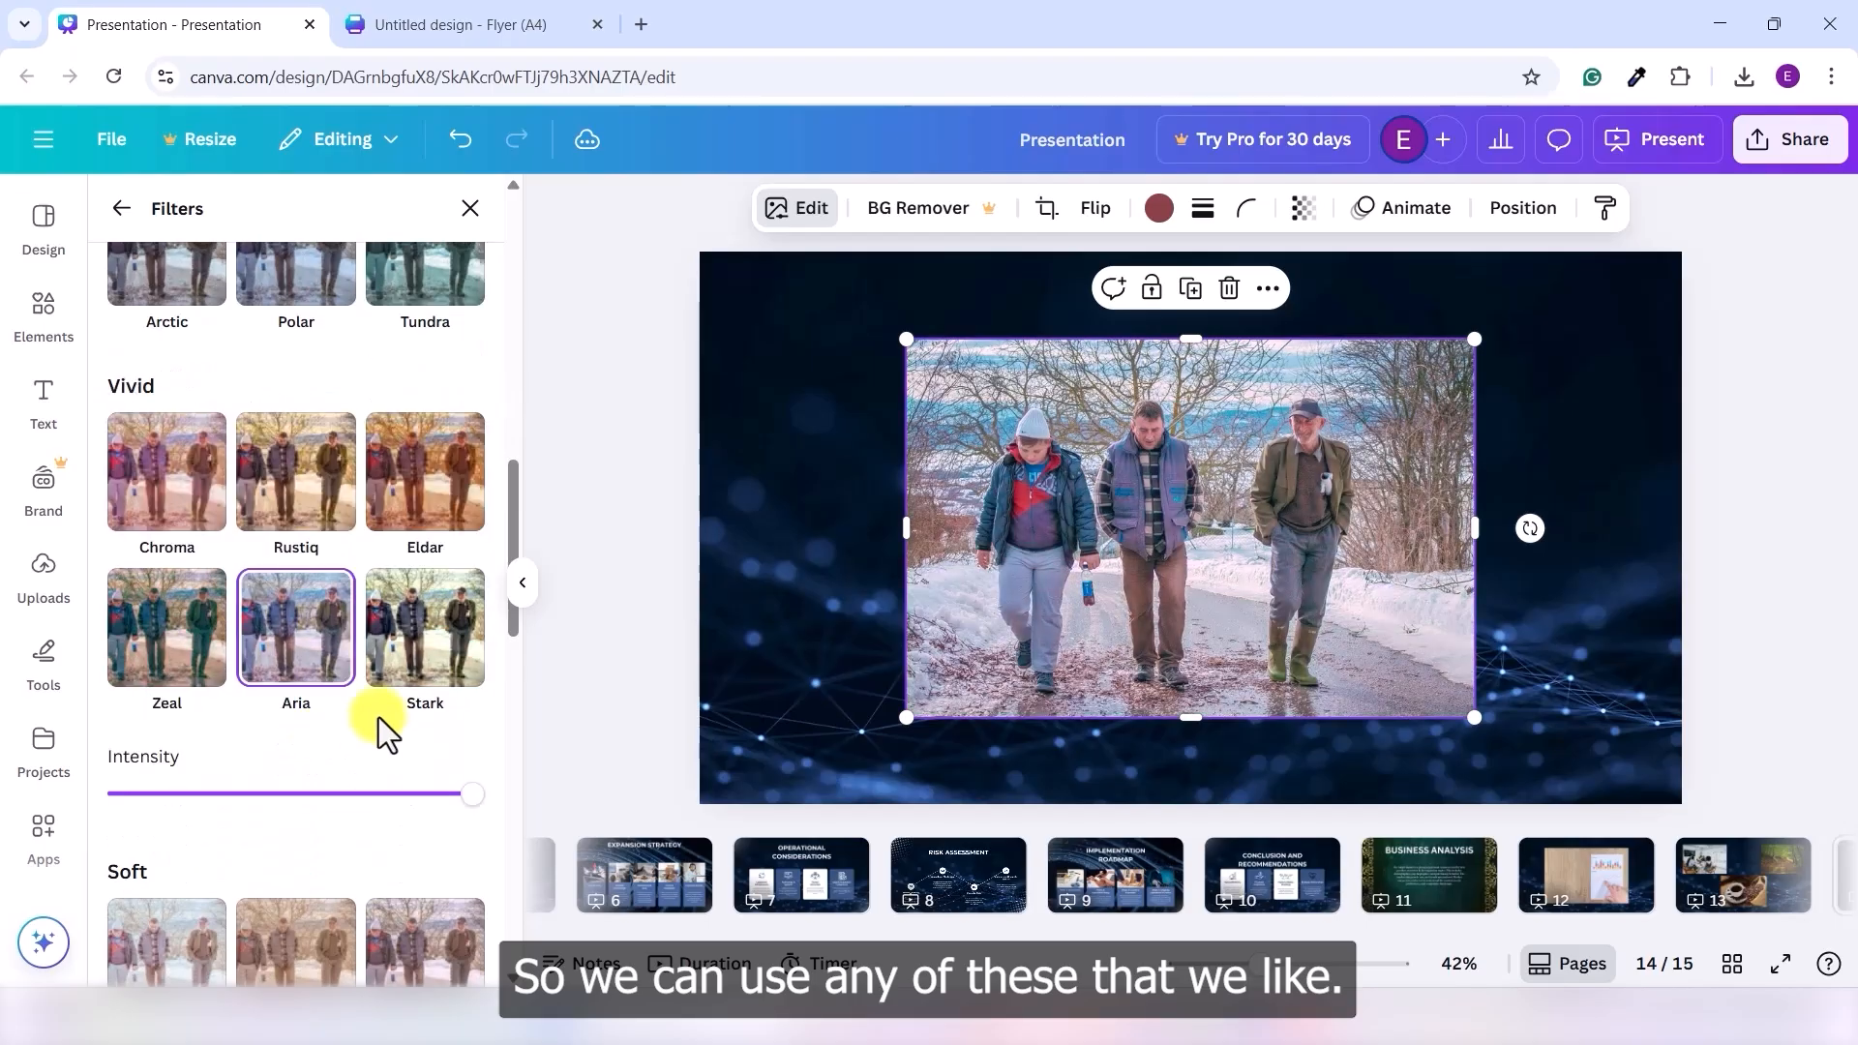
scroll(290, 745, down, 4)
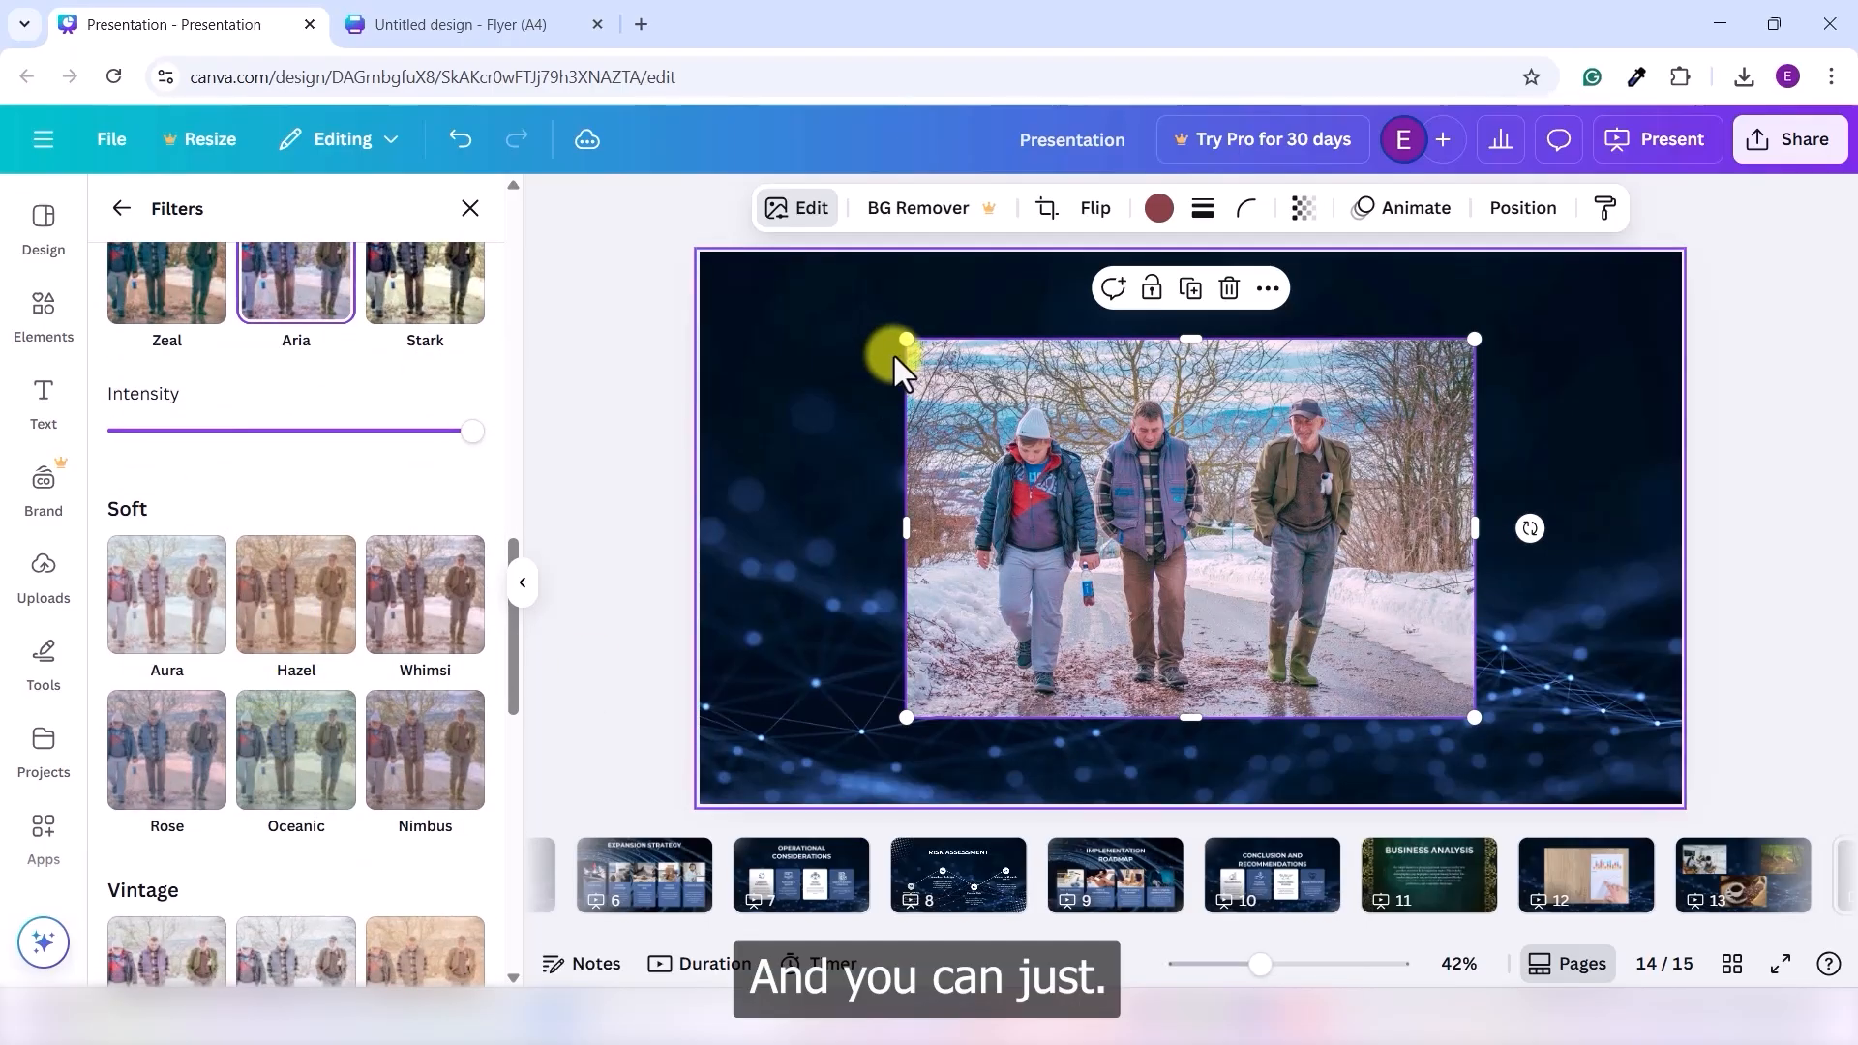
- Stretch the photo over the whole slide, try Fade, Ink, Heatwave, Hibiscus, and settle on X-Pro +
drag(906, 341, 658, 259)
drag(1465, 716, 1836, 959)
scroll(387, 759, down, 3)
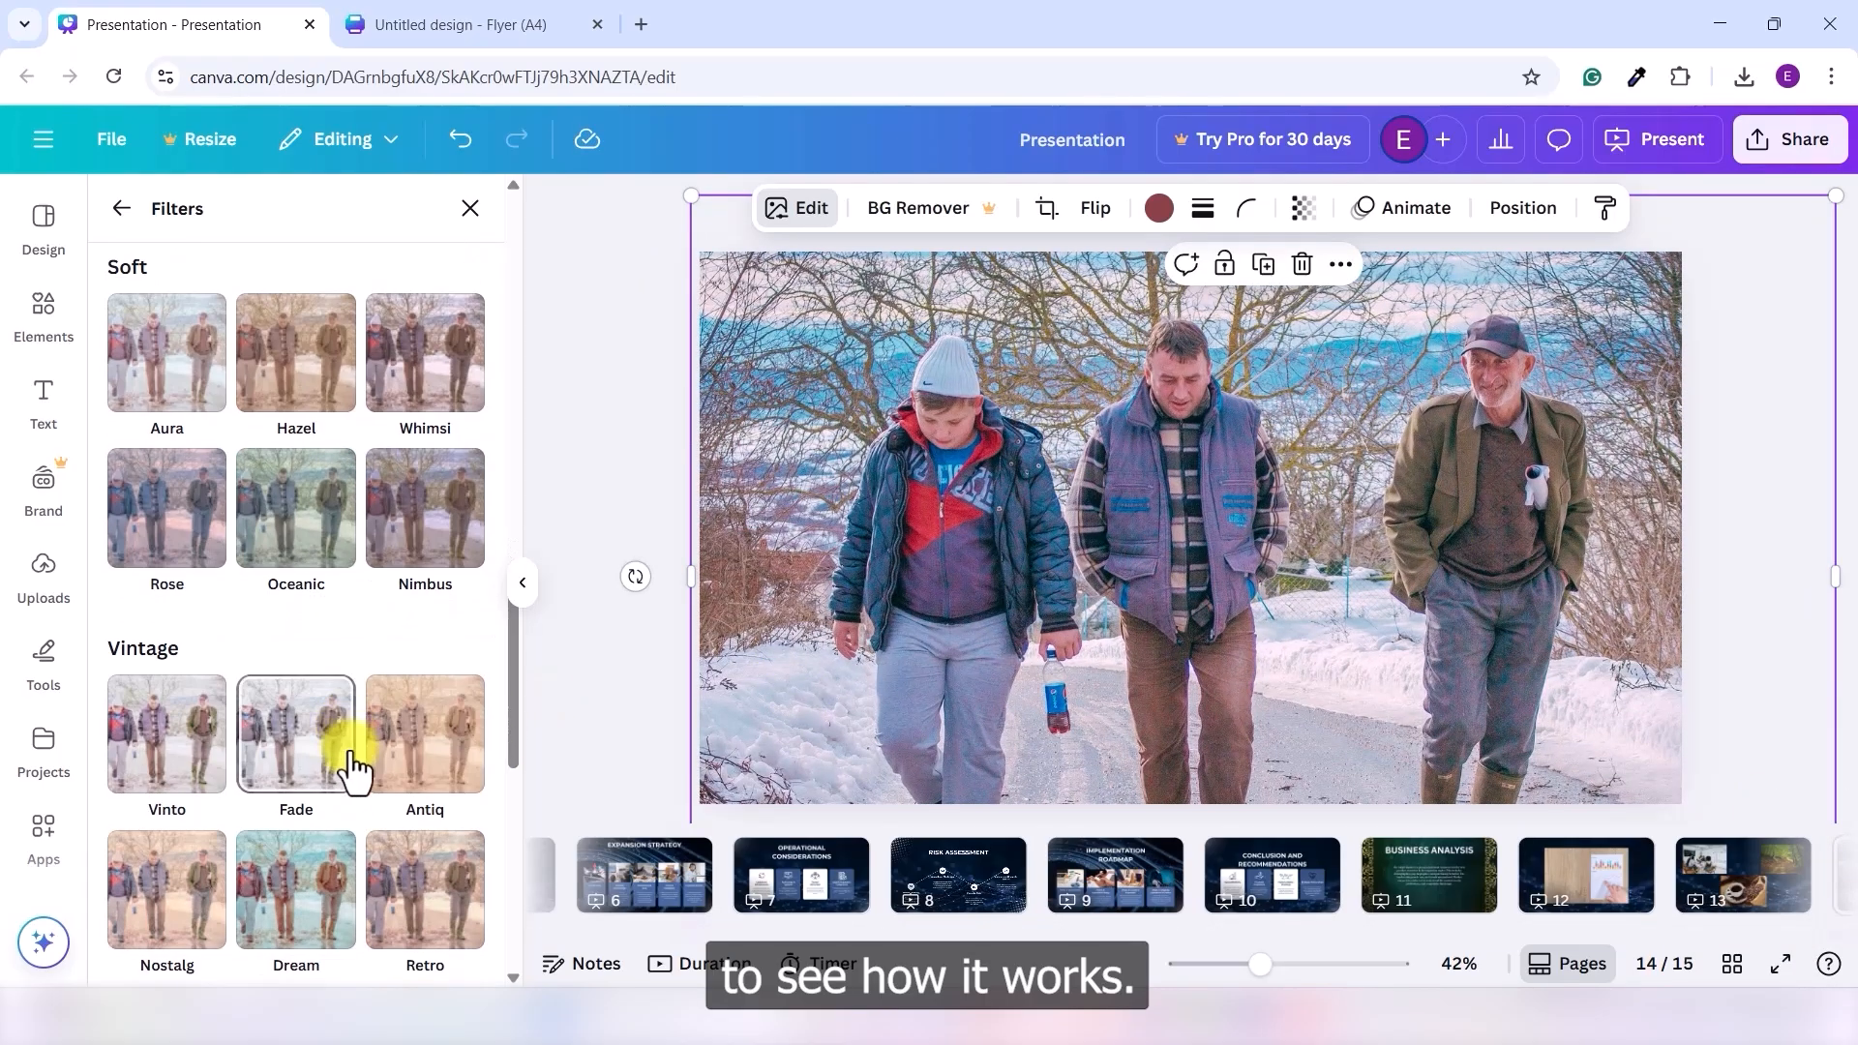
click(302, 735)
scroll(368, 716, down, 5)
click(316, 693)
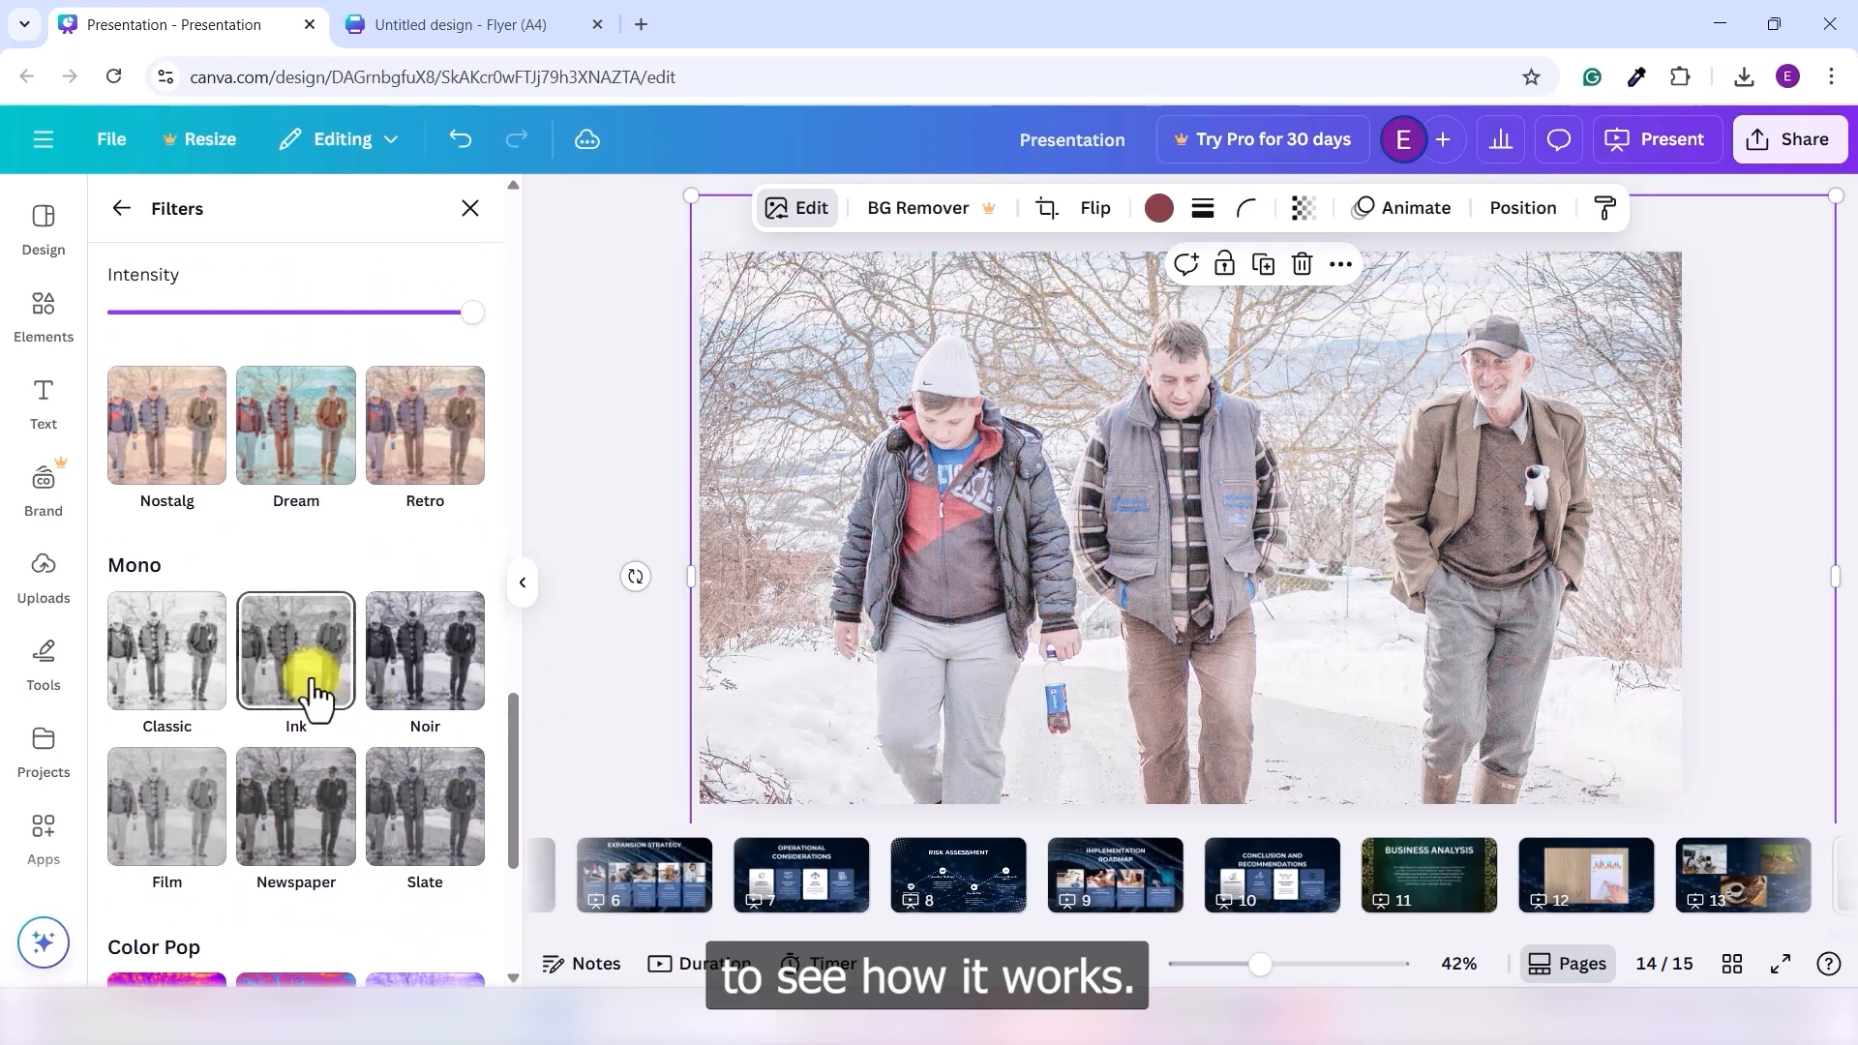
scroll(323, 704, down, 5)
click(344, 595)
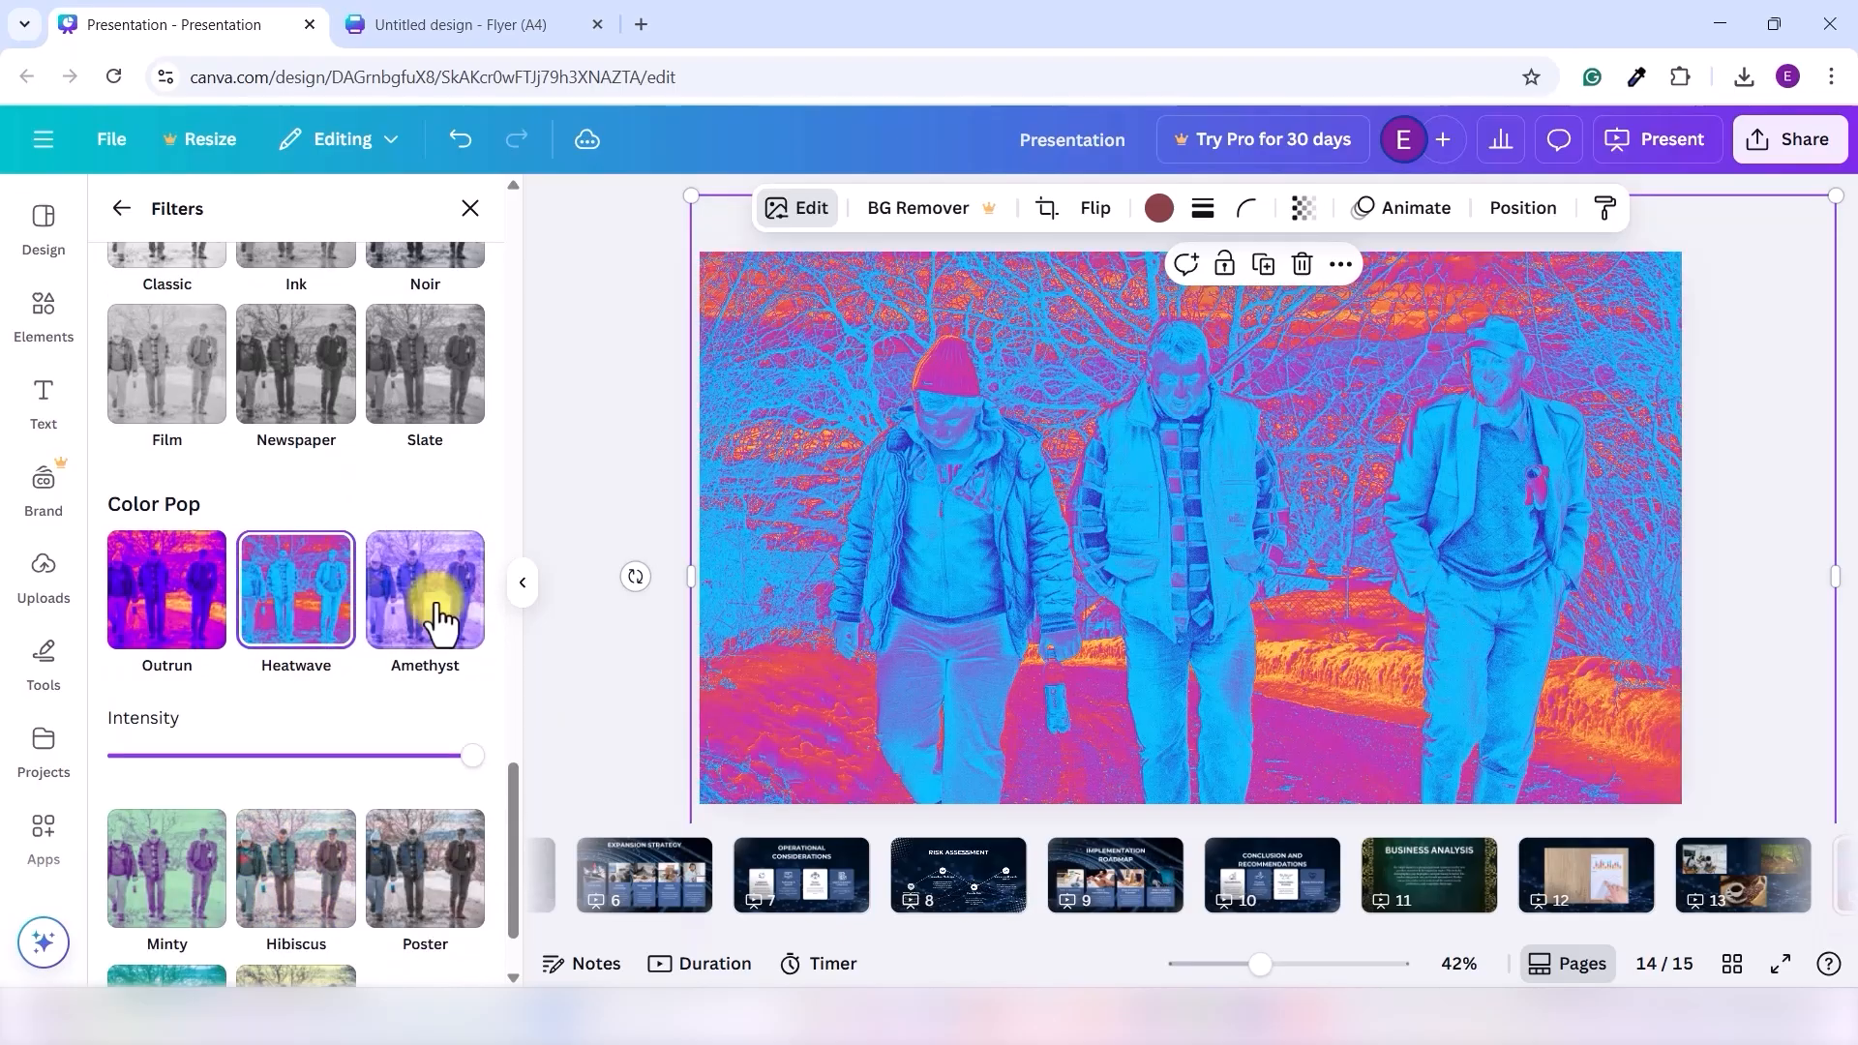
scroll(339, 764, down, 1)
click(323, 767)
click(296, 890)
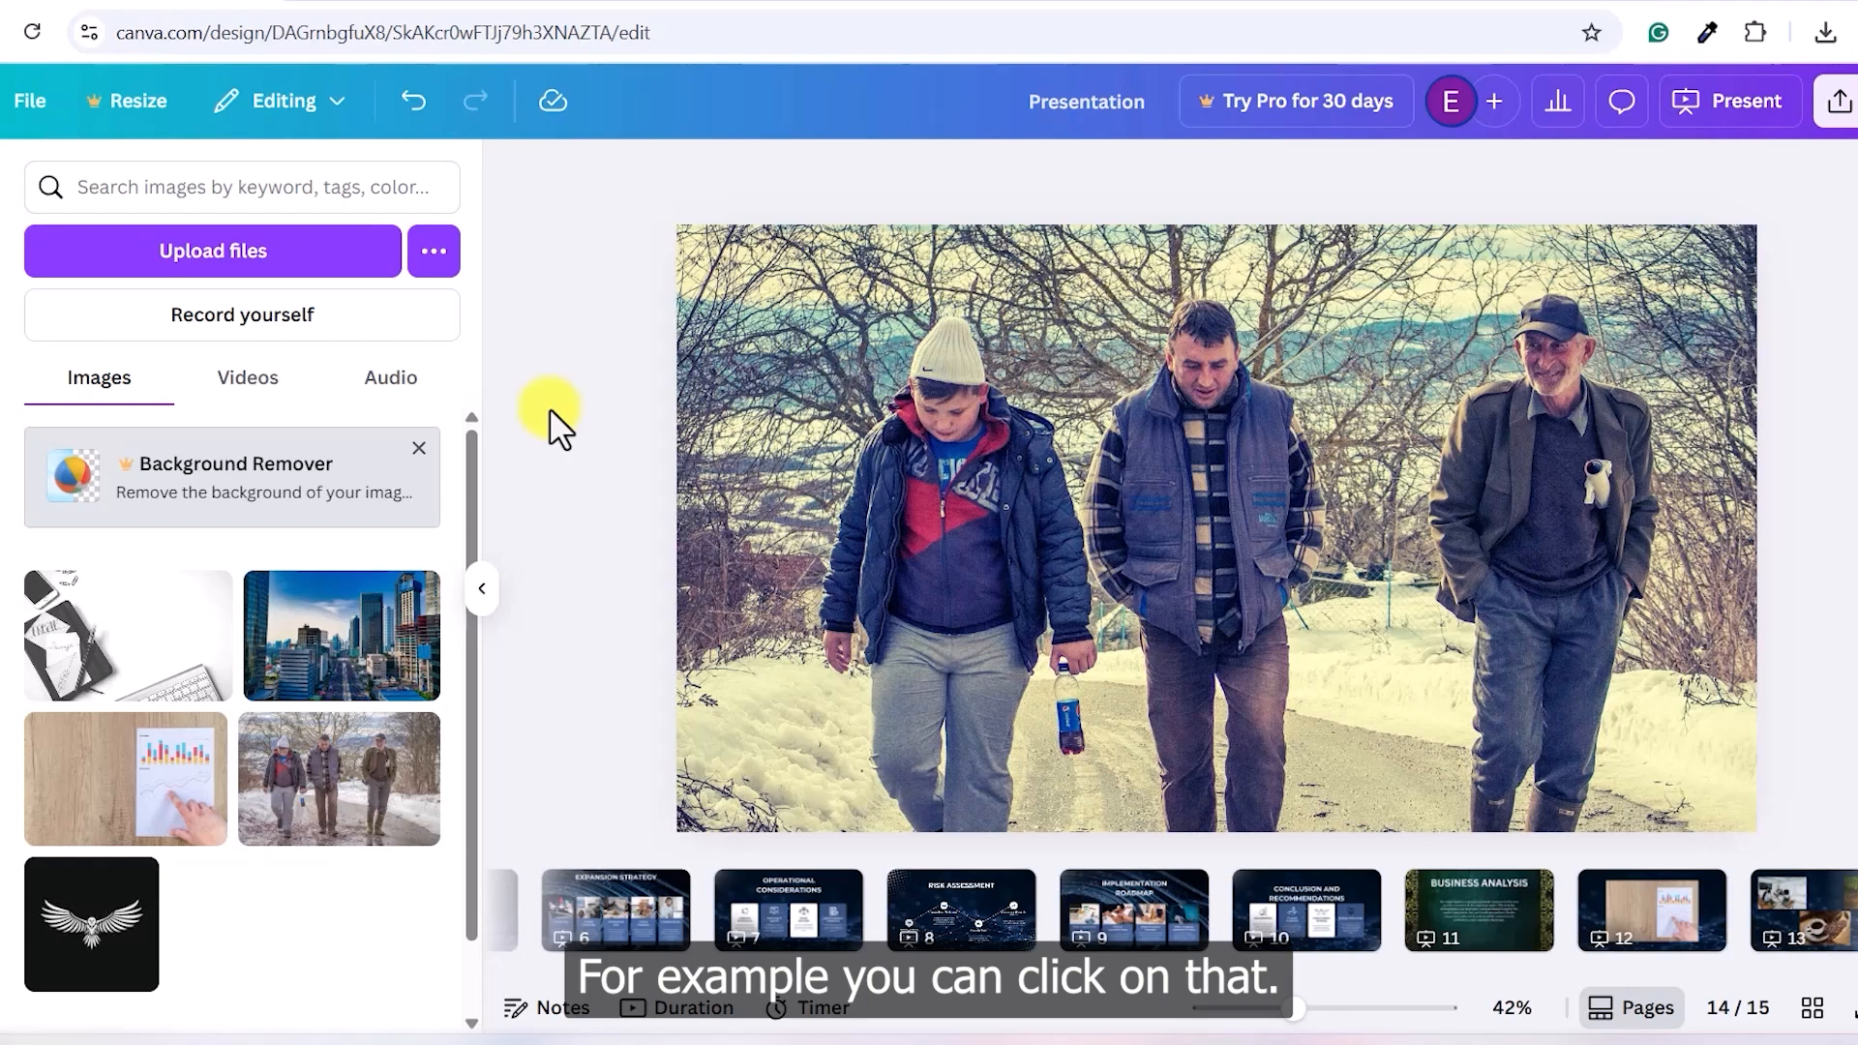
- Set the photo's transparency to 25 so the network background shows through
click(968, 350)
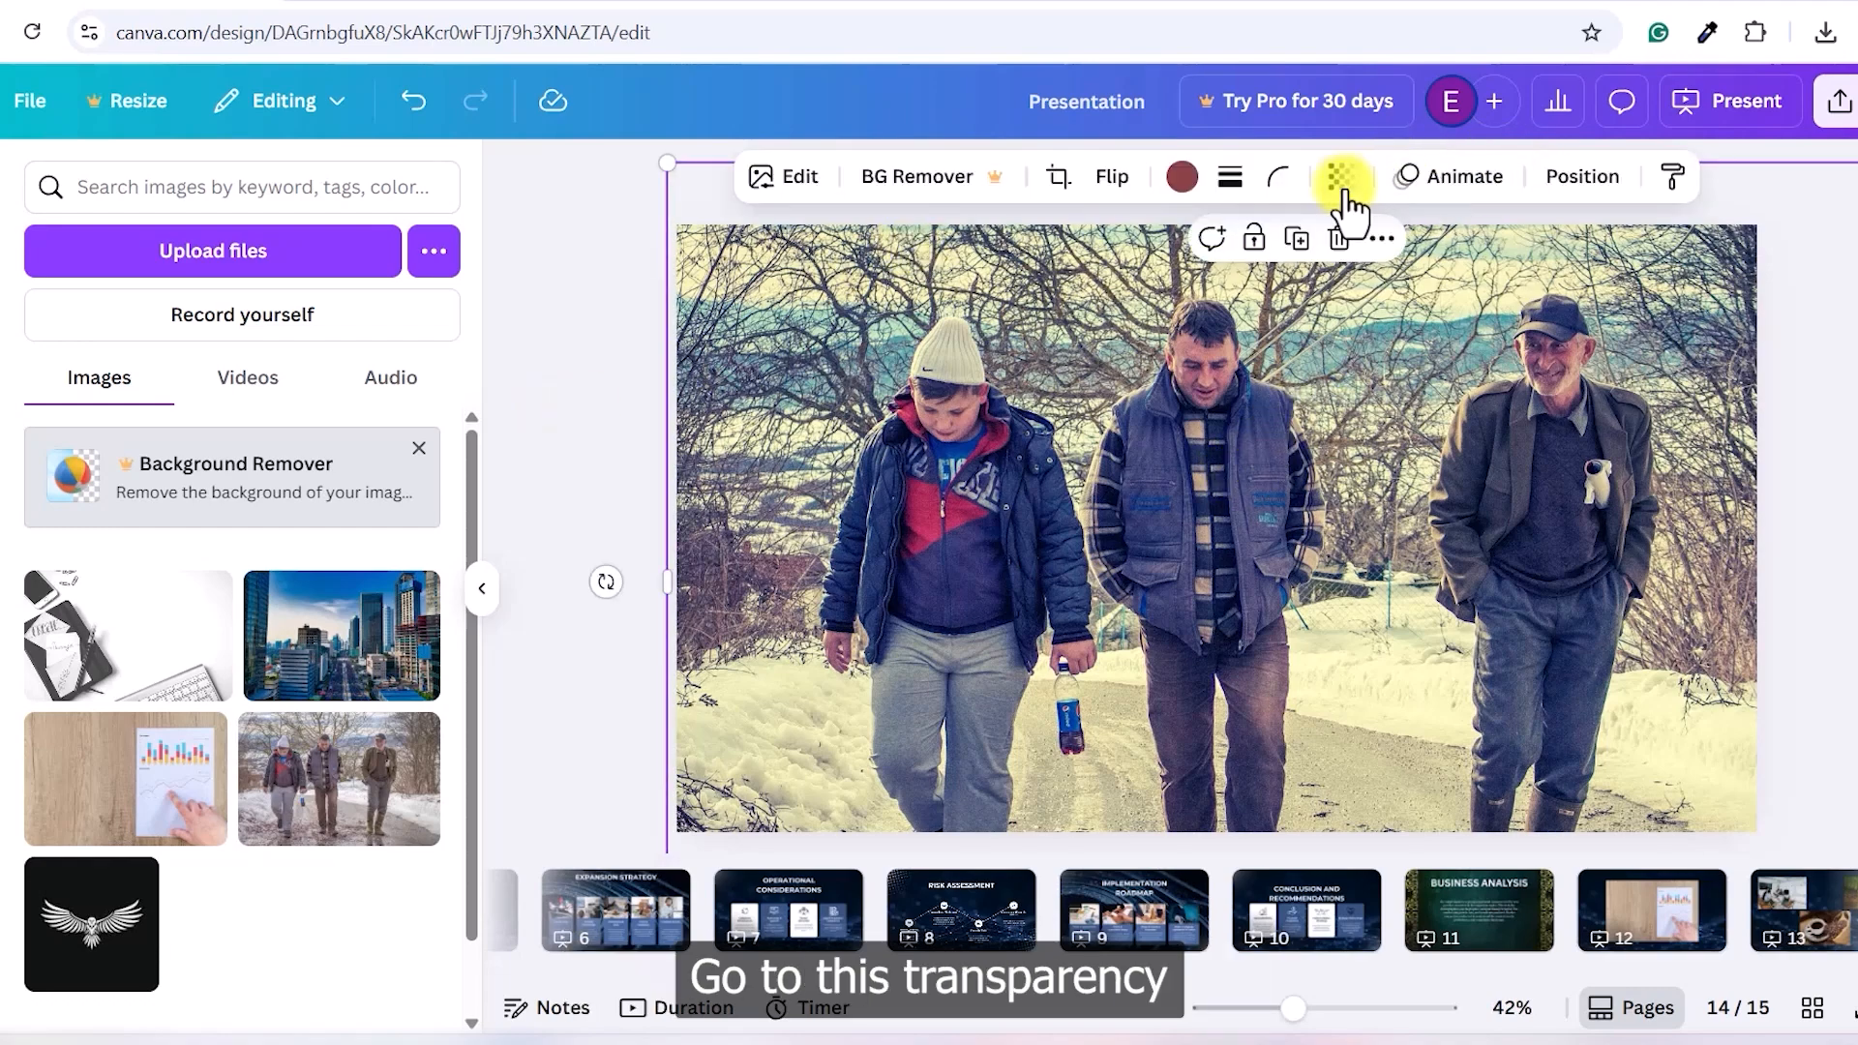
click(1345, 189)
drag(1410, 287, 1255, 289)
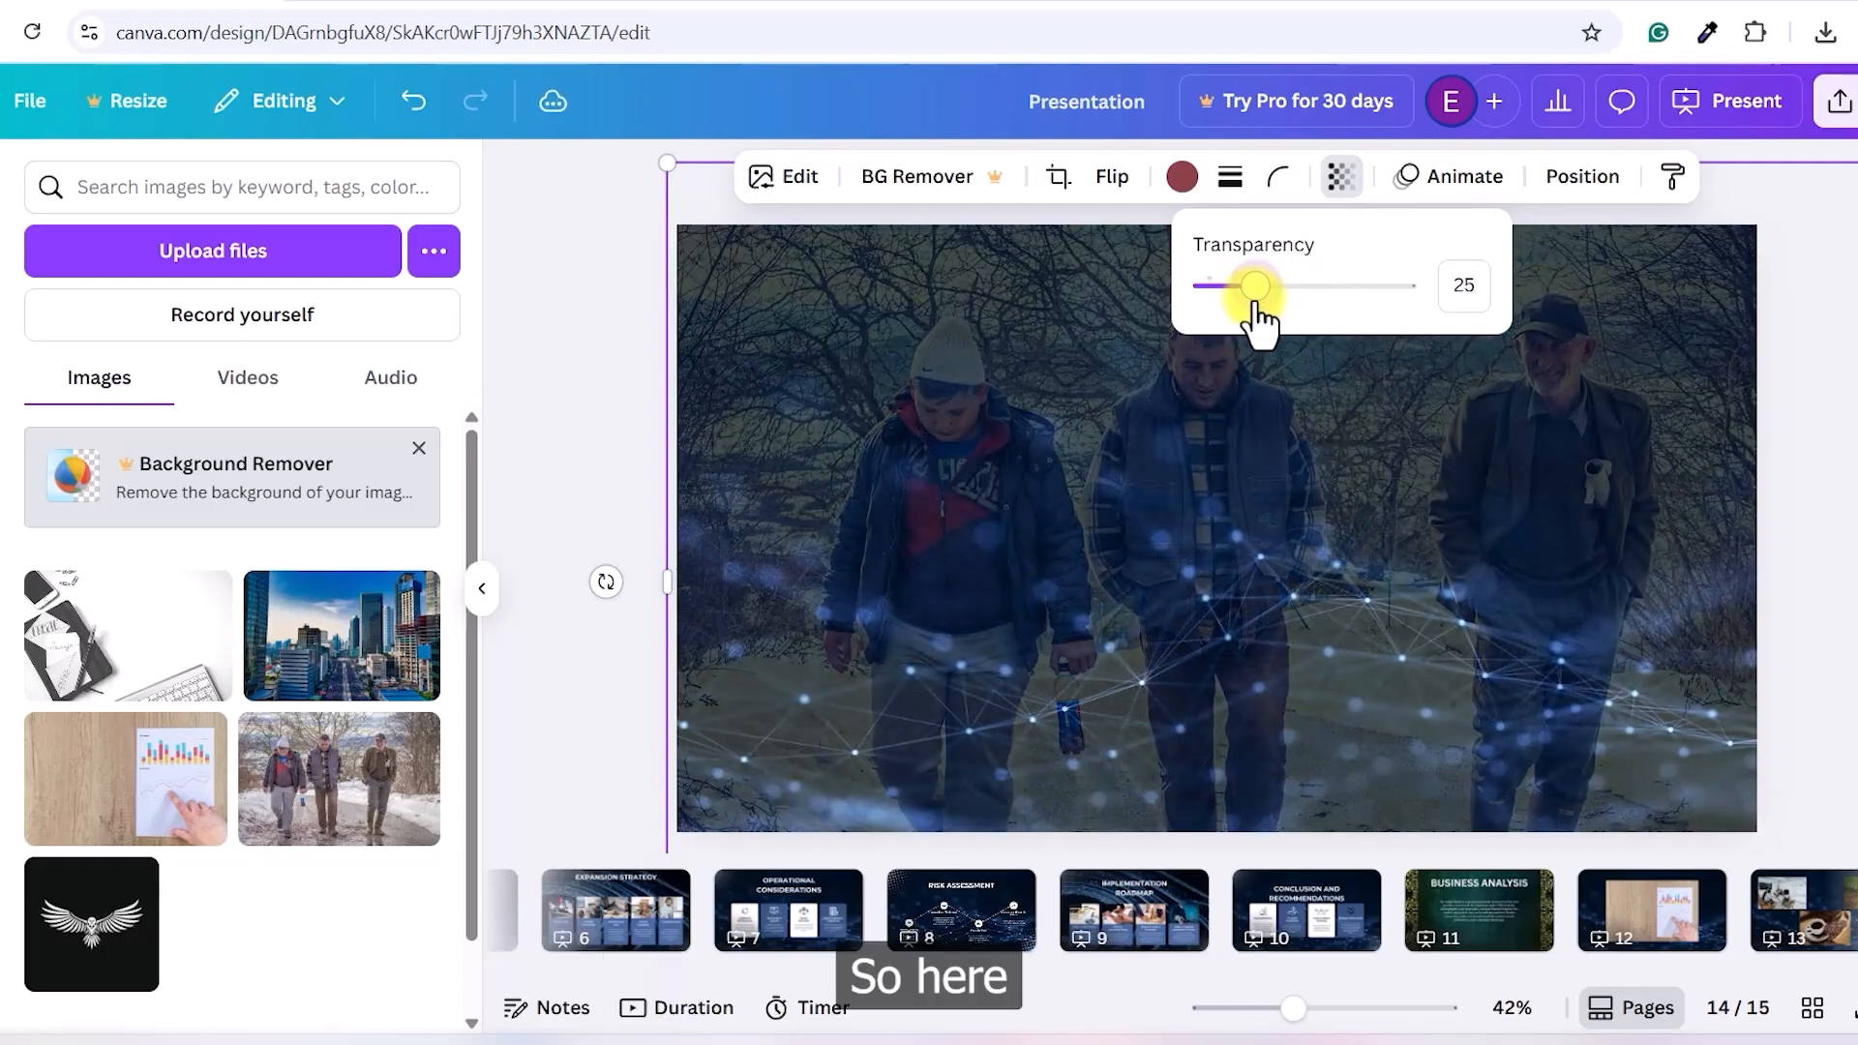
click(1655, 573)
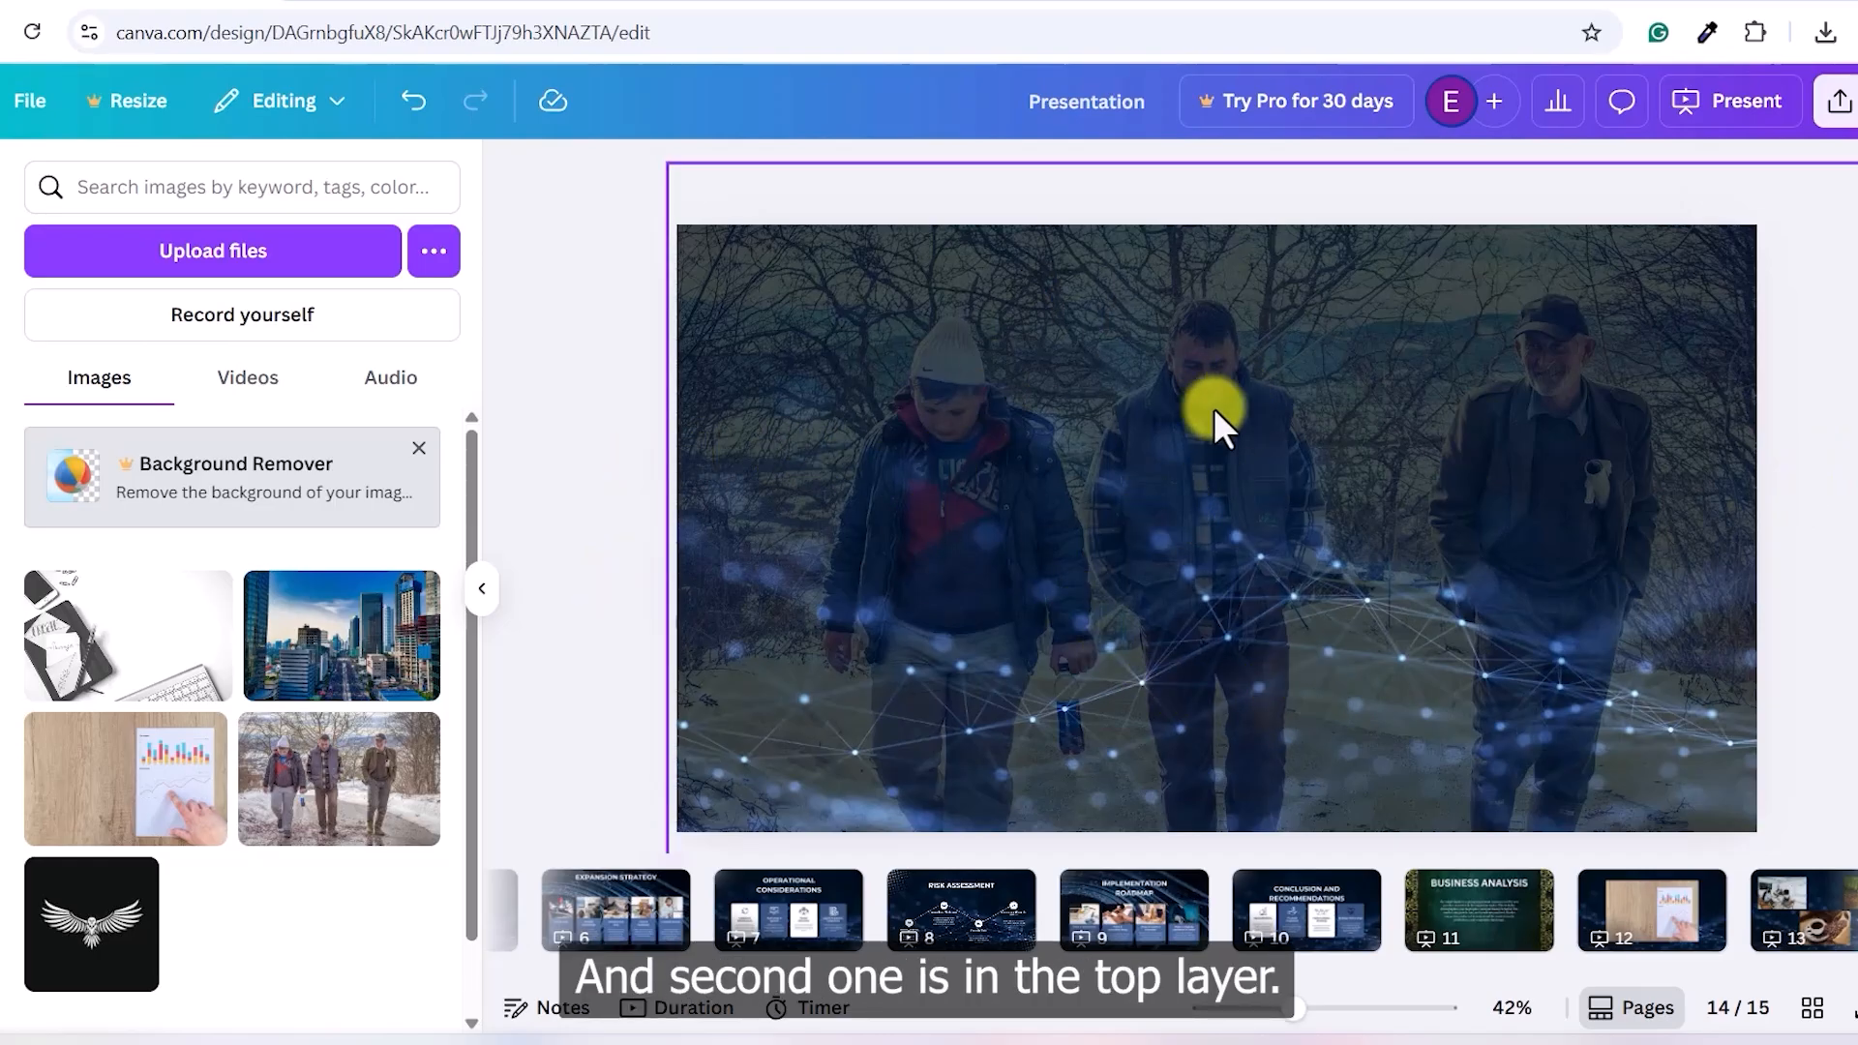
- Shift the faded photo left on the slide and reselect it
click(1269, 422)
click(1324, 182)
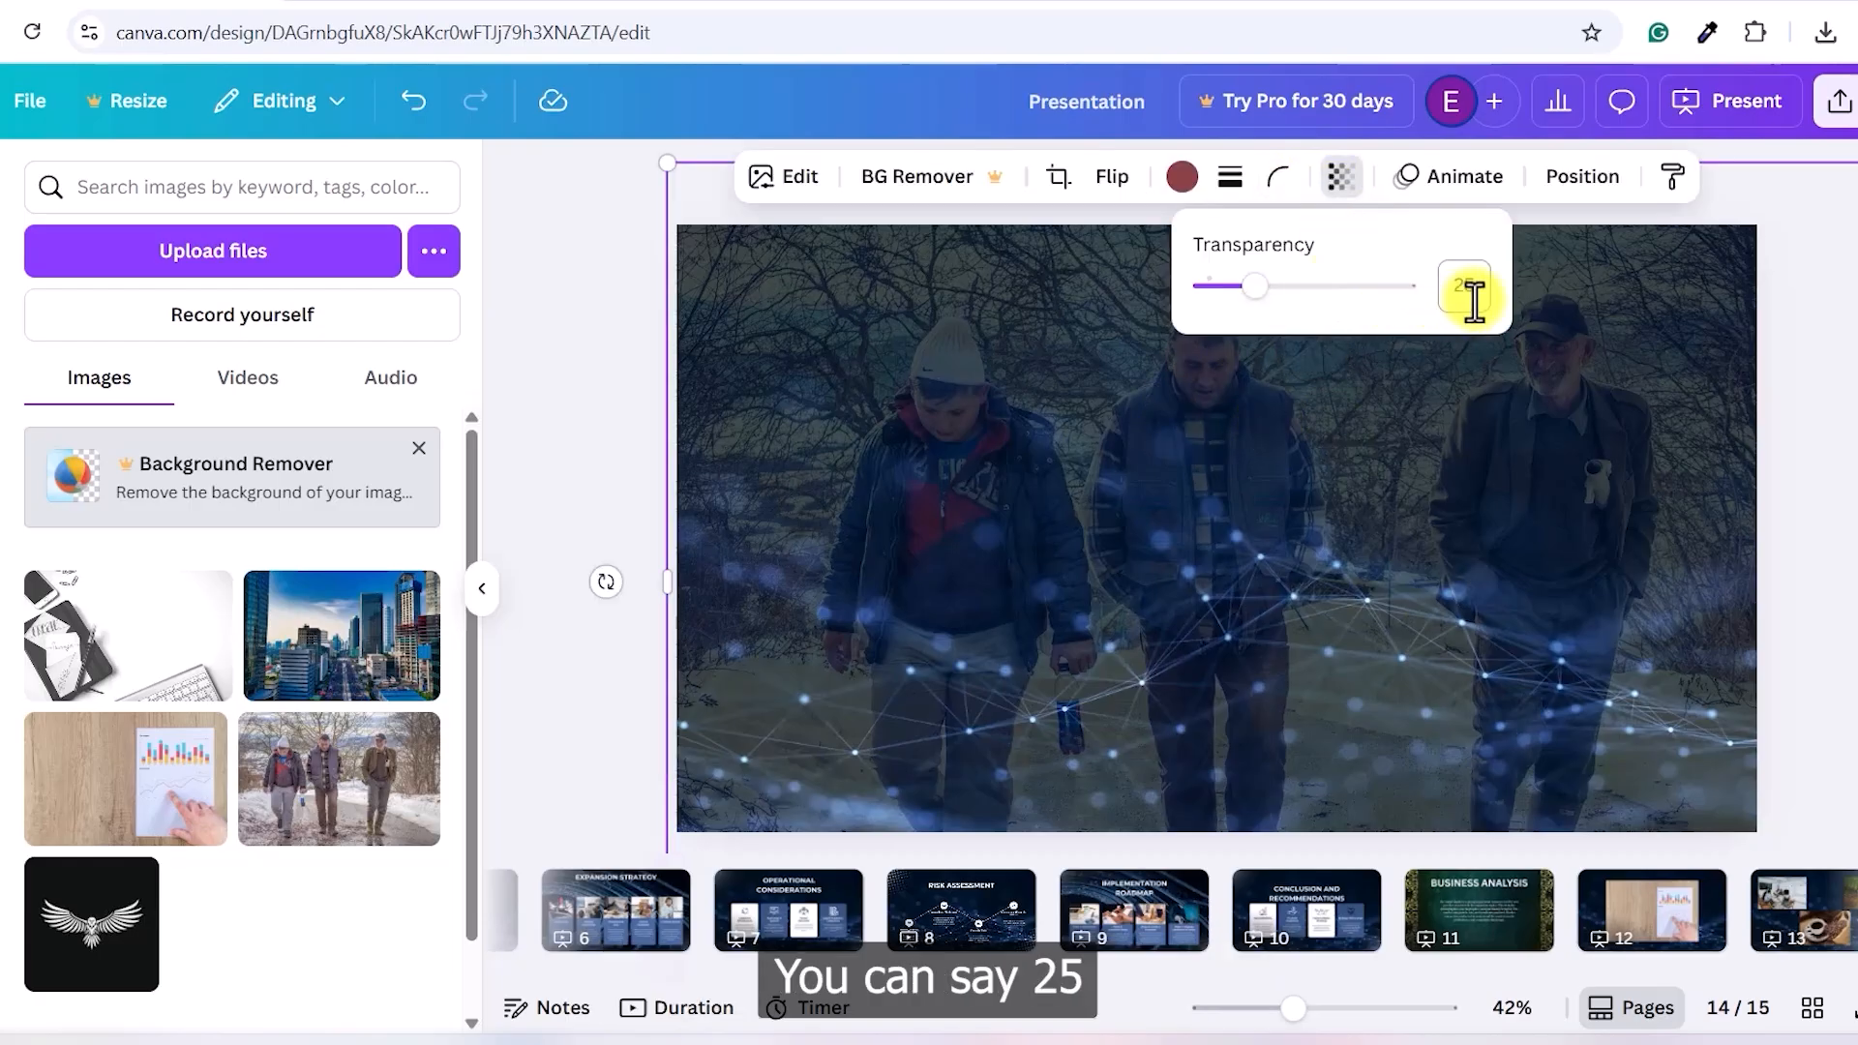
click(1389, 503)
drag(1373, 484, 1298, 432)
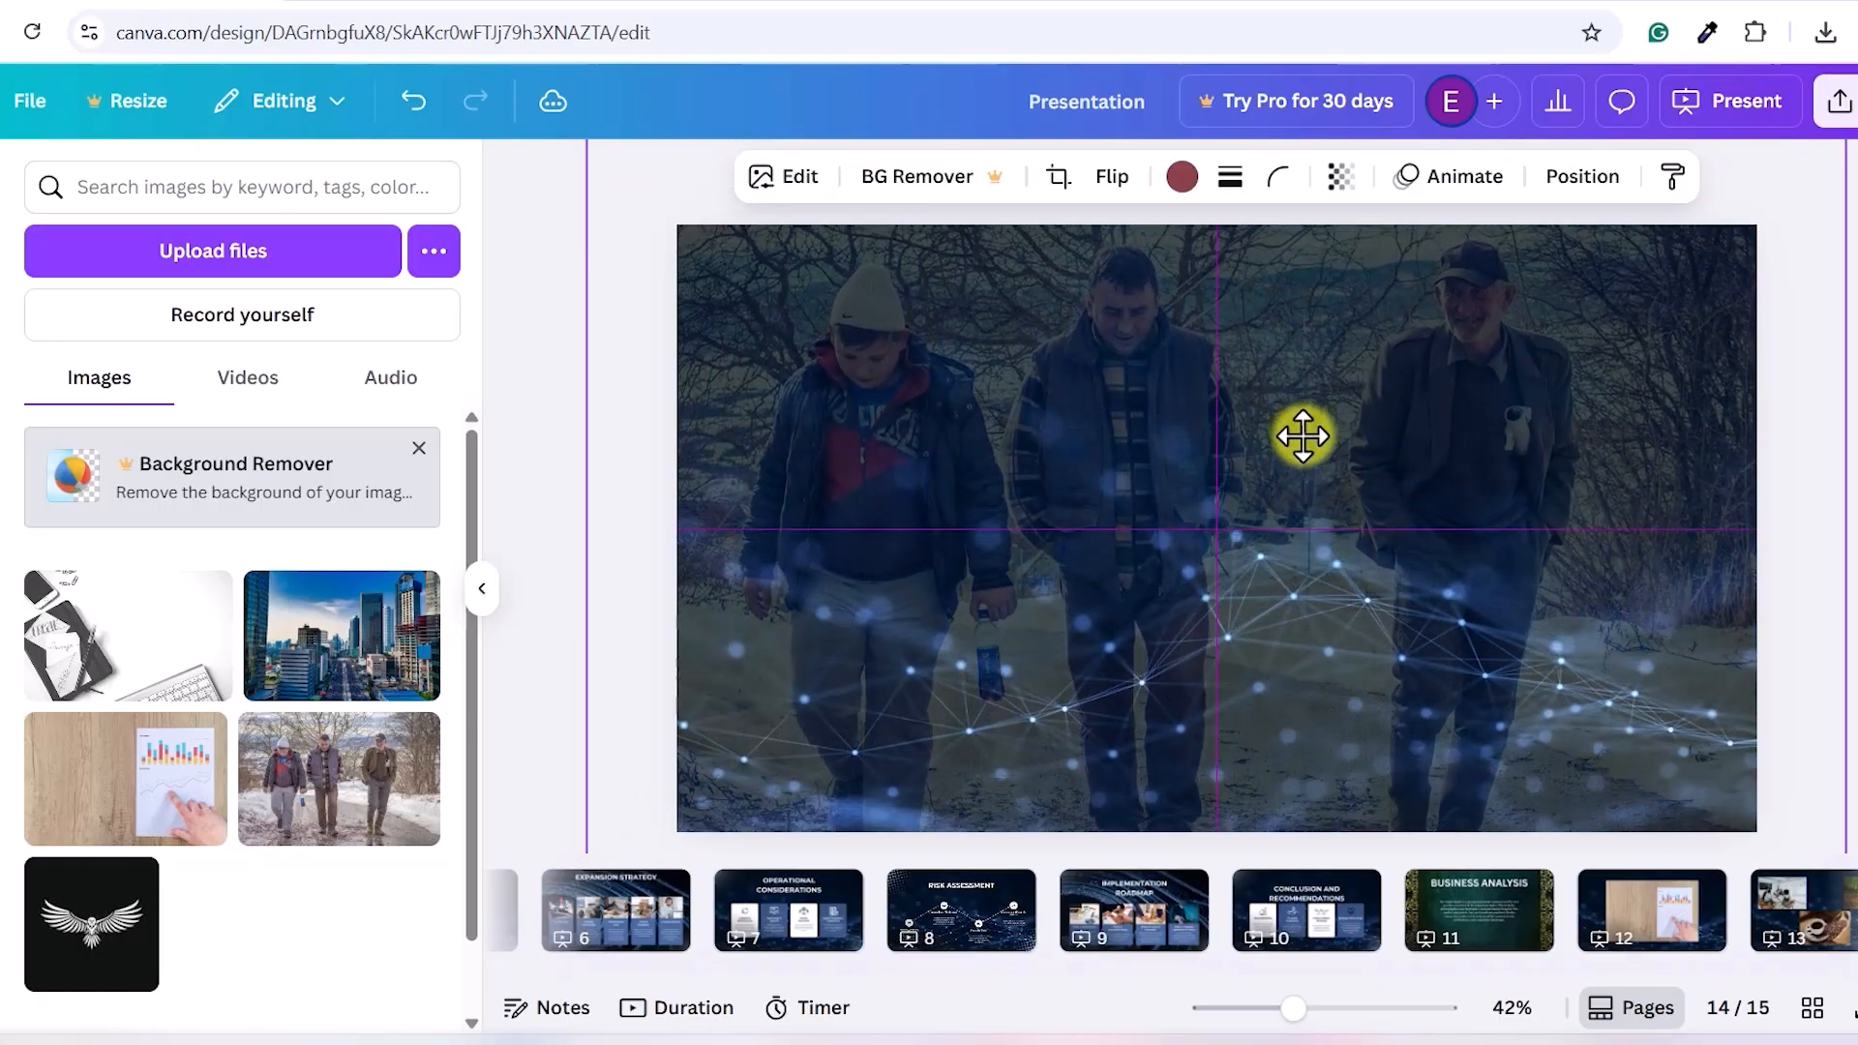
click(1795, 441)
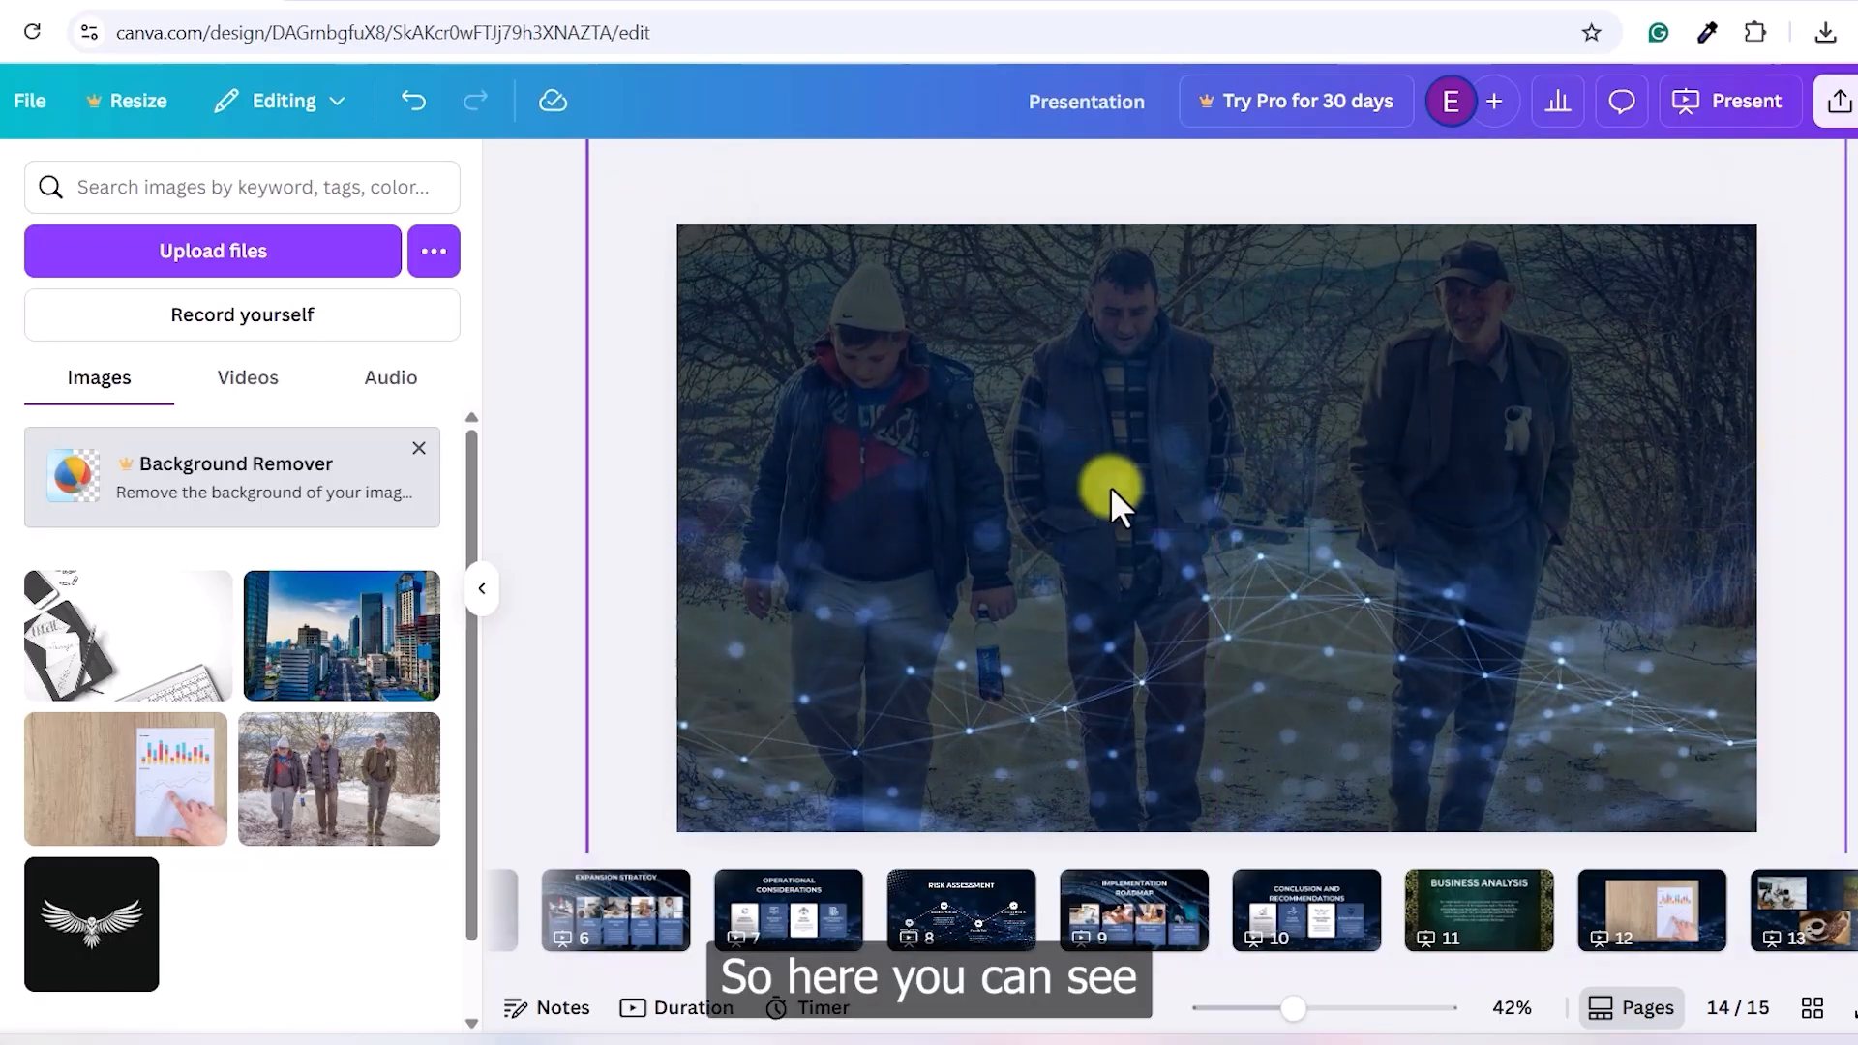
click(1258, 548)
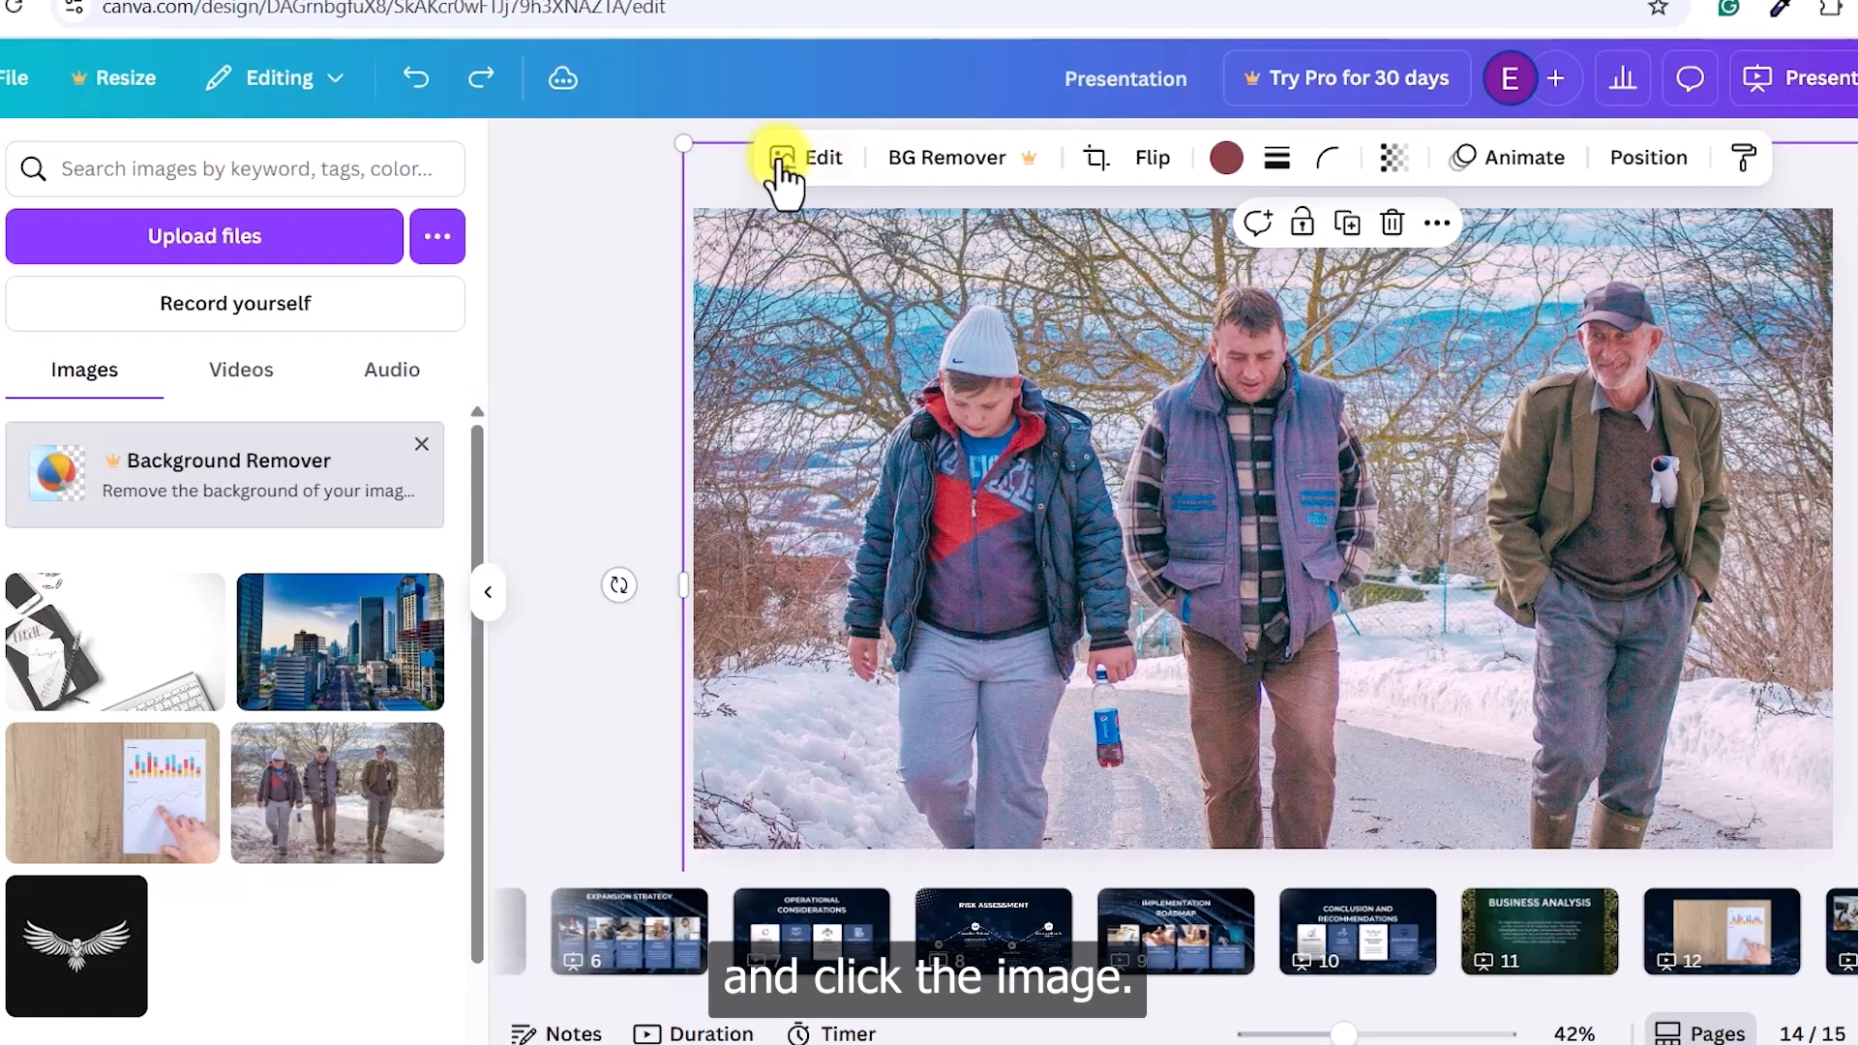
- In the photo's Adjust settings, raise contrast to 99 and return brightness to 0 after testing it
click(760, 160)
click(200, 388)
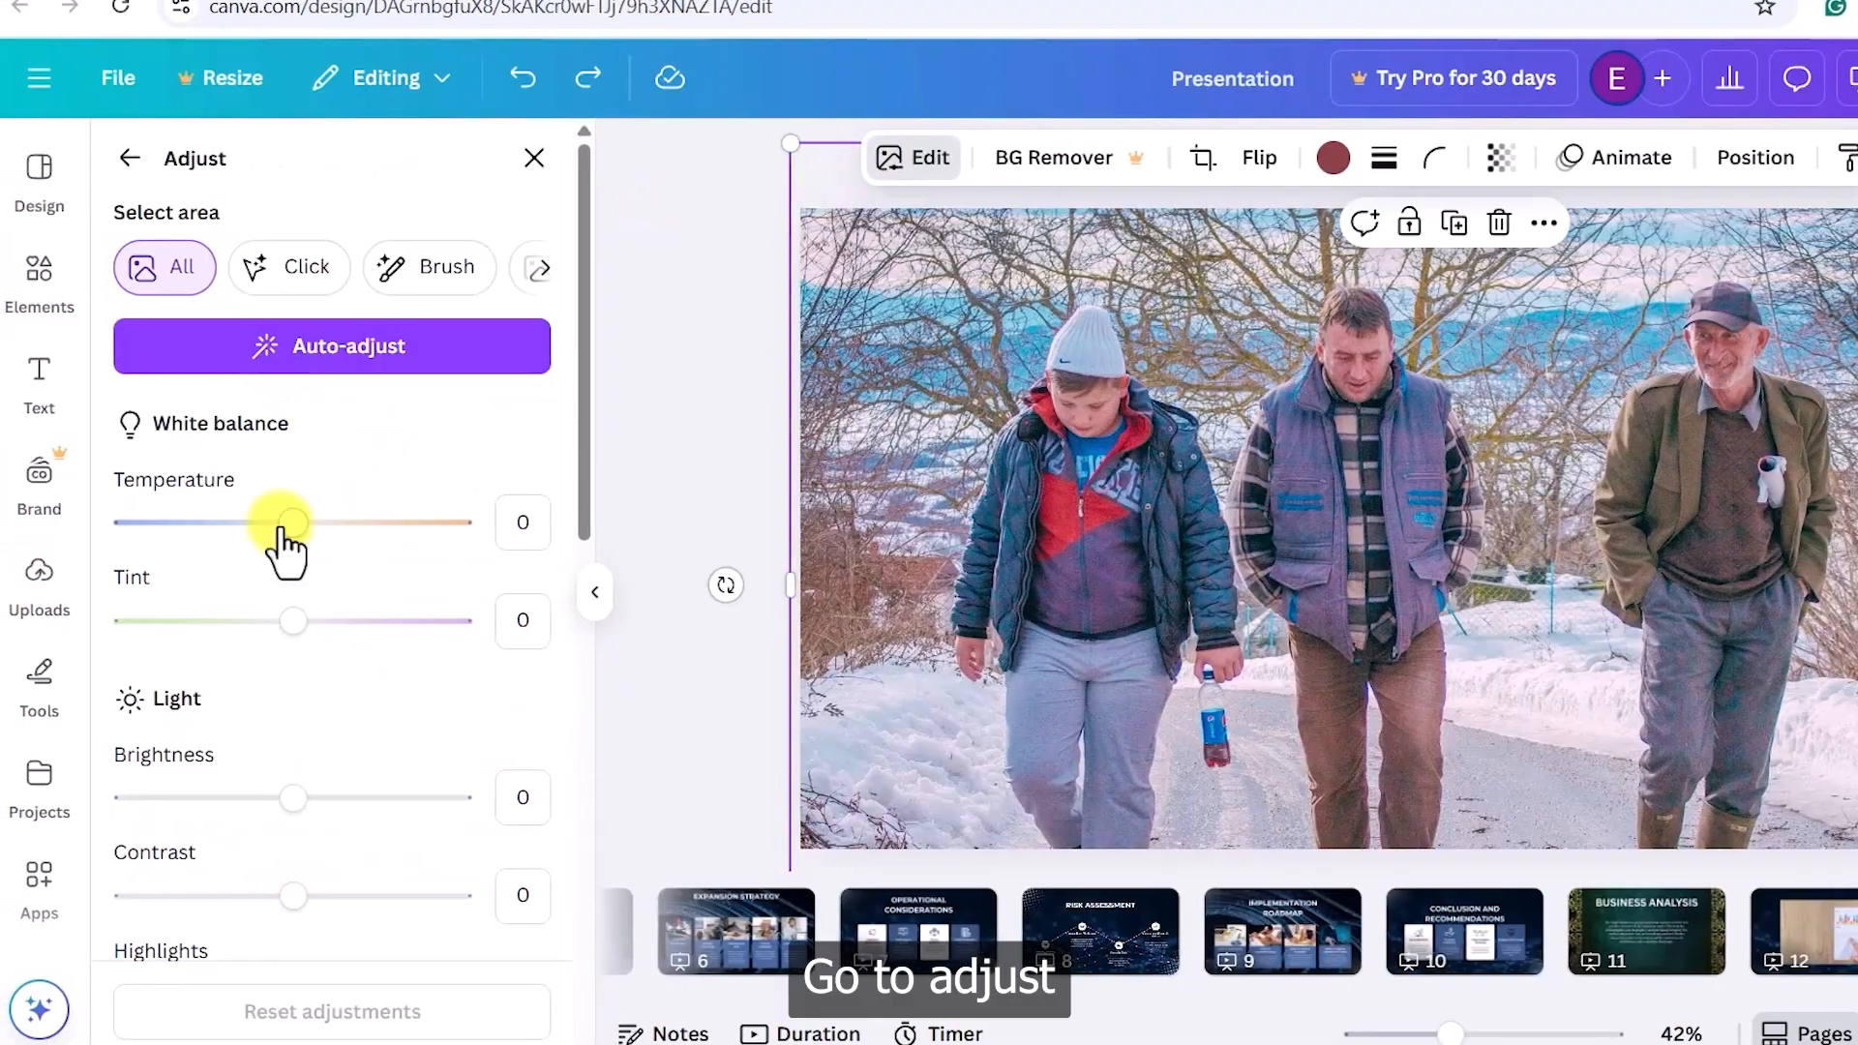
scroll(278, 523, down, 3)
drag(292, 516, 384, 505)
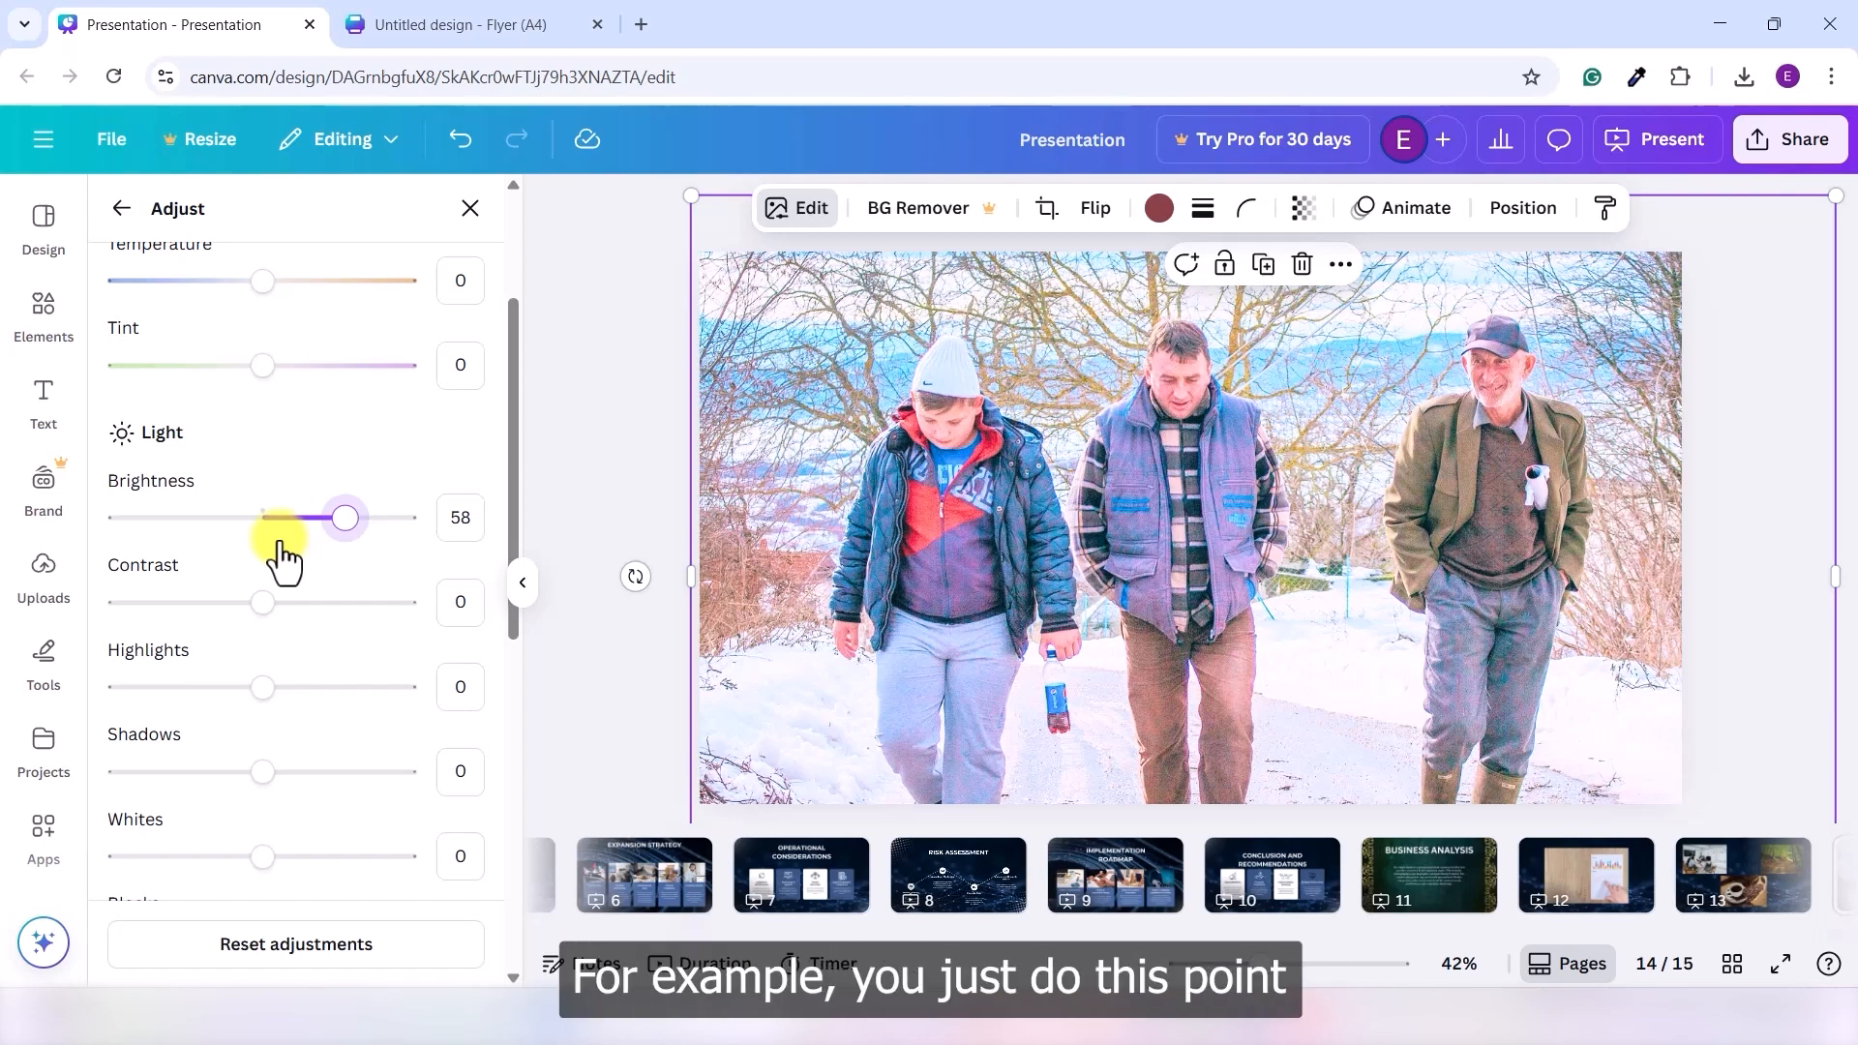
drag(355, 530, 261, 530)
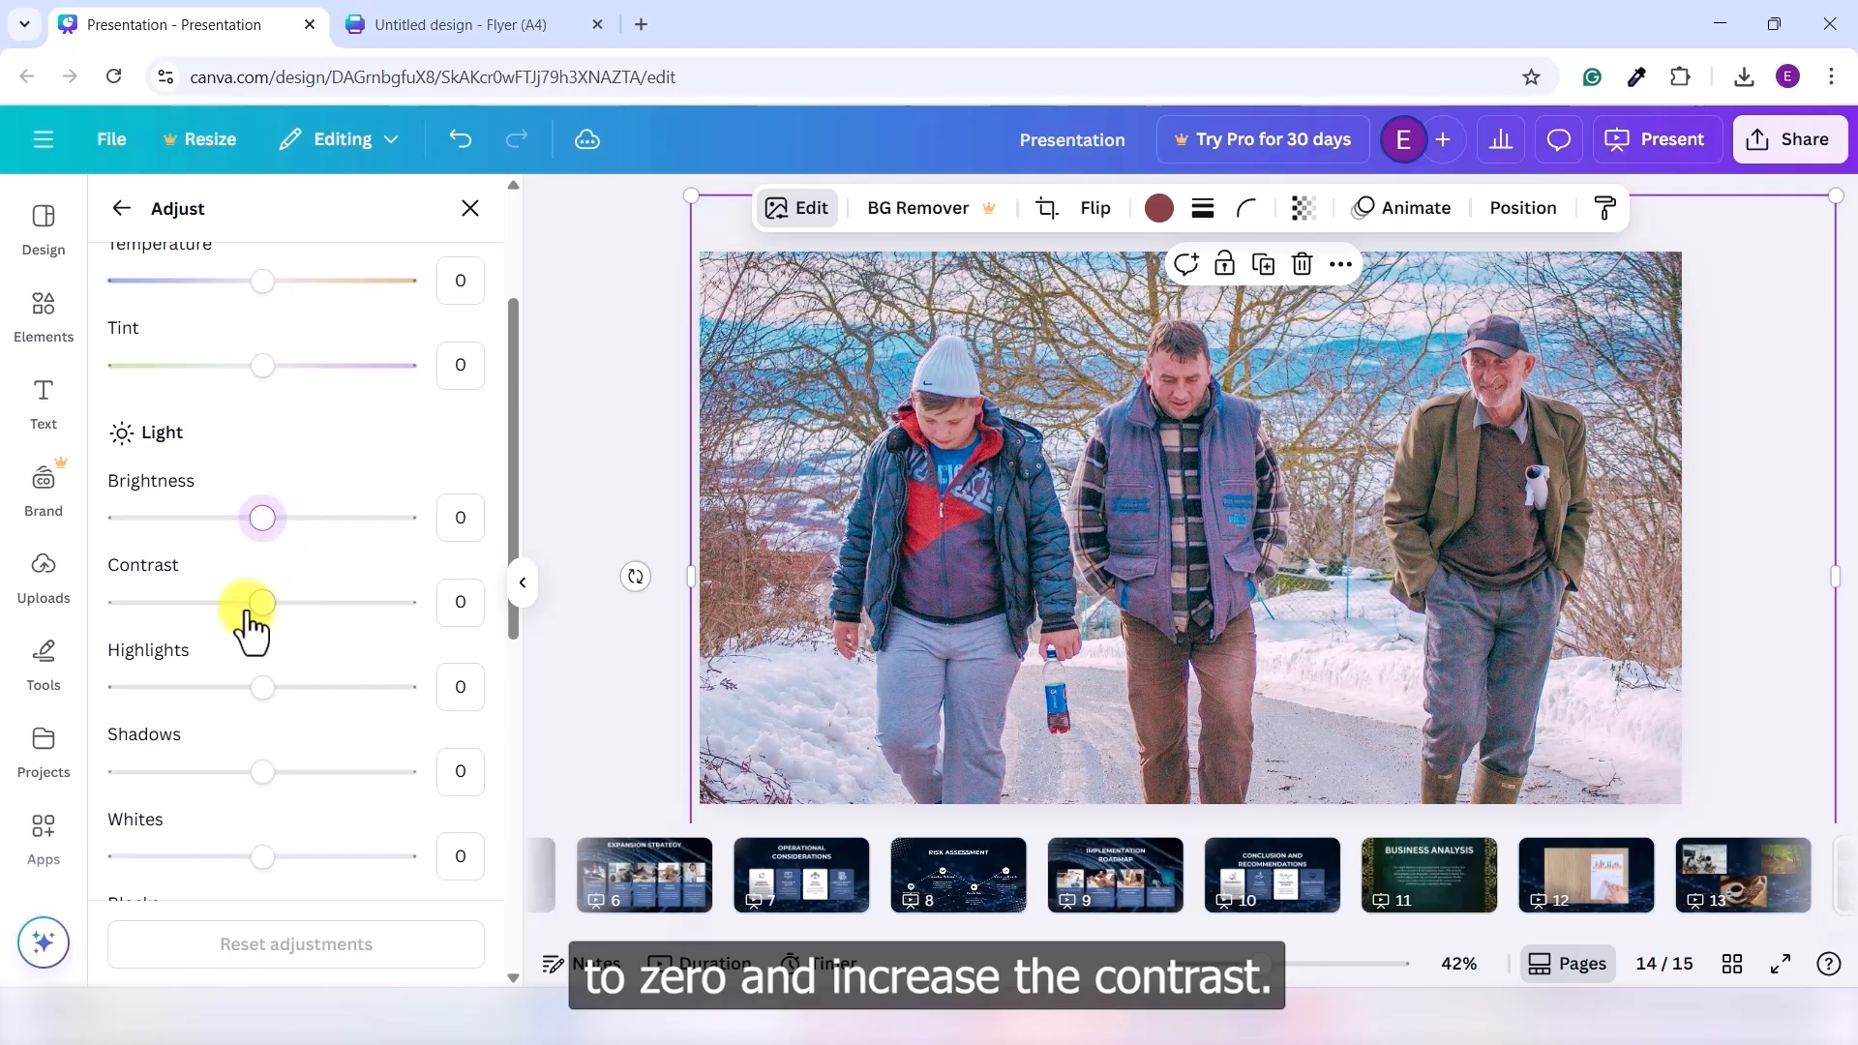
drag(290, 617, 405, 619)
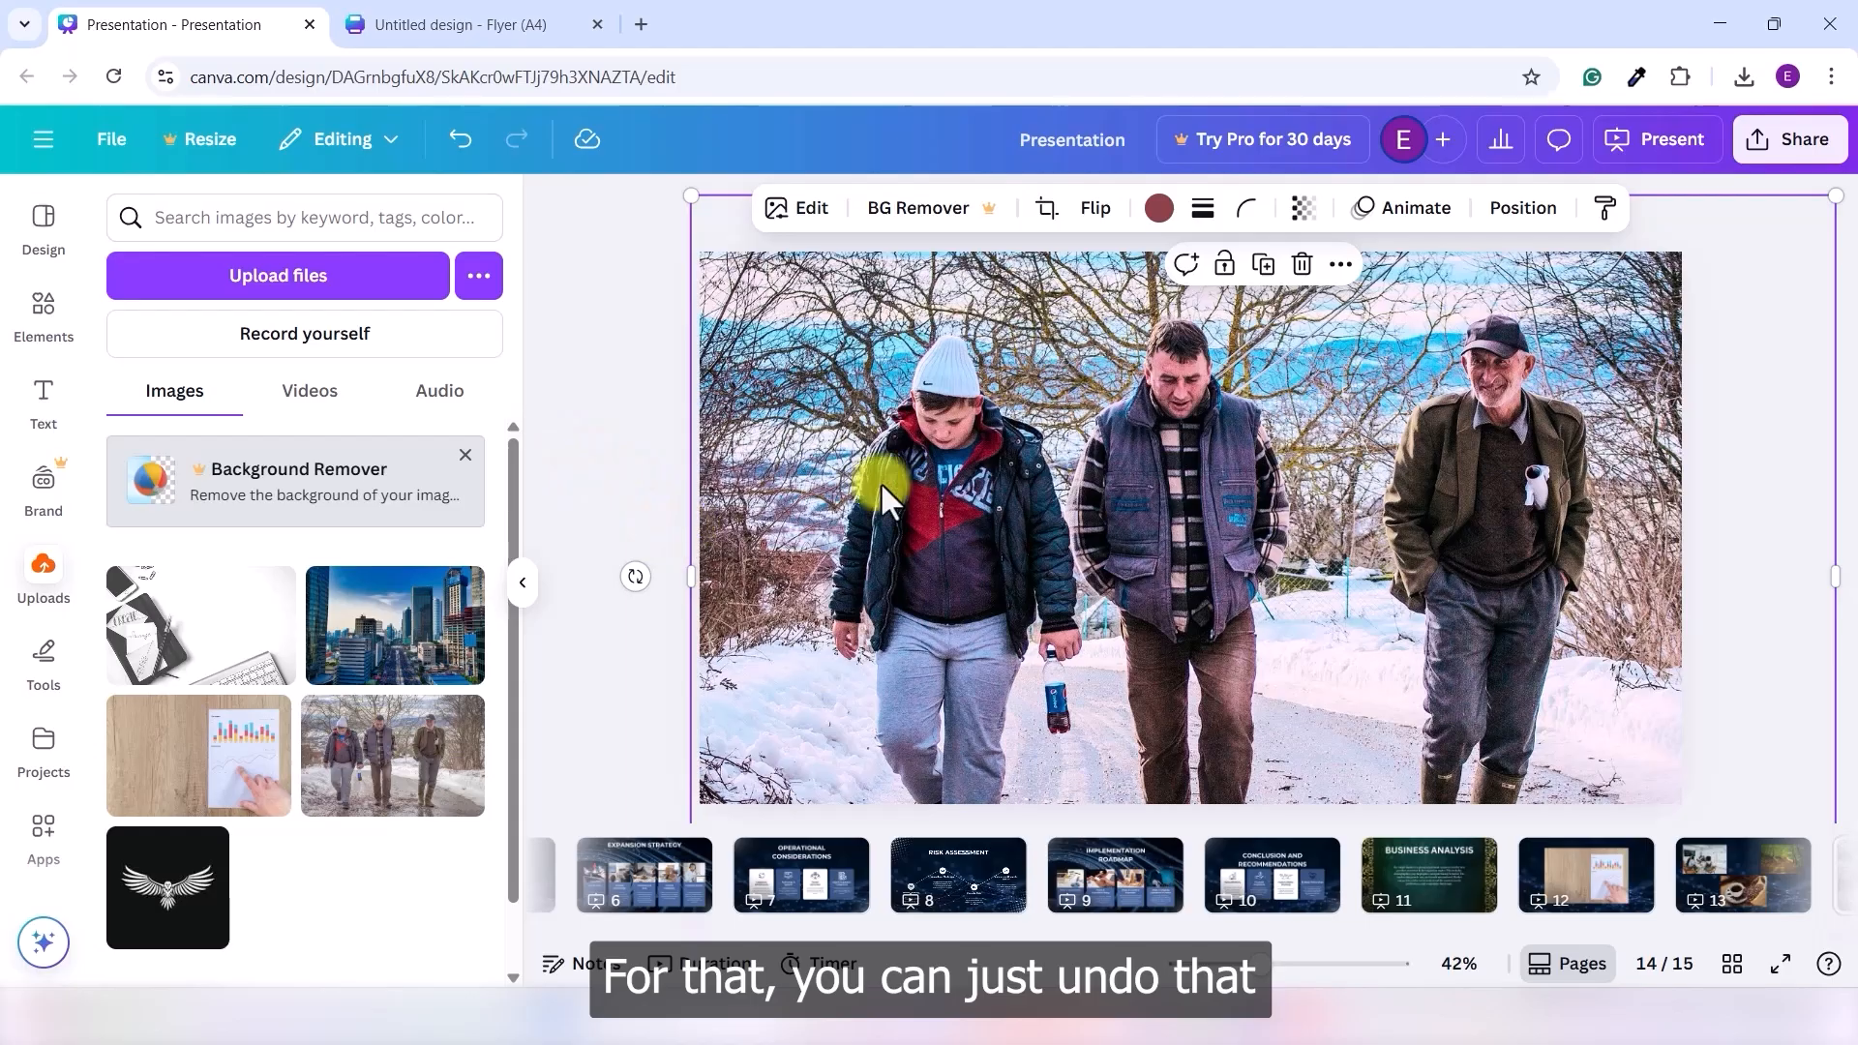
- Undo the contrast change with Ctrl+Z, then push the snowy photo's saturation to 100
key(ctrl+z)
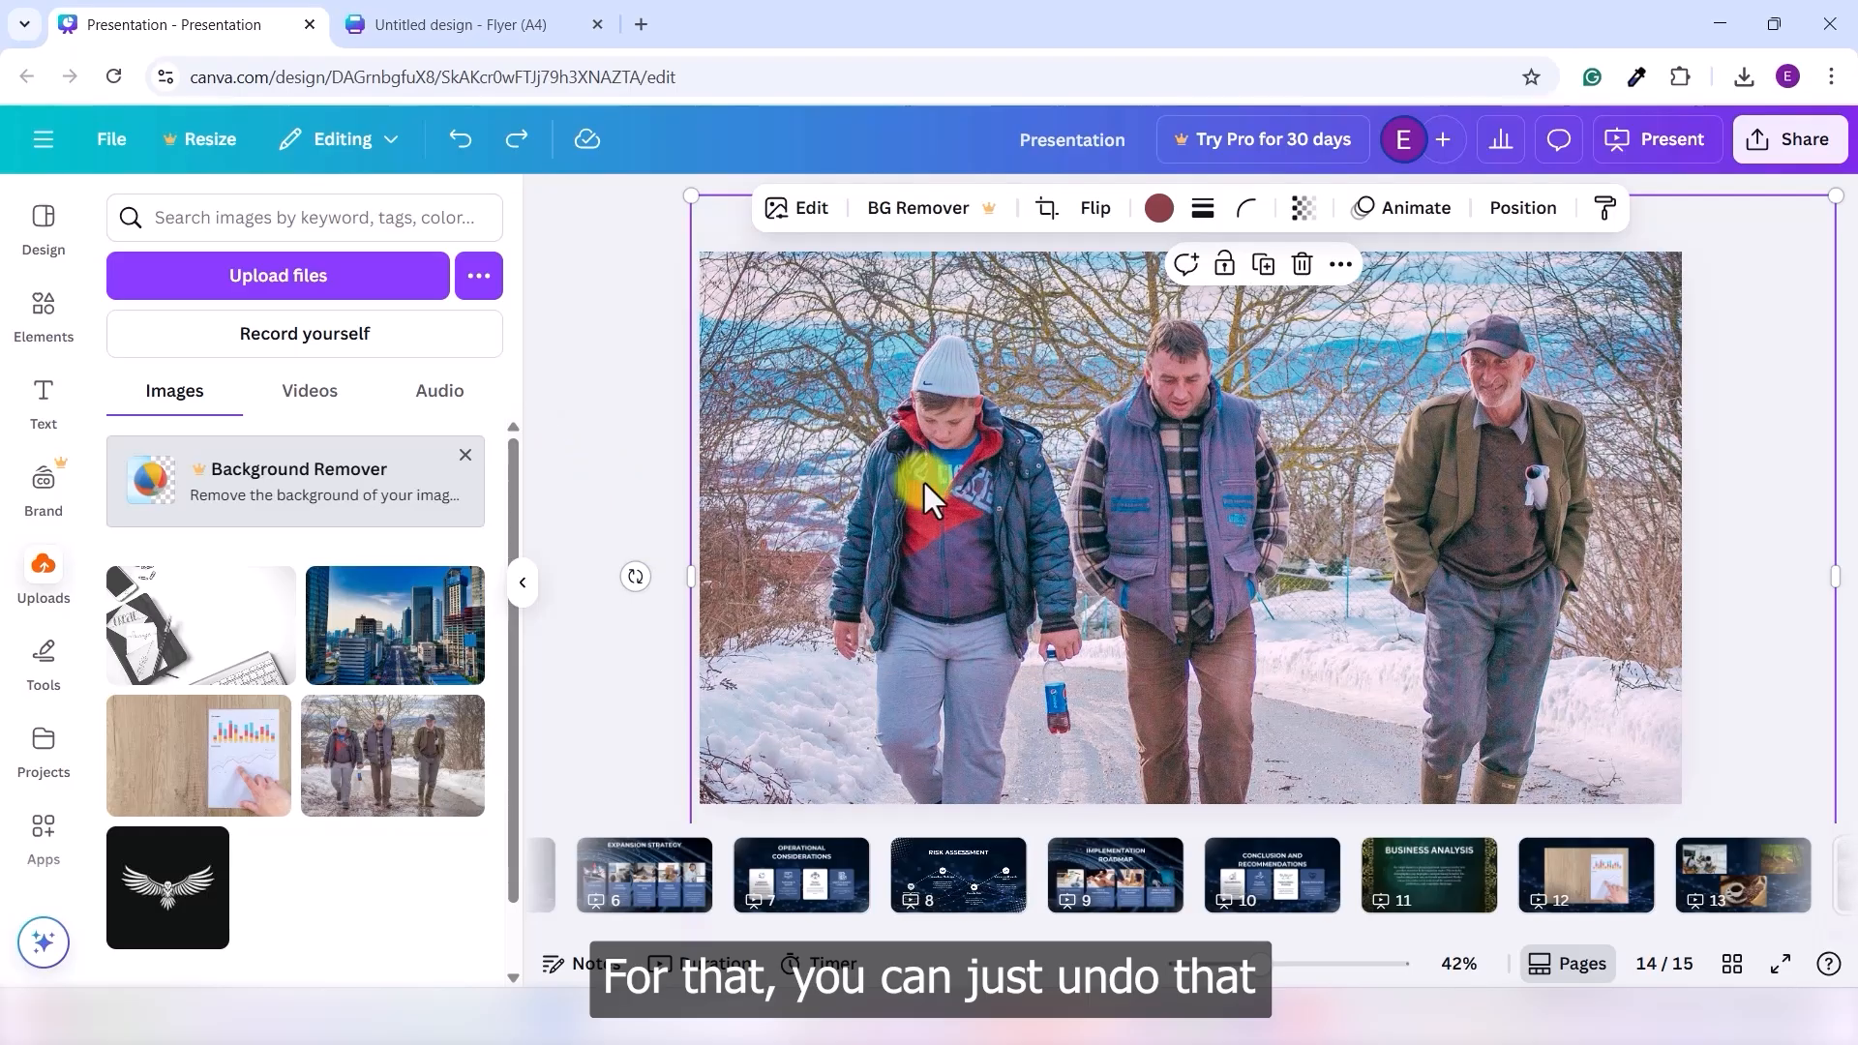
click(811, 209)
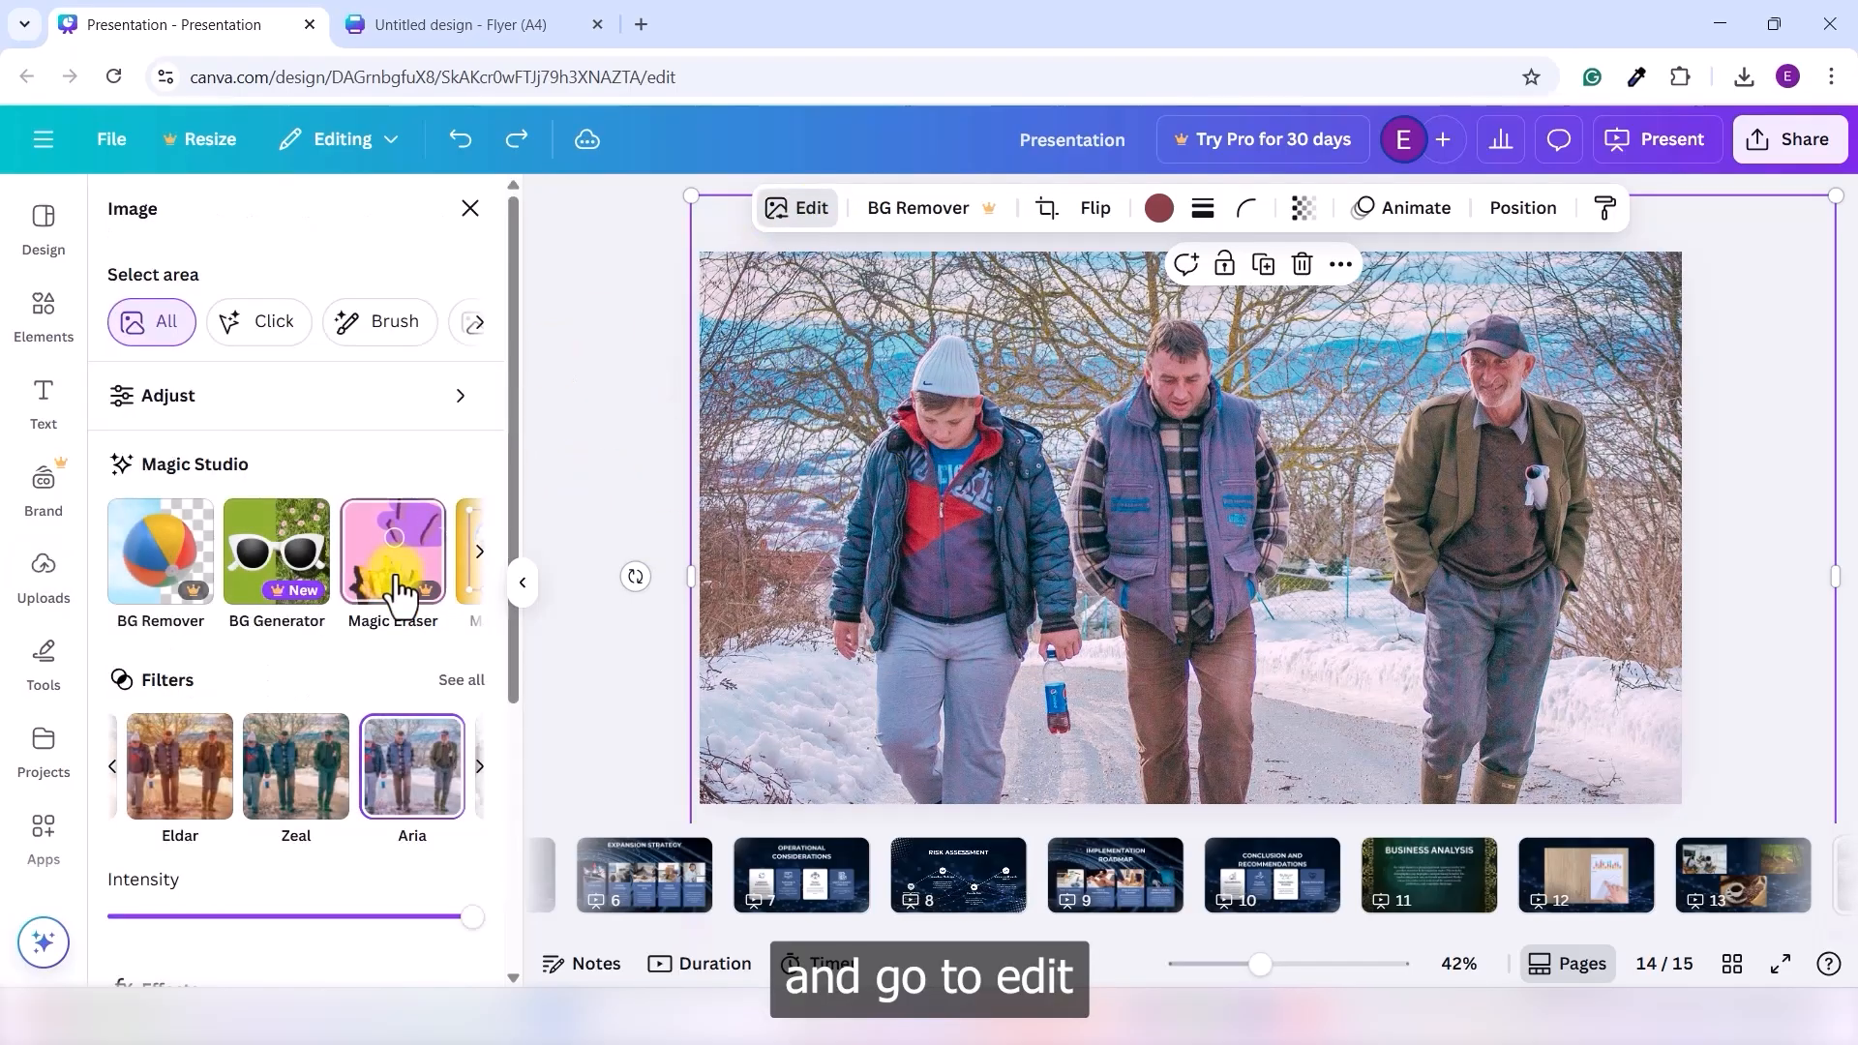
click(249, 407)
scroll(379, 474, down, 2)
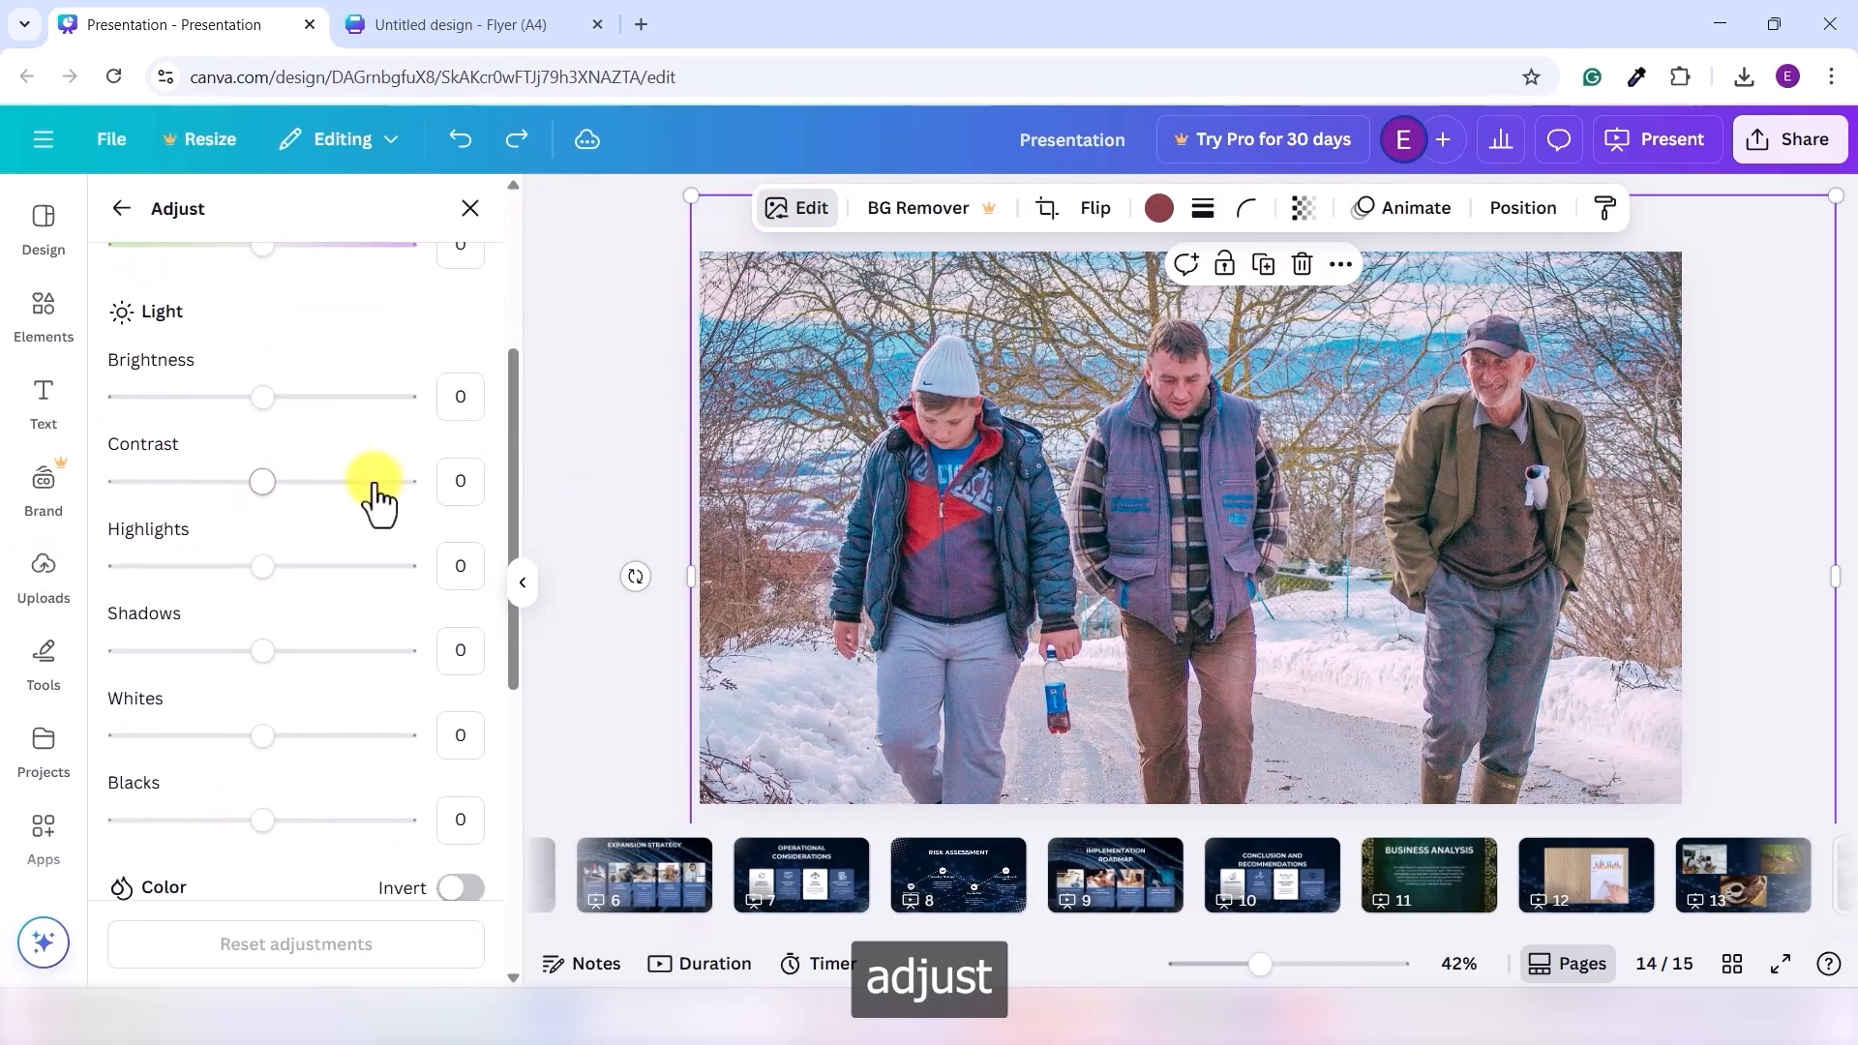
scroll(338, 579, down, 5)
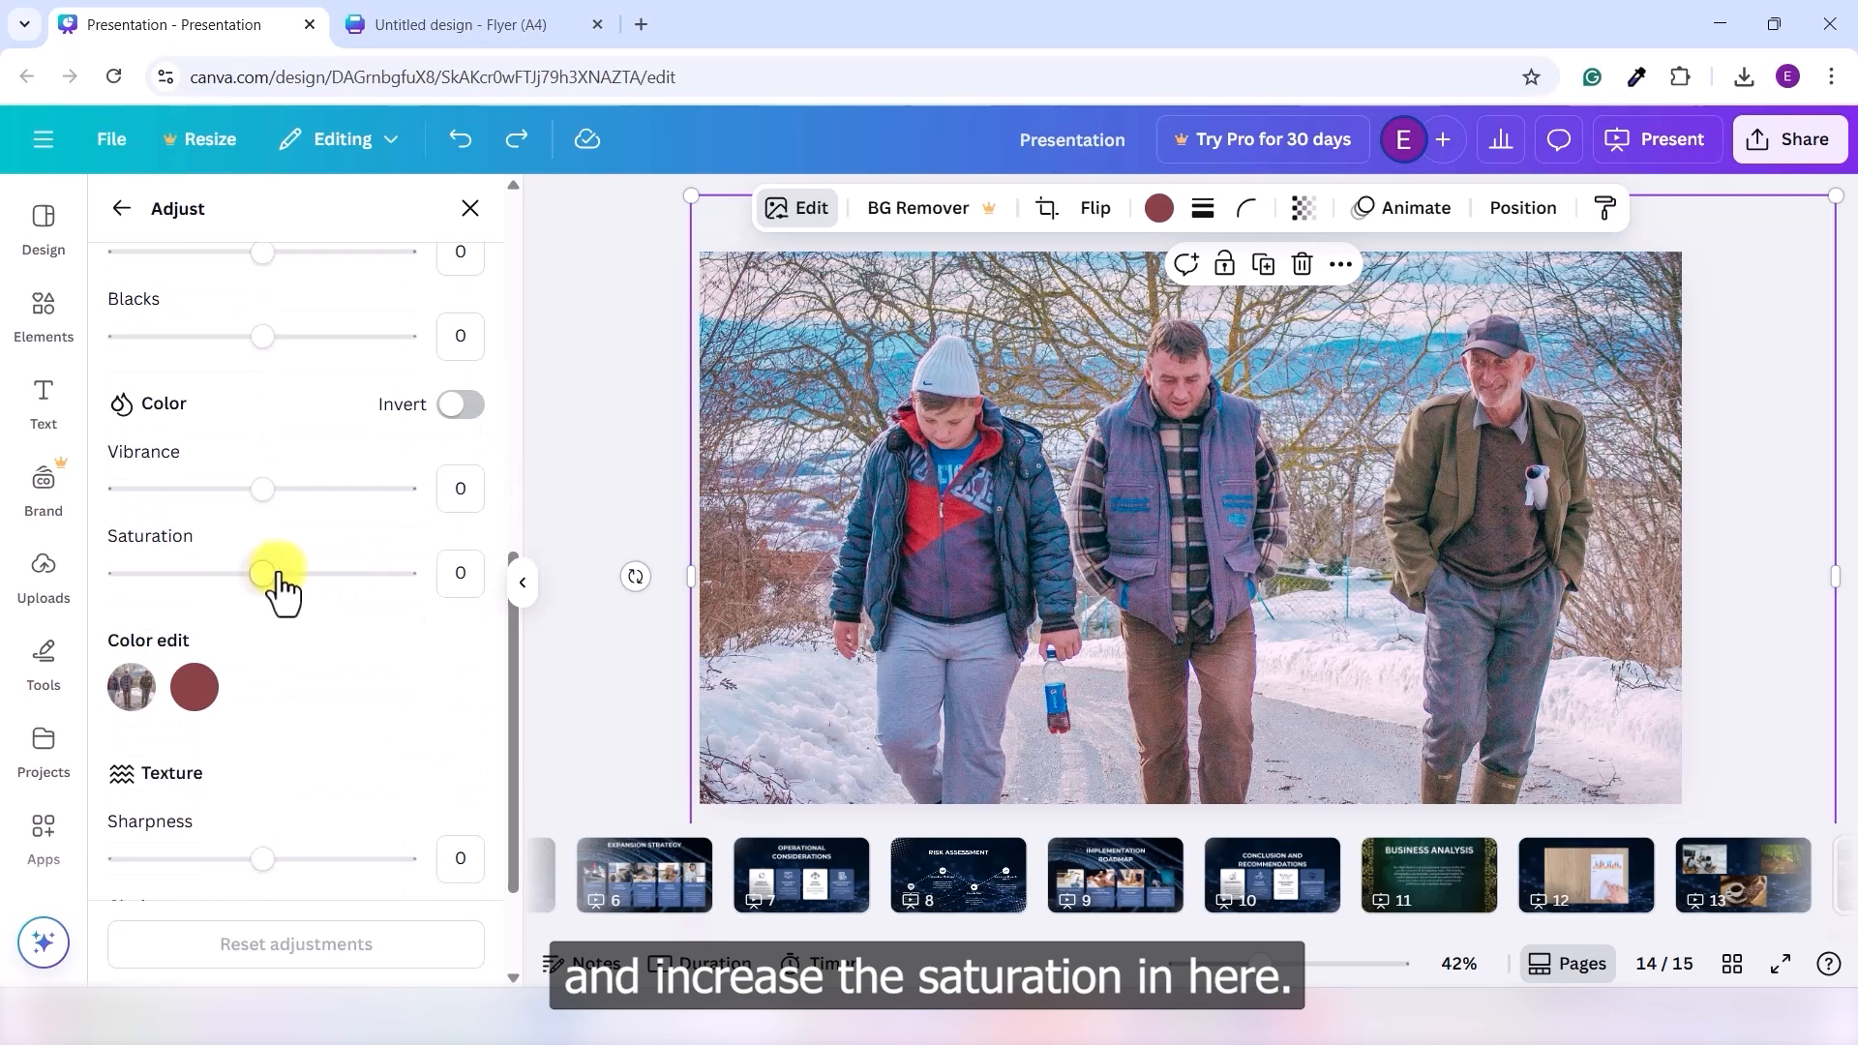
mouse_move(269, 577)
mouse_down()
mouse_move(296, 577)
mouse_move(261, 574)
mouse_up()
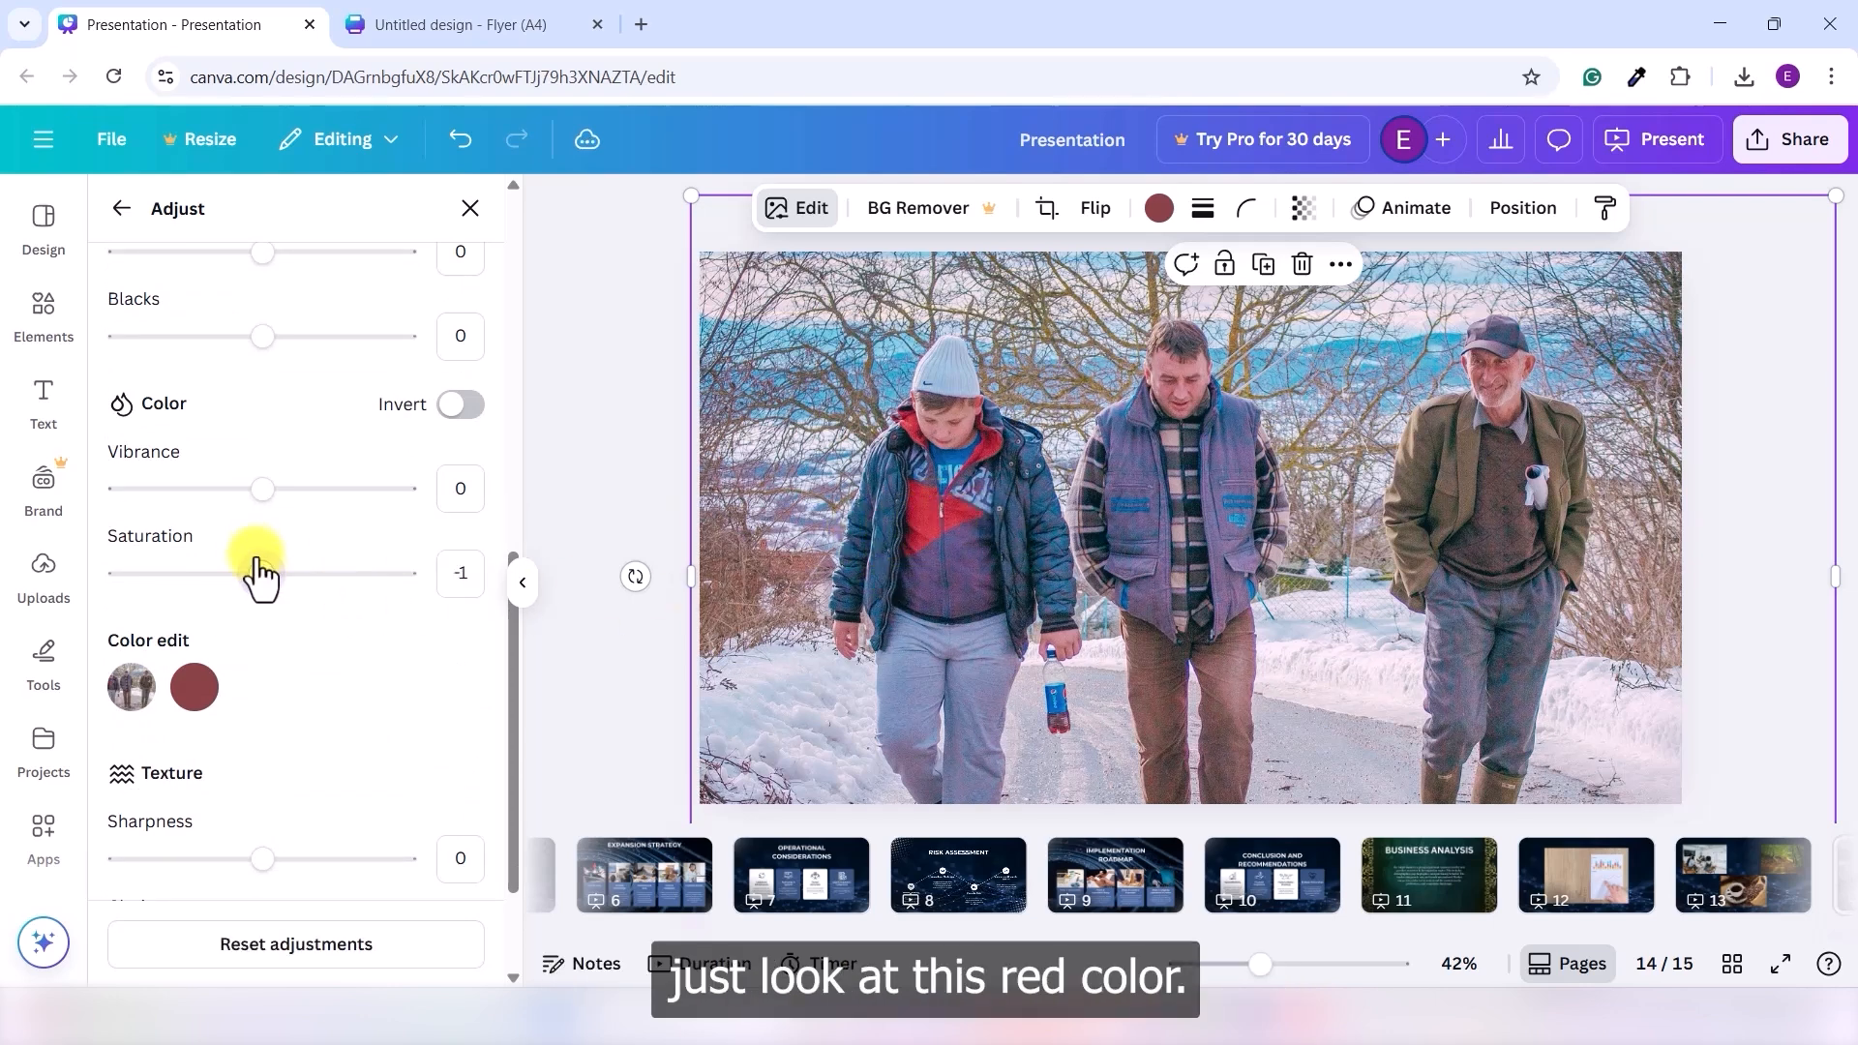
drag(259, 573, 438, 588)
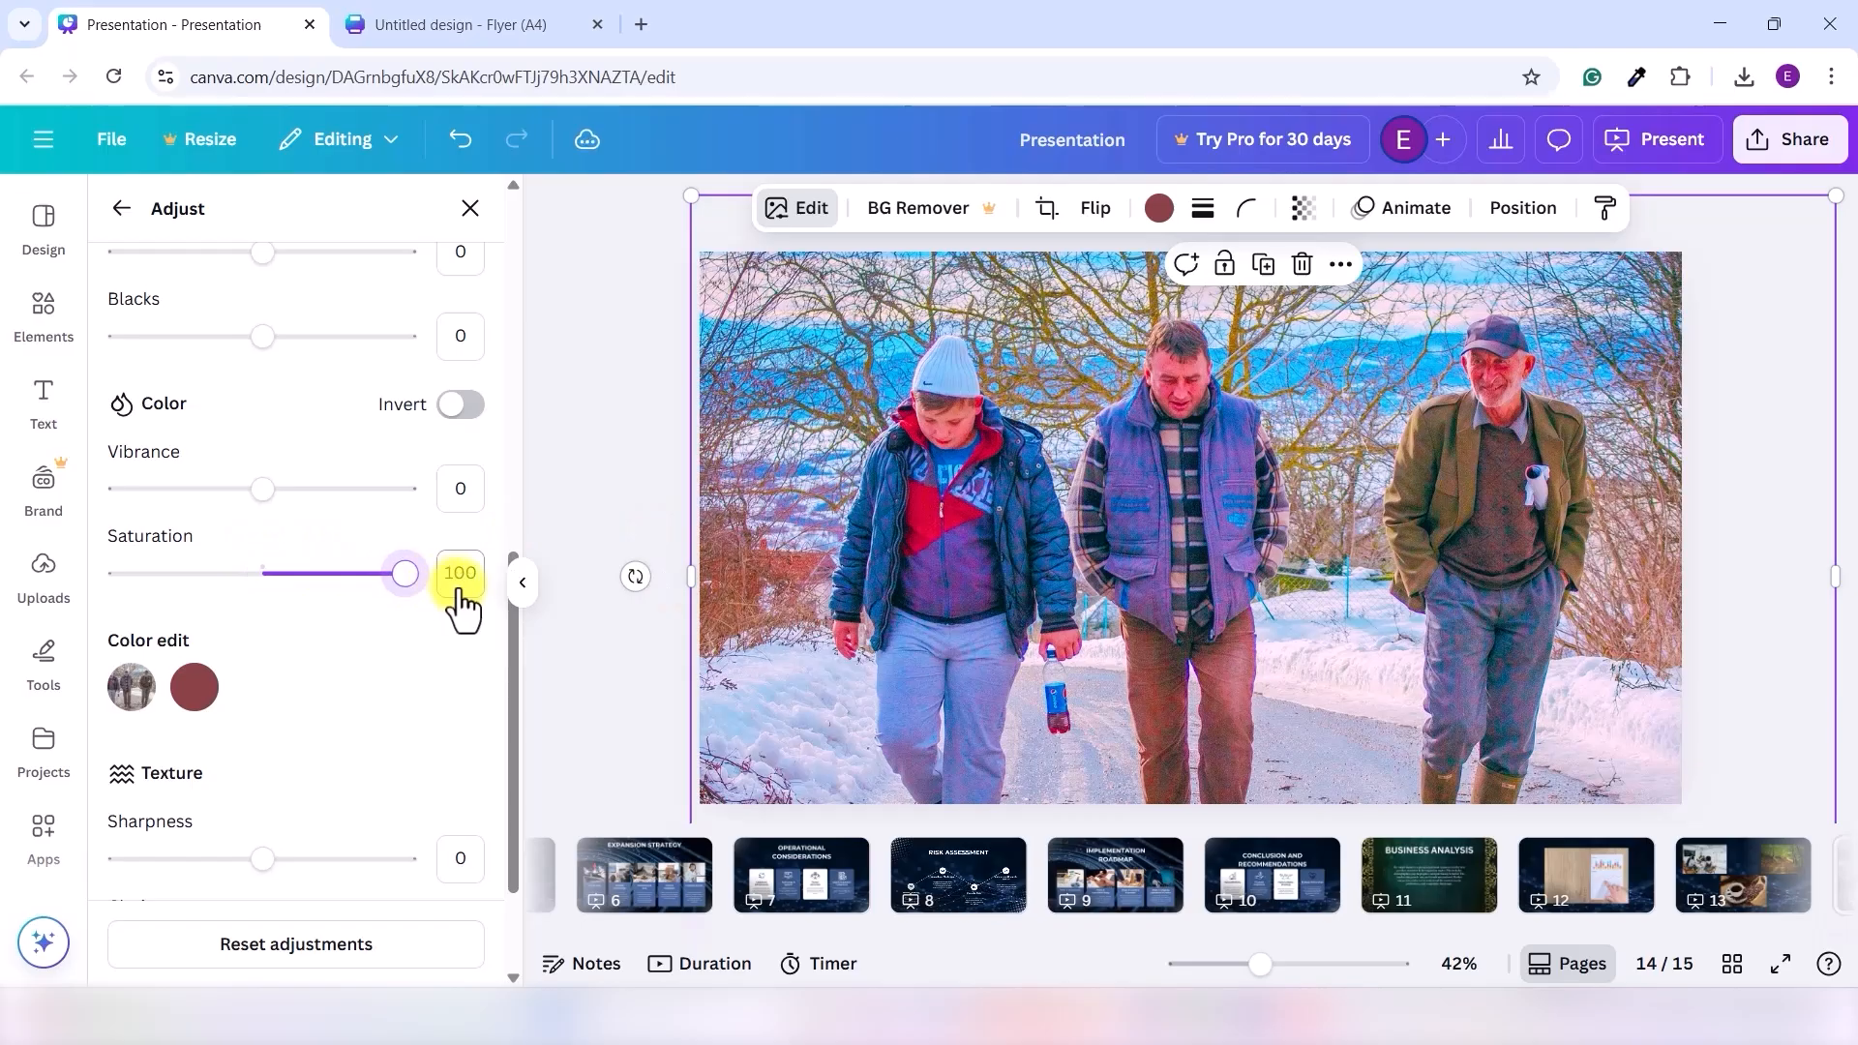
text(0)
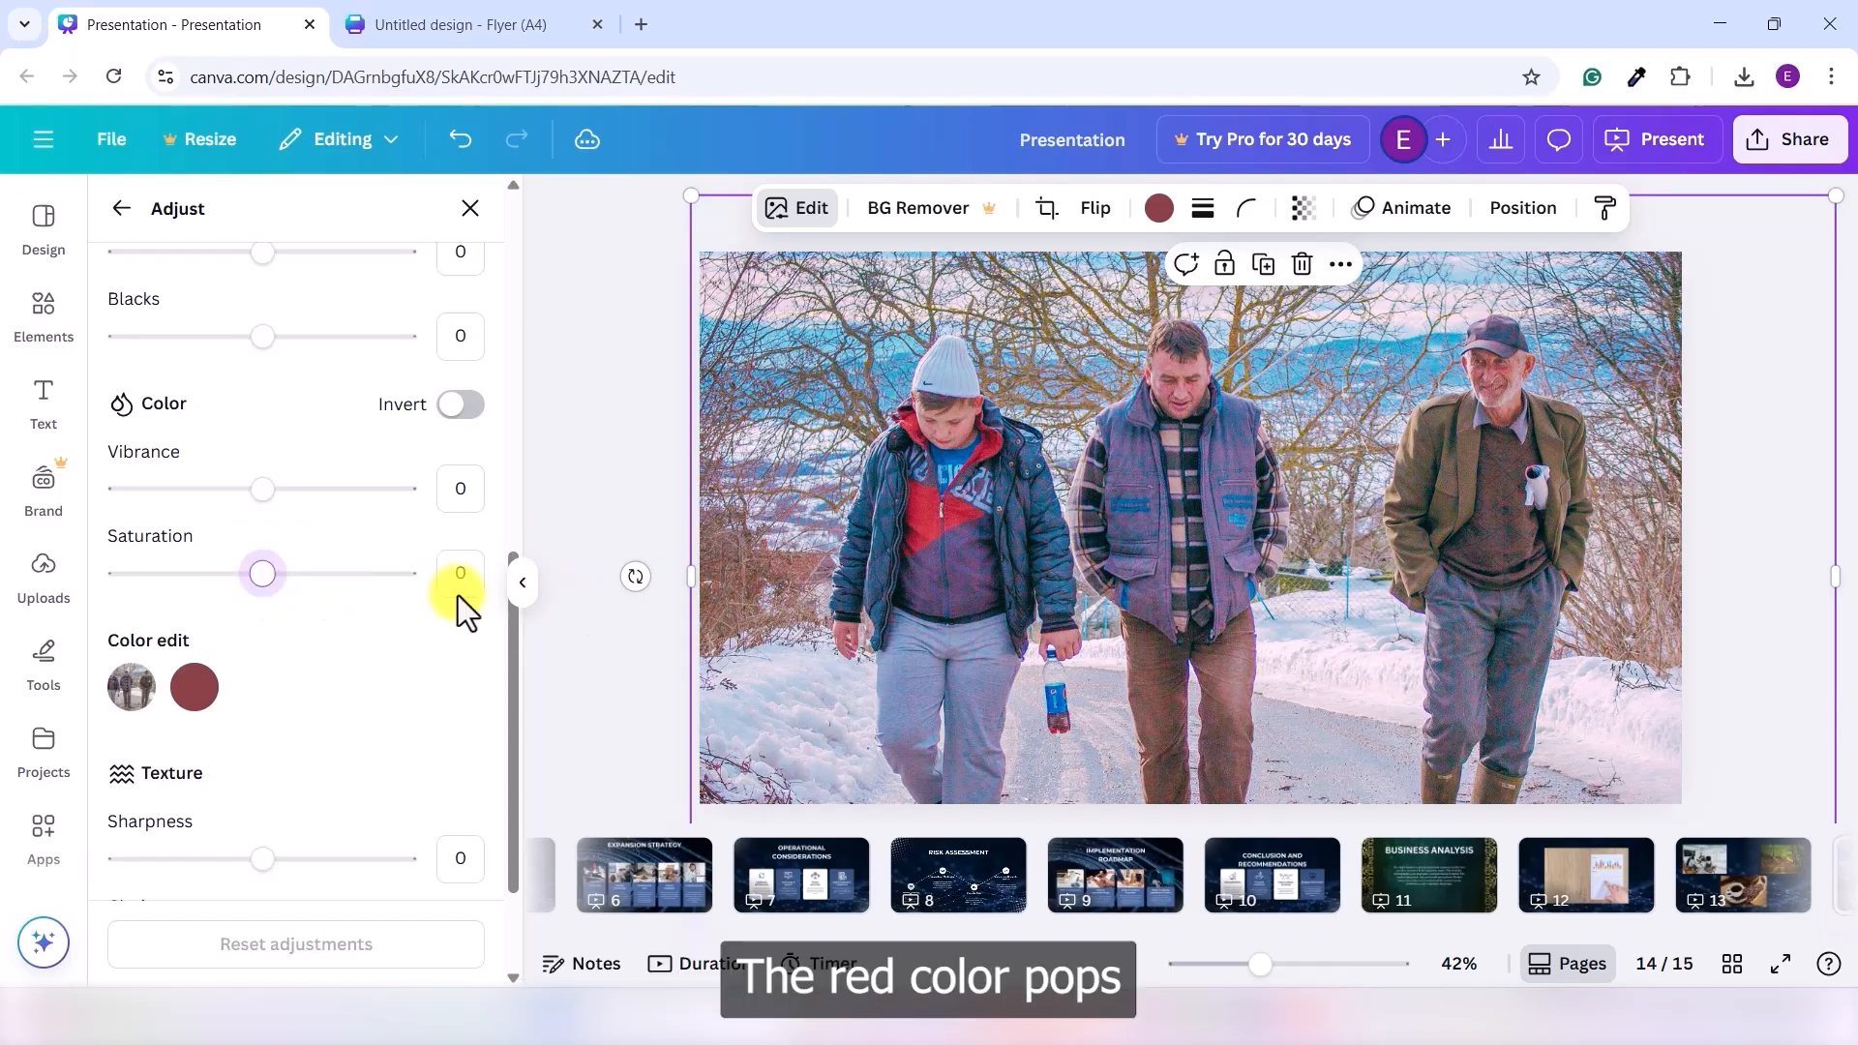
drag(275, 581, 448, 583)
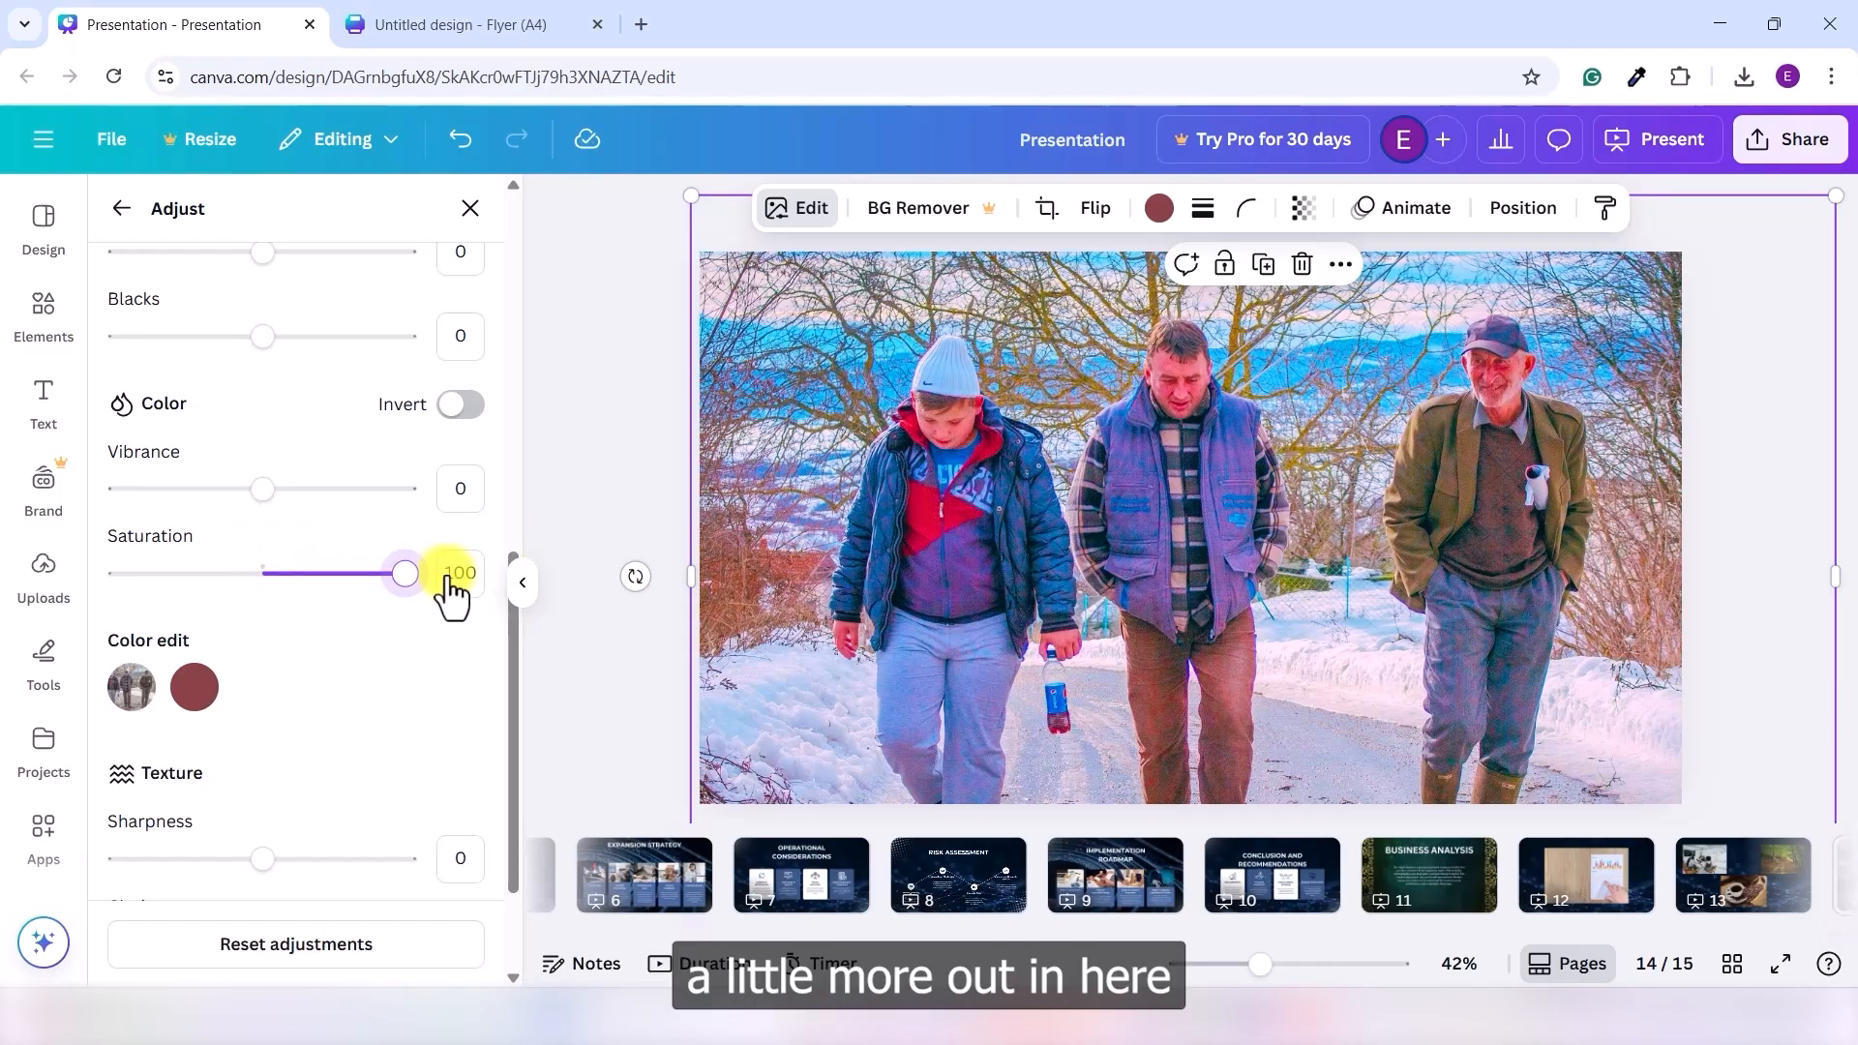
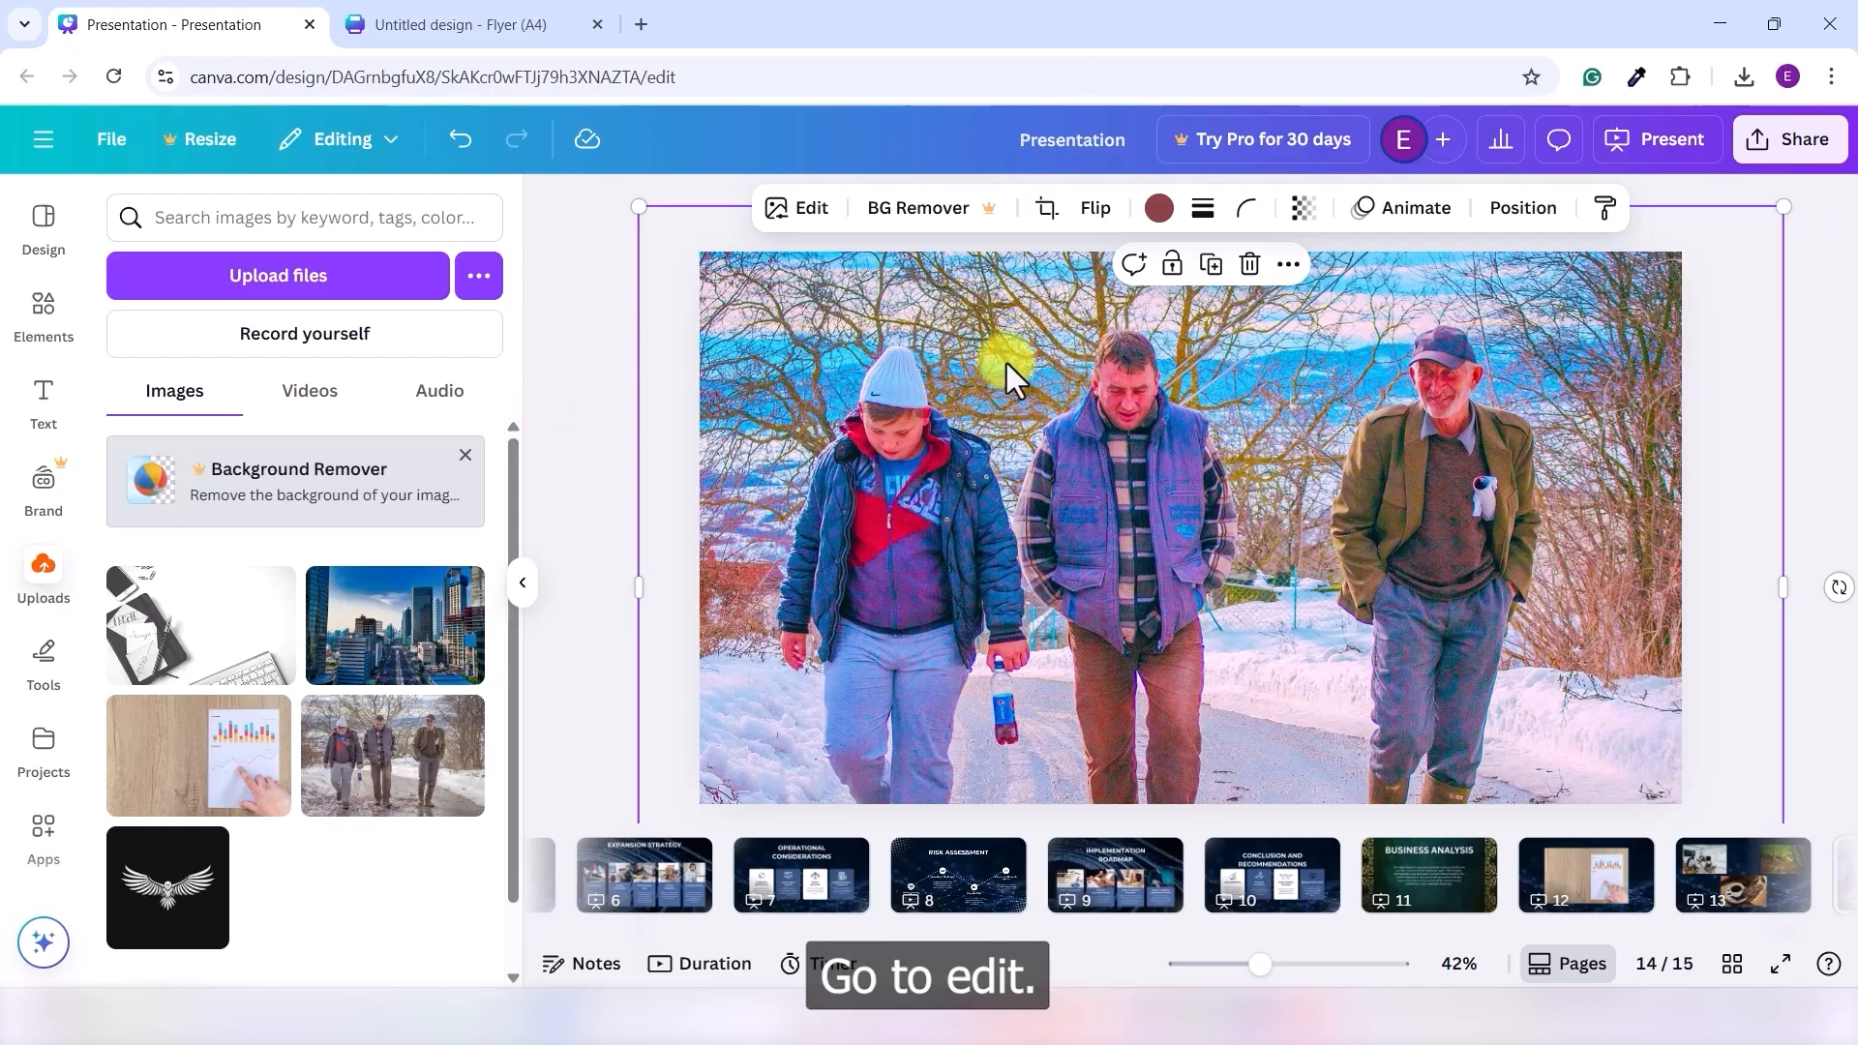
- Apply a whole-image blur at intensity 49 to the snowy walking photo
click(786, 224)
scroll(428, 713, down, 5)
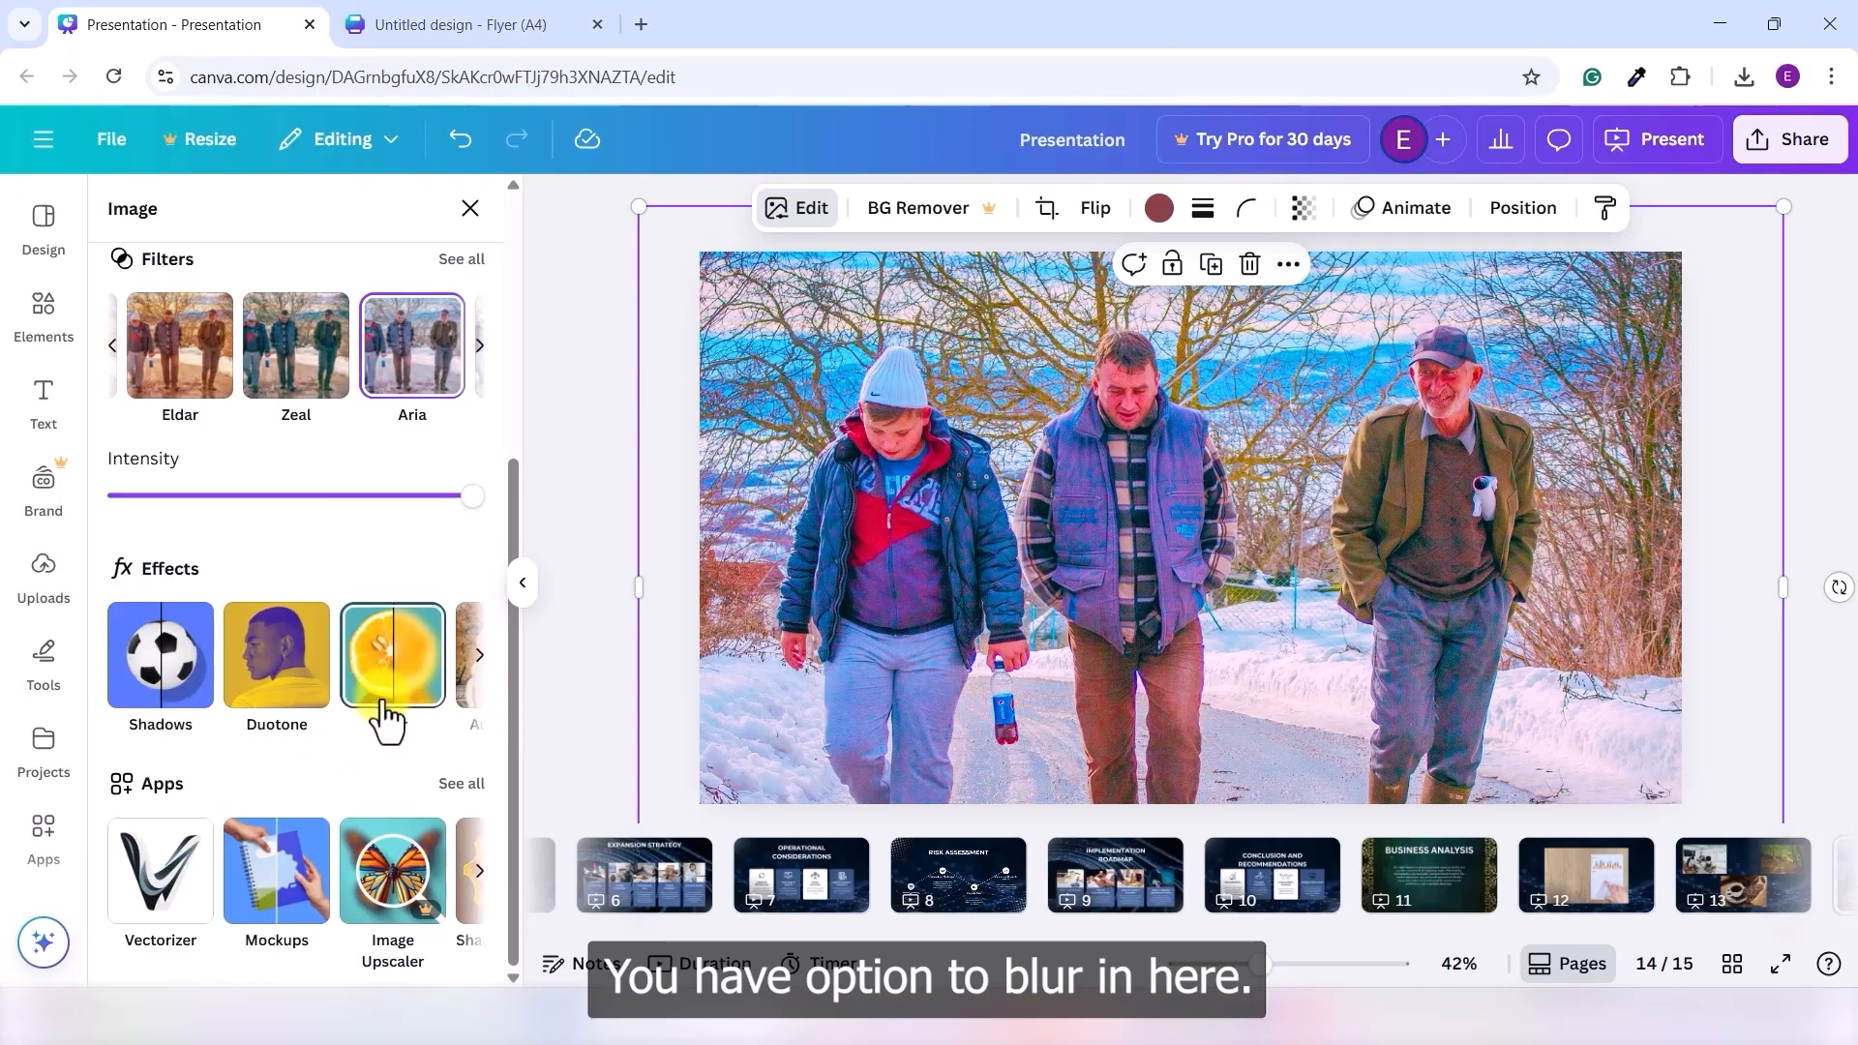
click(392, 677)
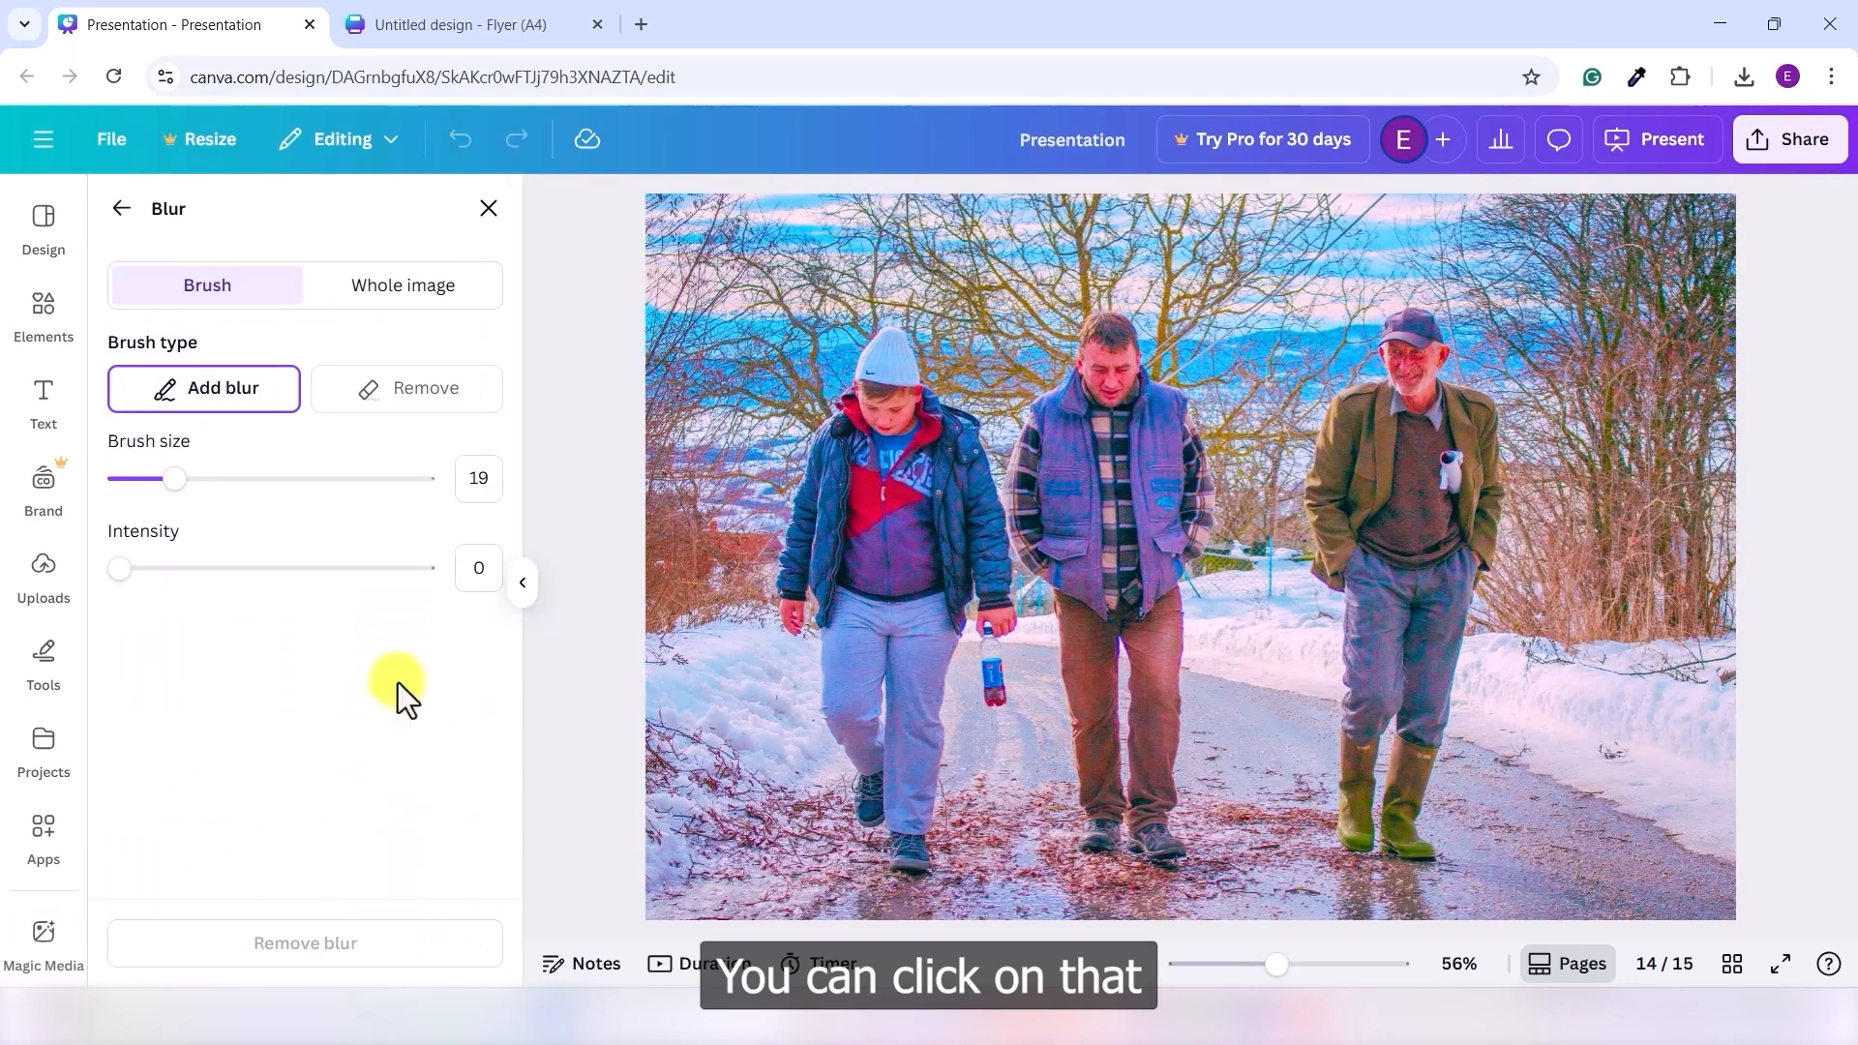
click(446, 300)
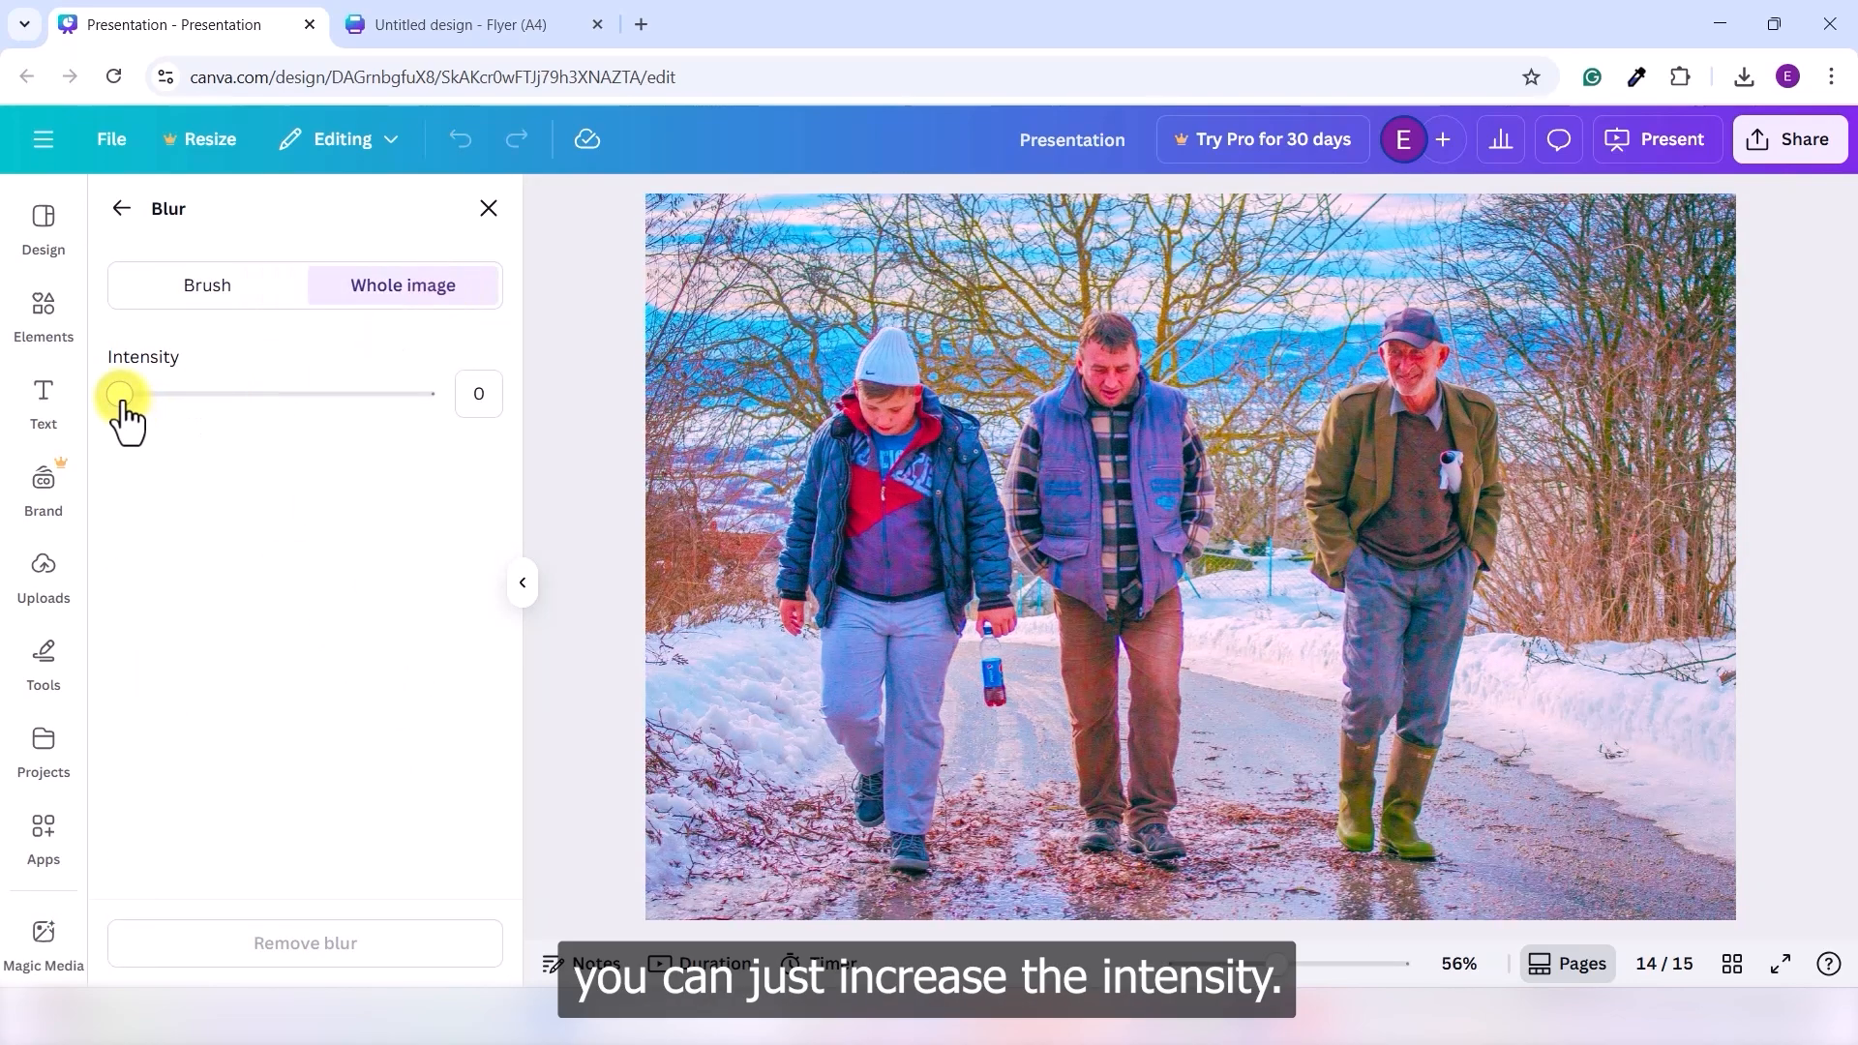
drag(120, 397, 265, 418)
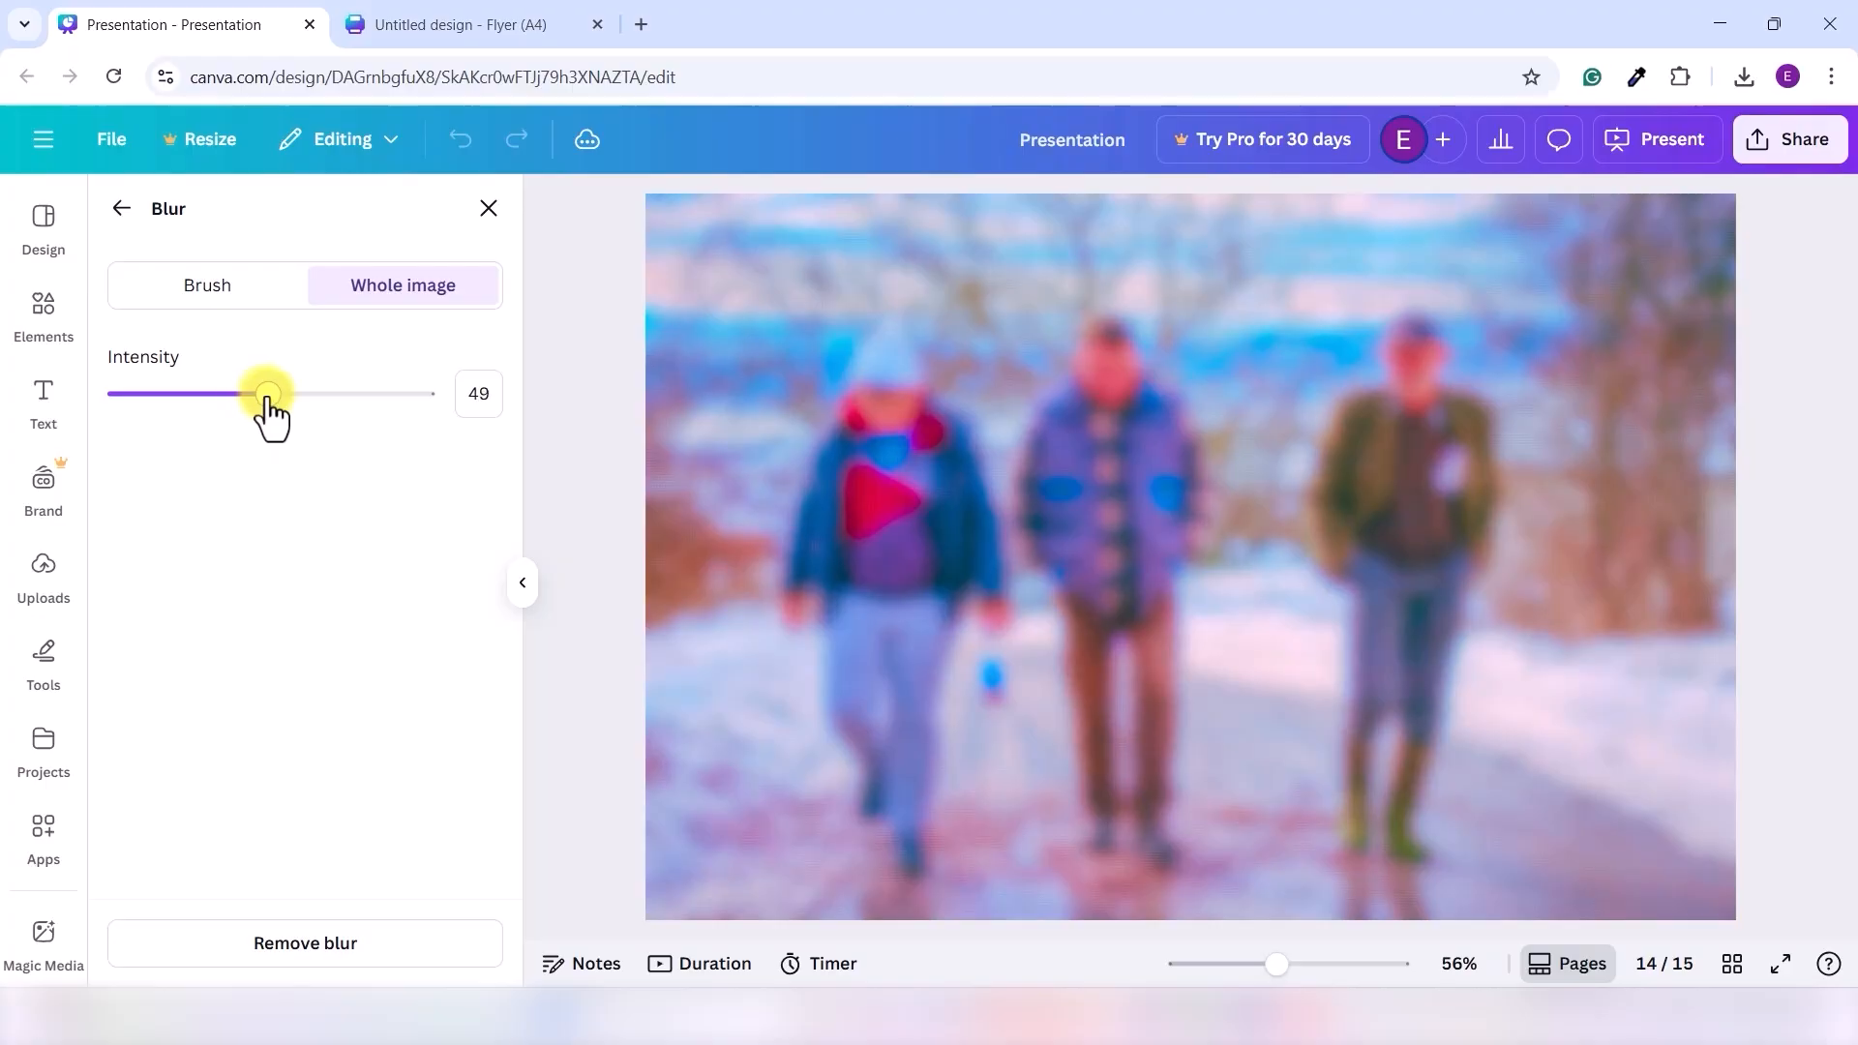
click(488, 208)
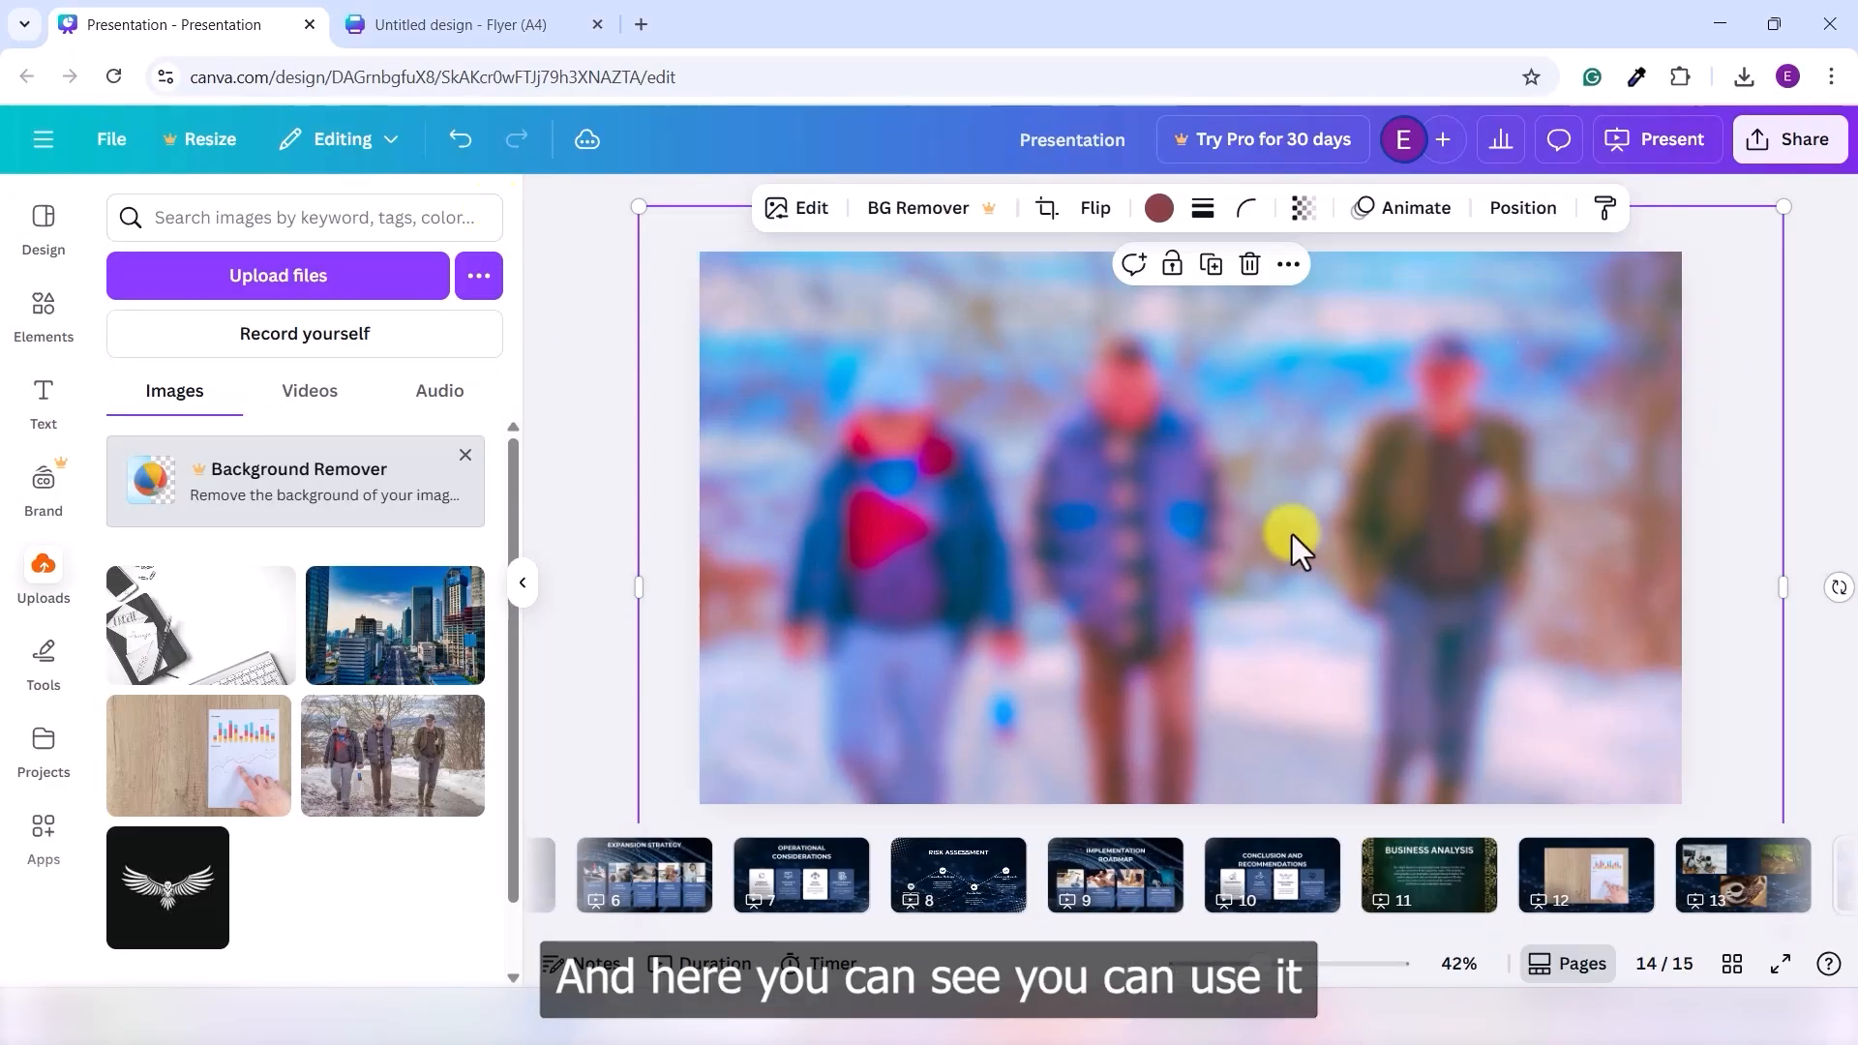
click(1849, 427)
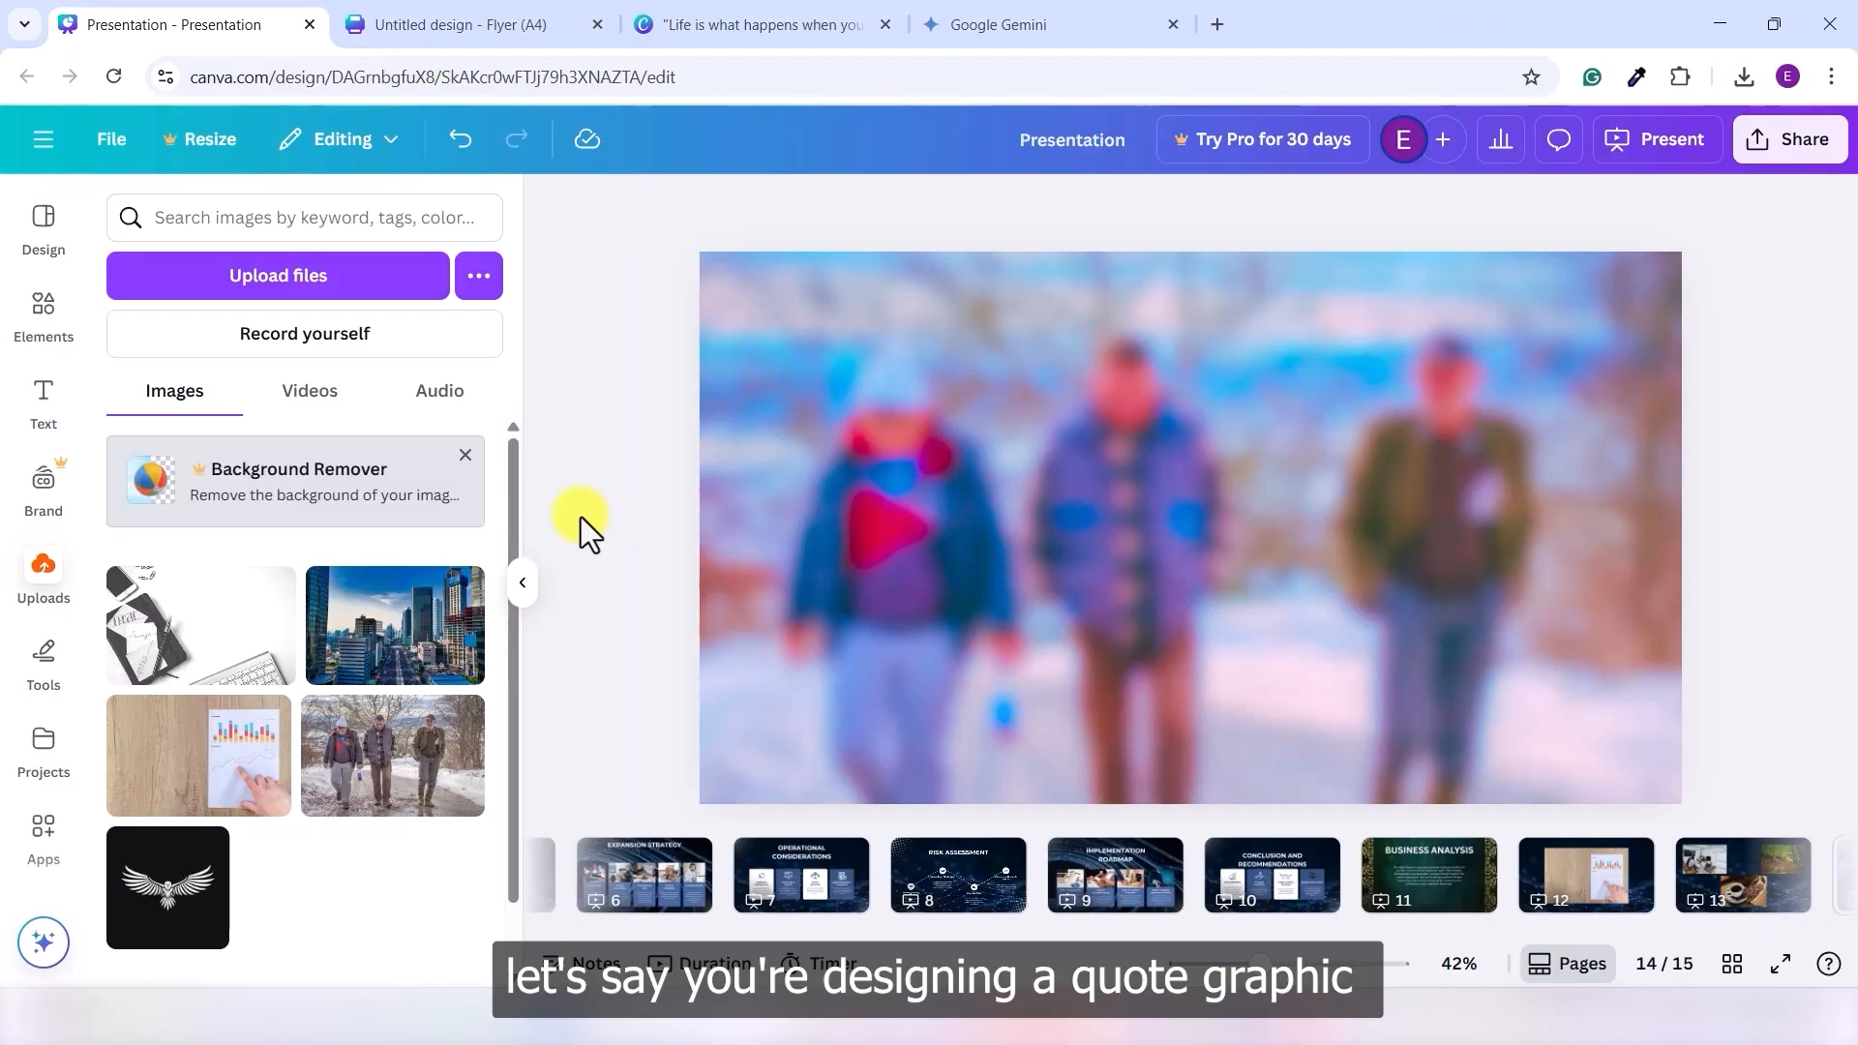
- In the quote design, search Elements photos for 'sunrise' and add the blue sea sunset photo
click(764, 22)
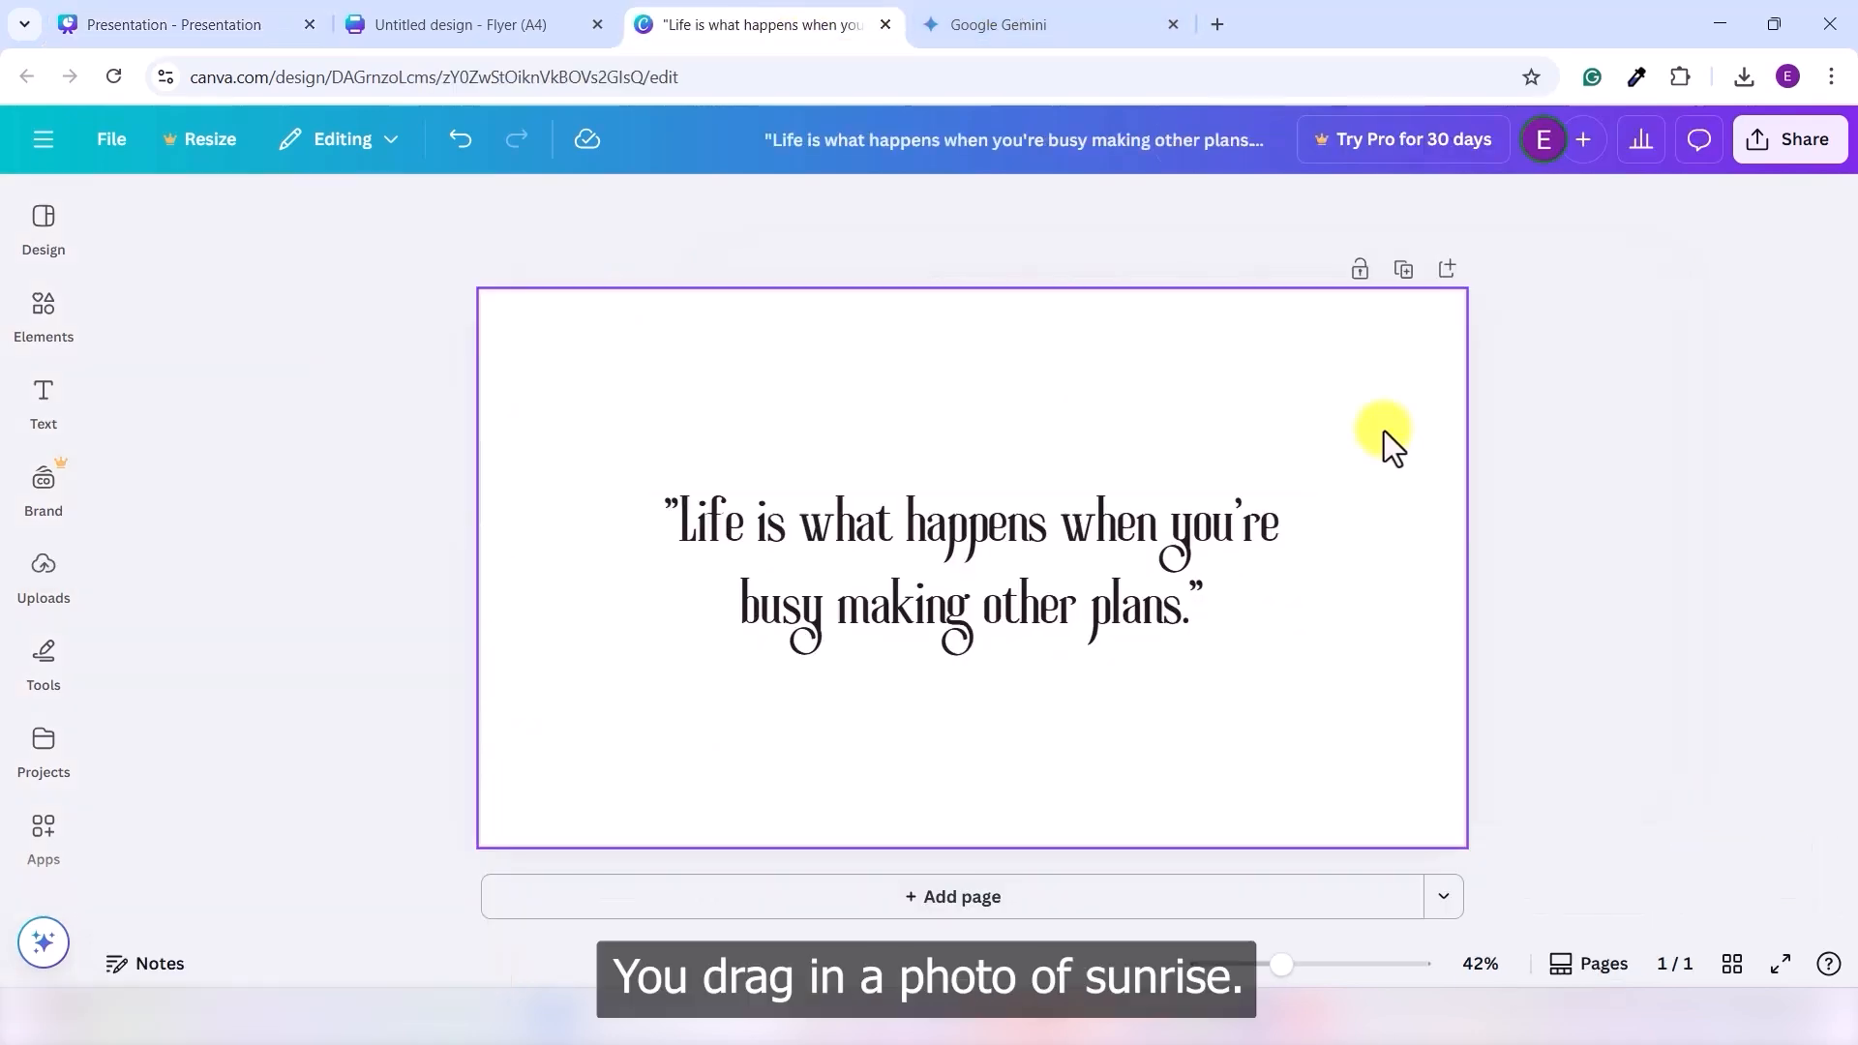
click(44, 308)
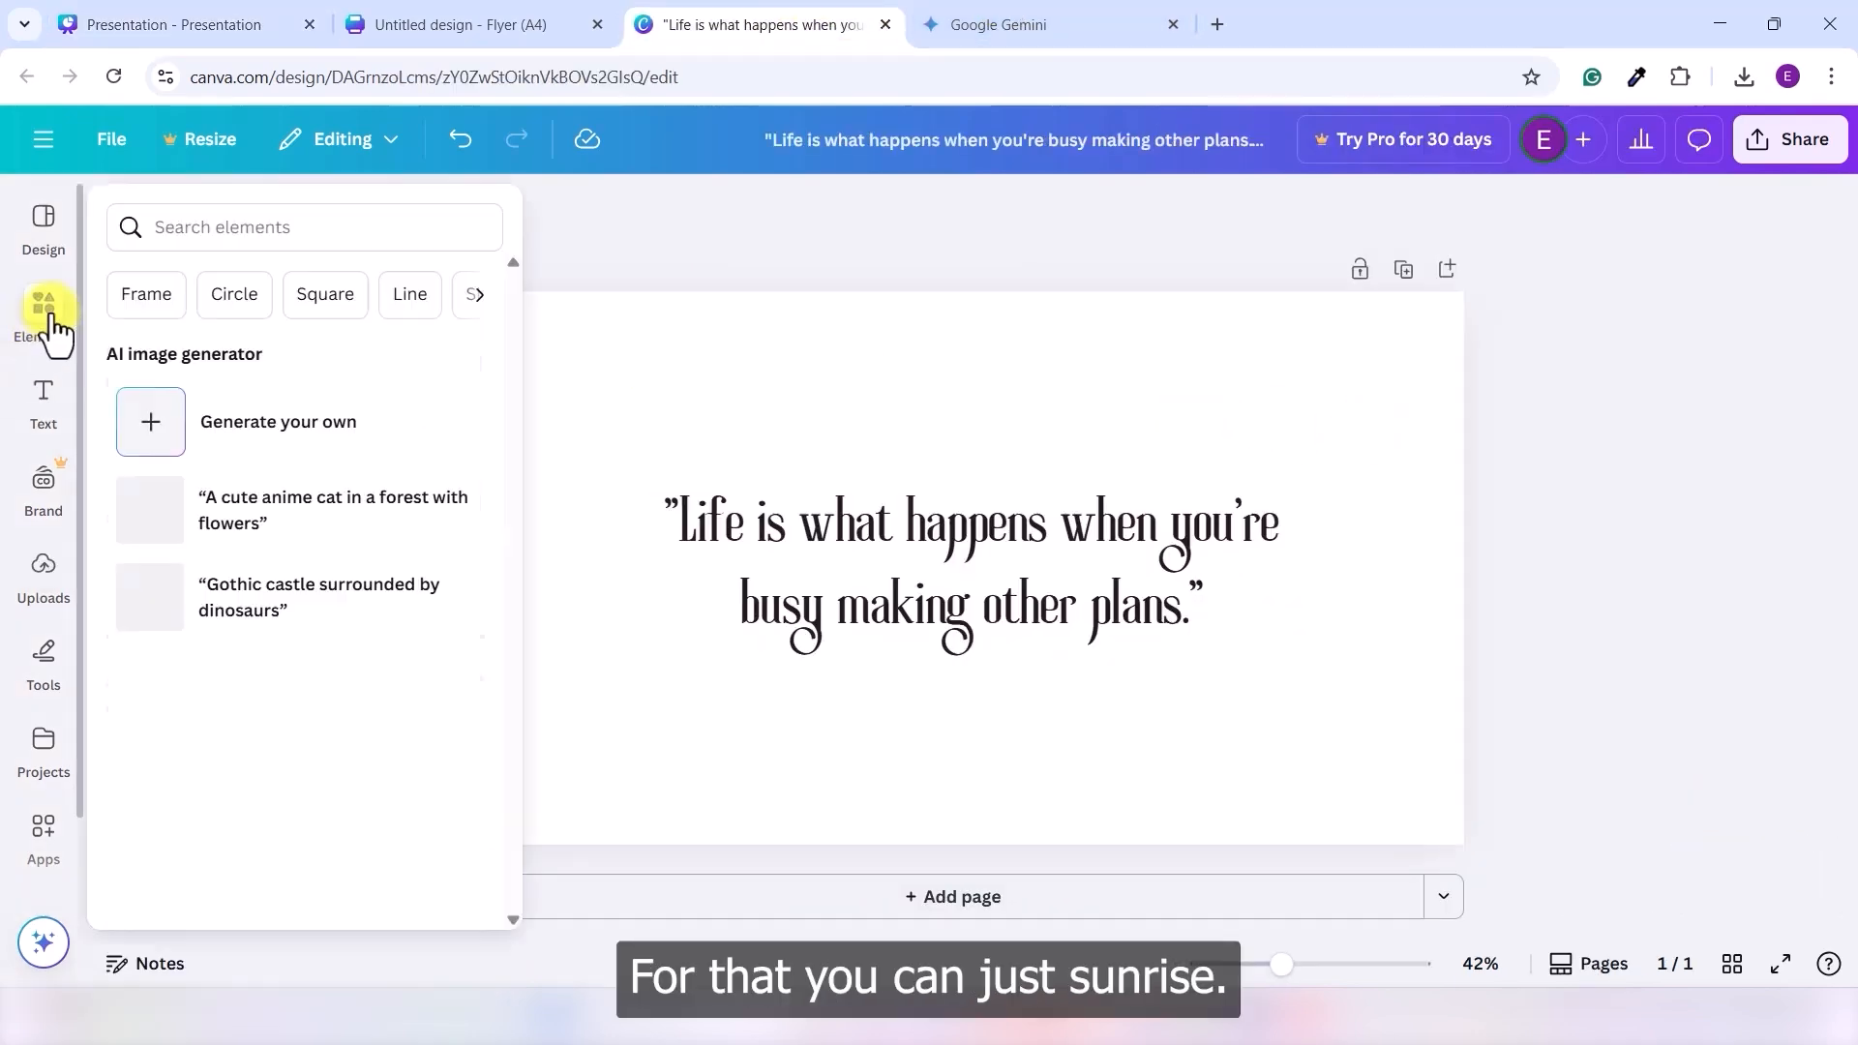
click(260, 220)
text(s)
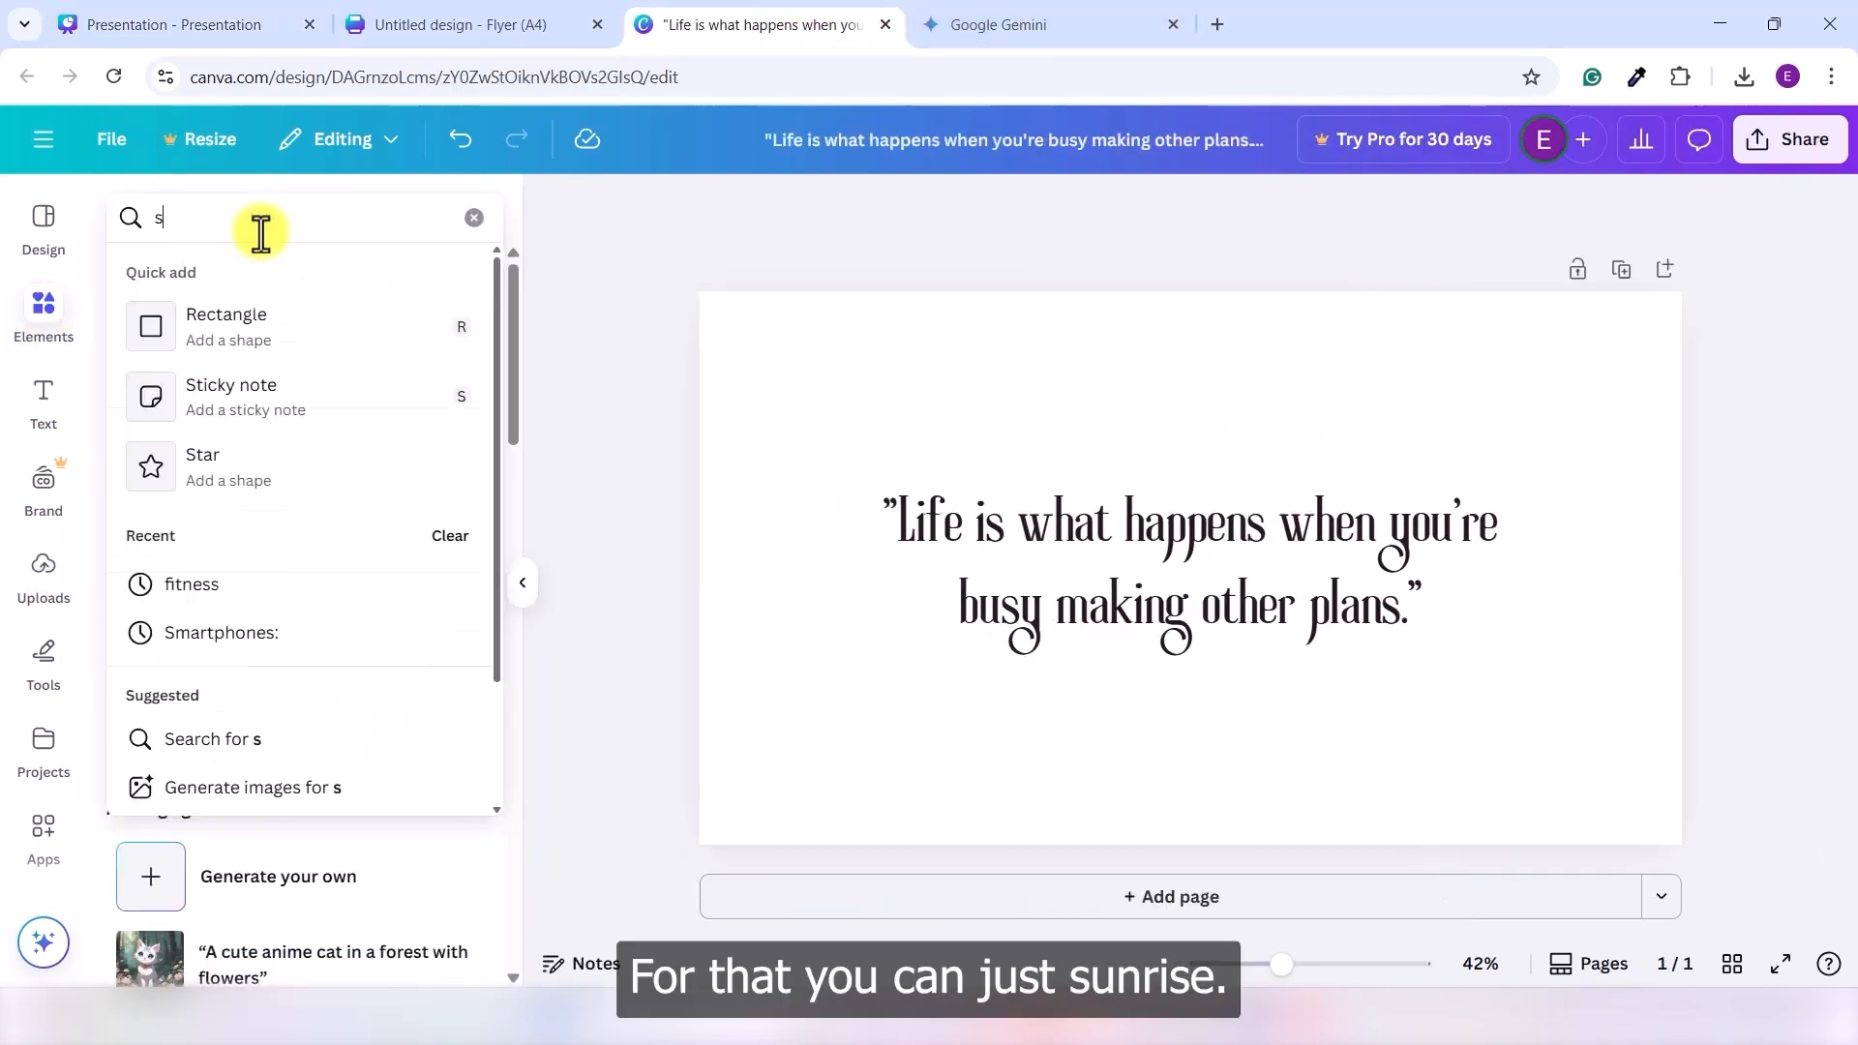
text(unrise)
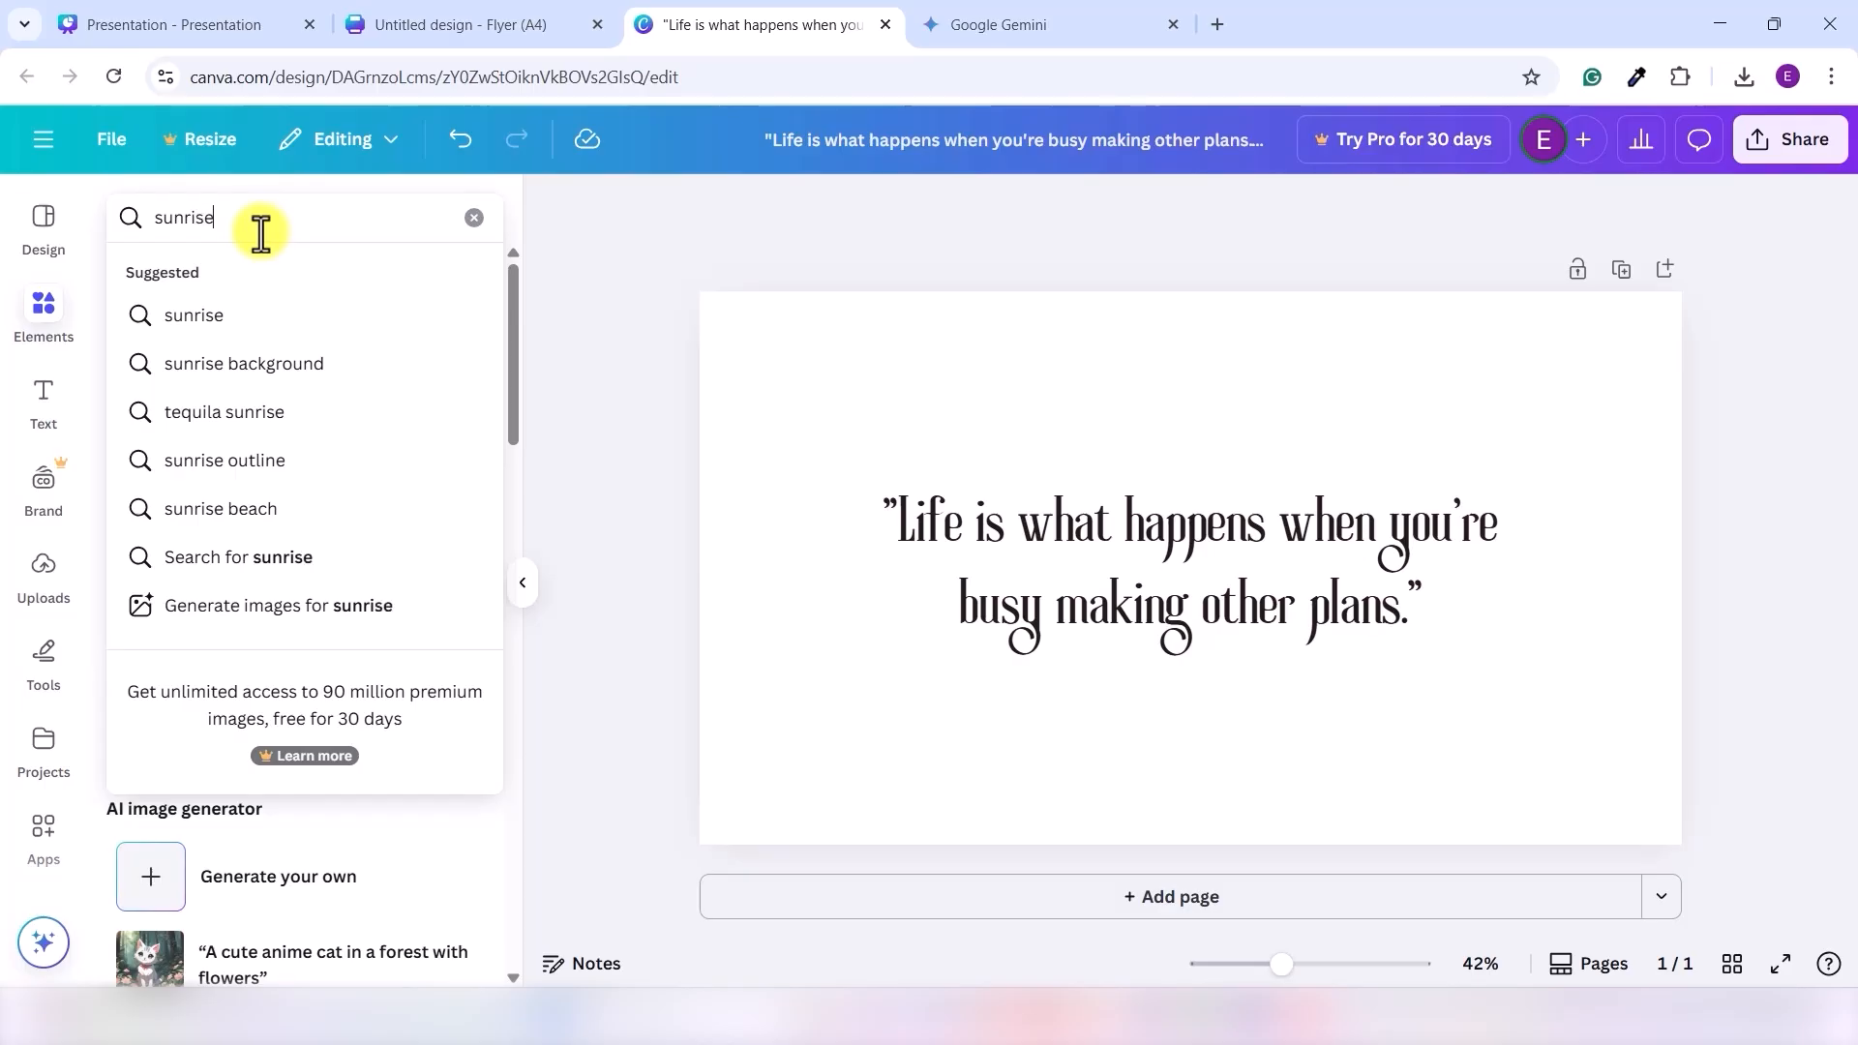
key(Return)
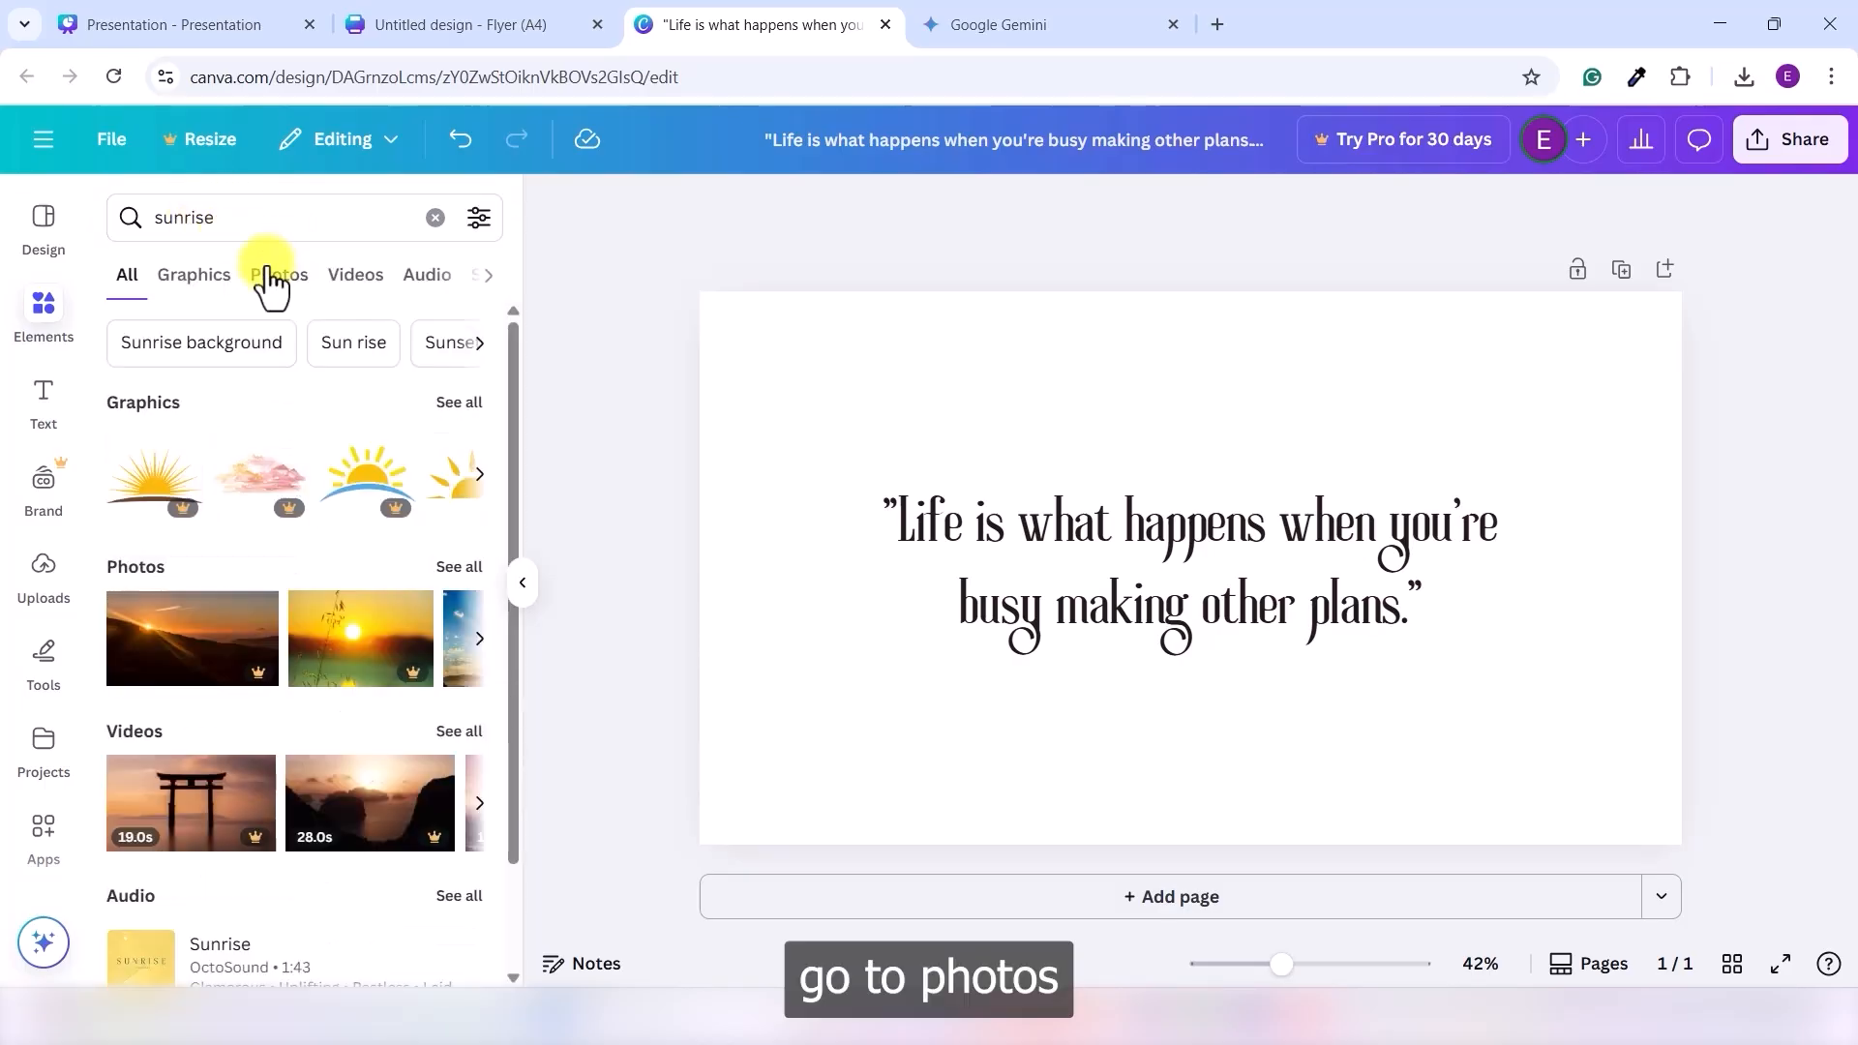
click(270, 278)
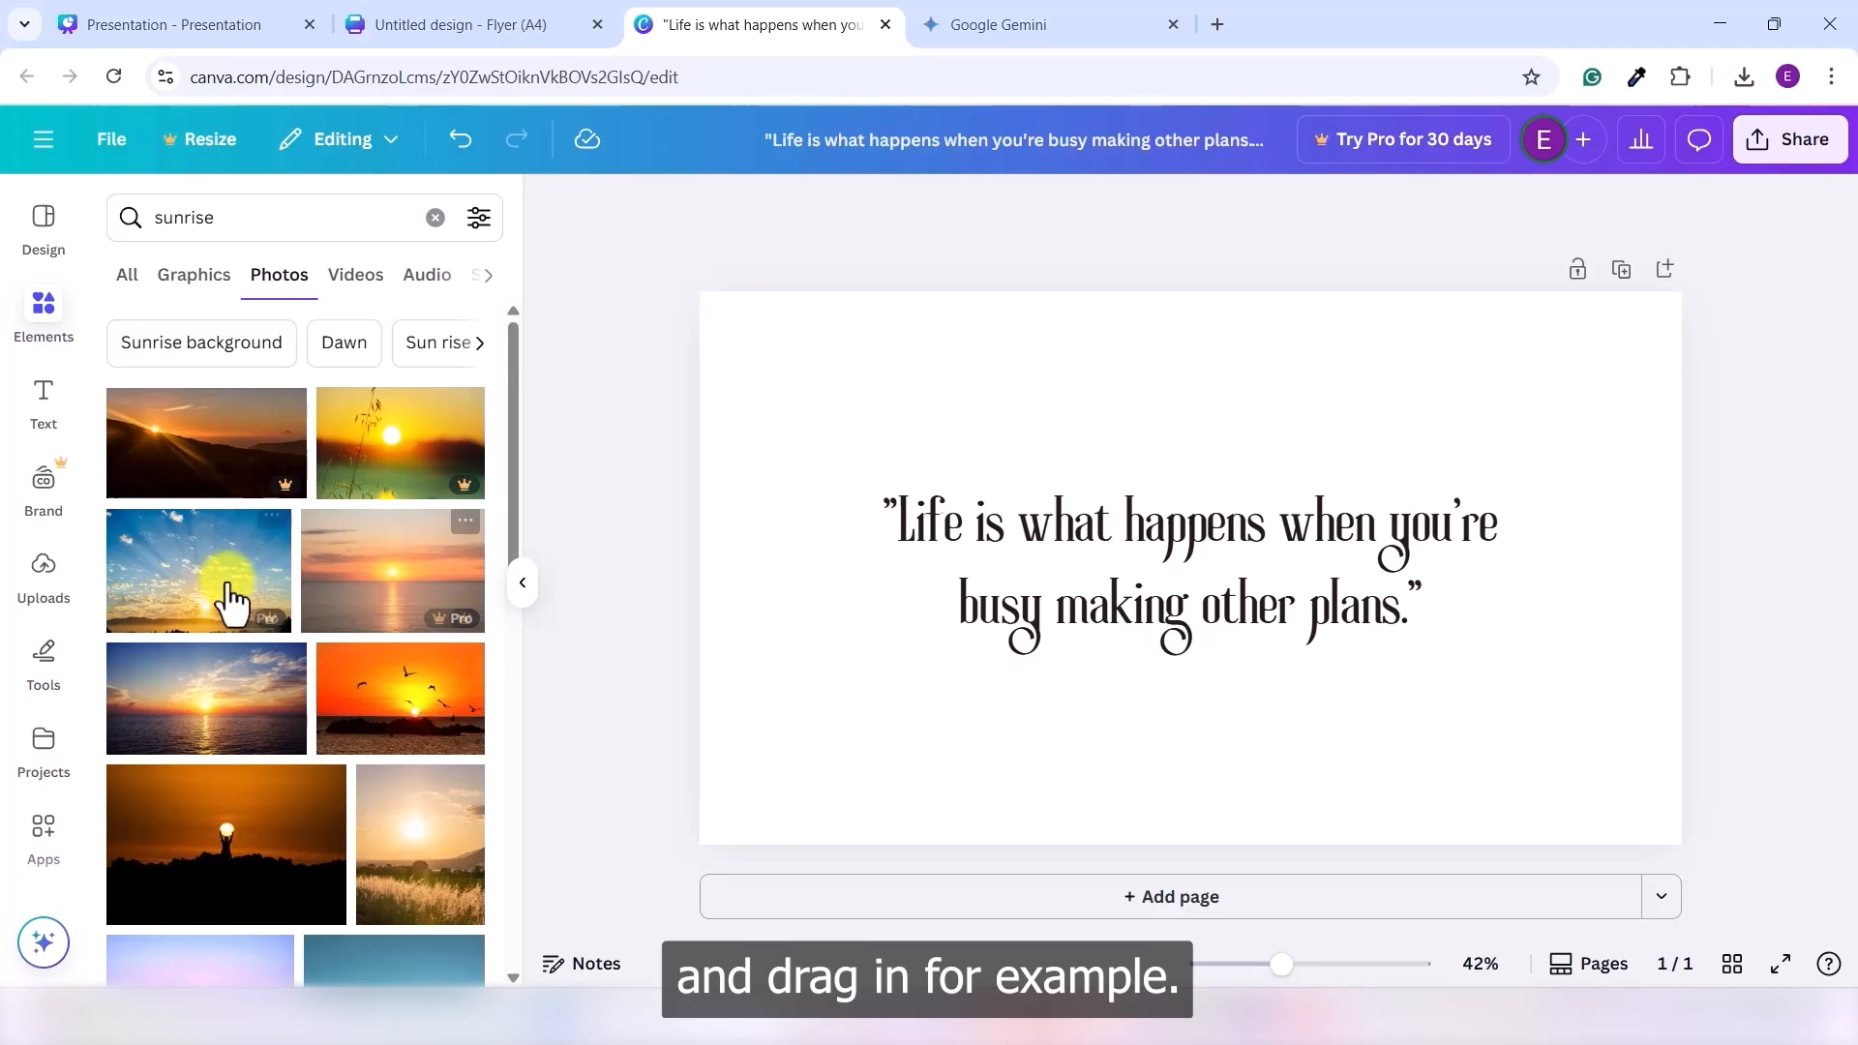
scroll(232, 601, down, 4)
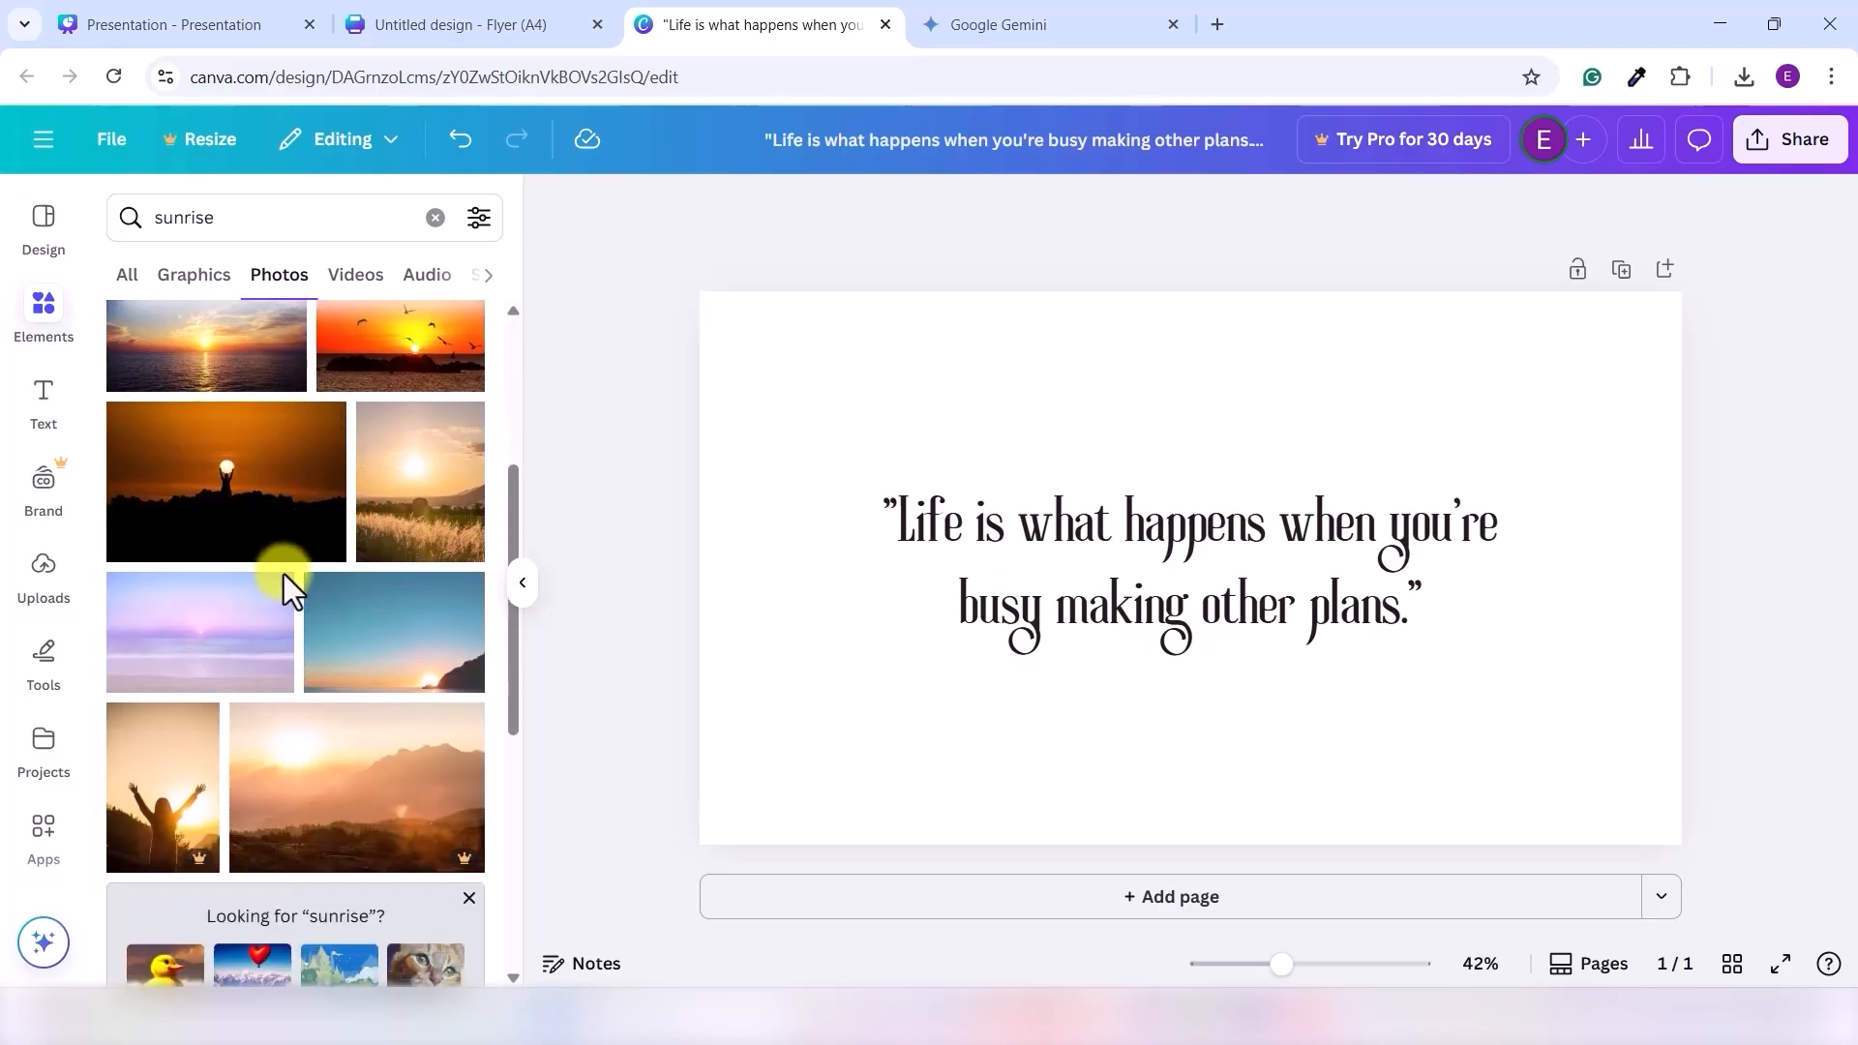
scroll(283, 581, down, 1)
click(419, 533)
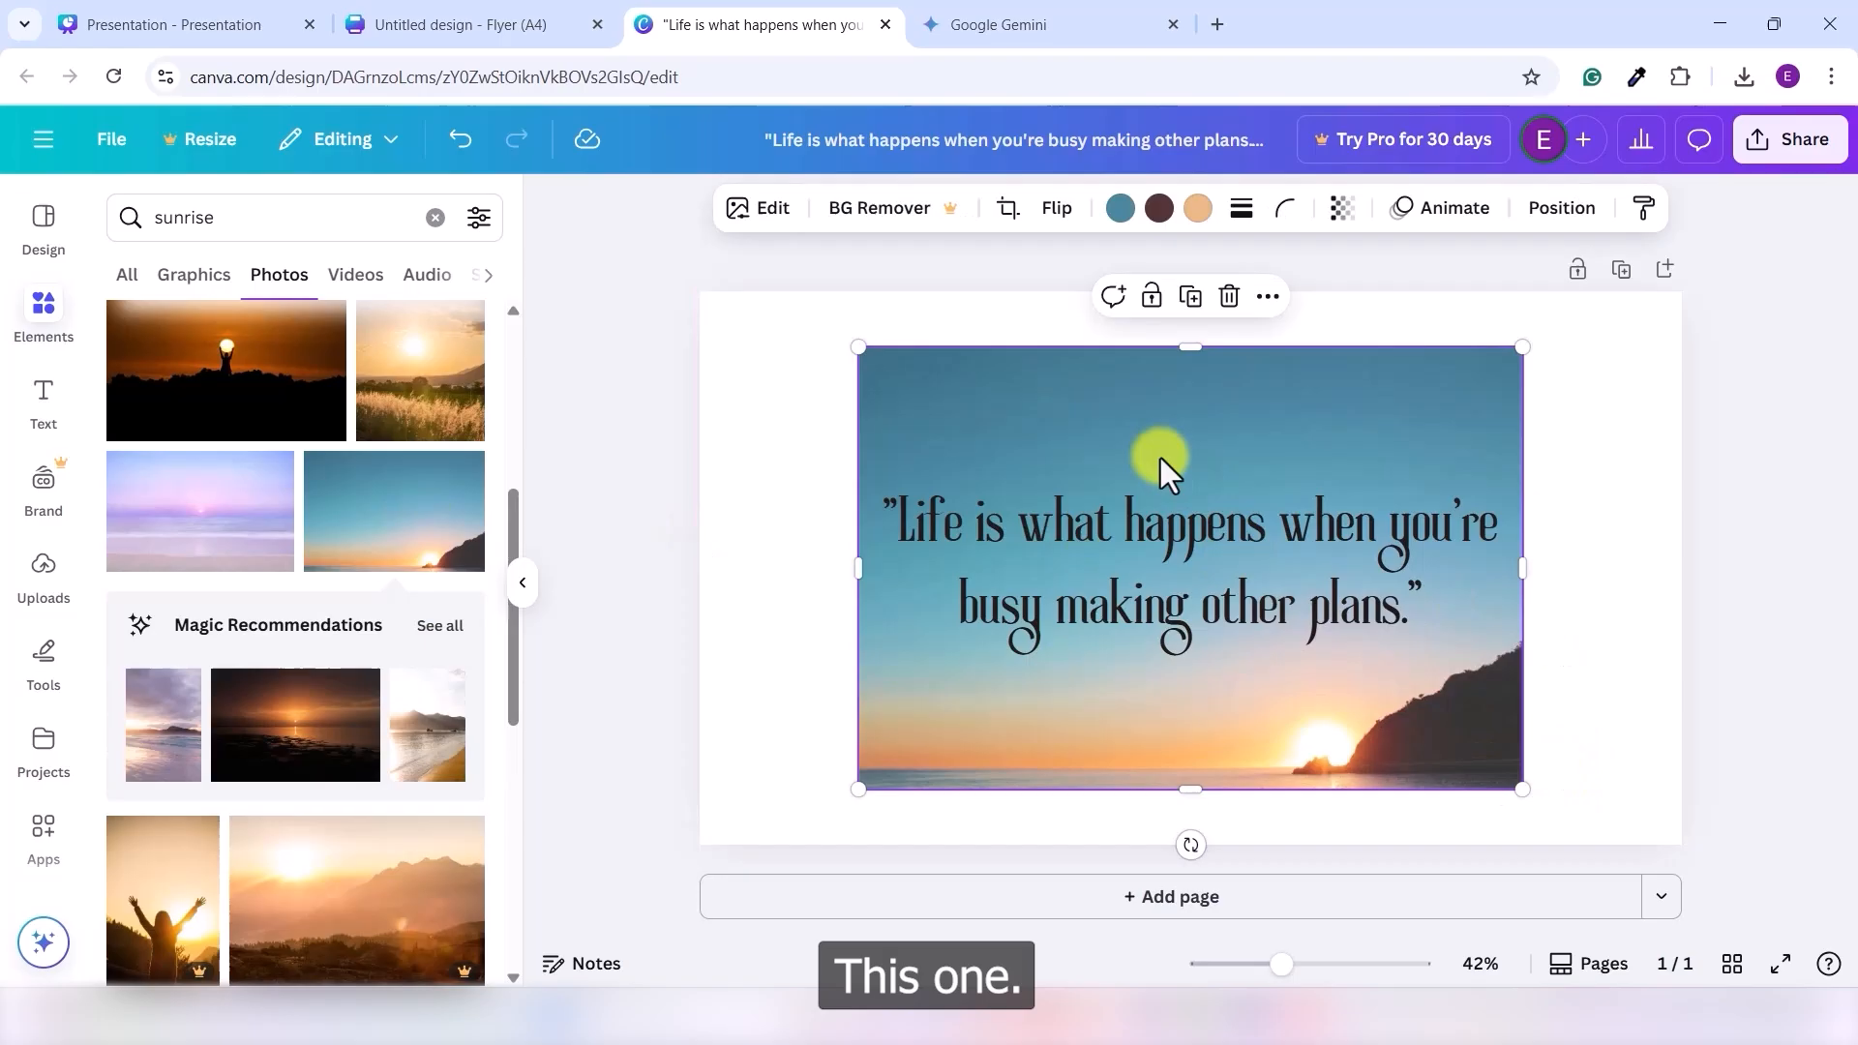
- Set the sunset photo as the page background and adjust its framing
right_click(1072, 441)
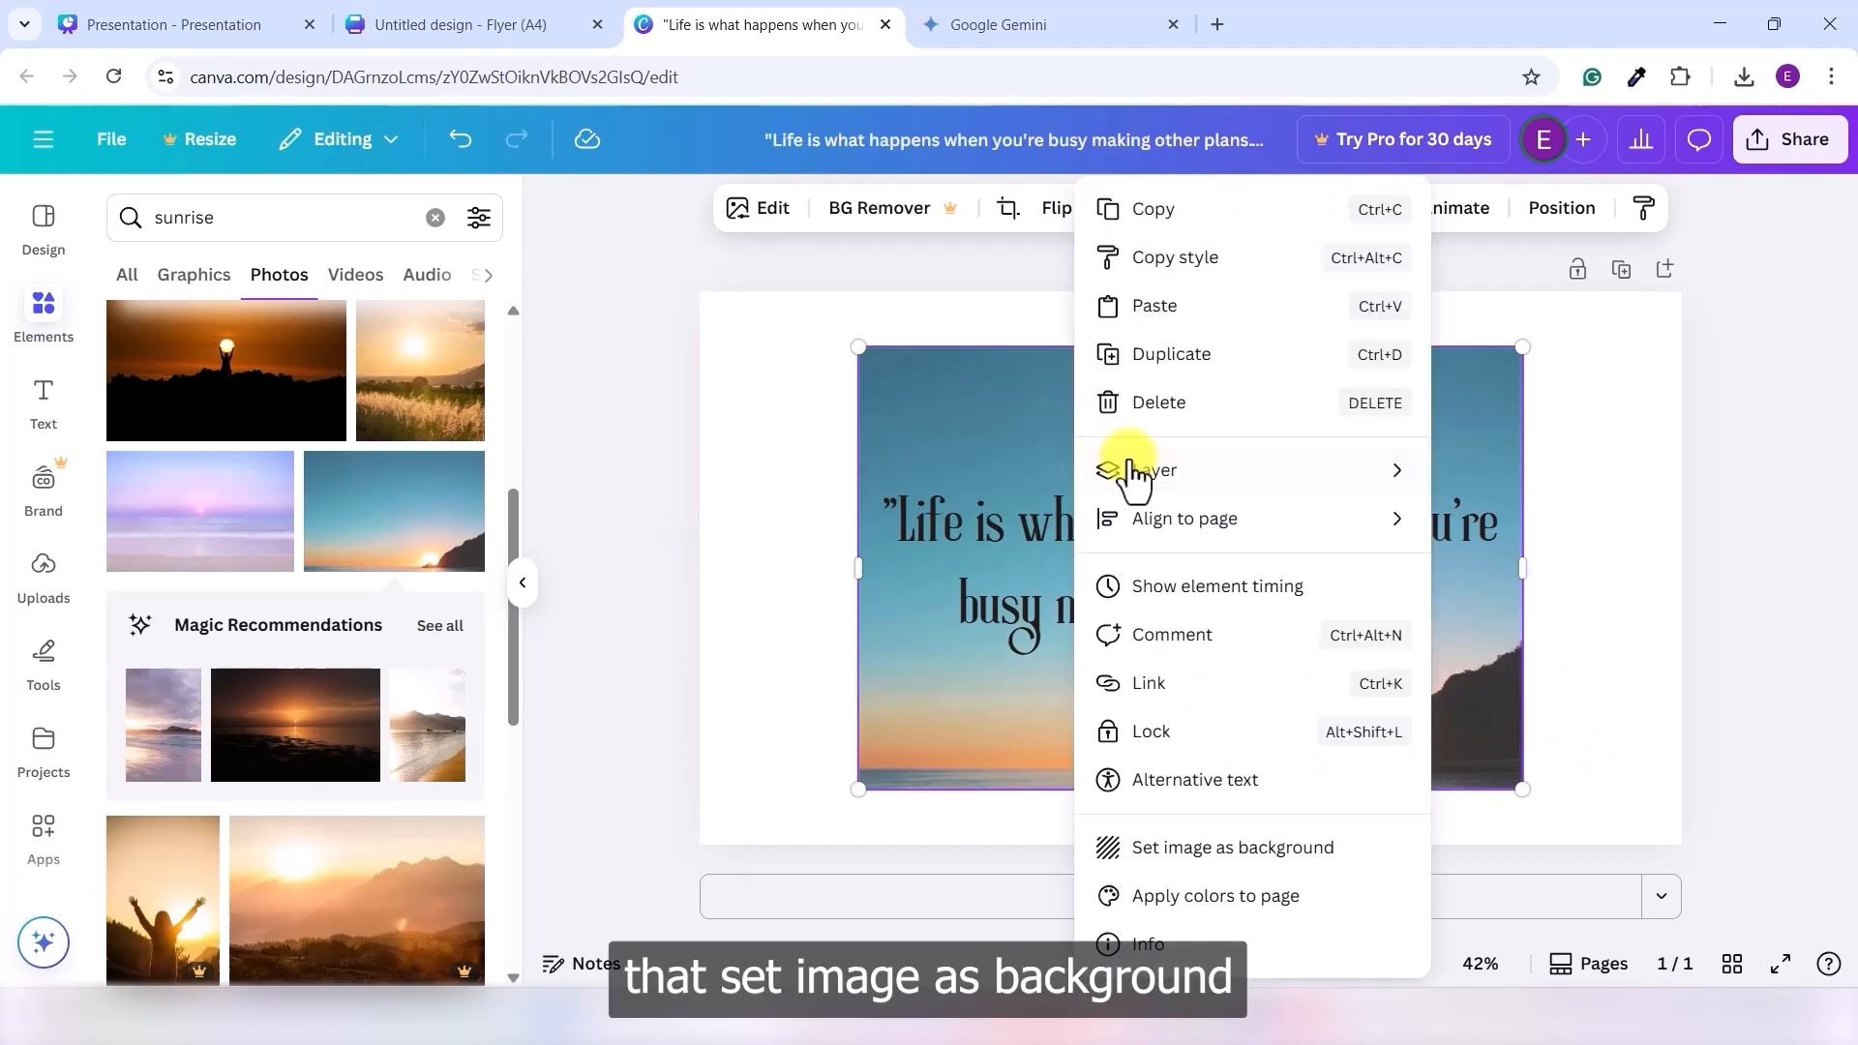
click(1255, 849)
double_click(1444, 721)
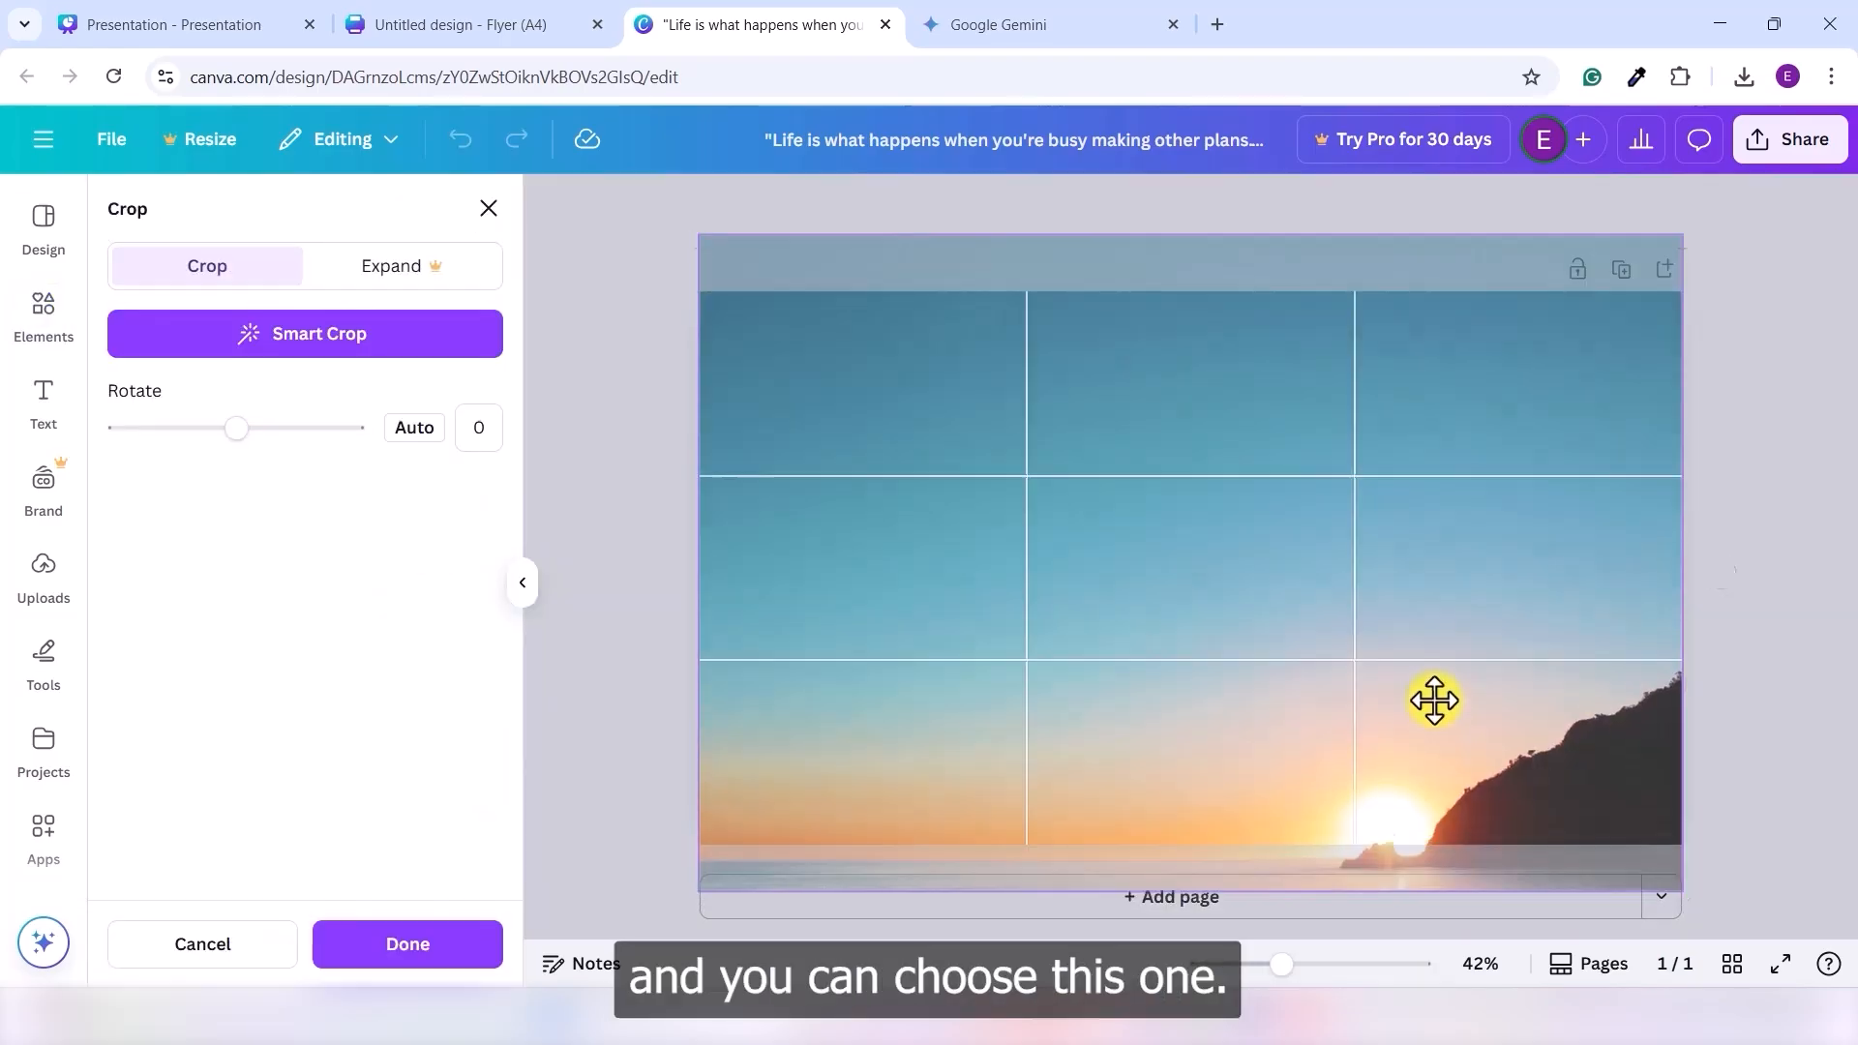
click(1757, 613)
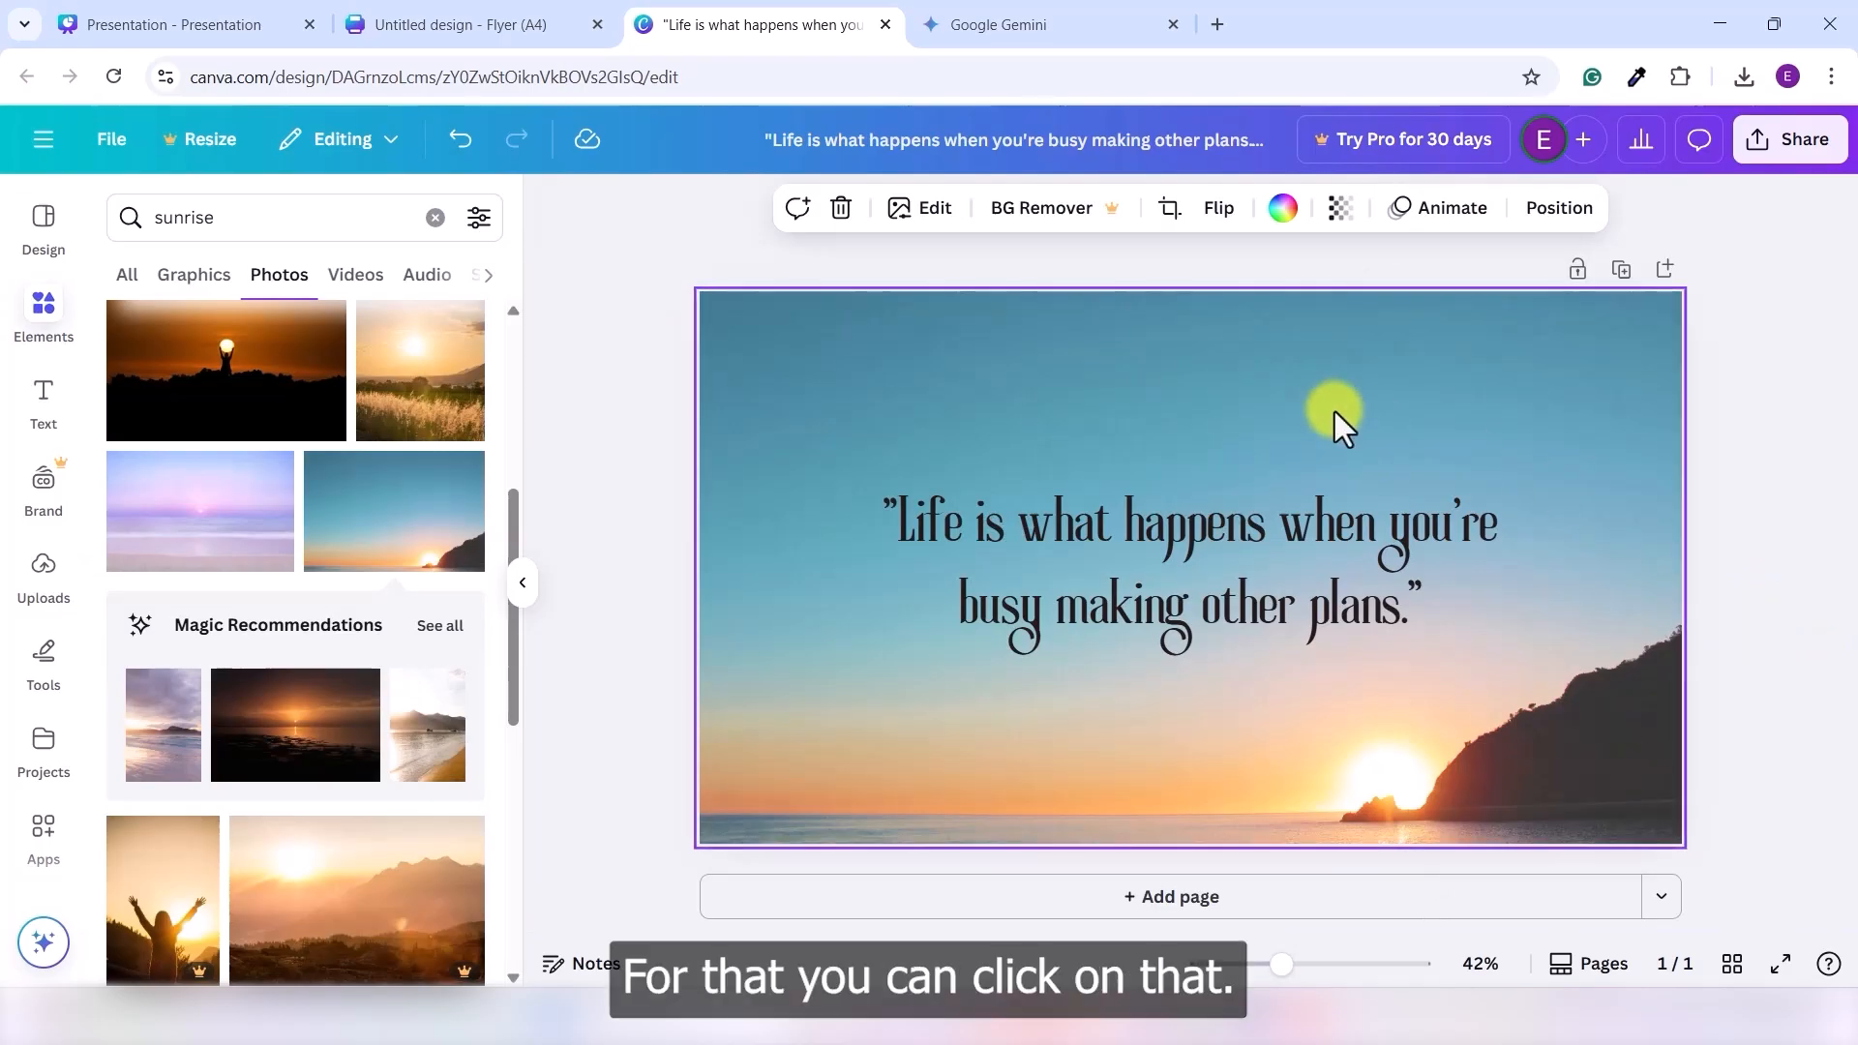
- Darken the sunset background to brightness -68 and lower its transparency to about 56
click(903, 217)
click(241, 397)
scroll(310, 483, down, 1)
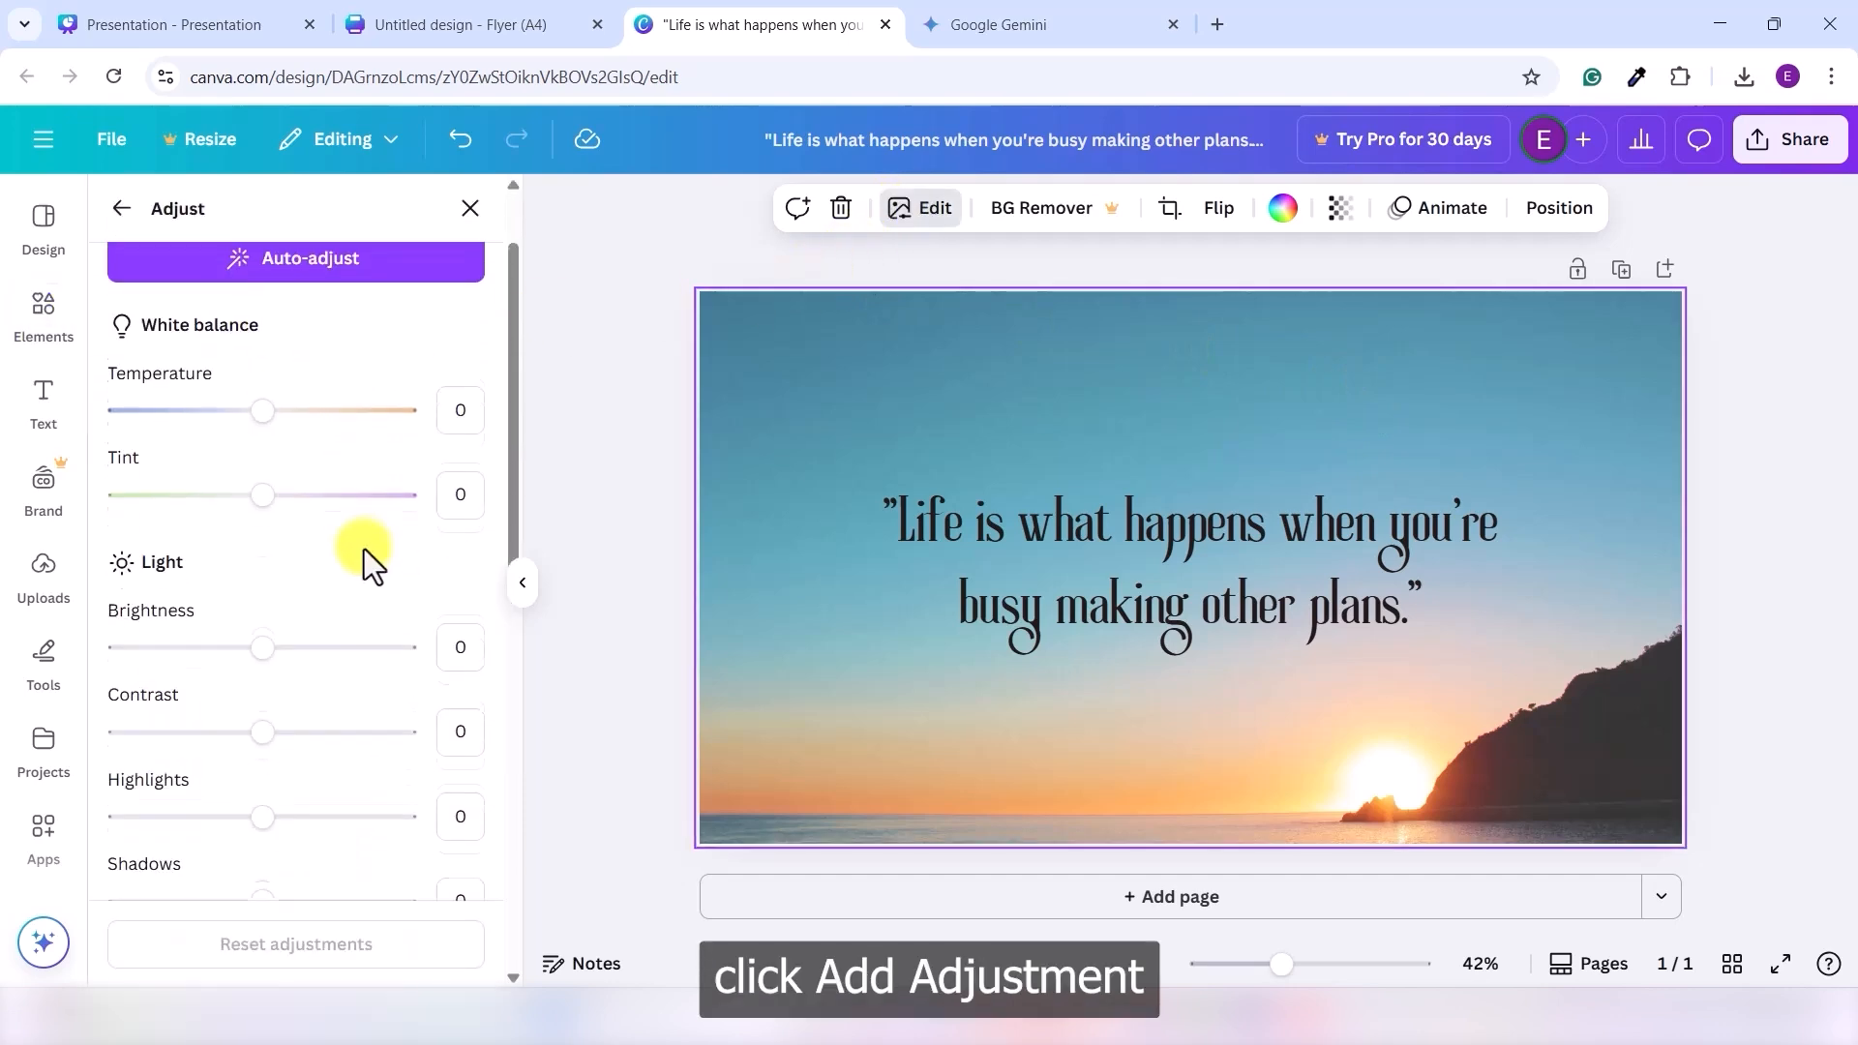
drag(261, 640, 166, 642)
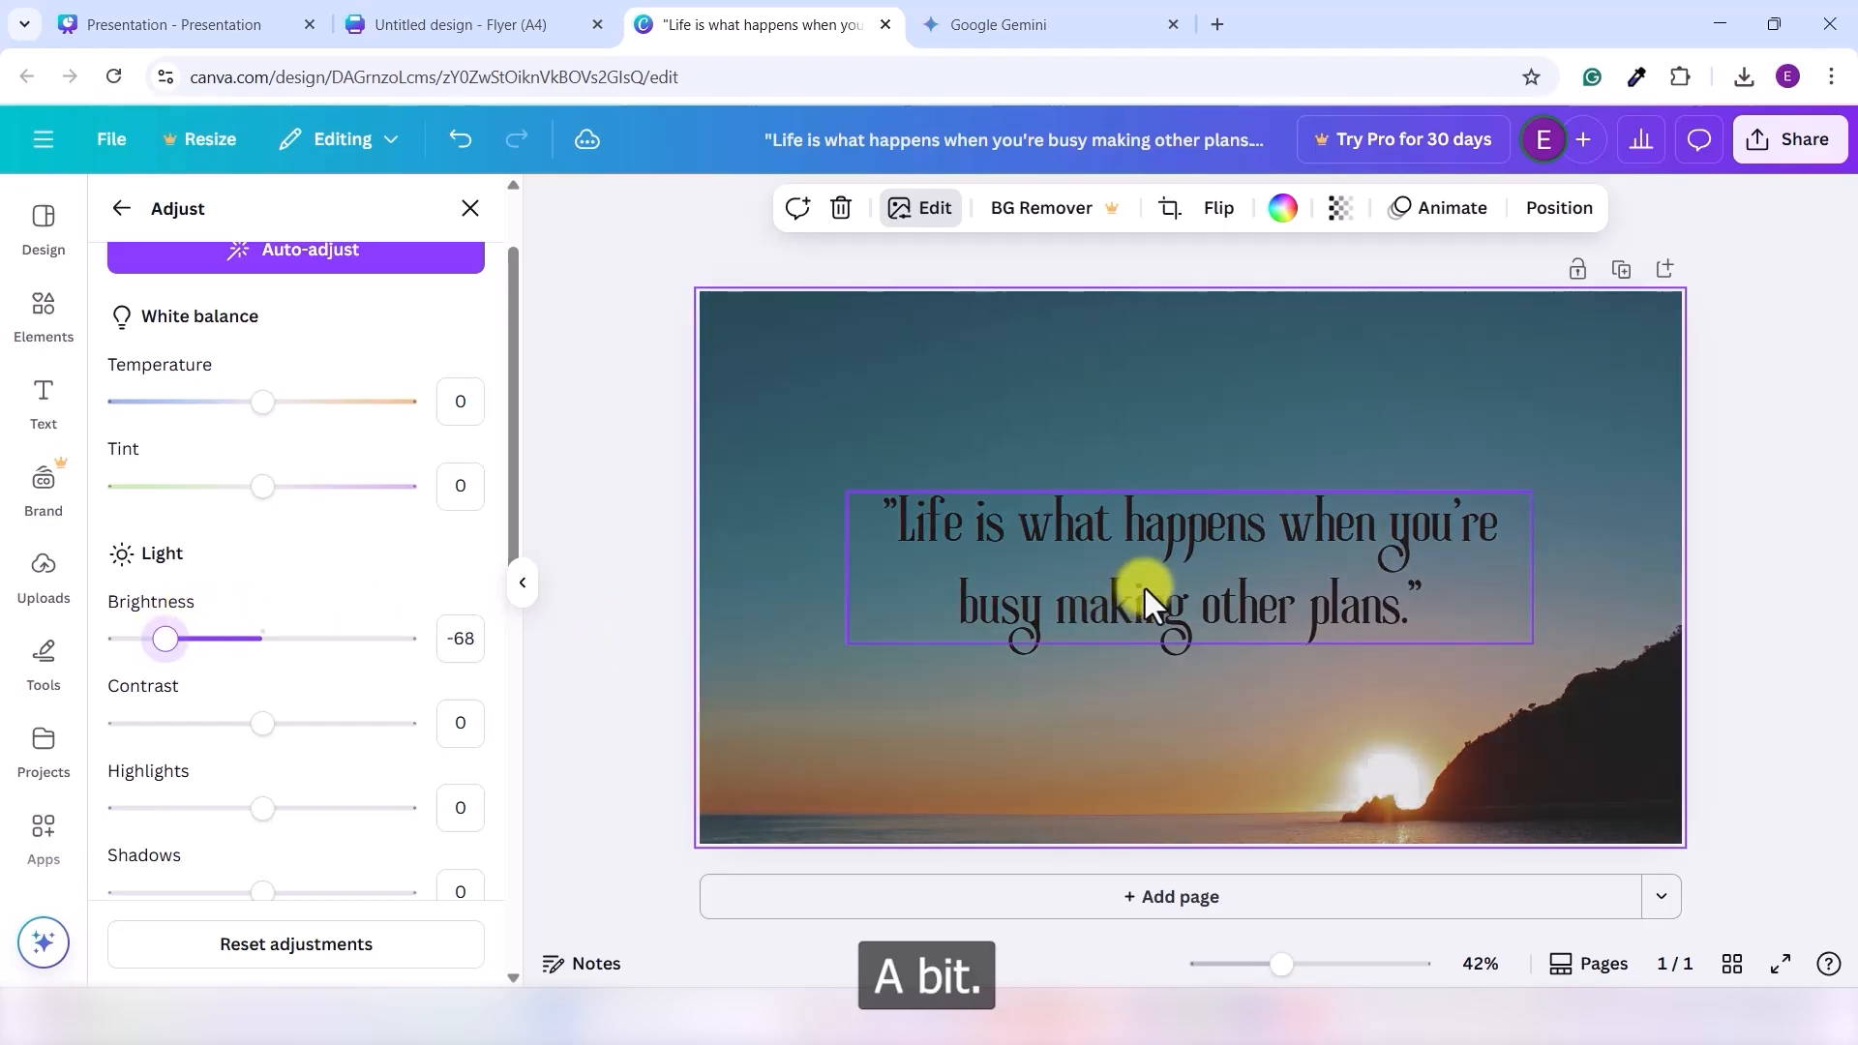
click(1337, 211)
mouse_move(1345, 310)
mouse_down()
mouse_move(1318, 309)
mouse_move(1330, 329)
mouse_move(1260, 327)
mouse_move(1350, 329)
mouse_up()
click(1839, 468)
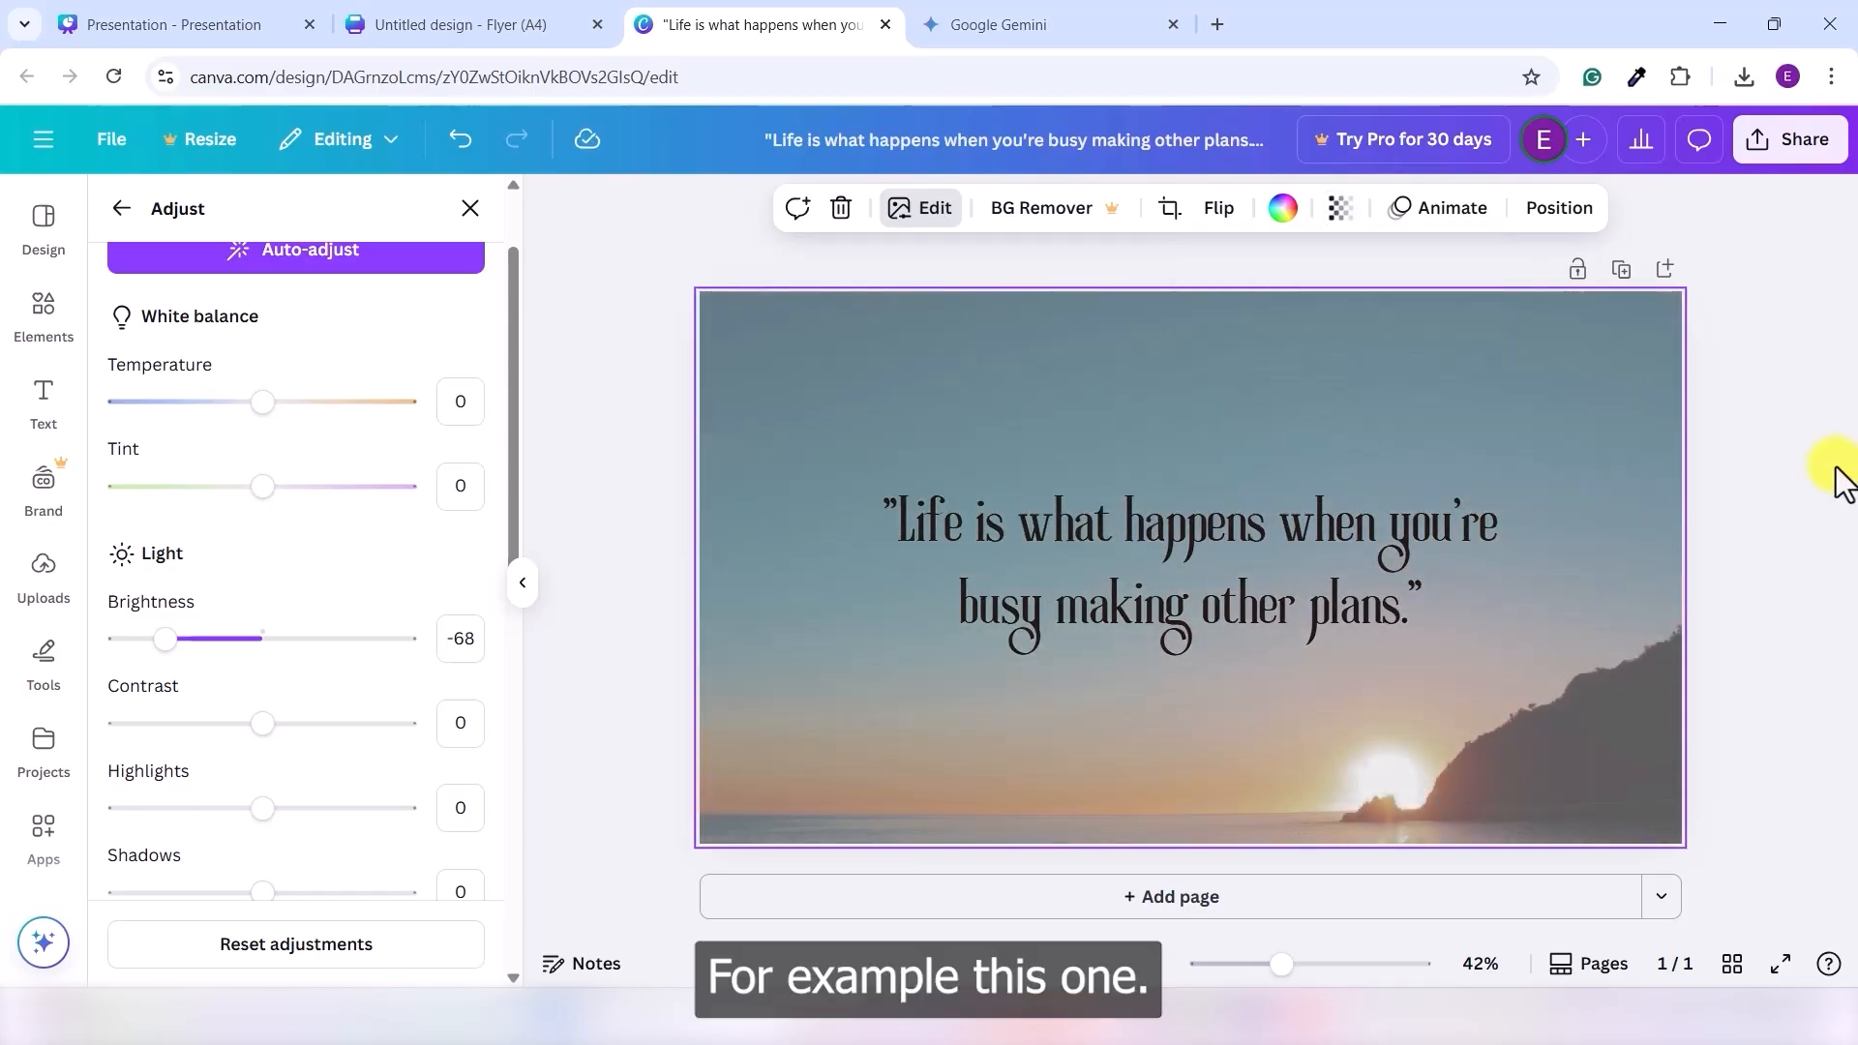
- Change the quote text colour to white
click(1210, 548)
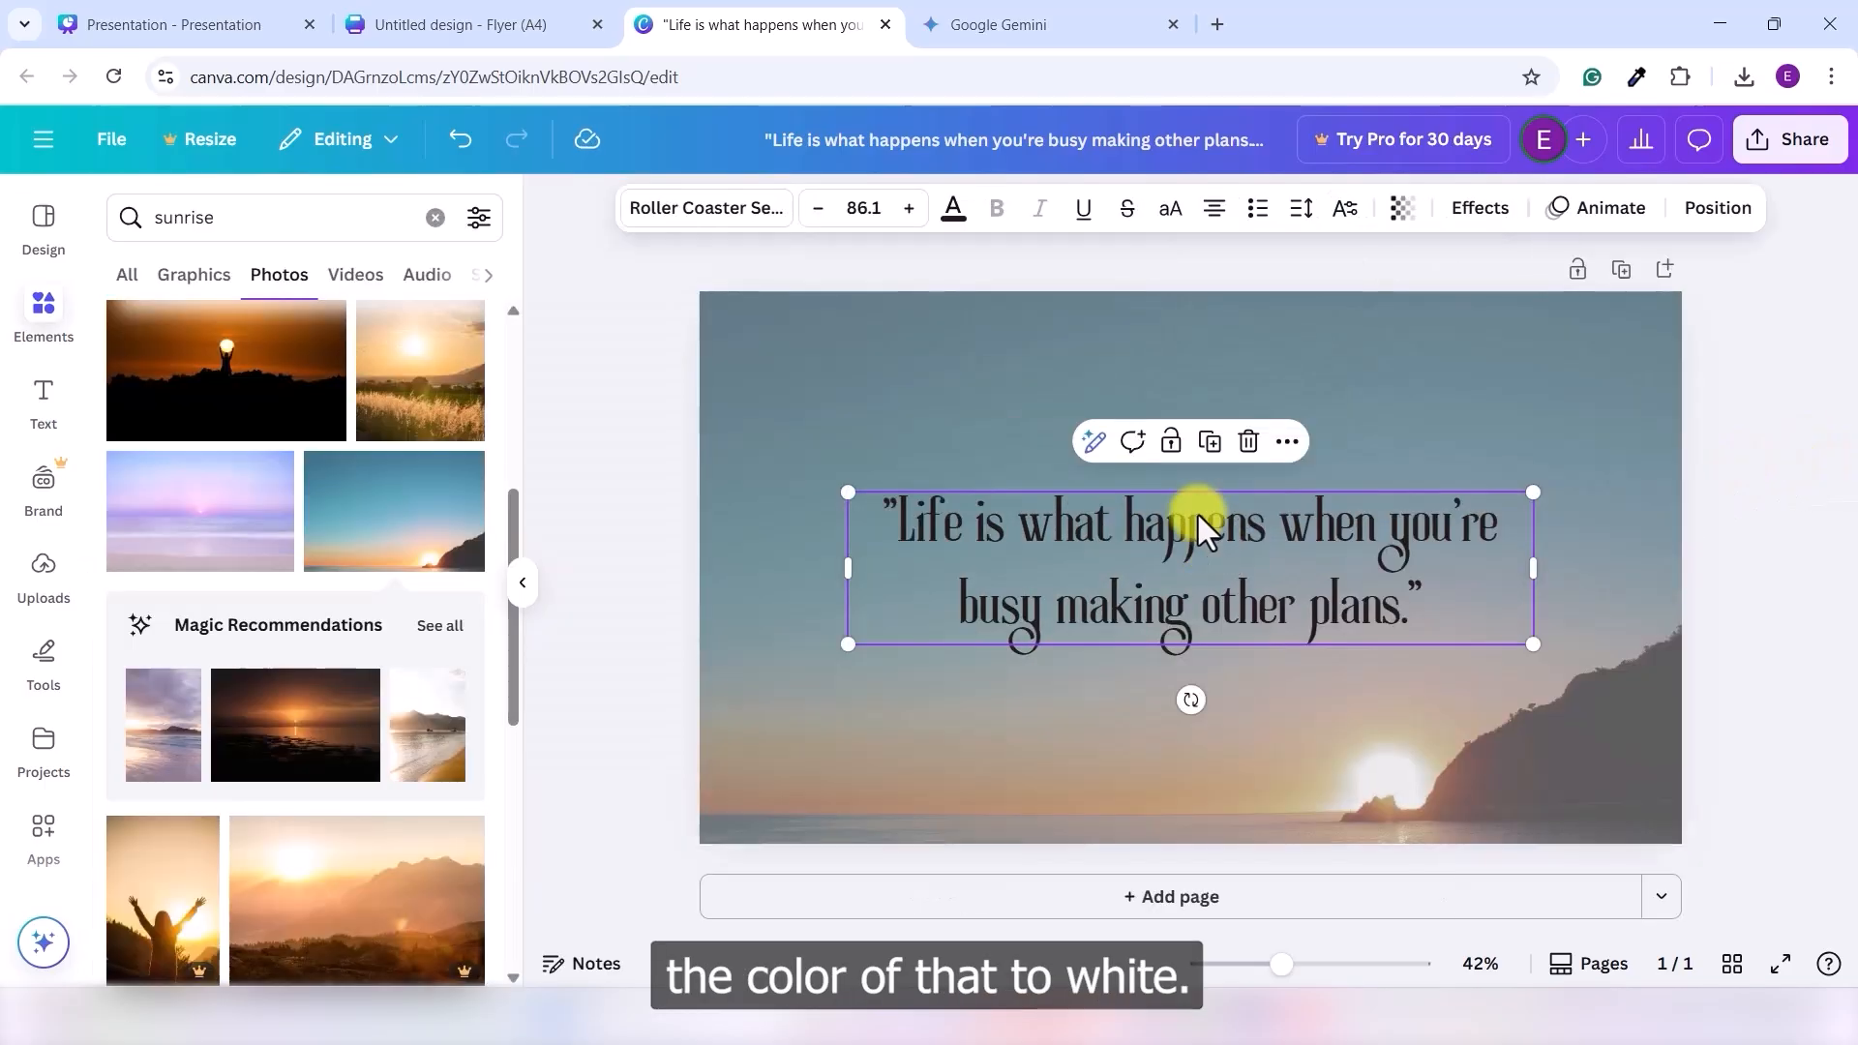
click(954, 211)
click(263, 390)
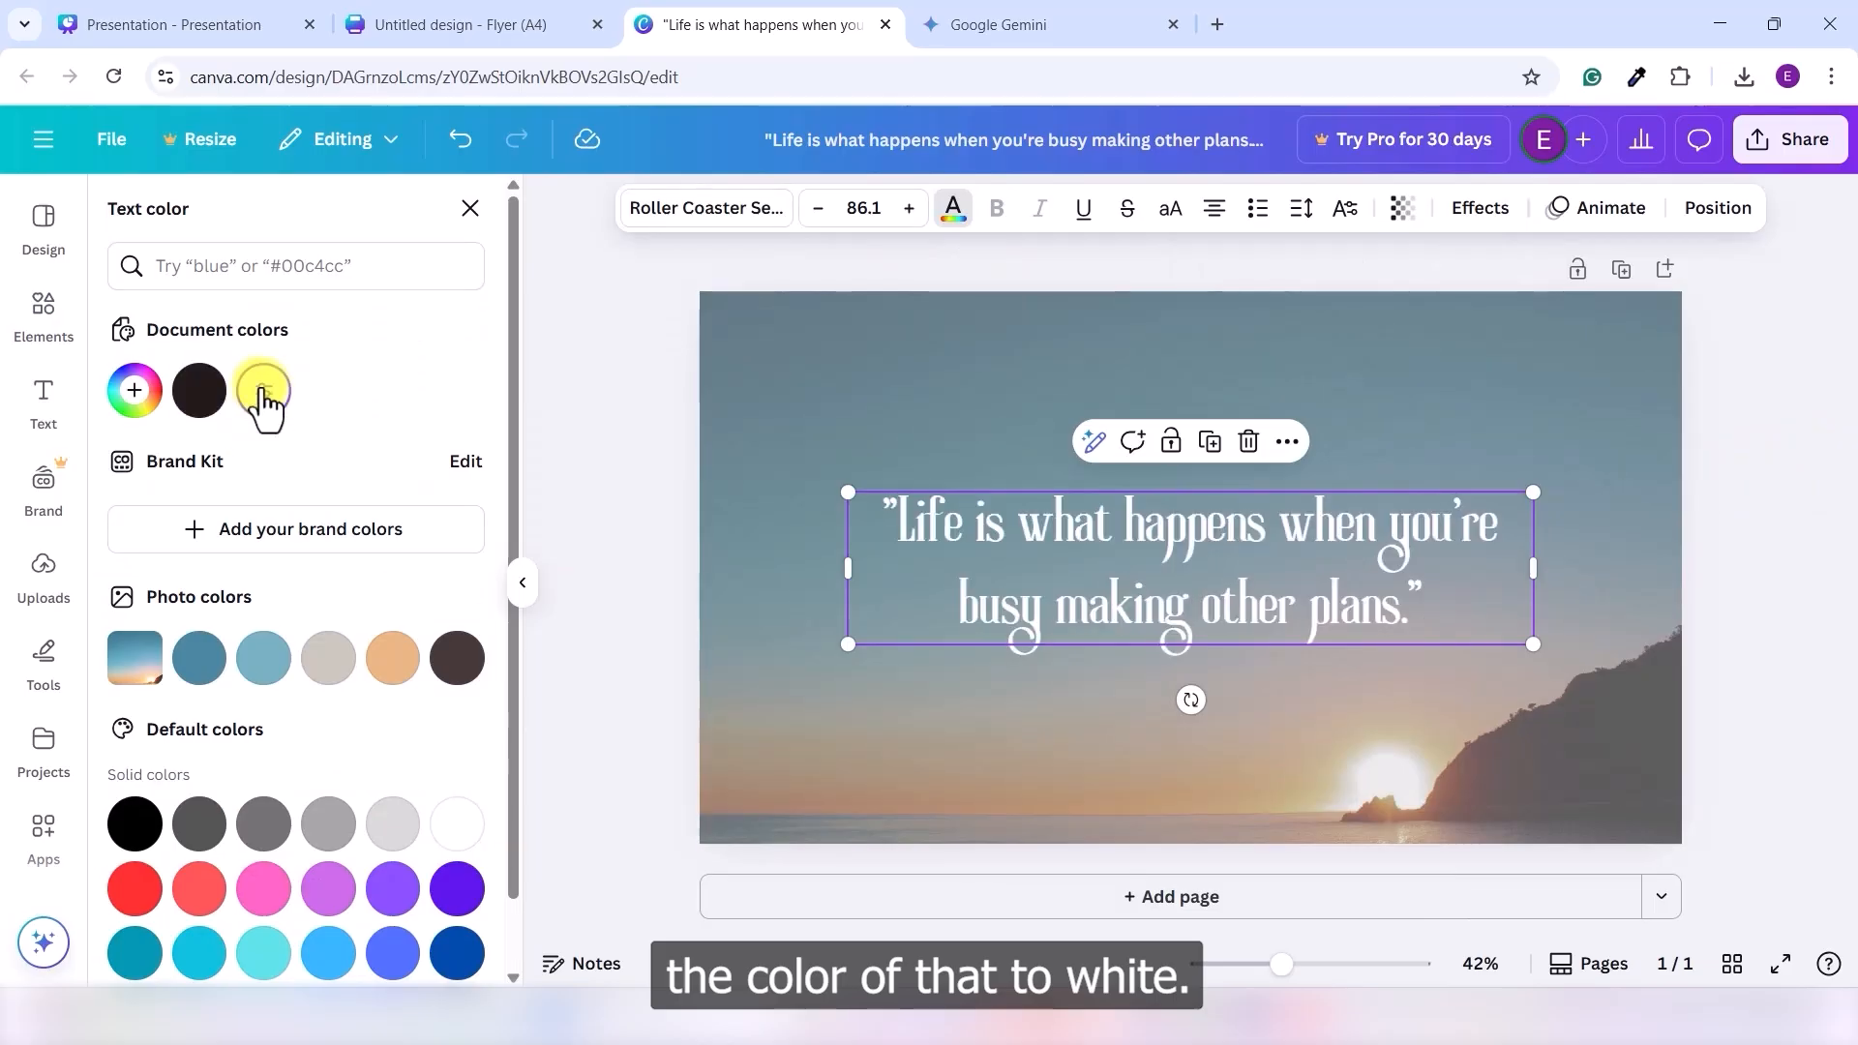
click(1846, 449)
click(1744, 559)
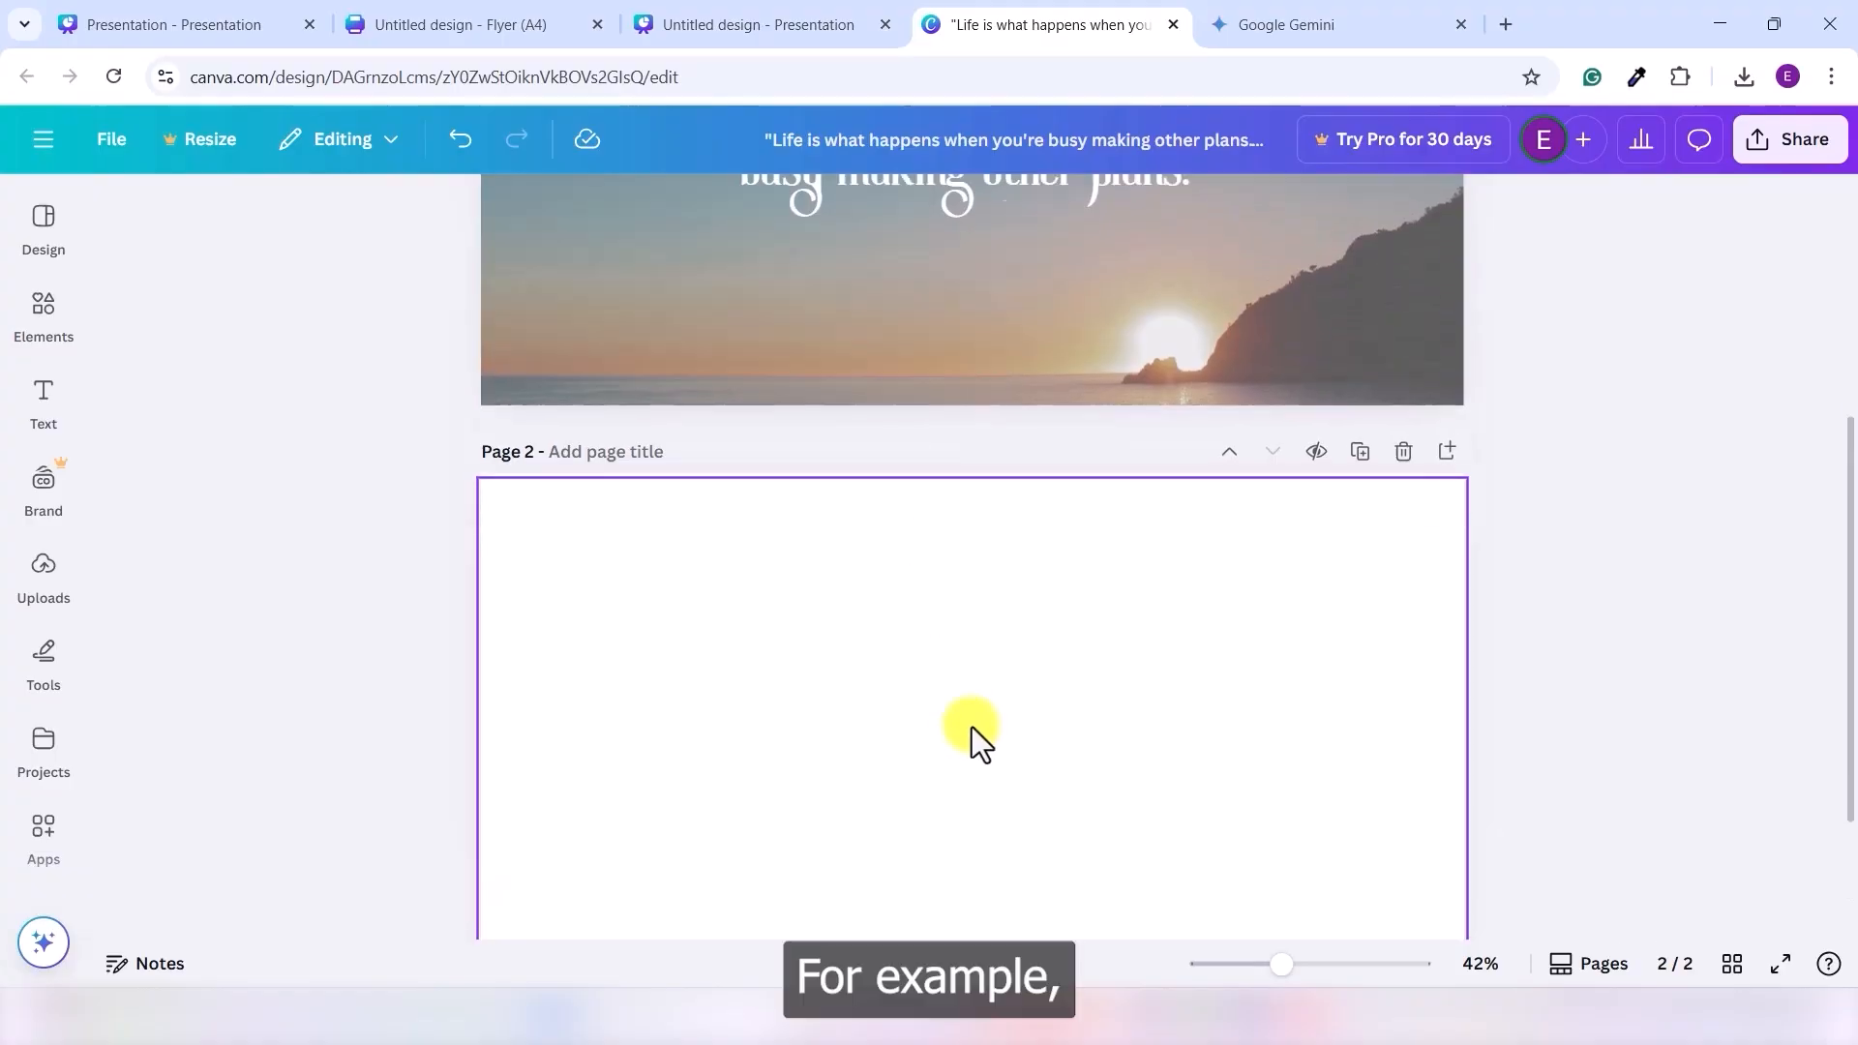
- Search the Elements library for 'exercise' and filter to photos
scroll(971, 728, up, 4)
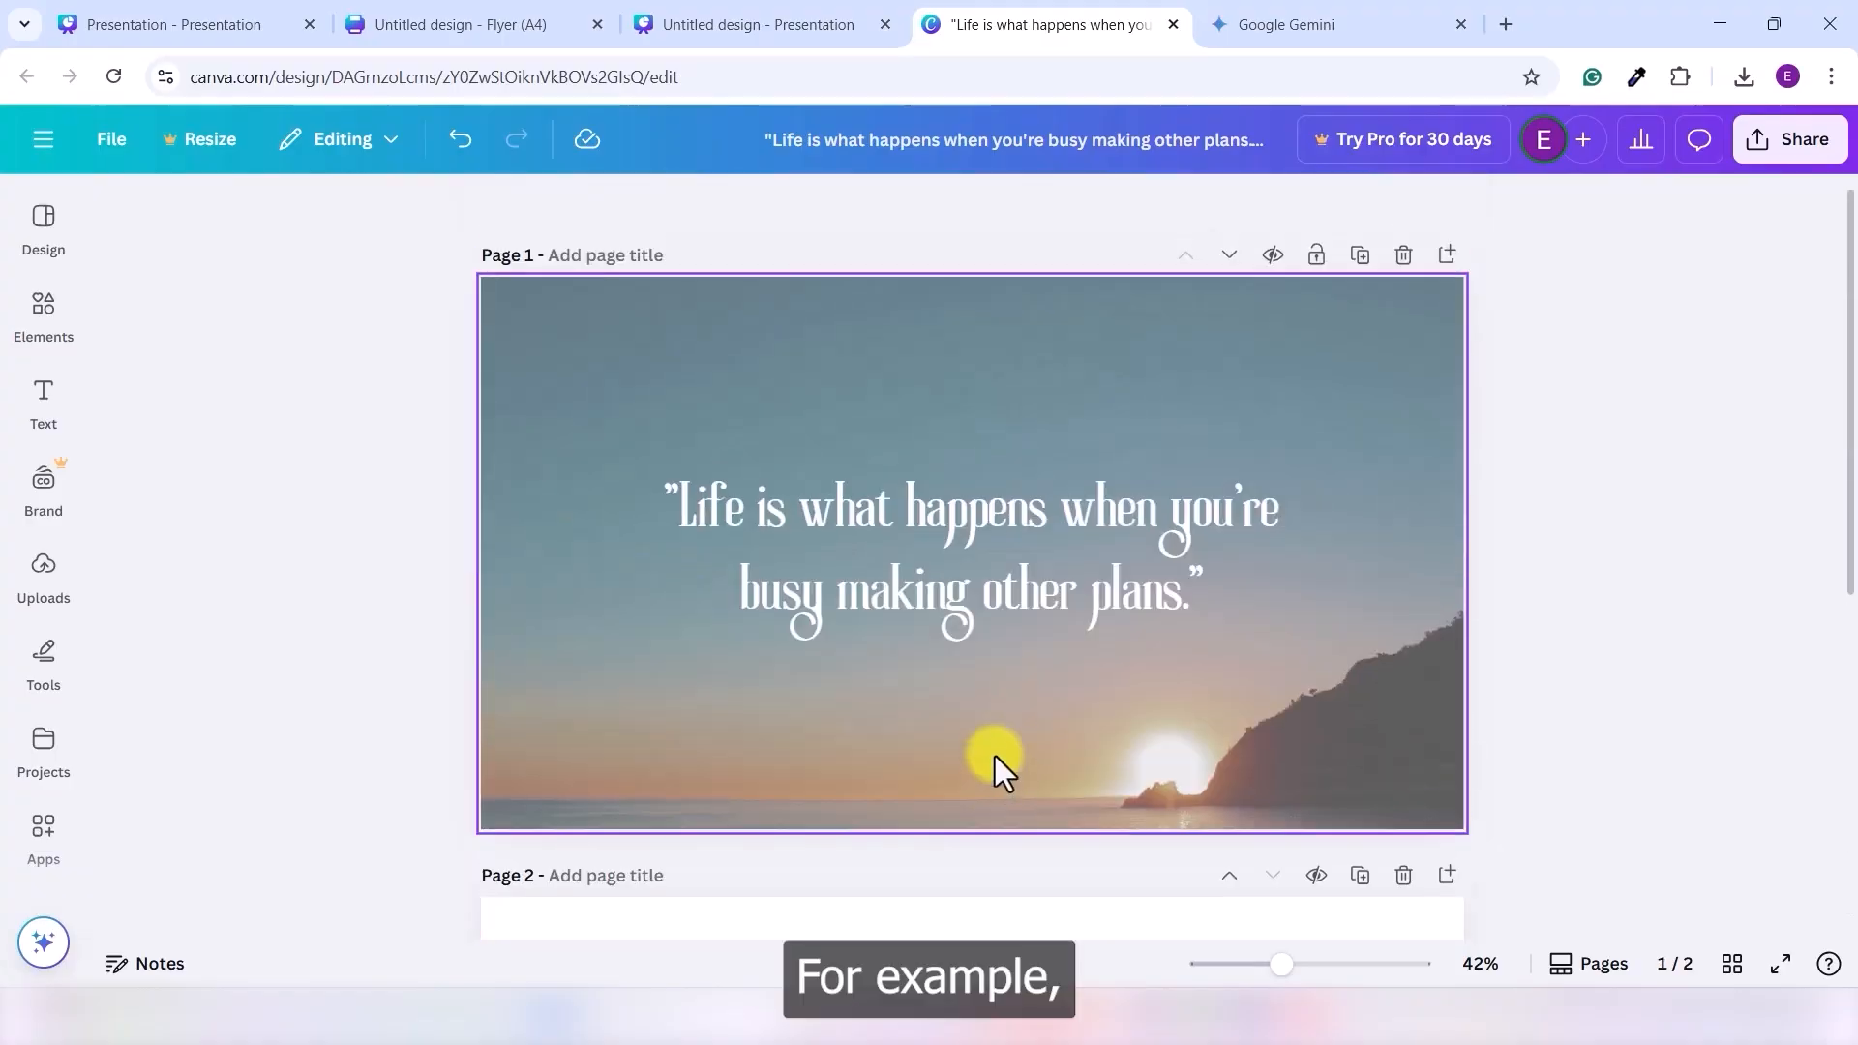
click(1316, 405)
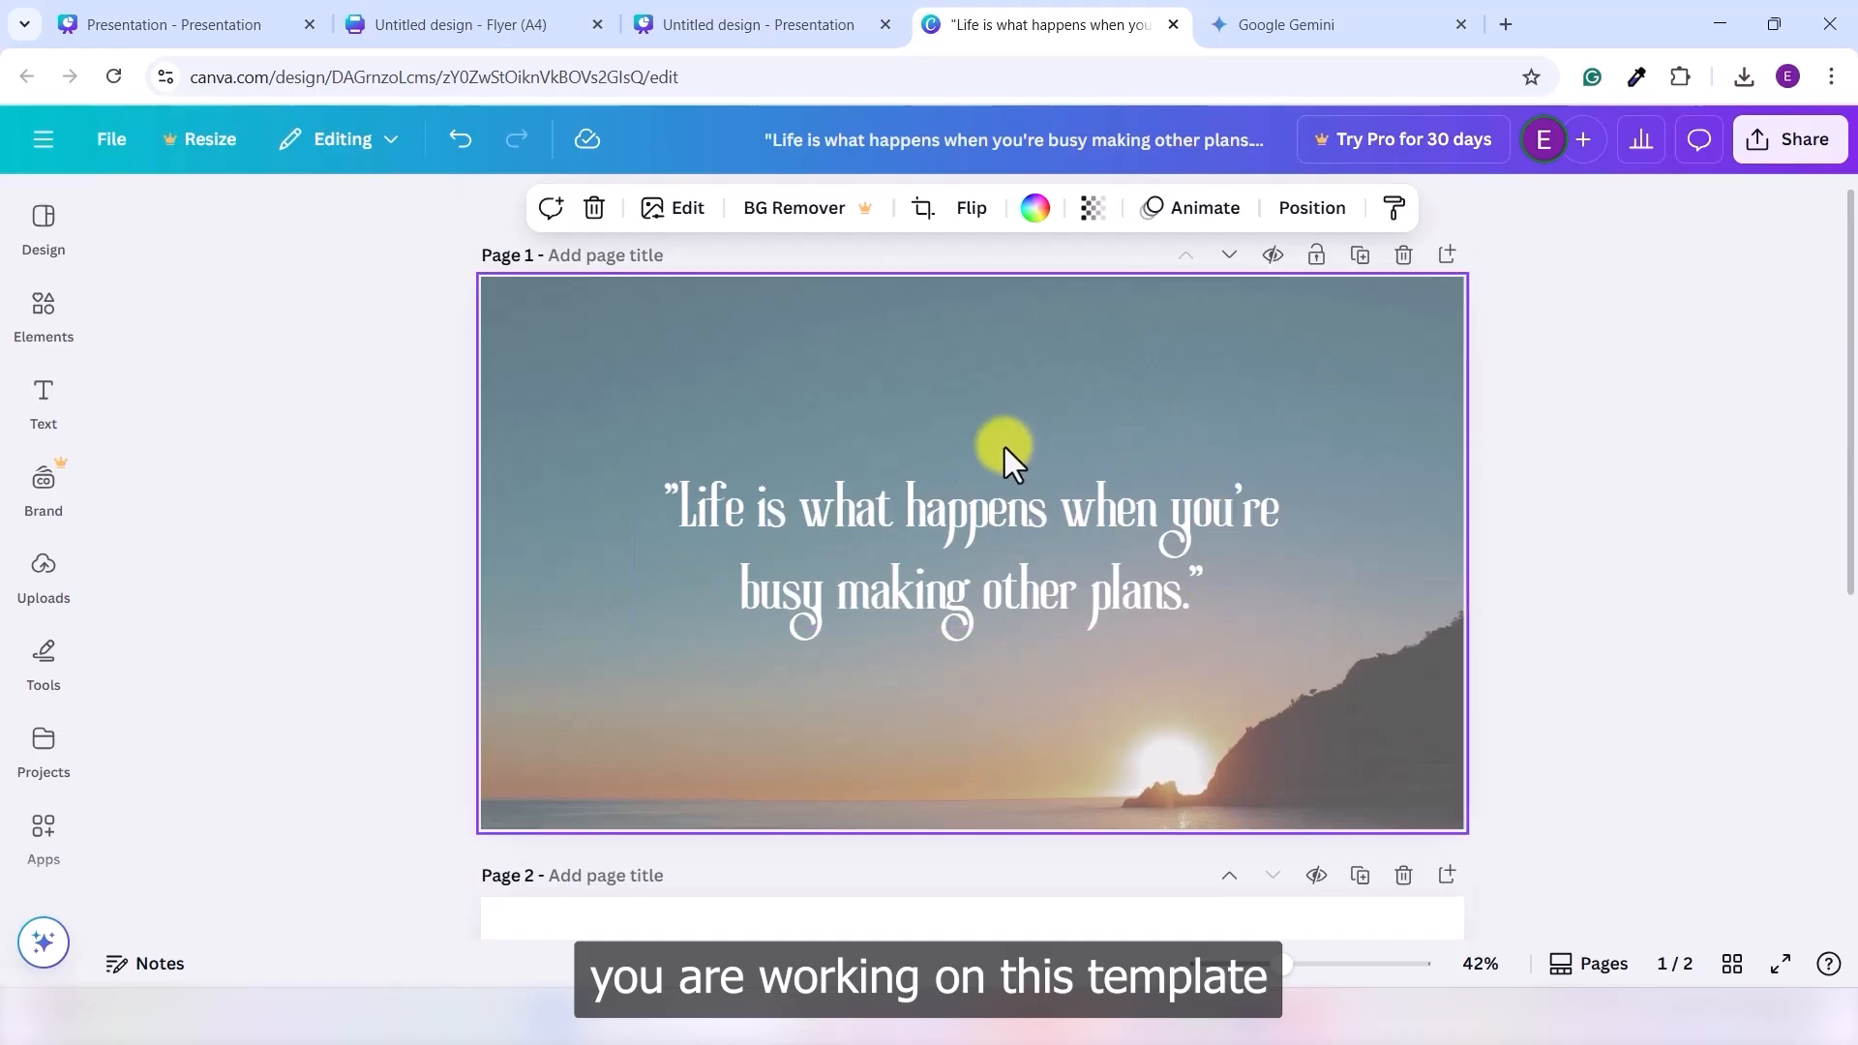
click(38, 324)
click(276, 217)
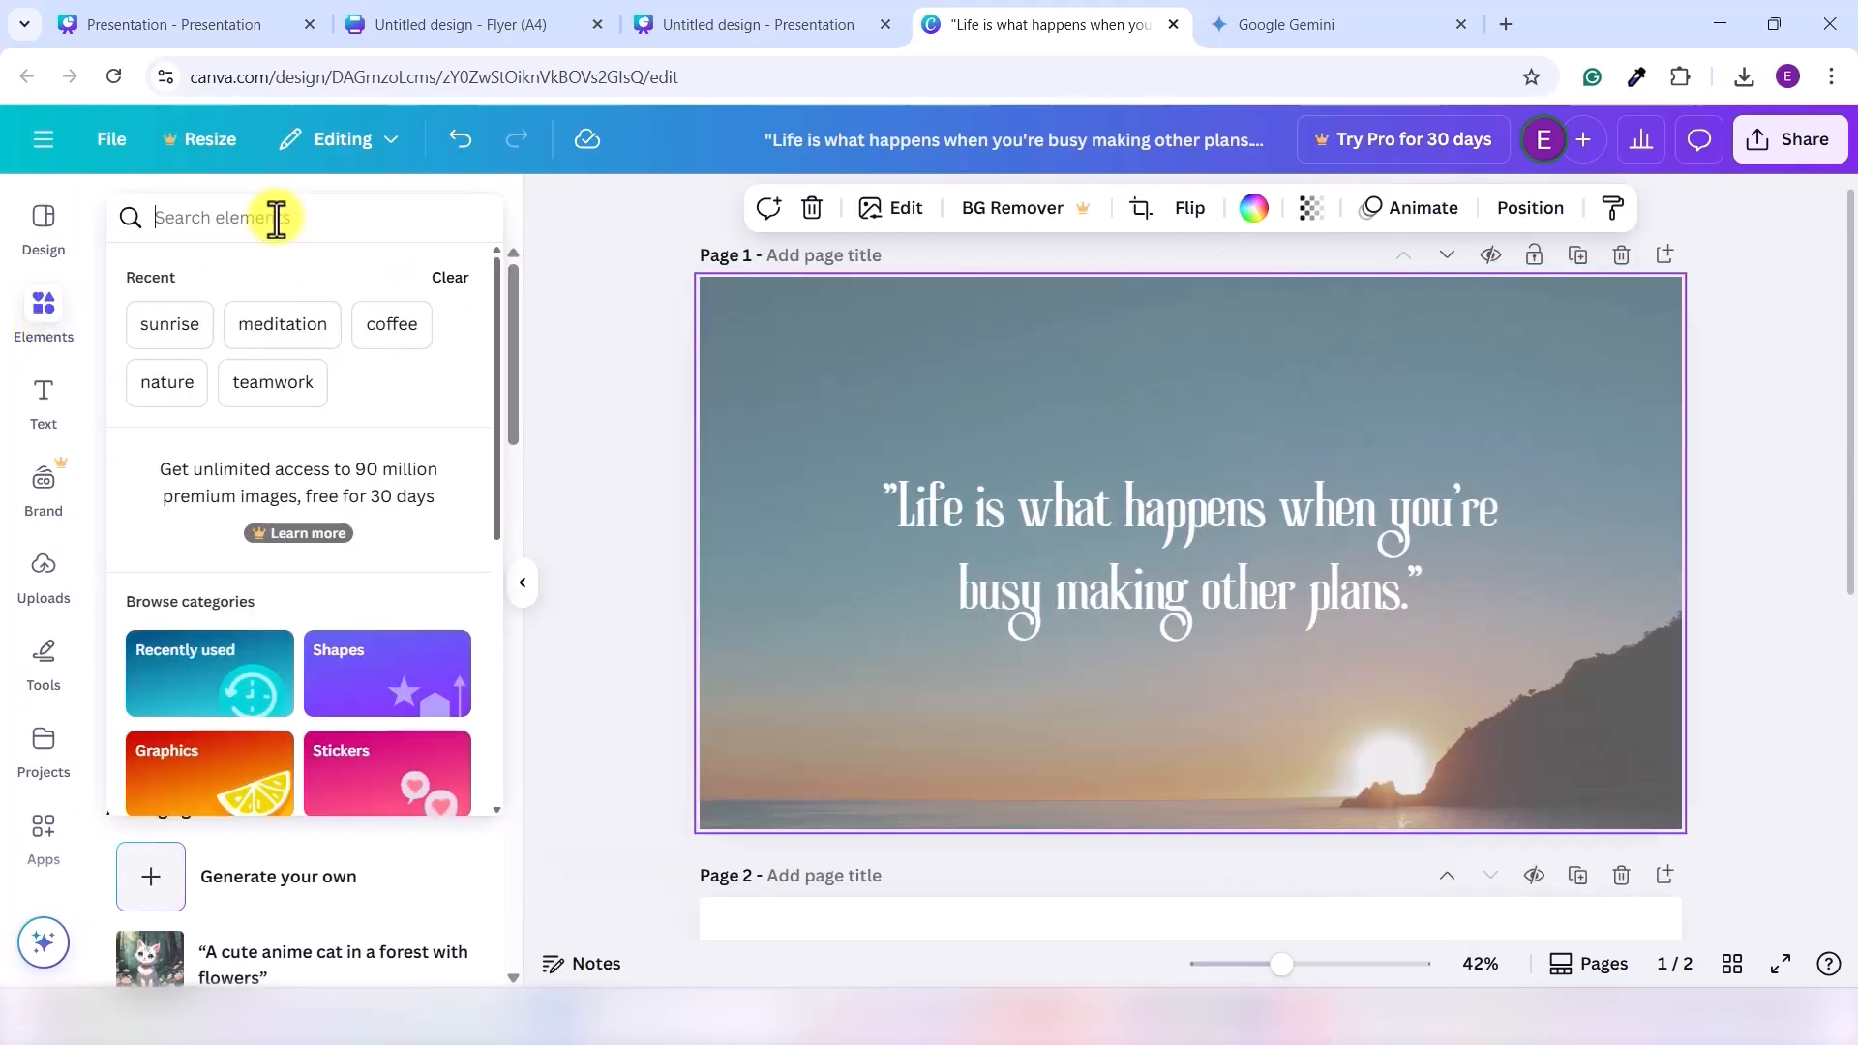
text(excerc)
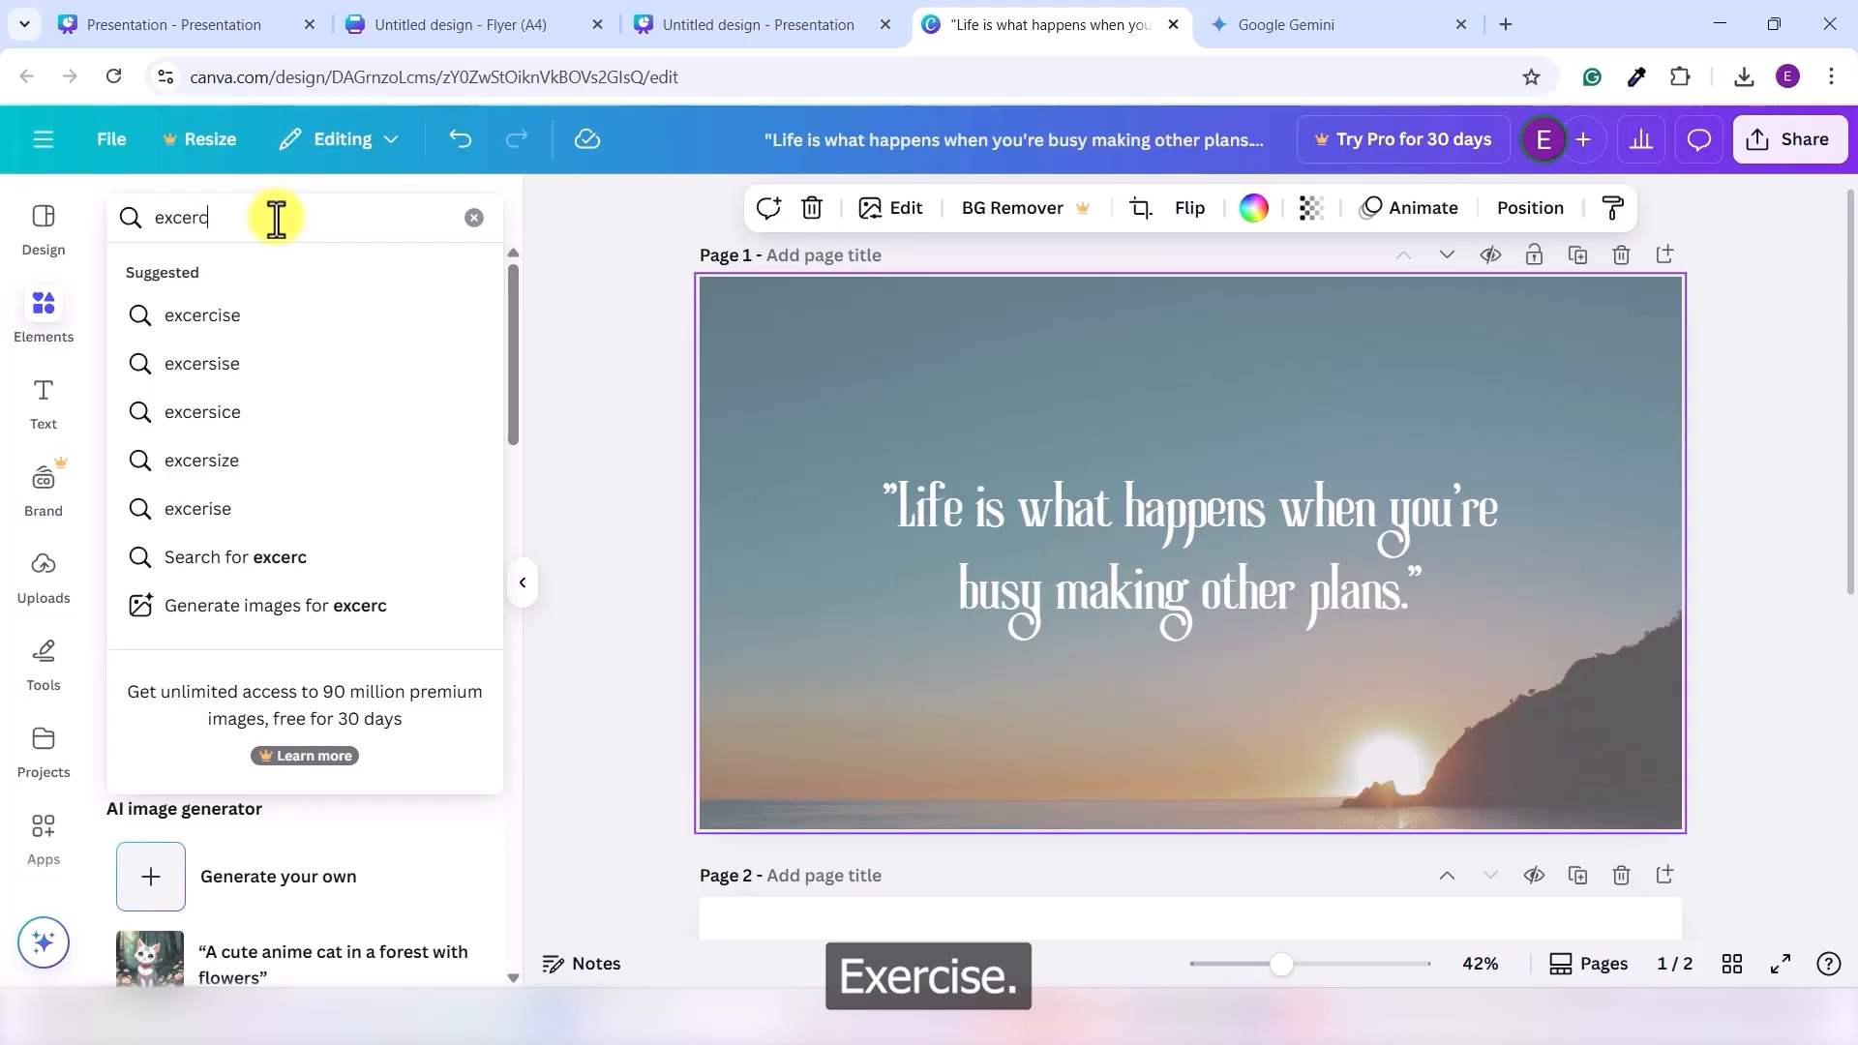
text(ide)
key(BackSpace)
key(BackSpace)
text(se)
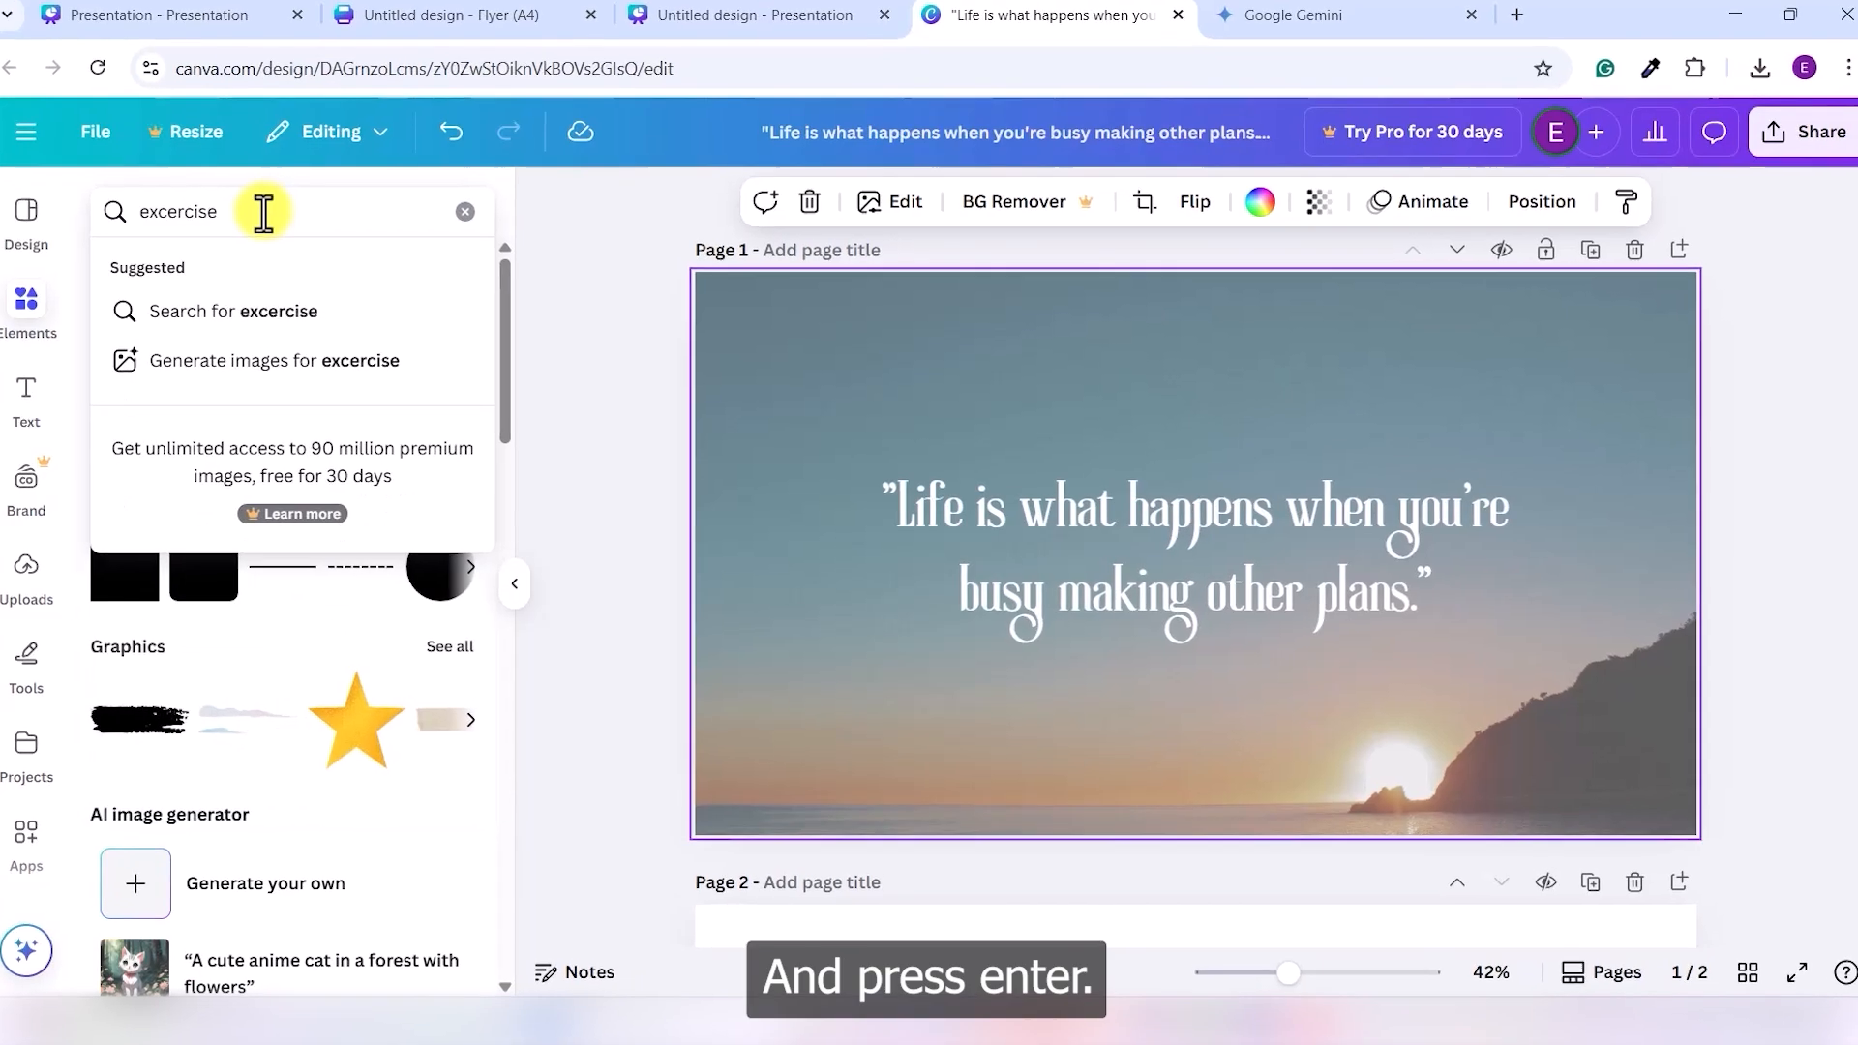
key(Return)
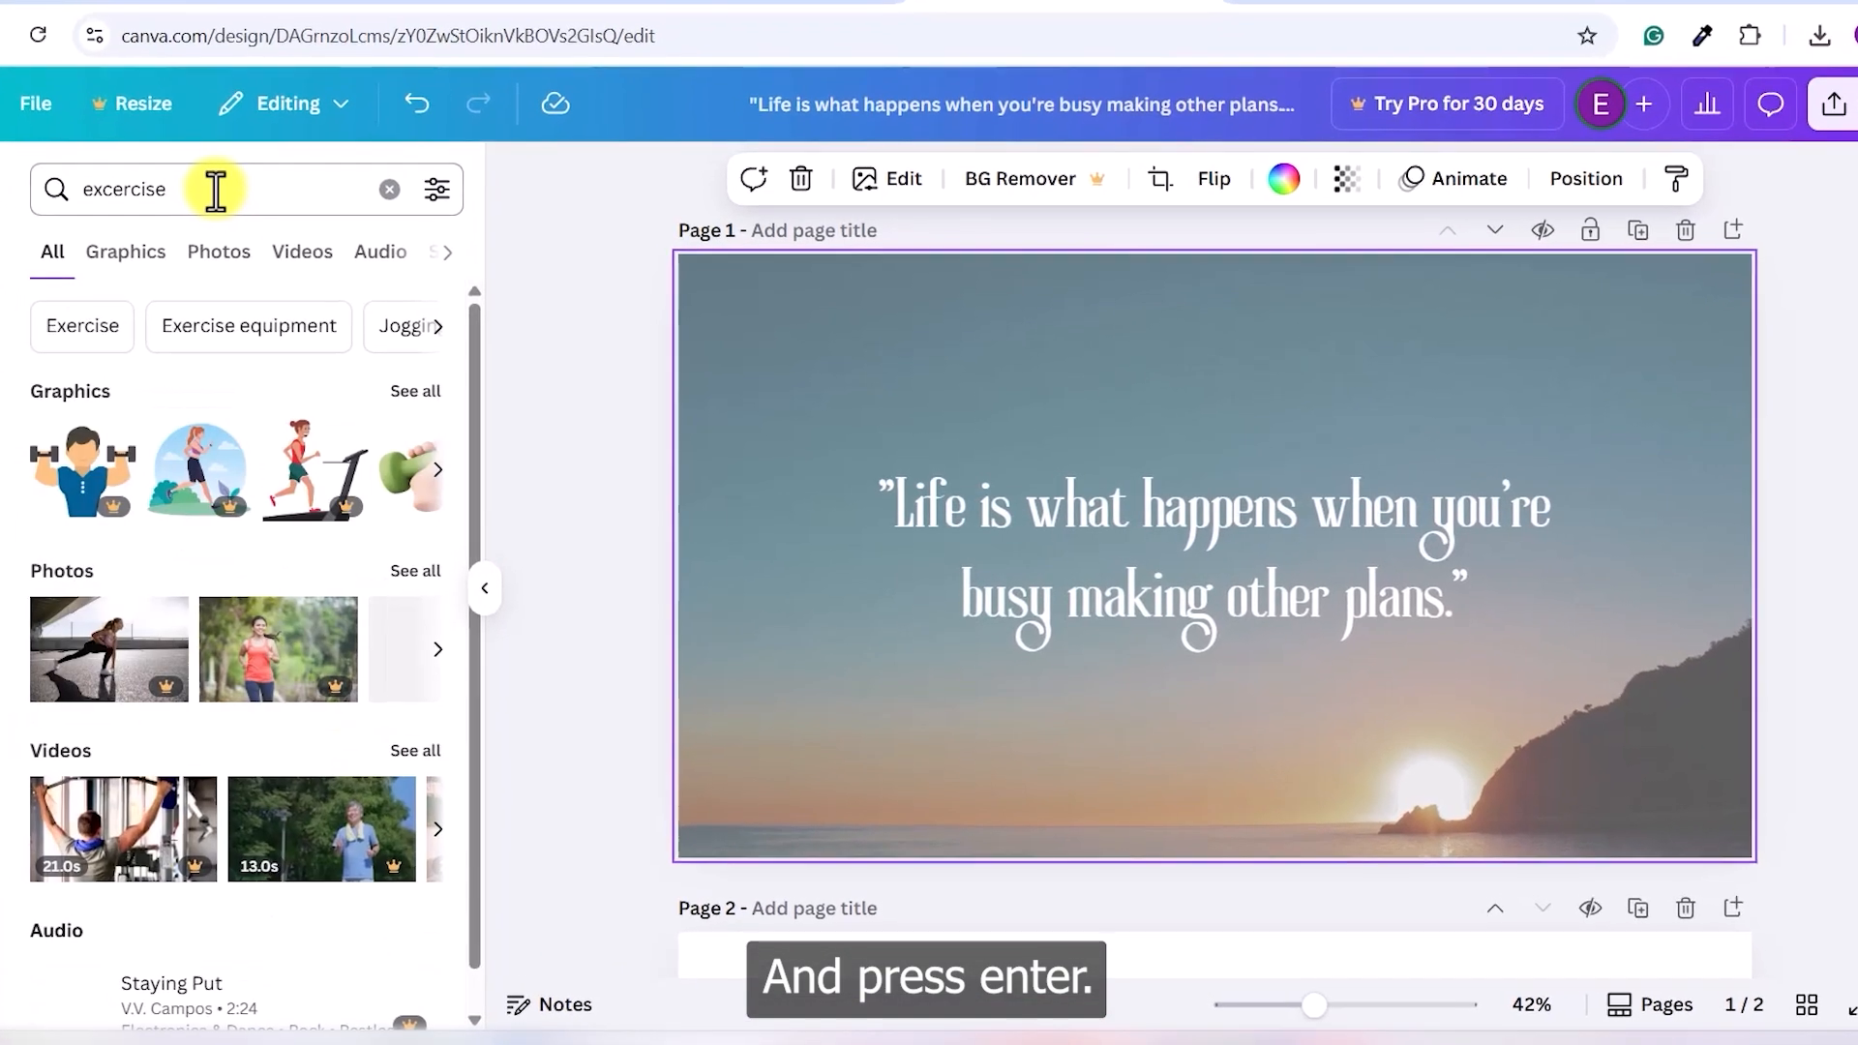
click(201, 254)
- Insert the woman running on a track photo onto Page 1 and shift it slightly
scroll(285, 827, down, 3)
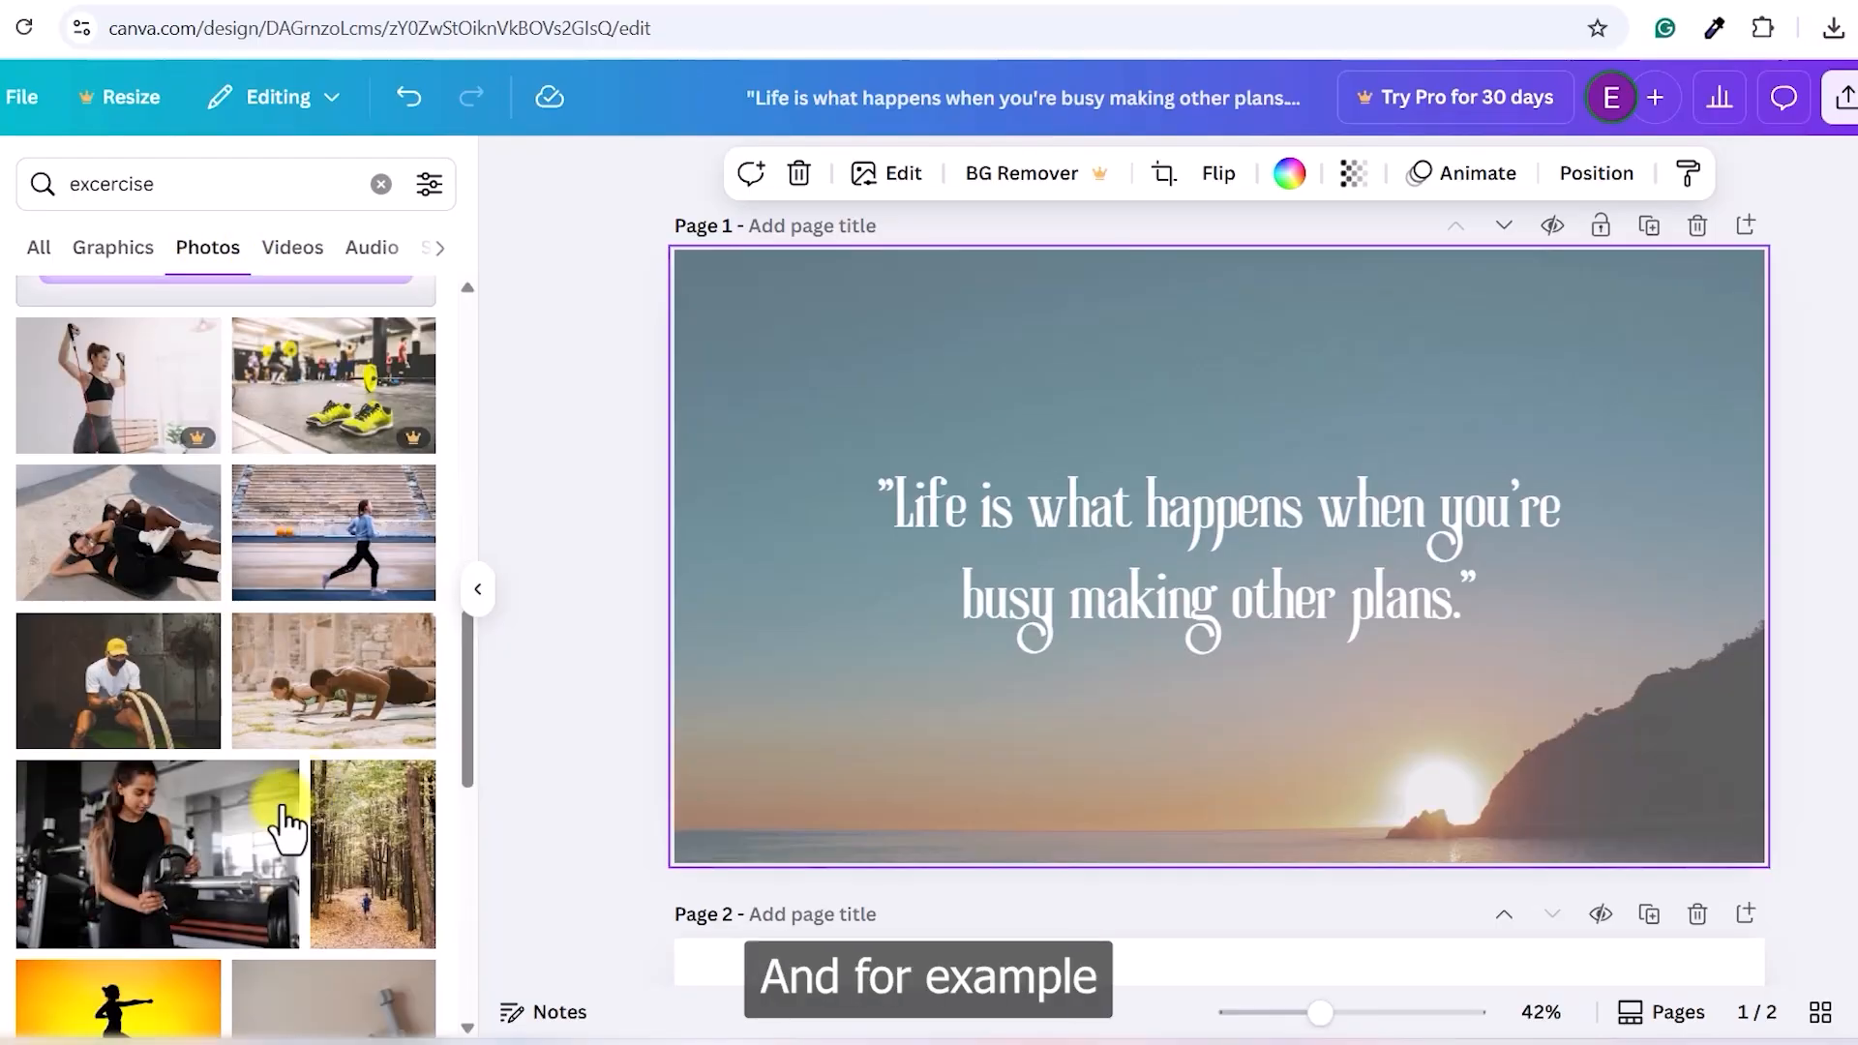
click(368, 567)
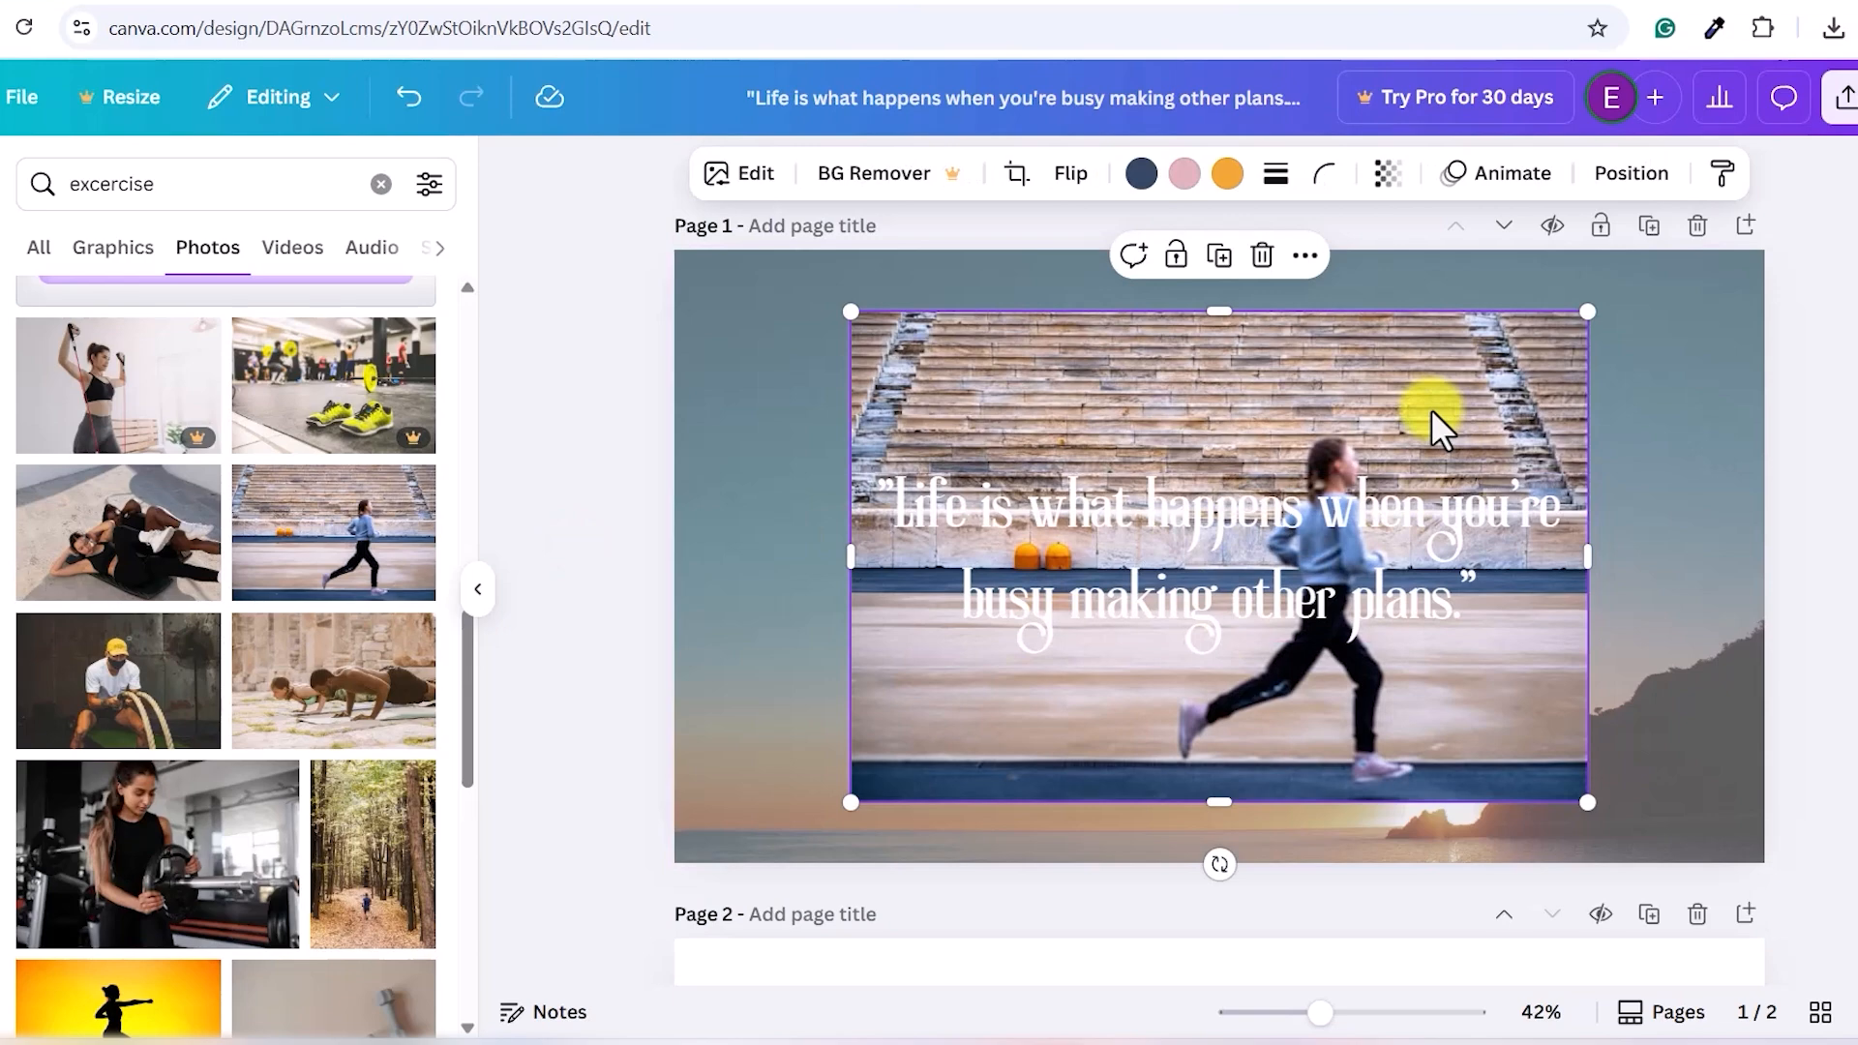
click(1681, 497)
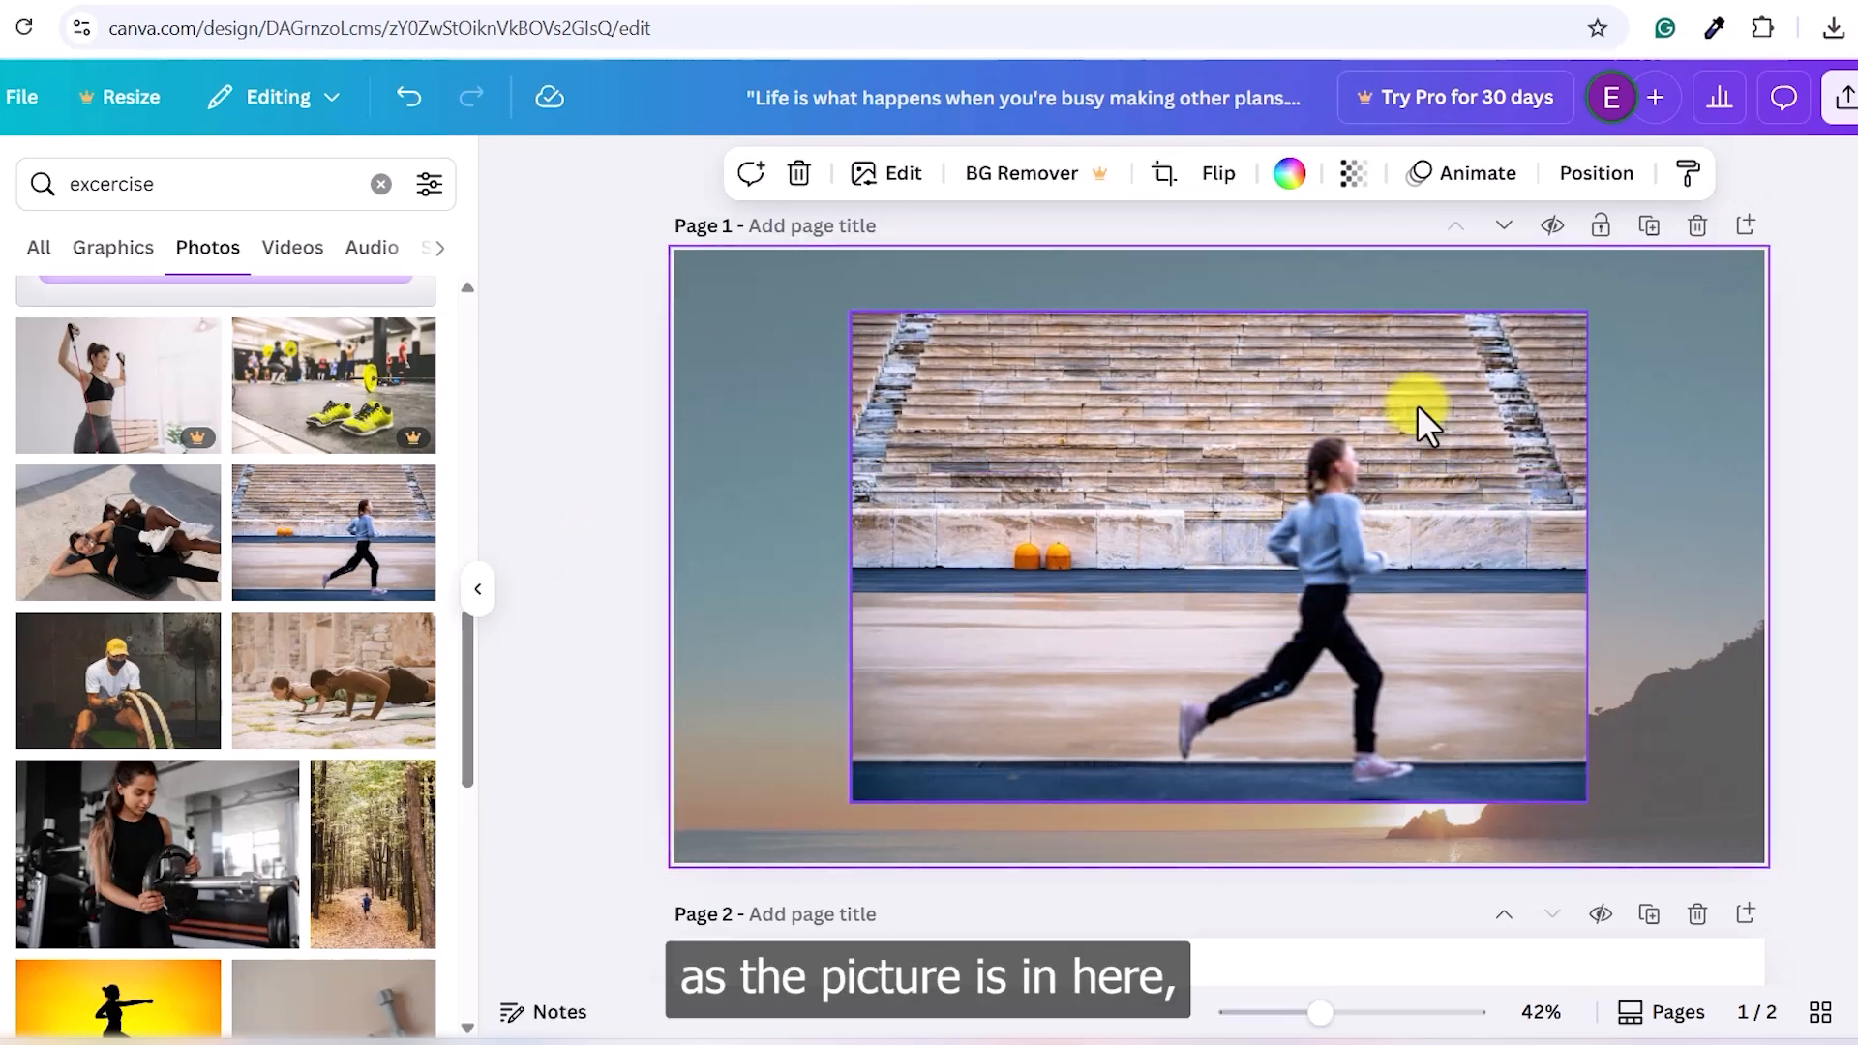
drag(1420, 404, 1259, 435)
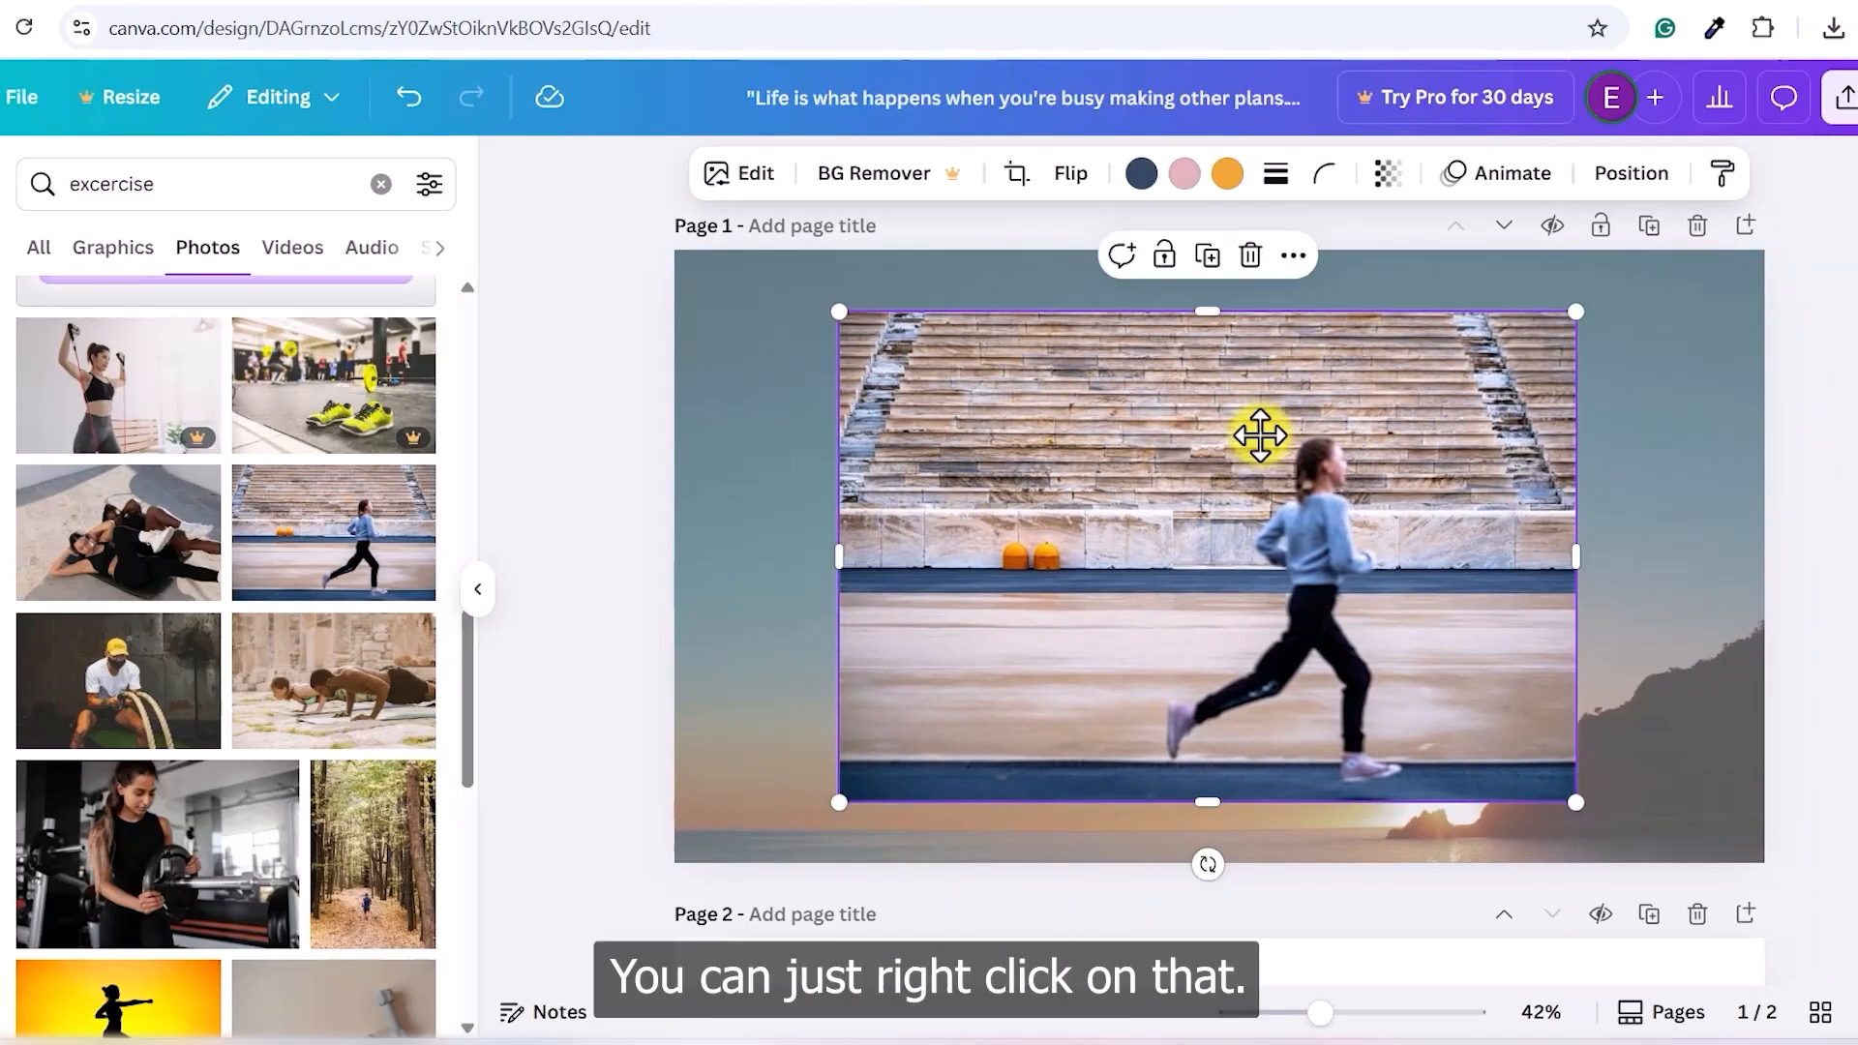
- Send the running photo backward behind the quote text and nudge it right
right_click(1259, 435)
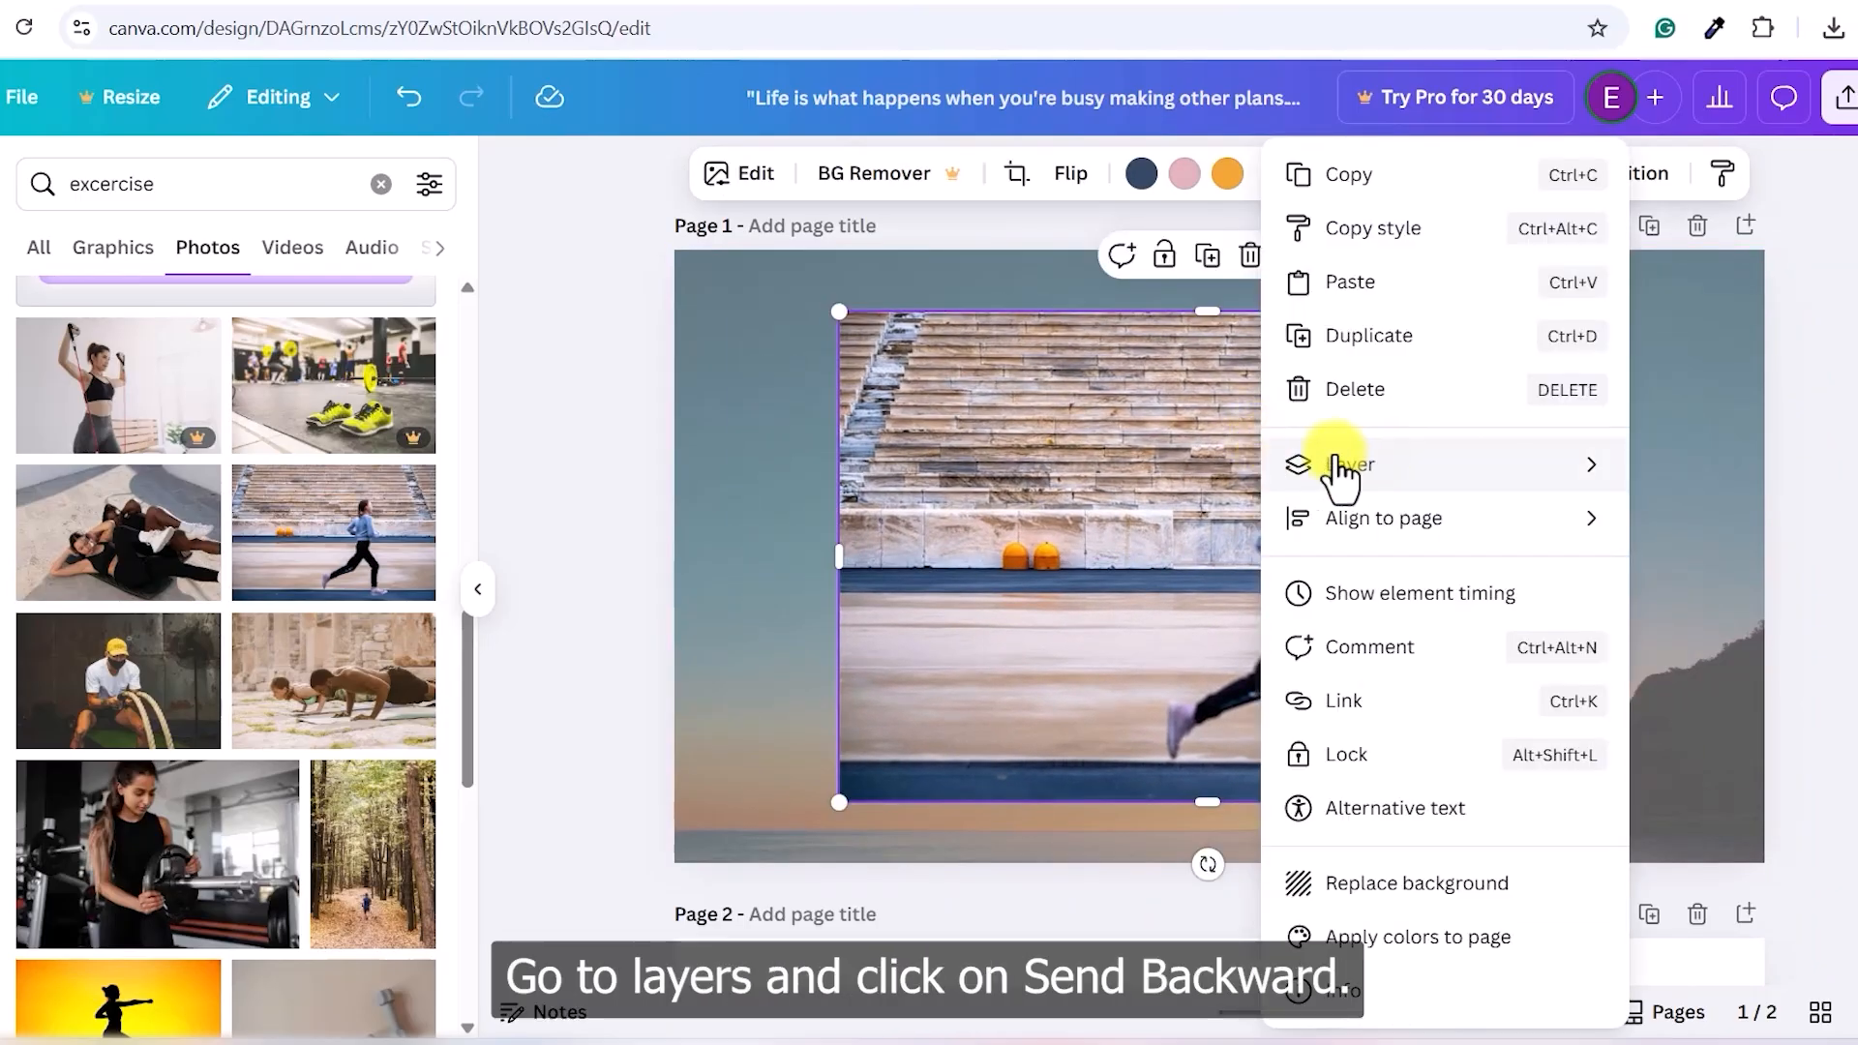
mouse_move(1359, 474)
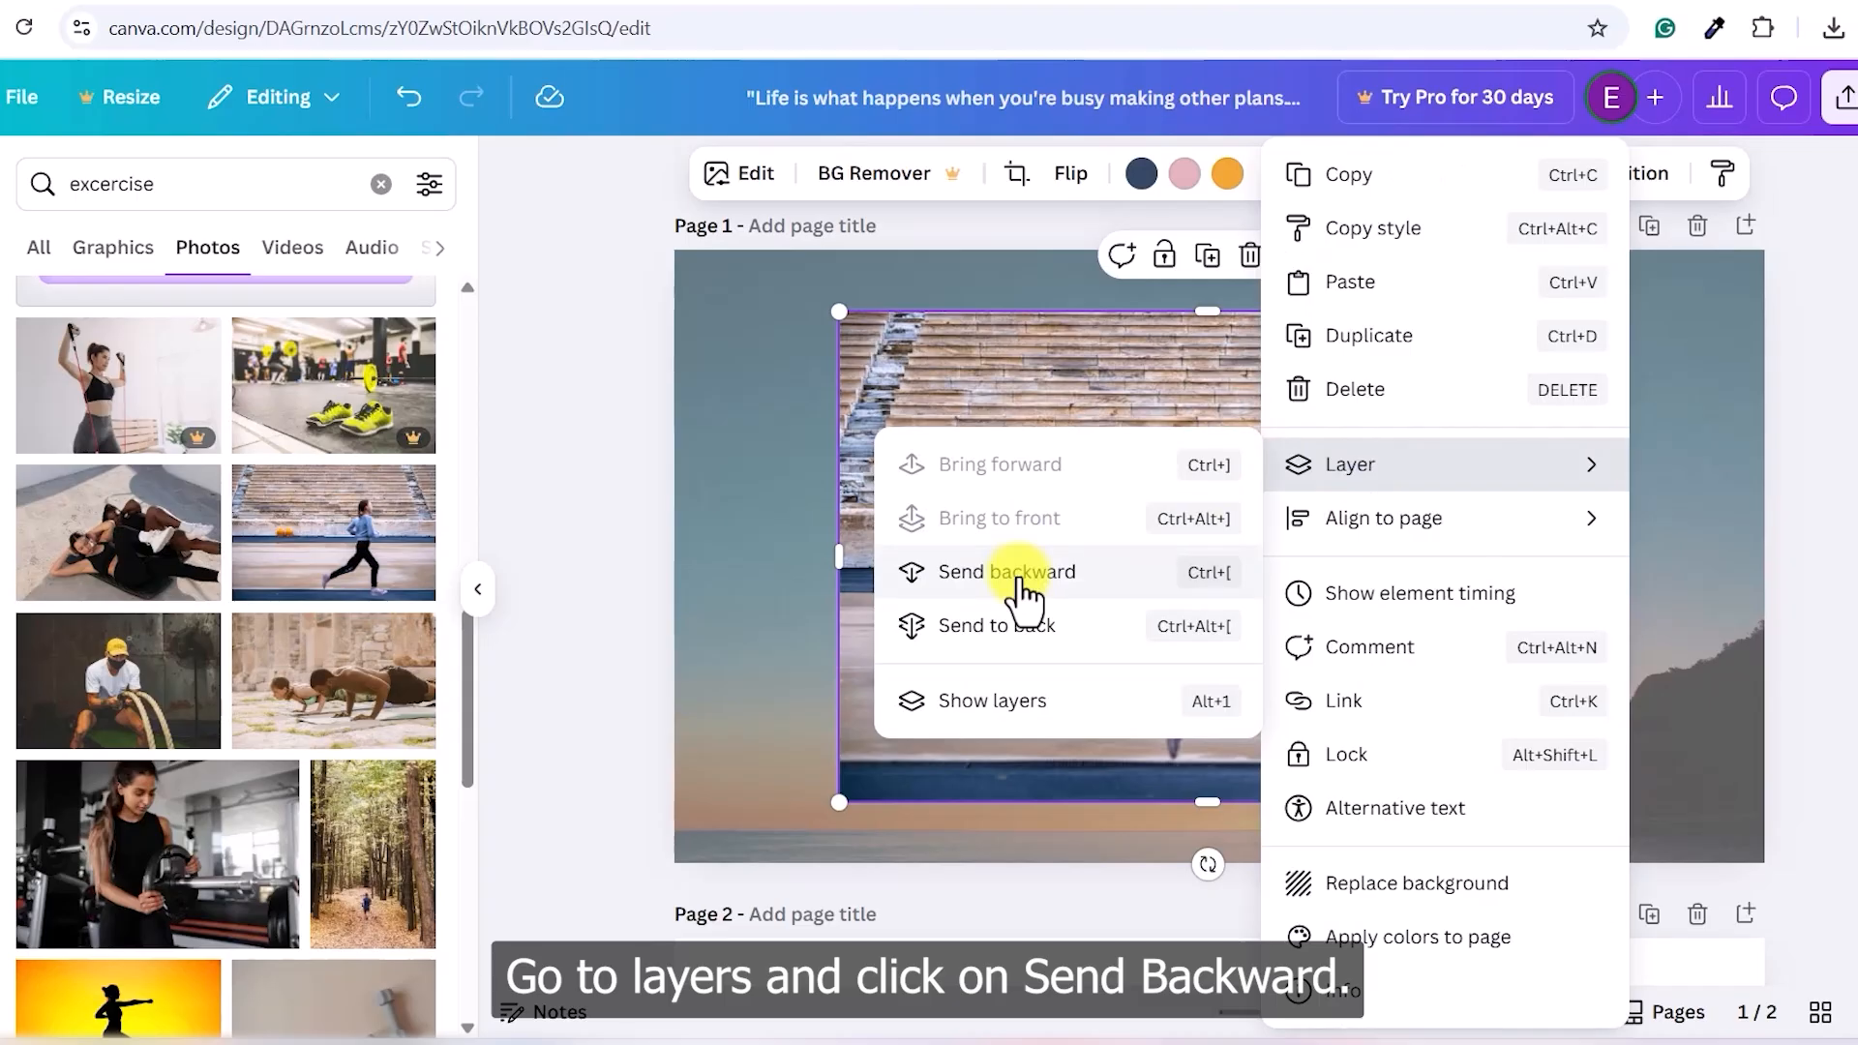
click(1018, 578)
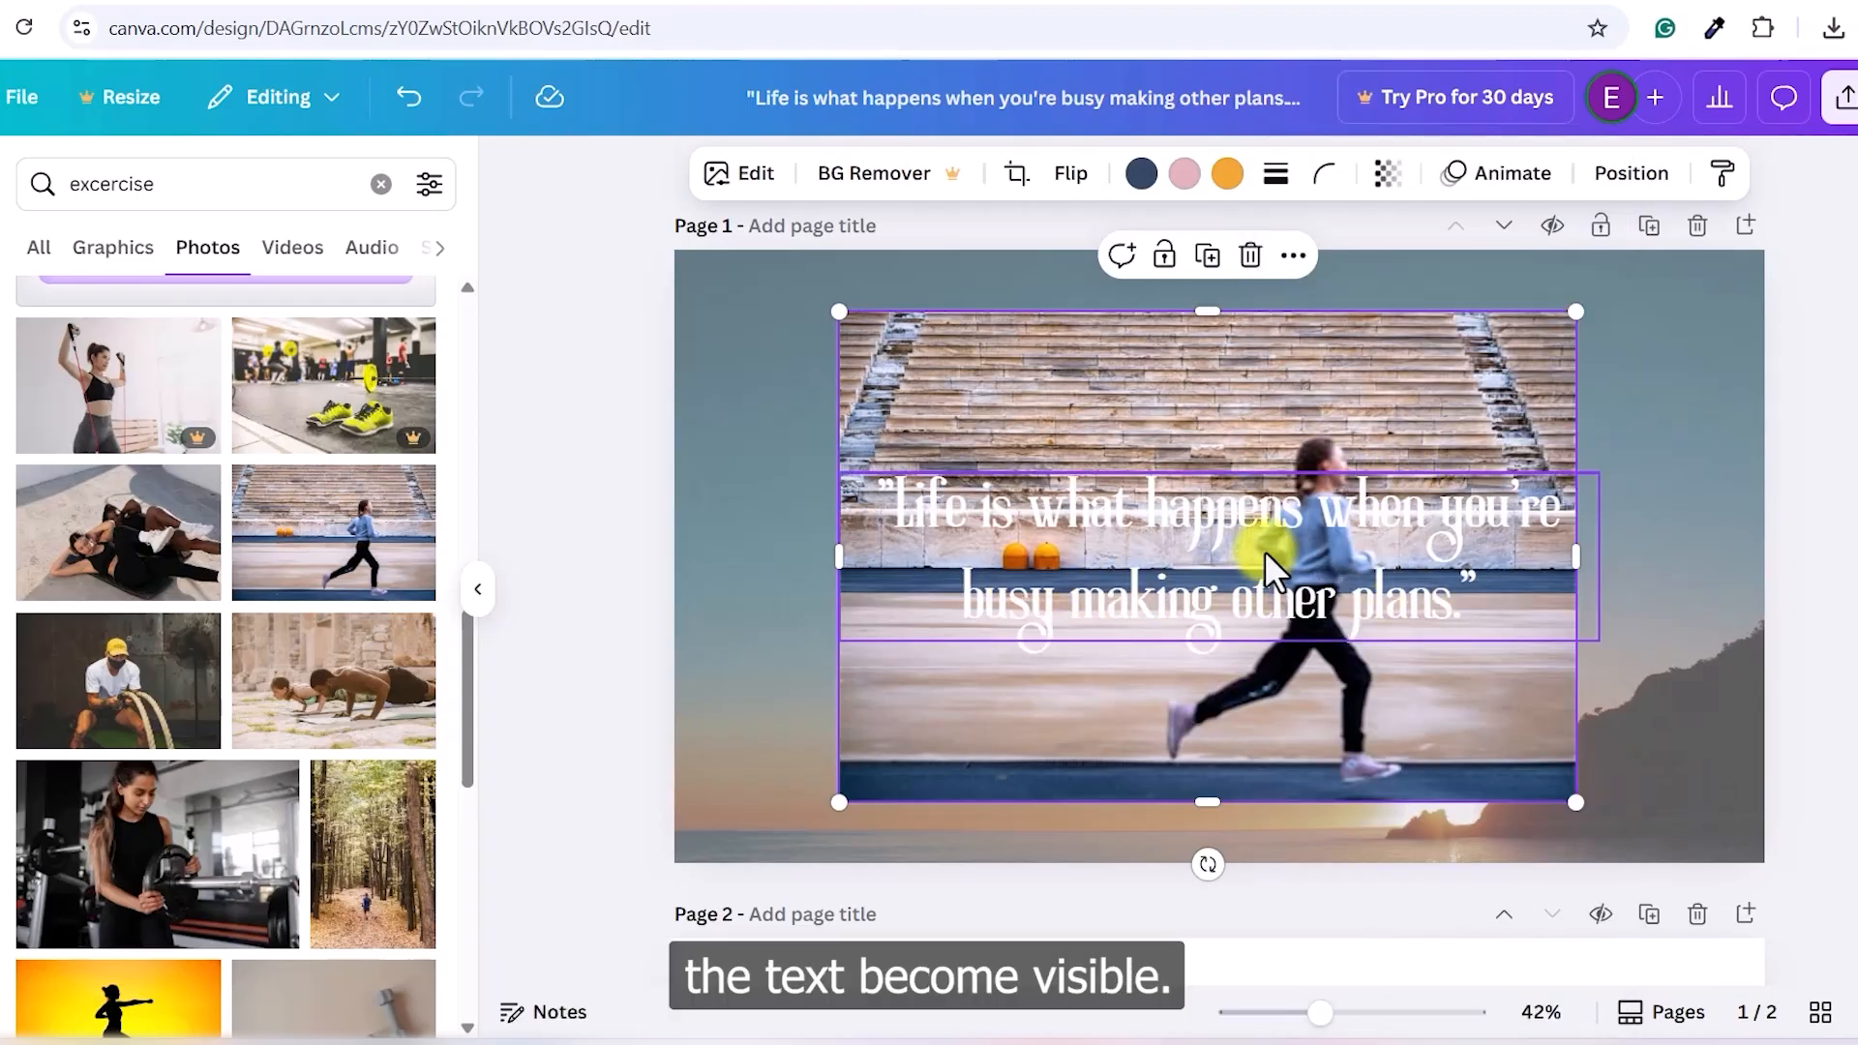
mouse_move(1264, 550)
mouse_down()
mouse_move(1244, 543)
mouse_move(1275, 550)
mouse_up()
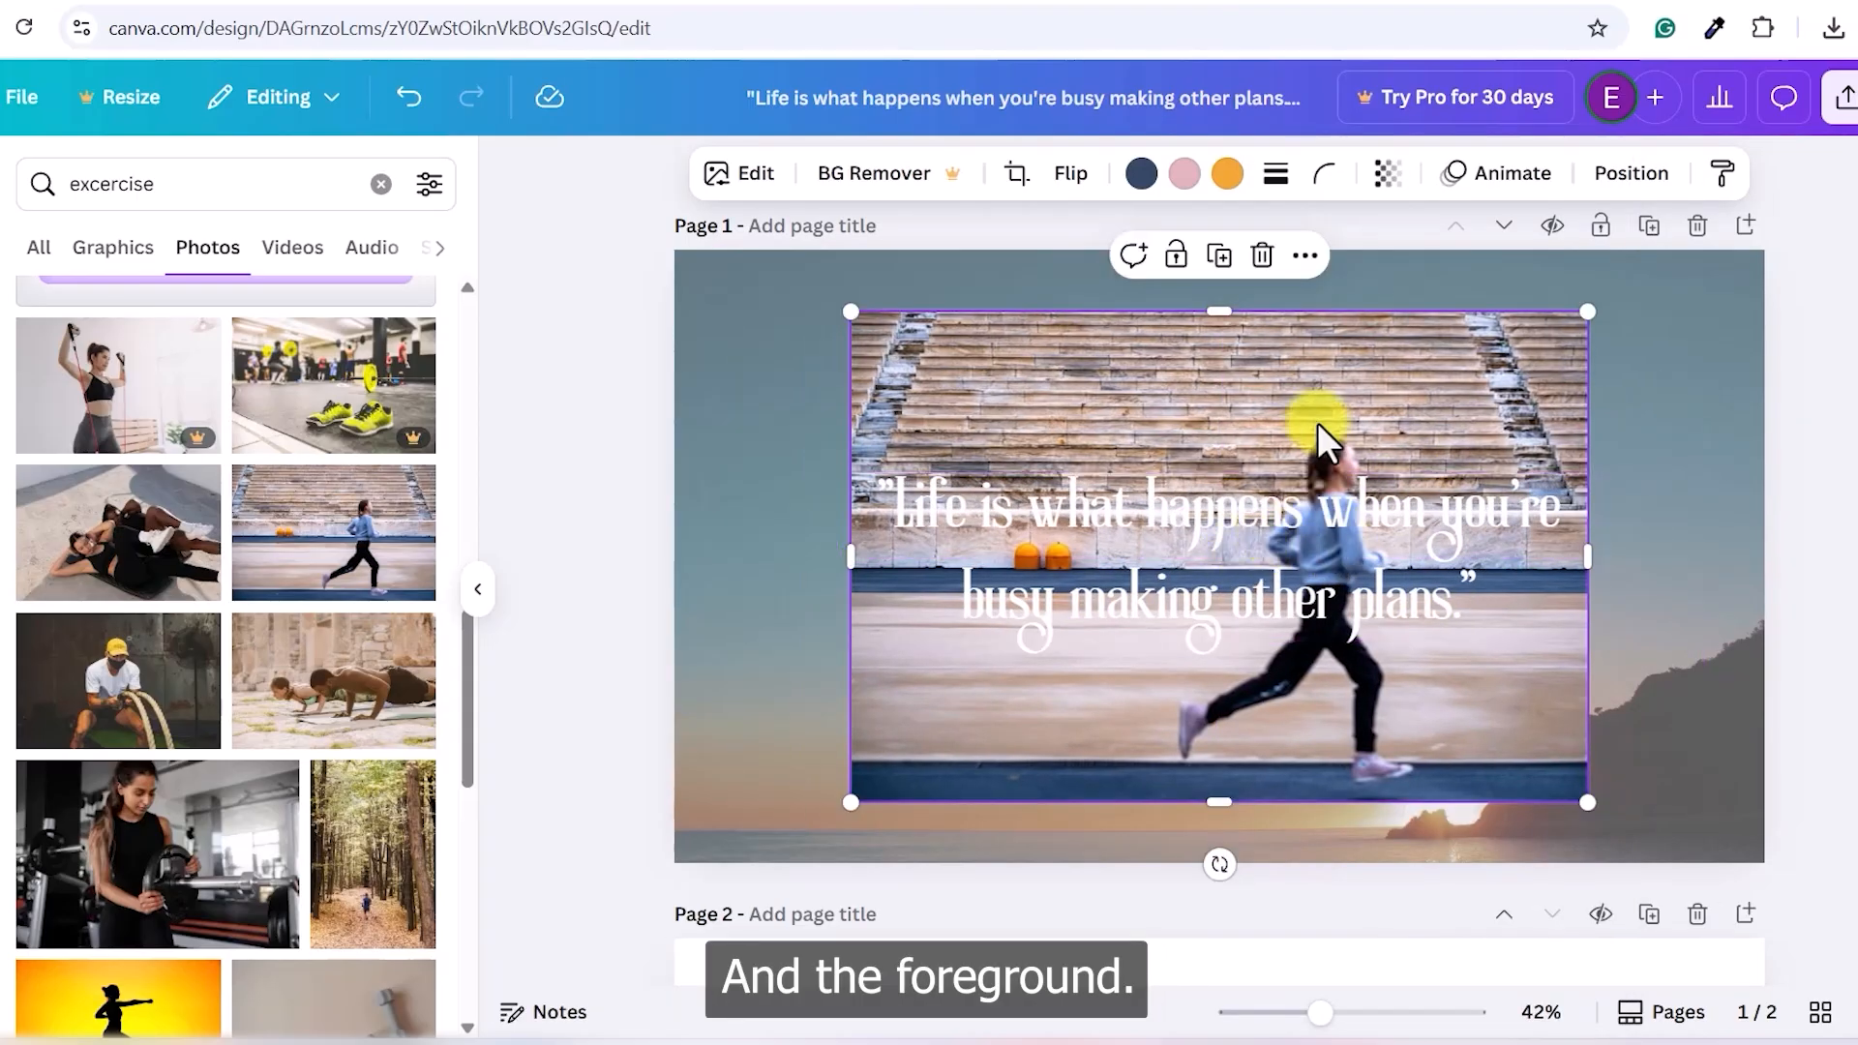
- Try a dark photo colour, then near-black, for the quote text
click(1309, 536)
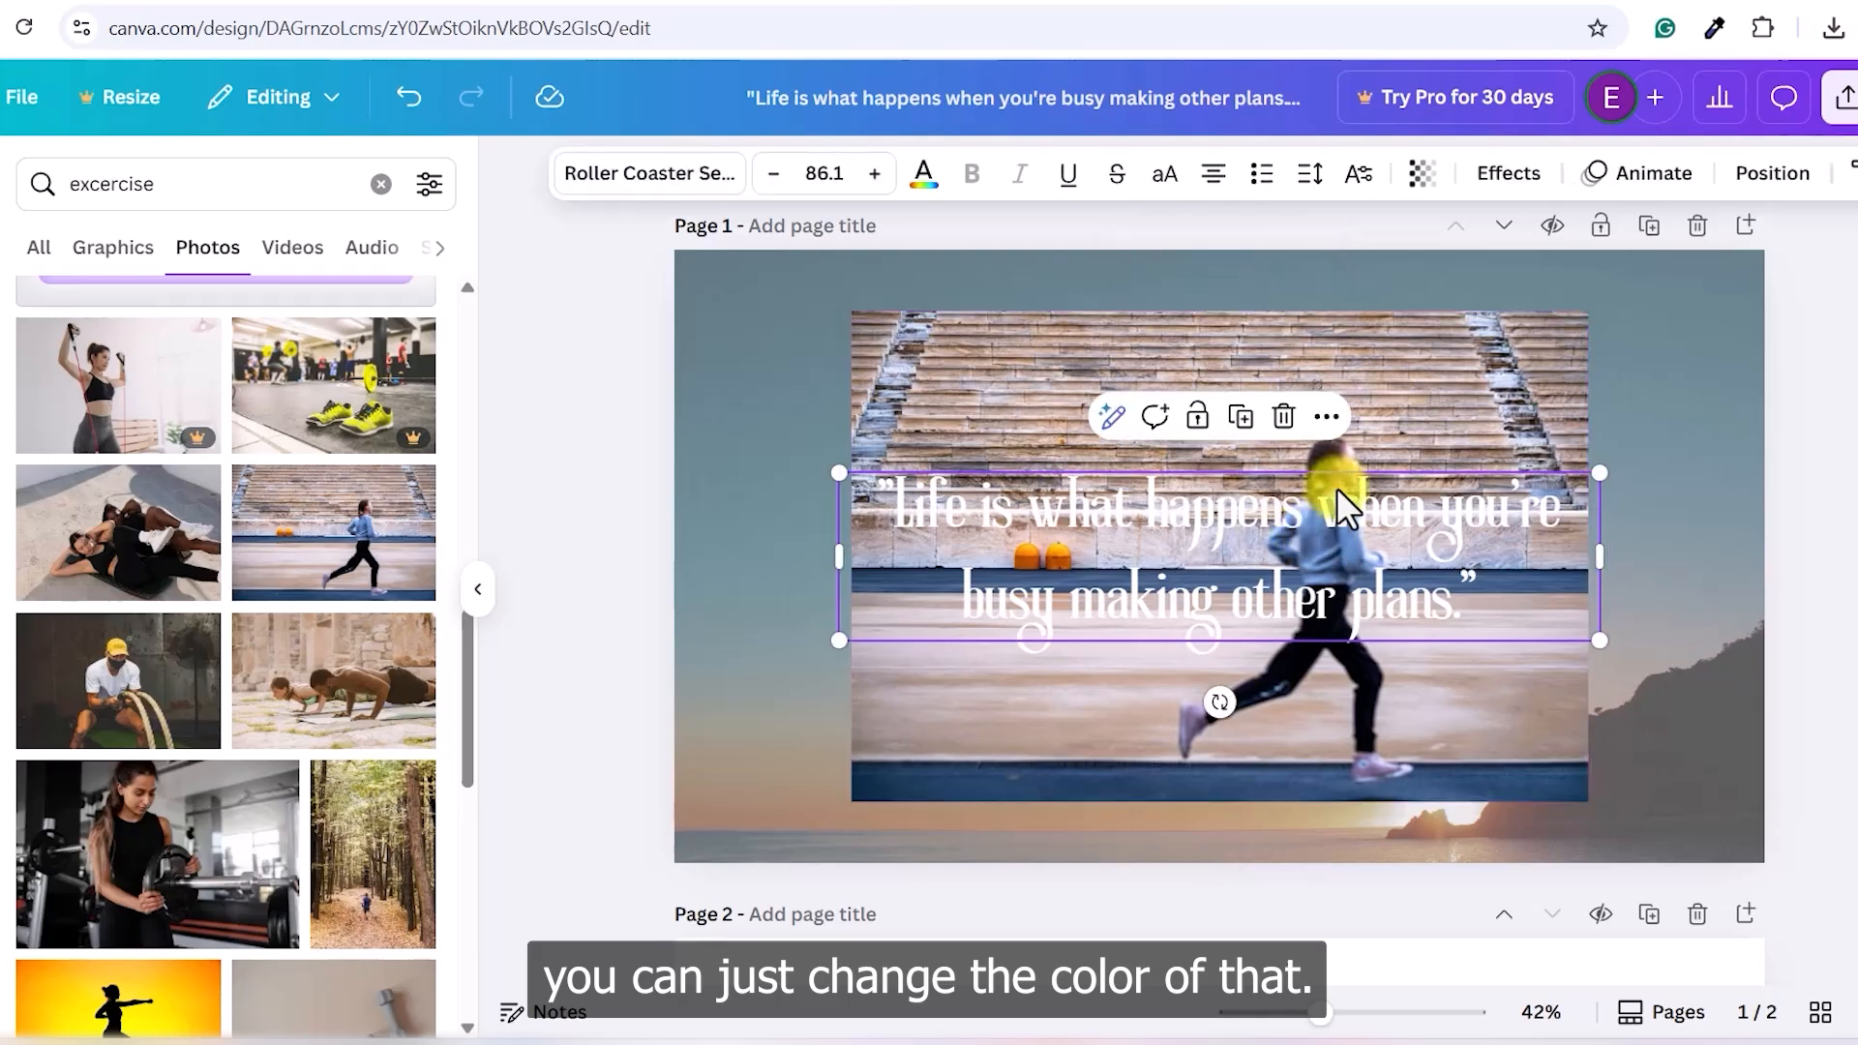
click(924, 184)
click(402, 670)
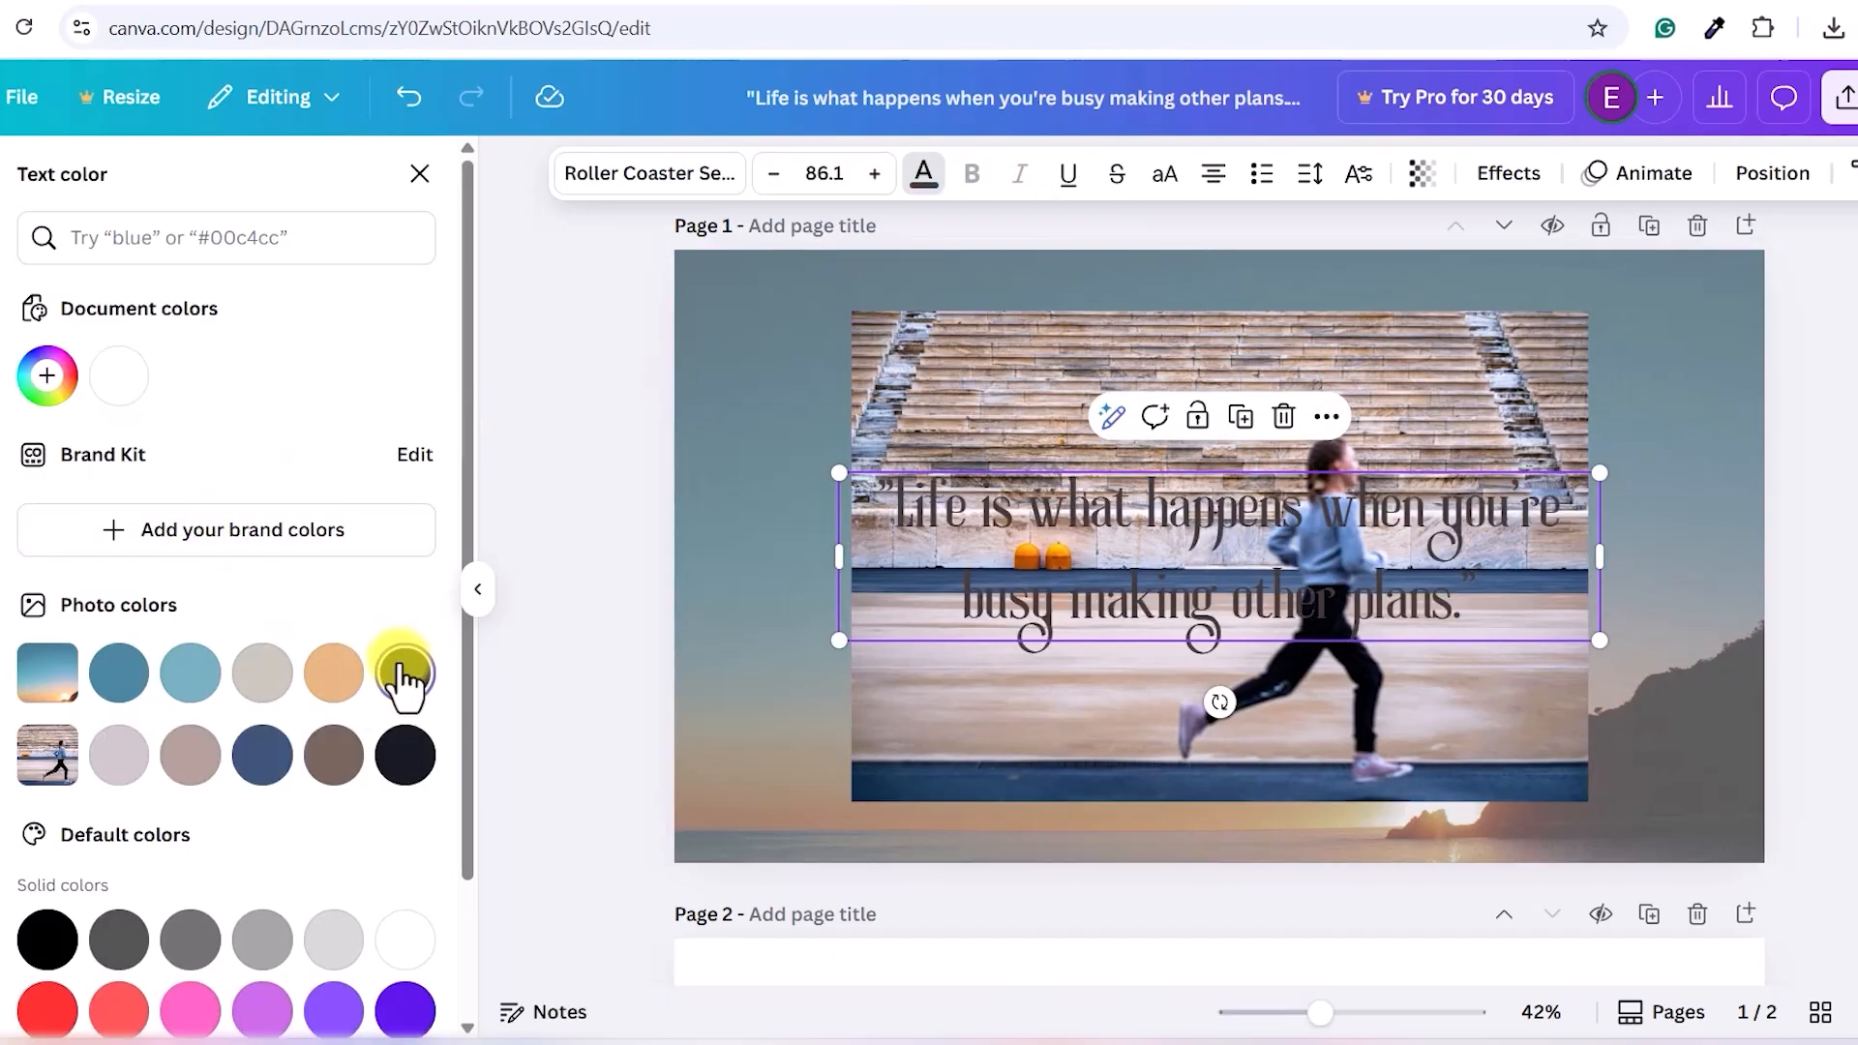
click(433, 764)
- Fade the running photo to 20 transparency
click(1403, 437)
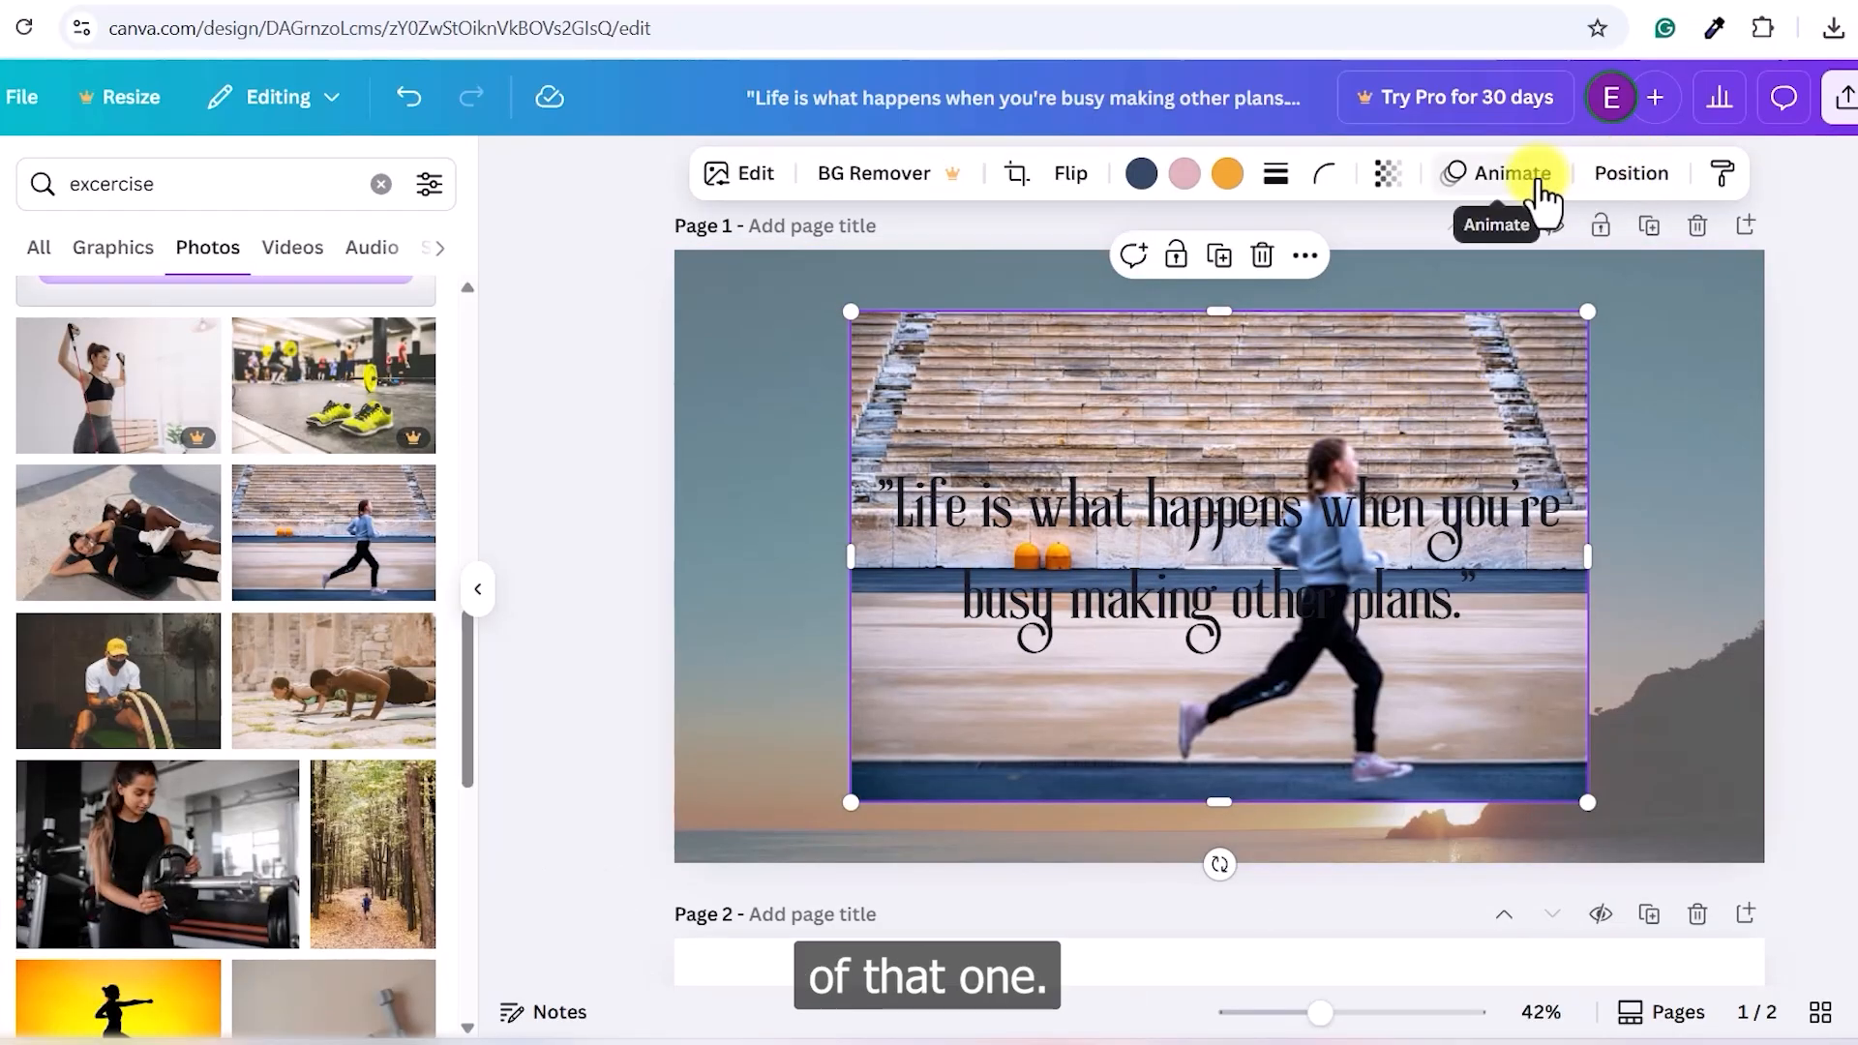
click(1388, 174)
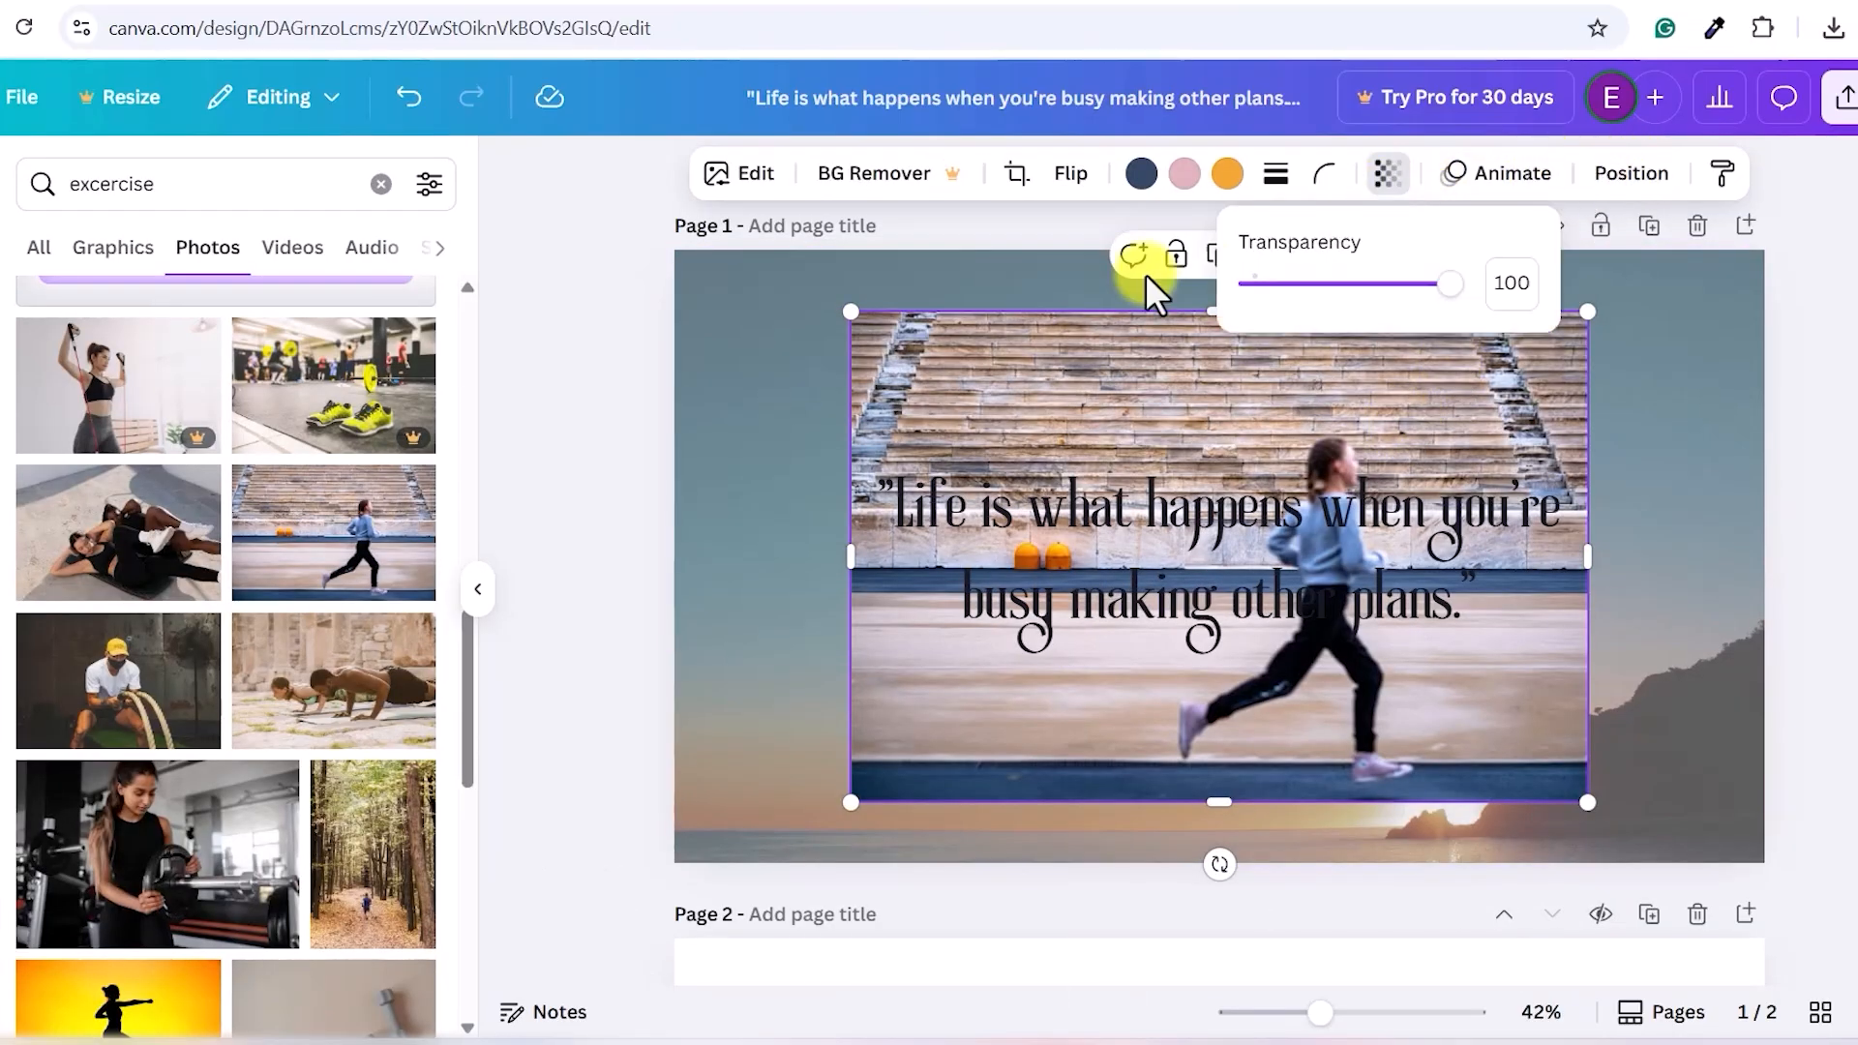
drag(1385, 290, 1338, 296)
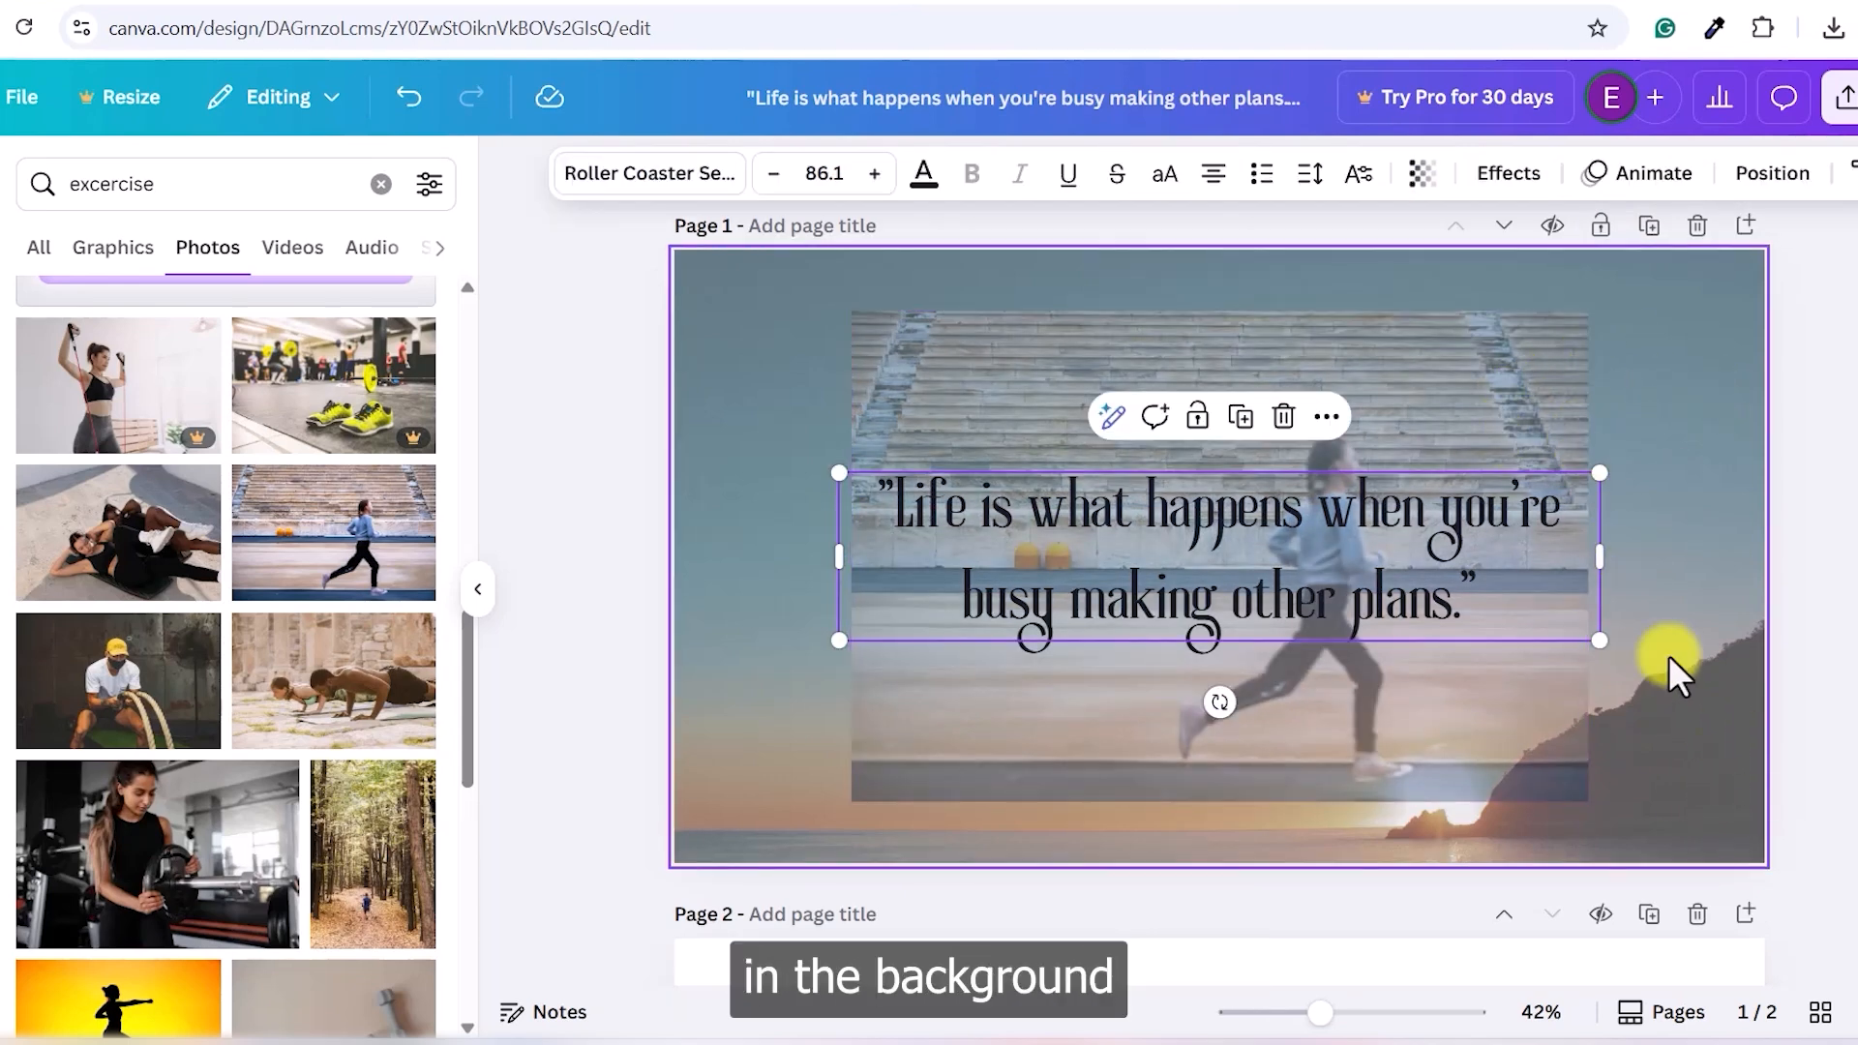
click(1426, 392)
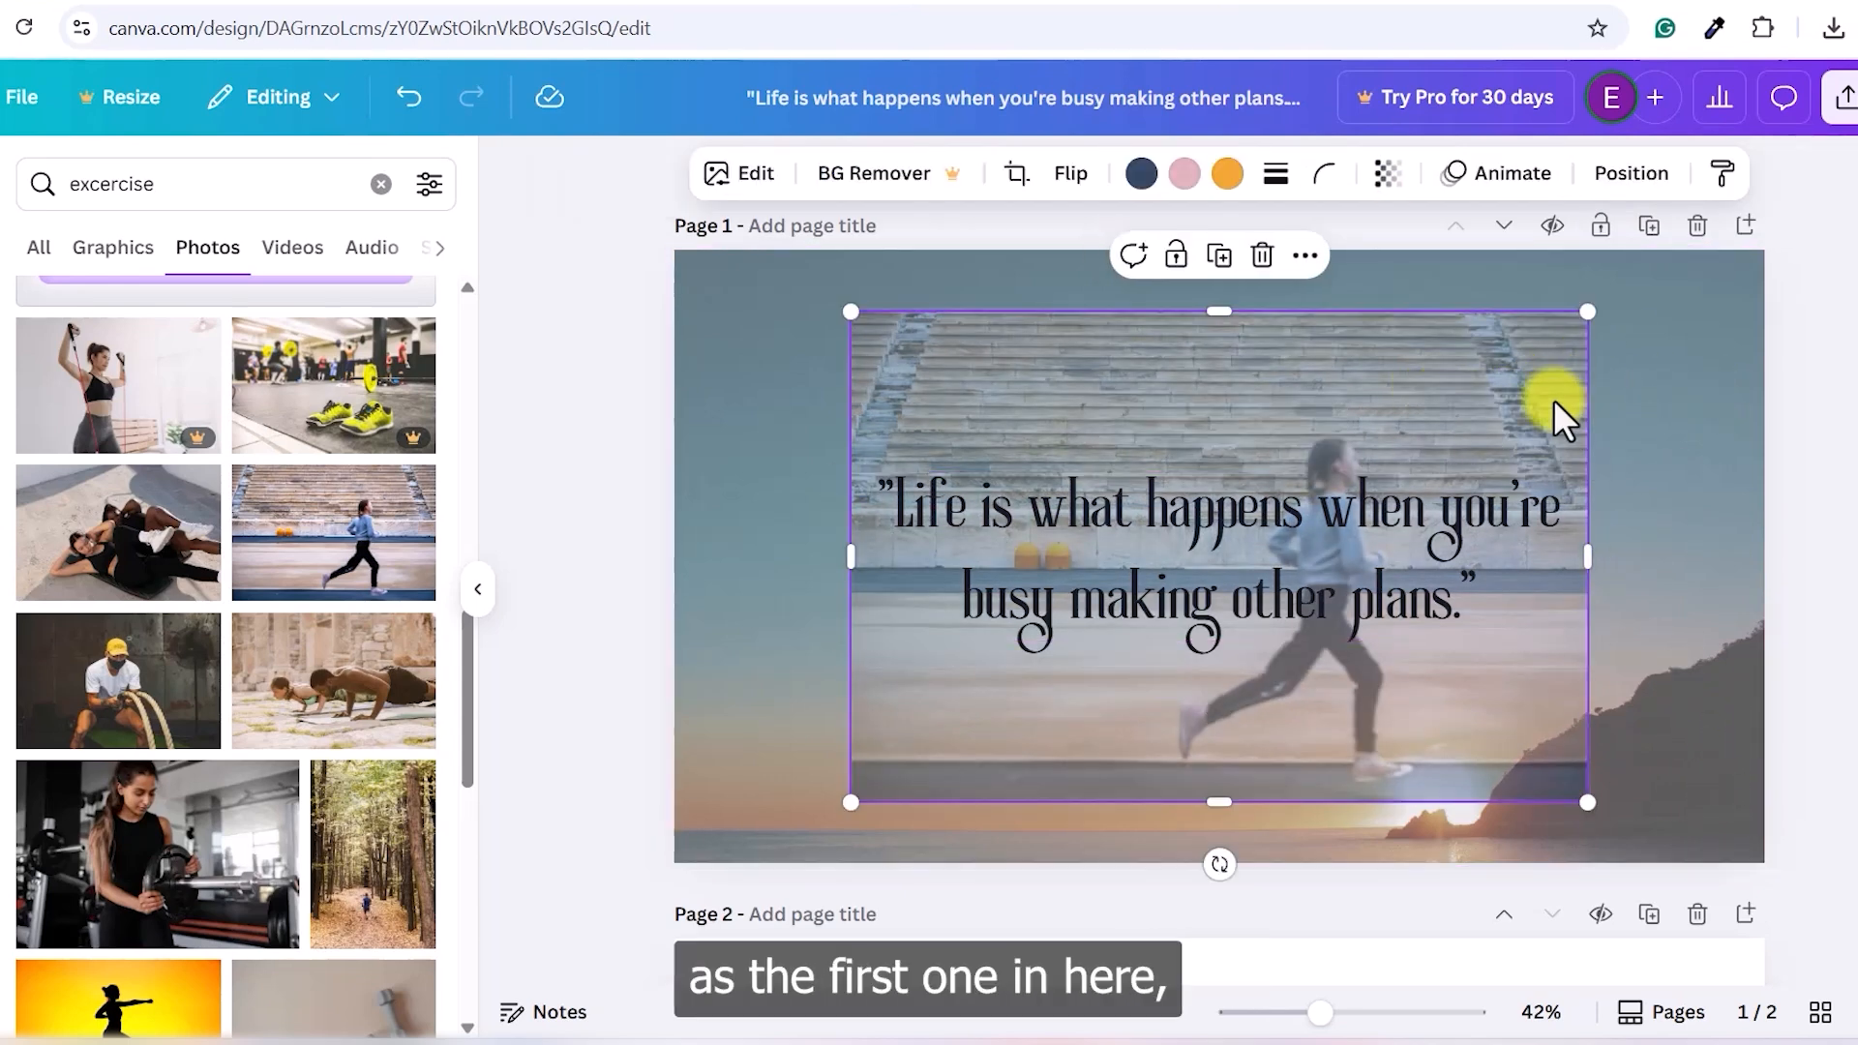
click(1693, 410)
- Set the quote text colour back to white
click(1202, 614)
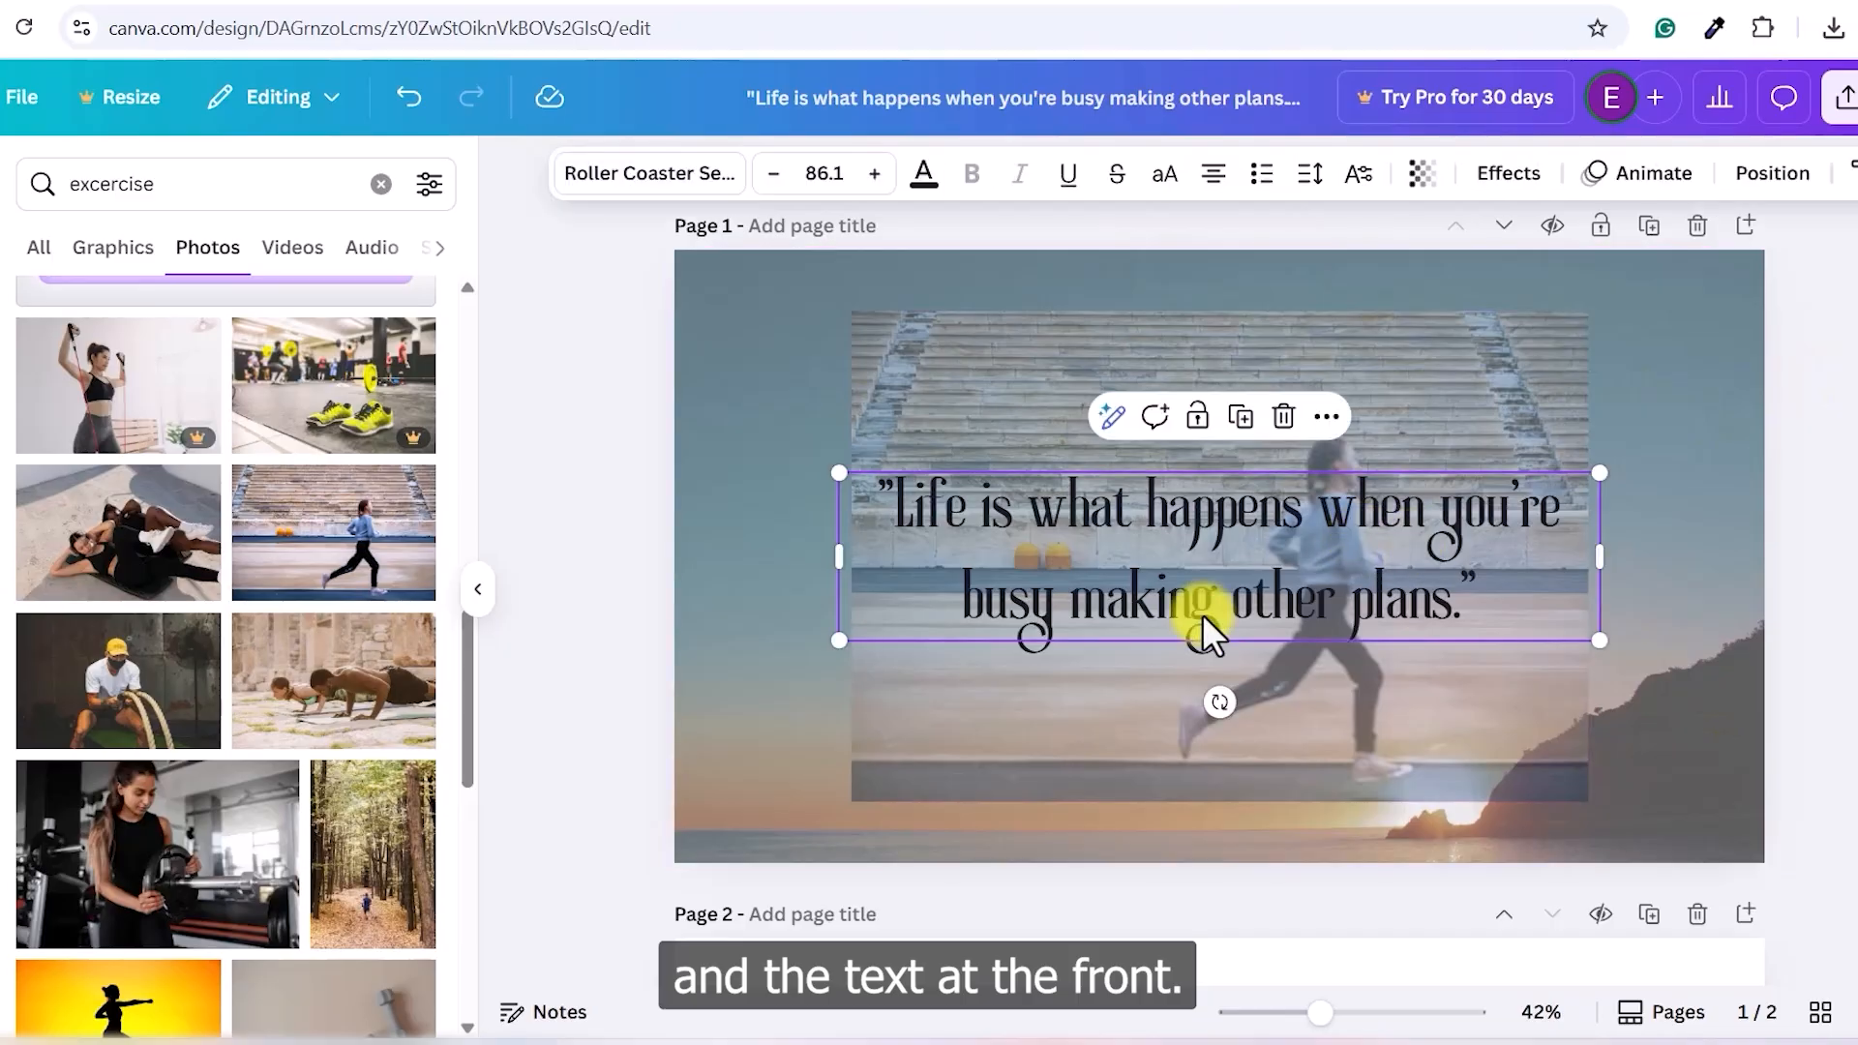
click(924, 175)
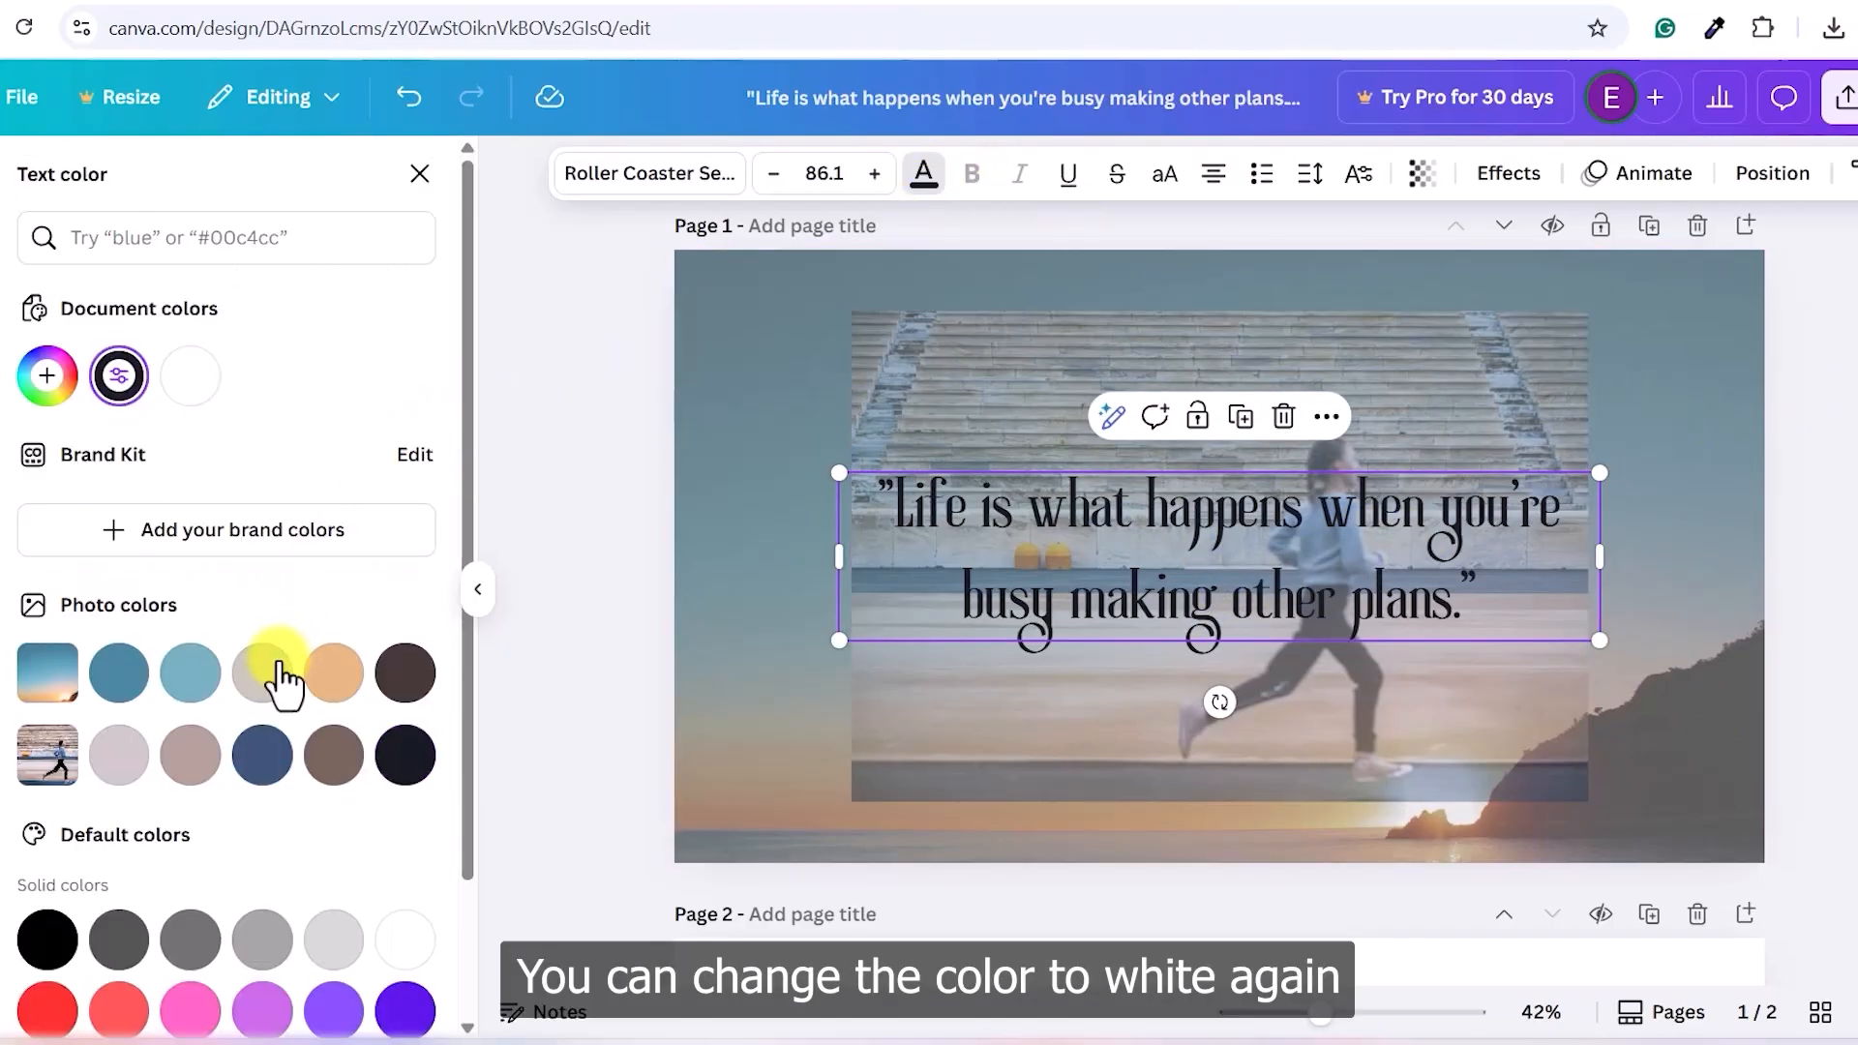
click(402, 941)
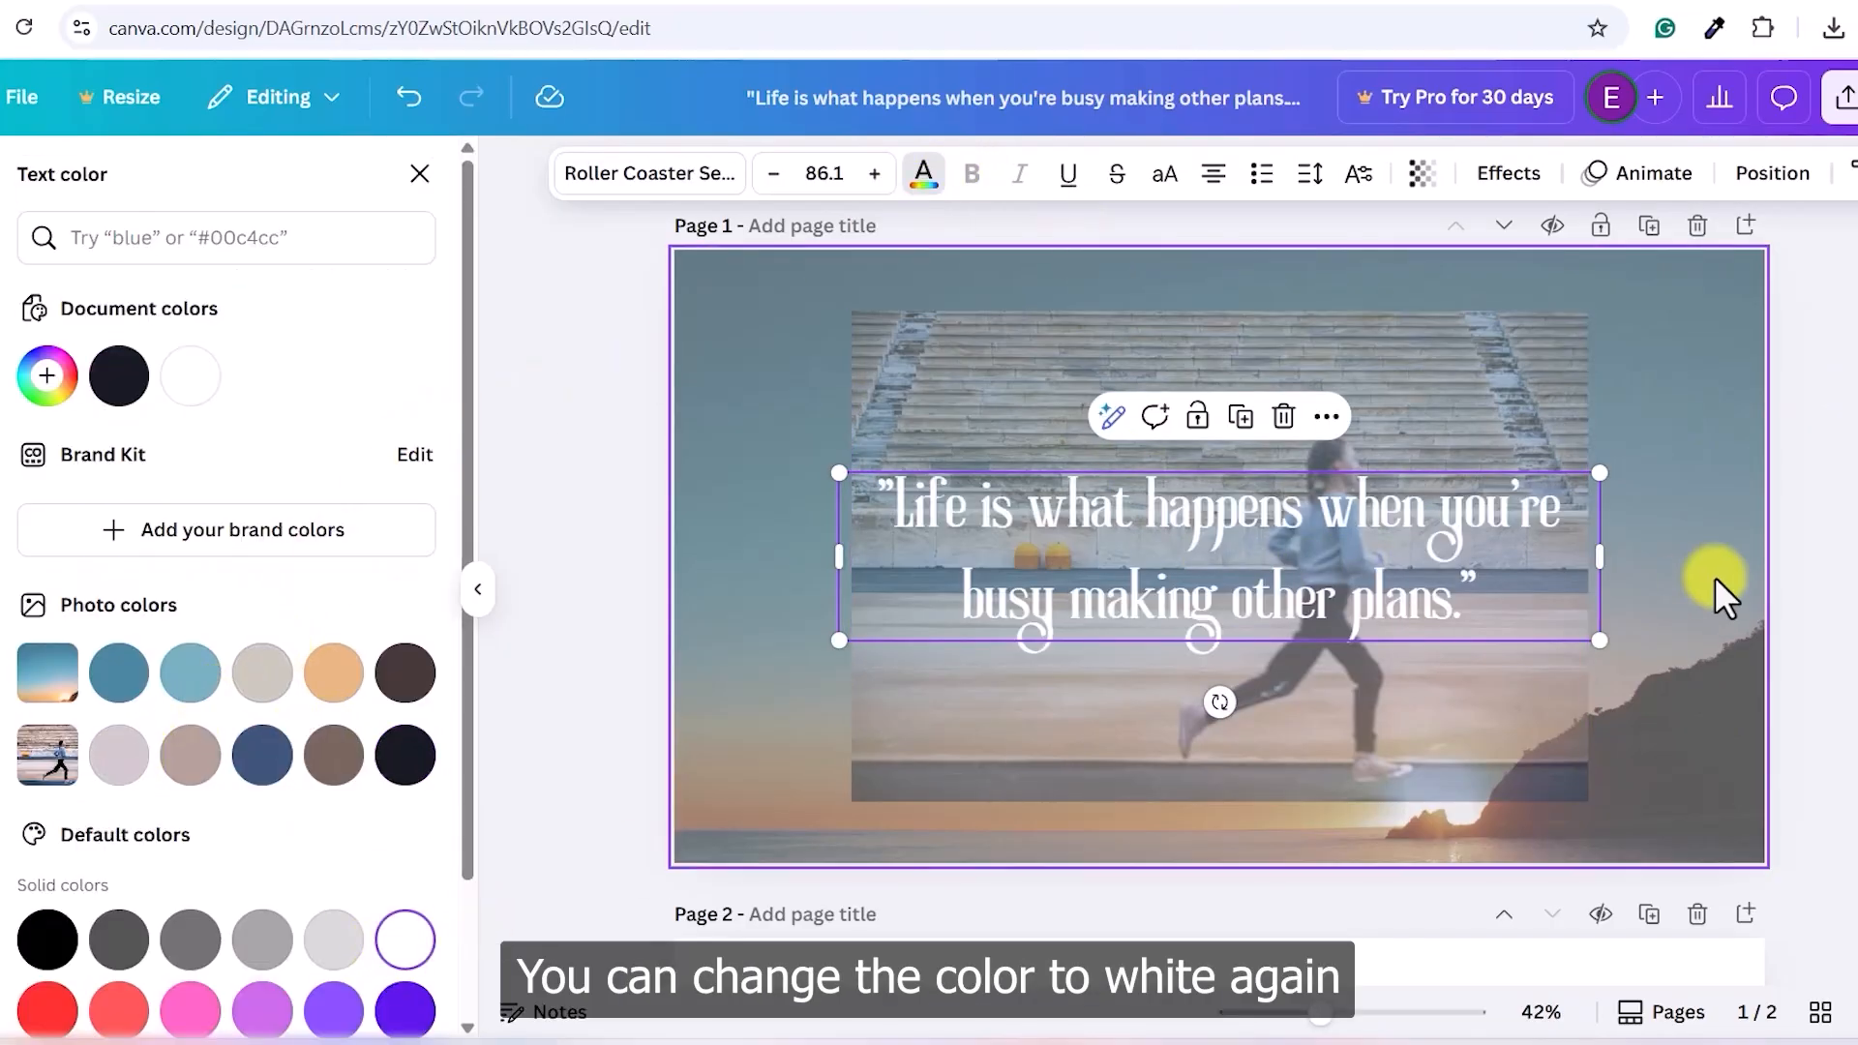
click(1722, 594)
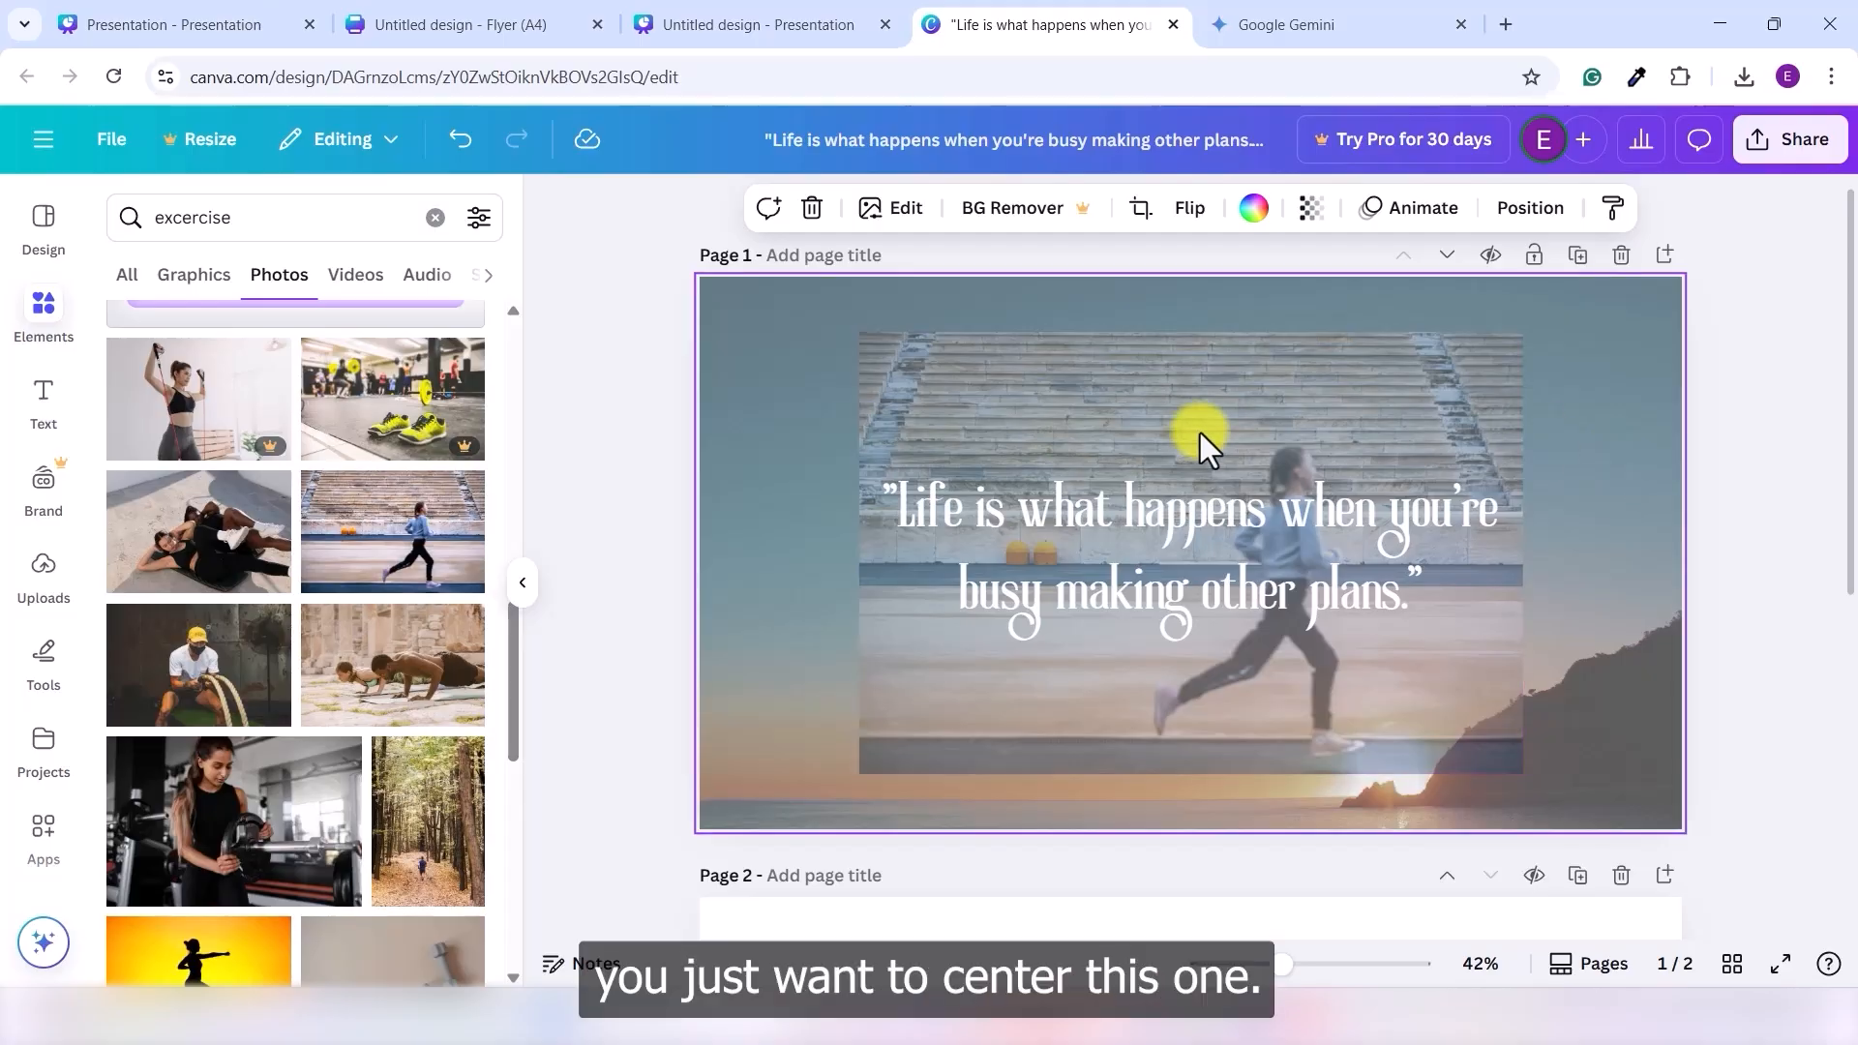
- Test the Position align-to-page options on the faded photo, finishing with Middle and Center
click(1275, 393)
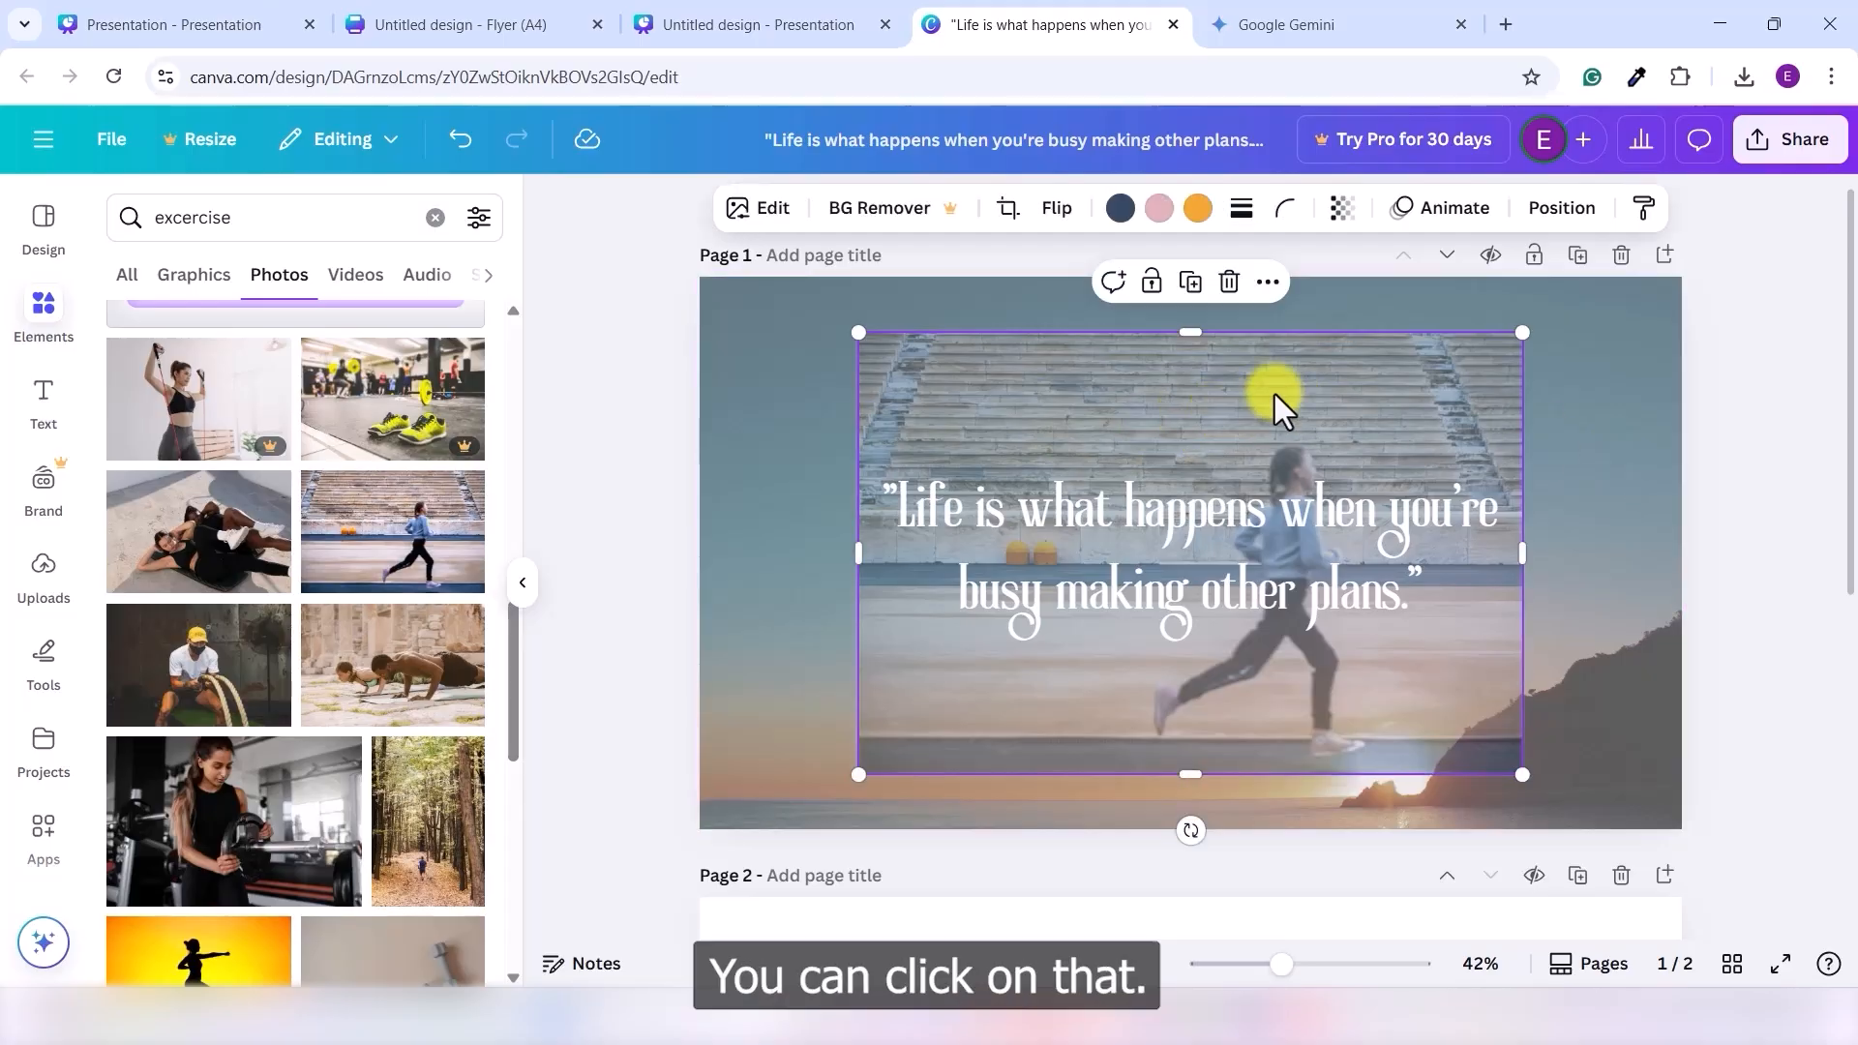
click(1553, 207)
click(225, 540)
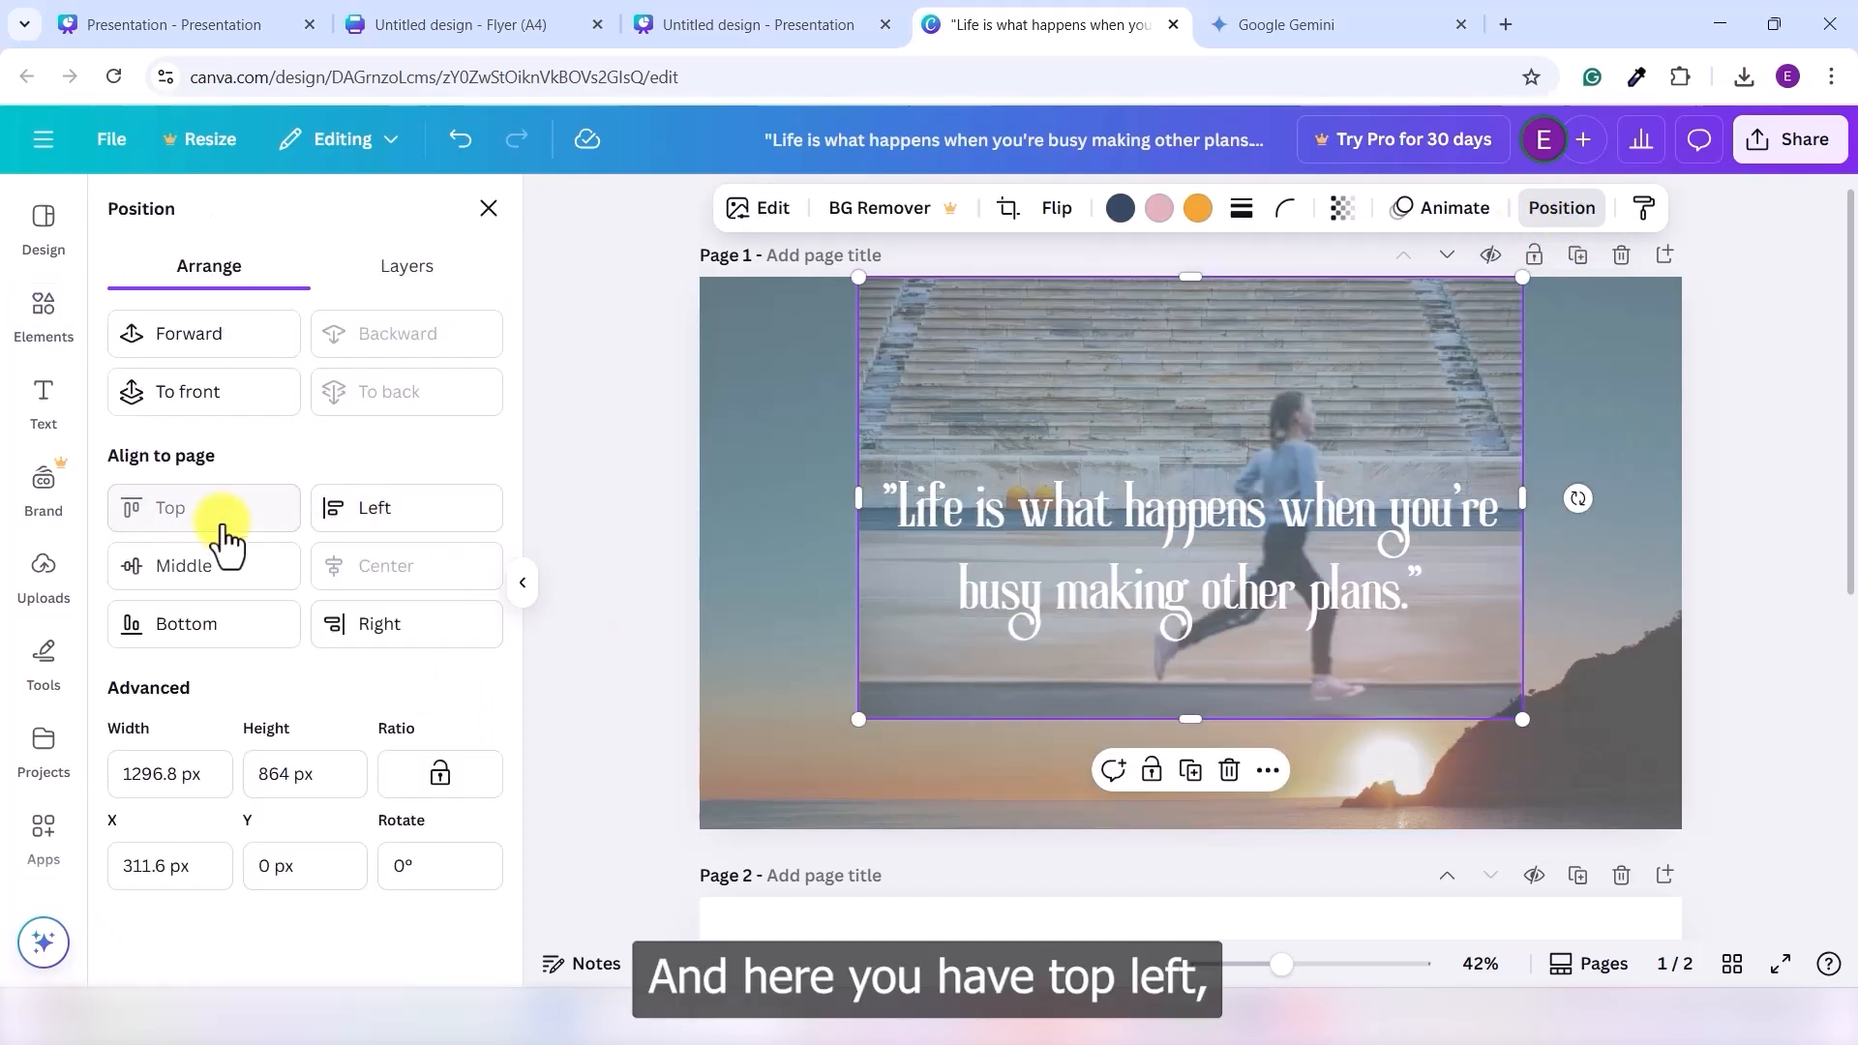
click(329, 523)
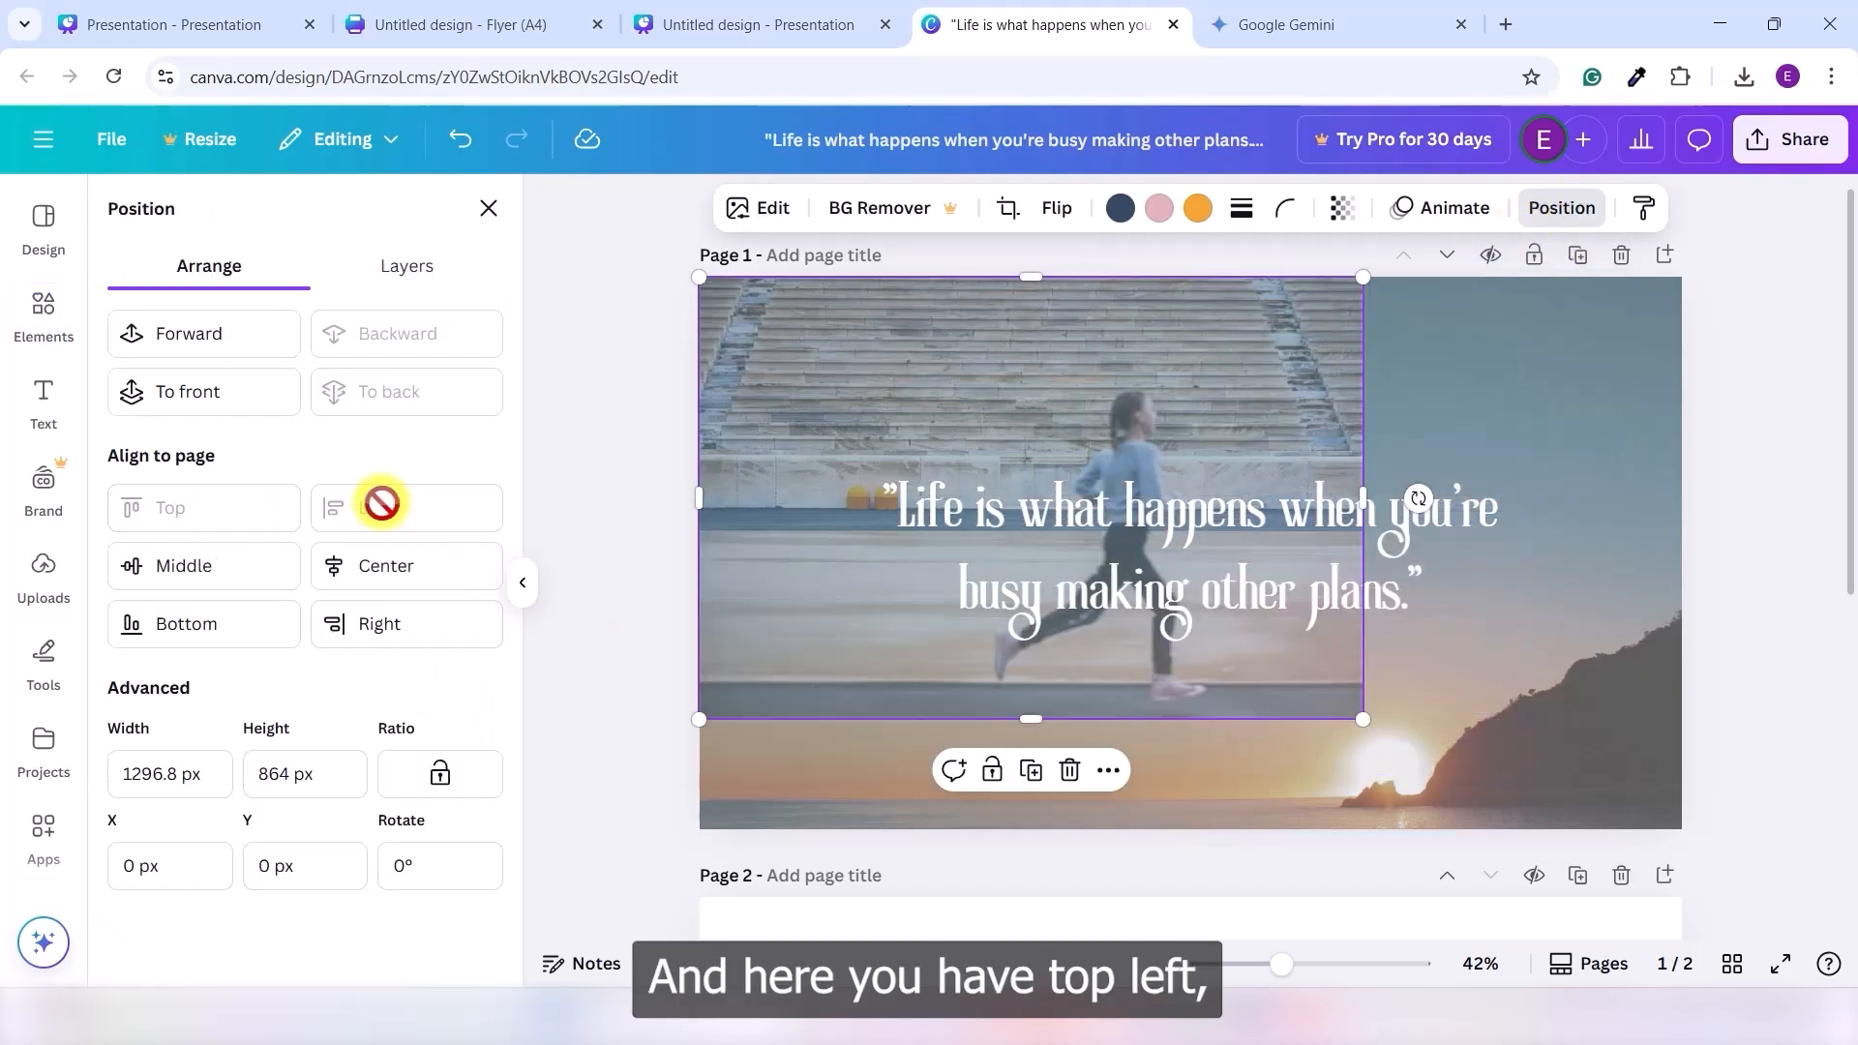
click(253, 585)
click(368, 571)
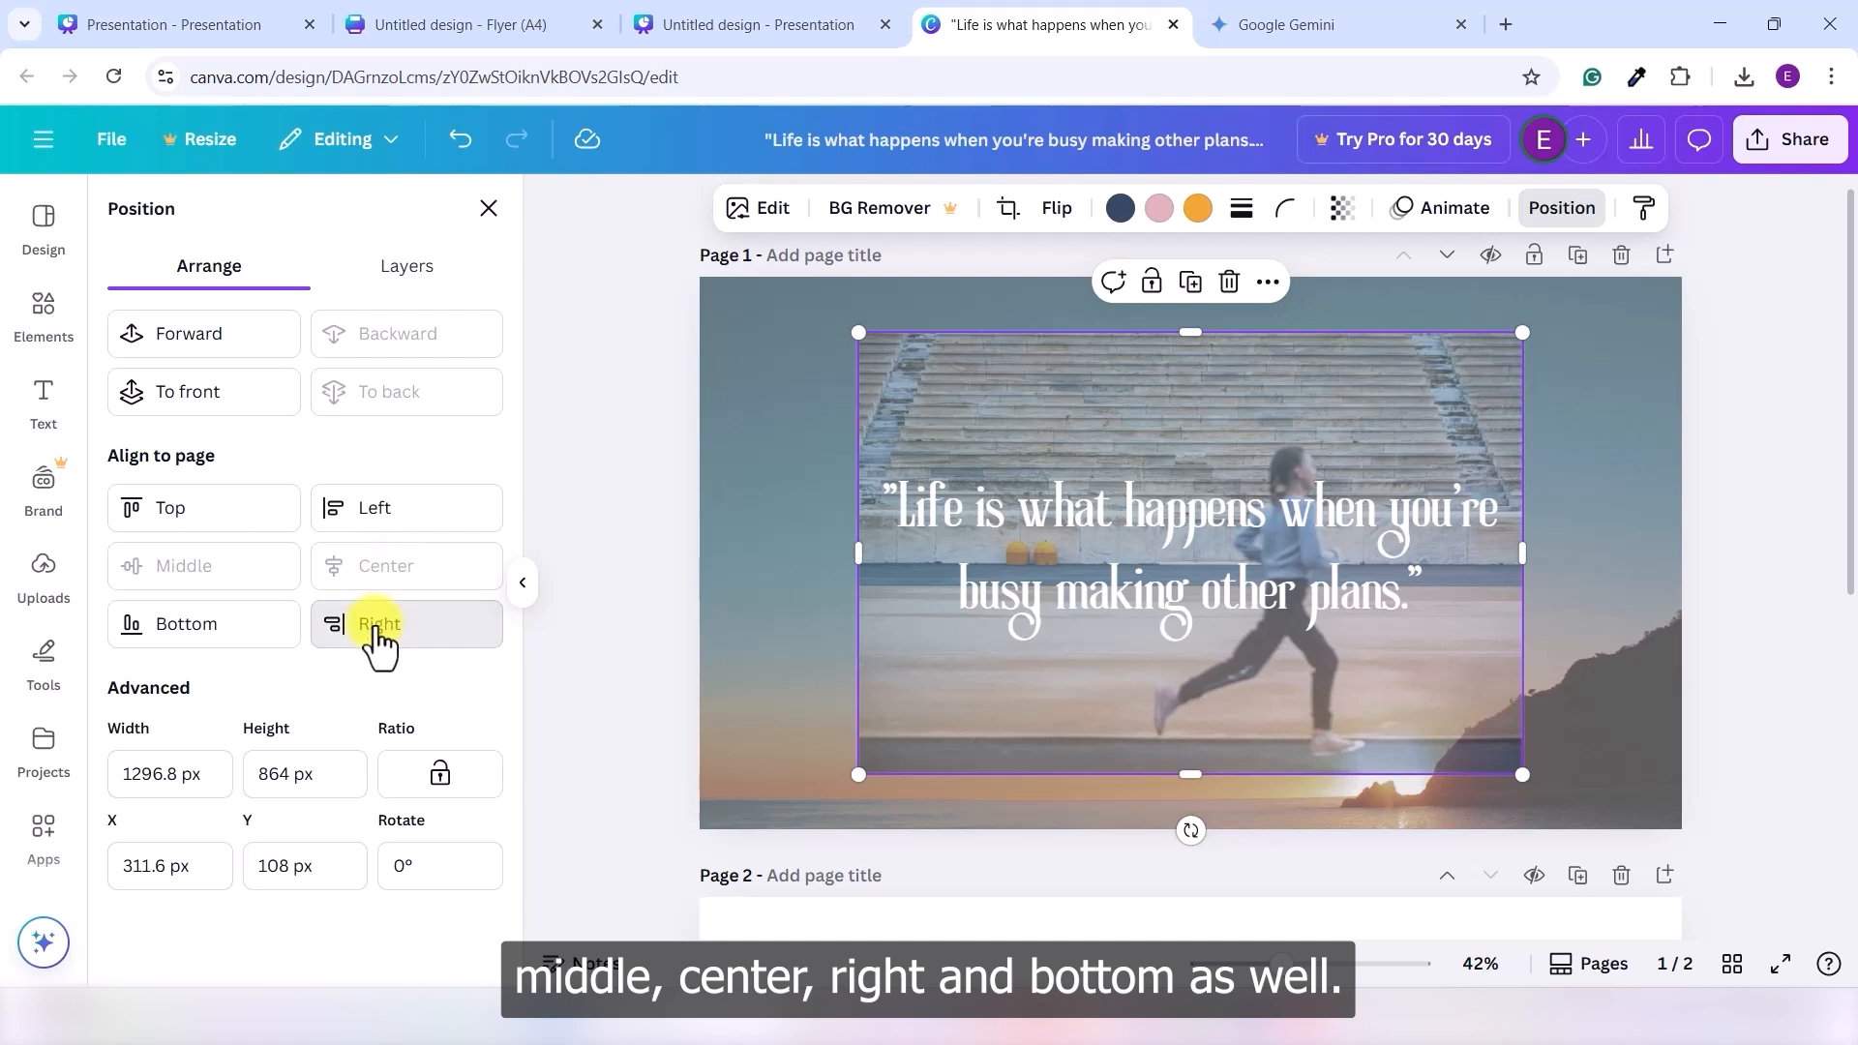
click(375, 627)
click(261, 629)
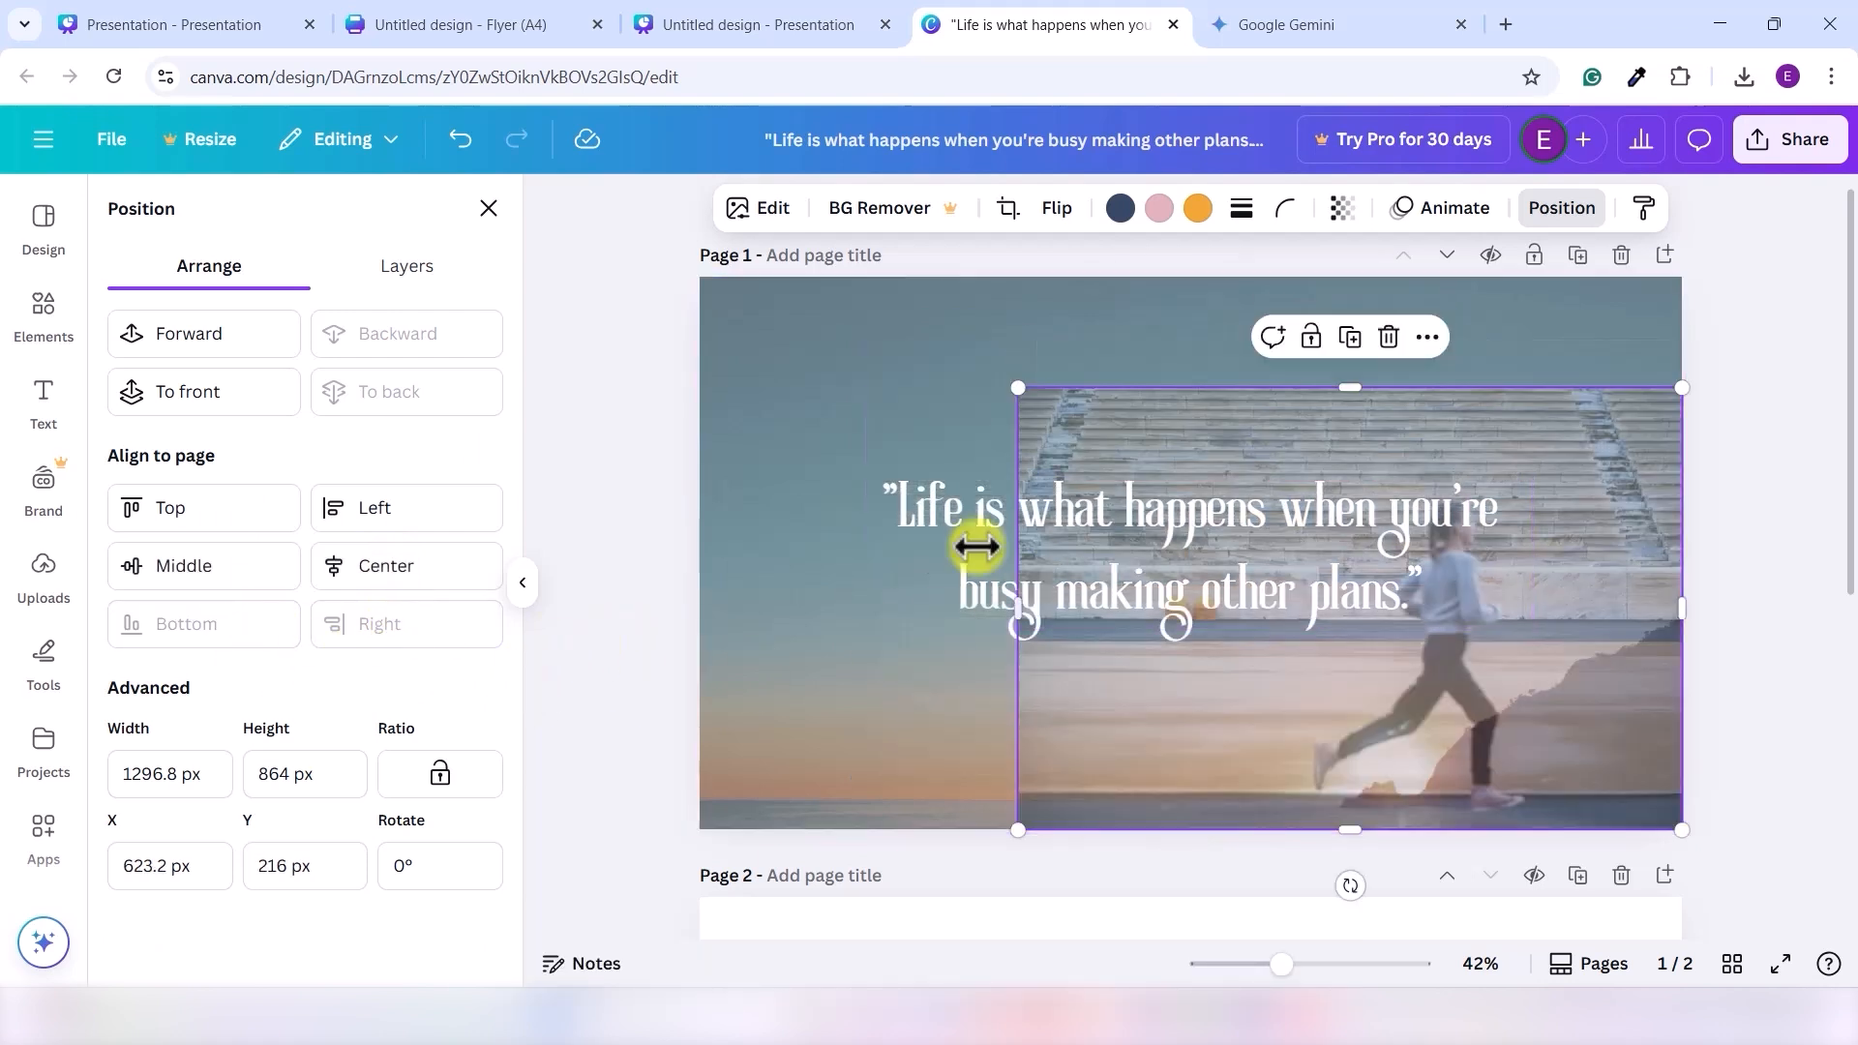
click(271, 576)
click(436, 571)
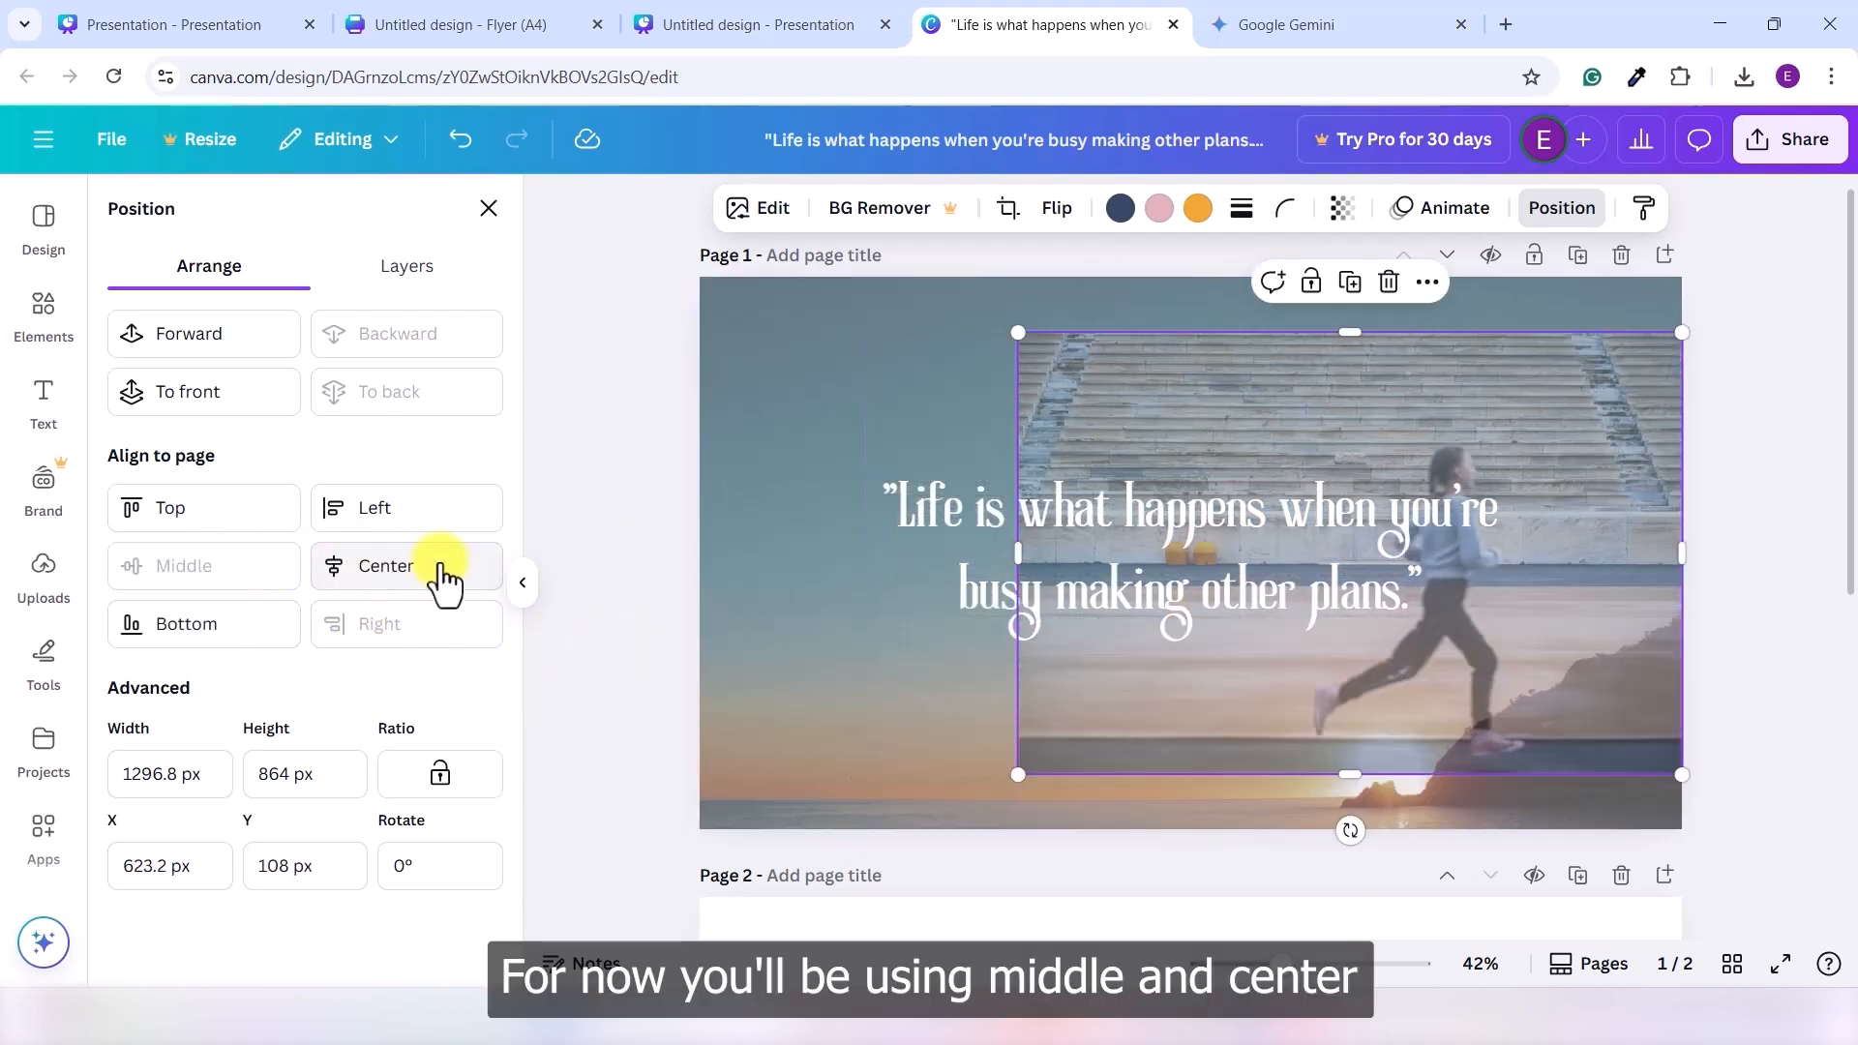
click(1607, 612)
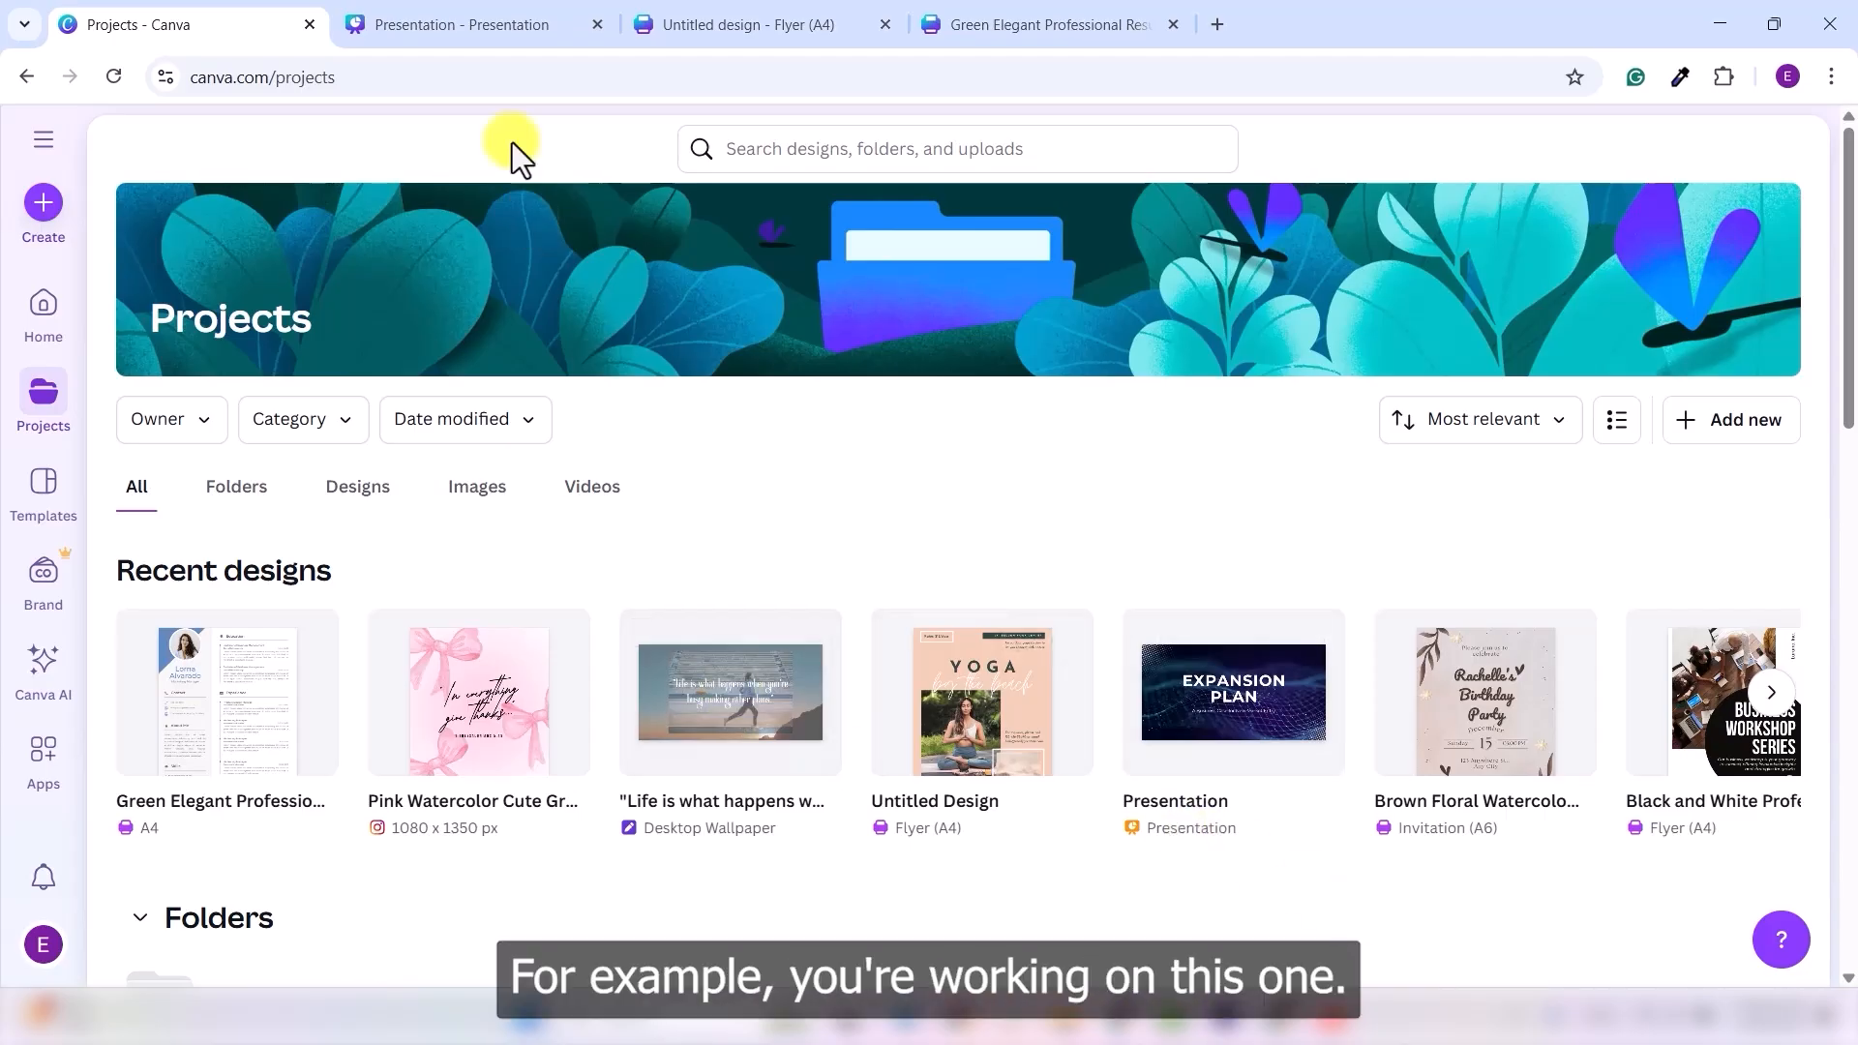
- Open the Presentation design's Elements library and clear the previous coffee search
click(457, 34)
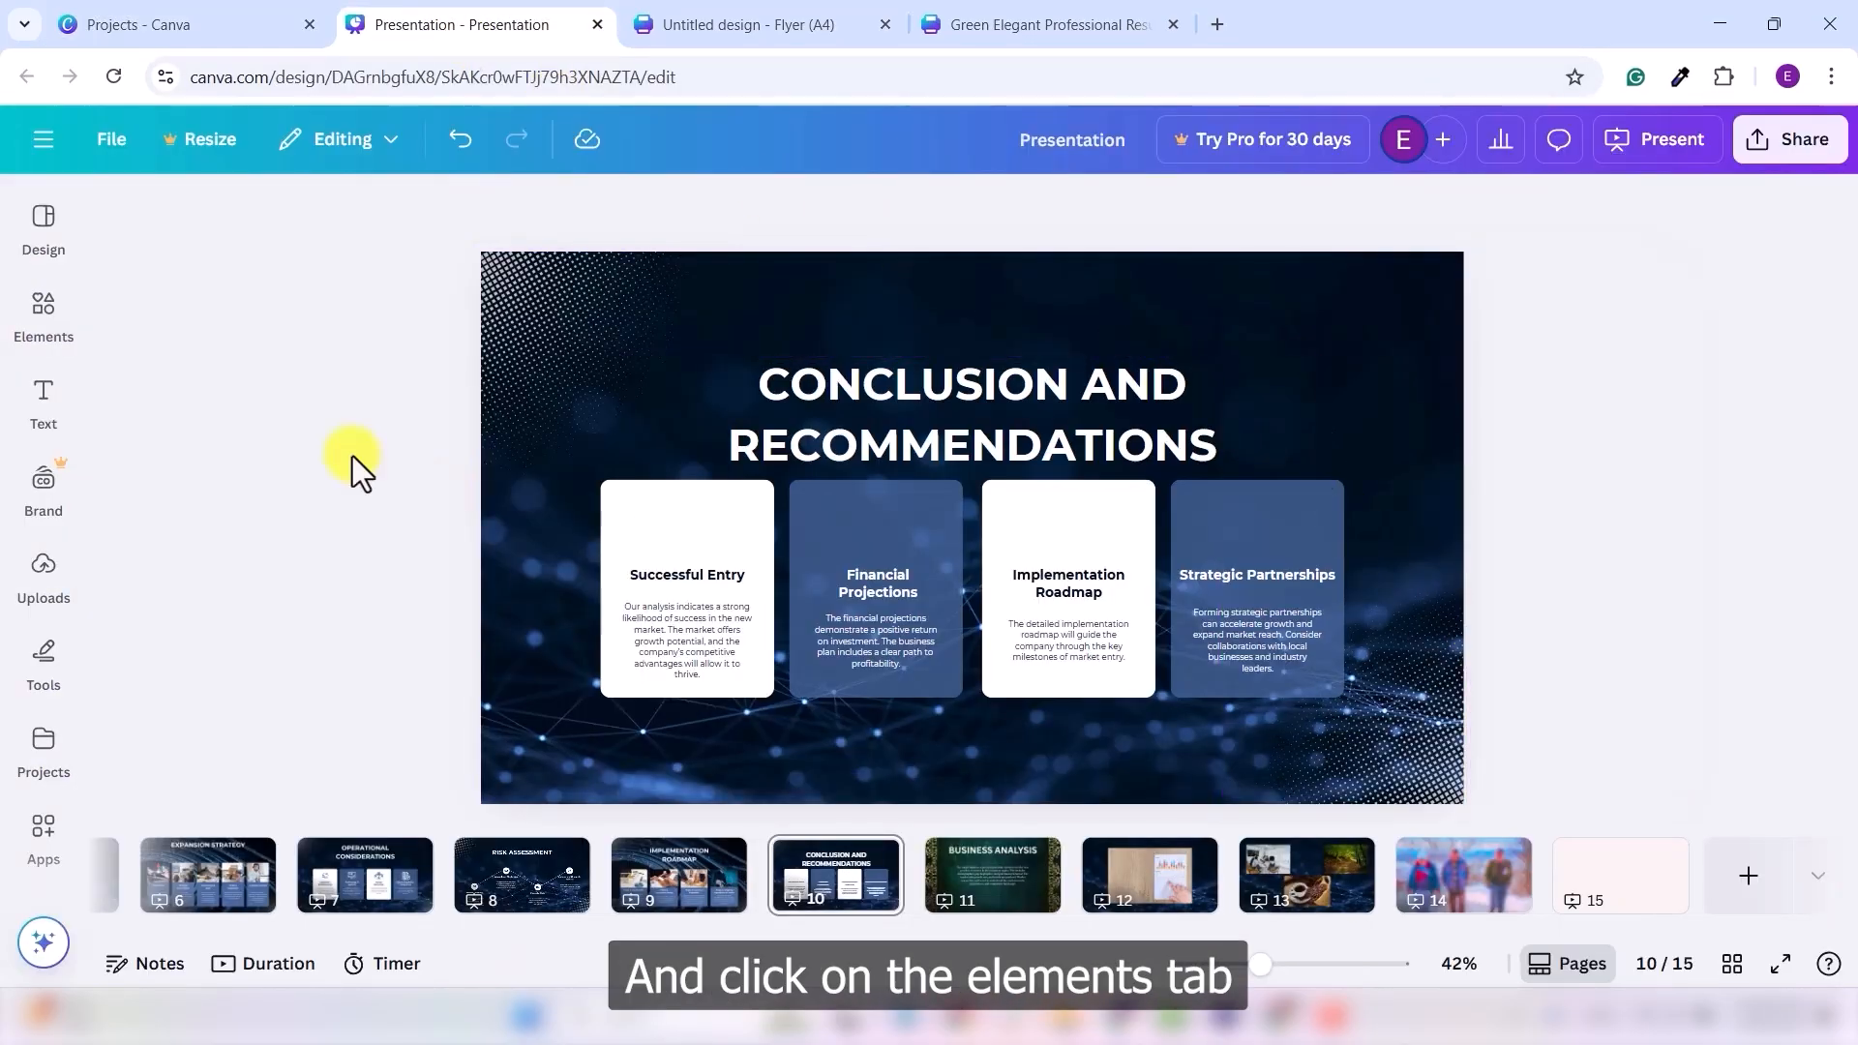
click(31, 308)
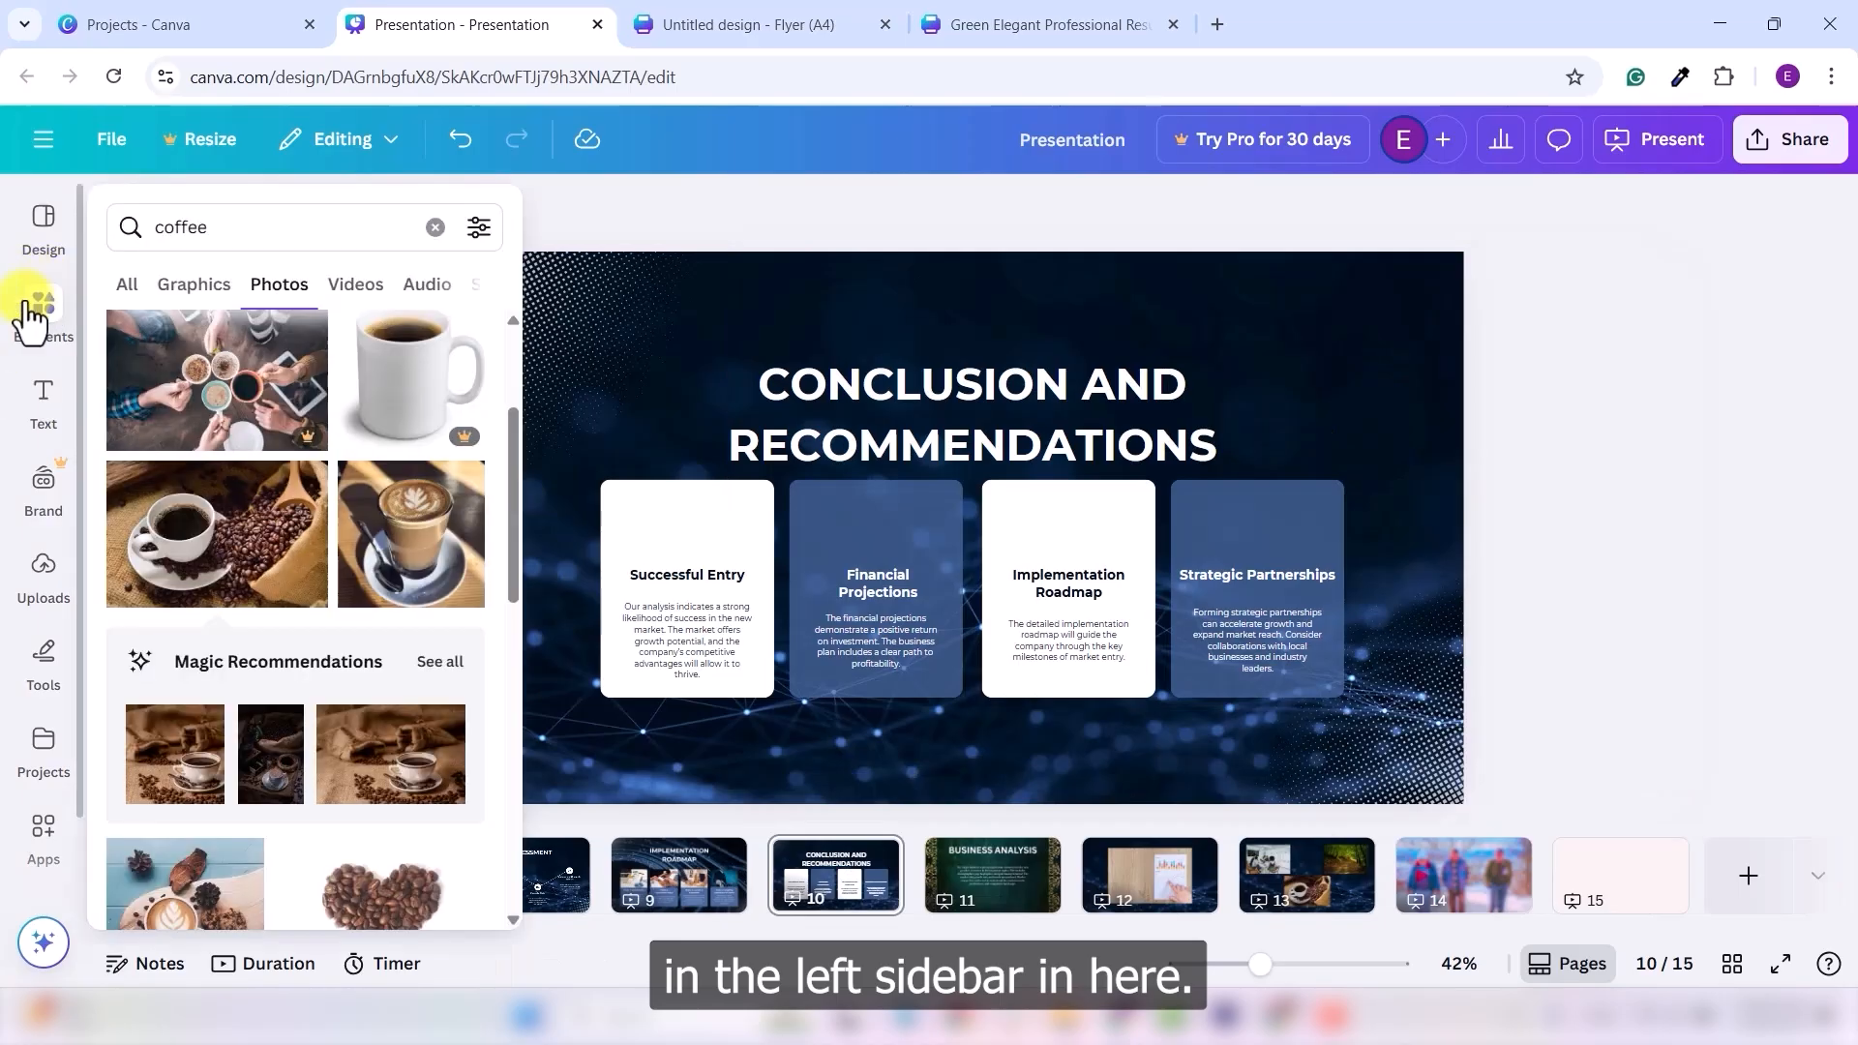
click(41, 319)
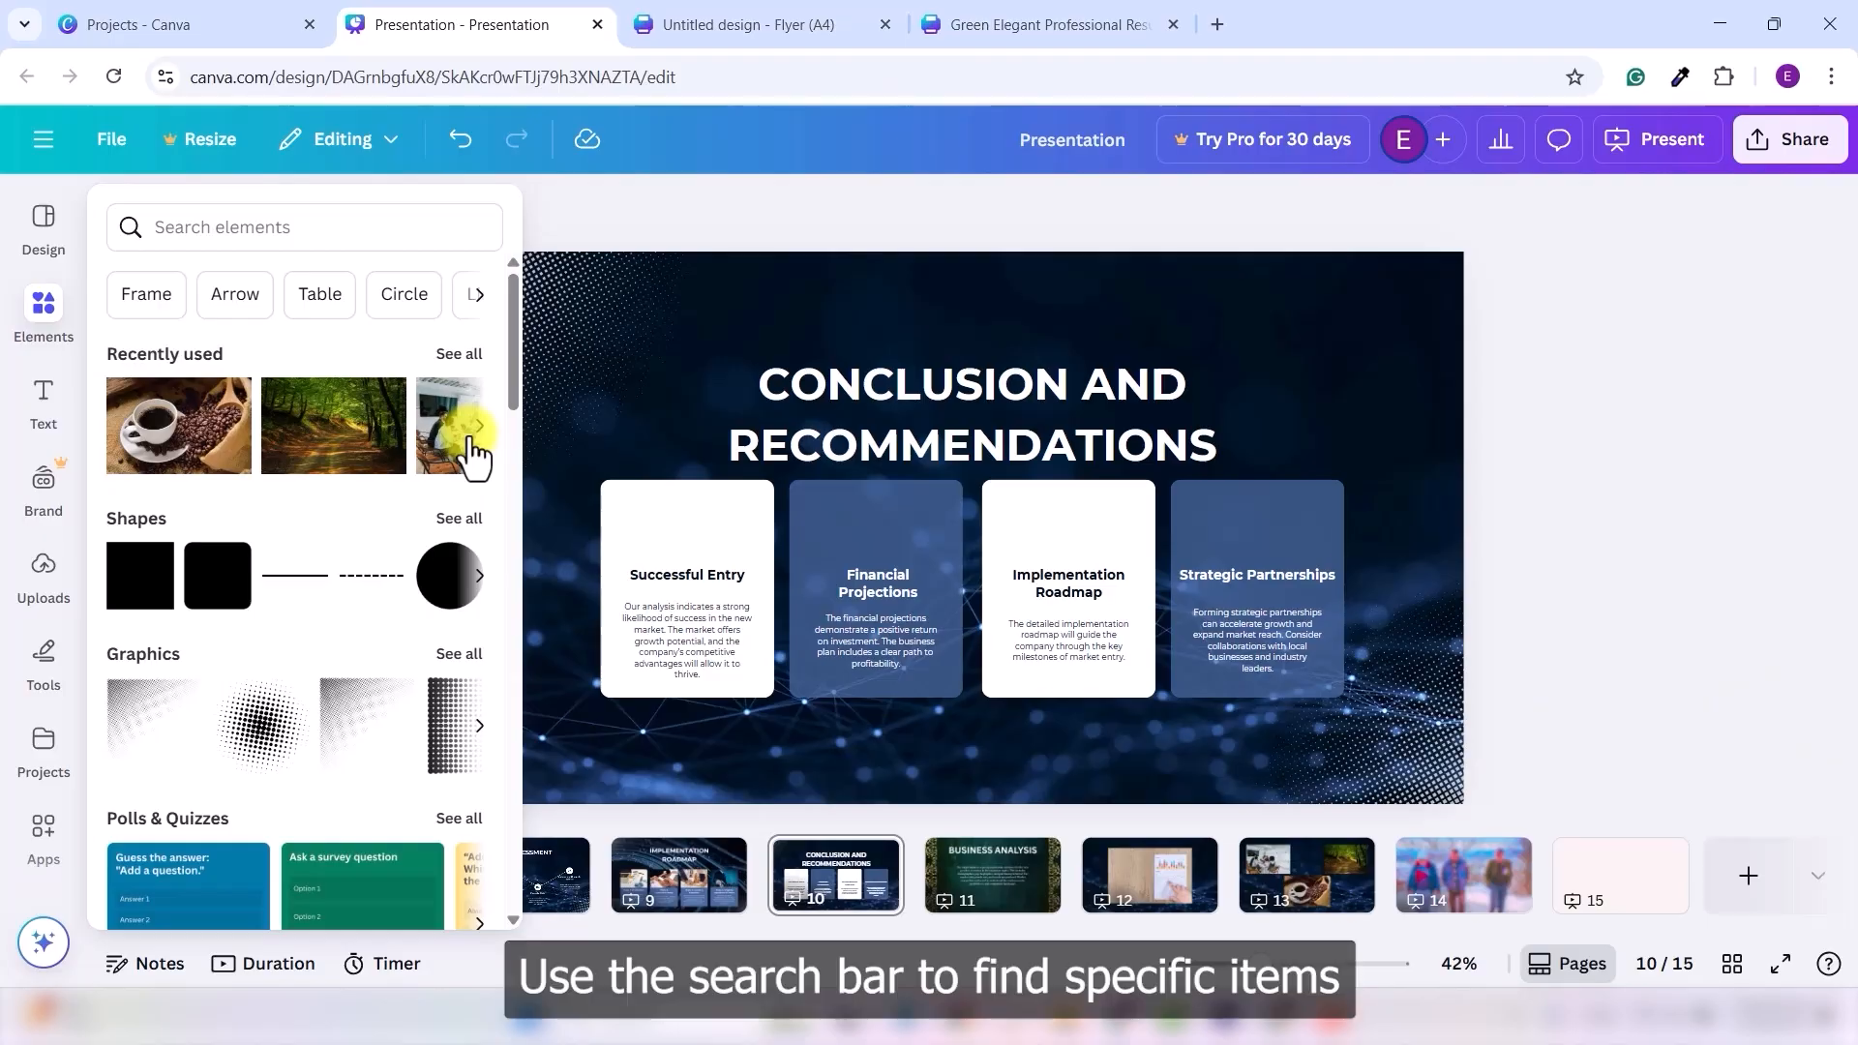
- Search Elements for 'calender icon', filter to Graphics, and scroll through the calendar results
click(253, 224)
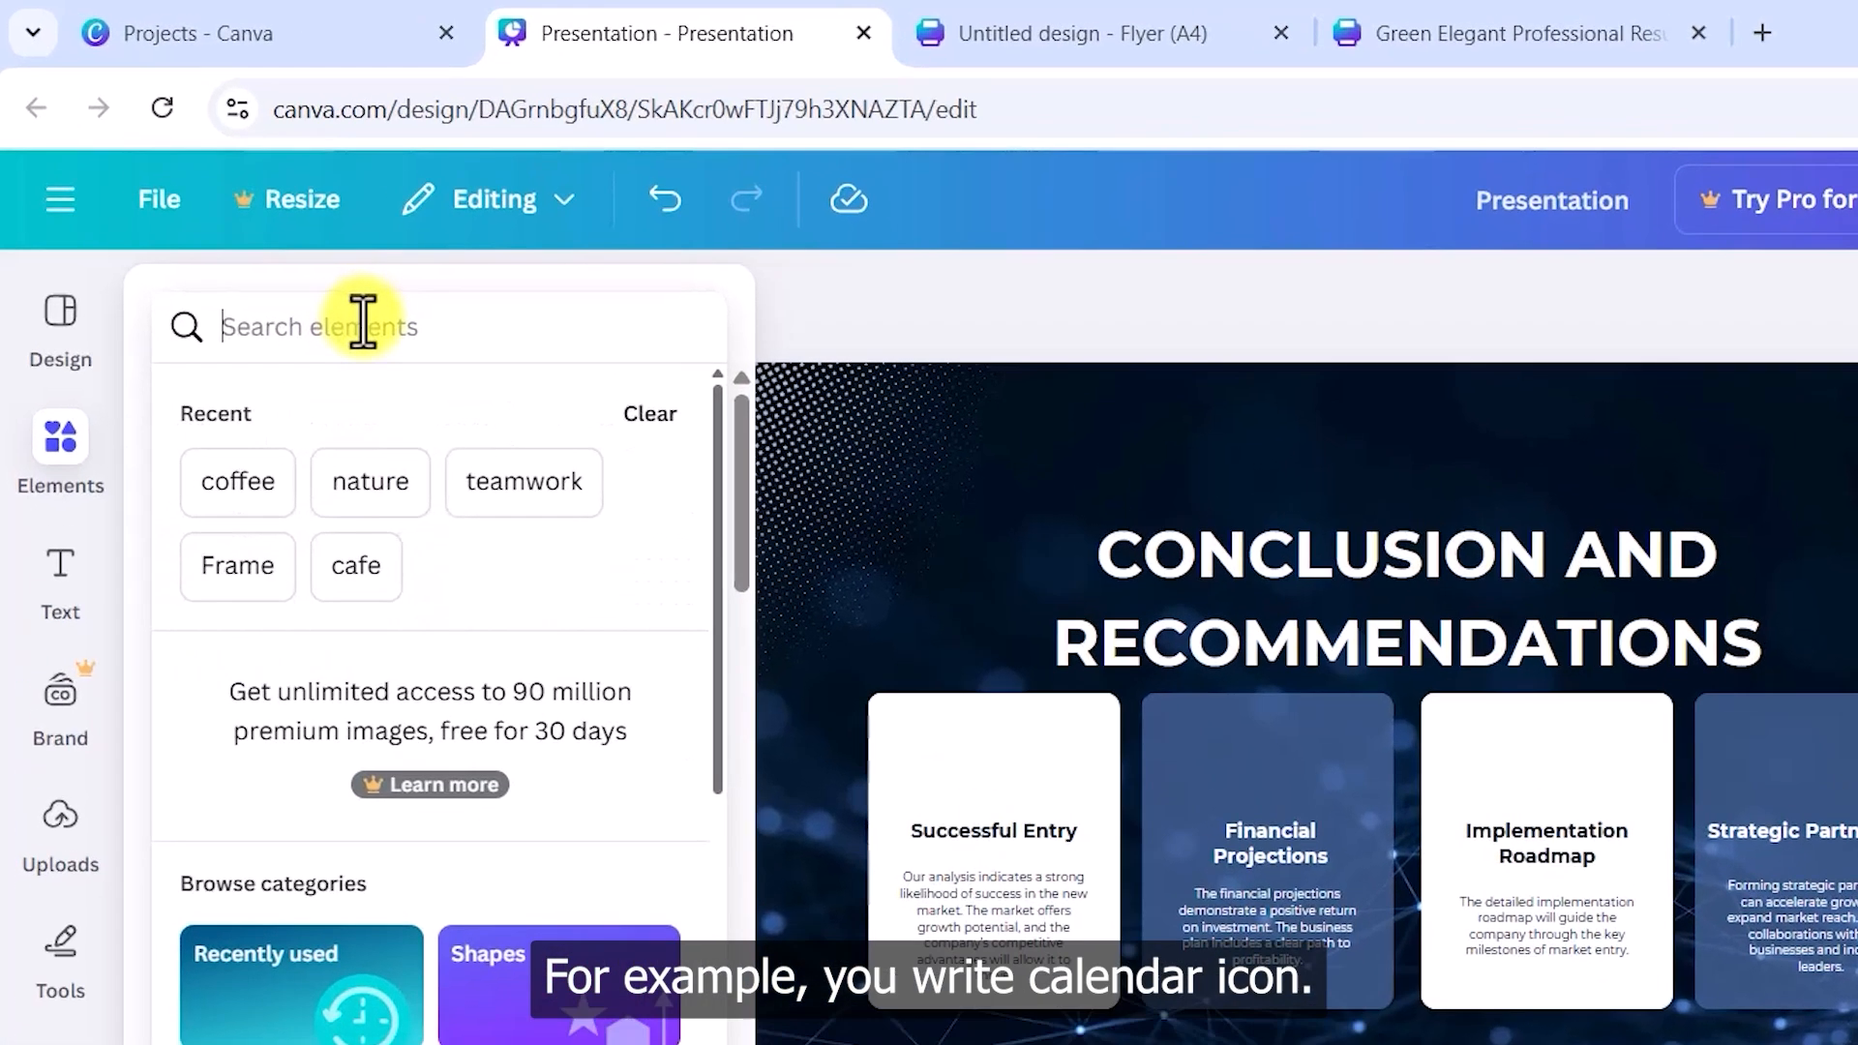
text(calen)
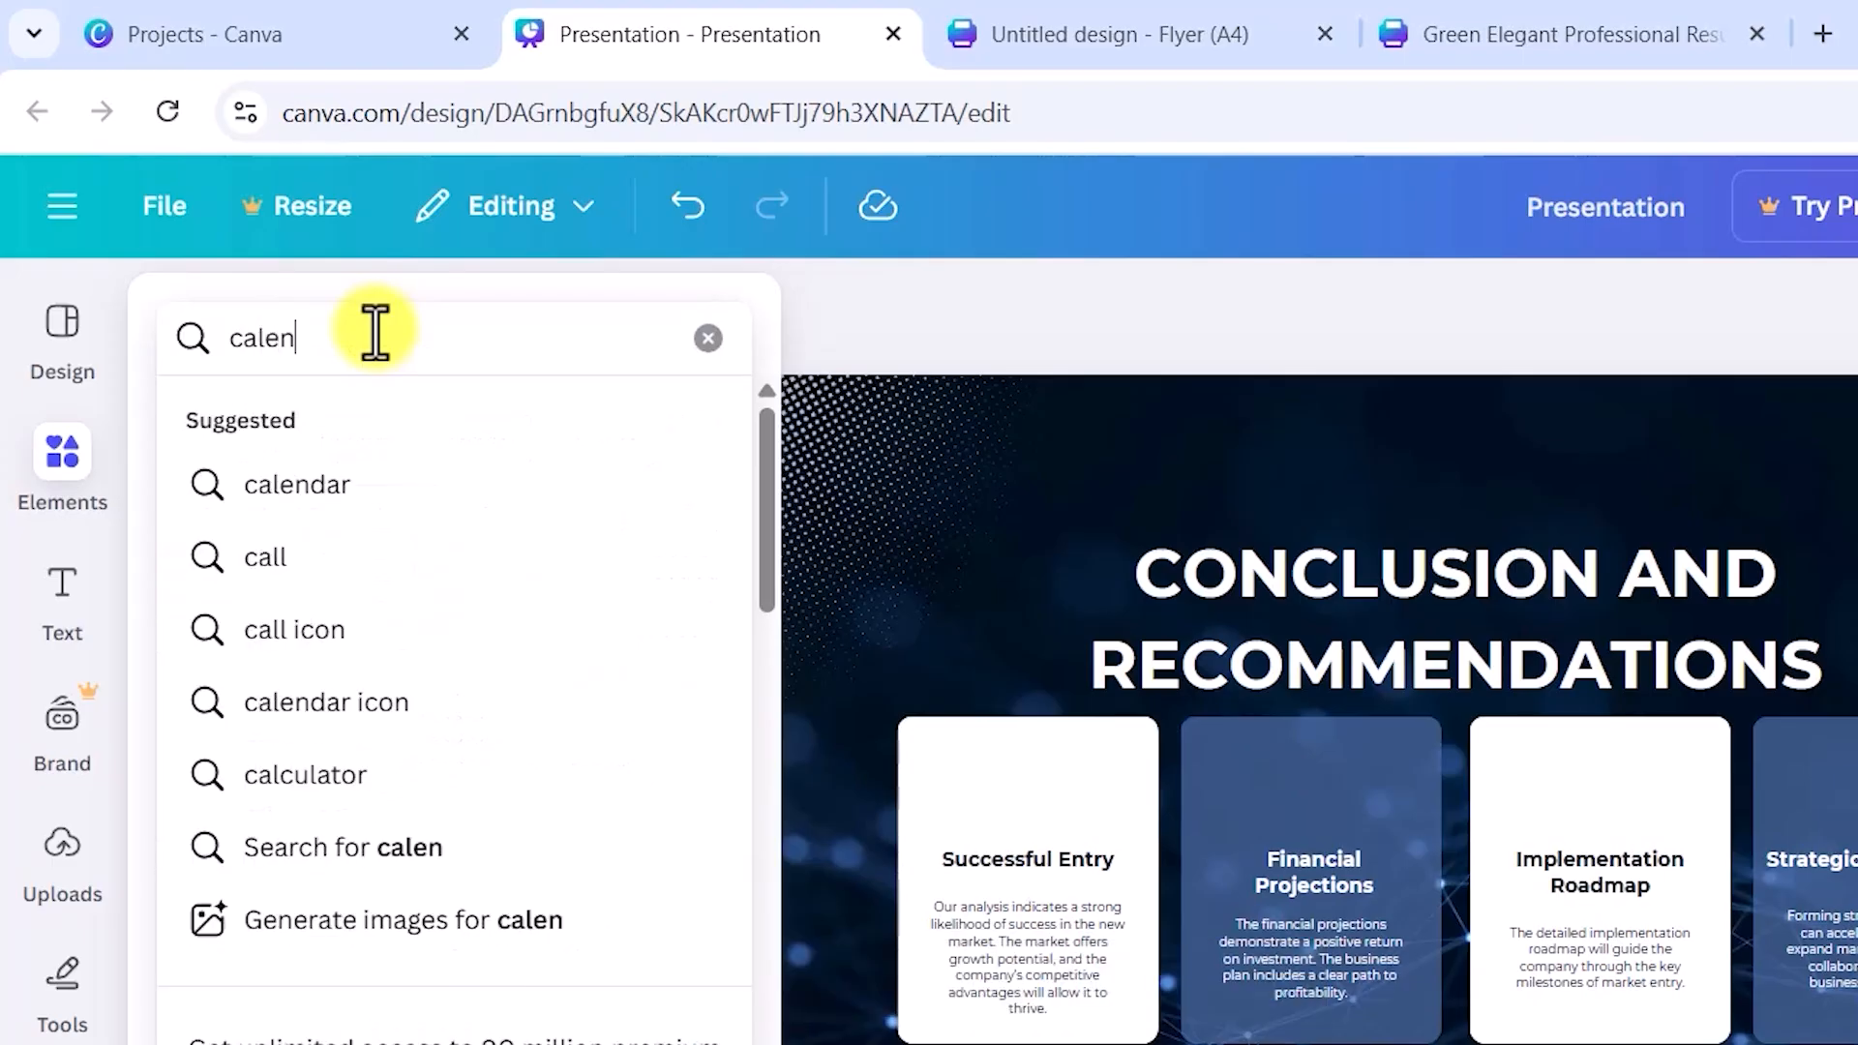
text(der ic)
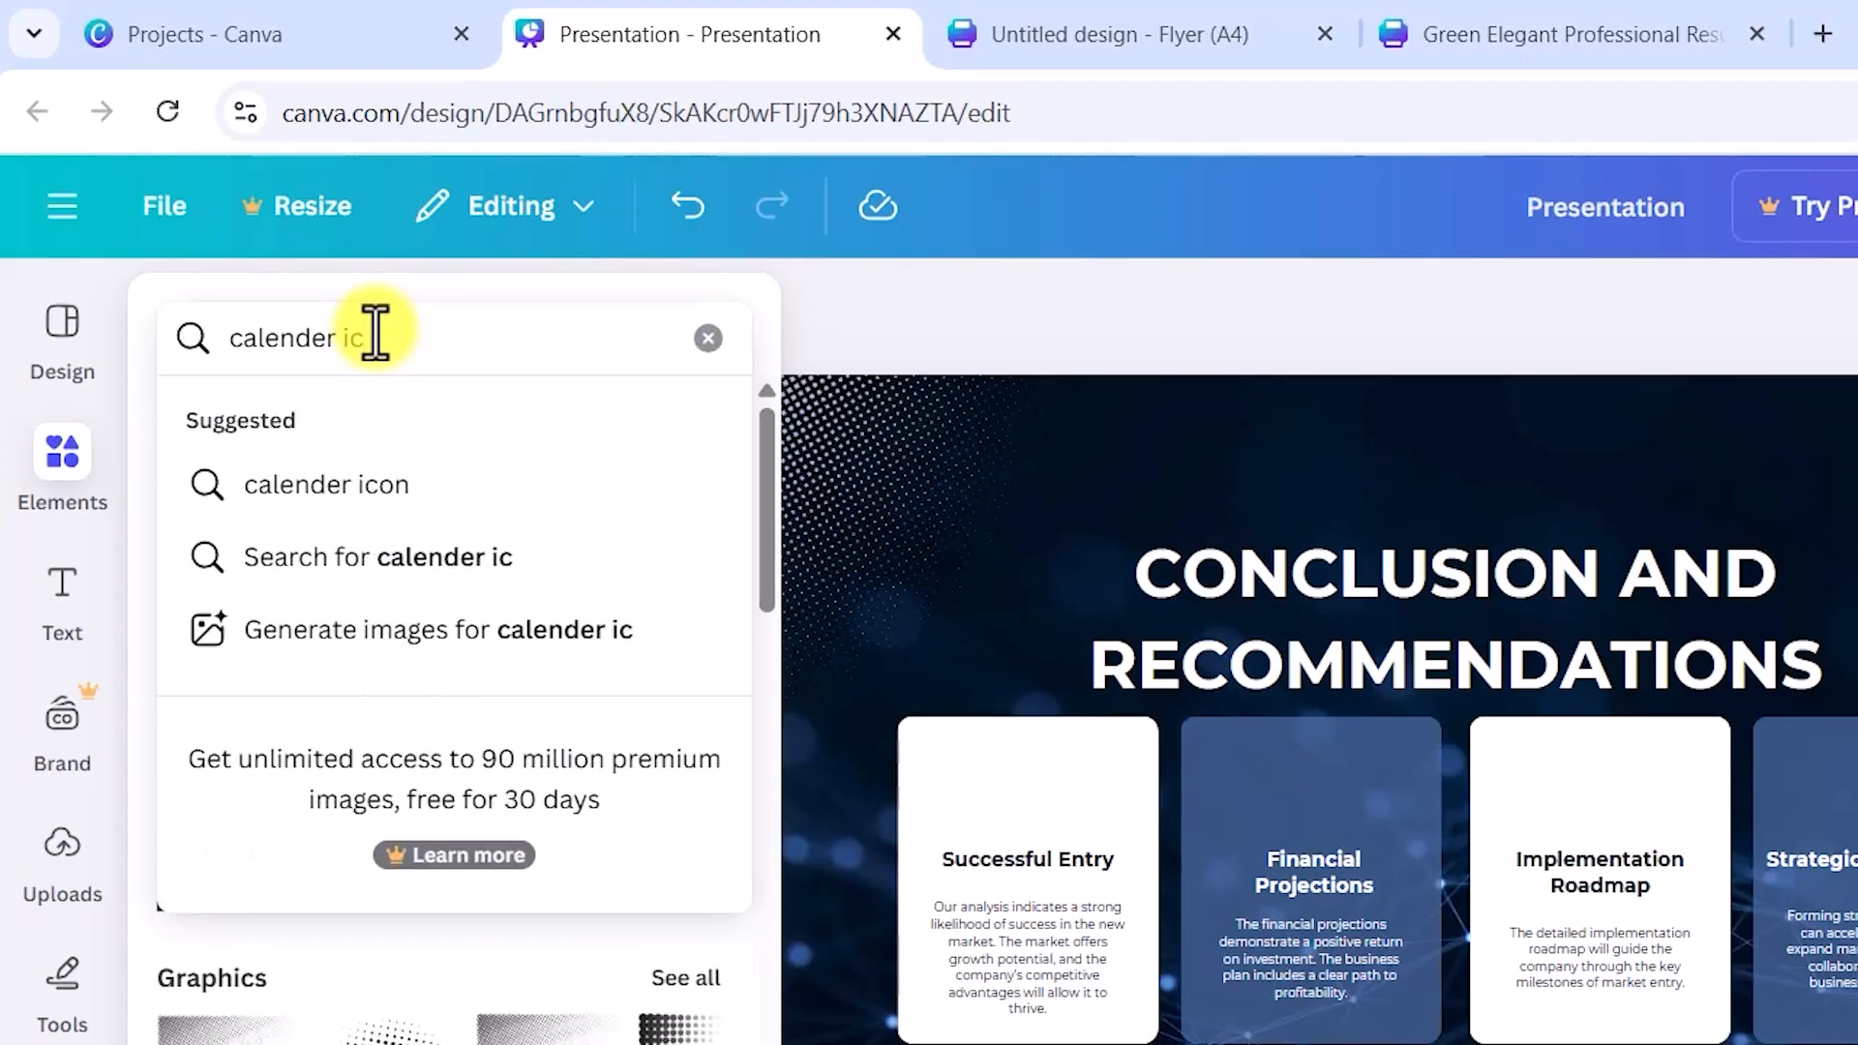
click(368, 484)
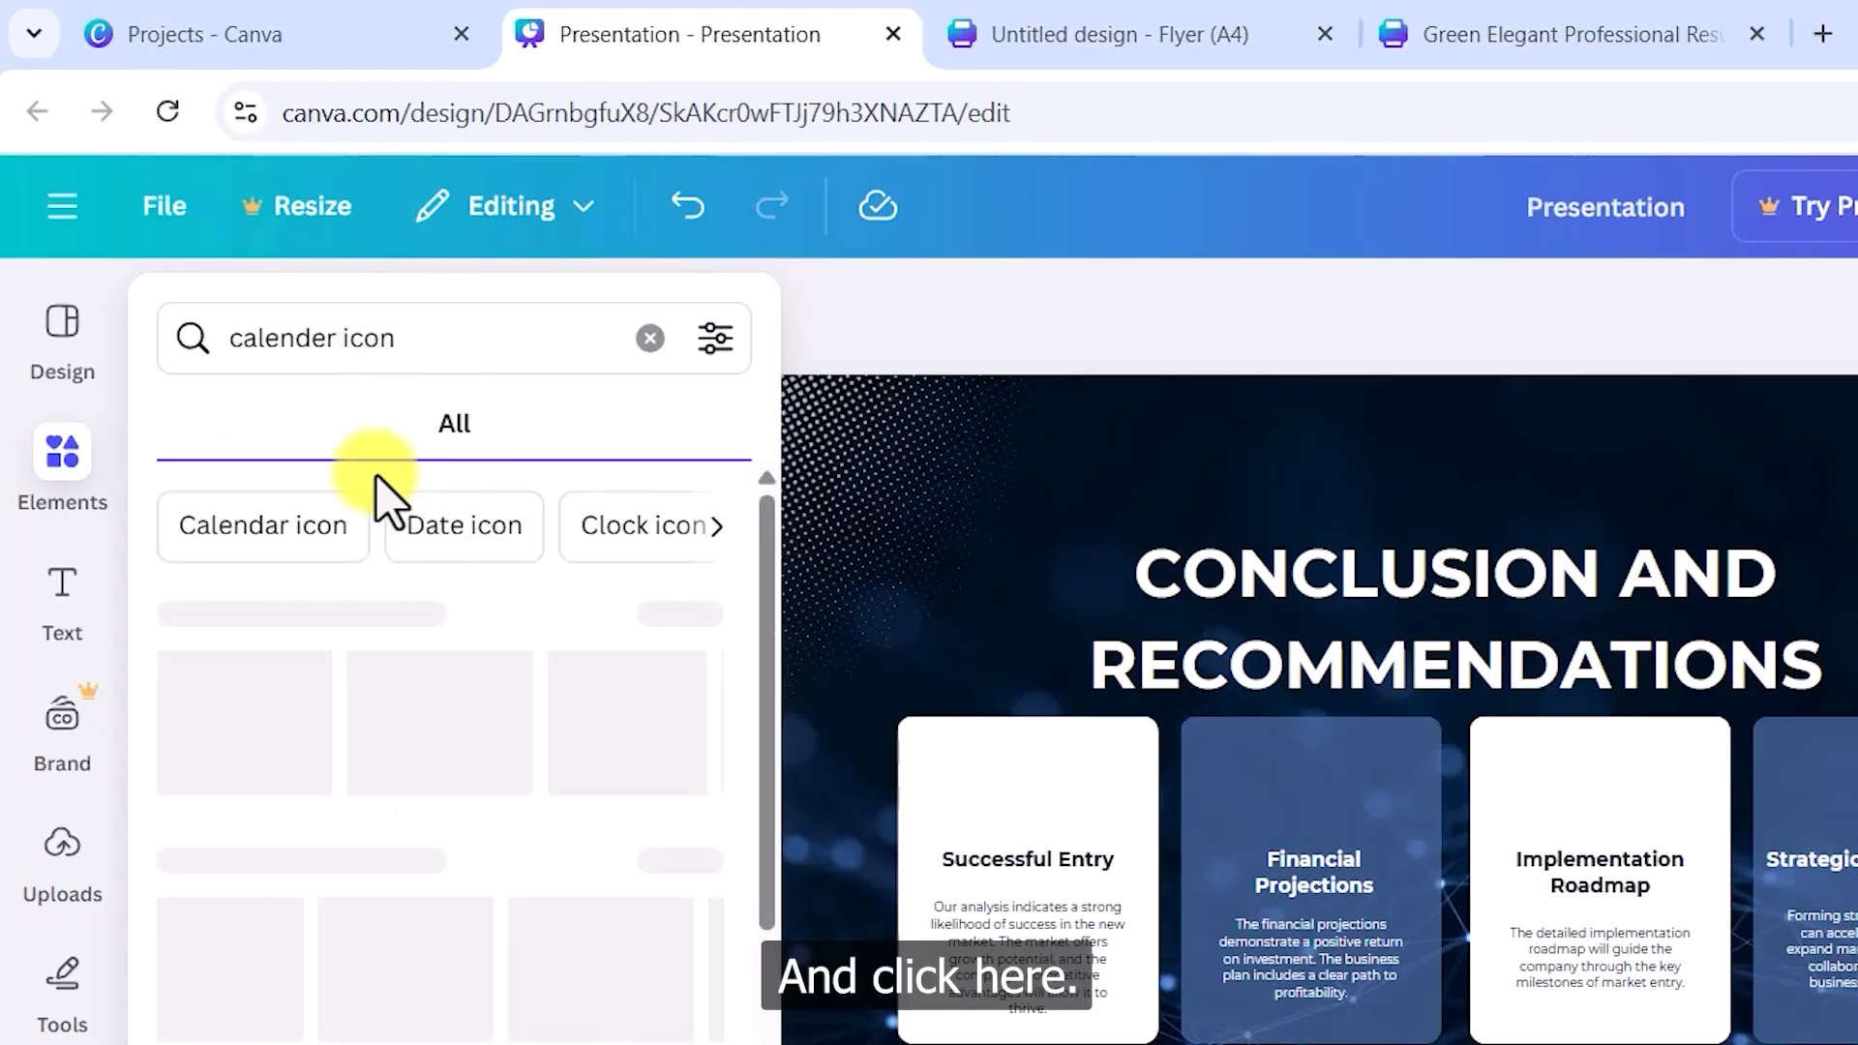
click(300, 428)
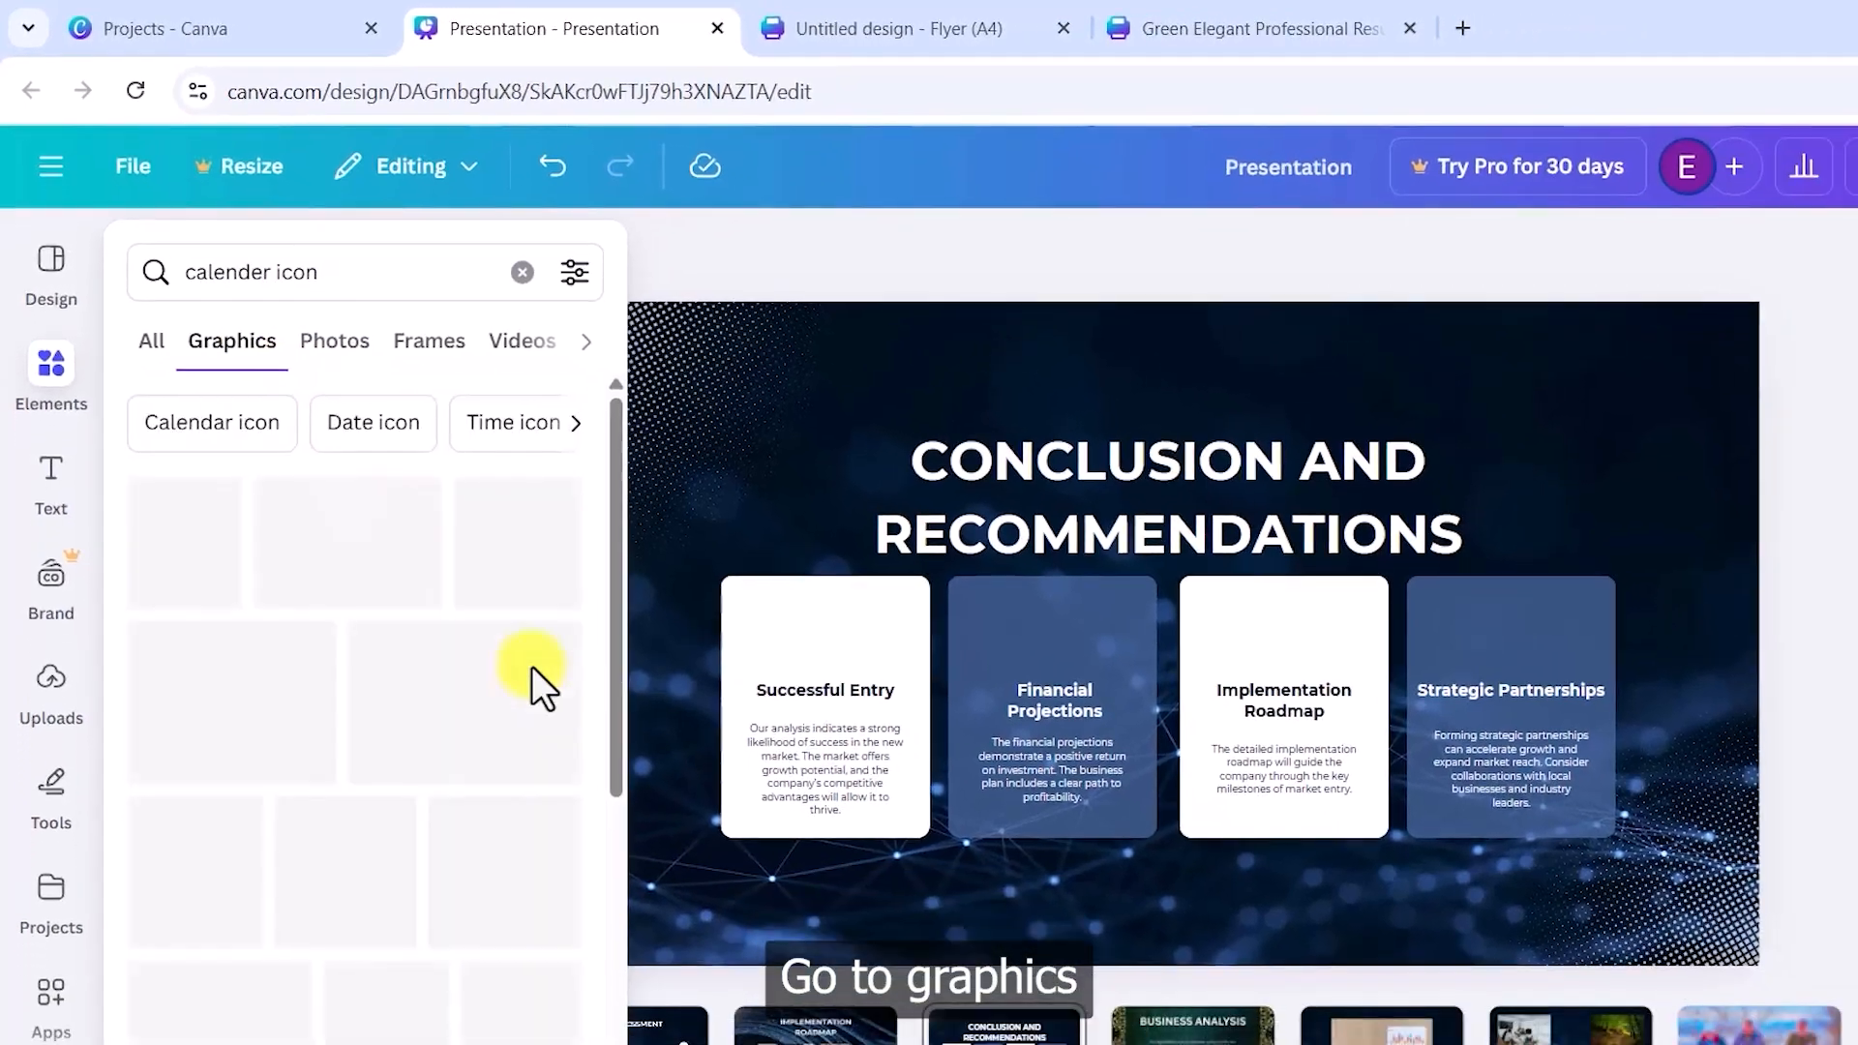
scroll(531, 666, down, 6)
scroll(387, 513, up, 6)
scroll(426, 519, down, 7)
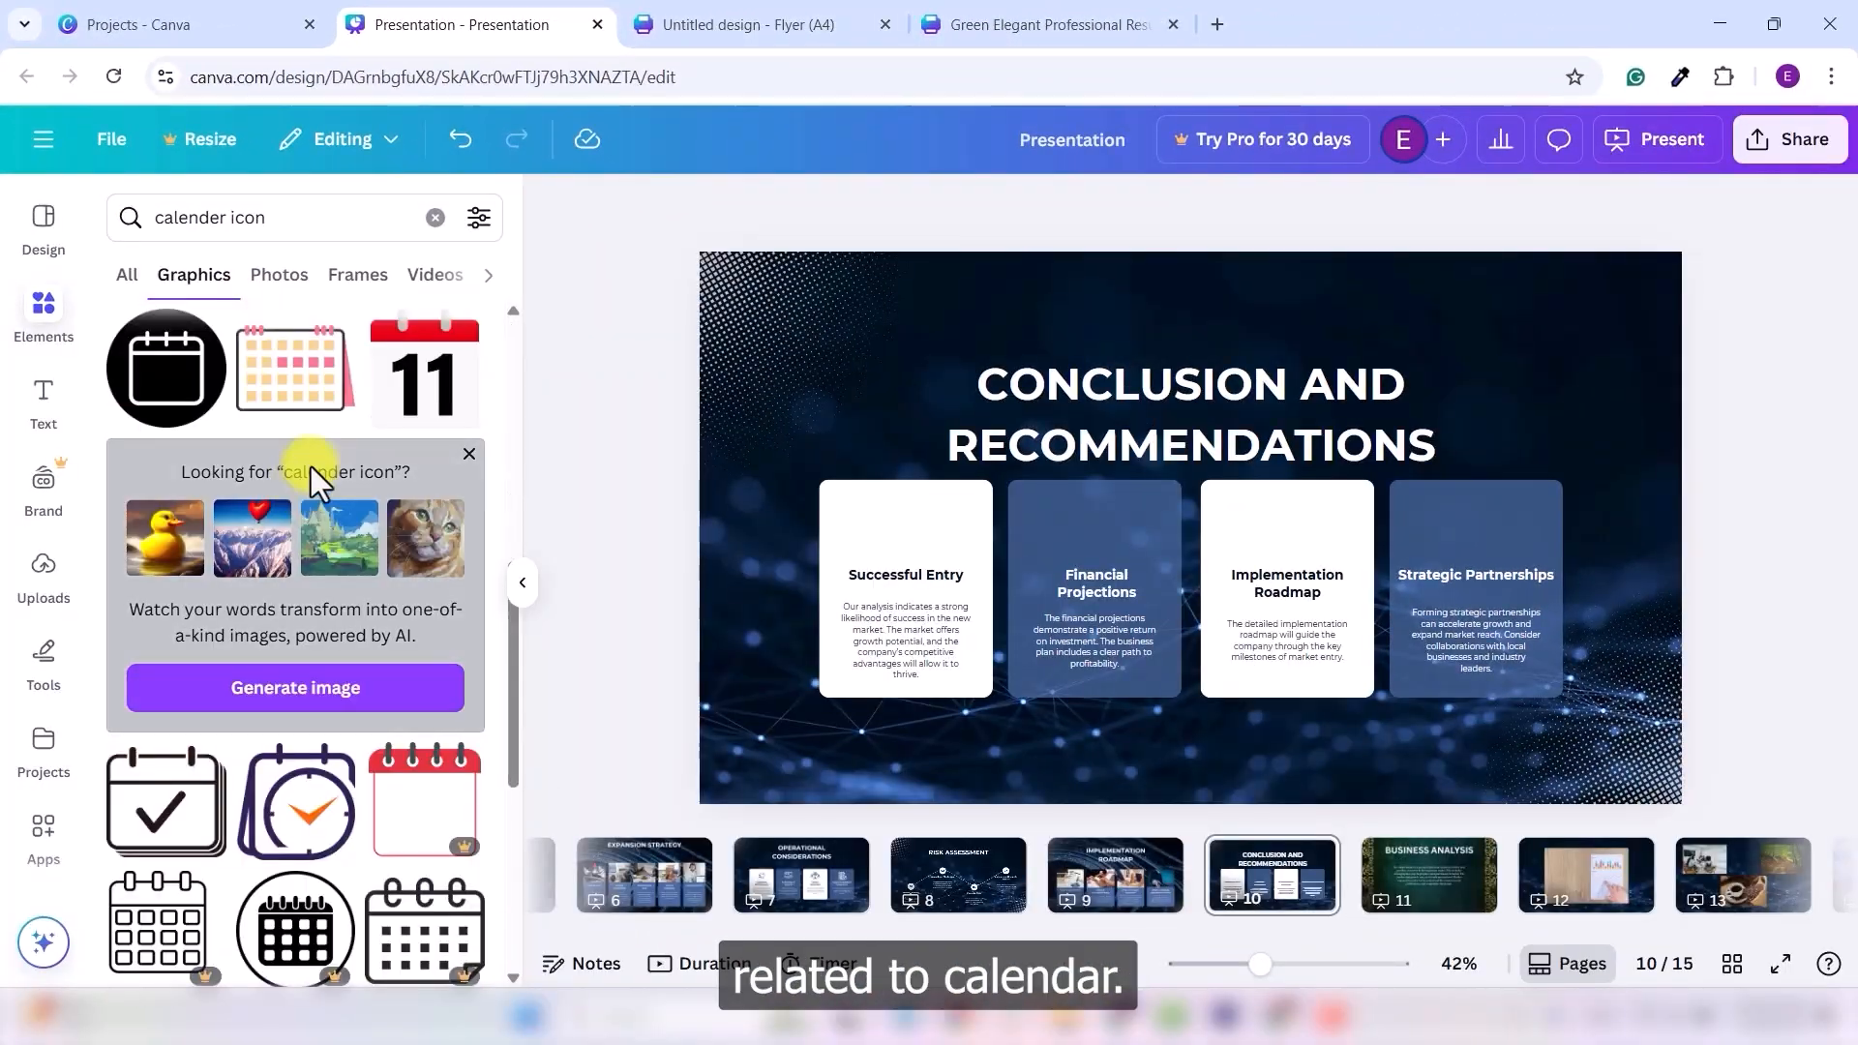
scroll(311, 466, down, 5)
scroll(416, 427, up, 2)
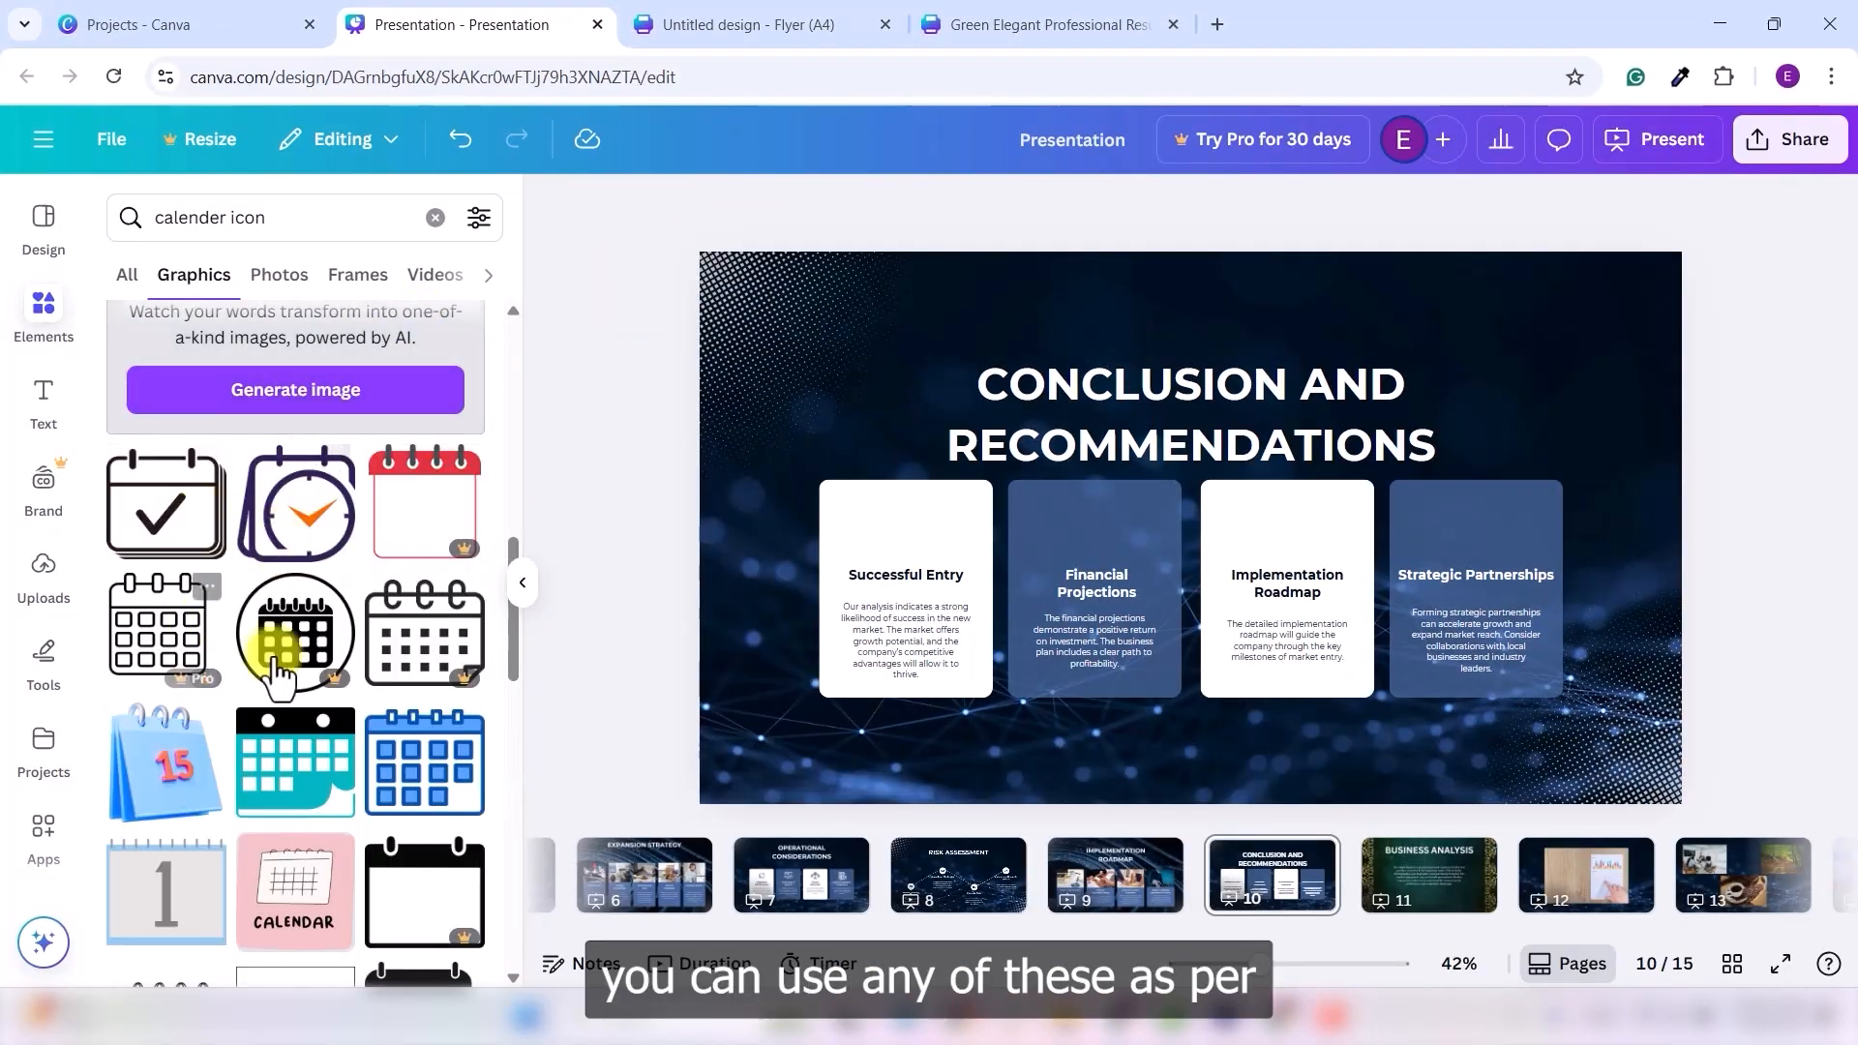
scroll(290, 668, down, 4)
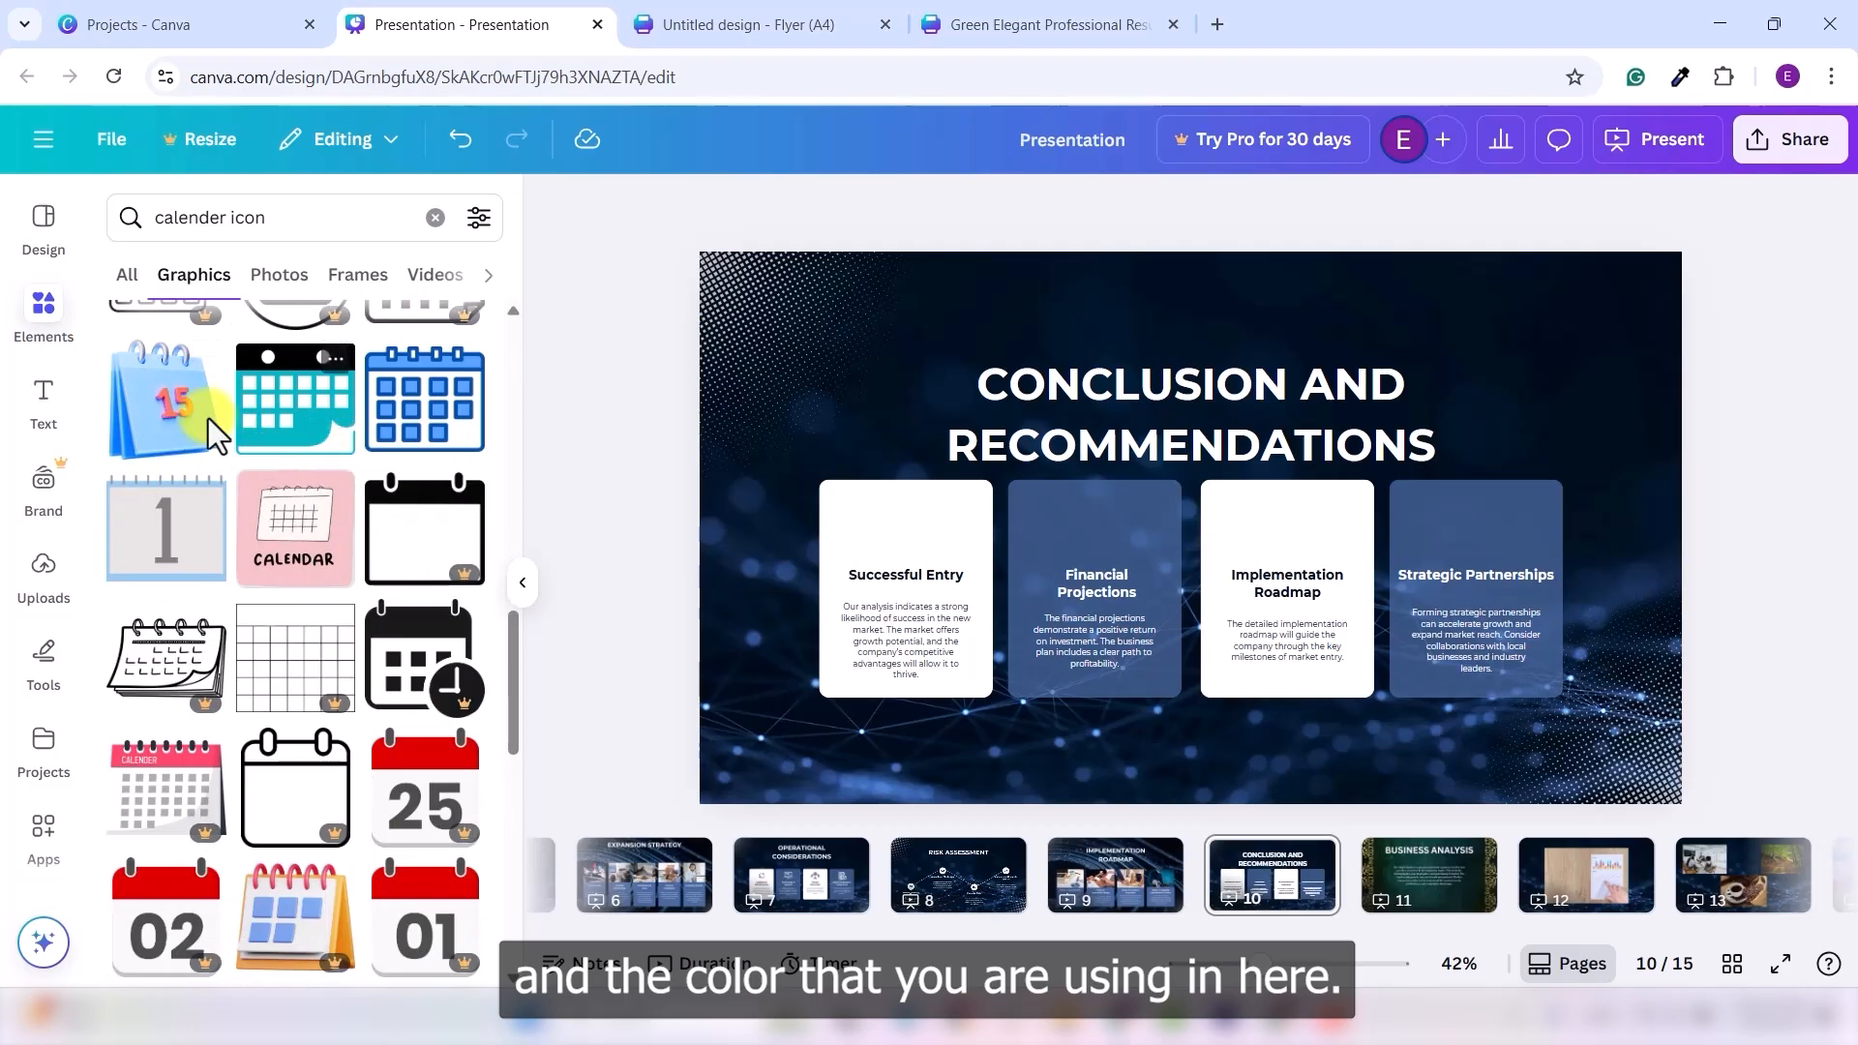
scroll(339, 605, down, 3)
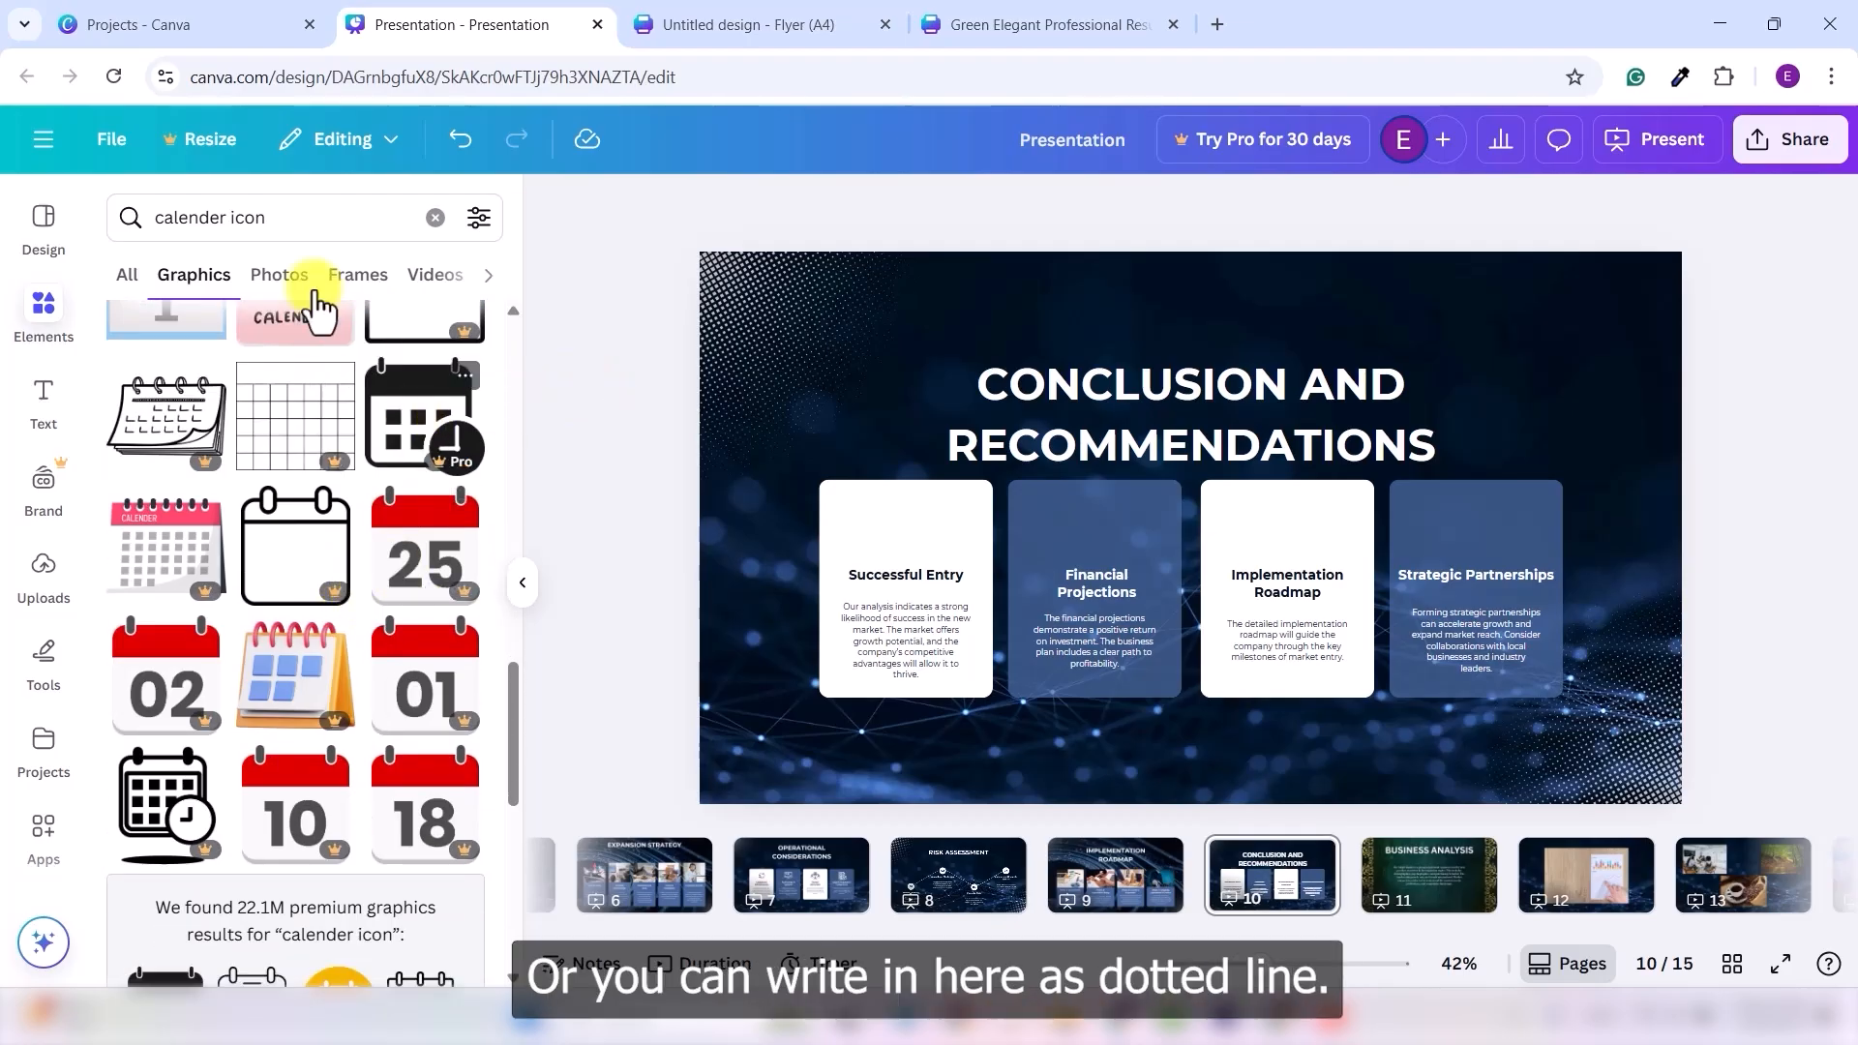
double_click(265, 213)
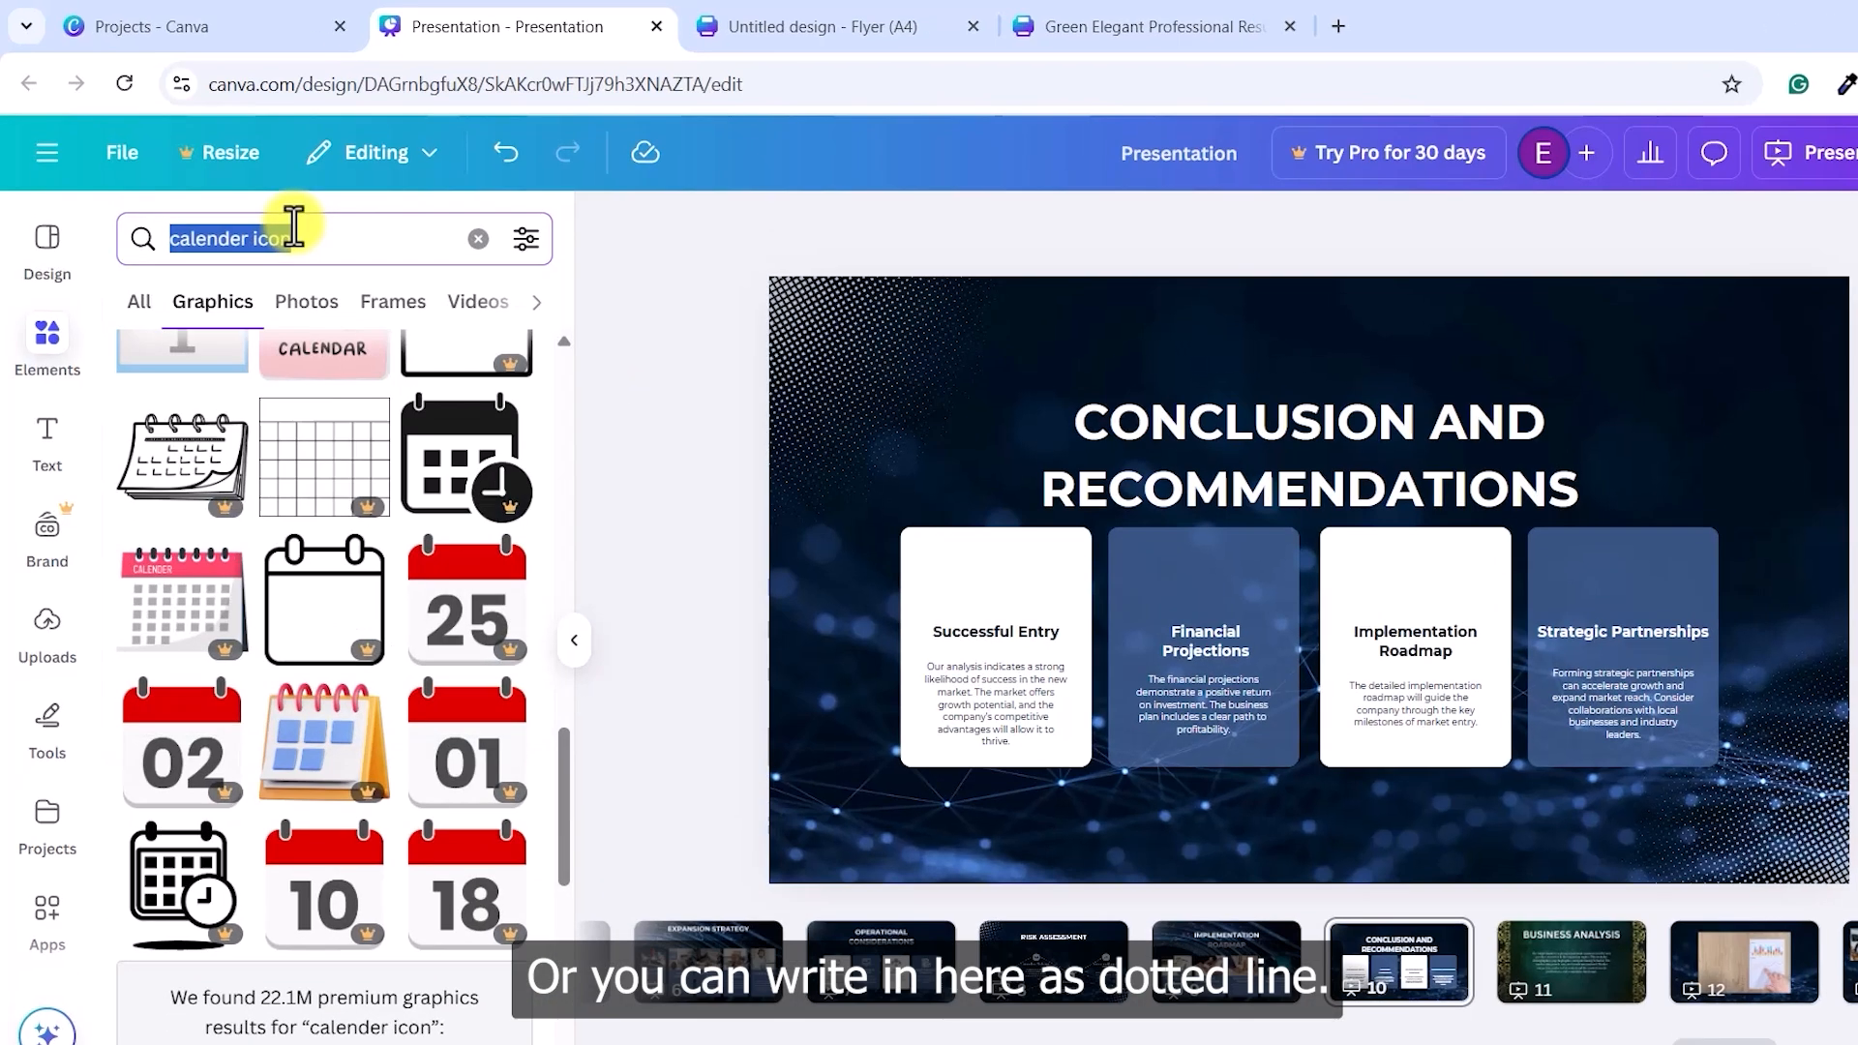
- Search 'dotted line' graphics, browse the styles, then start typing 'rounded' as the next search
text(dotted)
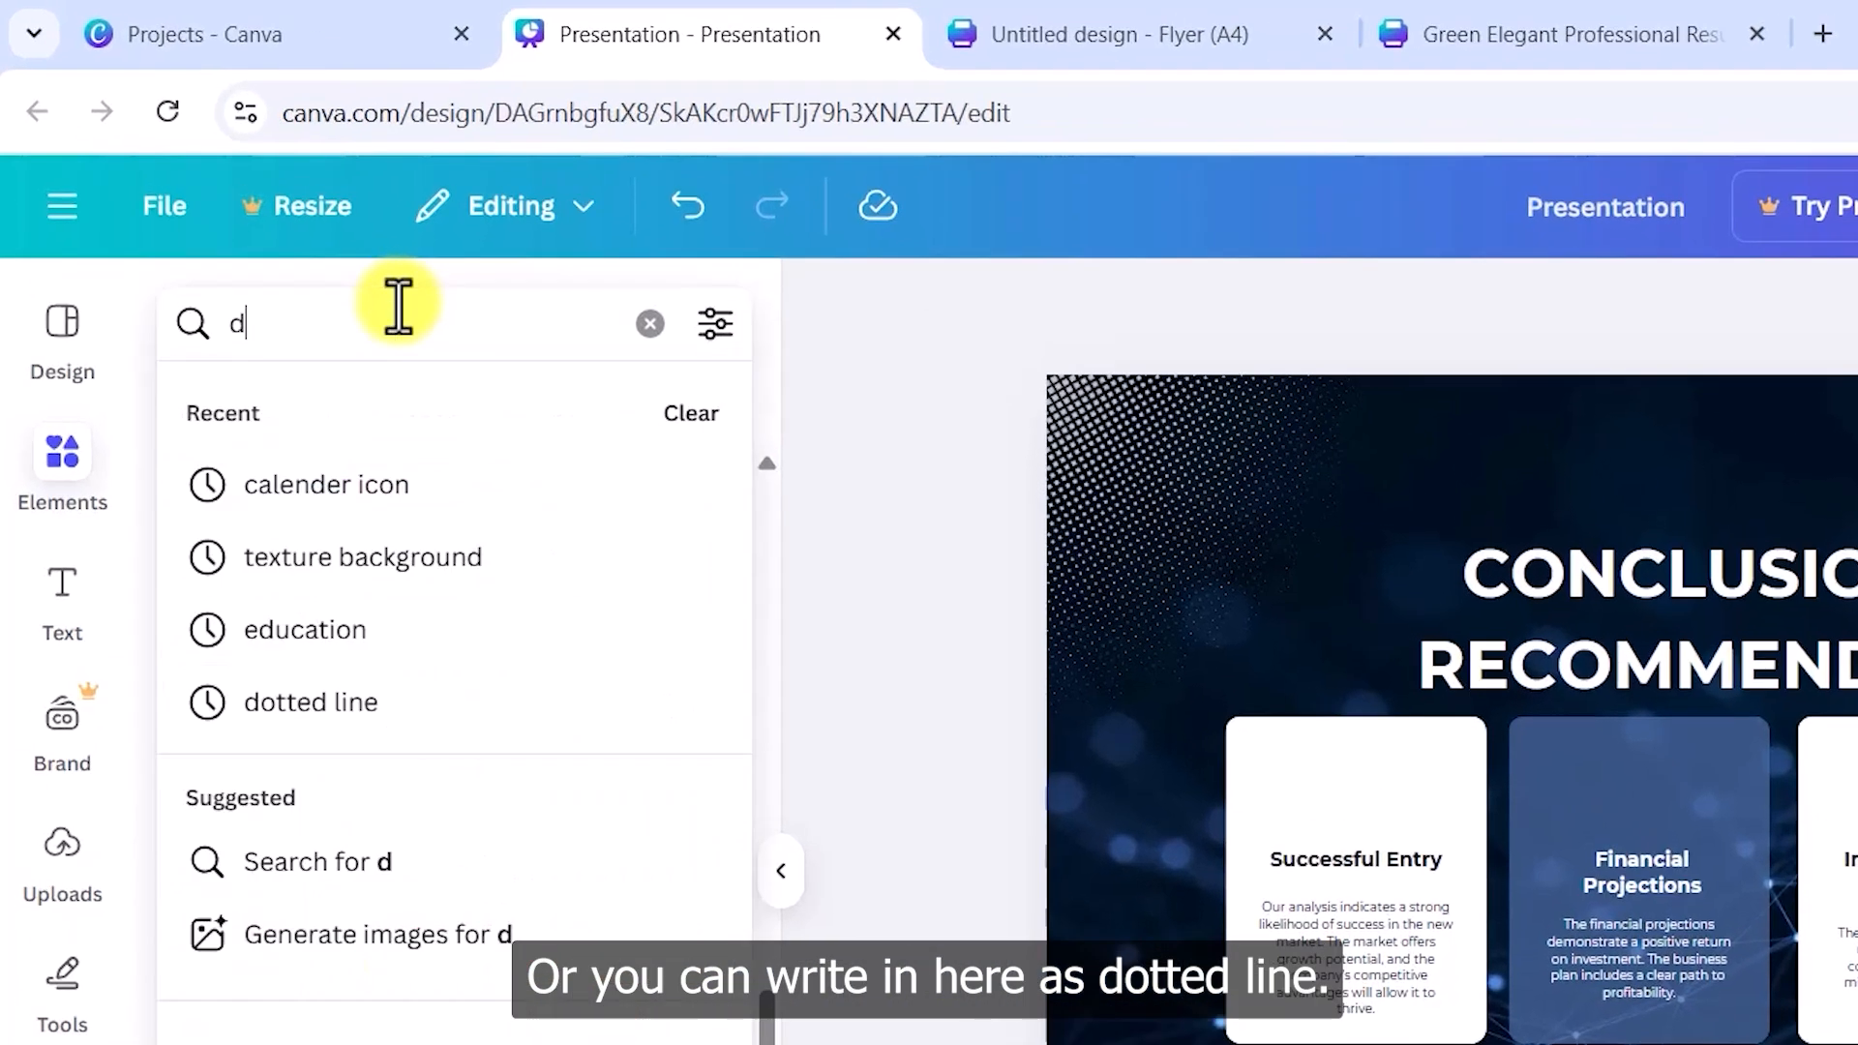
text( line)
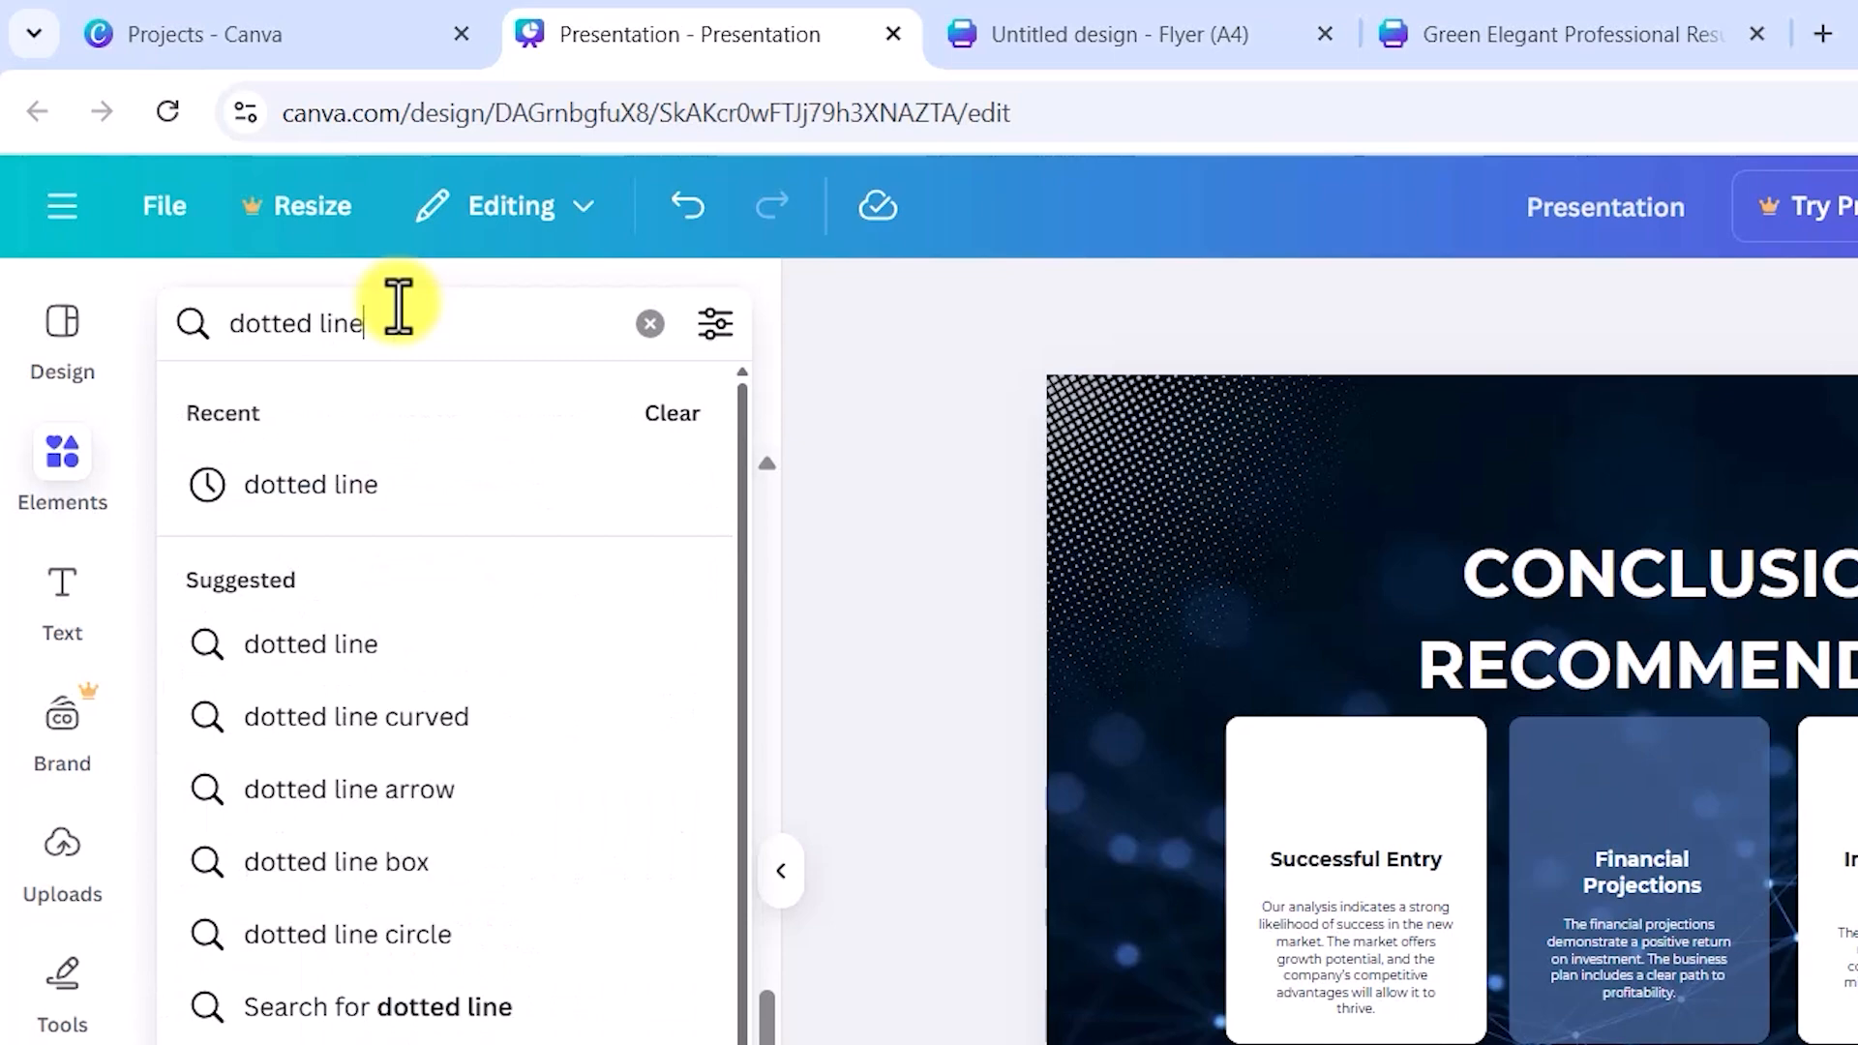
click(367, 488)
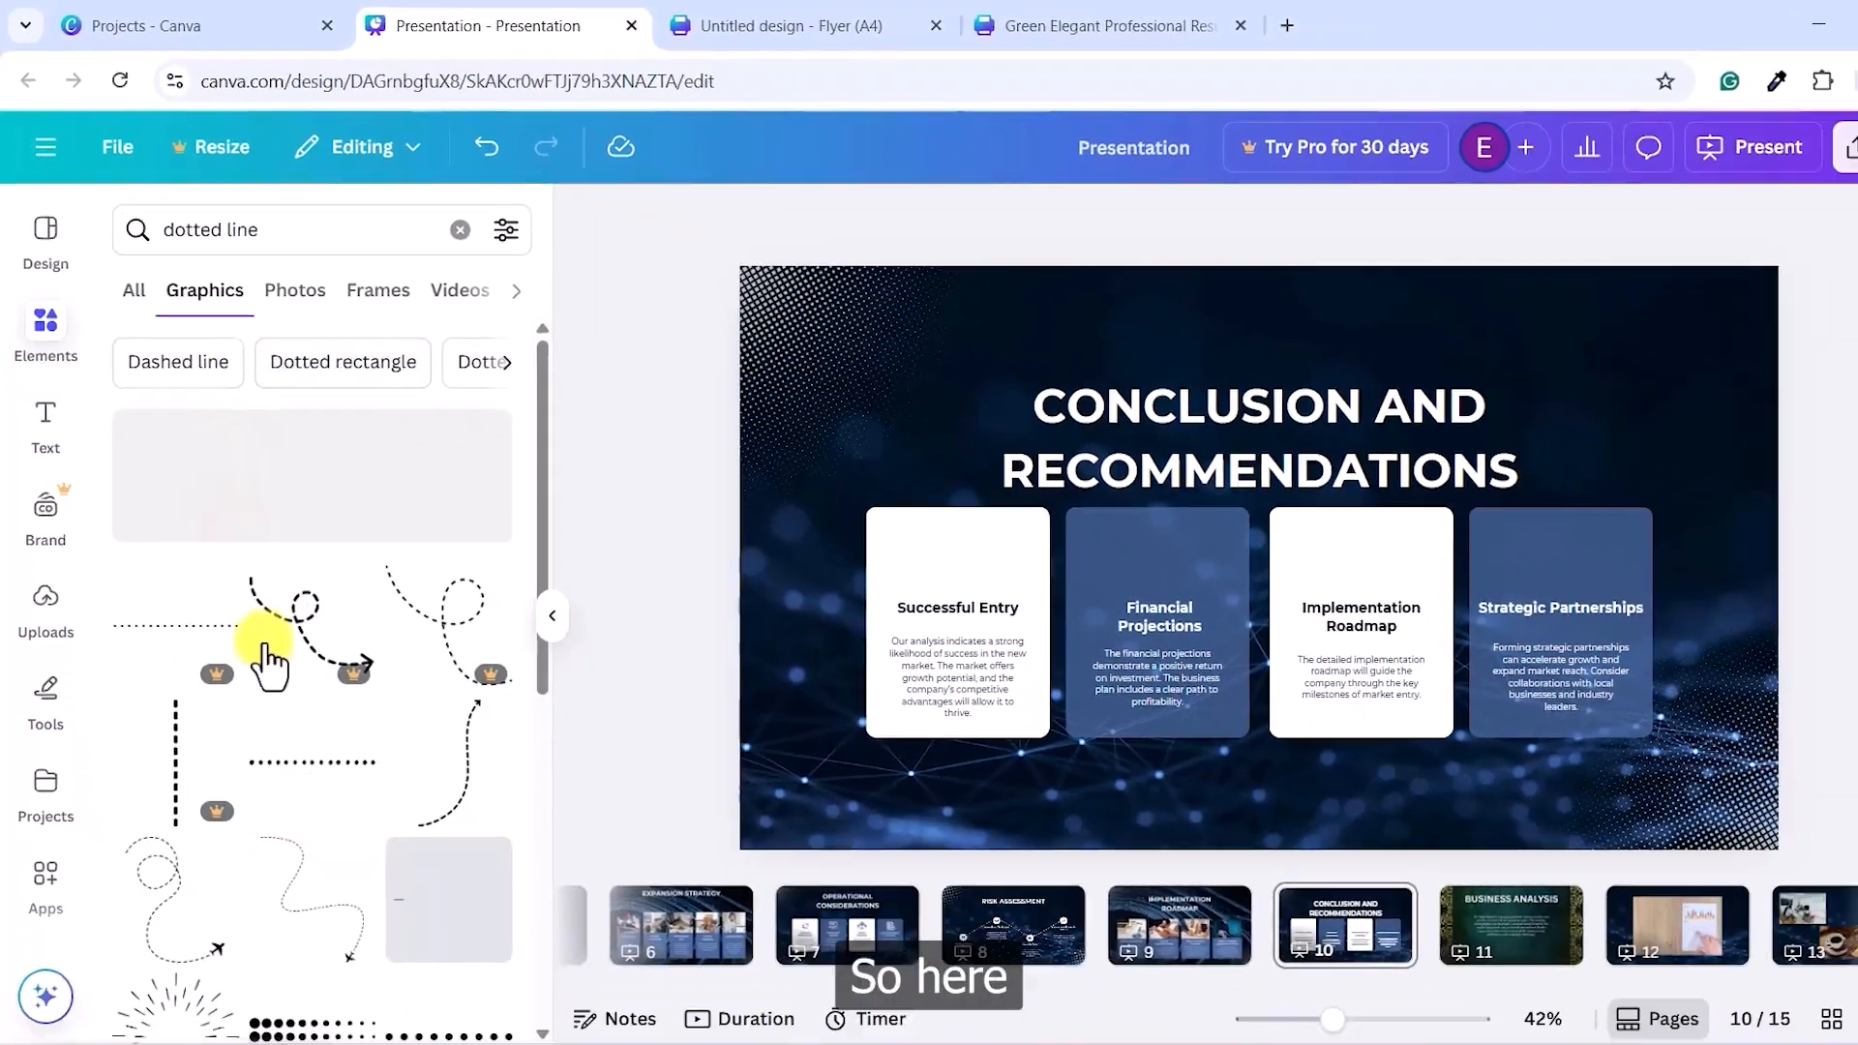
scroll(341, 596, down, 5)
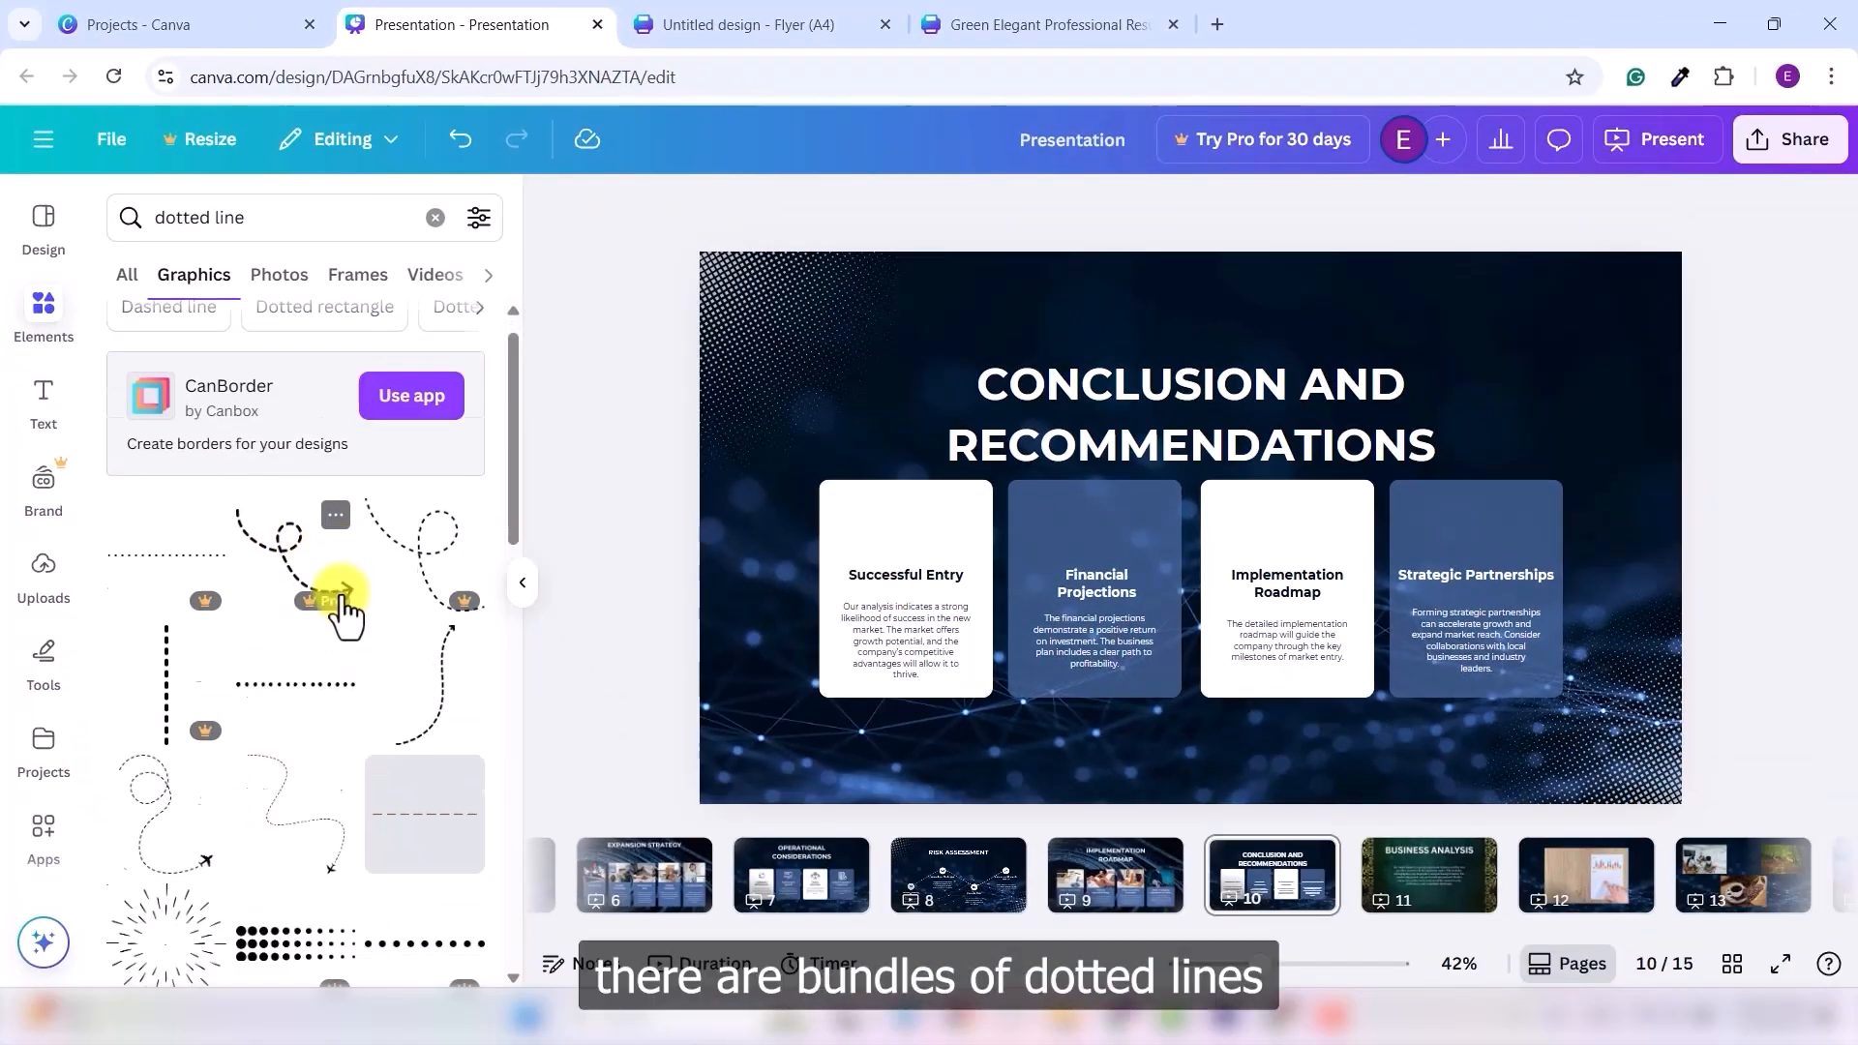
scroll(303, 622, up, 5)
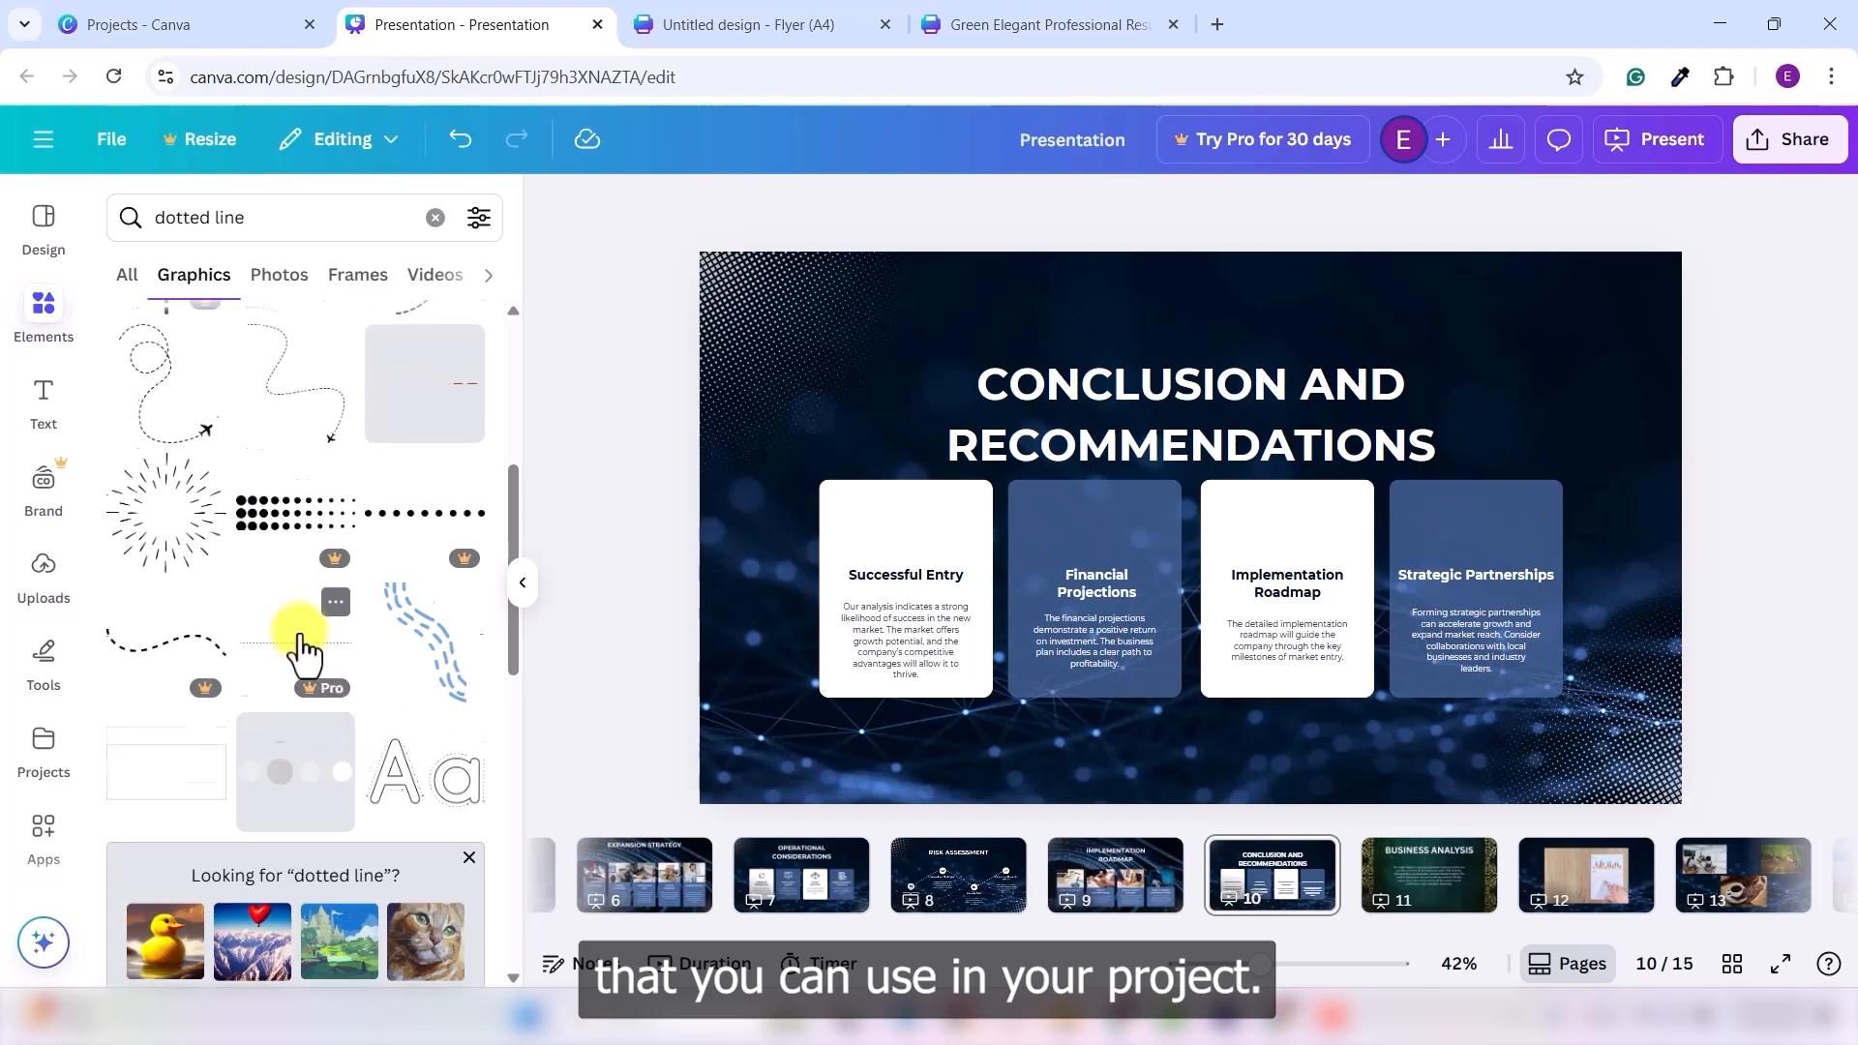
click(283, 217)
text(rounded)
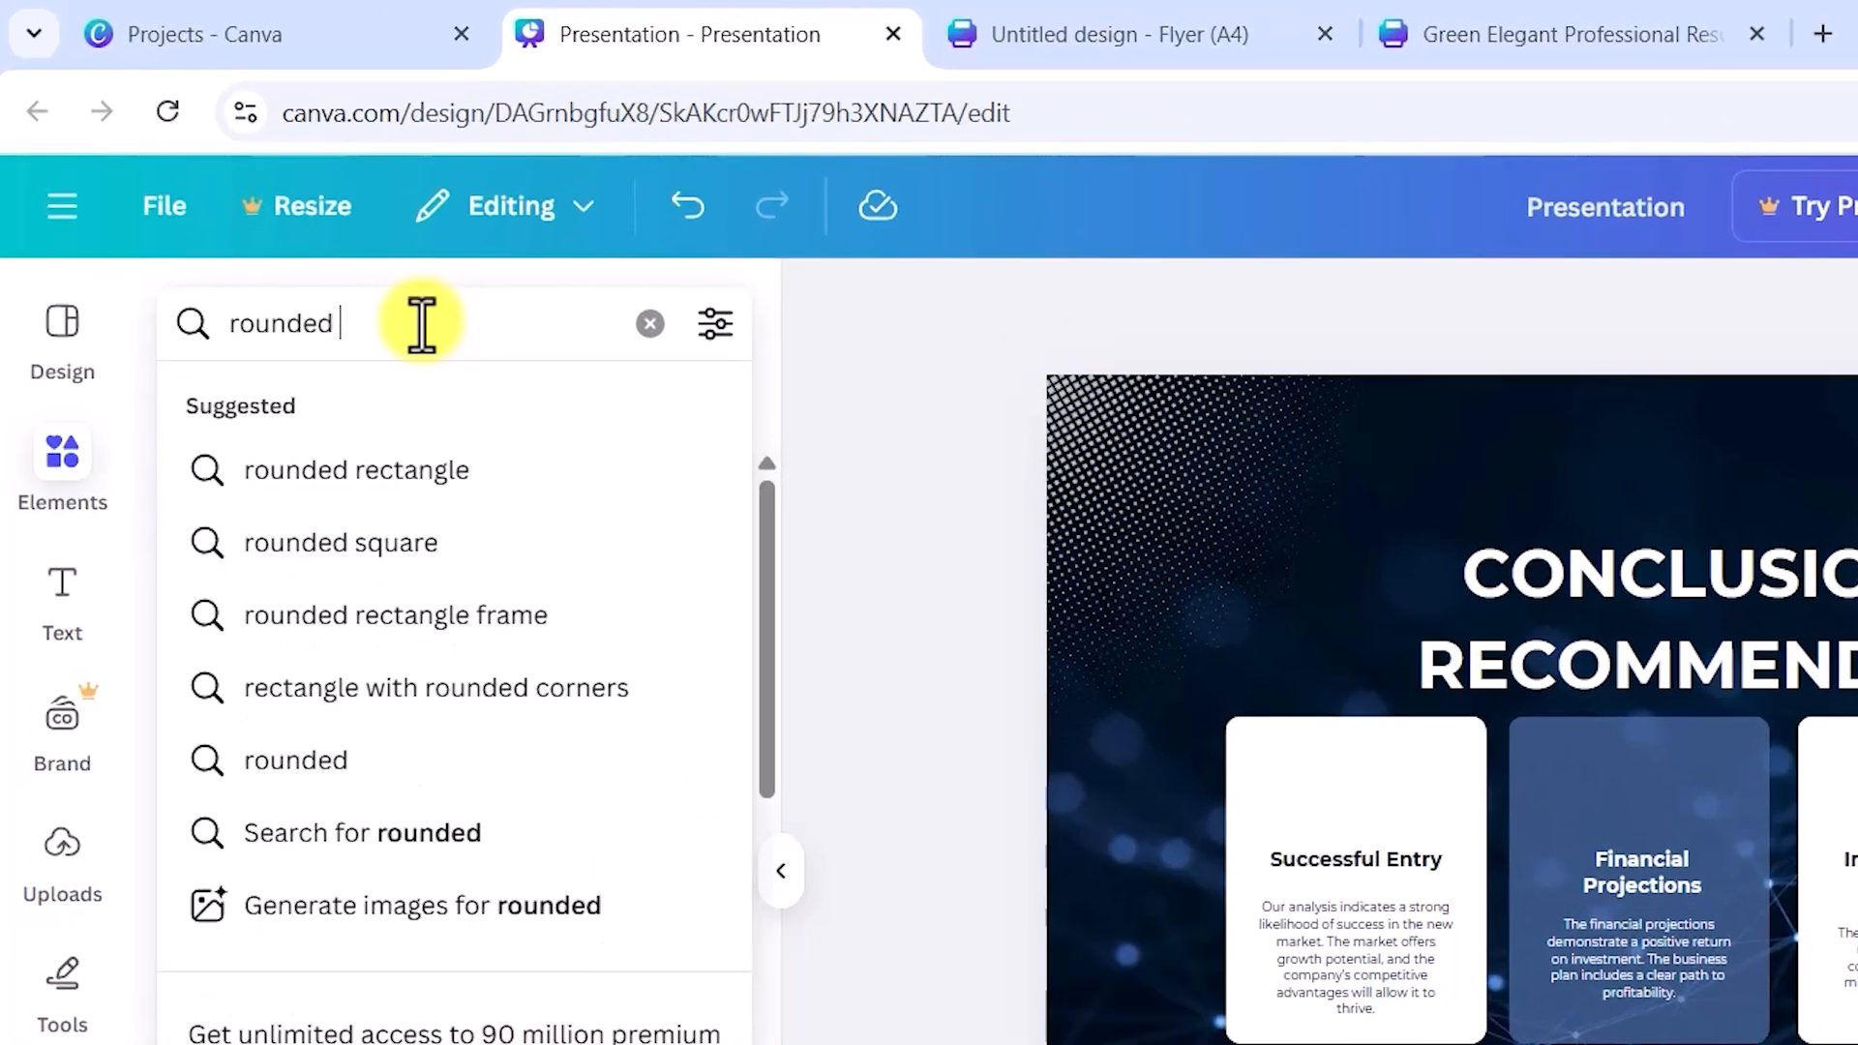
- Run the 'rounded rectangle' search and scroll through the rounded-rectangle graphics
click(394, 470)
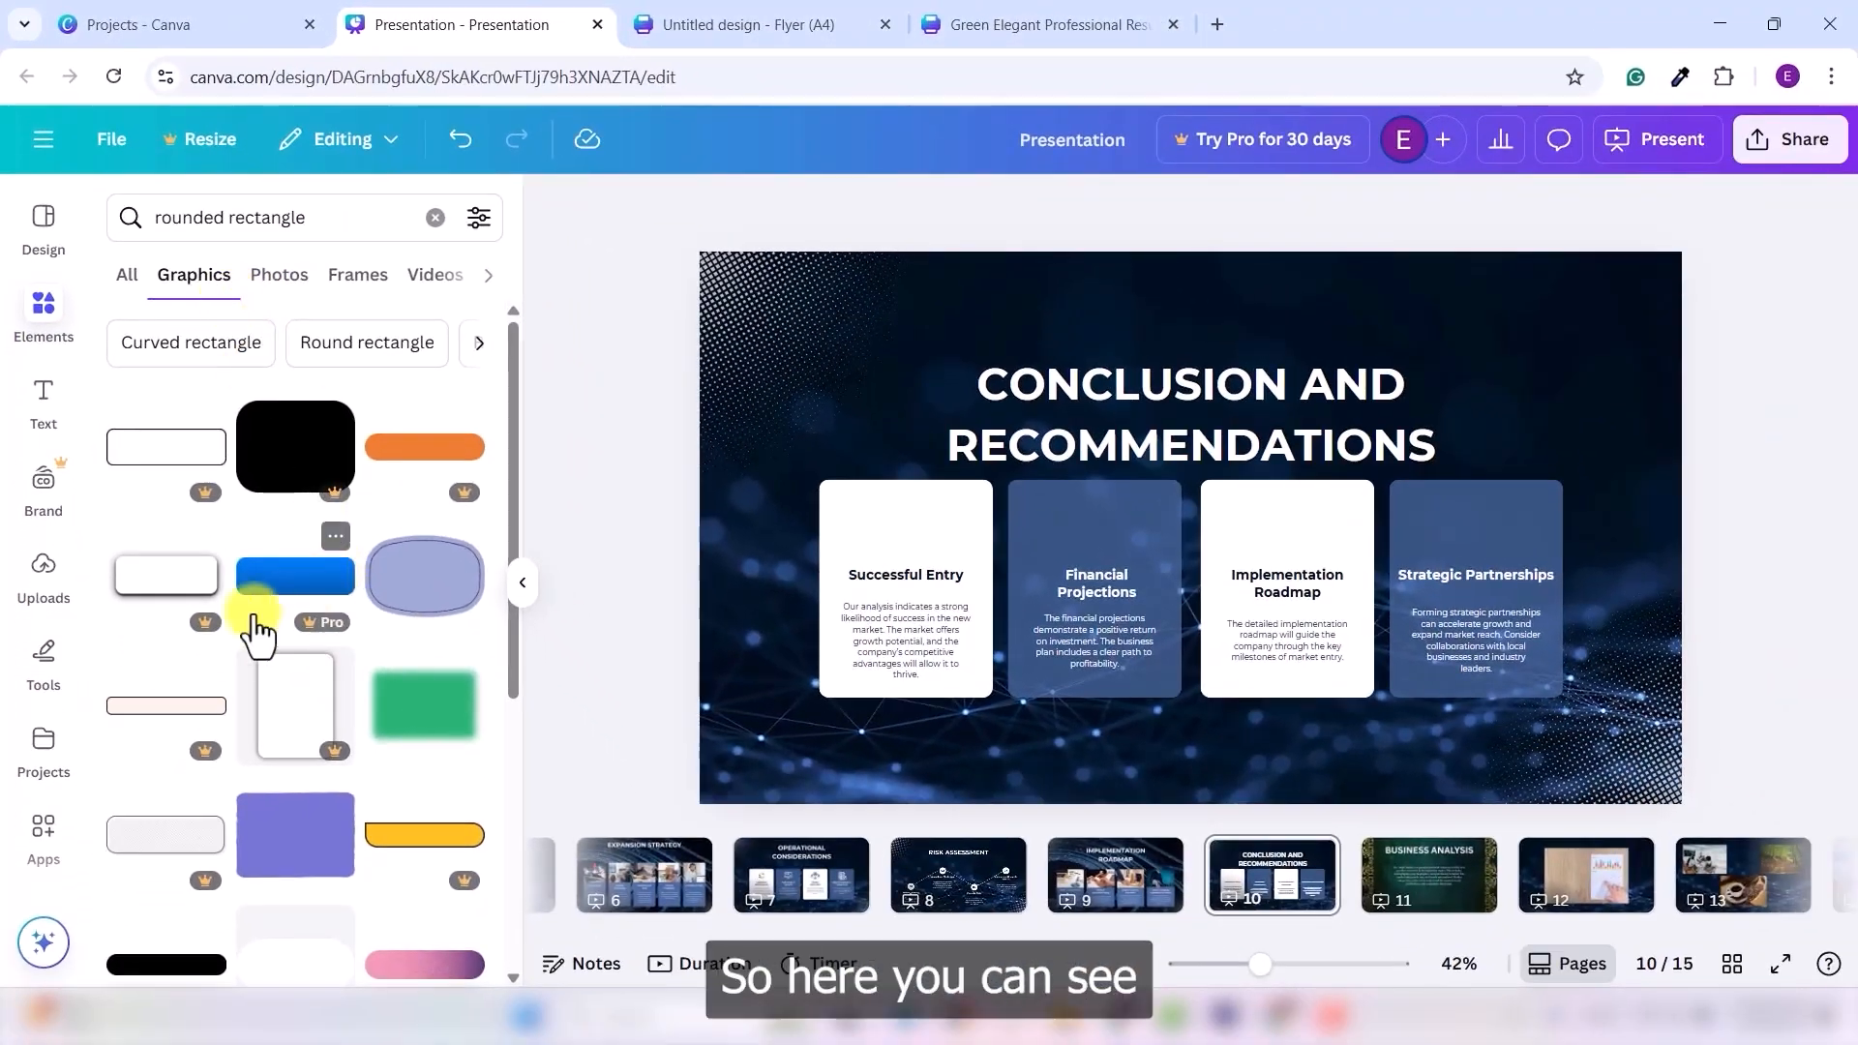
scroll(334, 852, down, 3)
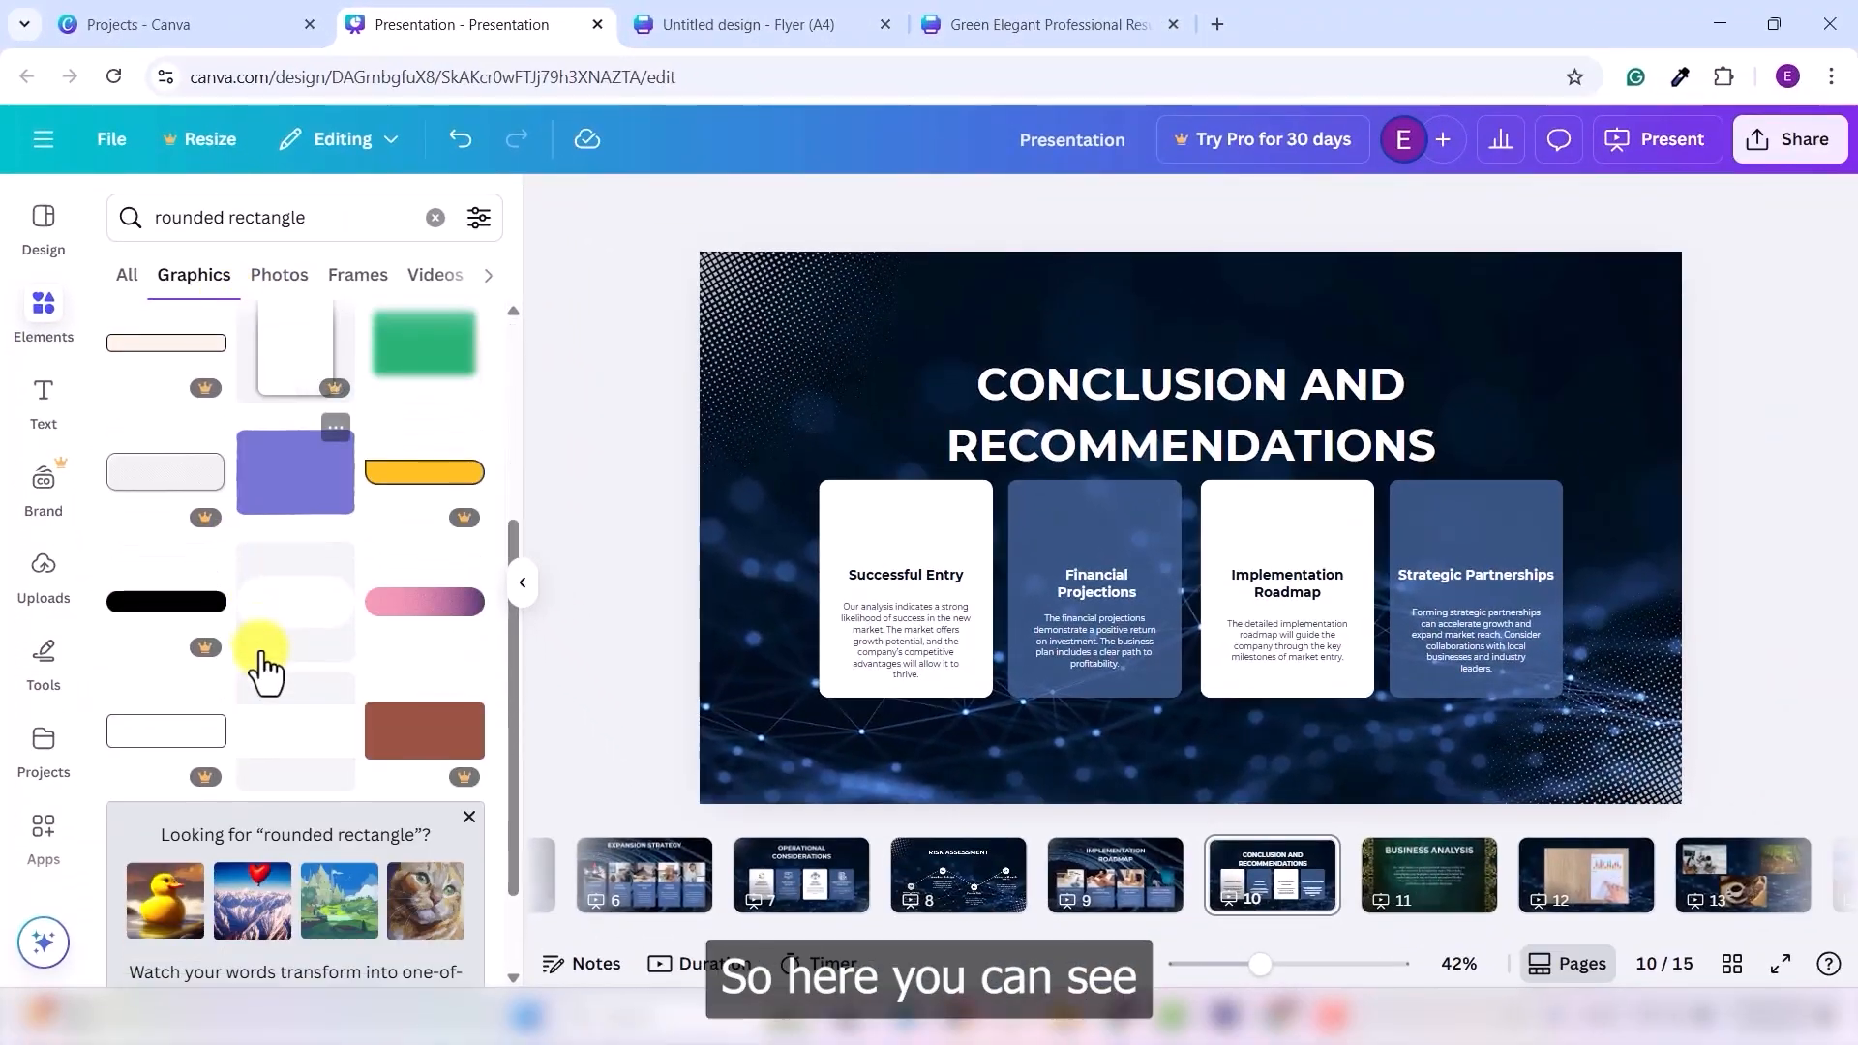
scroll(341, 675, down, 5)
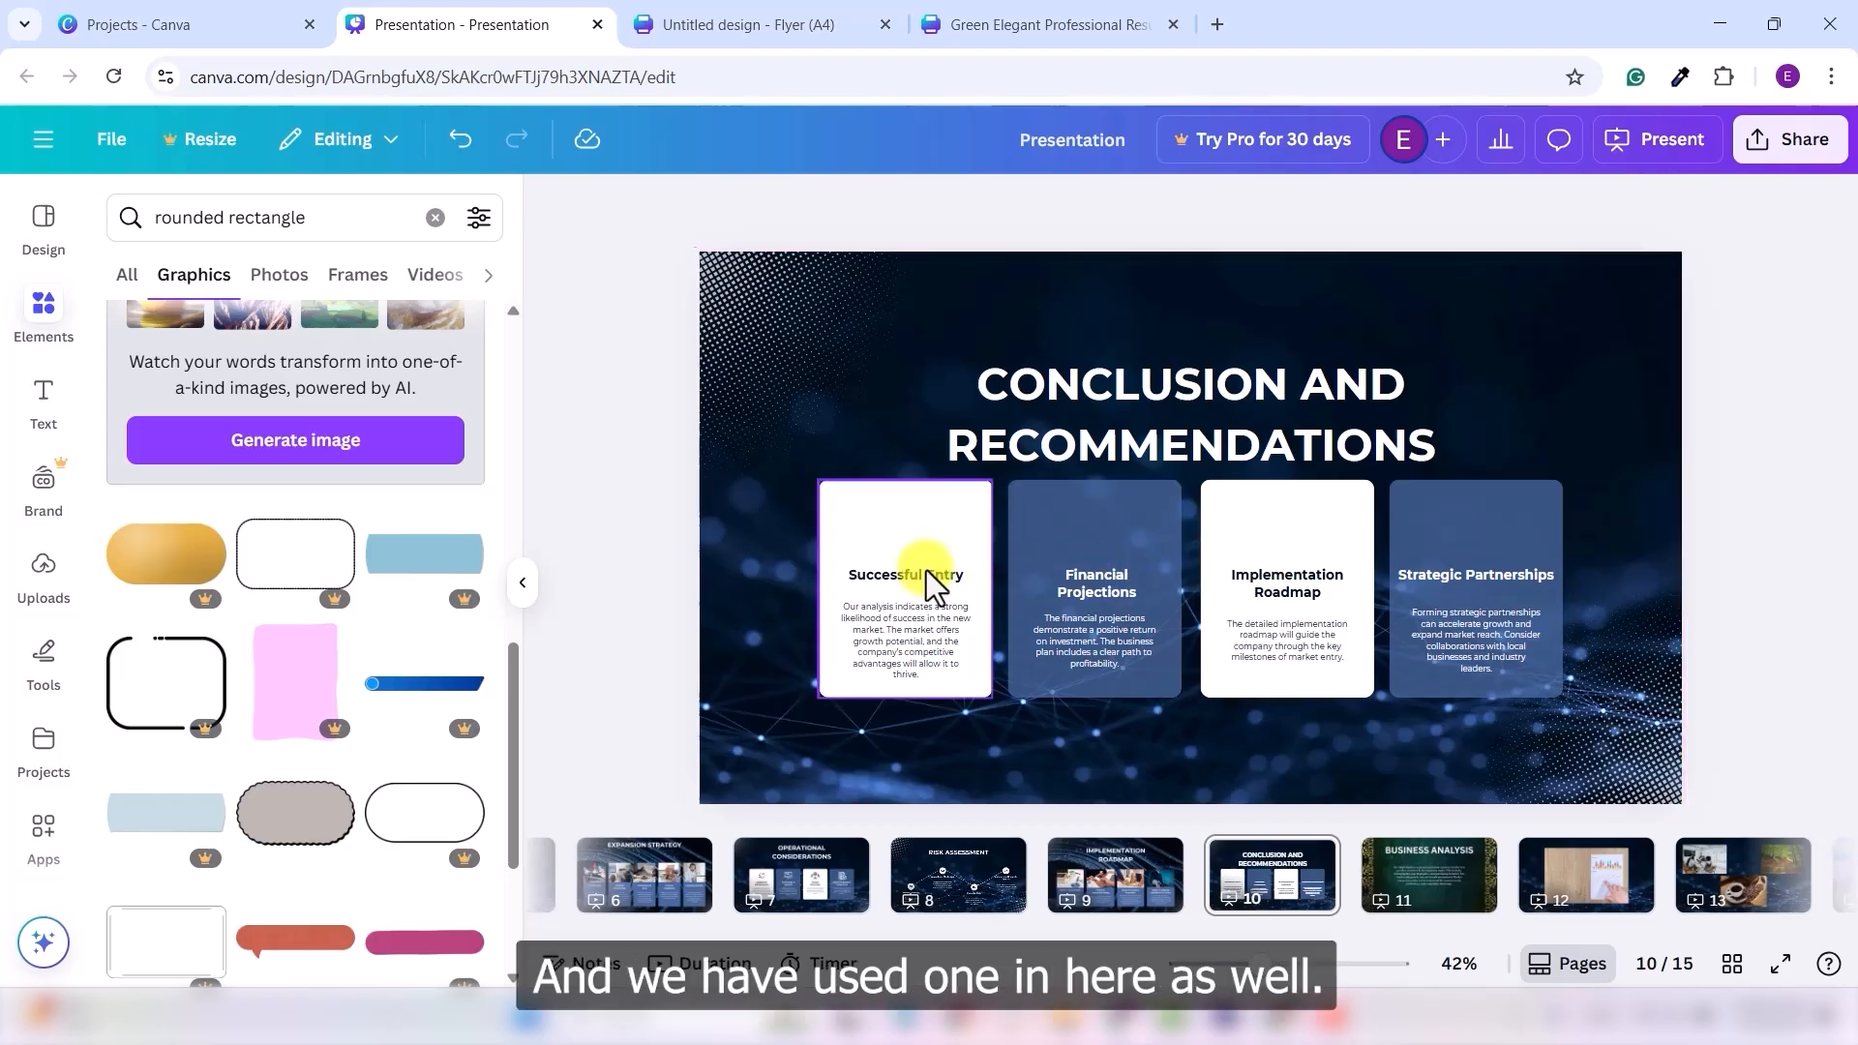
scroll(889, 563, up, 5)
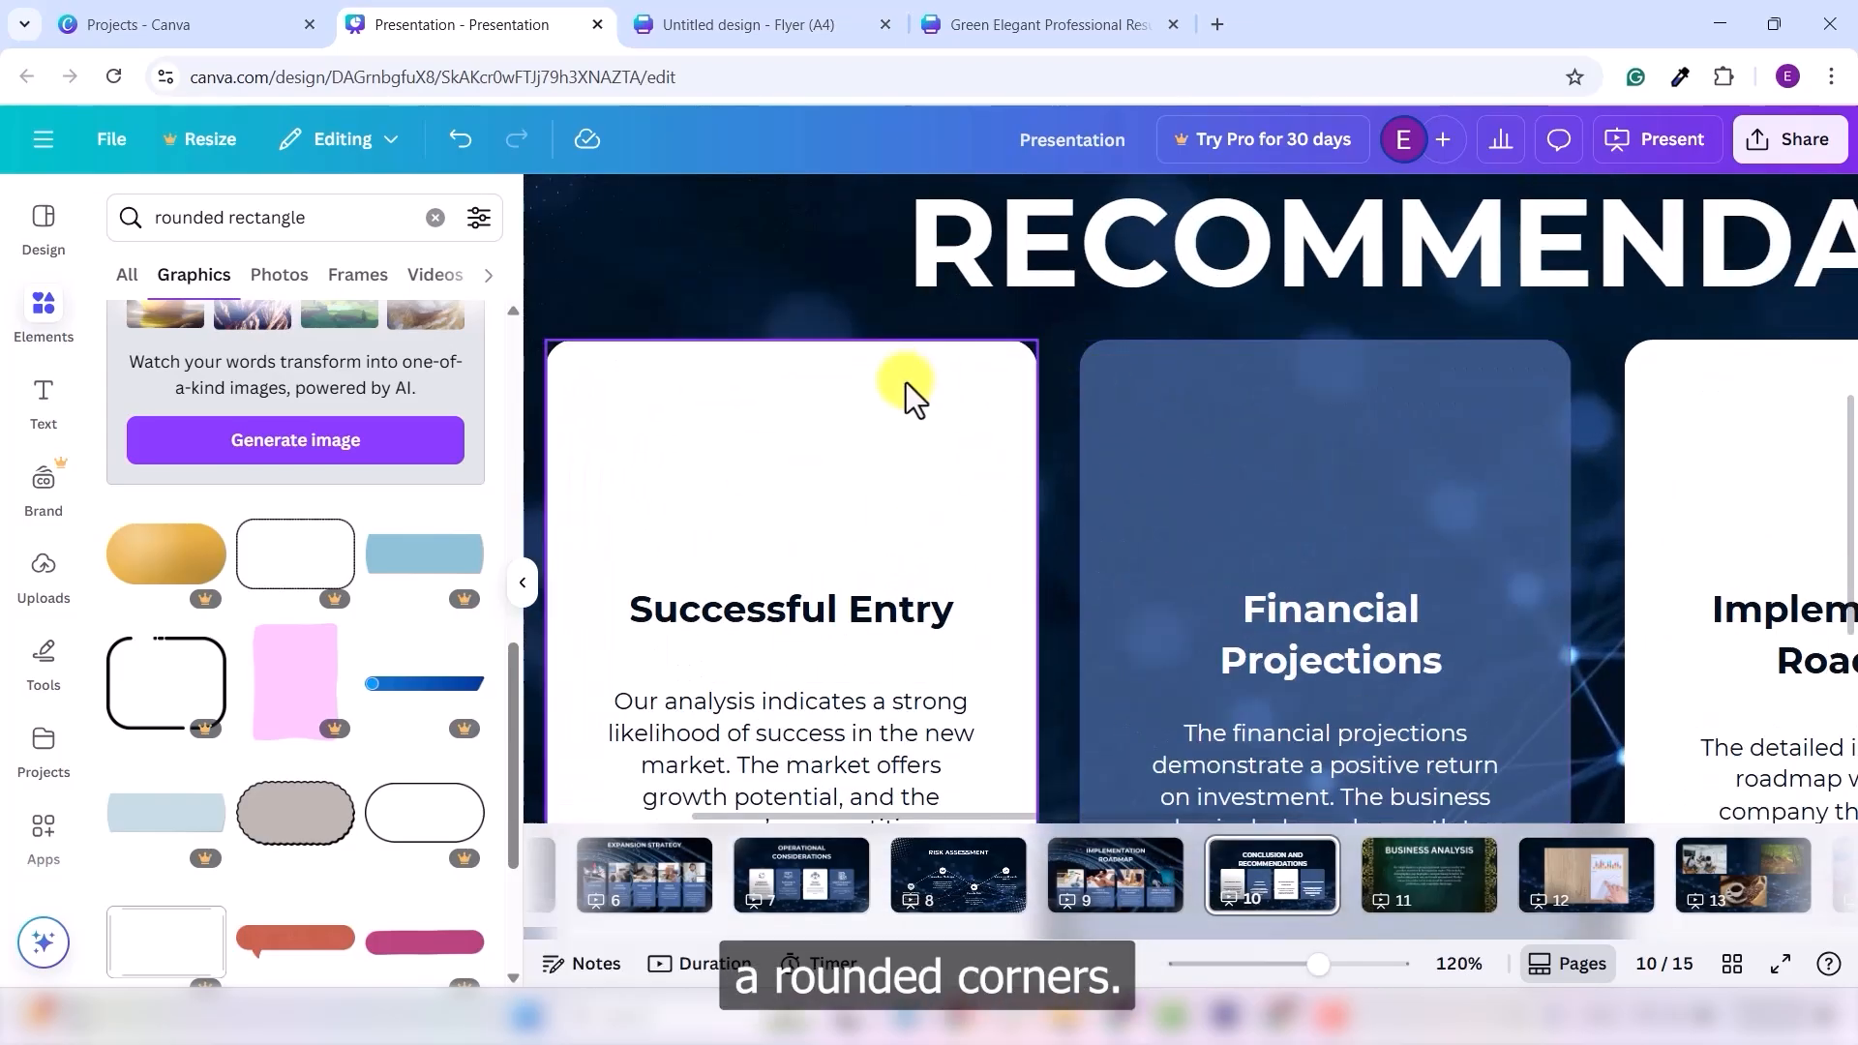
scroll(910, 386, down, 3)
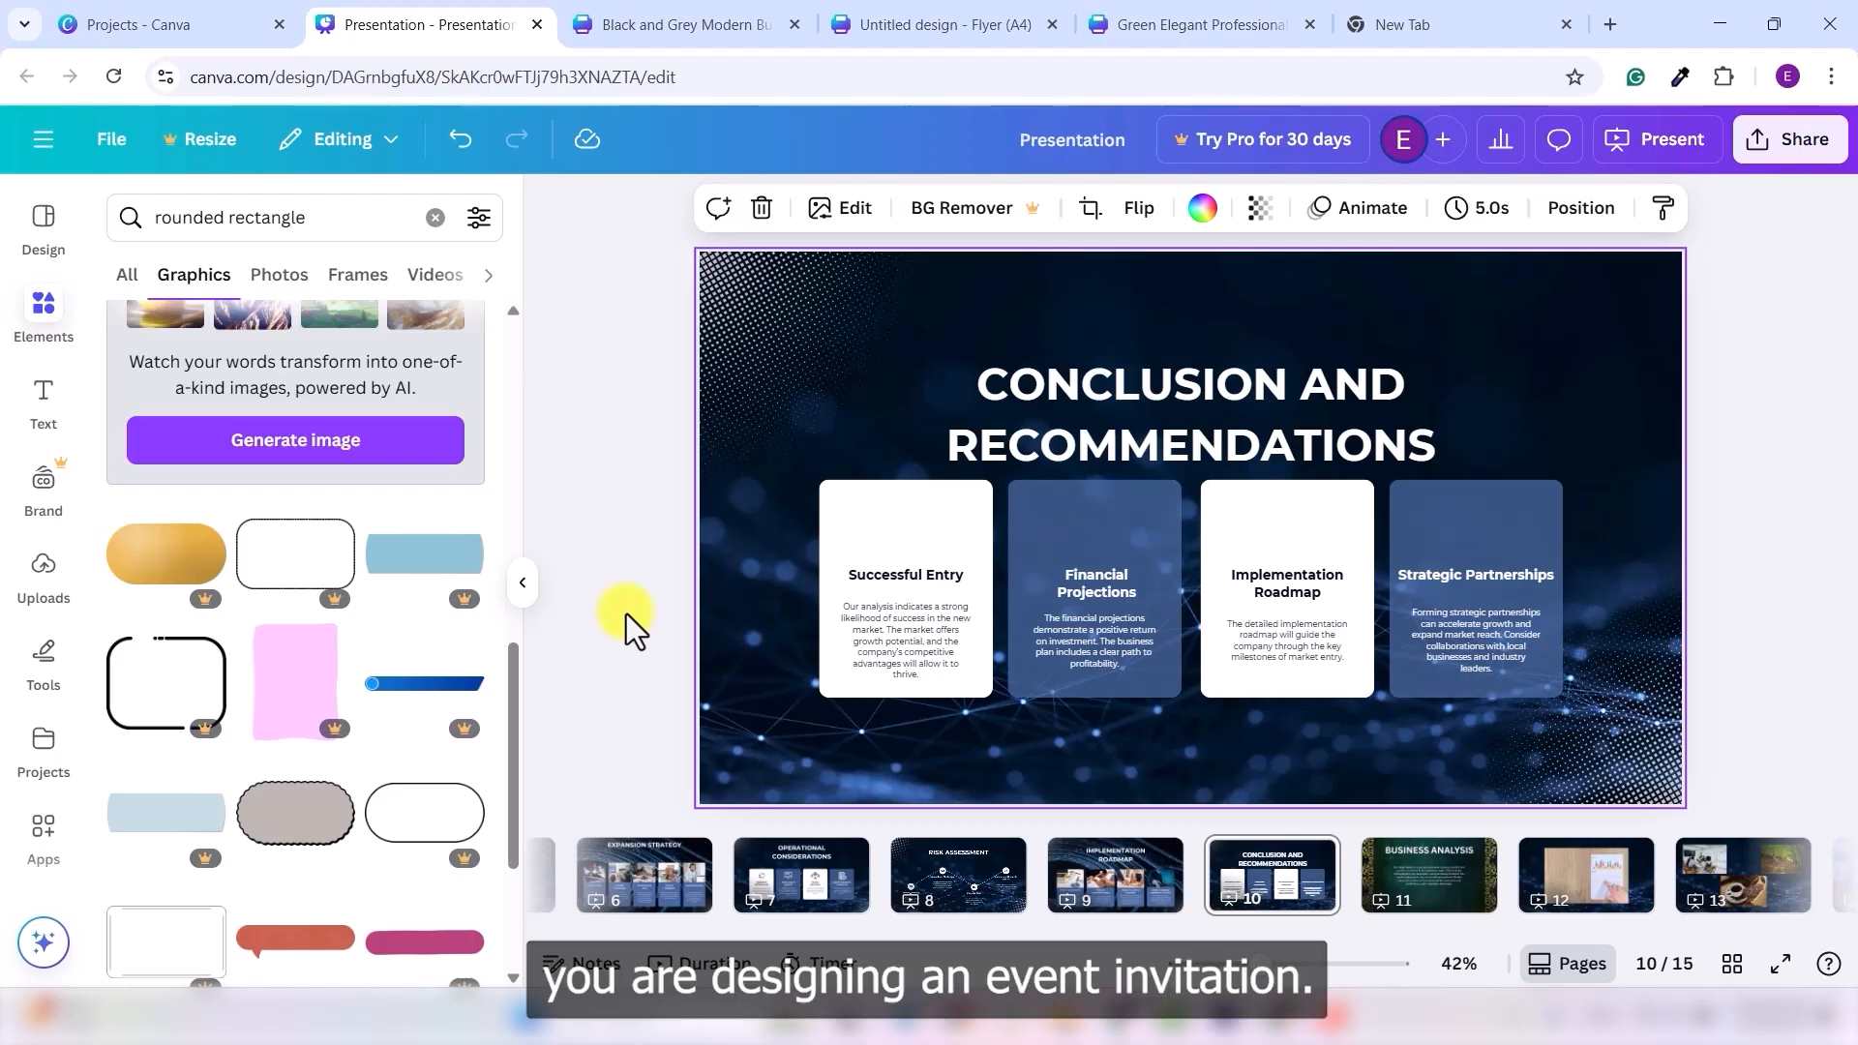
- On the webinar flyer, rerun the calendar icon search and delete the old icon beside 8:30am
click(646, 21)
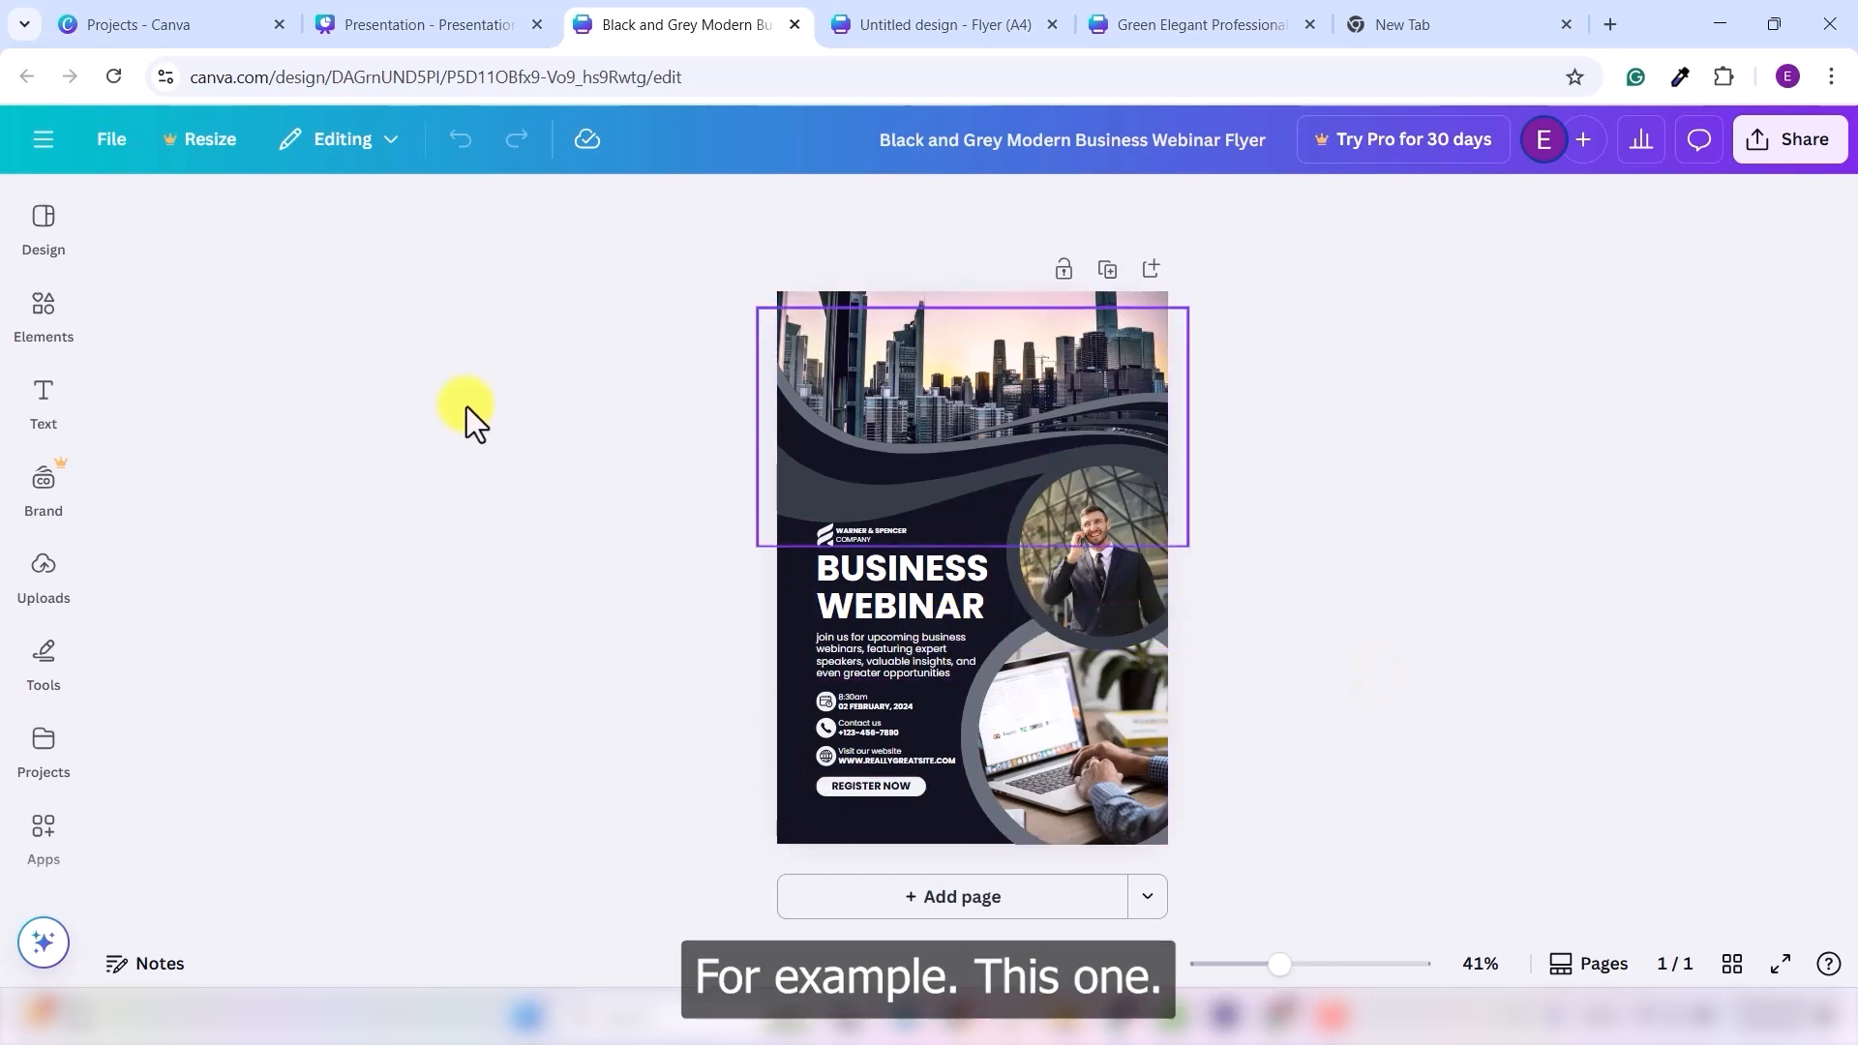
click(44, 306)
click(153, 200)
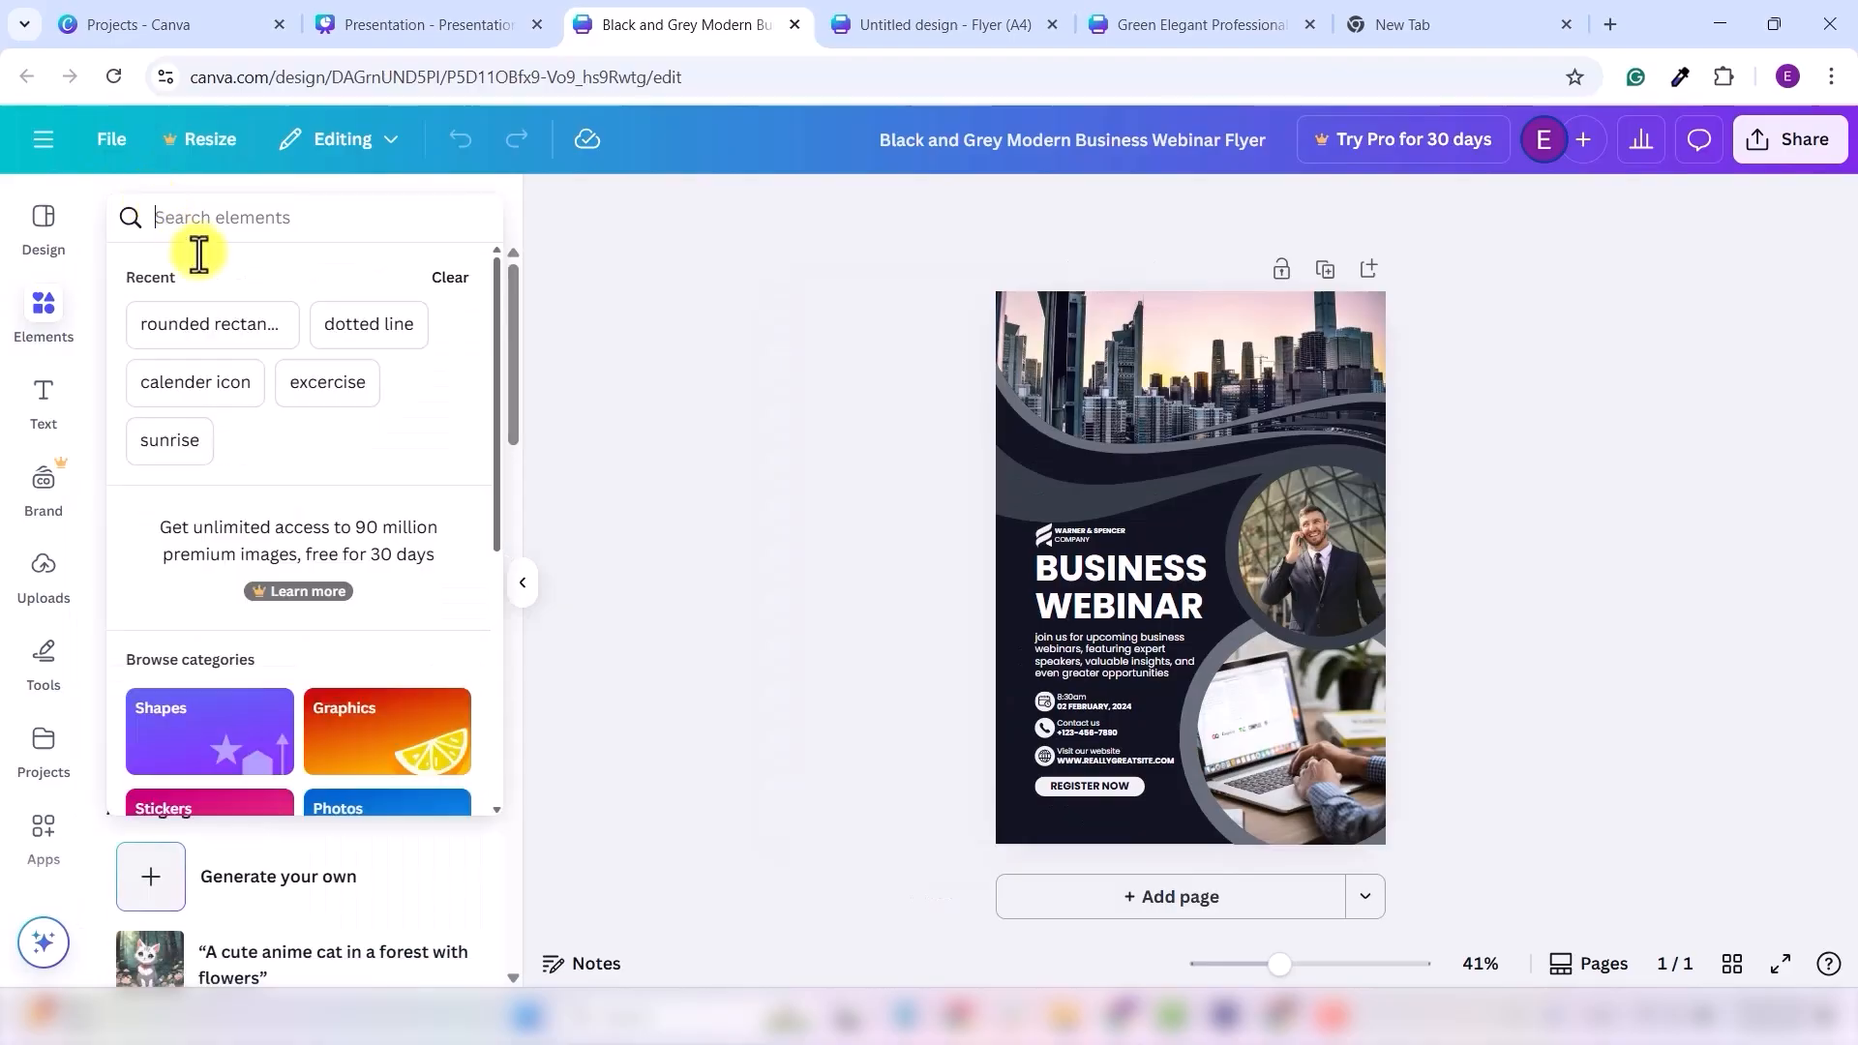
click(208, 387)
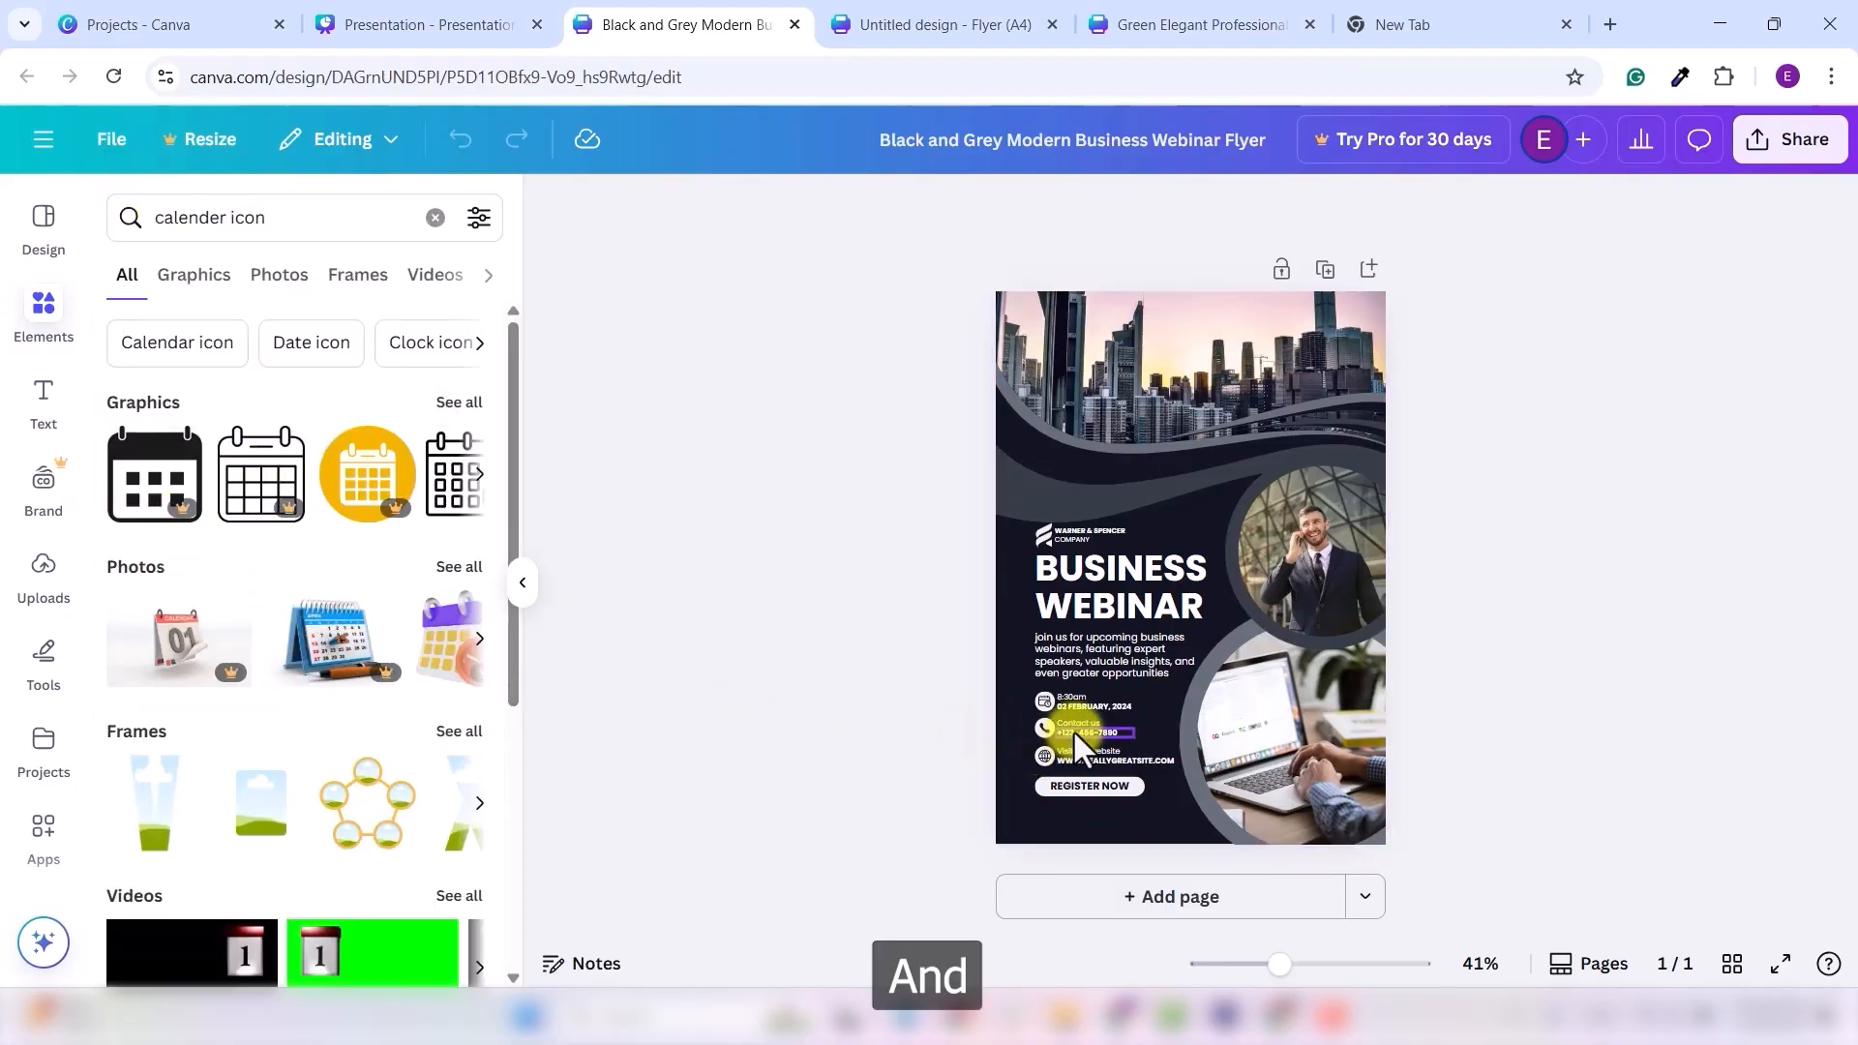
scroll(1073, 729, up, 5)
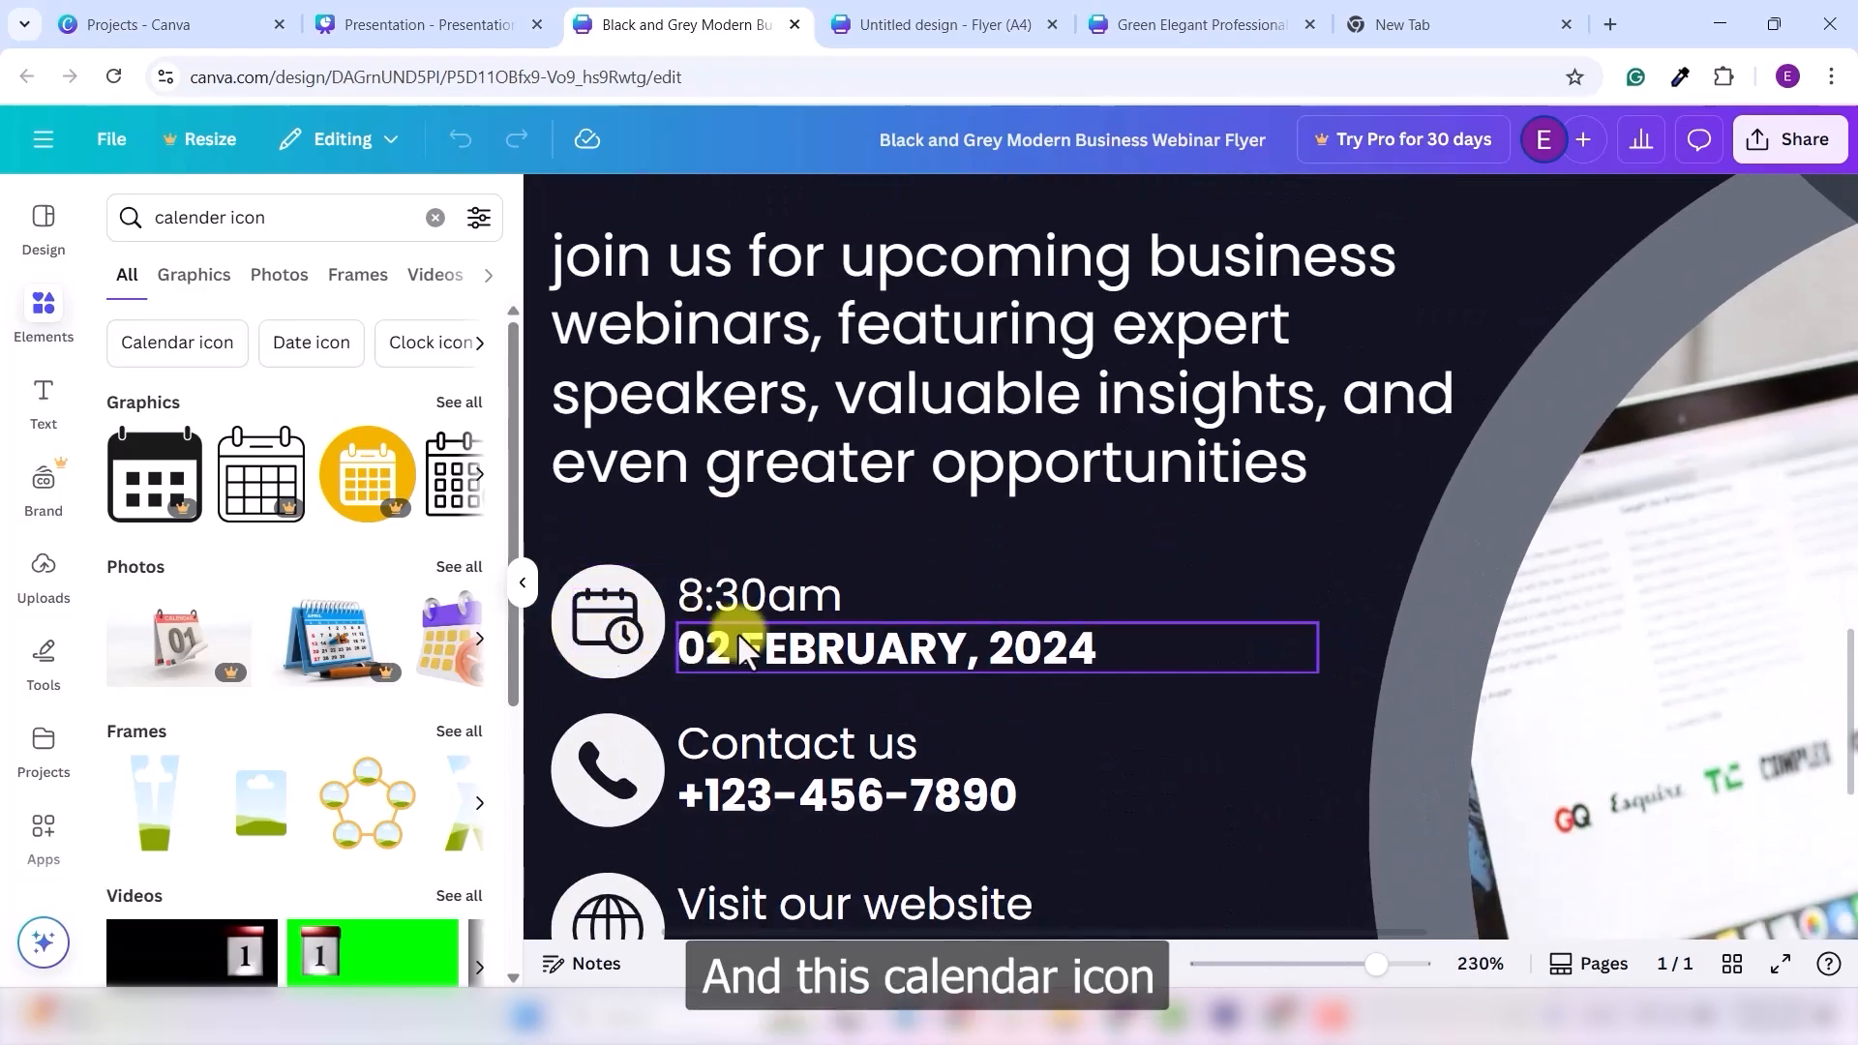
click(586, 629)
key(Delete)
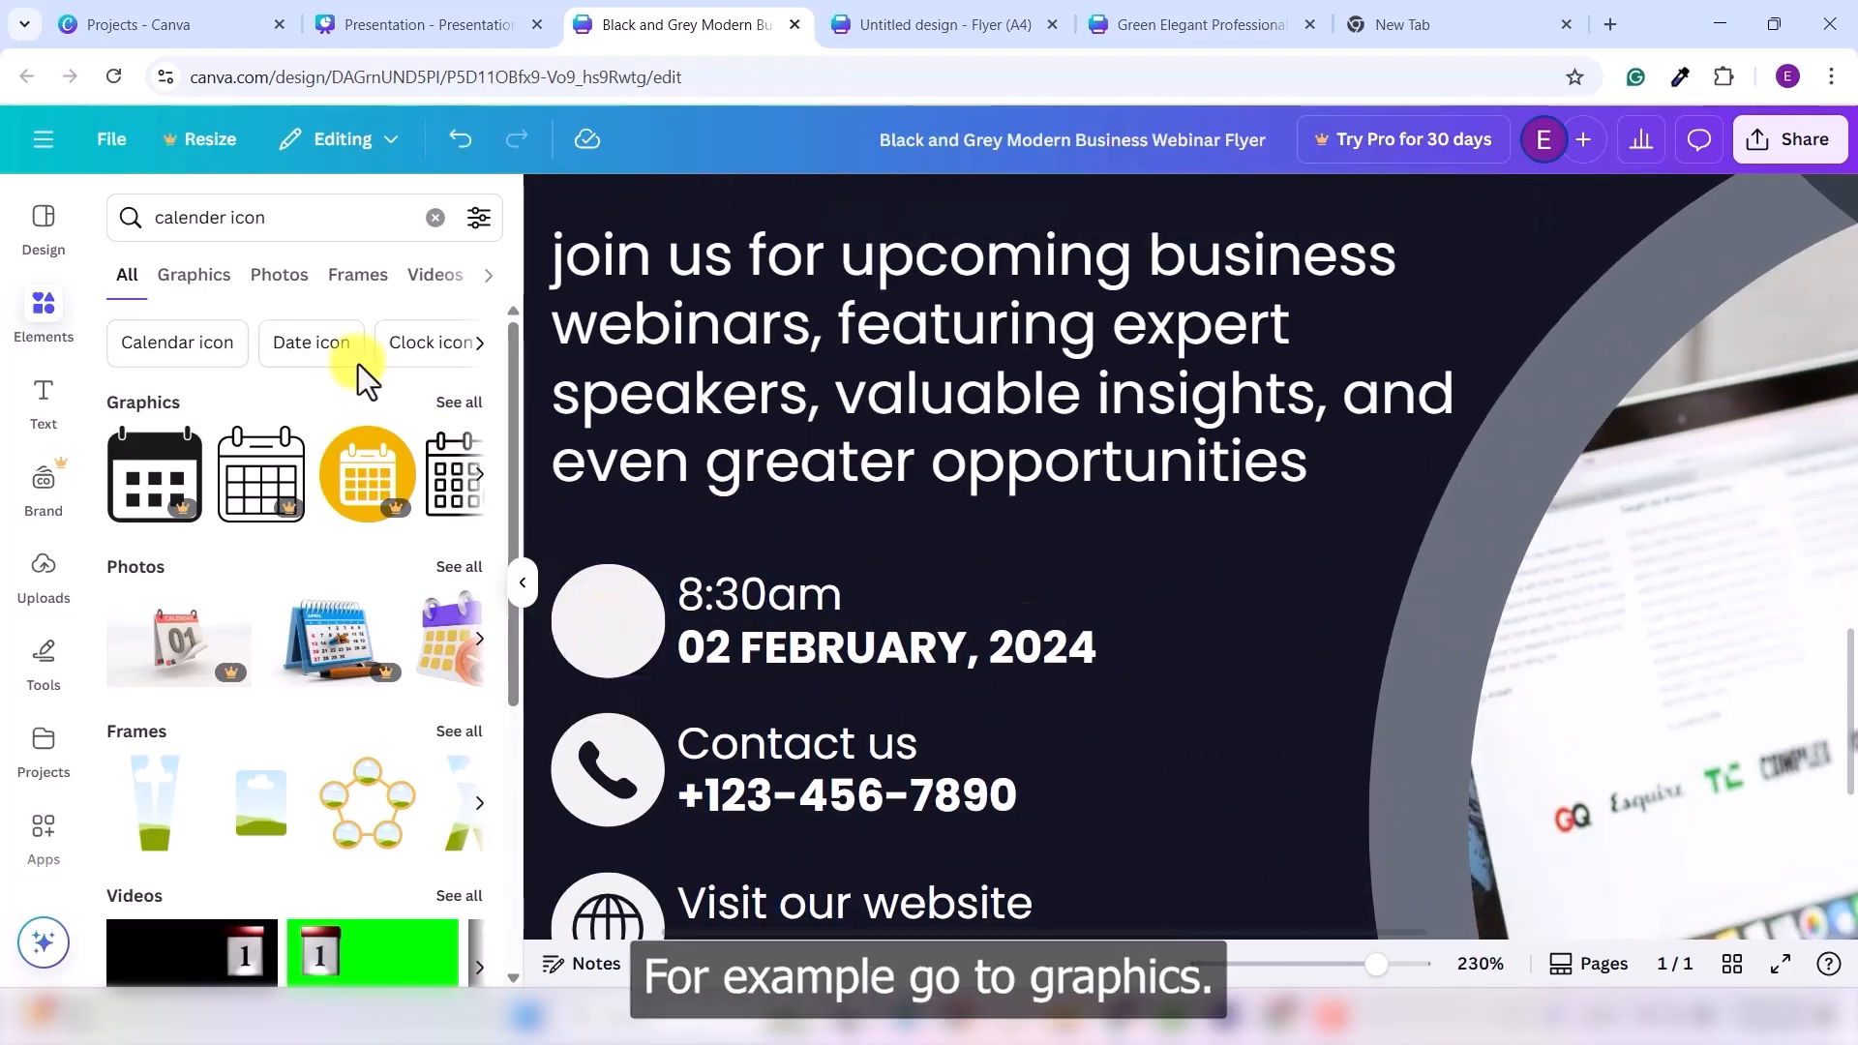
- Add the calendar-with-clock graphic and shrink it to fit inside the 8:30am circle
click(209, 283)
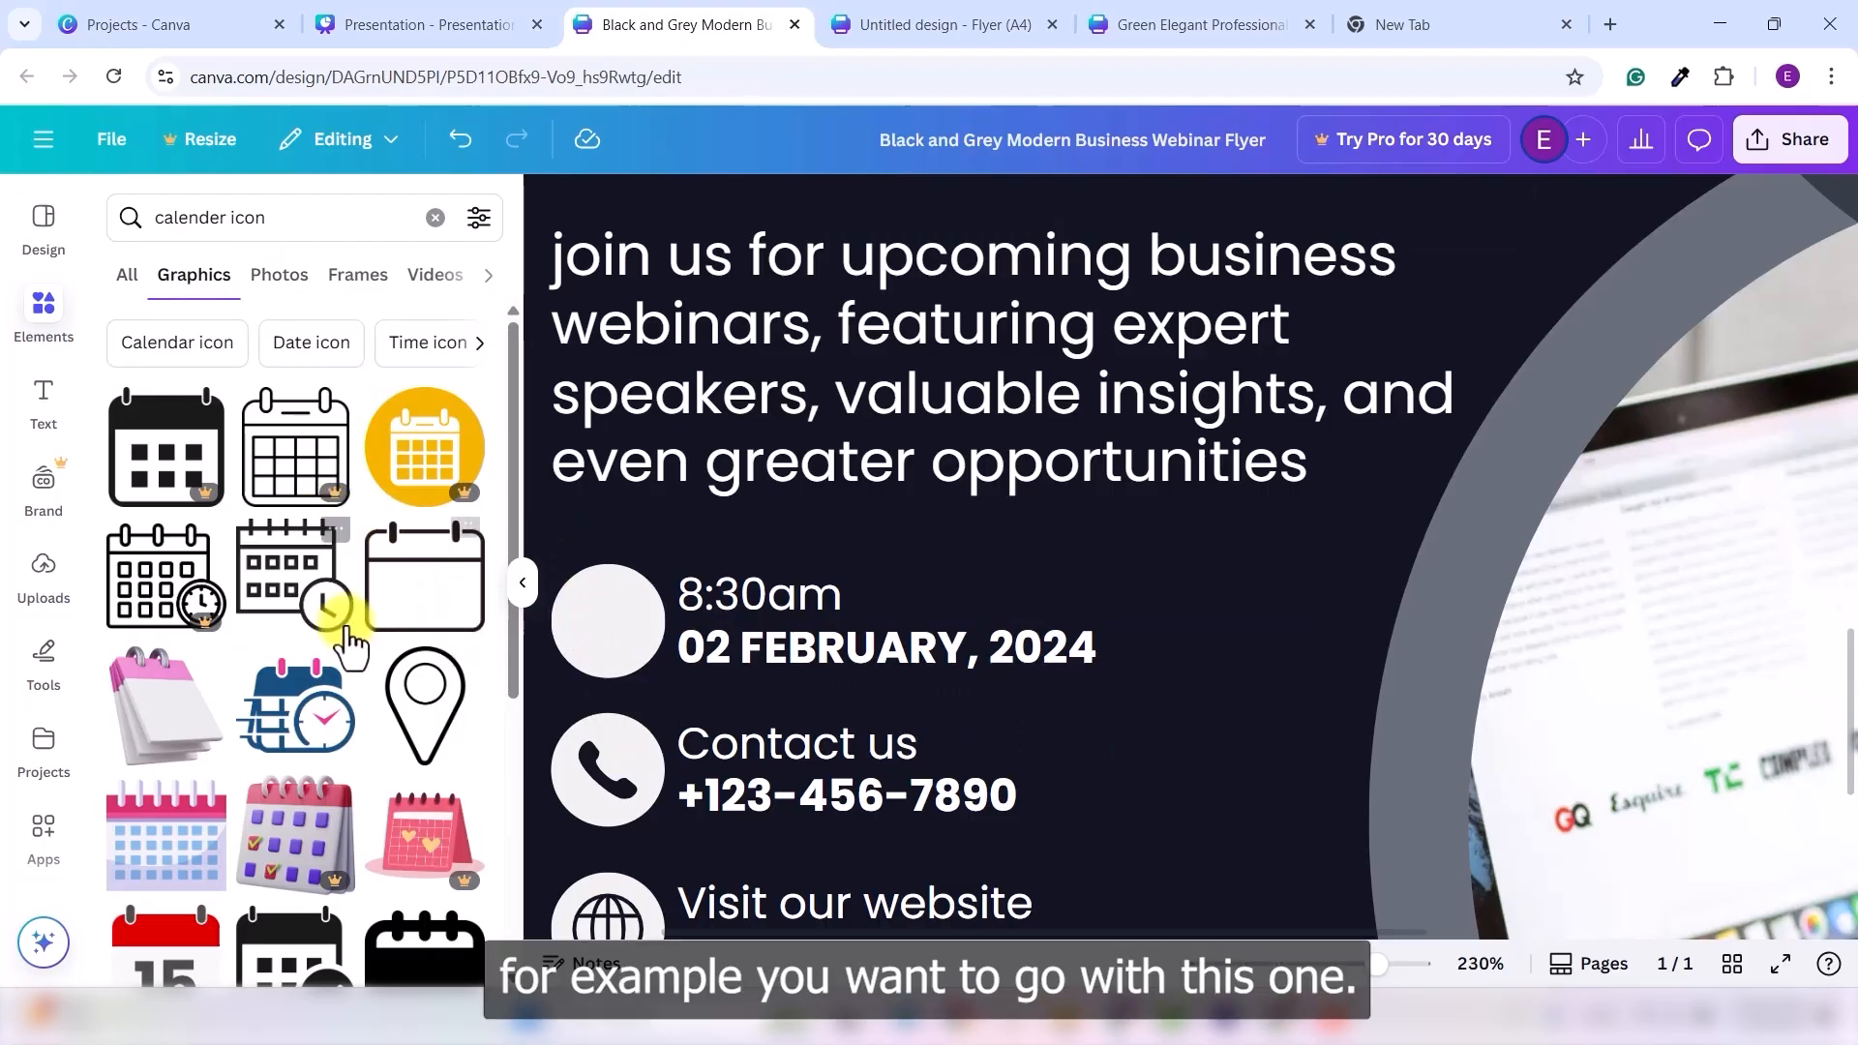
click(300, 576)
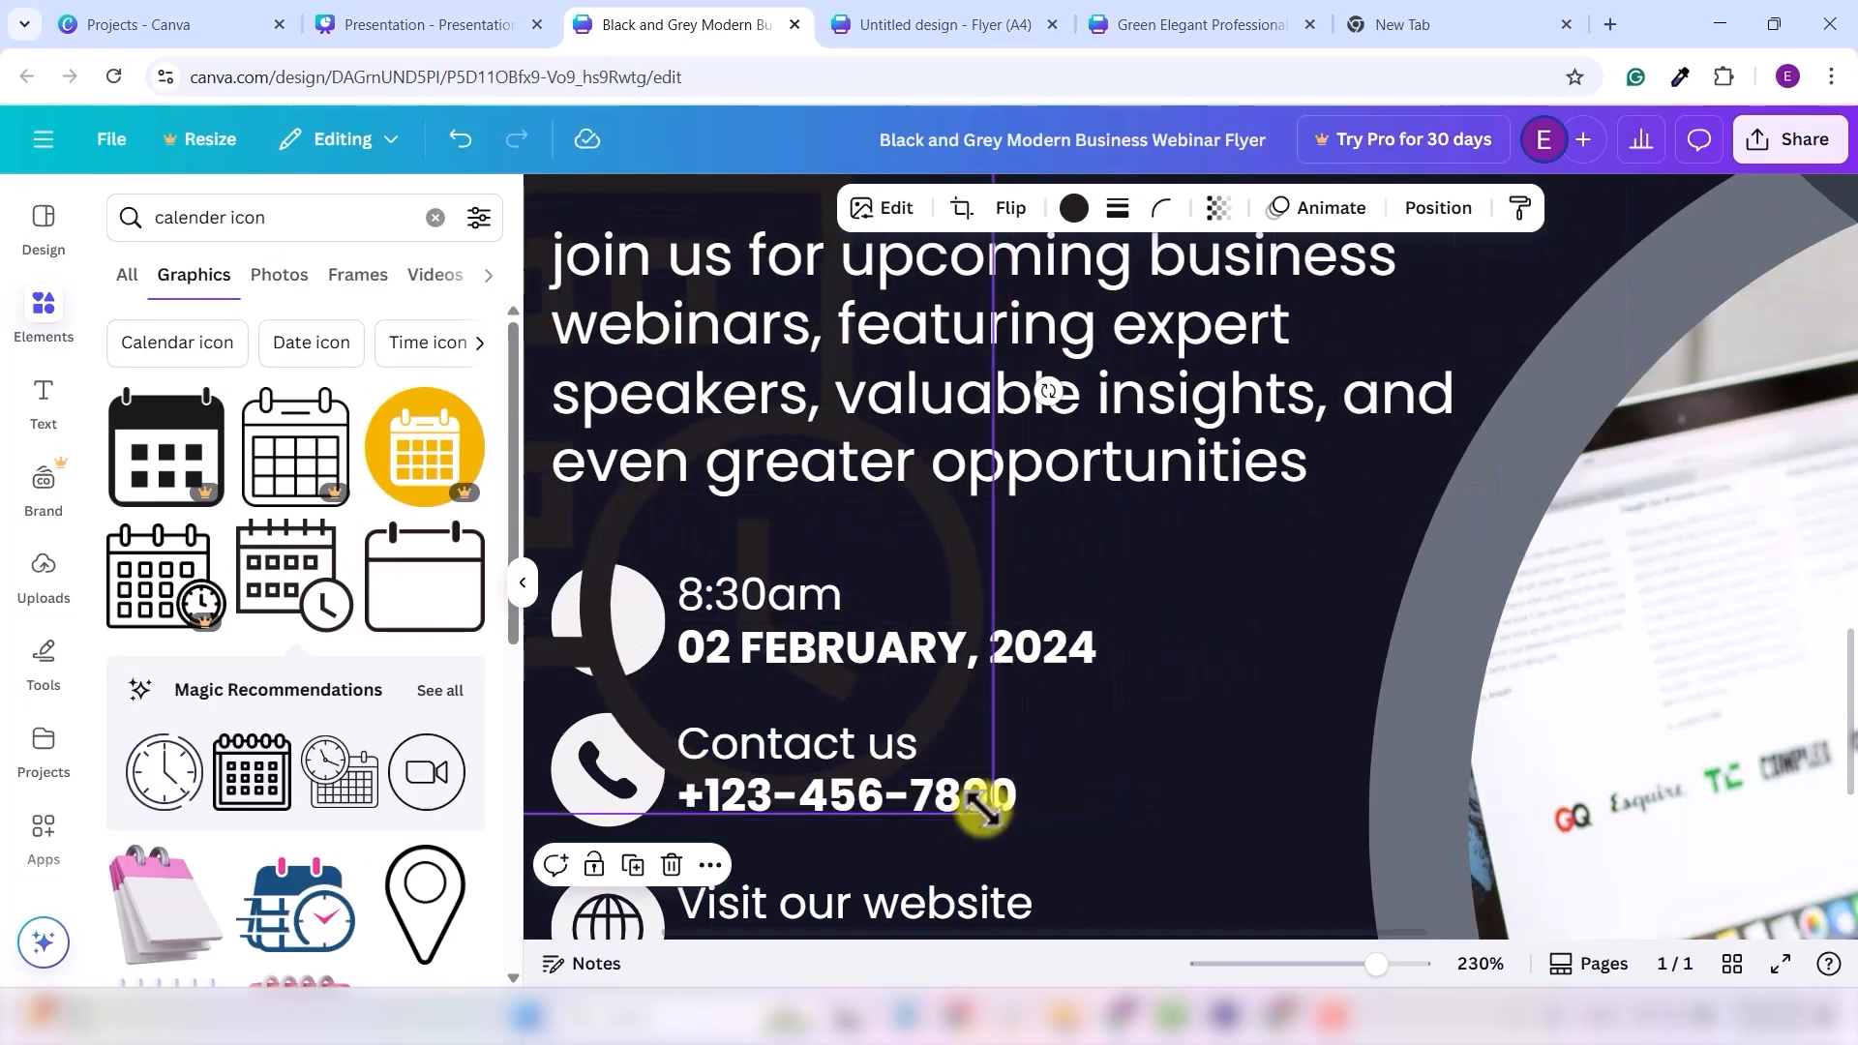
click(571, 405)
drag(555, 395, 586, 599)
drag(561, 475, 697, 593)
drag(722, 717, 556, 559)
drag(550, 537, 580, 601)
- Recolour the new calendar icon black and check it beside the 02 FEBRUARY, 2024 date
click(987, 361)
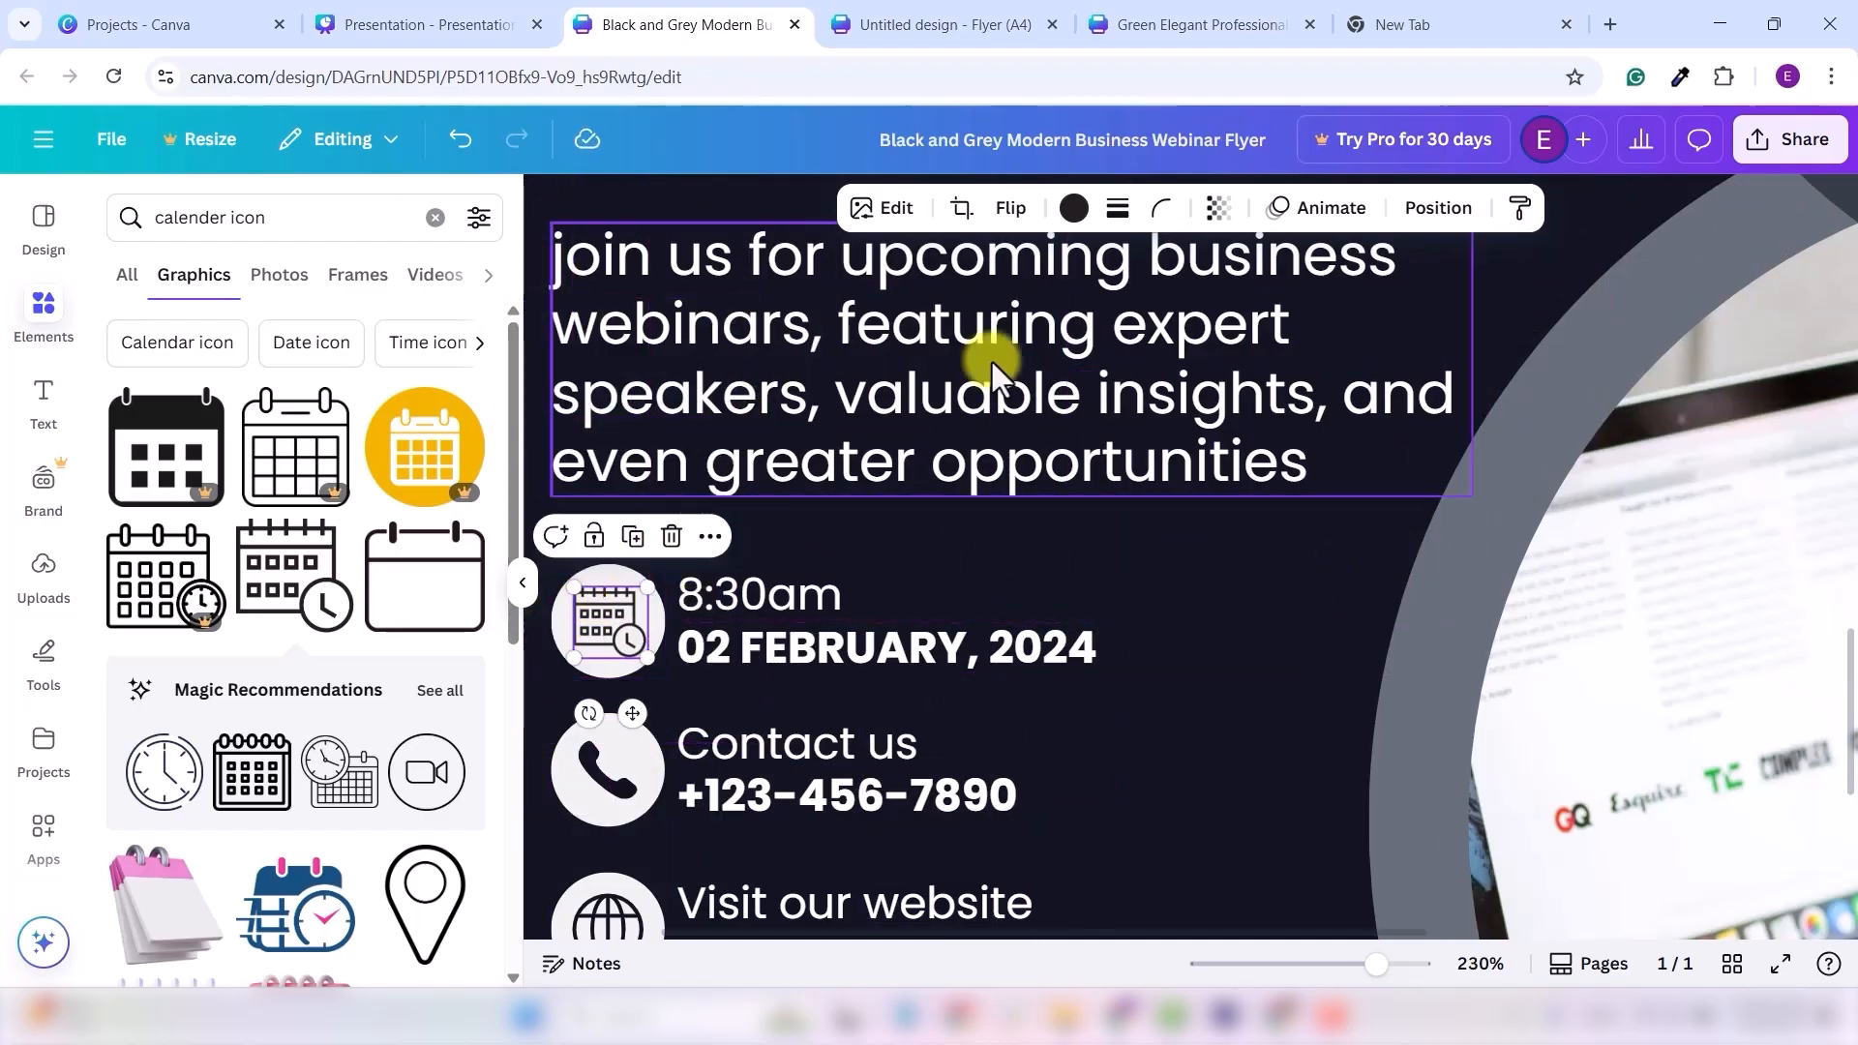
click(1073, 208)
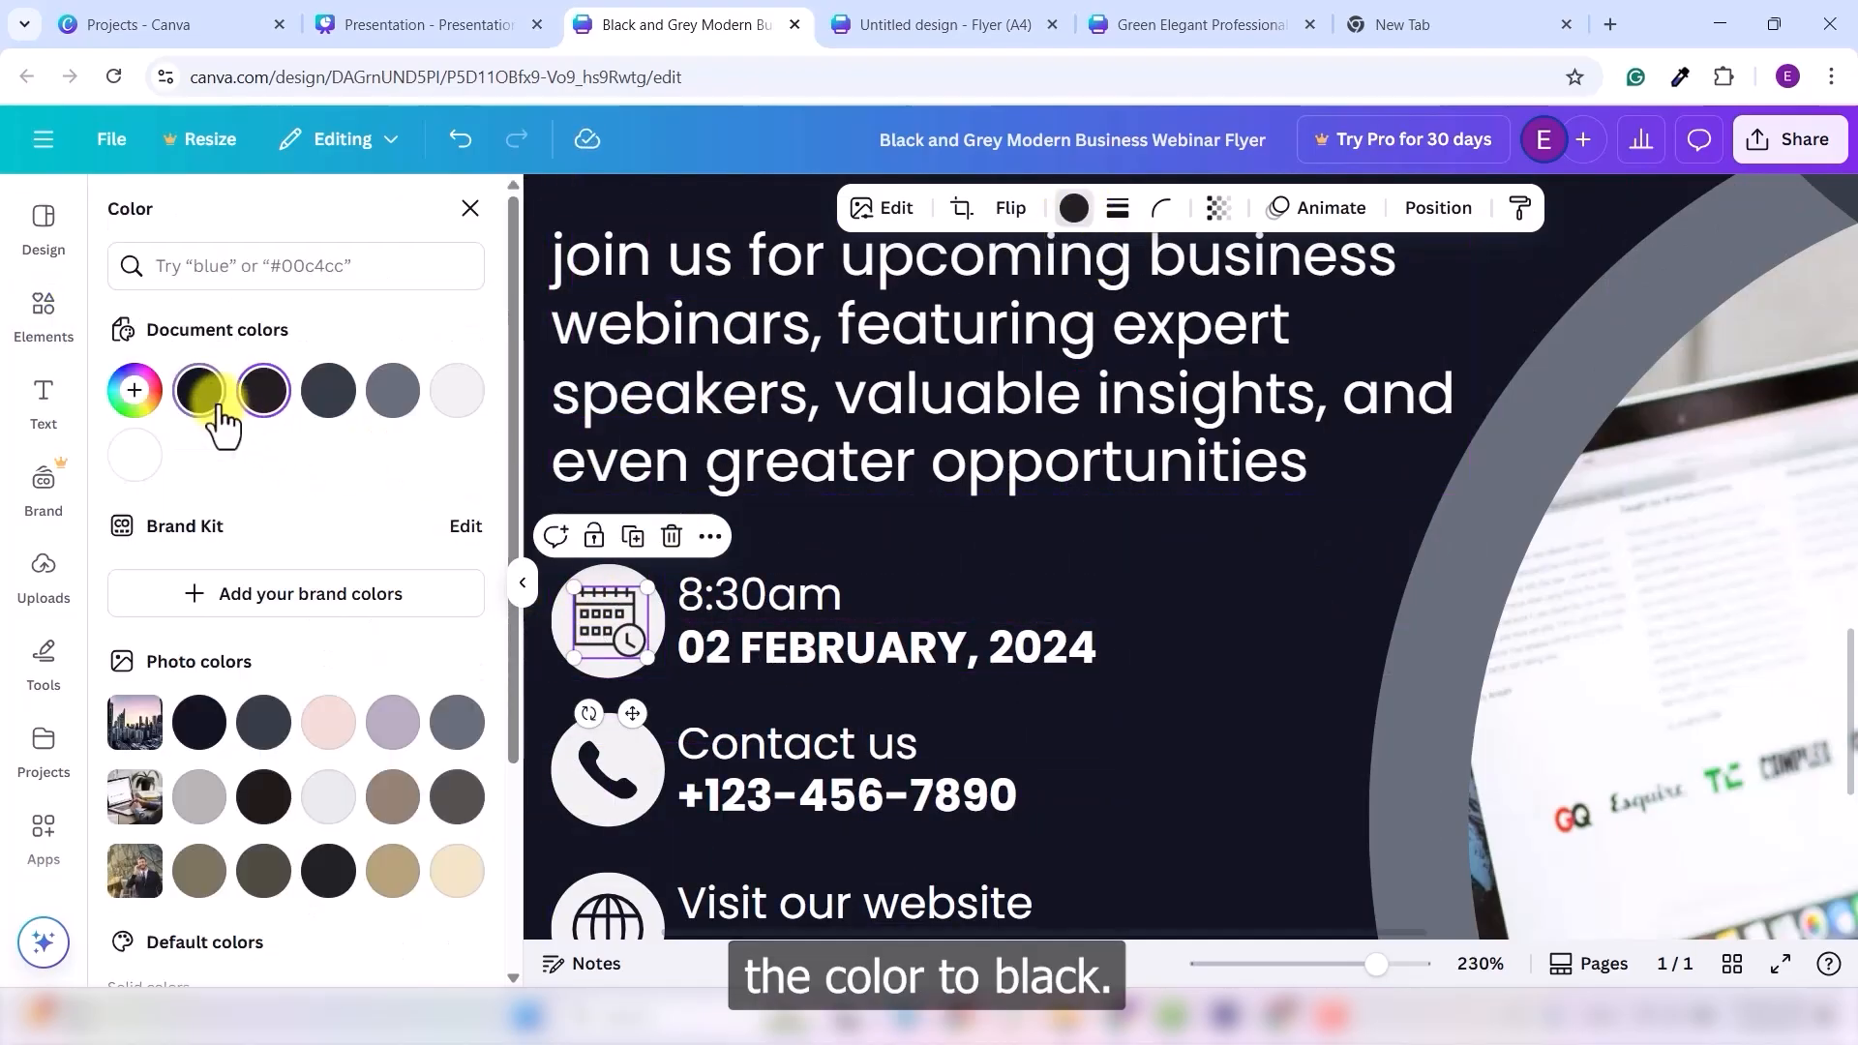
click(199, 390)
click(903, 664)
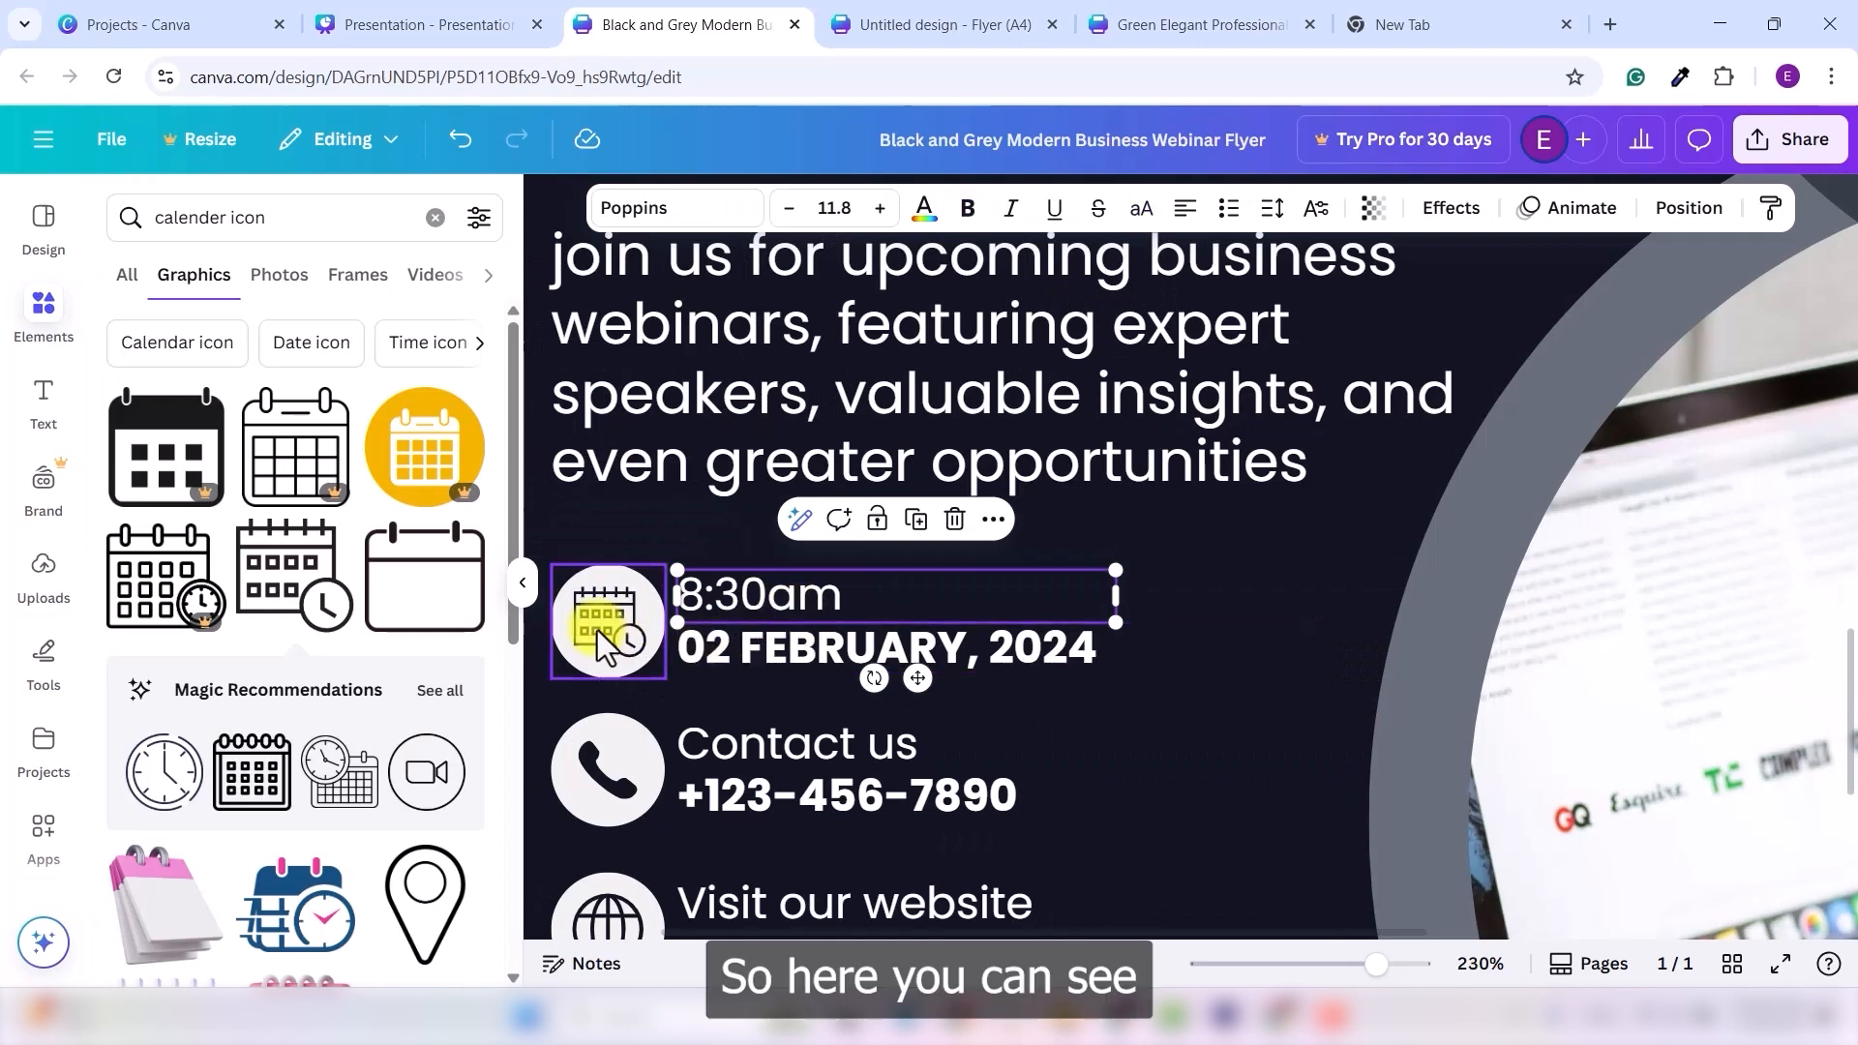
click(596, 630)
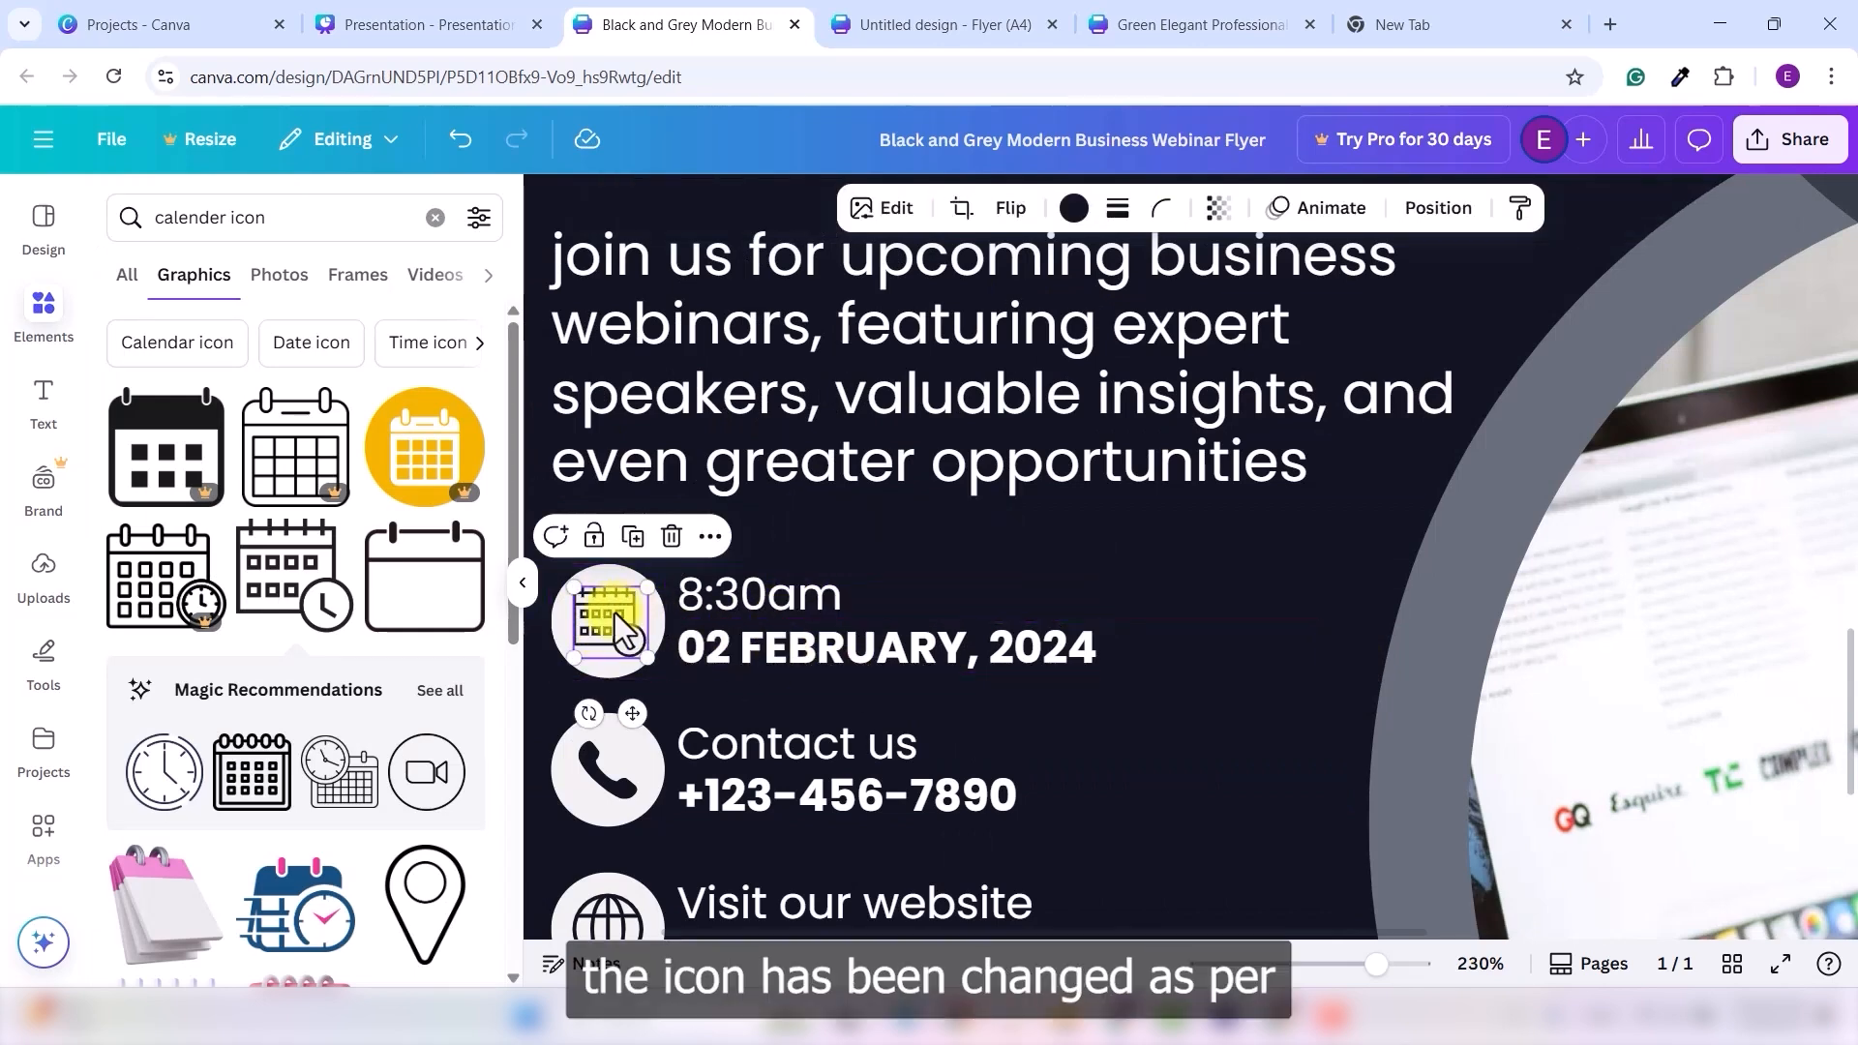
click(1142, 647)
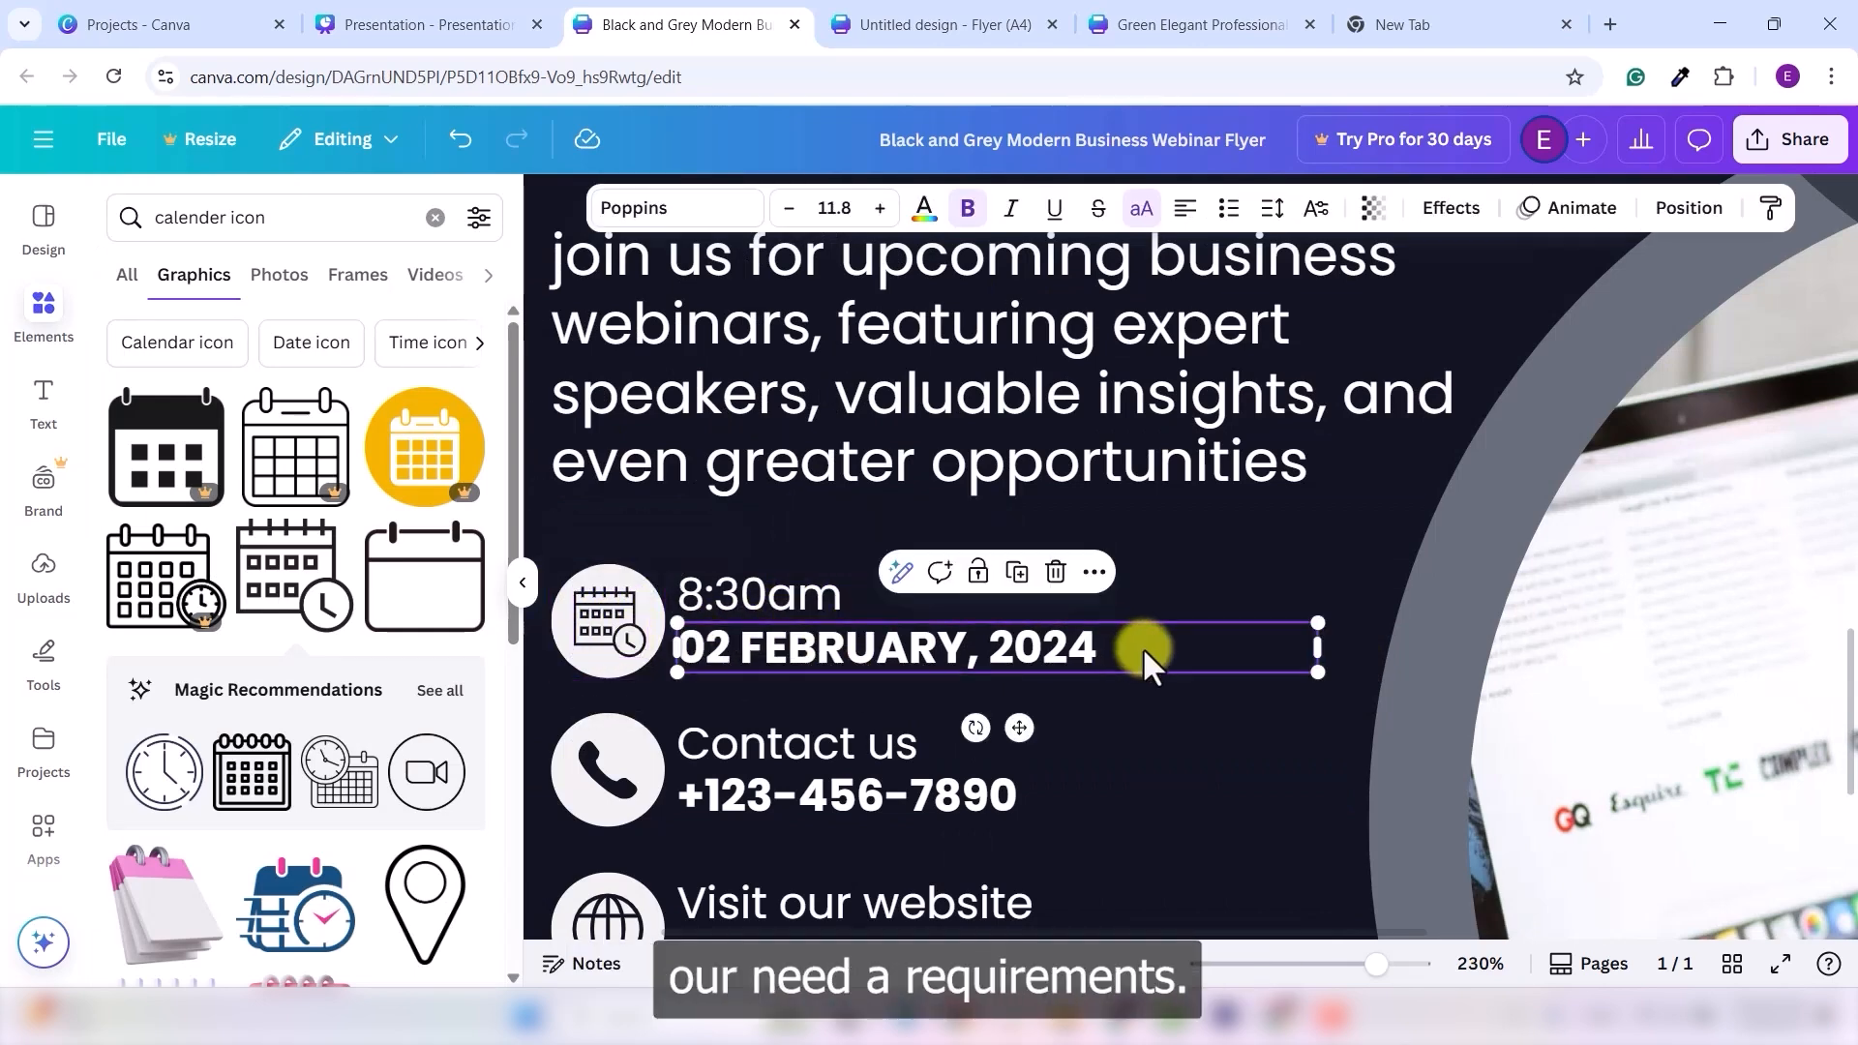
click(1124, 764)
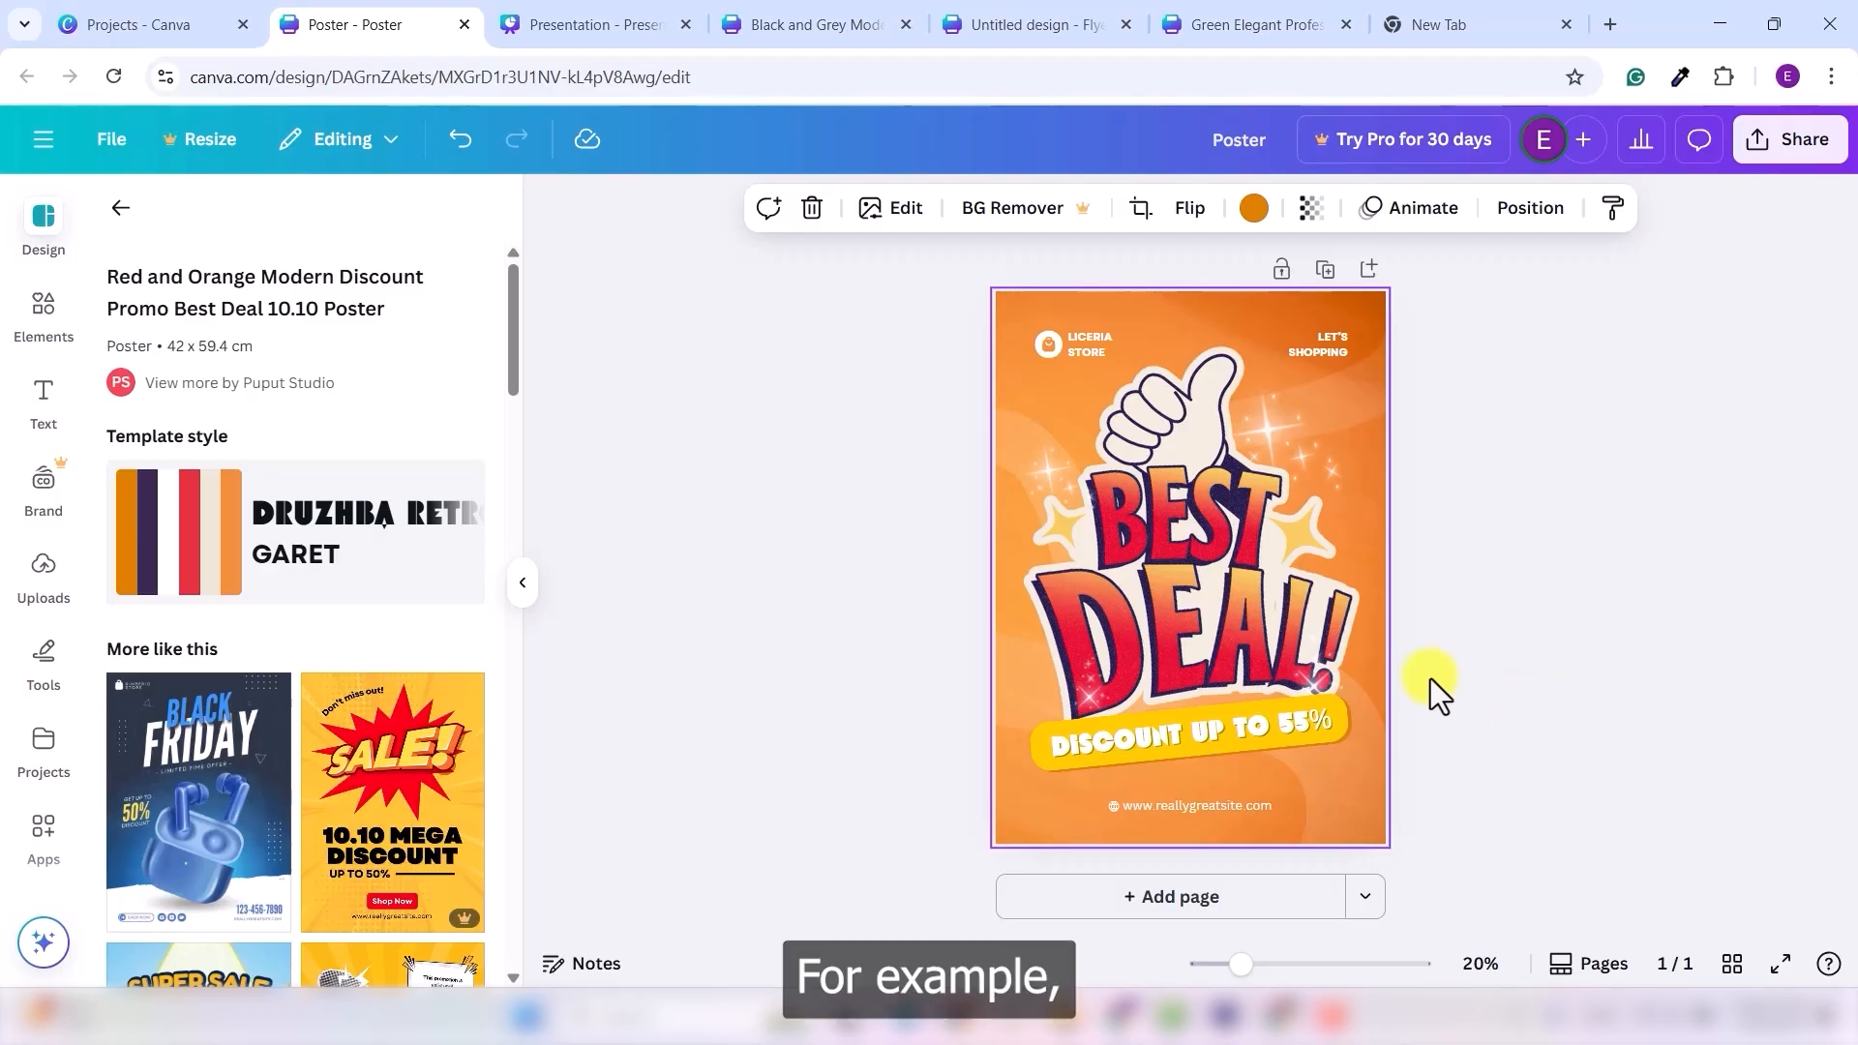
- Delete the yellow banner behind the discount text, then undo to restore it
click(1039, 751)
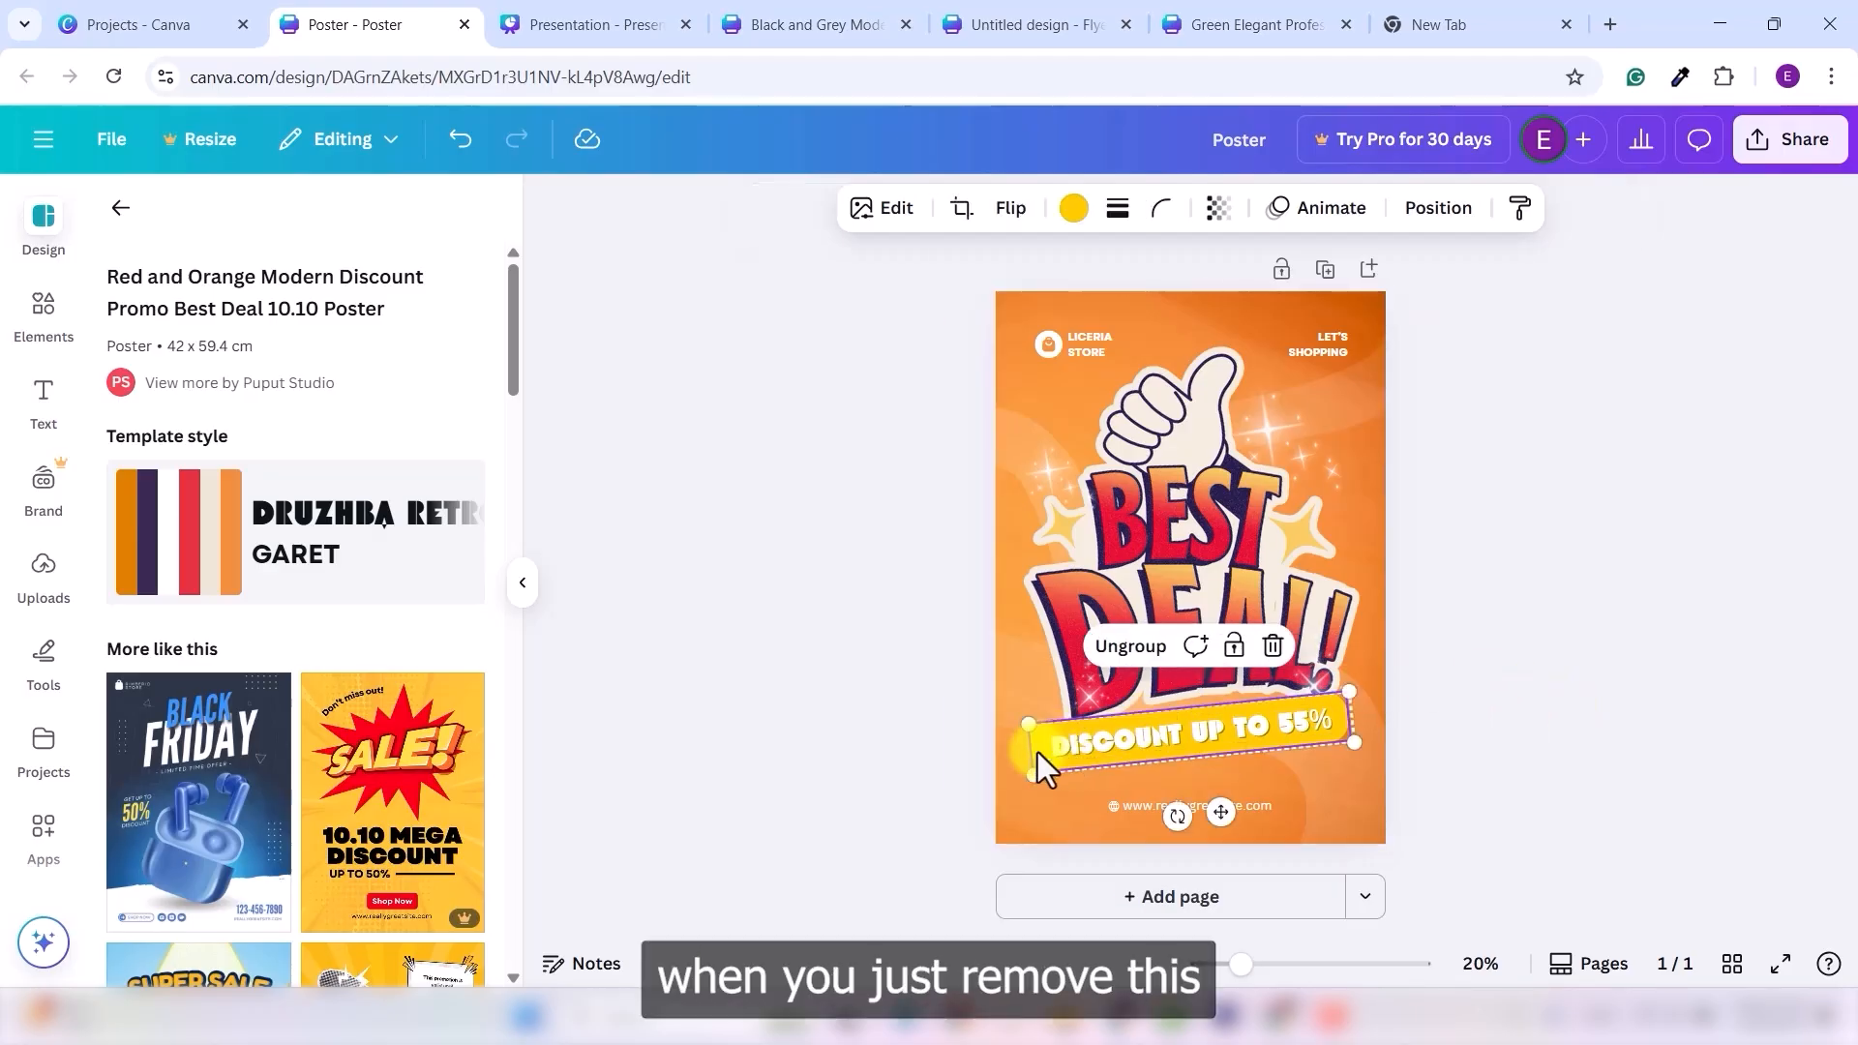
key(Delete)
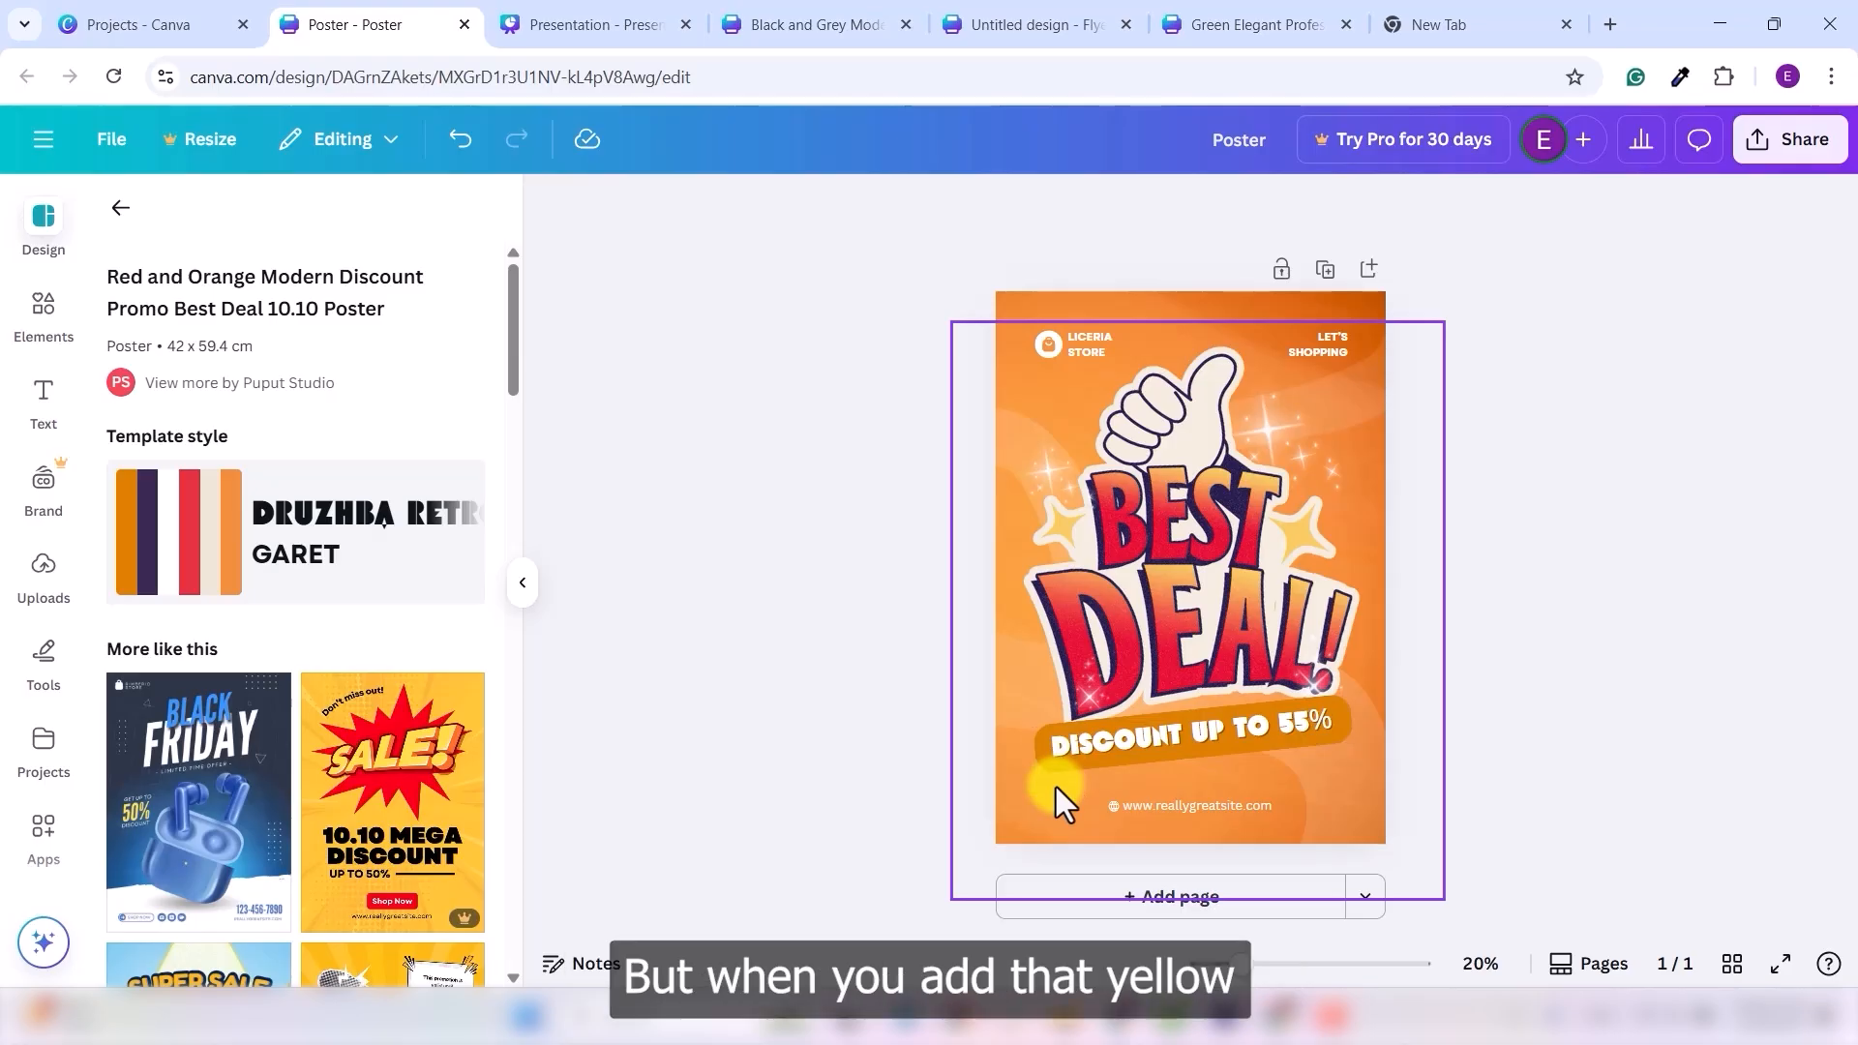
key(ctrl+z)
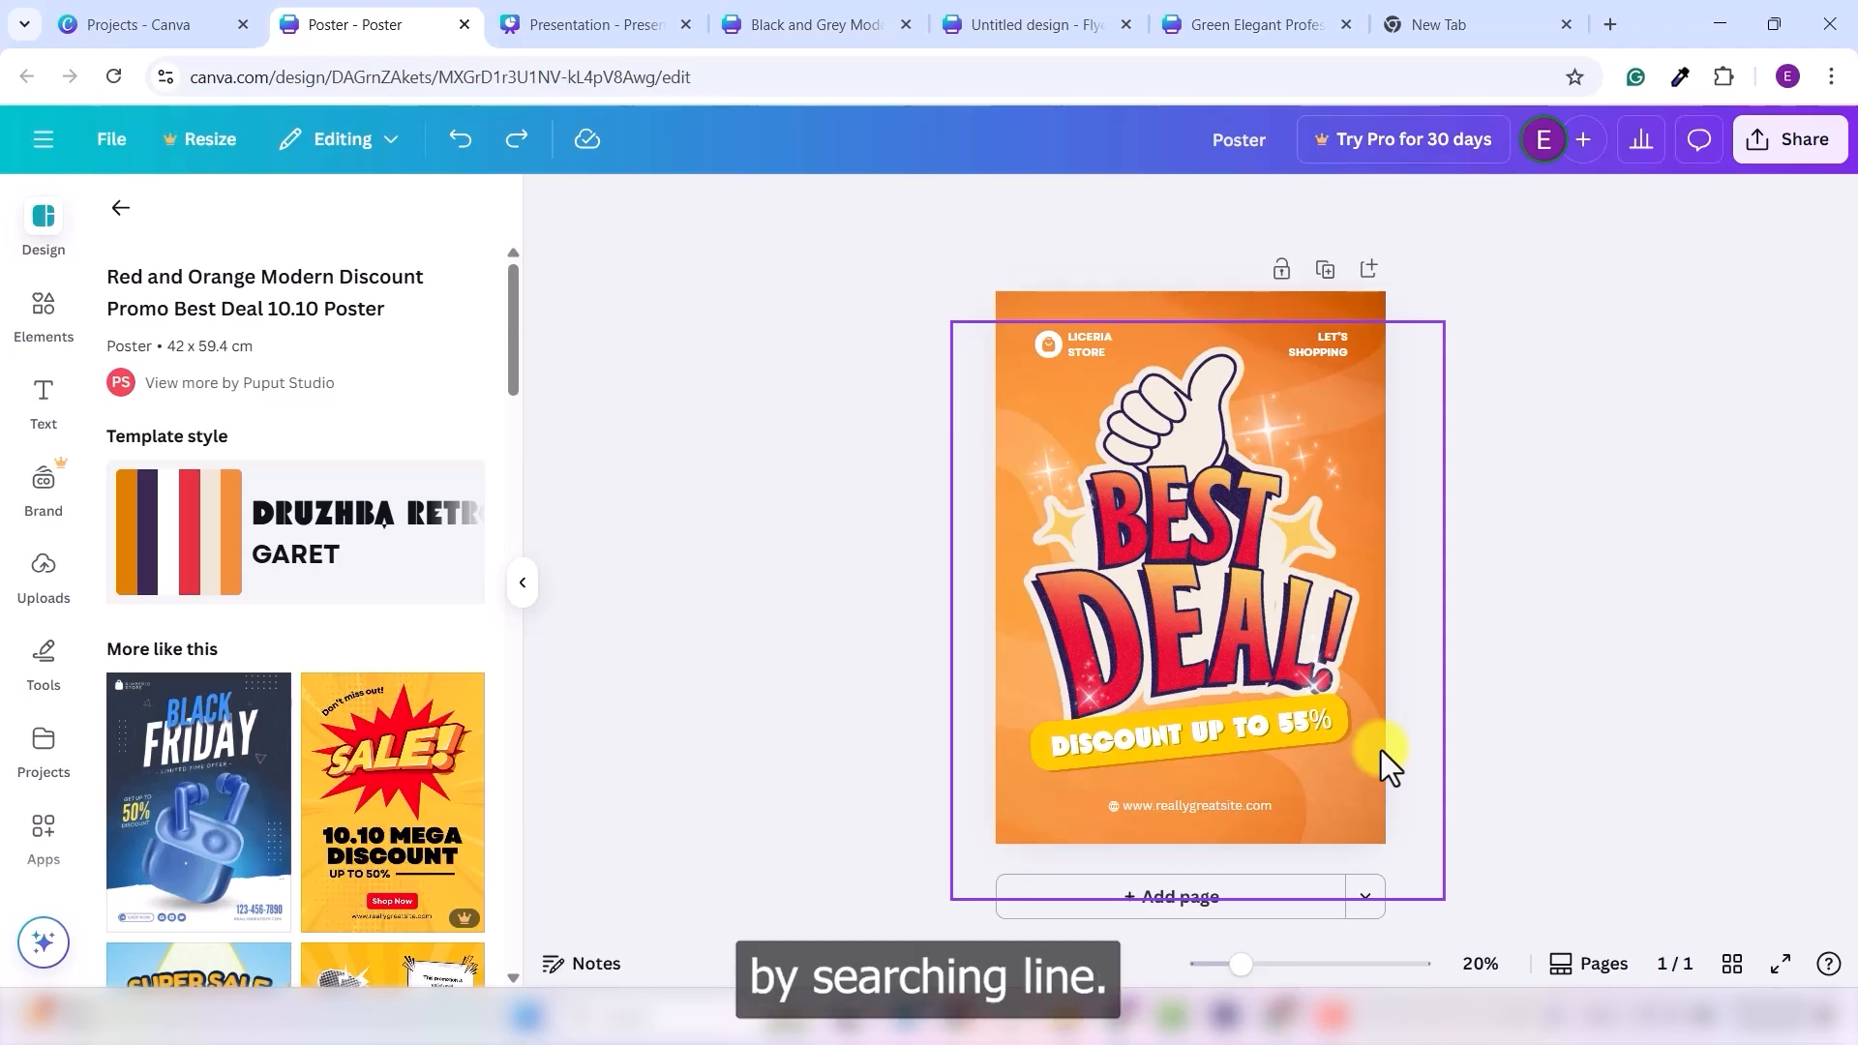
- Search the Elements library for 'line' and filter the results to graphics
click(39, 308)
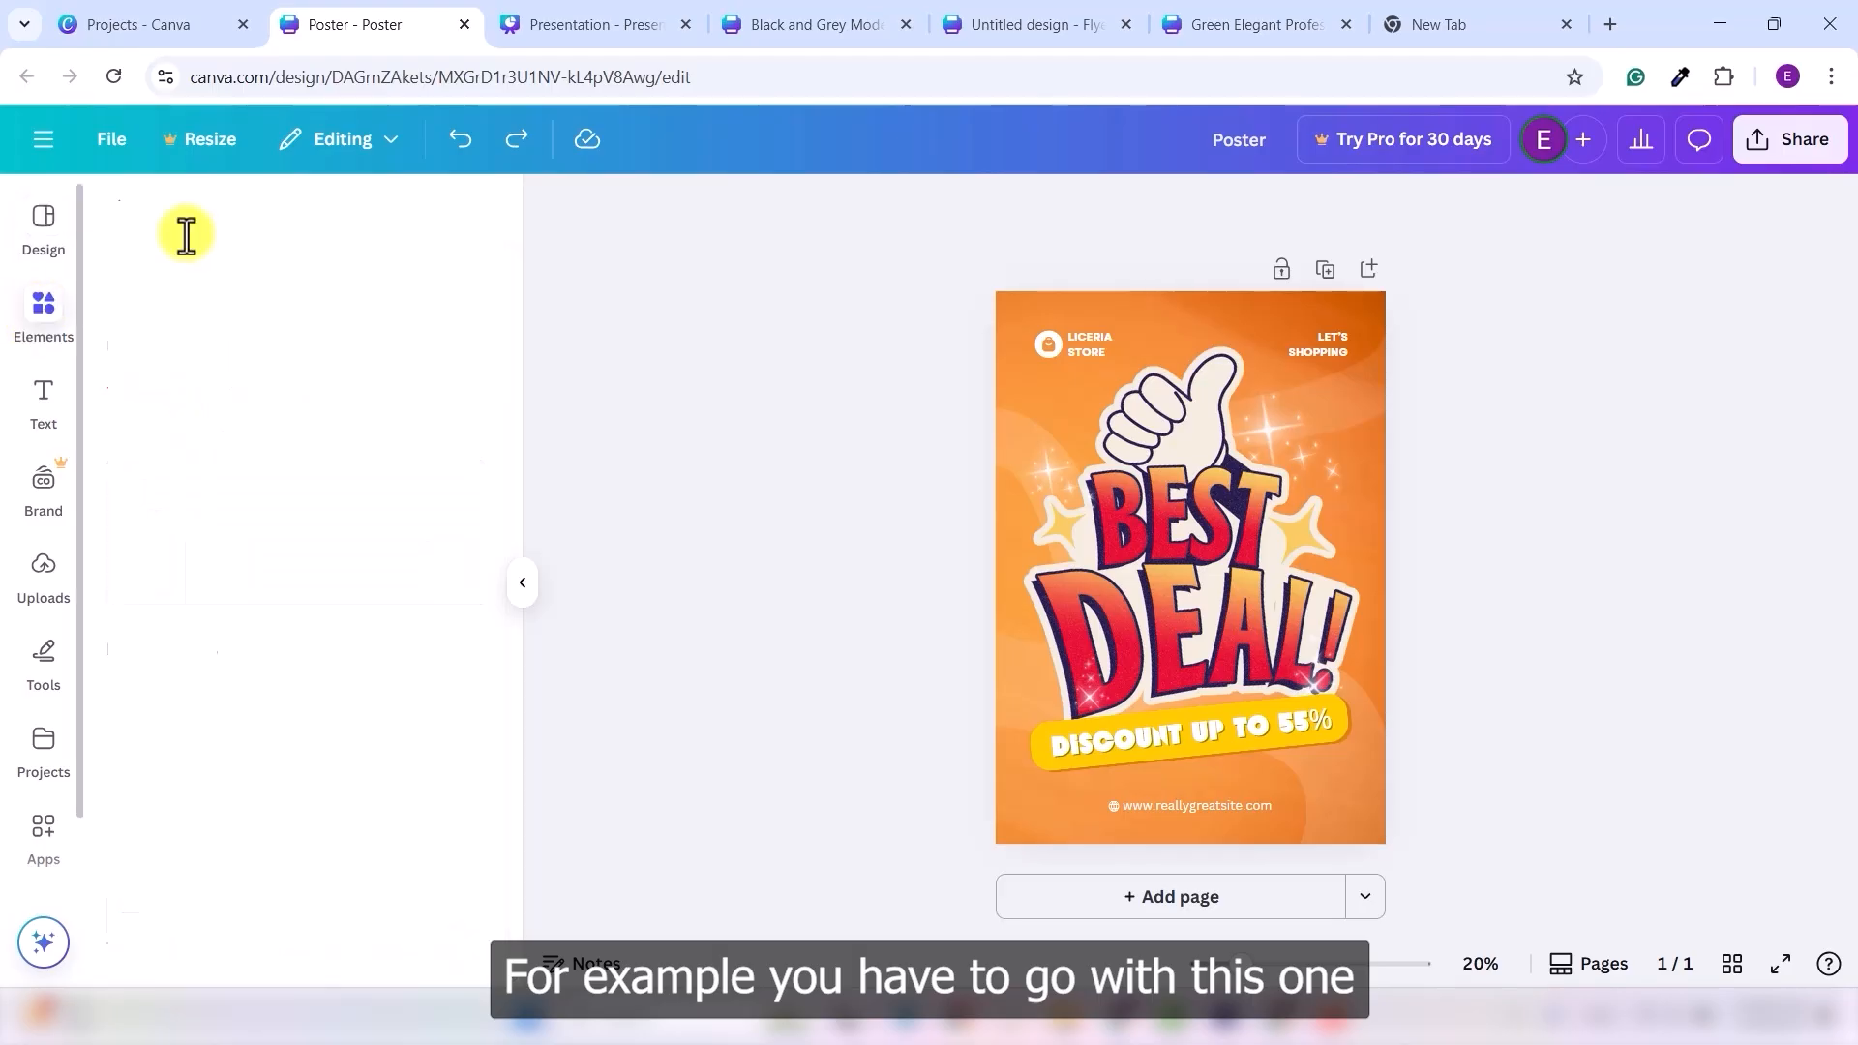
click(198, 219)
text(line)
key(Return)
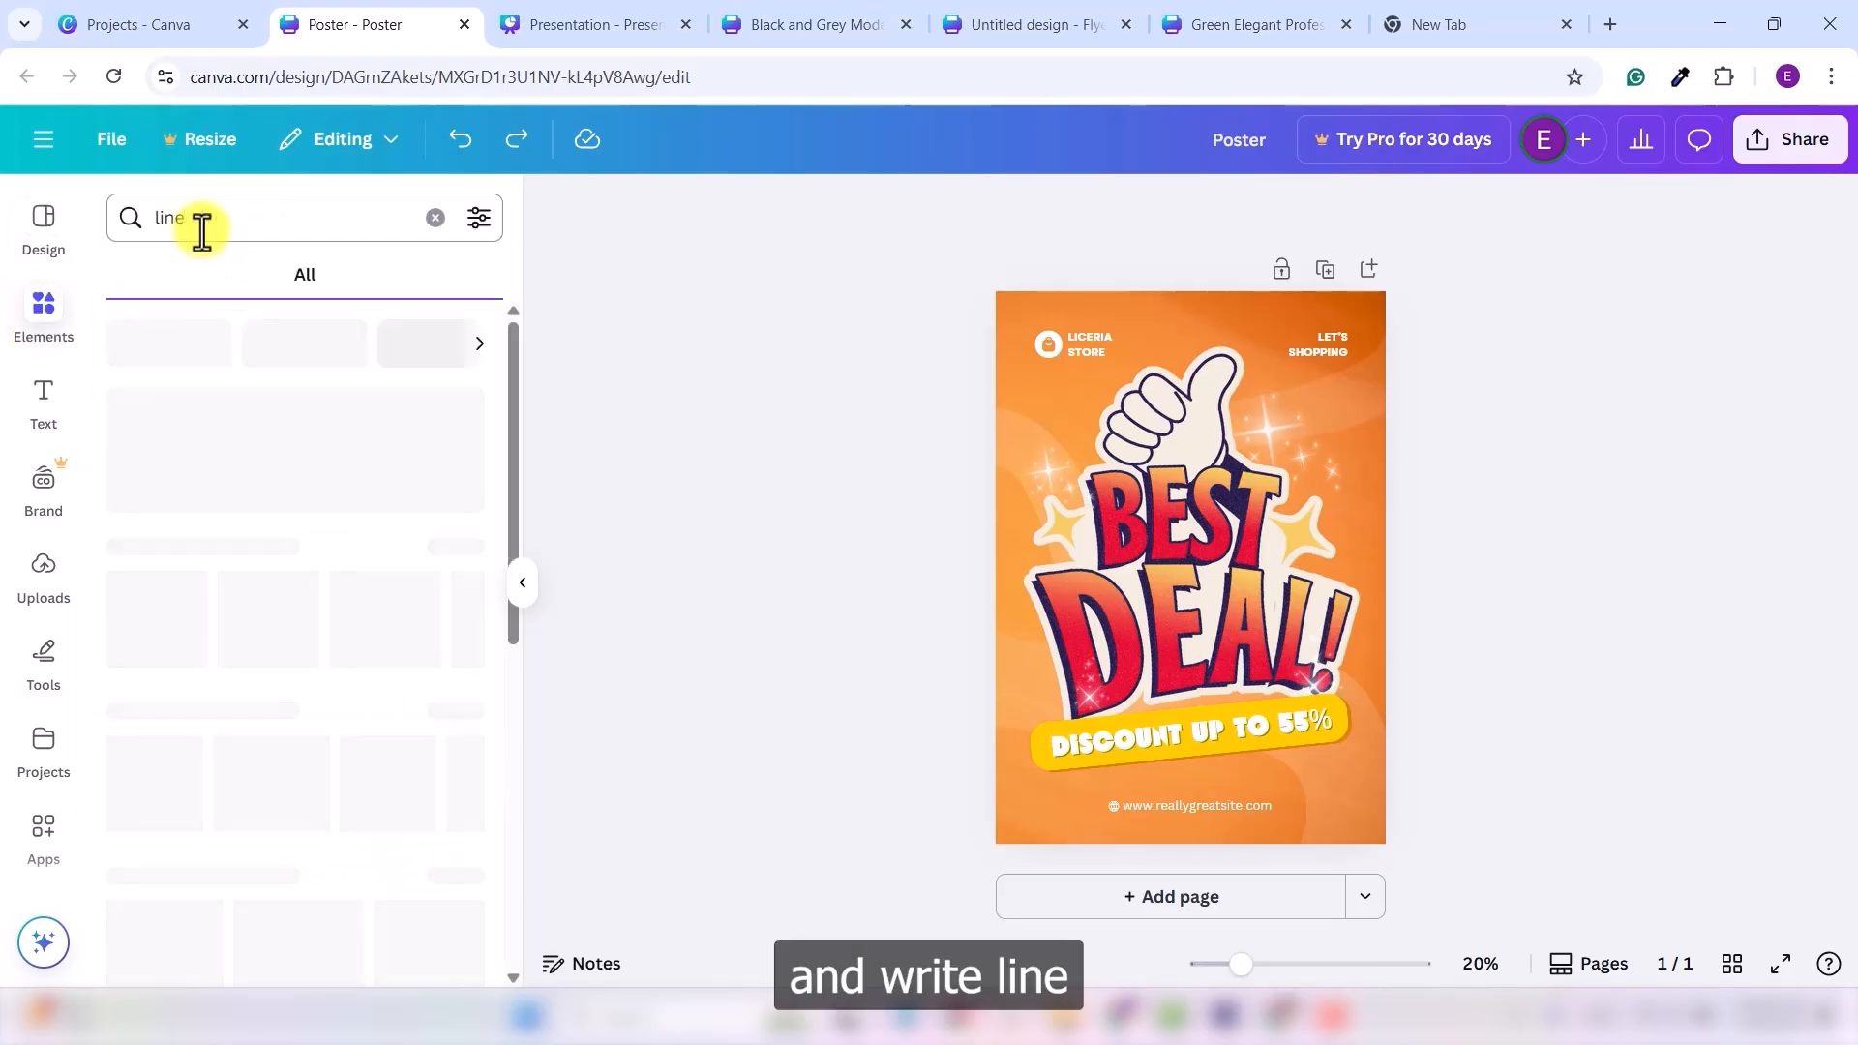
click(273, 275)
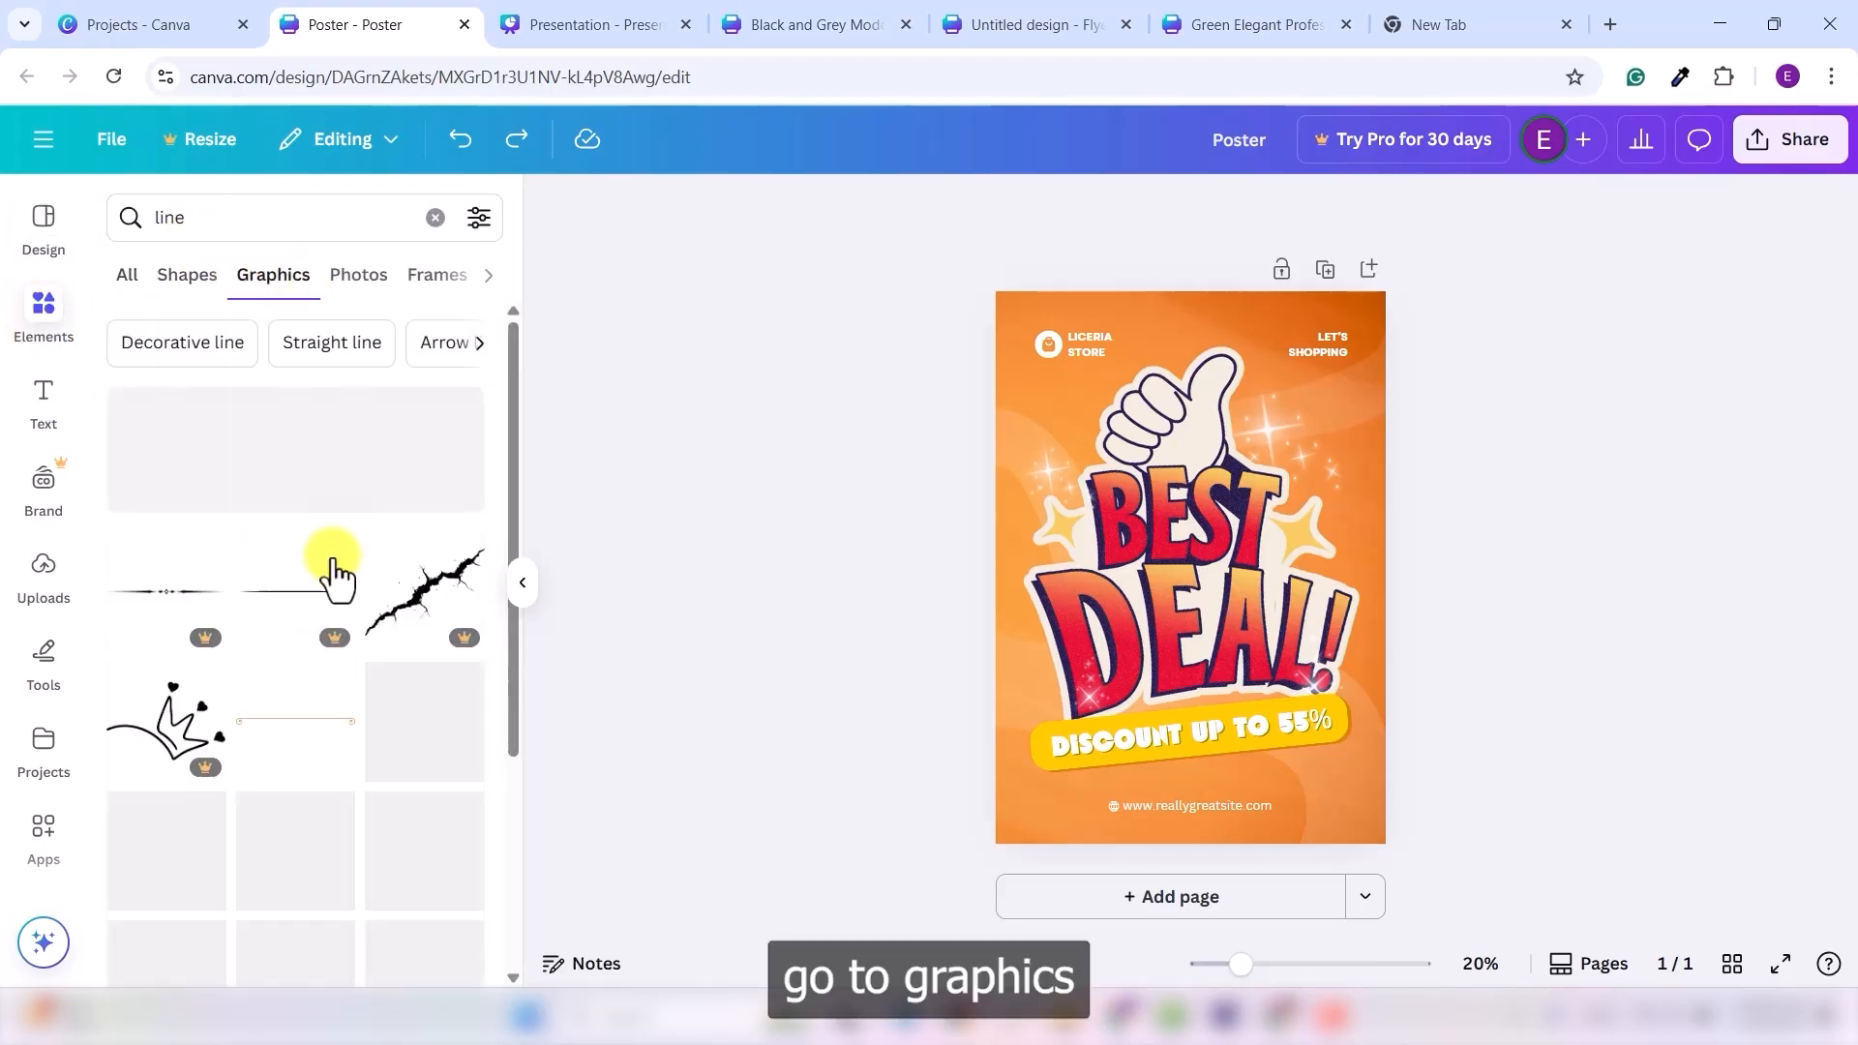
scroll(310, 523, down, 10)
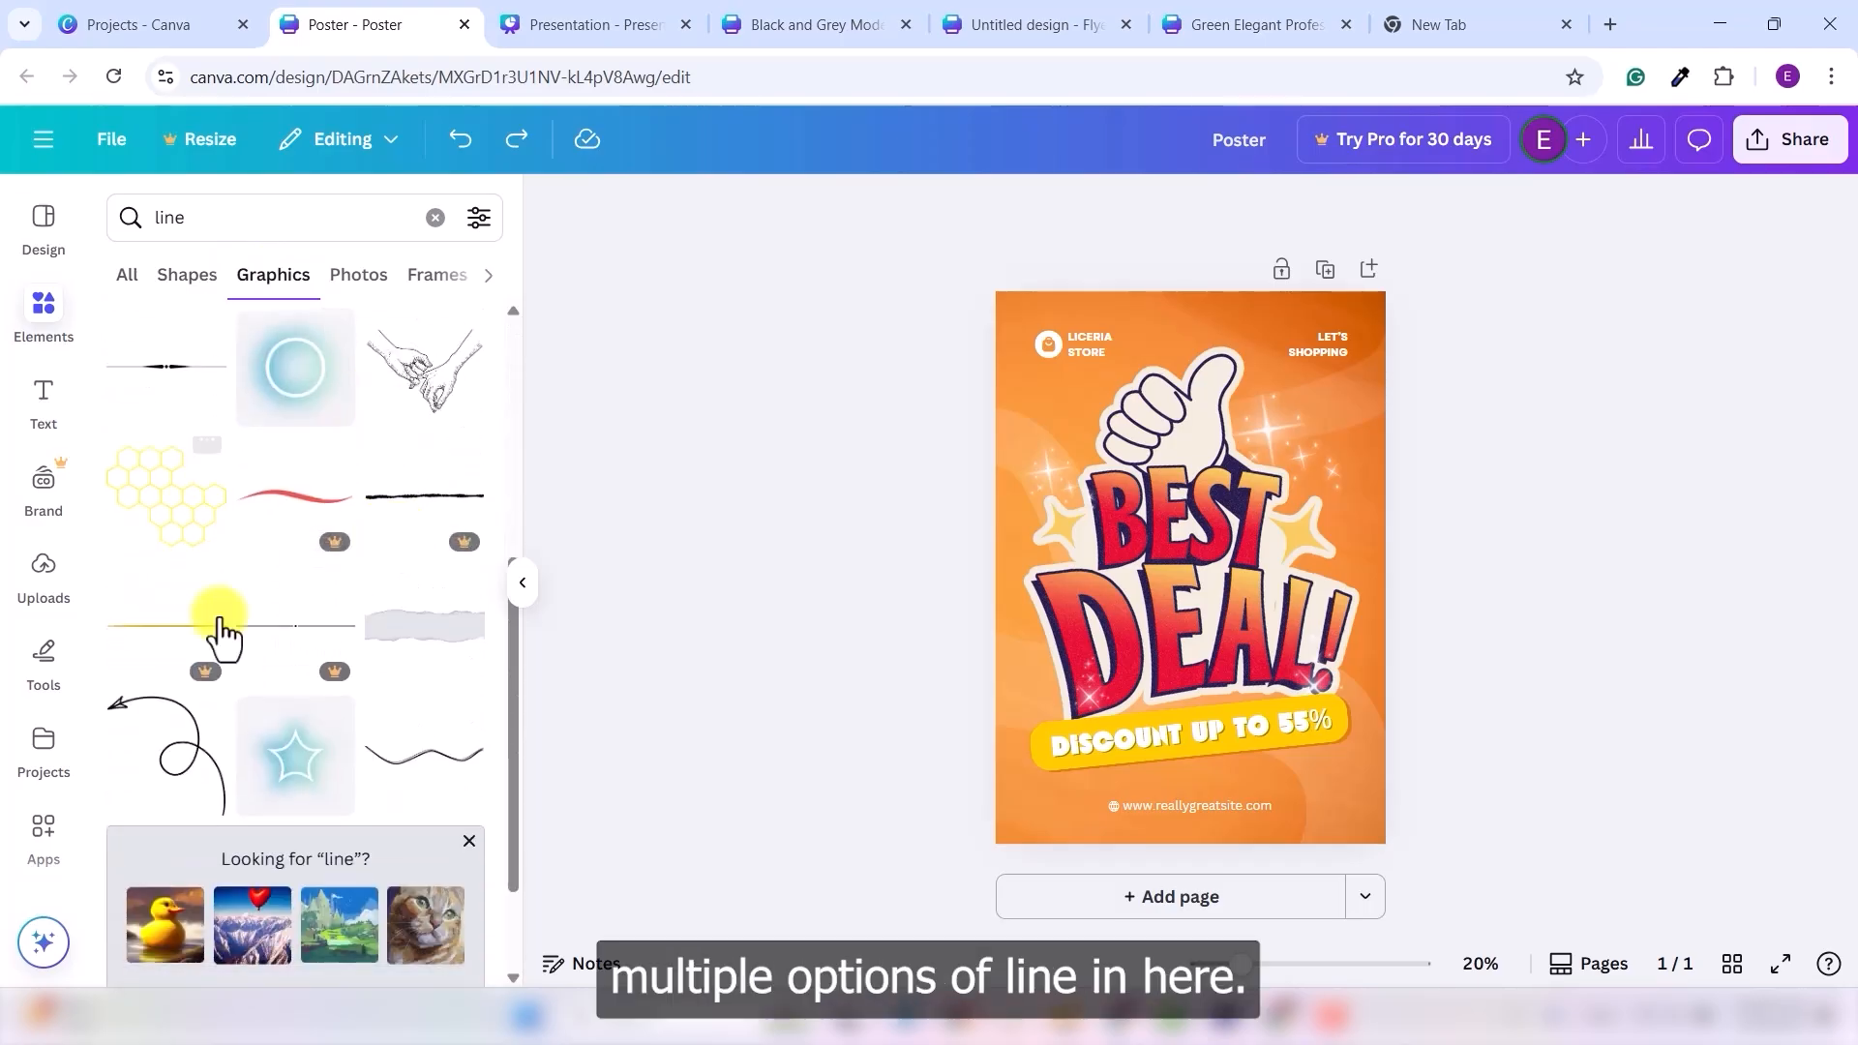
scroll(326, 687, up, 10)
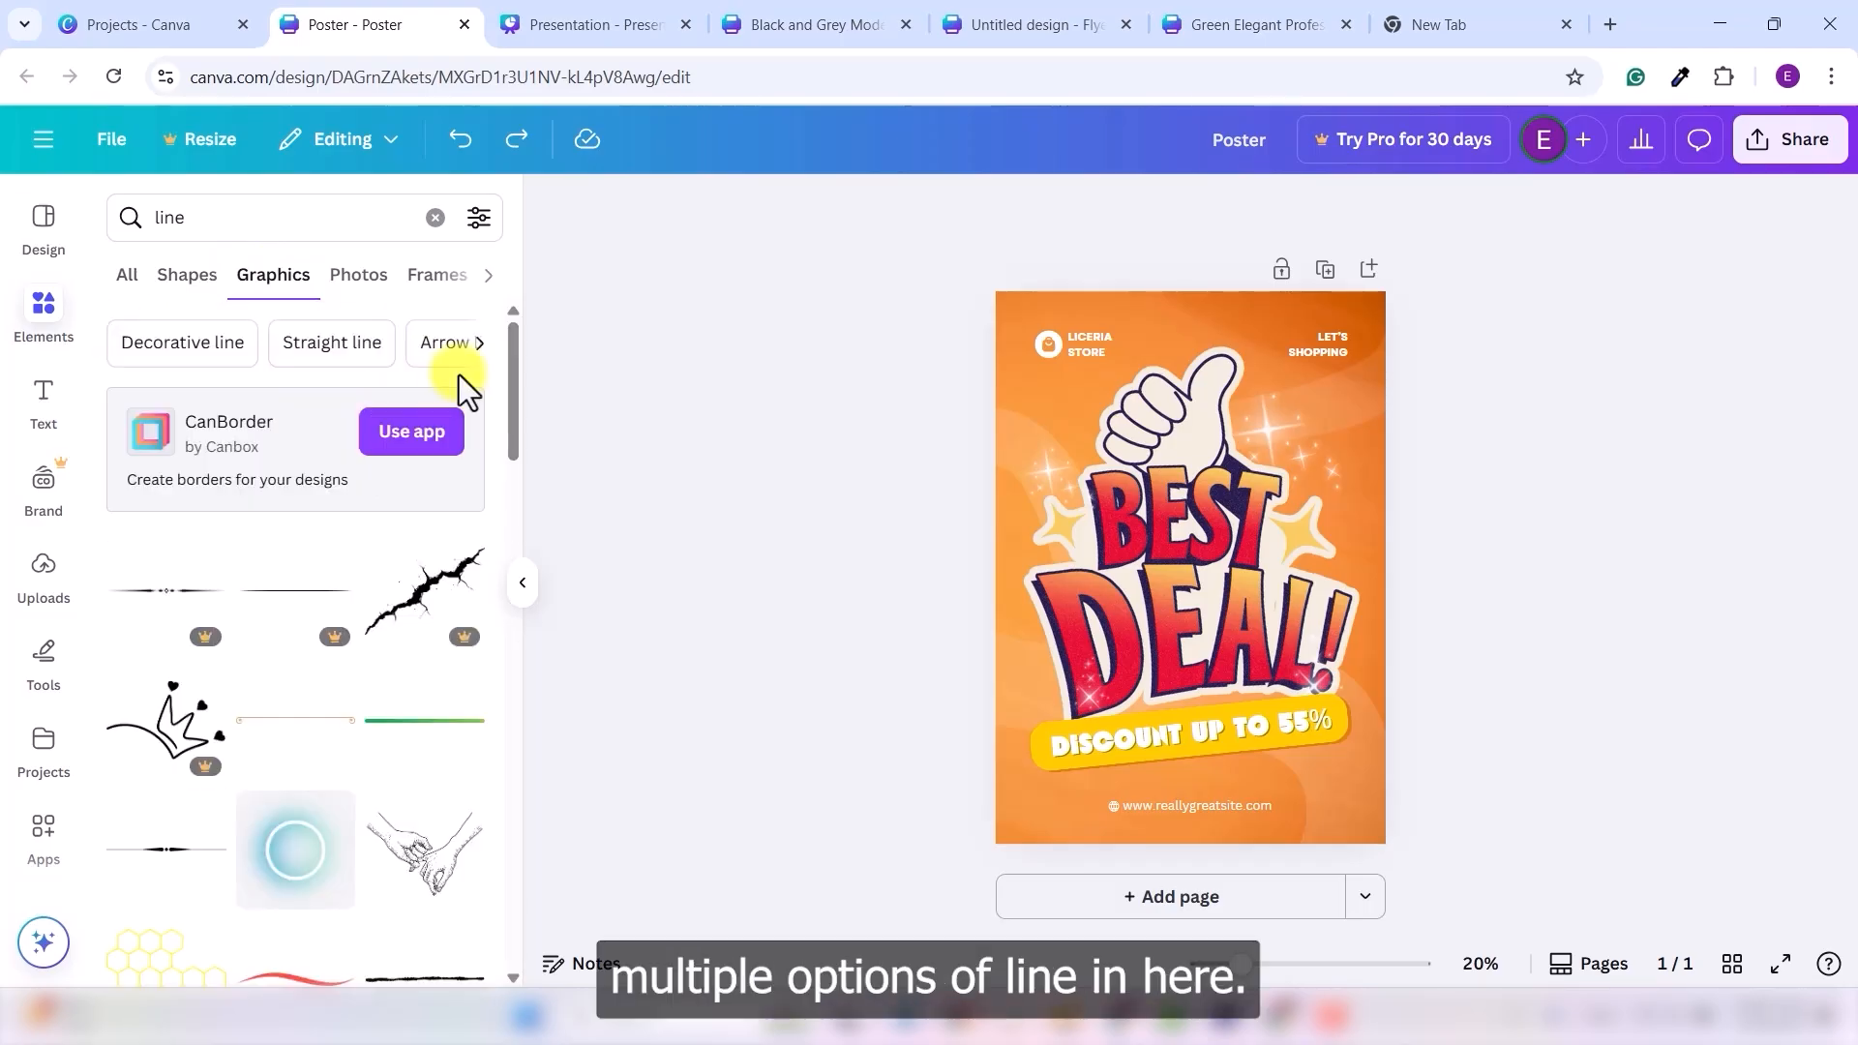
- Narrow the line graphics through the Straight line, Horizontal line and Thin line suggestions
click(357, 356)
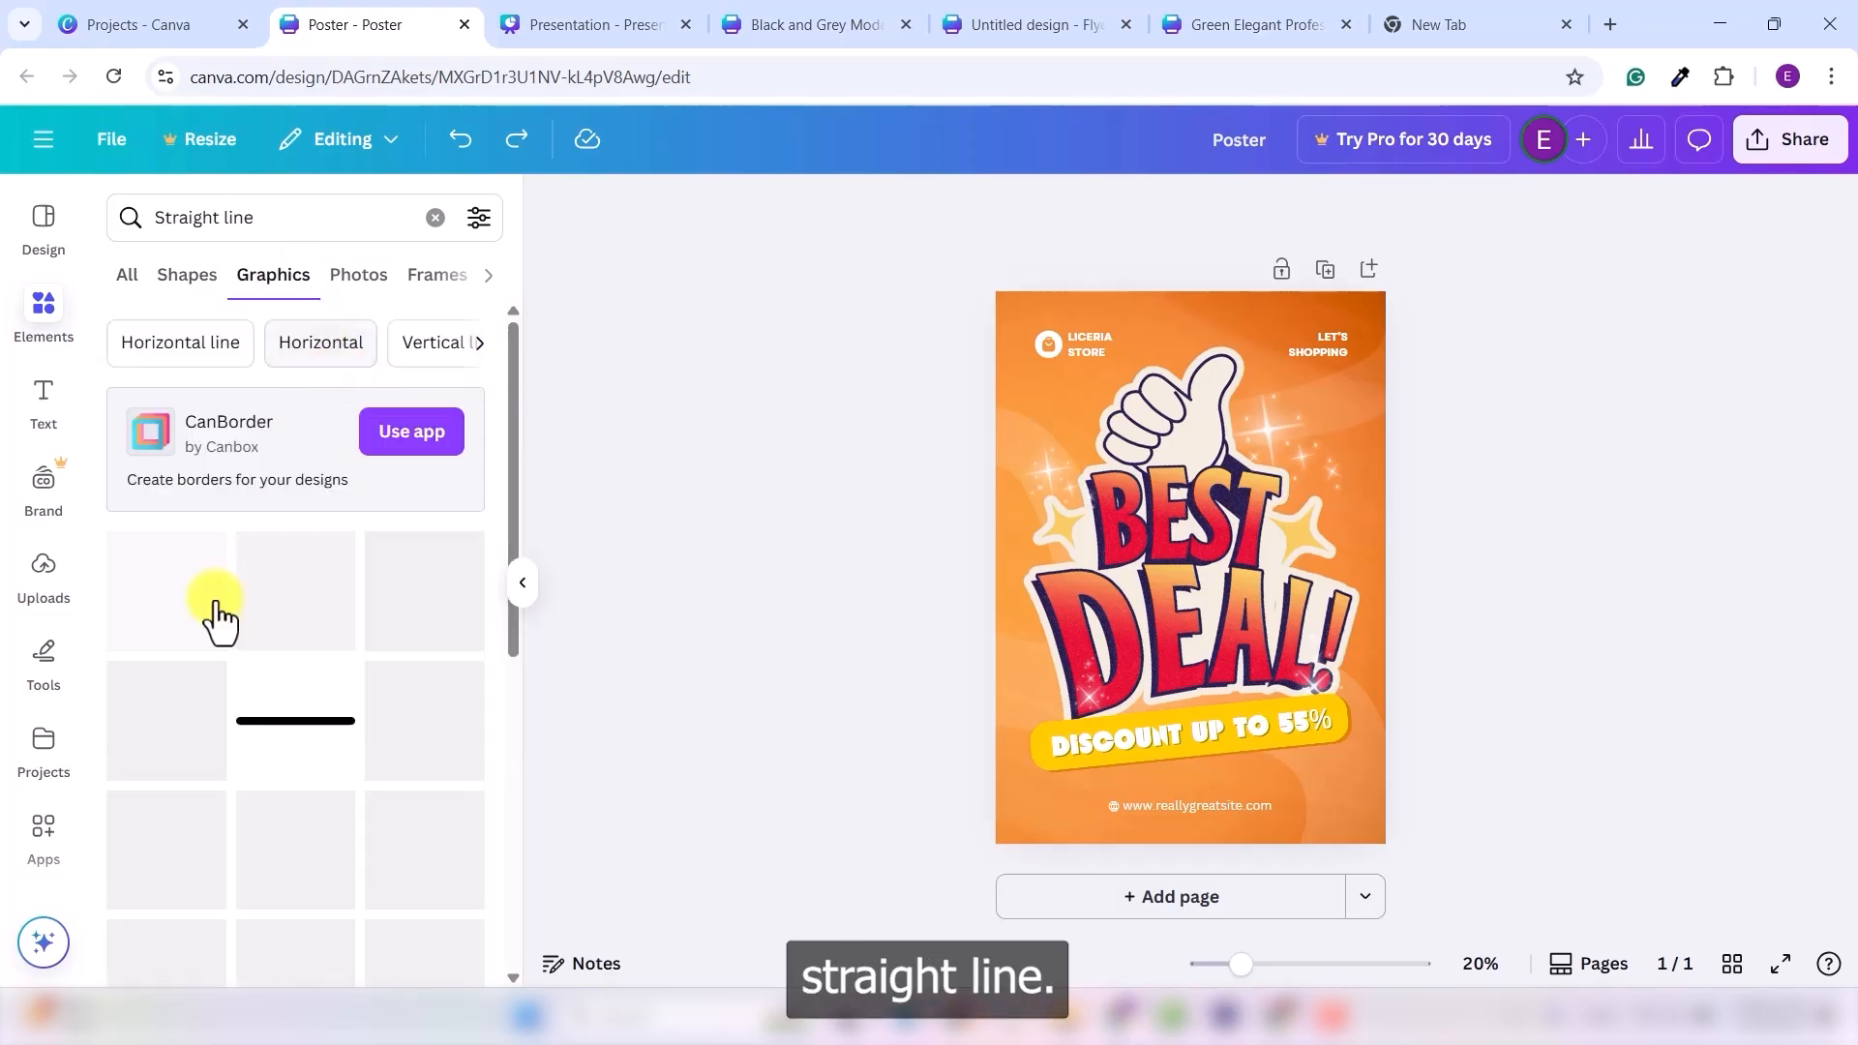
scroll(201, 571, down, 5)
scroll(208, 585, up, 5)
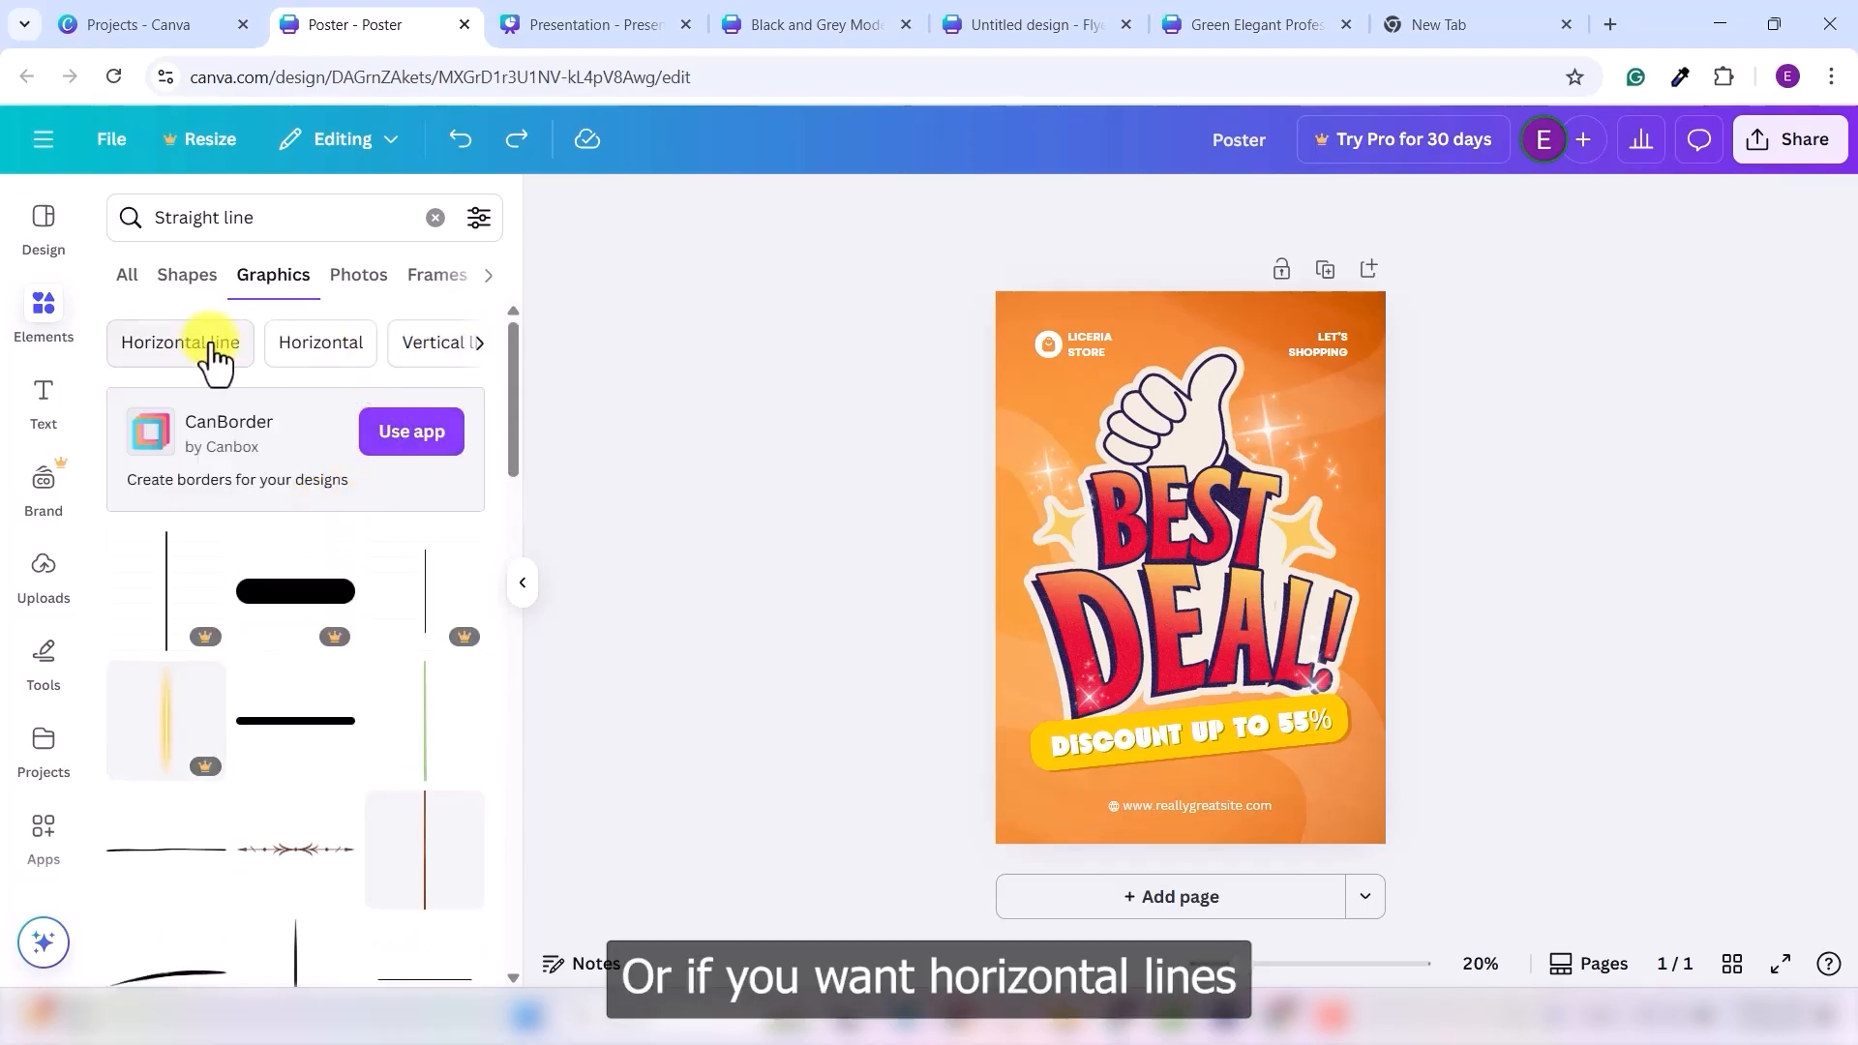
click(214, 352)
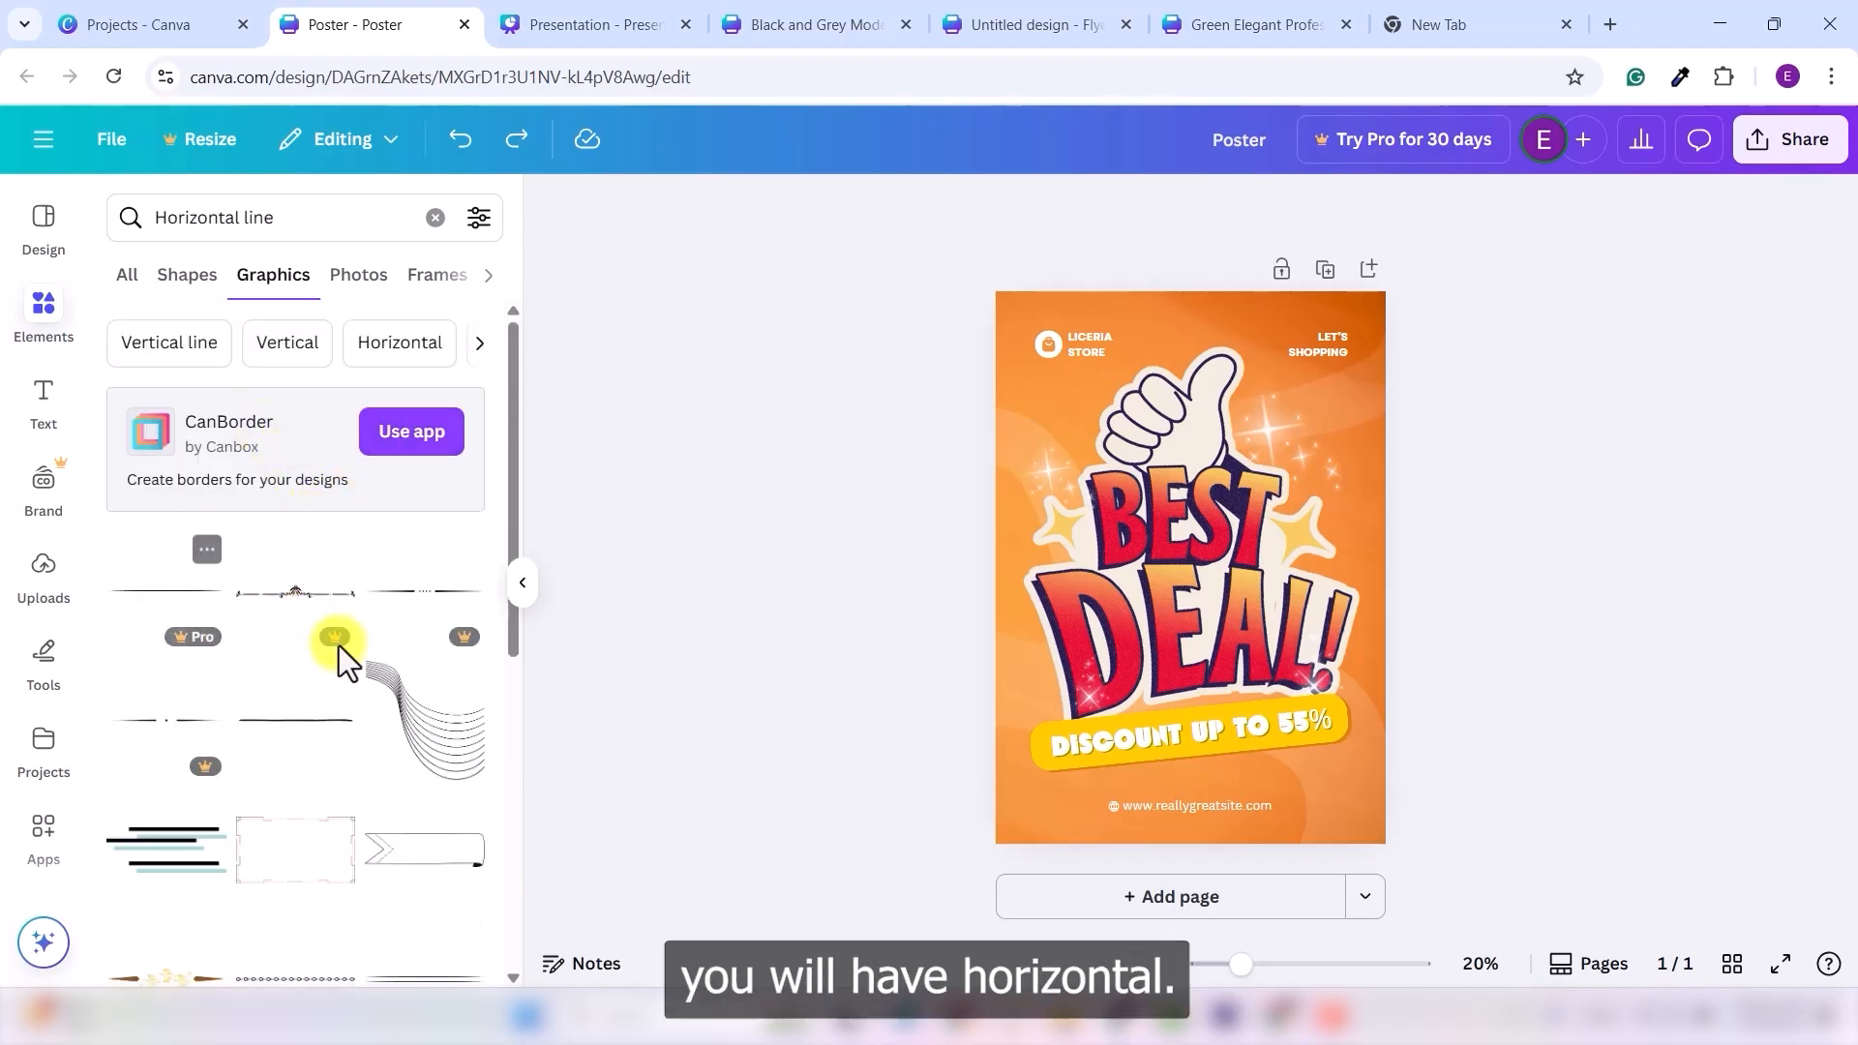
click(480, 343)
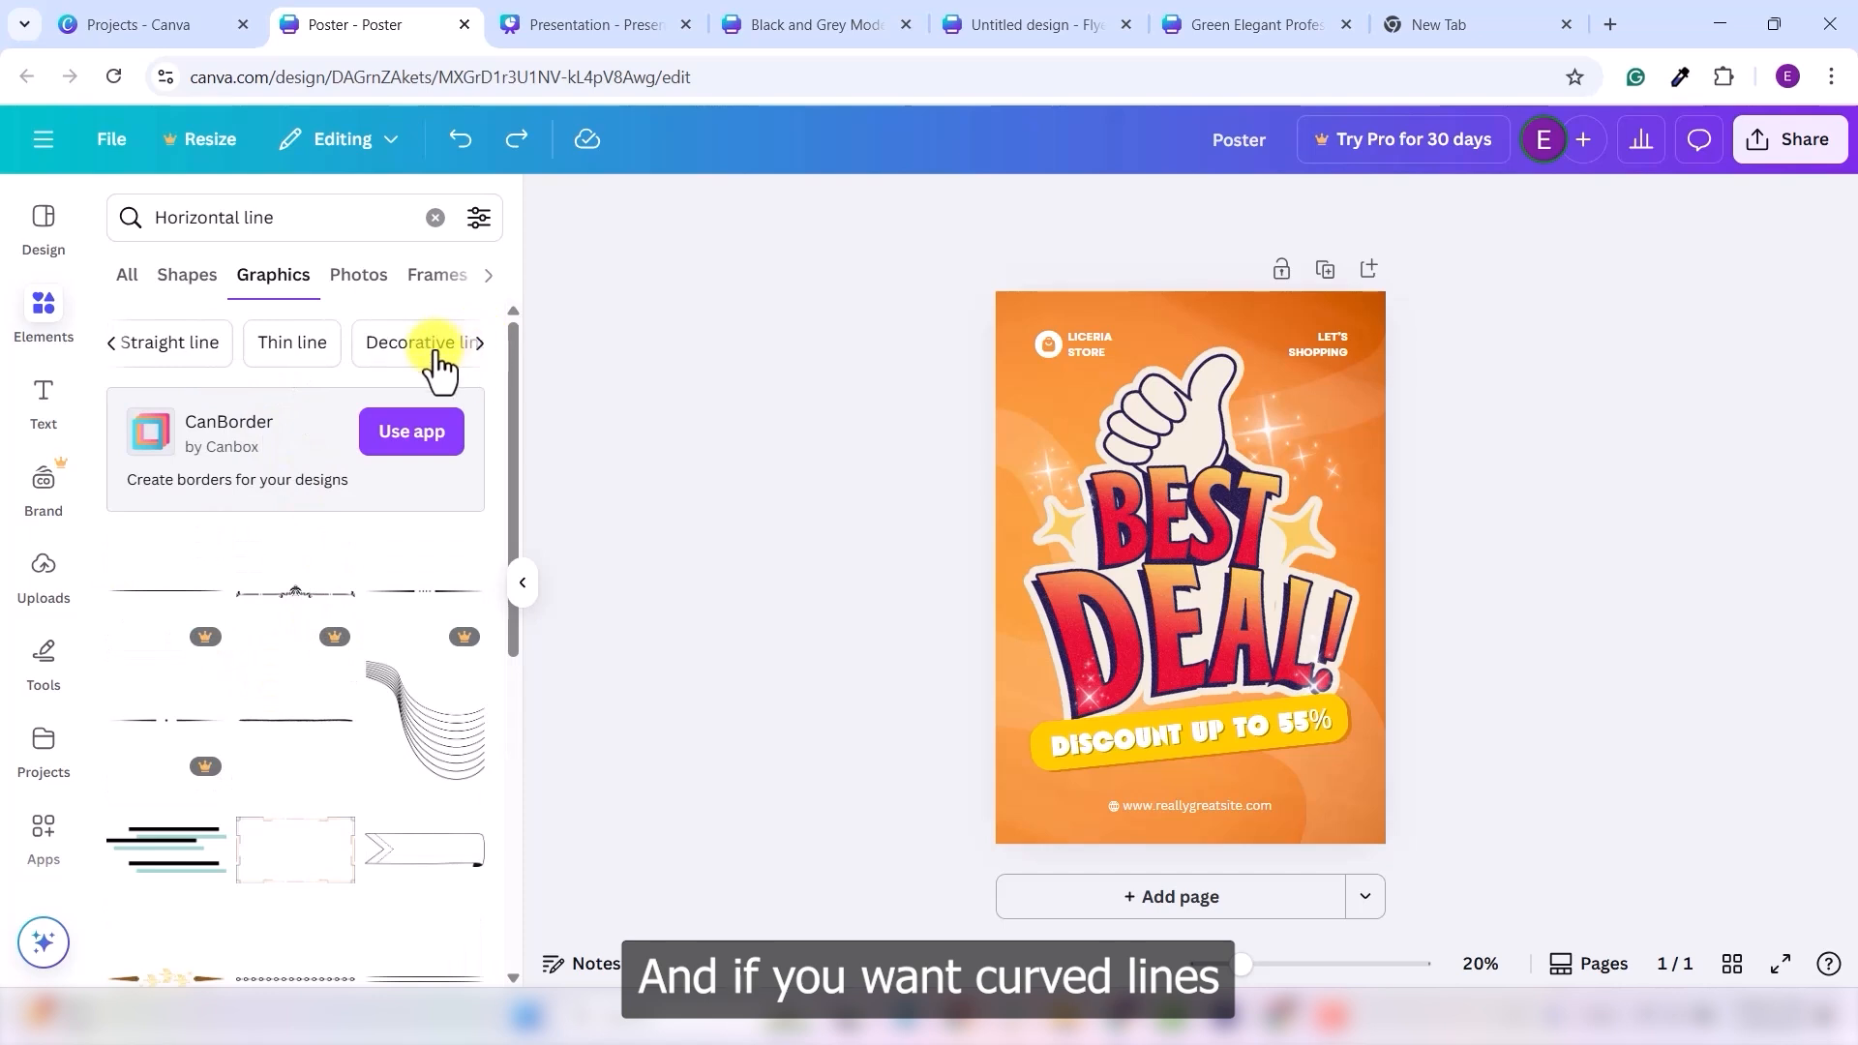
click(289, 348)
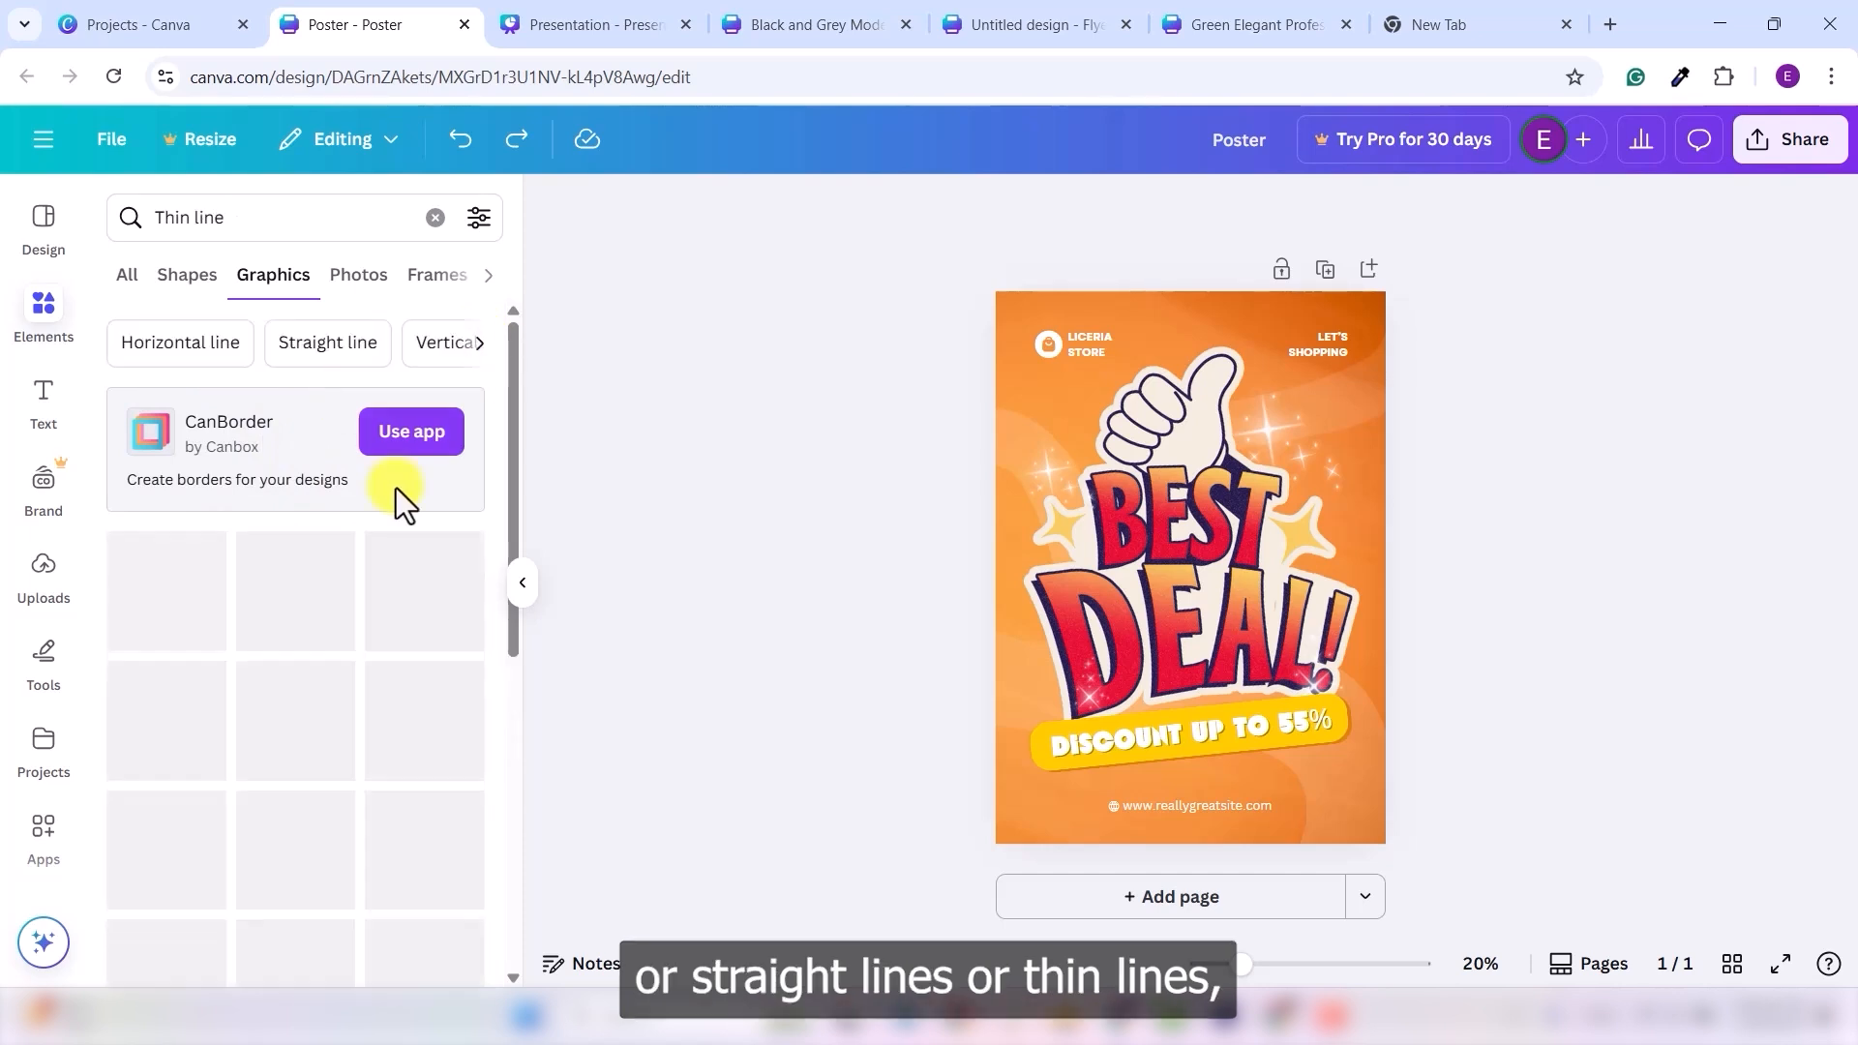
scroll(262, 610, down, 5)
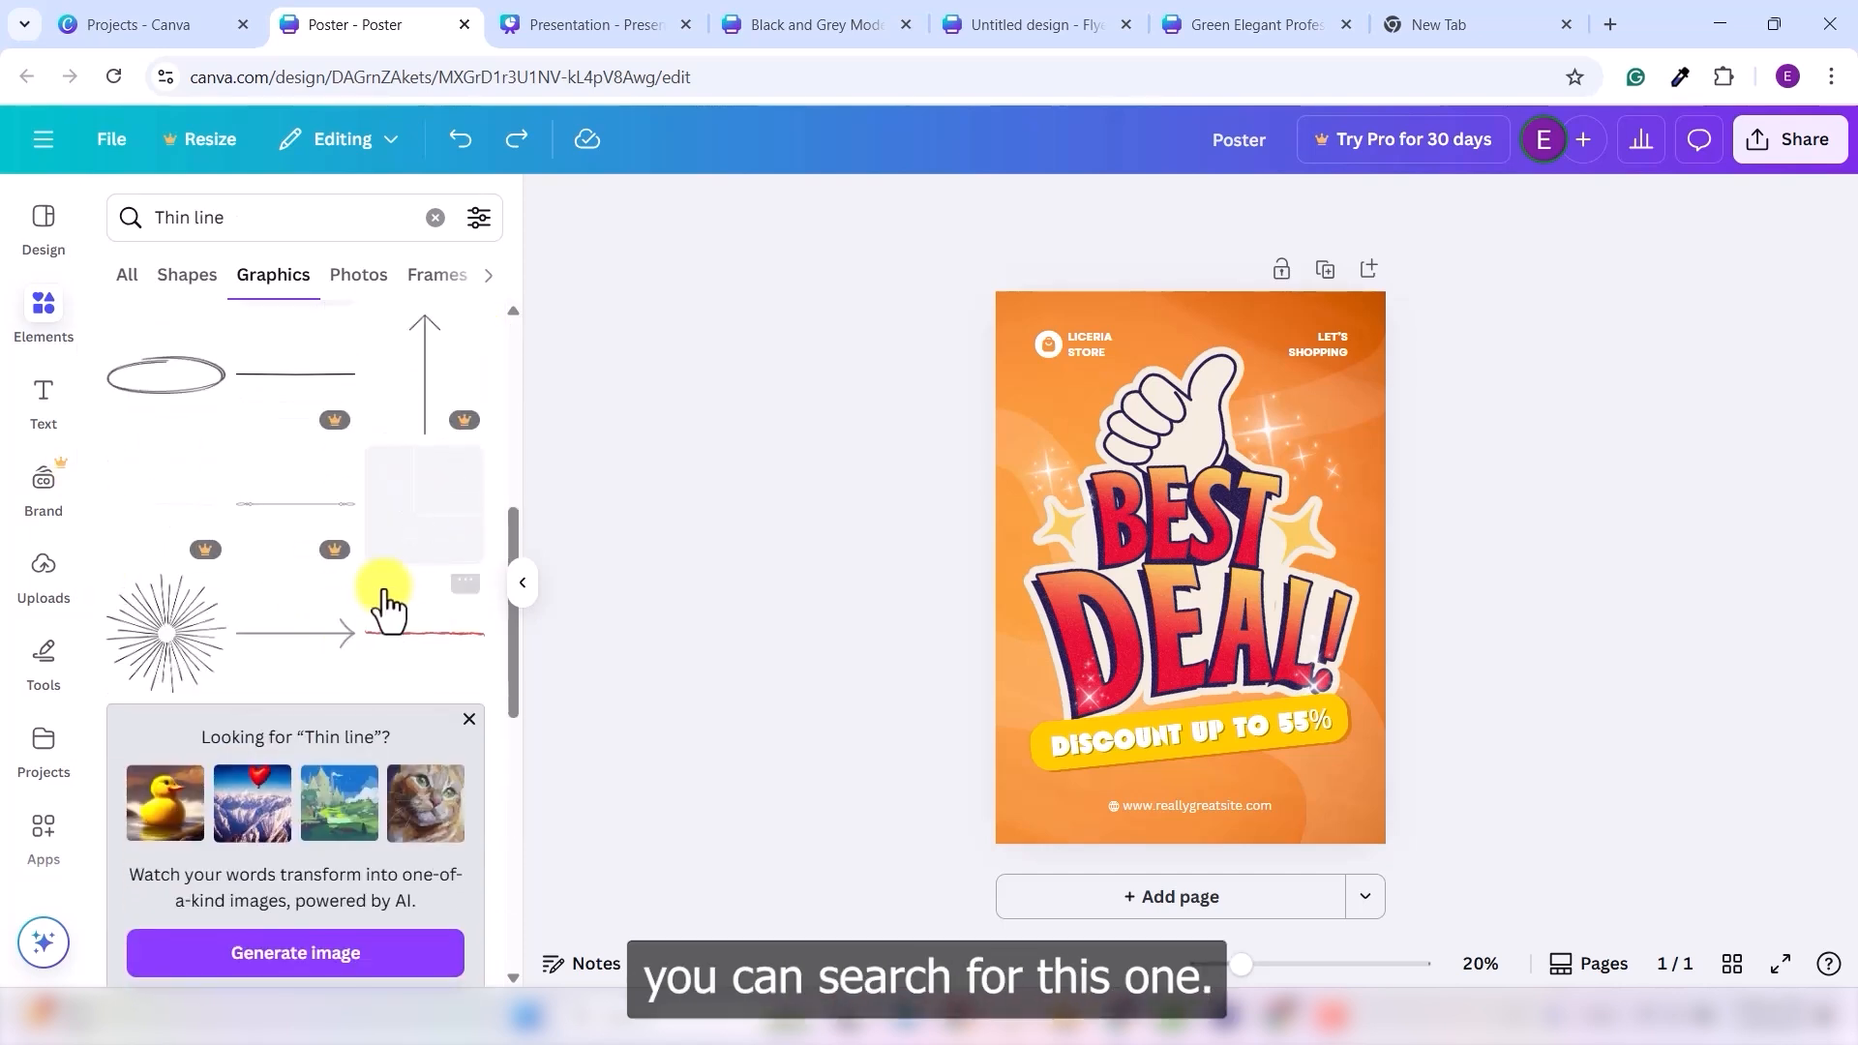
scroll(261, 614, up, 5)
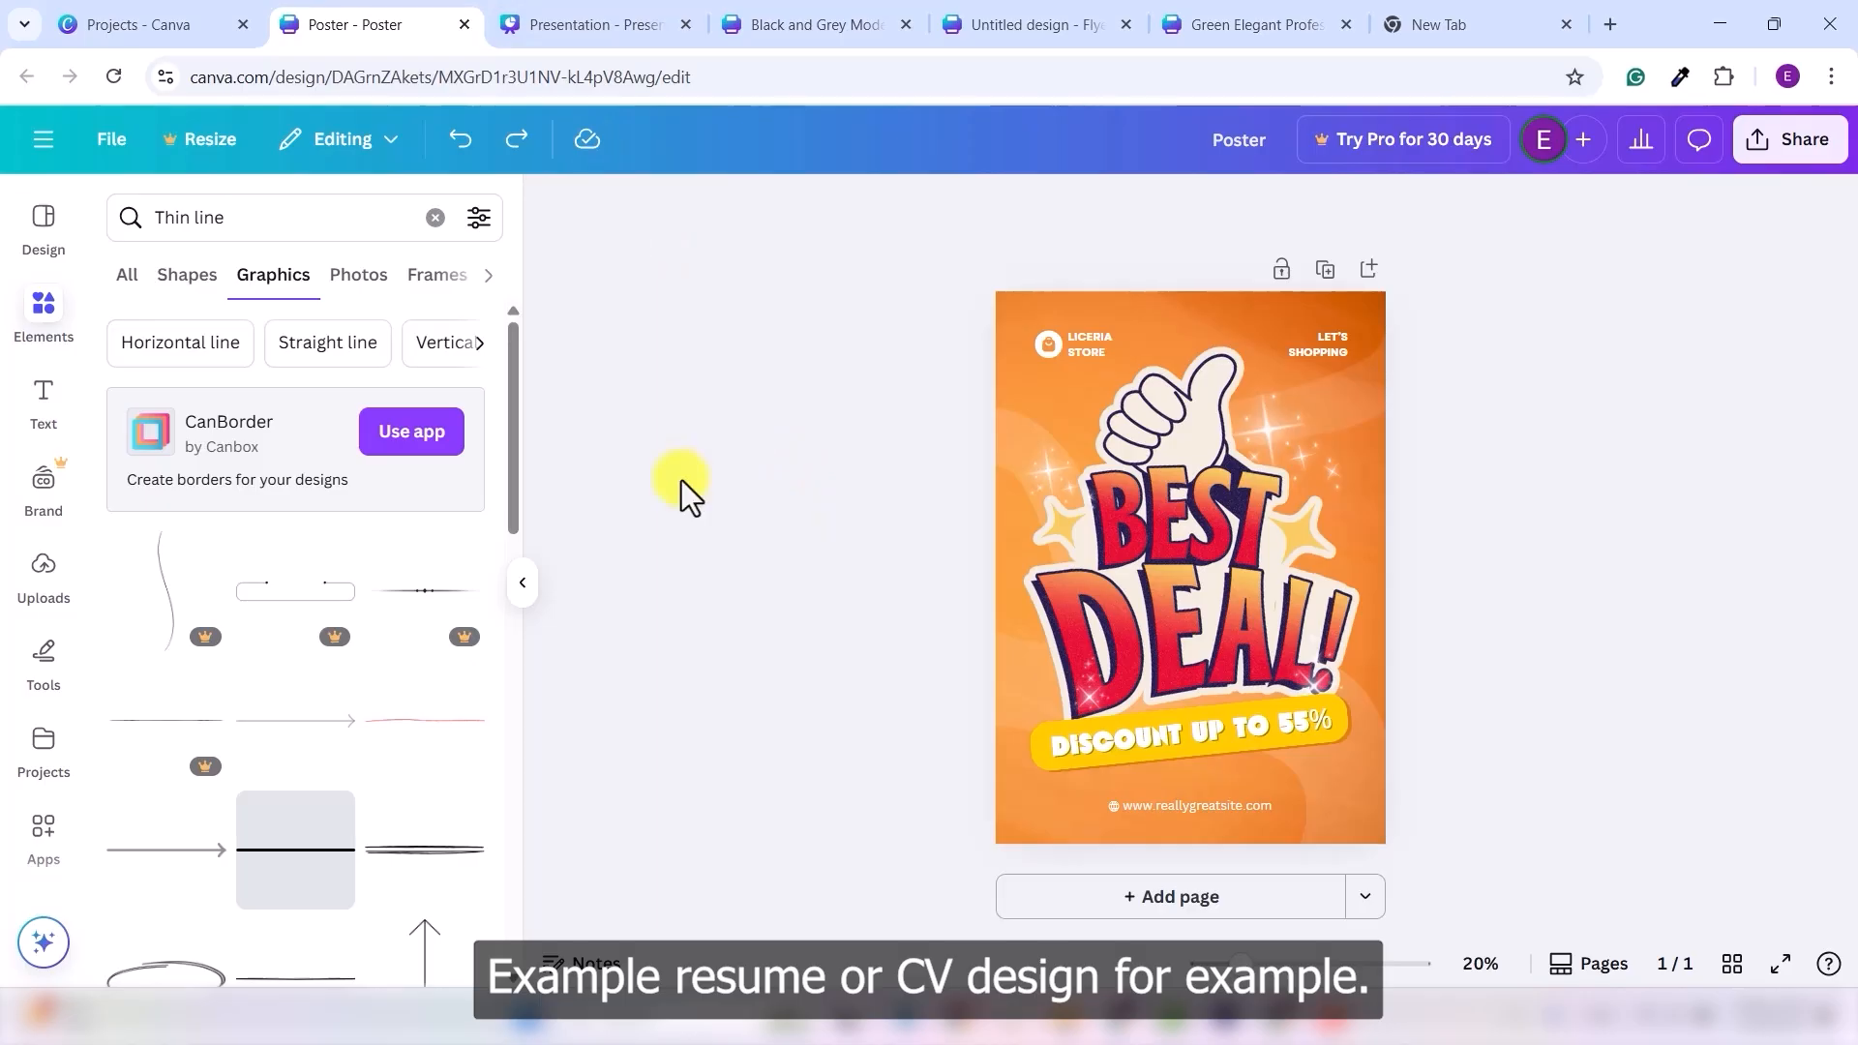
- On the Green Elegant Professional Resume, select the divider lines under Education, Experience and Contact
click(1235, 23)
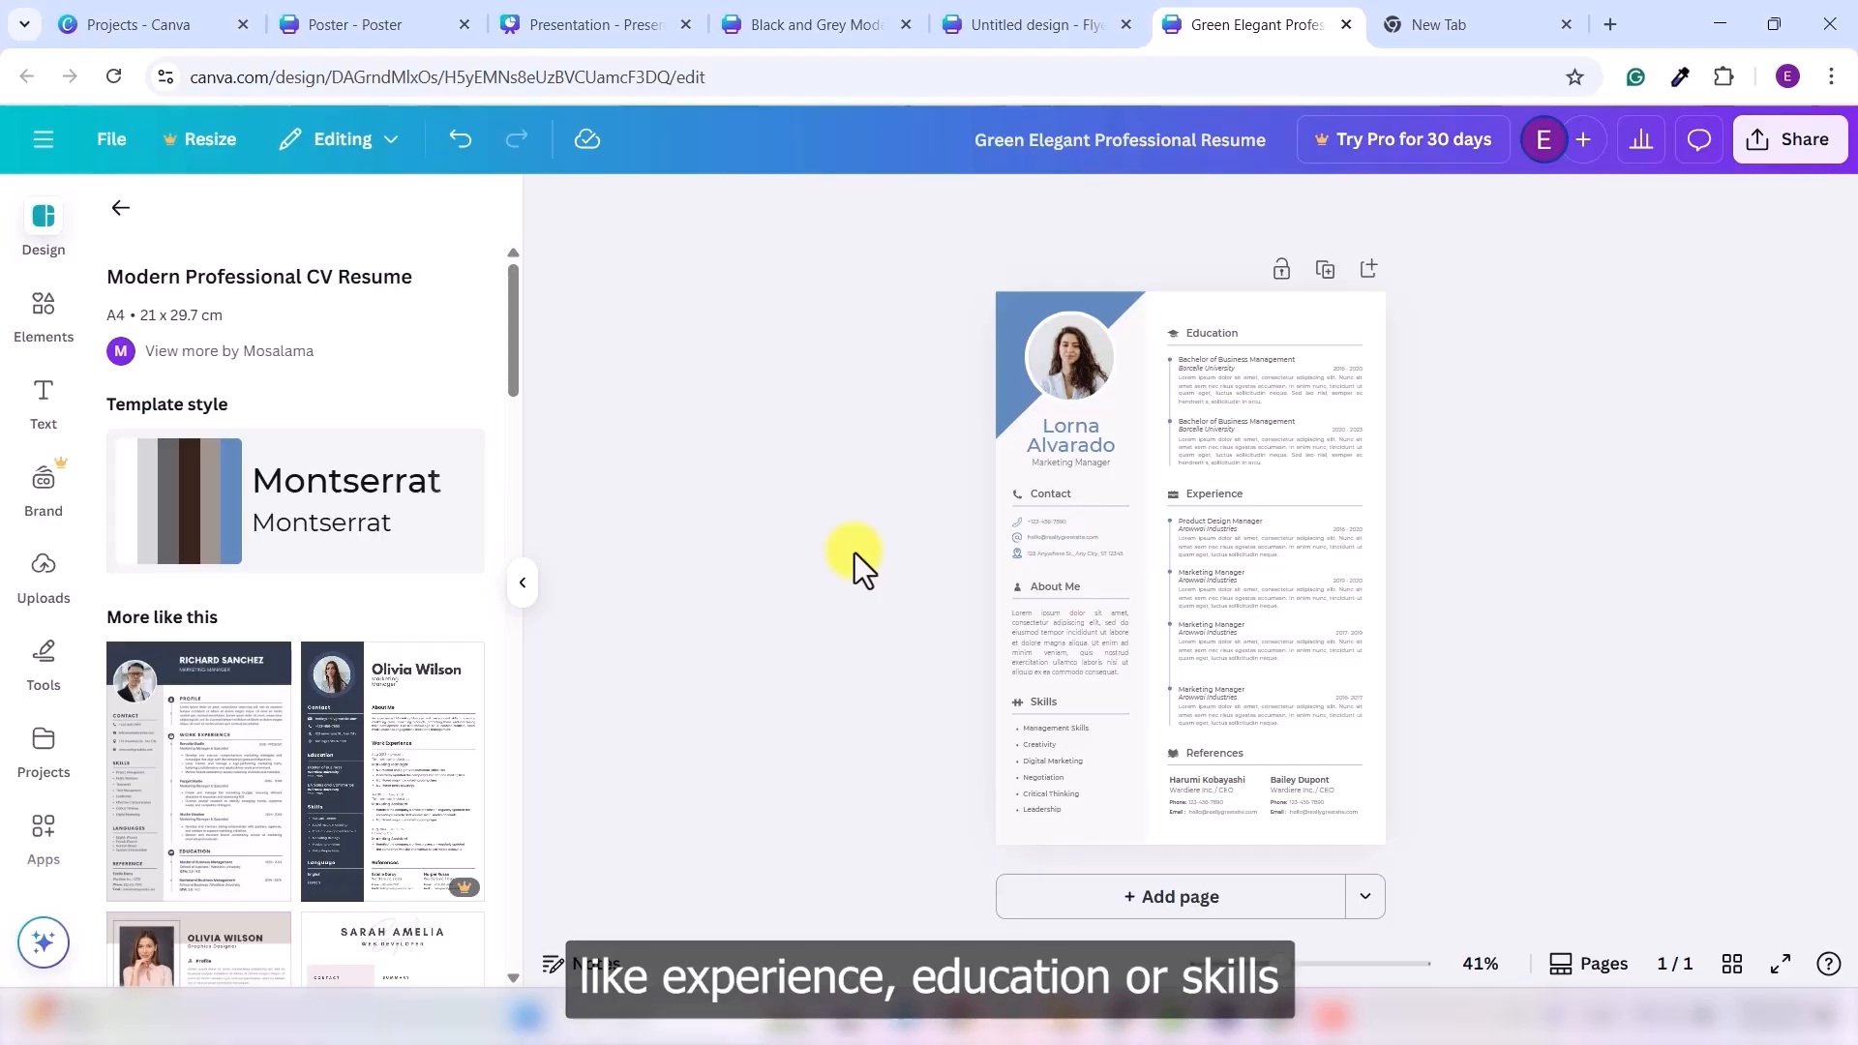
scroll(1241, 380, up, 5)
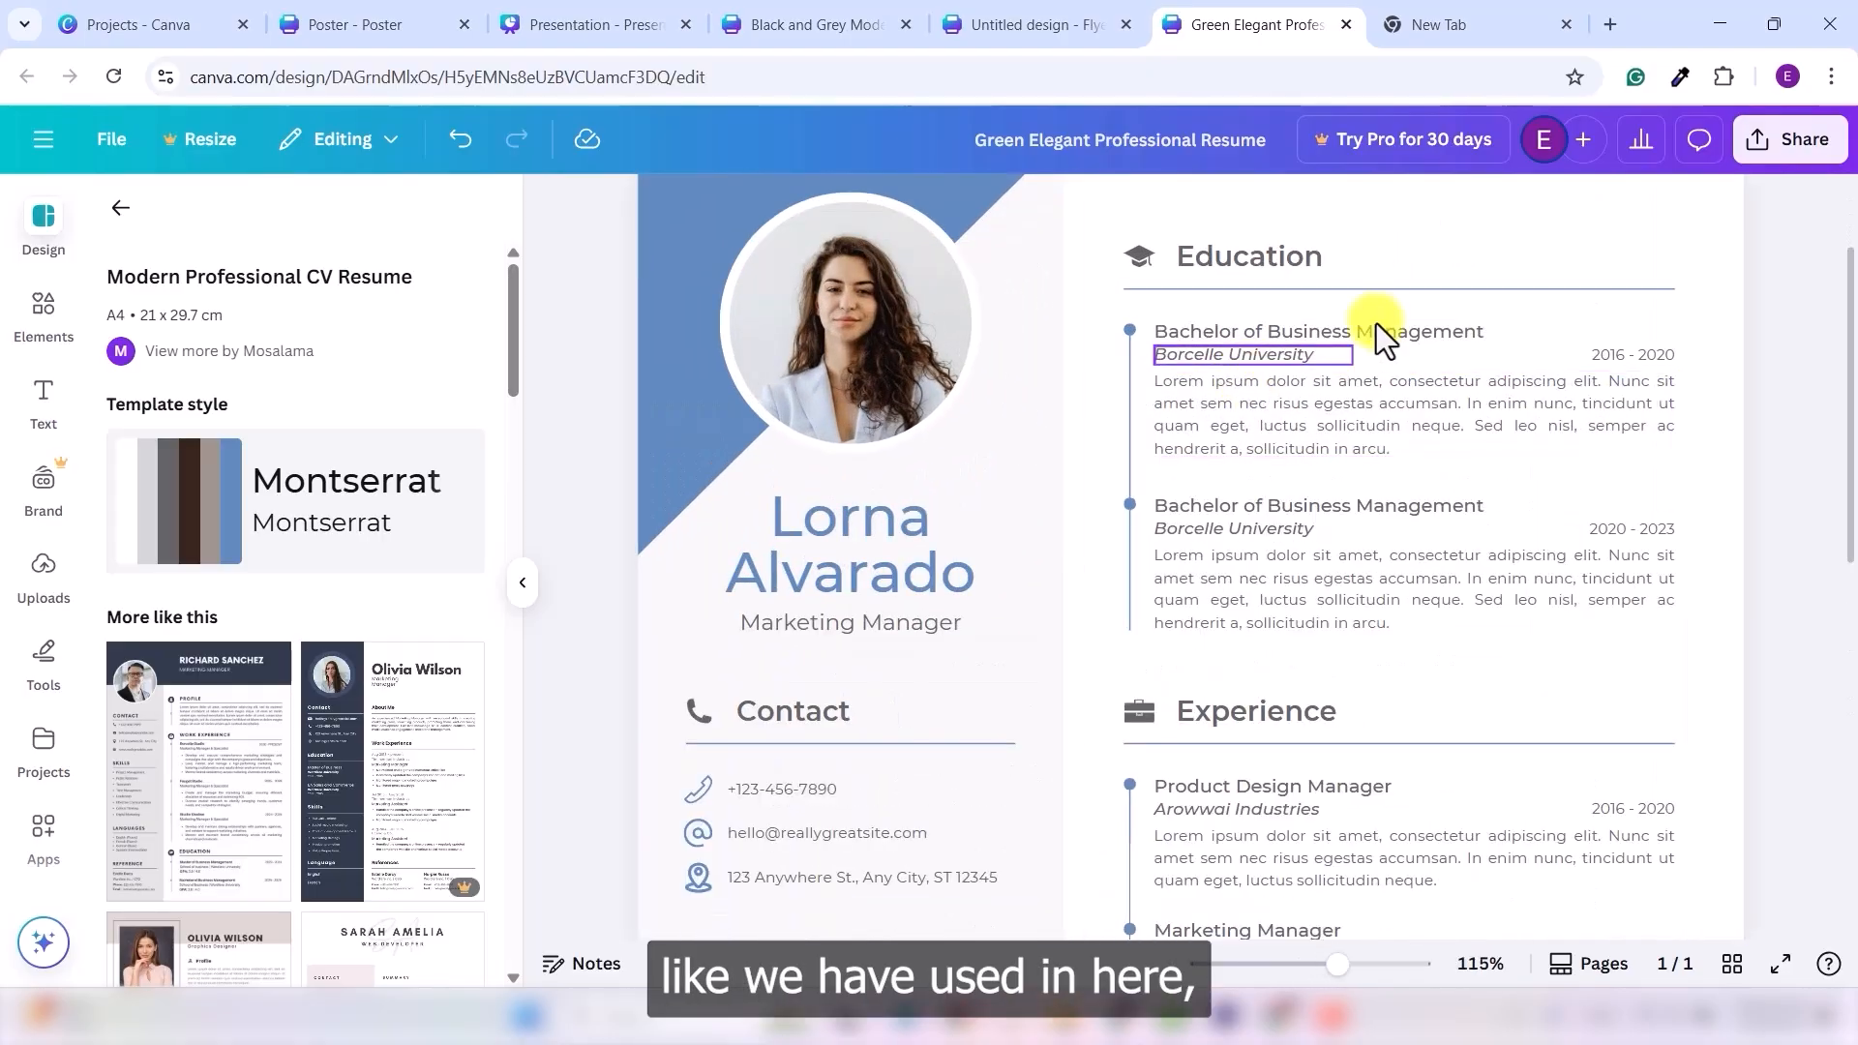
click(1291, 288)
scroll(1306, 711, down, 4)
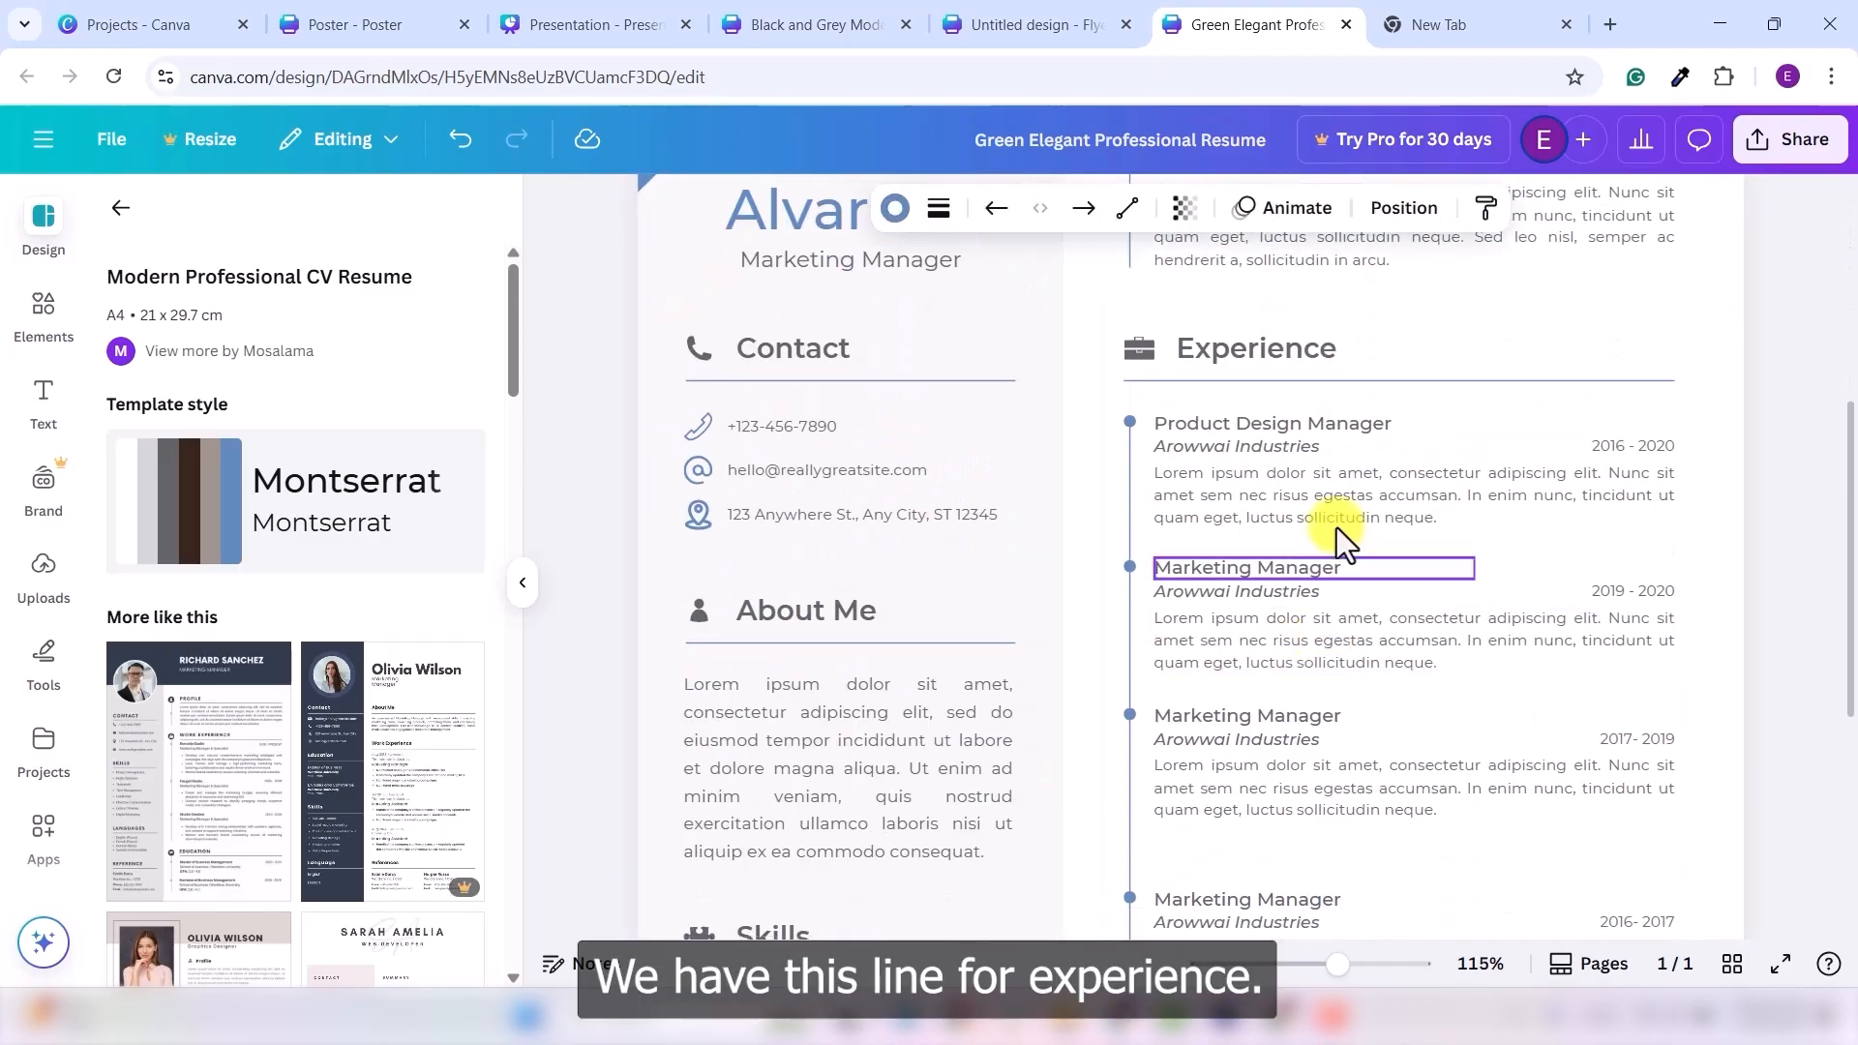
click(1374, 381)
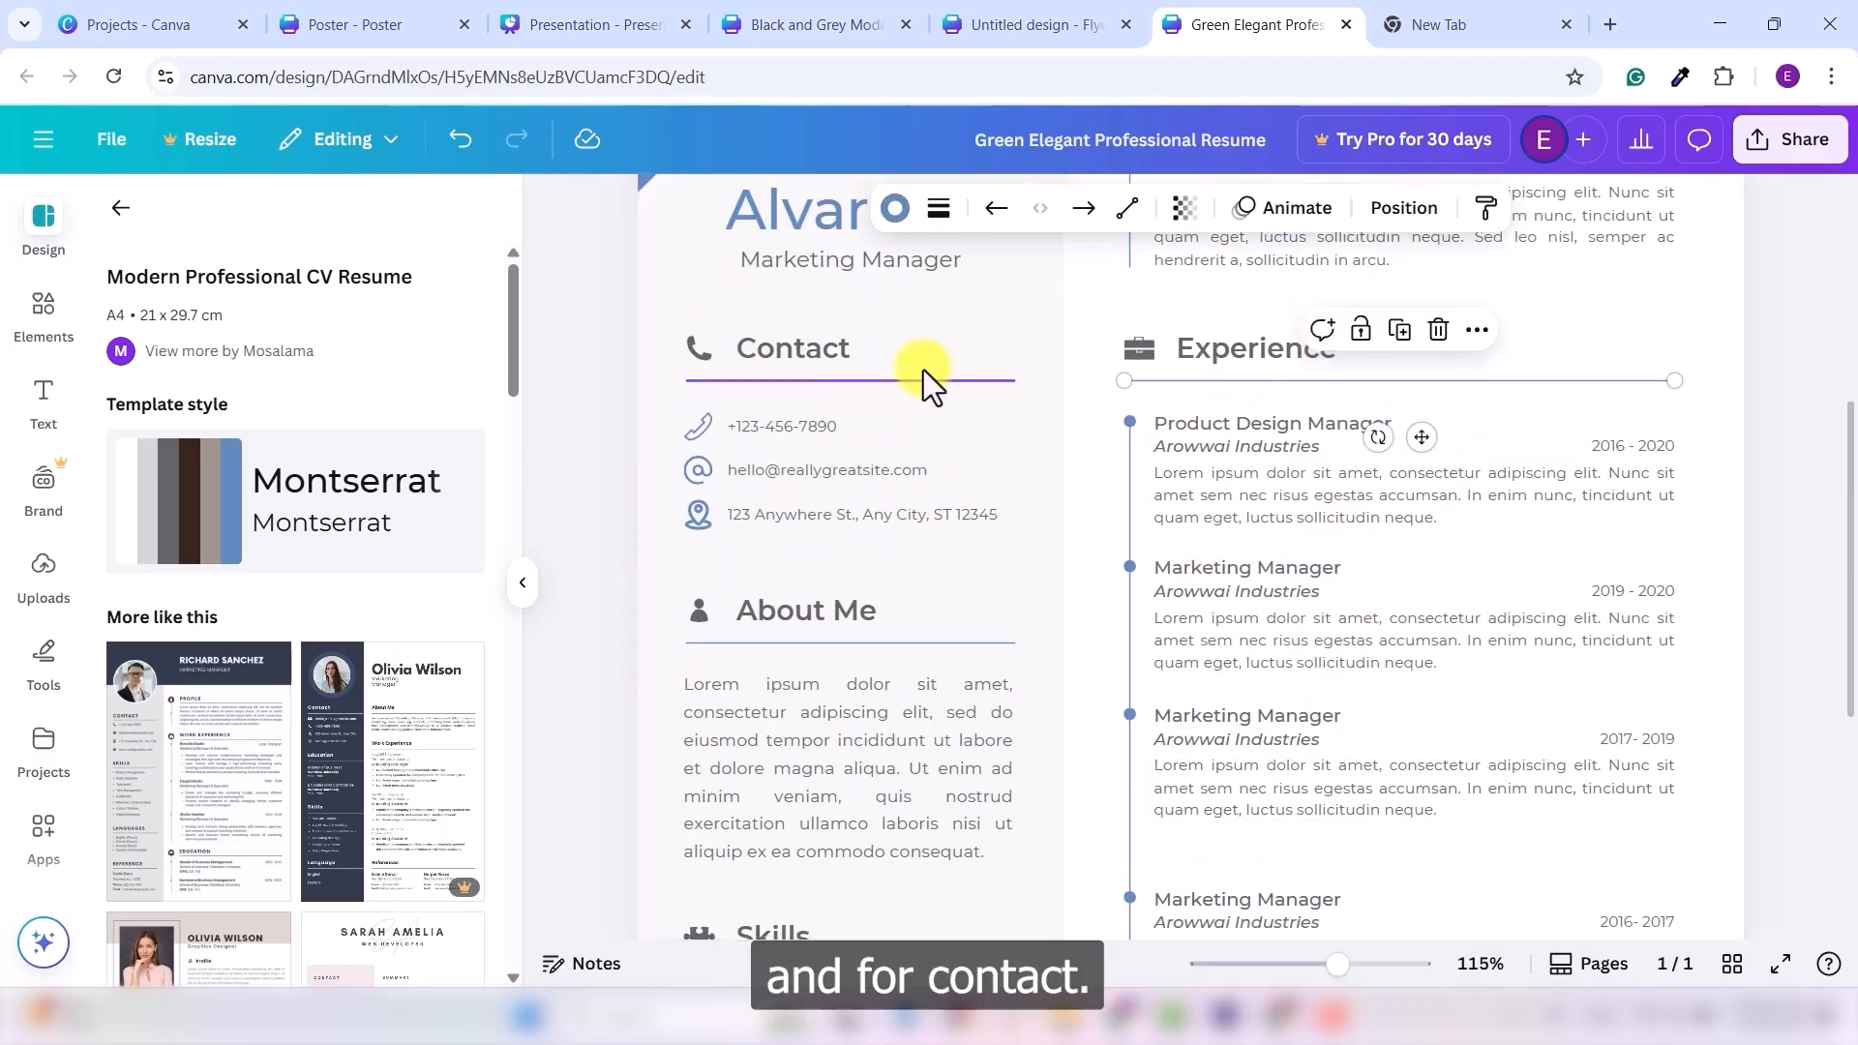
click(859, 380)
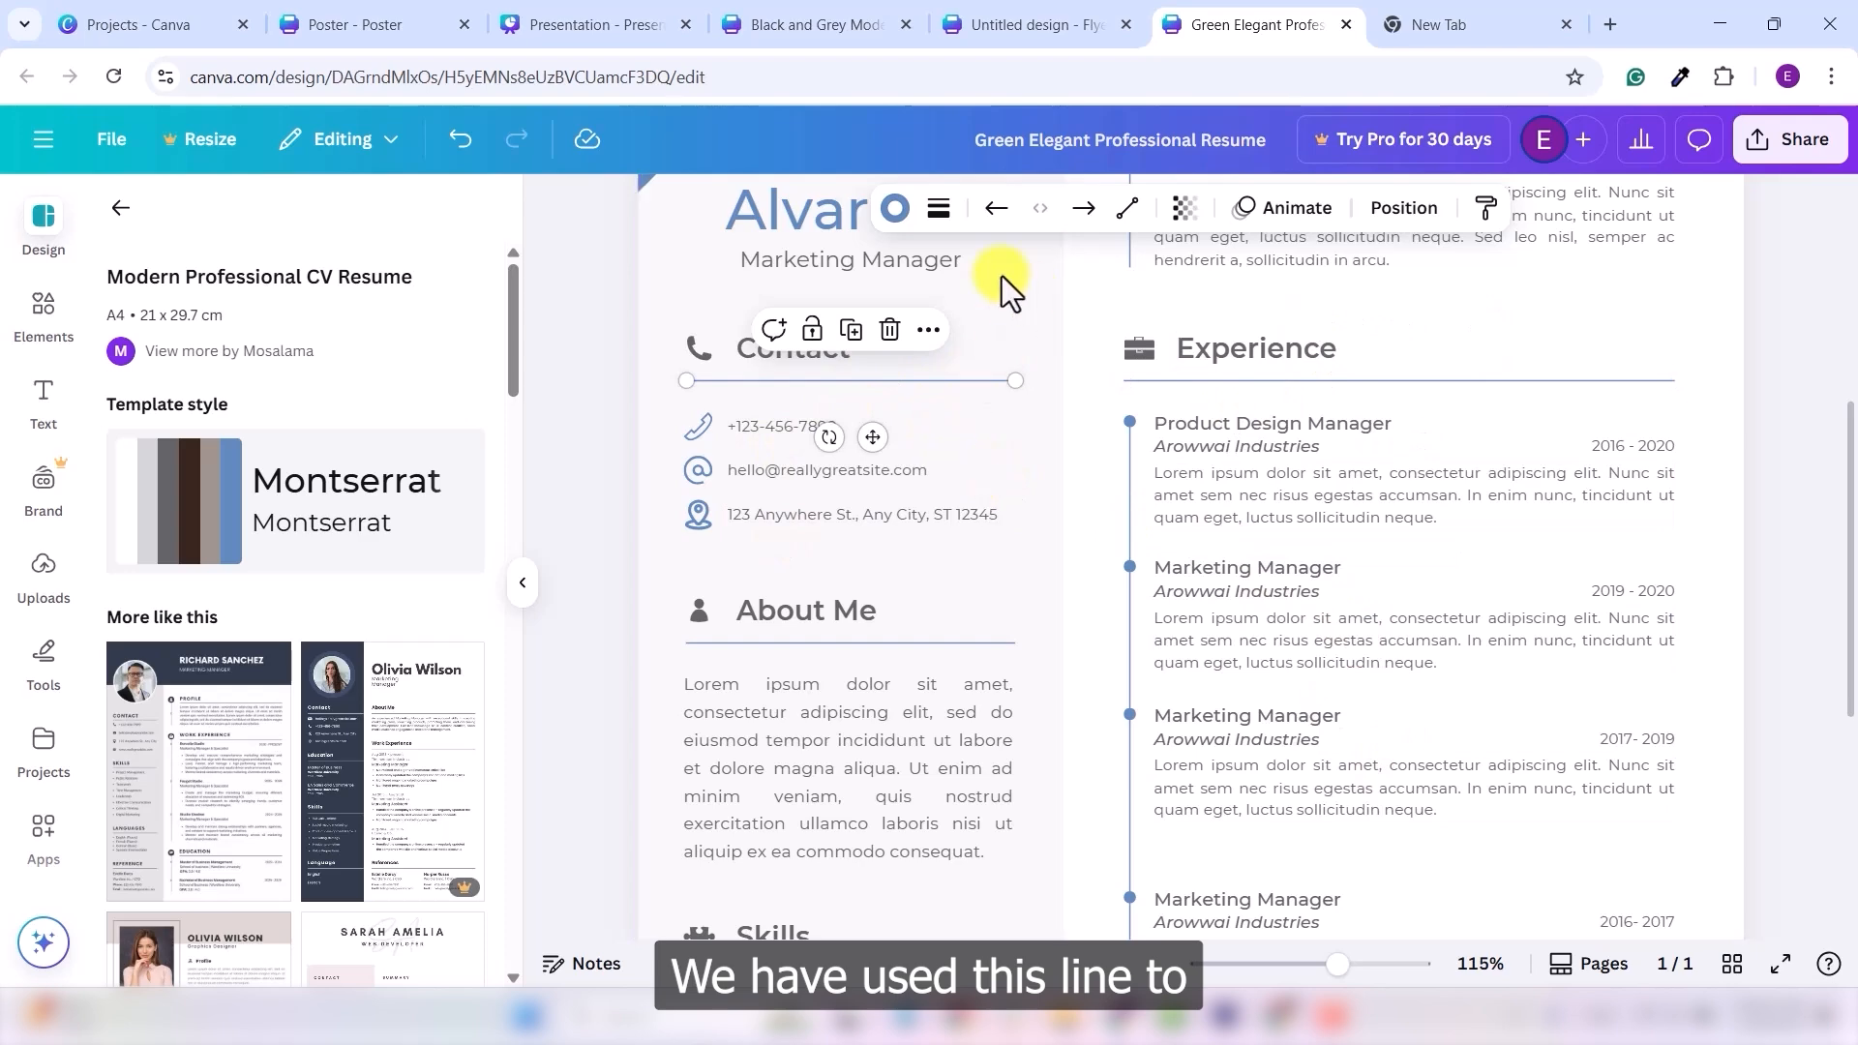
scroll(1287, 631, down, 4)
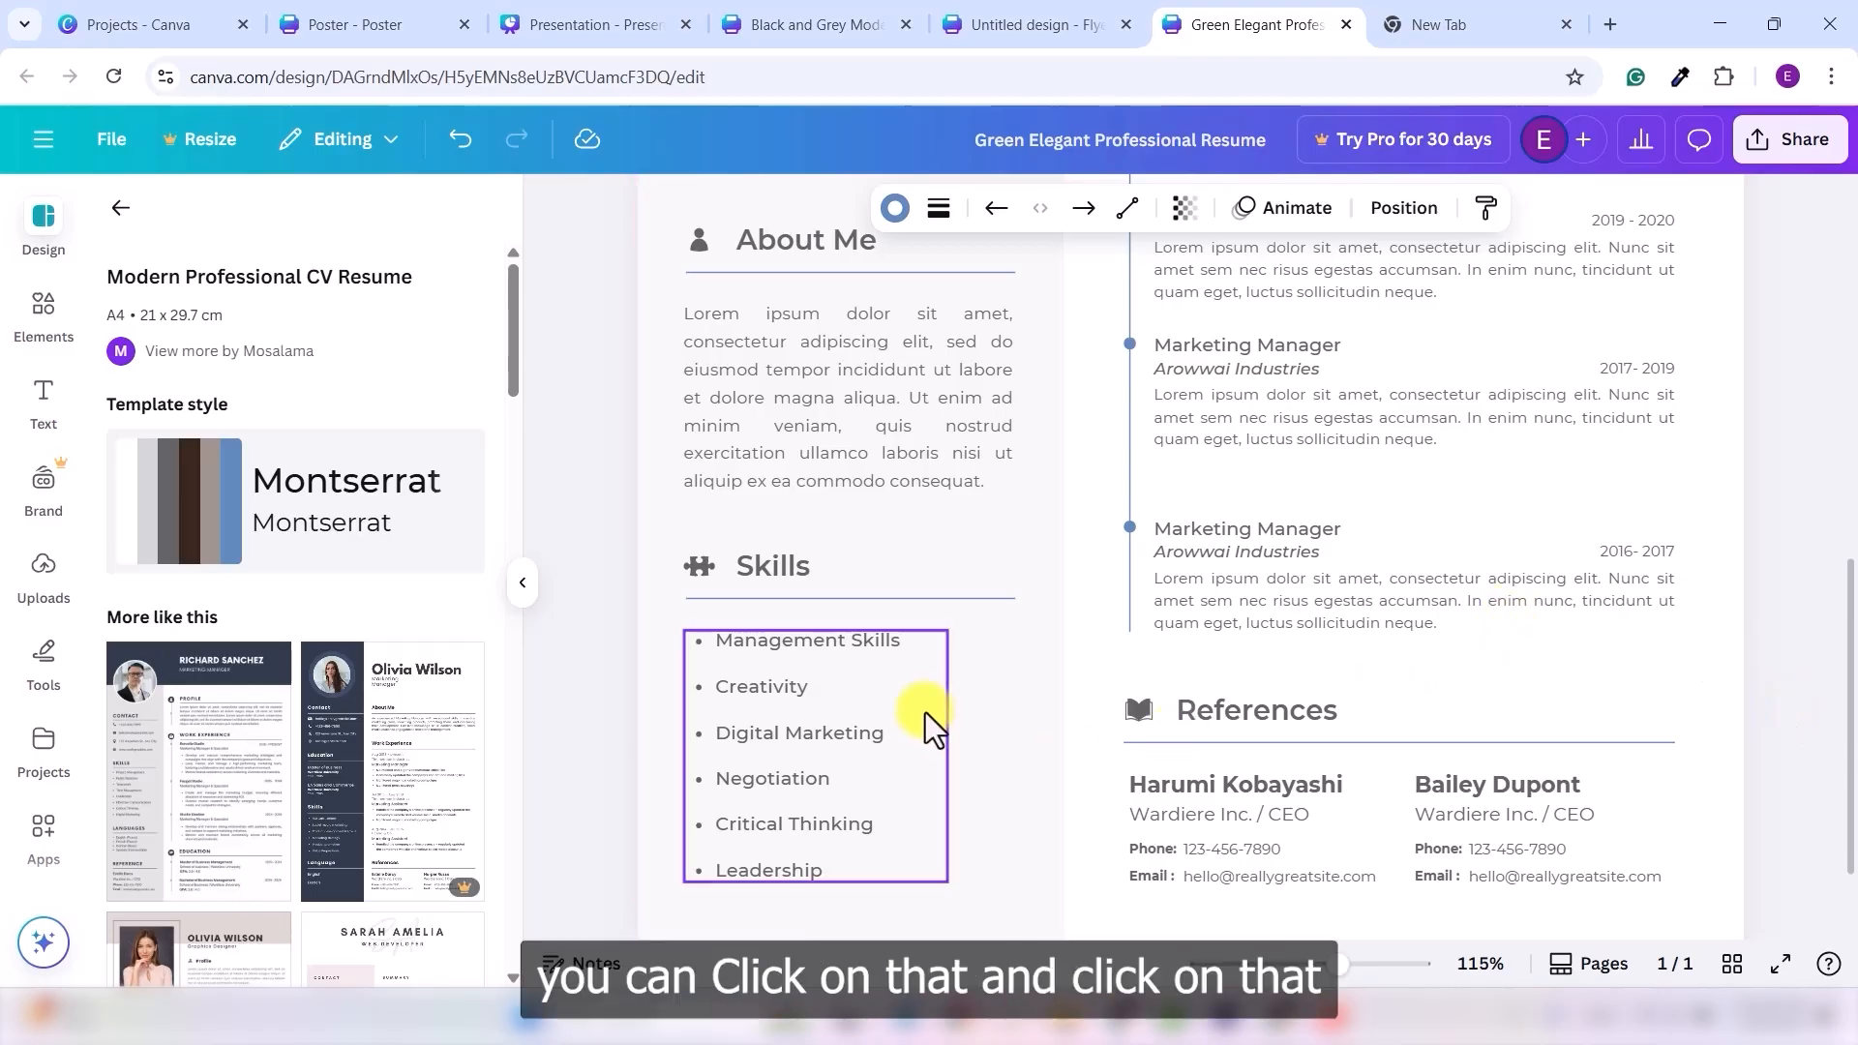
- Give the Skills divider a solid, weight-4 stroke with rounded end points
click(944, 598)
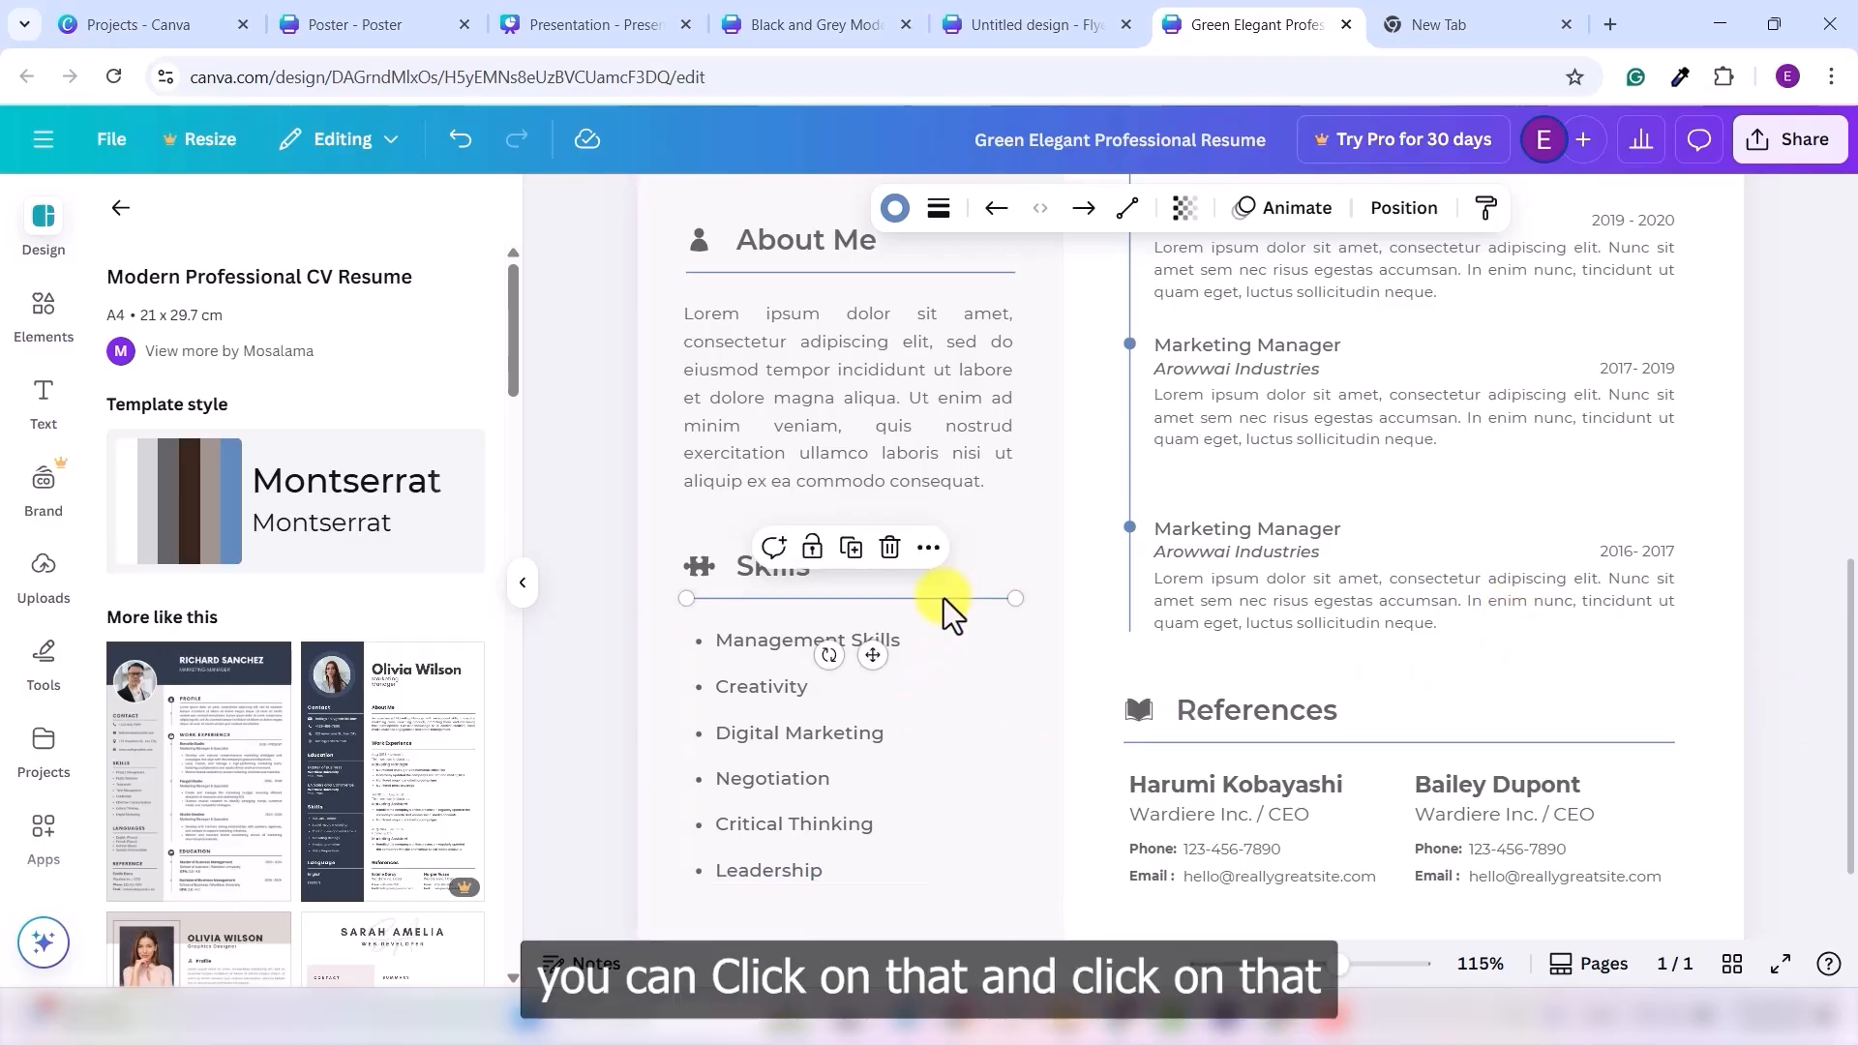
click(939, 213)
click(898, 283)
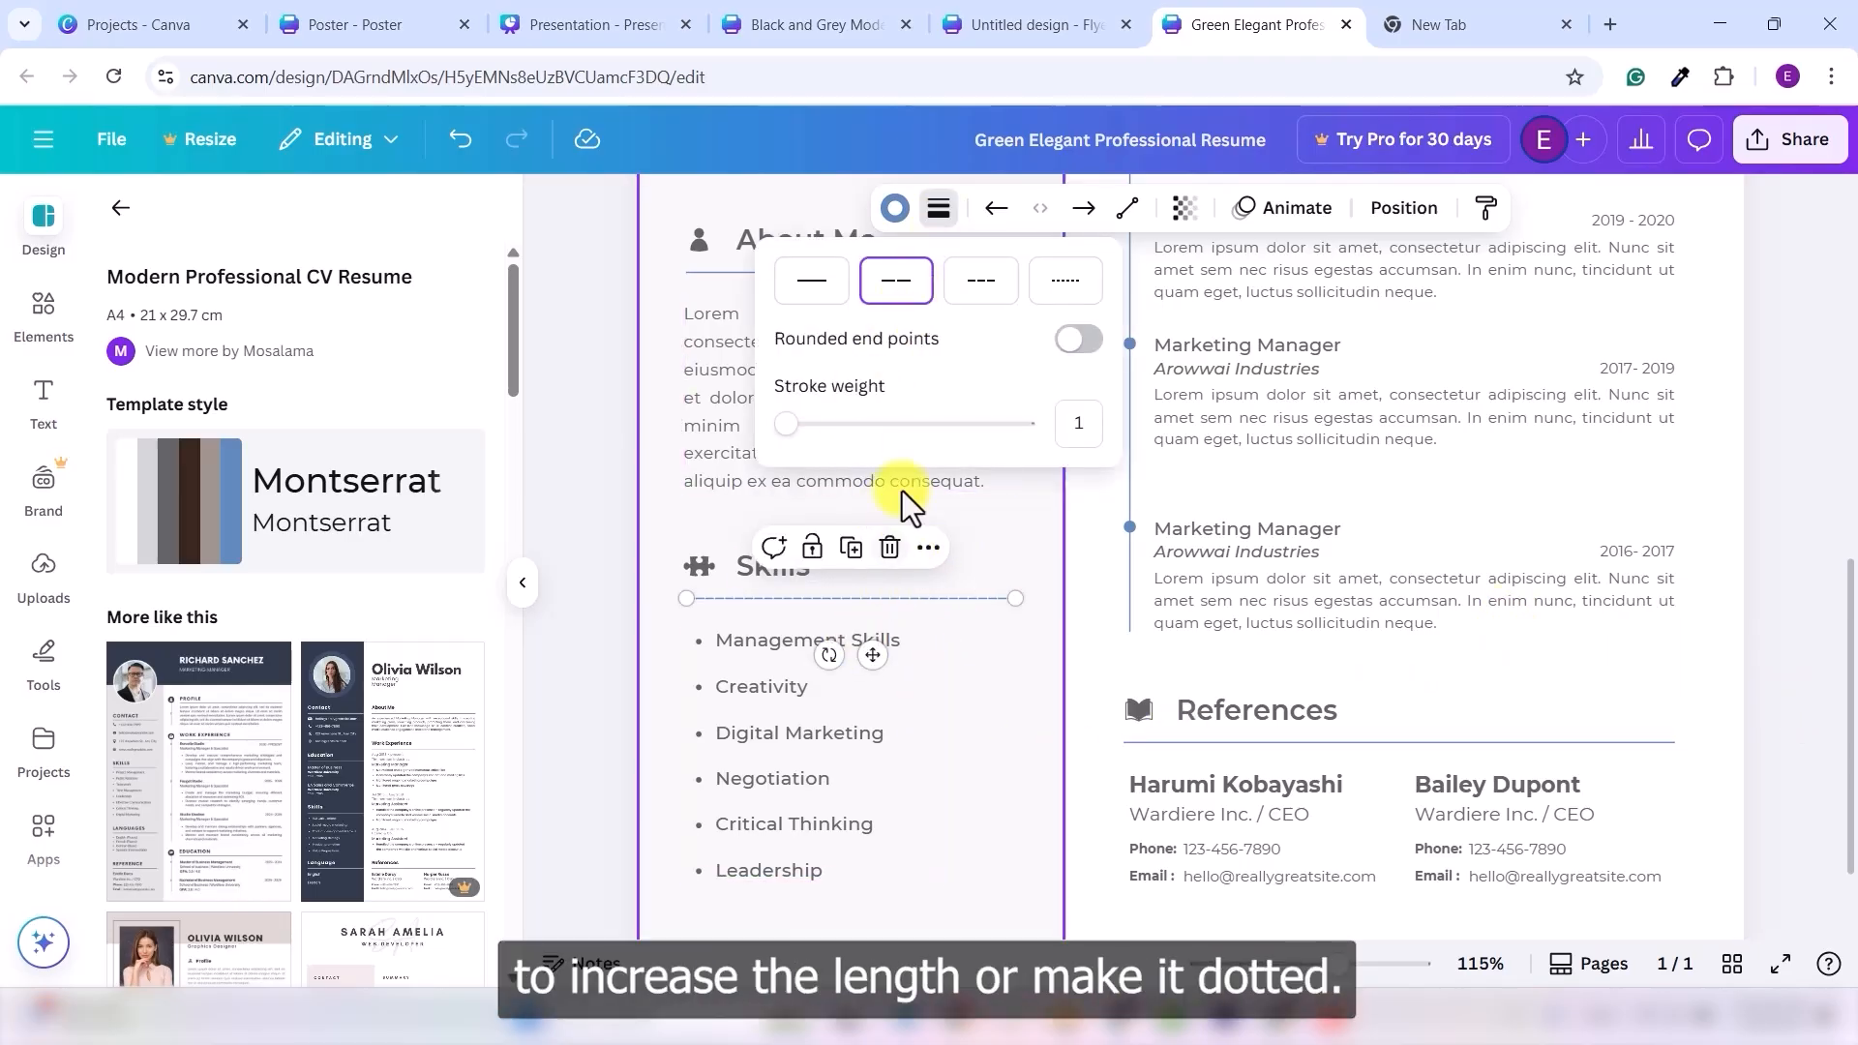
click(968, 291)
click(1066, 281)
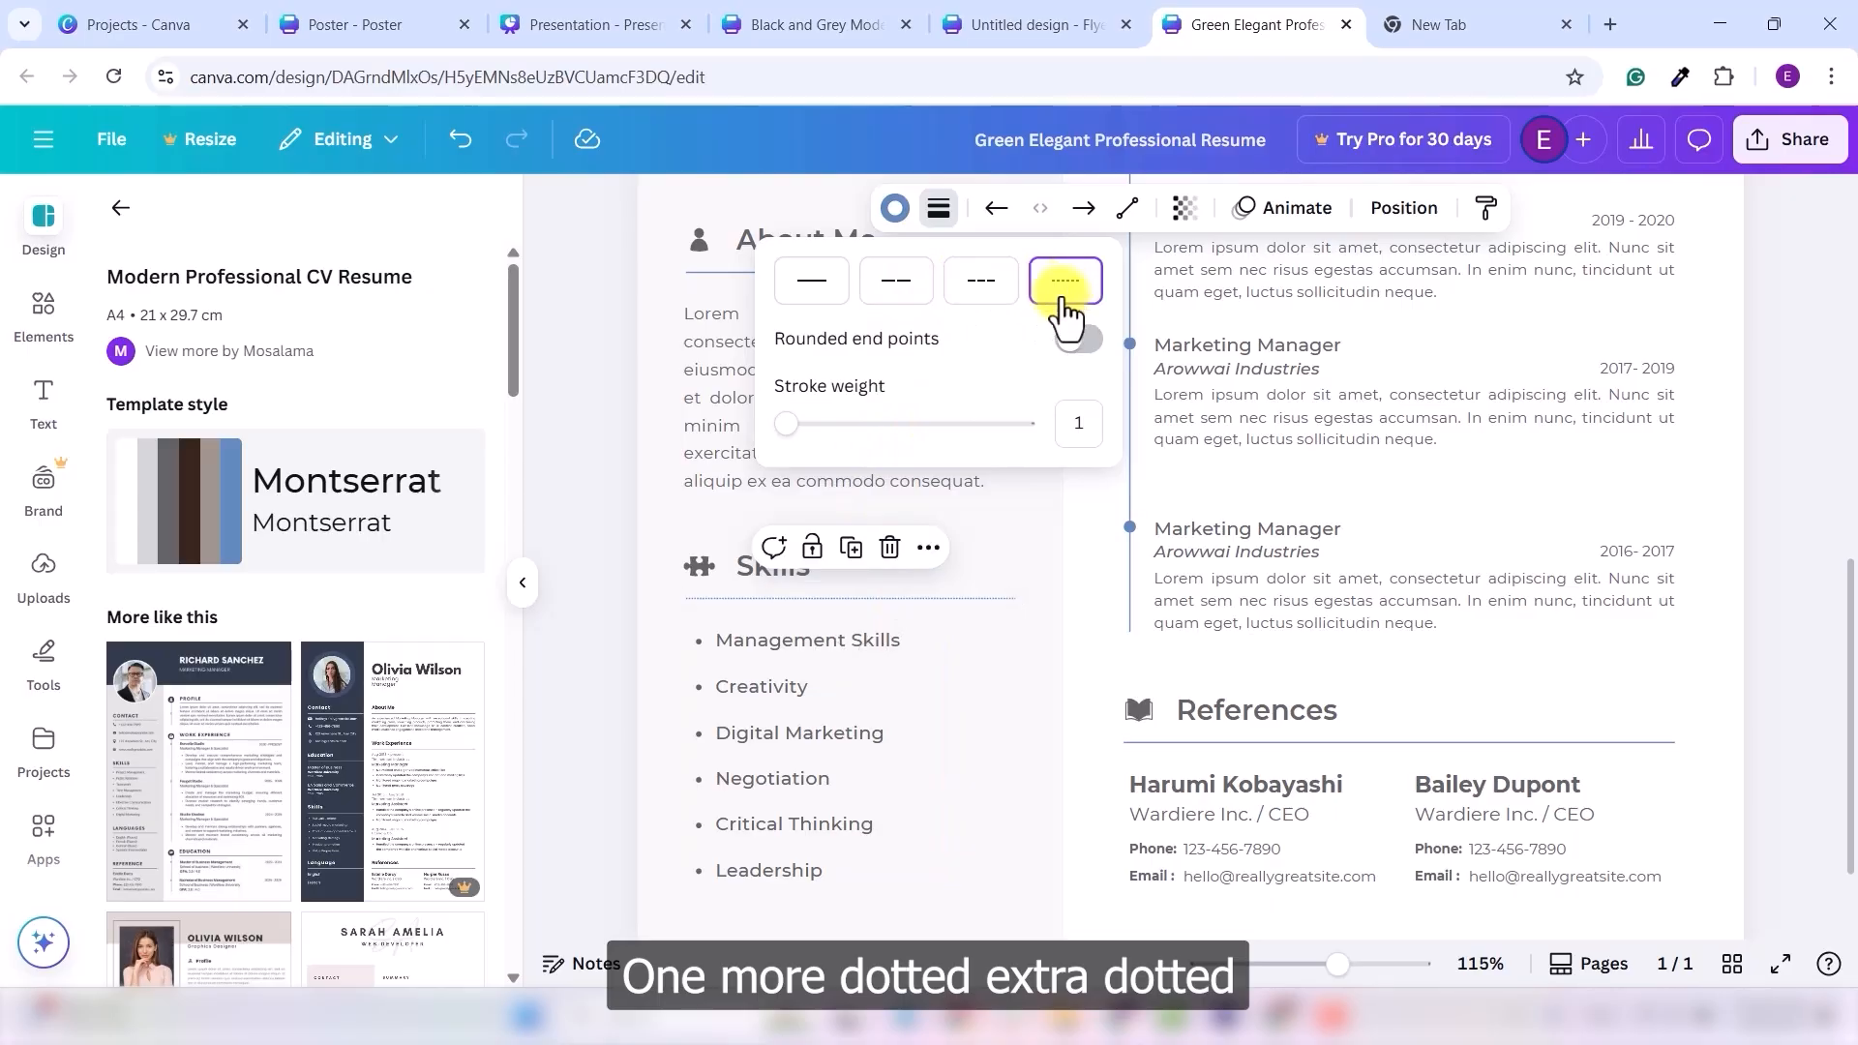
click(812, 280)
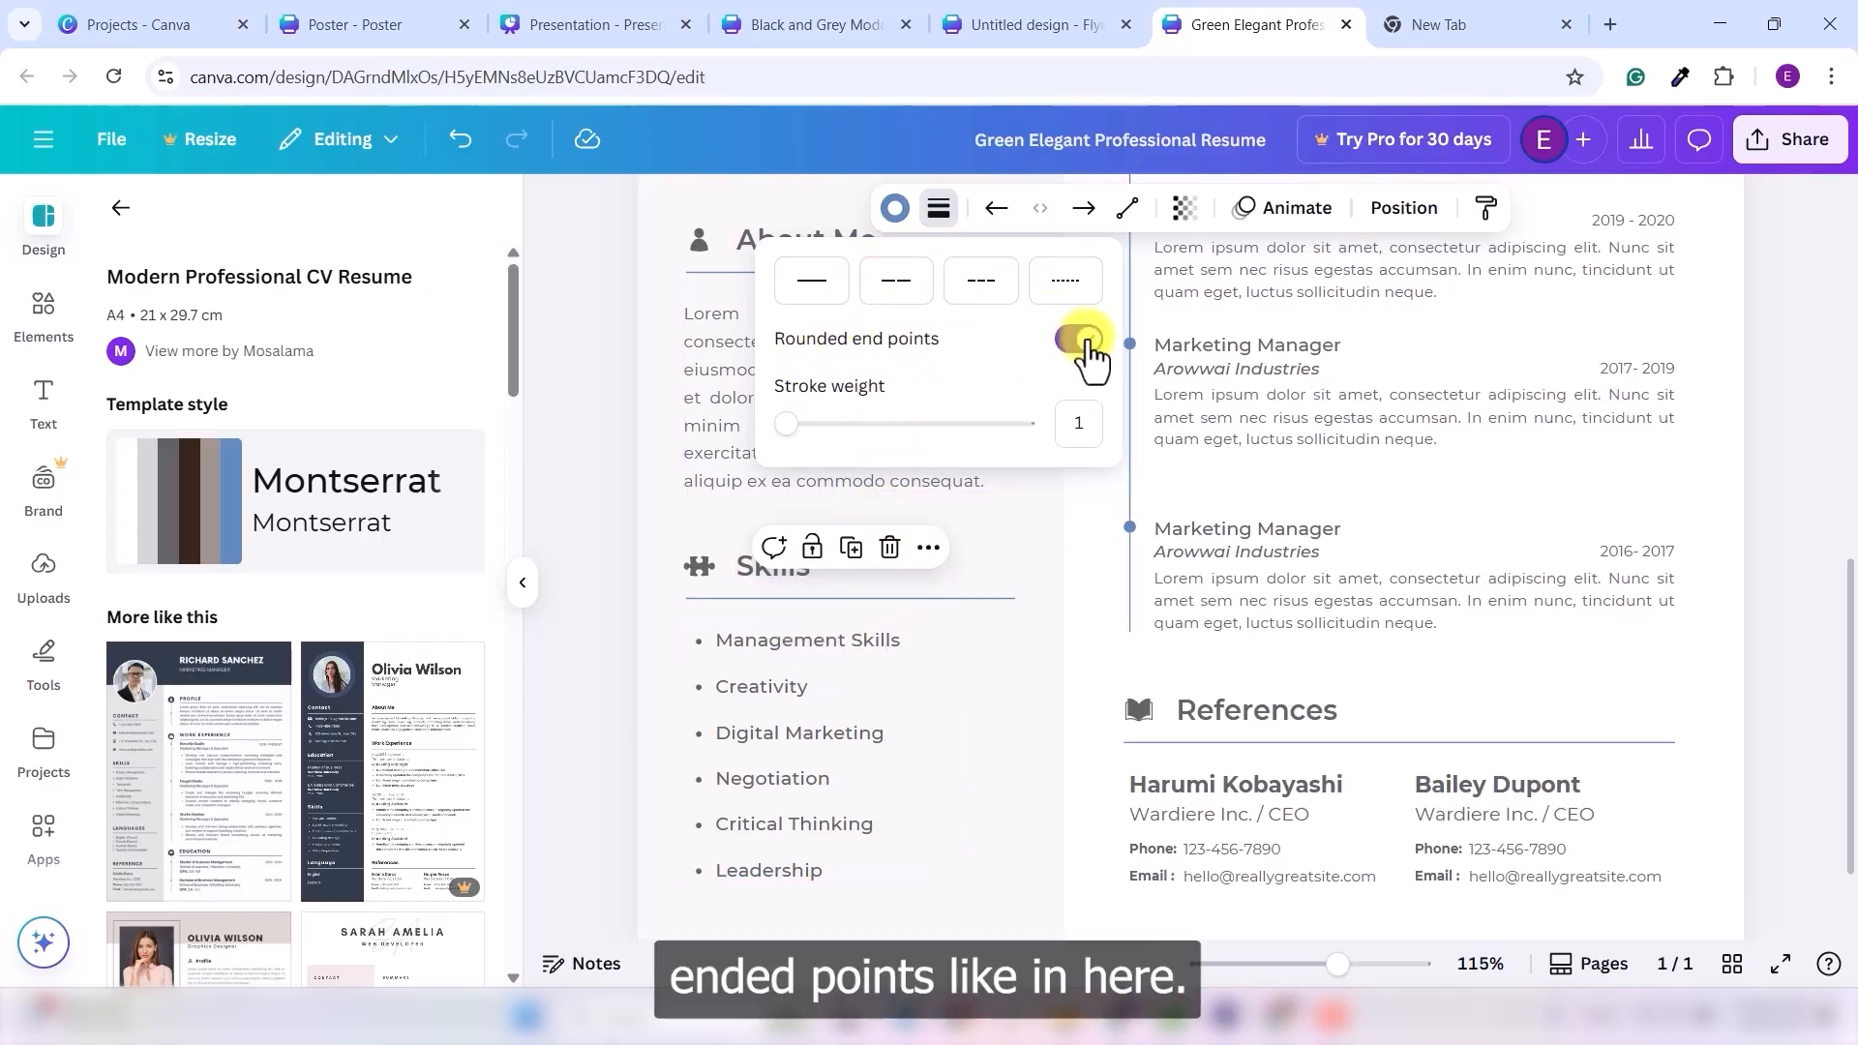
click(1079, 339)
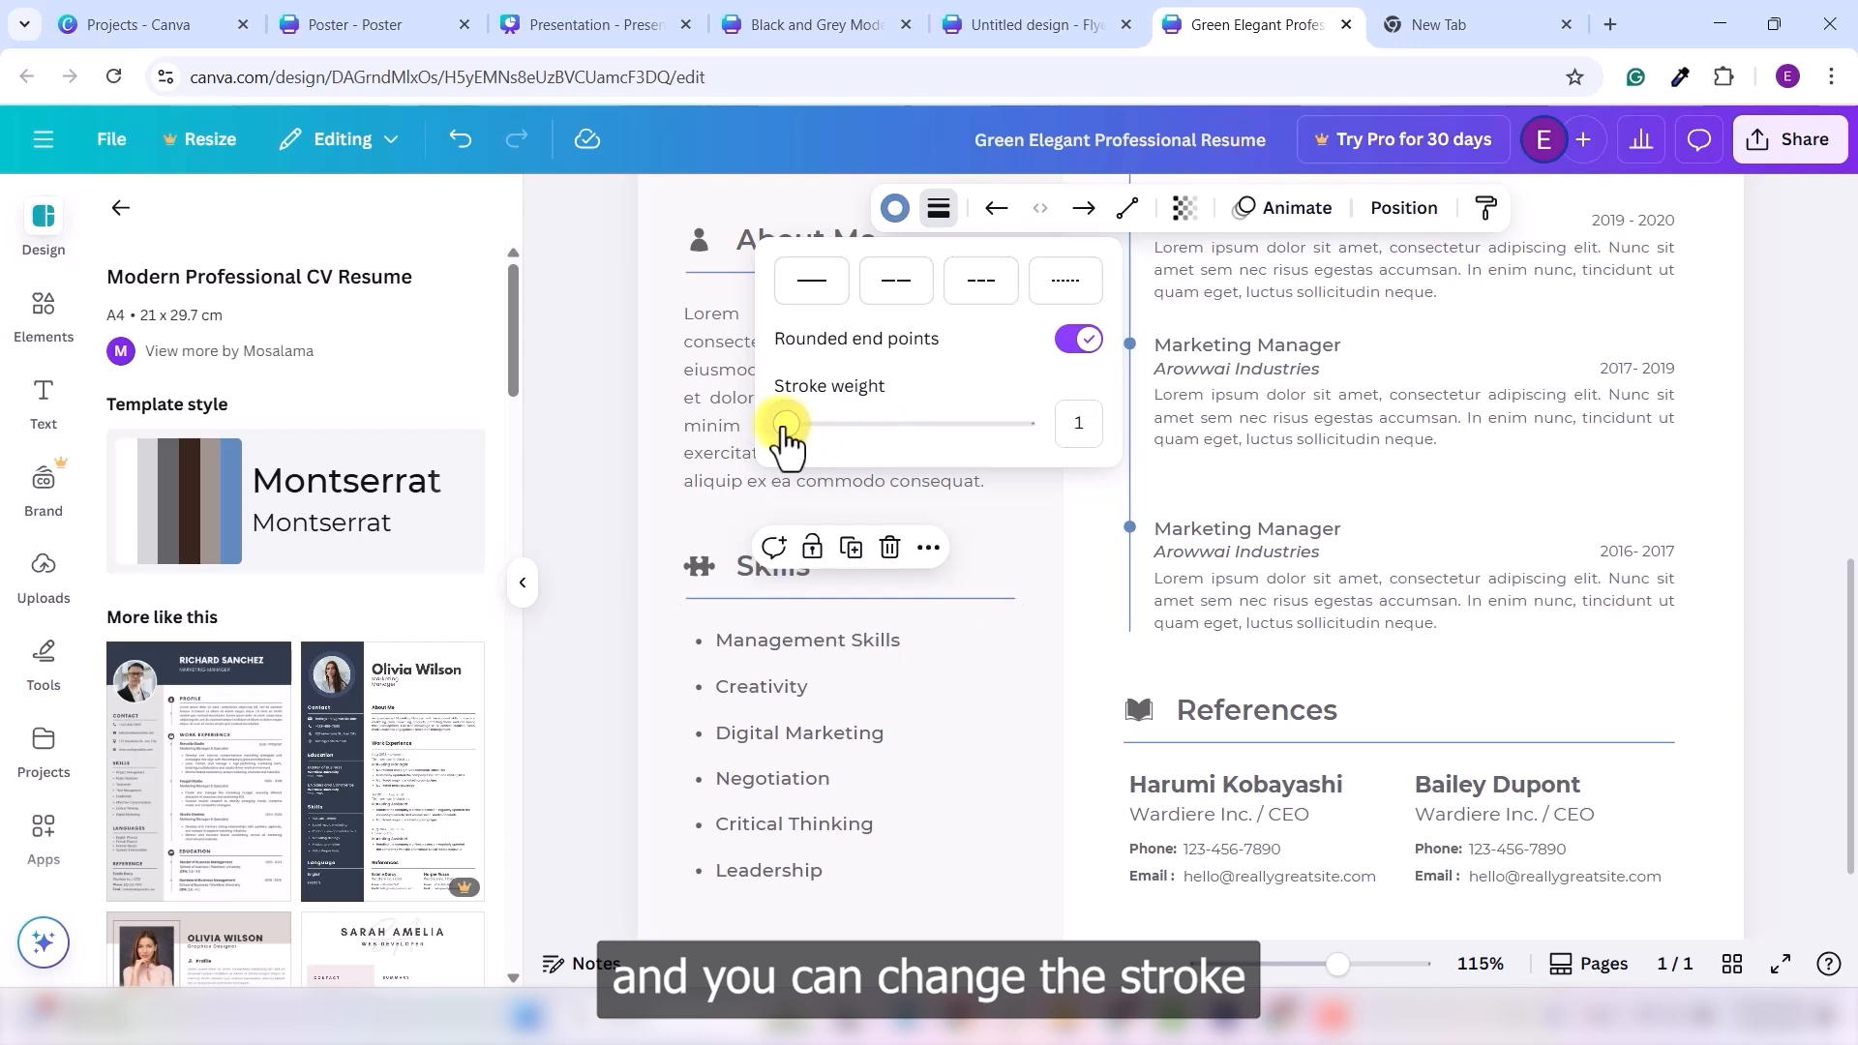
drag(786, 424, 861, 426)
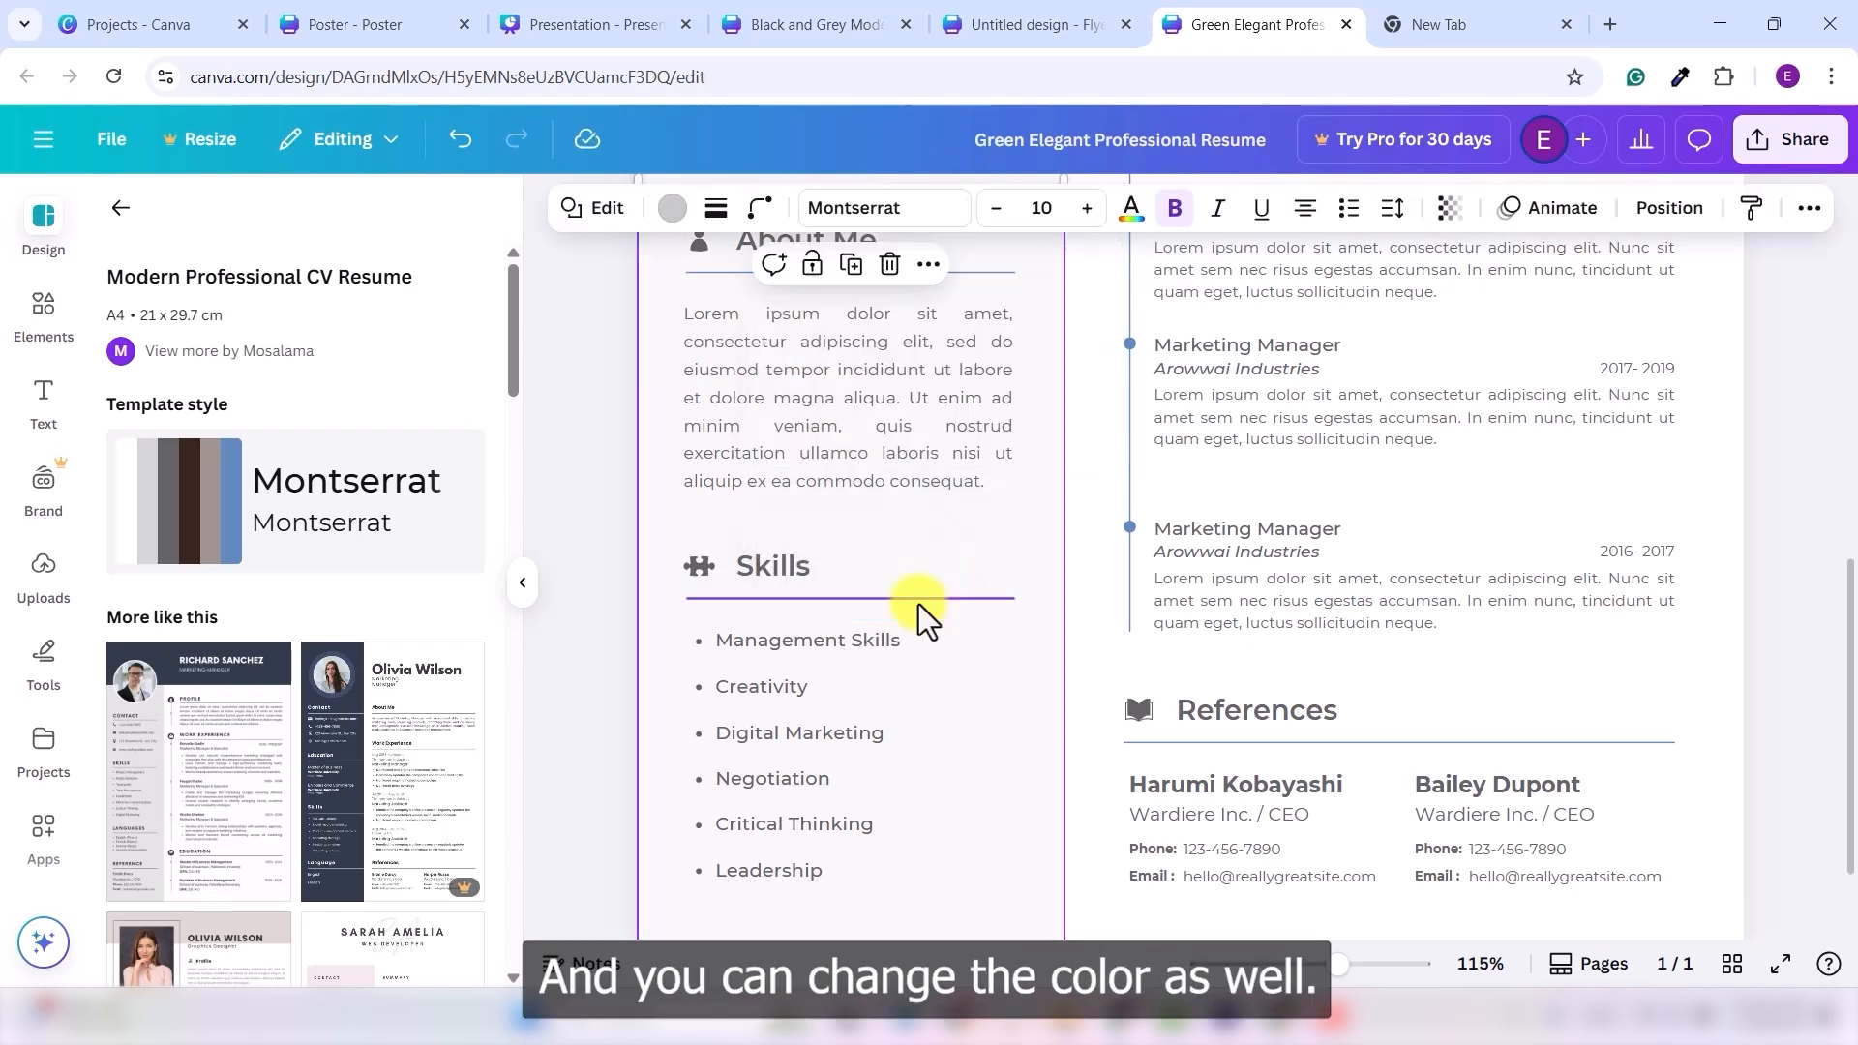
click(919, 601)
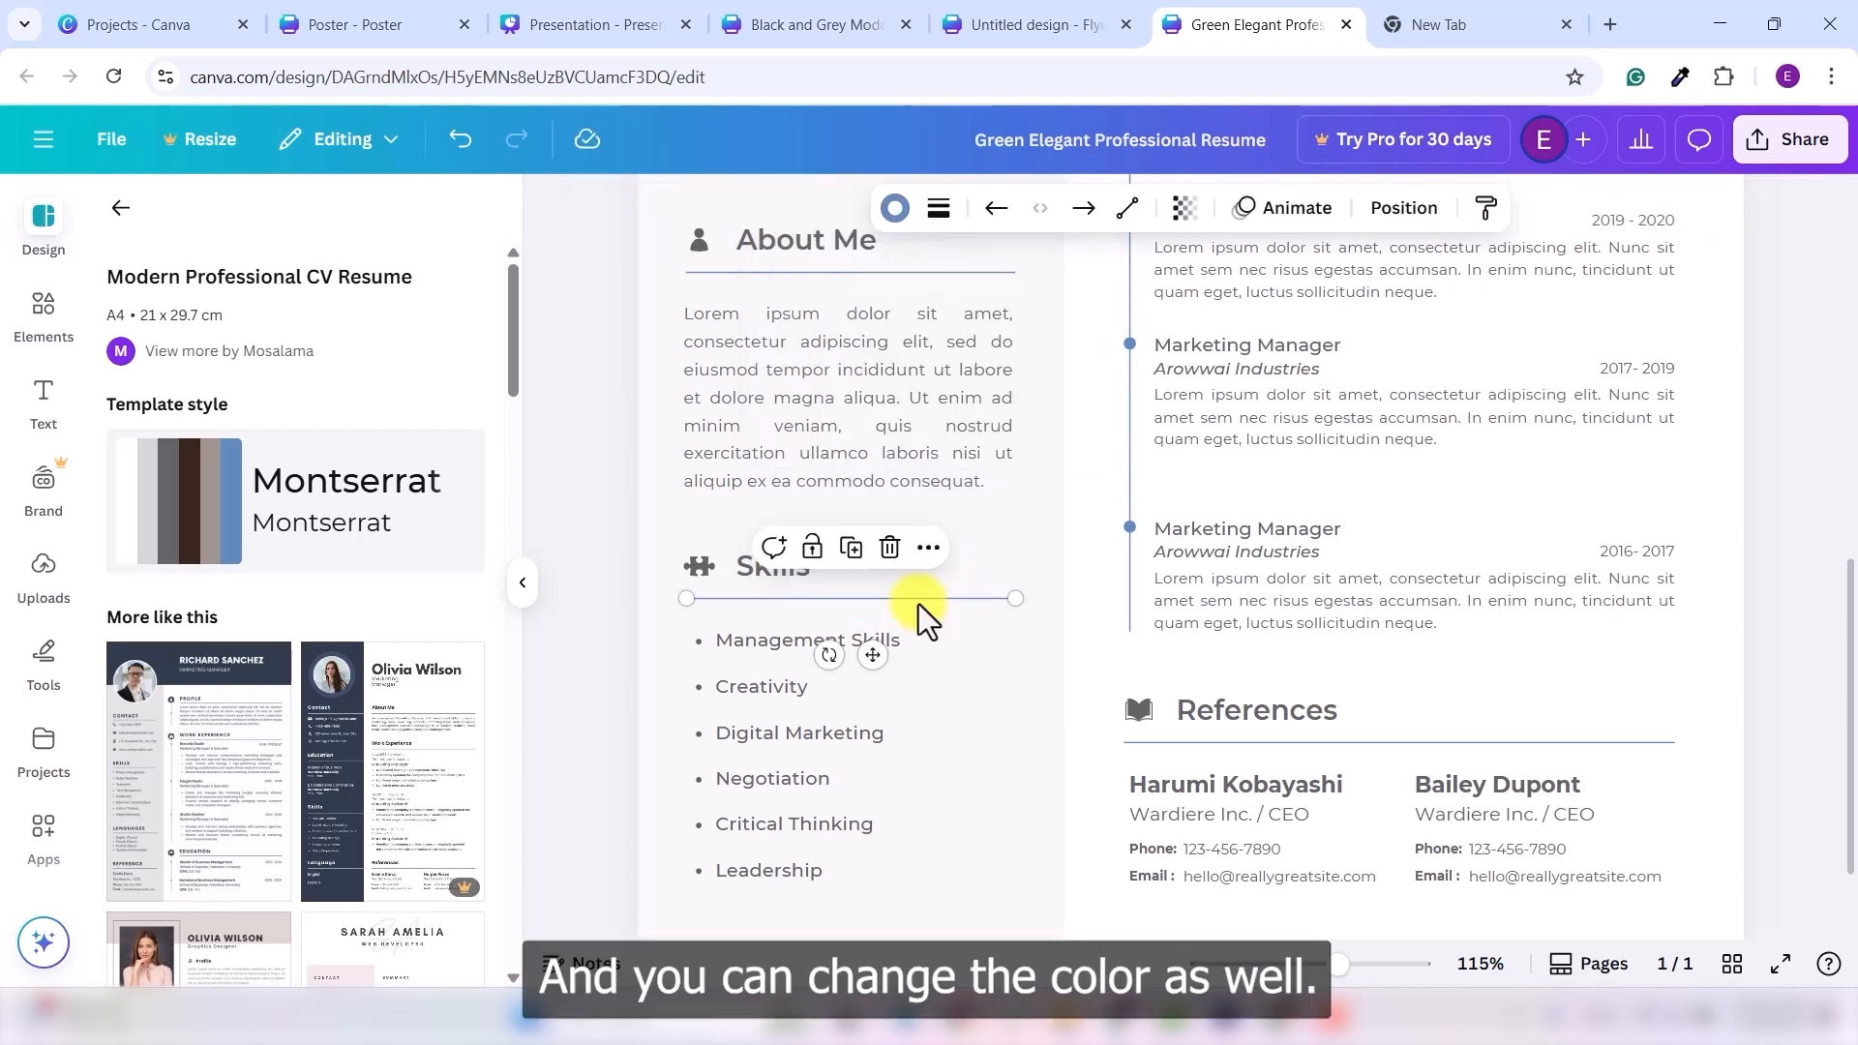
- Colour the Skills divider black and deselect it
click(895, 208)
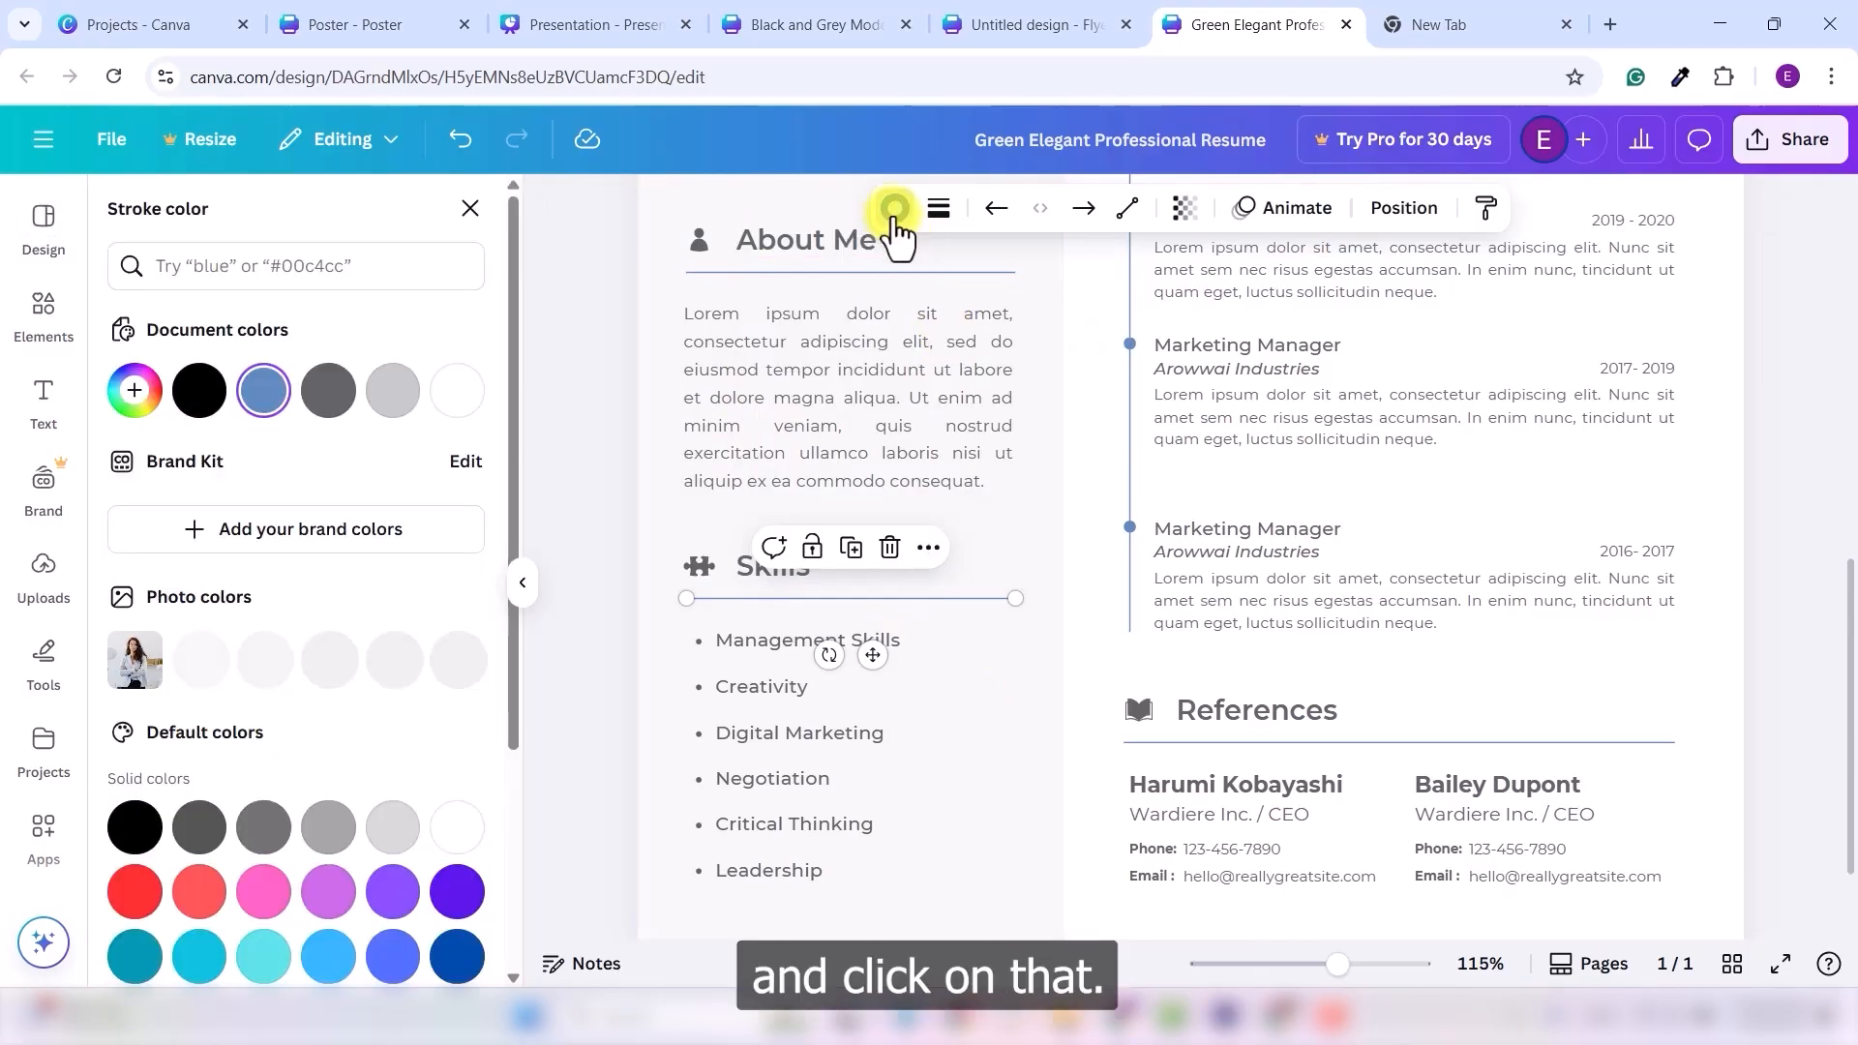
click(200, 390)
click(1055, 717)
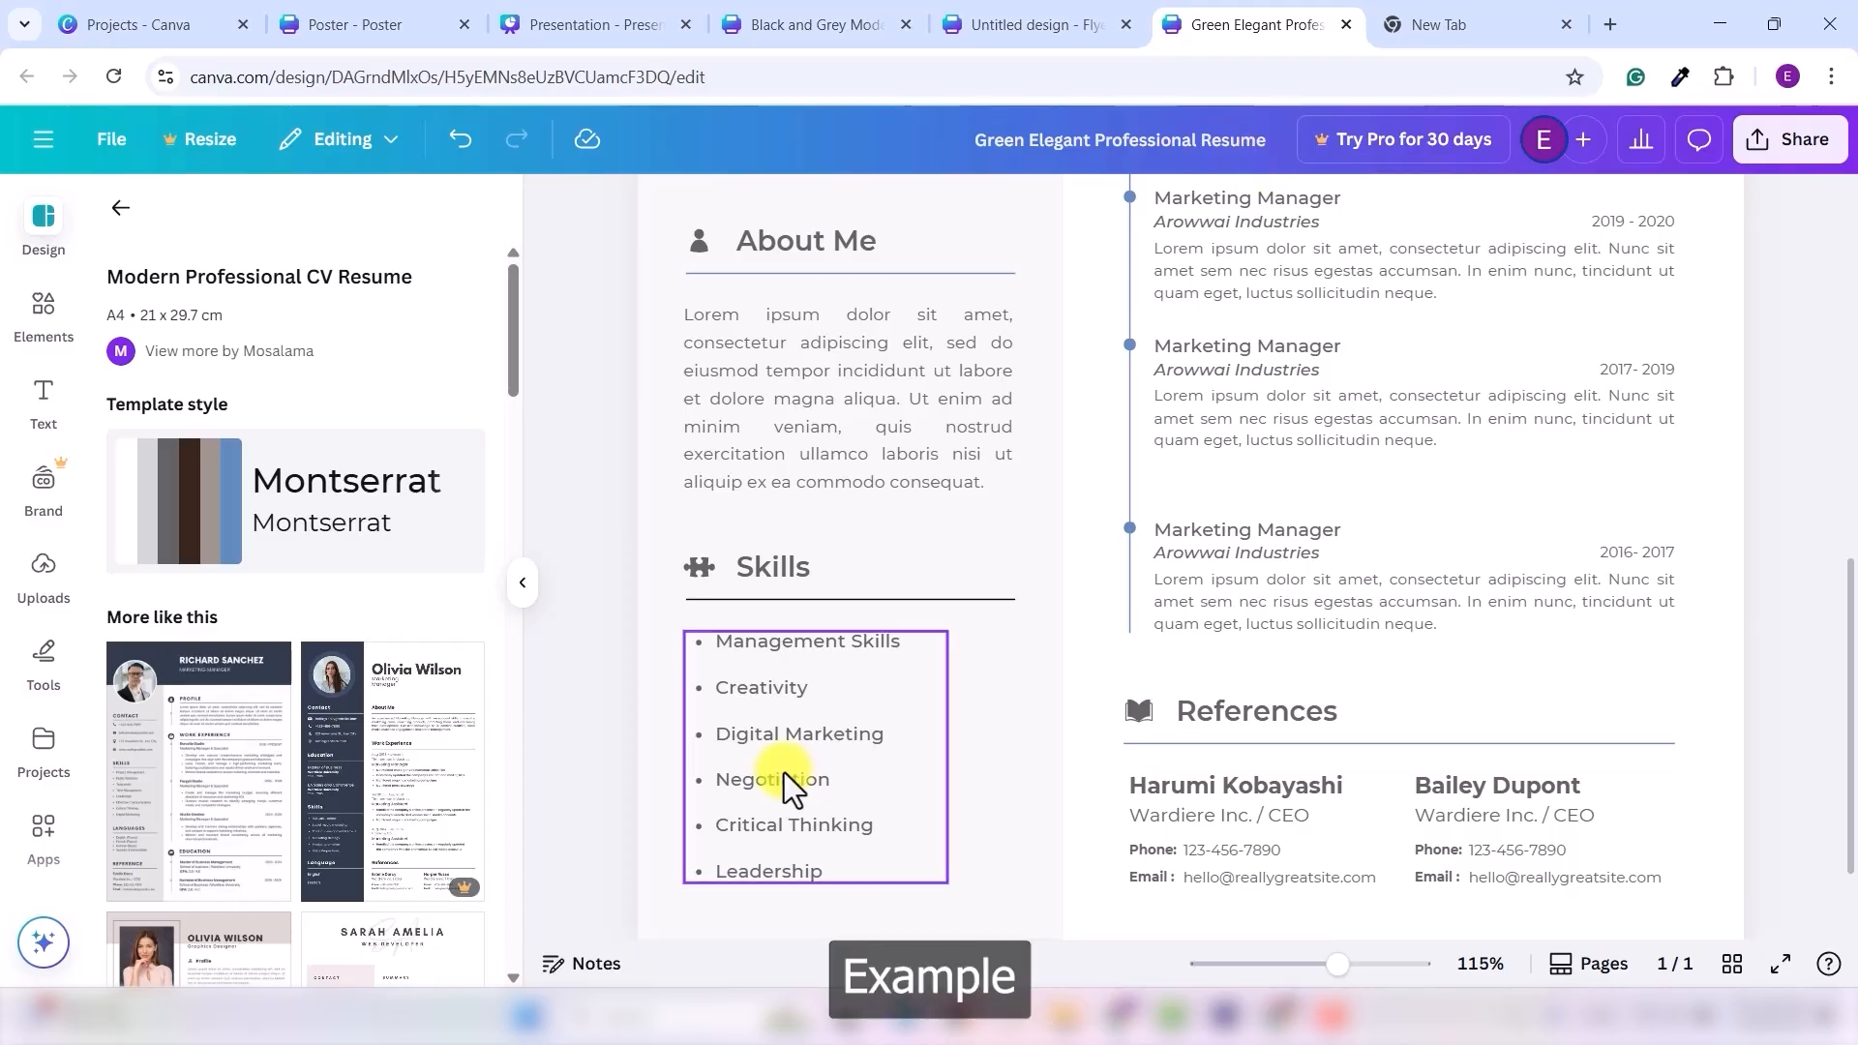
- Search Elements for 'success' and place a shrunken star-and-steps graphic atop the Successful Entry card
click(610, 20)
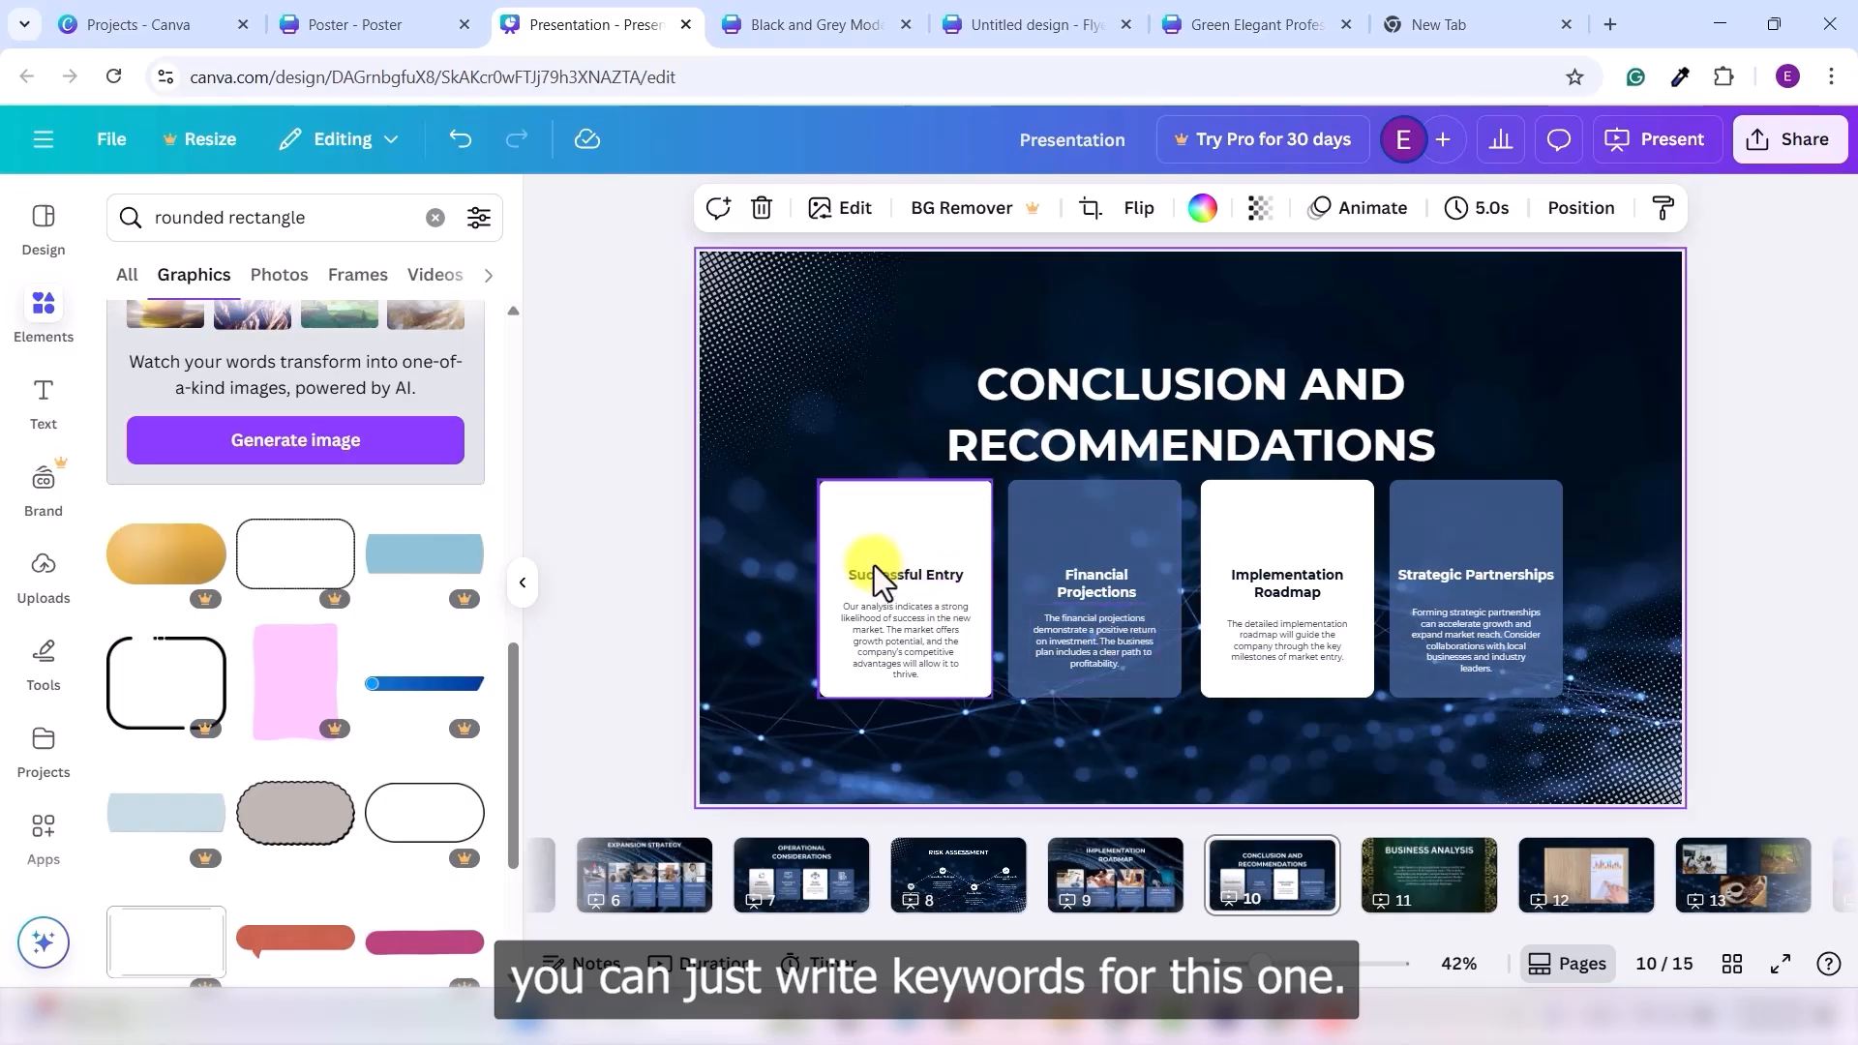
triple_click(319, 212)
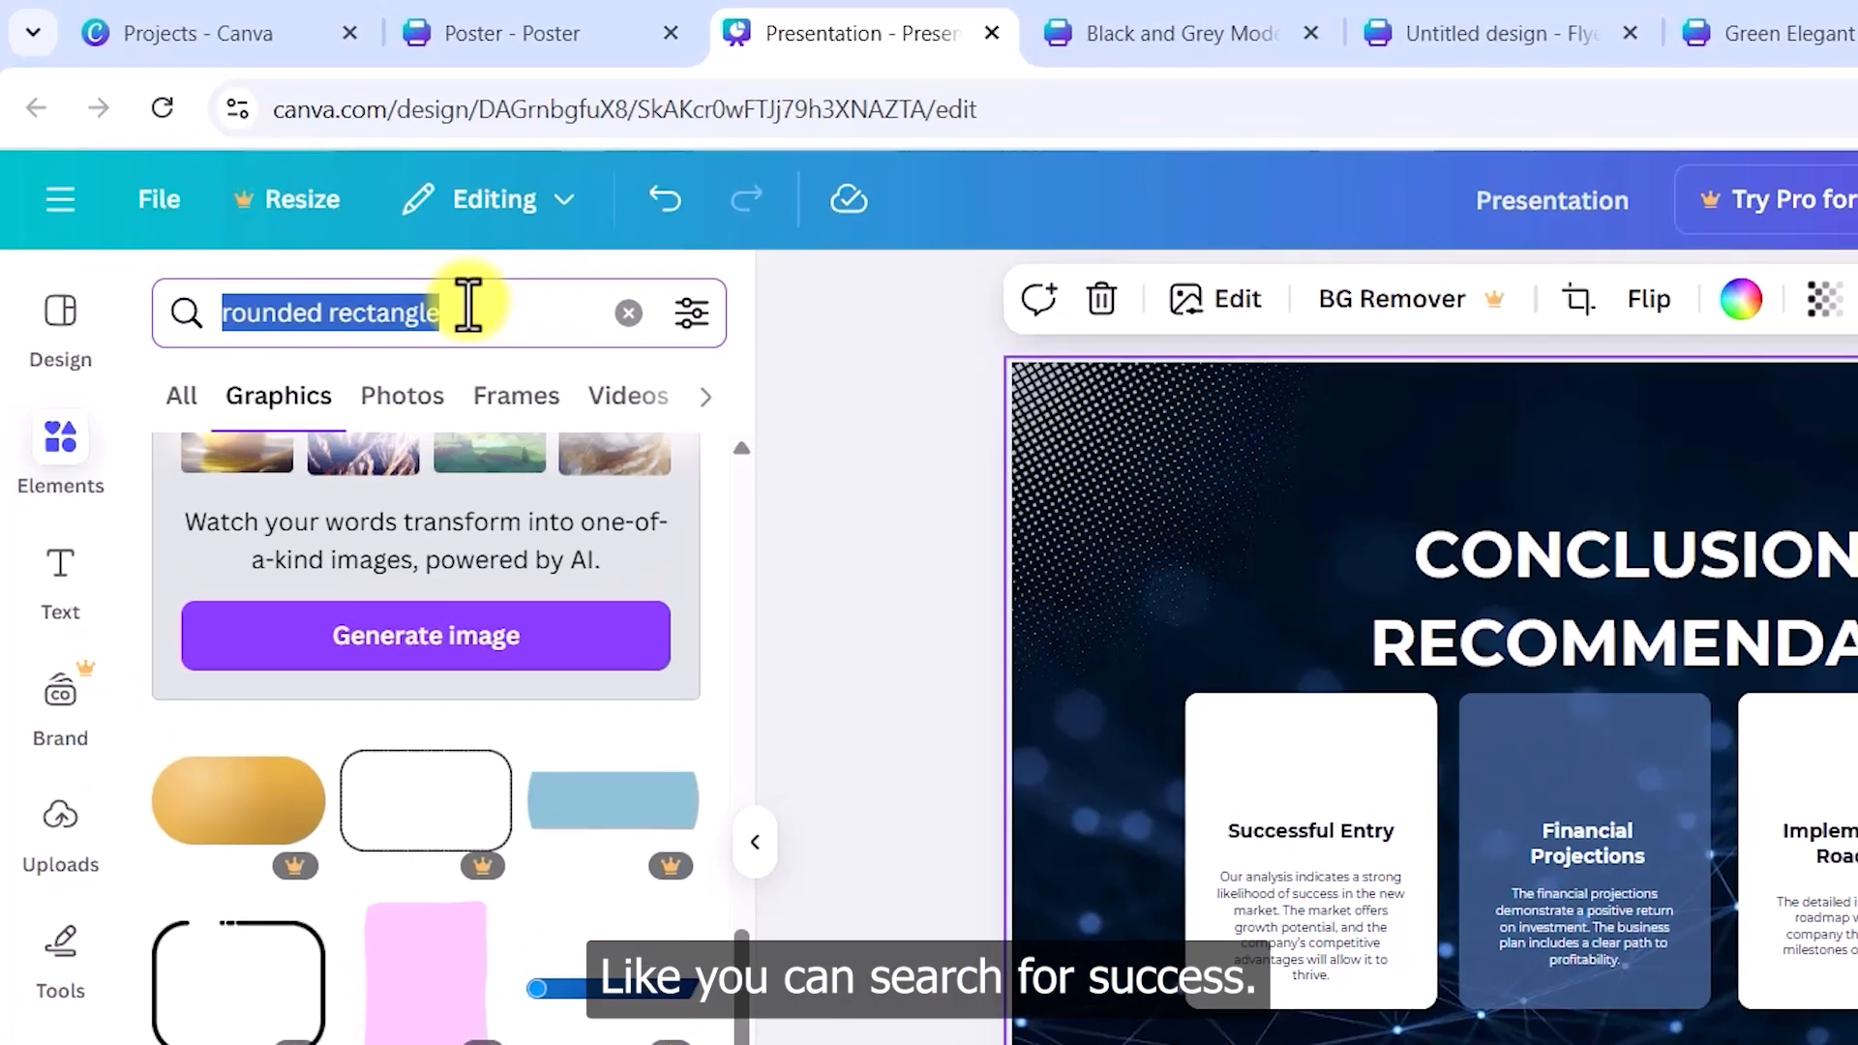
text(success)
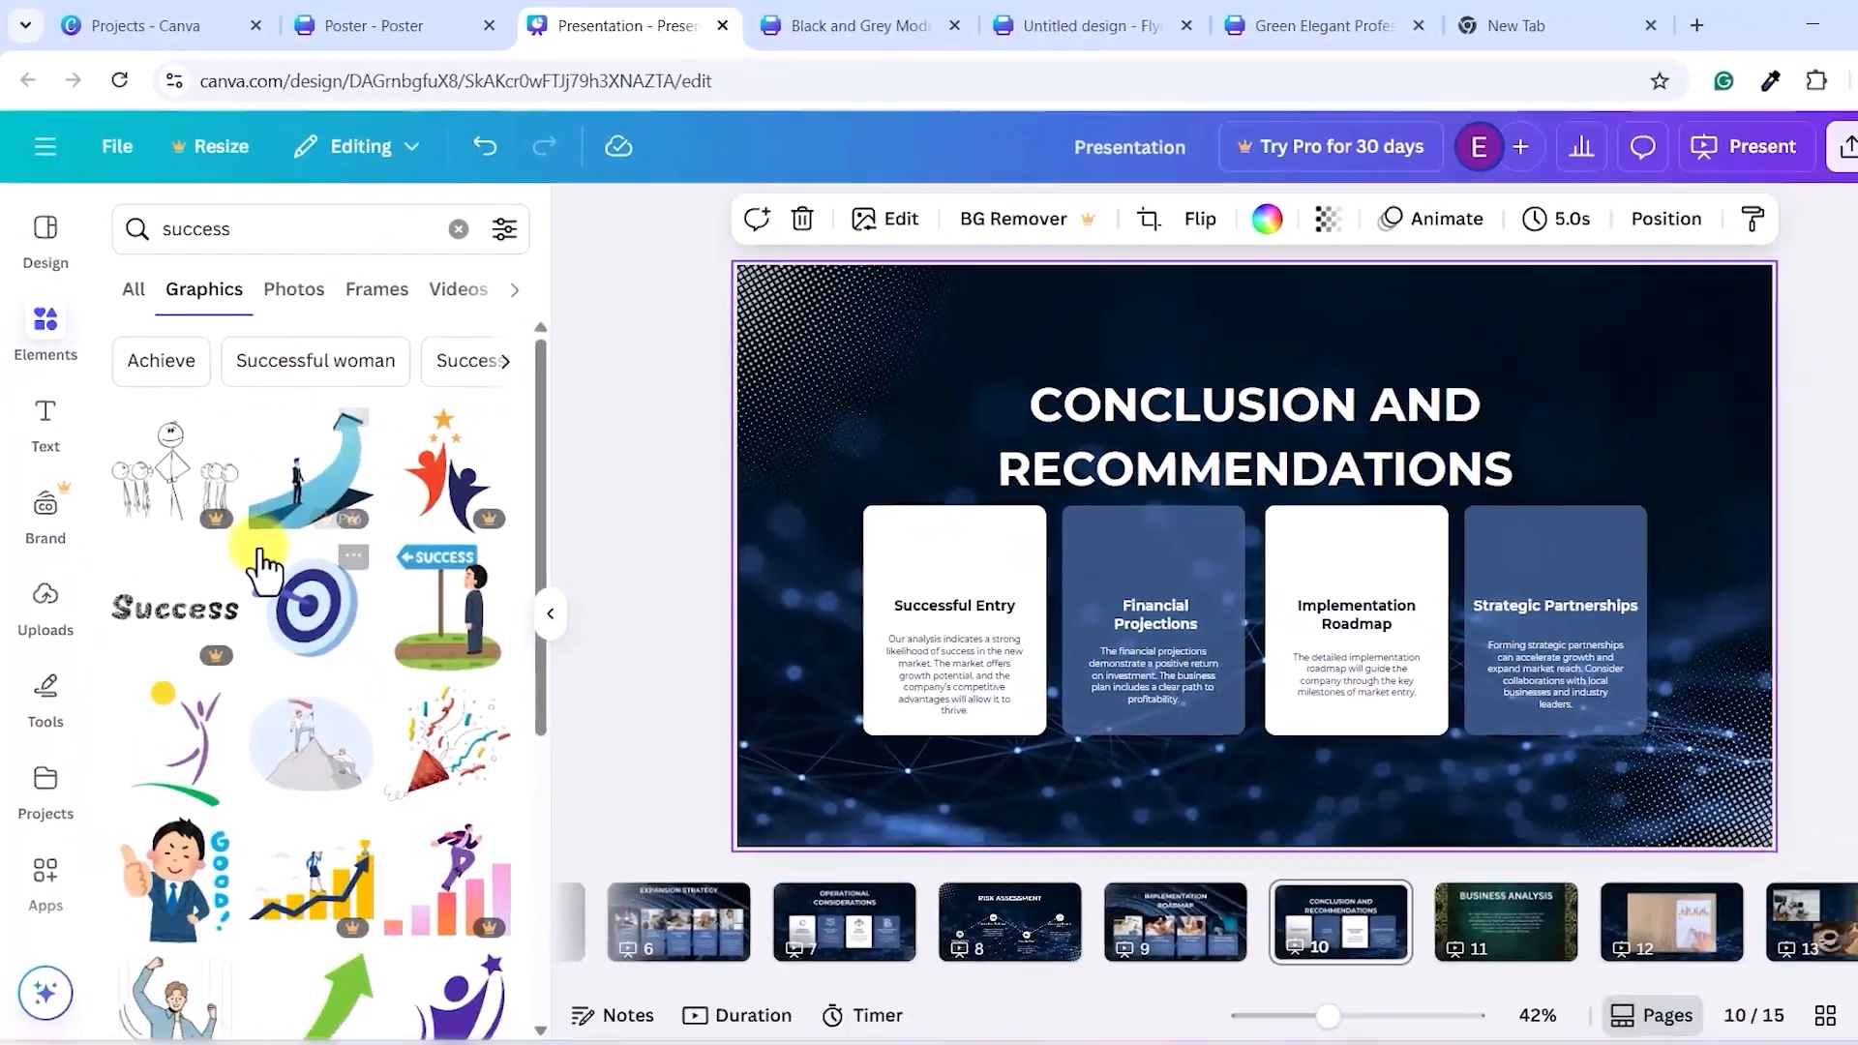
scroll(291, 542, down, 10)
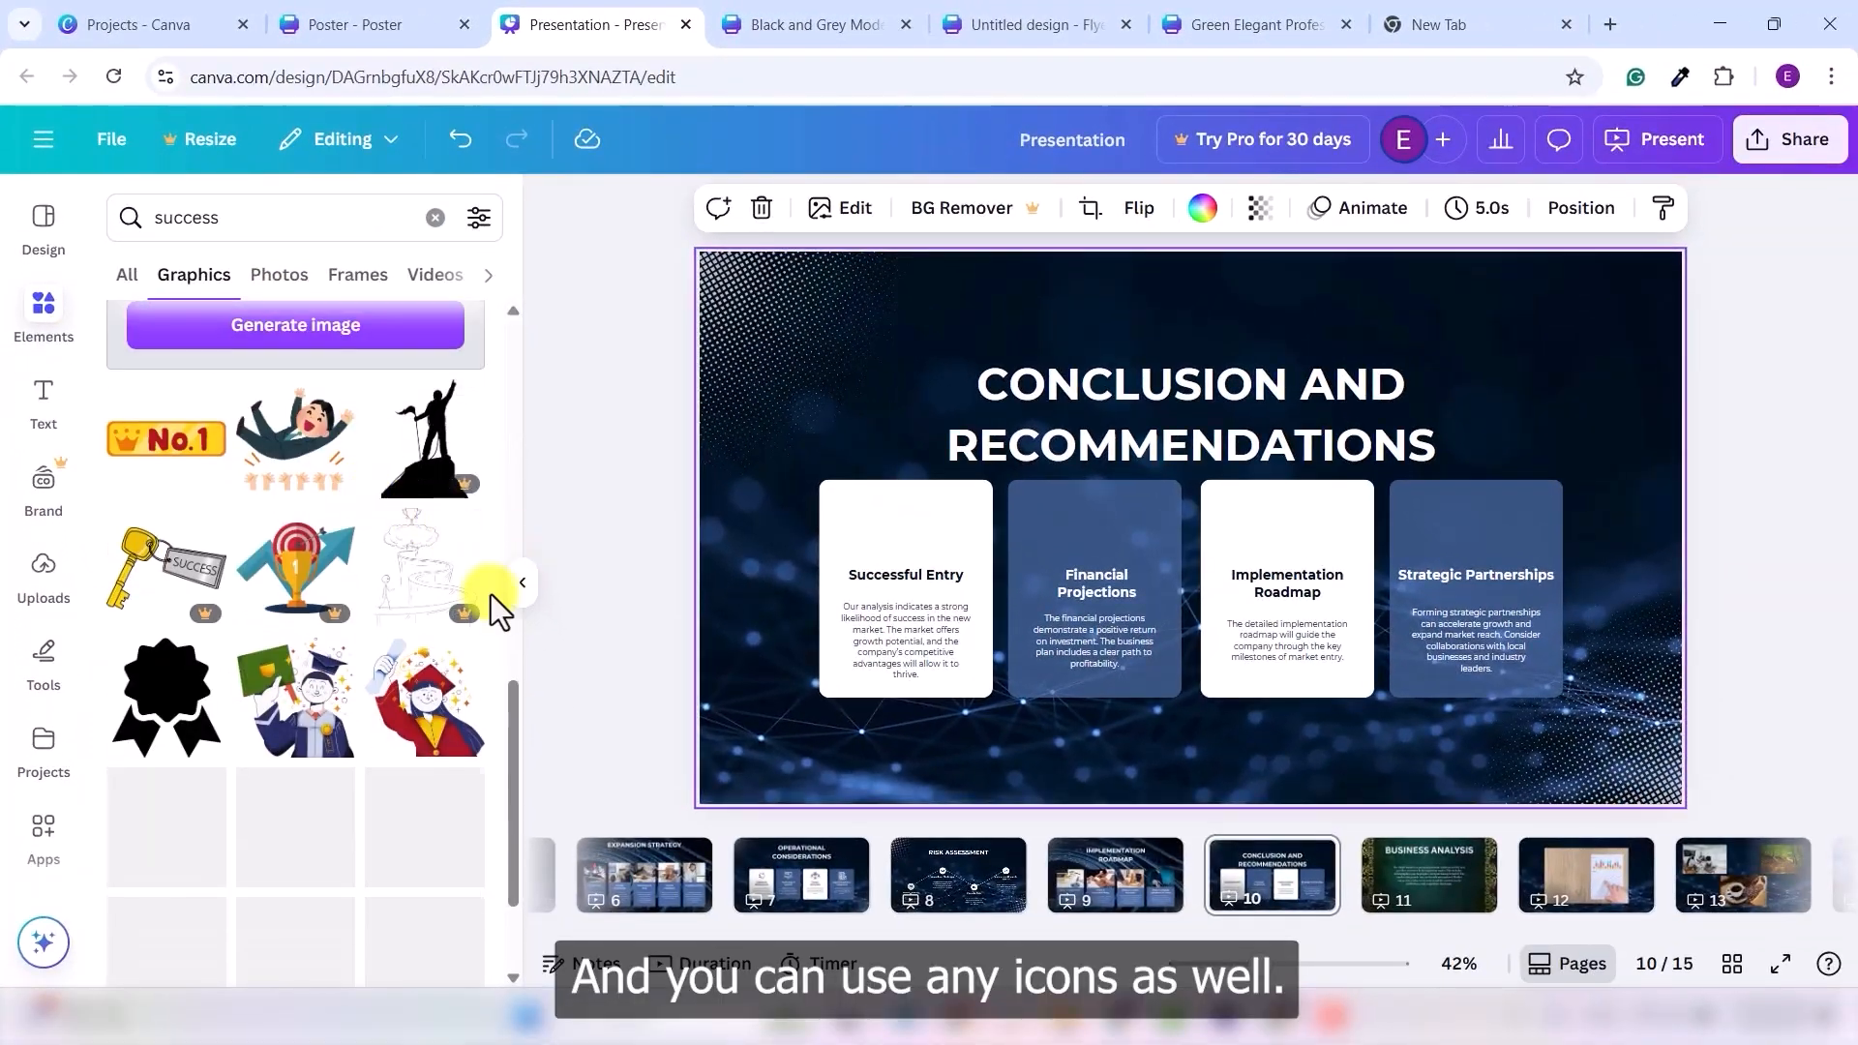
scroll(363, 542, down, 3)
scroll(380, 575, down, 10)
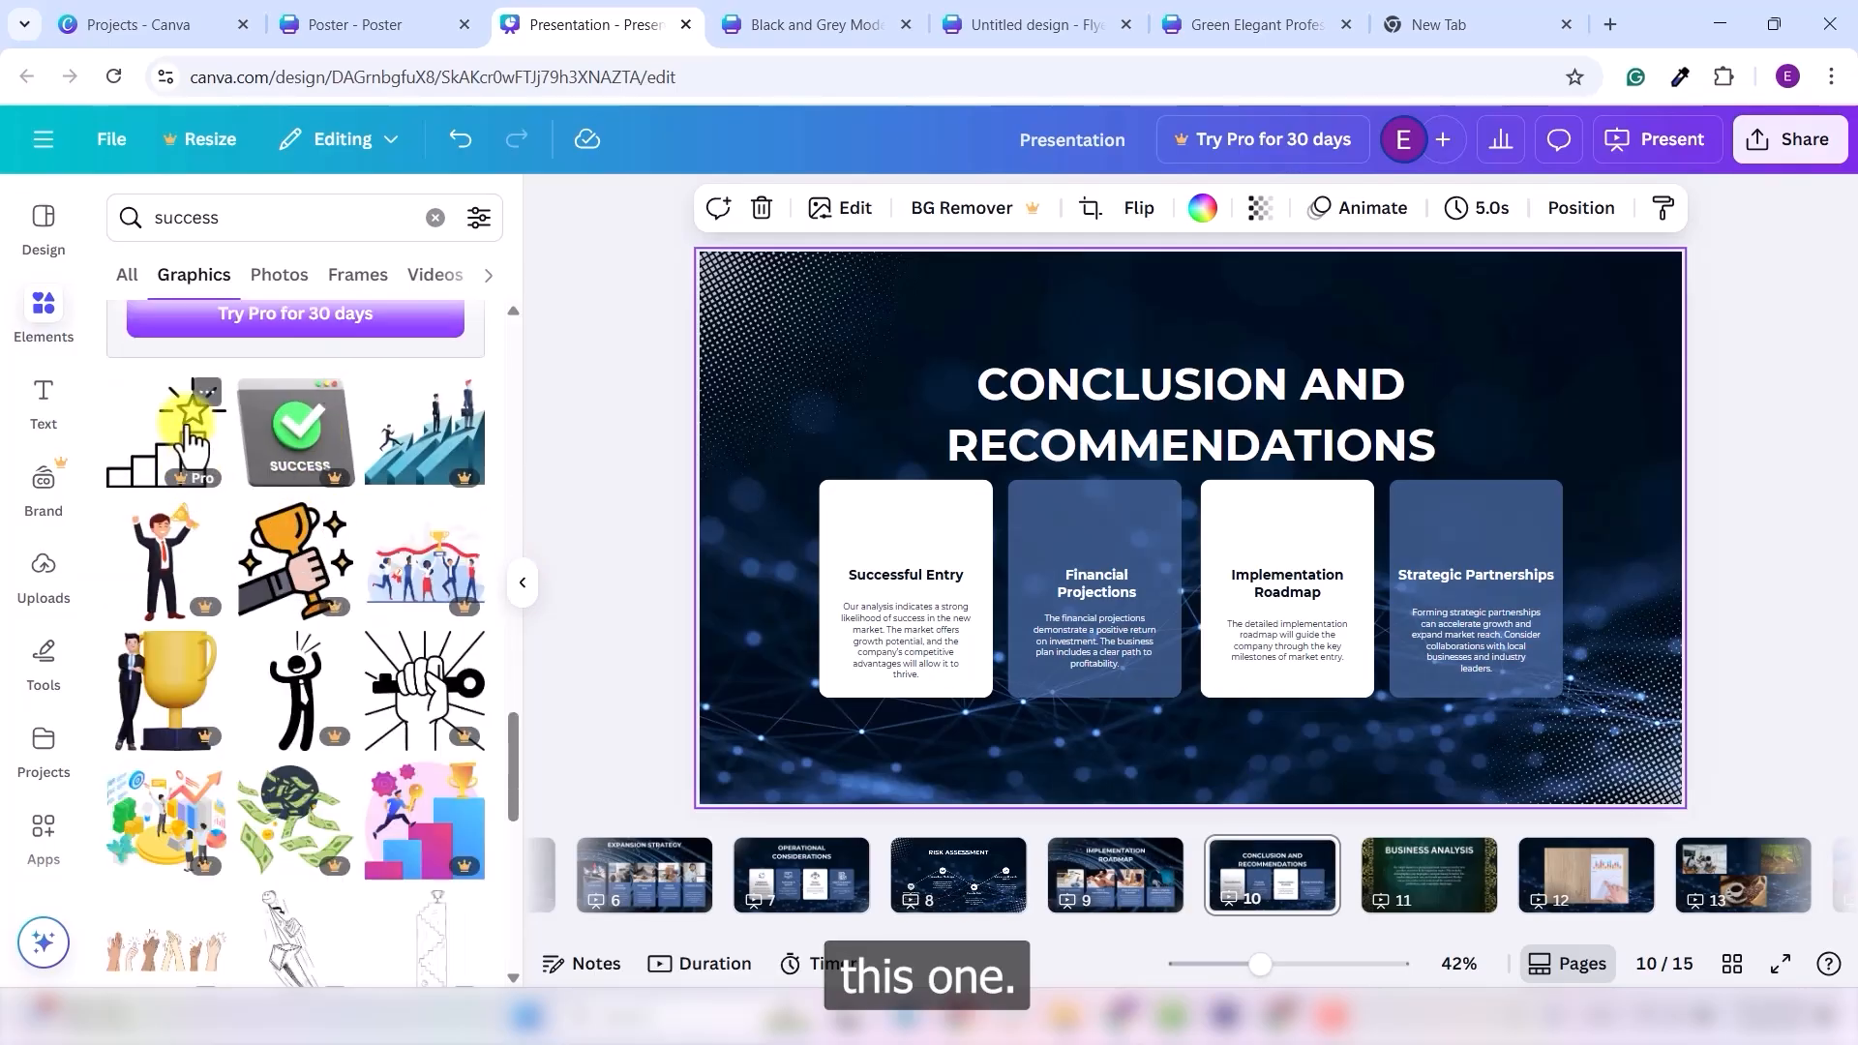
click(196, 480)
drag(1215, 513, 901, 527)
drag(1007, 401, 871, 513)
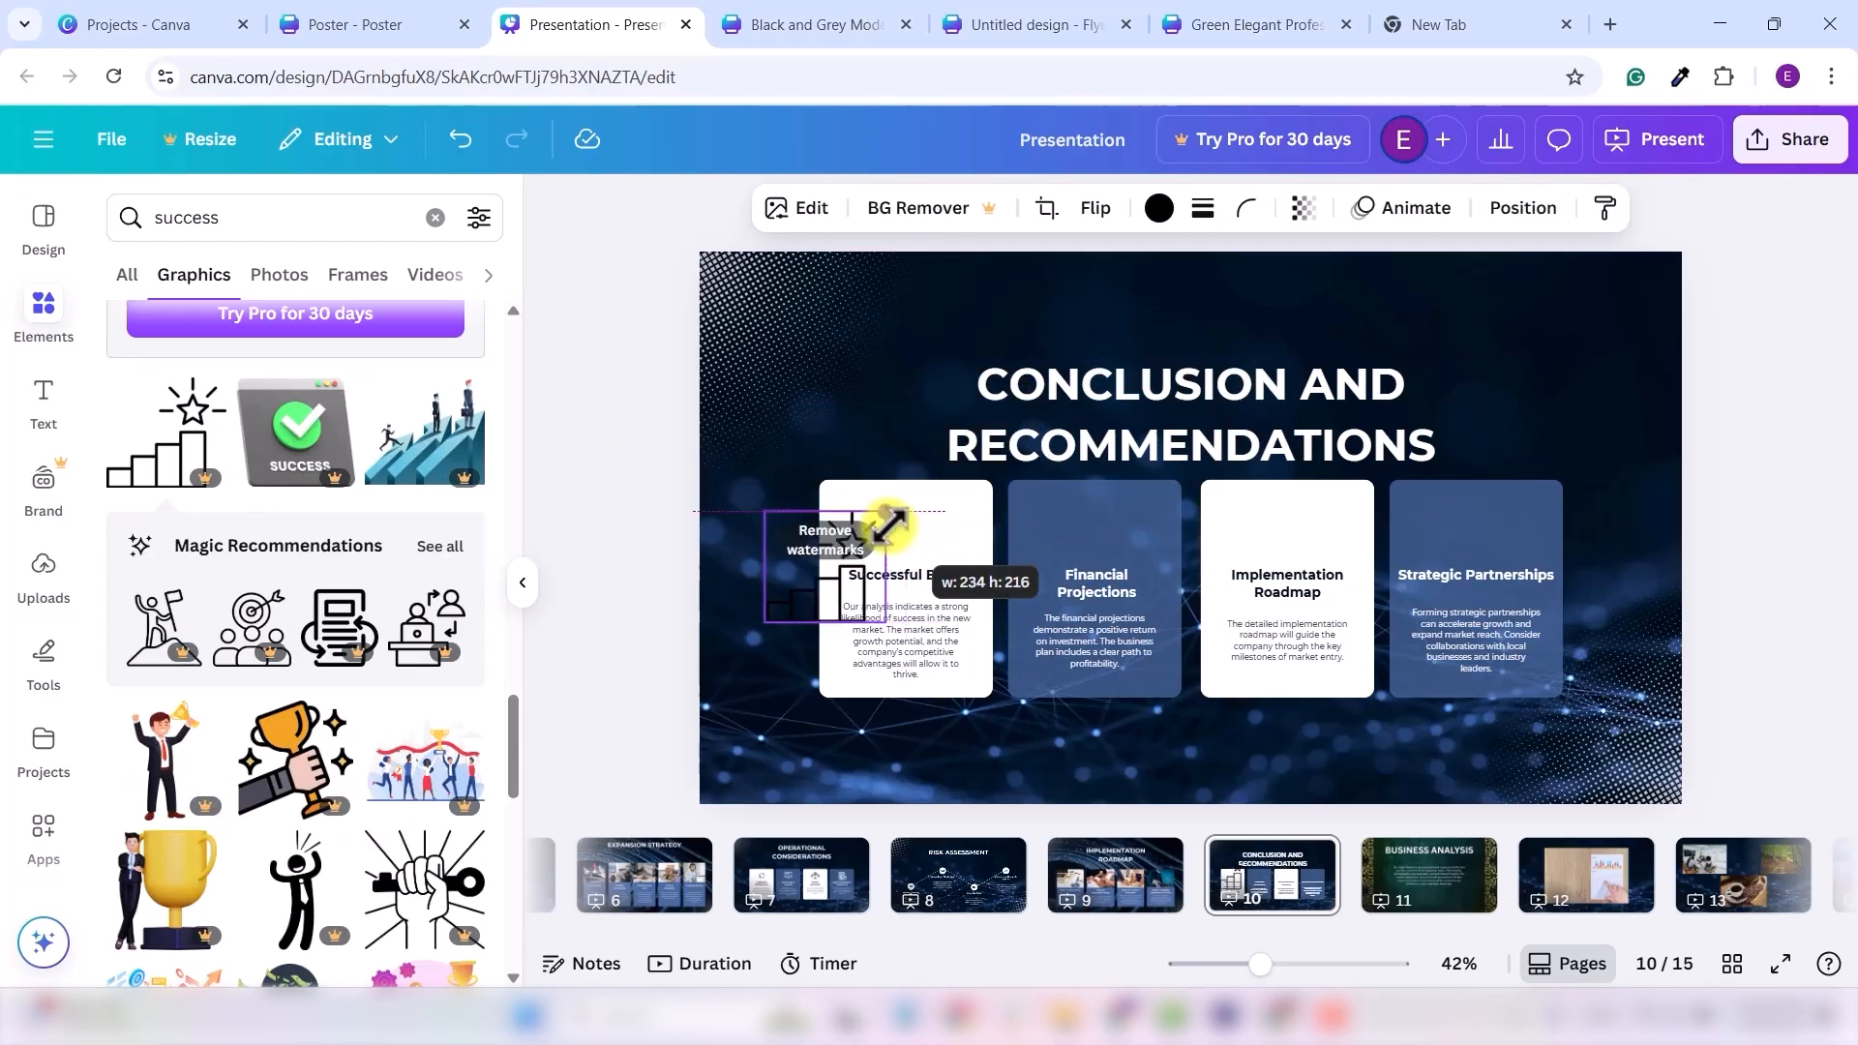
drag(822, 581, 905, 529)
click(805, 439)
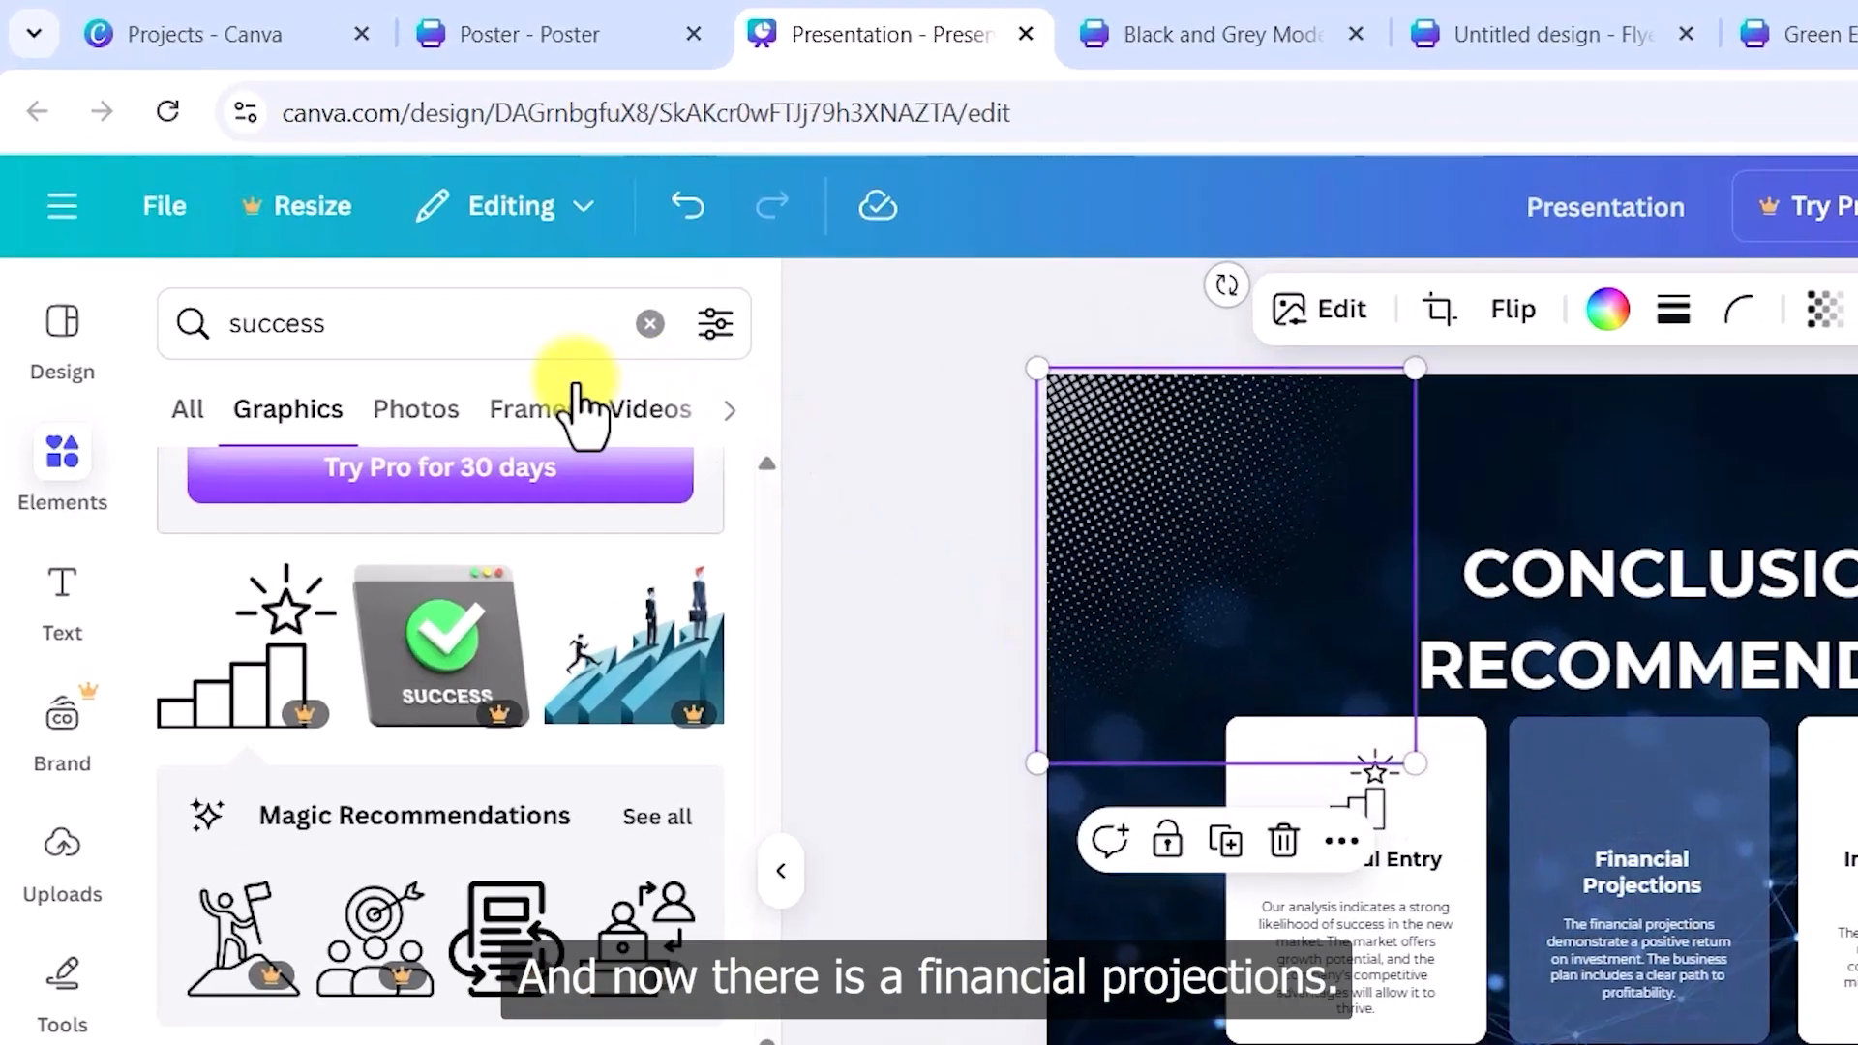
- Search Elements for 'finance' and add a bank icon sized onto the Financial Projections card
double_click(332, 217)
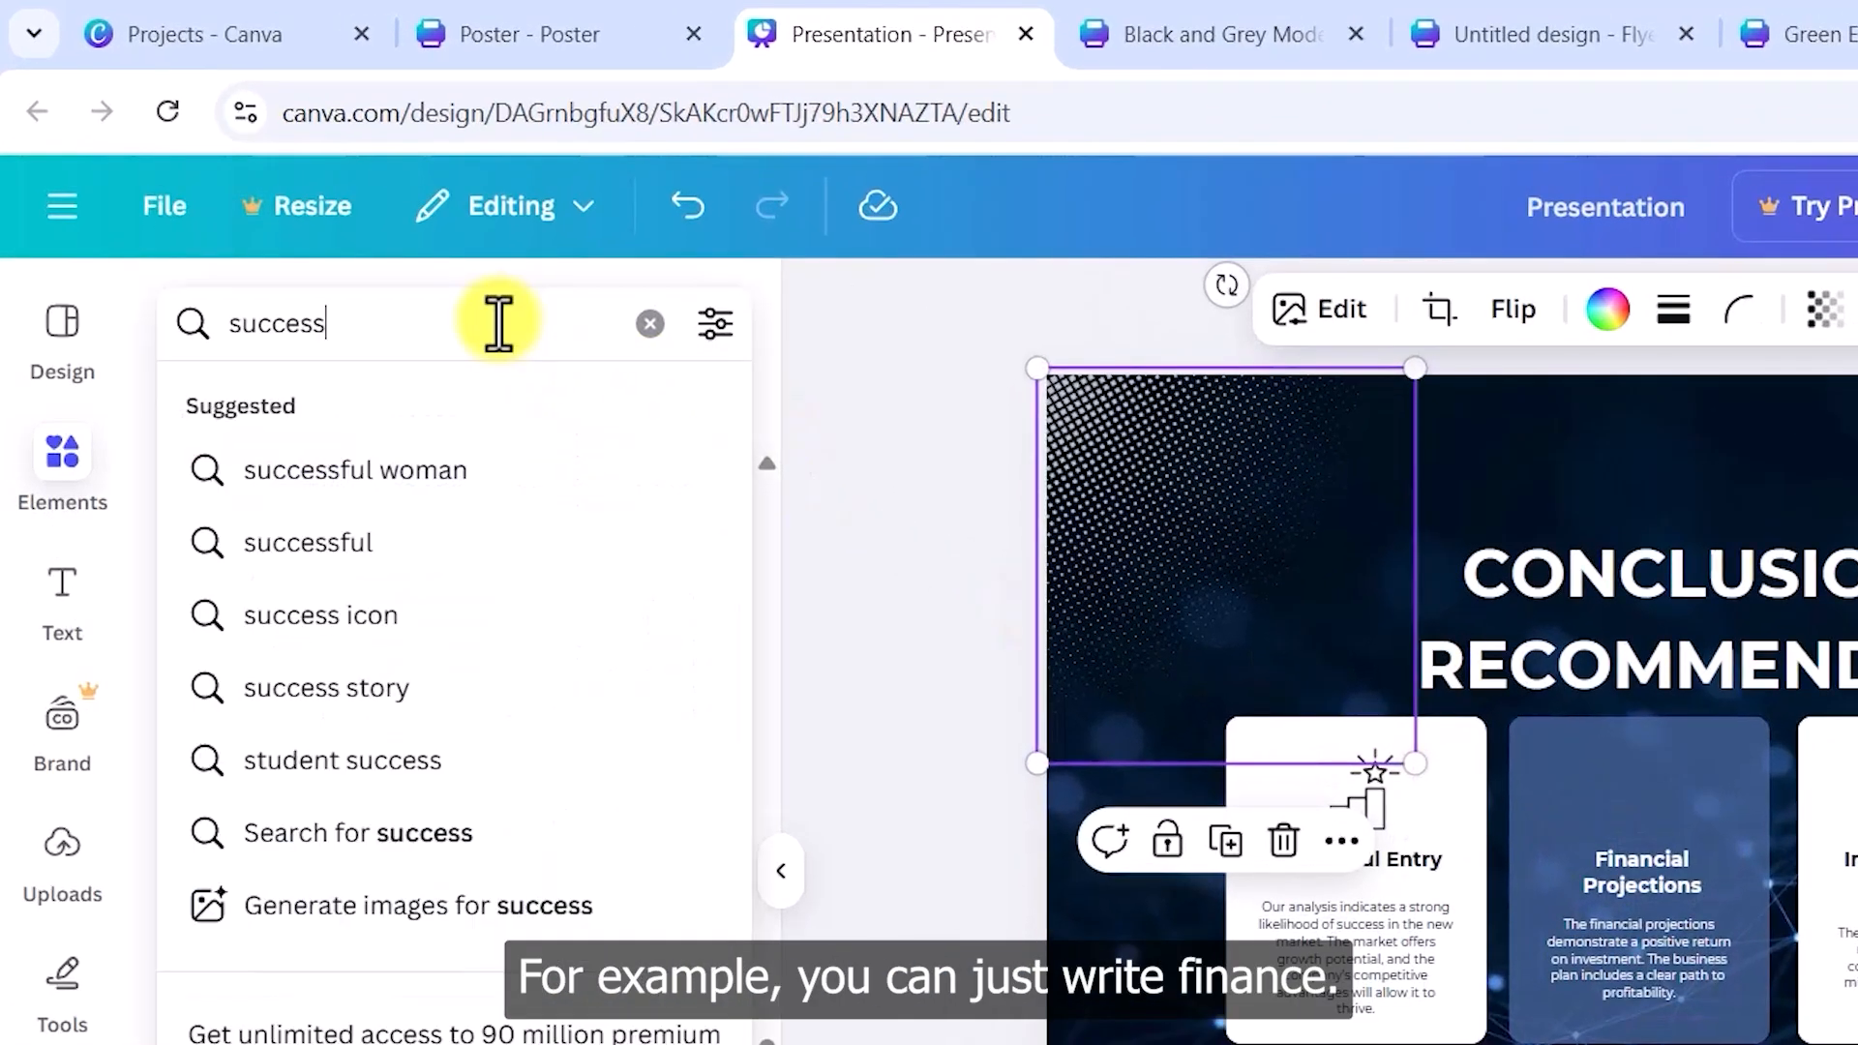
text(finance)
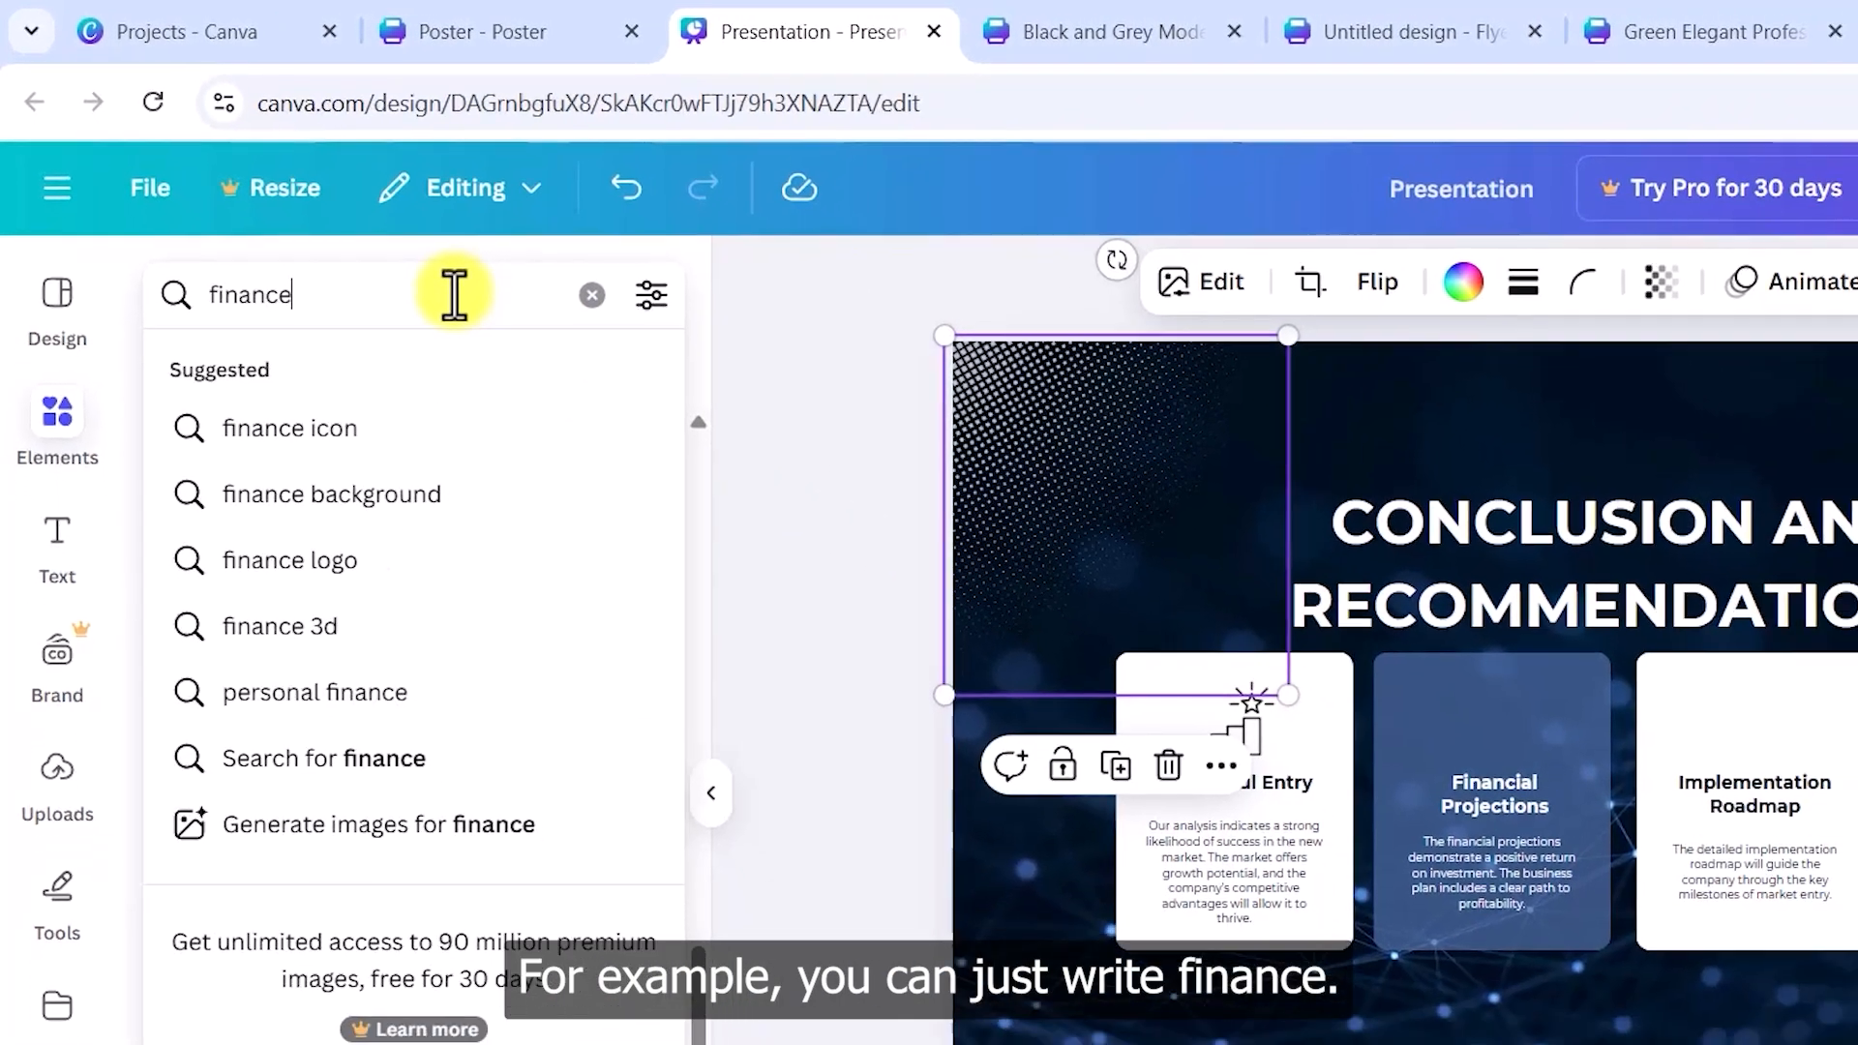
key(Return)
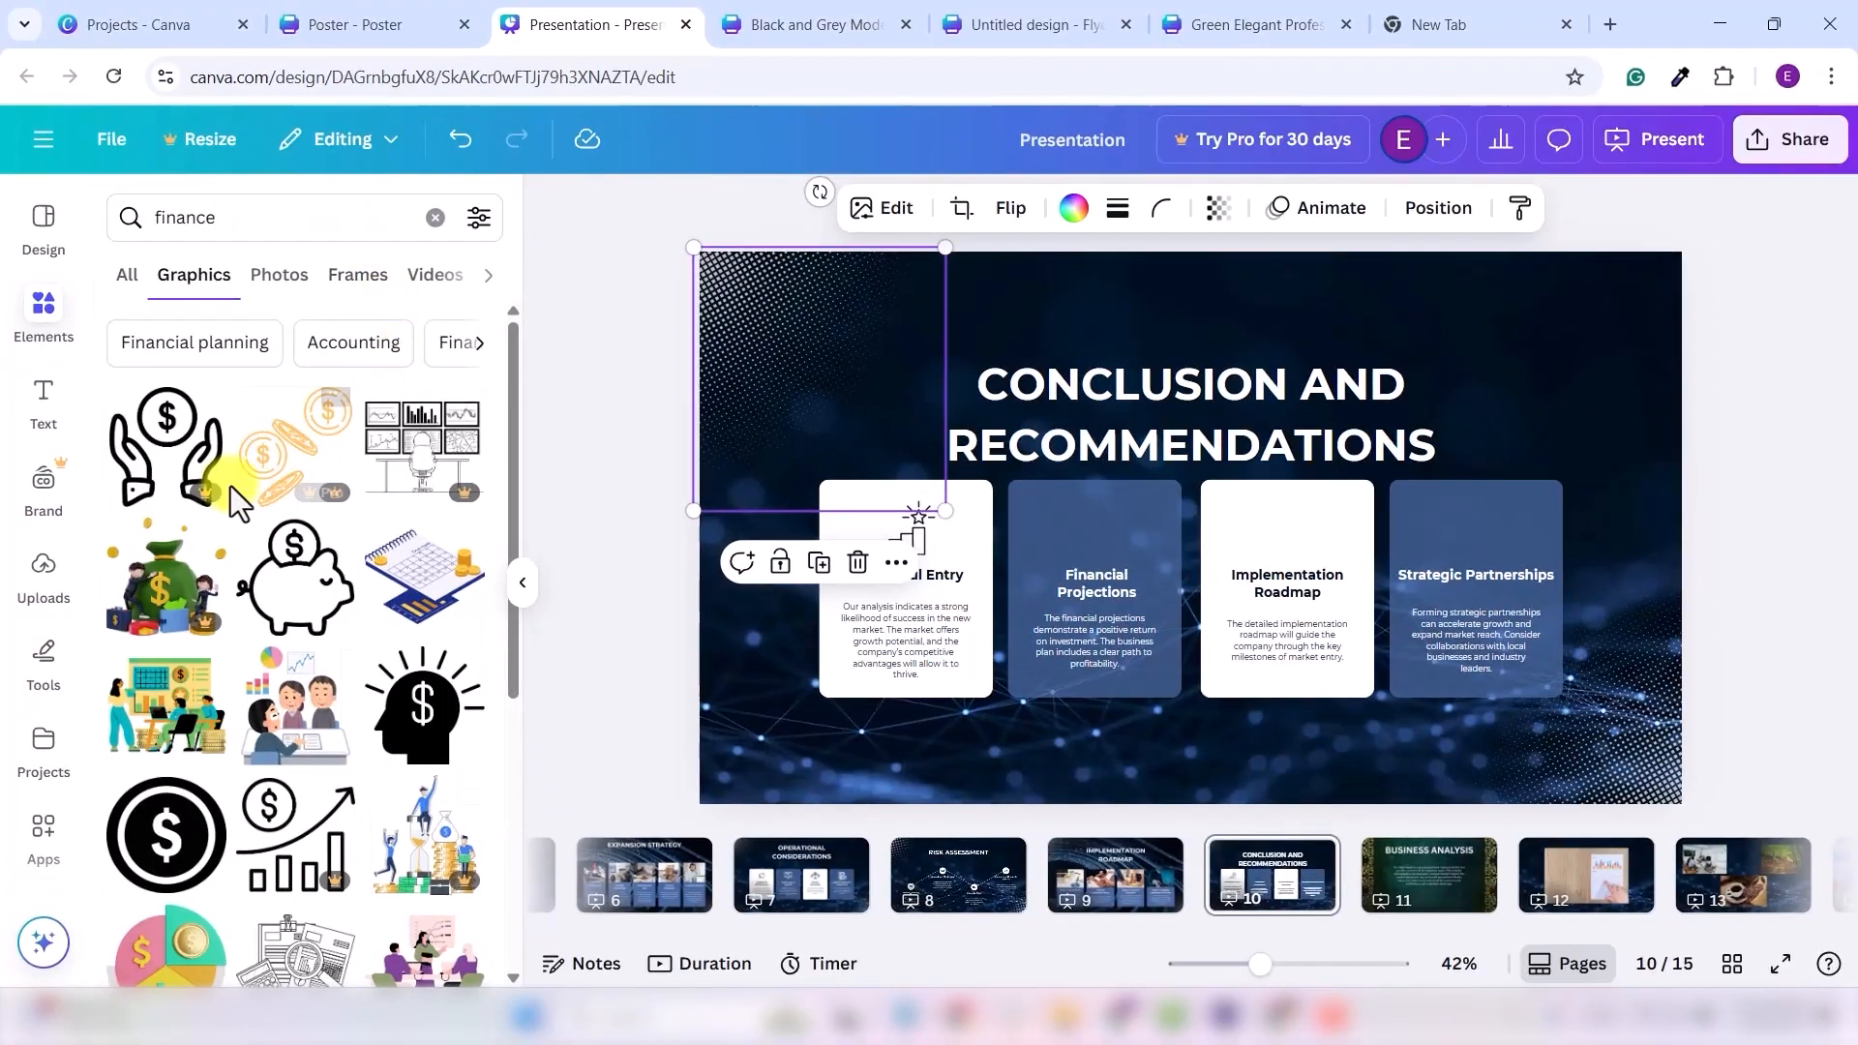
scroll(360, 615, down, 3)
scroll(303, 513, down, 3)
scroll(310, 518, up, 3)
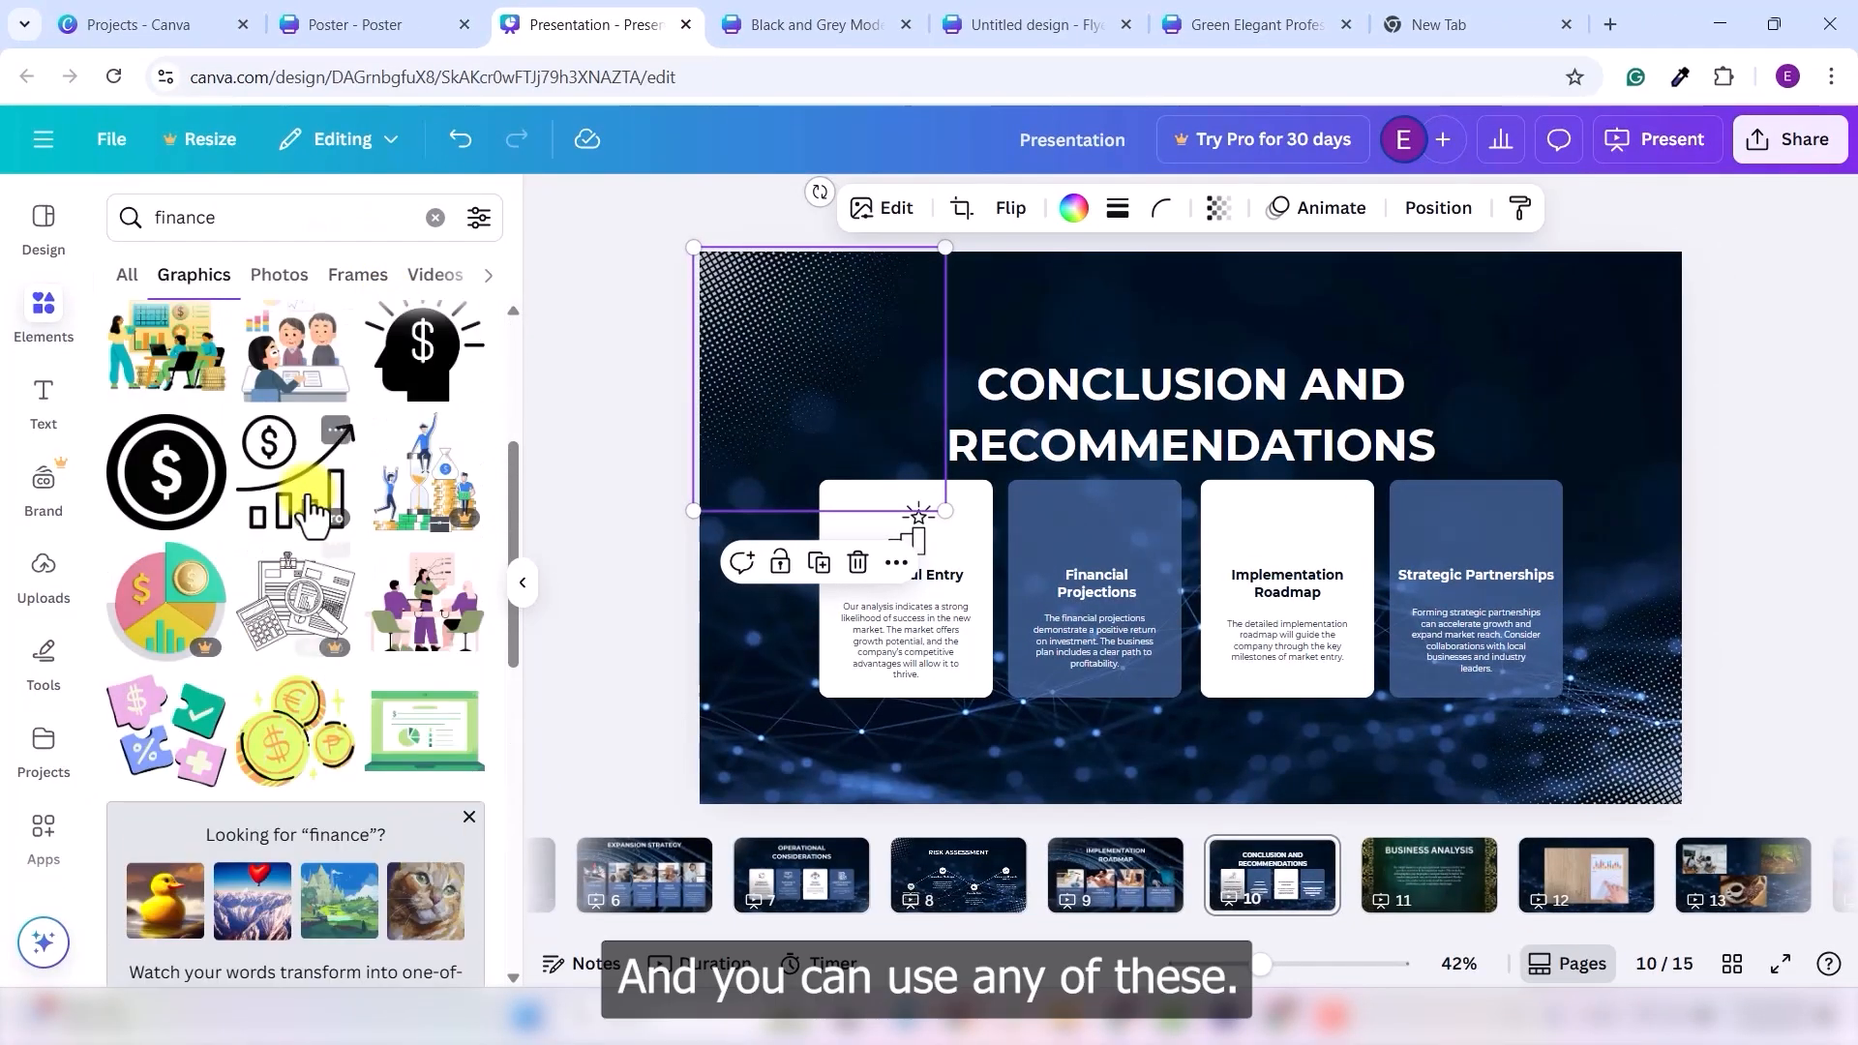
scroll(386, 551, down, 4)
scroll(386, 551, down, 5)
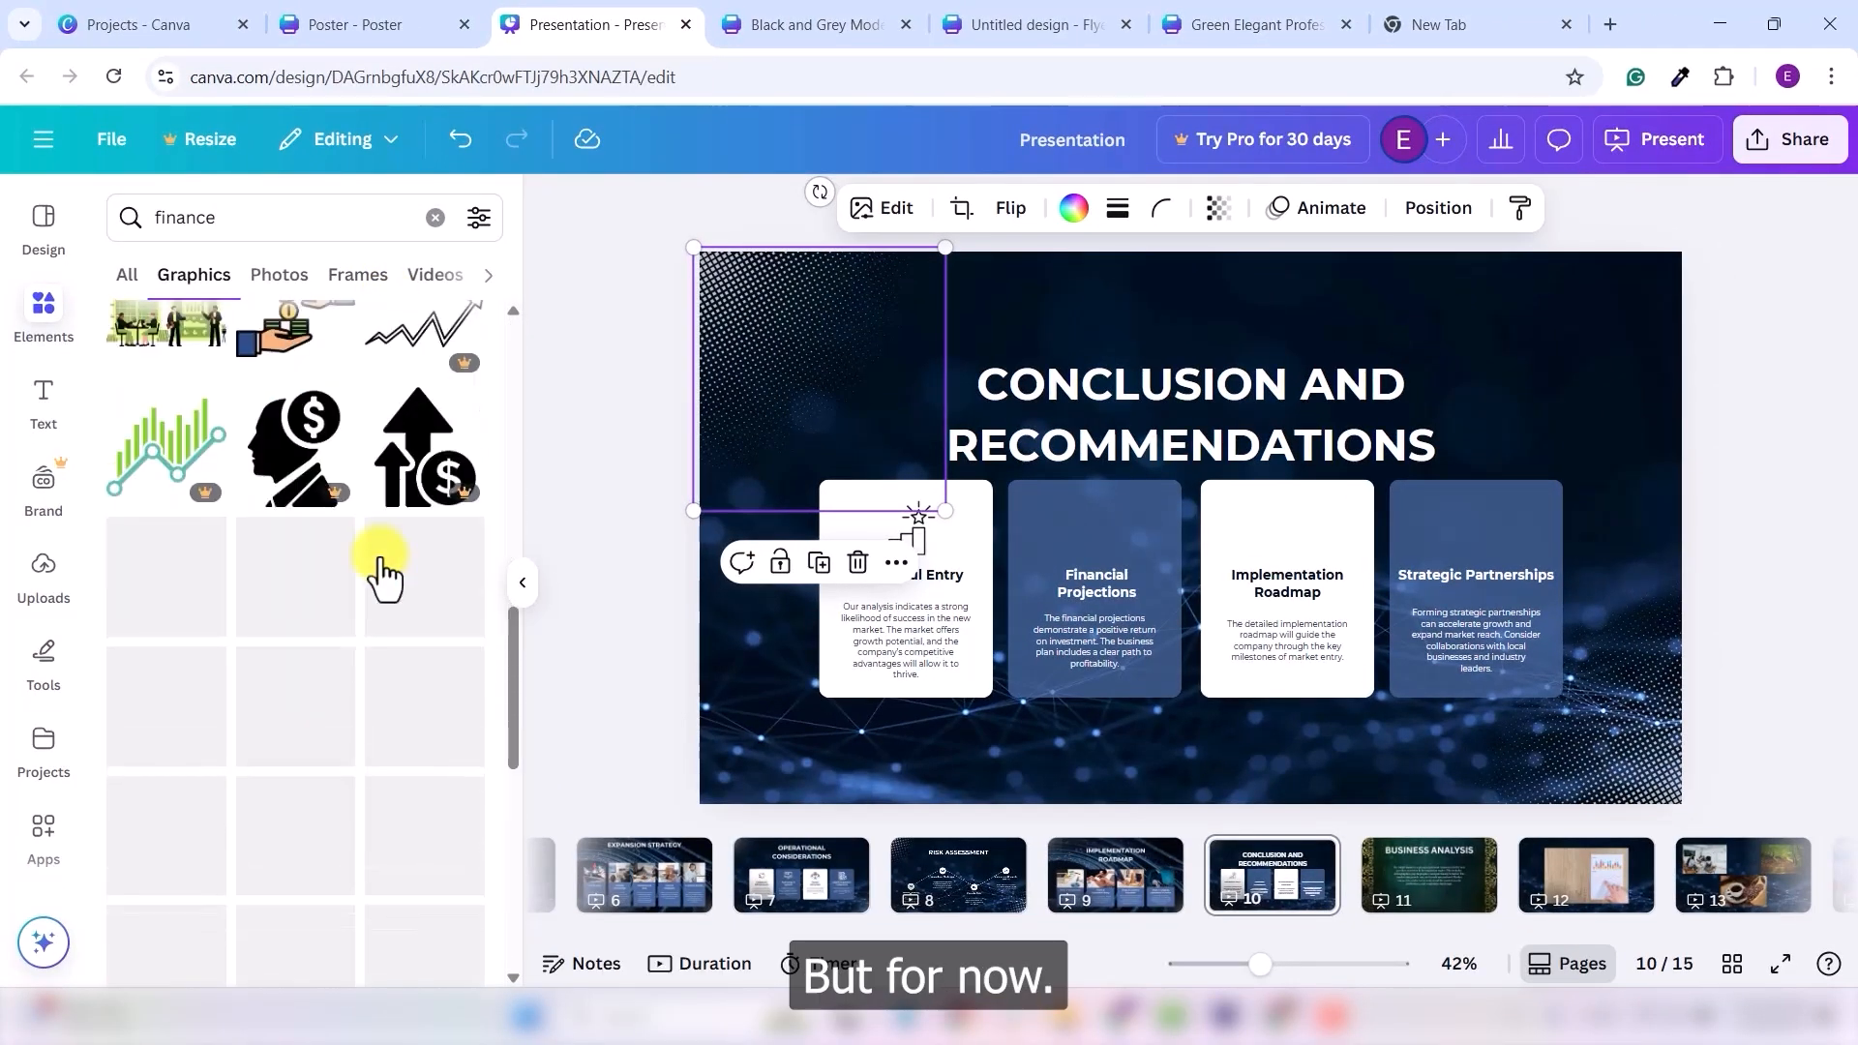
click(154, 600)
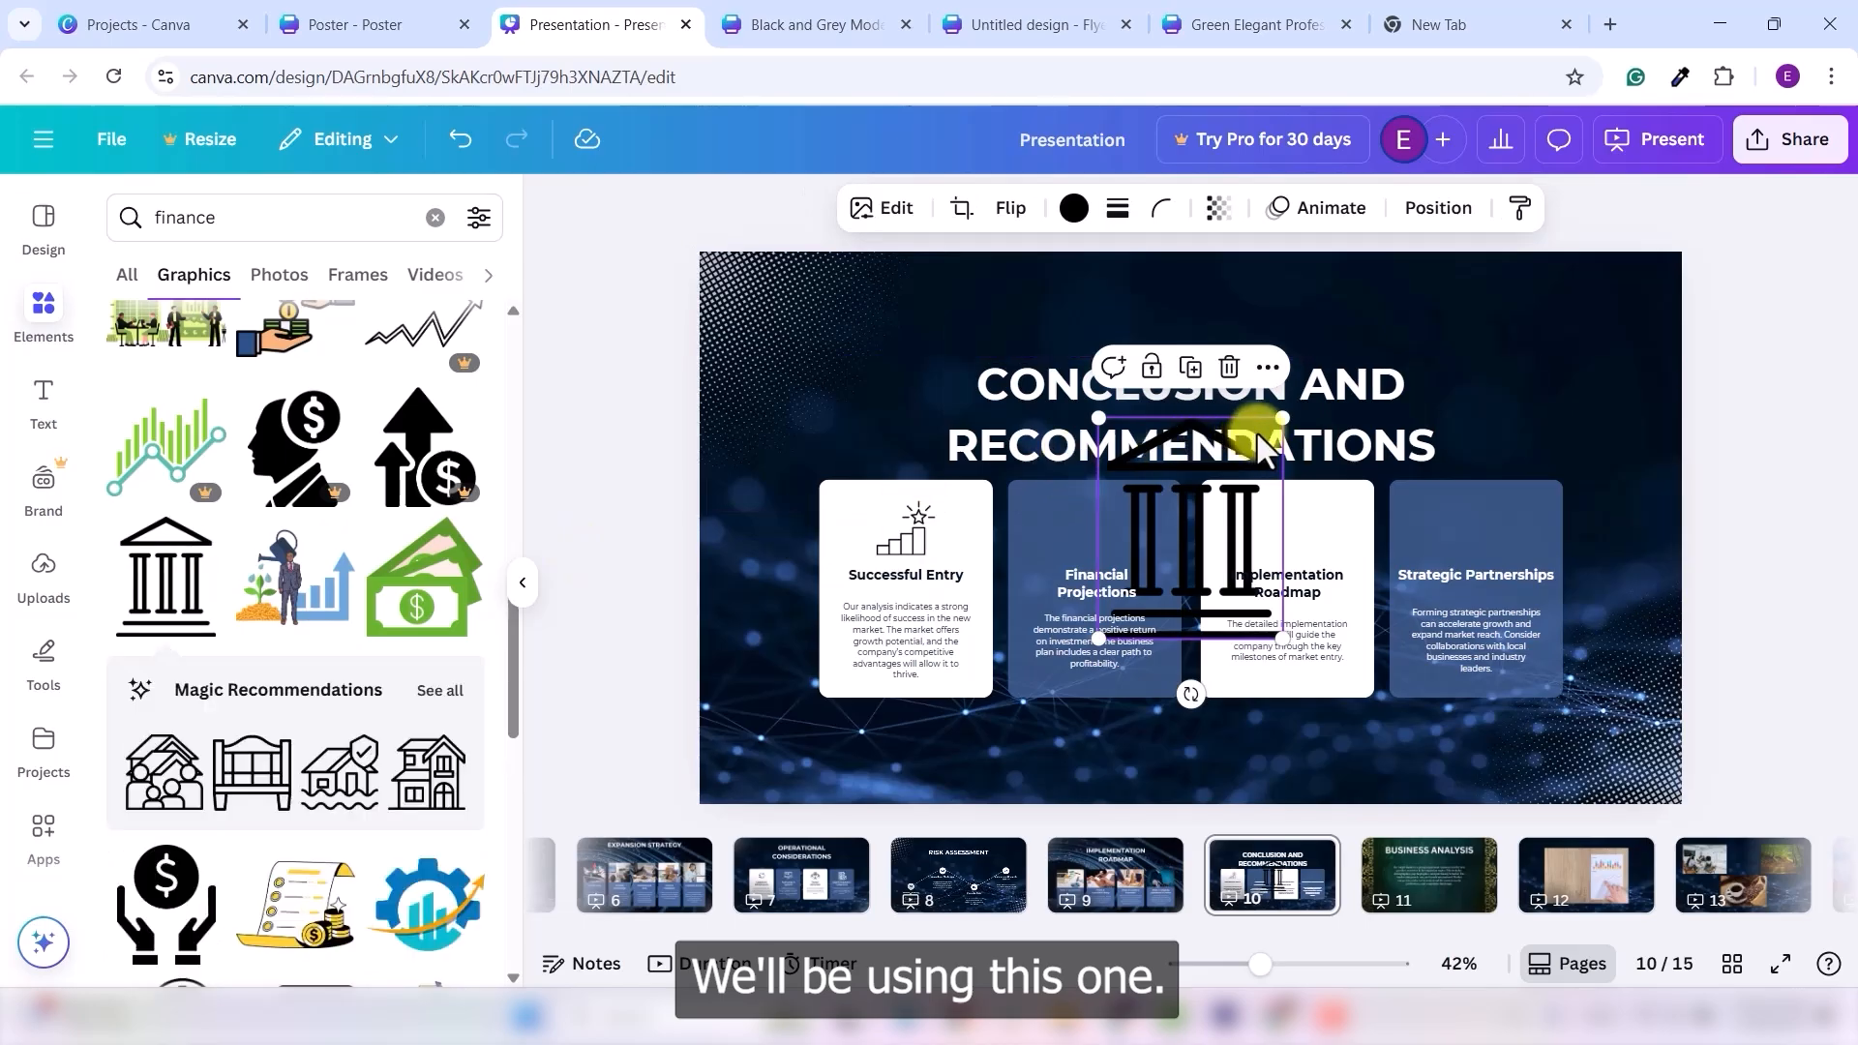
drag(1263, 436, 1122, 506)
- Make the bank icon white, then select the Implementation Roadmap card
click(1074, 207)
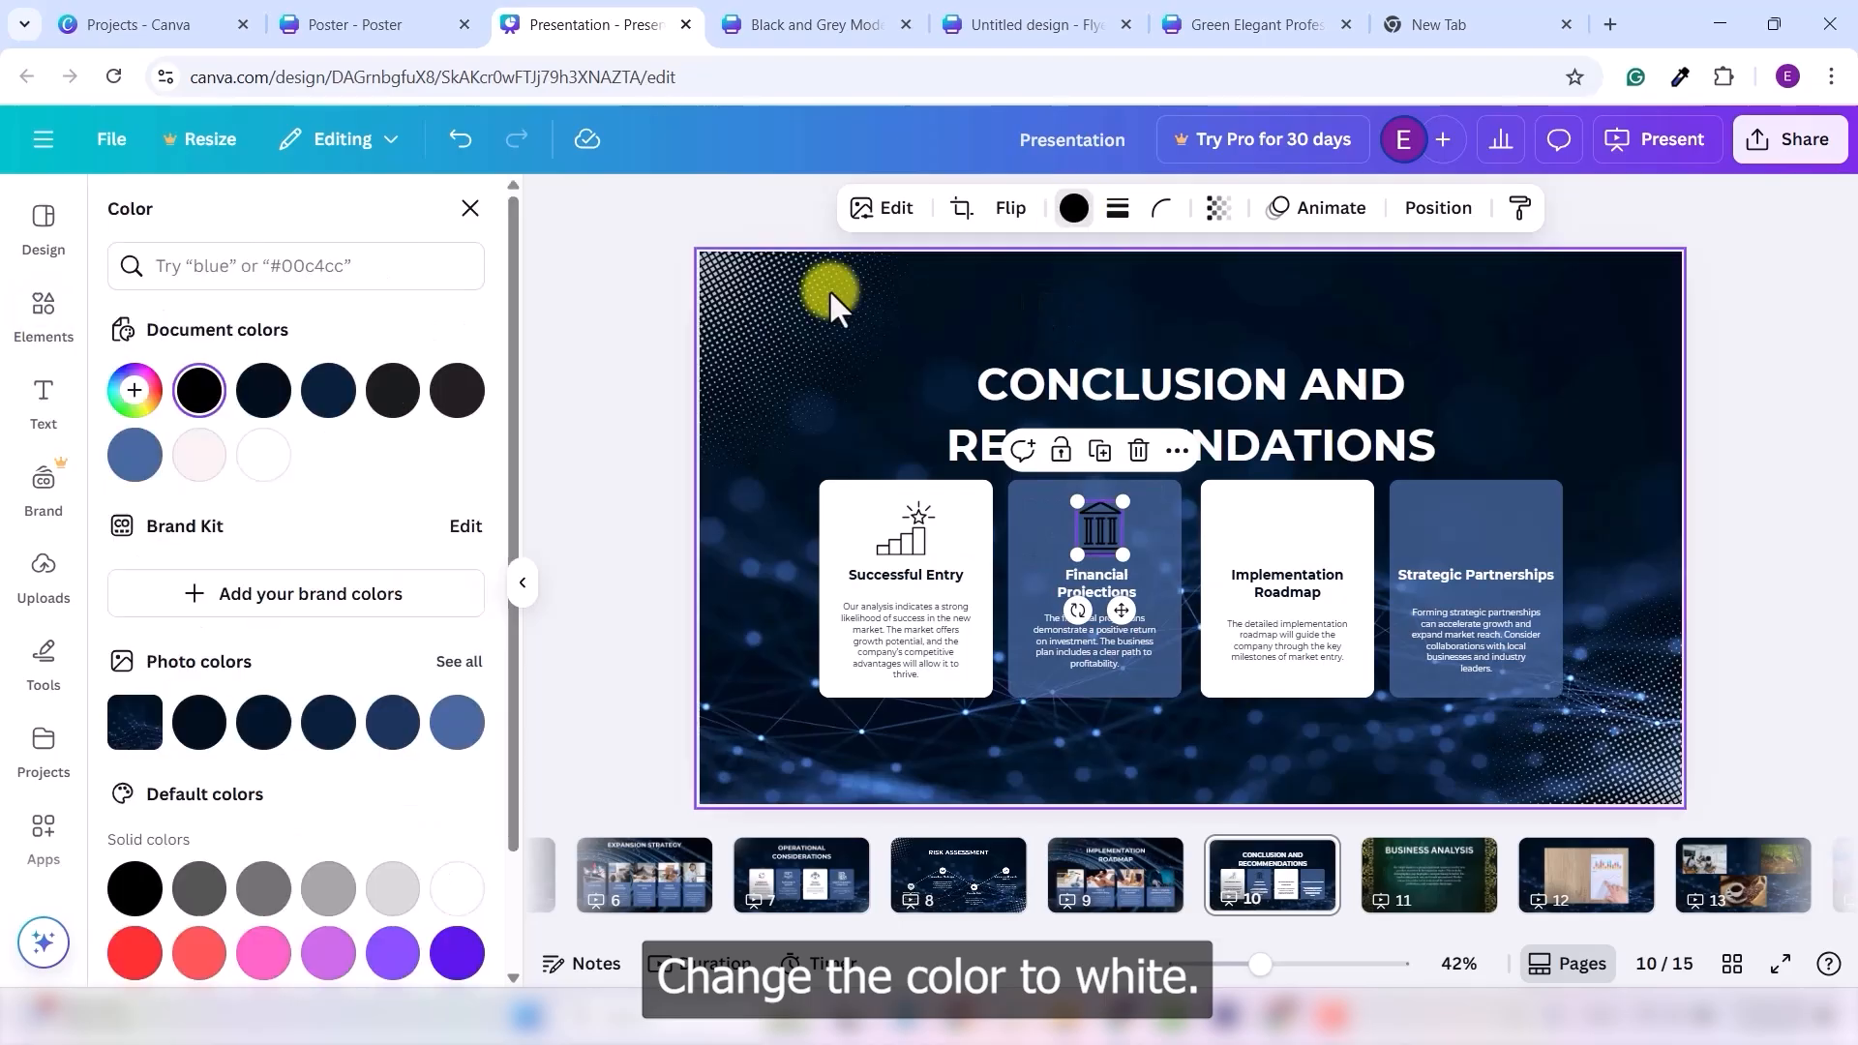
click(264, 454)
click(1339, 589)
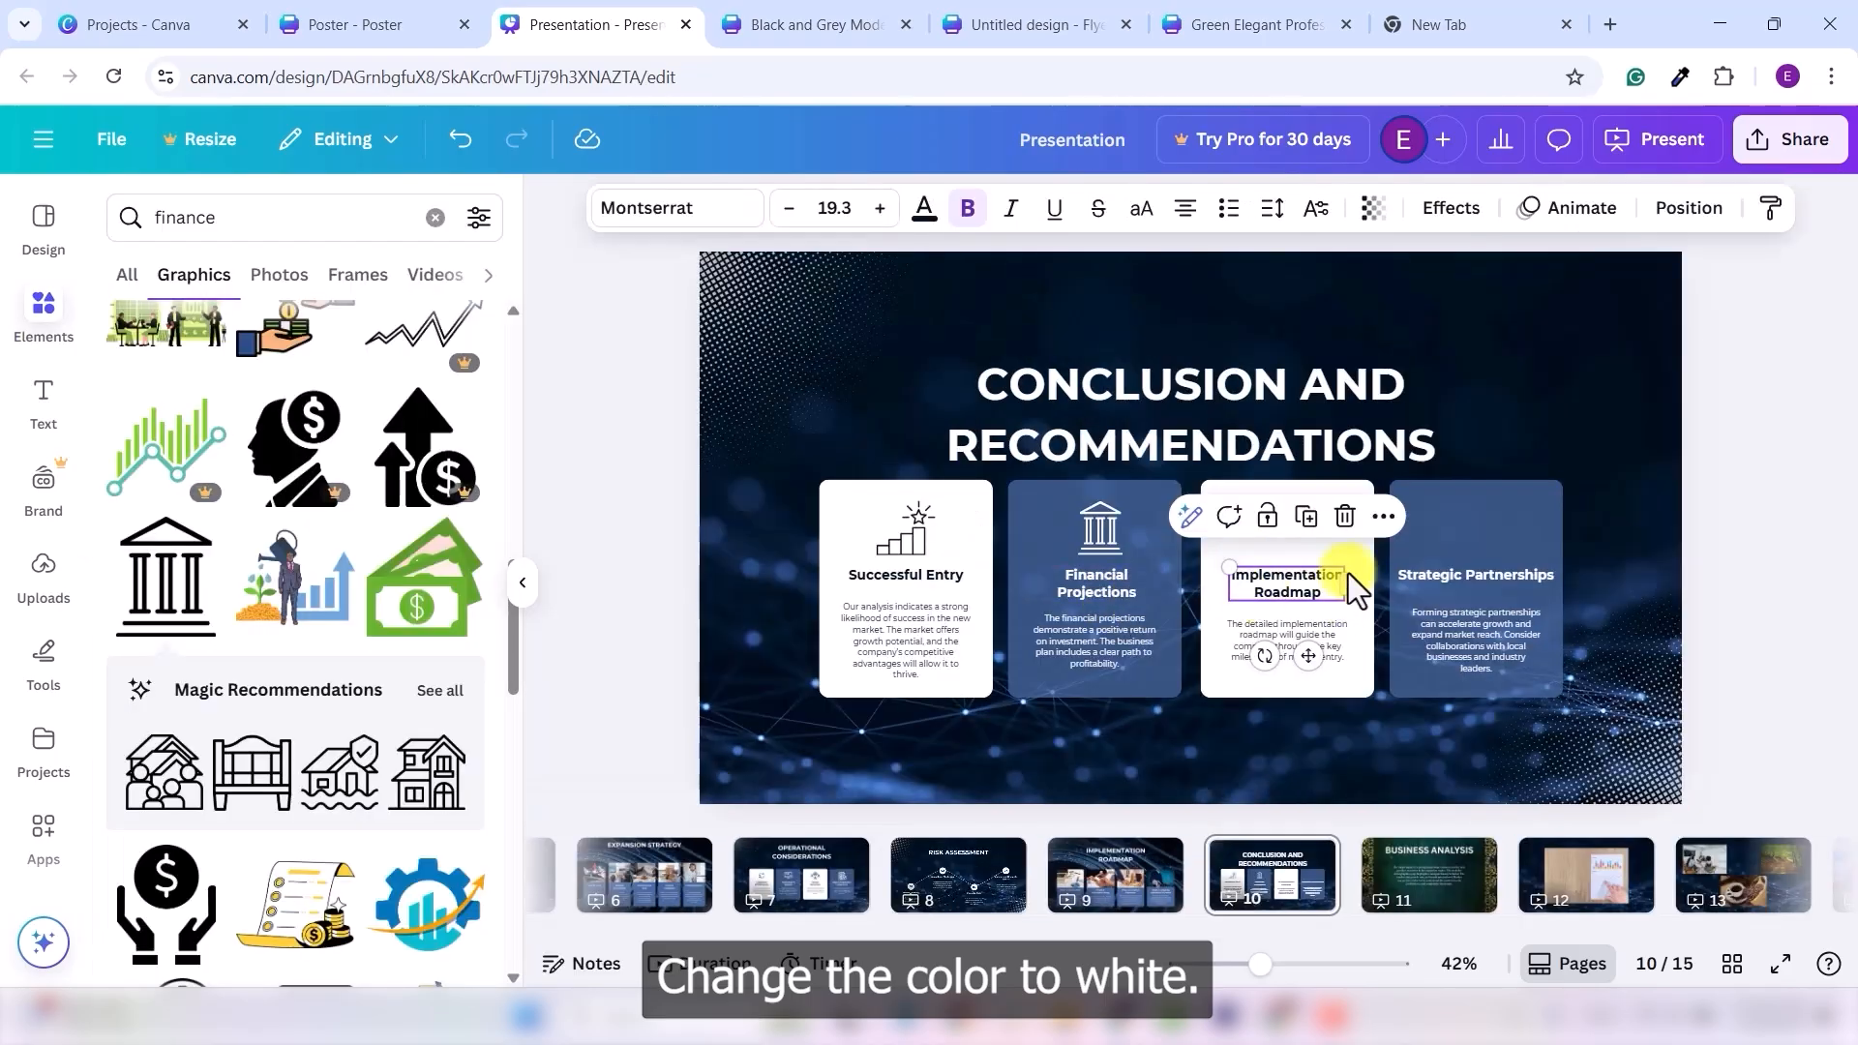
click(1287, 544)
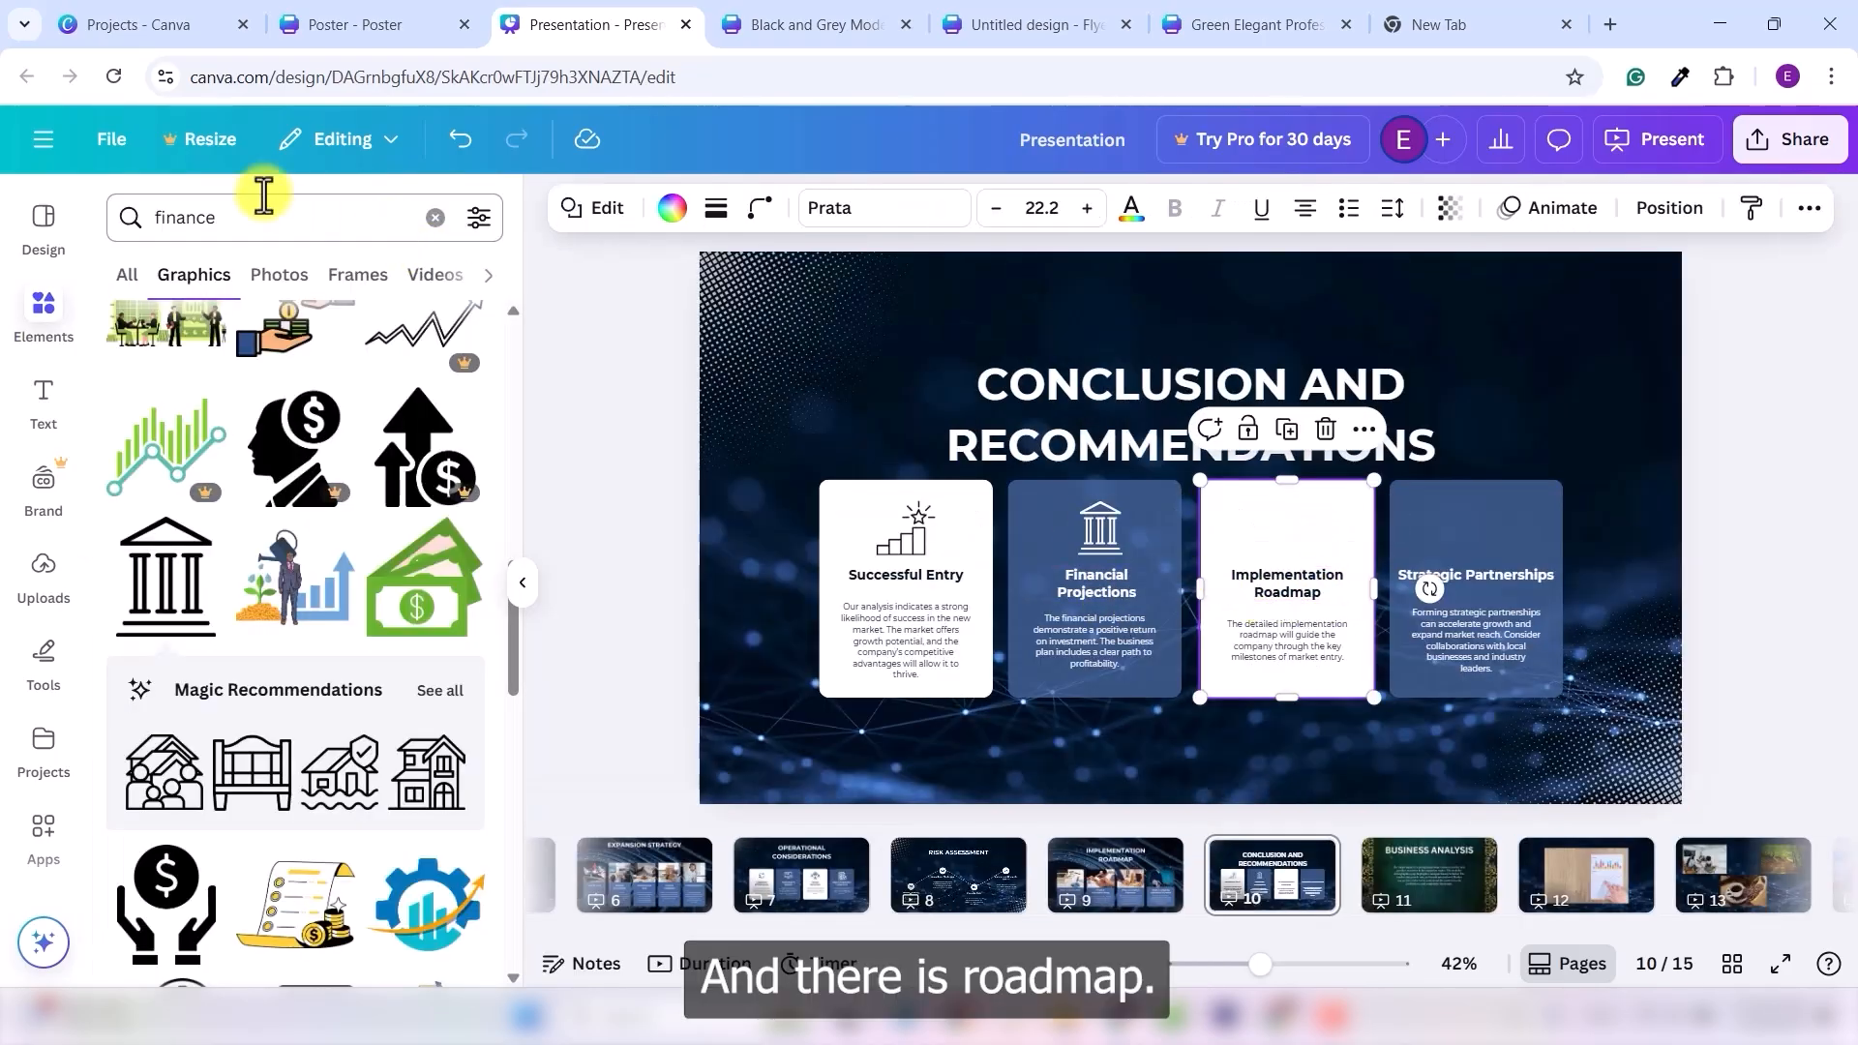
- Search 'roadmap' and place a shrunken roadmap icon on the Implementation Roadmap card
double_click(247, 219)
text(roadmap)
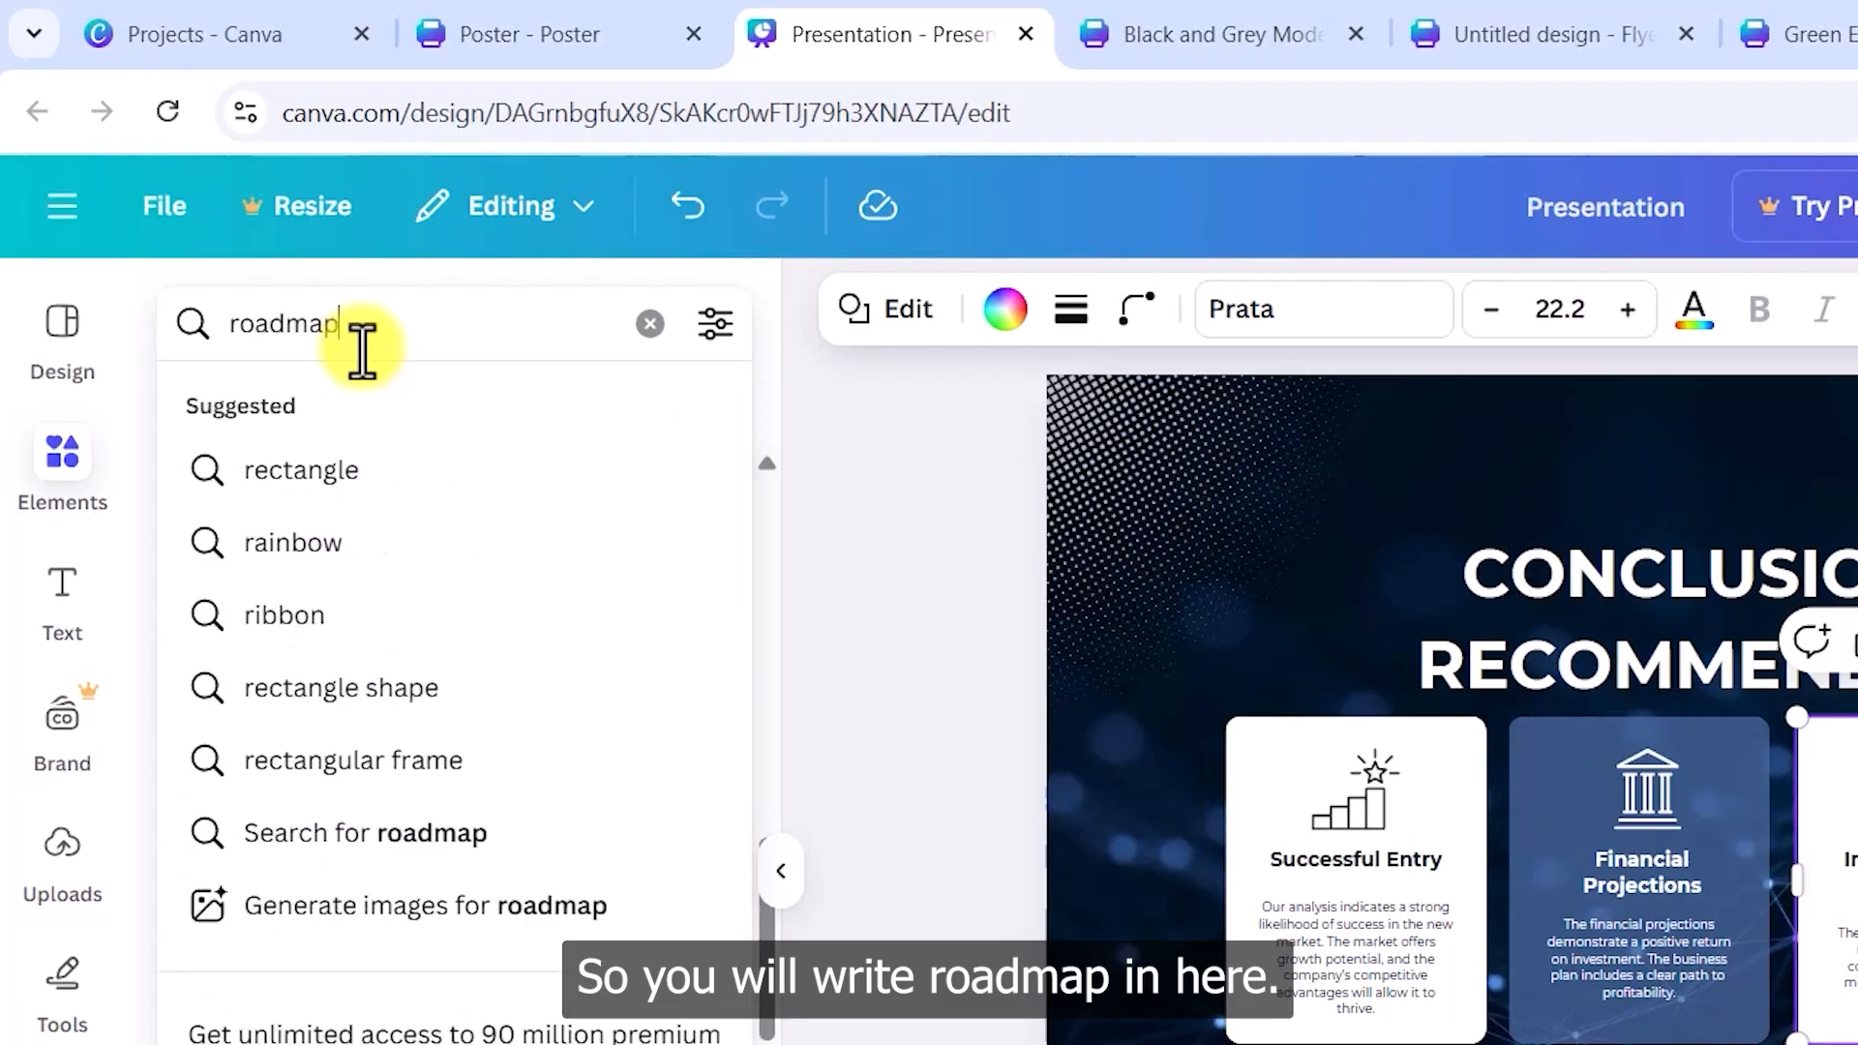
key(Return)
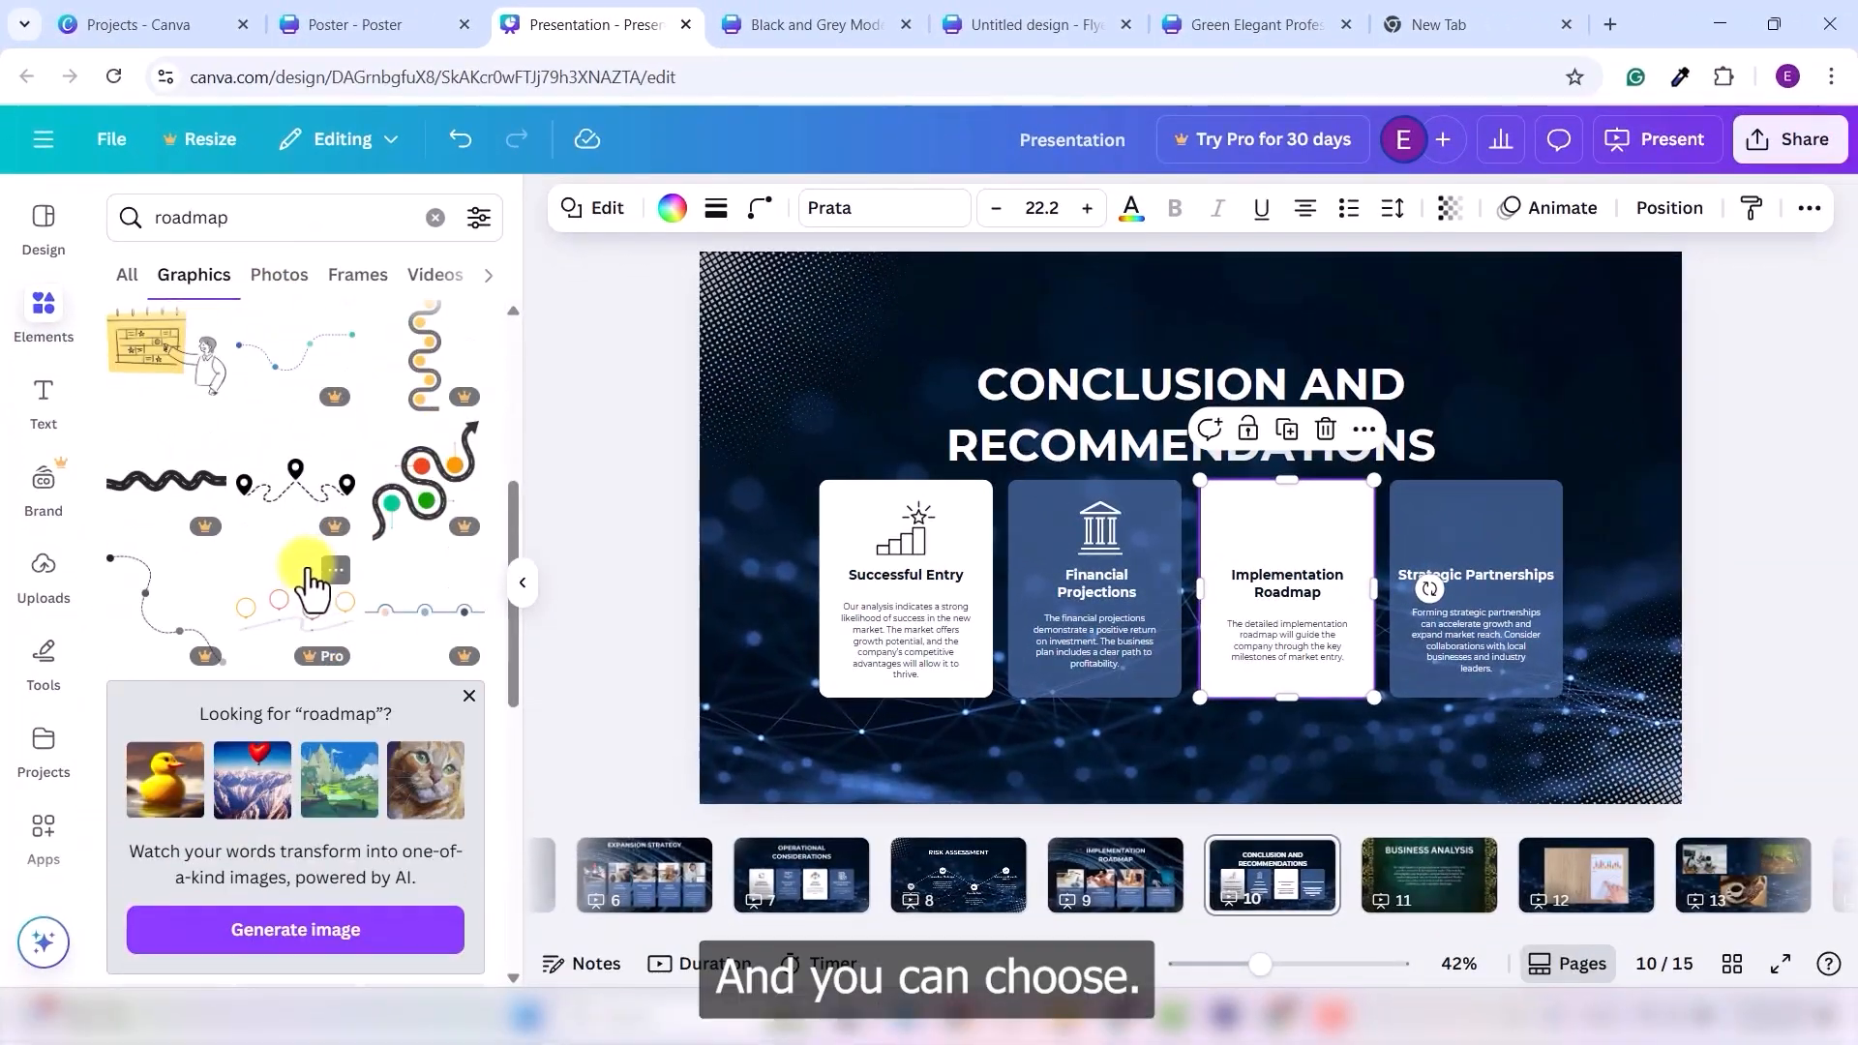
scroll(333, 646, down, 5)
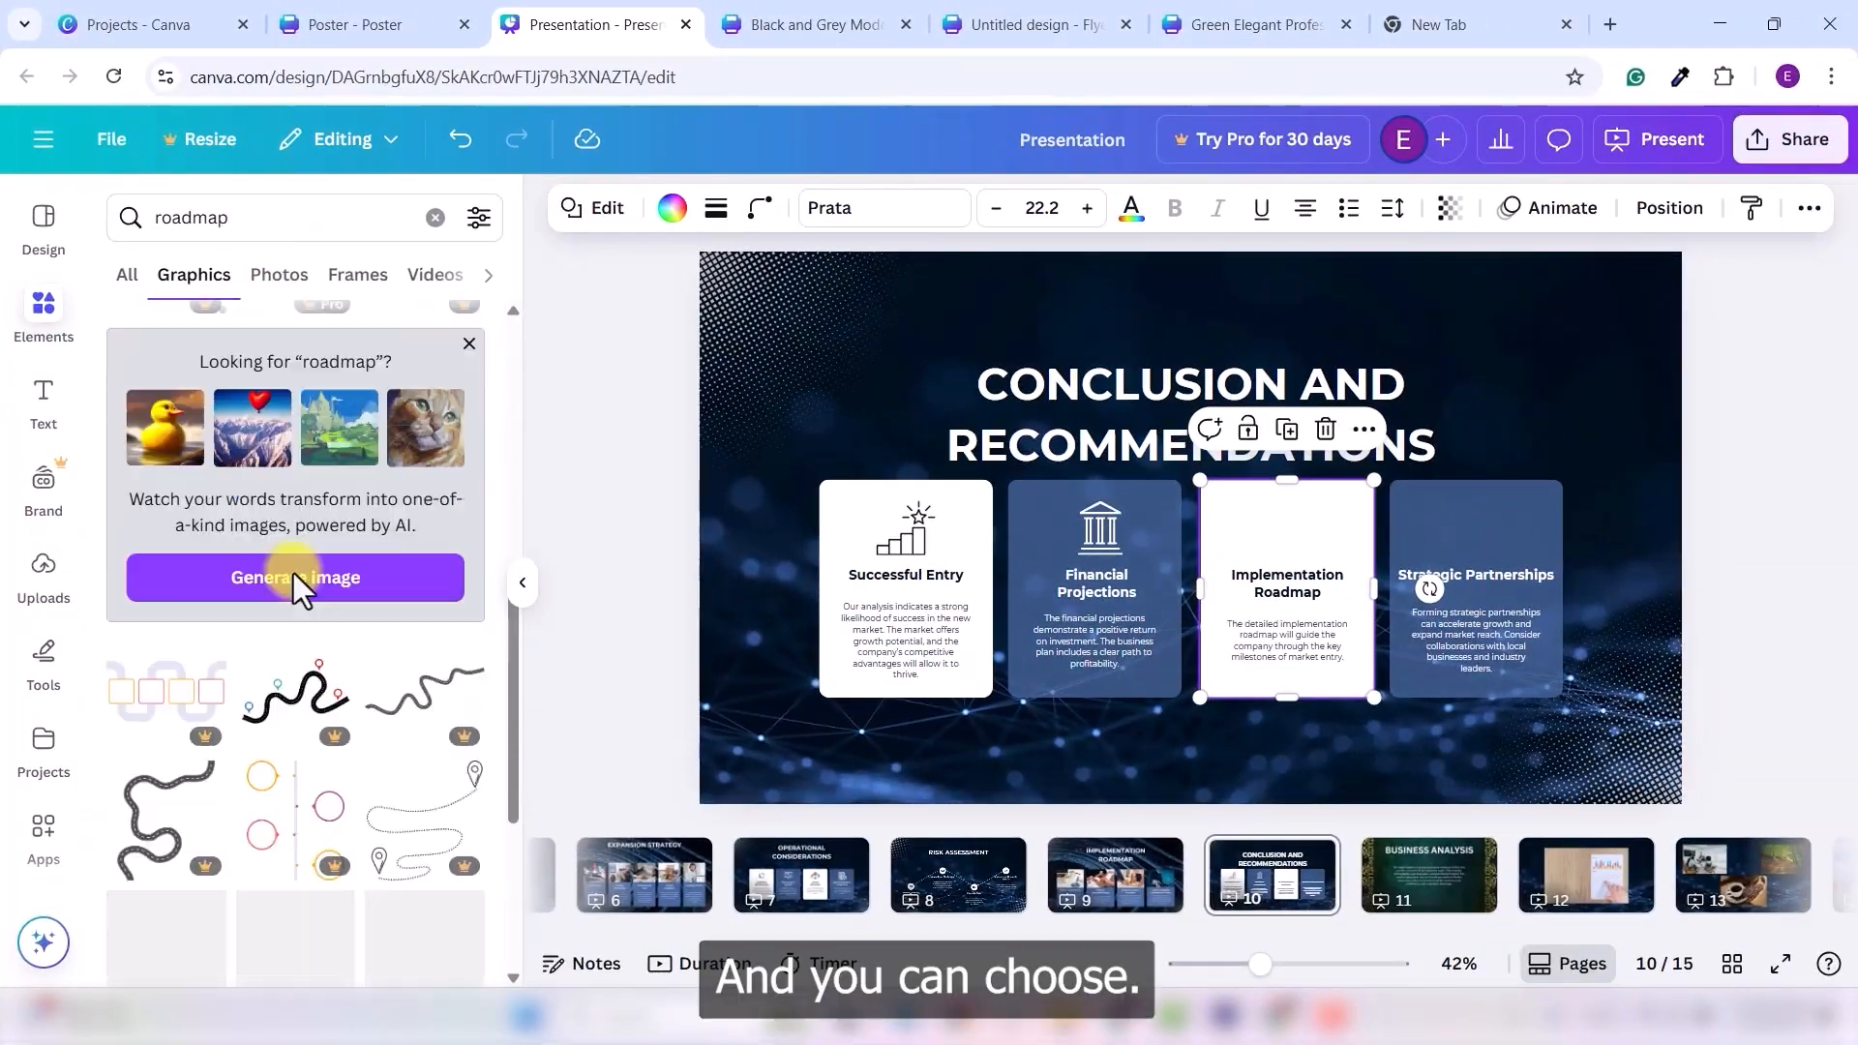
scroll(324, 585, down, 10)
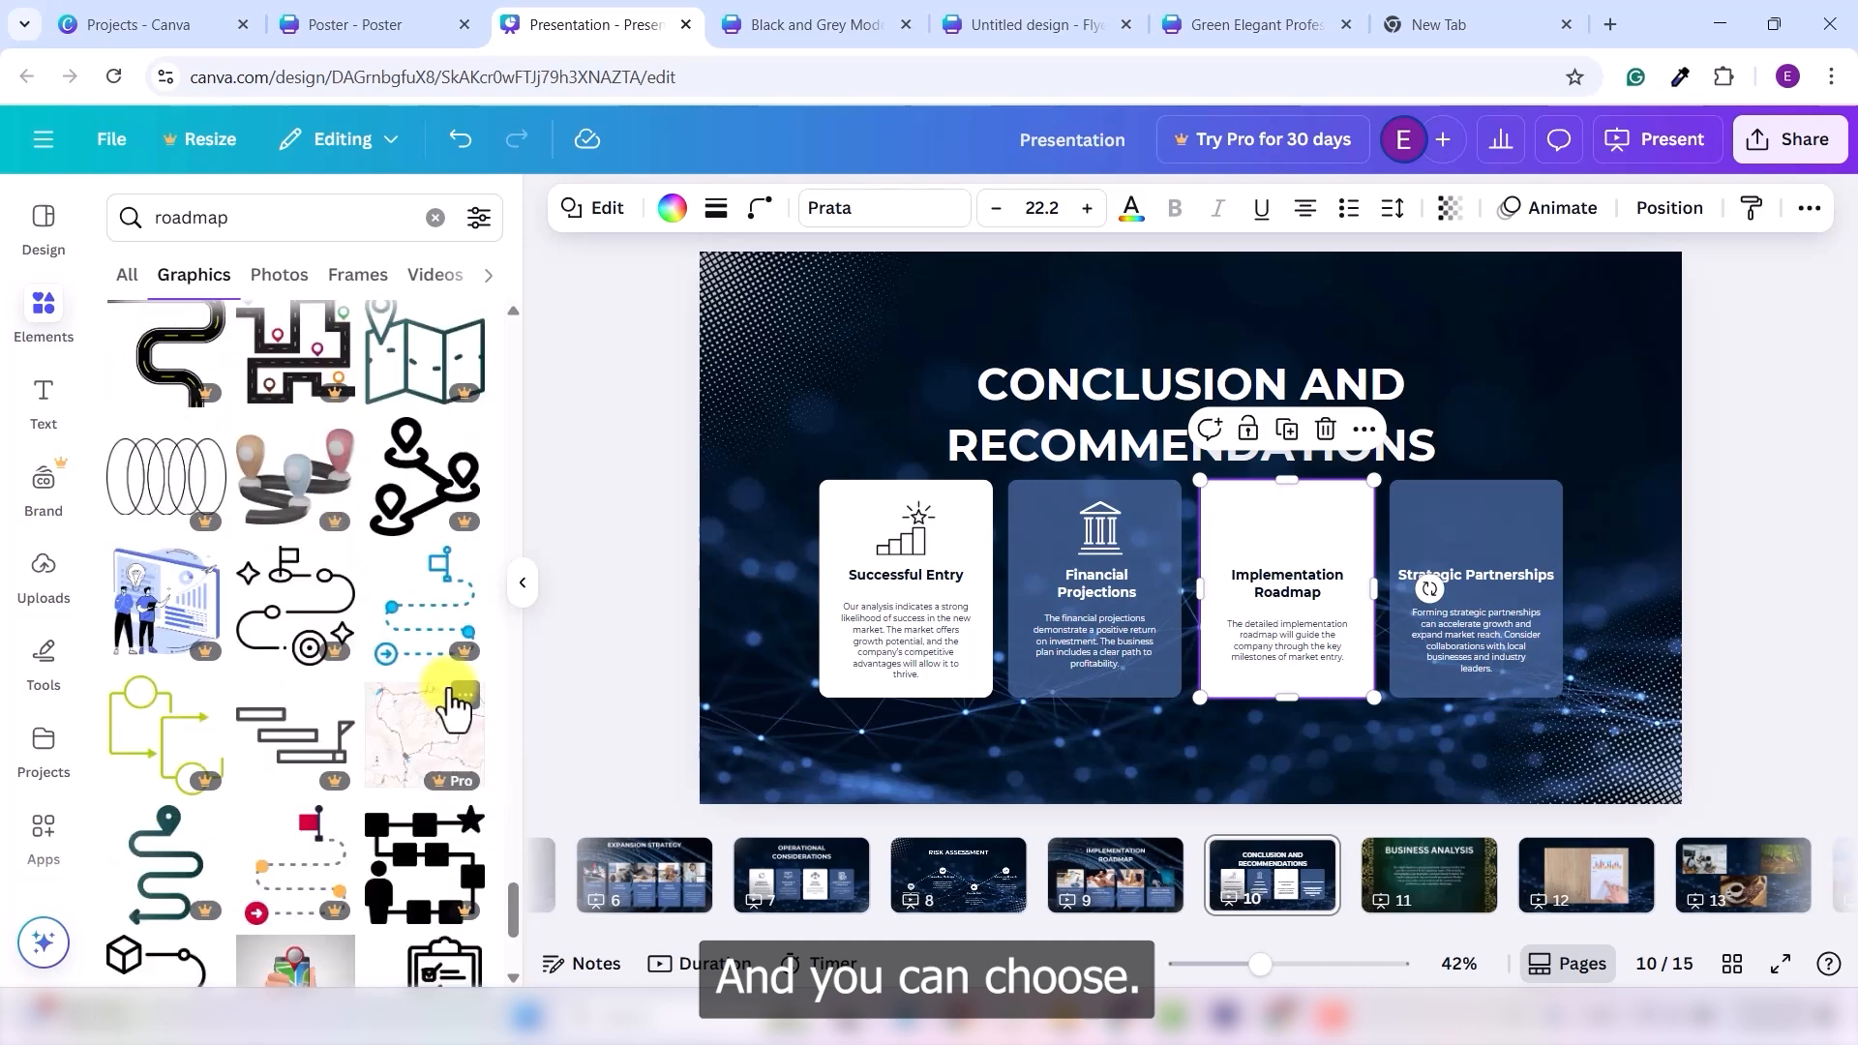
click(300, 625)
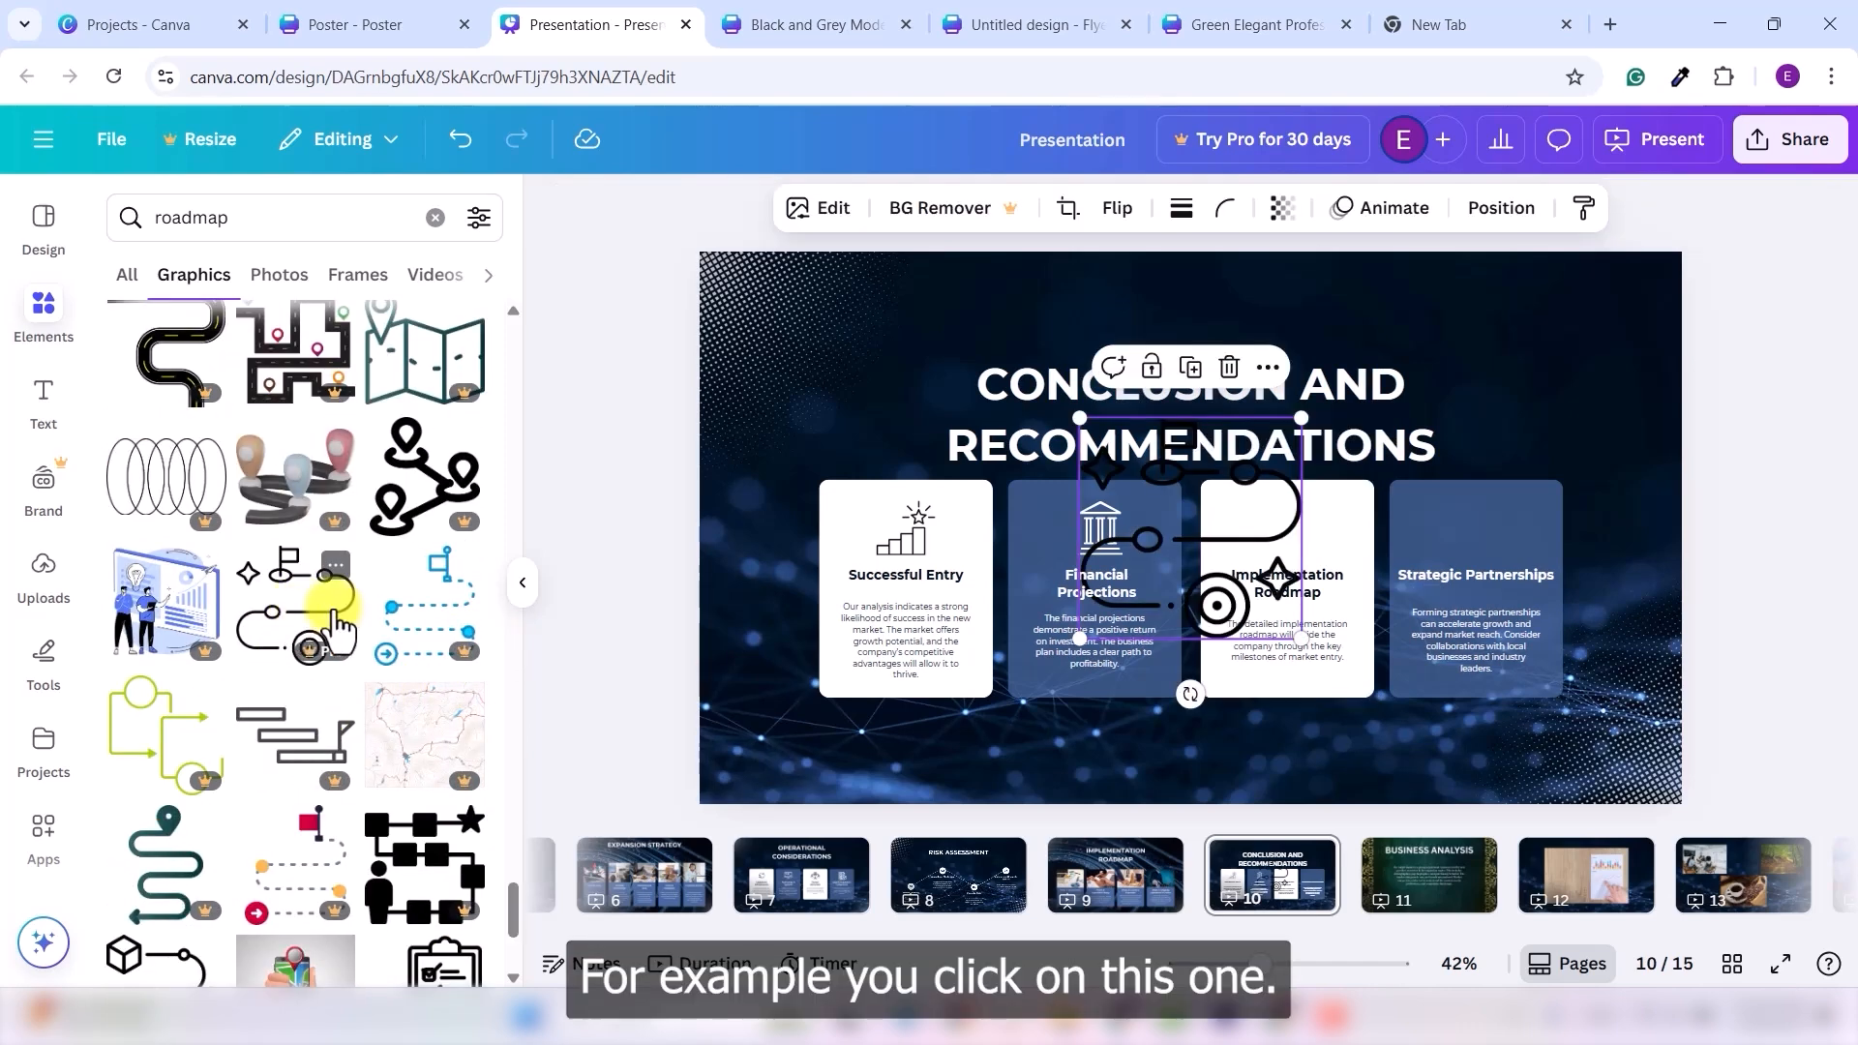
drag(1224, 416, 1302, 524)
drag(1343, 477, 1267, 552)
- Select the Strategic Partnerships card and search graphics for 'partnership icon'
click(1444, 589)
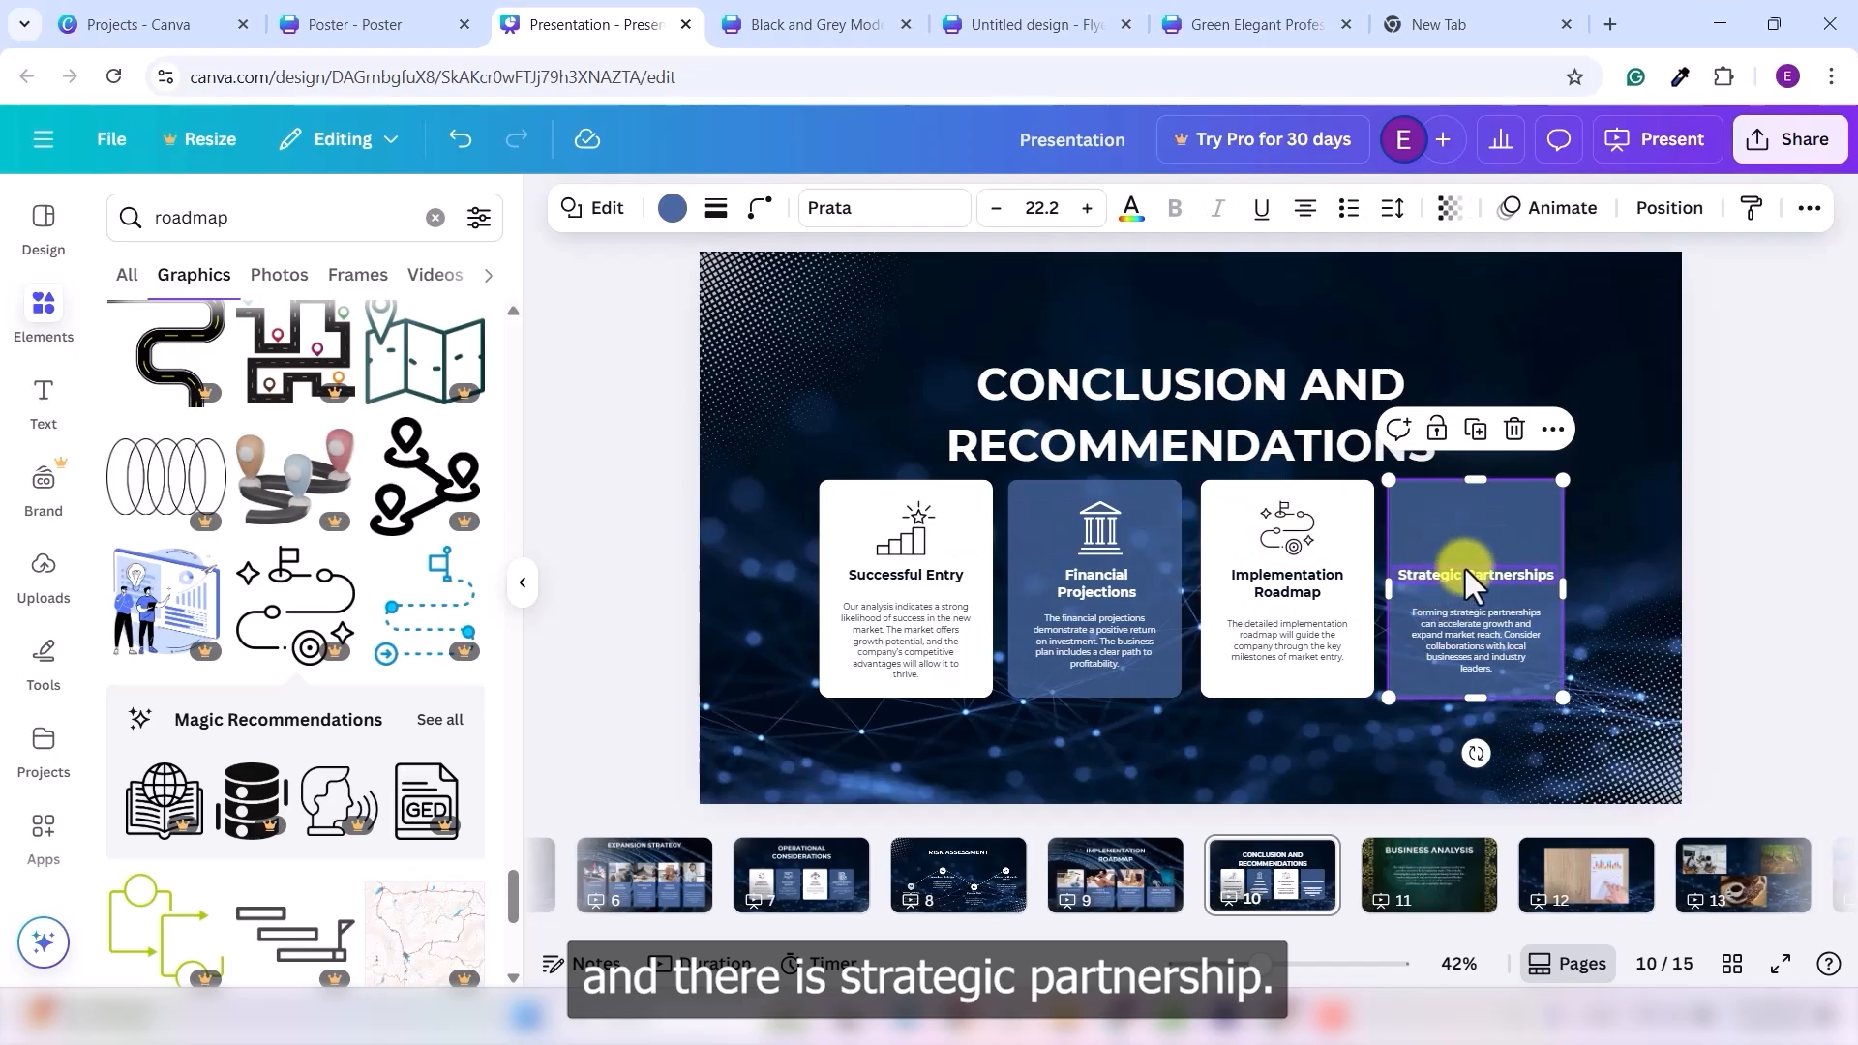
click(323, 211)
double_click(324, 211)
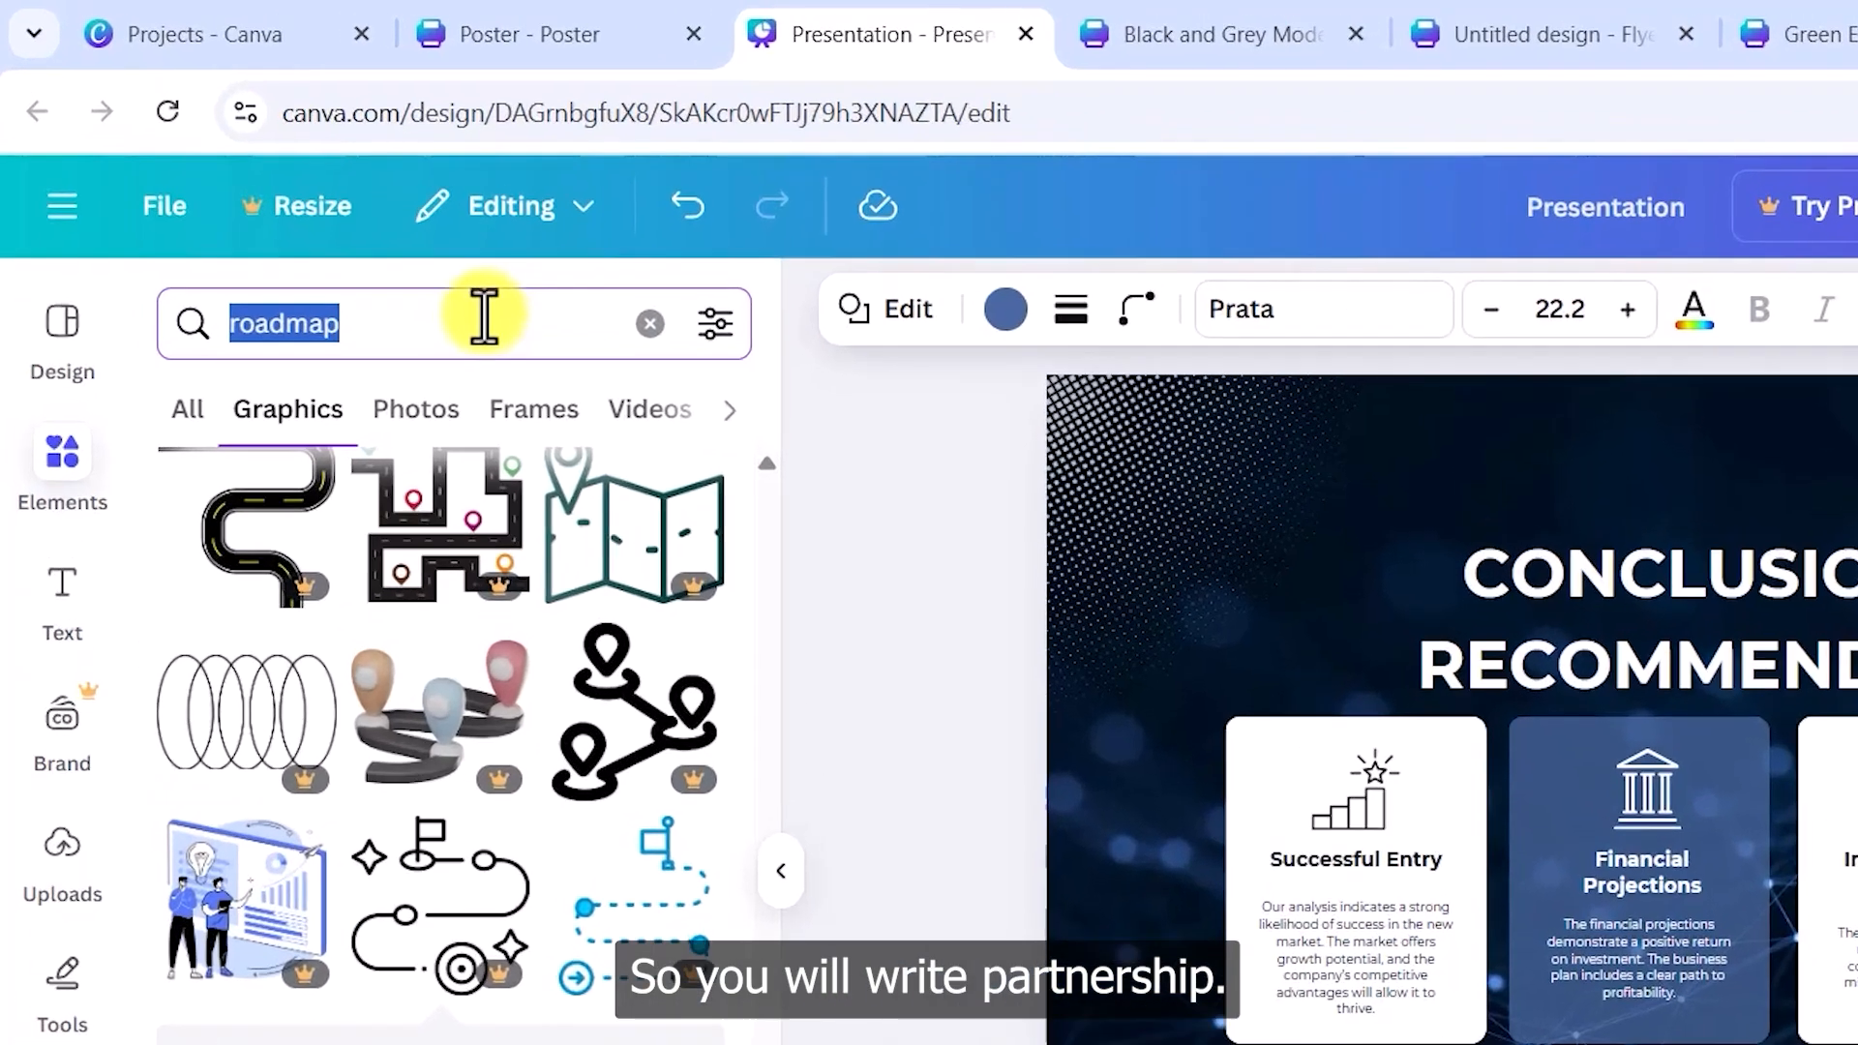
text(partne)
key(BackSpace)
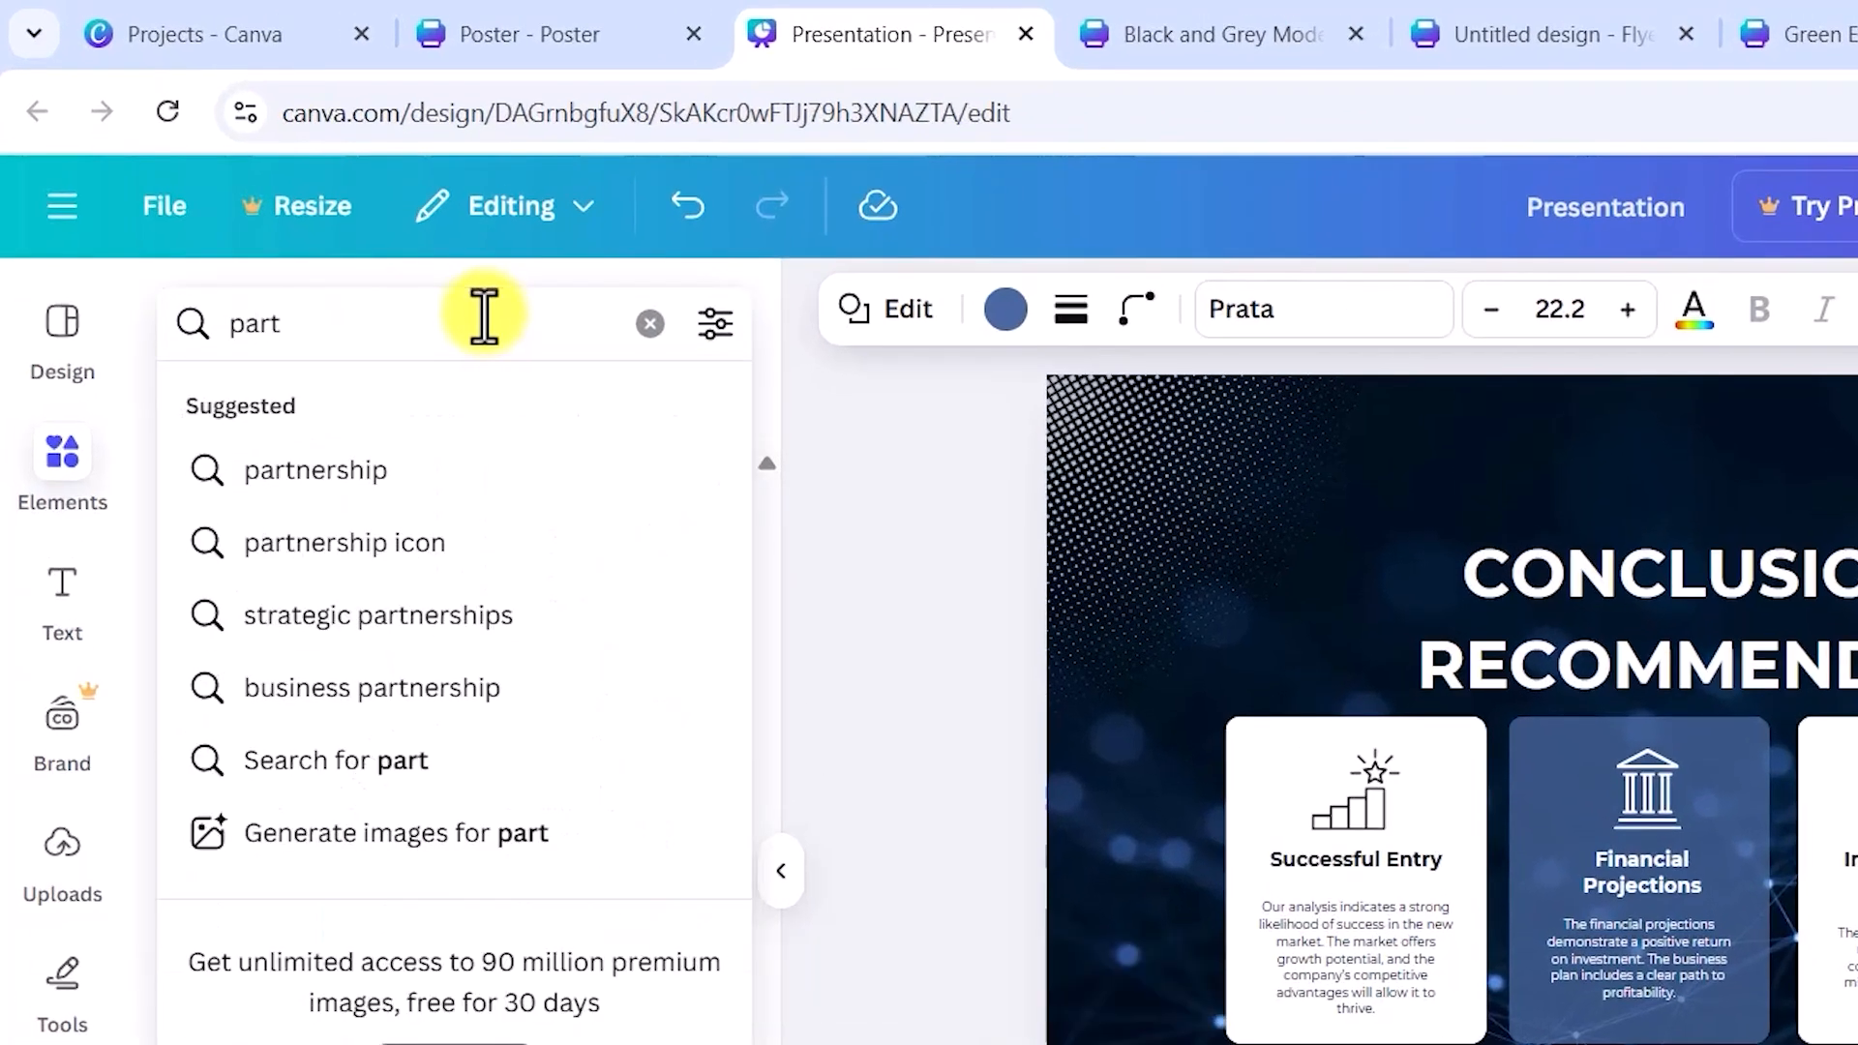
text(ner)
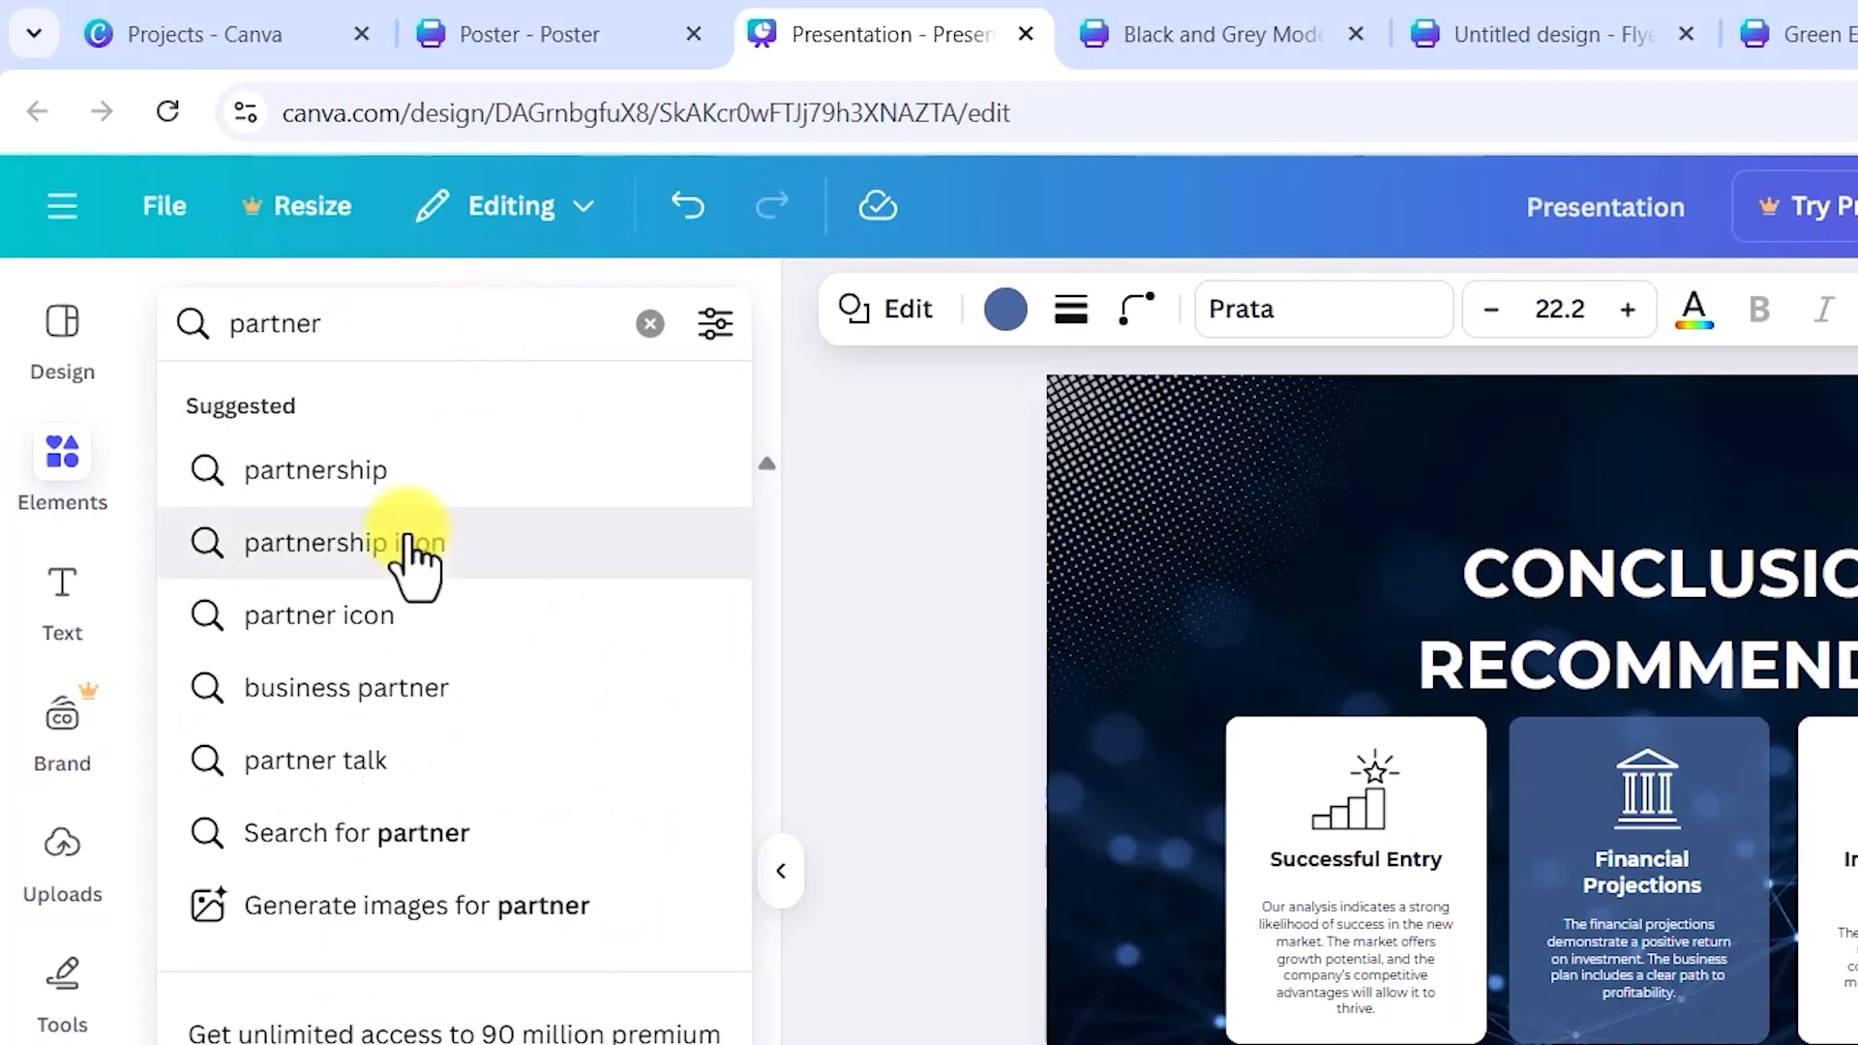
click(404, 546)
scroll(334, 667, down, 3)
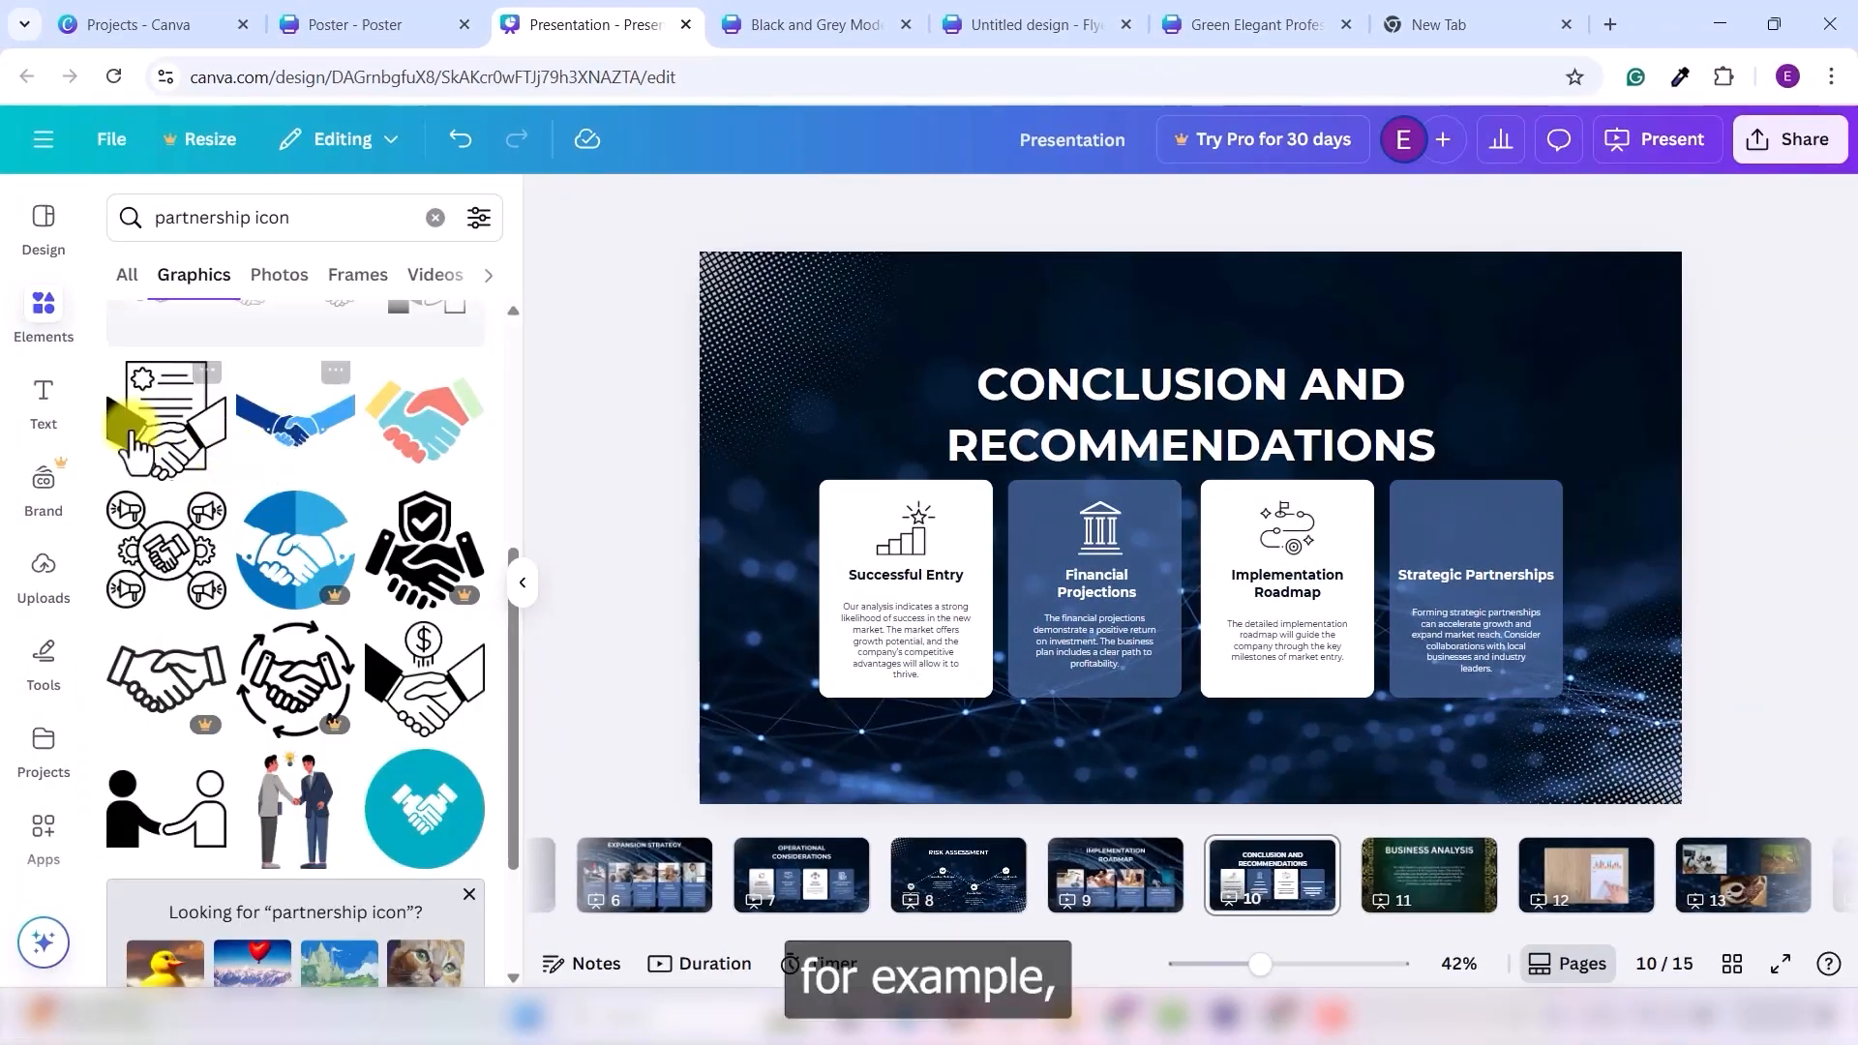
- Add the handshake-document graphic and size it onto the Strategic Partnerships card
click(179, 454)
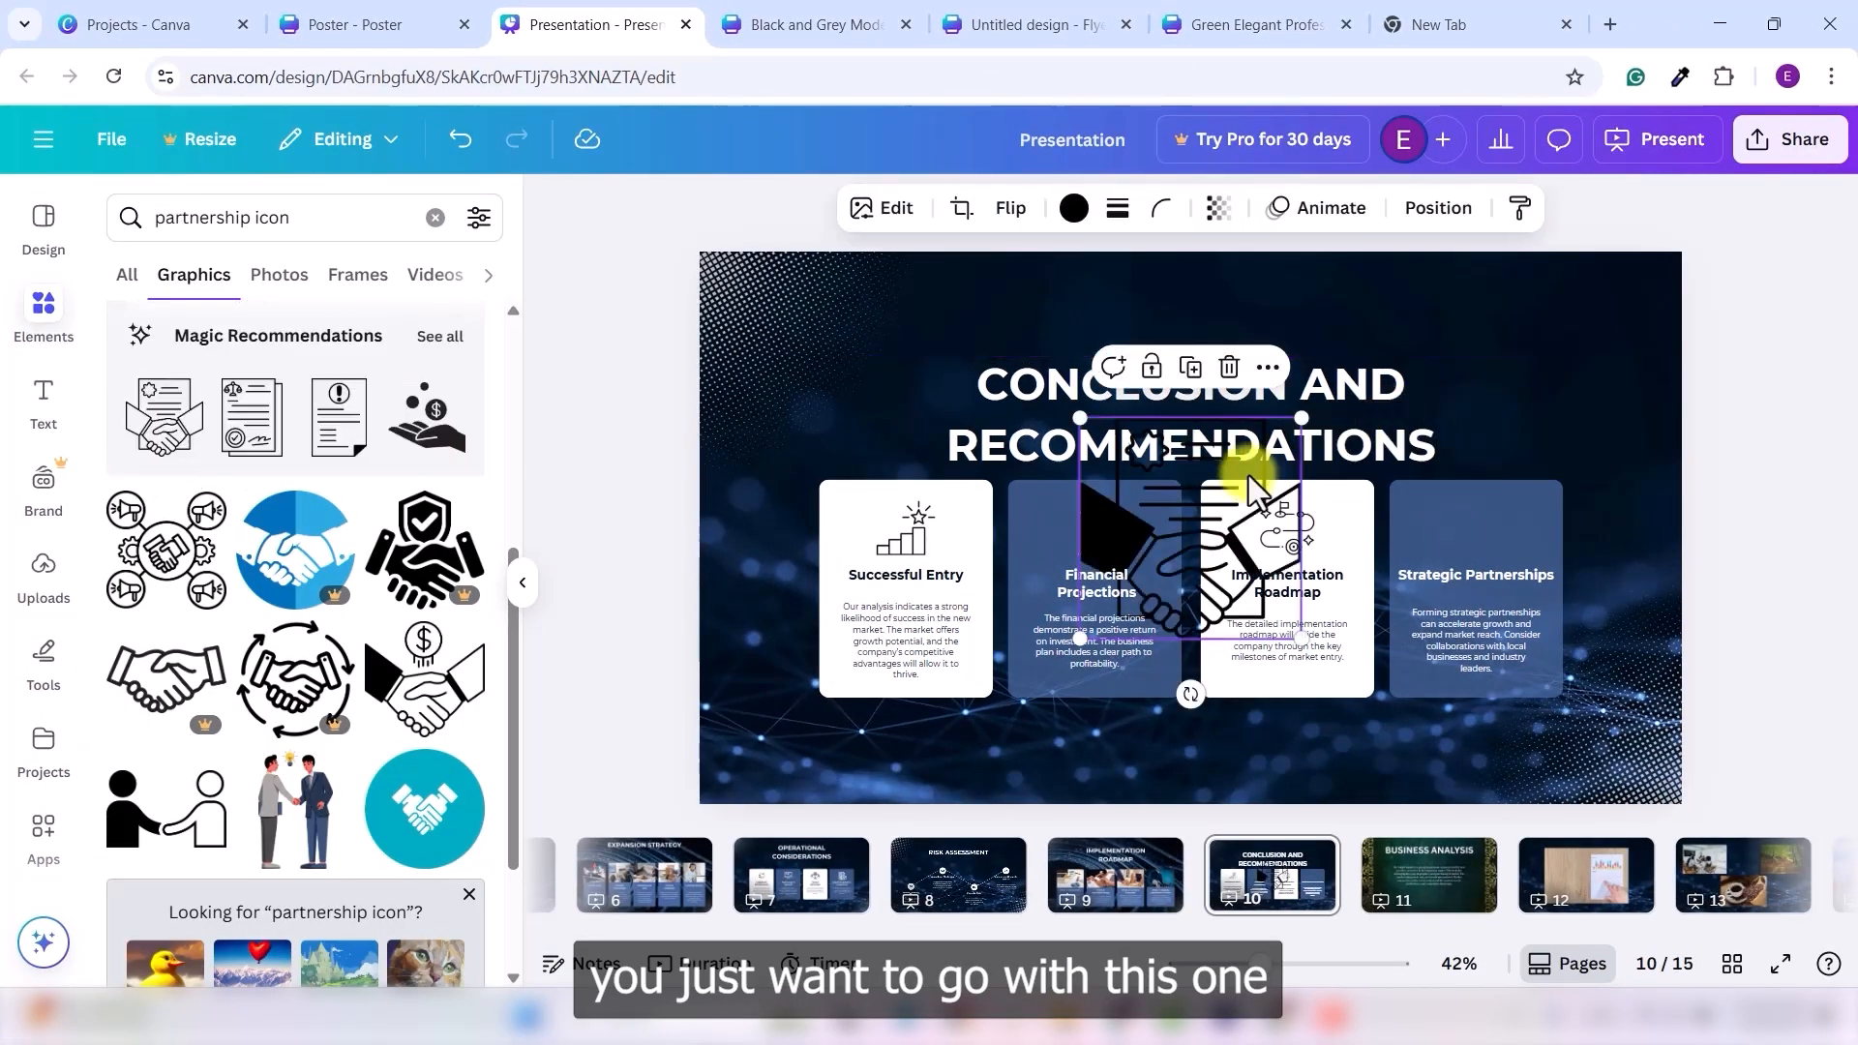
drag(1194, 564, 1490, 532)
drag(1598, 386, 1488, 549)
drag(1424, 616, 1442, 552)
drag(1483, 538, 1473, 528)
drag(1436, 560, 1444, 551)
drag(1506, 494, 1452, 556)
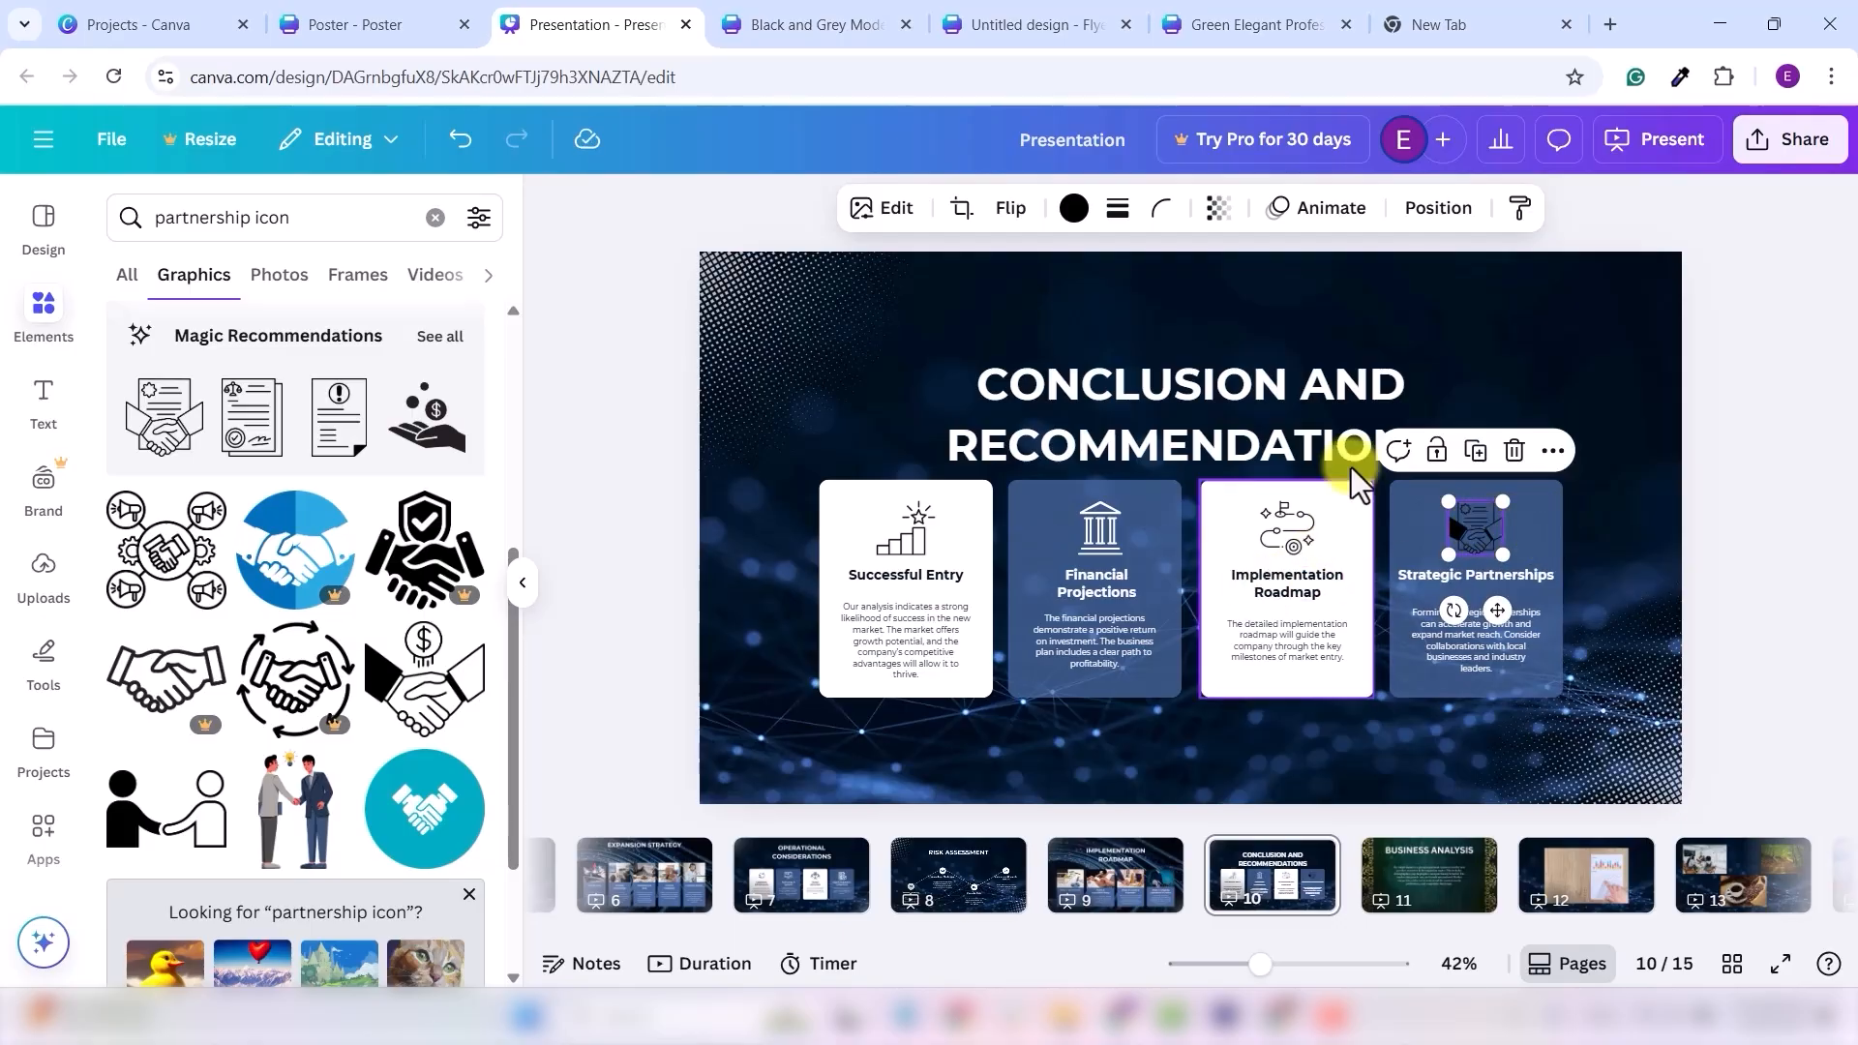
- Recolour the handshake icon white
click(1073, 207)
click(226, 457)
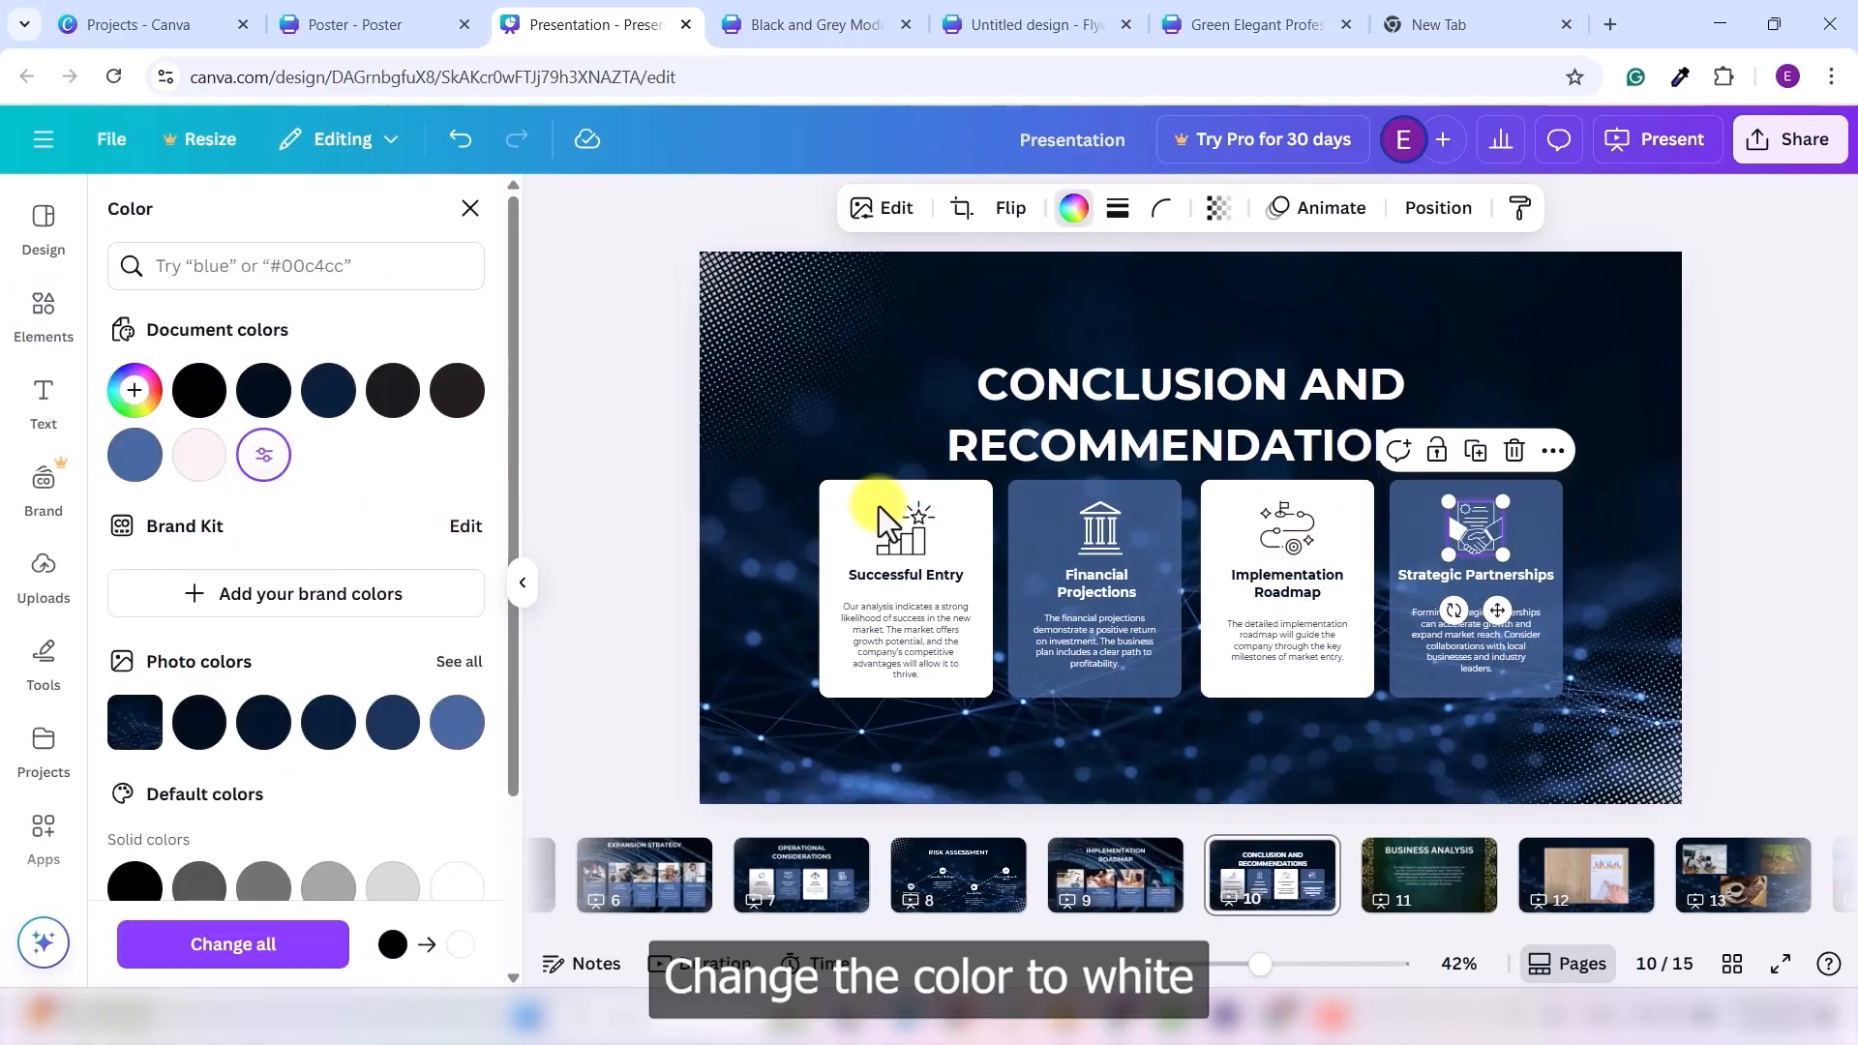
click(1564, 528)
click(1695, 513)
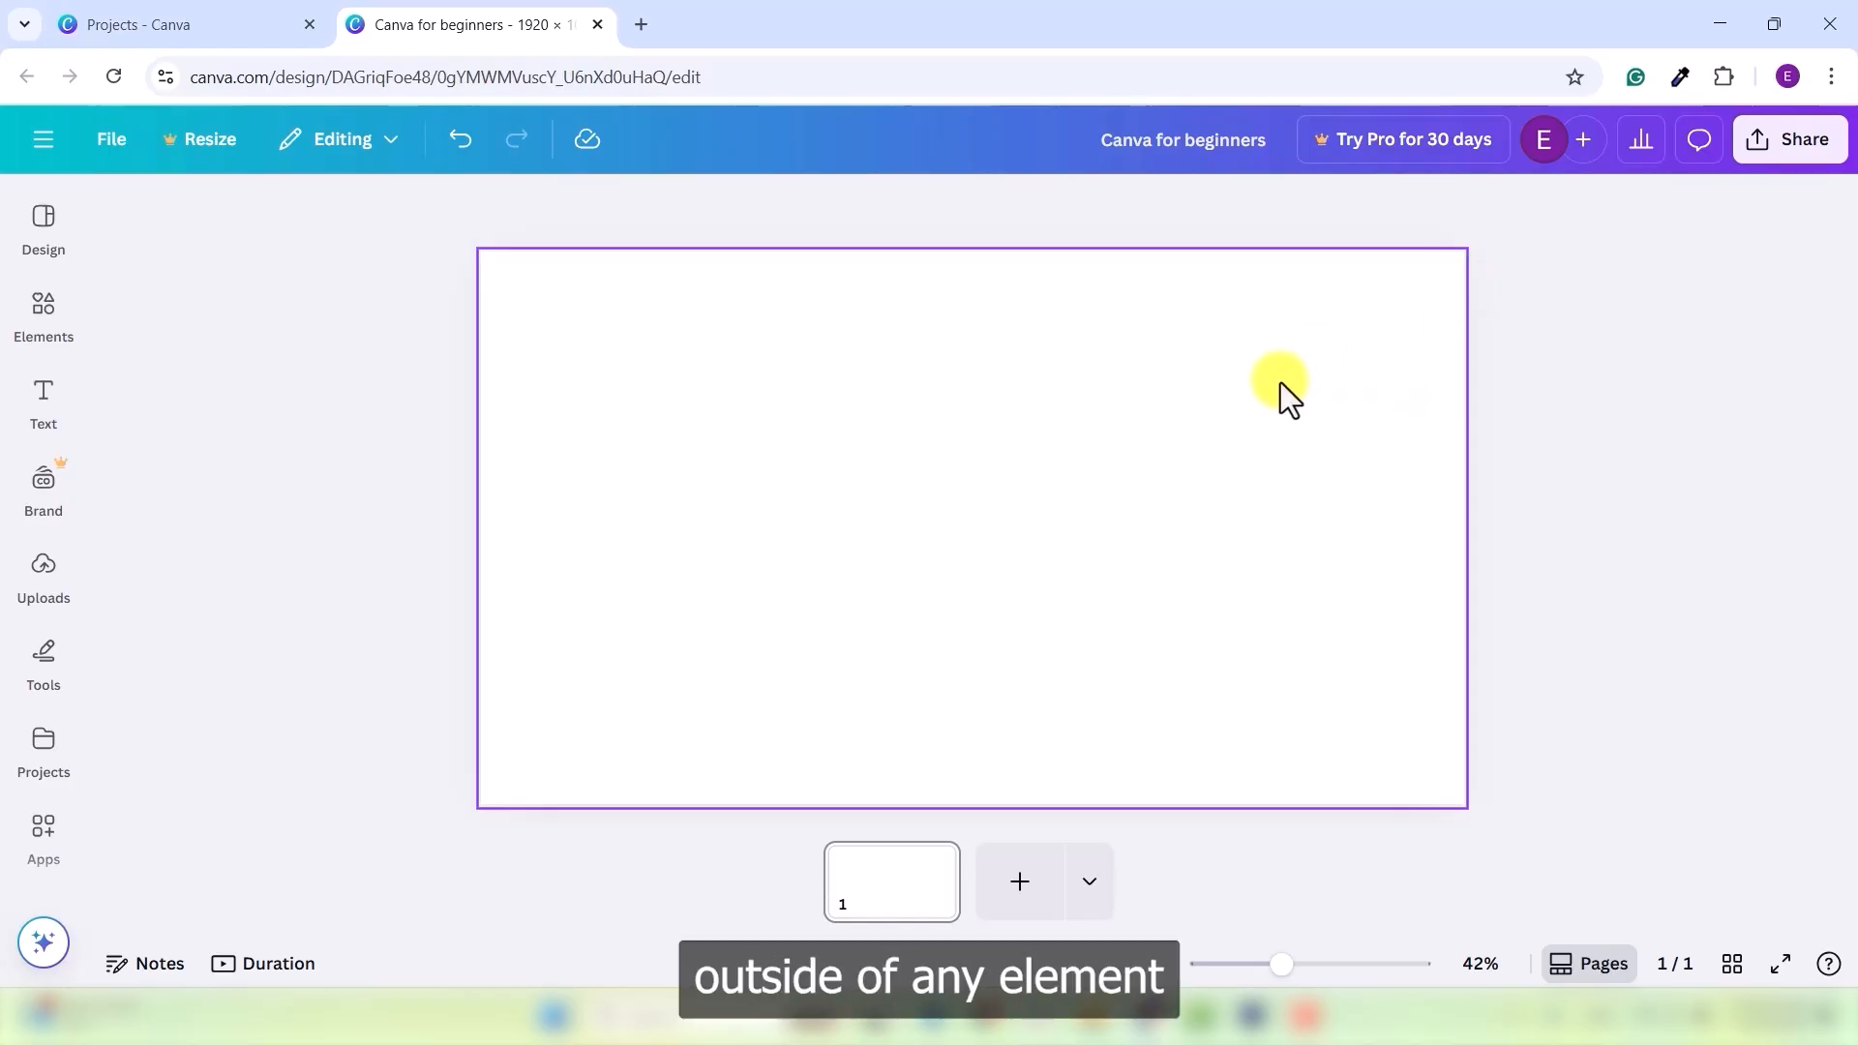
- Select the empty white page of the Canva for beginners design
click(1421, 351)
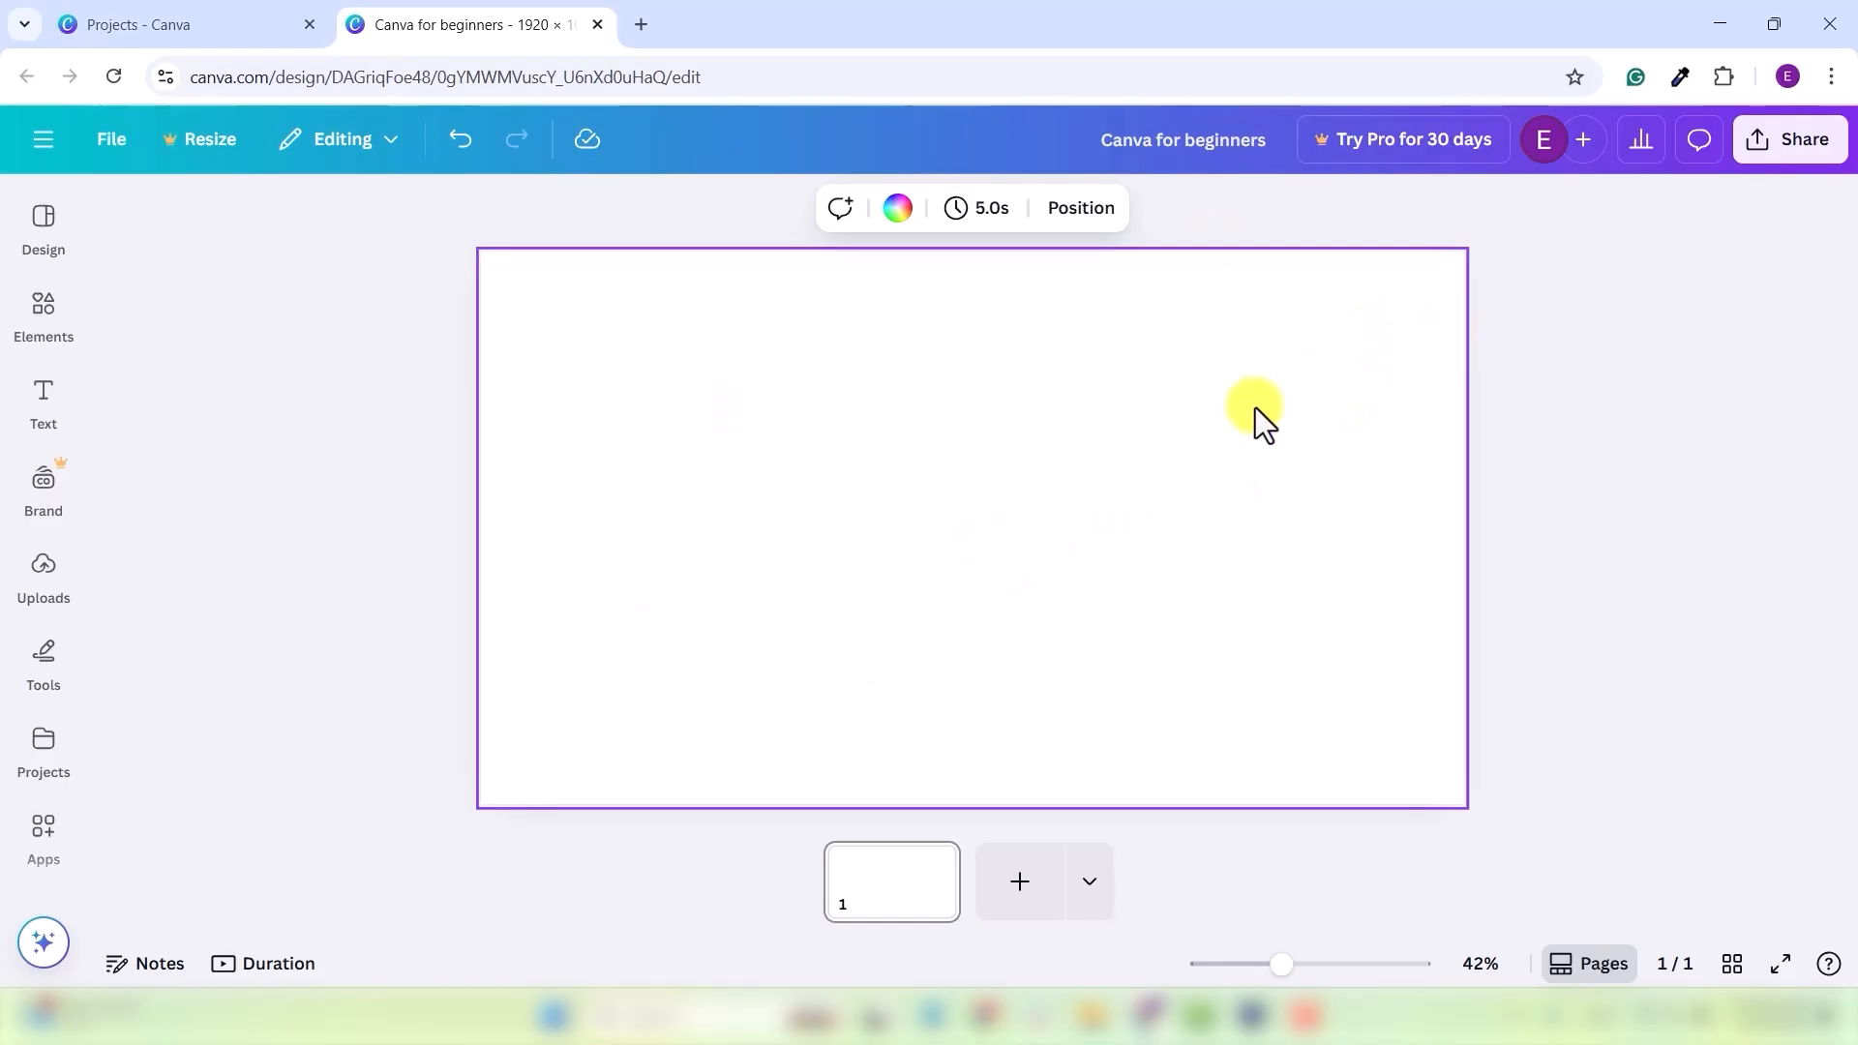
- Search the page background colours for the hex code #ff5733
click(899, 209)
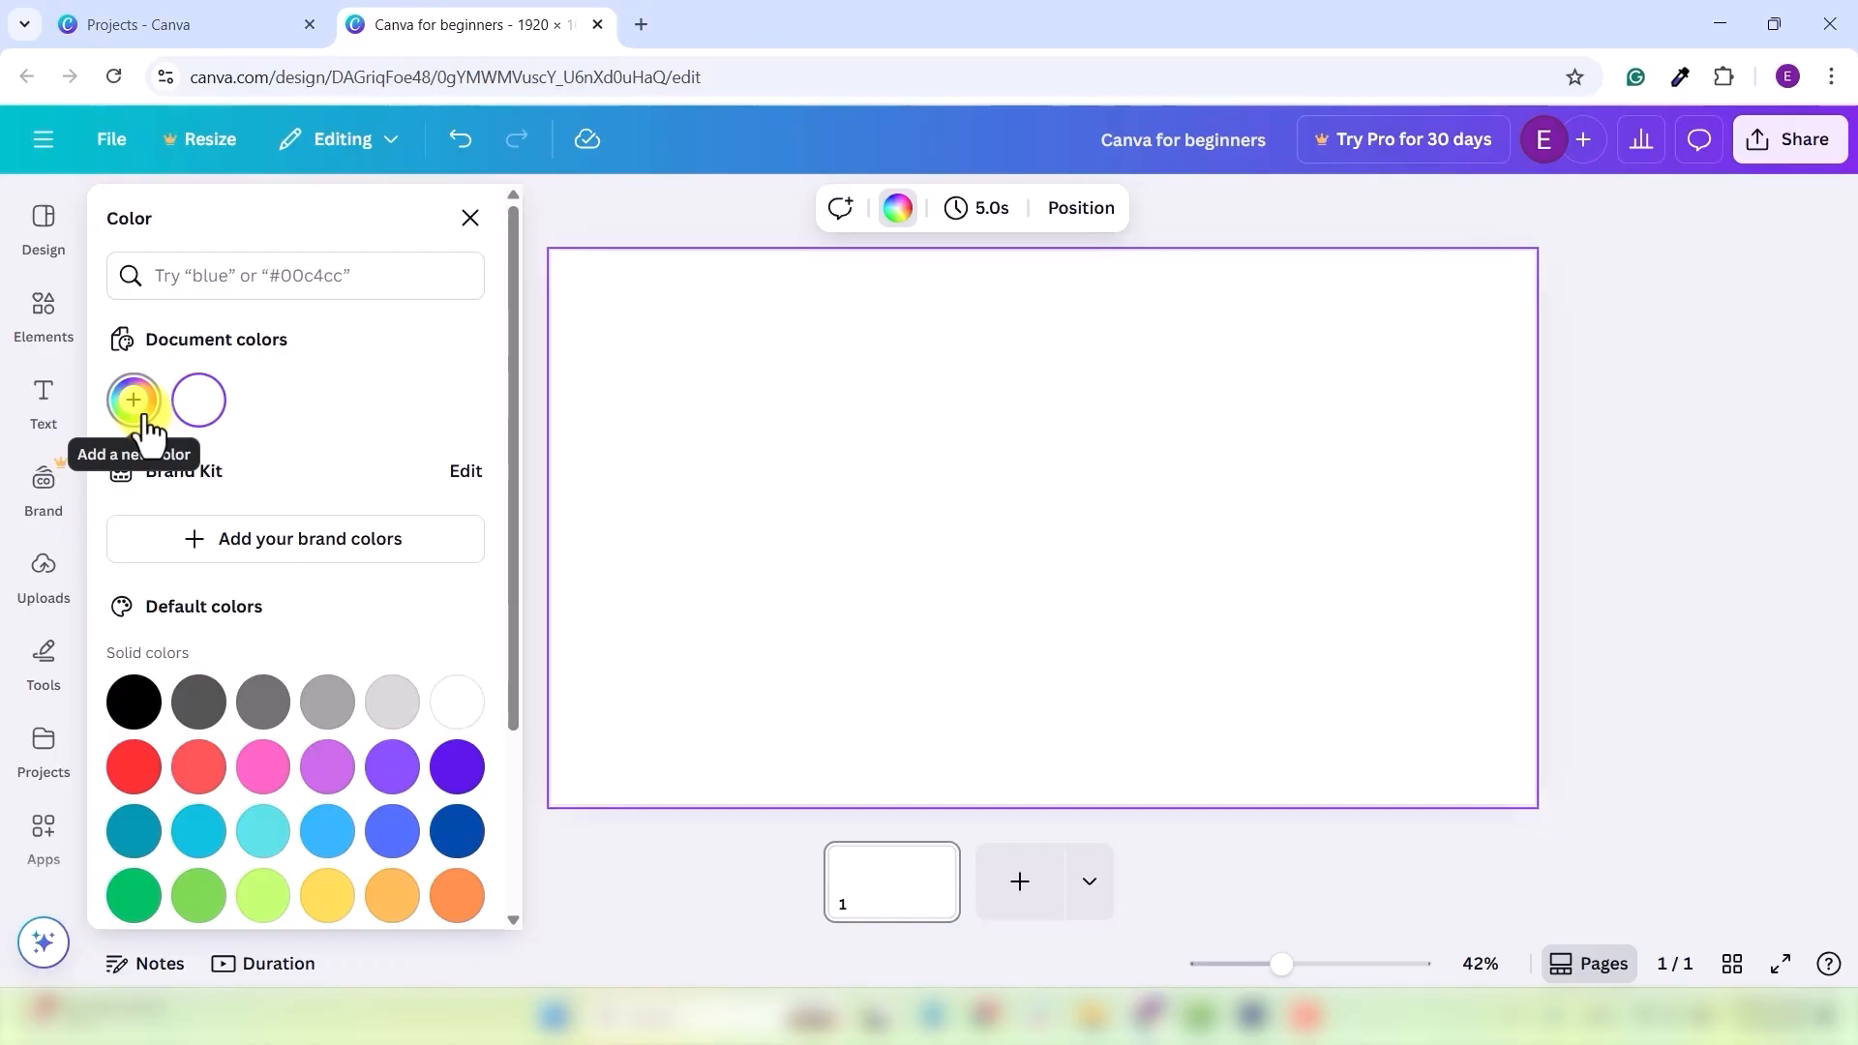
click(301, 275)
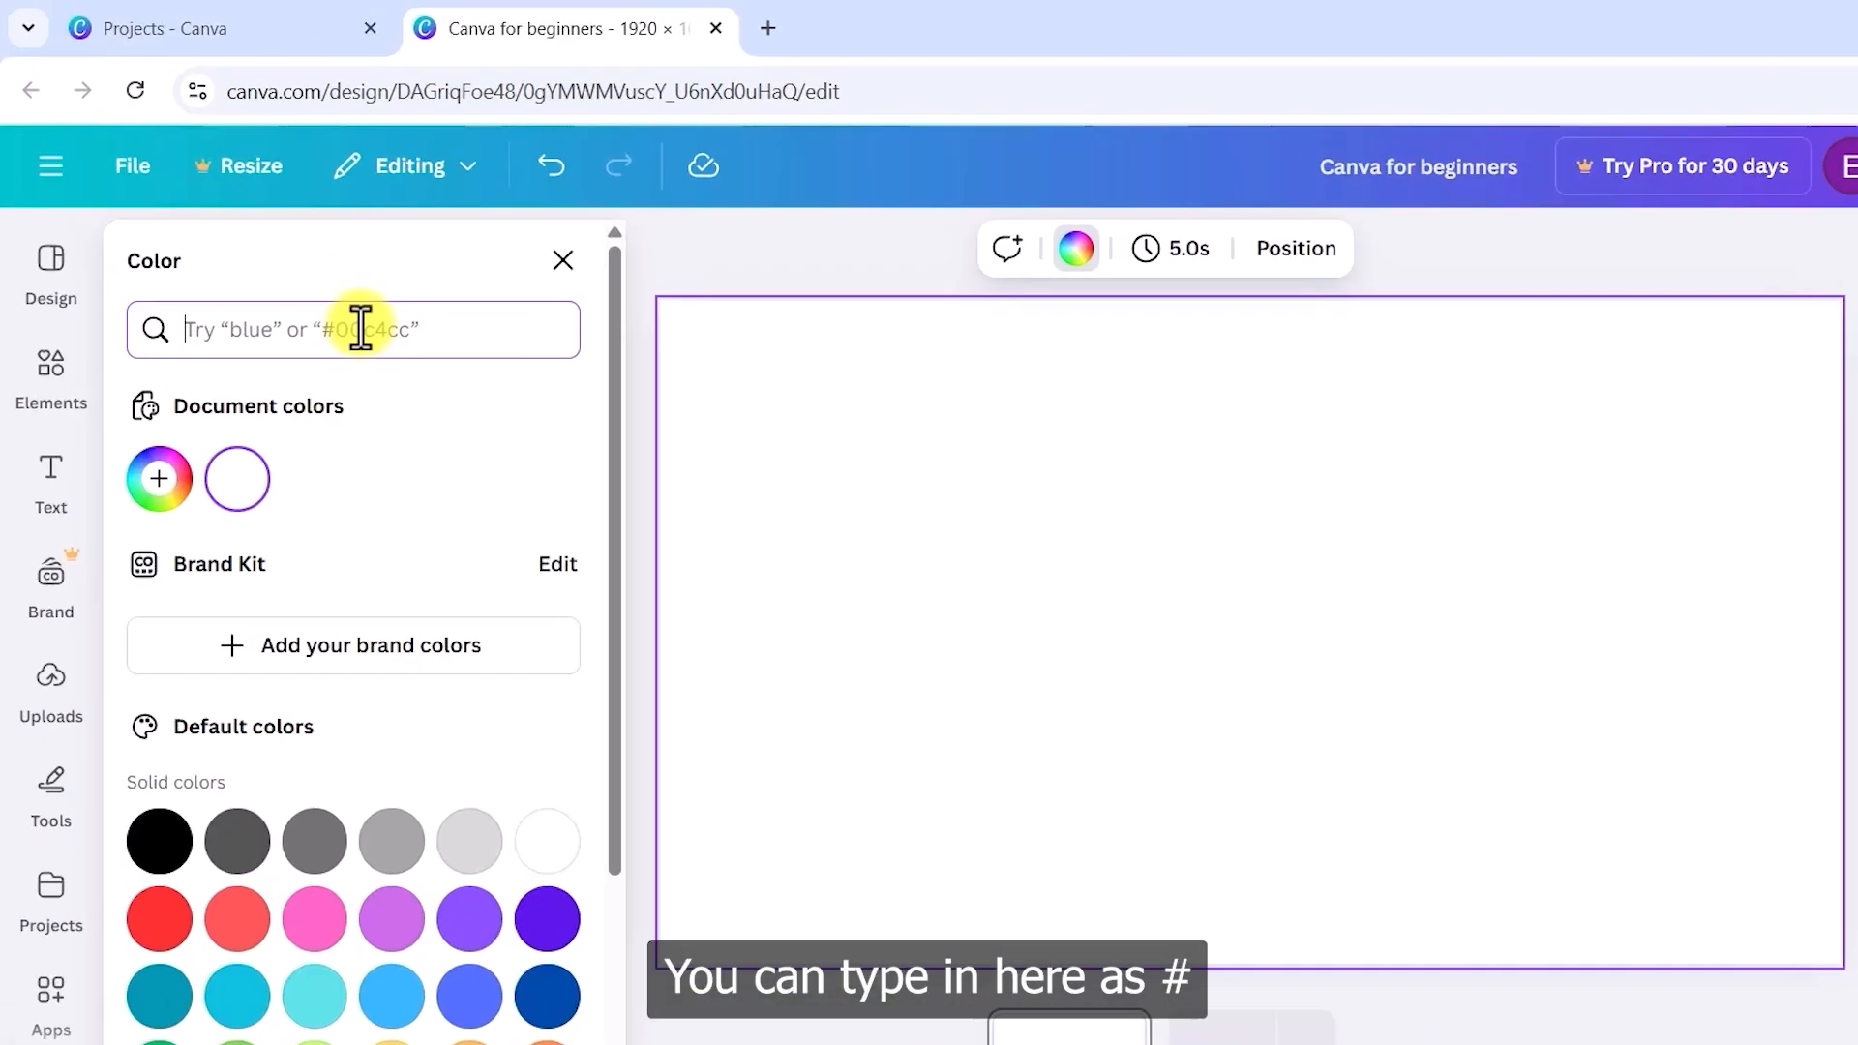
text(#)
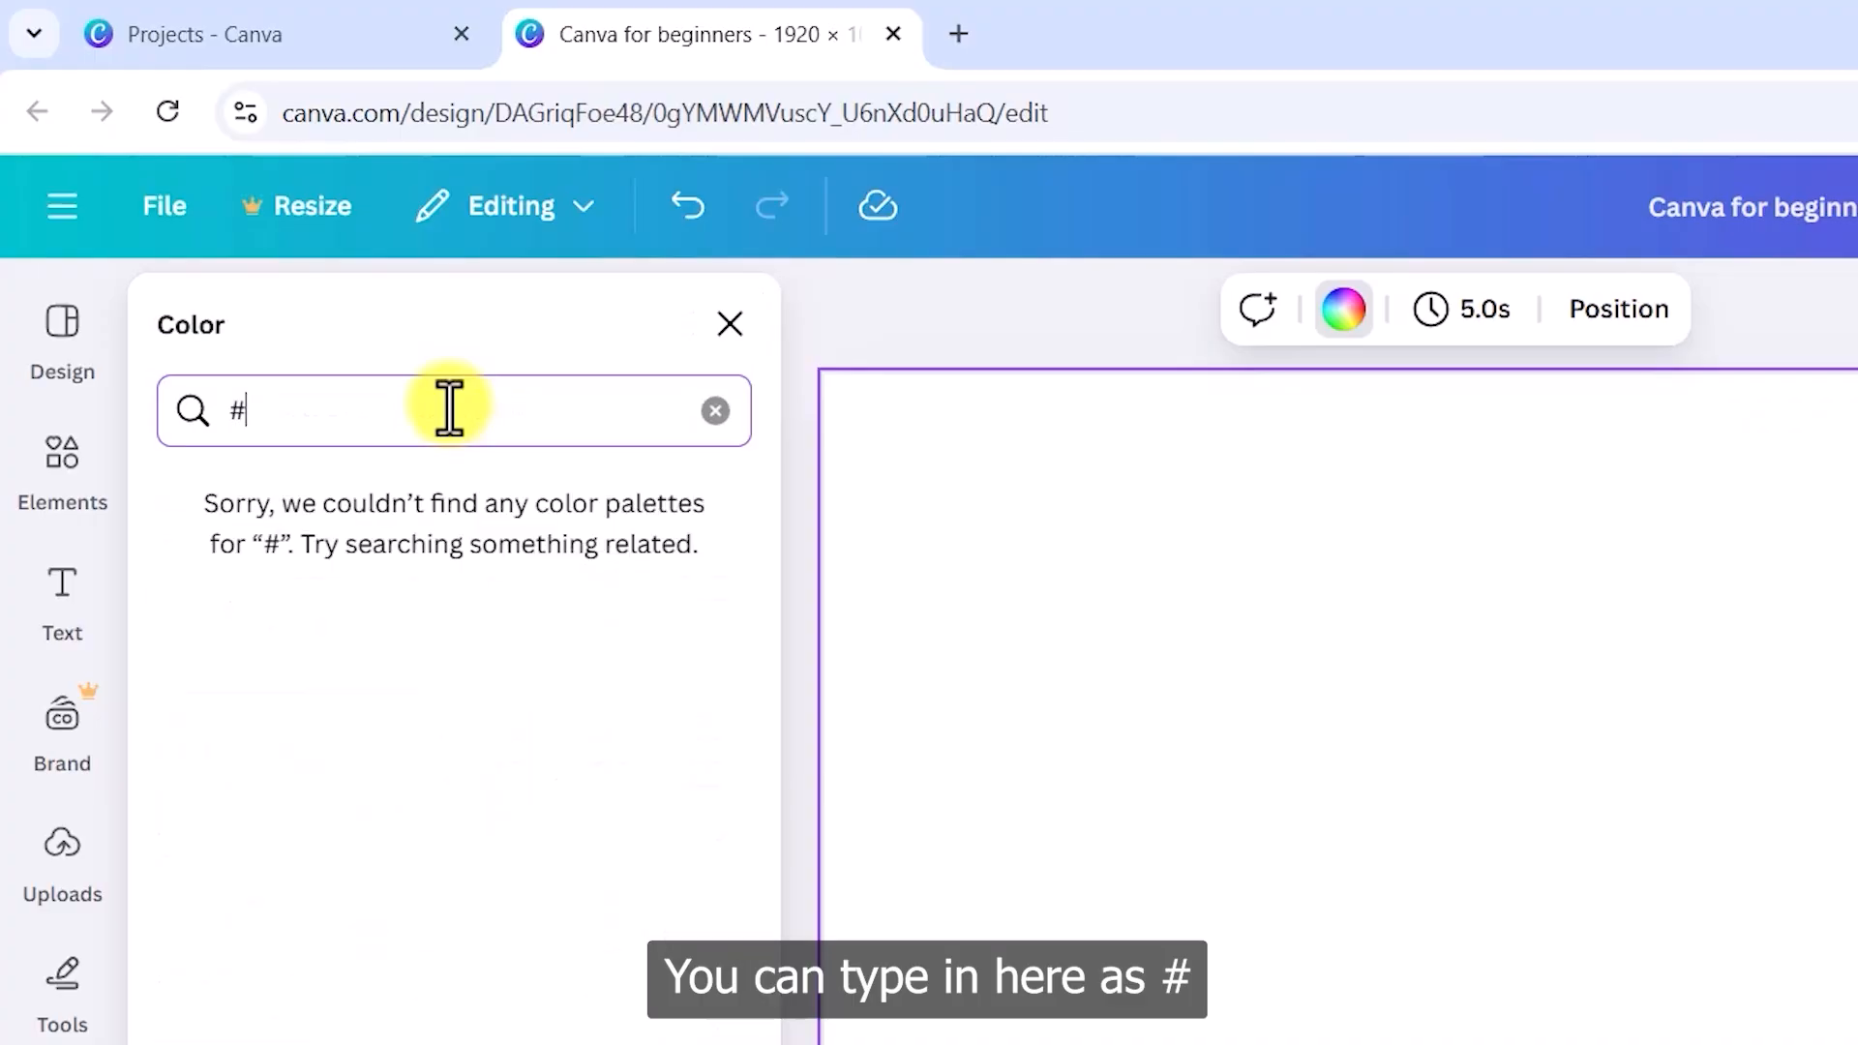
text(ff)
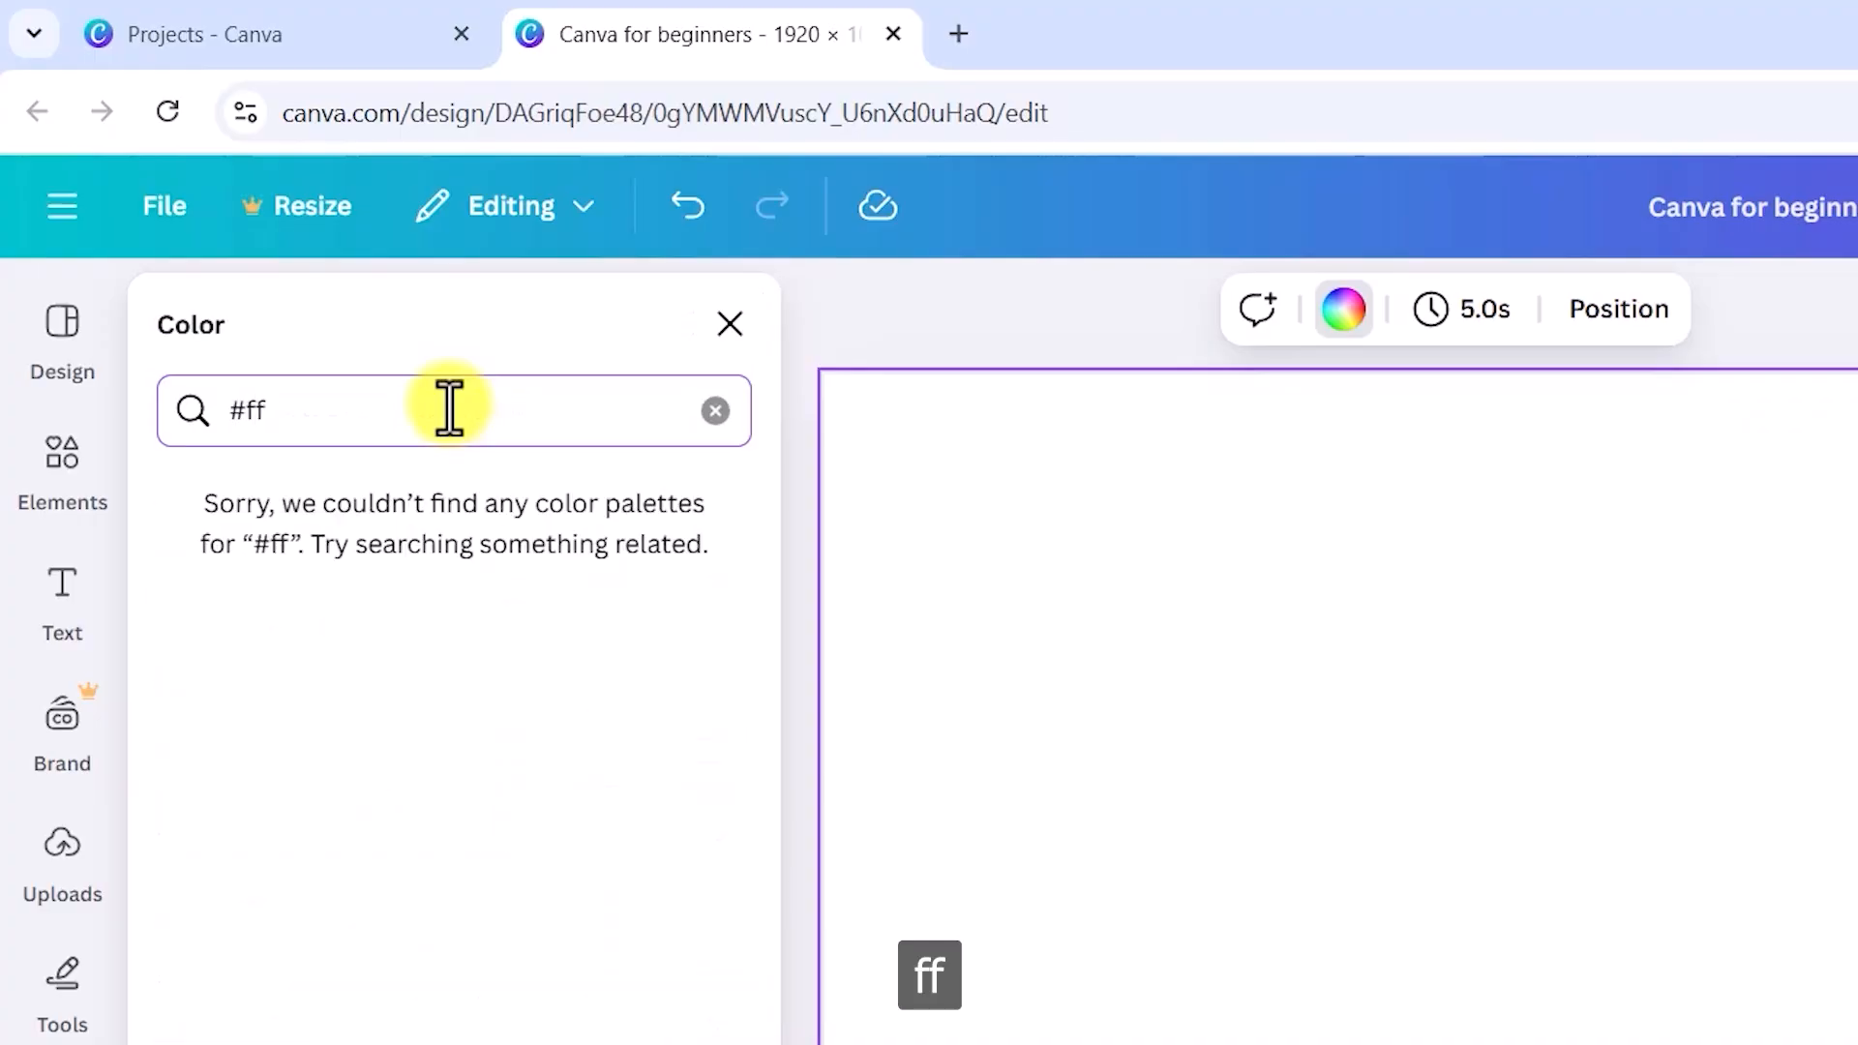
text(573)
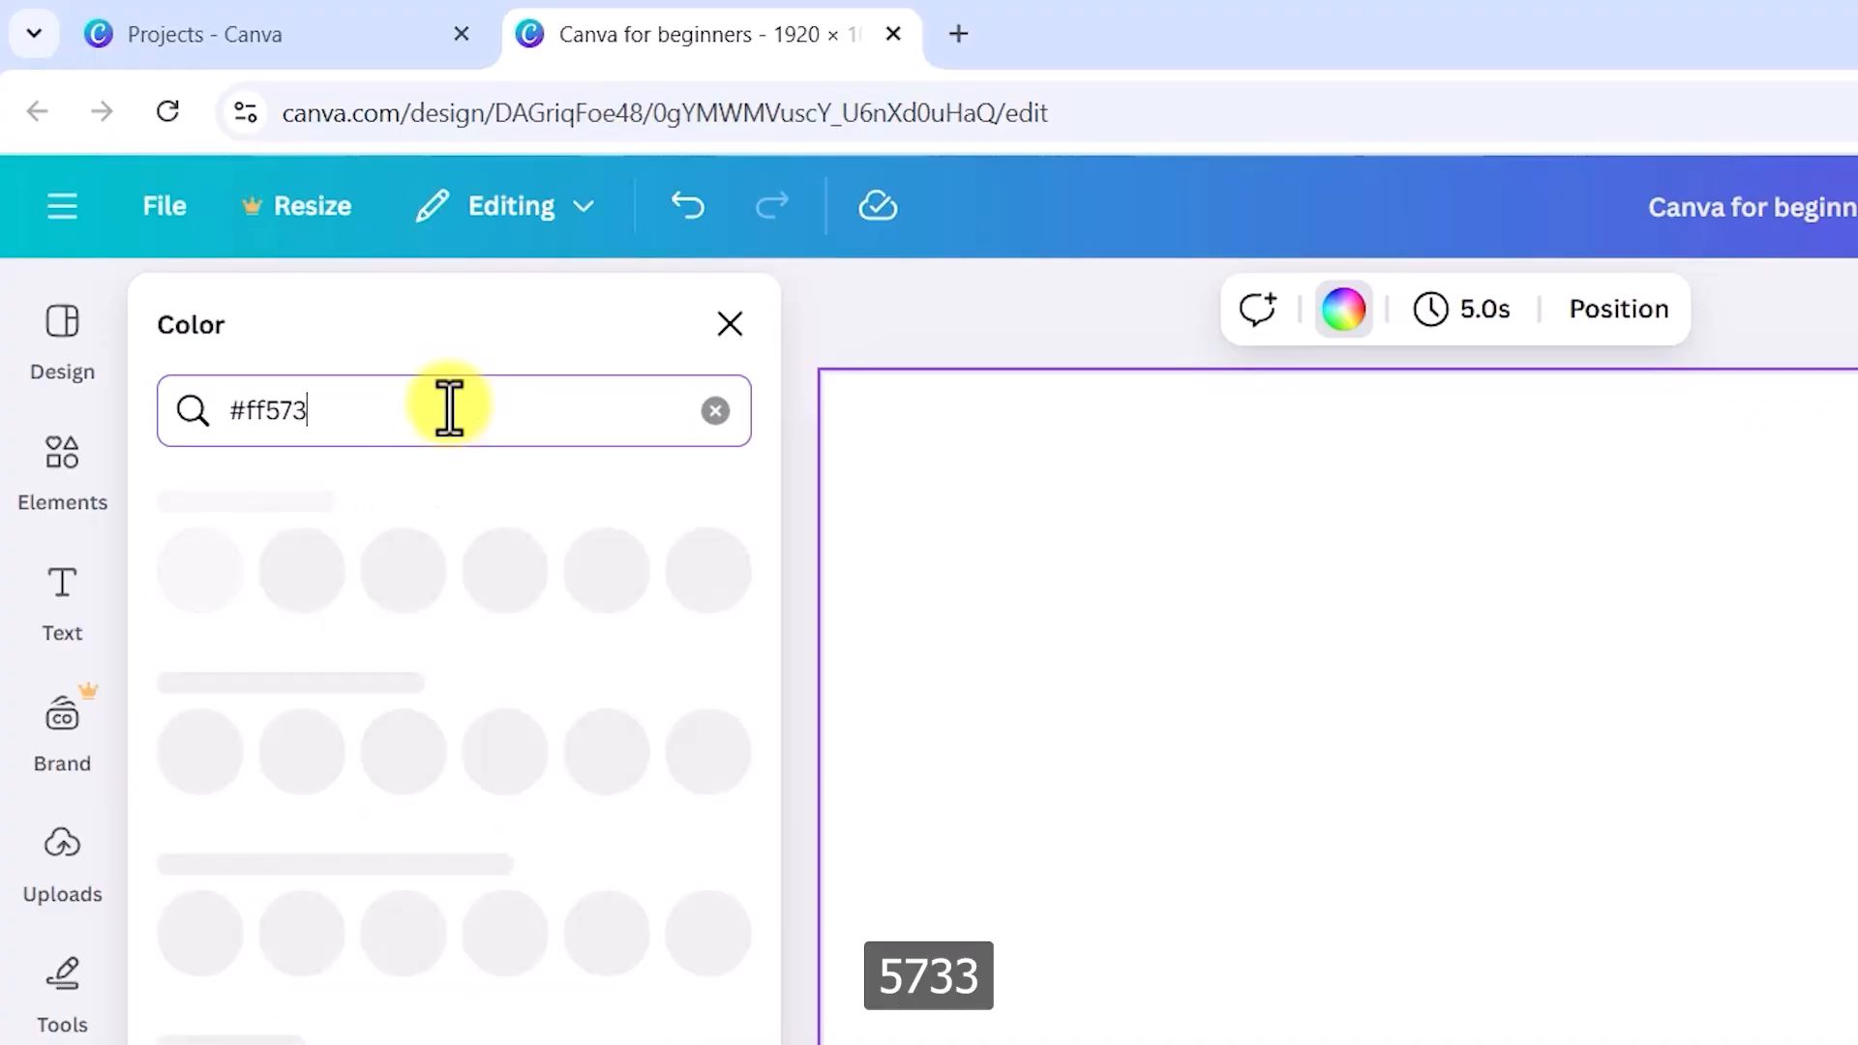
text(3)
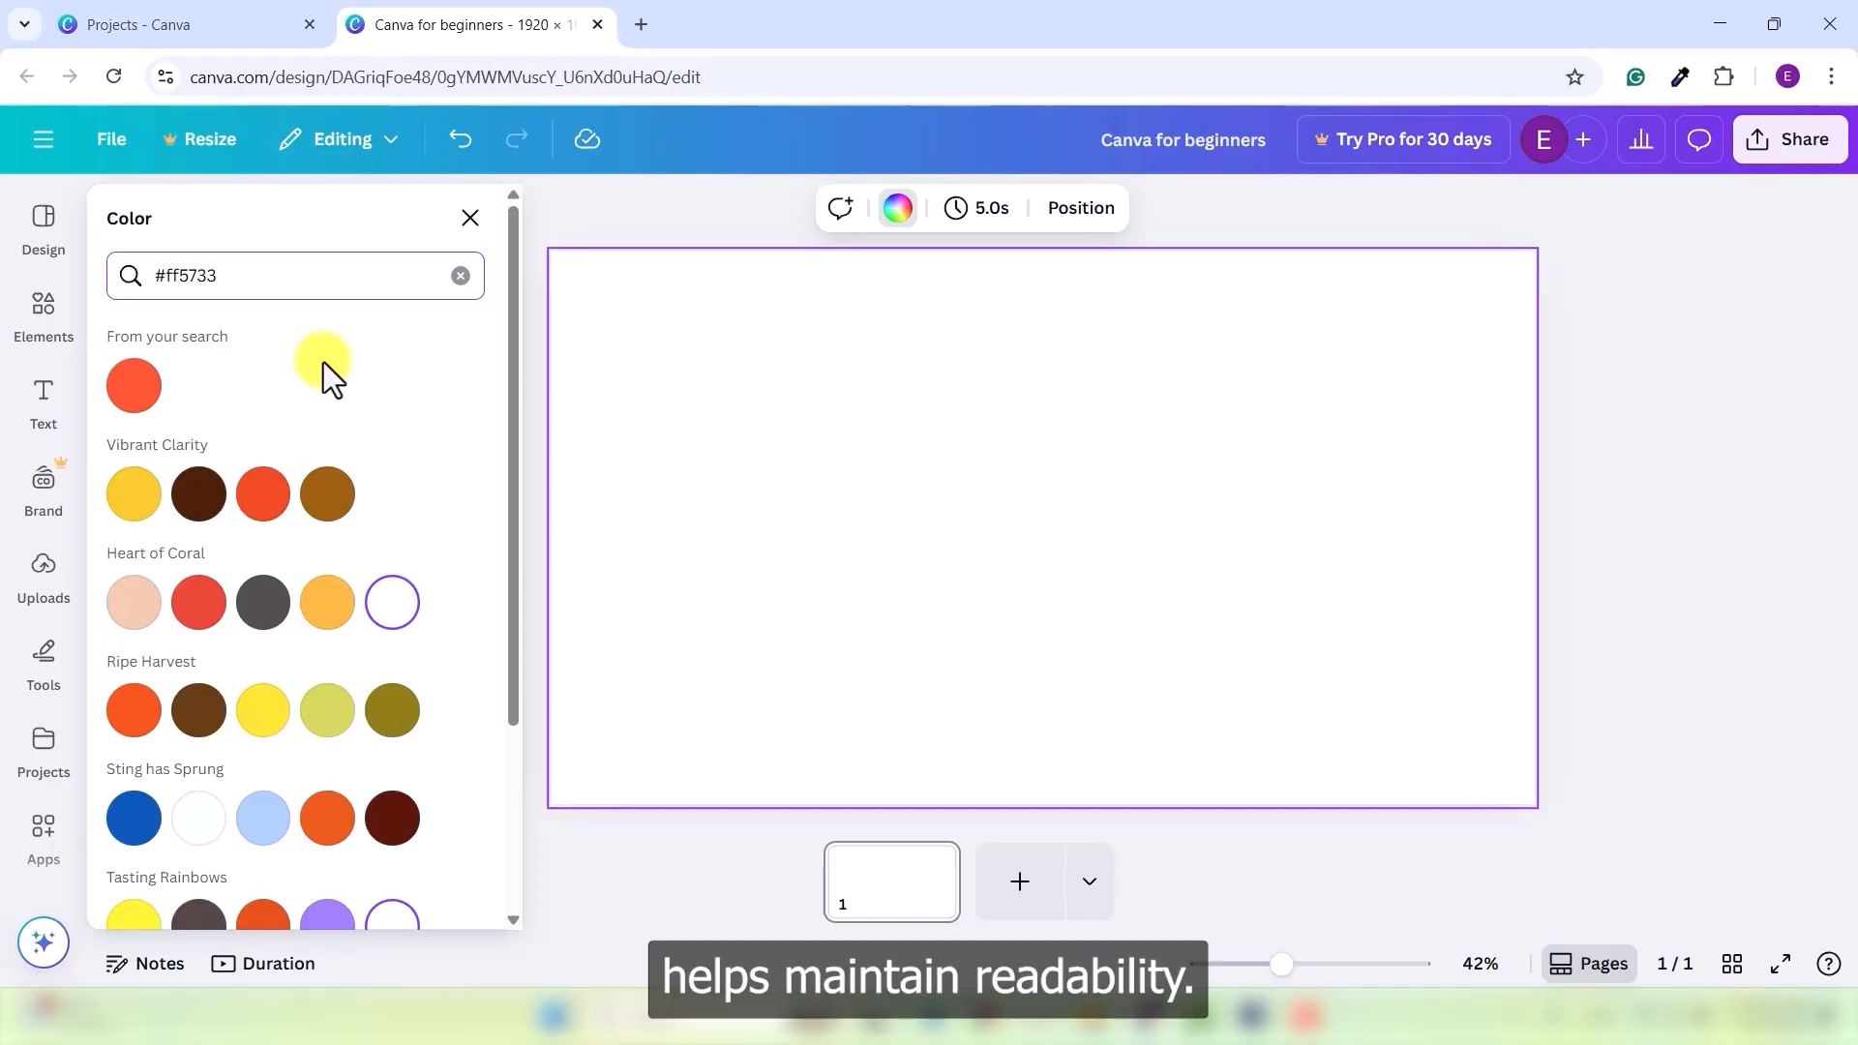
- Open the black-and-blue geometric design from Projects, then show the page's gradient background swatches
click(164, 24)
click(1200, 721)
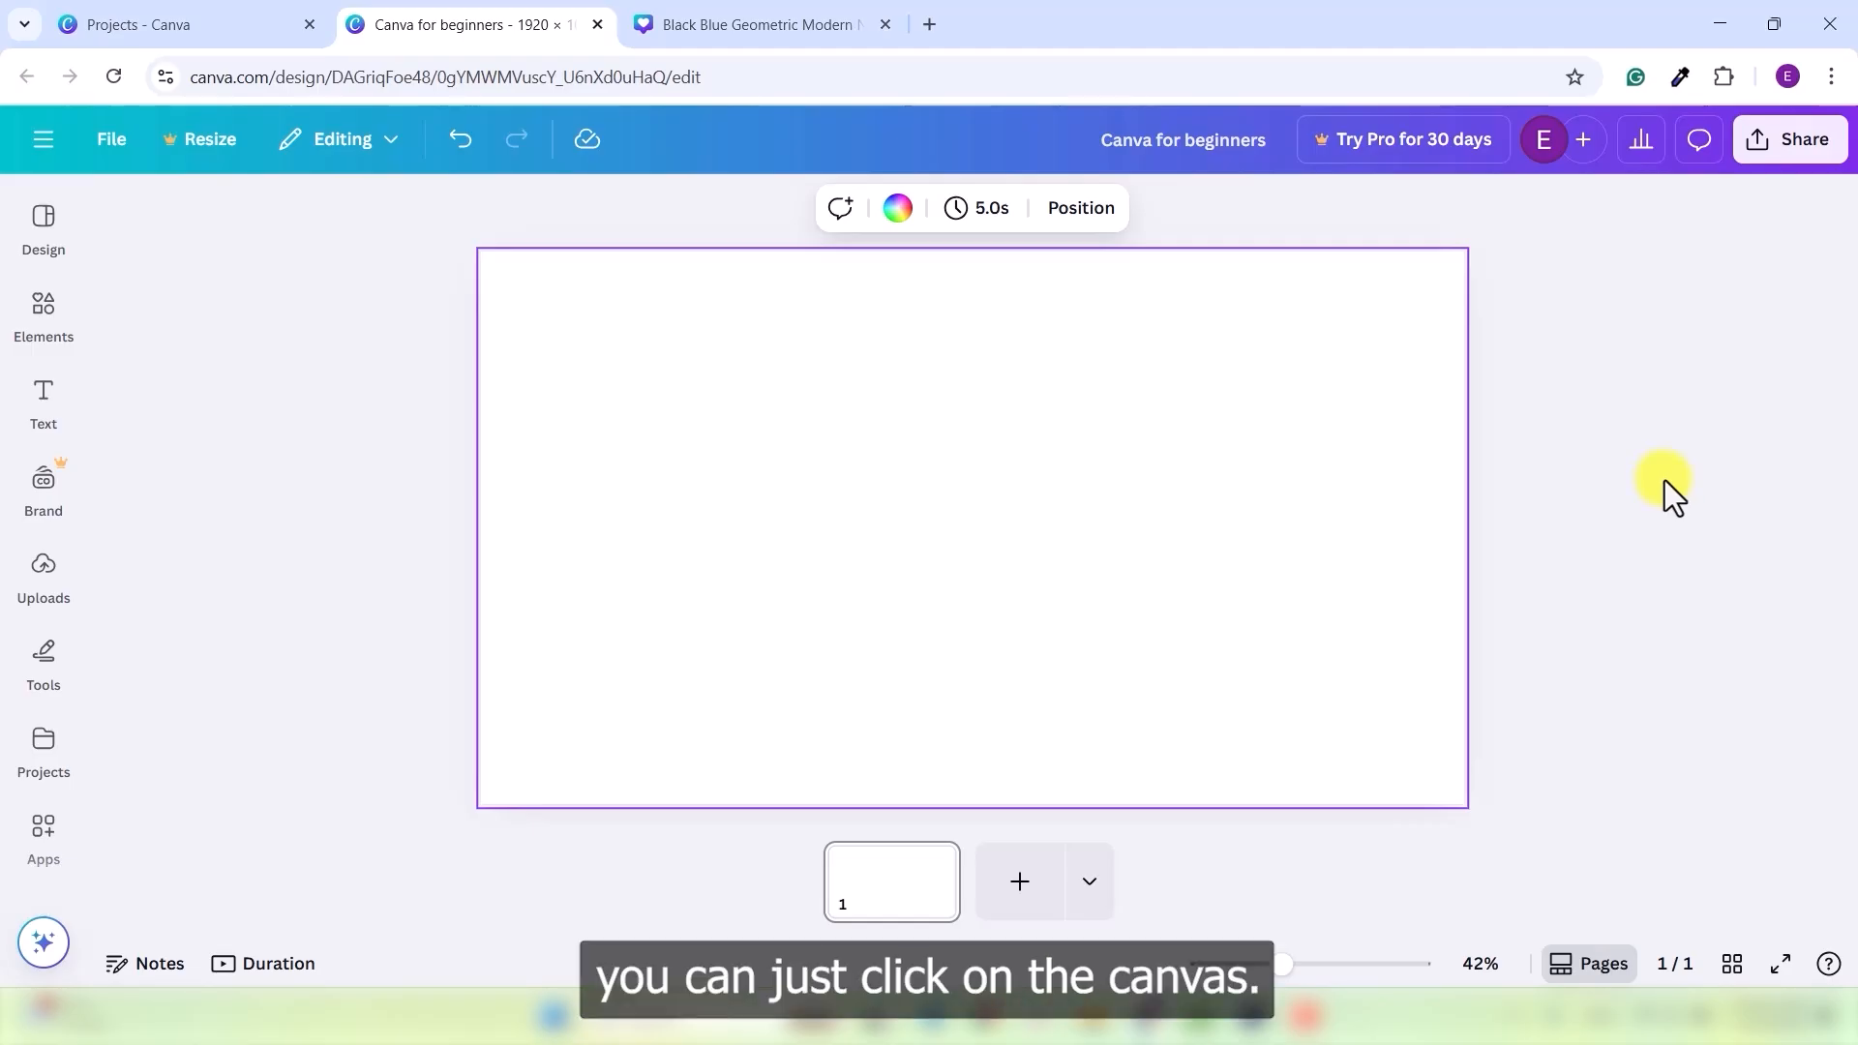
click(897, 207)
scroll(349, 576, down, 3)
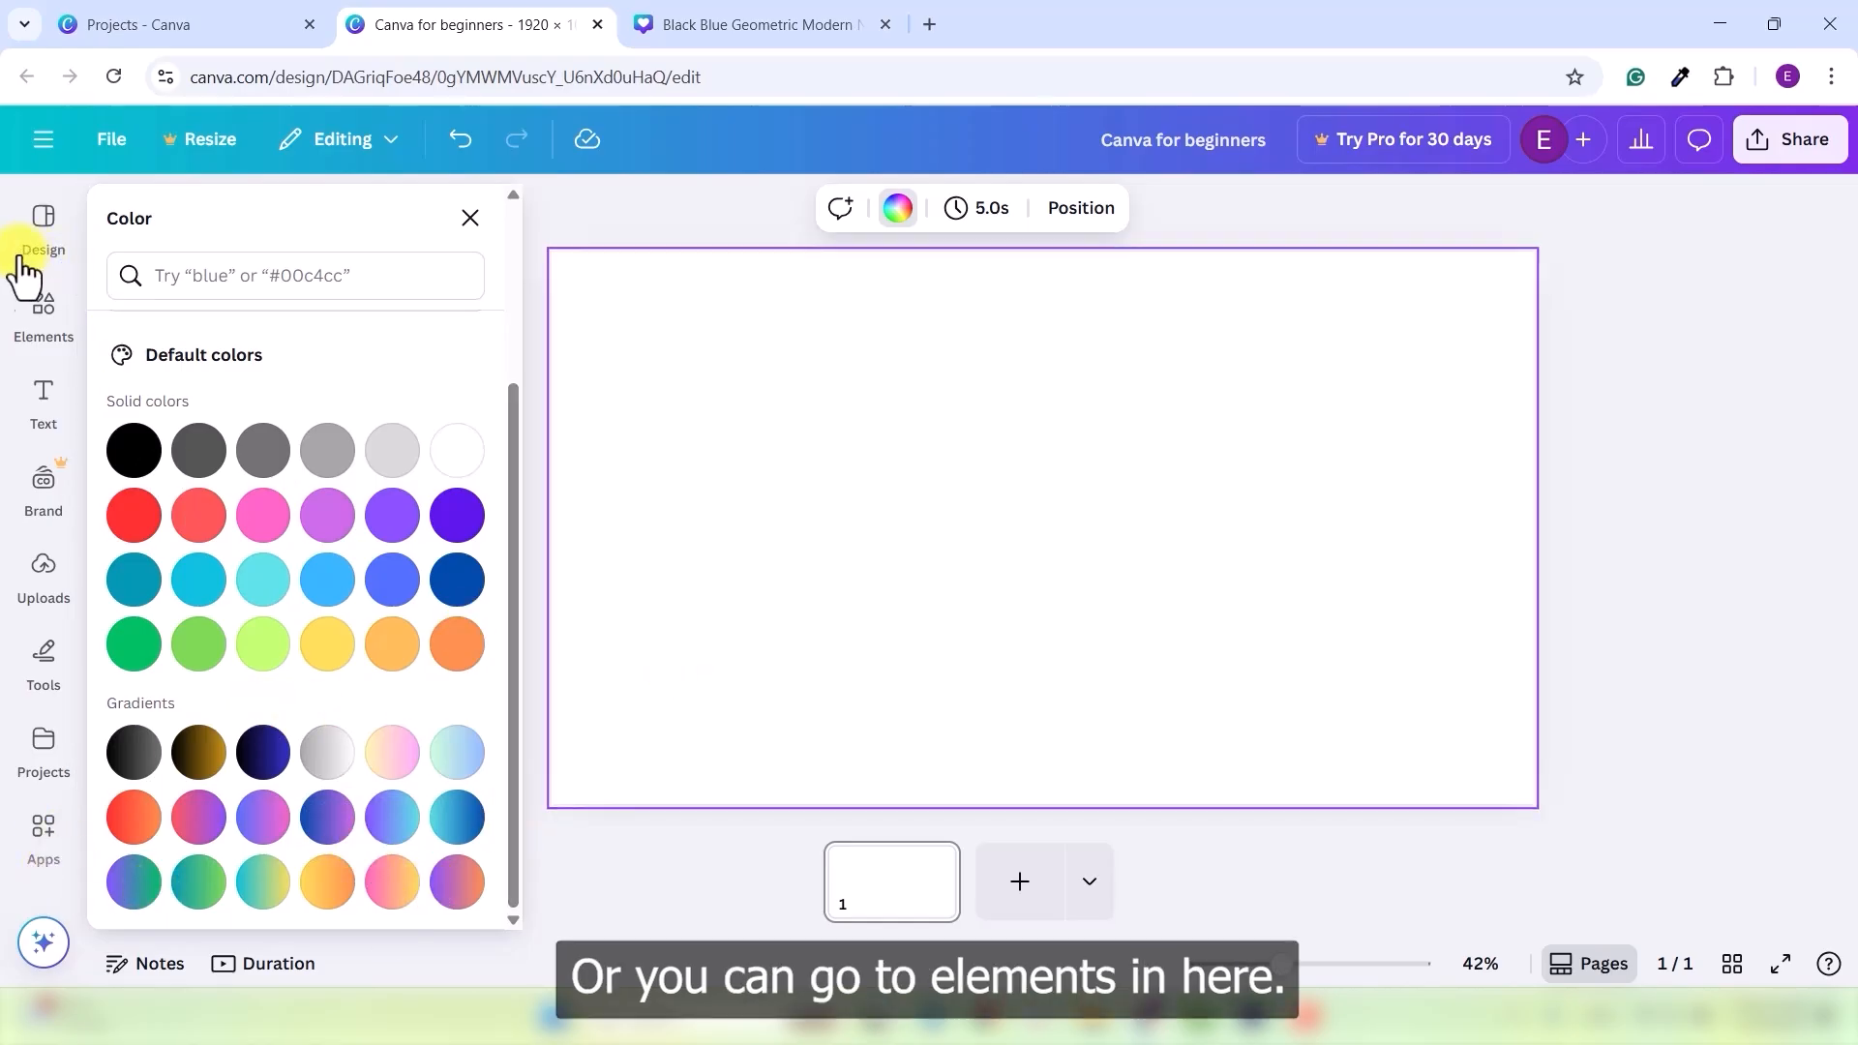
- Search Elements for 'gradient' and browse the Photos results for blended-colour backgrounds
click(43, 310)
click(261, 236)
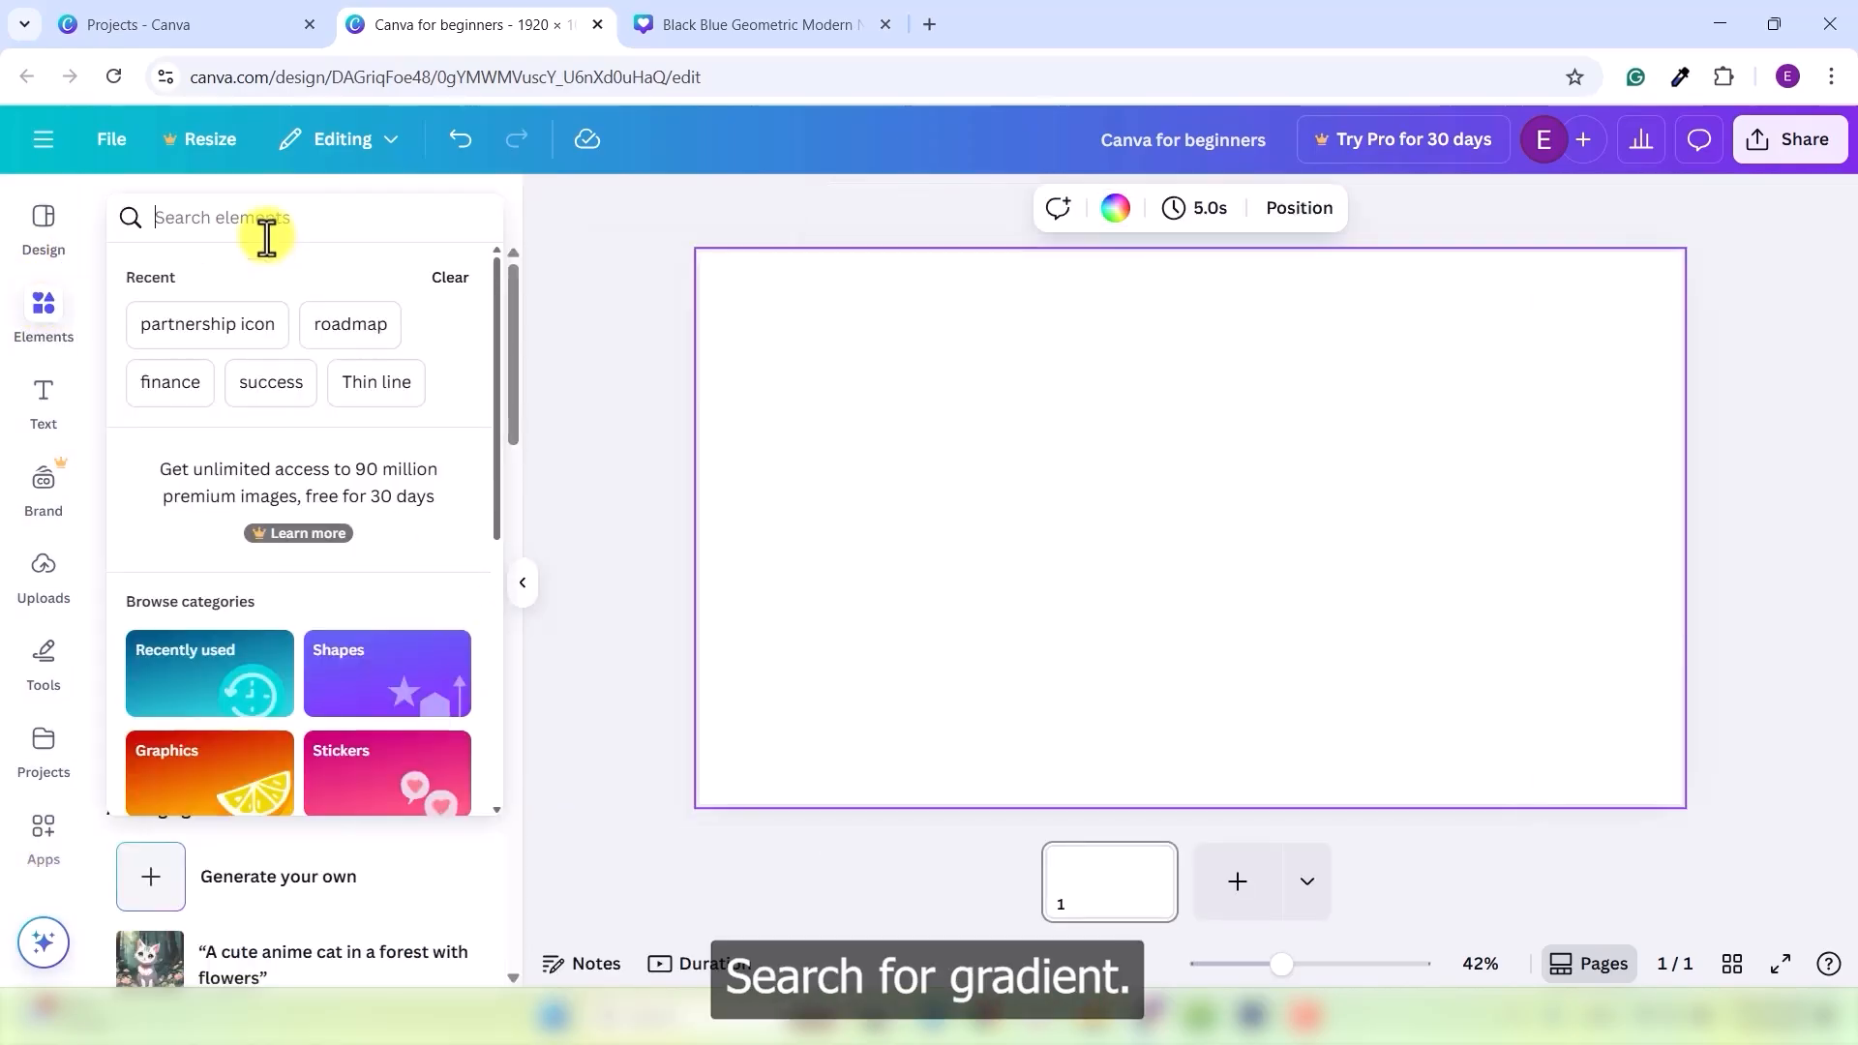
text(gradient)
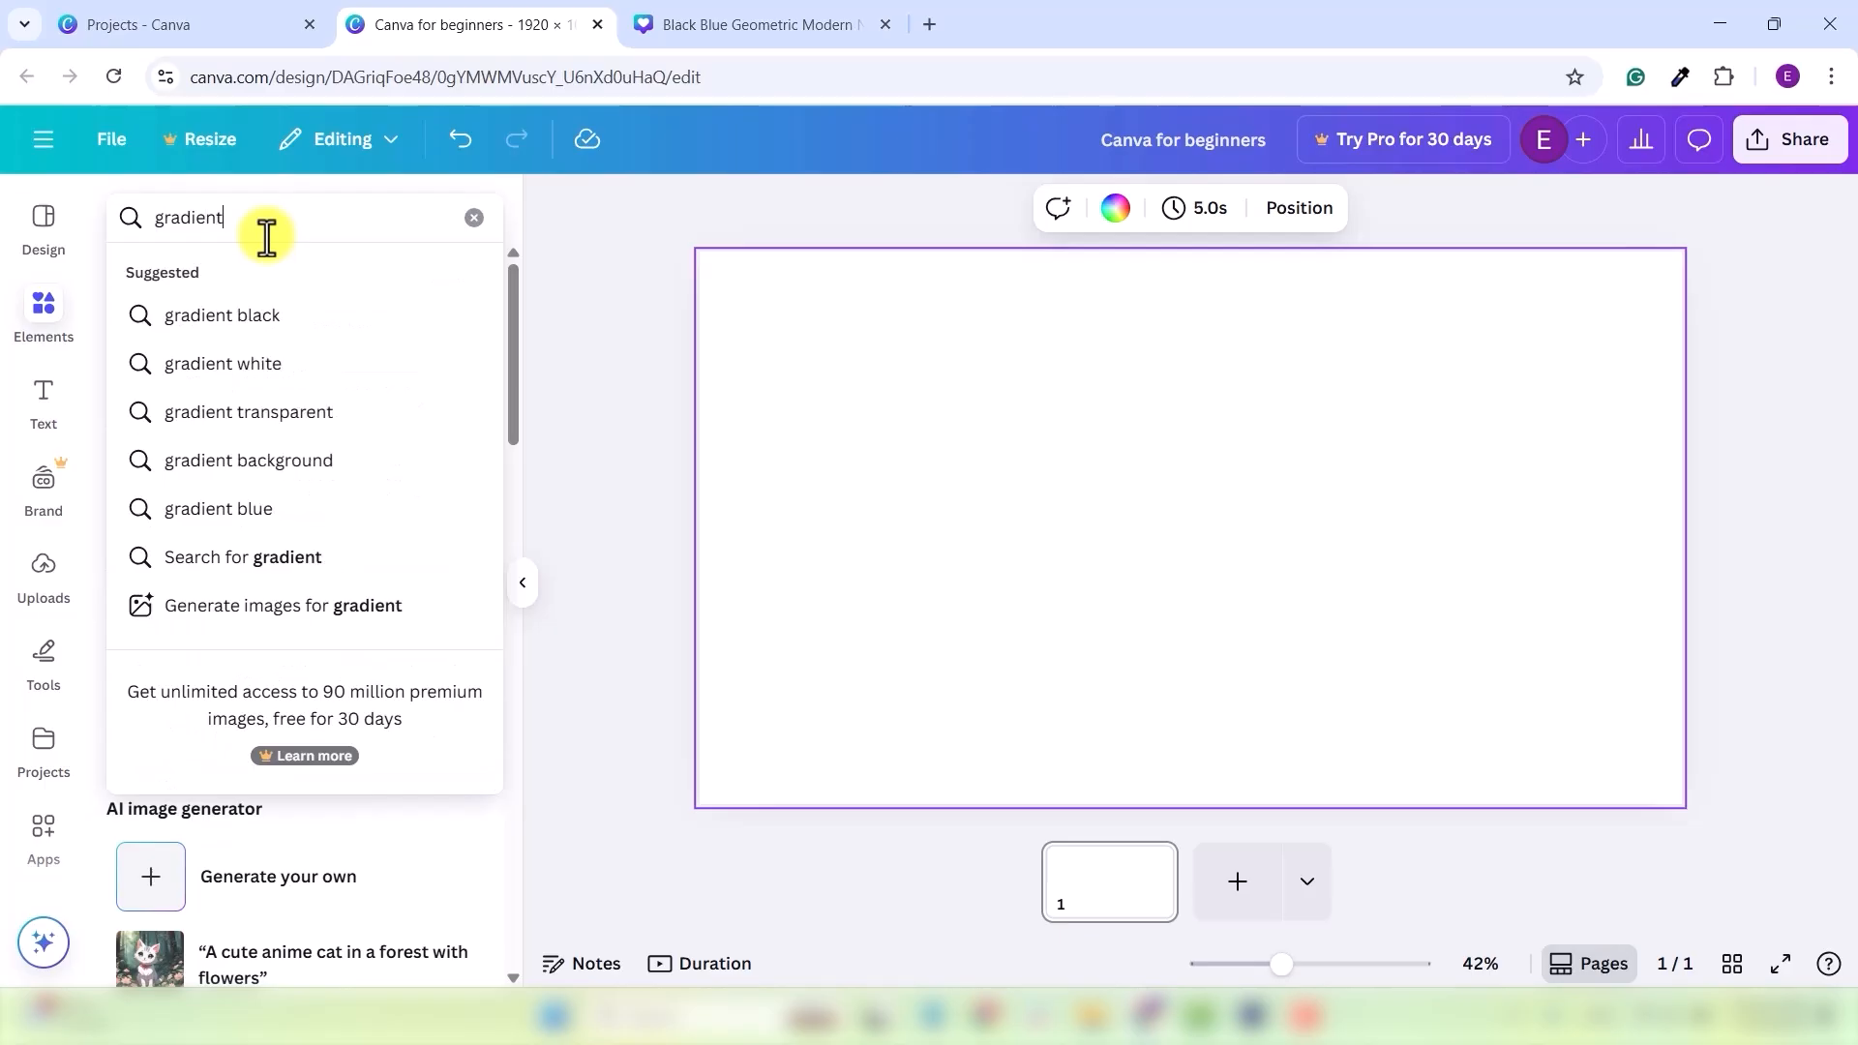
key(Return)
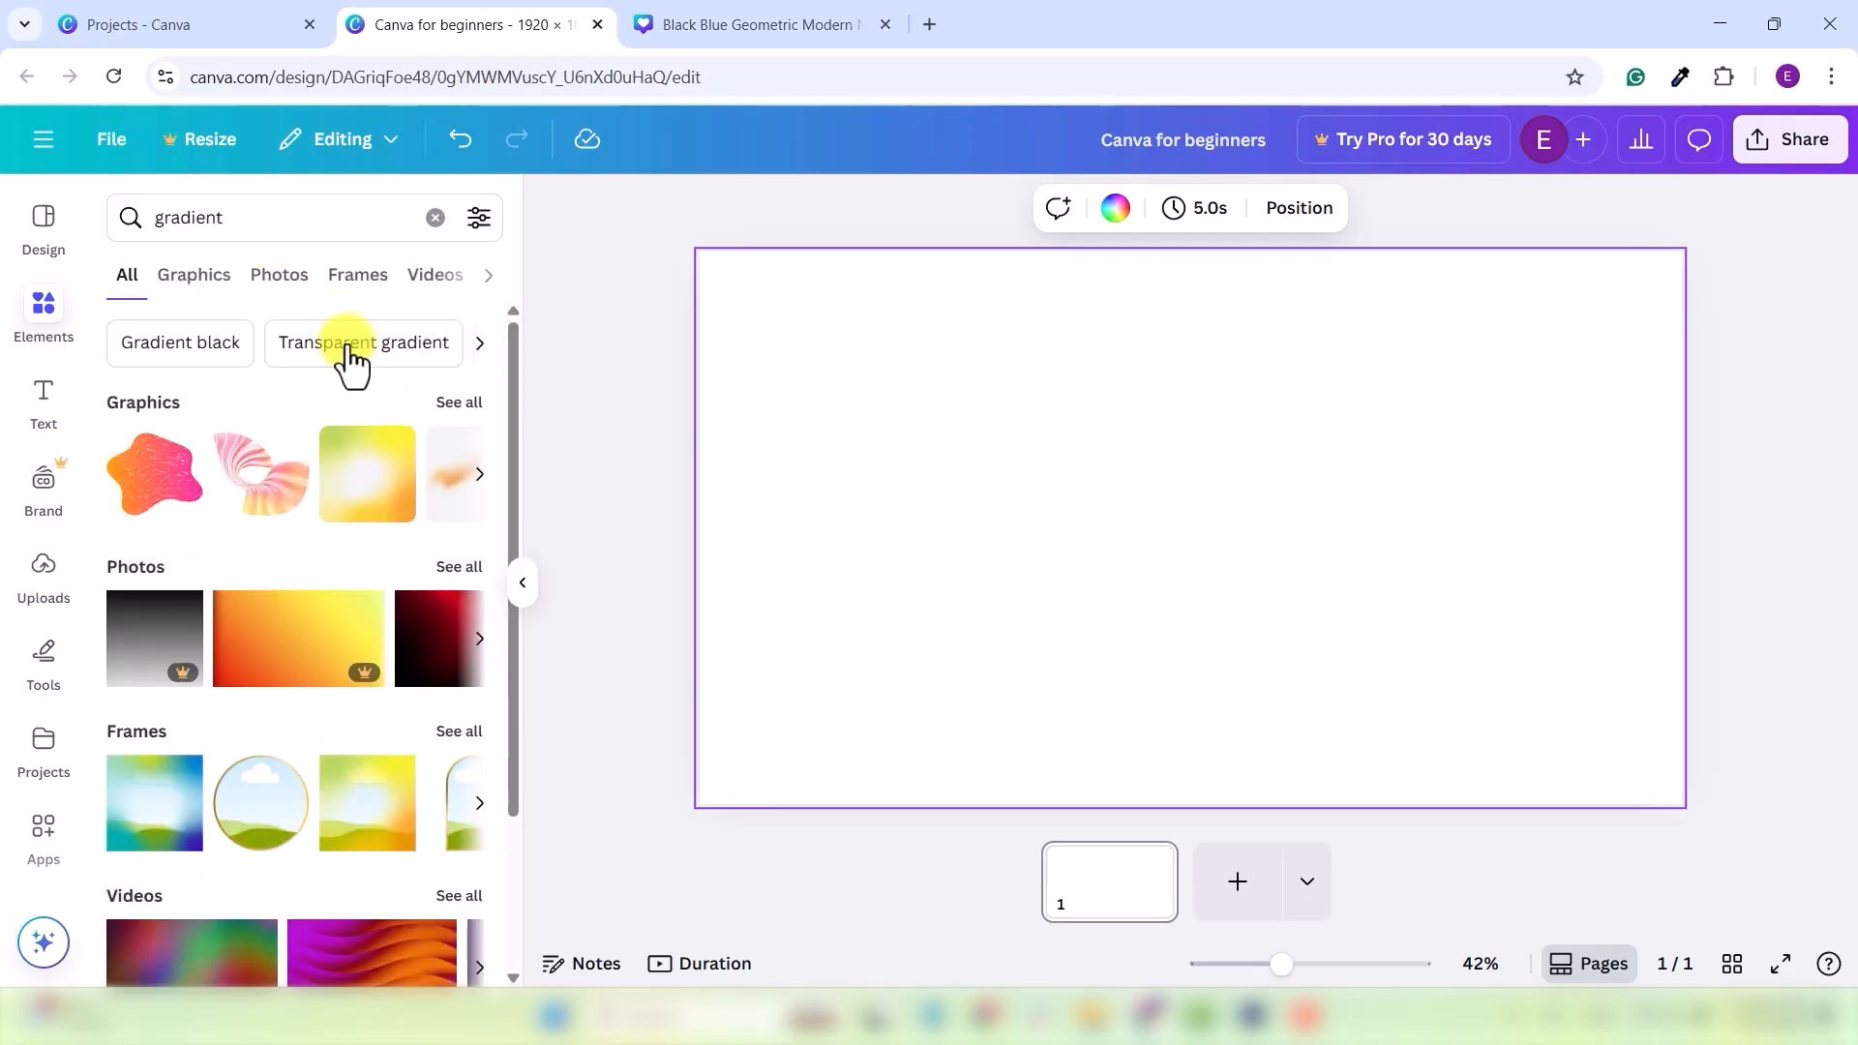
click(288, 290)
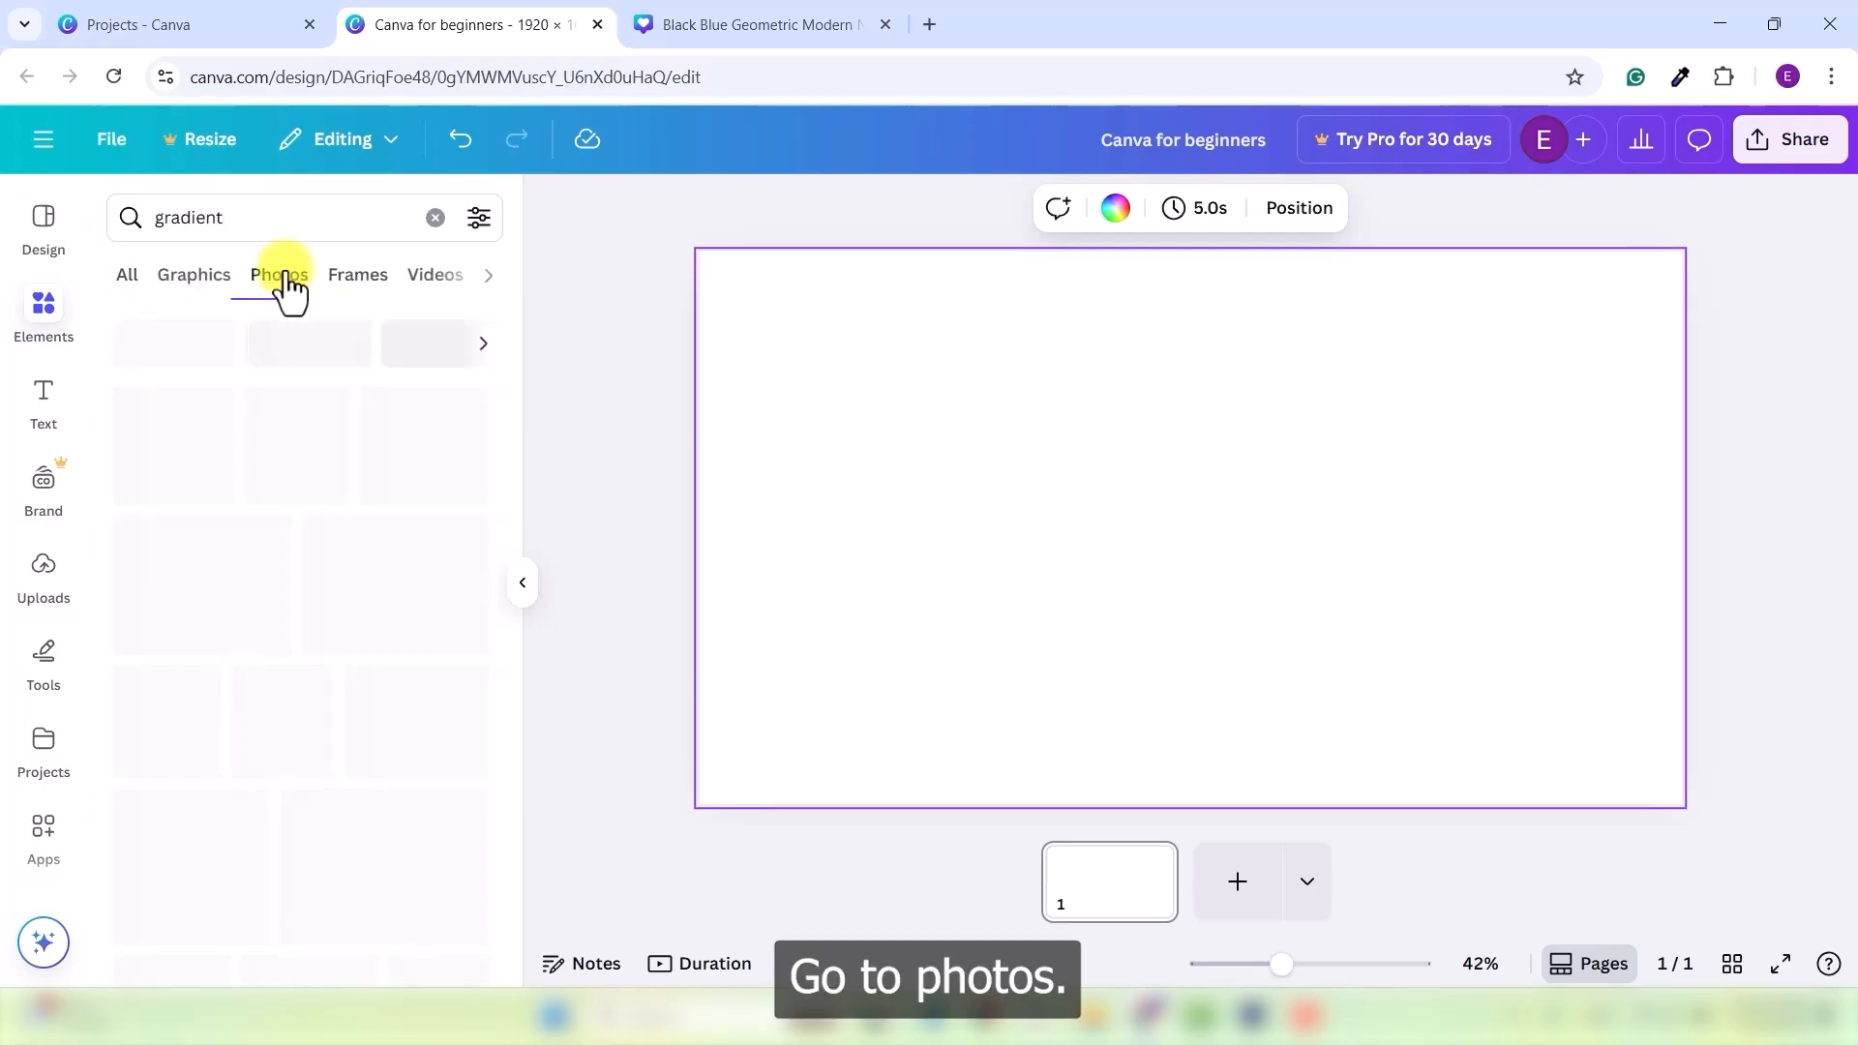
scroll(319, 620, down, 5)
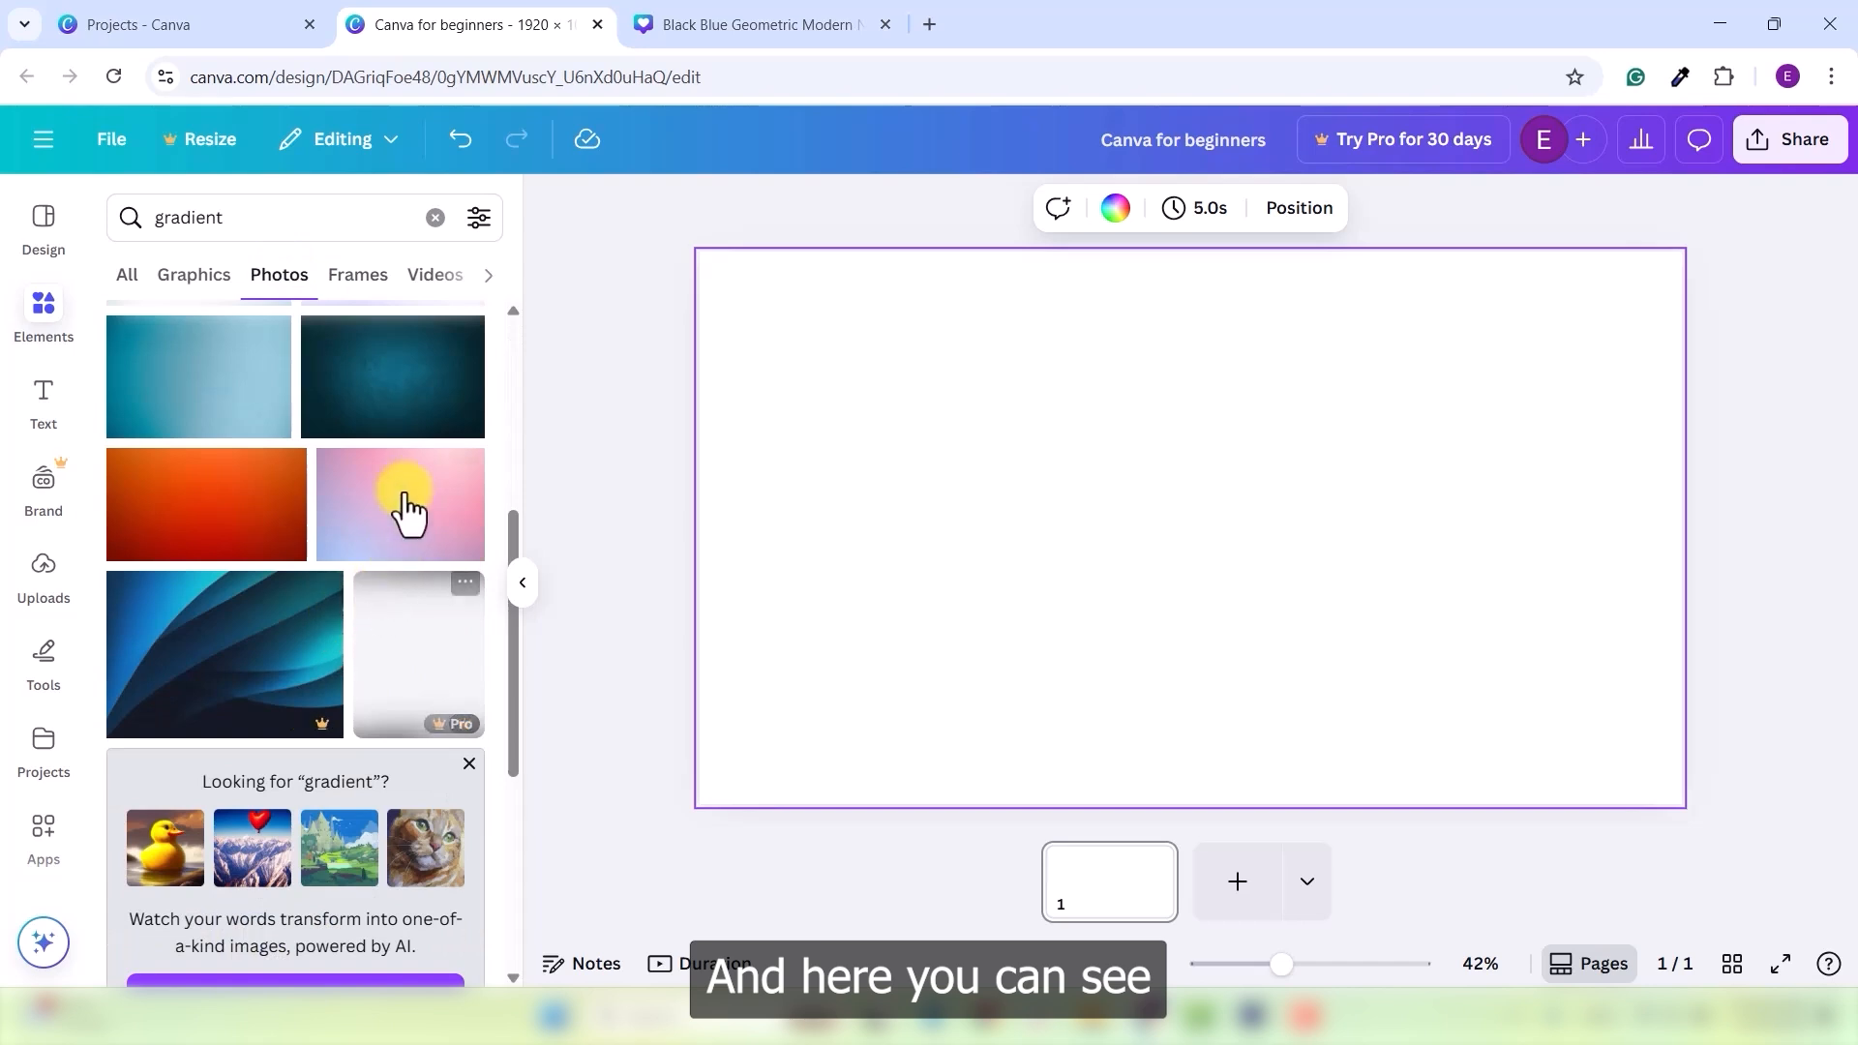
scroll(367, 503, down, 5)
scroll(329, 726, down, 5)
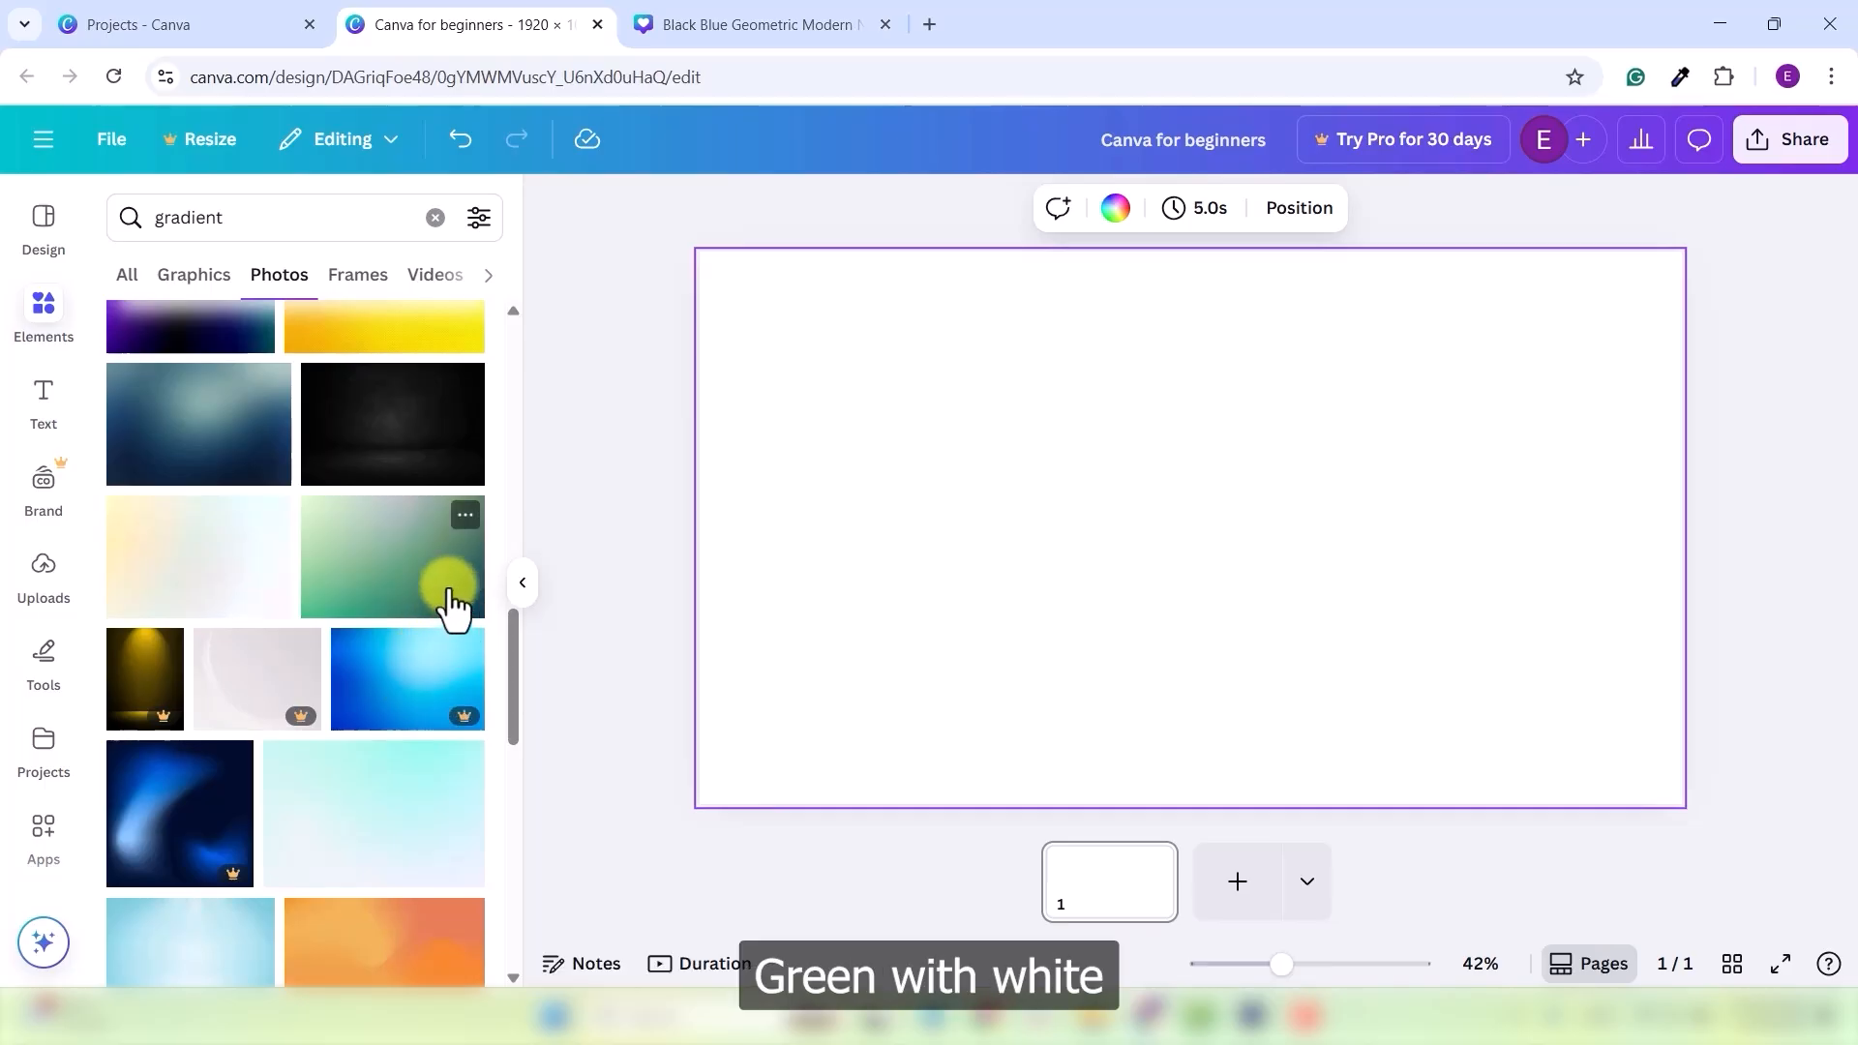
scroll(372, 576, down, 5)
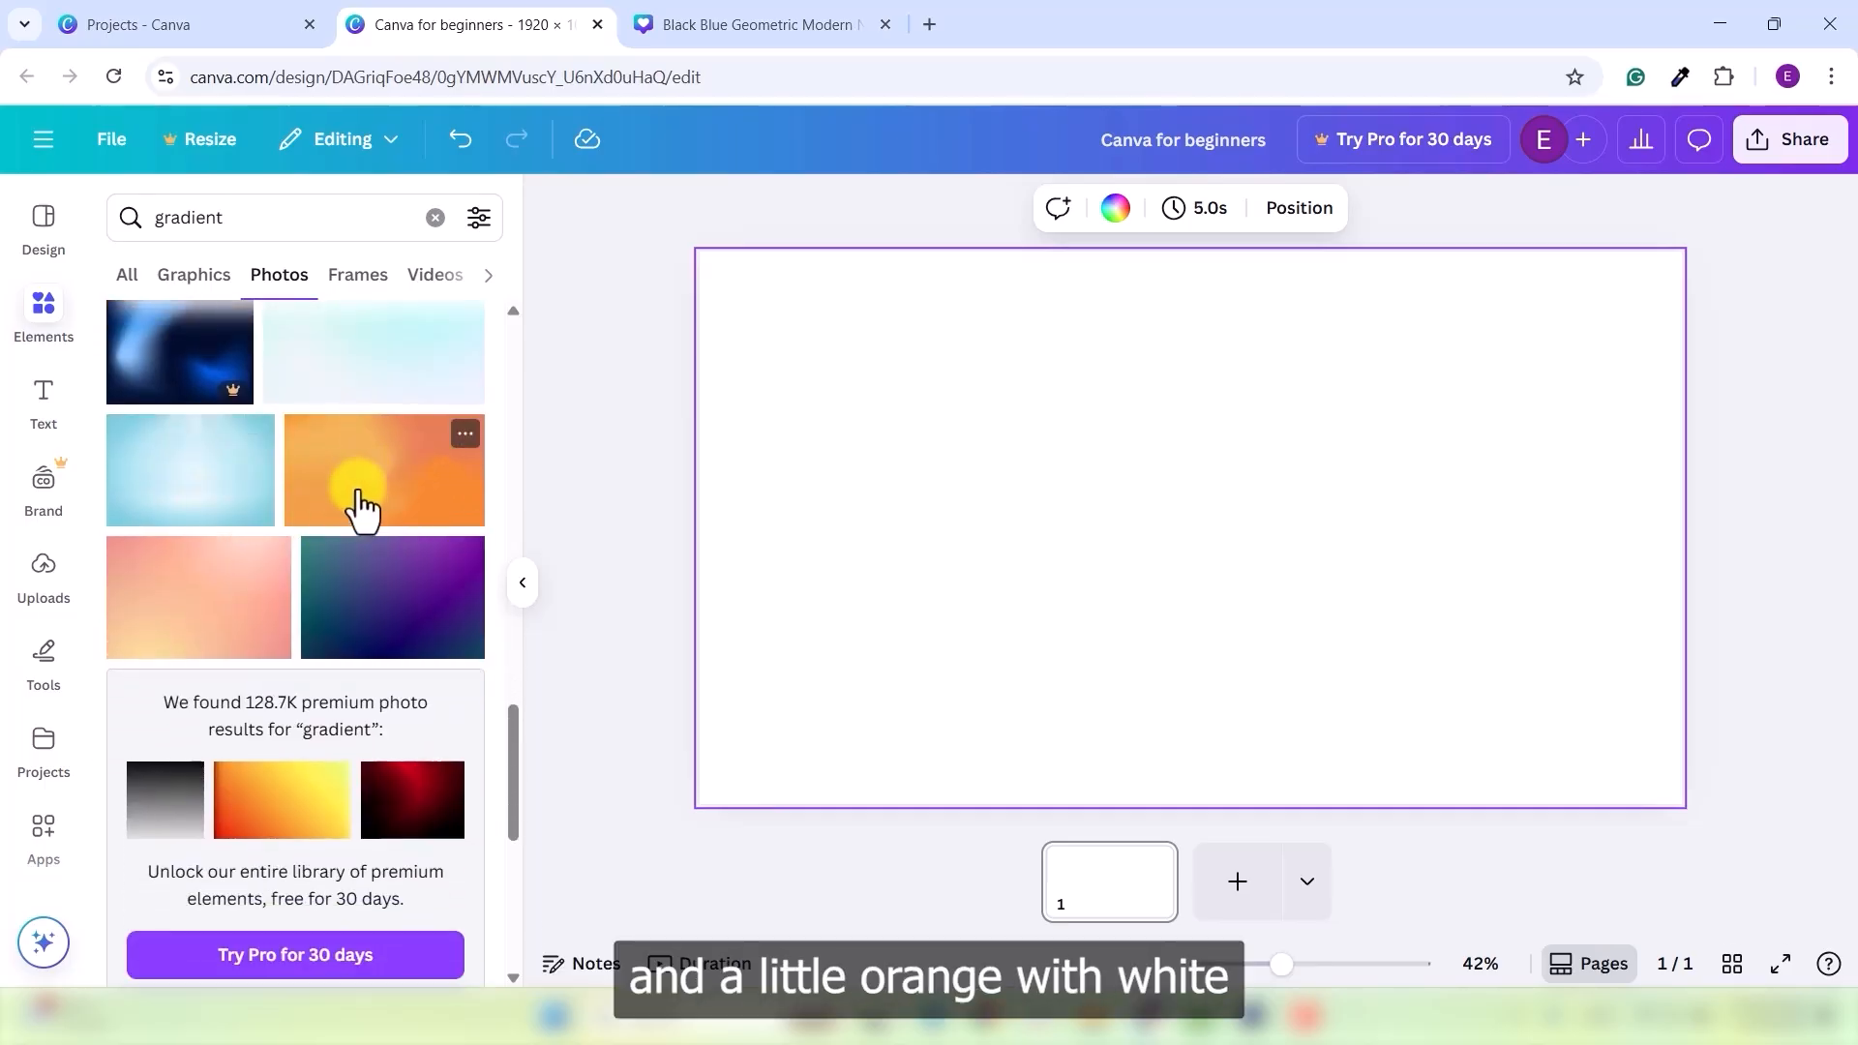
scroll(365, 581, down, 6)
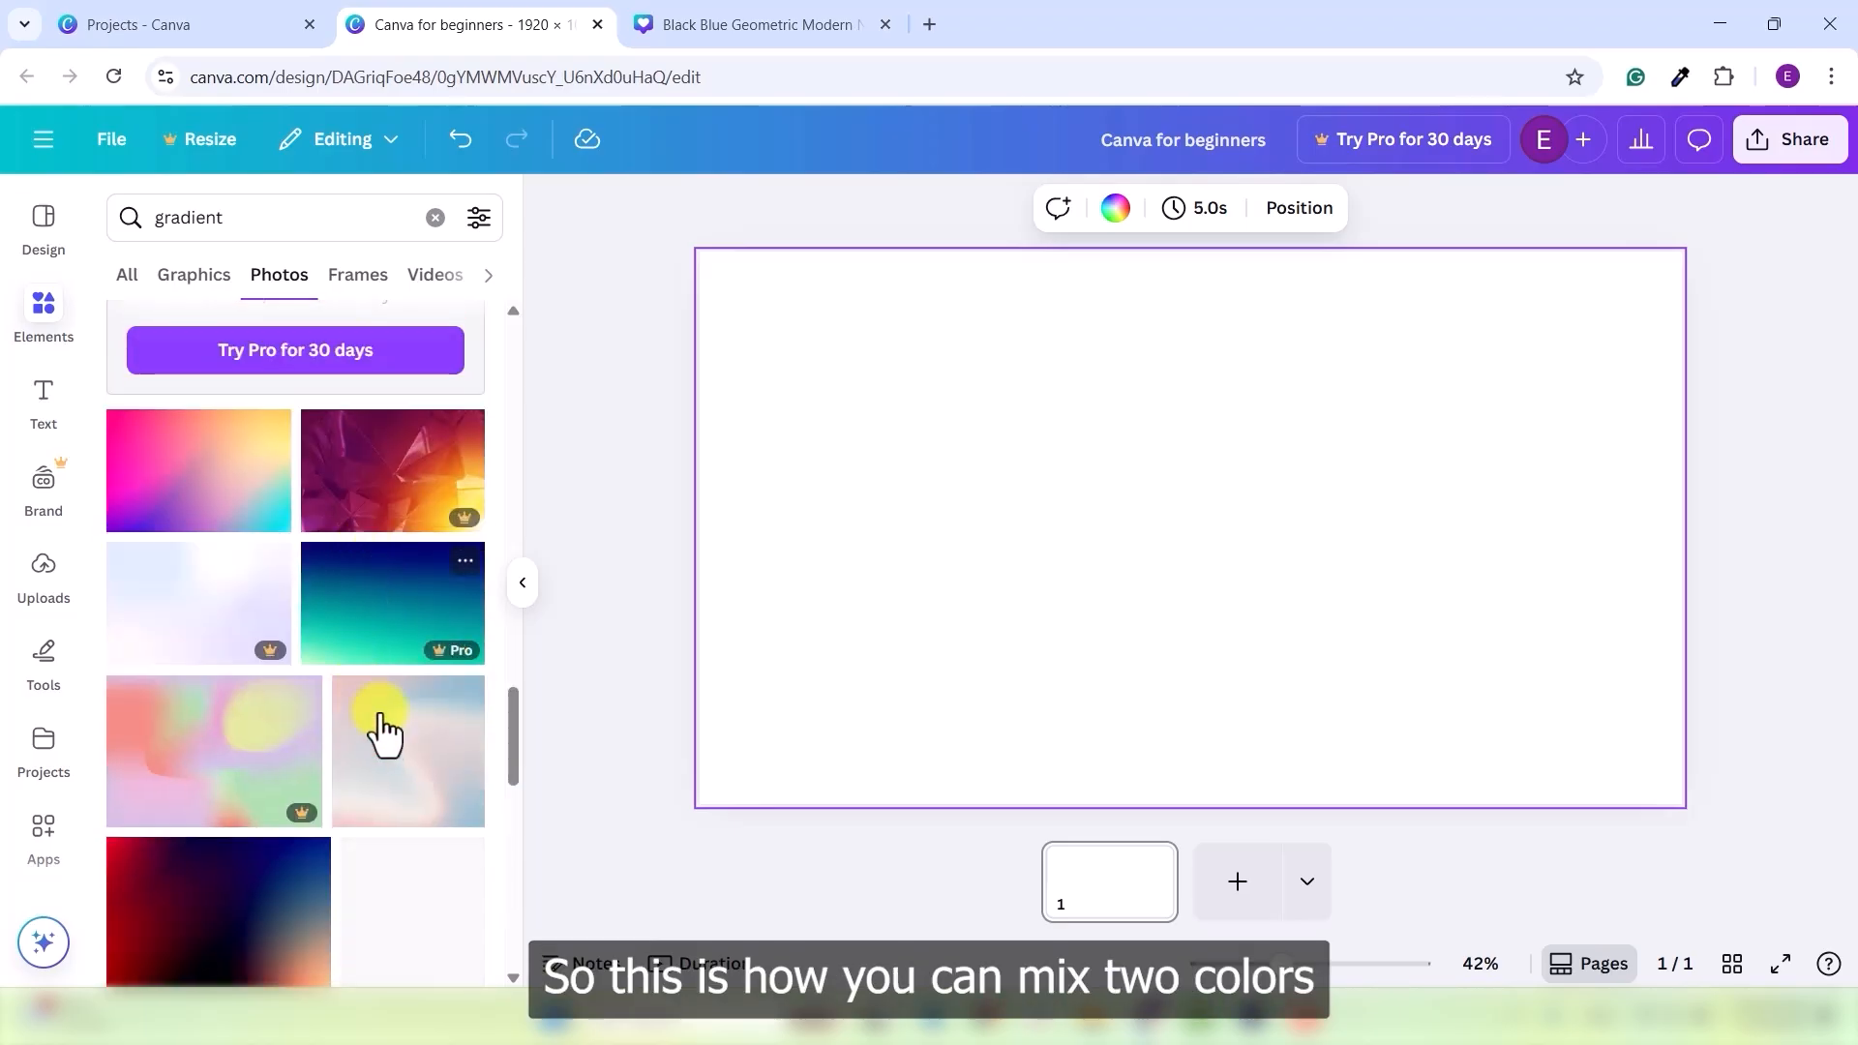
scroll(382, 735, up, 10)
scroll(385, 712, up, 5)
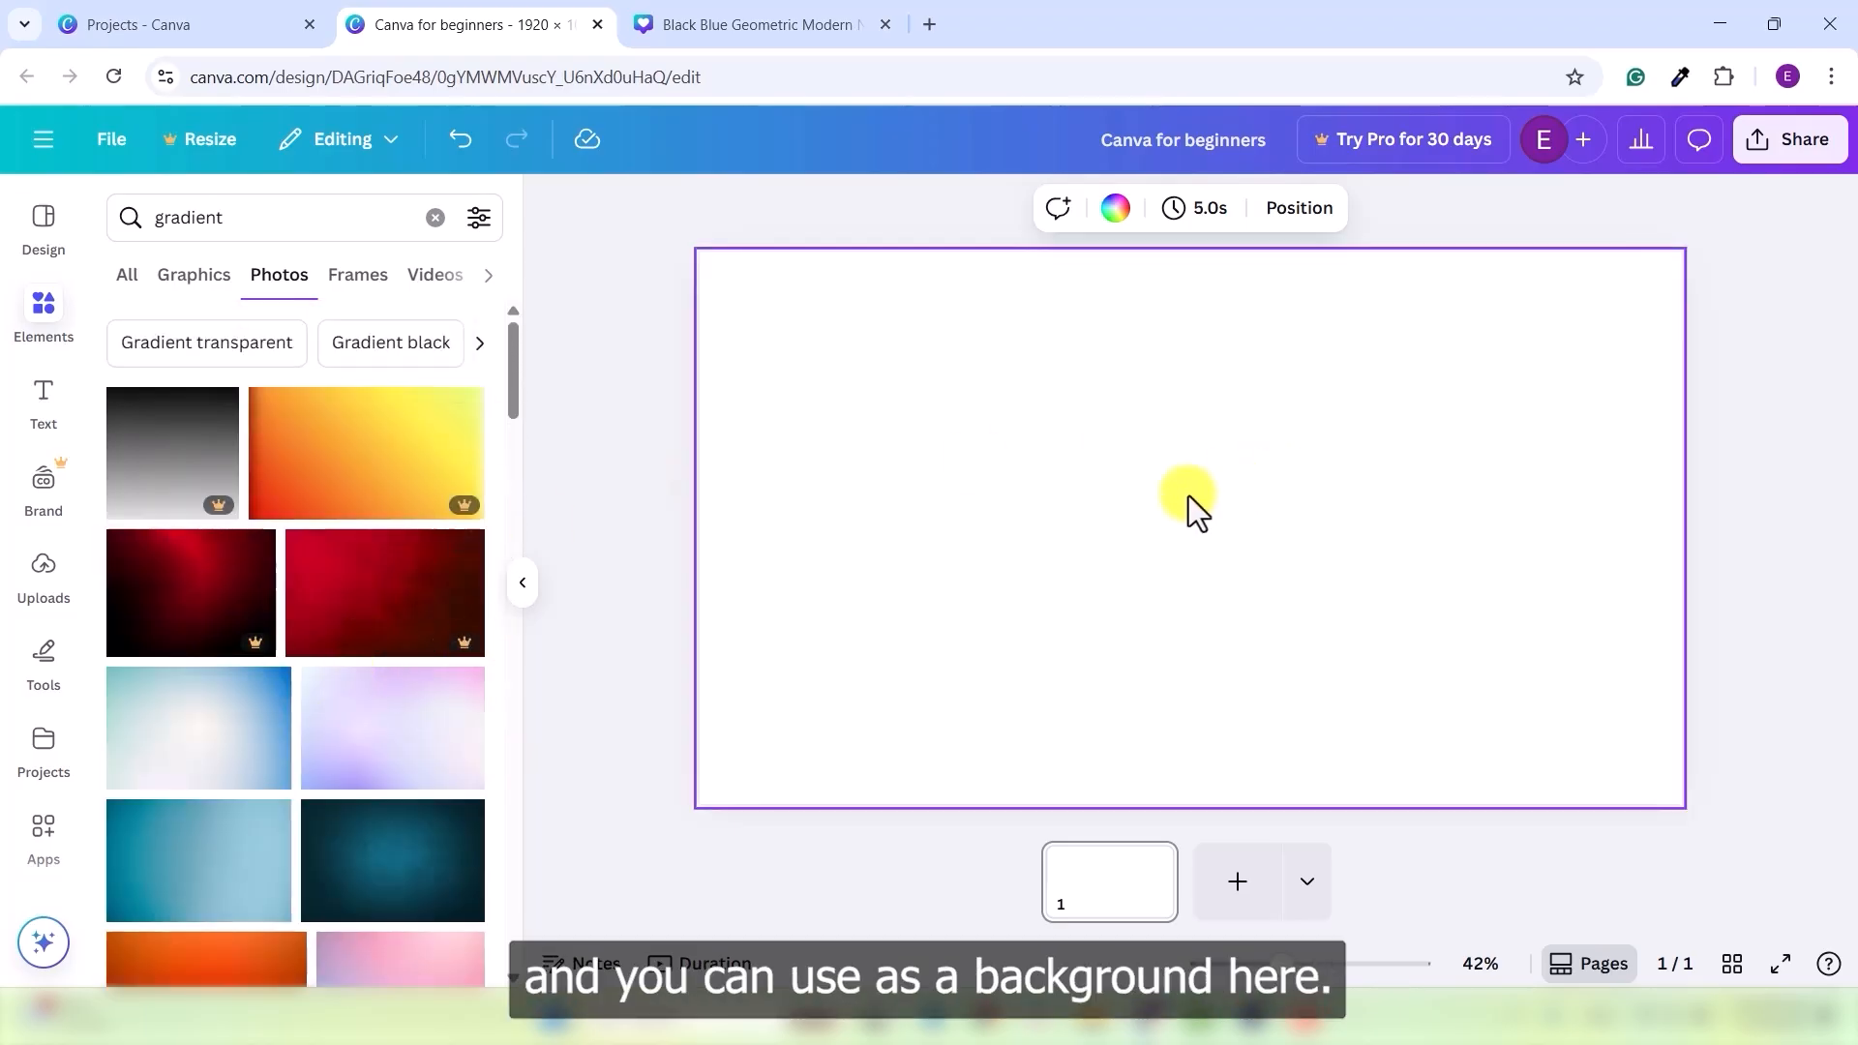
scroll(300, 624, down, 1)
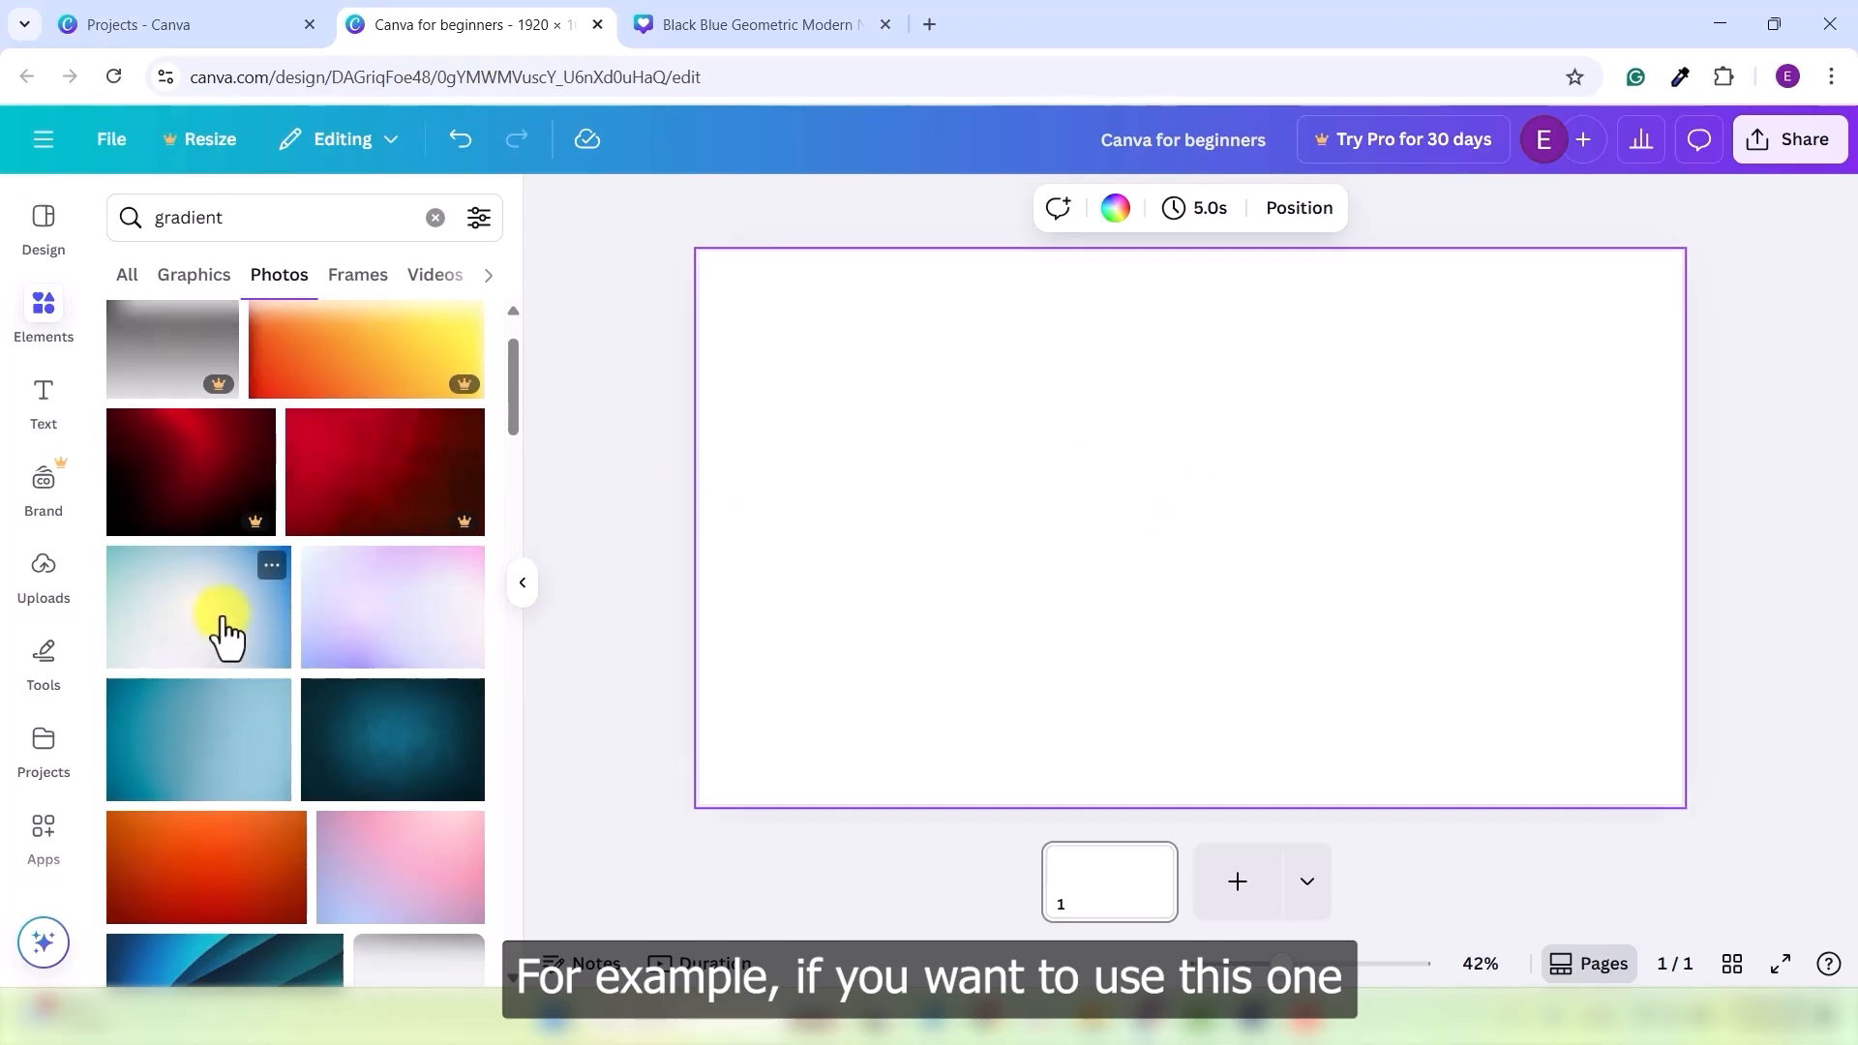
drag(201, 627, 977, 554)
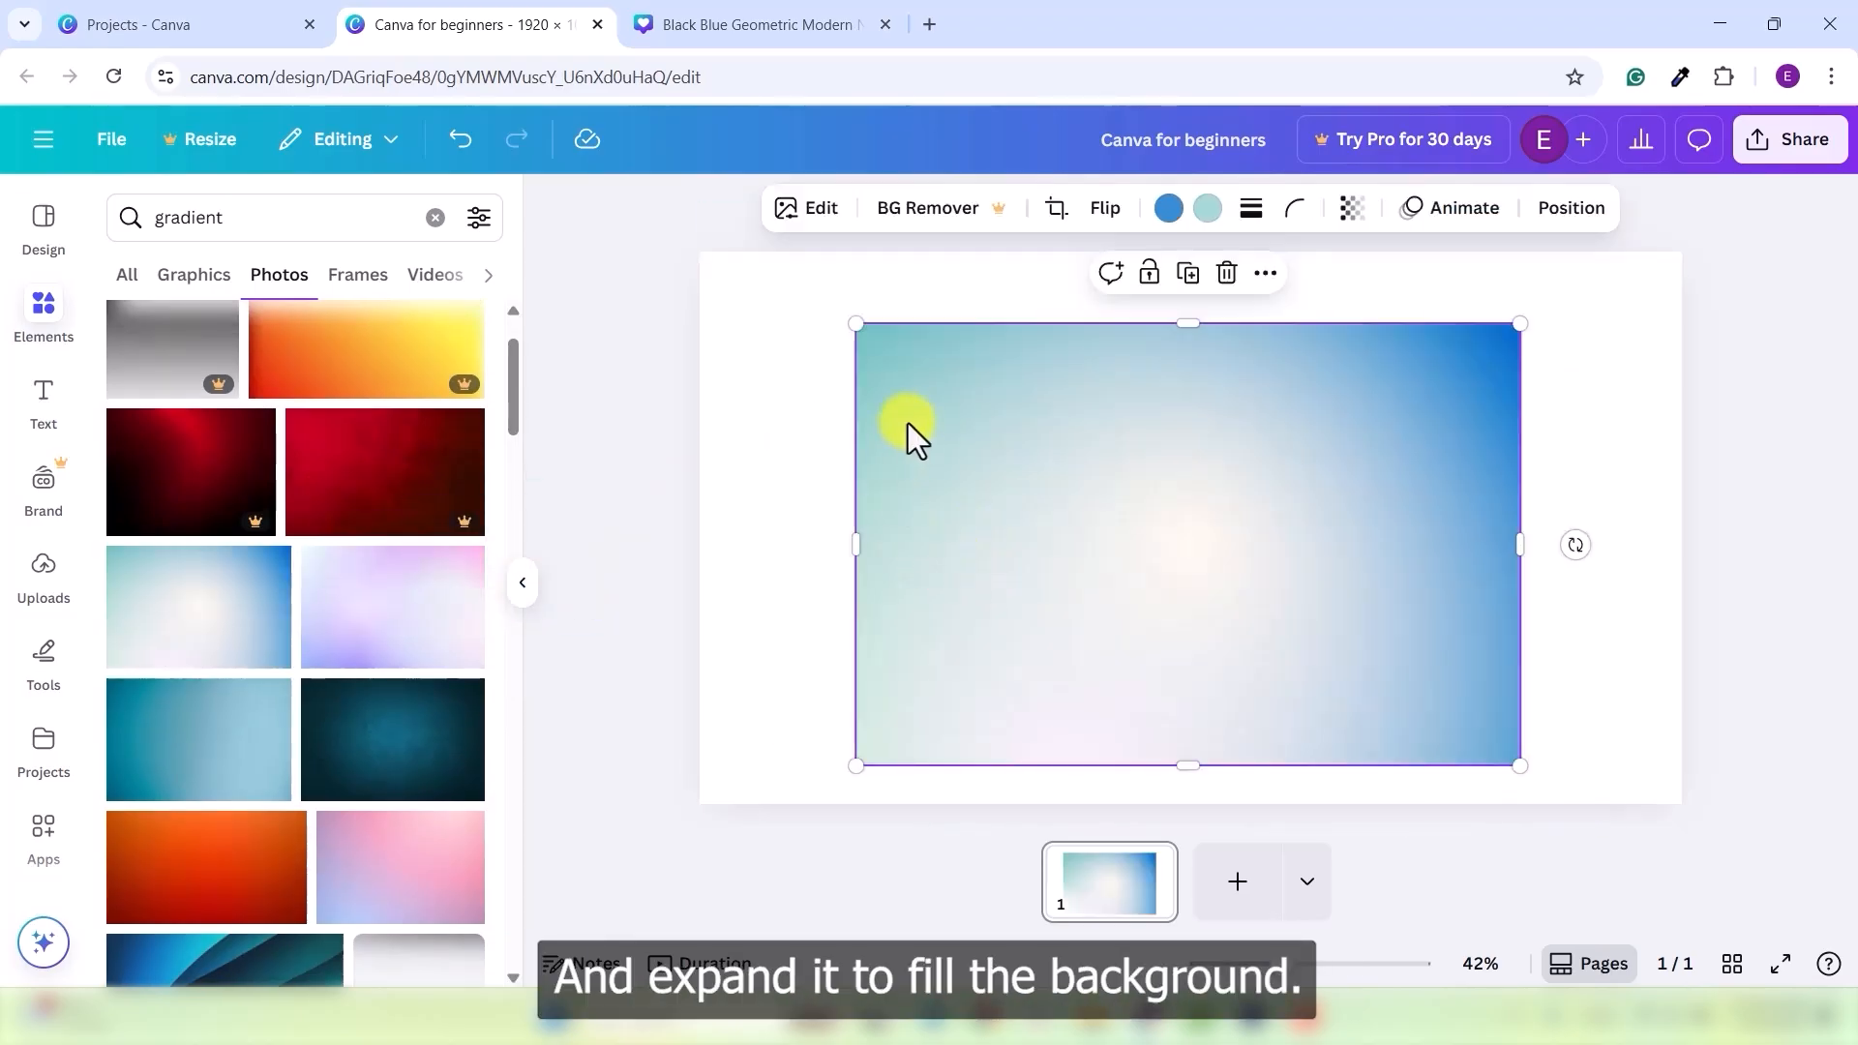
drag(852, 321, 601, 220)
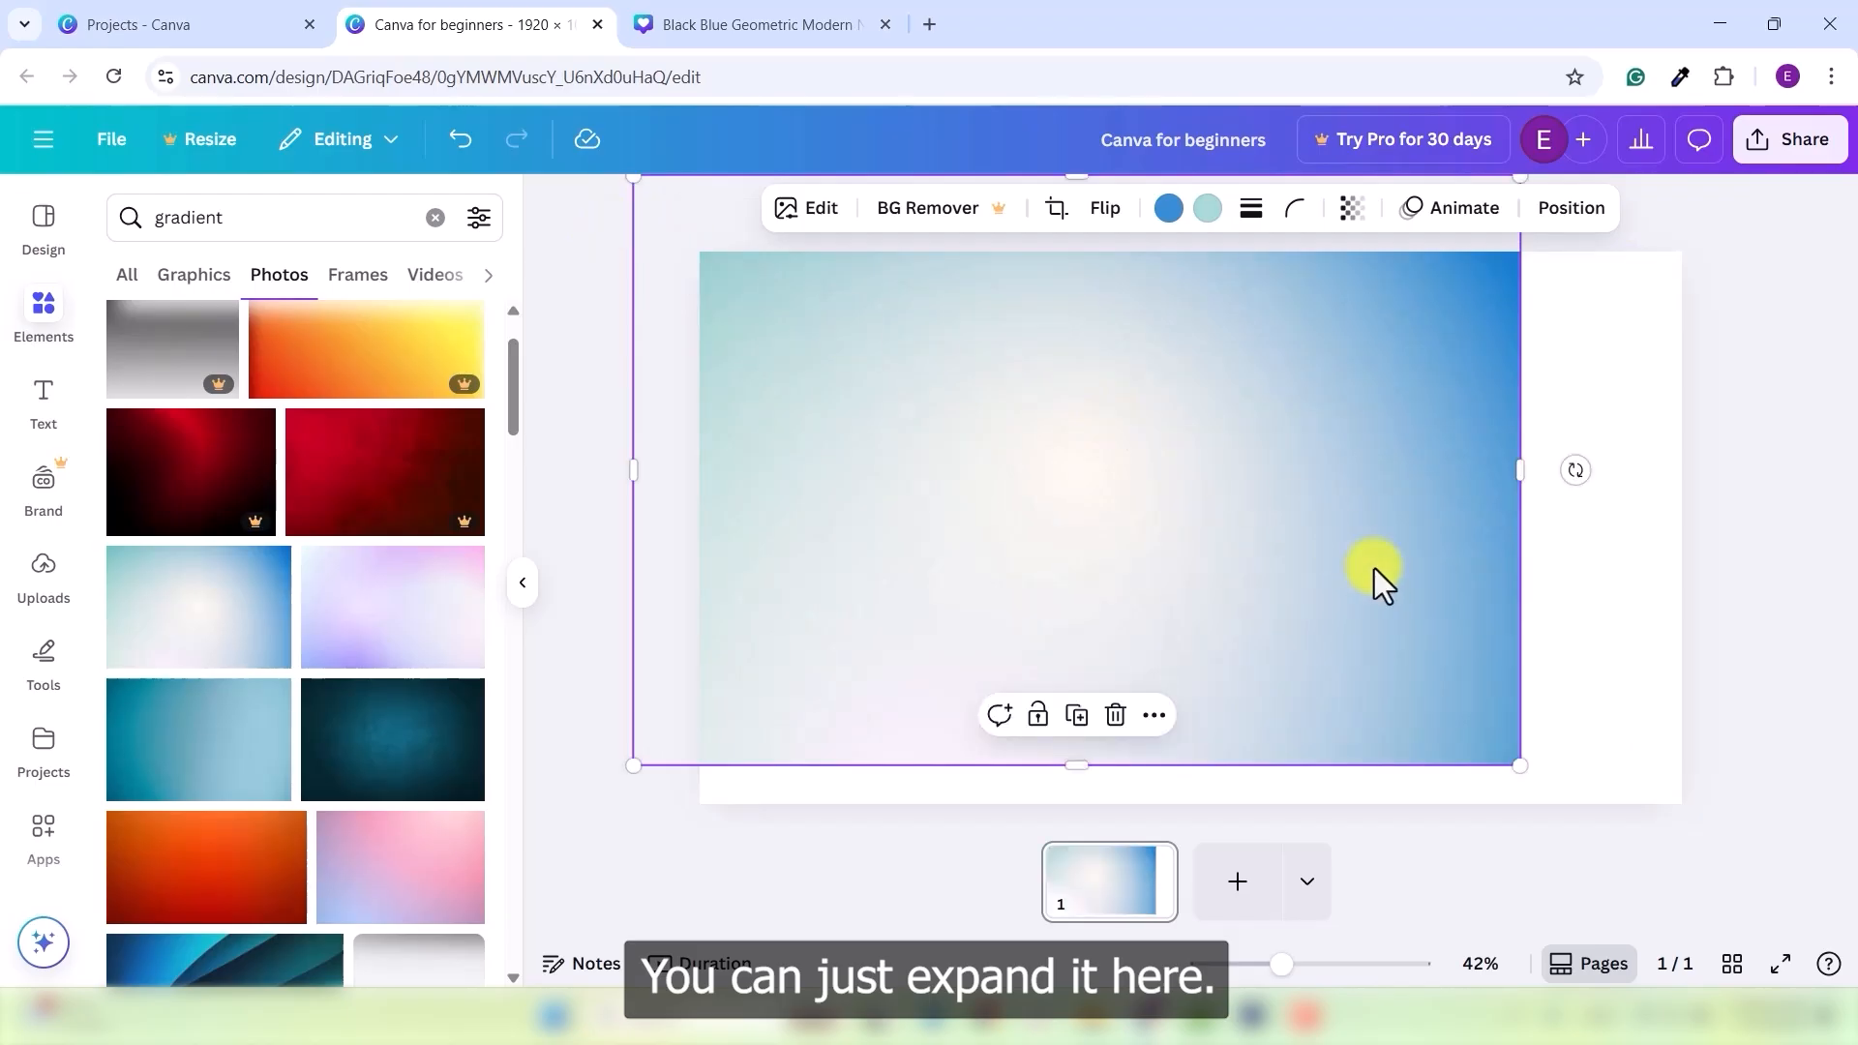
drag(1520, 470, 1818, 474)
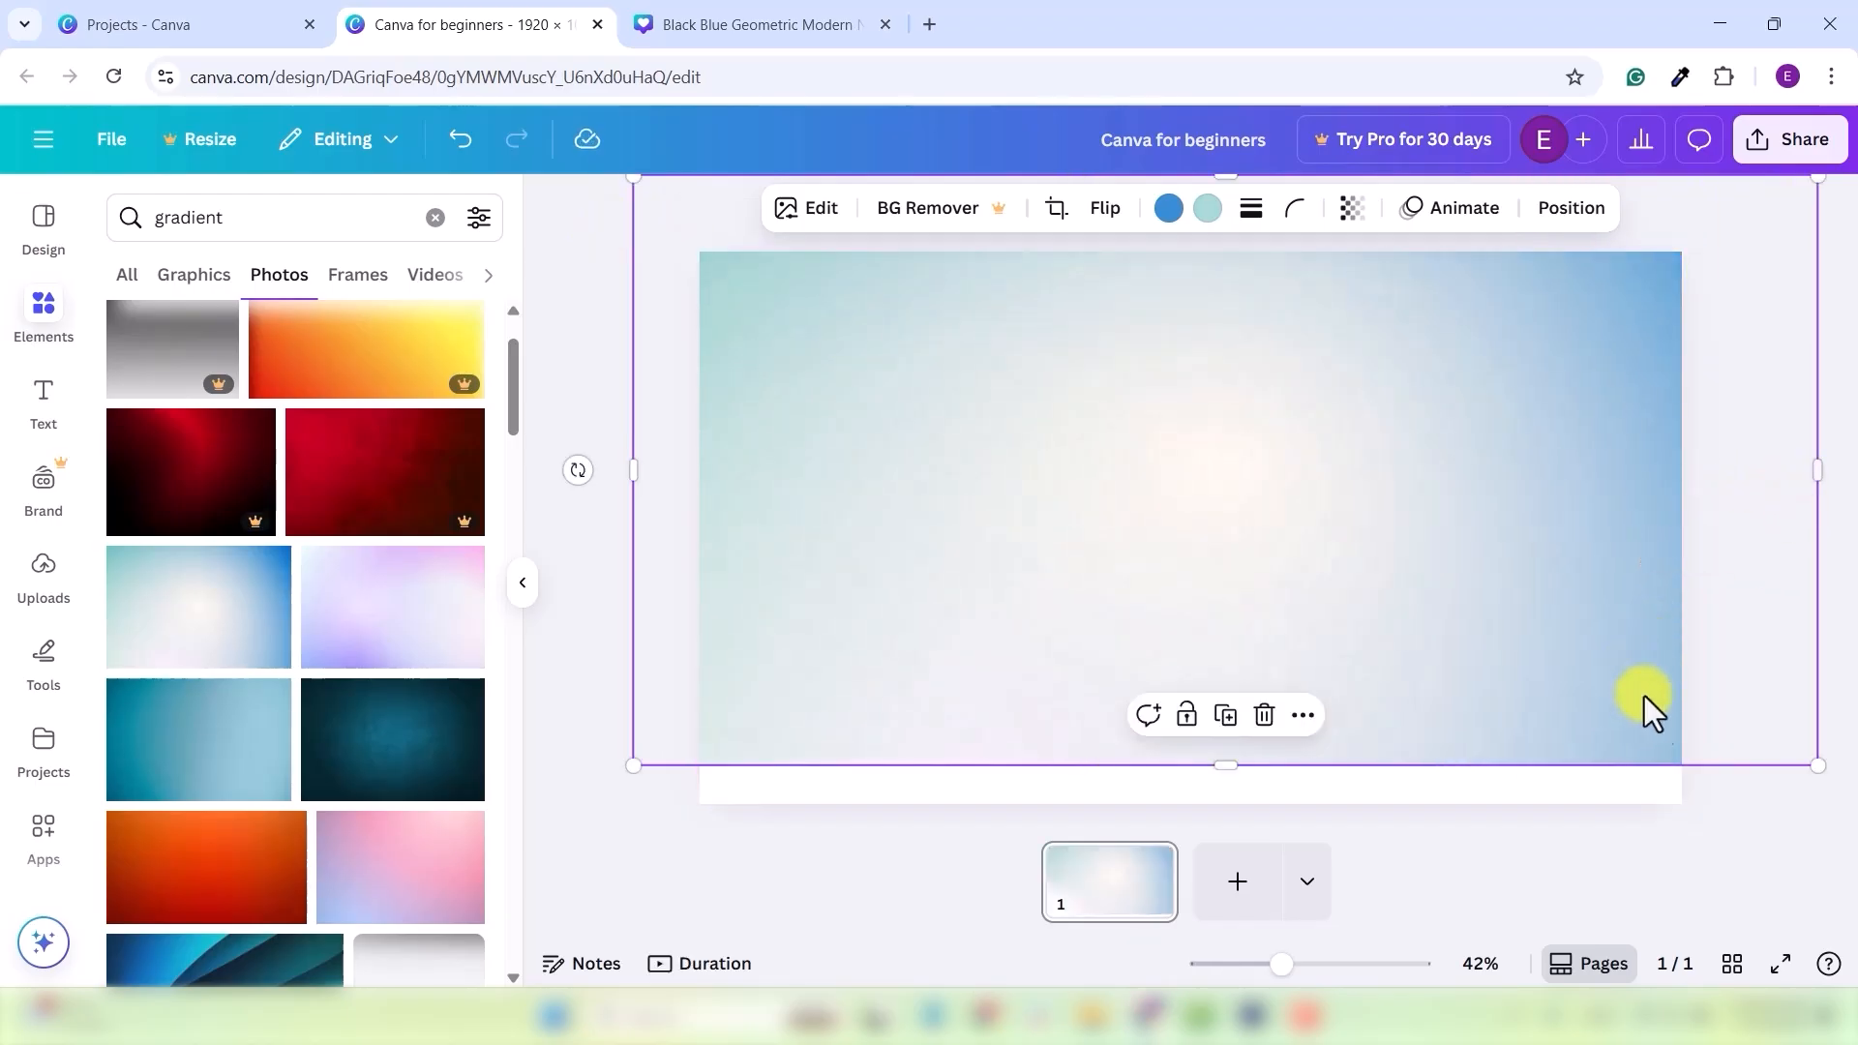
drag(1221, 768, 1227, 822)
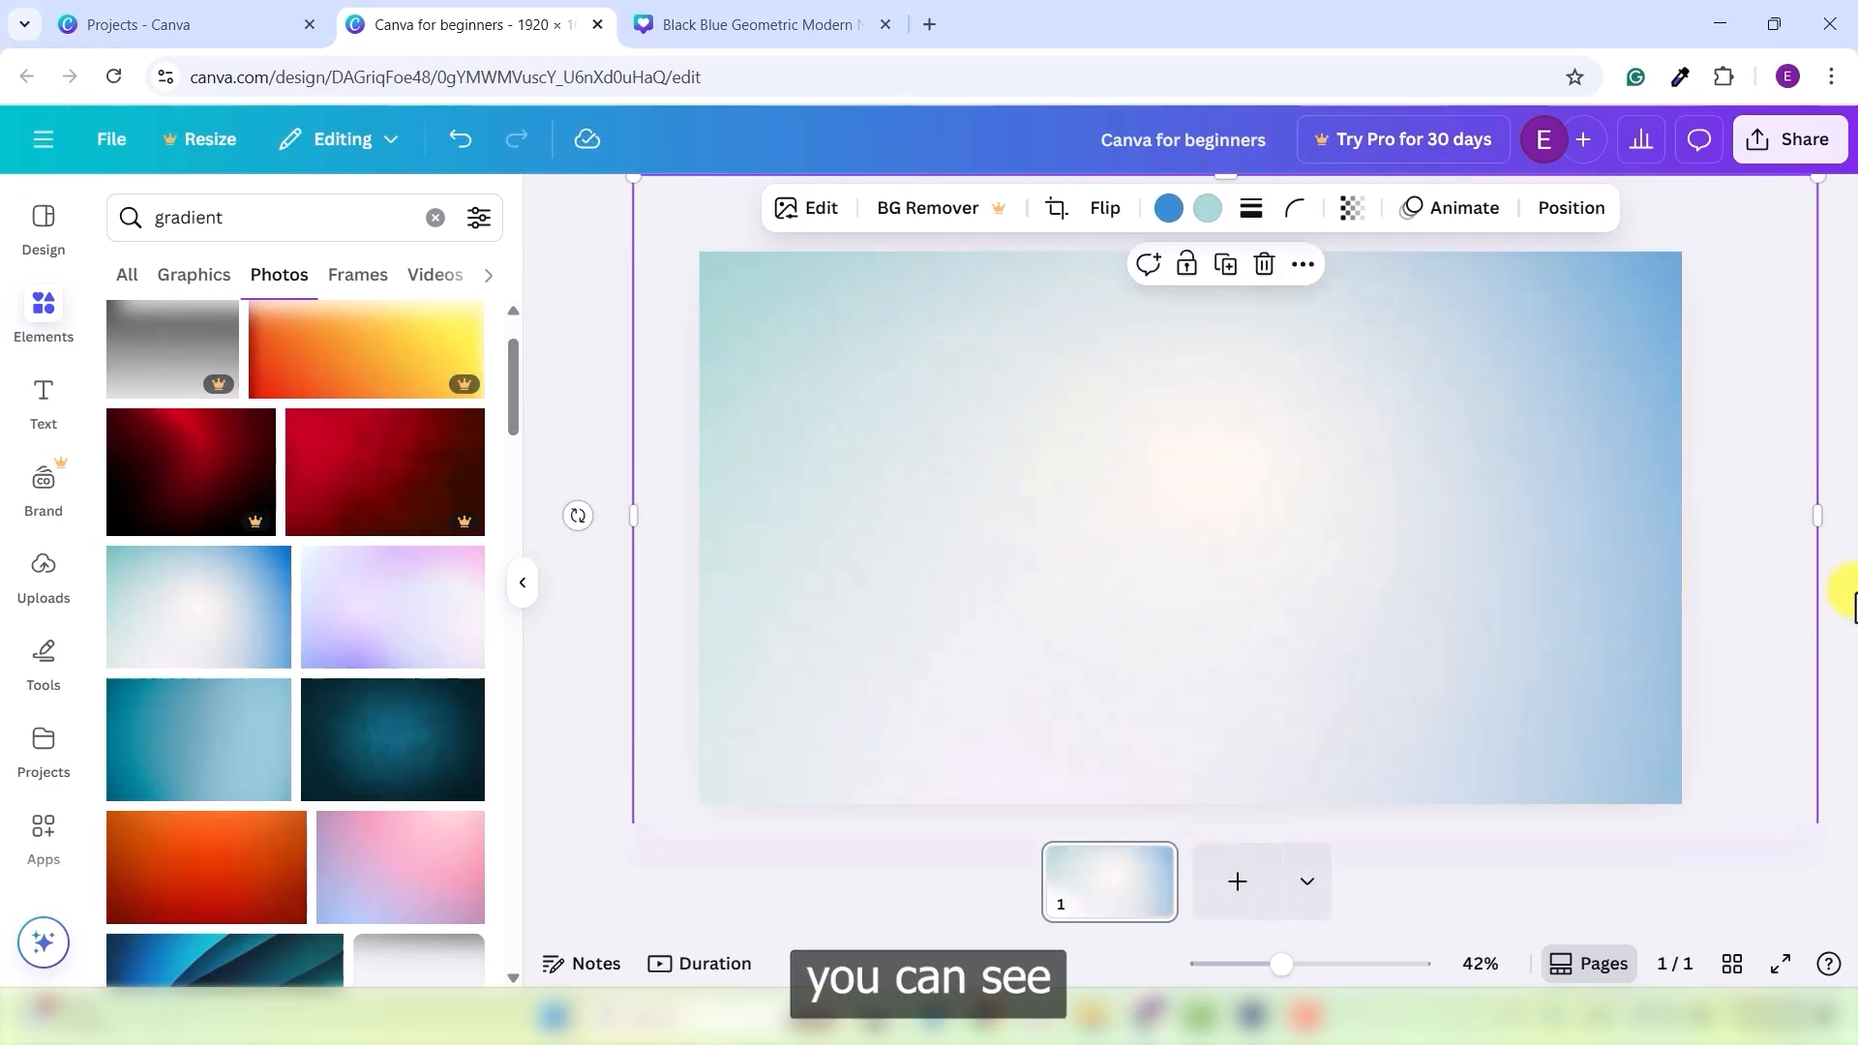
click(1848, 608)
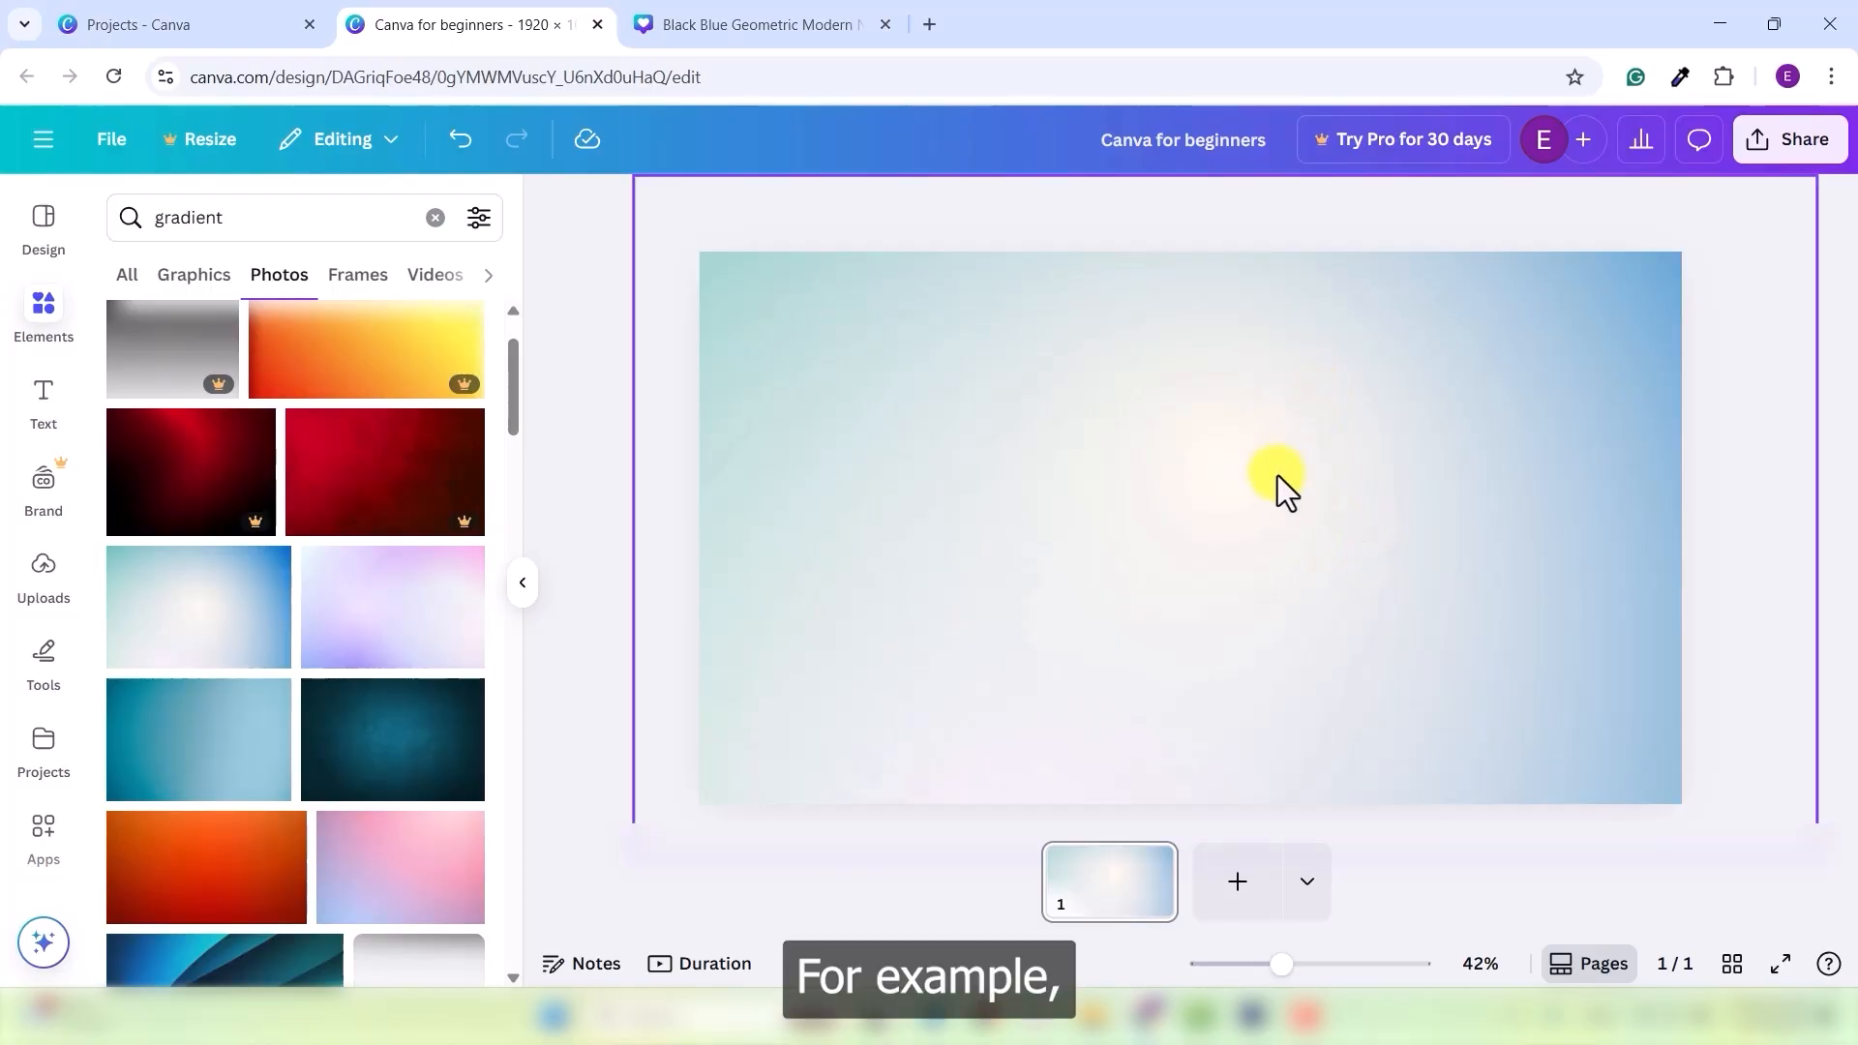
click(1487, 437)
- Delete the gradient photo and give the blank page a yellow-pink gradient background
key(Delete)
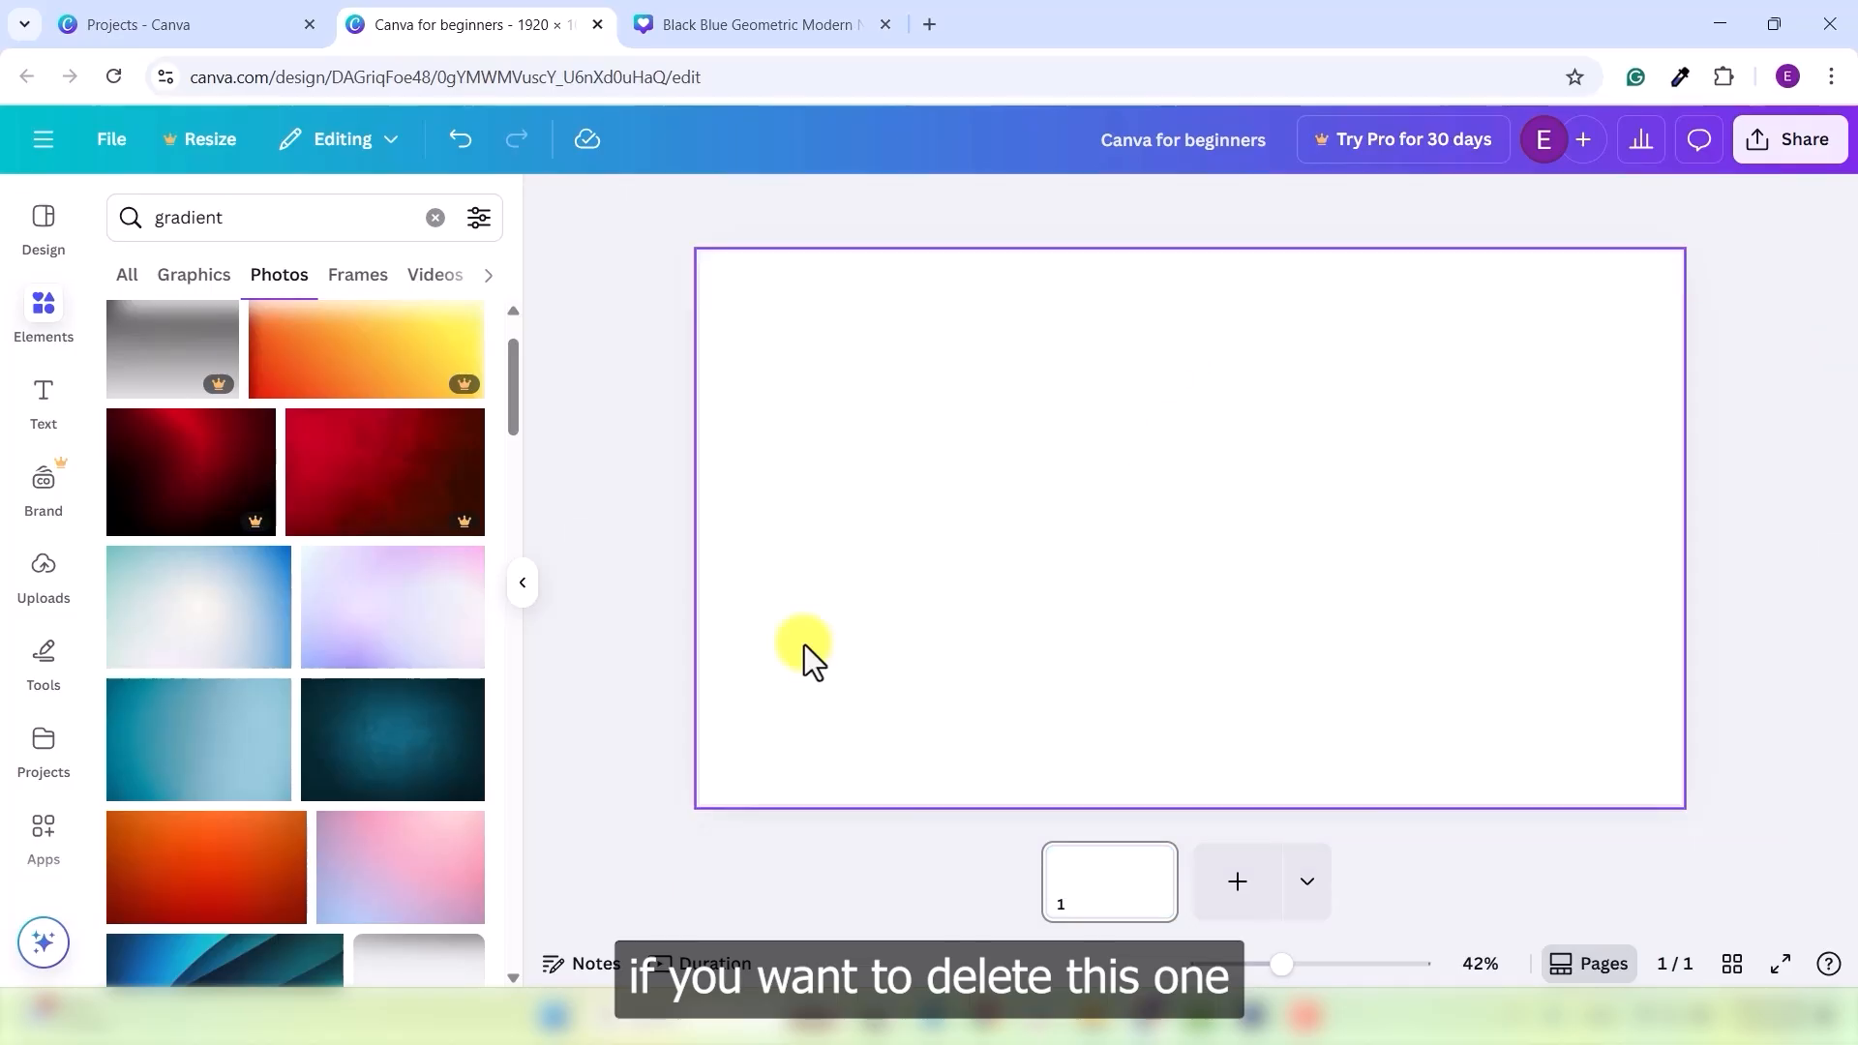
click(1113, 291)
click(1114, 207)
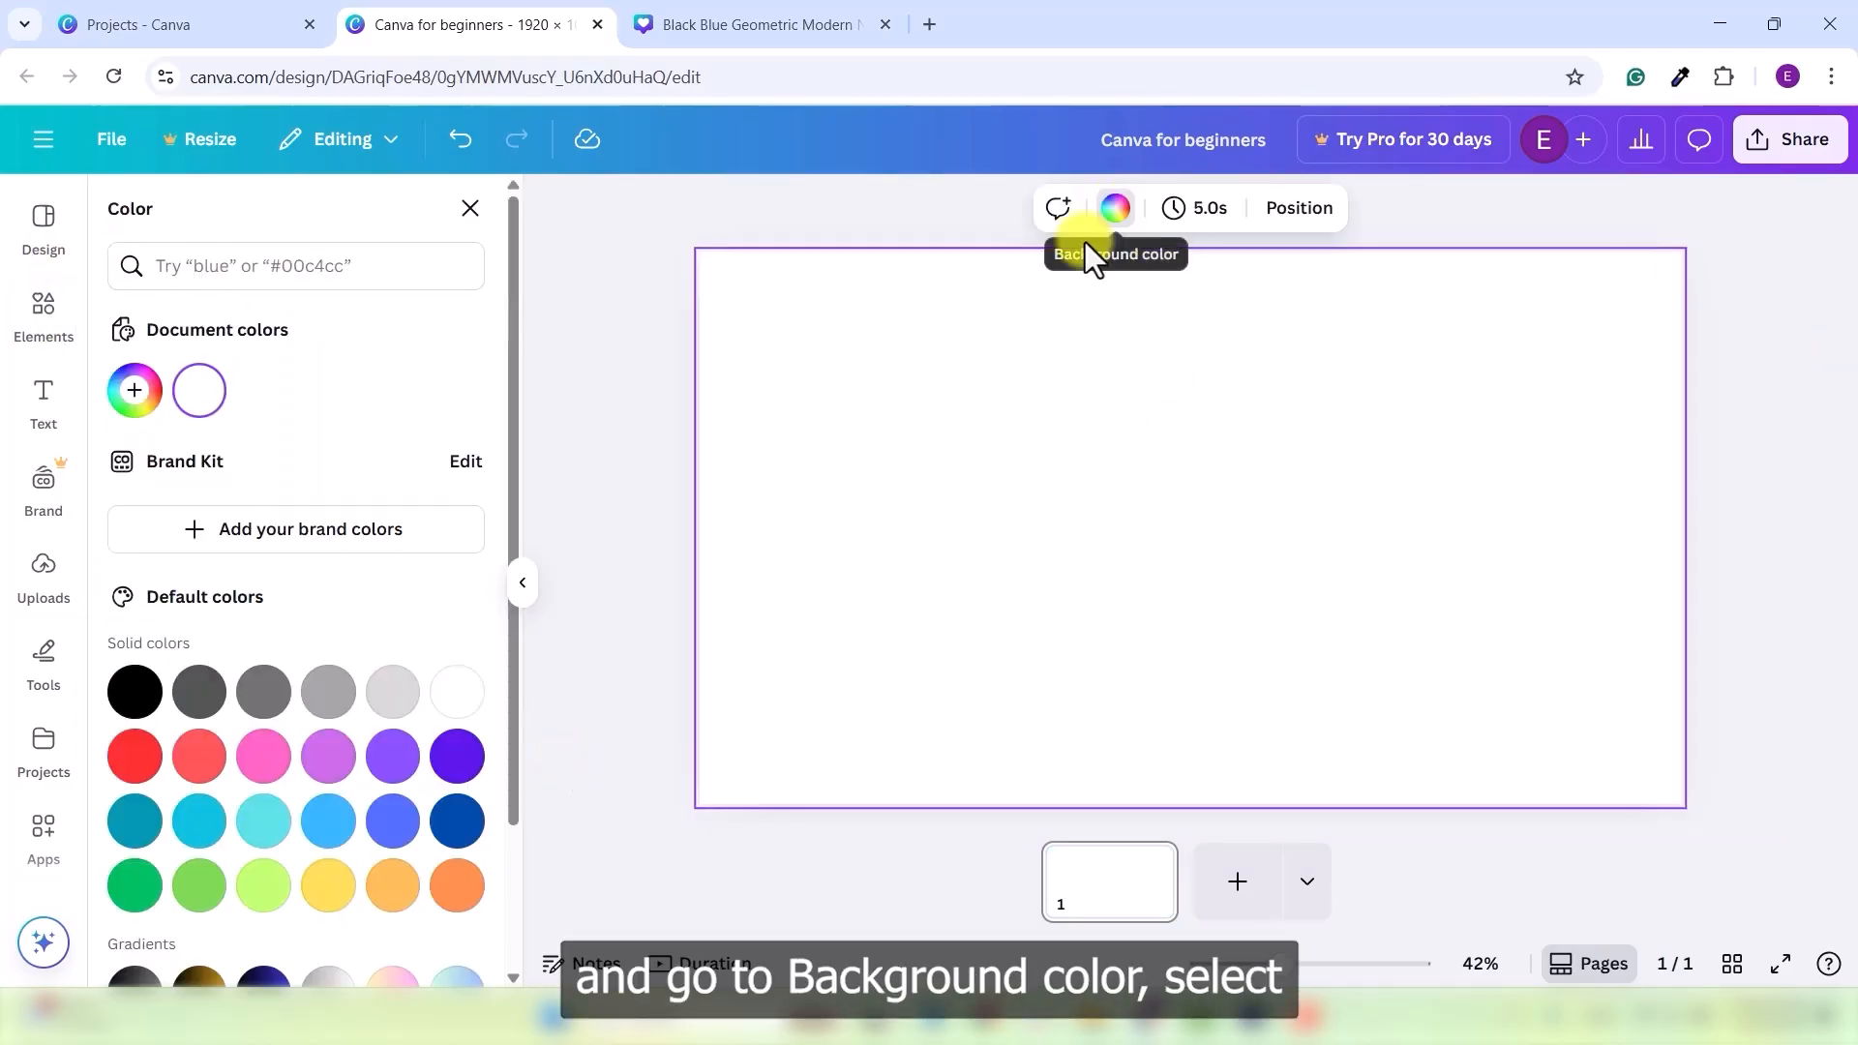
scroll(305, 883, down, 2)
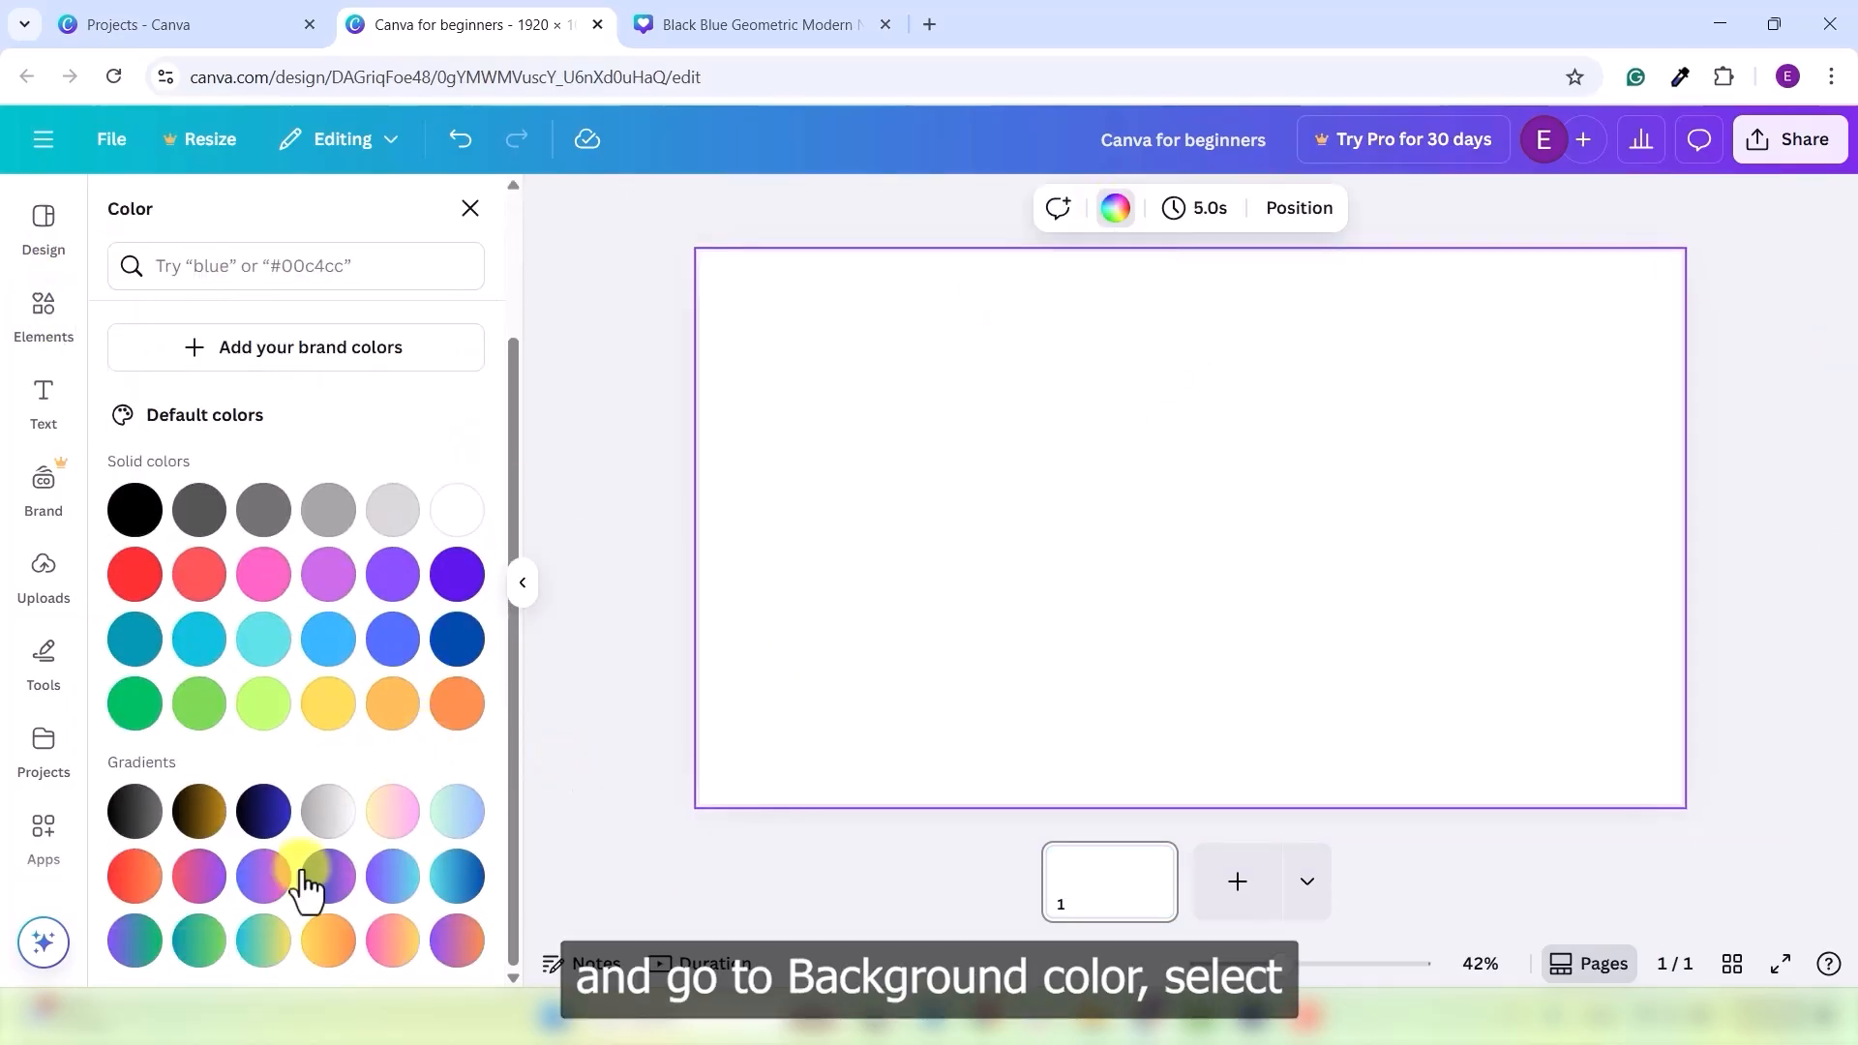
click(327, 939)
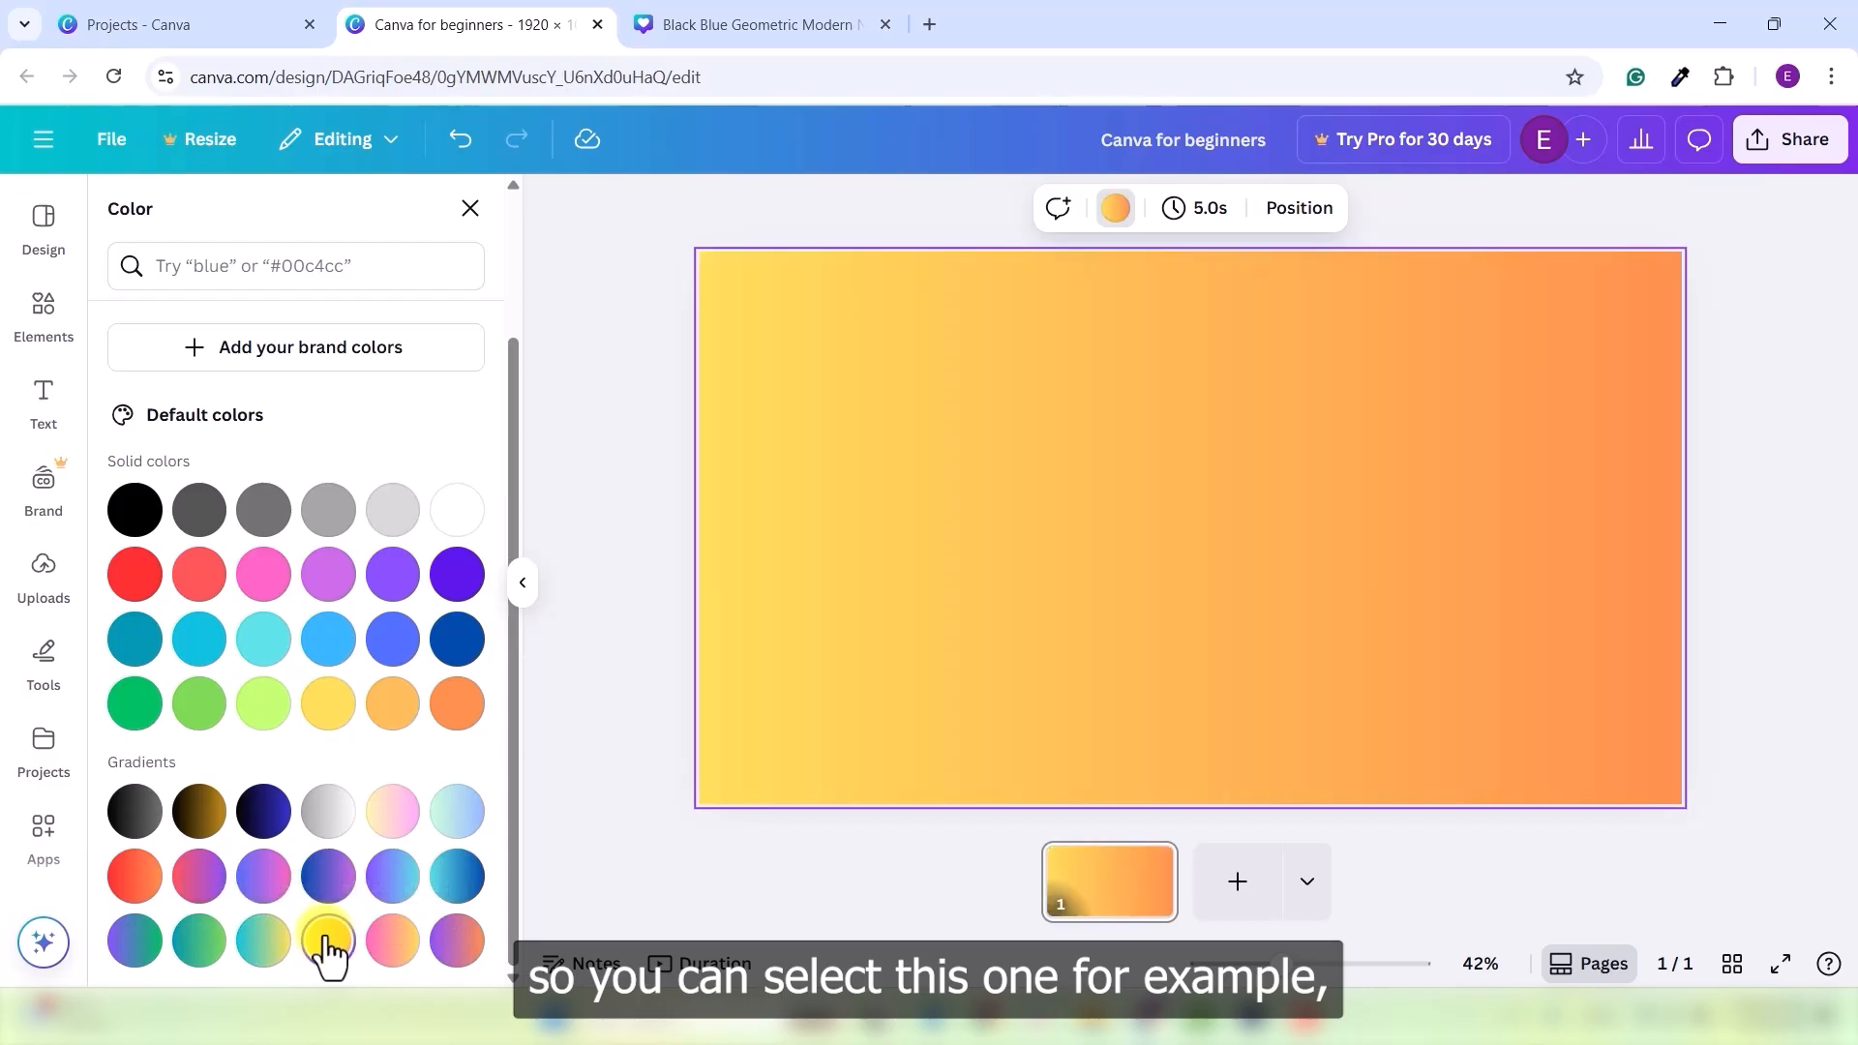
click(394, 822)
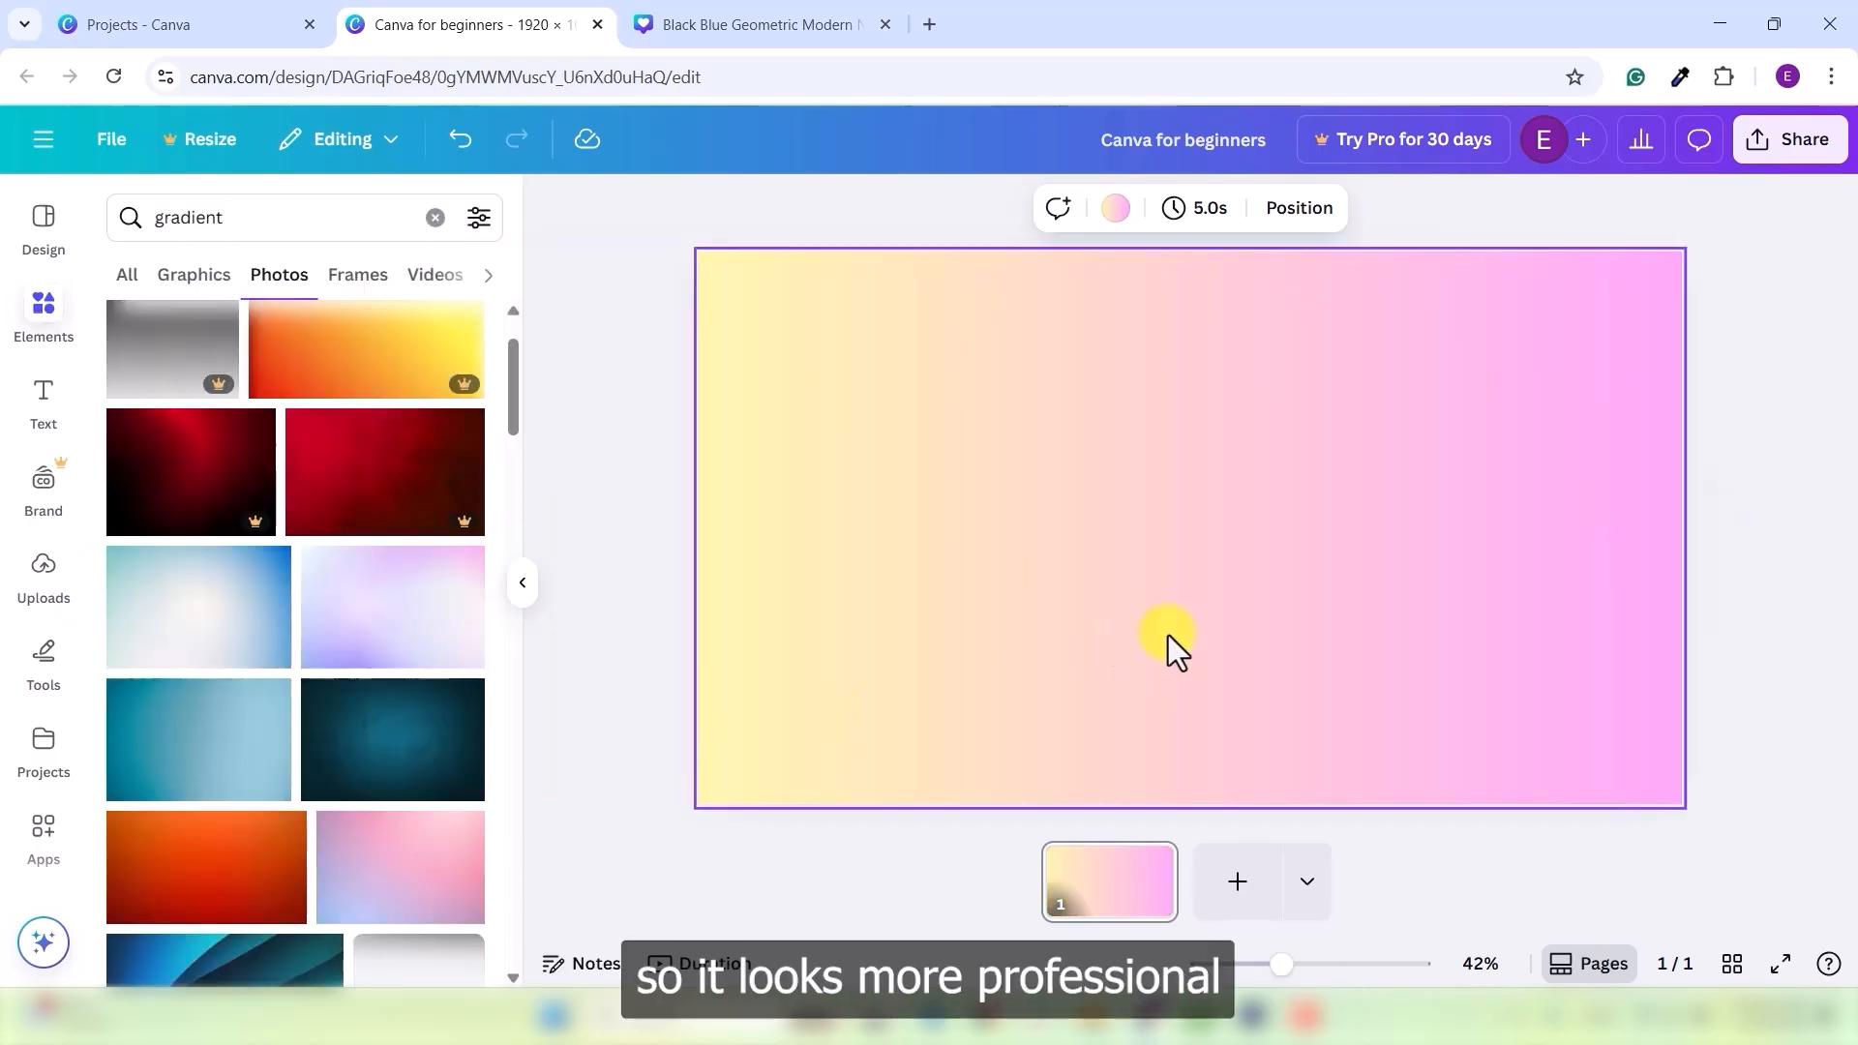
click(1783, 531)
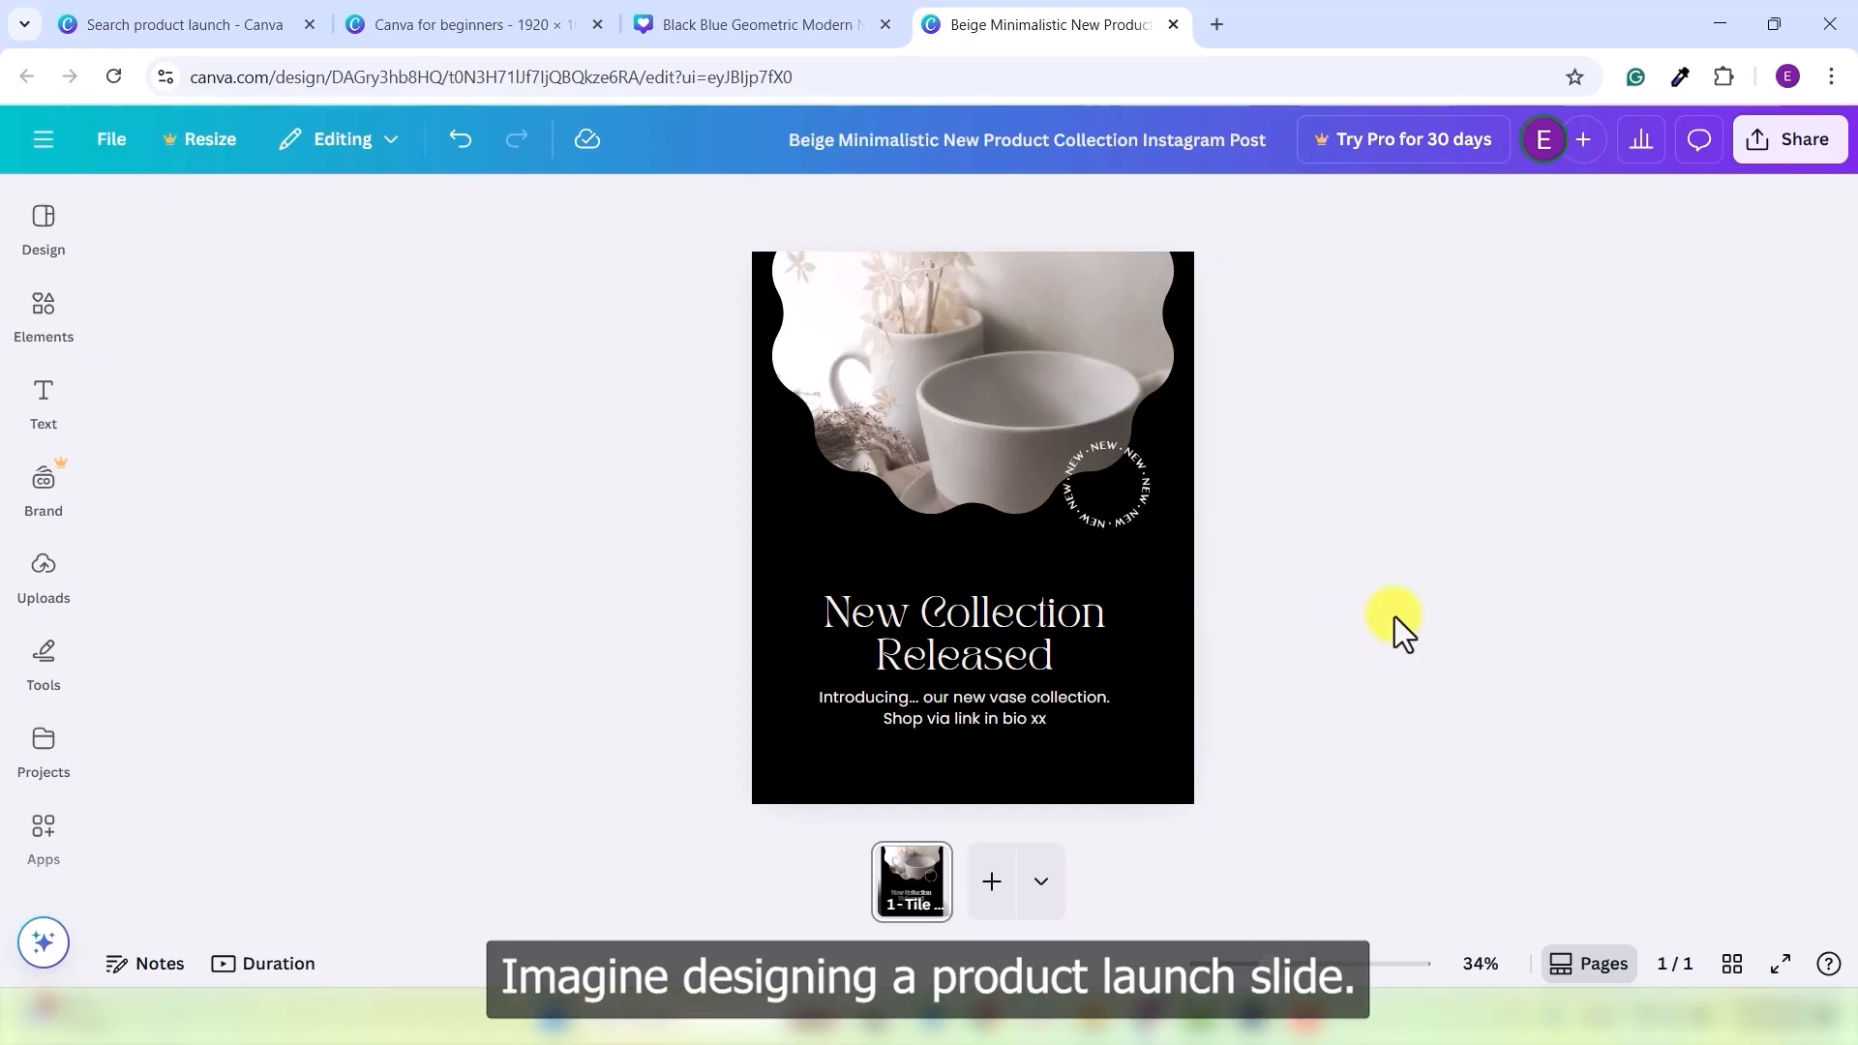
- Apply the purple-to-cyan linear gradient to the new collection post's page background
click(1167, 656)
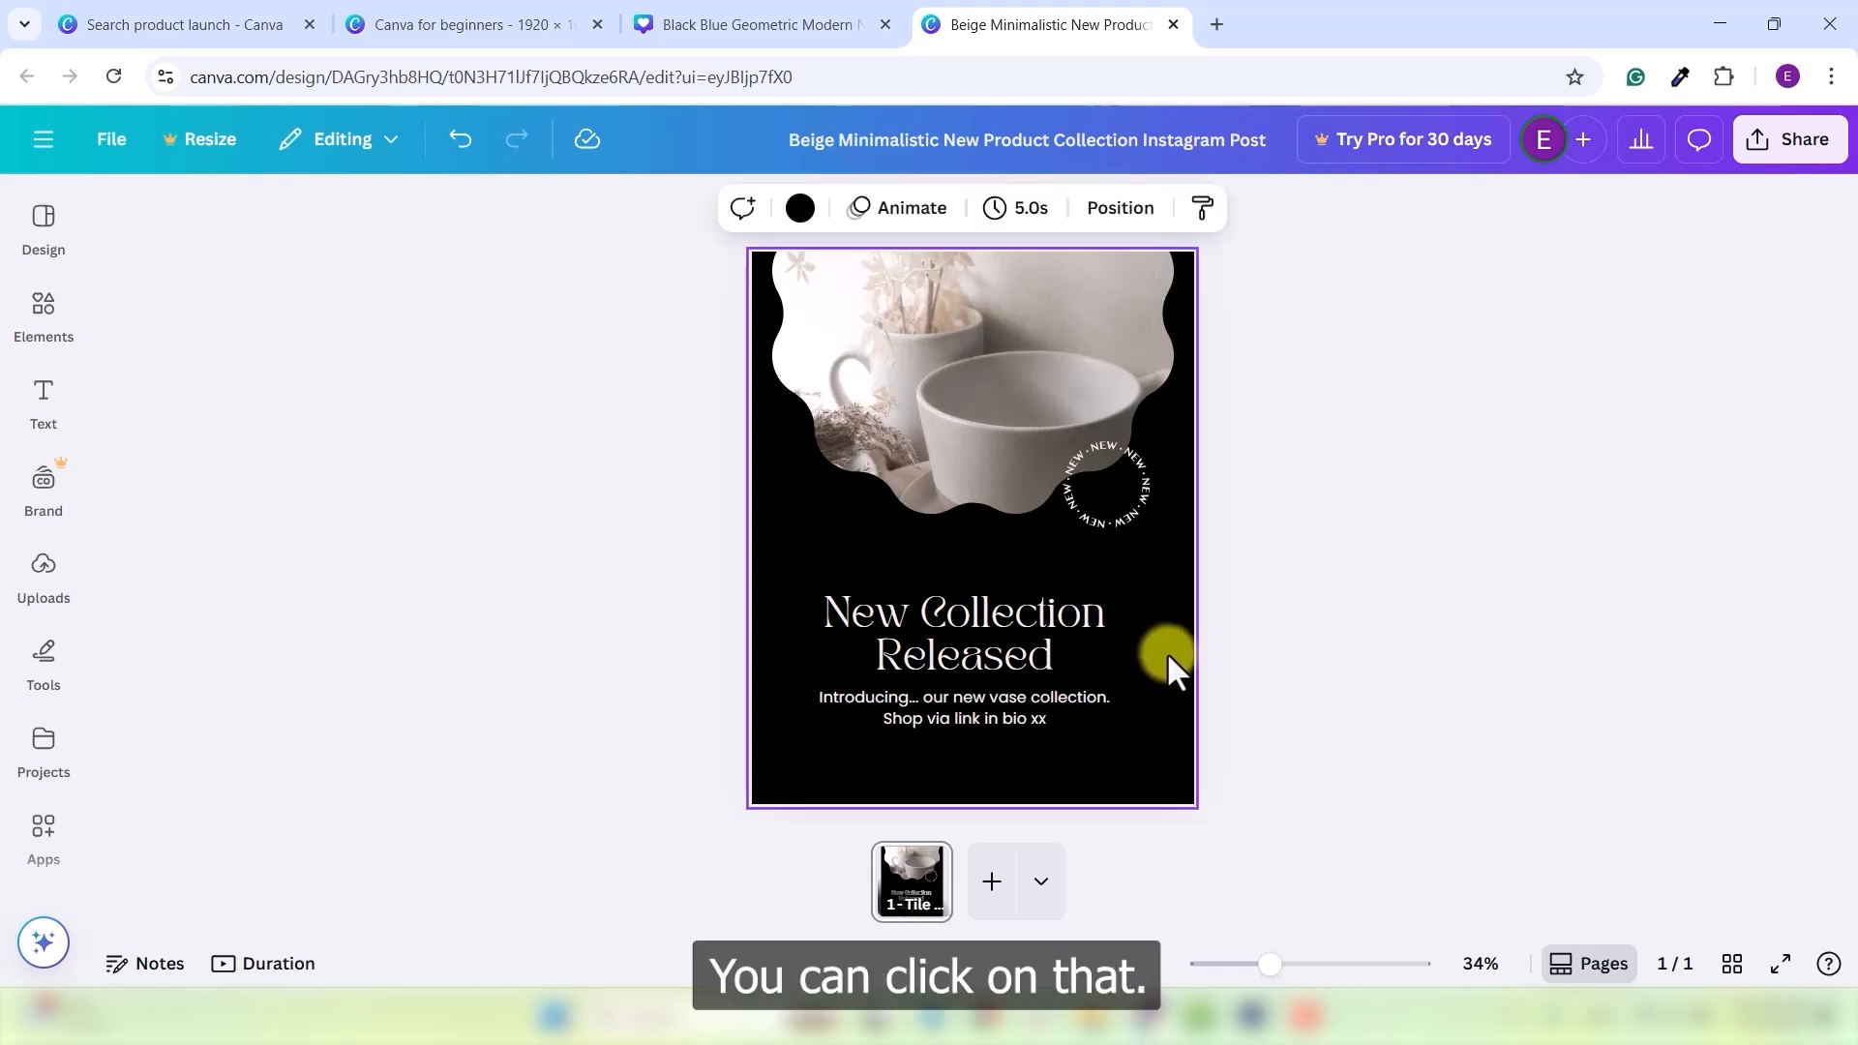
click(800, 208)
scroll(281, 619, down, 5)
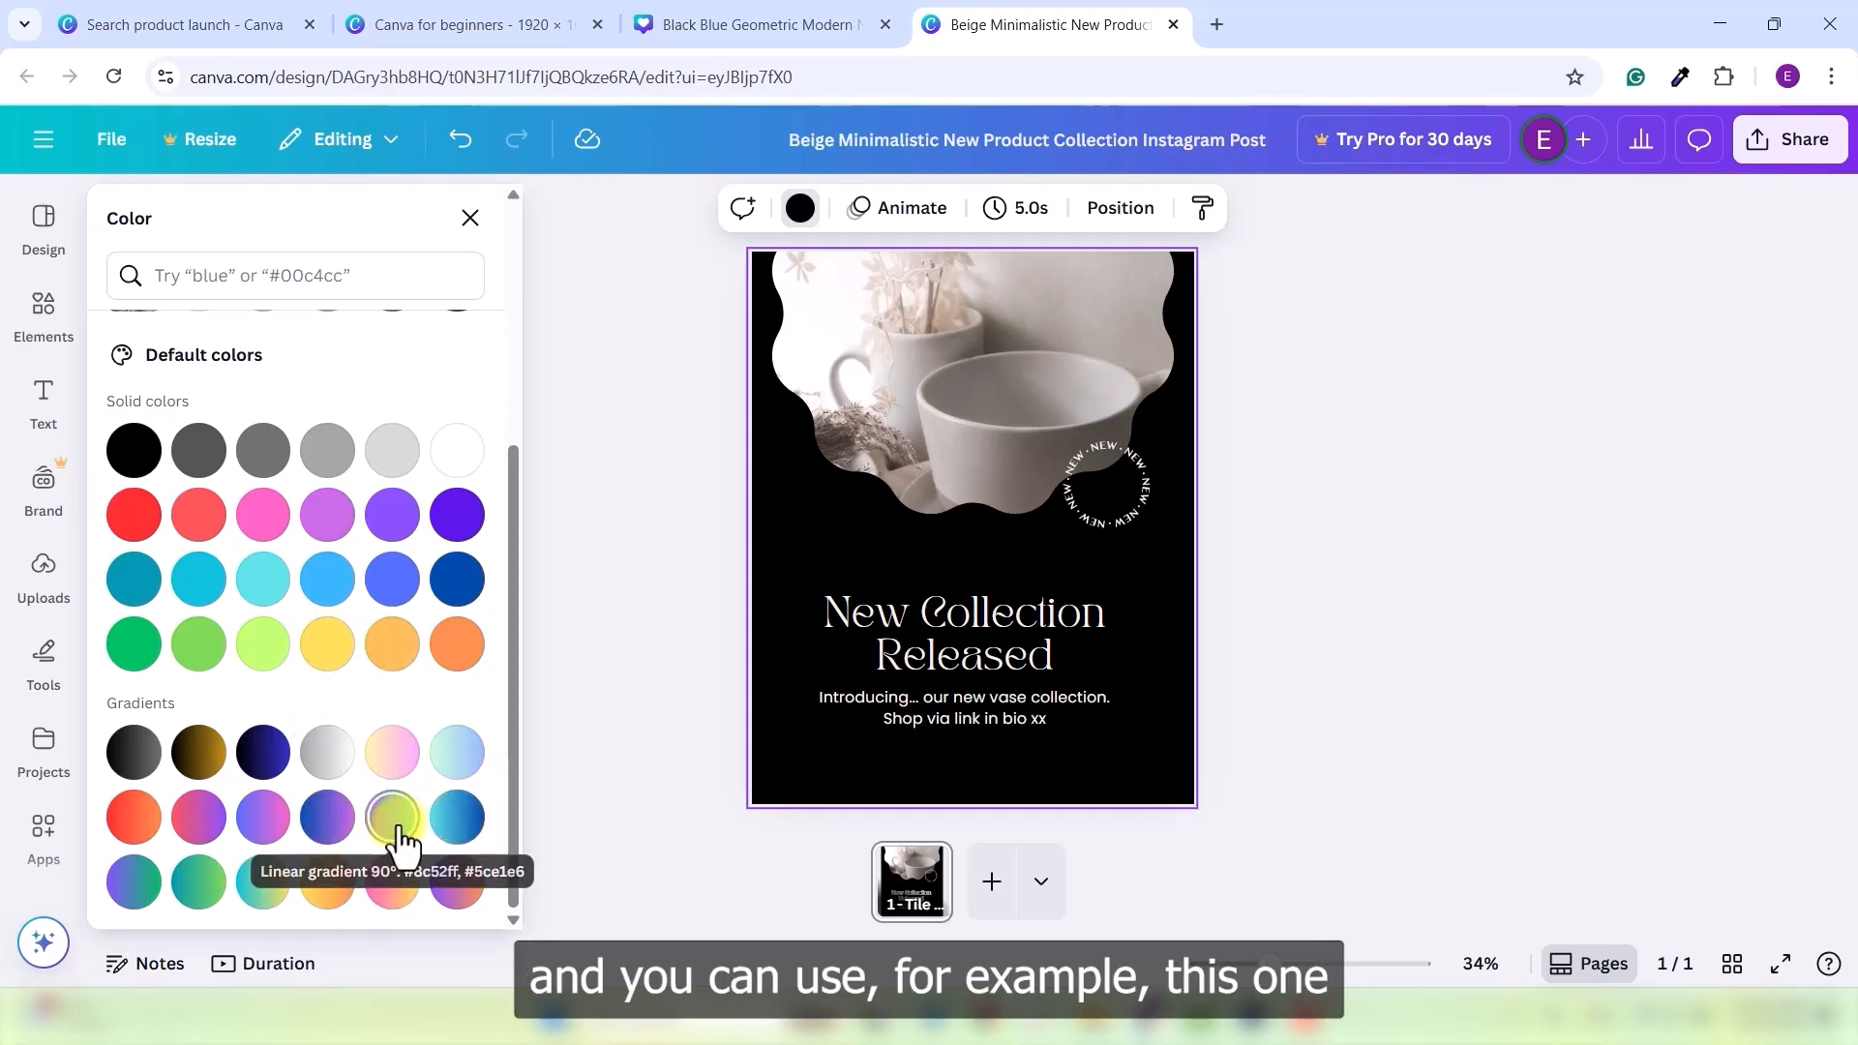
click(400, 840)
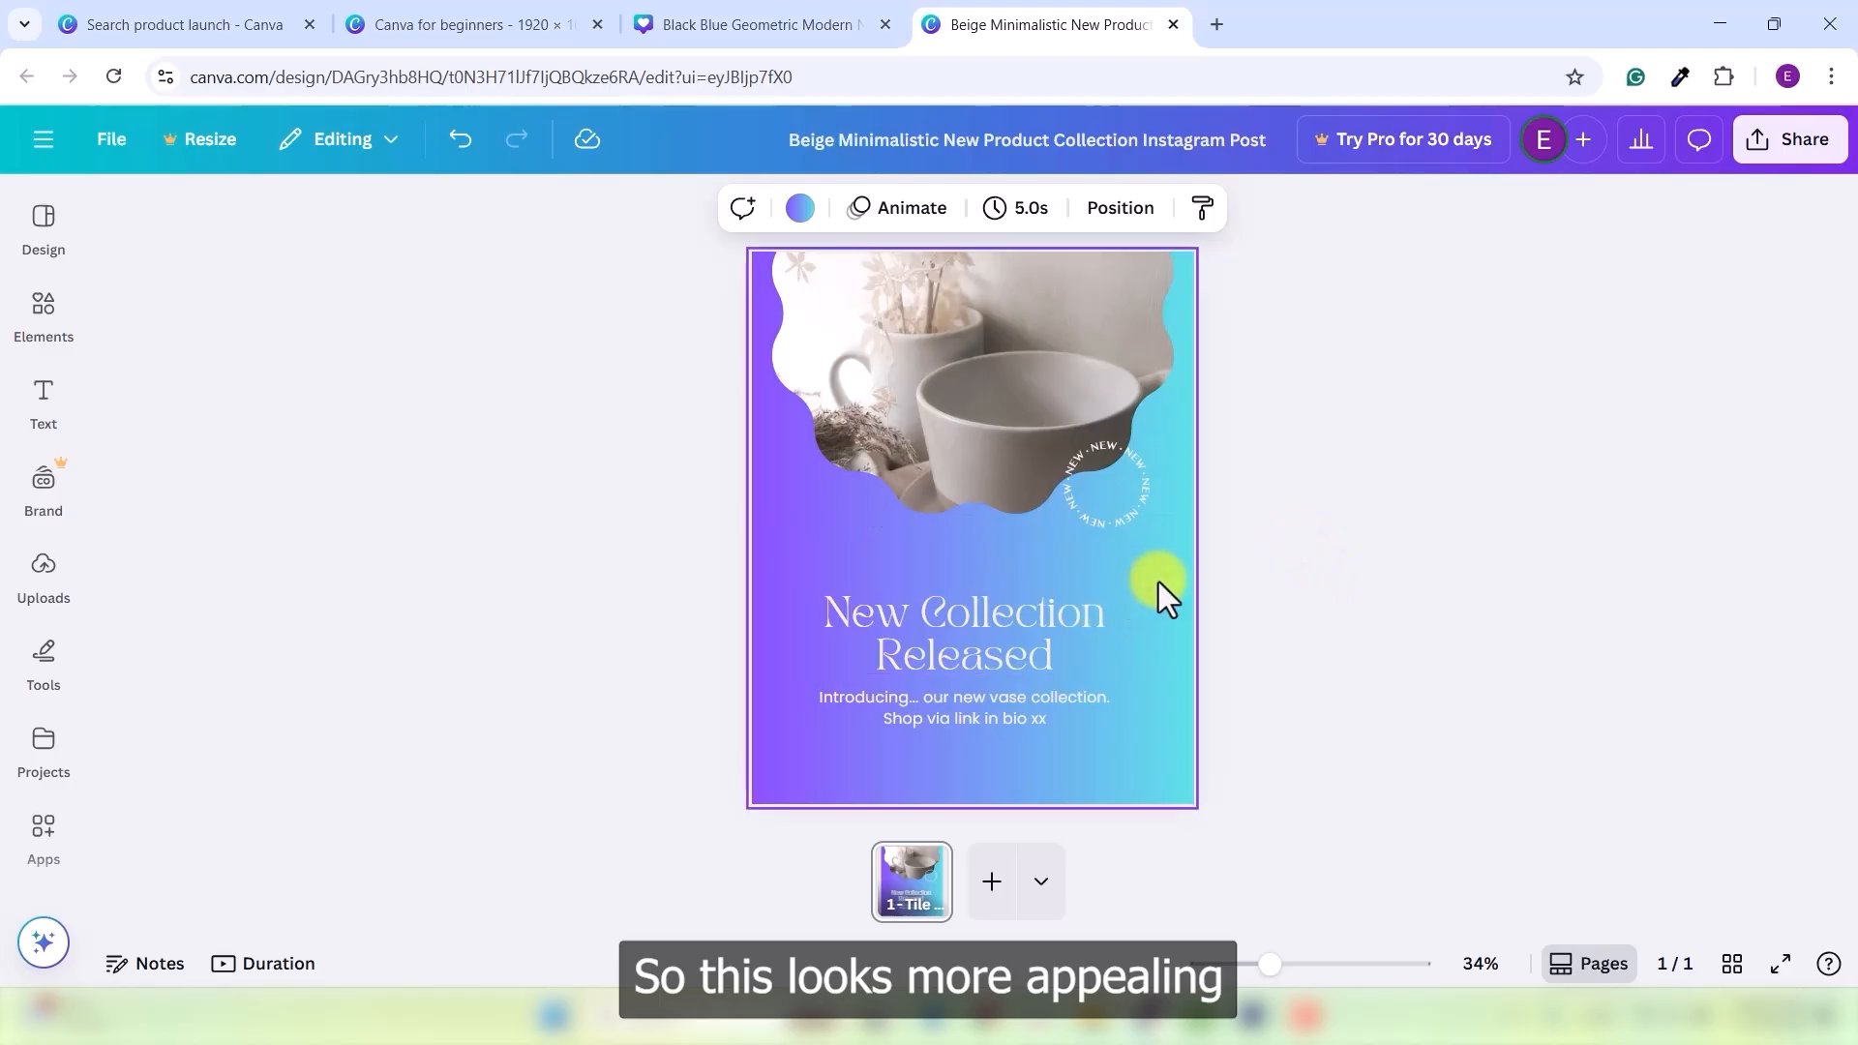
click(1287, 556)
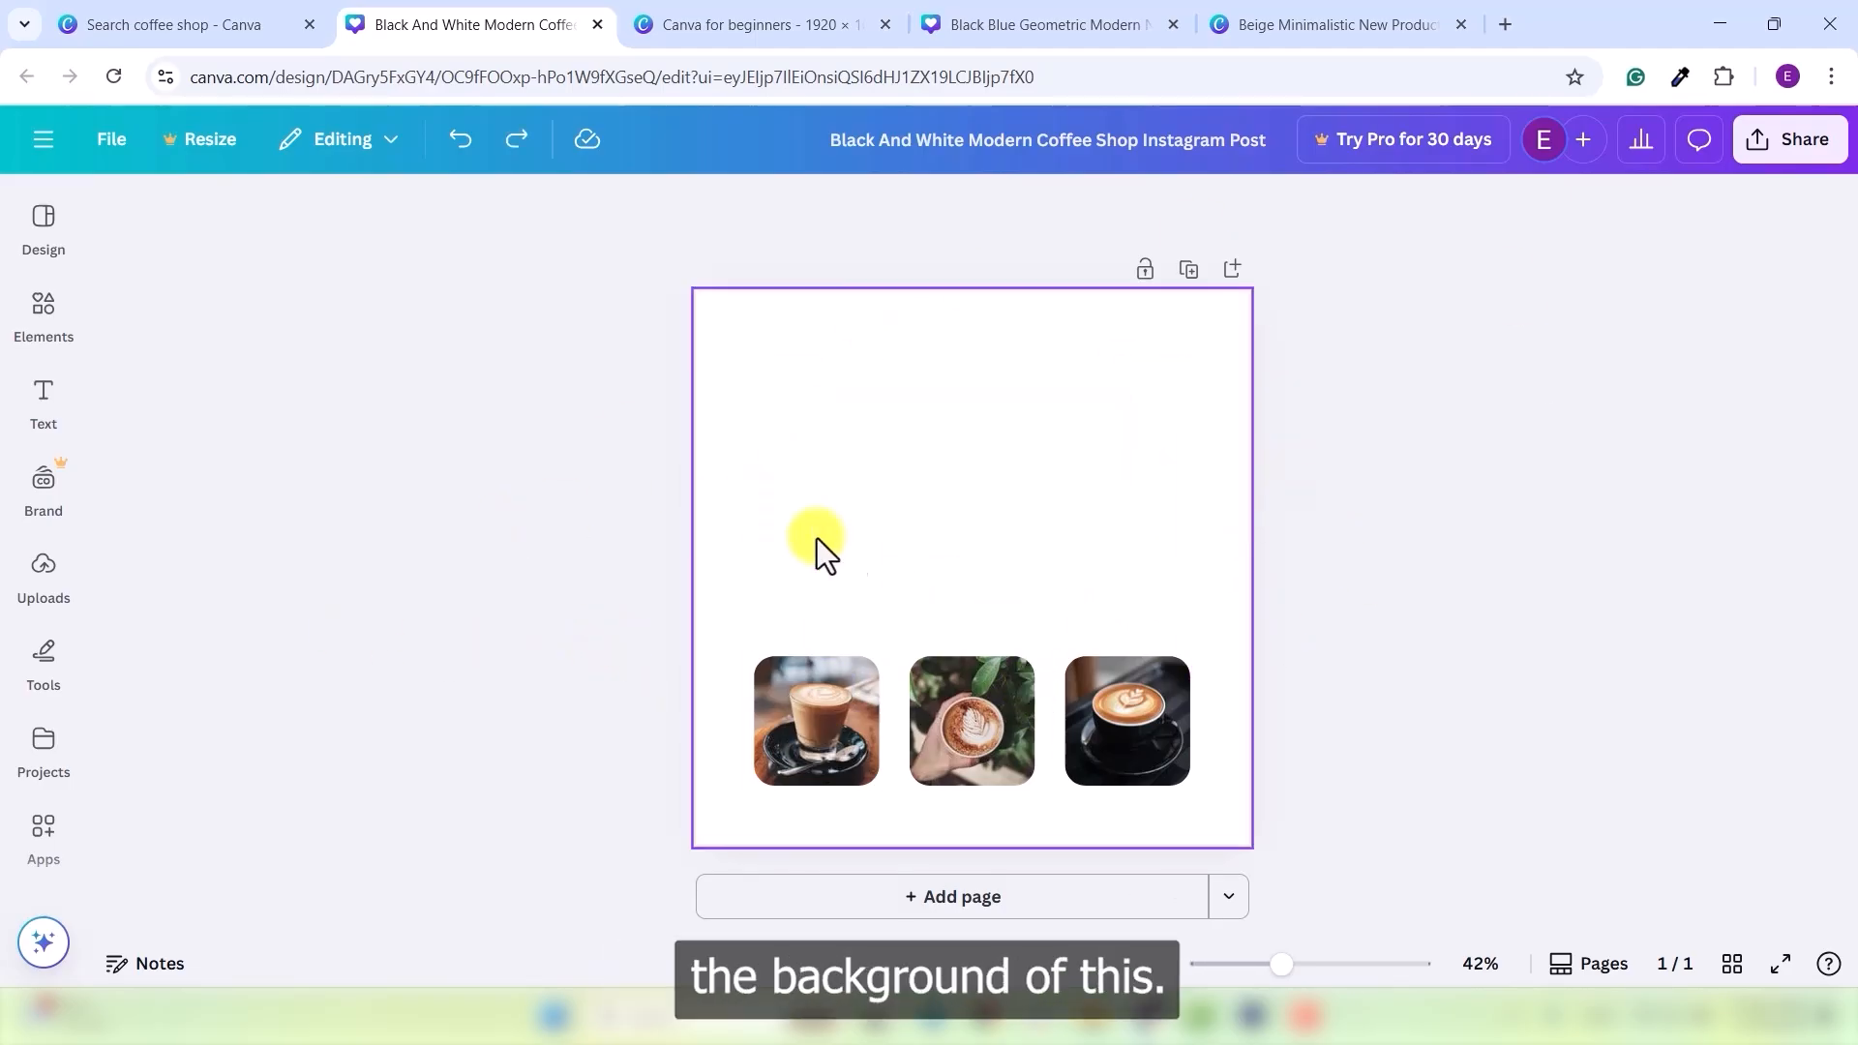
- Rerun the 'Restaurant background' photo search and set the blurred table photo as page background
click(47, 319)
click(291, 211)
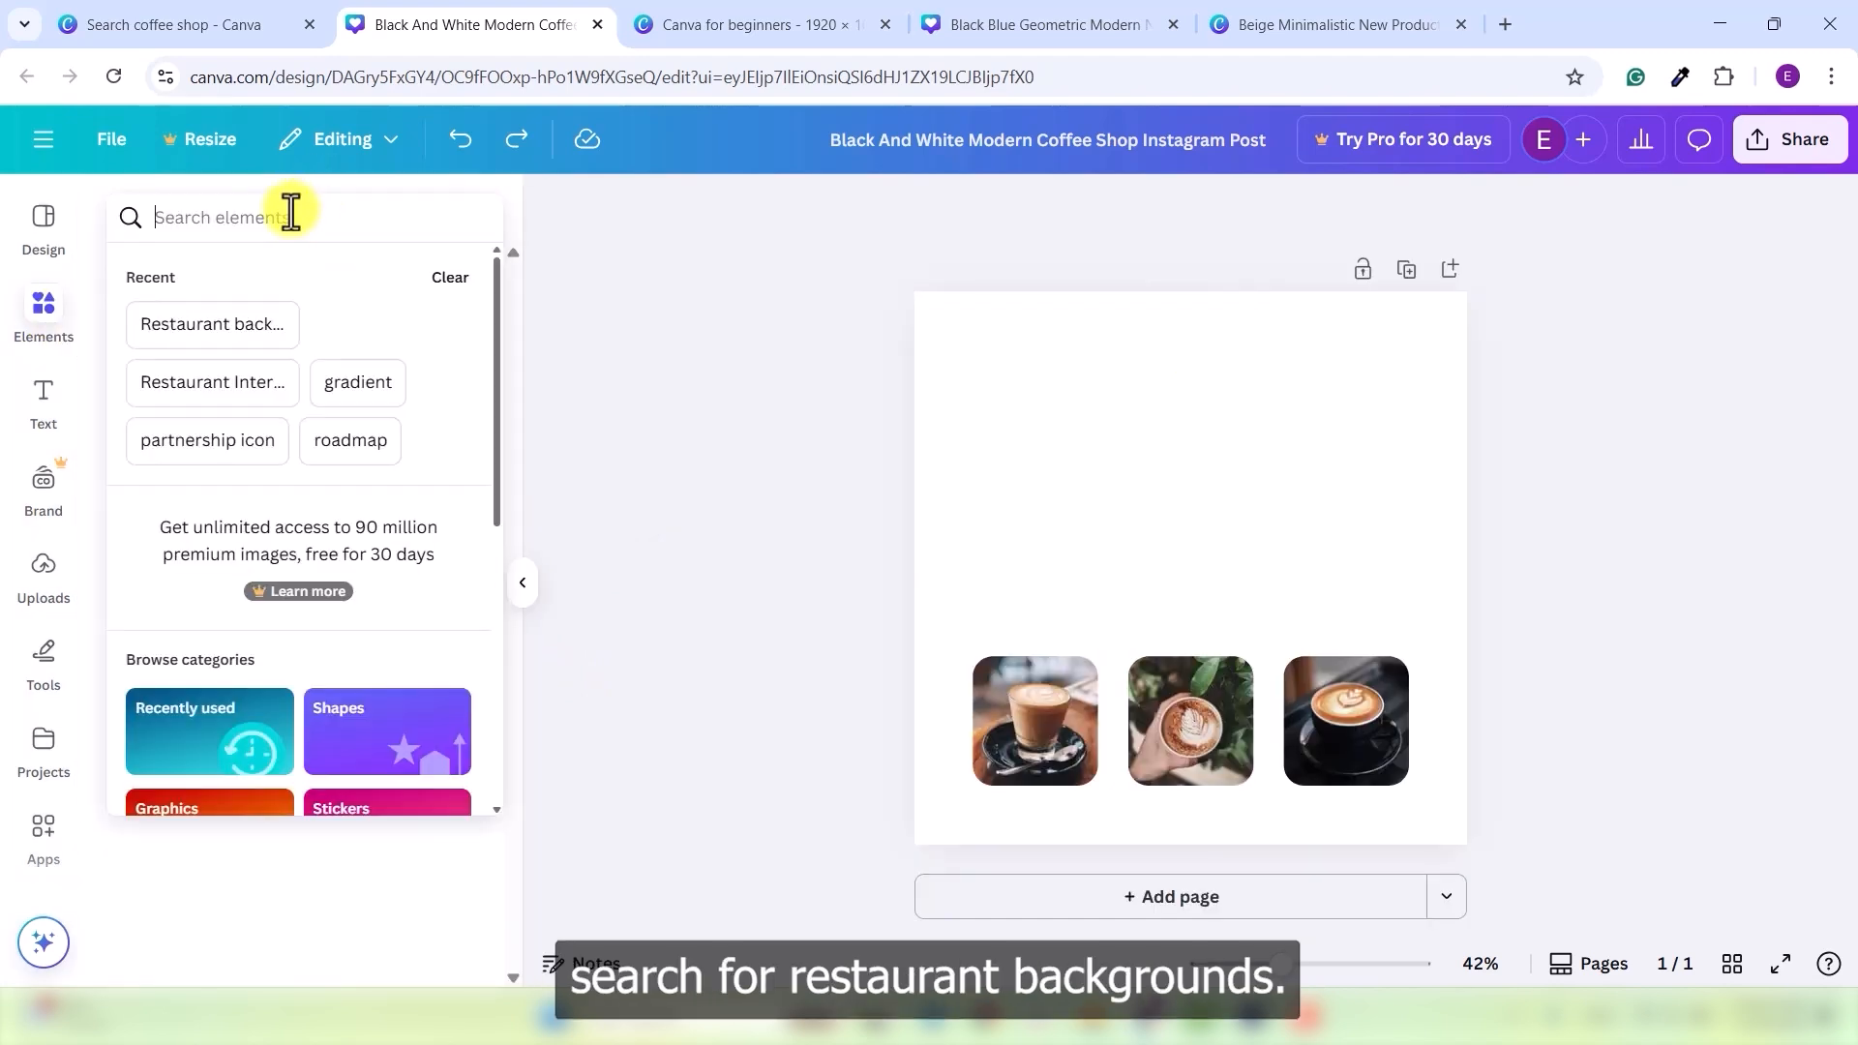
click(278, 332)
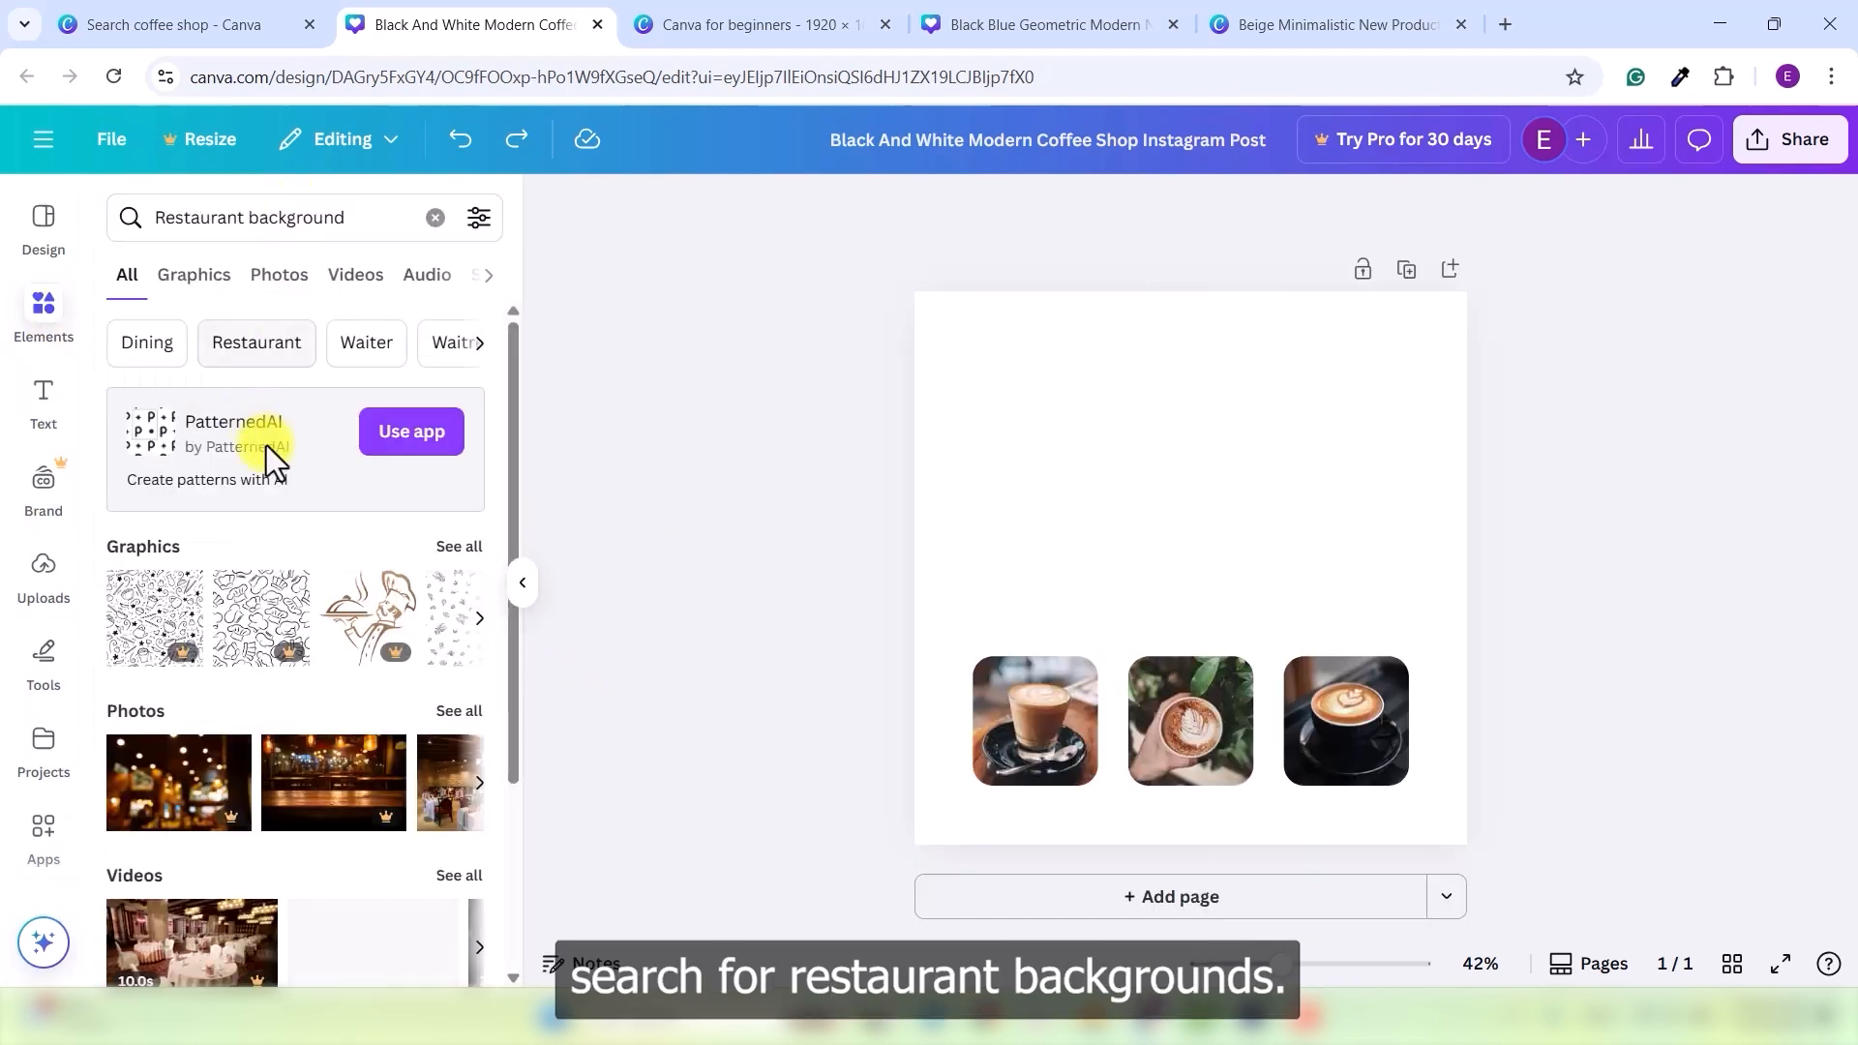
click(280, 280)
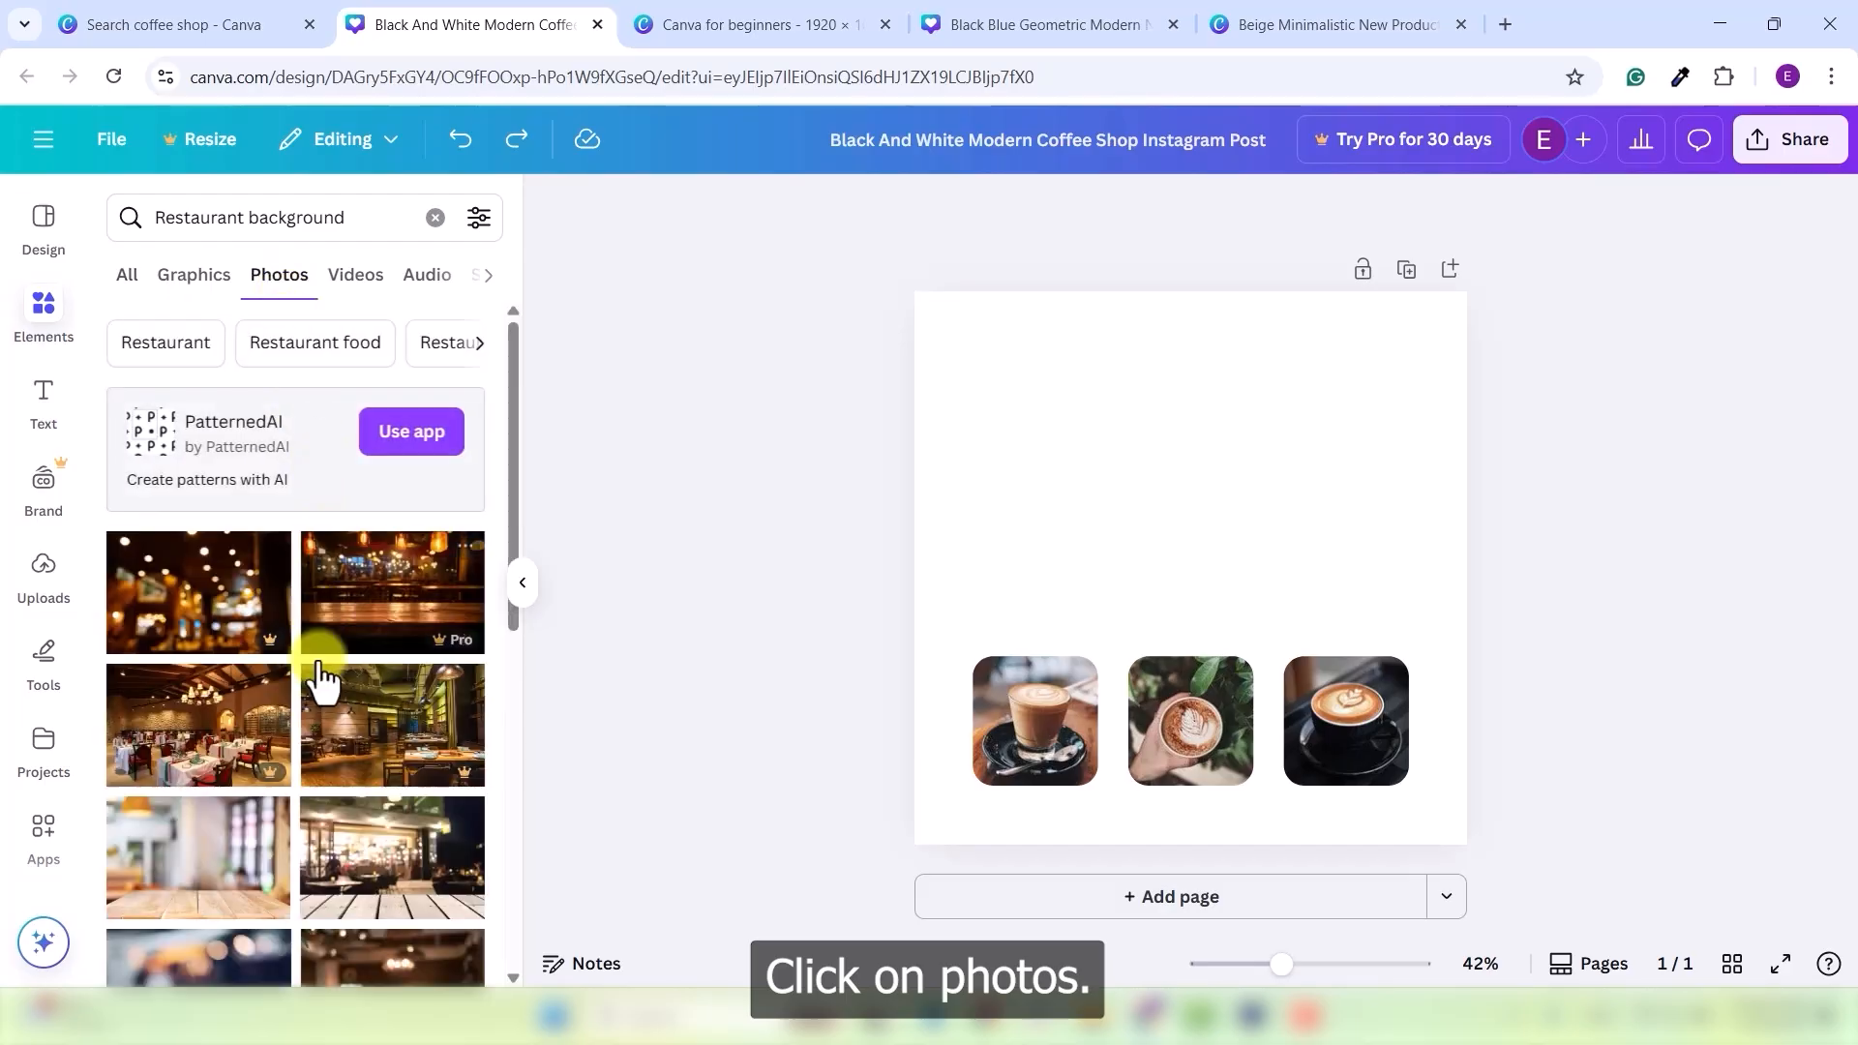
scroll(346, 658, down, 4)
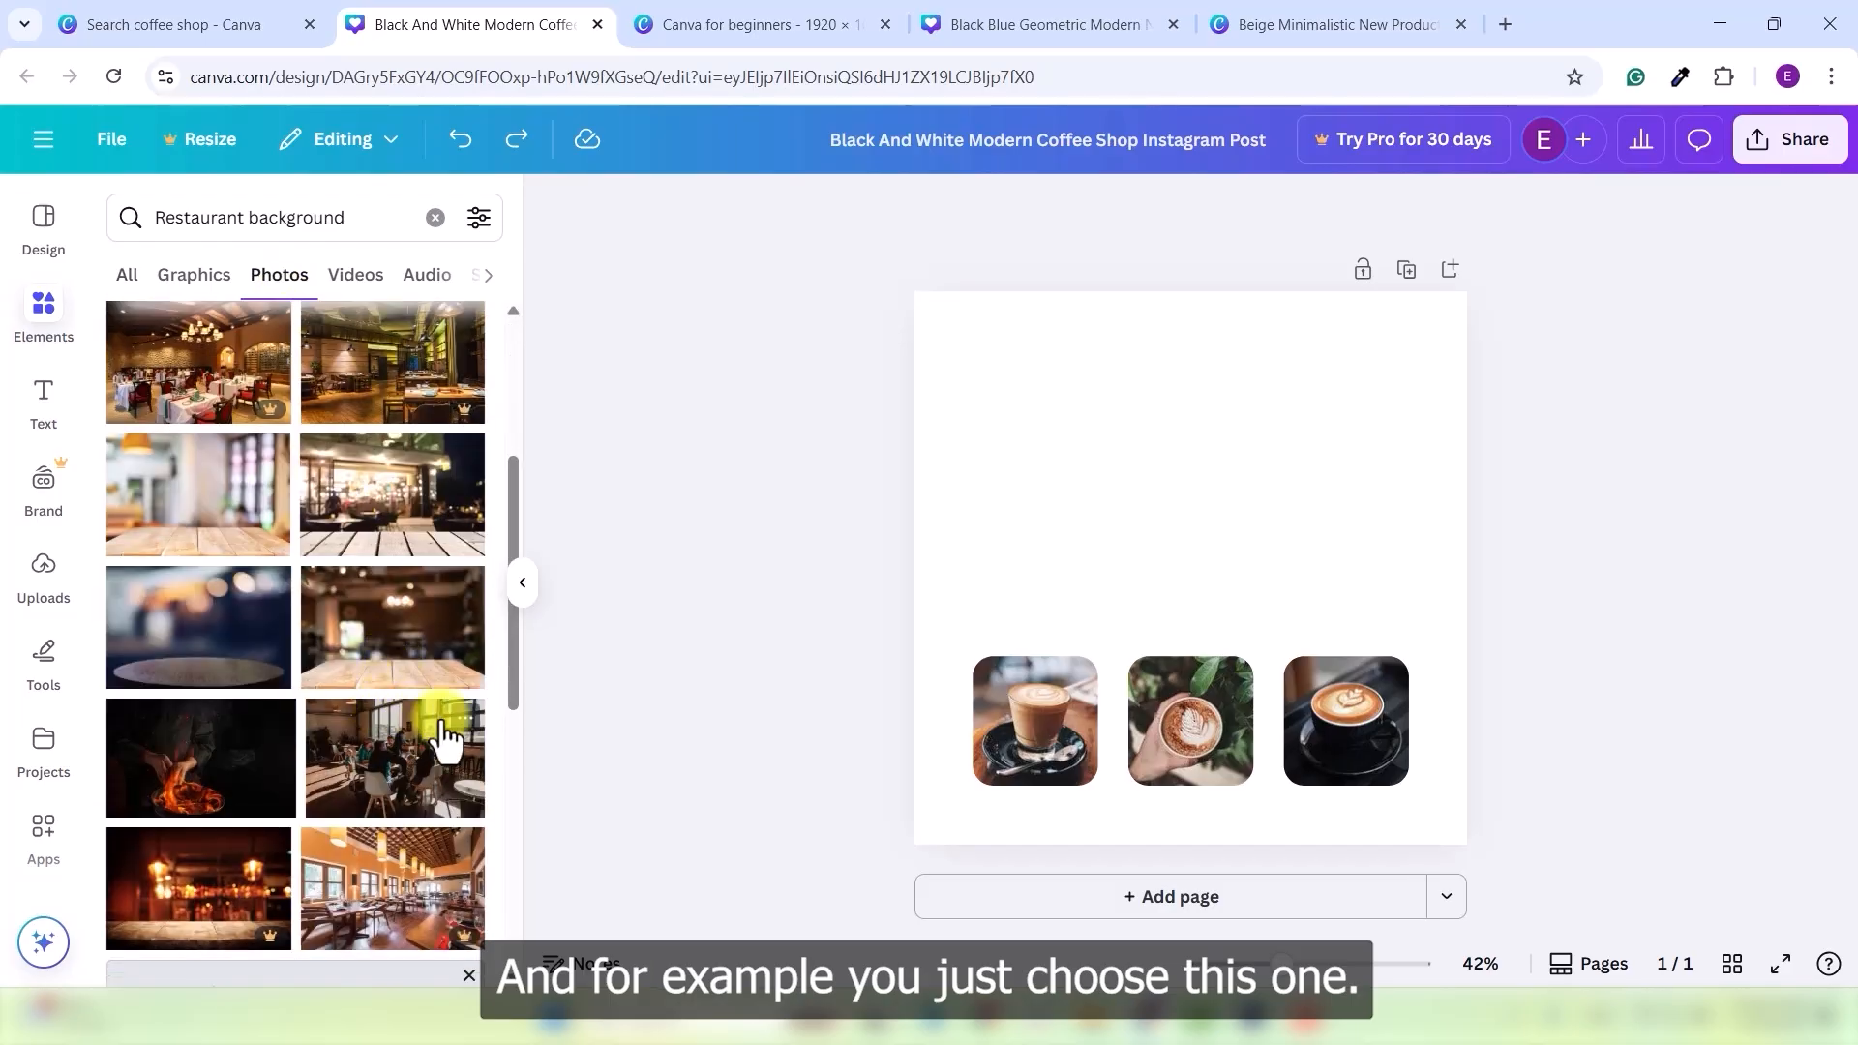
click(235, 644)
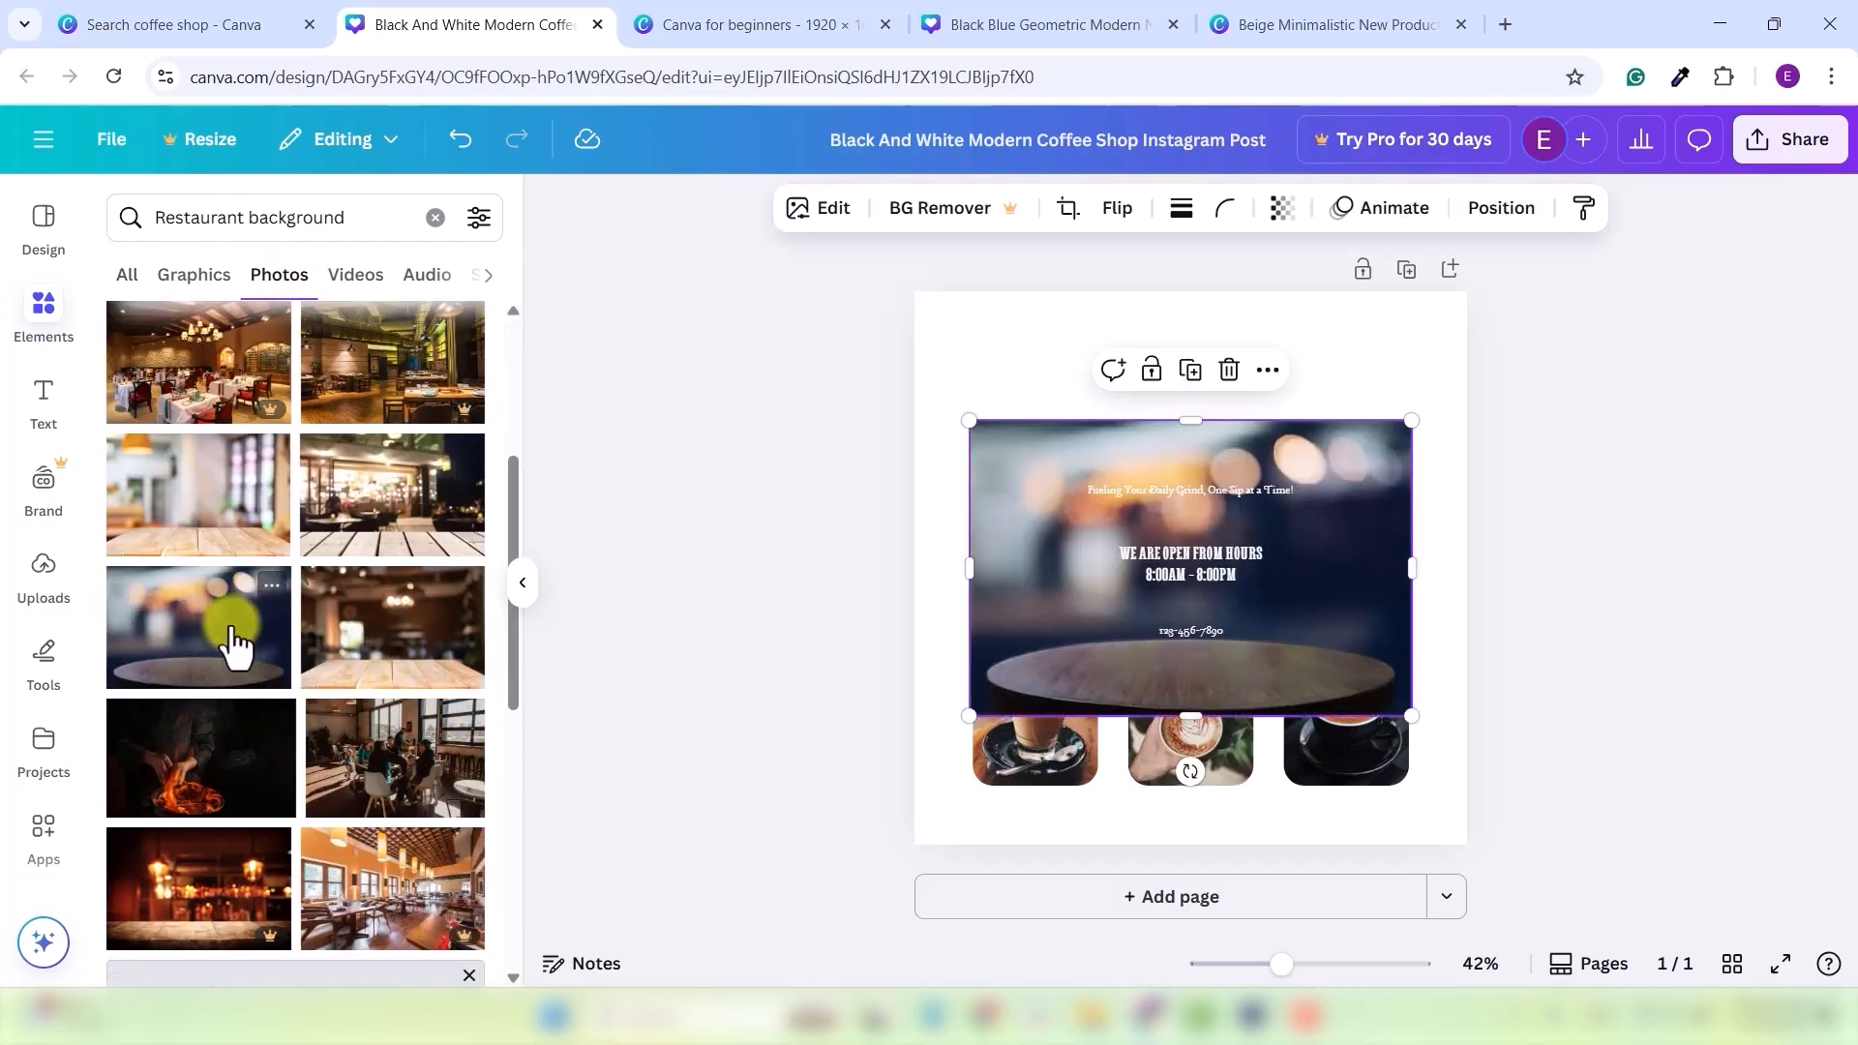
right_click(1068, 584)
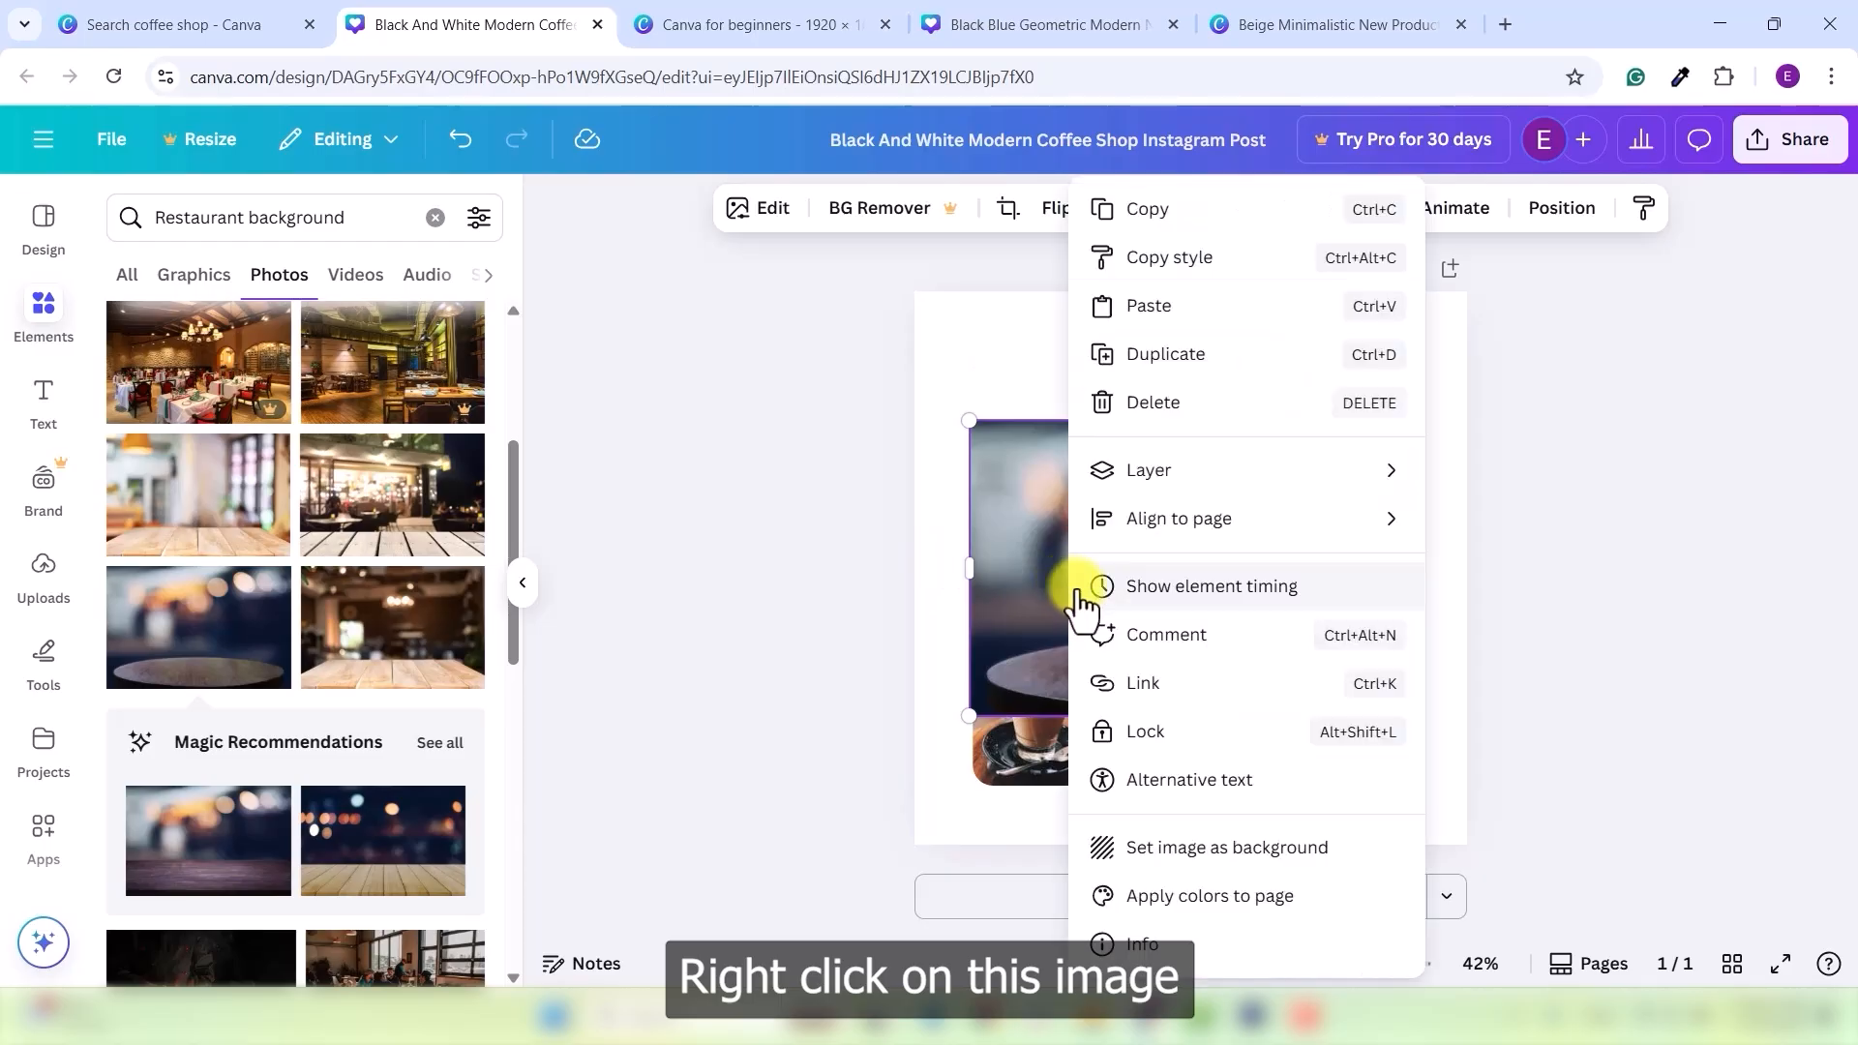
click(1276, 850)
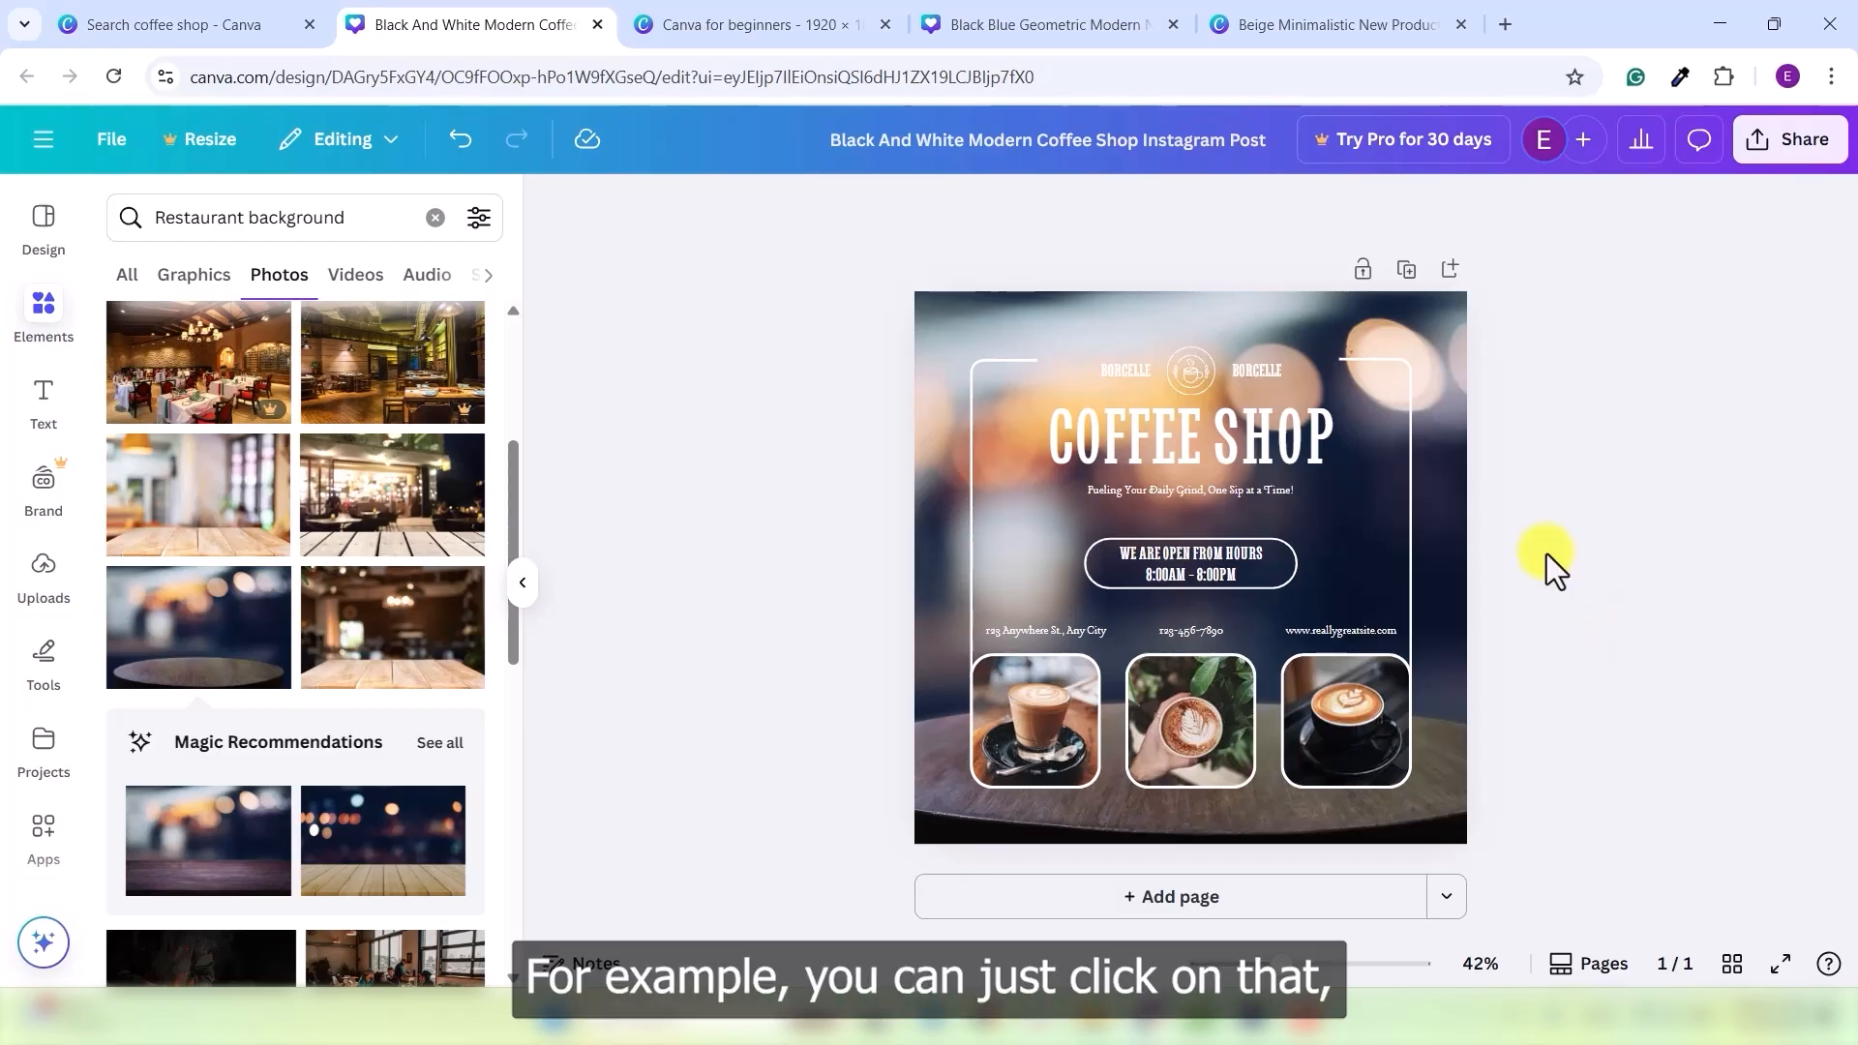
- Make the café background photo slightly transparent
click(1233, 312)
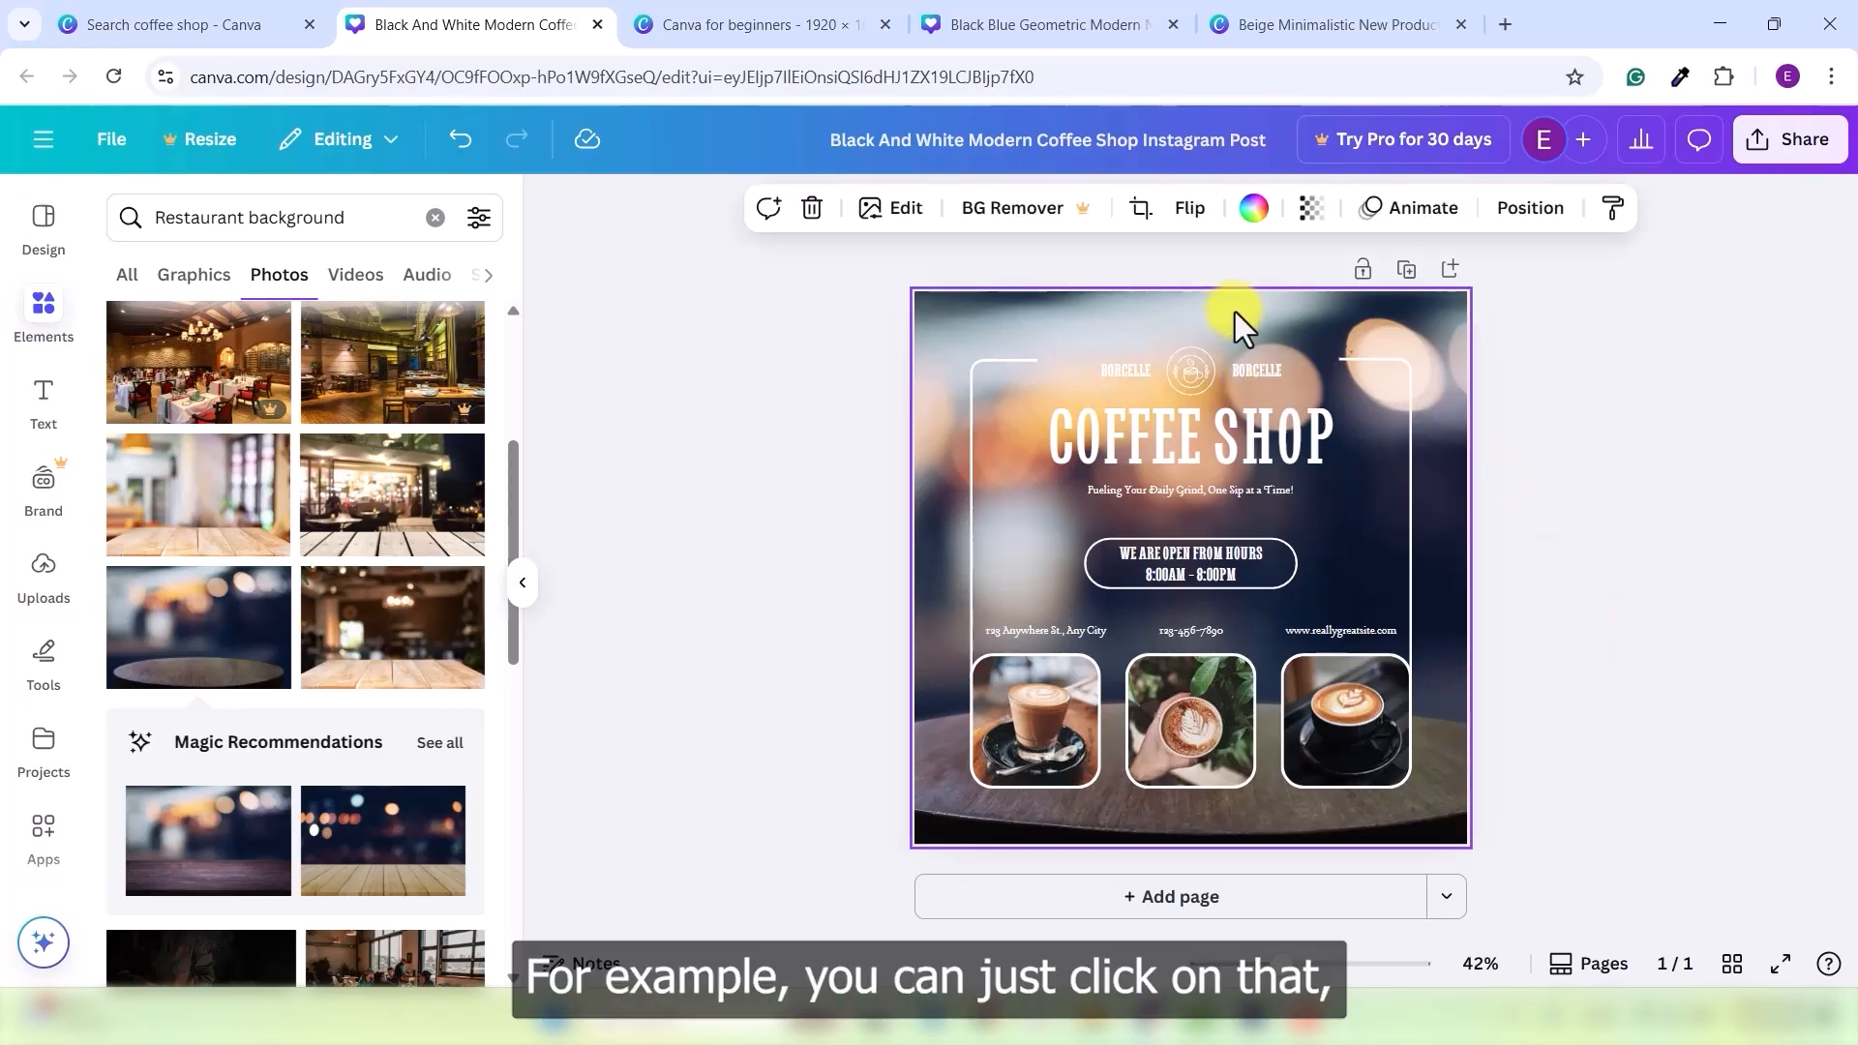
click(1320, 213)
drag(1370, 311, 1402, 340)
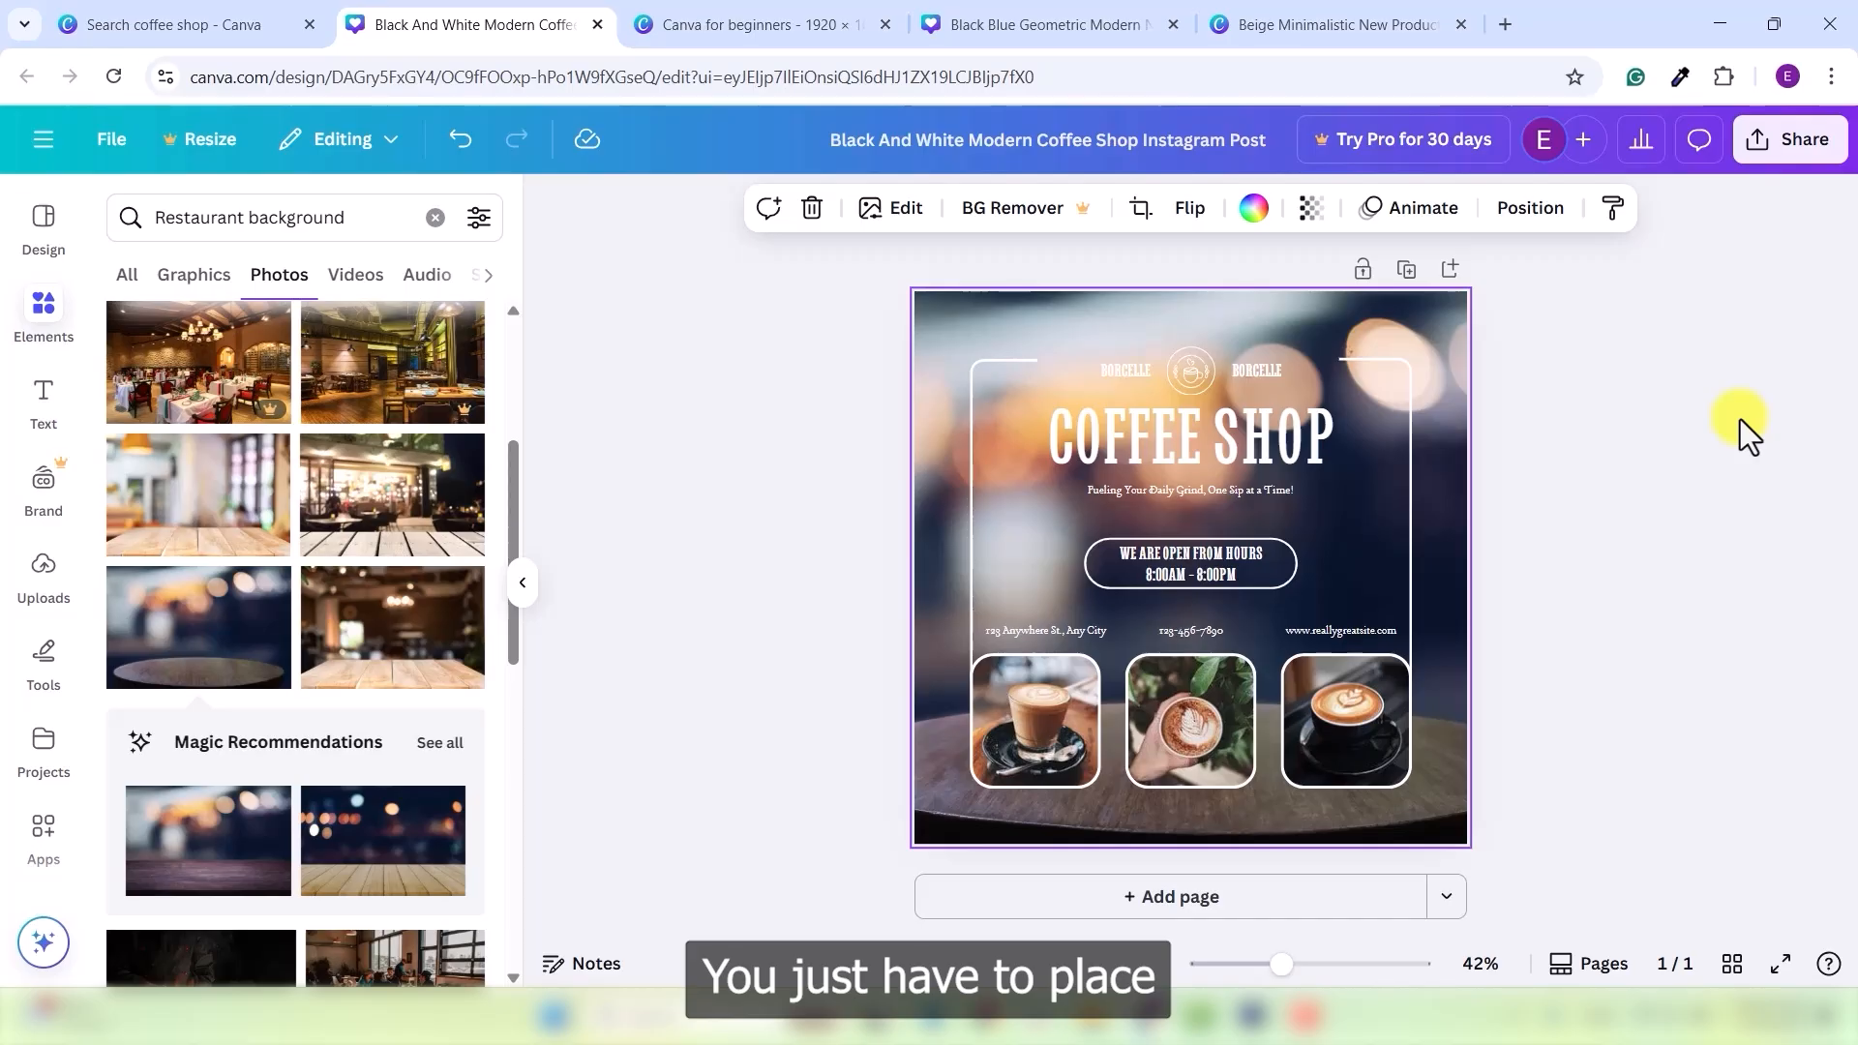
- Search Photos for a black background and add a dark black photo to the design
click(429, 222)
text(balck)
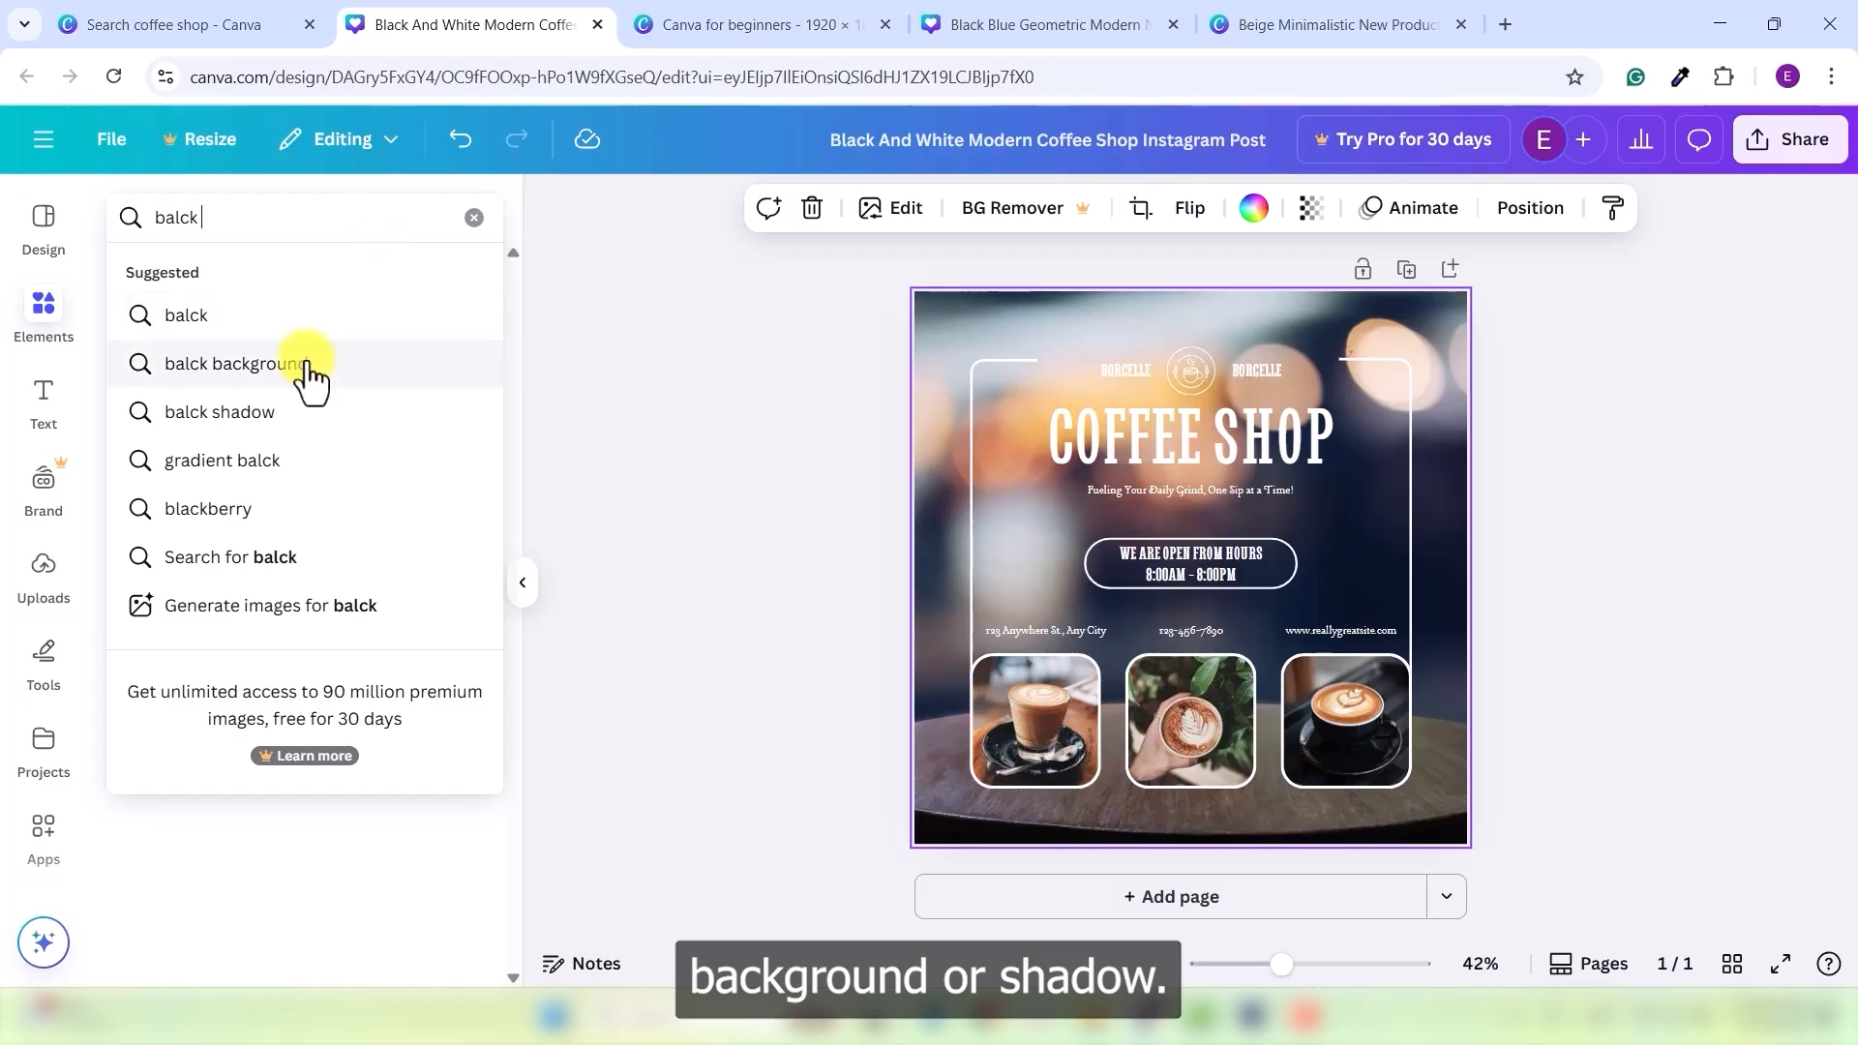
click(298, 382)
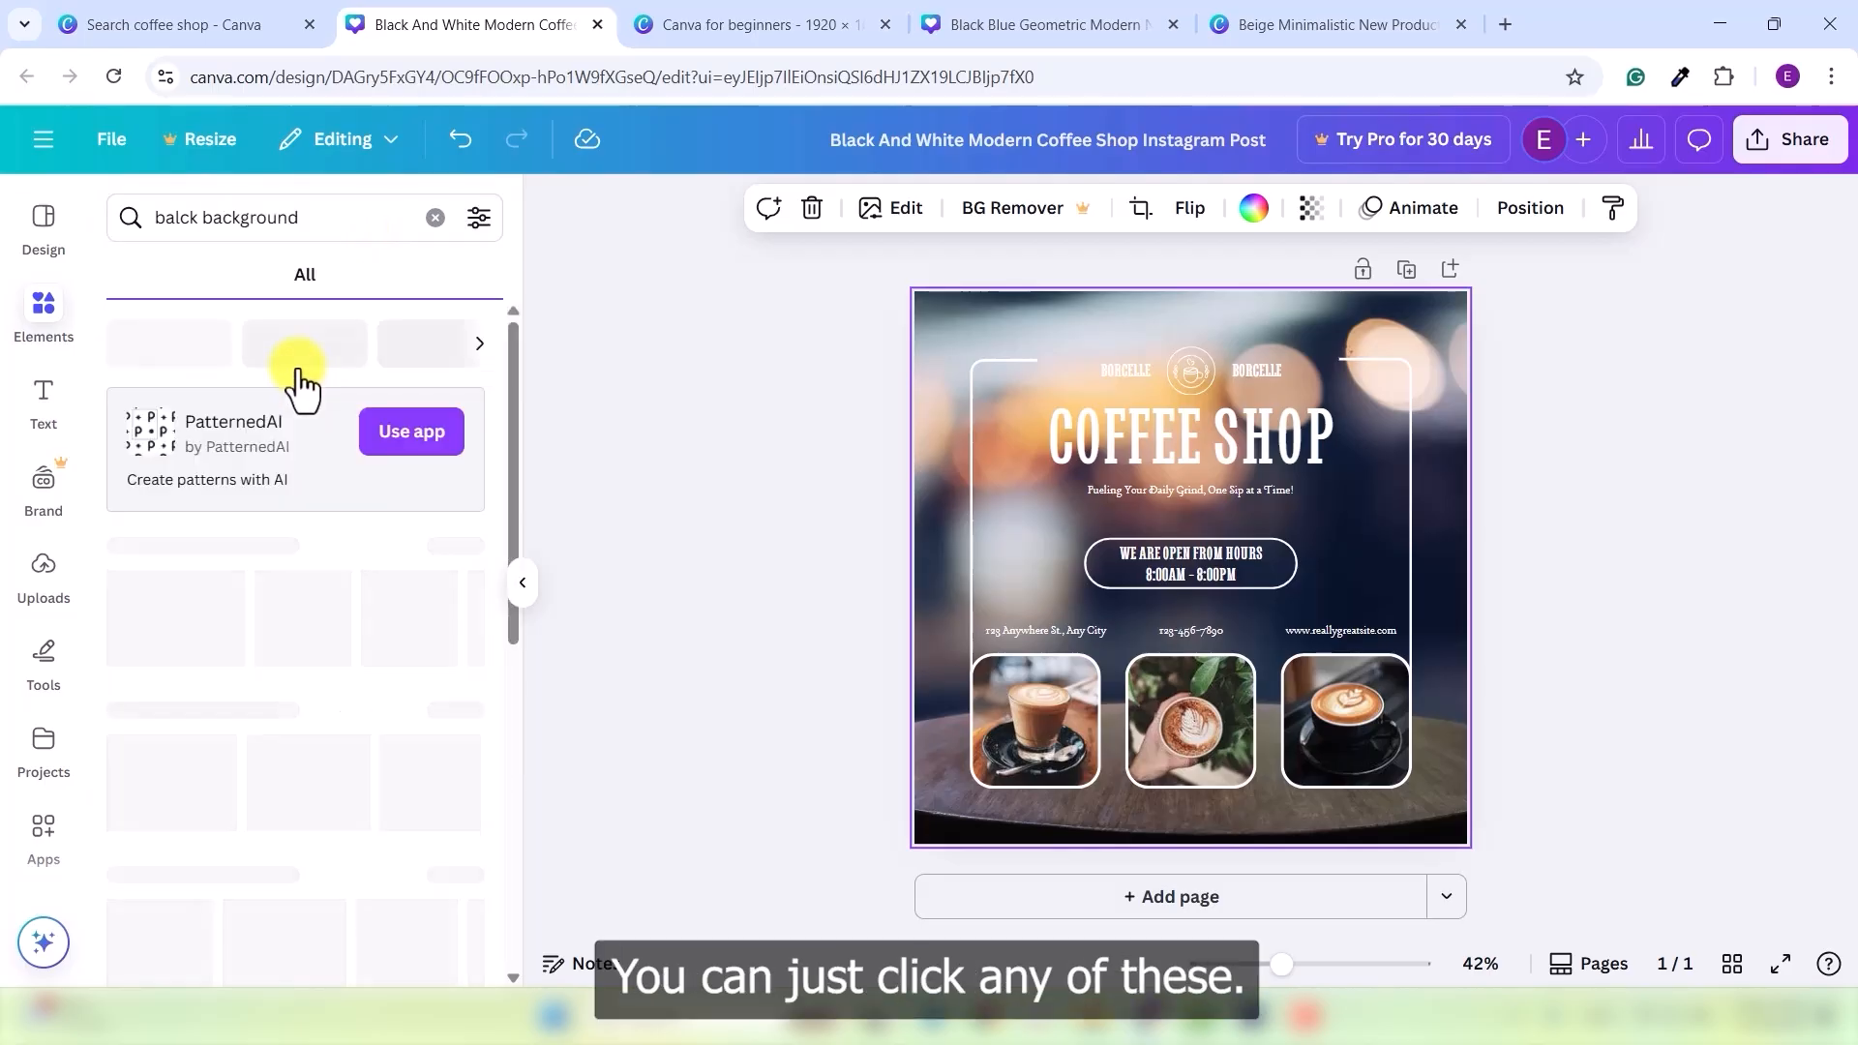
click(279, 276)
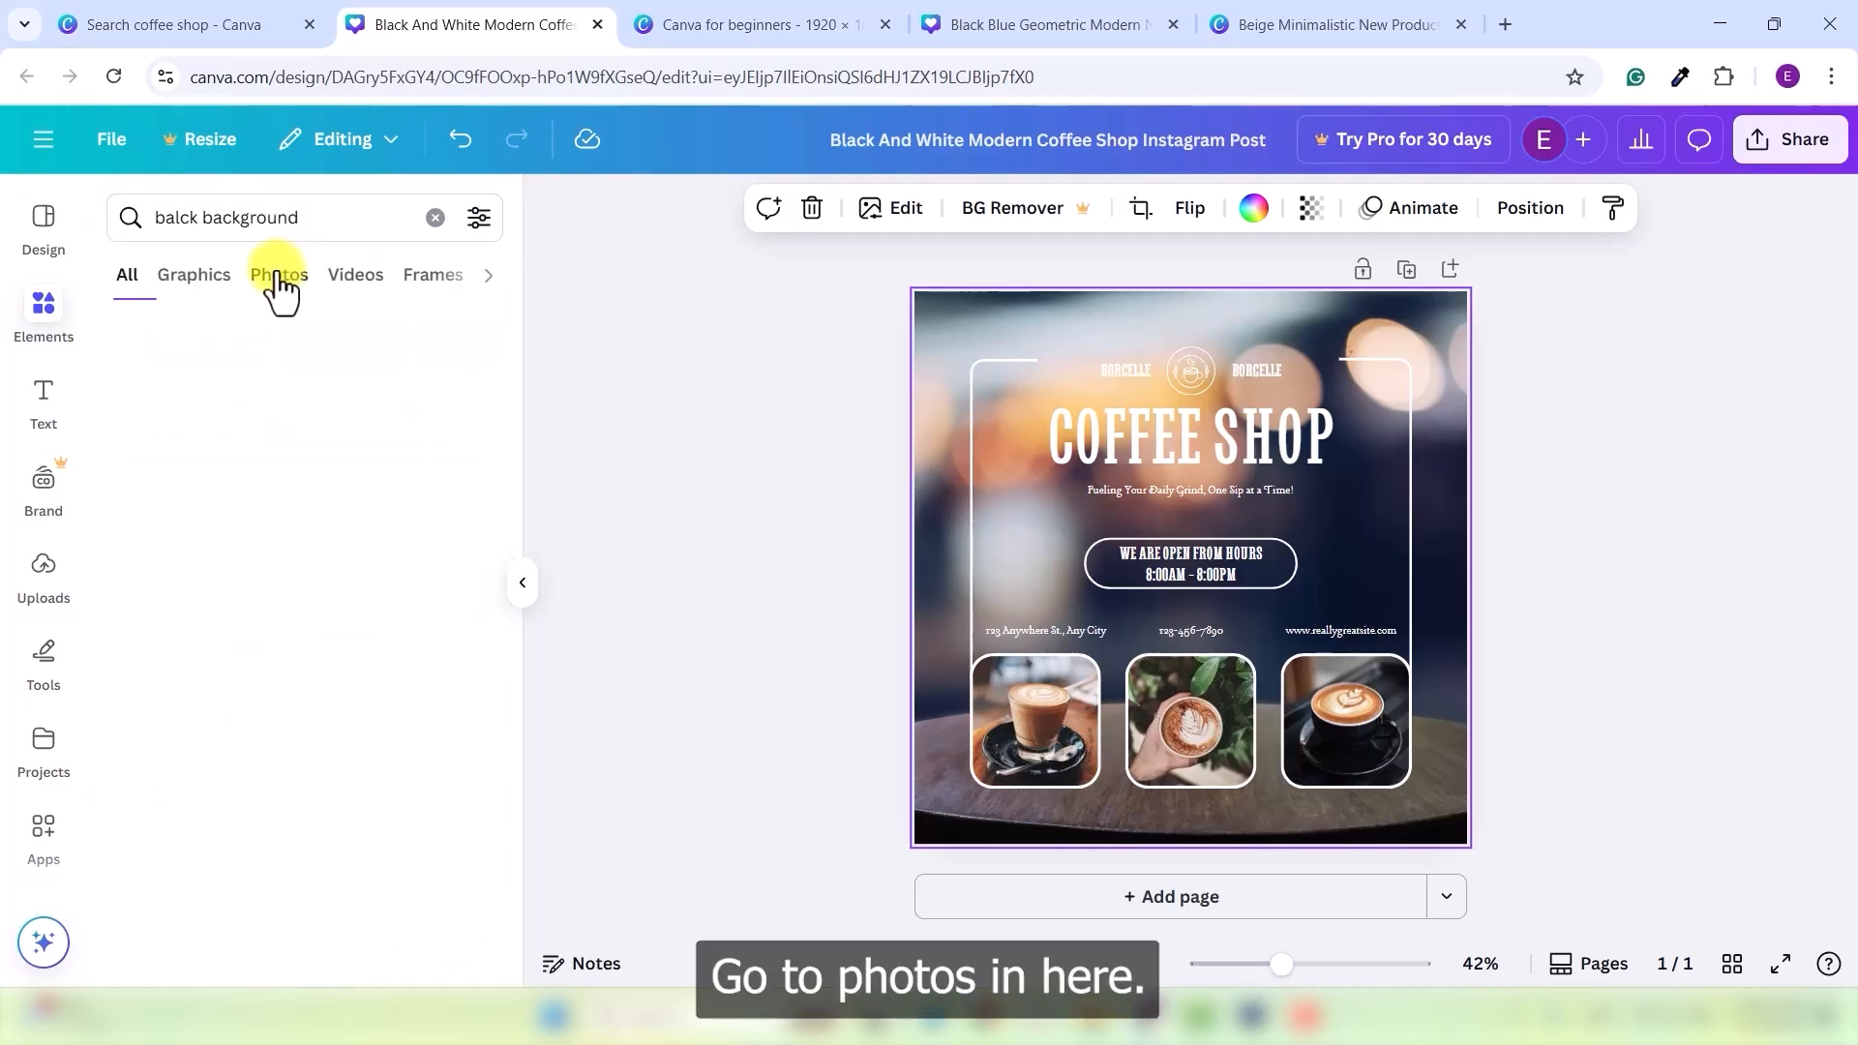
scroll(340, 732, down, 10)
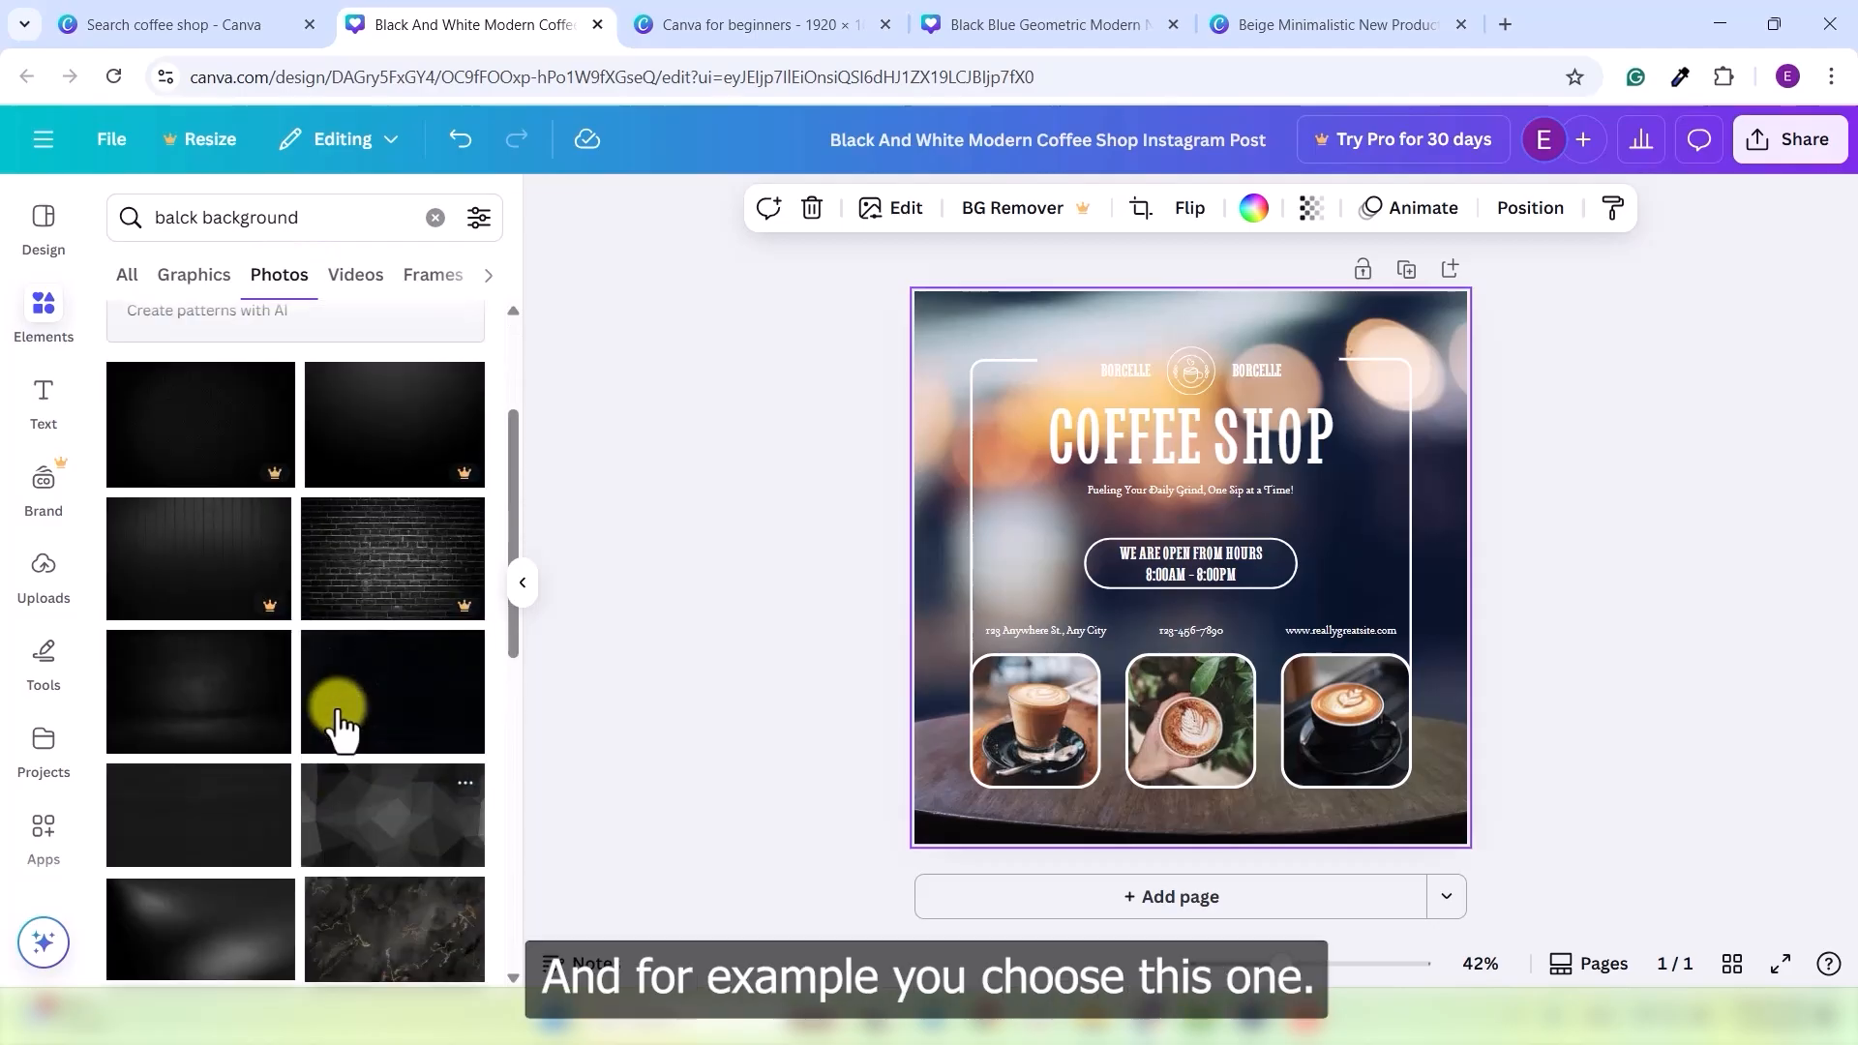
click(392, 585)
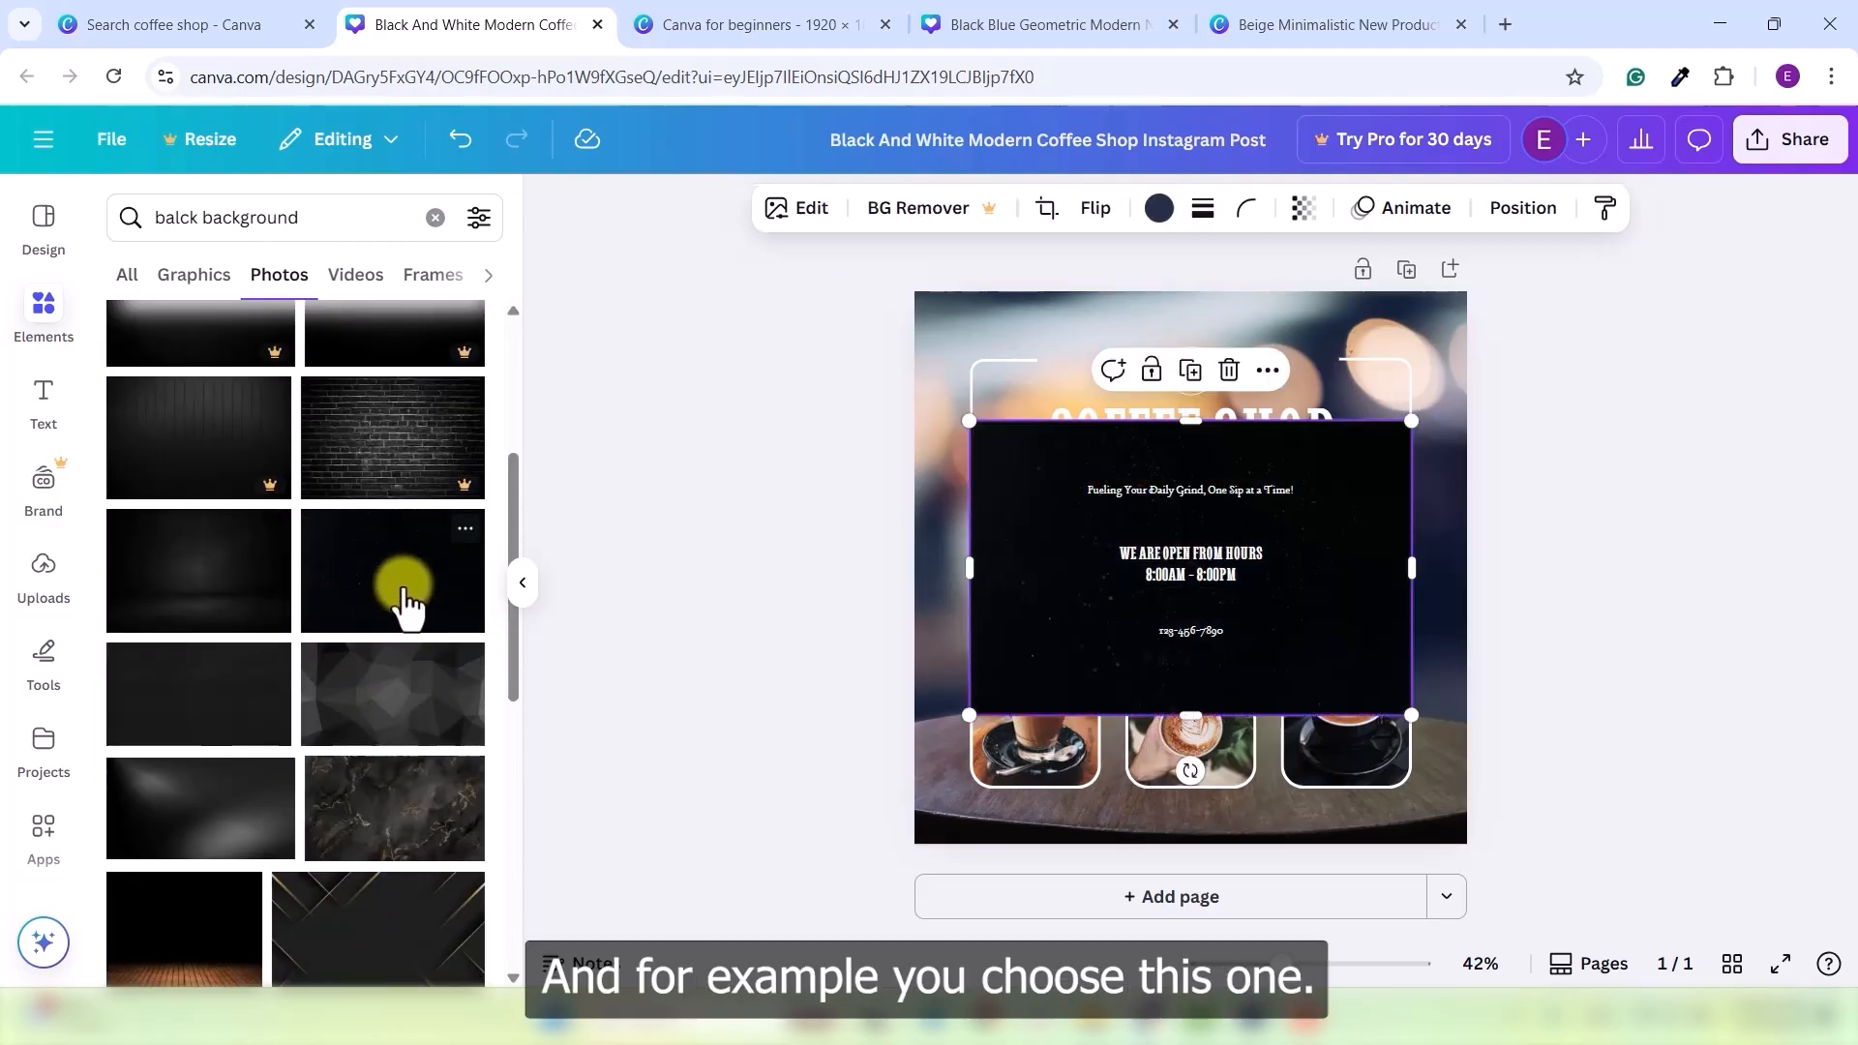
- Stretch the black photo over the whole page, set it about half transparent, and send it to the back
drag(1055, 560, 993, 457)
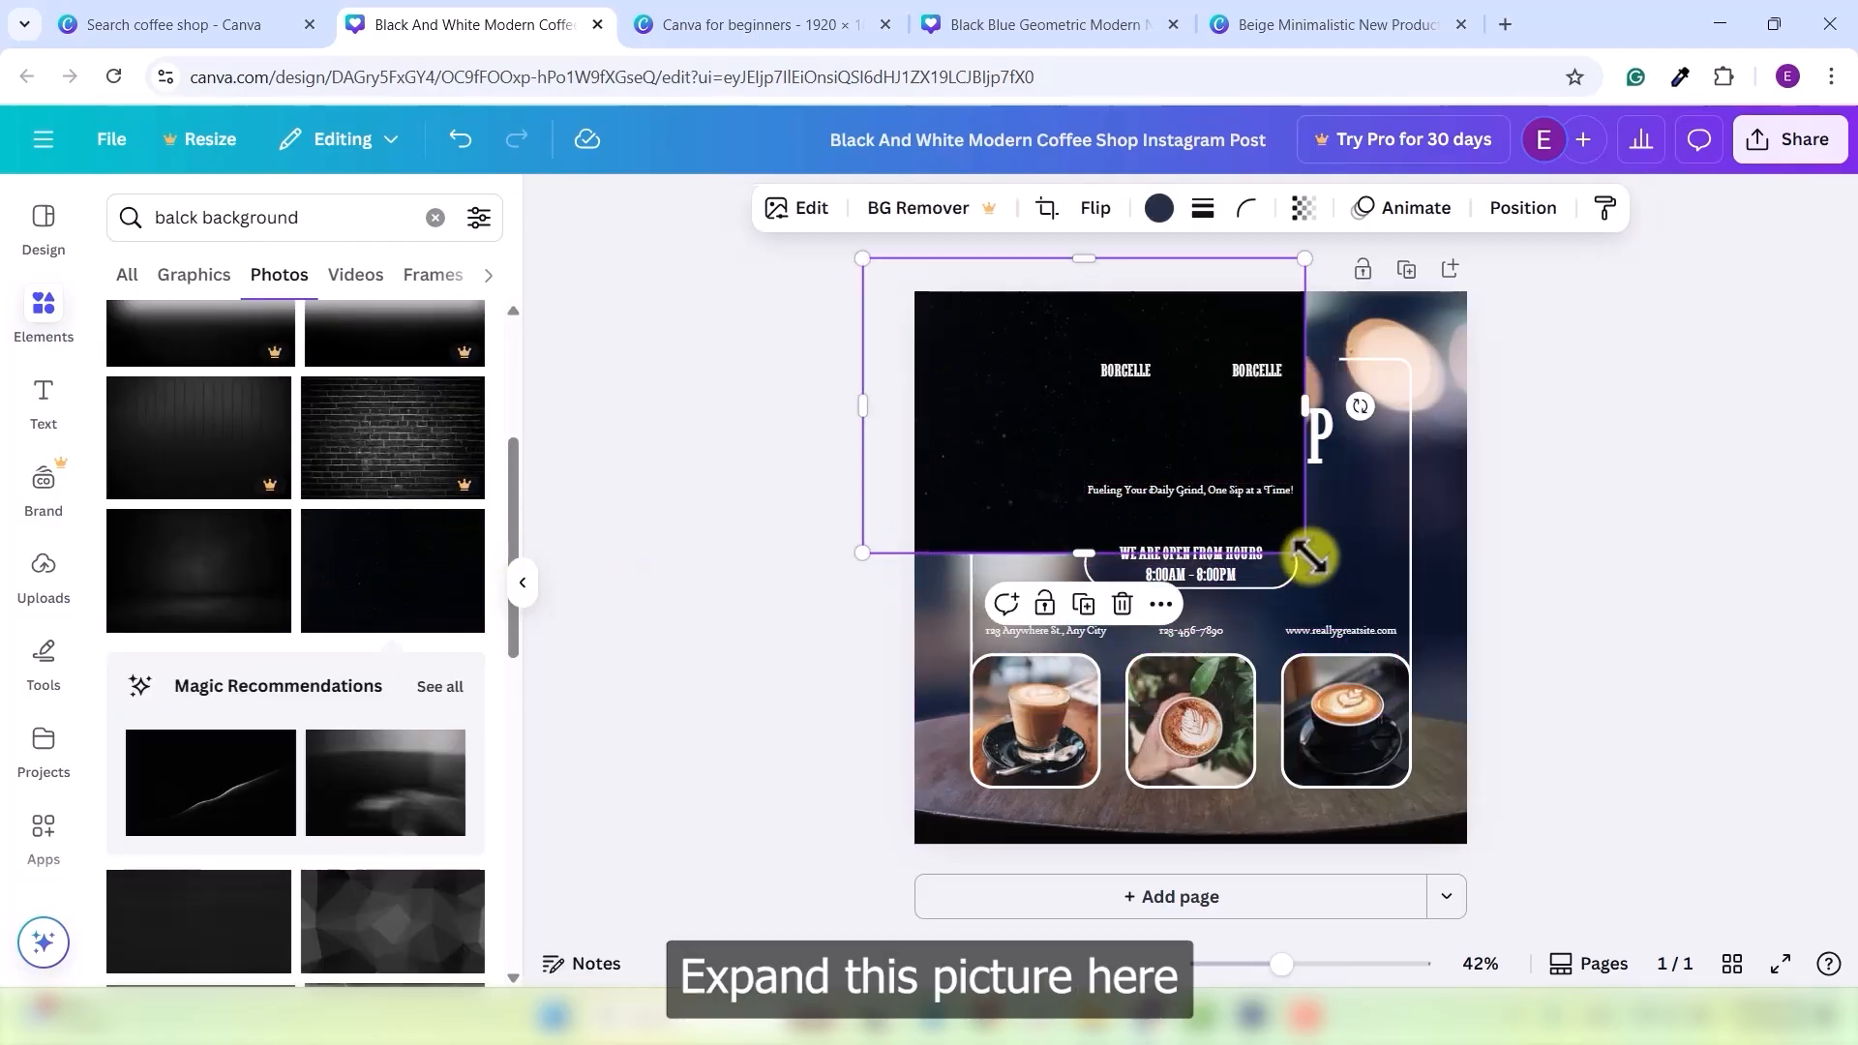
drag(1305, 553, 1825, 899)
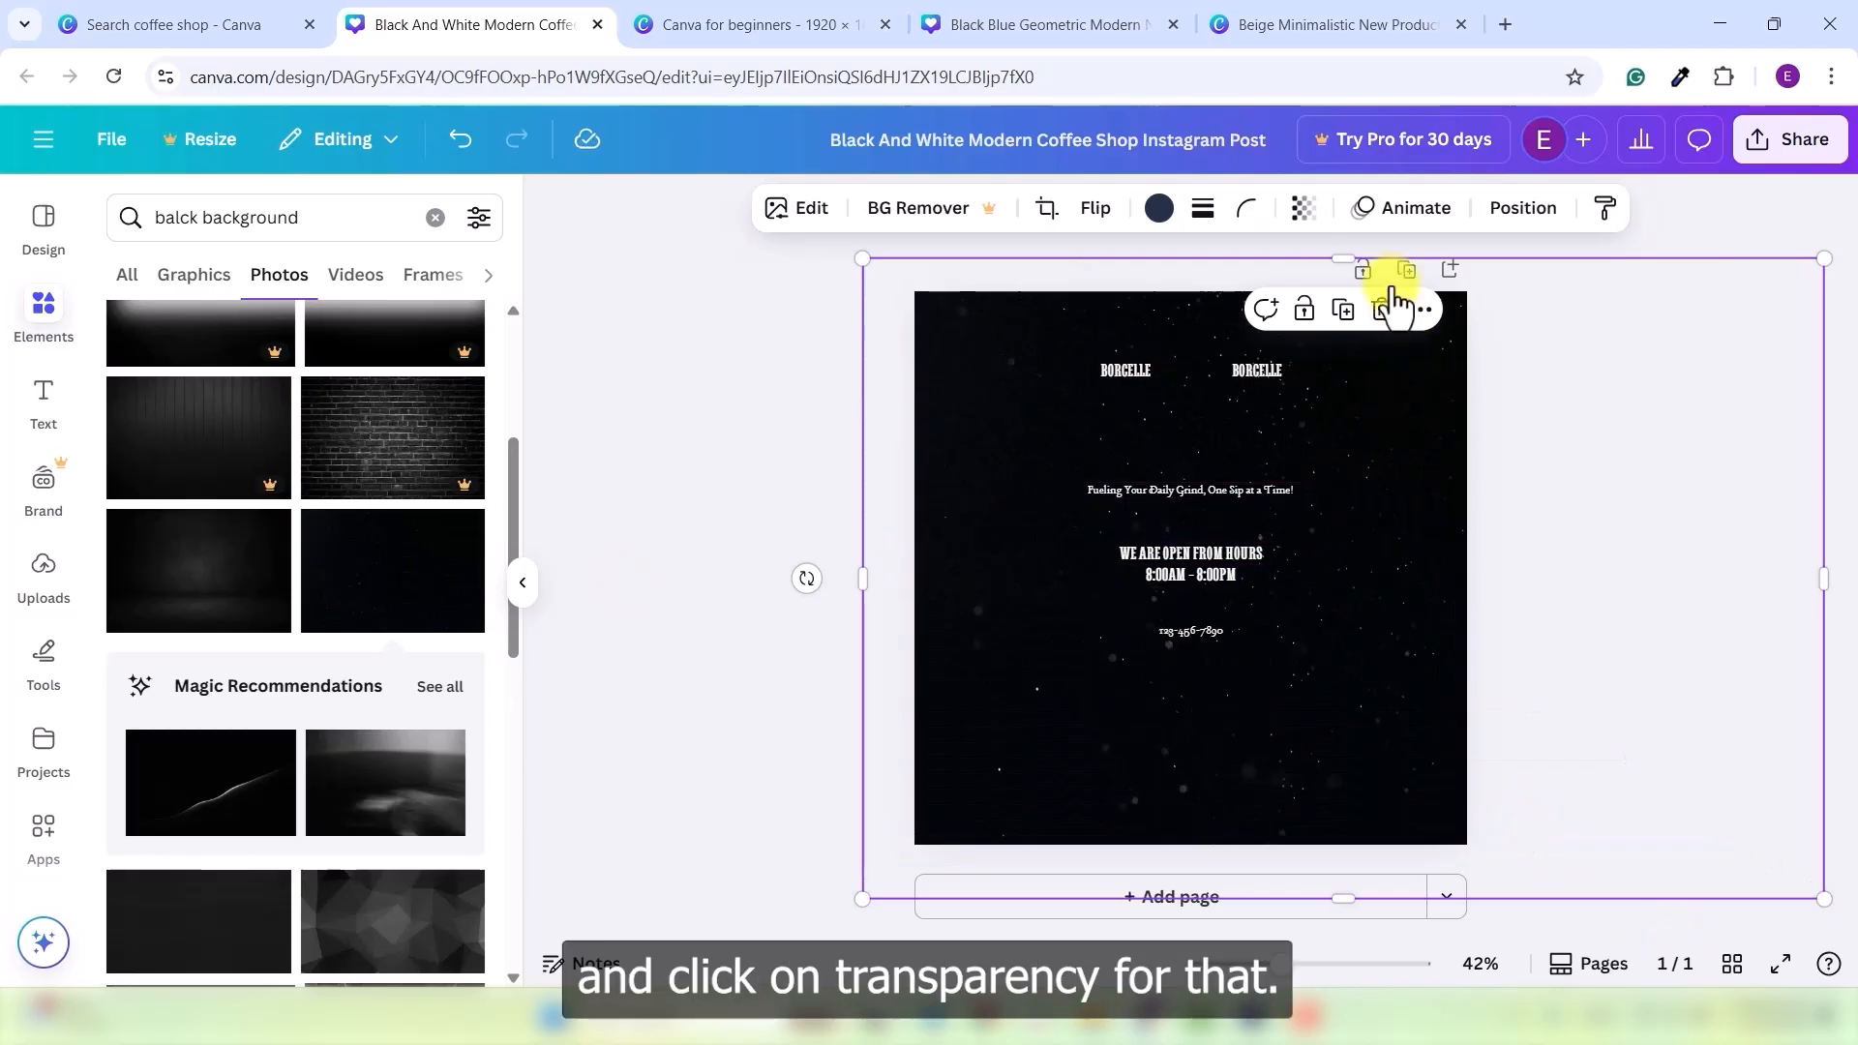
click(1308, 211)
drag(1361, 312, 1249, 312)
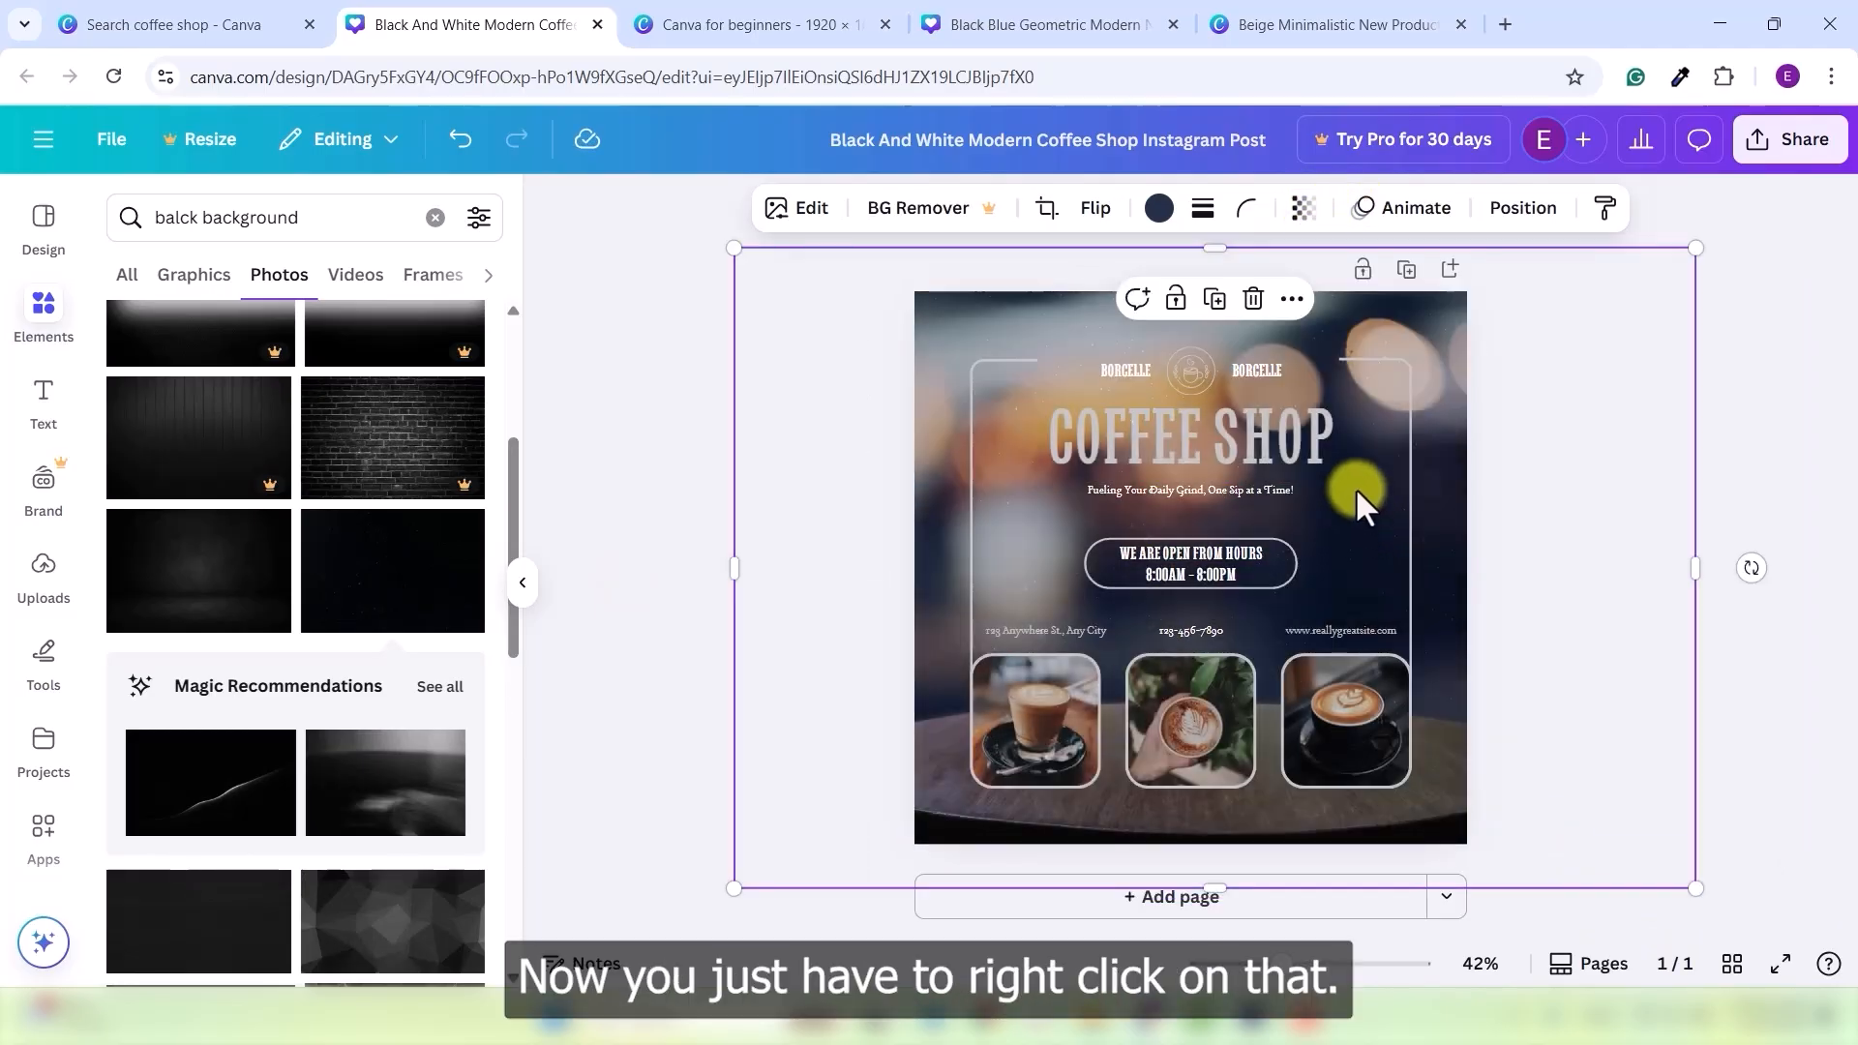
right_click(1356, 488)
mouse_move(1364, 474)
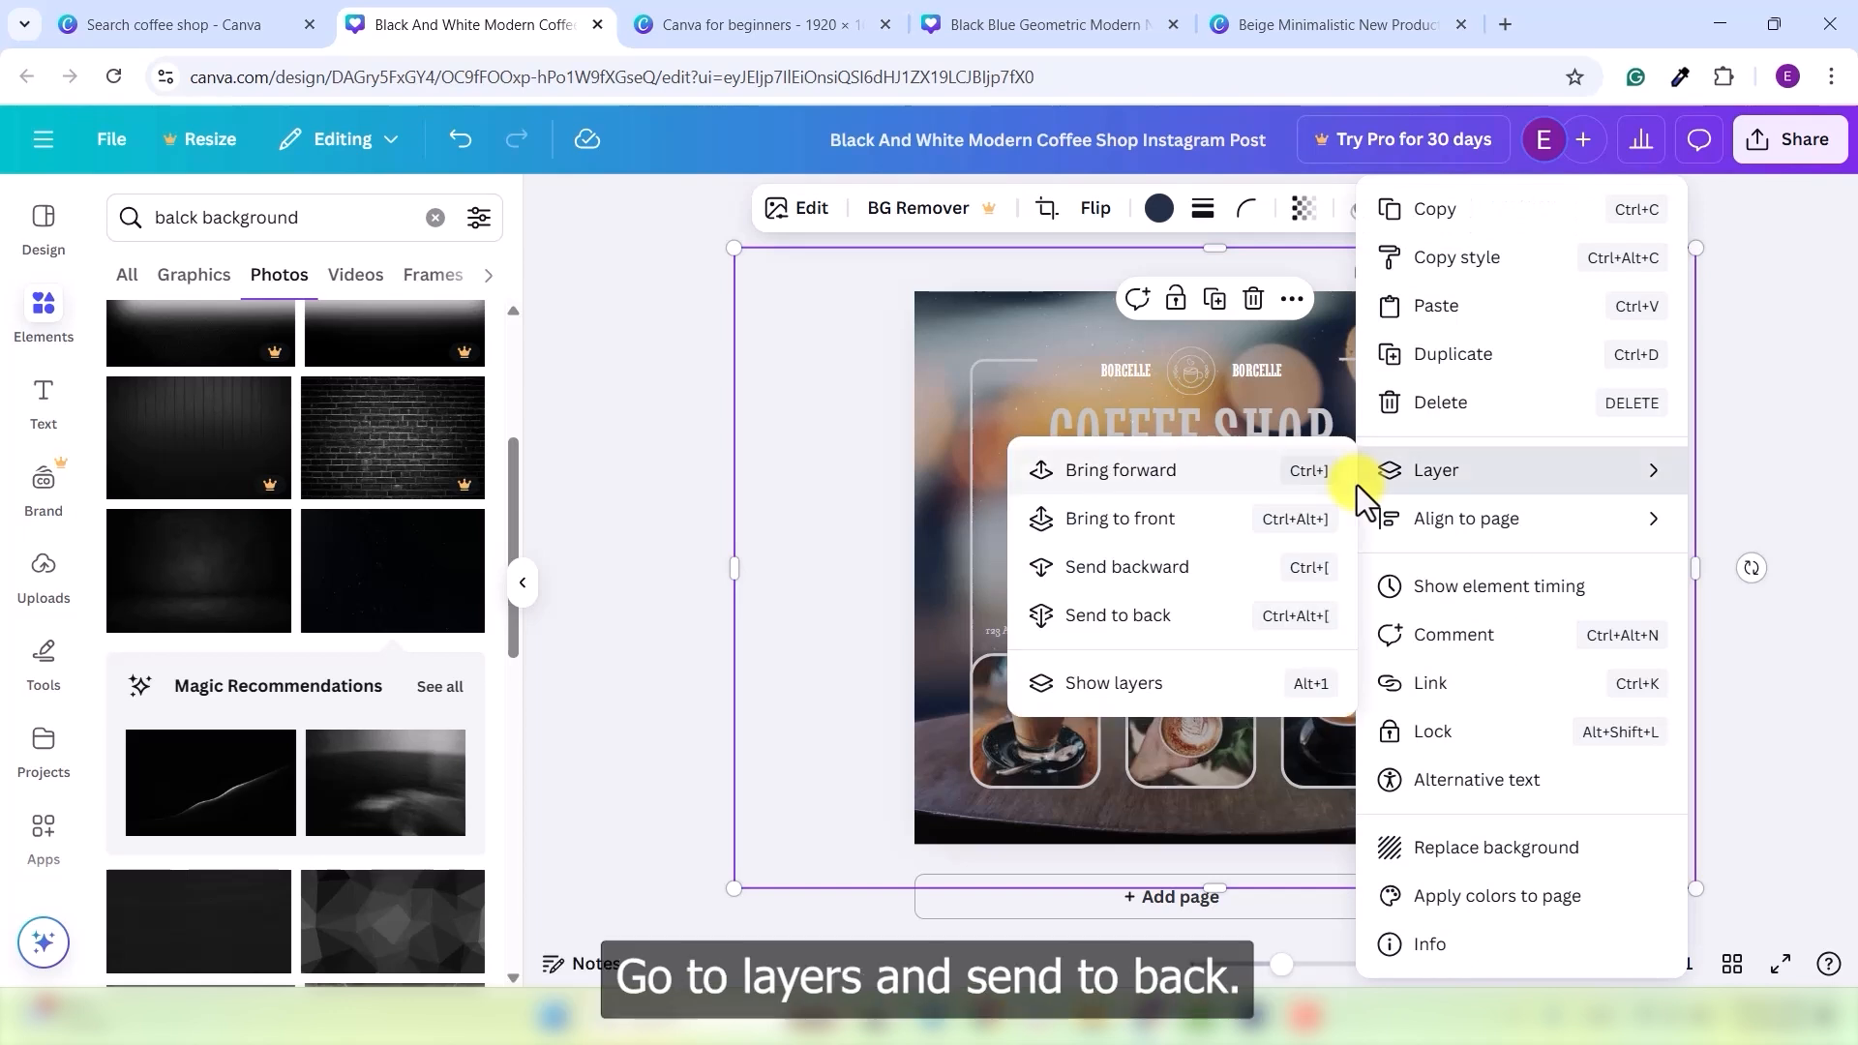
click(1130, 625)
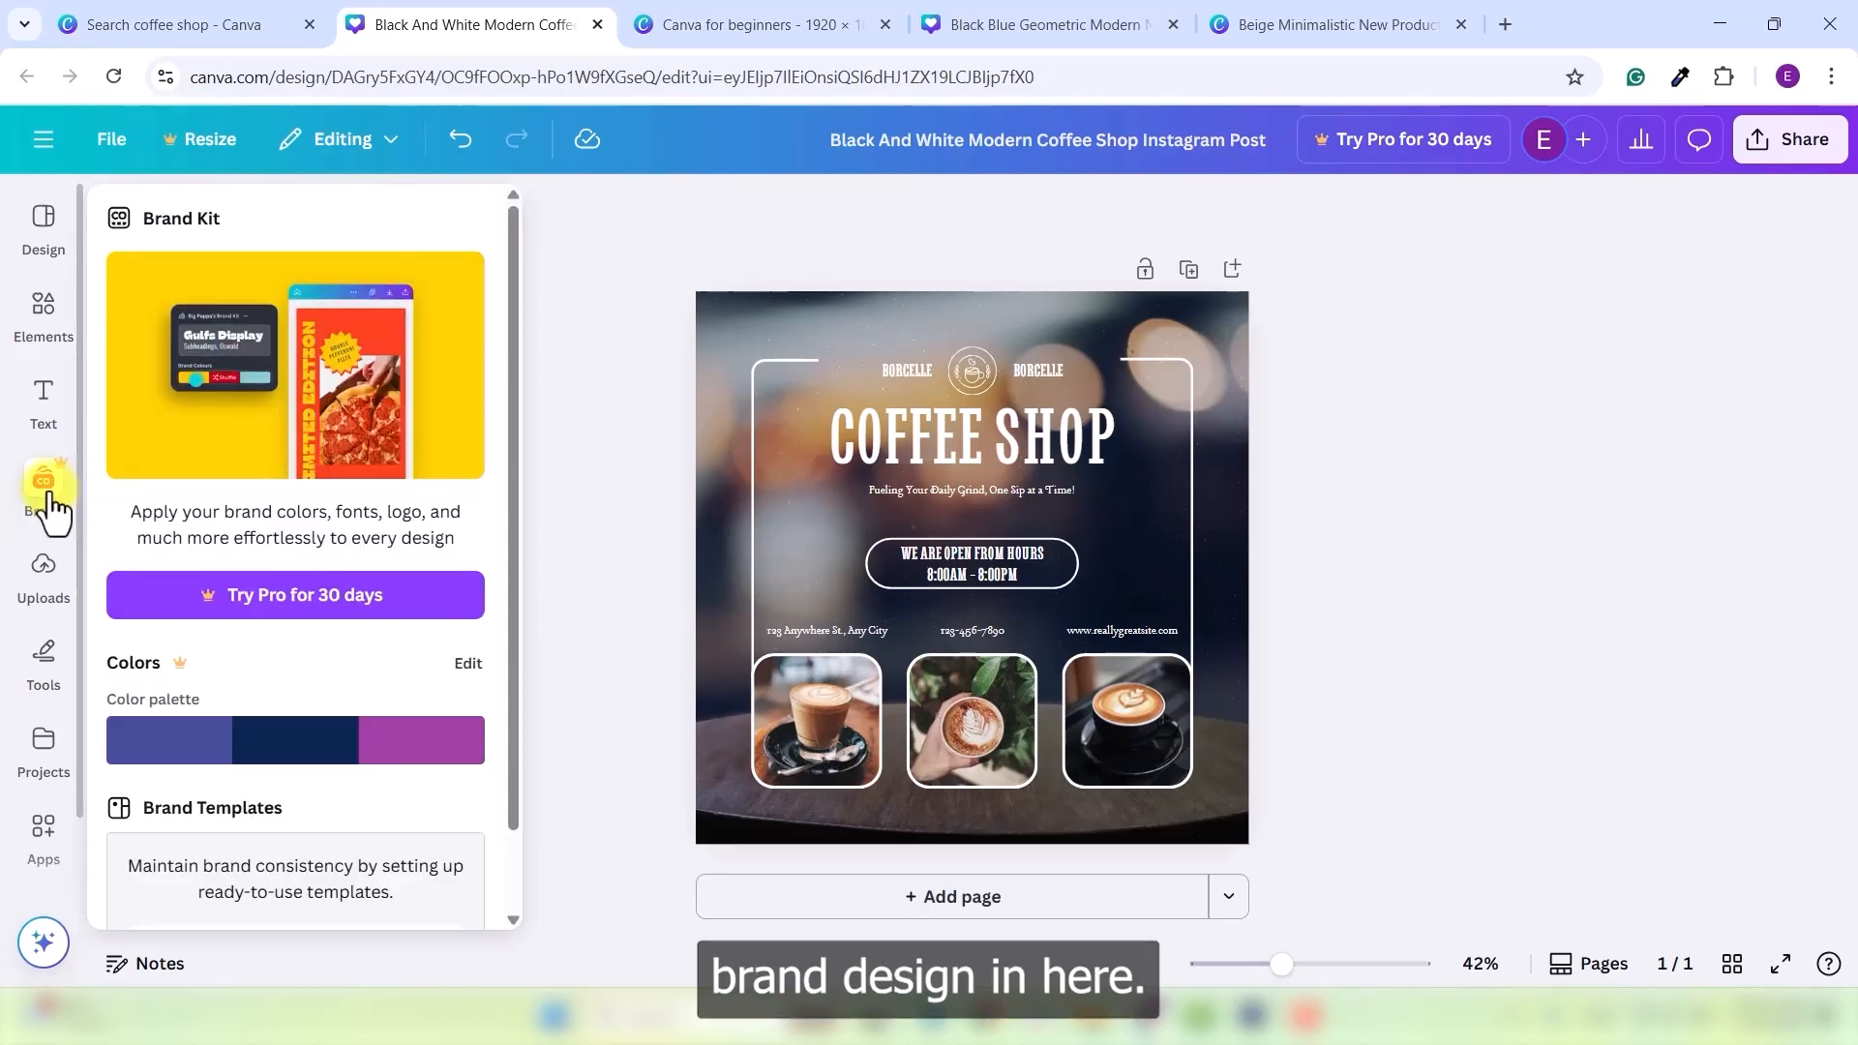
- Open the Brand Kit and edit its three-colour palette
click(49, 492)
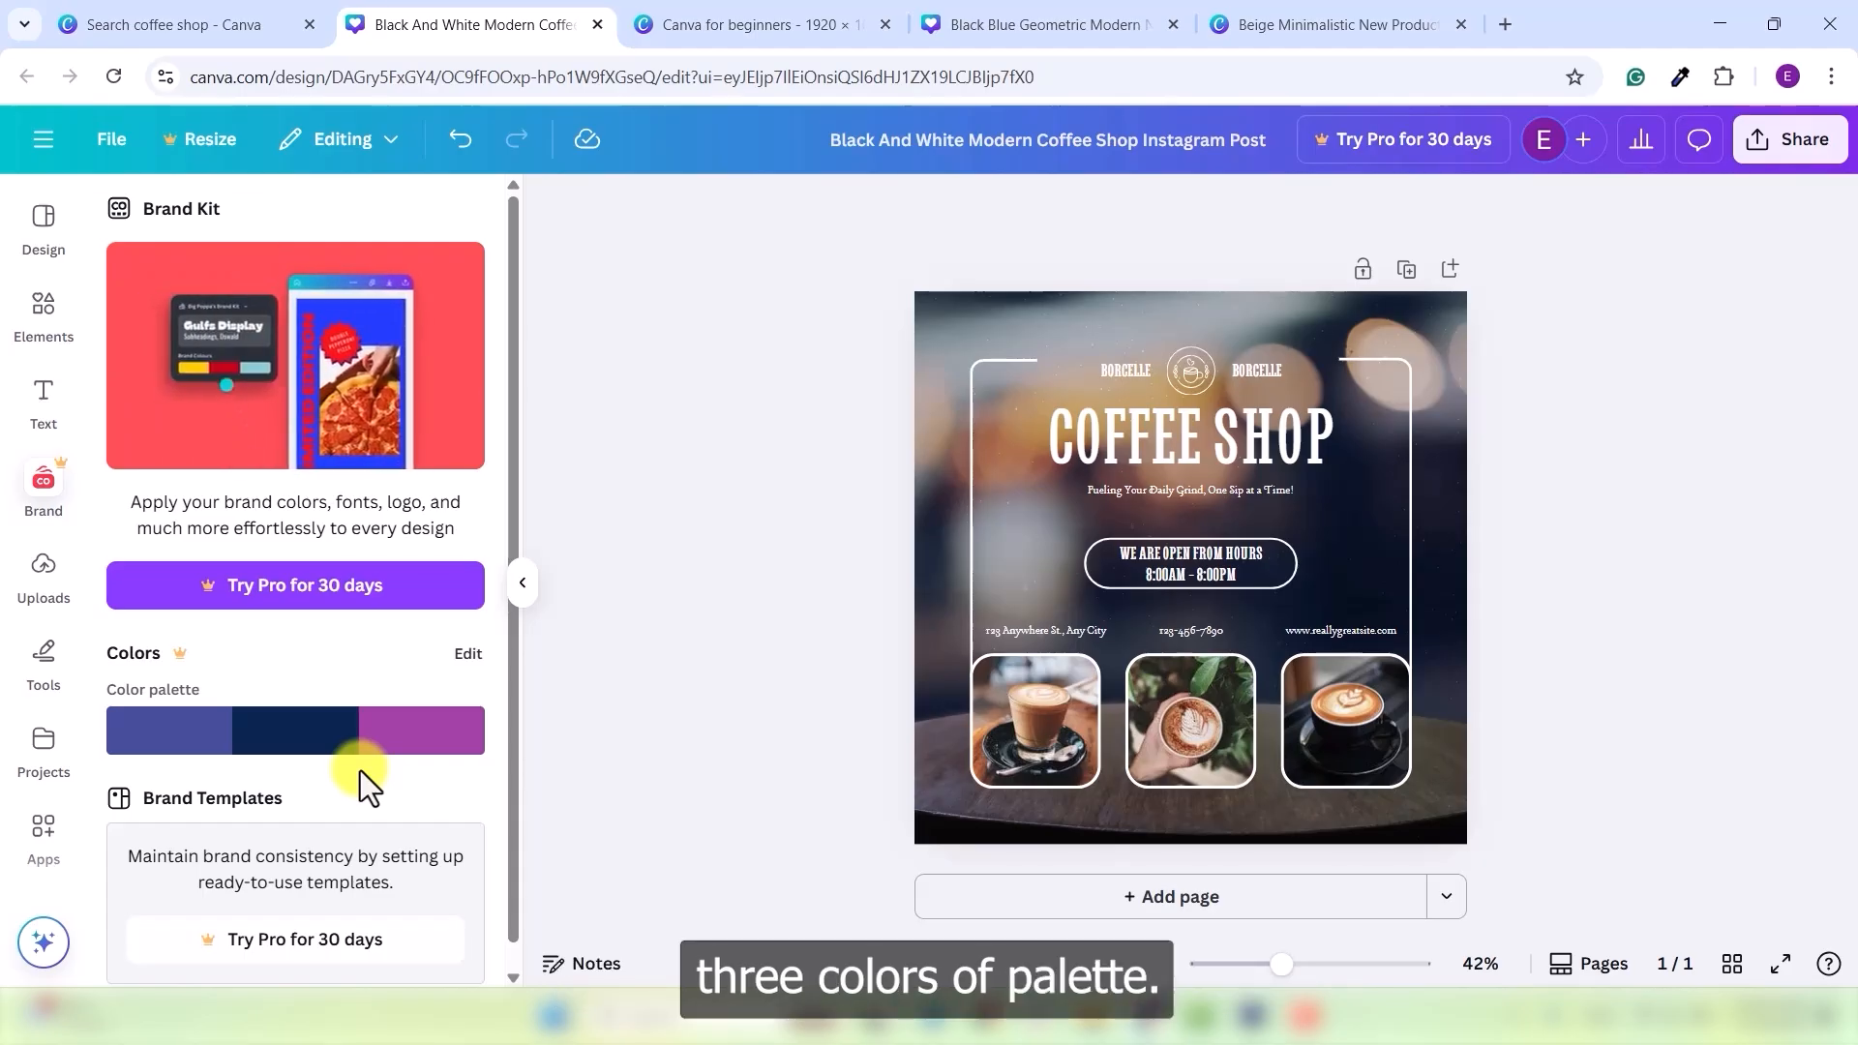
click(470, 658)
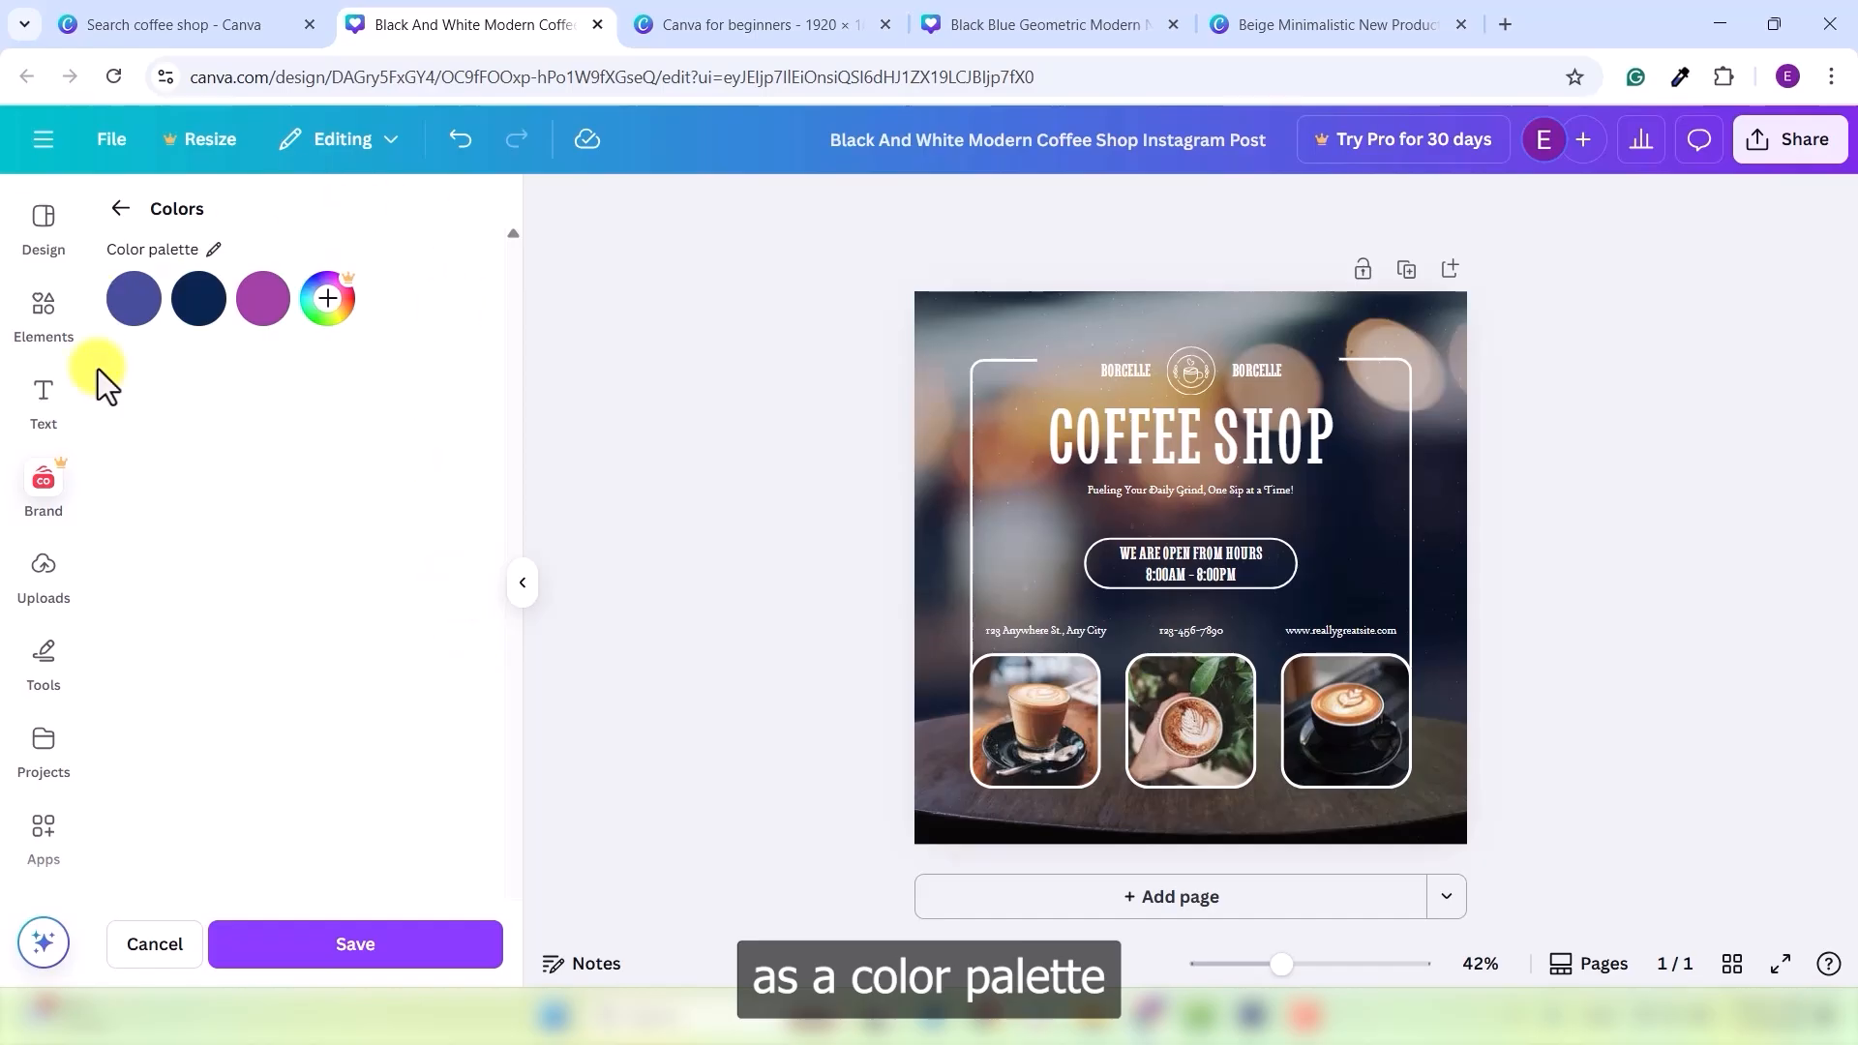
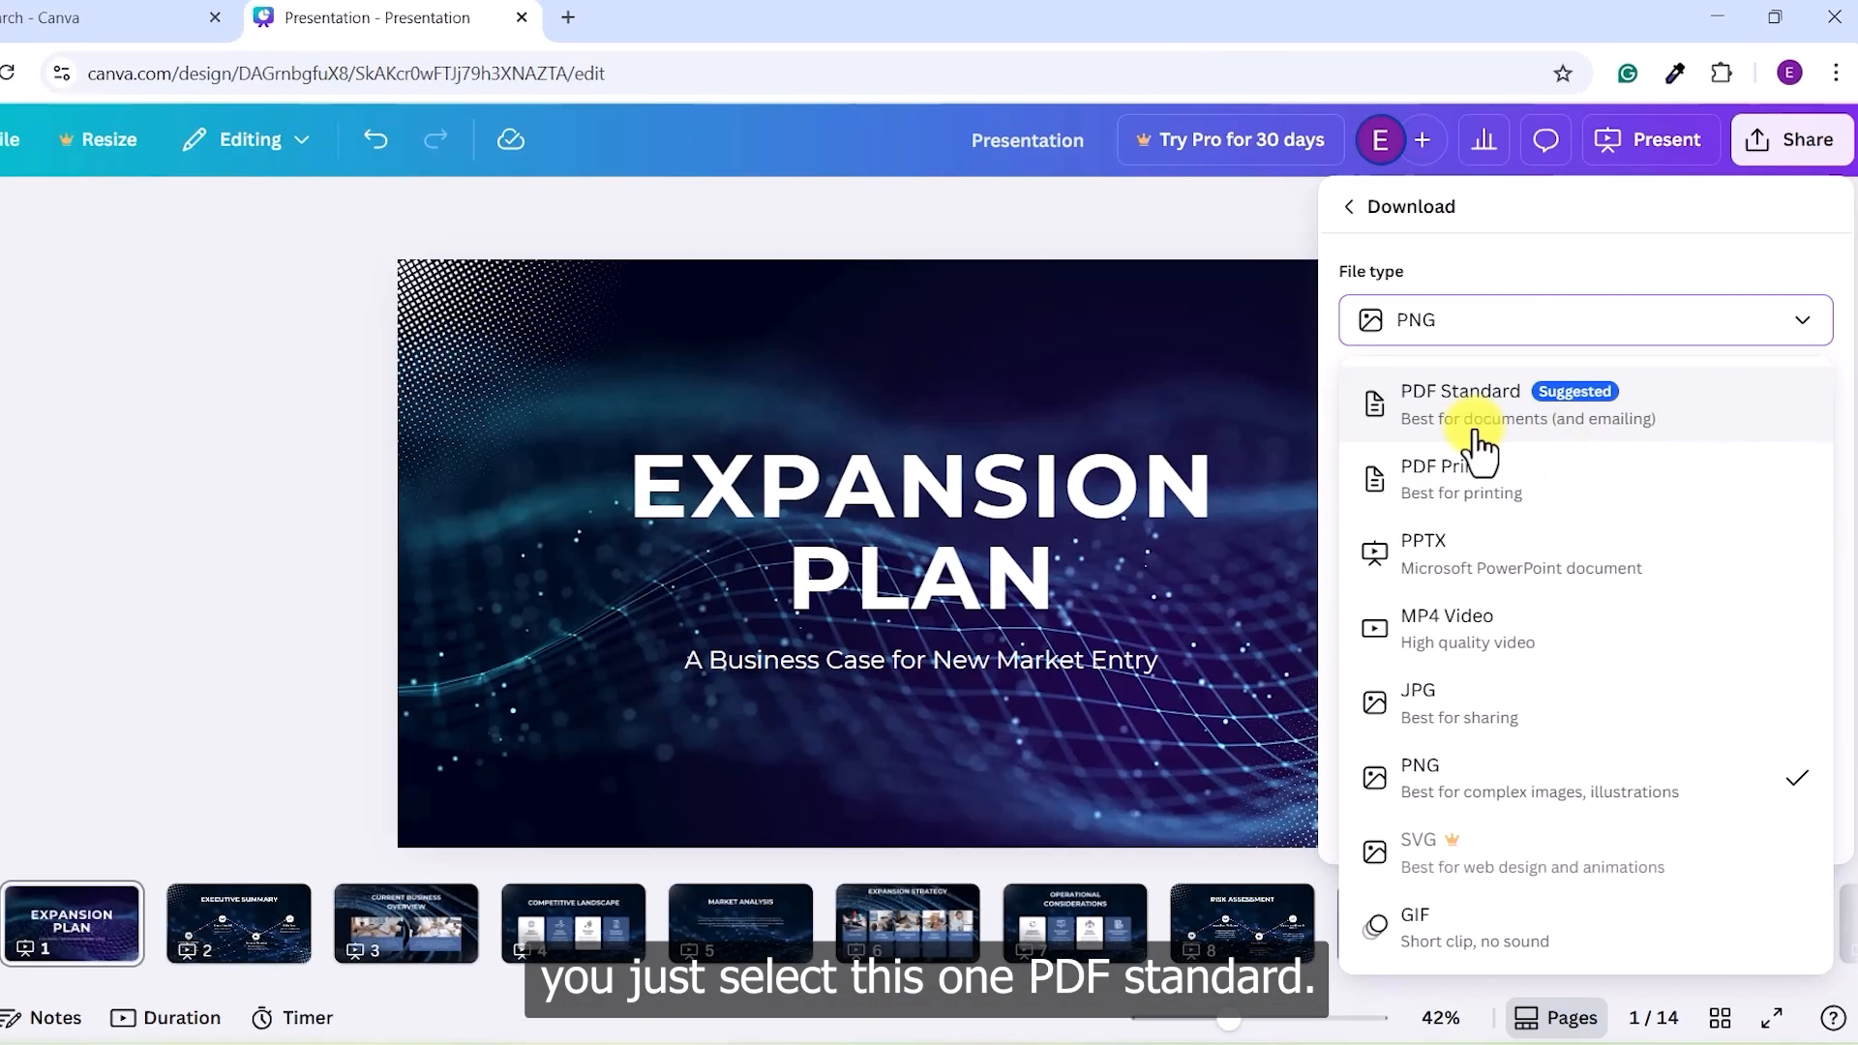
- Choose PDF Standard as the download format and clear the All pages selection
click(1551, 414)
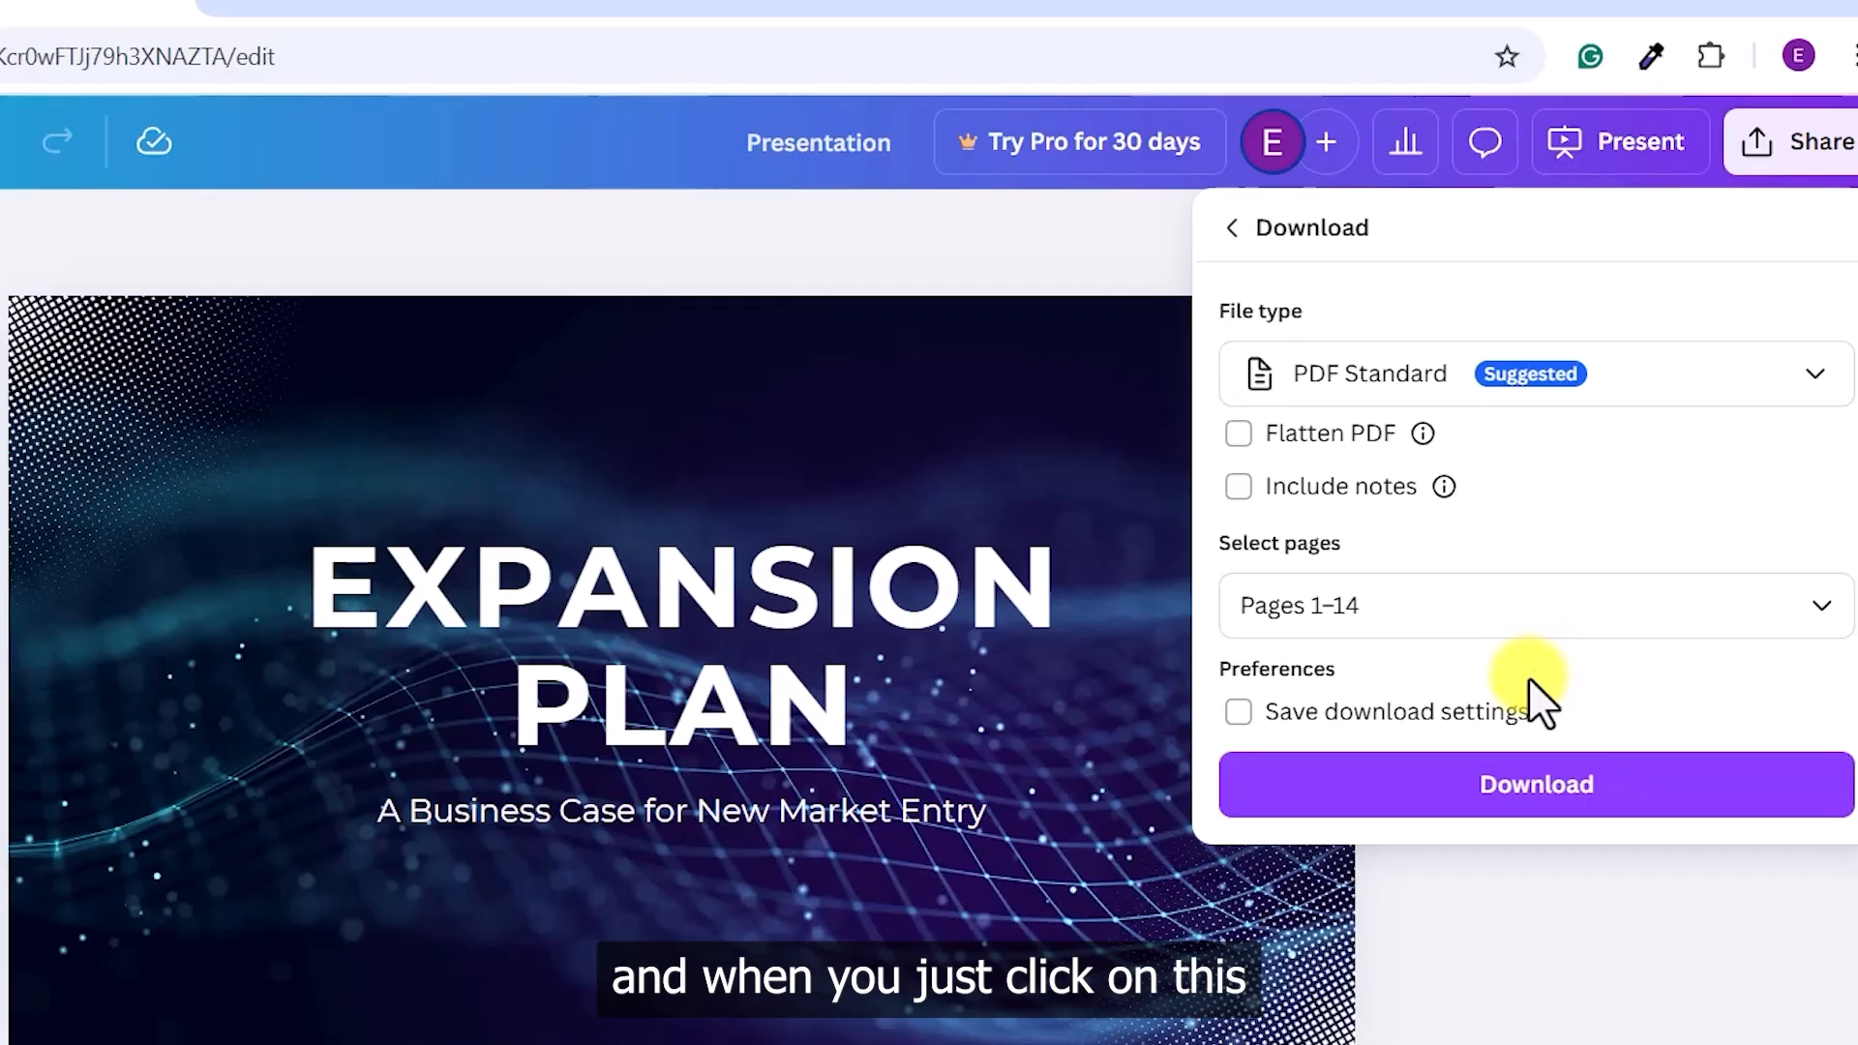
click(1823, 619)
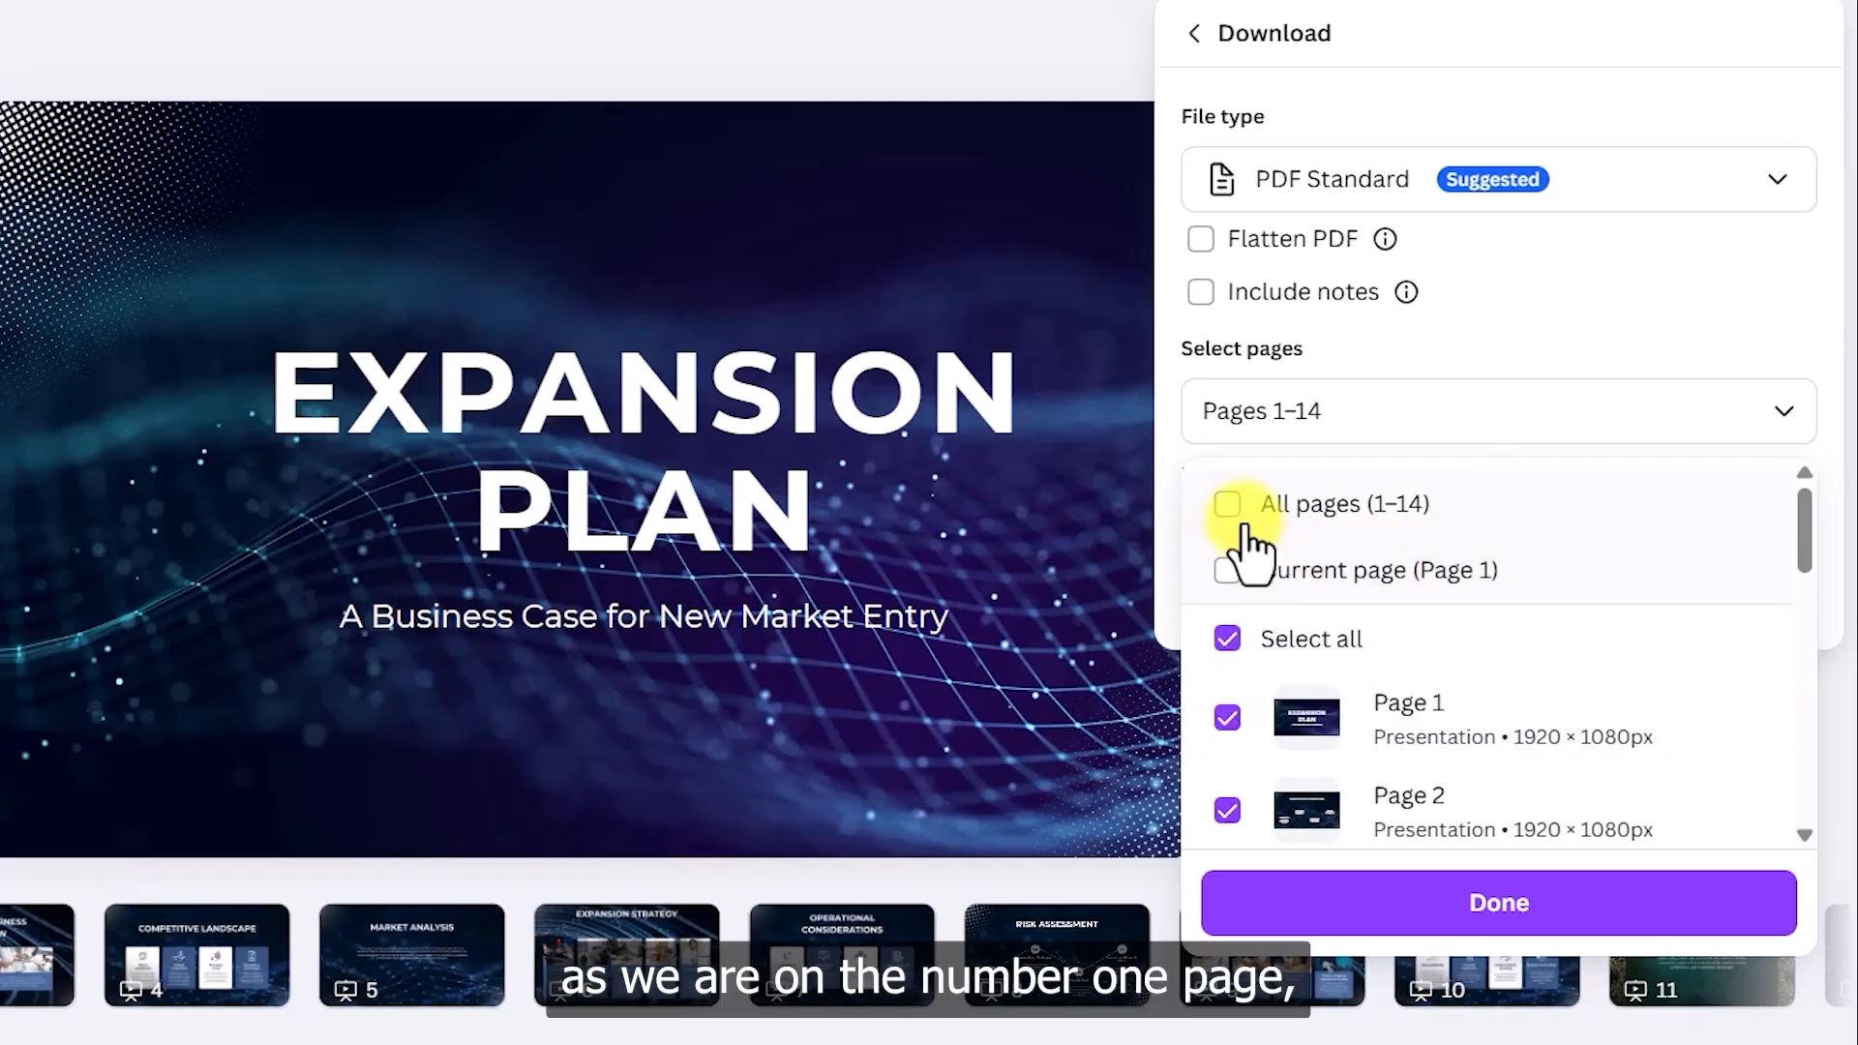
scroll(1442, 668, down, 3)
scroll(1432, 673, up, 3)
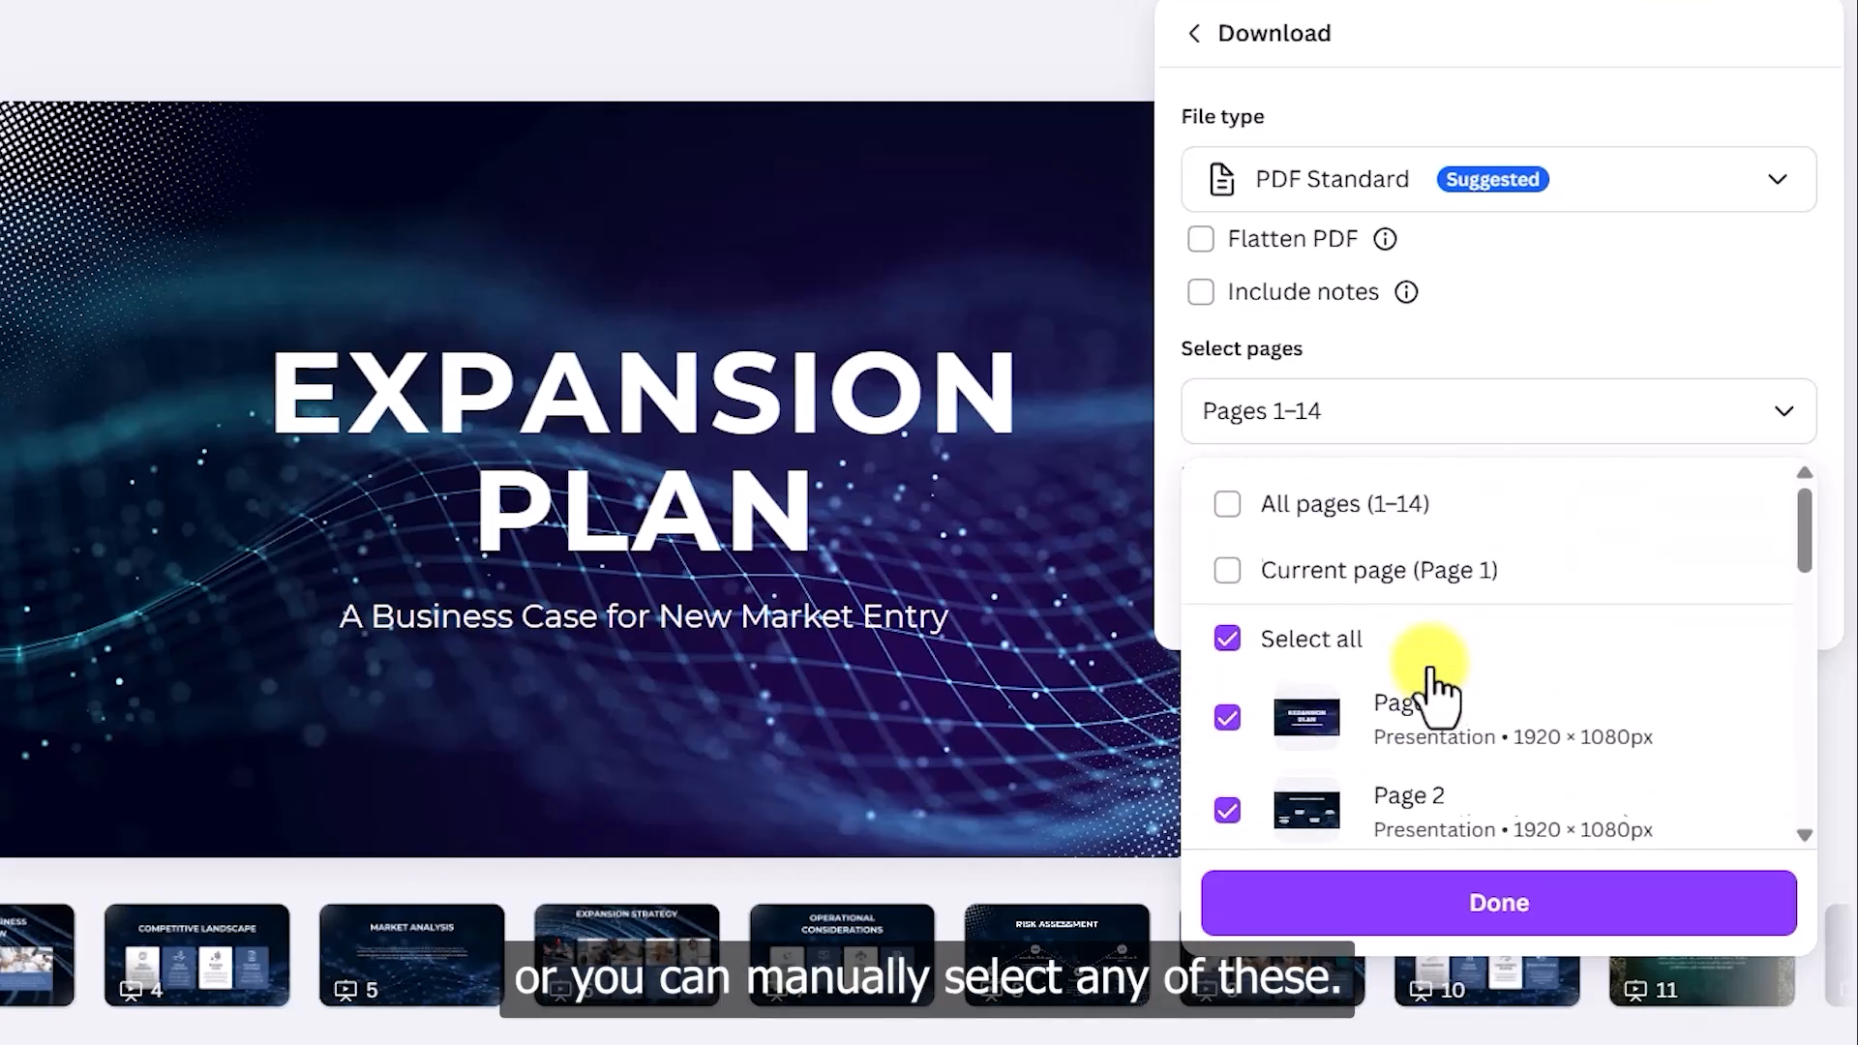
click(1226, 505)
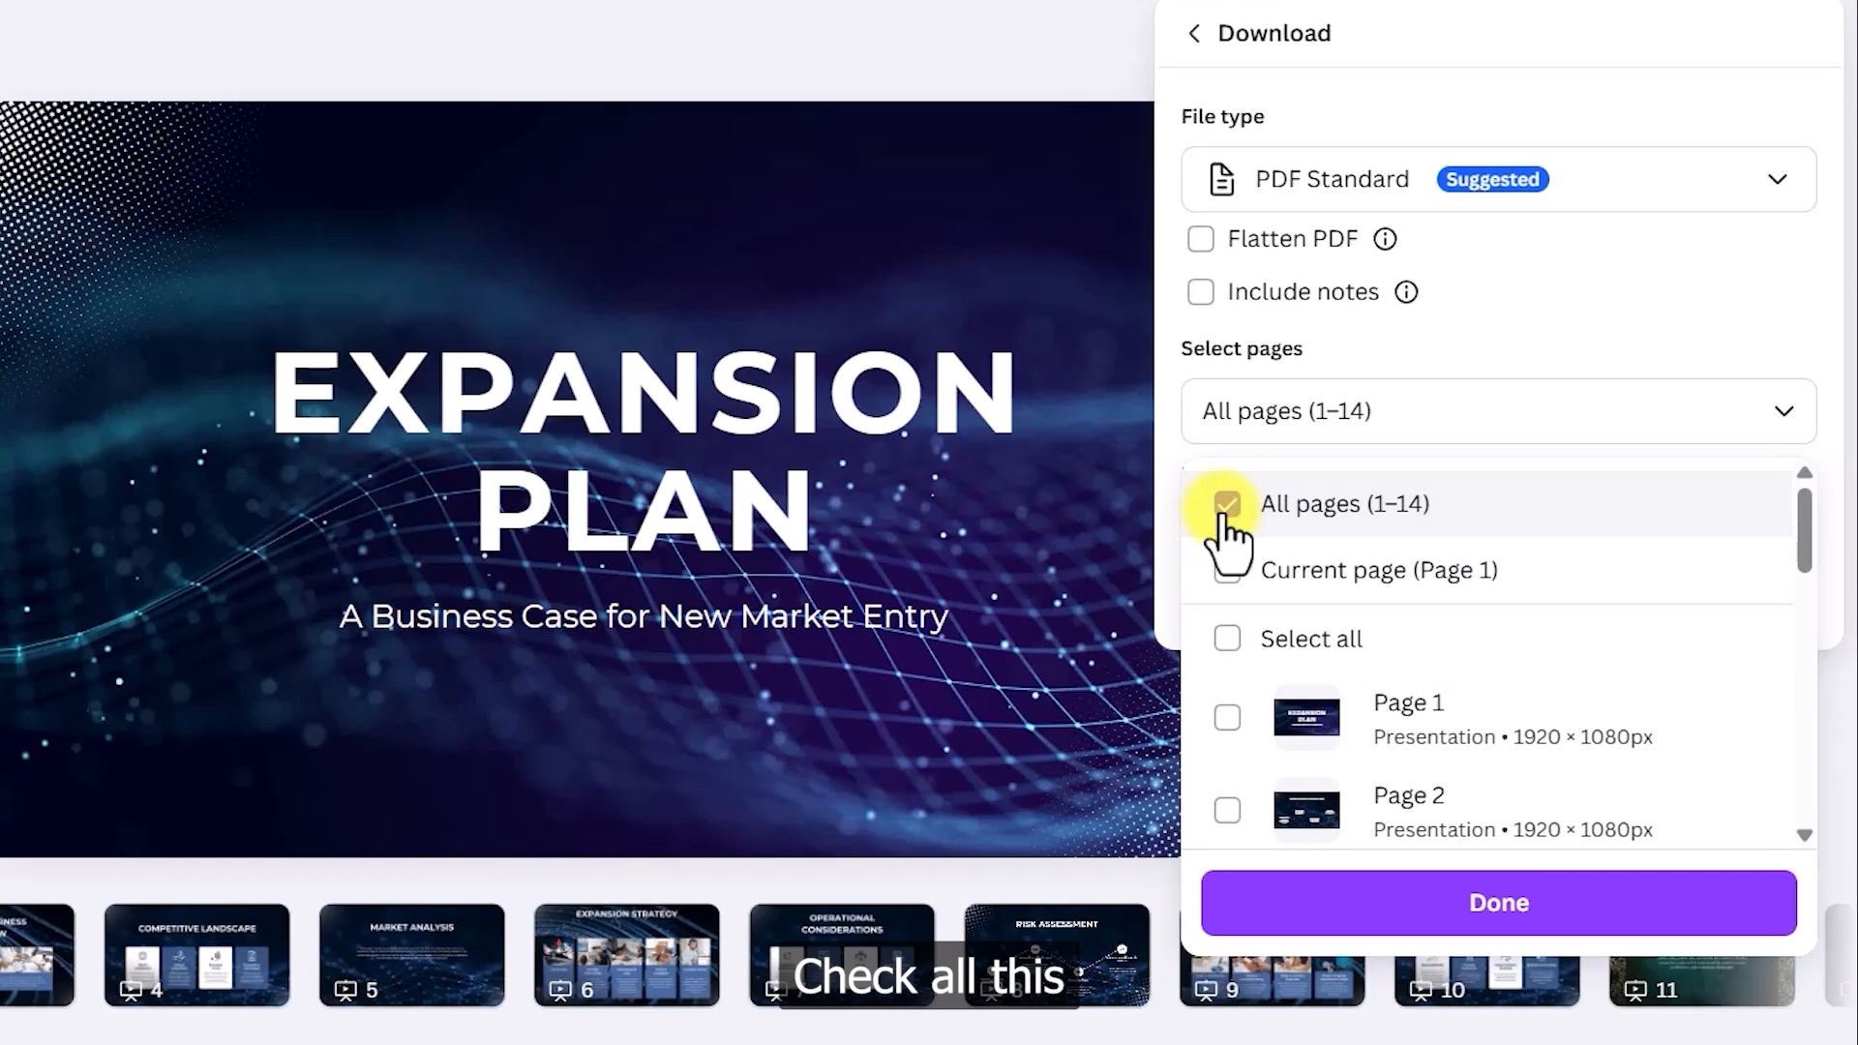
click(1228, 509)
- Tick pages 1, 5, 9 and 11 for export
scroll(1381, 629, down, 3)
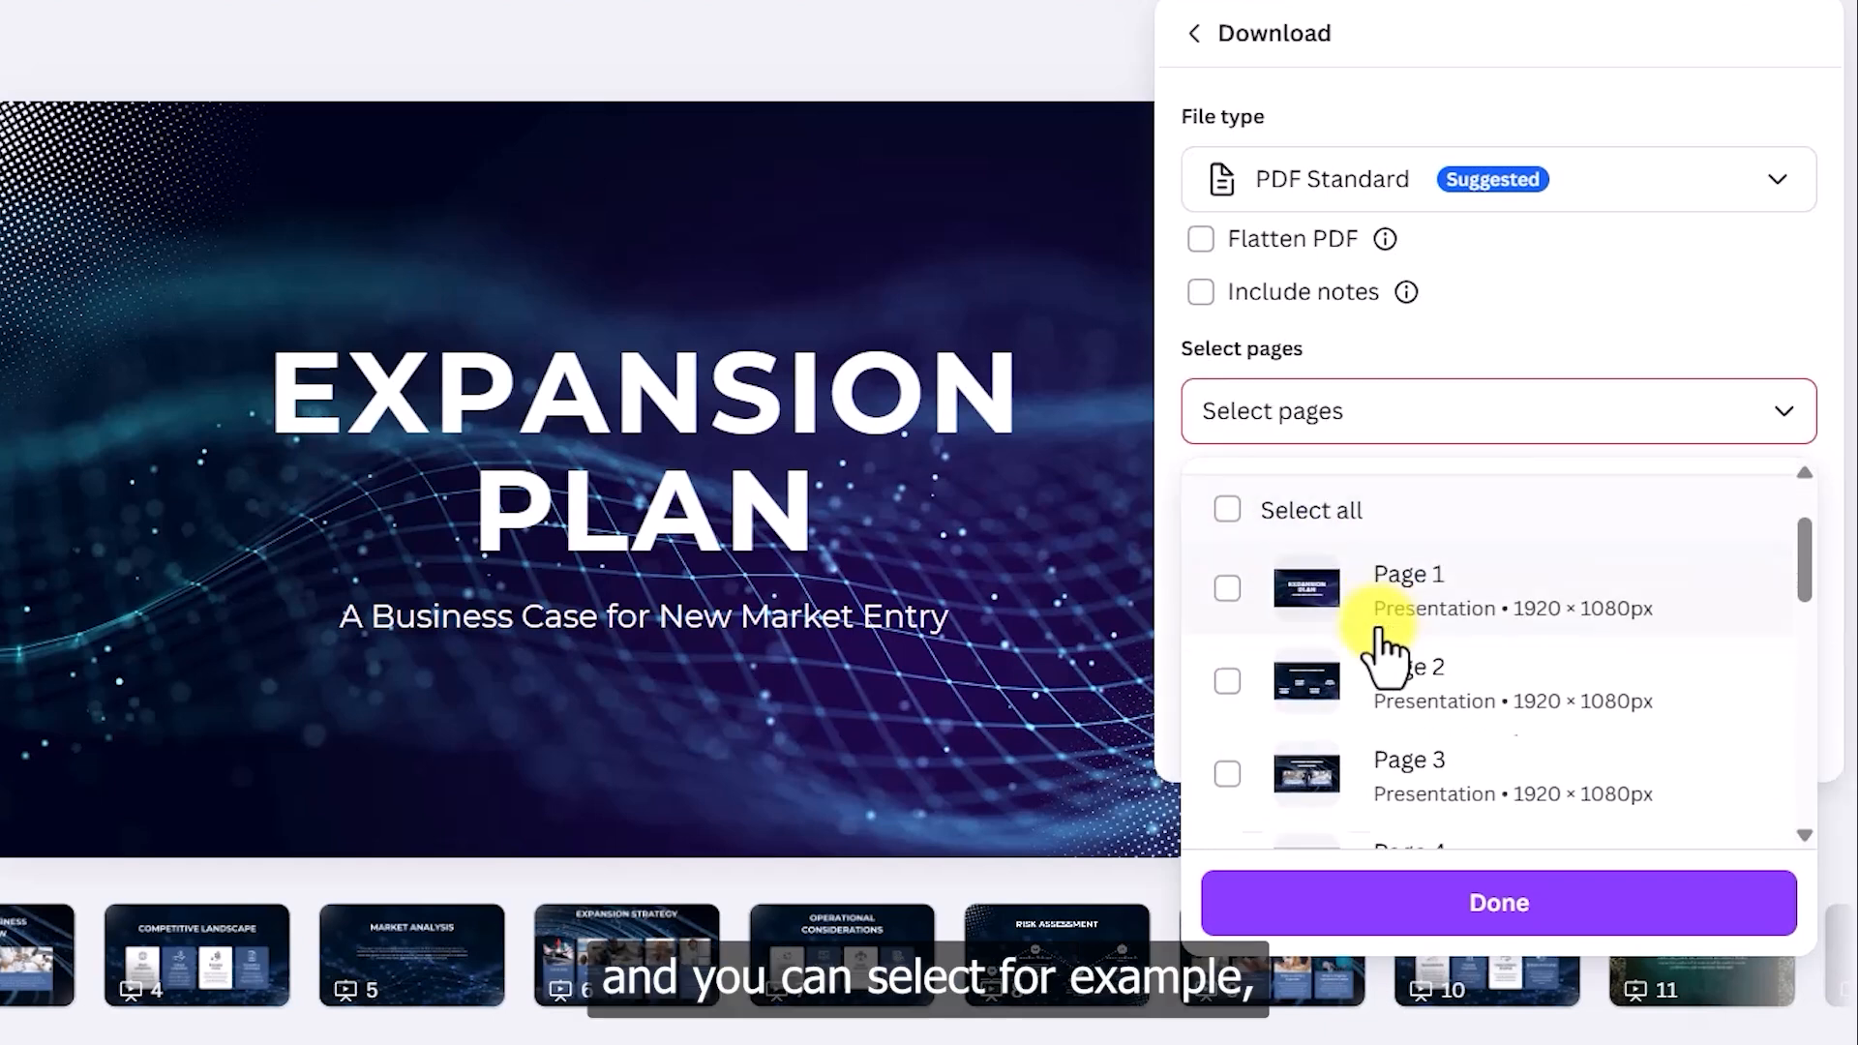
scroll(1296, 580, up, 2)
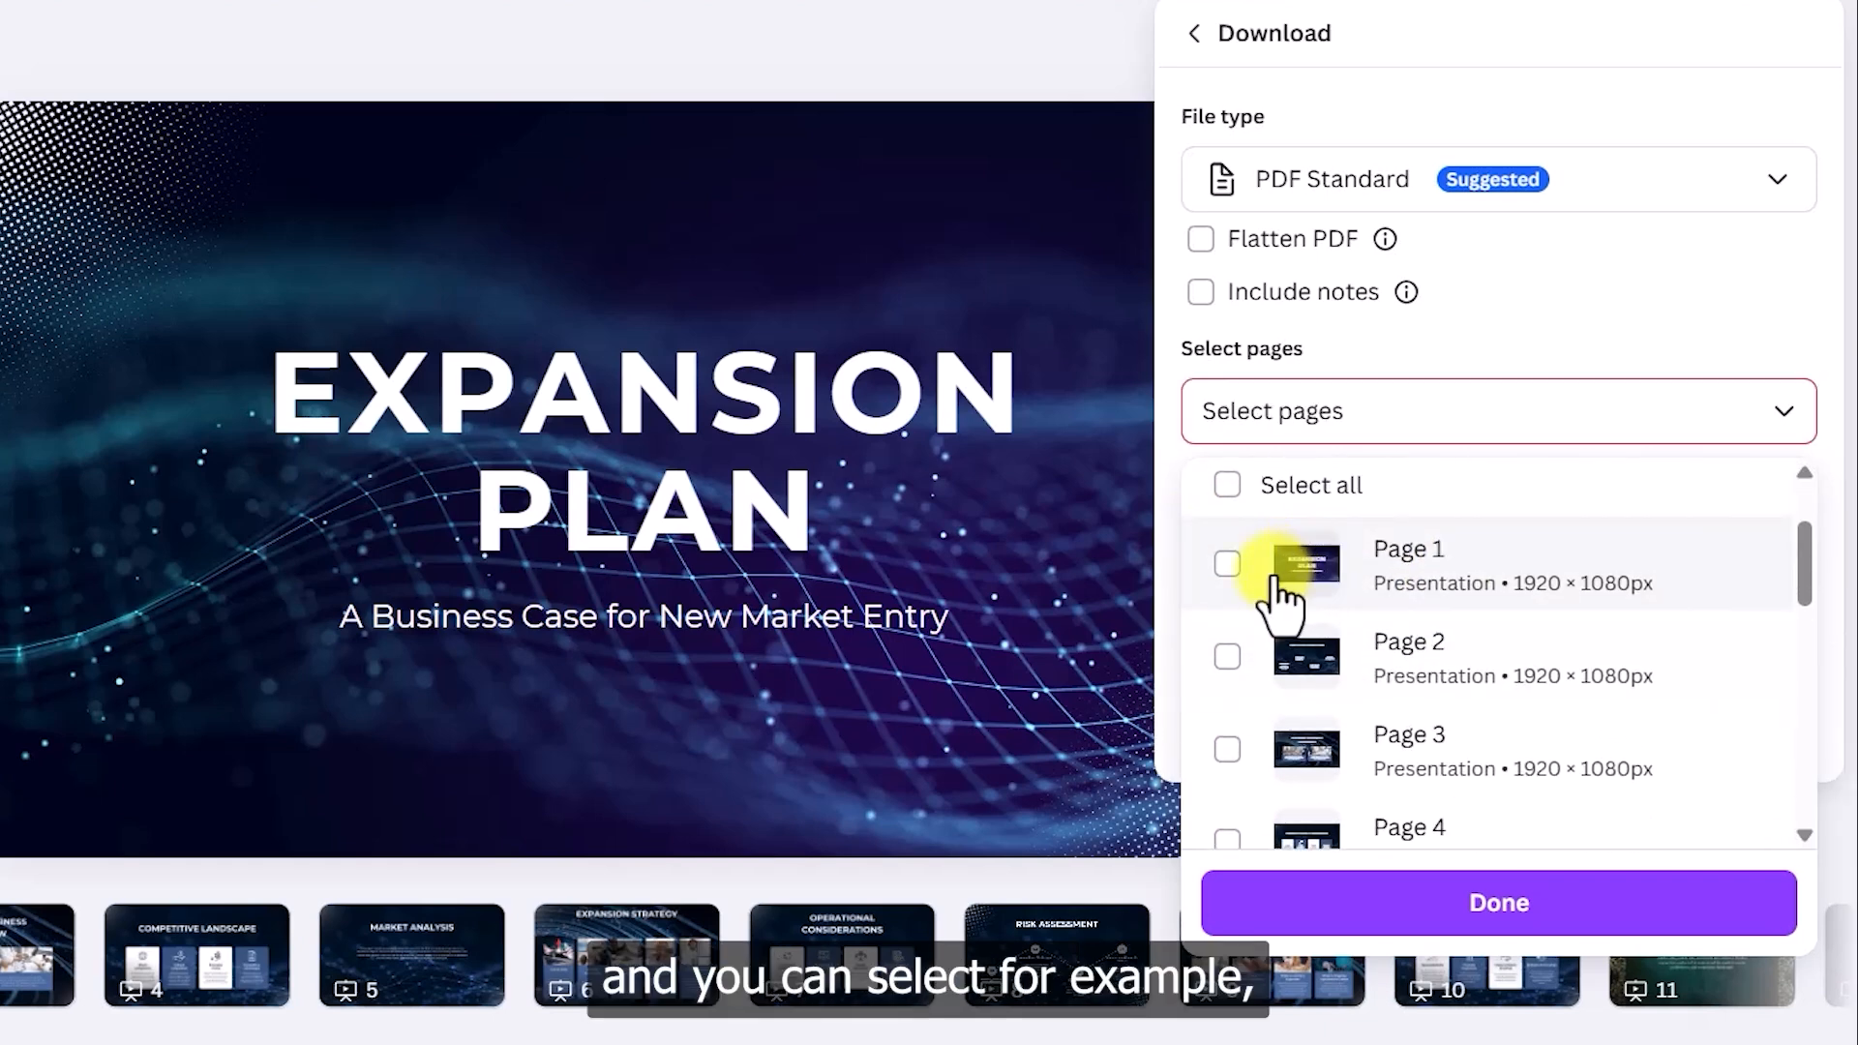
click(1227, 563)
scroll(1227, 581, down, 3)
click(1227, 605)
scroll(1235, 630, down, 3)
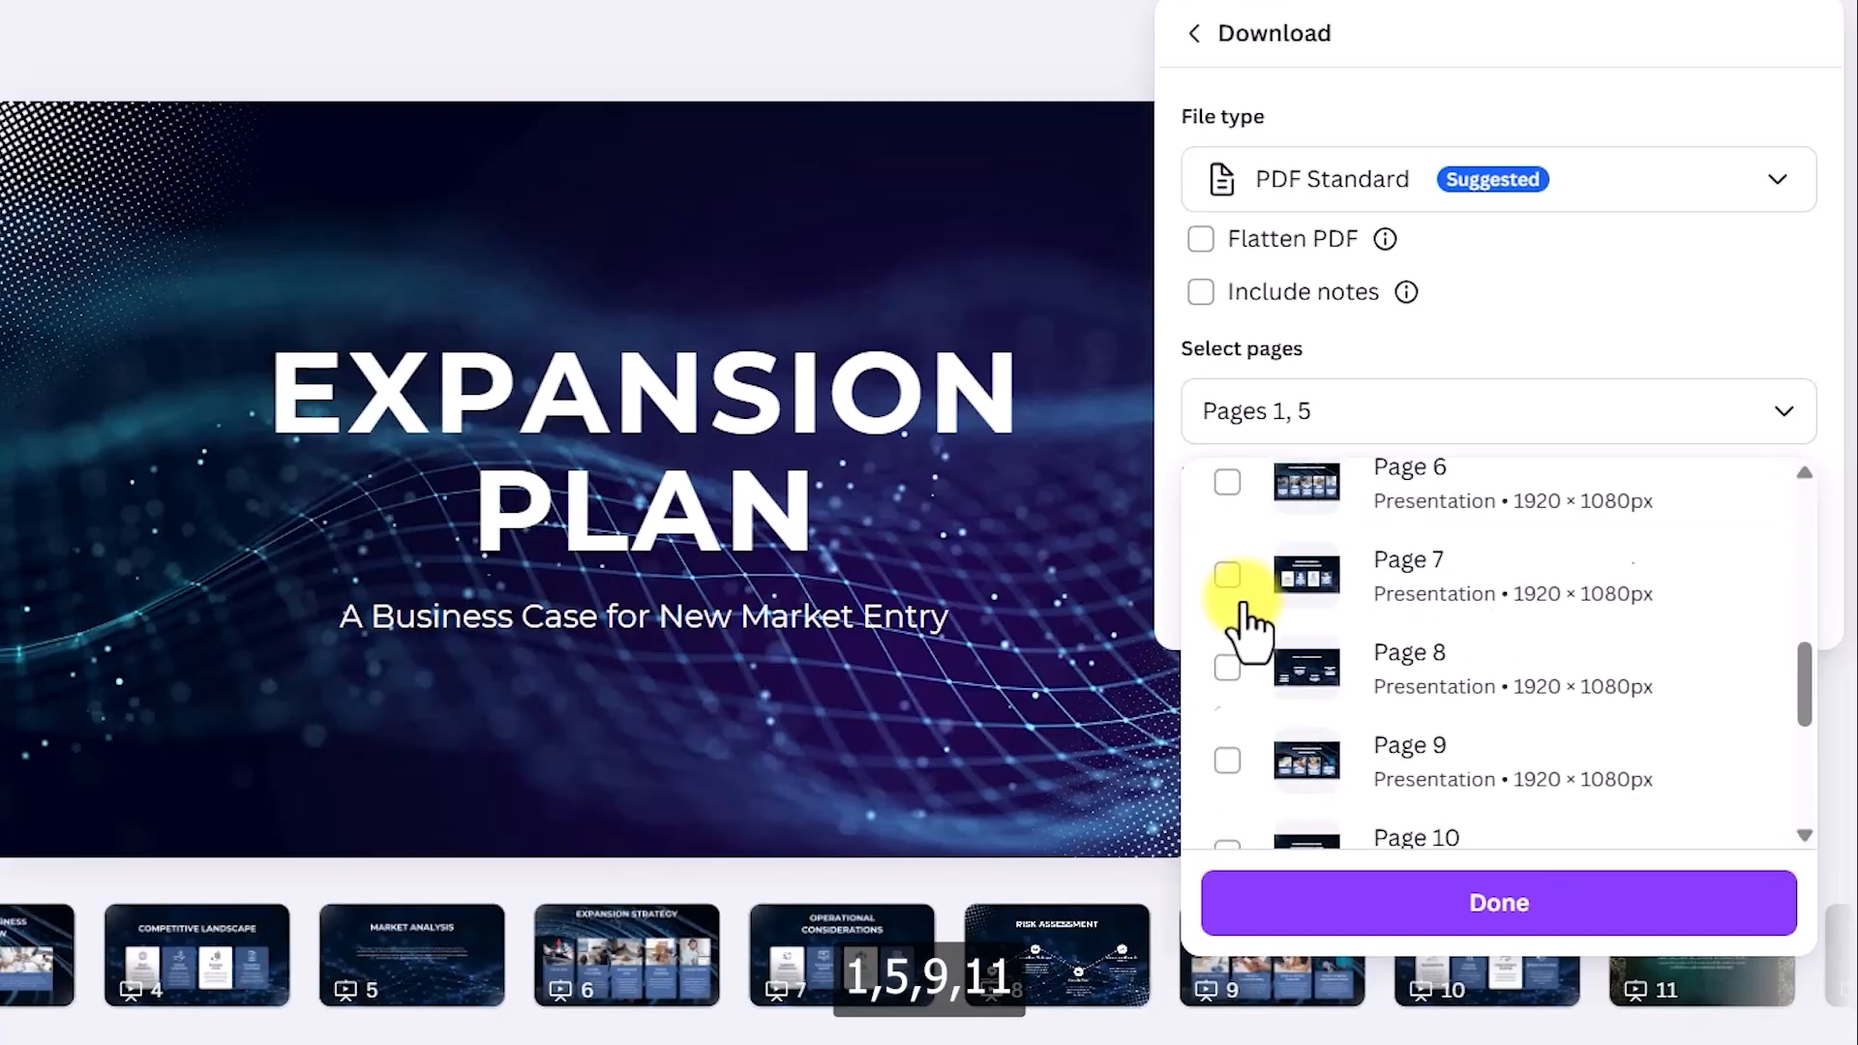
click(1229, 643)
scroll(1236, 580, down, 3)
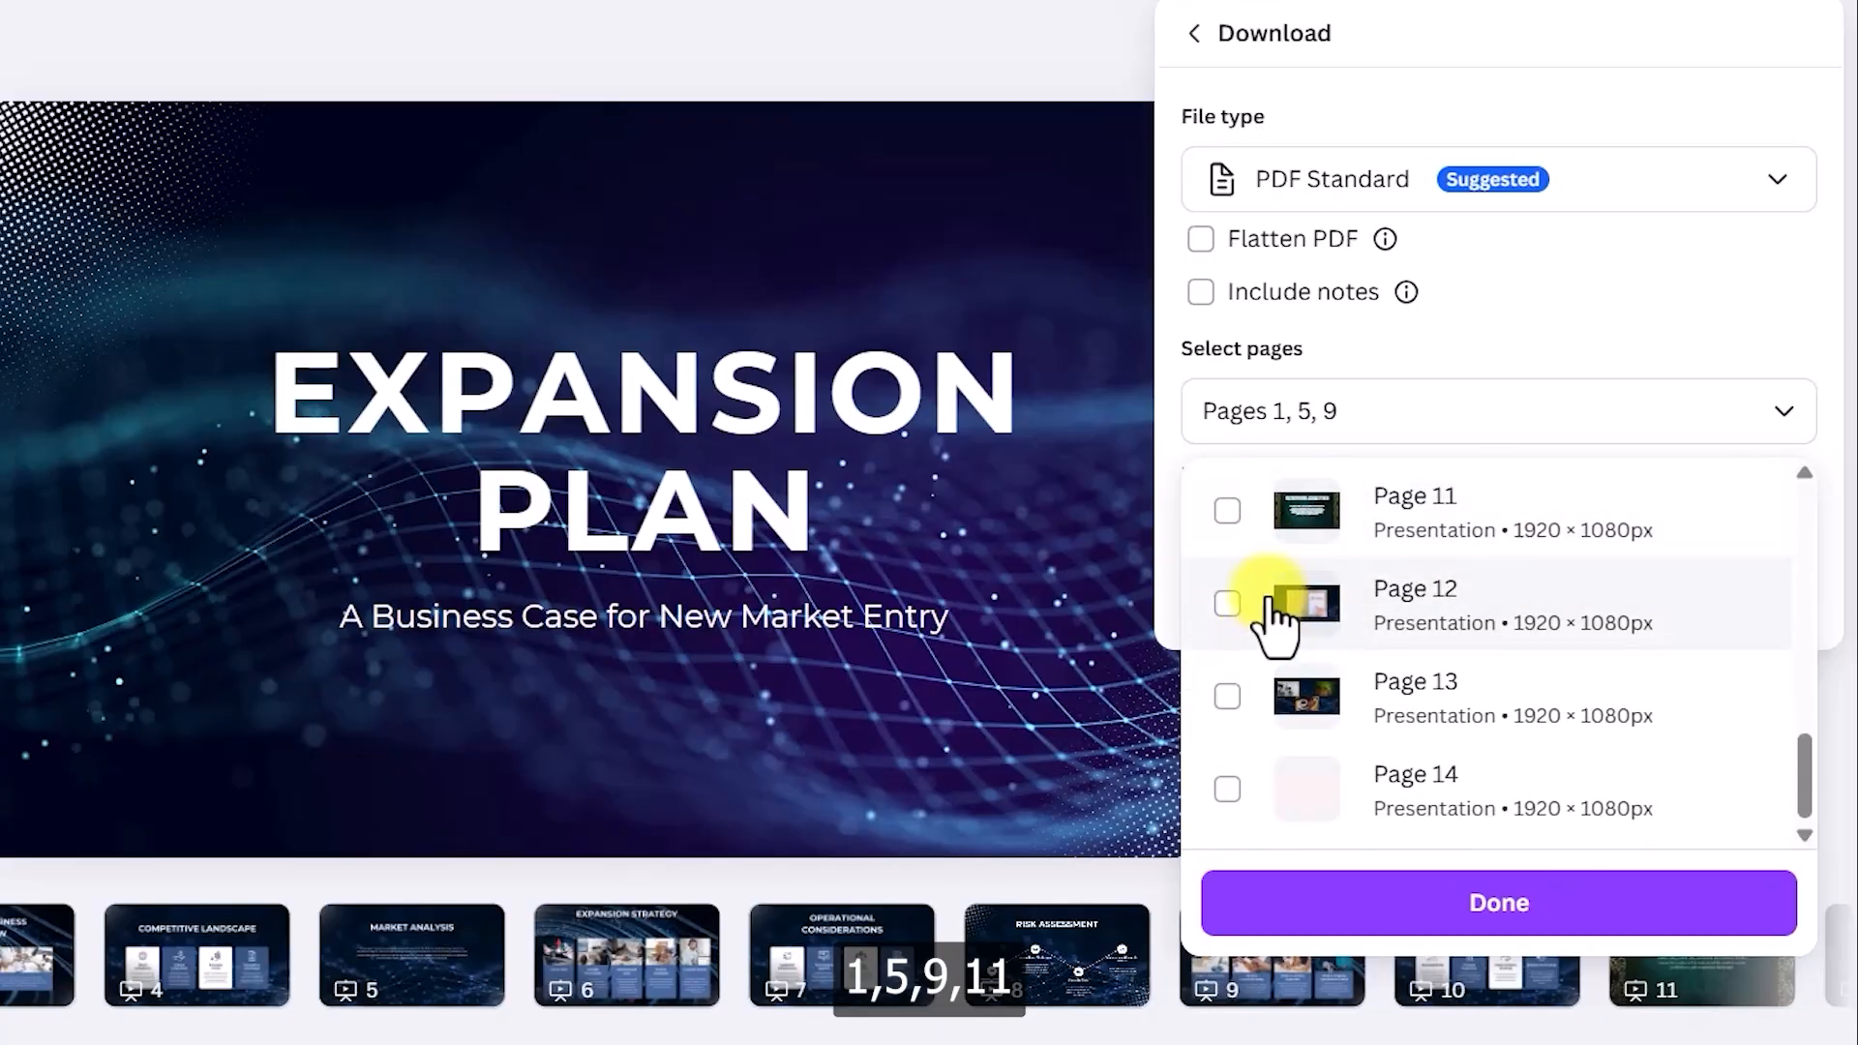
click(1229, 511)
scroll(1481, 629, up, 8)
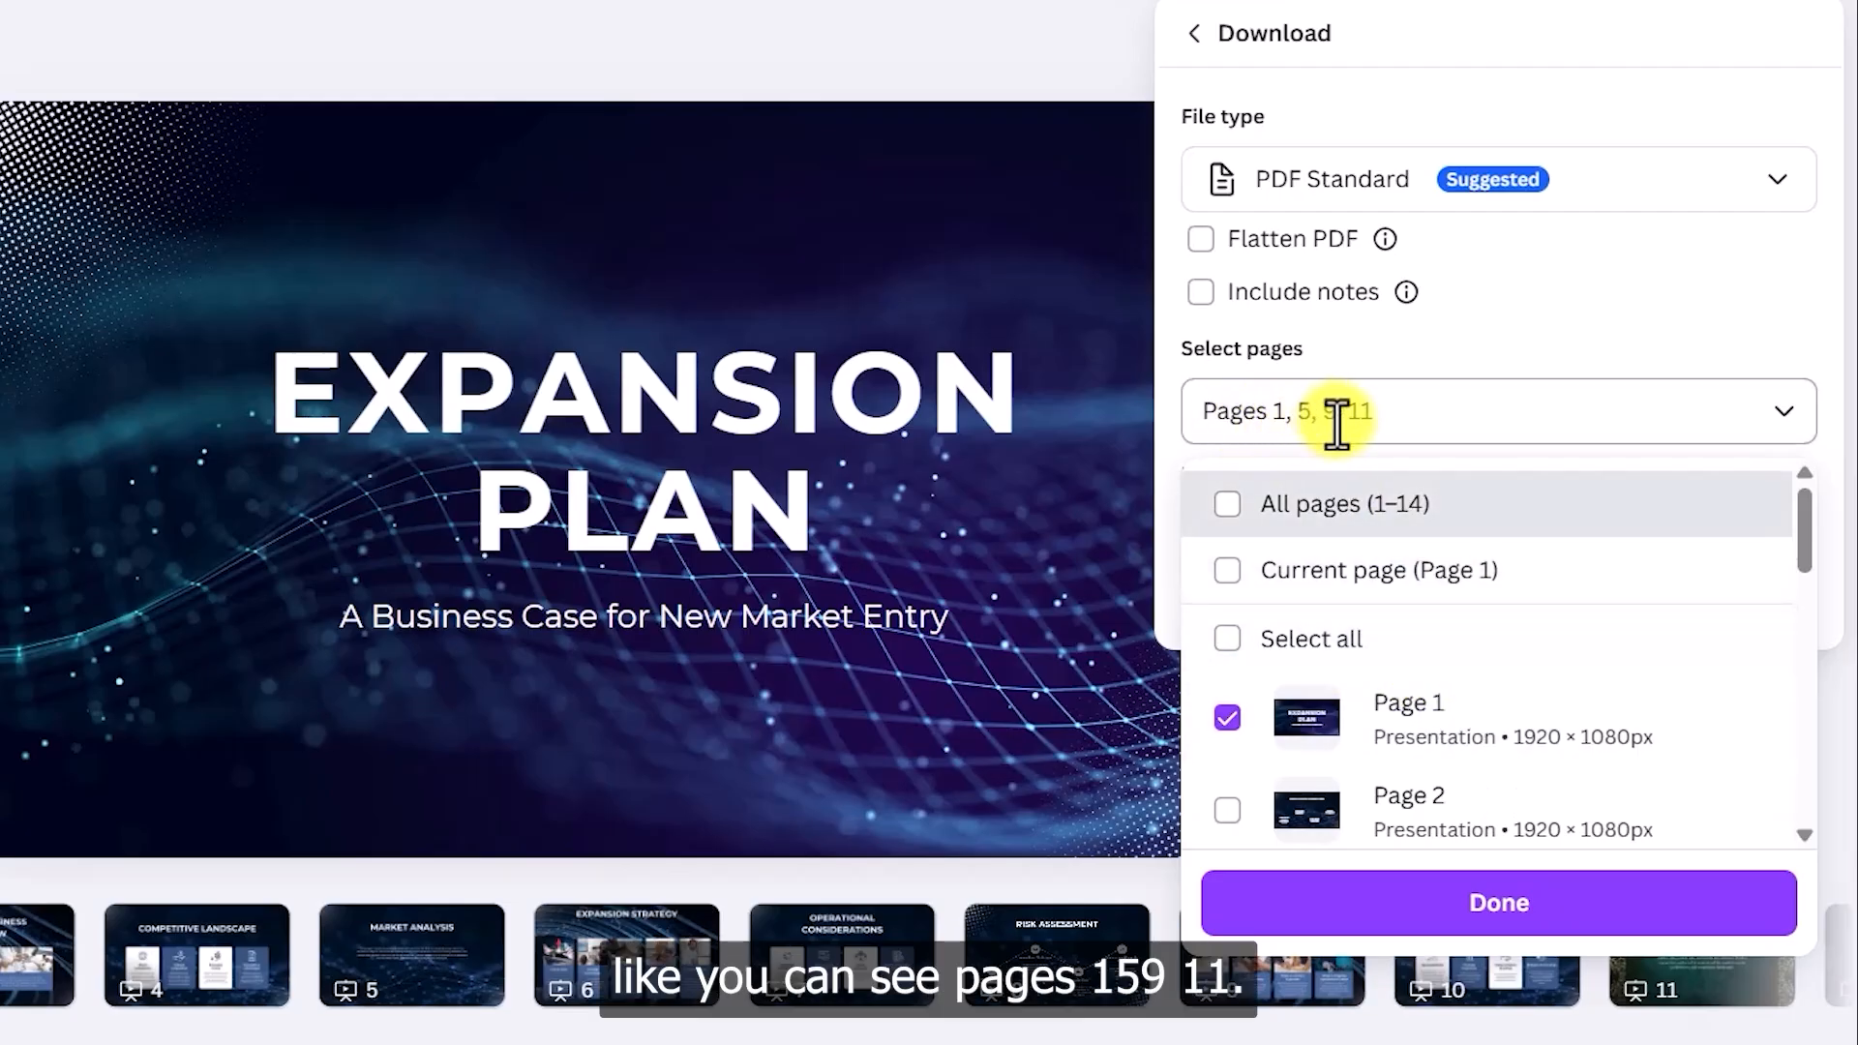
- Confirm the four pages, then switch the PDF selection back to All pages (1–14)
click(1490, 905)
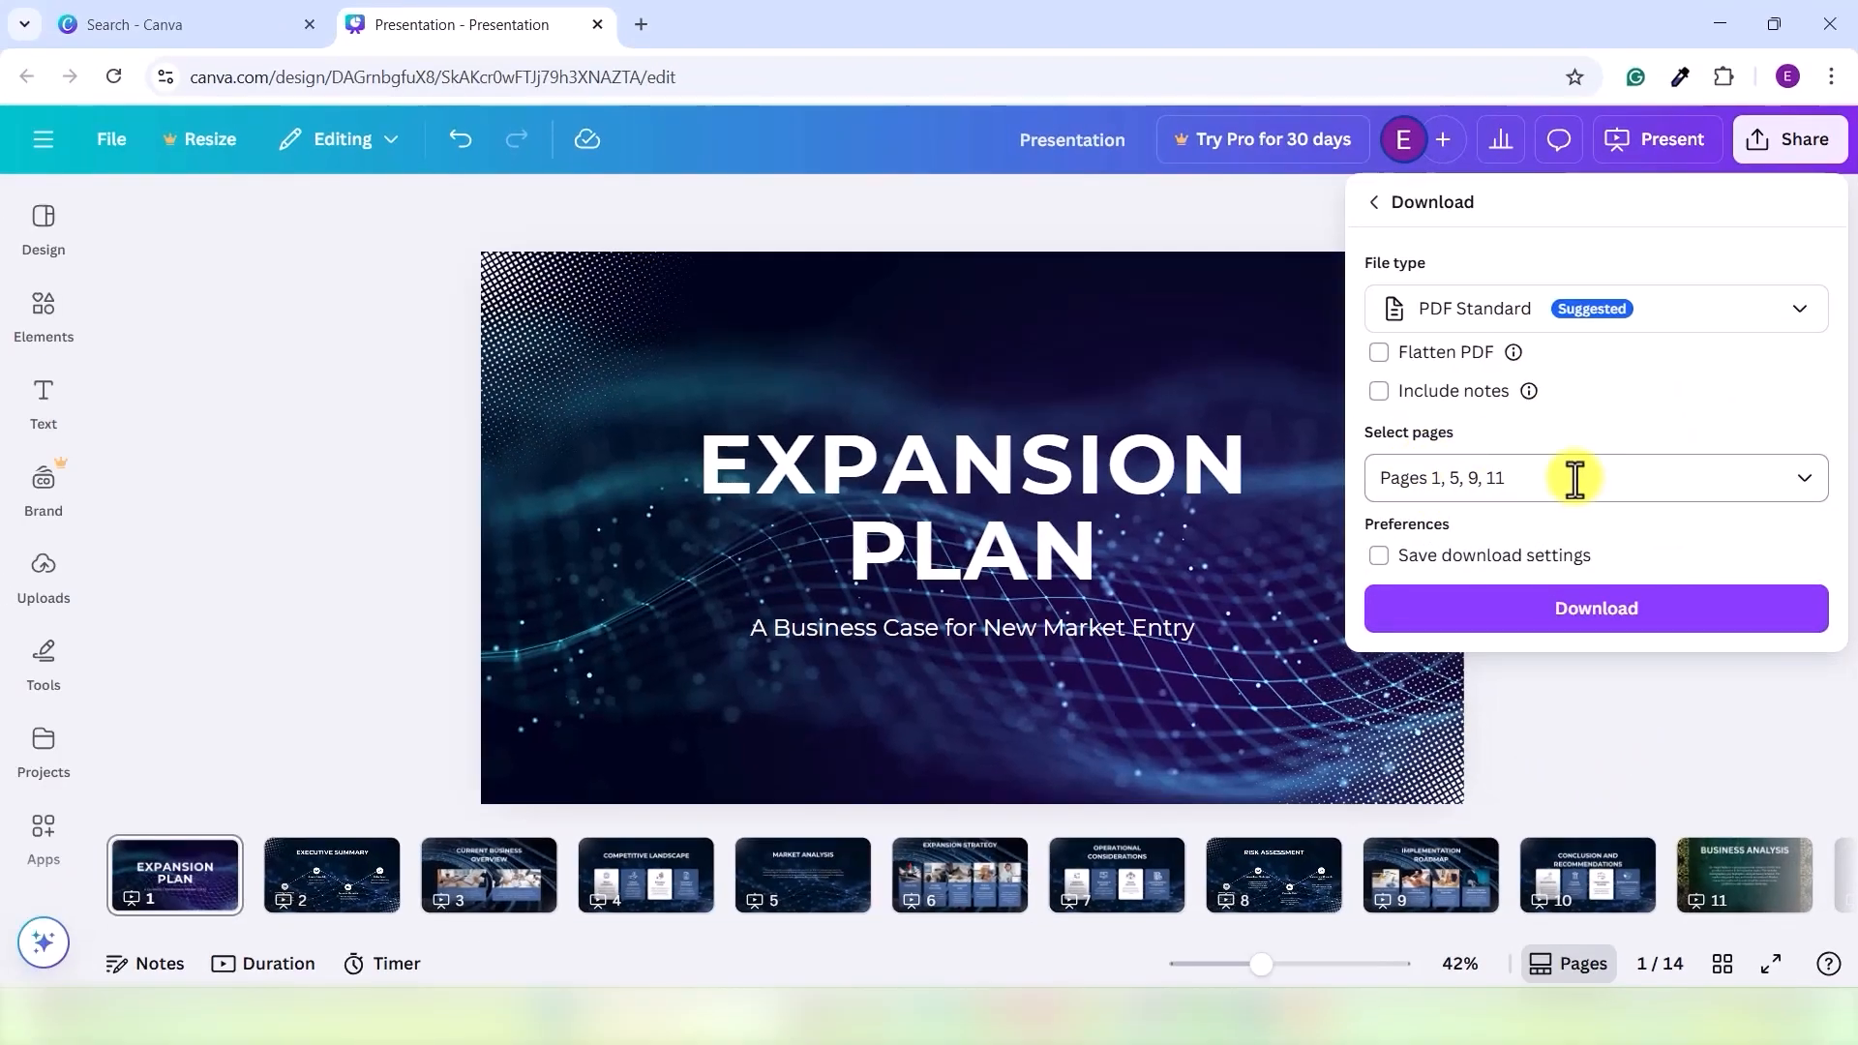
click(1806, 484)
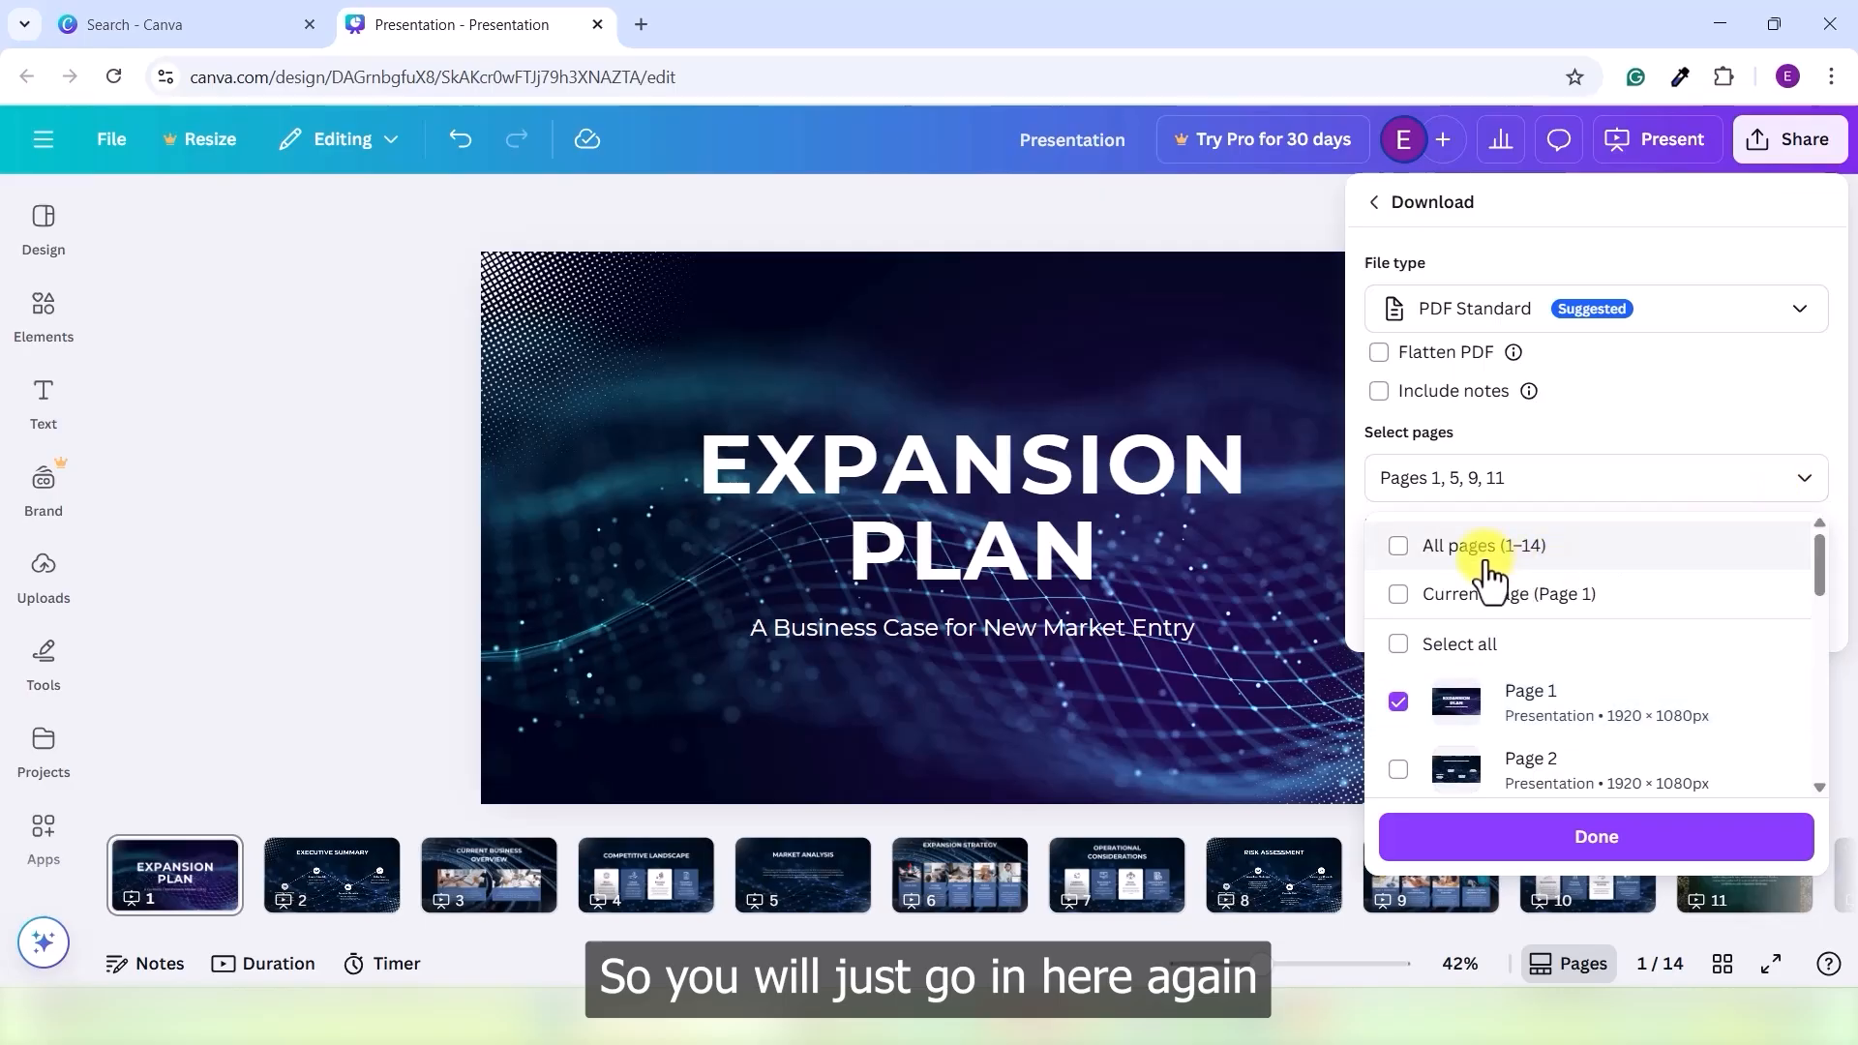
click(1592, 838)
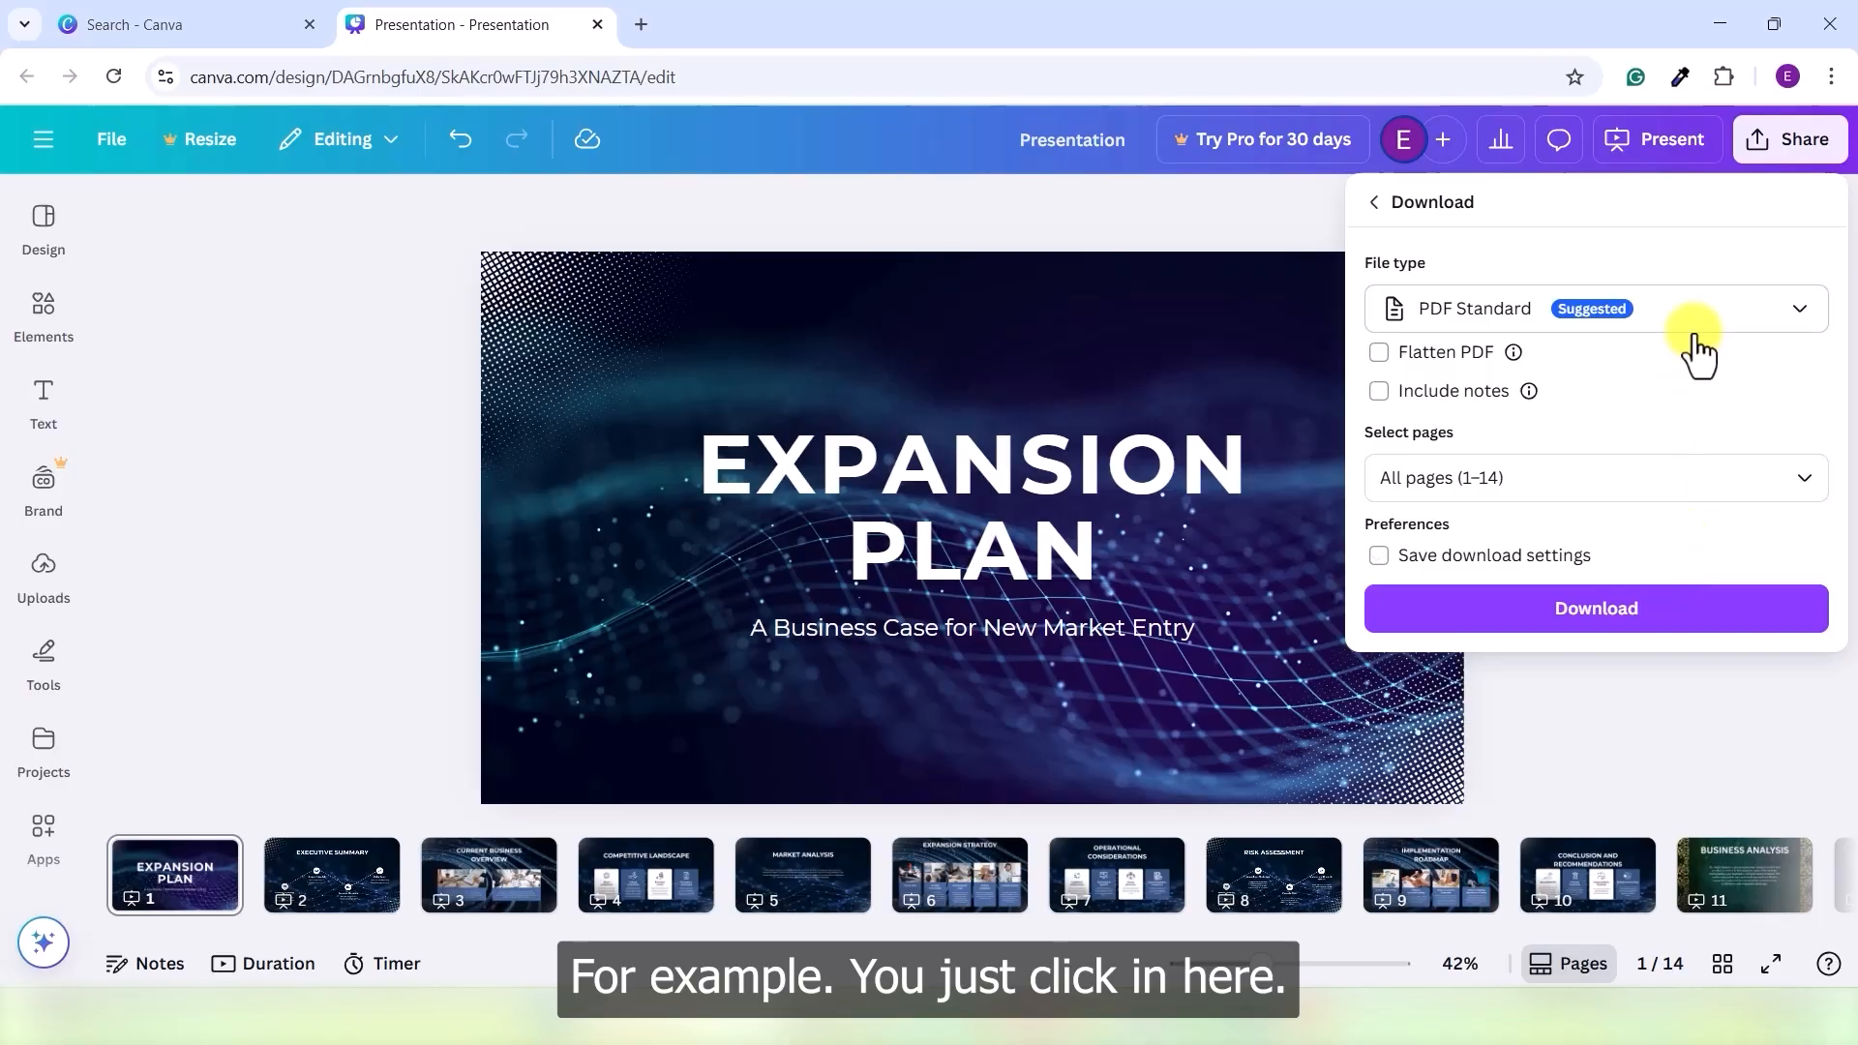
- Change the download file type to PNG and close the download settings
click(1693, 320)
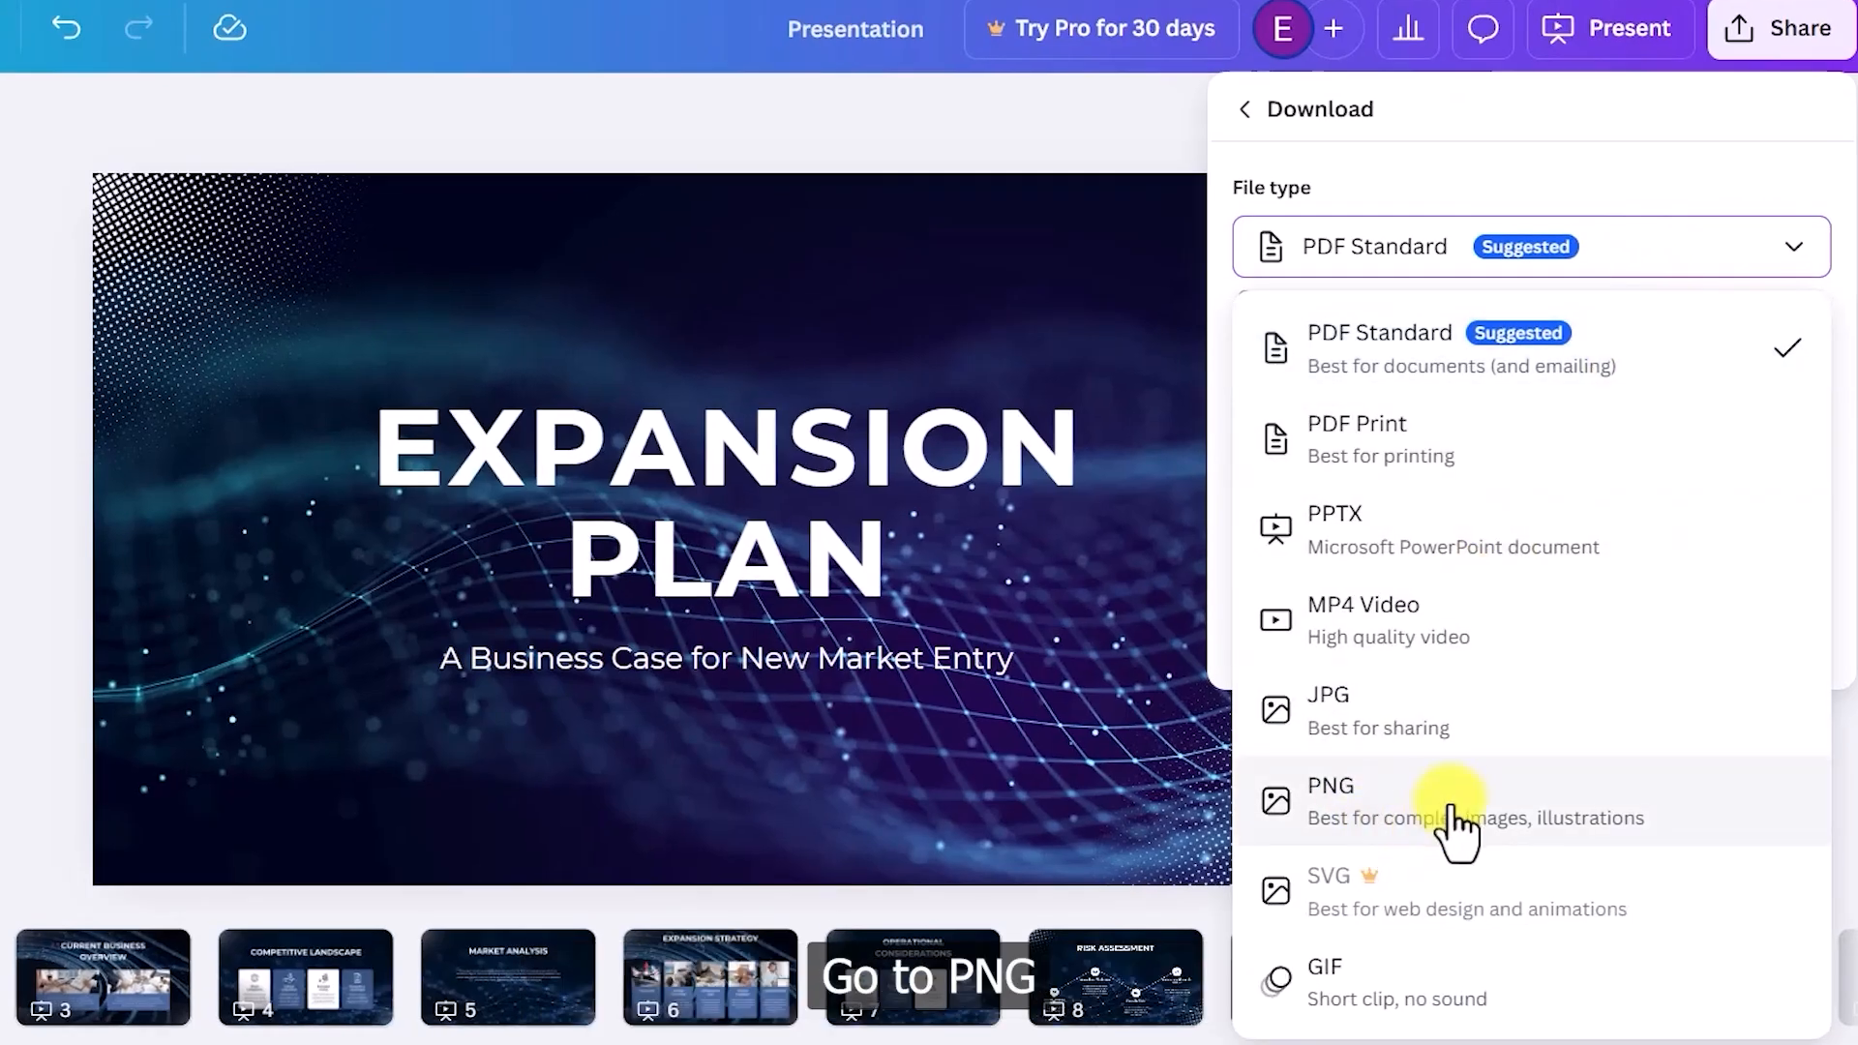
click(1447, 799)
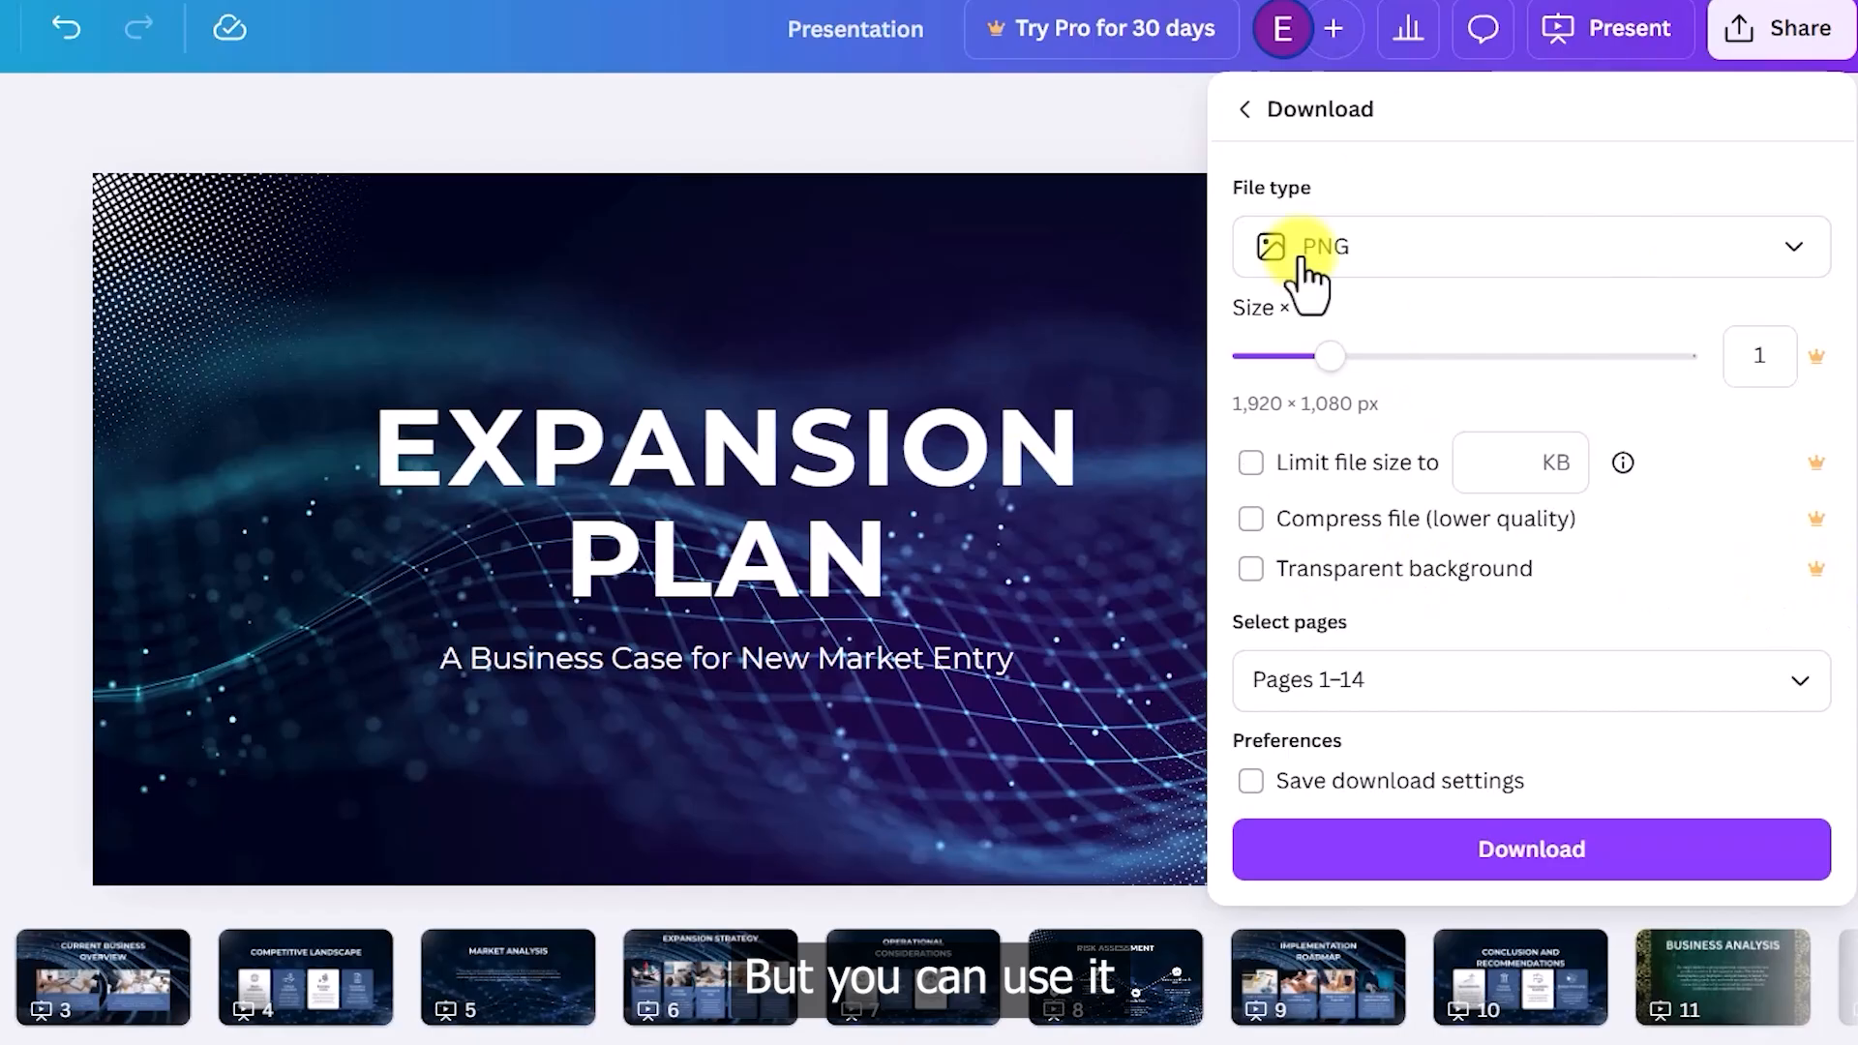
click(1016, 108)
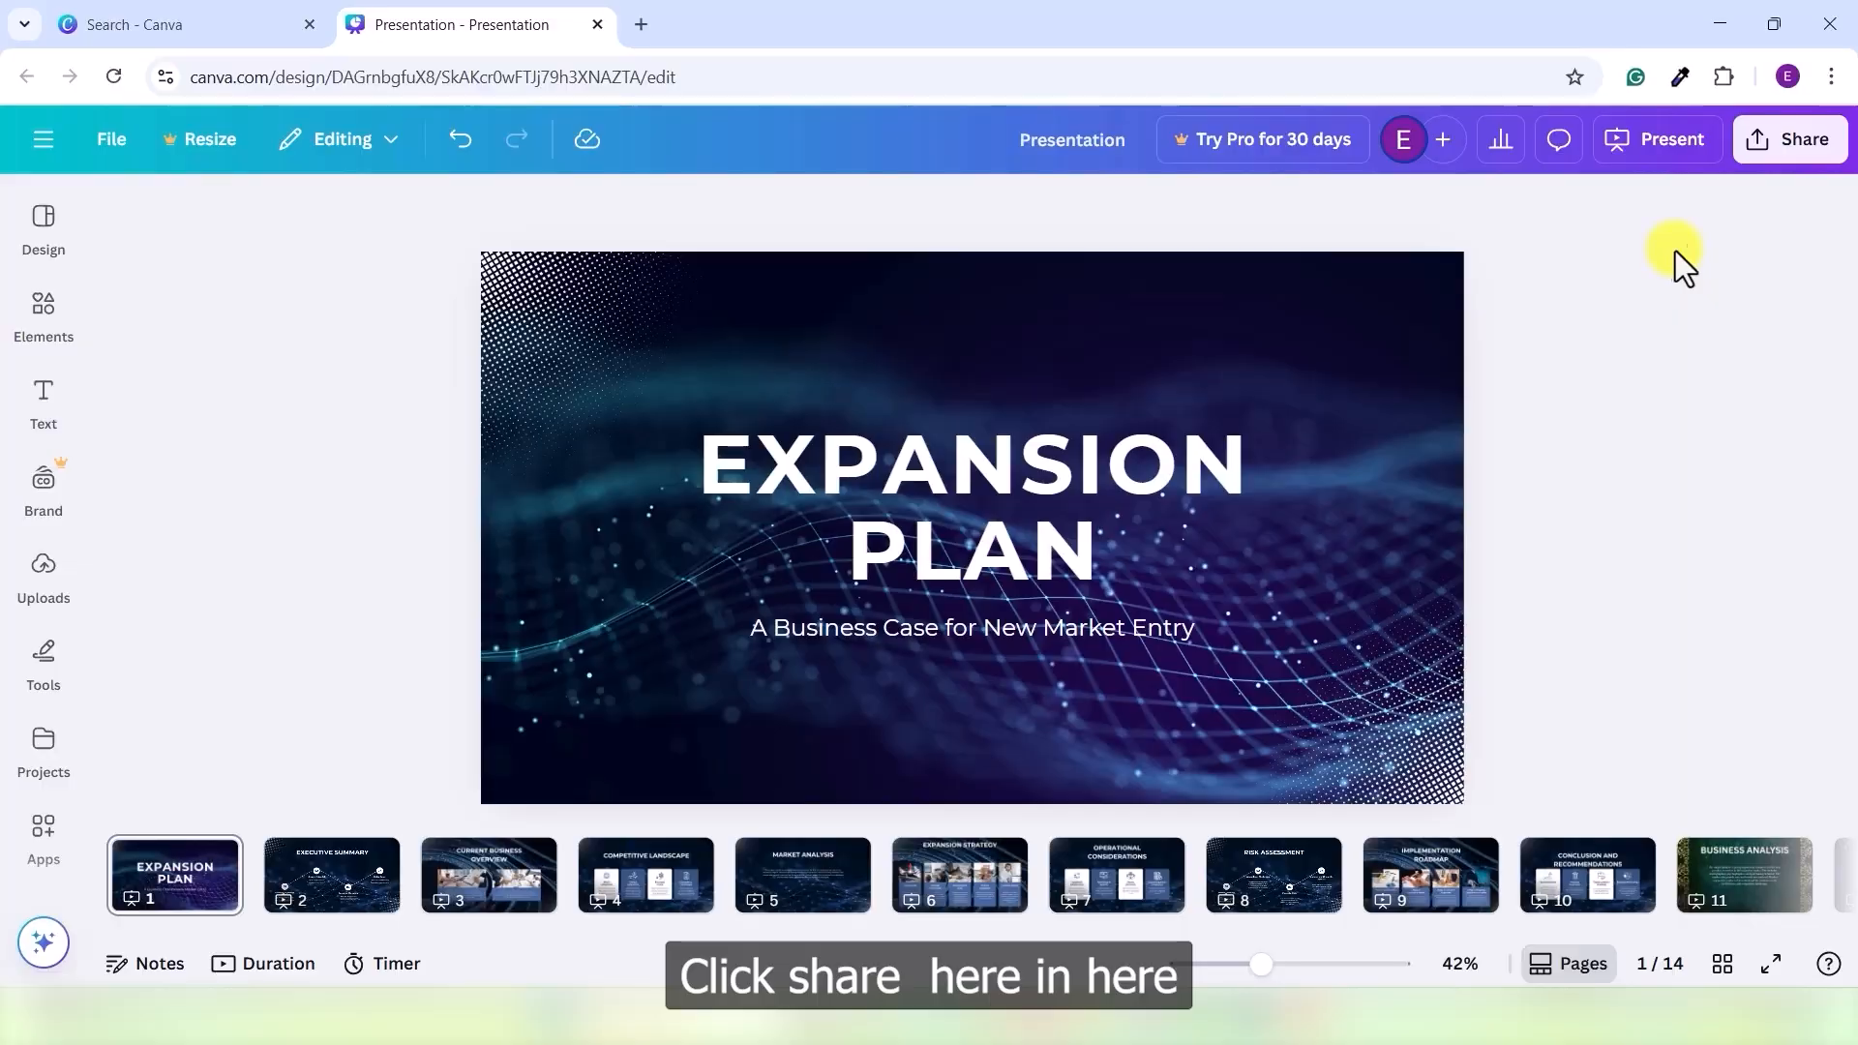
- Set sharing to Anyone with the link with Can view permission, and copy the link
click(1800, 165)
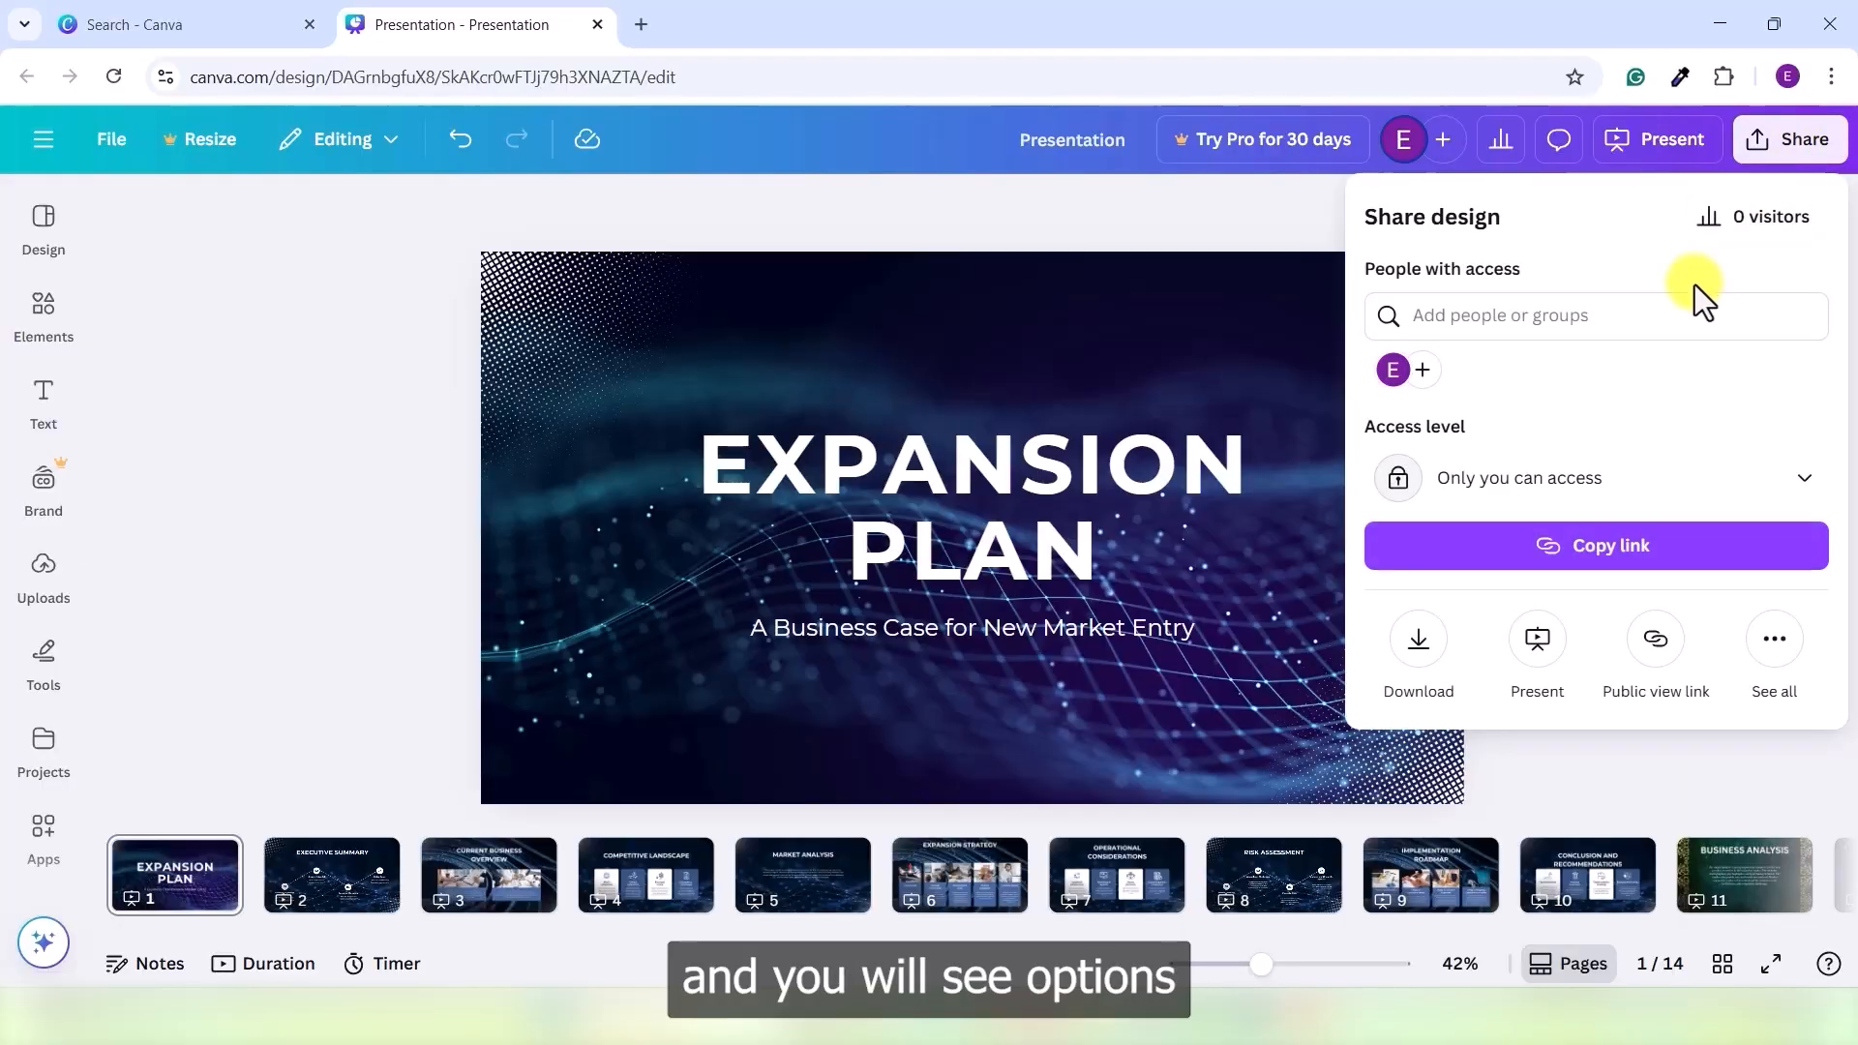
click(1806, 483)
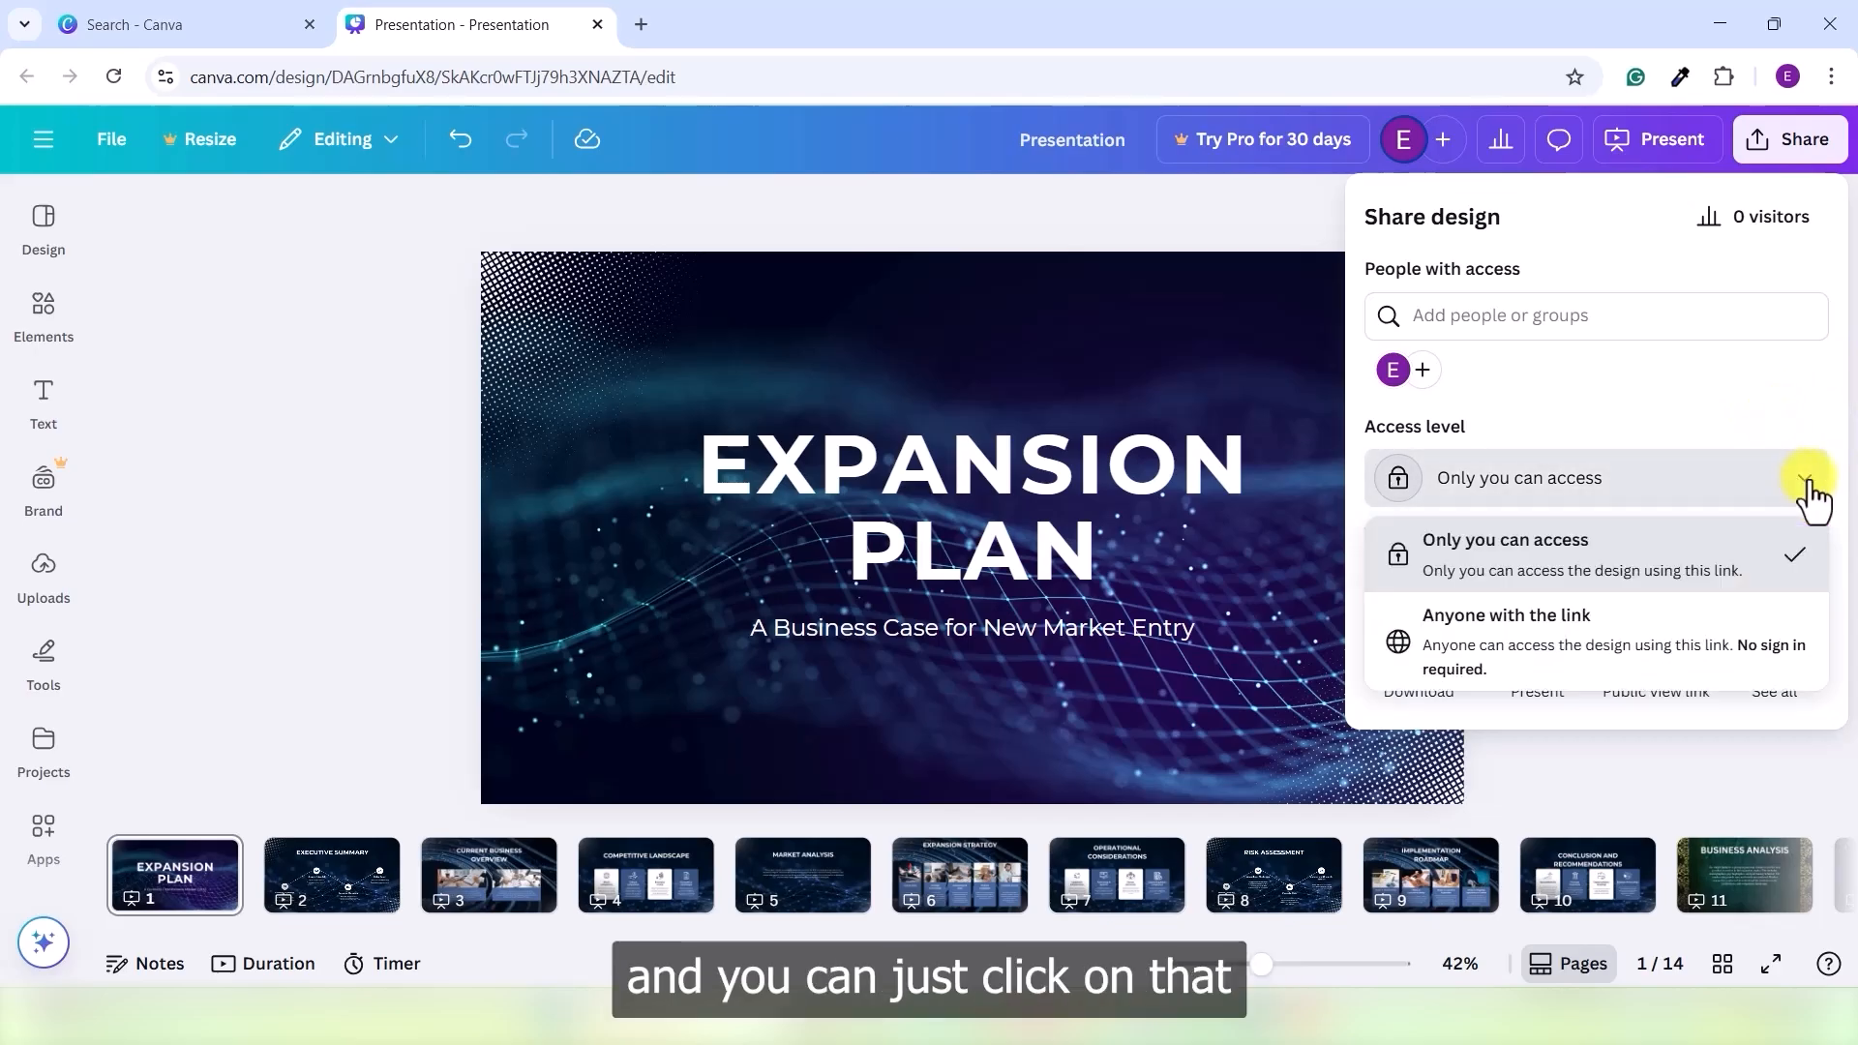
click(1539, 631)
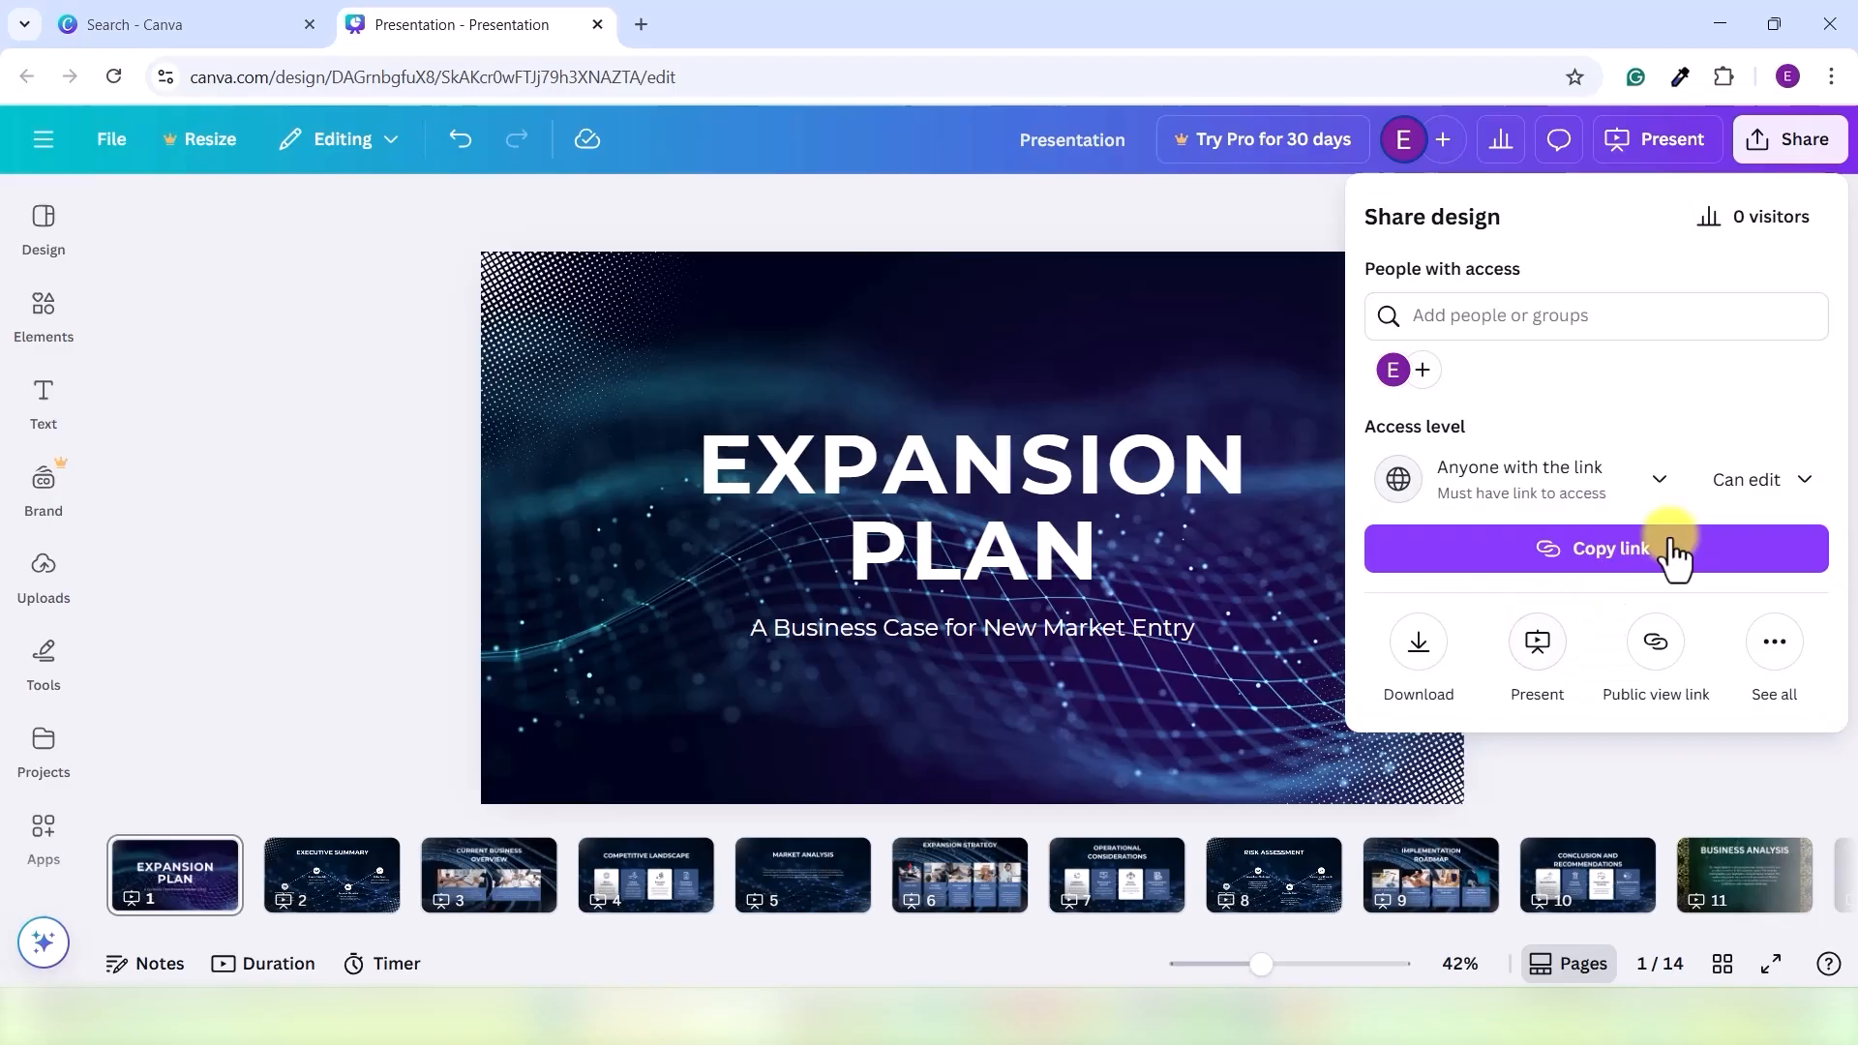
click(1796, 484)
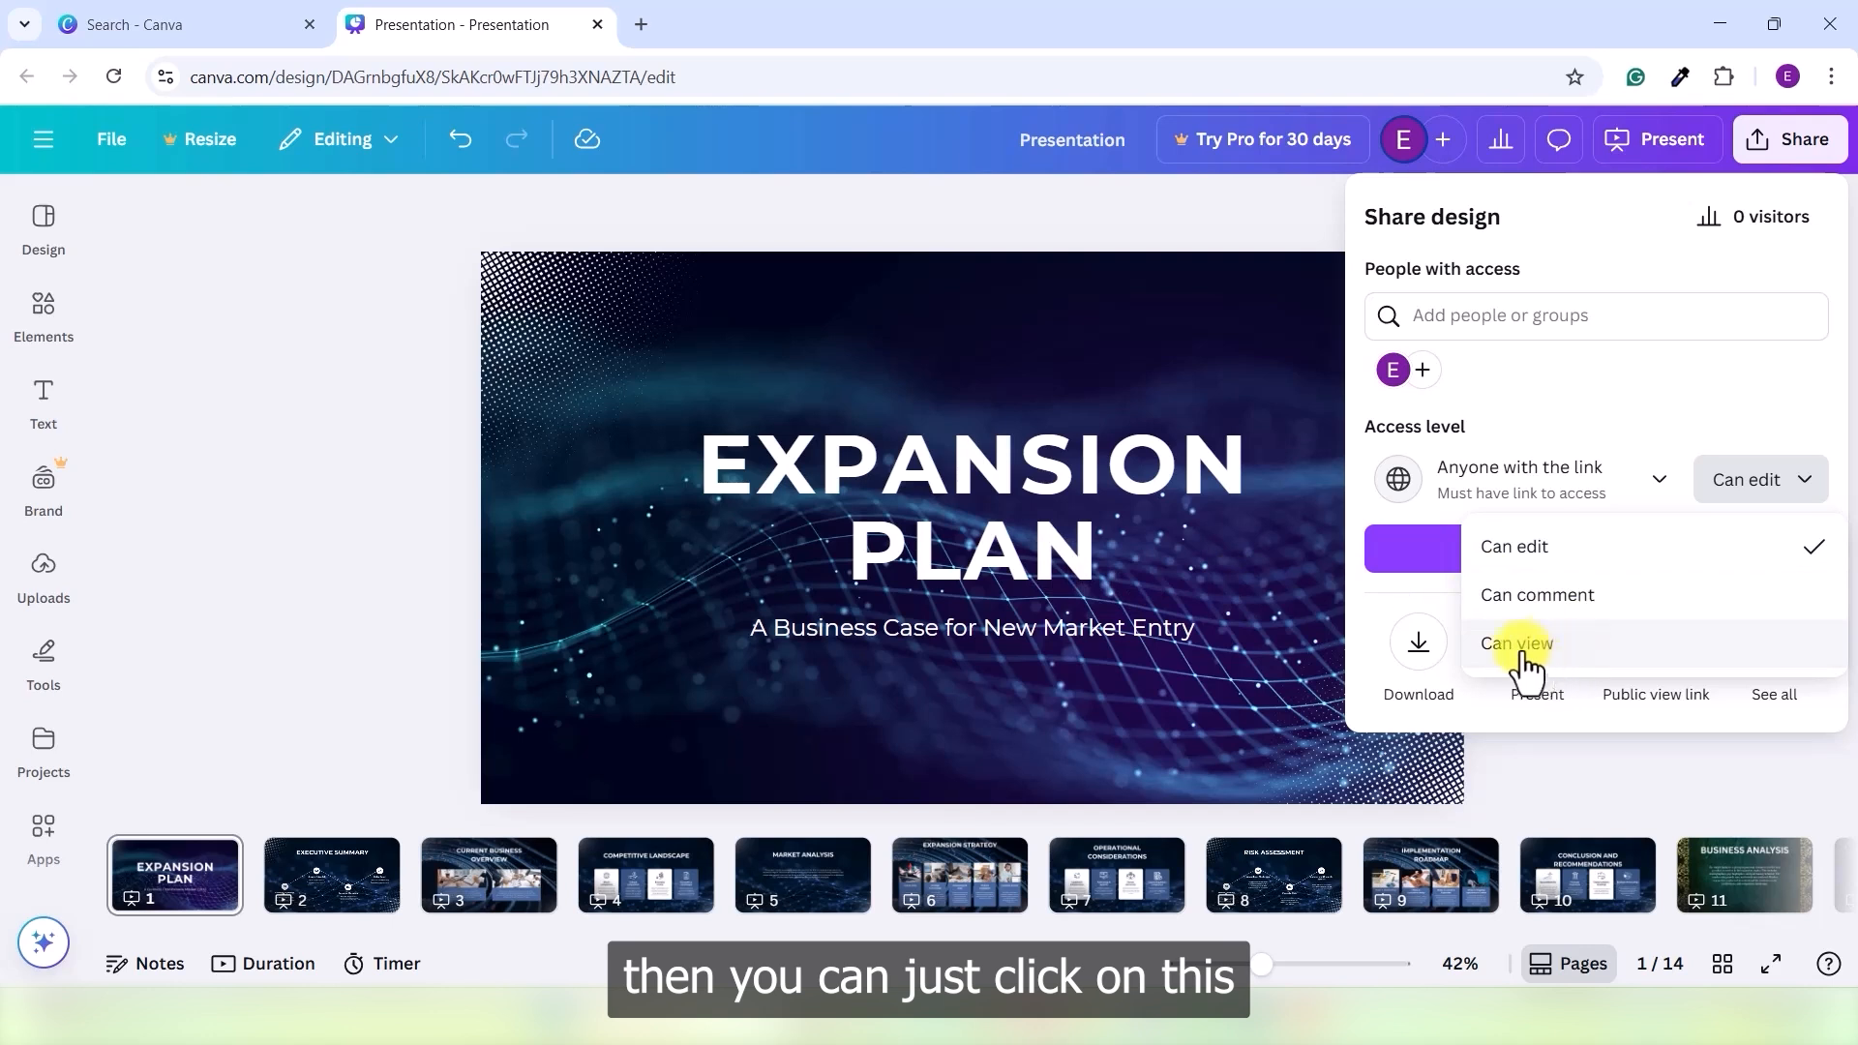
click(1590, 647)
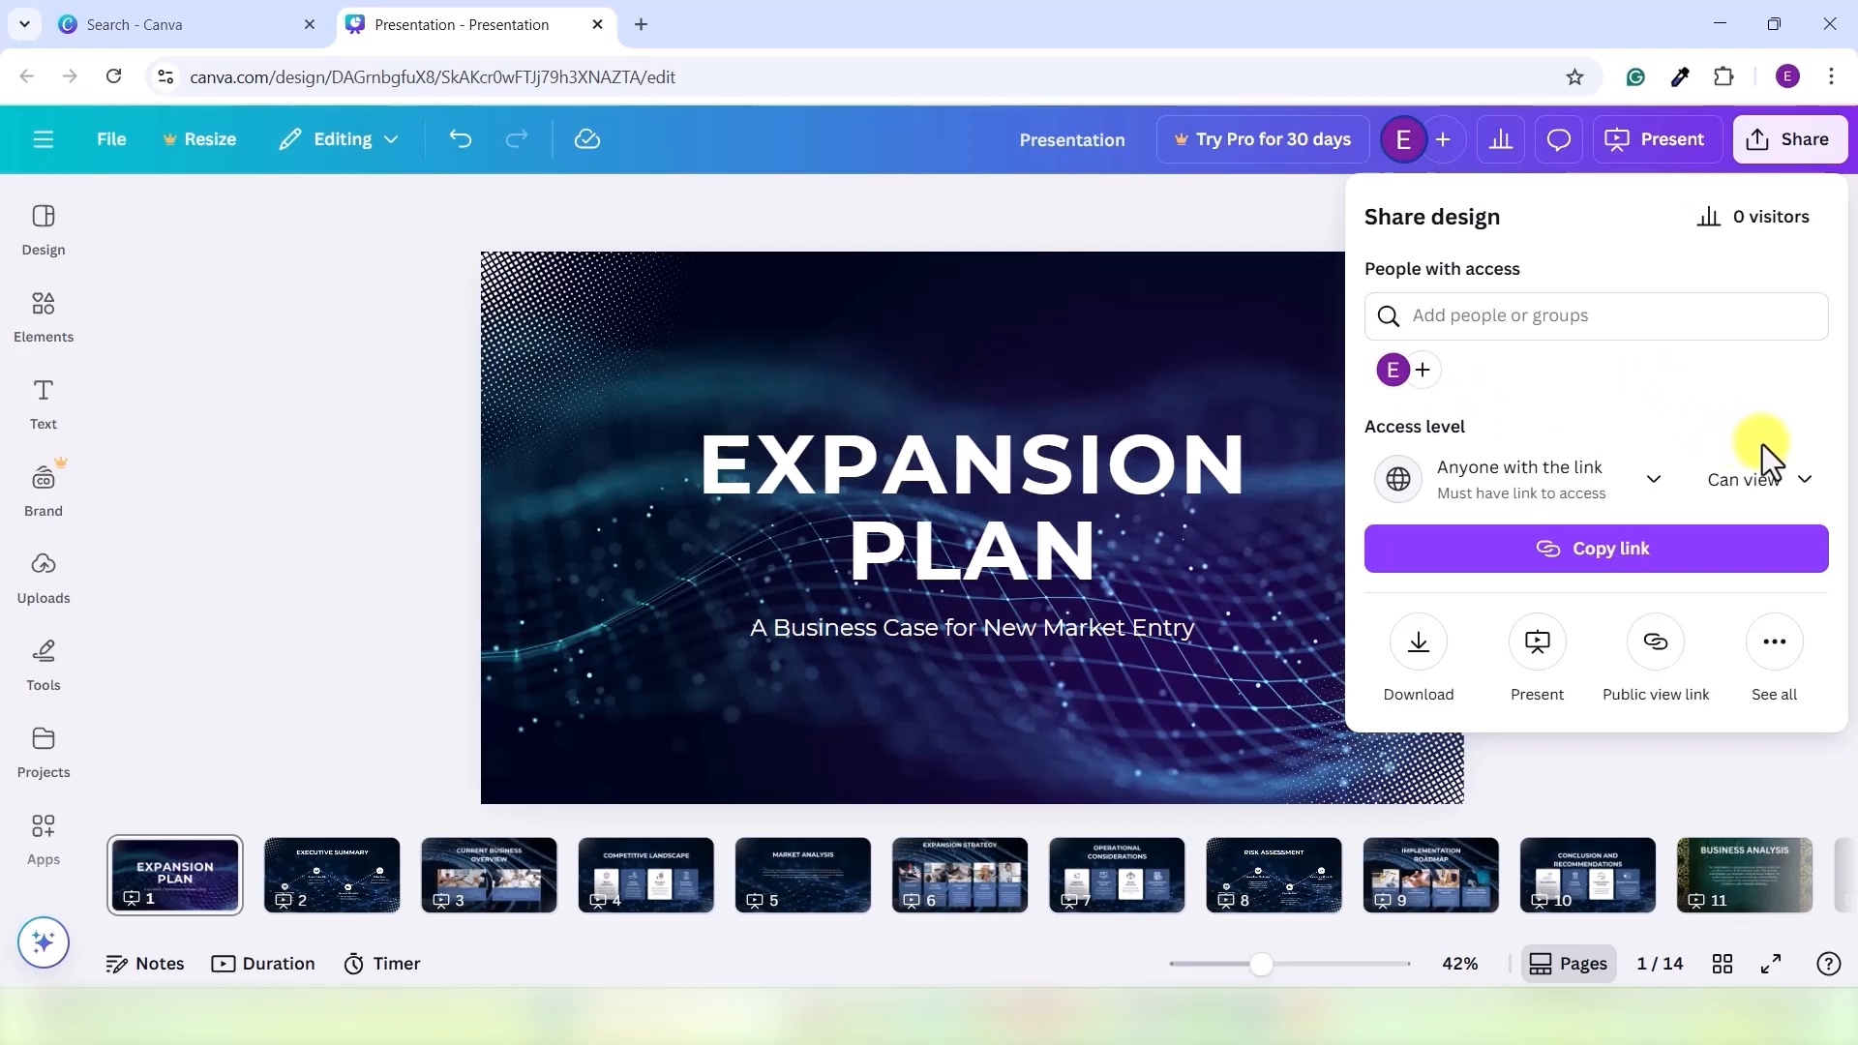
click(1590, 559)
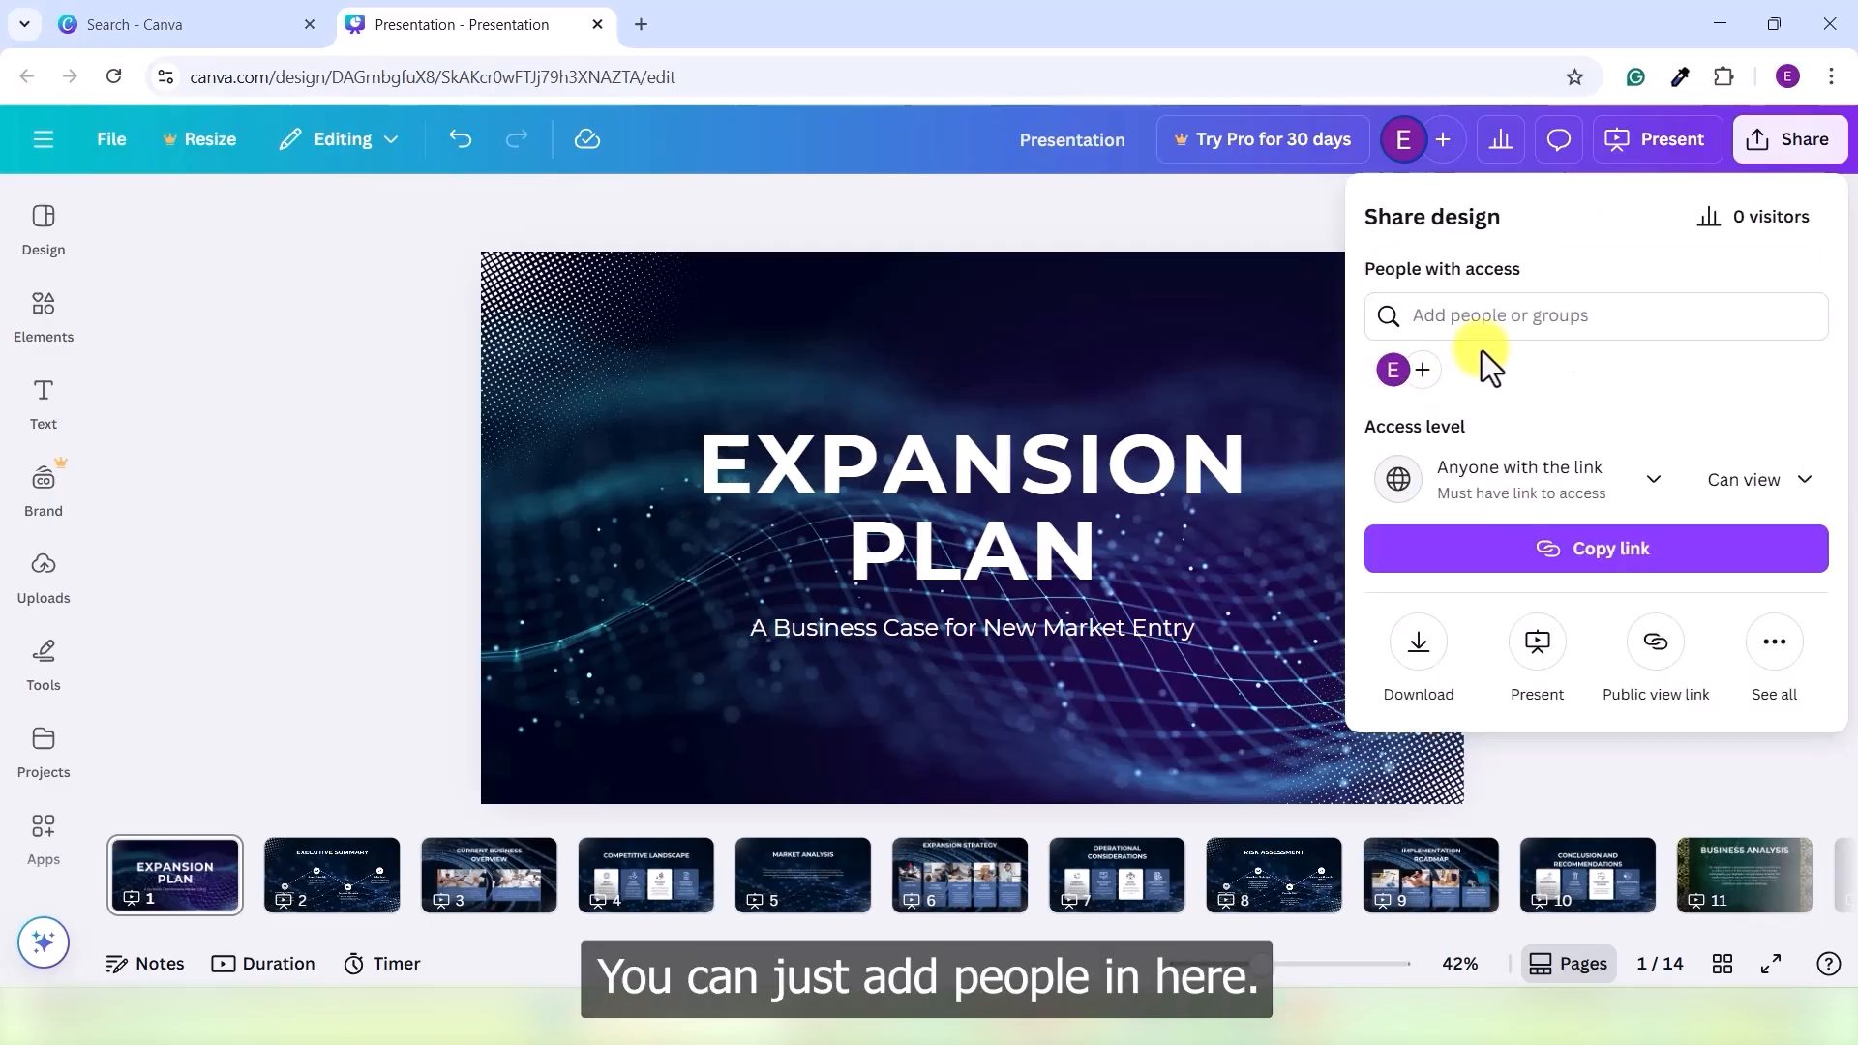
- Invite a collaborator by e-mail with Can comment permission, then reselect the entered address
click(1484, 319)
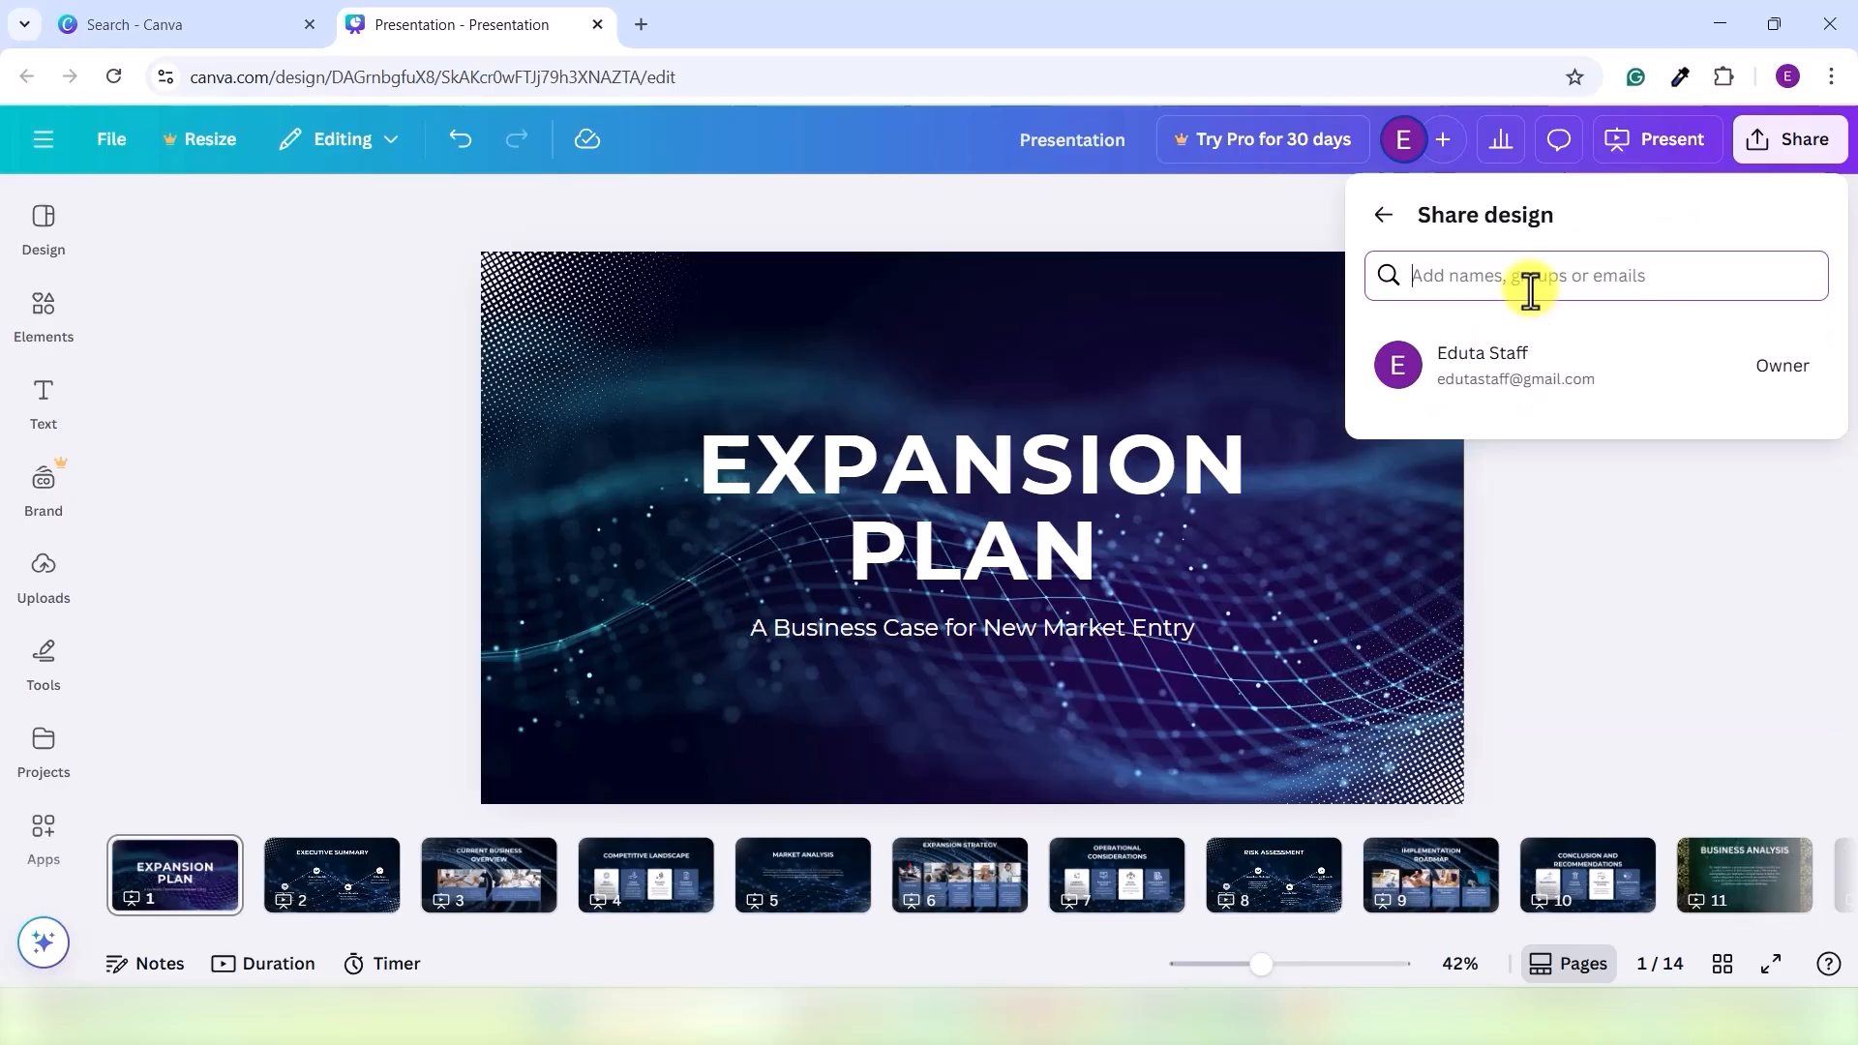
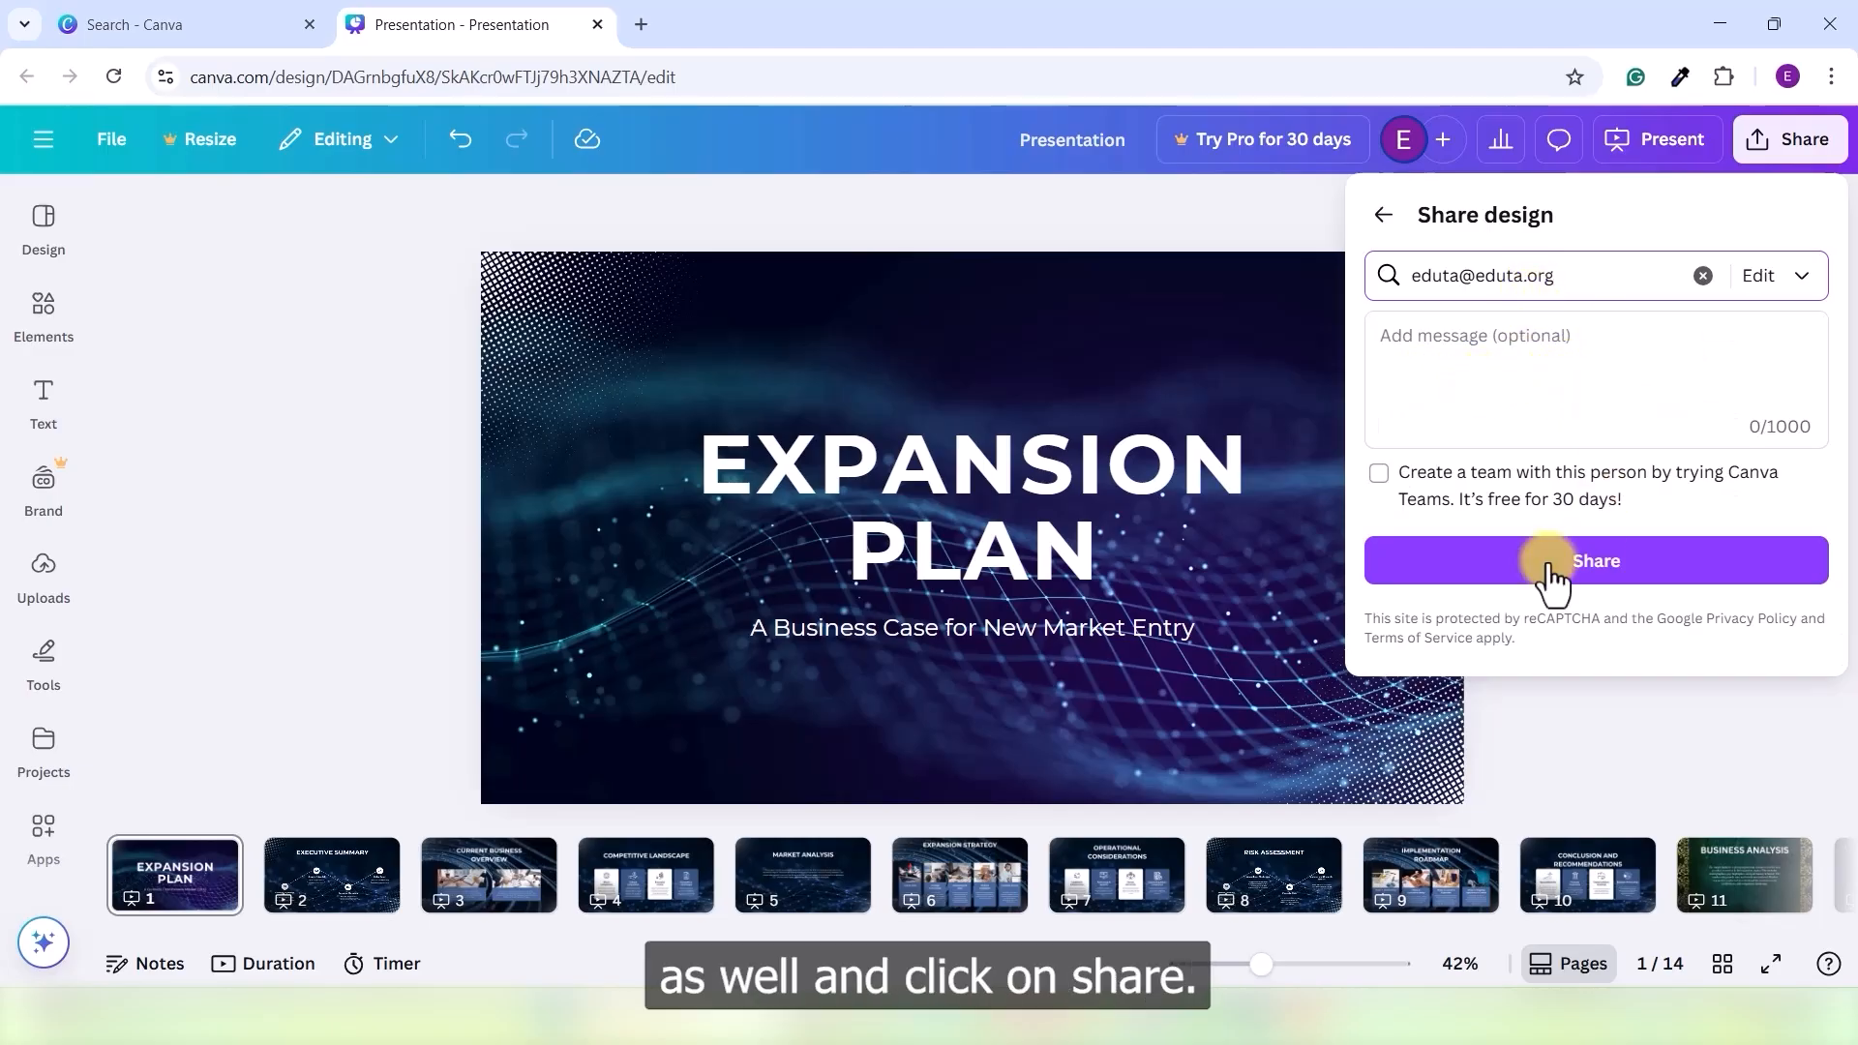
click(1801, 280)
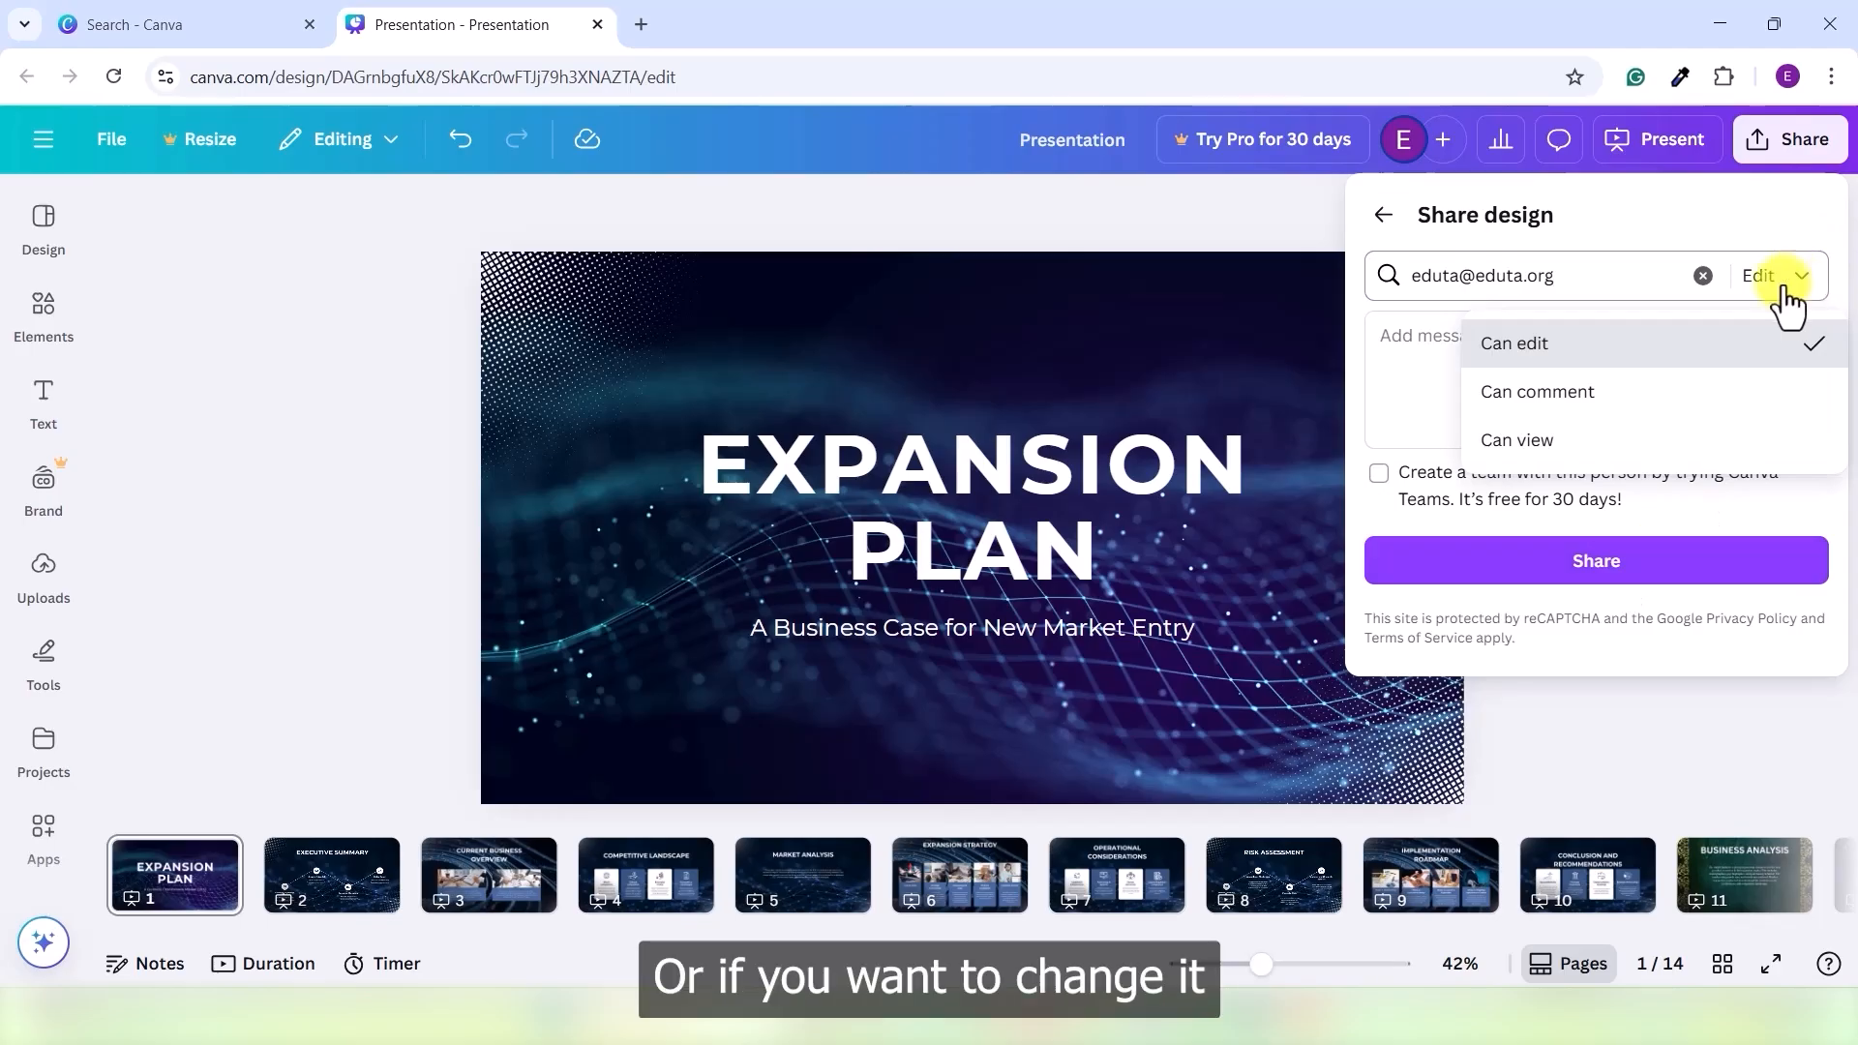
click(1593, 399)
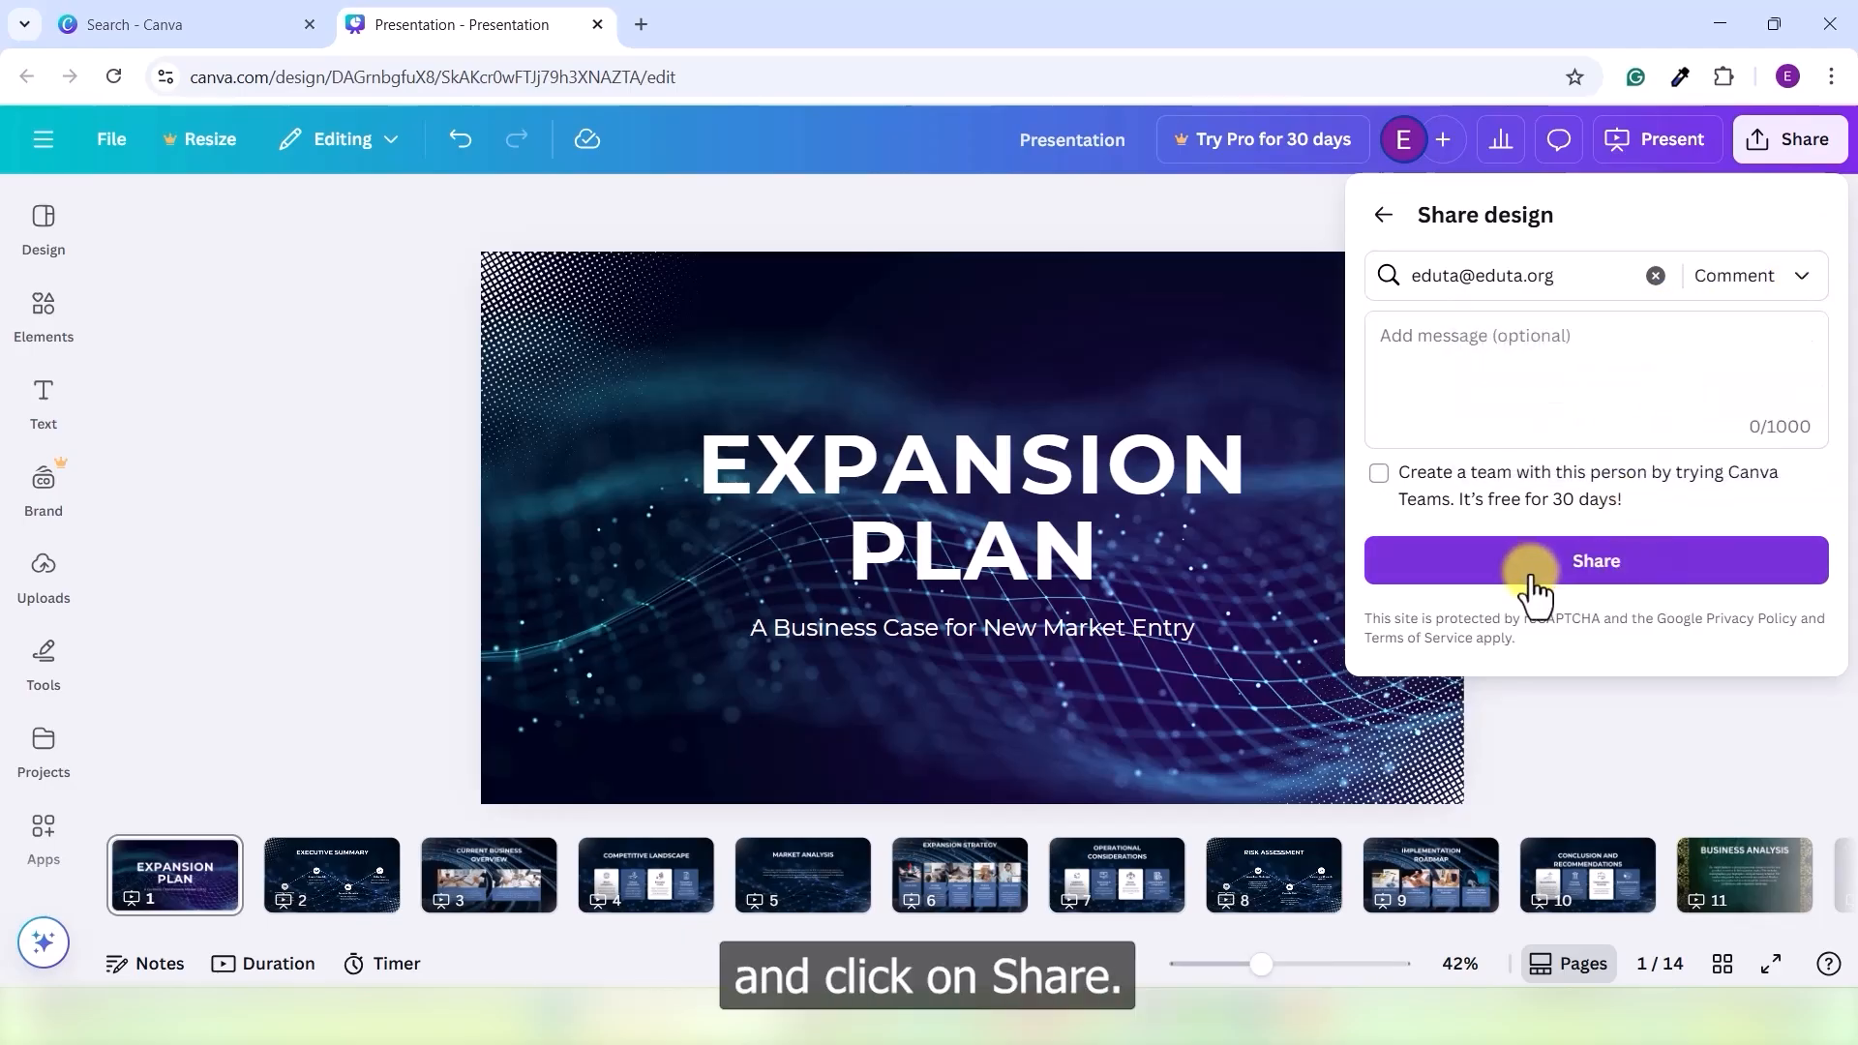
click(1597, 562)
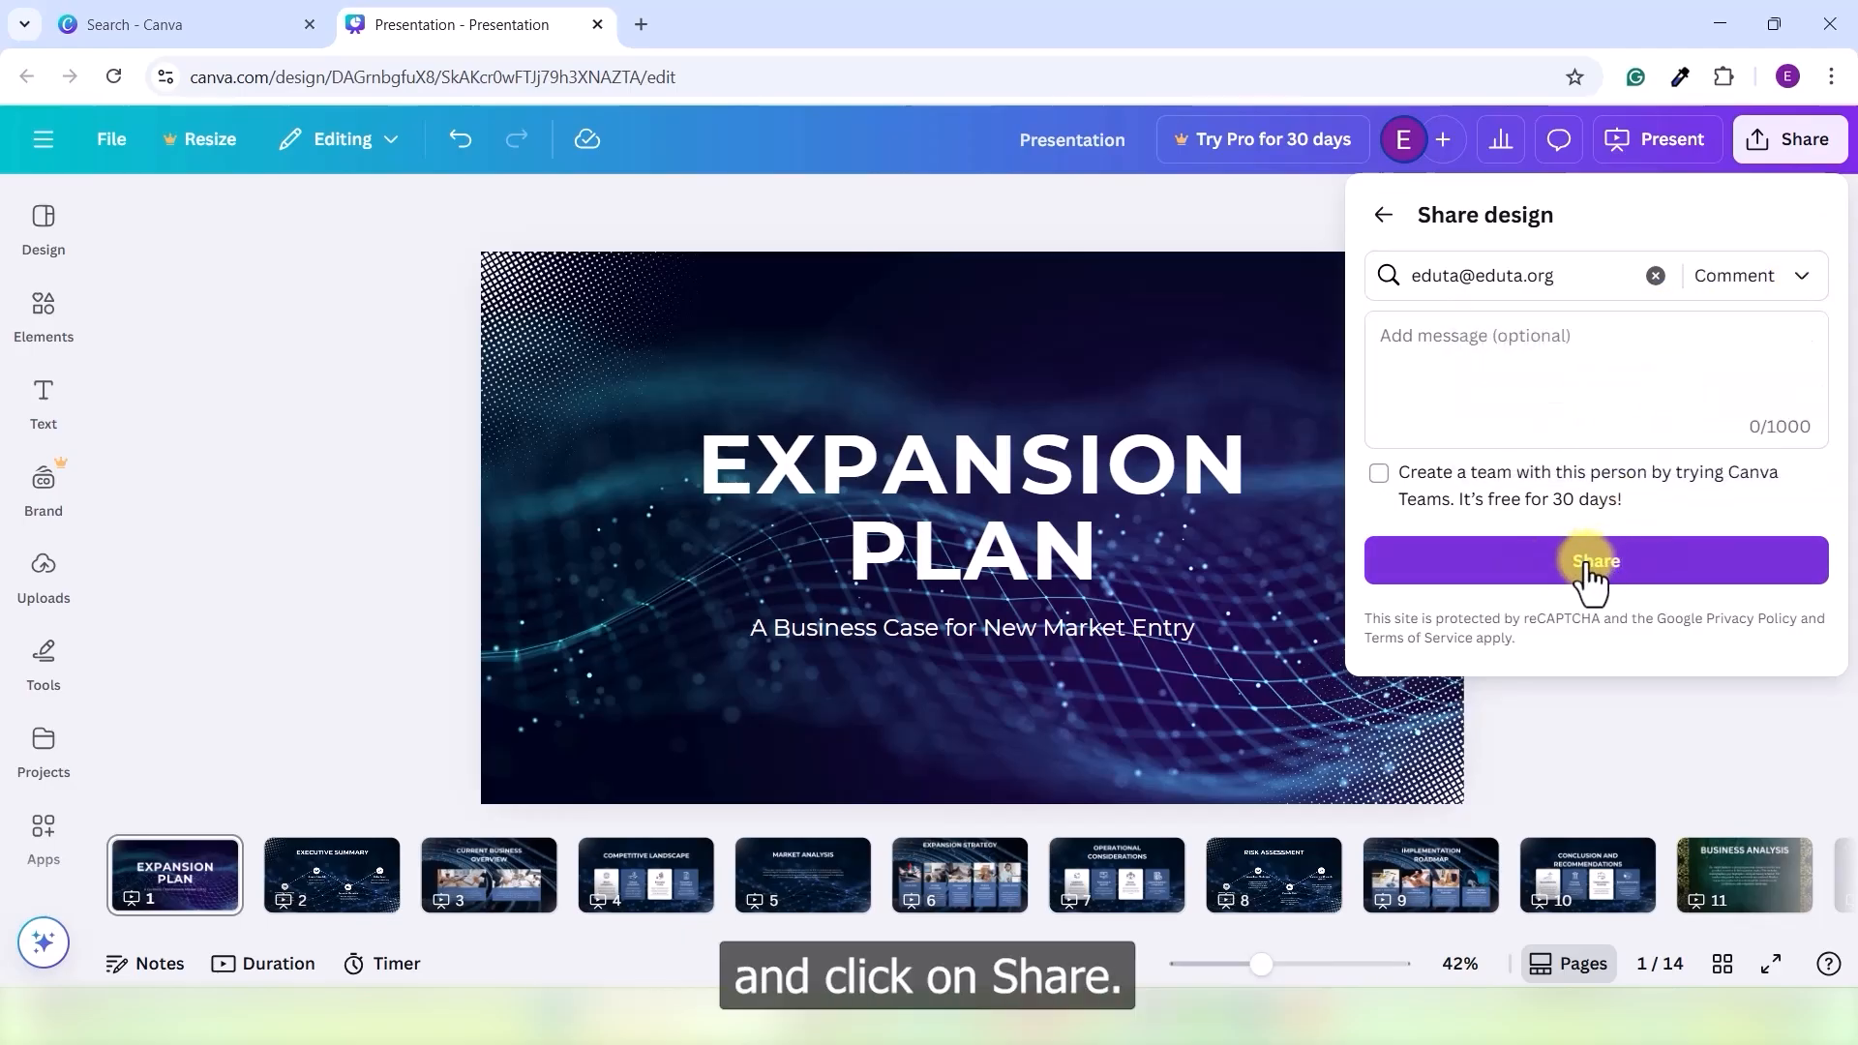
triple_click(1468, 275)
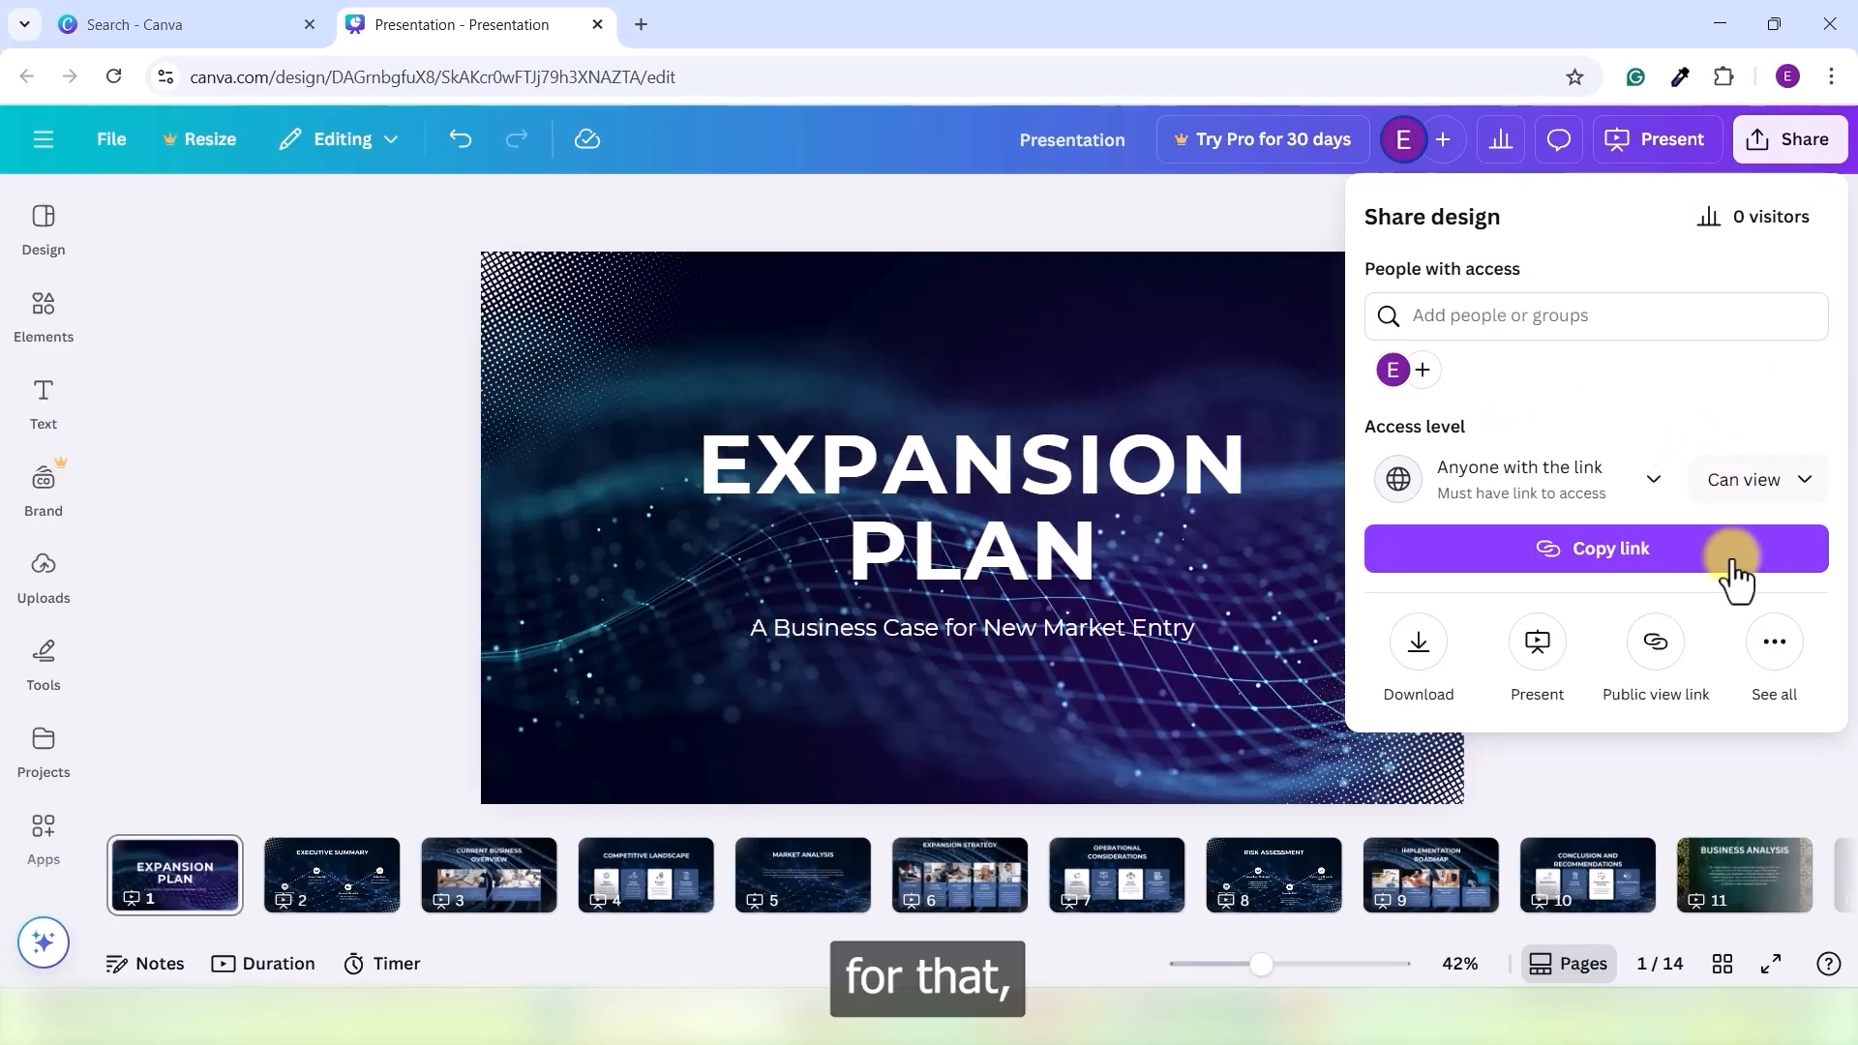
- Show all publishing options and expand the Social list to every platform
click(1773, 660)
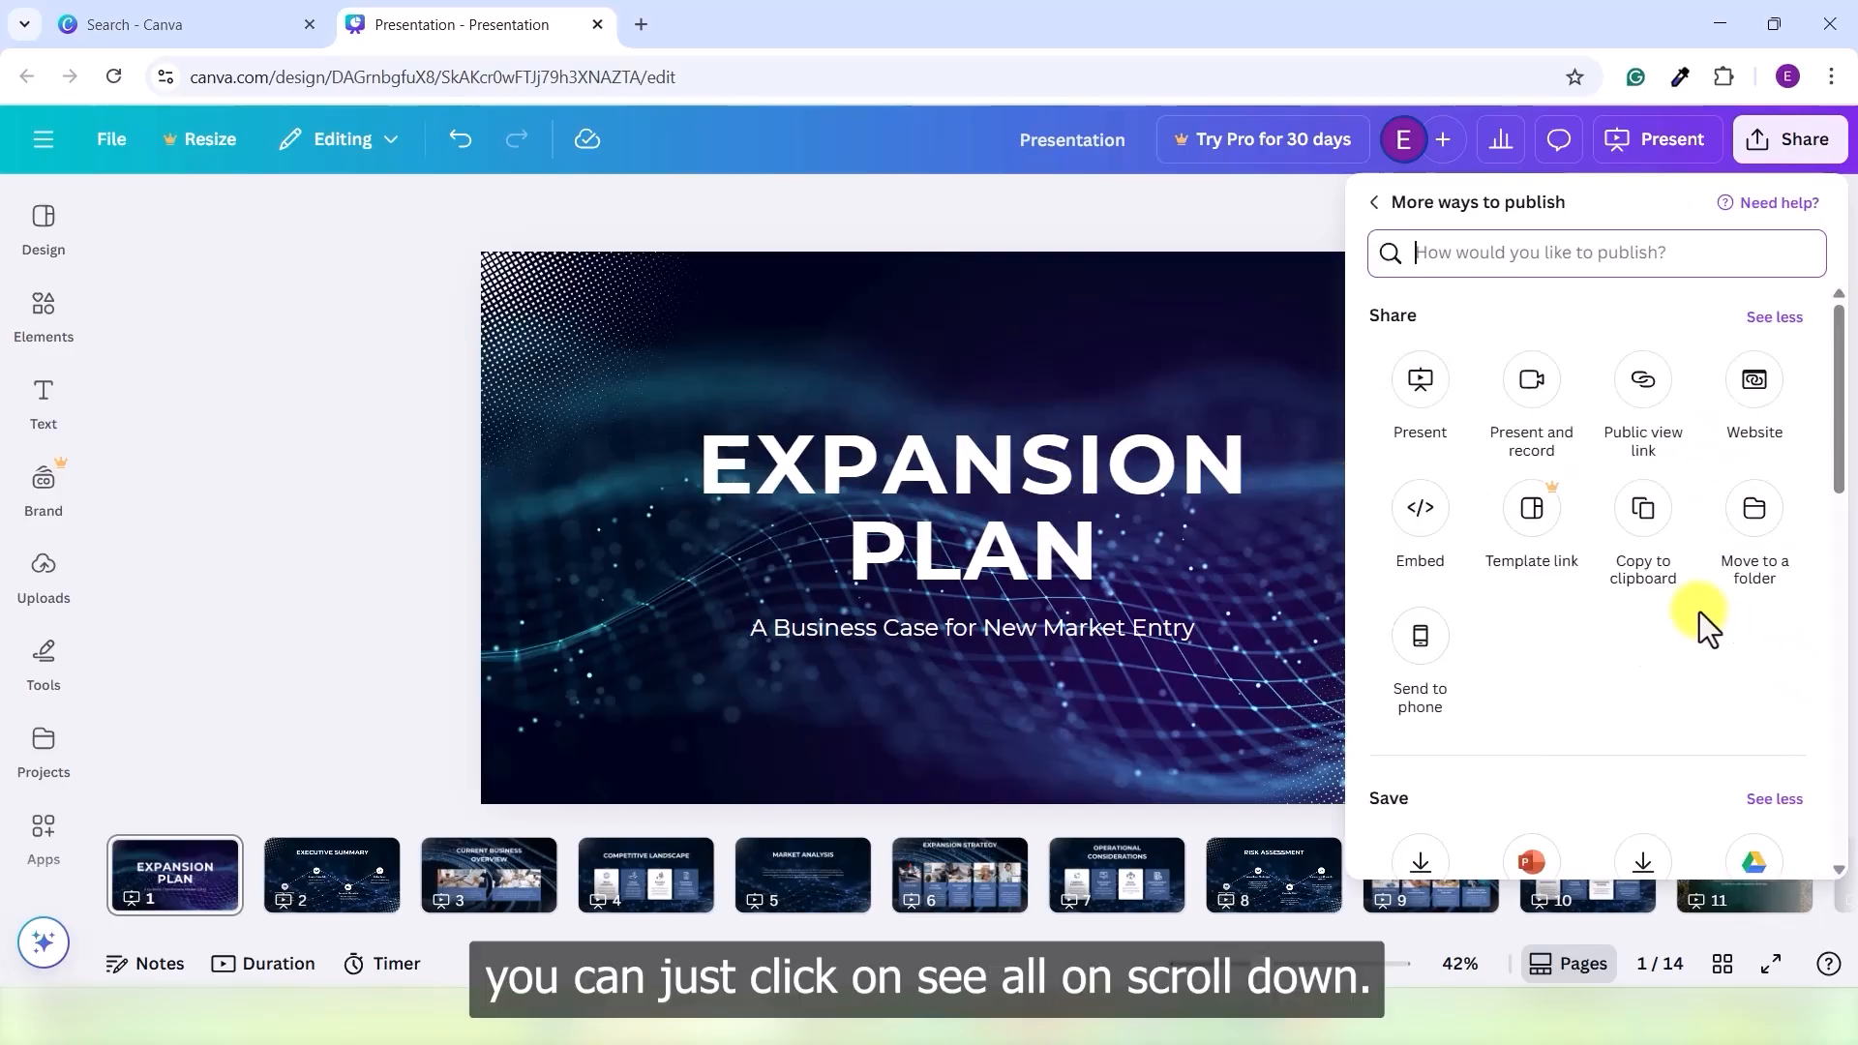
scroll(1588, 571, down, 4)
scroll(1577, 561, down, 1)
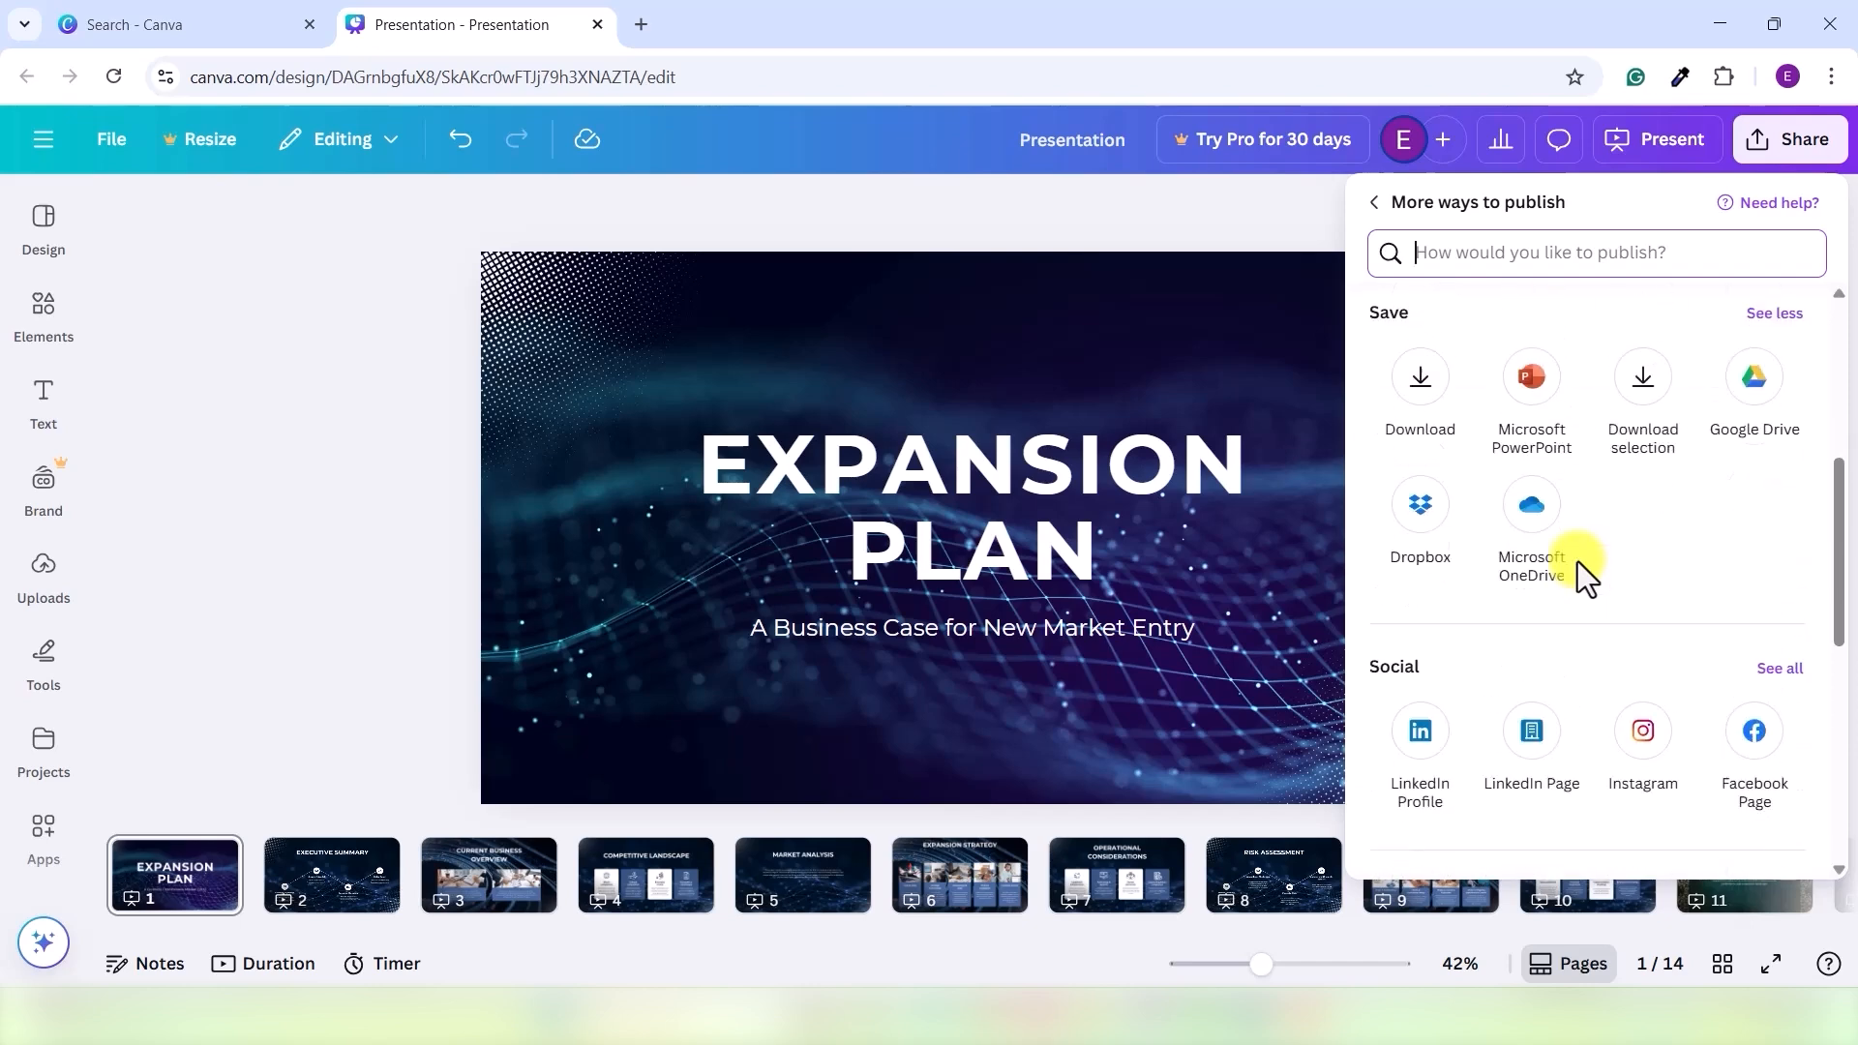
scroll(1549, 547, down, 3)
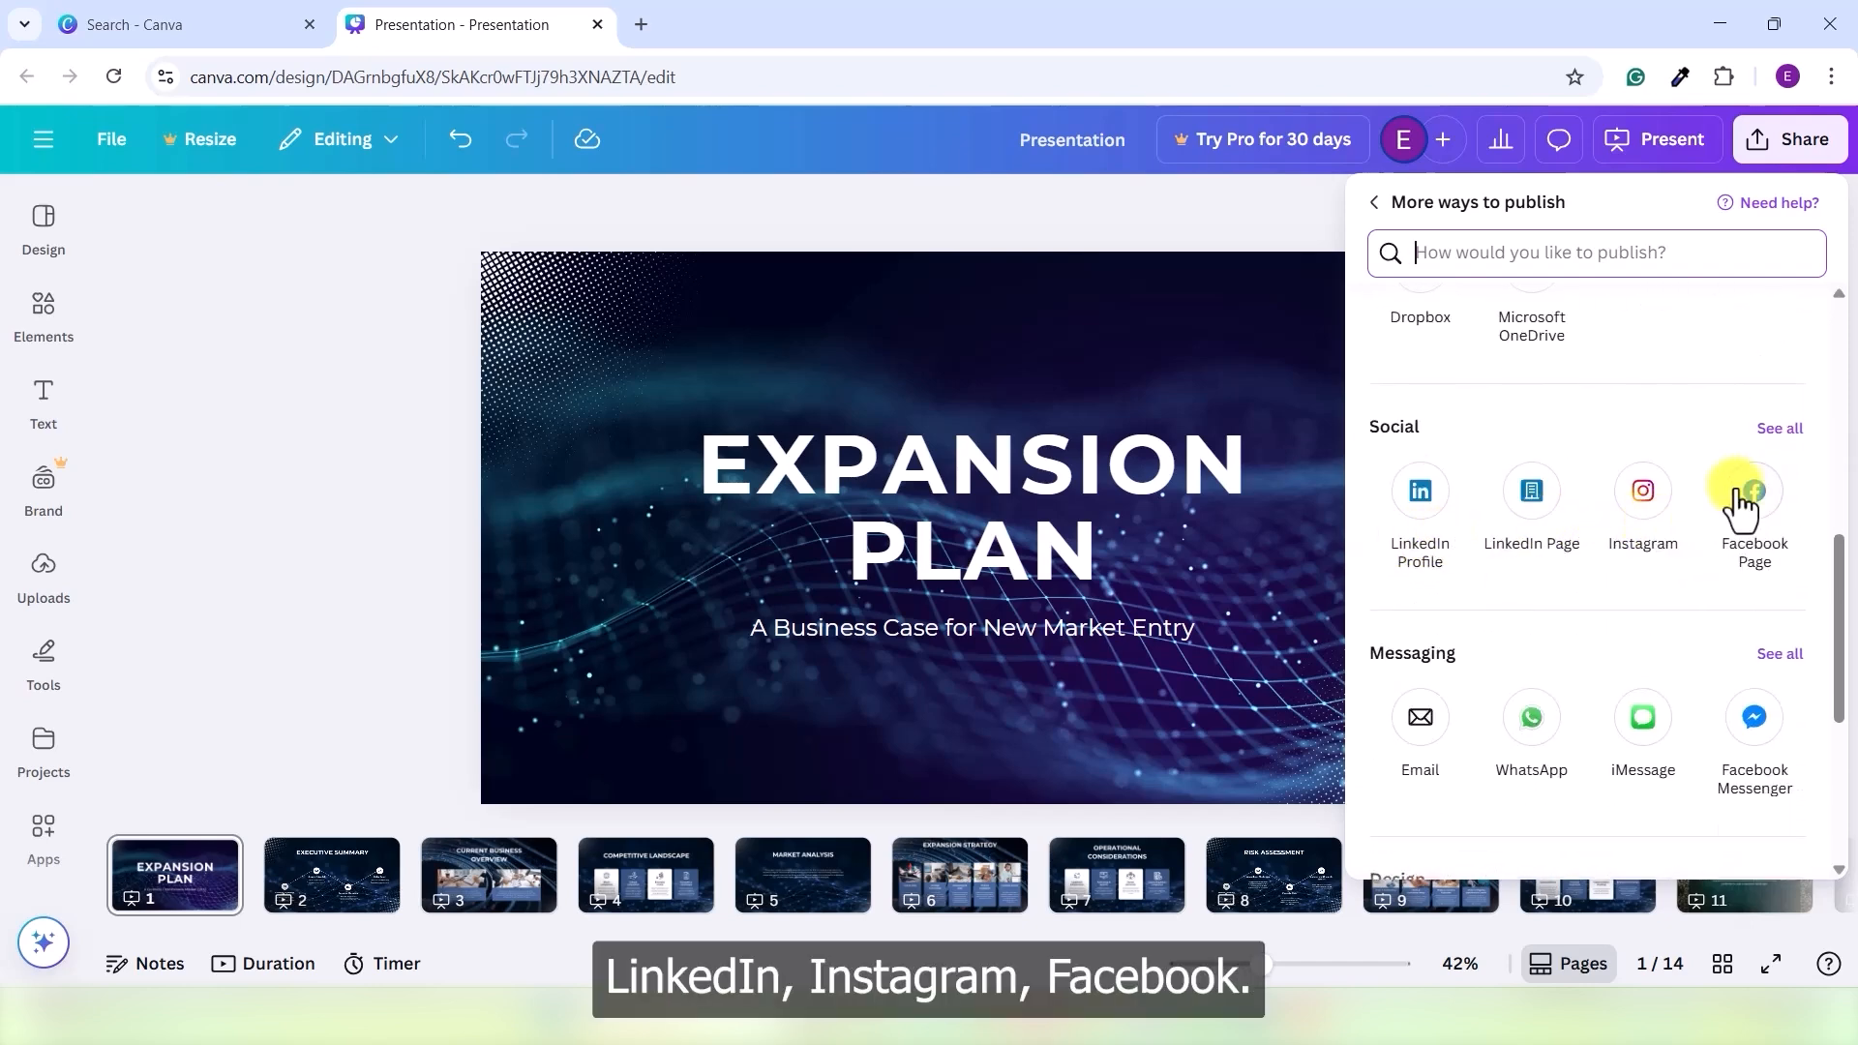
click(1777, 434)
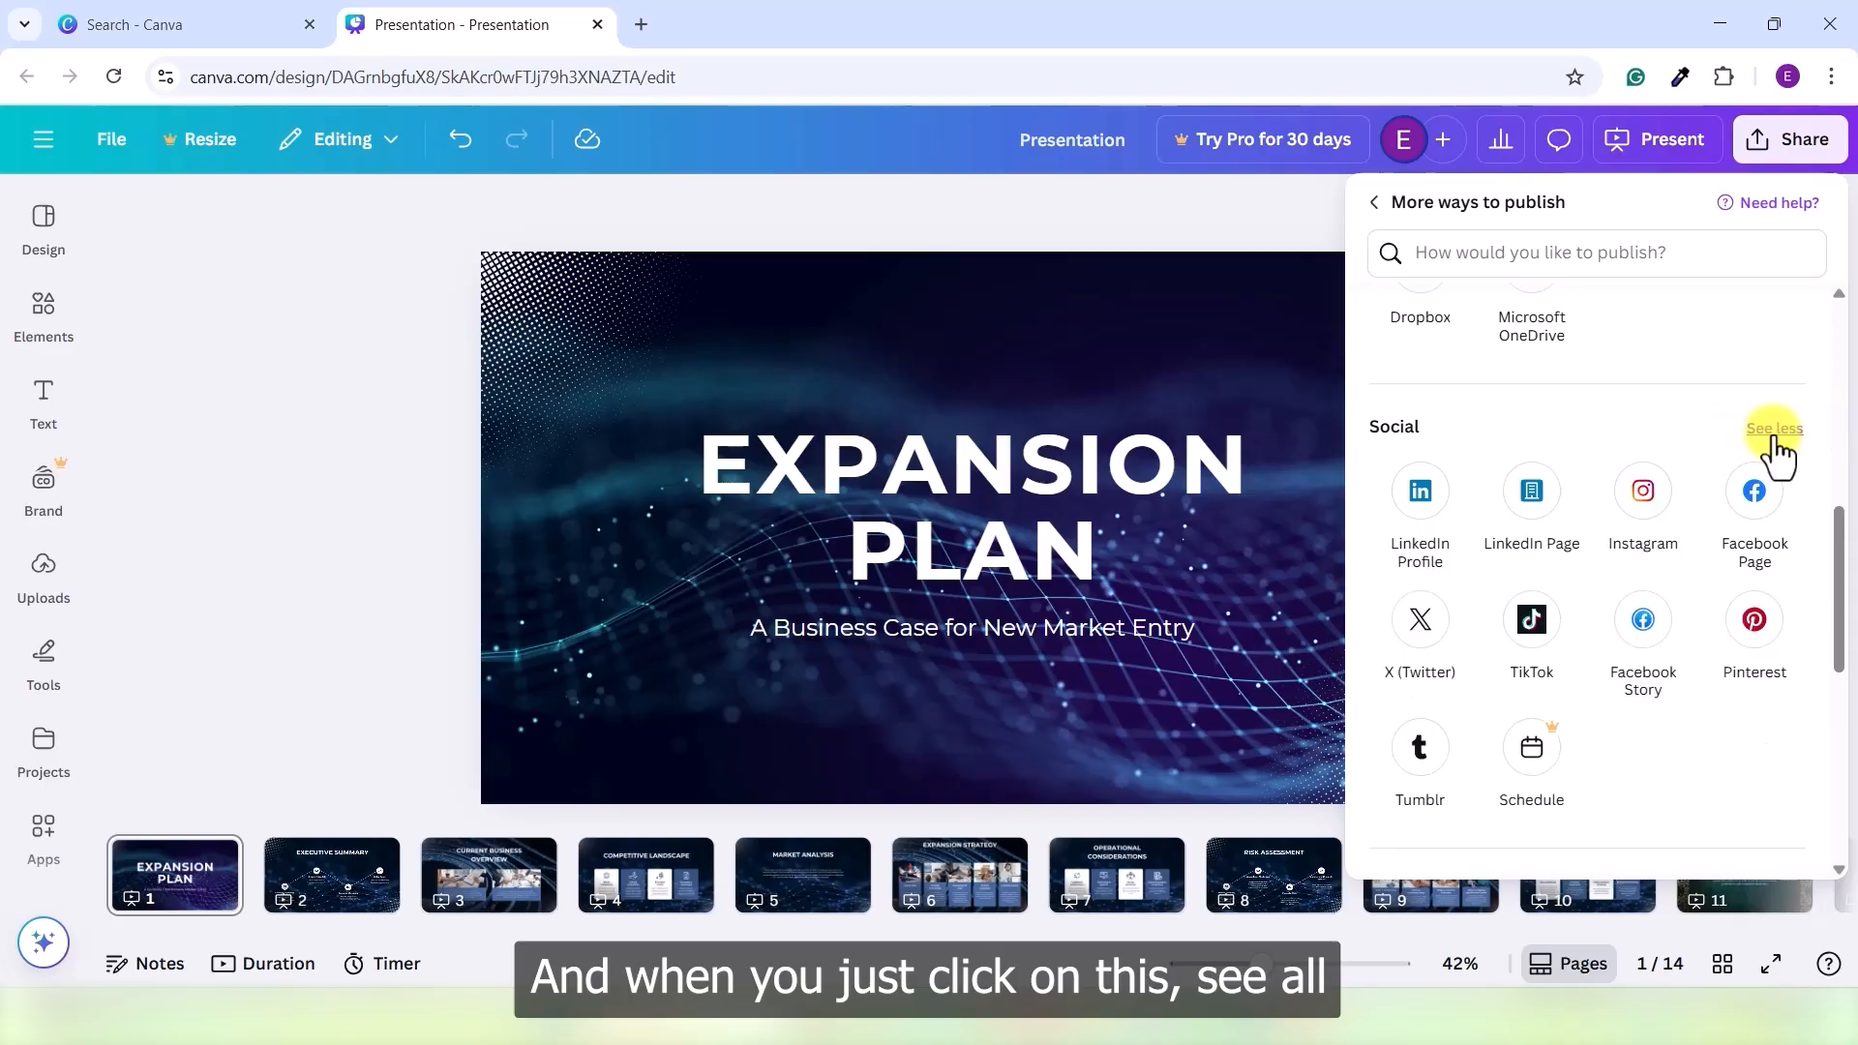